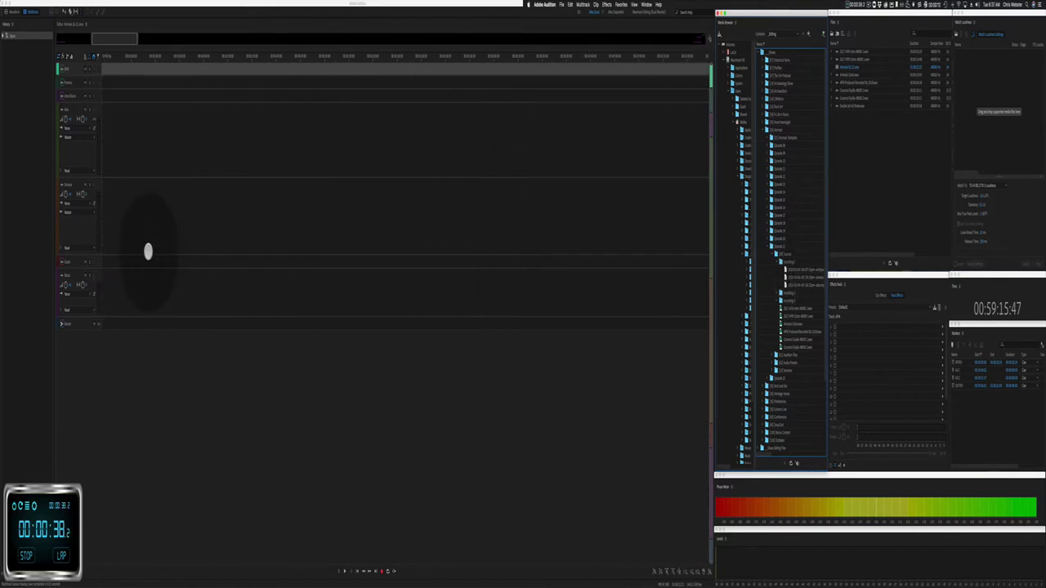
Step: Expand the collapsed red track and place the three first-recording files on the red, orange and green tracks, aligned over the intro music
{"action": "left_click_drag", "start_coordinate": [148, 252], "coordinate": [72, 269]}
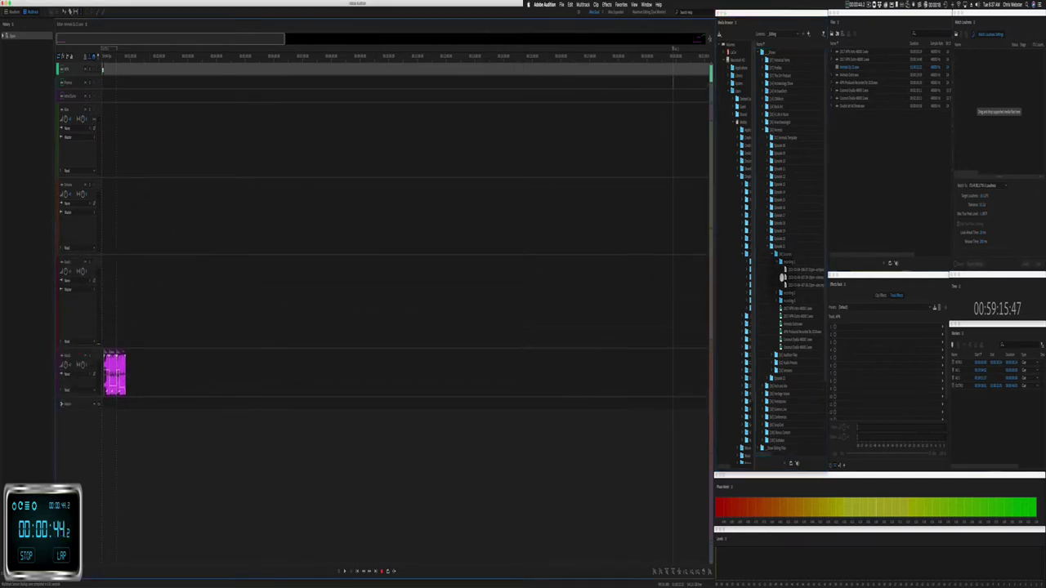
{"action": "left_click_drag", "start_coordinate": [797, 269], "coordinate": [167, 333]}
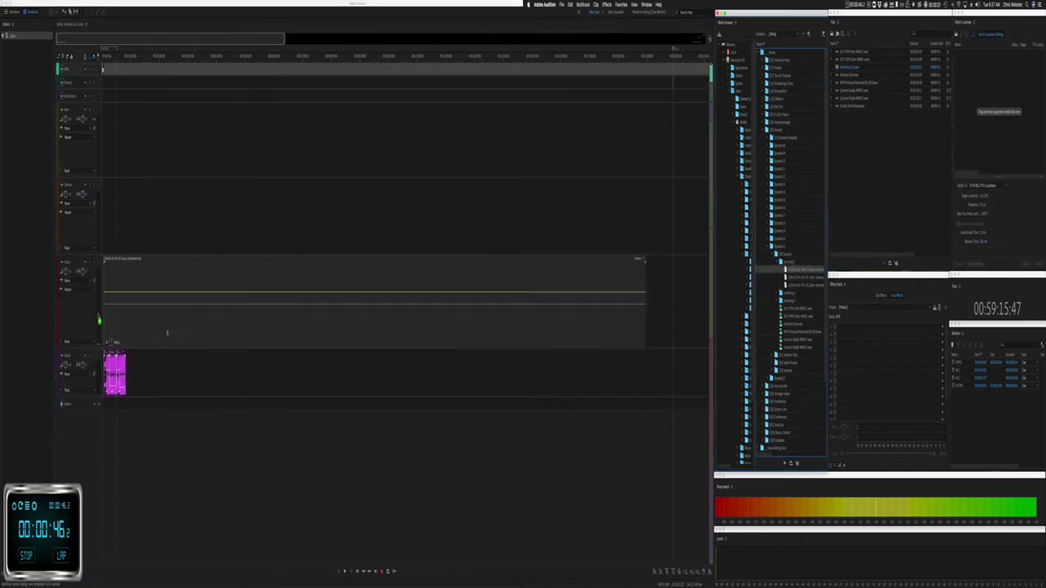
{"action": "left_click_drag", "start_coordinate": [105, 325], "coordinate": [114, 325]}
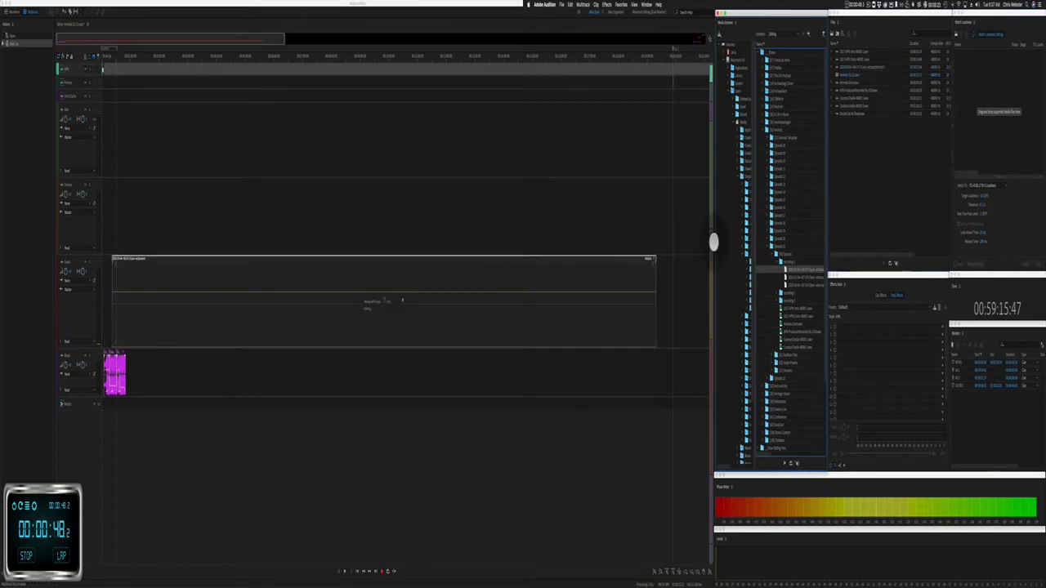
{"action": "left_click_drag", "start_coordinate": [794, 278], "coordinate": [115, 202]}
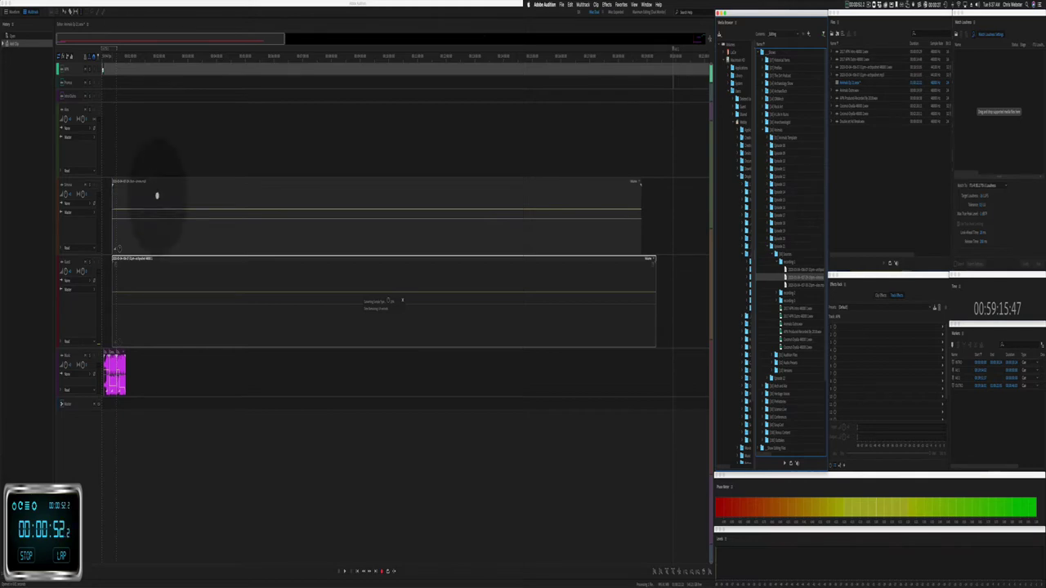
{"action": "left_click_drag", "start_coordinate": [800, 284], "coordinate": [114, 138]}
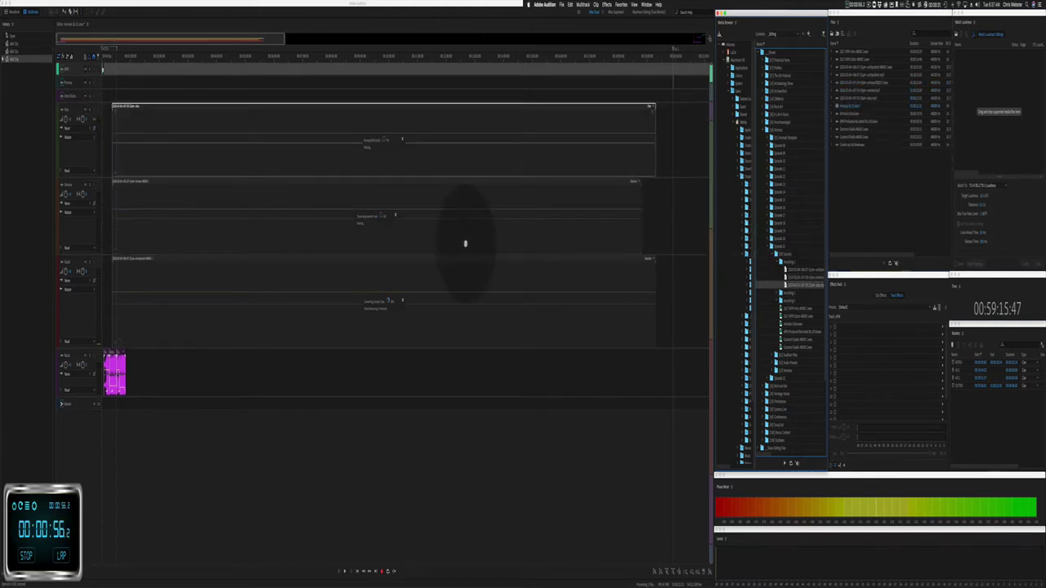
Step: Place the three files from the second recording folder on the green, orange and red tracks, aligned at the marker after the first clips
{"action": "scroll", "coordinate": [688, 289], "scroll_direction": "down", "scroll_amount": 3}
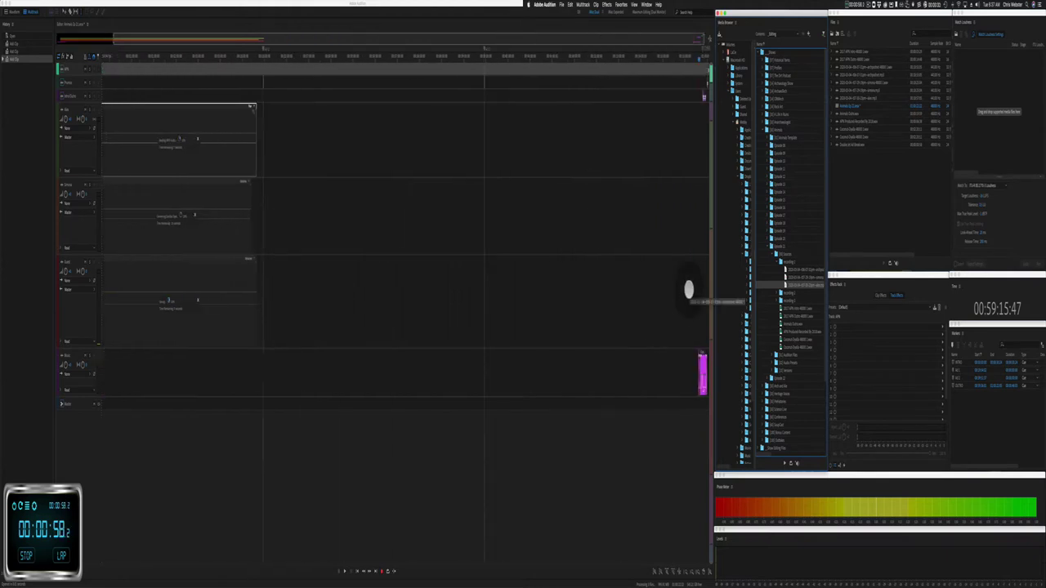
{"action": "left_click_drag", "start_coordinate": [691, 307], "coordinate": [791, 291]}
{"action": "left_click", "coordinate": [777, 292]}
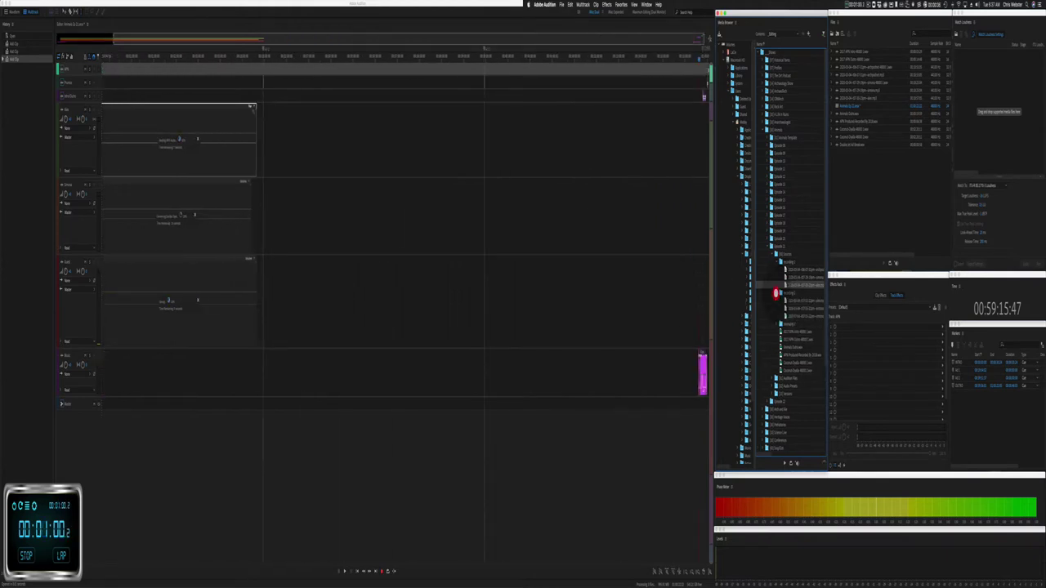
{"action": "left_click_drag", "start_coordinate": [794, 301], "coordinate": [264, 144]}
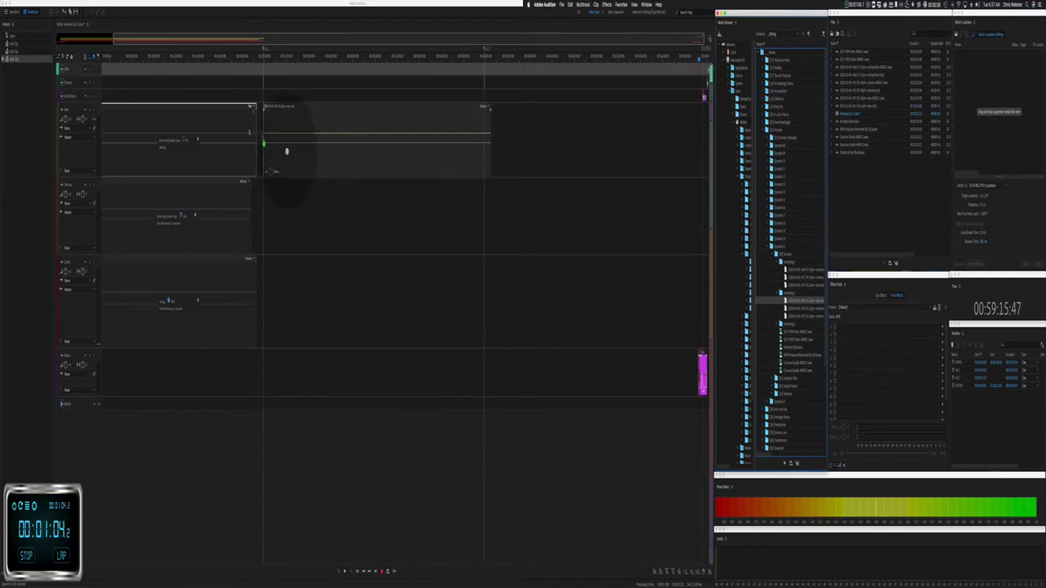
{"action": "left_click", "coordinate": [175, 299]}
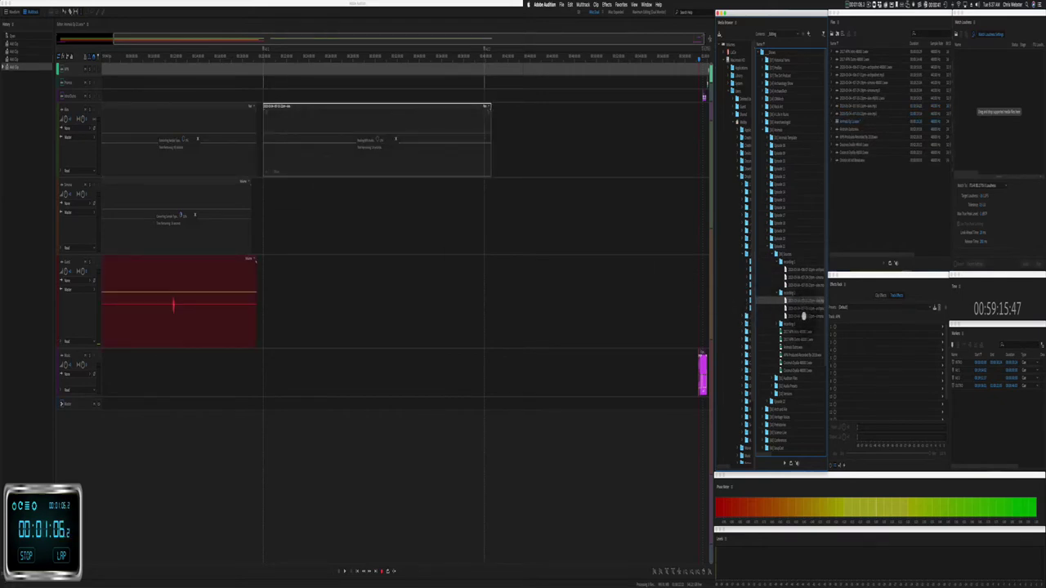
{"action": "left_click_drag", "start_coordinate": [804, 316], "coordinate": [264, 191]}
{"action": "left_click_drag", "start_coordinate": [805, 309], "coordinate": [264, 285]}
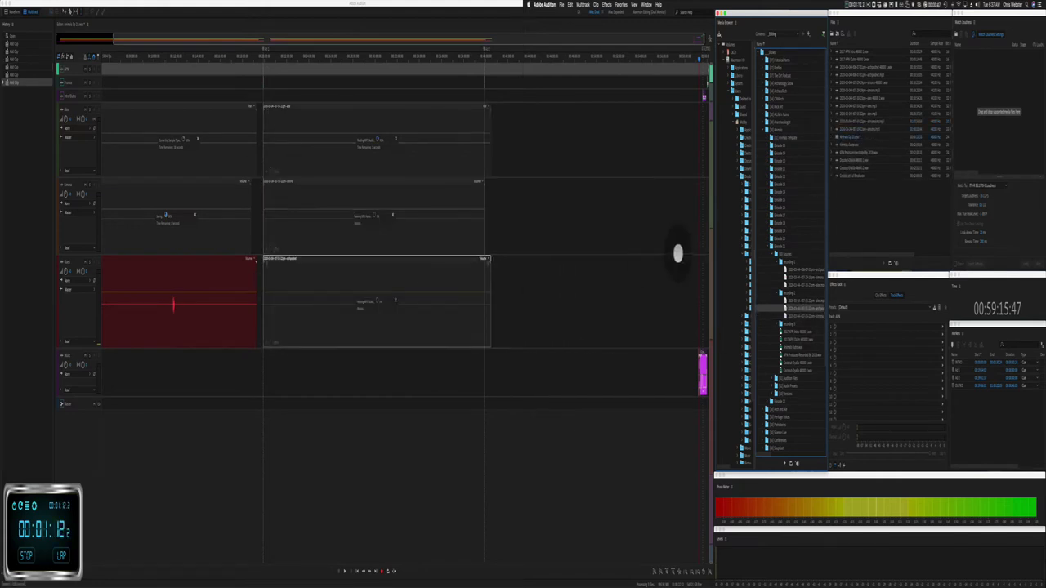
Step: Expand the third recording folder and move the closing music clips later in the session to make room
{"action": "left_click", "coordinate": [777, 324]}
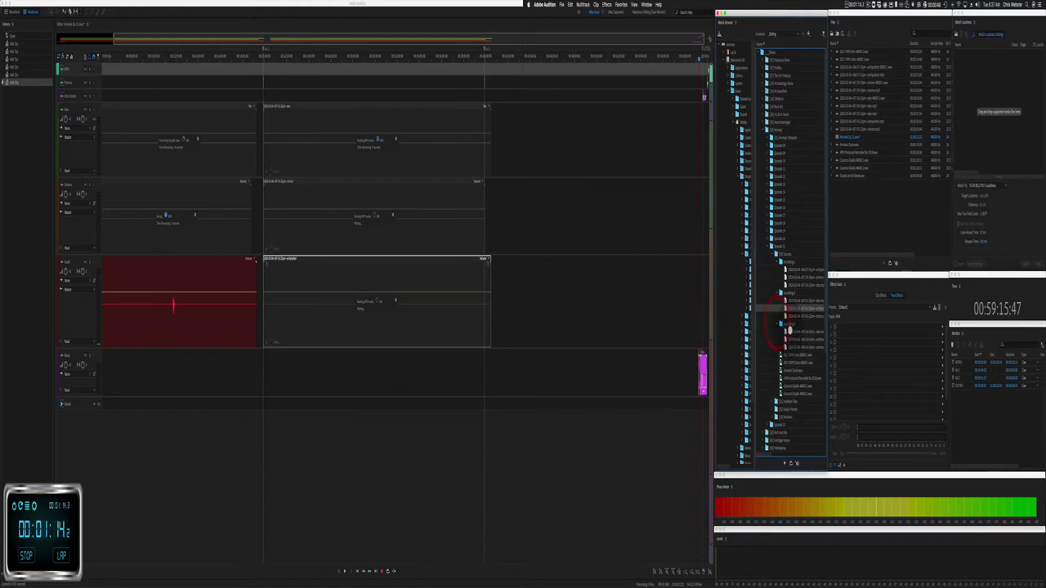
{"action": "left_click_drag", "start_coordinate": [788, 328], "coordinate": [772, 309]}
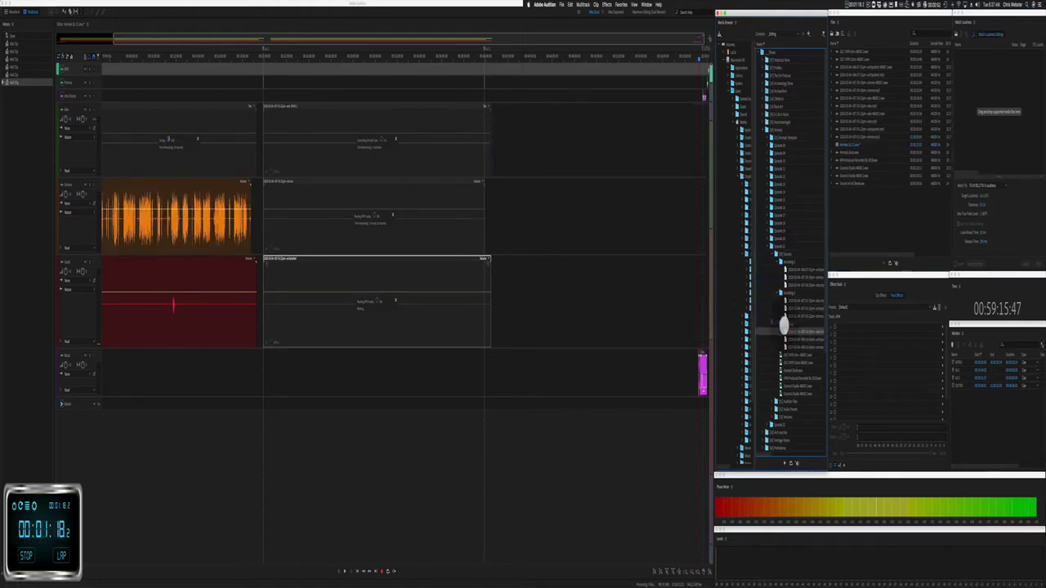
{"action": "left_click_drag", "start_coordinate": [676, 68], "coordinate": [701, 360]}
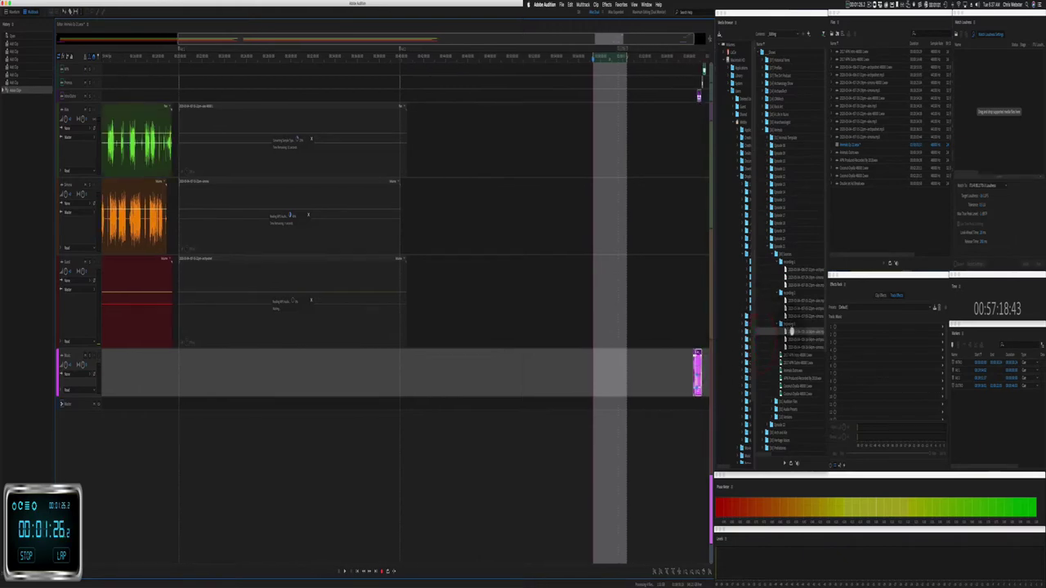
Step: Place the three third-recording files on the green, orange and red tracks, aligned with each other just after the second group of clips
{"action": "left_click_drag", "start_coordinate": [791, 332], "coordinate": [414, 134]}
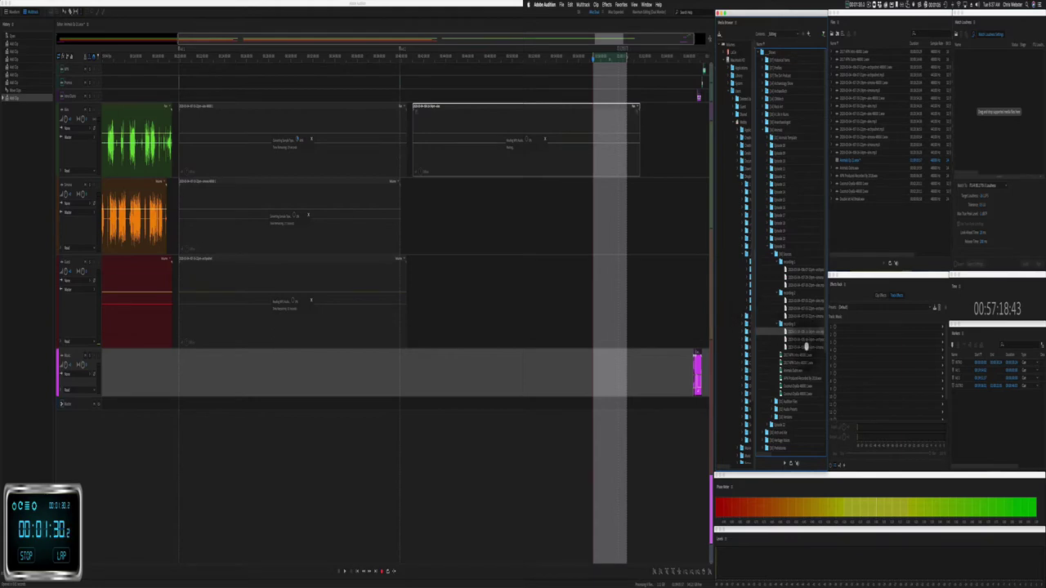
{"action": "left_click_drag", "start_coordinate": [806, 347], "coordinate": [413, 230]}
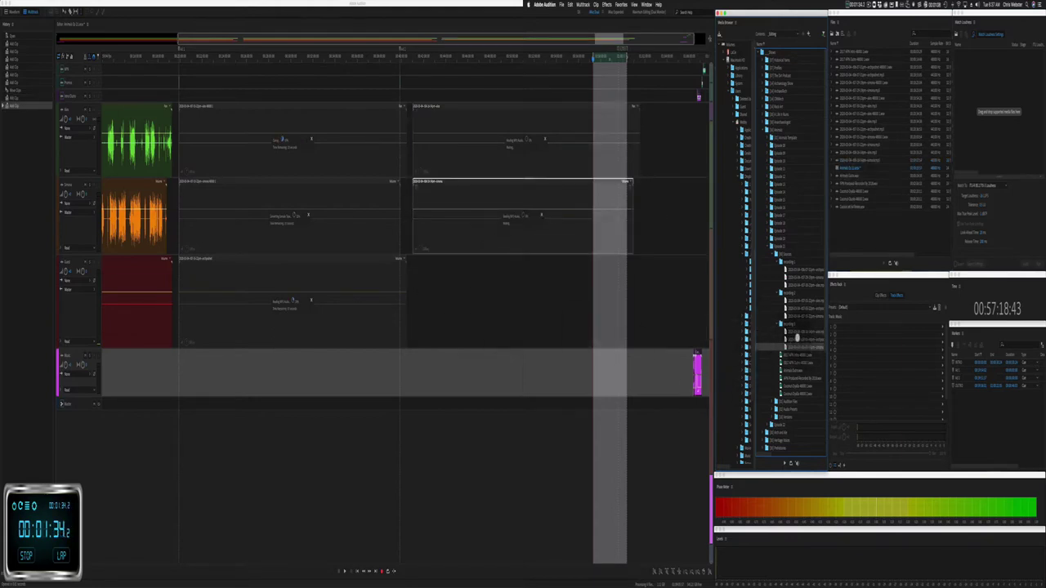
{"action": "left_click_drag", "start_coordinate": [796, 337], "coordinate": [414, 280]}
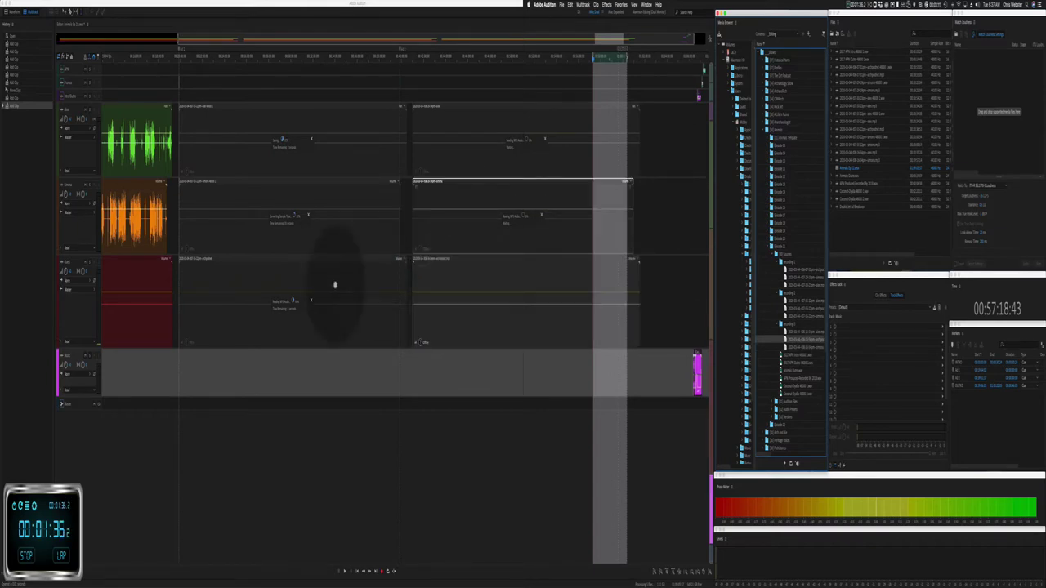
Step: Stretch the first orange clip so its end lines up with the ends of the first green and red clips
{"action": "scroll", "coordinate": [148, 217], "scroll_direction": "up", "scroll_amount": 3}
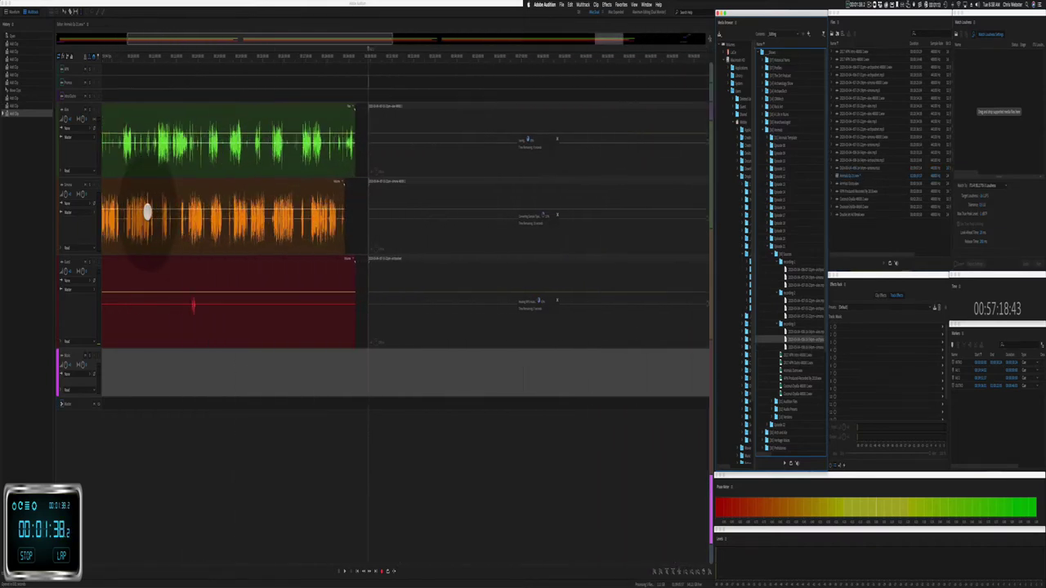
{"action": "left_click", "coordinate": [326, 179]}
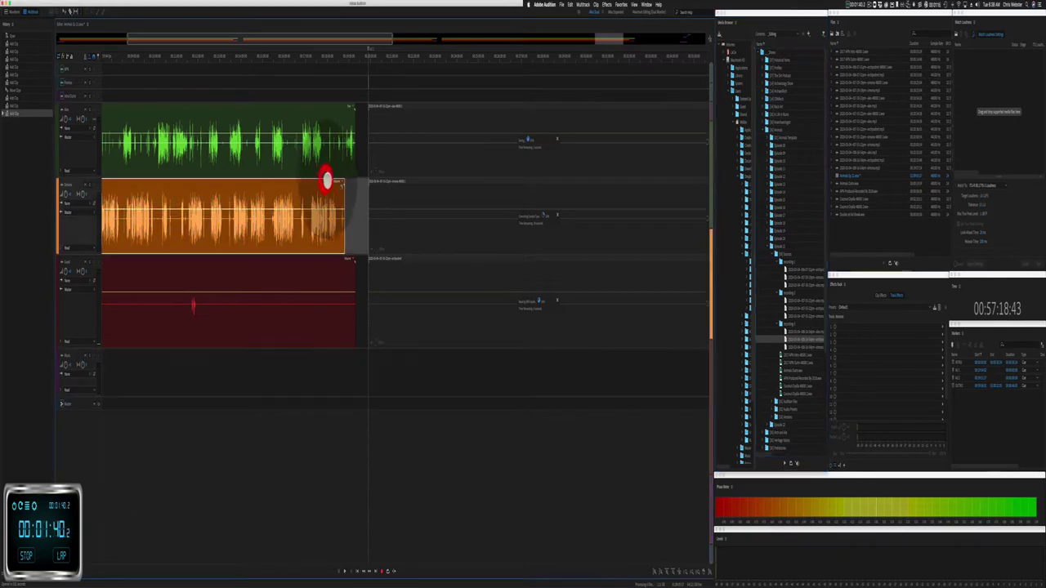
{"action": "scroll", "coordinate": [334, 183], "scroll_direction": "up", "scroll_amount": 2}
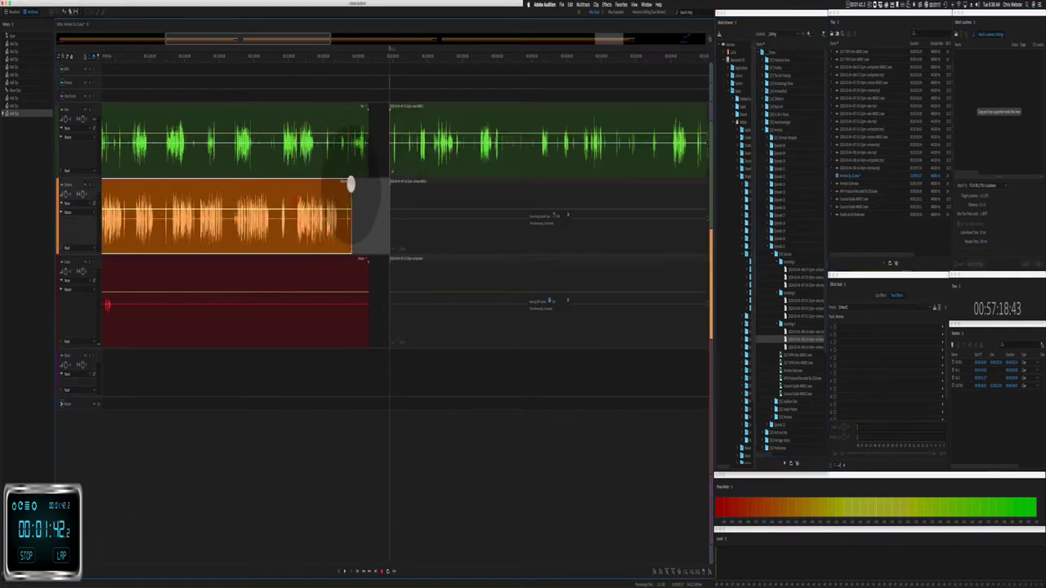
{"action": "scroll", "coordinate": [280, 212], "scroll_direction": "left", "scroll_amount": 15}
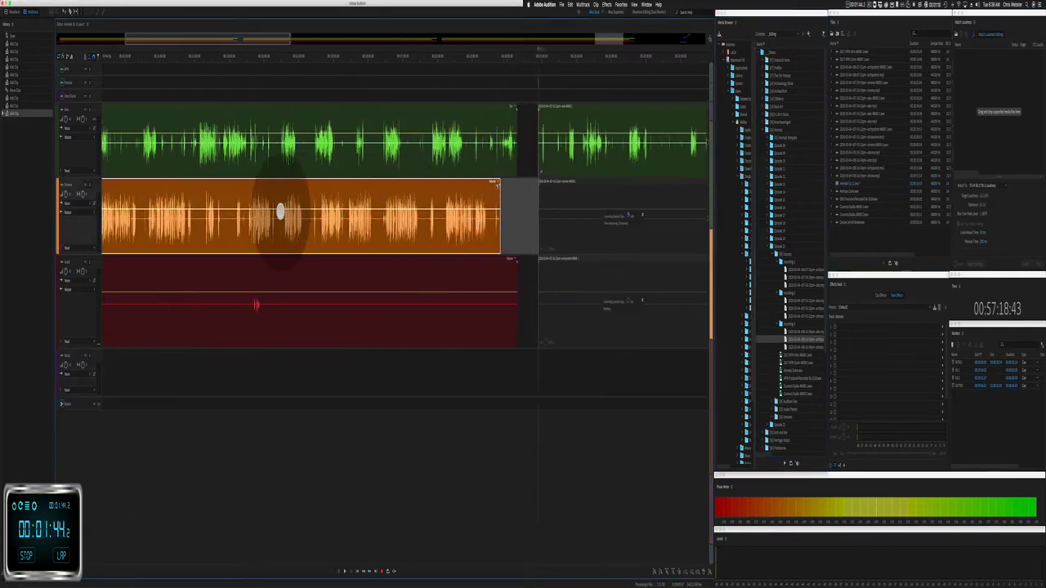
{"action": "scroll", "coordinate": [280, 211], "scroll_direction": "left", "scroll_amount": 2}
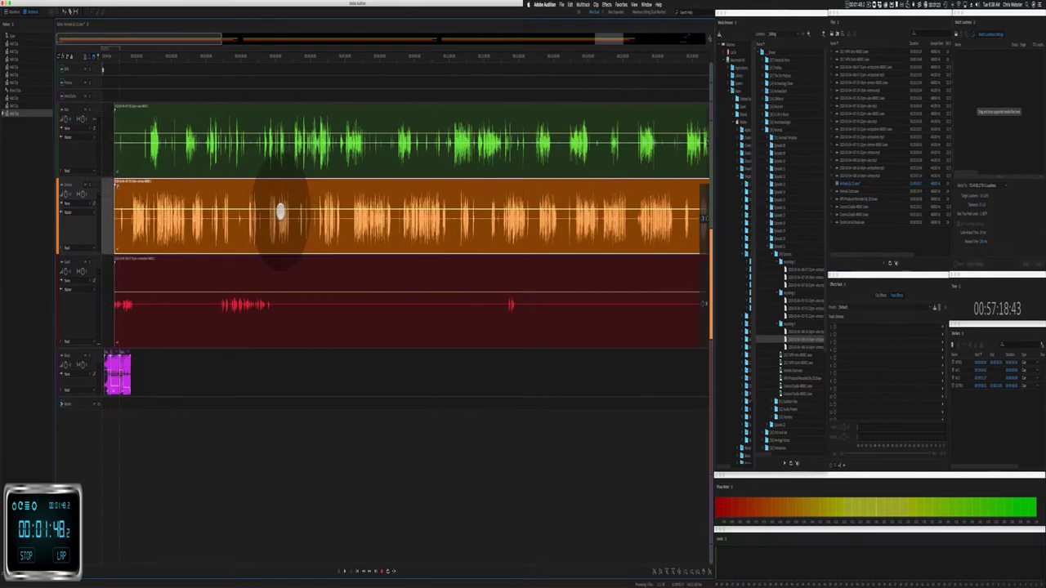
{"action": "scroll", "coordinate": [280, 212], "scroll_direction": "right", "scroll_amount": 15}
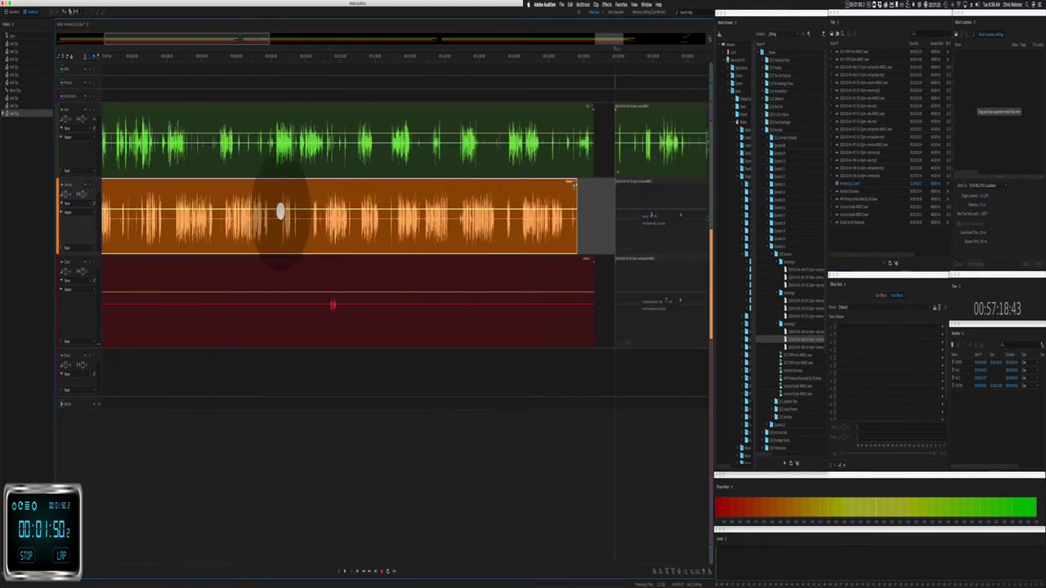
{"action": "scroll", "coordinate": [280, 212], "scroll_direction": "right", "scroll_amount": 5}
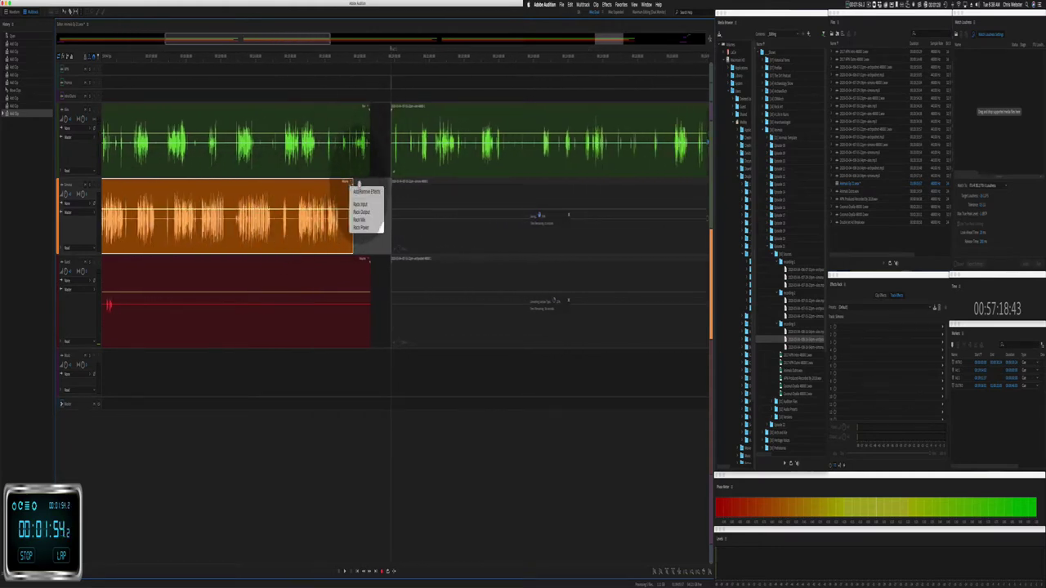
{"action": "left_click", "coordinate": [353, 183]}
{"action": "left_click_drag", "start_coordinate": [353, 183], "coordinate": [369, 186]}
Step: Check the stretched orange clip's sync against the green and red waveforms throughout the first recording
{"action": "scroll", "coordinate": [329, 190], "scroll_direction": "left", "scroll_amount": 2}
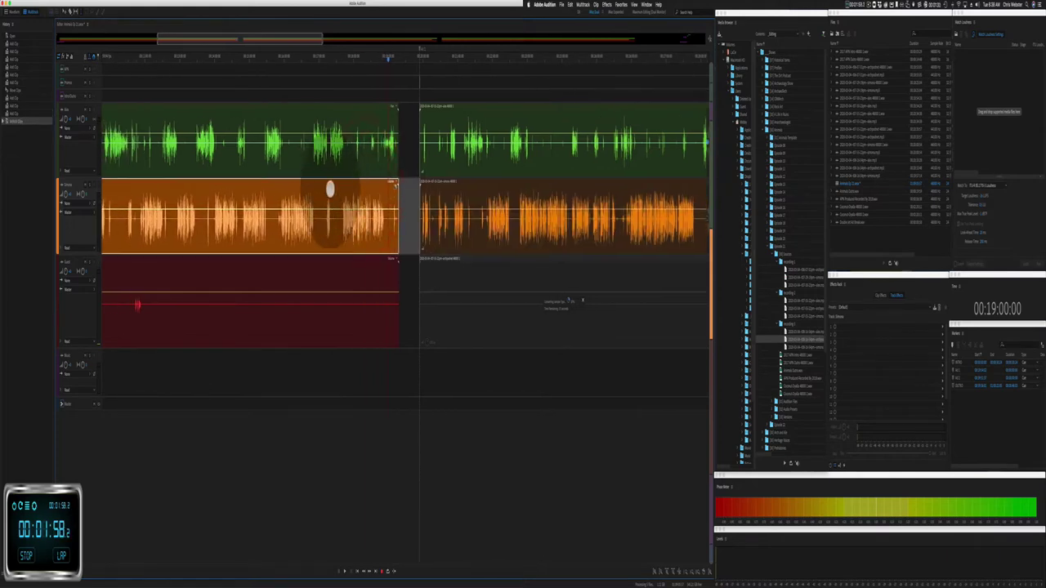
{"action": "scroll", "coordinate": [275, 193], "scroll_direction": "left", "scroll_amount": 3}
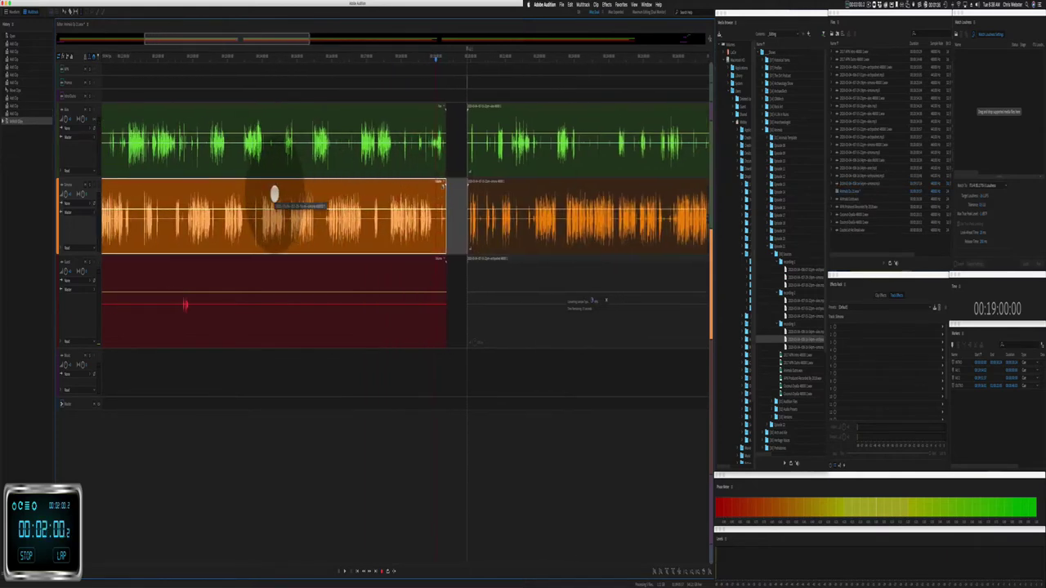
{"action": "scroll", "coordinate": [275, 194], "scroll_direction": "left", "scroll_amount": 3}
{"action": "scroll", "coordinate": [275, 194], "scroll_direction": "left", "scroll_amount": 4}
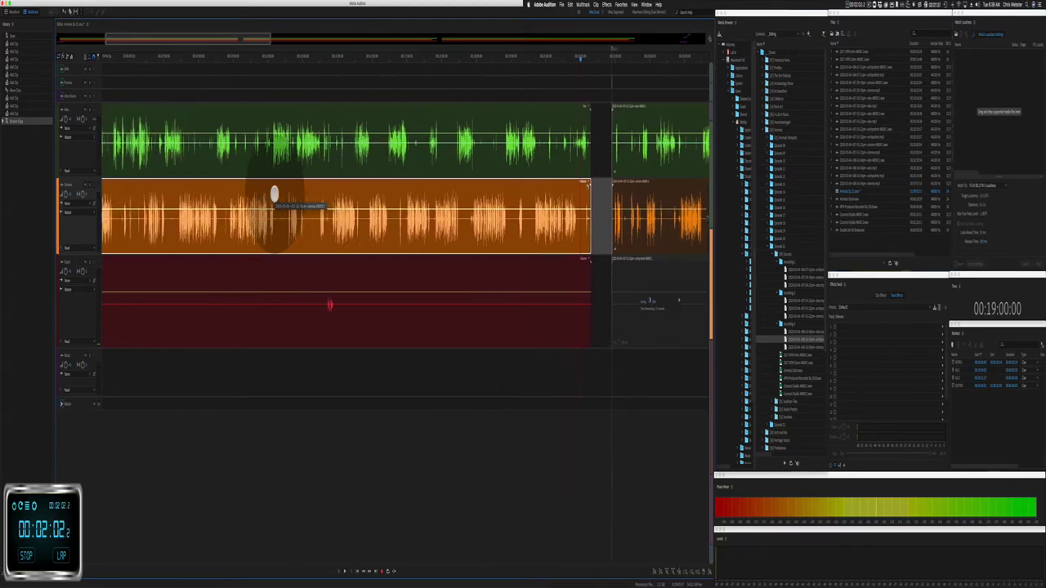
{"action": "scroll", "coordinate": [275, 194], "scroll_direction": "left", "scroll_amount": 5}
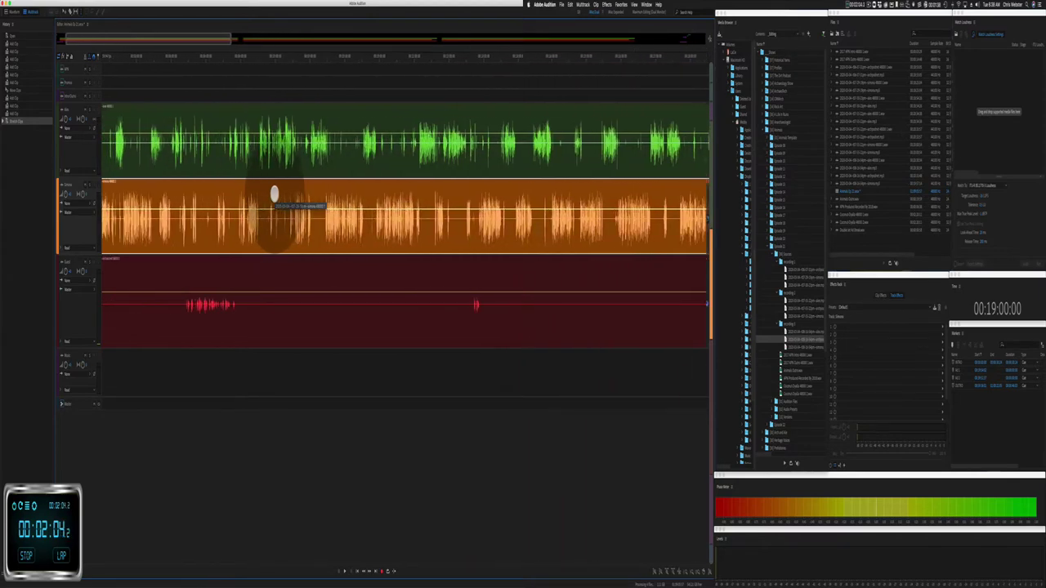
{"action": "scroll", "coordinate": [275, 194], "scroll_direction": "right", "scroll_amount": 10}
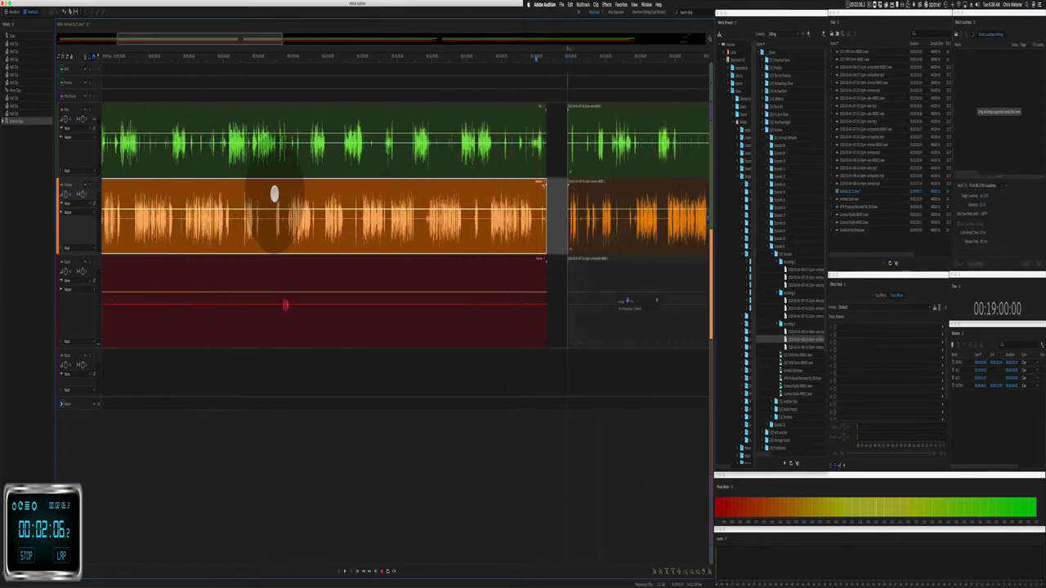
{"action": "scroll", "coordinate": [274, 193], "scroll_direction": "right", "scroll_amount": 4}
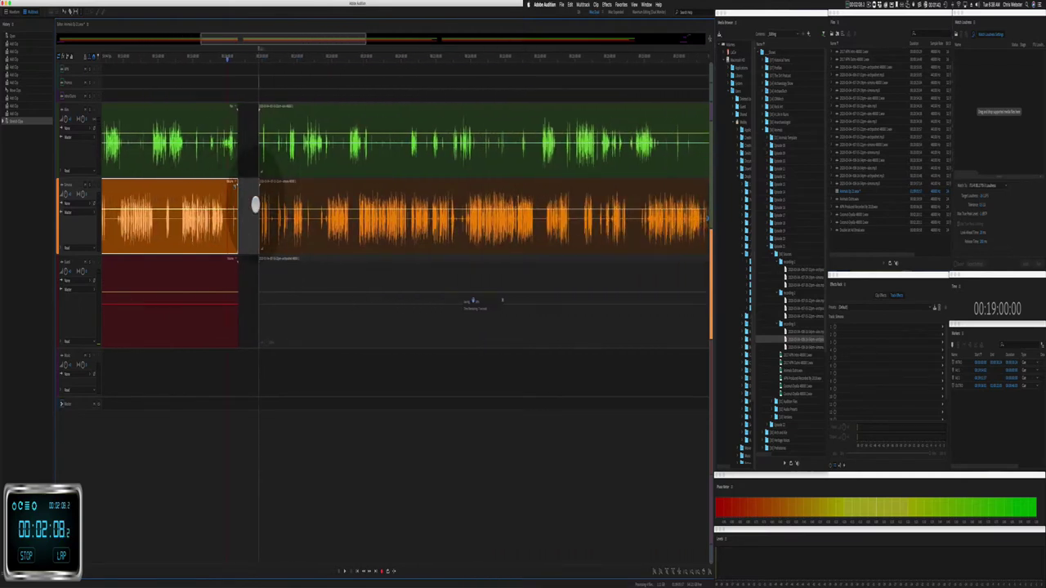
Step: Shift the second recording's green and red clips slightly later so they start flush with the orange clip
{"action": "scroll", "coordinate": [255, 204], "scroll_direction": "up", "scroll_amount": 3}
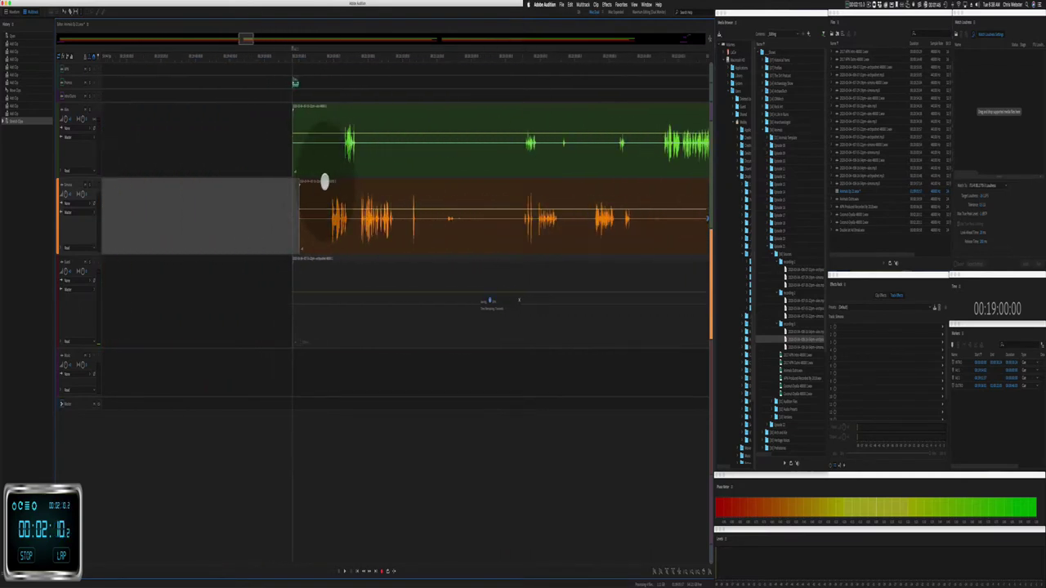
{"action": "left_click_drag", "start_coordinate": [303, 105], "coordinate": [310, 107]}
{"action": "left_click_drag", "start_coordinate": [307, 259], "coordinate": [313, 257]}
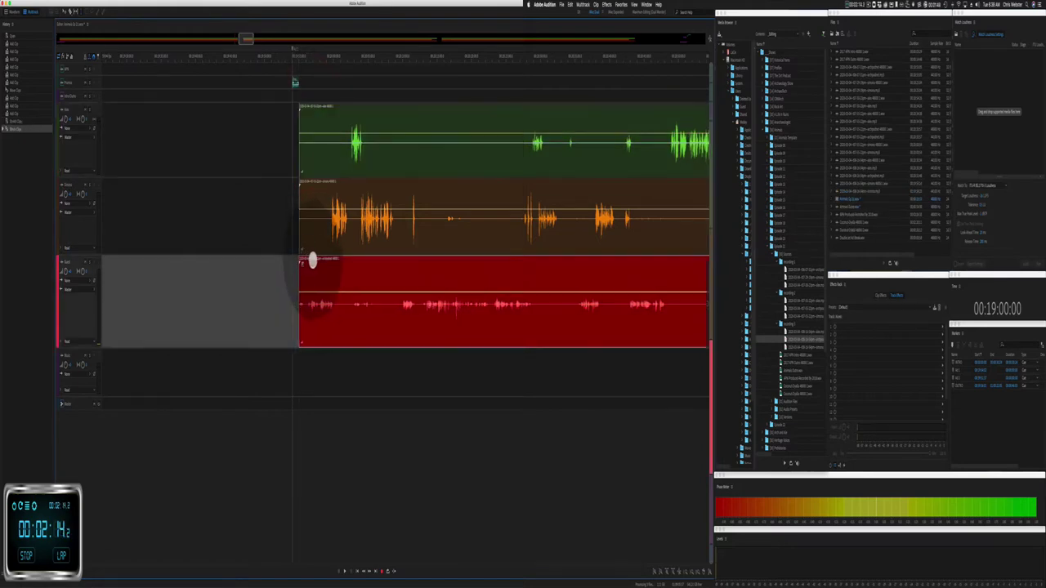
Step: Stretch the second recording's orange clip so its end lines up with the ends of the green and red clips
{"action": "left_click_drag", "start_coordinate": [244, 39], "coordinate": [431, 96]}
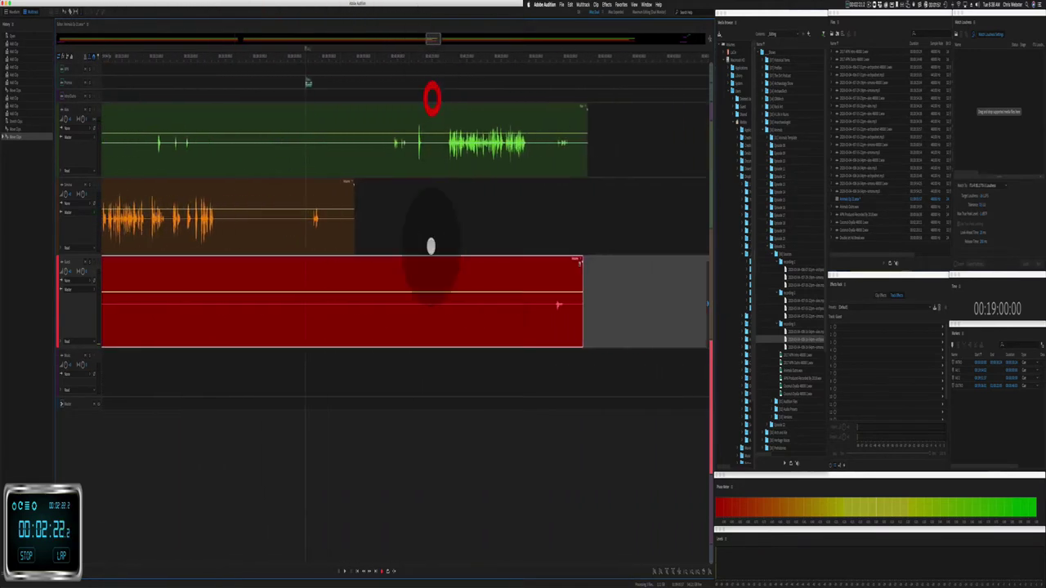
{"action": "scroll", "coordinate": [431, 246], "scroll_direction": "down", "scroll_amount": 5}
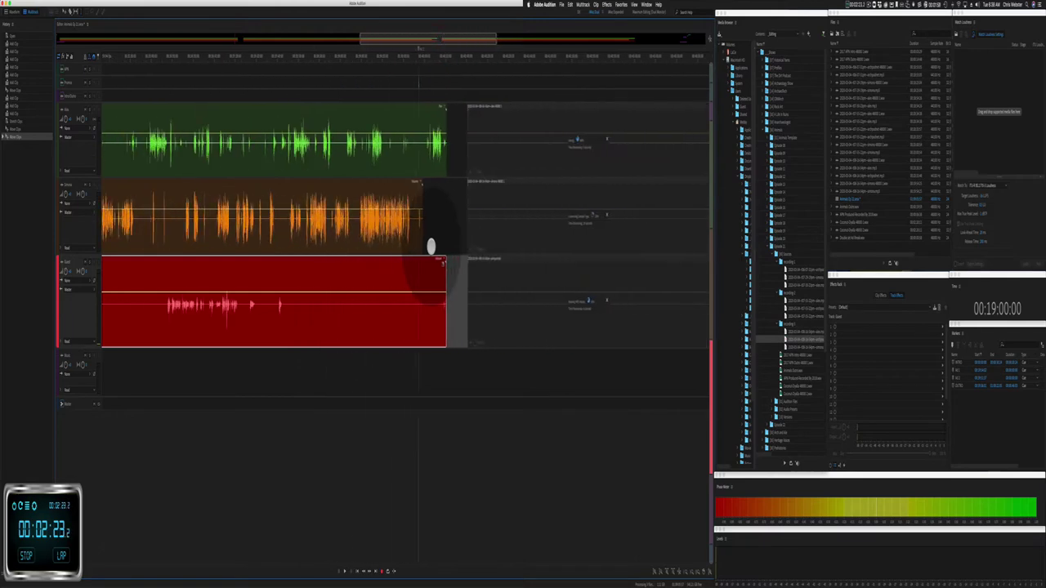
{"action": "left_click_drag", "start_coordinate": [425, 184], "coordinate": [437, 186]}
{"action": "left_click", "coordinate": [438, 186]}
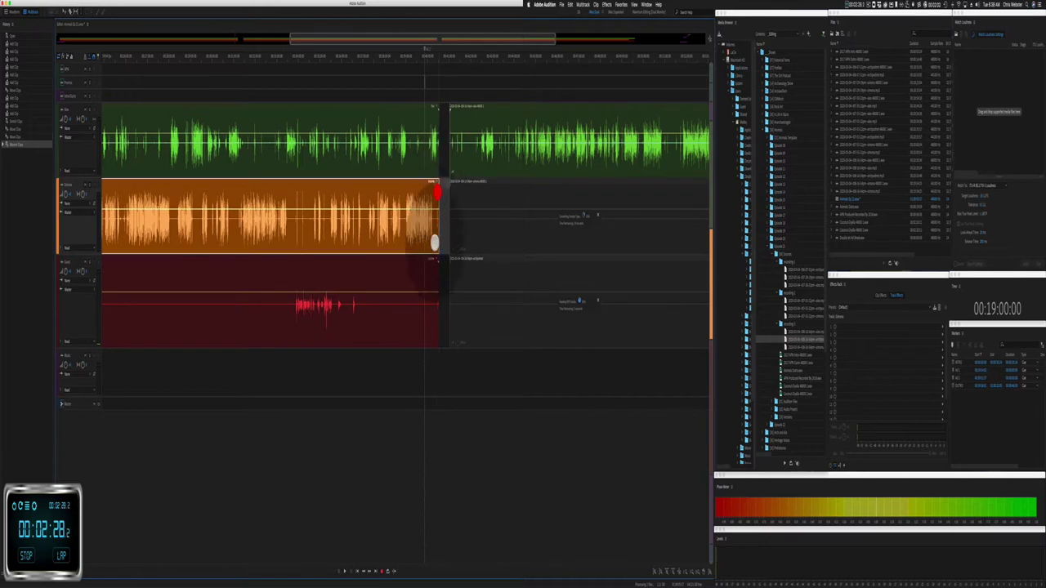
{"action": "scroll", "coordinate": [435, 262], "scroll_direction": "up", "scroll_amount": 5}
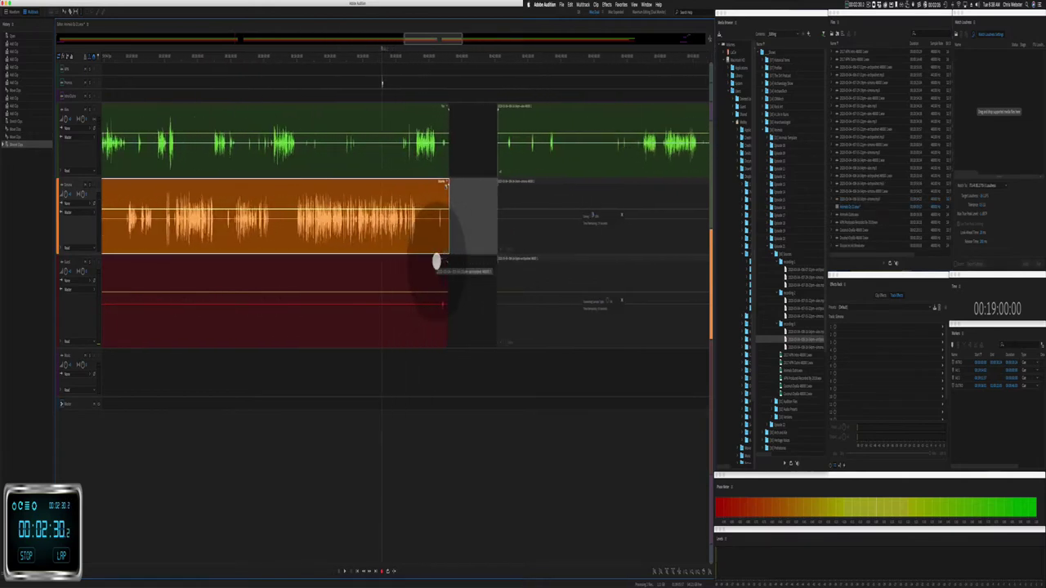
Step: Stretch the second recording's red clip slightly so its end lines up with the green and orange clips
{"action": "left_click", "coordinate": [446, 263]}
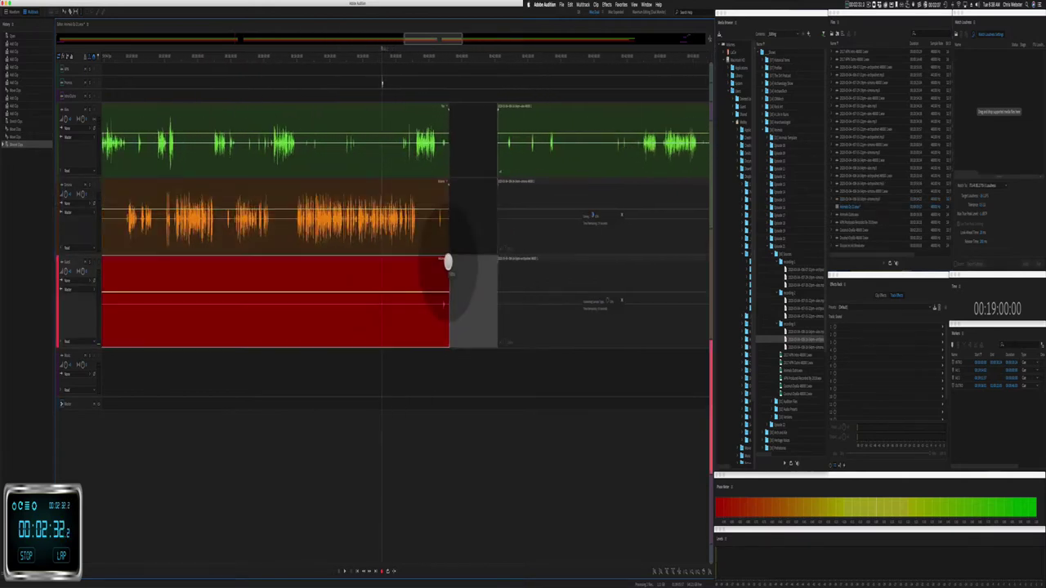
{"action": "scroll", "coordinate": [460, 253], "scroll_direction": "right", "scroll_amount": 5}
{"action": "scroll", "coordinate": [408, 206], "scroll_direction": "up", "scroll_amount": 2}
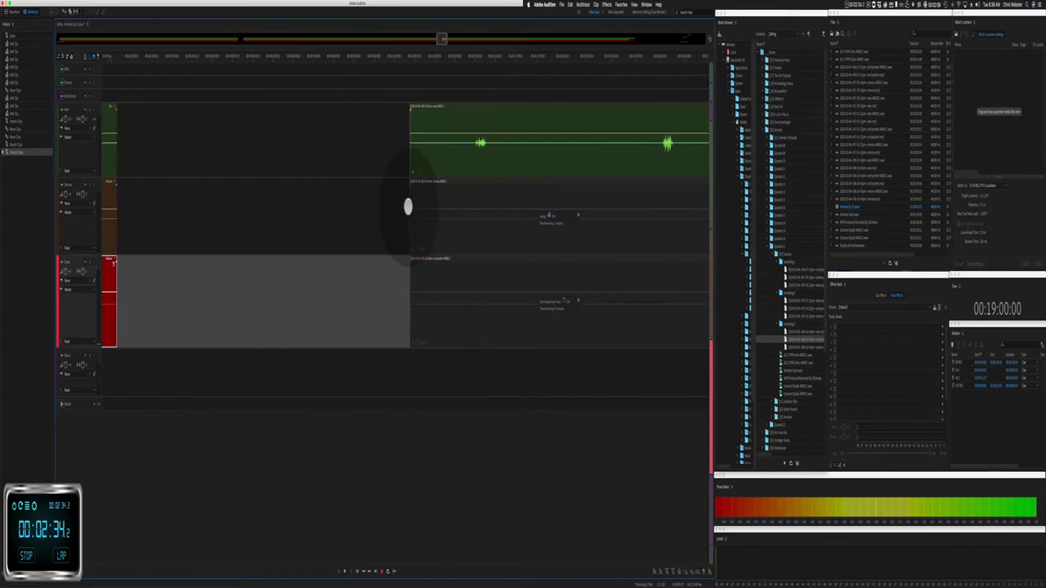
{"action": "scroll", "coordinate": [407, 206], "scroll_direction": "down", "scroll_amount": 3}
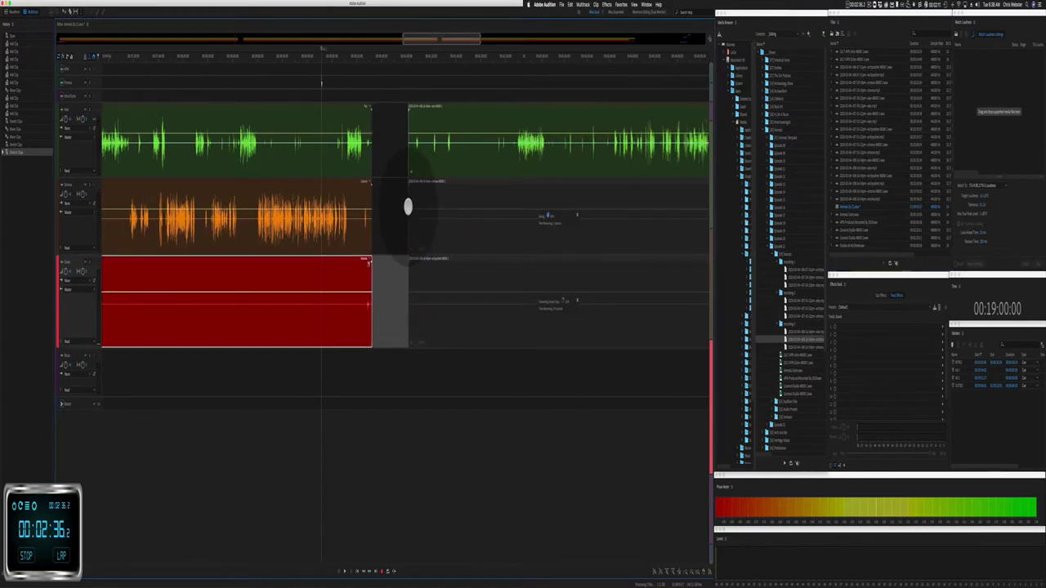
Step: Move the outro music and closing clips earlier, to just after the end of the third recording
{"action": "scroll", "coordinate": [408, 206], "scroll_direction": "right", "scroll_amount": 10}
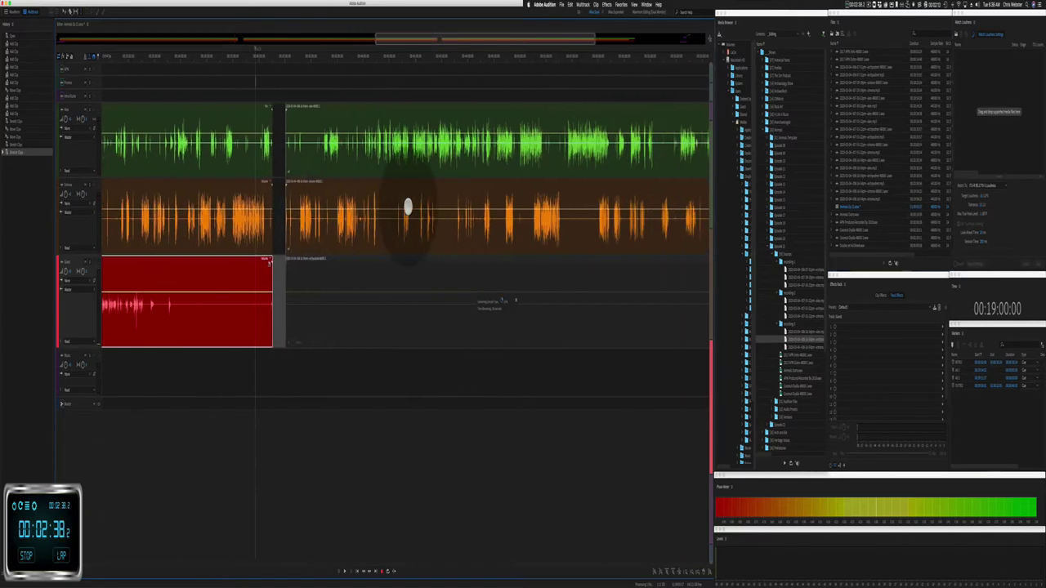
{"action": "scroll", "coordinate": [408, 206], "scroll_direction": "right", "scroll_amount": 2}
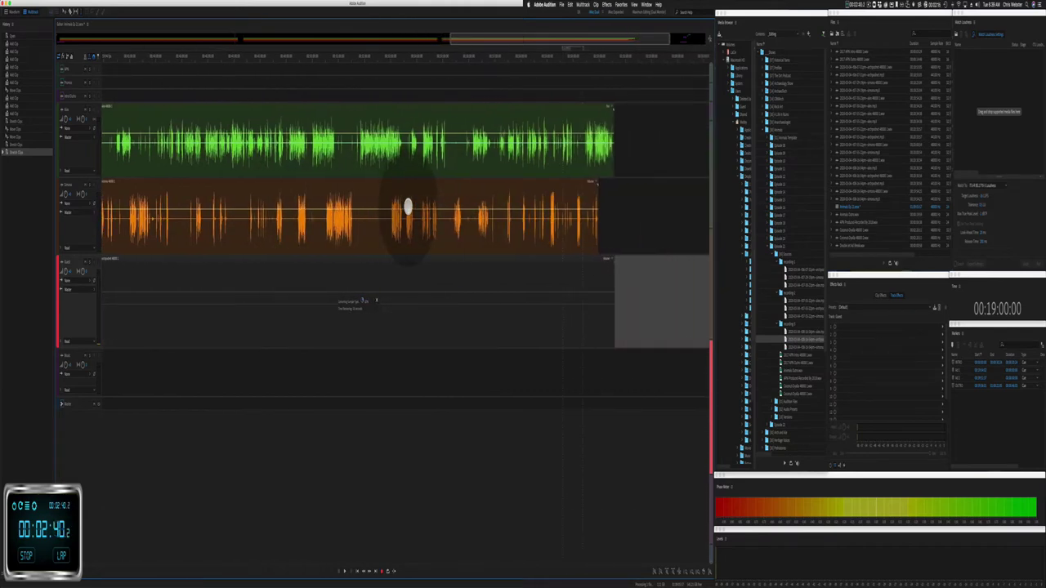
{"action": "scroll", "coordinate": [408, 206], "scroll_direction": "right", "scroll_amount": 8}
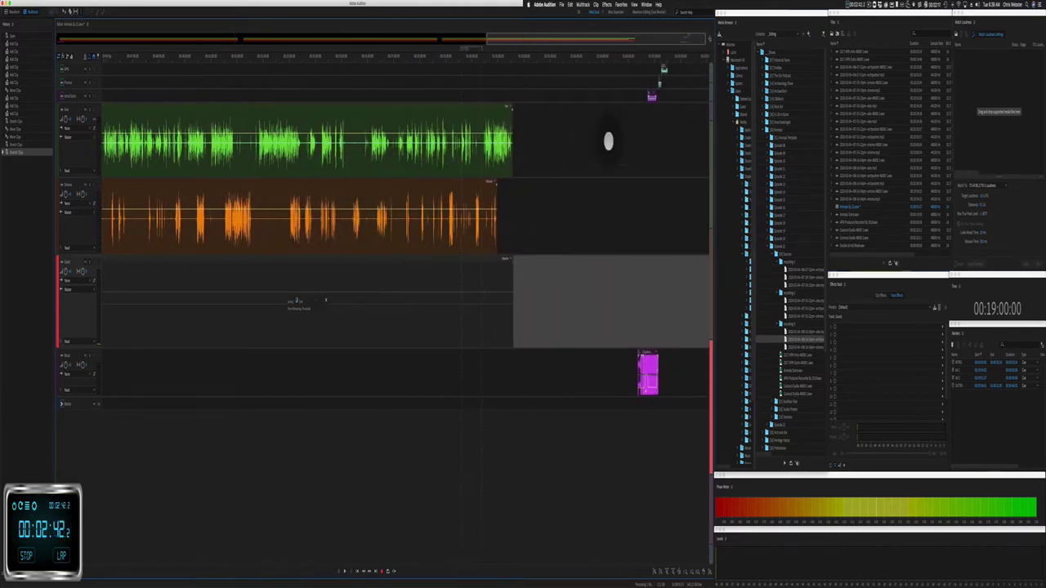
{"action": "mouse_move", "coordinate": [612, 71]}
{"action": "left_mouse_down"}
{"action": "mouse_move", "coordinate": [689, 354]}
{"action": "mouse_move", "coordinate": [529, 367]}
{"action": "left_mouse_up"}
{"action": "left_click", "coordinate": [498, 374]}
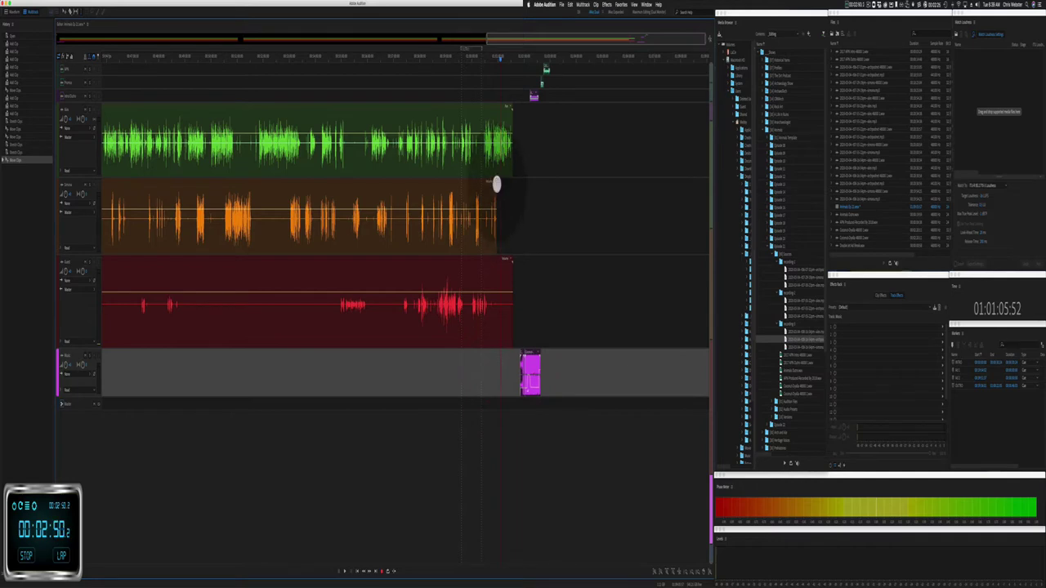
Step: Stretch the third recording's orange and red clips so their ends line up with the end of the green clip
{"action": "left_click_drag", "start_coordinate": [497, 185], "coordinate": [511, 189]}
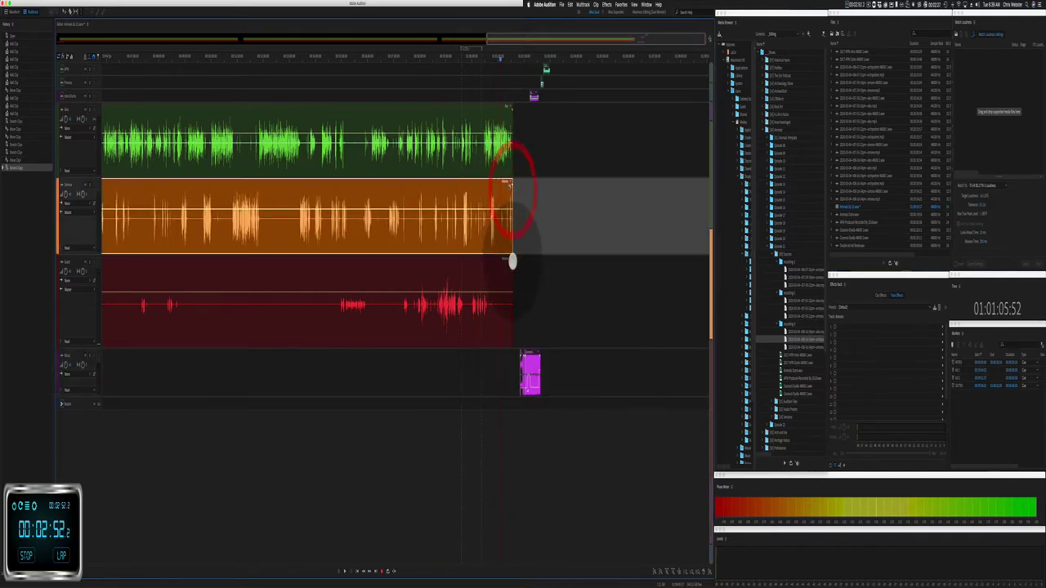
{"action": "scroll", "coordinate": [512, 261], "scroll_direction": "up", "scroll_amount": 5}
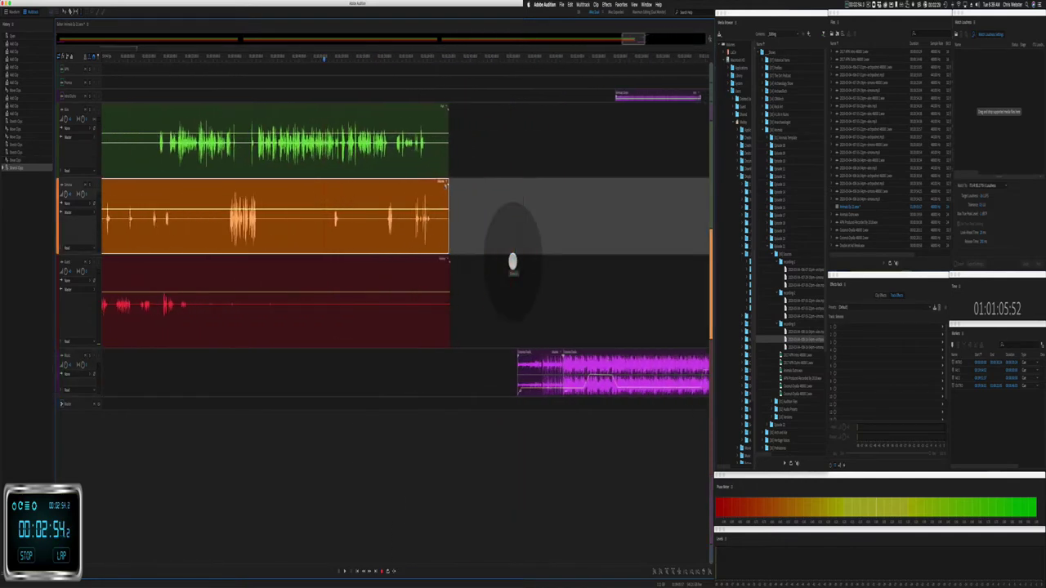
{"action": "left_click", "coordinate": [443, 260]}
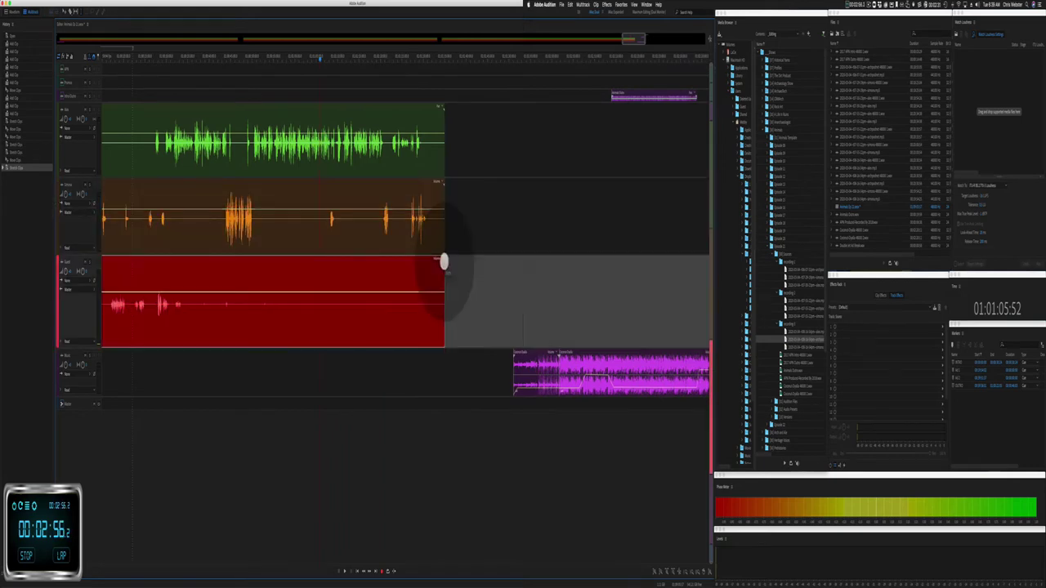
{"action": "scroll", "coordinate": [404, 288], "scroll_direction": "down", "scroll_amount": 5}
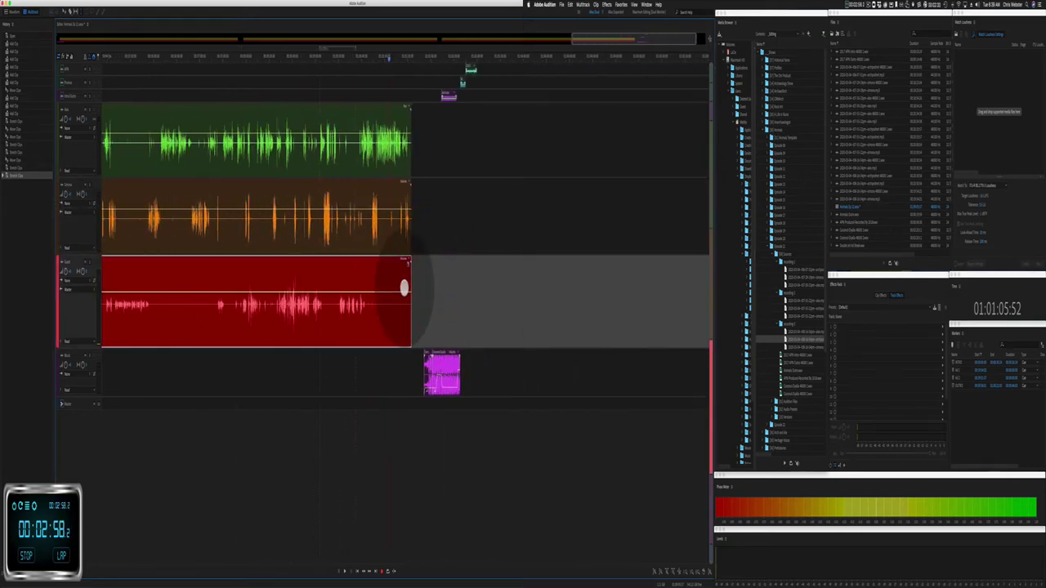
{"action": "scroll", "coordinate": [404, 288], "scroll_direction": "down", "scroll_amount": 3}
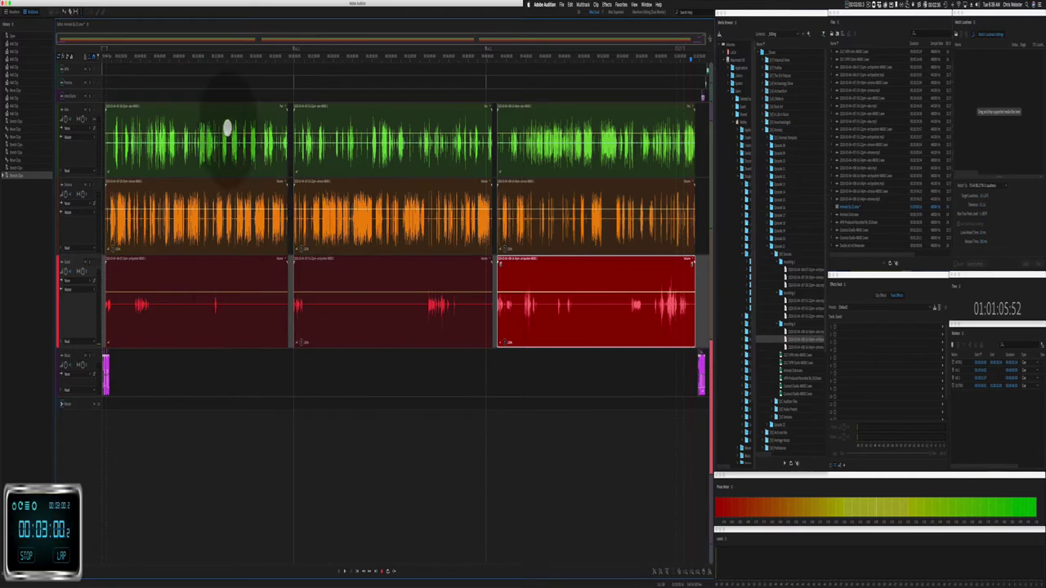
Step: Open the first green clip in the waveform editor and start the Scheps Omni Channel Mono effect on it
{"action": "double_click", "coordinate": [218, 102]}
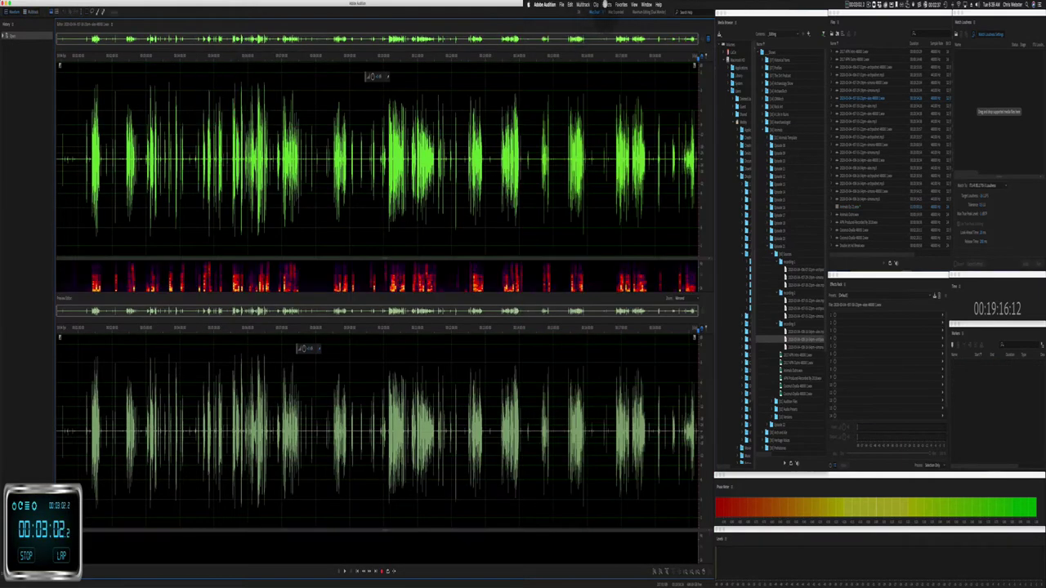
{"action": "left_click", "coordinate": [607, 5]}
{"action": "mouse_move", "coordinate": [608, 180]}
{"action": "mouse_move", "coordinate": [668, 181]}
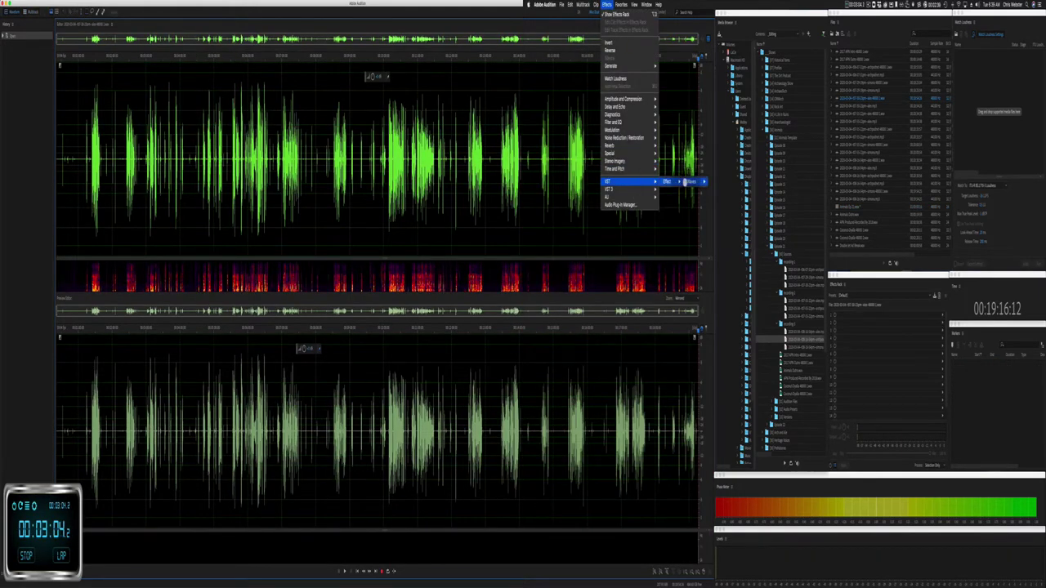
{"action": "left_click", "coordinate": [723, 181]}
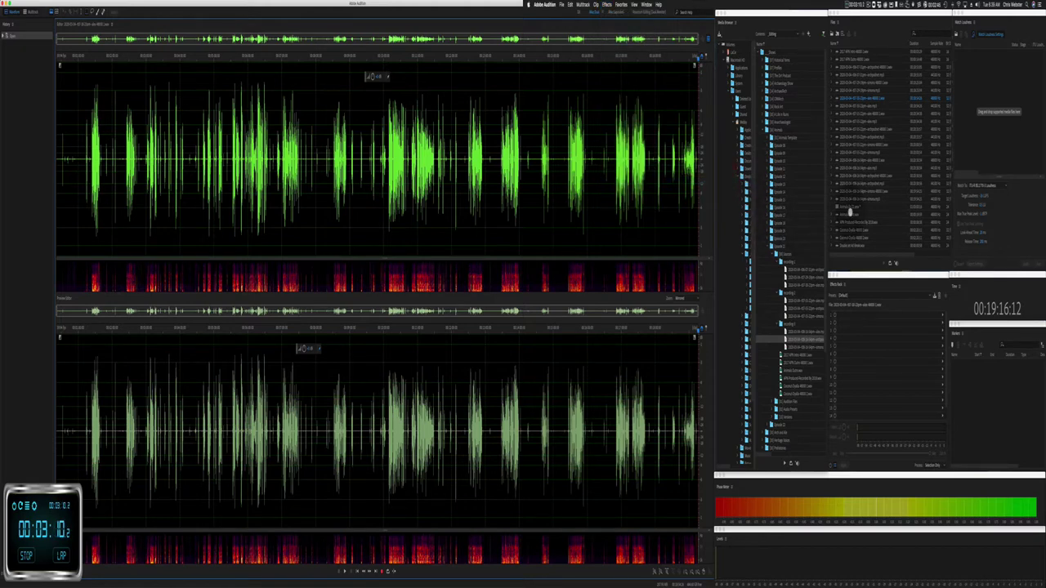
Step: Load the saved user preset for this speaker and preview the effect from about 10:15 in the recording
{"action": "left_click", "coordinate": [873, 166]}
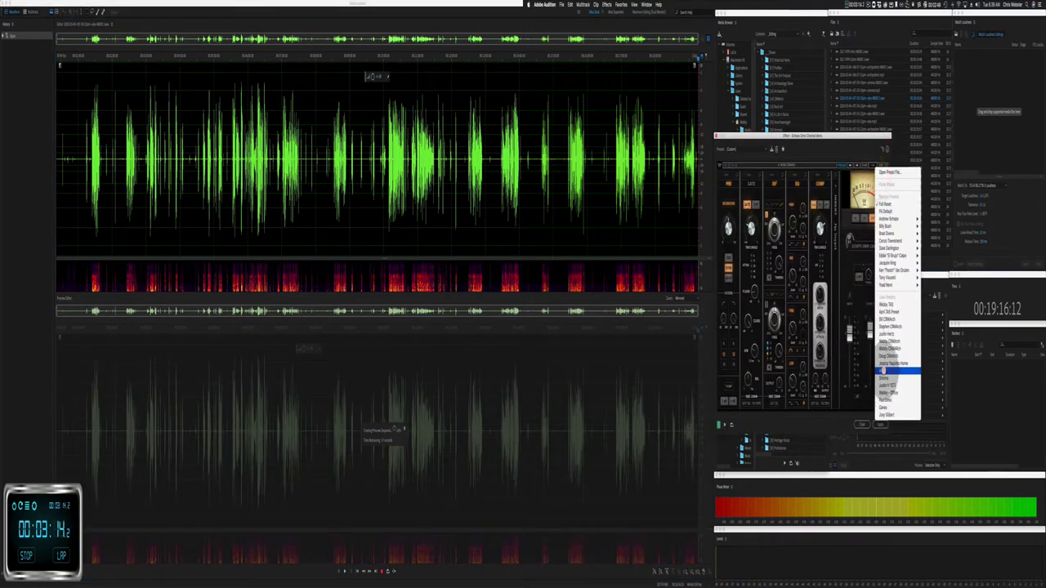
{"action": "left_click", "coordinate": [885, 376]}
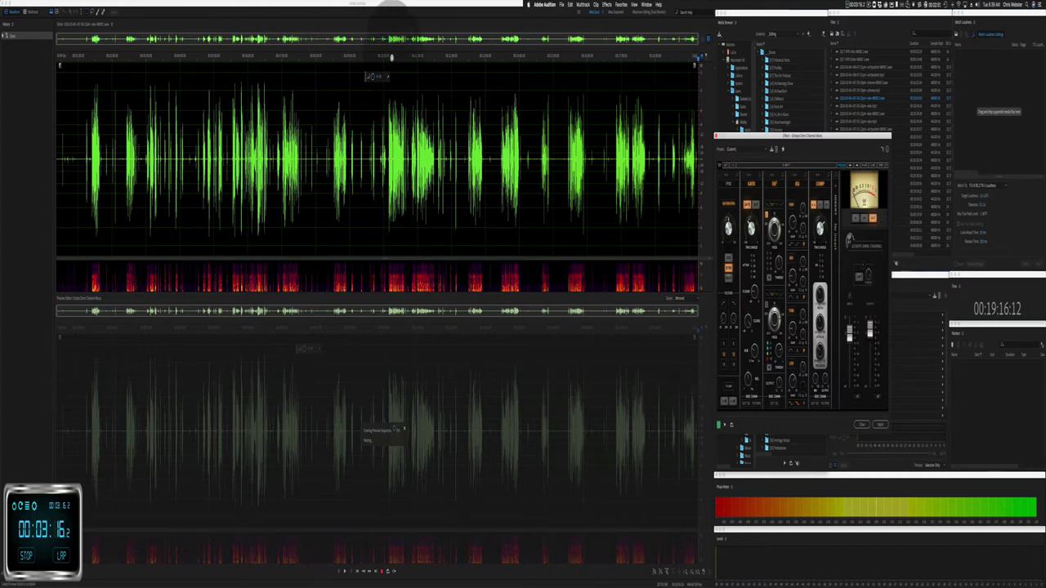
{"action": "left_click", "coordinate": [390, 57]}
{"action": "key", "text": "space"}
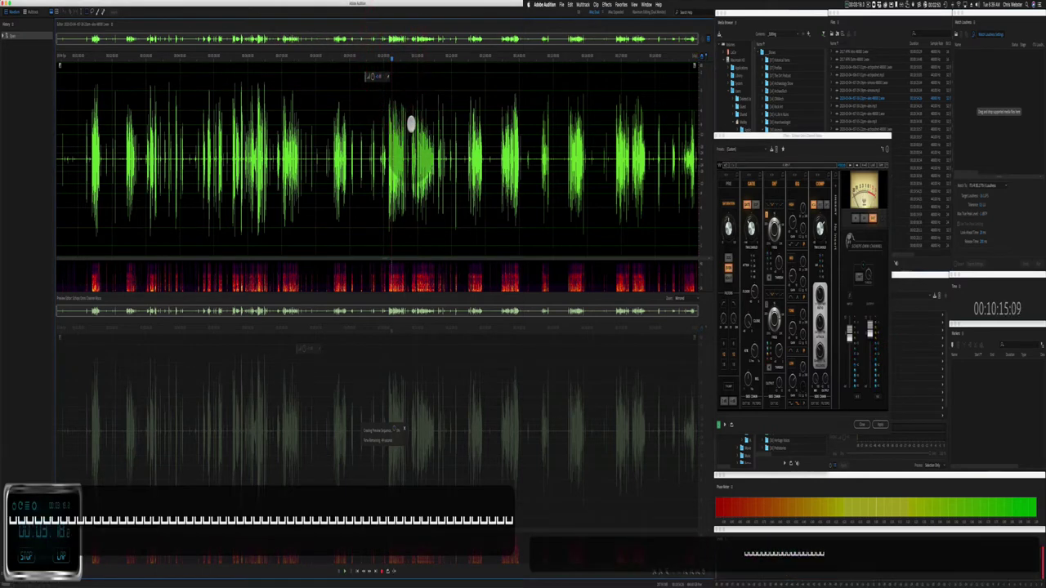
Step: Switch the default audio output device to Telestream Audio Capture in the audio hardware preferences and apply the change
{"action": "key", "text": "super+comma"}
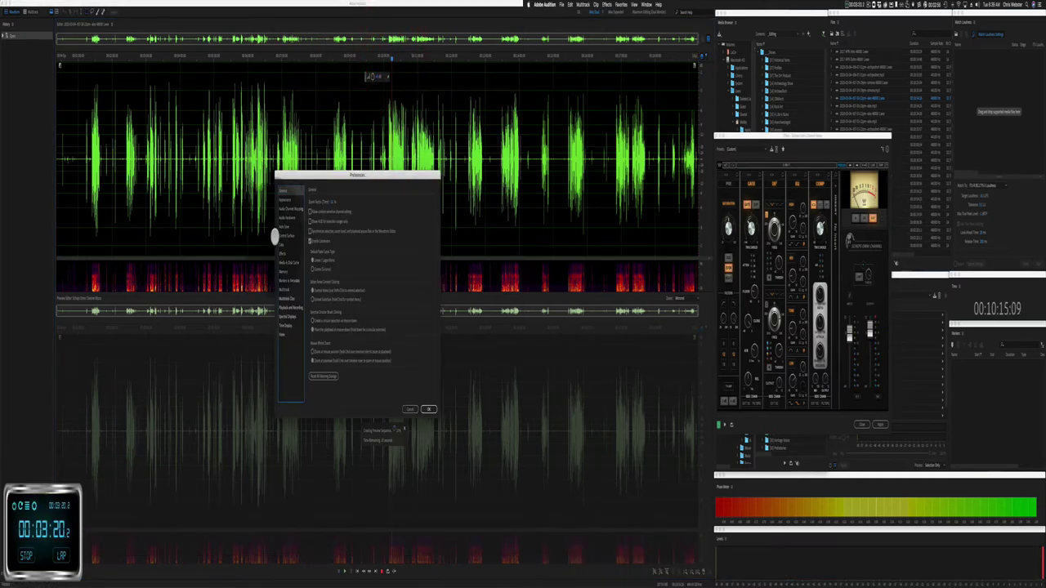
{"action": "left_click", "coordinate": [286, 216]}
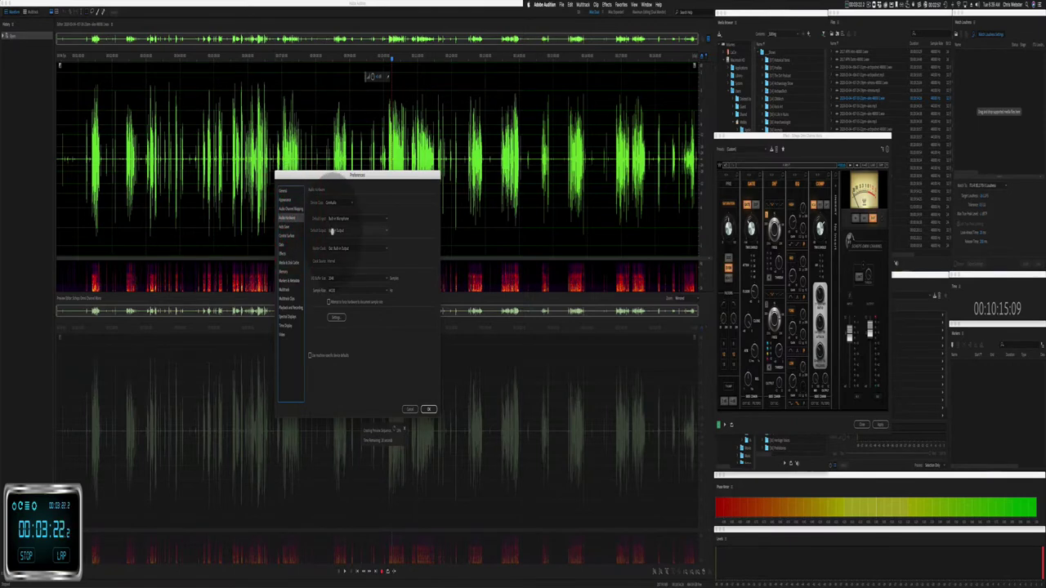
{"action": "left_click", "coordinate": [332, 231]}
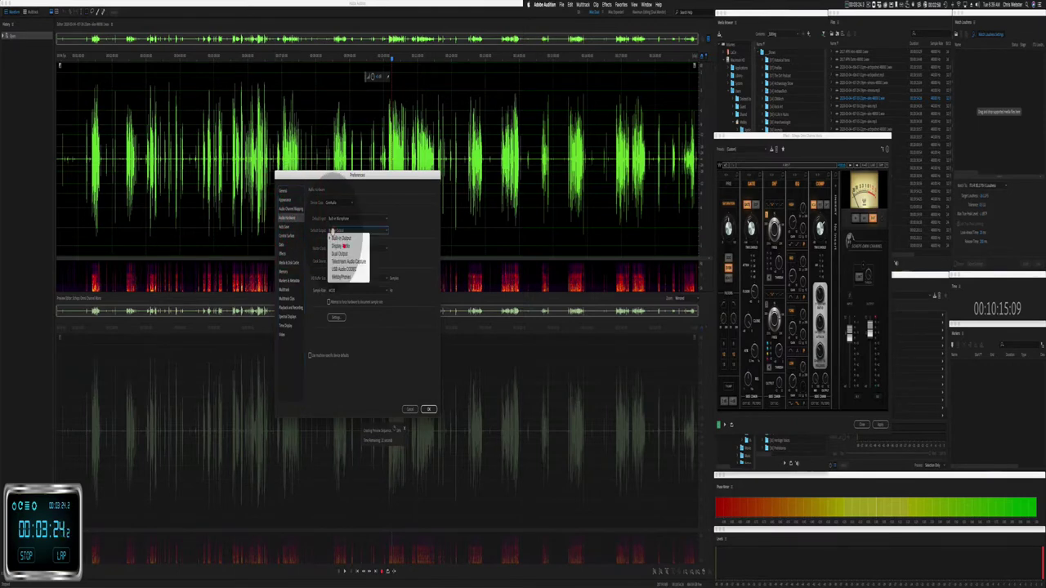
{"action": "left_click", "coordinate": [335, 260]}
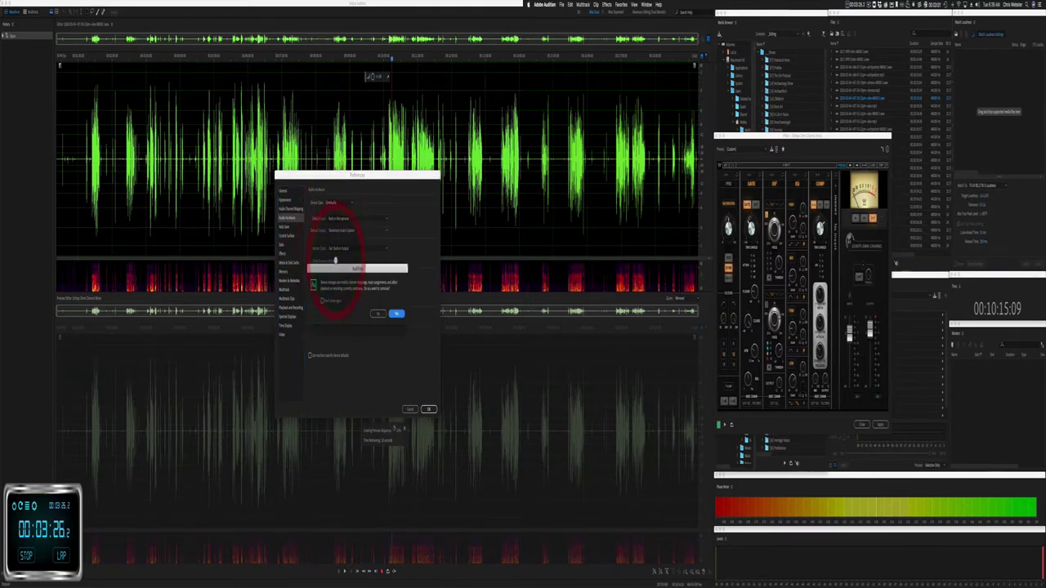
{"action": "left_click", "coordinate": [398, 310]}
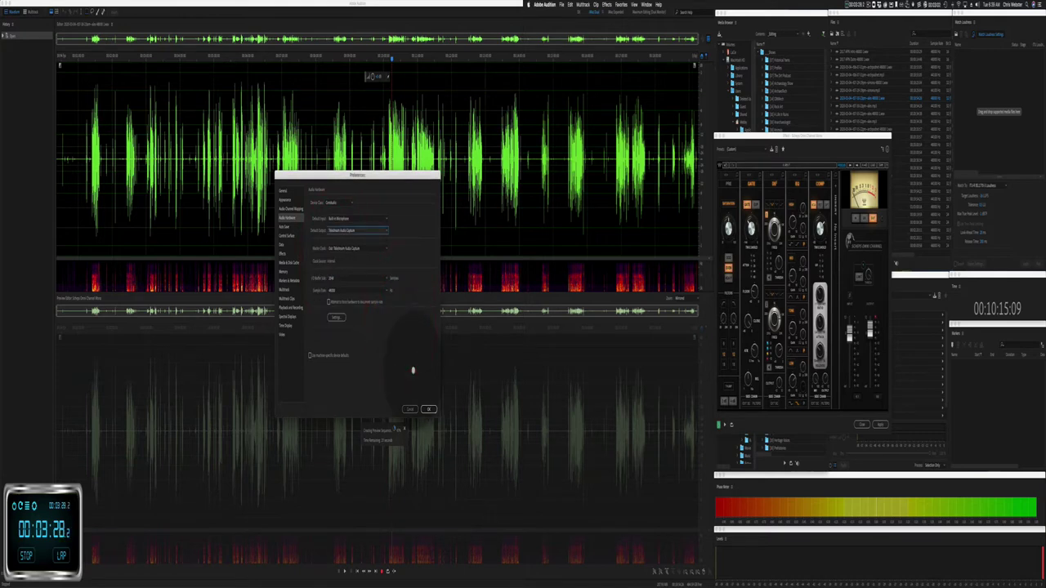
{"action": "left_click", "coordinate": [428, 408]}
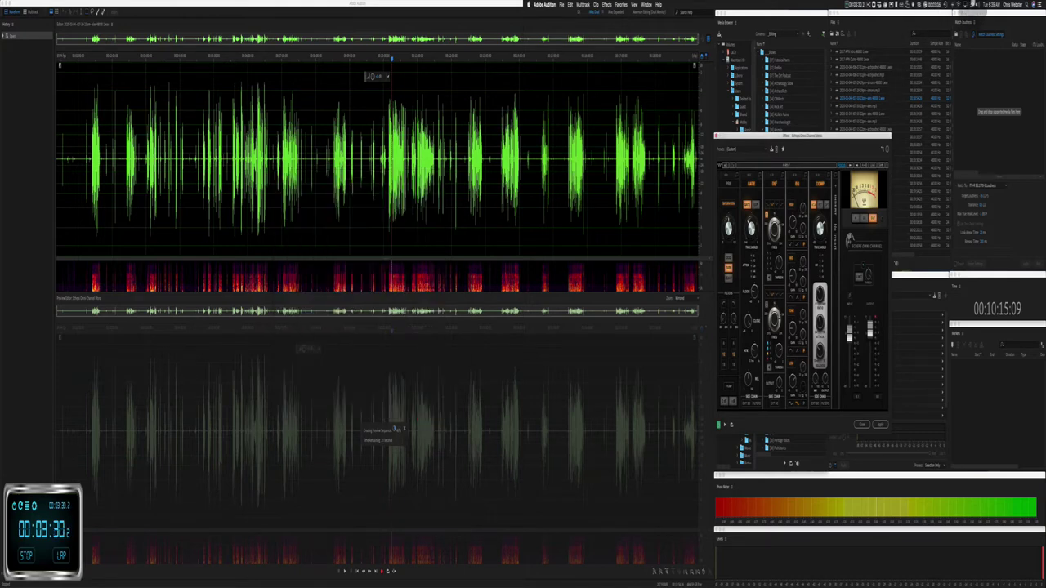
{"action": "left_click", "coordinate": [976, 4]}
{"action": "left_click", "coordinate": [983, 85]}
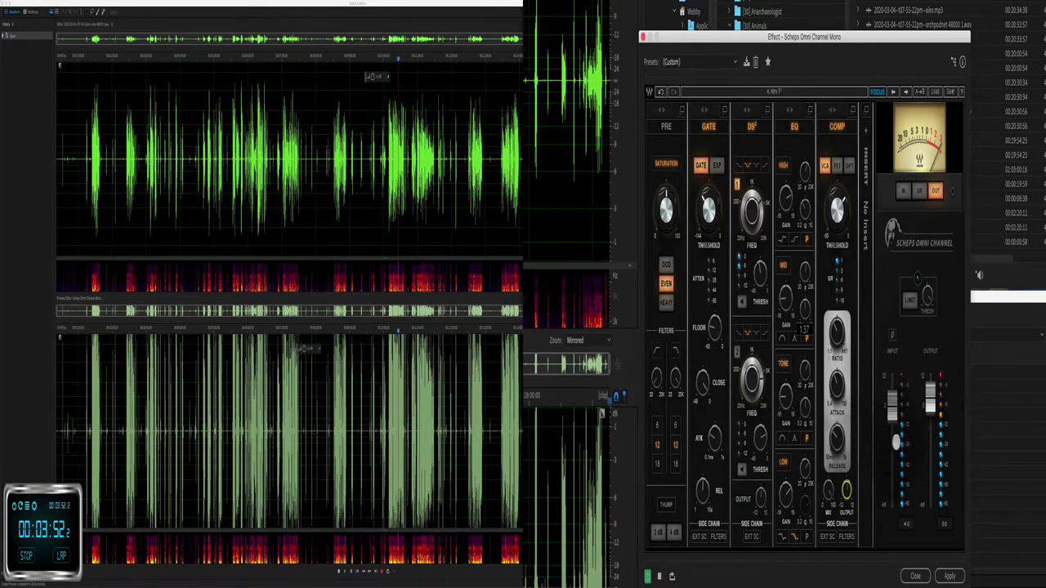
Step: Lower the Omni Channel output fader slightly and fine-tune the compressor threshold while the preview plays
{"action": "left_click_drag", "start_coordinate": [930, 399], "coordinate": [930, 392]}
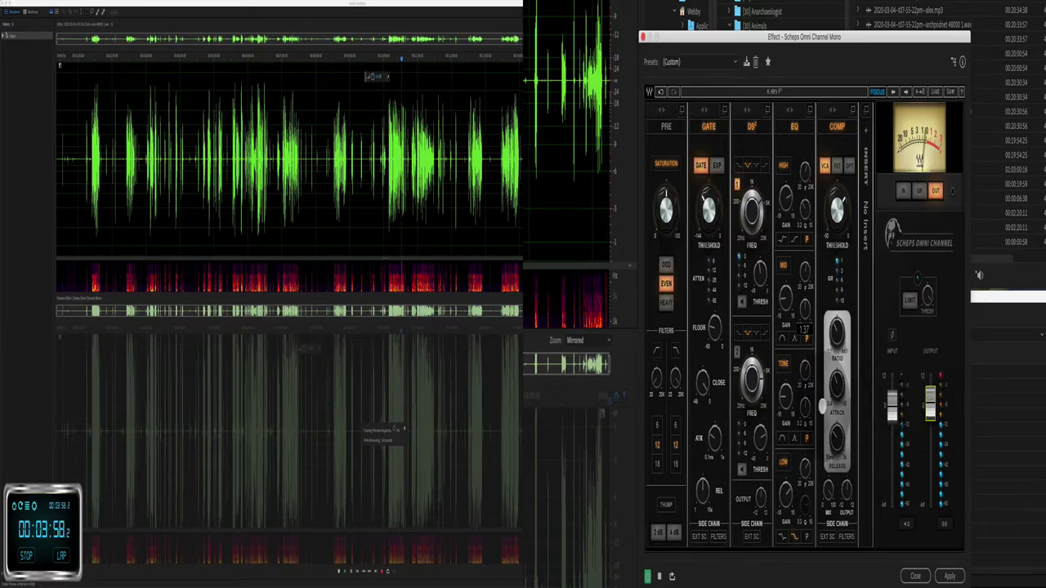
{"action": "mouse_move", "coordinate": [837, 211]}
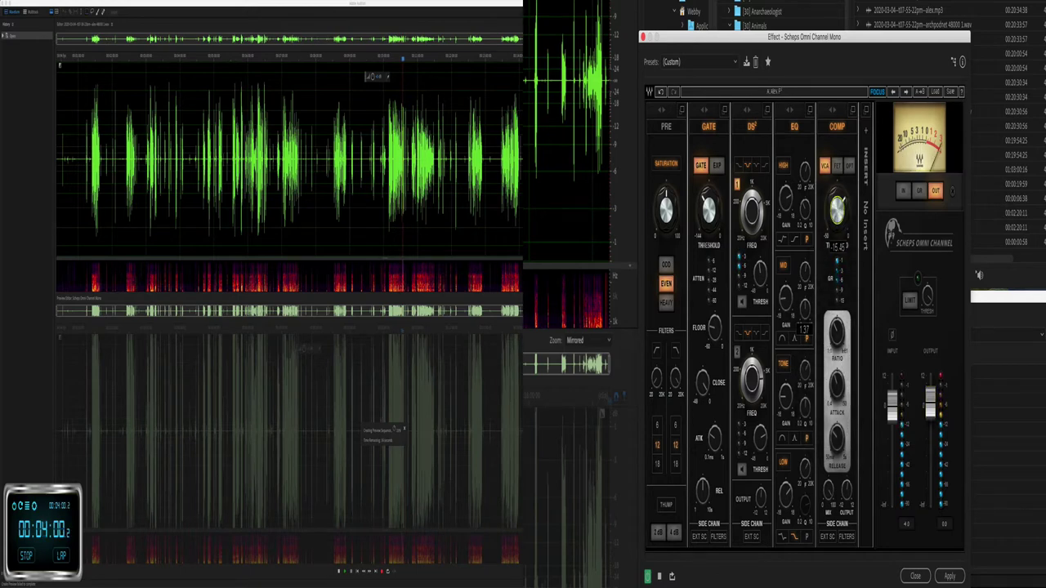
{"action": "scroll", "coordinate": [837, 211], "scroll_direction": "up", "scroll_amount": 1}
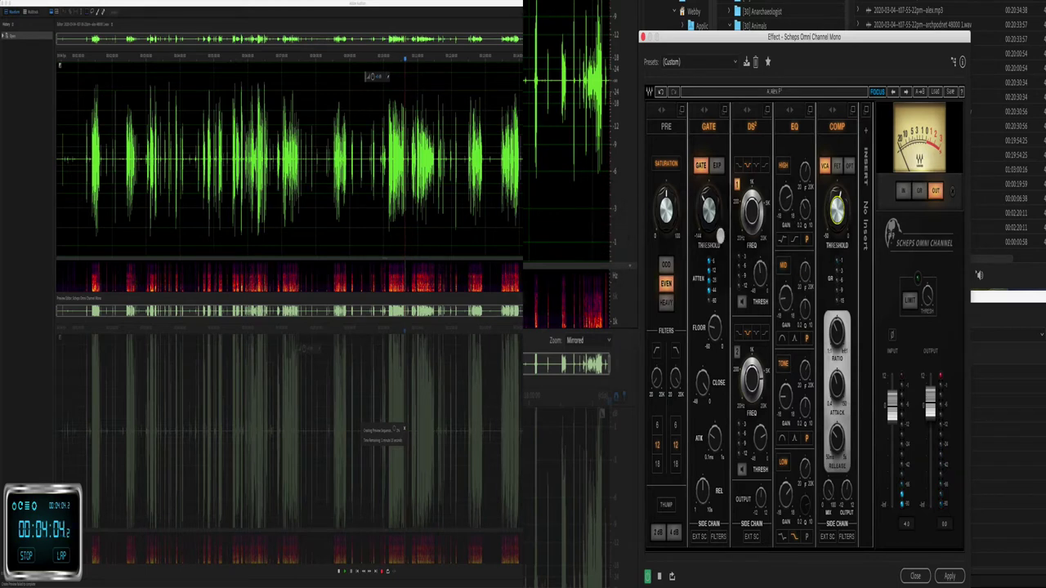
Step: Replay the preview from about the ten-minute mark and fine-tune the high and low gains of the EQ
{"action": "left_click", "coordinate": [389, 61]}
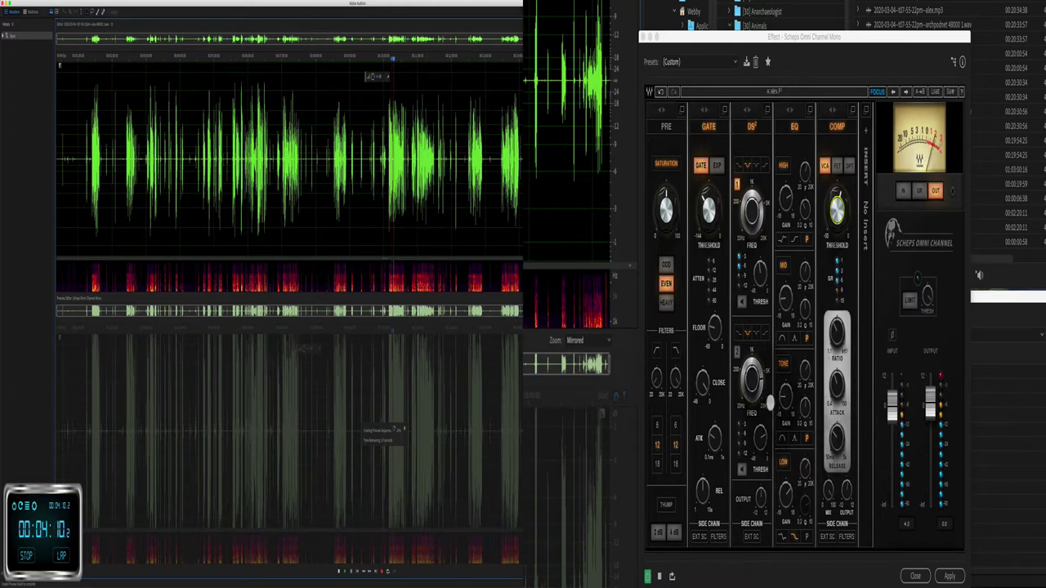
{"action": "left_click", "coordinate": [784, 398]}
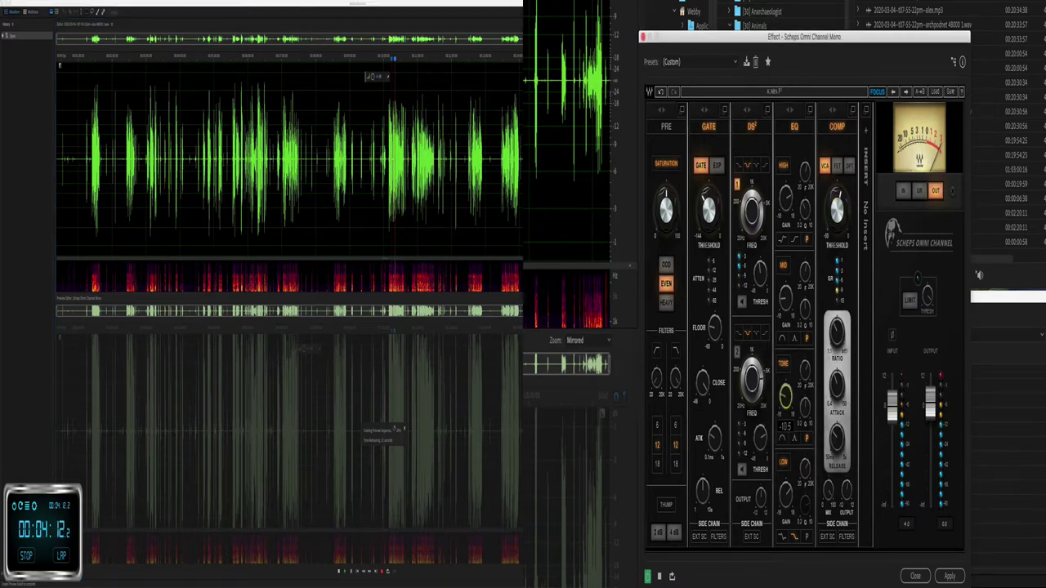
{"action": "left_click", "coordinate": [785, 198]}
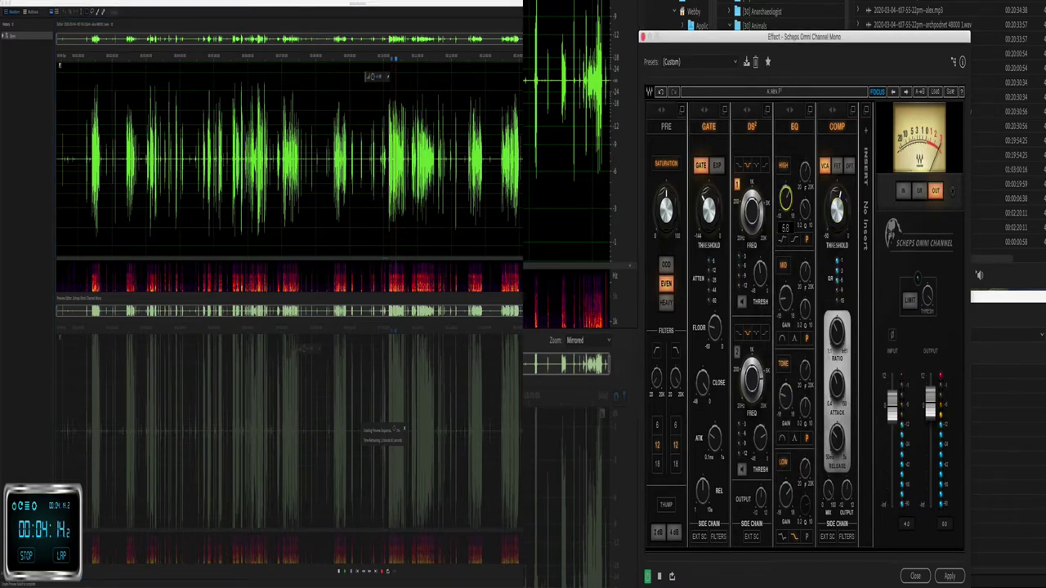
{"action": "left_click_drag", "start_coordinate": [785, 197], "coordinate": [785, 212]}
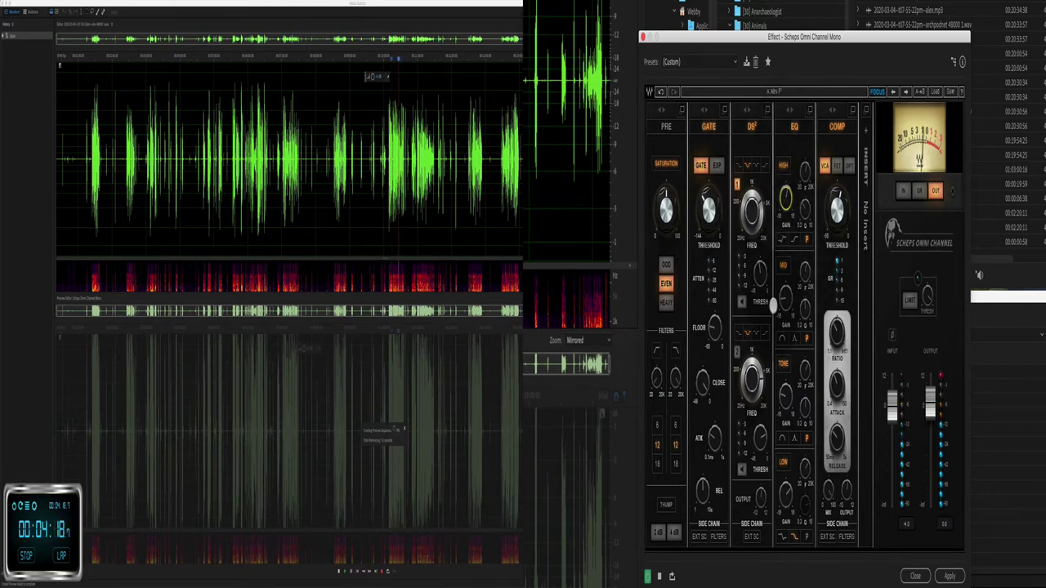
{"action": "left_click", "coordinate": [786, 493]}
{"action": "left_click_drag", "start_coordinate": [786, 493], "coordinate": [785, 498]}
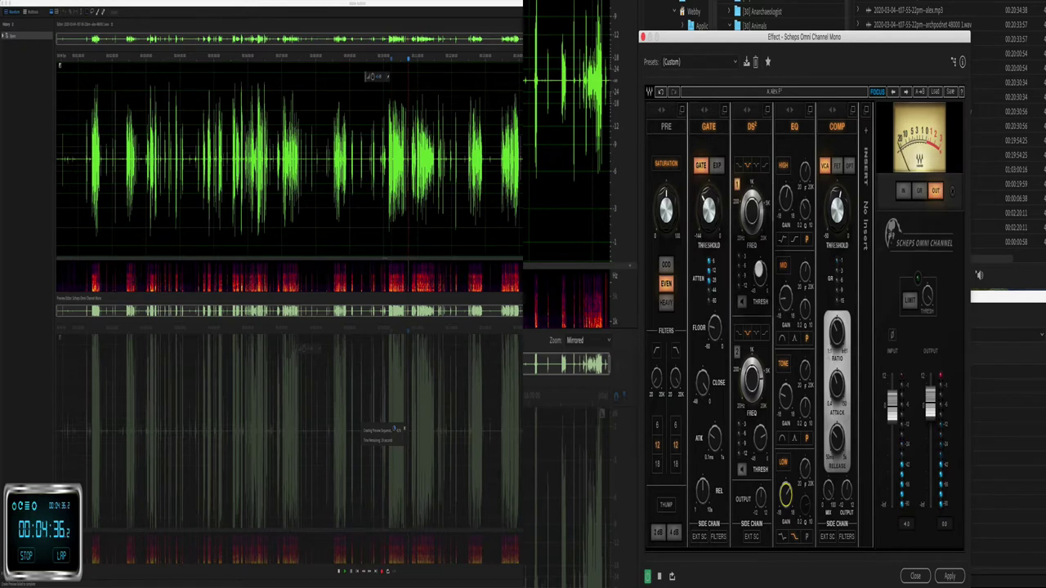
Step: Set the first DS2 band's threshold to -32.0 and continue the preview slightly further into the recording
{"action": "left_click", "coordinate": [760, 275]}
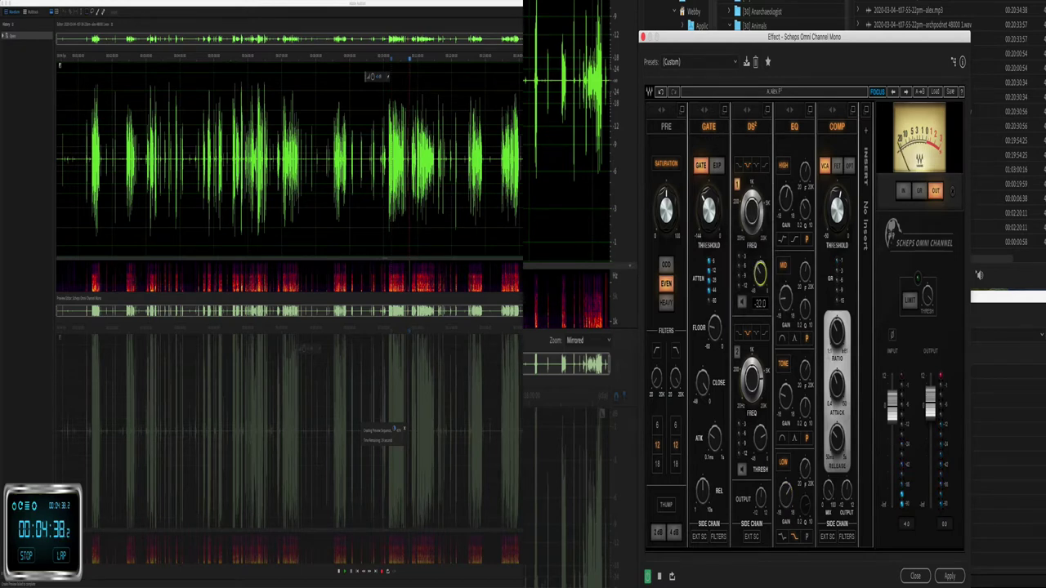
{"action": "left_click", "coordinate": [414, 58]}
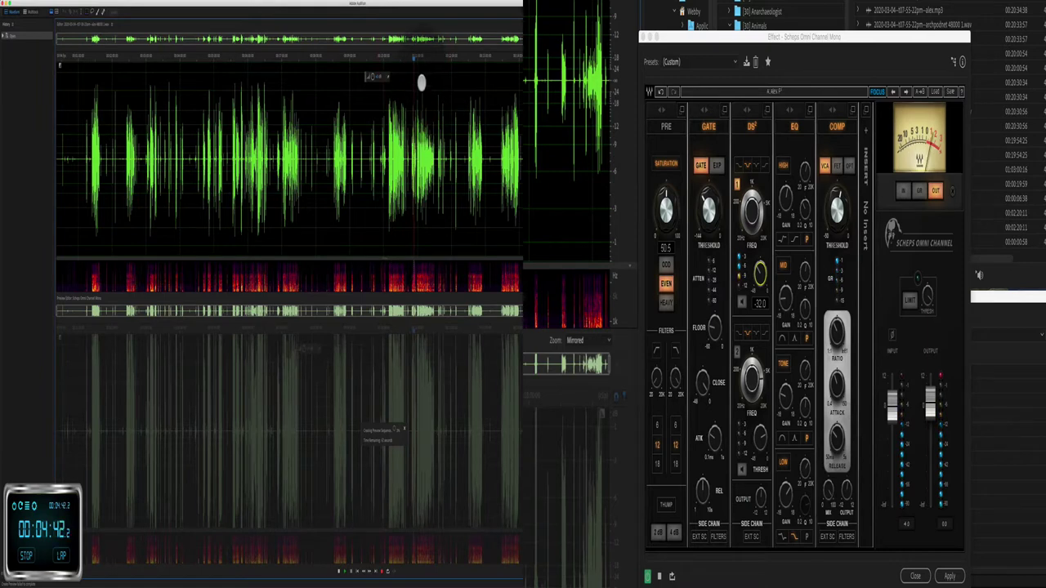
Step: Preview the Omni Channel effect slightly further into the recording, just past the eleven-minute mark, and stop playback
{"action": "left_click", "coordinate": [420, 58]}
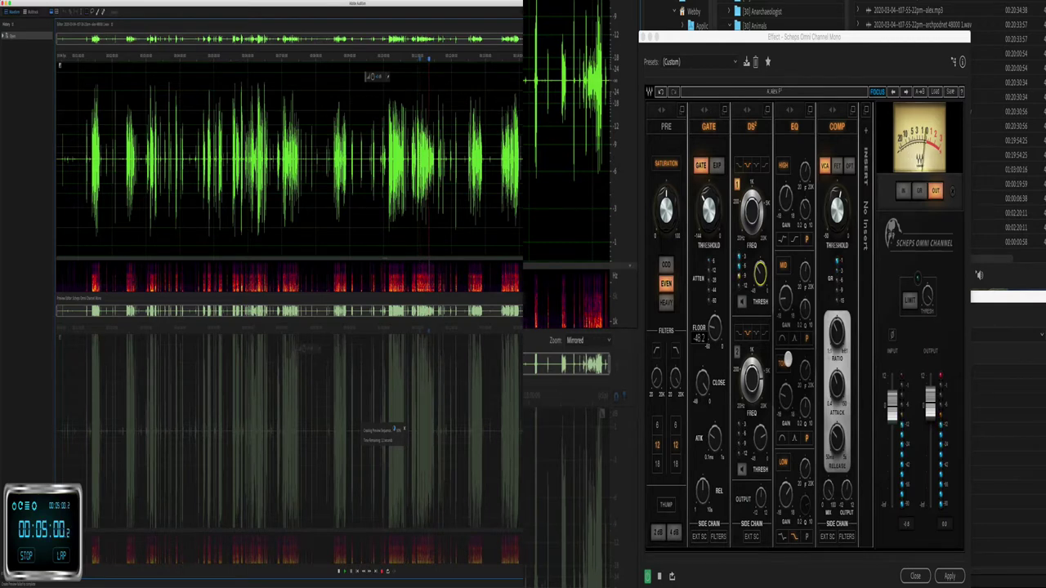
{"action": "left_click", "coordinate": [786, 360]}
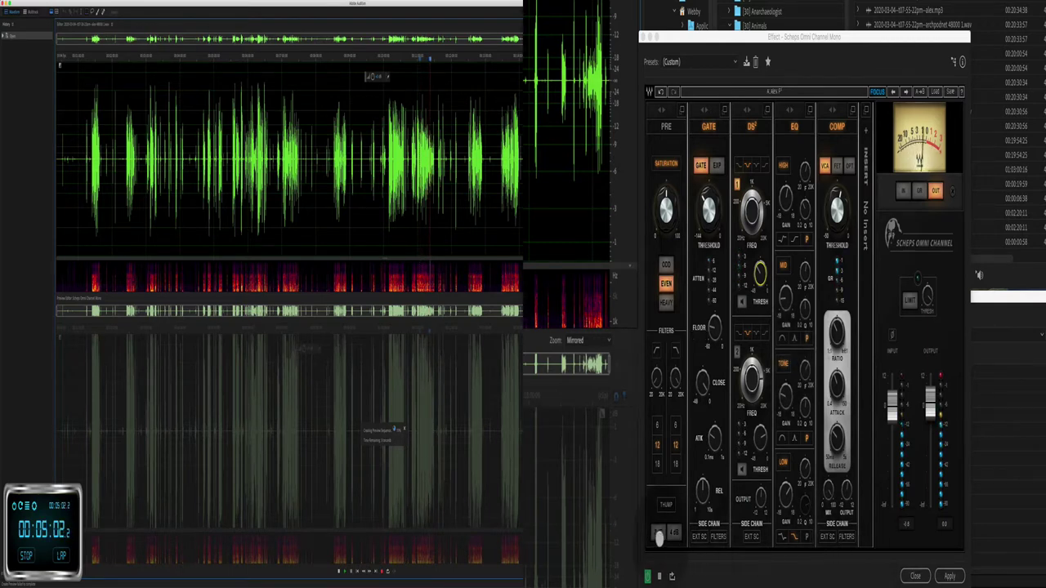
{"action": "left_click", "coordinate": [660, 576]}
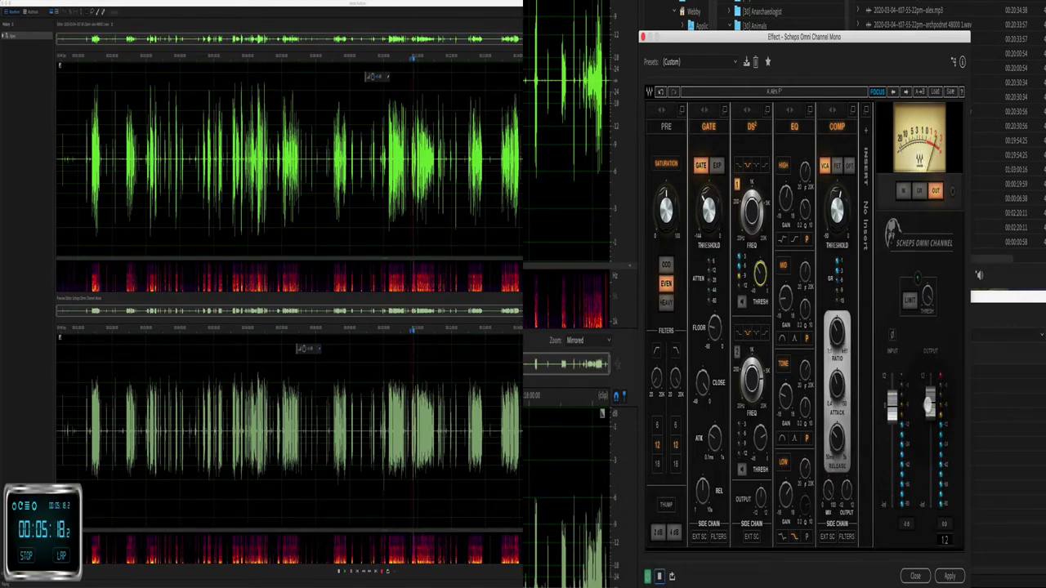
Step: Raise the Omni Channel output fader and apply the effect to the first clip of the green voice track
{"action": "left_click", "coordinate": [930, 403]}
{"action": "left_click_drag", "start_coordinate": [929, 403], "coordinate": [930, 386]}
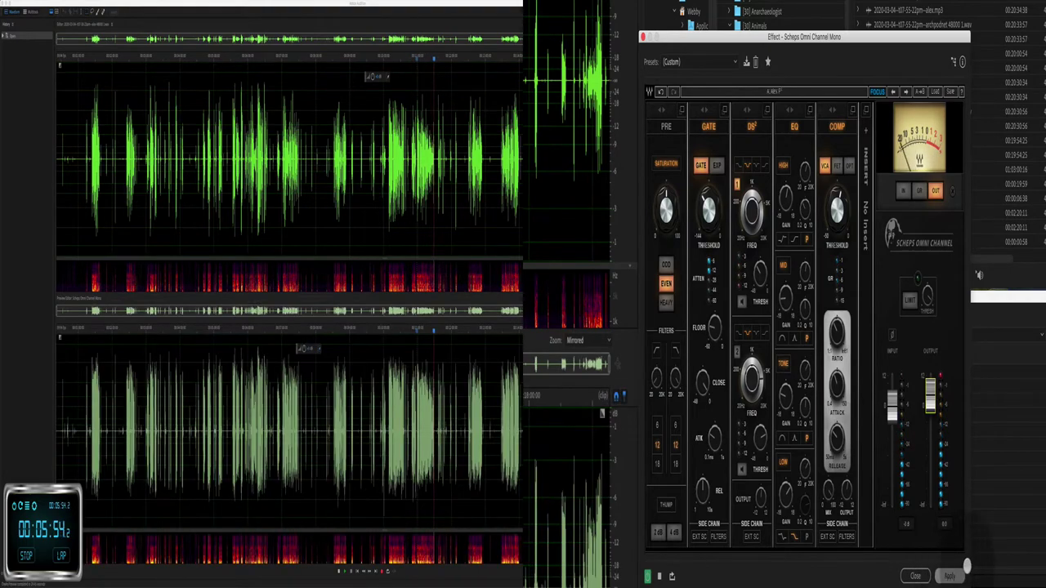
{"action": "left_click", "coordinate": [949, 574]}
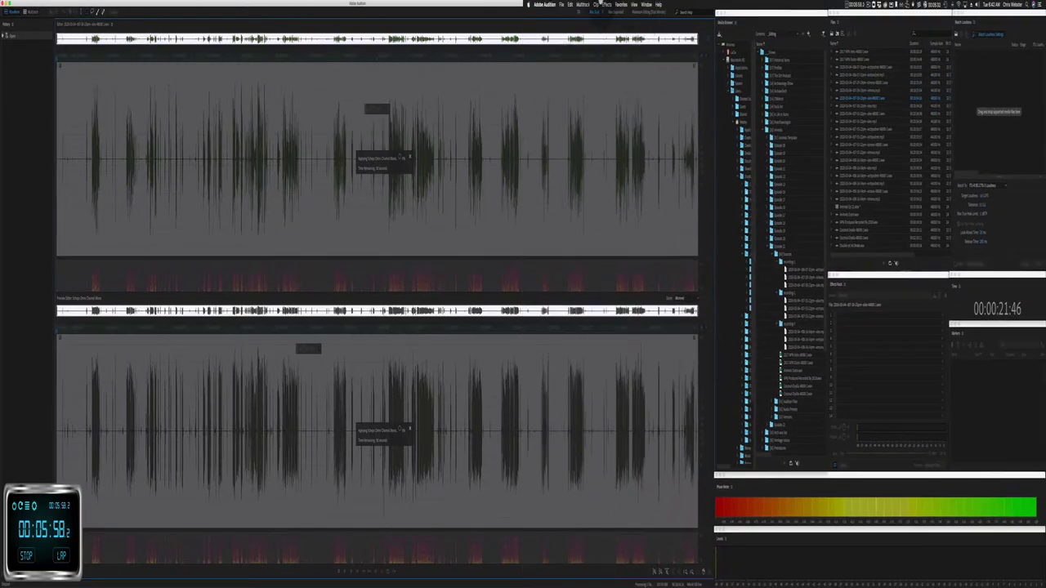
Step: Open the green voice track's second clip from the multitrack session and apply Scheps Omni Channel Mono with the same settings
{"action": "left_click", "coordinate": [606, 5]}
{"action": "mouse_move", "coordinate": [623, 137]}
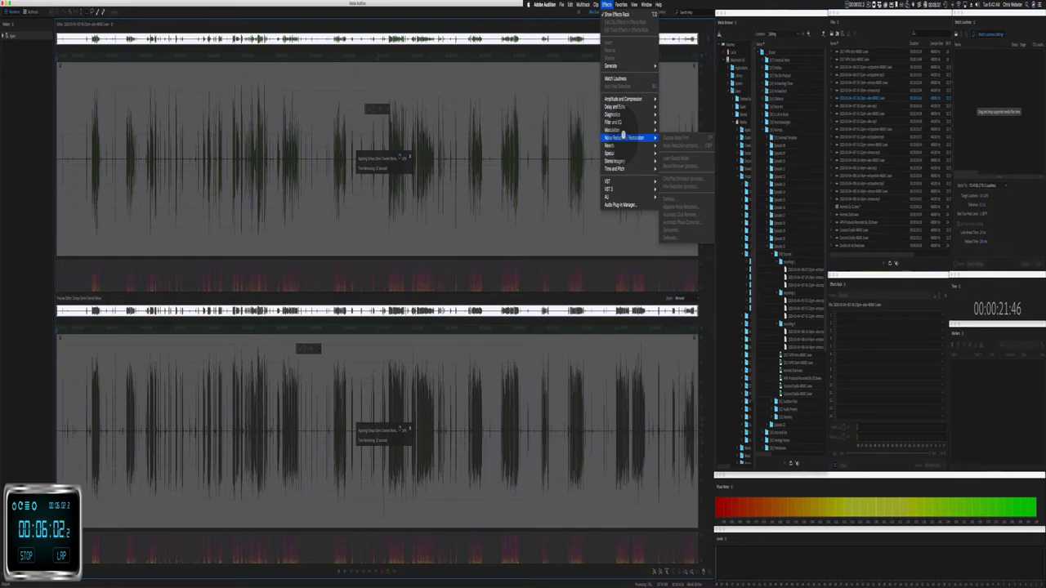
{"action": "left_click", "coordinate": [32, 11]}
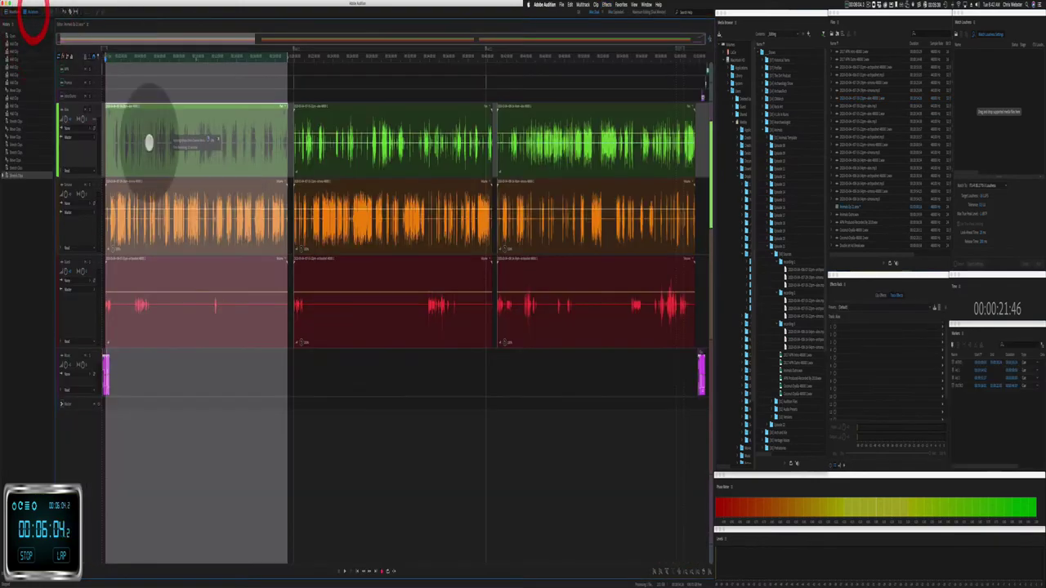
{"action": "double_click", "coordinate": [338, 104]}
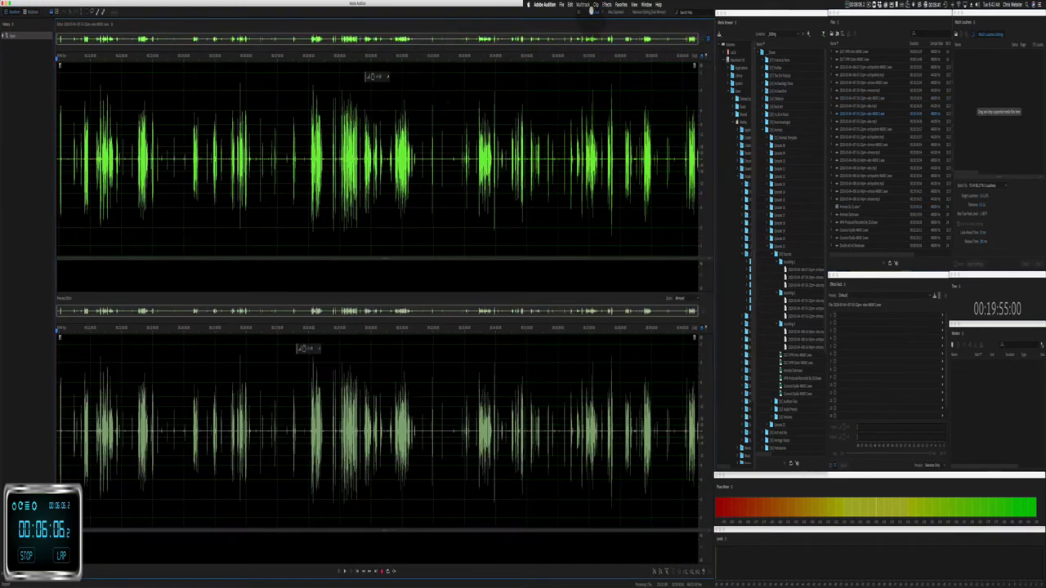
{"action": "left_click", "coordinate": [607, 4]}
{"action": "mouse_move", "coordinate": [629, 181]}
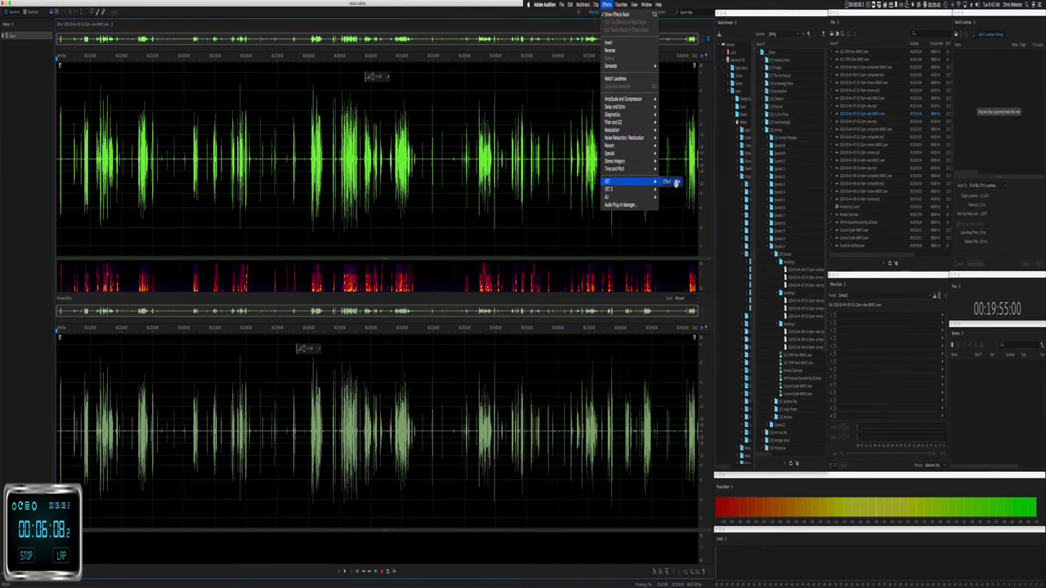
{"action": "mouse_move", "coordinate": [683, 182]}
{"action": "left_click", "coordinate": [730, 181]}
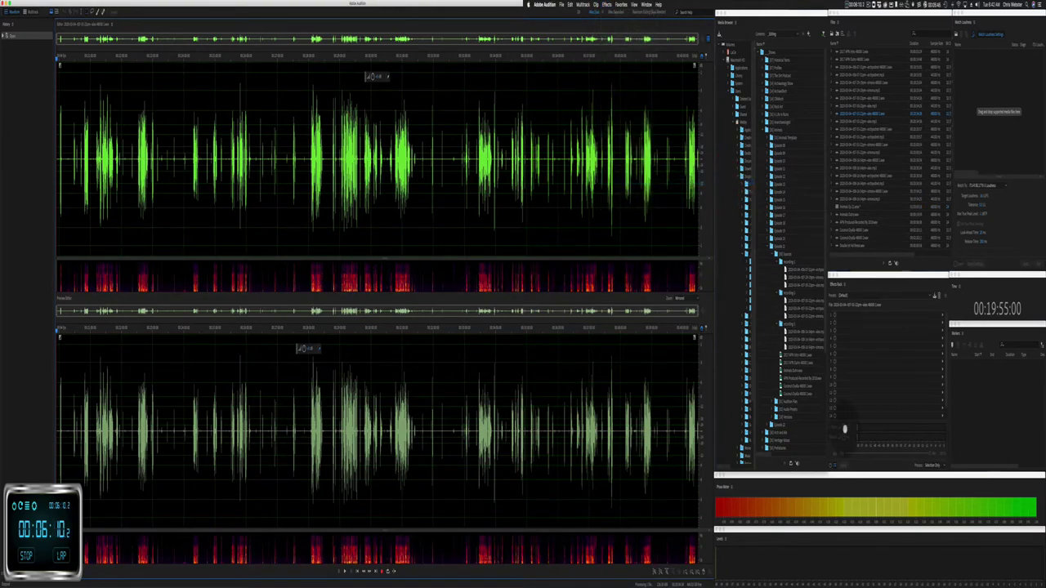
{"action": "left_click", "coordinate": [879, 421]}
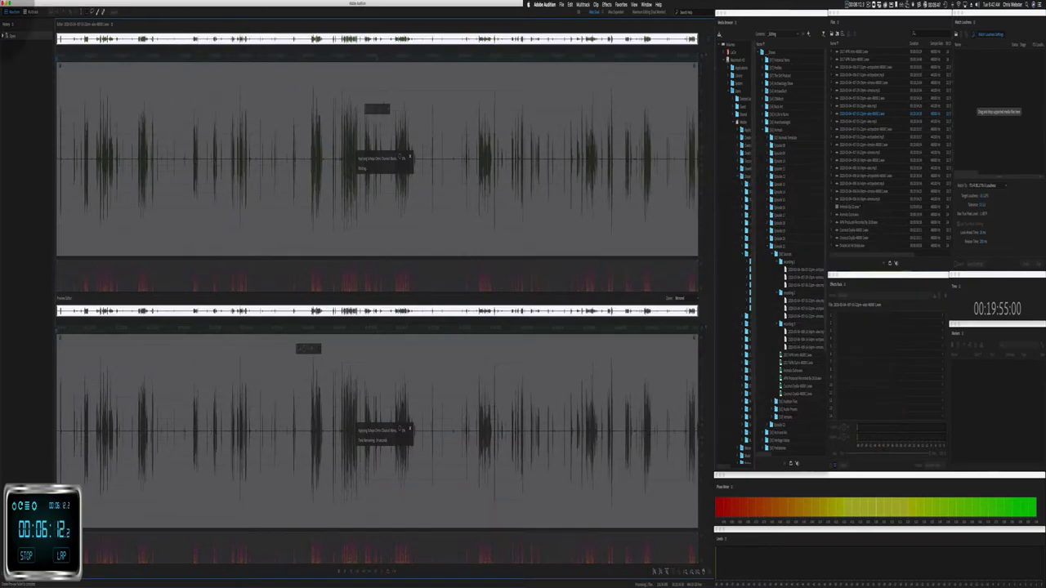
Step: Open the green voice track's third clip from the multitrack session and apply Scheps Omni Channel Mono with the same settings
{"action": "left_click", "coordinate": [32, 11]}
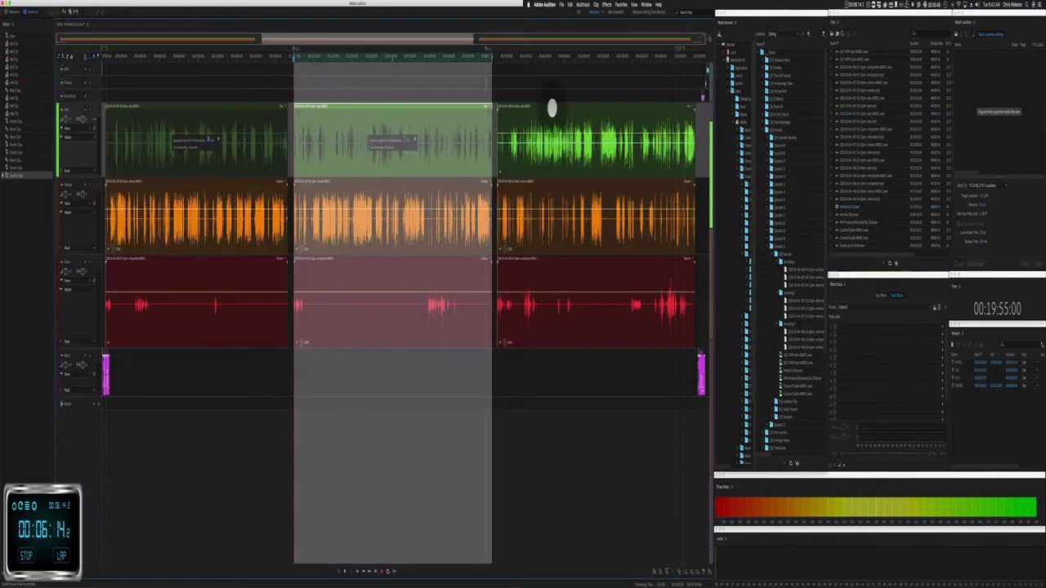
{"action": "double_click", "coordinate": [552, 108]}
{"action": "key", "text": "shift+d"}
{"action": "left_click", "coordinate": [607, 5]}
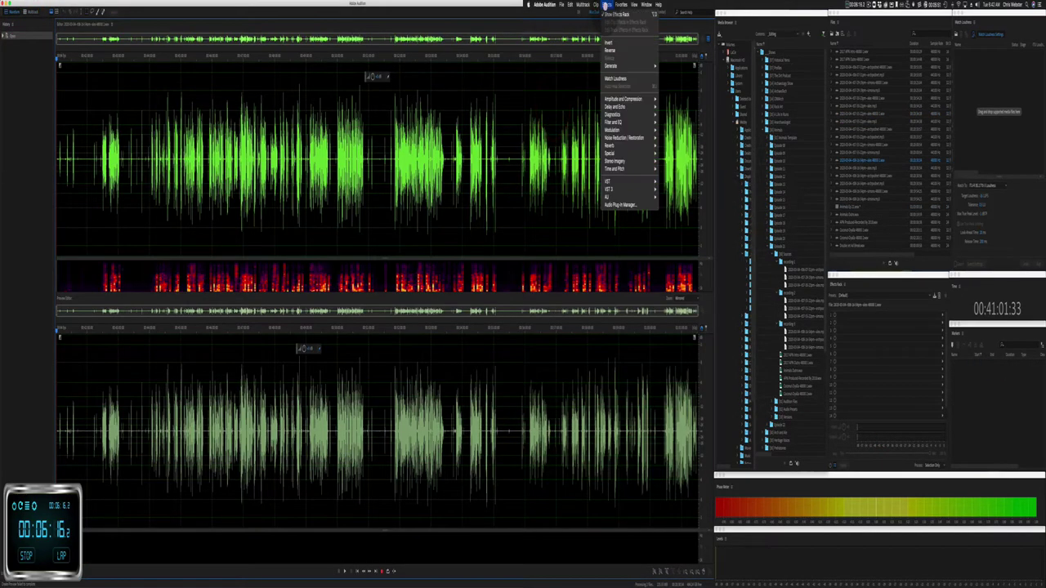
{"action": "mouse_move", "coordinate": [609, 182]}
{"action": "mouse_move", "coordinate": [667, 181]}
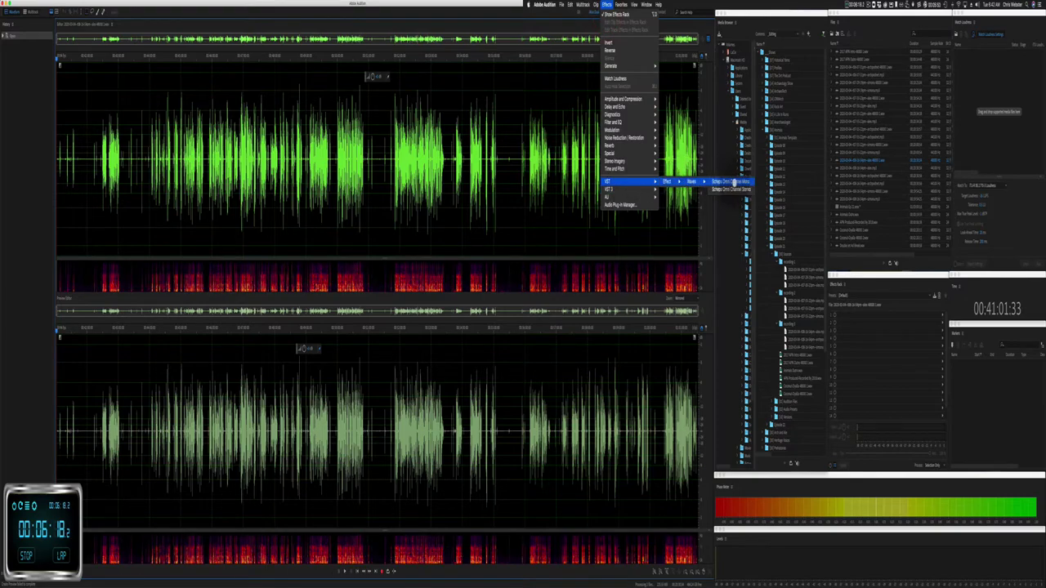
{"action": "left_click", "coordinate": [733, 182]}
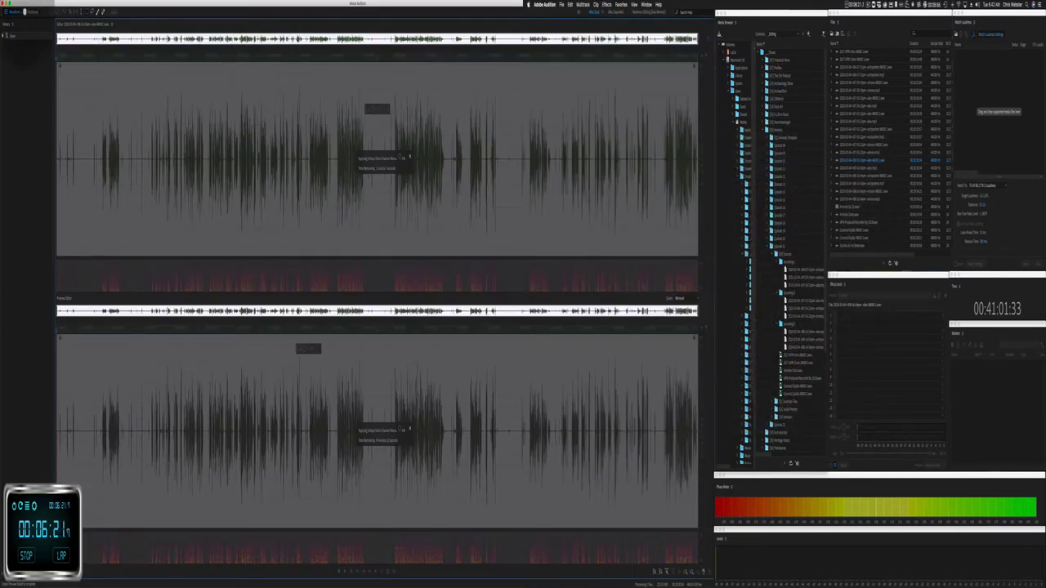
Step: Reopen the green voice track's first clip from the multitrack session and open the DeReverb effect for it
{"action": "left_click", "coordinate": [29, 12]}
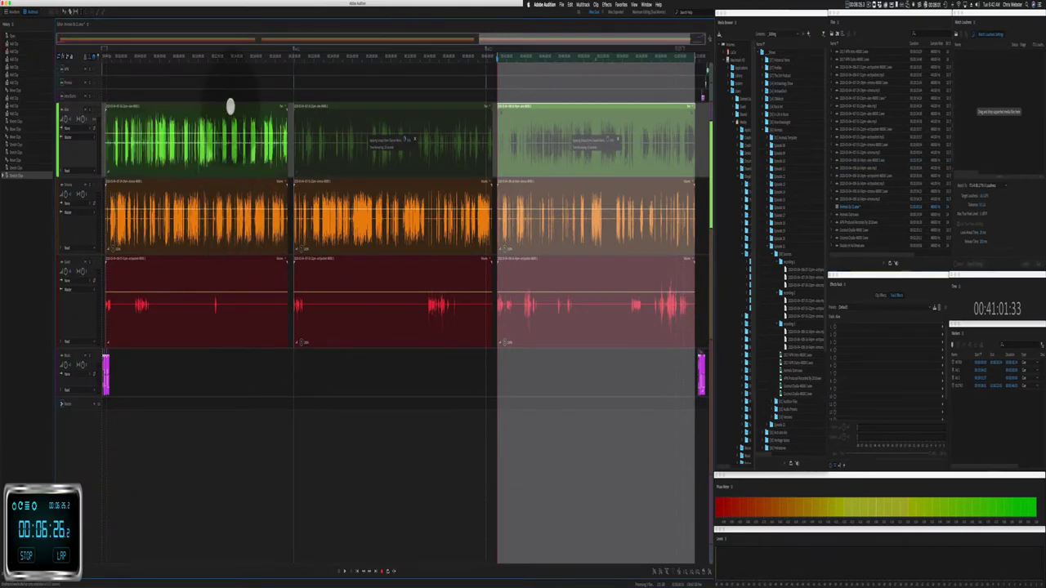
{"action": "left_click", "coordinate": [230, 106]}
{"action": "double_click", "coordinate": [231, 105]}
{"action": "left_click", "coordinate": [606, 4]}
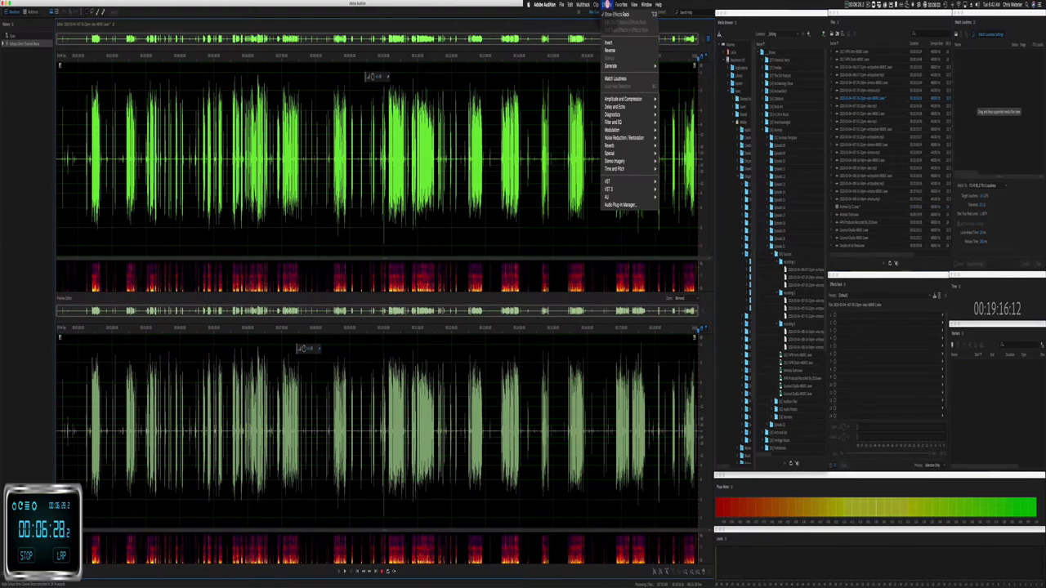
{"action": "mouse_move", "coordinate": [625, 138]}
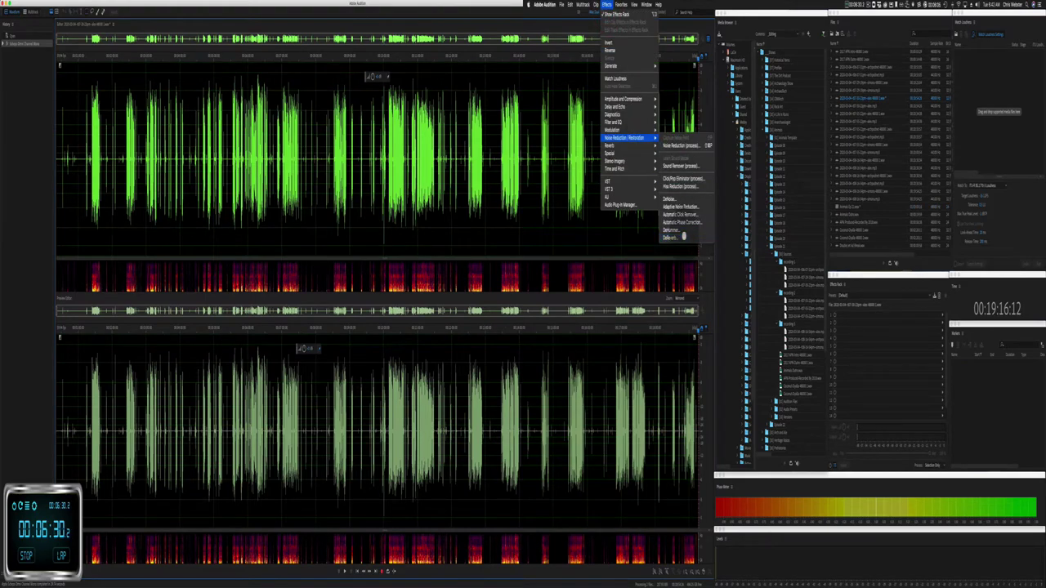
{"action": "left_click", "coordinate": [684, 236]}
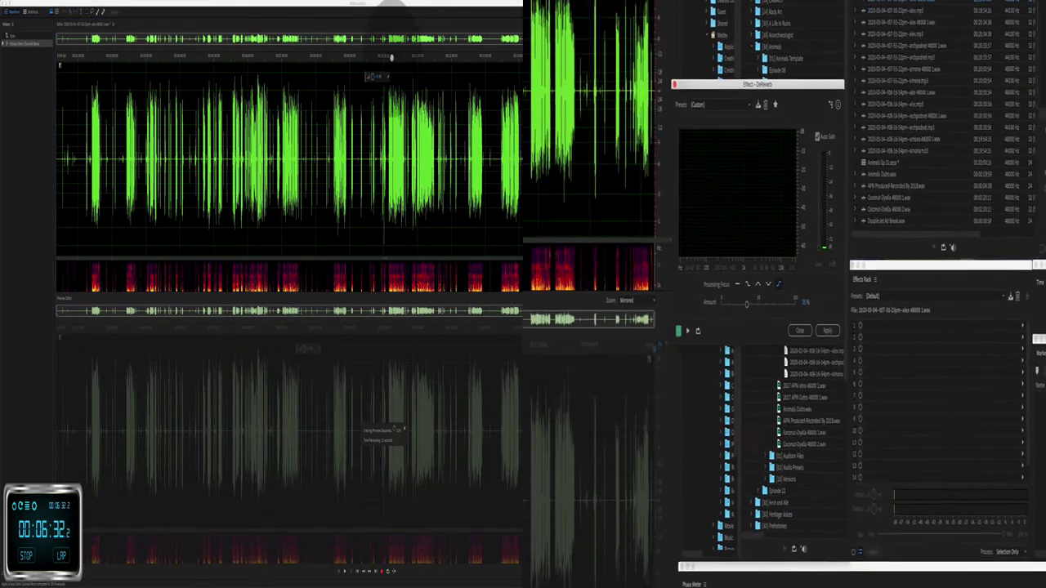
Step: Preview the DeReverb effect with and without processing, set its amount to 47%, and apply it to the first clip
{"action": "key", "text": "space"}
{"action": "left_click", "coordinate": [399, 79]}
{"action": "left_click", "coordinate": [650, 340]}
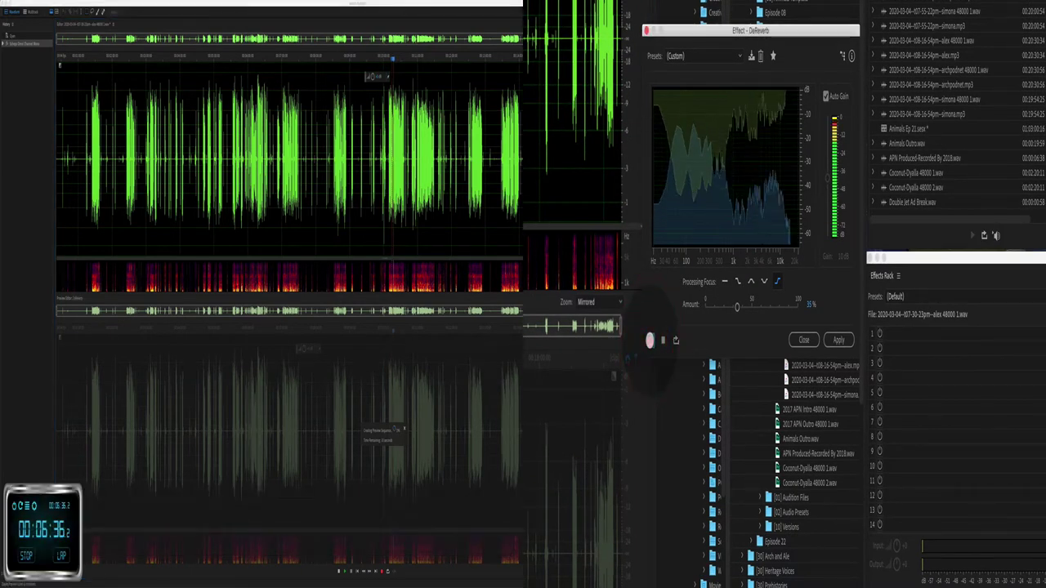
{"action": "left_click", "coordinate": [650, 340]}
{"action": "left_click_drag", "start_coordinate": [739, 309], "coordinate": [748, 309]}
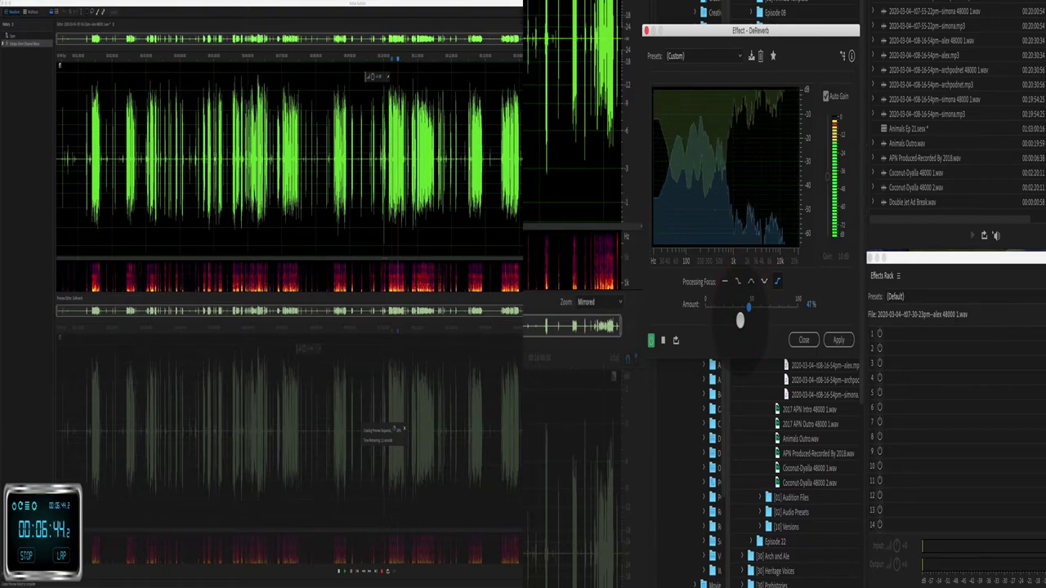
{"action": "left_click", "coordinate": [837, 340]}
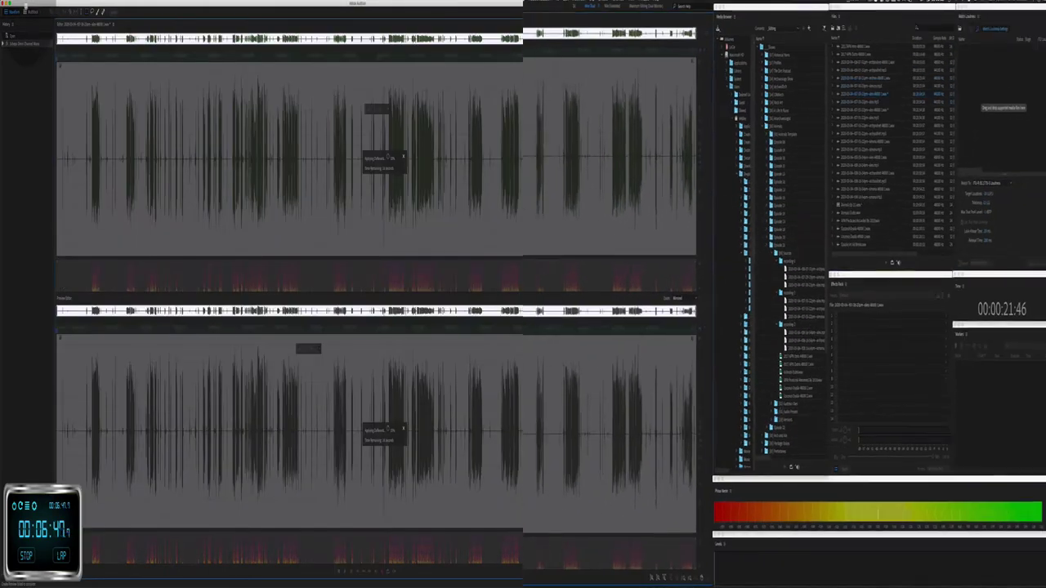
Step: Open the green voice track's second clip from the multitrack session and apply DeReverb with the same settings
{"action": "left_click", "coordinate": [33, 12]}
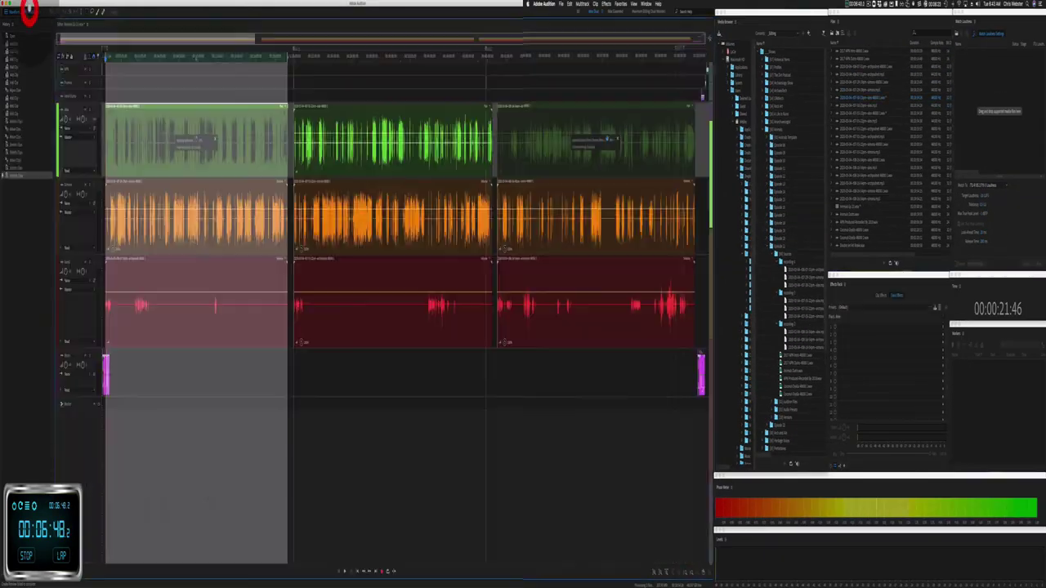
{"action": "double_click", "coordinate": [355, 98]}
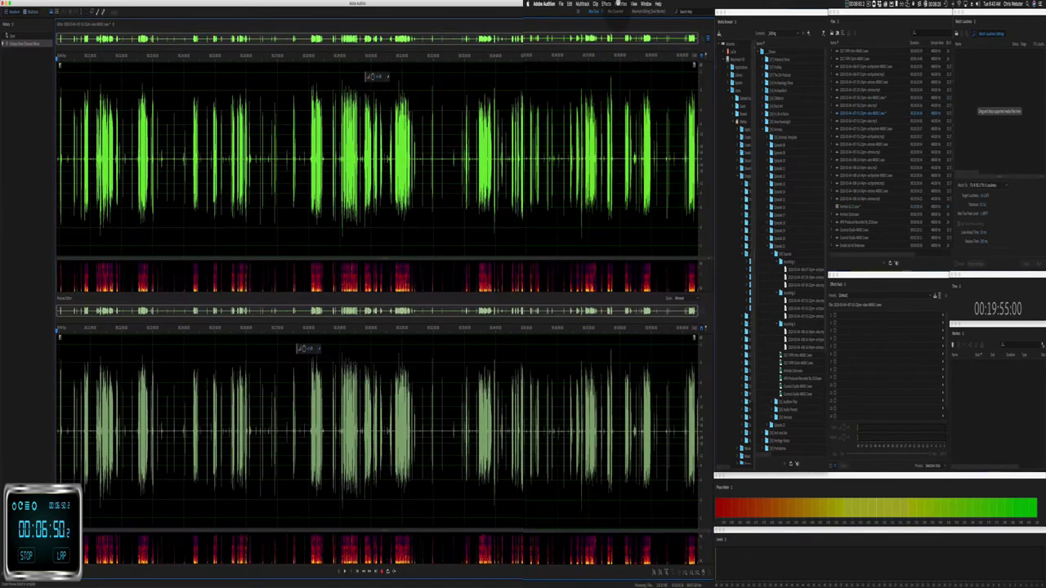
{"action": "left_click", "coordinate": [606, 3]}
{"action": "mouse_move", "coordinate": [627, 138]}
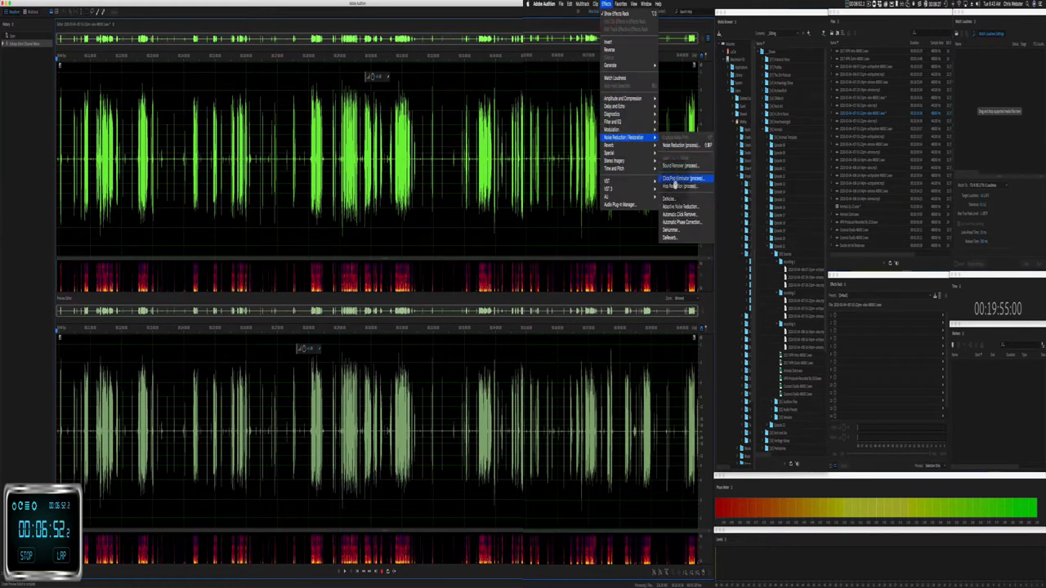
{"action": "left_click", "coordinate": [672, 232]}
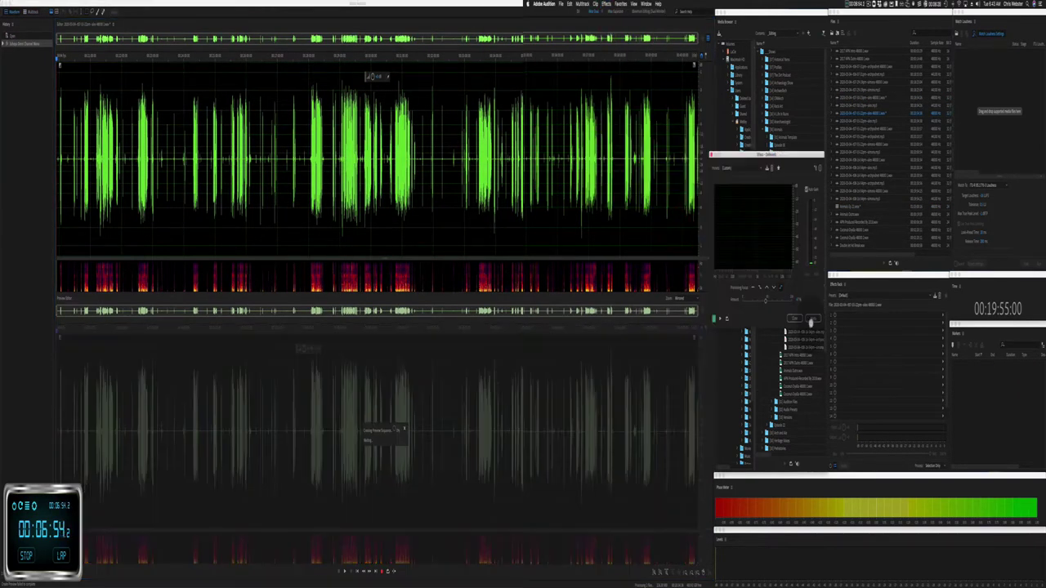
{"action": "left_click", "coordinate": [812, 318]}
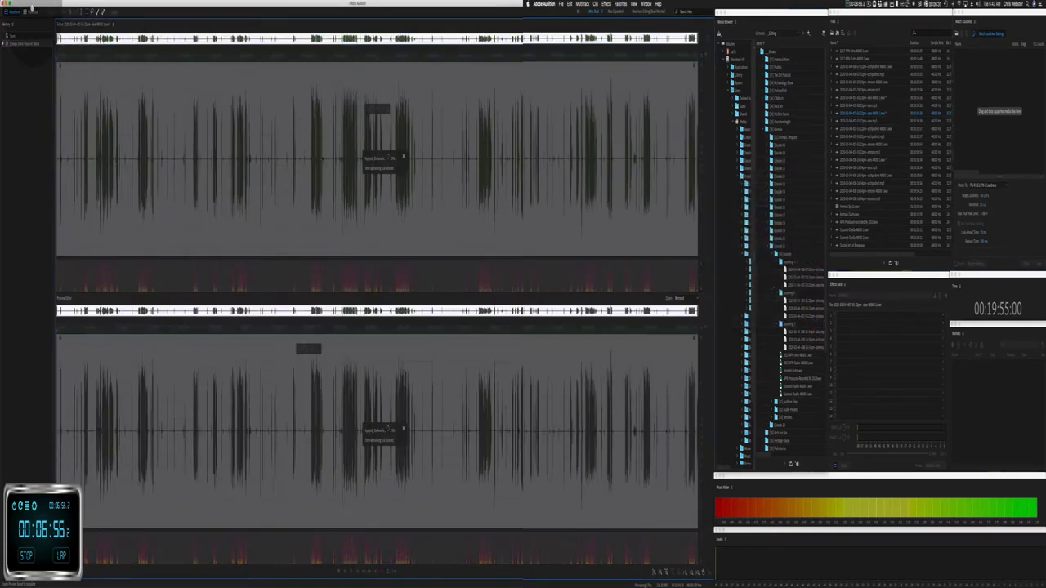
Step: Open the green voice track's third clip from the multitrack session and apply DeReverb with the same settings
{"action": "left_click", "coordinate": [32, 12]}
{"action": "double_click", "coordinate": [595, 117]}
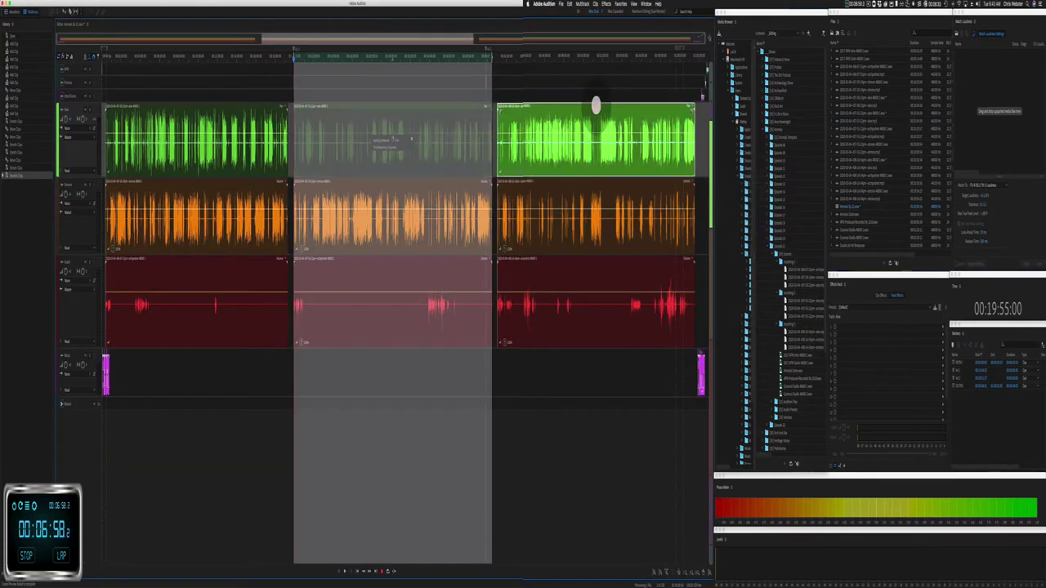
{"action": "left_click", "coordinate": [606, 4]}
{"action": "mouse_move", "coordinate": [633, 138]}
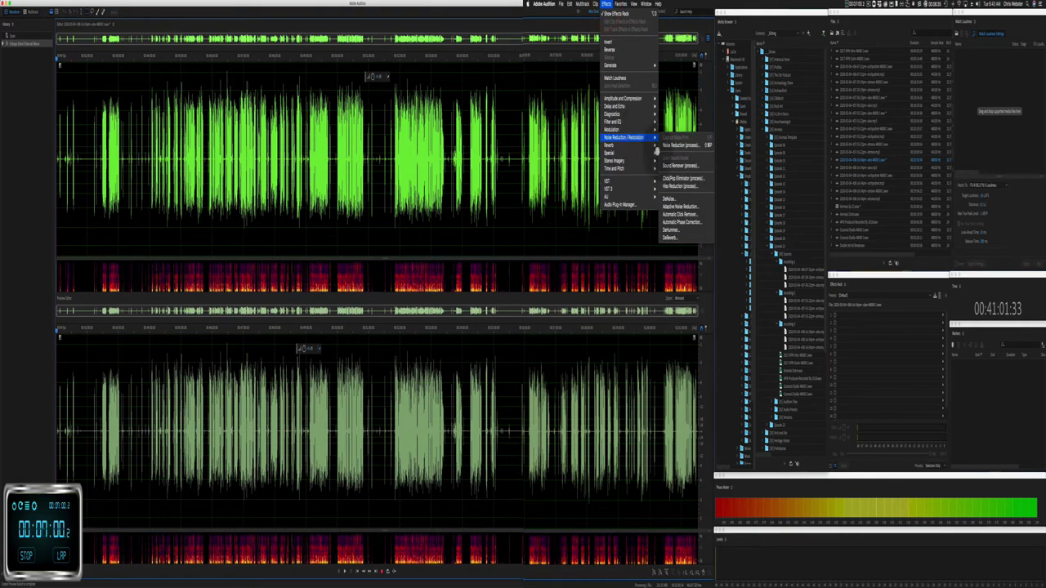
{"action": "left_click", "coordinate": [670, 237]}
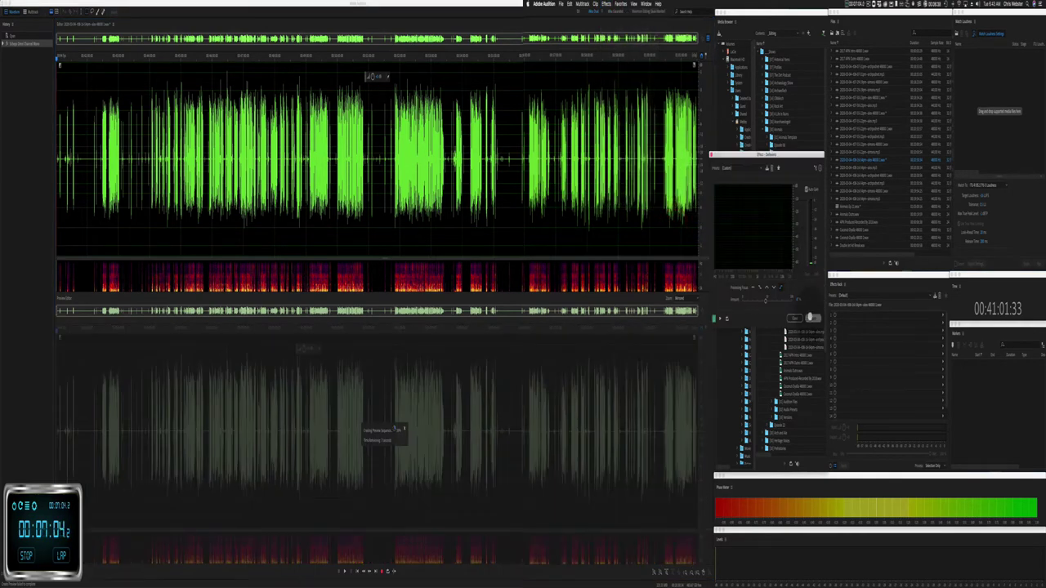
{"action": "left_click", "coordinate": [812, 317]}
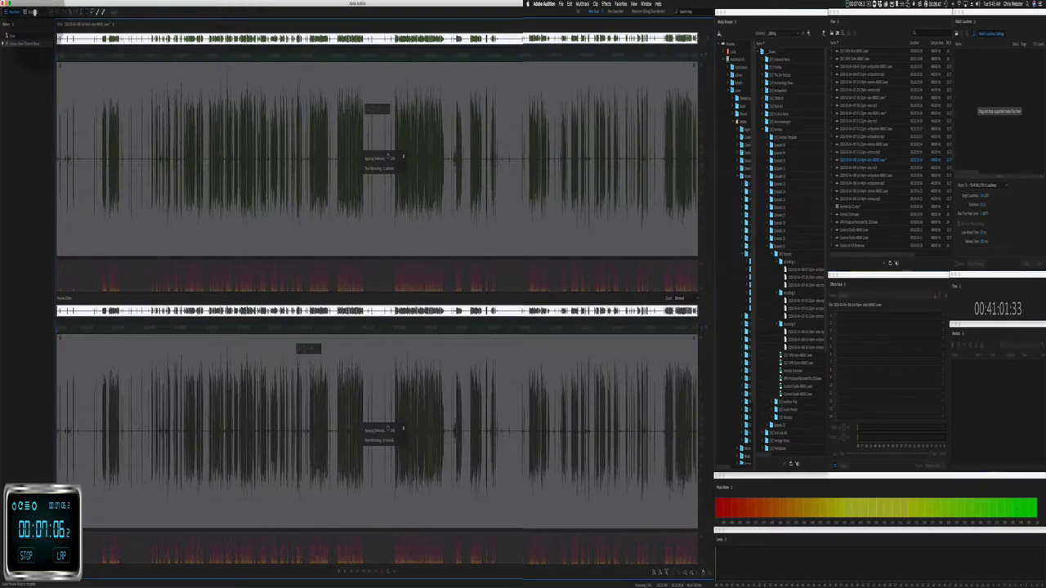
Step: Open the orange voice track's first clip from the multitrack session and open the Scheps Omni Channel Mono effect for it
{"action": "left_click", "coordinate": [34, 12]}
{"action": "double_click", "coordinate": [165, 180]}
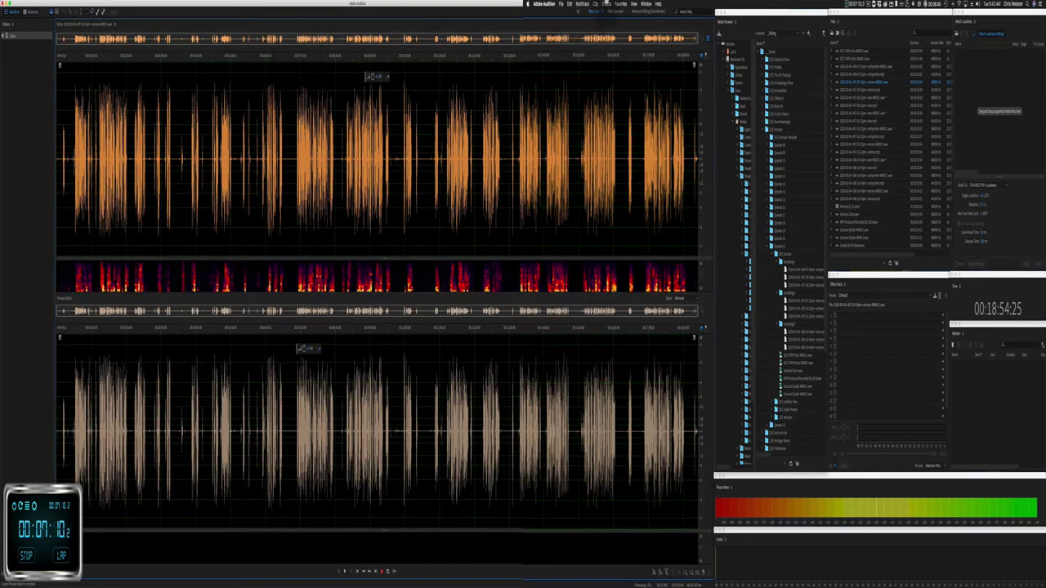
{"action": "left_click", "coordinate": [606, 3]}
{"action": "mouse_move", "coordinate": [641, 181]}
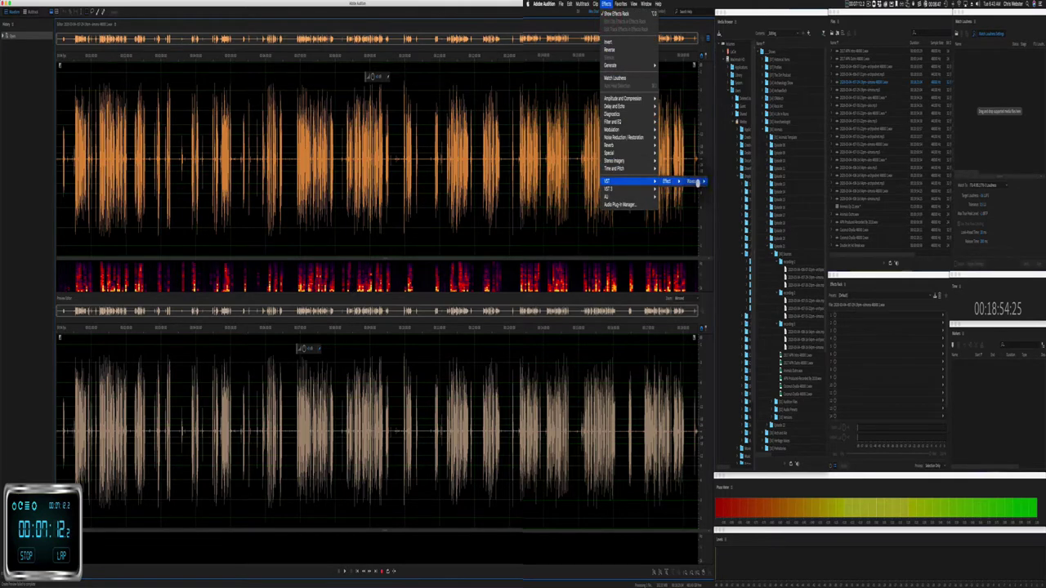
{"action": "left_click", "coordinate": [723, 181]}
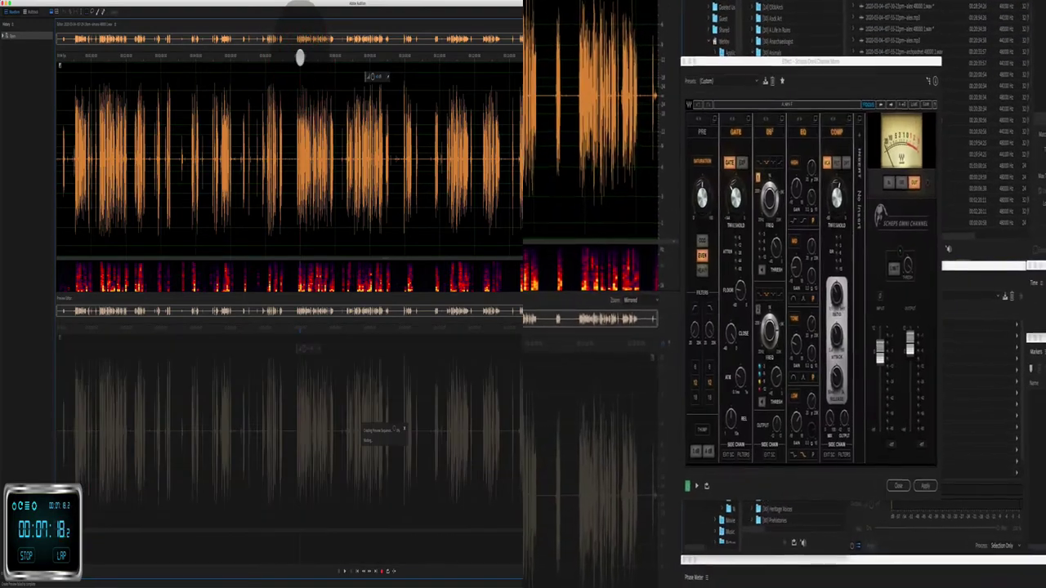
Step: Load the orange voice speaker's user preset in Scheps Omni Channel, adjust the compressor threshold, and apply the effect to the first clip
{"action": "left_click", "coordinate": [936, 62]}
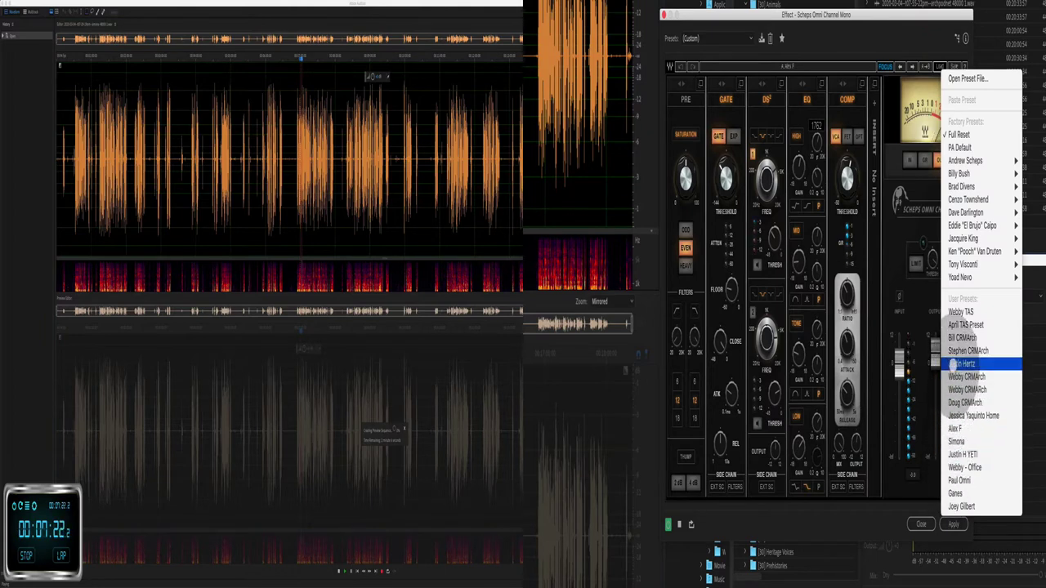
{"action": "left_click", "coordinate": [958, 442]}
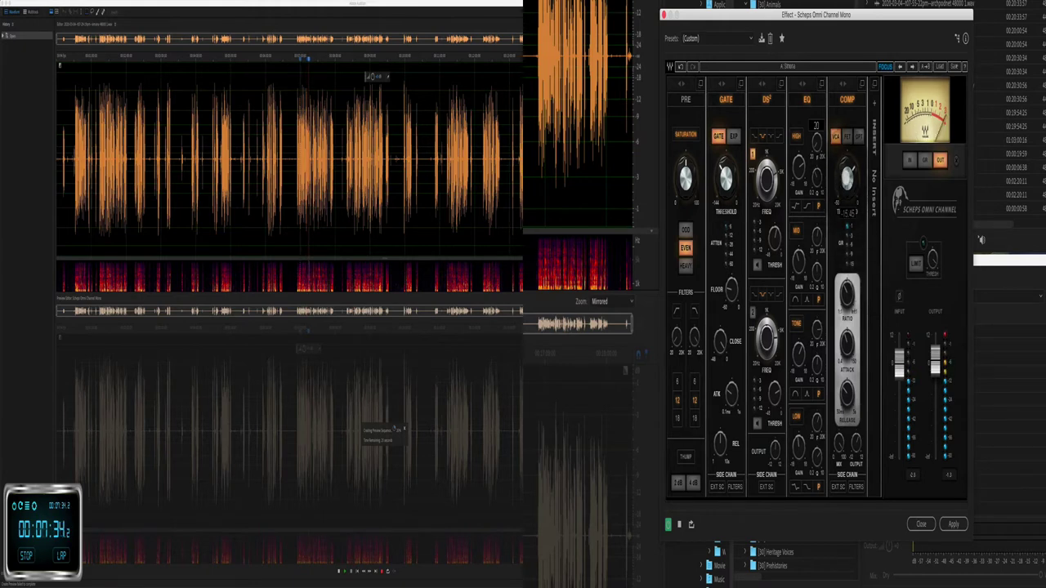
{"action": "left_click_drag", "start_coordinate": [848, 176], "coordinate": [848, 182]}
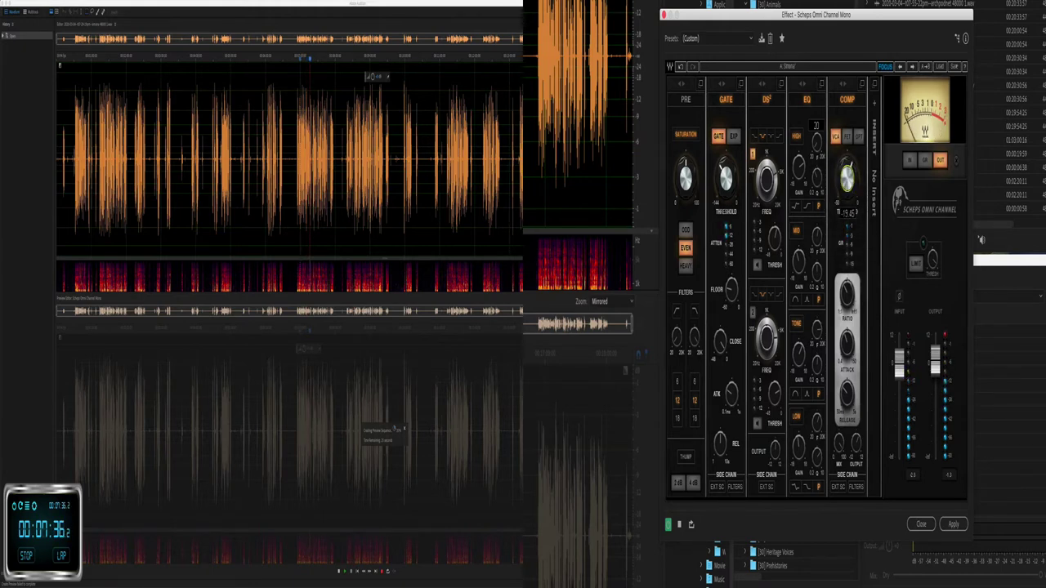
{"action": "left_click_drag", "start_coordinate": [848, 175], "coordinate": [851, 162]}
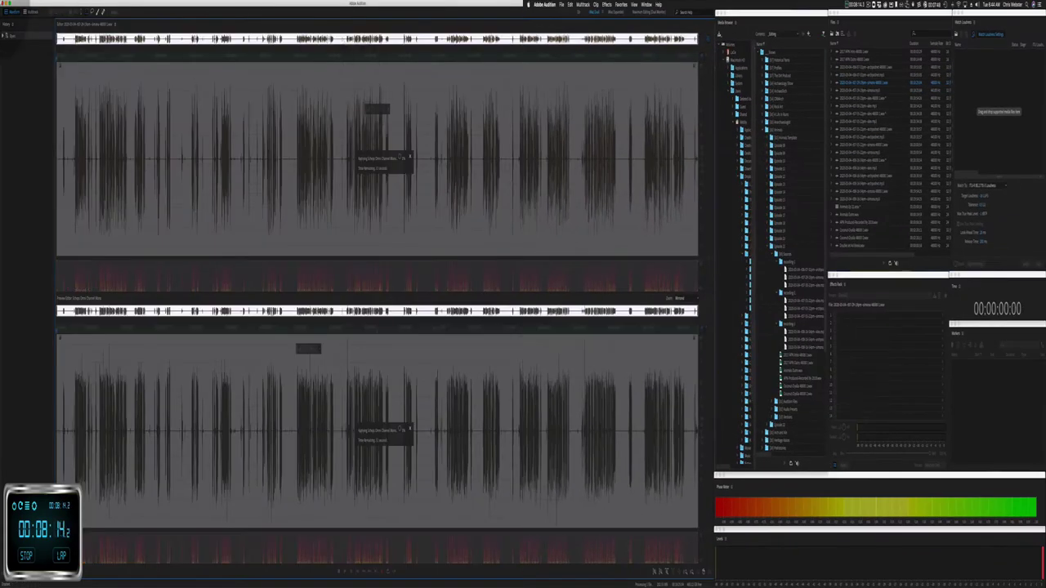
Step: Open the orange voice track's second clip from the multitrack session and apply Scheps Omni Channel Mono with the same settings
{"action": "left_click", "coordinate": [33, 11]}
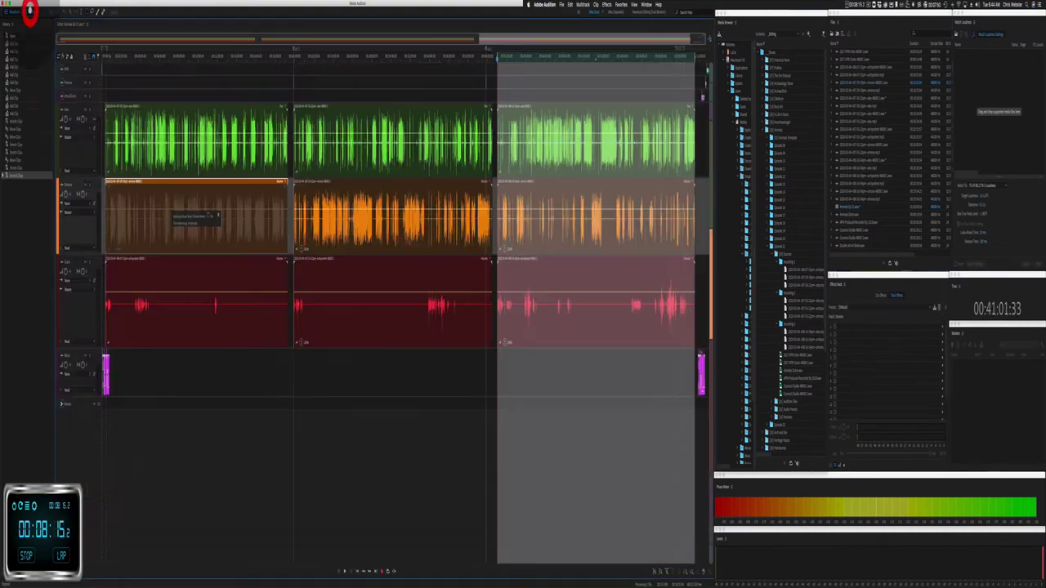
{"action": "left_click", "coordinate": [358, 180]}
{"action": "double_click", "coordinate": [358, 179]}
{"action": "left_click", "coordinate": [583, 4]}
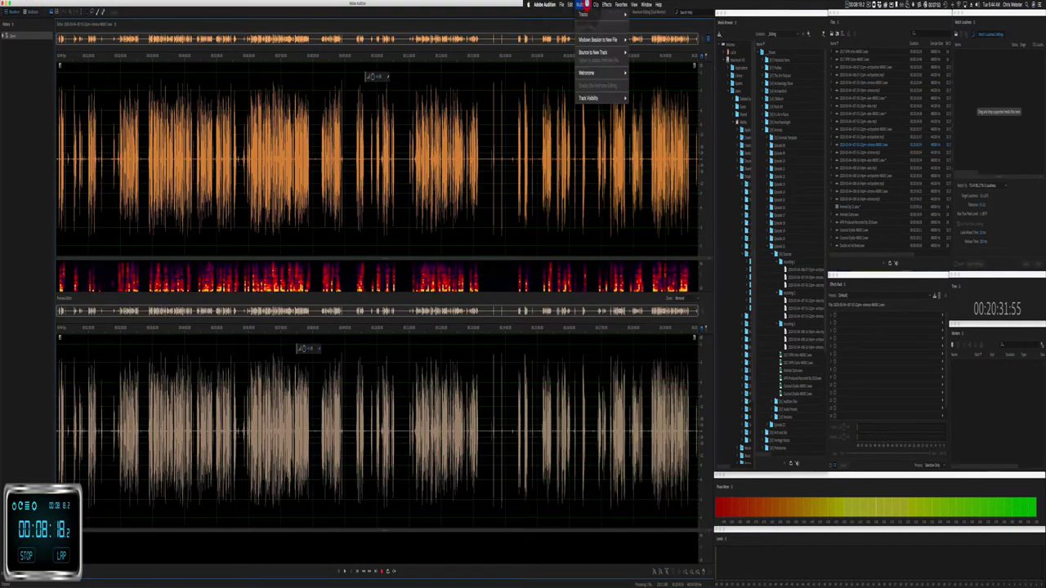
{"action": "mouse_move", "coordinate": [607, 4]}
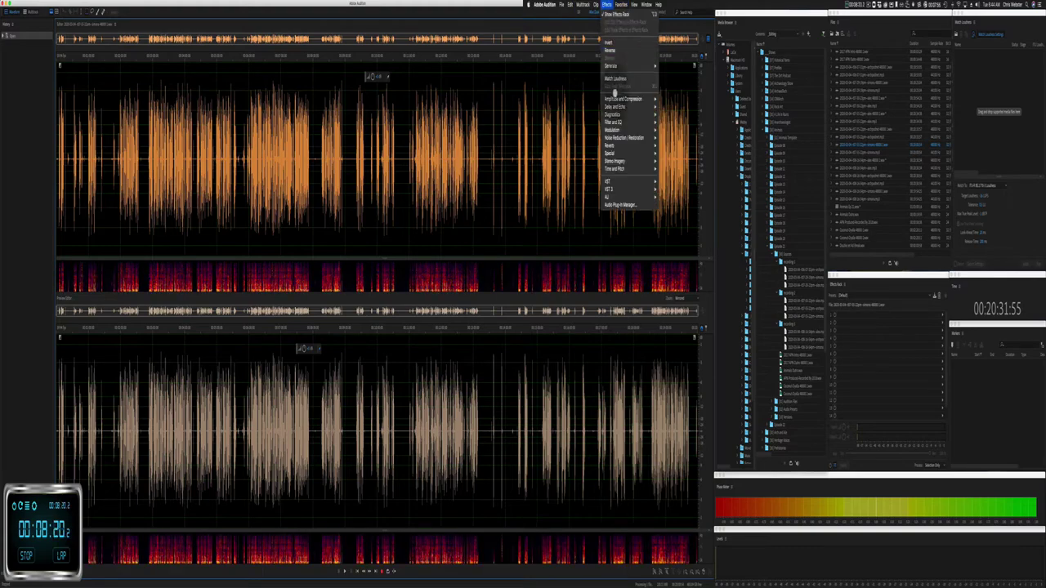
{"action": "mouse_move", "coordinate": [623, 182]}
{"action": "mouse_move", "coordinate": [670, 182]}
{"action": "left_click", "coordinate": [719, 180]}
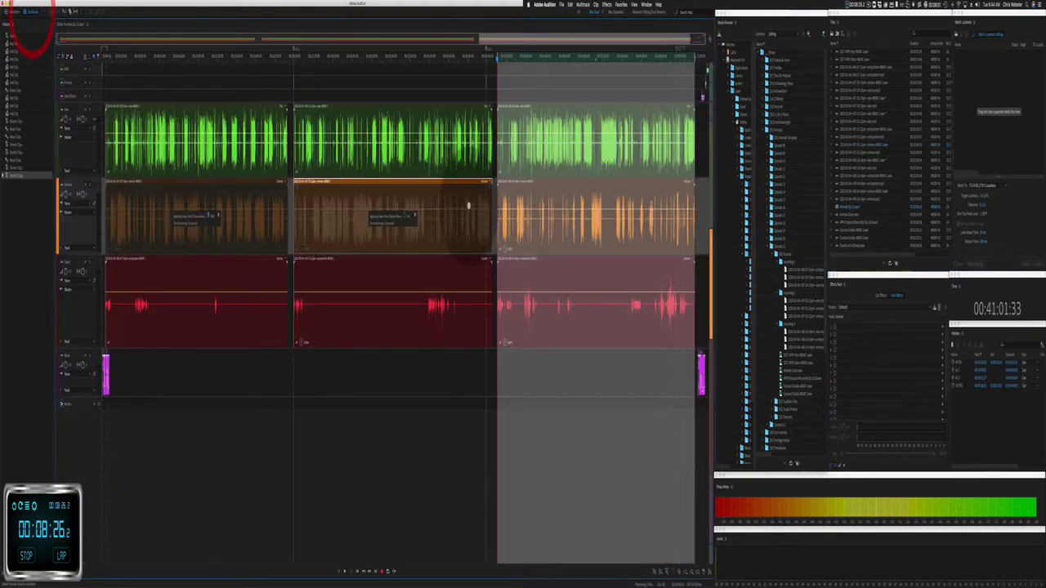
Step: Open the orange voice track's third clip from the multitrack session and apply Scheps Omni Channel Mono with the same settings
{"action": "double_click", "coordinate": [556, 181]}
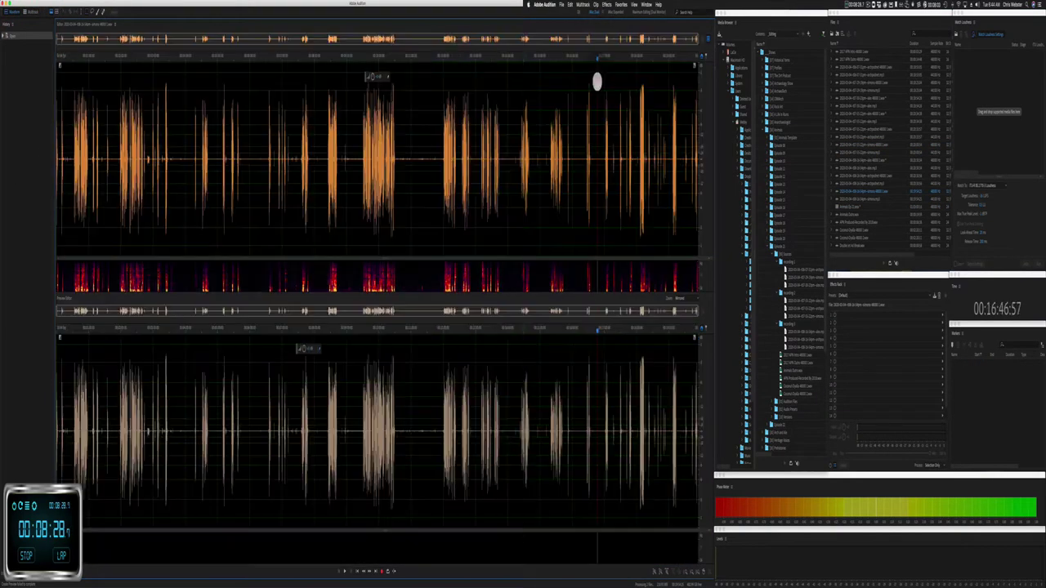
{"action": "left_click", "coordinate": [600, 82]}
{"action": "left_click", "coordinate": [606, 4]}
{"action": "mouse_move", "coordinate": [648, 190]}
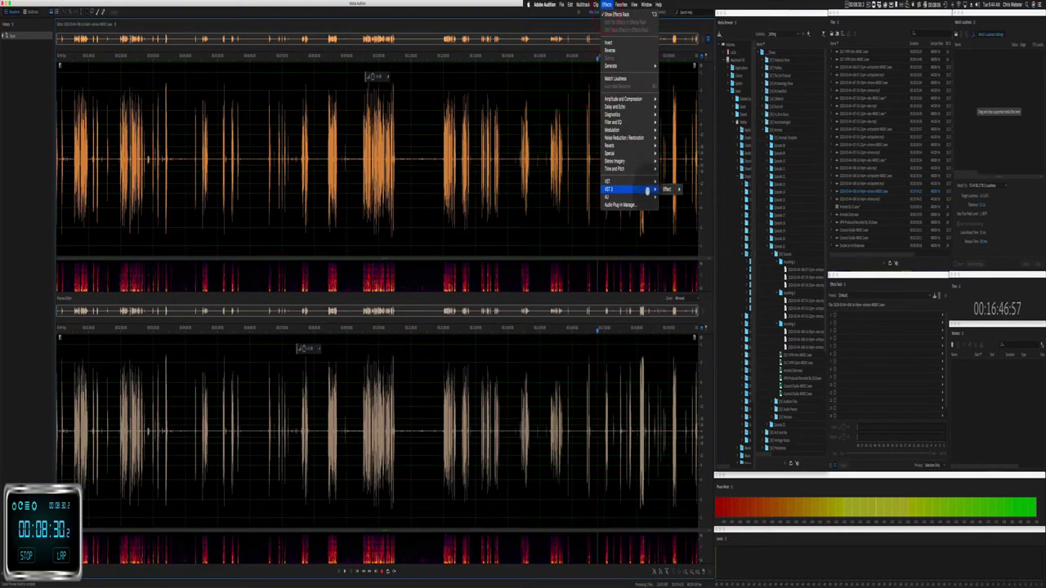
{"action": "left_click", "coordinate": [721, 181]}
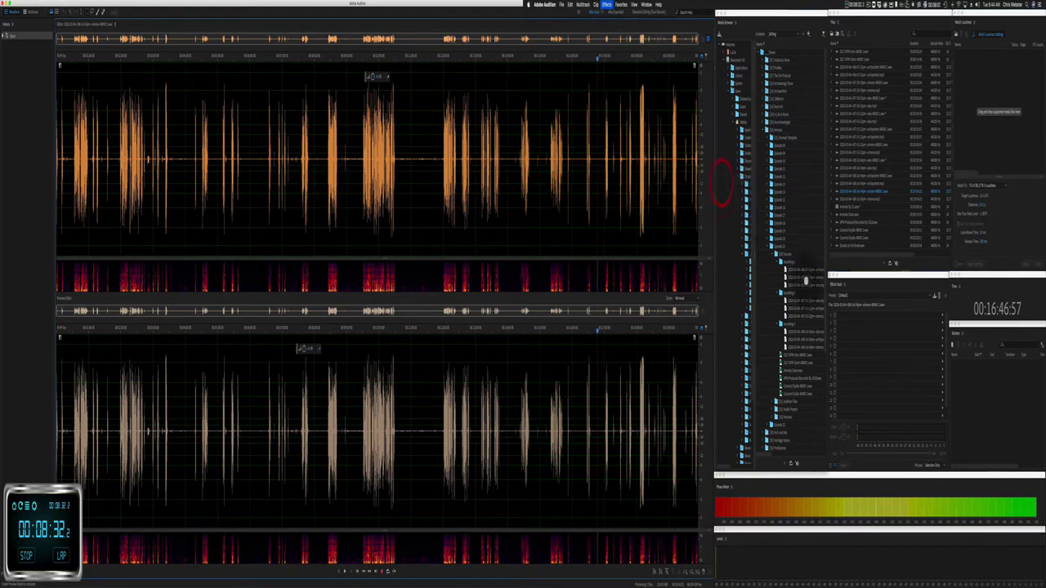
{"action": "left_click", "coordinate": [877, 422]}
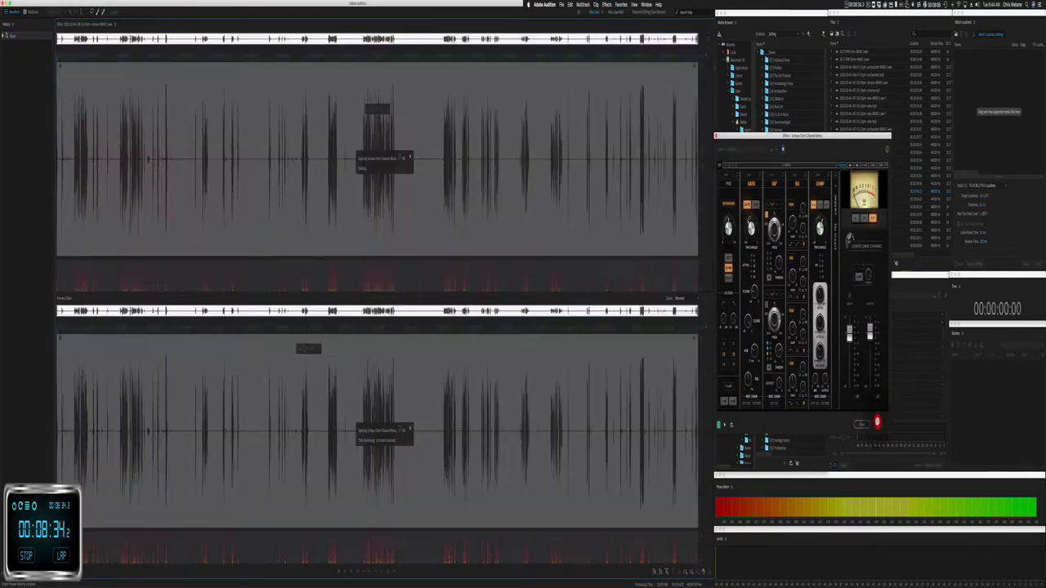
Step: Reopen the orange voice track's first clip from the multitrack session and open the DeReverb effect for it
{"action": "left_click", "coordinate": [32, 12]}
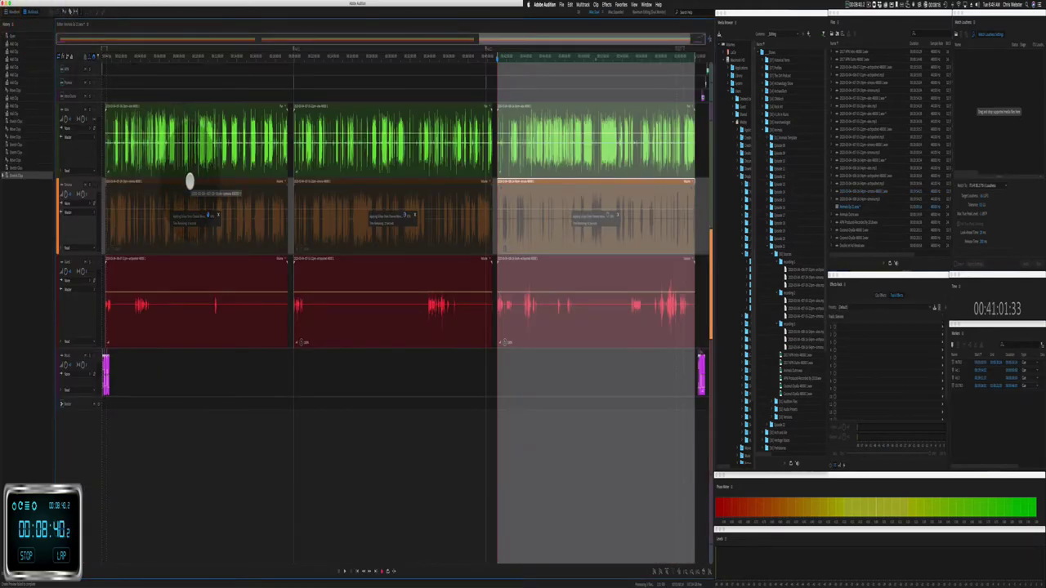
{"action": "left_click", "coordinate": [289, 222]}
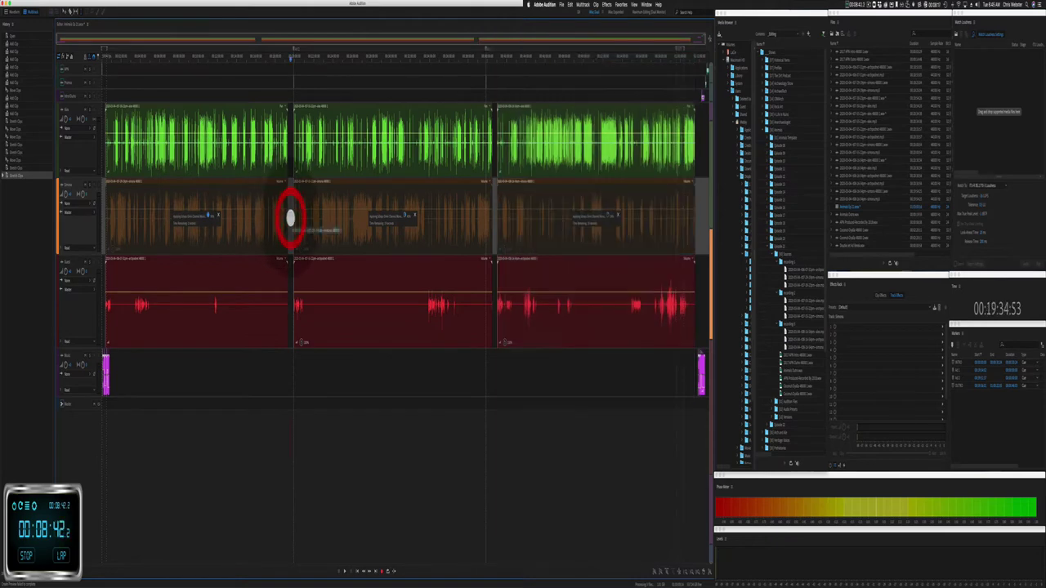
{"action": "double_click", "coordinate": [235, 180]}
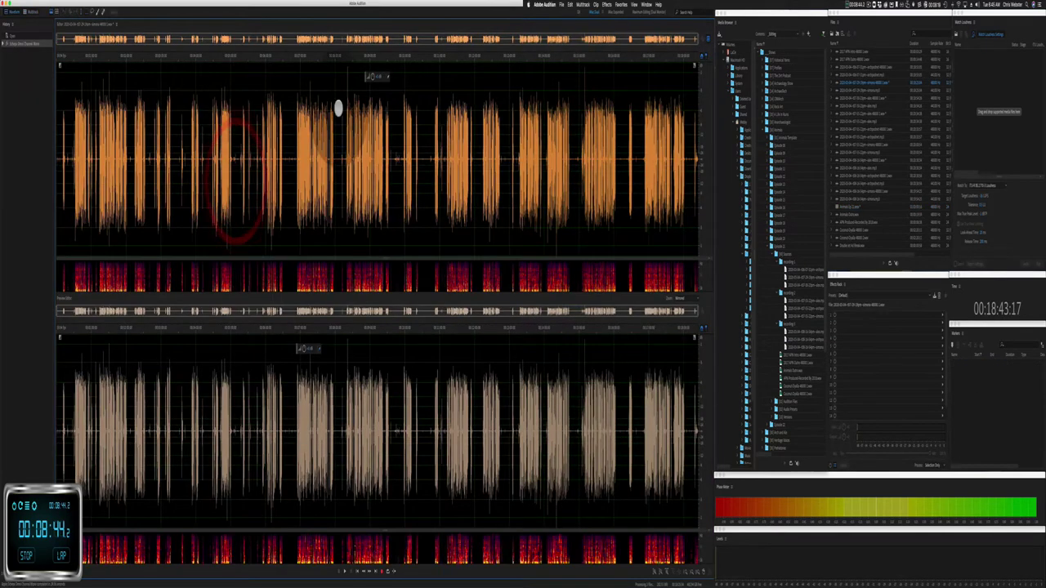
{"action": "left_click", "coordinate": [610, 4]}
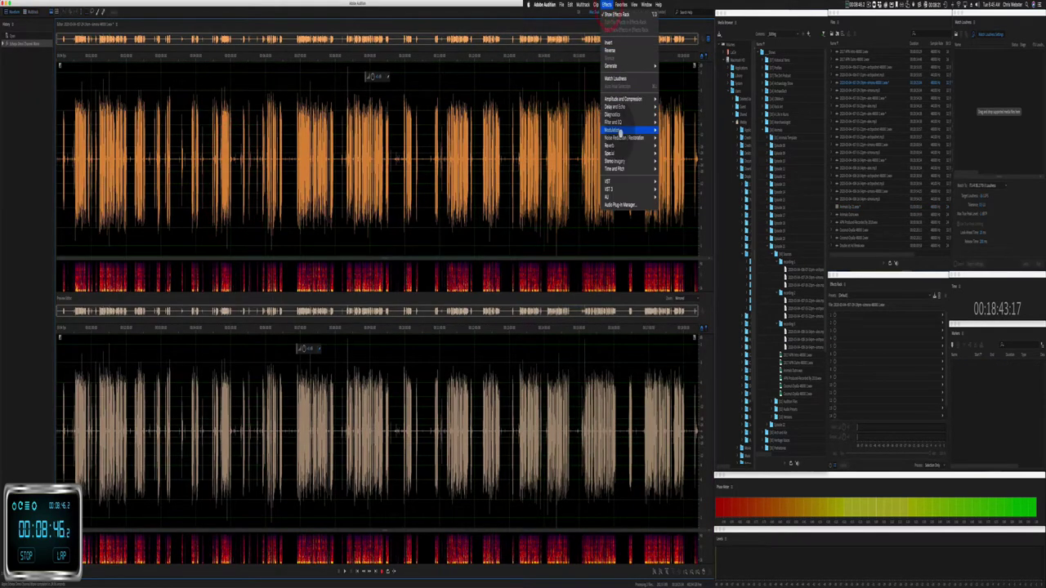
{"action": "mouse_move", "coordinate": [625, 138]}
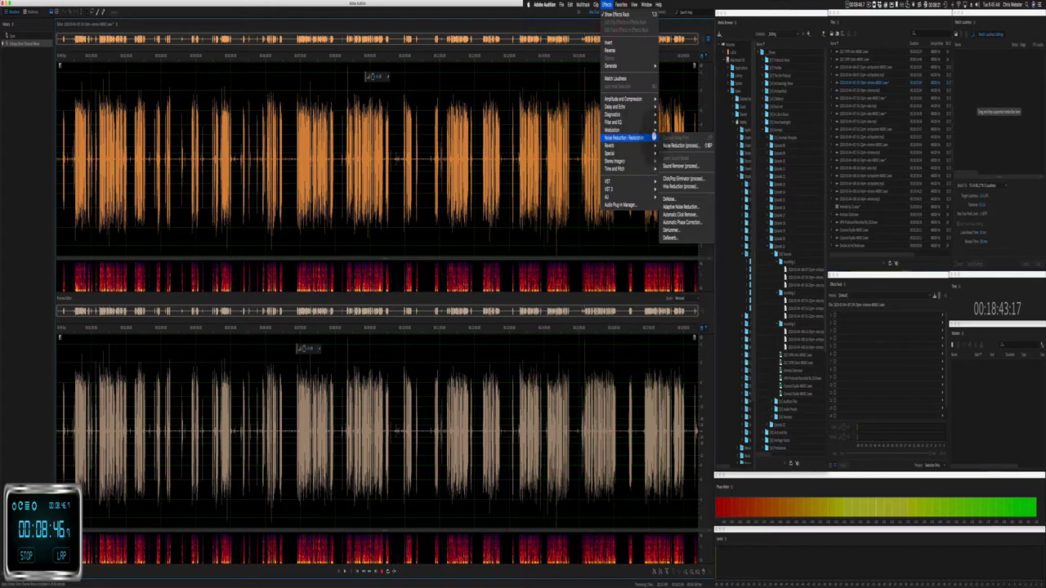
{"action": "left_click", "coordinate": [672, 236]}
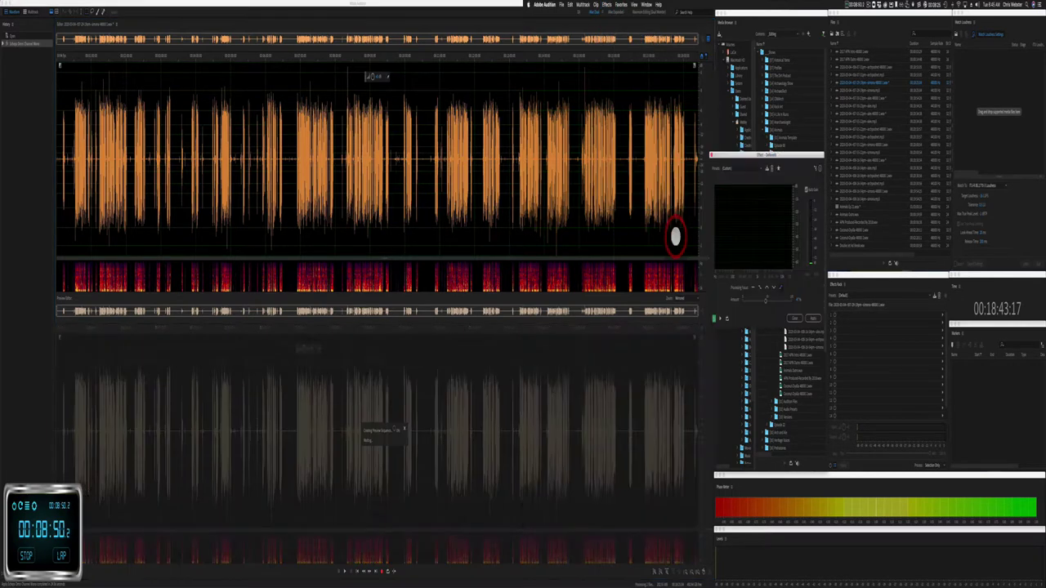
Step: Preview DeReverb at two spots in the orange voice track's first clip and apply it to the clip
{"action": "left_click", "coordinate": [354, 59]}
{"action": "key", "text": "space"}
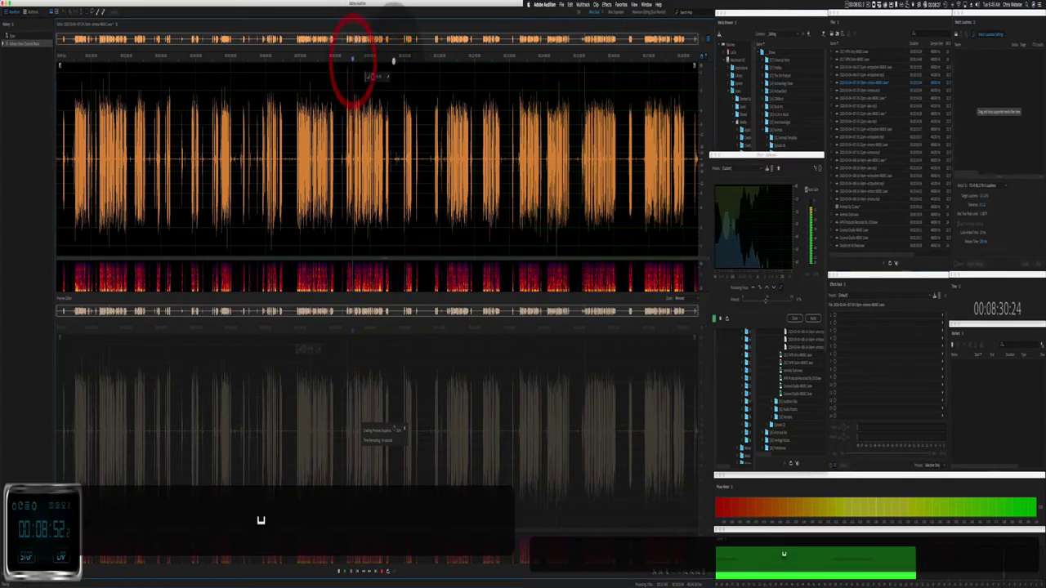
{"action": "left_click", "coordinate": [453, 60]}
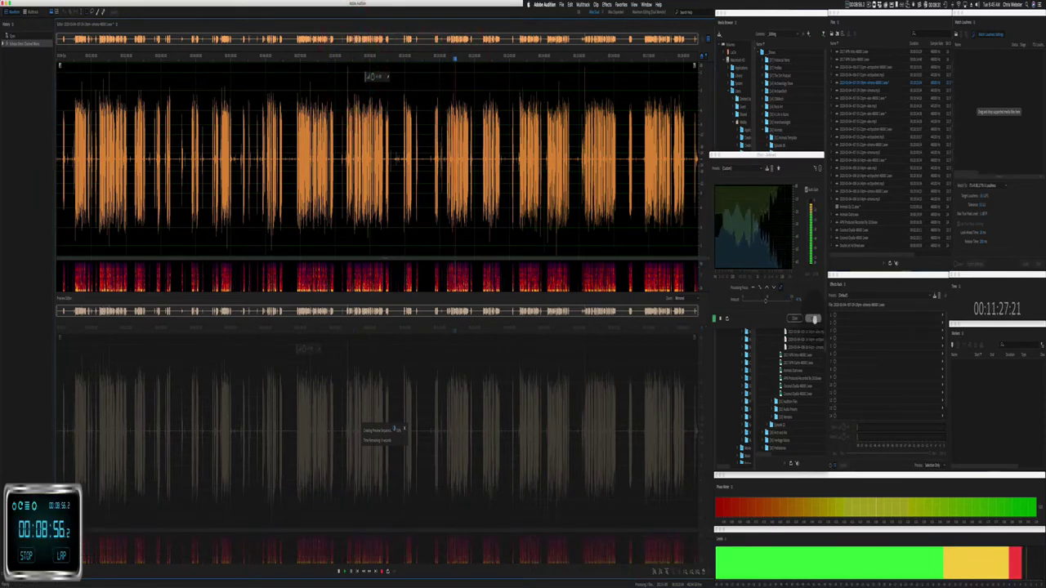
{"action": "left_click", "coordinate": [814, 319]}
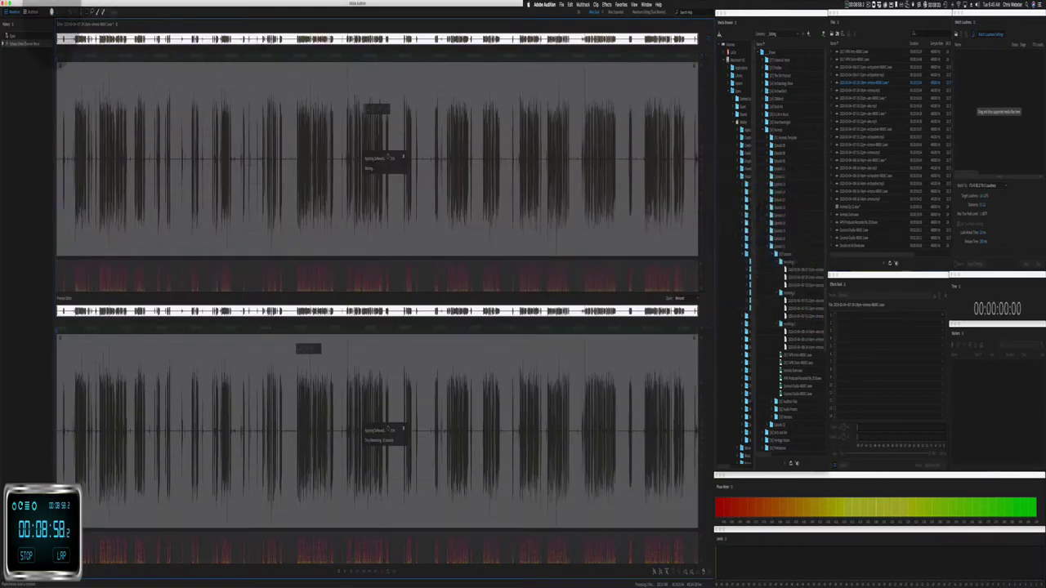
Step: Open the orange voice track's second clip from the multitrack session and apply DeReverb with the same settings
{"action": "left_click", "coordinate": [31, 10]}
{"action": "double_click", "coordinate": [397, 177]}
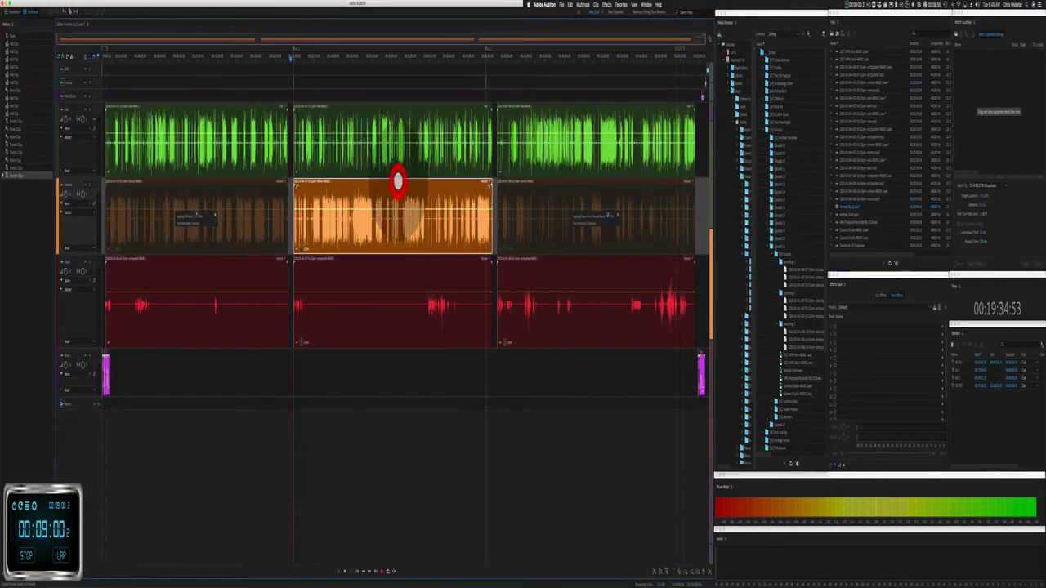
{"action": "left_click", "coordinate": [606, 4]}
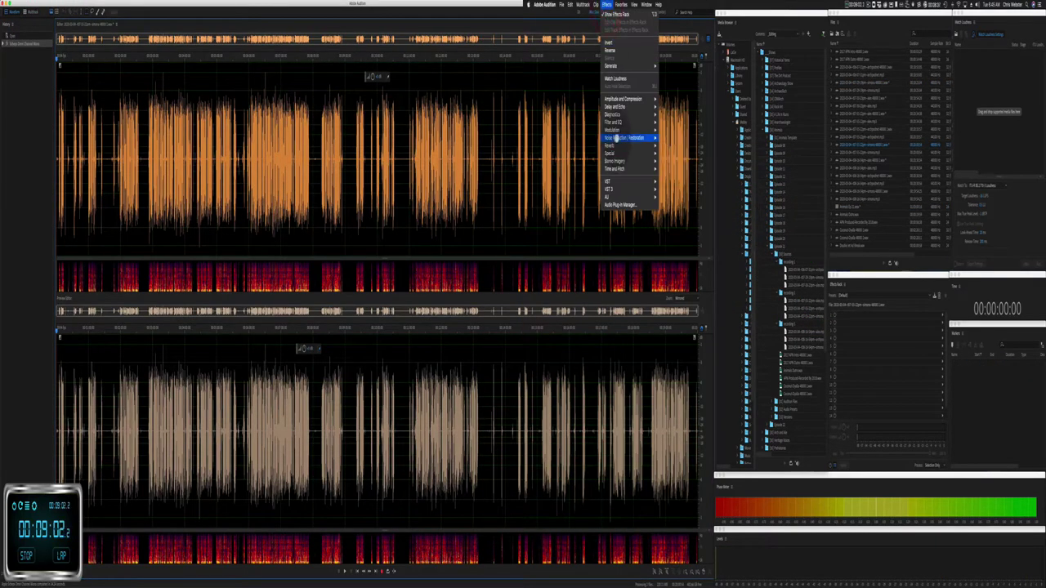
{"action": "mouse_move", "coordinate": [628, 137]}
{"action": "left_click", "coordinate": [673, 237]}
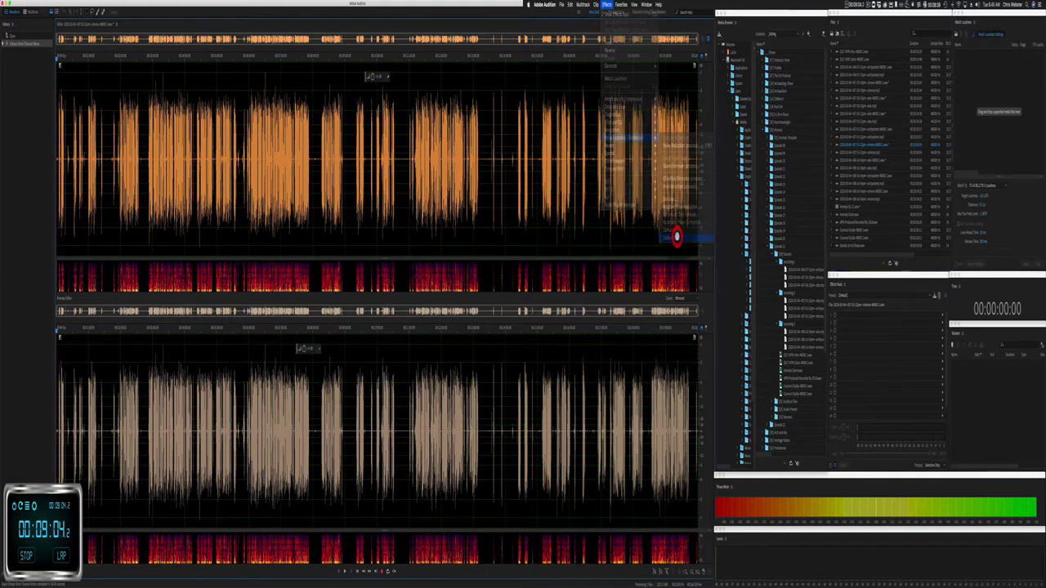
{"action": "left_click", "coordinate": [813, 318]}
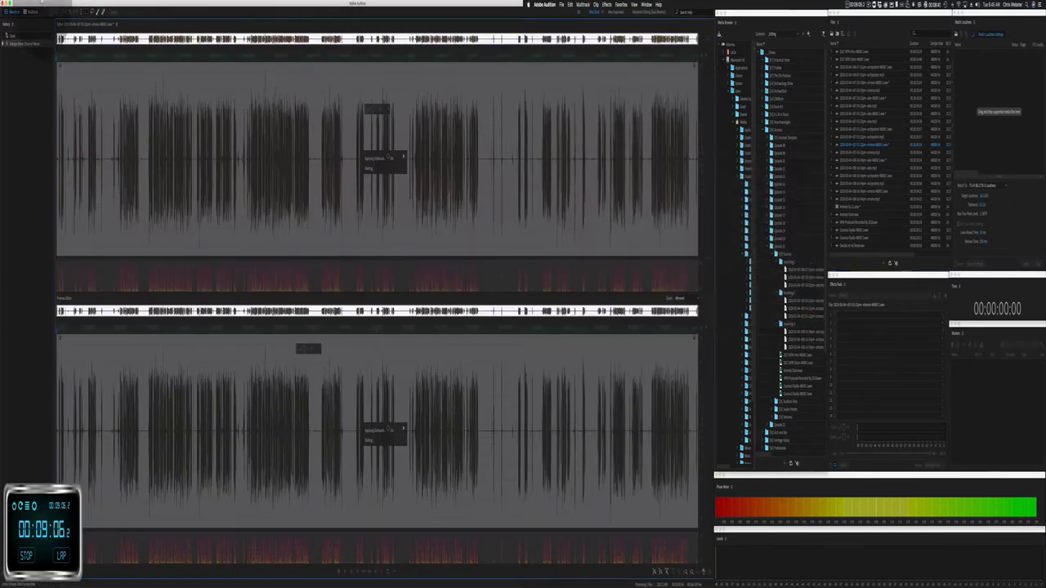
Step: Open the orange voice track's third clip, apply DeReverb with the same settings, and return to the multitrack session
{"action": "left_click", "coordinate": [33, 11]}
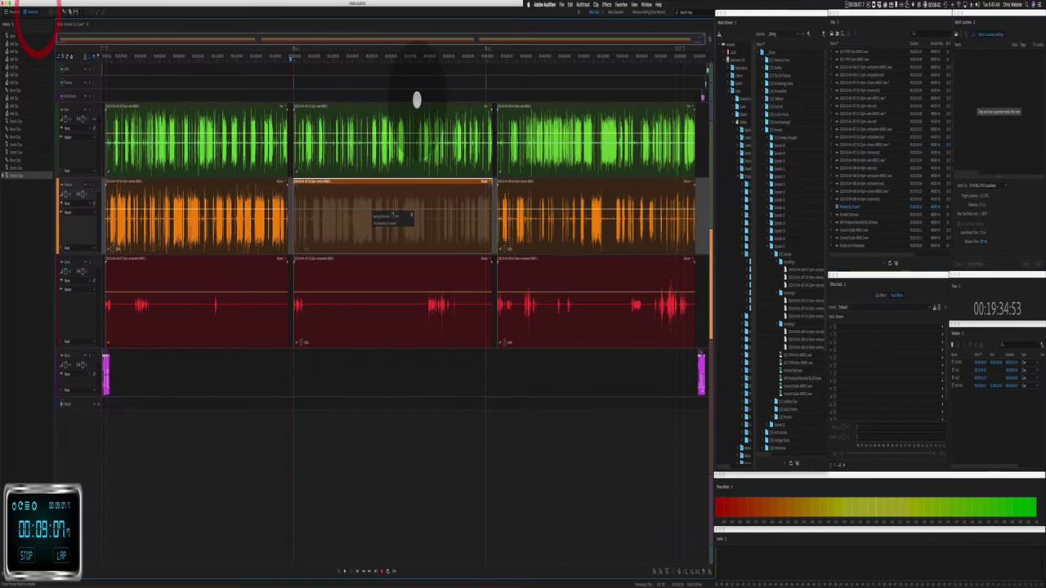
{"action": "left_click", "coordinate": [565, 184]}
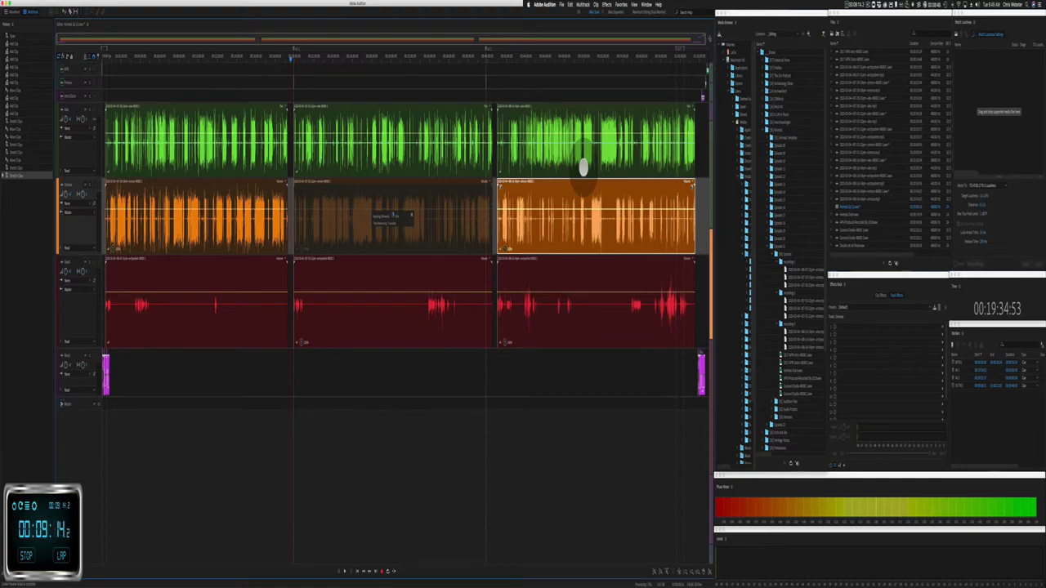
{"action": "double_click", "coordinate": [583, 168]}
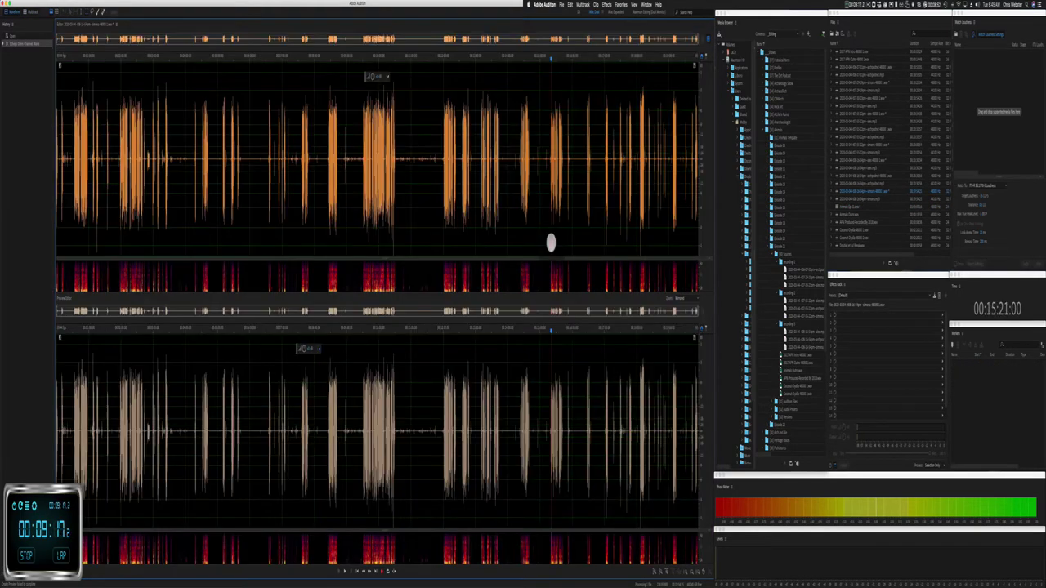
{"action": "left_click", "coordinate": [607, 4]}
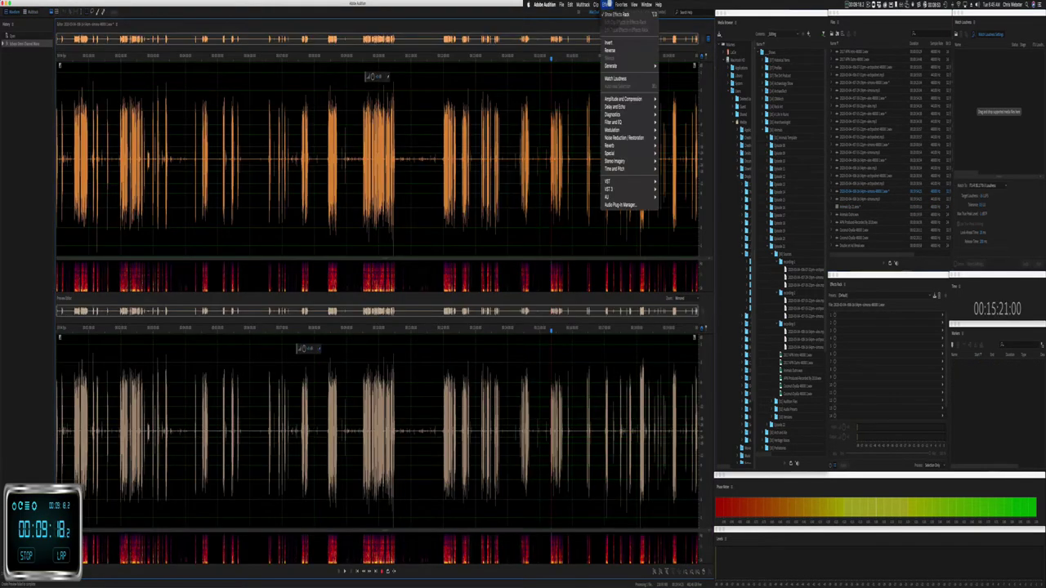
{"action": "mouse_move", "coordinate": [630, 139]}
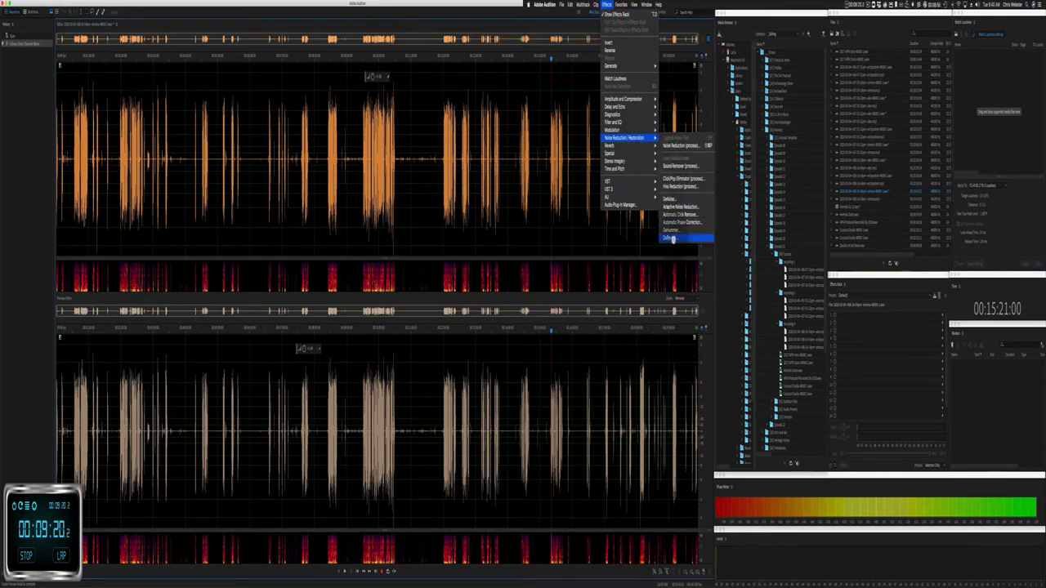
{"action": "left_click", "coordinate": [671, 235]}
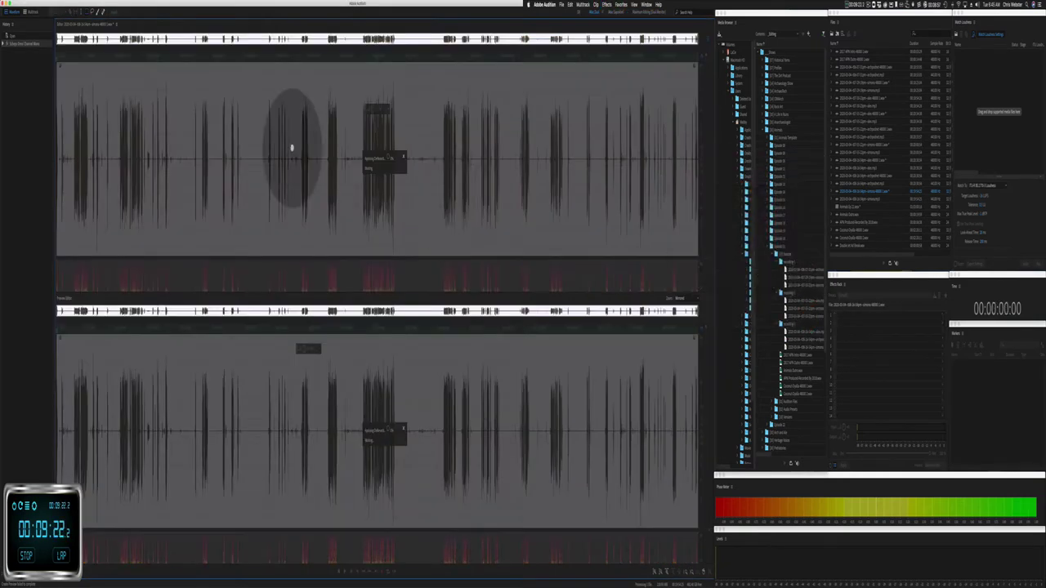
{"action": "left_click", "coordinate": [34, 12]}
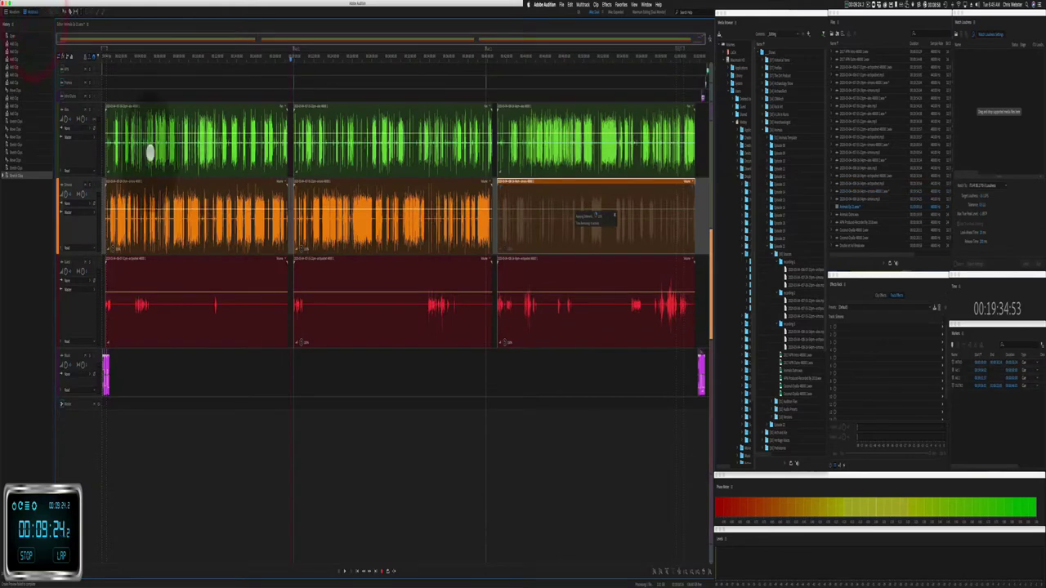
Step: Open the orange voice track's first clip from the multitrack session and open the Click/Pop Eliminator effect for it
{"action": "left_click", "coordinate": [163, 182]}
{"action": "double_click", "coordinate": [162, 182]}
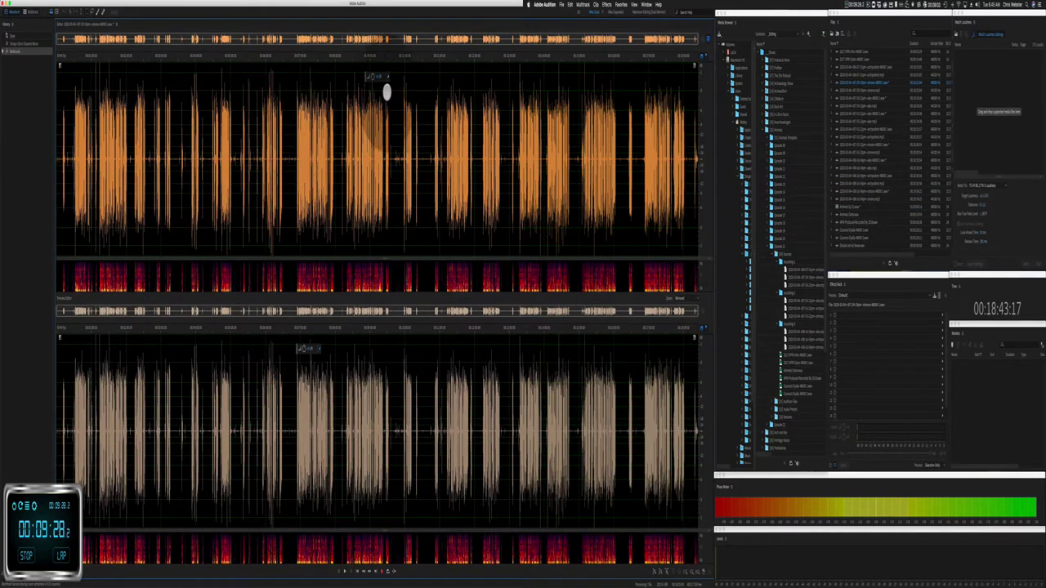
{"action": "left_click", "coordinate": [608, 4]}
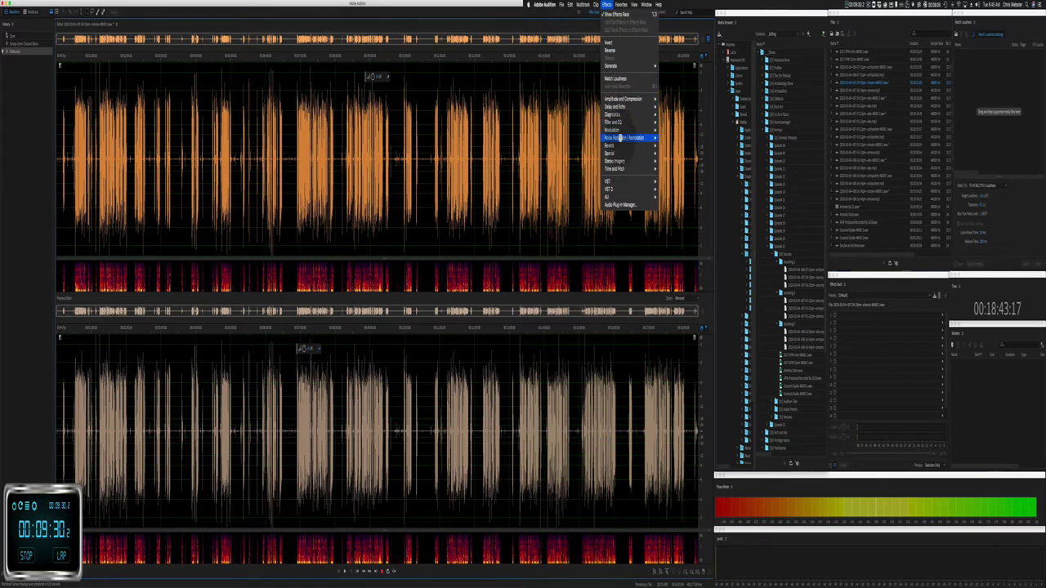
{"action": "mouse_move", "coordinate": [621, 138]}
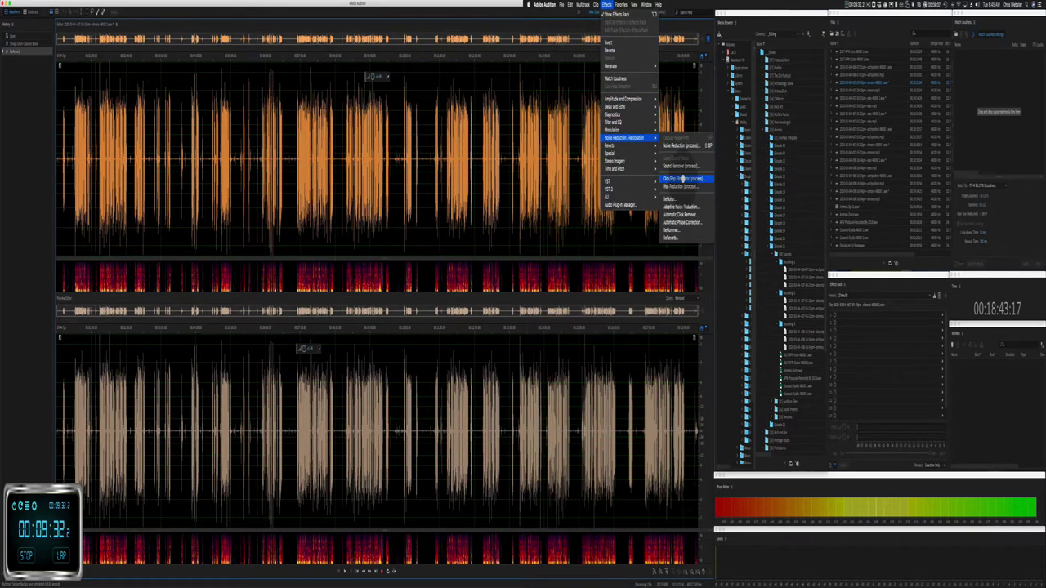
{"action": "left_click", "coordinate": [683, 178]}
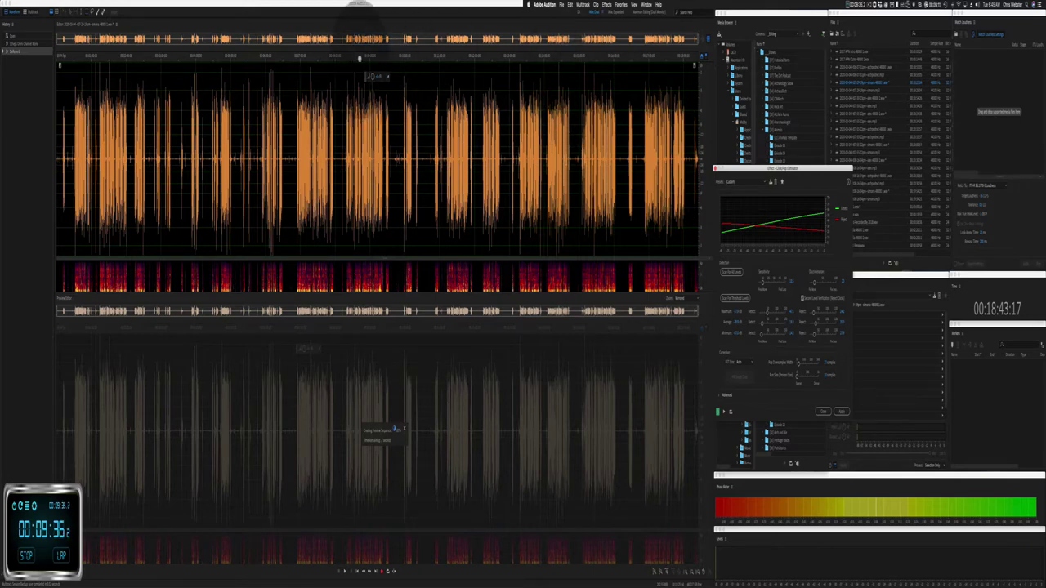
Step: Preview the first clip just before the nine-minute mark and scan it for all click and pop levels
{"action": "left_click", "coordinate": [362, 63]}
{"action": "left_click", "coordinate": [364, 62]}
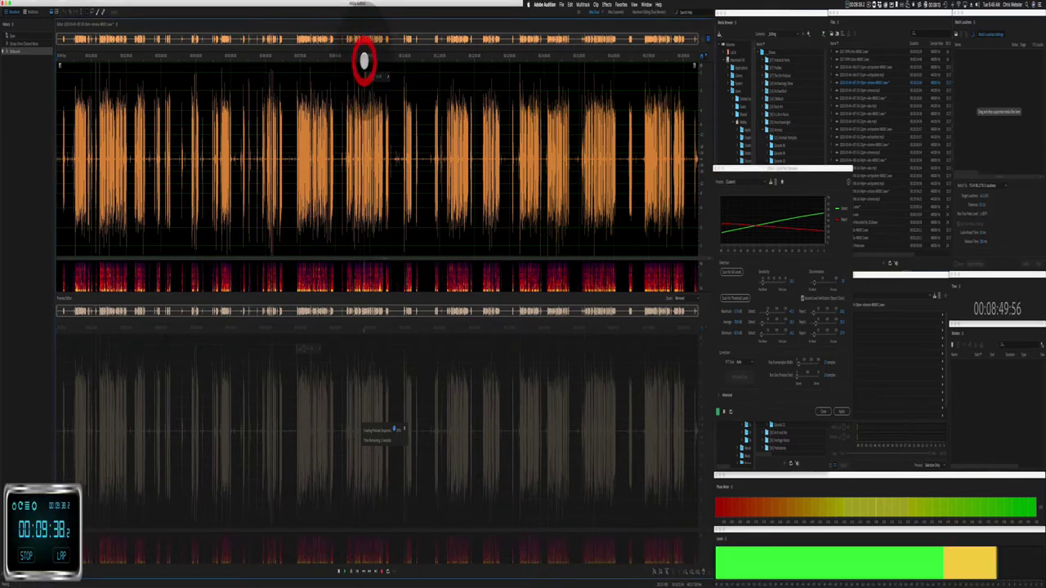
{"action": "left_click", "coordinate": [363, 61]}
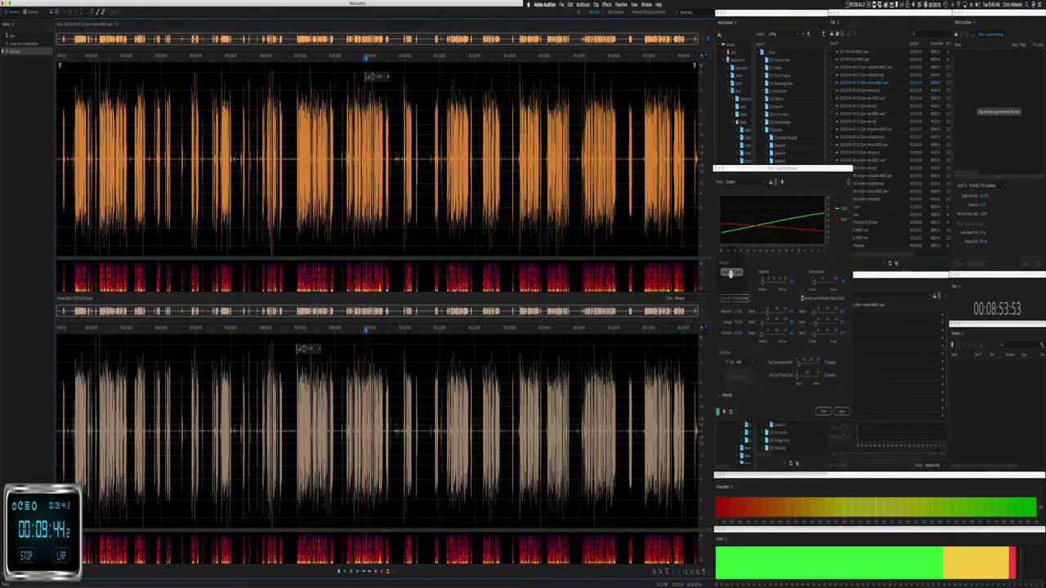
{"action": "left_click", "coordinate": [734, 273]}
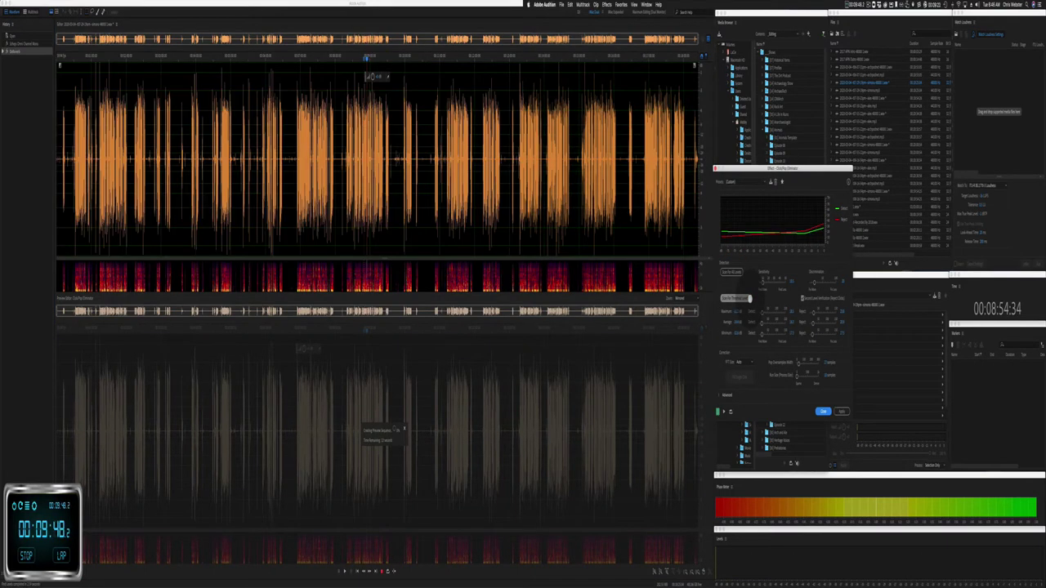
Step: Preview the Click/Pop Eliminator near 9:00 and 4:47 in the clip, comparing the sound with the effect switched on and off
{"action": "key", "text": "space"}
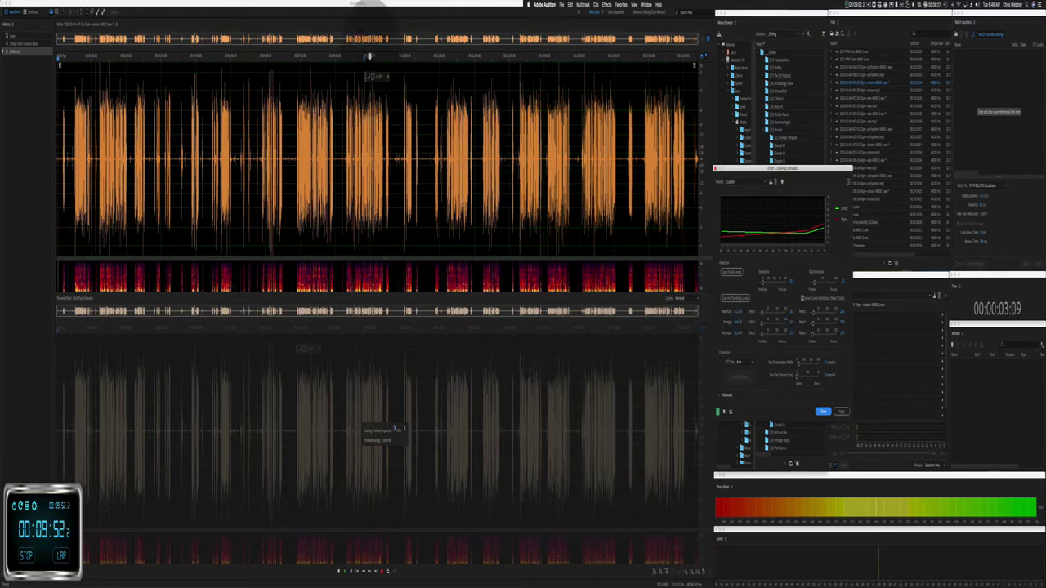
{"action": "left_click", "coordinate": [369, 58]}
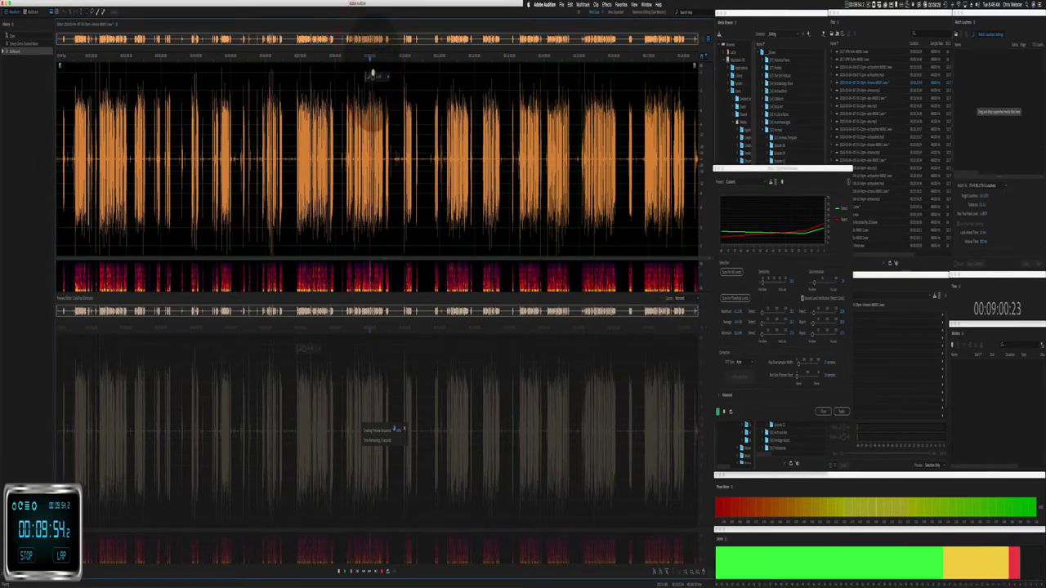
{"action": "left_click", "coordinate": [221, 58]}
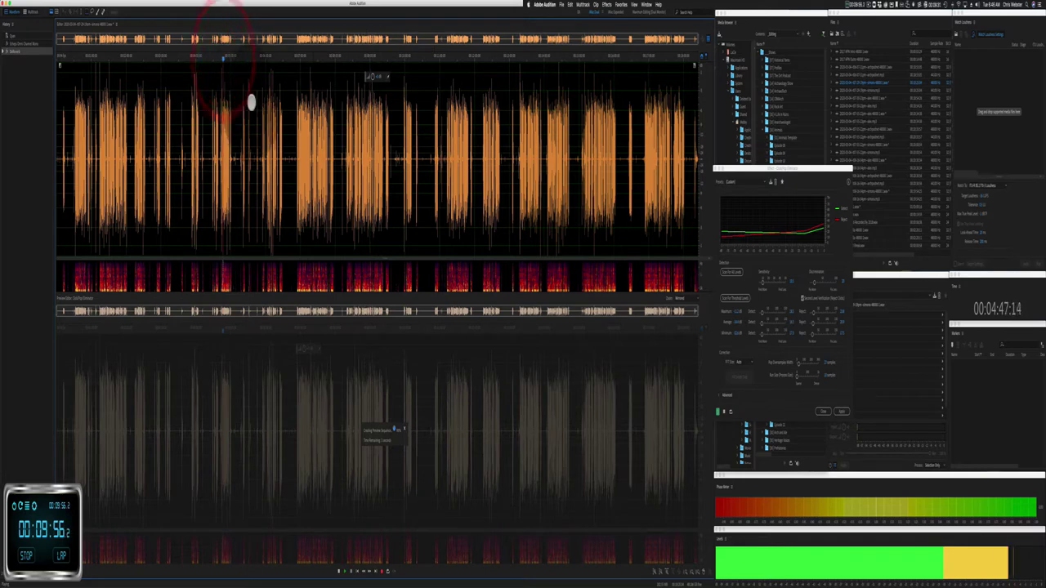
{"action": "left_click", "coordinate": [367, 58]}
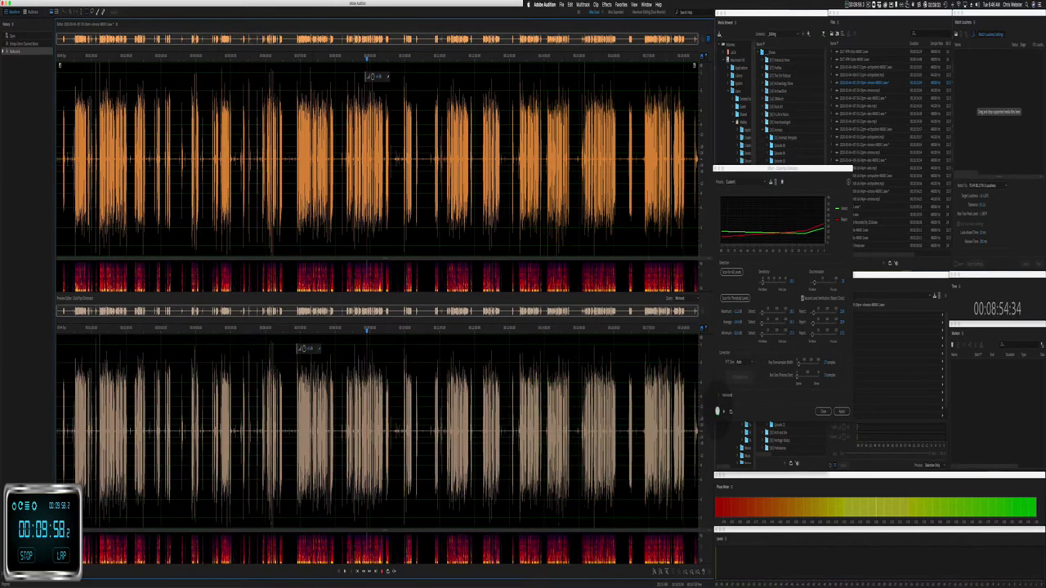
{"action": "left_click", "coordinate": [223, 58]}
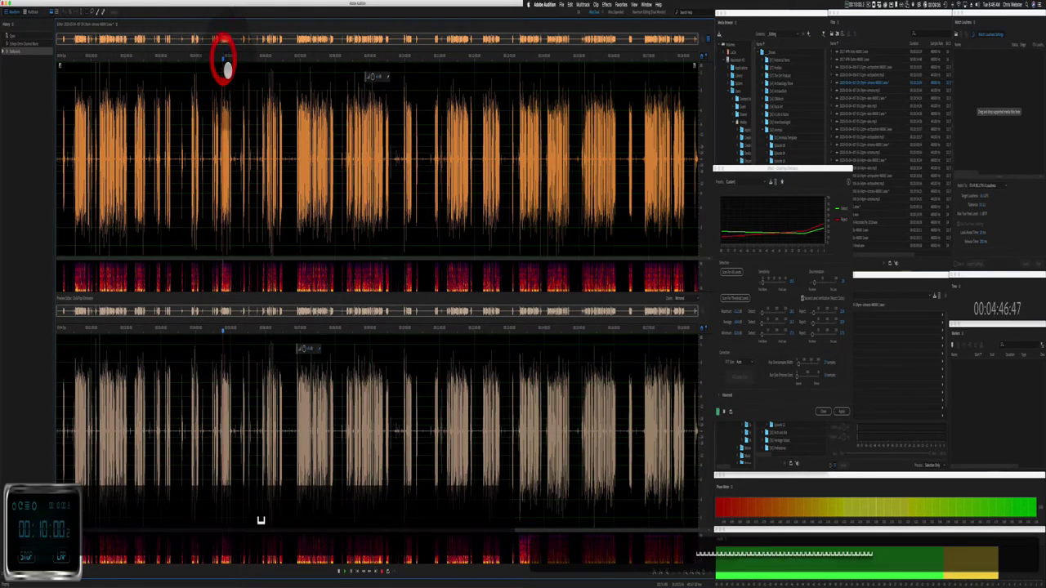
{"action": "left_click", "coordinate": [718, 413]}
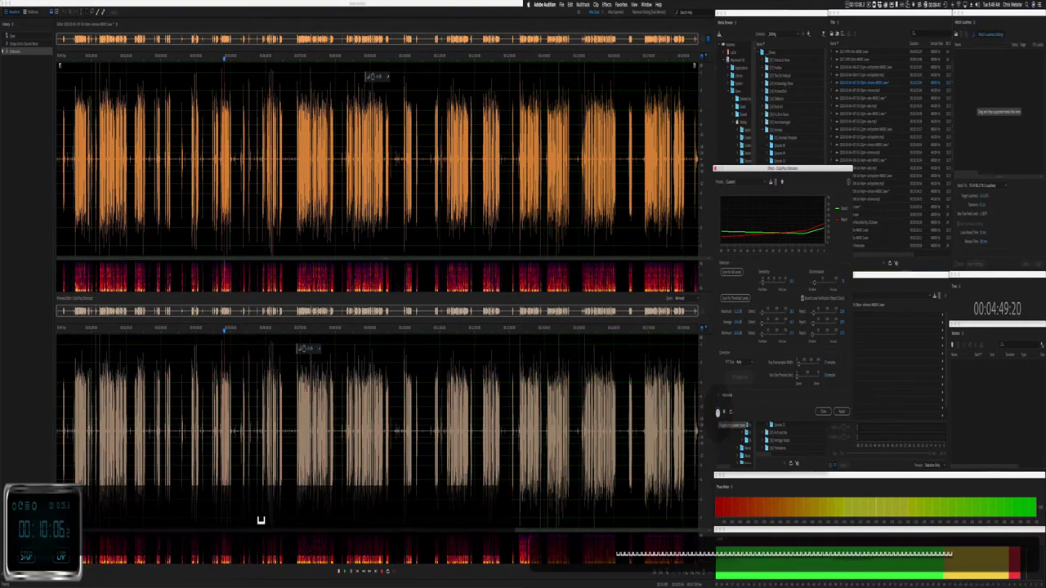
{"action": "left_click", "coordinate": [718, 412]}
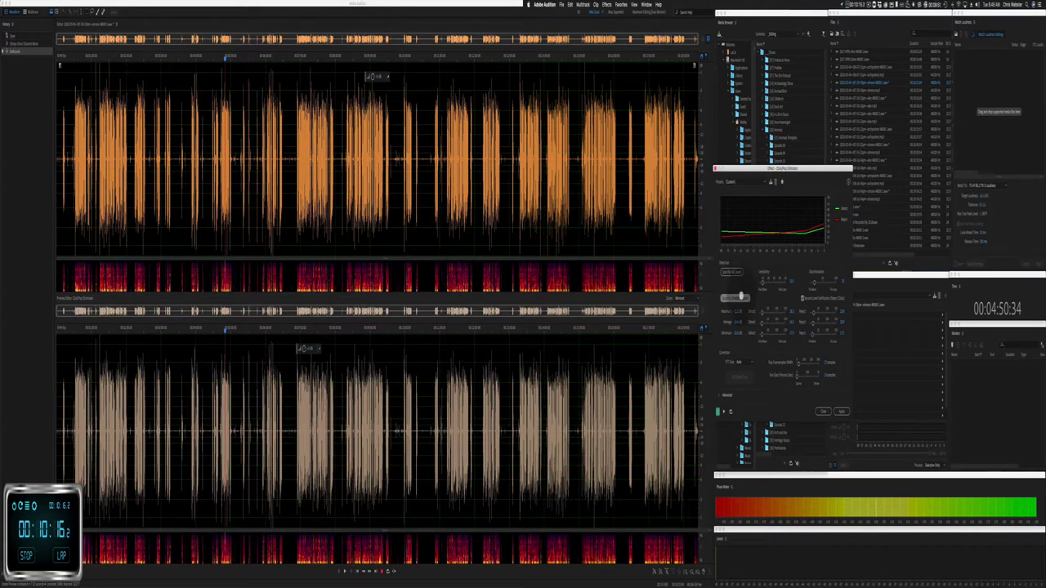
Step: Scan the first clip for threshold levels, preview it near 4:50 and 7:00, and apply the Click/Pop Eliminator
{"action": "left_click", "coordinate": [741, 297]}
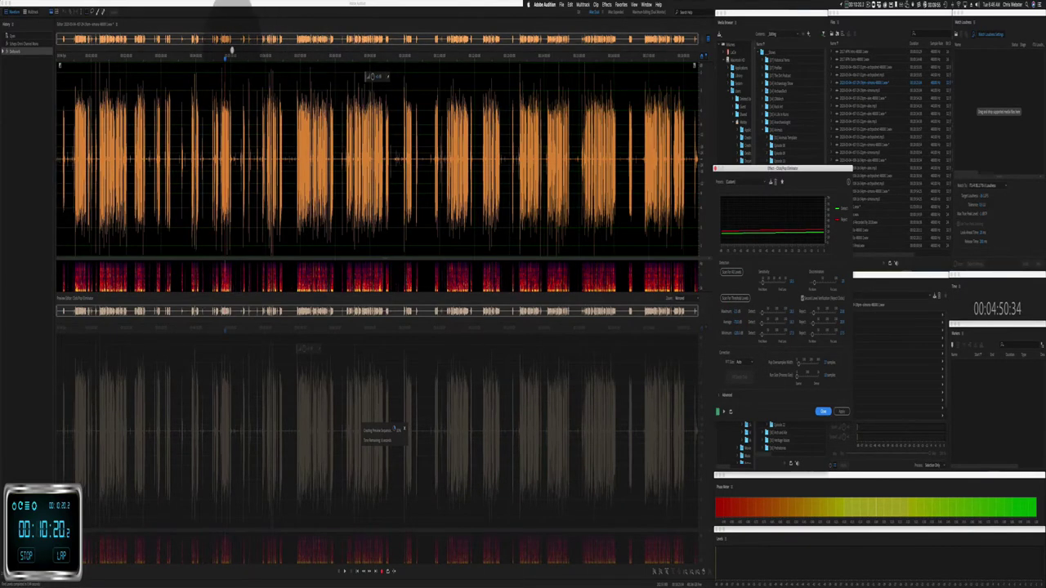
{"action": "left_click", "coordinate": [225, 55]}
{"action": "key", "text": "space"}
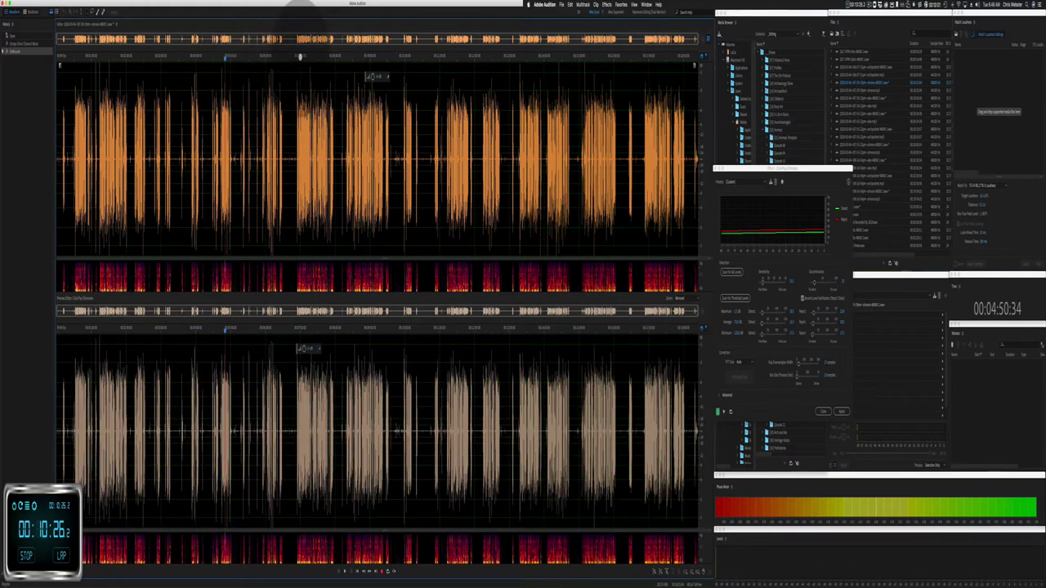
{"action": "left_click", "coordinate": [299, 56]}
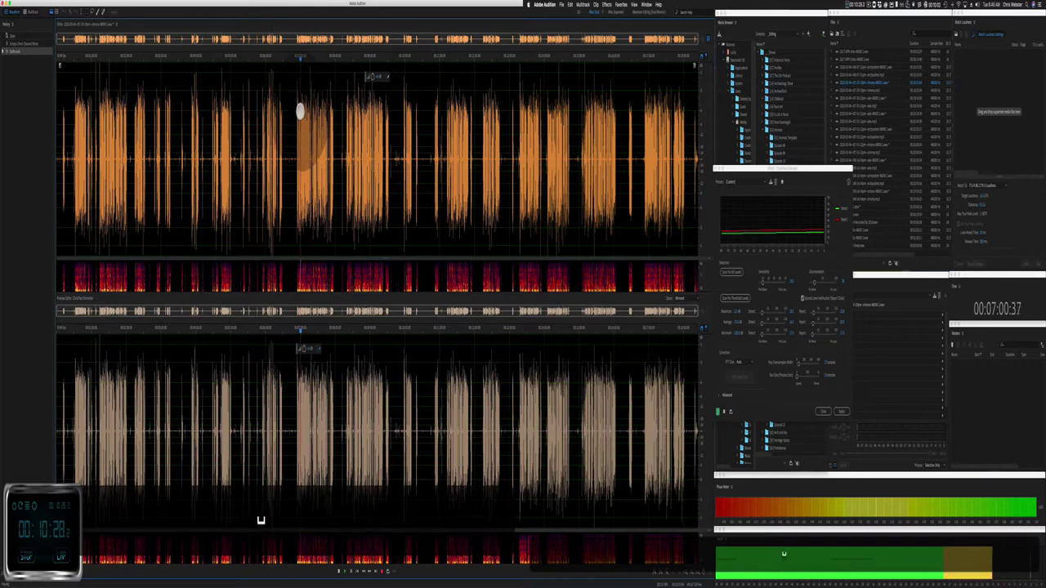
{"action": "left_click", "coordinate": [841, 411]}
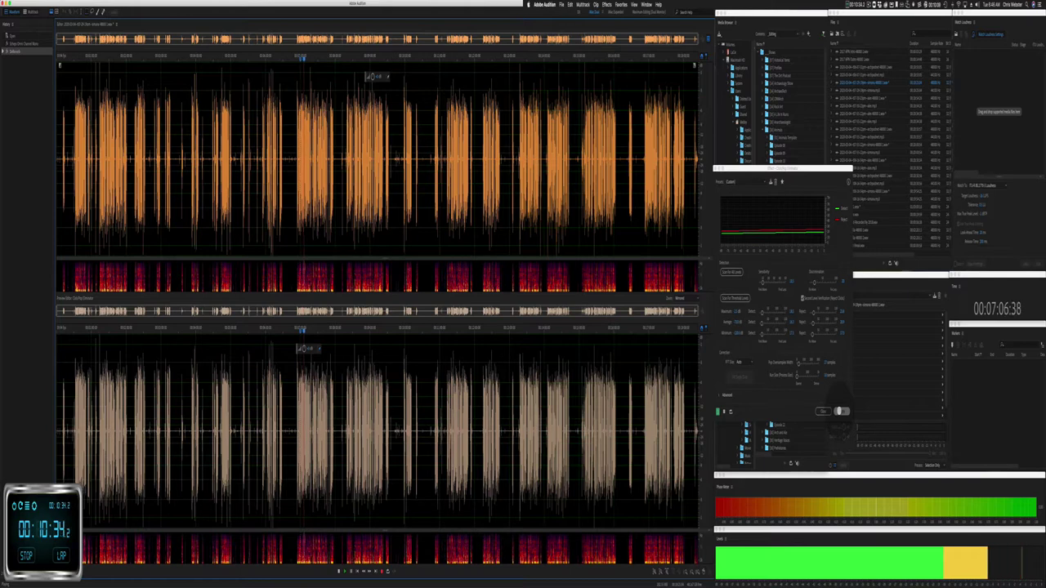
{"action": "left_click", "coordinate": [841, 411]}
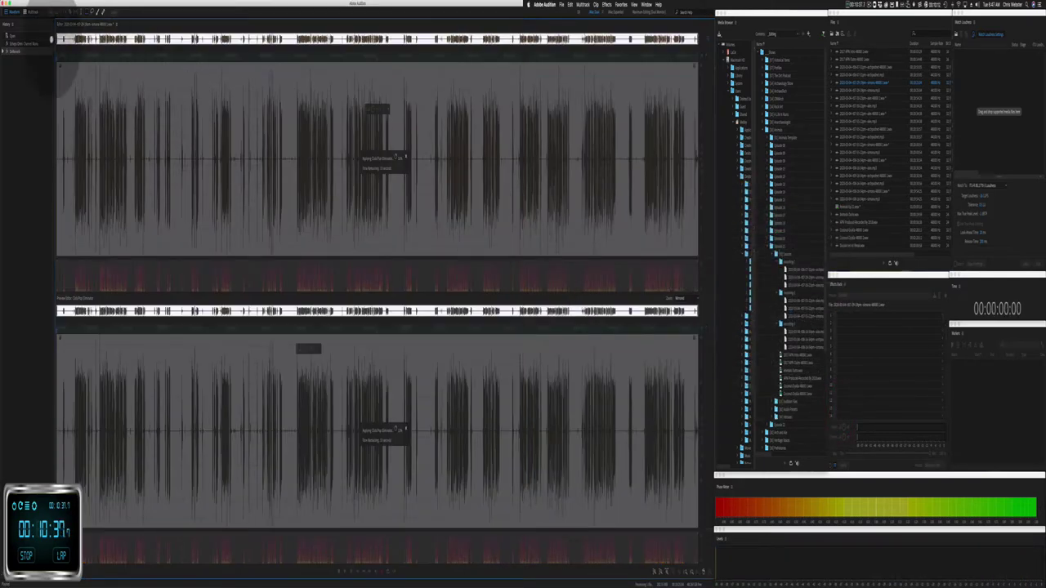
Step: Return to the multitrack session and open the orange voice track's second clip
{"action": "left_click", "coordinate": [33, 11]}
{"action": "double_click", "coordinate": [395, 180]}
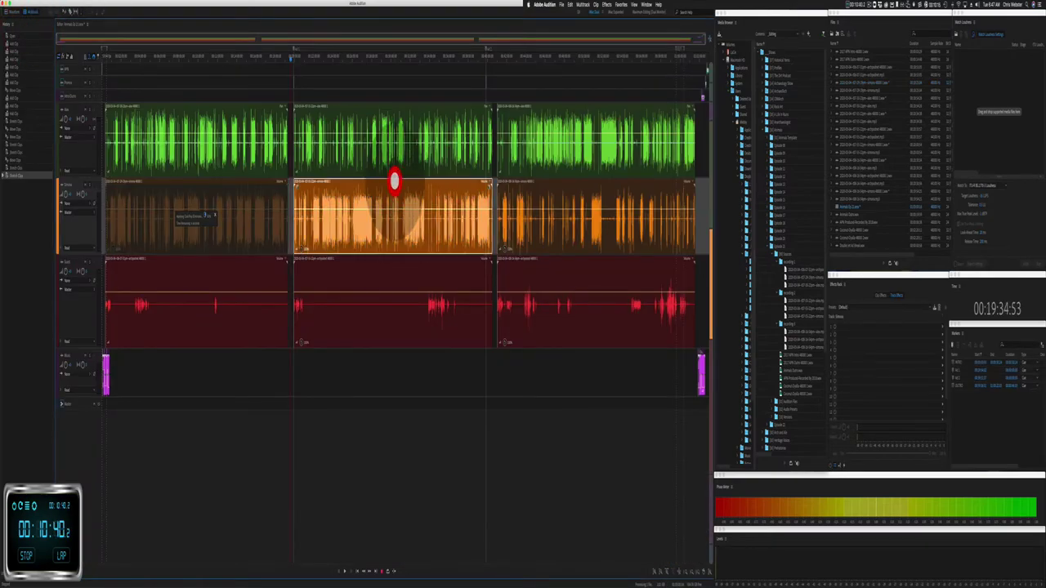
{"action": "left_click", "coordinate": [607, 4]}
{"action": "mouse_move", "coordinate": [612, 180]}
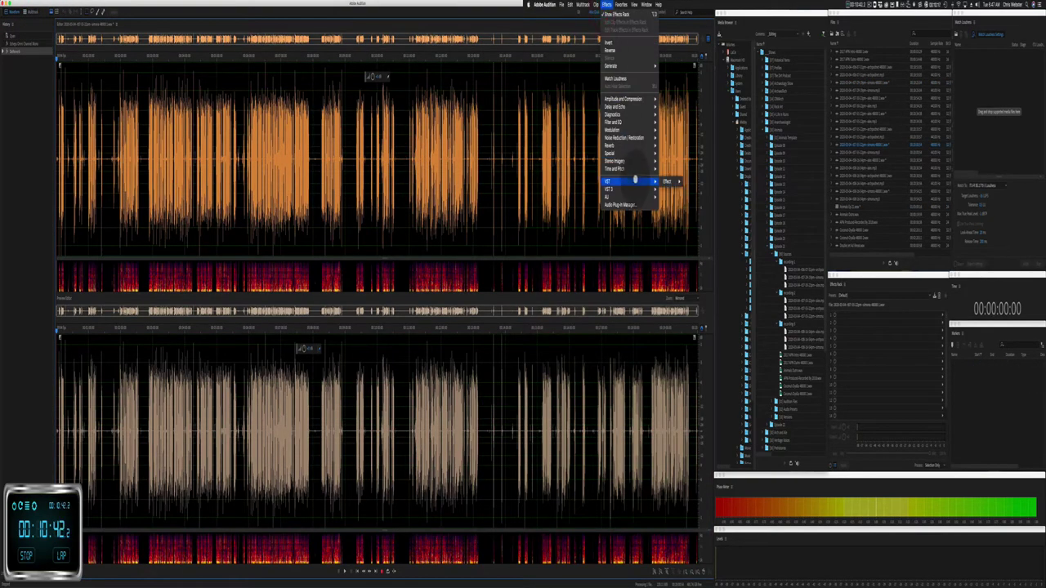
{"action": "mouse_move", "coordinate": [667, 181]}
{"action": "left_click", "coordinate": [716, 181]}
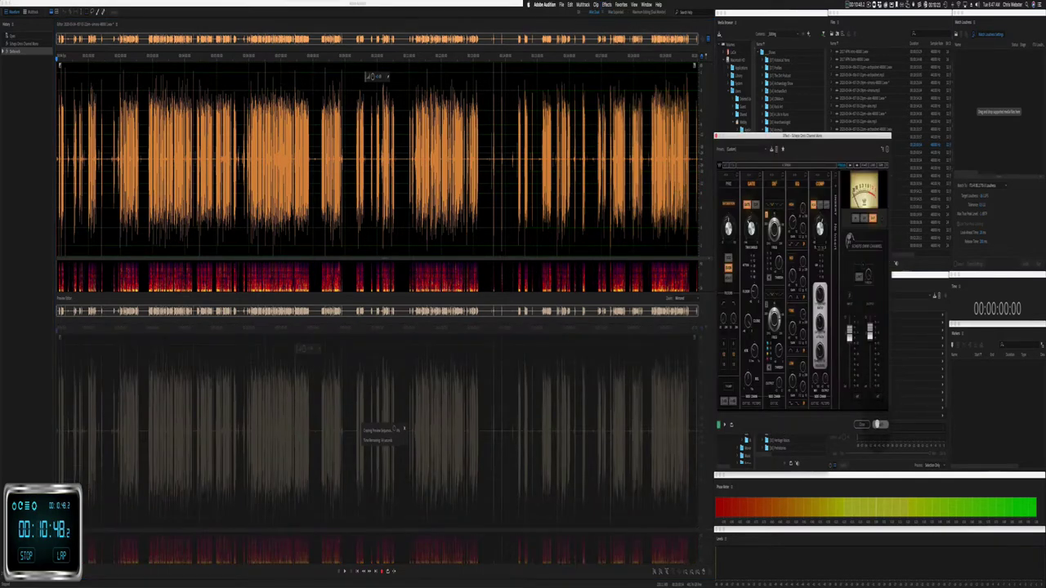
{"action": "left_click", "coordinate": [863, 424]}
Step: Try to apply the Click/Pop Eliminator to the second clip with the first clip's settings
{"action": "left_click", "coordinate": [606, 4]}
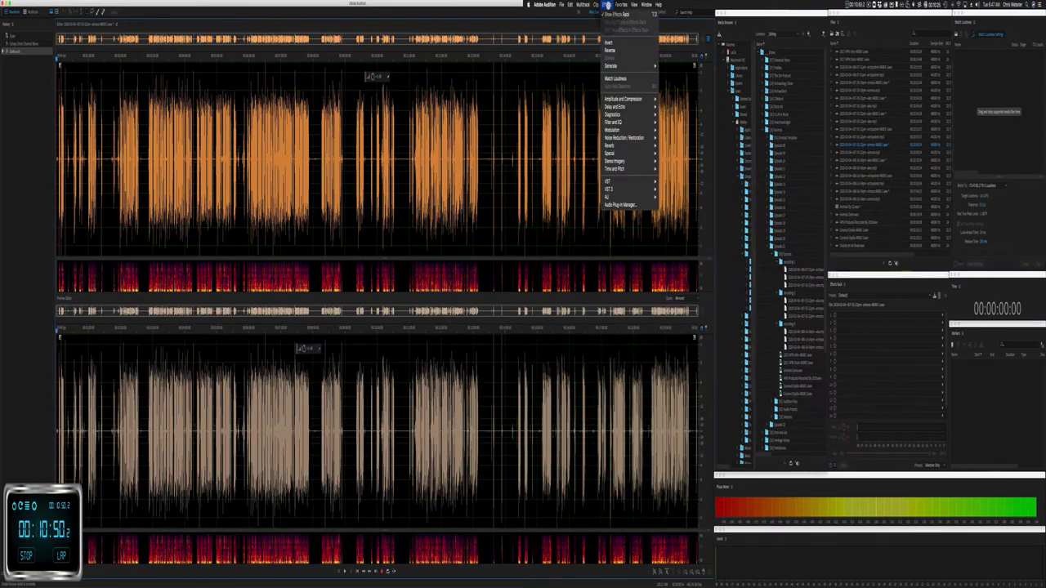
{"action": "mouse_move", "coordinate": [625, 137]}
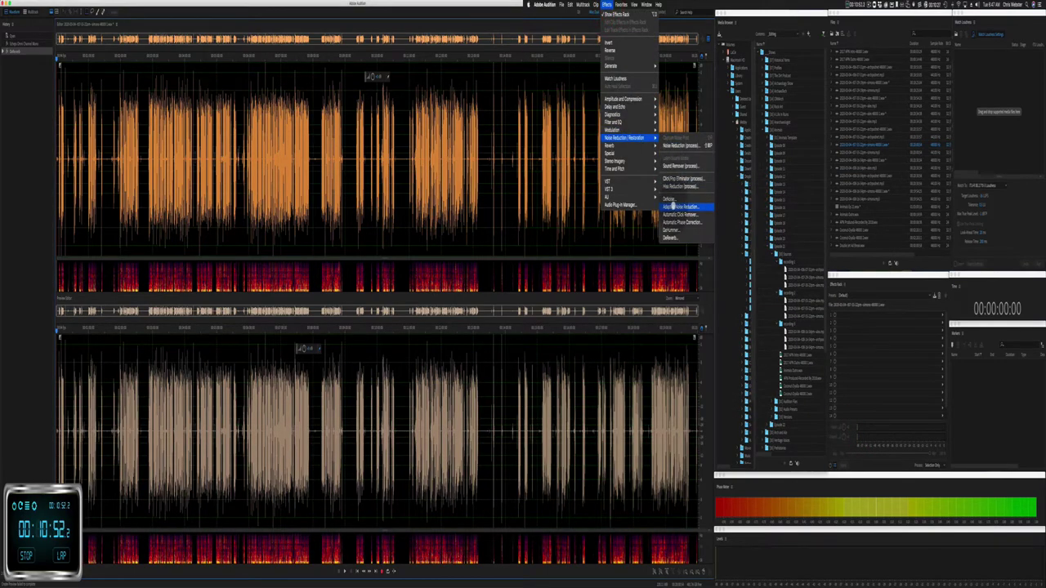
{"action": "left_click", "coordinate": [674, 176]}
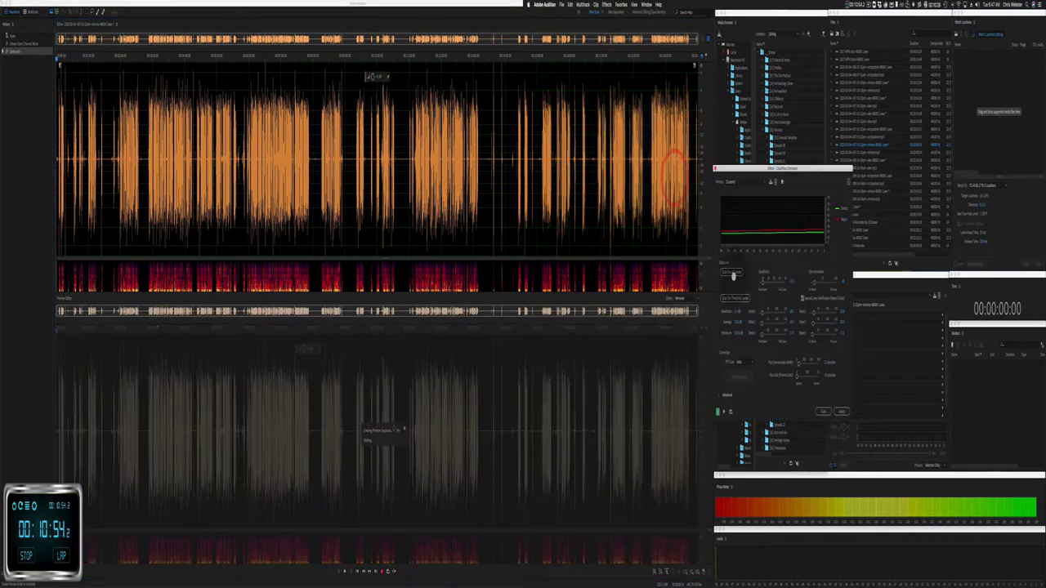
{"action": "left_click", "coordinate": [842, 411]}
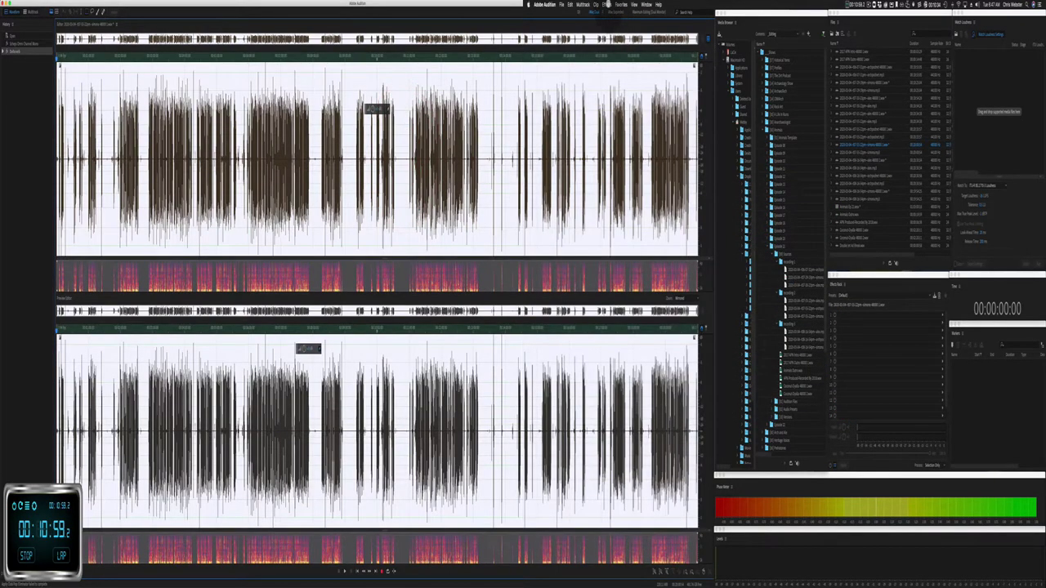
{"action": "left_click", "coordinate": [610, 59]}
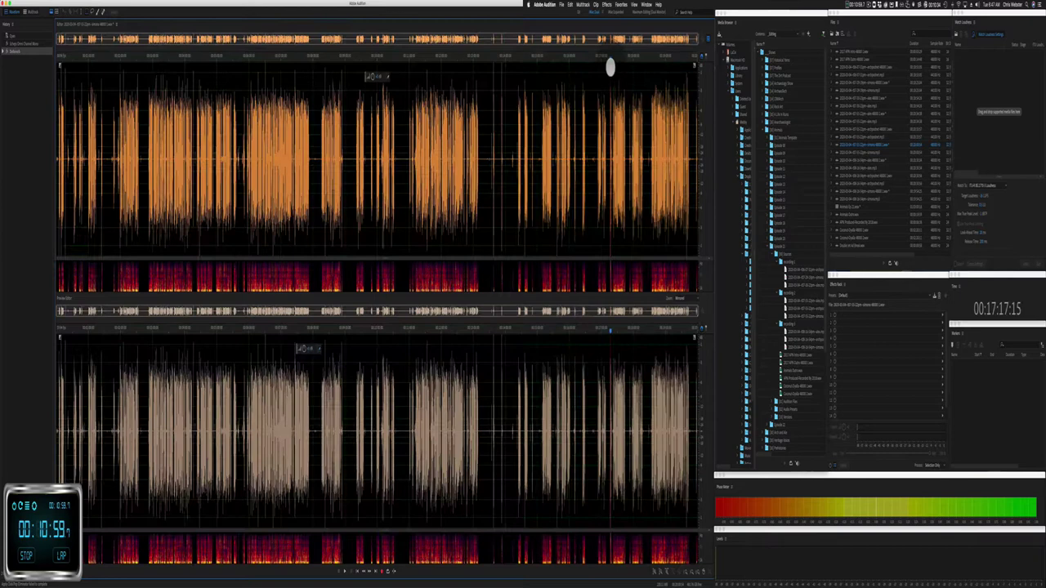
Step: Reopen the Click/Pop Eliminator for the second clip, scan for all levels and for threshold levels, and apply it
{"action": "left_click", "coordinate": [606, 4]}
{"action": "mouse_move", "coordinate": [625, 139]}
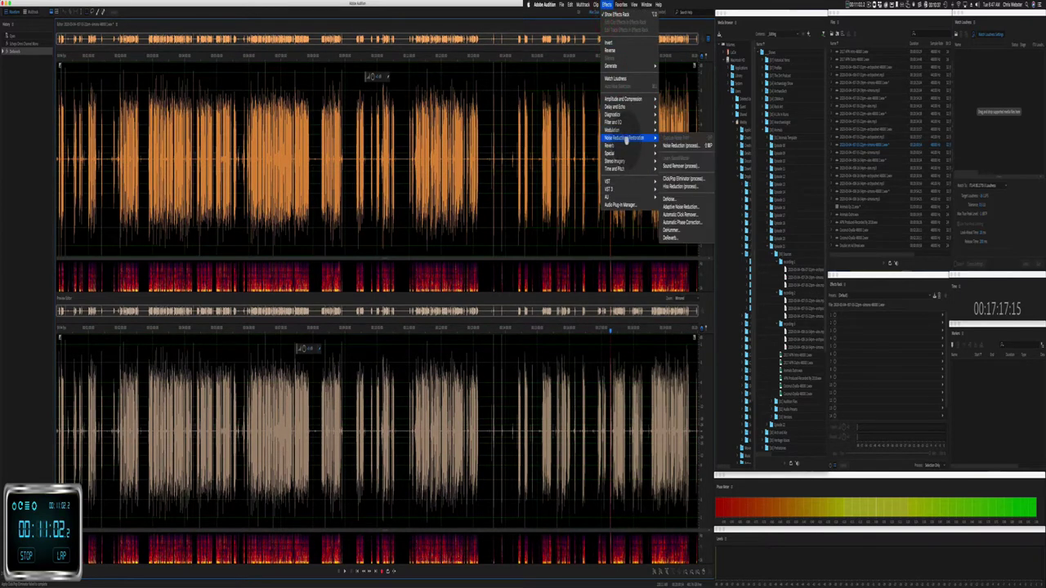
{"action": "left_click", "coordinate": [672, 178]}
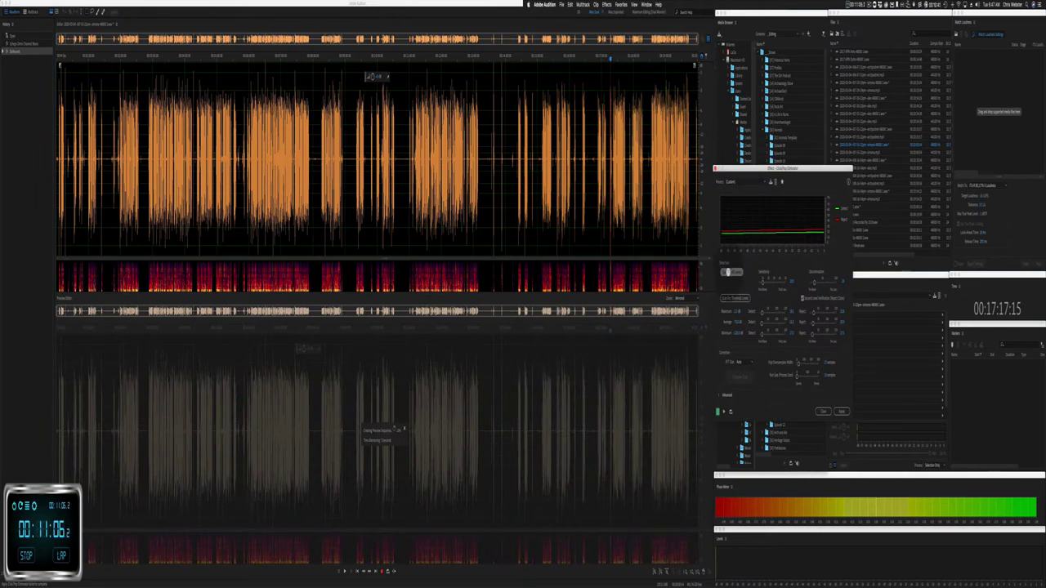
{"action": "left_click", "coordinate": [727, 272]}
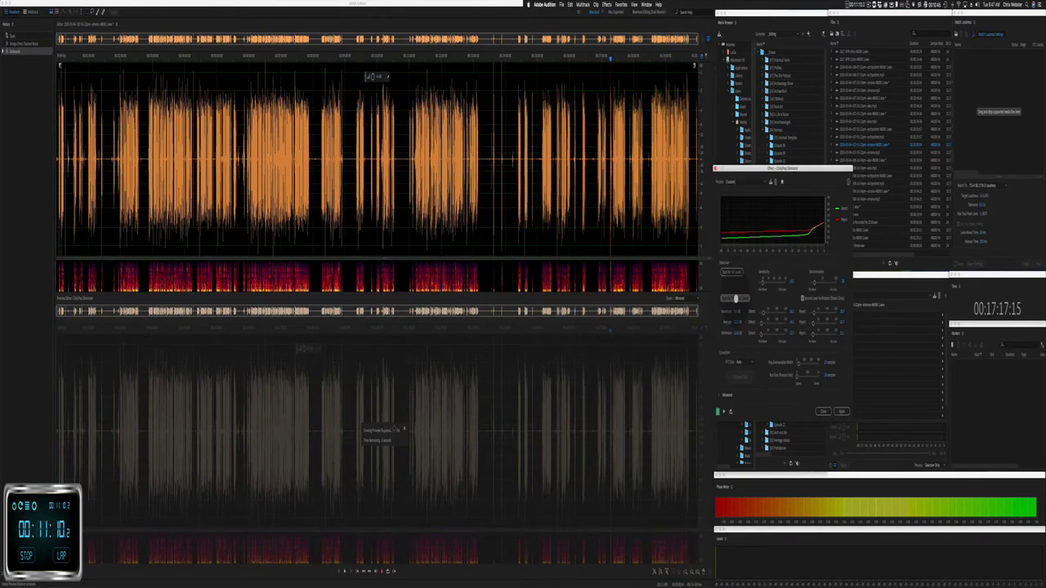
{"action": "left_click", "coordinate": [737, 299]}
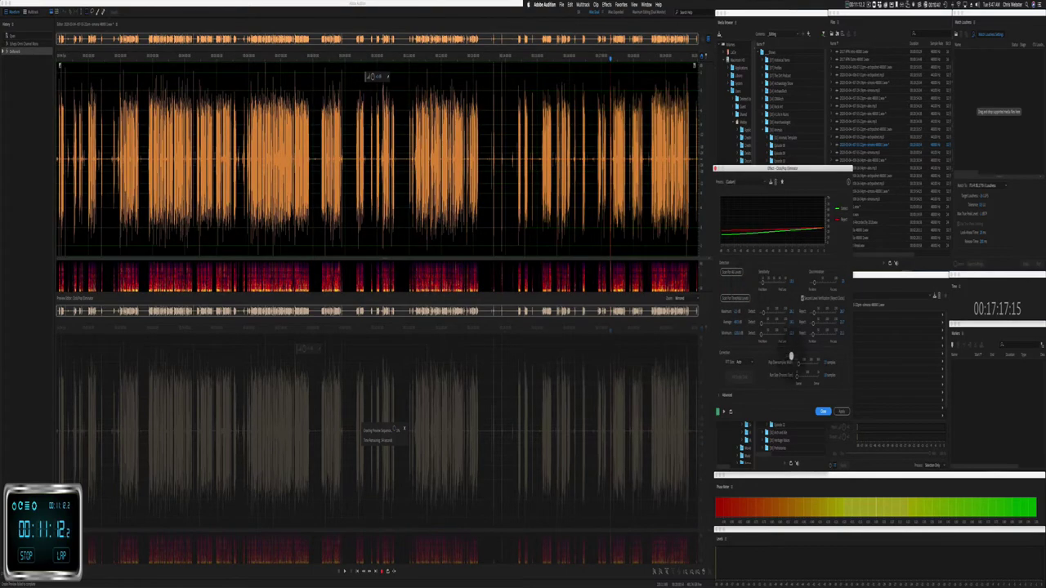
{"action": "left_click", "coordinate": [839, 411]}
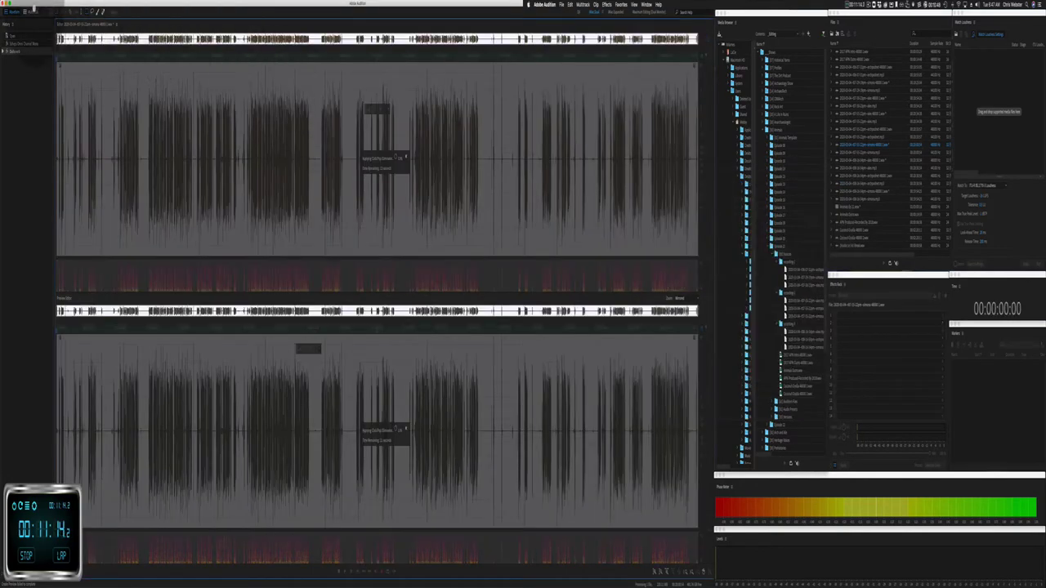
Step: Open the orange voice track's third clip from the multitrack session and open the Click/Pop Eliminator effect for it
{"action": "left_click", "coordinate": [33, 11]}
{"action": "double_click", "coordinate": [560, 177]}
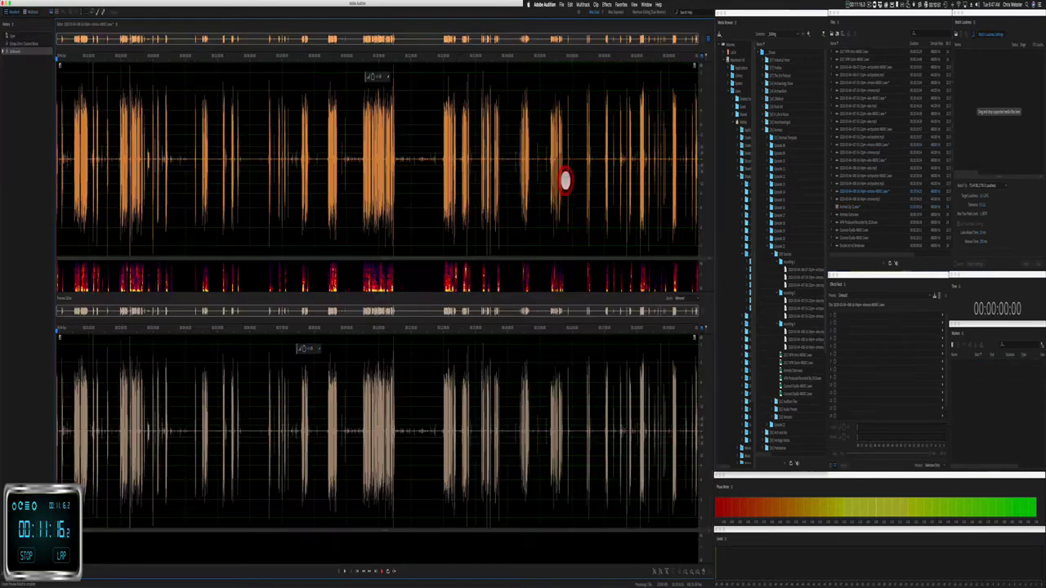
{"action": "left_click", "coordinate": [607, 5]}
{"action": "mouse_move", "coordinate": [626, 137]}
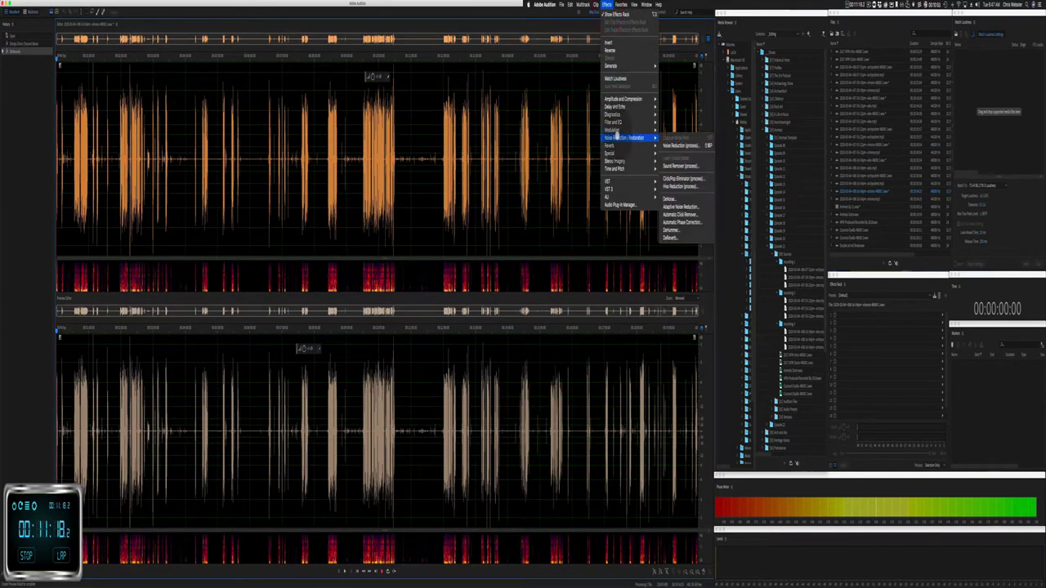
{"action": "left_click", "coordinate": [680, 178]}
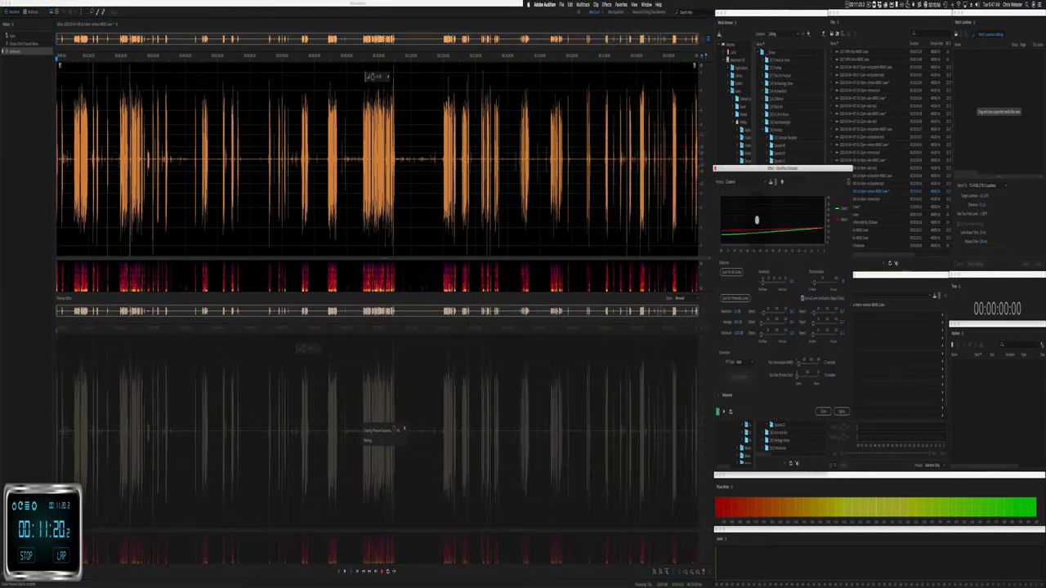
Step: Scan the orange track's third clip for all levels and for threshold levels, and apply the Click/Pop Eliminator
{"action": "left_click", "coordinate": [724, 268]}
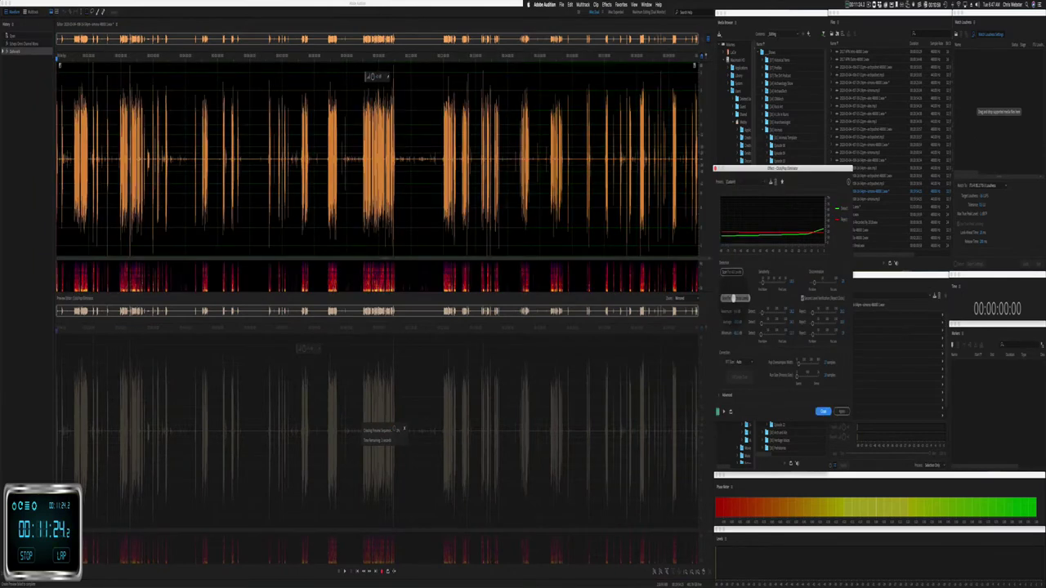
{"action": "left_click", "coordinate": [733, 299]}
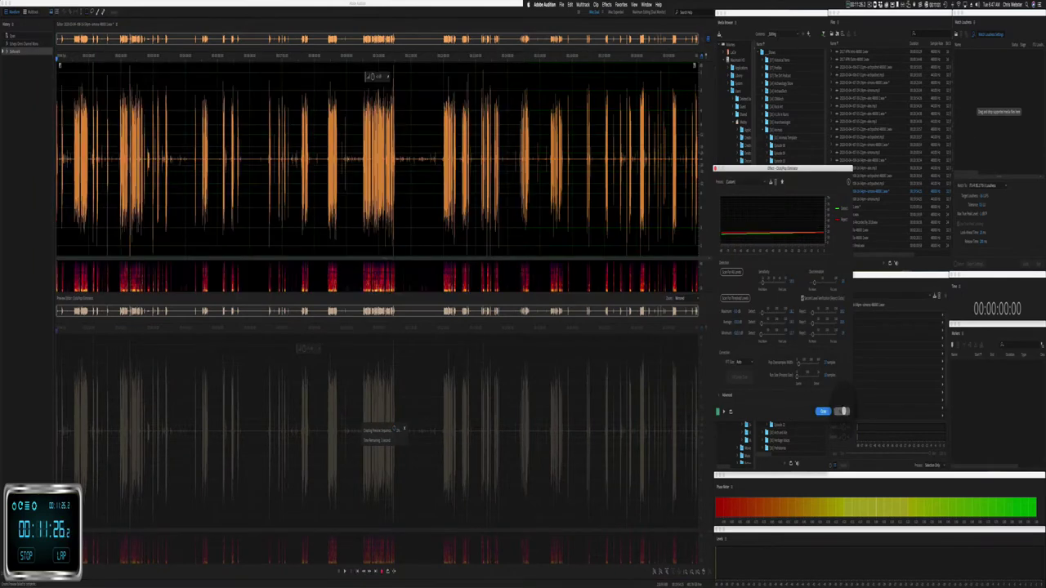
{"action": "left_click", "coordinate": [843, 412]}
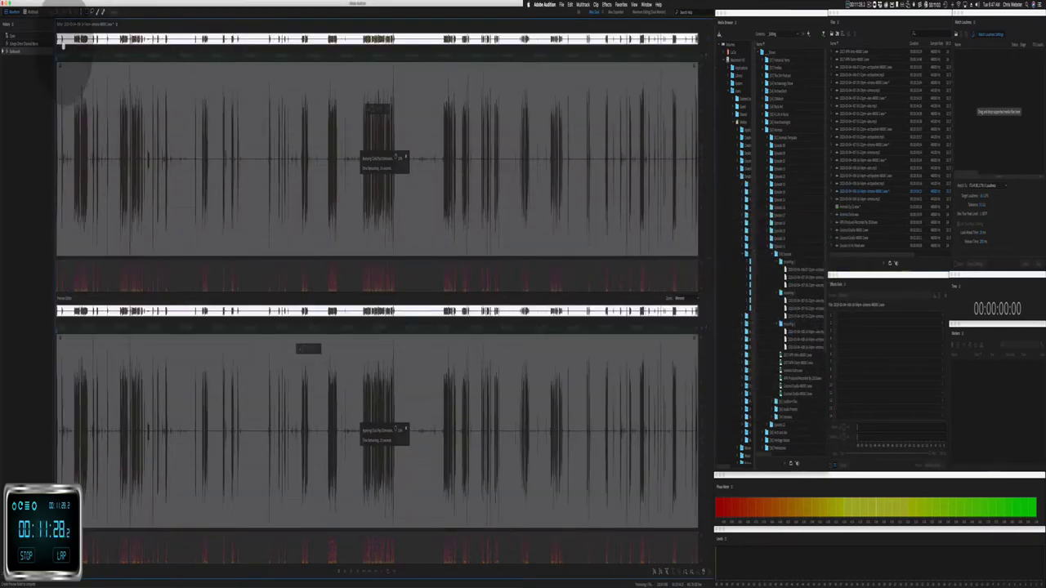
Step: Return to the multitrack session and open the red voice track's first clip for waveform editing
{"action": "left_click", "coordinate": [33, 13]}
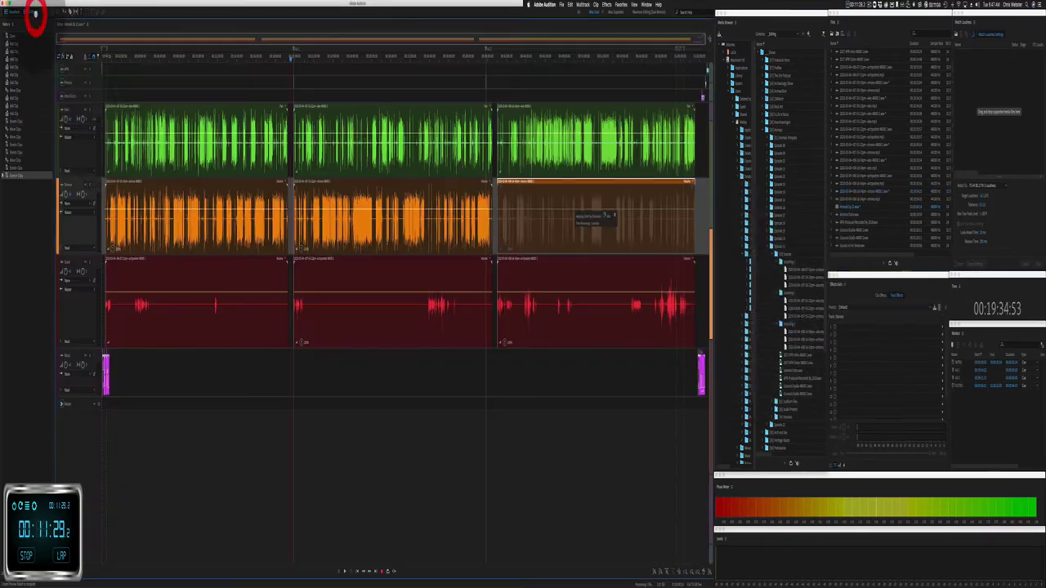
{"action": "left_click", "coordinate": [145, 261]}
{"action": "double_click", "coordinate": [145, 261]}
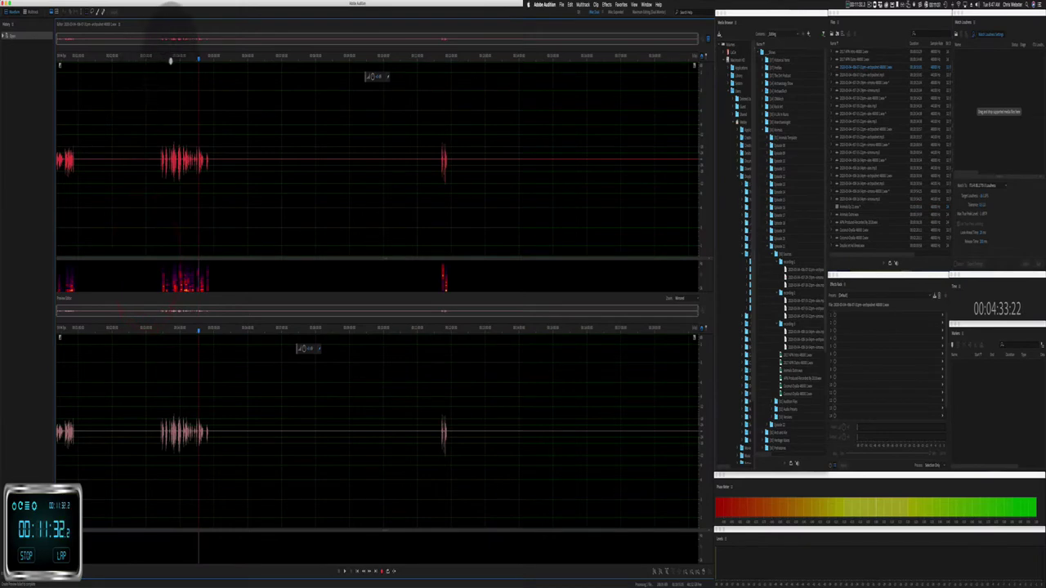
Step: Open the Scheps Omni Channel Mono effect for the red track's first clip and load the speaker's saved user preset
{"action": "left_click", "coordinate": [606, 4]}
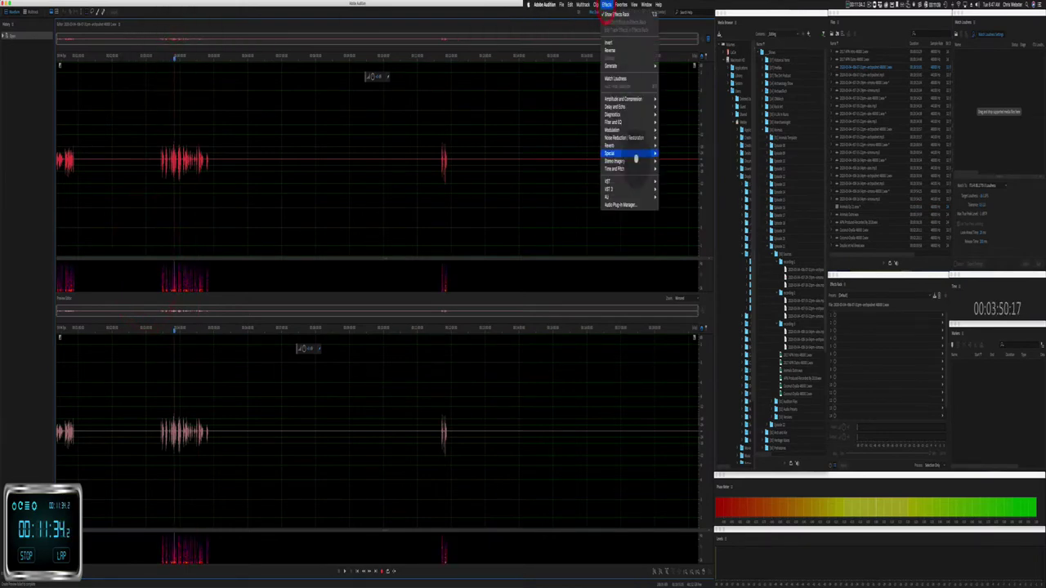
{"action": "mouse_move", "coordinate": [638, 181]}
{"action": "mouse_move", "coordinate": [675, 179]}
{"action": "left_click", "coordinate": [714, 181]}
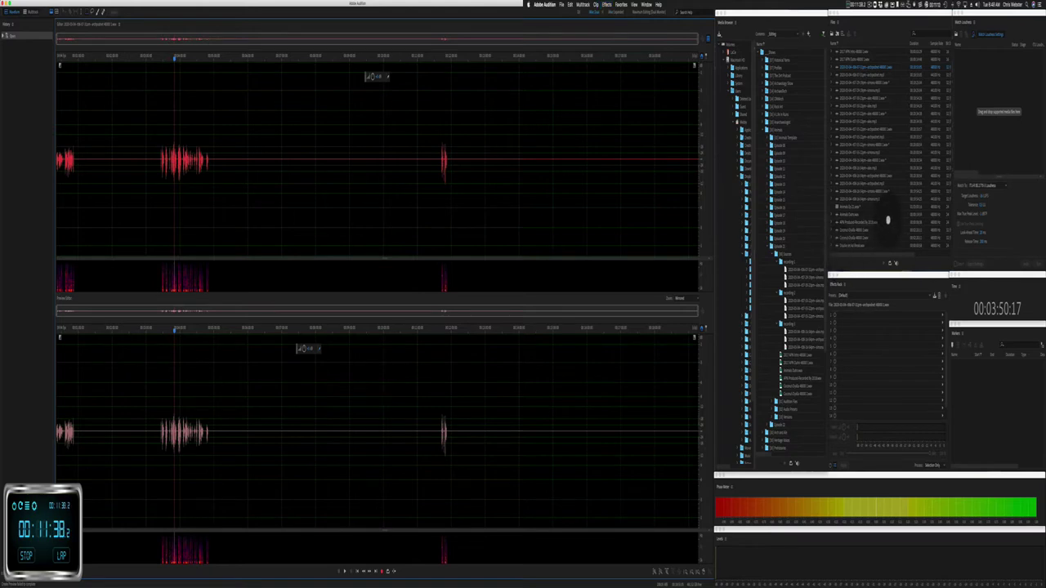
{"action": "left_click", "coordinate": [873, 166]}
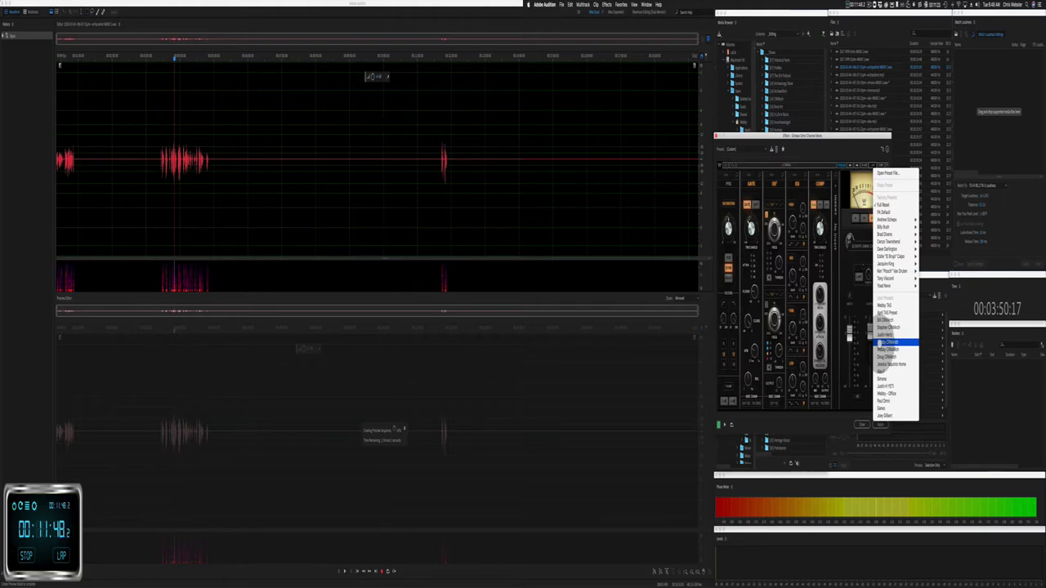
{"action": "left_click", "coordinate": [879, 341]}
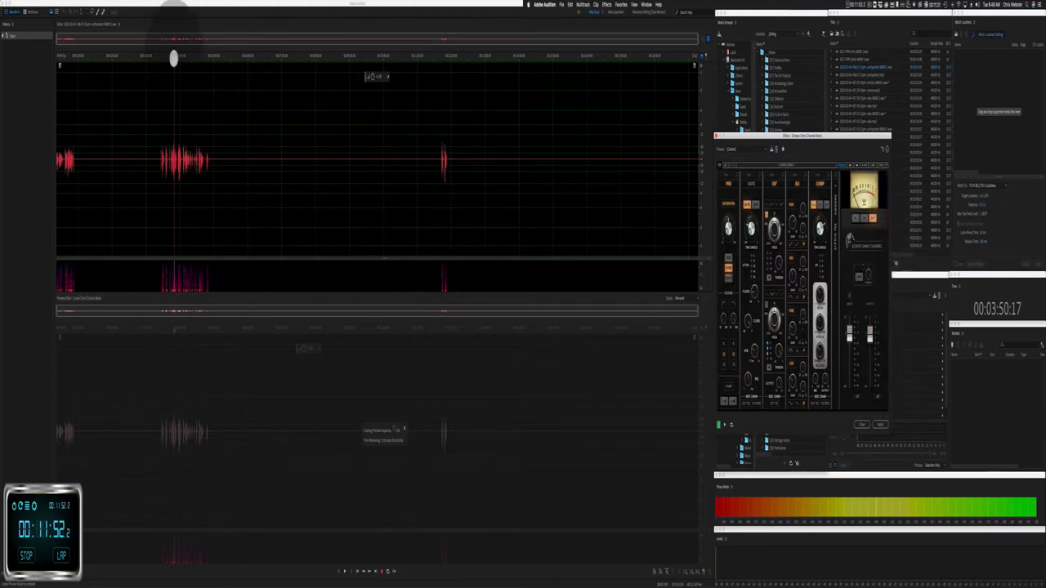
Step: Preview the Scheps Omni Channel sound on the clip's speech passage around 3:50 to 4:05 and apply the effect
{"action": "left_click", "coordinate": [173, 58]}
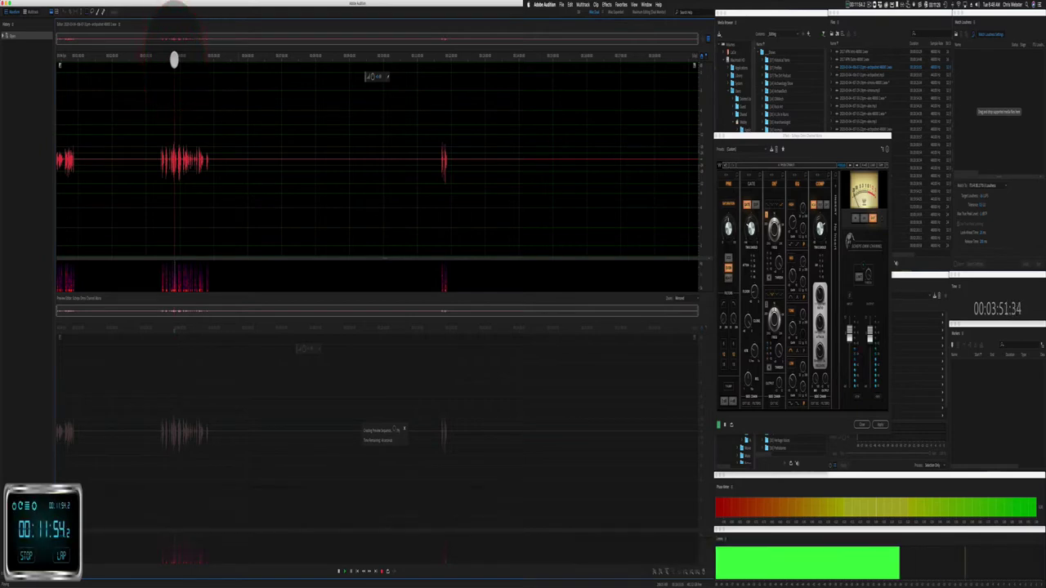
{"action": "left_click", "coordinate": [175, 58]}
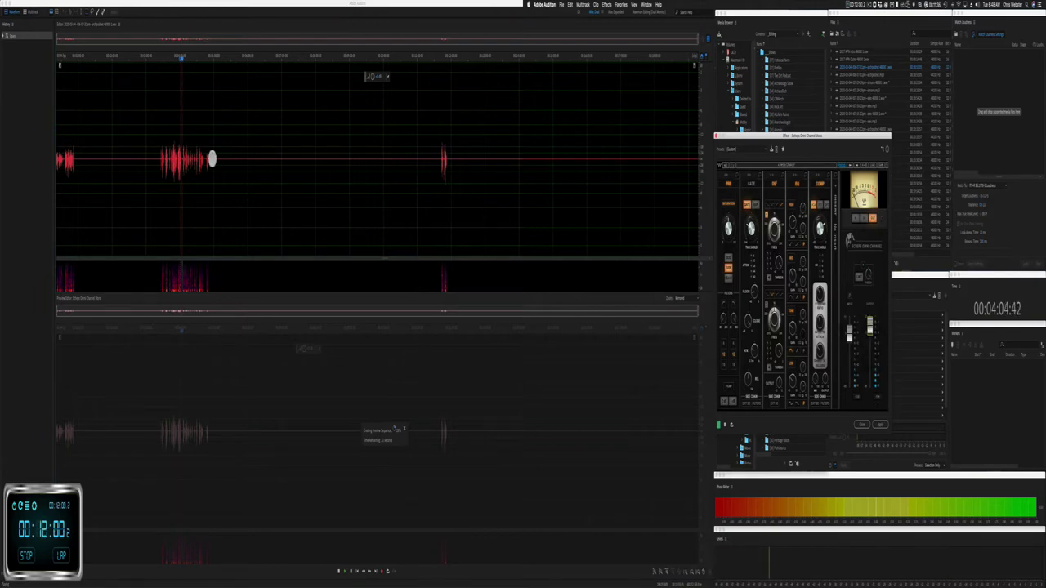
{"action": "left_click", "coordinate": [171, 57]}
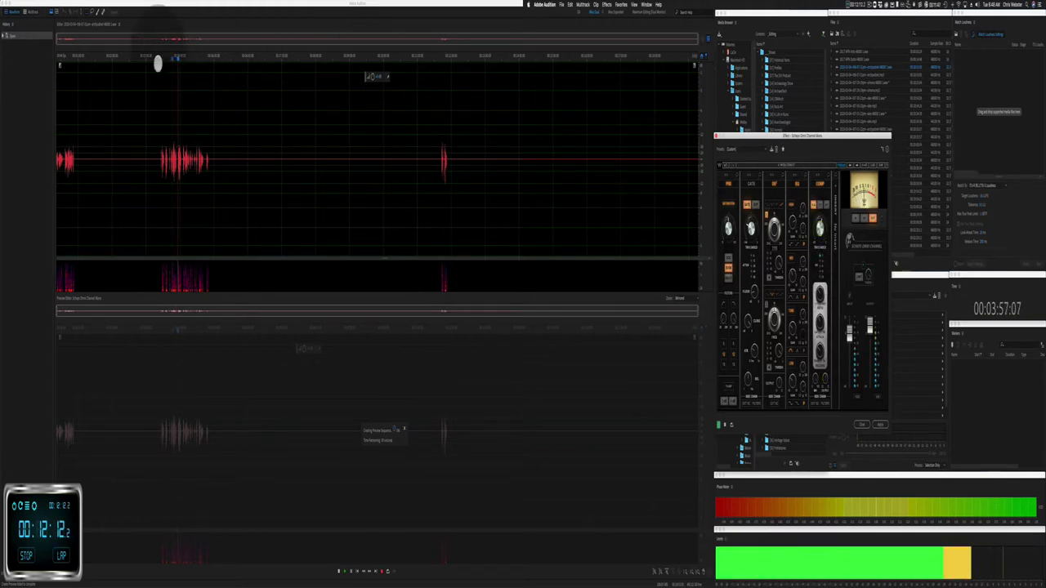
{"action": "left_click", "coordinate": [176, 56]}
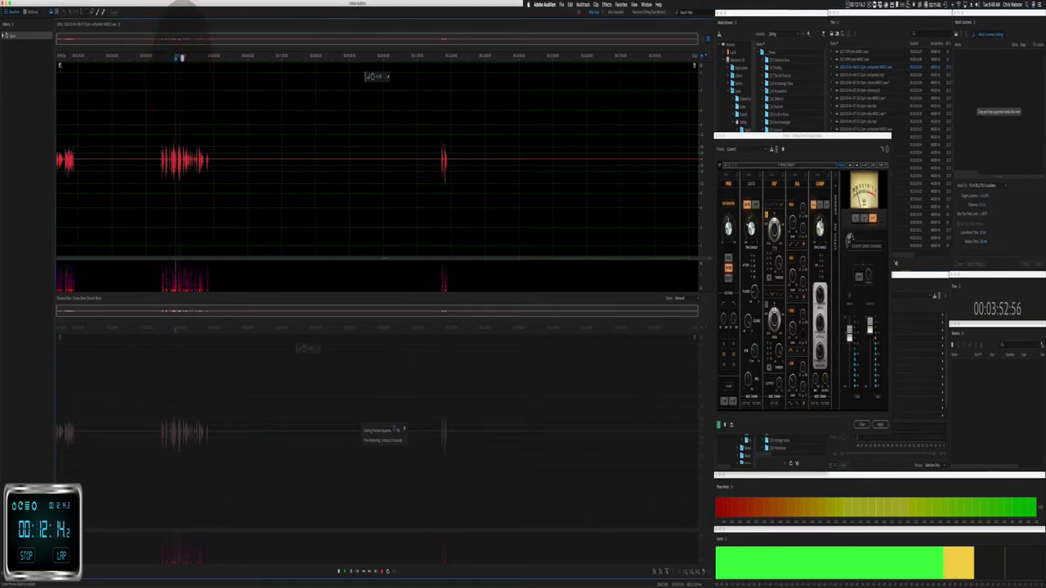
{"action": "left_click", "coordinate": [170, 58]}
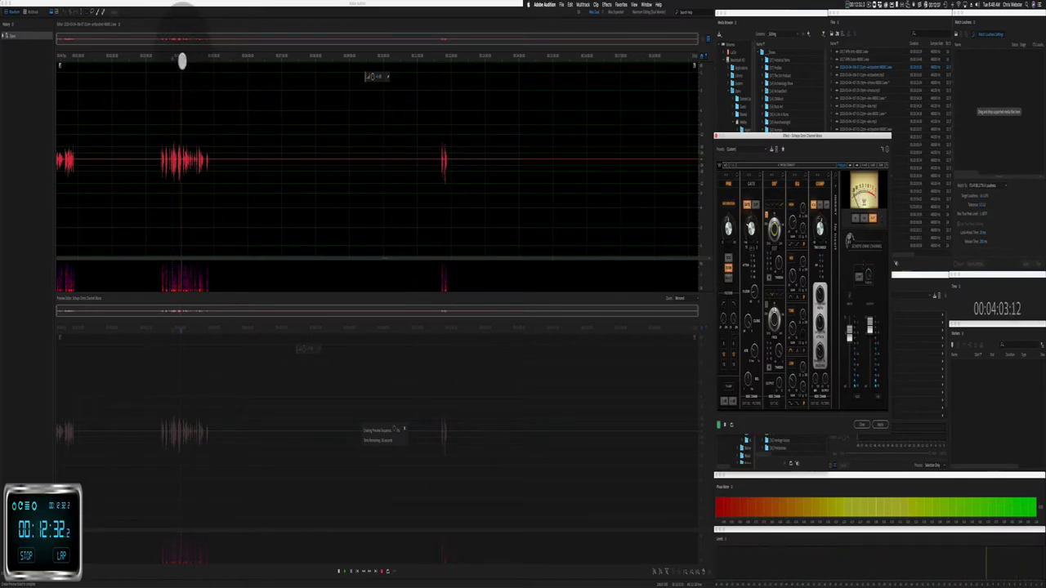
{"action": "left_click", "coordinate": [179, 59]}
{"action": "left_click", "coordinate": [179, 57]}
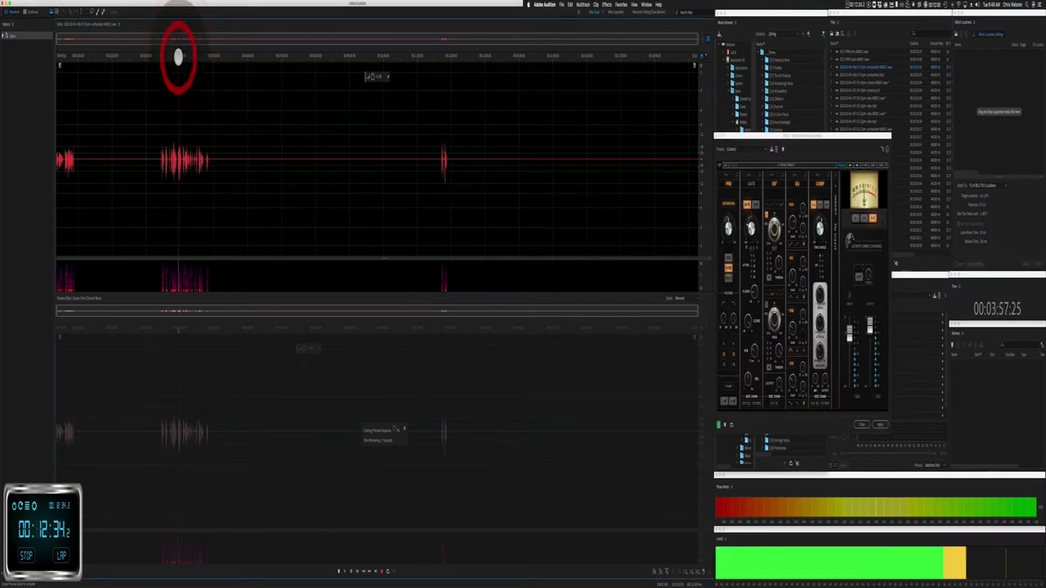
{"action": "left_click", "coordinate": [169, 56]}
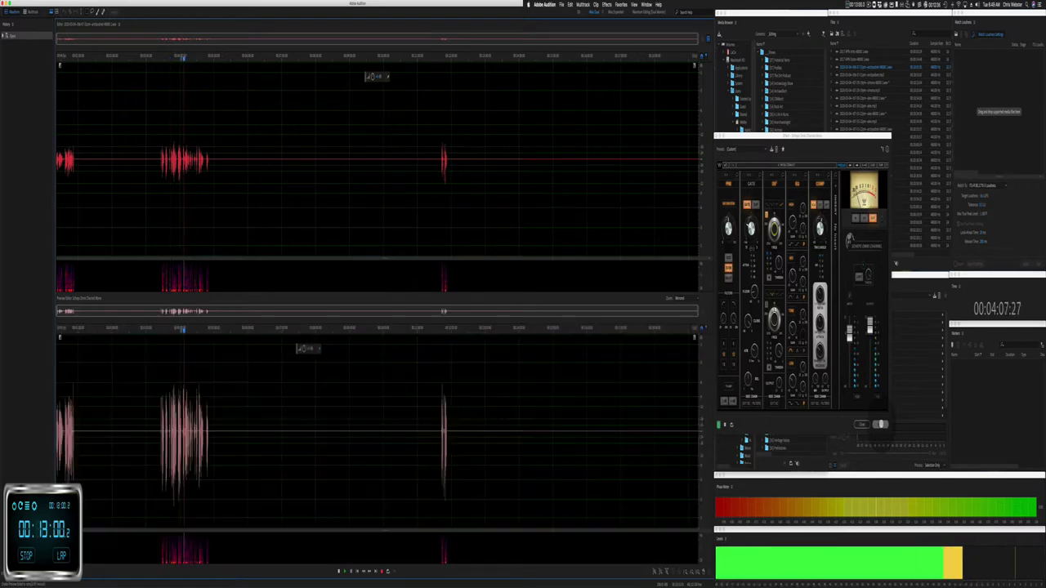
{"action": "left_click", "coordinate": [879, 424]}
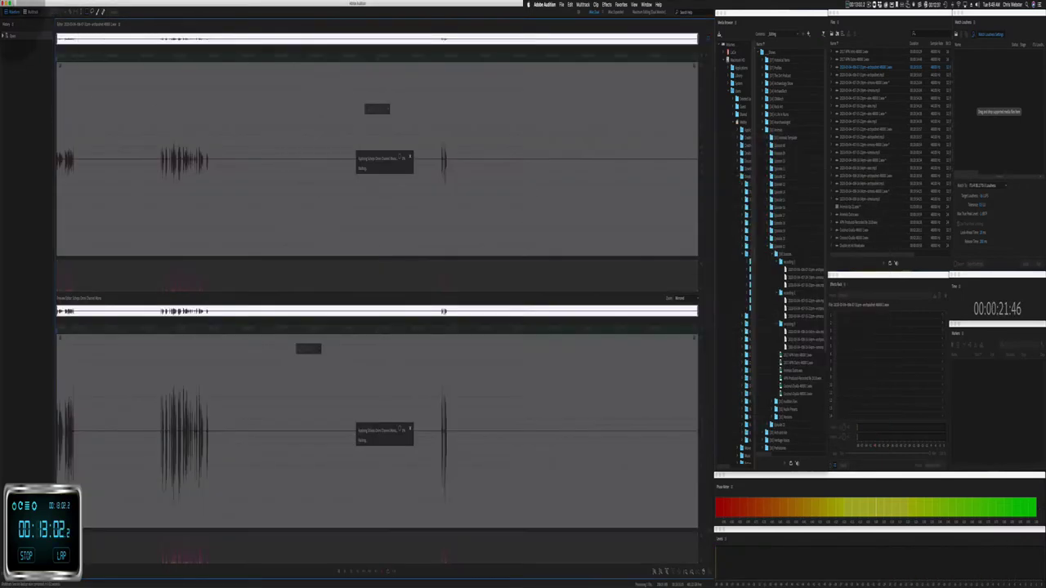
Step: Open the red voice track's second clip from the multitrack session and apply Scheps Omni Channel Mono with the same settings
{"action": "left_click", "coordinate": [33, 11]}
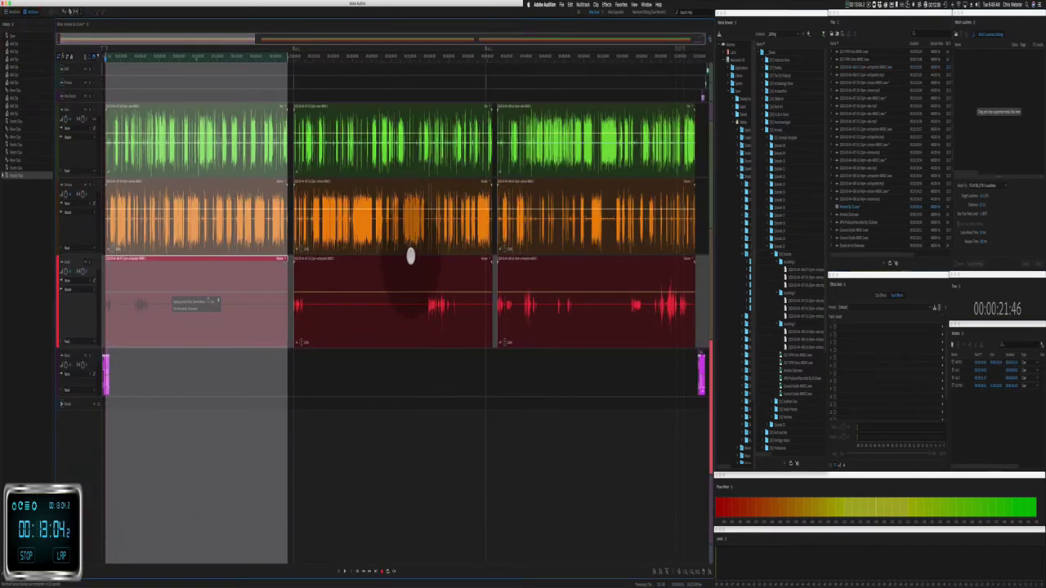
{"action": "double_click", "coordinate": [409, 260]}
{"action": "left_click", "coordinate": [606, 4]}
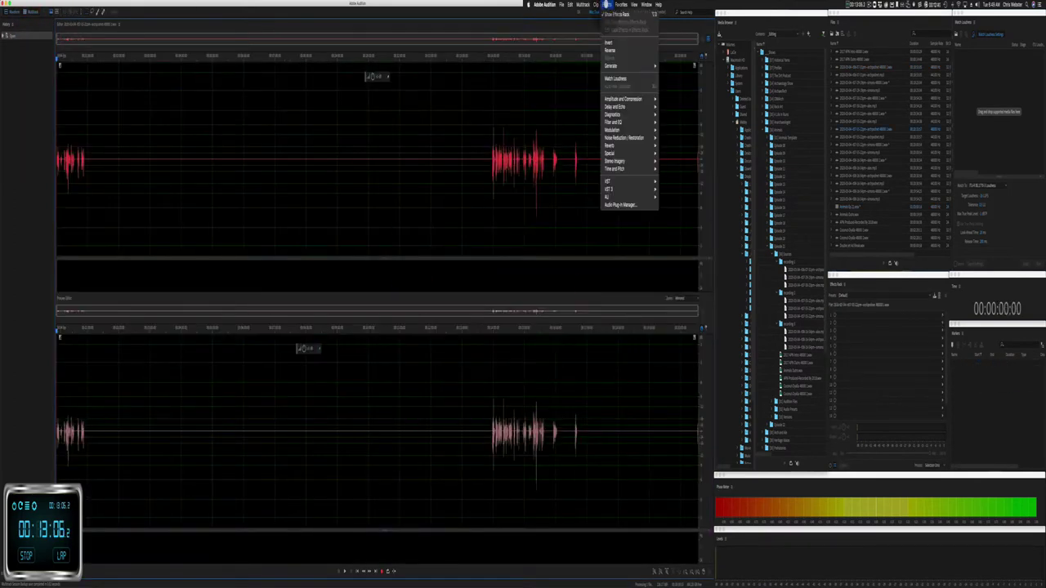
{"action": "mouse_move", "coordinate": [646, 181]}
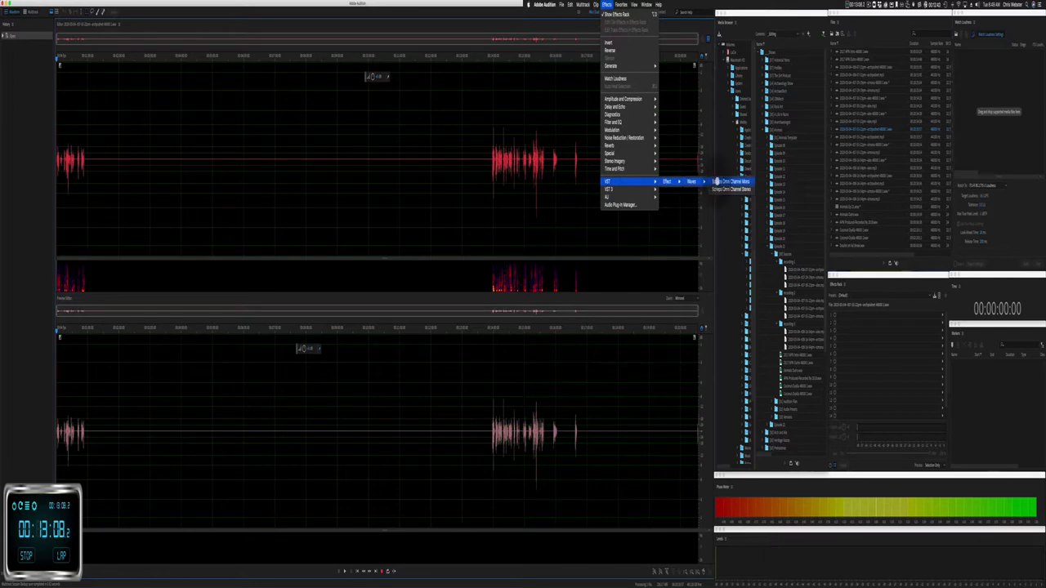
{"action": "left_click", "coordinate": [719, 182]}
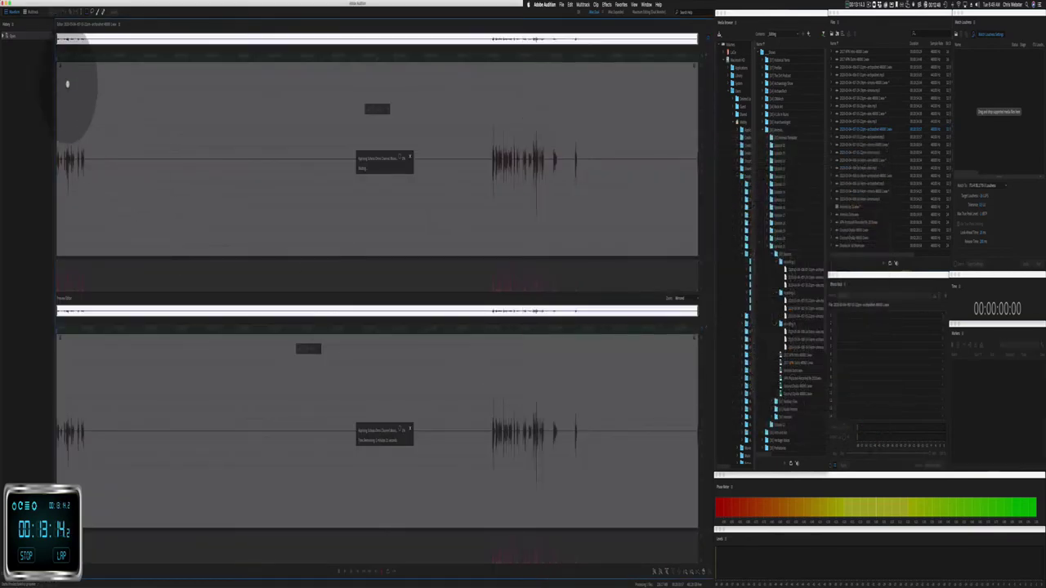
Step: Open the red voice track's third clip from the multitrack session and apply Scheps Omni Channel Mono with the same settings
{"action": "left_click", "coordinate": [34, 14]}
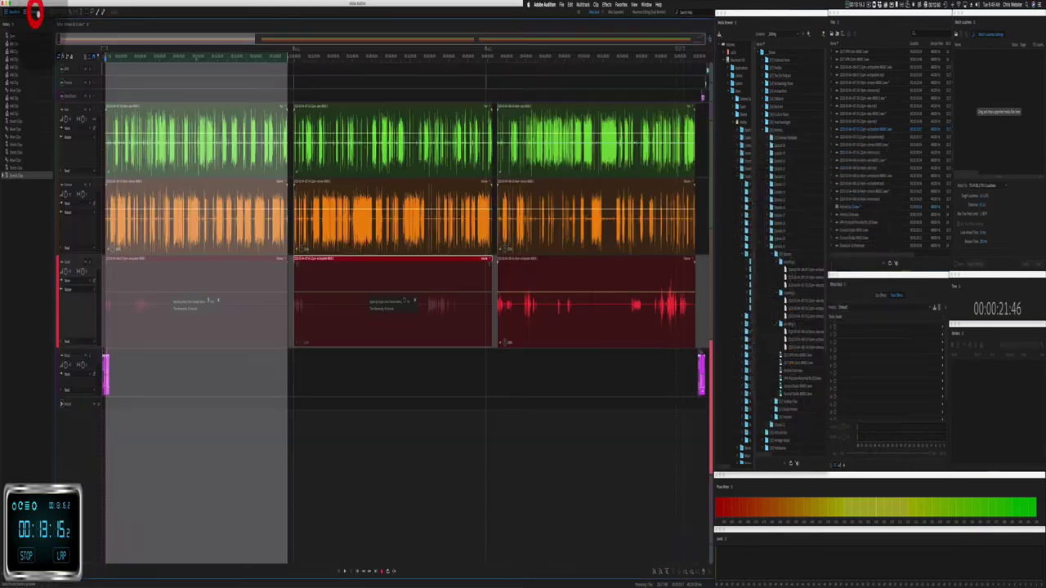
{"action": "double_click", "coordinate": [588, 258]}
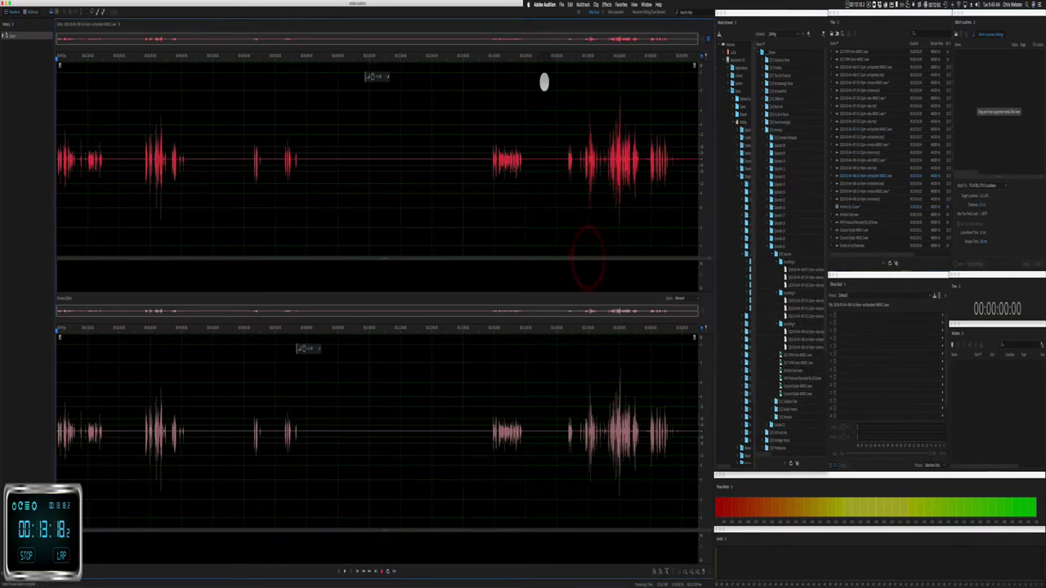
{"action": "left_click", "coordinate": [606, 4]}
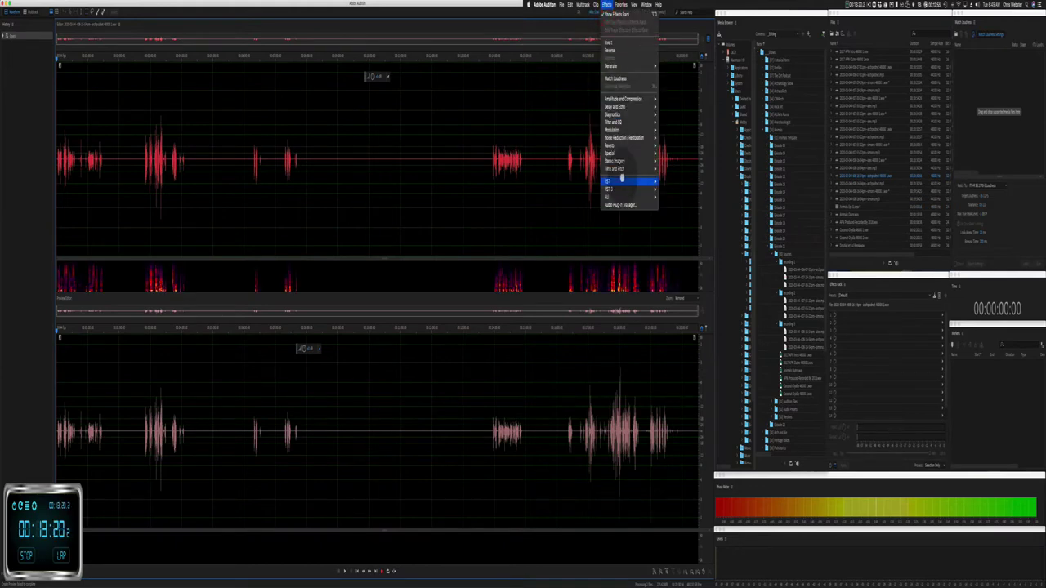
{"action": "mouse_move", "coordinate": [609, 181]}
{"action": "mouse_move", "coordinate": [666, 181]}
{"action": "left_click", "coordinate": [740, 181]}
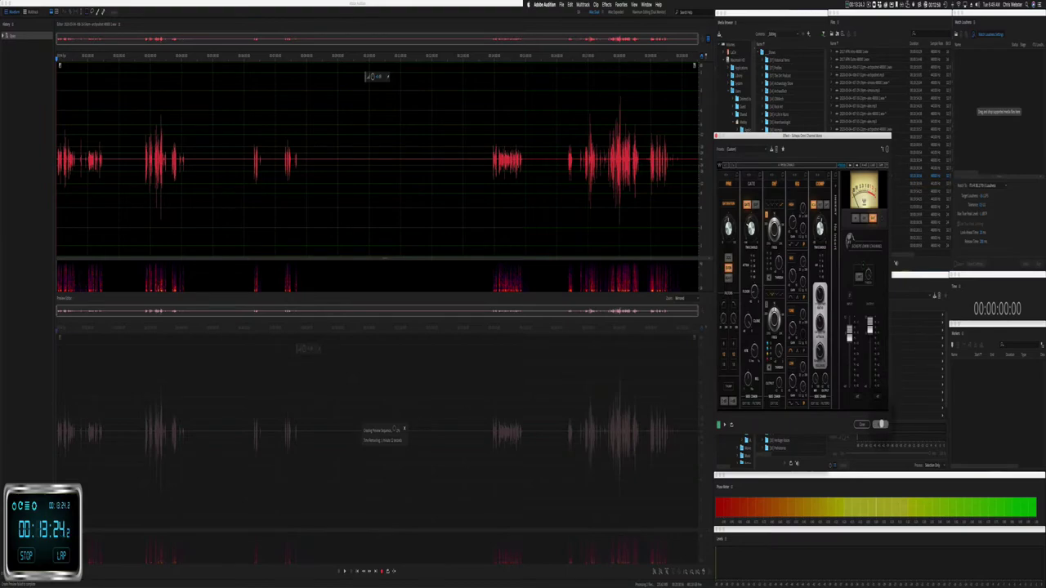
{"action": "left_click", "coordinate": [881, 424]}
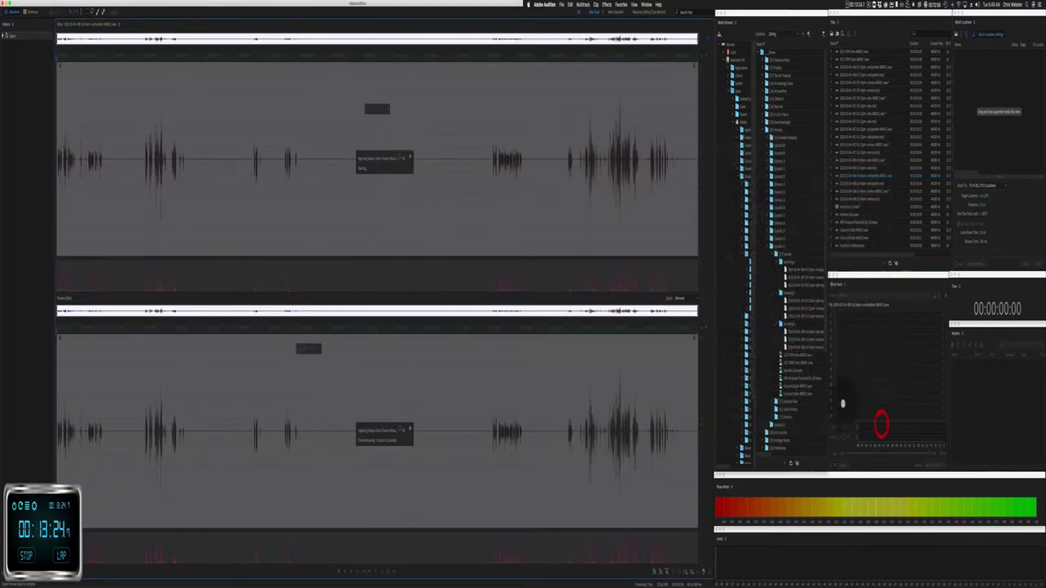
Step: In the multitrack session, make the purple music track taller and mute it
{"action": "left_click", "coordinate": [29, 11]}
{"action": "left_click", "coordinate": [106, 97]}
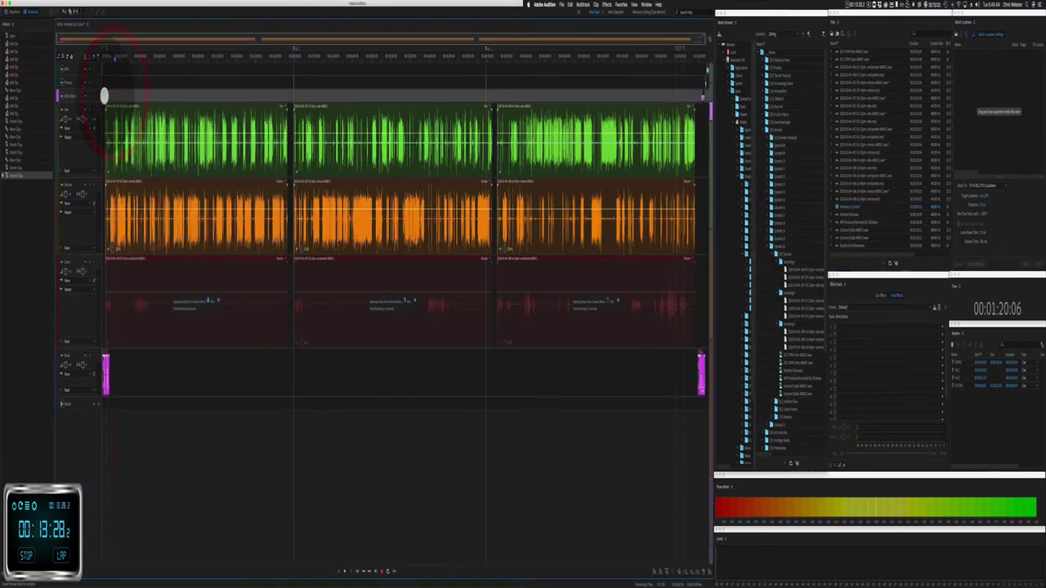
{"action": "scroll", "coordinate": [104, 96], "scroll_direction": "up", "scroll_amount": 5}
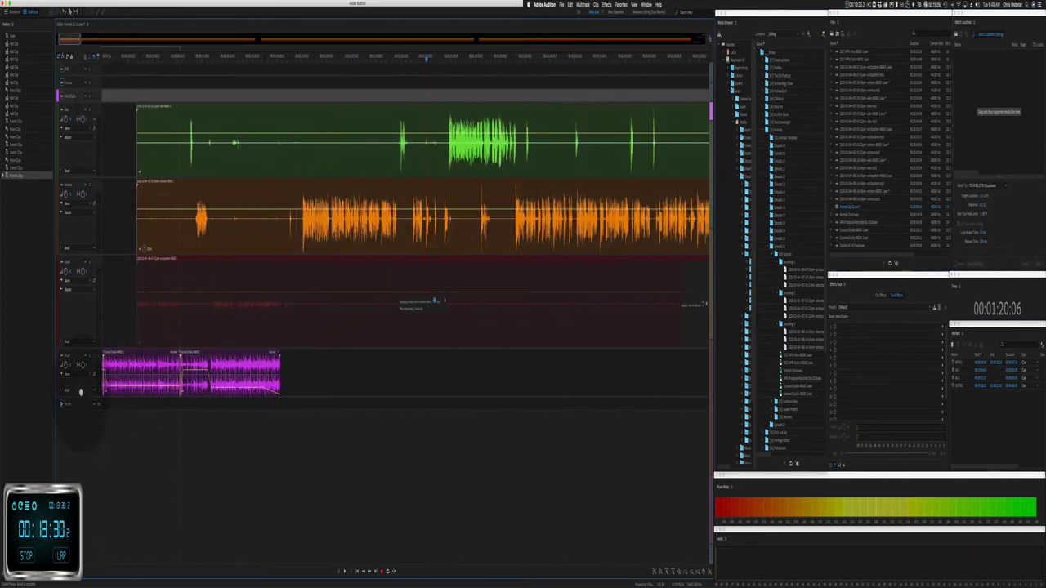
{"action": "left_click_drag", "start_coordinate": [81, 396], "coordinate": [82, 439]}
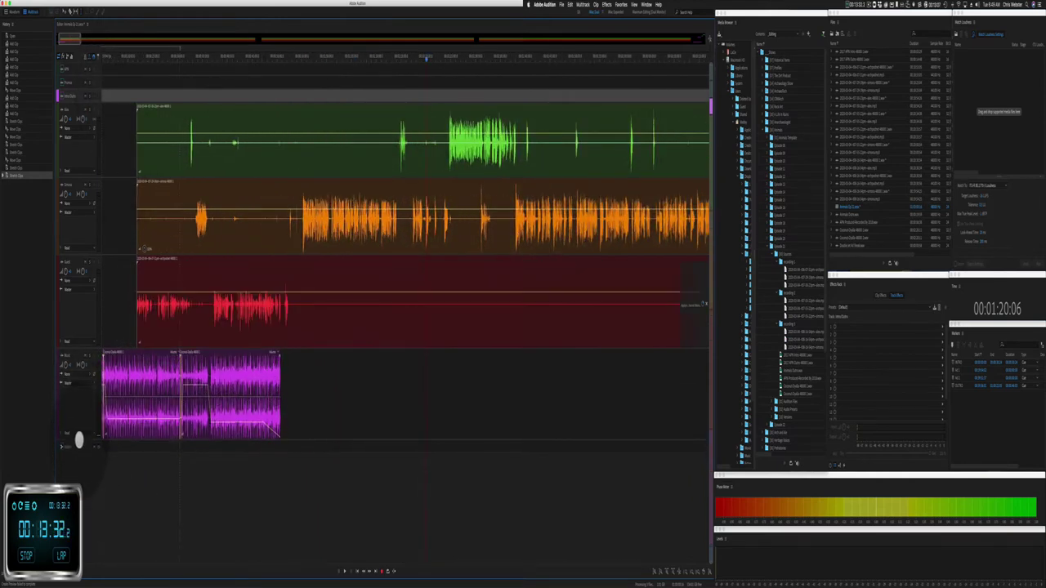
{"action": "scroll", "coordinate": [139, 296], "scroll_direction": "up", "scroll_amount": 3}
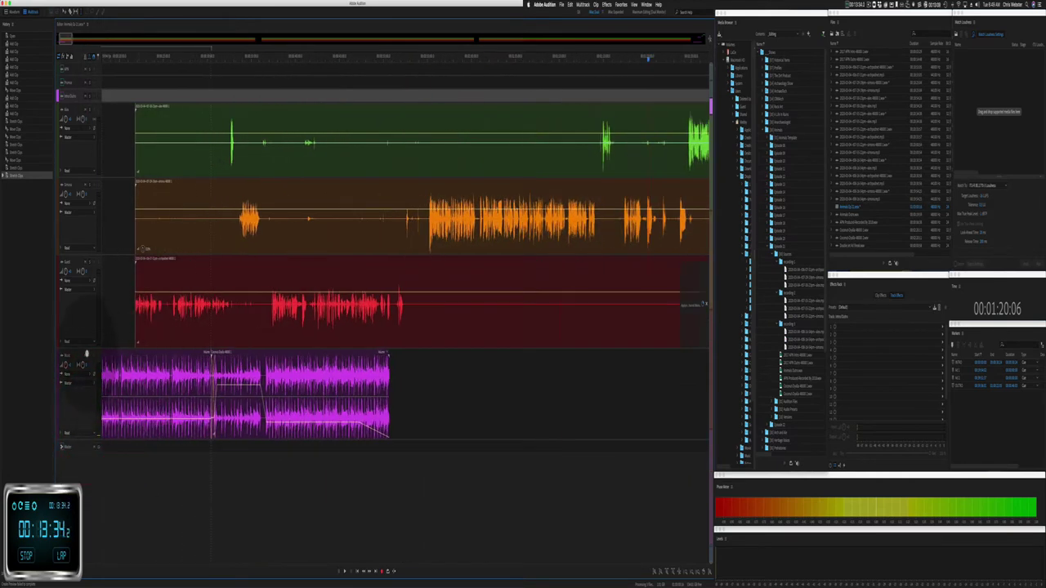
{"action": "left_click", "coordinate": [86, 353]}
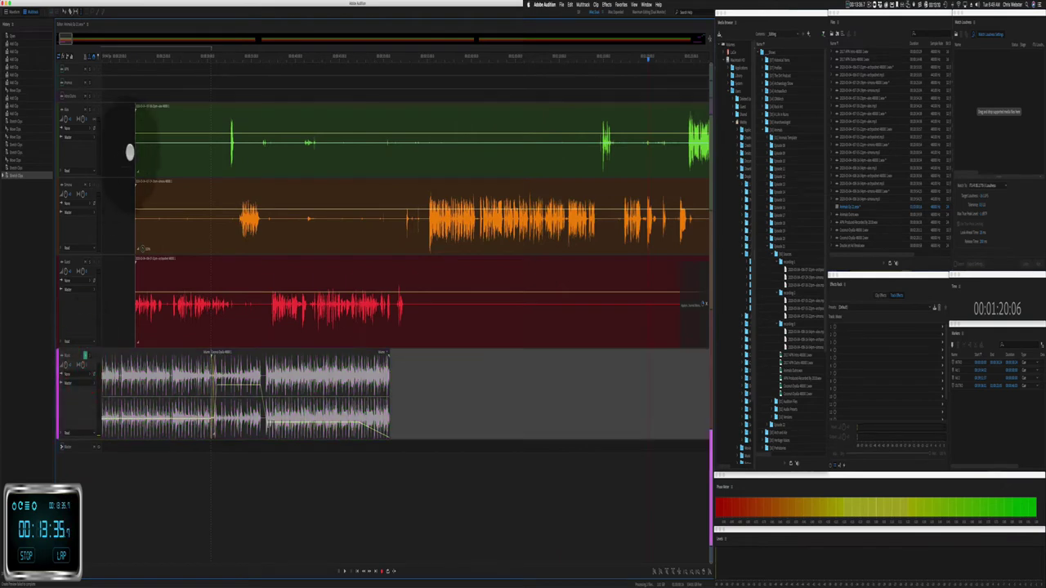
Step: Play from the start of the voice clips and delete the opening few seconds on all three voice tracks
{"action": "left_click", "coordinate": [133, 93]}
{"action": "key", "text": "space"}
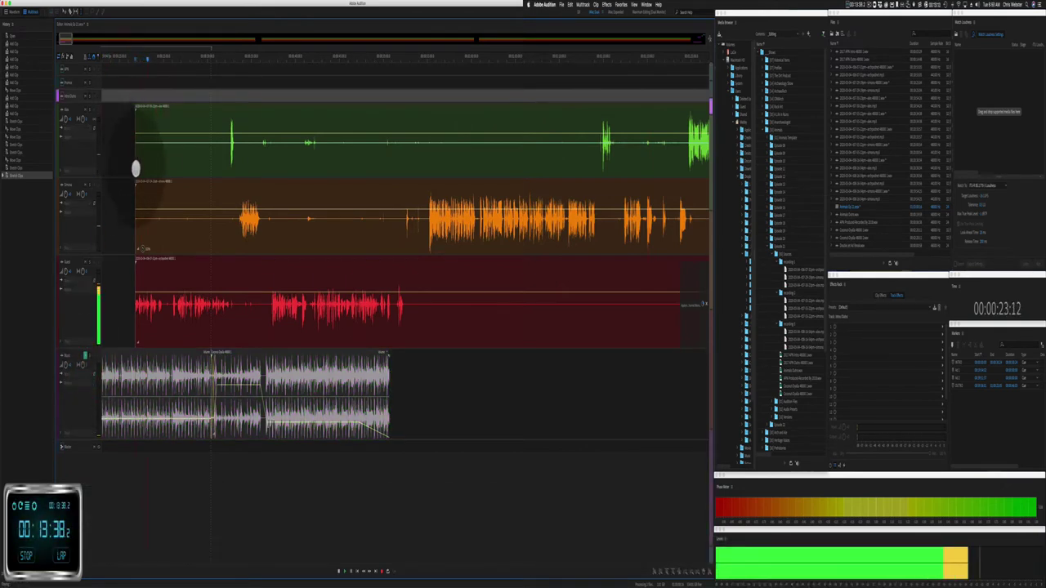
{"action": "left_click_drag", "start_coordinate": [133, 164], "coordinate": [156, 246]}
{"action": "key", "text": "Delete"}
{"action": "left_click", "coordinate": [147, 286]}
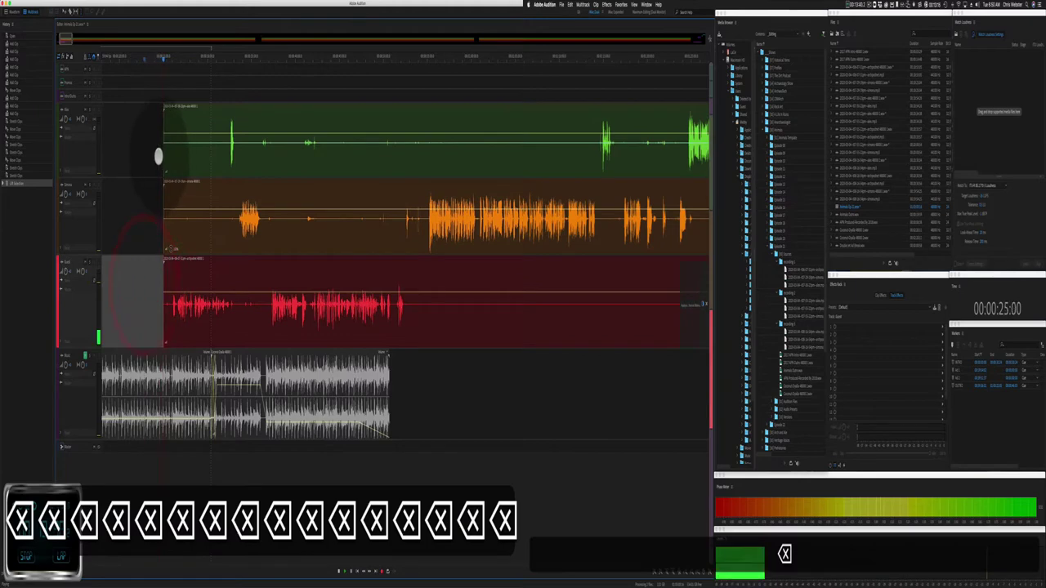
Step: Trim the three voice clips to where the orange track's main speech begins, then cut the green clip's start slightly further
{"action": "mouse_move", "coordinate": [175, 290]}
{"action": "left_mouse_down"}
{"action": "mouse_move", "coordinate": [163, 167]}
{"action": "mouse_move", "coordinate": [173, 164]}
{"action": "mouse_move", "coordinate": [385, 166]}
{"action": "mouse_move", "coordinate": [425, 187]}
{"action": "left_mouse_up"}
{"action": "key", "text": "space"}
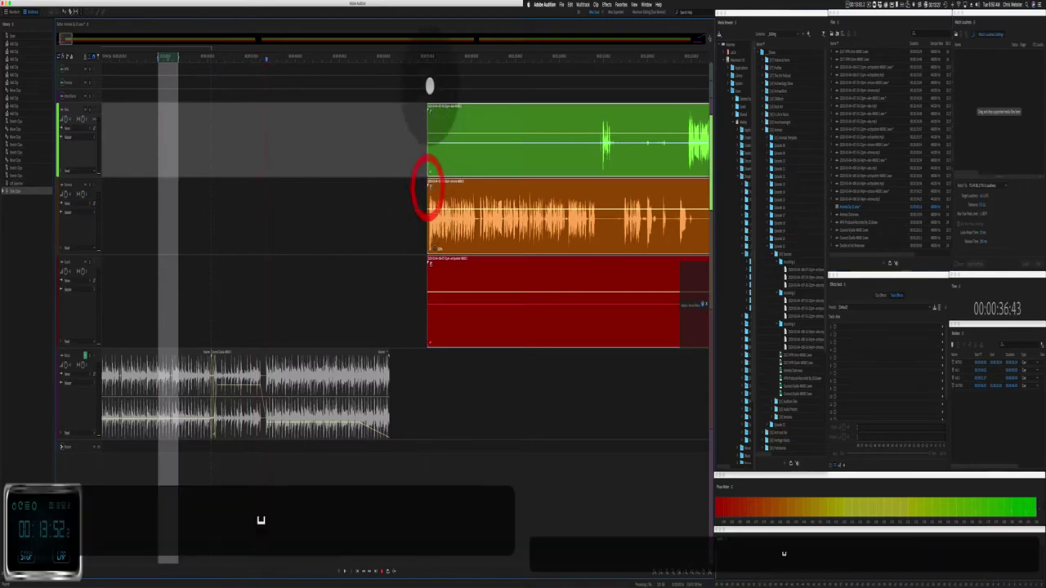
{"action": "left_click_drag", "start_coordinate": [425, 144], "coordinate": [471, 145]}
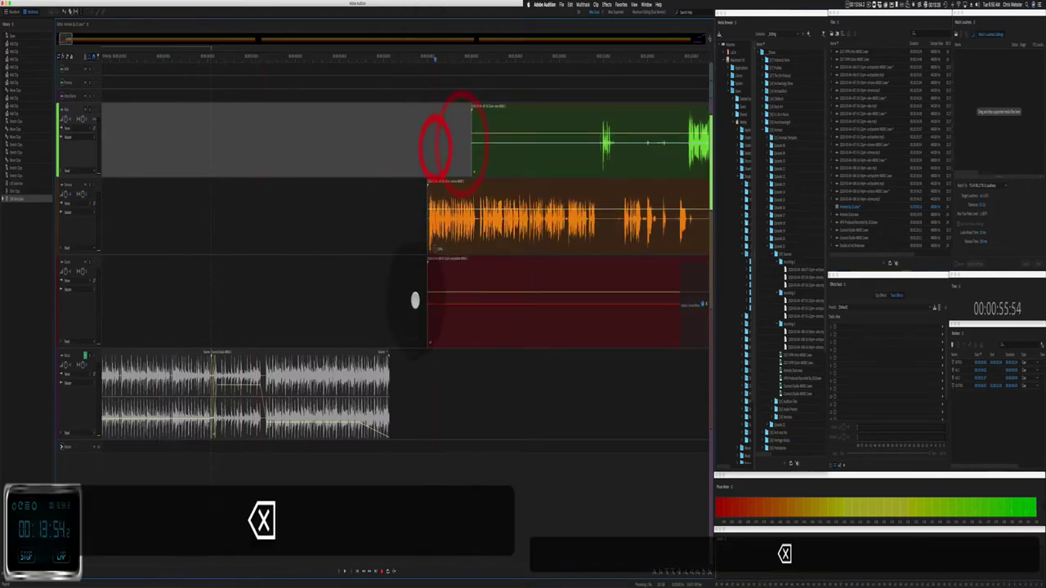
Step: Trim the red clip's start to match the green clip, and trim the orange clip's start to its speech
{"action": "left_click_drag", "start_coordinate": [427, 300], "coordinate": [465, 290]}
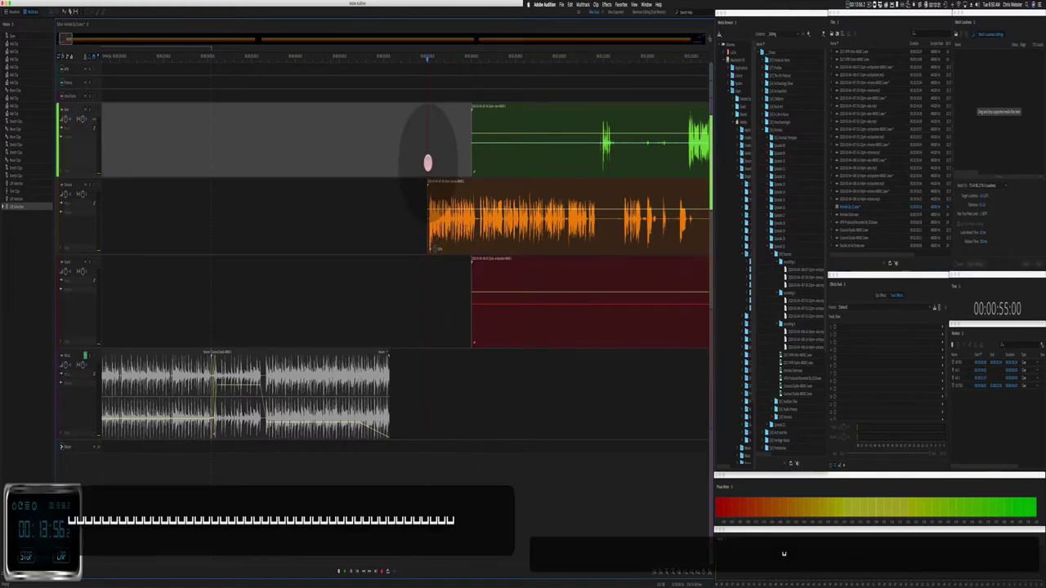
{"action": "left_click", "coordinate": [428, 159]}
{"action": "key", "text": "BackSpace"}
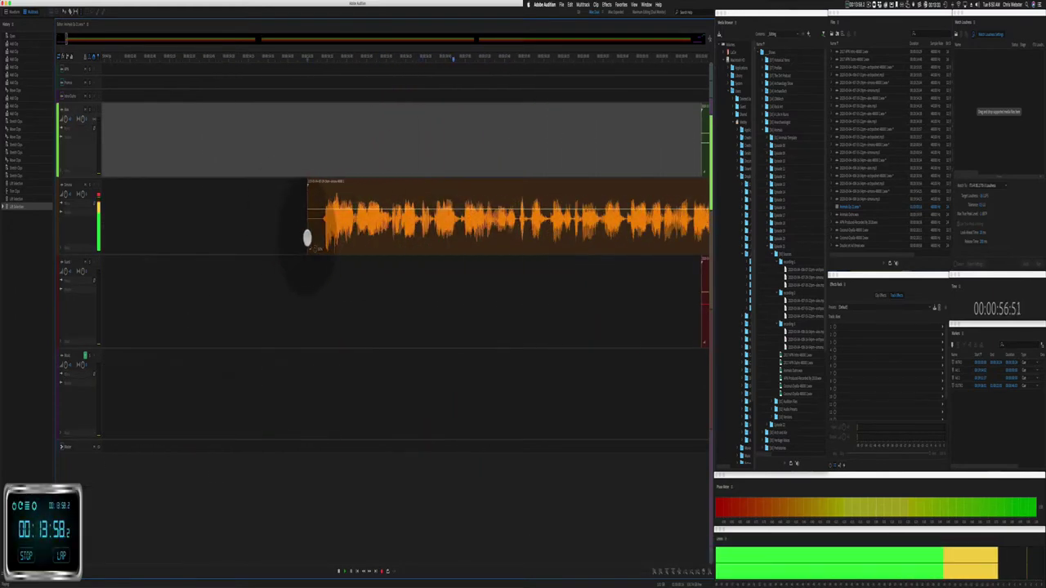
{"action": "left_click", "coordinate": [307, 237]}
{"action": "key", "text": "super+z"}
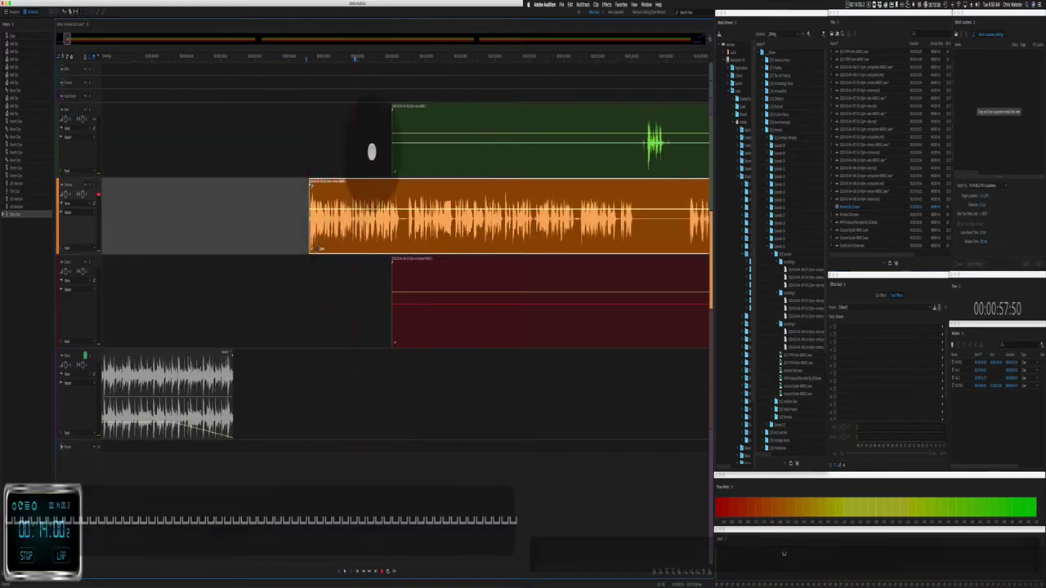
Step: Select the three voice clips and move them together much earlier on the timeline, back over the music clips
{"action": "left_click_drag", "start_coordinate": [372, 152], "coordinate": [415, 292]}
{"action": "scroll", "coordinate": [415, 292], "scroll_direction": "left", "scroll_amount": 3}
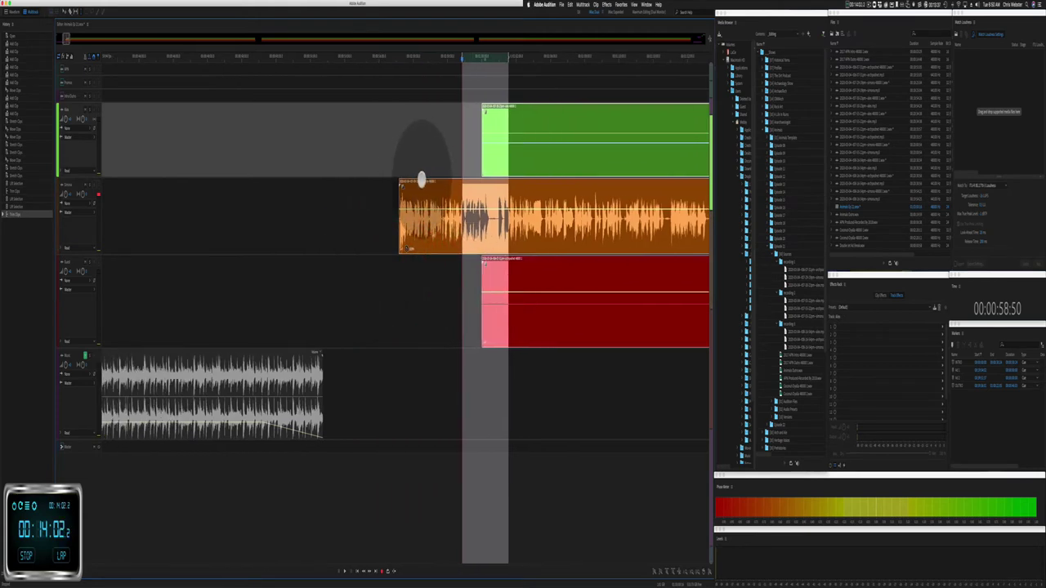
{"action": "left_click_drag", "start_coordinate": [421, 178], "coordinate": [196, 216]}
{"action": "scroll", "coordinate": [199, 221], "scroll_direction": "left", "scroll_amount": 5}
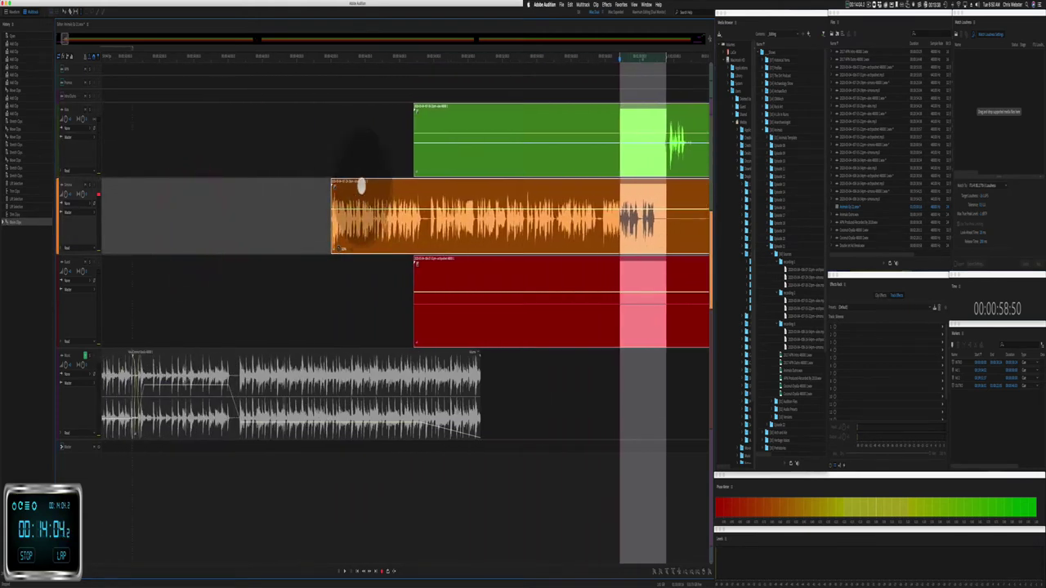
{"action": "left_click_drag", "start_coordinate": [358, 181], "coordinate": [261, 218]}
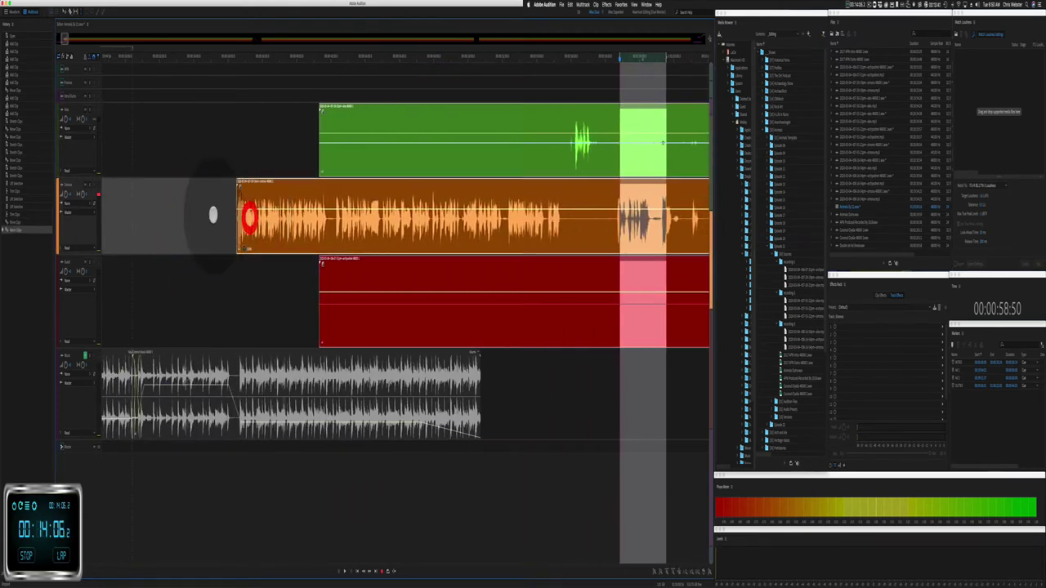
{"action": "scroll", "coordinate": [213, 214], "scroll_direction": "left", "scroll_amount": 2}
{"action": "scroll", "coordinate": [213, 215], "scroll_direction": "left", "scroll_amount": 3}
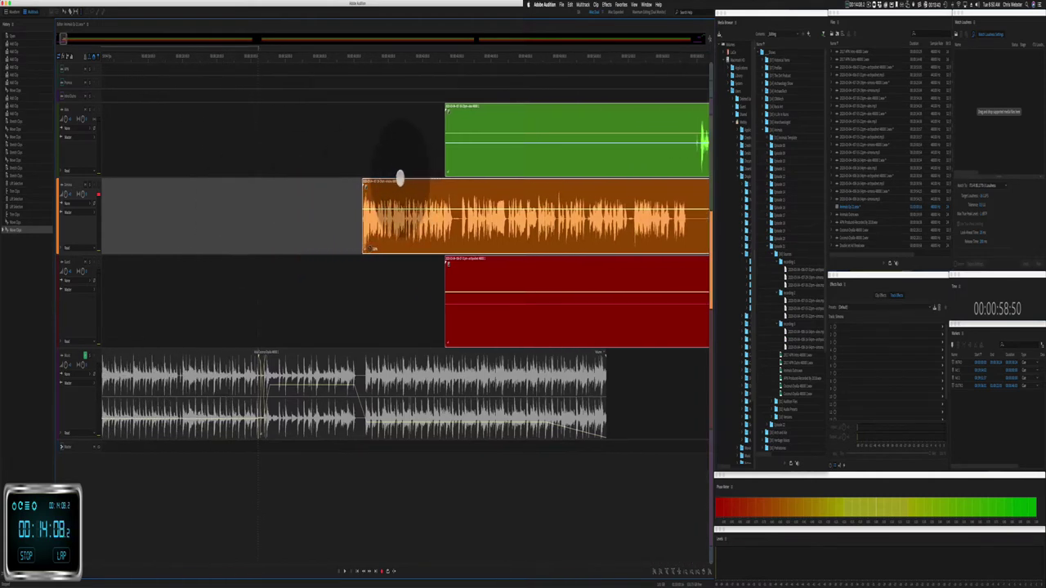
{"action": "left_click_drag", "start_coordinate": [400, 177], "coordinate": [185, 219]}
{"action": "scroll", "coordinate": [184, 221], "scroll_direction": "left", "scroll_amount": 6}
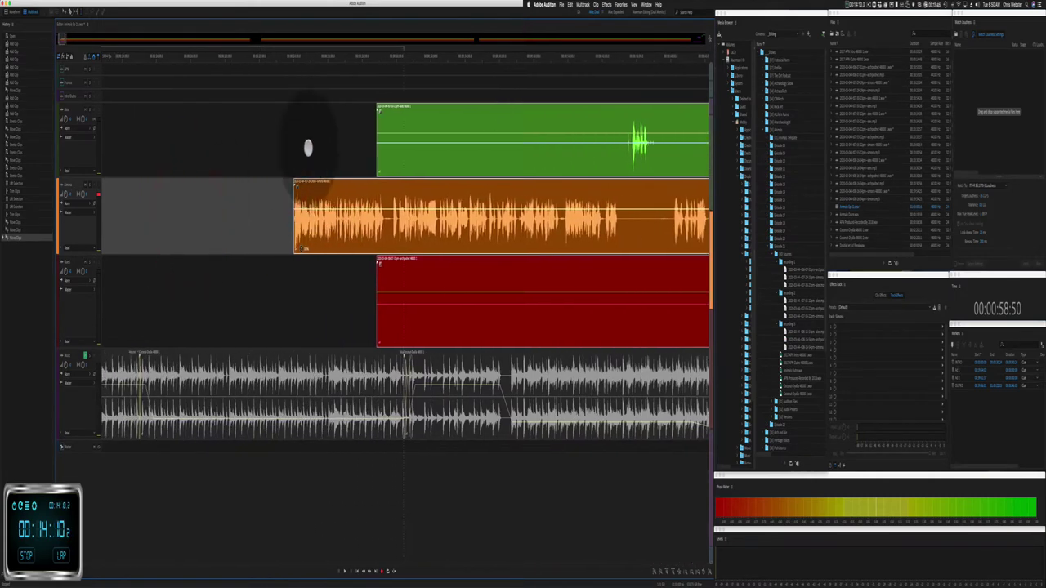
Step: Move the voice clips so the orange speech begins where the music's volume ramps down after the first music clip, then play the transition
{"action": "left_click_drag", "start_coordinate": [310, 182], "coordinate": [160, 233]}
{"action": "key", "text": "ctrl+z"}
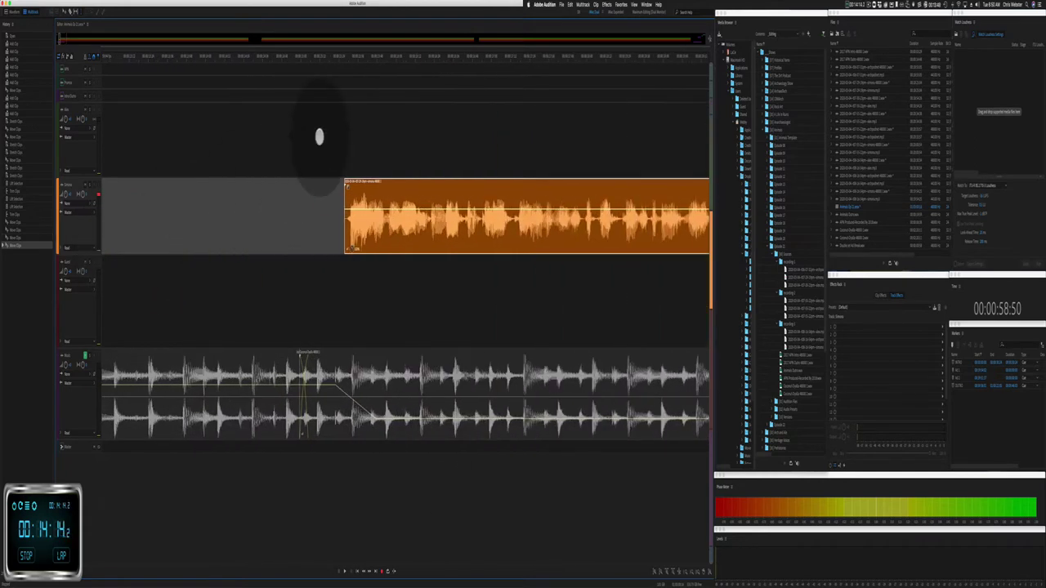
{"action": "mouse_move", "coordinate": [369, 179]}
{"action": "left_mouse_down"}
{"action": "mouse_move", "coordinate": [390, 187]}
{"action": "mouse_move", "coordinate": [383, 182]}
{"action": "left_mouse_up"}
{"action": "left_click", "coordinate": [342, 59]}
{"action": "key", "text": "ctrl+z"}
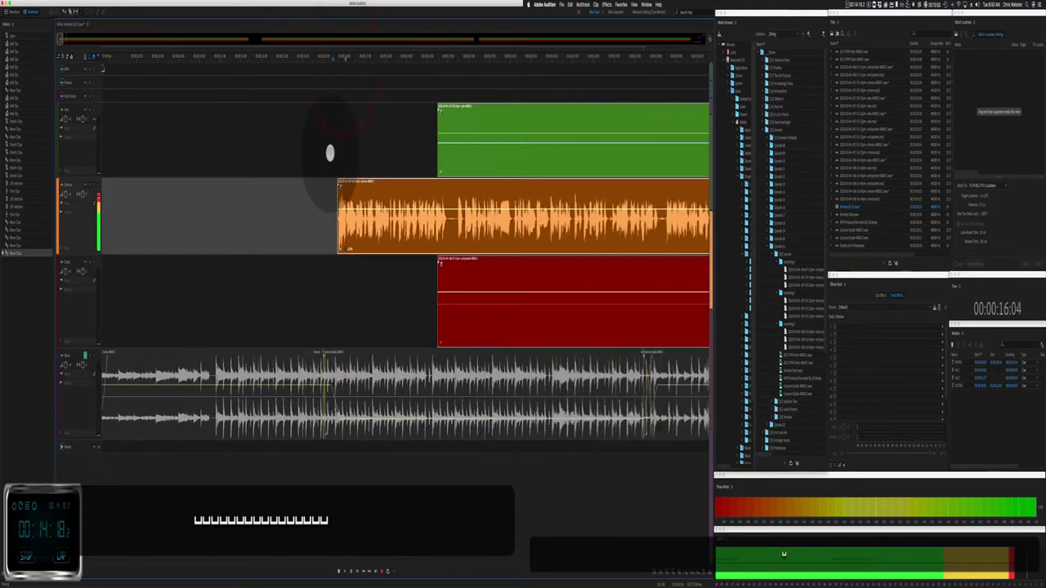
Step: Delete the red clip's silent opening and trim the green clip's start to its first audible speech
{"action": "left_click_drag", "start_coordinate": [284, 307], "coordinate": [601, 302]}
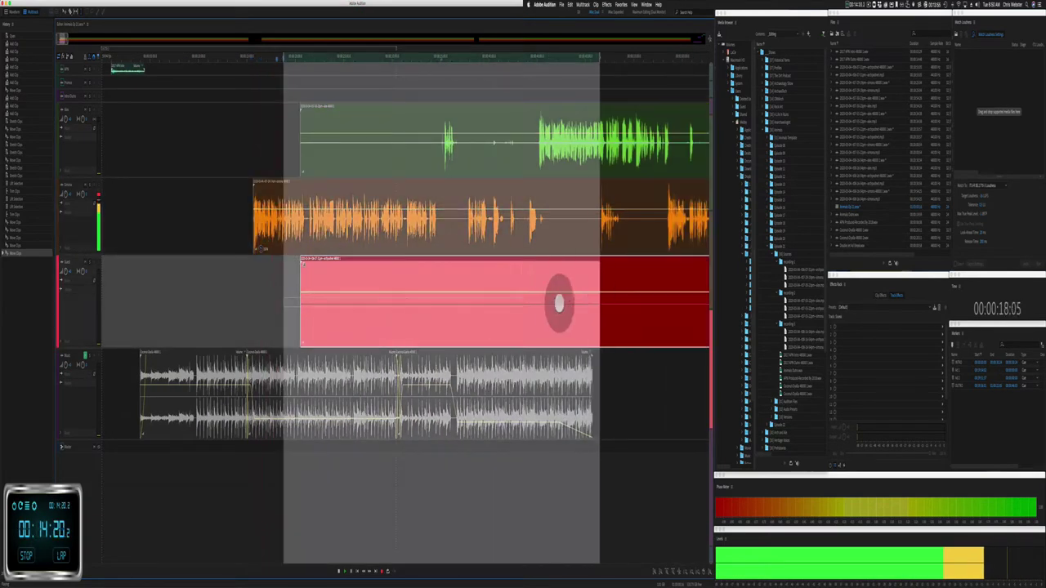
{"action": "key", "text": "BackSpace"}
{"action": "left_click_drag", "start_coordinate": [300, 149], "coordinate": [412, 153]}
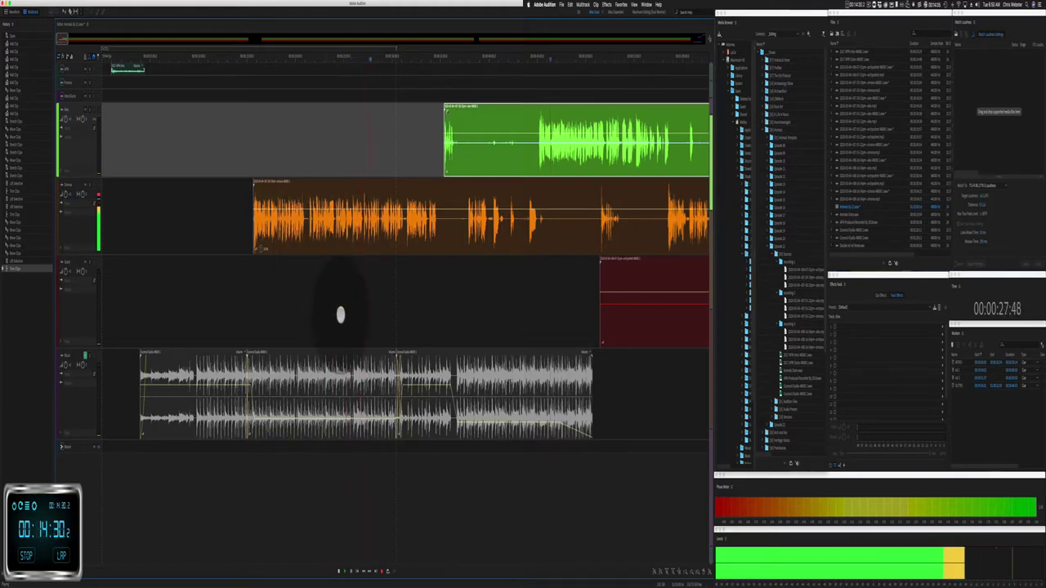
Step: Select all the music clips and move them later, clear of the orange track's opening speech
{"action": "left_click_drag", "start_coordinate": [234, 339], "coordinate": [420, 369]}
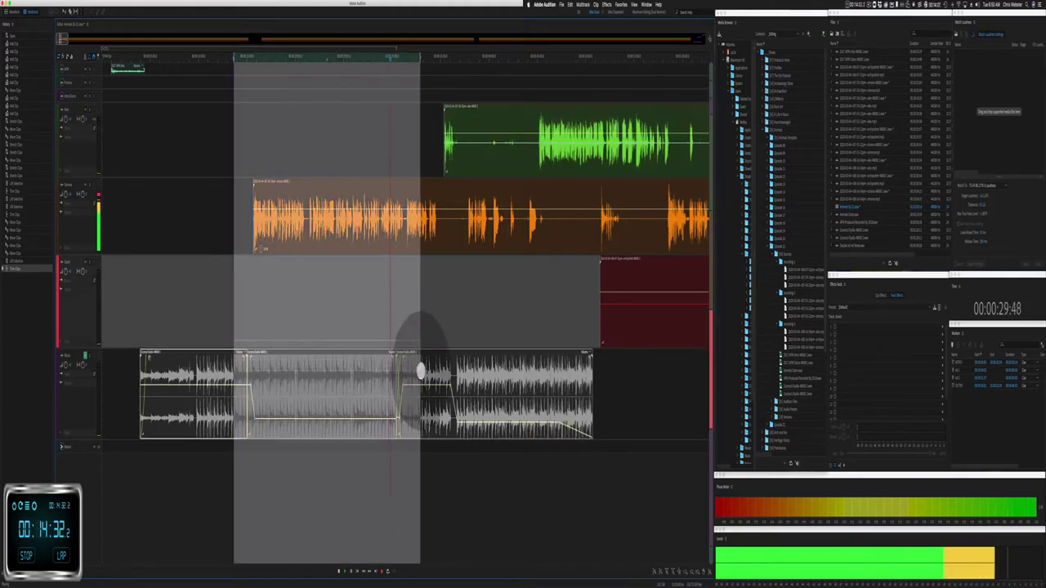
{"action": "left_click_drag", "start_coordinate": [222, 360], "coordinate": [596, 381]}
Step: Ripple-delete a short stretch of the orange speech at about 21 seconds
{"action": "left_click", "coordinate": [303, 235]}
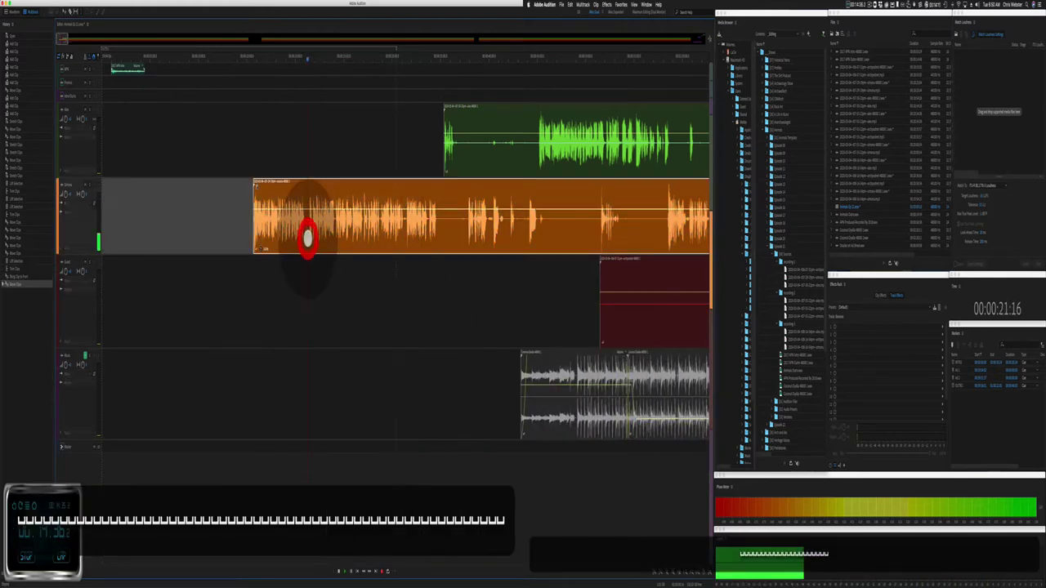
{"action": "scroll", "coordinate": [307, 239], "scroll_direction": "up", "scroll_amount": 5}
{"action": "left_click_drag", "start_coordinate": [312, 229], "coordinate": [322, 231]}
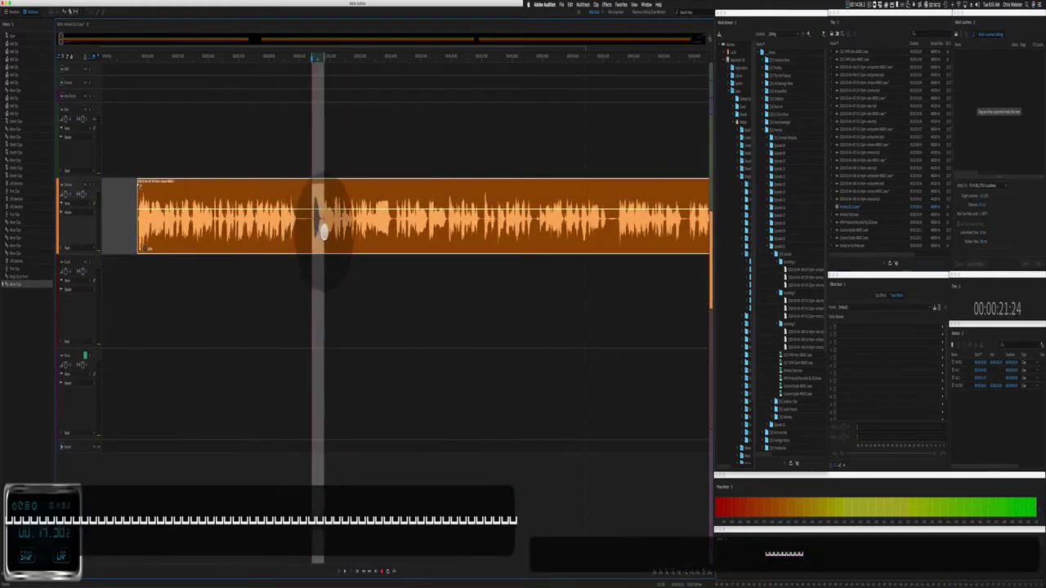
{"action": "key", "text": "super+shift+BackSpace"}
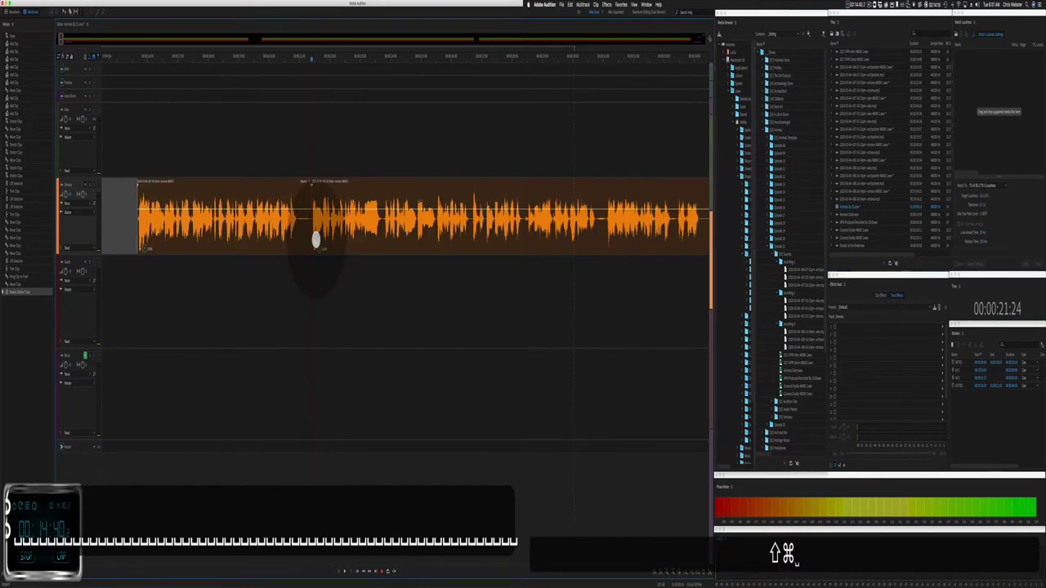
Step: Play on from the cut and ripple-delete the unwanted phrase starting at about 24.5 seconds on the orange track
{"action": "key", "text": "space"}
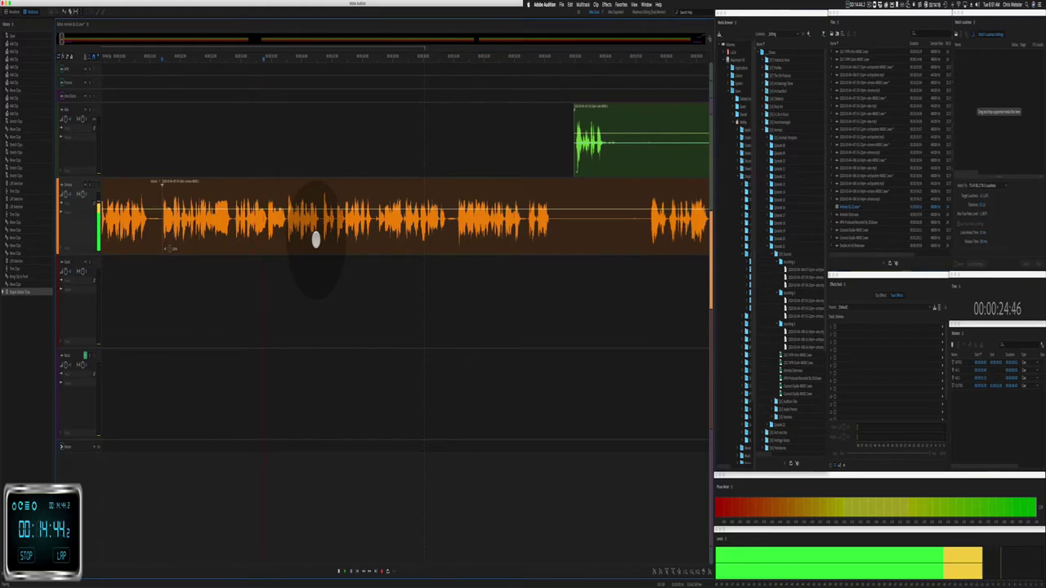
{"action": "key", "text": "space"}
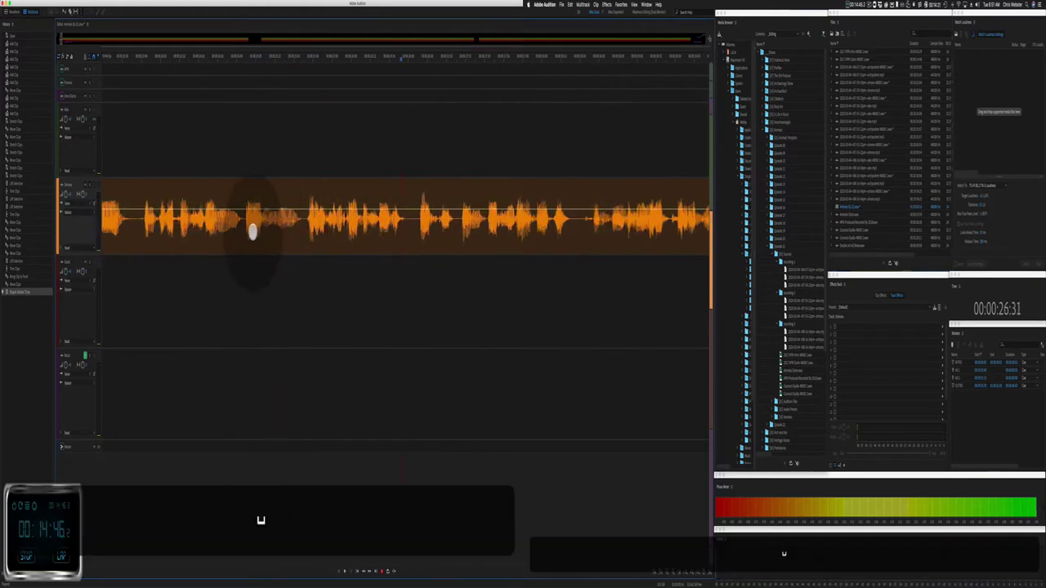
{"action": "left_click_drag", "start_coordinate": [243, 233], "coordinate": [304, 244]}
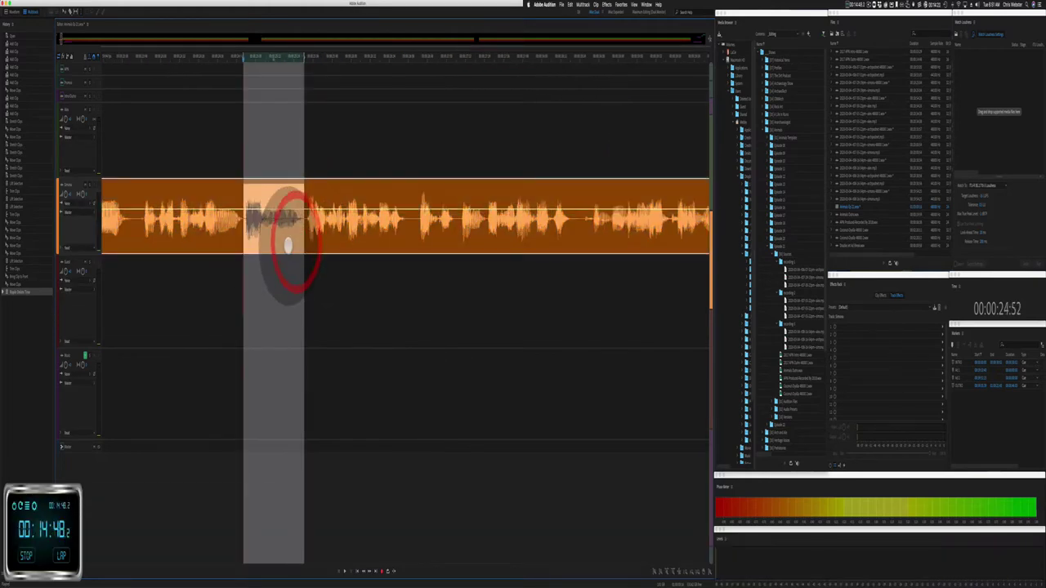
{"action": "key", "text": "shift+super+BackSpace"}
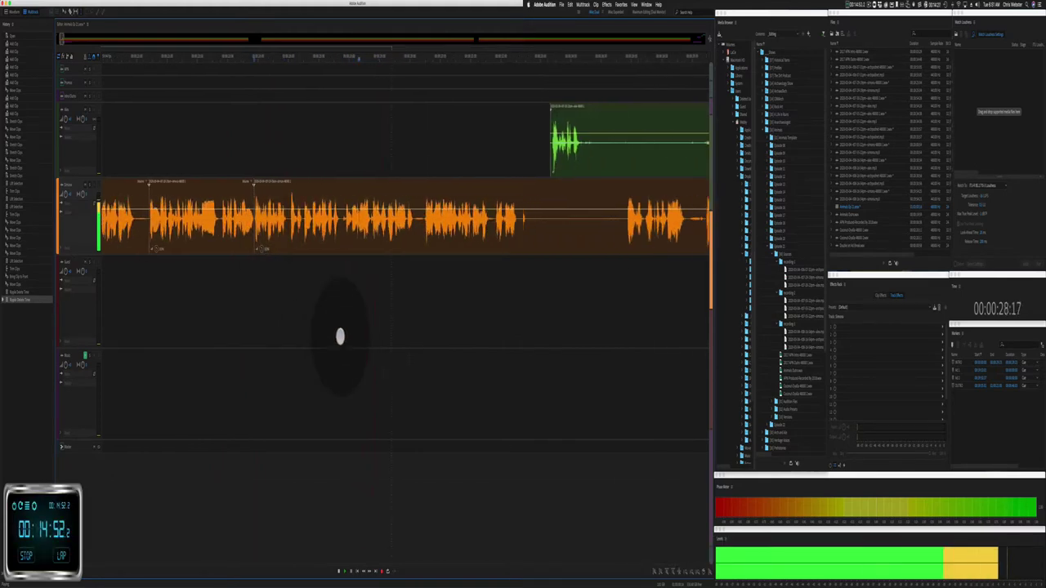
Step: Play the orange track's introduction and ripple-delete the short pause after its last phrase, before the green speaker starts
{"action": "left_click", "coordinate": [315, 233]}
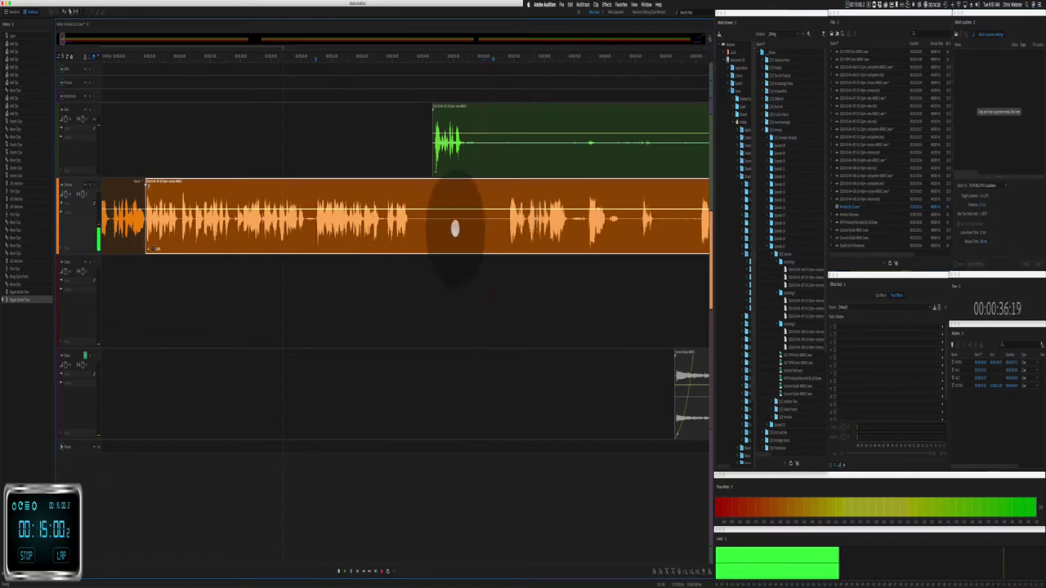
{"action": "key", "text": "space"}
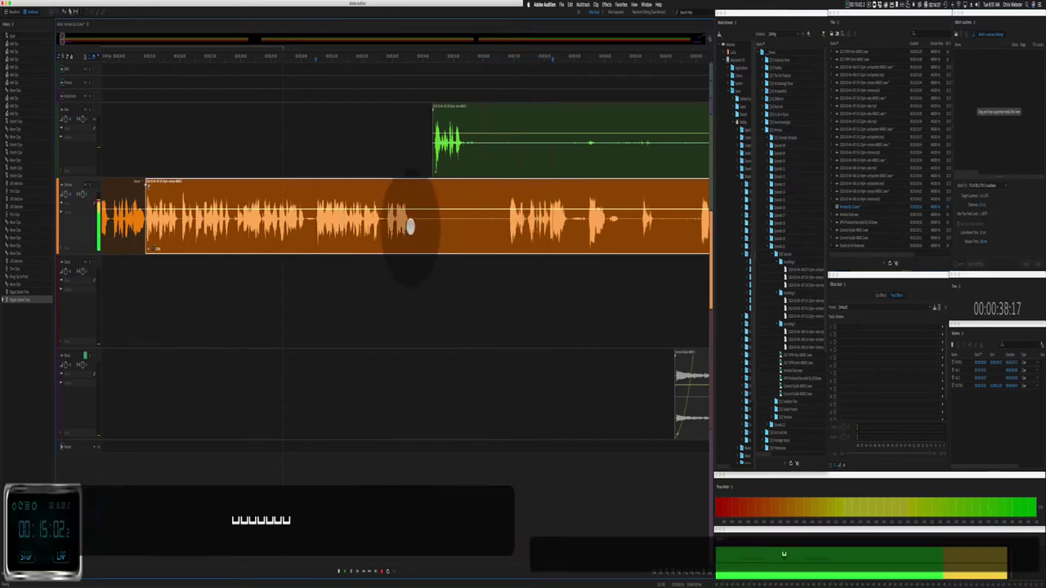
{"action": "left_click_drag", "start_coordinate": [411, 226], "coordinate": [429, 222]}
{"action": "key", "text": "shift+super+BackSpace"}
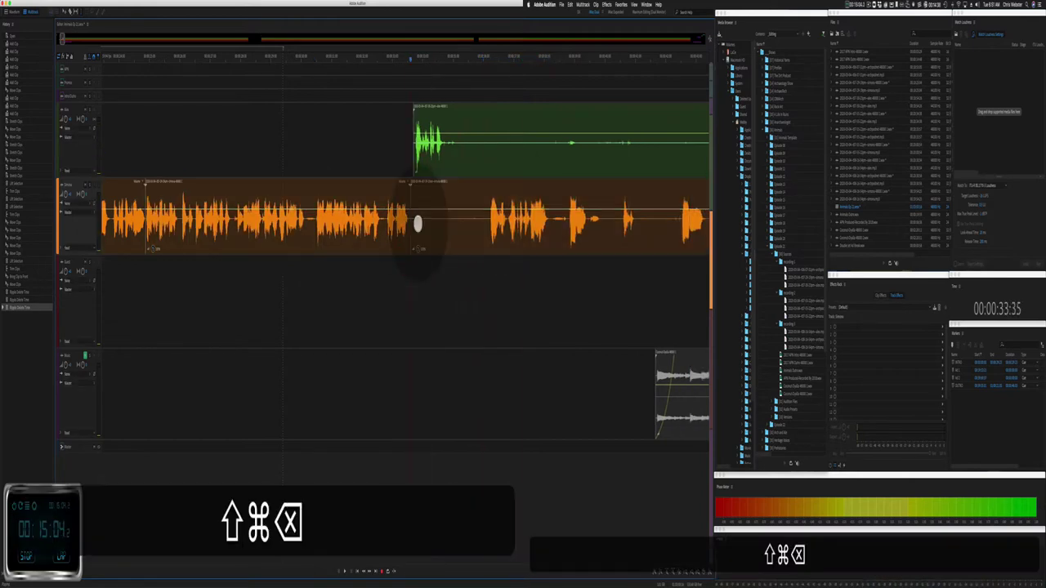
Step: Delete the quiet section of the orange clip just after the green speaker's first words, leaving the gap open
{"action": "left_click_drag", "start_coordinate": [450, 219], "coordinate": [482, 212]}
{"action": "key", "text": "super+z"}
{"action": "key", "text": "super+z"}
{"action": "key", "text": "super+z"}
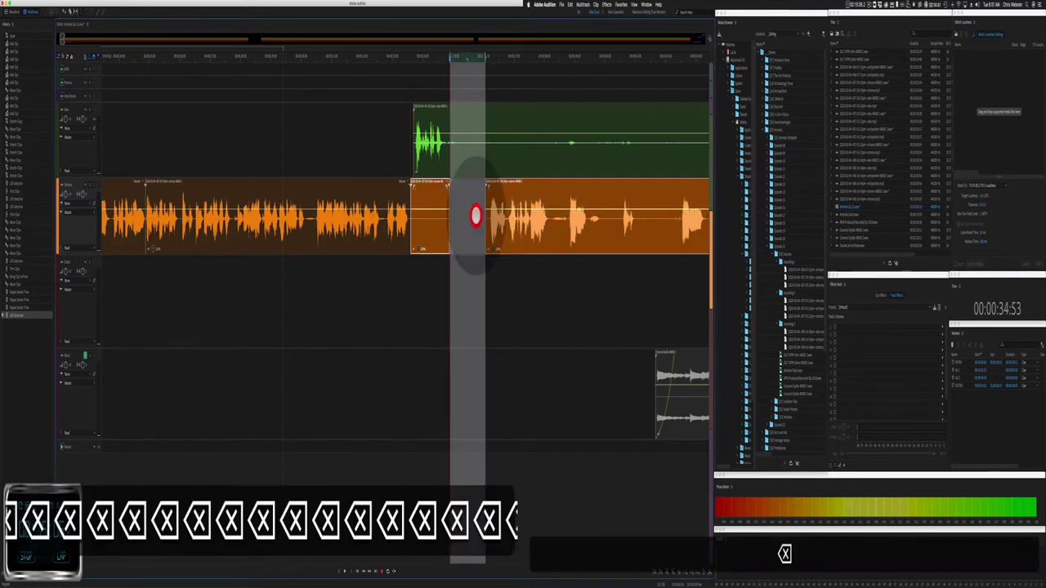
Step: Move all the music clips back to the episode's opening and place the playhead at the start of the orange speech
{"action": "left_click_drag", "start_coordinate": [269, 413], "coordinate": [465, 414]}
{"action": "left_click_drag", "start_coordinate": [317, 353], "coordinate": [154, 369]}
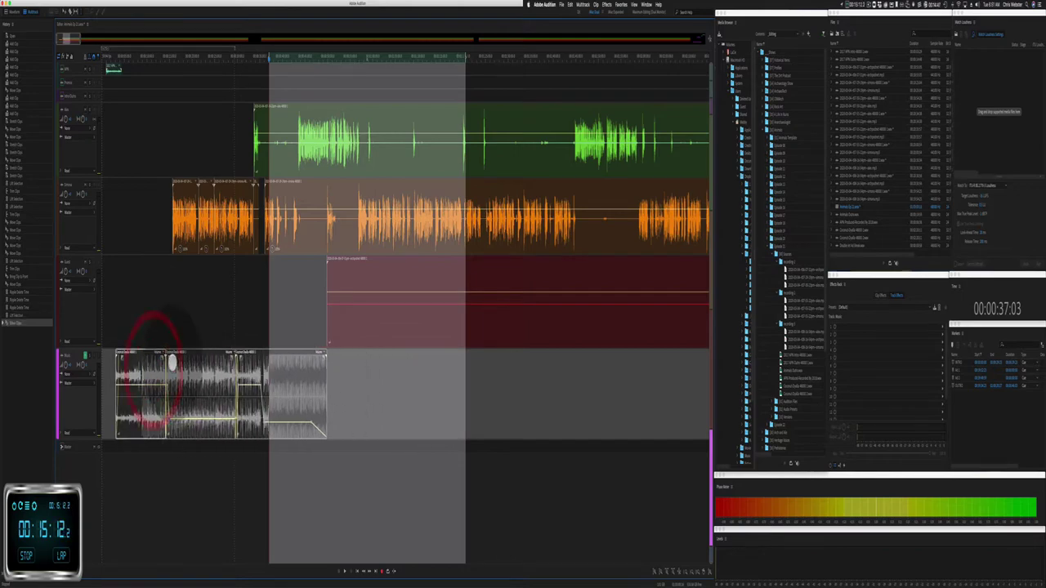
{"action": "left_click", "coordinate": [170, 324]}
{"action": "key", "text": "super+z"}
{"action": "key", "text": "super+z"}
{"action": "key", "text": "super+z"}
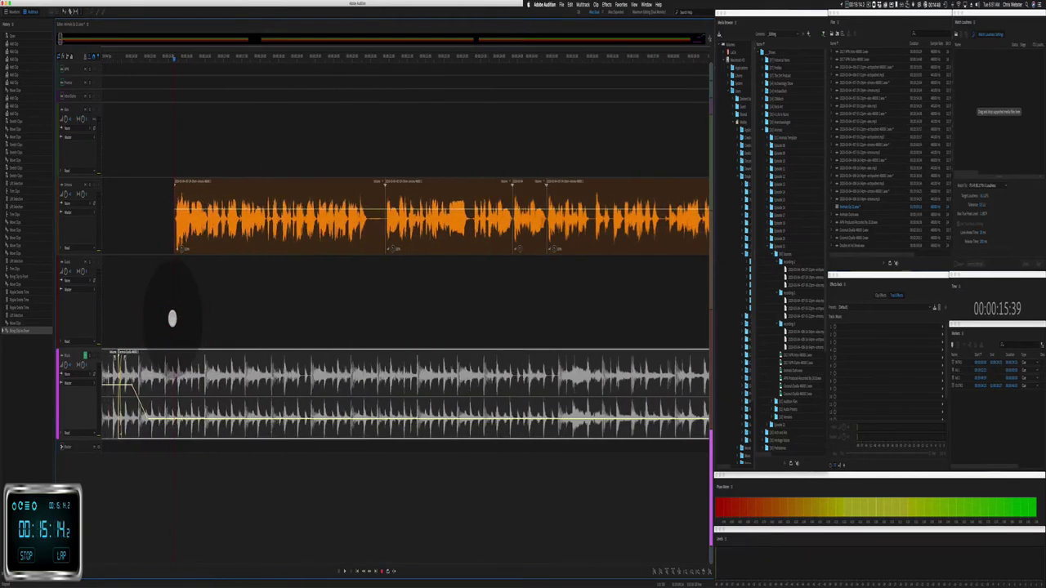
Step: Reselect the music clips and adjust their position against the start of the orange speech
{"action": "left_click_drag", "start_coordinate": [117, 473], "coordinate": [398, 392]}
{"action": "left_click_drag", "start_coordinate": [131, 353], "coordinate": [187, 355]}
{"action": "left_click", "coordinate": [141, 351]}
{"action": "key", "text": "super+z"}
{"action": "key", "text": "super+z"}
{"action": "left_click_drag", "start_coordinate": [253, 338], "coordinate": [303, 339]}
{"action": "scroll", "coordinate": [303, 338], "scroll_direction": "right", "scroll_amount": 10}
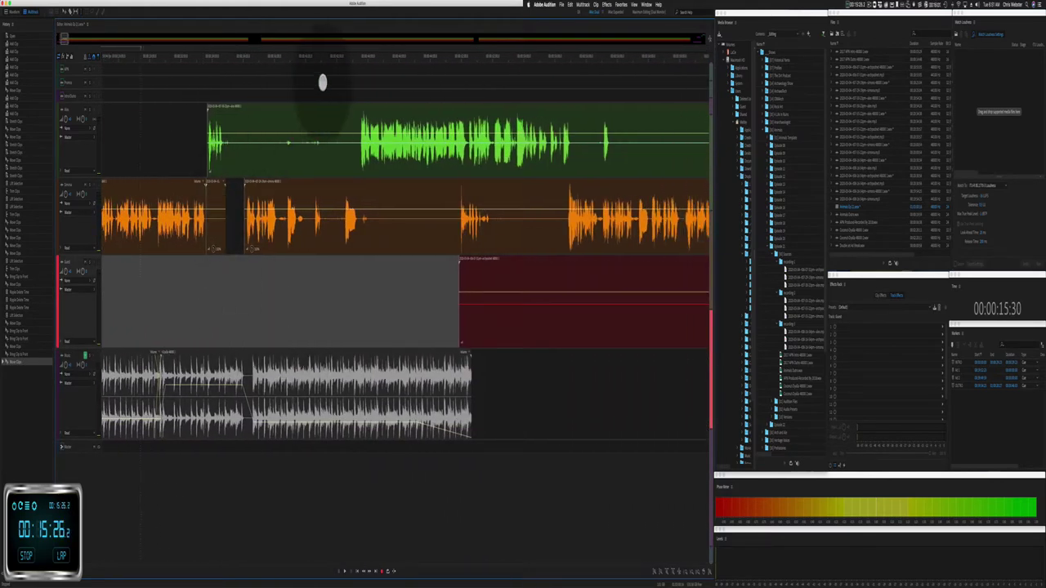
Step: Delete the short leftover orange clip near 34 seconds and the quiet part of the green clip following its first words
{"action": "left_click_drag", "start_coordinate": [323, 82], "coordinate": [513, 301]}
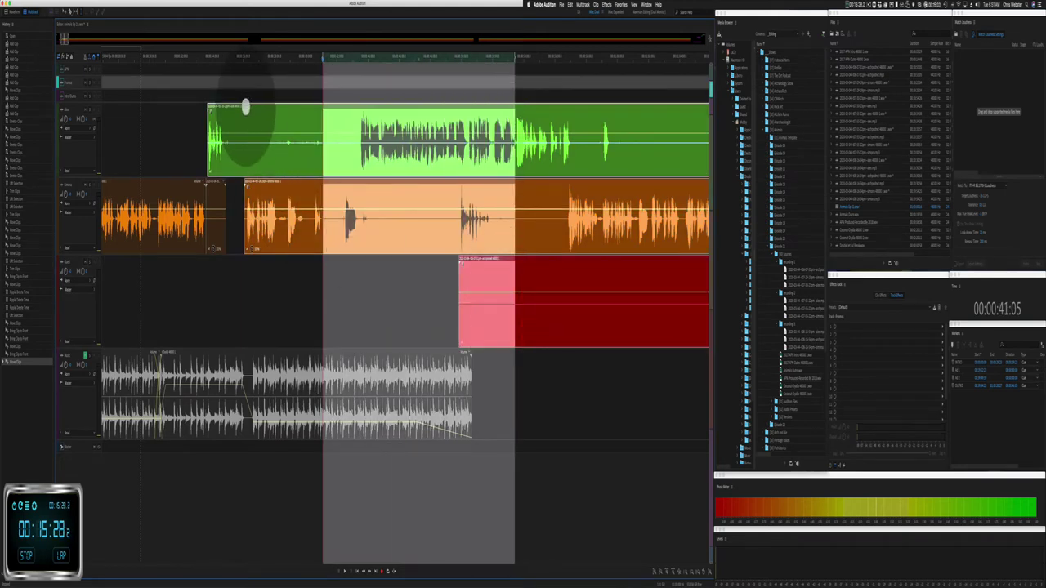
{"action": "left_click", "coordinate": [234, 155]}
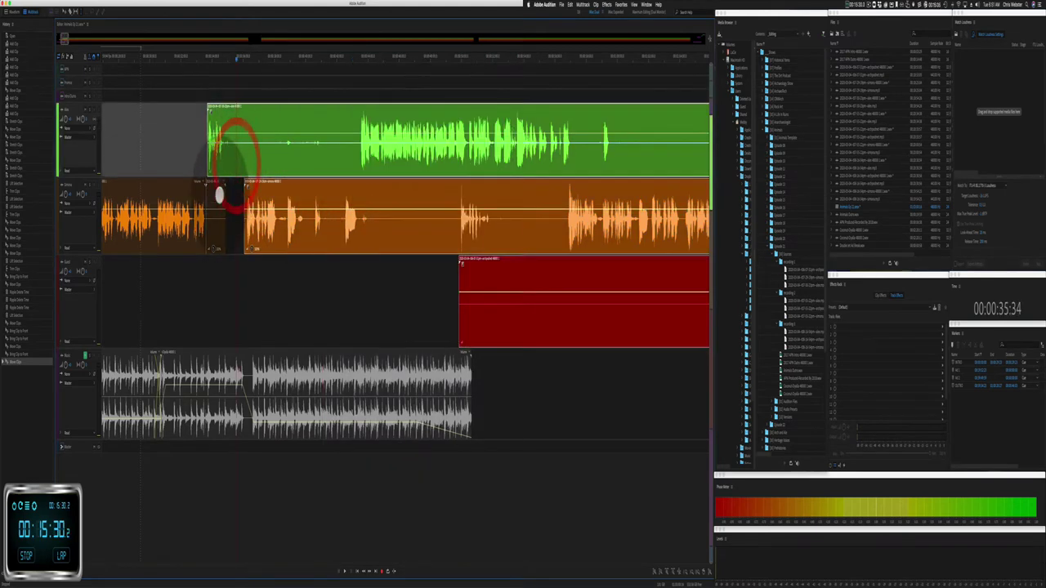
{"action": "left_click", "coordinate": [217, 182]}
{"action": "key", "text": "BackSpace"}
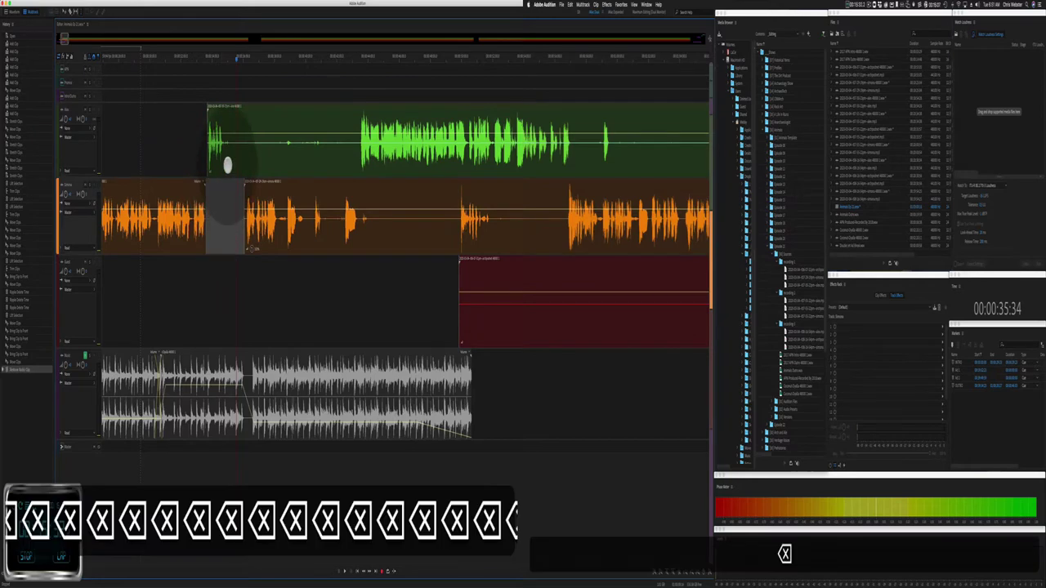
{"action": "left_click", "coordinate": [236, 163]}
{"action": "key", "text": "BackSpace"}
Step: Select the remaining green, orange and red conversation clips and move them later to widen the gap after the introduction
{"action": "left_click_drag", "start_coordinate": [240, 166], "coordinate": [467, 292]}
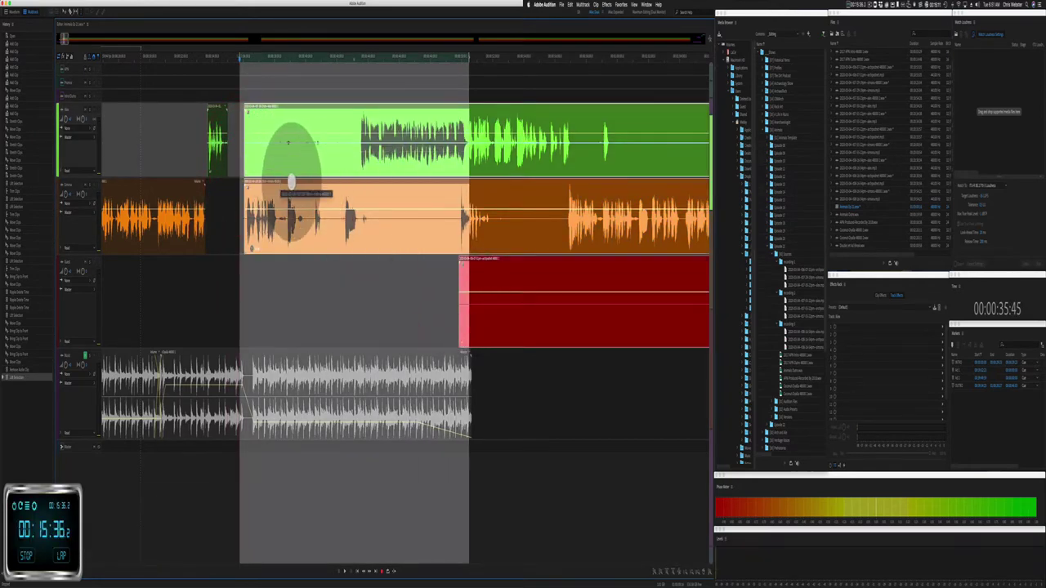
{"action": "left_click_drag", "start_coordinate": [280, 183], "coordinate": [338, 198]}
{"action": "scroll", "coordinate": [237, 270], "scroll_direction": "left", "scroll_amount": 2}
Step: Place the playhead at the end of the orange introduction and move the last music clip to start shortly after it
{"action": "left_click", "coordinate": [233, 286]}
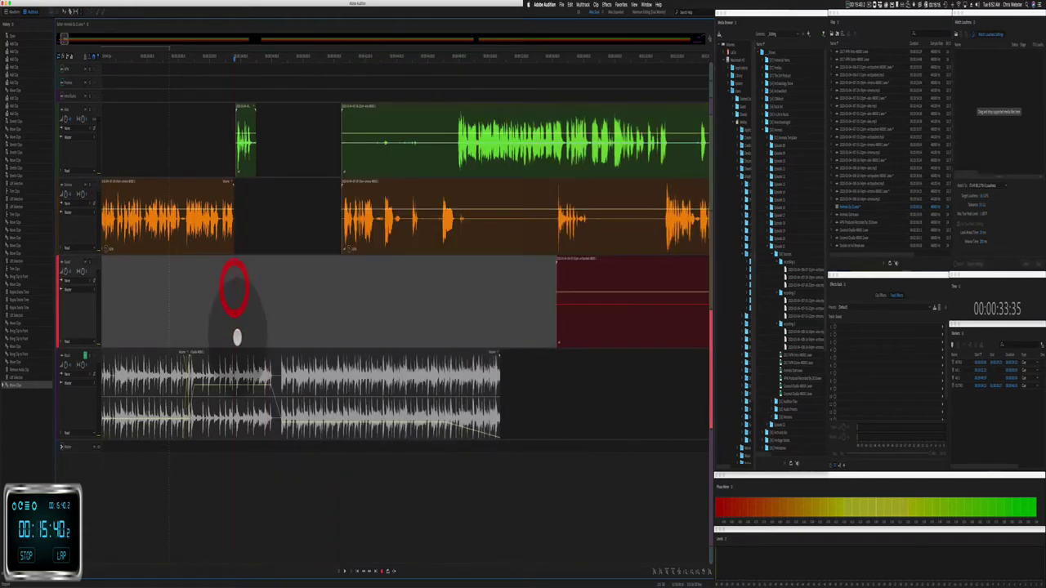
{"action": "left_click_drag", "start_coordinate": [238, 349], "coordinate": [304, 352]}
{"action": "left_click", "coordinate": [297, 341]}
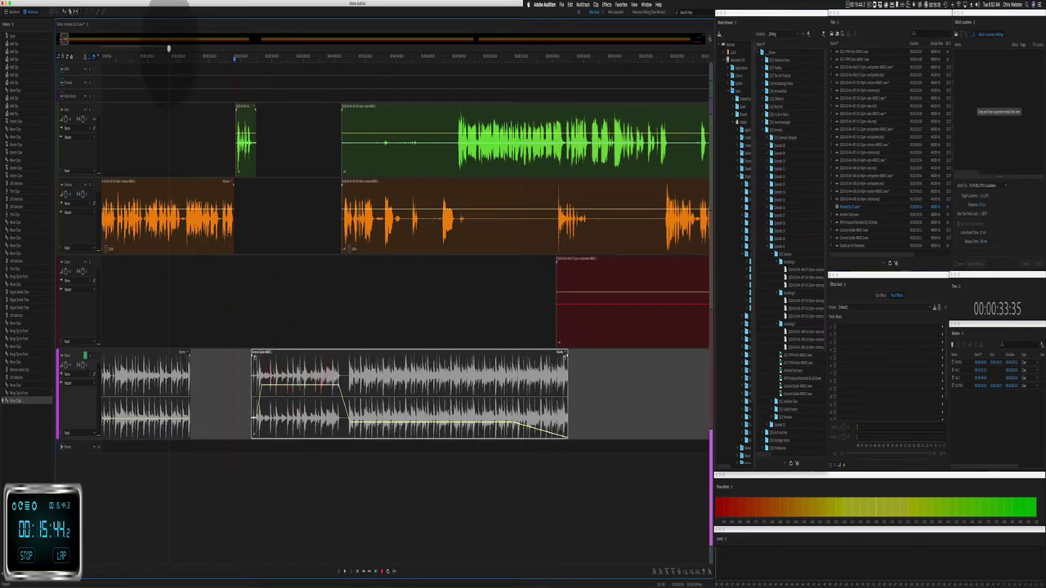
Step: Move the timeline marker to the last music clip's start and trim the short green clip's end to it
{"action": "left_click", "coordinate": [255, 96]}
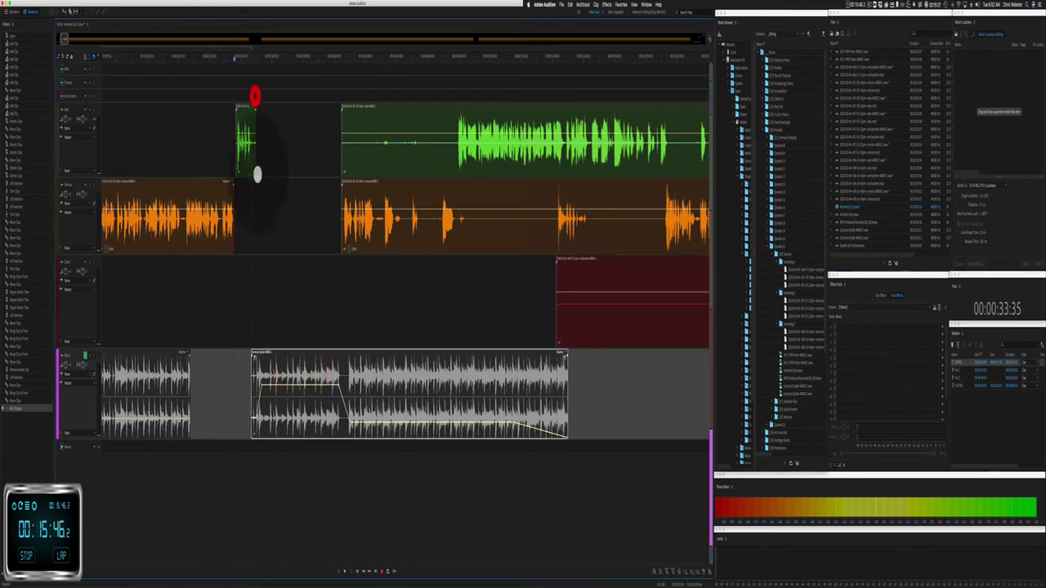
{"action": "left_click", "coordinate": [255, 166]}
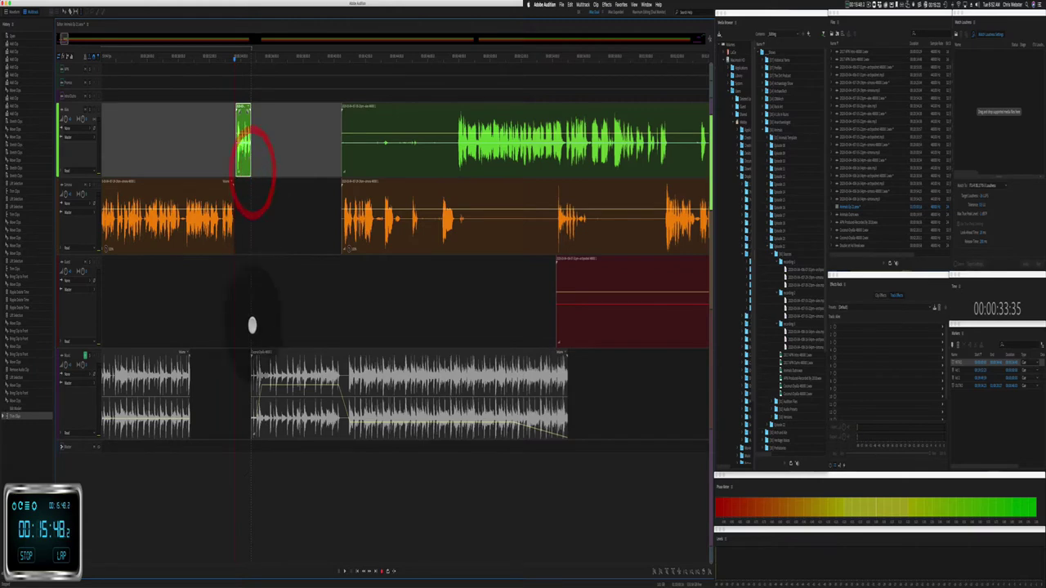
Step: Move the last music clip slightly earlier, then extend its start and the previous music clip's end until the two overlap slightly
{"action": "left_click", "coordinate": [256, 351]}
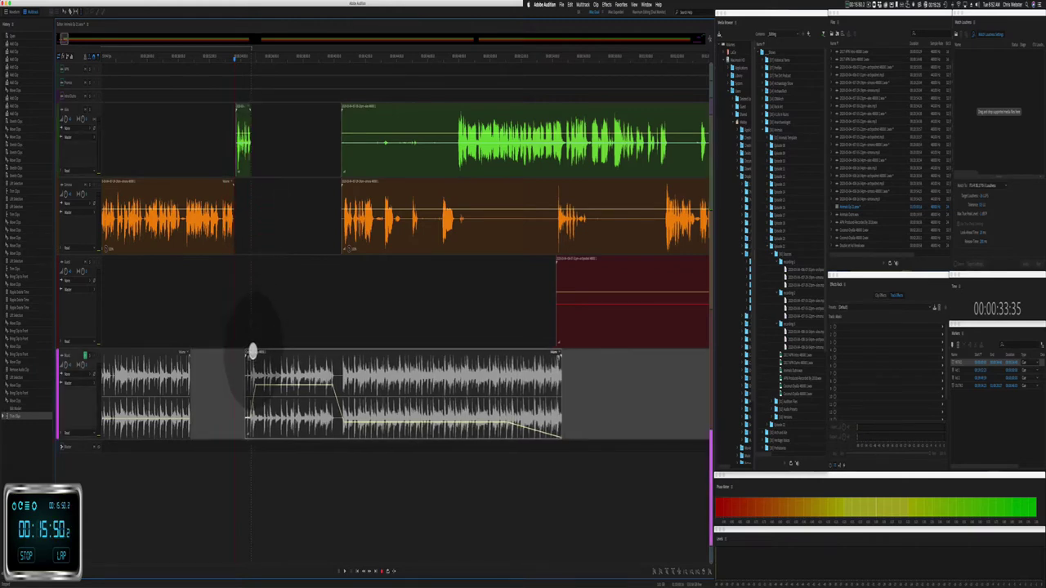
{"action": "left_click_drag", "start_coordinate": [252, 350], "coordinate": [246, 355]}
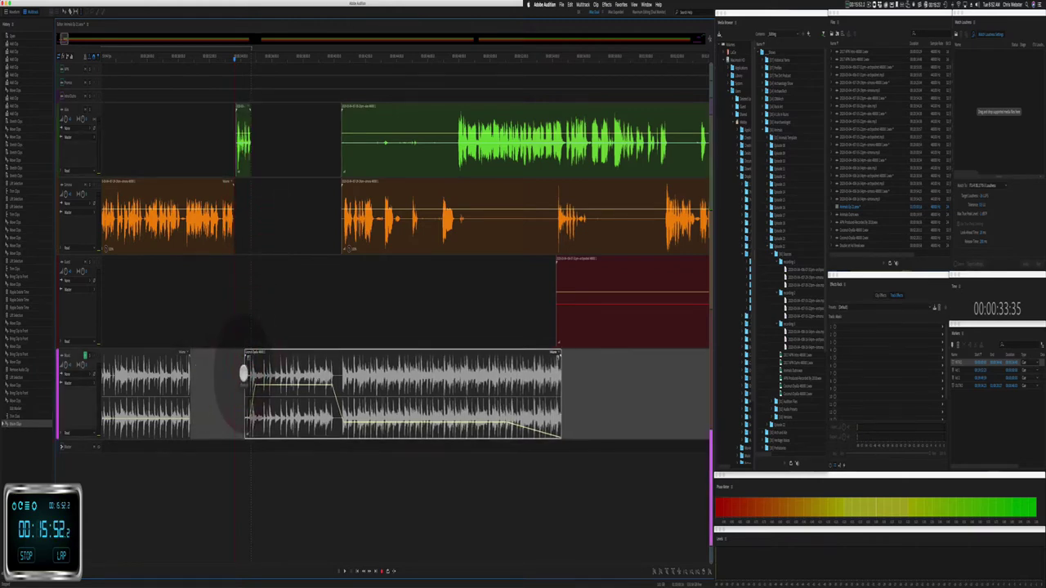
{"action": "left_click", "coordinate": [227, 376]}
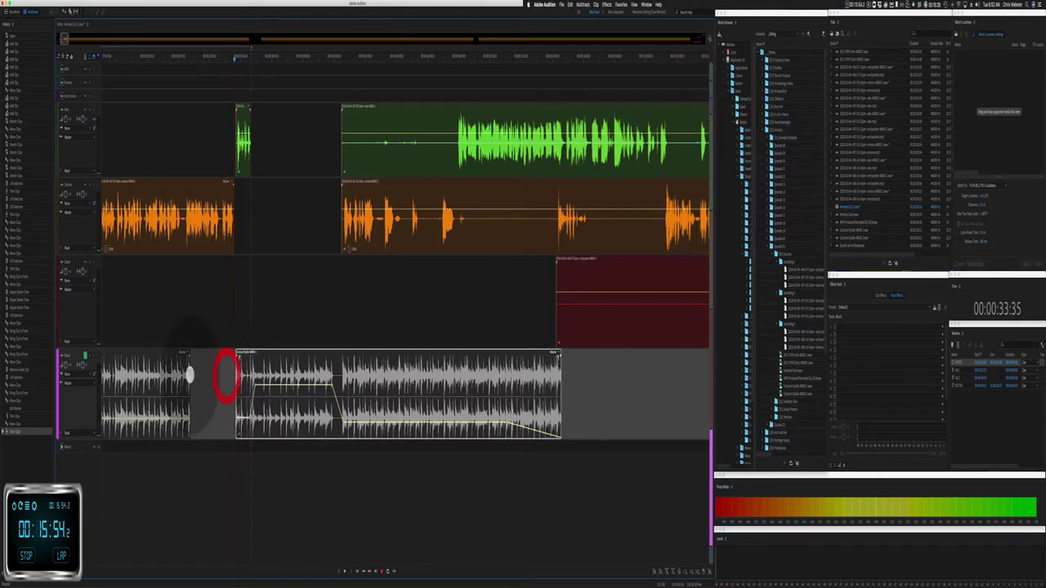
{"action": "left_click_drag", "start_coordinate": [189, 374], "coordinate": [238, 376]}
{"action": "left_click", "coordinate": [239, 376]}
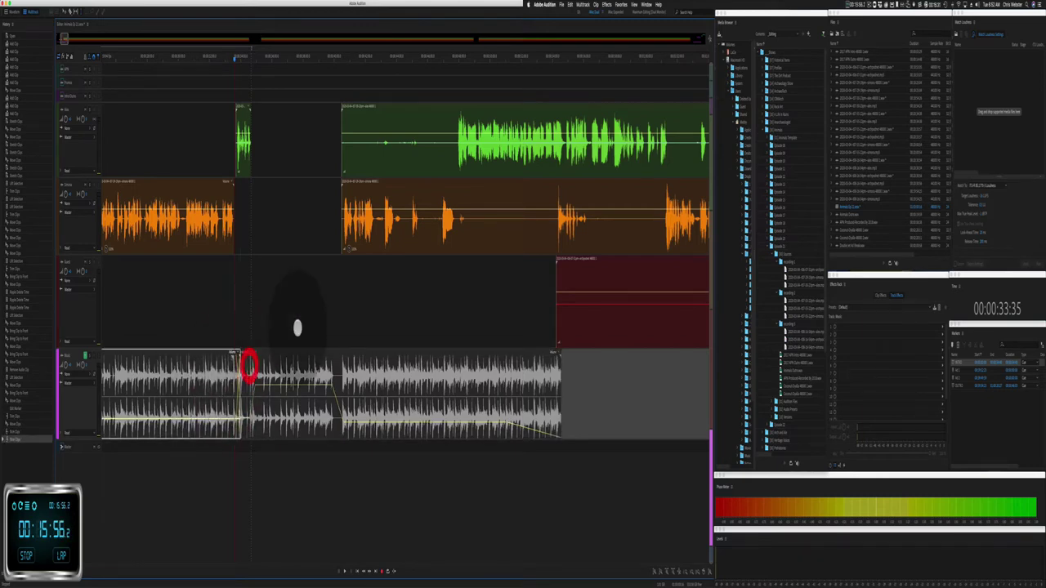
Step: Delete the orange chatter and quiet green audio preceding the main green speech, and trim the remaining orange clip's start past its leftover noise
{"action": "scroll", "coordinate": [292, 327], "scroll_direction": "right", "scroll_amount": 2}
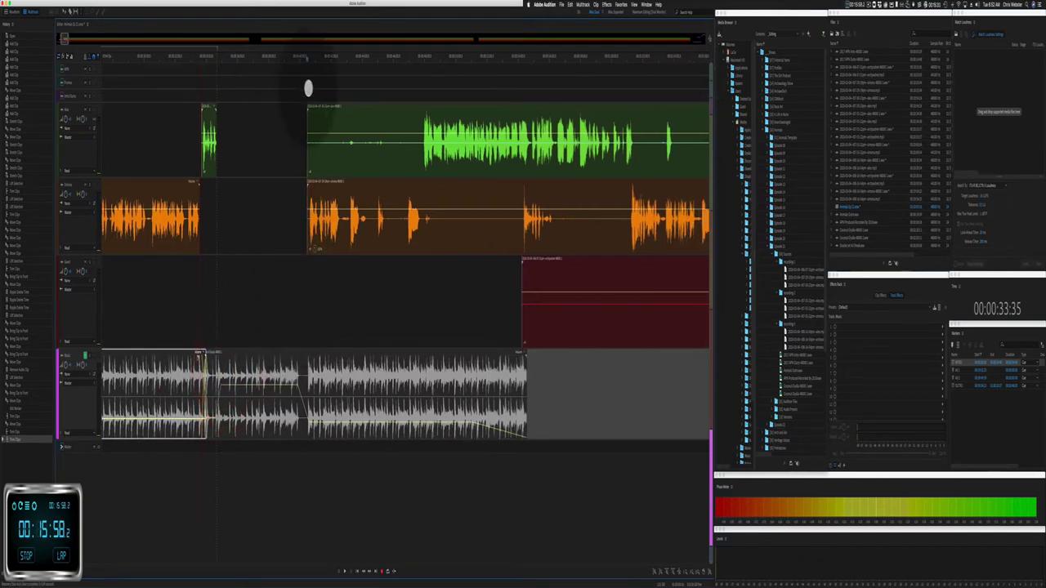
{"action": "left_click", "coordinate": [308, 87]}
{"action": "key", "text": "space"}
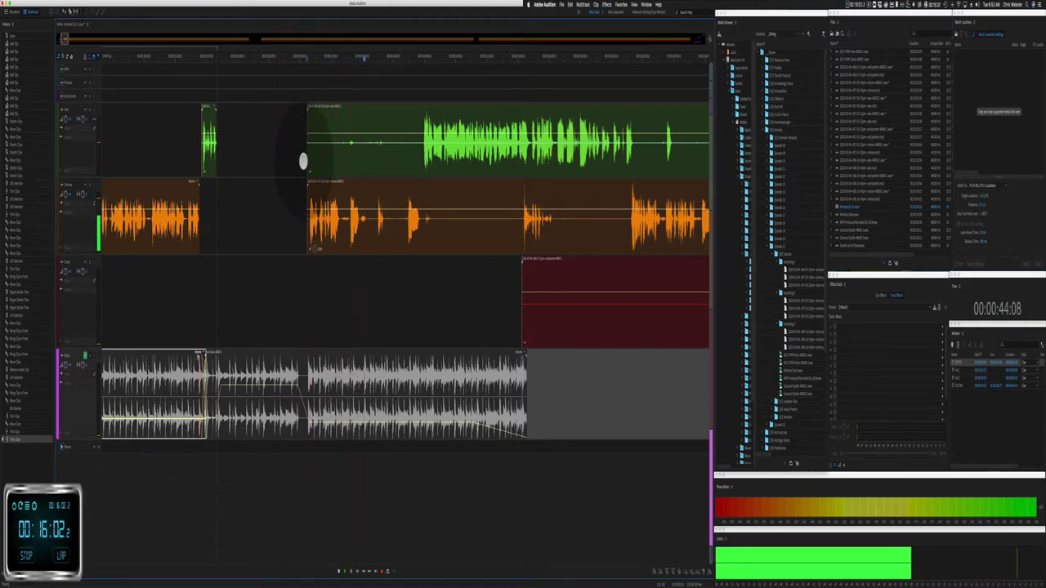
{"action": "left_click_drag", "start_coordinate": [303, 161], "coordinate": [425, 246]}
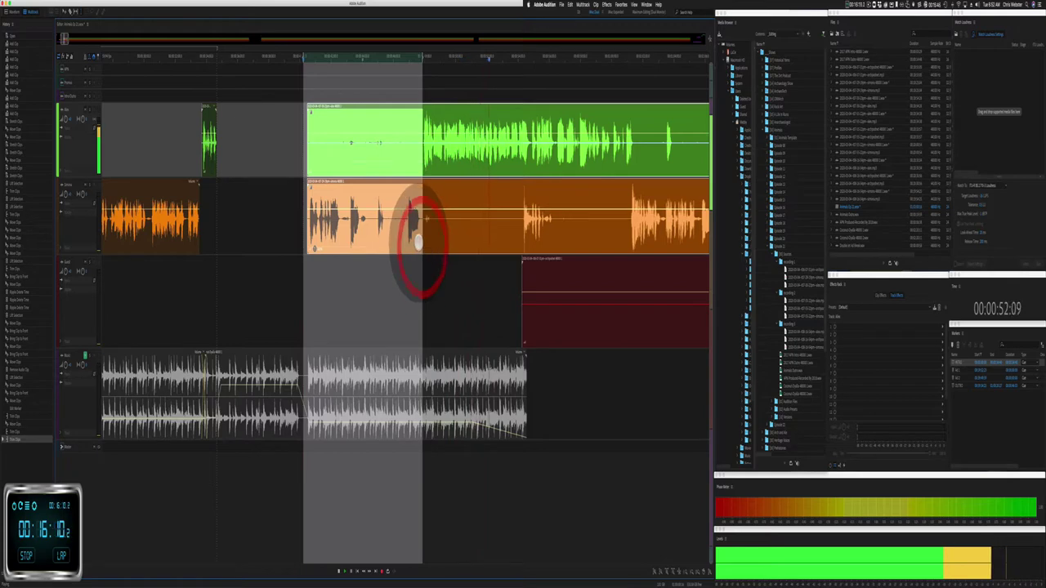
{"action": "key", "text": "Delete"}
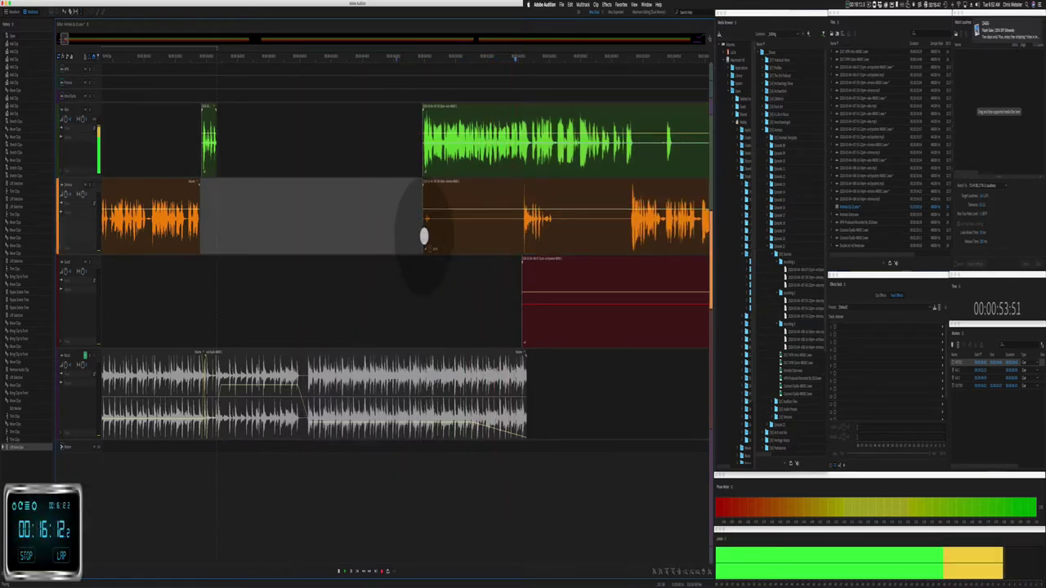
{"action": "left_click_drag", "start_coordinate": [424, 236], "coordinate": [474, 234]}
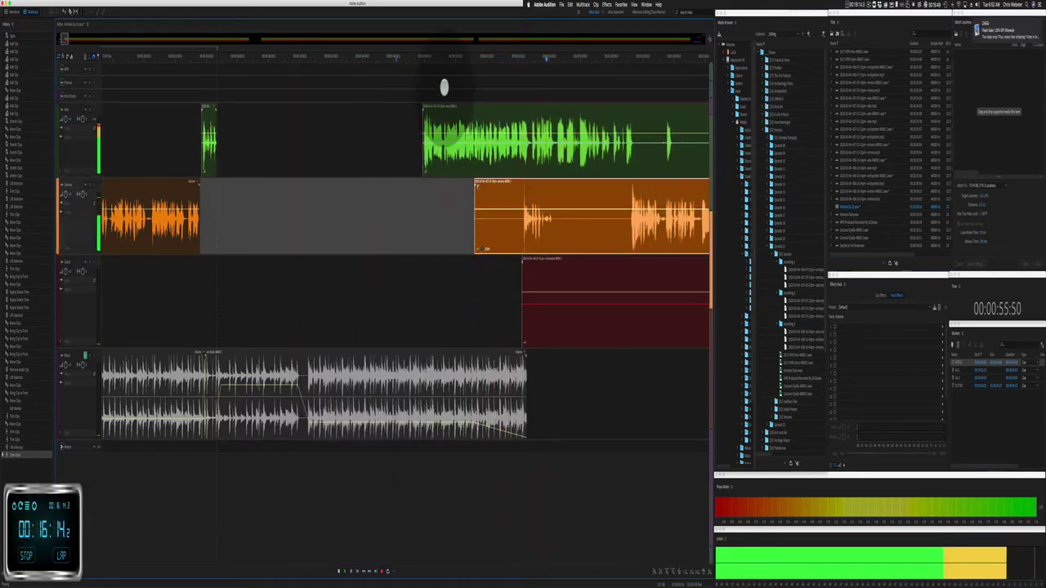
Step: Select the green, orange and red conversation clips and move them earlier so the green speech starts at the music's volume drop
{"action": "left_click_drag", "start_coordinate": [444, 87], "coordinate": [536, 103]}
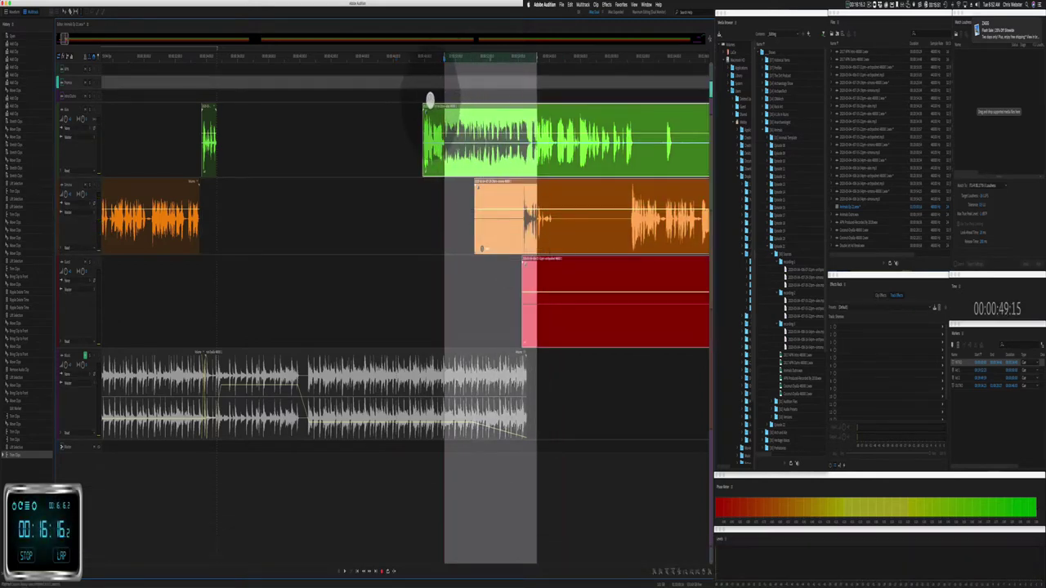
{"action": "left_click_drag", "start_coordinate": [434, 108], "coordinate": [315, 108]}
{"action": "scroll", "coordinate": [275, 156], "scroll_direction": "up", "scroll_amount": 4}
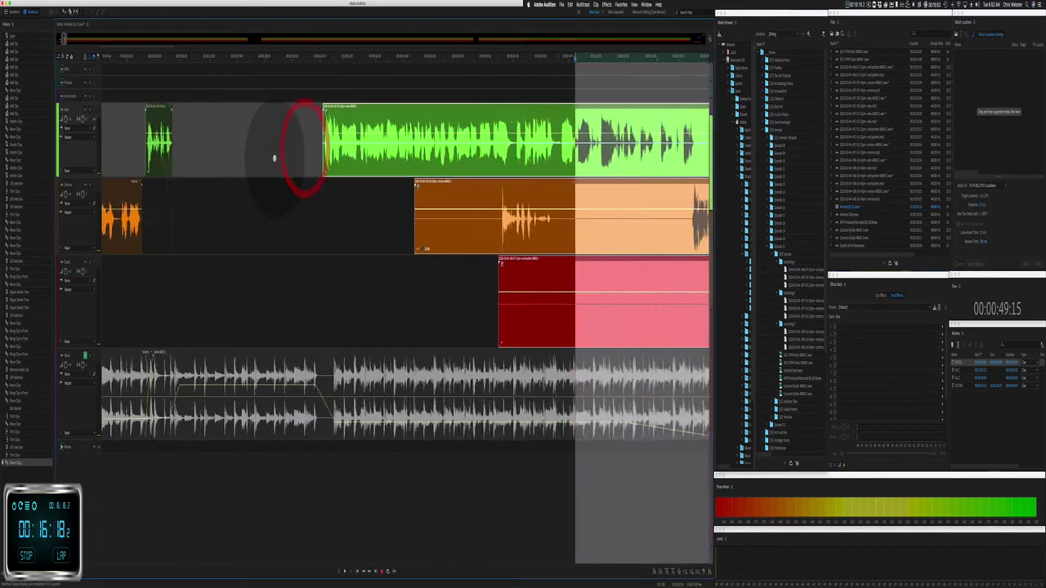
{"action": "mouse_move", "coordinate": [389, 105]}
{"action": "left_mouse_down"}
{"action": "mouse_move", "coordinate": [400, 107]}
{"action": "mouse_move", "coordinate": [385, 117]}
{"action": "left_mouse_up"}
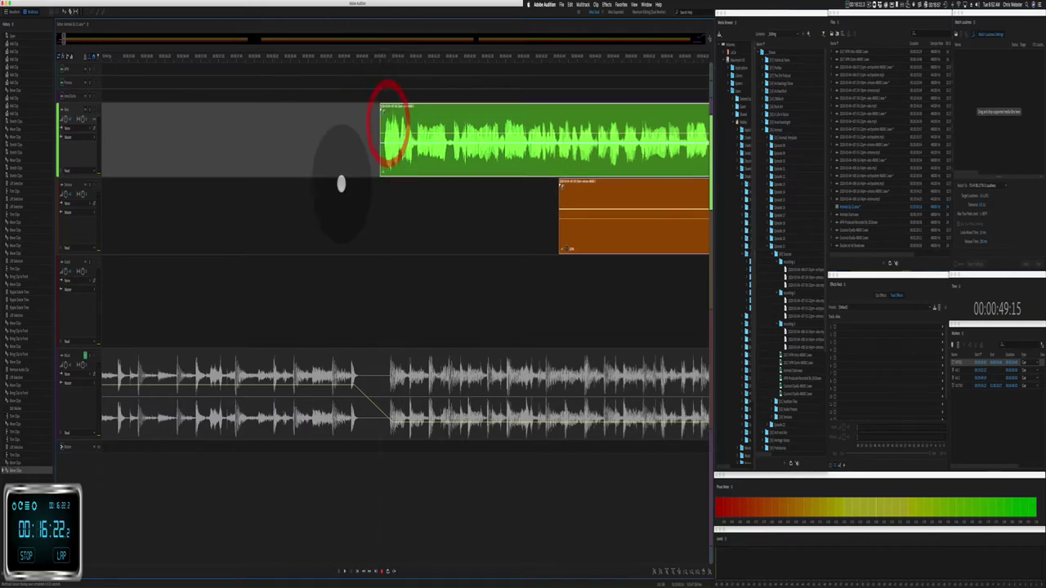
{"action": "left_click", "coordinate": [341, 182]}
Step: Unmute the music track and play the session from its beginning to check the introduction
{"action": "scroll", "coordinate": [341, 182], "scroll_direction": "down", "scroll_amount": 4}
{"action": "scroll", "coordinate": [341, 182], "scroll_direction": "down", "scroll_amount": 3}
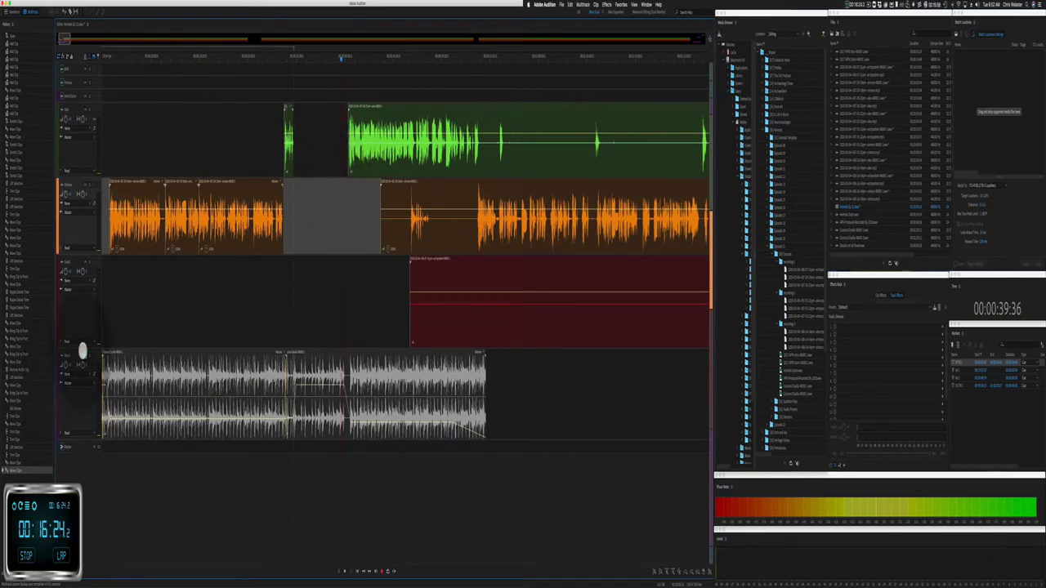
{"action": "left_click", "coordinate": [83, 351]}
{"action": "scroll", "coordinate": [123, 315], "scroll_direction": "left", "scroll_amount": 3}
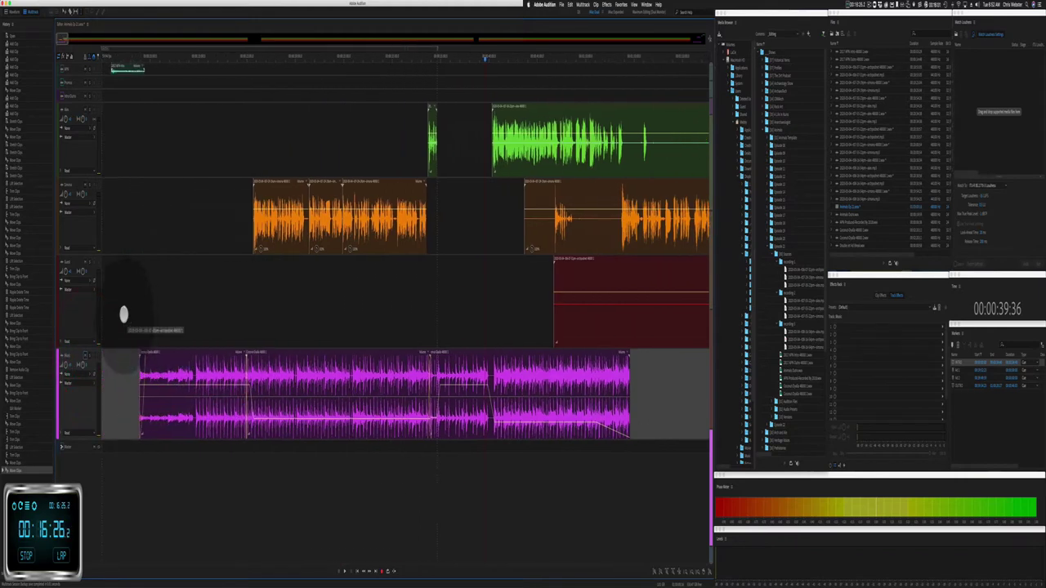
{"action": "left_click", "coordinate": [104, 312]}
{"action": "key", "text": "space"}
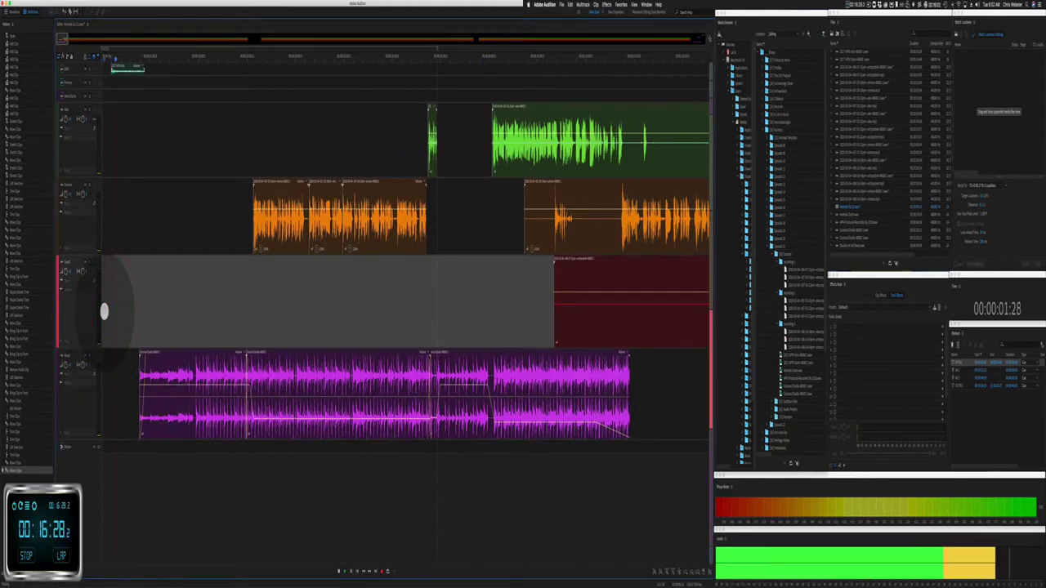
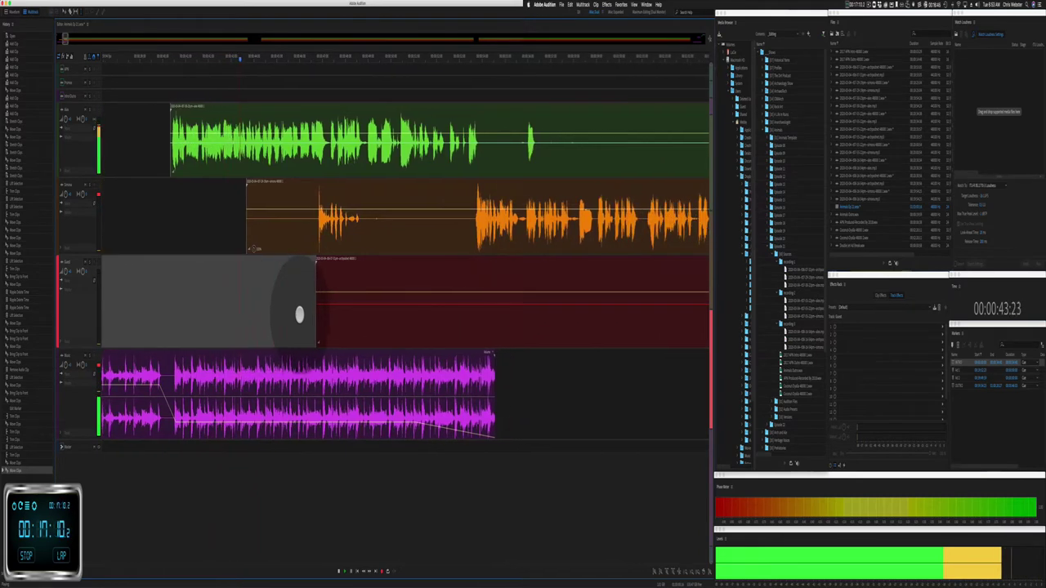
Step: Trim the orange conversation clip's start to its first words and delete the silent opening of the red clip
{"action": "left_click_drag", "start_coordinate": [246, 233], "coordinate": [316, 236]}
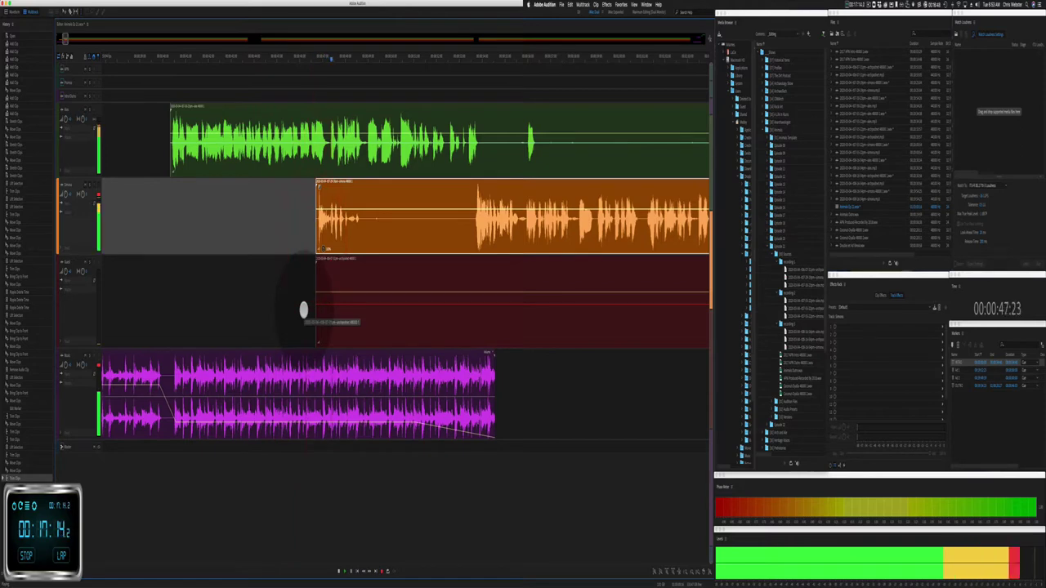
{"action": "left_click", "coordinate": [309, 353]}
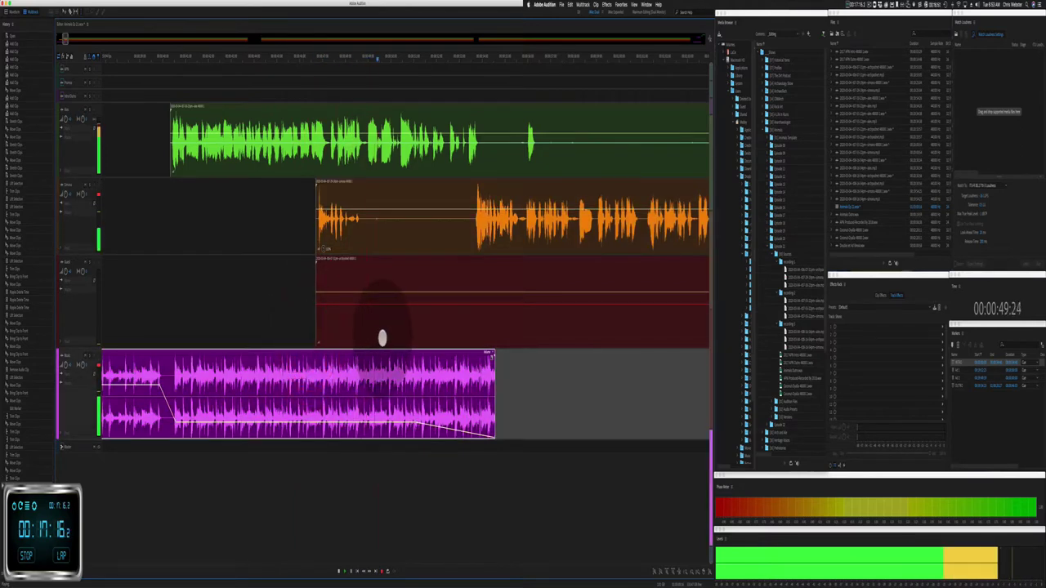
{"action": "left_click_drag", "start_coordinate": [288, 322], "coordinate": [614, 297]}
{"action": "key", "text": "BackSpace"}
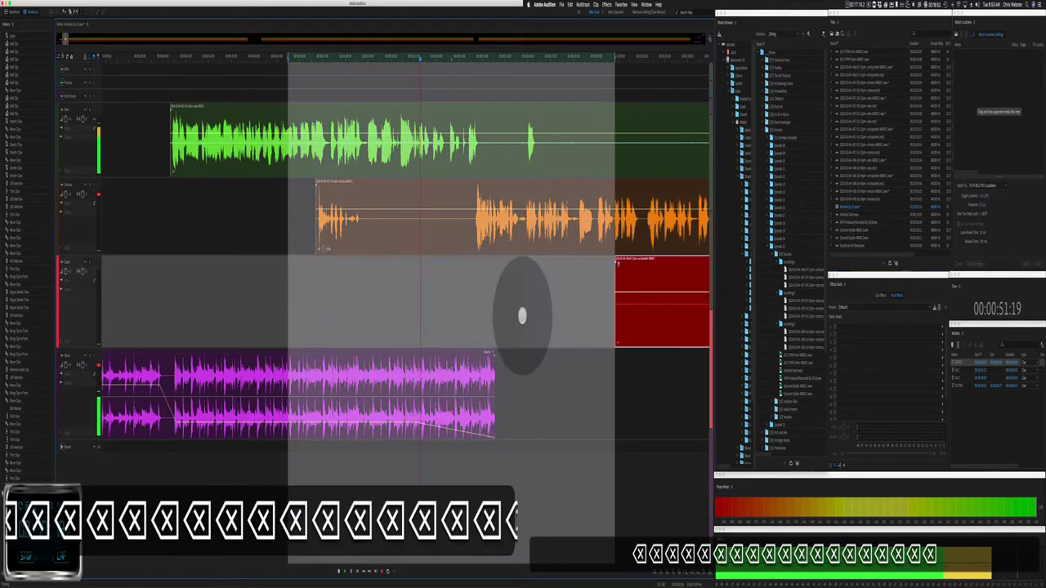
{"action": "left_click", "coordinate": [518, 310]}
Step: Delete the quiet orange stretch between its first words and next speech, and trim the red clip's start to its first speech
{"action": "left_click_drag", "start_coordinate": [364, 236], "coordinate": [464, 231]}
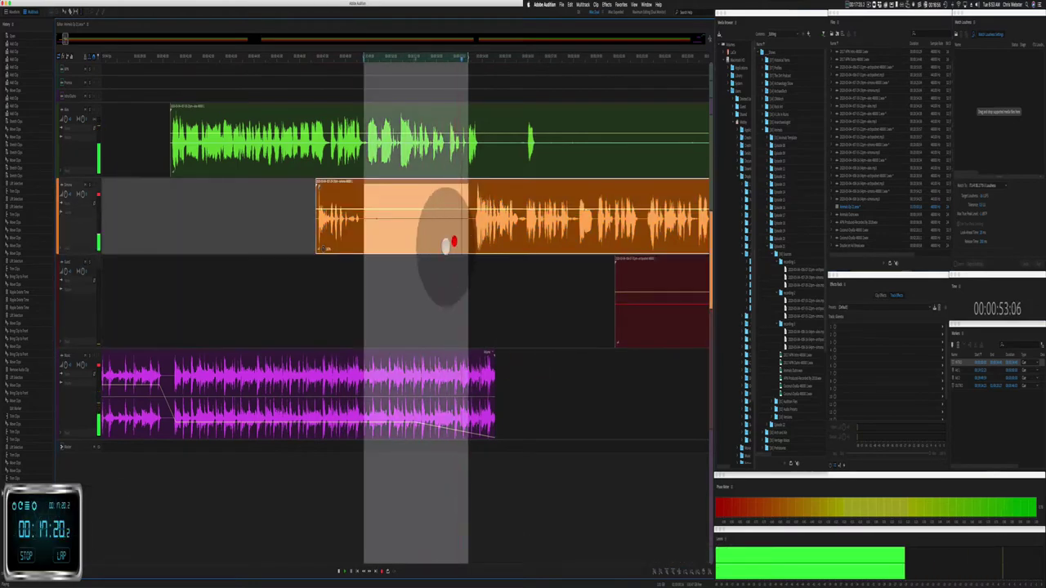
{"action": "key", "text": "BackSpace"}
{"action": "left_click", "coordinate": [445, 236]}
{"action": "scroll", "coordinate": [408, 249], "scroll_direction": "right", "scroll_amount": 2}
{"action": "scroll", "coordinate": [409, 250], "scroll_direction": "down", "scroll_amount": 10}
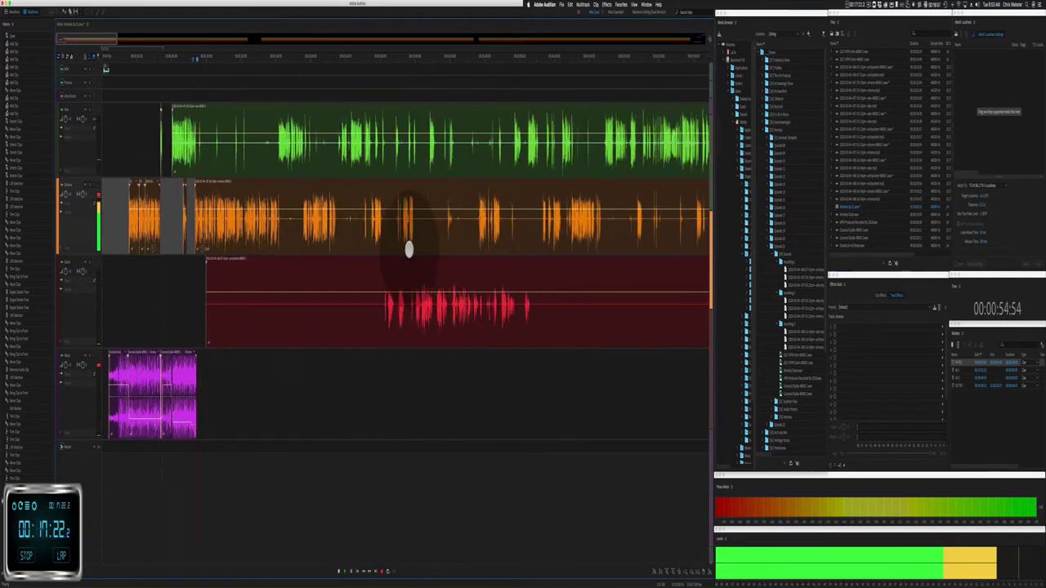
{"action": "left_click_drag", "start_coordinate": [206, 278], "coordinate": [382, 314]}
{"action": "scroll", "coordinate": [194, 194], "scroll_direction": "up", "scroll_amount": 5}
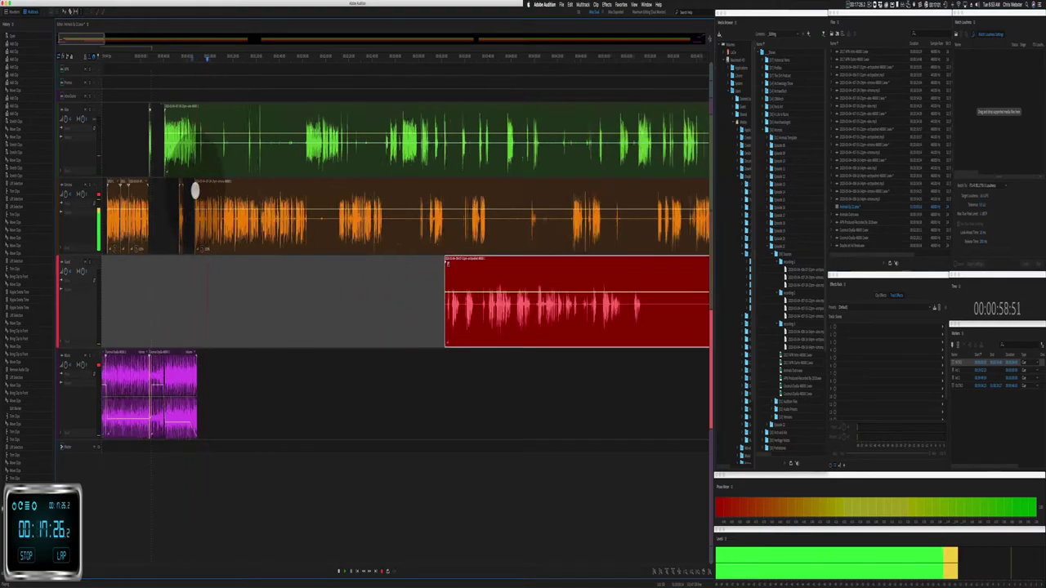
Step: Delete the quiet part of the green clip following its opening speech, and ripple-delete the short orange phrase near 58 seconds across all tracks
{"action": "left_click_drag", "start_coordinate": [205, 154], "coordinate": [269, 165]}
{"action": "key", "text": "BackSpace"}
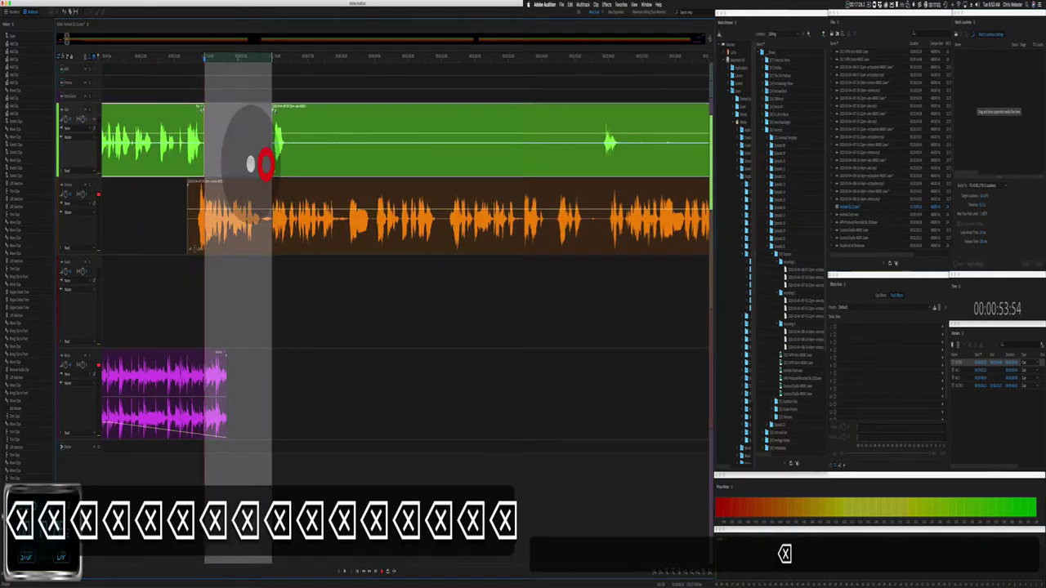
{"action": "mouse_move", "coordinate": [362, 222]}
{"action": "left_mouse_down"}
{"action": "mouse_move", "coordinate": [347, 229]}
{"action": "mouse_move", "coordinate": [374, 232]}
{"action": "left_mouse_up"}
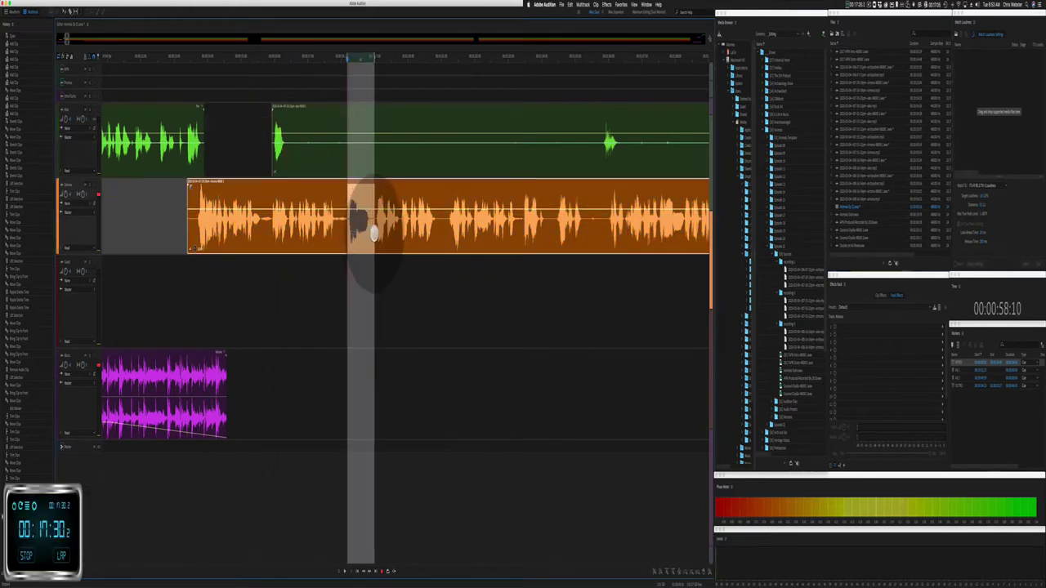
{"action": "key", "text": "shift+super+BackSpace"}
{"action": "left_click_drag", "start_coordinate": [227, 147], "coordinate": [479, 155]}
{"action": "key", "text": "BackSpace"}
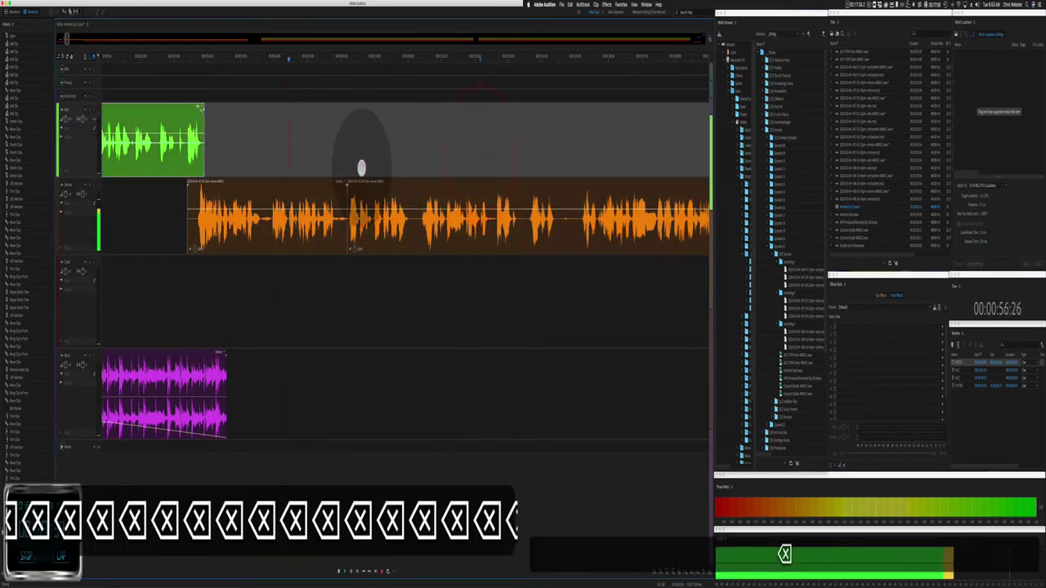
{"action": "key", "text": "super+z"}
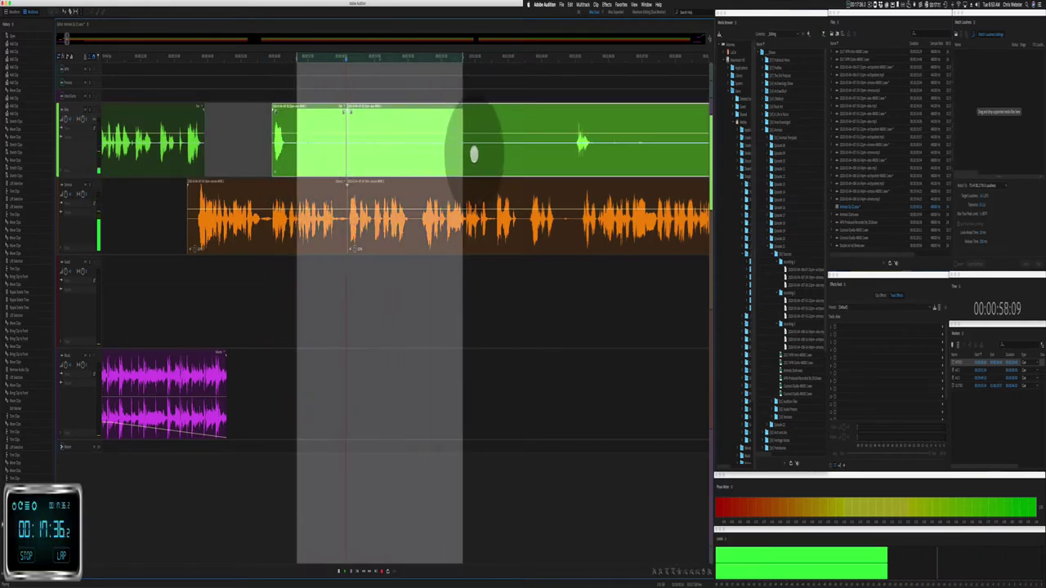
Step: Delete the quiet green stretch following the short utterance near 56 seconds, and trim the next green clip's start to its first sound
{"action": "left_click", "coordinate": [473, 154]}
{"action": "key", "text": "BackSpace"}
{"action": "key", "text": "BackSpace"}
{"action": "key", "text": "BackSpace"}
{"action": "key", "text": "BackSpace"}
{"action": "key", "text": "BackSpace"}
{"action": "key", "text": "BackSpace"}
{"action": "key", "text": "BackSpace"}
{"action": "key", "text": "BackSpace"}
{"action": "key", "text": "BackSpace"}
{"action": "key", "text": "BackSpace"}
{"action": "key", "text": "BackSpace"}
{"action": "key", "text": "BackSpace"}
{"action": "key", "text": "BackSpace"}
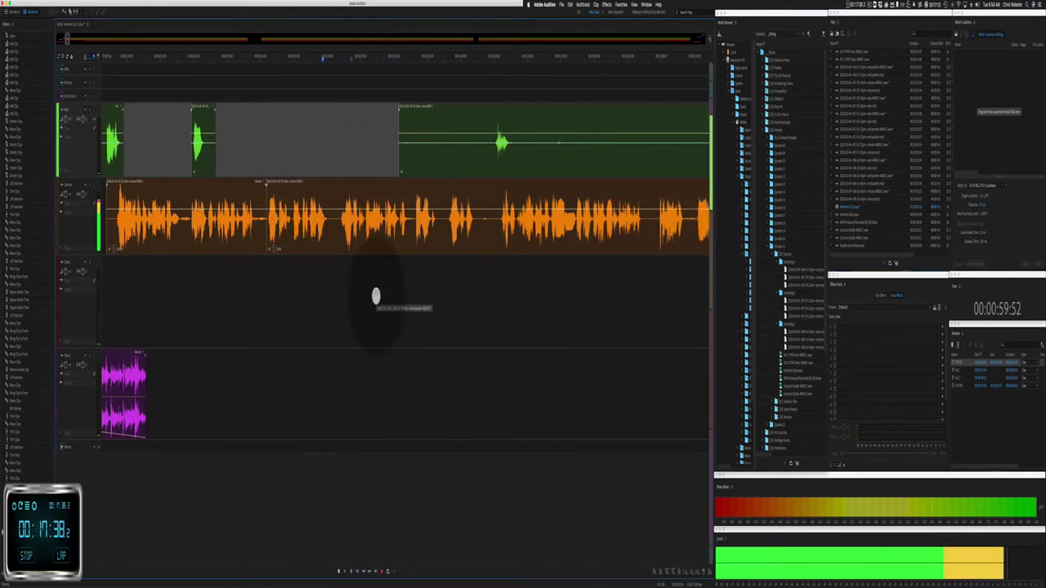
{"action": "scroll", "coordinate": [376, 295], "scroll_direction": "right", "scroll_amount": 3}
{"action": "left_click_drag", "start_coordinate": [320, 163], "coordinate": [416, 163]}
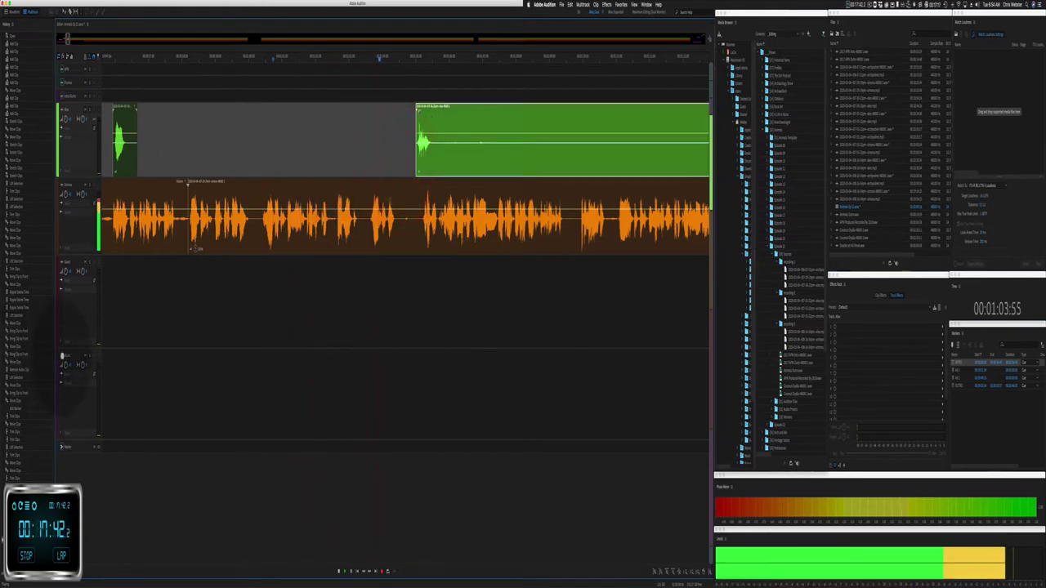
Step: Collapse the music track, enlarge the voice tracks, and delete the quiet stretch following the green clip's first sound
{"action": "left_click", "coordinate": [63, 357]}
{"action": "scroll", "coordinate": [77, 374], "scroll_direction": "up", "scroll_amount": 3}
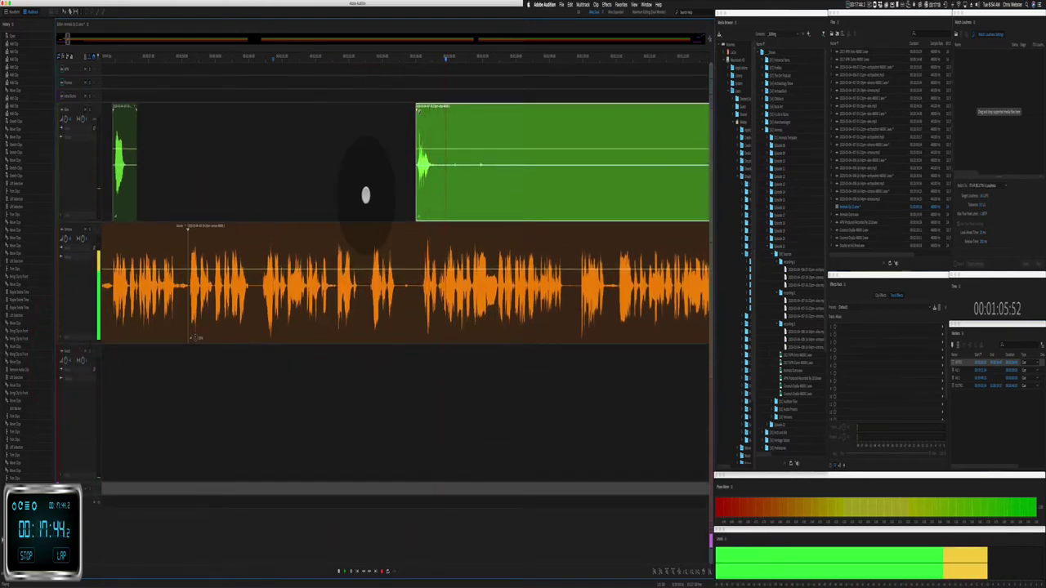
{"action": "scroll", "coordinate": [363, 193], "scroll_direction": "right", "scroll_amount": 8}
{"action": "left_click_drag", "start_coordinate": [229, 172], "coordinate": [589, 187]}
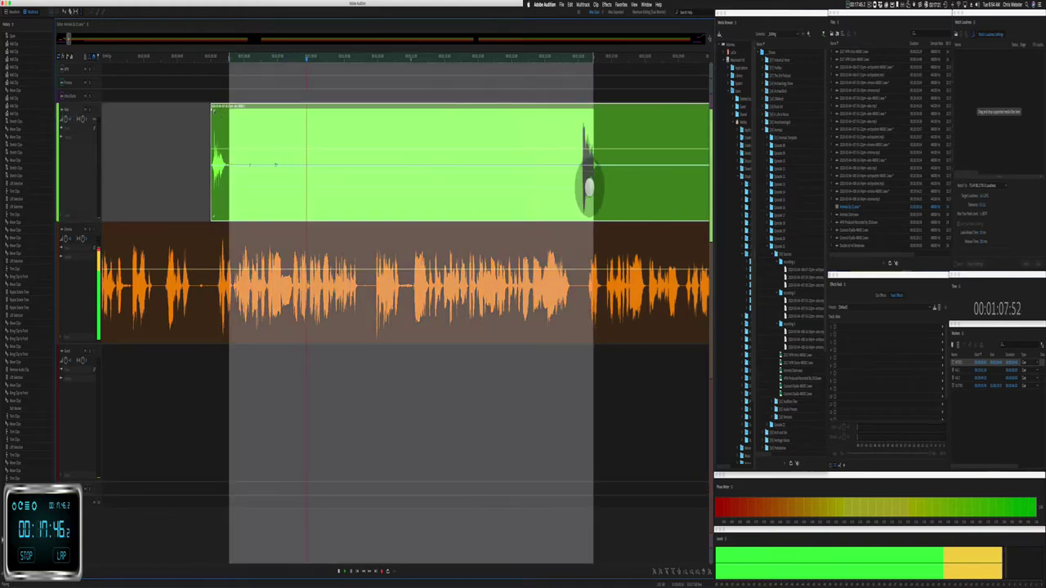
{"action": "key", "text": "BackSpace"}
Step: Ripple-delete the drawn-out sound in the orange speech near 1:06, and add a short fade-out and fade-in around the cut
{"action": "scroll", "coordinate": [269, 320], "scroll_direction": "up", "scroll_amount": 5}
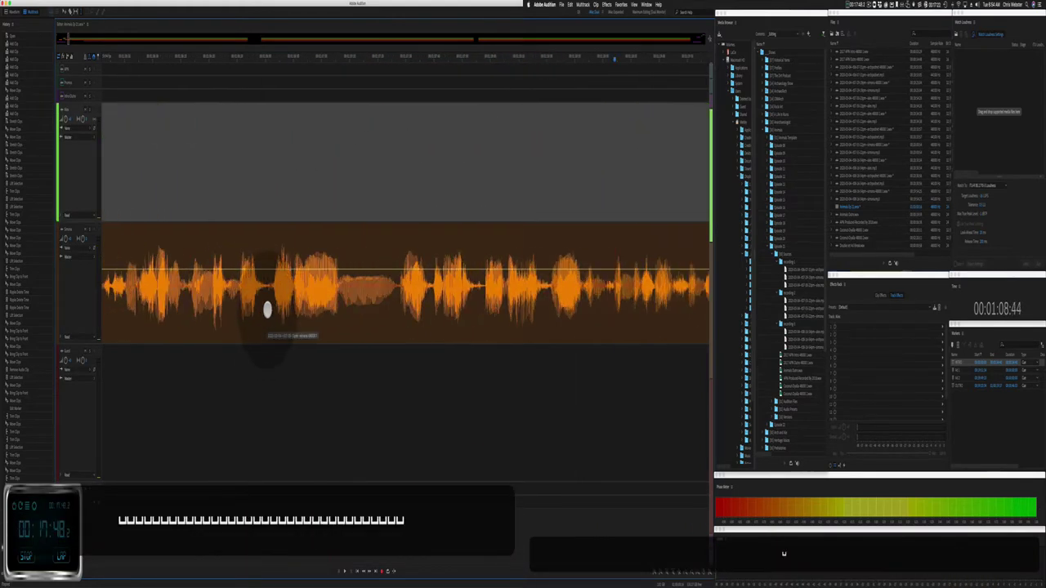
{"action": "left_click", "coordinate": [270, 304]}
{"action": "left_click_drag", "start_coordinate": [293, 302], "coordinate": [398, 300]}
{"action": "key", "text": "shift+super+BackSpace"}
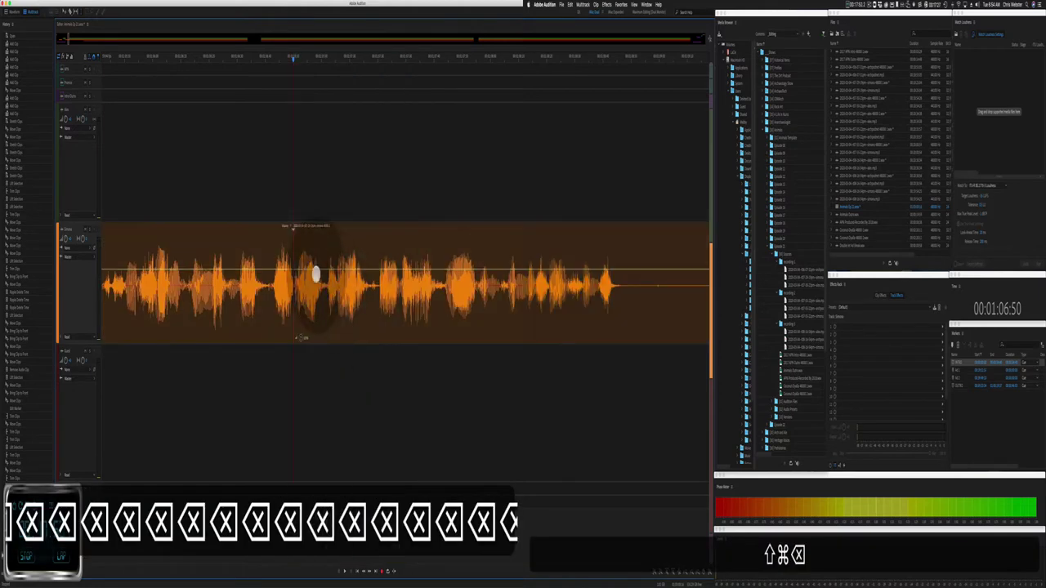
{"action": "left_click", "coordinate": [281, 227]}
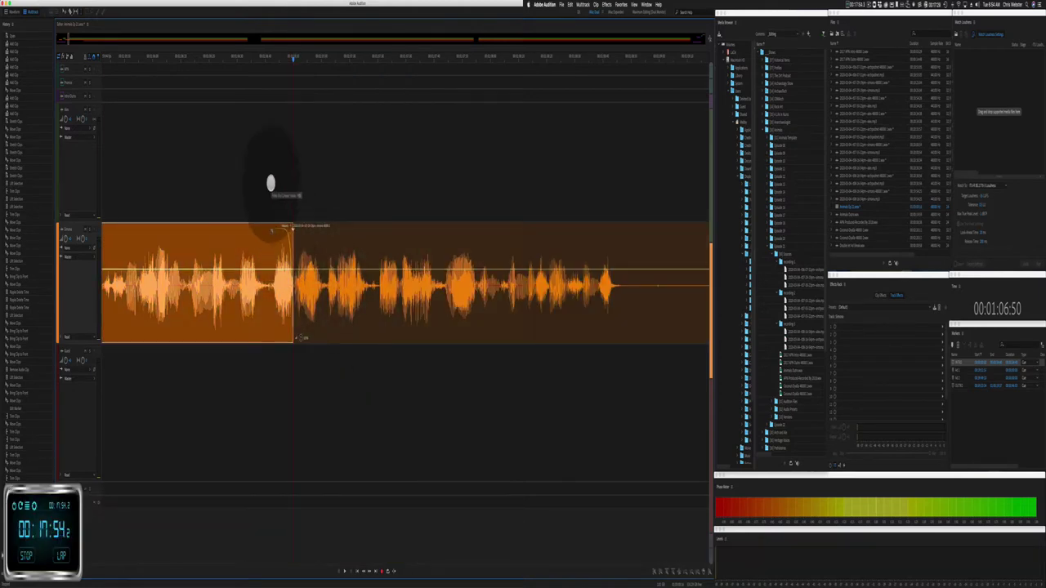
{"action": "left_click", "coordinate": [301, 224]}
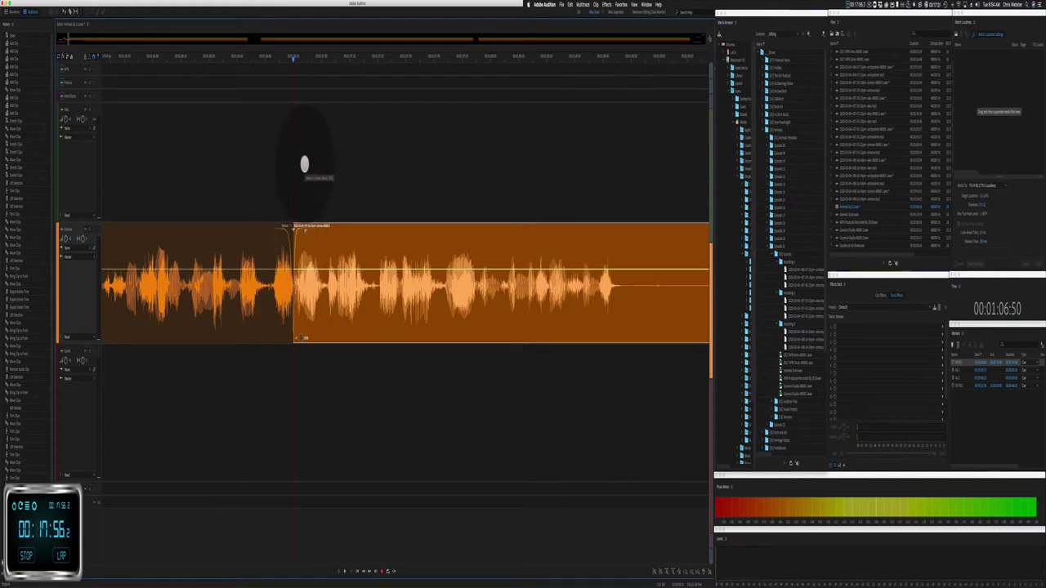
Step: Play back the orange speech across the new cut to check the edit
{"action": "left_click", "coordinate": [291, 187]}
{"action": "left_click", "coordinate": [224, 205]}
{"action": "key", "text": "space"}
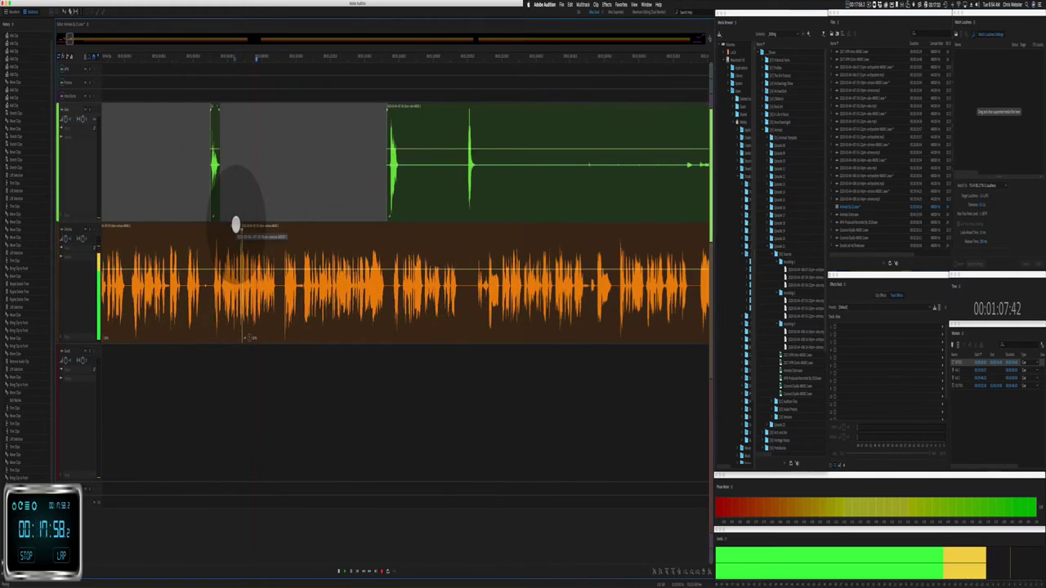
Step: Delete the quiet green stretches between and after the two short sounds near 1:15 and 1:20
{"action": "left_click_drag", "start_coordinate": [399, 182], "coordinate": [671, 193]}
{"action": "key", "text": "BackSpace"}
{"action": "key", "text": "BackSpace"}
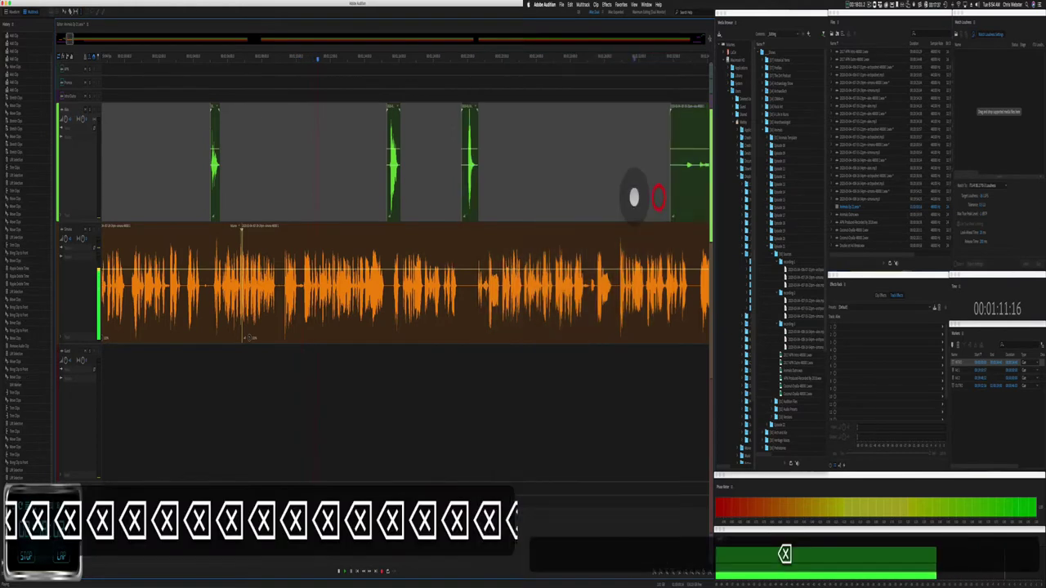
Step: Ripple-delete the drawn-out sound in the orange speech near 1:10, and adjust the fade at the cut
{"action": "left_click", "coordinate": [322, 280]}
{"action": "scroll", "coordinate": [306, 290], "scroll_direction": "up", "scroll_amount": 3}
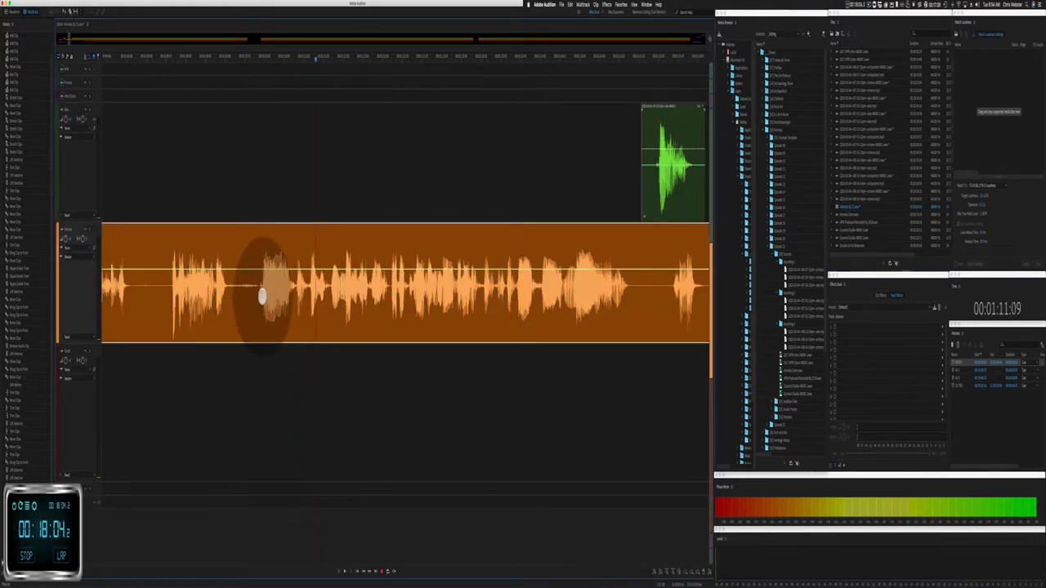
{"action": "left_click_drag", "start_coordinate": [260, 296], "coordinate": [300, 306]}
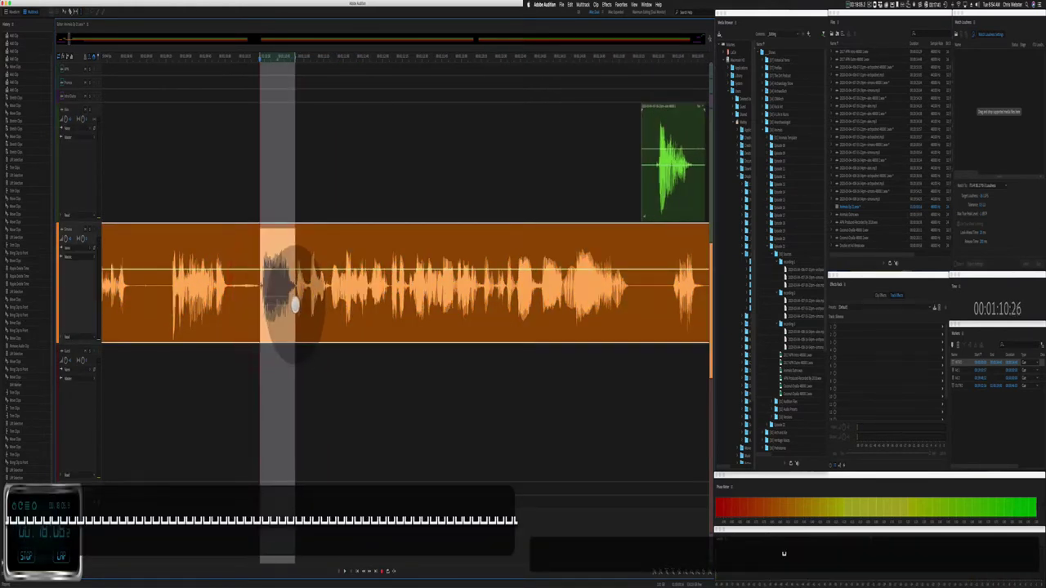
{"action": "key", "text": "shift+super+BackSpace"}
{"action": "key", "text": "space"}
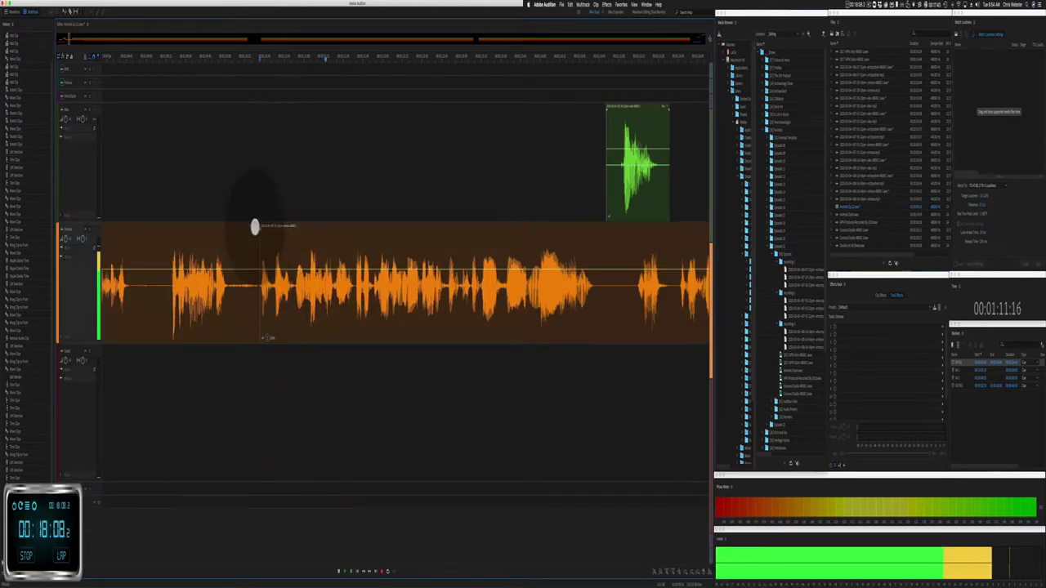
{"action": "left_click", "coordinate": [262, 225]}
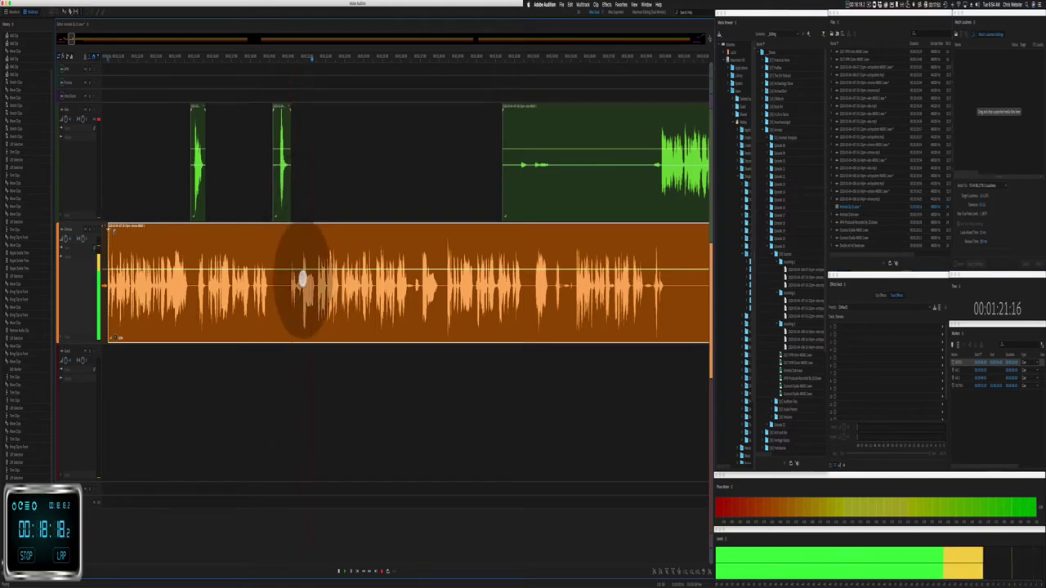
Step: Replay the orange speech near 1:20 to locate the short filler sound, and ripple-delete it
{"action": "scroll", "coordinate": [302, 280], "scroll_direction": "up", "scroll_amount": 3}
{"action": "key", "text": "space"}
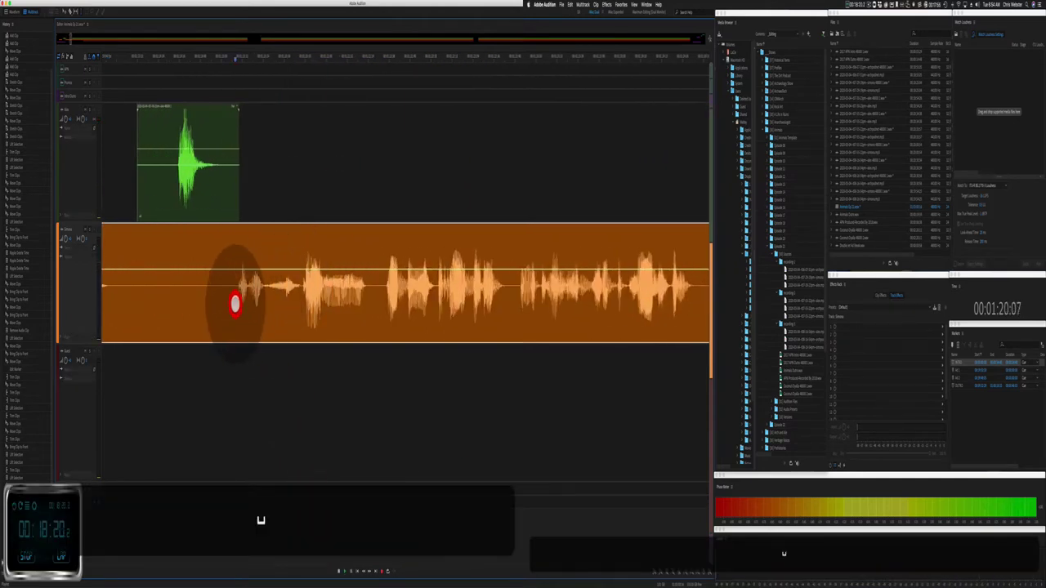
{"action": "key", "text": "space"}
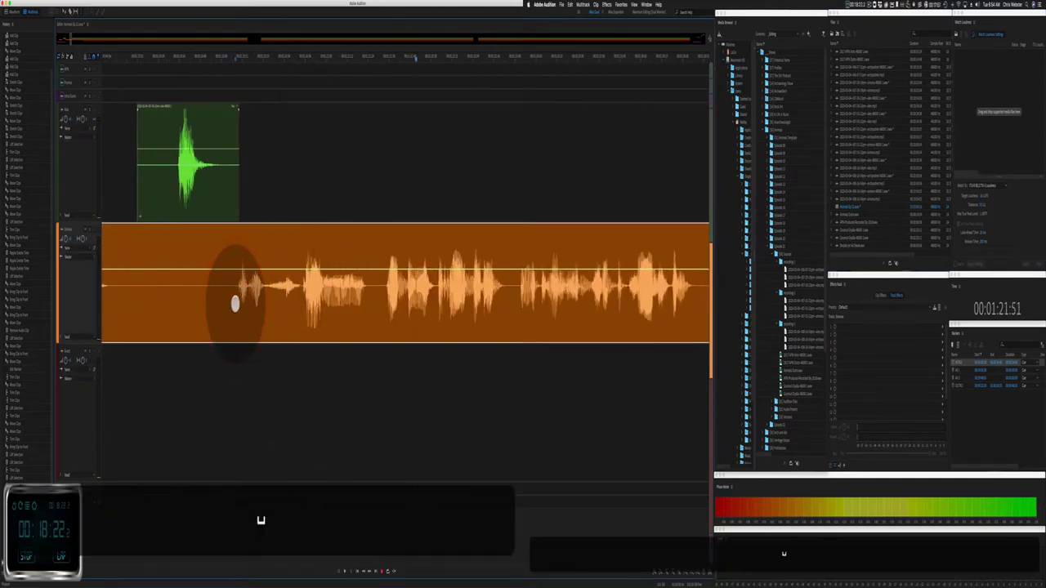
{"action": "left_click", "coordinate": [228, 301]}
{"action": "key", "text": "space"}
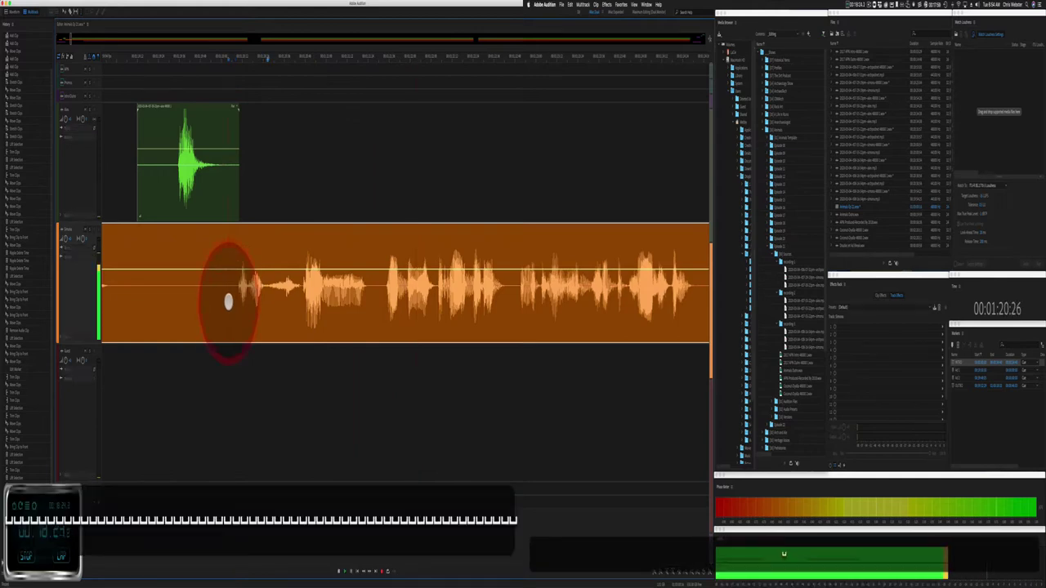
{"action": "left_click_drag", "start_coordinate": [228, 302], "coordinate": [343, 295]}
{"action": "key", "text": "shift+super+BackSpace"}
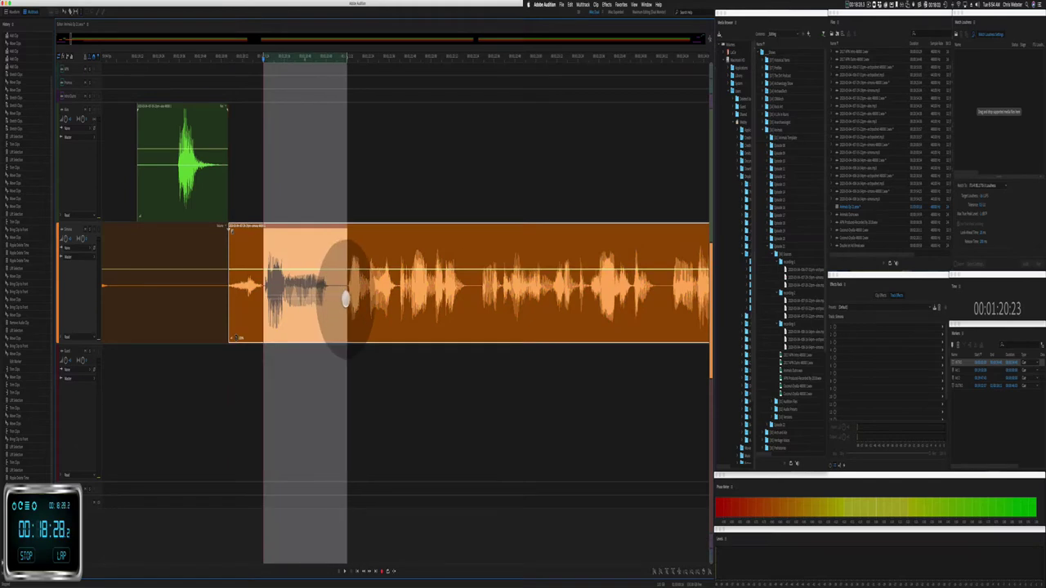
Step: Ripple-delete the drawn-out sound just after the new cut near 1:20, and play back across both cuts
{"action": "left_click", "coordinate": [317, 291]}
{"action": "key", "text": "BackSpace"}
{"action": "left_click", "coordinate": [185, 306]}
{"action": "key", "text": "space"}
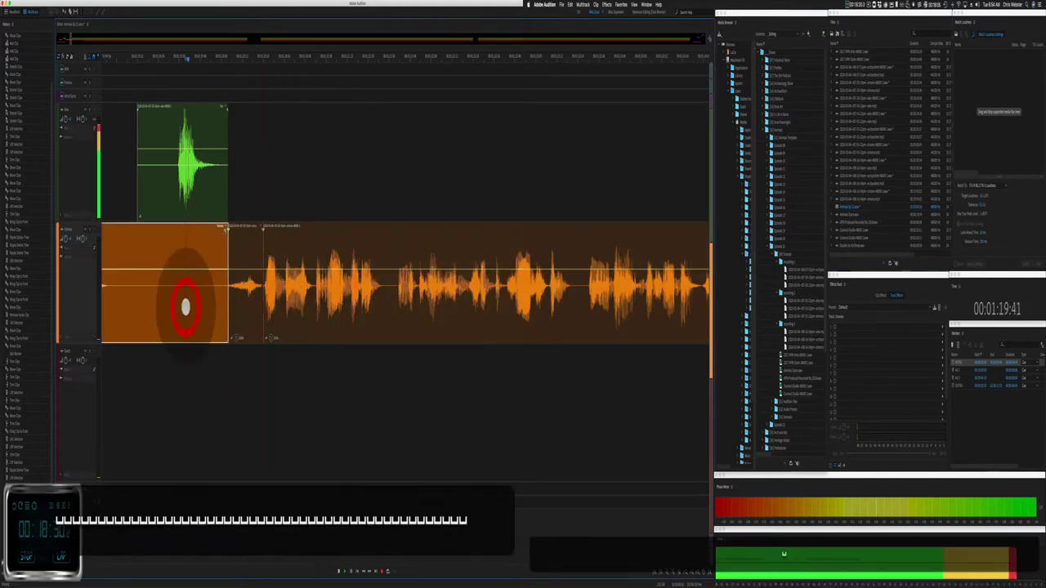
{"action": "key", "text": "shift+super+BackSpace"}
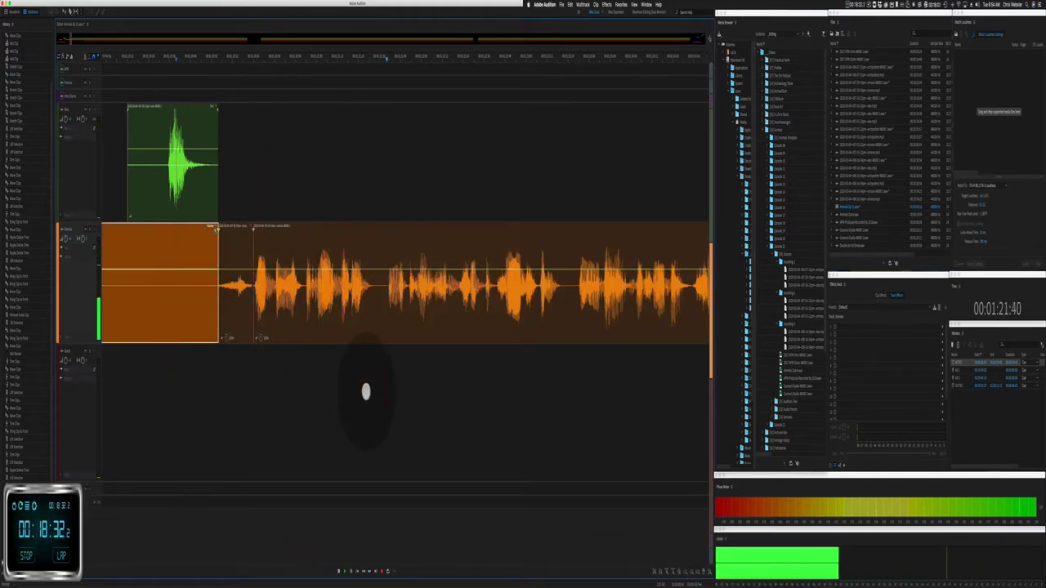
{"action": "key", "text": "super+z"}
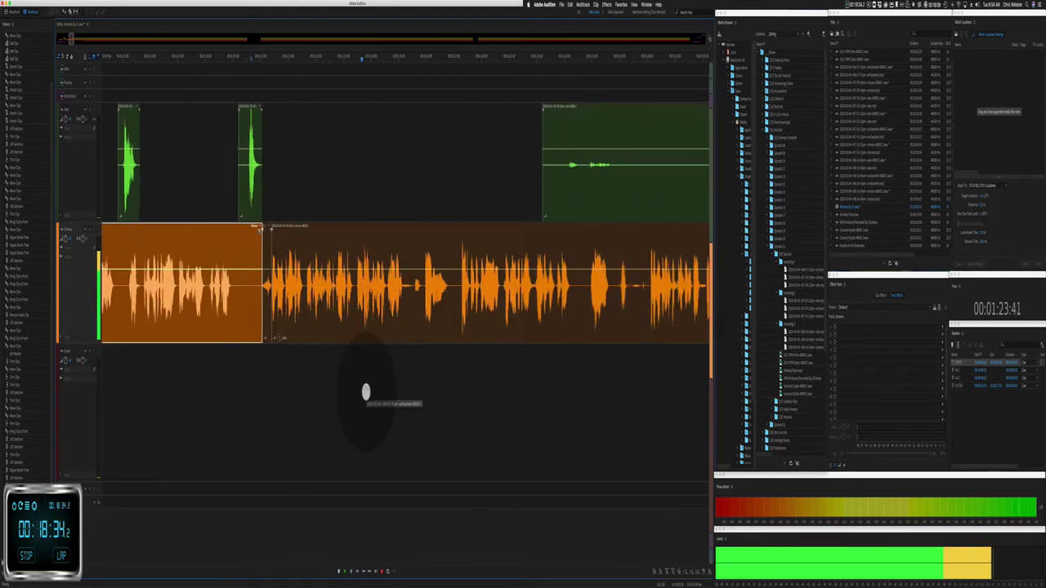
Step: Ripple-delete the filler sound in the orange speech near 1:25, along with the short sound just before it
{"action": "scroll", "coordinate": [349, 309], "scroll_direction": "right", "scroll_amount": 2}
{"action": "left_click_drag", "start_coordinate": [352, 296], "coordinate": [389, 296]}
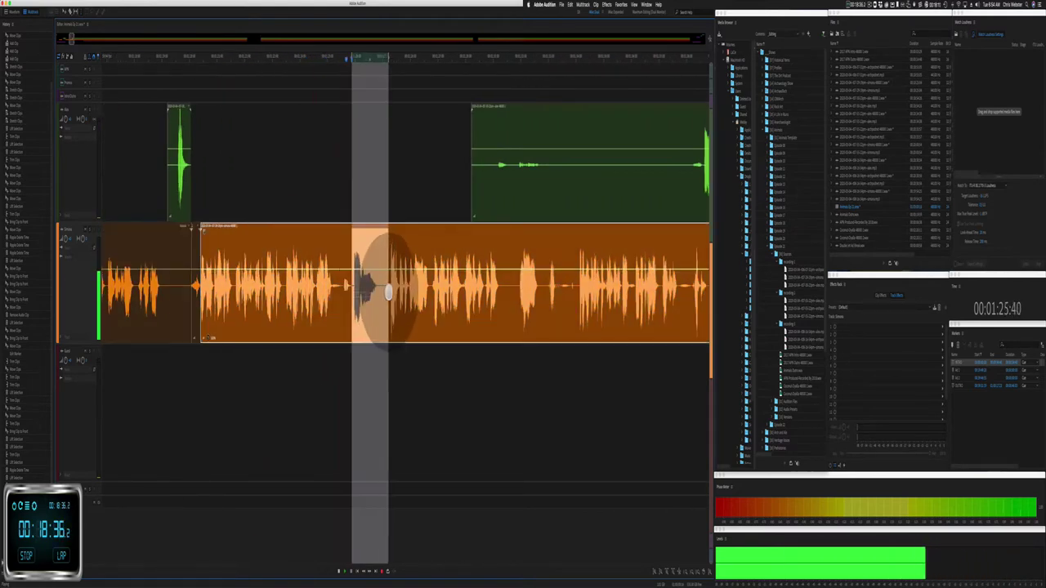
{"action": "key", "text": "shift+super+BackSpace"}
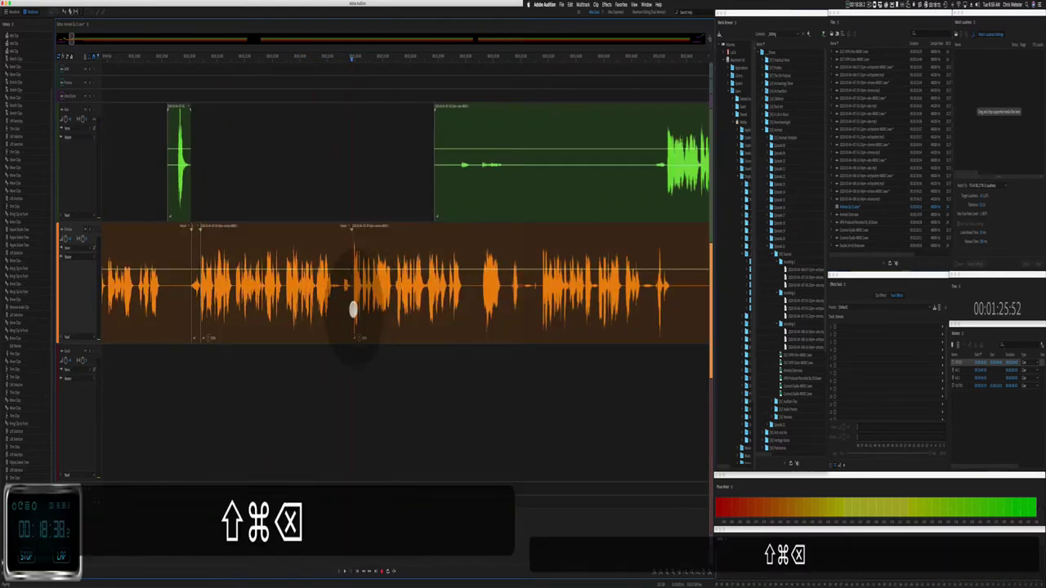
{"action": "left_click", "coordinate": [351, 303]}
{"action": "key", "text": "shift+super+BackSpace"}
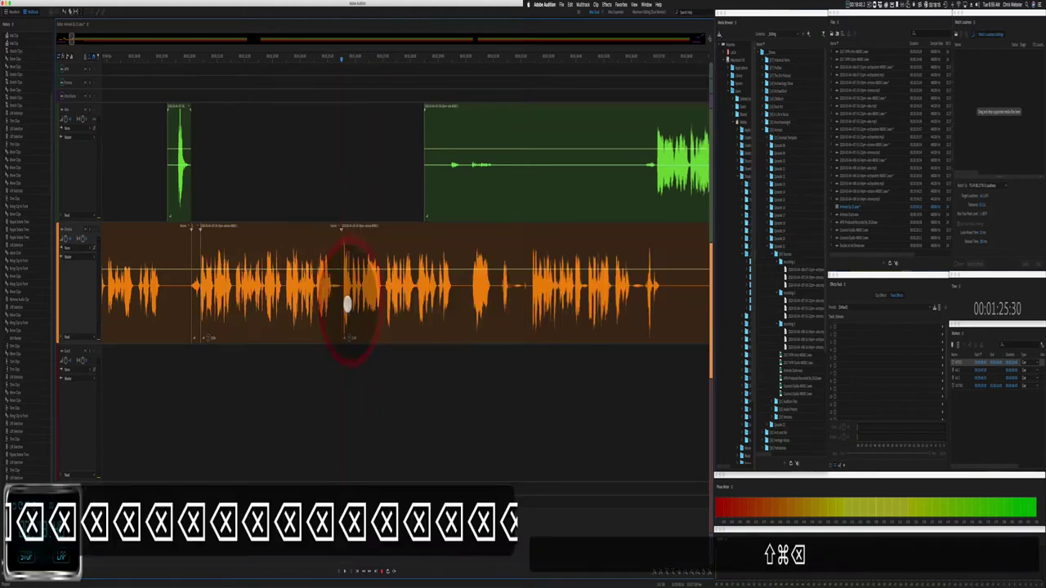
Step: Trim the start of the next green clip forward to the beginning of its continuous speech
{"action": "left_click", "coordinate": [299, 204]}
{"action": "scroll", "coordinate": [355, 215], "scroll_direction": "right", "scroll_amount": 3}
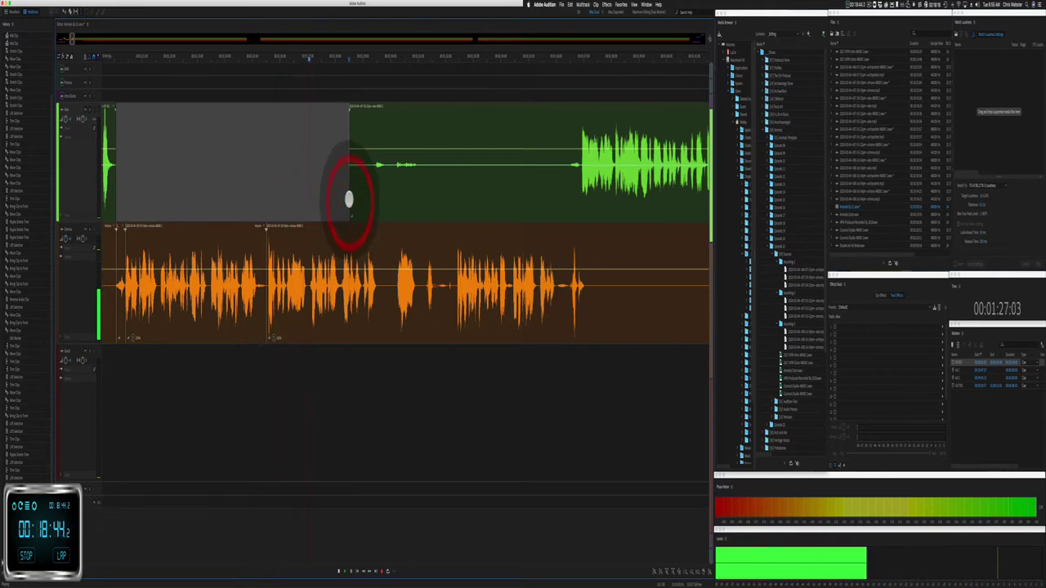
{"action": "left_click_drag", "start_coordinate": [349, 198], "coordinate": [563, 184]}
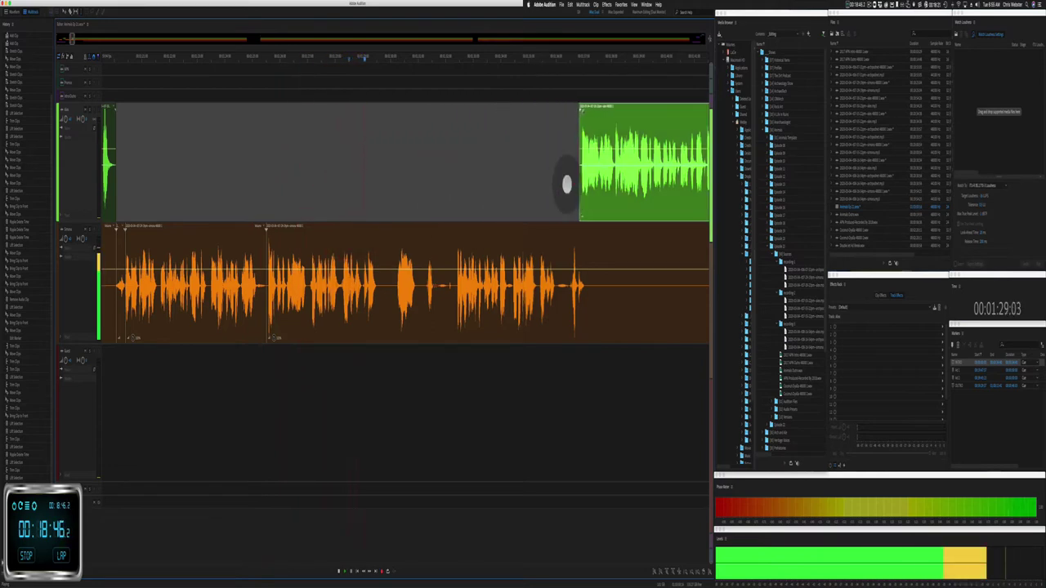
Step: Ripple-delete the short filler and pause in the orange speech near 1:31
{"action": "scroll", "coordinate": [460, 175], "scroll_direction": "right", "scroll_amount": 10}
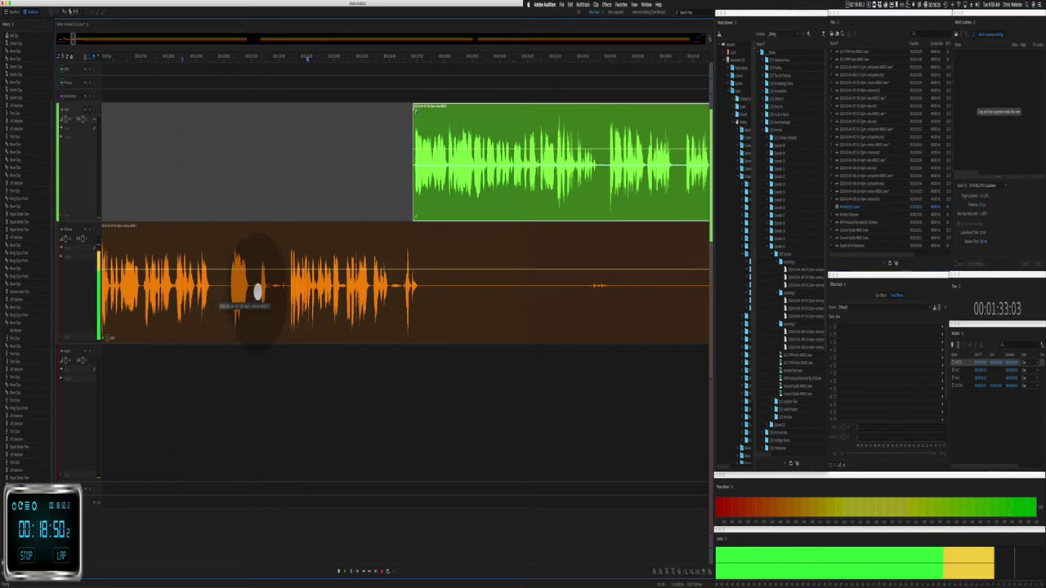
{"action": "left_click_drag", "start_coordinate": [257, 291], "coordinate": [285, 296]}
{"action": "key", "text": "shift+super+BackSpace"}
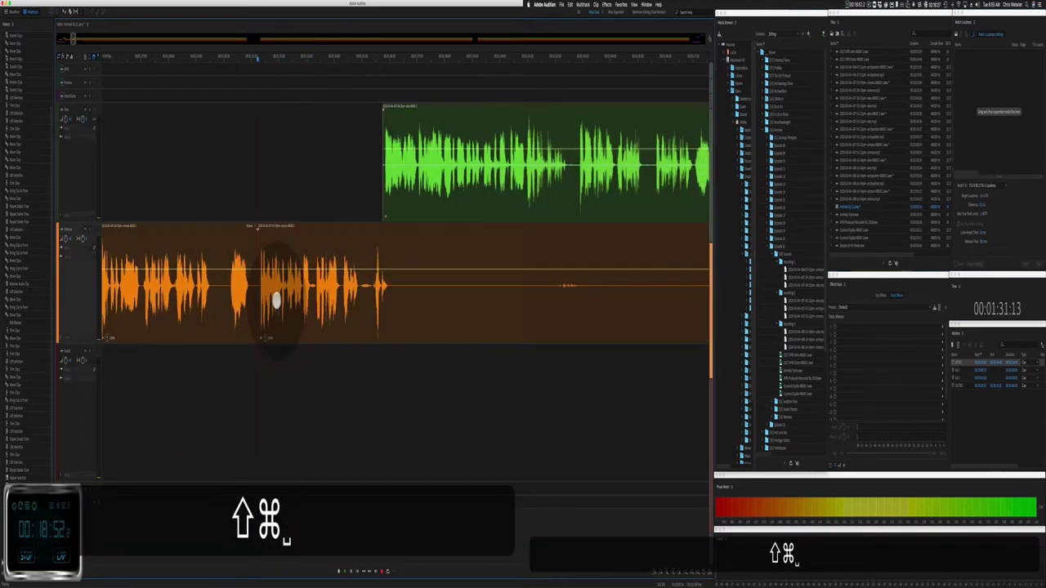
Step: Delete the quiet orange stretch beneath the green speech, and trim the preceding orange clip's end to remove its last short sounds
{"action": "left_click_drag", "start_coordinate": [335, 302], "coordinate": [619, 299]}
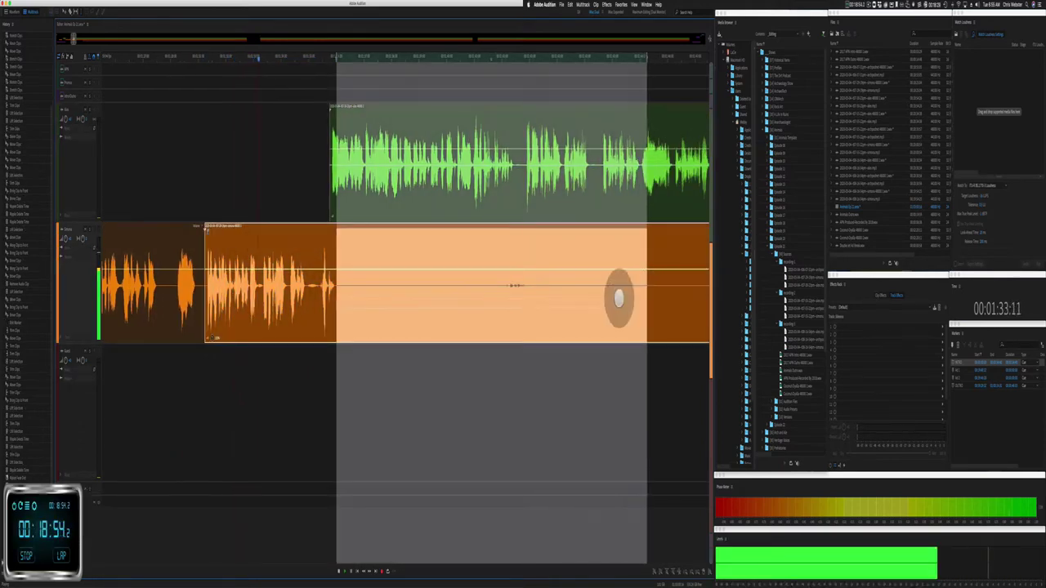
{"action": "key", "text": "BackSpace"}
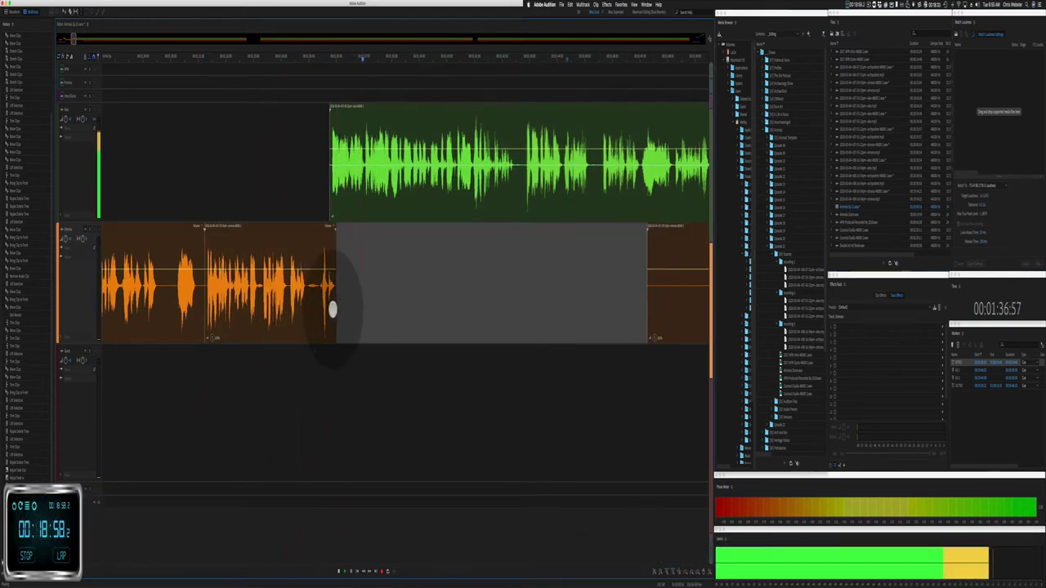
{"action": "left_click_drag", "start_coordinate": [335, 312], "coordinate": [321, 309]}
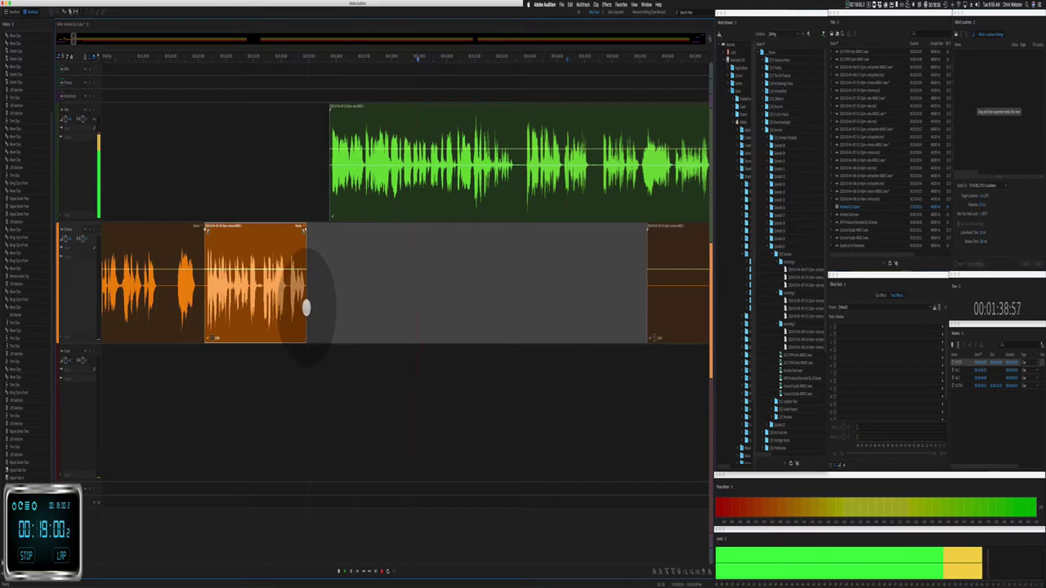
Step: Ripple-delete the short gap before the green speech near 1:35, and play back across the join
{"action": "mouse_move", "coordinate": [309, 204]}
{"action": "left_mouse_down"}
{"action": "mouse_move", "coordinate": [327, 205]}
{"action": "mouse_move", "coordinate": [324, 214]}
{"action": "left_mouse_up"}
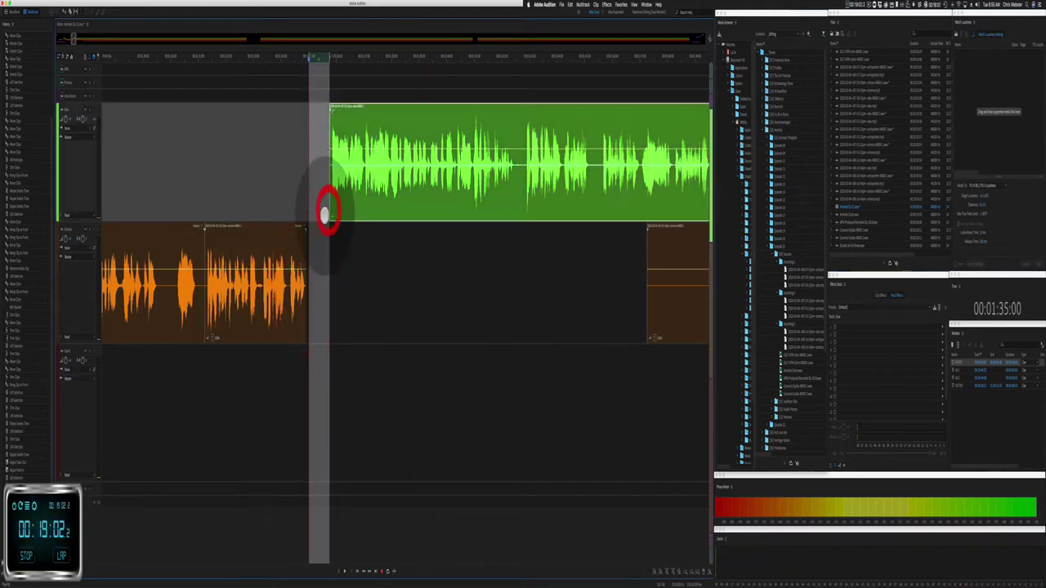
{"action": "key", "text": "super+shift+BackSpace"}
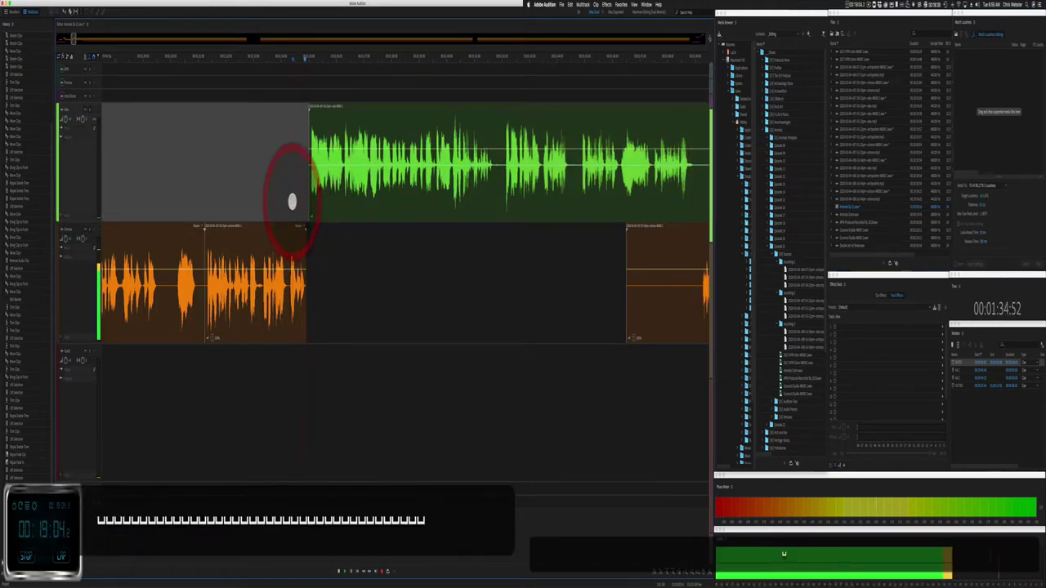
{"action": "scroll", "coordinate": [343, 265], "scroll_direction": "right", "scroll_amount": 5}
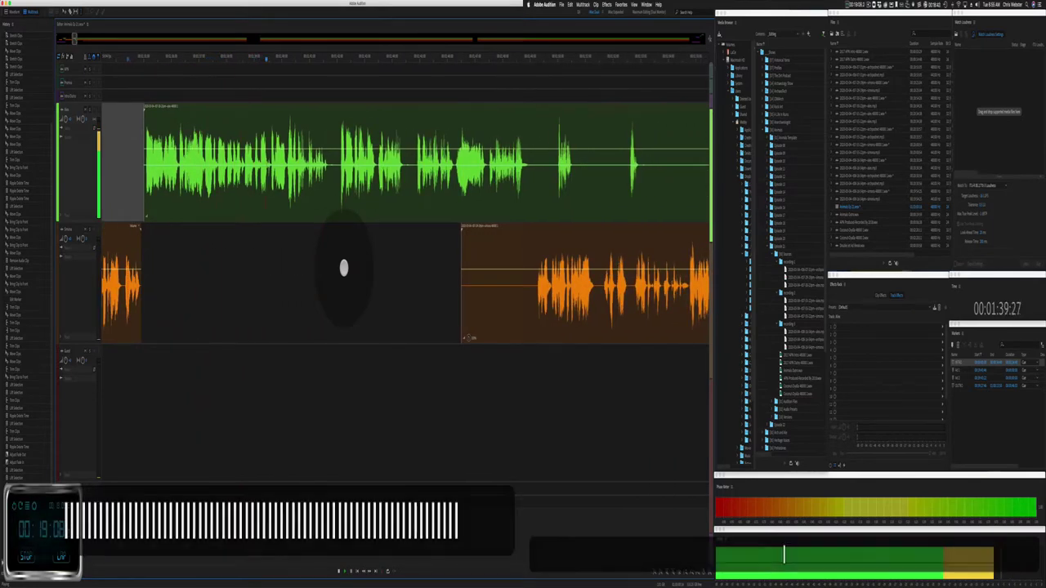
Step: Trim the start of the next orange clip forward to its first spoken sound near 1:49
{"action": "scroll", "coordinate": [344, 267], "scroll_direction": "right", "scroll_amount": 5}
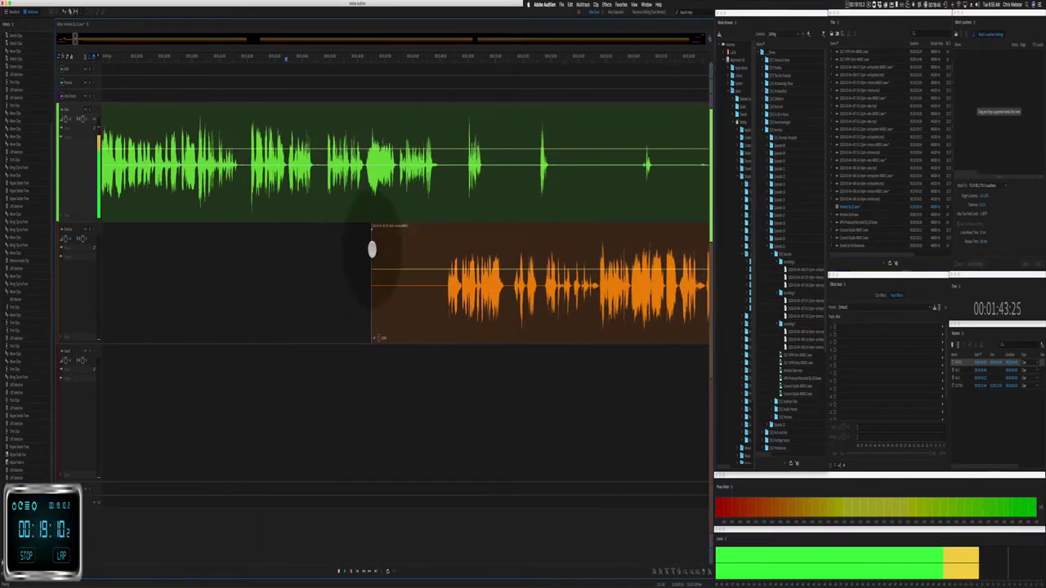
{"action": "left_click_drag", "start_coordinate": [371, 250], "coordinate": [444, 252]}
{"action": "key", "text": "j"}
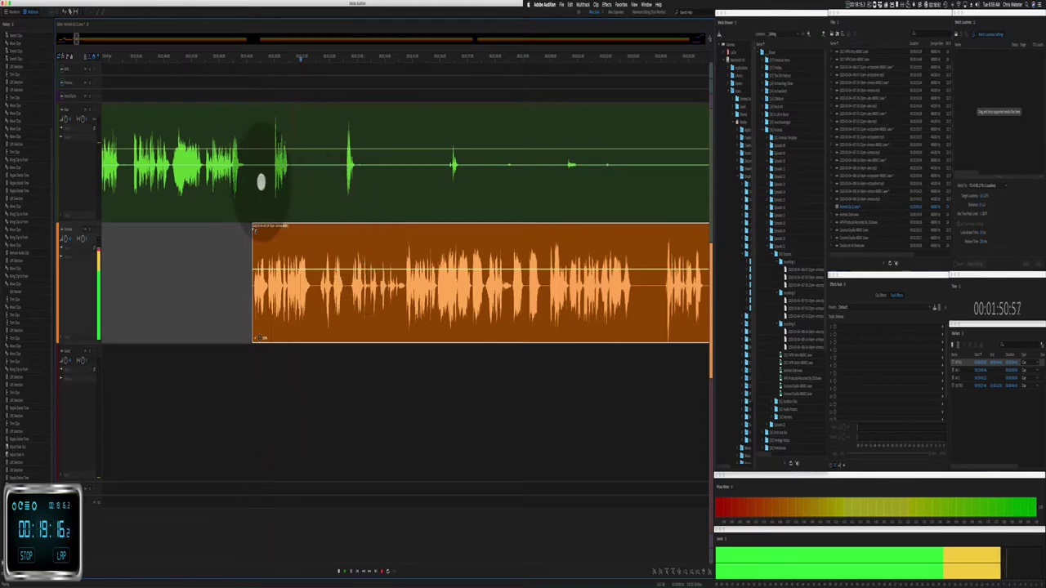
Step: Delete the quiet green stretches around the short sounds that follow the green speech, beginning near 1:49
{"action": "left_click_drag", "start_coordinate": [254, 175], "coordinate": [339, 170]}
{"action": "key", "text": "BackSpace"}
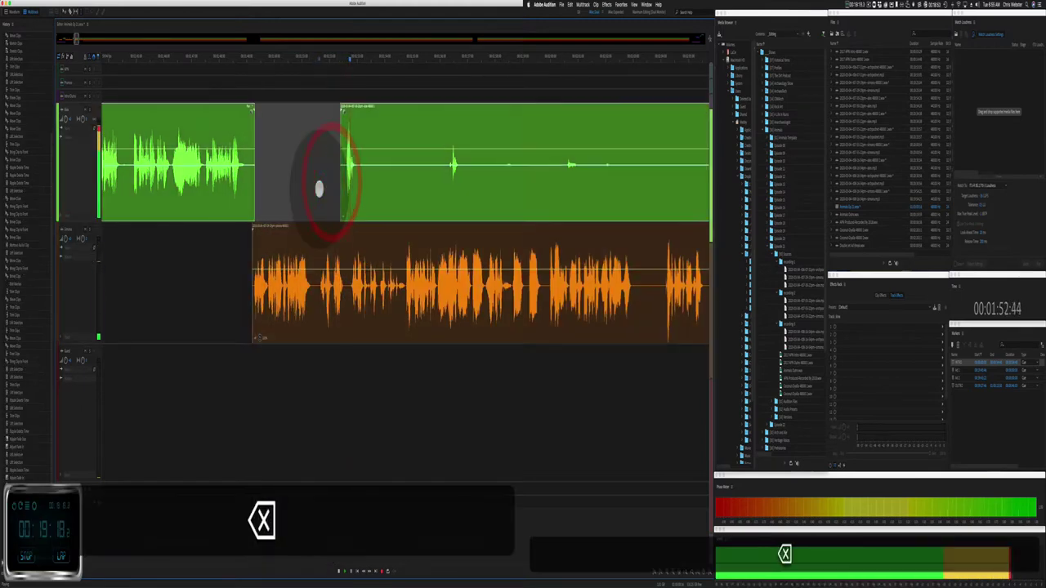
{"action": "left_click_drag", "start_coordinate": [273, 169], "coordinate": [478, 174]}
{"action": "key", "text": "BackSpace"}
{"action": "scroll", "coordinate": [420, 167], "scroll_direction": "right", "scroll_amount": 3}
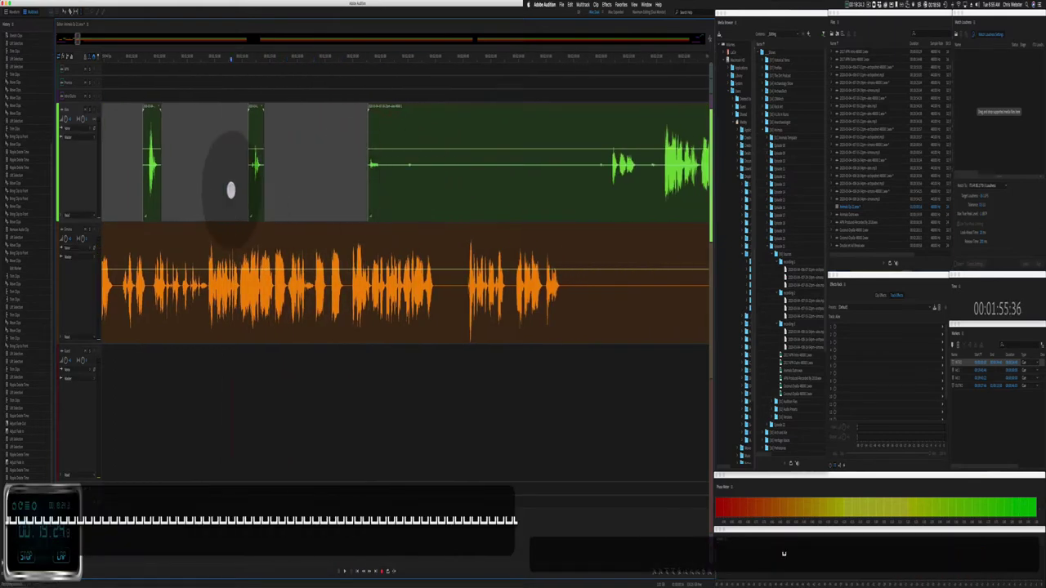
Step: Play back the short green clip near 1:56, and delete it
{"action": "left_click", "coordinate": [232, 187]}
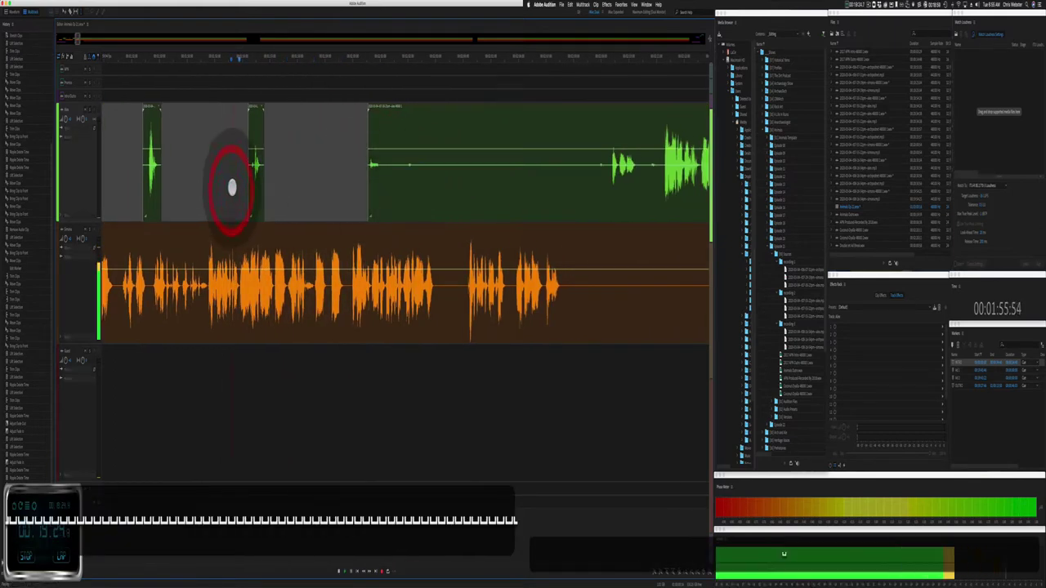
{"action": "left_click", "coordinate": [255, 106]}
{"action": "key", "text": "Delete"}
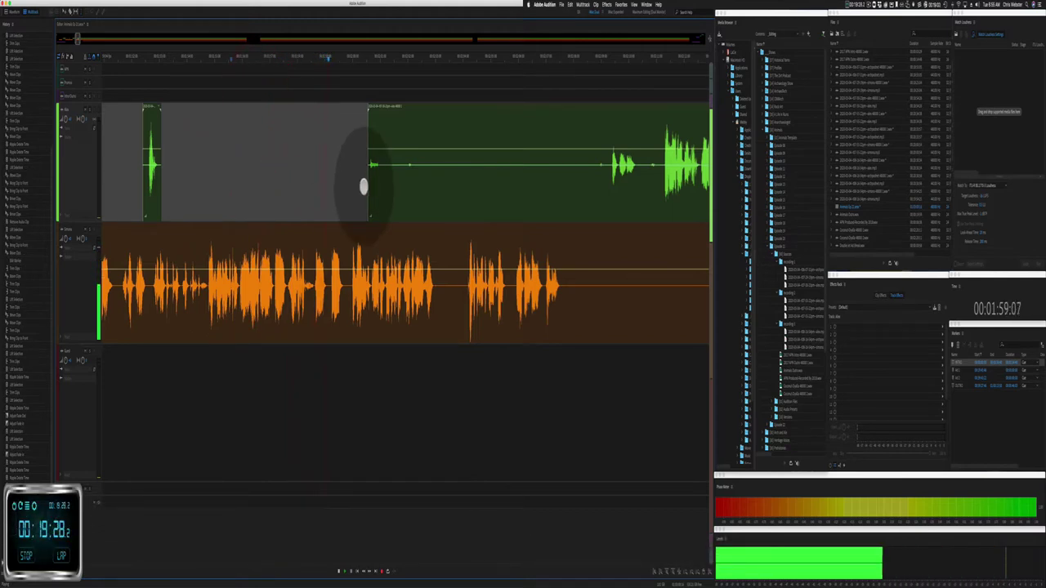
Step: Ripple-delete the filler sound in the orange speech near 1:59, and trim the next green clip's start to its first speech
{"action": "left_click_drag", "start_coordinate": [327, 289], "coordinate": [343, 293]}
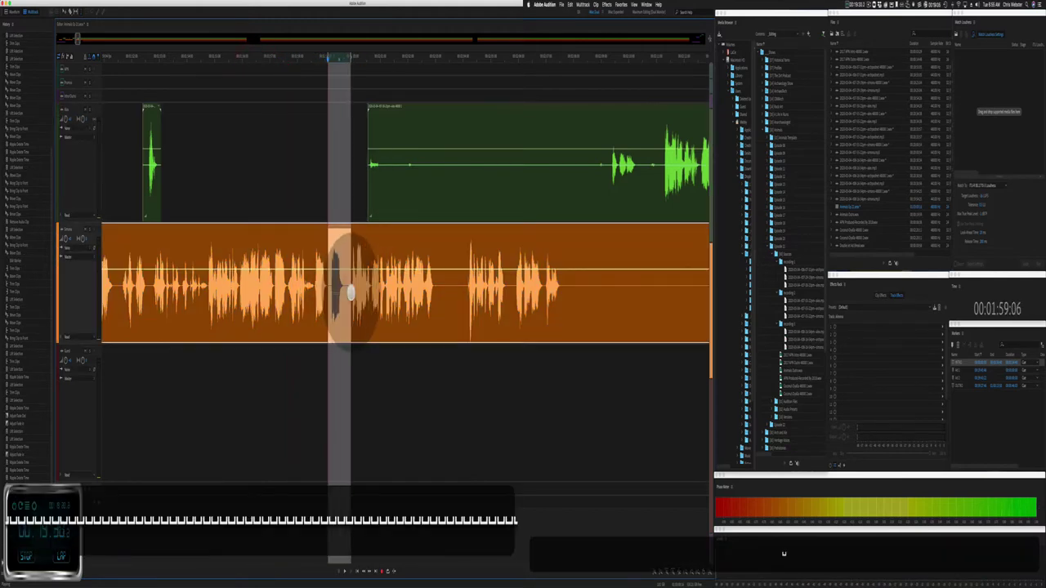
{"action": "left_click", "coordinate": [345, 291]}
{"action": "key", "text": "shift+super+Delete"}
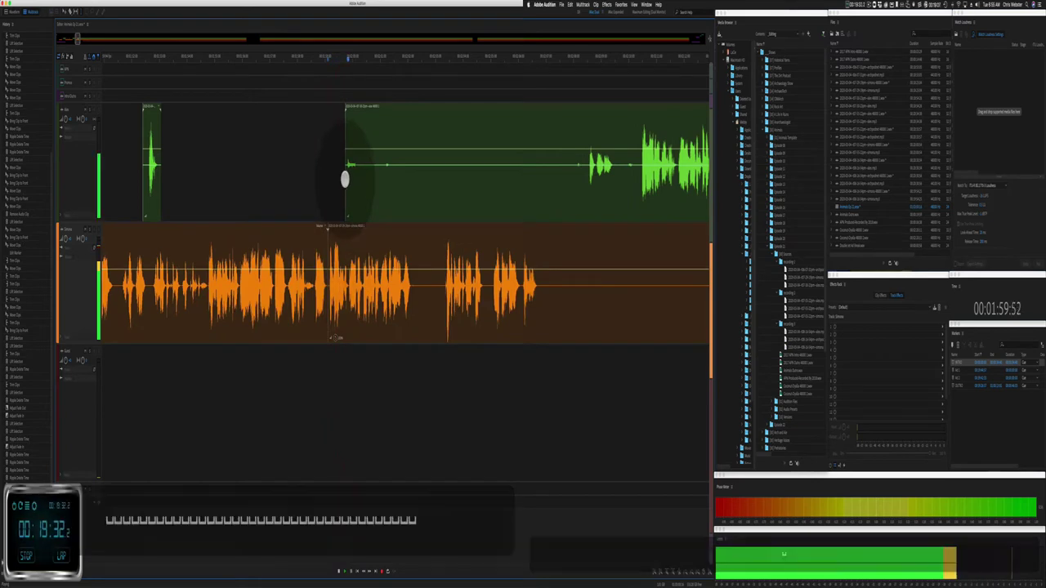
{"action": "left_click_drag", "start_coordinate": [345, 188], "coordinate": [585, 174]}
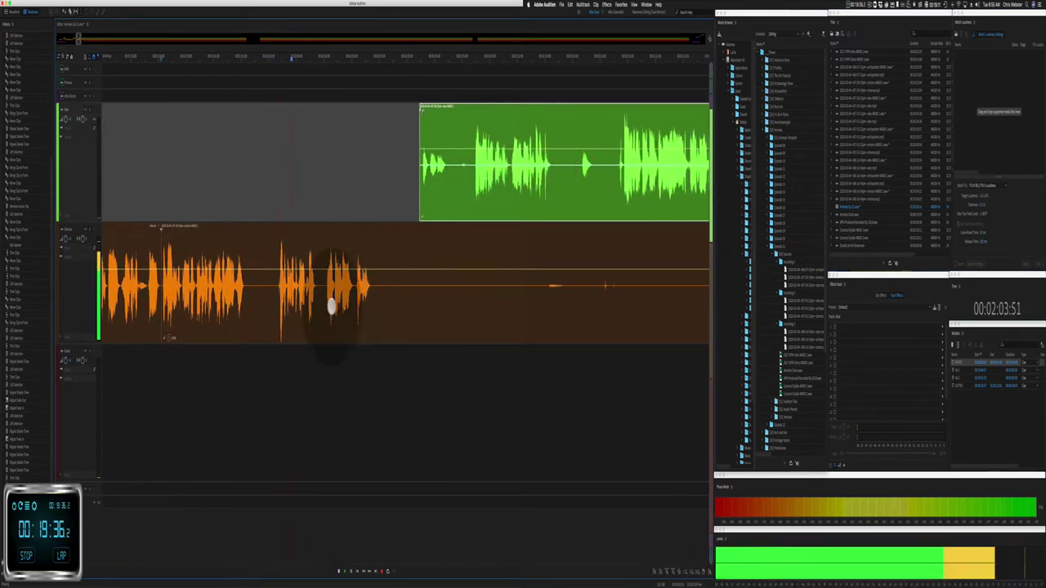
Step: Ripple-delete the pause in the orange speech near 2:02 and the silent gap before the next green clip near 2:06
{"action": "left_click", "coordinate": [270, 302]}
{"action": "left_click_drag", "start_coordinate": [252, 298], "coordinate": [275, 297]}
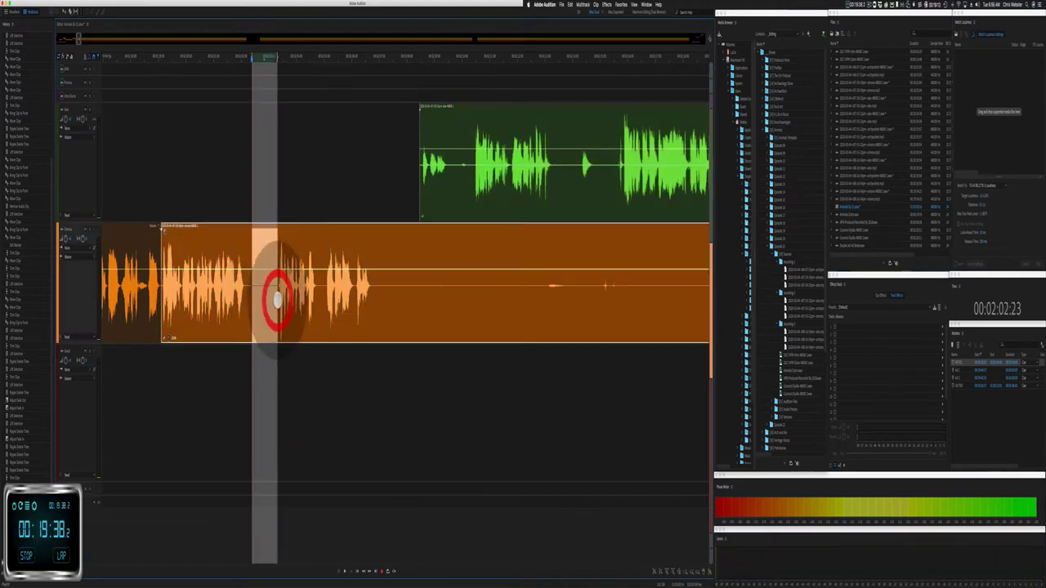
{"action": "key", "text": "super+shift+BackSpace"}
{"action": "left_click_drag", "start_coordinate": [349, 293], "coordinate": [392, 292]}
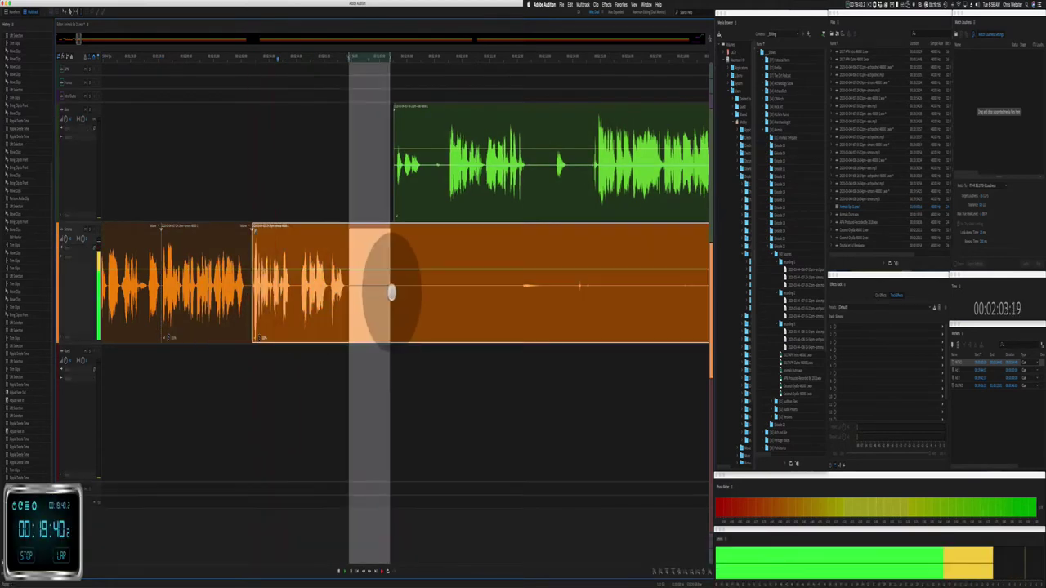
{"action": "key", "text": "super+shift+BackSpace"}
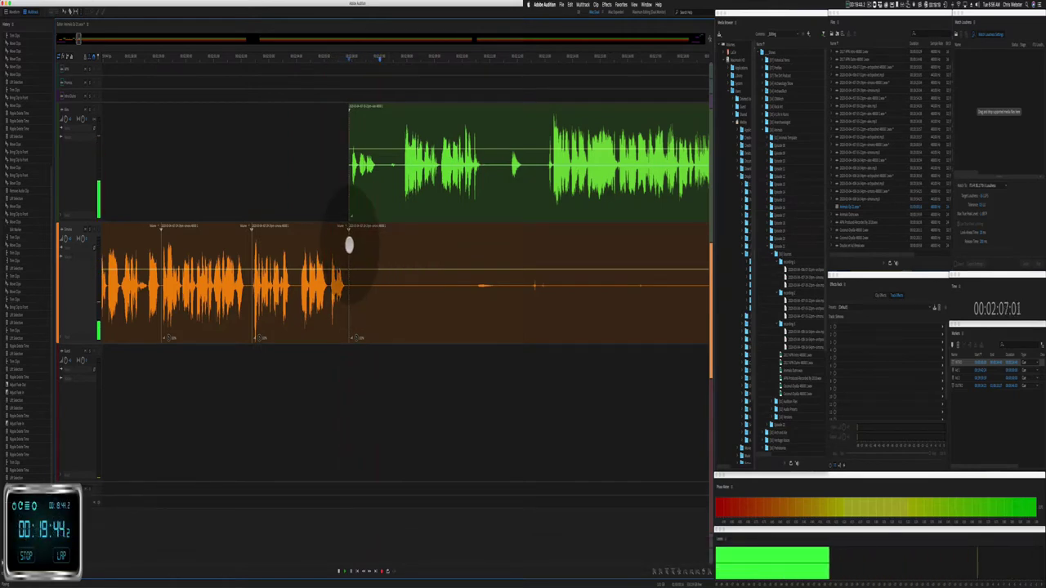
Step: Trim the next orange clip's start forward past the green speech opening, and ripple-delete the short green sound near 2:11
{"action": "left_click_drag", "start_coordinate": [349, 245], "coordinate": [617, 255]}
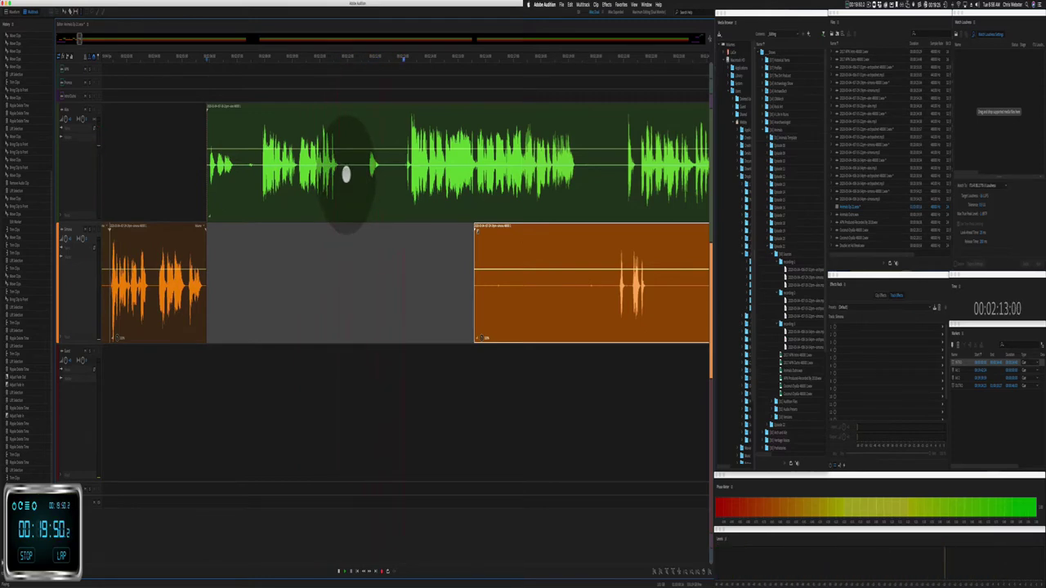
{"action": "key", "text": "space"}
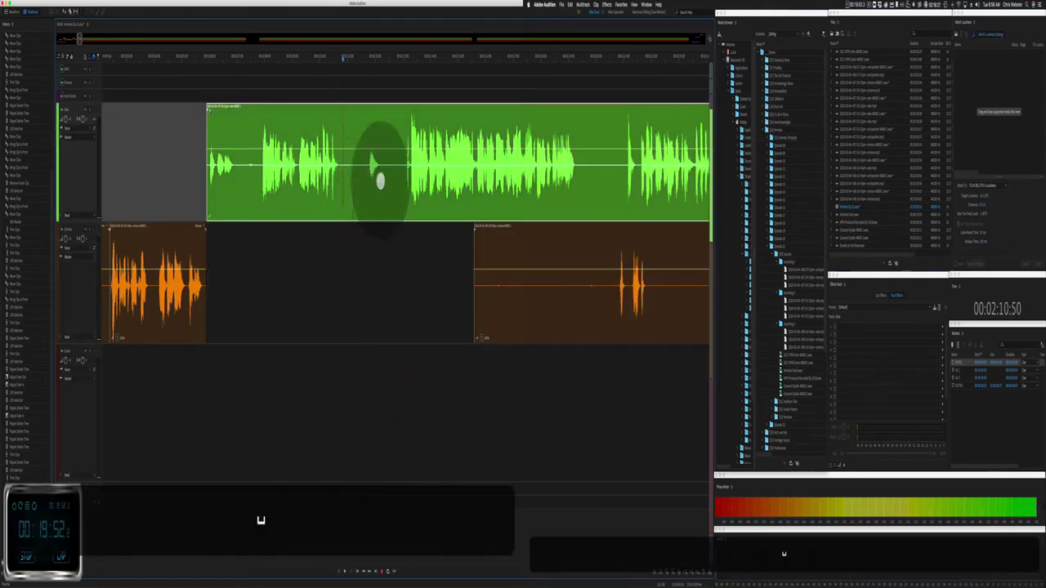
{"action": "left_click_drag", "start_coordinate": [342, 172], "coordinate": [398, 182]}
{"action": "key", "text": "shift+Delete"}
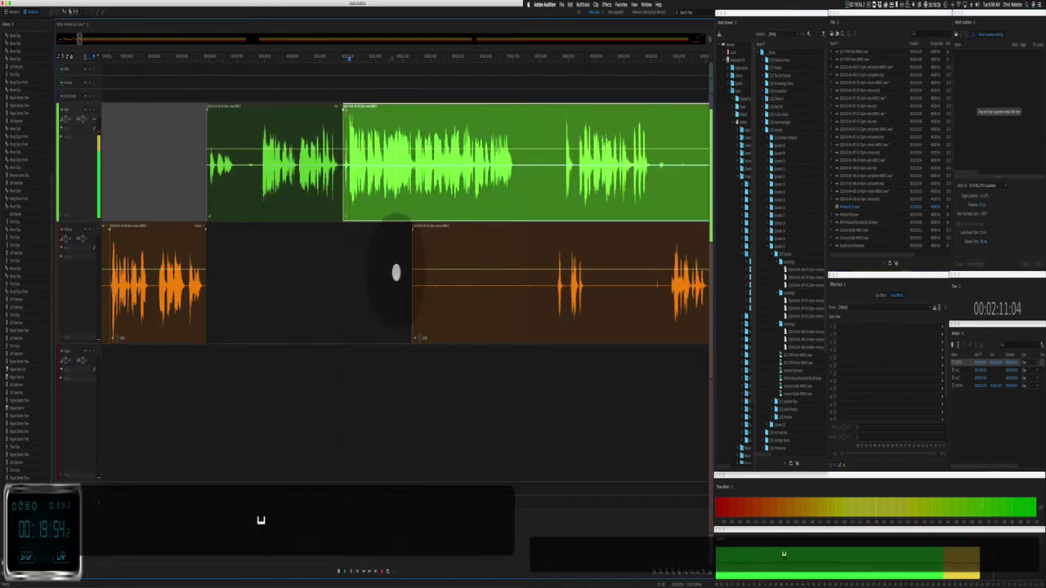
Step: Delete the quiet lead-in of the orange clip up to its first sound, and ripple-delete the green pause near 2:17
{"action": "left_click_drag", "start_coordinate": [406, 278], "coordinate": [554, 286]}
{"action": "key", "text": "Delete"}
{"action": "left_click", "coordinate": [531, 289]}
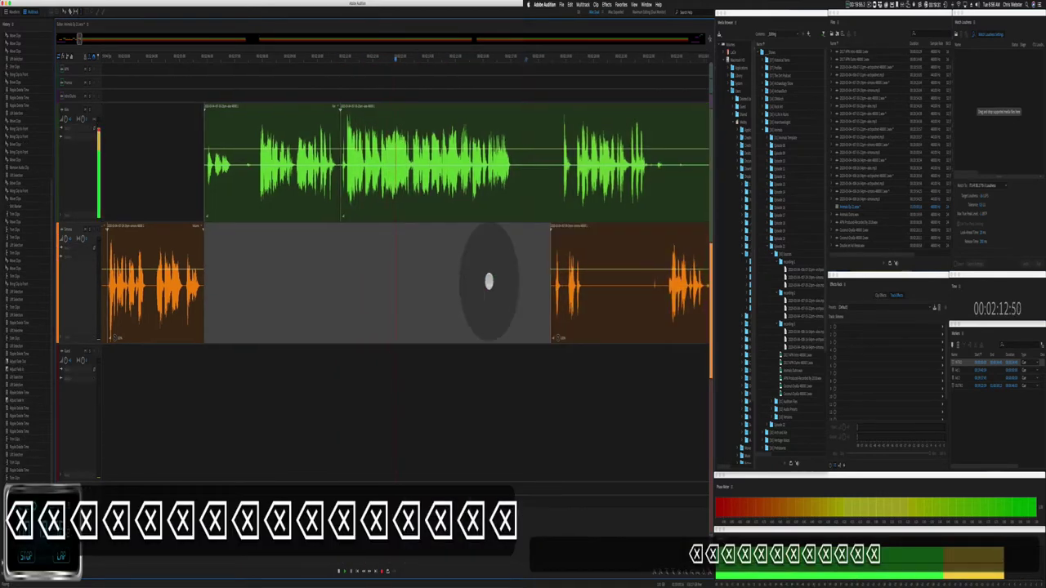
{"action": "scroll", "coordinate": [355, 191], "scroll_direction": "right", "scroll_amount": 5}
{"action": "left_click_drag", "start_coordinate": [346, 184], "coordinate": [386, 193]}
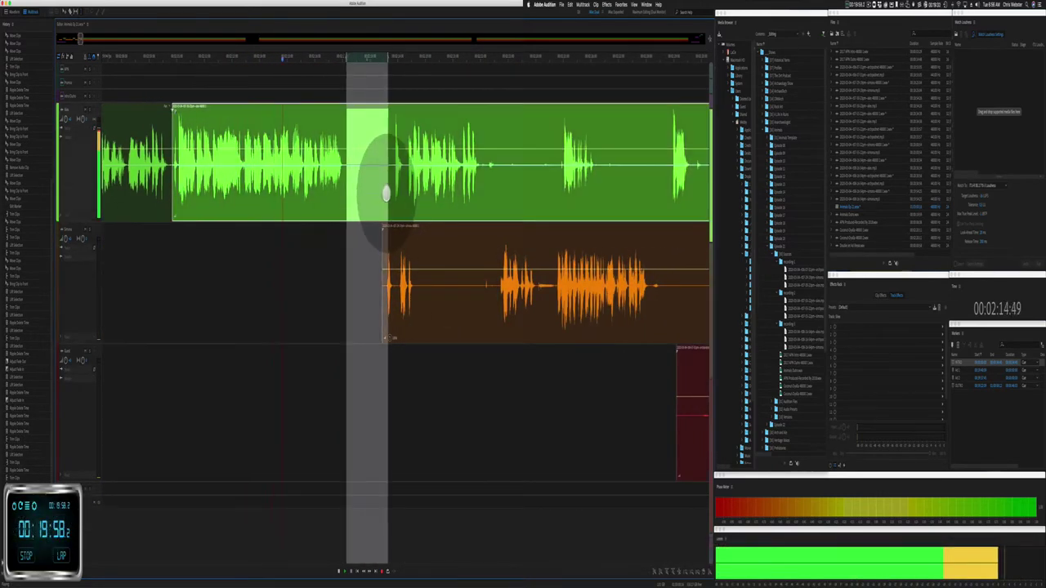
{"action": "key", "text": "shift+super+BackSpace"}
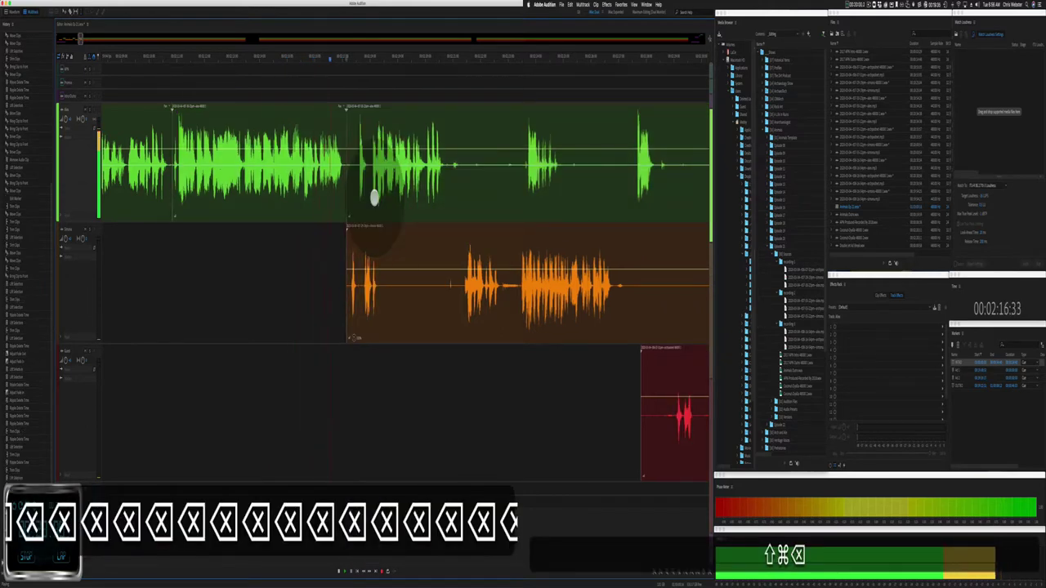
Step: Trim the orange clip's start past its first short sound, and delete the quiet green stretch beginning near 2:21
{"action": "scroll", "coordinate": [370, 194], "scroll_direction": "right", "scroll_amount": 5}
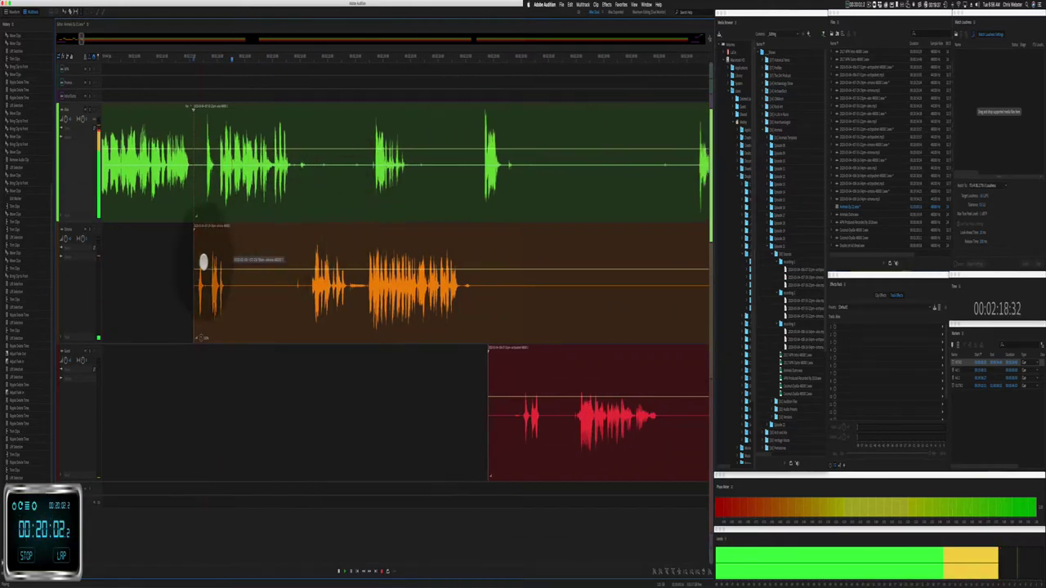
{"action": "left_click_drag", "start_coordinate": [194, 249], "coordinate": [200, 252]}
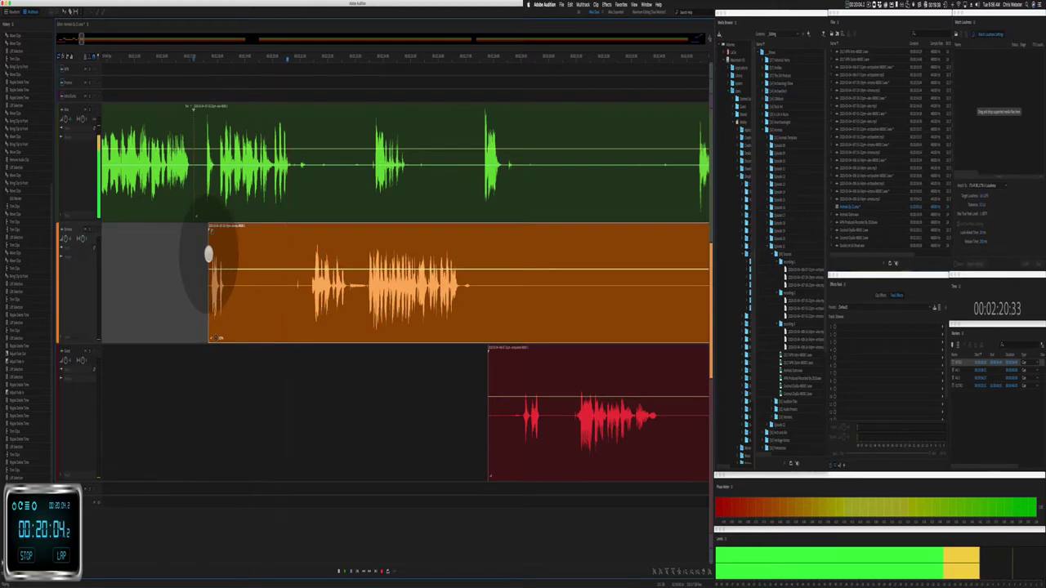
{"action": "left_click_drag", "start_coordinate": [292, 187], "coordinate": [363, 170]}
{"action": "key", "text": "BackSpace"}
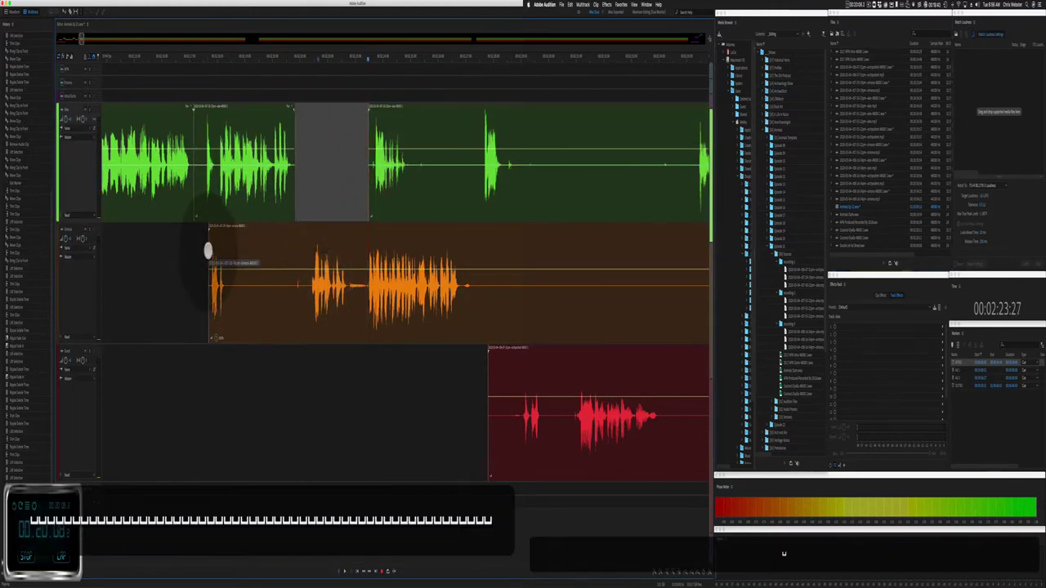
Step: Trim the orange clip's start to its longer speech, ripple-delete the gap before it near 2:21, and resume playback
{"action": "left_click_drag", "start_coordinate": [207, 251], "coordinate": [307, 255]}
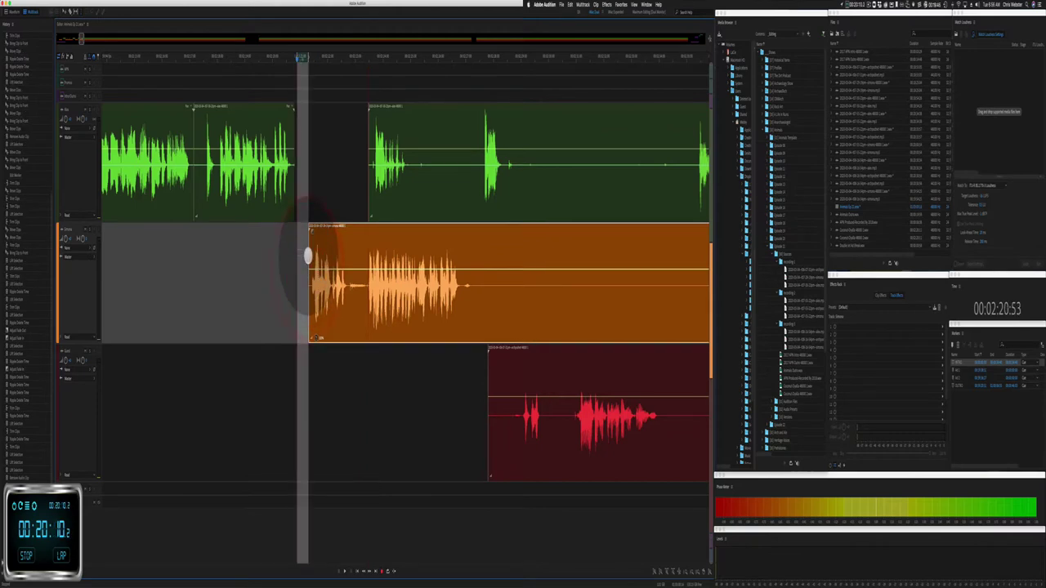
{"action": "key", "text": "shift+super+BackSpace"}
{"action": "key", "text": "space"}
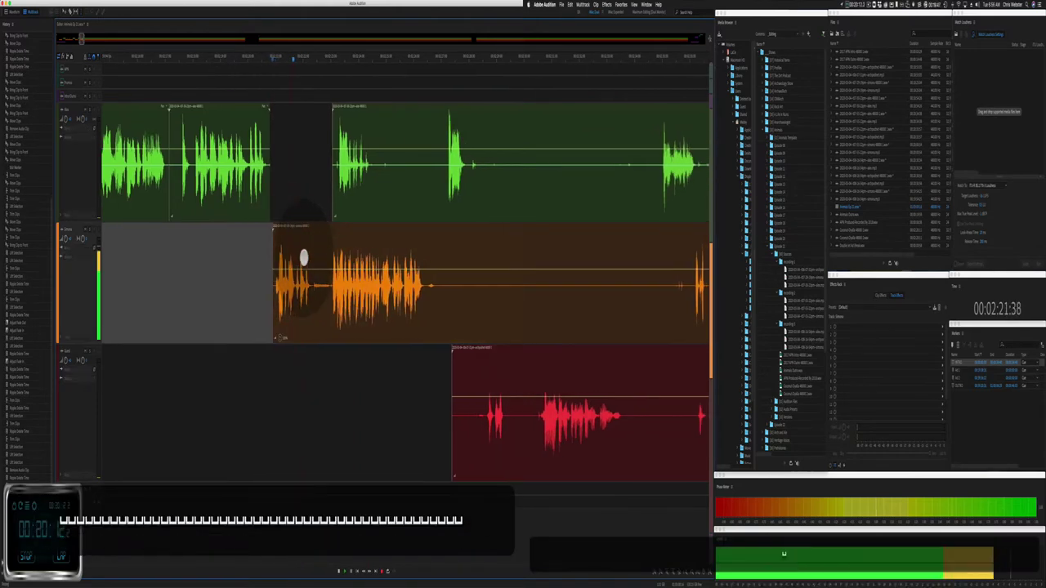
Step: Delete the quiet green stretch between the two short green sounds, beginning near 2:24
{"action": "left_click", "coordinate": [400, 170]}
{"action": "left_click_drag", "start_coordinate": [374, 170], "coordinate": [433, 170]}
{"action": "key", "text": "BackSpace"}
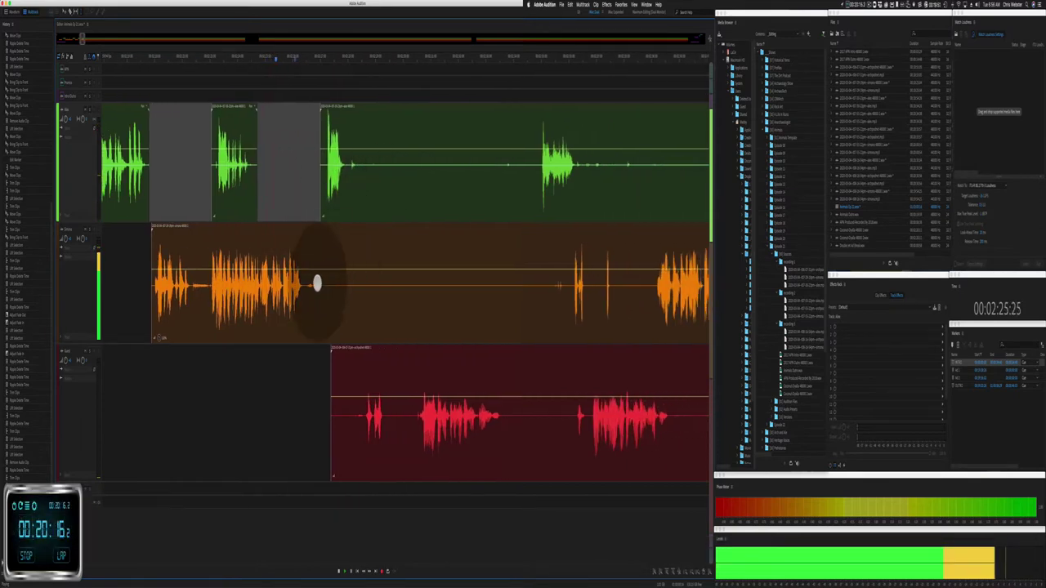
Step: Ripple-delete the brief noise and pause right after the orange speech near 2:26
{"action": "left_click_drag", "start_coordinate": [309, 295], "coordinate": [446, 283]}
{"action": "left_click", "coordinate": [408, 284]}
{"action": "left_click", "coordinate": [347, 327]}
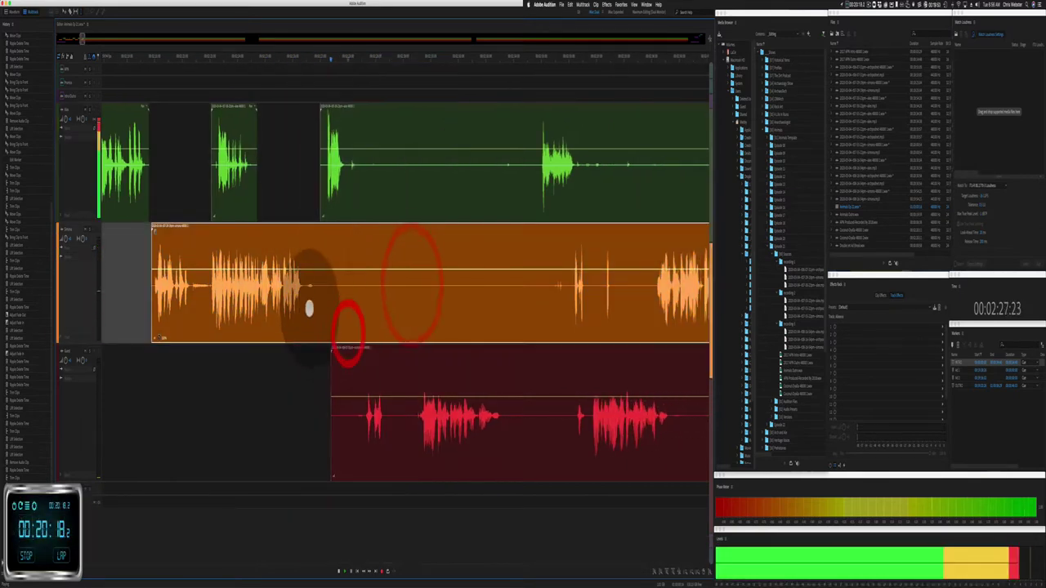
{"action": "left_click_drag", "start_coordinate": [304, 295], "coordinate": [317, 294]}
{"action": "key", "text": "shift+super+BackSpace"}
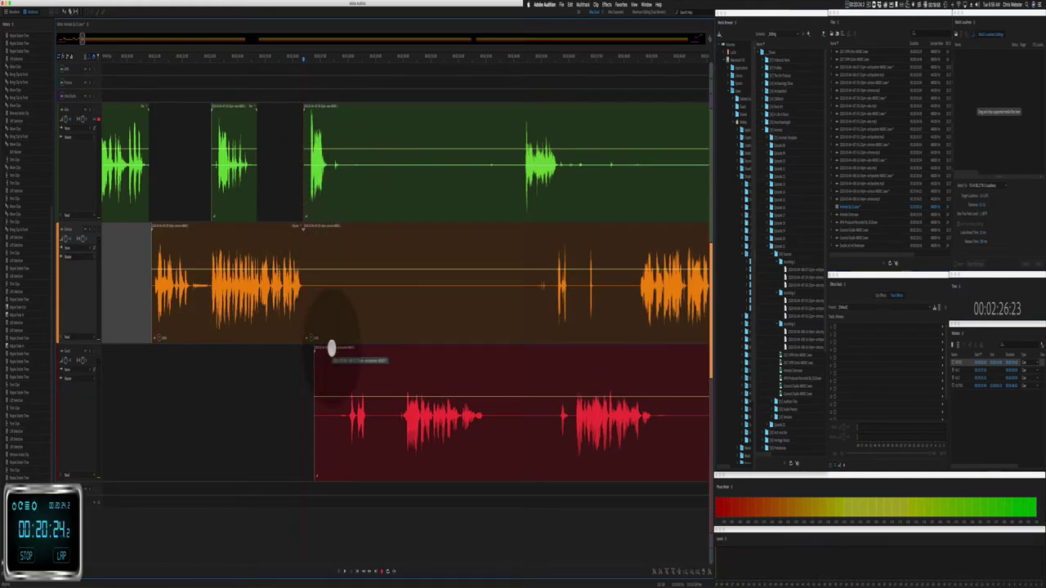
Step: Shift the red clip slightly earlier in several small moves, playing back from near 2:26 to check its timing against the other voices
{"action": "key", "text": "space"}
{"action": "left_click", "coordinate": [301, 209]}
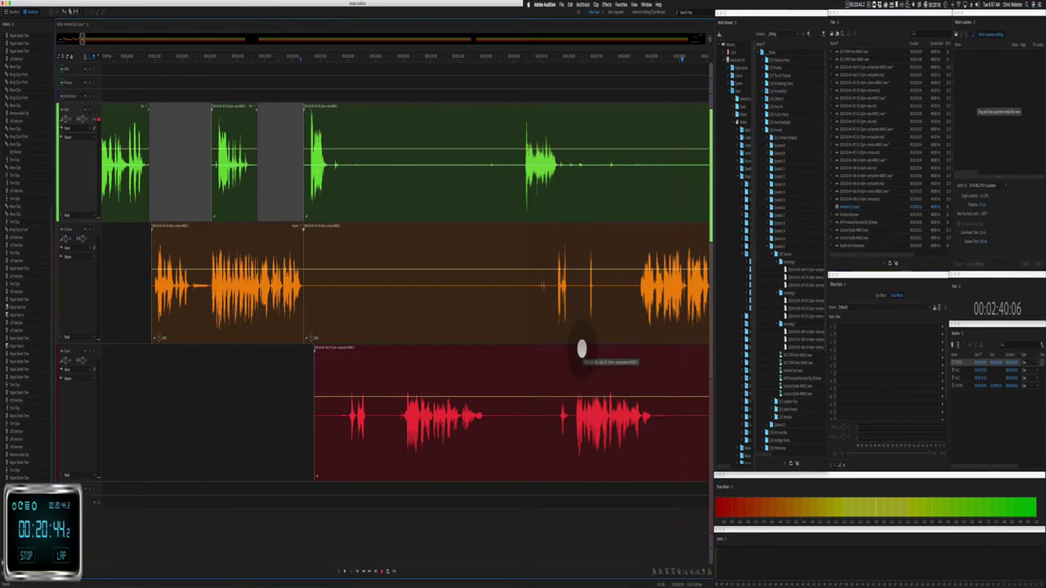
{"action": "mouse_move", "coordinate": [582, 350]}
{"action": "left_mouse_down"}
{"action": "mouse_move", "coordinate": [537, 350]}
{"action": "mouse_move", "coordinate": [573, 348]}
{"action": "left_mouse_up"}
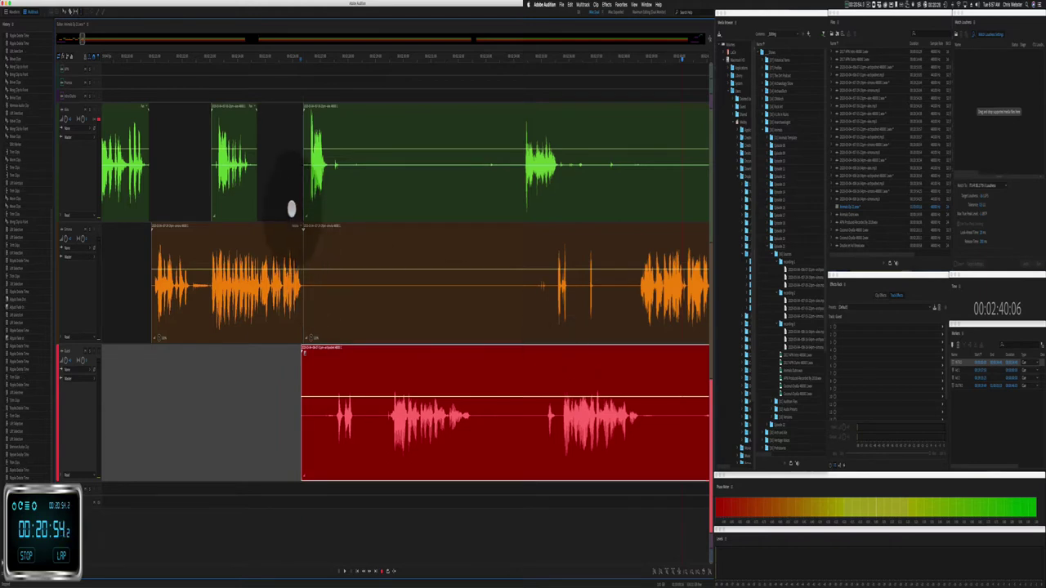
{"action": "left_click", "coordinate": [292, 208]}
{"action": "key", "text": "space"}
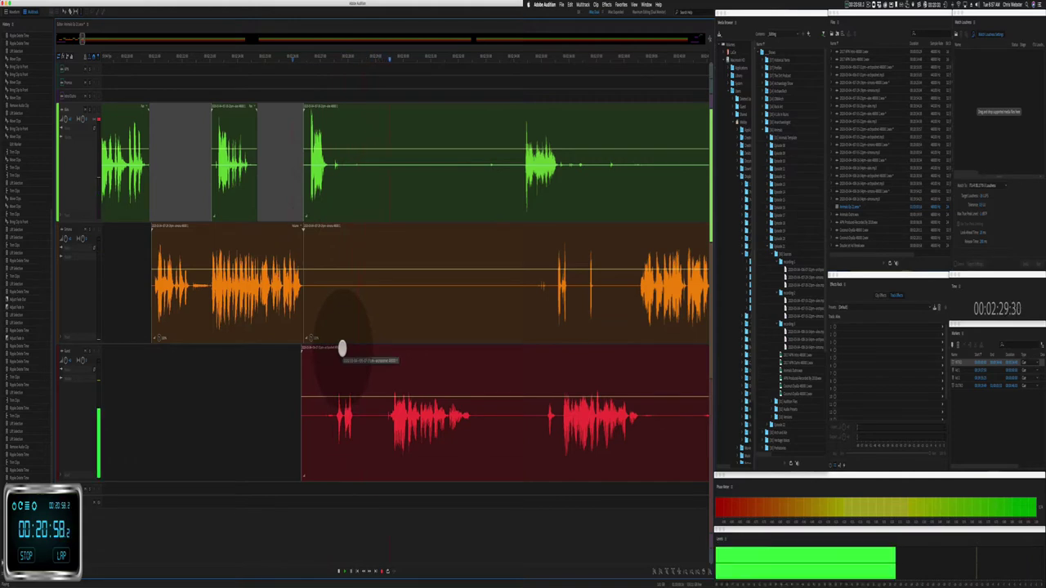
{"action": "left_click_drag", "start_coordinate": [342, 349], "coordinate": [313, 357]}
{"action": "left_click", "coordinate": [288, 191]}
{"action": "key", "text": "space"}
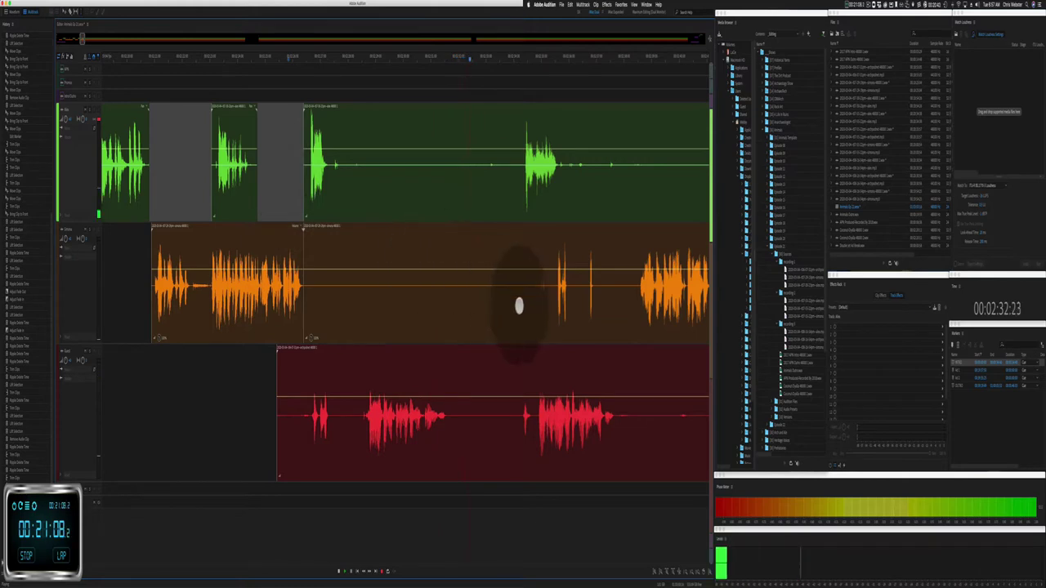
{"action": "scroll", "coordinate": [562, 348], "scroll_direction": "down", "scroll_amount": 3}
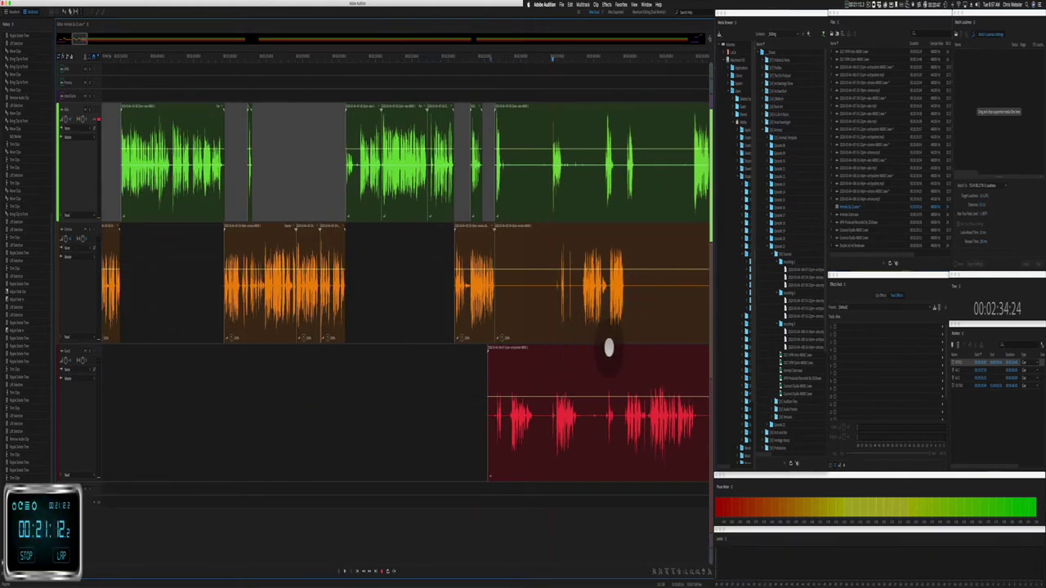
{"action": "left_click_drag", "start_coordinate": [609, 348], "coordinate": [605, 349]}
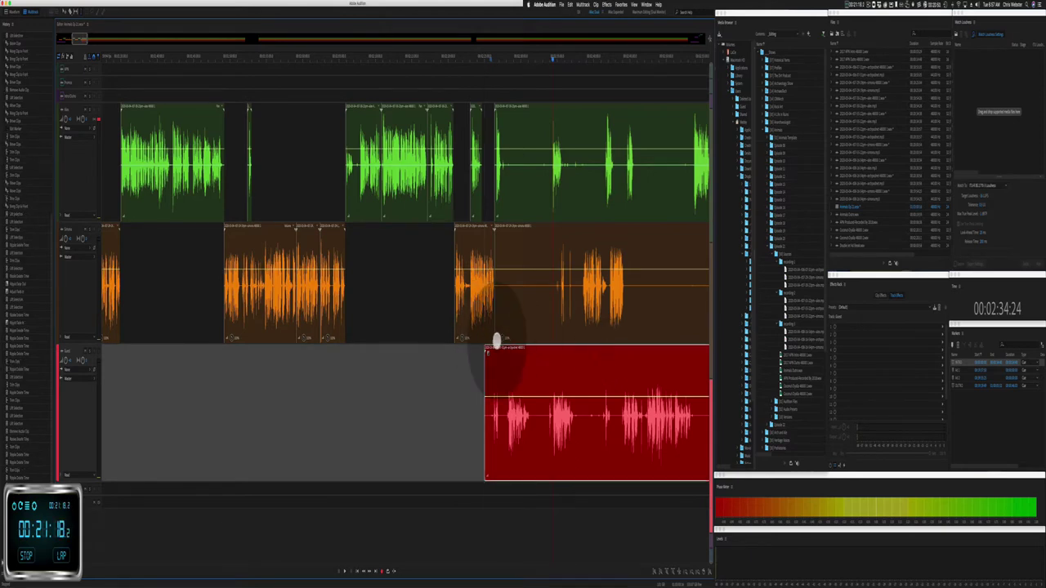
Step: Delete the opening of the red clip, including its short sounds, up to the start of its longer speech
{"action": "scroll", "coordinate": [496, 340], "scroll_direction": "up", "scroll_amount": 3}
{"action": "scroll", "coordinate": [475, 376], "scroll_direction": "right", "scroll_amount": 3}
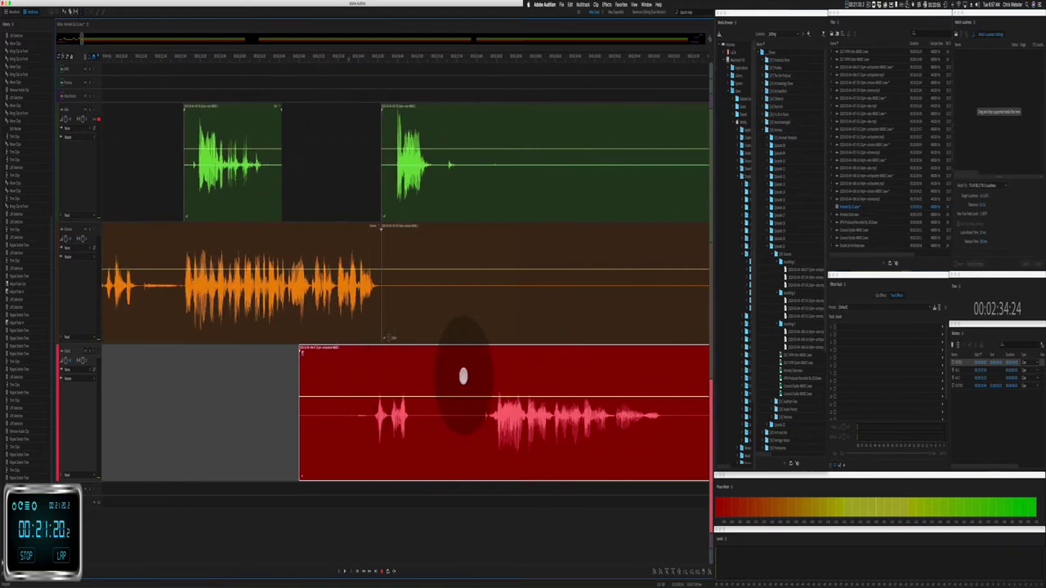
{"action": "left_click_drag", "start_coordinate": [276, 420], "coordinate": [476, 426]}
{"action": "key", "text": "BackSpace"}
{"action": "left_click", "coordinate": [413, 431]}
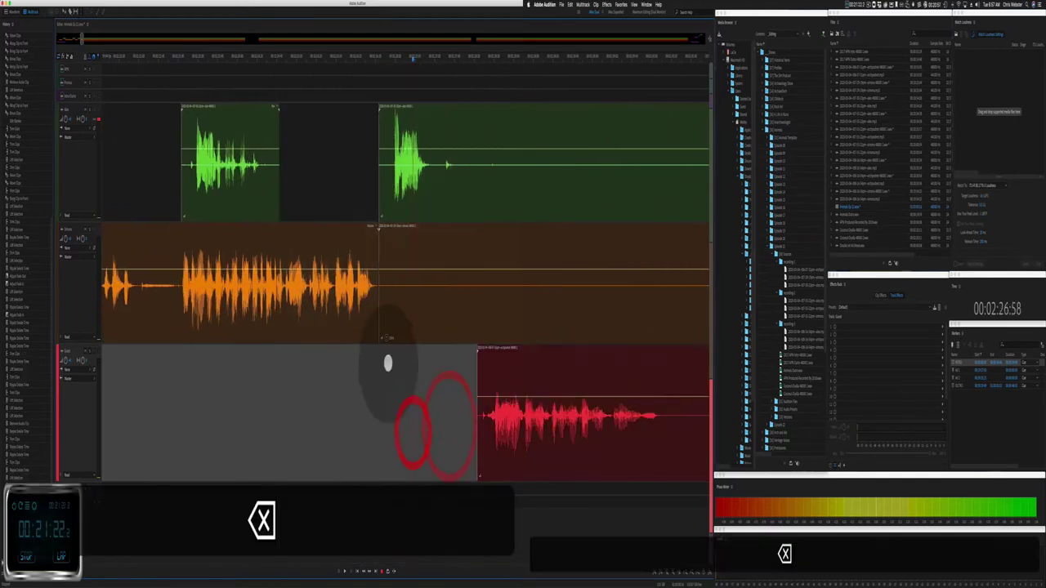
Step: Trim the quiet start of the orange clip beside the red speech, ripple-delete the green pause near 2:27, and play back the join
{"action": "left_click_drag", "start_coordinate": [376, 318], "coordinate": [495, 291]}
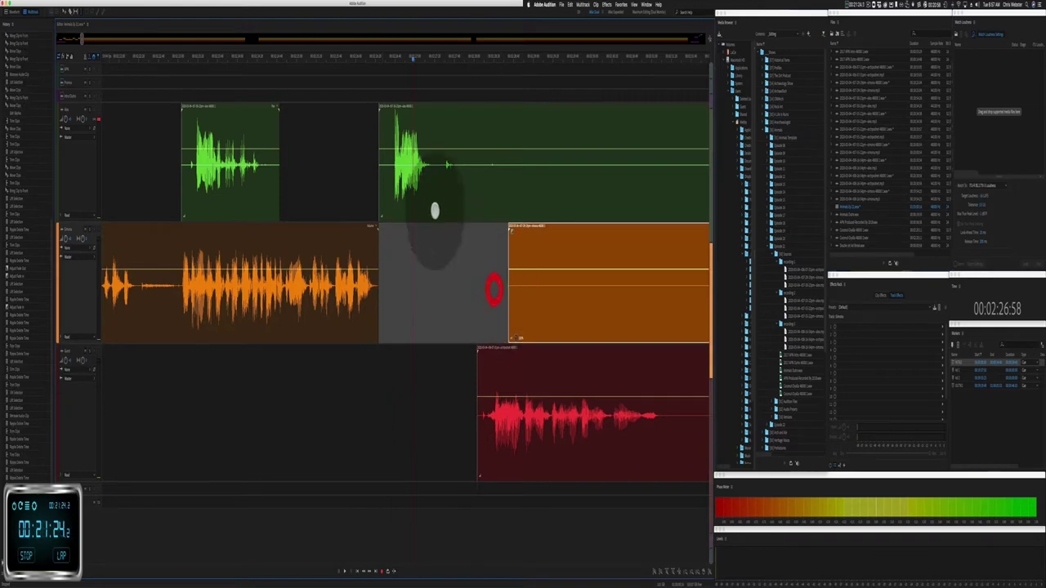
{"action": "left_click_drag", "start_coordinate": [430, 188], "coordinate": [471, 192]}
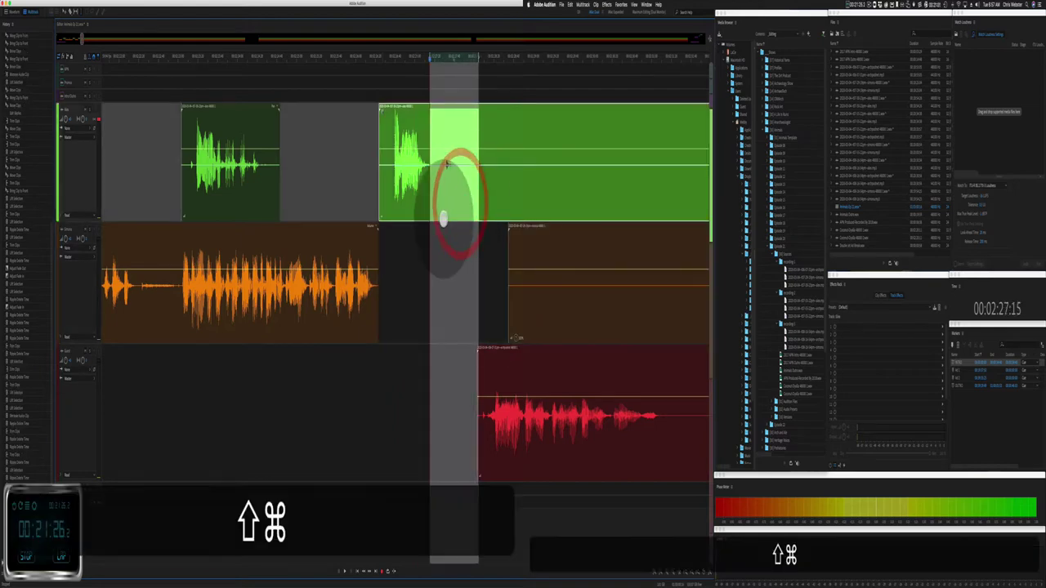
{"action": "key", "text": "shift+super+BackSpace"}
{"action": "left_click", "coordinate": [374, 188]}
{"action": "key", "text": "space"}
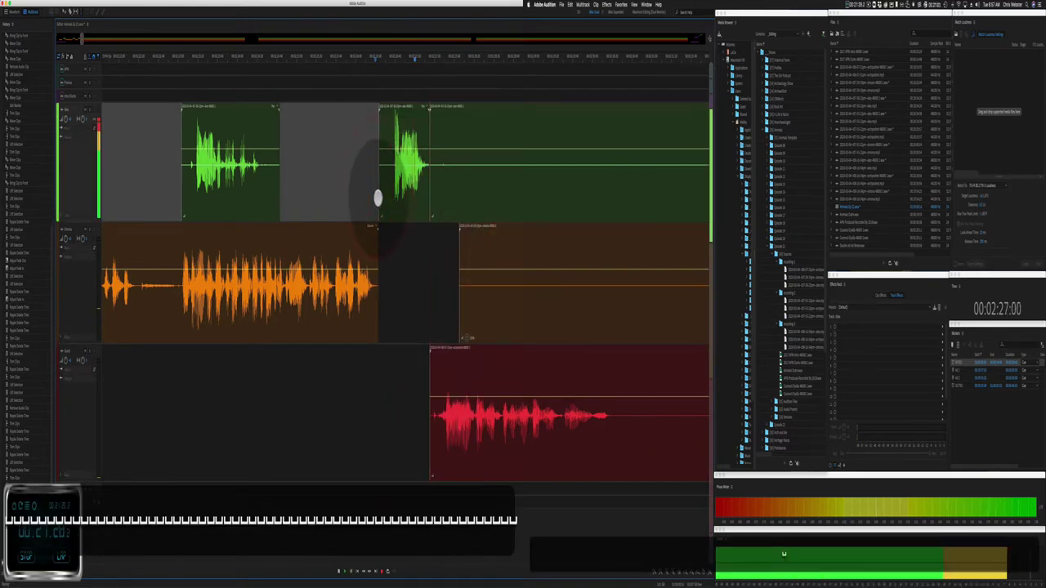
Step: Delete the short green clip before the red speech, and trim the starts of the following green and orange clips to the same point
{"action": "left_click", "coordinate": [397, 187]}
{"action": "key", "text": "BackSpace"}
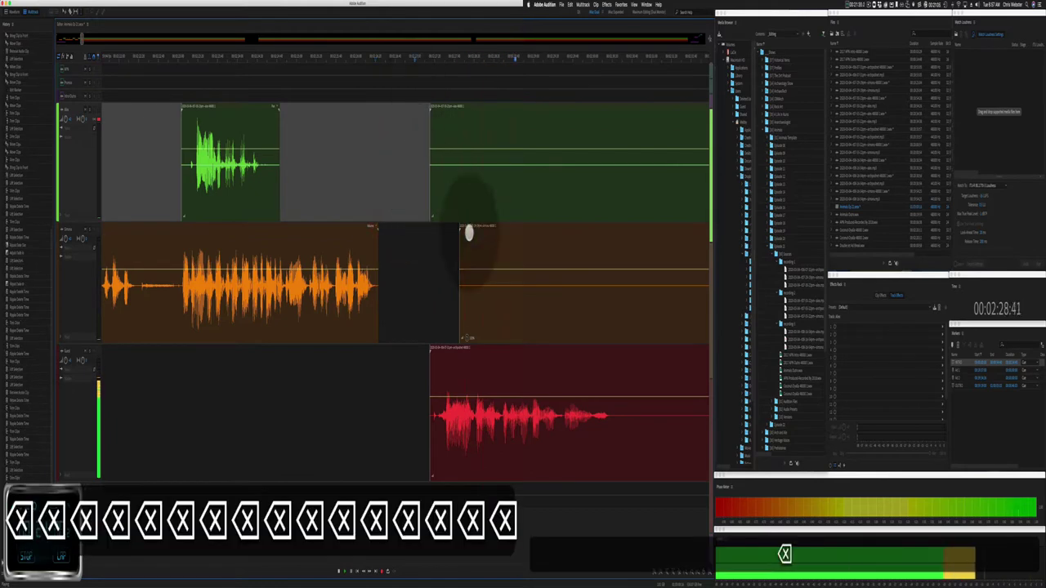
{"action": "key", "text": "super+z"}
{"action": "left_click", "coordinate": [495, 274]}
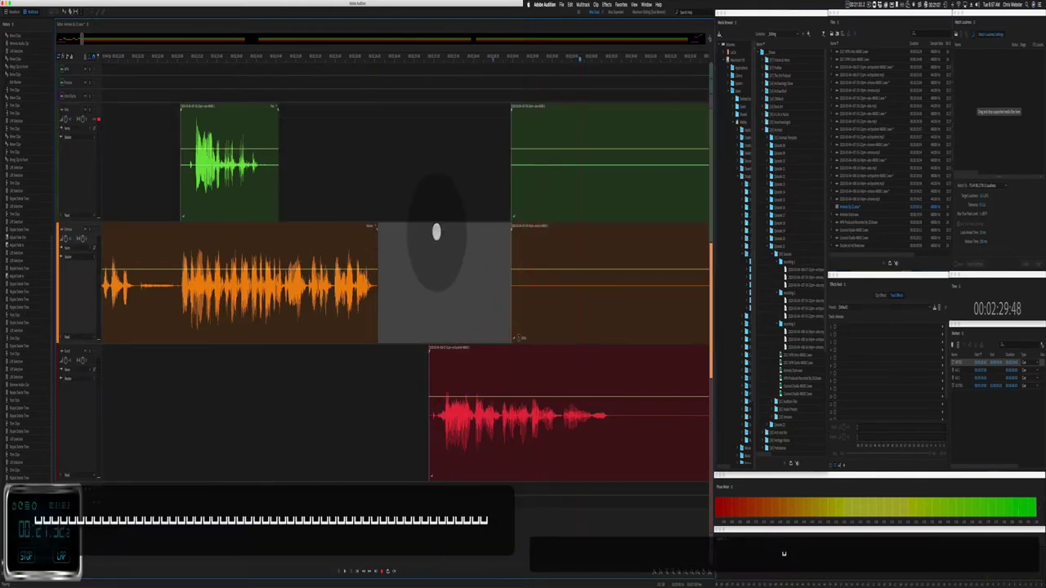
Step: Ripple-delete the gap between the end of the orange speech and the red clip near 2:26, and play back the transition
{"action": "scroll", "coordinate": [434, 234], "scroll_direction": "right", "scroll_amount": 3}
{"action": "left_click_drag", "start_coordinate": [249, 201], "coordinate": [300, 251]}
{"action": "key", "text": "super+z"}
{"action": "key", "text": "super+z"}
{"action": "key", "text": "super+z"}
{"action": "key", "text": "super+shift+z"}
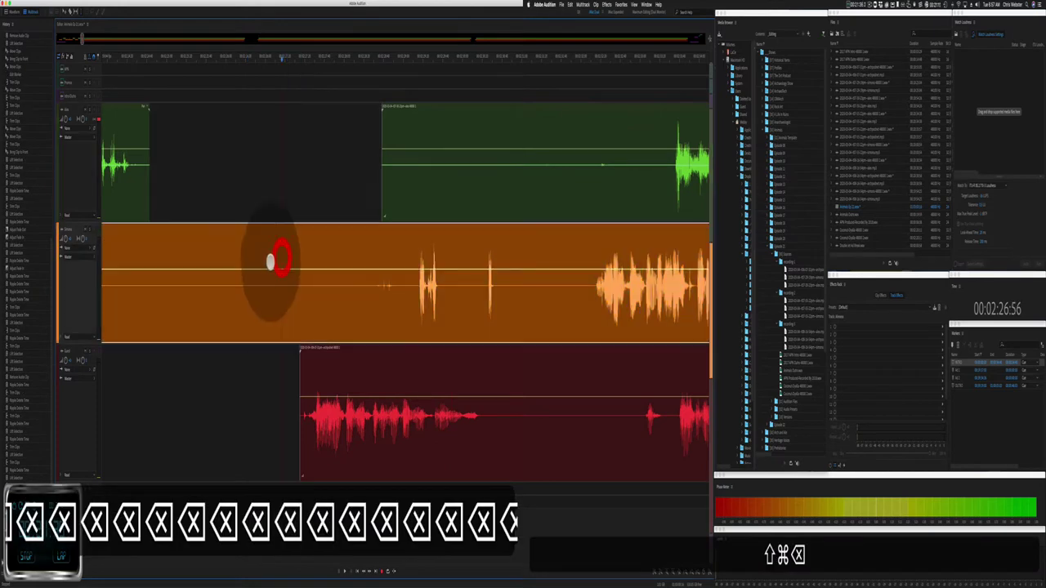
{"action": "key", "text": "super+shift+z"}
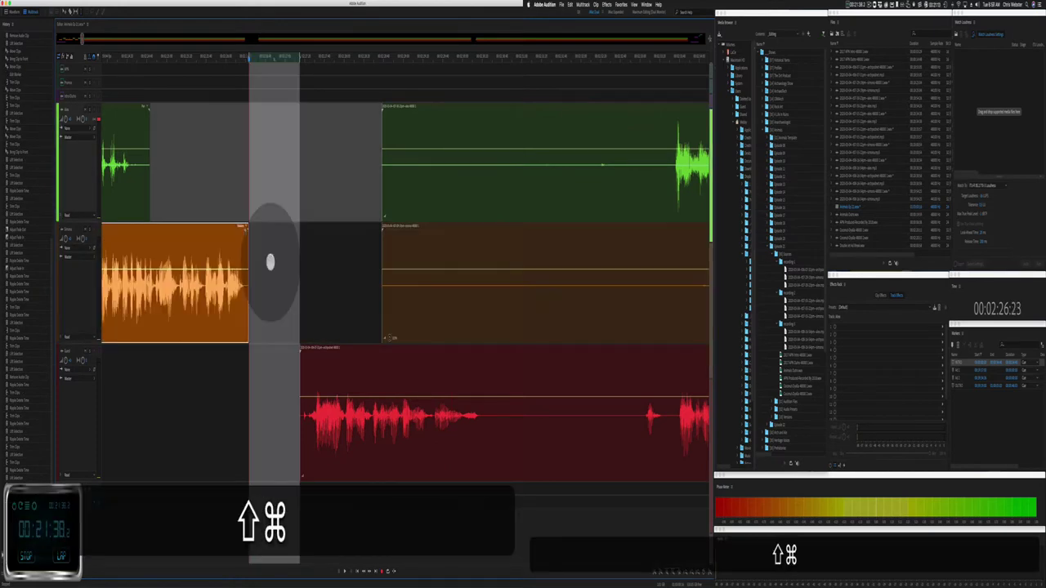
{"action": "key", "text": "super+shift+BackSpace"}
{"action": "key", "text": "space"}
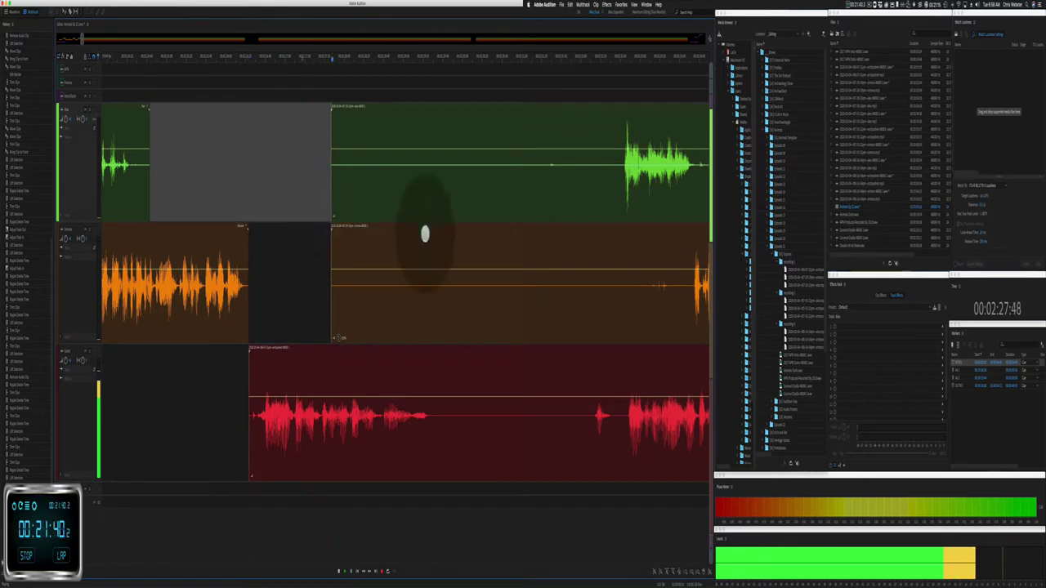
Step: Remove the quiet openings of the orange and green clips under the red speech, up to the next green sound near 2:32
{"action": "left_click_drag", "start_coordinate": [303, 278], "coordinate": [612, 297]}
{"action": "key", "text": "BackSpace"}
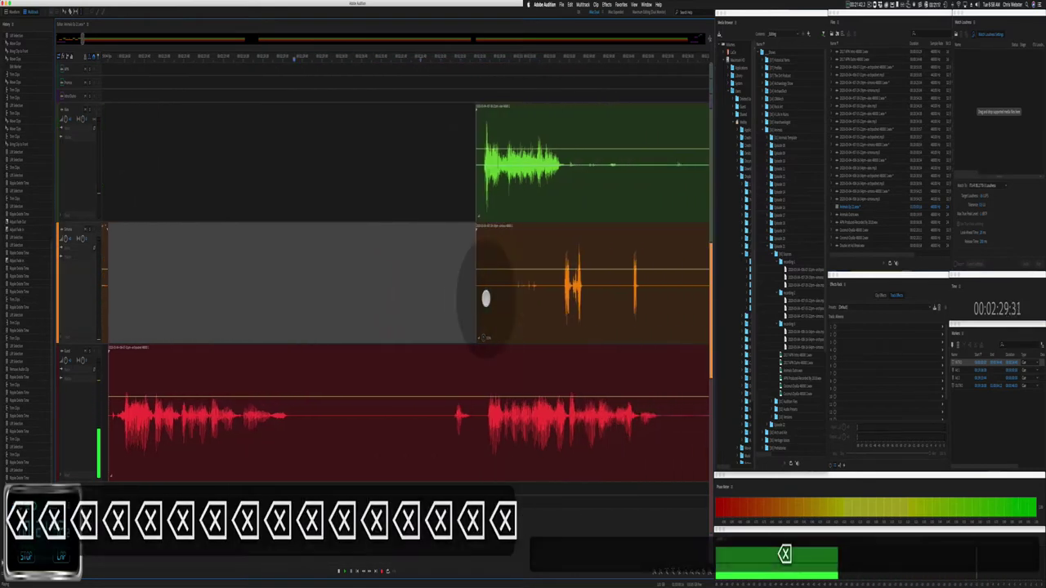
{"action": "scroll", "coordinate": [433, 311], "scroll_direction": "right", "scroll_amount": 3}
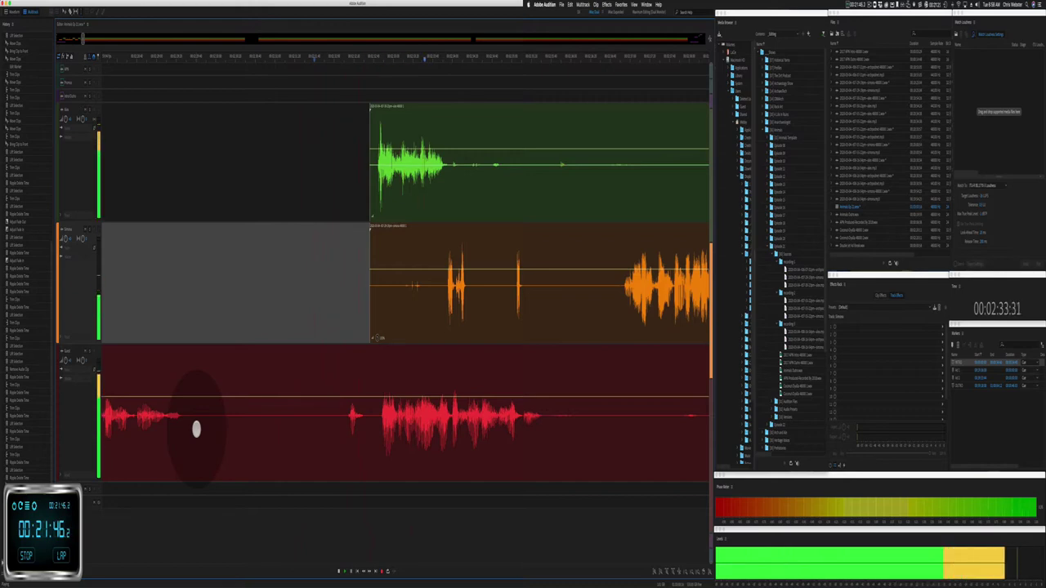
Step: Delete the quiet stretch of about 5 seconds between the green phrases near 2:37, leaving the speech on both sides
{"action": "scroll", "coordinate": [196, 429], "scroll_direction": "right", "scroll_amount": 5}
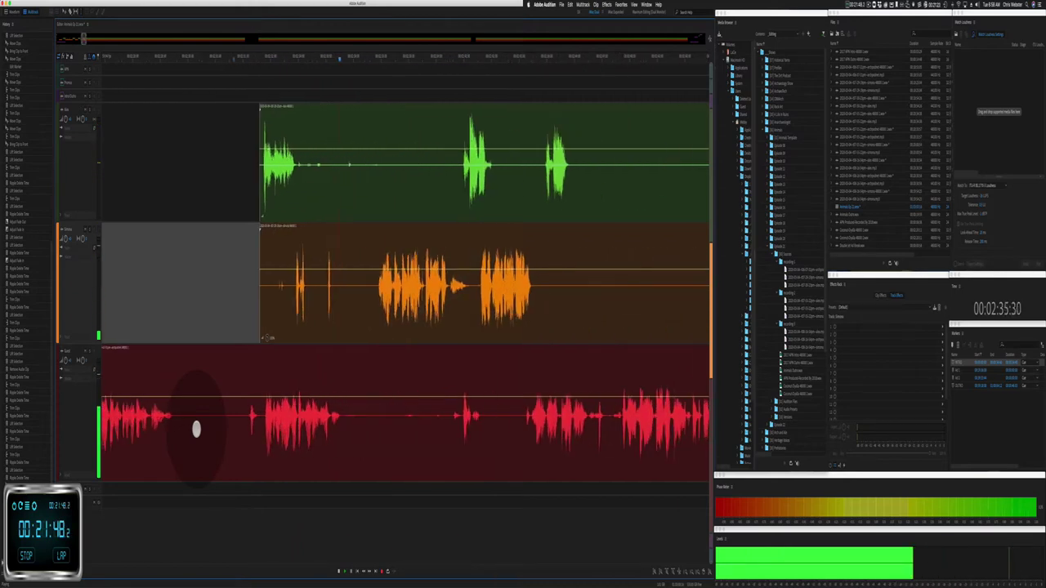
{"action": "left_click_drag", "start_coordinate": [256, 172], "coordinate": [399, 172]}
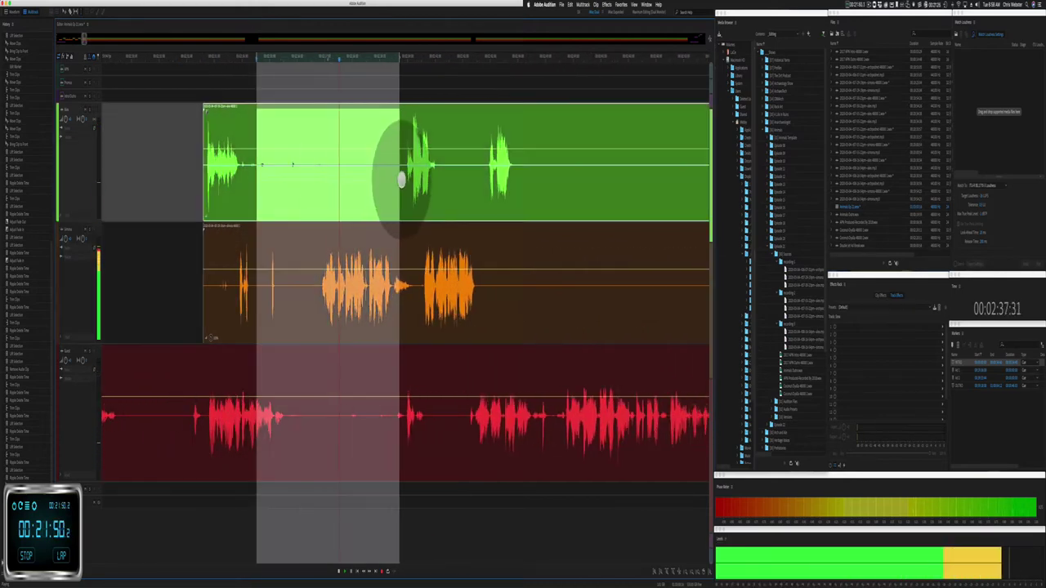
{"action": "key", "text": "BackSpace"}
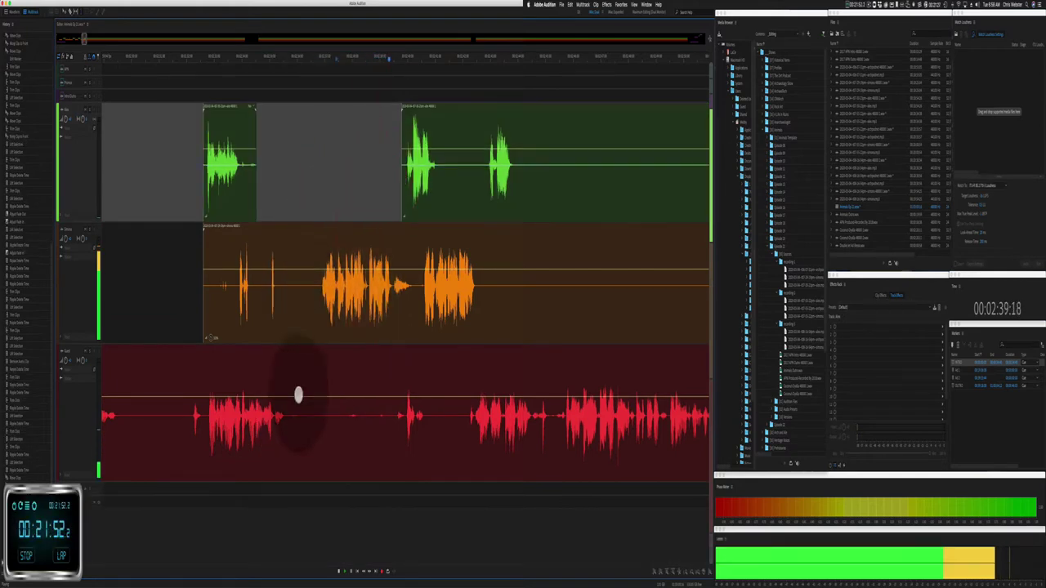
Step: Delete the pause between the two red speech passages near 2:37
{"action": "left_click_drag", "start_coordinate": [289, 427], "coordinate": [381, 430]}
{"action": "key", "text": "BackSpace"}
{"action": "key", "text": "BackSpace"}
{"action": "key", "text": "BackSpace"}
{"action": "key", "text": "BackSpace"}
{"action": "key", "text": "BackSpace"}
{"action": "key", "text": "BackSpace"}
{"action": "key", "text": "BackSpace"}
{"action": "key", "text": "BackSpace"}
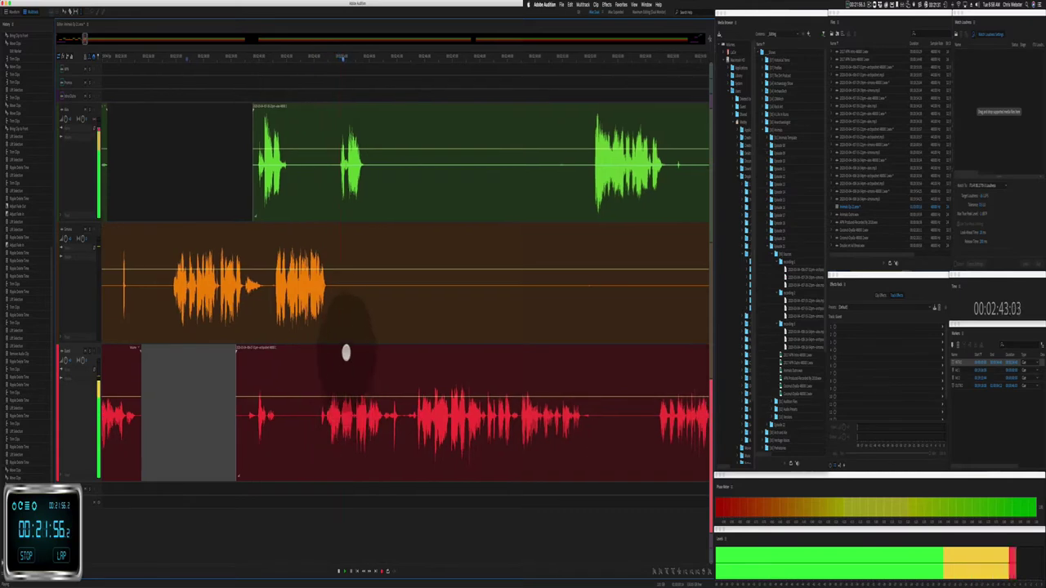
Step: Delete the silent orange stretch following the orange speech, from about 2:43 to 2:52
{"action": "left_click_drag", "start_coordinate": [370, 320], "coordinate": [602, 303]}
{"action": "key", "text": "BackSpace"}
{"action": "key", "text": "BackSpace"}
{"action": "key", "text": "BackSpace"}
{"action": "key", "text": "BackSpace"}
{"action": "key", "text": "BackSpace"}
{"action": "key", "text": "BackSpace"}
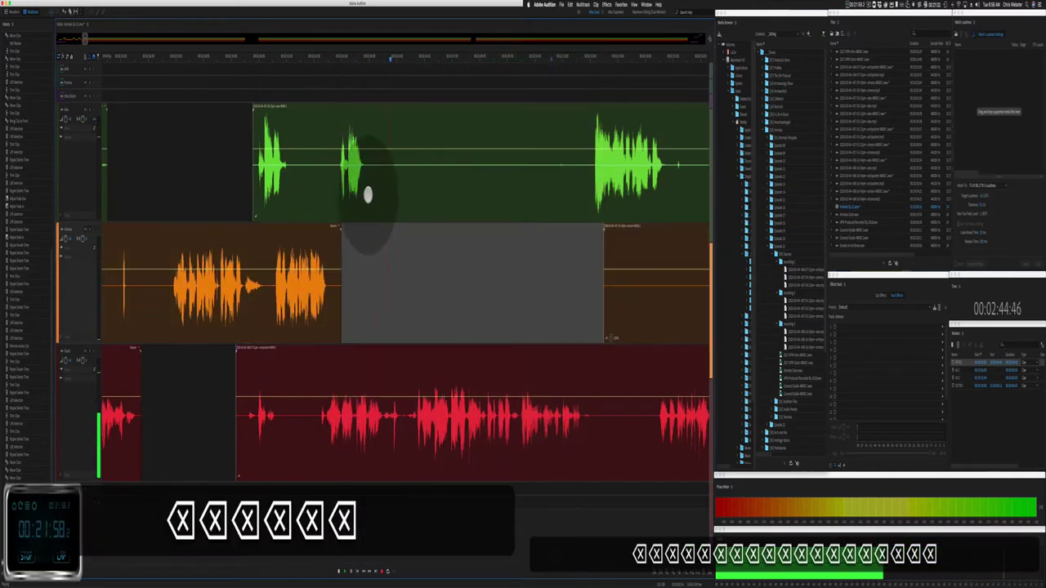
Step: Delete the quiet green stretch after the second short phrase, from about 2:44 to the next green speech near 2:52
{"action": "left_click_drag", "start_coordinate": [368, 168], "coordinate": [577, 183]}
{"action": "key", "text": "BackSpace"}
{"action": "key", "text": "BackSpace"}
{"action": "key", "text": "BackSpace"}
{"action": "key", "text": "BackSpace"}
{"action": "key", "text": "BackSpace"}
{"action": "key", "text": "BackSpace"}
{"action": "key", "text": "BackSpace"}
{"action": "key", "text": "BackSpace"}
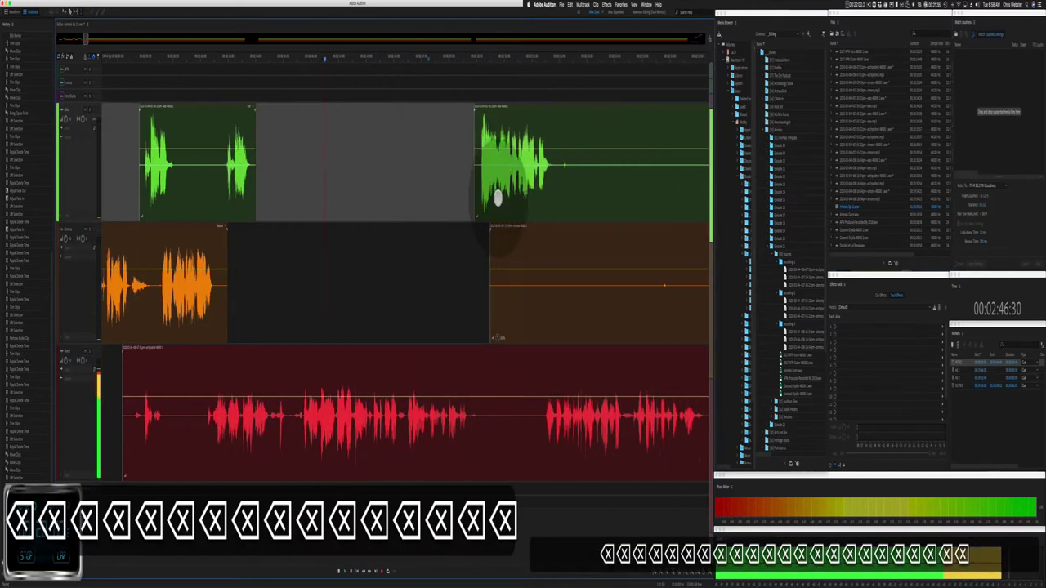
Step: Delete the red pause and quiet orange opening near 2:53, and trim the orange clip's start to its first sound near 3:02
{"action": "left_click_drag", "start_coordinate": [321, 311], "coordinate": [385, 392]}
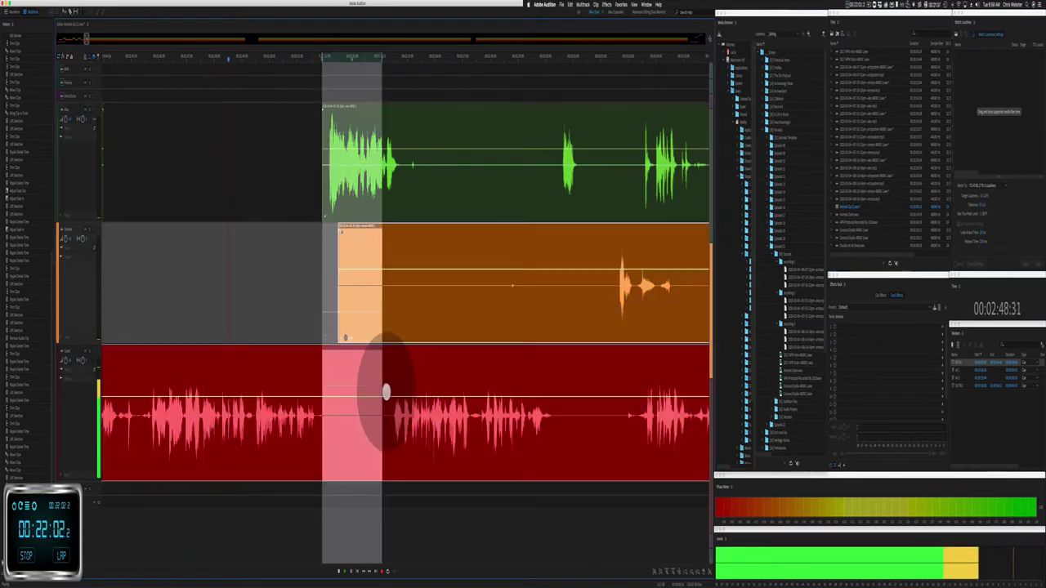
{"action": "key", "text": "BackSpace"}
{"action": "key", "text": "BackSpace"}
{"action": "key", "text": "BackSpace"}
{"action": "key", "text": "BackSpace"}
{"action": "key", "text": "BackSpace"}
{"action": "key", "text": "BackSpace"}
{"action": "key", "text": "BackSpace"}
{"action": "key", "text": "BackSpace"}
{"action": "key", "text": "BackSpace"}
{"action": "key", "text": "BackSpace"}
{"action": "key", "text": "BackSpace"}
{"action": "key", "text": "BackSpace"}
{"action": "key", "text": "BackSpace"}
{"action": "key", "text": "BackSpace"}
{"action": "key", "text": "BackSpace"}
{"action": "key", "text": "BackSpace"}
{"action": "left_click_drag", "start_coordinate": [388, 313], "coordinate": [612, 294]}
Step: Delete the quiet green stretch with the small noise, from about 2:55 to the next green word near 3:00
{"action": "left_click_drag", "start_coordinate": [403, 171], "coordinate": [556, 187]}
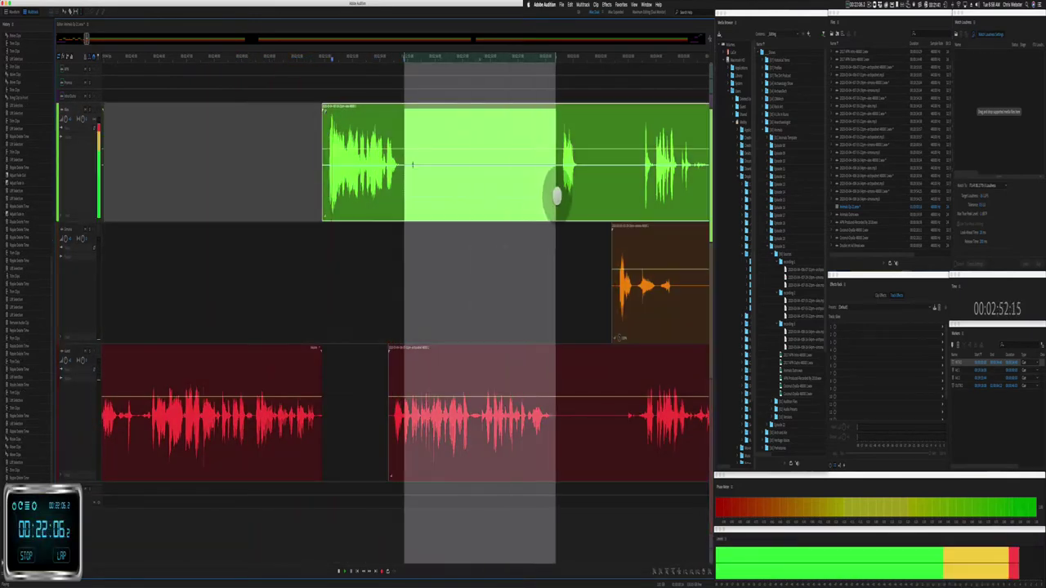
{"action": "key", "text": "BackSpace"}
{"action": "left_click", "coordinate": [457, 203]}
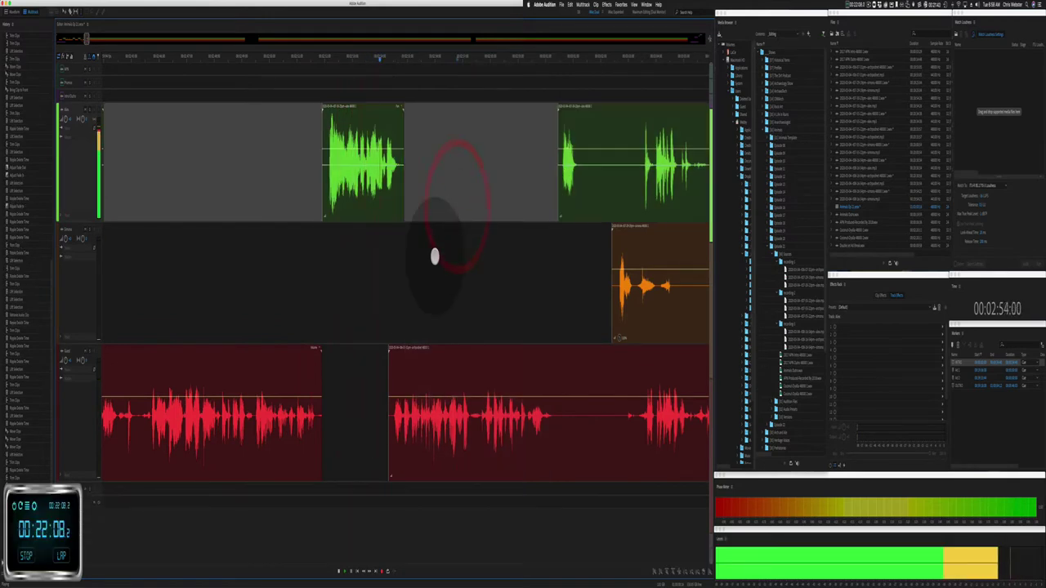
Step: Delete the pause in the red speech between about 3:00 and 3:03
{"action": "scroll", "coordinate": [435, 256], "scroll_direction": "right", "scroll_amount": 10}
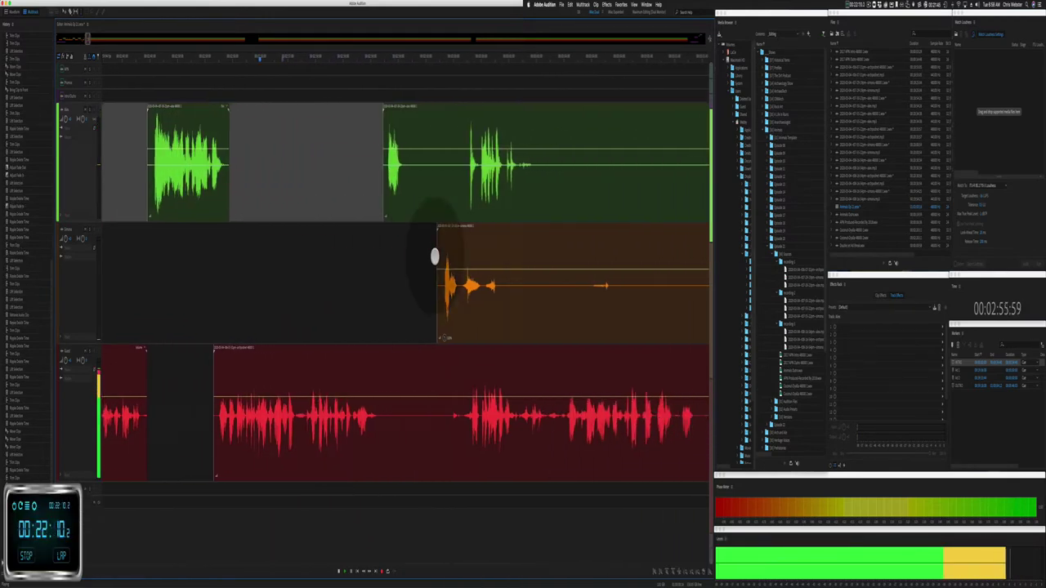
{"action": "left_click_drag", "start_coordinate": [318, 427], "coordinate": [388, 423]}
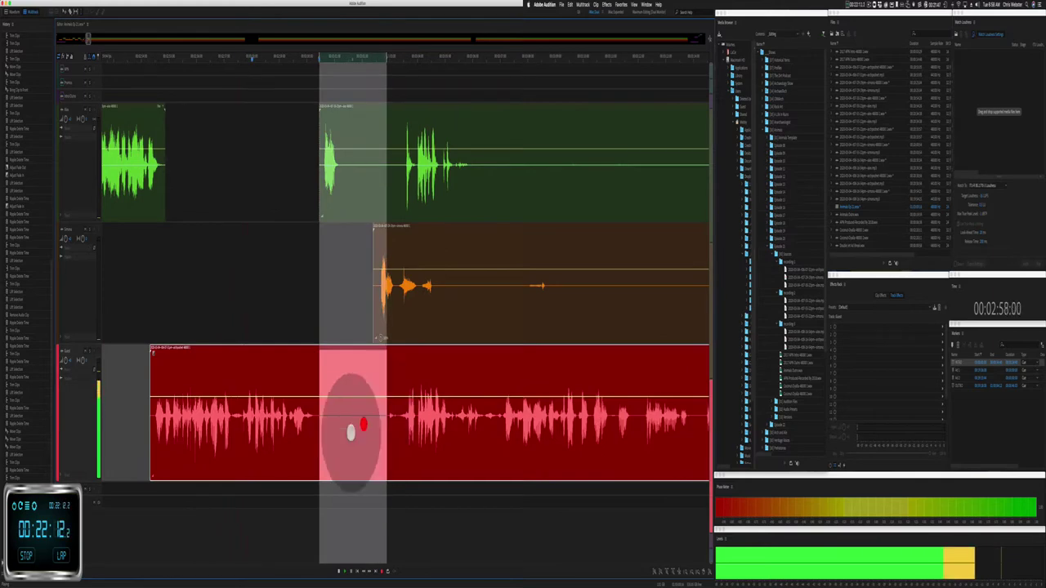
{"action": "key", "text": "BackSpace"}
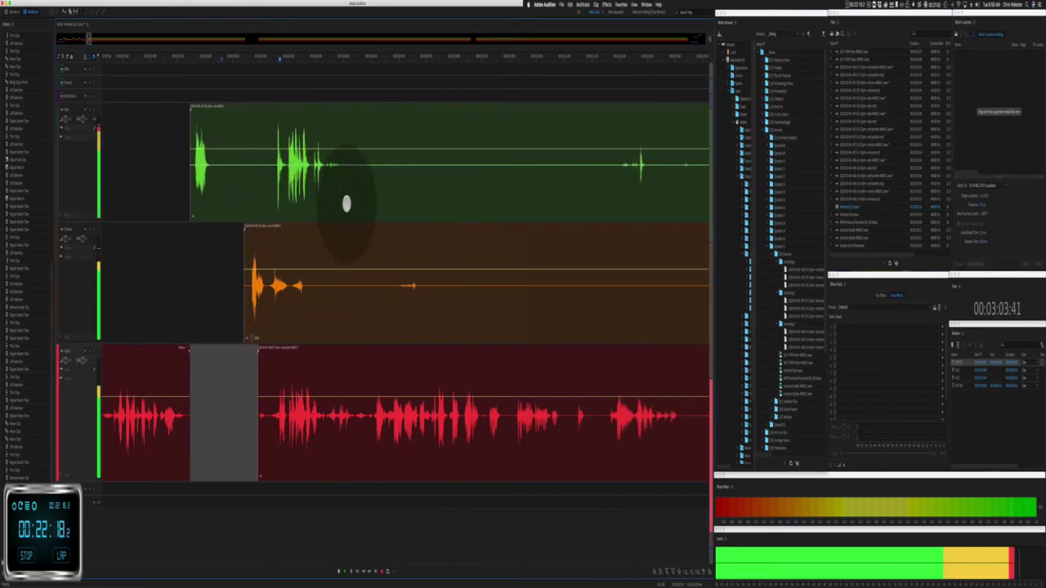
Step: Delete the green and orange stretch from about 3:06 to 3:16, and trim the following orange and green clip starts to about 3:20 and 3:23
{"action": "left_click_drag", "start_coordinate": [347, 197], "coordinate": [621, 286]}
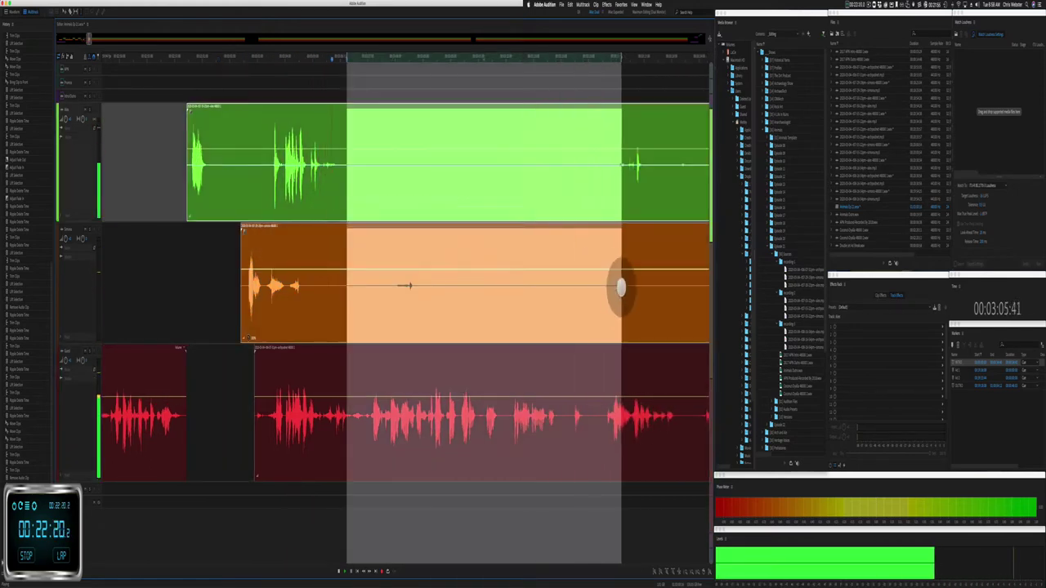
{"action": "key", "text": "BackSpace"}
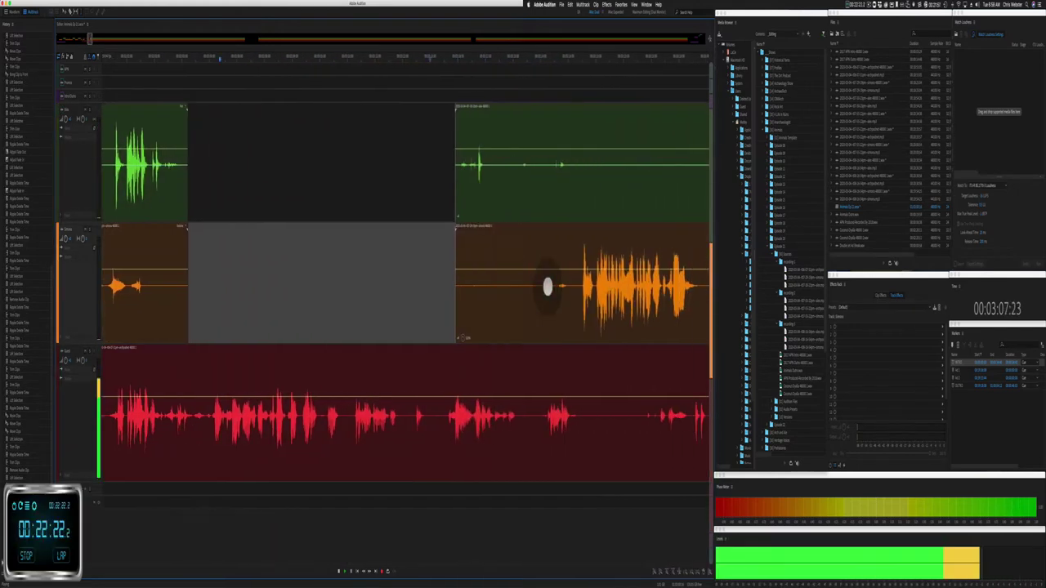
{"action": "left_click_drag", "start_coordinate": [431, 306], "coordinate": [537, 327]}
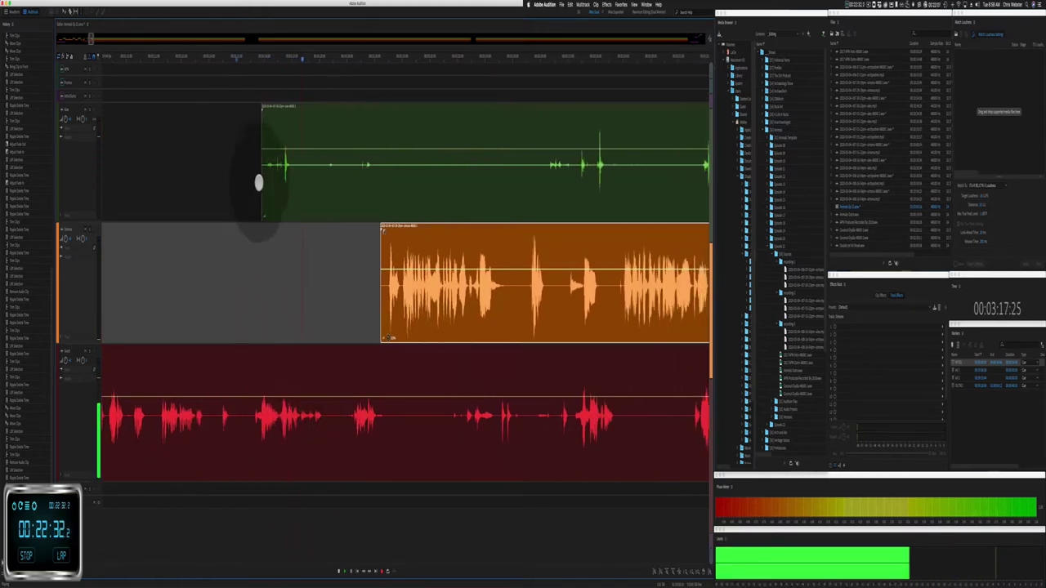
{"action": "left_click_drag", "start_coordinate": [261, 190], "coordinate": [468, 176]}
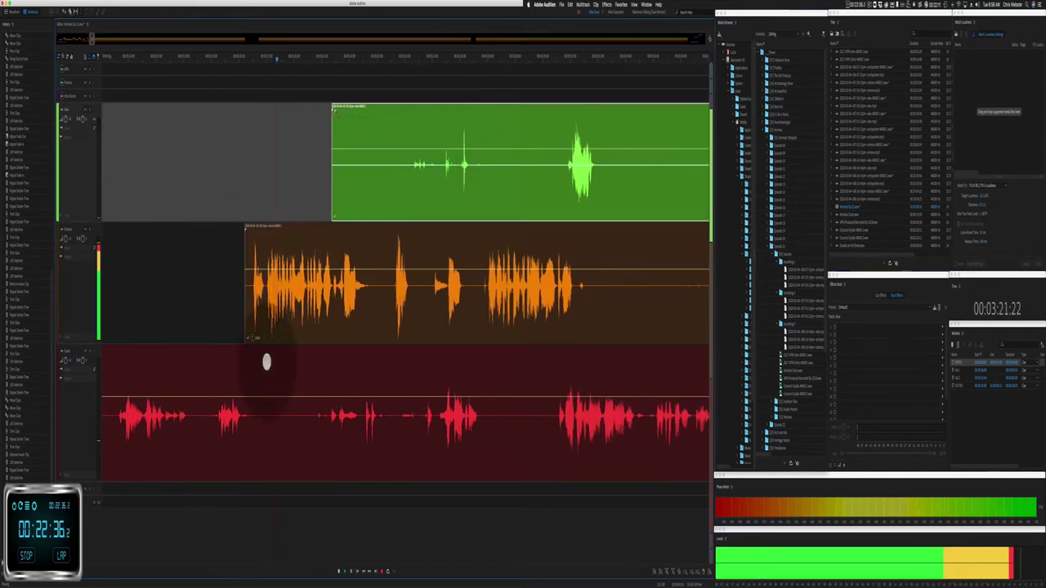
Step: Delete the red pause near 3:21, and trim the start of the green clip further to about 3:26
{"action": "left_click_drag", "start_coordinate": [254, 437], "coordinate": [304, 433]}
{"action": "key", "text": "BackSpace"}
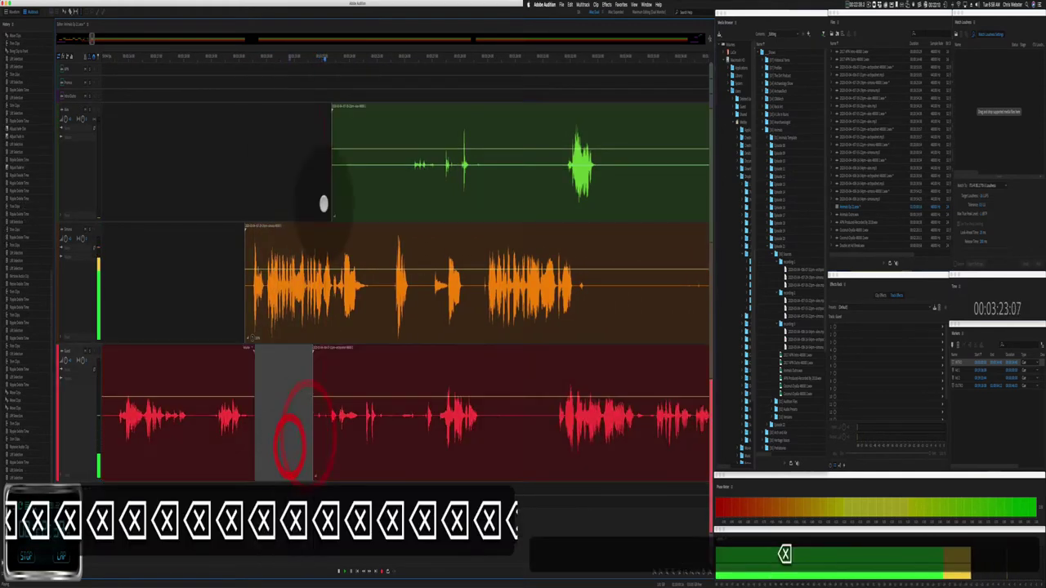
{"action": "left_click_drag", "start_coordinate": [332, 195], "coordinate": [404, 187]}
{"action": "left_click", "coordinate": [401, 187]}
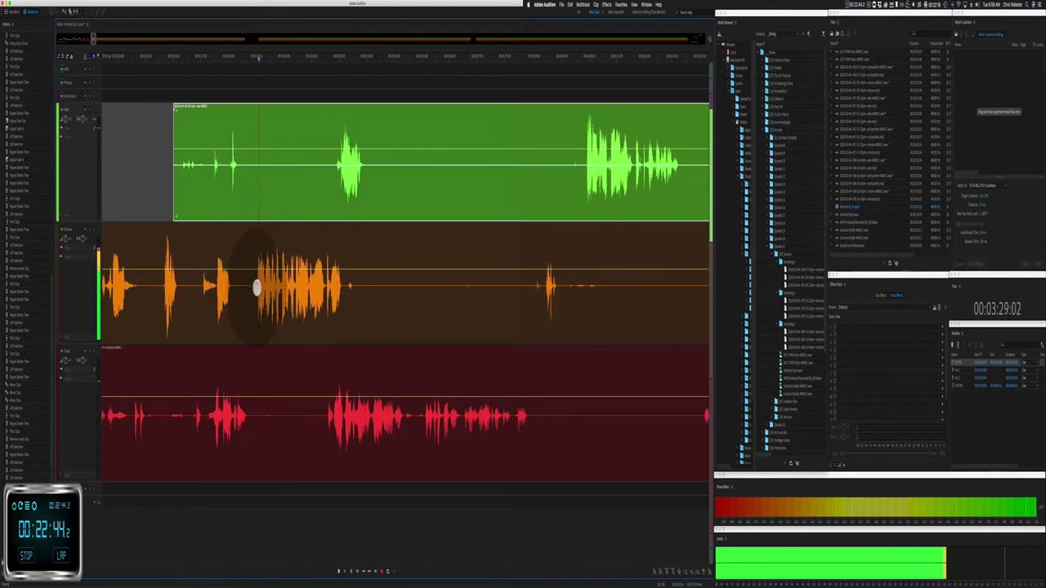
Step: Delete the quiet green stretches before and after the short green word near 3:32
{"action": "left_click_drag", "start_coordinate": [238, 187], "coordinate": [570, 182]}
{"action": "key", "text": "Delete"}
{"action": "left_click", "coordinate": [467, 182]}
{"action": "key", "text": "Delete"}
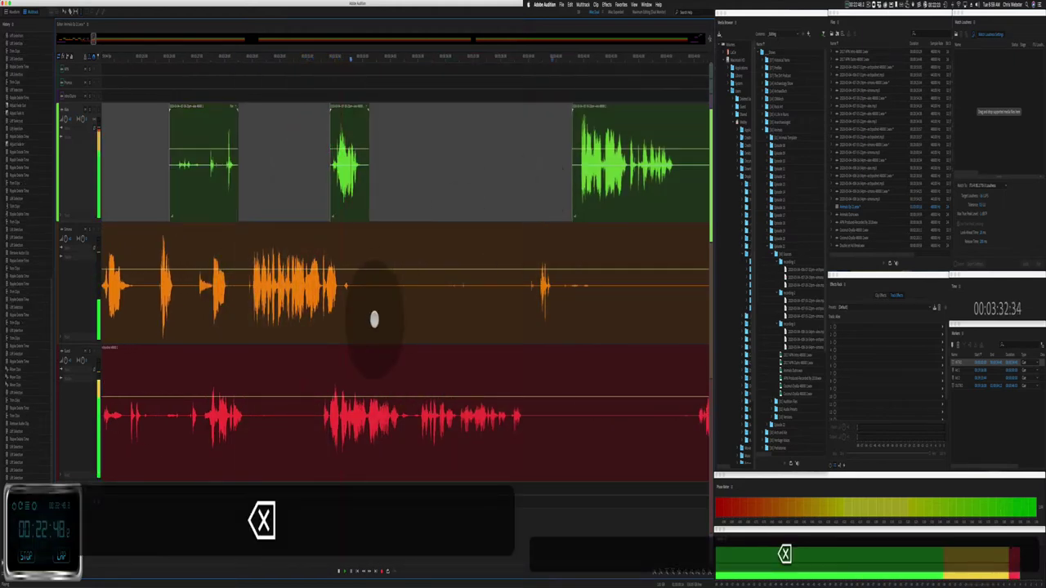
Step: Delete the orange pause from about 3:33 to 3:39 and the red pause from about 3:39 to 3:45
{"action": "left_click_drag", "start_coordinate": [363, 307], "coordinate": [503, 304]}
{"action": "key", "text": "Delete"}
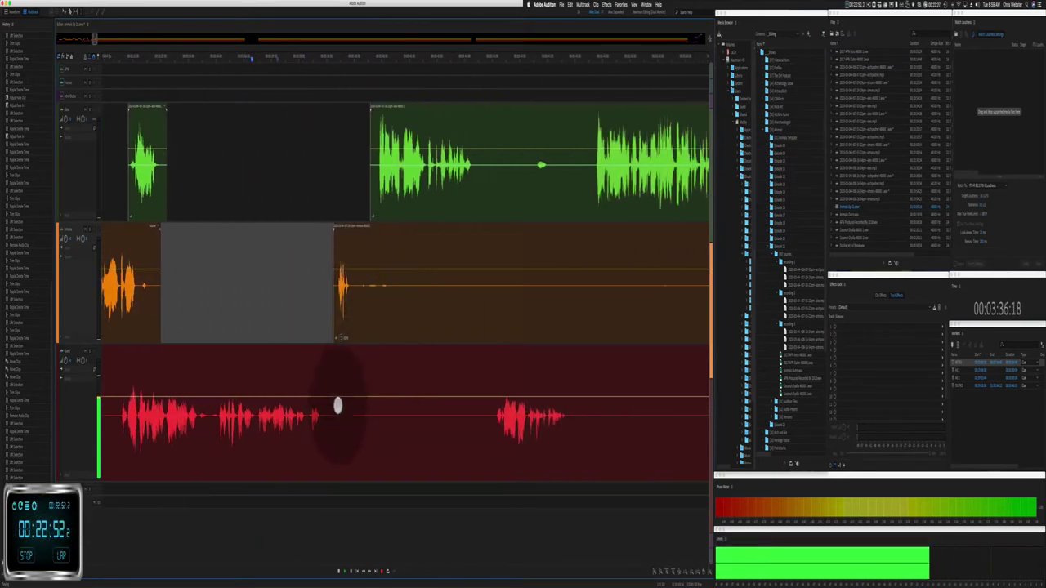
{"action": "left_click_drag", "start_coordinate": [329, 432], "coordinate": [493, 412]}
{"action": "key", "text": "Delete"}
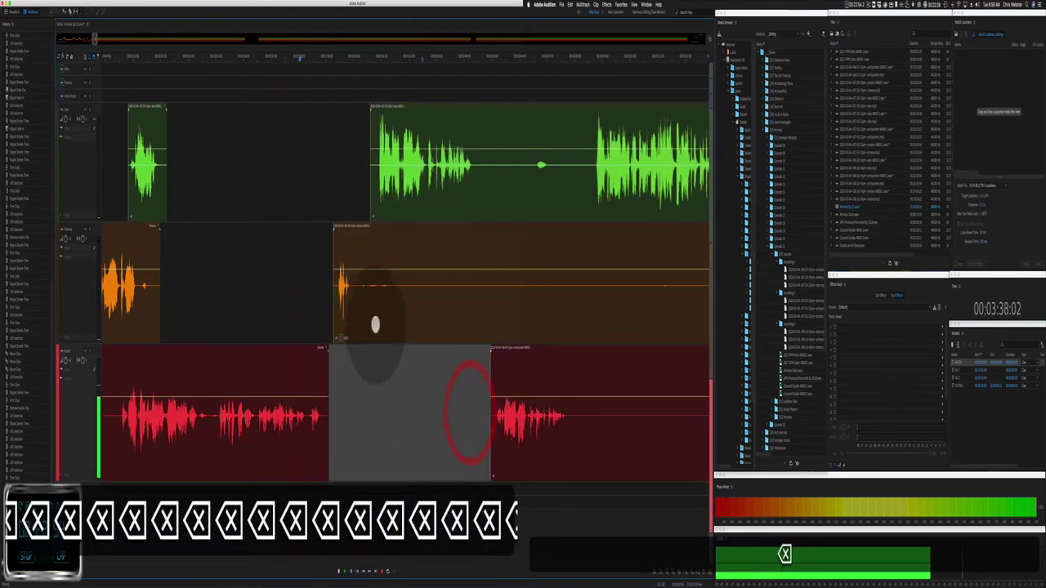
Step: Delete the quiet orange stretch from about 3:40 to 3:49 and the short orange clip left just before it
{"action": "left_click_drag", "start_coordinate": [358, 299], "coordinate": [619, 273]}
{"action": "key", "text": "Delete"}
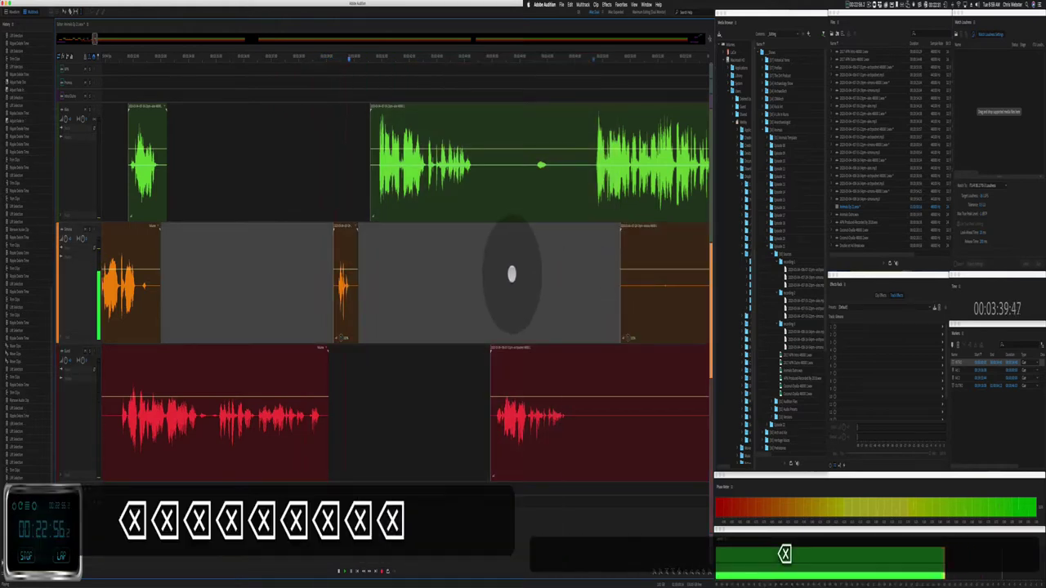
{"action": "key", "text": "space"}
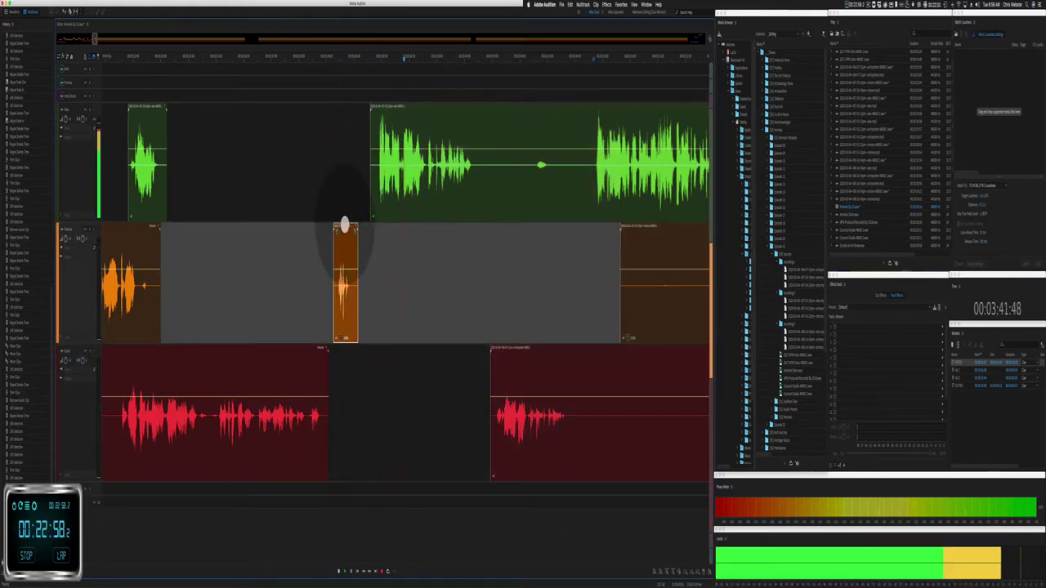
{"action": "key", "text": "Delete"}
Step: Ripple-delete the pause across all tracks just before the green speech near 3:40, and play back the join
{"action": "left_click_drag", "start_coordinate": [329, 206], "coordinate": [367, 259]}
{"action": "key", "text": "super+shift+Delete"}
{"action": "key", "text": "space"}
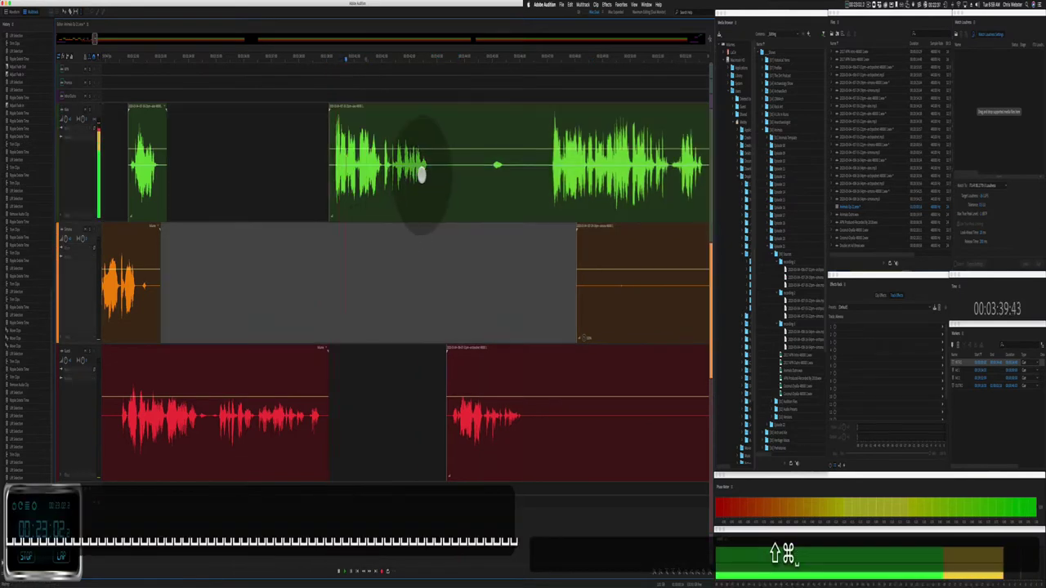
Step: Ripple-delete the short pause after the green speech near 3:42, and trim the next green clip's start to its speech near 3:46
{"action": "left_click", "coordinate": [438, 188]}
{"action": "scroll", "coordinate": [431, 187], "scroll_direction": "right", "scroll_amount": 6}
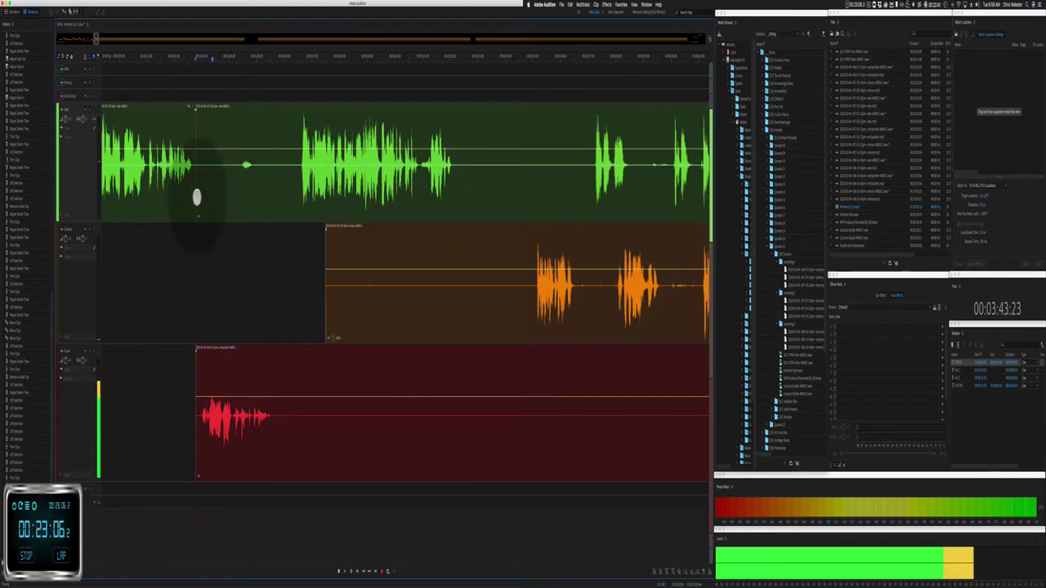
{"action": "left_click_drag", "start_coordinate": [195, 197], "coordinate": [297, 189]}
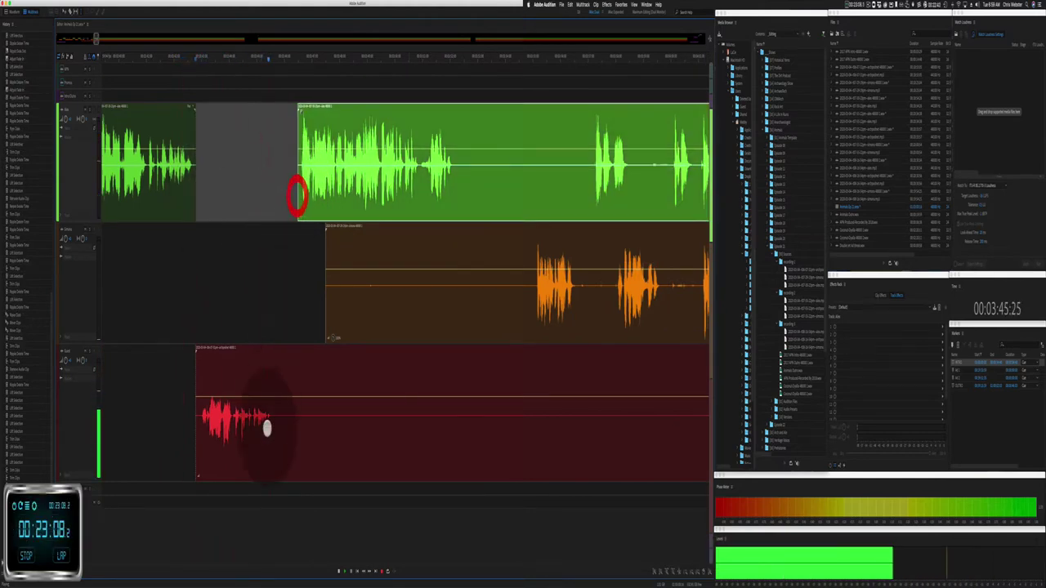
Step: Delete the silent red and orange stretch from about 3:46 to the next orange speech near 3:55
{"action": "left_click_drag", "start_coordinate": [283, 320], "coordinate": [518, 436]}
{"action": "key", "text": "BackSpace"}
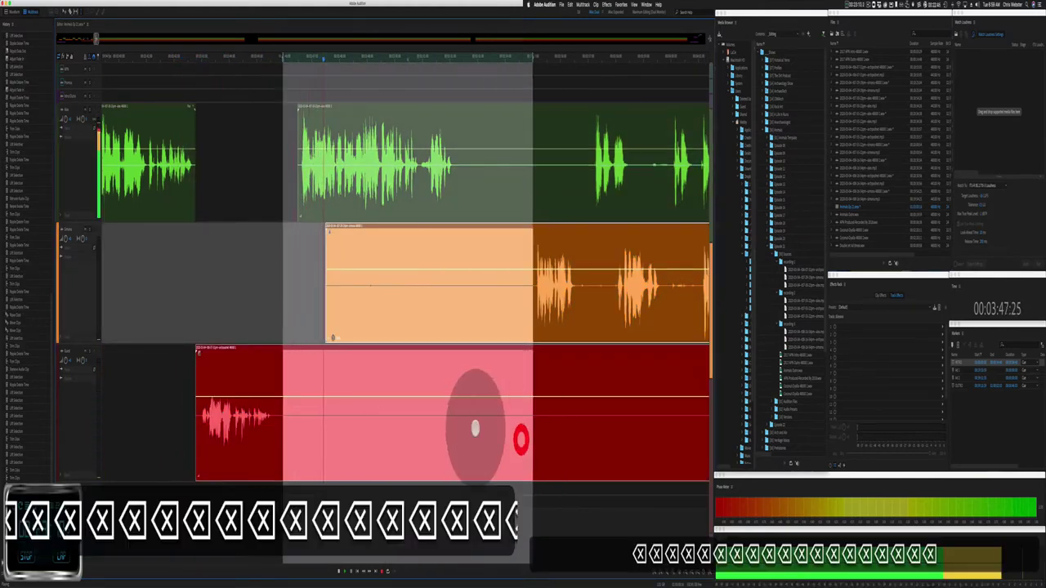
{"action": "left_click", "coordinate": [475, 428]}
Step: Ripple-delete part of the pause after the green speech near 3:52, and trim the next green clip's start to about 3:54
{"action": "scroll", "coordinate": [373, 305], "scroll_direction": "right", "scroll_amount": 5}
{"action": "left_click_drag", "start_coordinate": [314, 172], "coordinate": [387, 190]}
{"action": "key", "text": "shift+super+BackSpace"}
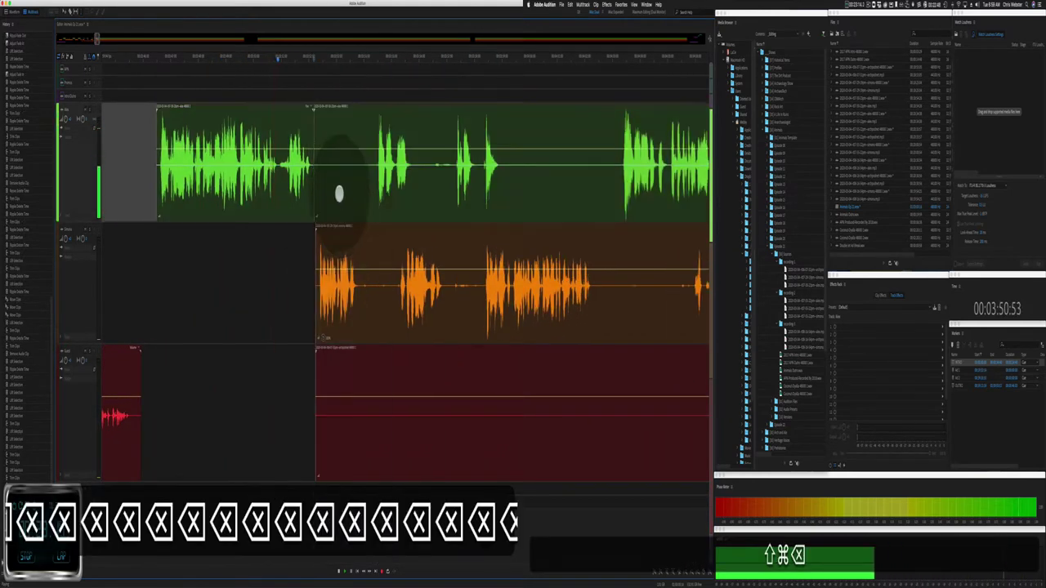
{"action": "left_click_drag", "start_coordinate": [313, 193], "coordinate": [372, 186]}
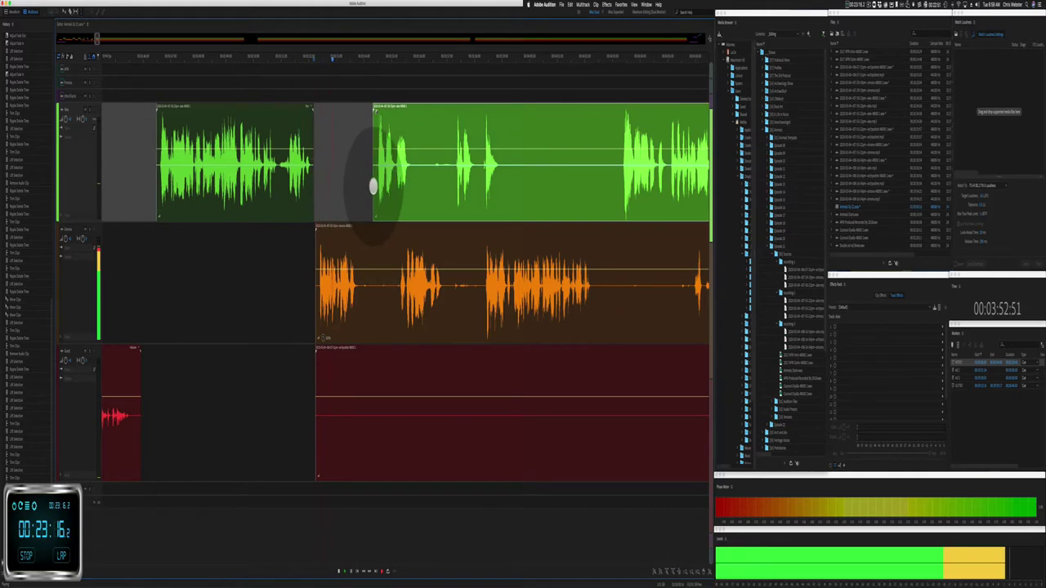
Step: Remove the silent red opening up to about 4:05, and delete the green pause between about 3:59 and 4:03
{"action": "left_click_drag", "start_coordinate": [289, 431], "coordinate": [621, 423]}
{"action": "key", "text": "BackSpace"}
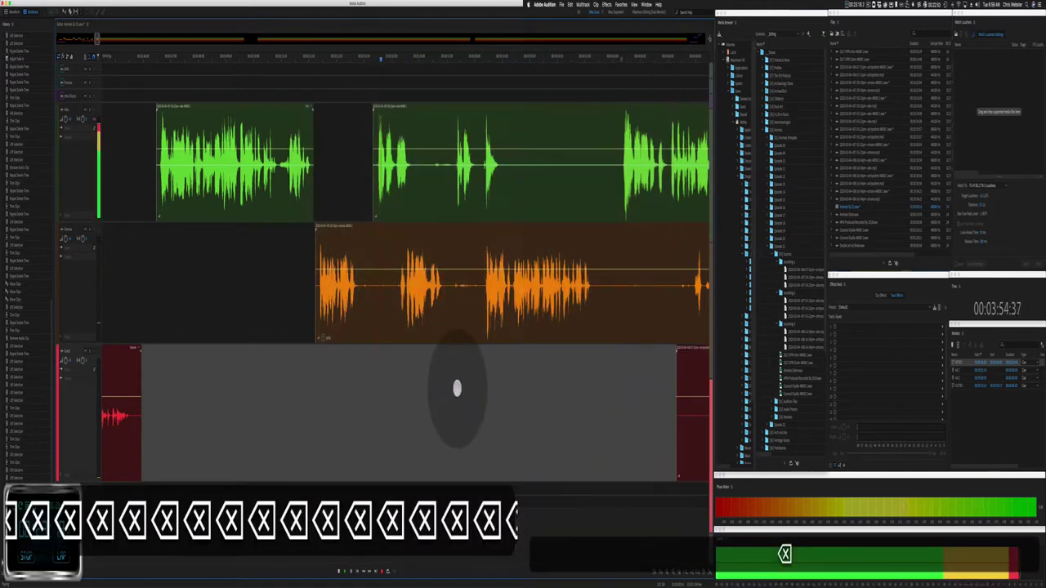
{"action": "left_click_drag", "start_coordinate": [349, 182], "coordinate": [452, 181]}
{"action": "key", "text": "BackSpace"}
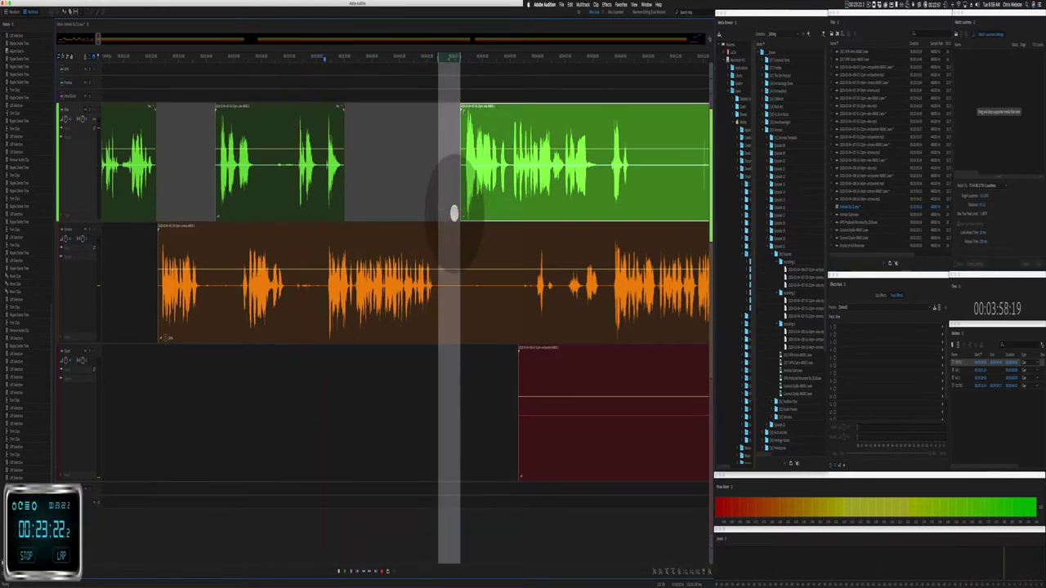
Step: Ripple-delete the selected pause near 4:02, and trim the starts of the following orange and red clips to about 4:05 and 4:16
{"action": "key", "text": "shift+super+BackSpace"}
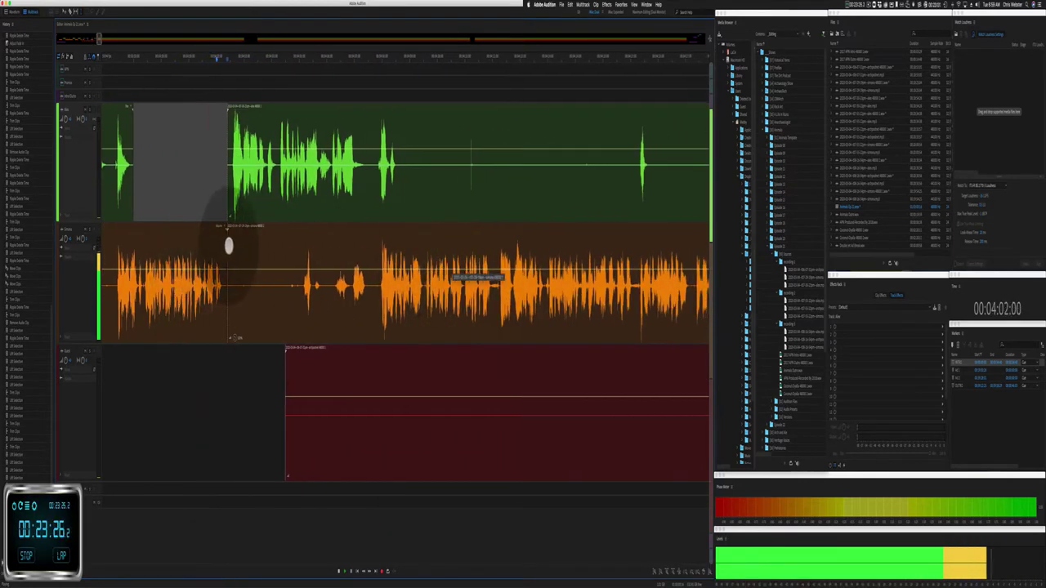
{"action": "left_click_drag", "start_coordinate": [237, 243], "coordinate": [295, 247]}
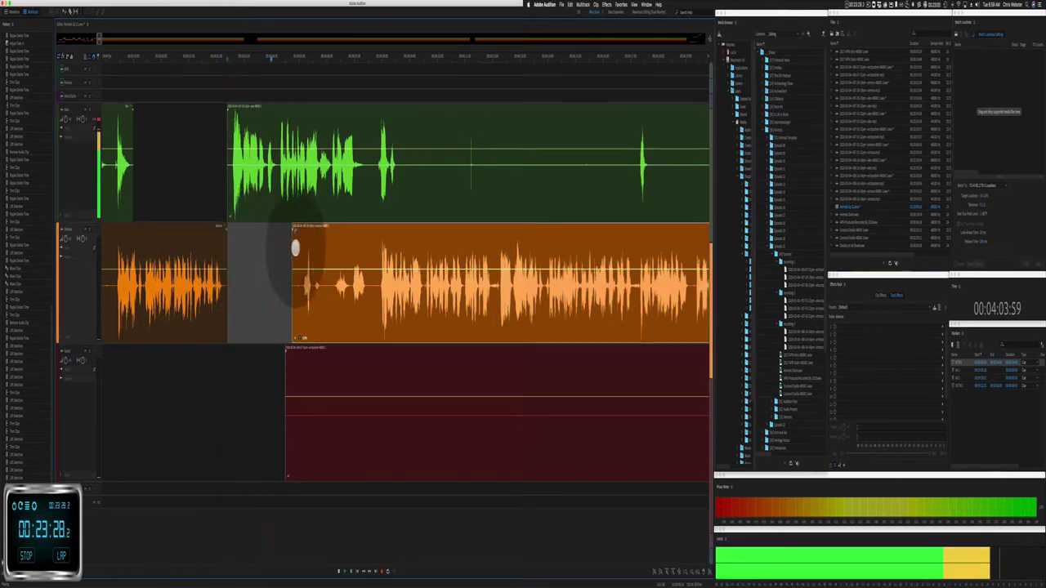
{"action": "left_click_drag", "start_coordinate": [266, 420], "coordinate": [596, 397]}
{"action": "key", "text": "BackSpace"}
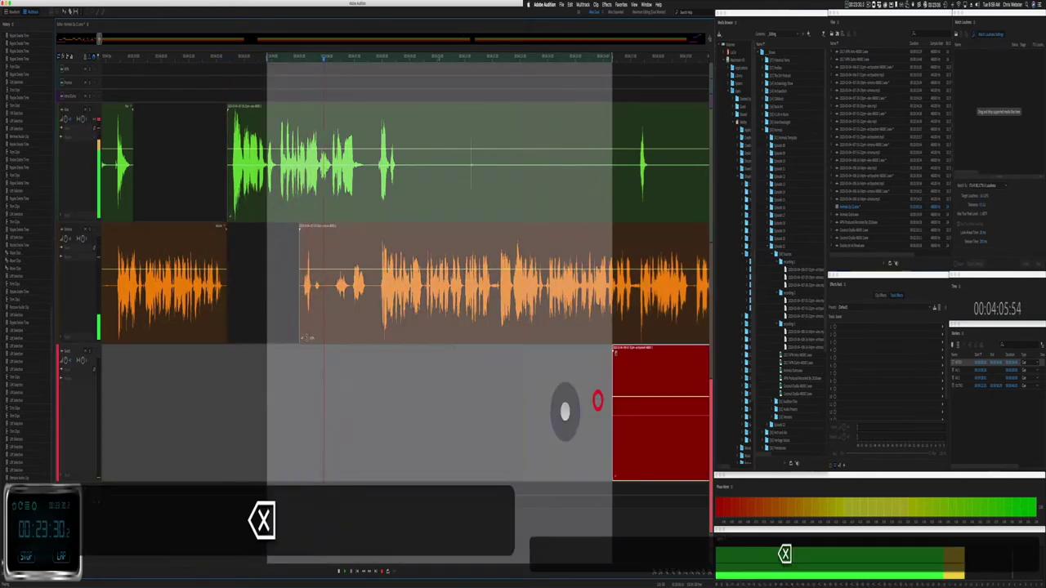
{"action": "left_click", "coordinate": [461, 373]}
Step: Delete the quiet green stretch from about 4:09 to just before the isolated green sound near 4:17
{"action": "scroll", "coordinate": [262, 174], "scroll_direction": "right", "scroll_amount": 5}
{"action": "left_click_drag", "start_coordinate": [282, 174], "coordinate": [449, 180]}
{"action": "key", "text": "BackSpace"}
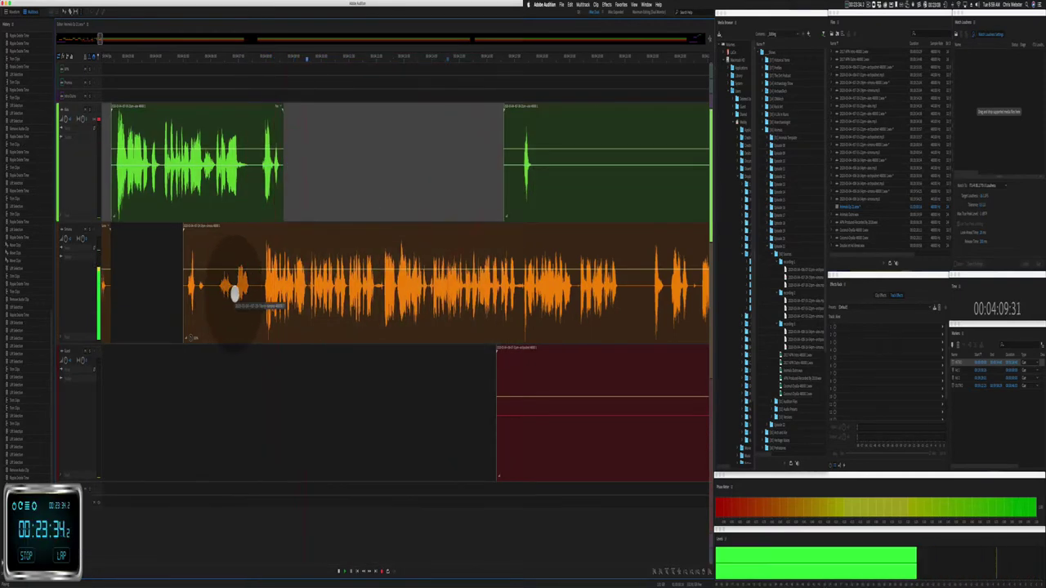
Step: Delete the orange sound just before the speech near 4:07, and trim the green clip's end to about 4:07
{"action": "left_click_drag", "start_coordinate": [235, 293], "coordinate": [260, 294]}
{"action": "key", "text": "BackSpace"}
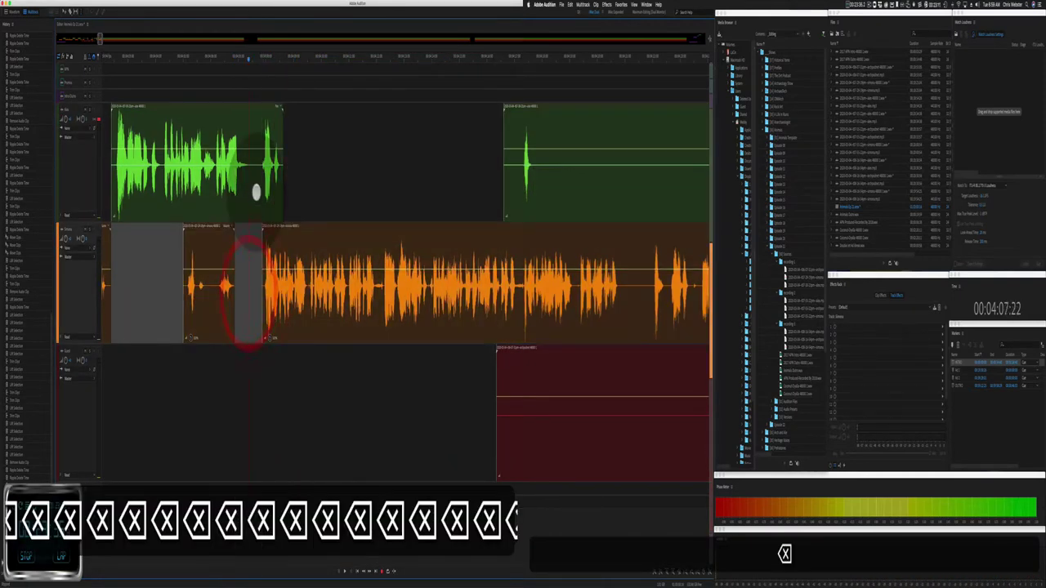
{"action": "left_click", "coordinate": [293, 178]}
{"action": "left_click_drag", "start_coordinate": [283, 168], "coordinate": [261, 176]}
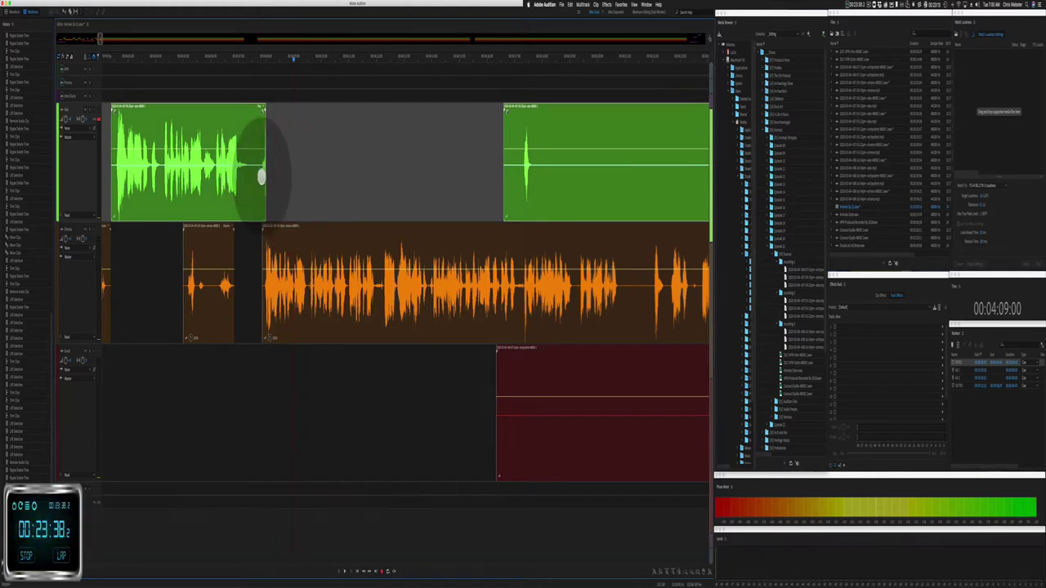
{"action": "left_click", "coordinate": [250, 175]}
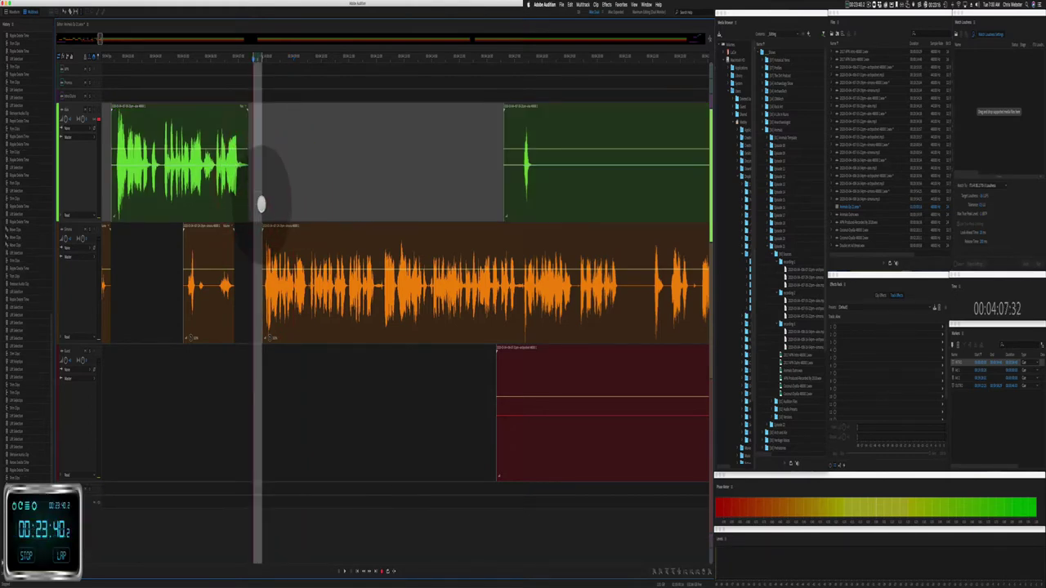
Step: Ripple-delete the selected gap before the orange speech near 4:07, and remove the silent red stretch up to about 4:25
{"action": "key", "text": "shift+super+BackSpace"}
{"action": "left_click", "coordinate": [213, 396]}
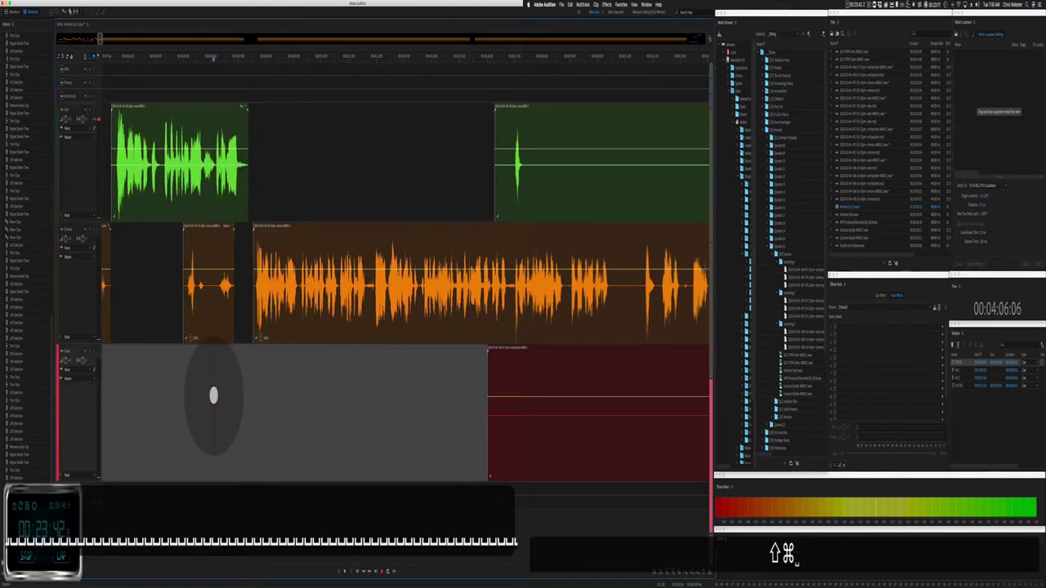
{"action": "key", "text": "space"}
{"action": "scroll", "coordinate": [245, 398], "scroll_direction": "right", "scroll_amount": 3}
{"action": "left_click_drag", "start_coordinate": [414, 412], "coordinate": [636, 428]}
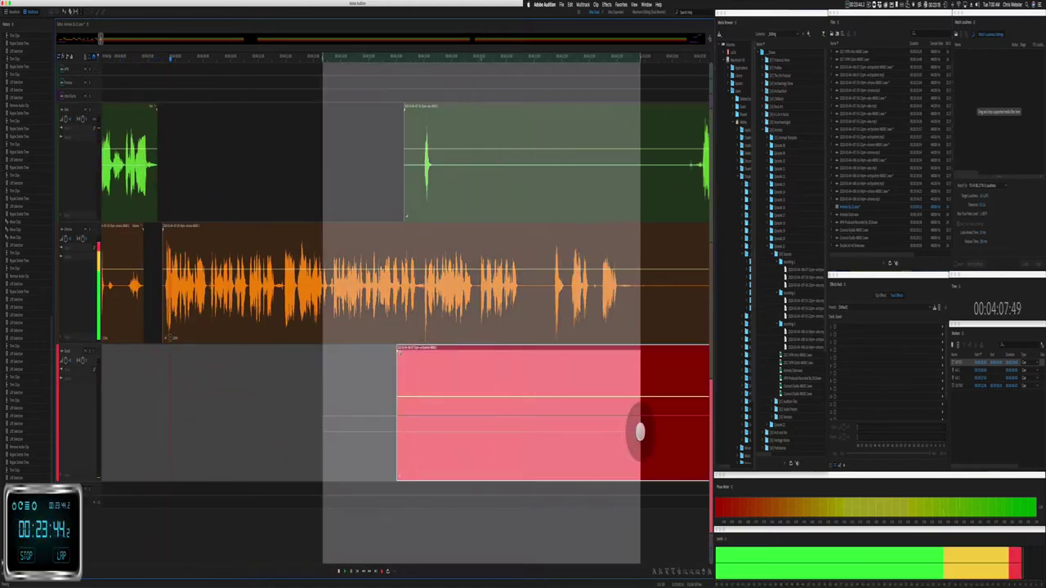
{"action": "key", "text": "BackSpace"}
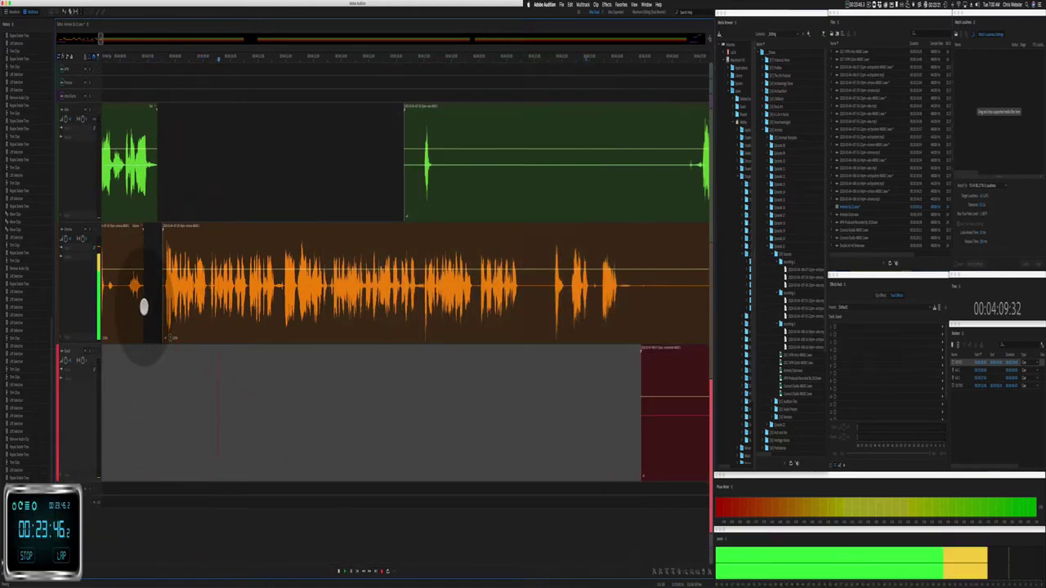
Step: Trim the short orange clip's end to about 4:06, and delete the quiet green stretch from about 4:18 to 4:27
{"action": "left_click", "coordinate": [141, 302]}
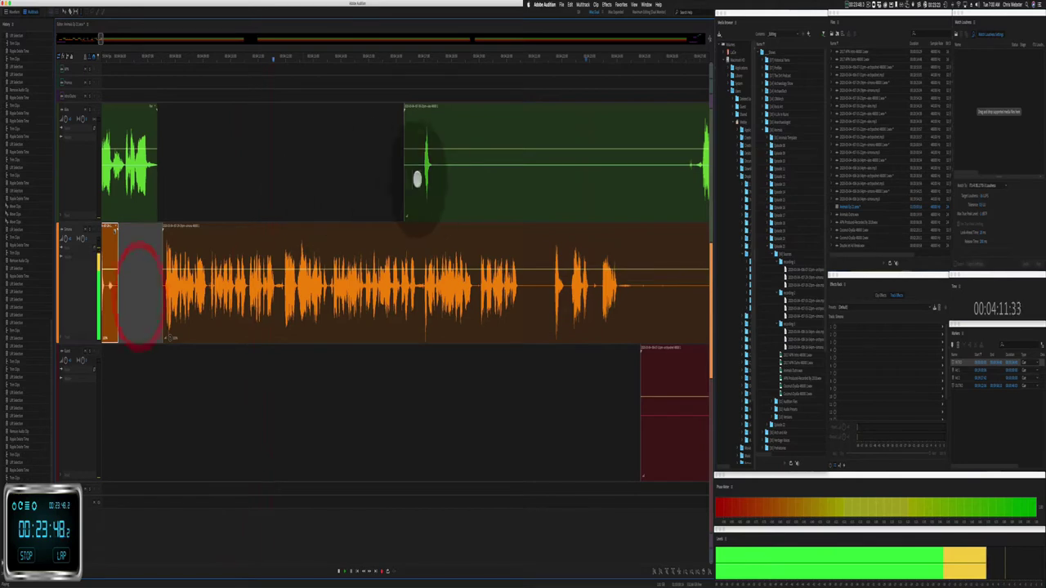
{"action": "left_click_drag", "start_coordinate": [439, 177], "coordinate": [693, 169]}
{"action": "key", "text": "BackSpace"}
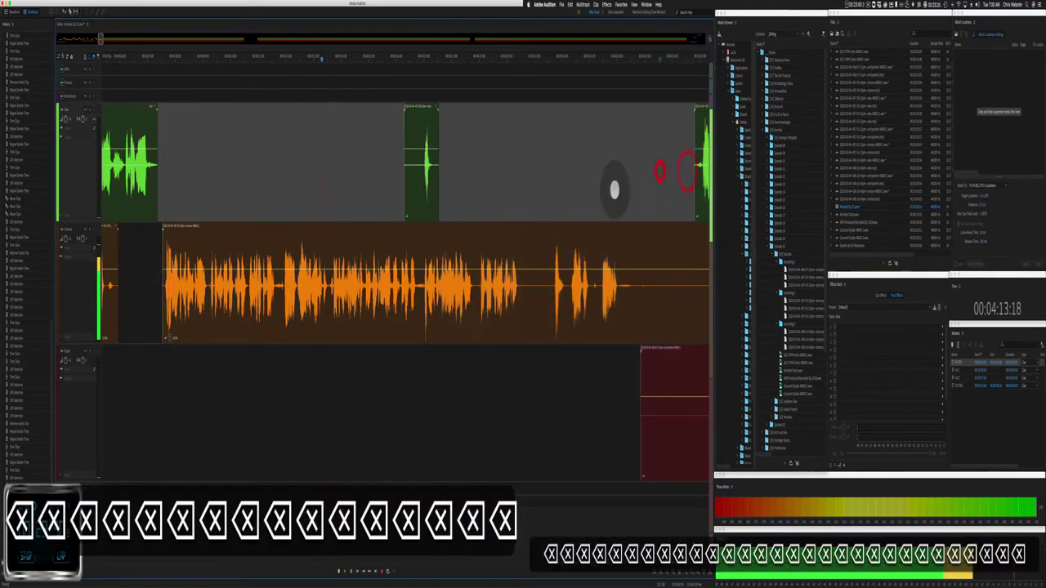
Step: Ripple-delete the pause after the orange speech from about 4:24 to 4:27, and shorten the orange pause near 4:21
{"action": "left_click_drag", "start_coordinate": [618, 295], "coordinate": [692, 339]}
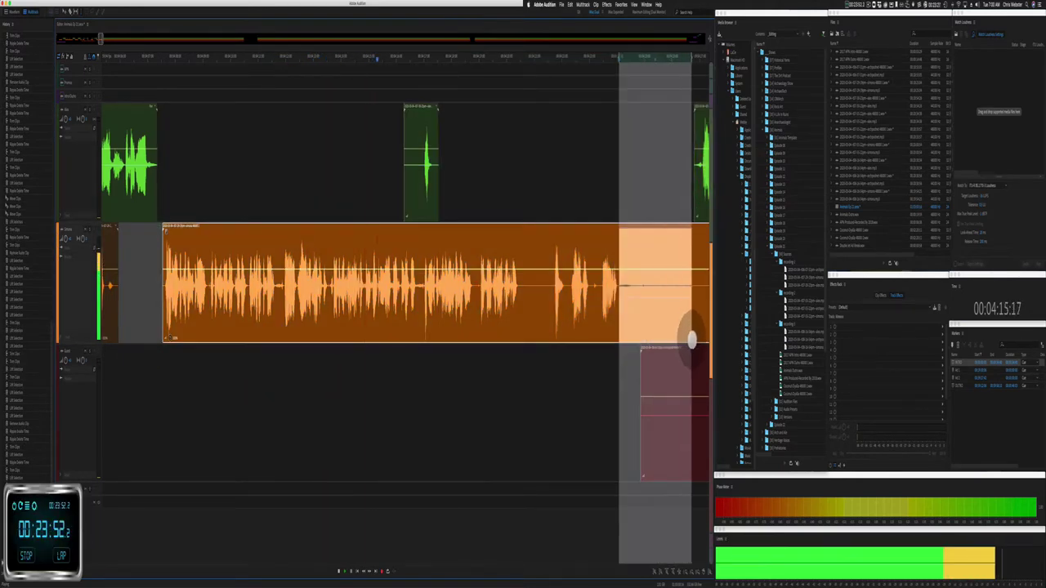
{"action": "key", "text": "shift+super+BackSpace"}
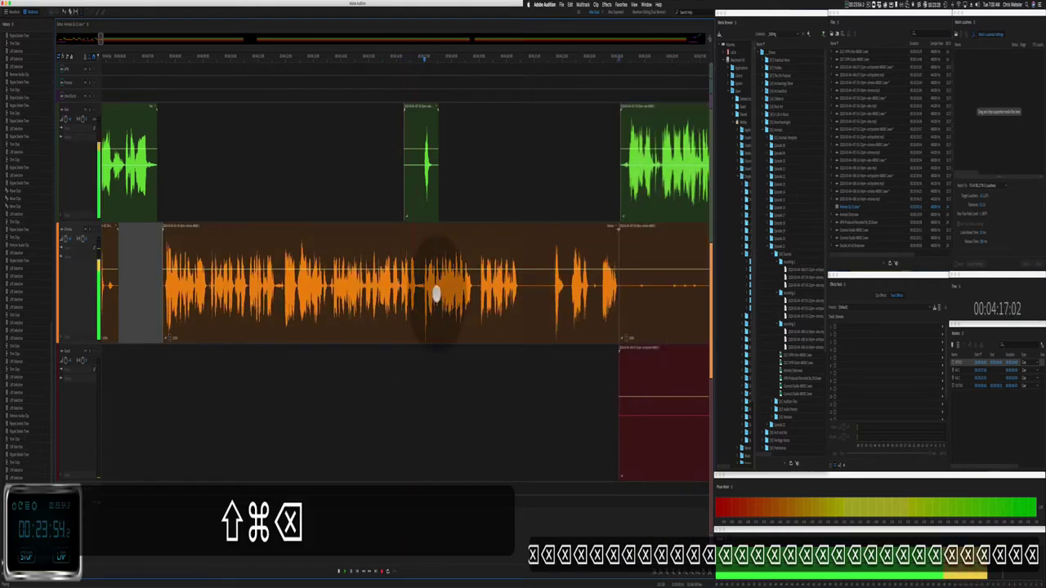
{"action": "left_click", "coordinate": [413, 106]}
{"action": "scroll", "coordinate": [327, 112], "scroll_direction": "right", "scroll_amount": 5}
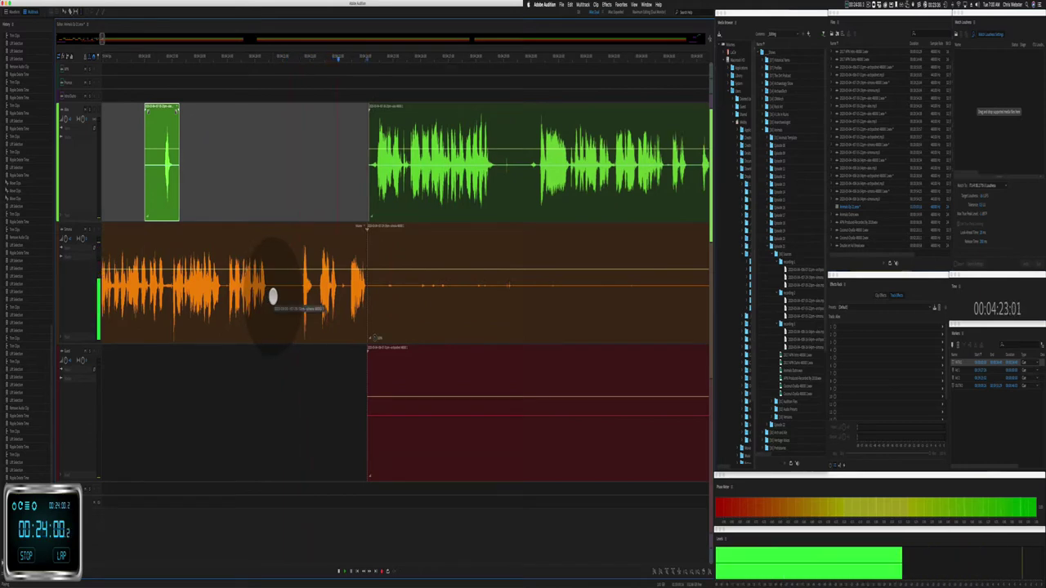
{"action": "left_click_drag", "start_coordinate": [273, 296], "coordinate": [296, 299]}
{"action": "key", "text": "shift+super+BackSpace"}
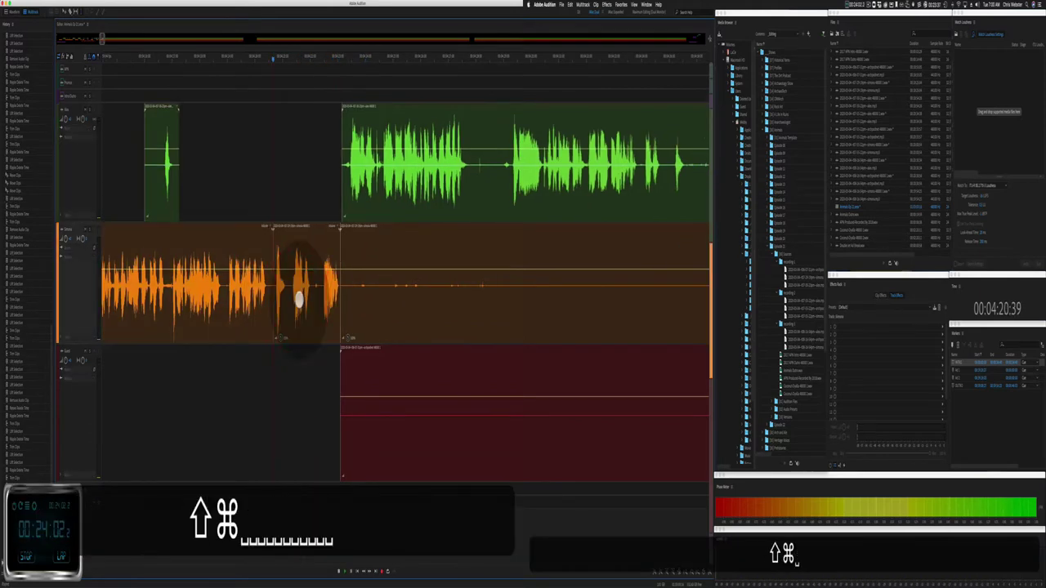
Step: Trim the starts of the quiet orange and red clips near 4:23 to about 4:30 and 4:31
{"action": "left_click_drag", "start_coordinate": [340, 311], "coordinate": [516, 296]}
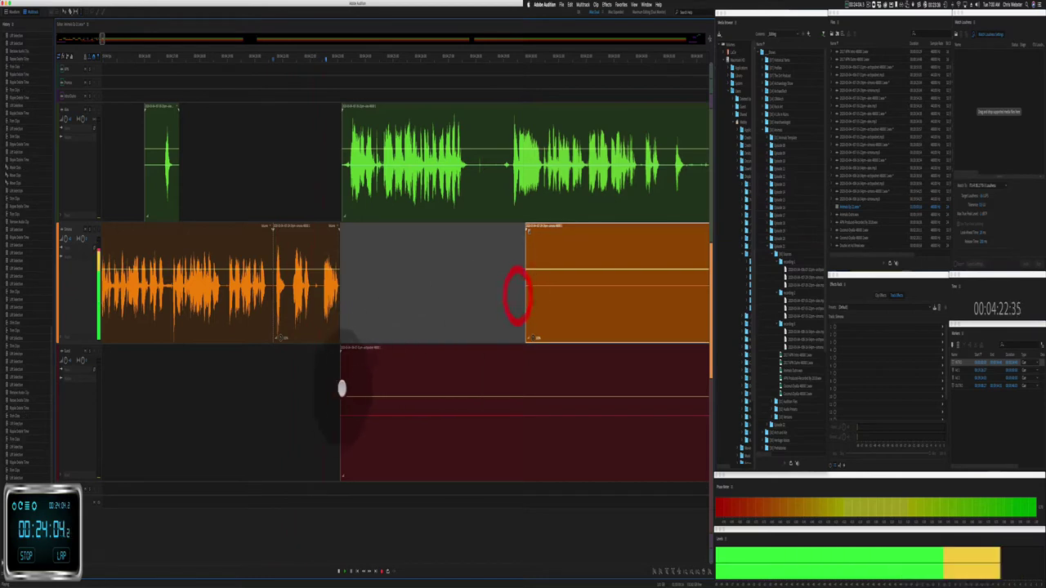
{"action": "left_click_drag", "start_coordinate": [344, 388], "coordinate": [543, 404]}
{"action": "scroll", "coordinate": [423, 292], "scroll_direction": "right", "scroll_amount": 5}
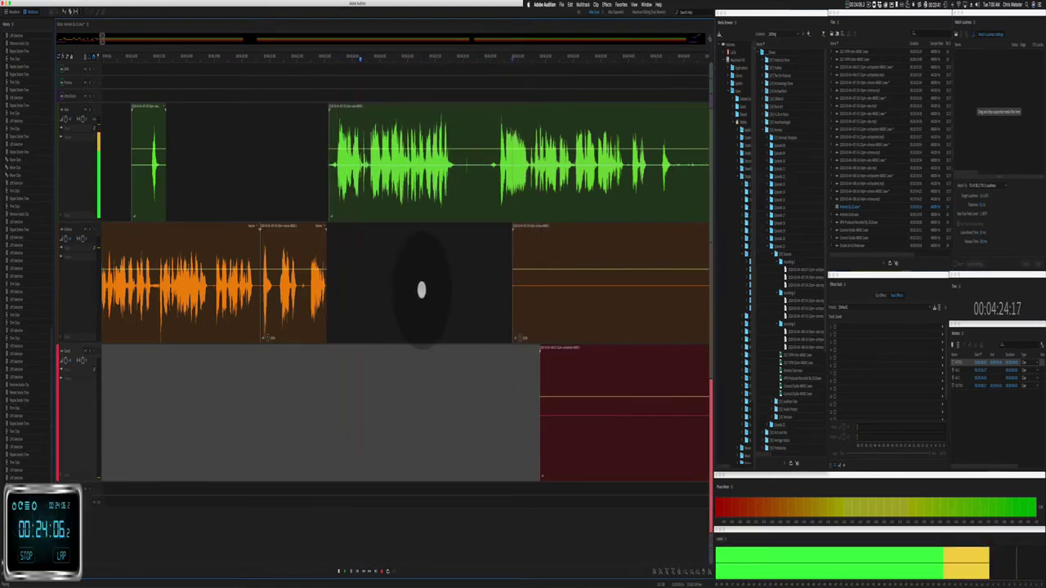
Step: Delete the silent opening of the orange and red clips up to just before the orange track's first sound
{"action": "left_click_drag", "start_coordinate": [352, 306], "coordinate": [560, 409]}
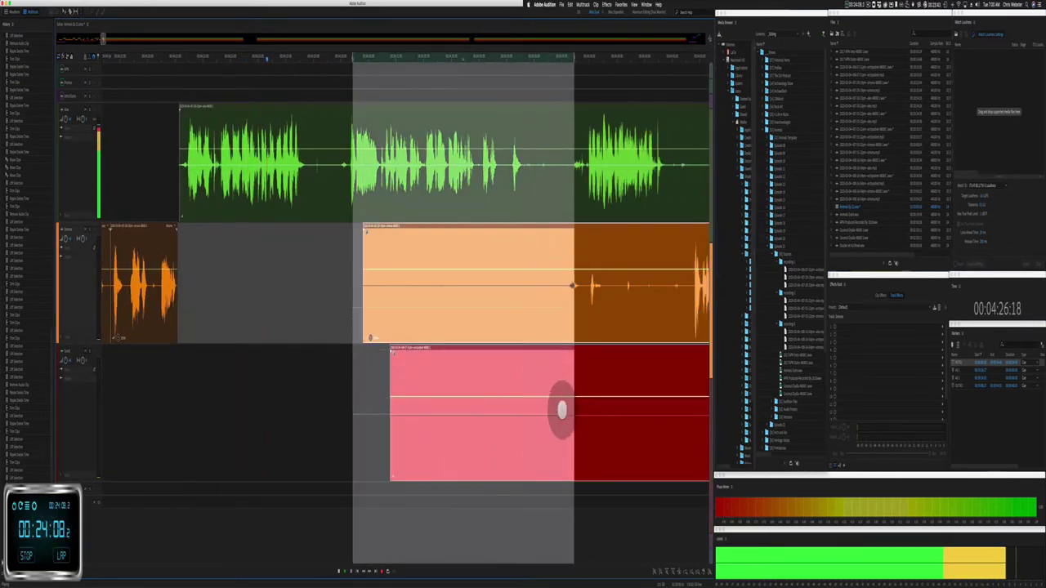
{"action": "key", "text": "BackSpace"}
{"action": "left_click", "coordinate": [313, 169]}
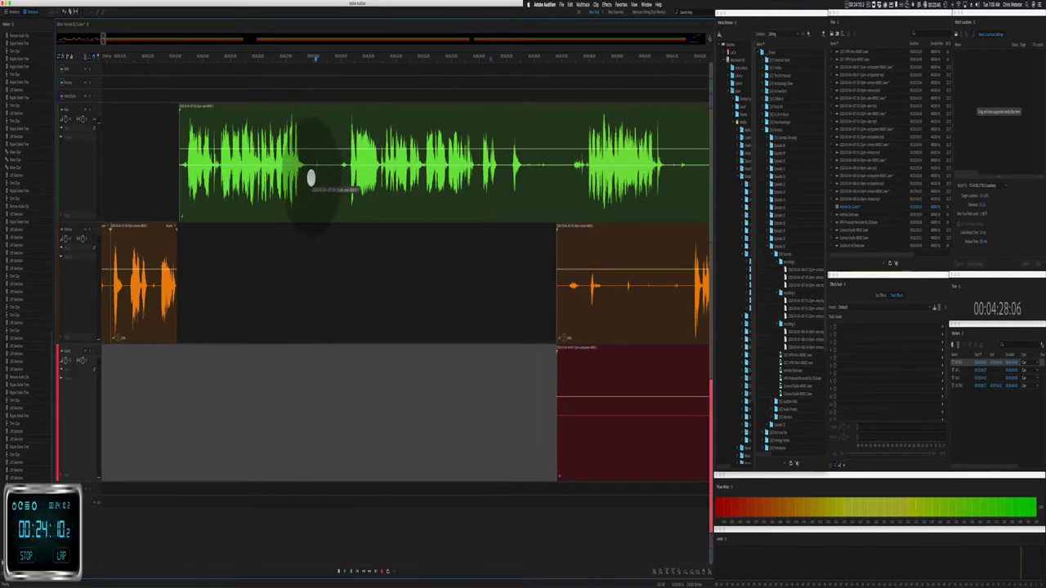
Step: Ripple-delete the pause in the green track just before the orange and red clips begin, closing the gap on all tracks
{"action": "left_click_drag", "start_coordinate": [313, 170], "coordinate": [336, 179]}
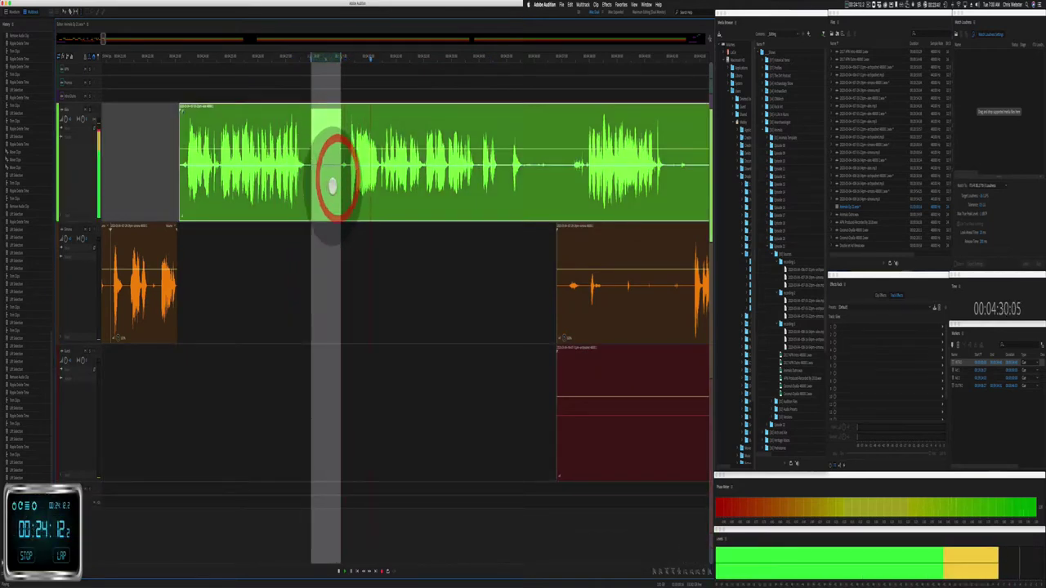
{"action": "left_click", "coordinate": [332, 187]}
{"action": "scroll", "coordinate": [327, 175], "scroll_direction": "right", "scroll_amount": 5}
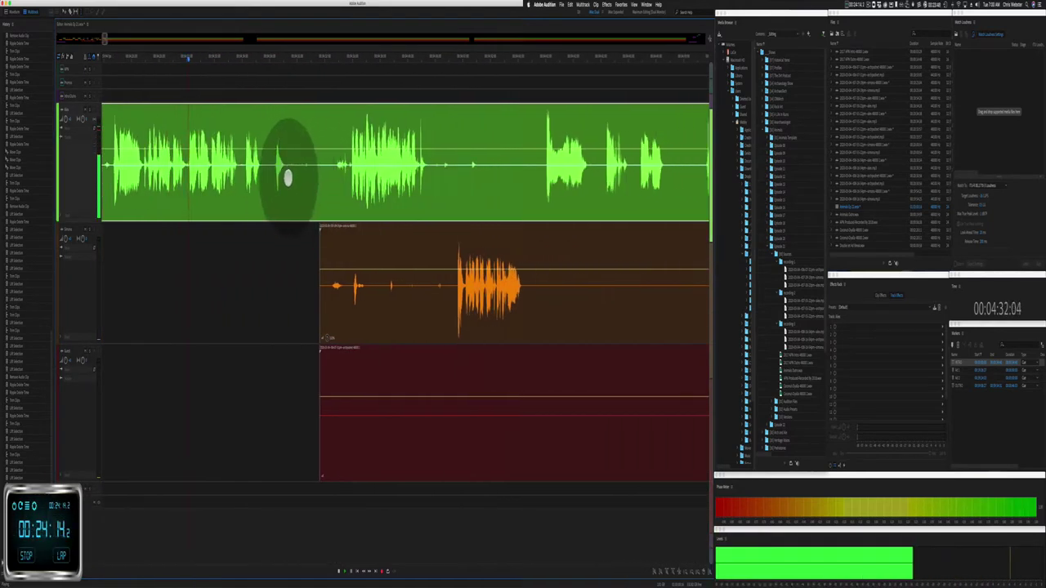
{"action": "left_click_drag", "start_coordinate": [292, 178], "coordinate": [326, 189]}
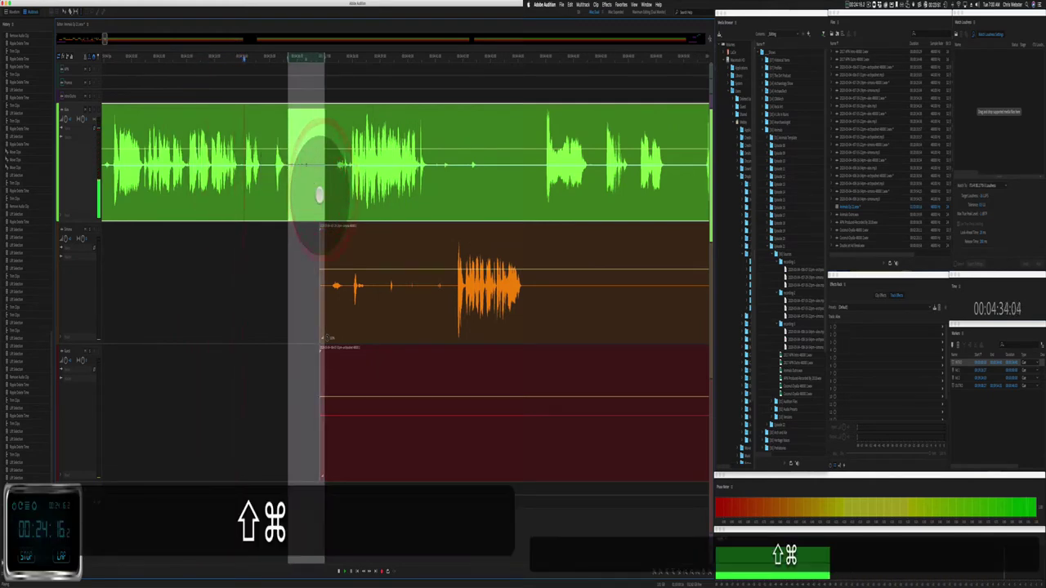
{"action": "key", "text": "shift+super+BackSpace"}
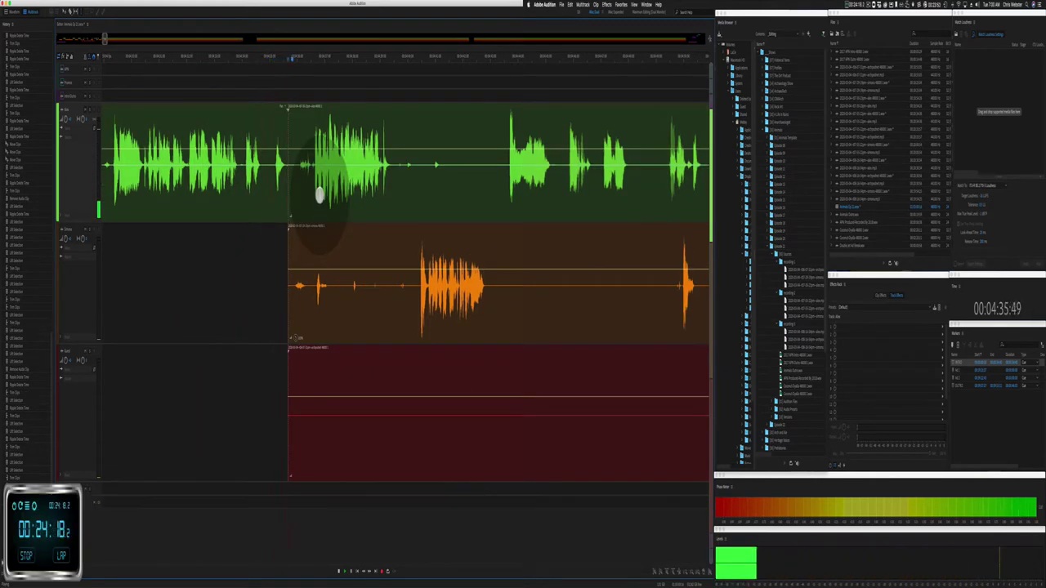
Step: Cut the orange and red clips up to the orange speech, and delete the quiet stretch between the green phrases above it
{"action": "left_click_drag", "start_coordinate": [304, 311], "coordinate": [409, 384]}
{"action": "key", "text": "BackSpace"}
{"action": "left_click_drag", "start_coordinate": [391, 174], "coordinate": [486, 175]}
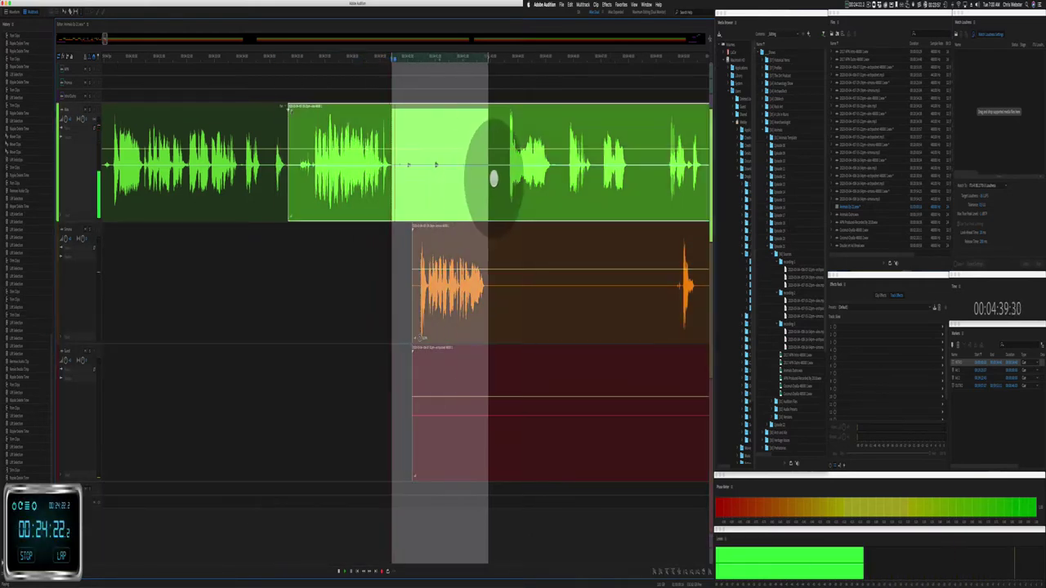
{"action": "key", "text": "BackSpace"}
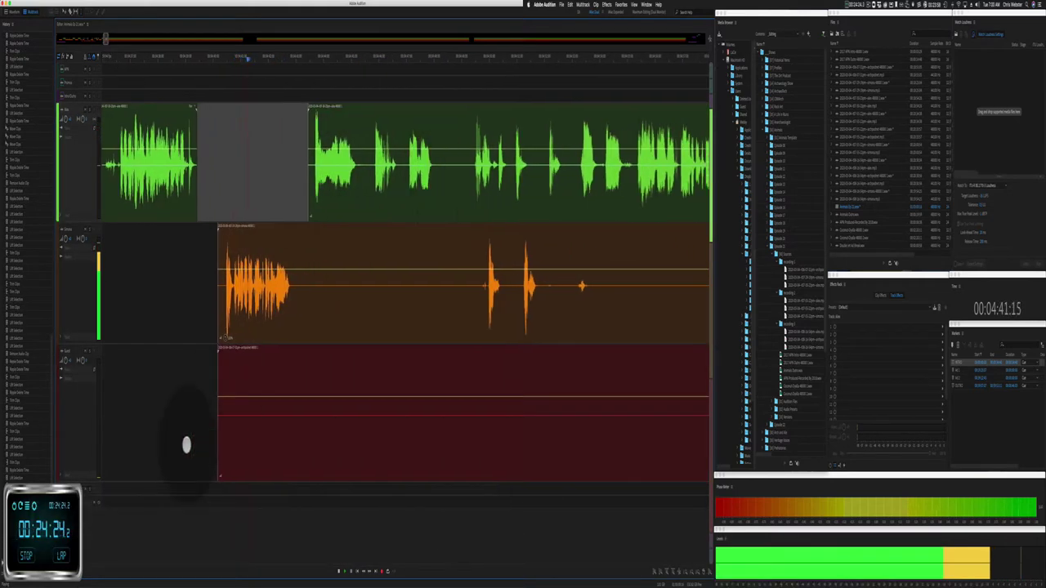
Step: Delete the silent opening of the red clip, ripple-delete the short pause after the orange phrase, and listen on
{"action": "left_click_drag", "start_coordinate": [185, 439], "coordinate": [613, 457]}
{"action": "key", "text": "BackSpace"}
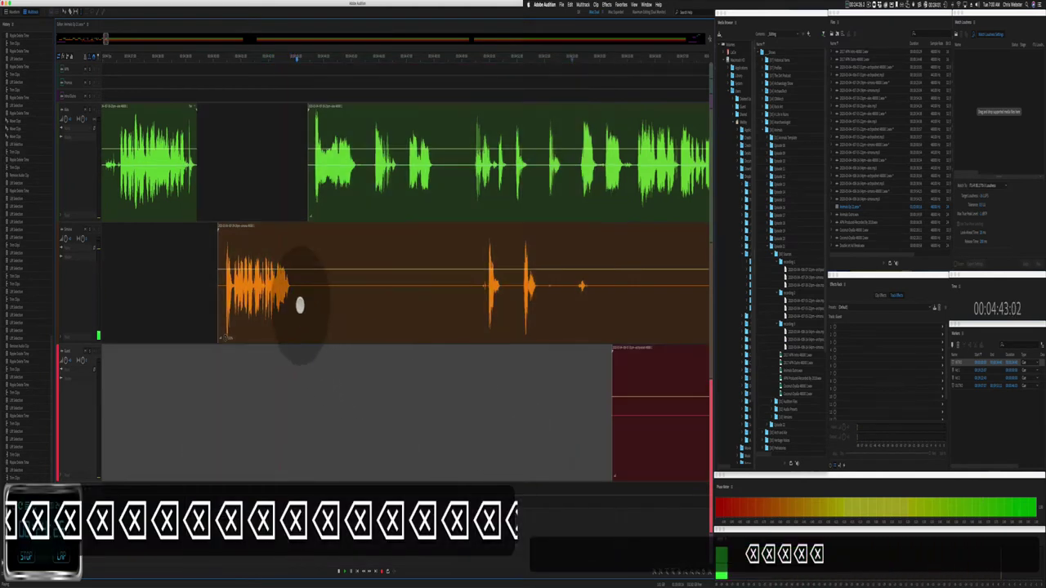
{"action": "left_click_drag", "start_coordinate": [294, 298], "coordinate": [308, 291]}
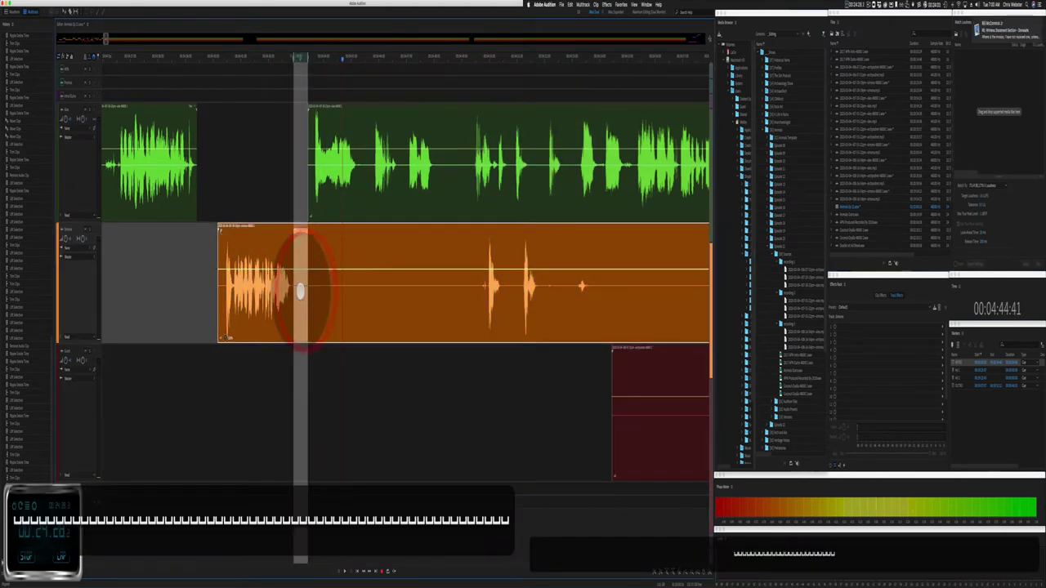
{"action": "key", "text": "BackSpace"}
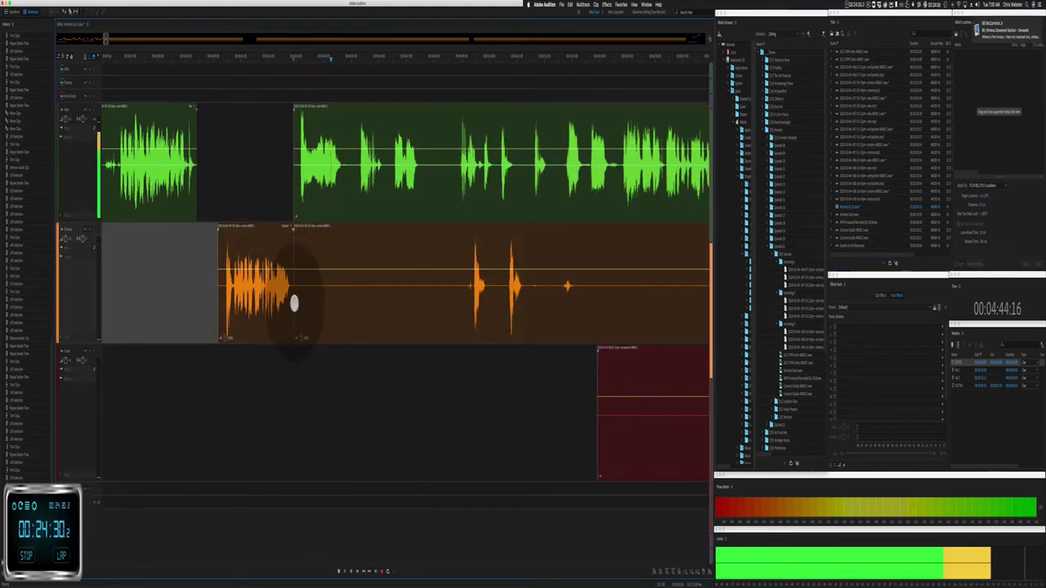
{"action": "key", "text": "space"}
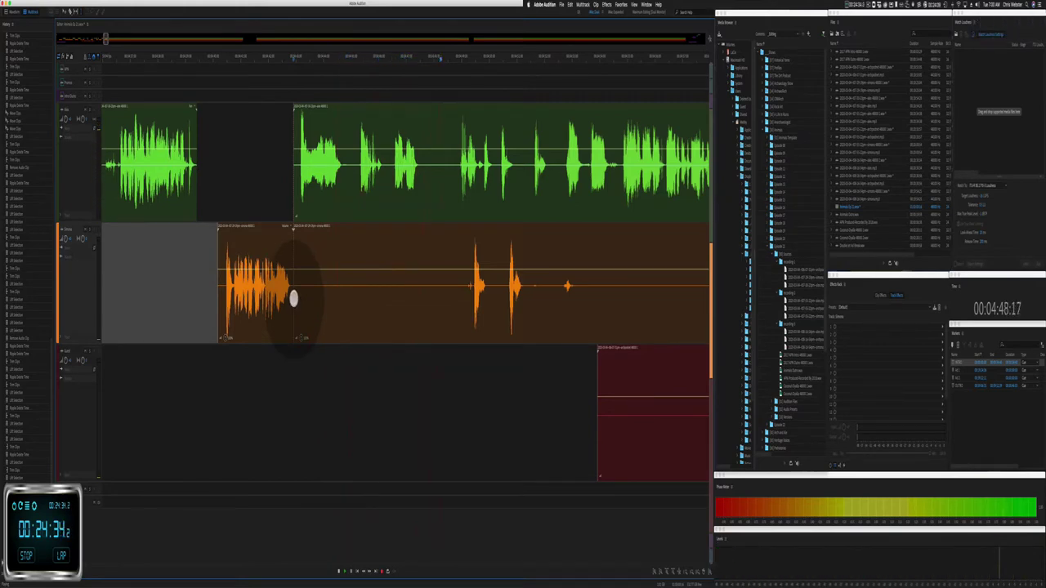
Step: Delete the quiet stretches before and after the two orange bursts, including the silent red audio beneath the later stretch
{"action": "left_click_drag", "start_coordinate": [294, 297], "coordinate": [460, 280]}
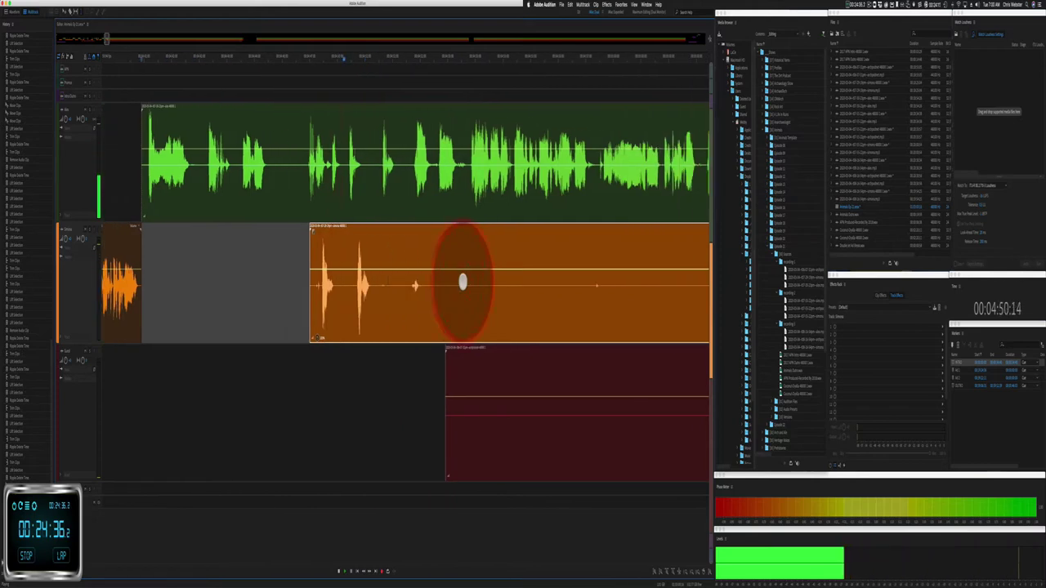
{"action": "left_click_drag", "start_coordinate": [396, 302], "coordinate": [674, 380]}
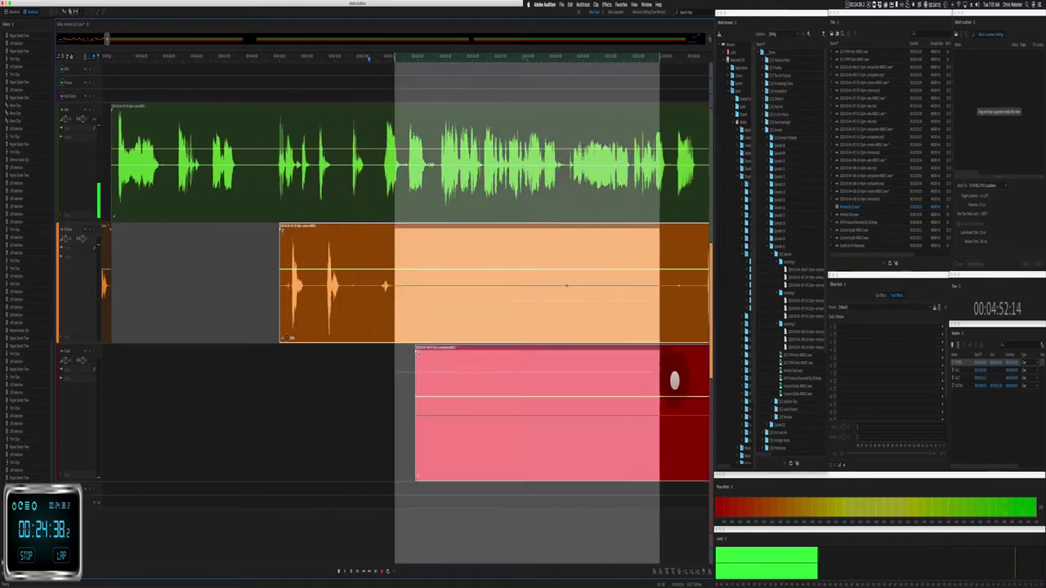
{"action": "key", "text": "BackSpace"}
{"action": "left_click", "coordinate": [432, 351]}
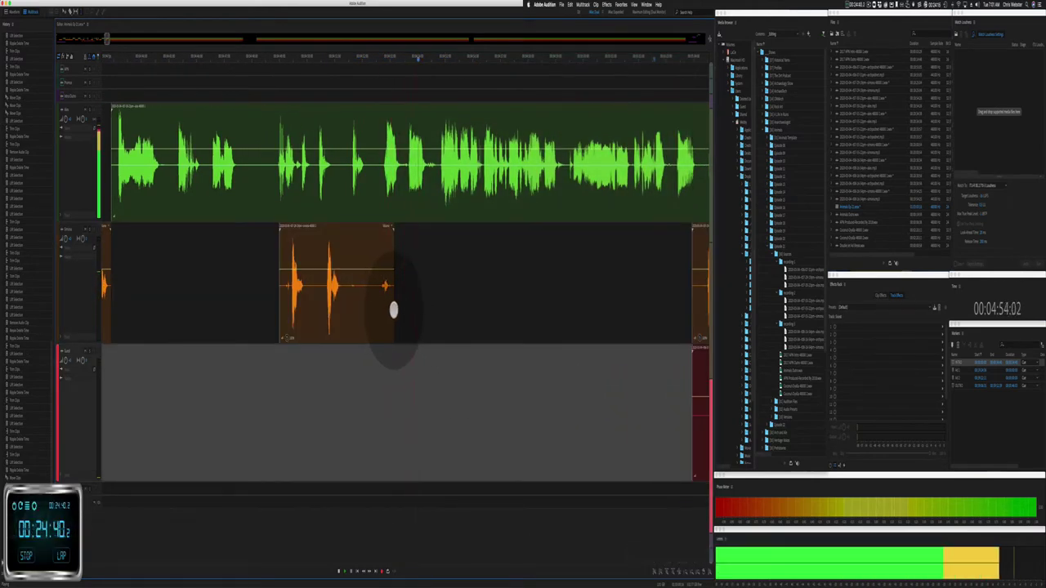
Step: Trim the end of the short orange clip back to just after its second burst and continue playback
{"action": "left_click_drag", "start_coordinate": [393, 310], "coordinate": [344, 302]}
{"action": "key", "text": "space"}
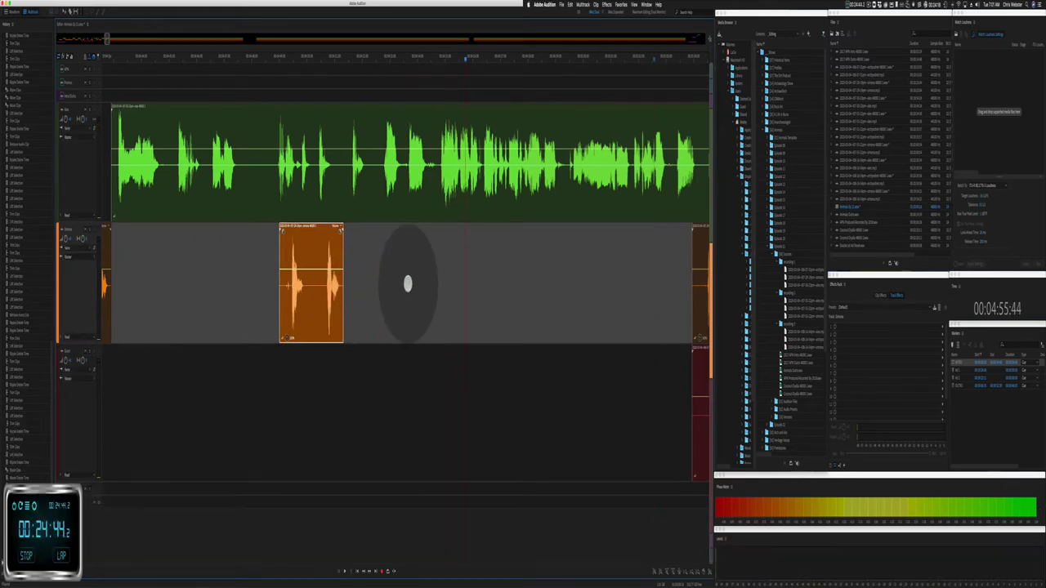
{"action": "key", "text": "space"}
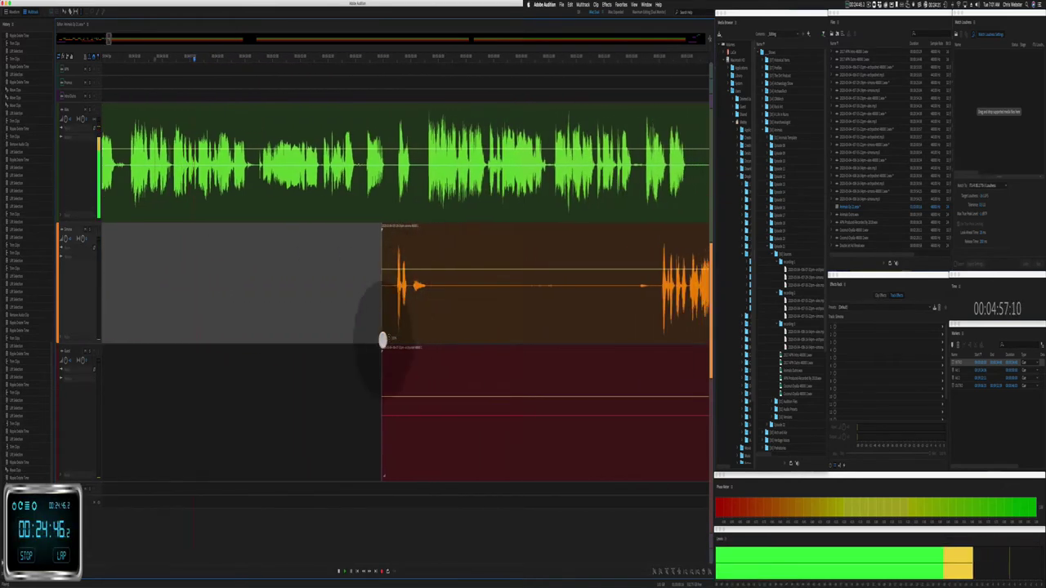
Step: Delete the silent opening of the red clip and the quiet orange section between the short burst and the next speech
{"action": "left_click", "coordinate": [382, 339]}
{"action": "left_click", "coordinate": [532, 398]}
{"action": "key", "text": "Delete"}
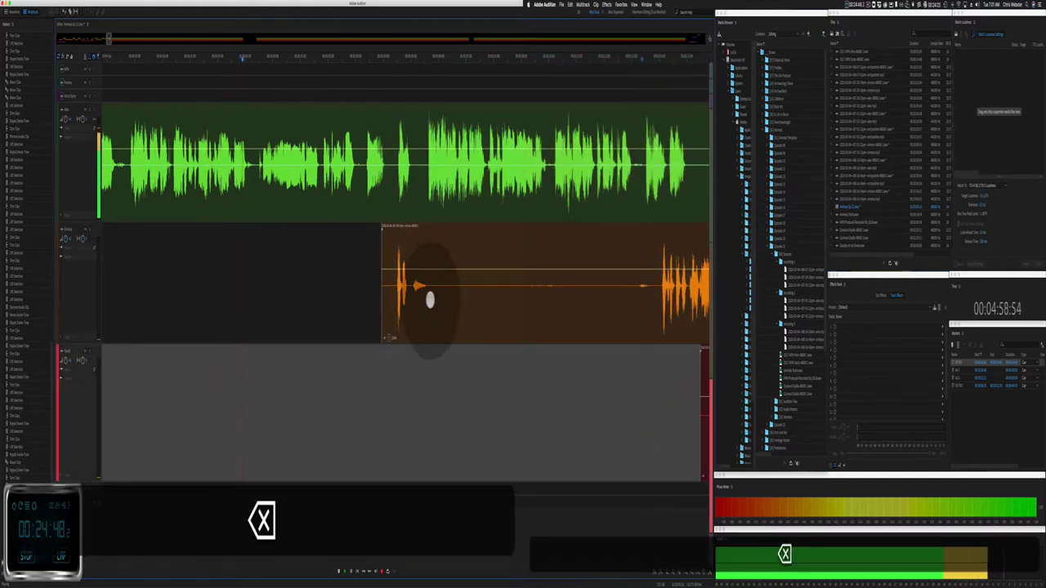
{"action": "left_click_drag", "start_coordinate": [430, 300], "coordinate": [659, 285]}
{"action": "key", "text": "Delete"}
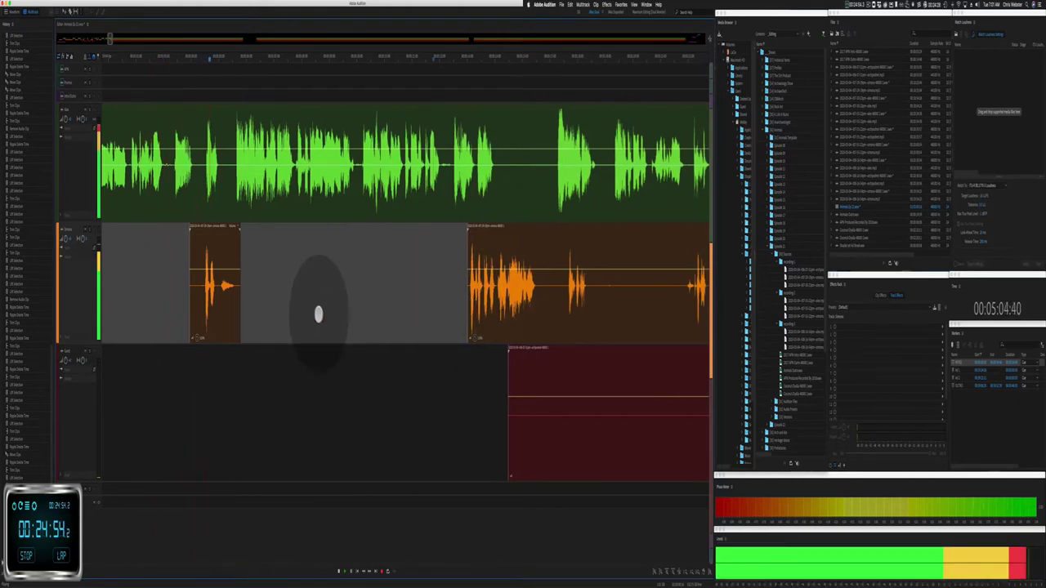
Step: Ripple-delete the short green phrase just before the small orange clip on all tracks, and listen on
{"action": "key", "text": "space"}
{"action": "left_click_drag", "start_coordinate": [173, 179], "coordinate": [189, 193]}
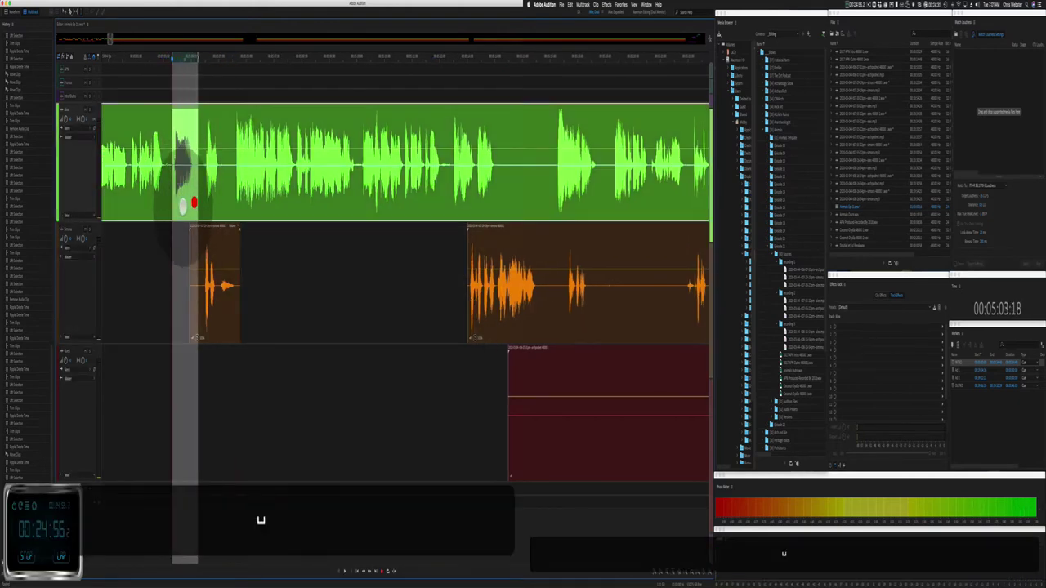
{"action": "key", "text": "super+shift+BackSpace"}
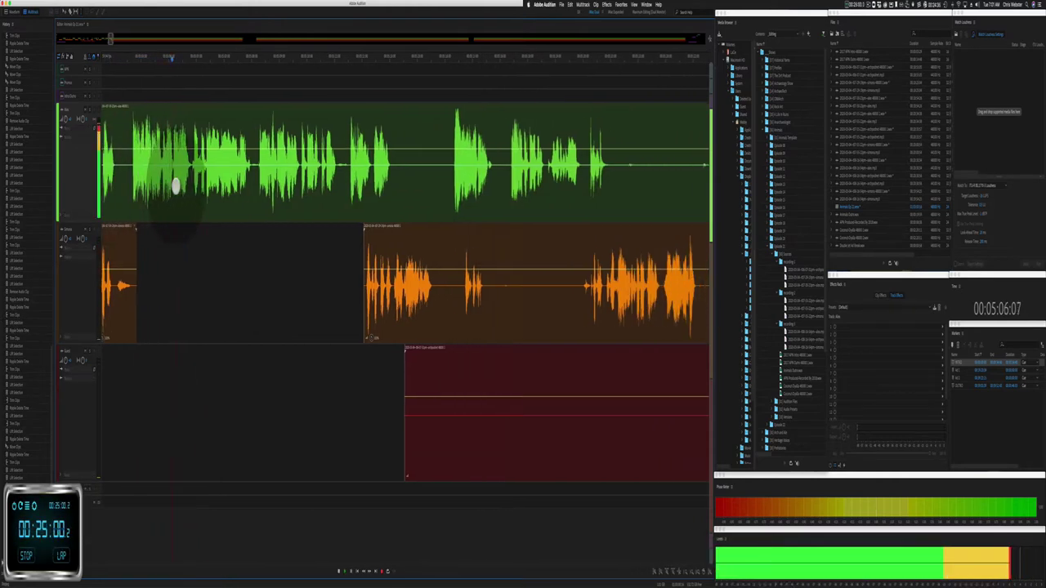
{"action": "key", "text": "space"}
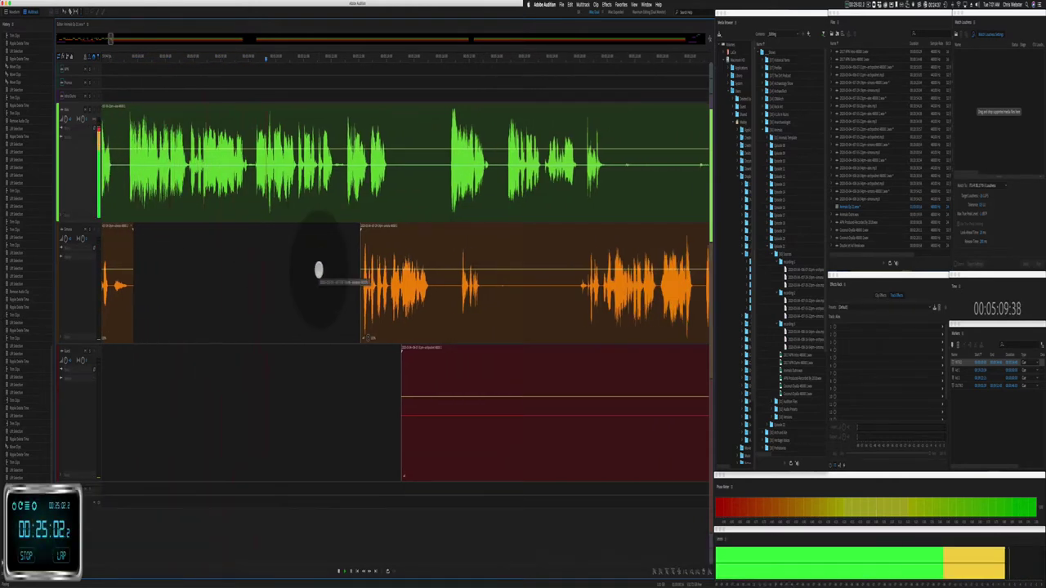
{"action": "key", "text": "j"}
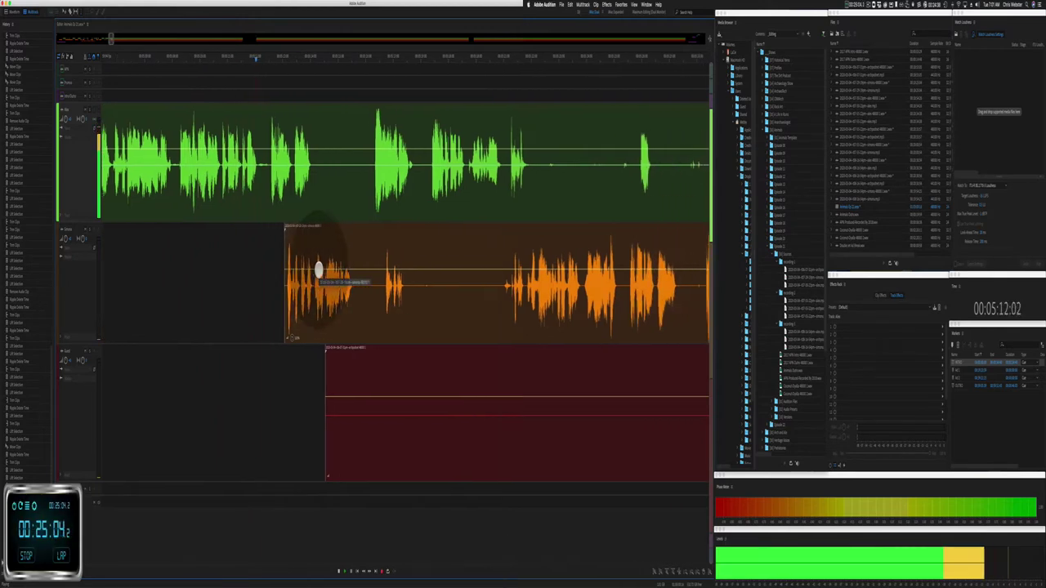
Step: Delete the red clip's silent opening and cut the green word at the start of the orange speech
{"action": "left_click_drag", "start_coordinate": [306, 406], "coordinate": [661, 420]}
{"action": "key", "text": "BackSpace"}
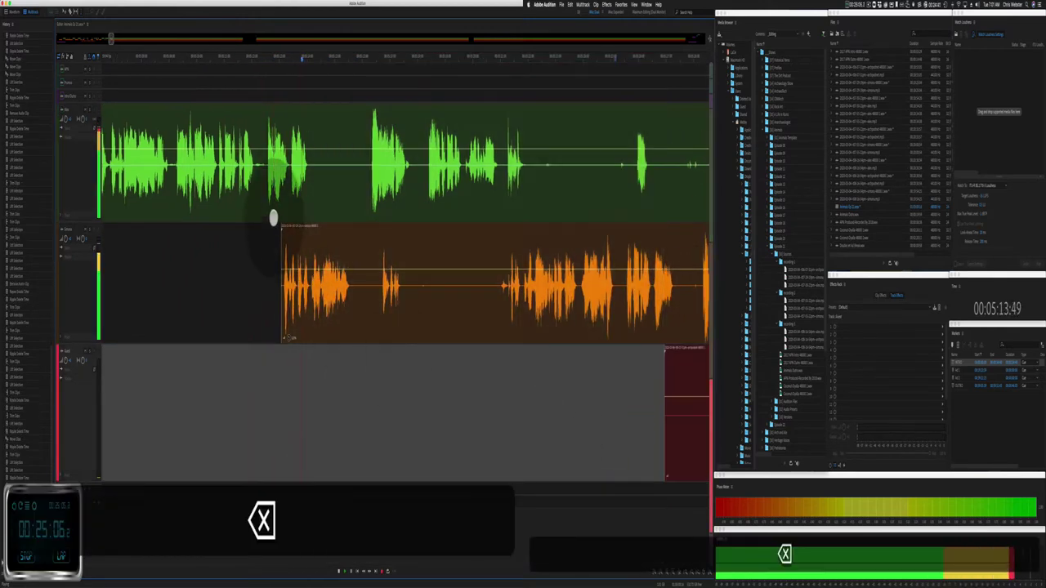
{"action": "left_click_drag", "start_coordinate": [266, 174], "coordinate": [284, 164]}
{"action": "key", "text": "BackSpace"}
{"action": "key", "text": "BackSpace"}
{"action": "key", "text": "BackSpace"}
{"action": "key", "text": "BackSpace"}
{"action": "key", "text": "BackSpace"}
{"action": "key", "text": "BackSpace"}
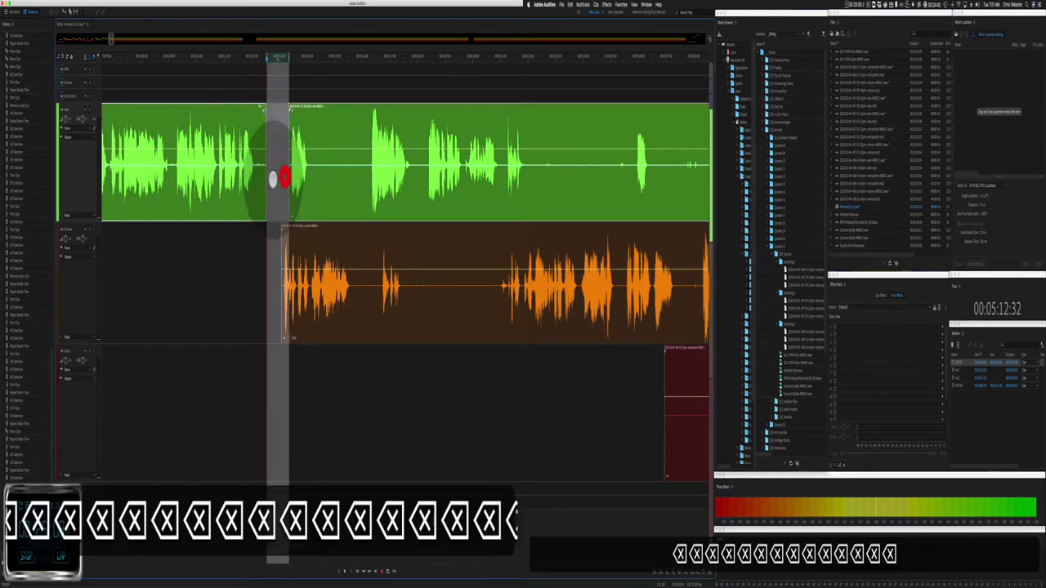
Step: Ripple-delete the short gap just before the orange speech on all tracks and play the edit
{"action": "left_click_drag", "start_coordinate": [270, 205], "coordinate": [281, 210]}
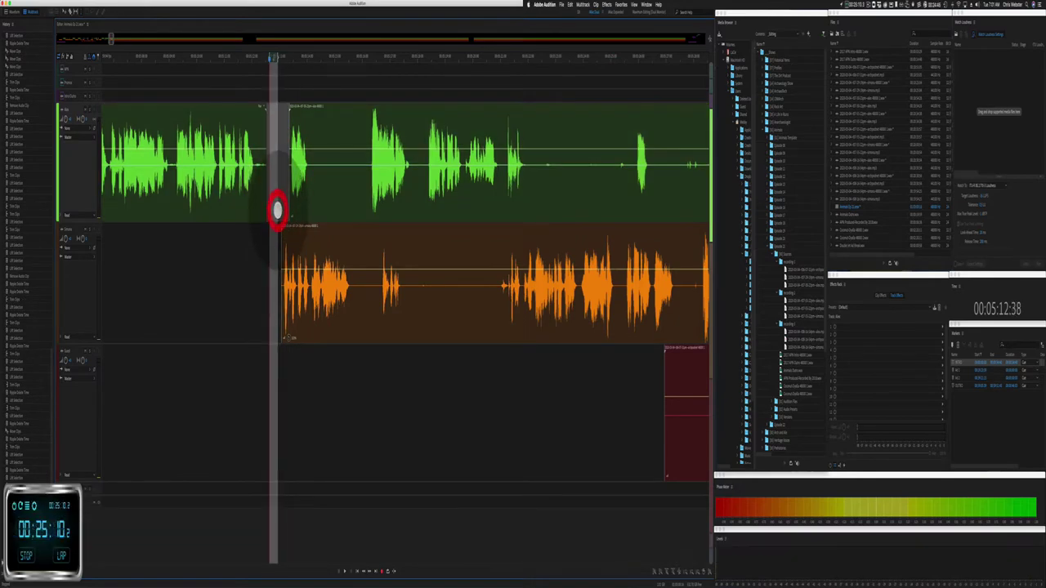
{"action": "key", "text": "shift+BackSpace"}
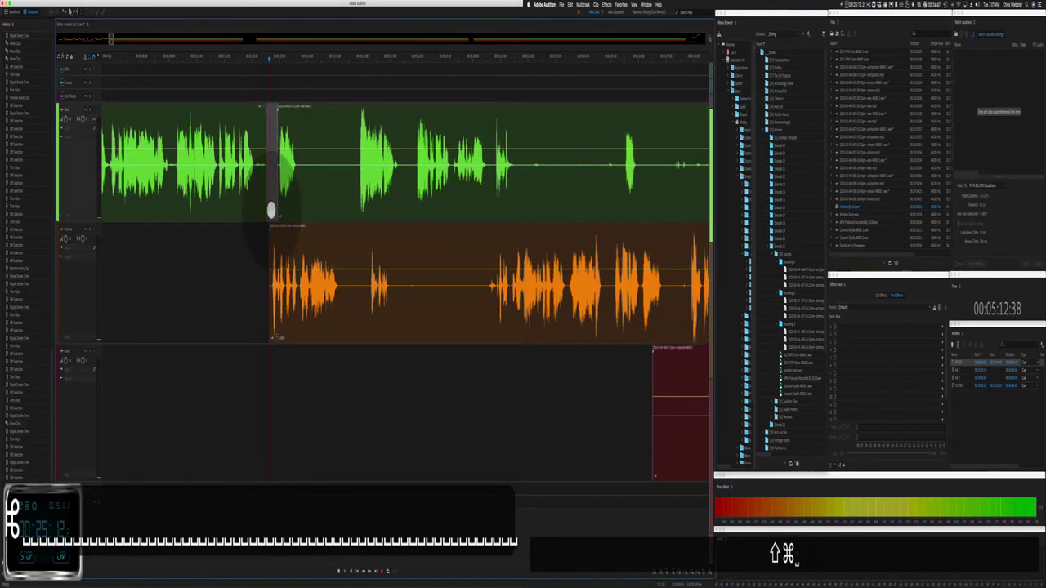
{"action": "key", "text": "space"}
Step: Delete the green audio above the orange phrase and ripple-delete the short pause before the next green phrase
{"action": "left_click_drag", "start_coordinate": [278, 211], "coordinate": [357, 203]}
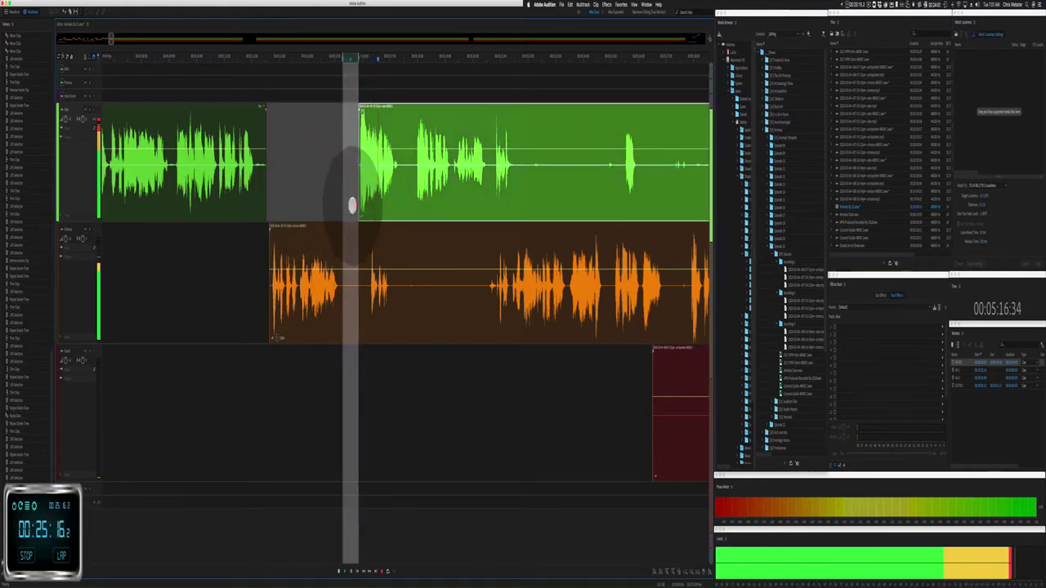
{"action": "key", "text": "space"}
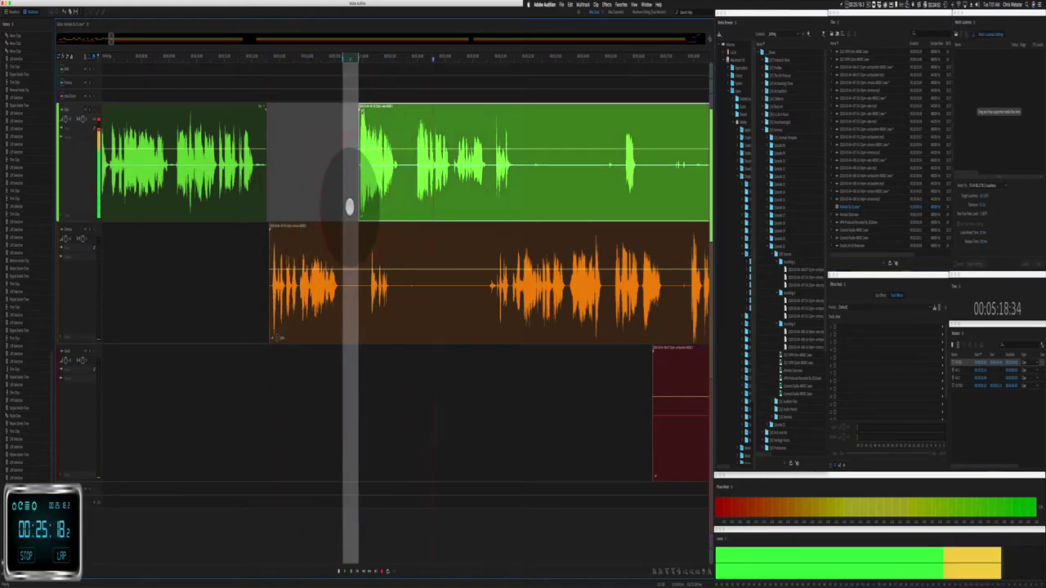
{"action": "key", "text": "super+shift+BackSpace"}
{"action": "left_click", "coordinate": [347, 206]}
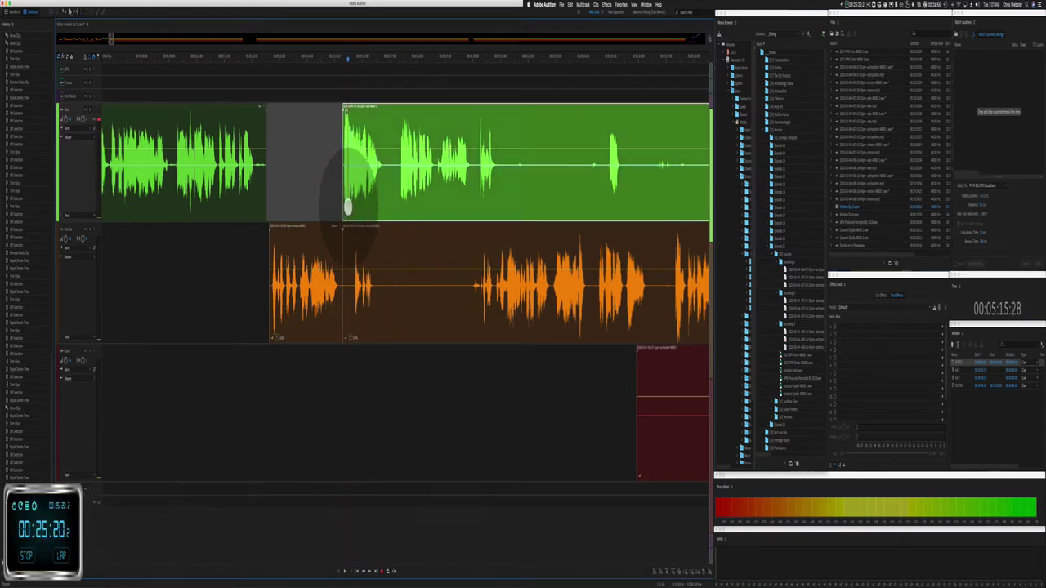
Step: Cut the green phrase above the small orange burst, ripple-delete that section on all tracks, and replay from before the edit
{"action": "left_click_drag", "start_coordinate": [342, 209], "coordinate": [388, 193]}
{"action": "left_click_drag", "start_coordinate": [343, 245], "coordinate": [396, 266]}
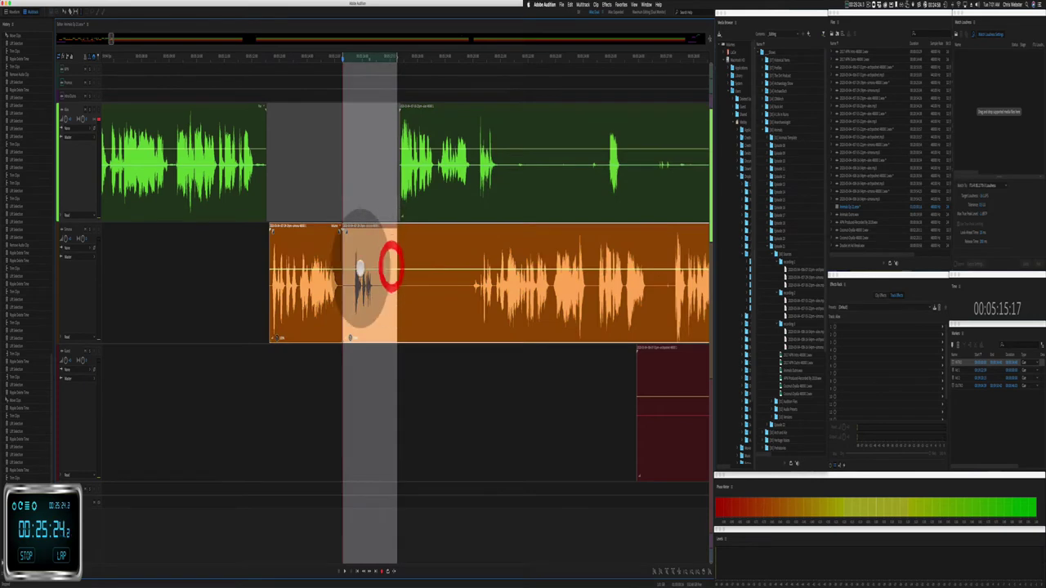
{"action": "key", "text": "shift+BackSpace"}
{"action": "key", "text": "space"}
{"action": "left_click", "coordinate": [309, 163]}
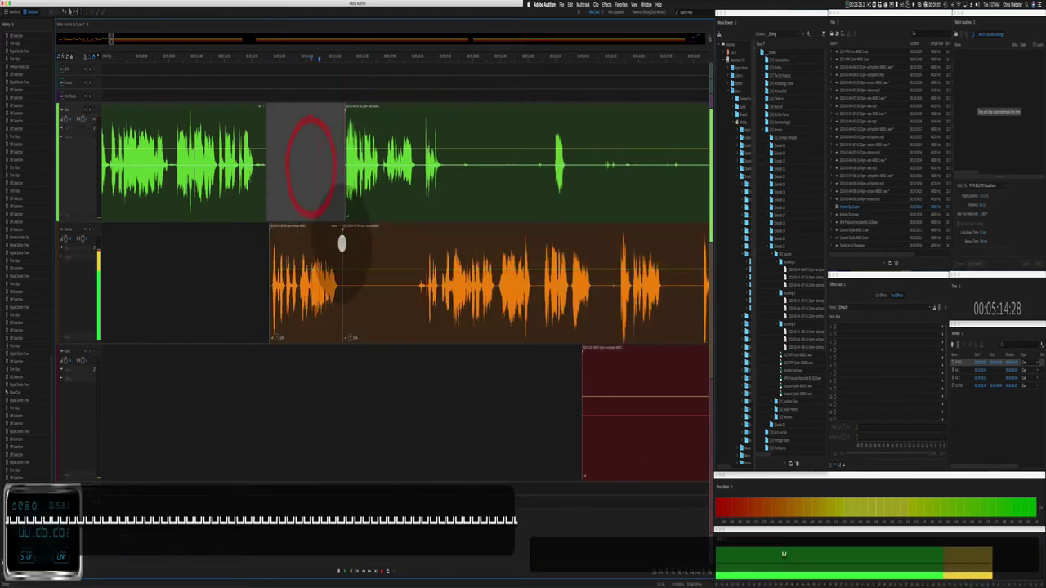
Step: Delete the quiet orange stretch before its next speech and the pause on the green track above that speech
{"action": "left_click_drag", "start_coordinate": [343, 245], "coordinate": [413, 241]}
{"action": "left_click_drag", "start_coordinate": [320, 176], "coordinate": [423, 171]}
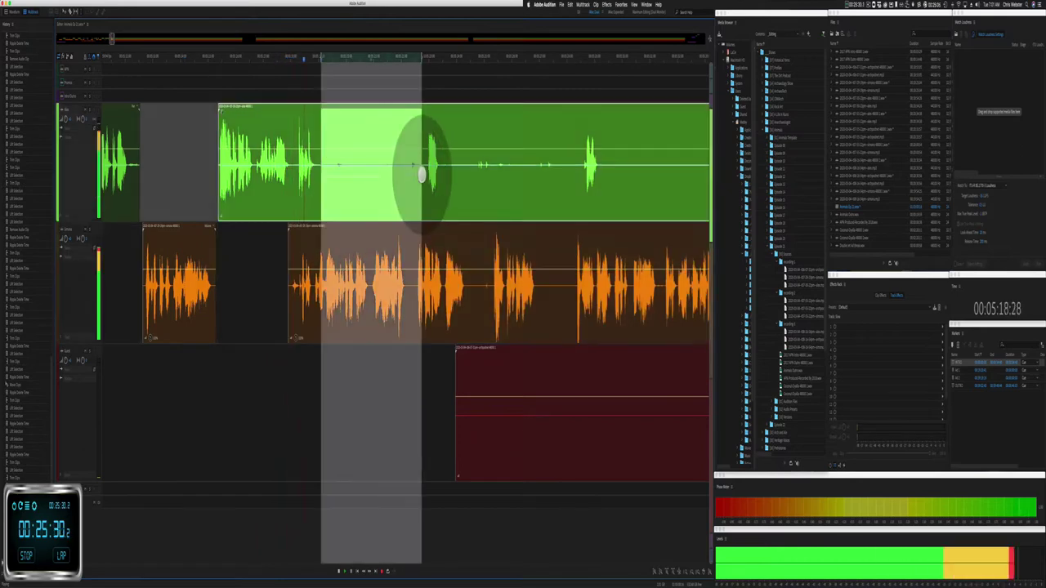
{"action": "key", "text": "BackSpace"}
{"action": "left_click", "coordinate": [389, 182]}
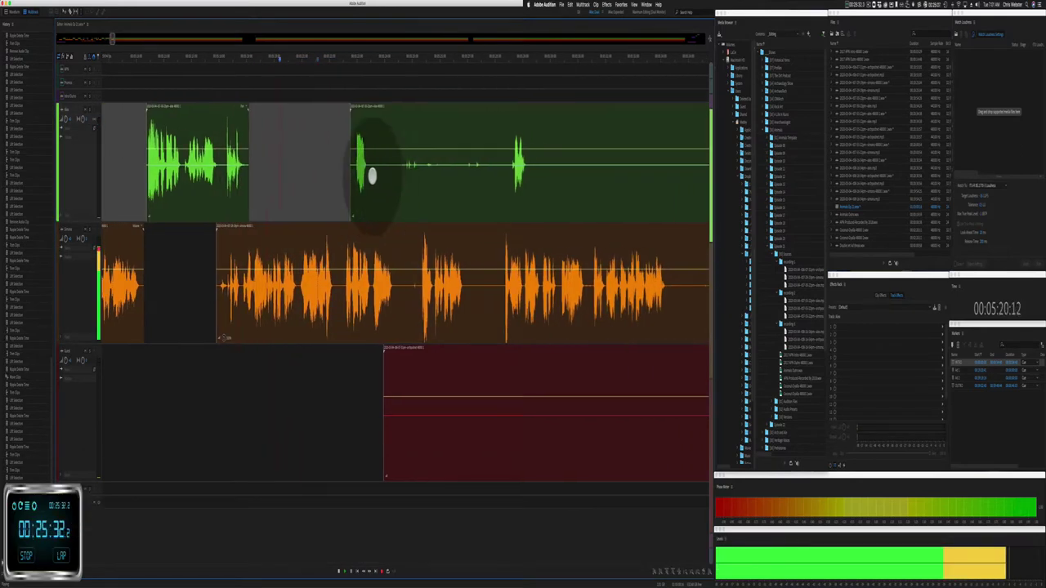
Step: Delete the silent opening of the red clip and the quiet green stretch between the two isolated green bursts
{"action": "left_click_drag", "start_coordinate": [379, 421], "coordinate": [692, 420]}
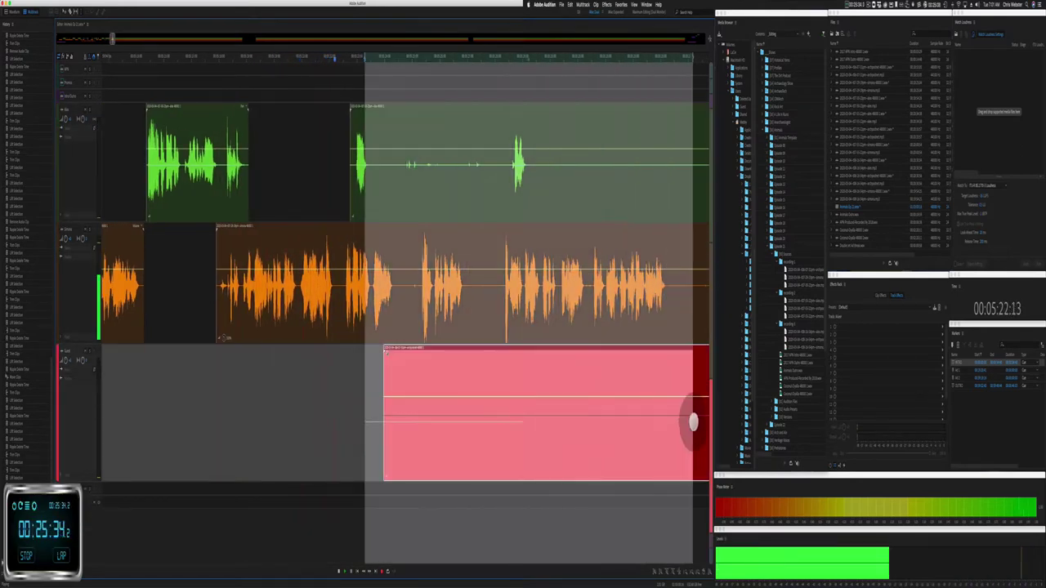
{"action": "key", "text": "BackSpace"}
{"action": "left_click", "coordinate": [432, 409]}
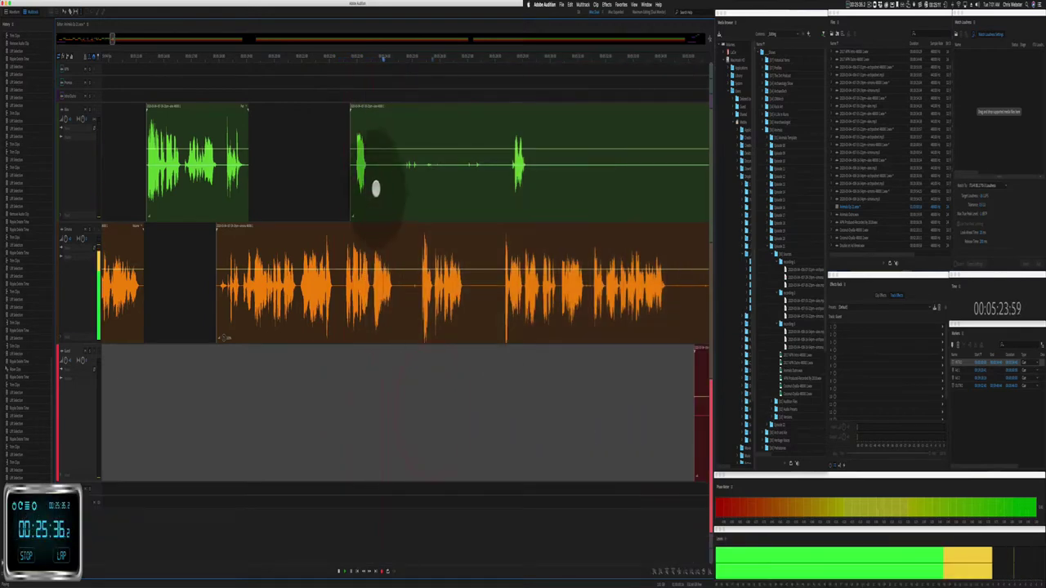
{"action": "left_click_drag", "start_coordinate": [371, 183], "coordinate": [483, 171]}
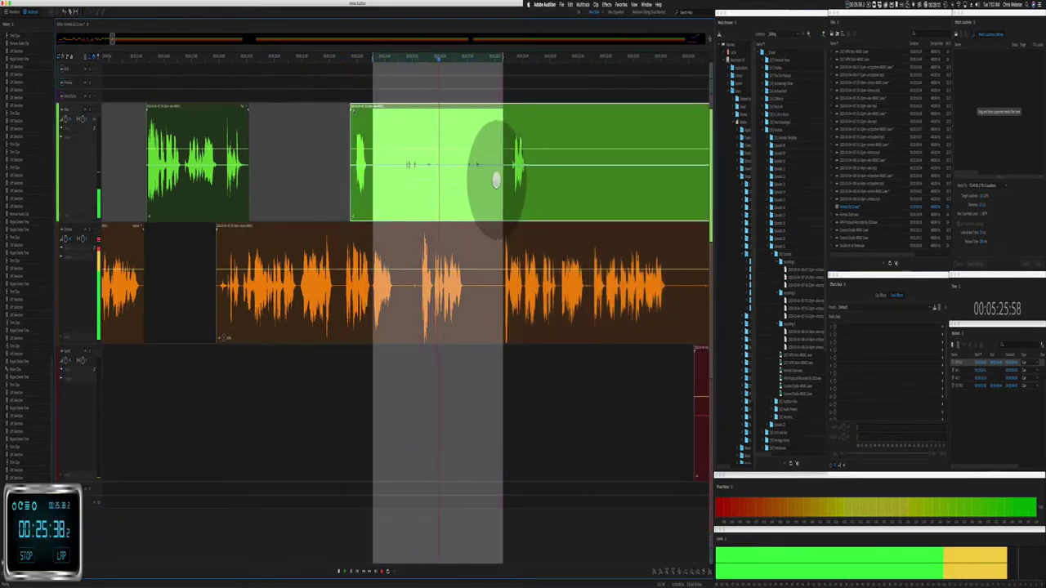
{"action": "key", "text": "BackSpace"}
{"action": "left_click", "coordinate": [446, 181]}
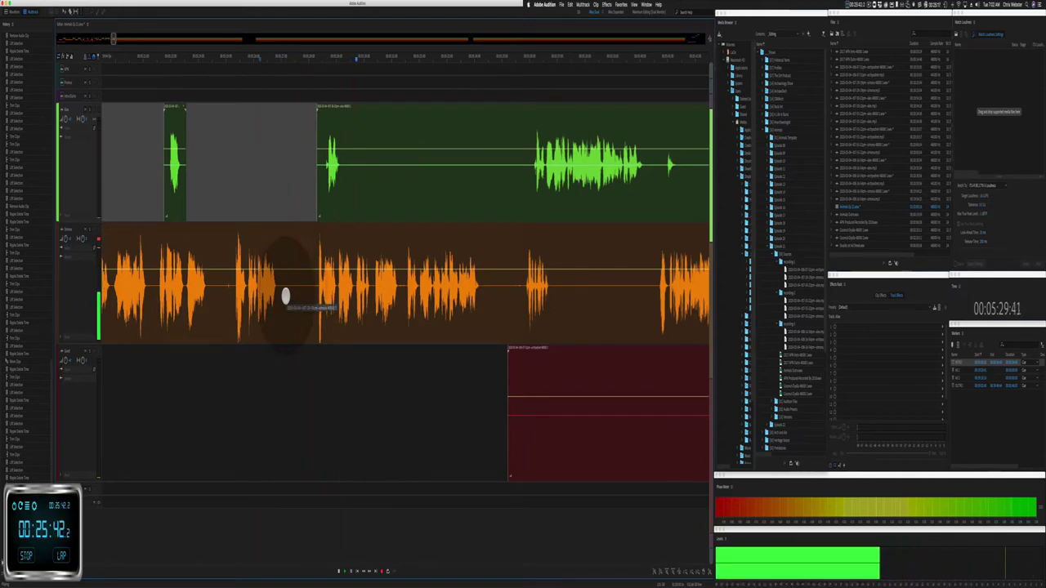
Step: Ripple-delete the short orange pause just before the next green clip on all tracks and play the edit
{"action": "left_click_drag", "start_coordinate": [285, 296], "coordinate": [305, 296]}
{"action": "key", "text": "space"}
{"action": "key", "text": "shift+super+BackSpace"}
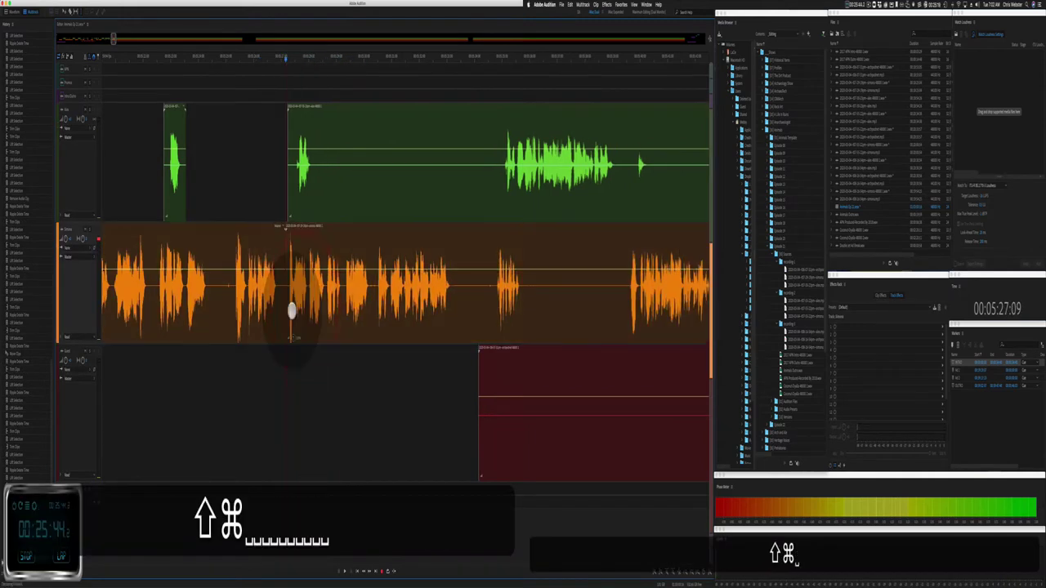
{"action": "key", "text": "space"}
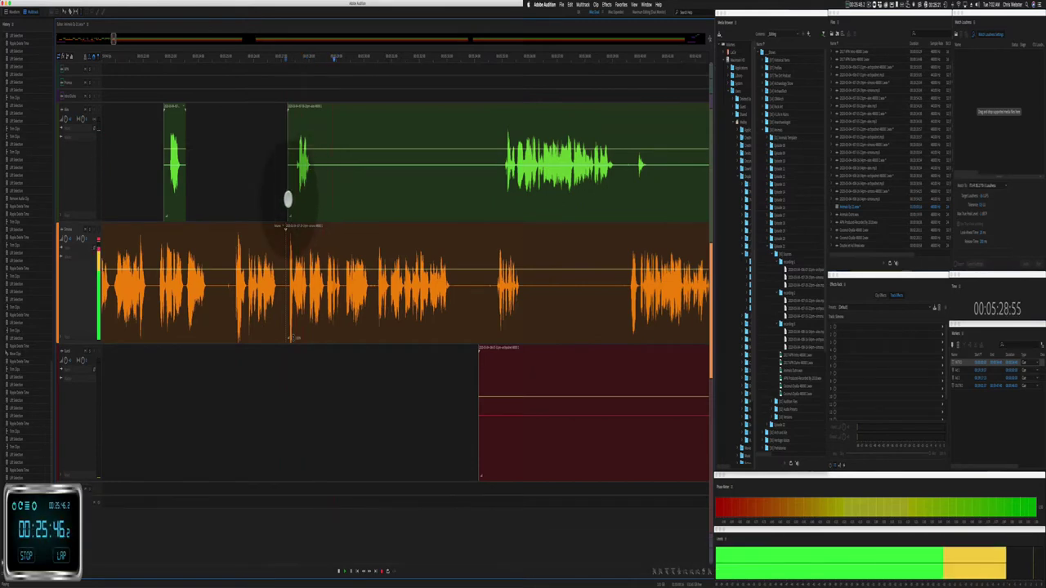
Step: Delete the green burst and silence before the long green phrase, and ripple-delete the orange pause beneath it on all tracks
{"action": "left_click_drag", "start_coordinate": [287, 199], "coordinate": [487, 220]}
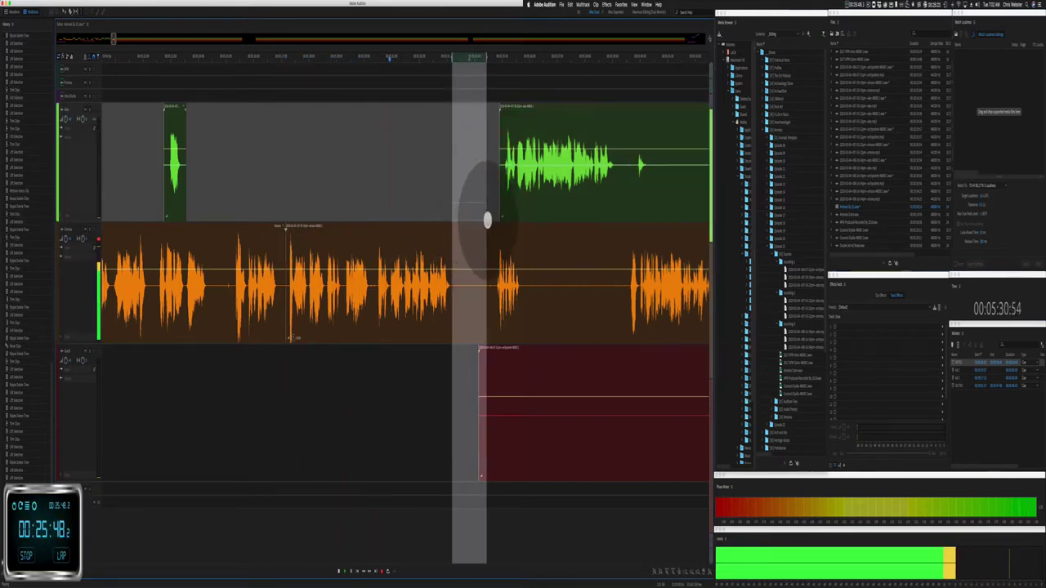
{"action": "key", "text": "BackSpace"}
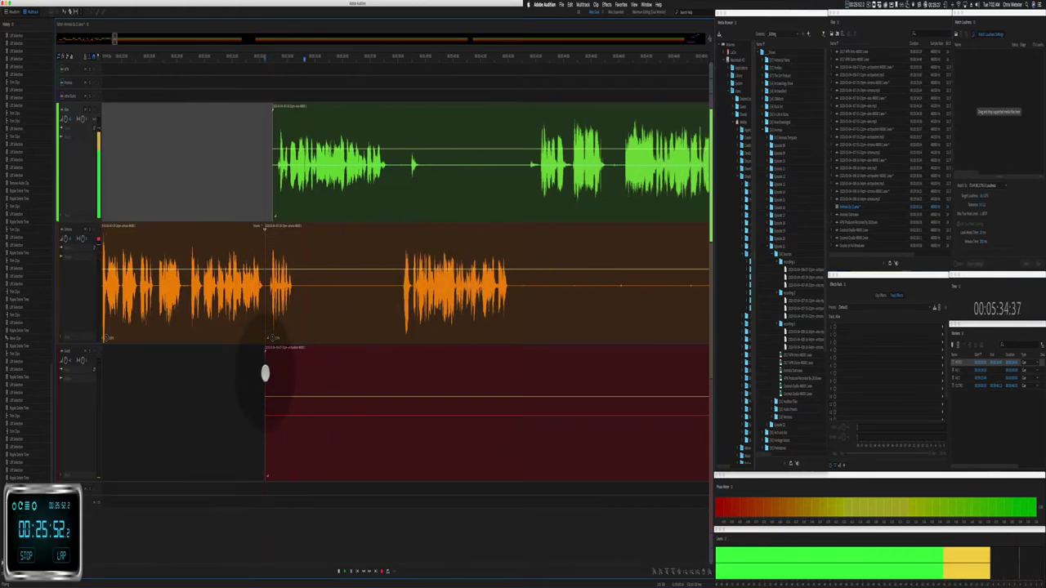
Step: Delete the silent opening of the red clip and the orange silence between the short phrase and the next orange speech
{"action": "left_click_drag", "start_coordinate": [264, 373], "coordinate": [539, 367]}
{"action": "left_click_drag", "start_coordinate": [299, 300], "coordinate": [397, 291]}
{"action": "key", "text": "BackSpace"}
{"action": "left_click", "coordinate": [350, 304]}
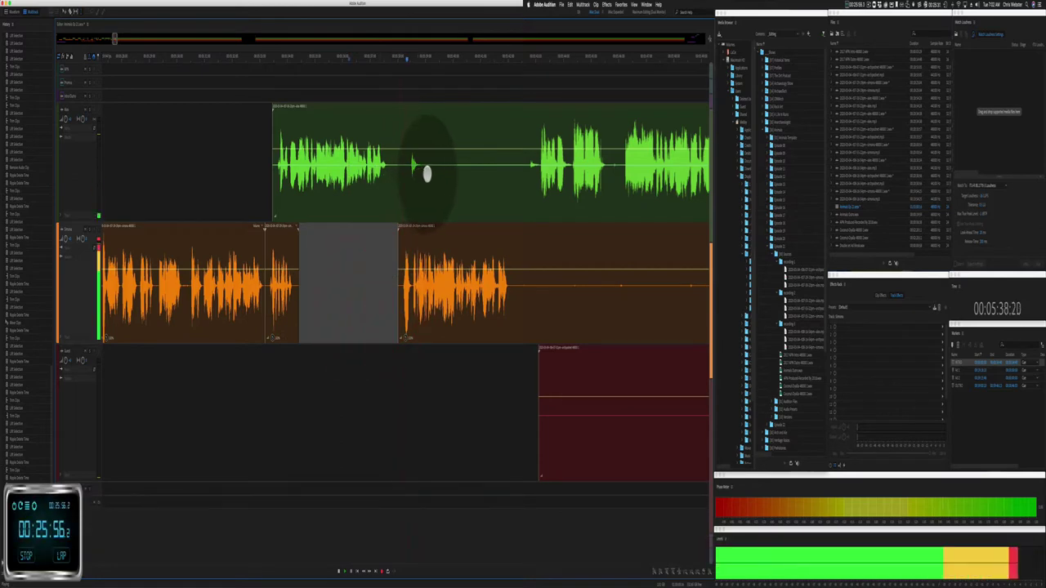
Step: Delete the quiet green stretch between the small burst and the next green speech
{"action": "left_click_drag", "start_coordinate": [422, 175], "coordinate": [527, 181]}
{"action": "key", "text": "BackSpace"}
{"action": "left_click", "coordinate": [514, 181]}
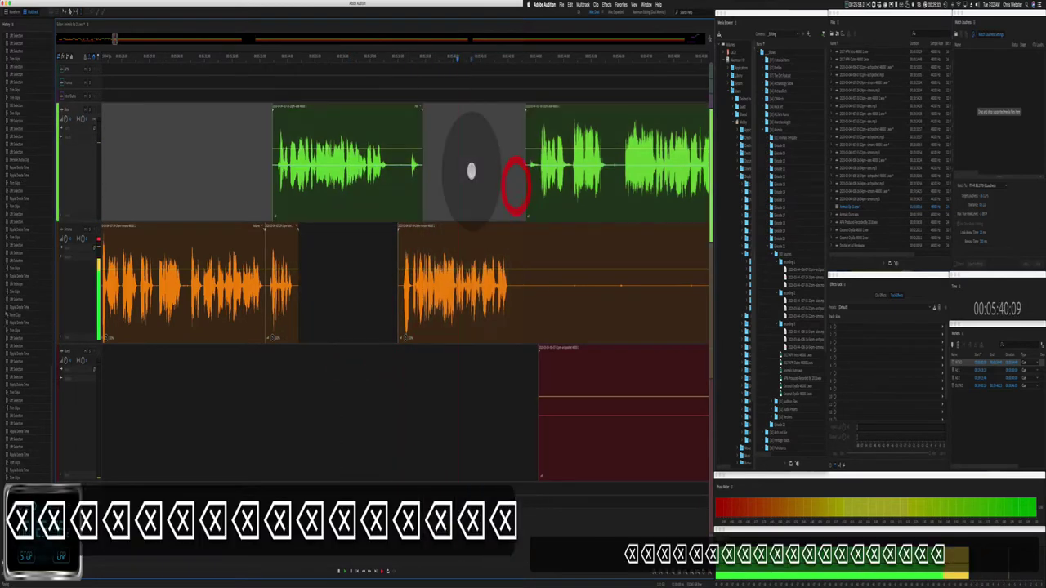
Step: Delete the short gap before the small green burst and shift the preceding green phrase slightly later, close to that burst
{"action": "left_click_drag", "start_coordinate": [409, 172], "coordinate": [386, 174]}
{"action": "key", "text": "BackSpace"}
{"action": "left_click", "coordinate": [402, 176]}
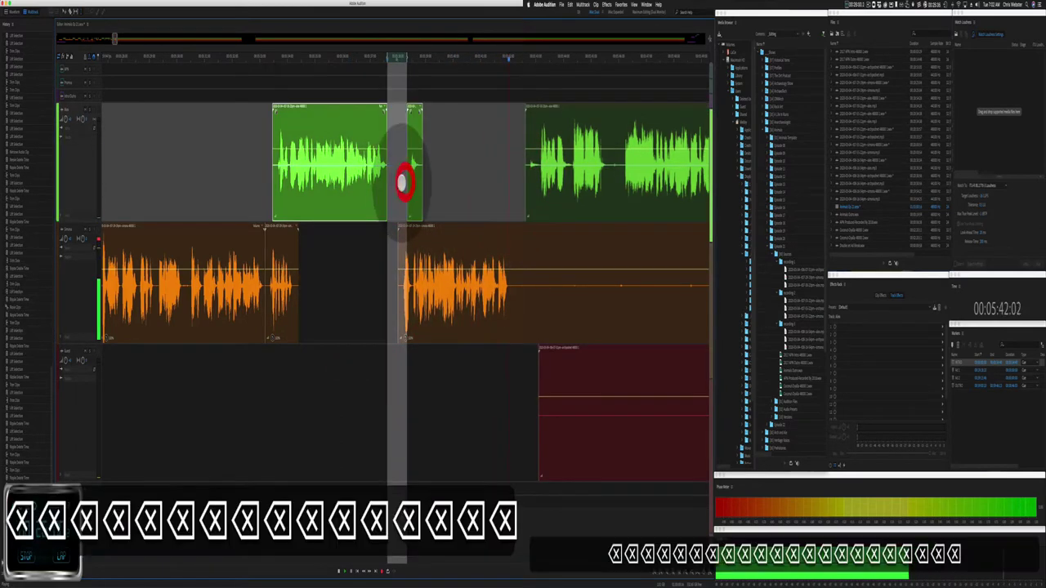
{"action": "left_click_drag", "start_coordinate": [351, 108], "coordinate": [364, 107]}
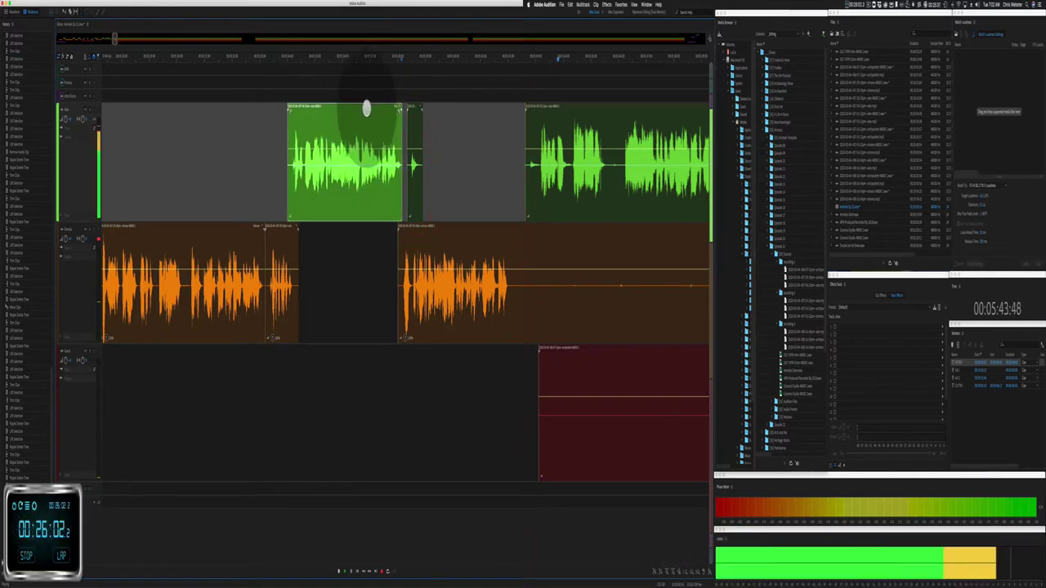
{"action": "left_click", "coordinate": [362, 105]}
Step: Delete the silence following the orange speech and the matching silent stretch at the start of the red clip
{"action": "scroll", "coordinate": [283, 276], "scroll_direction": "right", "scroll_amount": 5}
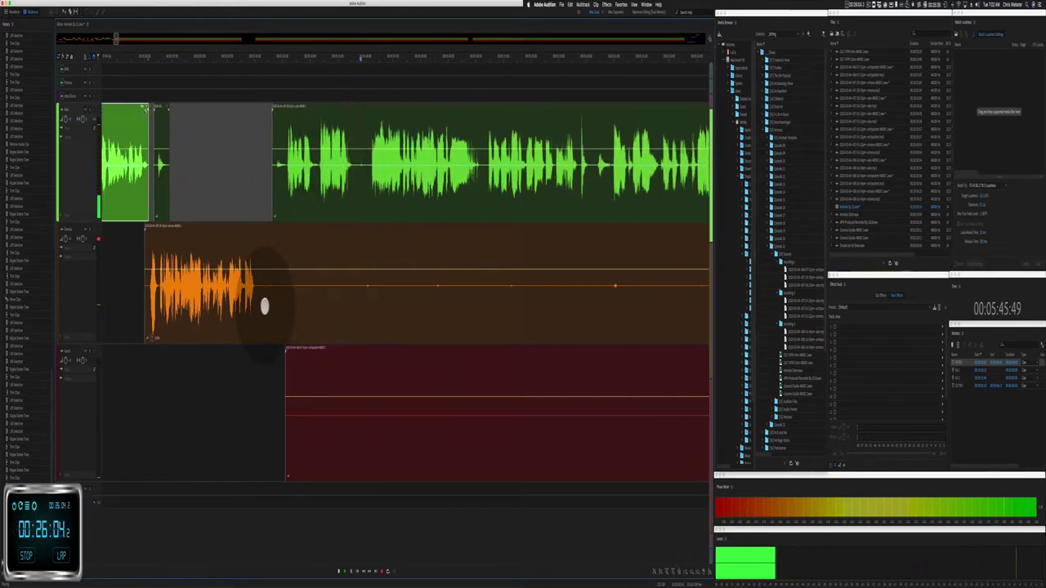
{"action": "left_click_drag", "start_coordinate": [264, 306], "coordinate": [633, 376]}
{"action": "key", "text": "BackSpace"}
{"action": "left_click", "coordinate": [316, 172]}
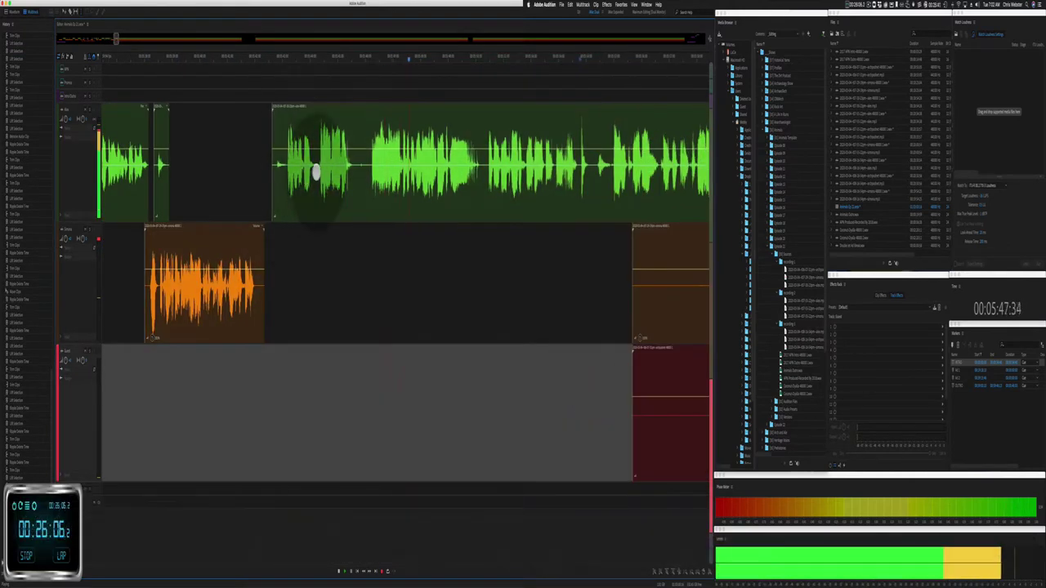
Step: Ripple-delete the second short word near the start of the green speech on all tracks and replay from before the edit
{"action": "left_click", "coordinate": [317, 171]}
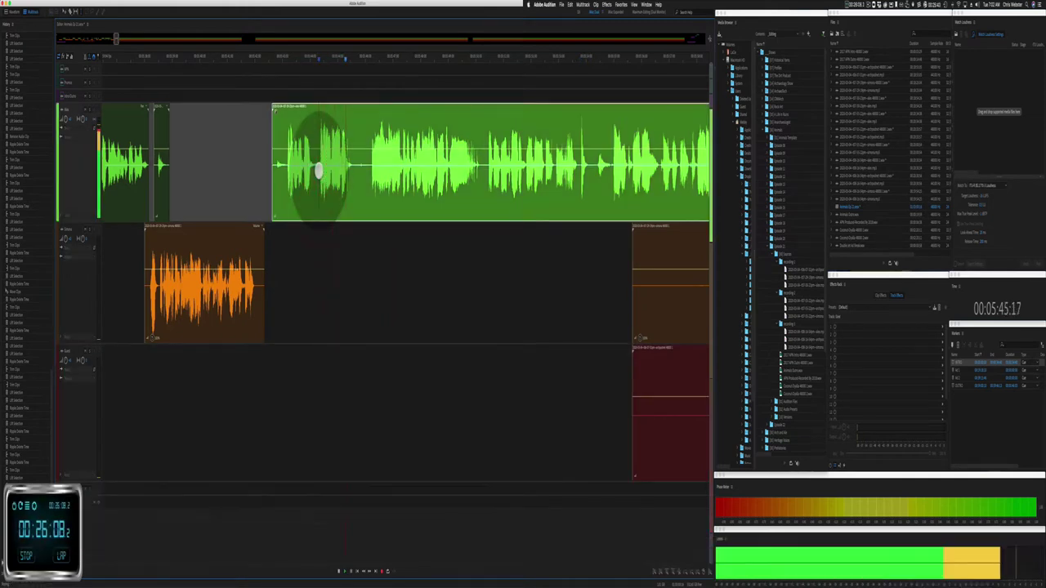
{"action": "left_click_drag", "start_coordinate": [318, 170], "coordinate": [359, 174]}
{"action": "key", "text": "shift+super+BackSpace"}
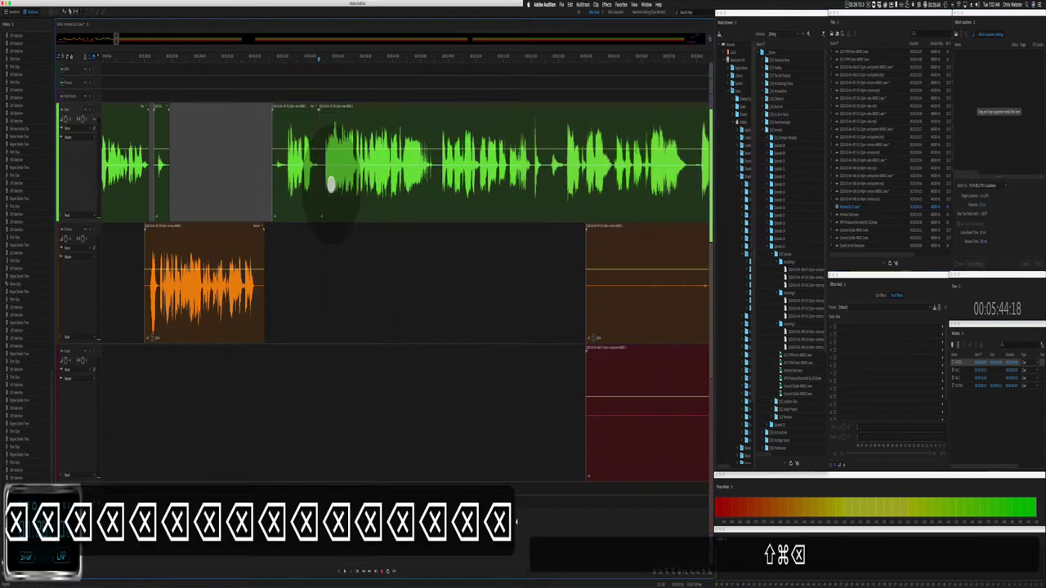
{"action": "left_click", "coordinate": [282, 119]}
{"action": "scroll", "coordinate": [327, 163], "scroll_direction": "right", "scroll_amount": 5}
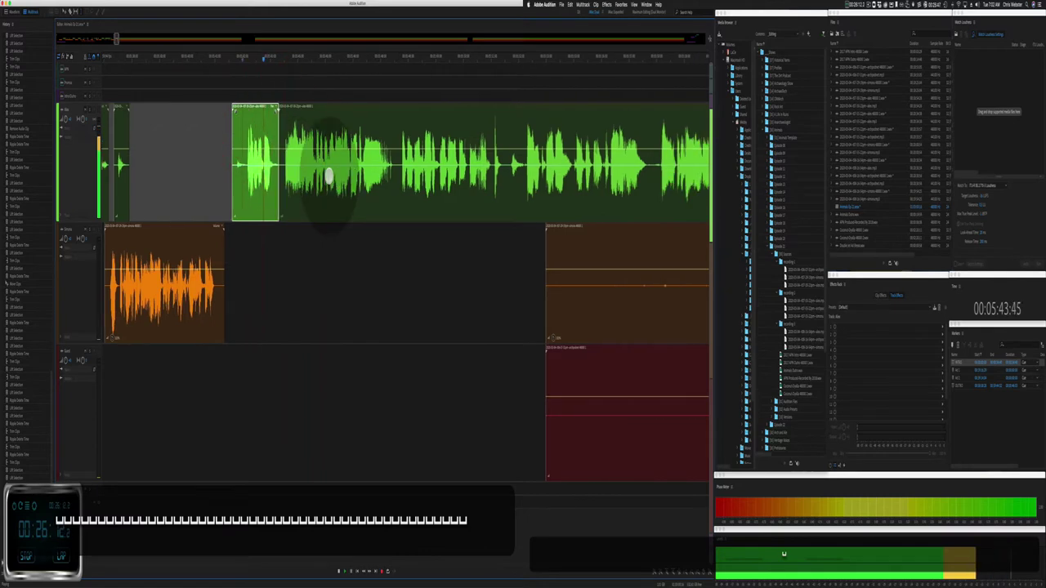
Step: Delete the silent openings of the orange and red clips beneath the continuing green speech
{"action": "scroll", "coordinate": [331, 170], "scroll_direction": "right", "scroll_amount": 5}
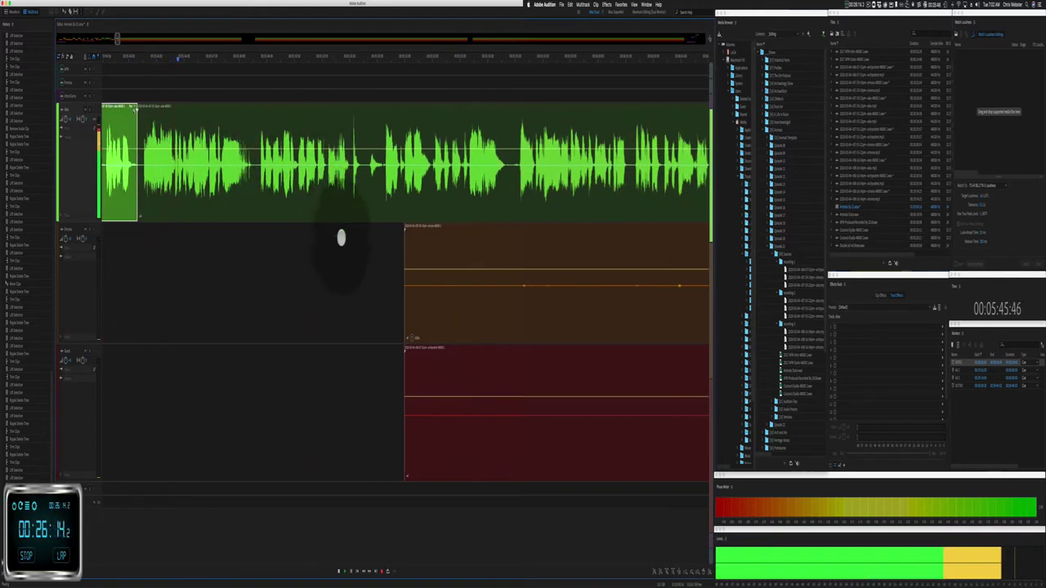
{"action": "left_click_drag", "start_coordinate": [393, 306], "coordinate": [672, 401]}
{"action": "key", "text": "BackSpace"}
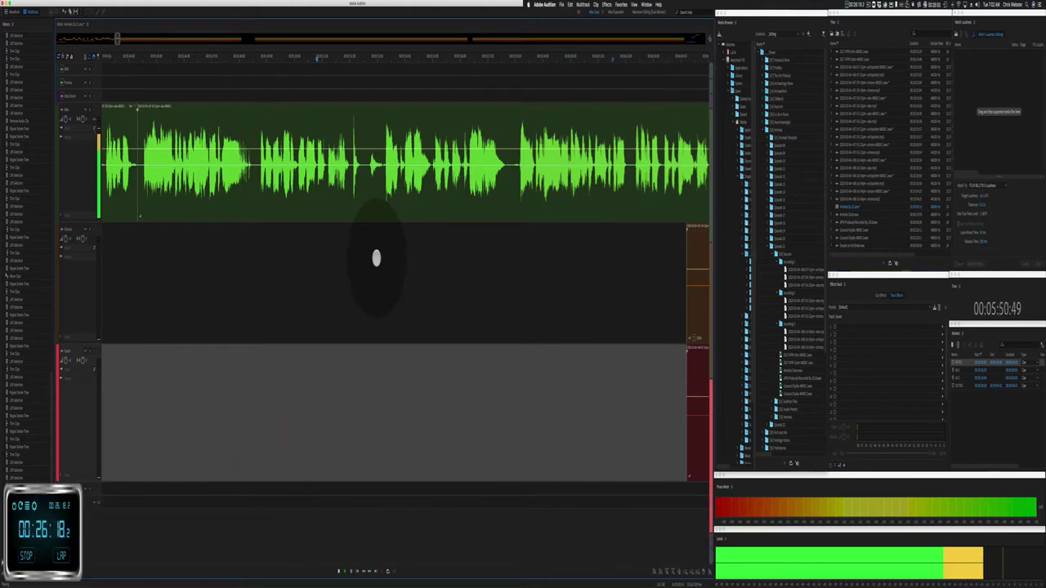
Step: Ripple-delete the short green phrase that follows the small isolated sound on all tracks
{"action": "scroll", "coordinate": [376, 259], "scroll_direction": "right", "scroll_amount": 7}
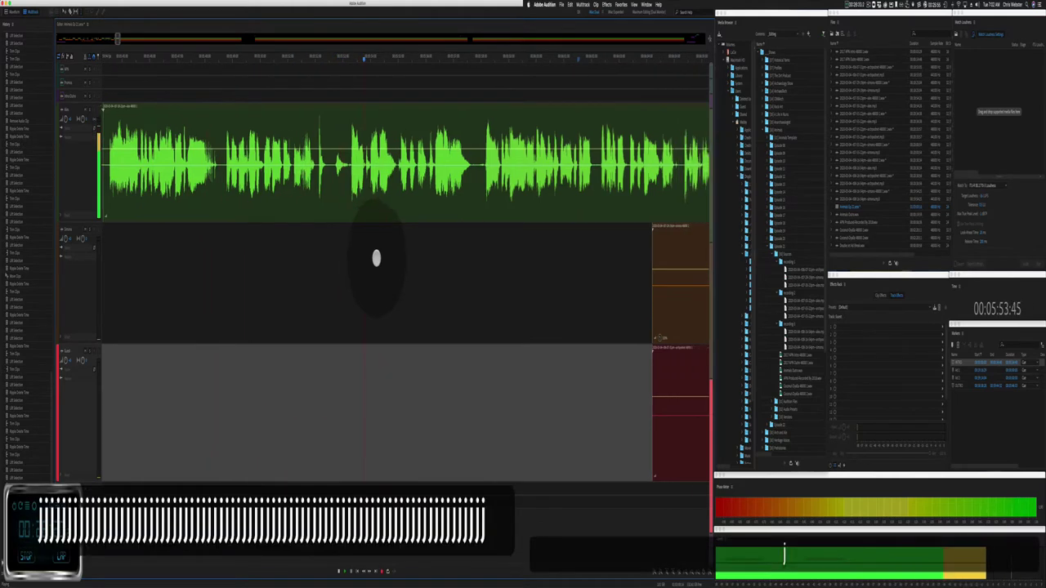
{"action": "key", "text": "space"}
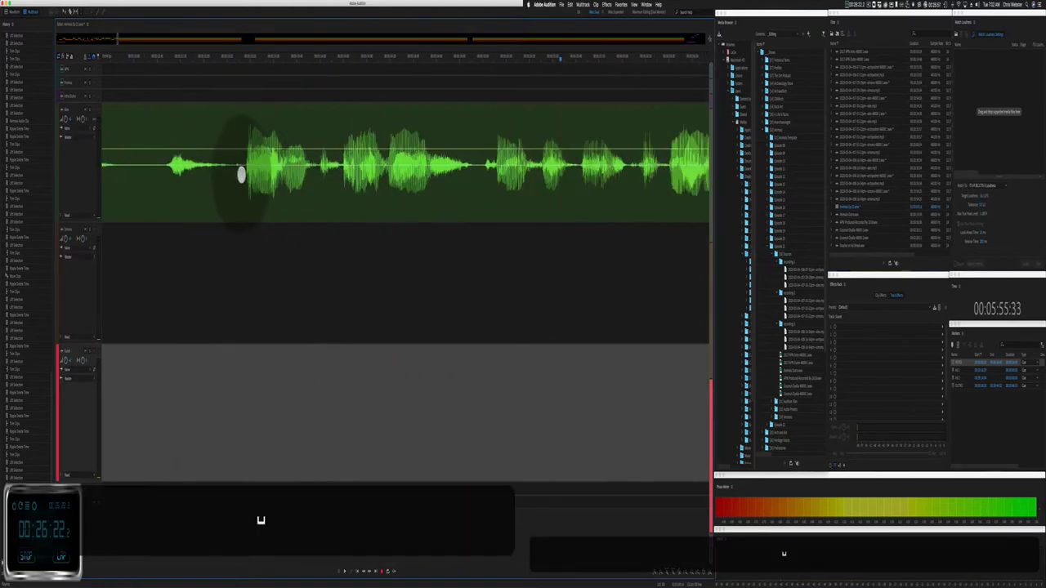
{"action": "left_click", "coordinate": [243, 174]}
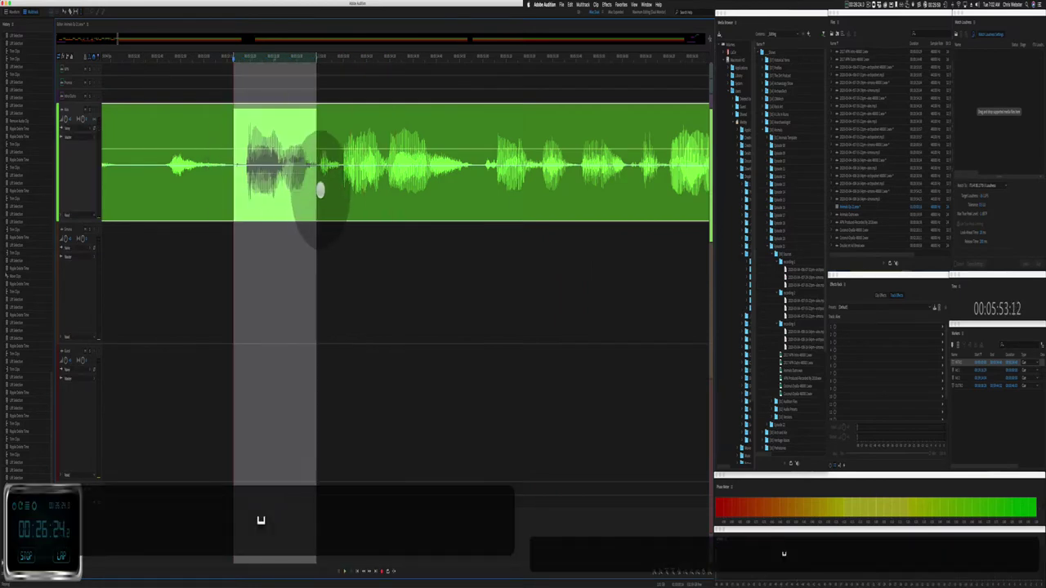
{"action": "left_click_drag", "start_coordinate": [234, 170], "coordinate": [337, 196]}
{"action": "key", "text": "super+shift+BackSpace"}
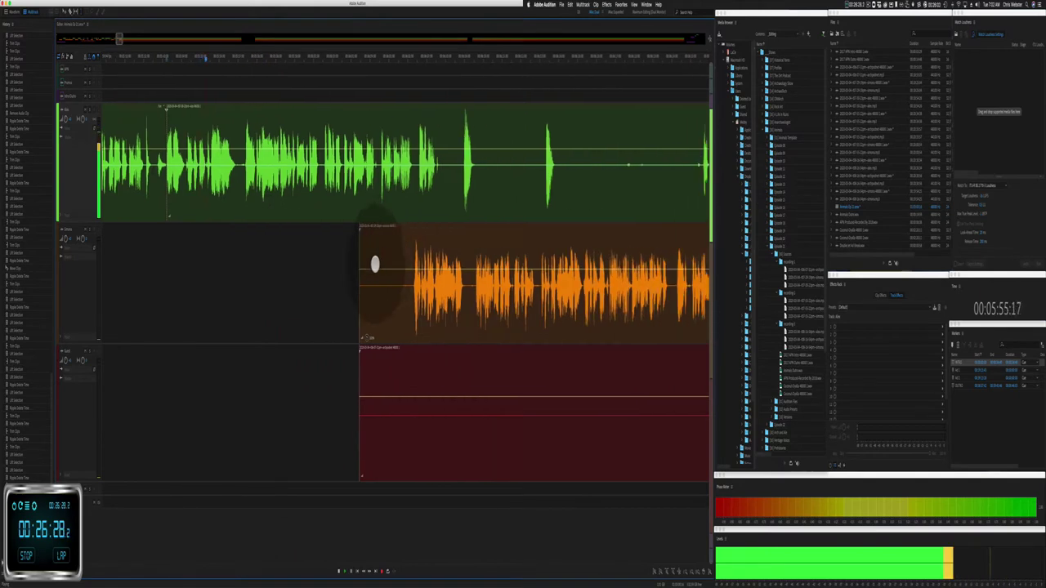
Step: Delete the quiet opening of the orange clip before its speech and the silent opening of the red clip
{"action": "left_click", "coordinate": [370, 327]}
{"action": "left_click_drag", "start_coordinate": [340, 384], "coordinate": [694, 444]}
{"action": "key", "text": "Delete"}
{"action": "key", "text": "BackSpace"}
{"action": "left_click", "coordinate": [679, 443]}
Step: Ripple-delete the words at the start of the next green phrase, after the pause, on all tracks
{"action": "scroll", "coordinate": [251, 182], "scroll_direction": "up", "scroll_amount": 10}
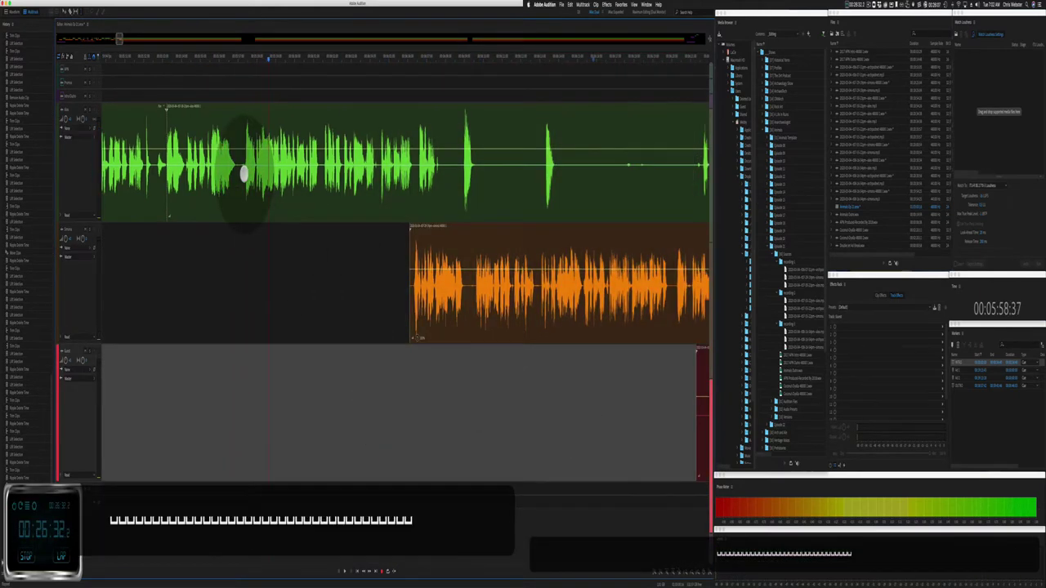
{"action": "left_click", "coordinate": [247, 175]}
{"action": "left_click_drag", "start_coordinate": [247, 176], "coordinate": [300, 179]}
{"action": "key", "text": "shift+super+BackSpace"}
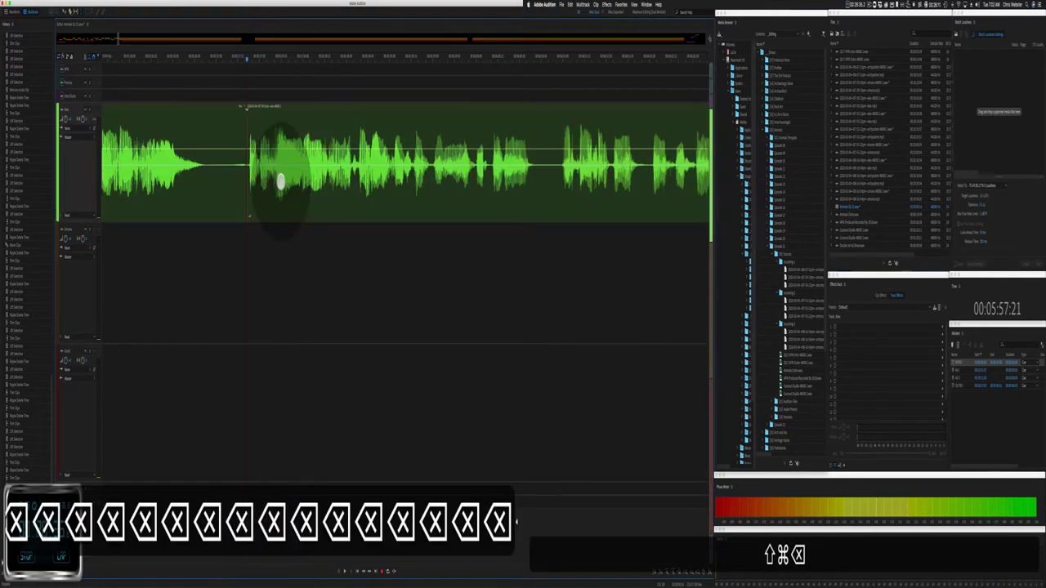
Step: Delete the long silent opening of the red clip up to just before its next burst of speech
{"action": "scroll", "coordinate": [280, 182], "scroll_direction": "down", "scroll_amount": 10}
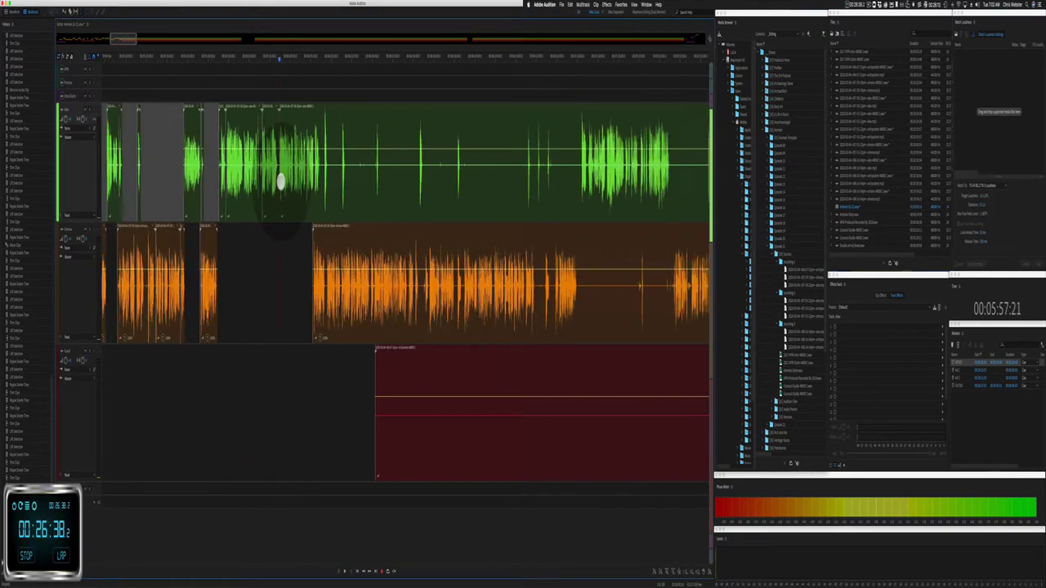
{"action": "scroll", "coordinate": [281, 181], "scroll_direction": "down", "scroll_amount": 4}
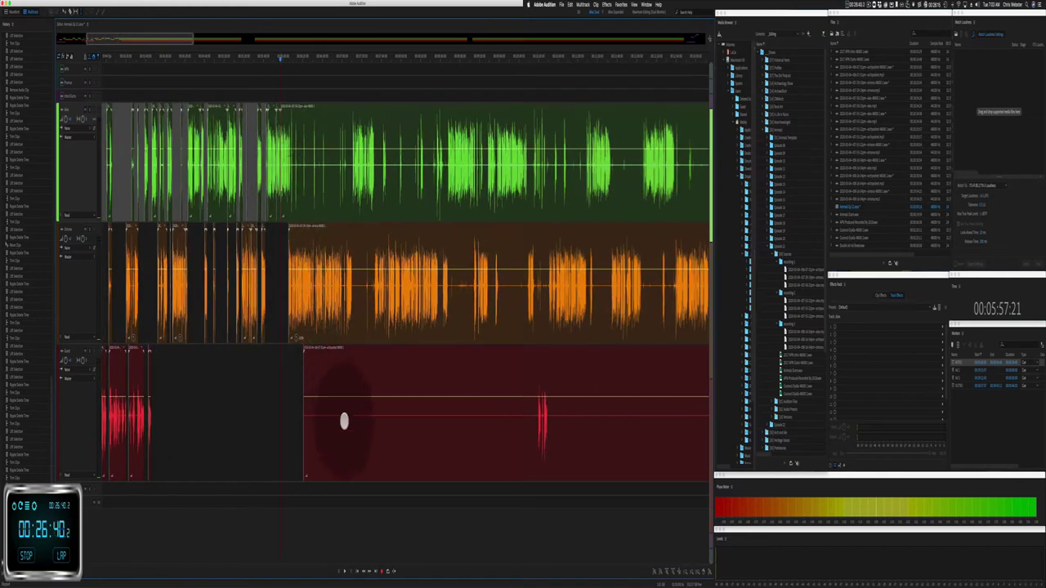
{"action": "left_click_drag", "start_coordinate": [303, 377], "coordinate": [530, 400]}
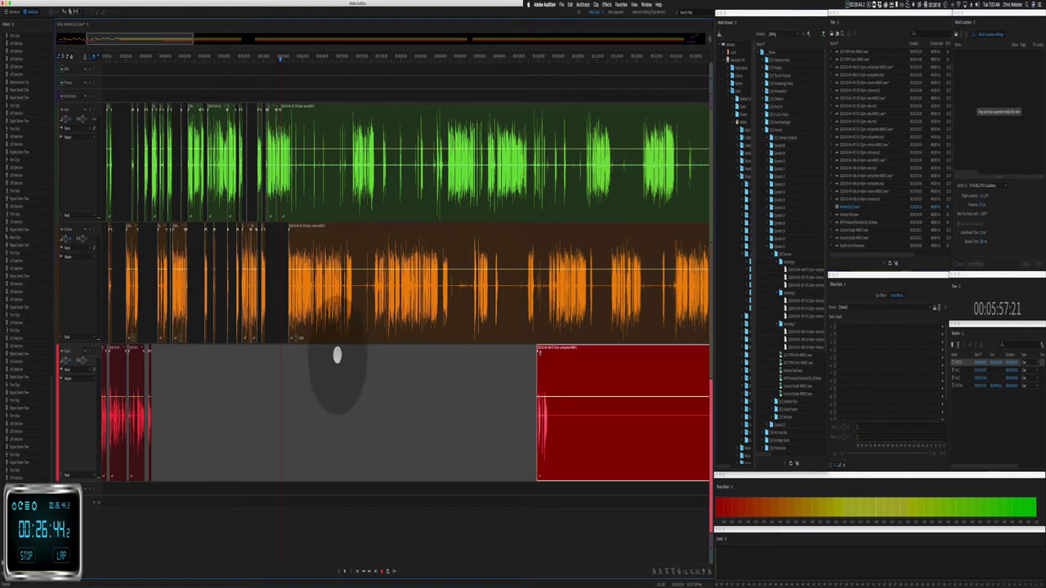
Step: Delete the quiet green stretches between the end of the green speech and the three isolated bursts that follow it
{"action": "scroll", "coordinate": [279, 247], "scroll_direction": "up", "scroll_amount": 15}
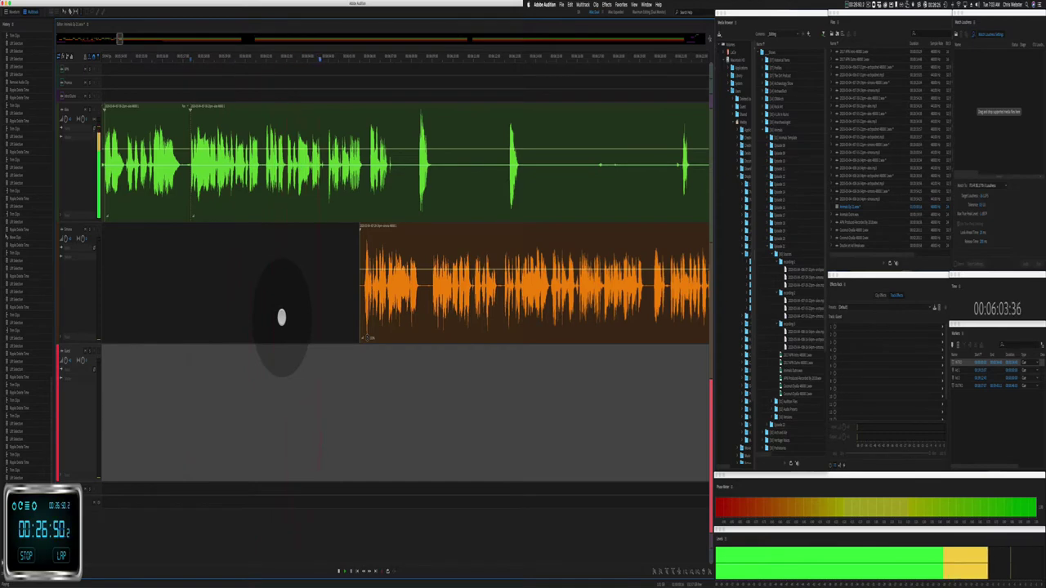
{"action": "scroll", "coordinate": [281, 317], "scroll_direction": "right", "scroll_amount": 5}
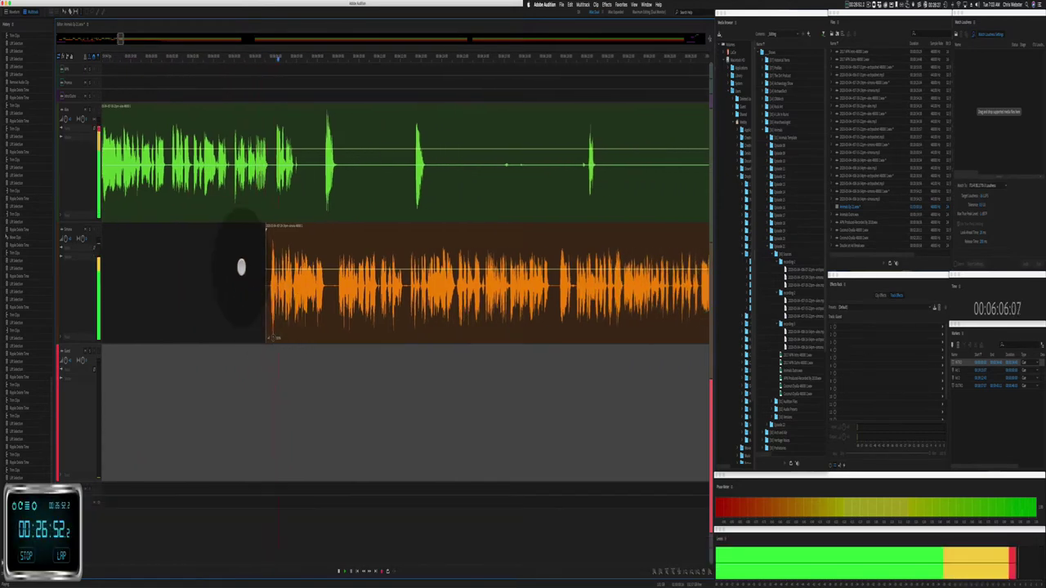
{"action": "left_click_drag", "start_coordinate": [302, 179], "coordinate": [583, 171]}
{"action": "key", "text": "BackSpace"}
{"action": "key", "text": "BackSpace"}
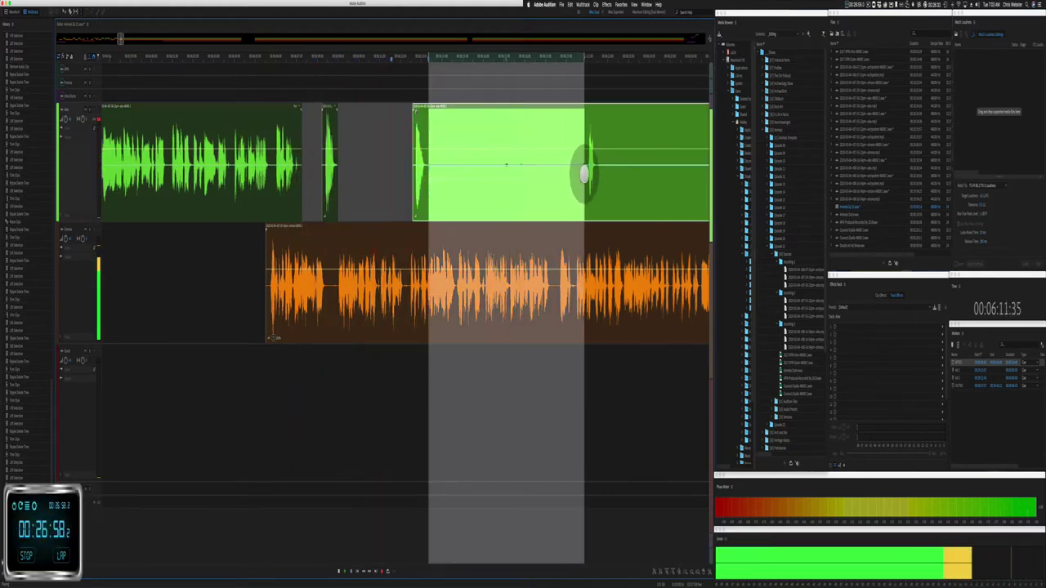
{"action": "key", "text": "BackSpace"}
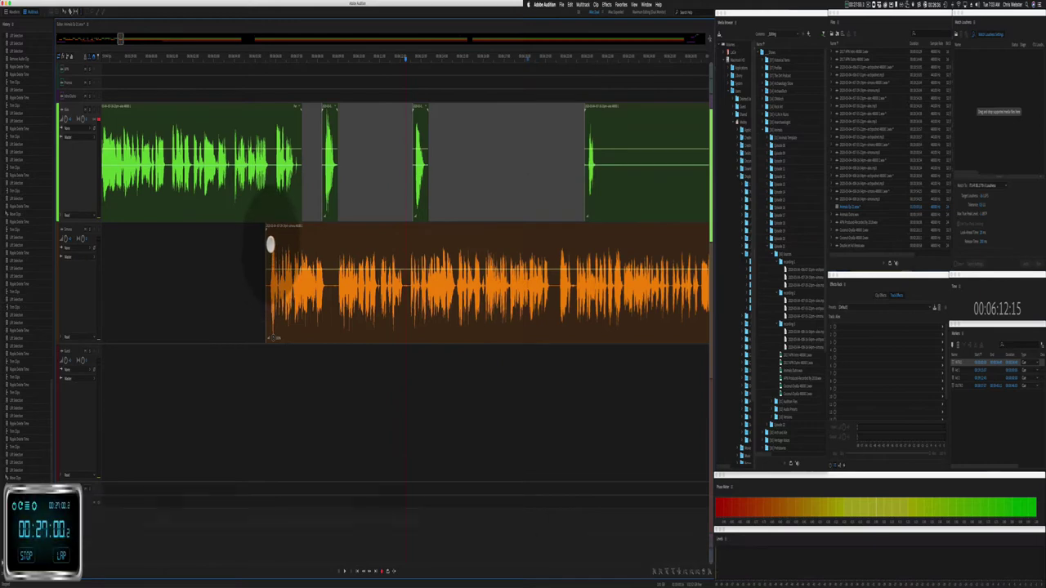
Step: Resume playback and delete the quiet green stretch between the third and fourth isolated bursts
{"action": "key", "text": "space"}
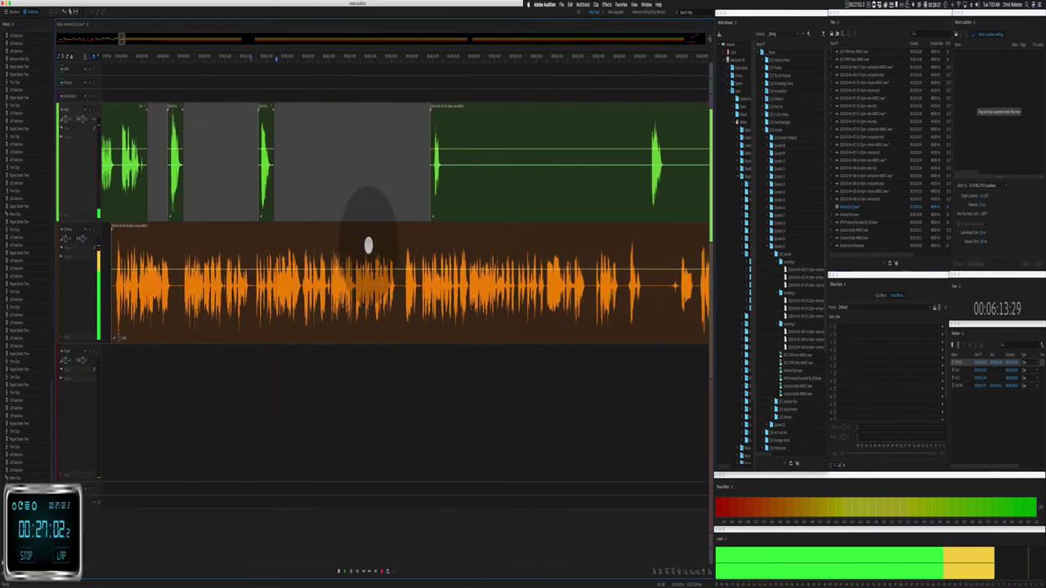
{"action": "left_click_drag", "start_coordinate": [444, 166], "coordinate": [644, 175]}
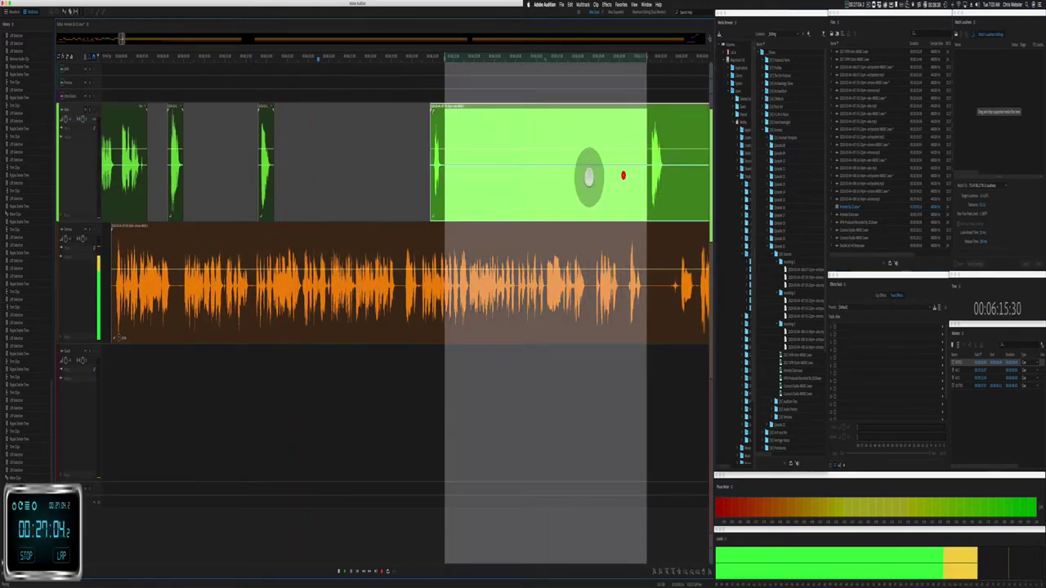
{"action": "key", "text": "BackSpace"}
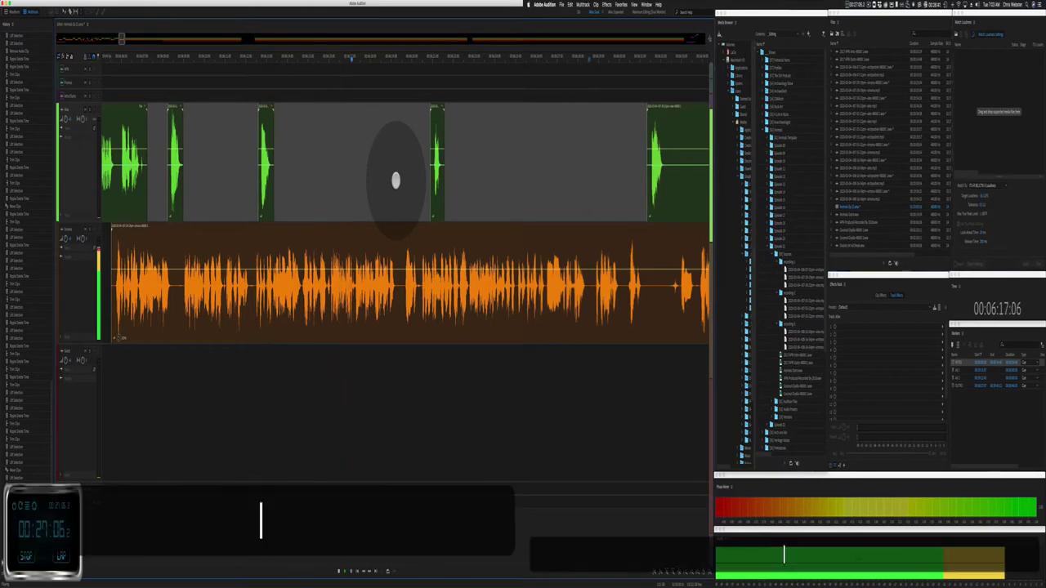
Step: Ripple-delete the short orange burst and the pause before it on all tracks, just after the next green burst
{"action": "scroll", "coordinate": [426, 301], "scroll_direction": "up", "scroll_amount": 5}
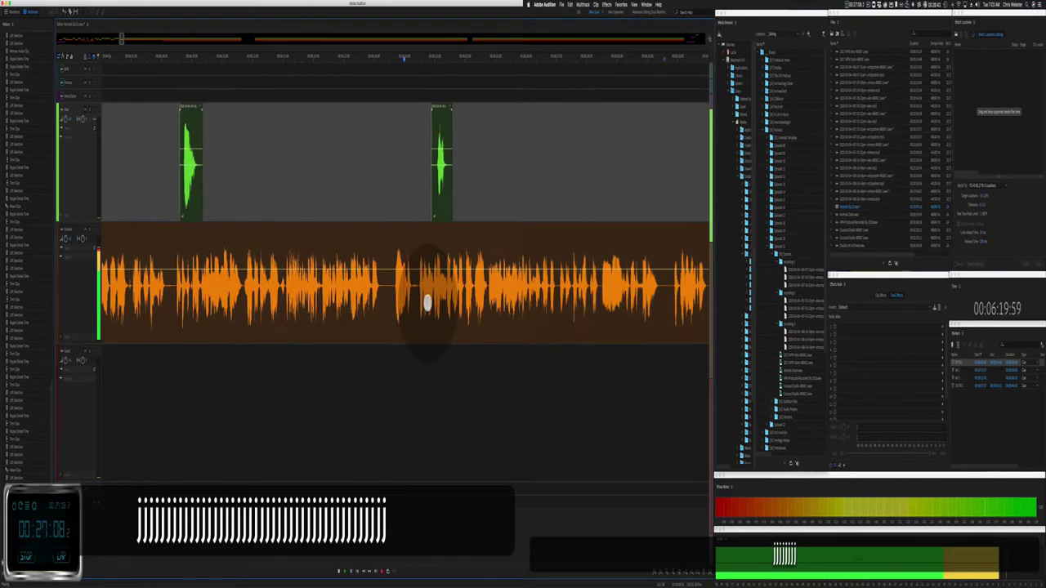
{"action": "scroll", "coordinate": [426, 304], "scroll_direction": "down", "scroll_amount": 3}
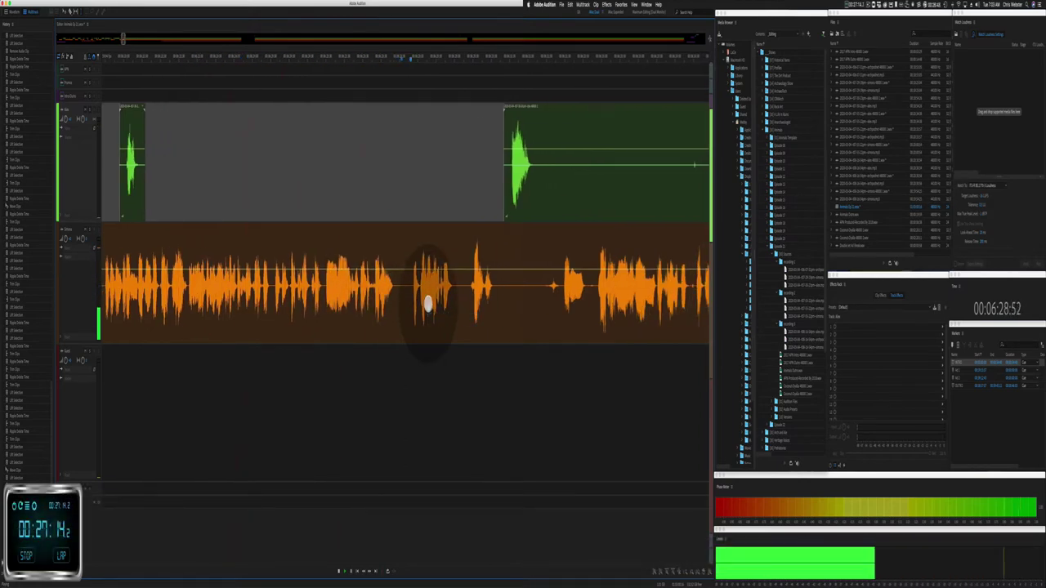
{"action": "key", "text": "j"}
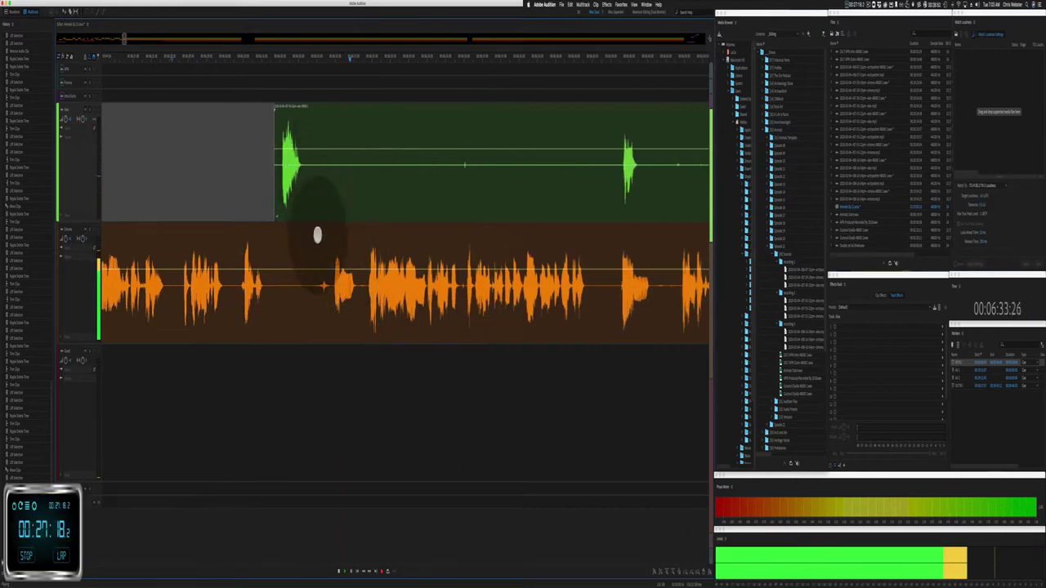
{"action": "left_click_drag", "start_coordinate": [327, 262], "coordinate": [362, 282]}
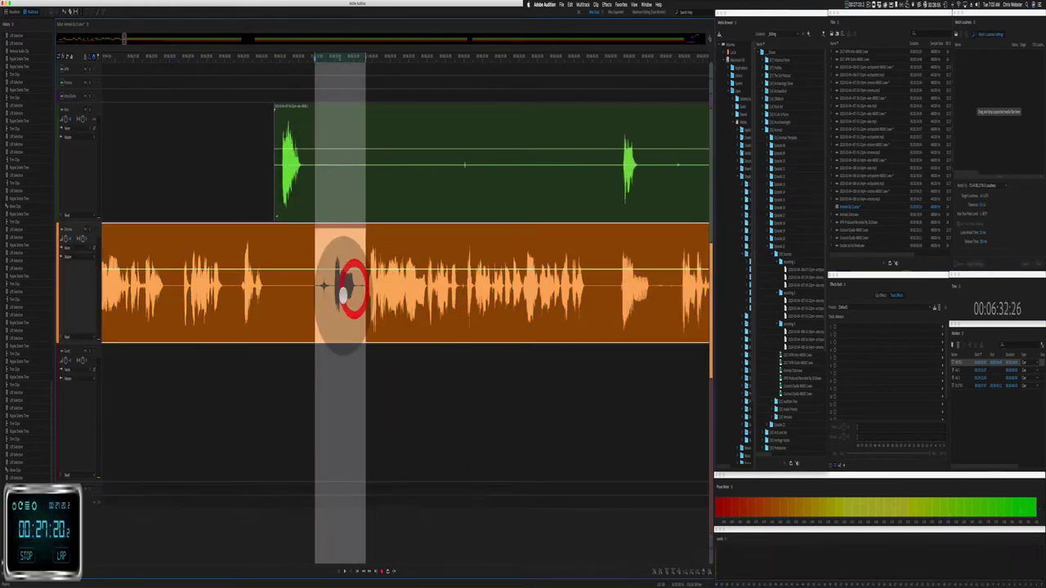
{"action": "key", "text": "shift+super+BackSpace"}
Step: Delete the quiet green stretch up to the following green burst and replay from just after the latest orange cut
{"action": "left_click_drag", "start_coordinate": [311, 201], "coordinate": [564, 155]}
{"action": "key", "text": "BackSpace"}
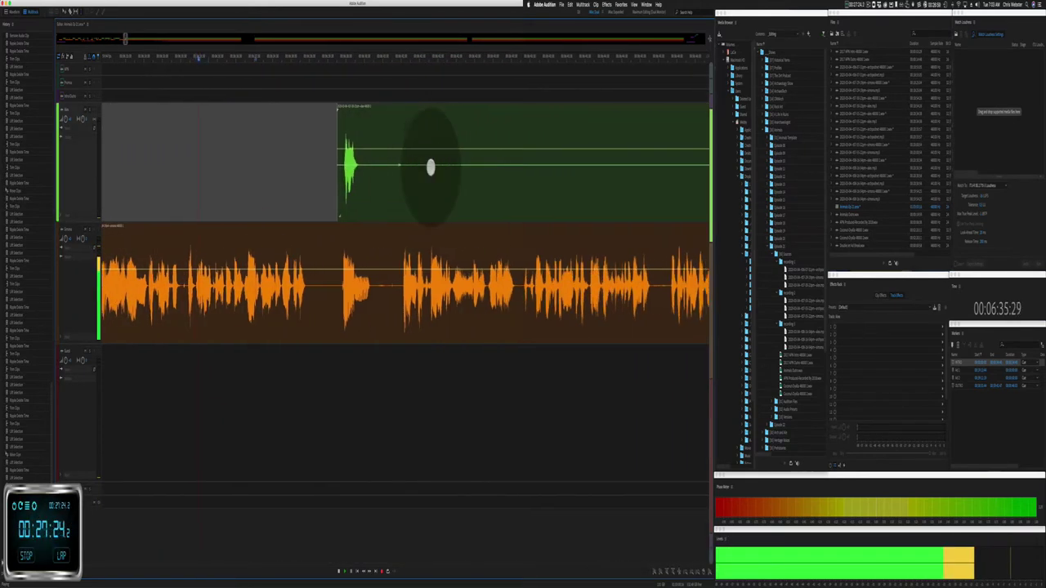
{"action": "key", "text": "space"}
{"action": "left_click", "coordinate": [191, 183]}
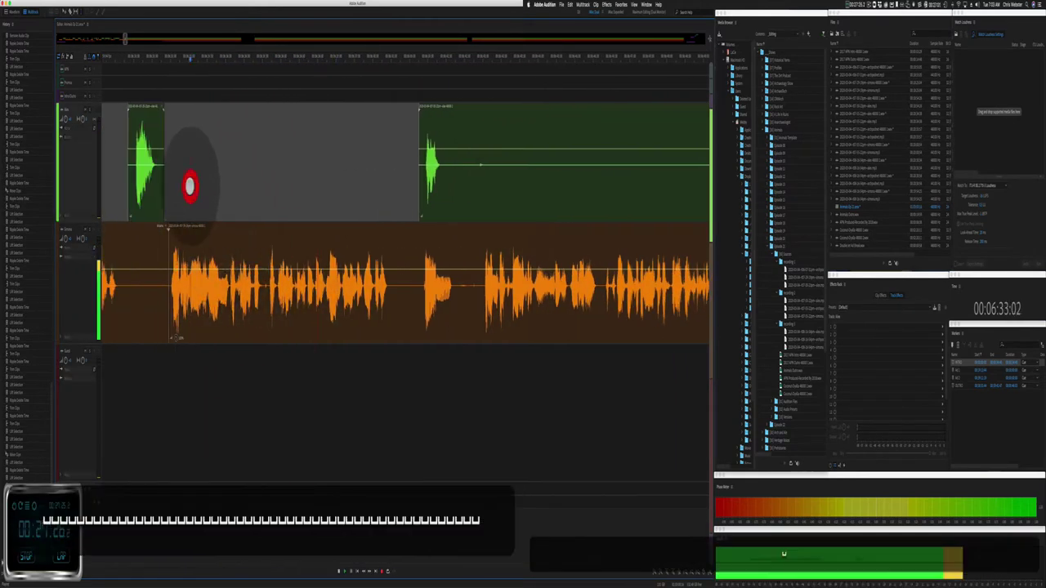
{"action": "key", "text": "space"}
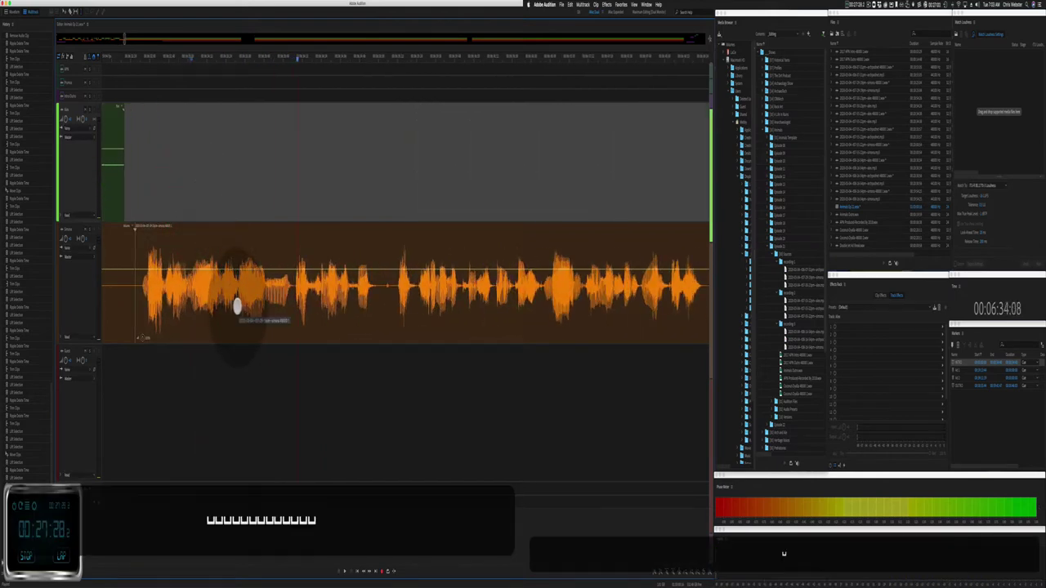
Step: Ripple-delete the unwanted orange words and pause in the middle of the phrase, fading out the clip before the cut, and replay
{"action": "left_click", "coordinate": [237, 305]}
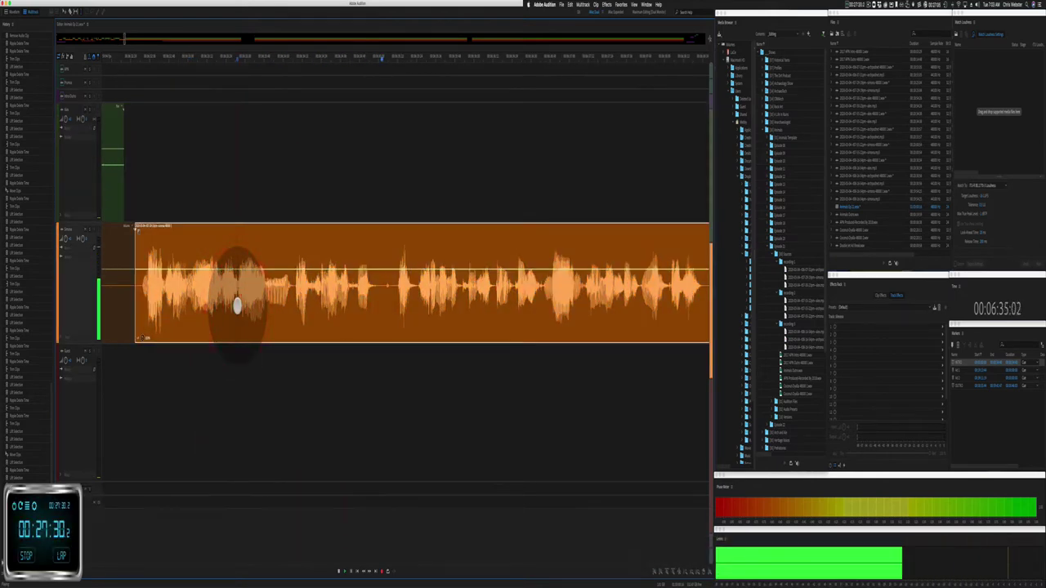
{"action": "left_click_drag", "start_coordinate": [237, 305], "coordinate": [393, 323]}
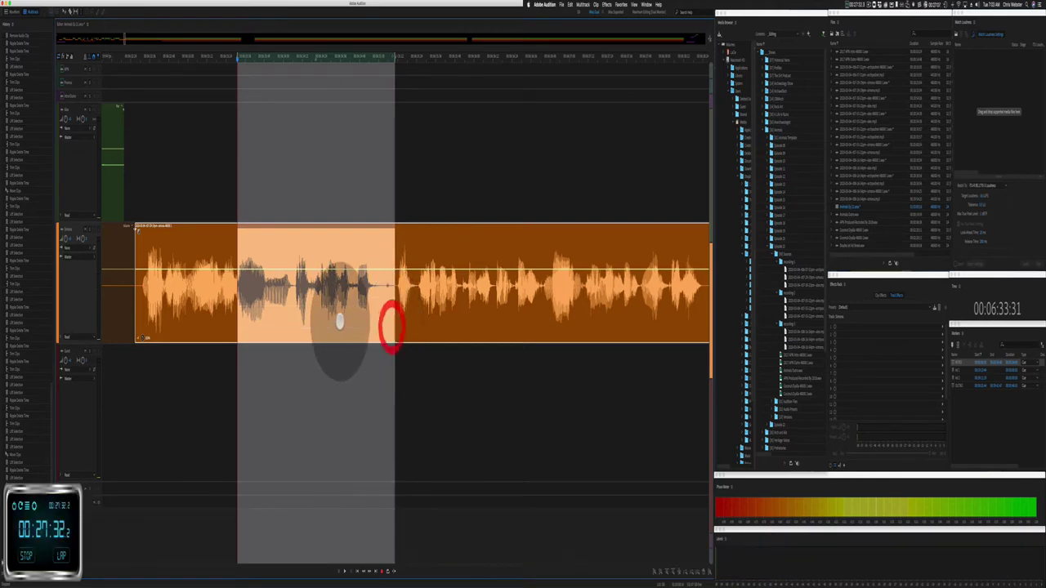
{"action": "key", "text": "shift+super+BackSpace"}
{"action": "left_click", "coordinate": [224, 226]}
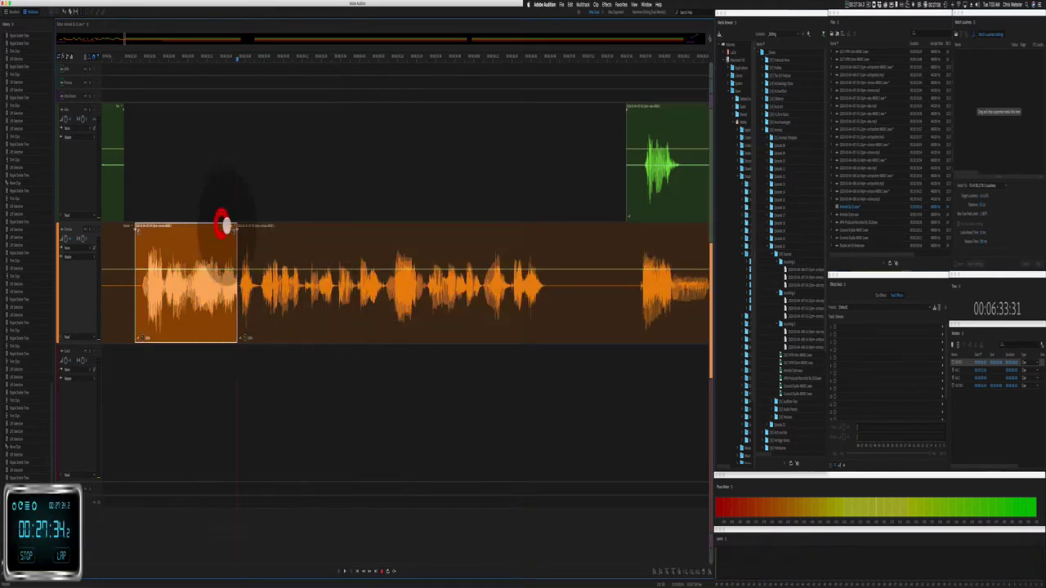
{"action": "left_click", "coordinate": [213, 145]}
{"action": "key", "text": "space"}
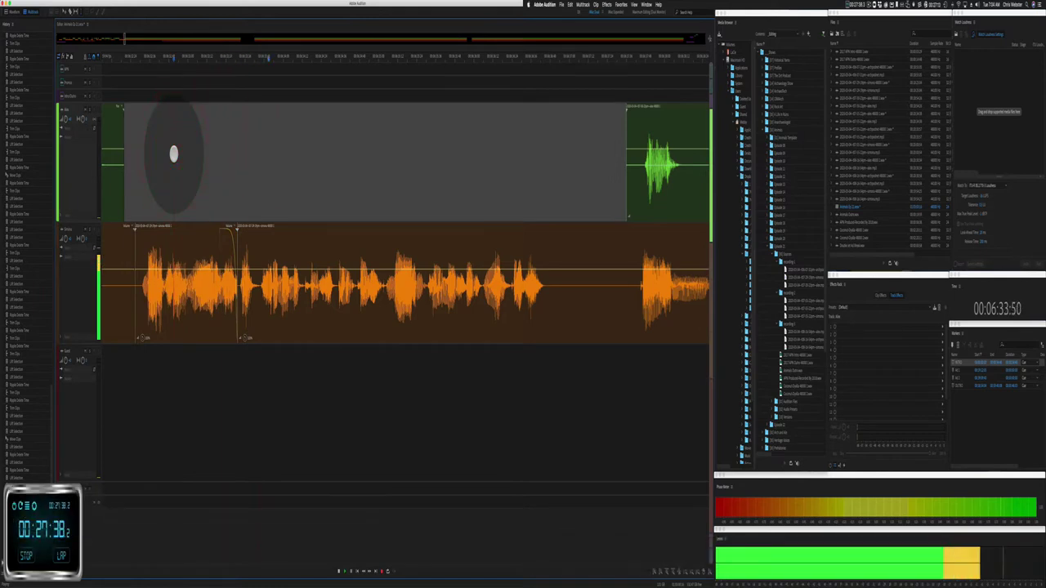
Step: Ripple-delete the pause between the end of the orange phrase and the next green burst on all tracks
{"action": "scroll", "coordinate": [273, 178], "scroll_direction": "right", "scroll_amount": 5}
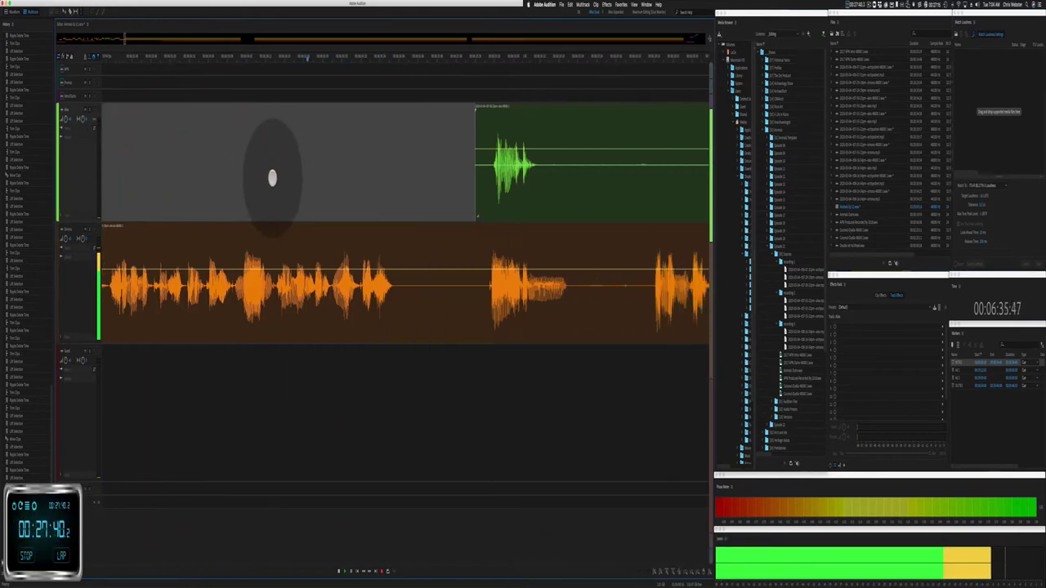
{"action": "left_click_drag", "start_coordinate": [316, 306], "coordinate": [373, 292]}
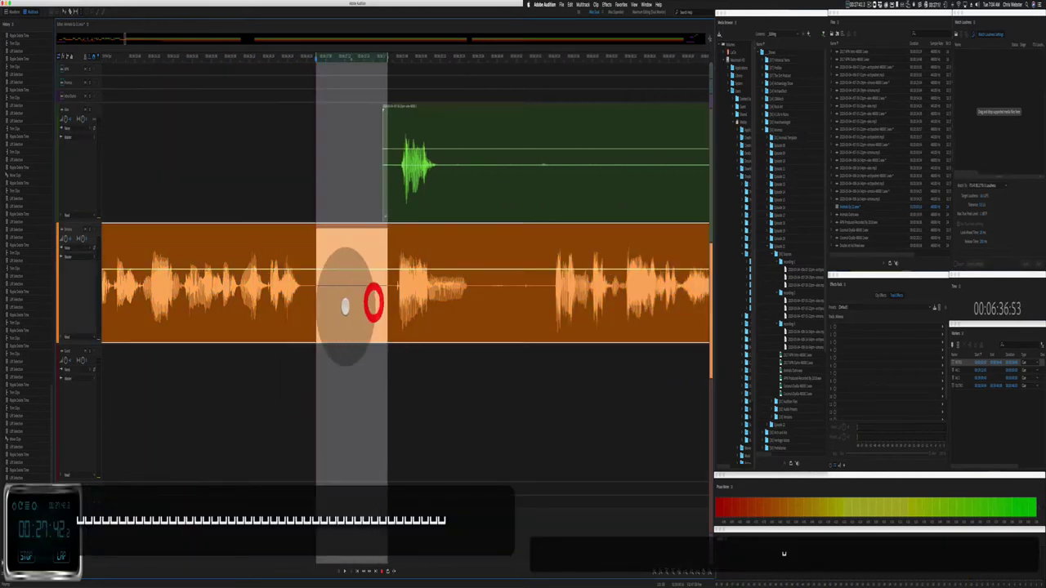
{"action": "key", "text": "shift+super+BackSpace"}
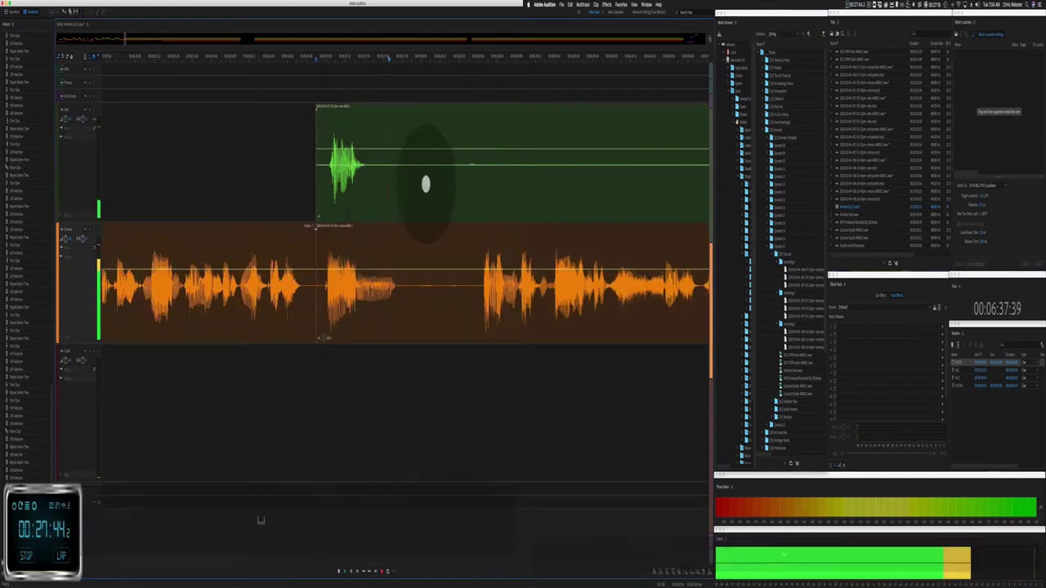
Step: Delete the quiet green stretch right after the short green burst, past the start of the next orange phrase
{"action": "left_click_drag", "start_coordinate": [378, 180], "coordinate": [537, 173]}
{"action": "key", "text": "Delete"}
{"action": "key", "text": "Delete"}
{"action": "key", "text": "Delete"}
{"action": "key", "text": "Delete"}
{"action": "key", "text": "Delete"}
{"action": "key", "text": "Delete"}
{"action": "key", "text": "Delete"}
{"action": "key", "text": "Delete"}
{"action": "key", "text": "Delete"}
{"action": "key", "text": "Delete"}
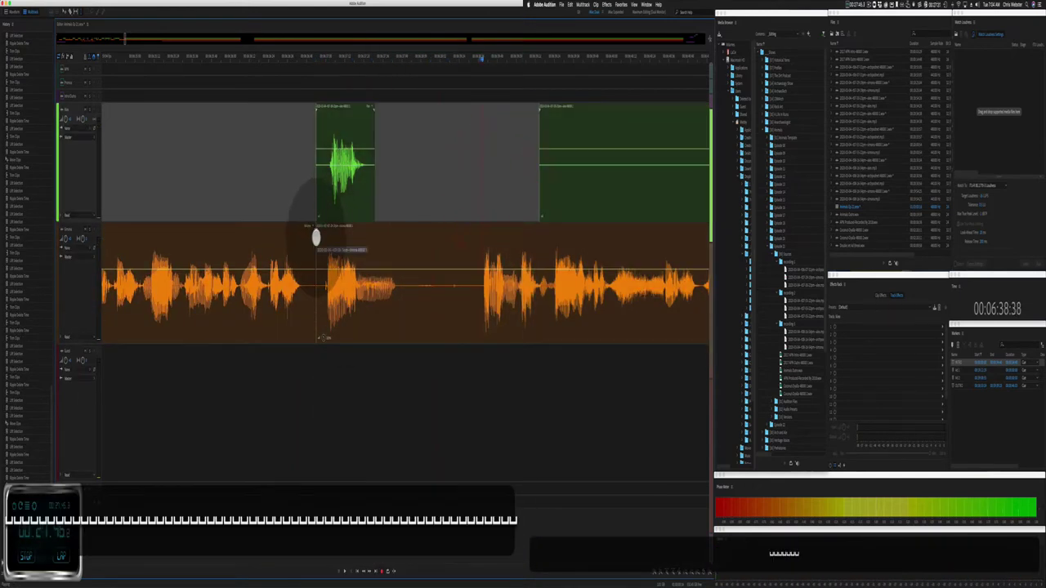
{"action": "key", "text": "Delete"}
Step: Remove the orange burst overlapping the short green burst and ripple-delete the pause that follows on all tracks
{"action": "left_click", "coordinate": [455, 236]}
{"action": "left_click_drag", "start_coordinate": [373, 233], "coordinate": [460, 234]}
{"action": "key", "text": "super+shift+Delete"}
{"action": "key", "text": "space"}
{"action": "scroll", "coordinate": [403, 261], "scroll_direction": "down", "scroll_amount": 3}
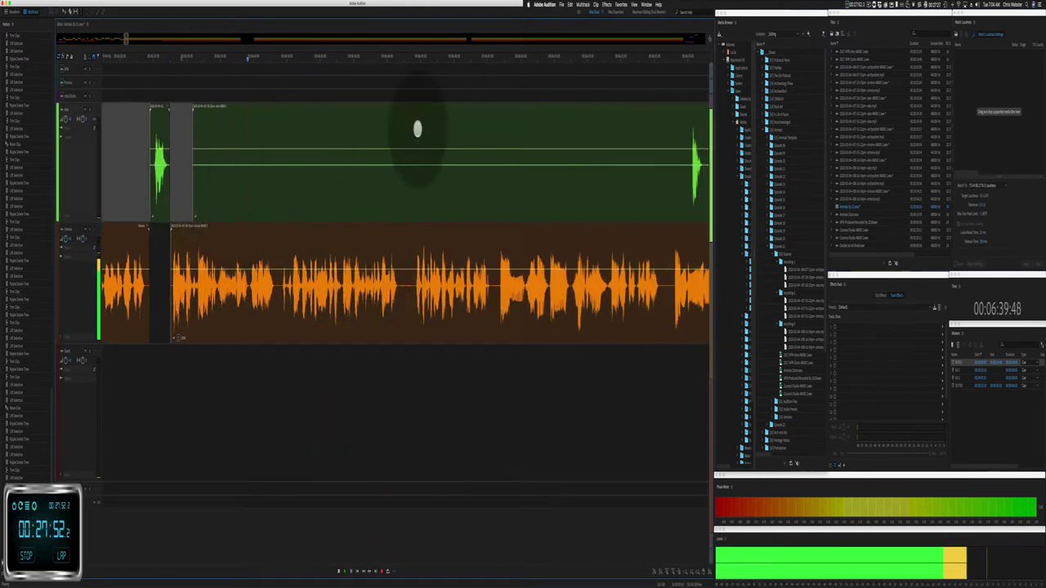
Step: Delete the remaining quiet green stretch up to its next burst and collapse the empty track below the orange one
{"action": "left_click", "coordinate": [420, 128]}
{"action": "key", "text": "Delete"}
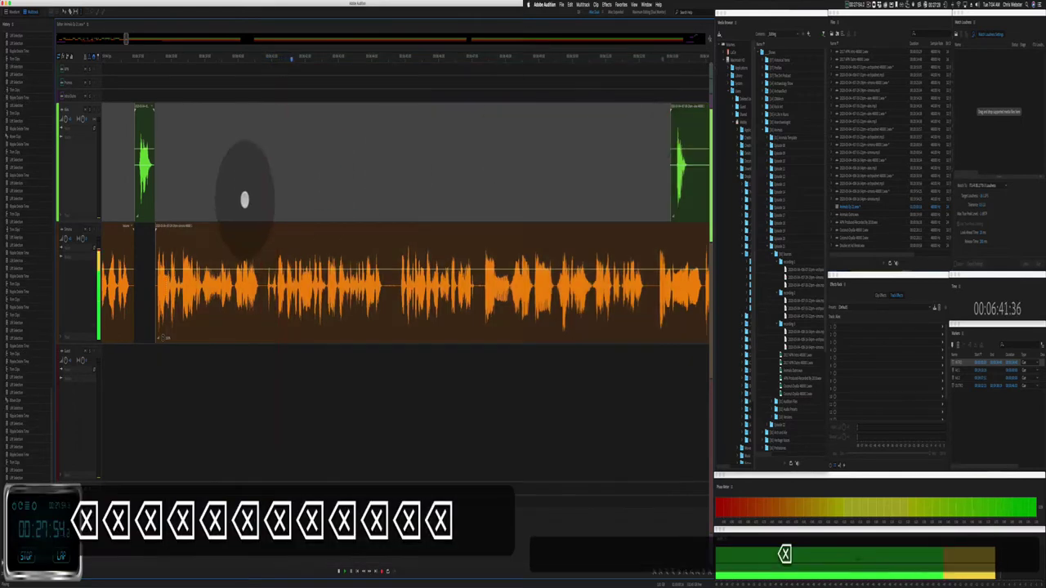
{"action": "left_click", "coordinate": [63, 345]}
{"action": "scroll", "coordinate": [85, 298], "scroll_direction": "up", "scroll_amount": 5}
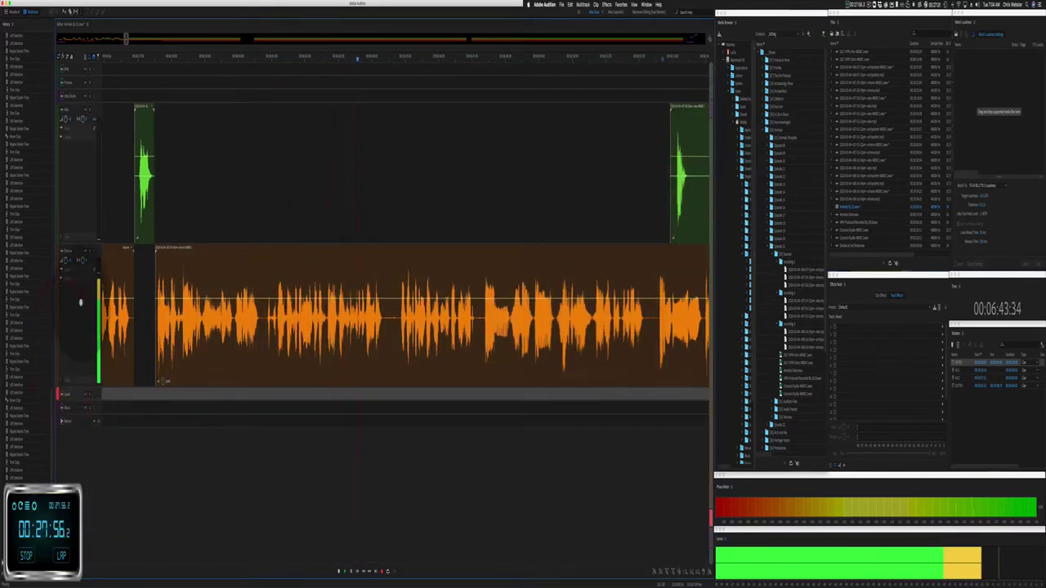
{"action": "scroll", "coordinate": [452, 194], "scroll_direction": "right", "scroll_amount": 5}
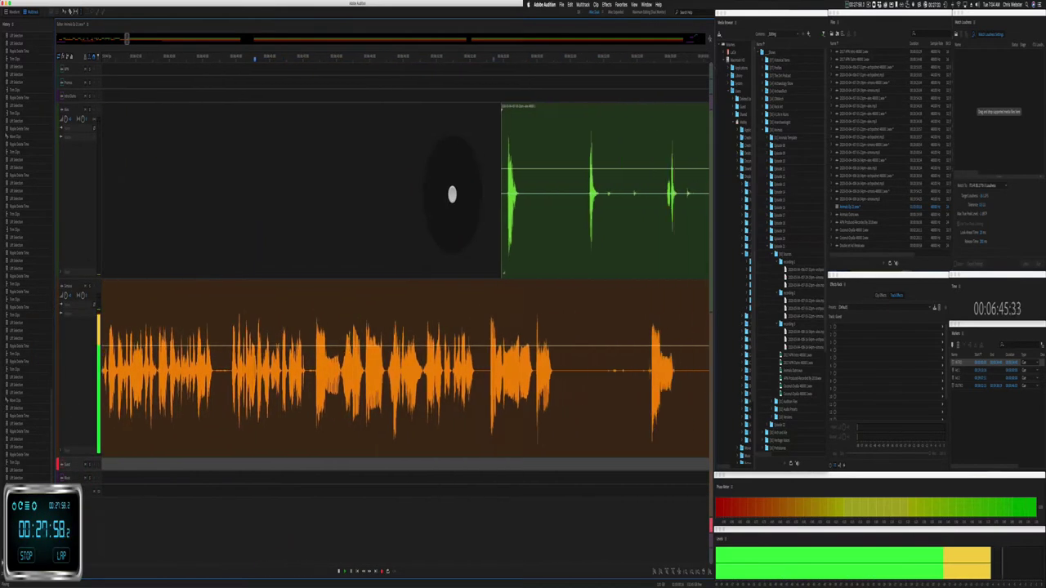
Step: Delete the quiet green stretch between the next two bursts and ripple-delete the drawn-out orange filler sound earlier in the phrase
{"action": "left_click_drag", "start_coordinate": [414, 211], "coordinate": [480, 212]}
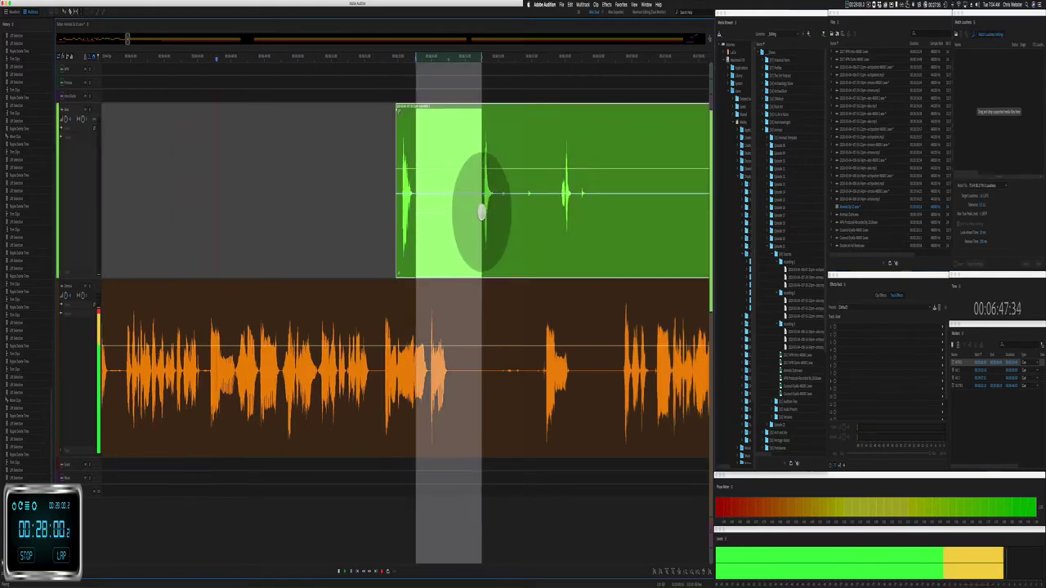
{"action": "key", "text": "Delete"}
{"action": "scroll", "coordinate": [203, 389], "scroll_direction": "left", "scroll_amount": 5}
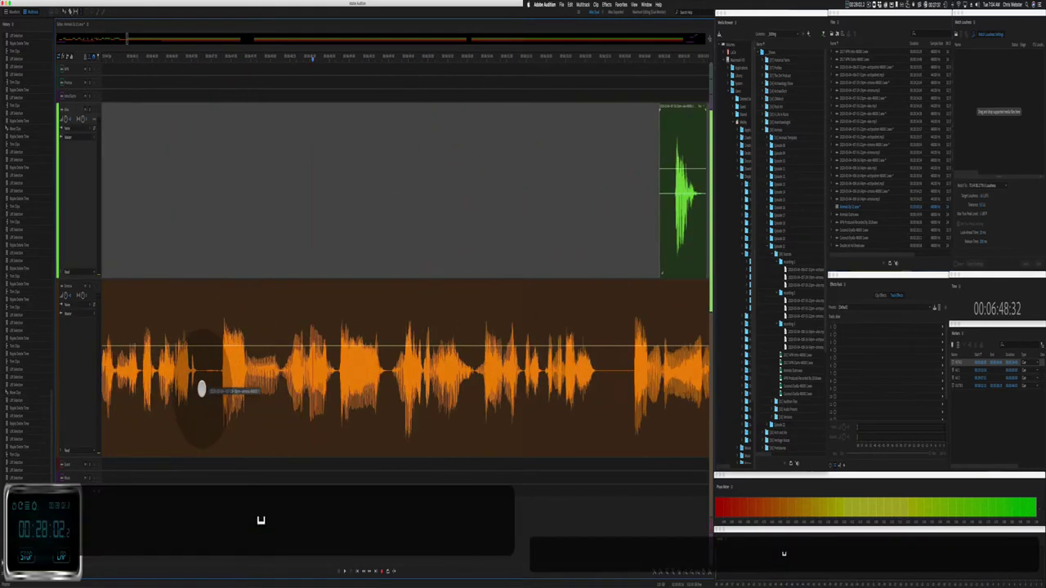
{"action": "left_click_drag", "start_coordinate": [203, 389], "coordinate": [279, 390]}
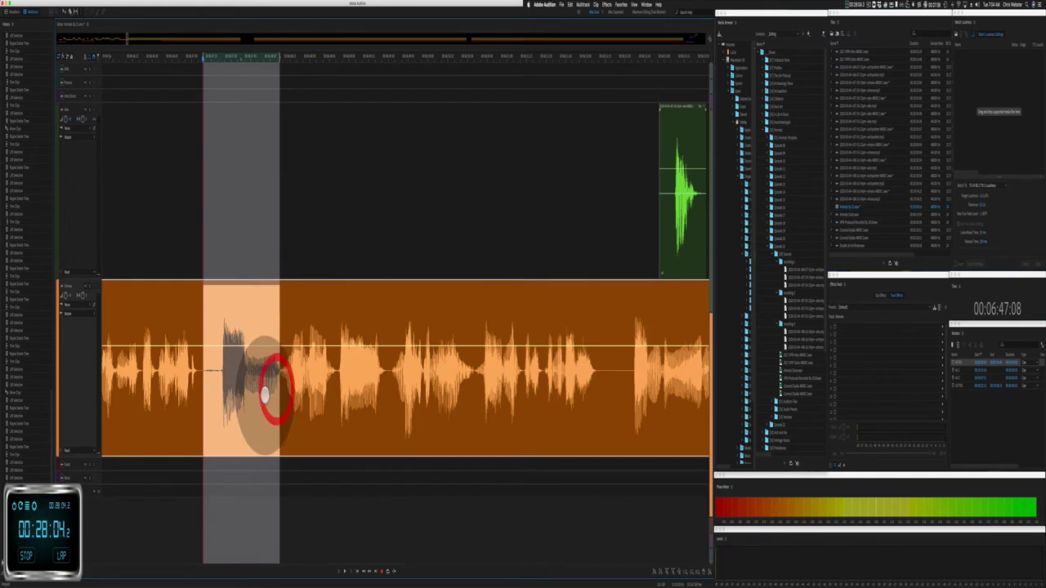
{"action": "key", "text": "Delete"}
{"action": "key", "text": "space"}
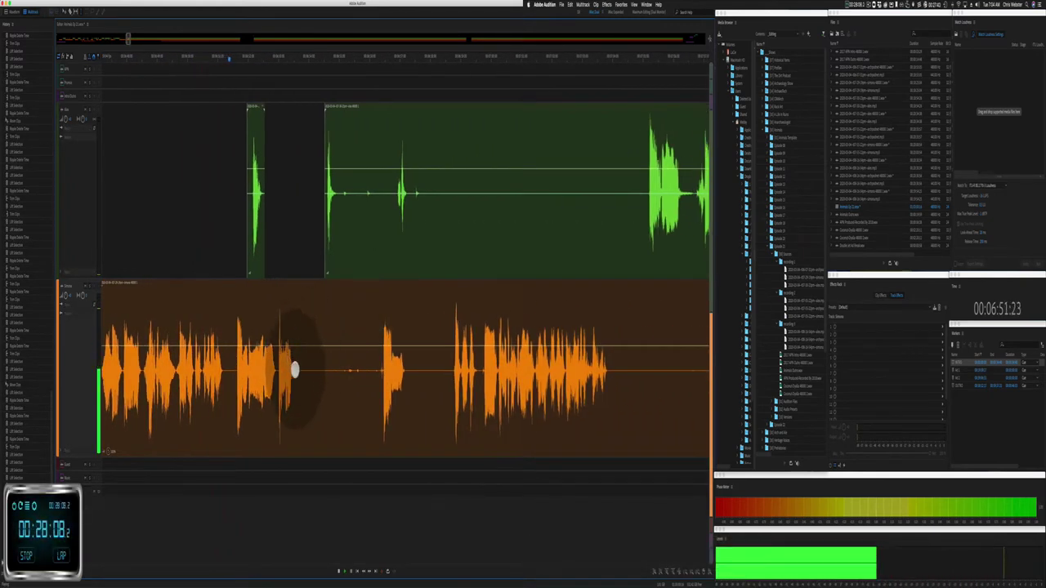
Step: Delete the quiet orange stretch after the phrase and ripple-delete part of the shared pause up to the second green burst
{"action": "left_click_drag", "start_coordinate": [300, 373], "coordinate": [373, 385]}
{"action": "key", "text": "BackSpace"}
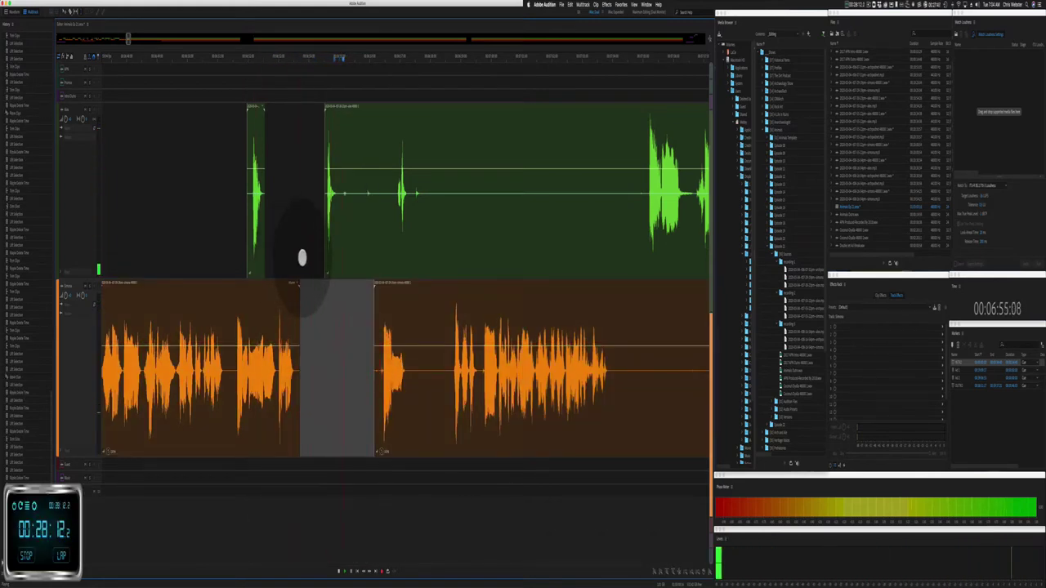
{"action": "left_click_drag", "start_coordinate": [301, 258], "coordinate": [324, 275]}
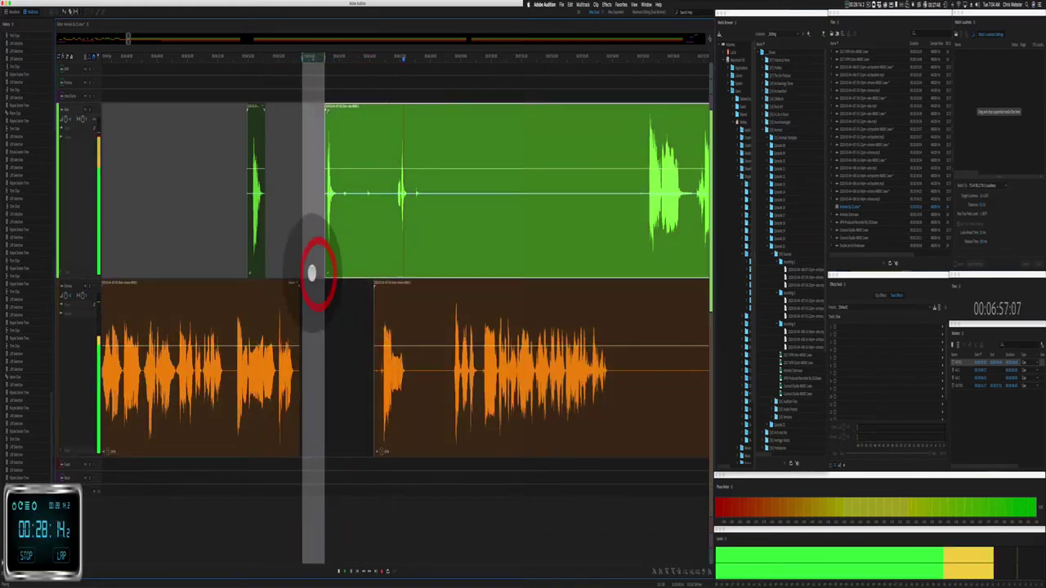
{"action": "key", "text": "shift+super+BackSpace"}
Step: Ripple-delete the span on both tracks up to the next orange phrase and delete the quiet green stretch before the long green speech
{"action": "left_click_drag", "start_coordinate": [316, 237], "coordinate": [430, 328]}
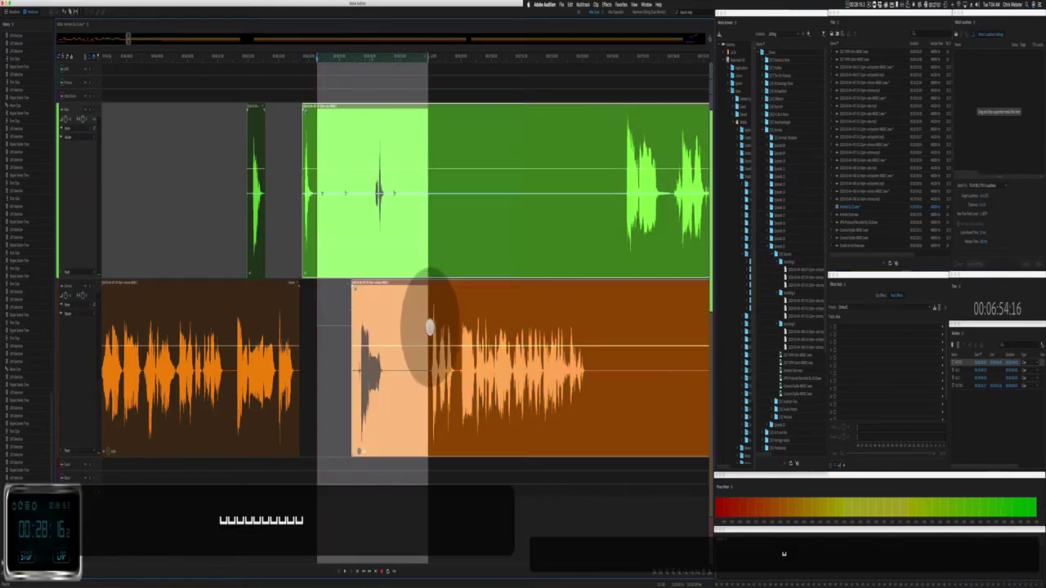
{"action": "key", "text": "shift+super+BackSpace"}
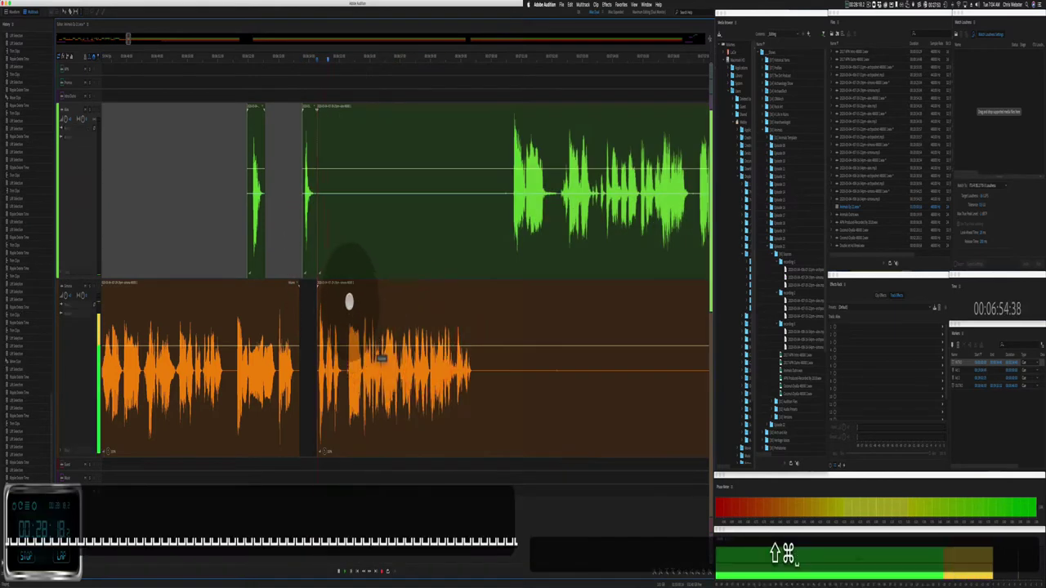
{"action": "left_click_drag", "start_coordinate": [317, 244], "coordinate": [490, 232]}
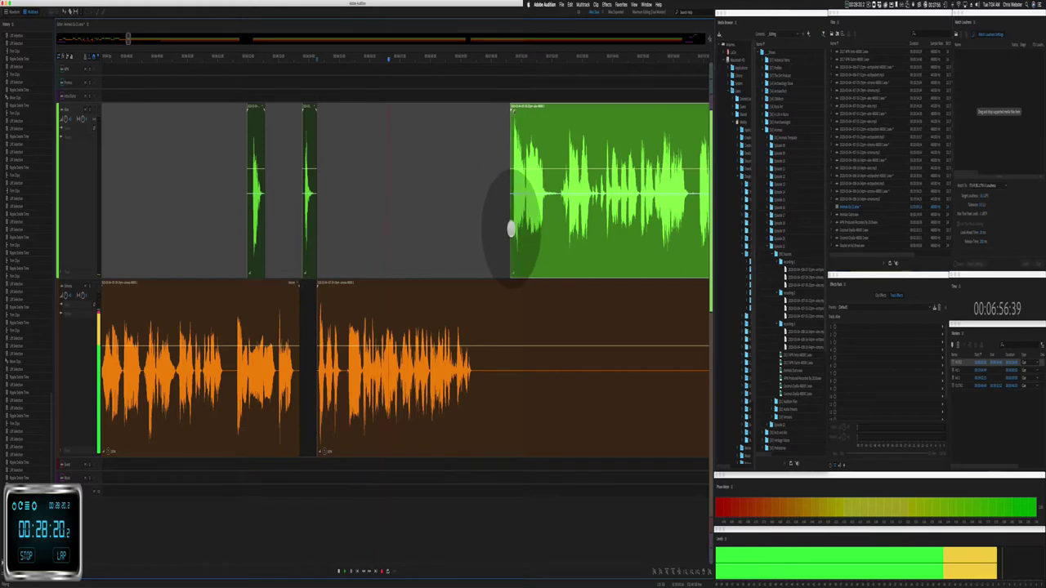
{"action": "left_click", "coordinate": [509, 229]}
{"action": "scroll", "coordinate": [250, 362], "scroll_direction": "right", "scroll_amount": 5}
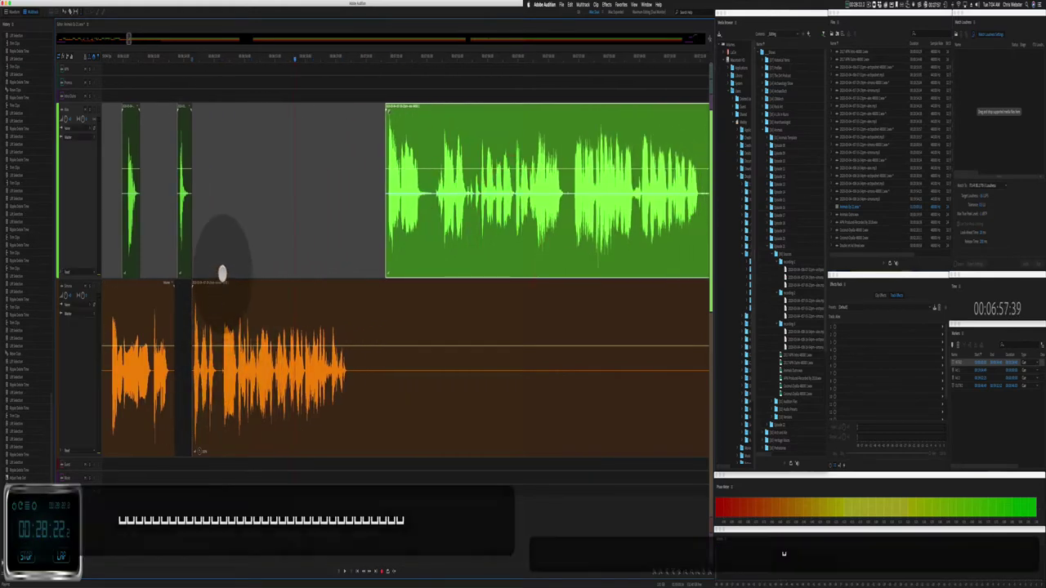
{"action": "key", "text": "Delete"}
Step: Ripple-delete the orange filler sound between the opening words and the rest of the last orange phrase
{"action": "left_click", "coordinate": [218, 385]}
{"action": "left_click_drag", "start_coordinate": [219, 385], "coordinate": [297, 398]}
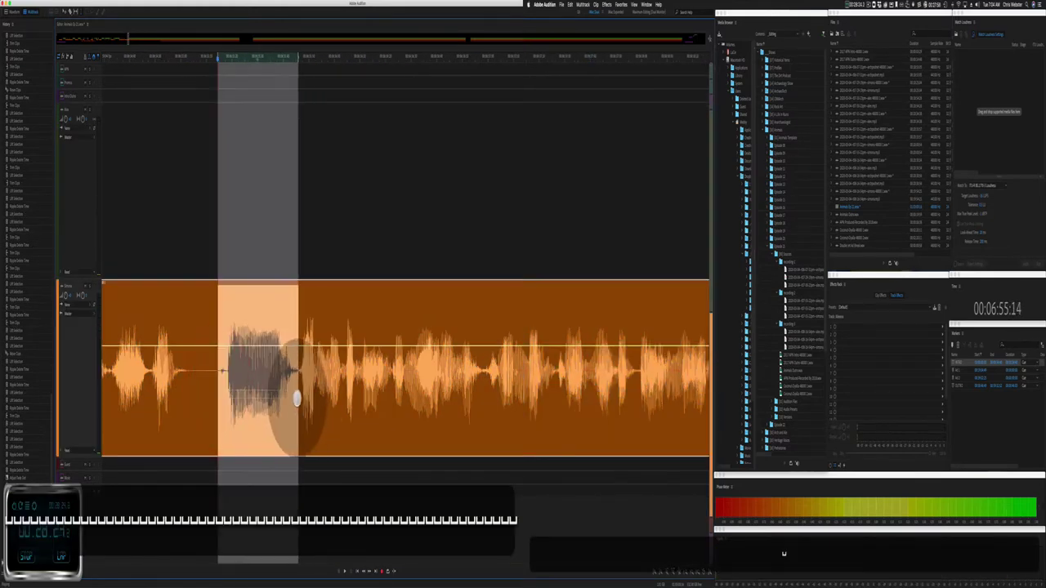
{"action": "key", "text": "super+shift+BackSpace"}
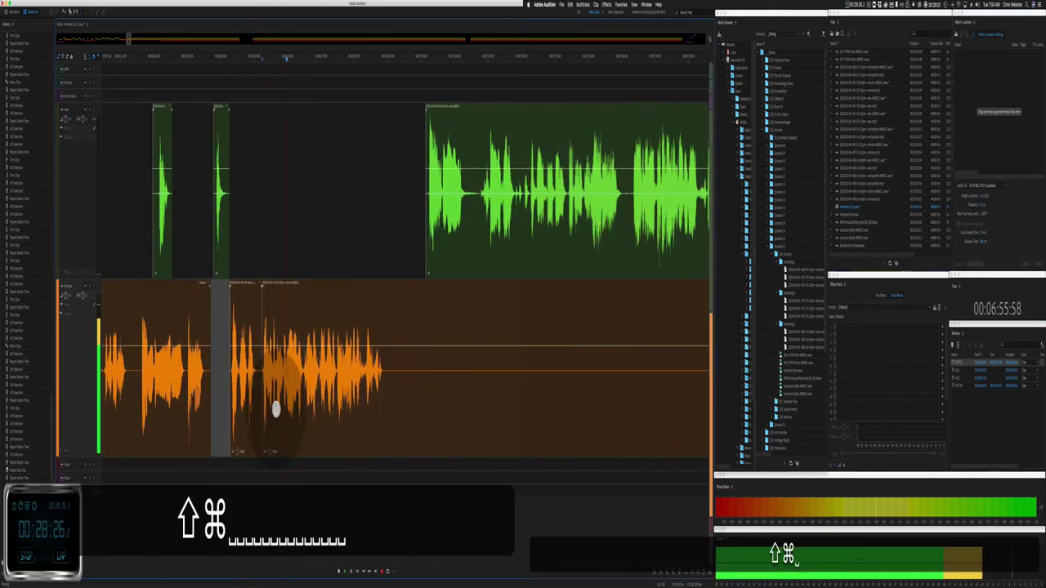
Step: Ripple-delete the pause before the long green speech and trim the silent opening of the orange clip up to just before its first noise
{"action": "left_click_drag", "start_coordinate": [384, 376], "coordinate": [417, 373]}
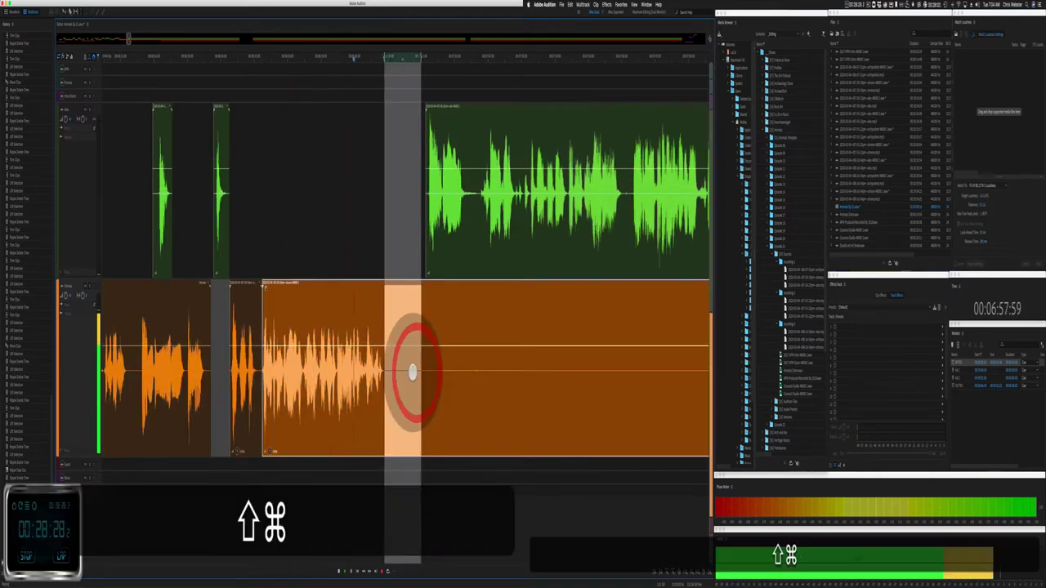
{"action": "key", "text": "super+shift+BackSpace"}
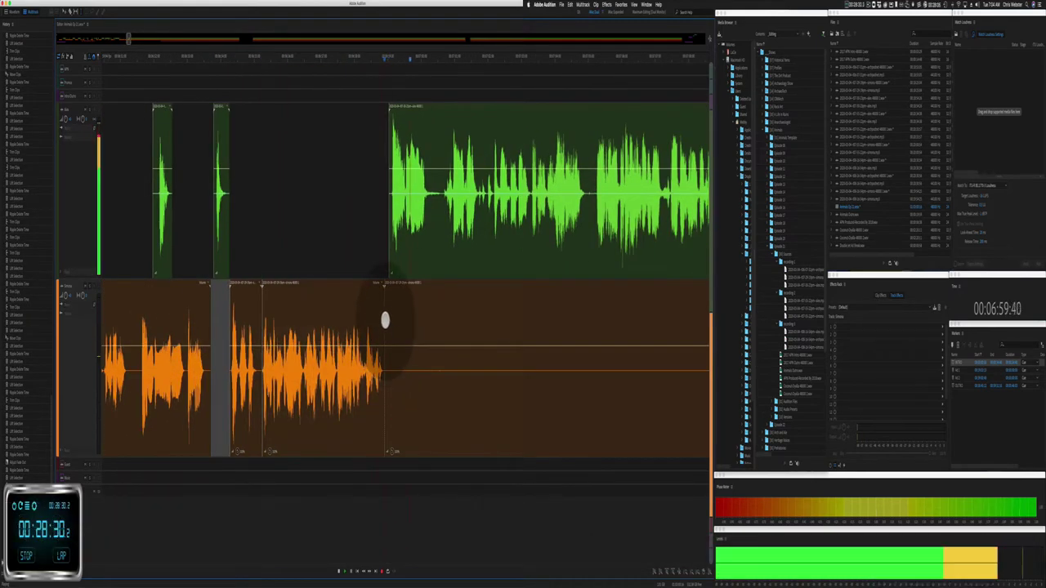
{"action": "left_click_drag", "start_coordinate": [385, 319], "coordinate": [662, 325]}
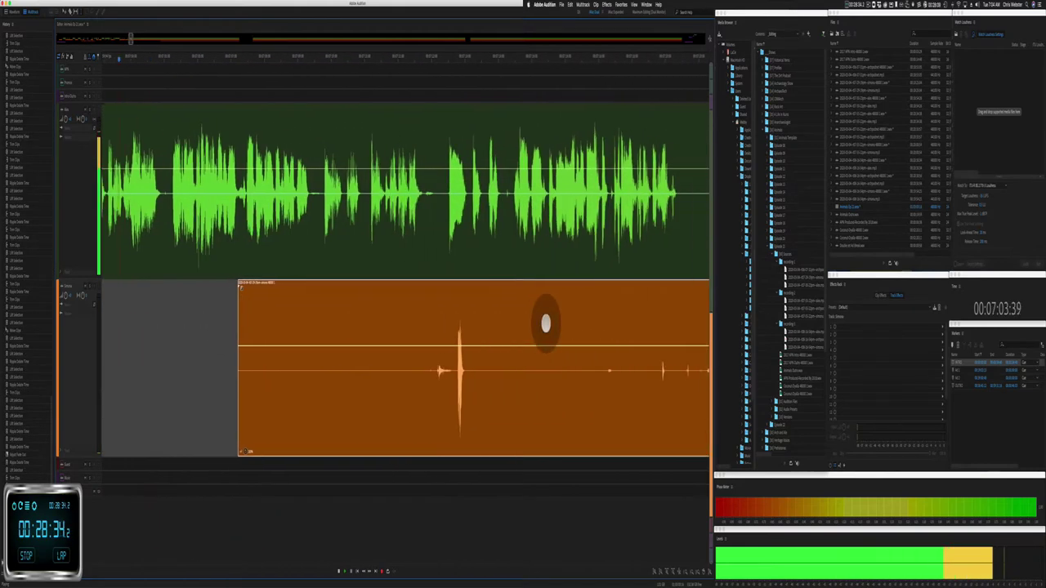
{"action": "left_click_drag", "start_coordinate": [223, 314], "coordinate": [405, 333]}
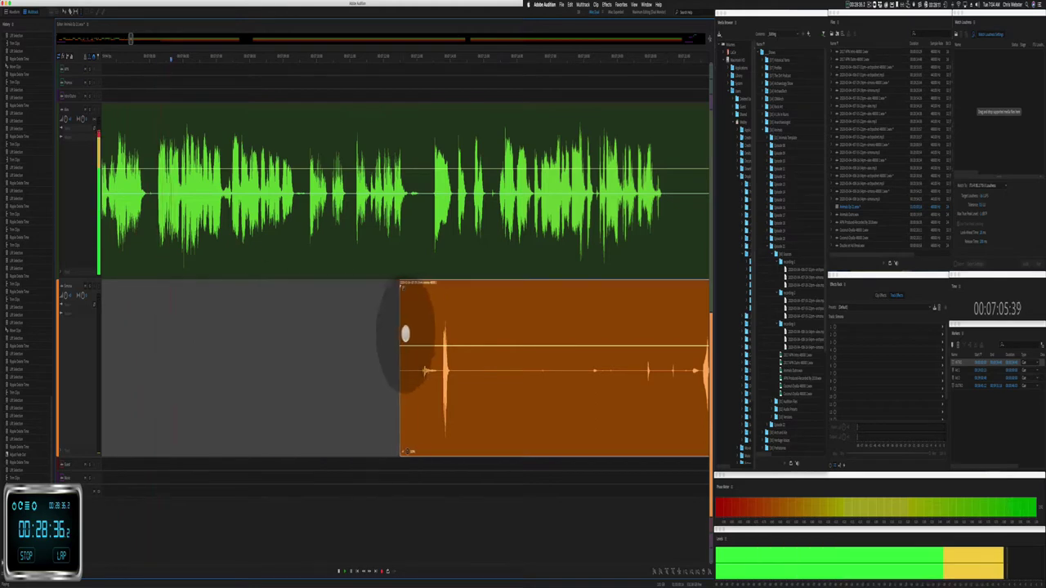
Step: Delete the quiet orange stretch after its first burst and ripple-delete the pause between the long green speech and the next orange phrase
{"action": "left_click_drag", "start_coordinate": [456, 384], "coordinate": [696, 388]}
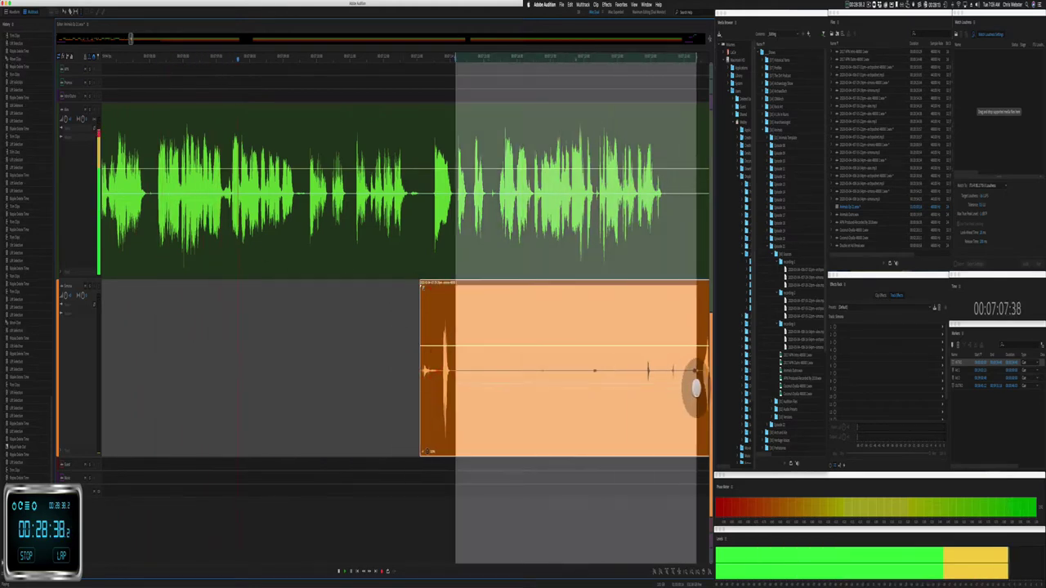
{"action": "key", "text": "BackSpace"}
{"action": "left_click_drag", "start_coordinate": [672, 219], "coordinate": [697, 219]}
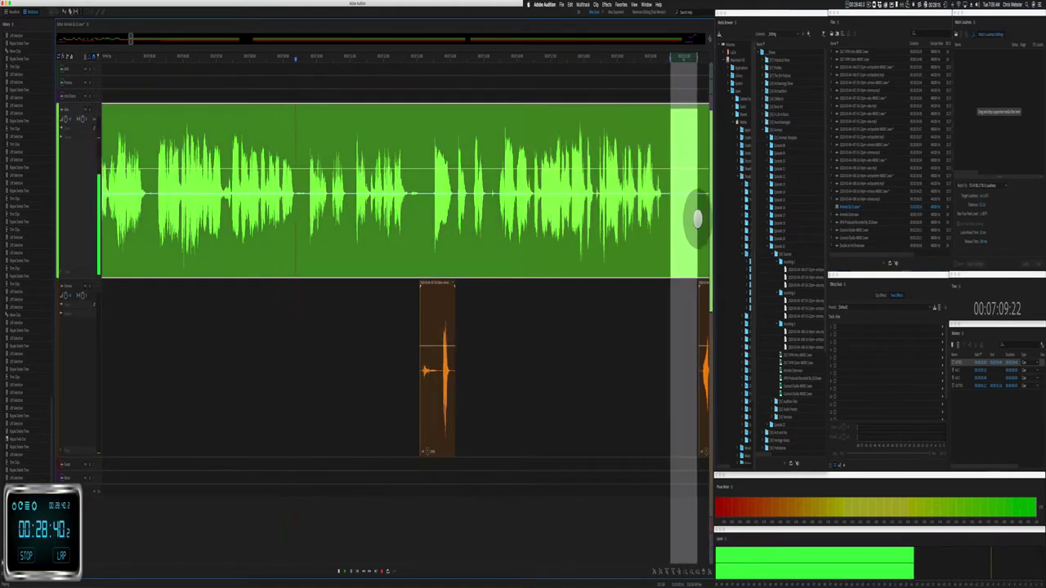
{"action": "key", "text": "shift+super+BackSpace"}
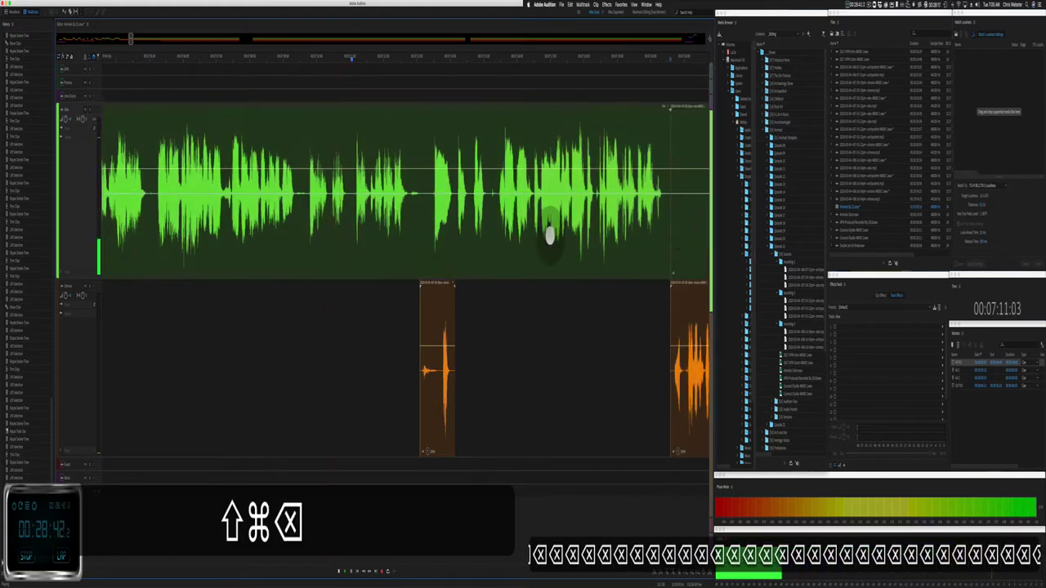
Step: Ripple-delete the short filler burst within the long green speech and delete the short isolated orange clip beneath it
{"action": "left_click_drag", "start_coordinate": [331, 202], "coordinate": [353, 203]}
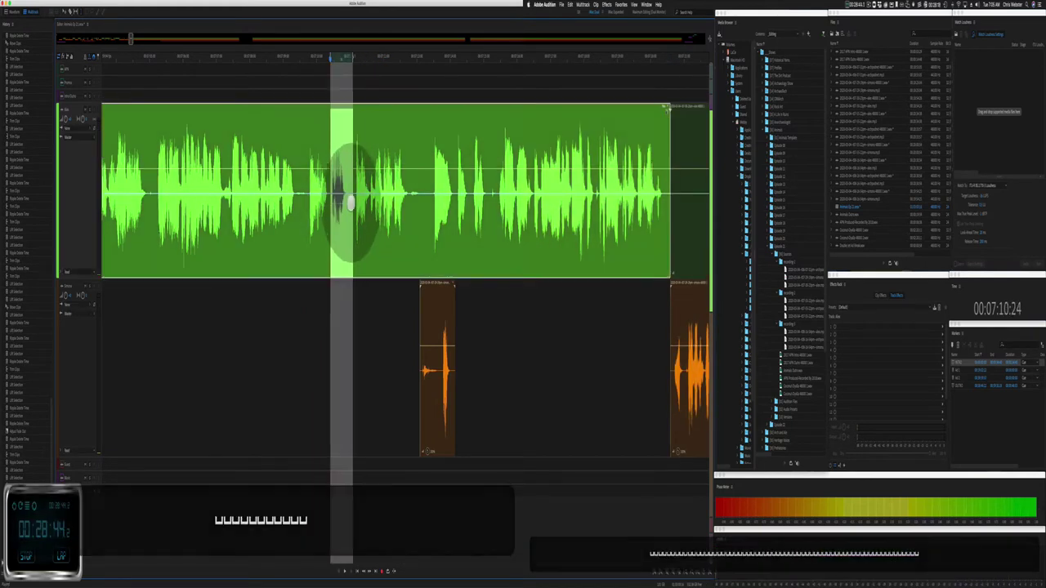
{"action": "key", "text": "shift+super+BackSpace"}
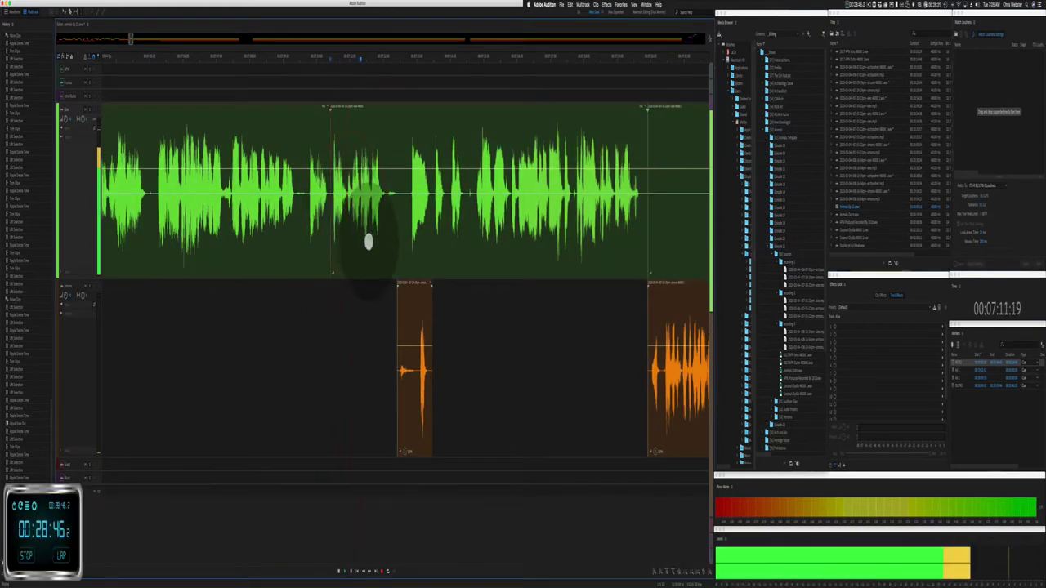
{"action": "left_click", "coordinate": [415, 283]}
{"action": "key", "text": "BackSpace"}
{"action": "key", "text": "BackSpace"}
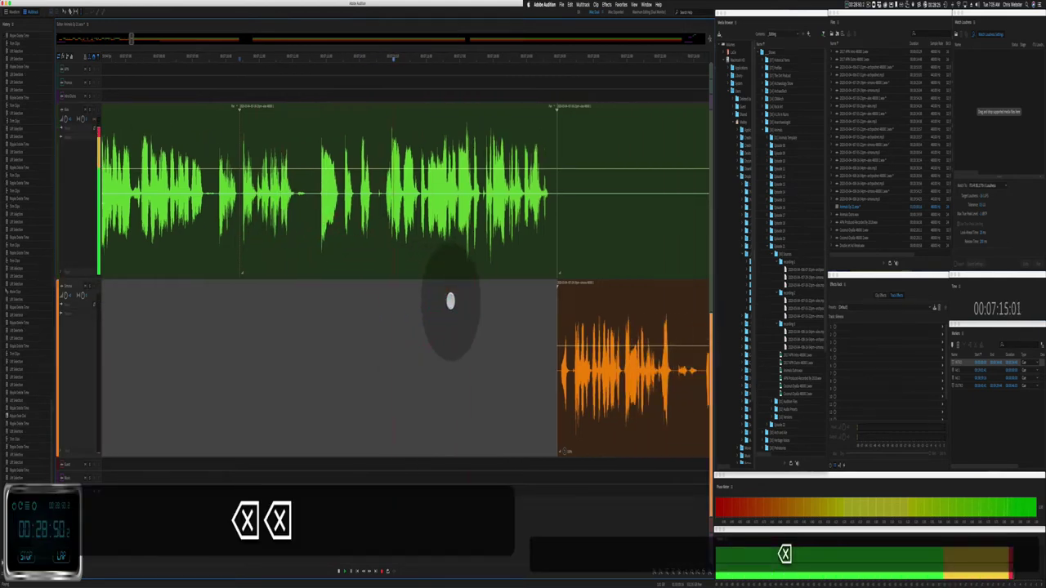
Step: Trim the silent opening of the next green clip up to just before its first phrase
{"action": "scroll", "coordinate": [450, 301], "scroll_direction": "right", "scroll_amount": 2}
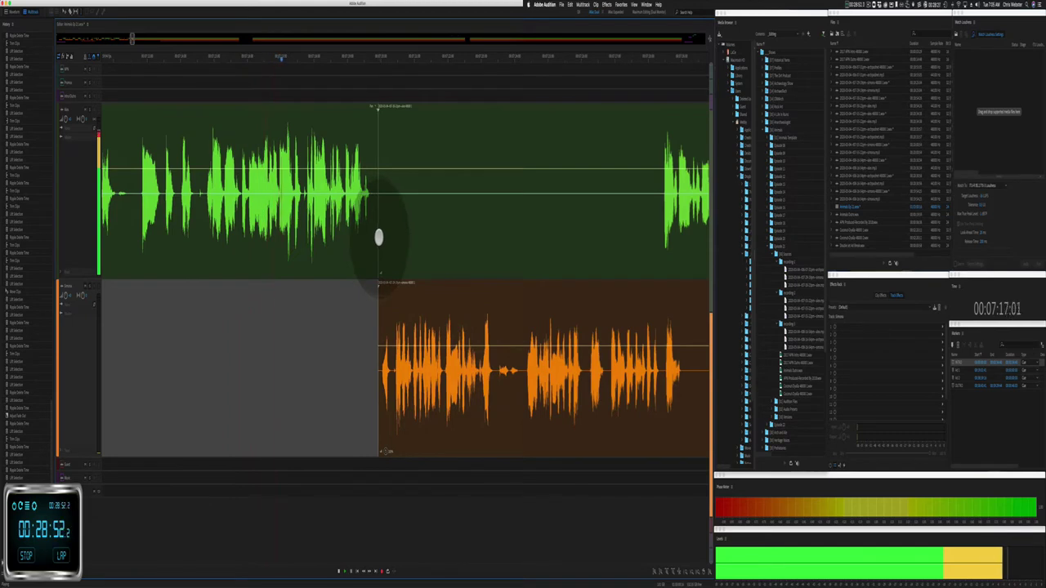
{"action": "left_click_drag", "start_coordinate": [378, 234], "coordinate": [633, 240]}
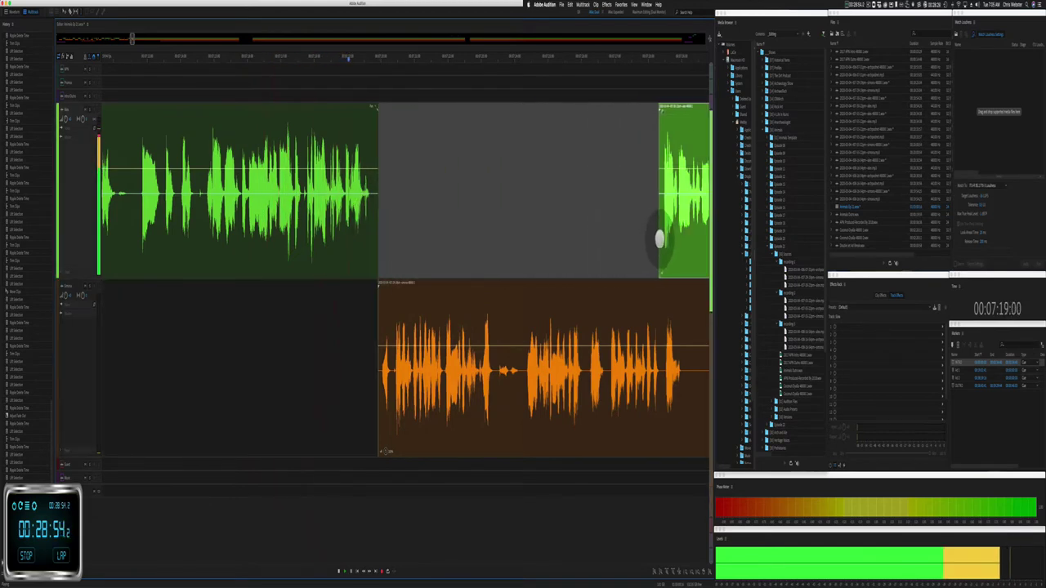
{"action": "scroll", "coordinate": [486, 210], "scroll_direction": "right", "scroll_amount": 10}
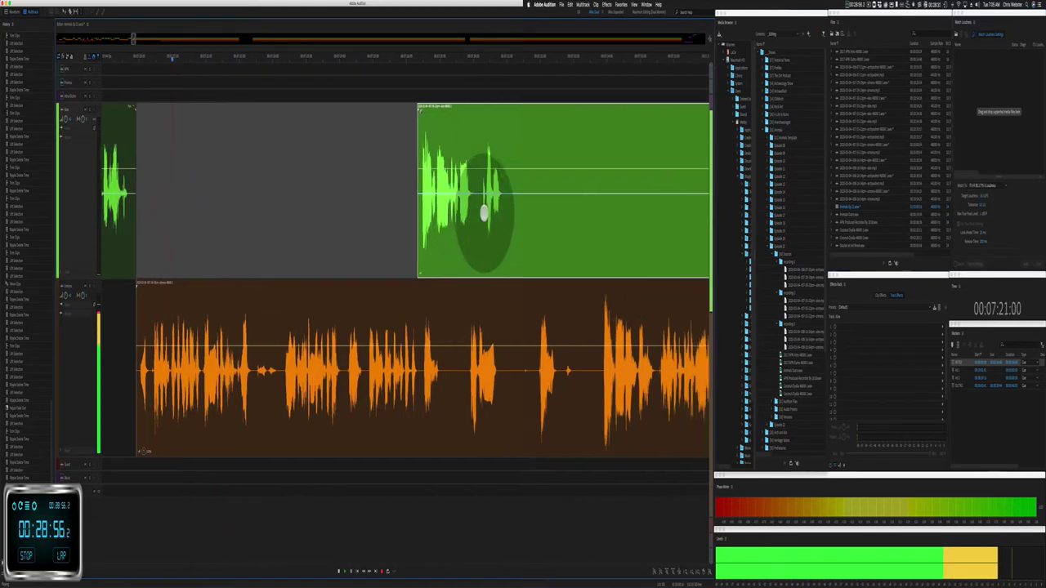
{"action": "scroll", "coordinate": [484, 212], "scroll_direction": "right", "scroll_amount": 1}
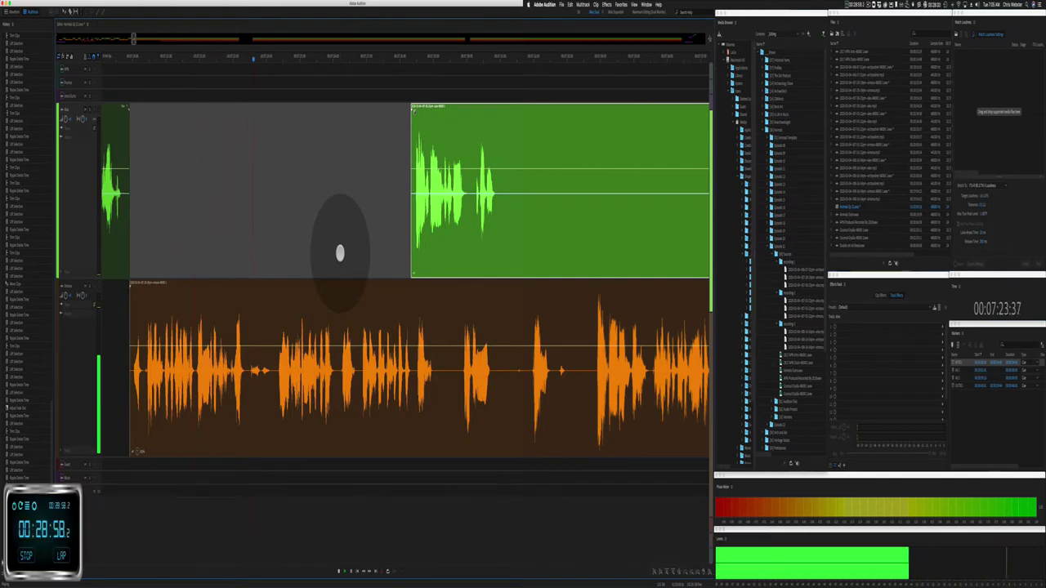
{"action": "scroll", "coordinate": [340, 252], "scroll_direction": "right", "scroll_amount": 5}
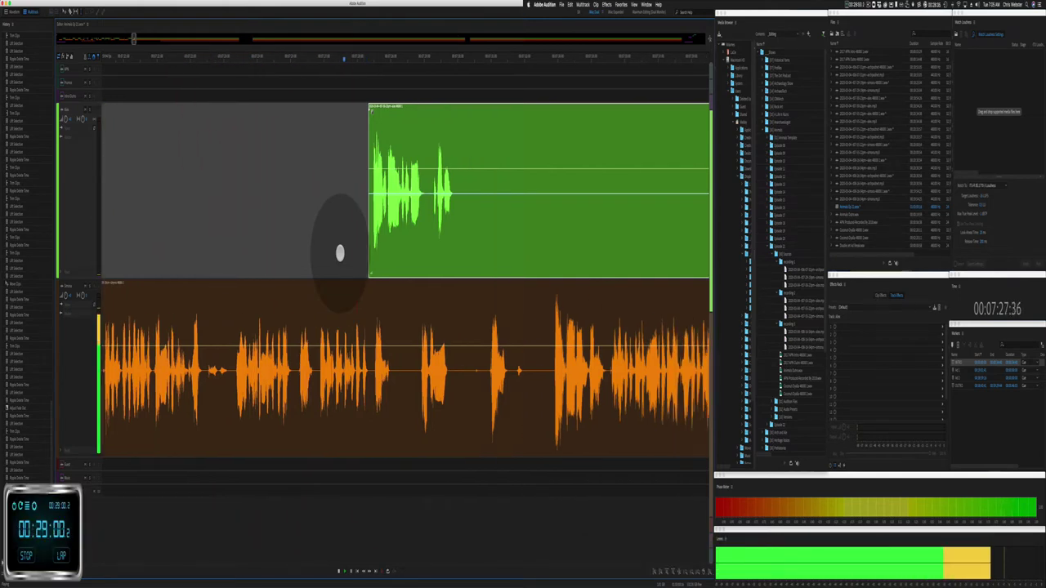
Step: Delete the silent green stretch that follows the short green phrase
{"action": "key", "text": "j"}
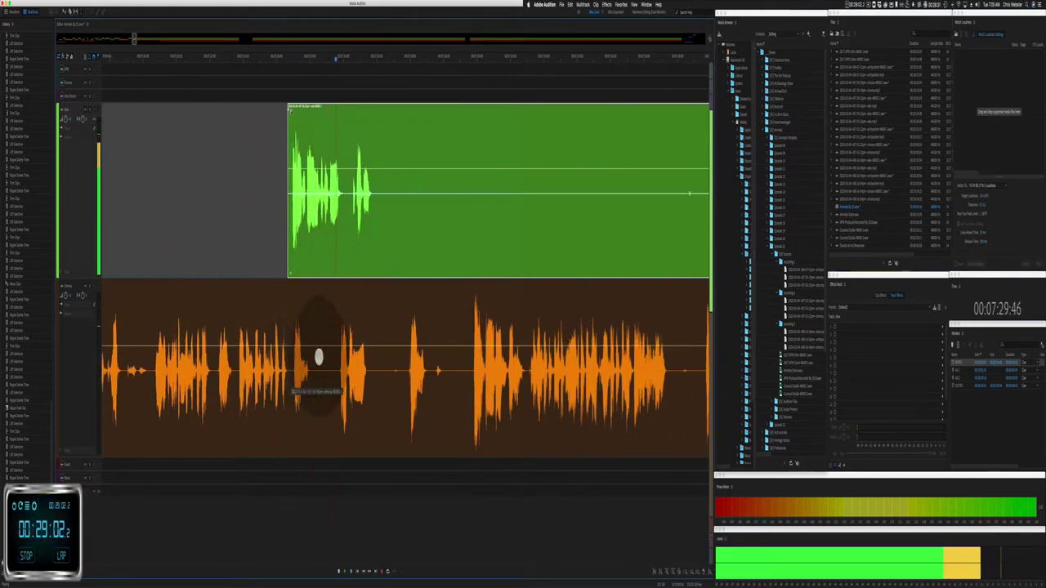
{"action": "scroll", "coordinate": [318, 358], "scroll_direction": "right", "scroll_amount": 2}
{"action": "left_click_drag", "start_coordinate": [343, 215], "coordinate": [515, 221]}
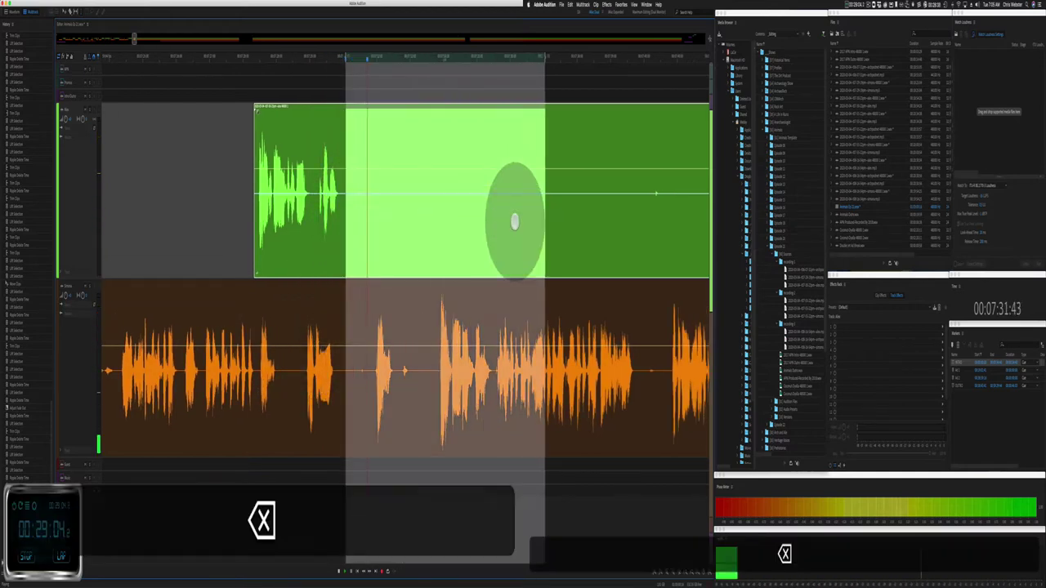
{"action": "key", "text": "BackSpace"}
{"action": "key", "text": "space"}
Step: Delete the orange words and noises overlapping the short green phrase, up to the start of the next loud orange phrase
{"action": "left_click", "coordinate": [278, 309]}
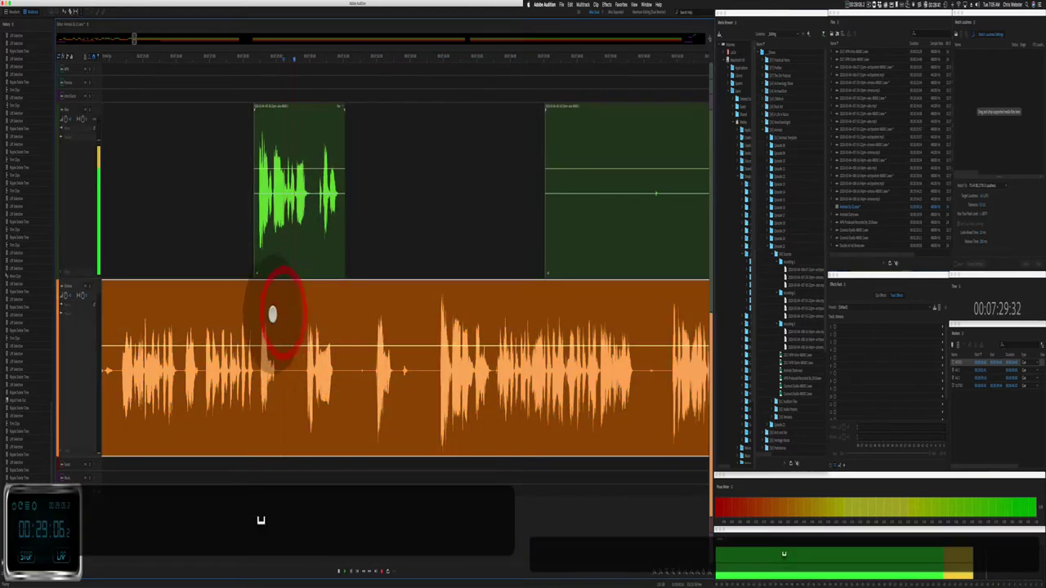
{"action": "key", "text": "j"}
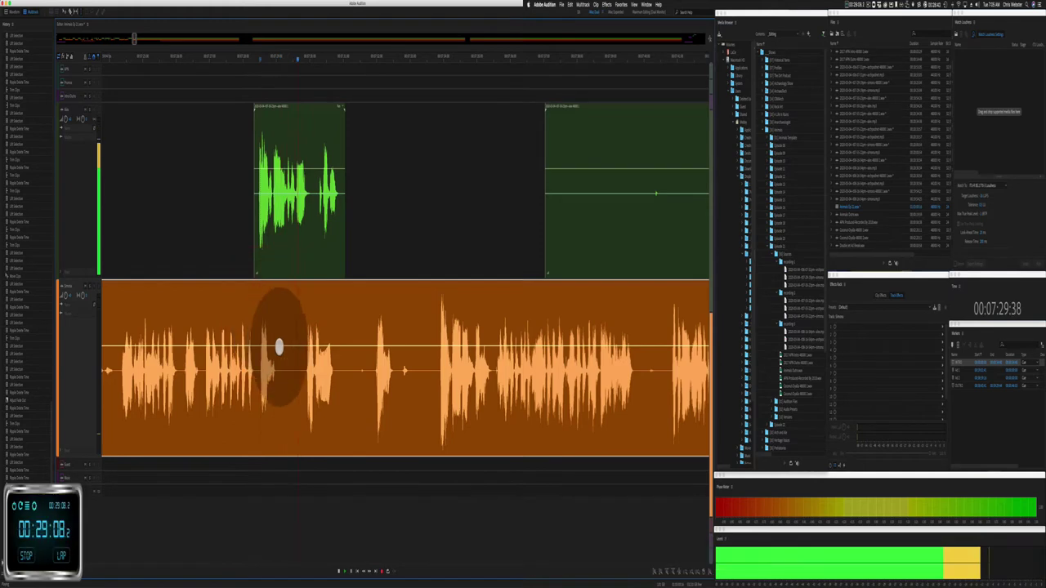
{"action": "left_click_drag", "start_coordinate": [282, 376], "coordinate": [375, 384]}
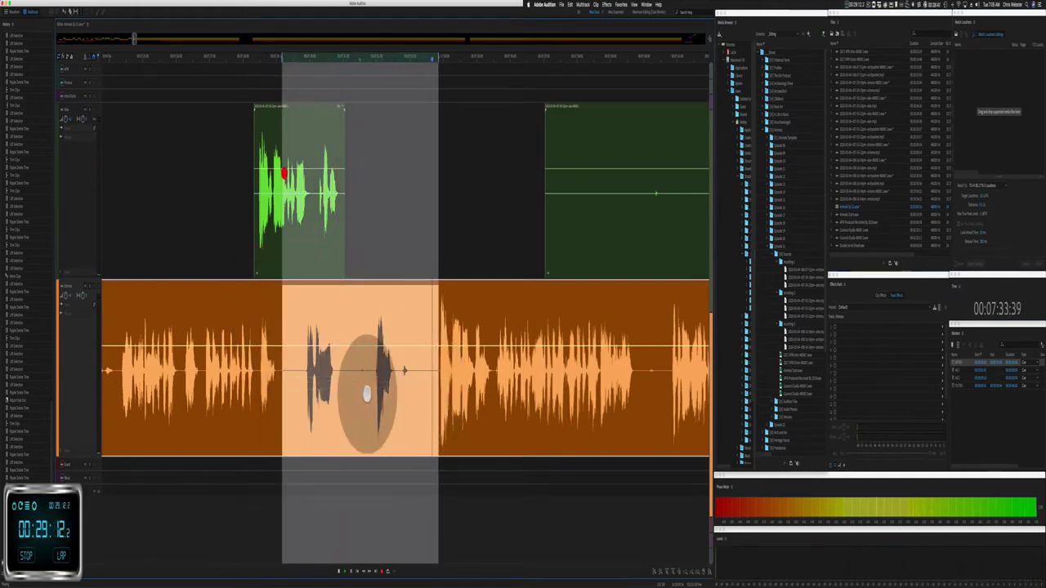
{"action": "key", "text": "Delete"}
{"action": "key", "text": "space"}
Step: Move the short green clip into the gap in the orange track and ripple-delete the remaining gap before the next orange phrase
{"action": "left_click_drag", "start_coordinate": [269, 107], "coordinate": [288, 114]}
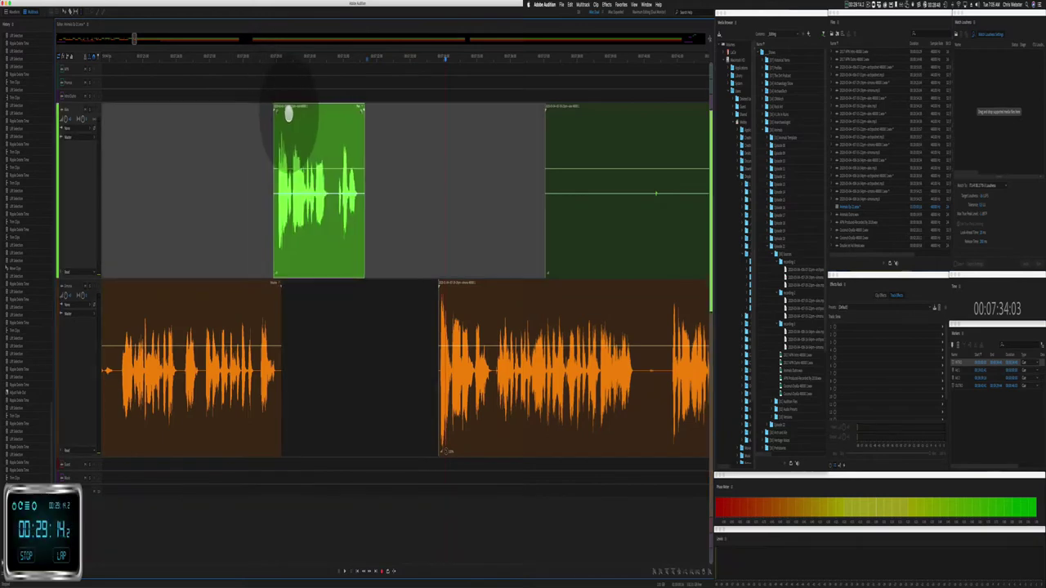
{"action": "left_click_drag", "start_coordinate": [365, 298], "coordinate": [438, 300]}
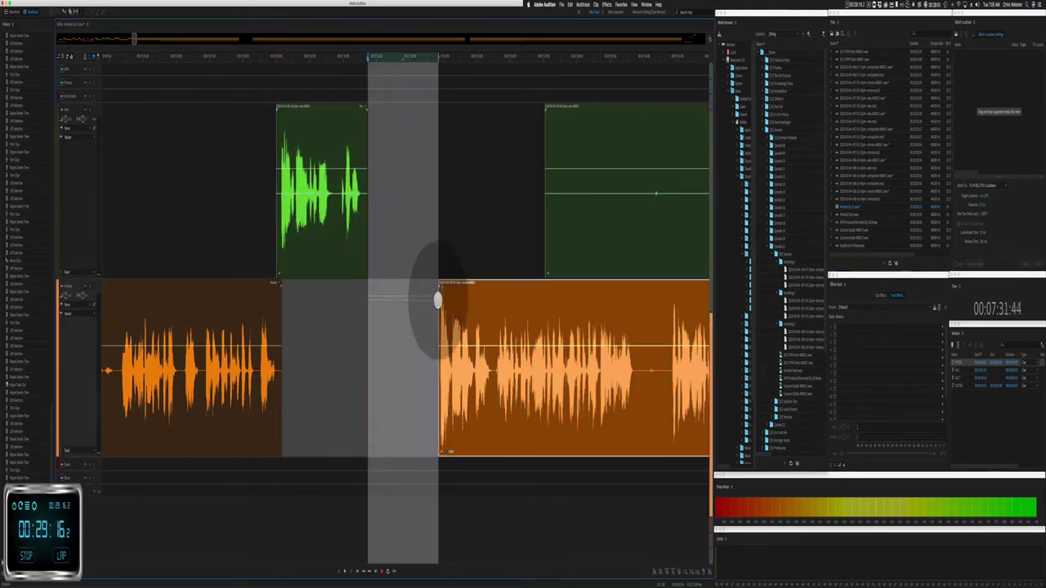
{"action": "key", "text": "super+shift+BackSpace"}
{"action": "left_click", "coordinate": [237, 214]}
{"action": "key", "text": "space"}
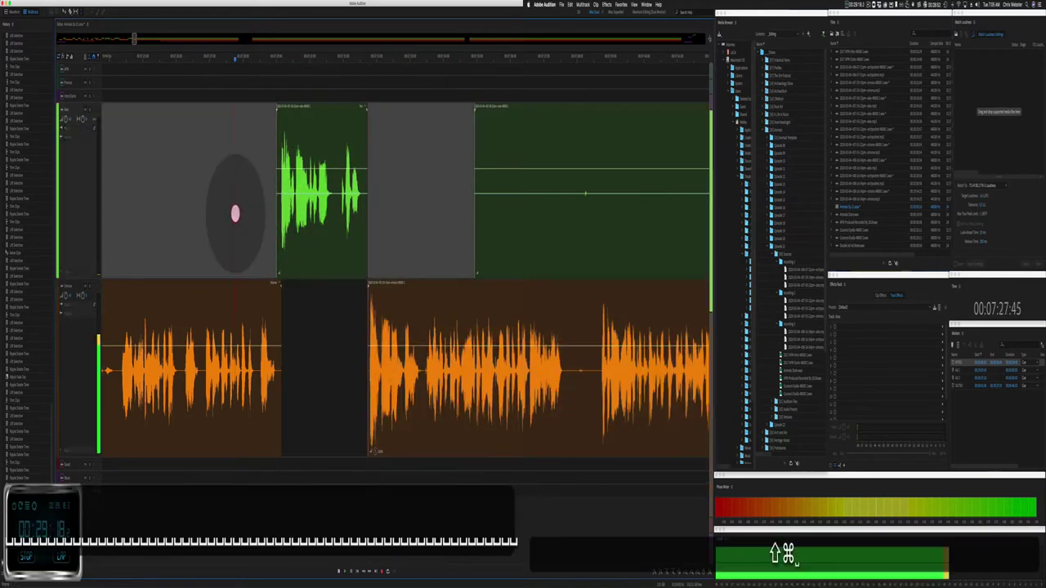
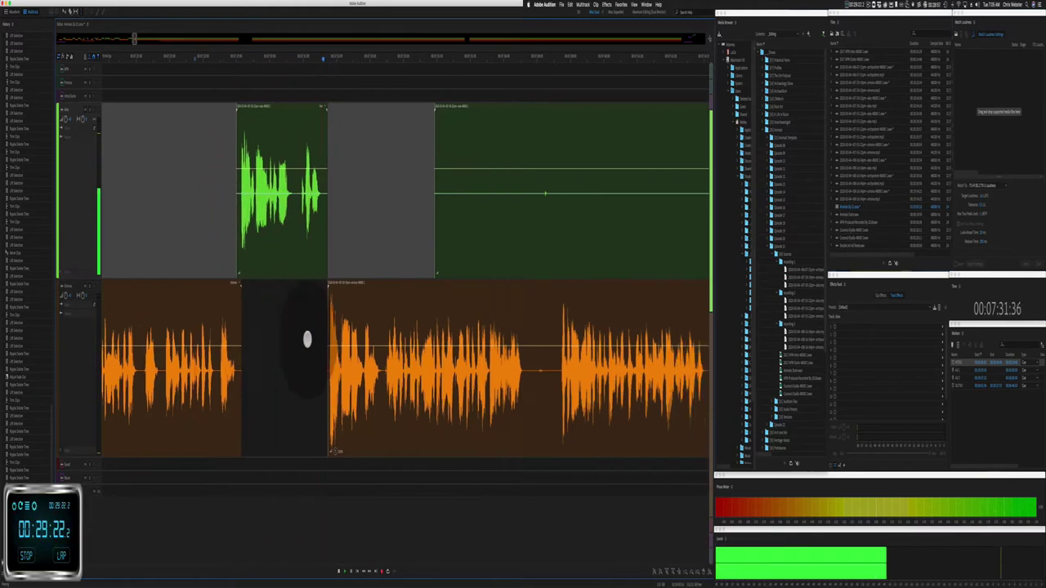
Step: Trim the silent opening of the following green clip and delete the silent stretch after its two short bursts
{"action": "left_click_drag", "start_coordinate": [312, 237], "coordinate": [592, 233]}
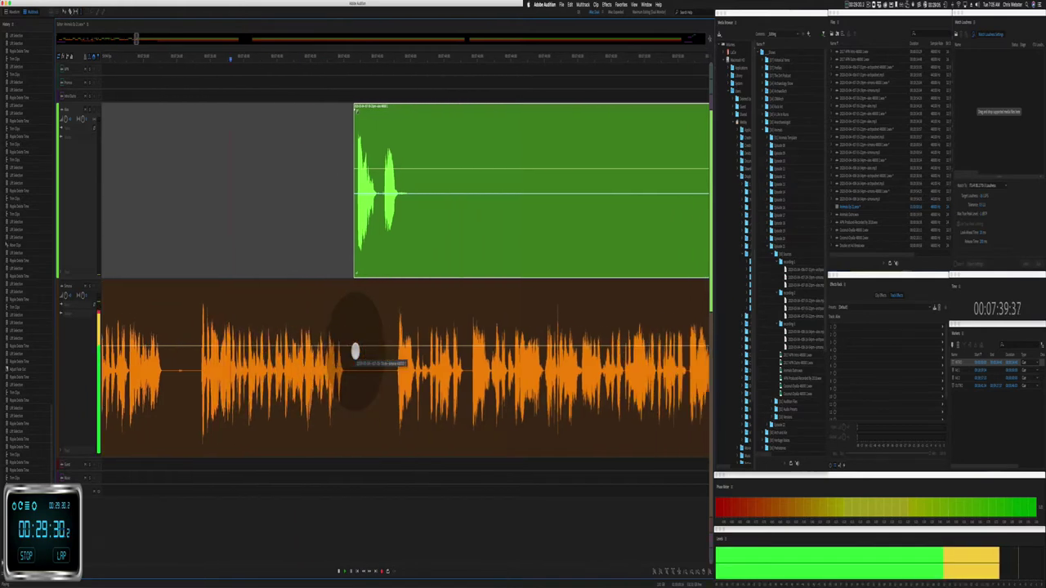
{"action": "left_click_drag", "start_coordinate": [404, 216], "coordinate": [703, 193]}
{"action": "key", "text": "Delete"}
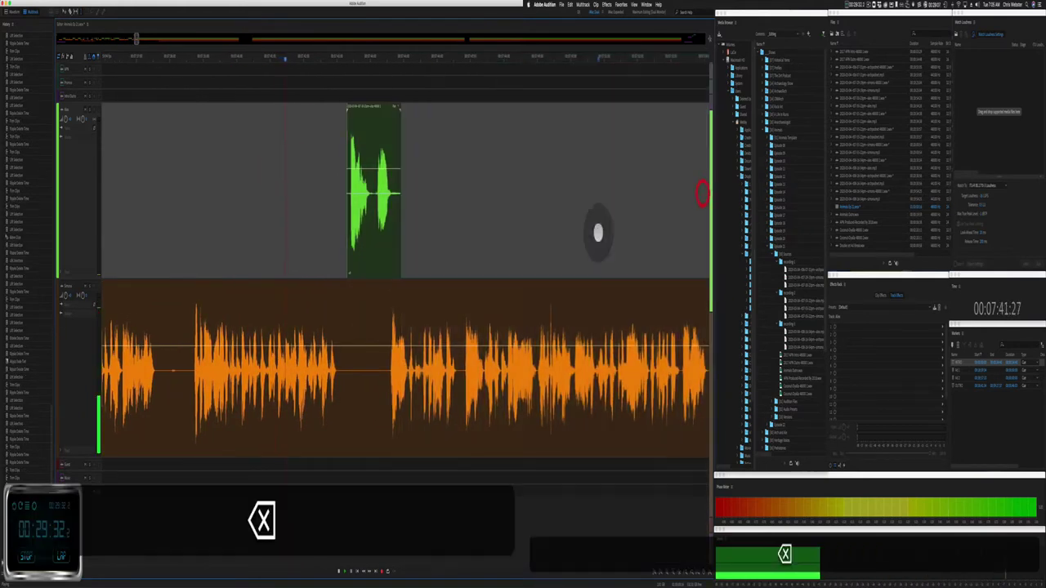
Step: Nudge the two-burst green clip into the orange pause and trim the next green clip's start to just before its first sound
{"action": "left_click", "coordinate": [362, 105]}
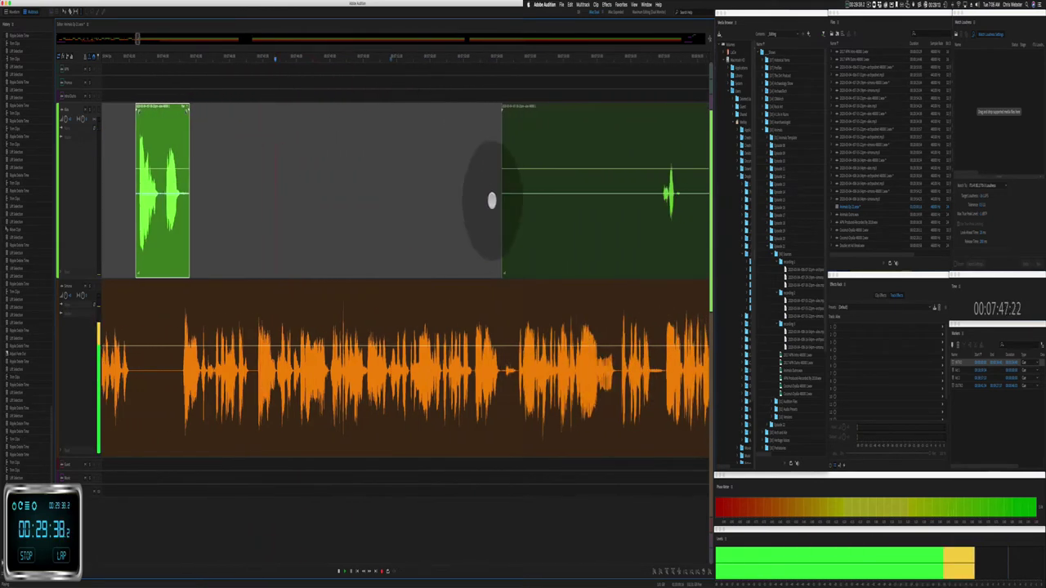
{"action": "left_click_drag", "start_coordinate": [490, 199], "coordinate": [657, 236]}
{"action": "key", "text": "Delete"}
{"action": "left_click", "coordinate": [488, 221]}
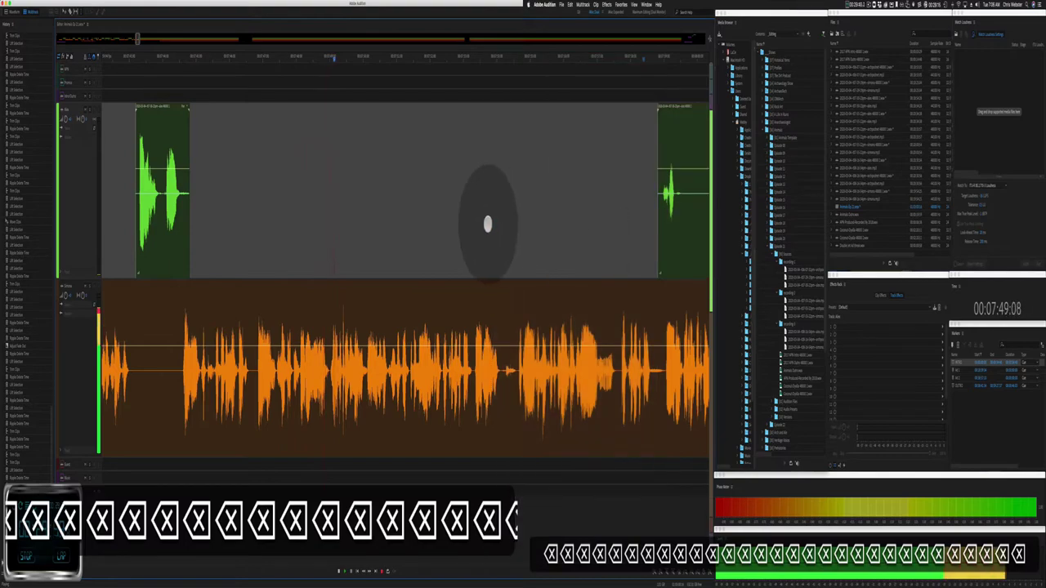
Step: Ripple-delete the end of the drawn-out orange sound with the pause after it and add a fade-out at the cut
{"action": "scroll", "coordinate": [320, 351], "scroll_direction": "up", "scroll_amount": 5}
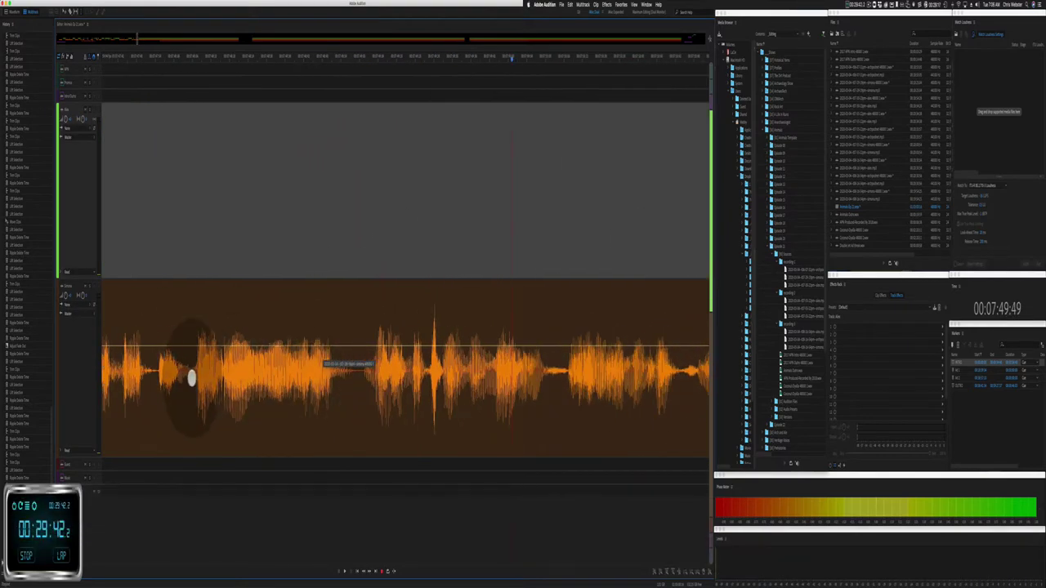
{"action": "left_click", "coordinate": [194, 381]}
{"action": "key", "text": "space"}
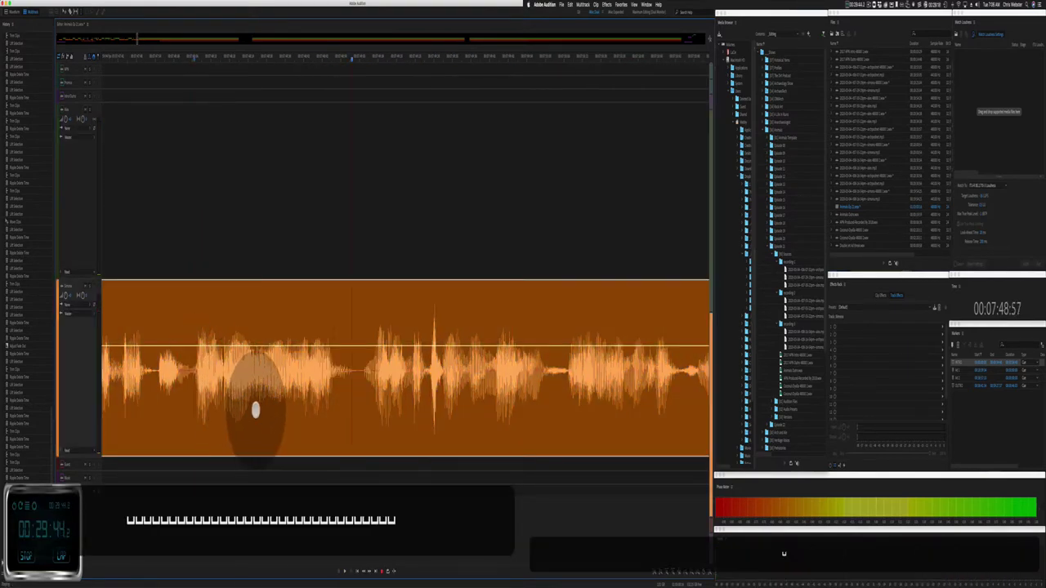
{"action": "left_click_drag", "start_coordinate": [255, 408], "coordinate": [354, 402]}
{"action": "key", "text": "shift+super+BackSpace"}
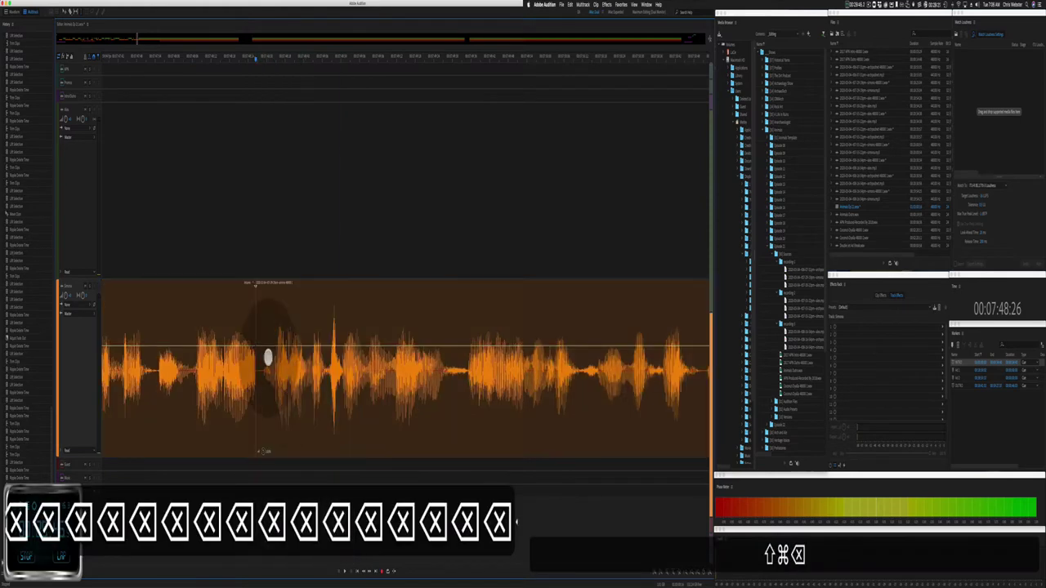
{"action": "left_click", "coordinate": [237, 280]}
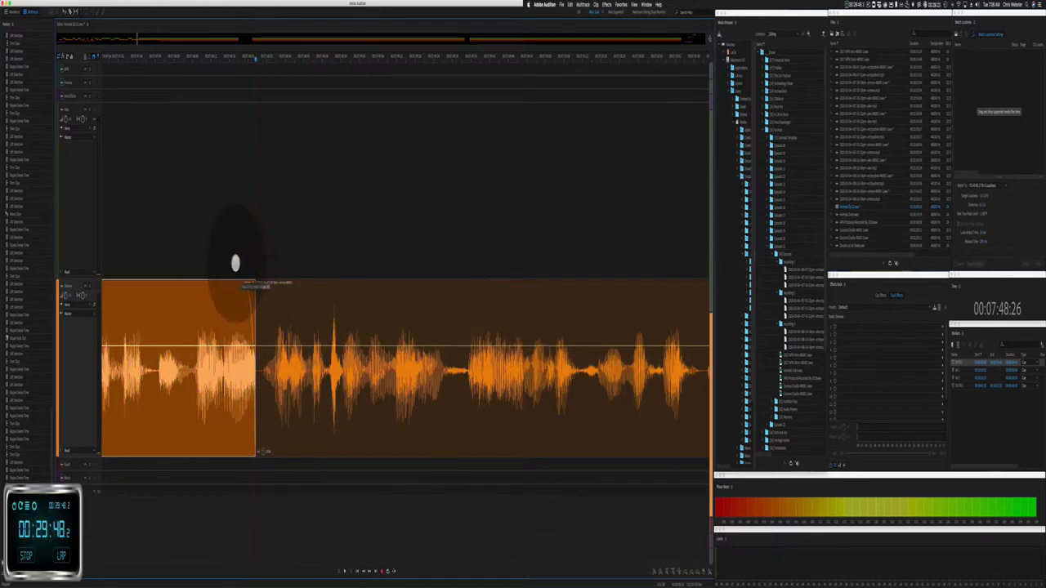
{"action": "left_click", "coordinate": [145, 223]}
{"action": "key", "text": "space"}
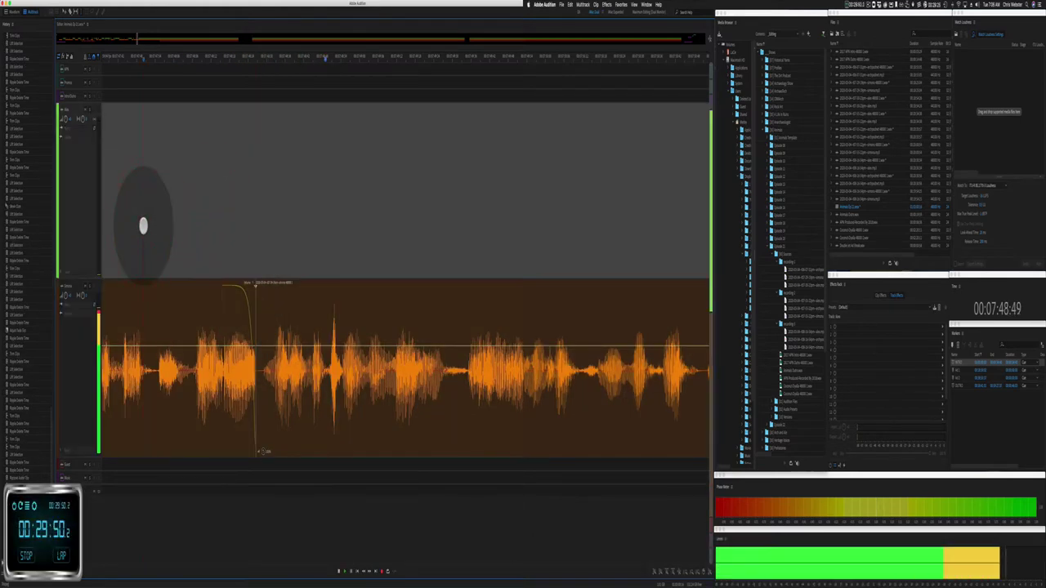
{"action": "key", "text": "space"}
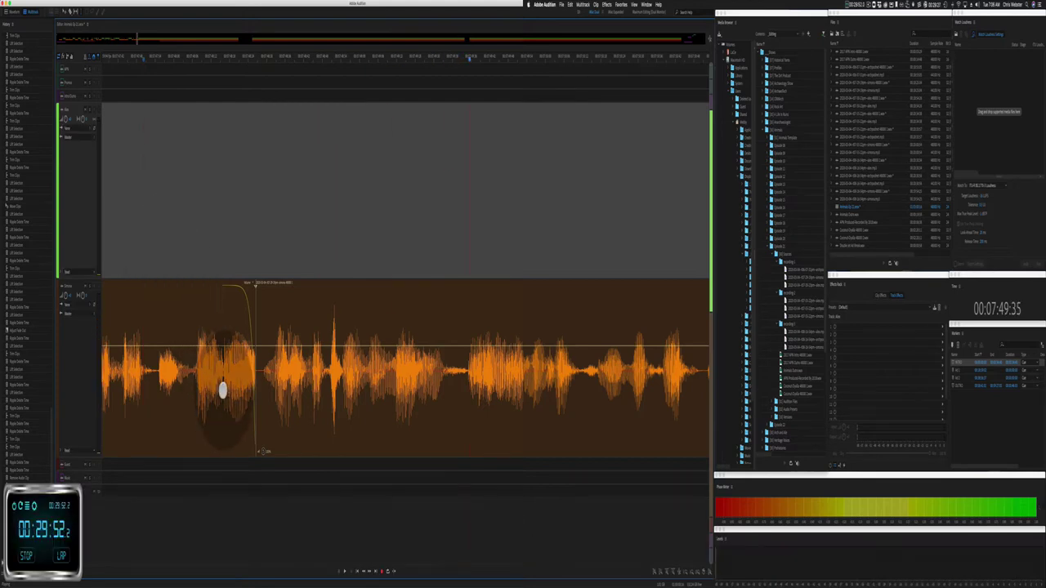
Step: Ripple-delete the faded remainder of the drawn-out orange sound and add a new fade-out at the cut
{"action": "left_click_drag", "start_coordinate": [223, 390], "coordinate": [255, 385]}
{"action": "key", "text": "shift+super+BackSpace"}
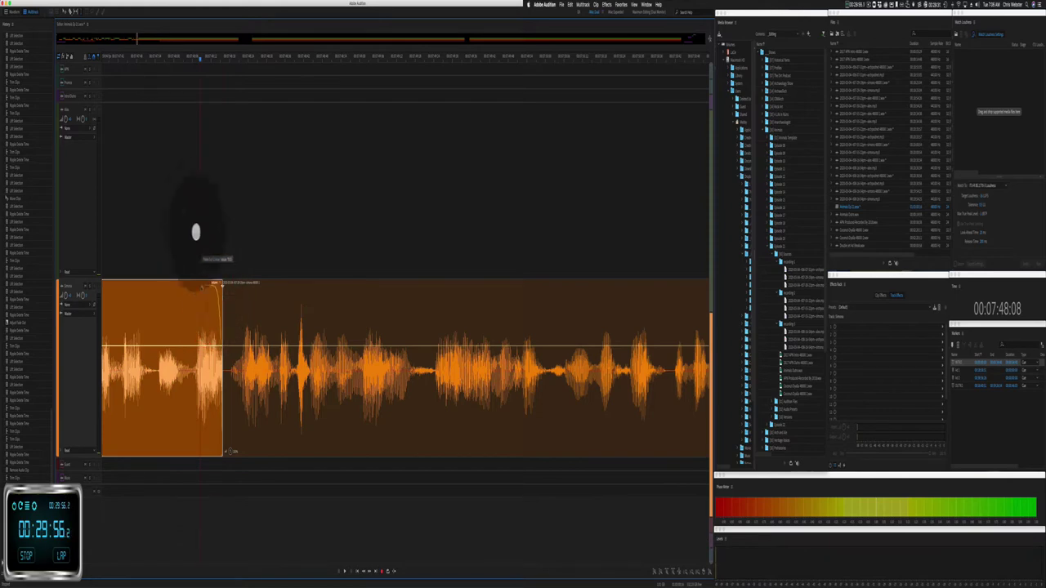
{"action": "left_click", "coordinate": [150, 217]}
{"action": "key", "text": "space"}
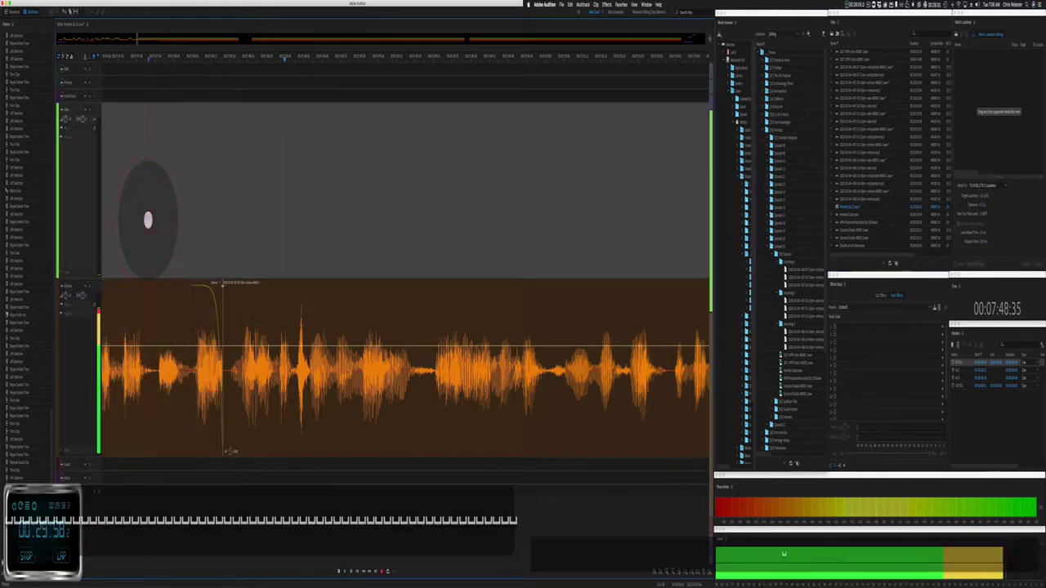
{"action": "scroll", "coordinate": [142, 221], "scroll_direction": "down", "scroll_amount": 3}
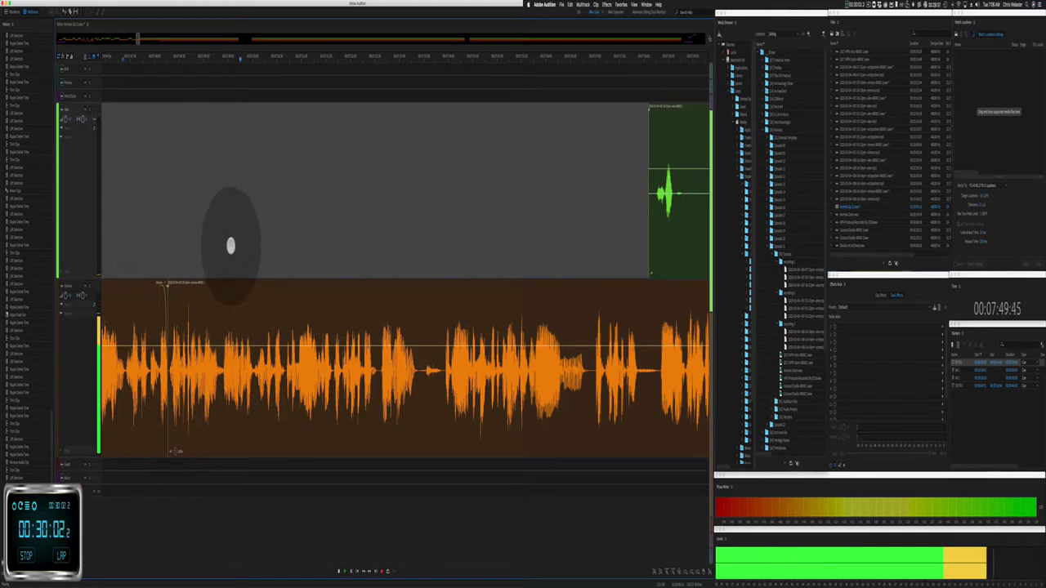
Step: Ripple-delete the drawn-out filler sound in the orange track at about 7:55 and add a fade-out at the cut
{"action": "key", "text": "space"}
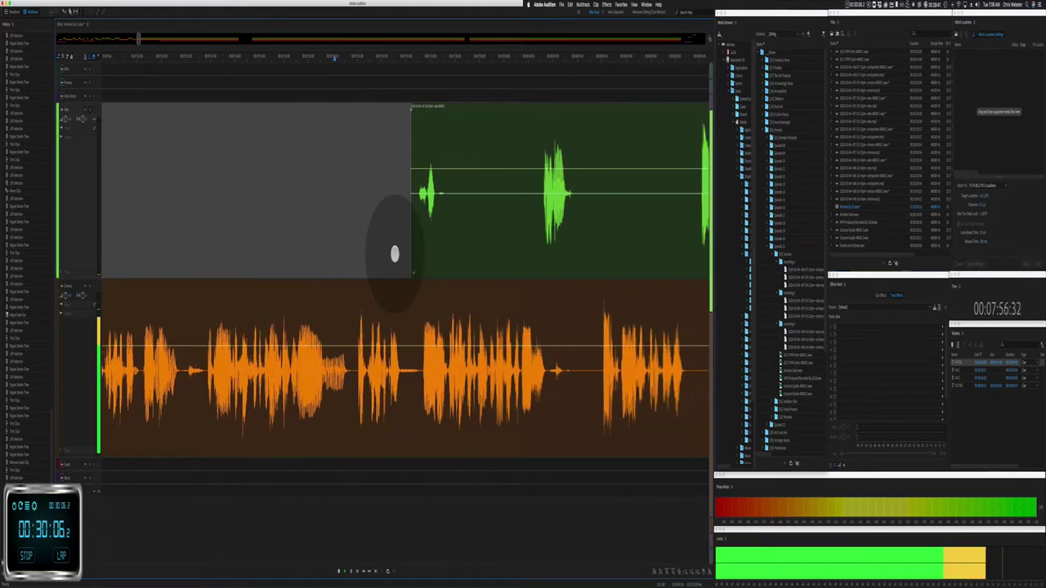
{"action": "key", "text": "space"}
{"action": "left_click", "coordinate": [235, 253]}
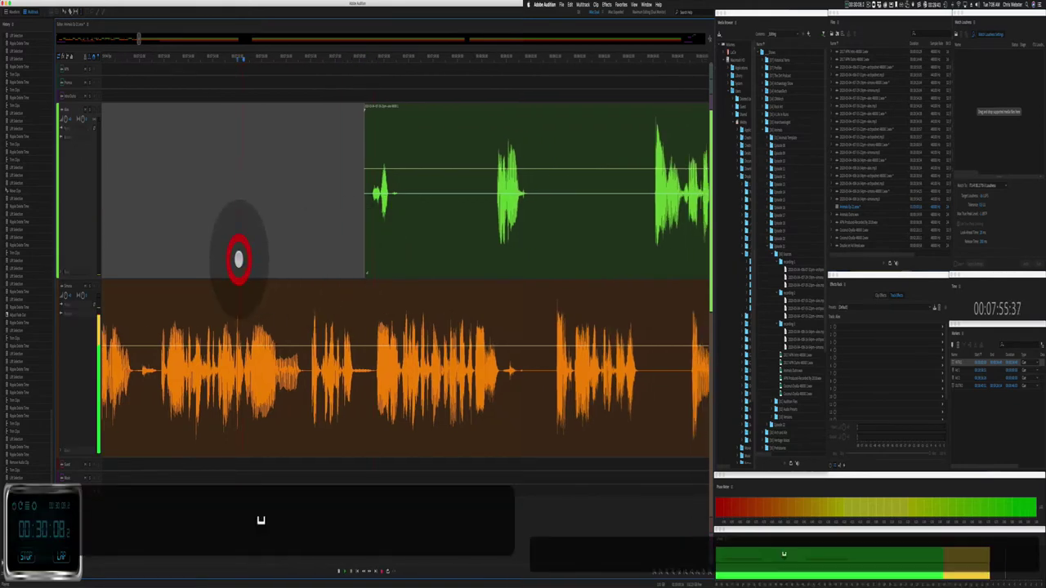
{"action": "scroll", "coordinate": [235, 253], "scroll_direction": "up", "scroll_amount": 3}
{"action": "left_click_drag", "start_coordinate": [311, 398], "coordinate": [630, 399]}
{"action": "key", "text": "shift+super+BackSpace"}
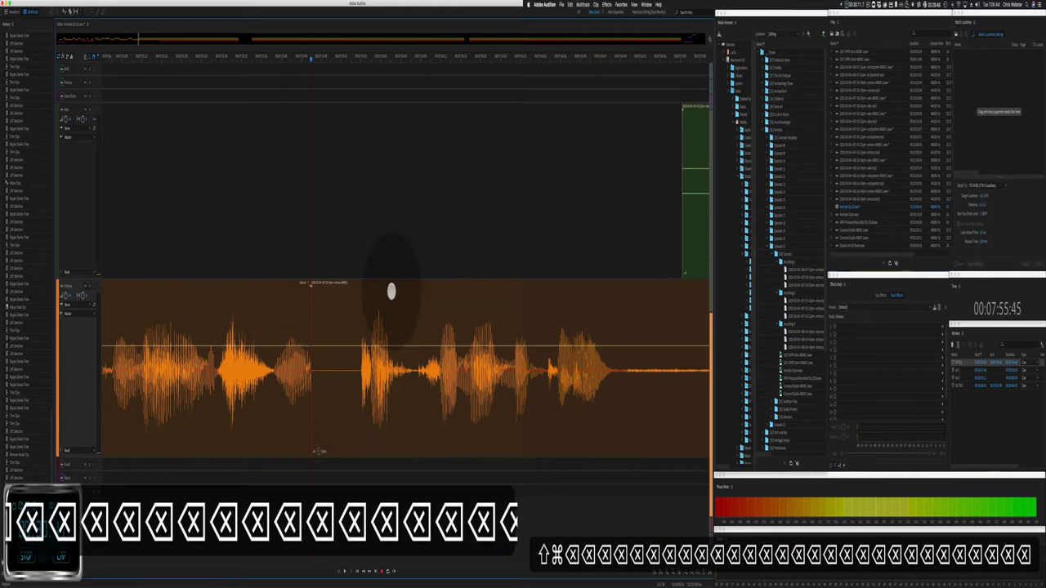
{"action": "left_click", "coordinate": [307, 321]}
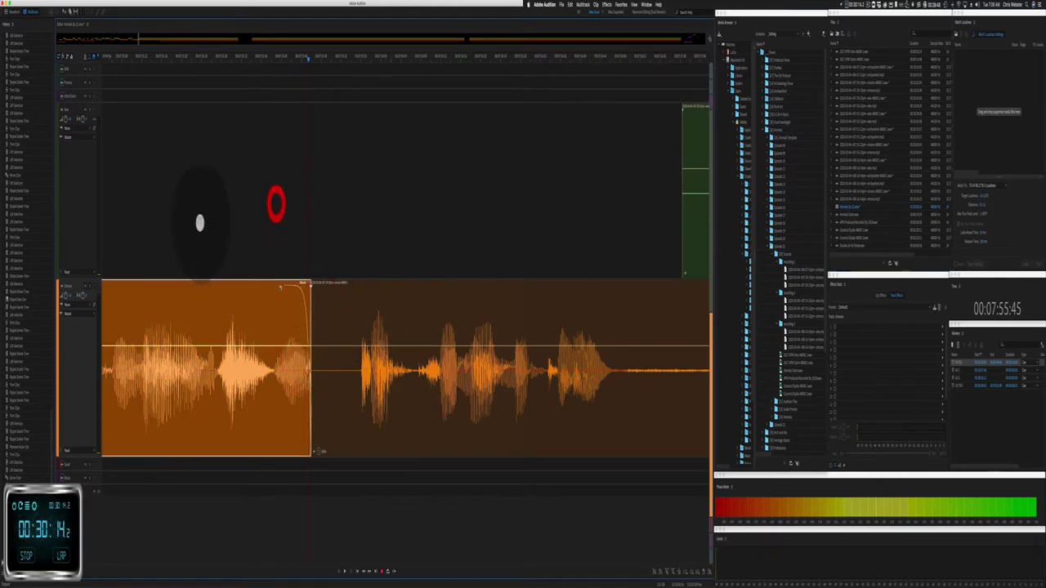
{"action": "left_click", "coordinate": [200, 222]}
{"action": "key", "text": "space"}
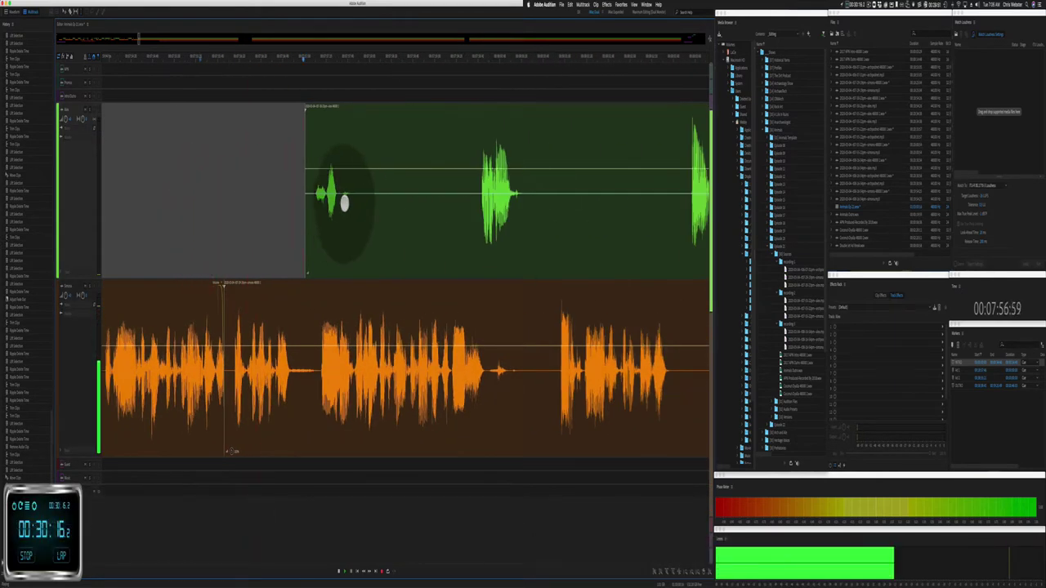
Step: Delete the silent stretches in the green track after the small burst and after the following larger burst
{"action": "left_click_drag", "start_coordinate": [344, 204], "coordinate": [479, 199]}
{"action": "key", "text": "BackSpace"}
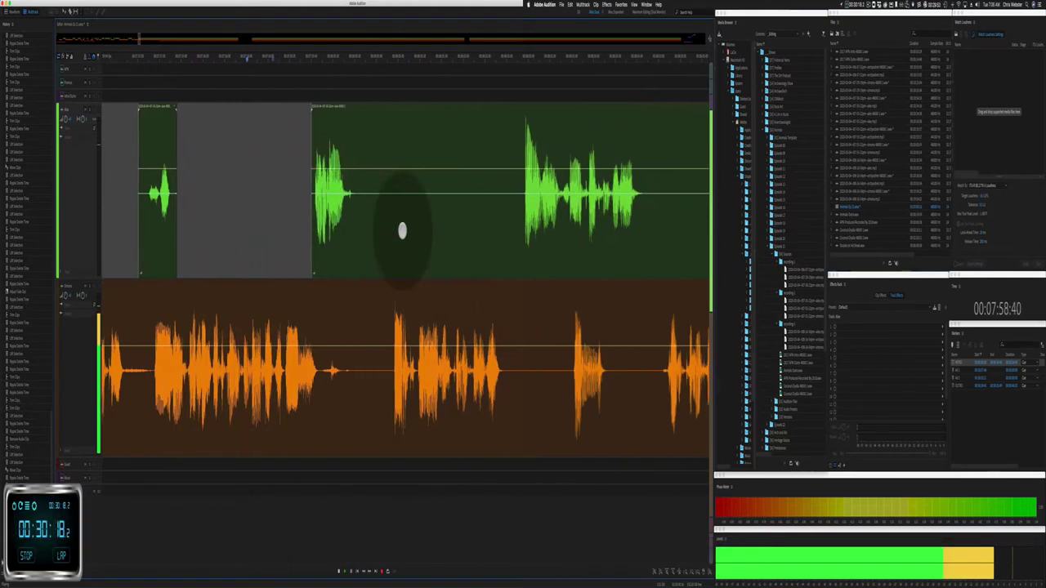
{"action": "left_click_drag", "start_coordinate": [308, 214], "coordinate": [466, 199]}
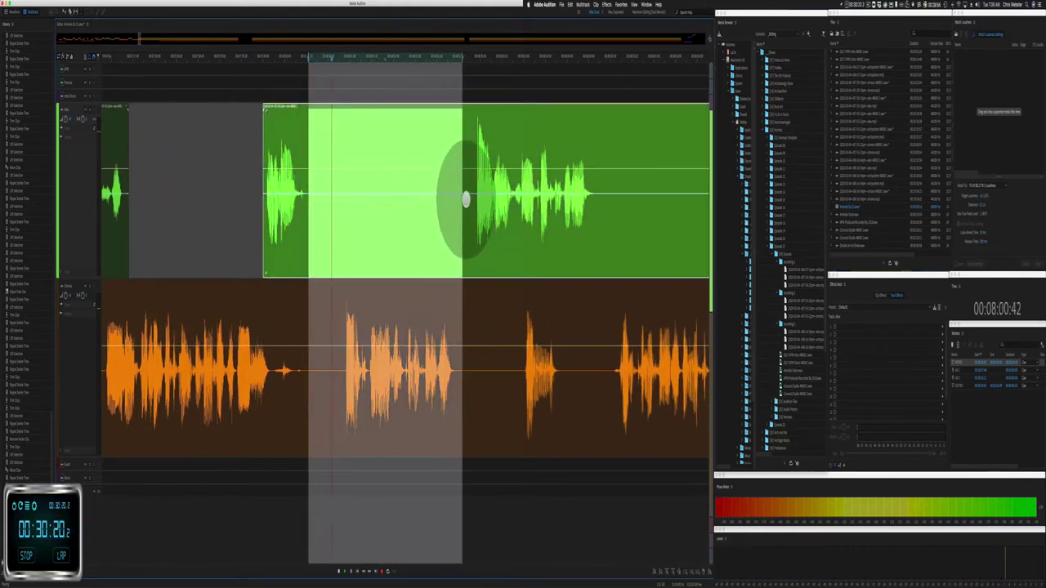
{"action": "key", "text": "BackSpace"}
{"action": "key", "text": "space"}
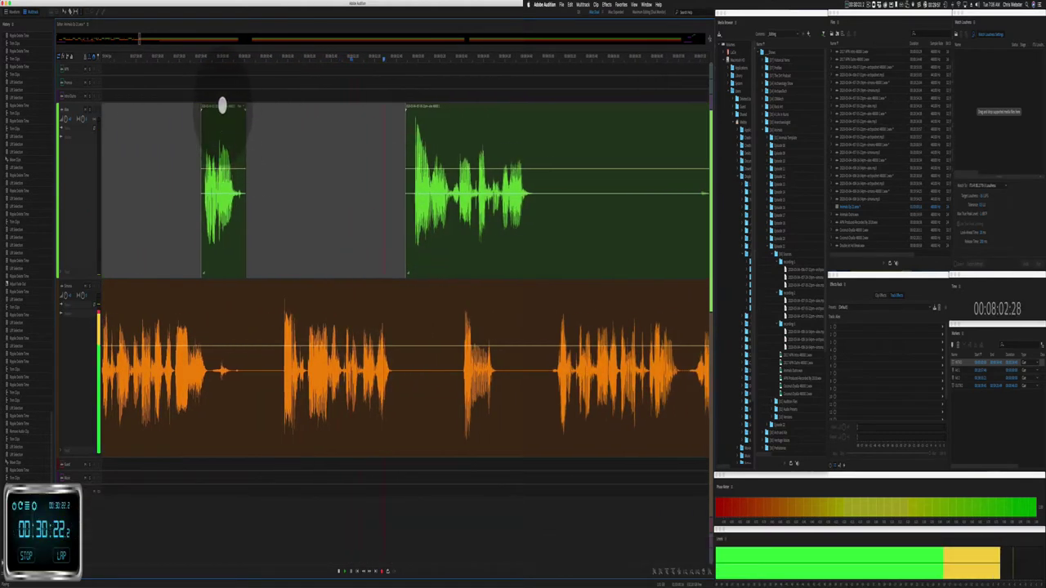
{"action": "left_click", "coordinate": [225, 109]}
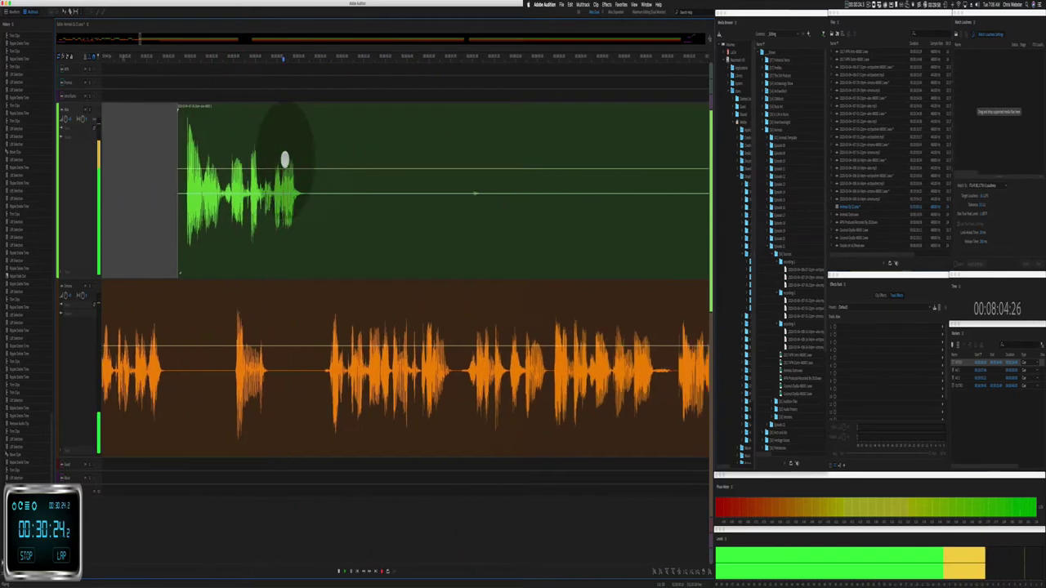
Step: Delete the isolated orange burst beneath the green phrase, and clear the green track's silence following that phrase
{"action": "left_click_drag", "start_coordinate": [158, 378], "coordinate": [302, 378]}
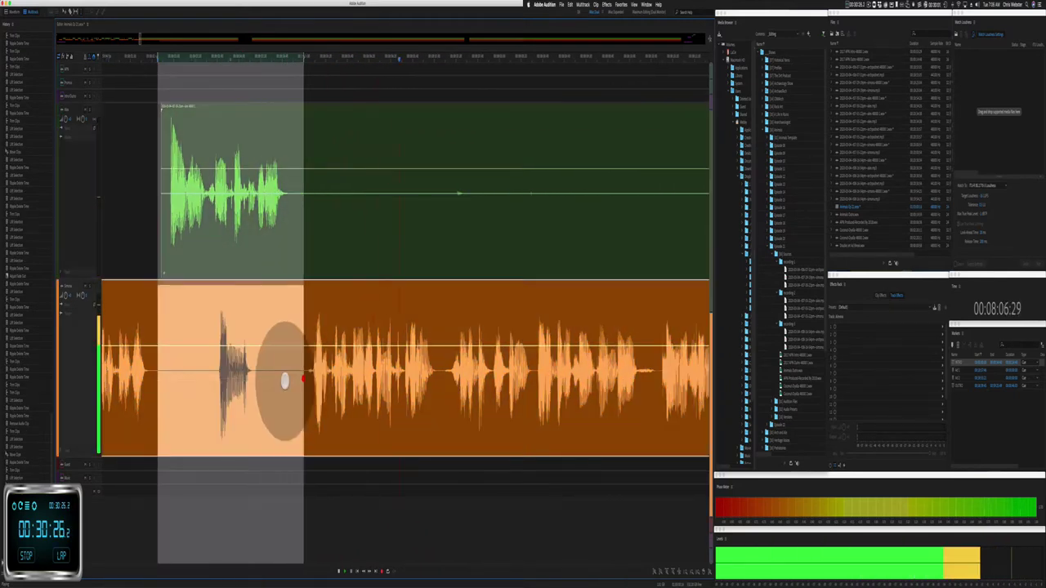
{"action": "key", "text": "BackSpace"}
{"action": "left_click_drag", "start_coordinate": [293, 245], "coordinate": [642, 188]}
{"action": "key", "text": "BackSpace"}
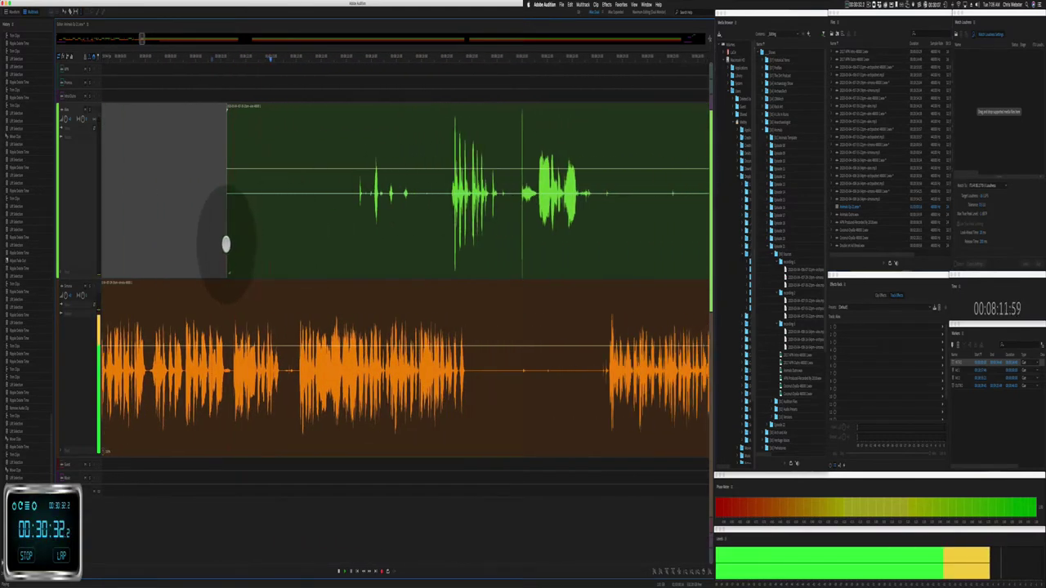
Step: Trim the next green clip's start to just before its loud bursts and delete the near-silent orange stretch beneath them
{"action": "left_click_drag", "start_coordinate": [226, 236], "coordinate": [342, 221]}
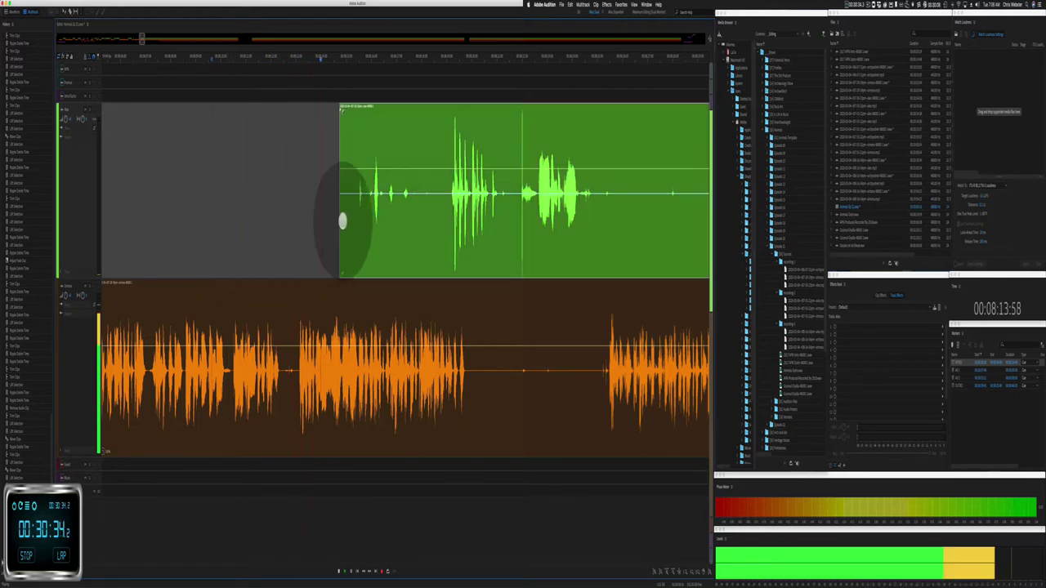
{"action": "left_click", "coordinate": [353, 219]}
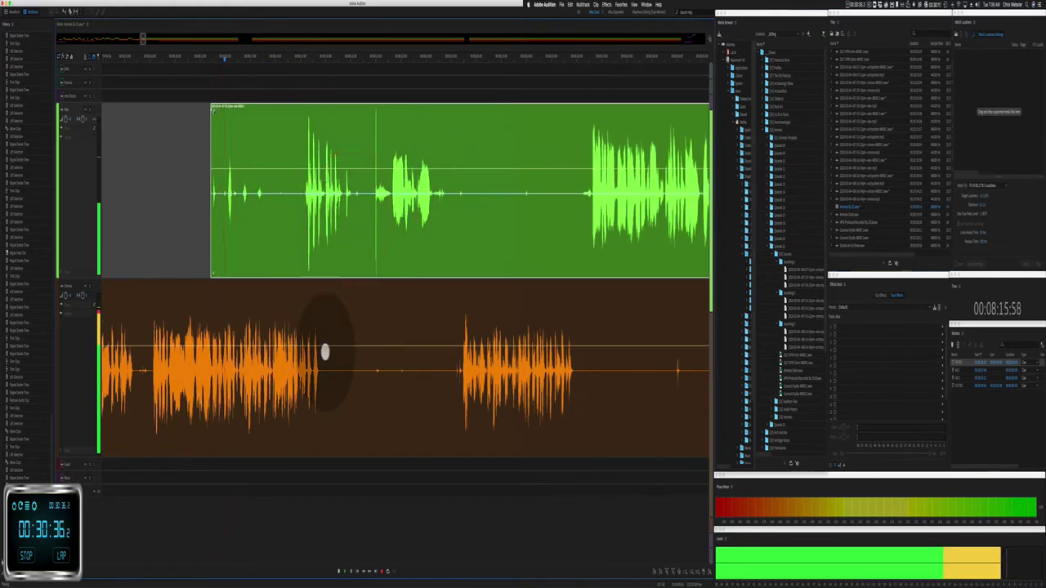
{"action": "left_click_drag", "start_coordinate": [324, 385], "coordinate": [439, 368]}
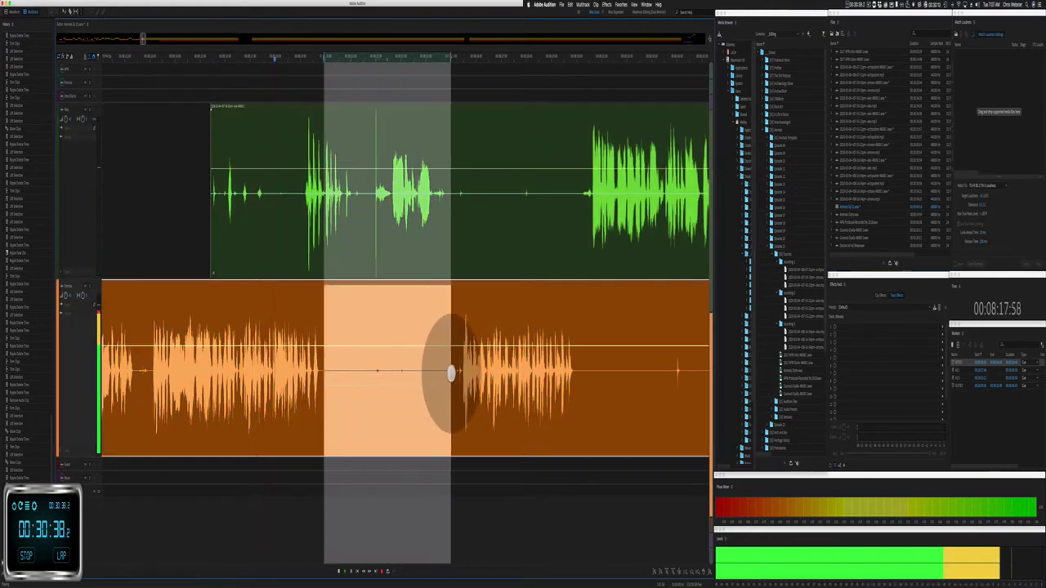
{"action": "key", "text": "BackSpace"}
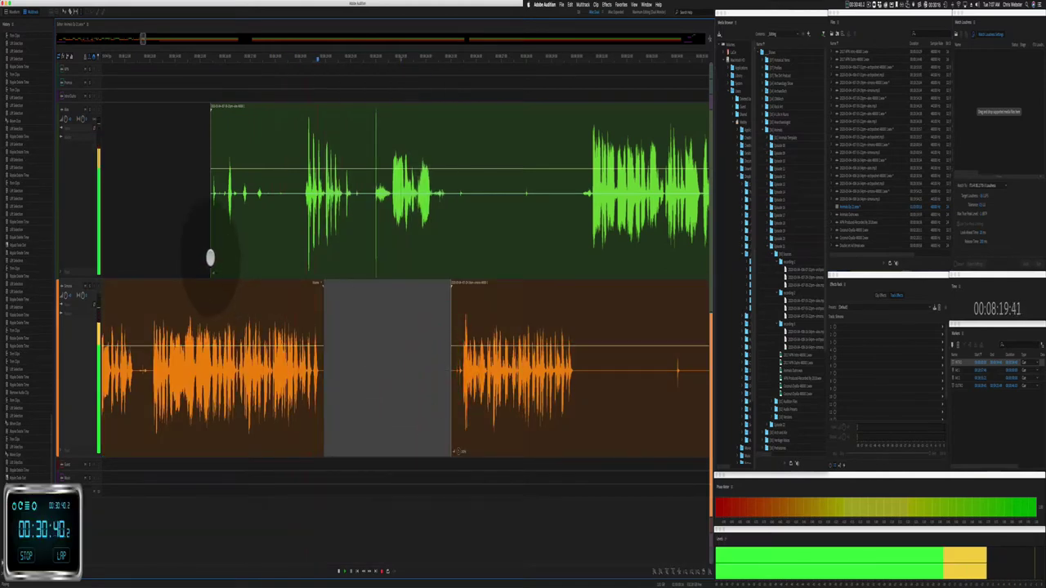
{"action": "left_click_drag", "start_coordinate": [210, 258], "coordinate": [284, 238]}
{"action": "left_click", "coordinate": [302, 230]}
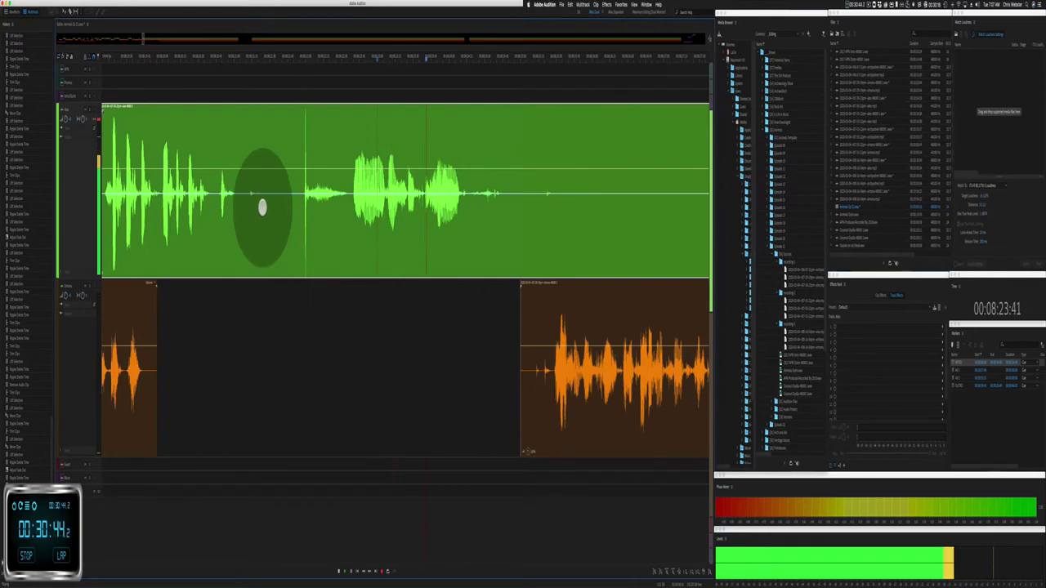
Step: Ripple-delete the short gap between the green bursts at about 8:21 and add a short fade-in at the cut
{"action": "left_click_drag", "start_coordinate": [262, 207], "coordinate": [308, 206]}
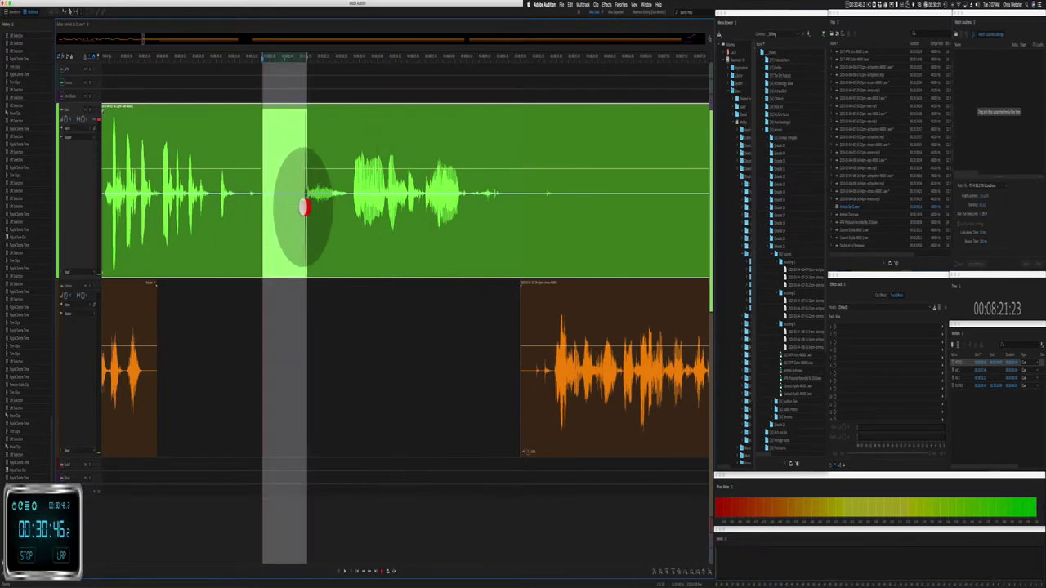
{"action": "key", "text": "shift+super+BackSpace"}
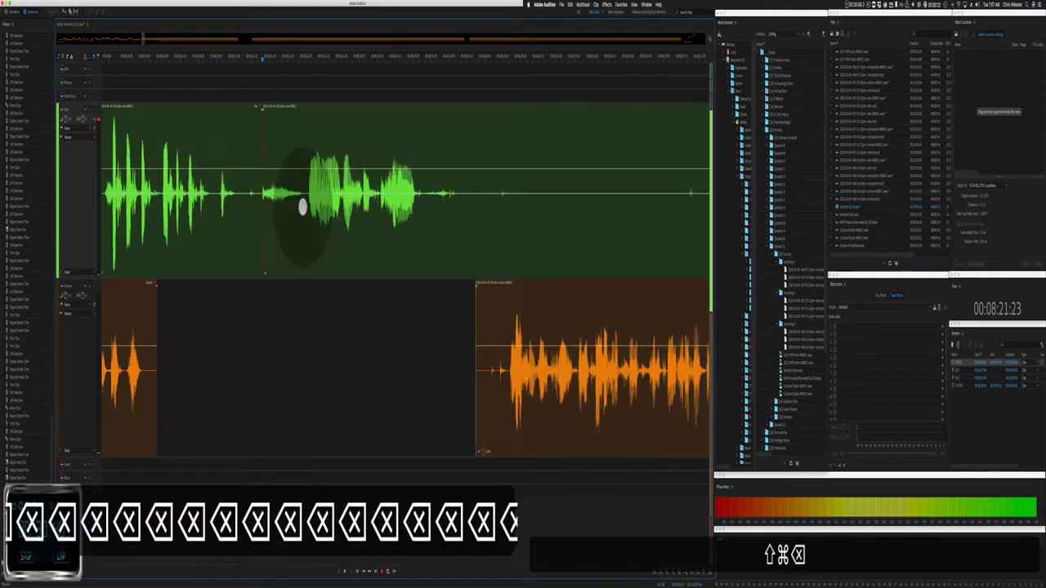
{"action": "left_click", "coordinate": [175, 326]}
{"action": "left_click", "coordinate": [273, 235]}
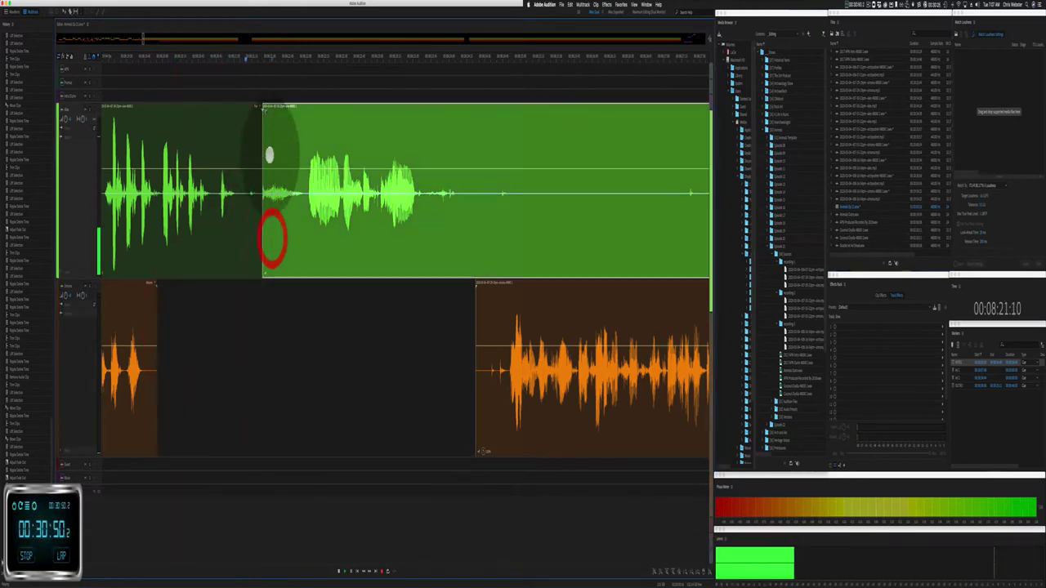
{"action": "left_click", "coordinate": [271, 63]}
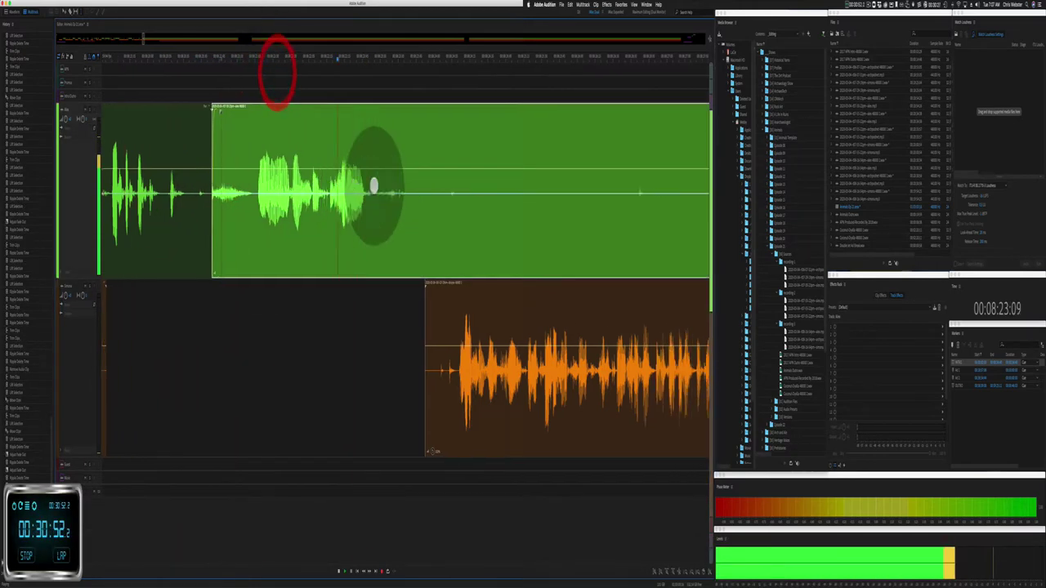
Step: Ripple-delete the faint noise following the green phrase at about 8:23 and trim the next green clip's start to its first loud sound
{"action": "left_click_drag", "start_coordinate": [293, 204], "coordinate": [374, 210]}
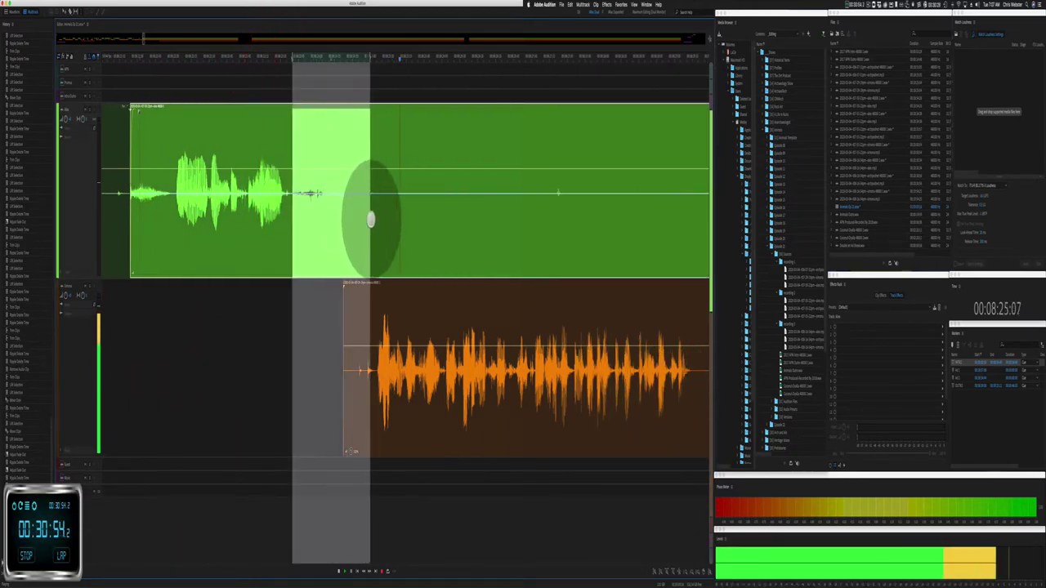
{"action": "key", "text": "shift+super+BackSpace"}
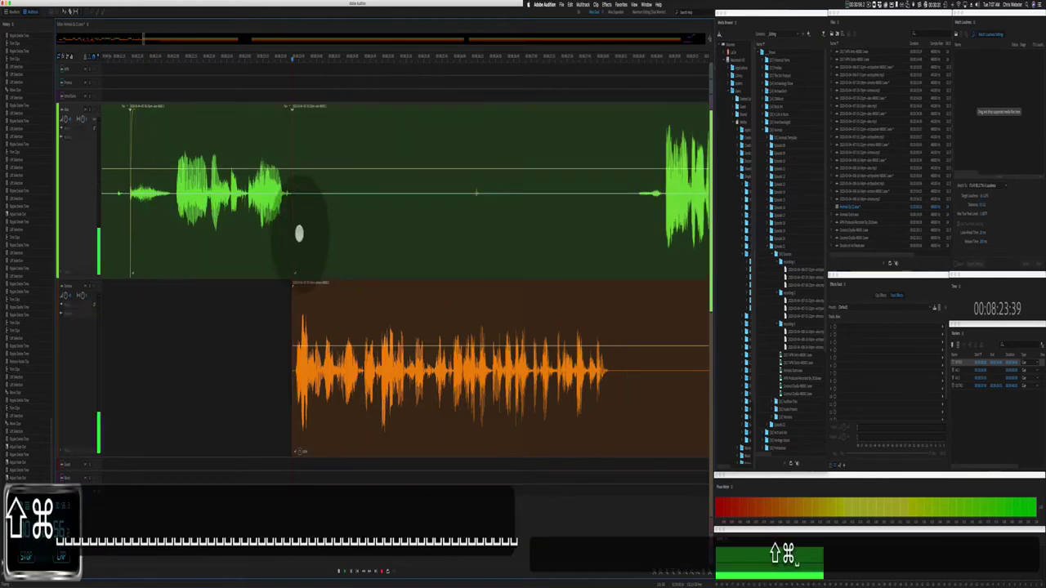
{"action": "left_click_drag", "start_coordinate": [292, 239], "coordinate": [631, 179]}
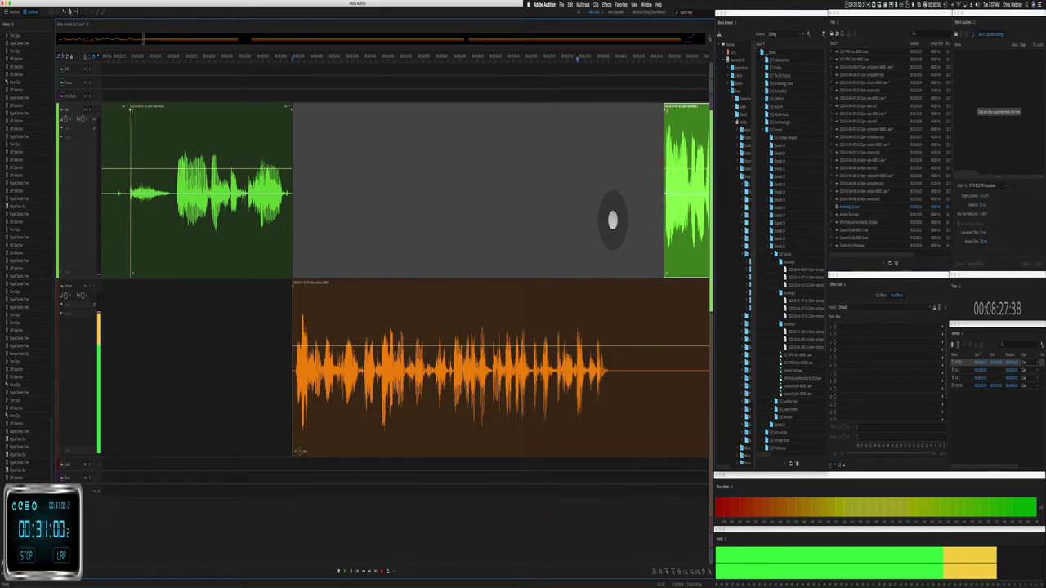
Step: Ripple-delete the pause after the orange phrase at about 8:28 and trim the orange clip's quiet start beneath the long green passage
{"action": "left_click_drag", "start_coordinate": [614, 221], "coordinate": [658, 245]}
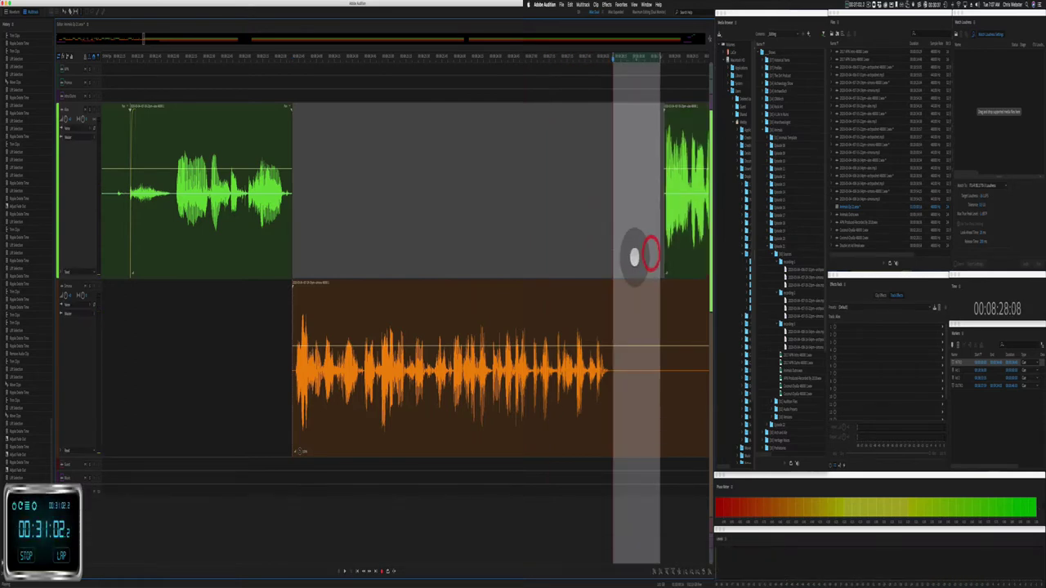
{"action": "key", "text": "shift+super+BackSpace"}
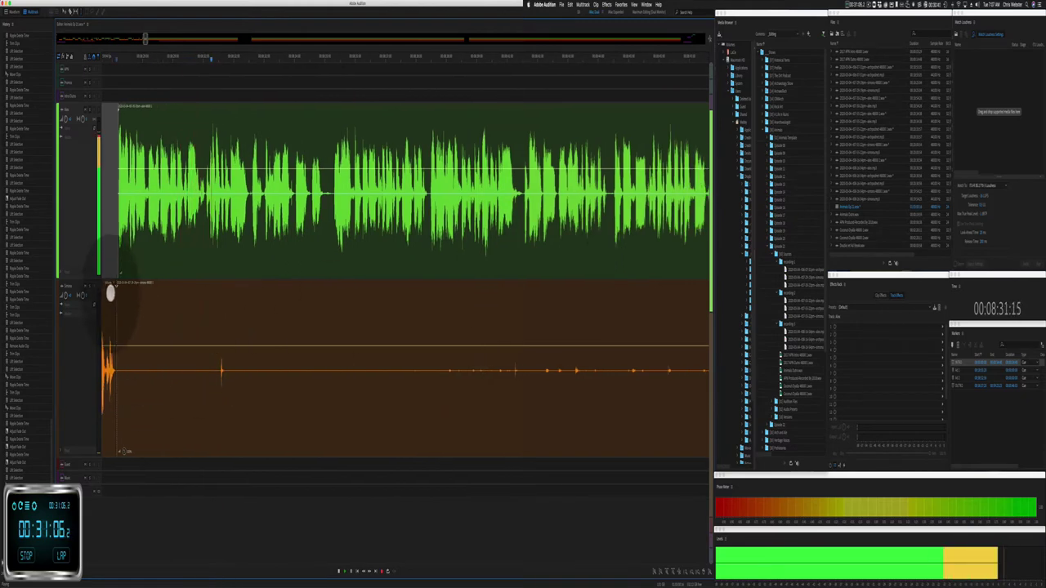
{"action": "left_click_drag", "start_coordinate": [148, 310], "coordinate": [663, 330]}
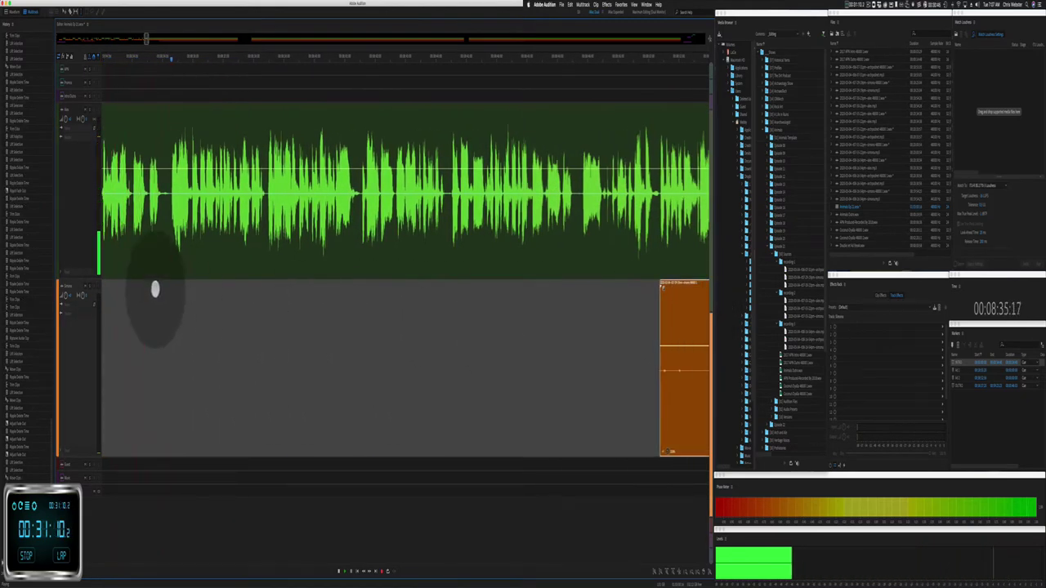
Step: Ripple-delete the short filler sounds in the green passage at about 8:34
{"action": "key", "text": "space"}
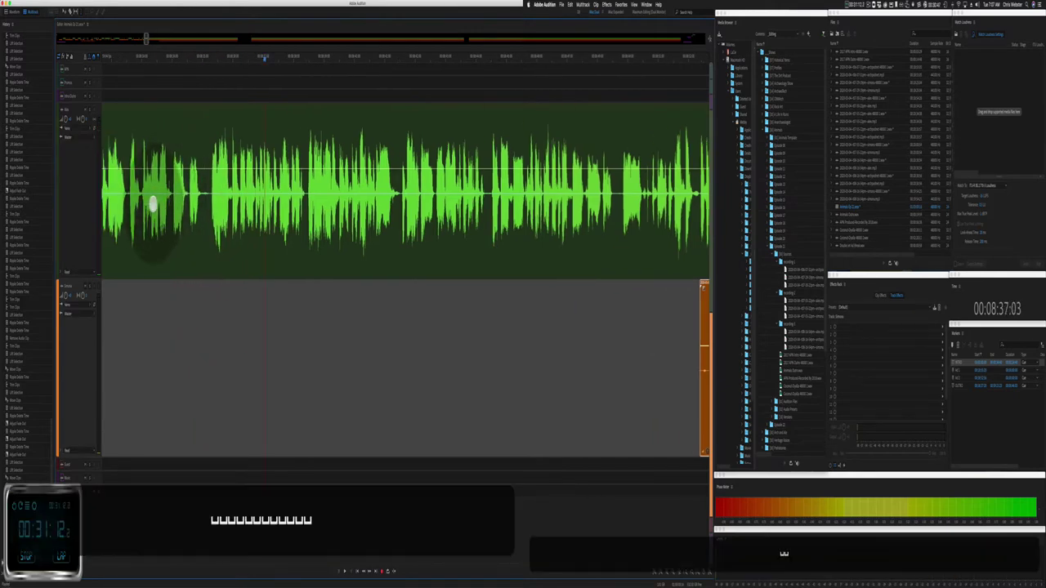
{"action": "left_click", "coordinate": [153, 203]}
{"action": "left_click_drag", "start_coordinate": [170, 203], "coordinate": [195, 207]}
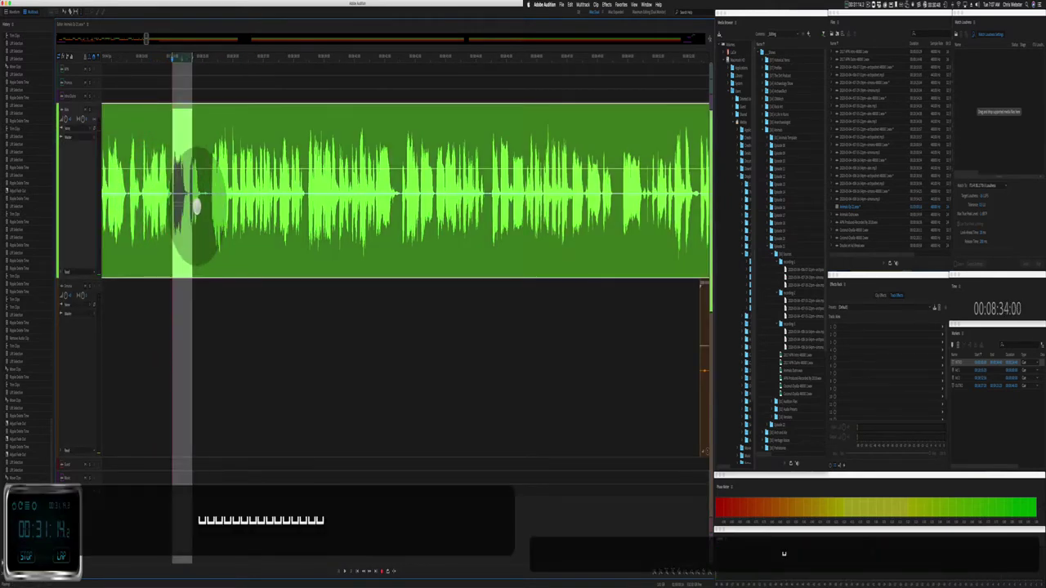
{"action": "key", "text": "Delete"}
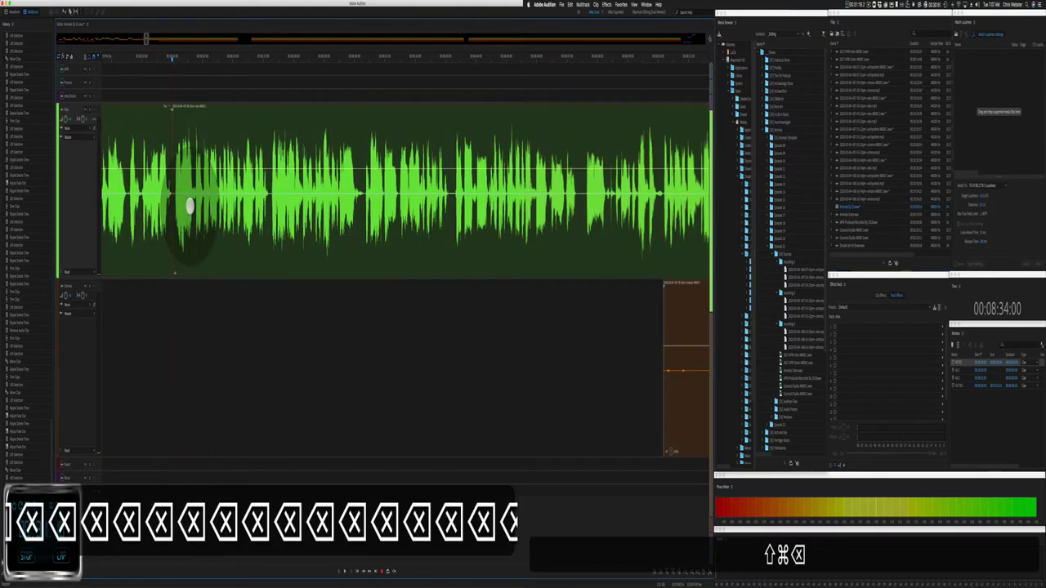
{"action": "key", "text": "space"}
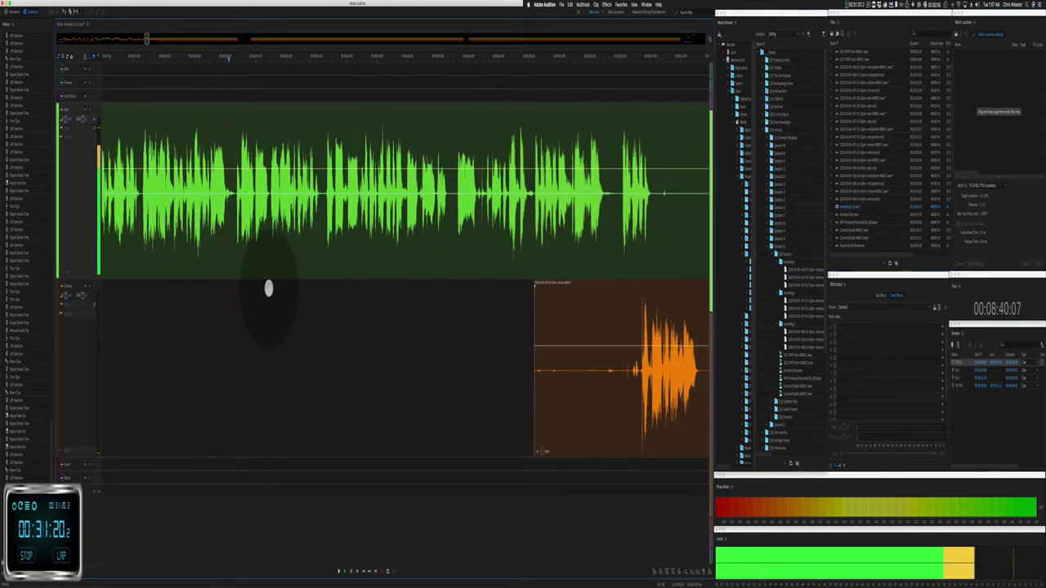
Step: Ripple-delete a short stretch of the green speech shortly before 8:43
{"action": "key", "text": "space"}
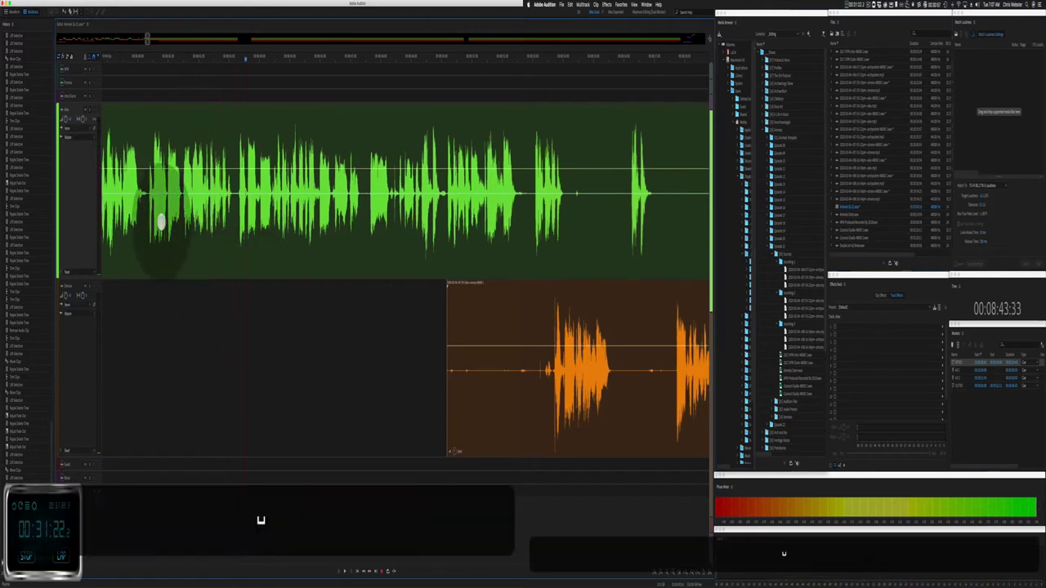
{"action": "left_click_drag", "start_coordinate": [187, 191], "coordinate": [233, 209]}
{"action": "key", "text": "shift+super+space"}
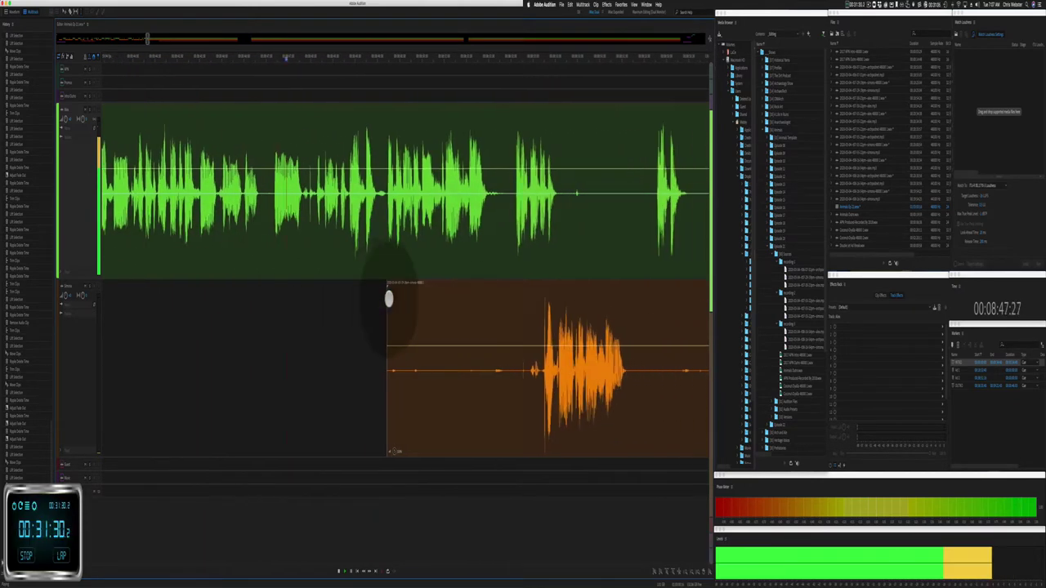
Step: Ripple-delete the filler sound in the green passage at about 8:47 and play back the cut
{"action": "left_click", "coordinate": [169, 214]}
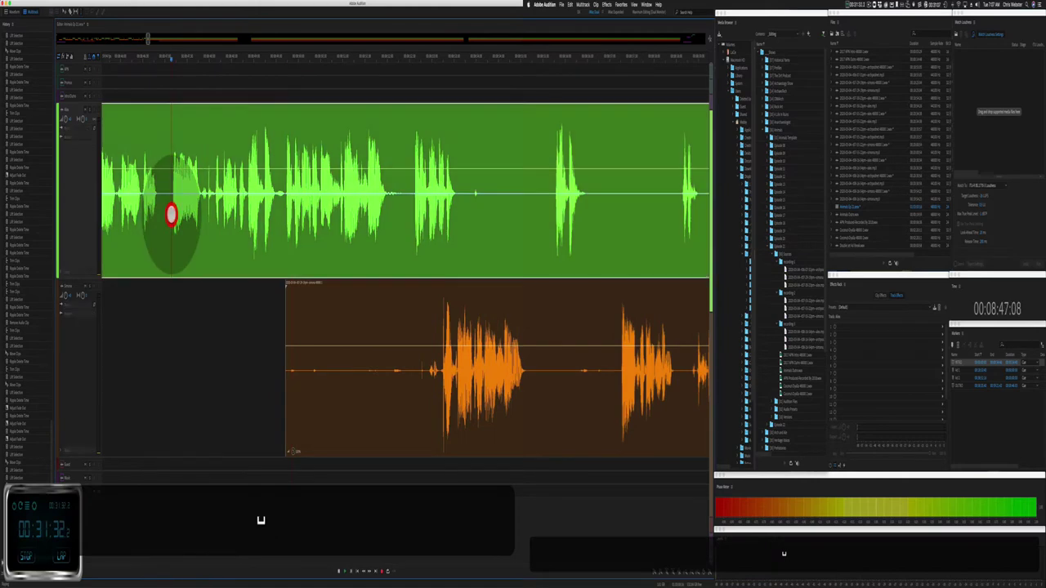
{"action": "left_click_drag", "start_coordinate": [171, 214], "coordinate": [212, 216]}
{"action": "key", "text": "Delete"}
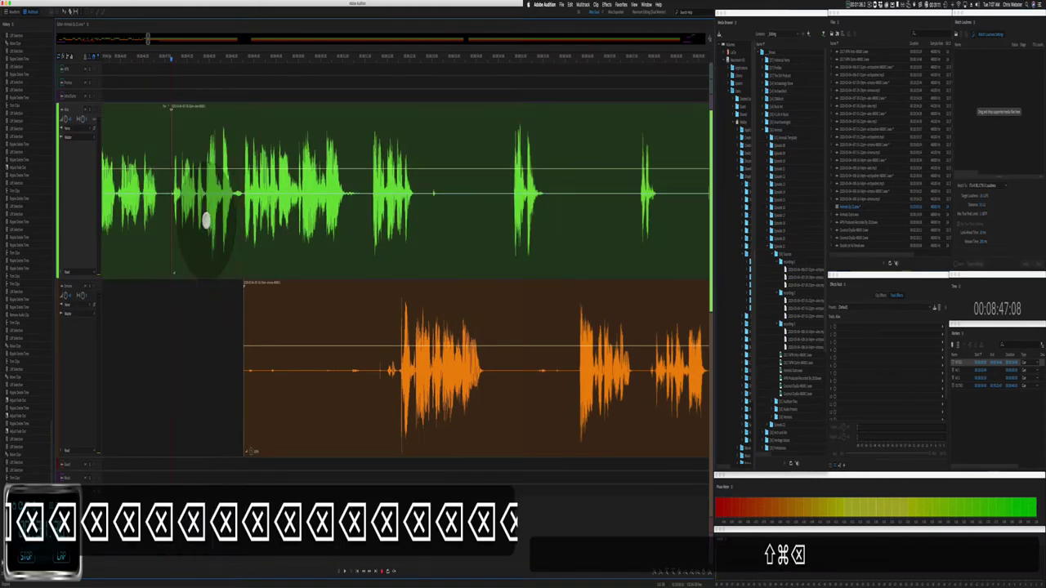
{"action": "left_click", "coordinate": [148, 321]}
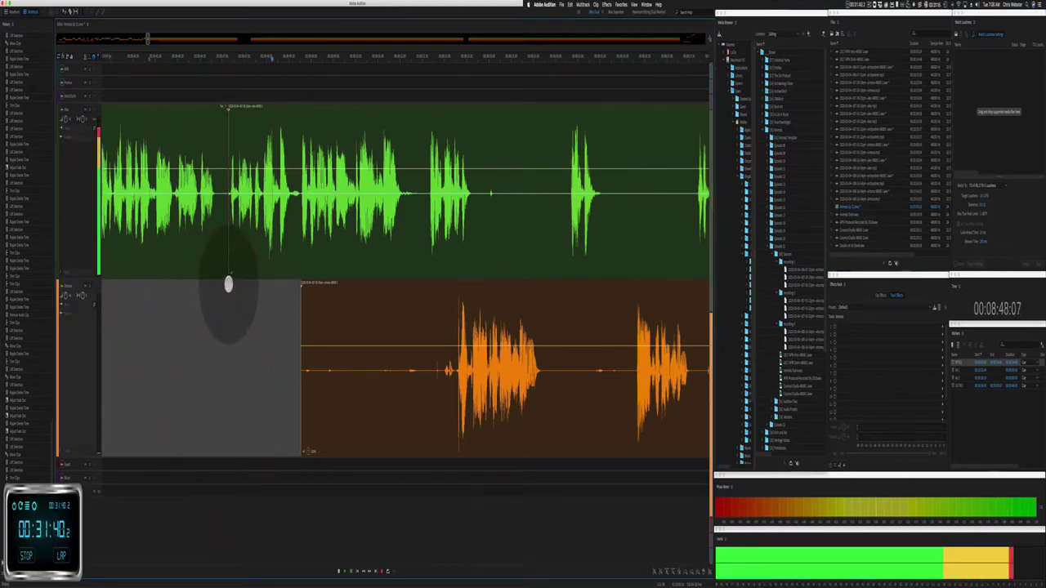
Step: Ripple-delete a short stretch of the green speech at about 8:46 and replay the cut
{"action": "left_click", "coordinate": [153, 242]}
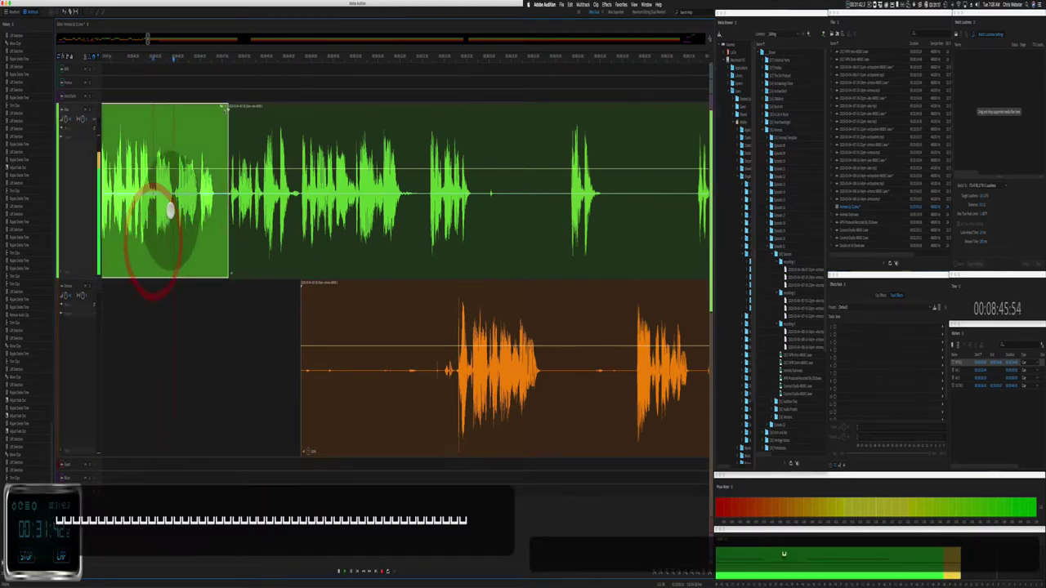
{"action": "left_click_drag", "start_coordinate": [173, 199], "coordinate": [237, 214]}
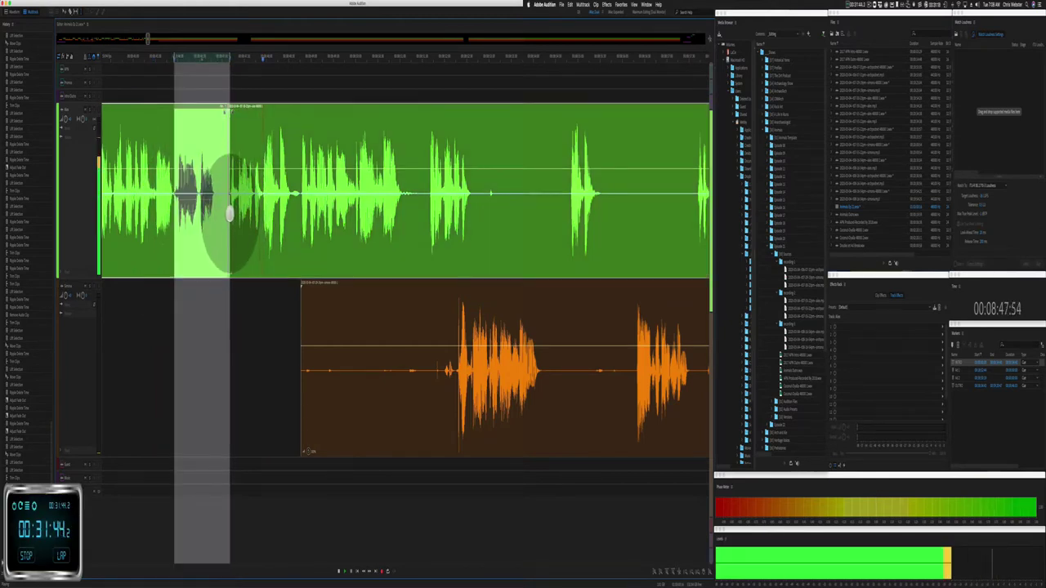
{"action": "key", "text": "shift+super+BackSpace"}
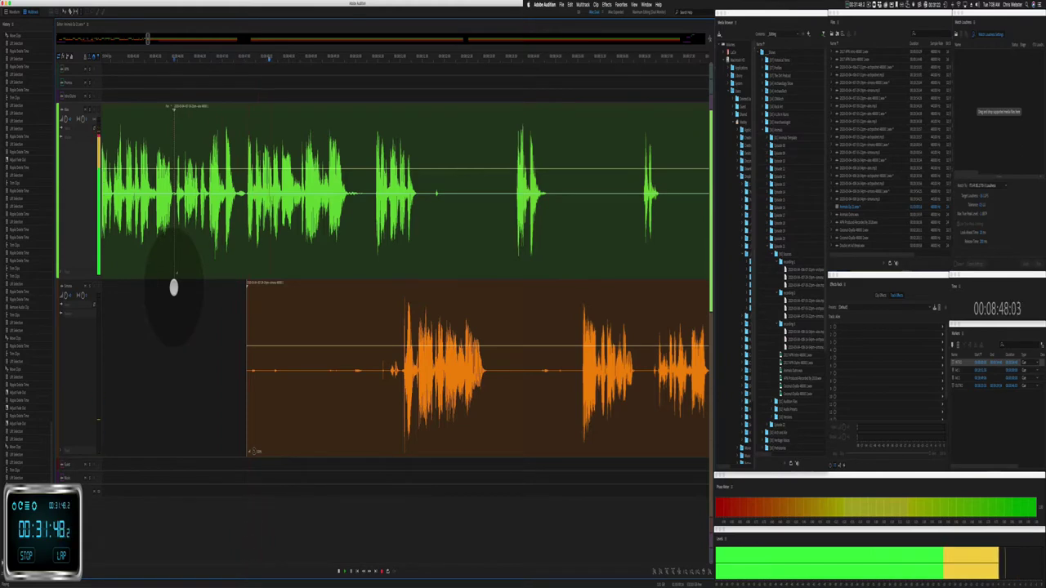
{"action": "key", "text": "space"}
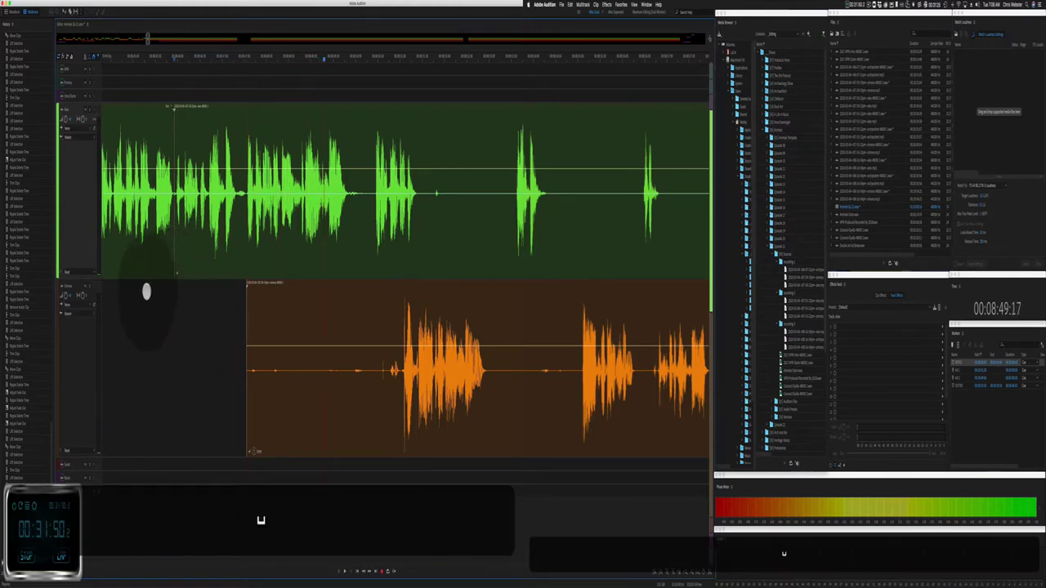
{"action": "double_click", "coordinate": [146, 291]}
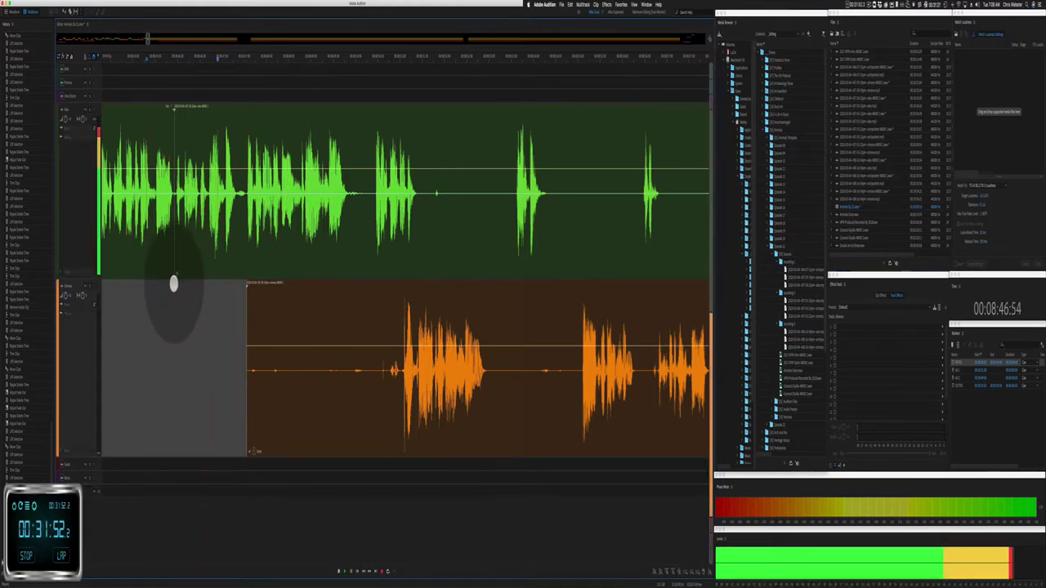
Step: Ripple-delete the green speech between the cut at about 8:46 and the start of the orange clip, then play back the join
{"action": "left_click_drag", "start_coordinate": [173, 284], "coordinate": [254, 221]}
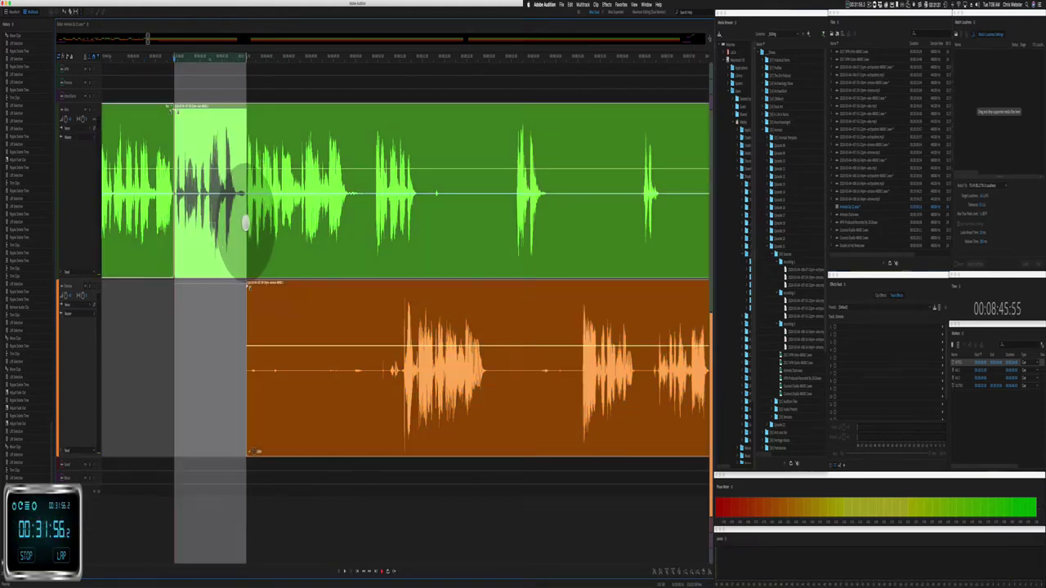
{"action": "key", "text": "shift+super+BackSpace"}
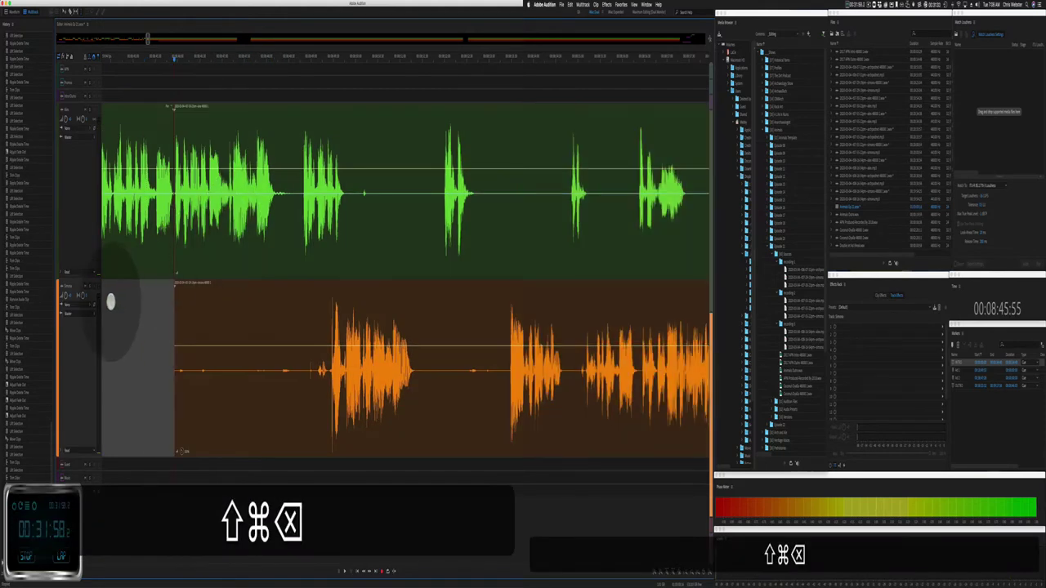
{"action": "left_click", "coordinate": [109, 303]}
{"action": "key", "text": "space"}
Step: Delete the quiet start of the orange clip before its phrase at about 8:49 and play back the passage
{"action": "left_click_drag", "start_coordinate": [170, 321], "coordinate": [315, 362]}
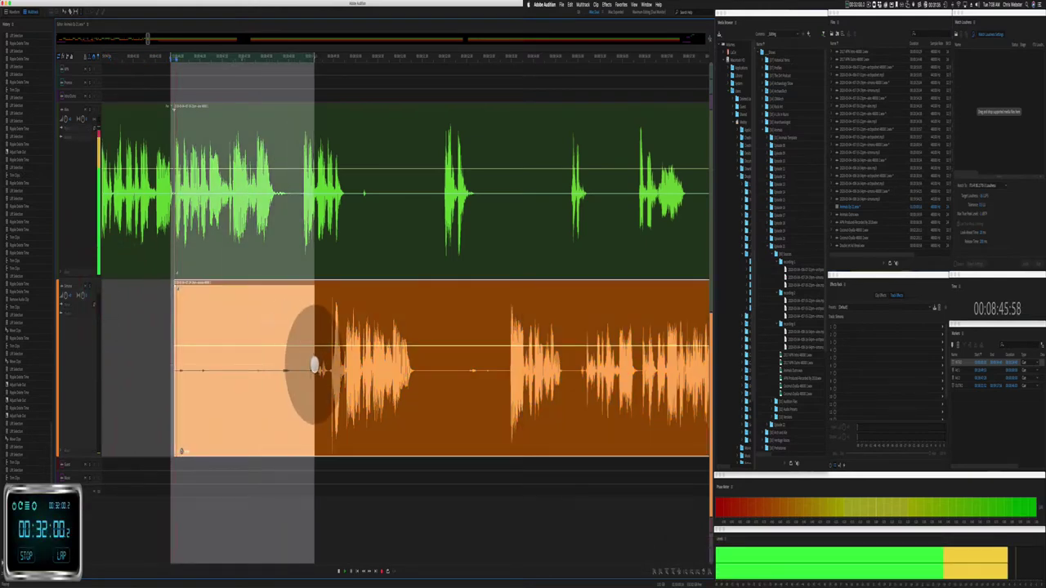
{"action": "key", "text": "BackSpace"}
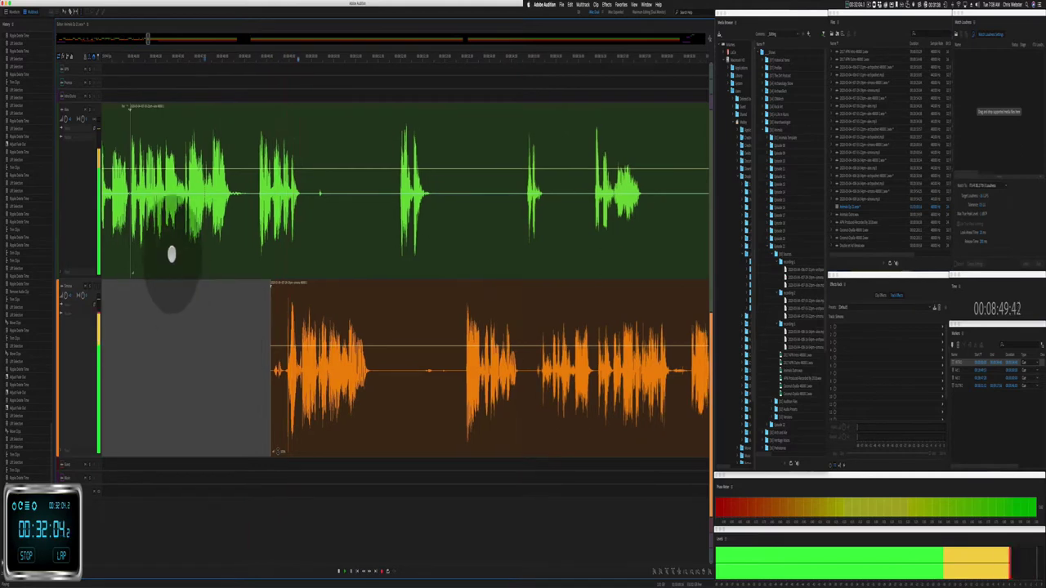
{"action": "key", "text": "space"}
{"action": "left_click", "coordinate": [181, 209]}
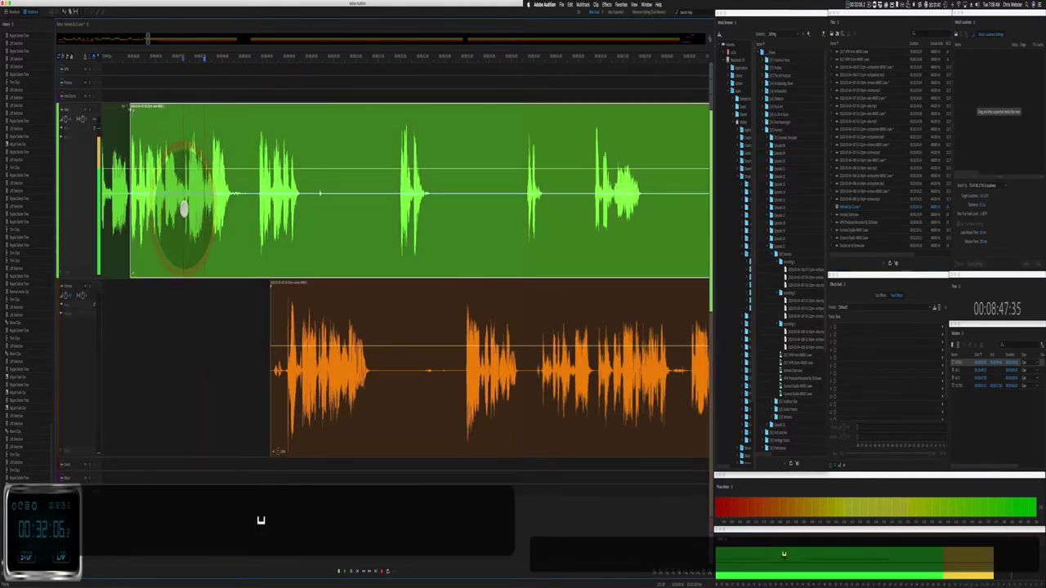
Step: Ripple-delete about 1.5 seconds of green speech from about 8:47 and play back the cut
{"action": "key", "text": "="}
{"action": "left_click_drag", "start_coordinate": [196, 206], "coordinate": [407, 214]}
{"action": "key", "text": "shift"}
{"action": "key", "text": "shift+super+BackSpace"}
{"action": "key", "text": "space"}
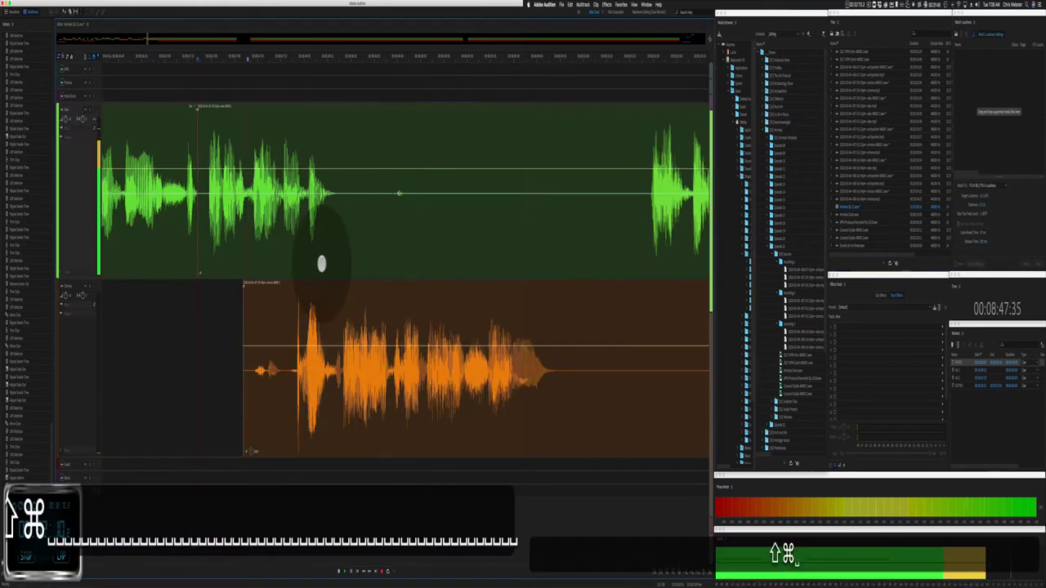
Step: Delete the green speech overlapping the orange phrase after 8:47 and trim the faint sound at the orange clip's start
{"action": "left_click_drag", "start_coordinate": [197, 258], "coordinate": [398, 225]}
{"action": "left_click_drag", "start_coordinate": [241, 303], "coordinate": [270, 311]}
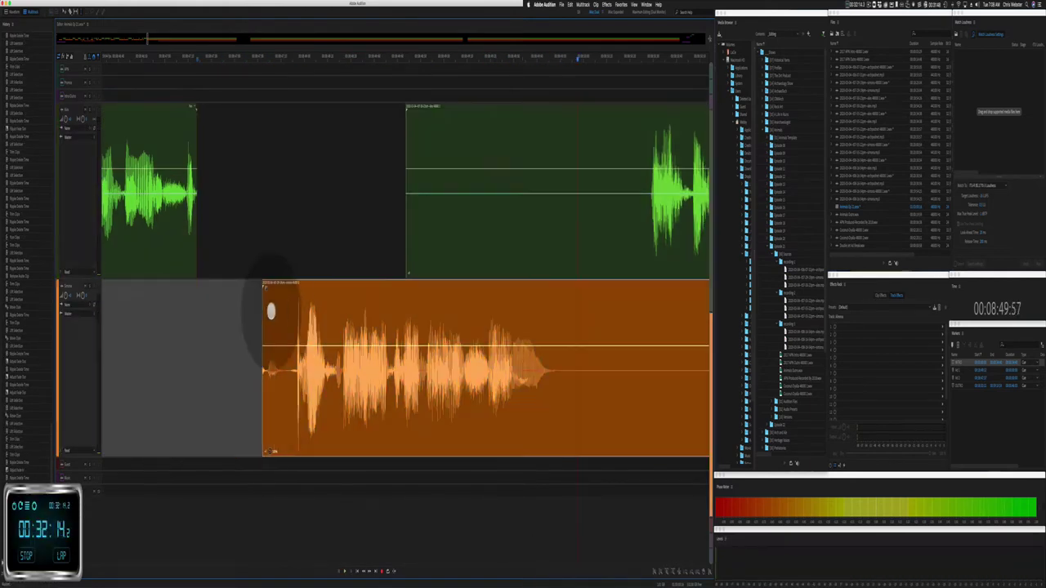
{"action": "left_click", "coordinate": [287, 238]}
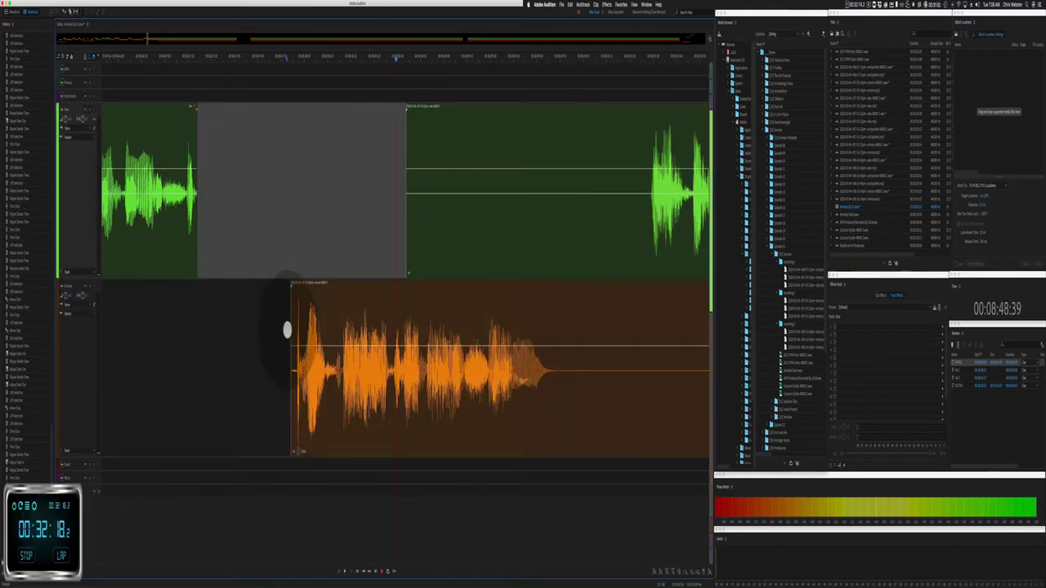
Step: Delete the first short sound of the orange phrase at about 8:48 and play back the remainder
{"action": "left_click_drag", "start_coordinate": [287, 329], "coordinate": [334, 360]}
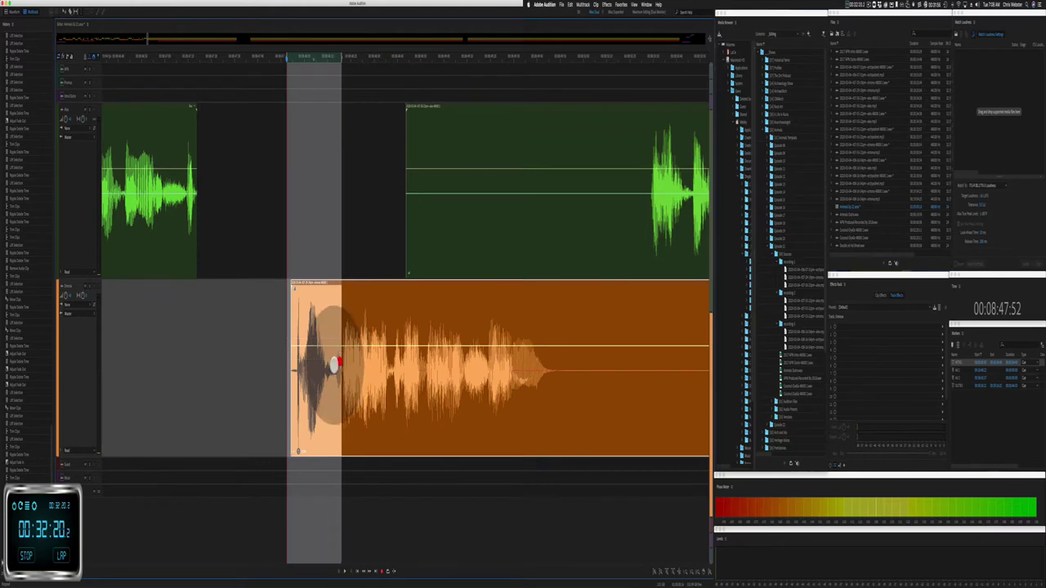
{"action": "key", "text": "Delete"}
{"action": "left_click", "coordinate": [339, 226]}
{"action": "key", "text": "space"}
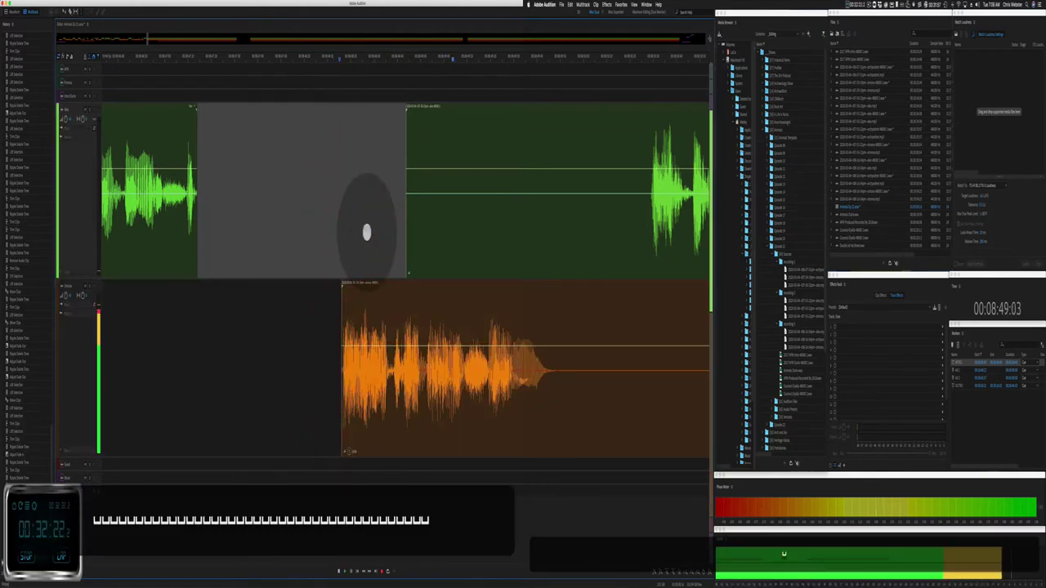
Step: Ripple-delete the gap between the green speech ending at about 8:47 and the orange phrase, and play back the transition
{"action": "left_click_drag", "start_coordinate": [366, 233], "coordinate": [476, 335]}
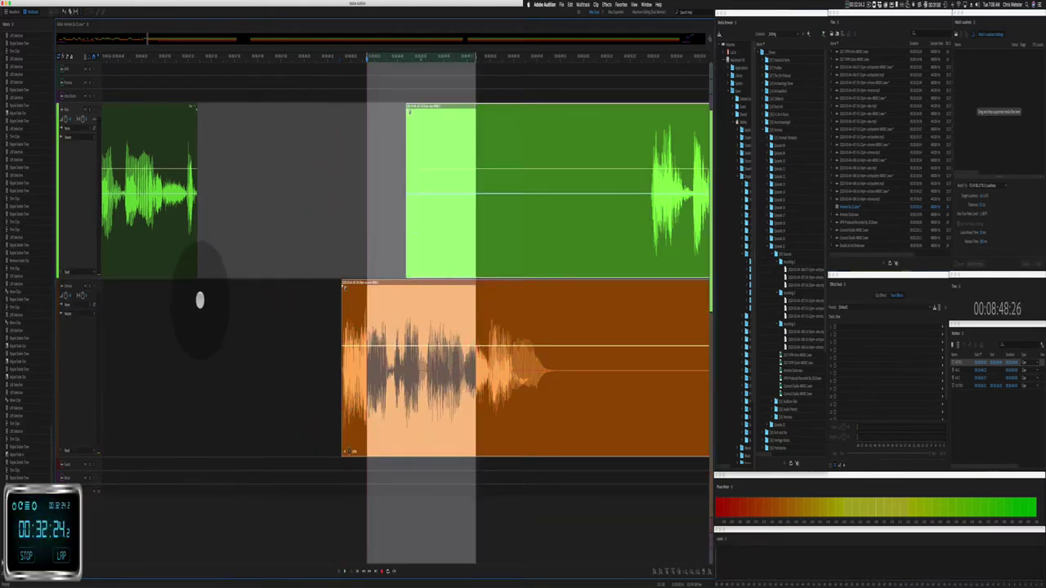
{"action": "left_click_drag", "start_coordinate": [199, 300], "coordinate": [343, 322]}
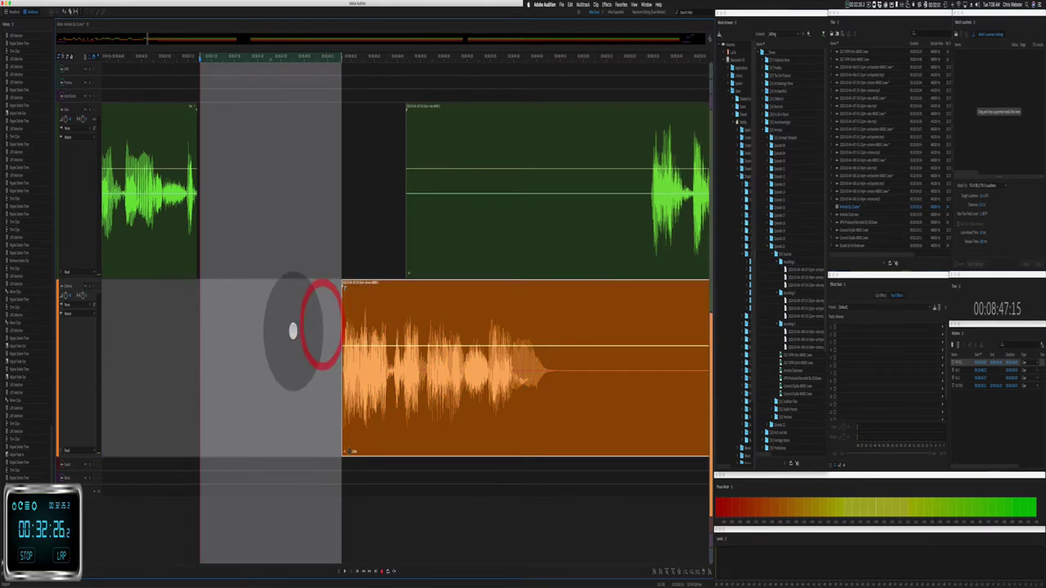
{"action": "key", "text": "shift+super+BackSpace"}
{"action": "left_click", "coordinate": [205, 291]}
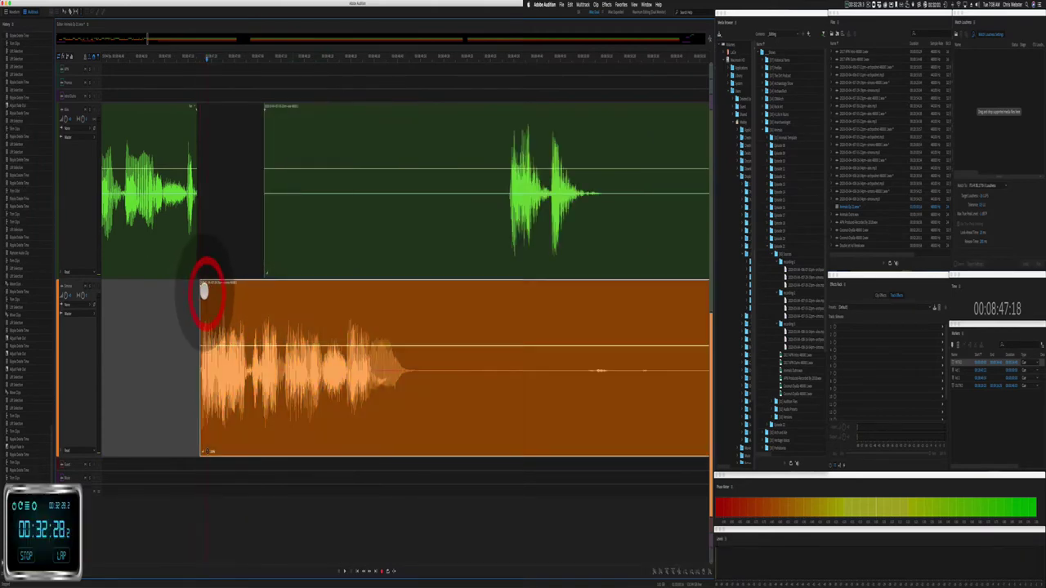
{"action": "left_click", "coordinate": [207, 210]}
{"action": "left_click", "coordinate": [133, 322]}
{"action": "scroll", "coordinate": [134, 323], "scroll_direction": "down", "scroll_amount": 3}
{"action": "key", "text": "space"}
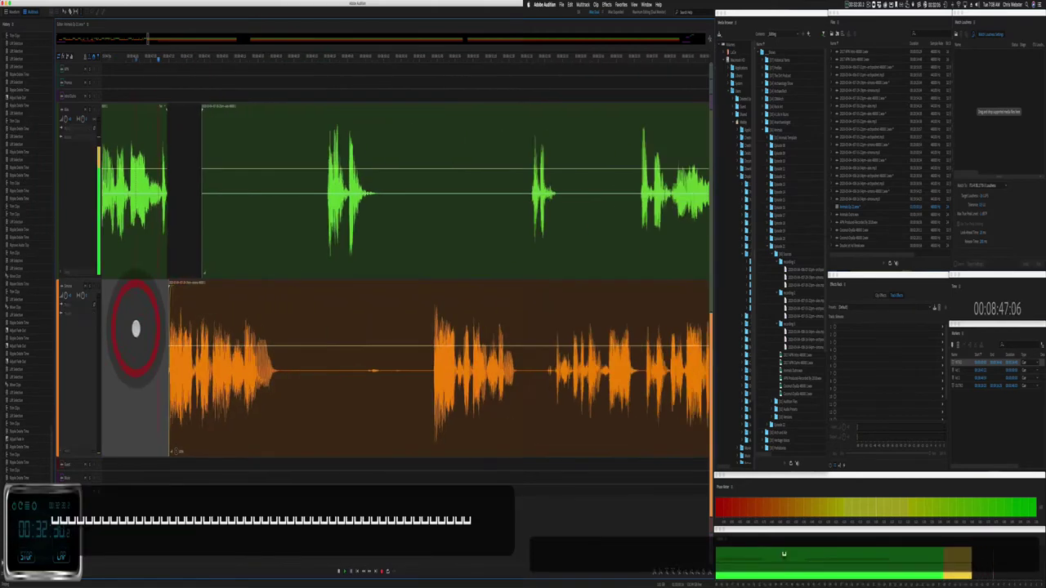
Step: Trim the green clip's silent start after 8:47 and delete the silence between its first two short phrases
{"action": "left_click_drag", "start_coordinate": [180, 253], "coordinate": [262, 247]}
{"action": "scroll", "coordinate": [239, 389], "scroll_direction": "right", "scroll_amount": 2}
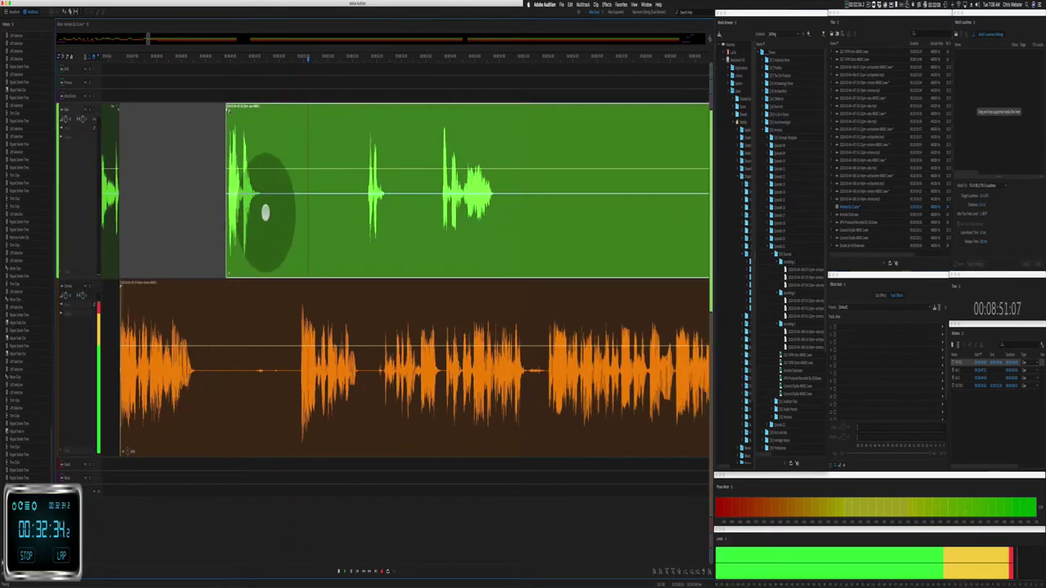
{"action": "left_click_drag", "start_coordinate": [265, 205], "coordinate": [354, 219]}
{"action": "key", "text": "Delete"}
{"action": "scroll", "coordinate": [327, 233], "scroll_direction": "right", "scroll_amount": 10}
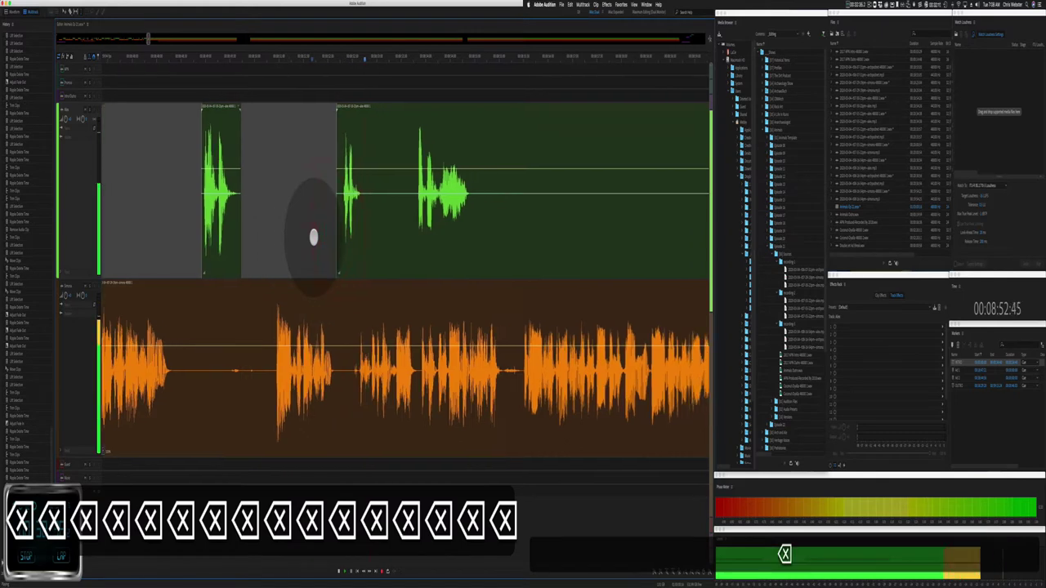
Step: Delete the long green silence from about 8:55 to the next green passage at about 9:00
{"action": "scroll", "coordinate": [303, 225], "scroll_direction": "right", "scroll_amount": 2}
{"action": "left_click", "coordinate": [411, 213]}
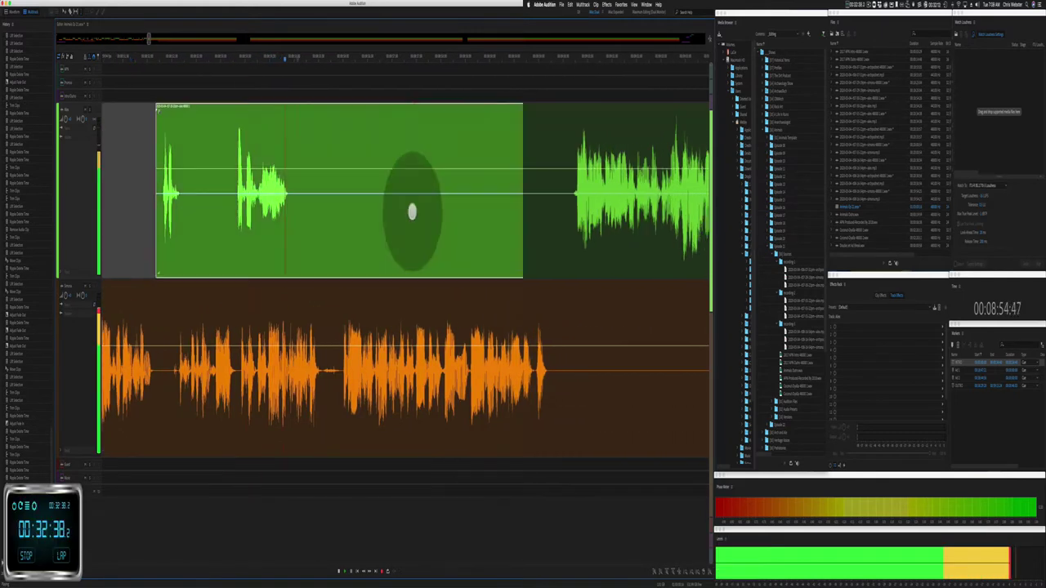
{"action": "left_click_drag", "start_coordinate": [298, 214], "coordinate": [559, 204]}
{"action": "key", "text": "Delete"}
{"action": "scroll", "coordinate": [461, 221], "scroll_direction": "right", "scroll_amount": 12}
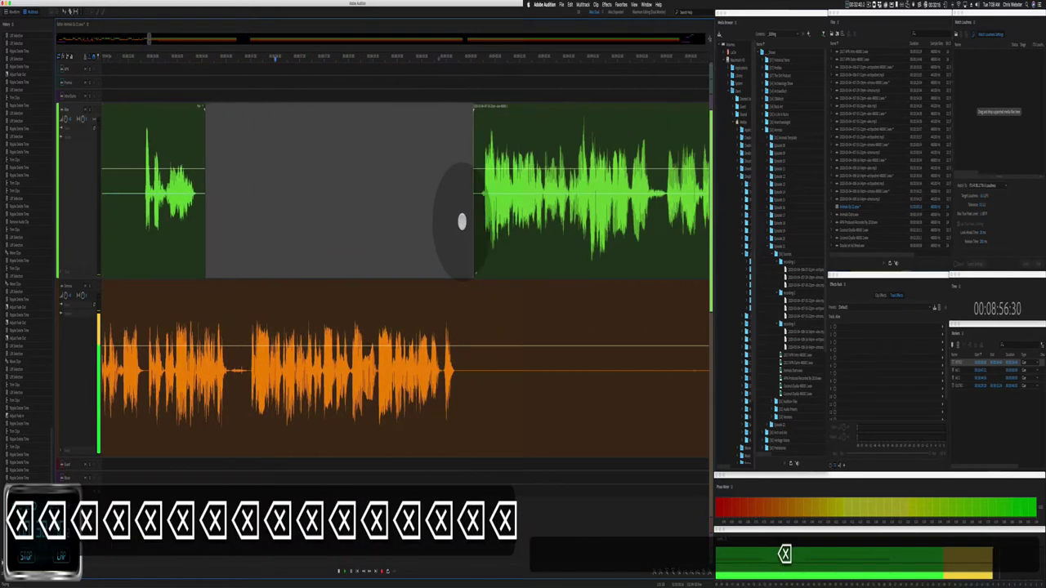
Step: Delete the orange silence from about 9:00 and trim the clip up to the short orange phrase at about 9:08
{"action": "left_click_drag", "start_coordinate": [330, 385], "coordinate": [626, 351]}
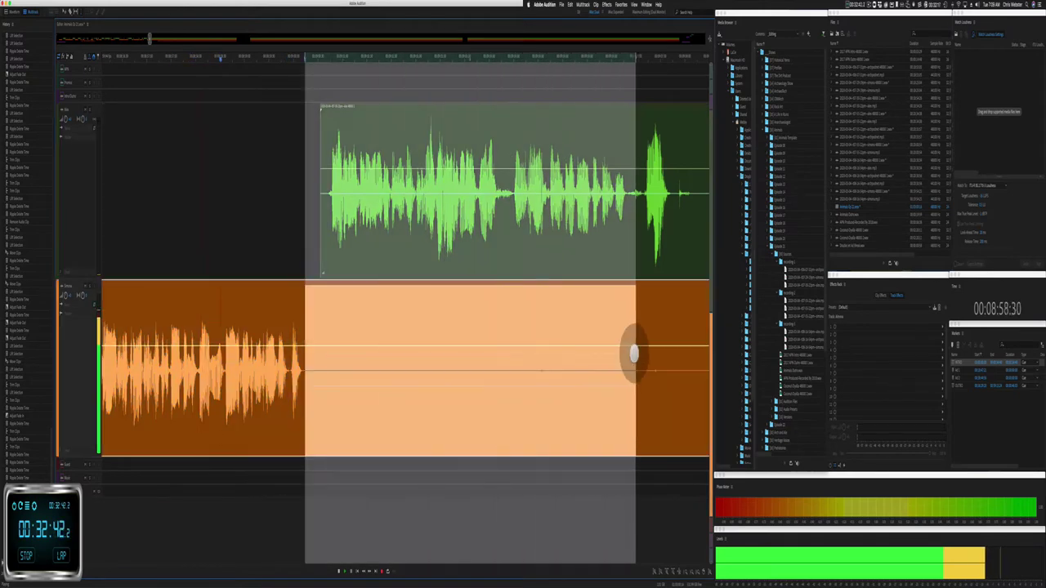
{"action": "key", "text": "Delete"}
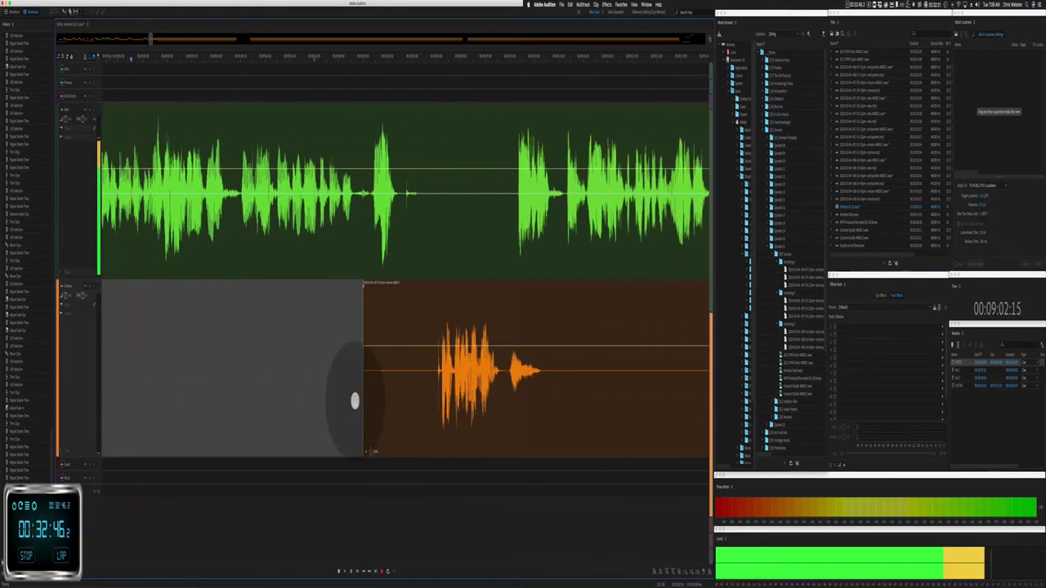
{"action": "left_click_drag", "start_coordinate": [363, 402], "coordinate": [432, 392]}
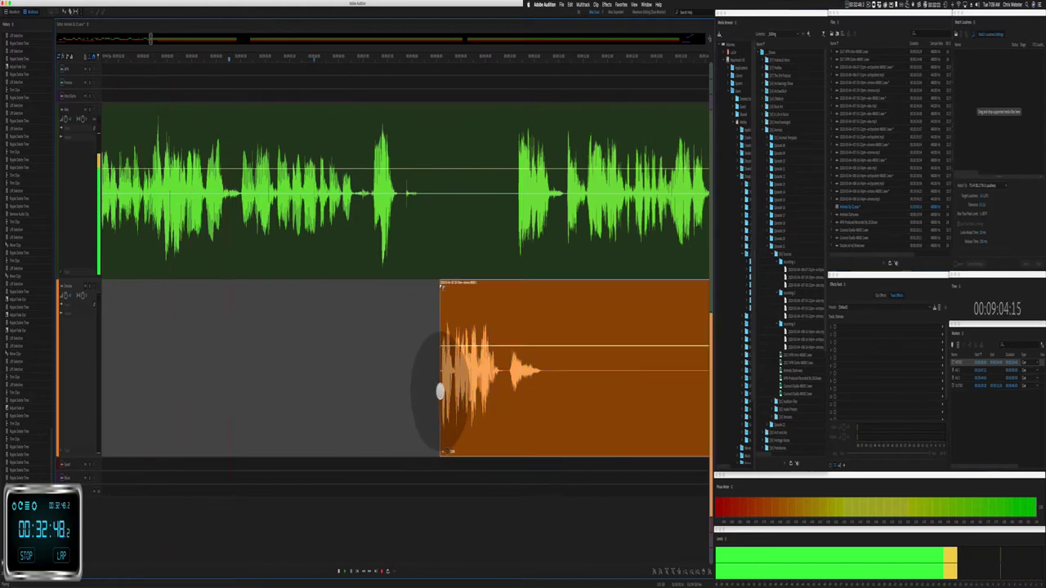
Step: Ripple-delete the short green pause before the orange phrase at about 9:08 and delete the green silence overlapping that phrase
{"action": "left_click_drag", "start_coordinate": [400, 227], "coordinate": [437, 211]}
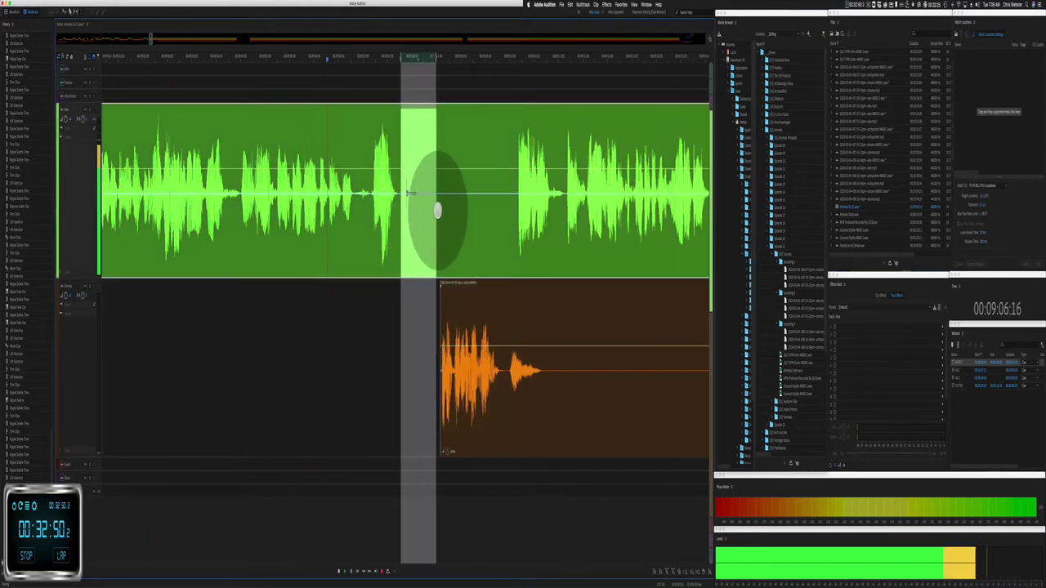
{"action": "key", "text": "super+shift+BackSpace"}
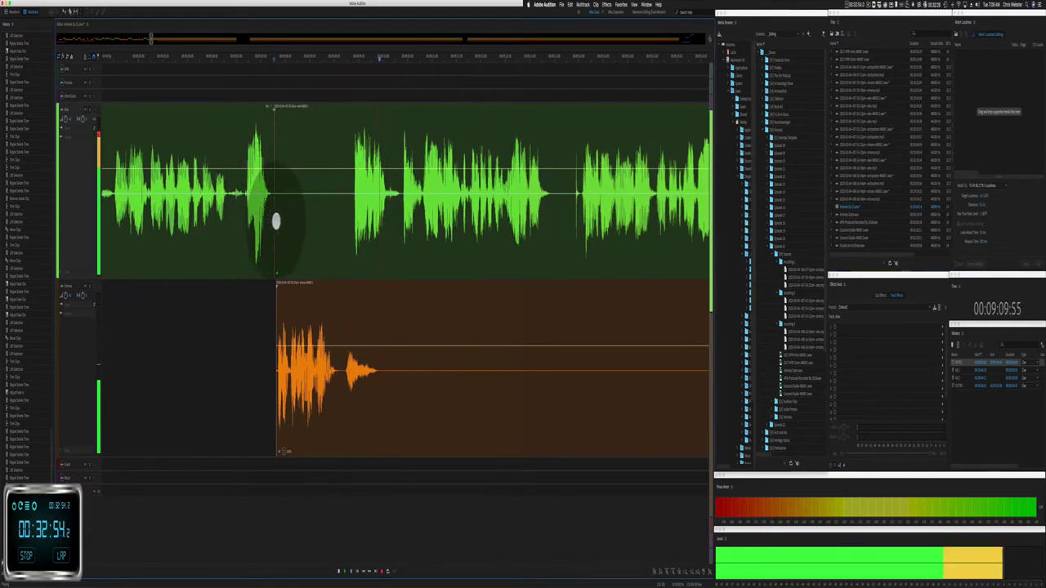
{"action": "left_click_drag", "start_coordinate": [276, 221], "coordinate": [351, 222]}
{"action": "key", "text": "Delete"}
Step: Delete the orange silence from about 9:10 and ripple-delete the short pause in the green speech at about 9:13
{"action": "left_click_drag", "start_coordinate": [385, 413], "coordinate": [662, 401]}
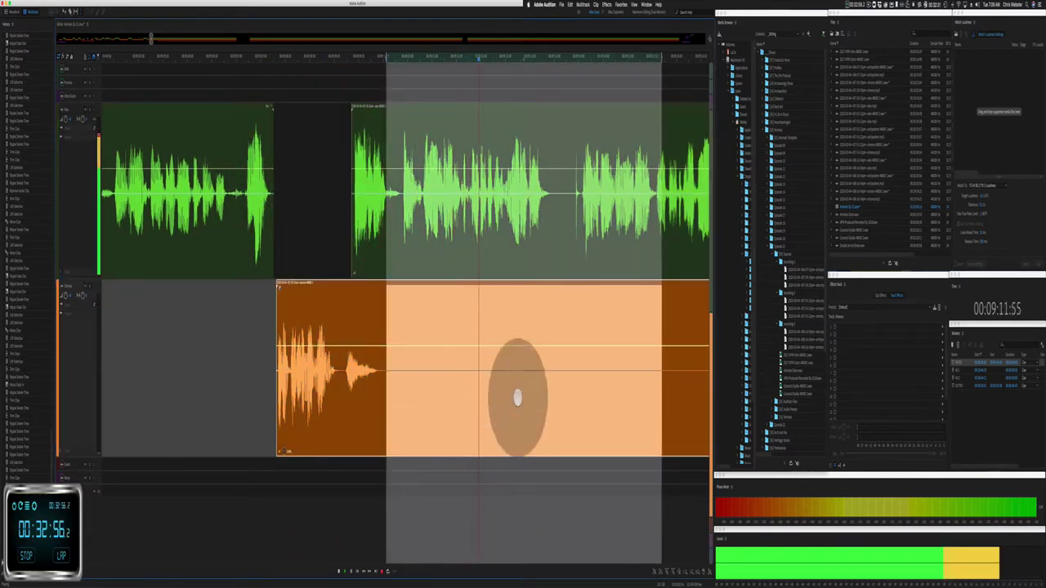
{"action": "key", "text": "Delete"}
{"action": "left_click", "coordinate": [509, 389]}
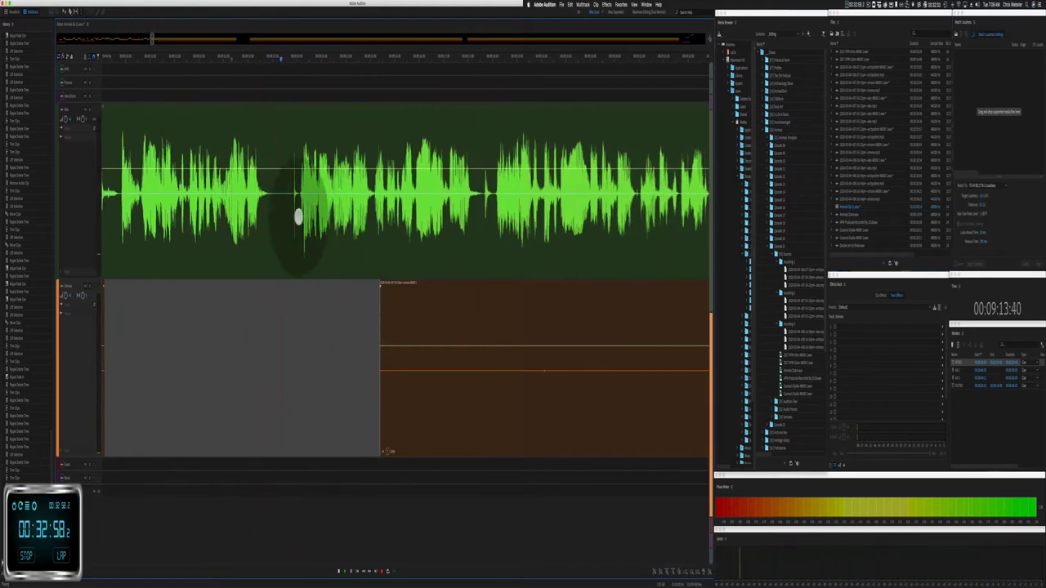
{"action": "left_click_drag", "start_coordinate": [276, 205], "coordinate": [293, 205]}
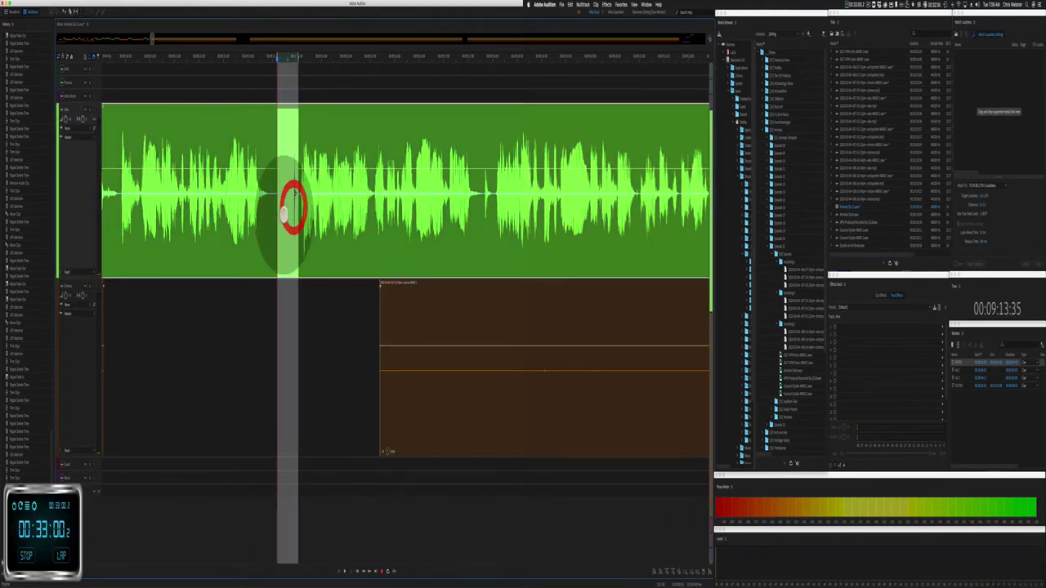
{"action": "key", "text": "shift+super+BackSpace"}
Step: Delete the orange silence from about 9:15 to 9:22 beneath the long green passage
{"action": "left_click_drag", "start_coordinate": [322, 287], "coordinate": [682, 393]}
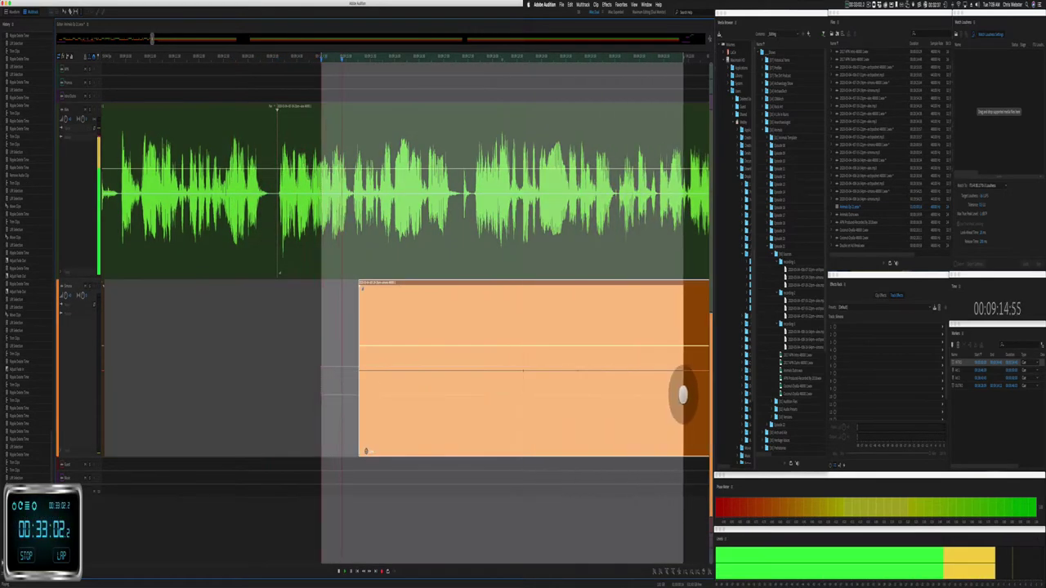
{"action": "key", "text": "Delete"}
{"action": "key", "text": "Delete"}
{"action": "key", "text": "Delete"}
{"action": "key", "text": "Delete"}
{"action": "key", "text": "Delete"}
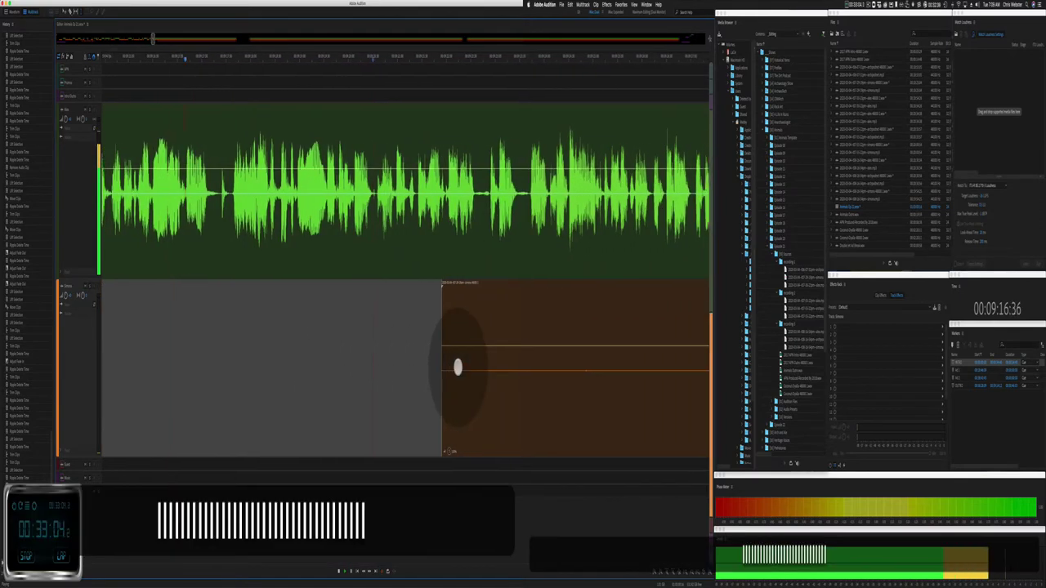
{"action": "key", "text": "Delete"}
{"action": "key", "text": "Delete"}
{"action": "key", "text": "Delete"}
{"action": "key", "text": "Delete"}
{"action": "key", "text": "Delete"}
{"action": "key", "text": "Delete"}
{"action": "key", "text": "Delete"}
{"action": "key", "text": "Delete"}
{"action": "key", "text": "Delete"}
{"action": "key", "text": "Delete"}
{"action": "key", "text": "Delete"}
{"action": "key", "text": "Delete"}
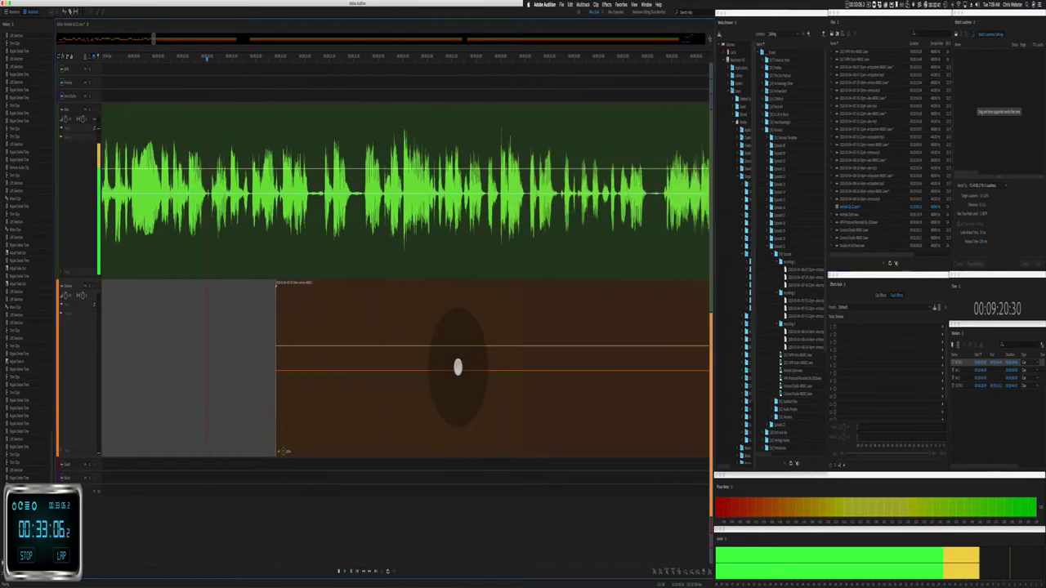
Step: Delete the orange silence from about 9:22 to 9:31 and ripple-delete the short green passage at about 9:23
{"action": "left_click_drag", "start_coordinate": [198, 374], "coordinate": [667, 376]}
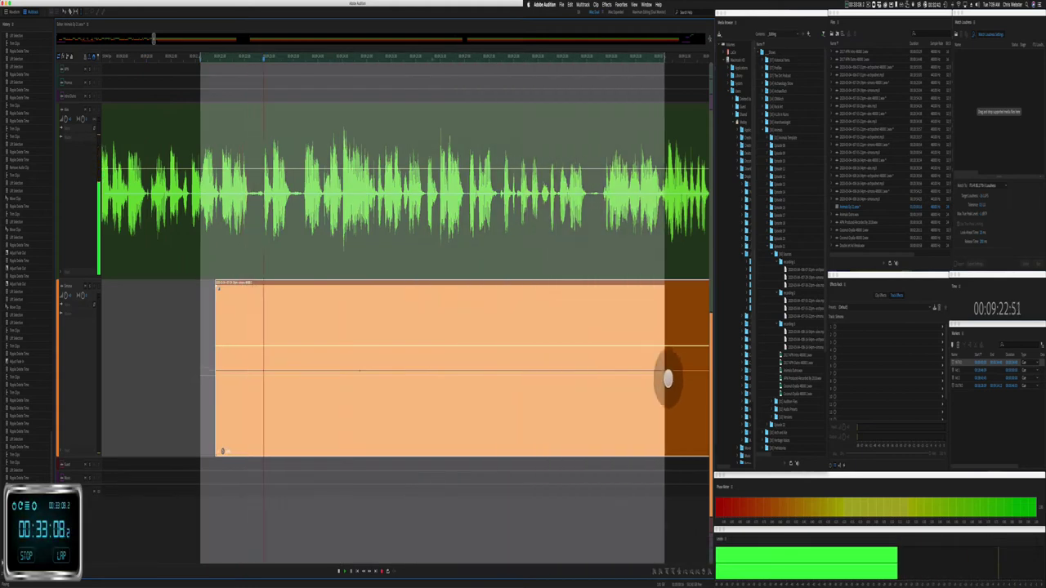
{"action": "key", "text": "Delete"}
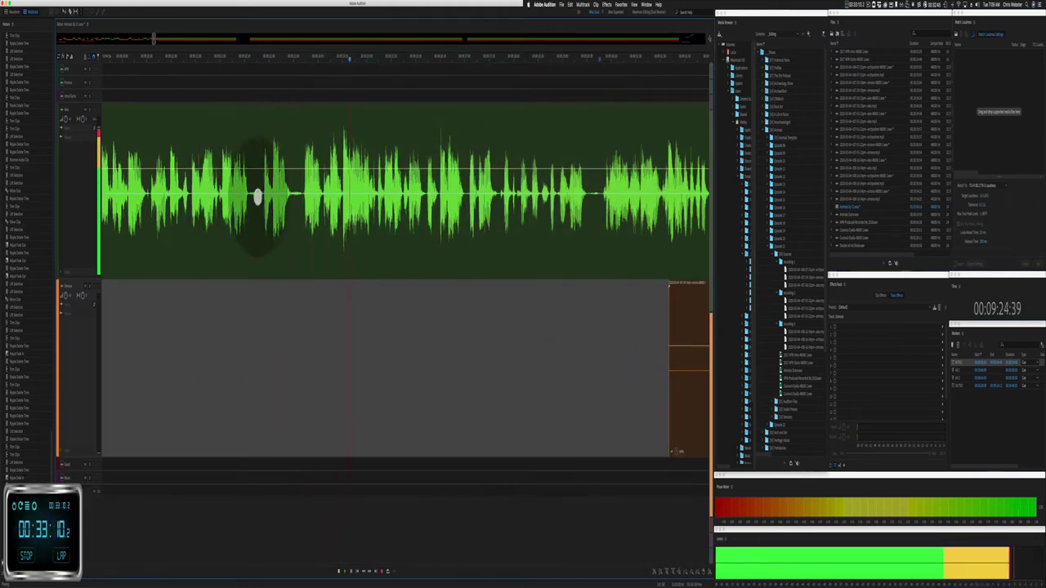
{"action": "left_click", "coordinate": [260, 199]}
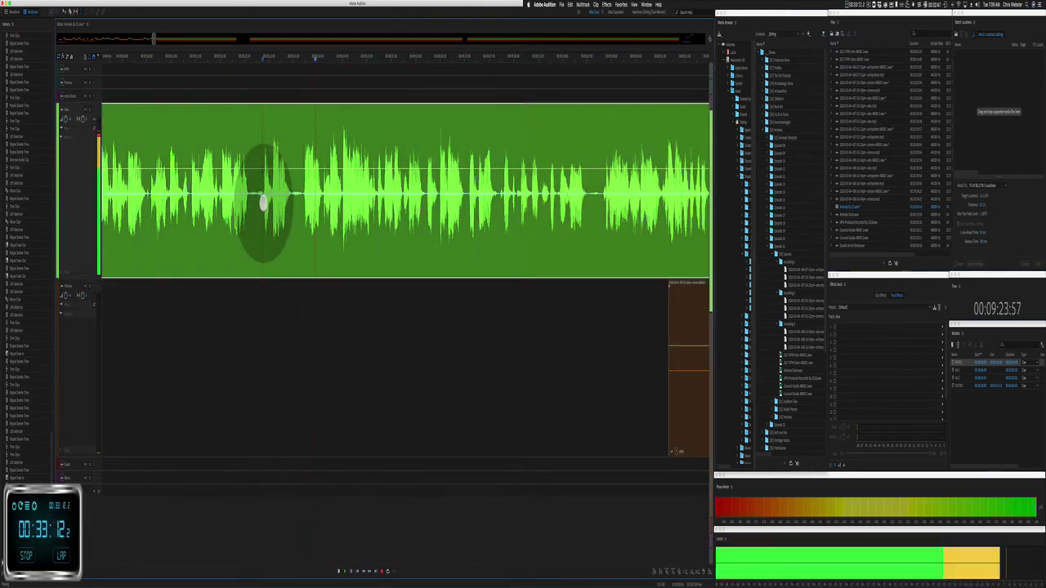
{"action": "left_click_drag", "start_coordinate": [264, 202], "coordinate": [310, 211]}
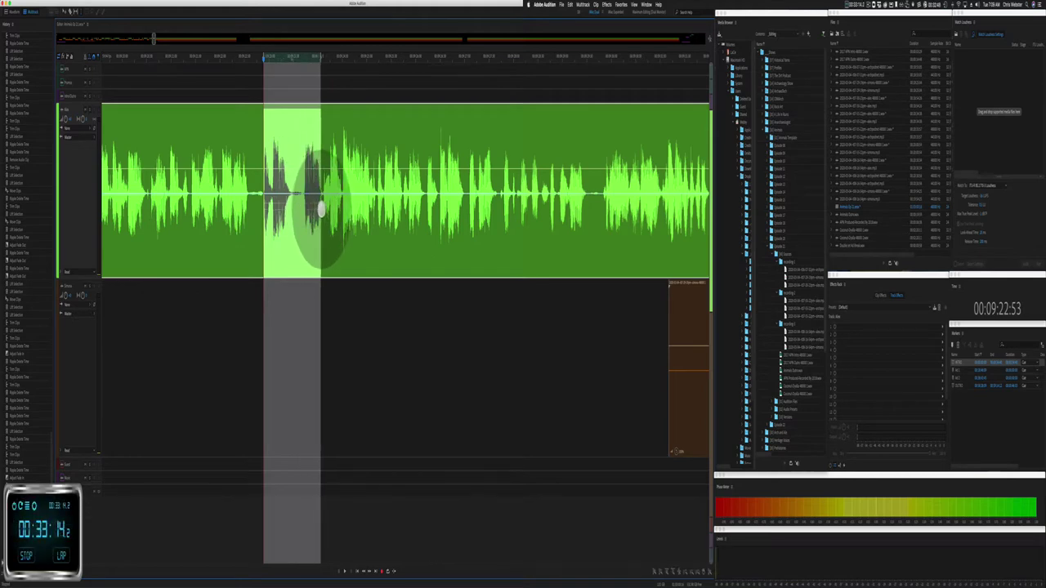
{"action": "key", "text": "shift+super+BackSpace"}
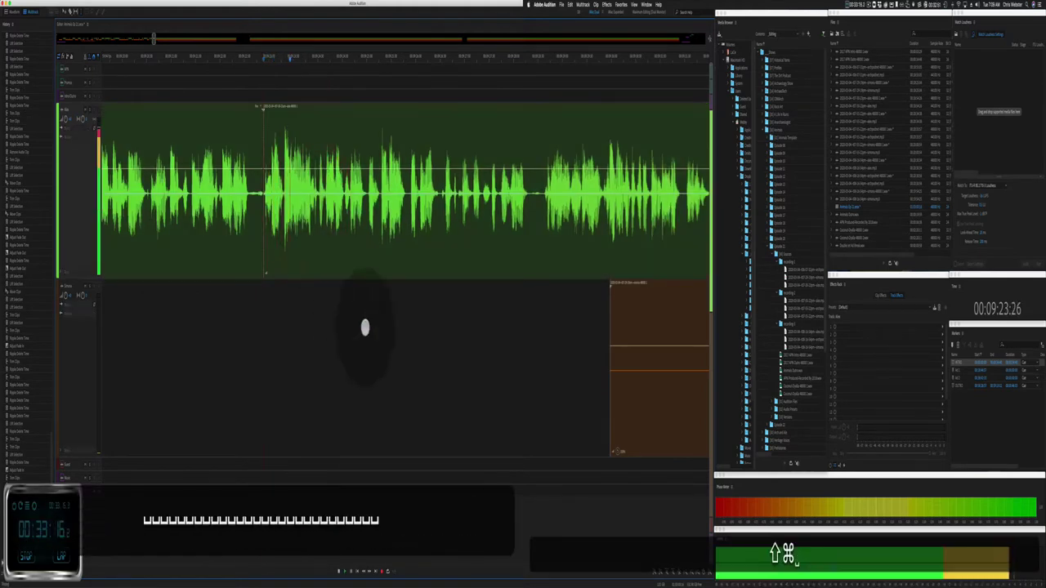
Step: Delete the orange silence from about 9:30 up to the start of the orange speech at about 9:39
{"action": "left_click_drag", "start_coordinate": [372, 382], "coordinate": [674, 421]}
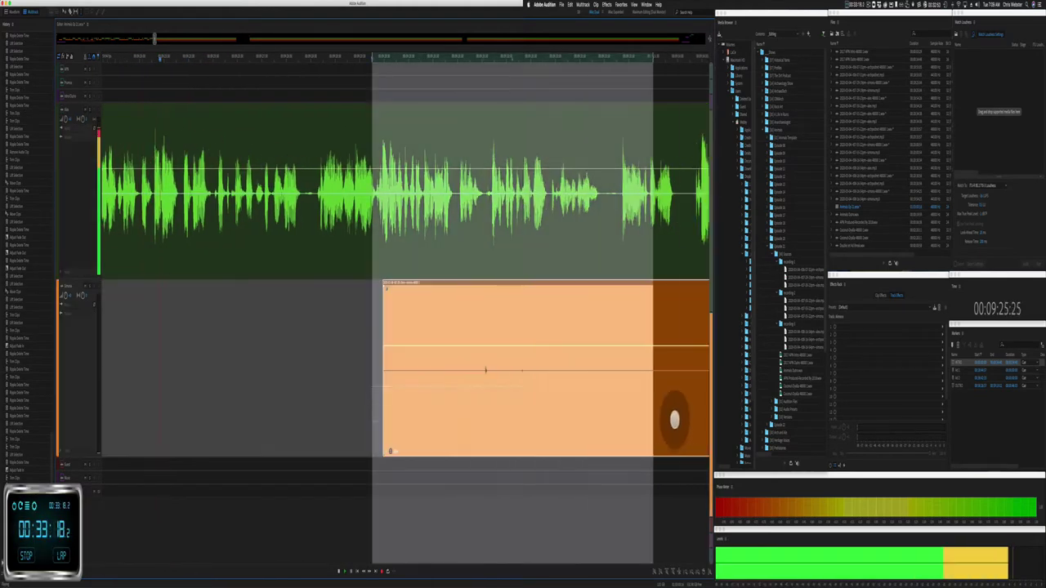
{"action": "key", "text": "BackSpace"}
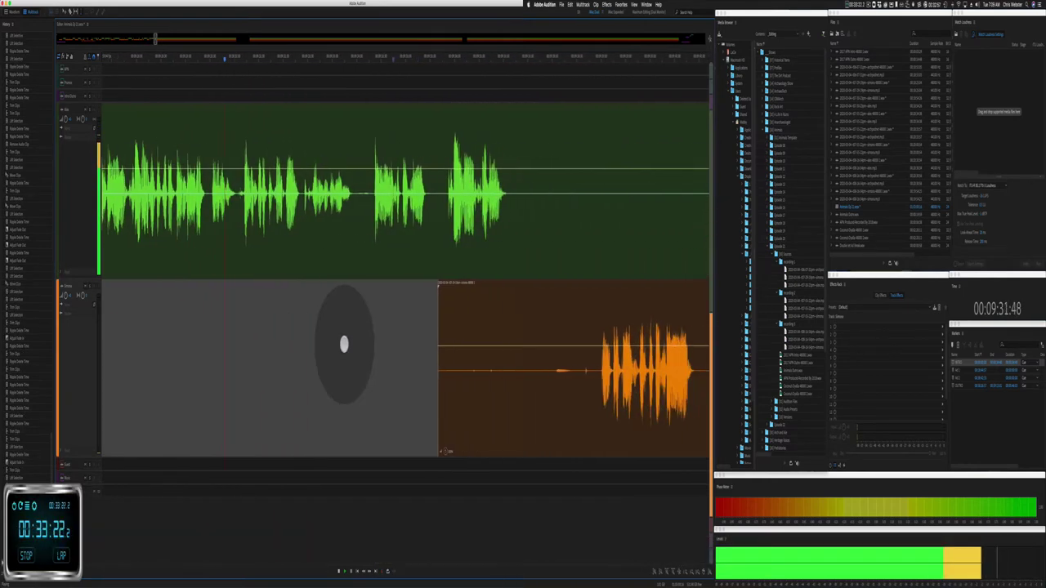
{"action": "left_click_drag", "start_coordinate": [353, 373], "coordinate": [538, 378]}
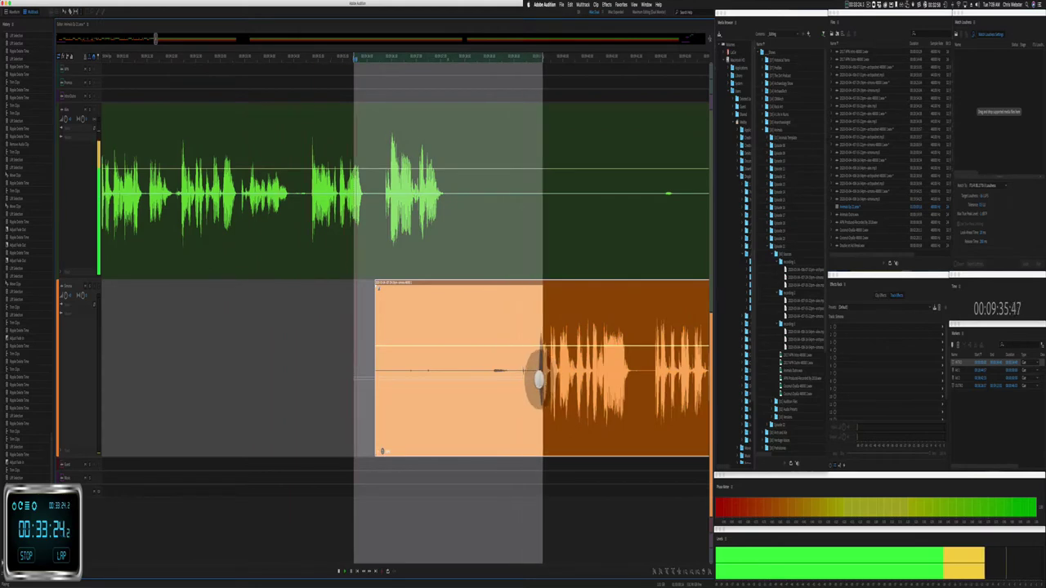
{"action": "key", "text": "BackSpace"}
{"action": "key", "text": "space"}
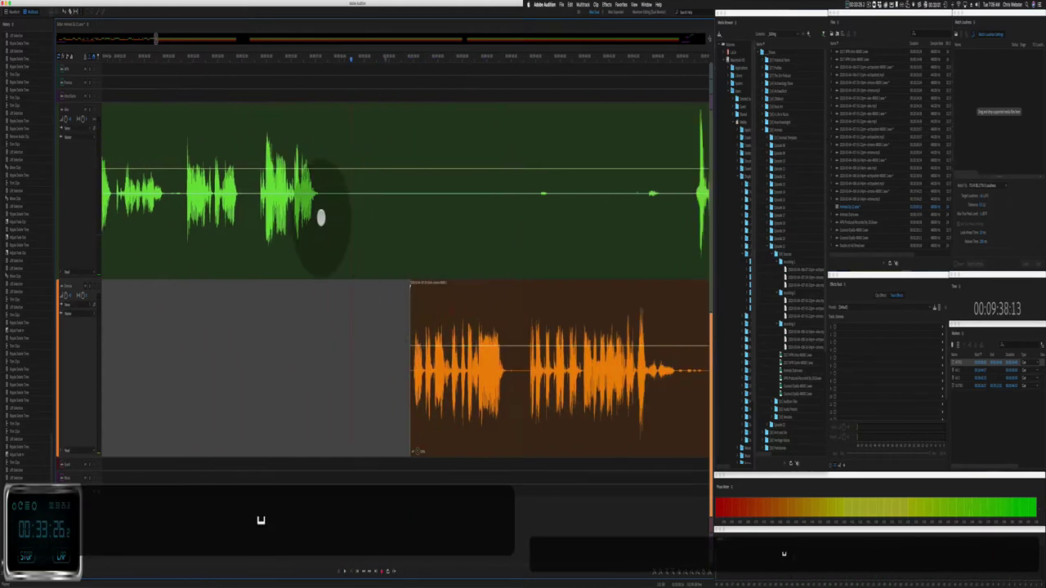
Step: Ripple-delete the pause before the orange speech at about 9:38 and delete the green silence over that speech until about 9:43
{"action": "left_click_drag", "start_coordinate": [320, 216], "coordinate": [401, 221]}
{"action": "key", "text": "shift+super+BackSpace"}
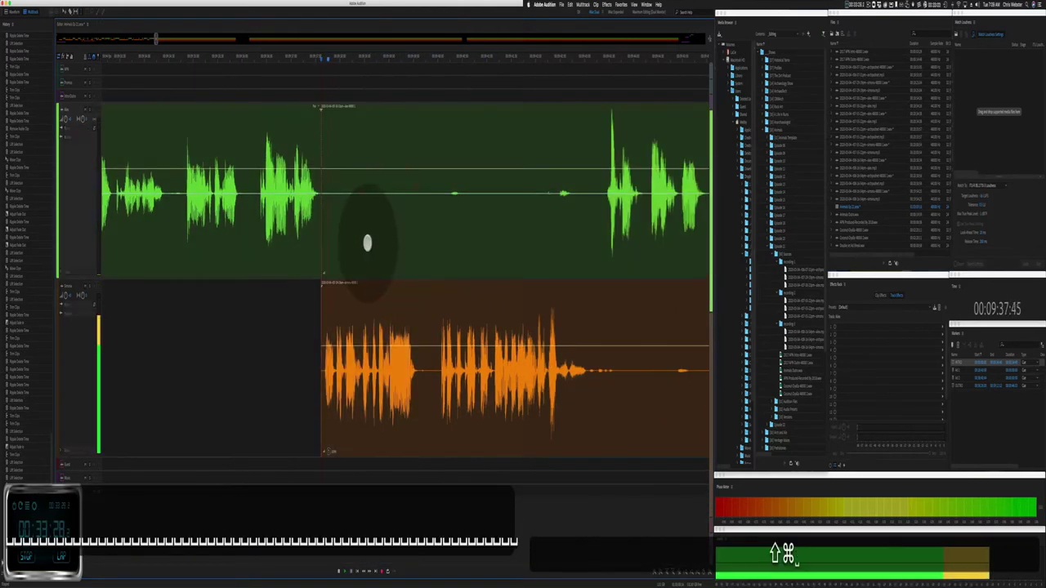
{"action": "left_click_drag", "start_coordinate": [322, 249], "coordinate": [600, 232]}
{"action": "scroll", "coordinate": [496, 228], "scroll_direction": "right", "scroll_amount": 10}
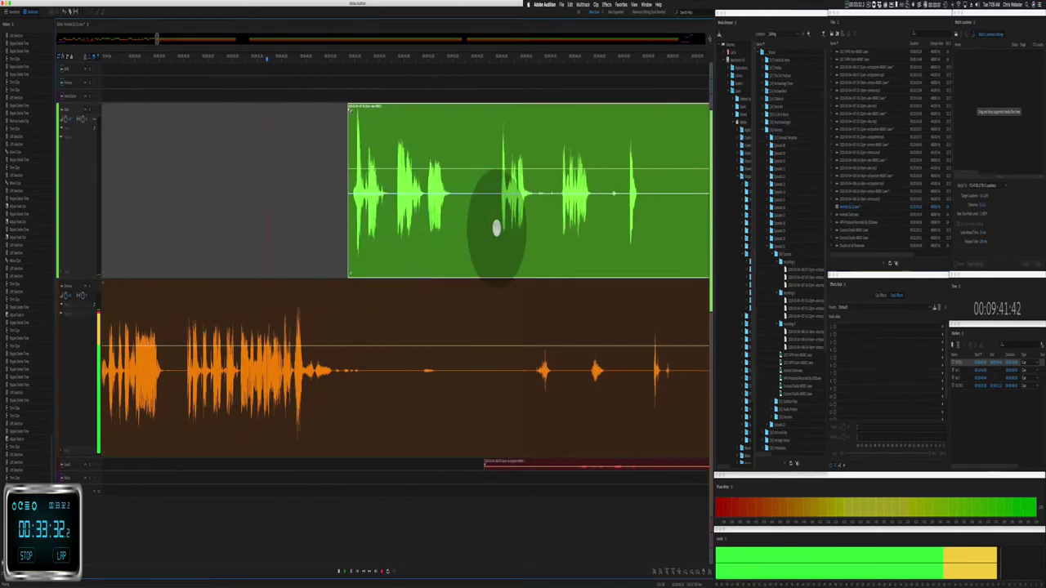
Step: Delete the orange silence from about 9:43 to 9:47, beneath the short green phrases
{"action": "left_click_drag", "start_coordinate": [217, 385], "coordinate": [414, 367]}
{"action": "key", "text": "BackSpace"}
{"action": "left_click", "coordinate": [322, 282]}
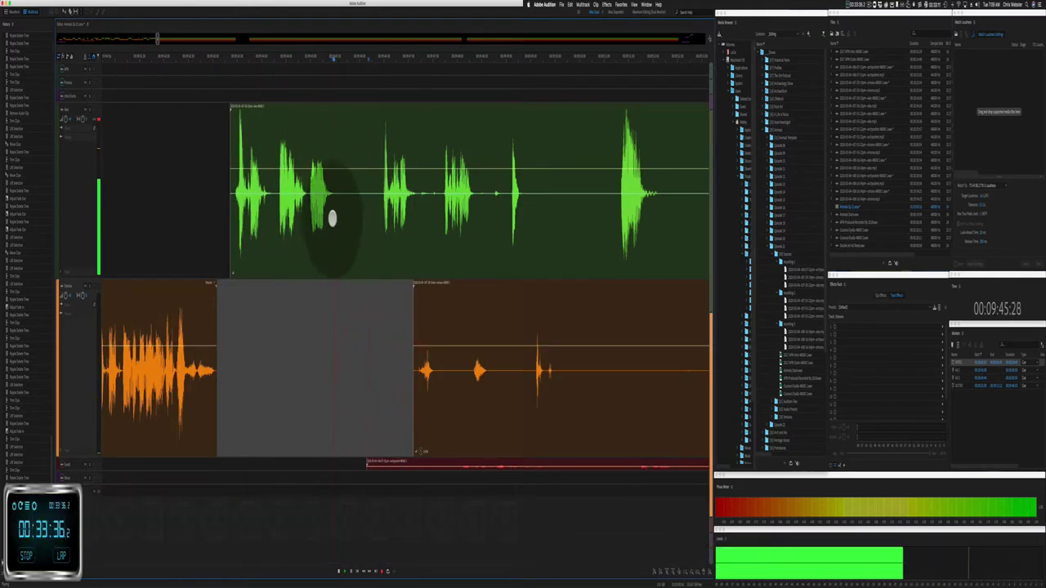
Step: Make the red track taller and trim the start of its clip to the first red phrase at about 9:48
{"action": "key", "text": "space"}
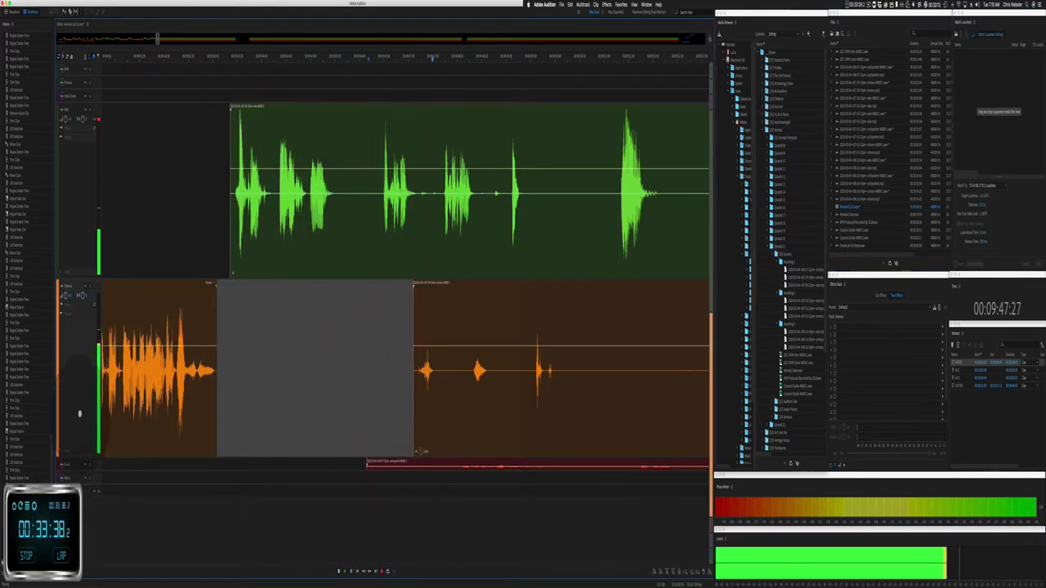
{"action": "scroll", "coordinate": [78, 424], "scroll_direction": "down", "scroll_amount": 2}
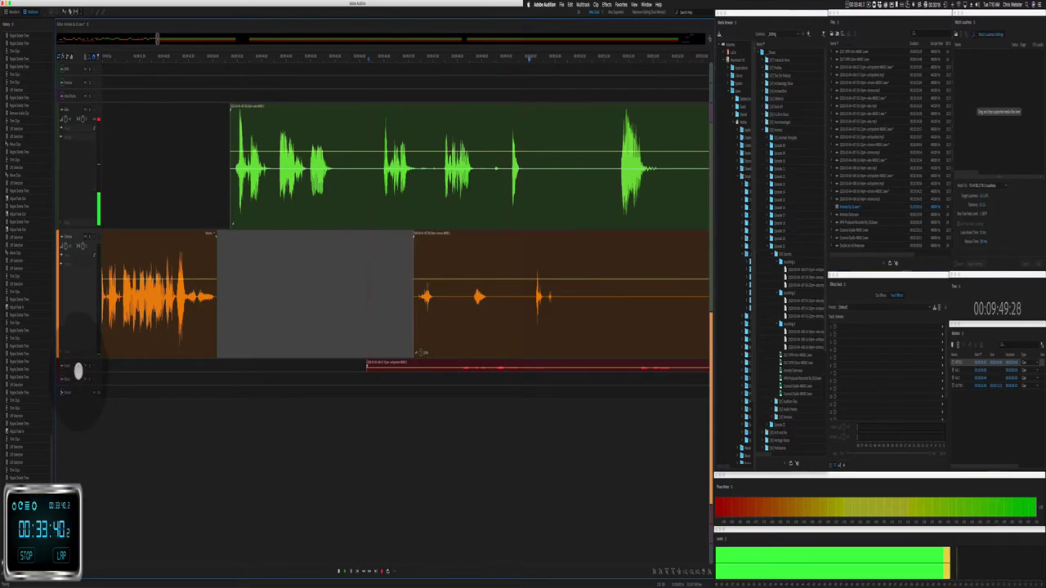
{"action": "left_click_drag", "start_coordinate": [78, 371], "coordinate": [77, 434]}
{"action": "scroll", "coordinate": [361, 401], "scroll_direction": "right", "scroll_amount": 3}
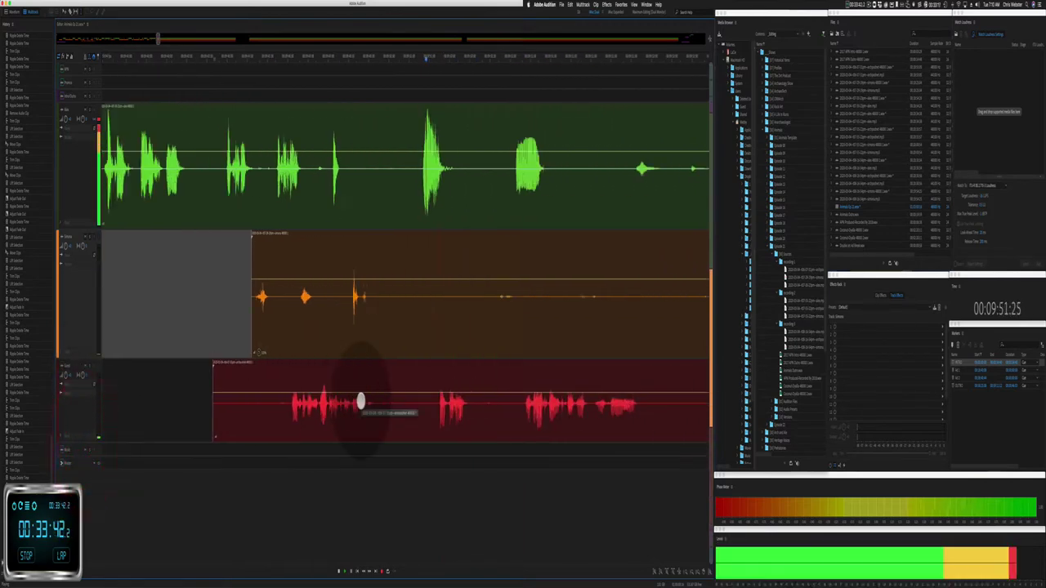
{"action": "scroll", "coordinate": [360, 402], "scroll_direction": "down", "scroll_amount": 2}
{"action": "left_click_drag", "start_coordinate": [284, 380], "coordinate": [324, 377]}
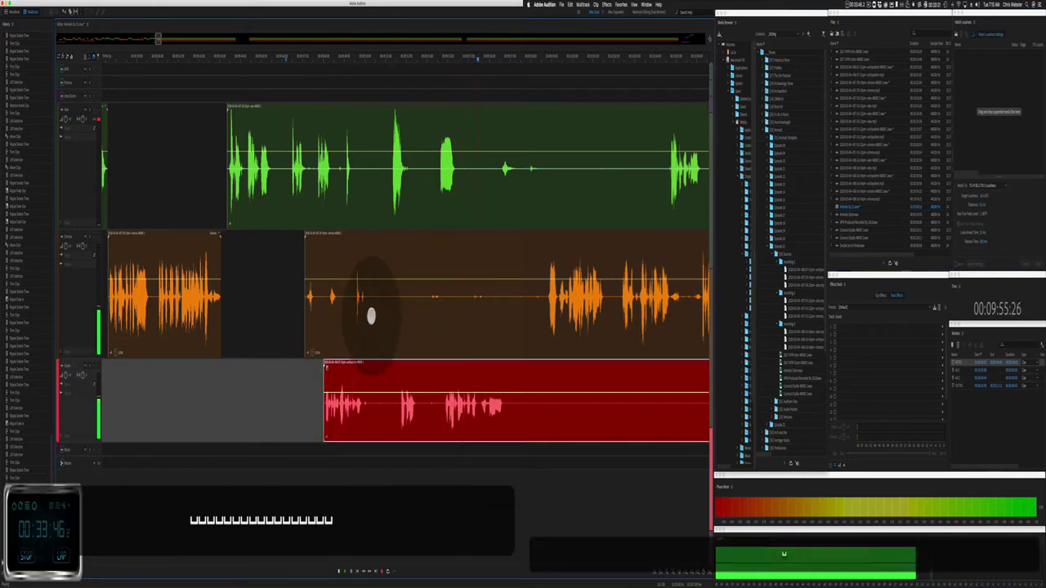
Step: Ripple-delete the short pause at about 9:50 and delete the orange silence up to the orange speech at about 9:58
{"action": "left_click_drag", "start_coordinate": [372, 311], "coordinate": [392, 309]}
{"action": "key", "text": "shift+super+BackSpace"}
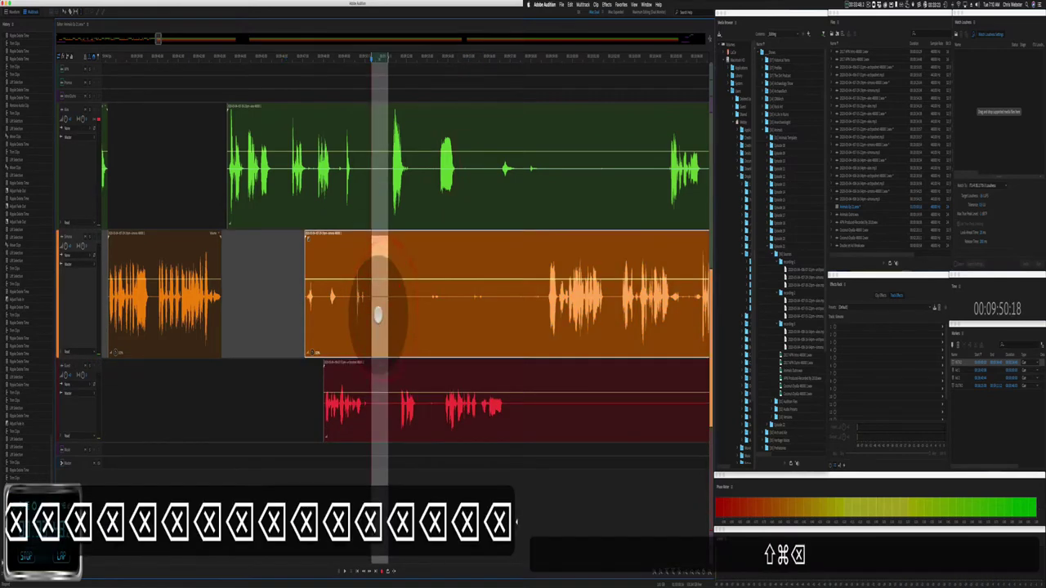
{"action": "left_click_drag", "start_coordinate": [372, 307], "coordinate": [528, 286]}
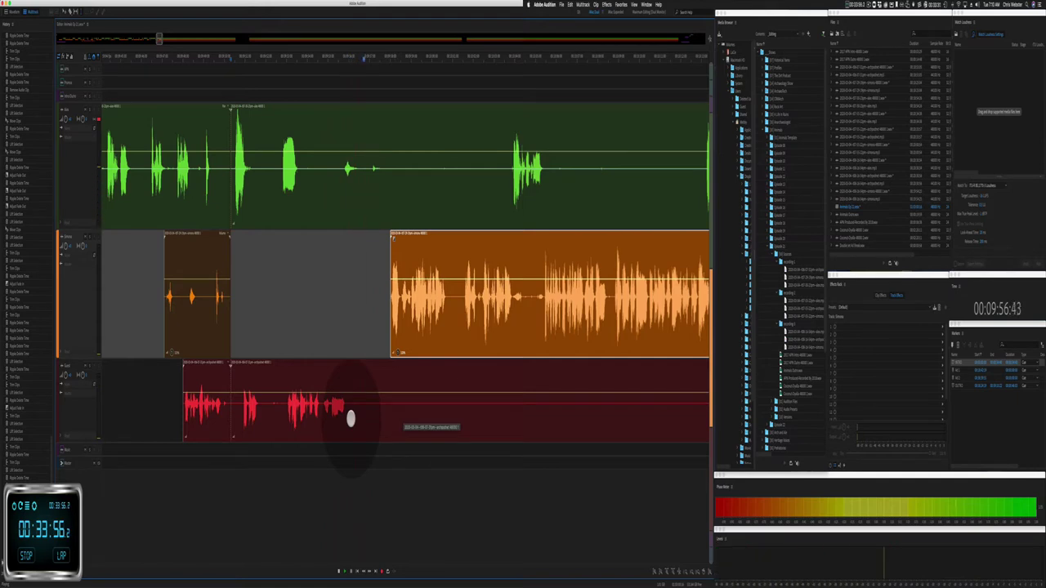
Step: Delete the red silence from about 9:56 to 10:03 and the green silence from about 9:58 to 10:04
{"action": "left_click_drag", "start_coordinate": [351, 419], "coordinate": [490, 403]}
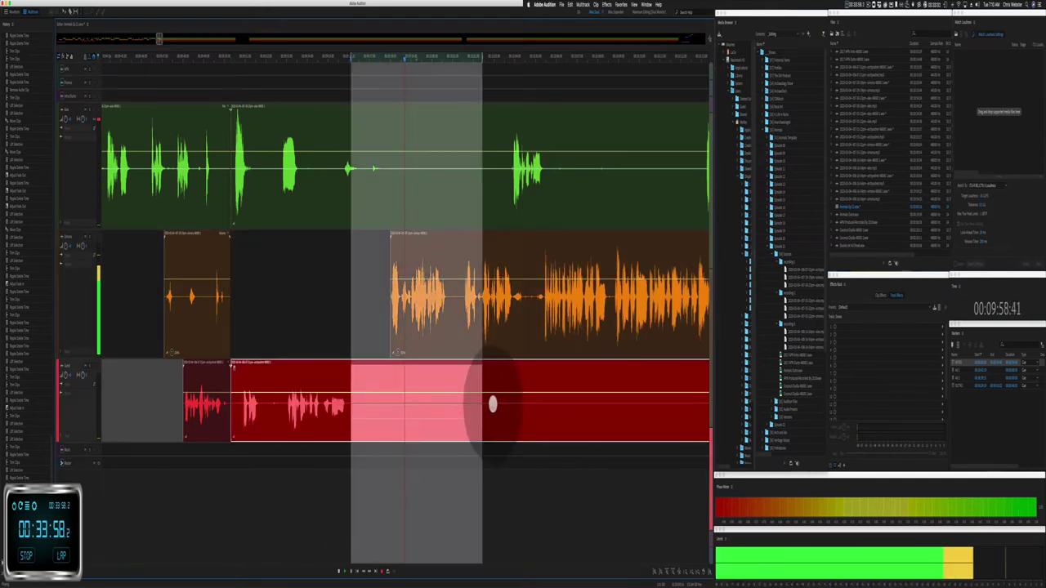
{"action": "key", "text": "BackSpace"}
{"action": "left_click_drag", "start_coordinate": [394, 205], "coordinate": [499, 184]}
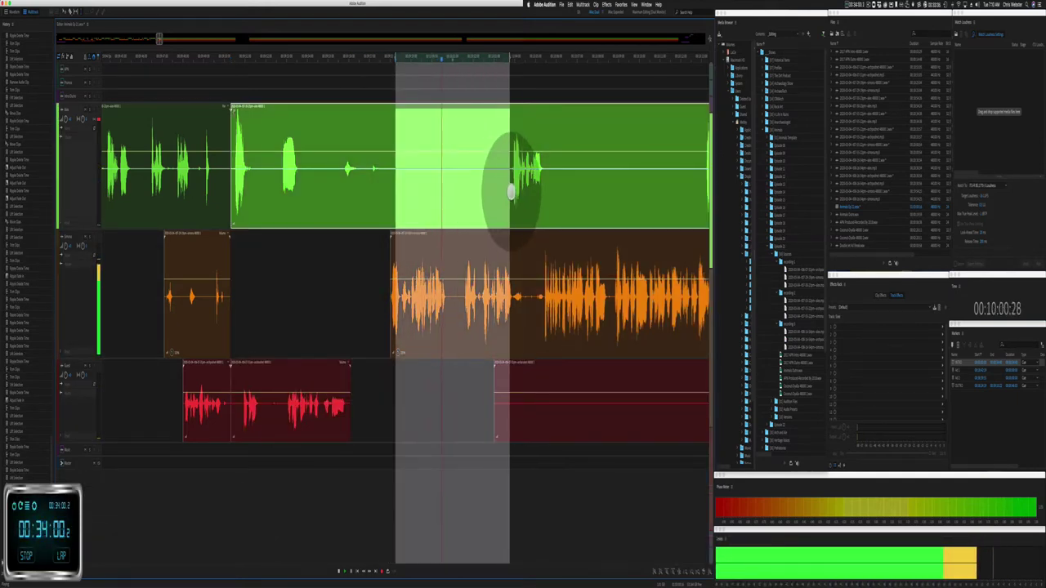
{"action": "key", "text": "BackSpace"}
{"action": "left_click", "coordinate": [444, 200]}
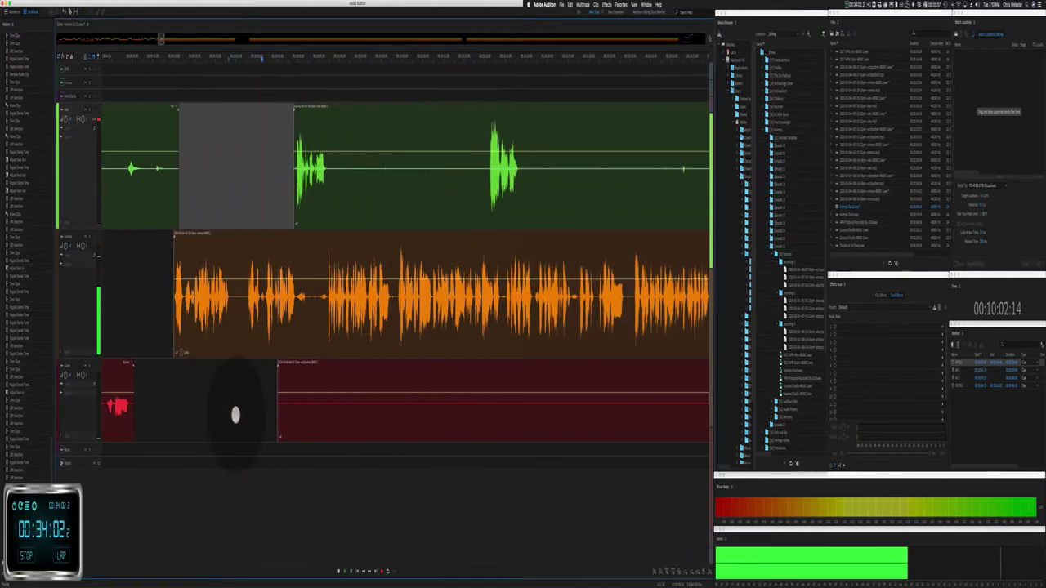
Step: Delete the red silence from about 10:03 to 10:20 and the green silence from about 10:05 to 10:13
{"action": "left_click_drag", "start_coordinate": [304, 413], "coordinate": [623, 404]}
{"action": "key", "text": "BackSpace"}
{"action": "left_click", "coordinate": [354, 421]}
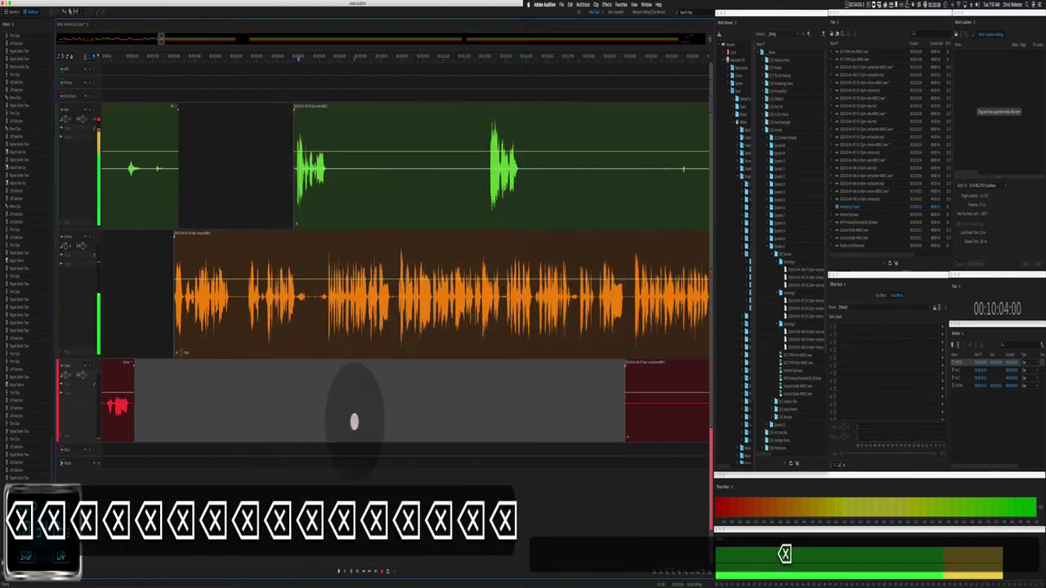
{"action": "left_click_drag", "start_coordinate": [331, 198], "coordinate": [486, 175]}
{"action": "key", "text": "BackSpace"}
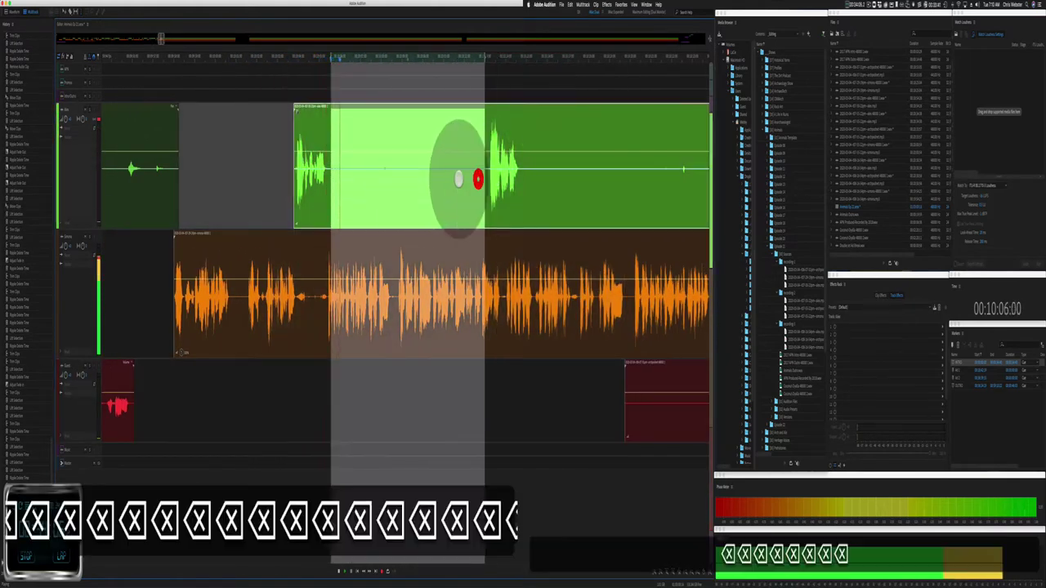
Step: Delete the remaining silent red clip and the green silence from about 10:15 to 10:26
{"action": "scroll", "coordinate": [414, 179], "scroll_direction": "down", "scroll_amount": 2}
{"action": "scroll", "coordinate": [413, 185], "scroll_direction": "down", "scroll_amount": 3}
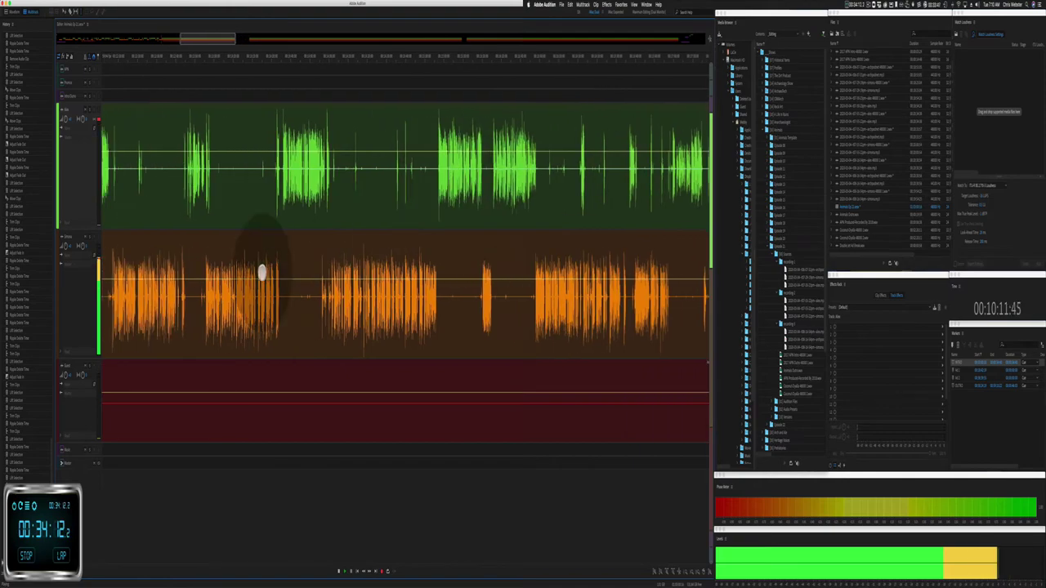
{"action": "left_click", "coordinate": [333, 364]}
{"action": "key", "text": "BackSpace"}
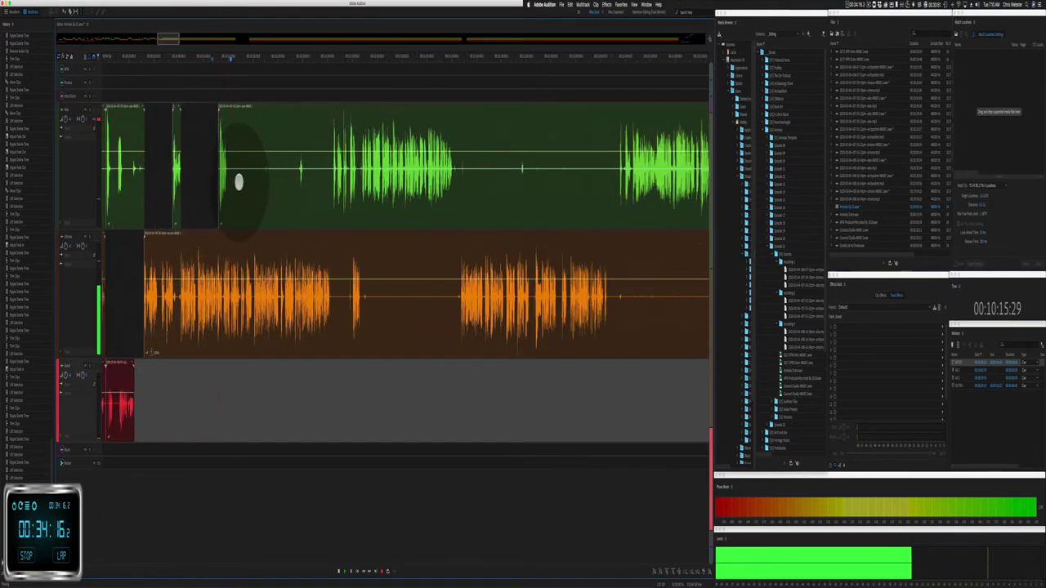
{"action": "left_click_drag", "start_coordinate": [174, 186], "coordinate": [479, 139]}
{"action": "key", "text": "BackSpace"}
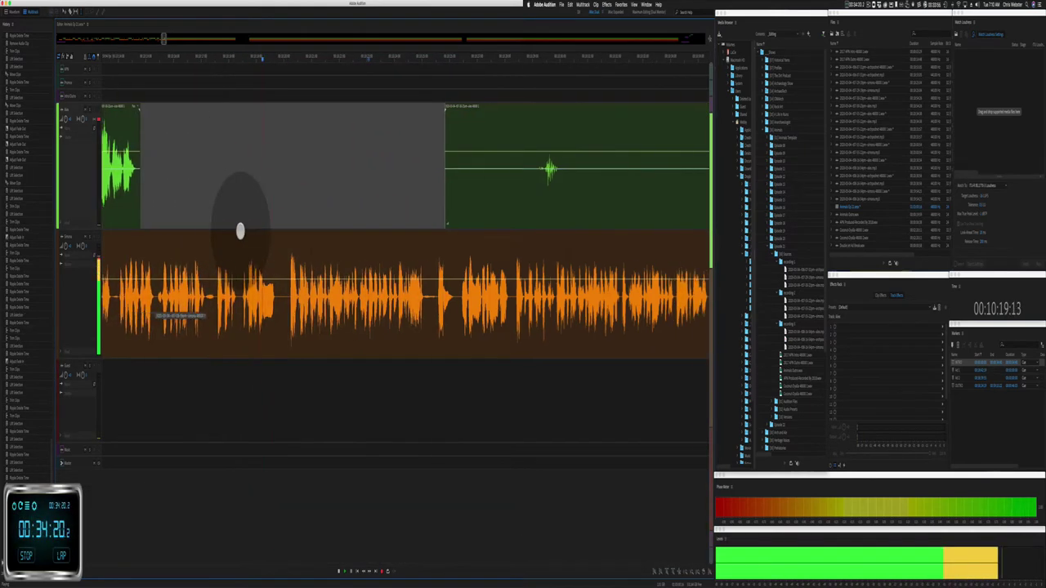
Step: Replay the orange speech from about 10:16 to check its pacing
{"action": "key", "text": "Left"}
{"action": "key", "text": "Left"}
{"action": "key", "text": "Left"}
{"action": "key", "text": "Left"}
{"action": "key", "text": "Left"}
{"action": "key", "text": "Left"}
{"action": "key", "text": "Left"}
{"action": "key", "text": "Left"}
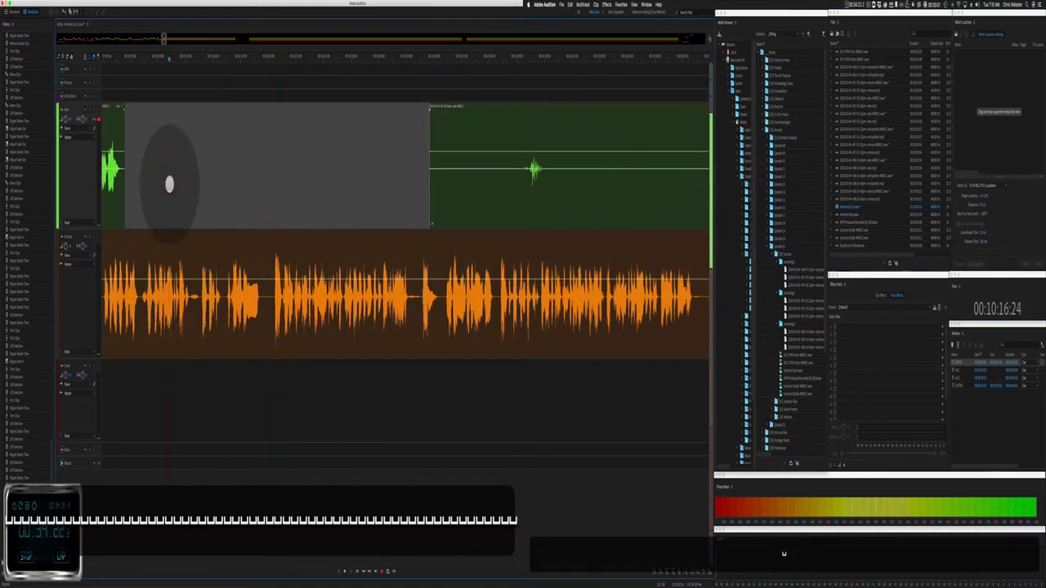
{"action": "left_click", "coordinate": [169, 184]}
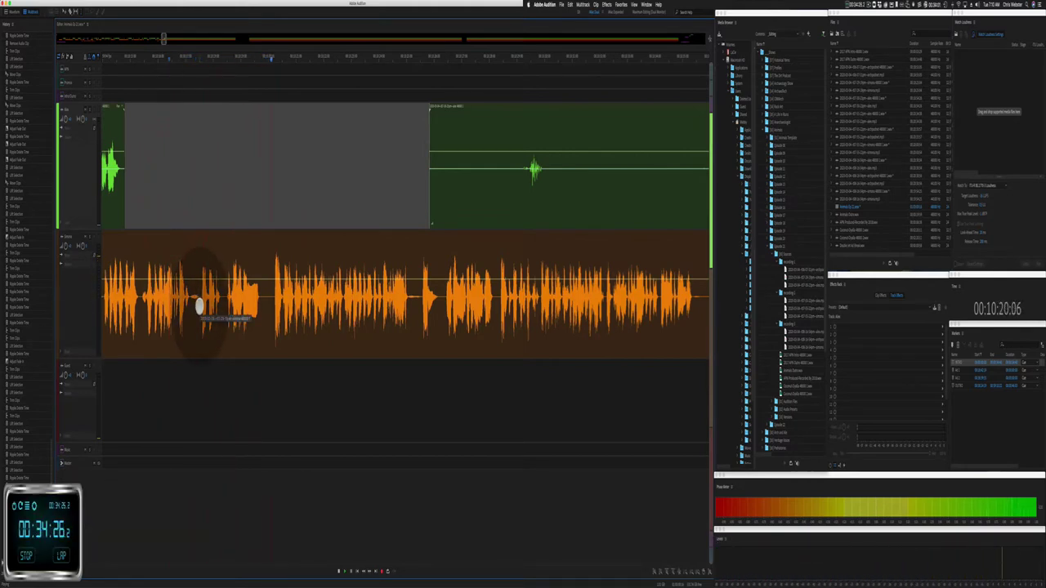
Step: Ripple-delete the short pause in the orange speech at about 10:18
{"action": "key", "text": "Left"}
{"action": "key", "text": "Left"}
{"action": "key", "text": "Left"}
{"action": "key", "text": "Left"}
{"action": "key", "text": "Left"}
{"action": "key", "text": "Left"}
{"action": "key", "text": "Left"}
{"action": "key", "text": "Left"}
{"action": "left_click", "coordinate": [167, 317]}
{"action": "key", "text": "space"}
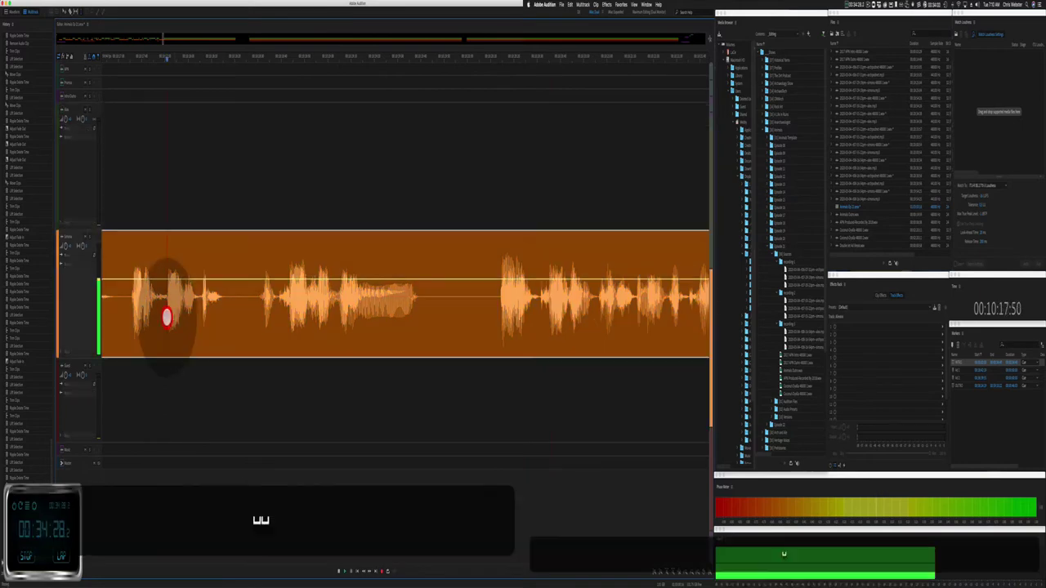
{"action": "key", "text": "space"}
{"action": "left_click_drag", "start_coordinate": [202, 300], "coordinate": [254, 313]}
{"action": "key", "text": "BackSpace"}
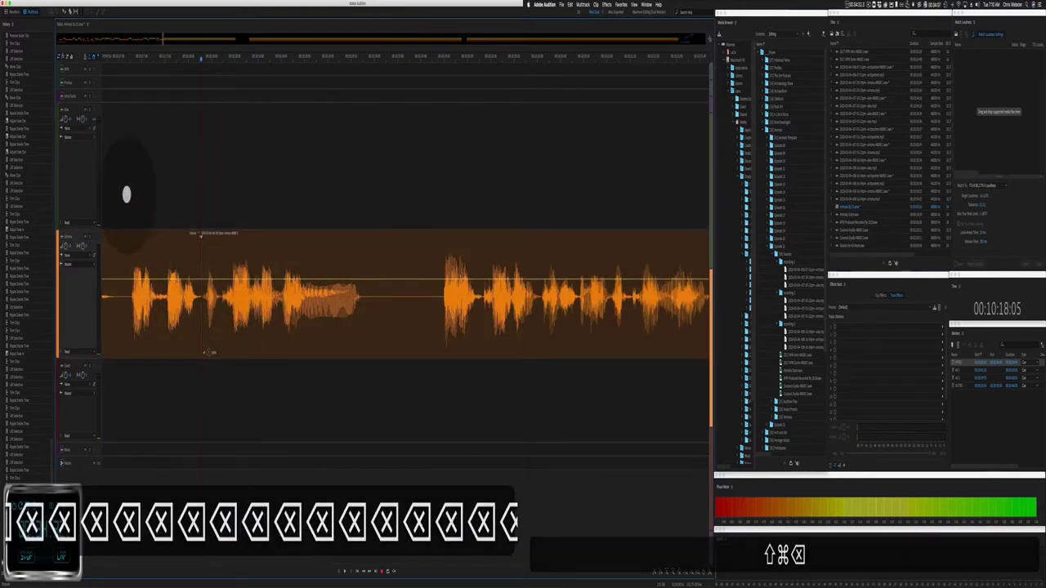
Step: Ripple-delete the drawn-out orange sound and the pause after it at about 10:19, and fade out the clip before the cut
{"action": "left_click", "coordinate": [127, 193]}
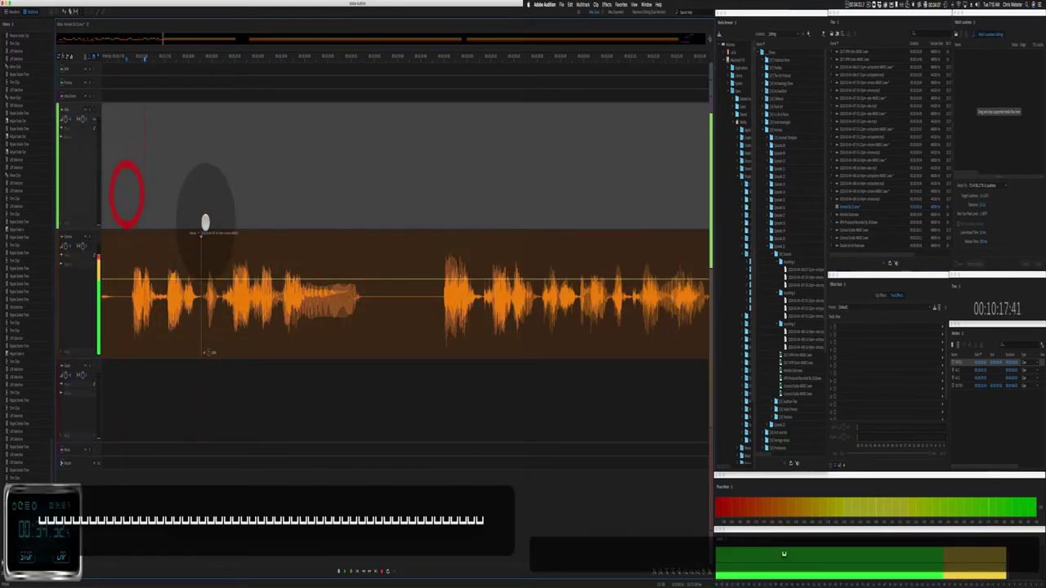
{"action": "left_click", "coordinate": [280, 314]}
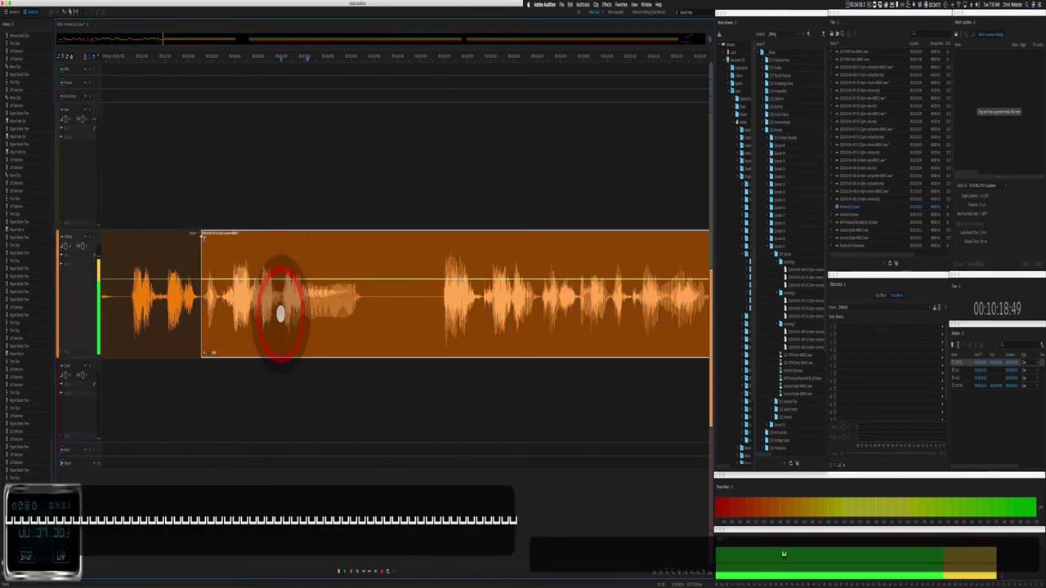
{"action": "key", "text": "space"}
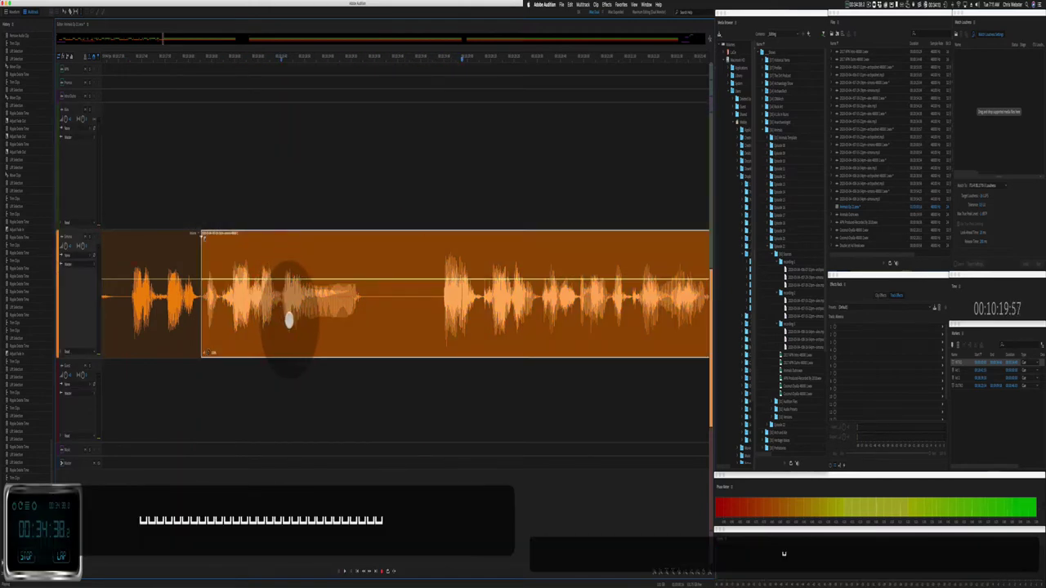
{"action": "left_click", "coordinate": [289, 312]}
{"action": "left_click_drag", "start_coordinate": [290, 312], "coordinate": [439, 315]}
{"action": "key", "text": "shift+super+BackSpace"}
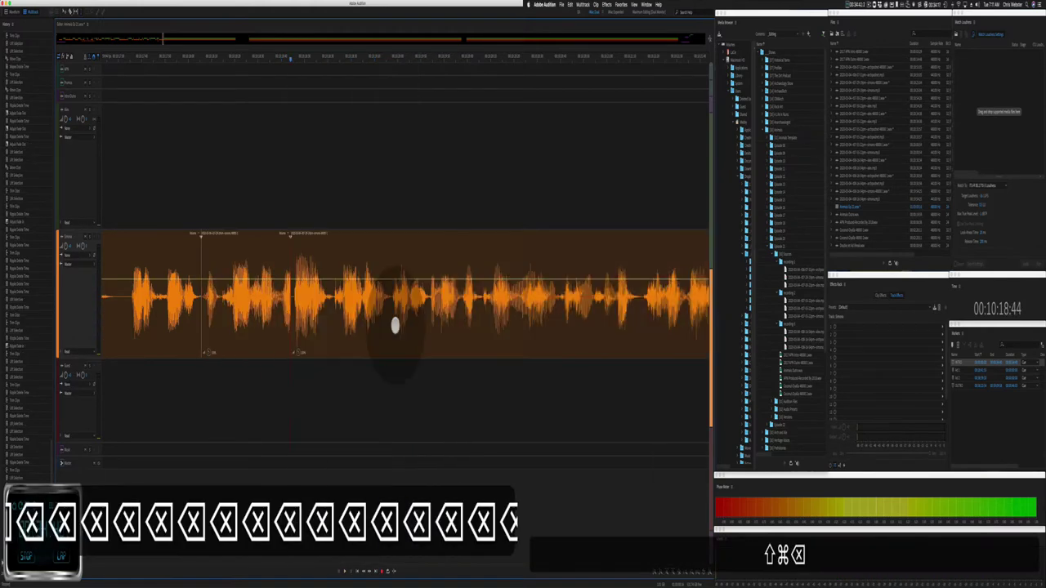
{"action": "left_click", "coordinate": [278, 242]}
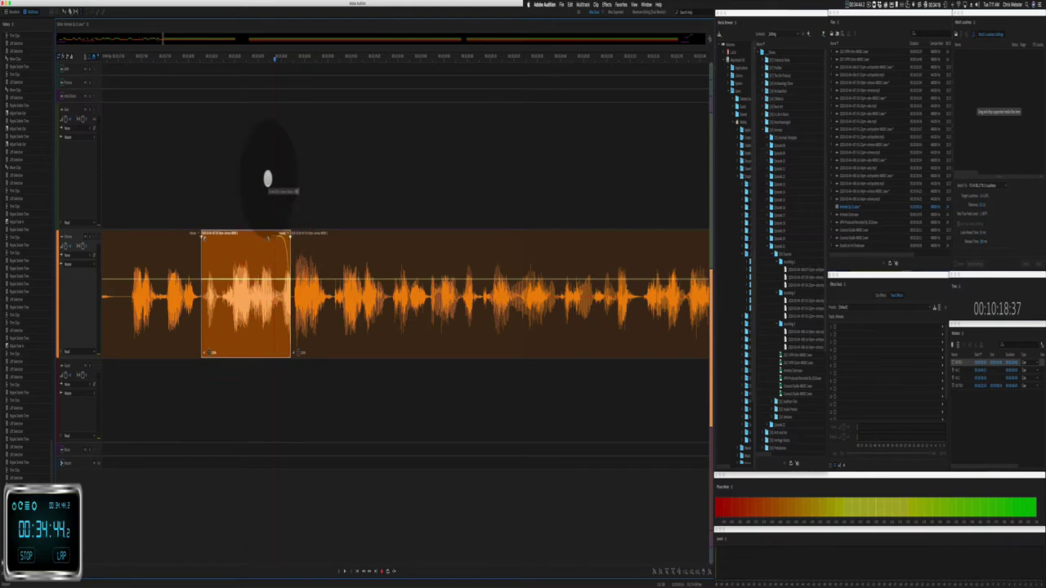
Step: Replay the orange speech from about 10:18 and trim the silent start of the next green clip to about 10:27
{"action": "left_click", "coordinate": [152, 172]}
{"action": "key", "text": "space"}
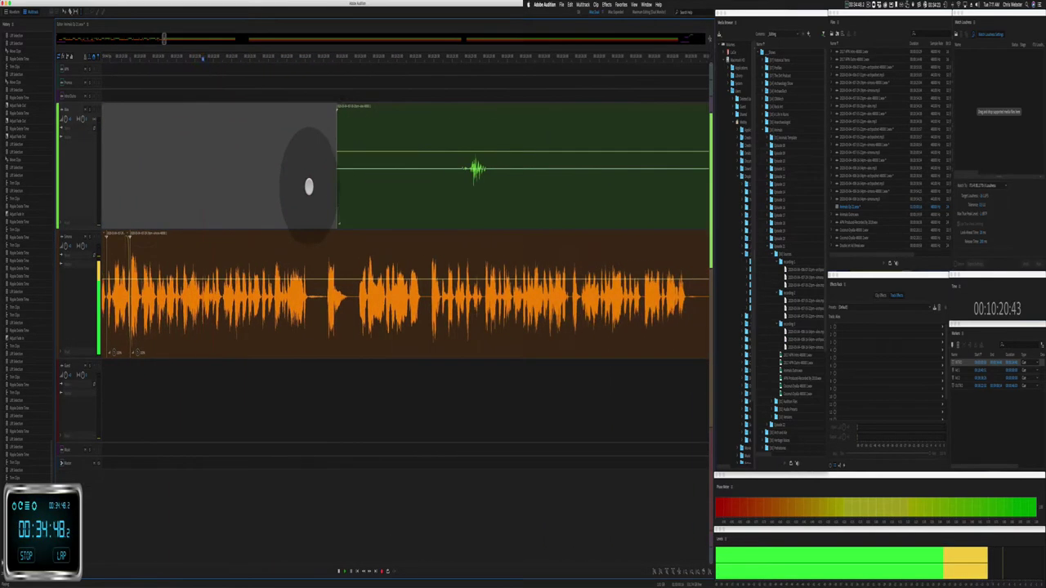
{"action": "left_click_drag", "start_coordinate": [279, 191], "coordinate": [392, 184]}
Step: Ripple-delete the isolated filler sound and the pause after it in the orange speech at about 10:24
{"action": "key", "text": "space"}
{"action": "left_click_drag", "start_coordinate": [270, 309], "coordinate": [297, 303]}
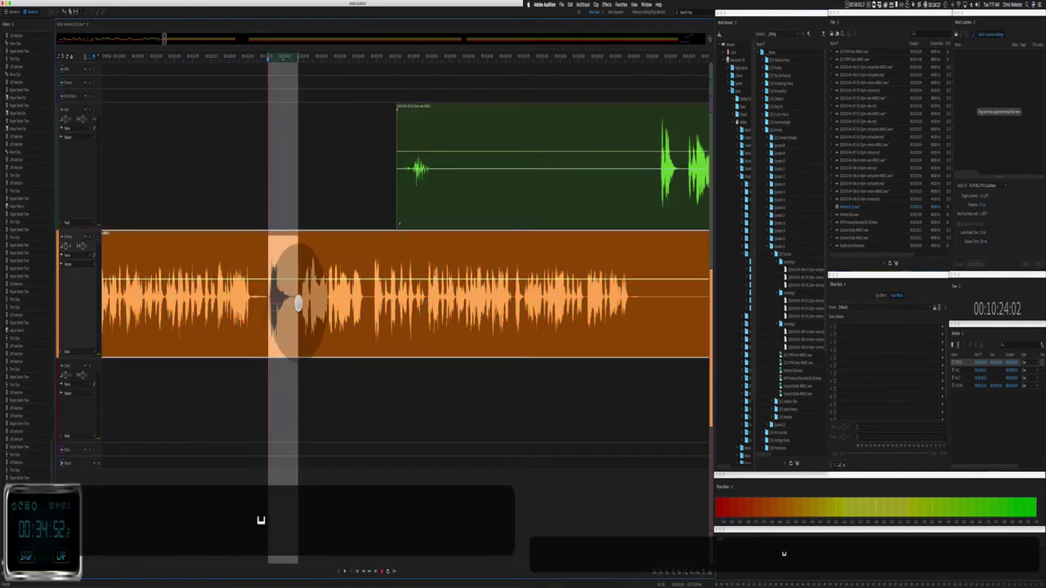
{"action": "key", "text": "shift+super+BackSpace"}
Step: Trim the green clip's start up to its speech and delete the orange silence from about 10:33 to 10:37
{"action": "scroll", "coordinate": [291, 303], "scroll_direction": "down", "scroll_amount": 3}
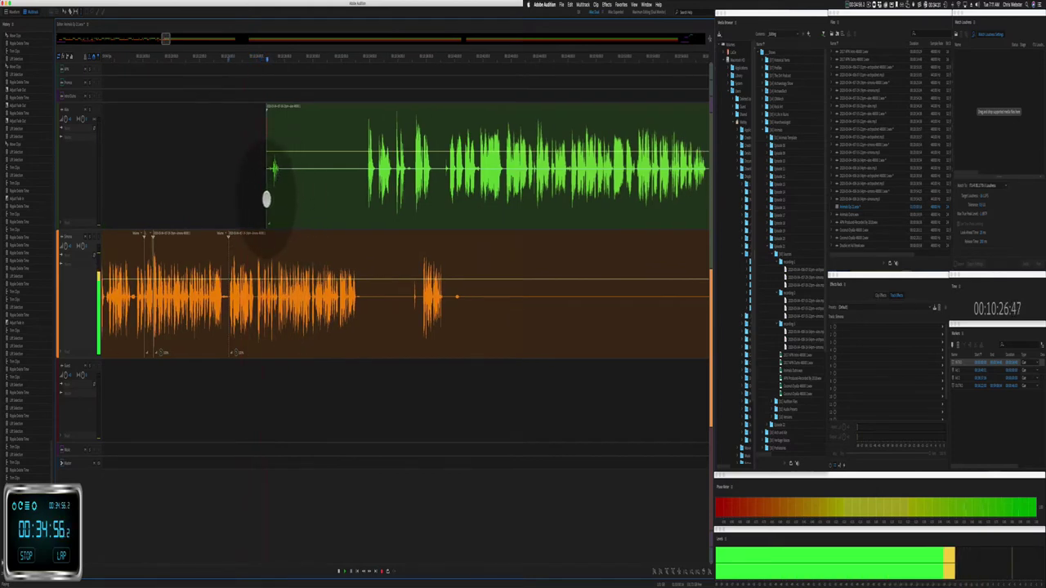
{"action": "left_click_drag", "start_coordinate": [267, 198], "coordinate": [354, 199]}
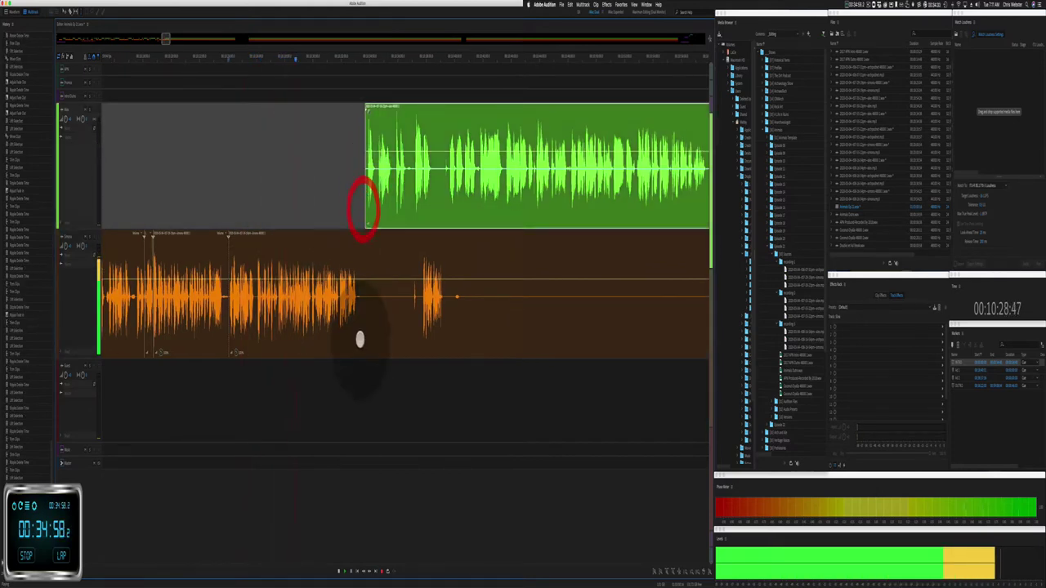
{"action": "left_click", "coordinate": [387, 303]}
{"action": "left_click_drag", "start_coordinate": [362, 303], "coordinate": [411, 303]}
{"action": "key", "text": "BackSpace"}
Step: Delete the orange silence and faint noise after the short phrase, from about 10:39 to 10:43
{"action": "scroll", "coordinate": [364, 270], "scroll_direction": "up", "scroll_amount": 3}
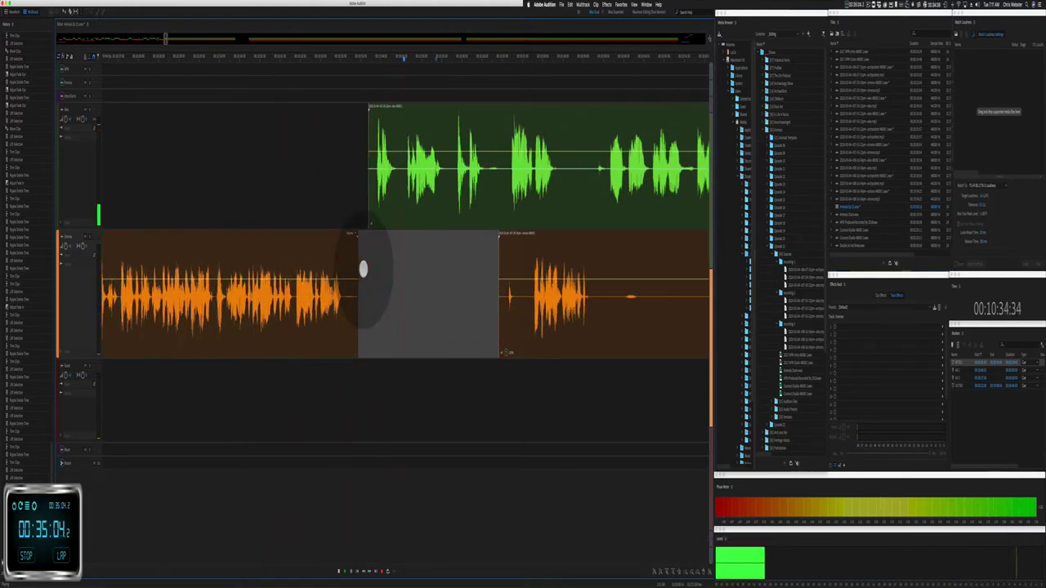
{"action": "scroll", "coordinate": [363, 268], "scroll_direction": "right", "scroll_amount": 5}
{"action": "left_click_drag", "start_coordinate": [362, 310], "coordinate": [530, 300]}
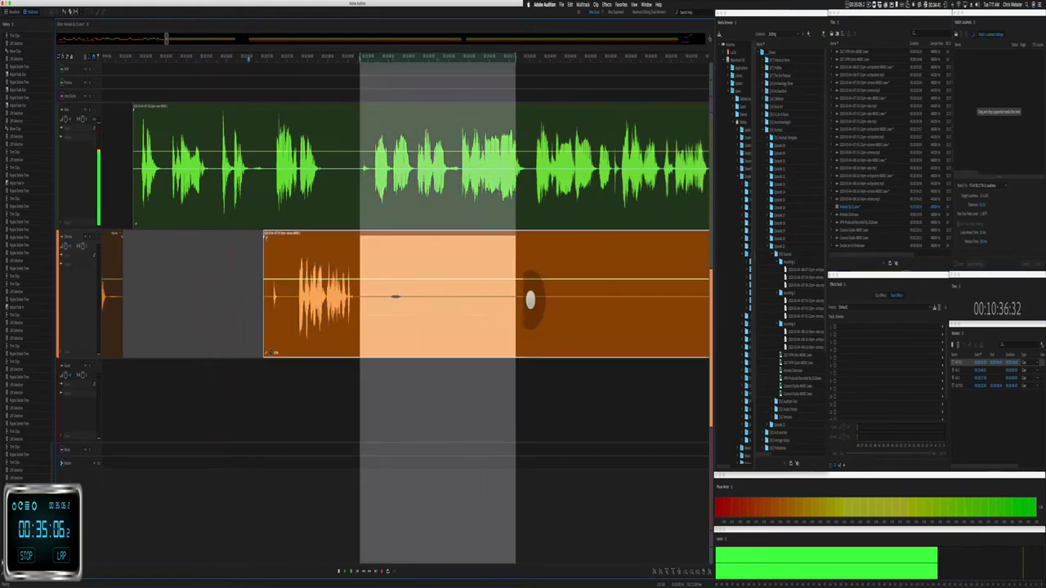
{"action": "key", "text": "BackSpace"}
{"action": "left_click", "coordinate": [476, 310]}
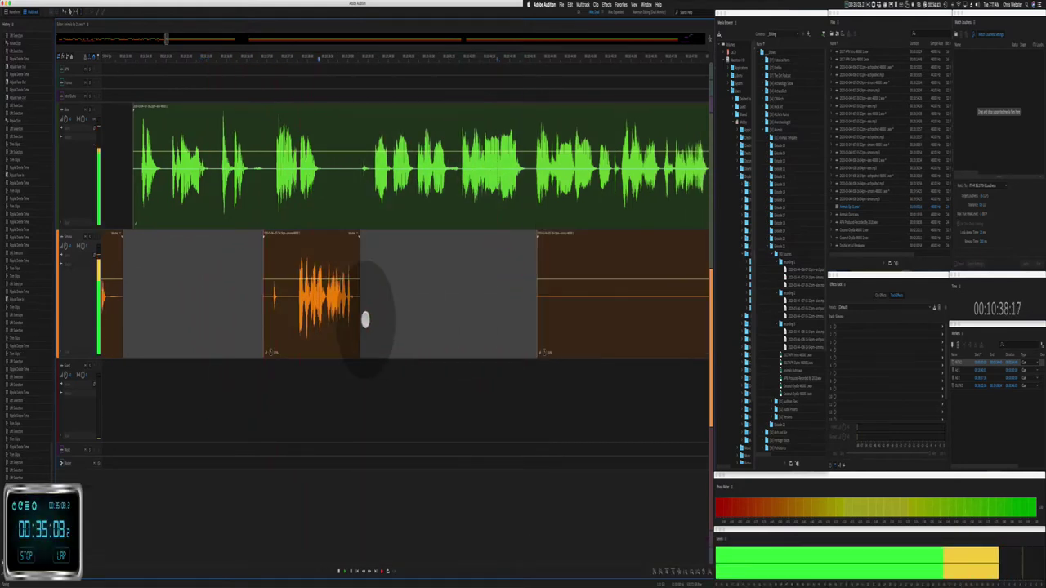
Step: Trim the start of the short orange clip at about 10:38 up to its speech and shift the clip slightly later
{"action": "left_click_drag", "start_coordinate": [263, 264], "coordinate": [292, 266]}
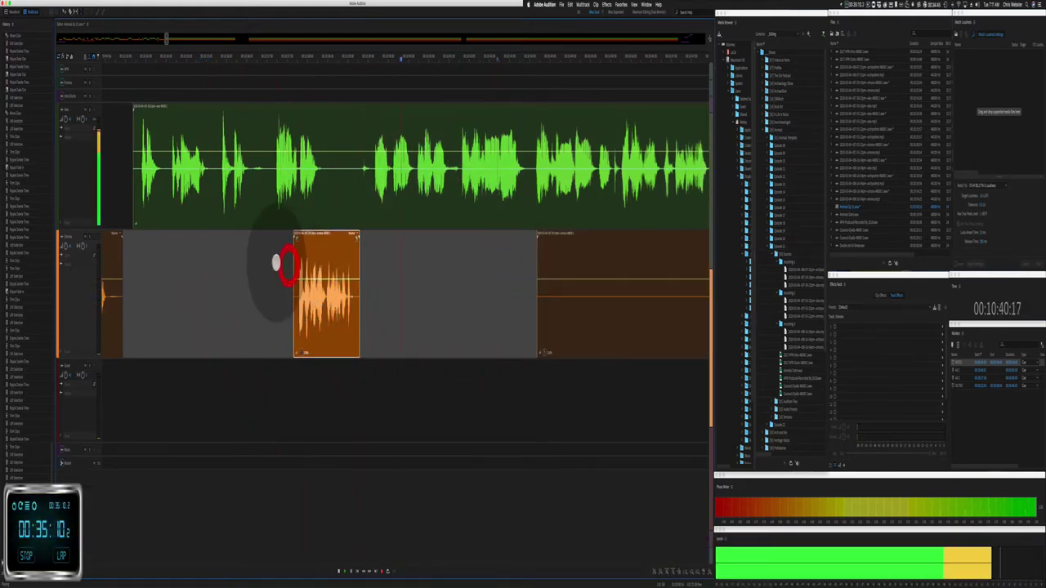
{"action": "left_click_drag", "start_coordinate": [313, 232], "coordinate": [332, 231]}
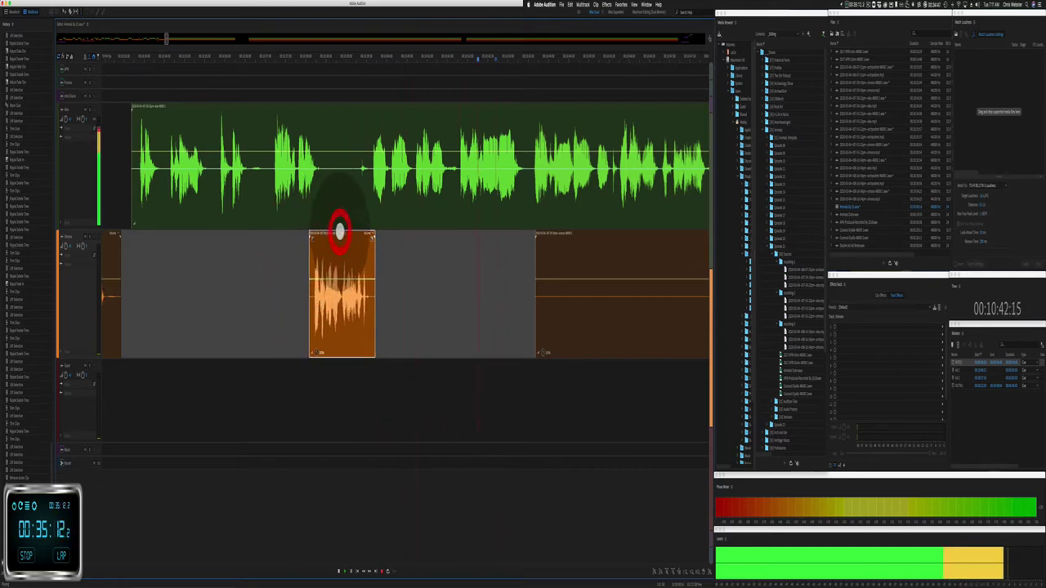
Step: Delete the silent start of the following orange clip up to about 10:50
{"action": "scroll", "coordinate": [340, 230], "scroll_direction": "right", "scroll_amount": 5}
{"action": "left_click_drag", "start_coordinate": [318, 278], "coordinate": [612, 297]}
{"action": "key", "text": "BackSpace"}
Step: Replay and ripple-delete the green speech from about 10:42 to 10:46, and fade out the clip before the cut
{"action": "left_click", "coordinate": [287, 172]}
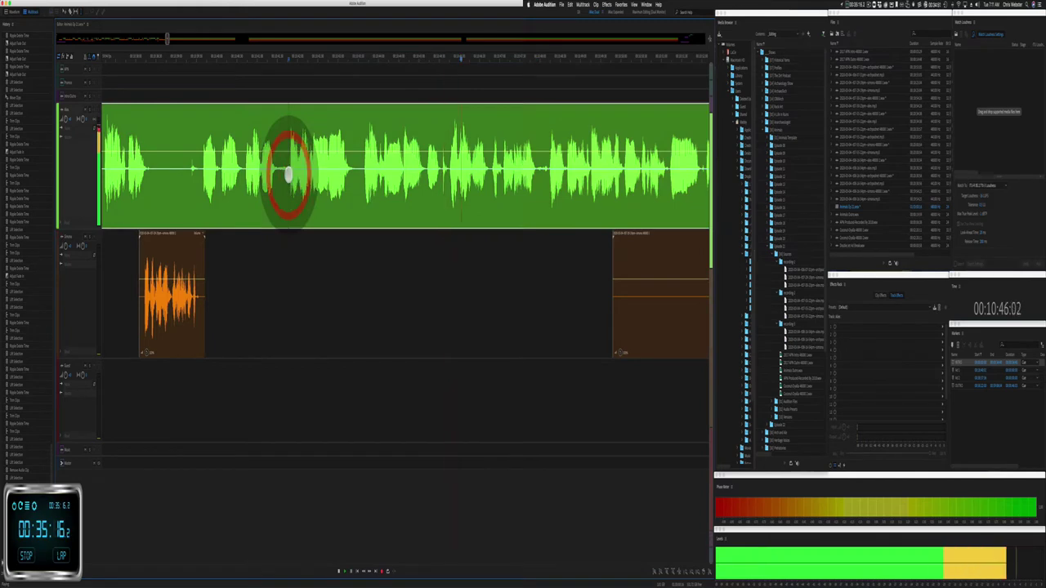
{"action": "left_click", "coordinate": [247, 199]}
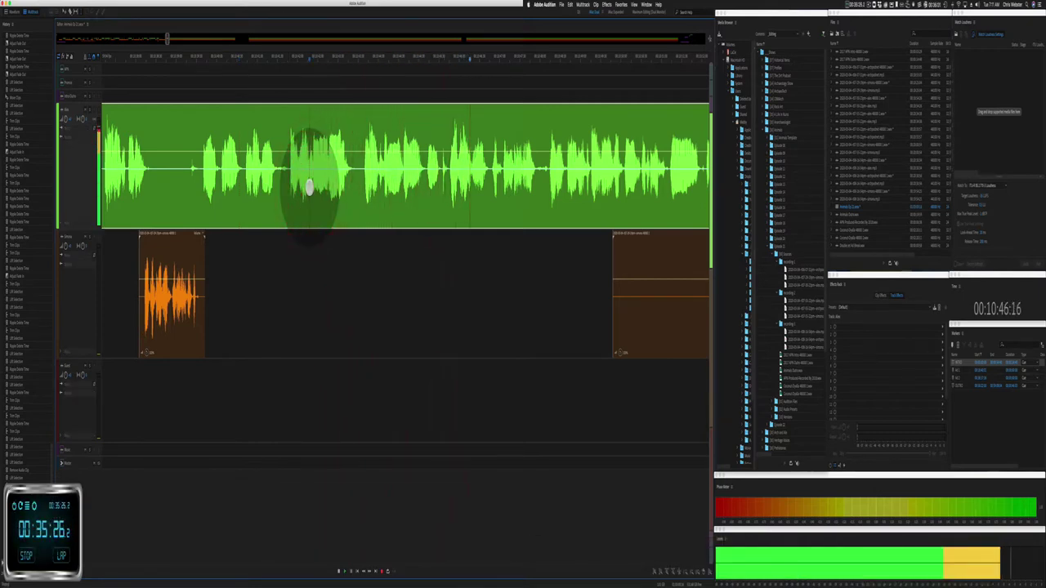
{"action": "left_click_drag", "start_coordinate": [309, 187], "coordinate": [446, 183]}
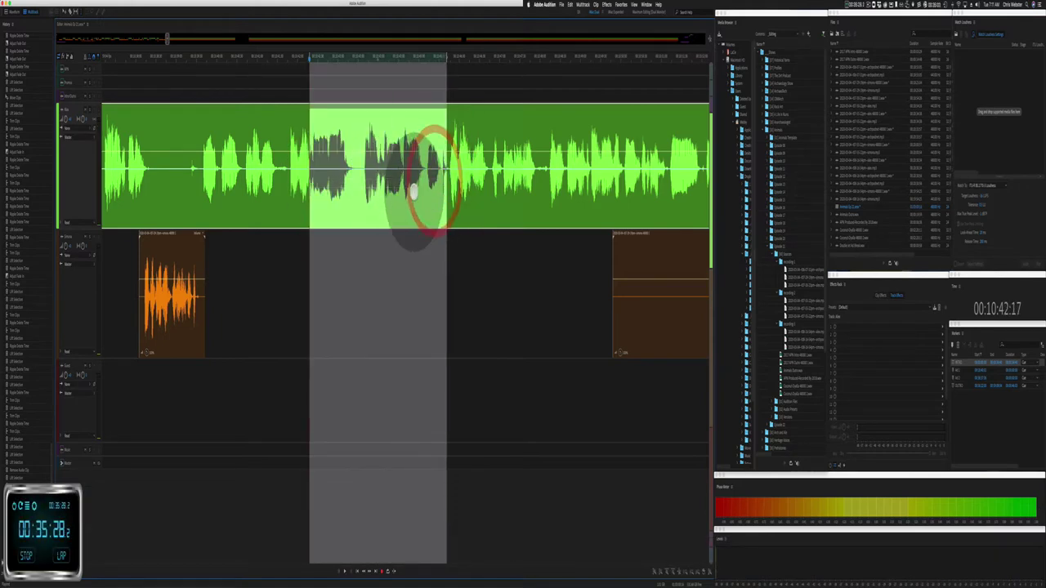
{"action": "key", "text": "shift+super+BackSpace"}
{"action": "left_click", "coordinate": [284, 131]}
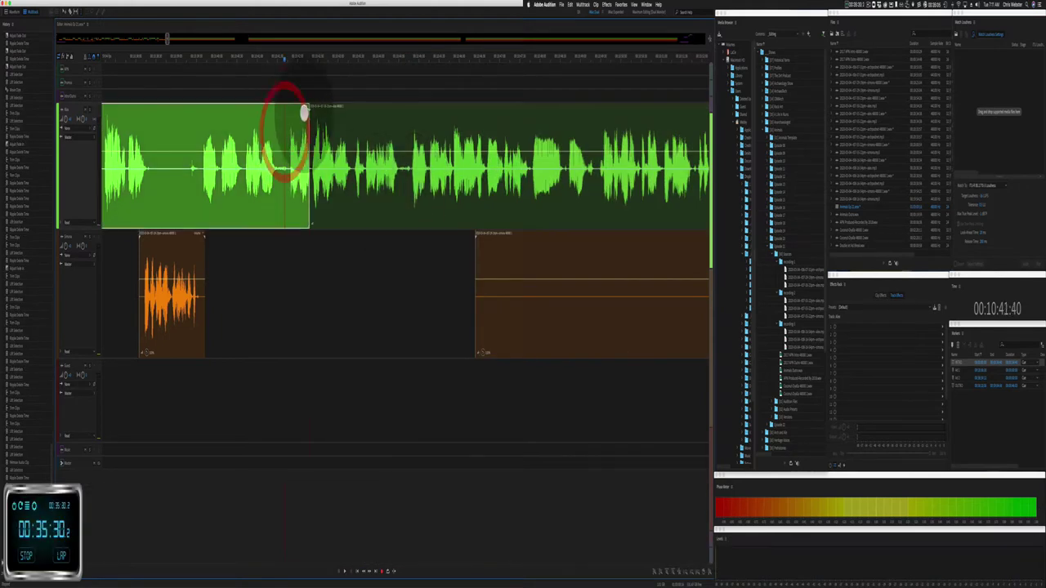
{"action": "left_click", "coordinate": [223, 80]}
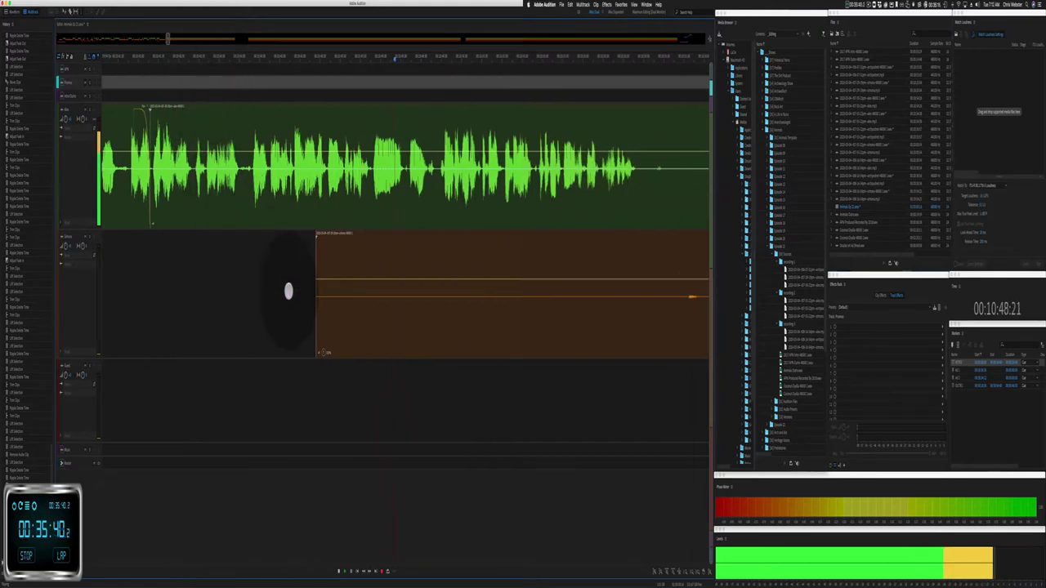
Step: Delete the silent start of the orange clip up to about 10:52
{"action": "left_click_drag", "start_coordinate": [289, 291], "coordinate": [541, 297]}
{"action": "key", "text": "BackSpace"}
Step: Ripple-delete the single word in the green speech at about 10:48
{"action": "key", "text": "space"}
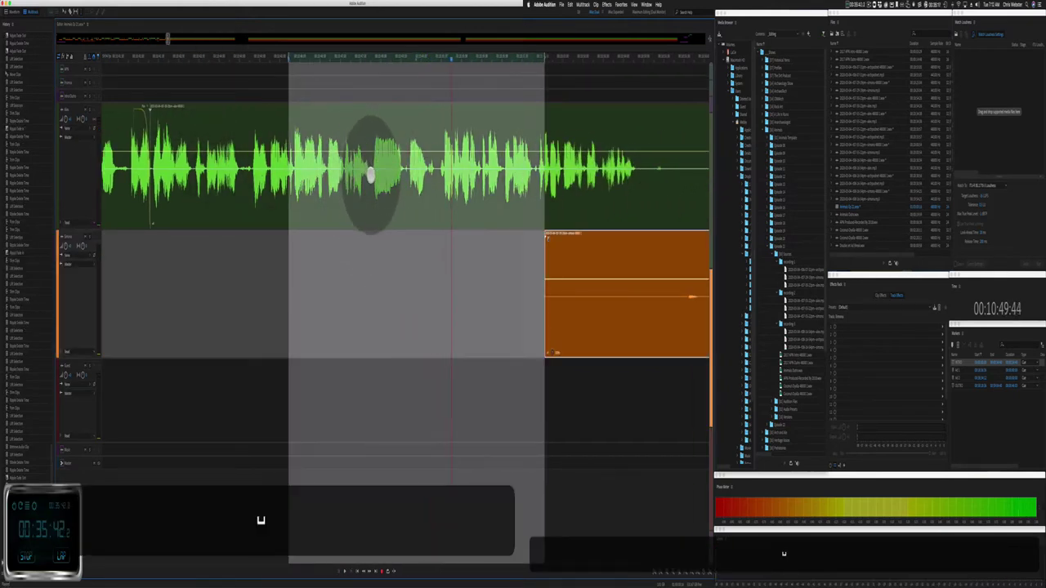
{"action": "left_click_drag", "start_coordinate": [372, 177], "coordinate": [407, 181]}
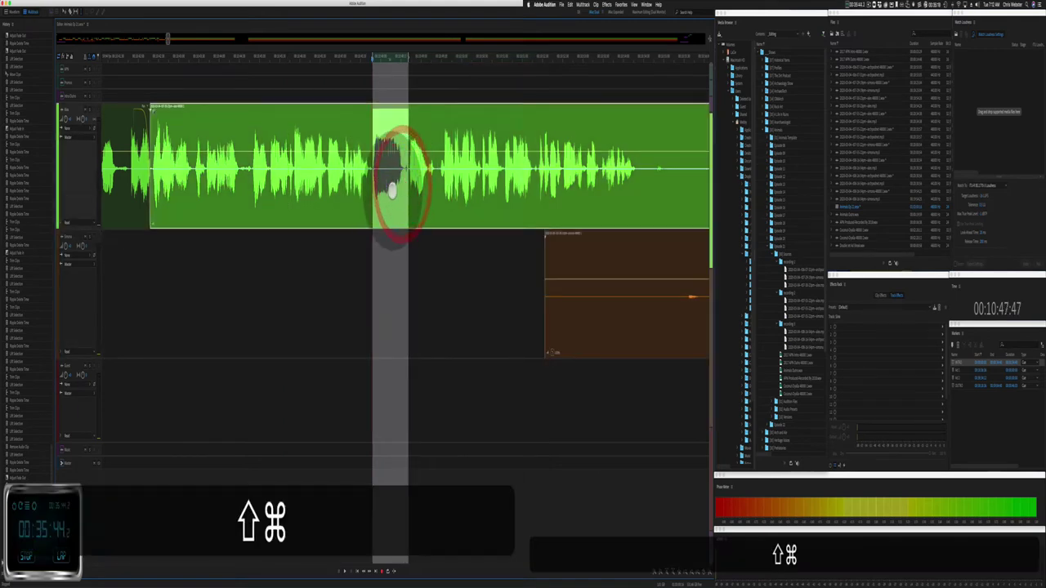
{"action": "key", "text": "shift+super+BackSpace"}
Step: Trim the orange clip's start up to its speech and ripple-delete the pause after the green speech at about 10:53
{"action": "scroll", "coordinate": [385, 234], "scroll_direction": "right", "scroll_amount": 10}
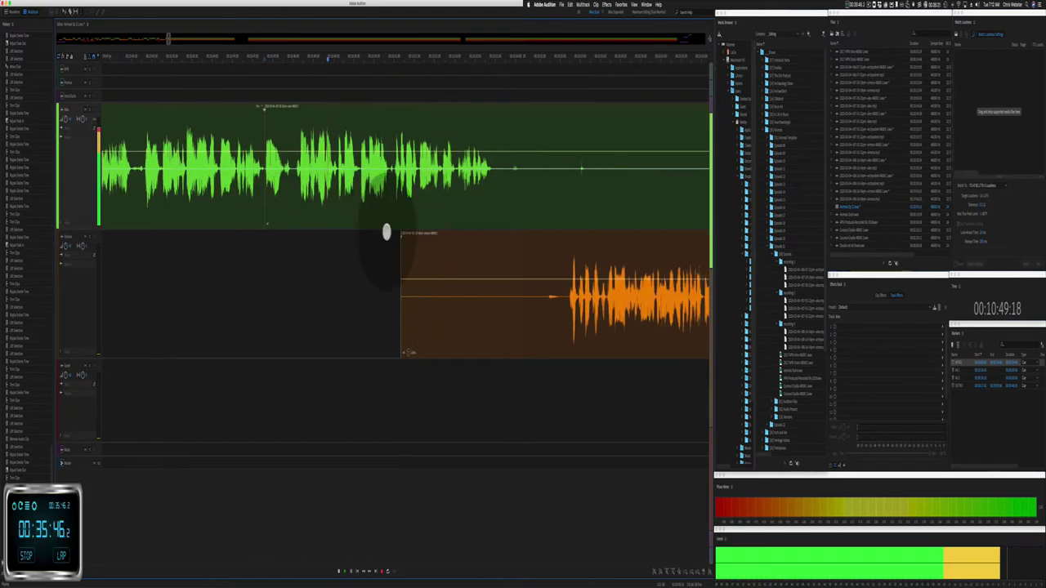
{"action": "left_click_drag", "start_coordinate": [243, 257], "coordinate": [401, 270]}
{"action": "left_click_drag", "start_coordinate": [338, 194], "coordinate": [402, 179]}
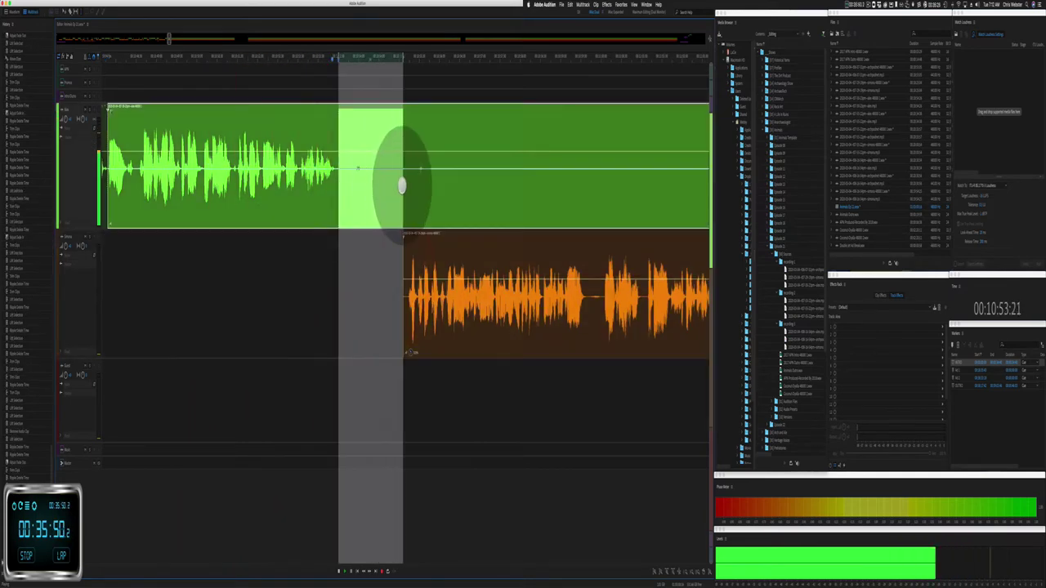
{"action": "key", "text": "space"}
{"action": "key", "text": "shift+Delete"}
{"action": "key", "text": "space"}
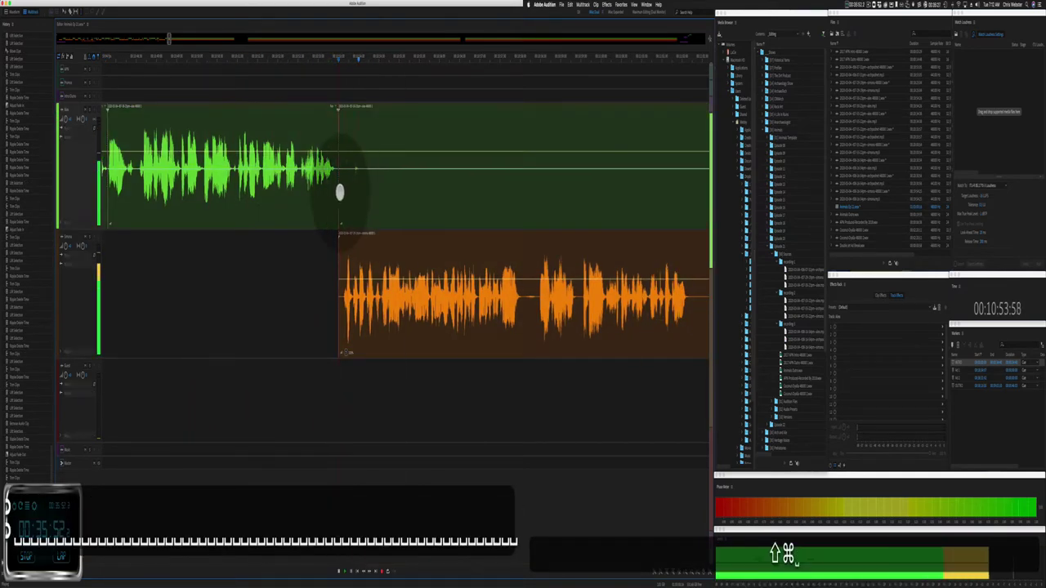
Step: Delete the green silence under the orange speech from about 10:53 to 11:01
{"action": "left_click", "coordinate": [508, 178]}
{"action": "left_click_drag", "start_coordinate": [508, 178], "coordinate": [649, 175]}
{"action": "scroll", "coordinate": [565, 175], "scroll_direction": "right", "scroll_amount": 5}
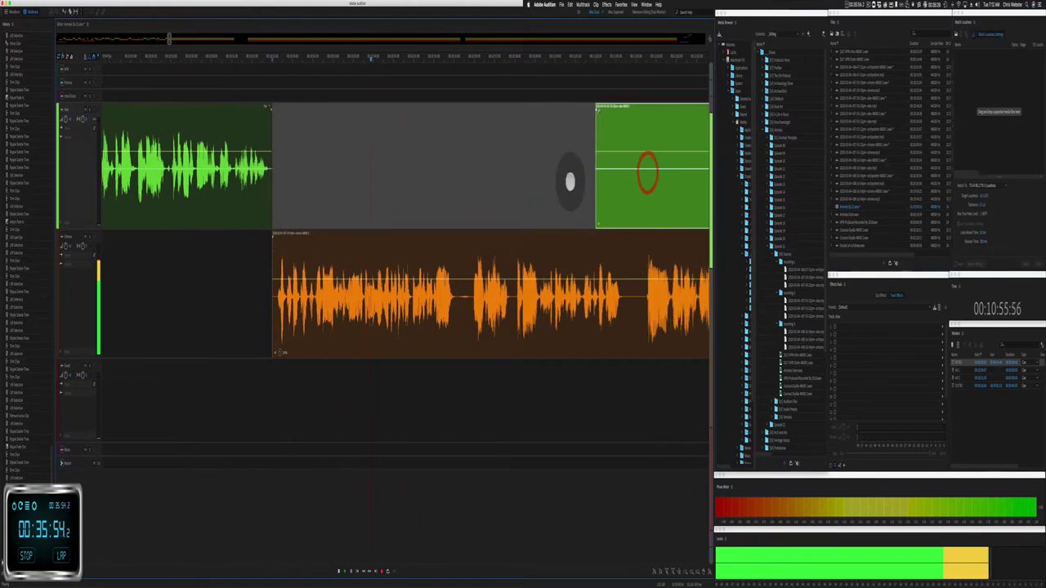
Step: Collapse the red track and increase the height of the green and orange tracks
{"action": "left_click", "coordinate": [63, 367]}
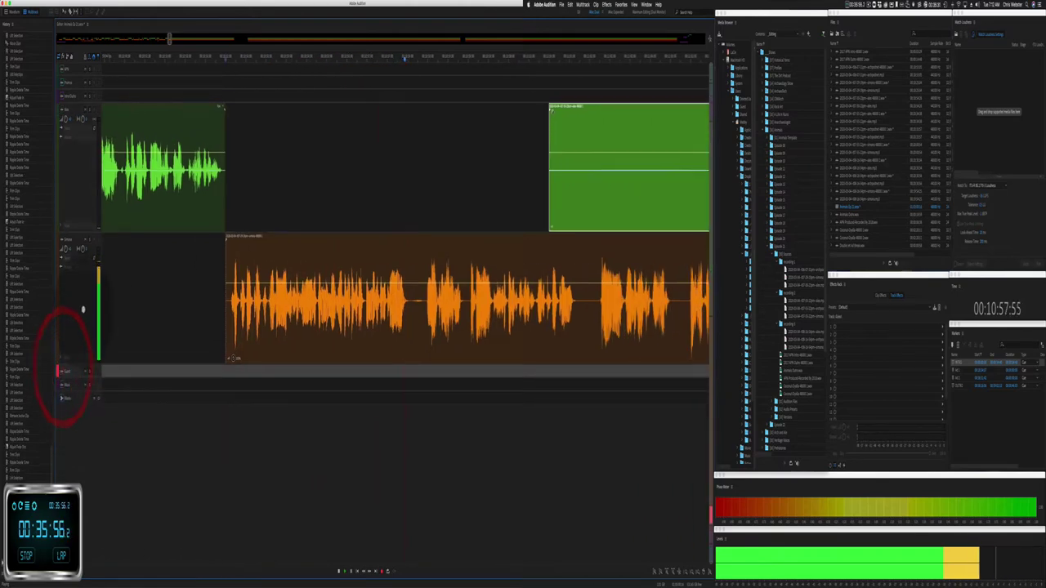
{"action": "scroll", "coordinate": [84, 303], "scroll_direction": "up", "scroll_amount": 2}
Step: Delete the green clip's silent start from about 11:01 up to the small noise at about 11:06
{"action": "scroll", "coordinate": [412, 207], "scroll_direction": "right", "scroll_amount": 12}
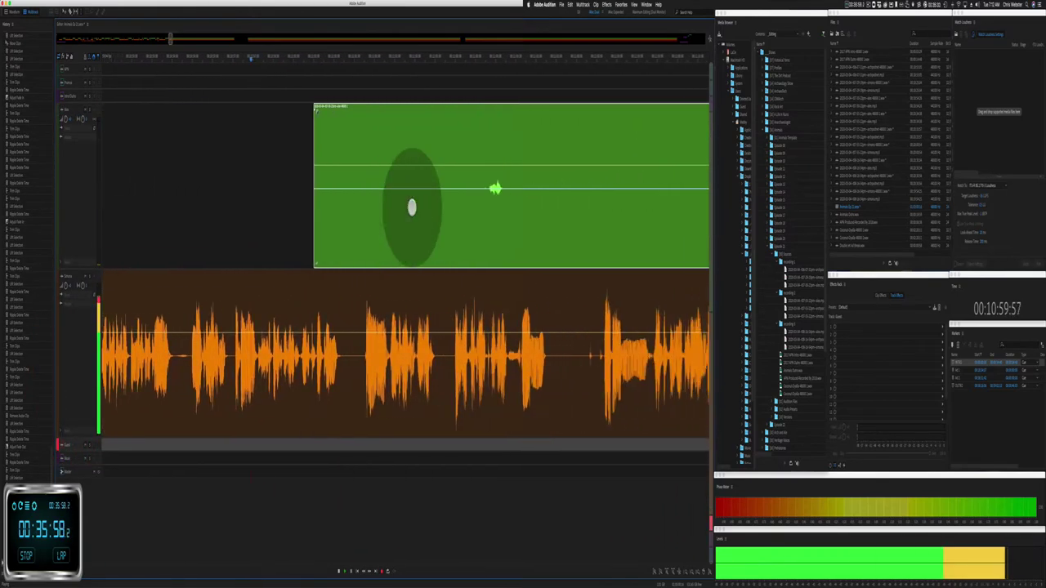
{"action": "left_click_drag", "start_coordinate": [221, 243], "coordinate": [397, 221]}
{"action": "key", "text": "Delete"}
Step: Ripple-delete the filler word in the orange speech at about 11:02
{"action": "scroll", "coordinate": [252, 257], "scroll_direction": "right", "scroll_amount": 4}
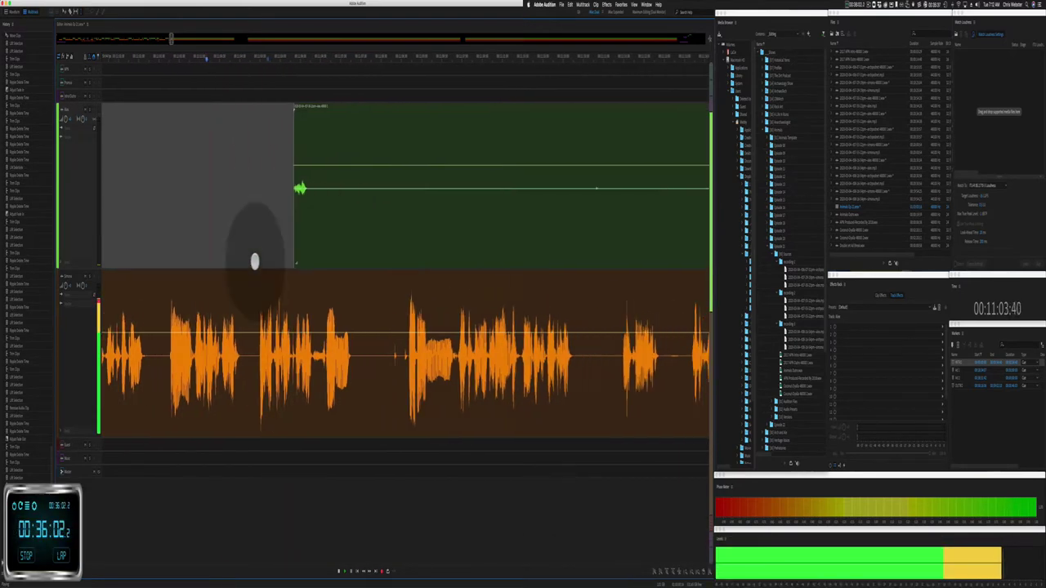
{"action": "left_click_drag", "start_coordinate": [162, 372], "coordinate": [179, 376]}
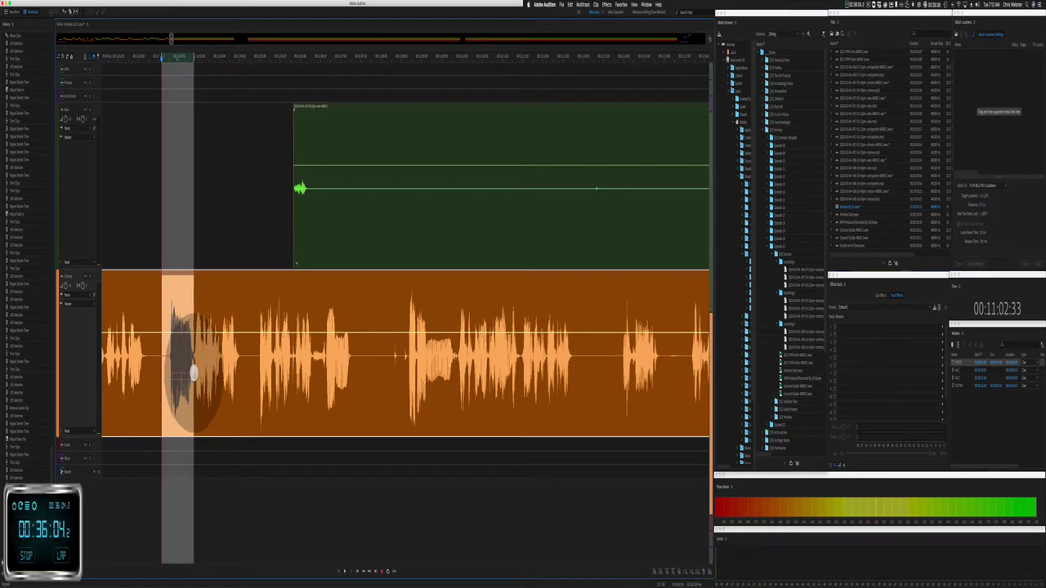
{"action": "key", "text": "super+shift+BackSpace"}
{"action": "key", "text": "space"}
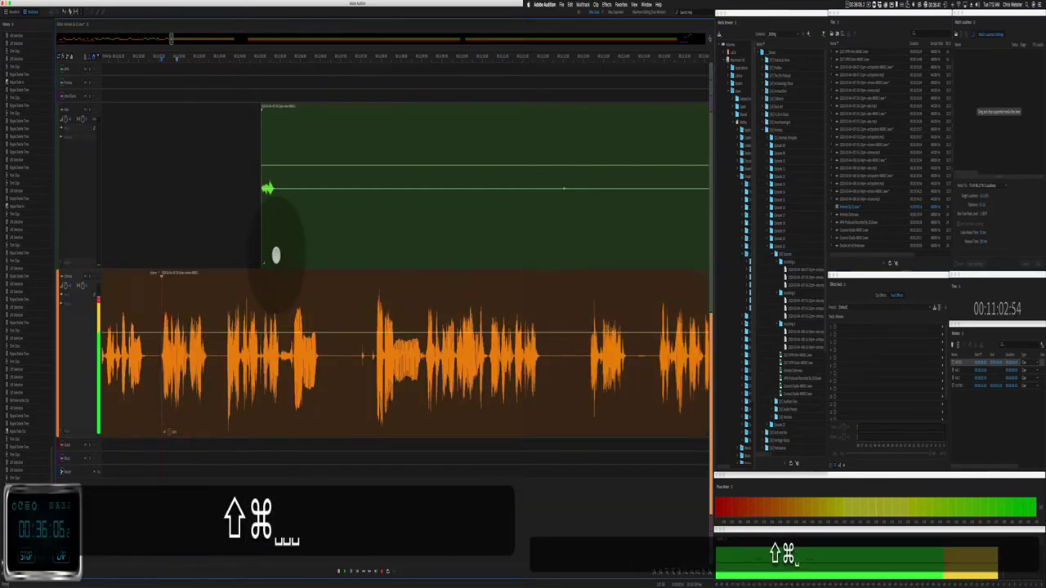
Step: Delete the green silence from about 11:05 to 11:14 and the small leftover green noise clip before it
{"action": "left_click_drag", "start_coordinate": [282, 216], "coordinate": [652, 161]}
{"action": "key", "text": "BackSpace"}
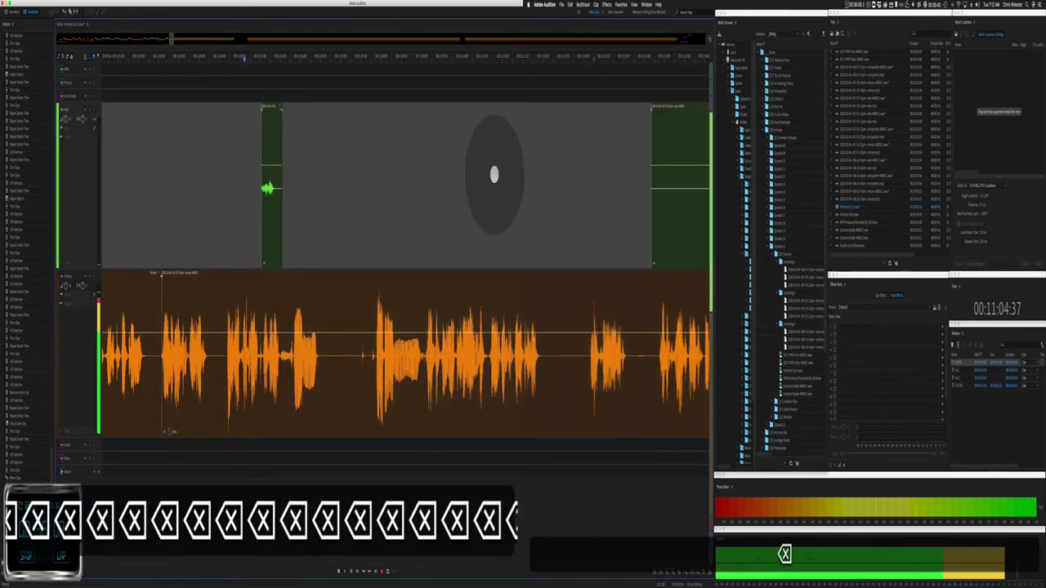
{"action": "left_click", "coordinate": [273, 106]}
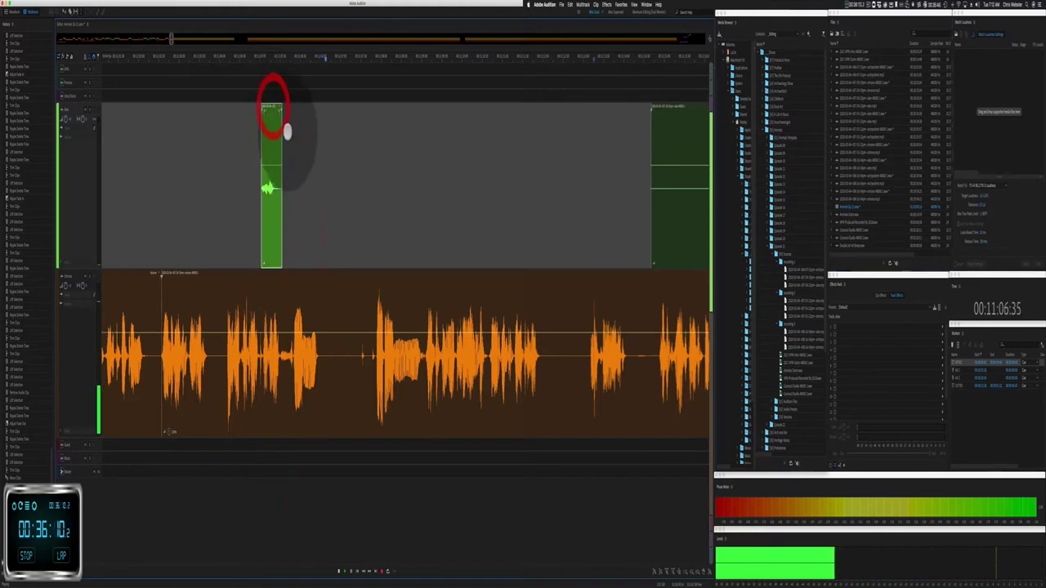
{"action": "key", "text": "BackSpace"}
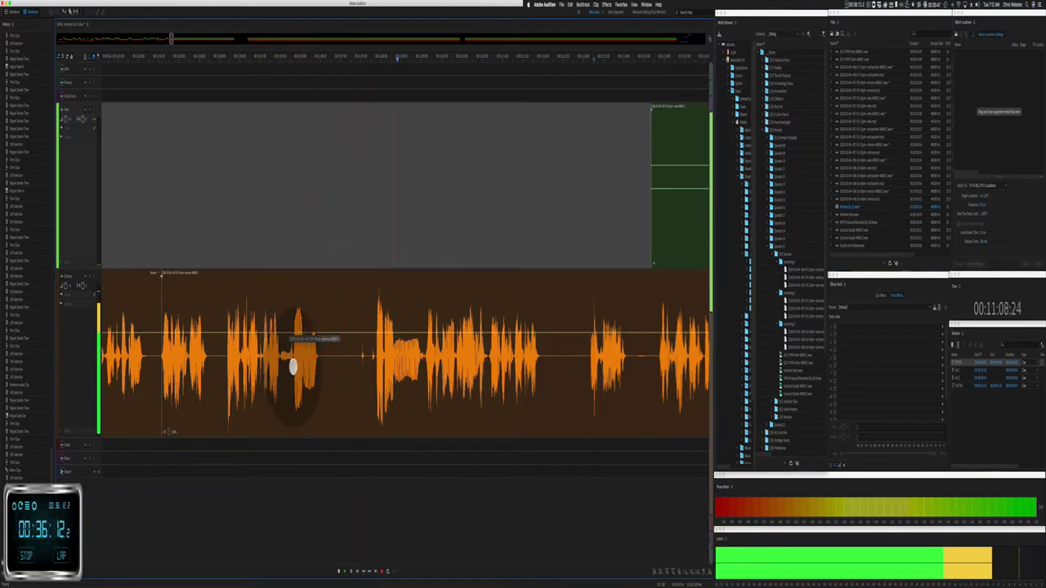
Step: Replay the orange speech from about 11:05 and ripple-delete the false start between about 11:06 and 11:09
{"action": "key", "text": "space"}
{"action": "left_click", "coordinate": [279, 372]}
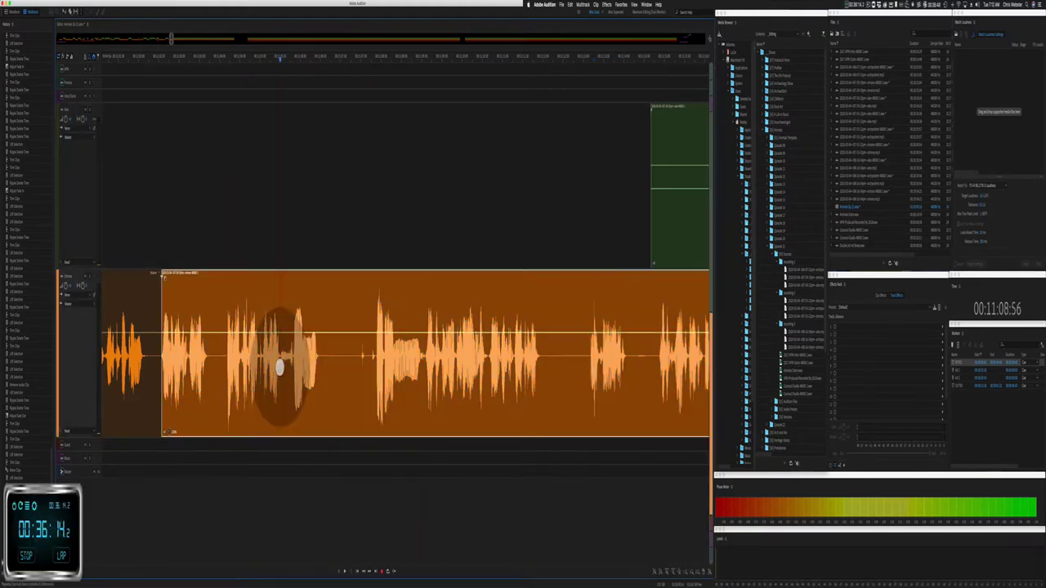
{"action": "key", "text": "space"}
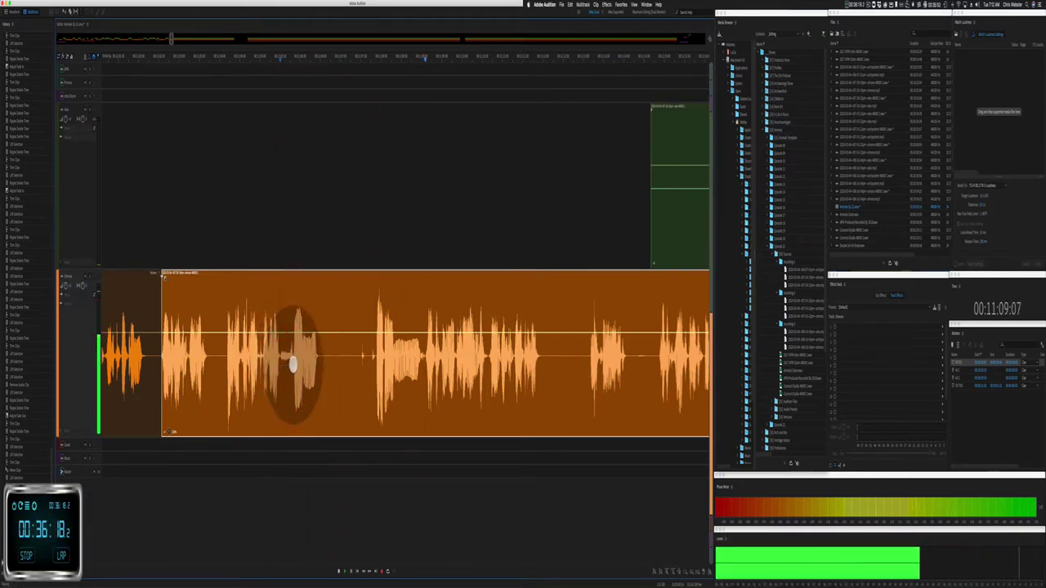
{"action": "left_click_drag", "start_coordinate": [292, 365], "coordinate": [423, 354]}
{"action": "key", "text": "shift+super+BackSpace"}
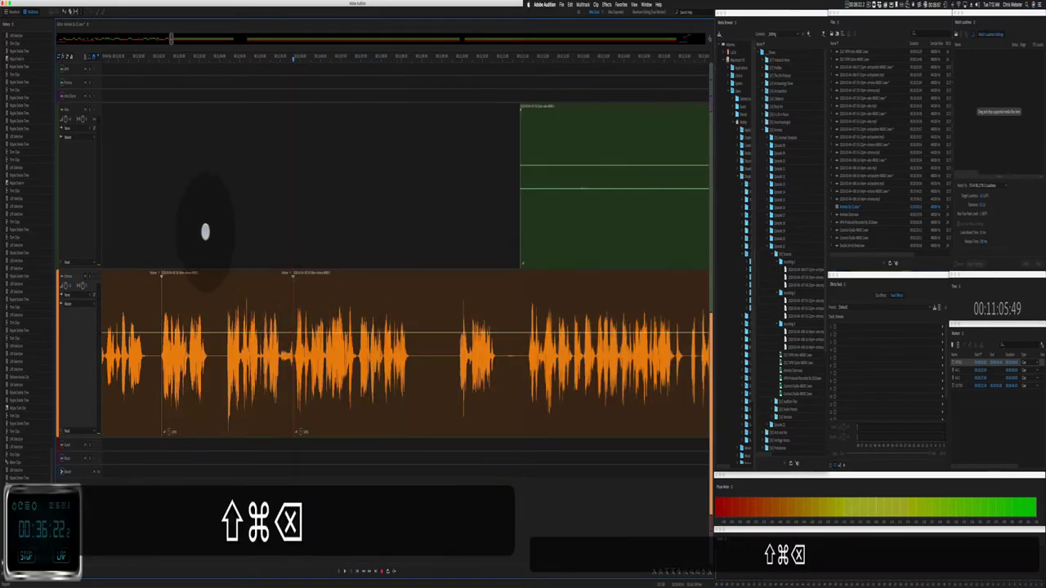
Step: Replay the latest cut and shorten the pause in the orange speech at about 11:09 with a ripple delete
{"action": "left_click", "coordinate": [233, 212]}
{"action": "key", "text": "space"}
{"action": "left_click_drag", "start_coordinate": [429, 386], "coordinate": [434, 379]}
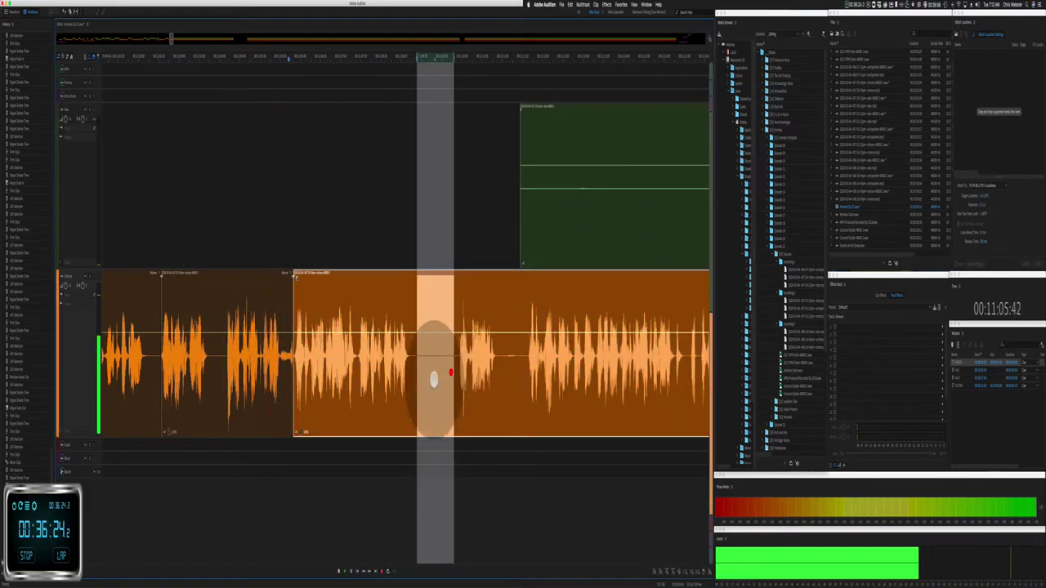
{"action": "key", "text": "shift+super+BackSpace"}
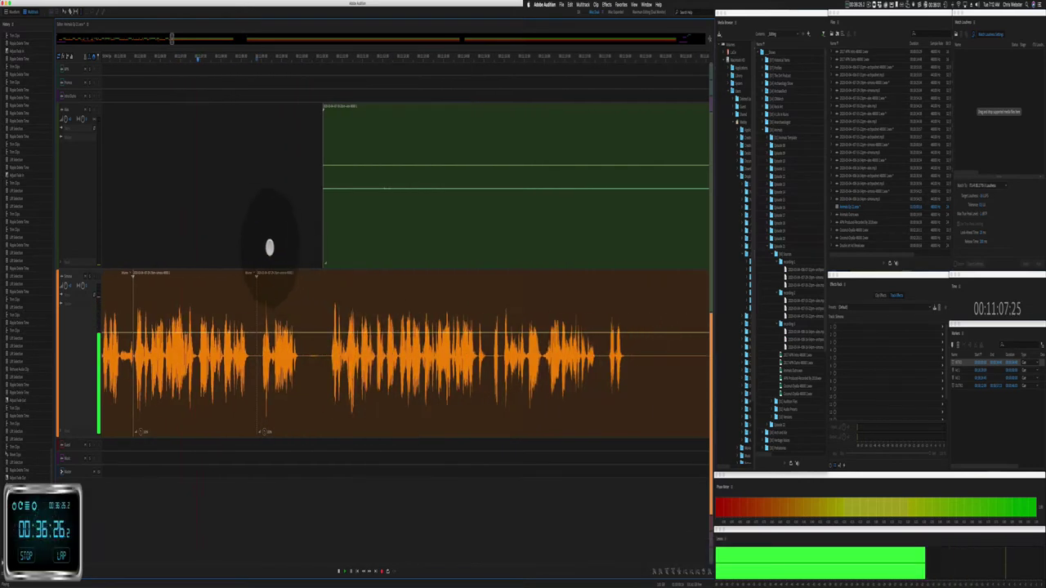
Step: Remove the silent start of the green clip up to about 11:18
{"action": "left_click_drag", "start_coordinate": [257, 240], "coordinate": [639, 194]}
{"action": "key", "text": "shift+super+BackSpace"}
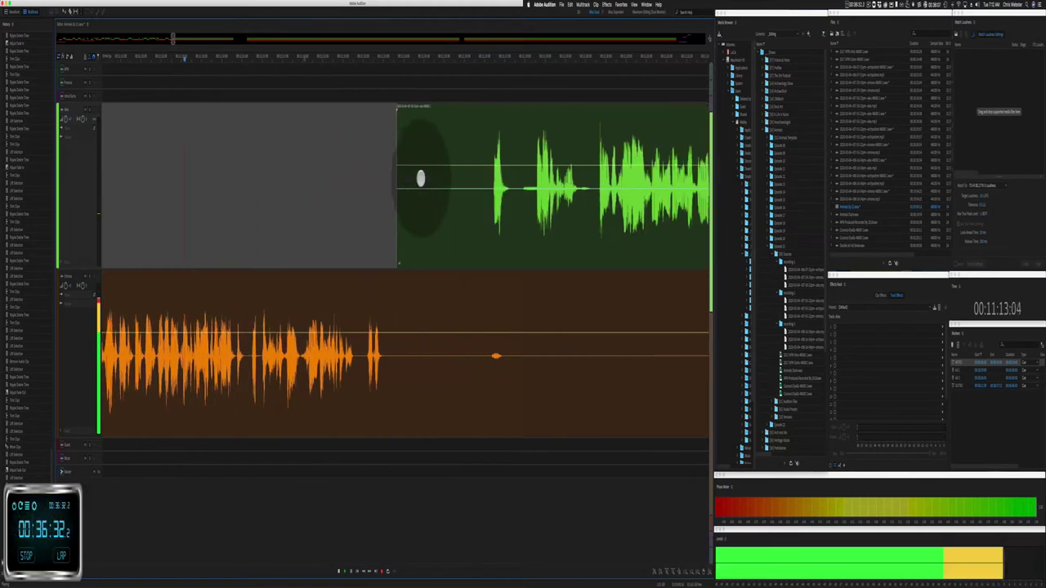
Step: Ripple-delete the pause between the end of the orange speech and the green reply at about 11:18
{"action": "left_click_drag", "start_coordinate": [335, 254], "coordinate": [433, 322]}
{"action": "key", "text": "shift+super+BackSpace"}
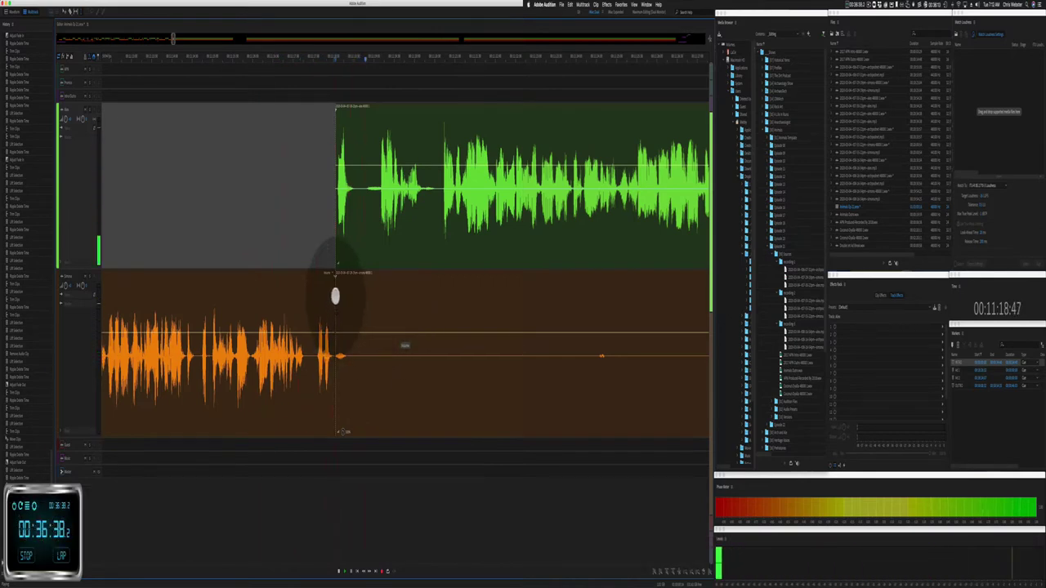
Step: Delete the silent orange audio beneath the green speech from about 11:18 up to the short orange interjection at about 11:38
{"action": "left_click_drag", "start_coordinate": [335, 296], "coordinate": [649, 292]}
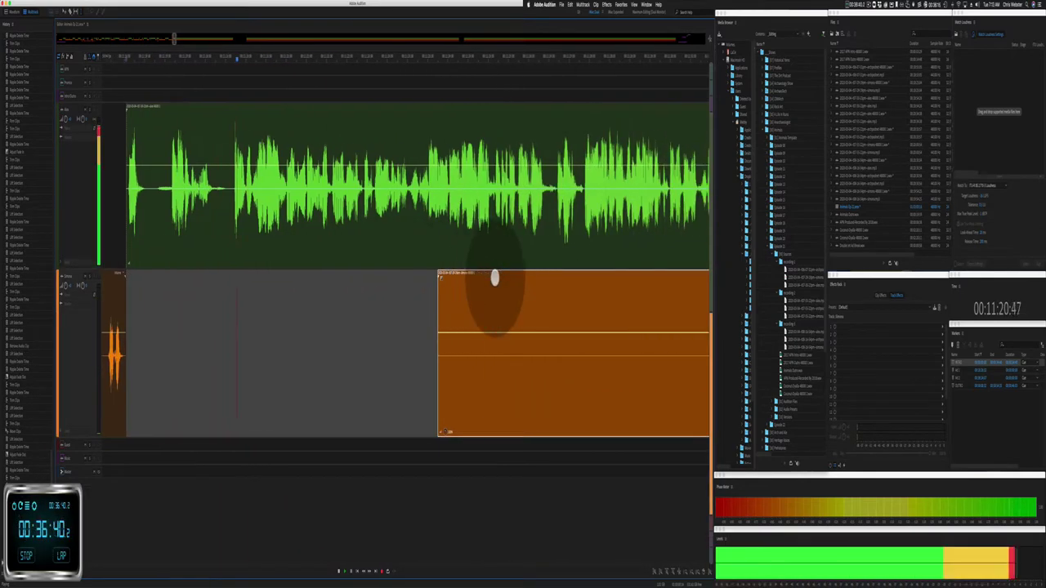
{"action": "left_click_drag", "start_coordinate": [397, 327], "coordinate": [693, 352]}
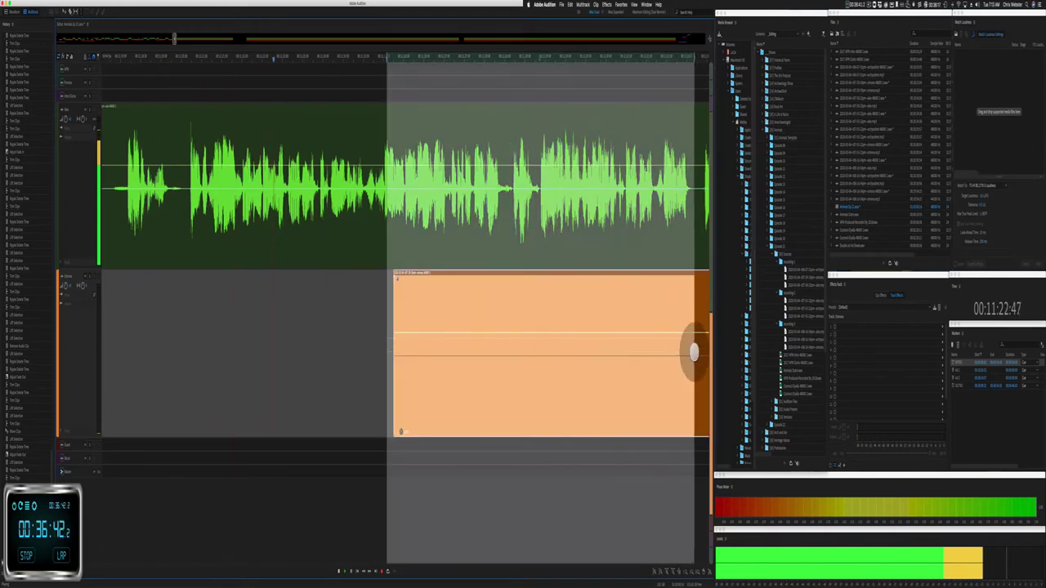
{"action": "key", "text": "Delete"}
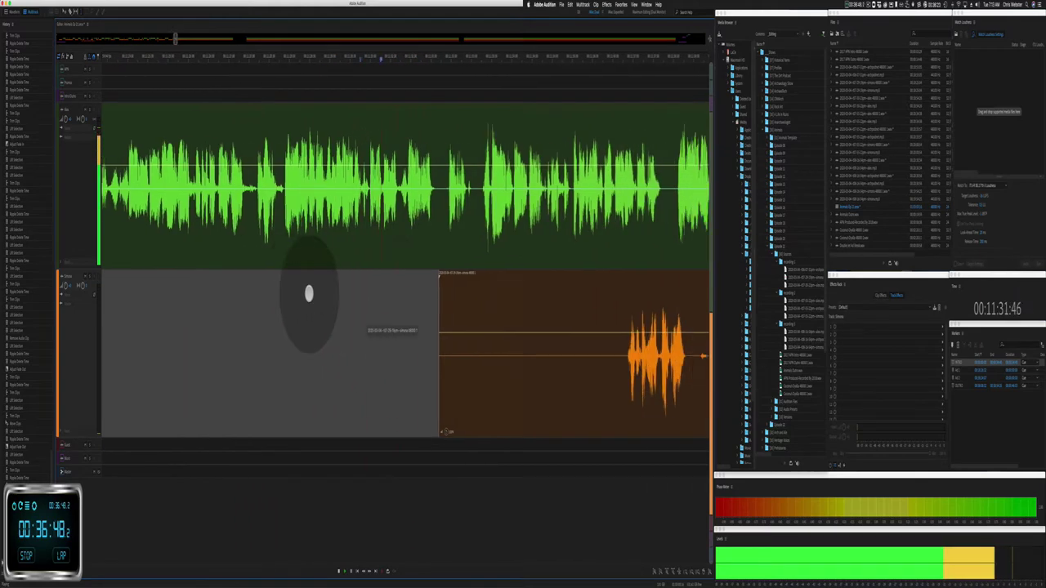
{"action": "left_click_drag", "start_coordinate": [201, 303], "coordinate": [399, 336]}
{"action": "key", "text": "BackSpace"}
Step: Ripple-delete the pause in the green speech at about 11:33
{"action": "left_click", "coordinate": [210, 205]}
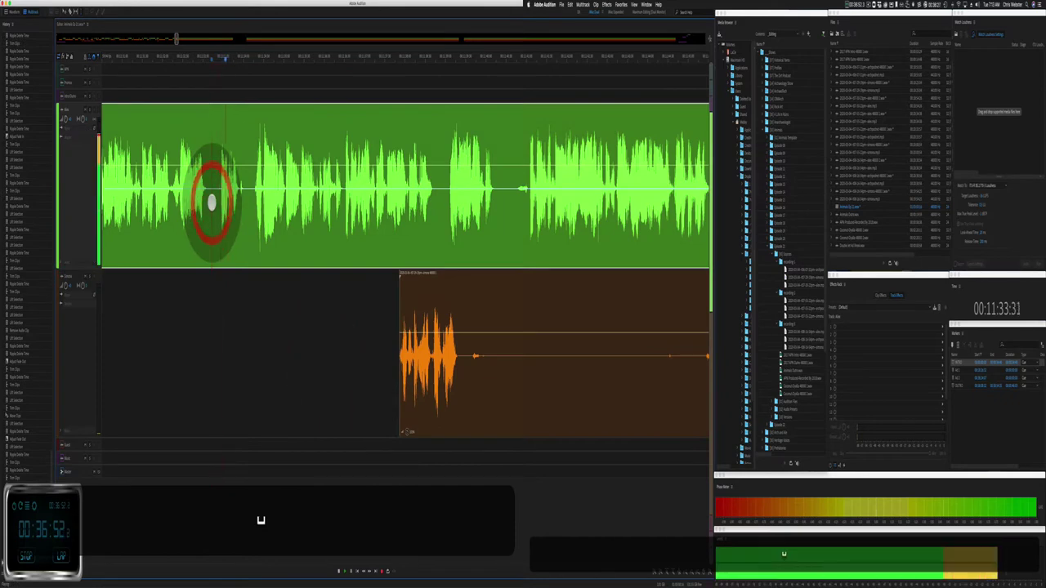
{"action": "left_click_drag", "start_coordinate": [212, 205], "coordinate": [246, 205]}
{"action": "key", "text": "shift+super+BackSpace"}
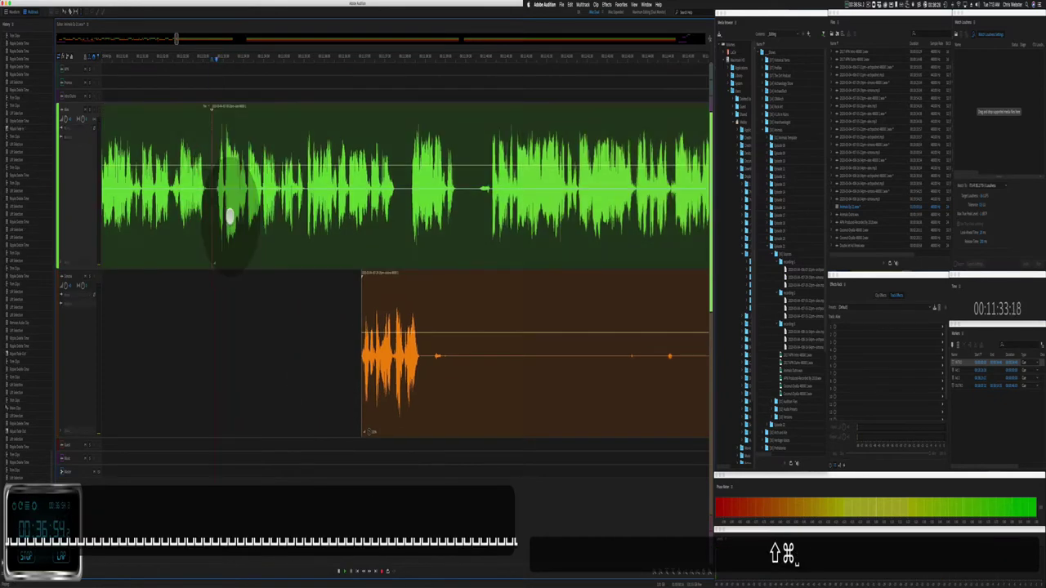
Step: Remove the silent orange audio following the short interjection, from about 11:38 to about 11:45
{"action": "left_click", "coordinate": [413, 368]}
{"action": "left_click_drag", "start_coordinate": [429, 368], "coordinate": [704, 392]}
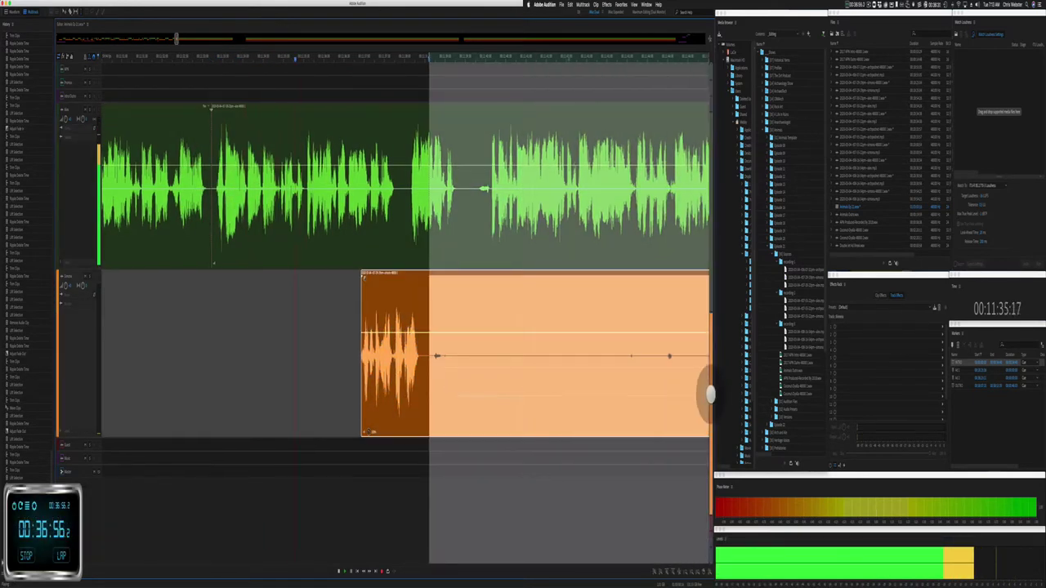
{"action": "key", "text": "BackSpace"}
Step: Ripple-delete the filler sound in the green speech at about 11:34 and replay the cut
{"action": "left_click", "coordinate": [236, 210]}
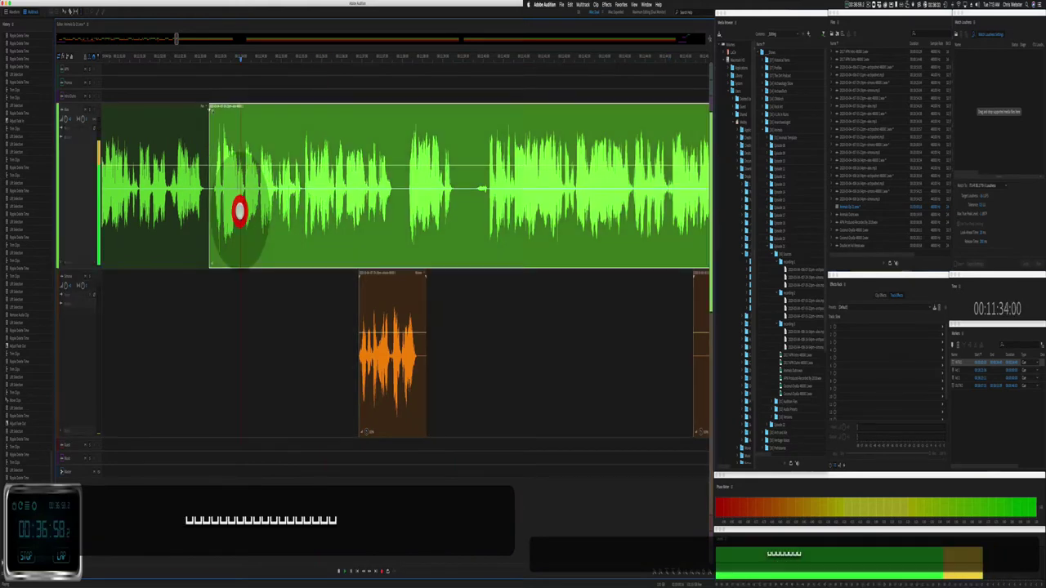
{"action": "key", "text": "BackSpace"}
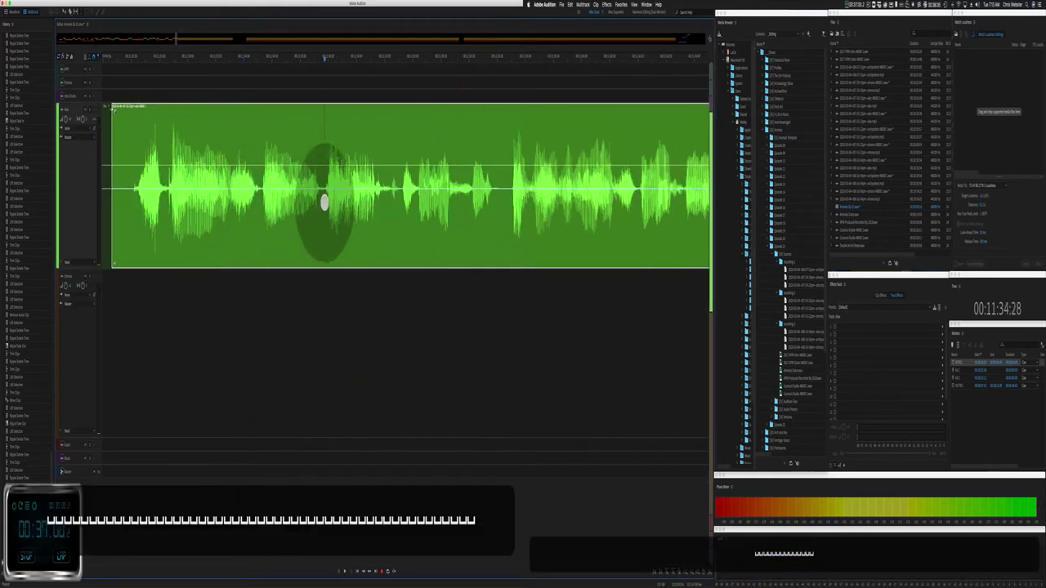
{"action": "left_click_drag", "start_coordinate": [324, 203], "coordinate": [400, 203]}
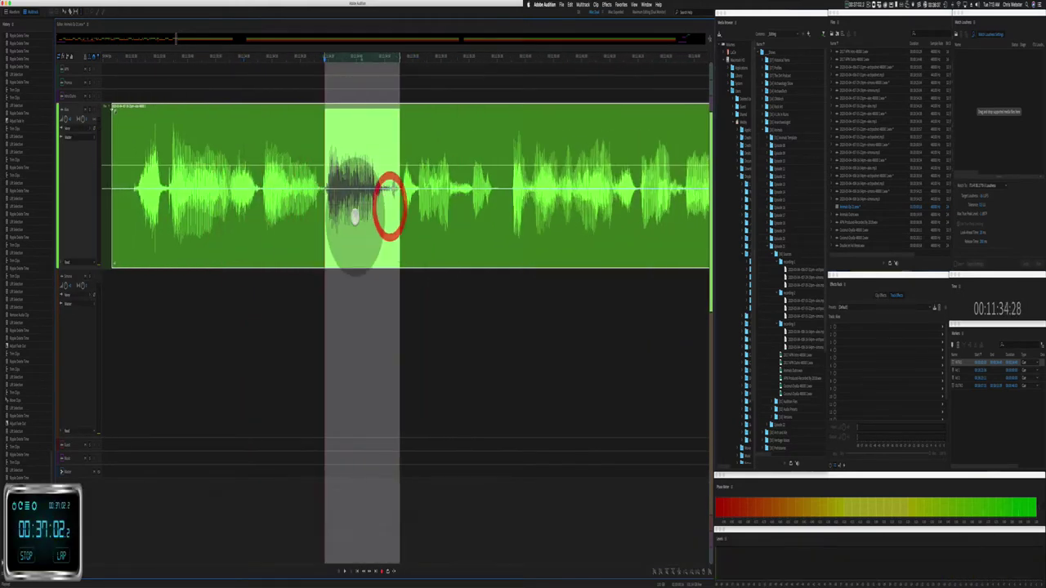
{"action": "key", "text": "super+z"}
{"action": "key", "text": "super+z"}
{"action": "key", "text": "super+z"}
{"action": "key", "text": "super+z"}
{"action": "left_click", "coordinate": [269, 311]}
{"action": "key", "text": "equal"}
{"action": "key", "text": "equal"}
{"action": "key", "text": "equal"}
{"action": "key", "text": "equal"}
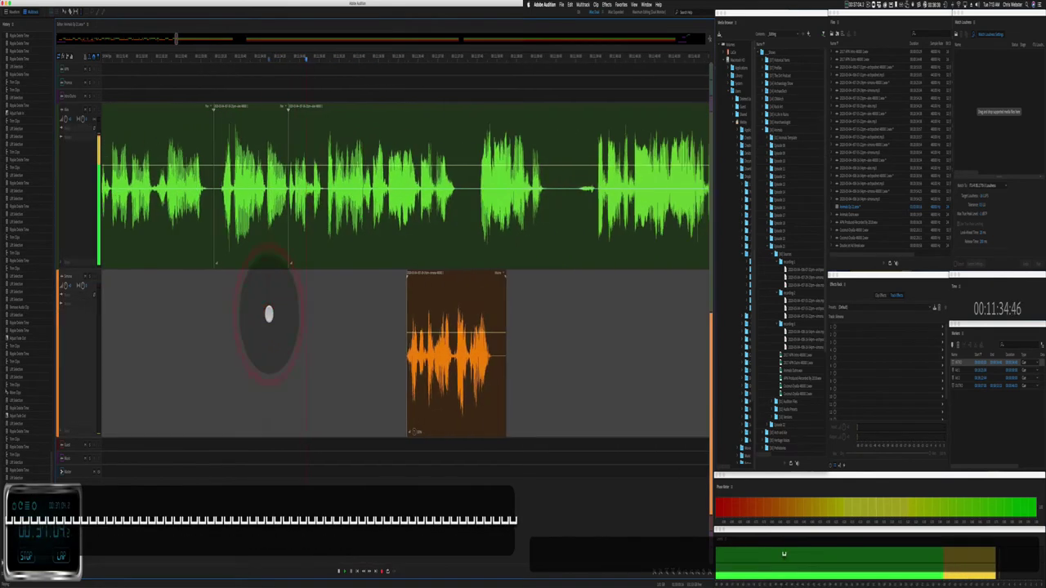
{"action": "scroll", "coordinate": [363, 305], "scroll_direction": "right", "scroll_amount": 5}
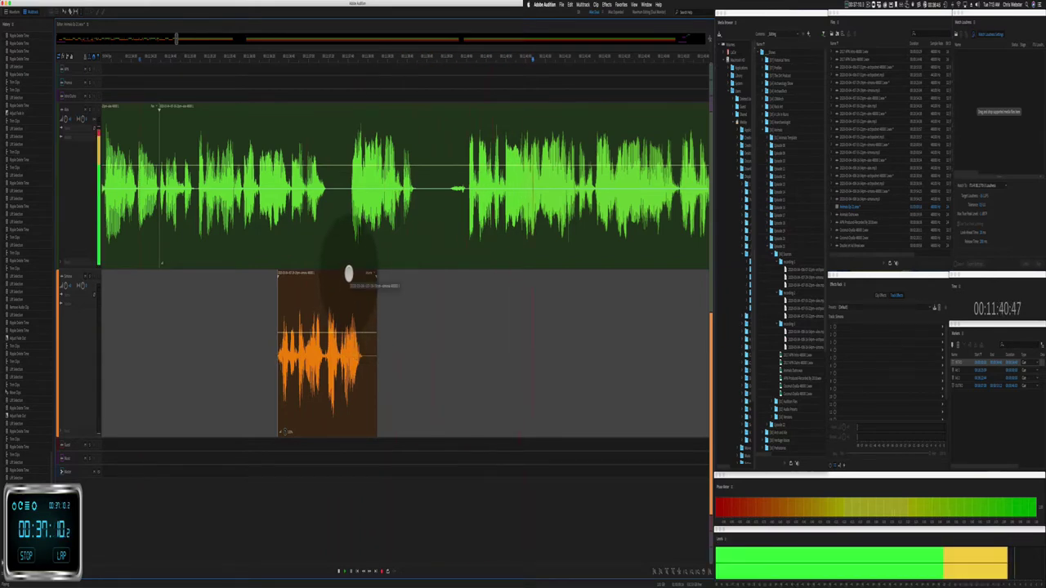
Step: Move the short orange interjection later, to the pause in the green speech at about 11:38, and replay it
{"action": "key", "text": "space"}
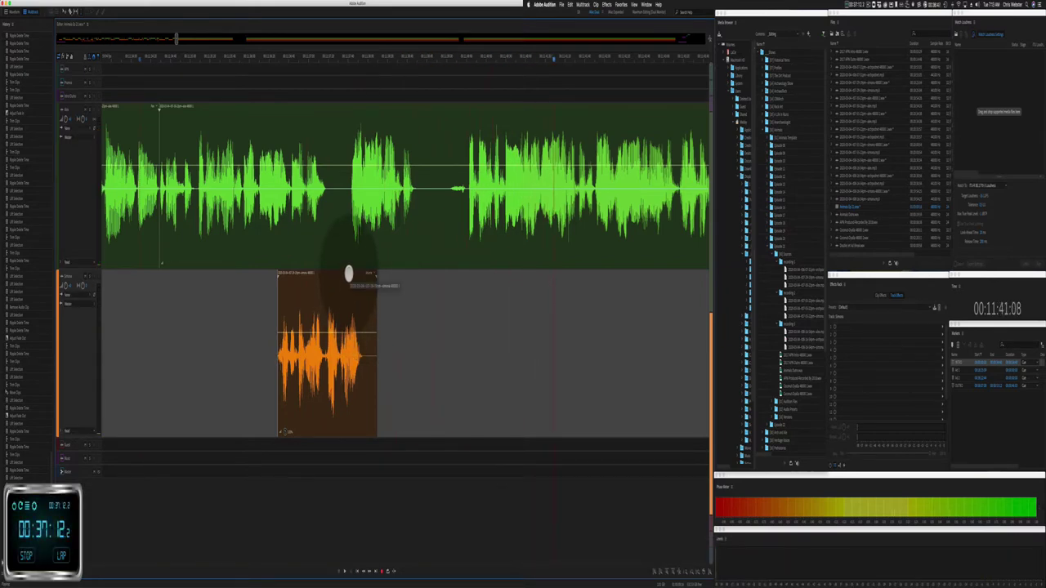
{"action": "left_click_drag", "start_coordinate": [349, 273], "coordinate": [483, 273]}
{"action": "left_click", "coordinate": [365, 317]}
{"action": "key", "text": "space"}
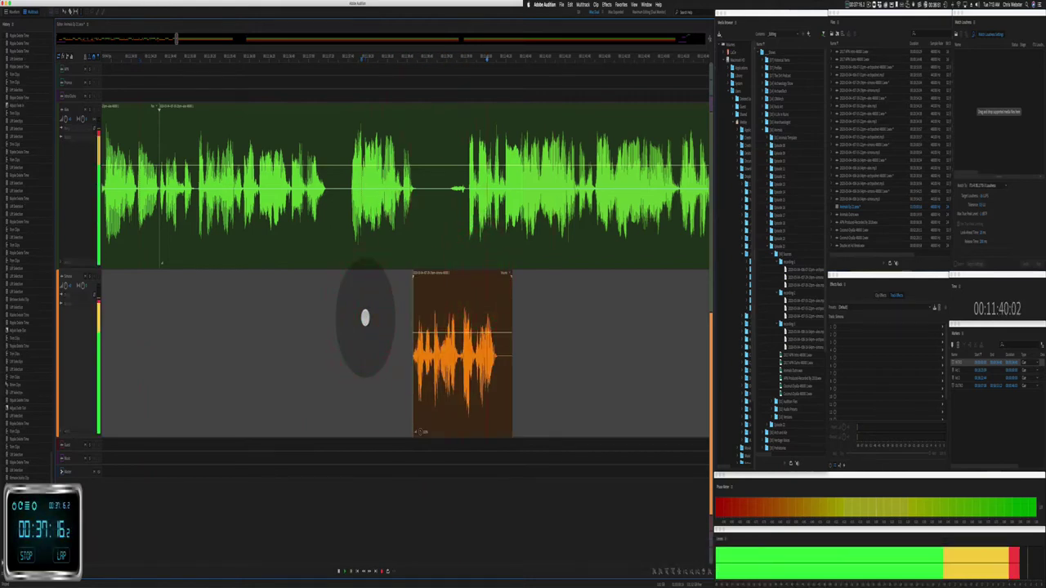
{"action": "key", "text": "space"}
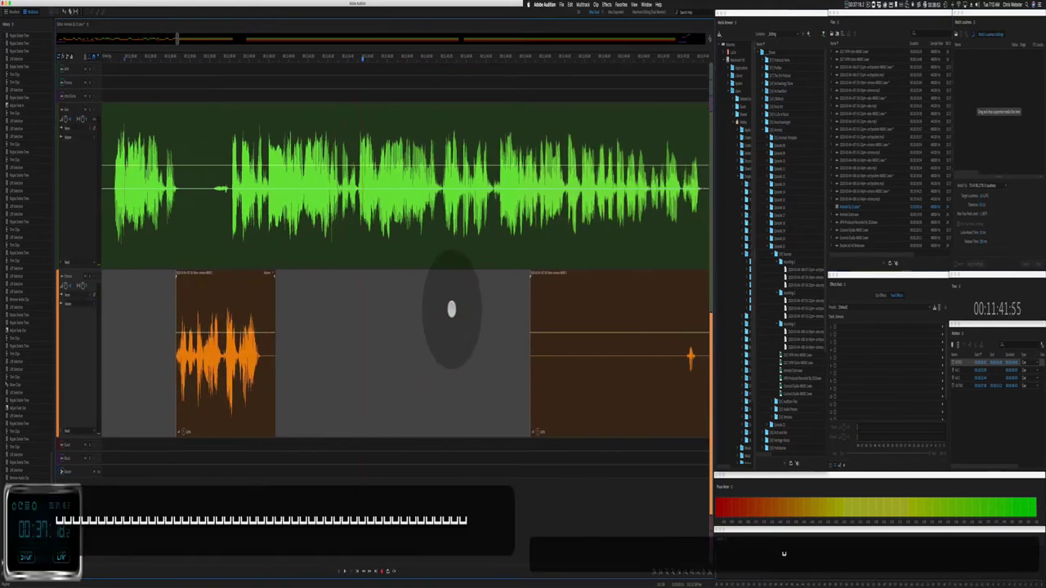
Step: Cut out the silence in the green clip at about 11:38 and shift the following green and orange clips later to make room for the interjection
{"action": "left_click_drag", "start_coordinate": [452, 315], "coordinate": [567, 230]}
{"action": "left_click_drag", "start_coordinate": [180, 219], "coordinate": [201, 208]}
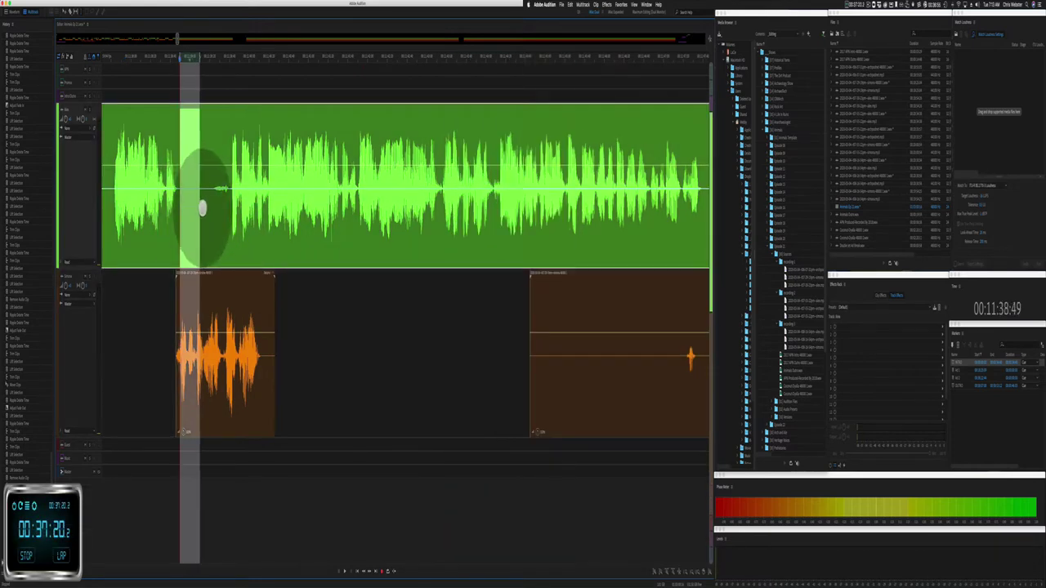
{"action": "key", "text": "Delete"}
{"action": "left_click_drag", "start_coordinate": [479, 311], "coordinate": [567, 240]}
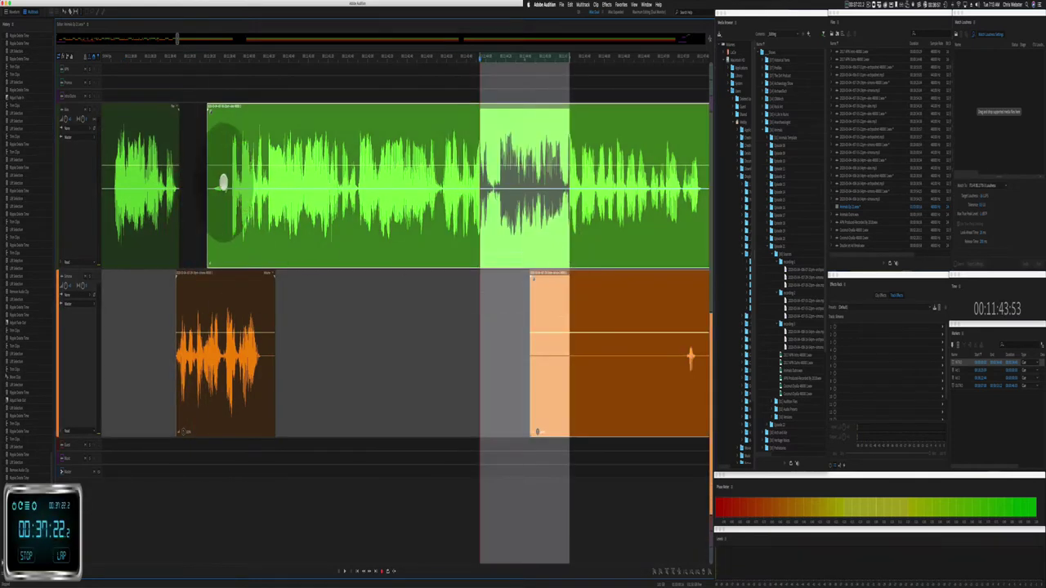
{"action": "left_click_drag", "start_coordinate": [228, 106], "coordinate": [264, 124]}
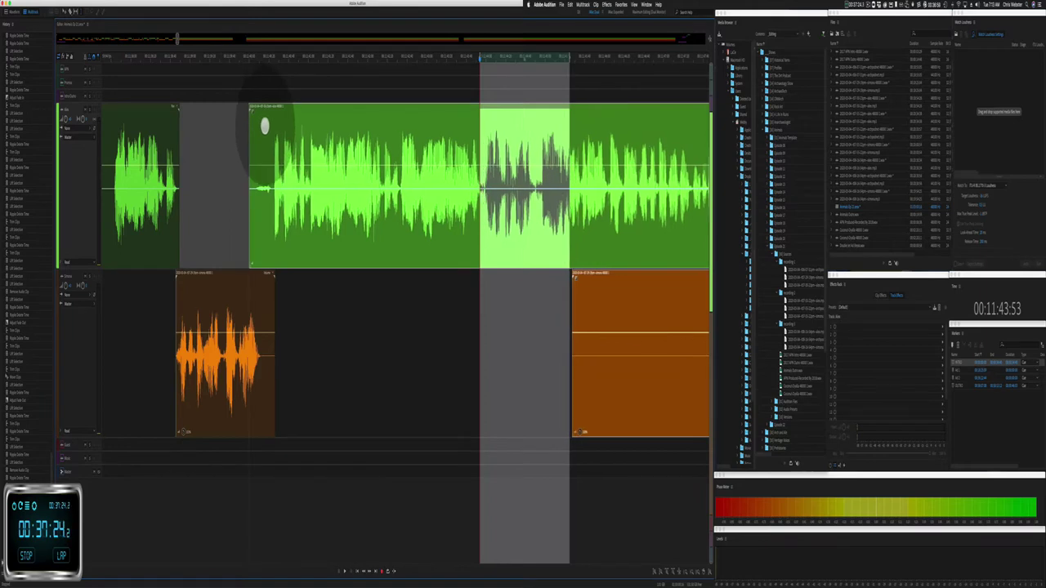
{"action": "left_click", "coordinate": [122, 306]}
{"action": "key", "text": "space"}
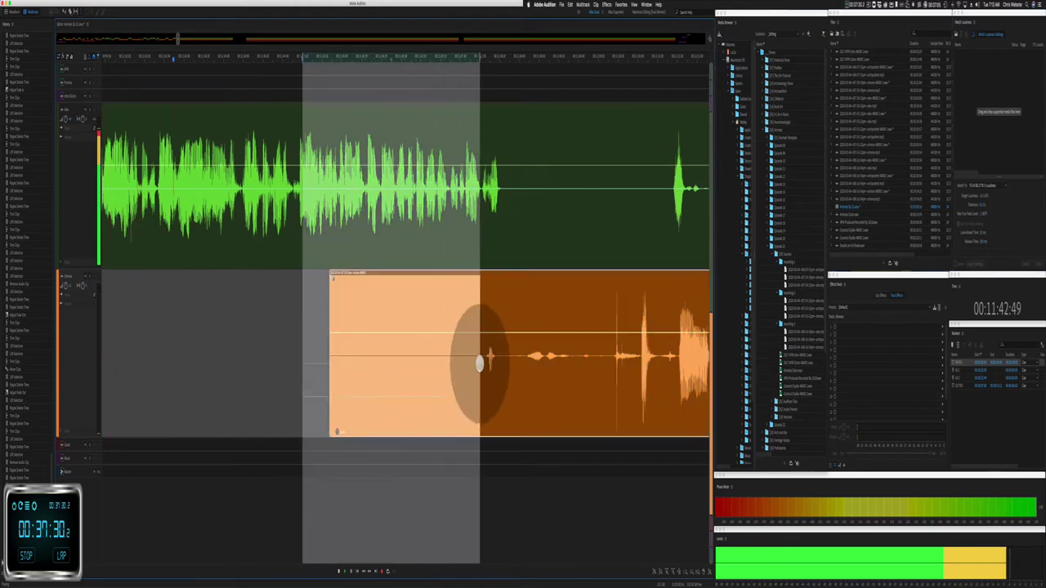
Step: Remove the silent start of the orange clip up to about 11:48 and the green silence from about 11:48 to 11:51
{"action": "left_click", "coordinate": [467, 360]}
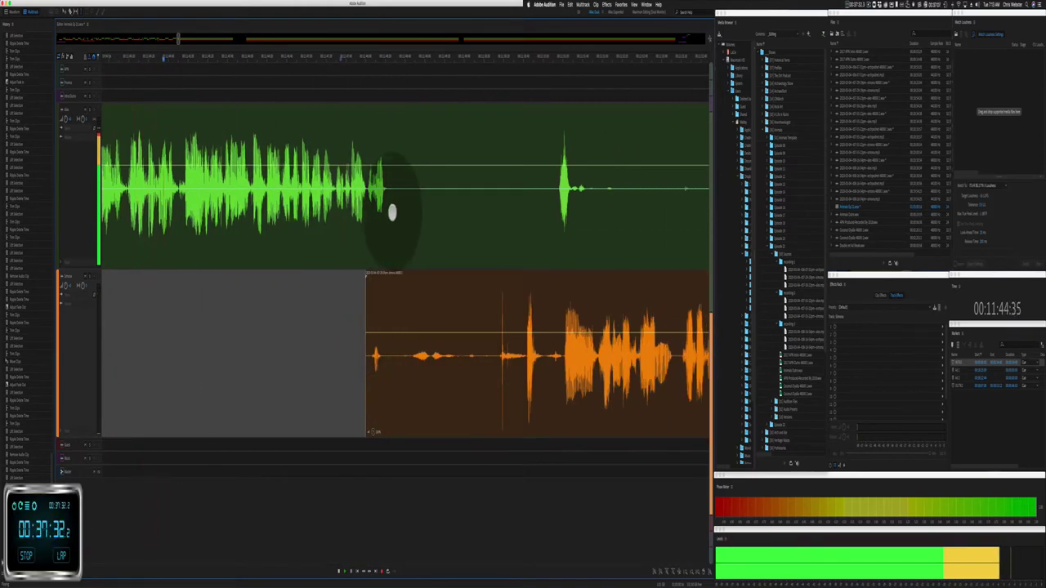
{"action": "left_click_drag", "start_coordinate": [393, 212], "coordinate": [544, 180]}
{"action": "key", "text": "BackSpace"}
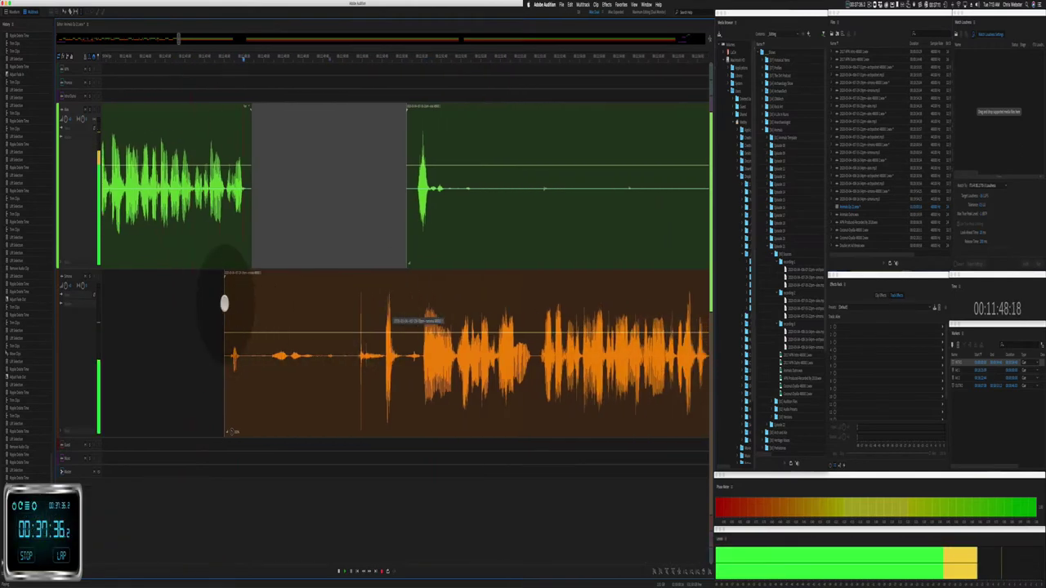
Step: Remove the background noise at the start of the orange clip up to just before 11:51 and replay the section
{"action": "left_click_drag", "start_coordinate": [224, 303], "coordinate": [373, 295]}
{"action": "key", "text": "space"}
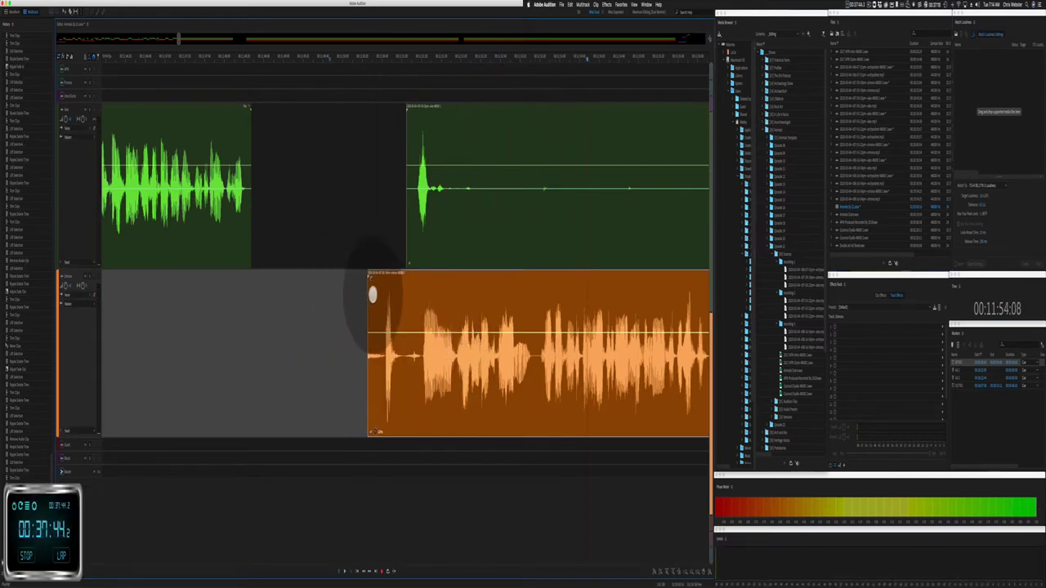
{"action": "left_click", "coordinate": [374, 299]}
{"action": "key", "text": "space"}
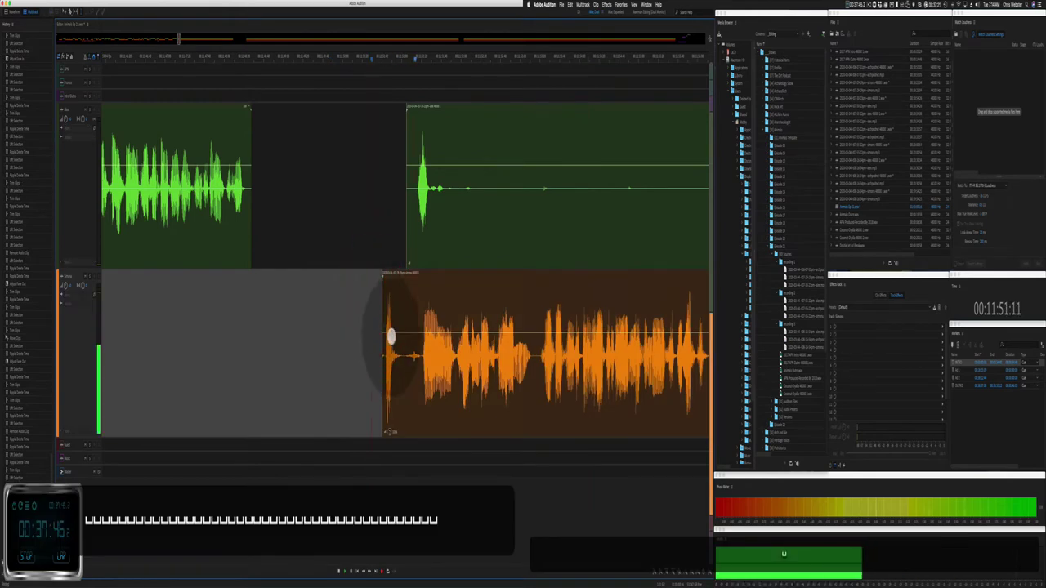
Step: Delete the green silence after the short sound at about 11:51 and move that short clip back against the preceding green speech
{"action": "mouse_move", "coordinate": [404, 371]}
{"action": "left_mouse_down"}
{"action": "mouse_move", "coordinate": [441, 375]}
{"action": "mouse_move", "coordinate": [454, 360]}
{"action": "left_mouse_up"}
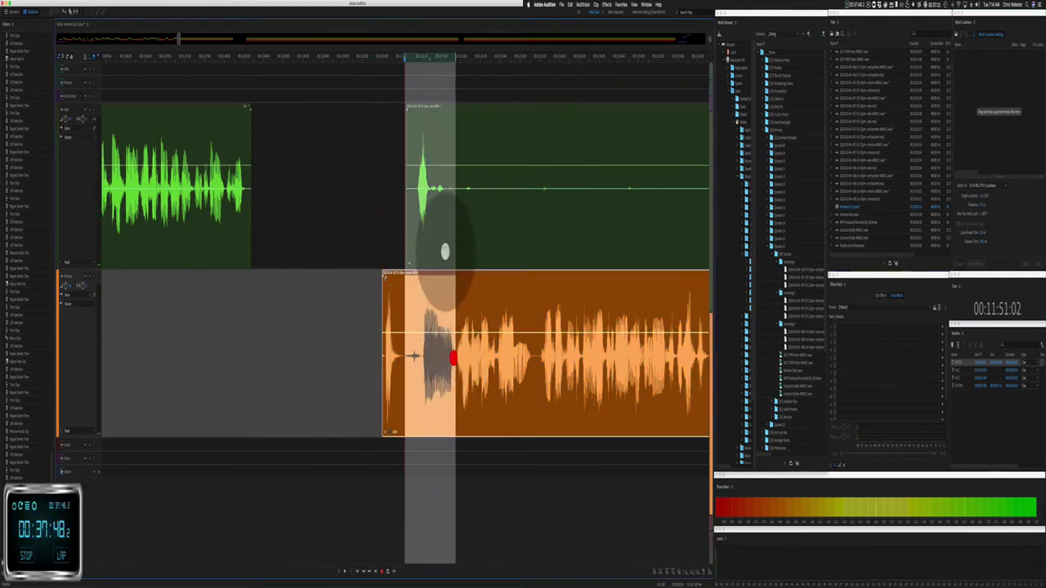
{"action": "left_click_drag", "start_coordinate": [442, 209], "coordinate": [494, 215]}
{"action": "key", "text": "BackSpace"}
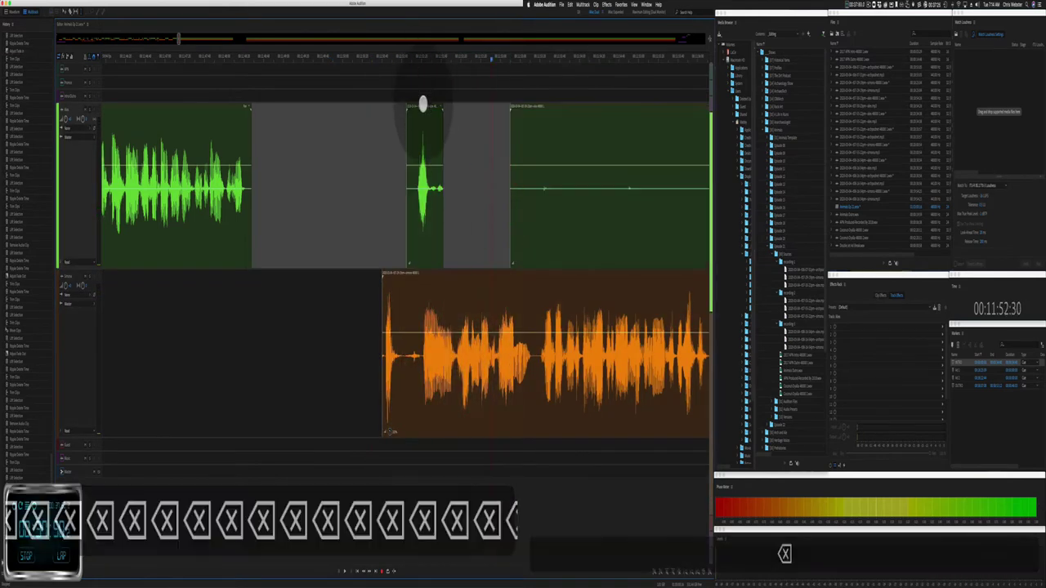
{"action": "left_click_drag", "start_coordinate": [423, 101], "coordinate": [268, 163]}
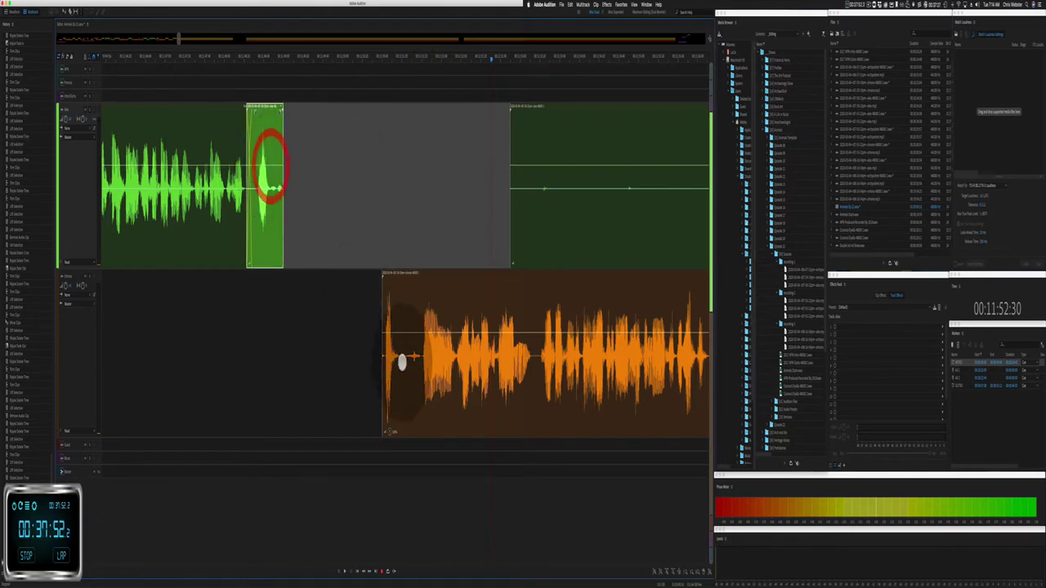
Step: Ripple-delete the filler in the orange speech at about 11:51 and move the orange and following green clips earlier to about 11:49
{"action": "left_click_drag", "start_coordinate": [420, 365], "coordinate": [454, 360]}
{"action": "key", "text": "shift+super+BackSpace"}
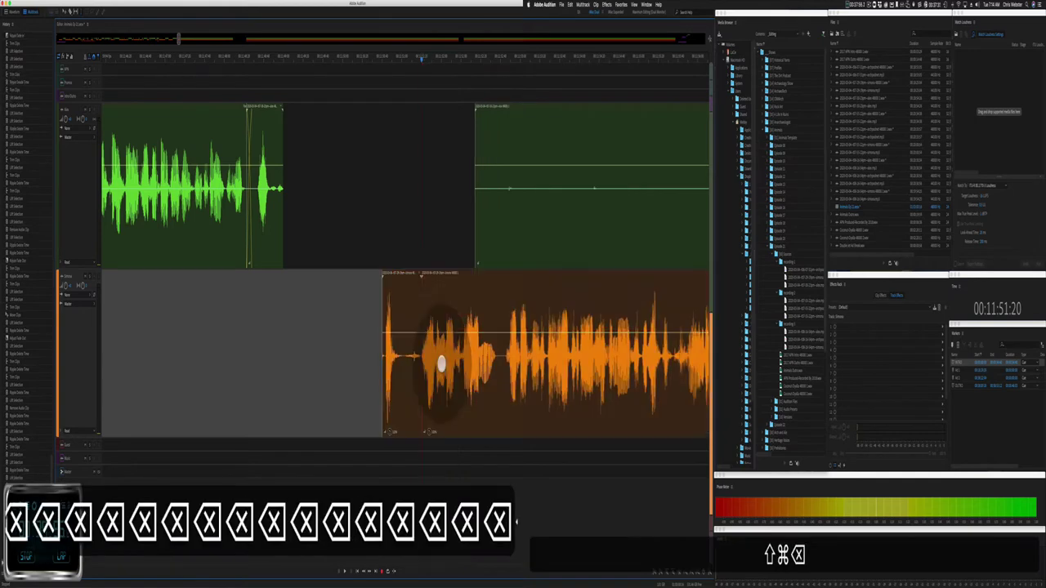
{"action": "left_click_drag", "start_coordinate": [409, 230], "coordinate": [492, 309]}
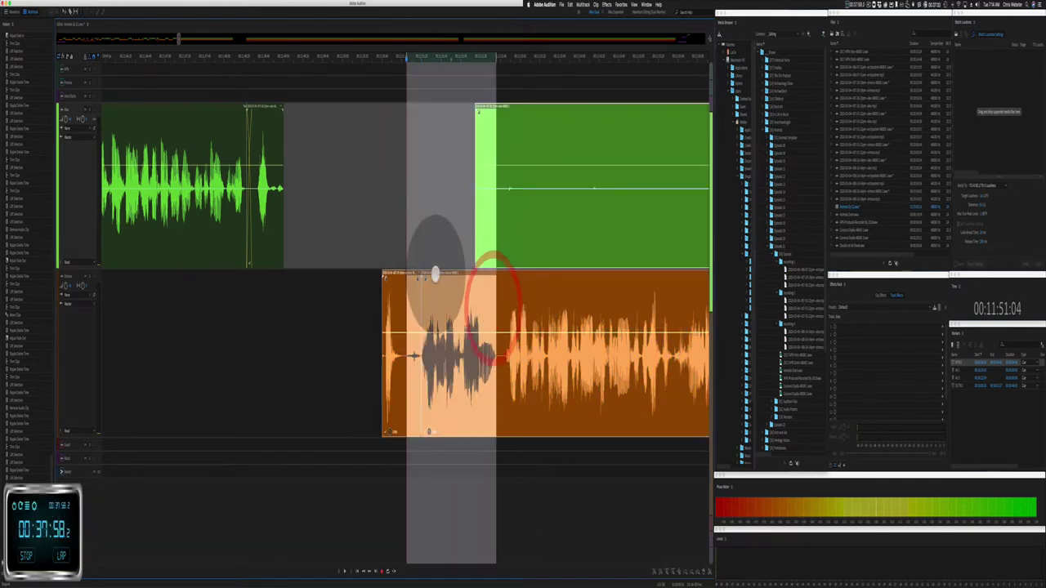
{"action": "left_click_drag", "start_coordinate": [435, 273], "coordinate": [319, 298]}
{"action": "left_click", "coordinate": [242, 327]}
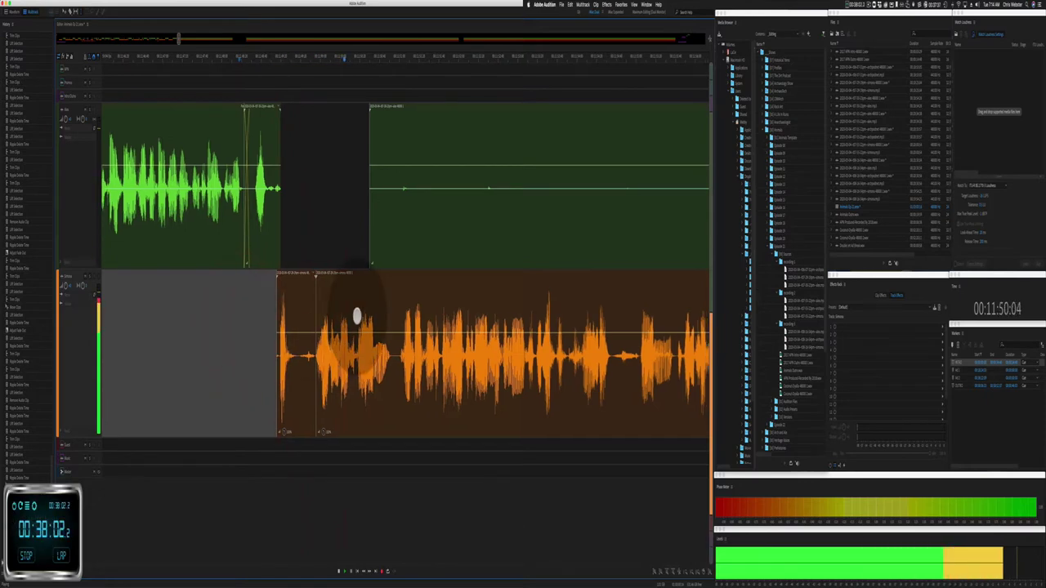
Step: Delete the silent green audio beneath the orange speech from about 11:49 to about 11:58
{"action": "scroll", "coordinate": [354, 311], "scroll_direction": "right", "scroll_amount": 5}
{"action": "left_click_drag", "start_coordinate": [184, 228], "coordinate": [611, 167]}
{"action": "key", "text": "BackSpace"}
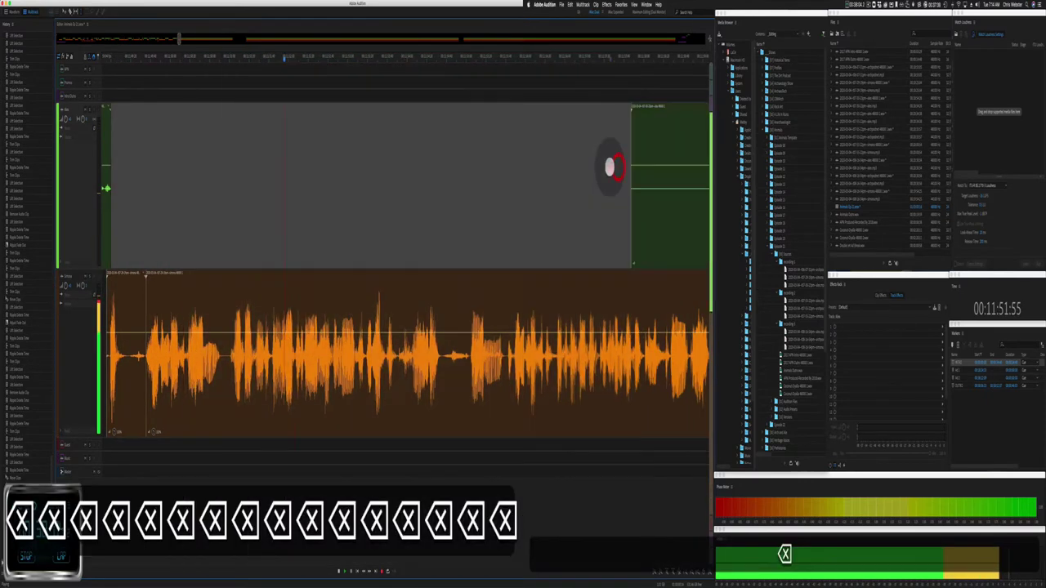
{"action": "scroll", "coordinate": [374, 174], "scroll_direction": "down", "scroll_amount": 2}
{"action": "scroll", "coordinate": [373, 375], "scroll_direction": "up", "scroll_amount": 3}
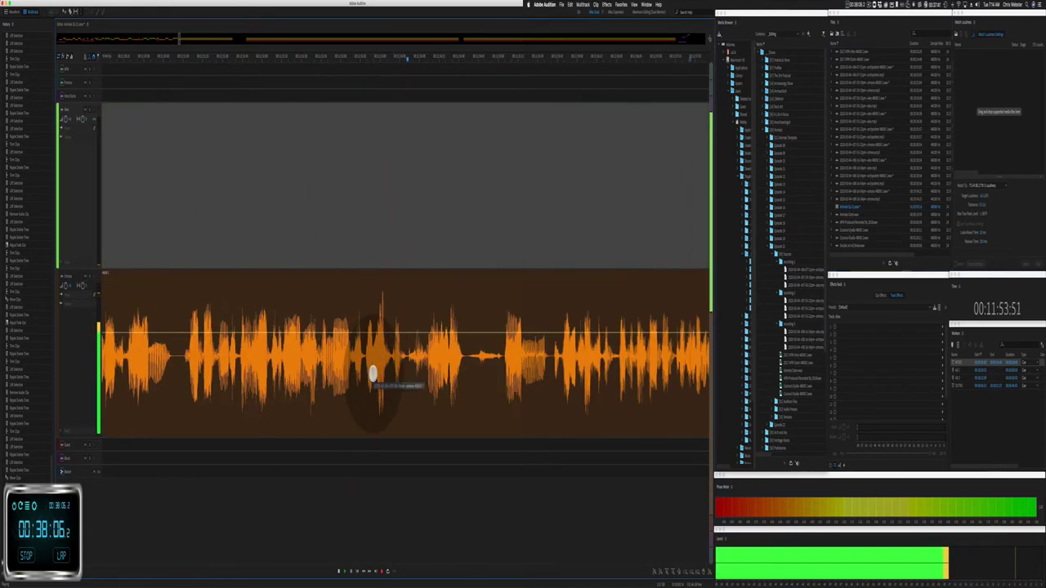
Step: Ripple-delete the unwanted word in the orange speech at about 11:55 and play back the cut
{"action": "scroll", "coordinate": [366, 376], "scroll_direction": "down", "scroll_amount": 1}
{"action": "left_click_drag", "start_coordinate": [317, 365], "coordinate": [360, 370]}
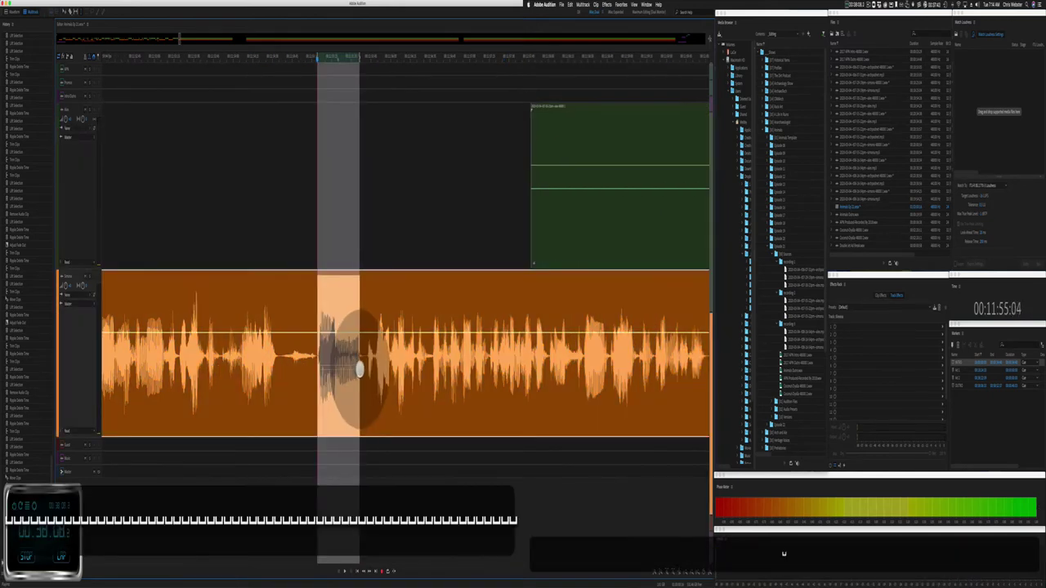
{"action": "key", "text": "shift+super+BackSpace"}
{"action": "key", "text": "space"}
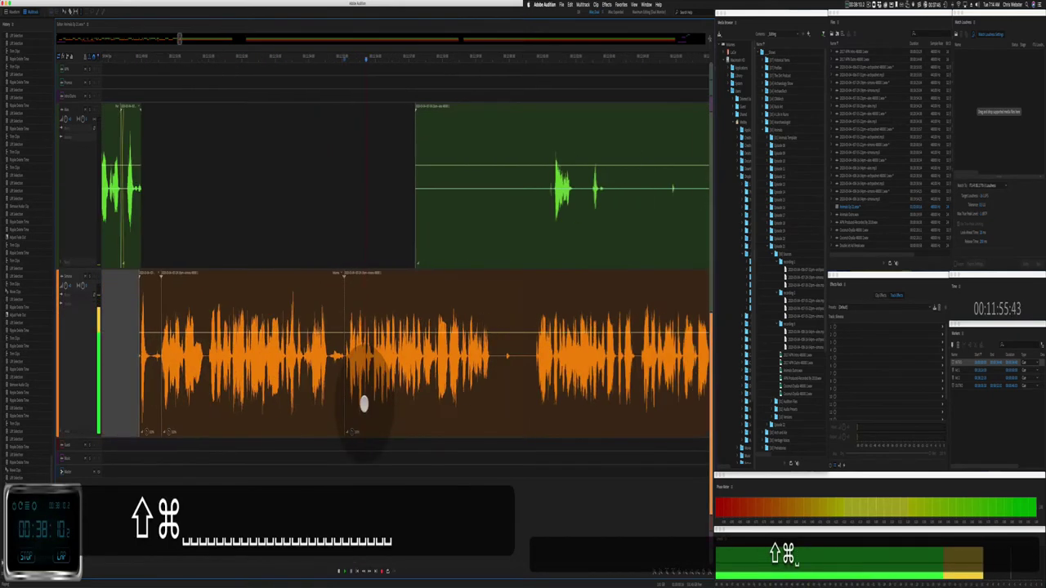
Step: Remove the silent start of the green clip up to about 12:01 and ripple-delete the orange pause at about 11:59
{"action": "left_click_drag", "start_coordinate": [291, 237], "coordinate": [414, 210]}
{"action": "key", "text": "BackSpace"}
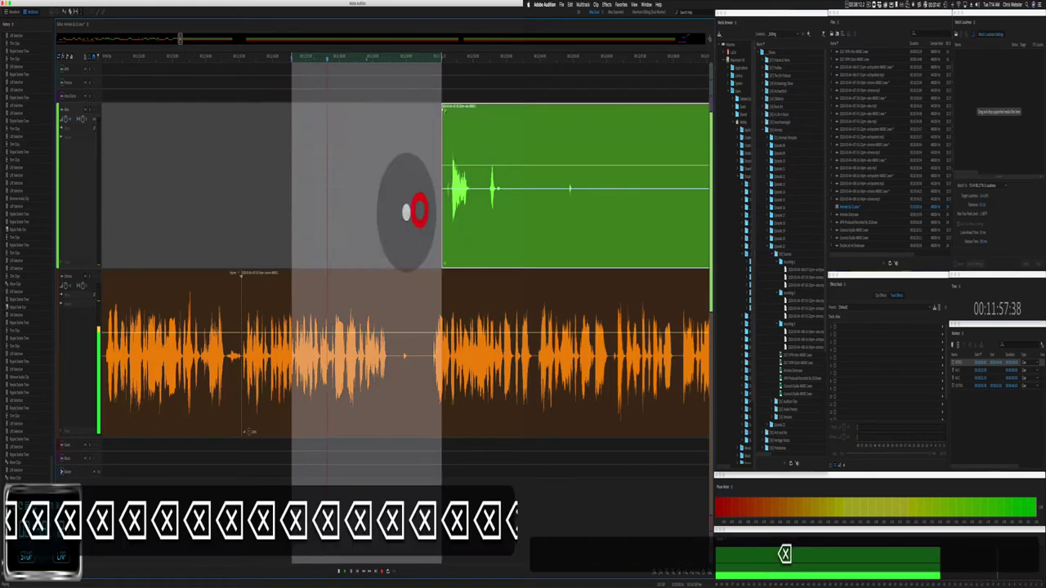
{"action": "left_click_drag", "start_coordinate": [389, 366], "coordinate": [422, 374]}
{"action": "key", "text": "shift+super+BackSpace"}
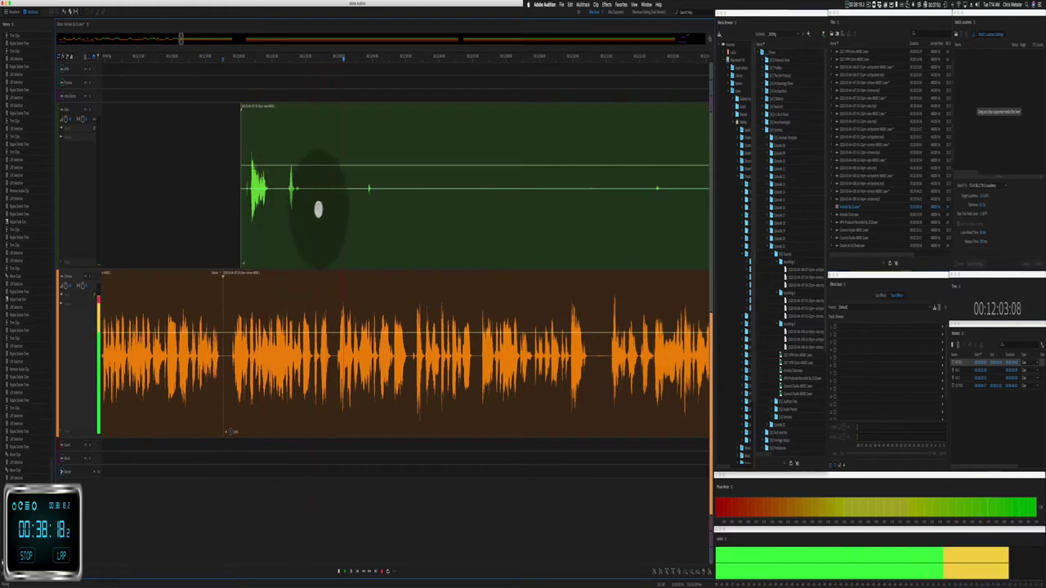
Step: Delete the near-silent green audio beneath the orange speech from about 12:02 to about 12:13
{"action": "left_click_drag", "start_coordinate": [318, 210], "coordinate": [661, 220]}
{"action": "key", "text": "BackSpace"}
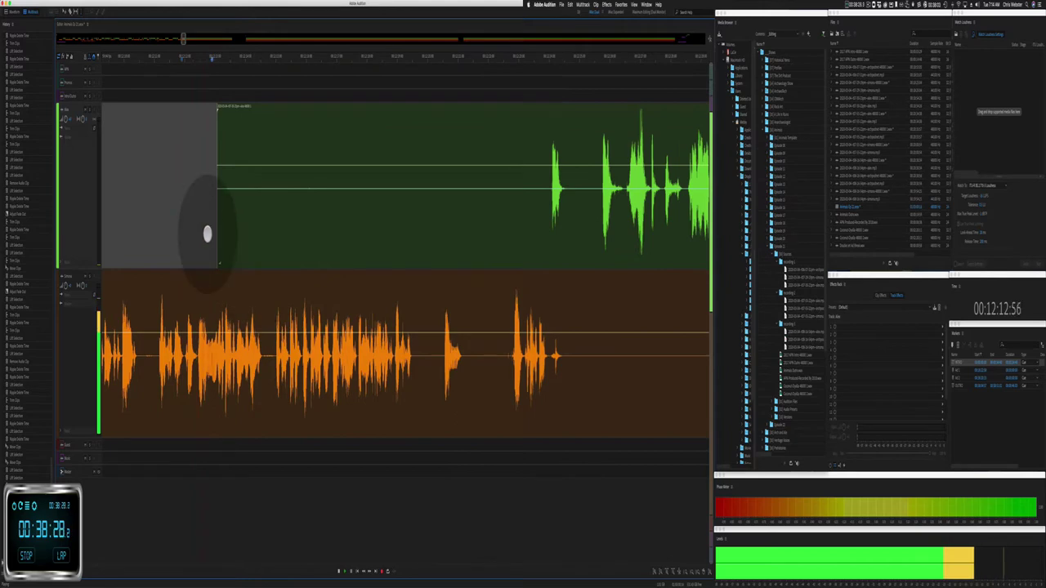
Step: Delete the silent green audio above the orange speech from about 12:13 to about 12:24
{"action": "left_click_drag", "start_coordinate": [209, 231], "coordinate": [549, 225]}
{"action": "key", "text": "BackSpace"}
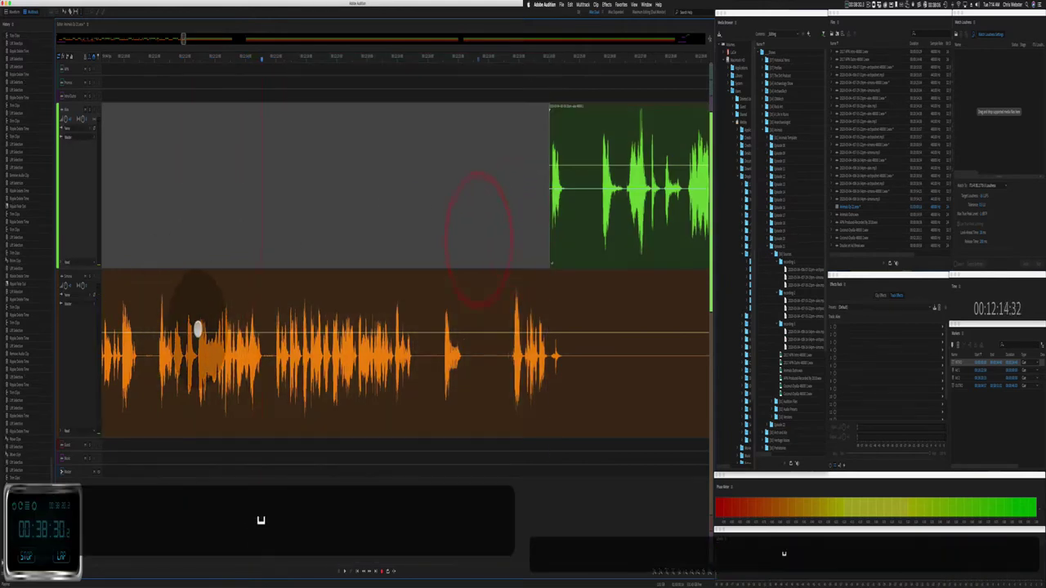
Step: Ripple-delete the unwanted sound in the orange speech from about 12:12 to about 12:13 and play back the cut
{"action": "scroll", "coordinate": [199, 327], "scroll_direction": "up", "scroll_amount": 5}
{"action": "left_click", "coordinate": [196, 358]}
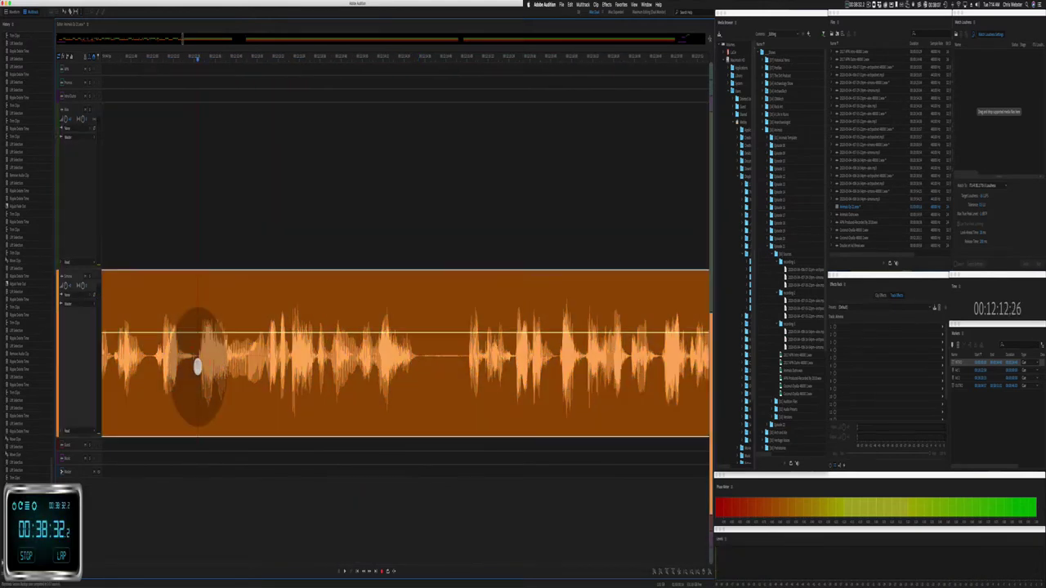
{"action": "key", "text": "space"}
{"action": "left_click_drag", "start_coordinate": [197, 367], "coordinate": [268, 383]}
{"action": "key", "text": "space"}
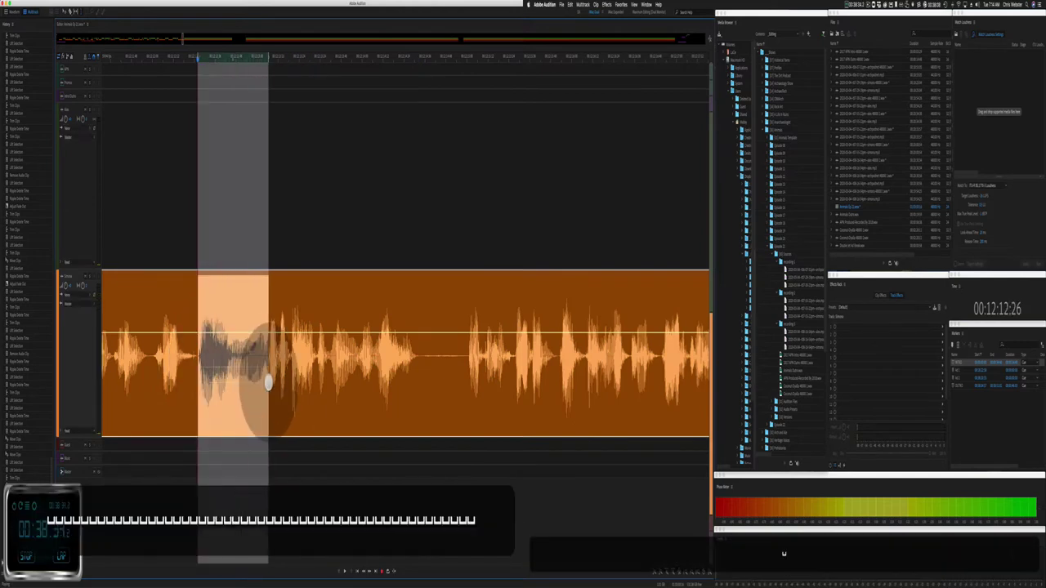
{"action": "key", "text": "shift+super+BackSpace"}
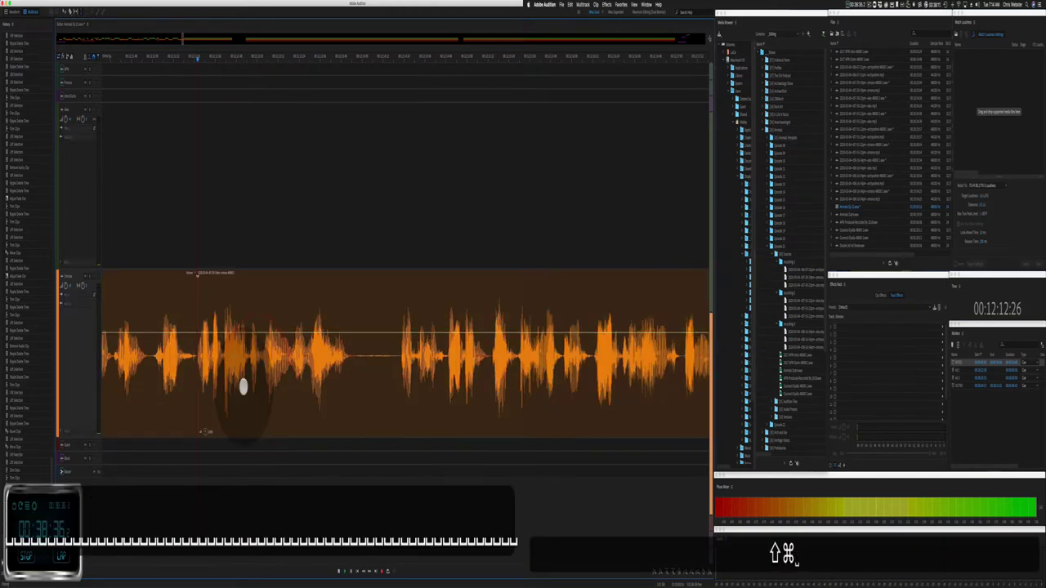
{"action": "key", "text": "space"}
{"action": "key", "text": "space"}
{"action": "left_click", "coordinate": [202, 272]}
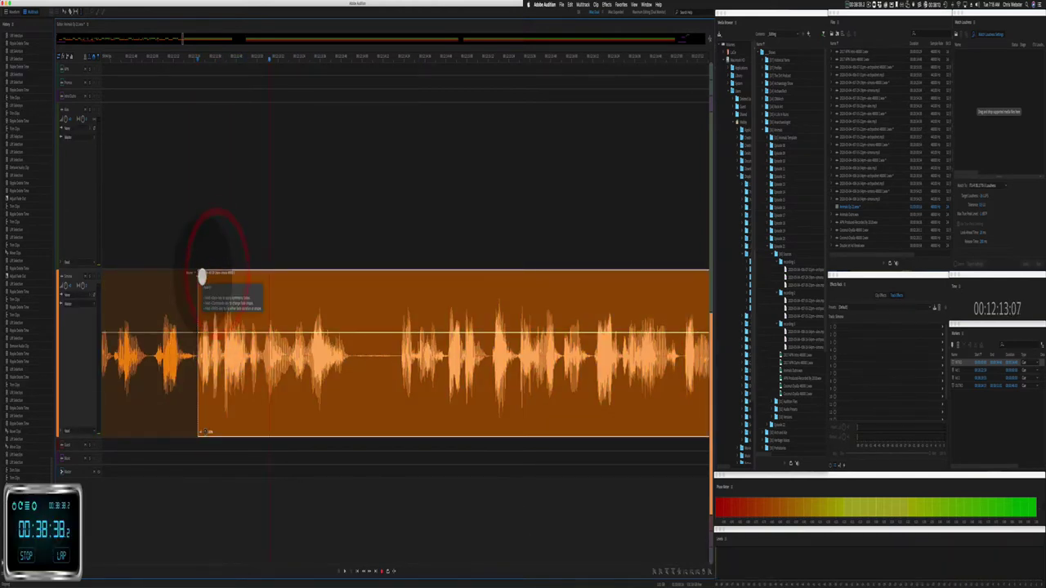
{"action": "left_click", "coordinate": [208, 221]}
{"action": "left_click", "coordinate": [117, 222]}
{"action": "key", "text": "space"}
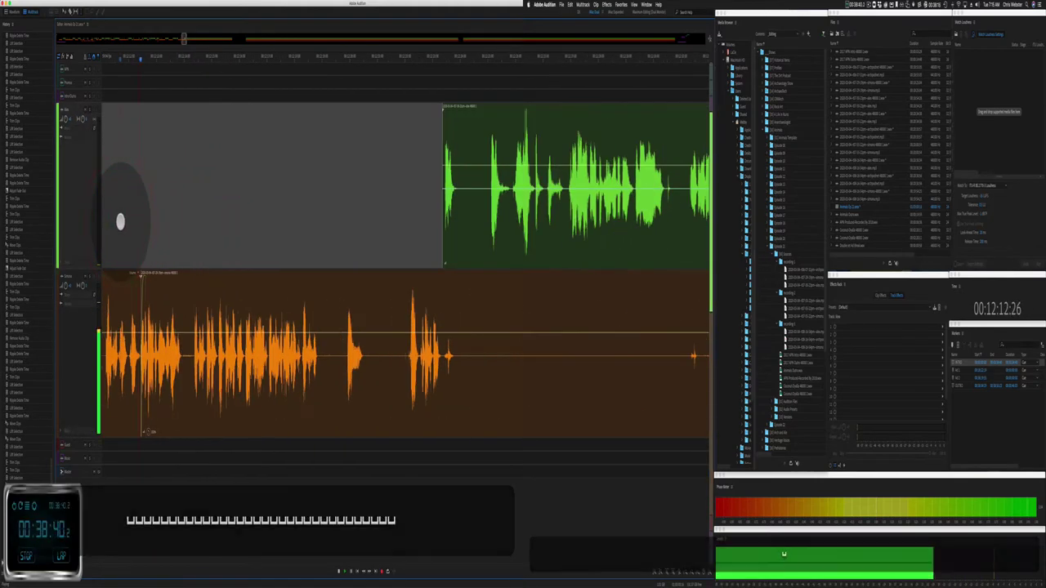
Step: Ripple-delete the orange pause at about 12:19 and delete the near-silent orange audio from about 12:21 to about 12:28
{"action": "left_click_drag", "start_coordinate": [325, 380], "coordinate": [591, 367]}
{"action": "key", "text": "super+shift+BackSpace"}
{"action": "key", "text": "BackSpace"}
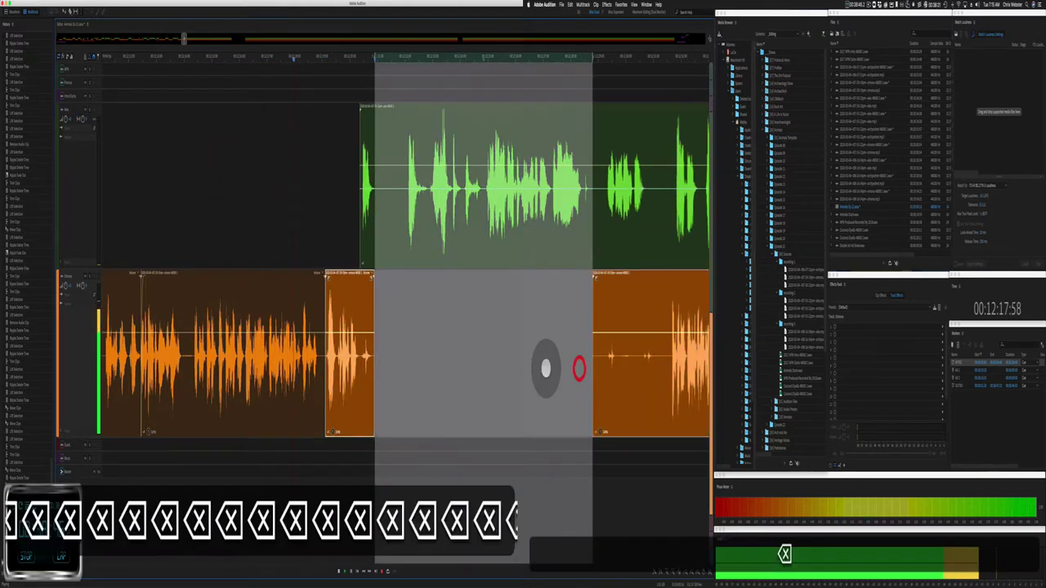
{"action": "left_click", "coordinate": [386, 397]}
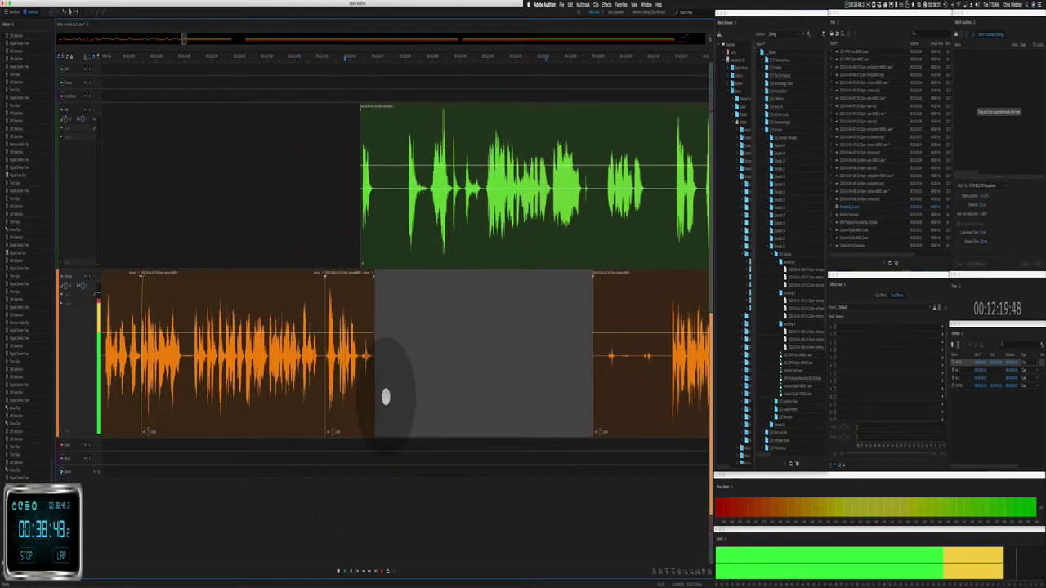
{"action": "scroll", "coordinate": [381, 374], "scroll_direction": "right", "scroll_amount": 3}
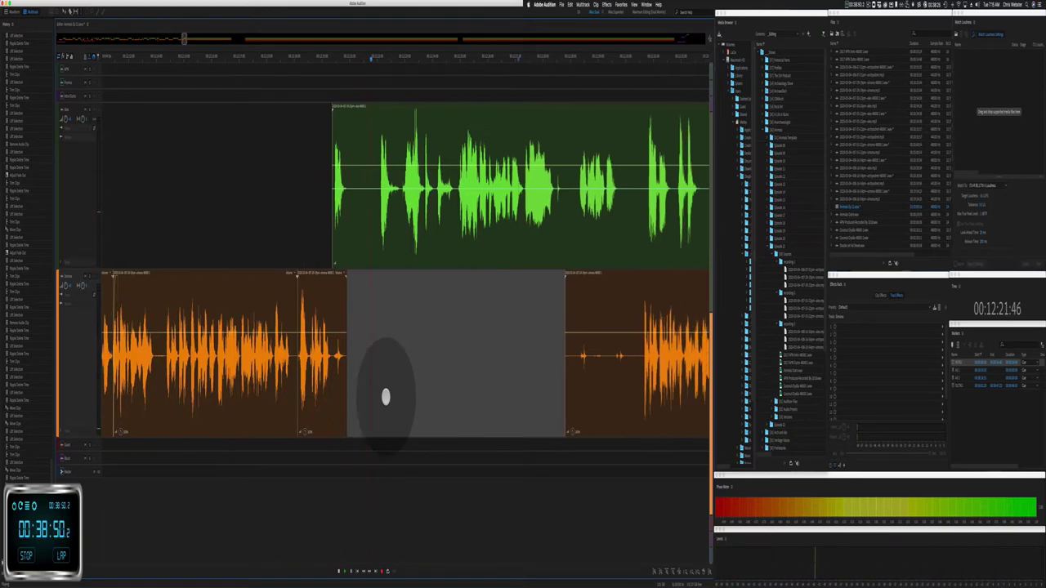
Step: Ripple-delete the green pause at about 12:21, remove the short green clip just before it, and play back the transition
{"action": "left_click_drag", "start_coordinate": [314, 207], "coordinate": [345, 204]}
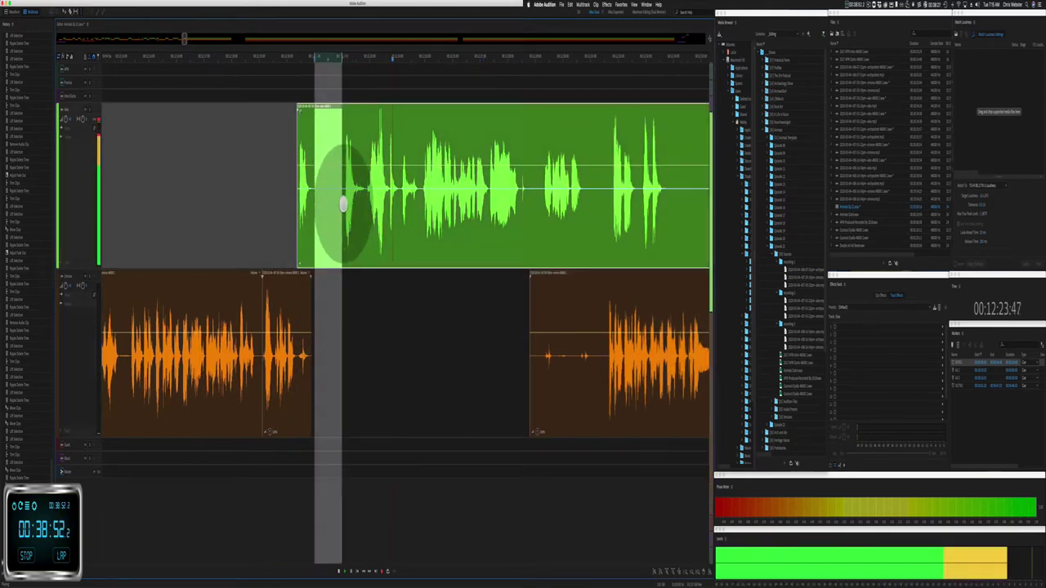
{"action": "left_click", "coordinate": [328, 203]}
{"action": "key", "text": "space"}
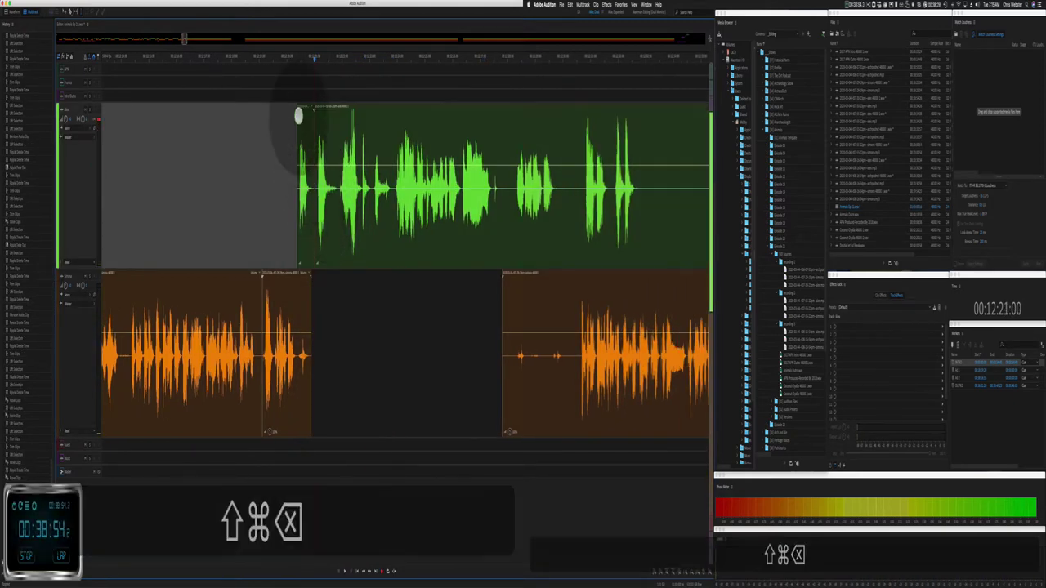
{"action": "left_click", "coordinate": [300, 105]}
{"action": "key", "text": "Delete"}
{"action": "left_click", "coordinate": [290, 174]}
{"action": "key", "text": "space"}
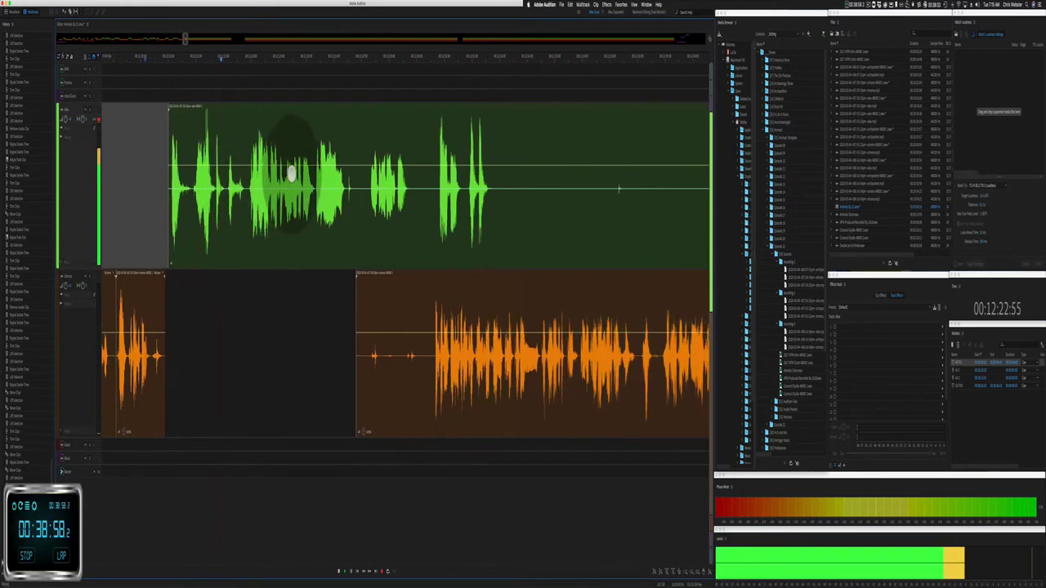
Step: Trim the near-silent start of the orange clip up to about 12:30 and ripple-delete the green pause at about 12:27
{"action": "left_click_drag", "start_coordinate": [355, 296], "coordinate": [378, 318]}
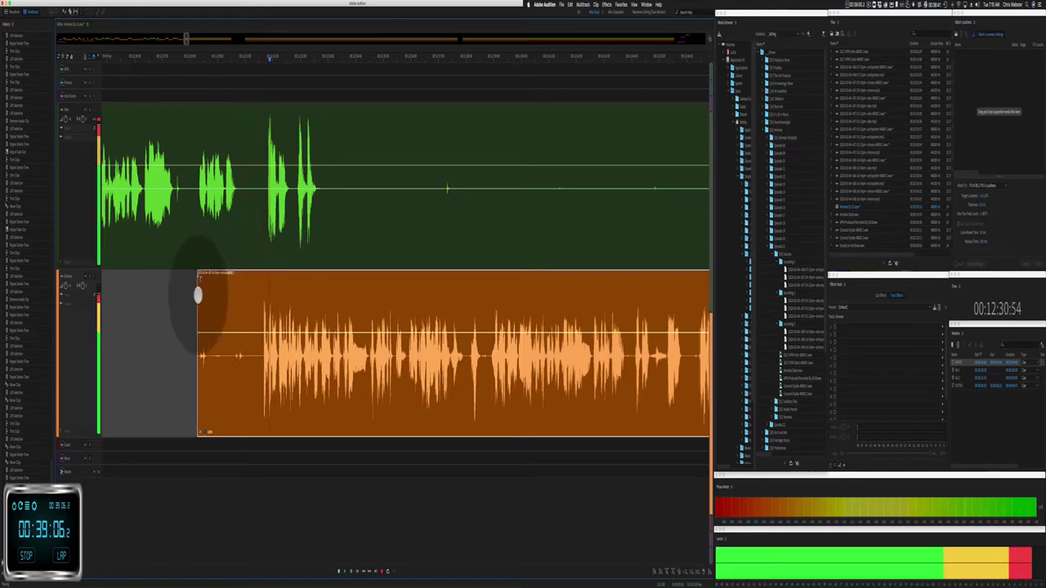
{"action": "left_click_drag", "start_coordinate": [197, 293], "coordinate": [256, 301]}
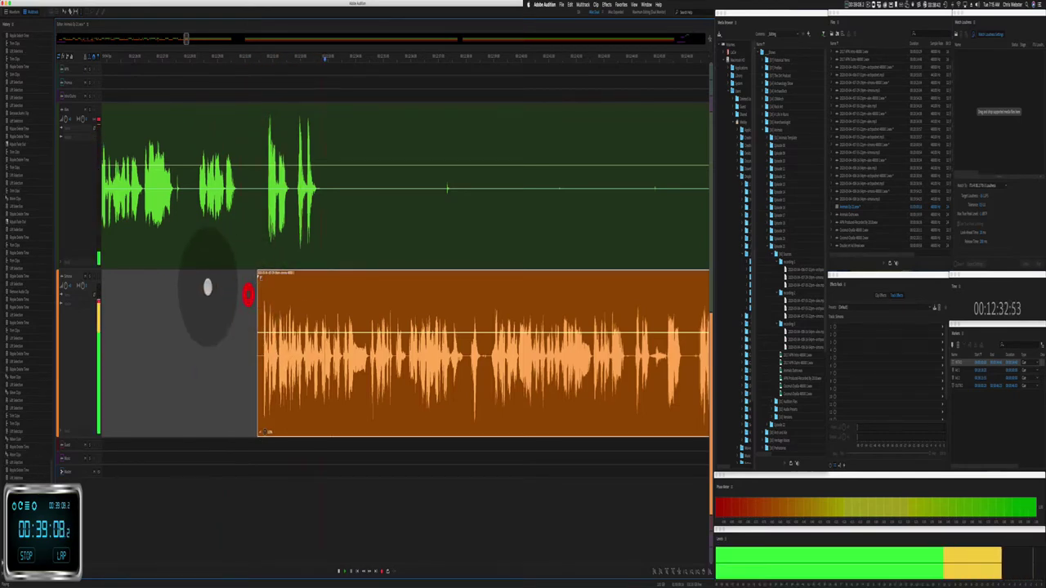
{"action": "left_click", "coordinate": [143, 232]}
{"action": "key", "text": "space"}
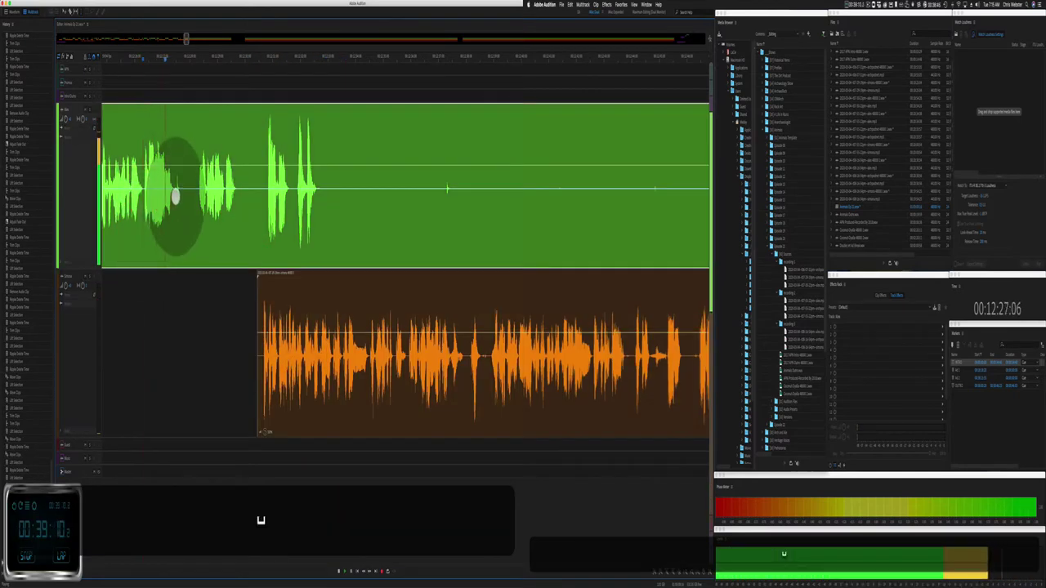
{"action": "key", "text": "space"}
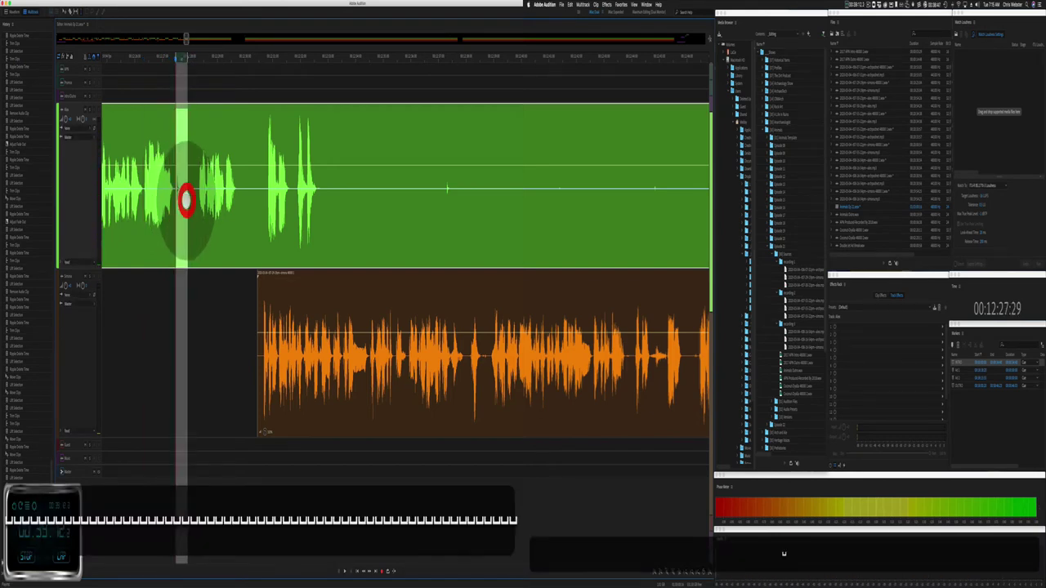
{"action": "key", "text": "super+shift+Delete"}
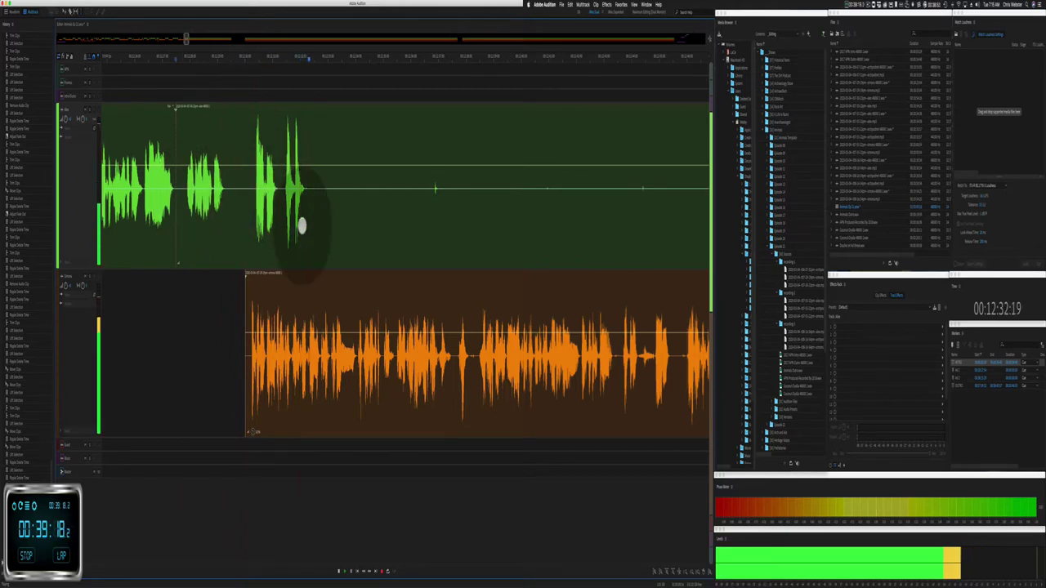
Step: Delete the near-silent green audio above the orange speech from about 12:32 to about 12:46
{"action": "scroll", "coordinate": [301, 226], "scroll_direction": "right", "scroll_amount": 2}
{"action": "left_click_drag", "start_coordinate": [258, 214], "coordinate": [629, 193]}
{"action": "key", "text": "BackSpace"}
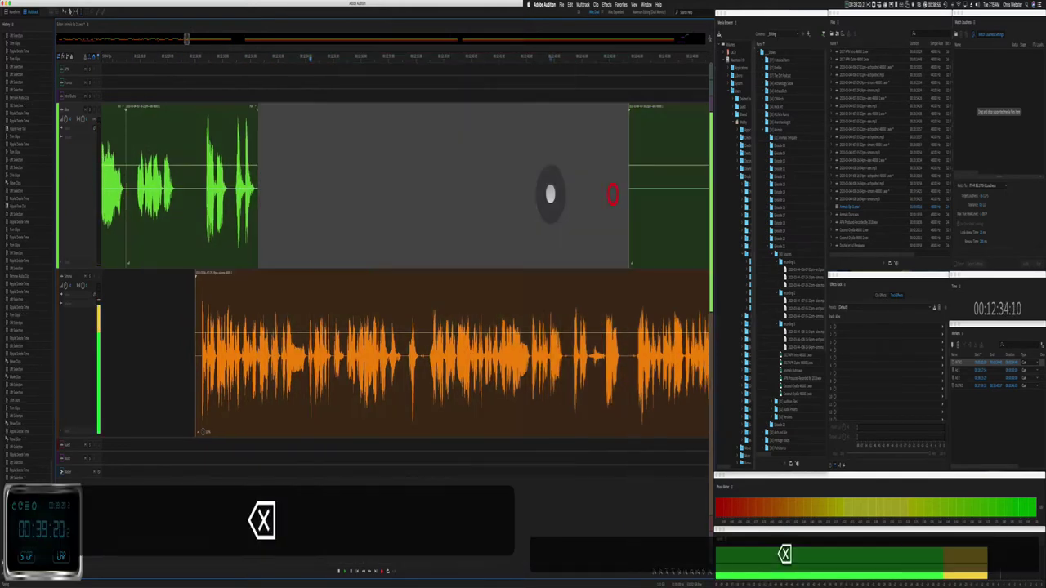
Step: Ripple-delete the drawn-out sound in the orange speech from about 12:33 to about 12:34 and play back the cut
{"action": "scroll", "coordinate": [296, 367], "scroll_direction": "up", "scroll_amount": 5}
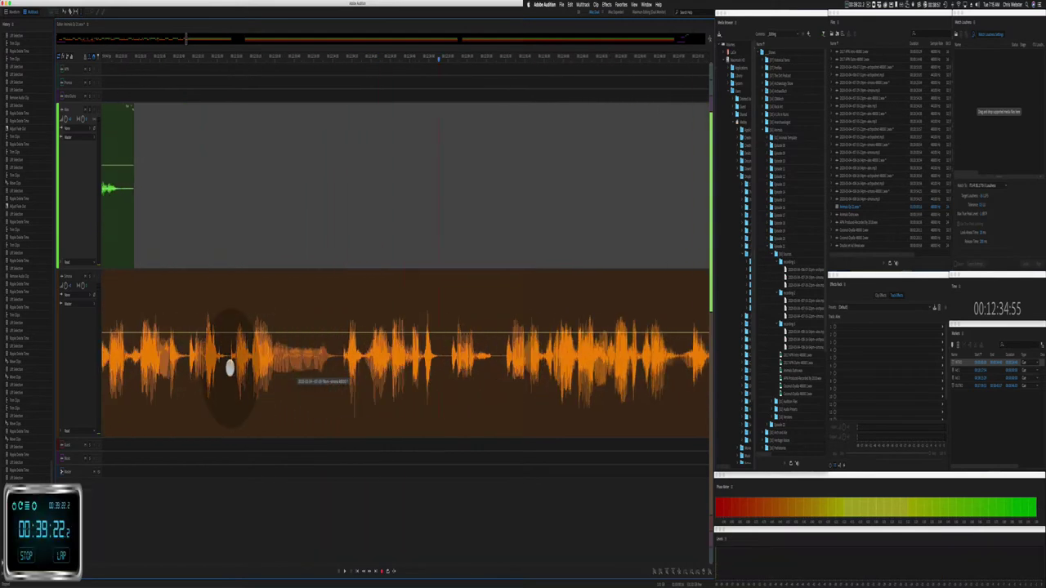
{"action": "left_click", "coordinate": [230, 369]}
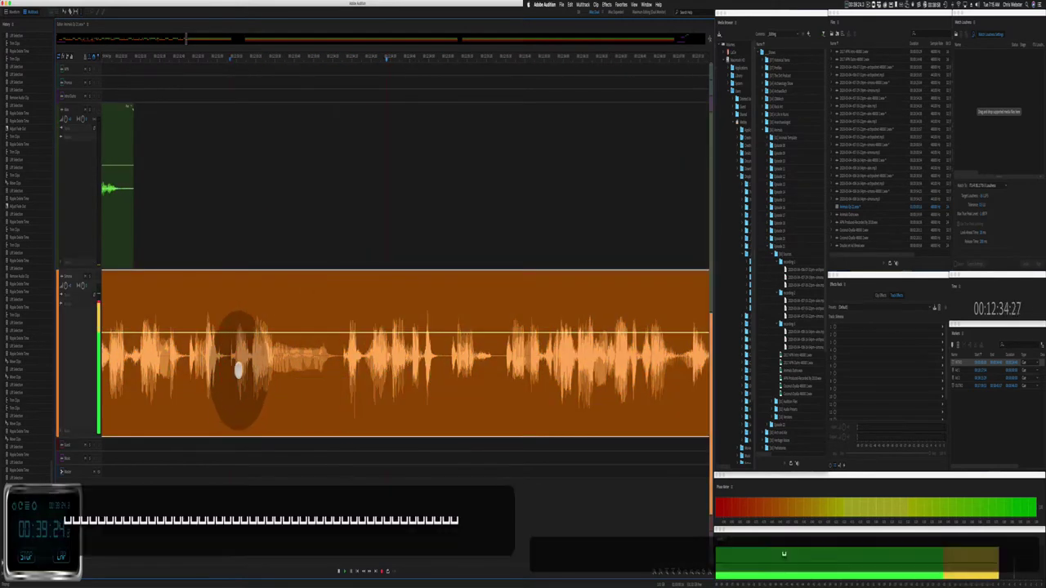
{"action": "left_click", "coordinate": [250, 362]}
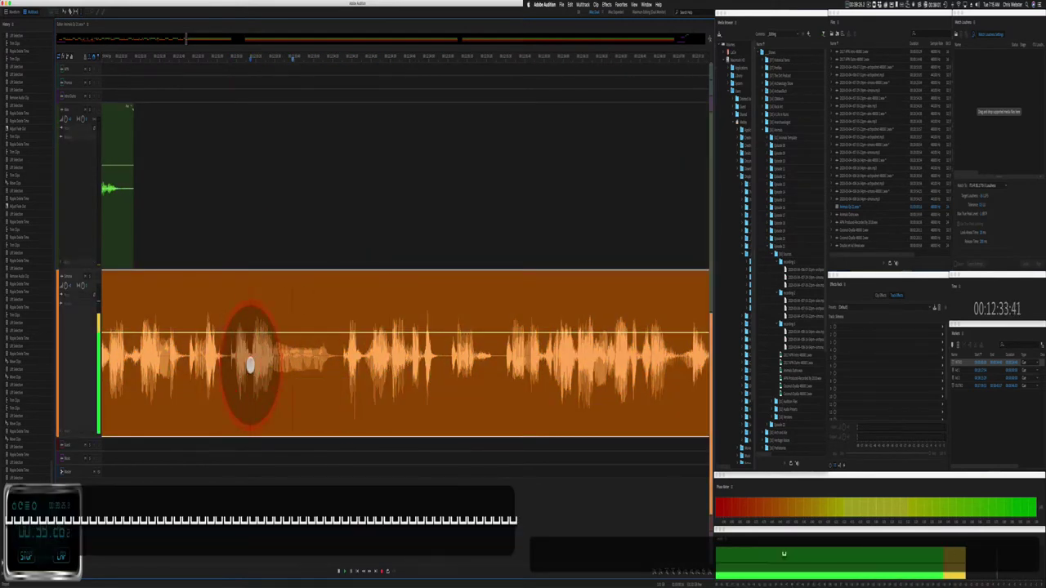
{"action": "left_click_drag", "start_coordinate": [250, 362], "coordinate": [361, 353]}
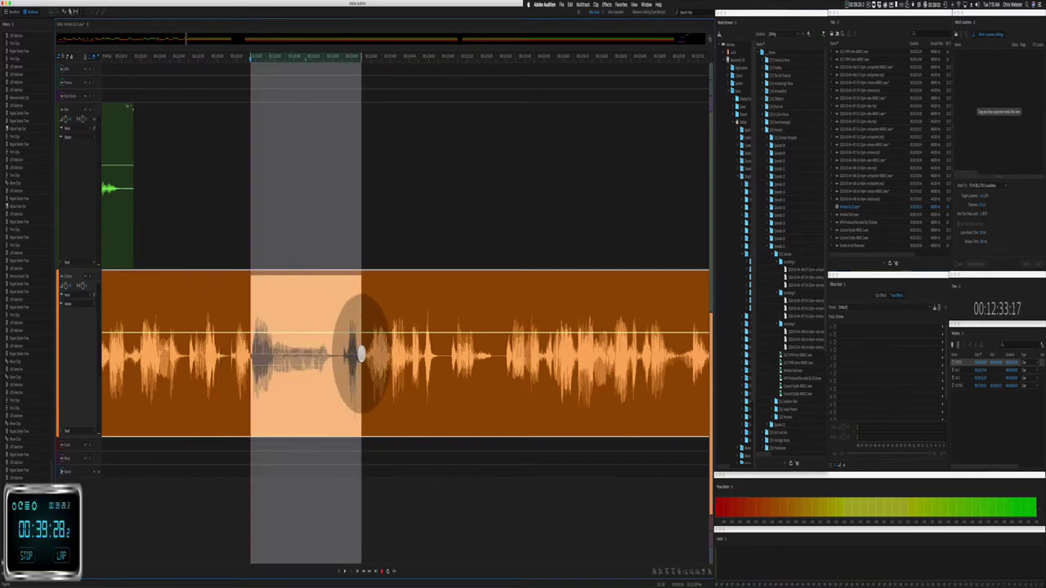
{"action": "key", "text": "shift+super+BackSpace"}
{"action": "left_click", "coordinate": [152, 198]}
{"action": "key", "text": "space"}
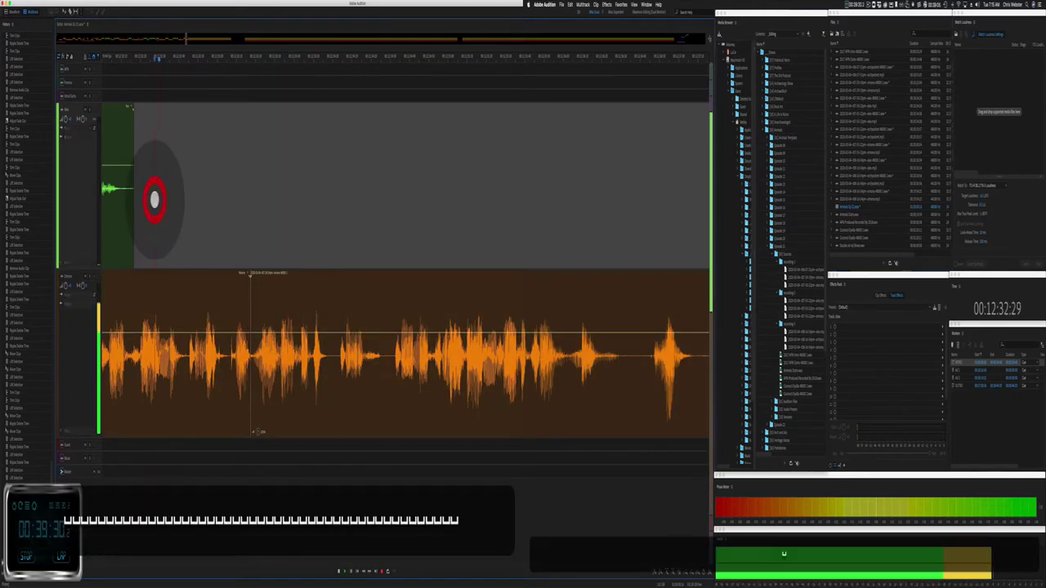
{"action": "left_click", "coordinate": [239, 192]}
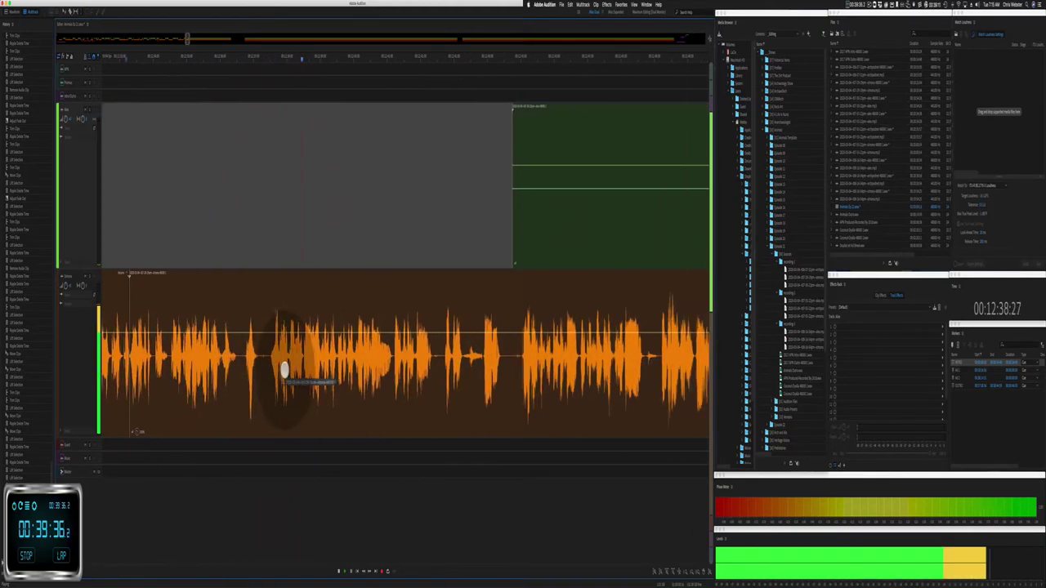
Step: Find the unwanted passage in the orange speech by listening and delete it from about 12:36 to about 12:37
{"action": "key", "text": "space"}
{"action": "left_click", "coordinate": [197, 384]}
{"action": "key", "text": "space"}
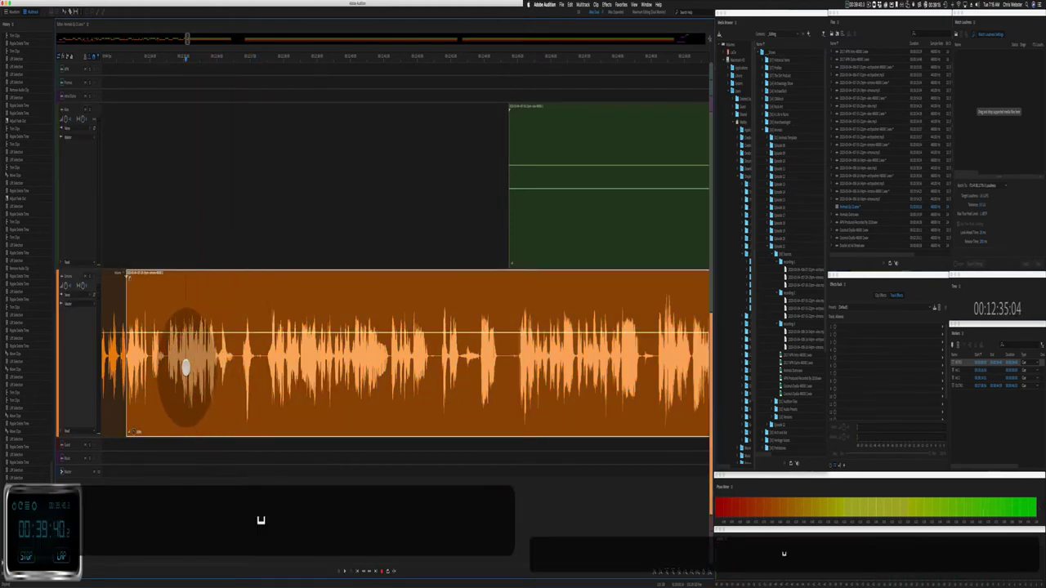
{"action": "left_click", "coordinate": [182, 362]}
{"action": "scroll", "coordinate": [182, 362], "scroll_direction": "up", "scroll_amount": 5}
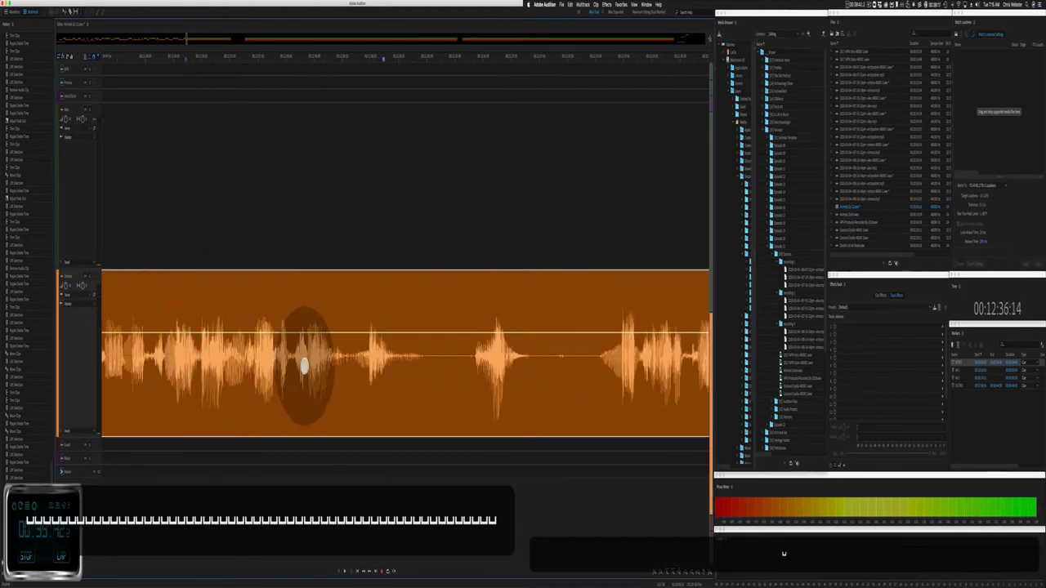
{"action": "left_click", "coordinate": [274, 374]}
{"action": "key", "text": "space"}
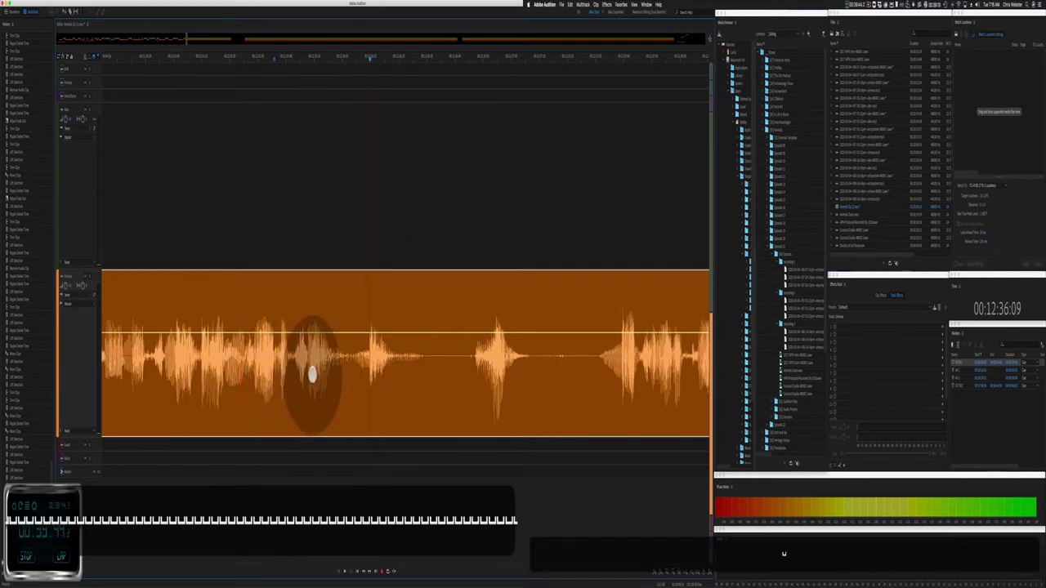
{"action": "left_click", "coordinate": [291, 378]}
{"action": "key", "text": "space"}
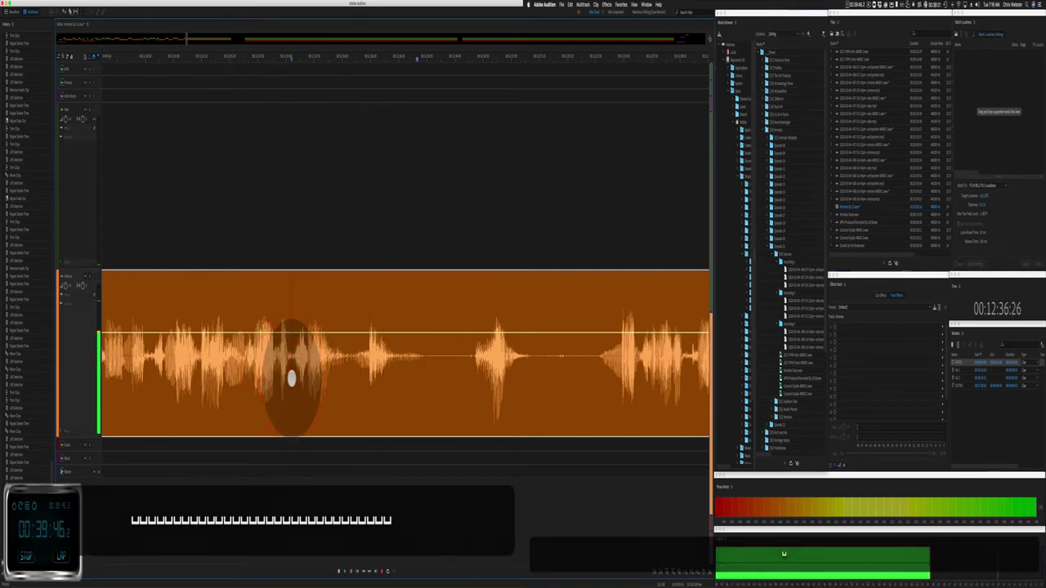
{"action": "key", "text": "space"}
{"action": "left_click", "coordinate": [278, 378]}
{"action": "key", "text": "space"}
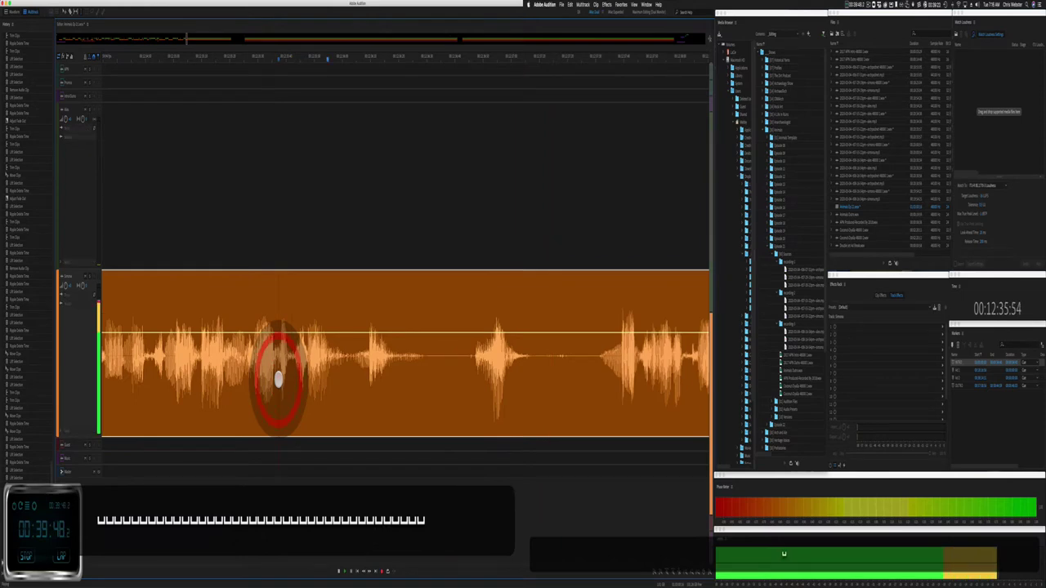
{"action": "key", "text": "space"}
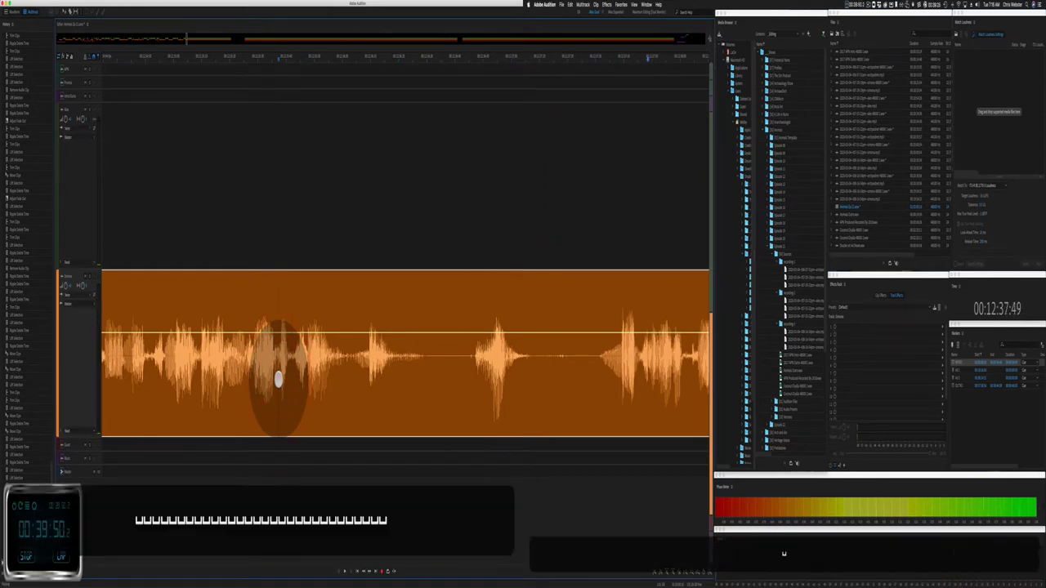
{"action": "left_click_drag", "start_coordinate": [277, 374], "coordinate": [574, 335]}
{"action": "key", "text": "BackSpace"}
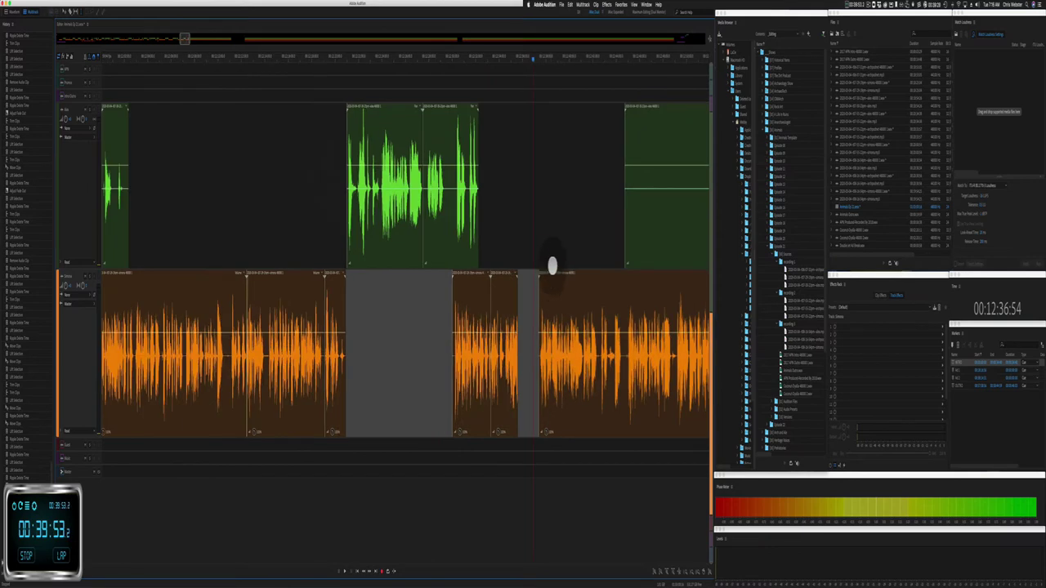
Step: Move the following orange and green clips earlier together to close the orange gap at about 12:36, and play back the join
{"action": "left_click_drag", "start_coordinate": [566, 278], "coordinate": [642, 292]}
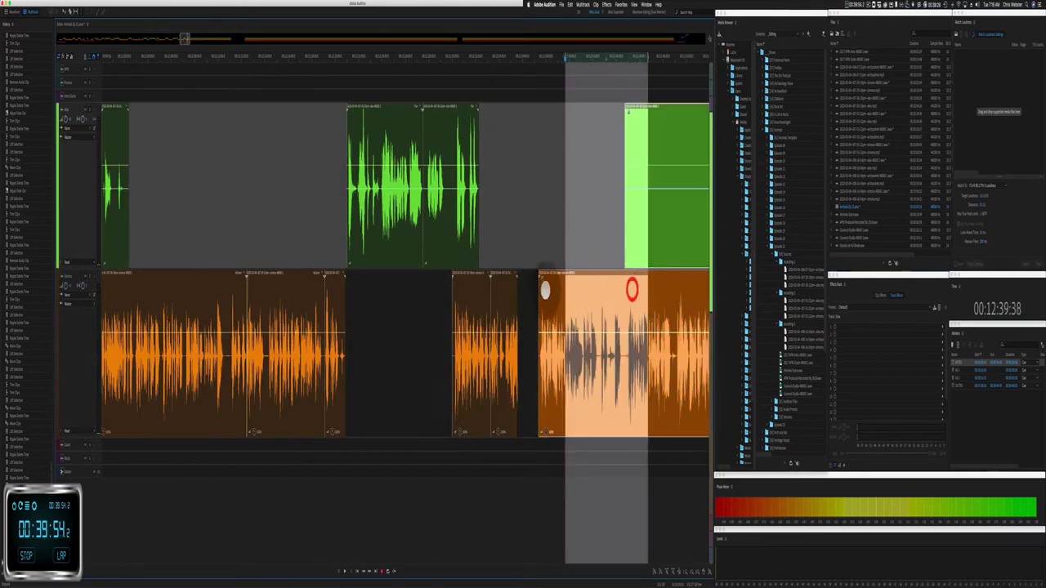
{"action": "left_click_drag", "start_coordinate": [554, 271], "coordinate": [533, 276]}
{"action": "scroll", "coordinate": [514, 316], "scroll_direction": "up", "scroll_amount": 5}
{"action": "scroll", "coordinate": [499, 315], "scroll_direction": "right", "scroll_amount": 5}
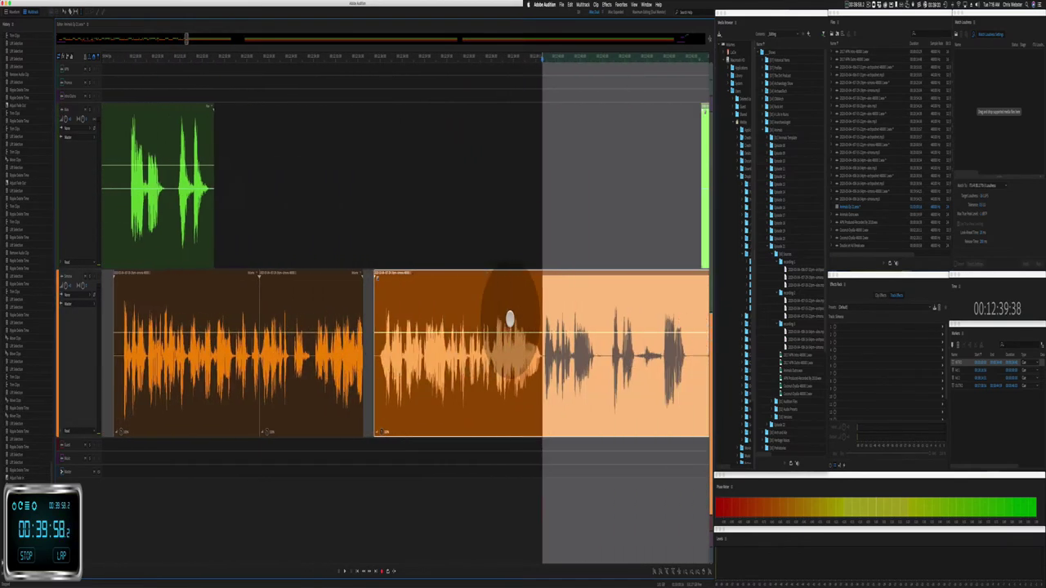
{"action": "left_click_drag", "start_coordinate": [320, 272], "coordinate": [307, 275]}
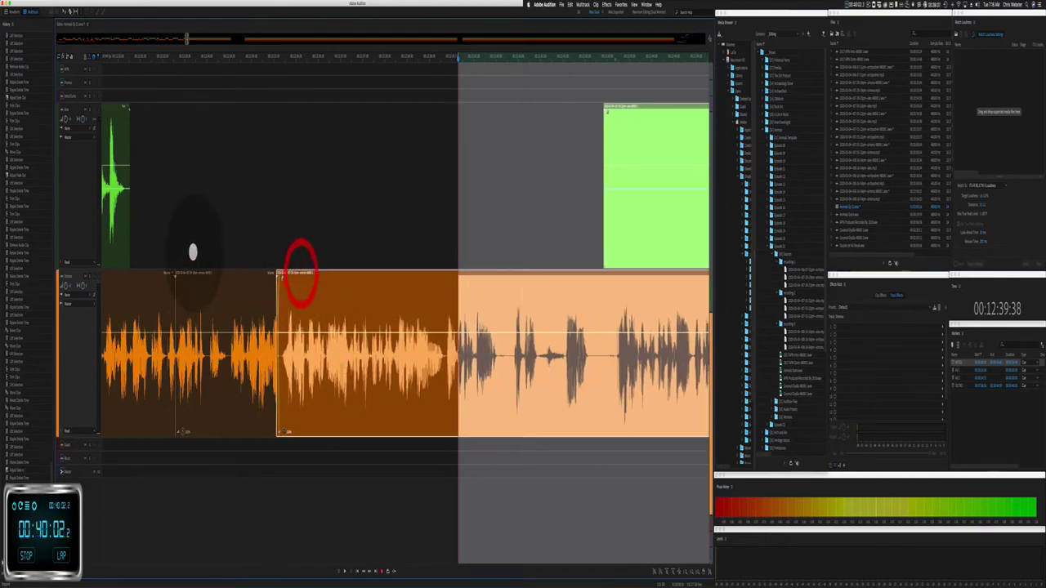
{"action": "left_click", "coordinate": [193, 252]}
{"action": "key", "text": "space"}
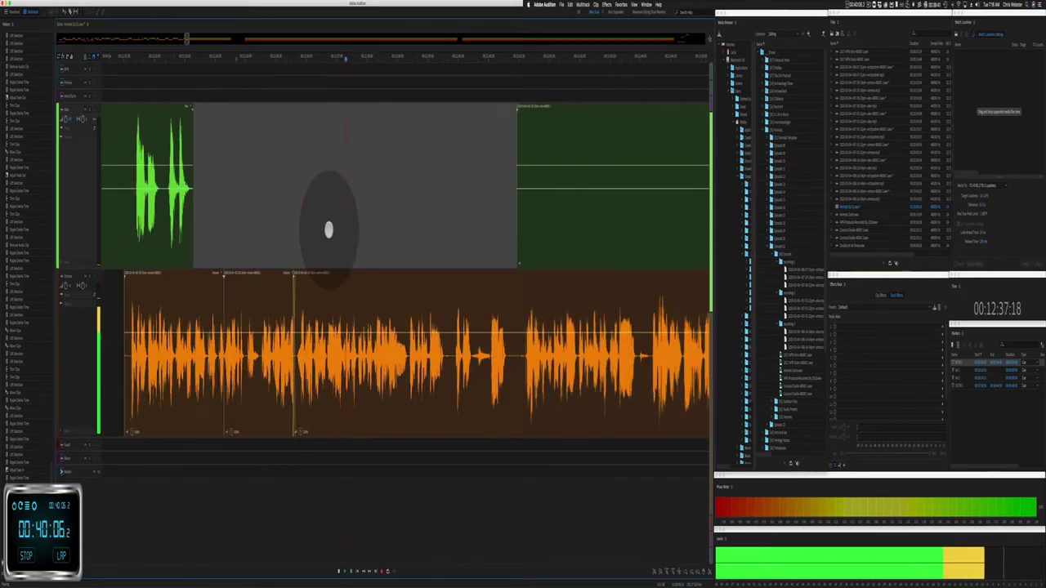
Step: Delete the near-silent green audio above the orange speech from about 12:43 to about 12:55
{"action": "left_click_drag", "start_coordinate": [418, 215], "coordinate": [662, 180]}
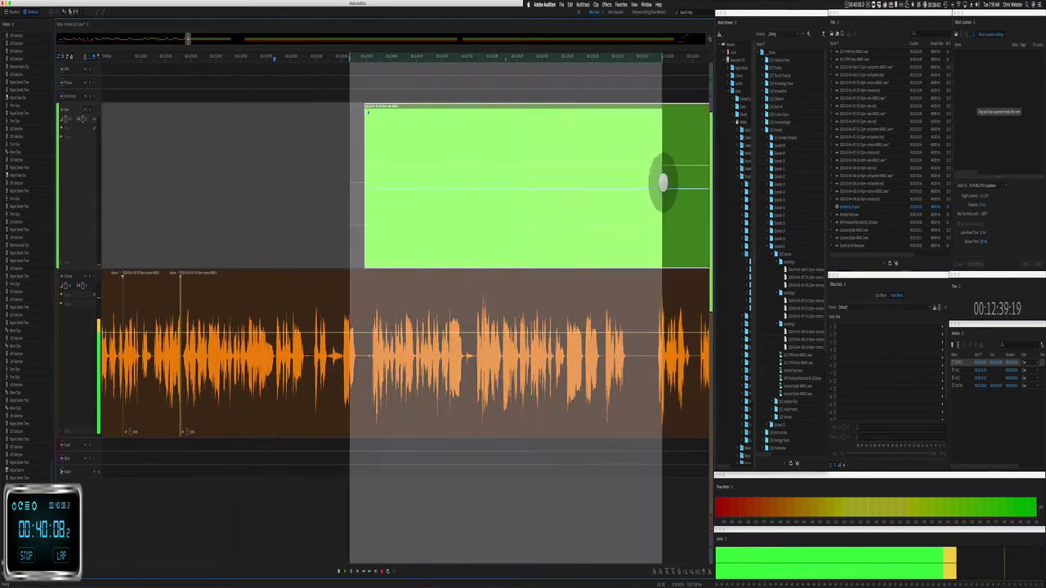
{"action": "key", "text": "BackSpace"}
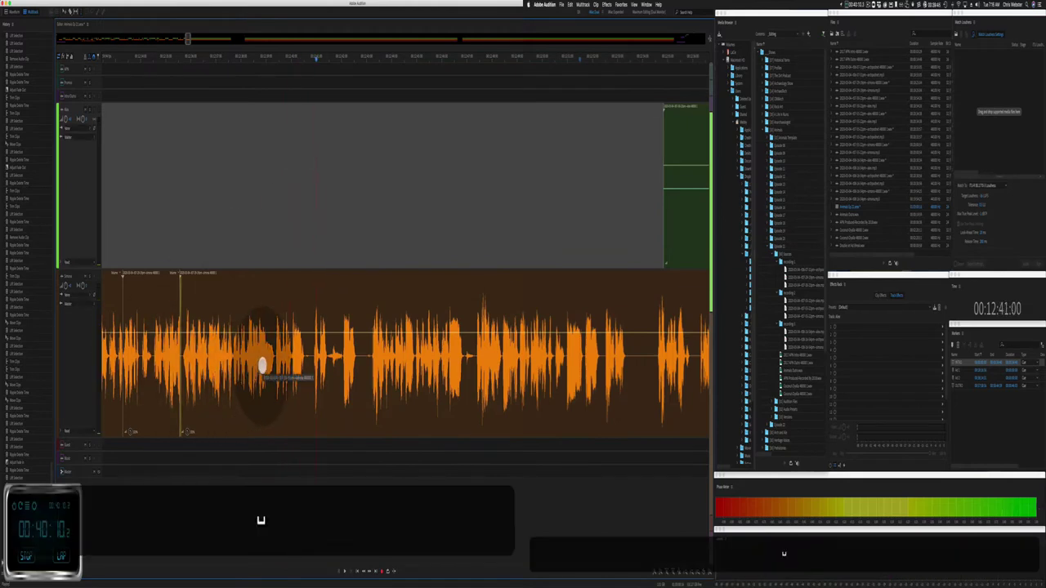
Step: Ripple-delete the drawn-out sound and following pause in the orange speech just after 12:38, and play back the cut
{"action": "scroll", "coordinate": [262, 366], "scroll_direction": "up", "scroll_amount": 3}
{"action": "left_click", "coordinate": [203, 376]}
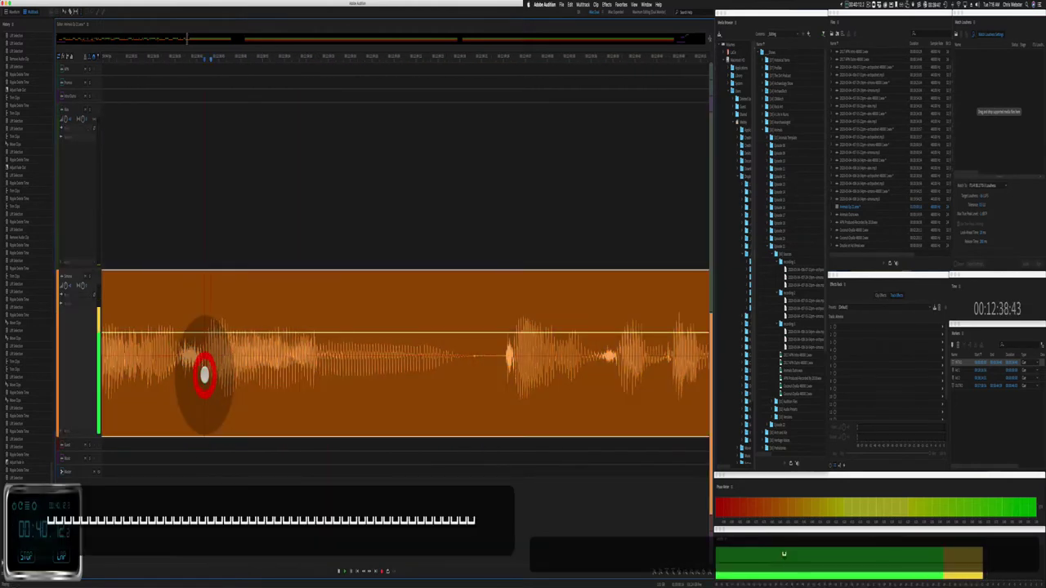
{"action": "left_click_drag", "start_coordinate": [203, 376], "coordinate": [495, 367]}
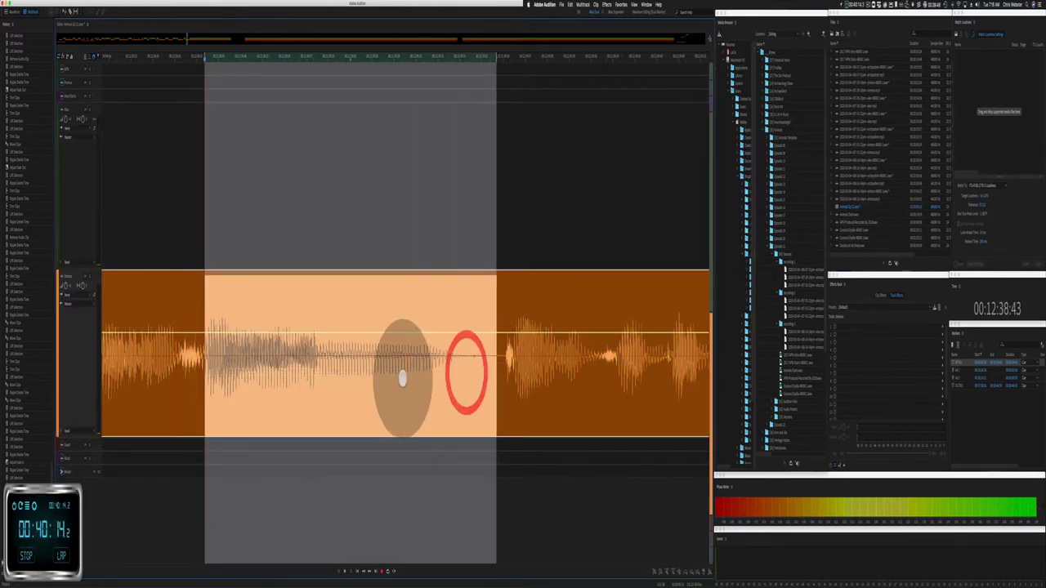
{"action": "key", "text": "shift+super+BackSpace"}
{"action": "left_click", "coordinate": [168, 289]}
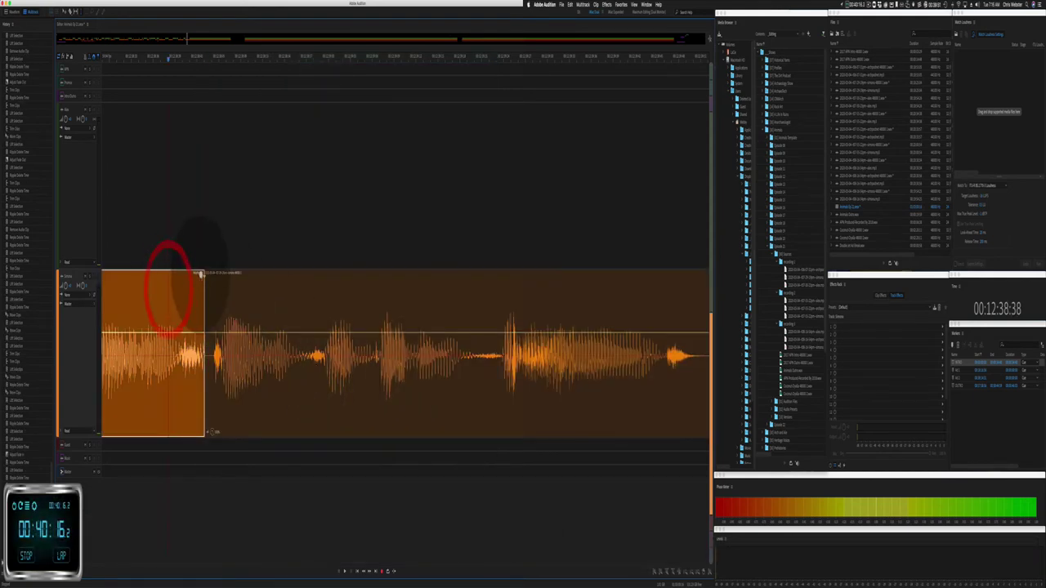
{"action": "left_click", "coordinate": [135, 215]}
{"action": "key", "text": "space"}
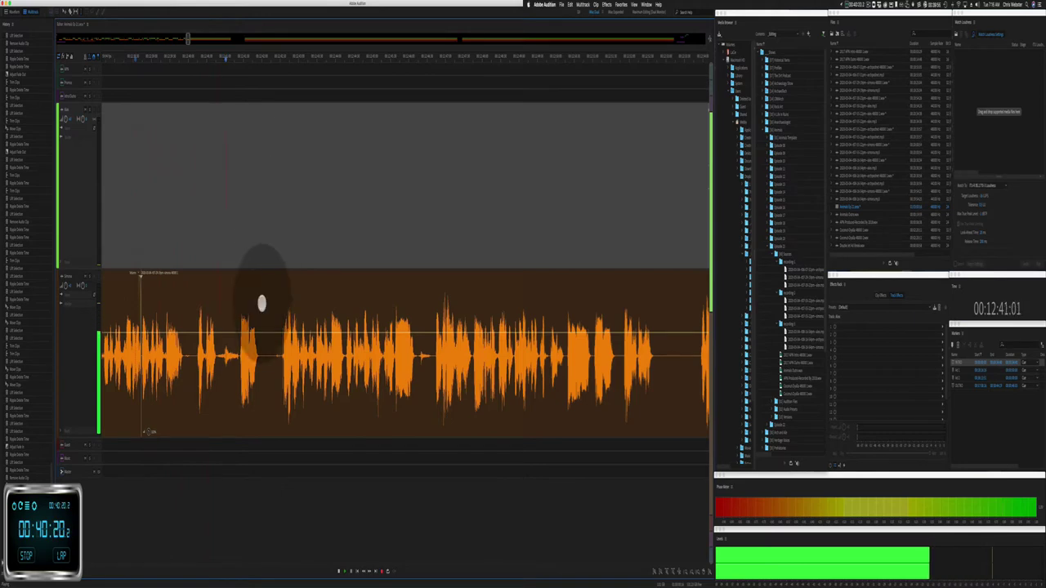
Step: Ripple-delete the short isolated sound and its pause in the orange speech from about 12:41 to about 12:42
{"action": "left_click_drag", "start_coordinate": [239, 364], "coordinate": [276, 360]}
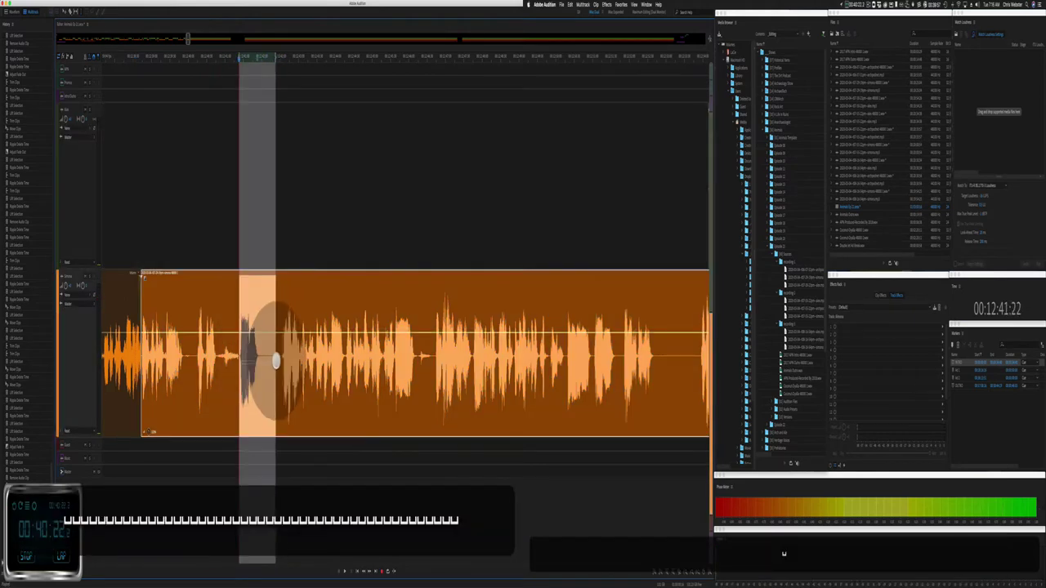
{"action": "left_click", "coordinate": [269, 358]}
{"action": "key", "text": "shift+super+BackSpace"}
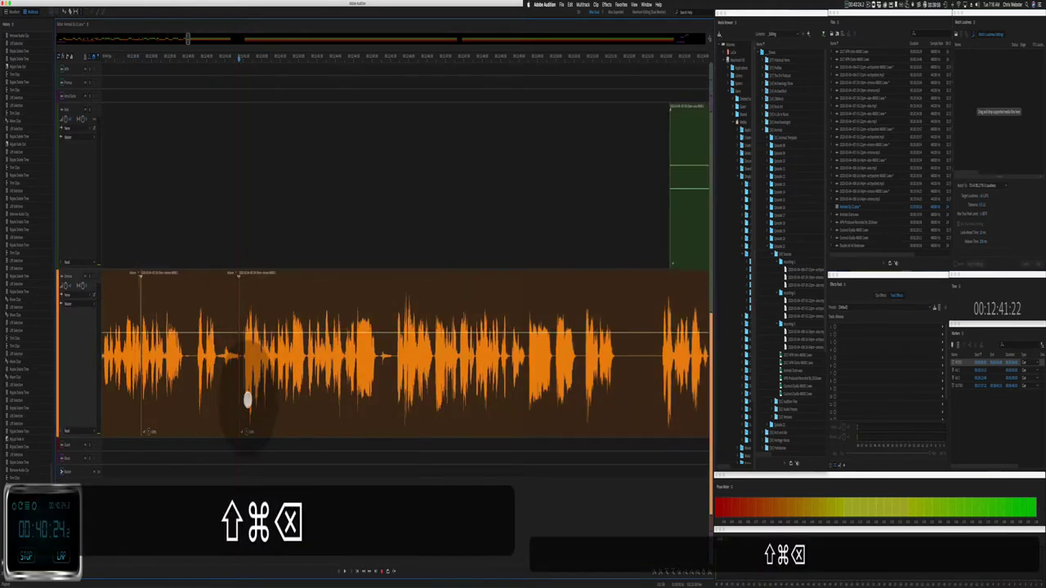
Step: Ripple-delete the tiny click before the orange words resume just after 12:41, and play back the join
{"action": "scroll", "coordinate": [237, 369], "scroll_direction": "up", "scroll_amount": 5}
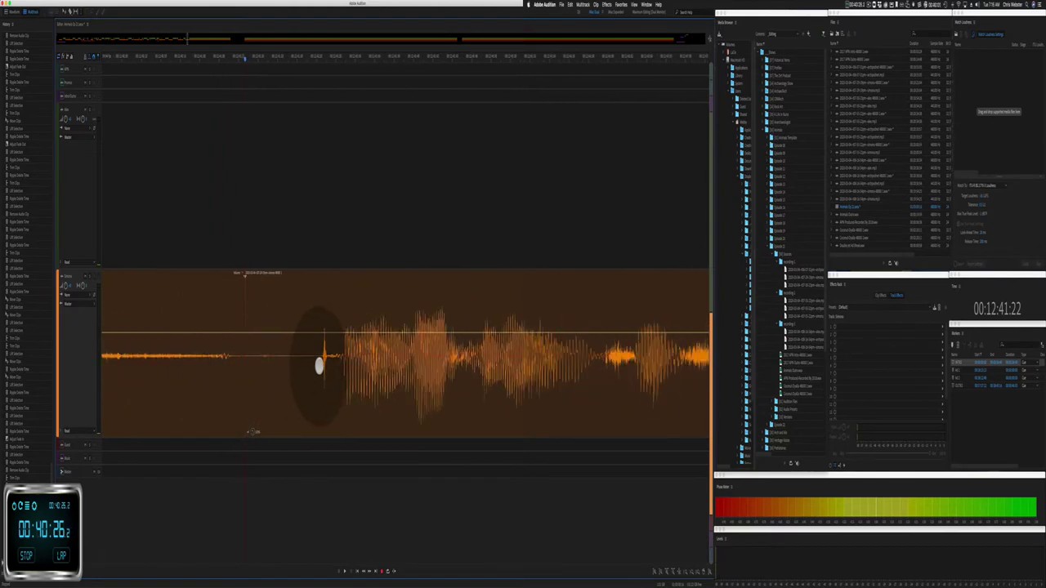
{"action": "left_click_drag", "start_coordinate": [319, 366], "coordinate": [327, 366]}
{"action": "key", "text": "shift+super+BackSpace"}
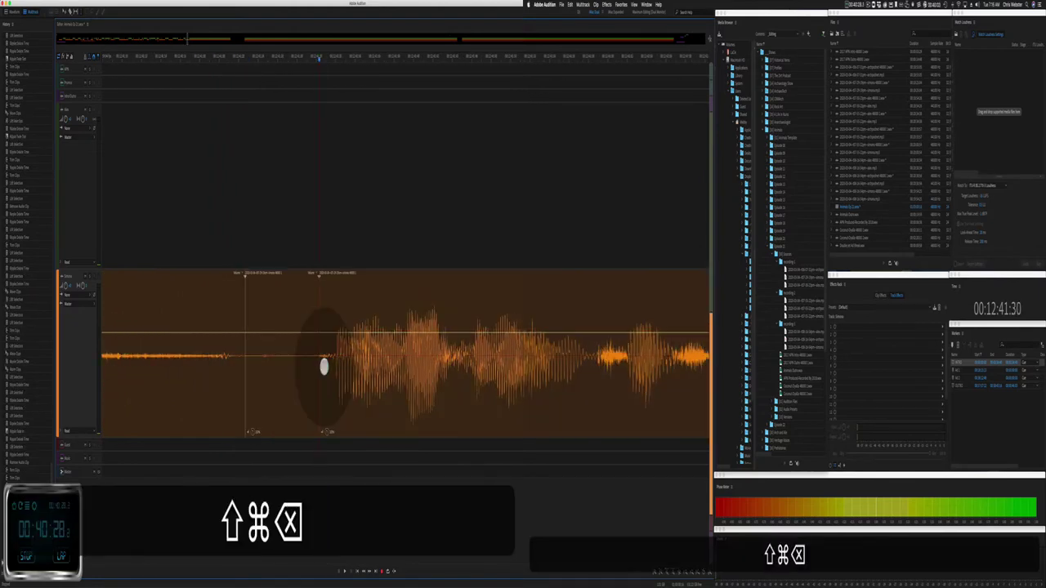
{"action": "scroll", "coordinate": [323, 367], "scroll_direction": "down", "scroll_amount": 5}
{"action": "left_click", "coordinate": [205, 233]}
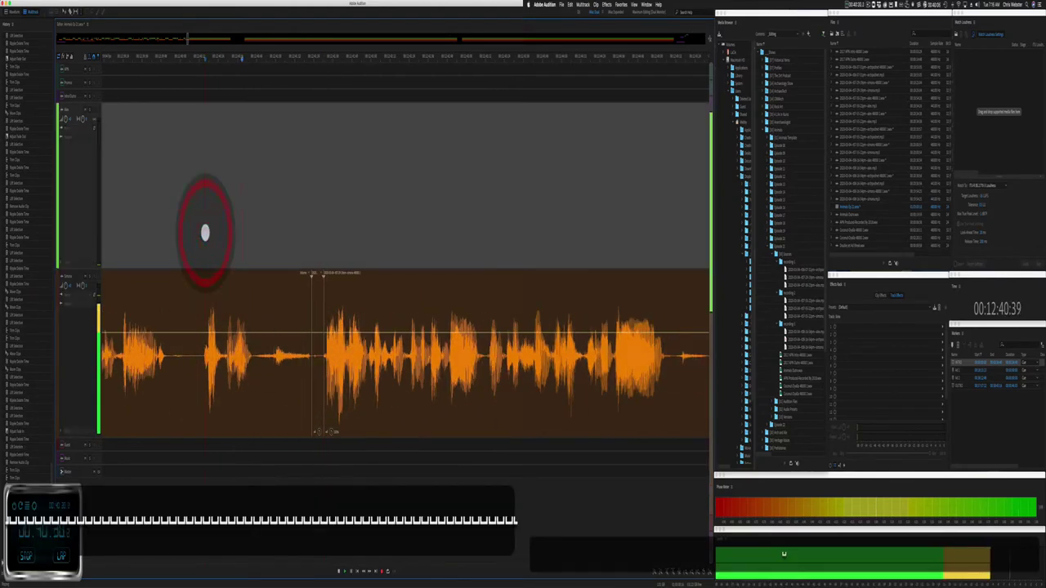
Step: Listen on through the orange speech and ripple-delete the pause at about 12:52
{"action": "scroll", "coordinate": [206, 233], "scroll_direction": "right", "scroll_amount": 10}
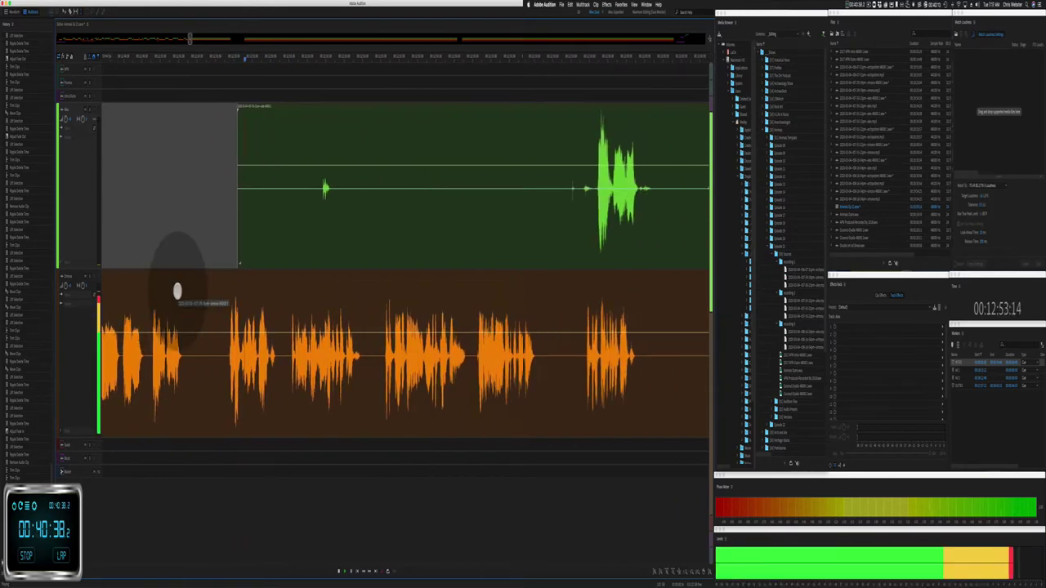
{"action": "key", "text": "j"}
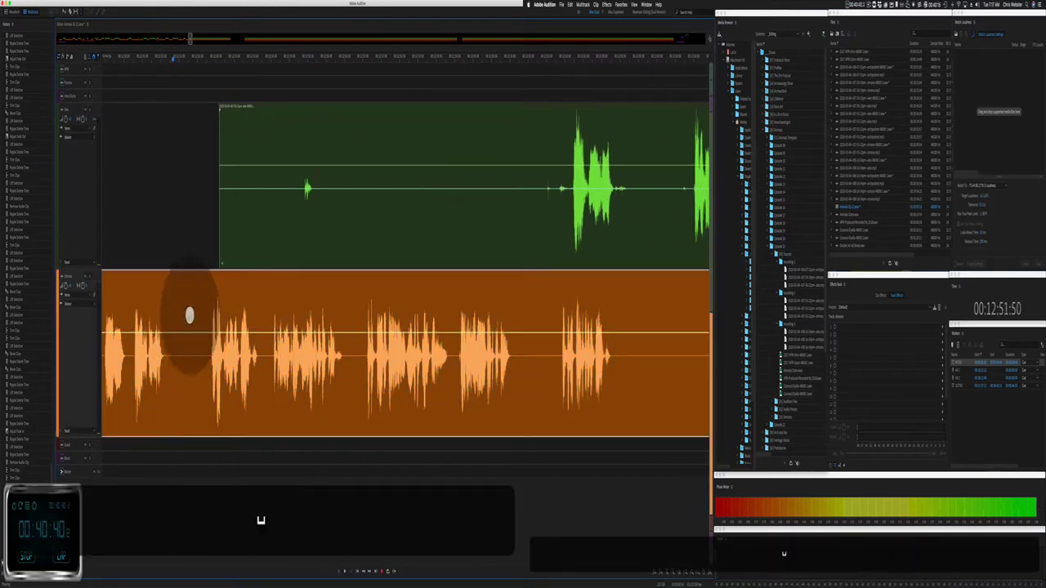
{"action": "left_click_drag", "start_coordinate": [169, 304], "coordinate": [205, 310]}
{"action": "left_click", "coordinate": [198, 320]}
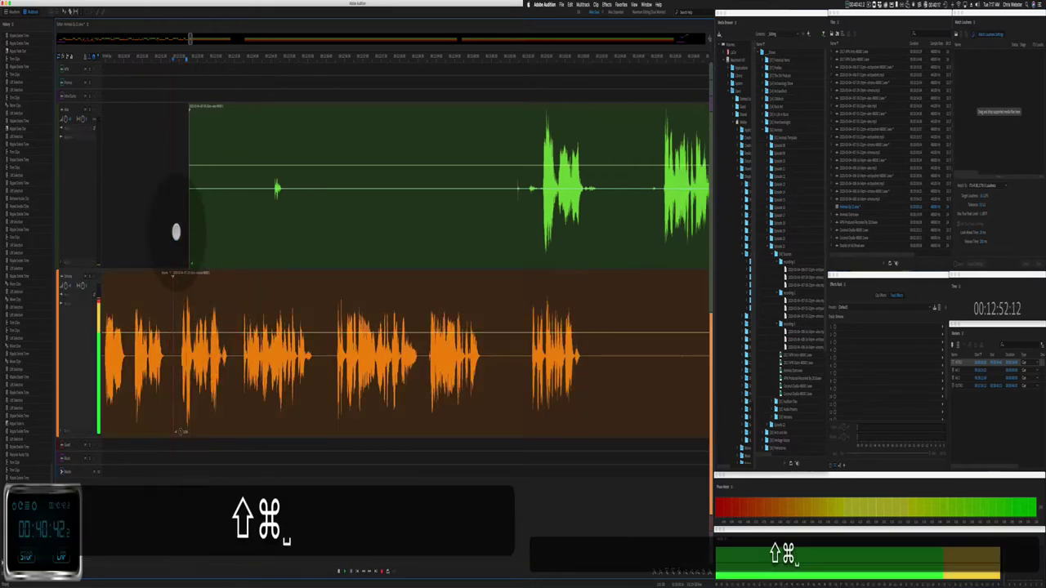
Step: Delete the near-silent green audio and its small stray noise from about 12:52 up to the green speech at about 13:02
{"action": "left_click_drag", "start_coordinate": [175, 233], "coordinate": [260, 223]}
{"action": "key", "text": "BackSpace"}
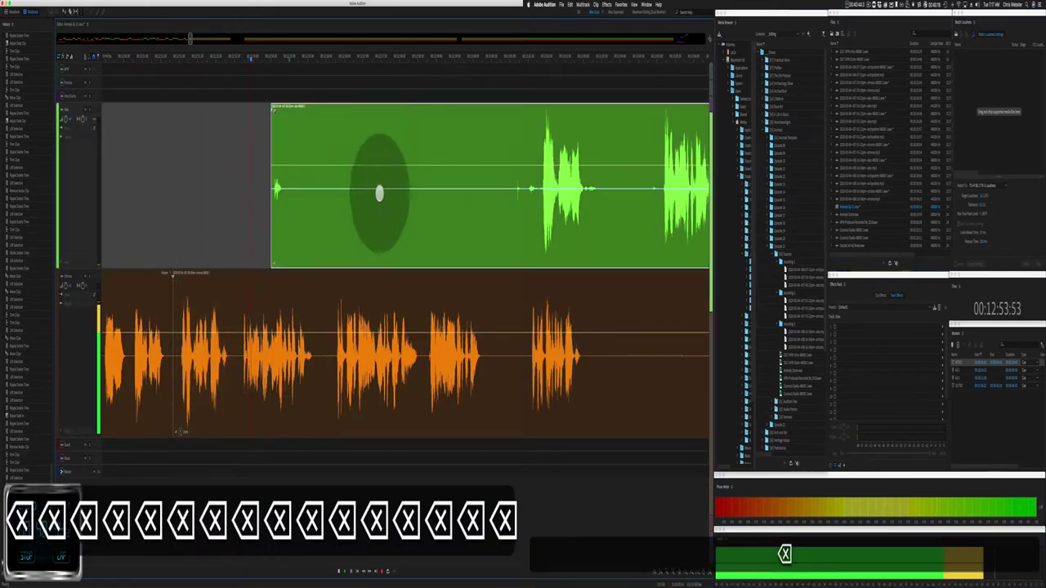
{"action": "left_click_drag", "start_coordinate": [289, 184], "coordinate": [485, 175]}
{"action": "key", "text": "BackSpace"}
{"action": "left_click", "coordinate": [427, 191]}
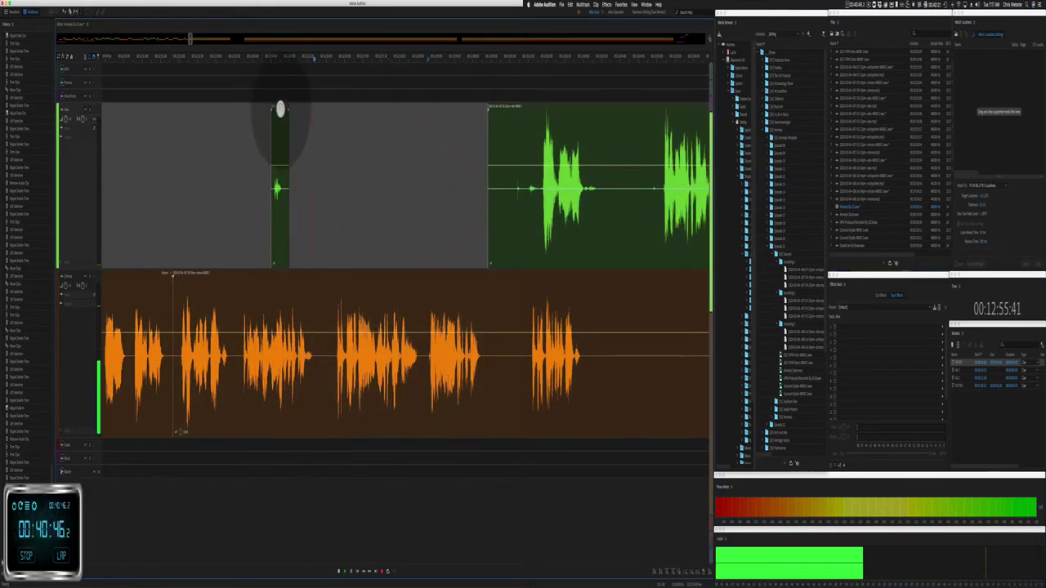
{"action": "left_click", "coordinate": [280, 106]}
{"action": "key", "text": "BackSpace"}
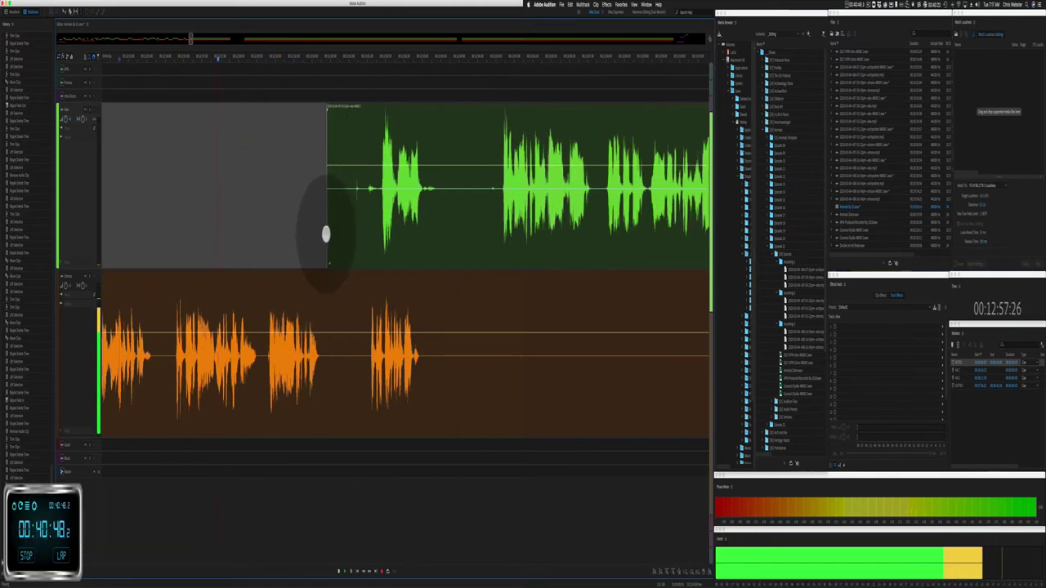
{"action": "left_click_drag", "start_coordinate": [331, 235], "coordinate": [374, 227]}
Step: Ripple-delete the short orange passage at about 12:56 and delete the orange pause at about 13:00
{"action": "left_click_drag", "start_coordinate": [155, 362], "coordinate": [175, 361]}
{"action": "key", "text": "super+shift+BackSpace"}
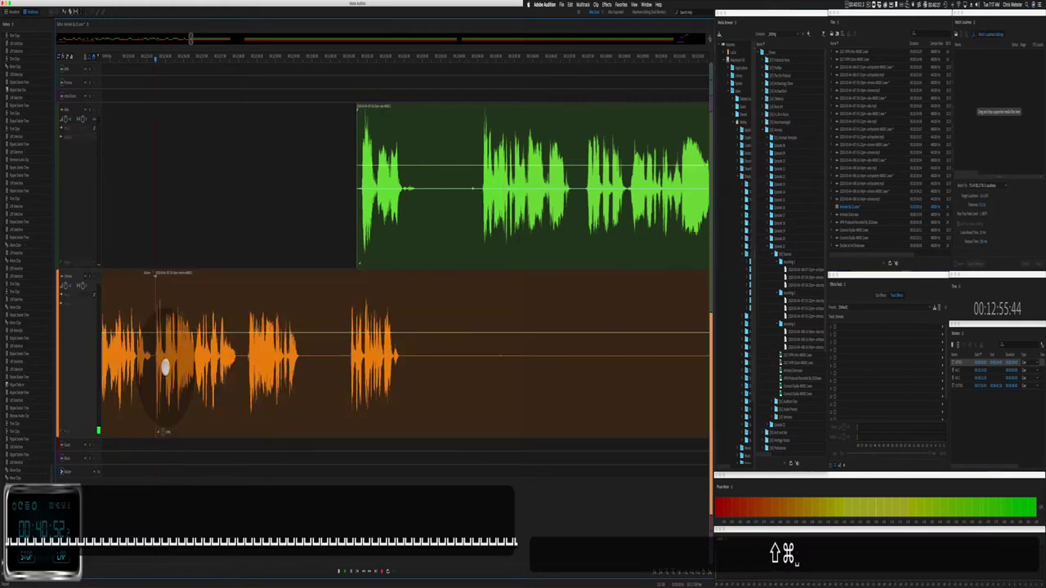
{"action": "left_click_drag", "start_coordinate": [304, 358], "coordinate": [344, 358]}
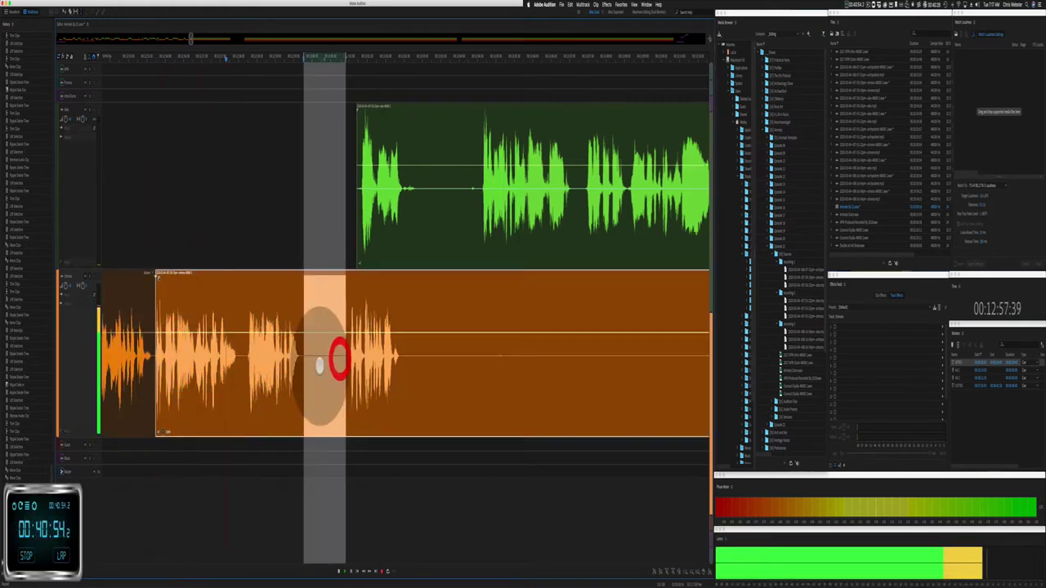
{"action": "key", "text": "BackSpace"}
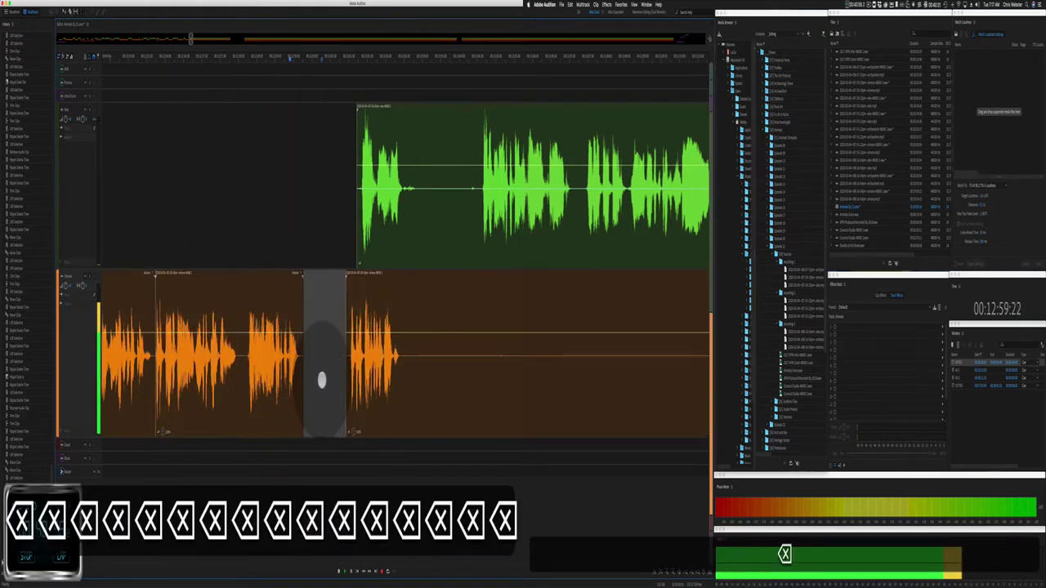
Step: Delete the orange silence from about 13:02 to about 13:06 and move the short orange clip earlier to close the 13:00 gap
{"action": "left_click_drag", "start_coordinate": [405, 380], "coordinate": [518, 369]}
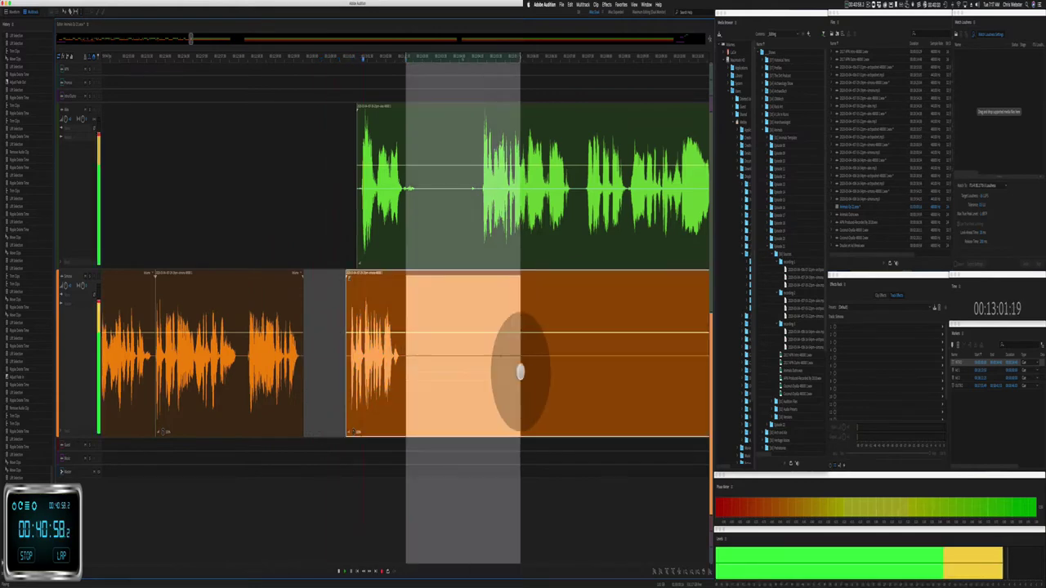
{"action": "key", "text": "BackSpace"}
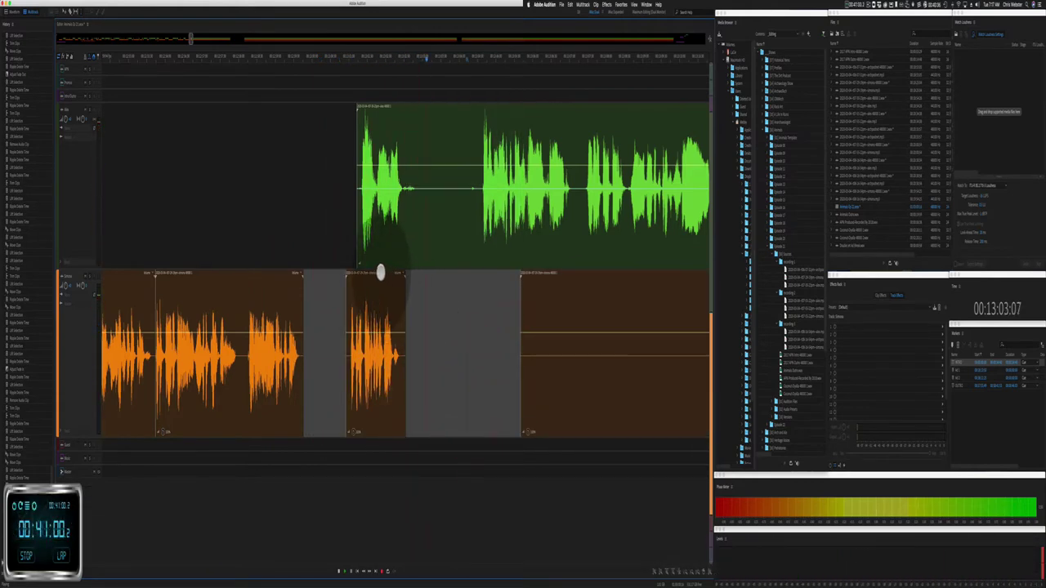
{"action": "key", "text": "space"}
{"action": "left_click_drag", "start_coordinate": [378, 272], "coordinate": [336, 284]}
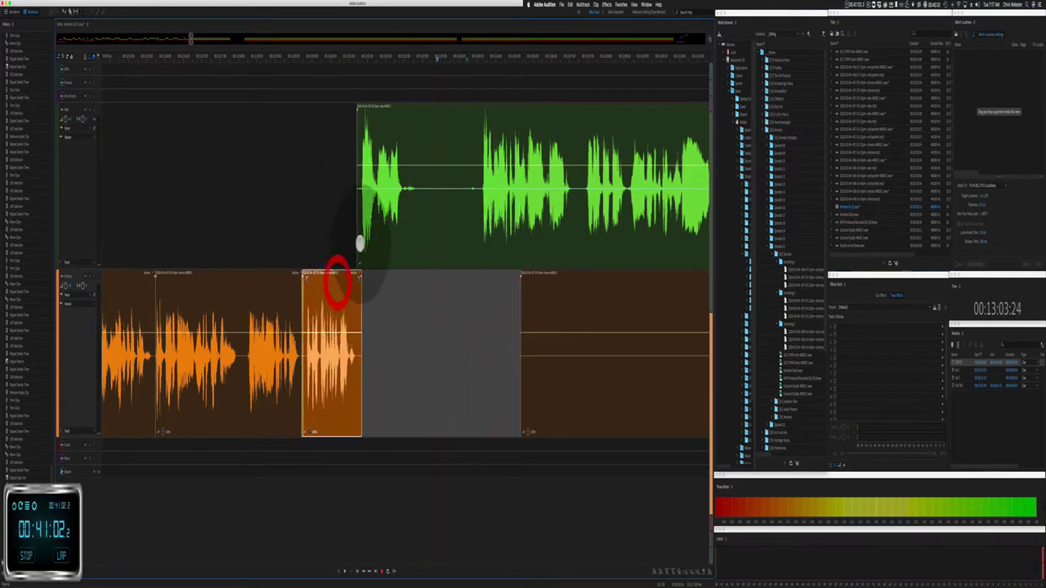
Step: Trim the green clip's start past its short interjection and move it with the following orange clip earlier, to about 13:01
{"action": "left_click_drag", "start_coordinate": [356, 237], "coordinate": [463, 218]}
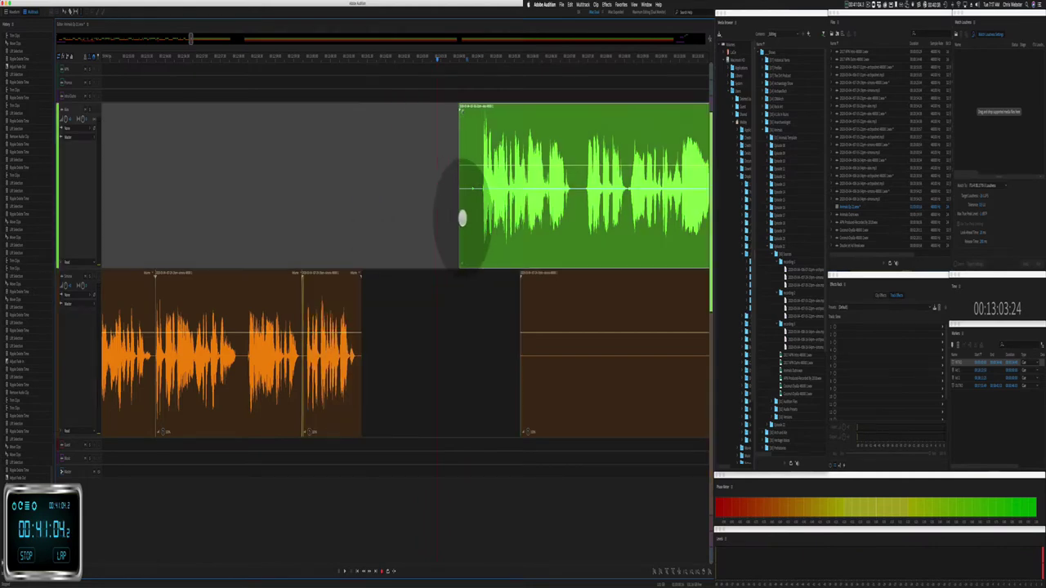
{"action": "left_click_drag", "start_coordinate": [492, 299], "coordinate": [536, 196]}
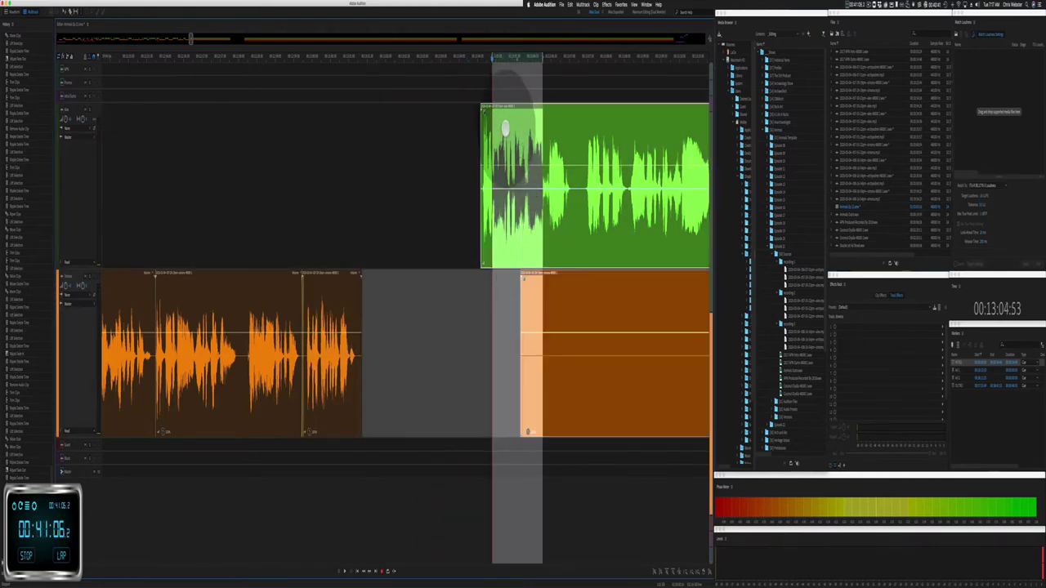
{"action": "left_click_drag", "start_coordinate": [505, 107], "coordinate": [377, 147]}
Step: Play back the join and delete the silent orange audio below the green speech from about 13:01 to about 13:14
{"action": "key", "text": "space"}
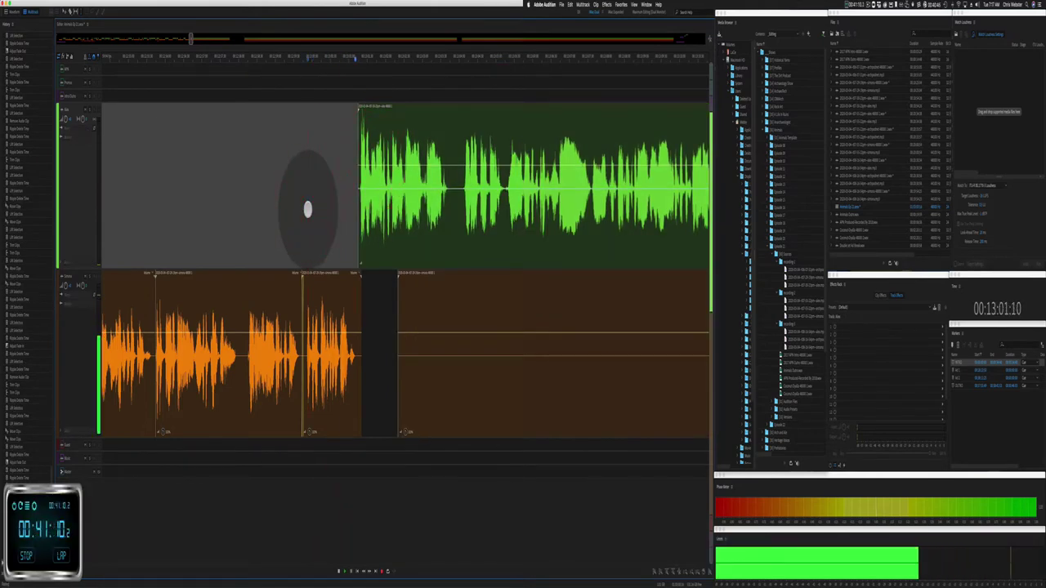
{"action": "left_click_drag", "start_coordinate": [217, 357], "coordinate": [653, 316]}
{"action": "key", "text": "BackSpace"}
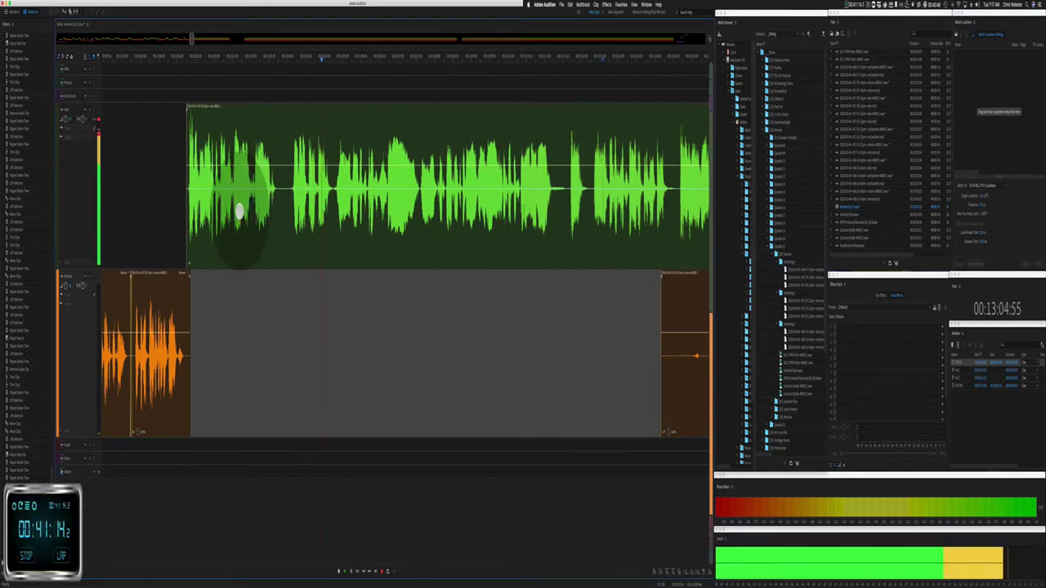
Step: Ripple-delete the unwanted words and pause in the green speech from about 13:02 to about 13:04, and play back the cut
{"action": "left_click", "coordinate": [167, 201]}
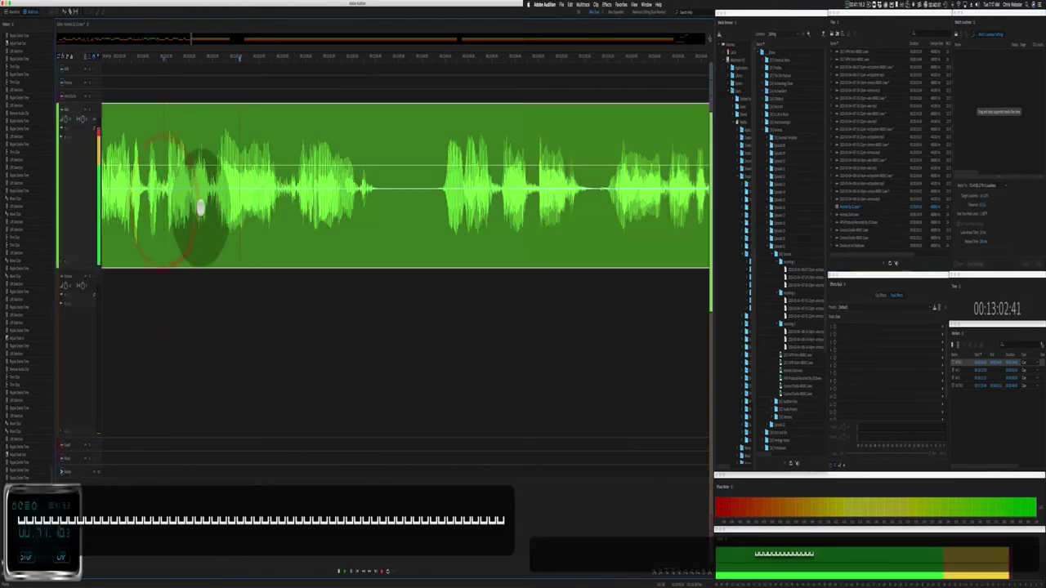
{"action": "left_click_drag", "start_coordinate": [213, 207], "coordinate": [429, 208]}
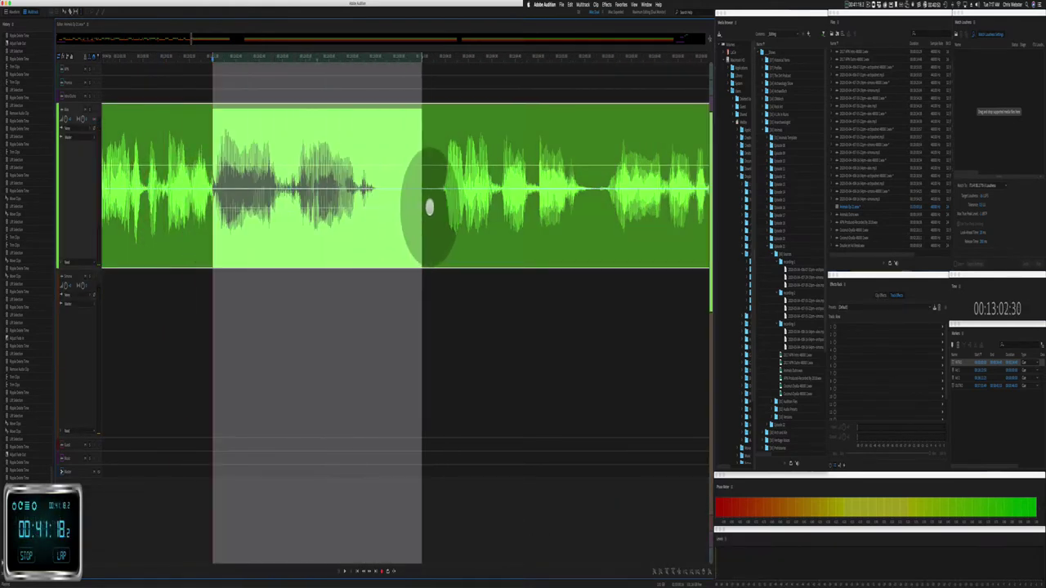
{"action": "key", "text": "BackSpace"}
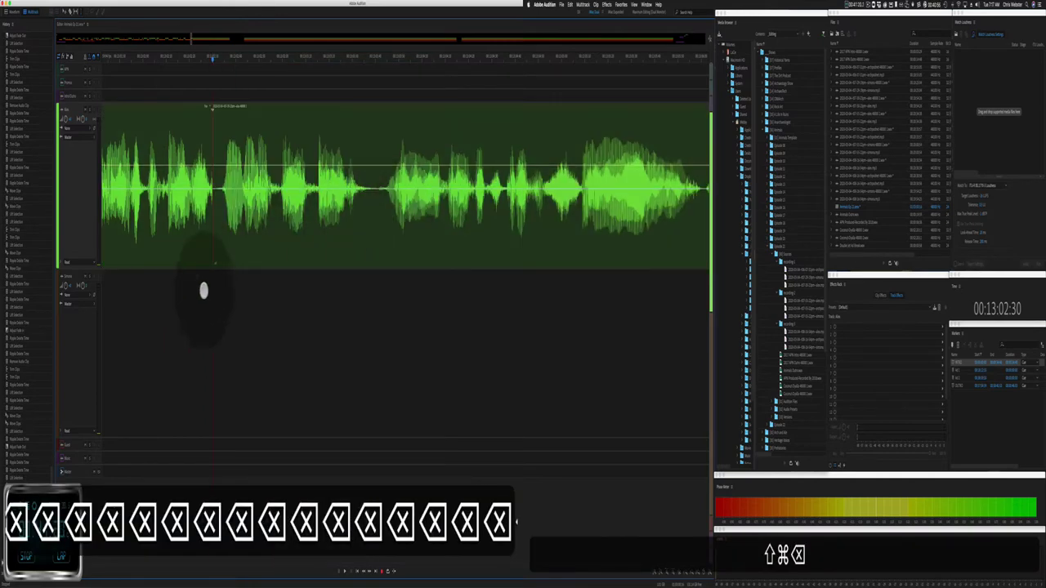
{"action": "left_click", "coordinate": [114, 303]}
{"action": "key", "text": "space"}
{"action": "left_click", "coordinate": [194, 106]}
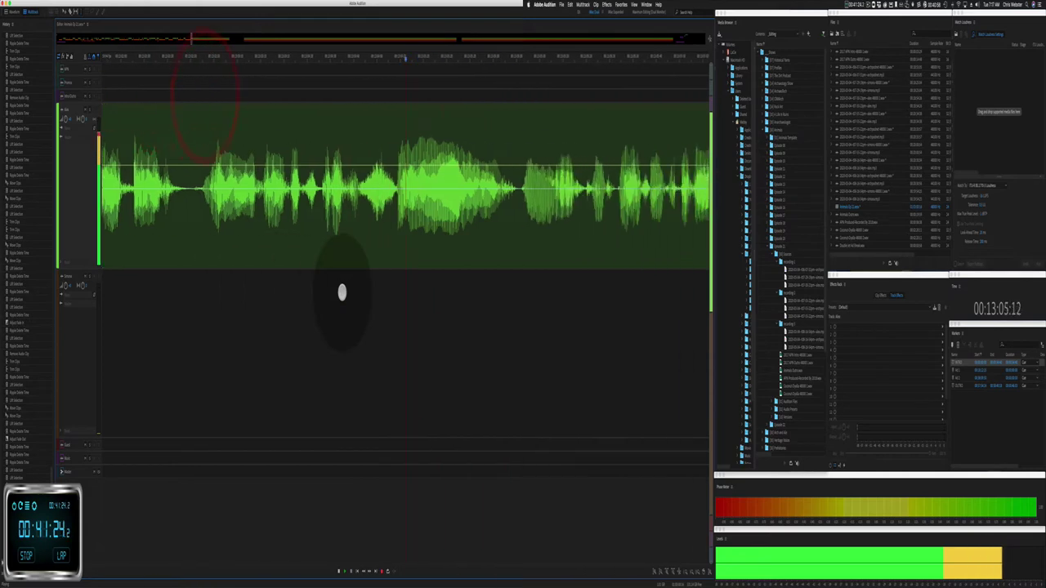
Step: Delete the remaining near-silent orange audio below the green speech up to about 13:20
{"action": "left_click_drag", "start_coordinate": [317, 327], "coordinate": [534, 328]}
{"action": "key", "text": "Delete"}
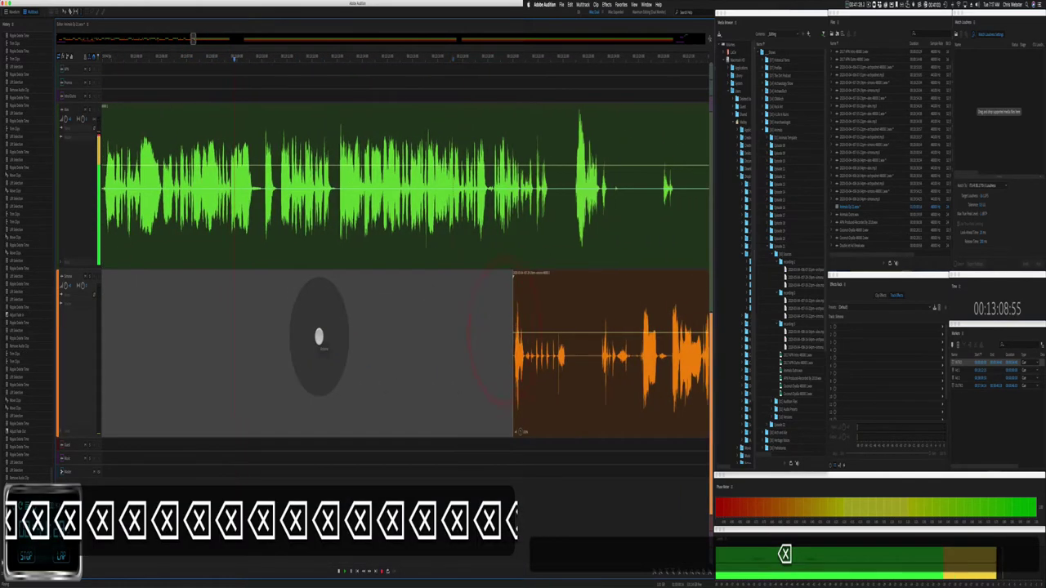
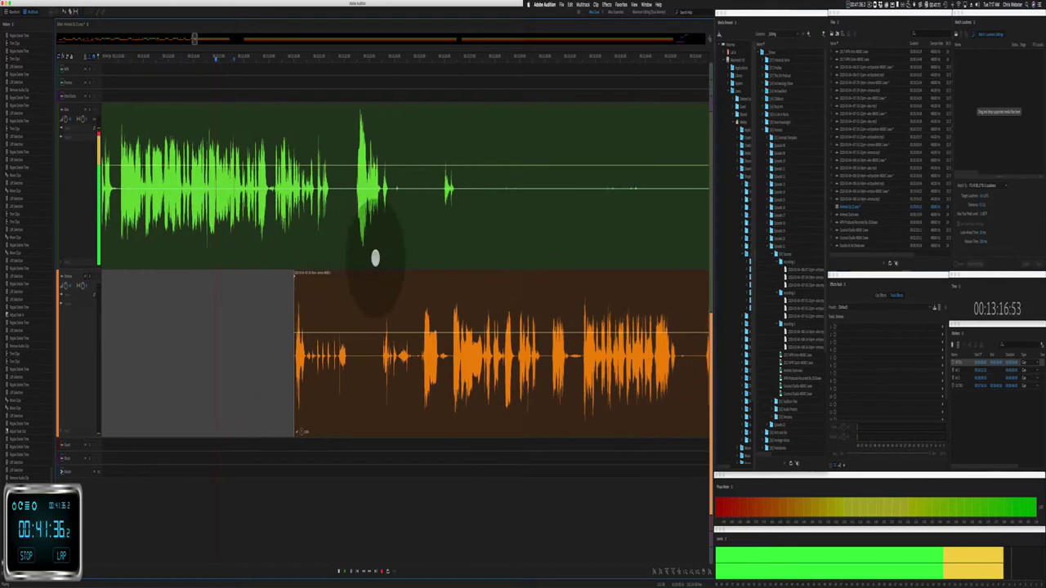
Step: Delete the near-silent green audio above the orange speech from about 13:26 to about 13:37
{"action": "key", "text": "j"}
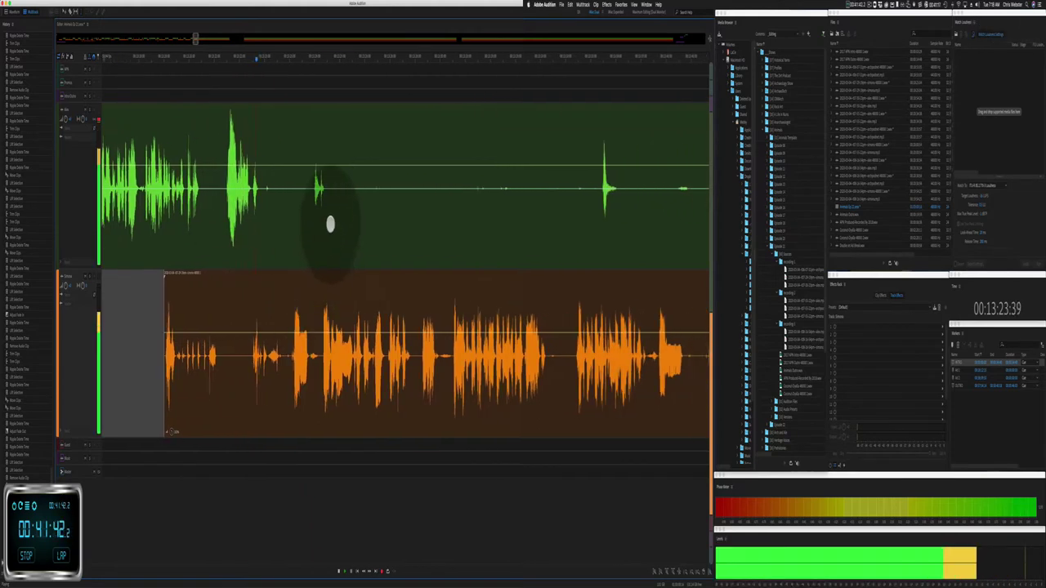
{"action": "left_click_drag", "start_coordinate": [329, 226], "coordinate": [587, 203]}
{"action": "key", "text": "BackSpace"}
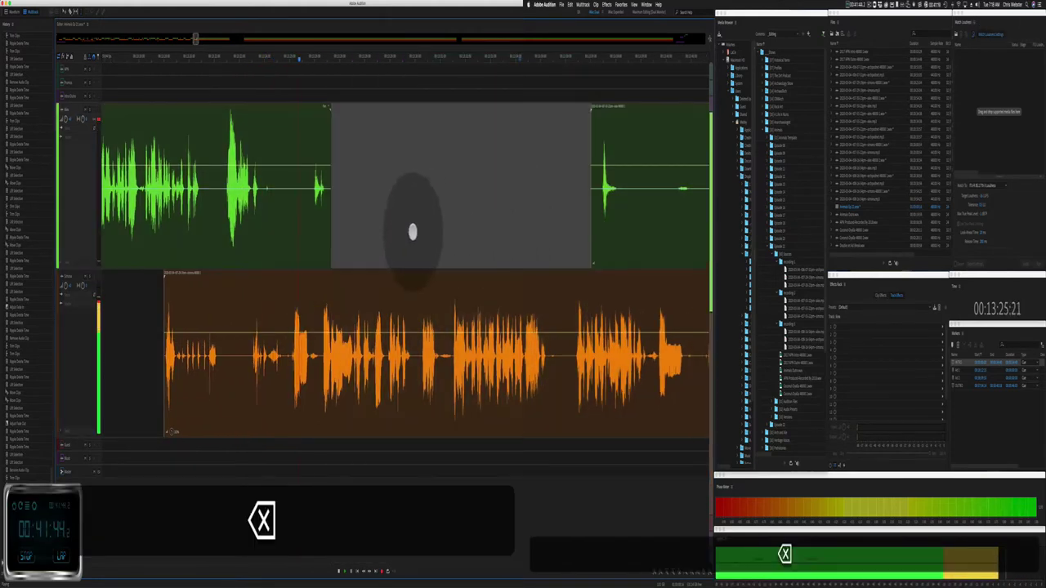
Step: Play back the orange speech from about 13:24 and ripple-delete the unwanted words from there to about 13:27
{"action": "key", "text": "BackSpace"}
{"action": "key", "text": "BackSpace"}
{"action": "key", "text": "BackSpace"}
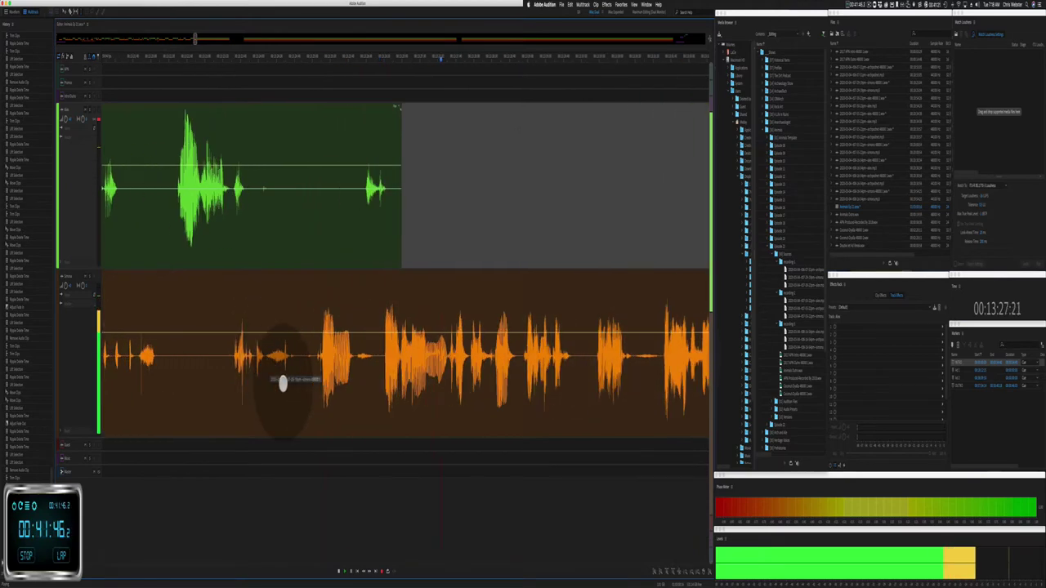
{"action": "left_click", "coordinate": [262, 368]}
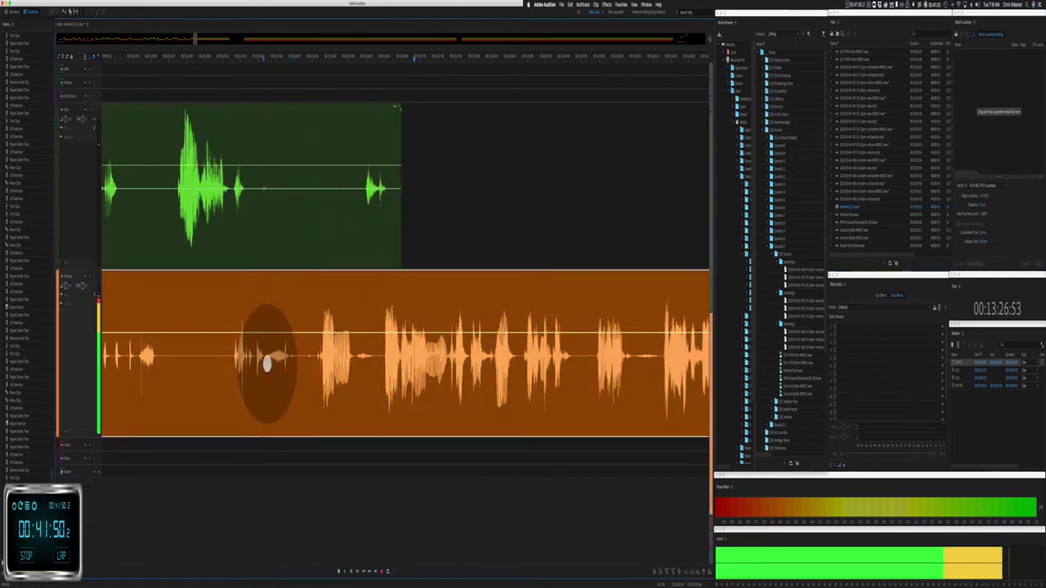
{"action": "left_click_drag", "start_coordinate": [266, 364], "coordinate": [445, 365]}
{"action": "key", "text": "shift+super+BackSpace"}
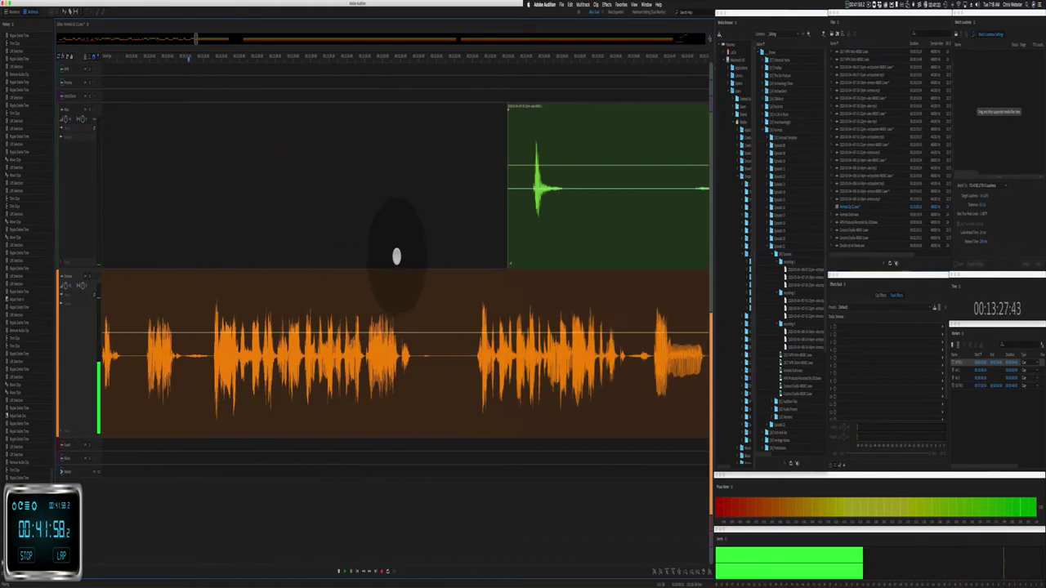
Step: Ripple-delete the orange pause from about 13:32 to 13:33, and delete the near-silent green audio from about 13:34 to 13:39
{"action": "left_click_drag", "start_coordinate": [346, 368], "coordinate": [396, 364]}
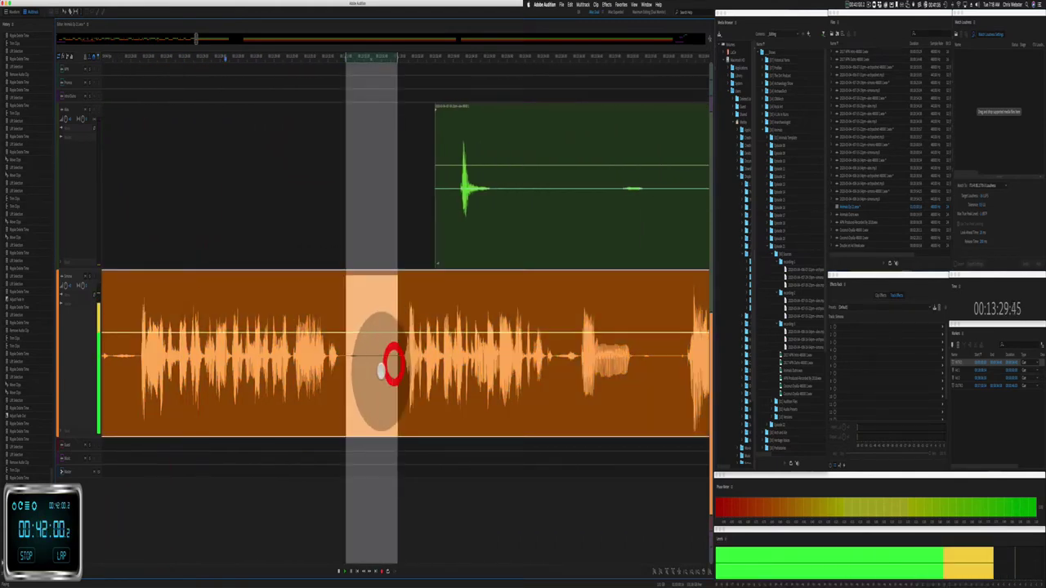
{"action": "key", "text": "shift+super+BackSpace"}
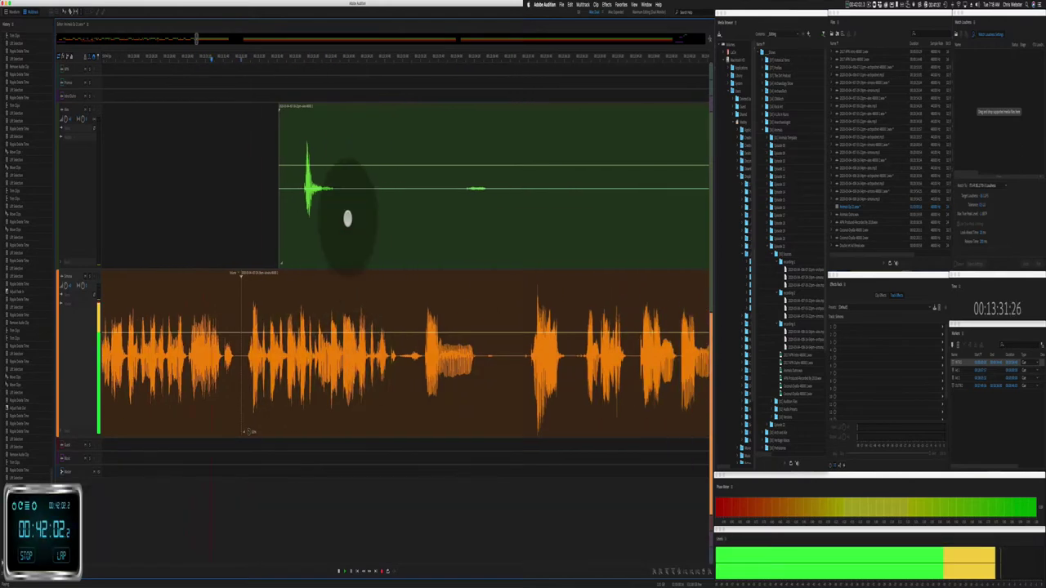
{"action": "left_click_drag", "start_coordinate": [347, 218], "coordinate": [577, 171]}
{"action": "key", "text": "shift+super+BackSpace"}
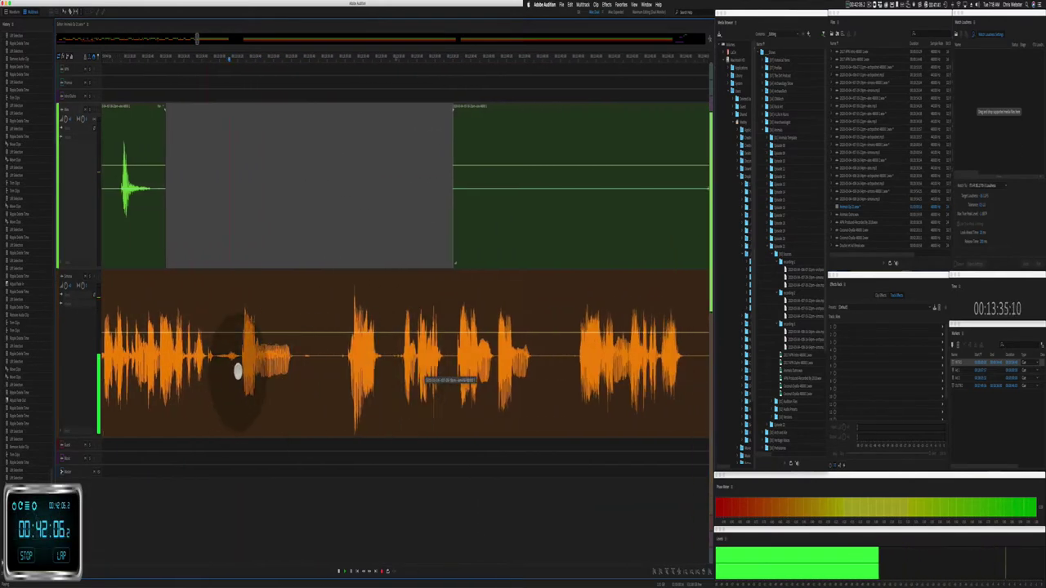
Step: Ripple-delete the orange filler word and pause from about 13:35 to 13:37, and delete the near-silent green audio up to about 13:52
{"action": "left_click_drag", "start_coordinate": [239, 365], "coordinate": [327, 360]}
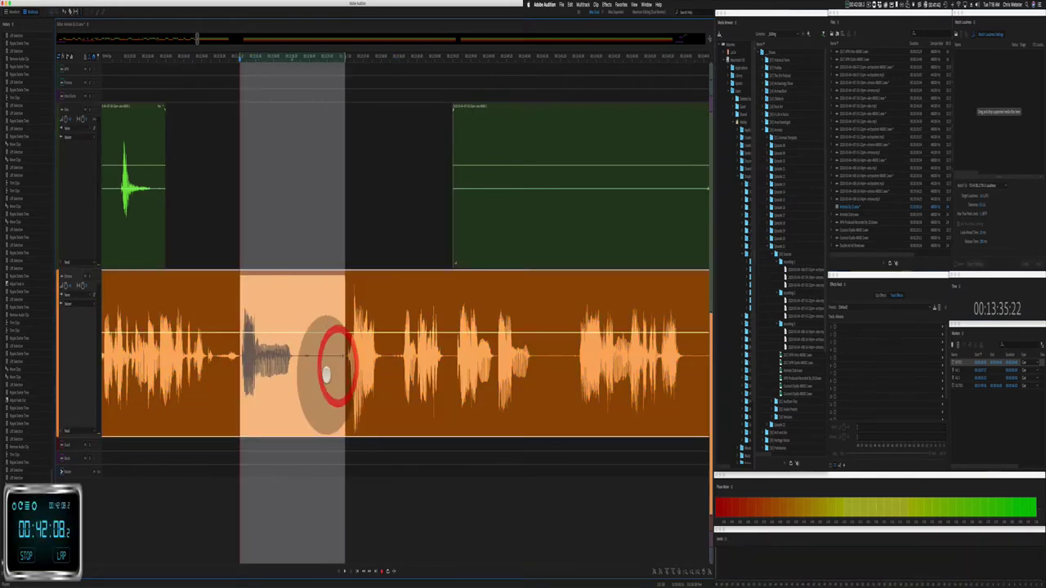
{"action": "key", "text": "shift+super+BackSpace"}
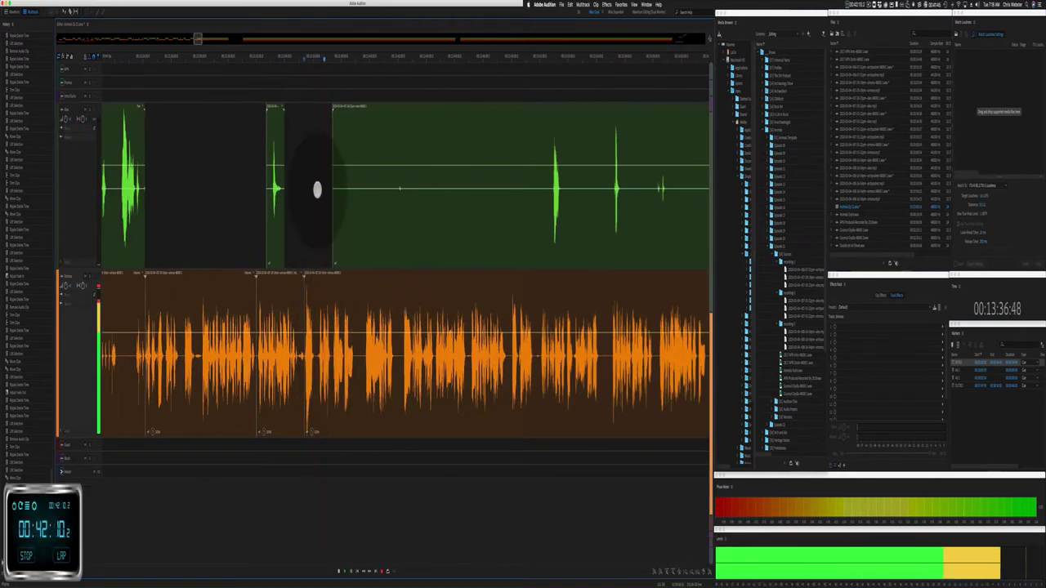
{"action": "left_click_drag", "start_coordinate": [318, 190], "coordinate": [518, 199]}
{"action": "key", "text": "BackSpace"}
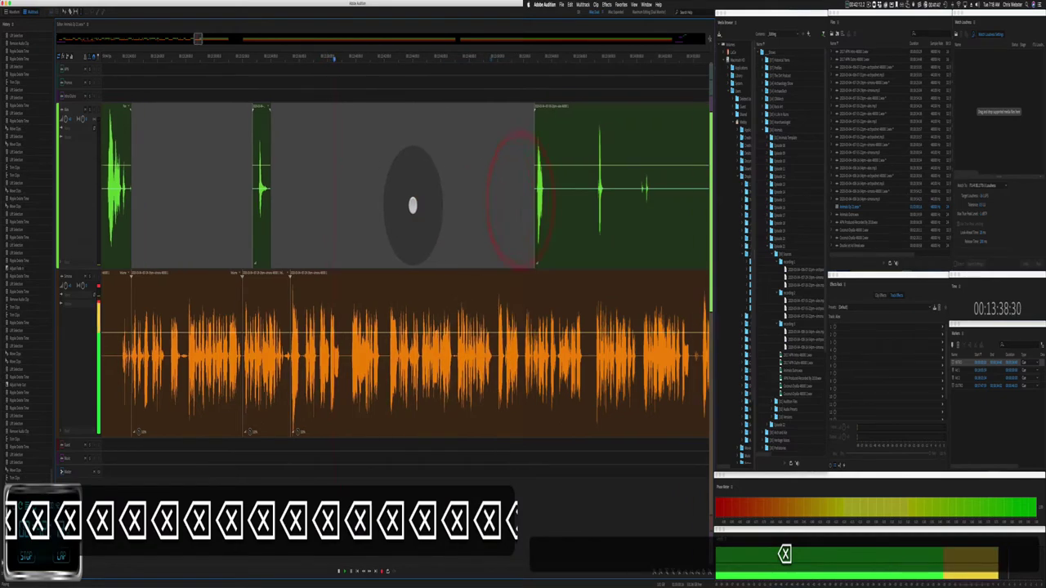
Step: Ripple-delete the unwanted word and pause in the orange speech from about 13:38 to about 13:39, and play back the cut
{"action": "key", "text": "equal"}
{"action": "key", "text": "equal"}
{"action": "key", "text": "equal"}
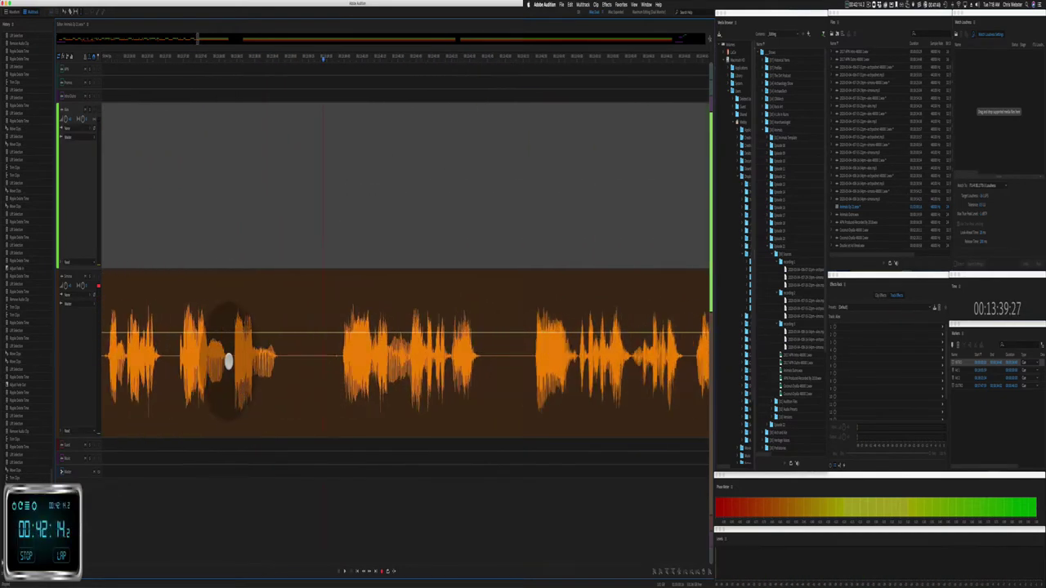
{"action": "left_click_drag", "start_coordinate": [232, 361], "coordinate": [327, 363]}
{"action": "key", "text": "shift+super+BackSpace"}
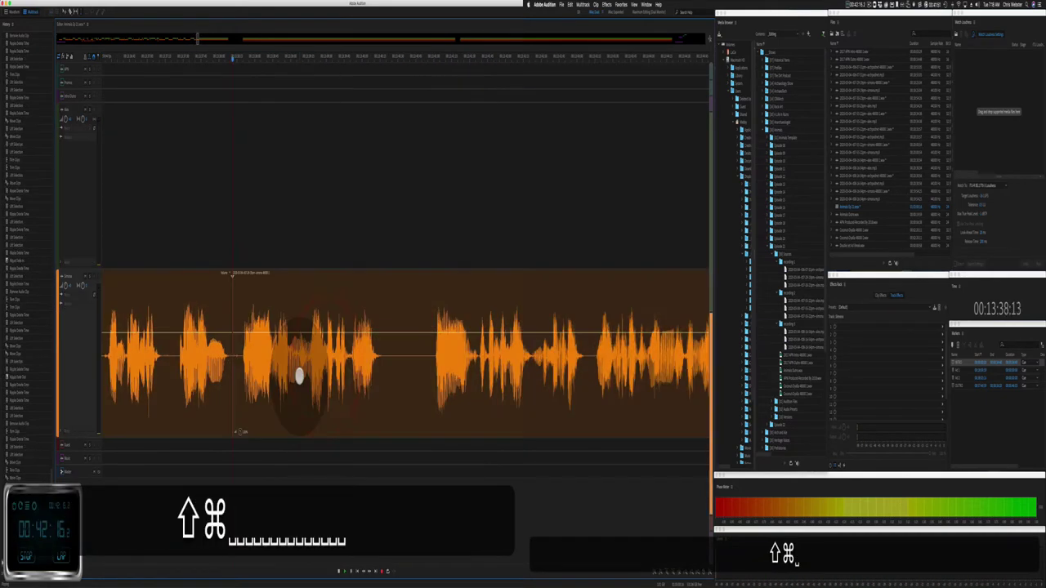
{"action": "key", "text": "minus"}
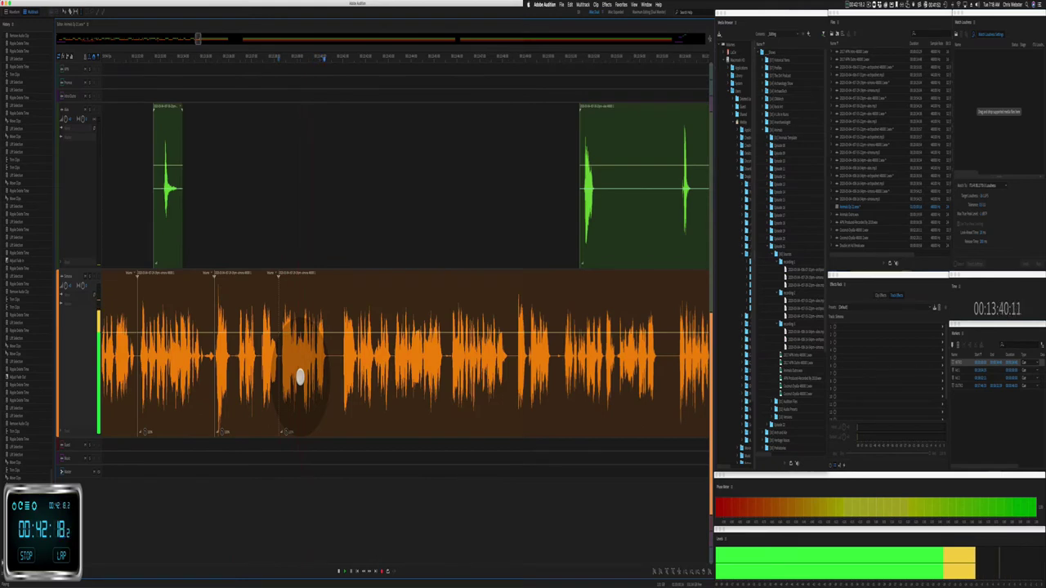
Step: Ripple-delete the short utterance and its preceding pause in the orange voice track, starting at 00:13:40:32
{"action": "key", "text": "equal"}
{"action": "key", "text": "equal"}
{"action": "key", "text": "equal"}
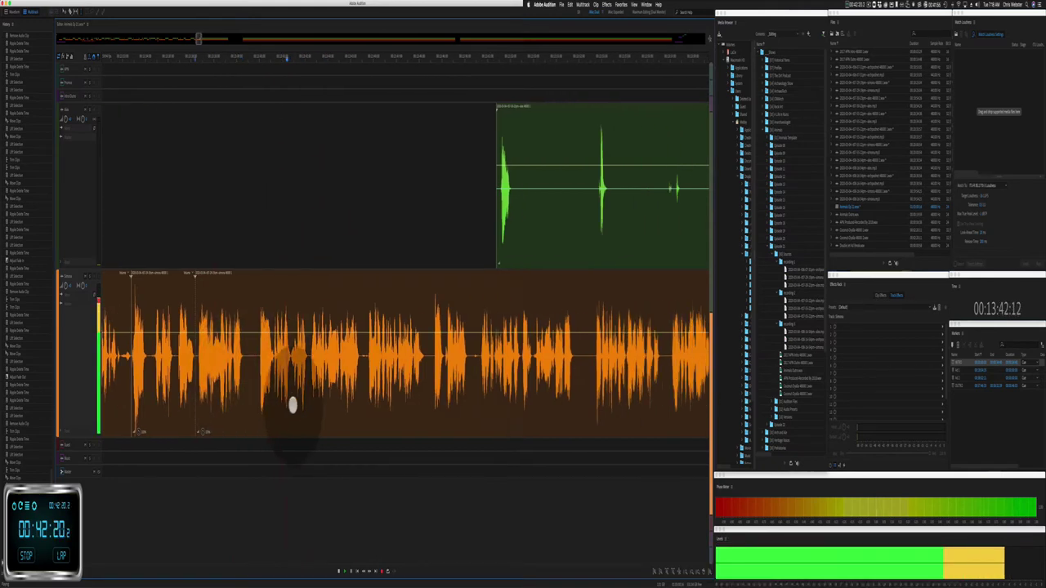
{"action": "left_click_drag", "start_coordinate": [256, 370], "coordinate": [405, 378]}
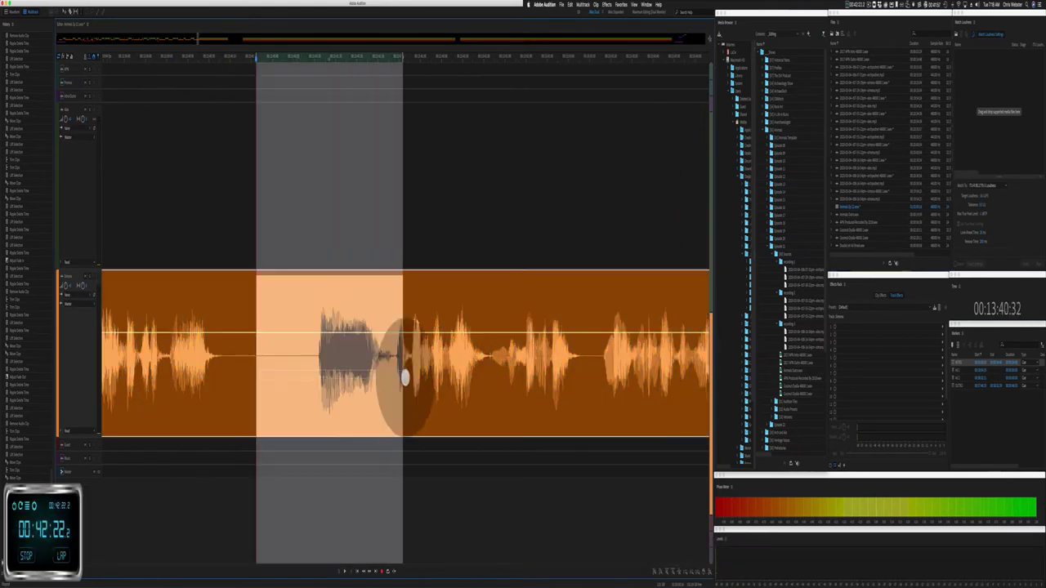
{"action": "key", "text": "super+shift+BackSpace"}
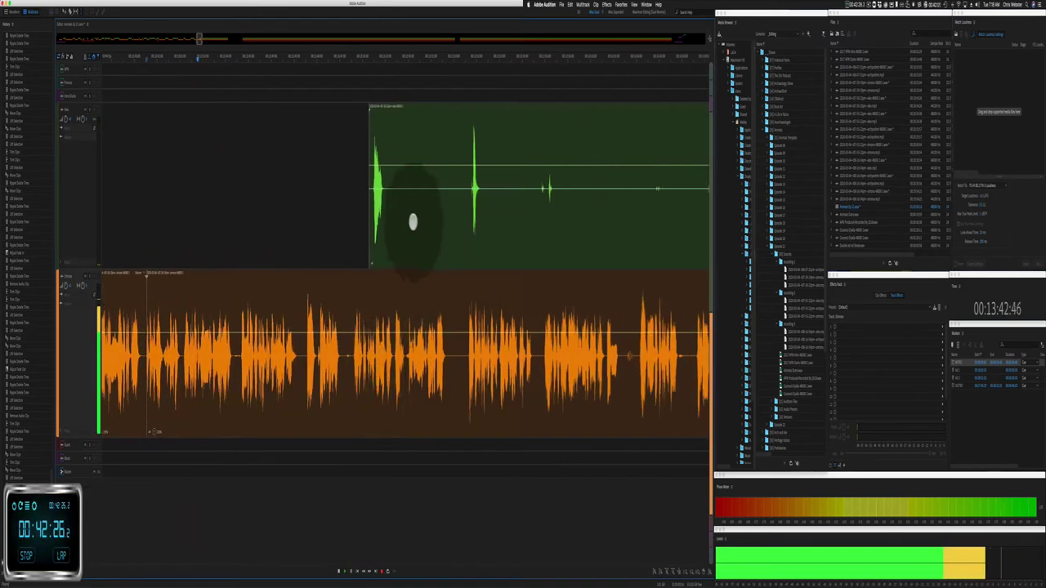
Step: Remove the silence after each of the first two short bursts in the green clip, leaving them as separate clips
{"action": "left_click_drag", "start_coordinate": [387, 215], "coordinate": [520, 197]}
{"action": "key", "text": "BackSpace"}
{"action": "key", "text": "BackSpace"}
{"action": "left_click", "coordinate": [509, 191]}
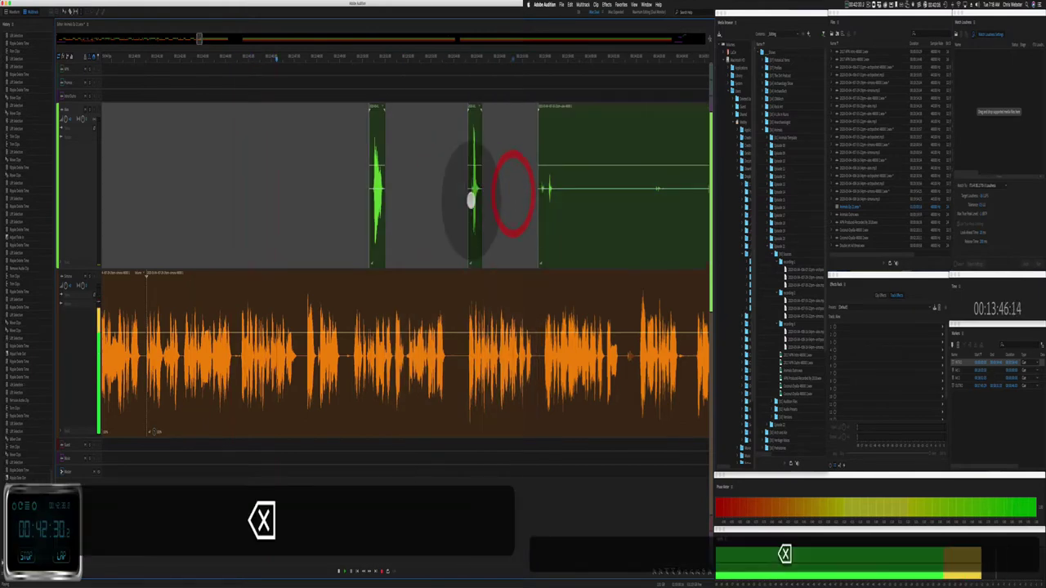
Step: Move the two short green burst clips slightly earlier against the orange speech and play back around the second one
{"action": "left_click", "coordinate": [230, 361]}
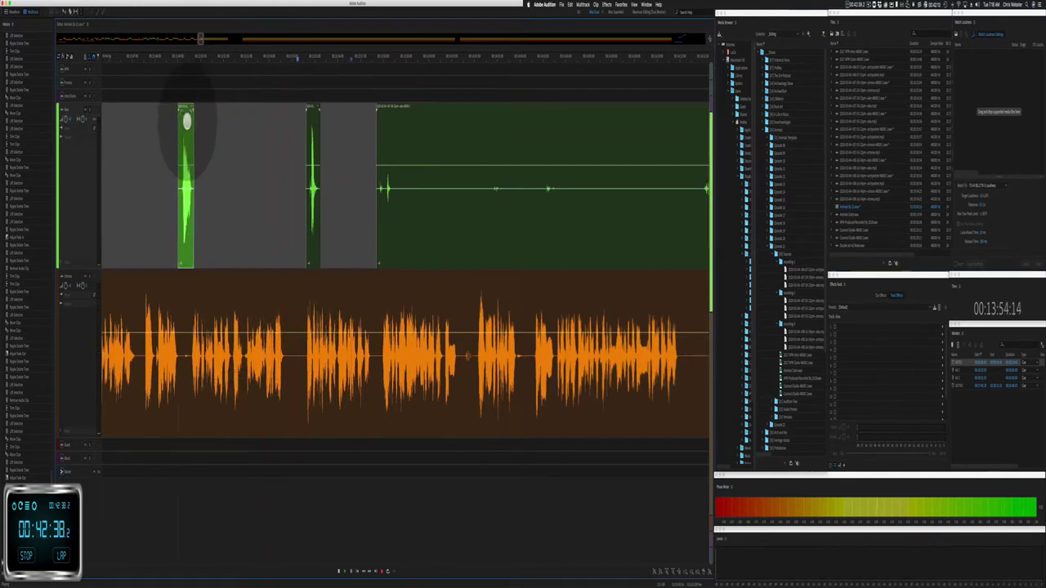
{"action": "left_click", "coordinate": [201, 124]}
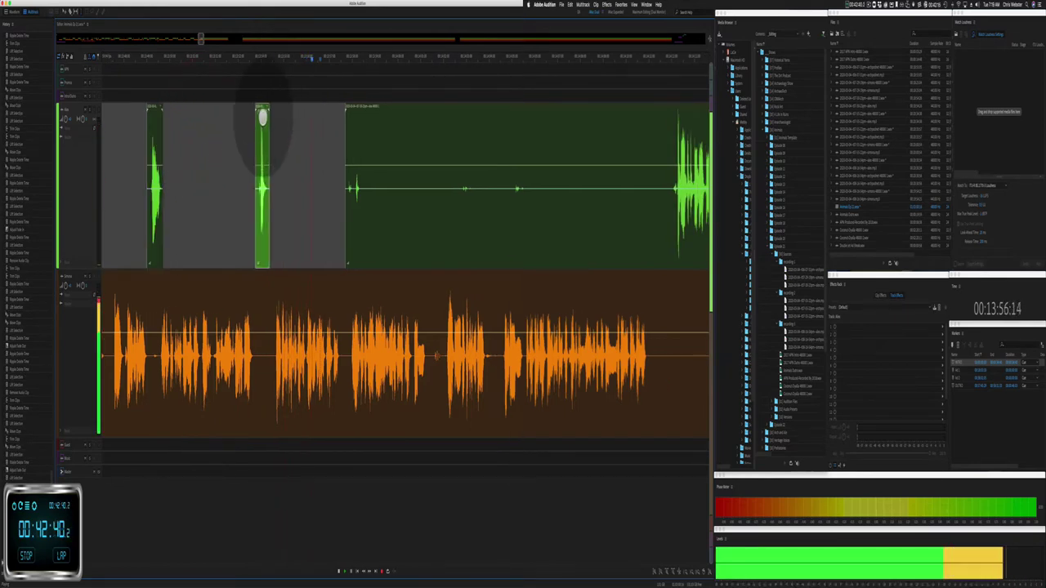
{"action": "key", "text": "space"}
{"action": "left_click", "coordinate": [241, 158]}
{"action": "key", "text": "space"}
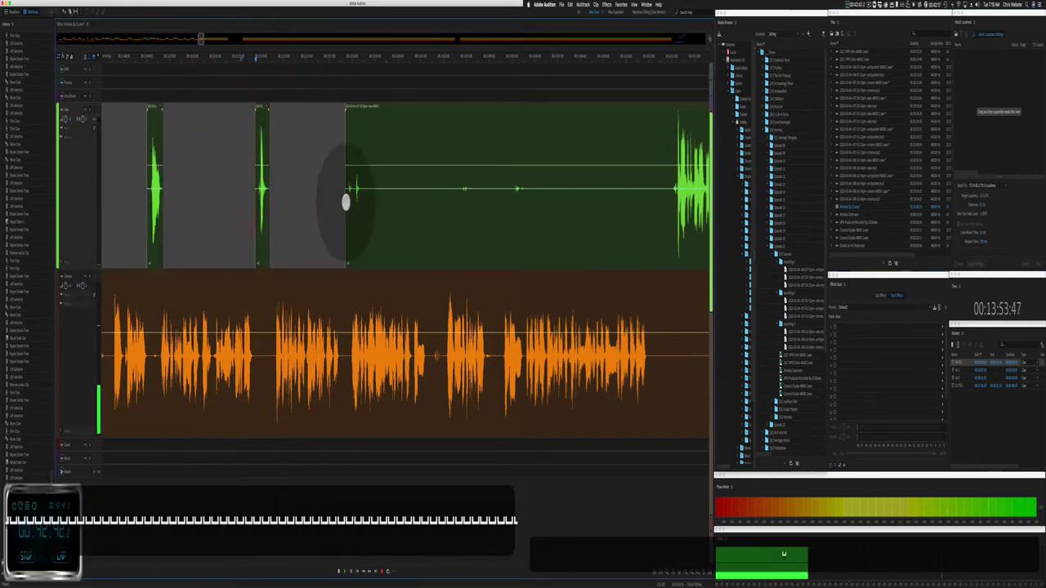
Step: Clear the long silence after the third short burst in the green track and delete that burst's clip
{"action": "left_click_drag", "start_coordinate": [362, 204], "coordinate": [663, 195]}
{"action": "key", "text": "BackSpace"}
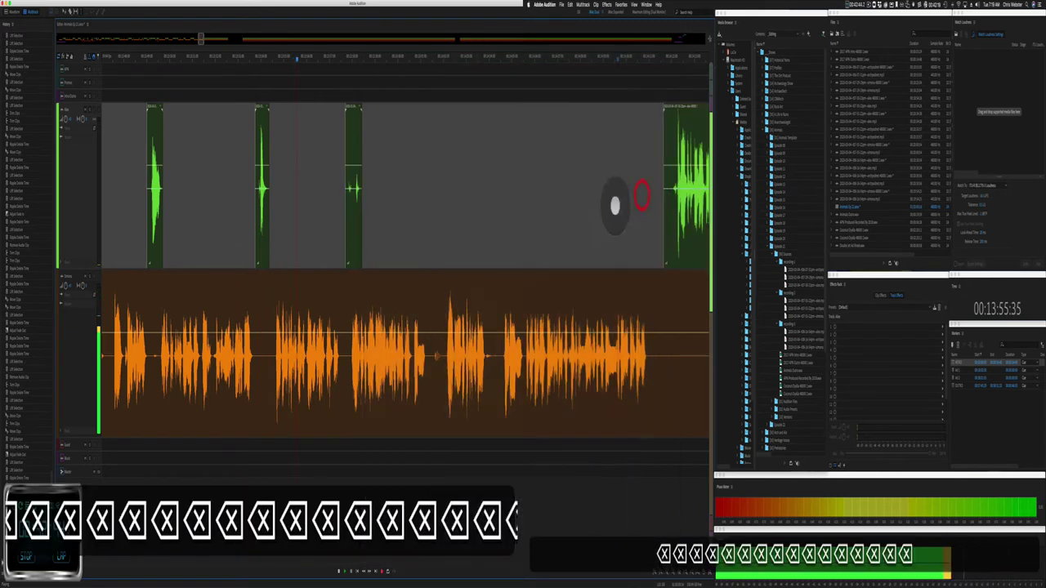
{"action": "left_click", "coordinate": [354, 106]}
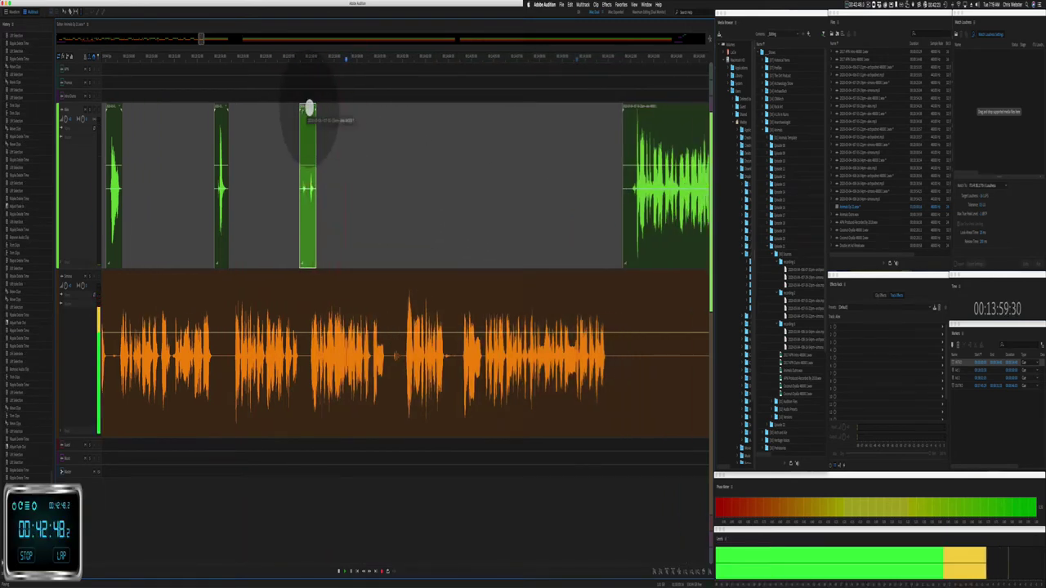
{"action": "key", "text": "BackSpace"}
{"action": "key", "text": "BackSpace"}
{"action": "key", "text": "BackSpace"}
{"action": "key", "text": "BackSpace"}
{"action": "key", "text": "BackSpace"}
{"action": "key", "text": "BackSpace"}
{"action": "key", "text": "BackSpace"}
{"action": "key", "text": "BackSpace"}
{"action": "key", "text": "BackSpace"}
{"action": "key", "text": "BackSpace"}
{"action": "key", "text": "BackSpace"}
{"action": "key", "text": "BackSpace"}
{"action": "key", "text": "BackSpace"}
{"action": "key", "text": "BackSpace"}
{"action": "key", "text": "BackSpace"}
{"action": "key", "text": "BackSpace"}
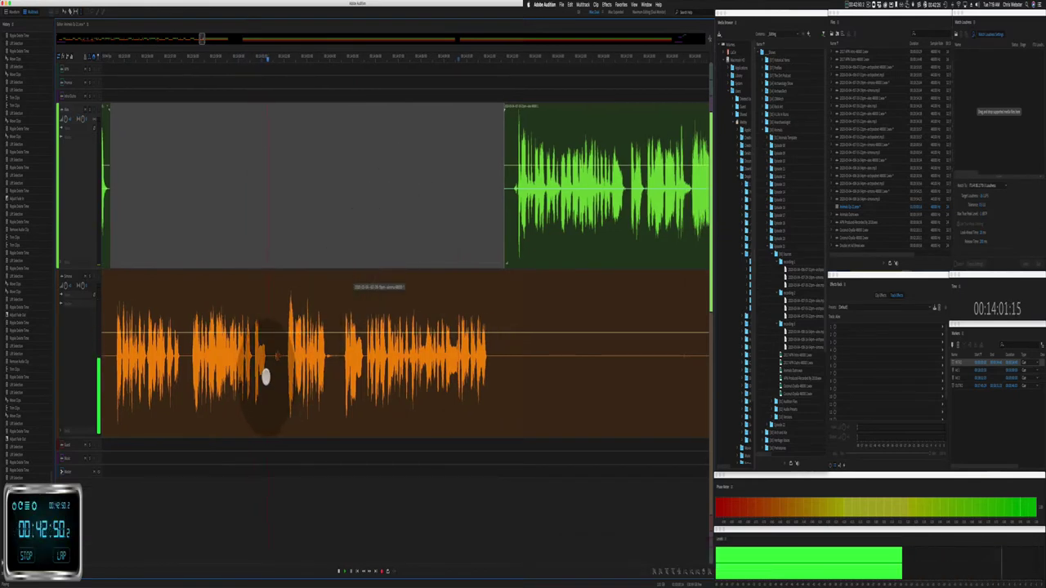
Step: Ripple-delete two short utterances from the orange track, starting at 00:14:00:39 and 00:14:03:00
{"action": "left_click_drag", "start_coordinate": [253, 369], "coordinate": [277, 369]}
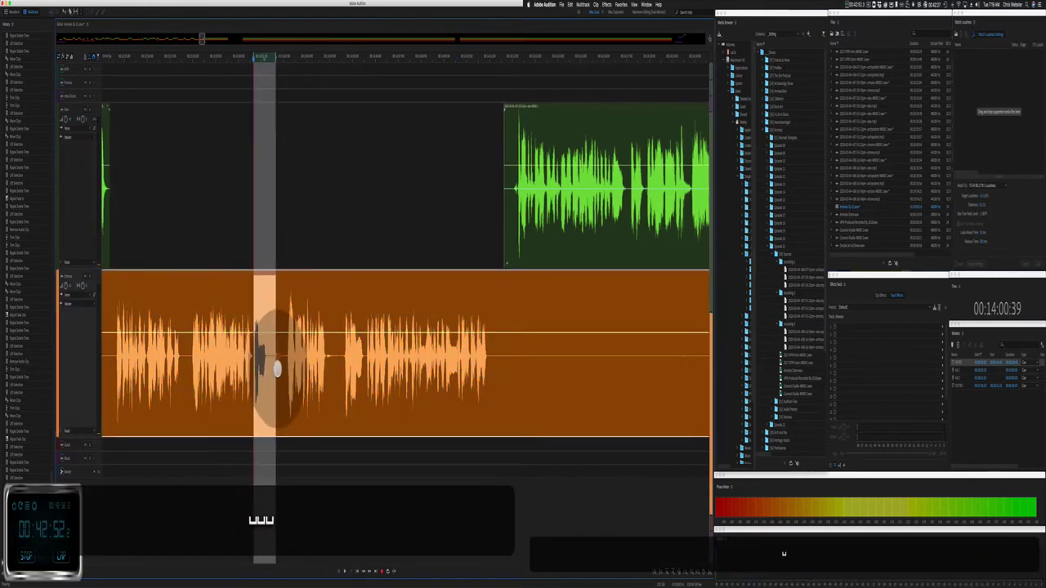
{"action": "key", "text": "super+shift+BackSpace"}
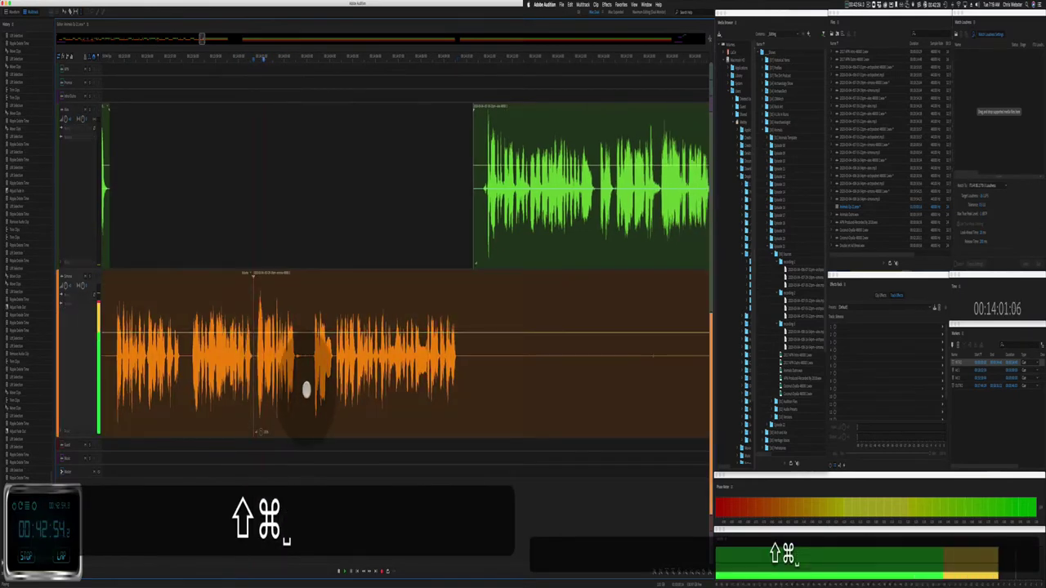
{"action": "scroll", "coordinate": [307, 369], "scroll_direction": "up", "scroll_amount": 3}
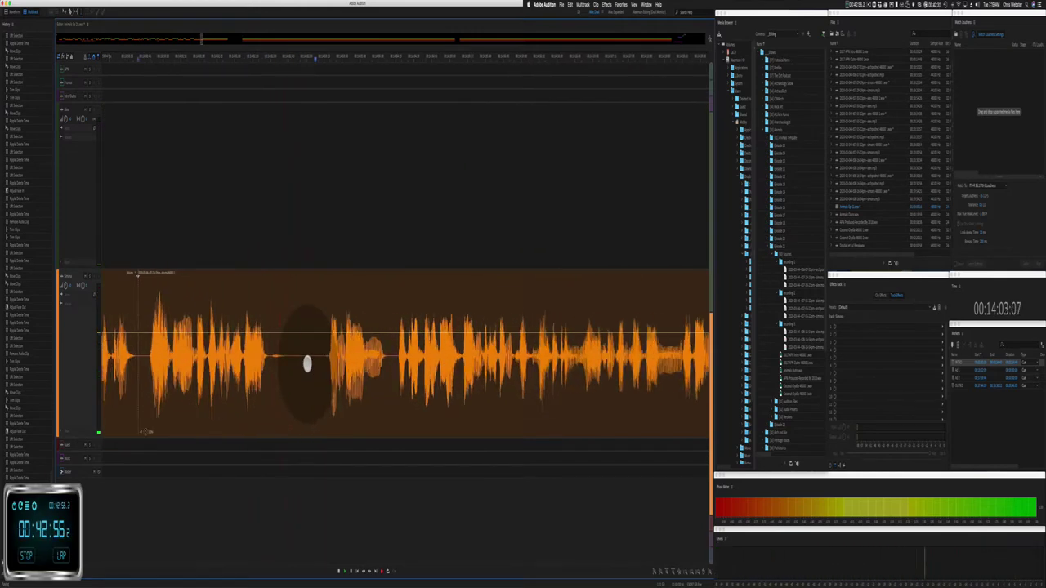
{"action": "left_click_drag", "start_coordinate": [308, 363], "coordinate": [387, 364]}
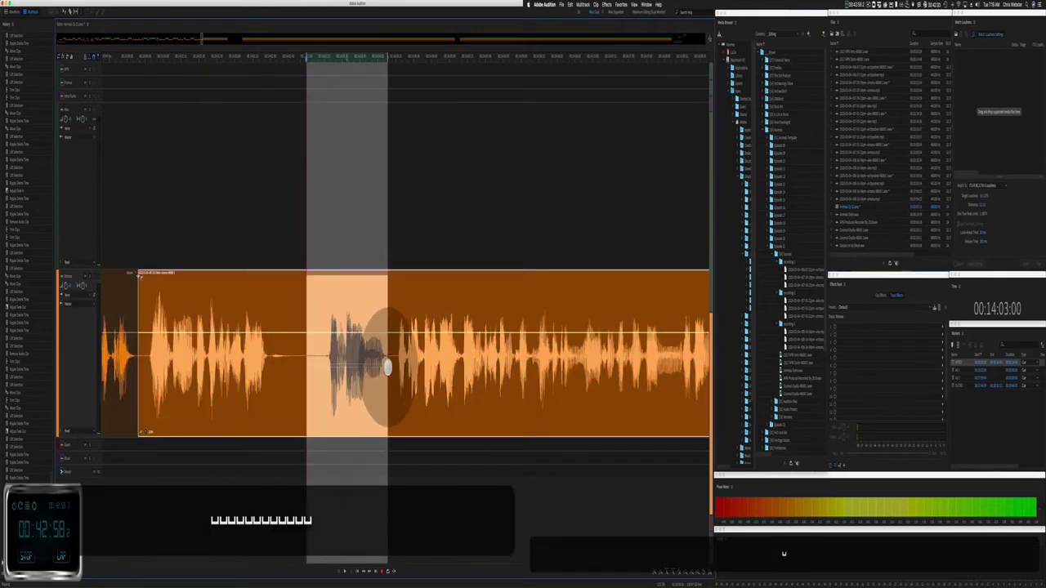
{"action": "key", "text": "super+shift+BackSpace"}
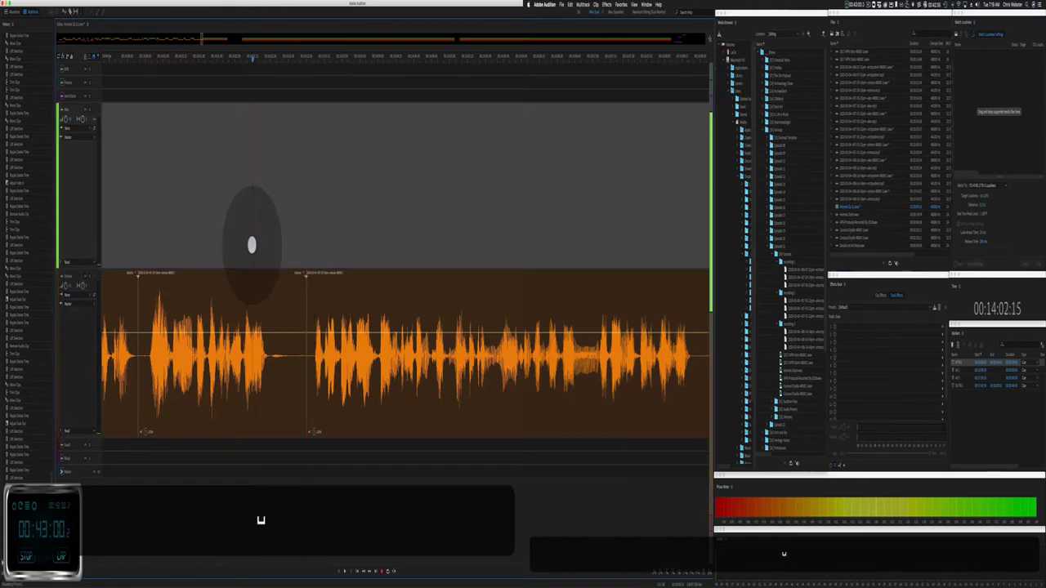
Step: Ripple-delete the pause between the orange speech and the green reply, and clear the orange track's silence beneath that reply
{"action": "left_click", "coordinate": [249, 241]}
{"action": "key", "text": "space"}
{"action": "scroll", "coordinate": [250, 240], "scroll_direction": "down", "scroll_amount": 2}
{"action": "scroll", "coordinate": [270, 262], "scroll_direction": "down", "scroll_amount": 2}
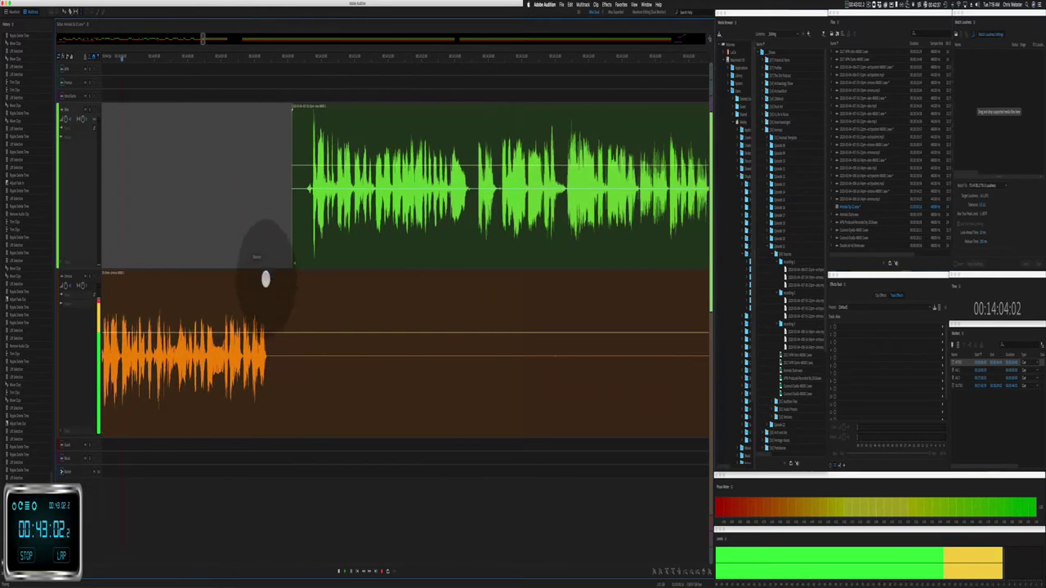
{"action": "left_click_drag", "start_coordinate": [270, 262], "coordinate": [298, 264]}
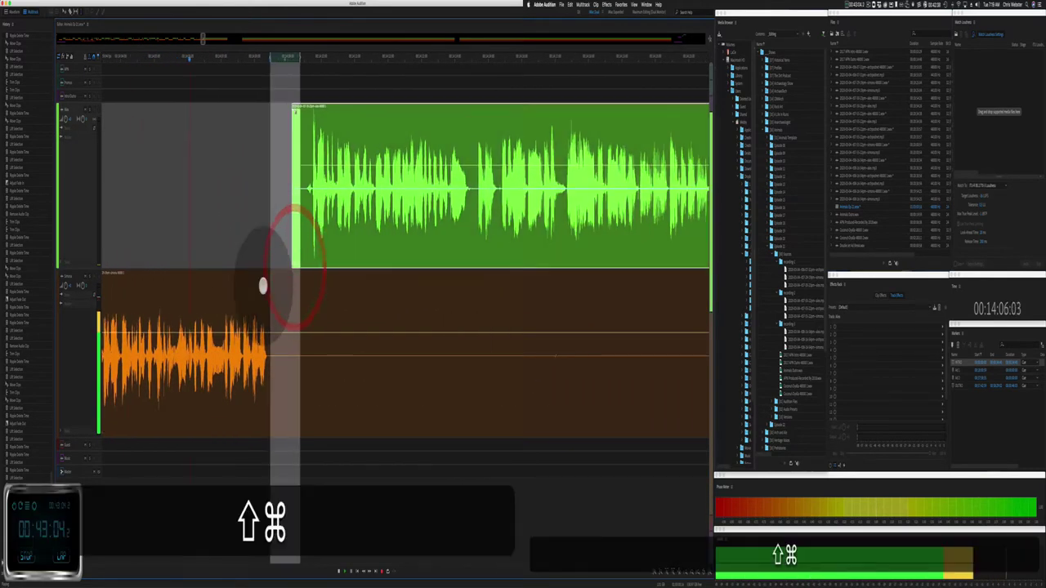
{"action": "key", "text": "shift+super+BackSpace"}
{"action": "left_click_drag", "start_coordinate": [270, 321], "coordinate": [536, 287]}
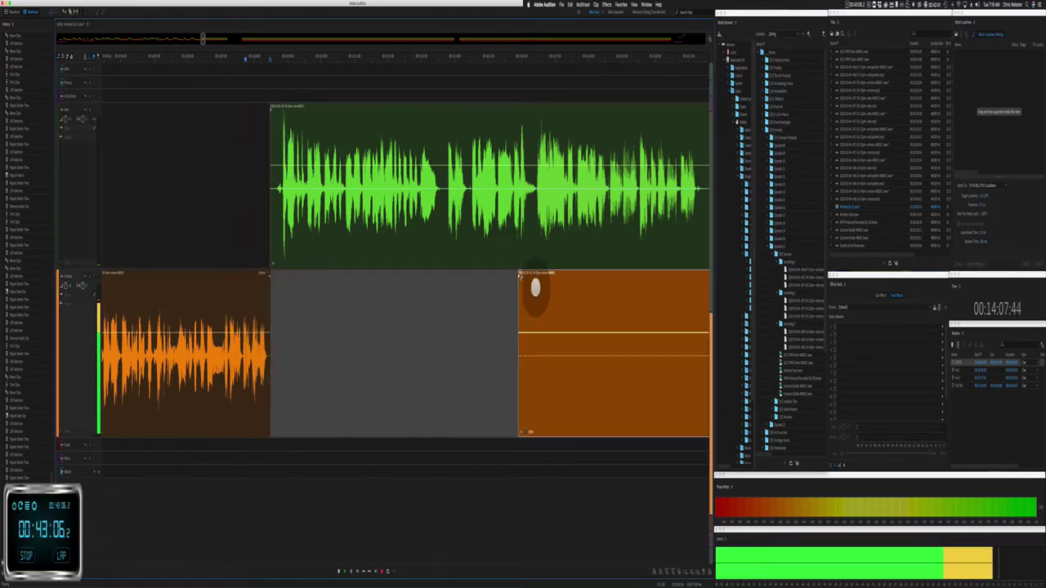
Step: Ripple-delete the drawn-out utterance near the end of the orange phrase, at 00:14:06:33, and play back across the cut
{"action": "key", "text": "="}
{"action": "key", "text": "="}
{"action": "key", "text": "="}
{"action": "key", "text": "="}
{"action": "key", "text": "="}
{"action": "key", "text": "="}
{"action": "key", "text": "="}
{"action": "key", "text": "="}
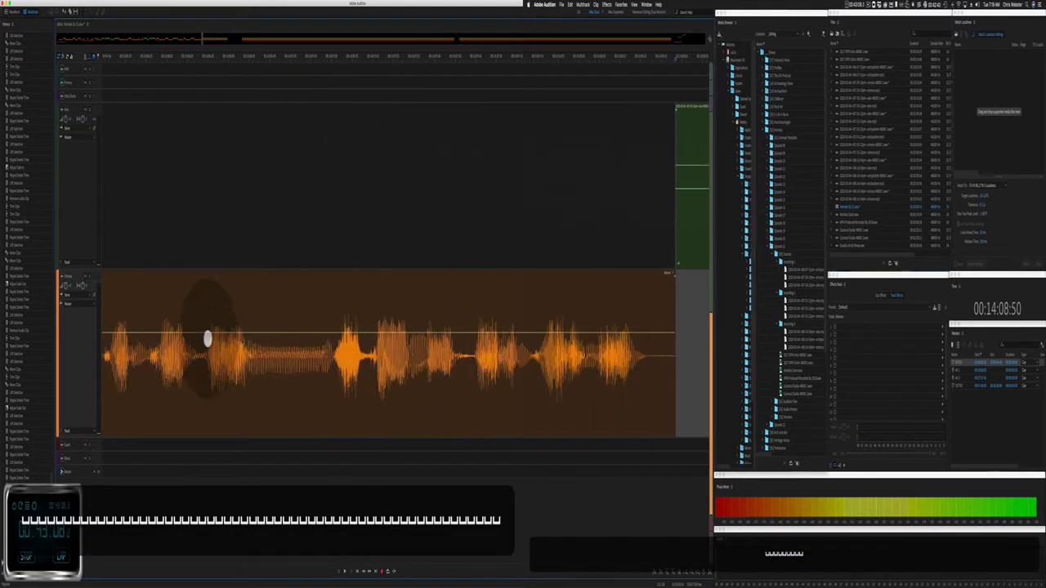
{"action": "left_click_drag", "start_coordinate": [202, 369], "coordinate": [334, 366]}
{"action": "key", "text": "shift+super+BackSpace"}
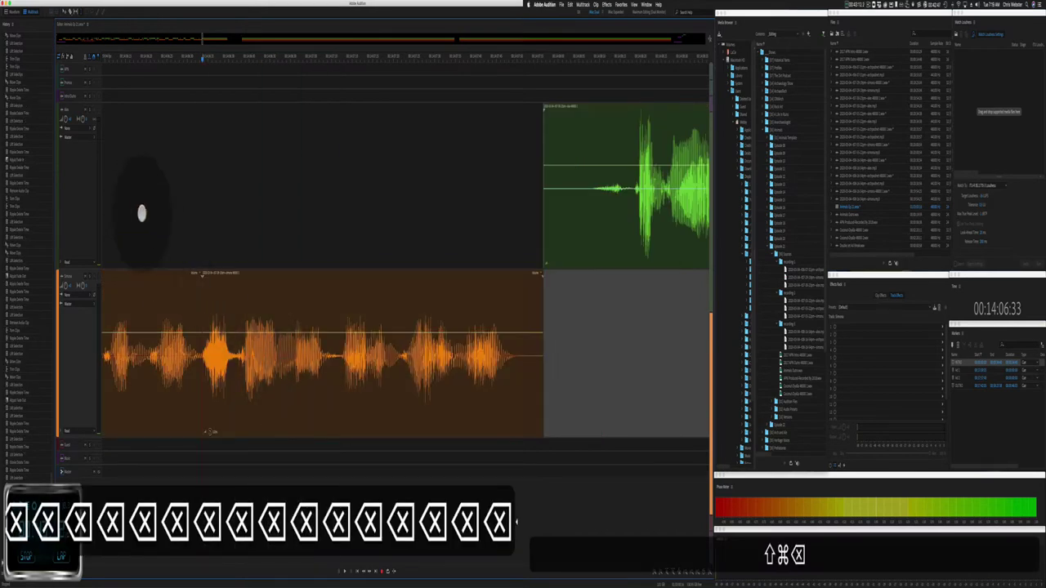
{"action": "left_click", "coordinate": [131, 208]}
{"action": "scroll", "coordinate": [155, 244], "scroll_direction": "down", "scroll_amount": 3}
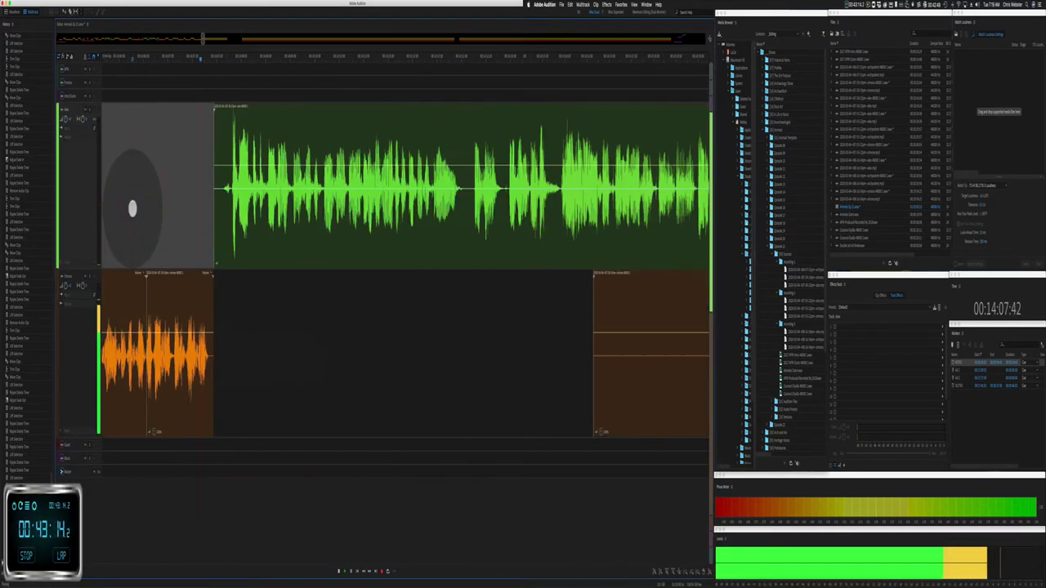
{"action": "key", "text": "shift+super+BackSpace"}
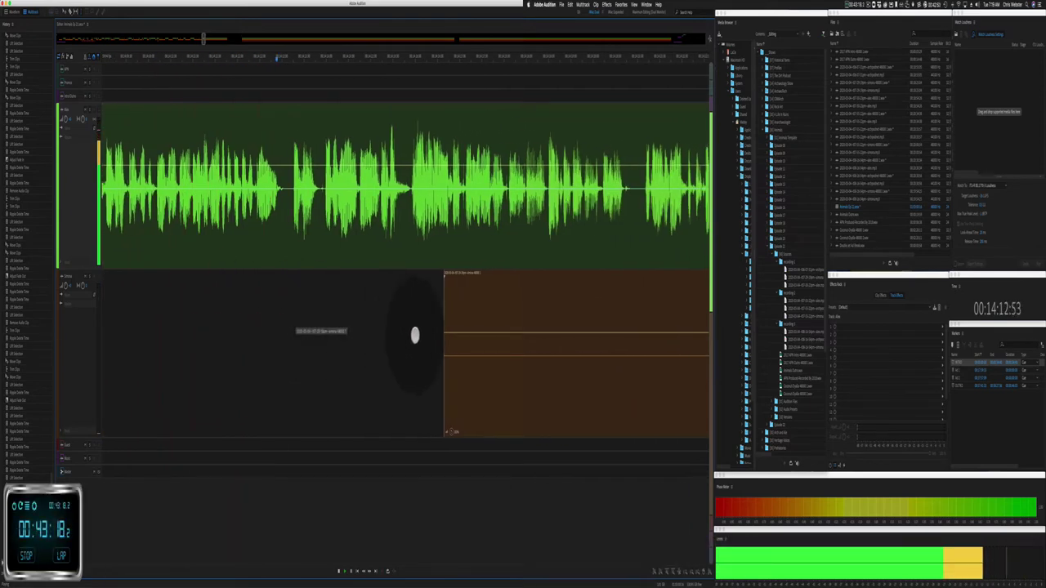
Step: Clear the orange track's remaining silence beneath the green speech, up to just before the next orange utterance
{"action": "left_click_drag", "start_coordinate": [414, 336], "coordinate": [689, 338]}
{"action": "key", "text": "BackSpace"}
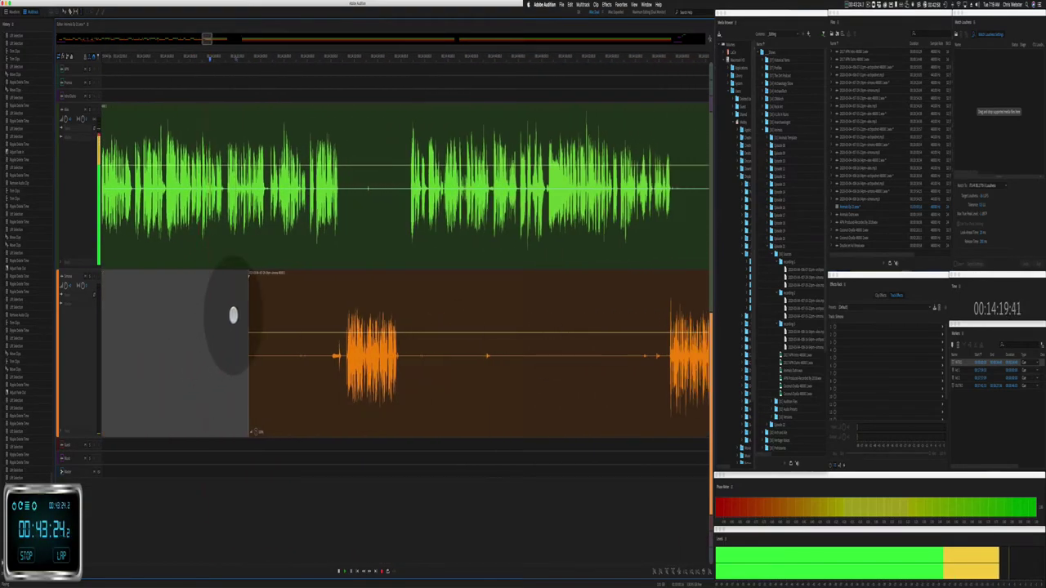
{"action": "left_click_drag", "start_coordinate": [248, 304], "coordinate": [322, 299]}
{"action": "key", "text": "Delete"}
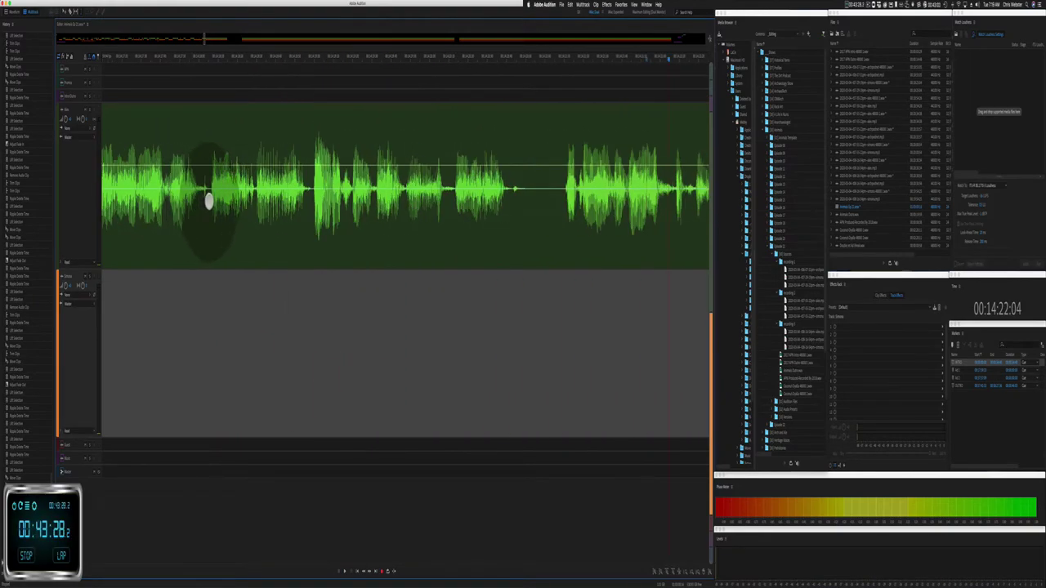
Step: Ripple-delete the short utterance in the green speech starting at 00:14:18:30 and play back from before the cut
{"action": "left_click", "coordinate": [209, 201]}
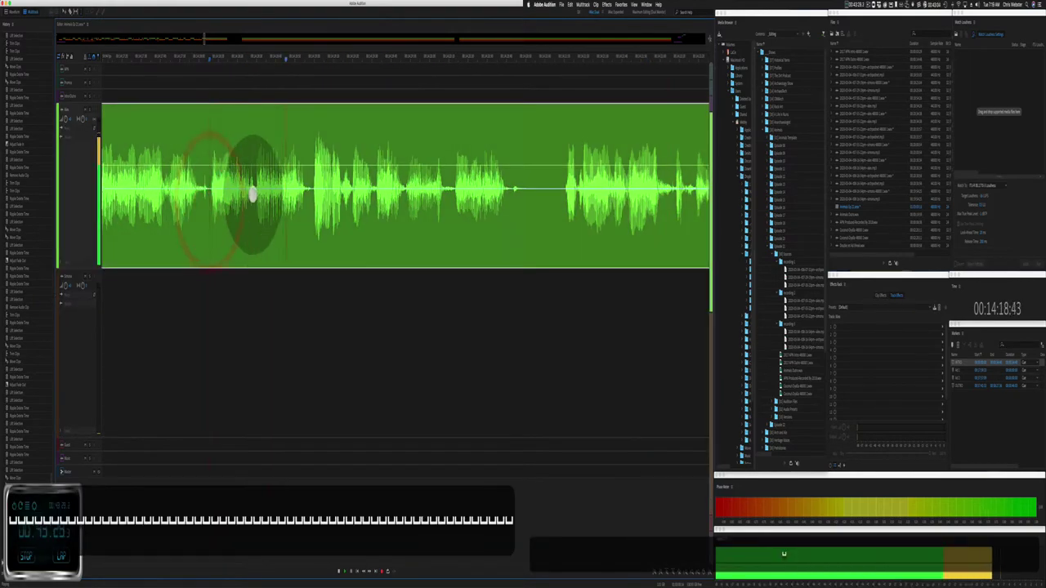
{"action": "left_click_drag", "start_coordinate": [255, 195], "coordinate": [306, 201]}
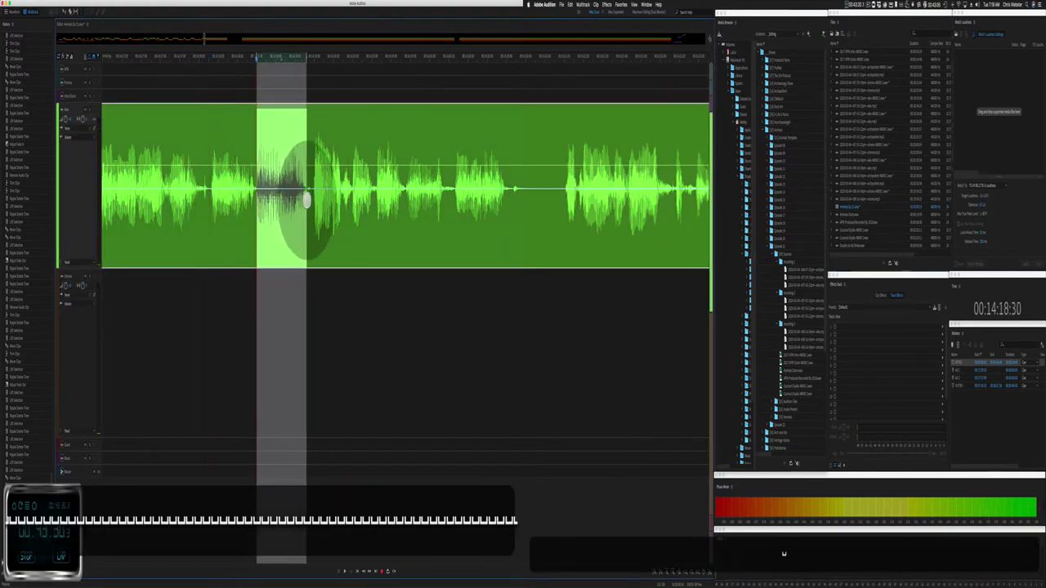
{"action": "key", "text": "shift+super+BackSpace"}
{"action": "key", "text": "shift+super+BackSpace"}
{"action": "key", "text": "shift+super+BackSpace"}
{"action": "left_click", "coordinate": [155, 322]}
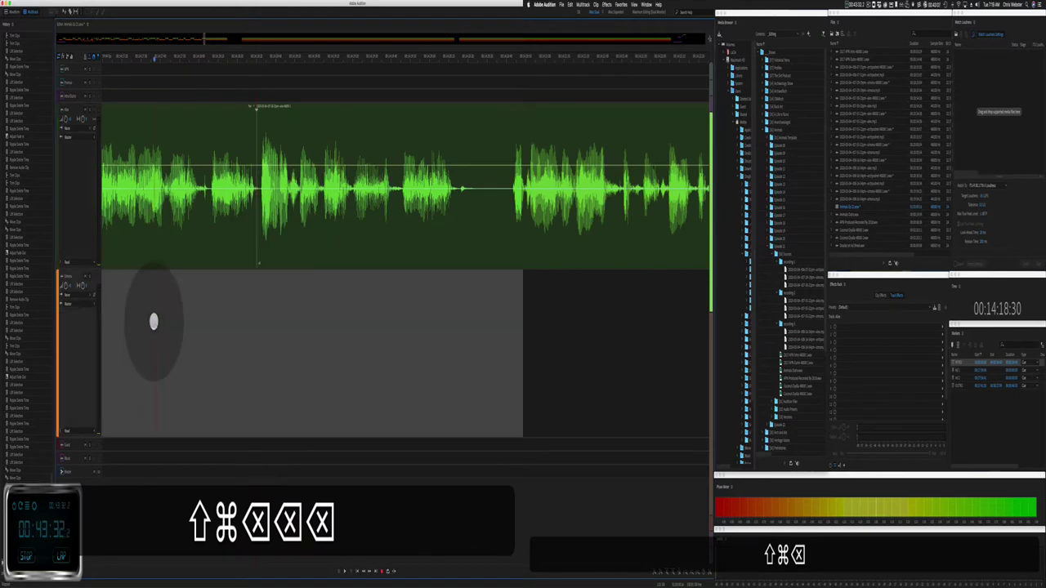
{"action": "key", "text": "super+v"}
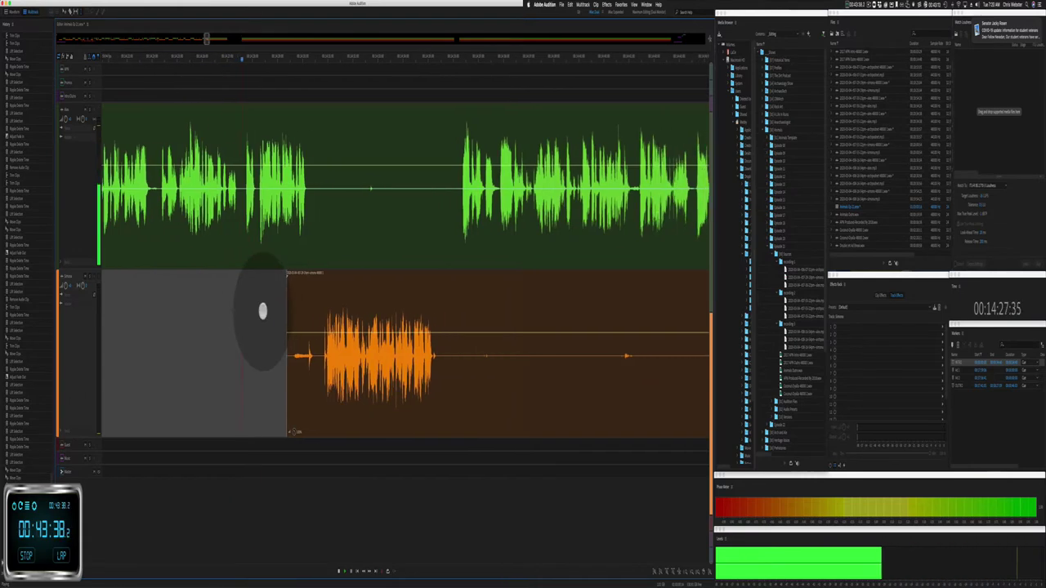
Step: Ripple-delete the short utterance and surrounding pause in the green clip, starting at 00:14:27:30
{"action": "key", "text": "space"}
{"action": "left_click", "coordinate": [234, 205]}
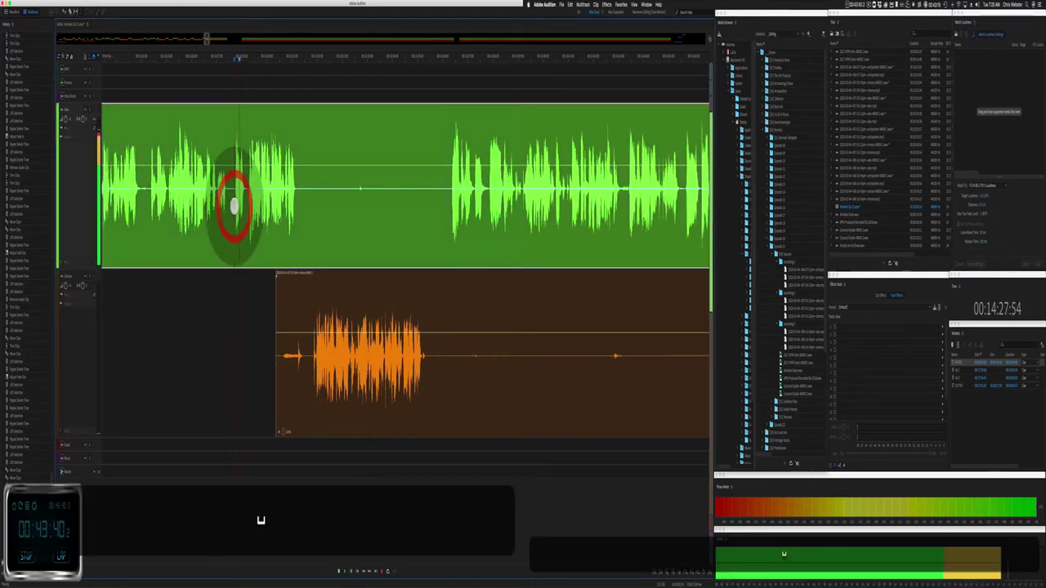
{"action": "scroll", "coordinate": [233, 202], "scroll_direction": "left", "scroll_amount": 2}
{"action": "left_click_drag", "start_coordinate": [220, 204], "coordinate": [269, 202]}
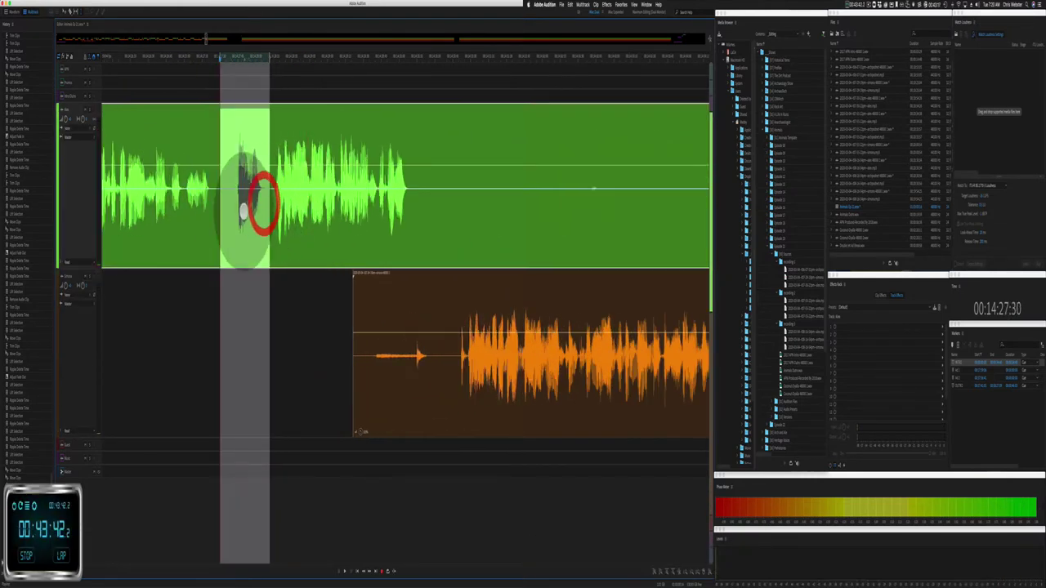
{"action": "key", "text": "shift+super+BackSpace"}
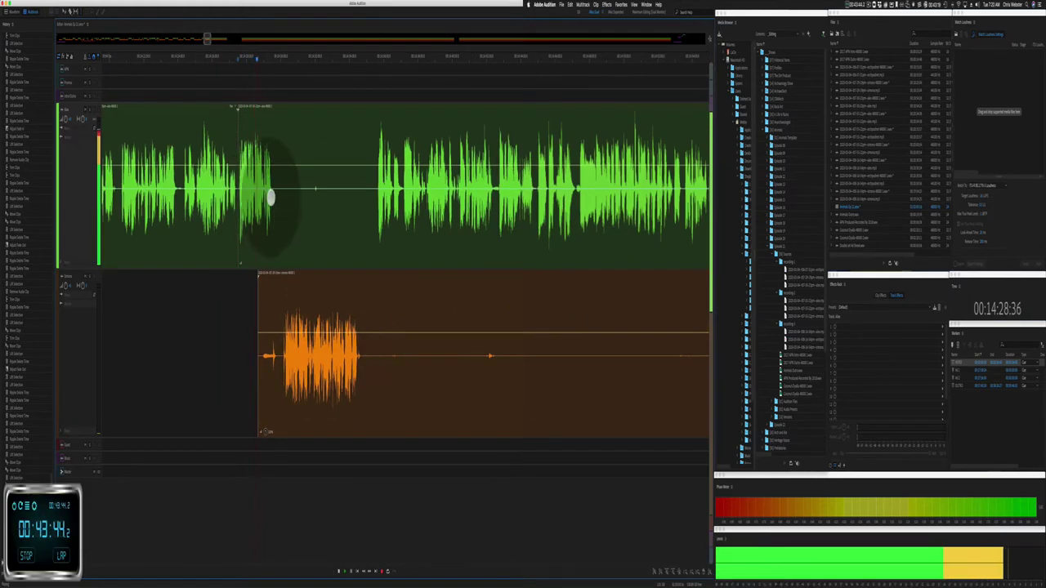
Step: Clear the green track's silence beneath the short orange phrase, and the orange track's silence after that phrase
{"action": "left_click_drag", "start_coordinate": [274, 196], "coordinate": [373, 204]}
{"action": "key", "text": "BackSpace"}
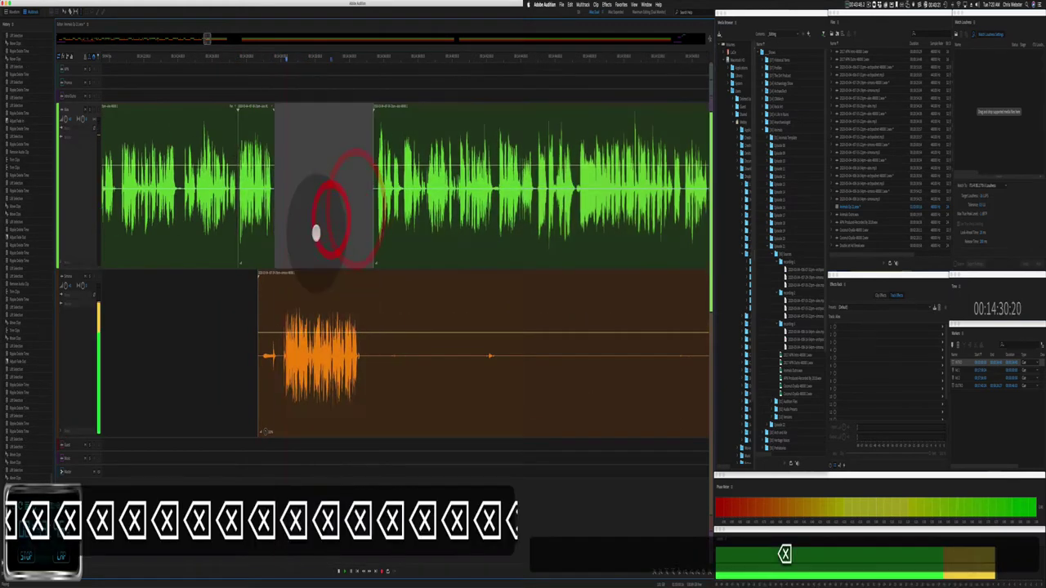
{"action": "left_click_drag", "start_coordinate": [301, 368], "coordinate": [662, 331]}
{"action": "key", "text": "shift+super+BackSpace"}
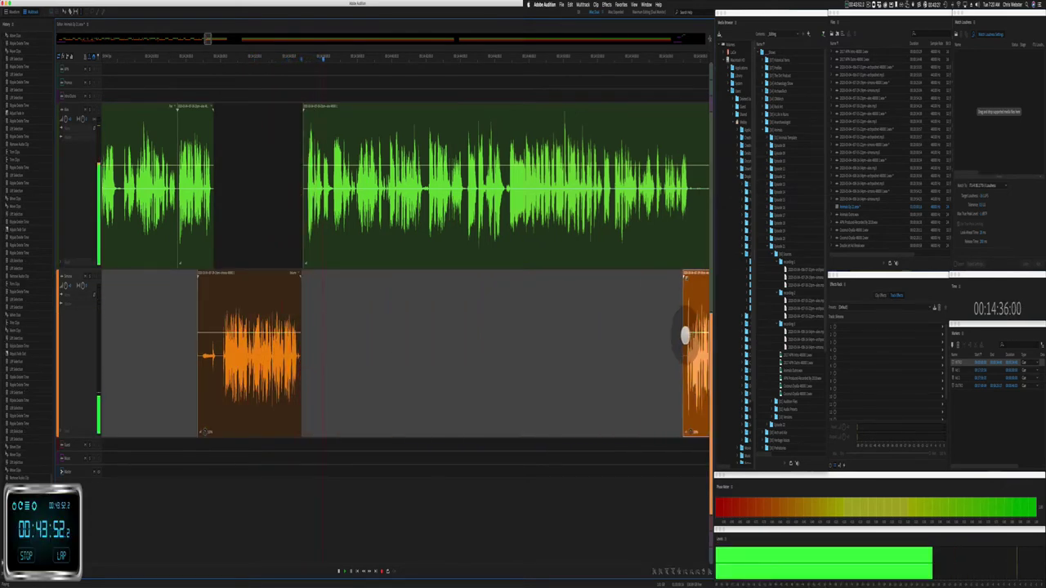
Step: Ripple-delete the short utterance in the green speech starting at 00:14:44:21
{"action": "key", "text": "space"}
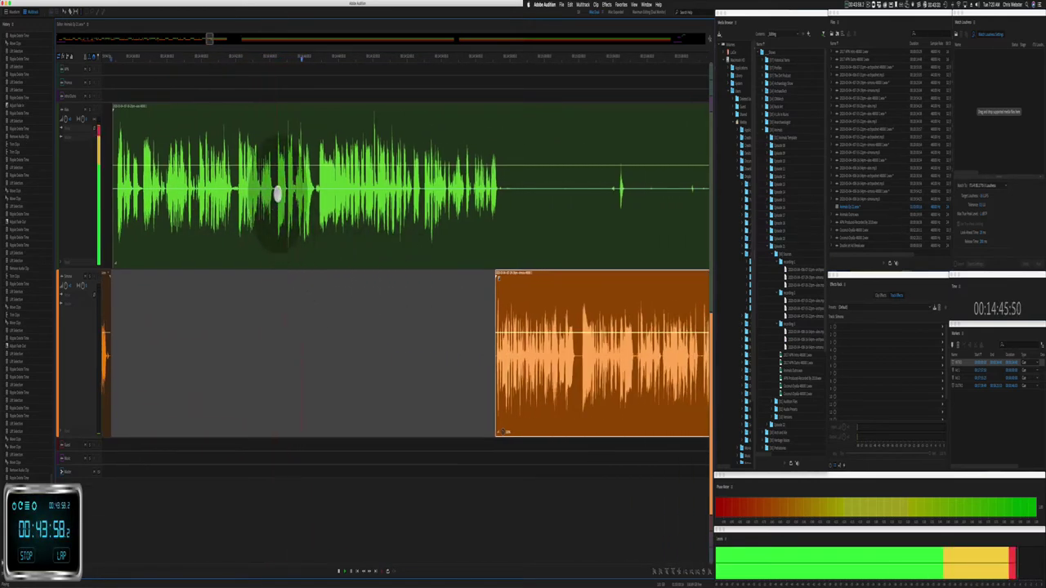
{"action": "left_click_drag", "start_coordinate": [270, 196], "coordinate": [317, 206]}
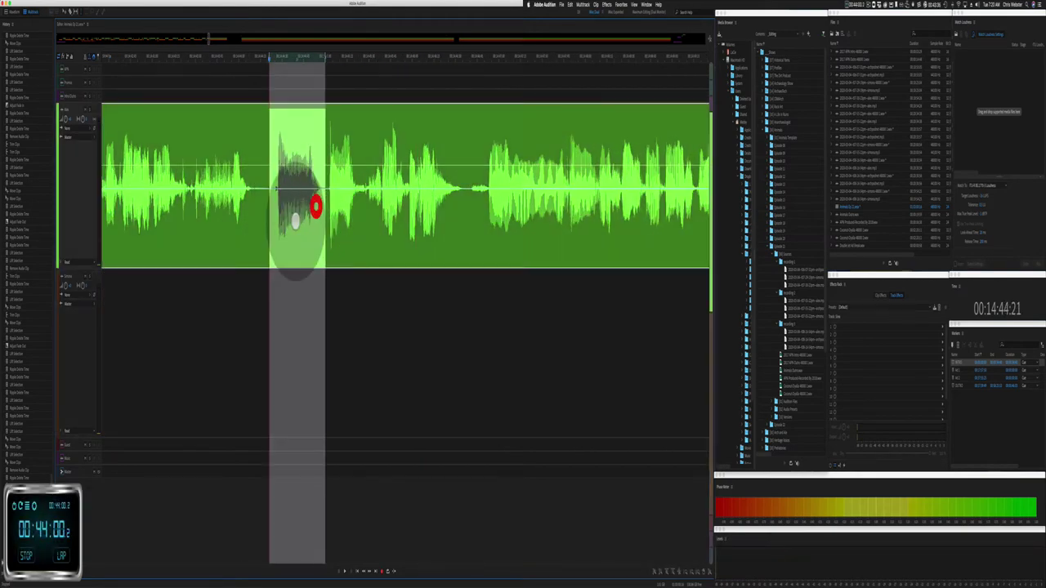
{"action": "key", "text": "shift+super+BackSpace"}
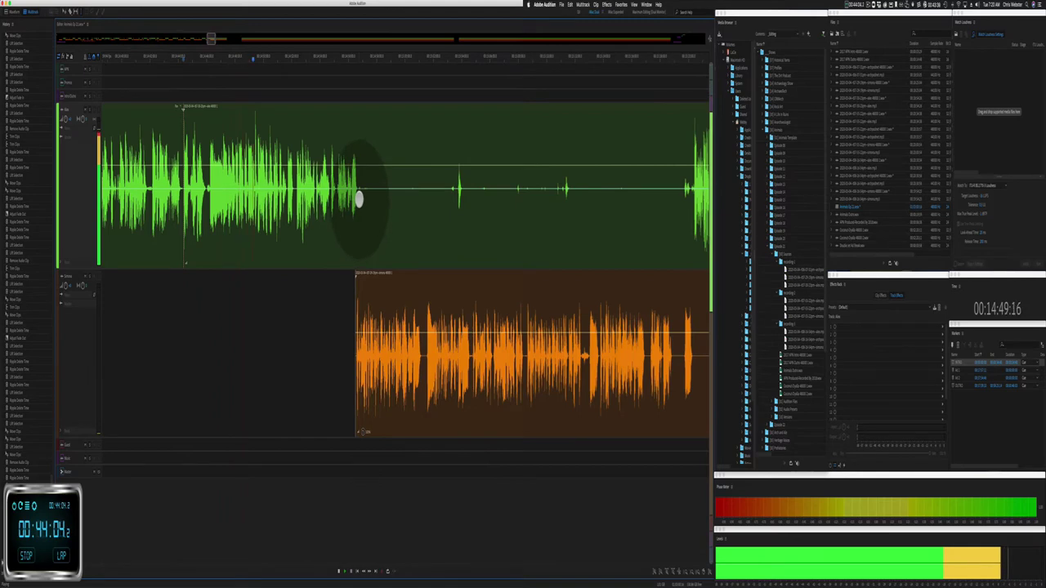
Step: Clear the green track's silence where the orange speech begins, on both sides of the faint green utterance
{"action": "left_click_drag", "start_coordinate": [358, 198], "coordinate": [440, 196]}
{"action": "key", "text": "BackSpace"}
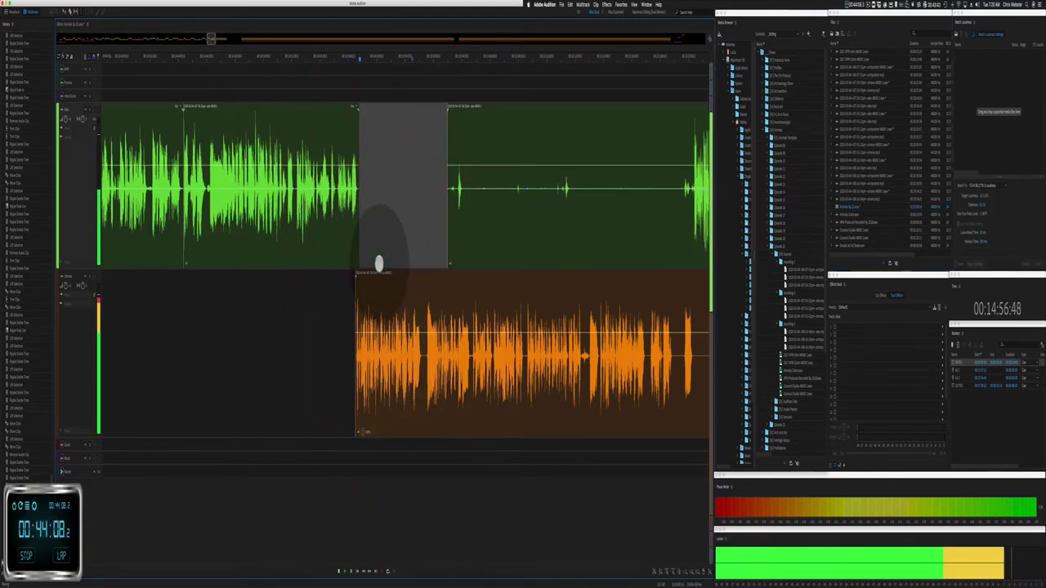
{"action": "scroll", "coordinate": [409, 280], "scroll_direction": "right", "scroll_amount": 10}
{"action": "left_click", "coordinate": [356, 203]}
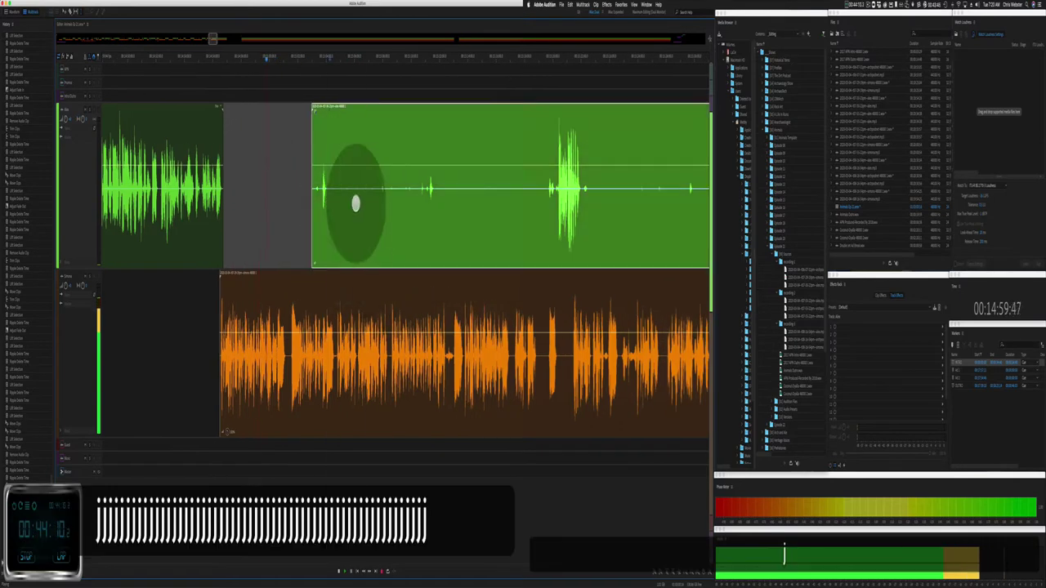
{"action": "left_click_drag", "start_coordinate": [330, 203], "coordinate": [377, 201]}
{"action": "key", "text": "BackSpace"}
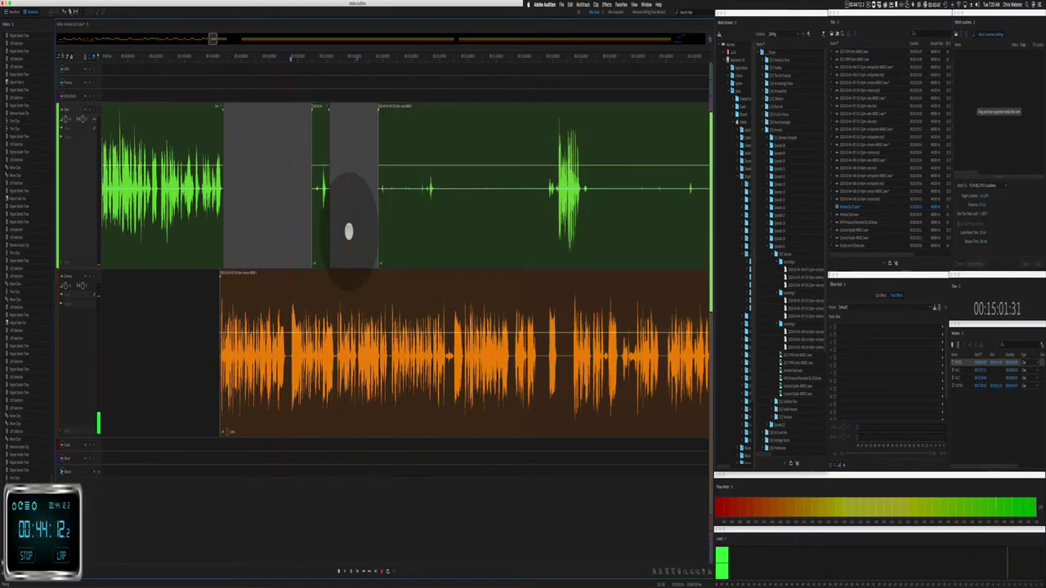
Step: Ripple-delete the filler utterance in the orange speech after the pause at about 00:15:01
{"action": "key", "text": "space"}
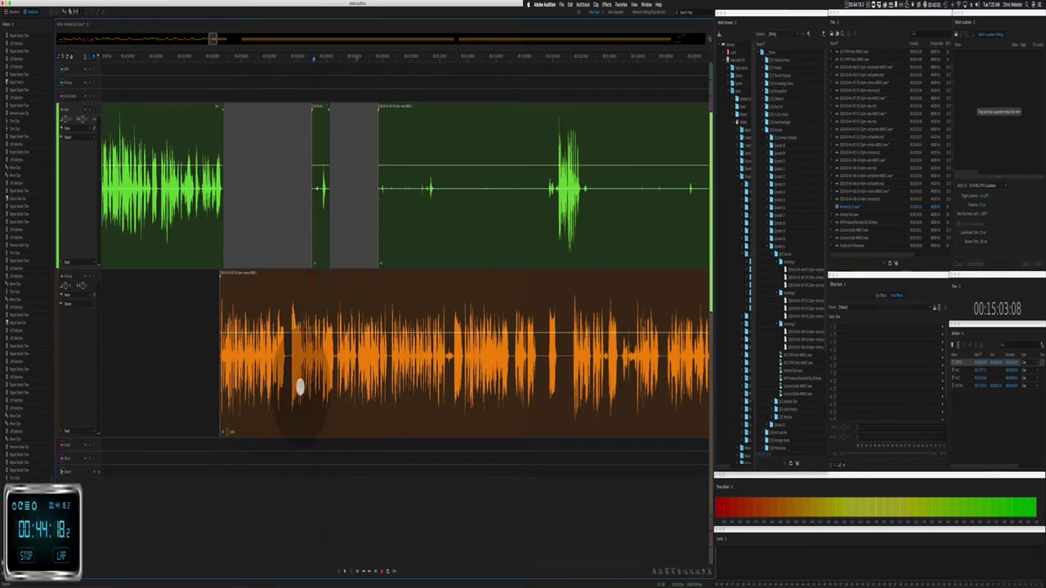
{"action": "scroll", "coordinate": [300, 385], "scroll_direction": "up", "scroll_amount": 5}
{"action": "scroll", "coordinate": [245, 378], "scroll_direction": "up", "scroll_amount": 2}
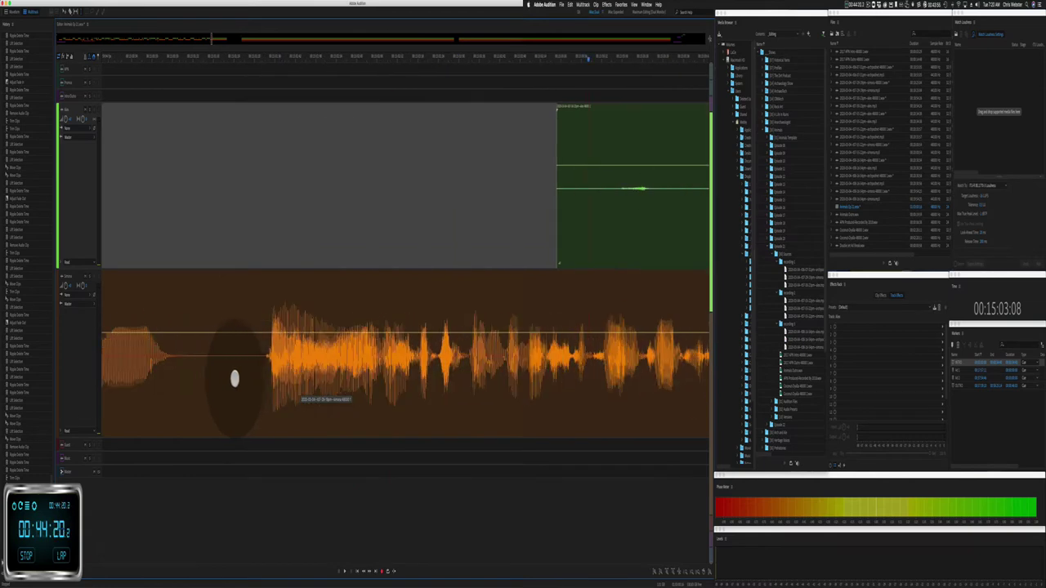
{"action": "left_click", "coordinate": [229, 378]}
{"action": "key", "text": "space"}
{"action": "left_click_drag", "start_coordinate": [230, 379], "coordinate": [381, 373]}
{"action": "key", "text": "shift+super+BackSpace"}
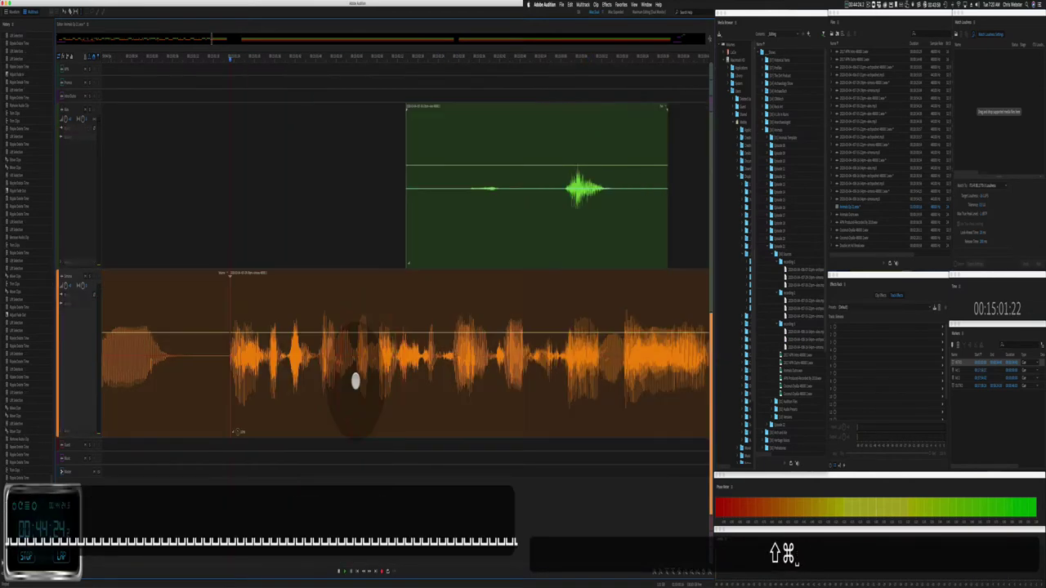
Step: Add a very short fade-in to the orange clip at the new cut and play back from just before it
{"action": "left_click", "coordinate": [238, 276]}
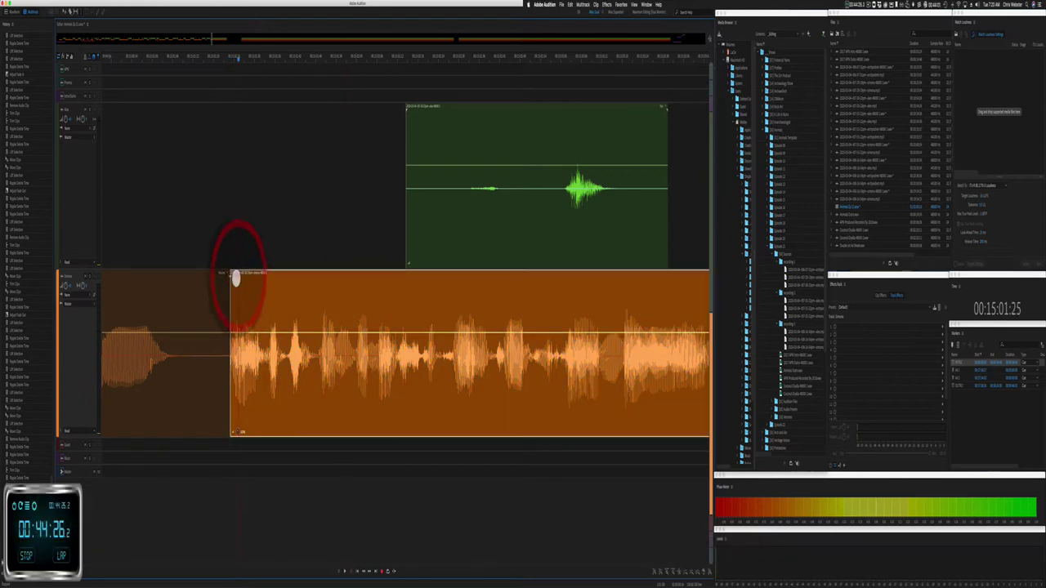
{"action": "left_click", "coordinate": [108, 221]}
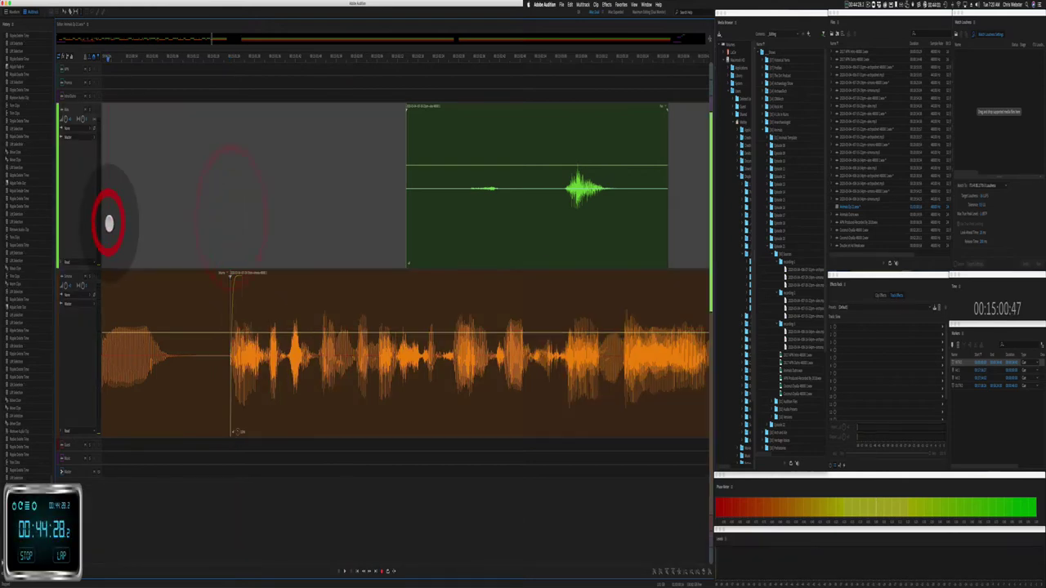
{"action": "key", "text": "space"}
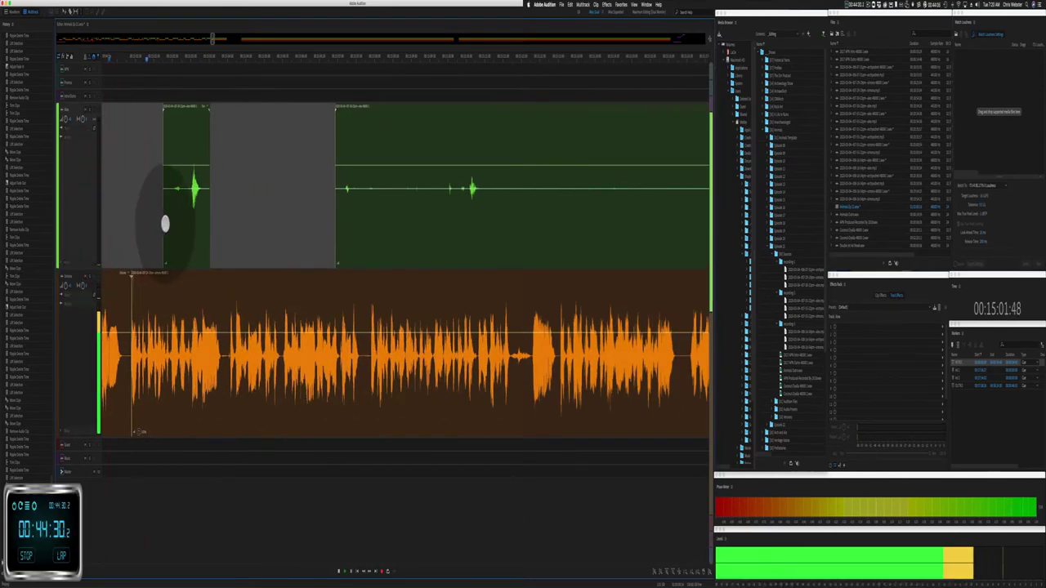
Step: Trim the start of the short green clip overlapping the orange speech, then delete that clip
{"action": "left_click_drag", "start_coordinate": [163, 227], "coordinate": [180, 226]}
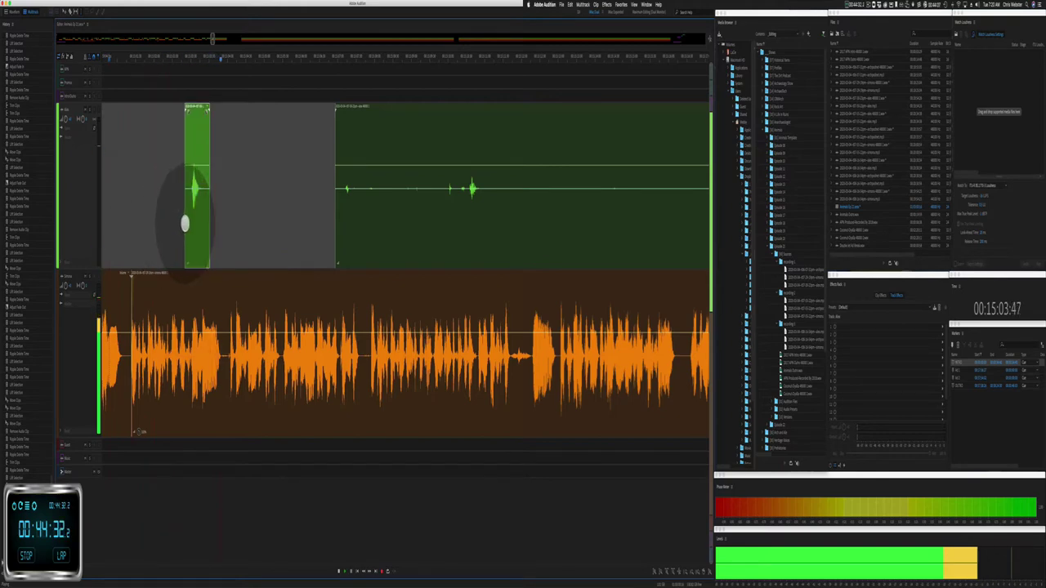
{"action": "left_click", "coordinate": [187, 216]}
{"action": "key", "text": "BackSpace"}
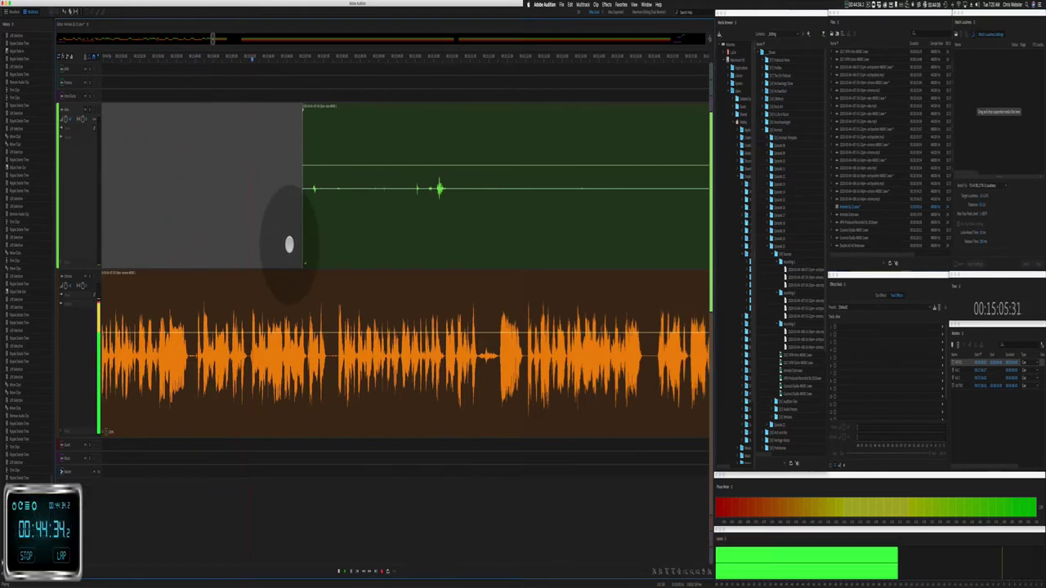
Step: Ripple-delete the unwanted words and following pause in the orange speech from 00:15:03:00, and play back from before the cut
{"action": "scroll", "coordinate": [121, 304], "scroll_direction": "up", "scroll_amount": 3}
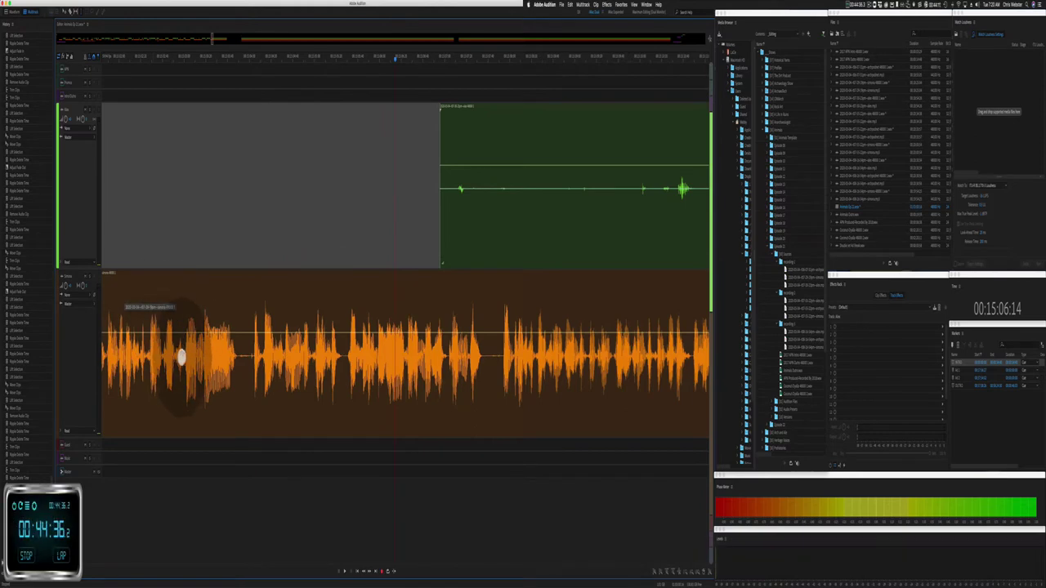
{"action": "left_click", "coordinate": [182, 356]}
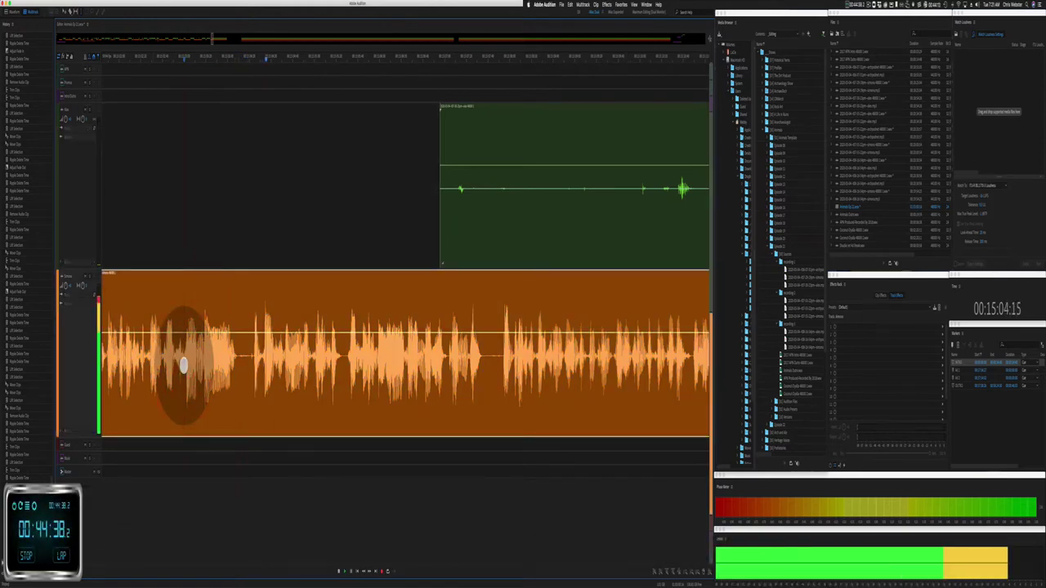
{"action": "key", "text": "space"}
{"action": "left_click_drag", "start_coordinate": [183, 366], "coordinate": [245, 367]}
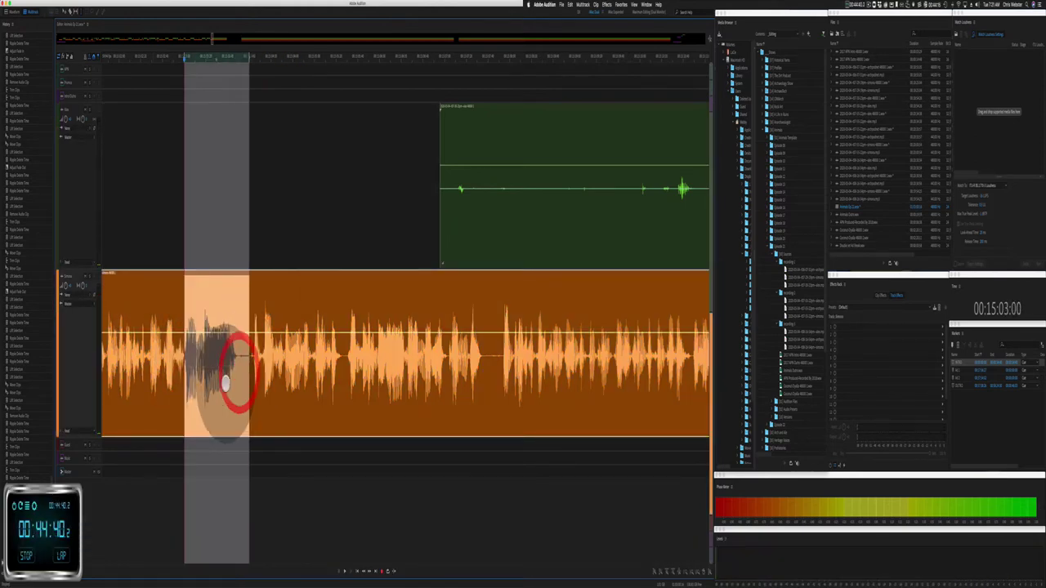
{"action": "key", "text": "super+shift+BackSpace"}
{"action": "left_click", "coordinate": [109, 205]}
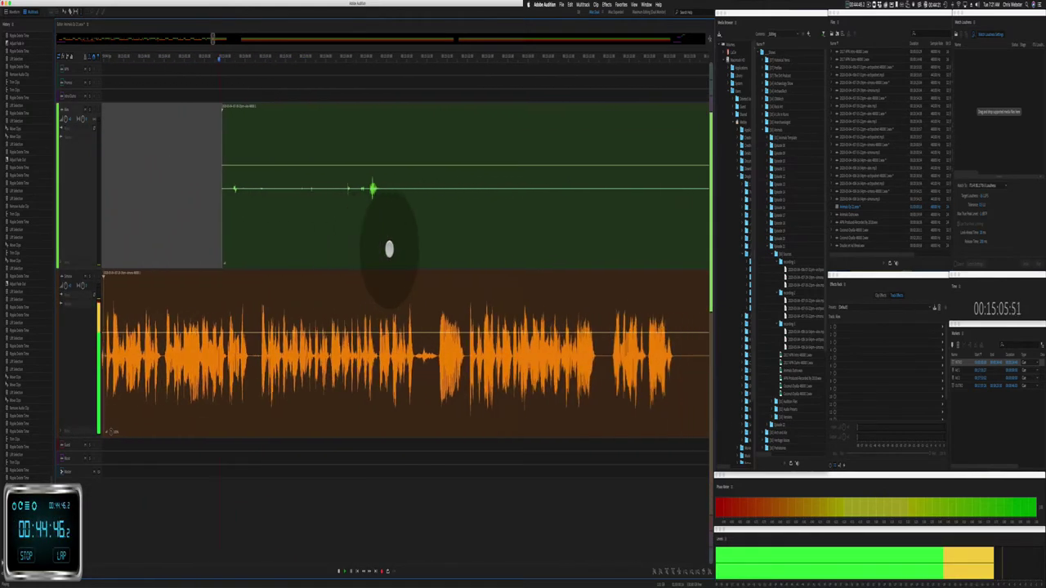
Step: Trim the green clip's start to its next speech phrase, and ripple-delete the unwanted orange passage at about 00:15:11
{"action": "left_click_drag", "start_coordinate": [215, 238], "coordinate": [696, 212]}
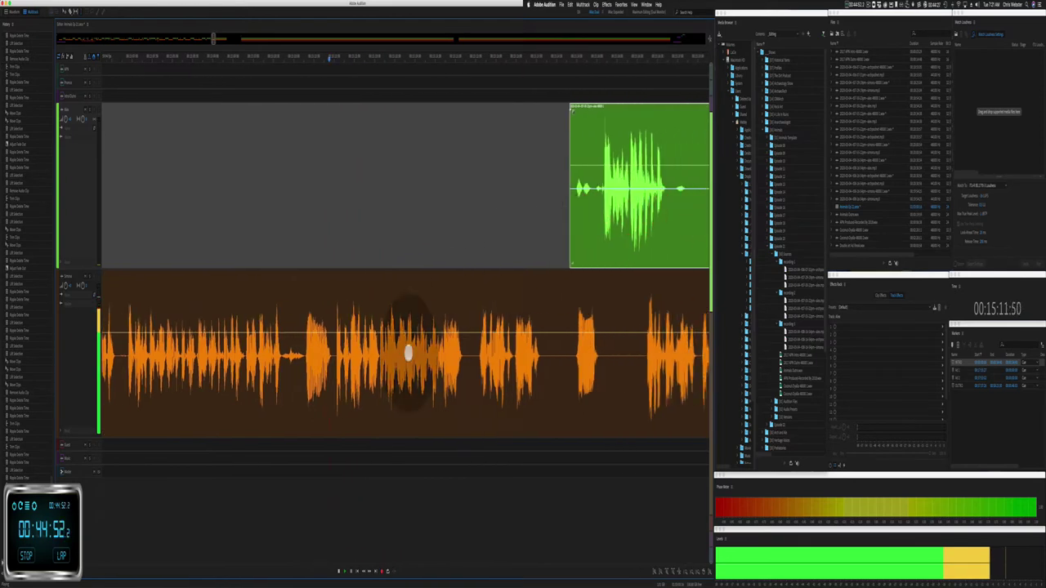
{"action": "left_click_drag", "start_coordinate": [259, 362], "coordinate": [339, 350]}
{"action": "key", "text": "shift+super+BackSpace"}
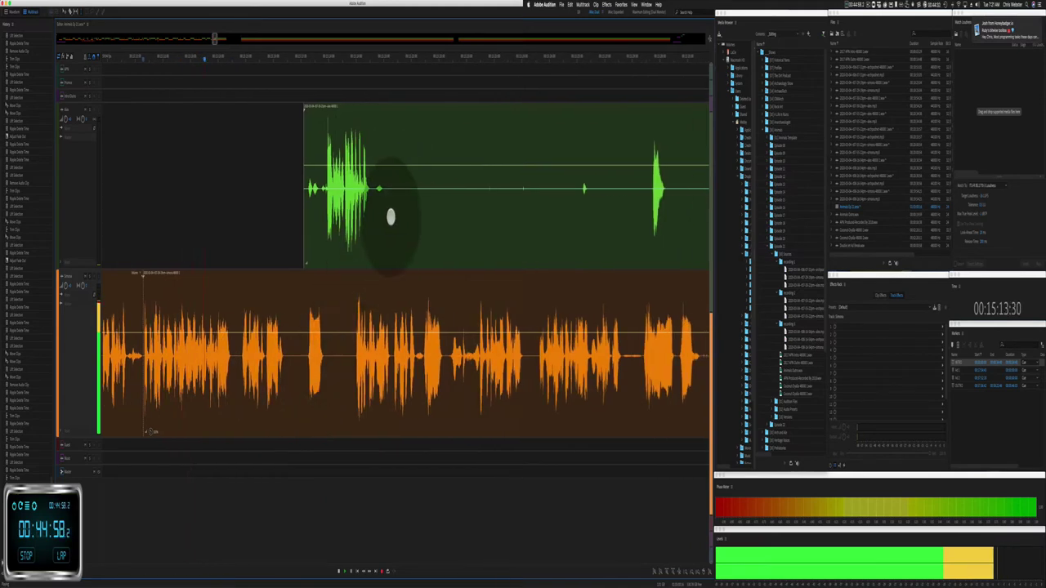
Step: Clear the green track's silence after its short phrase, on both sides of the next faint utterance
{"action": "left_click_drag", "start_coordinate": [390, 216], "coordinate": [561, 192]}
{"action": "key", "text": "BackSpace"}
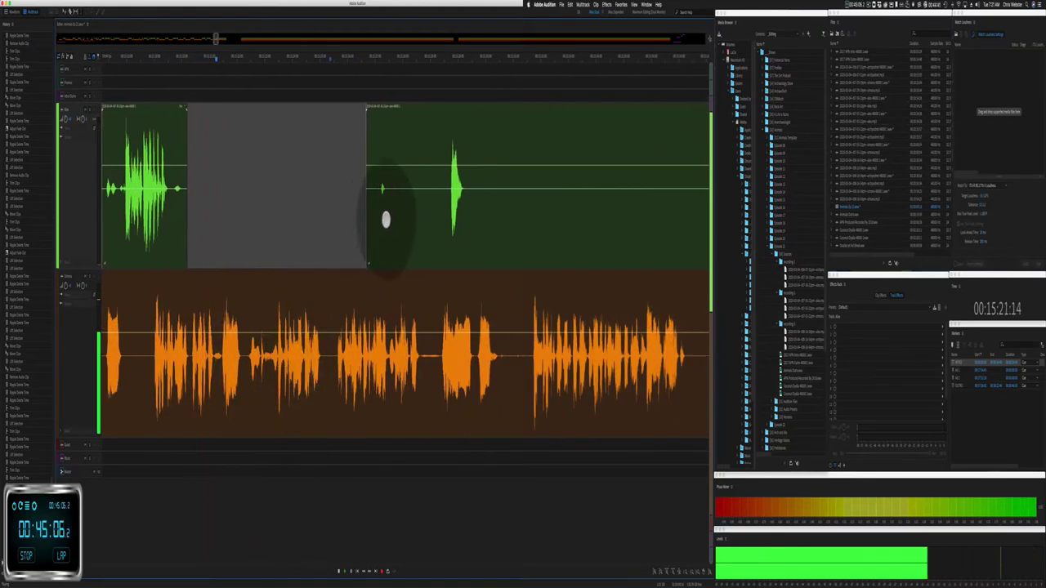
{"action": "left_click_drag", "start_coordinate": [387, 219], "coordinate": [444, 209]}
{"action": "key", "text": "BackSpace"}
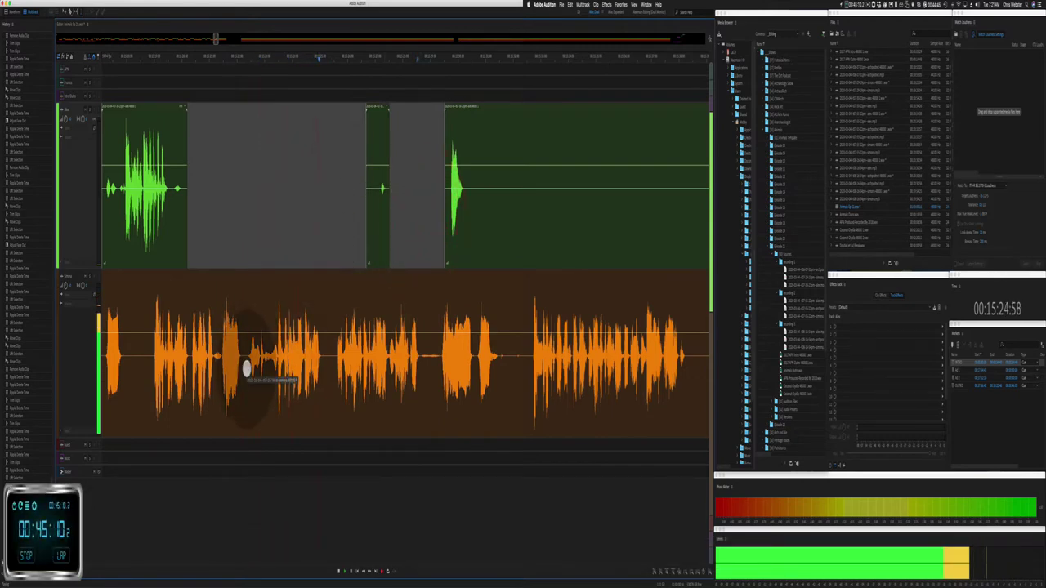
Step: Ripple-delete the quiet utterance in the orange speech starting at 00:15:22:20 and play back from before the cut
{"action": "left_click_drag", "start_coordinate": [246, 369], "coordinate": [275, 369]}
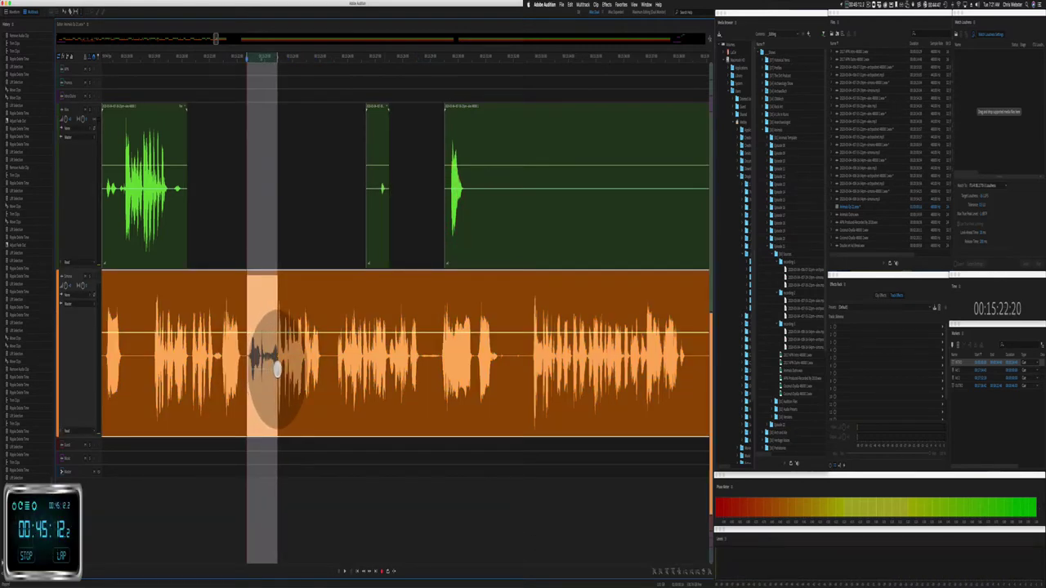
{"action": "key", "text": "shift+super+BackSpace"}
{"action": "left_click", "coordinate": [219, 217]}
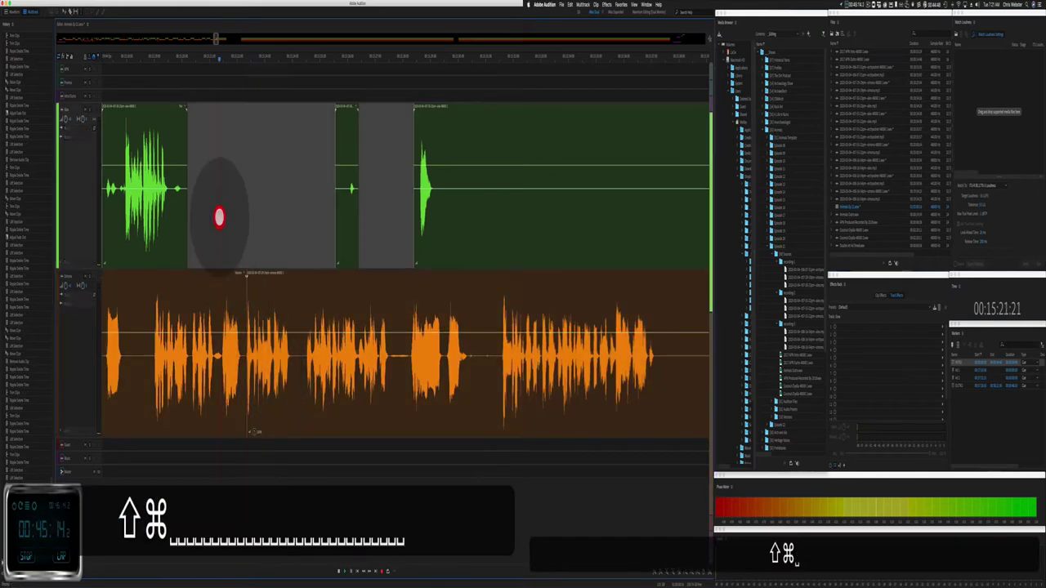
{"action": "key", "text": "space"}
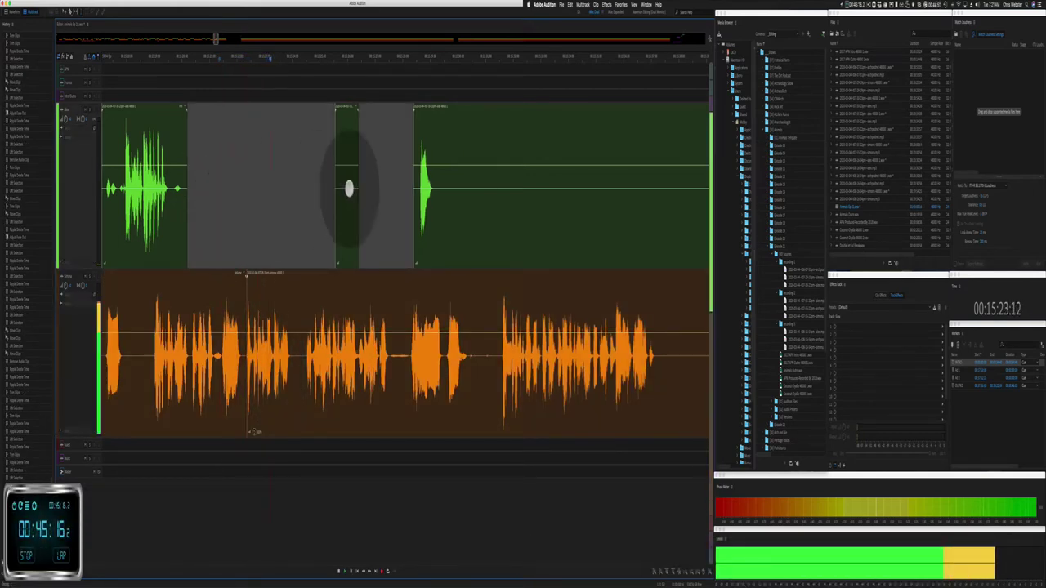
Step: Clear the green track's silence after the short loud utterance, and delete the small green clip holding the faint utterance before it
{"action": "left_click_drag", "start_coordinate": [438, 208], "coordinate": [682, 193]}
{"action": "key", "text": "shift+super+BackSpace"}
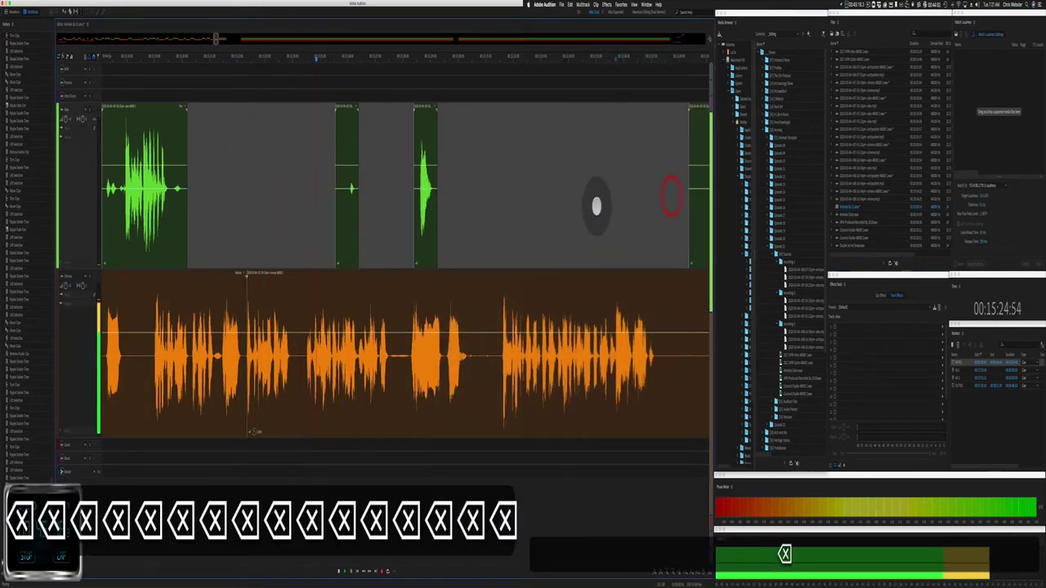
{"action": "left_click", "coordinate": [203, 107]}
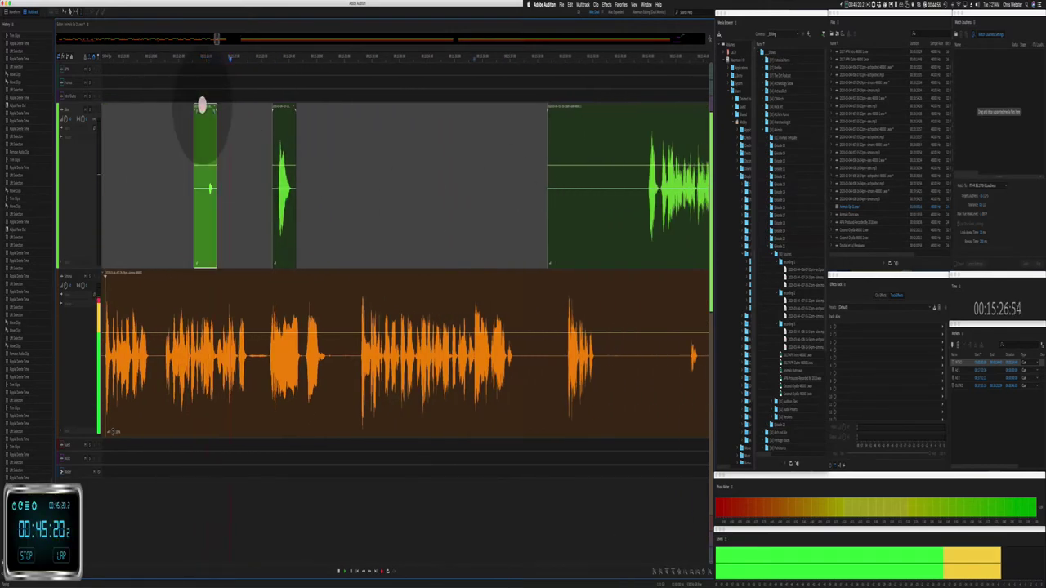
{"action": "key", "text": "BackSpace"}
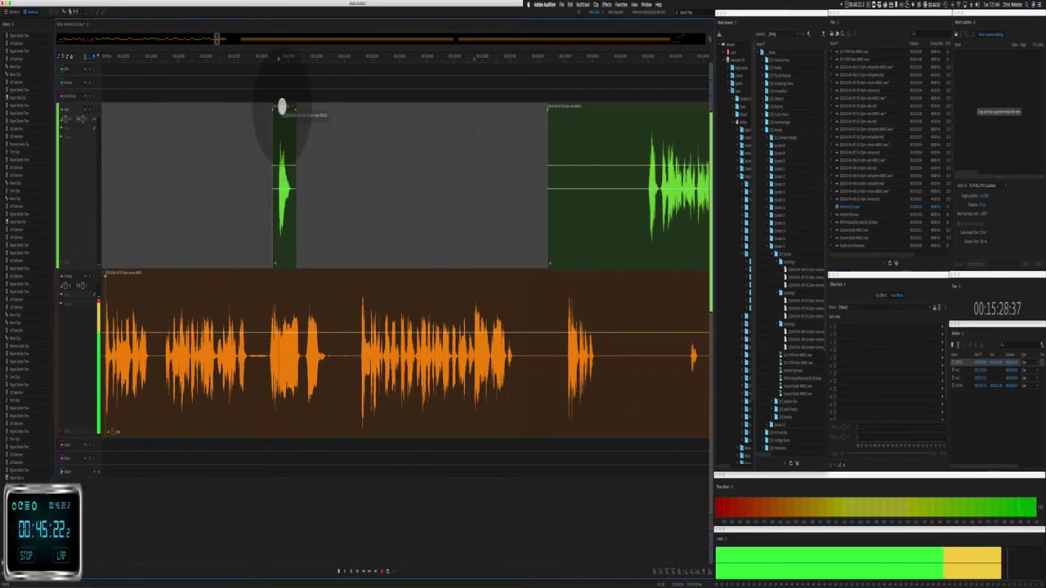
Step: Move the short green utterance clip slightly earlier, into the pause in the orange speech, and continue playback
{"action": "left_click_drag", "start_coordinate": [277, 109], "coordinate": [260, 132]}
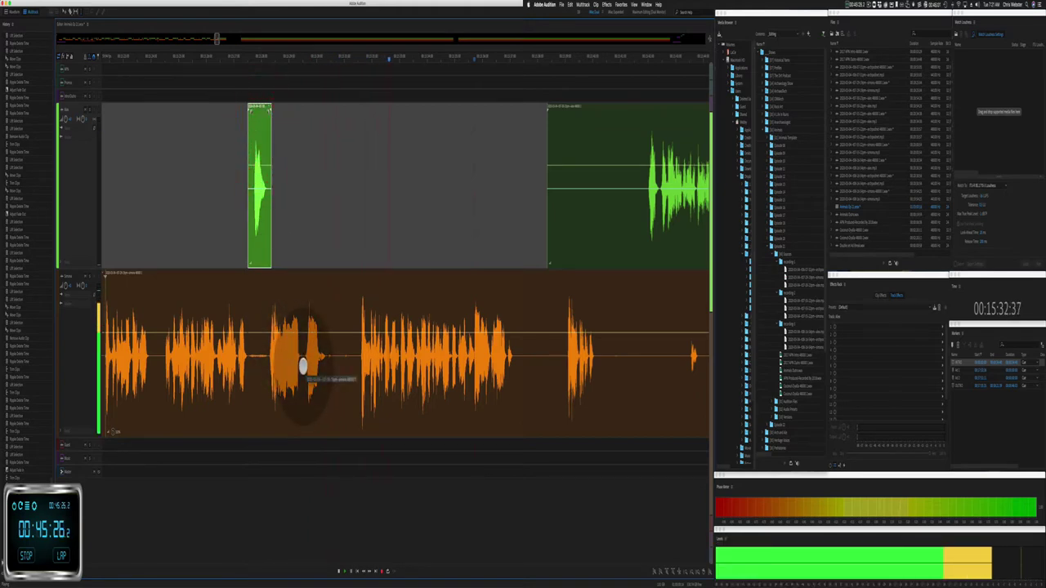
{"action": "key", "text": "space"}
{"action": "key", "text": "space"}
{"action": "key", "text": "space"}
{"action": "key", "text": "space"}
{"action": "key", "text": "space"}
{"action": "key", "text": "space"}
{"action": "key", "text": "space"}
{"action": "key", "text": "space"}
{"action": "key", "text": "space"}
{"action": "key", "text": "space"}
{"action": "key", "text": "space"}
{"action": "key", "text": "space"}
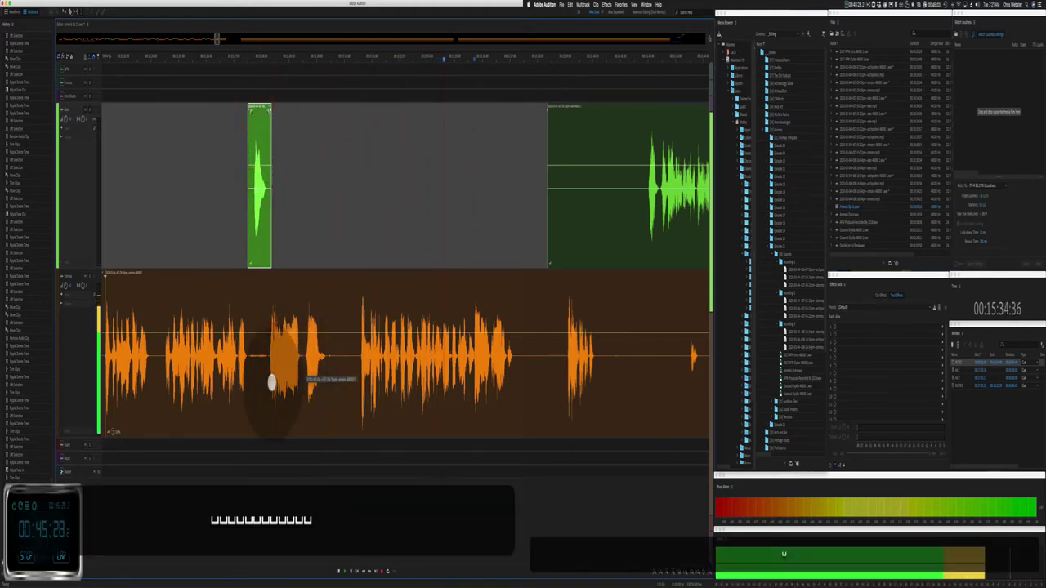
Step: Ripple-delete the short utterance and following pause in the orange speech at about 00:15:29, and play back the cut
{"action": "left_click_drag", "start_coordinate": [304, 351], "coordinate": [353, 364]}
{"action": "key", "text": "super+shift+Delete"}
{"action": "key", "text": "space"}
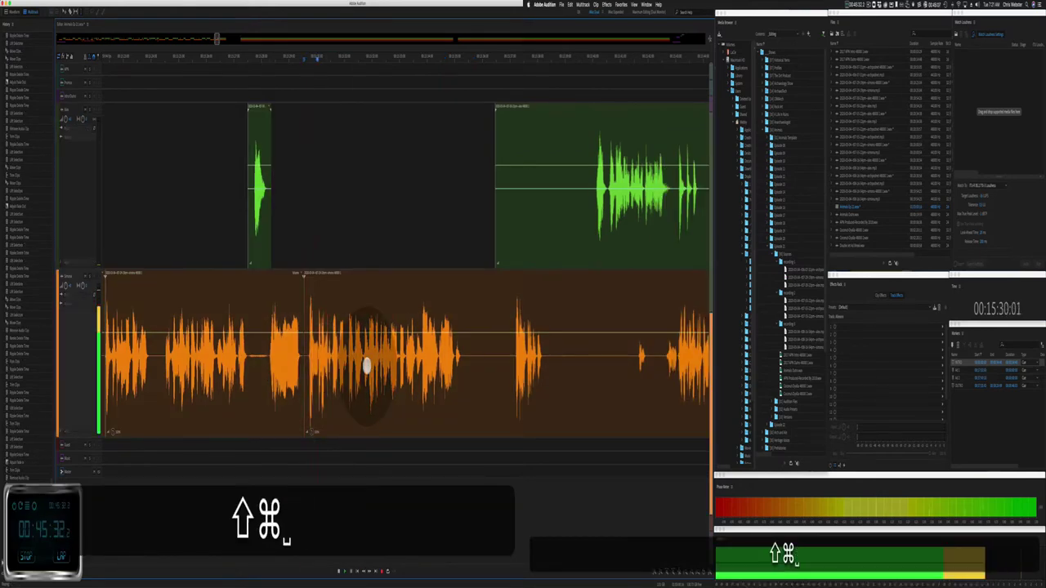
Step: Ripple-delete part of the pause before the next short orange phrase, and clear the green track's silence up to its next utterance
{"action": "left_click_drag", "start_coordinate": [347, 373], "coordinate": [390, 365]}
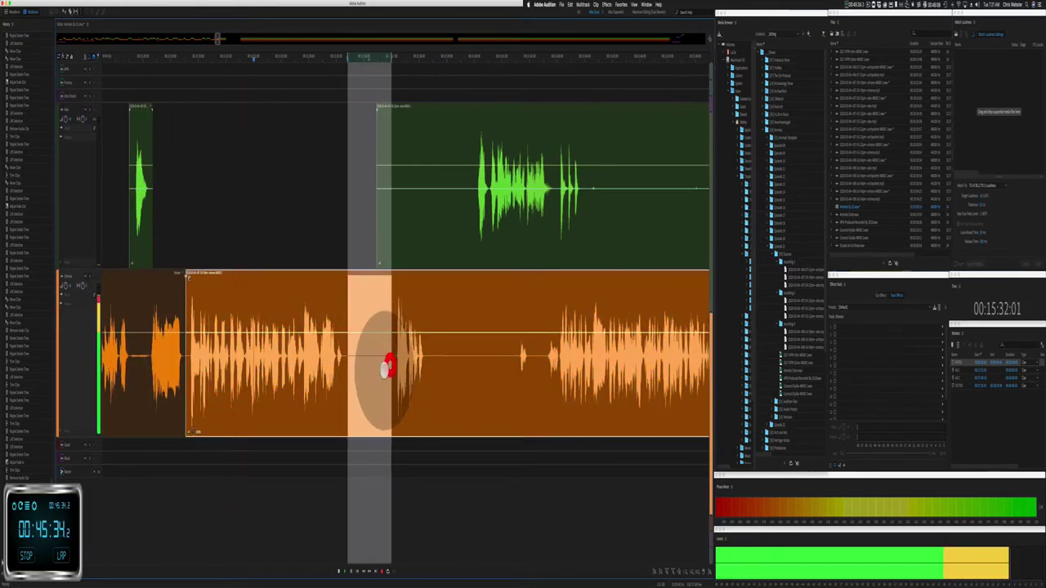
{"action": "key", "text": "super+shift+Delete"}
{"action": "left_click_drag", "start_coordinate": [333, 219], "coordinate": [430, 208]}
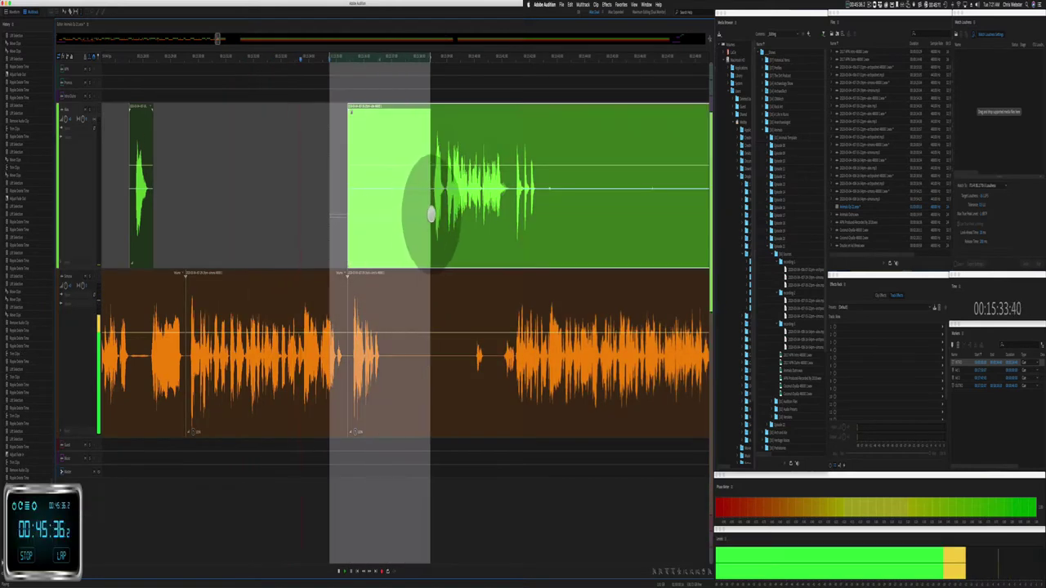
{"action": "key", "text": "Delete"}
Step: Ripple-delete the gap between the end of the short orange phrase and the start of the green reply
{"action": "left_click_drag", "start_coordinate": [385, 245], "coordinate": [432, 252]}
{"action": "left_click", "coordinate": [430, 252]}
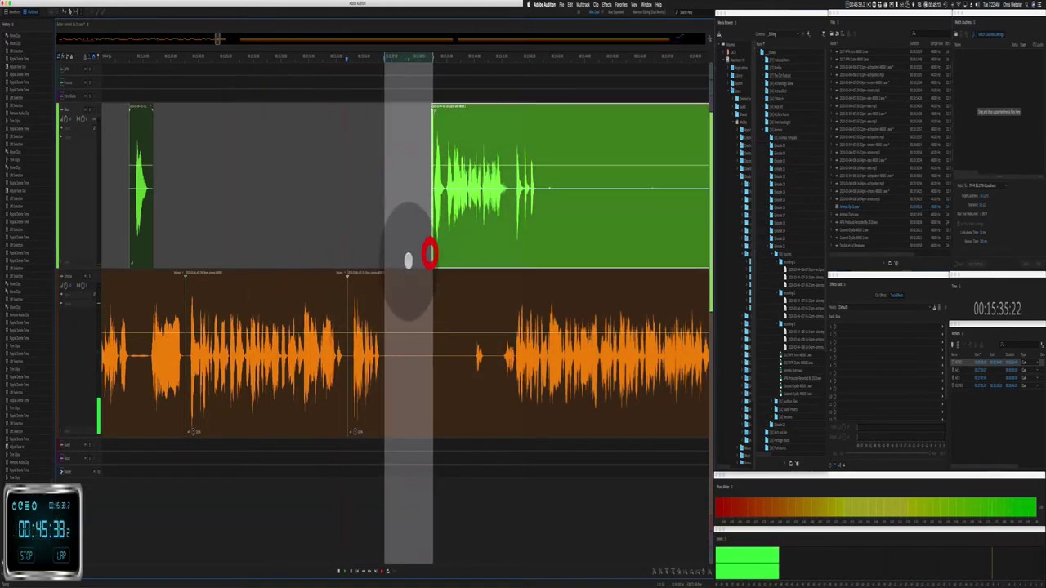
{"action": "key", "text": "super+shift+Delete"}
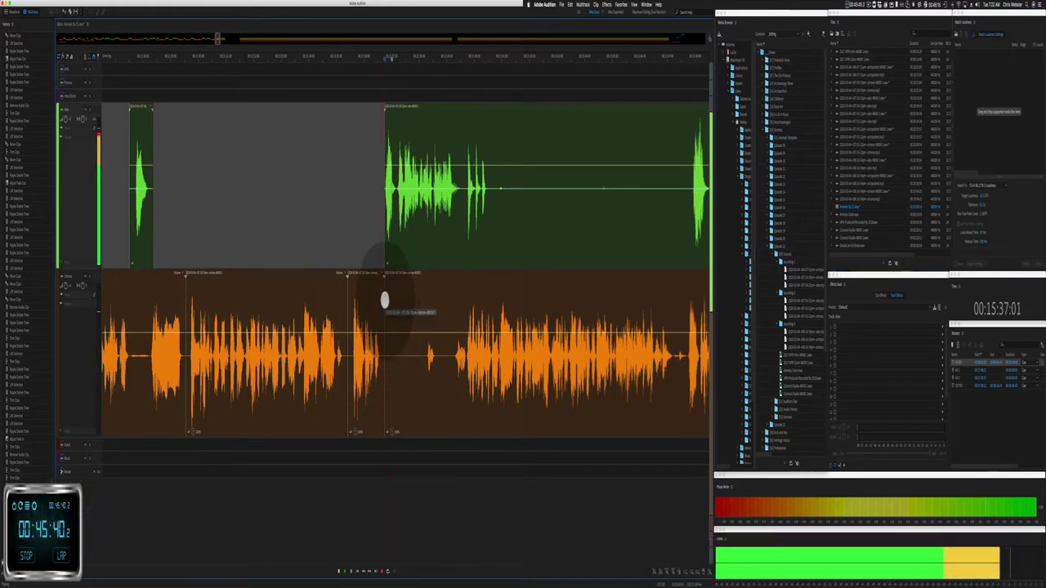
Step: Trim the silent start of the orange clip beneath the green reply, up to just before its next phrase
{"action": "left_click_drag", "start_coordinate": [385, 299], "coordinate": [415, 300]}
{"action": "left_click", "coordinate": [422, 308]}
{"action": "scroll", "coordinate": [420, 303], "scroll_direction": "right", "scroll_amount": 8}
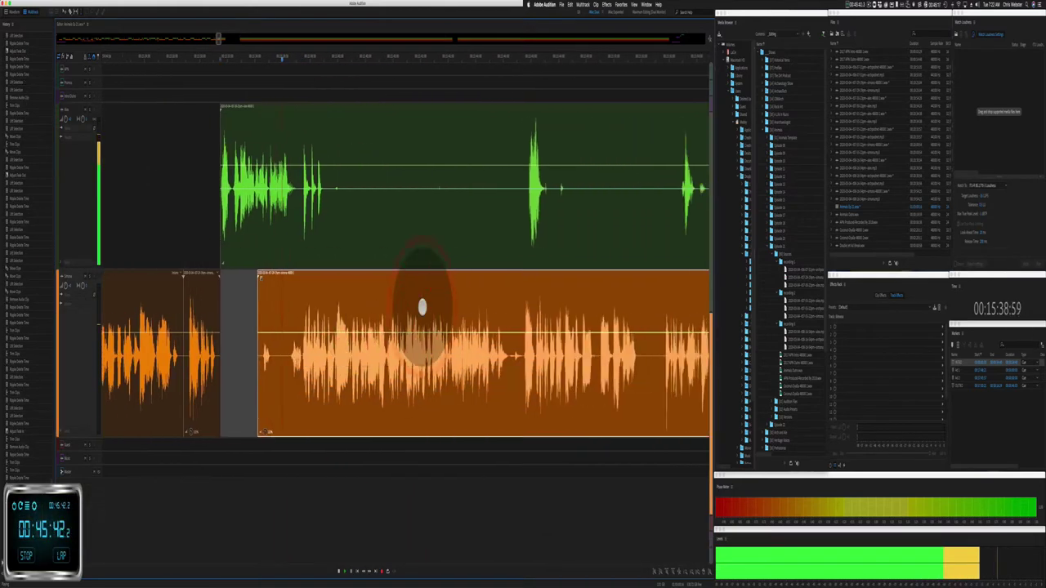
{"action": "left_click_drag", "start_coordinate": [217, 306], "coordinate": [243, 310]}
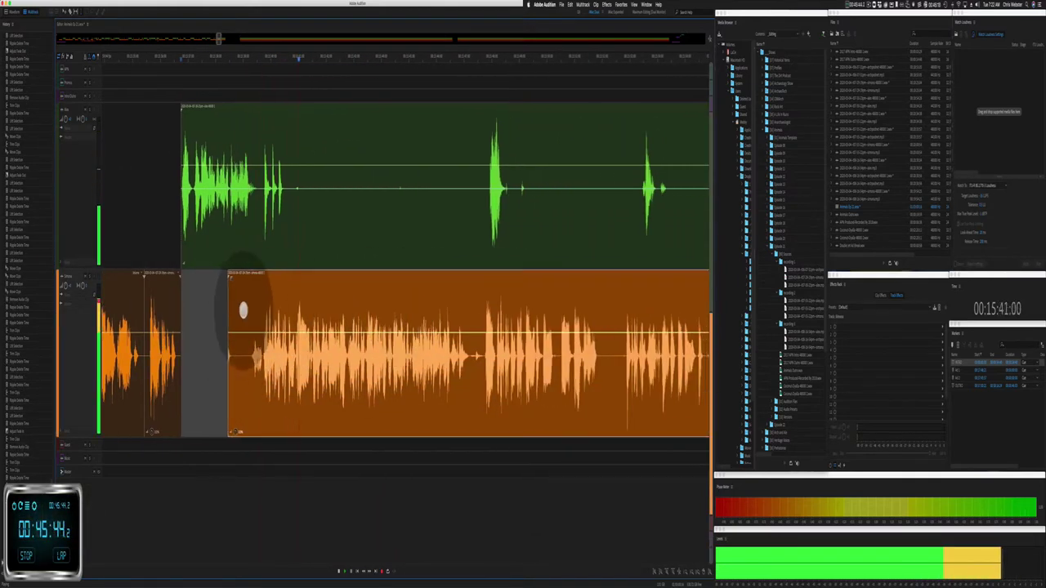
Step: Clear the green track's silence between the end of the reply and each of the two following short utterances
{"action": "left_click_drag", "start_coordinate": [288, 195], "coordinate": [486, 175]}
{"action": "key", "text": "BackSpace"}
{"action": "scroll", "coordinate": [376, 192], "scroll_direction": "right", "scroll_amount": 8}
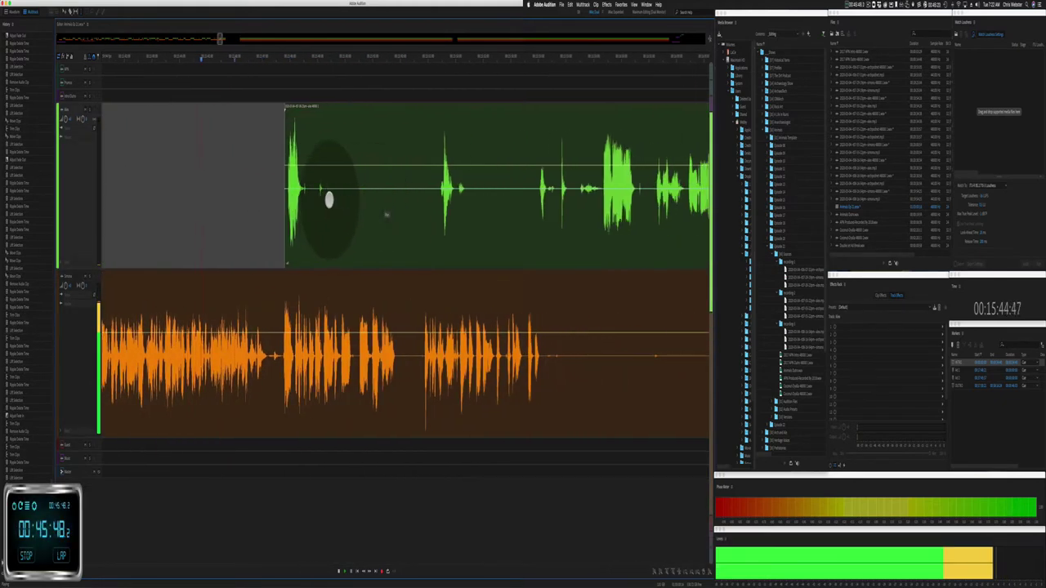
{"action": "left_click_drag", "start_coordinate": [312, 205], "coordinate": [434, 177]}
{"action": "key", "text": "BackSpace"}
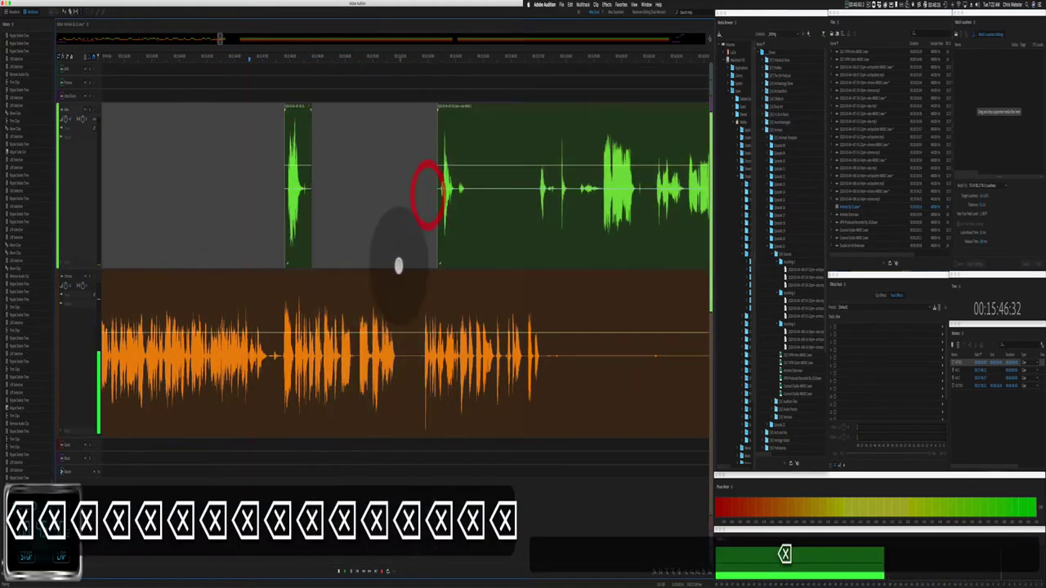
Step: Ripple-delete part of the pause in the orange speech between the two short green utterances, and move the first green utterance slightly earlier
{"action": "left_click_drag", "start_coordinate": [399, 370], "coordinate": [412, 373]}
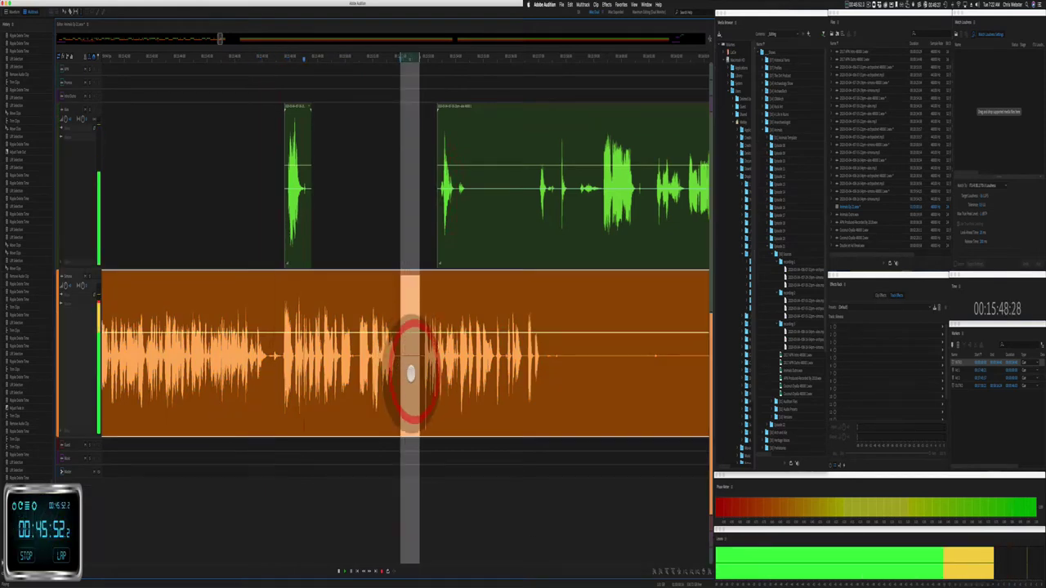
{"action": "key", "text": "shift+super+BackSpace"}
{"action": "left_click_drag", "start_coordinate": [300, 106], "coordinate": [255, 131]}
{"action": "key", "text": "space"}
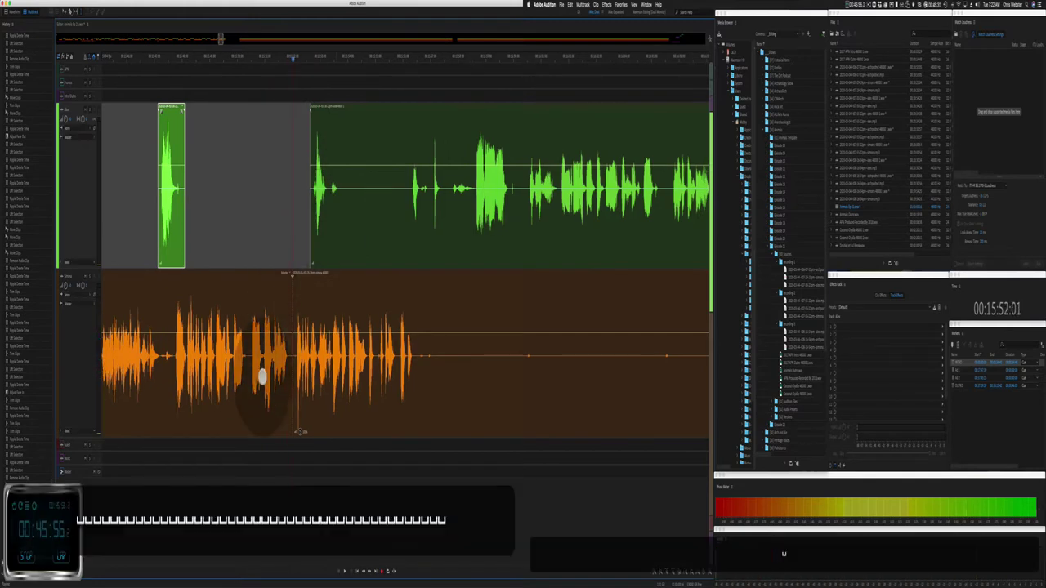
Step: Ripple-delete the short filler sound and following pause in the orange speech at about 00:15:50, and play back the cut
{"action": "key", "text": "equal"}
{"action": "key", "text": "equal"}
{"action": "left_click_drag", "start_coordinate": [211, 369], "coordinate": [265, 380]}
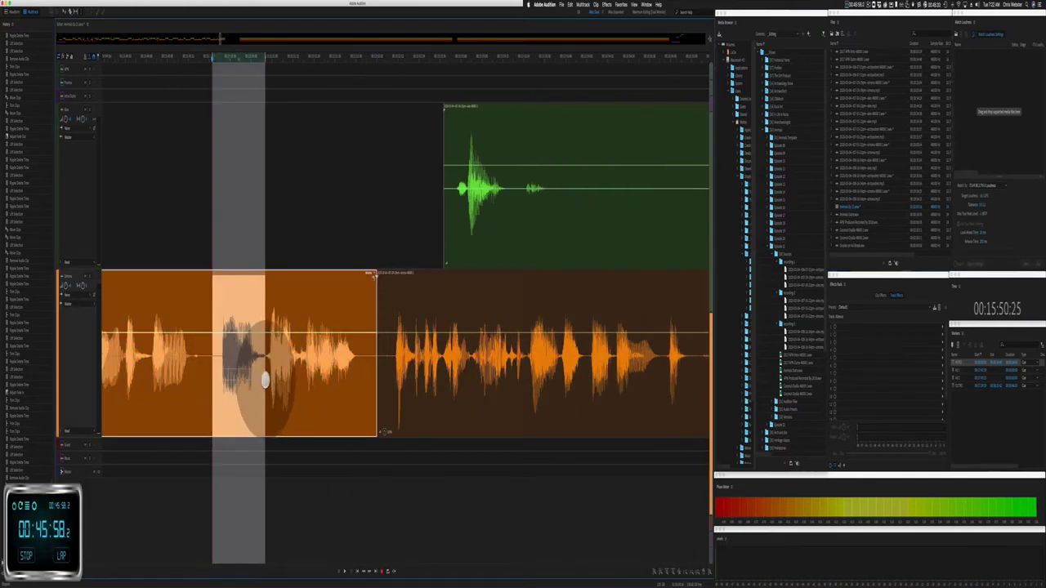
{"action": "left_click", "coordinate": [265, 381]}
{"action": "key", "text": "super+shift+Delete"}
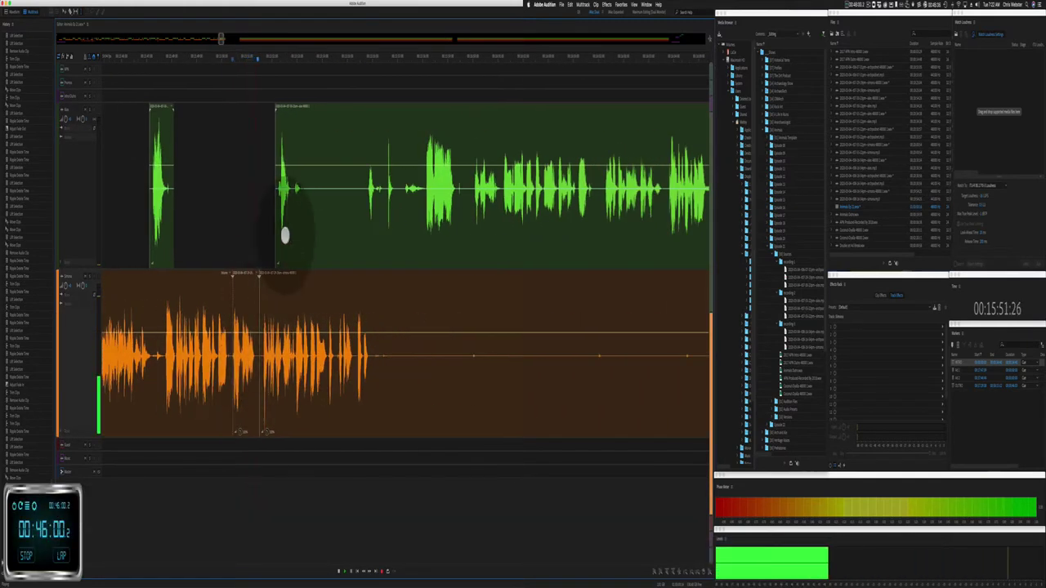
Step: Clear the green silence after the second short utterance, and clear the long silent stretch after the orange phrase ends
{"action": "left_click_drag", "start_coordinate": [305, 224], "coordinate": [362, 217]}
{"action": "key", "text": "Delete"}
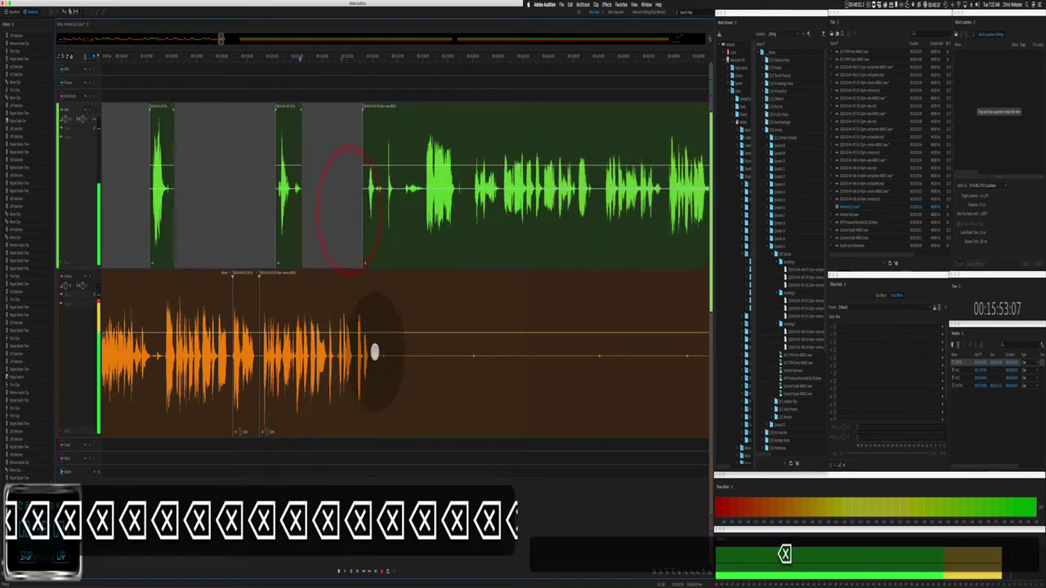
{"action": "left_click_drag", "start_coordinate": [373, 360], "coordinate": [649, 354]}
{"action": "key", "text": "Delete"}
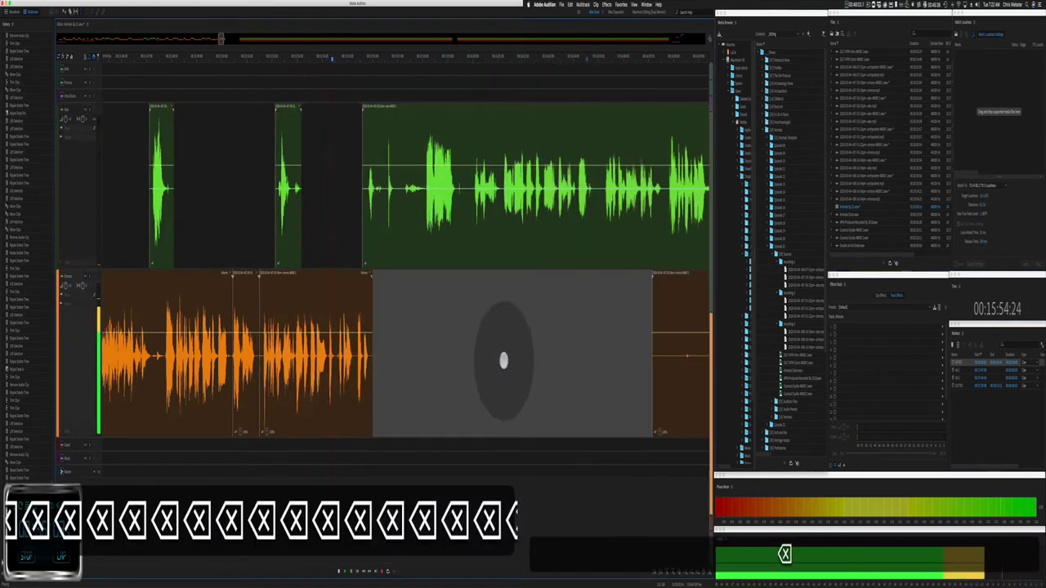
Step: Ripple-delete the filler sound in the orange speech at about 00:15:53, and play back the cut
{"action": "key", "text": "equal"}
{"action": "key", "text": "equal"}
{"action": "key", "text": "equal"}
{"action": "key", "text": "equal"}
{"action": "key", "text": "equal"}
{"action": "key", "text": "equal"}
{"action": "left_click", "coordinate": [333, 361]}
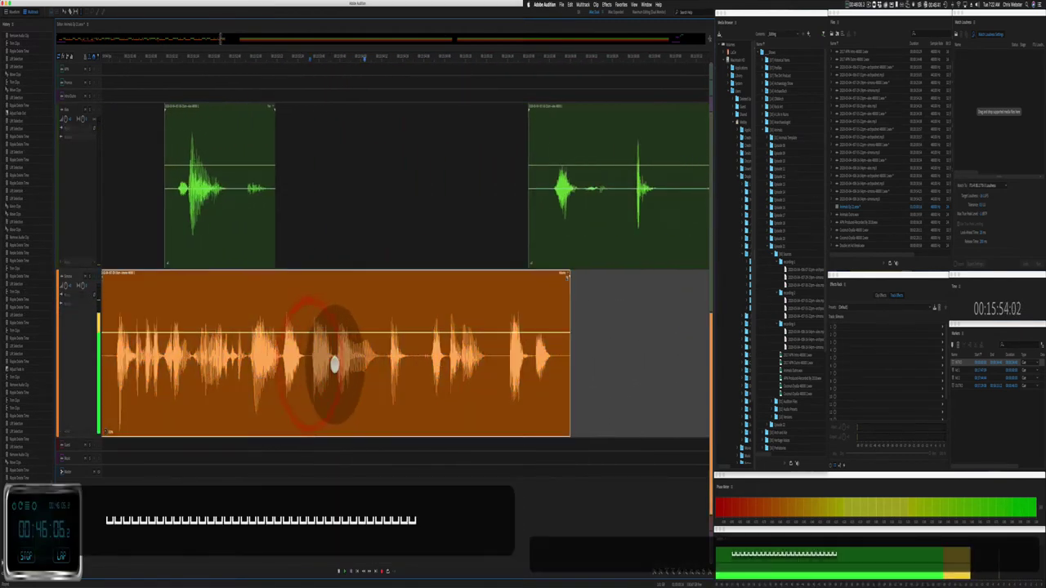
{"action": "left_click_drag", "start_coordinate": [342, 362], "coordinate": [388, 362]}
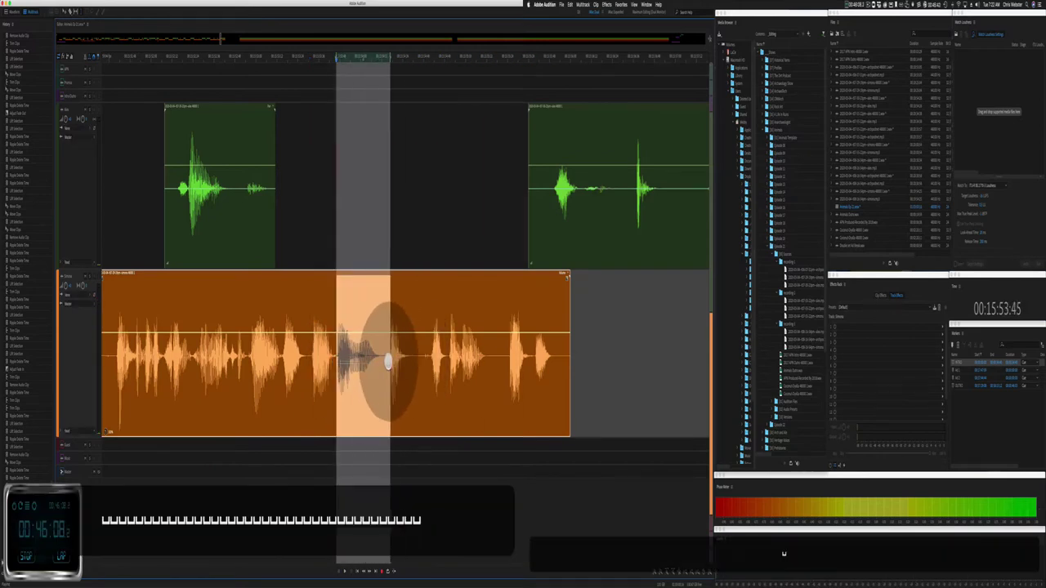
{"action": "key", "text": "alt+super+BackSpace"}
{"action": "key", "text": "minus"}
{"action": "key", "text": "minus"}
{"action": "key", "text": "minus"}
{"action": "key", "text": "minus"}
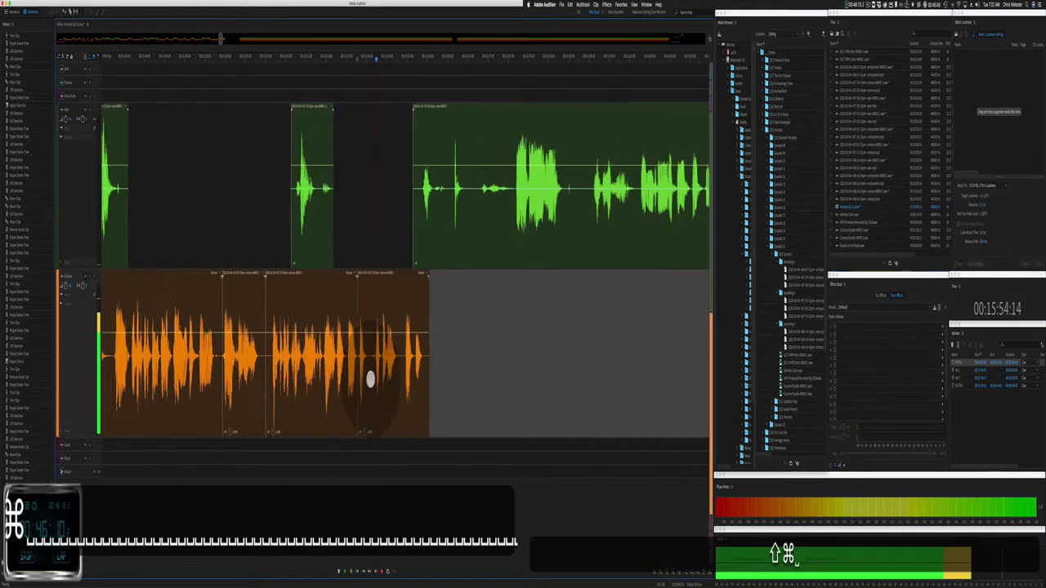
Step: Trim the silent start of the last orange clip in this section, up to just before its single utterance
{"action": "scroll", "coordinate": [368, 375], "scroll_direction": "right", "scroll_amount": 5}
{"action": "scroll", "coordinate": [368, 375], "scroll_direction": "down", "scroll_amount": 2}
{"action": "scroll", "coordinate": [367, 374], "scroll_direction": "right", "scroll_amount": 3}
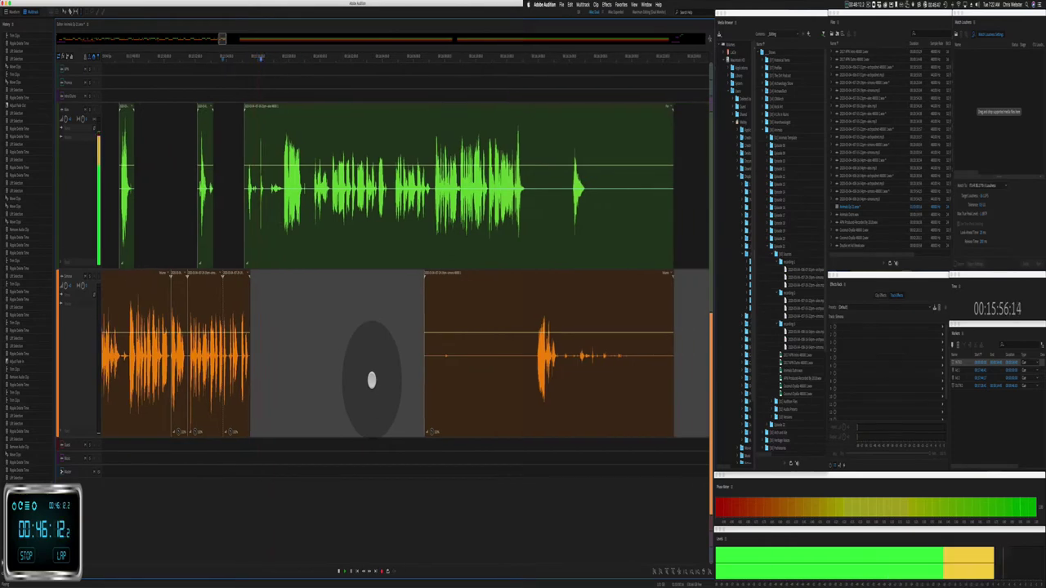
{"action": "left_click_drag", "start_coordinate": [375, 305], "coordinate": [489, 304]}
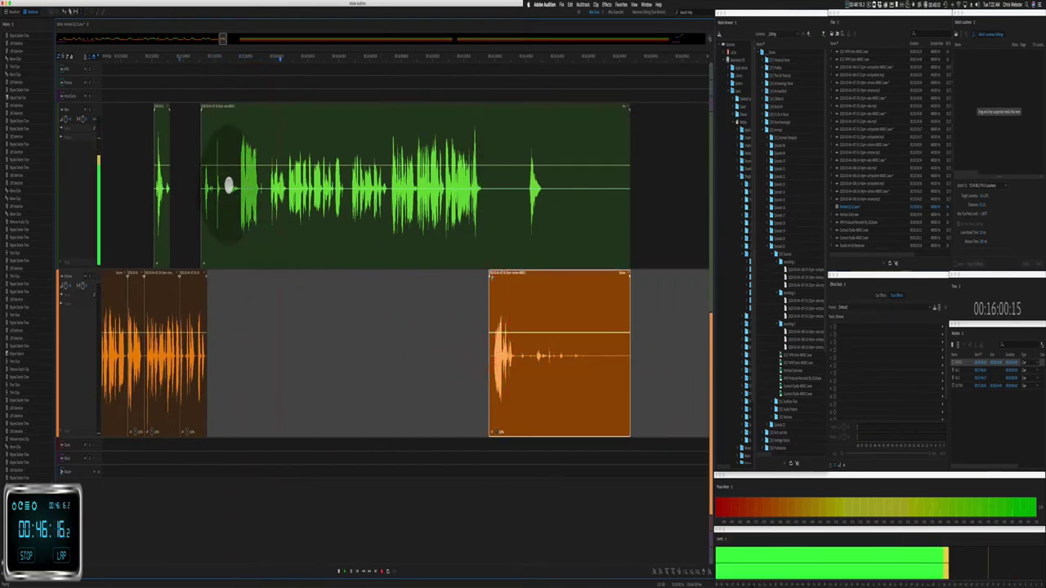
Step: Ripple-delete the loud filler utterance near the start of the green speech at about 00:15:57, and play back the cut
{"action": "left_click_drag", "start_coordinate": [240, 196], "coordinate": [269, 192]}
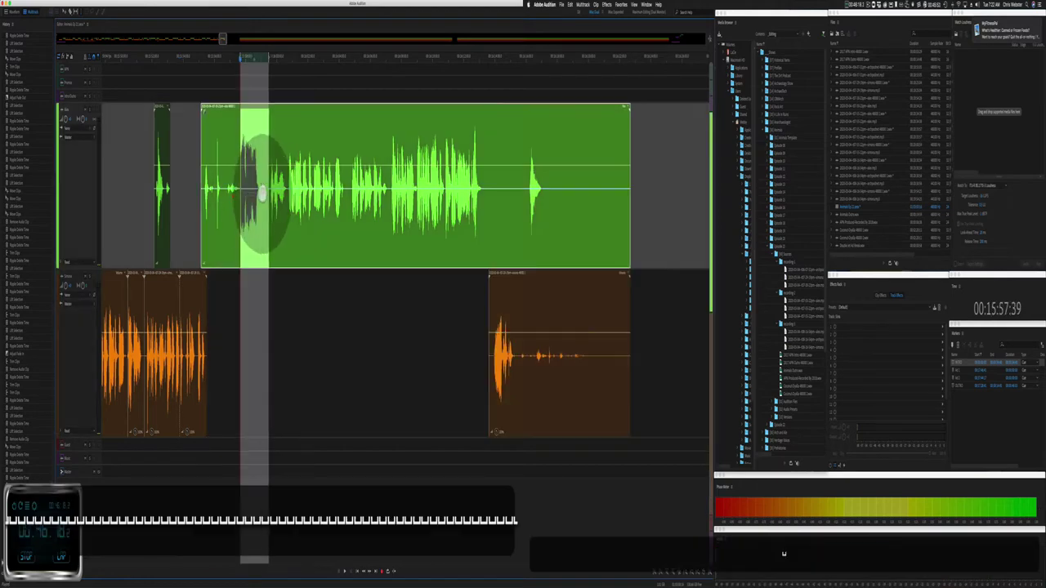
{"action": "key", "text": "shift+super+BackSpace"}
{"action": "left_click", "coordinate": [210, 234]}
{"action": "key", "text": "space"}
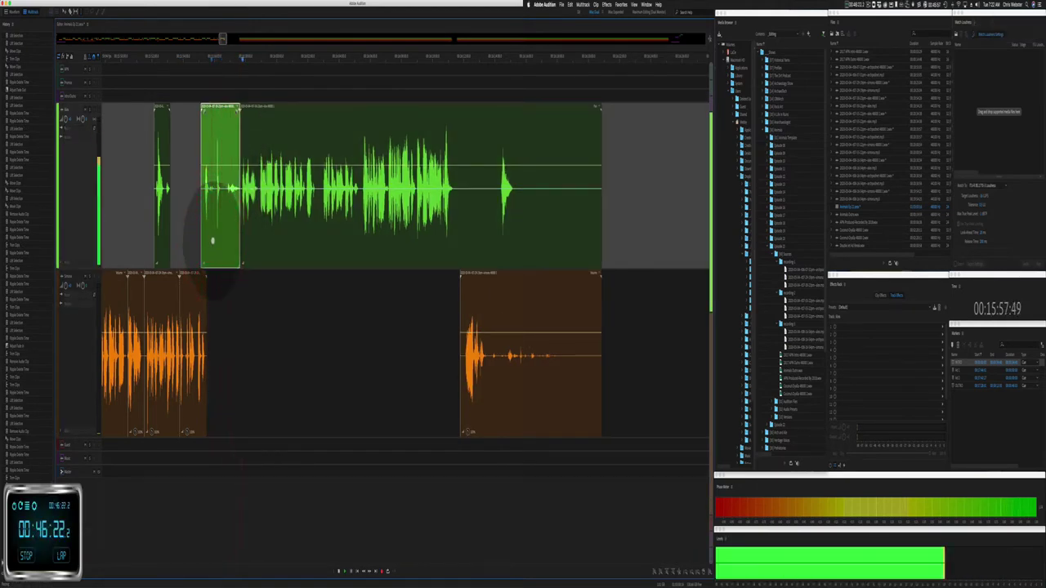
Step: Clear the green silence before the section's last short utterance, and trim the silent tails off the final green and orange clips
{"action": "scroll", "coordinate": [266, 300], "scroll_direction": "right", "scroll_amount": 5}
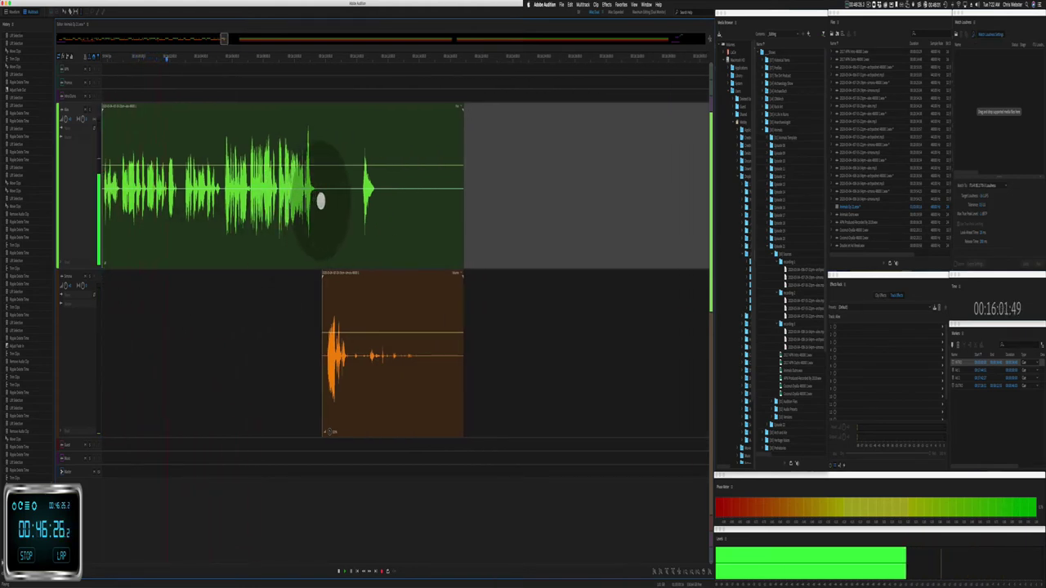
{"action": "left_click_drag", "start_coordinate": [321, 201], "coordinate": [356, 204]}
{"action": "key", "text": "BackSpace"}
{"action": "left_click", "coordinate": [452, 197]}
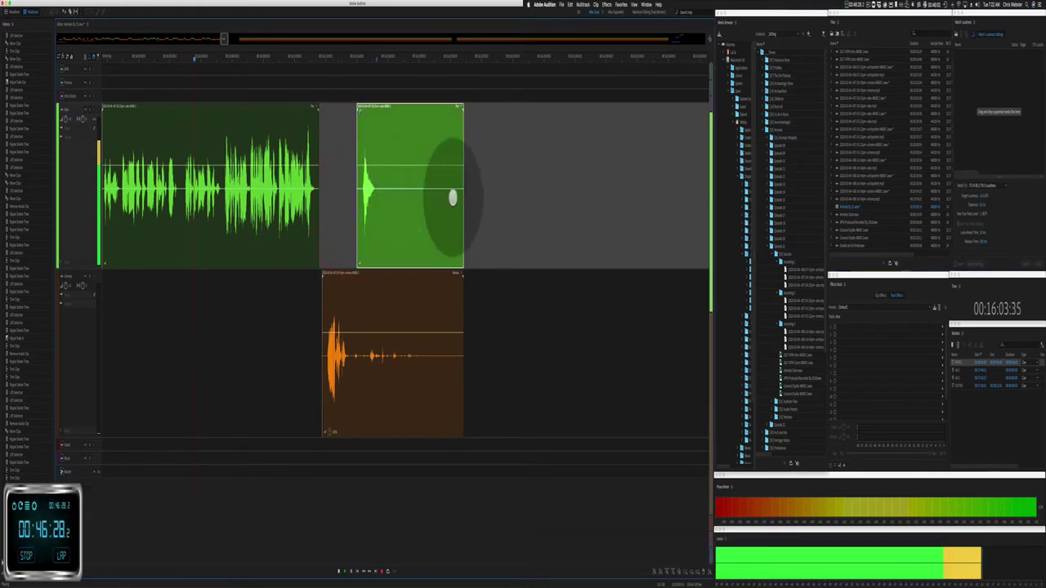
{"action": "key", "text": "BackSpace"}
{"action": "left_click_drag", "start_coordinate": [463, 294], "coordinate": [354, 321]}
{"action": "scroll", "coordinate": [77, 381], "scroll_direction": "down", "scroll_amount": 3}
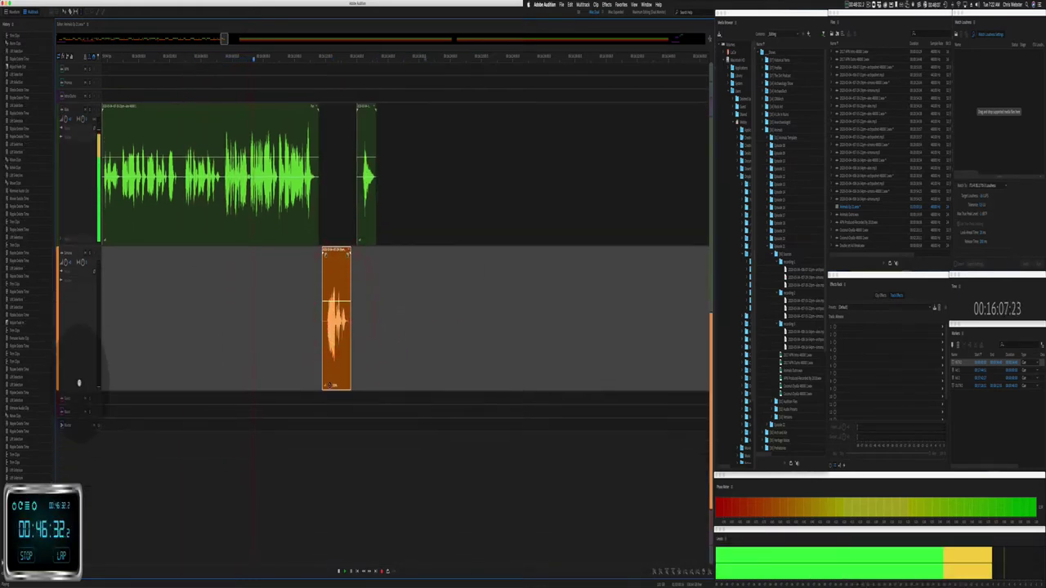
Step: Ripple-delete the hesitation and following pause in the green speech at about 00:16:04
{"action": "key", "text": "super+z"}
{"action": "key", "text": "super+z"}
{"action": "key", "text": "super+z"}
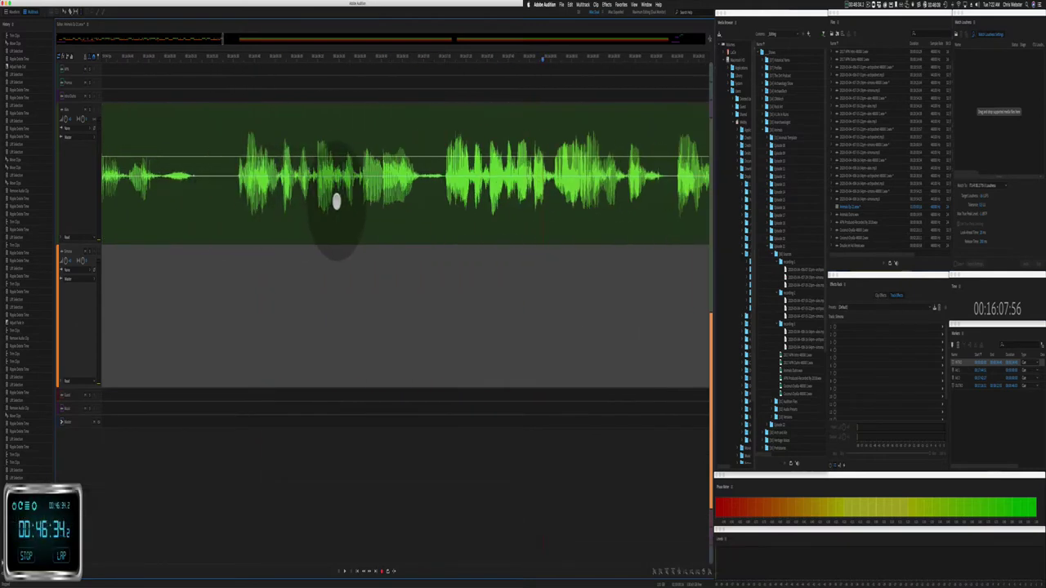
{"action": "left_click", "coordinate": [336, 200]}
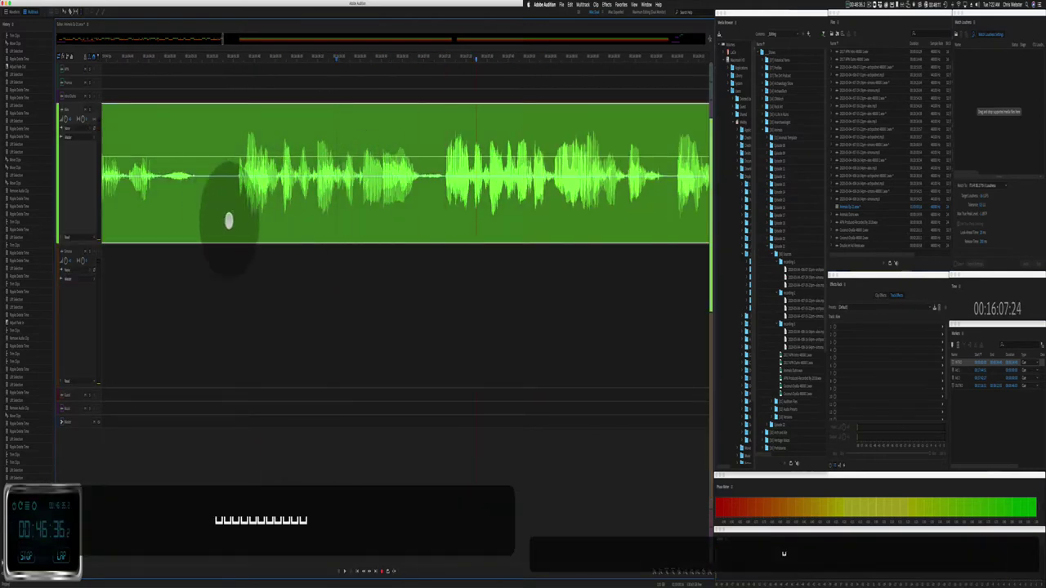
{"action": "scroll", "coordinate": [199, 208], "scroll_direction": "left", "scroll_amount": 5}
{"action": "left_click", "coordinate": [213, 186]}
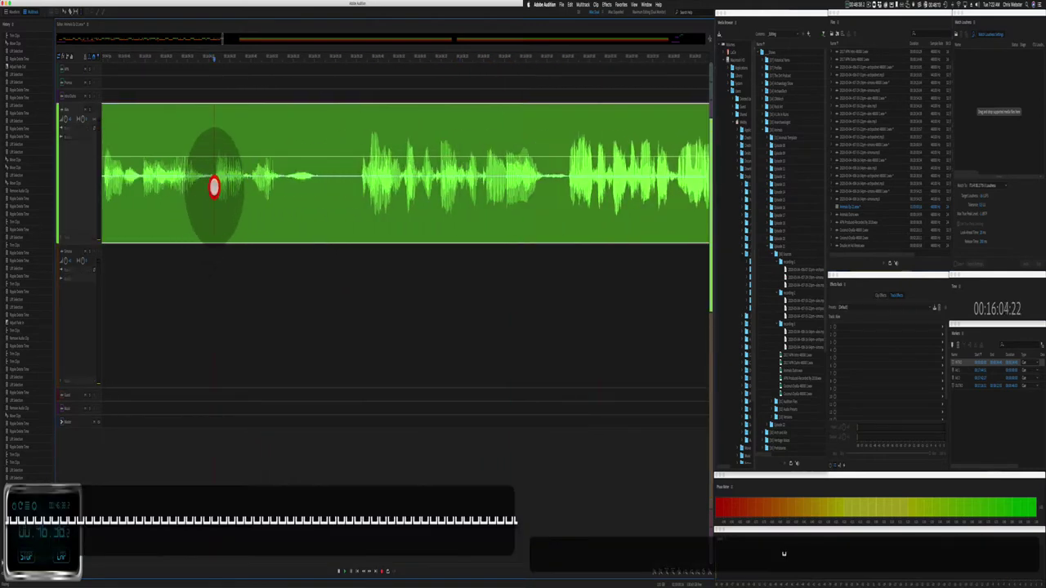
{"action": "left_click_drag", "start_coordinate": [214, 186], "coordinate": [352, 203]}
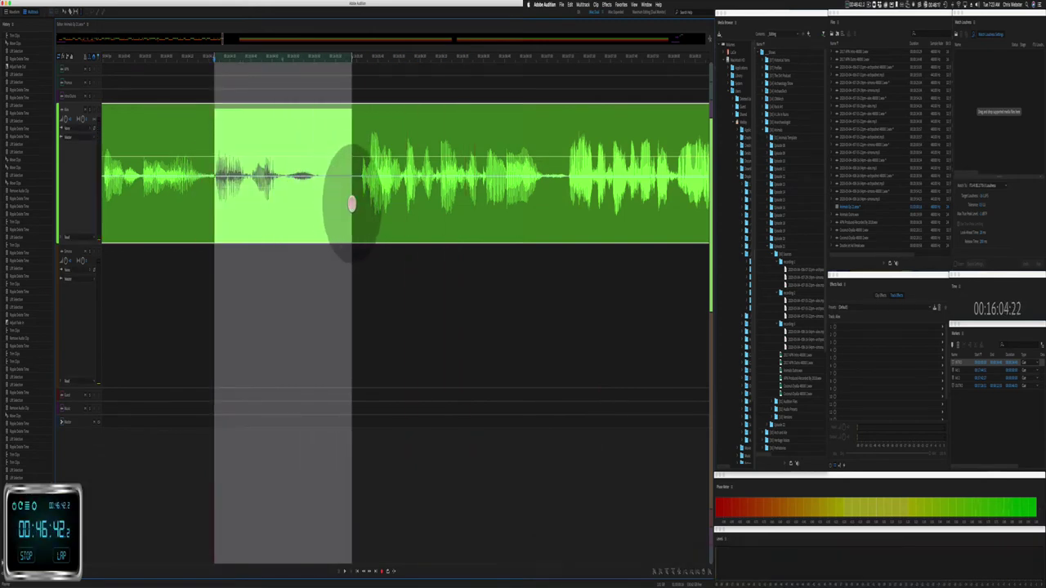
{"action": "key", "text": "super+shift+BackSpace"}
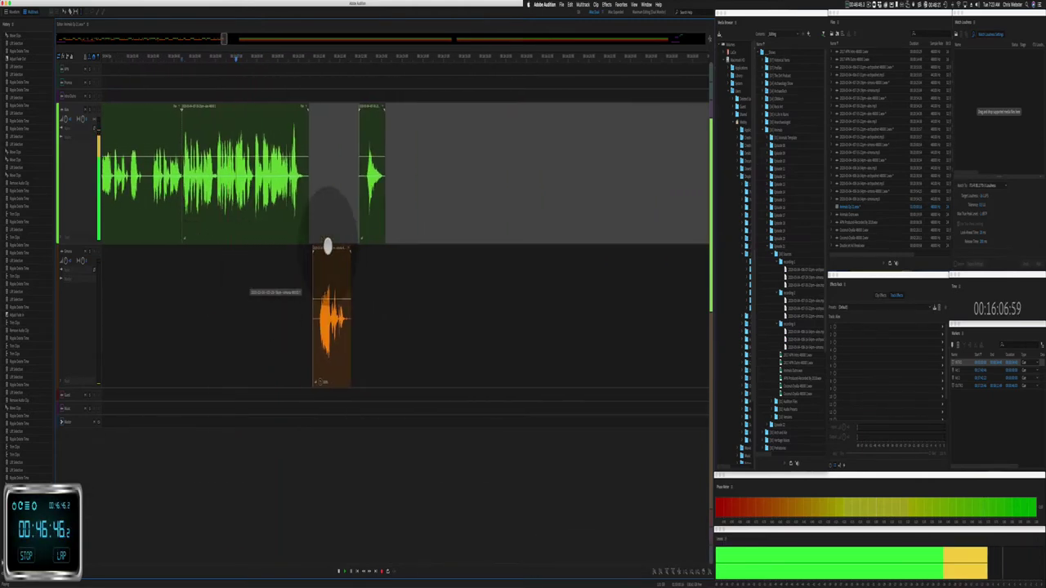
Step: Move the final orange utterance and the final short green utterance earlier to tighten the end of the section
{"action": "left_click_drag", "start_coordinate": [327, 246], "coordinate": [316, 250]}
{"action": "left_click", "coordinate": [320, 229]}
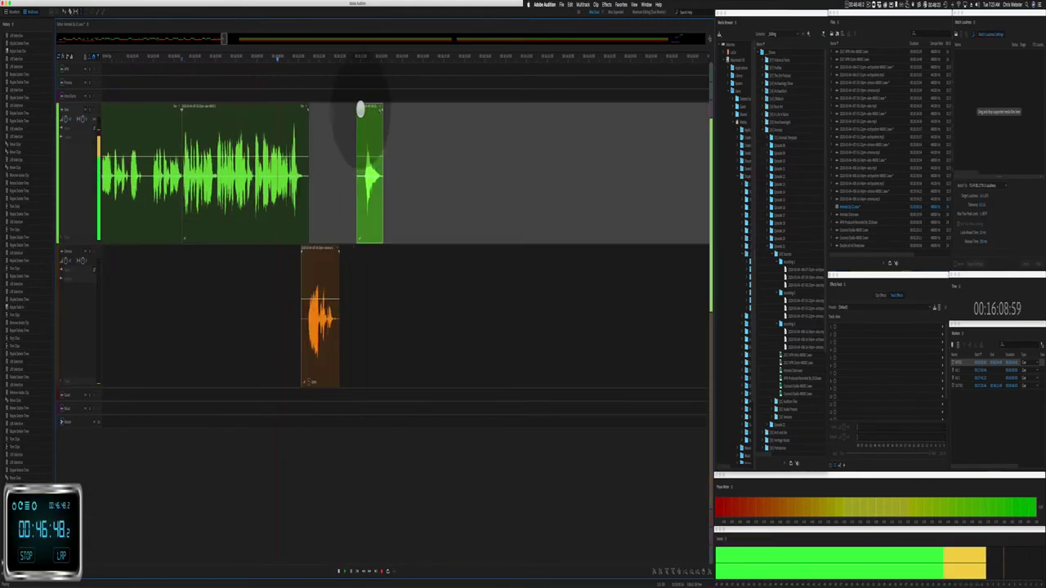
{"action": "left_click_drag", "start_coordinate": [362, 106], "coordinate": [347, 139]}
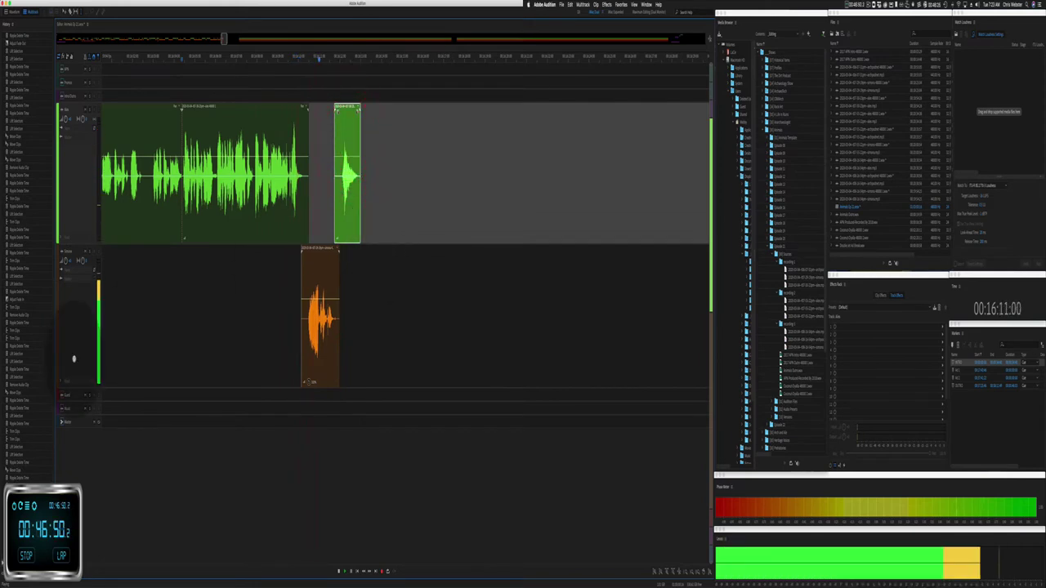
Step: Increase the height of the collapsed track directly below the orange track and of the second track in the session
{"action": "left_click_drag", "start_coordinate": [75, 401], "coordinate": [73, 472]}
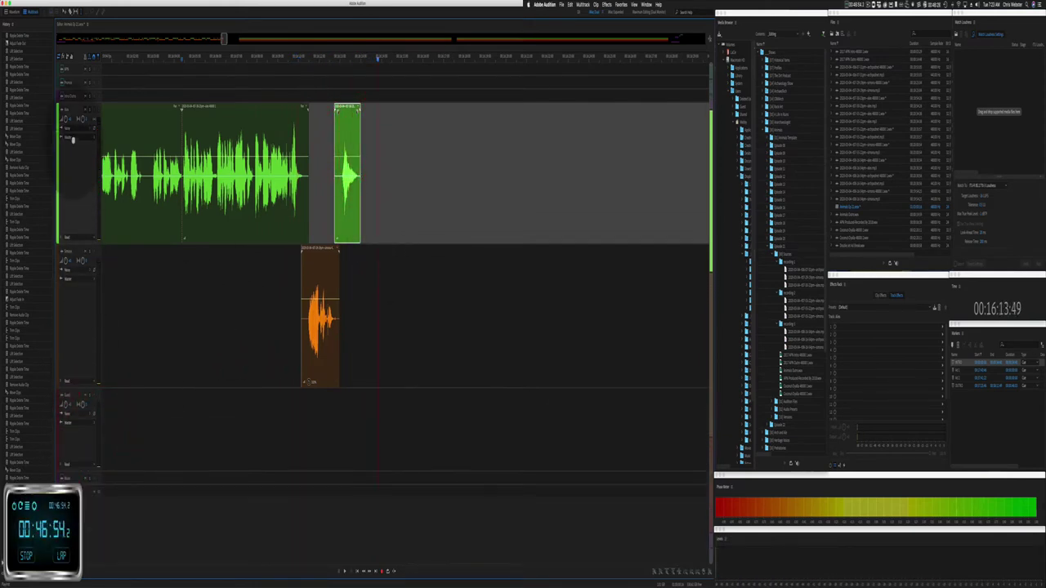
{"action": "left_click", "coordinate": [78, 94]}
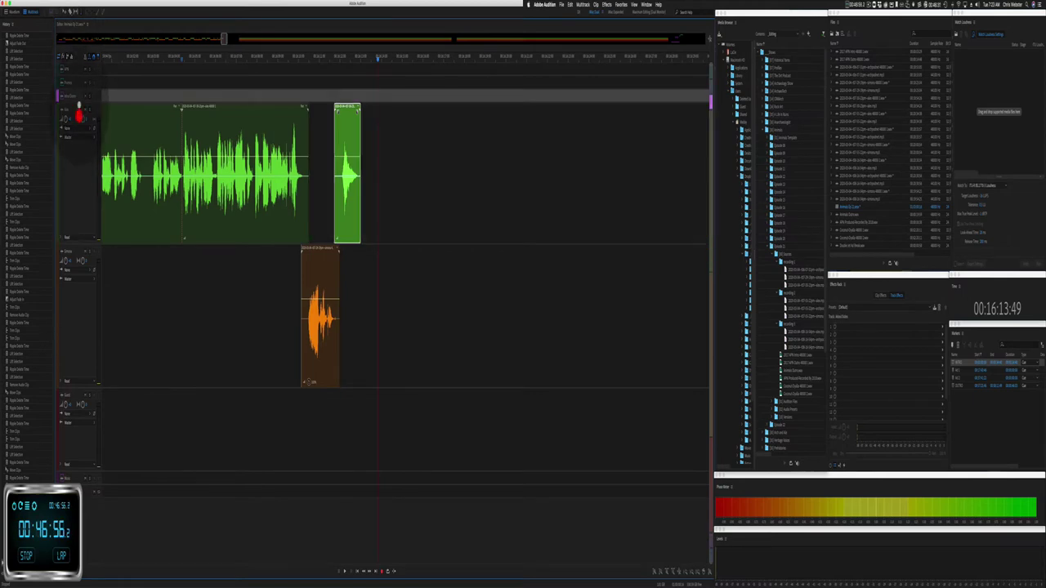
{"action": "left_click_drag", "start_coordinate": [78, 88], "coordinate": [78, 131]}
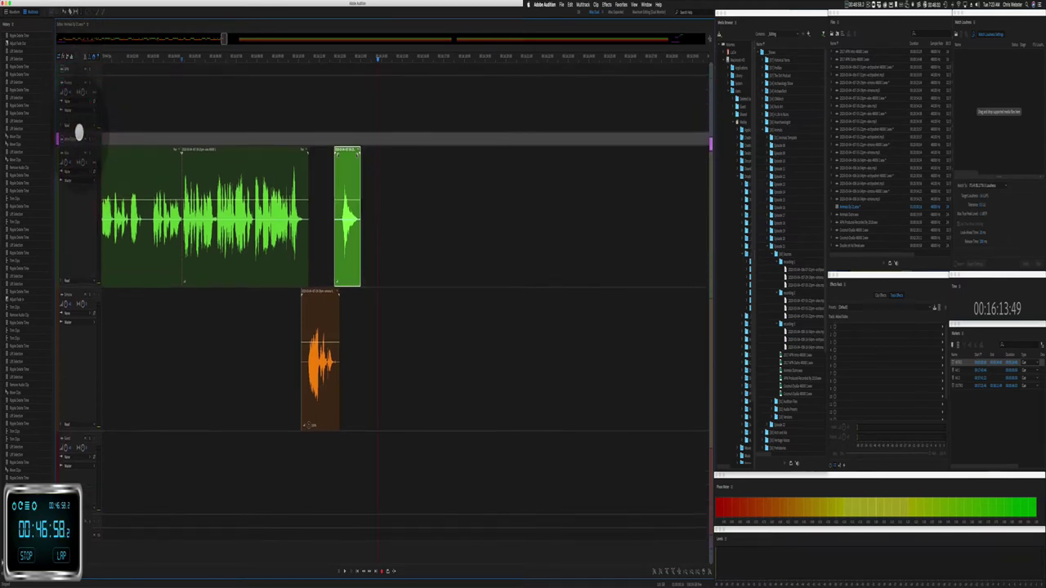
Step: Move the teal clip and all clips after it earlier, closing the long gap after the last green utterance
{"action": "scroll", "coordinate": [271, 134], "scroll_direction": "down", "scroll_amount": 5}
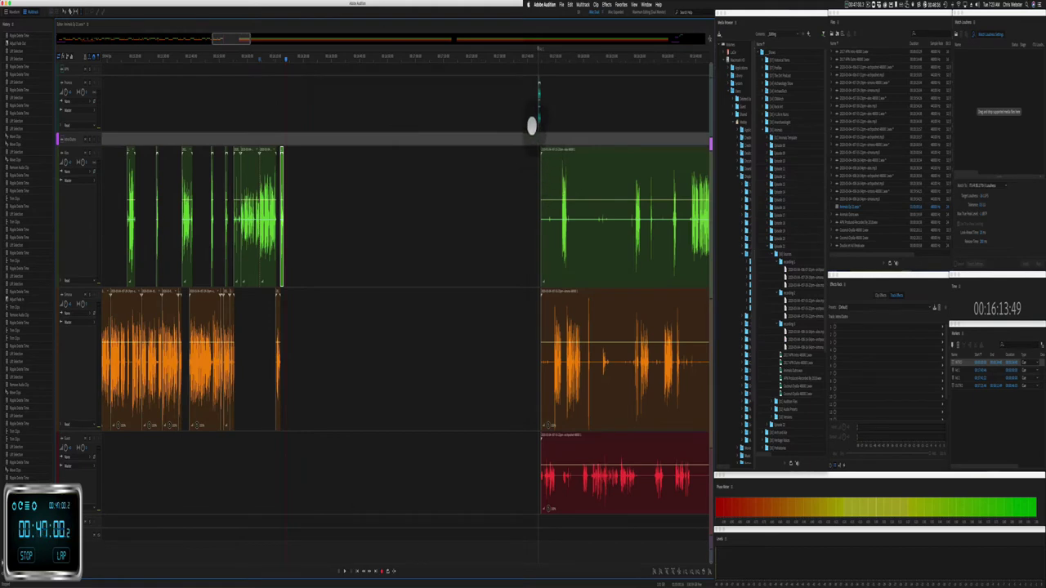
{"action": "left_click_drag", "start_coordinate": [531, 126], "coordinate": [321, 476]}
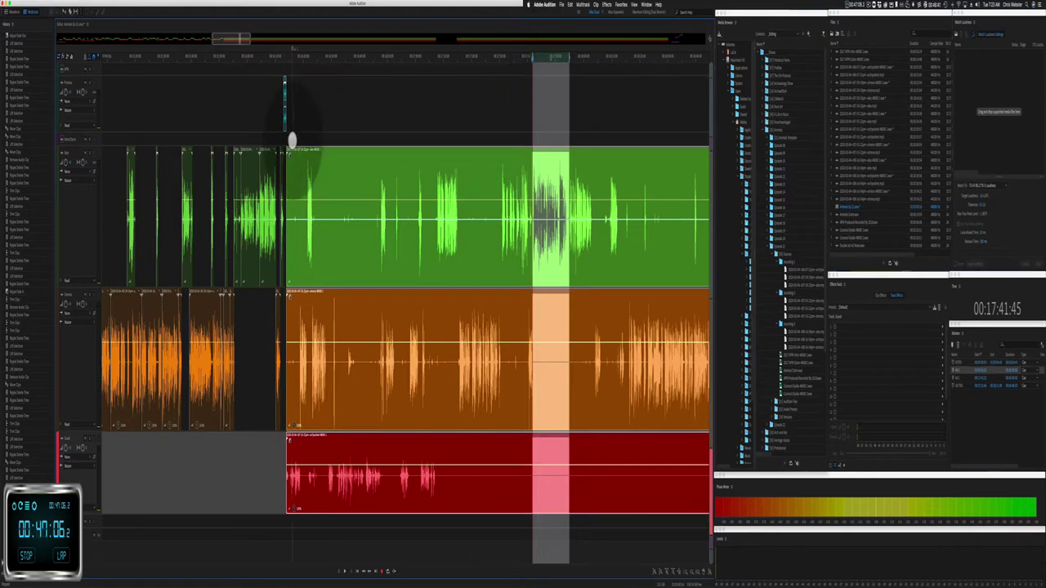
{"action": "scroll", "coordinate": [287, 145], "scroll_direction": "up", "scroll_amount": 6}
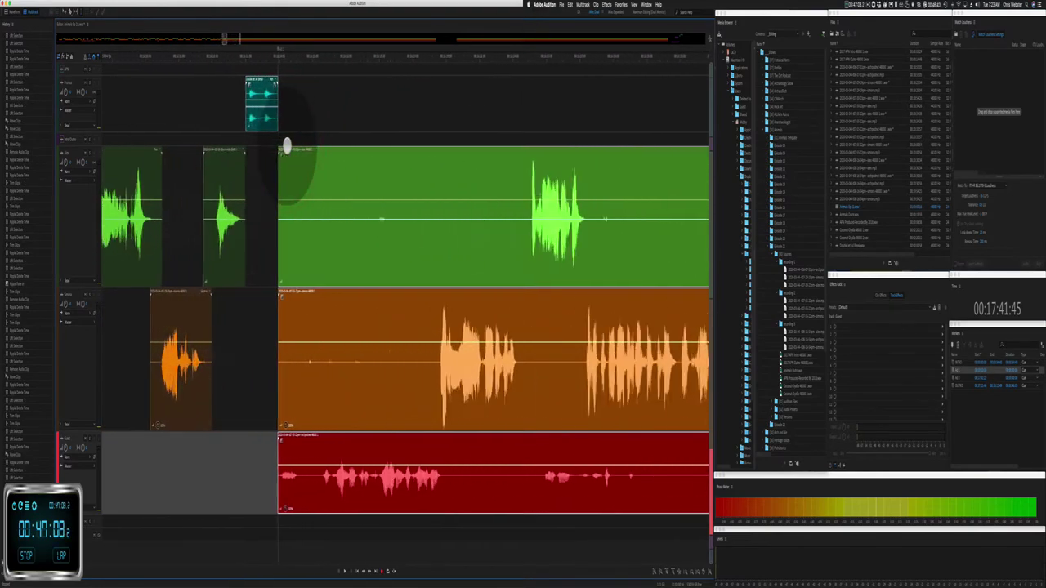
Step: Move the teal clip slightly earlier over the tail of the last green utterance, and play back the transition
{"action": "left_click", "coordinate": [213, 249]}
{"action": "left_click", "coordinate": [210, 79]}
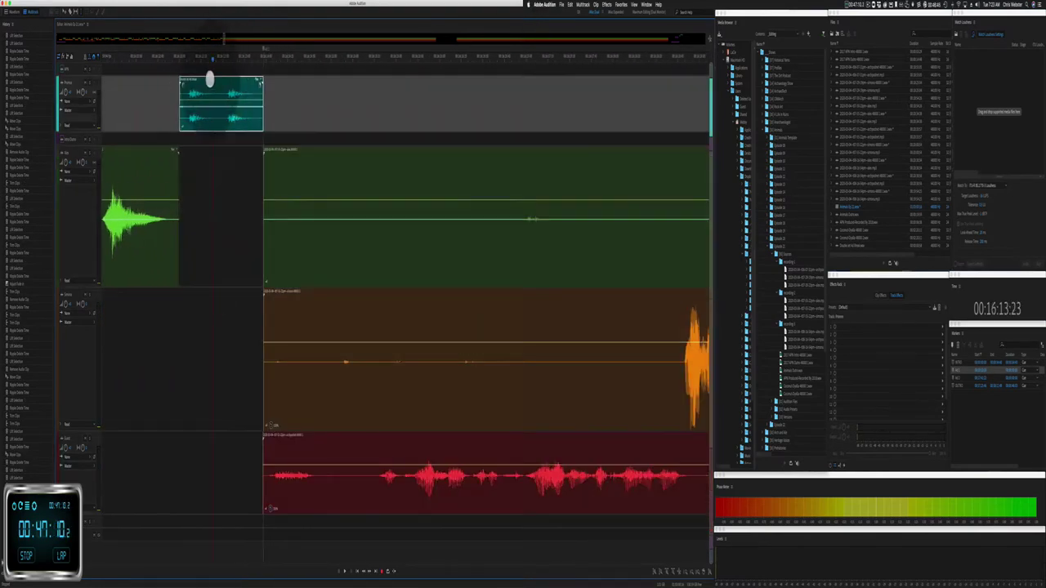
{"action": "scroll", "coordinate": [196, 86], "scroll_direction": "left", "scroll_amount": 5}
{"action": "key", "text": "space"}
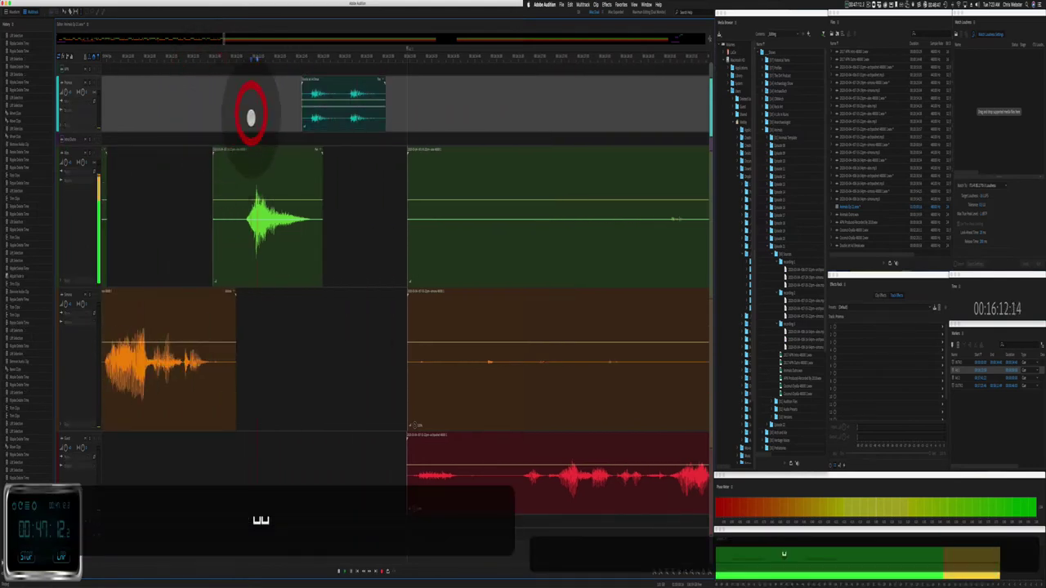
Step: Delete the final short green utterance before the transition clip
{"action": "left_click", "coordinate": [263, 147]}
{"action": "key", "text": "BackSpace"}
{"action": "key", "text": "BackSpace"}
{"action": "key", "text": "BackSpace"}
{"action": "key", "text": "BackSpace"}
{"action": "key", "text": "BackSpace"}
{"action": "key", "text": "BackSpace"}
{"action": "key", "text": "BackSpace"}
{"action": "key", "text": "BackSpace"}
{"action": "key", "text": "BackSpace"}
{"action": "key", "text": "BackSpace"}
{"action": "key", "text": "BackSpace"}
{"action": "key", "text": "BackSpace"}
{"action": "key", "text": "BackSpace"}
{"action": "key", "text": "BackSpace"}
{"action": "key", "text": "BackSpace"}
{"action": "key", "text": "BackSpace"}
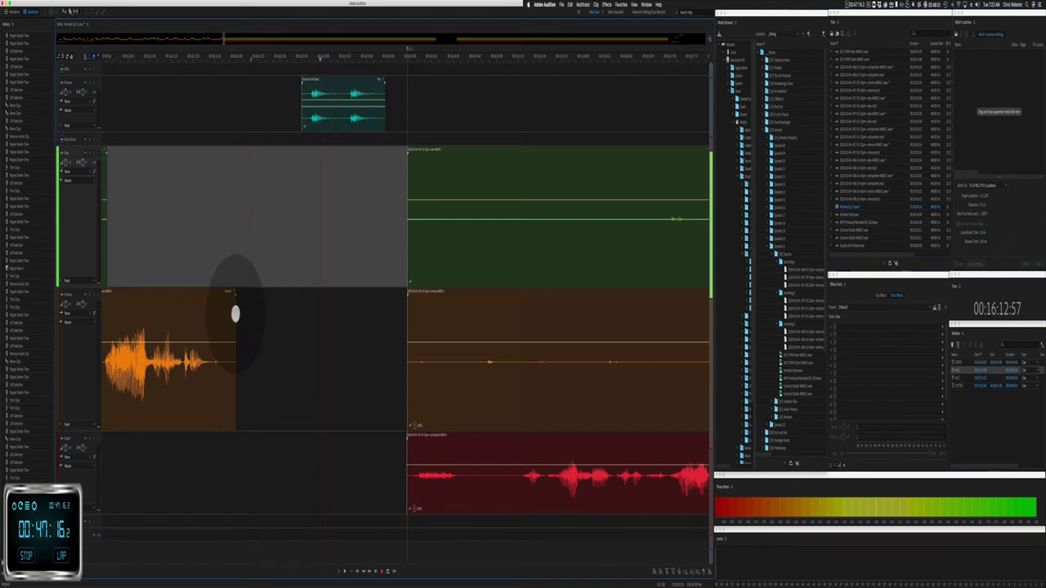
Step: Trim the end of the last orange clip to its speech and move the teal clip earlier over its tail
{"action": "left_click_drag", "start_coordinate": [235, 314], "coordinate": [213, 317]}
{"action": "left_click_drag", "start_coordinate": [317, 78], "coordinate": [222, 126]}
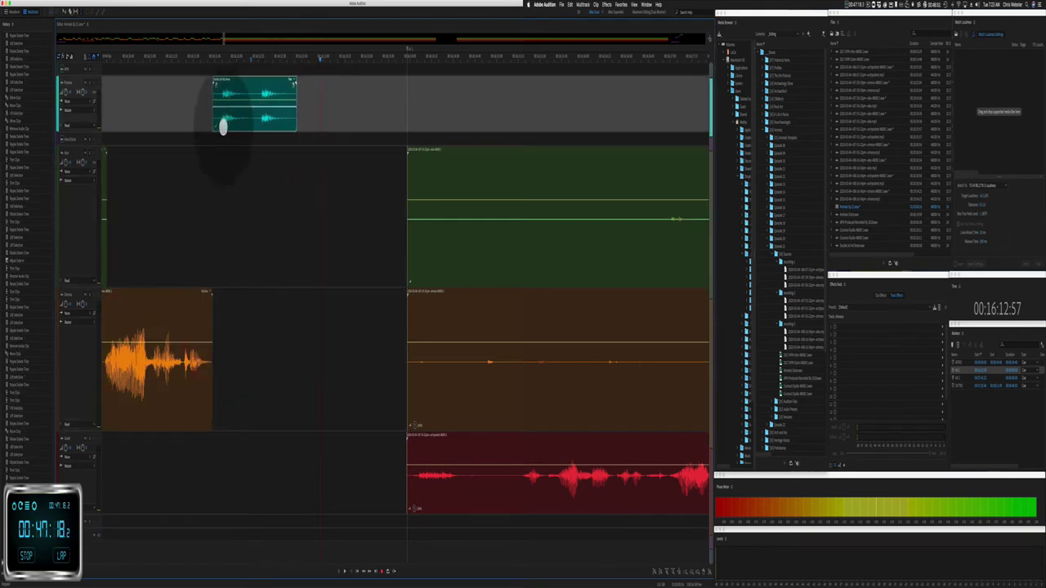
{"action": "left_click_drag", "start_coordinate": [197, 59], "coordinate": [253, 62]}
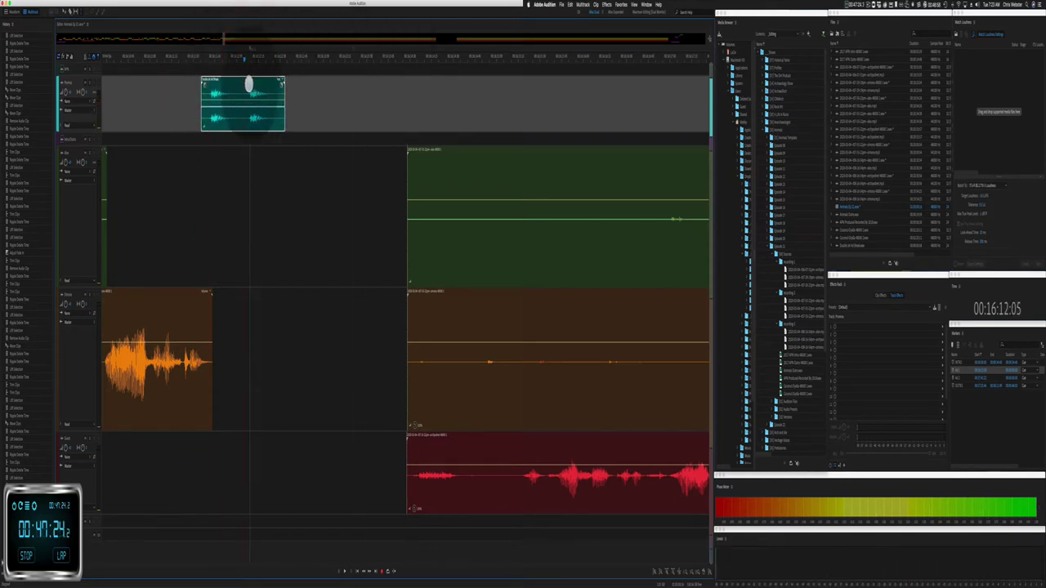
Step: Clear the opening stretch of the next section's green, orange and red clips, up to the start of the second red utterance
{"action": "scroll", "coordinate": [381, 242], "scroll_direction": "down", "scroll_amount": 5}
{"action": "left_click", "coordinate": [386, 245]}
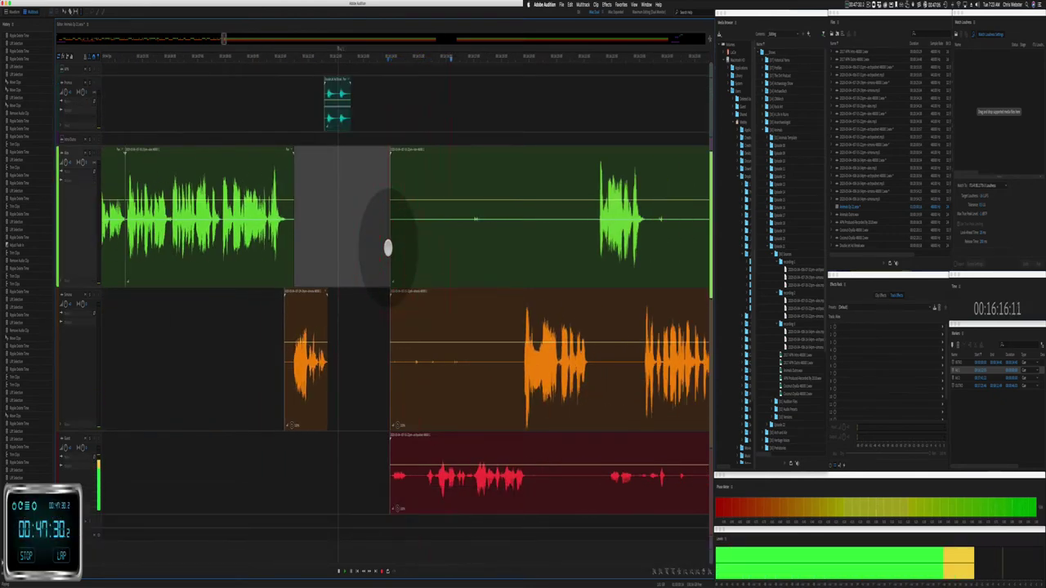
{"action": "left_click_drag", "start_coordinate": [388, 247], "coordinate": [428, 467]}
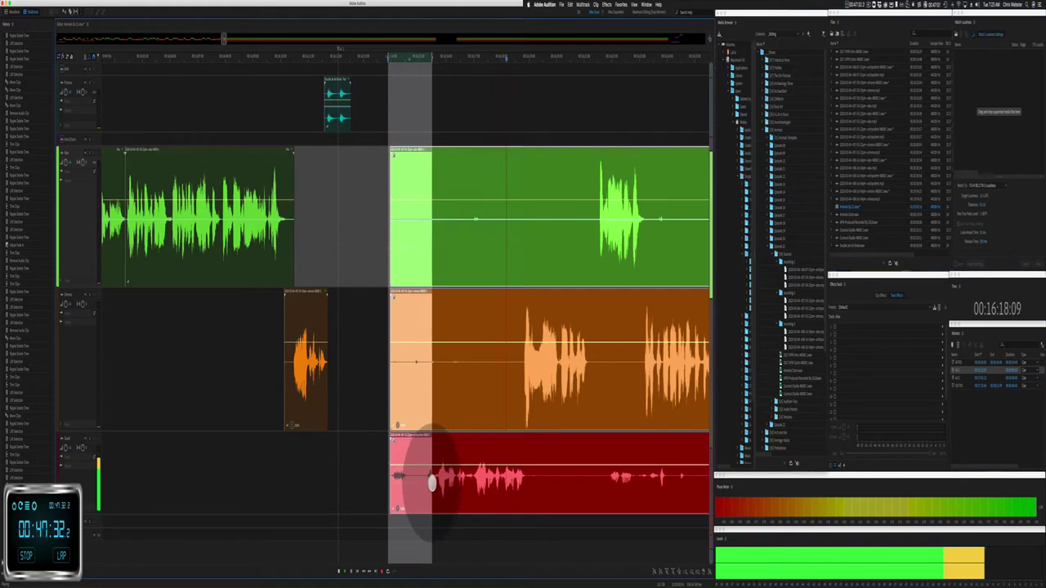
{"action": "key", "text": "BackSpace"}
{"action": "scroll", "coordinate": [416, 314], "scroll_direction": "right", "scroll_amount": 3}
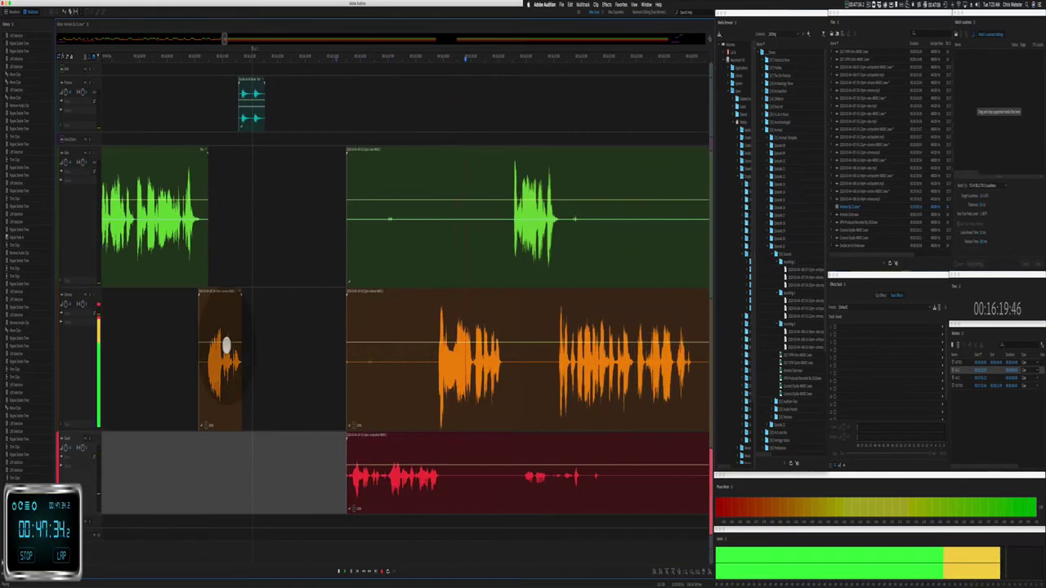
Step: Increase the height of the red track
{"action": "scroll", "coordinate": [140, 351], "scroll_direction": "right", "scroll_amount": 1}
{"action": "scroll", "coordinate": [82, 362], "scroll_direction": "down", "scroll_amount": 2}
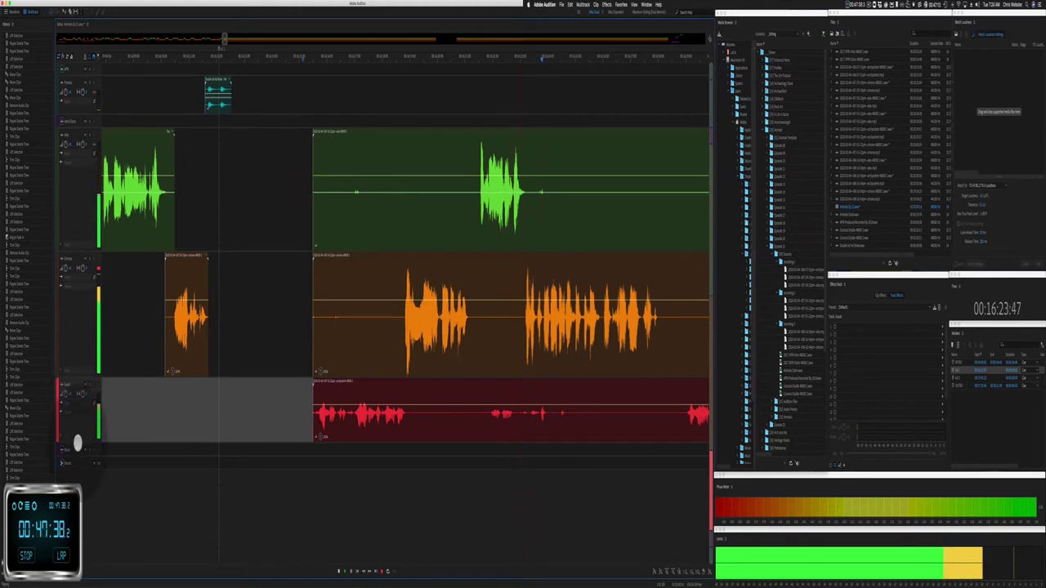
{"action": "left_click_drag", "start_coordinate": [78, 443], "coordinate": [78, 479]}
{"action": "scroll", "coordinate": [292, 323], "scroll_direction": "down", "scroll_amount": 3}
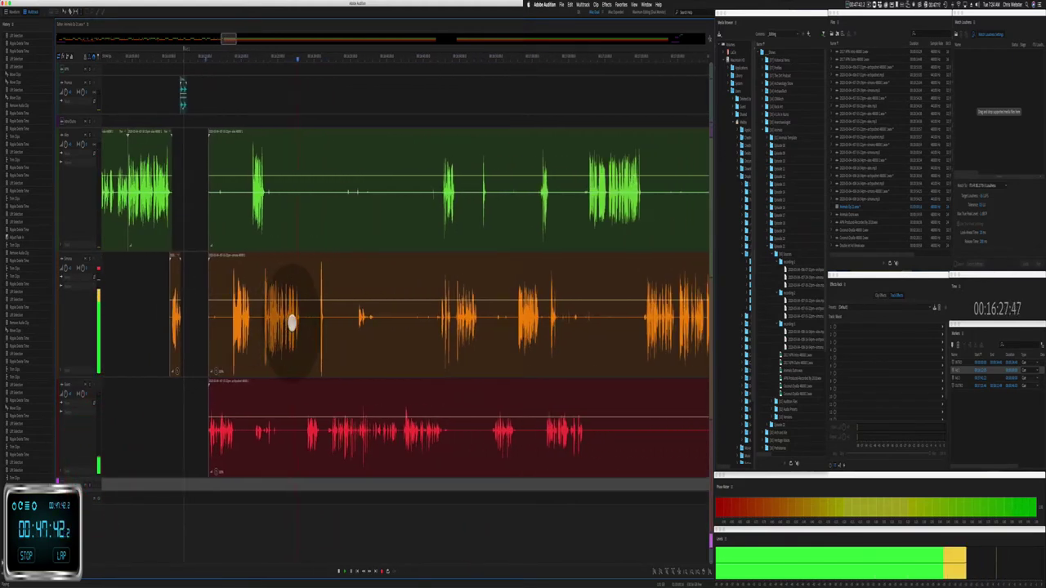
Step: Find where the next section really begins and trim the starts of its green, orange and red clips to about 17:08
{"action": "left_click", "coordinate": [441, 60]}
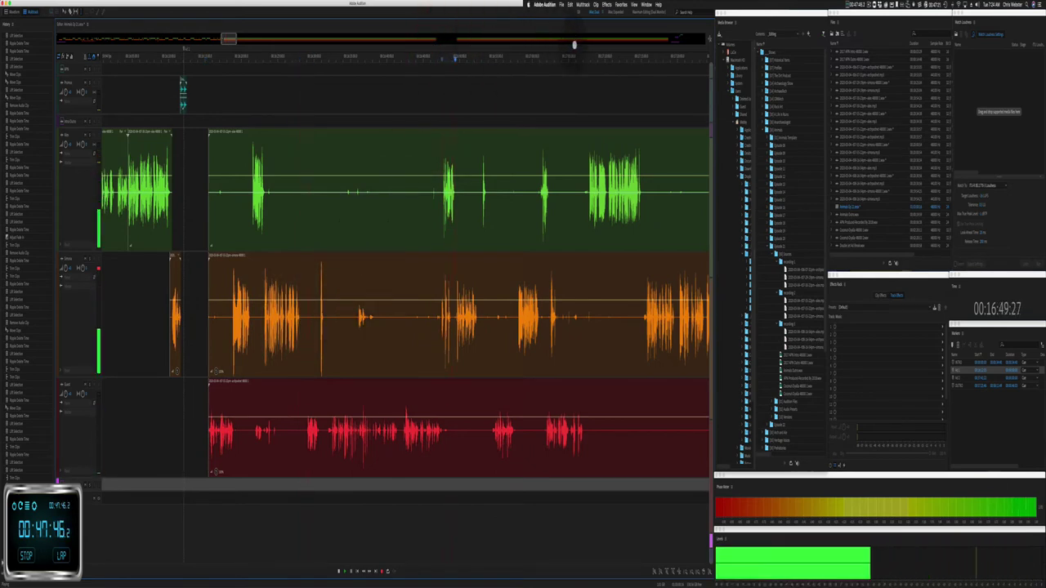
{"action": "left_click", "coordinate": [579, 60]}
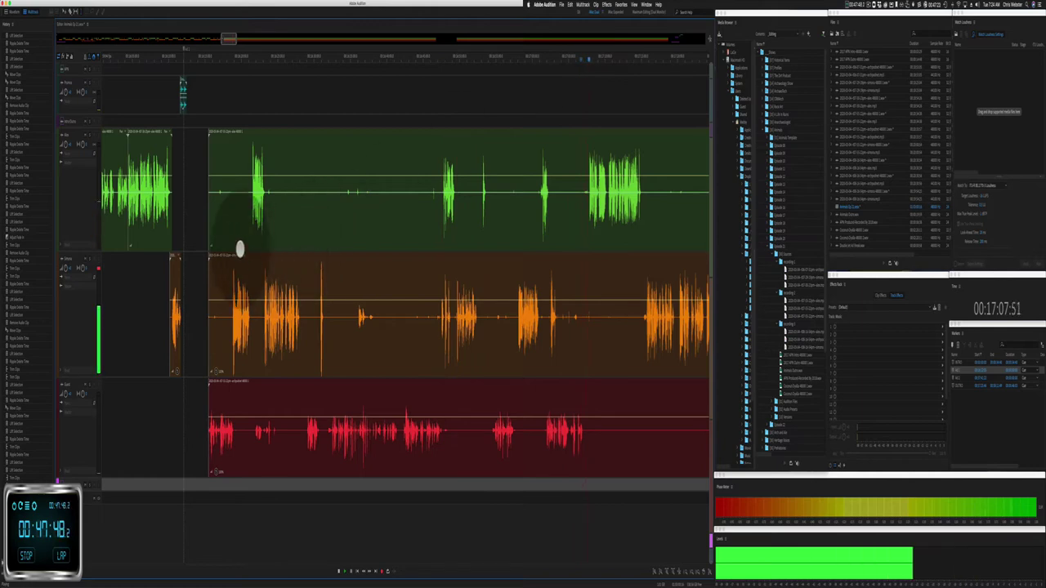
{"action": "left_click_drag", "start_coordinate": [196, 235], "coordinate": [234, 413]}
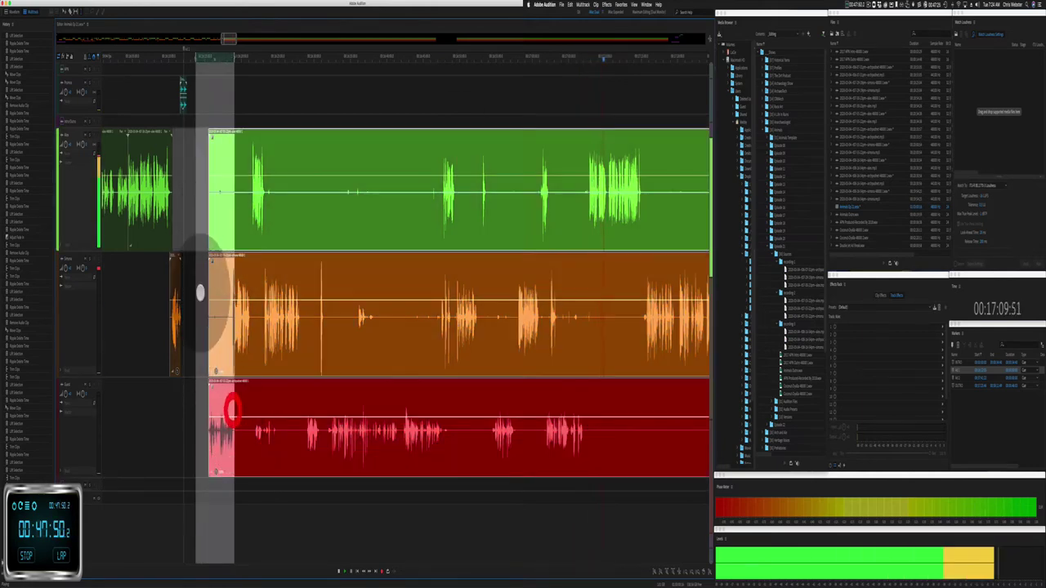
{"action": "left_click_drag", "start_coordinate": [208, 278], "coordinate": [585, 238]}
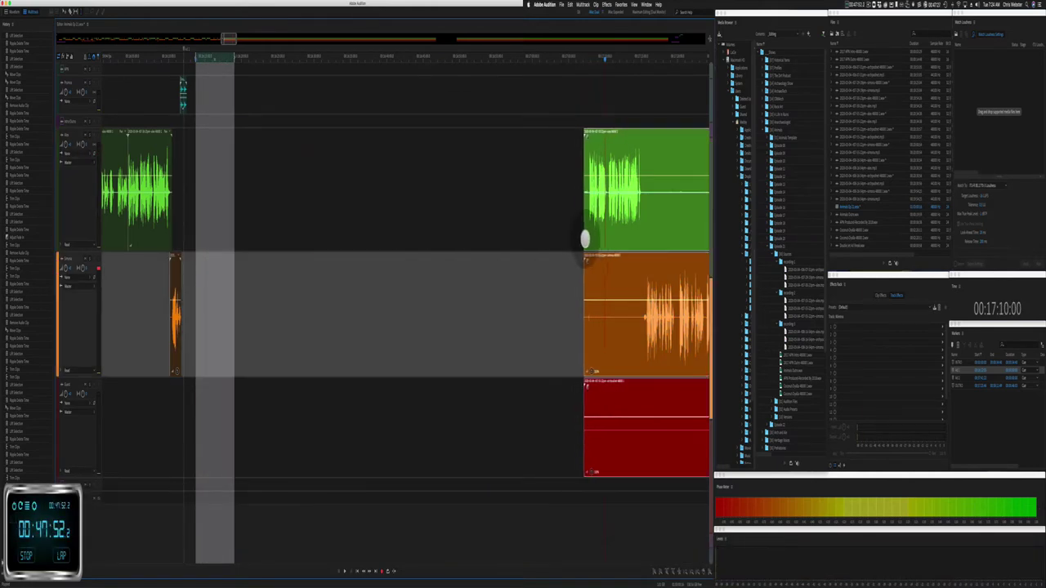
Step: Clear the orange and red clips beneath the next section's opening green utterances
{"action": "left_click_drag", "start_coordinate": [579, 348], "coordinate": [630, 409]}
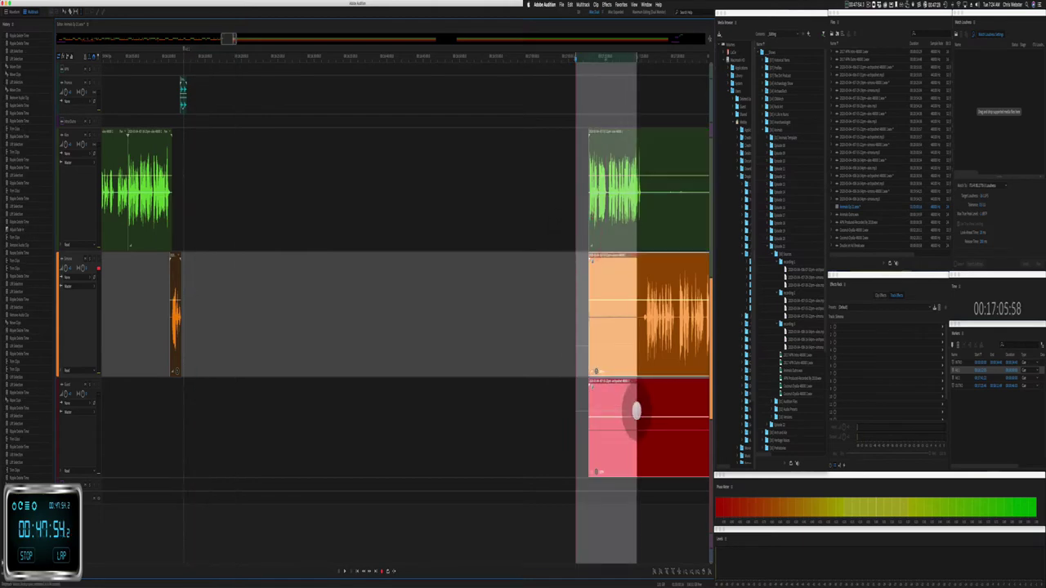
{"action": "key", "text": "BackSpace"}
{"action": "left_click", "coordinate": [607, 409]}
Step: Move the next section's green, orange and red clips earlier together, so the green speech starts right after the teal clip
{"action": "left_click_drag", "start_coordinate": [617, 184], "coordinate": [653, 184]}
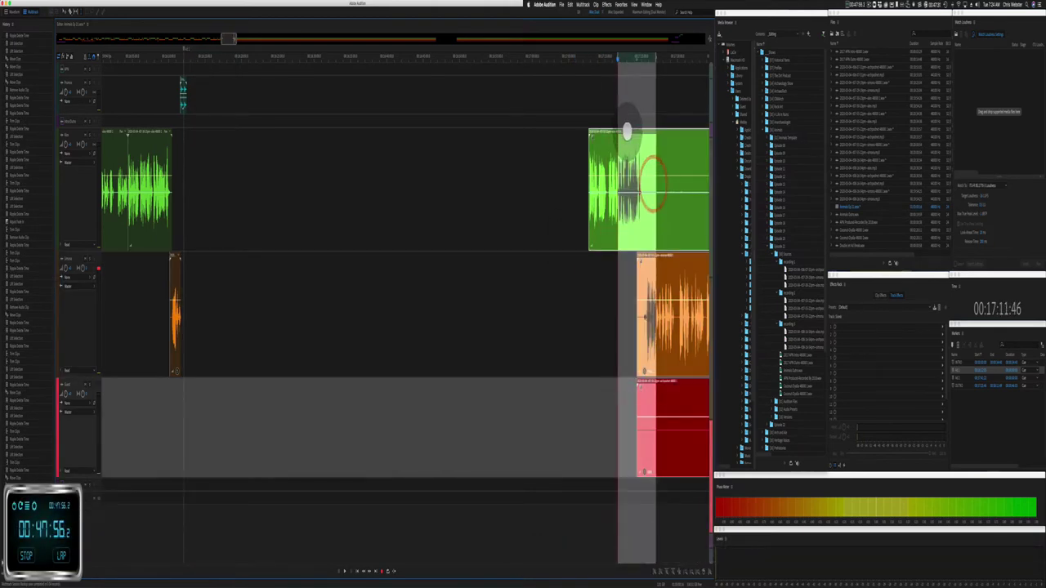
{"action": "mouse_move", "coordinate": [627, 131]}
{"action": "left_mouse_down"}
{"action": "mouse_move", "coordinate": [425, 175]}
{"action": "mouse_move", "coordinate": [246, 180]}
{"action": "mouse_move", "coordinate": [230, 208]}
{"action": "left_mouse_up"}
{"action": "key", "text": "super+shift+a"}
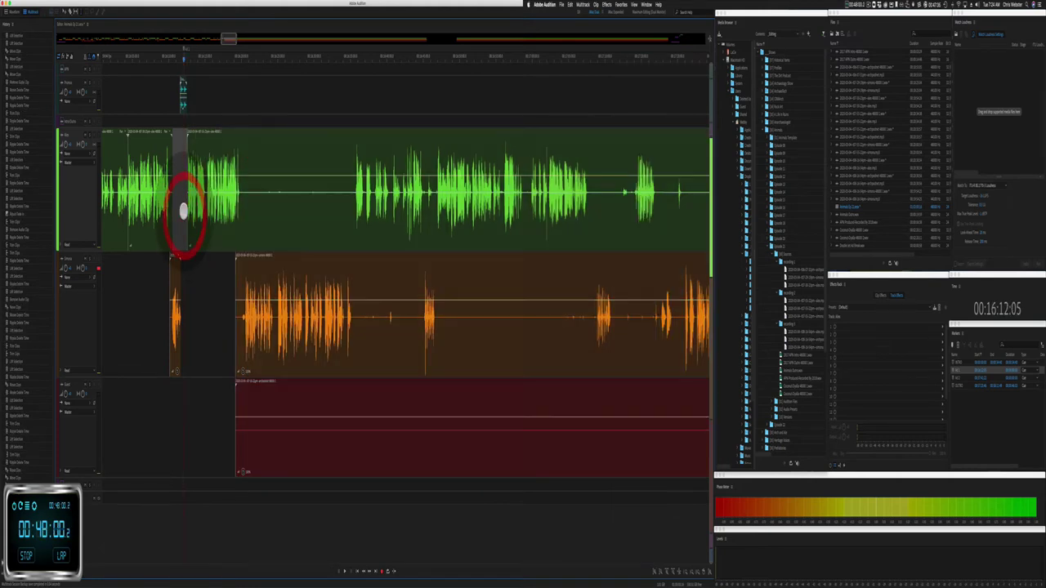
Step: Move the next section's clips slightly earlier so the green clip overlaps the end of the teal clip, and play back the transition
{"action": "scroll", "coordinate": [183, 211], "scroll_direction": "up", "scroll_amount": 5}
{"action": "scroll", "coordinate": [221, 225], "scroll_direction": "down", "scroll_amount": 3}
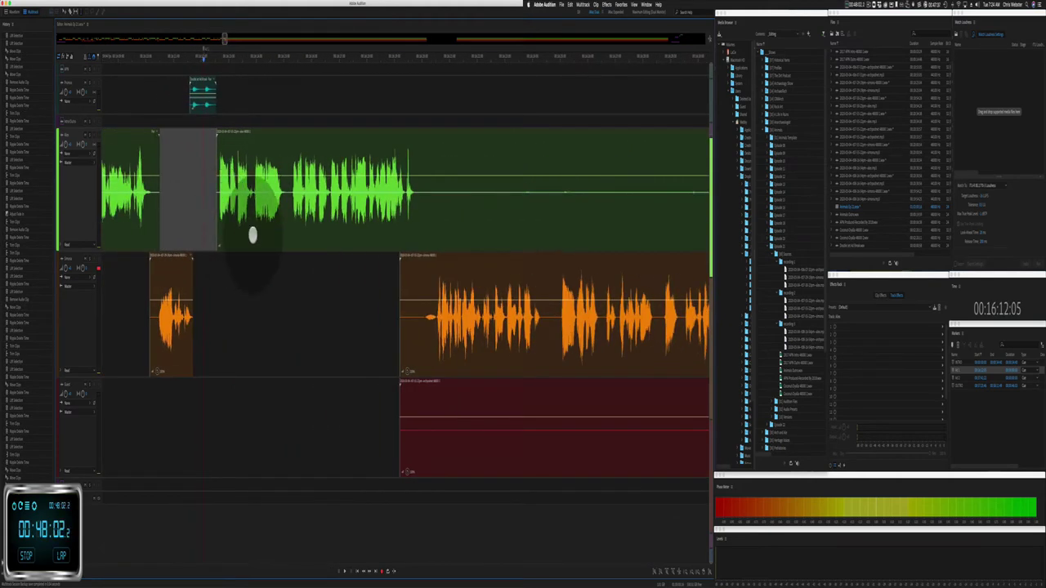
{"action": "left_click_drag", "start_coordinate": [295, 98], "coordinate": [403, 360]}
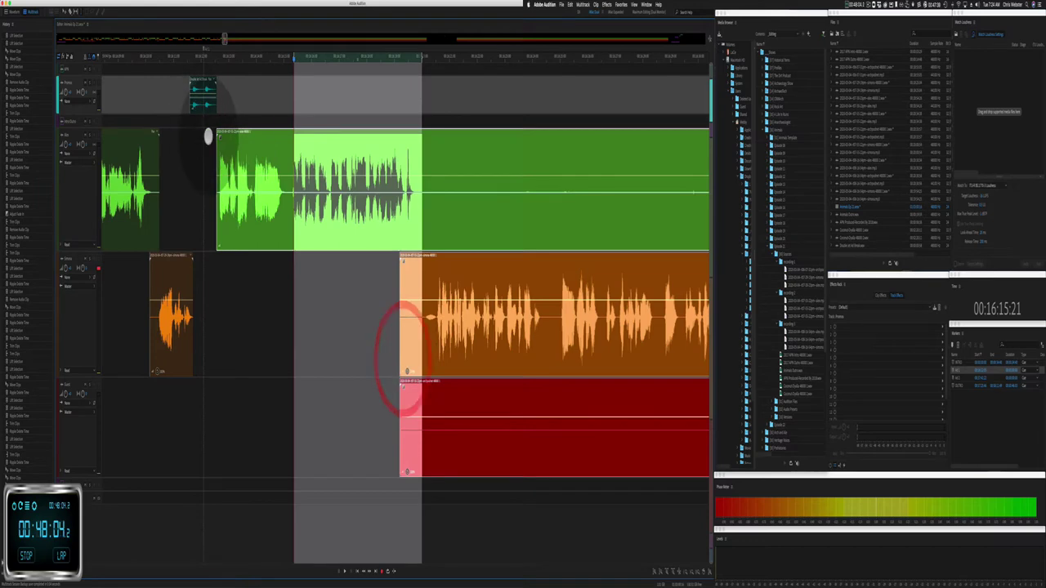
{"action": "scroll", "coordinate": [205, 136], "scroll_direction": "up", "scroll_amount": 4}
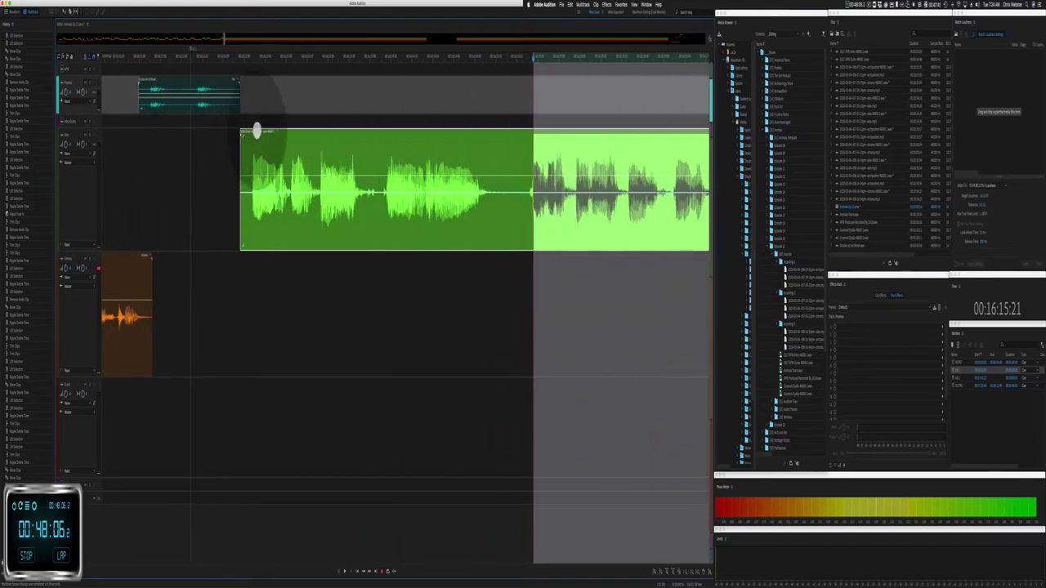
{"action": "left_click_drag", "start_coordinate": [256, 131], "coordinate": [229, 134]}
{"action": "left_click", "coordinate": [234, 159]}
{"action": "scroll", "coordinate": [237, 245], "scroll_direction": "down", "scroll_amount": 4}
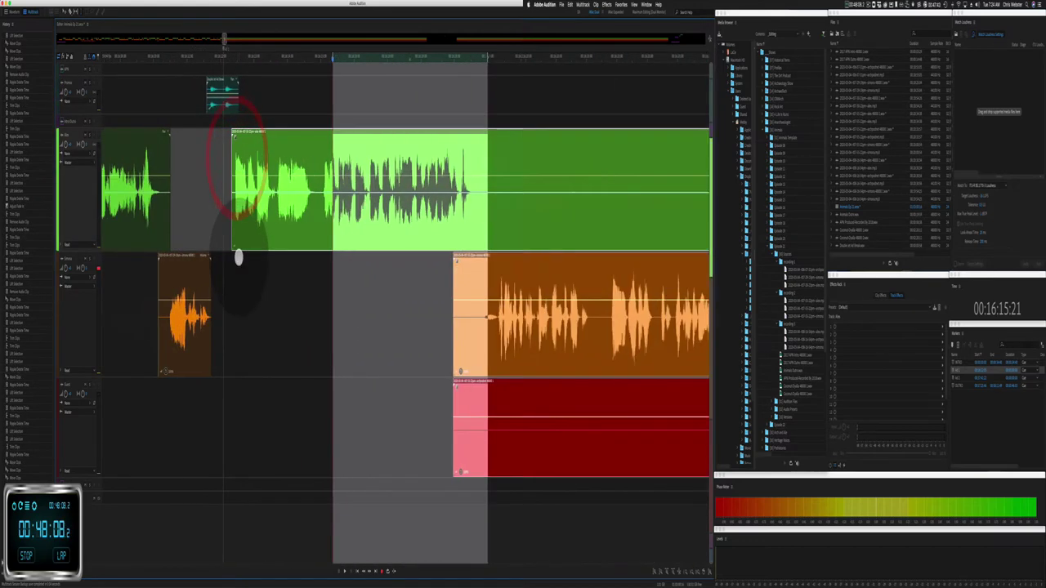
{"action": "scroll", "coordinate": [205, 234], "scroll_direction": "down", "scroll_amount": 3}
{"action": "left_click", "coordinate": [200, 230]}
{"action": "key", "text": "space"}
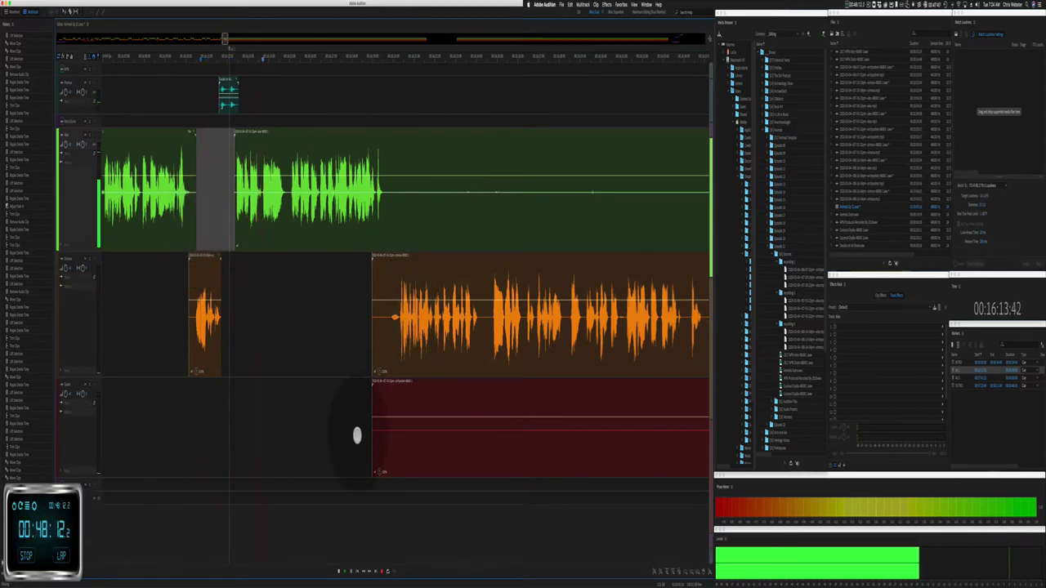
Step: Clear the silent opening stretch of the red clip in the next section
{"action": "left_click_drag", "start_coordinate": [357, 434], "coordinate": [615, 405]}
{"action": "key", "text": "BackSpace"}
{"action": "key", "text": "BackSpace"}
{"action": "key", "text": "BackSpace"}
{"action": "key", "text": "BackSpace"}
{"action": "key", "text": "BackSpace"}
{"action": "key", "text": "BackSpace"}
{"action": "key", "text": "BackSpace"}
{"action": "key", "text": "BackSpace"}
{"action": "key", "text": "BackSpace"}
{"action": "key", "text": "BackSpace"}
{"action": "key", "text": "BackSpace"}
{"action": "key", "text": "BackSpace"}
{"action": "key", "text": "BackSpace"}
{"action": "key", "text": "BackSpace"}
{"action": "key", "text": "BackSpace"}
{"action": "key", "text": "BackSpace"}
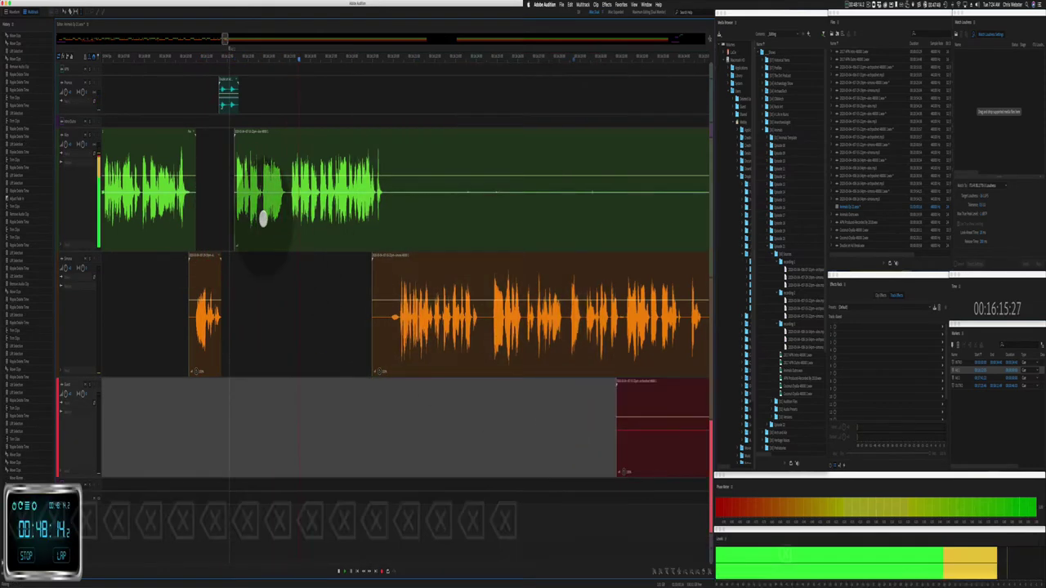
Step: Locate the drawn-out sound in the first green utterance and cut its tail with the following pause, closing the gap
{"action": "scroll", "coordinate": [264, 210], "scroll_direction": "up", "scroll_amount": 3}
{"action": "key", "text": "space"}
{"action": "left_click", "coordinate": [259, 203]}
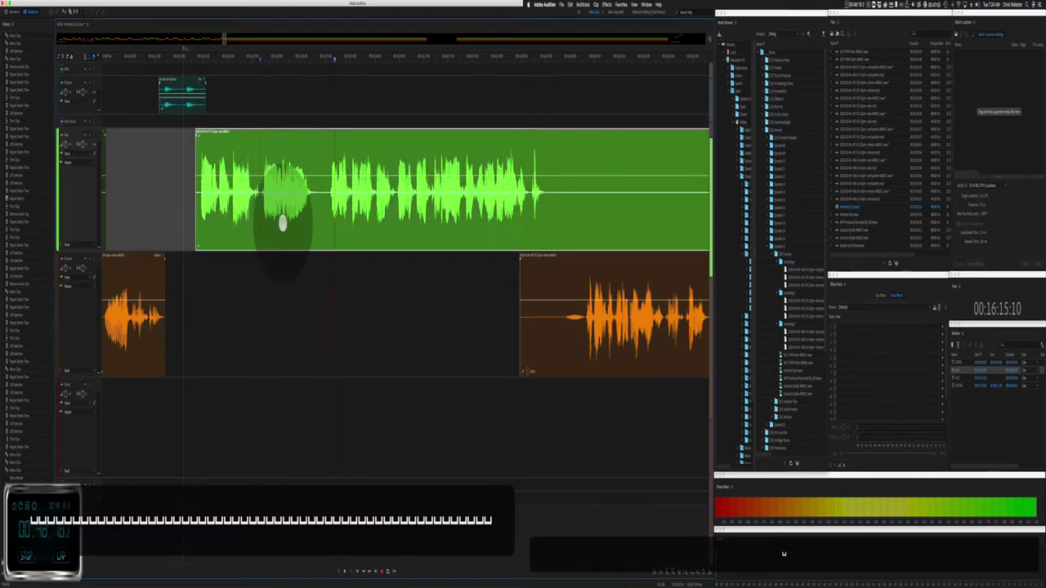
{"action": "scroll", "coordinate": [282, 224], "scroll_direction": "up", "scroll_amount": 3}
{"action": "left_click", "coordinate": [278, 214]}
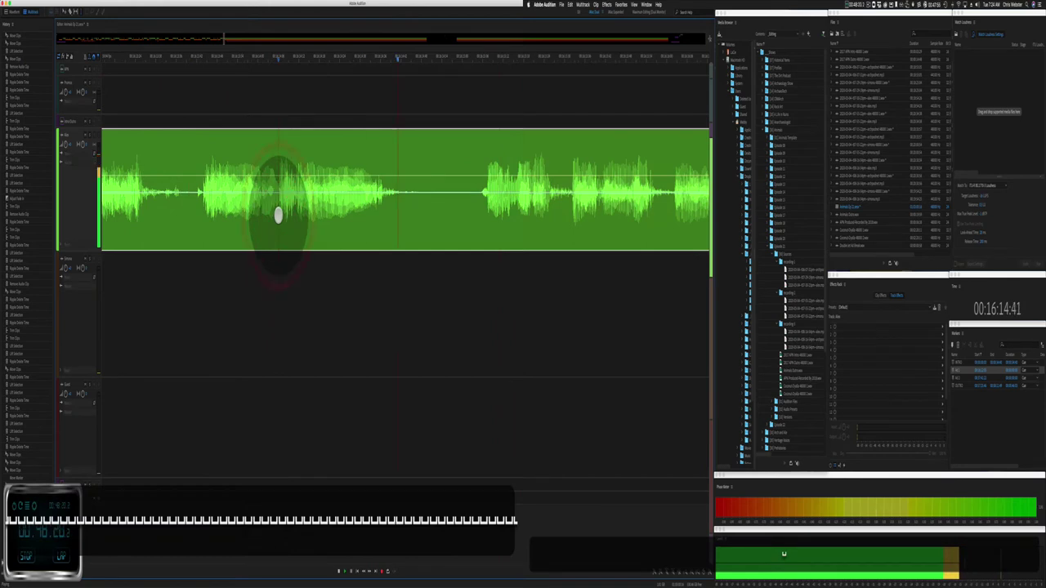
{"action": "key", "text": "space"}
{"action": "left_click", "coordinate": [294, 214]}
{"action": "key", "text": "space"}
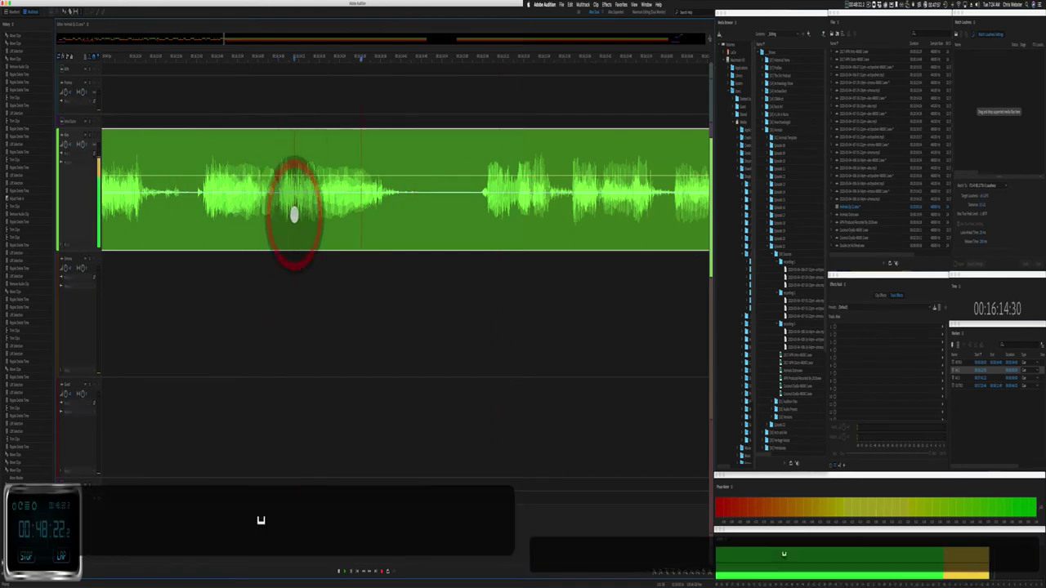
{"action": "key", "text": "space"}
{"action": "left_click_drag", "start_coordinate": [297, 211], "coordinate": [474, 175]}
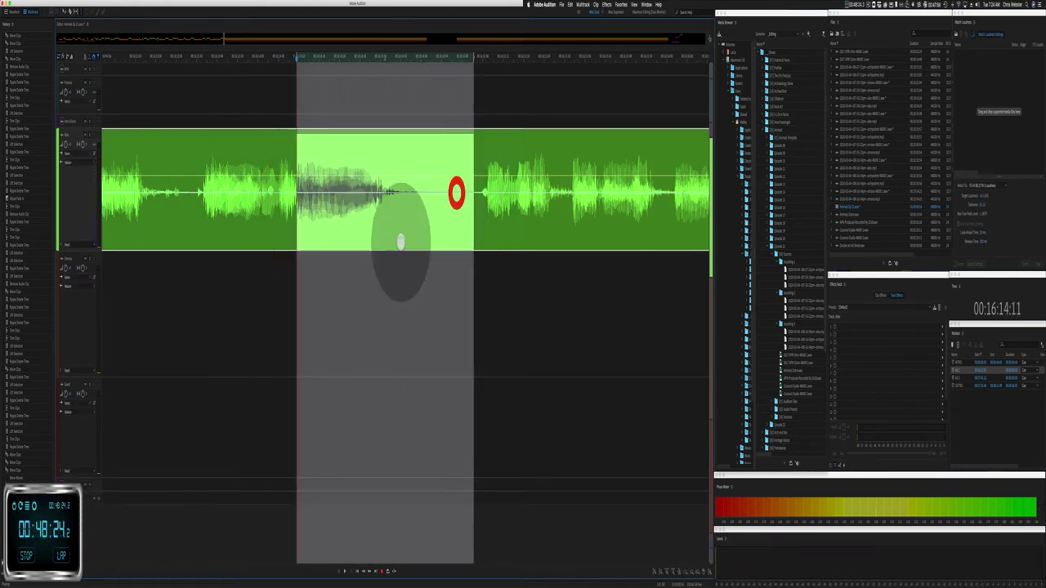
{"action": "key", "text": "shift+super+BackSpace"}
Step: Add a short fade-out to the end of the first green clip at the new cut, and play back the join
{"action": "left_click", "coordinate": [277, 128]}
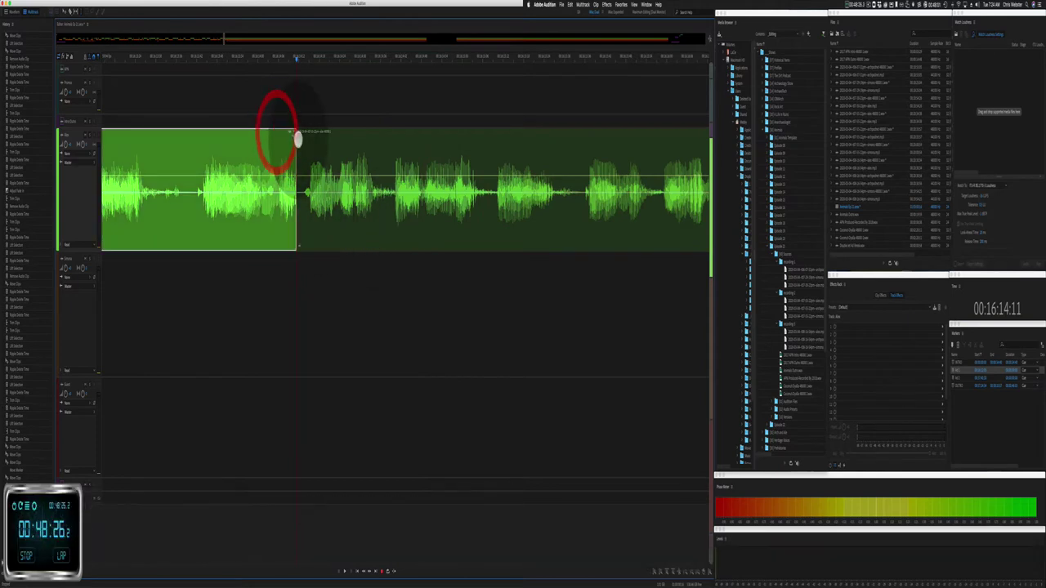
{"action": "left_click", "coordinate": [266, 77]}
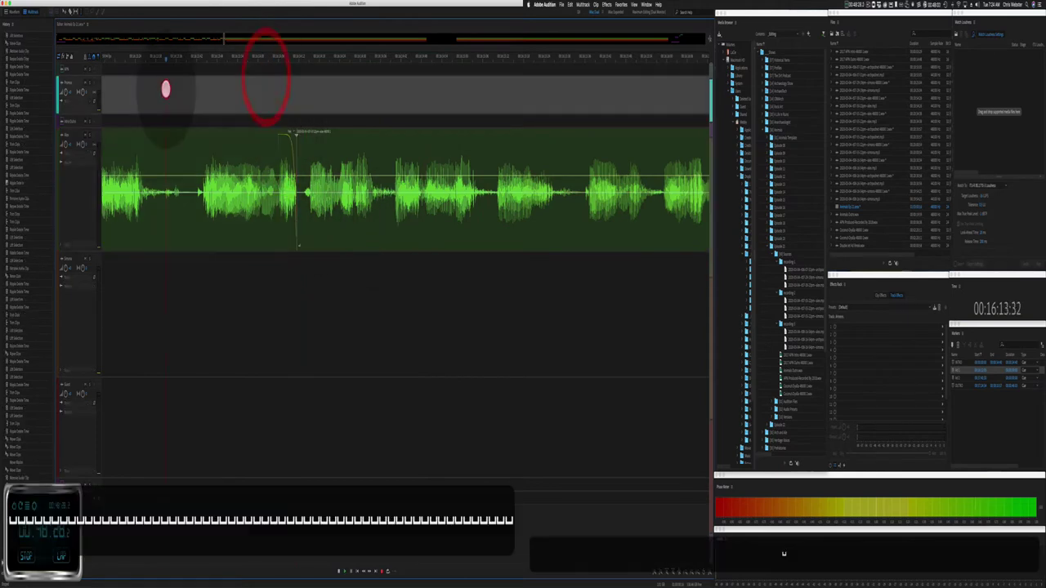
{"action": "left_click", "coordinate": [164, 88]}
{"action": "key", "text": "space"}
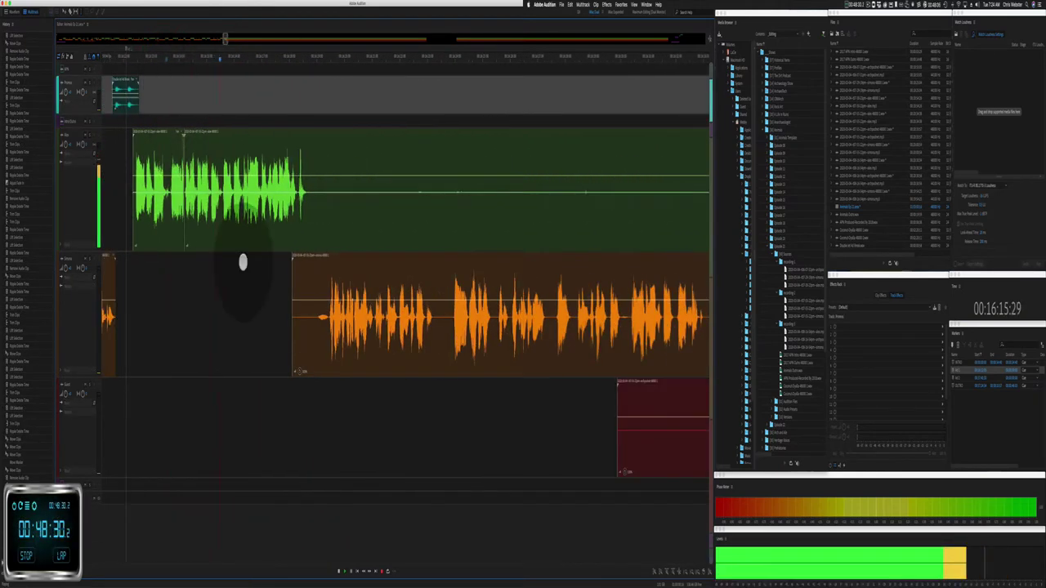
Step: Trim the orange clip's start to just before its speech and clear the silent green stretch after the opening utterance
{"action": "left_click_drag", "start_coordinate": [292, 276], "coordinate": [313, 276]}
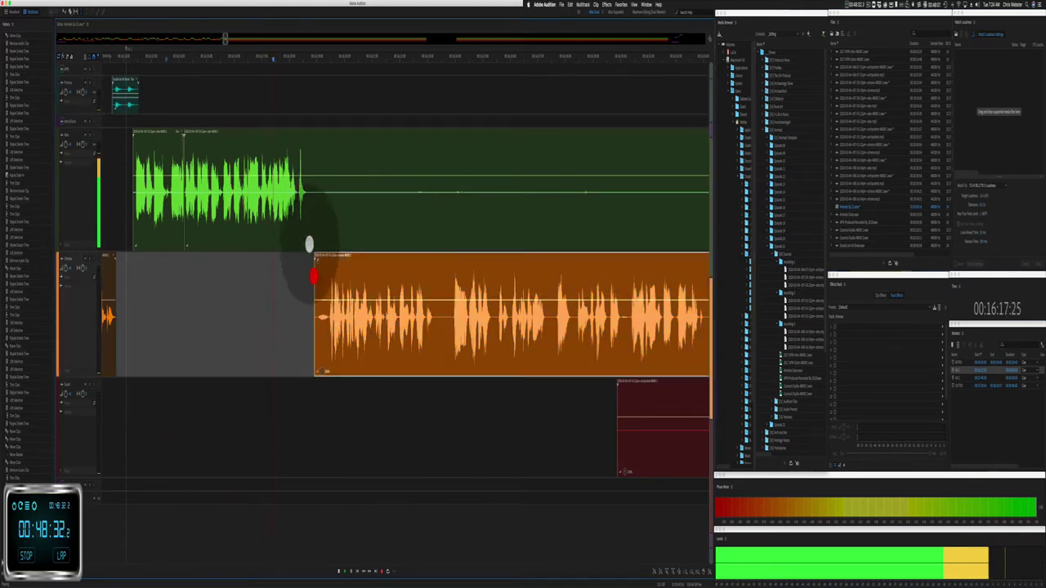
{"action": "left_click_drag", "start_coordinate": [309, 191], "coordinate": [614, 182]}
{"action": "key", "text": "BackSpace"}
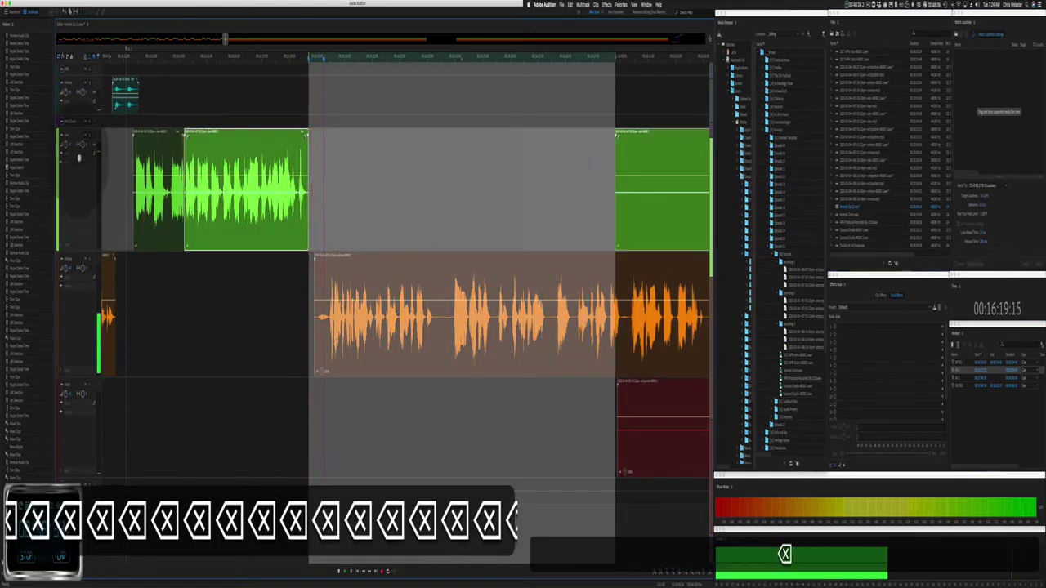
Step: Collapse the track holding the teal transition clip
{"action": "left_click", "coordinate": [115, 188]}
{"action": "left_click", "coordinate": [61, 88]}
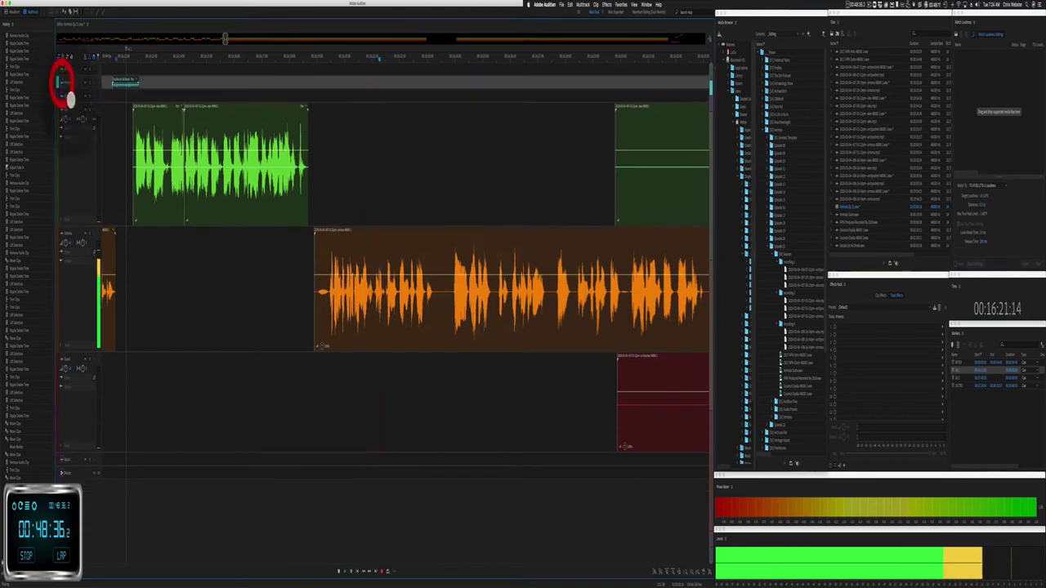
Step: Cut the filler and the pause before it after the first orange phrase, closing the gap, and play back the join
{"action": "scroll", "coordinate": [390, 385], "scroll_direction": "up", "scroll_amount": 4}
{"action": "scroll", "coordinate": [390, 385], "scroll_direction": "right", "scroll_amount": 1}
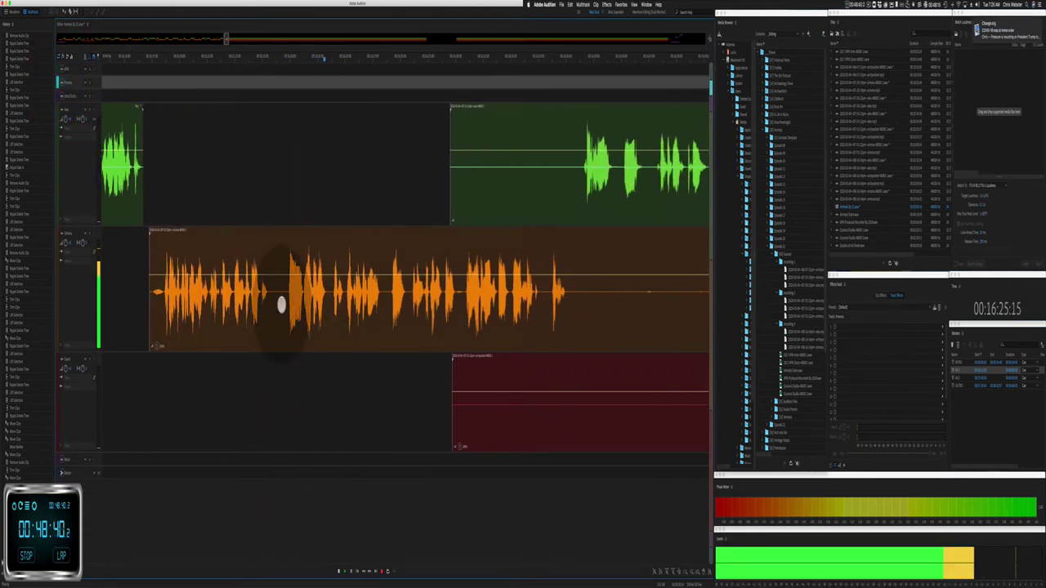
{"action": "left_click_drag", "start_coordinate": [278, 301], "coordinate": [302, 304]}
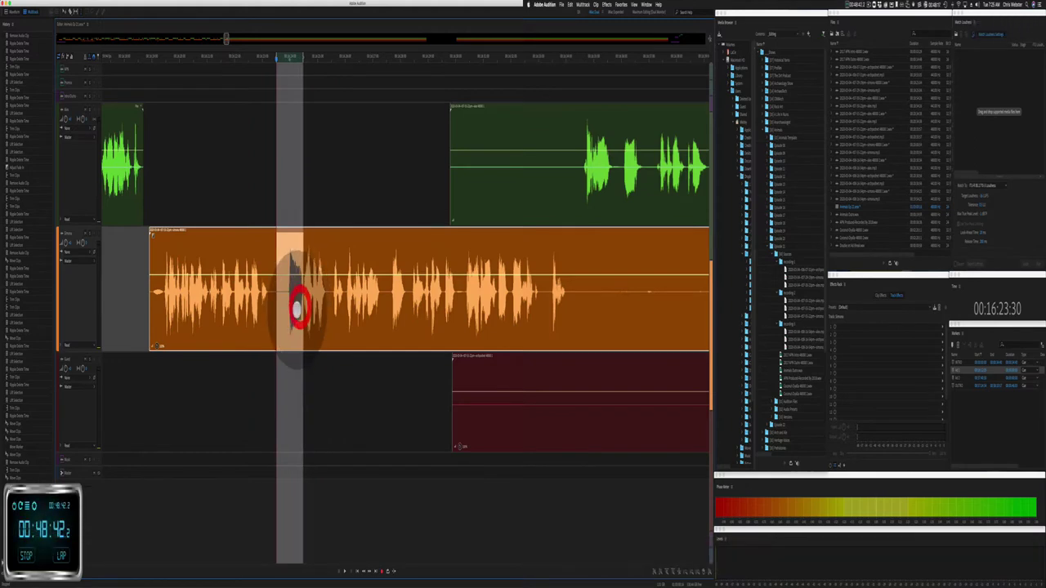
{"action": "key", "text": "shift+super+BackSpace"}
{"action": "scroll", "coordinate": [296, 309], "scroll_direction": "right", "scroll_amount": 3}
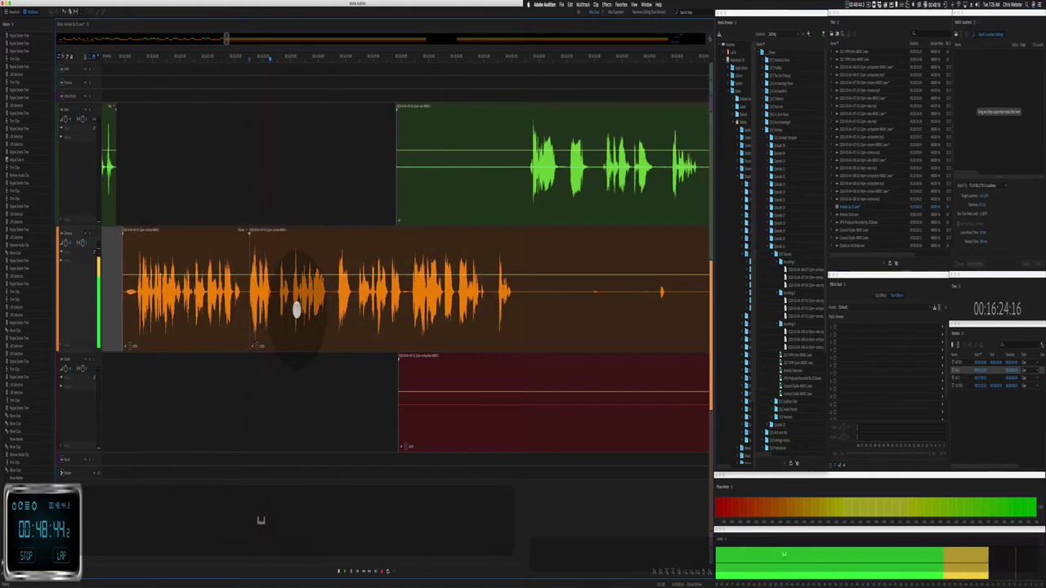
Step: Clear the silence before the next green utterance and the silent opening stretch of the red clip
{"action": "left_click_drag", "start_coordinate": [360, 198], "coordinate": [490, 168]}
{"action": "left_click_drag", "start_coordinate": [353, 417], "coordinate": [676, 384]}
{"action": "key", "text": "BackSpace"}
{"action": "scroll", "coordinate": [467, 413], "scroll_direction": "right", "scroll_amount": 3}
{"action": "scroll", "coordinate": [466, 411], "scroll_direction": "right", "scroll_amount": 5}
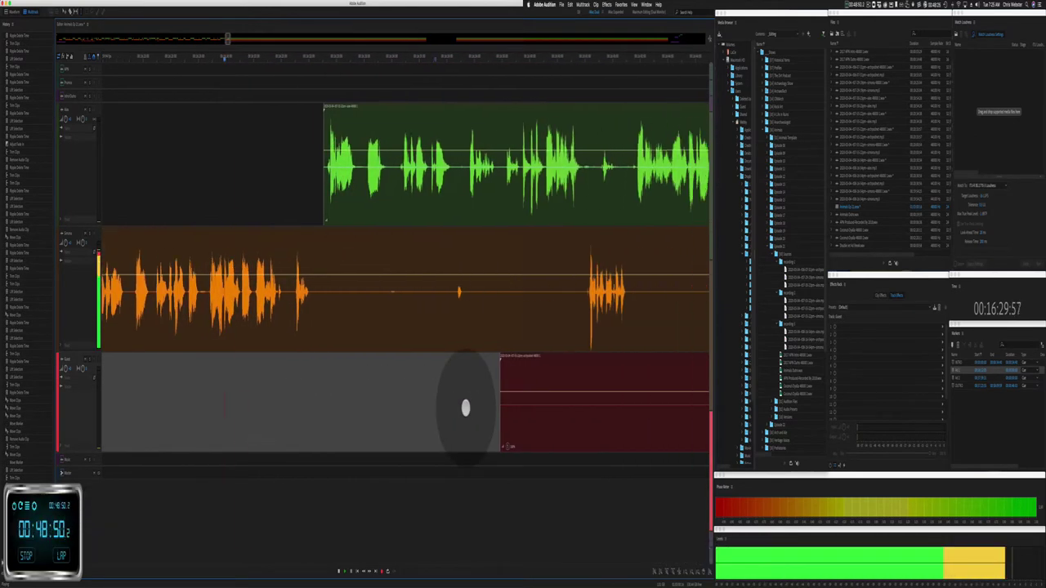
Step: Clear the orange silence beneath the green clip's opening, and cut the second green utterance and its pause, closing the gap
{"action": "left_click_drag", "start_coordinate": [288, 296], "coordinate": [425, 304]}
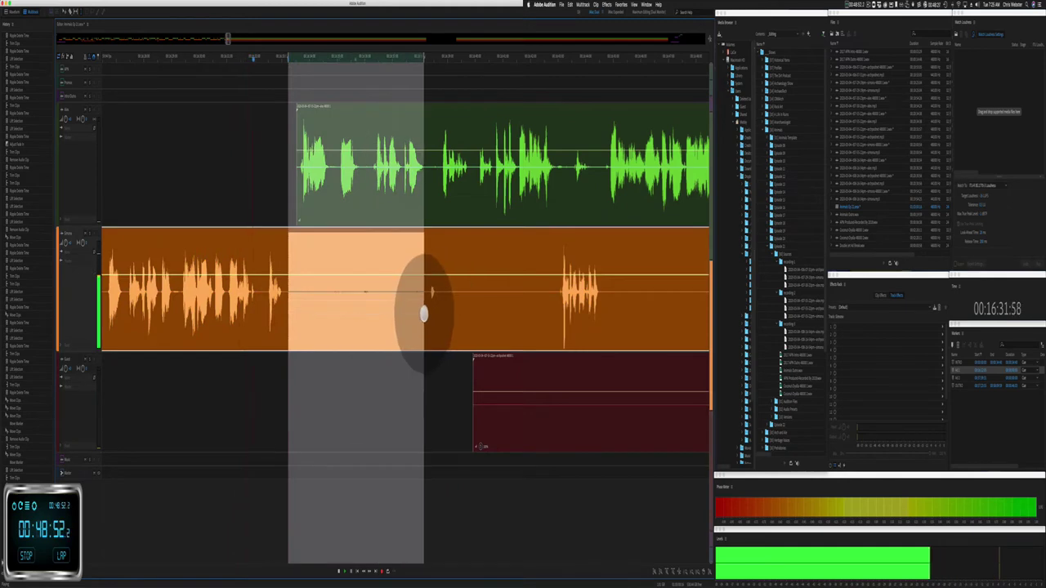
{"action": "key", "text": "BackSpace"}
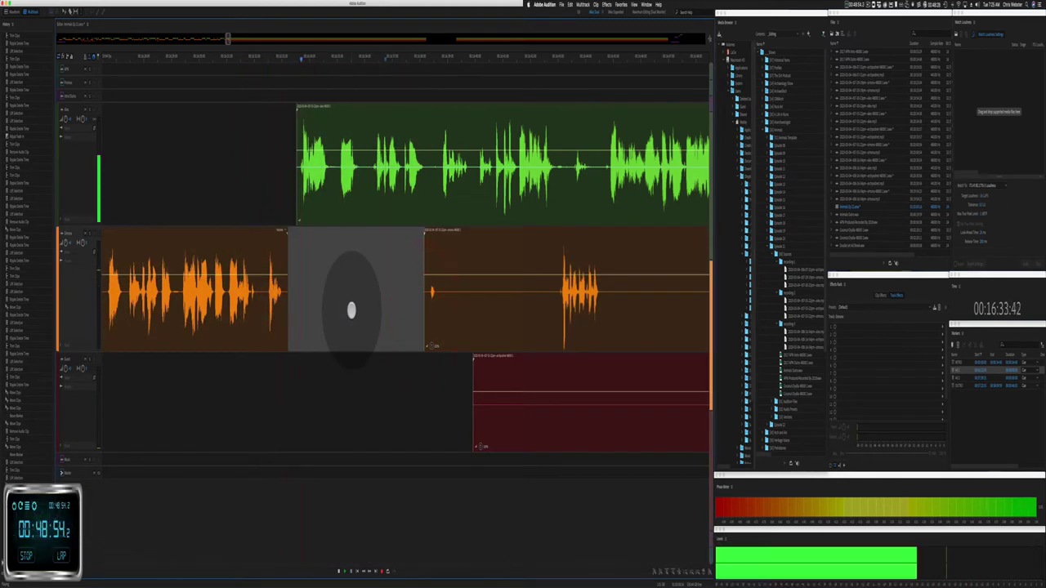
{"action": "scroll", "coordinate": [351, 310], "scroll_direction": "right", "scroll_amount": 5}
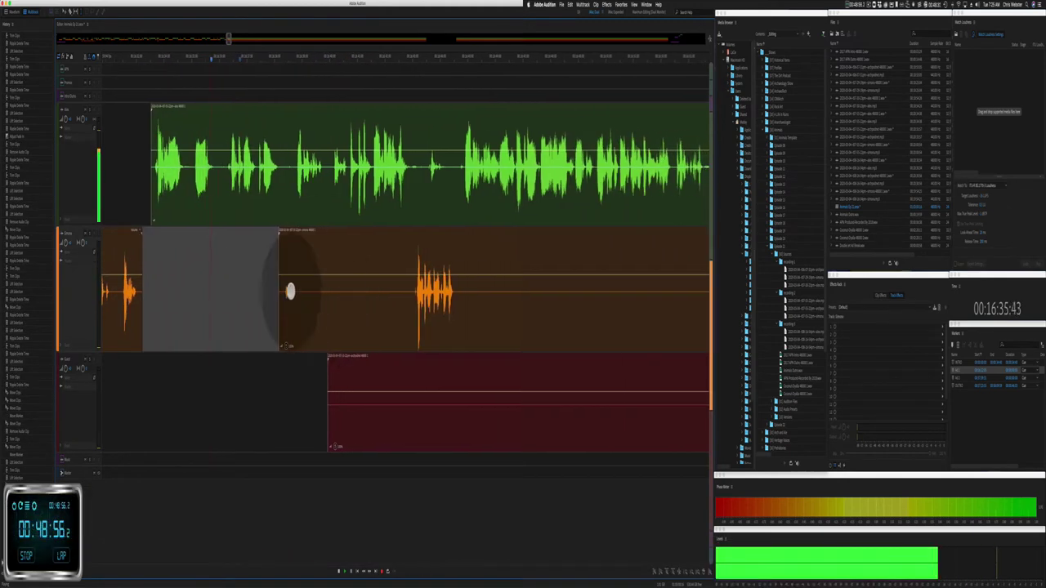
{"action": "left_click_drag", "start_coordinate": [193, 179], "coordinate": [222, 176]}
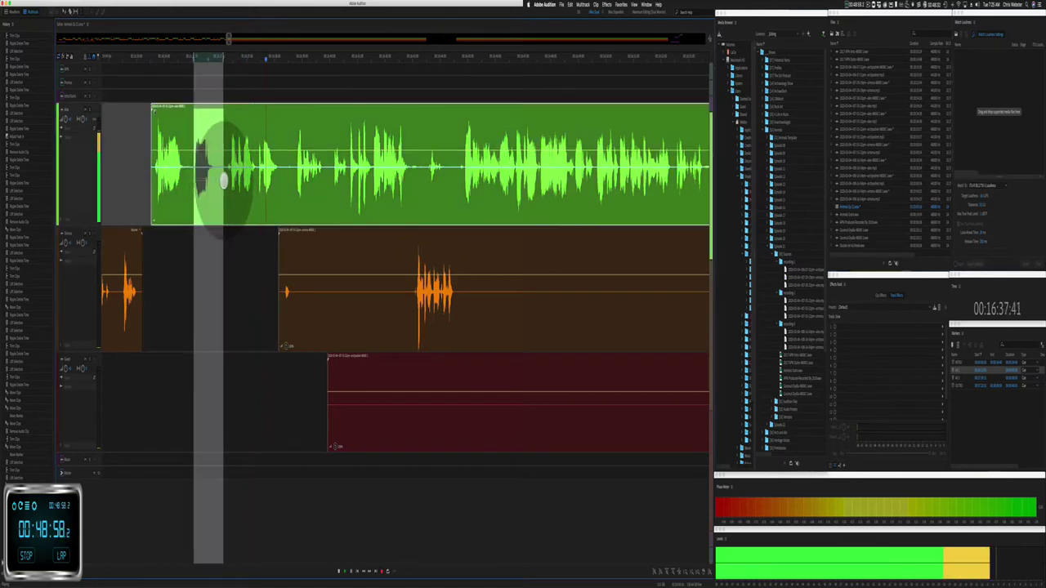
{"action": "key", "text": "shift+super+BackSpace"}
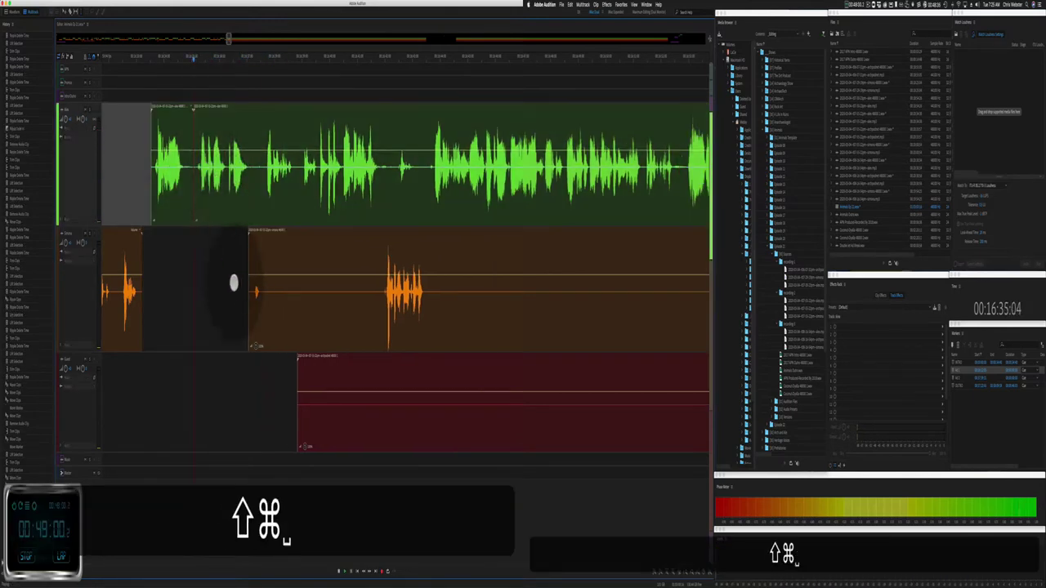
{"action": "key", "text": "space"}
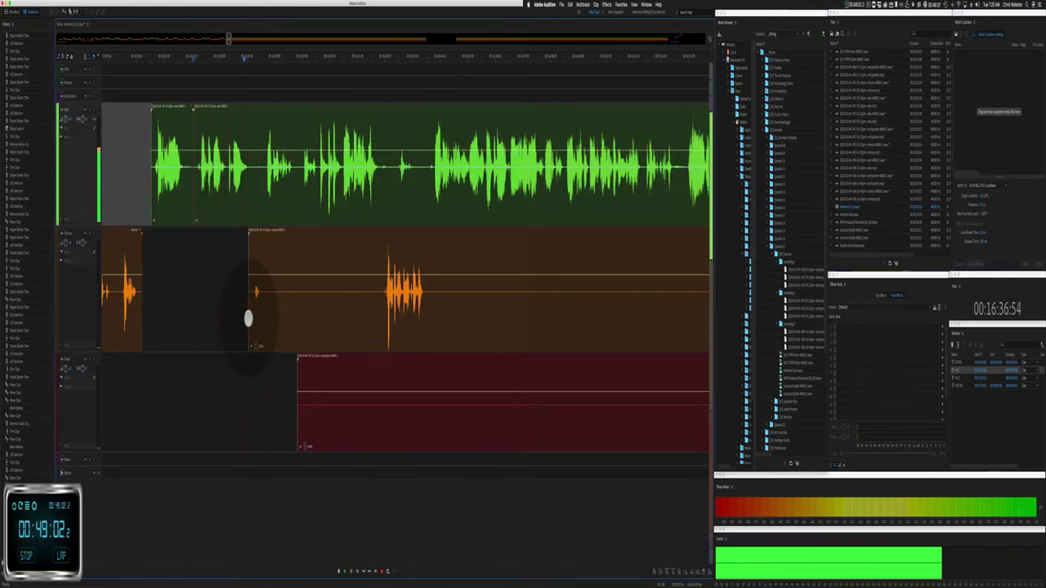
Step: Trim the starts of the orange and red clips past their silence and clear the silent stretch after the short orange phrase
{"action": "left_click_drag", "start_coordinate": [252, 316], "coordinate": [378, 314]}
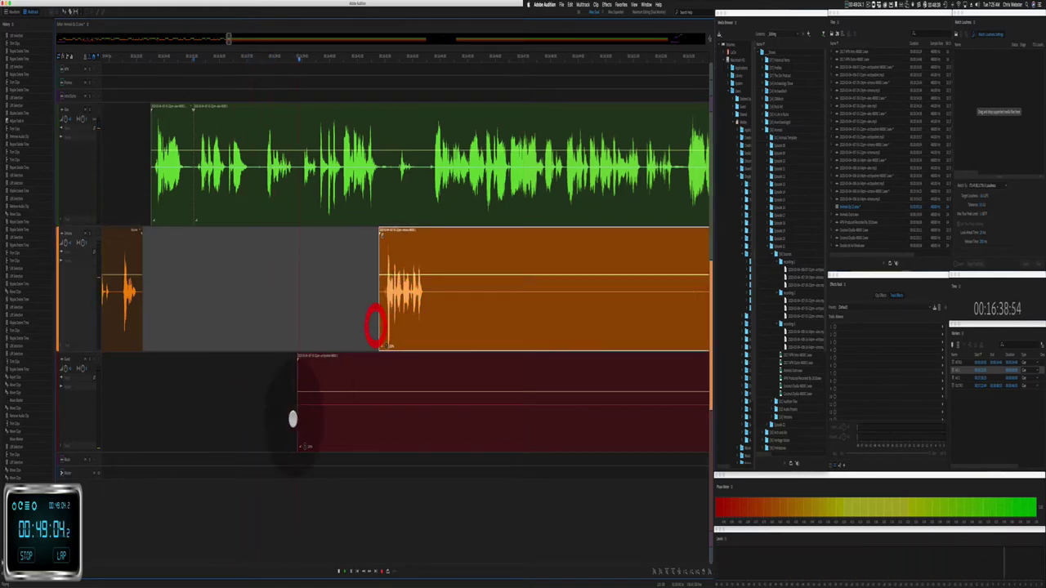
{"action": "left_click_drag", "start_coordinate": [296, 376], "coordinate": [599, 356]}
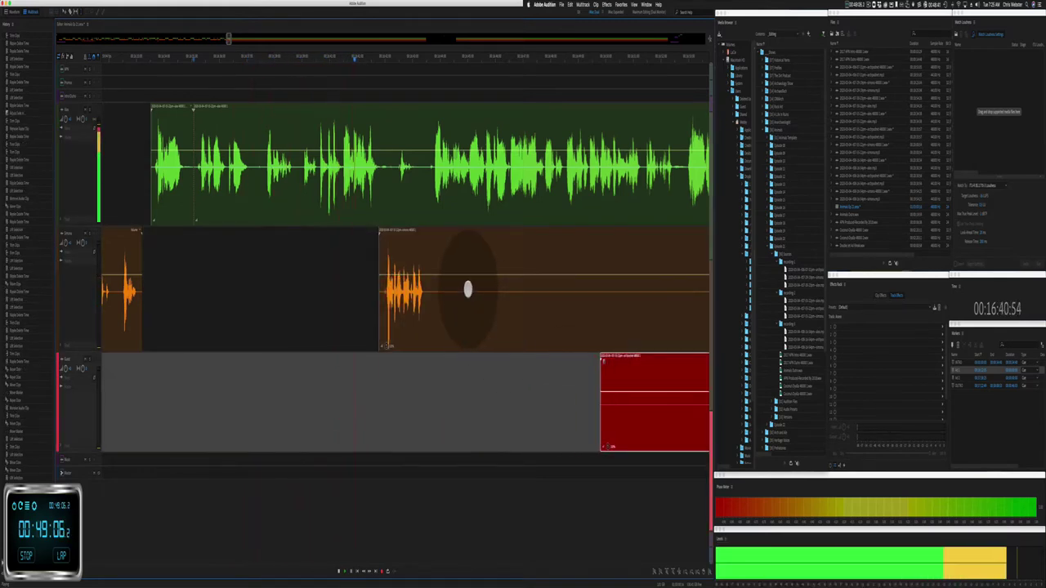
{"action": "left_click_drag", "start_coordinate": [431, 304], "coordinate": [671, 355]}
{"action": "key", "text": "BackSpace"}
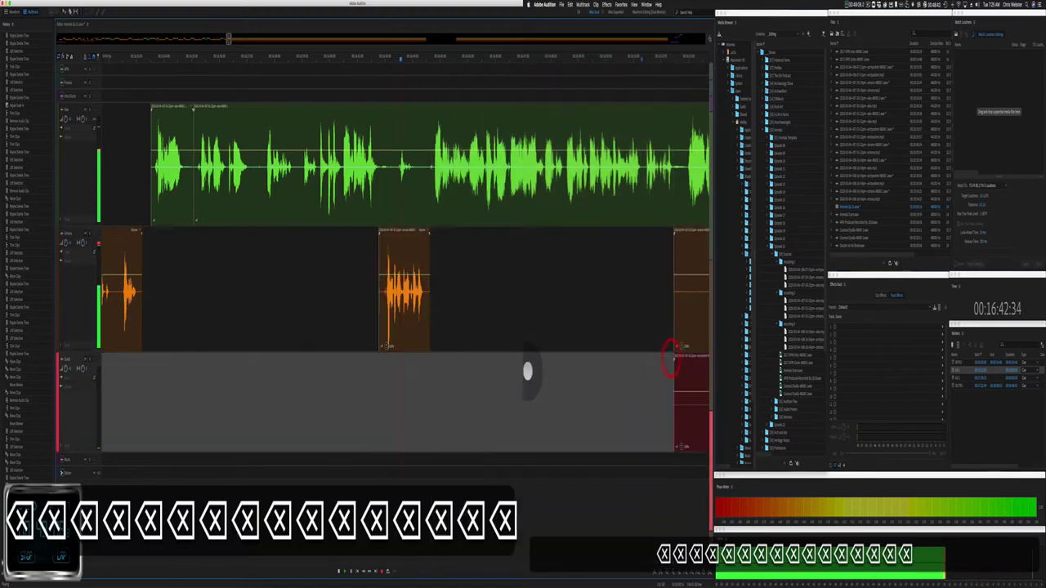
Step: Clear the long silent opening stretch of the red clip beneath the green and orange conversation
{"action": "scroll", "coordinate": [499, 358], "scroll_direction": "right", "scroll_amount": 10}
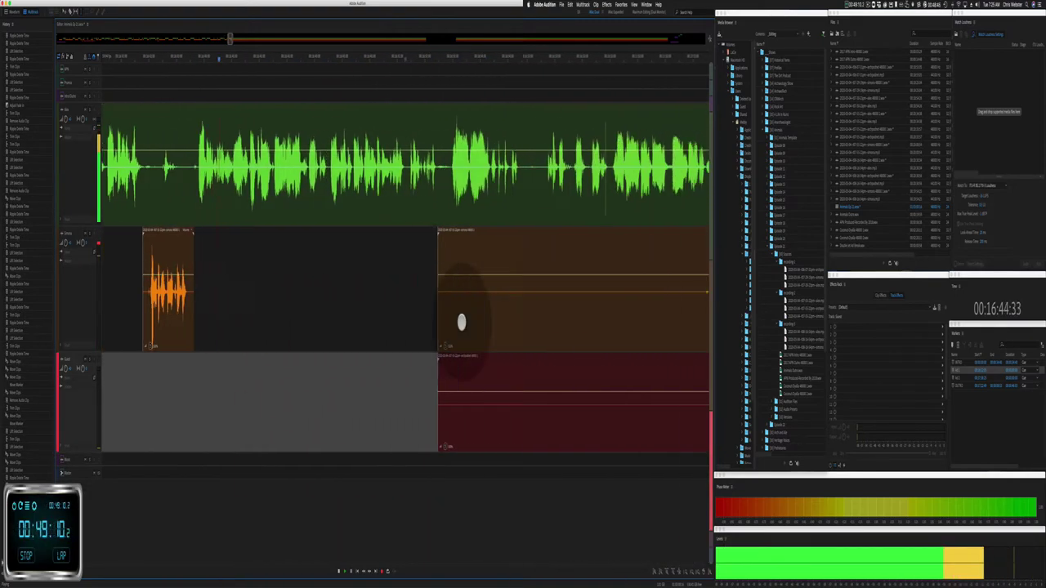
{"action": "scroll", "coordinate": [462, 323], "scroll_direction": "right", "scroll_amount": 10}
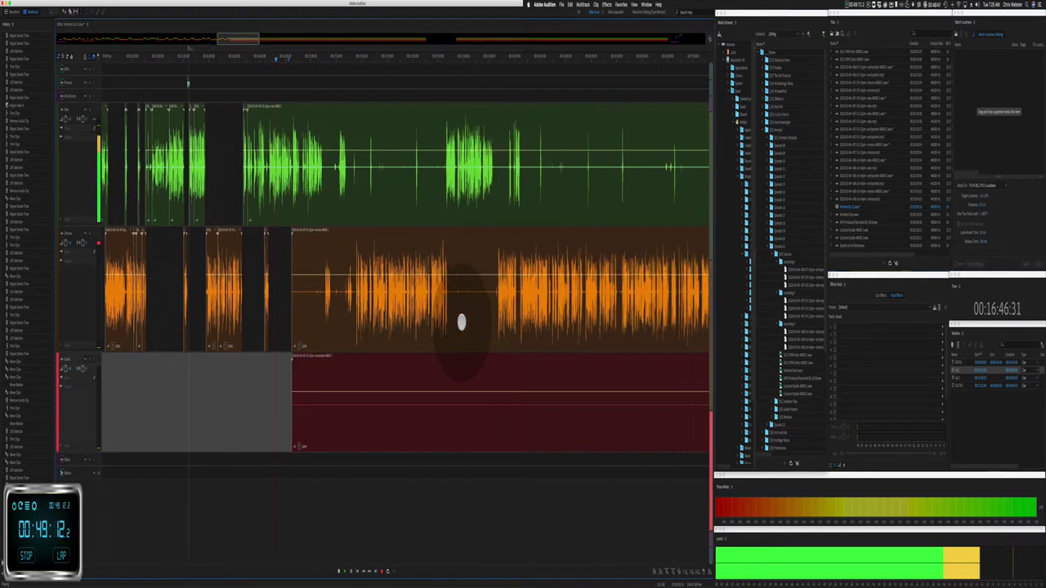
{"action": "left_click_drag", "start_coordinate": [187, 414], "coordinate": [635, 401]}
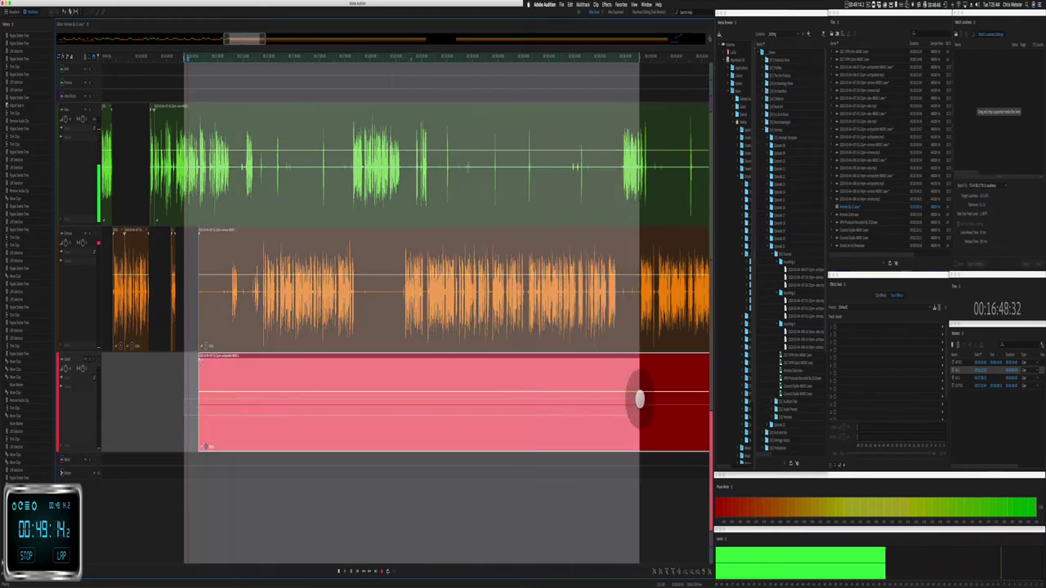
{"action": "key", "text": "BackSpace"}
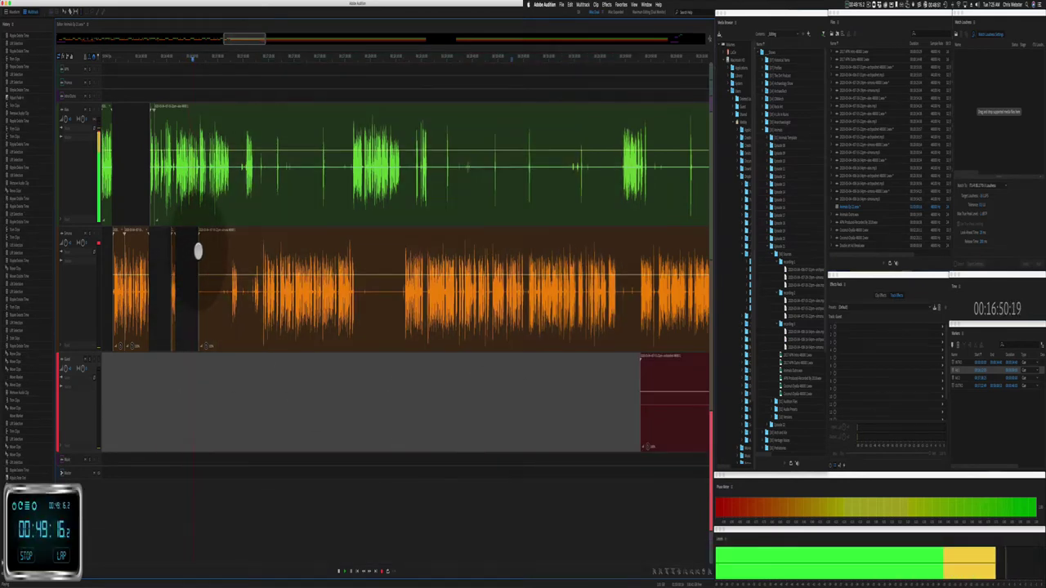
Step: Trim the start of the long orange clip to just before its first phrase
{"action": "left_click", "coordinate": [219, 255]}
{"action": "left_click", "coordinate": [227, 253]}
{"action": "scroll", "coordinate": [211, 221], "scroll_direction": "up", "scroll_amount": 3}
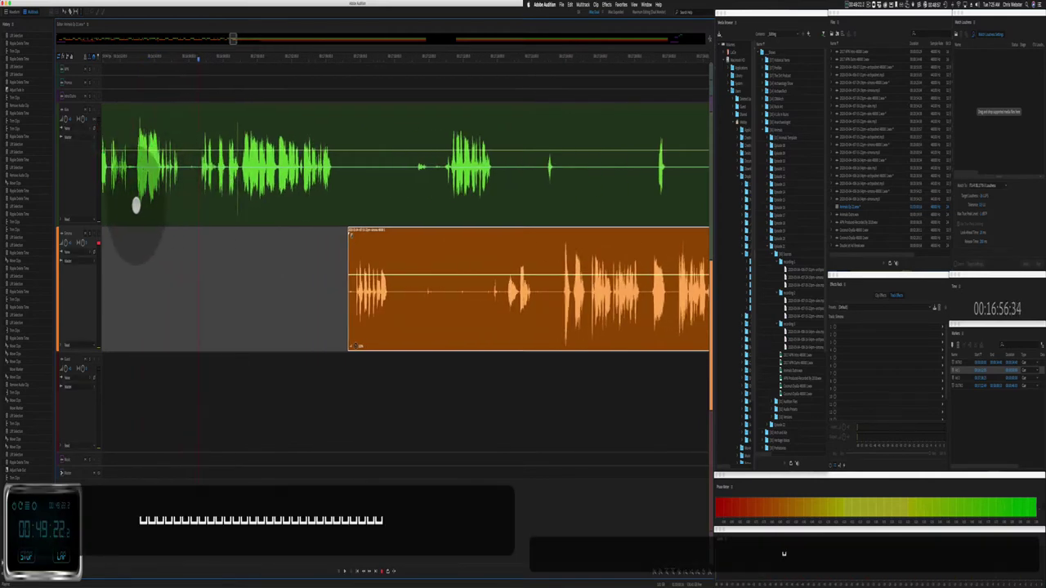
Step: Cut the unwanted green passage ahead of the orange clip, closing the gap, and play back the join
{"action": "left_click", "coordinate": [134, 202]}
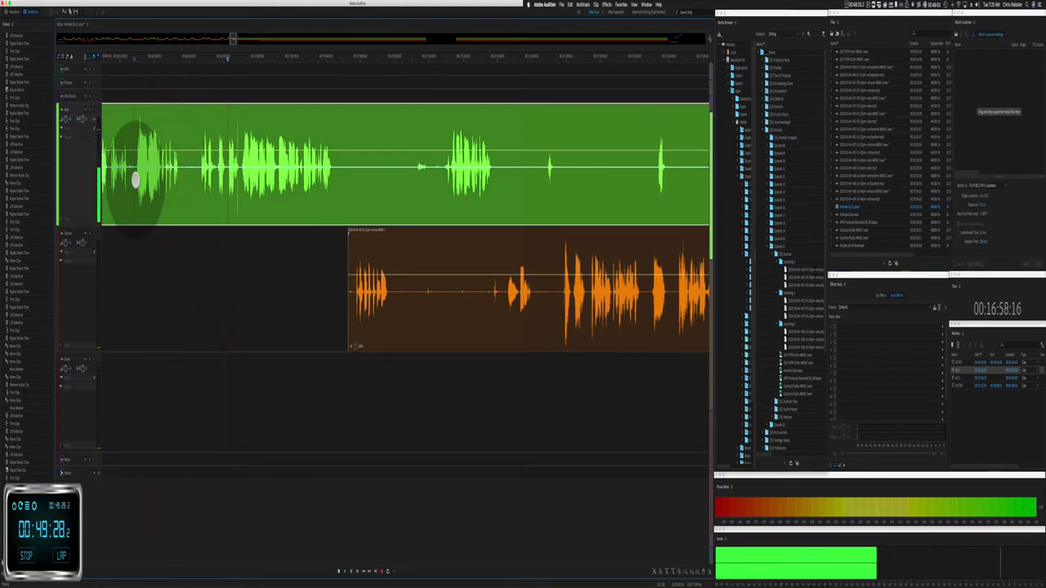
{"action": "left_click_drag", "start_coordinate": [136, 180], "coordinate": [237, 186]}
{"action": "key", "text": "alt+shift+super+BackSpace"}
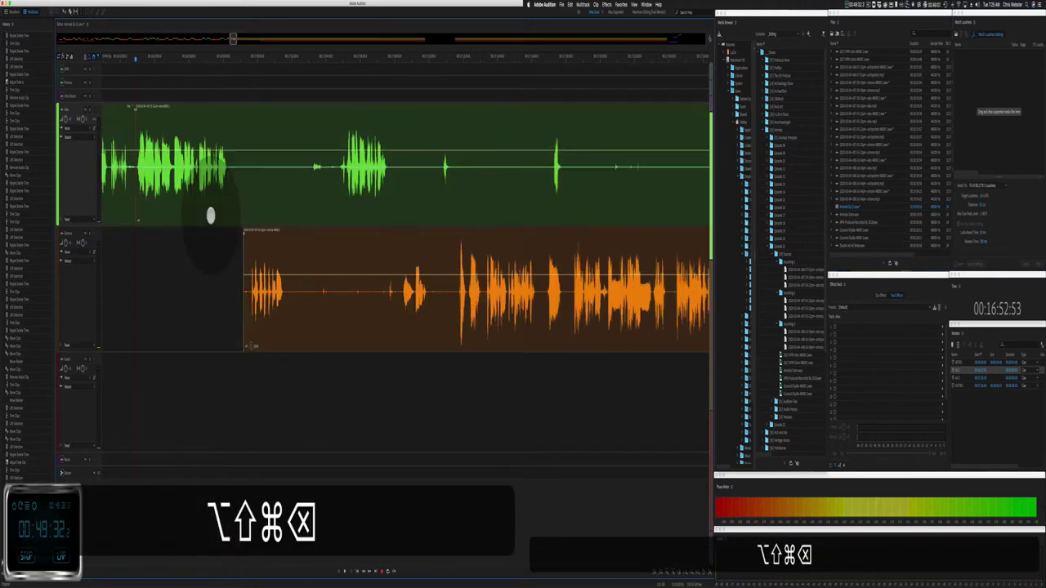
{"action": "key", "text": "space"}
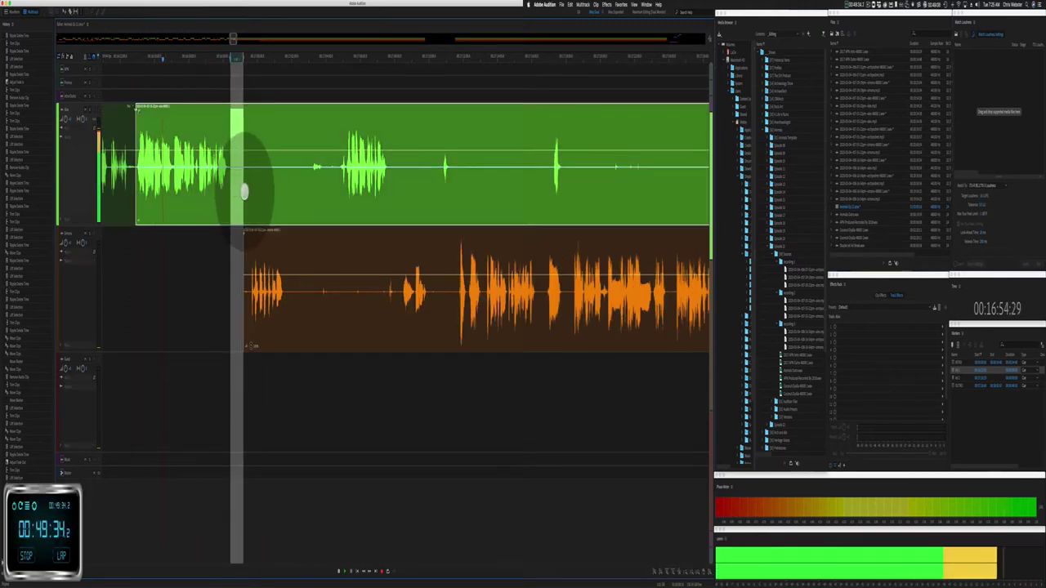
Step: Remove the short pause between the green speech and the orange reply, and trim the following green clip's start to its next sound
{"action": "key", "text": "shift+ctrl+super+BackSpace"}
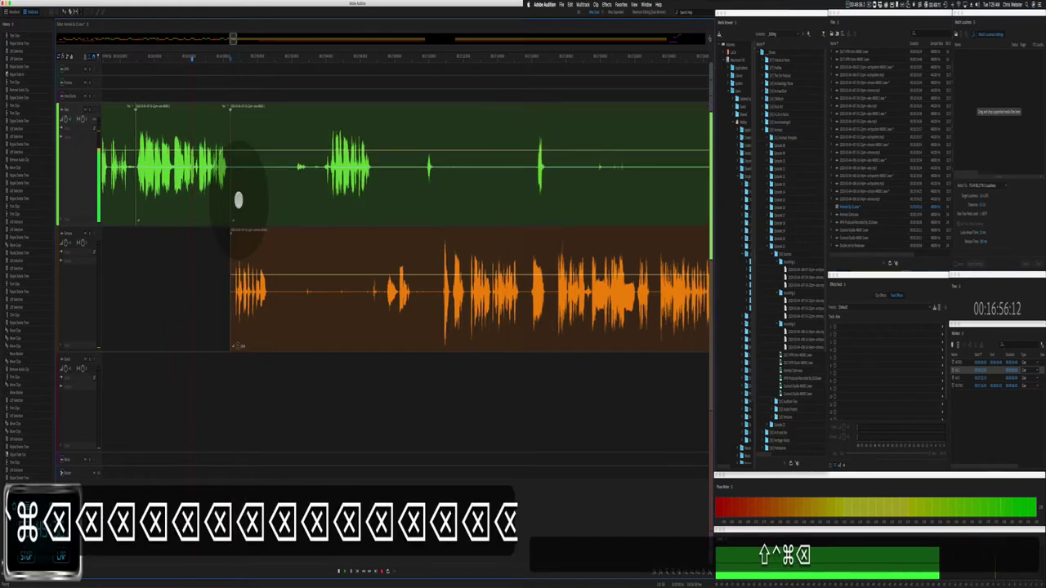
{"action": "left_click_drag", "start_coordinate": [233, 200], "coordinate": [296, 183]}
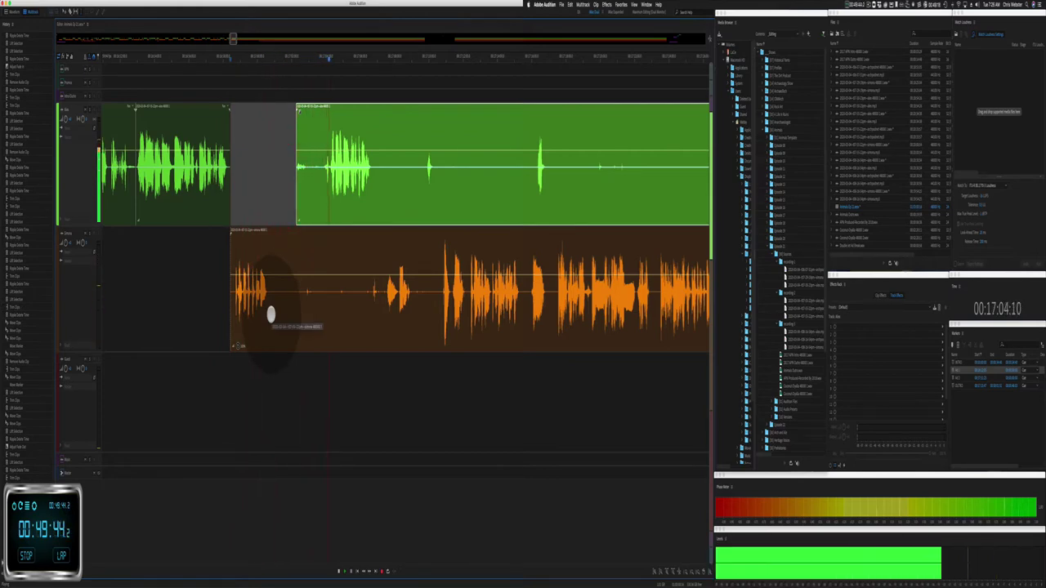
Step: Cut the pause after the short orange reply, closing the gap, and trim the following orange clip's start to just before its next speech
{"action": "left_click_drag", "start_coordinate": [271, 314], "coordinate": [286, 211]}
{"action": "key", "text": "space"}
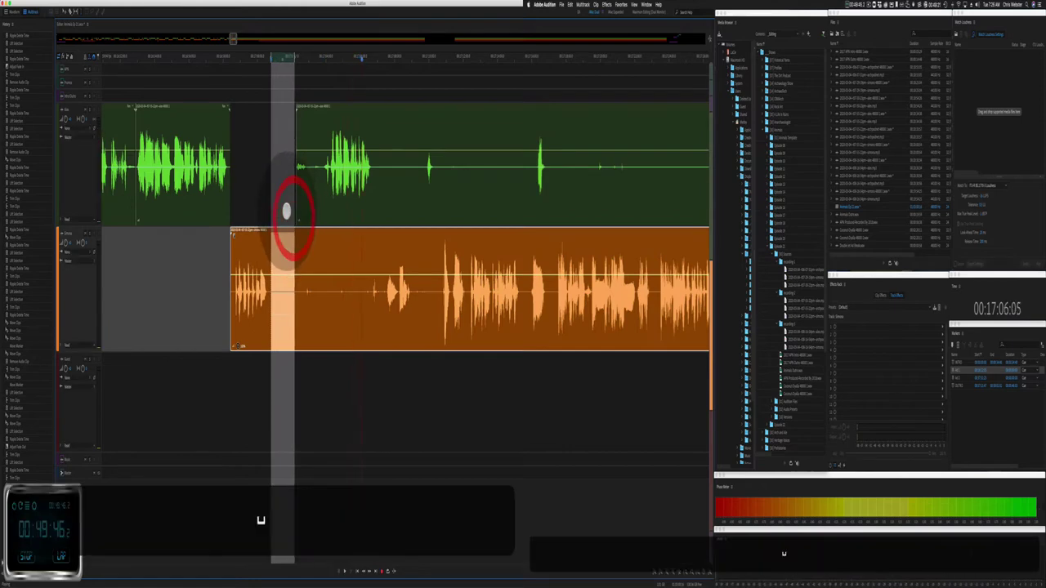
{"action": "key", "text": "shift+super+BackSpace"}
{"action": "key", "text": "space"}
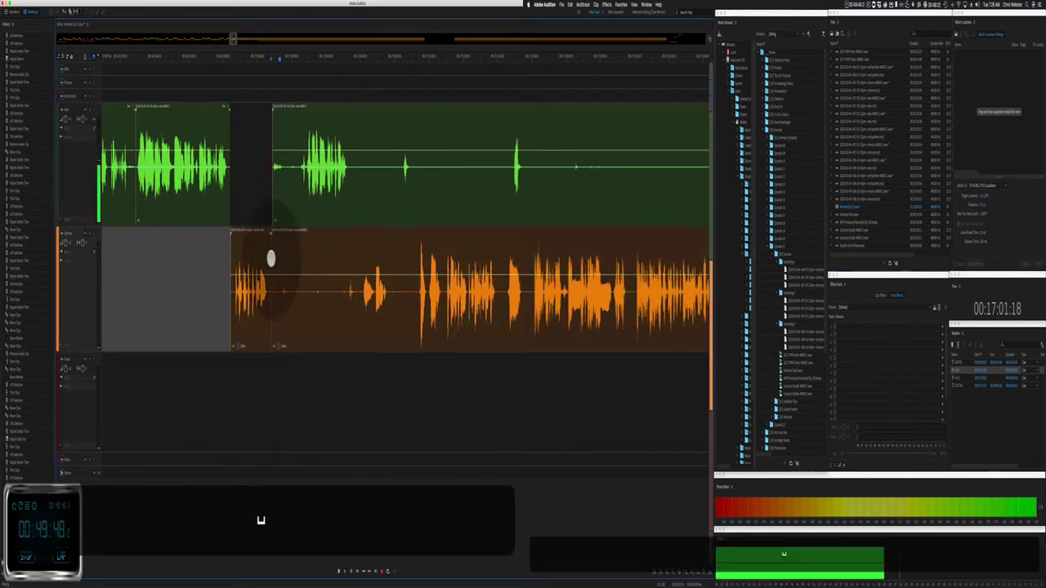
{"action": "left_click_drag", "start_coordinate": [283, 259], "coordinate": [346, 242]}
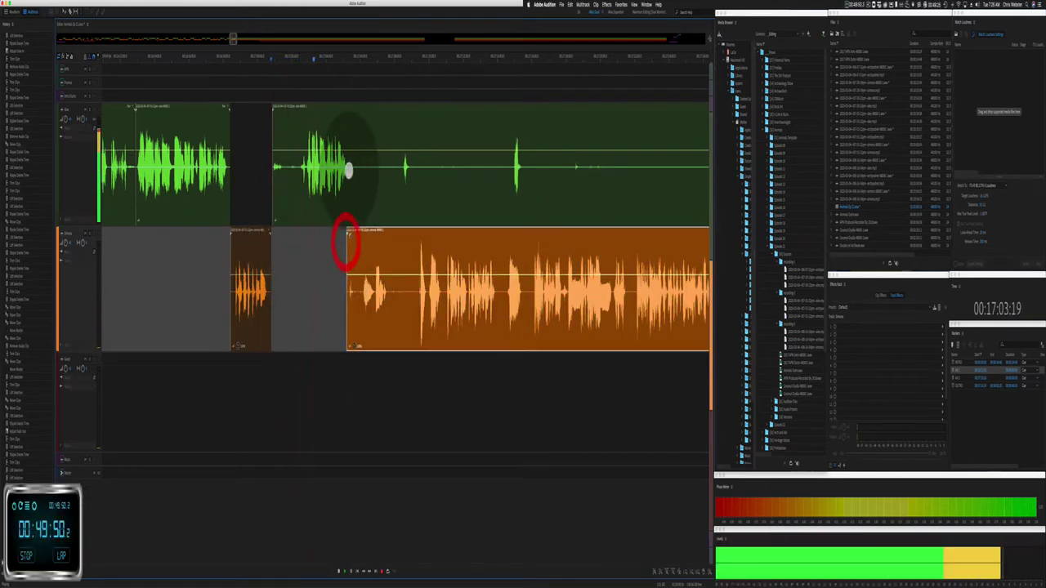
Step: Clear the silent green stretch between the end of the phrase and the next short sound
{"action": "left_click_drag", "start_coordinate": [350, 167], "coordinate": [378, 195]}
{"action": "key", "text": "BackSpace"}
{"action": "key", "text": "BackSpace"}
{"action": "key", "text": "BackSpace"}
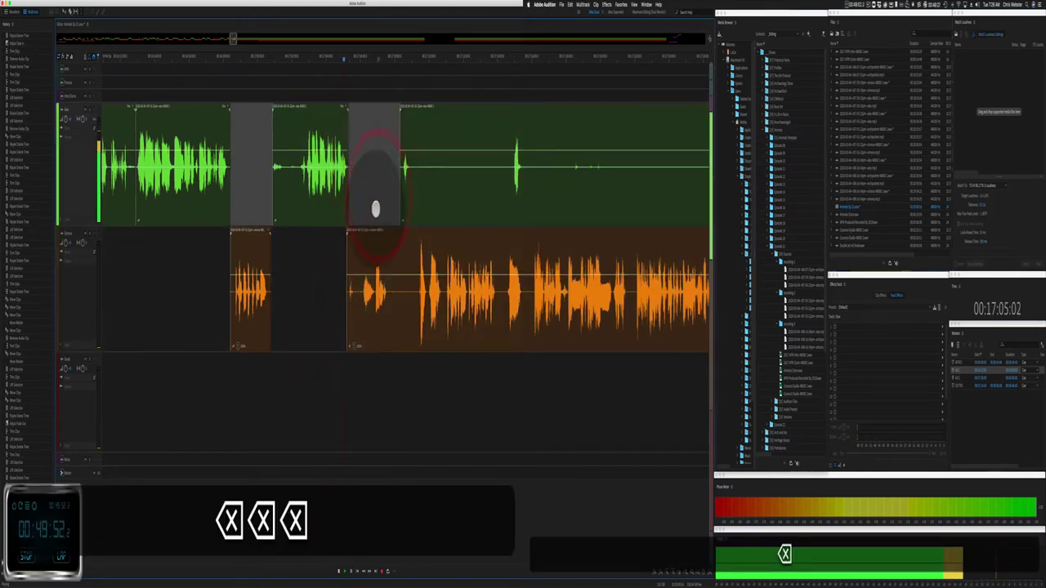
Step: Cut the pause after the opening orange words, together with the brief green sound over it, closing the gap
{"action": "scroll", "coordinate": [358, 243], "scroll_direction": "right", "scroll_amount": 5}
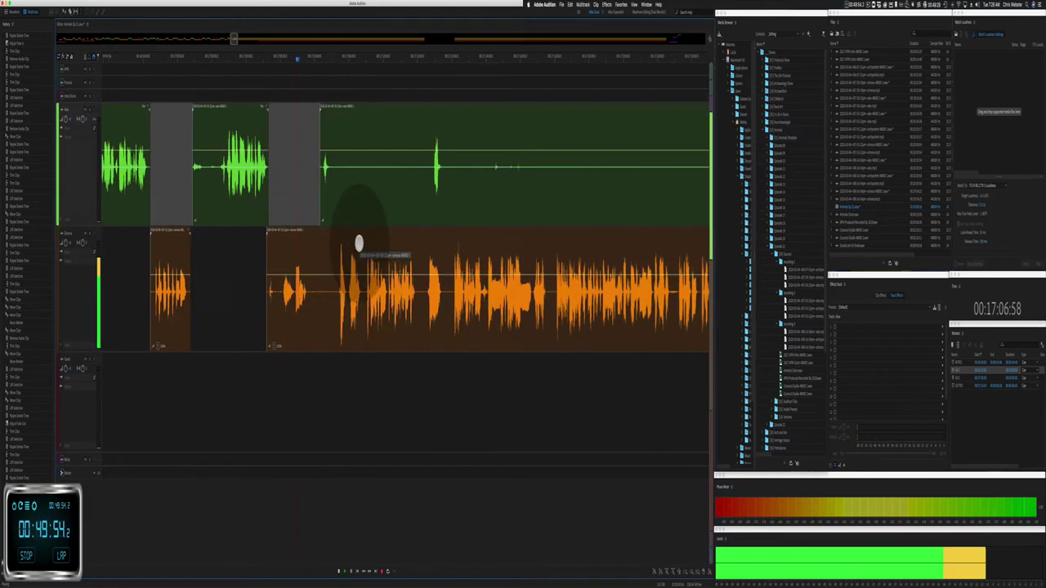
{"action": "left_click_drag", "start_coordinate": [283, 301], "coordinate": [310, 271]}
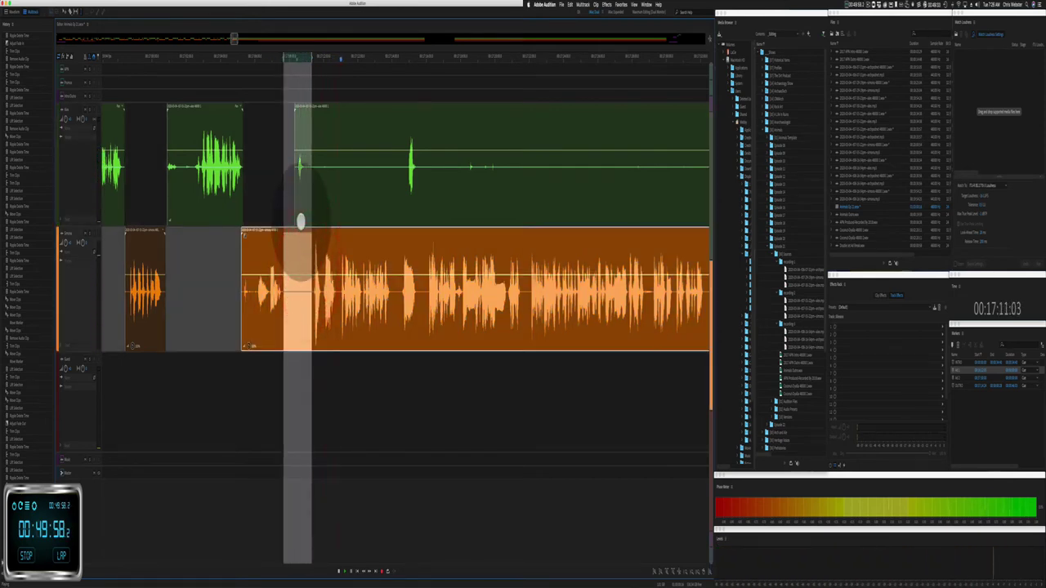
{"action": "key", "text": "shift+super+BackSpace"}
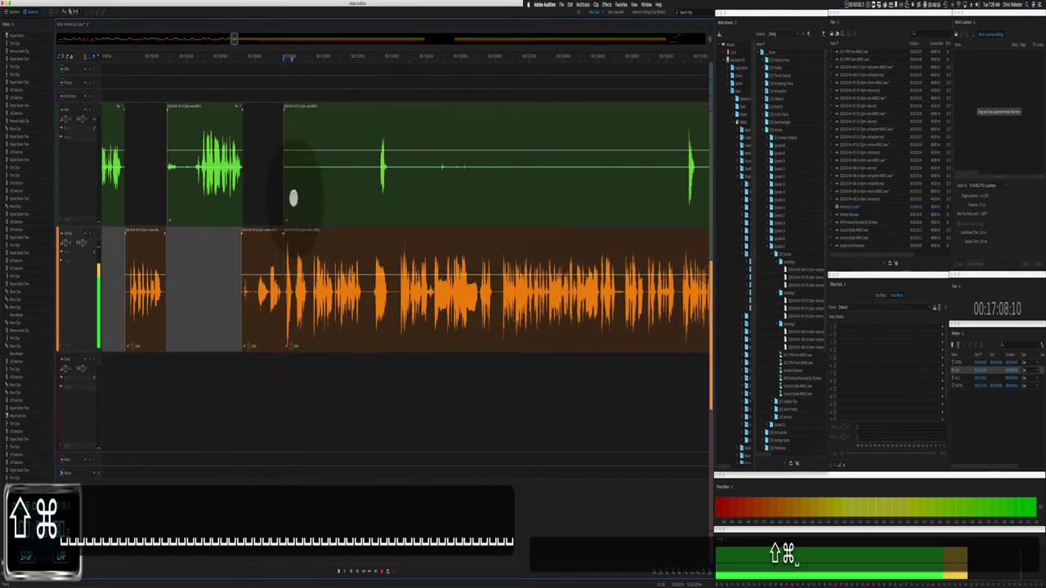
Step: Clear the silent green stretches beside the long orange speech and delete the isolated short green clip between them
{"action": "left_click_drag", "start_coordinate": [284, 201], "coordinate": [684, 139]}
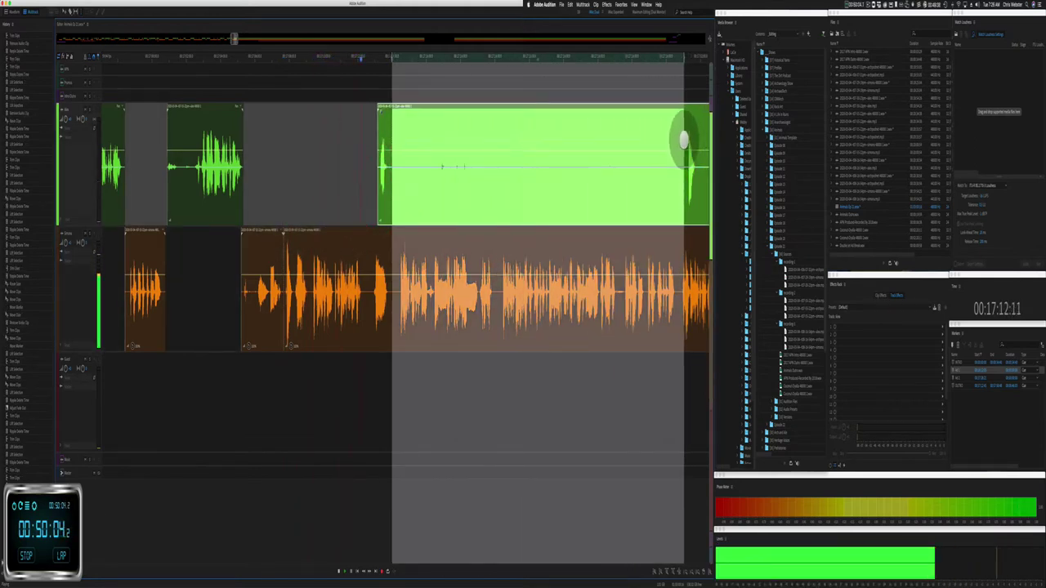
{"action": "key", "text": "Delete"}
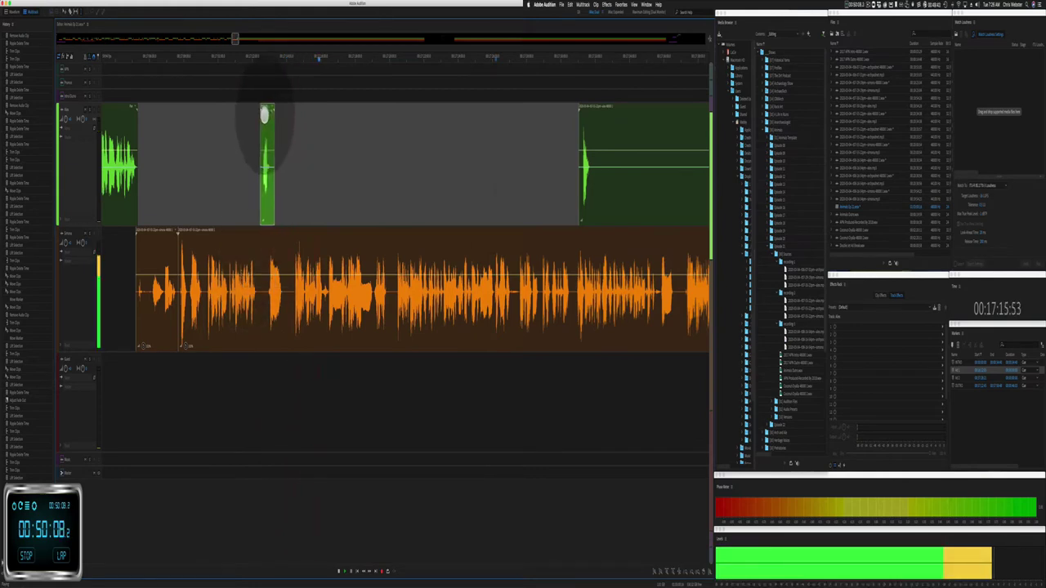
{"action": "left_click", "coordinate": [265, 116]}
{"action": "key", "text": "Delete"}
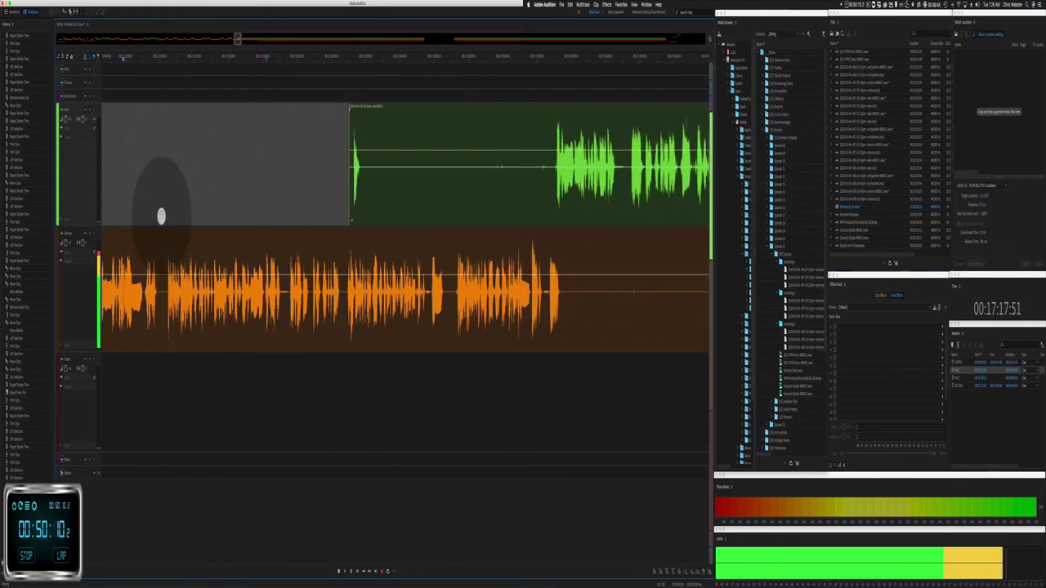
Step: Clear the drawn-out filler within the long orange speech and play back from just after it
{"action": "key", "text": "="}
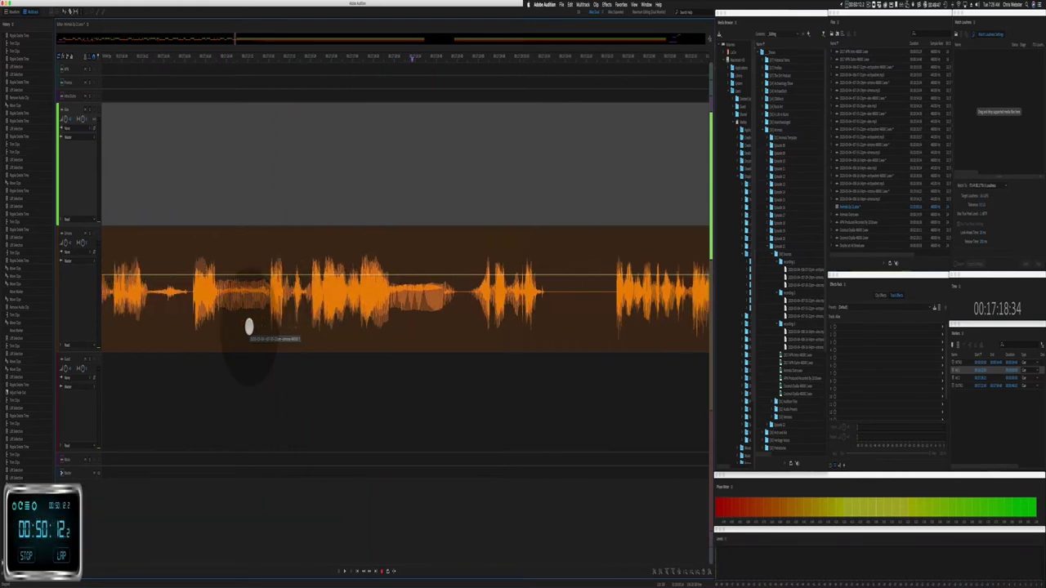
{"action": "left_click", "coordinate": [214, 297]}
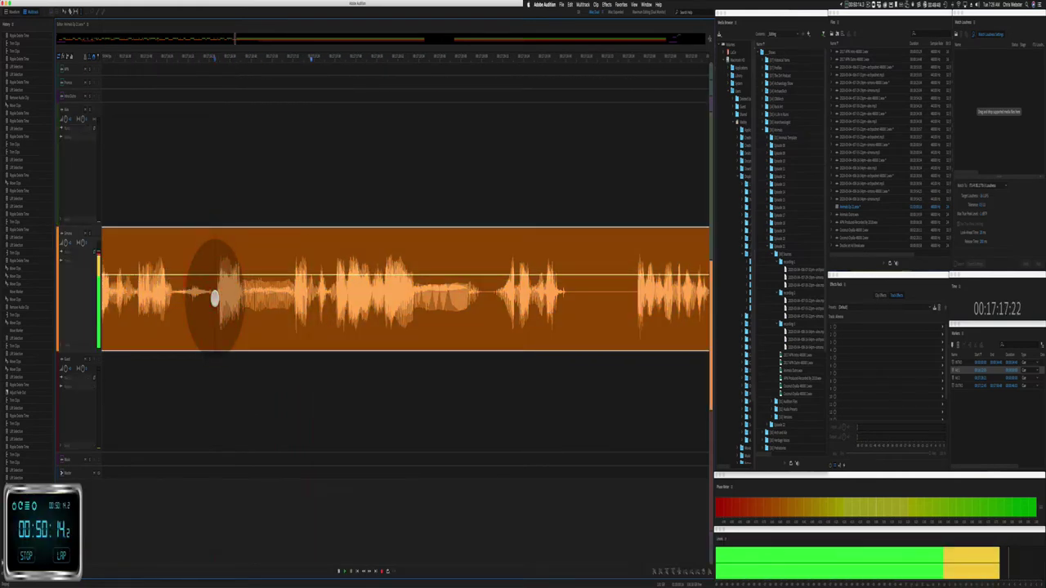
{"action": "left_click_drag", "start_coordinate": [214, 297], "coordinate": [321, 299]}
{"action": "key", "text": "BackSpace"}
{"action": "left_click", "coordinate": [325, 204]}
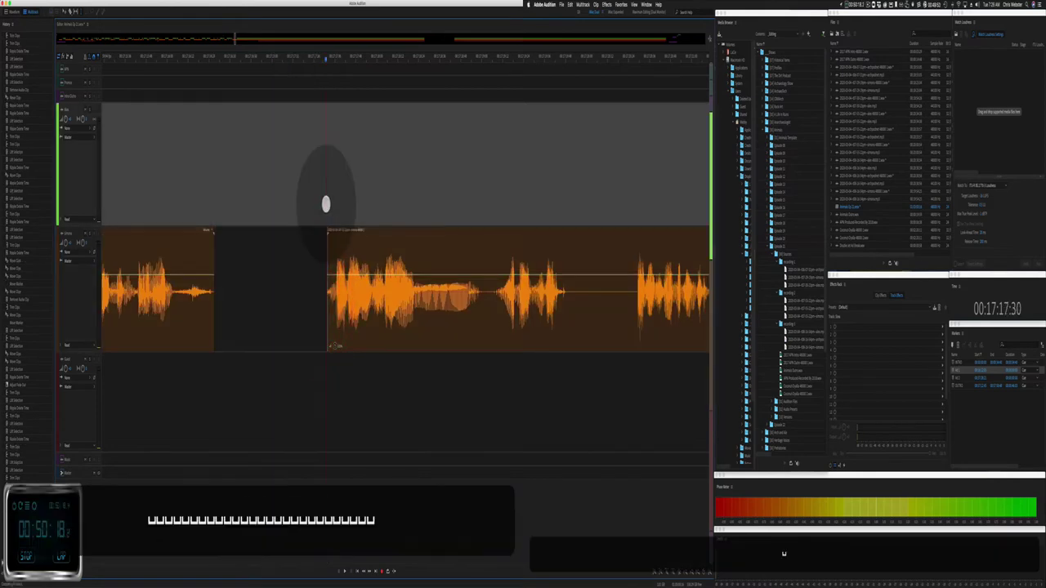
{"action": "key", "text": "space"}
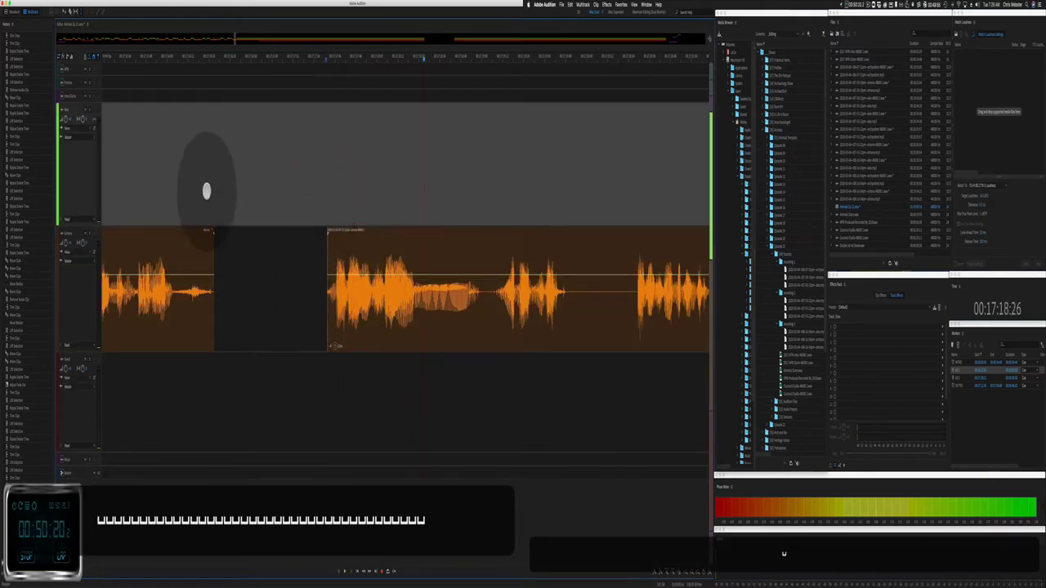
Step: Close the gap left by the filler in the orange speech and play back the join
{"action": "left_click_drag", "start_coordinate": [211, 195], "coordinate": [331, 228]}
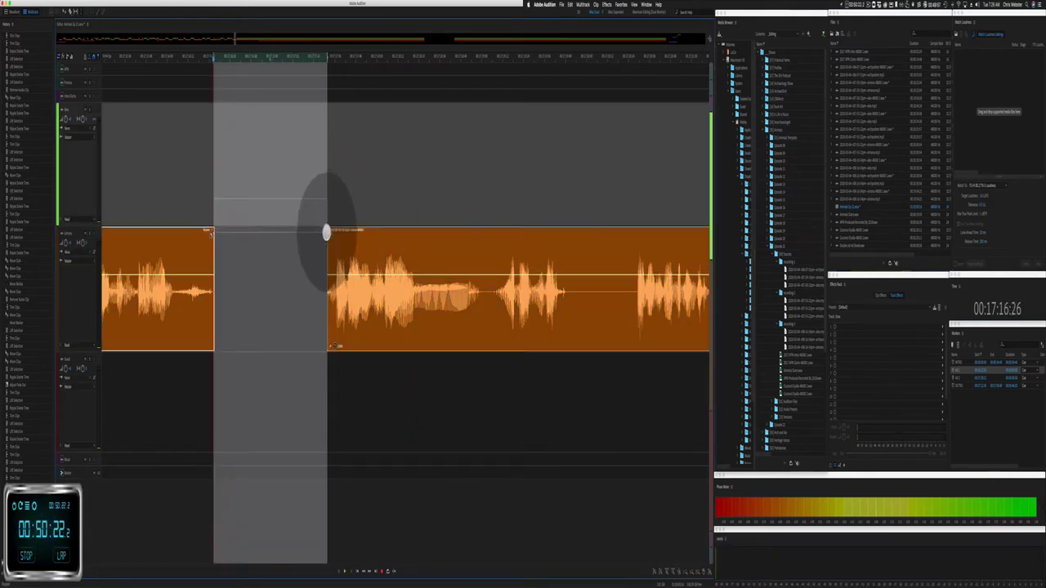
{"action": "key", "text": "shift+super+BackSpace"}
{"action": "key", "text": "space"}
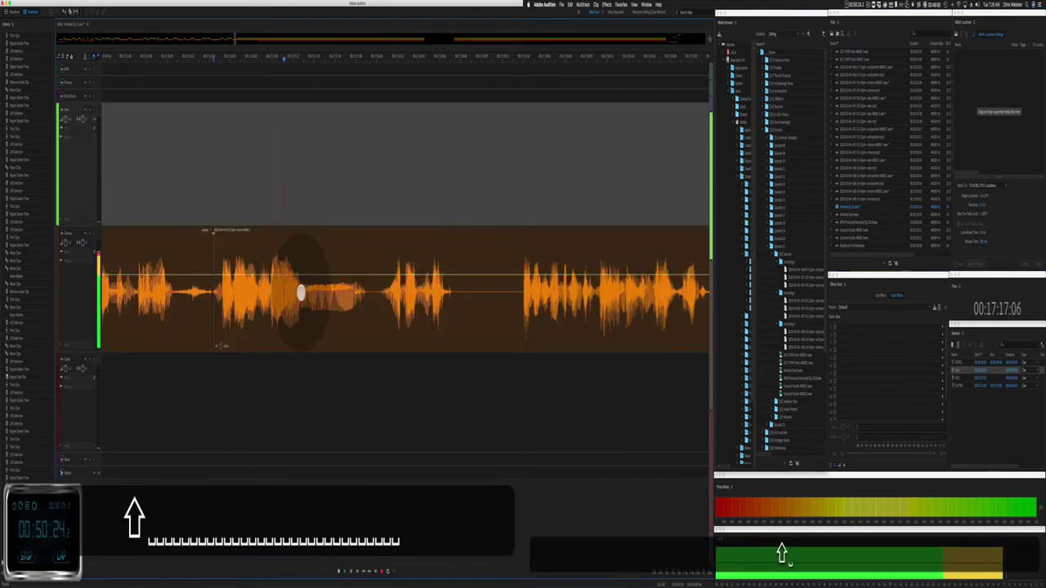
Step: Play back the words just before the drawn-out filler in the orange speech from several points to locate the filler's start
{"action": "key", "text": "minus"}
{"action": "key", "text": "minus"}
{"action": "key", "text": "minus"}
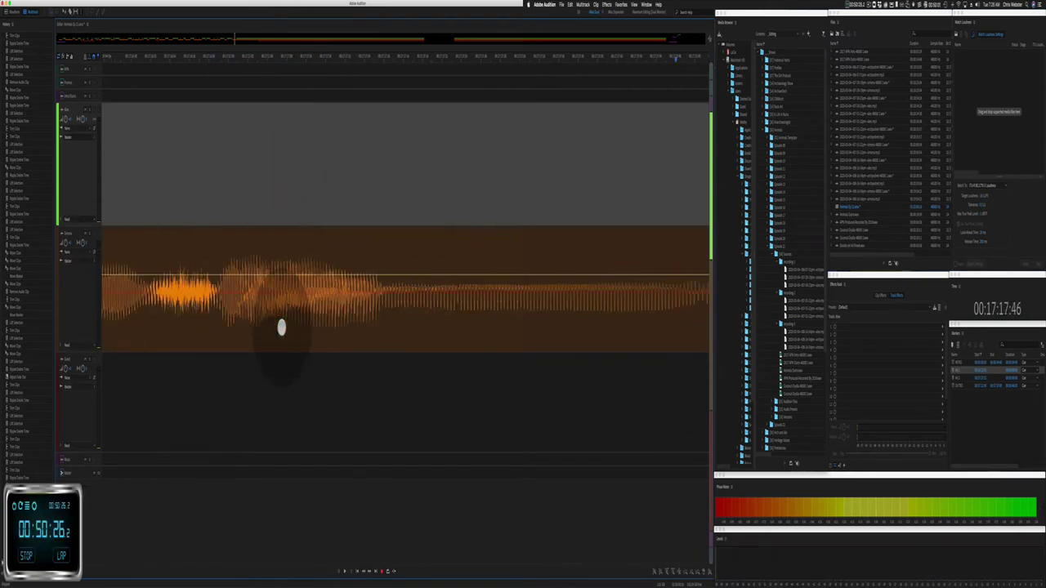
{"action": "left_click", "coordinate": [277, 328]}
{"action": "key", "text": "space"}
{"action": "key", "text": "space"}
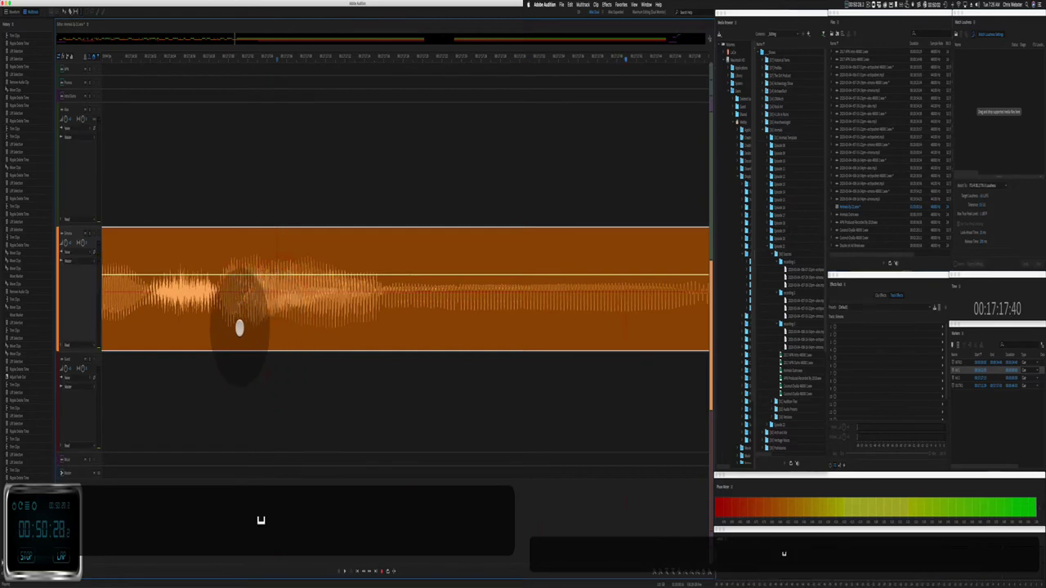
{"action": "left_click", "coordinate": [218, 322]}
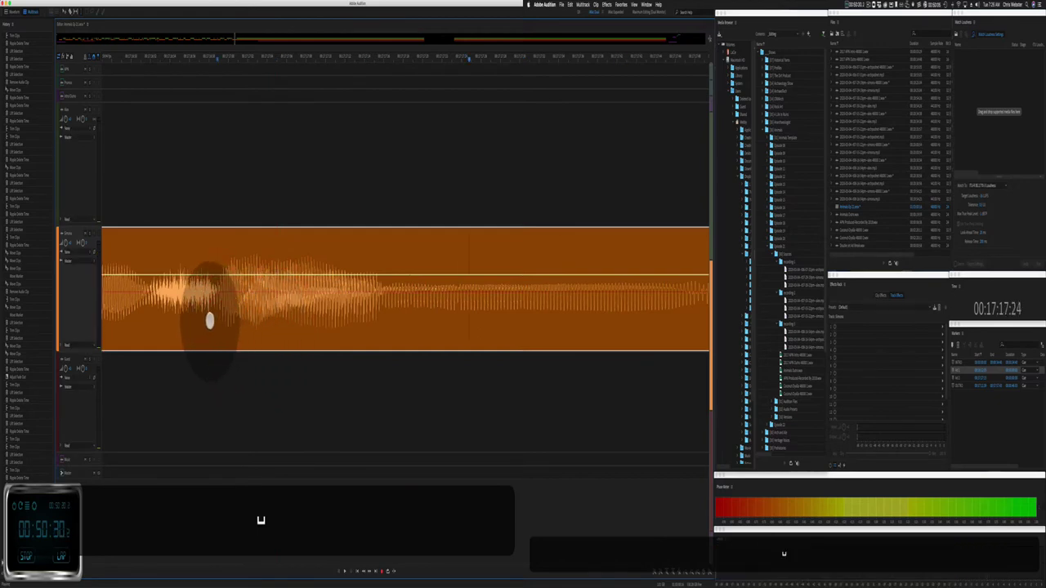
{"action": "key", "text": "space"}
{"action": "left_click", "coordinate": [152, 310]}
{"action": "key", "text": "space"}
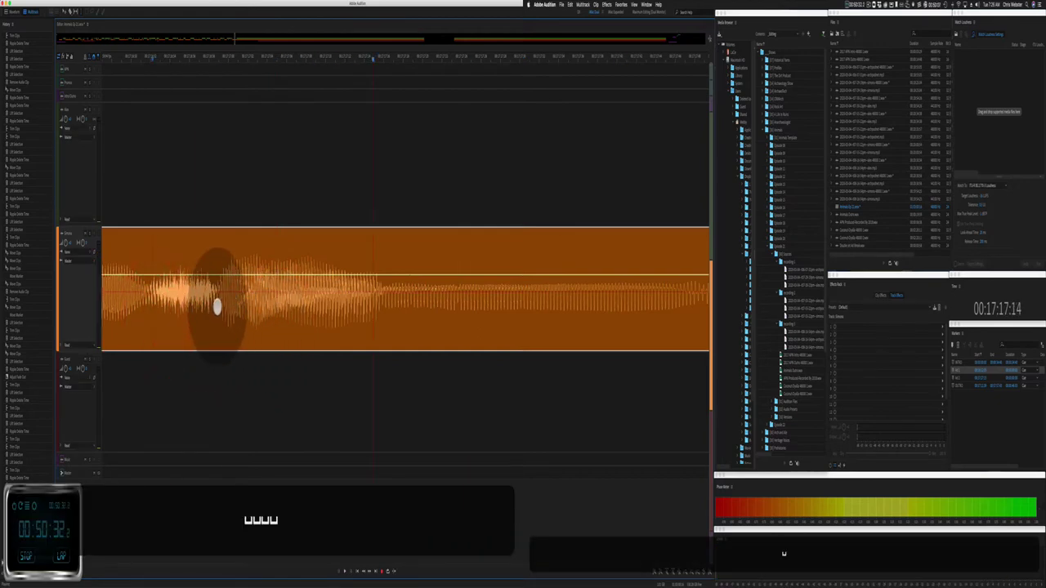
Step: Cut the drawn-out filler from its start up to the next orange words, closing the gap
{"action": "left_click", "coordinate": [217, 306]}
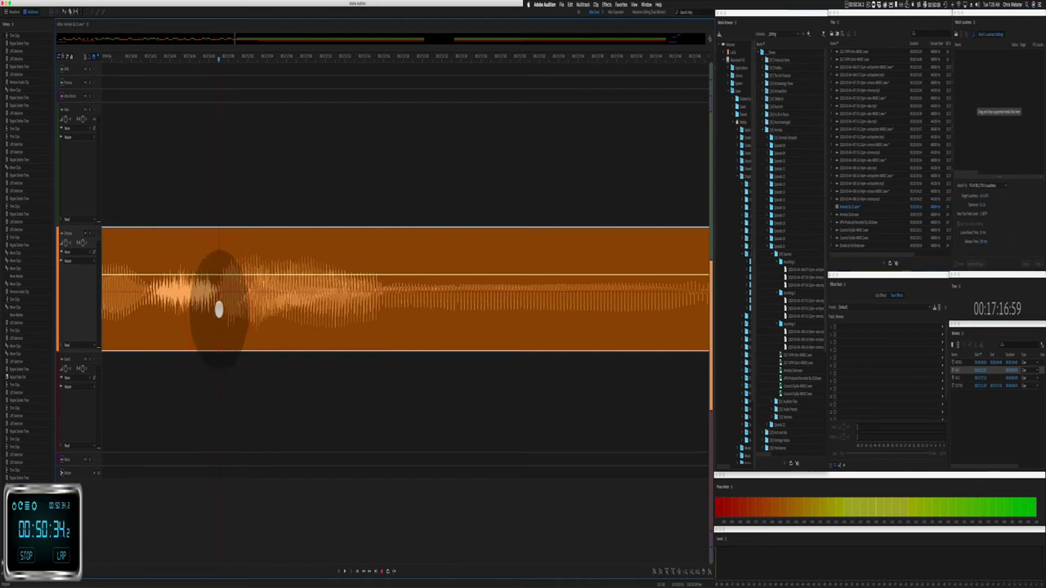
{"action": "scroll", "coordinate": [218, 309], "scroll_direction": "down", "scroll_amount": 2}
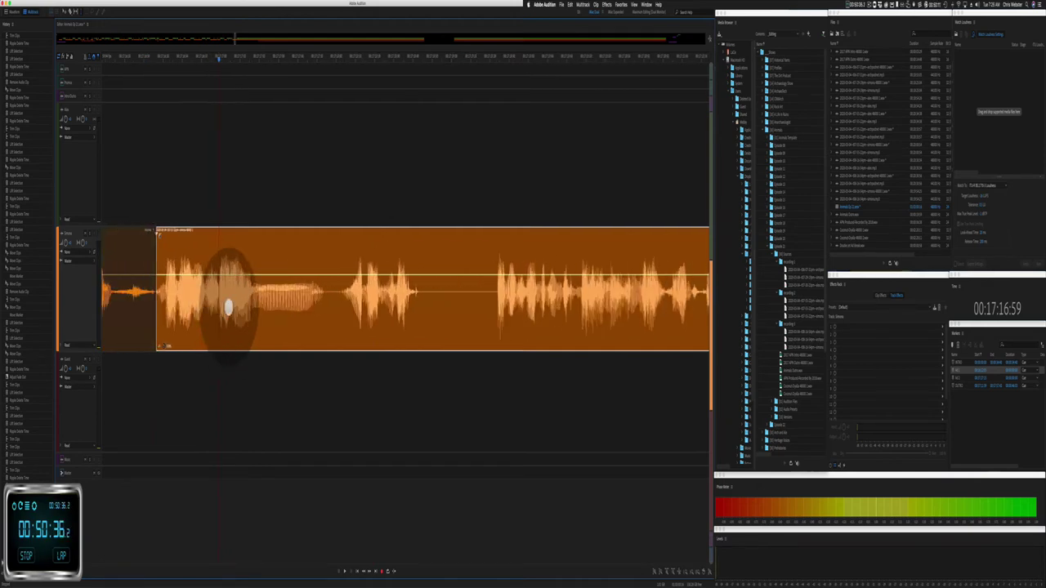
{"action": "left_click_drag", "start_coordinate": [229, 308], "coordinate": [323, 307]}
{"action": "key", "text": "shift+super+BackSpace"}
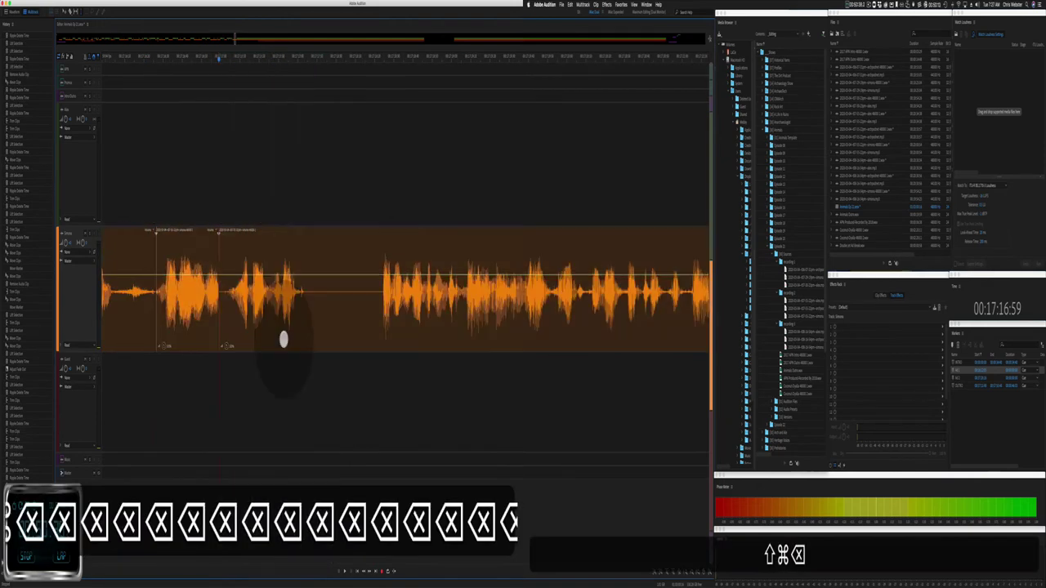
Step: Fade out the end of the orange clip before the new join and play back across it
{"action": "scroll", "coordinate": [222, 278], "scroll_direction": "up", "scroll_amount": 1}
{"action": "left_click", "coordinate": [227, 253]}
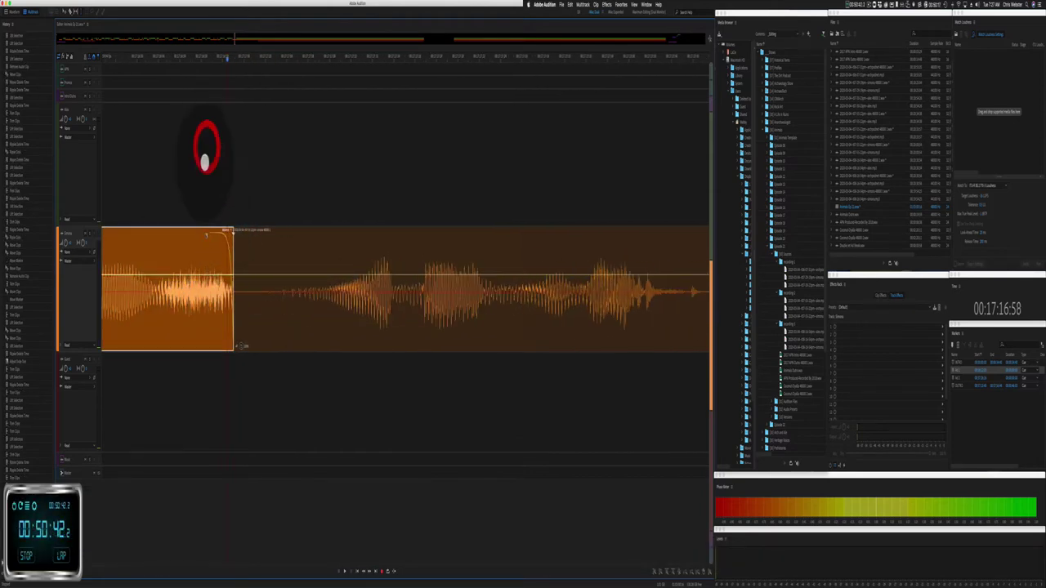
{"action": "scroll", "coordinate": [205, 164], "scroll_direction": "down", "scroll_amount": 2}
{"action": "left_click", "coordinate": [129, 173]}
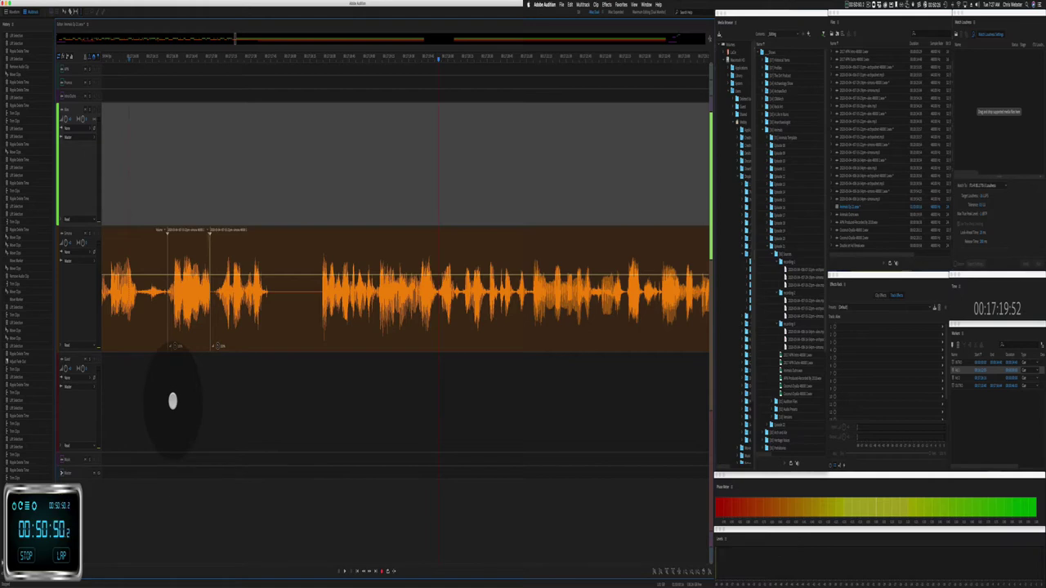
Step: Cut the short orange phrase and pause right after the join, closing the gap, and play back across it
{"action": "left_click", "coordinate": [309, 298]}
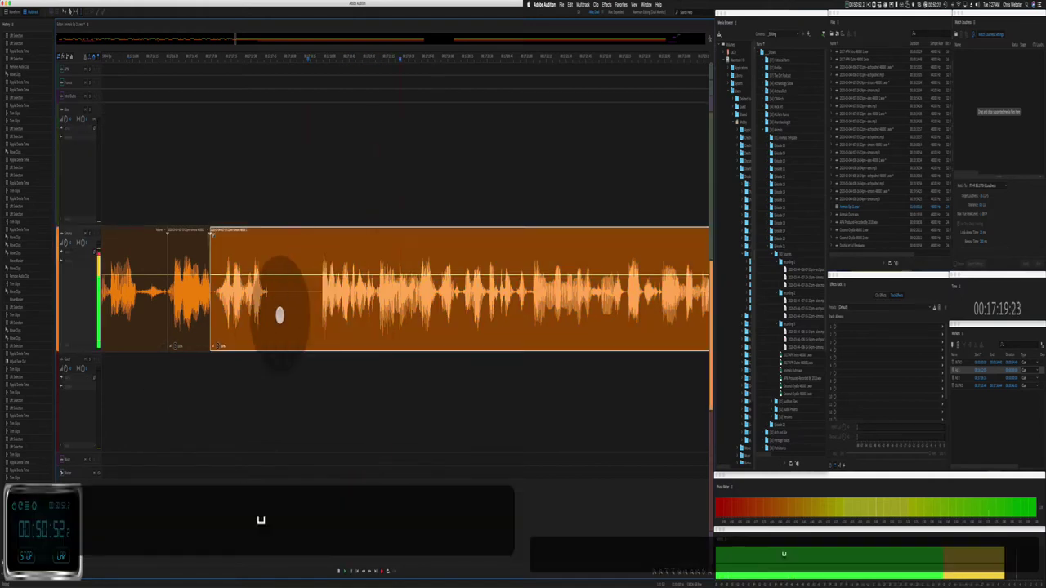
{"action": "left_click_drag", "start_coordinate": [208, 362], "coordinate": [309, 325]}
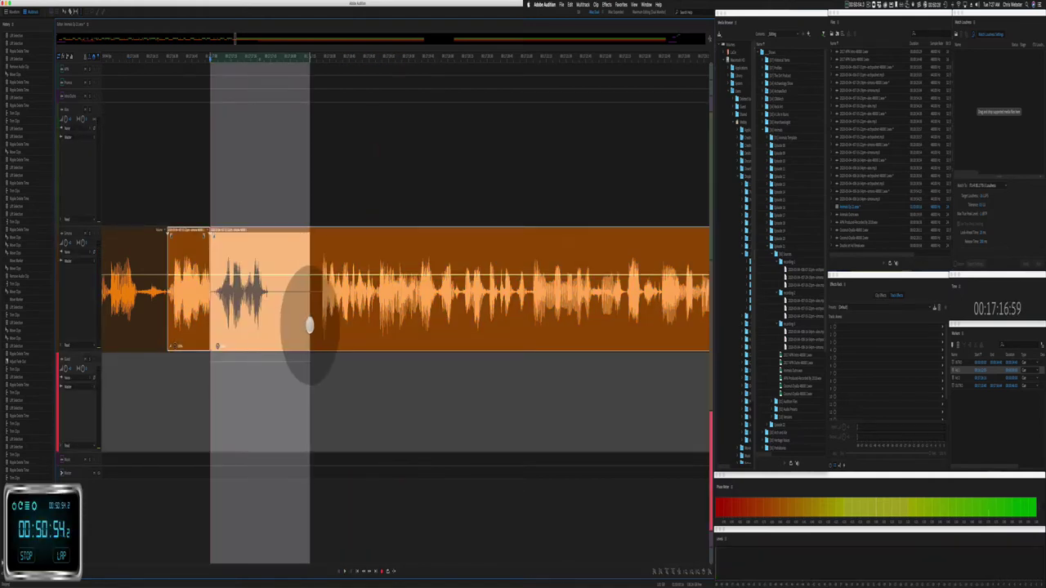
{"action": "key", "text": "shift+super+BackSpace"}
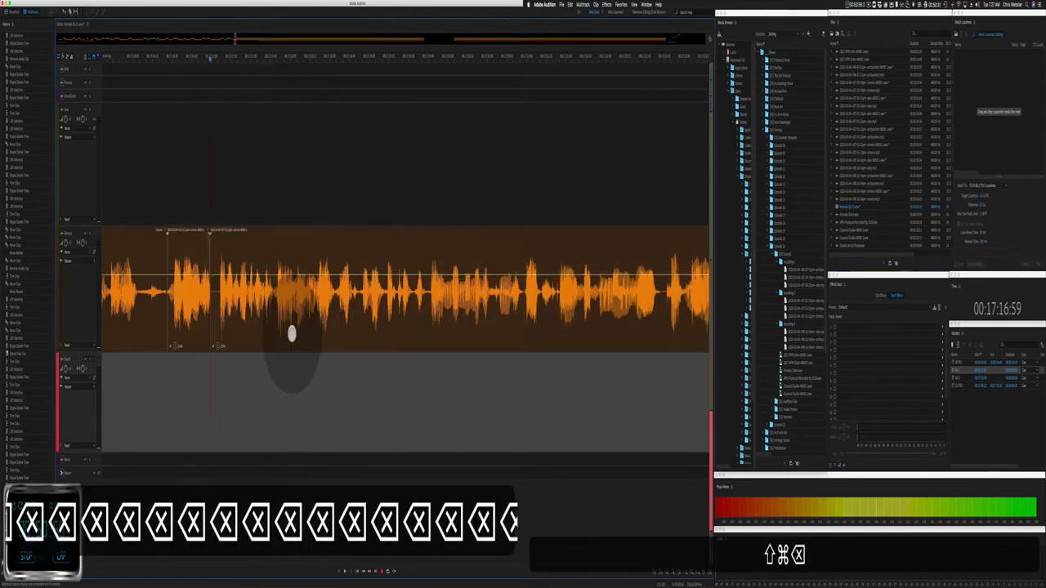
{"action": "left_click", "coordinate": [164, 184]}
{"action": "key", "text": "space"}
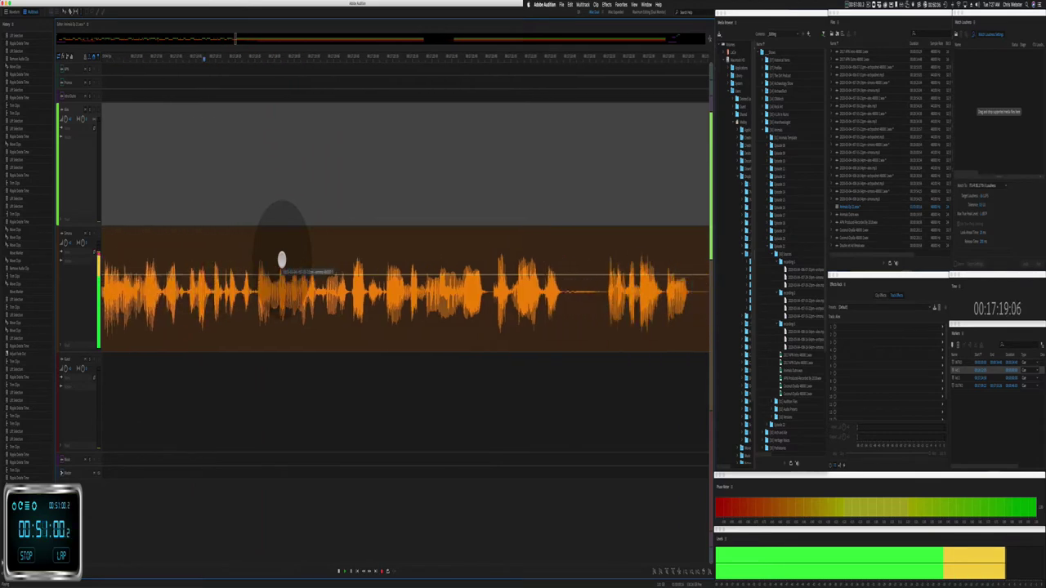
Step: Play back the orange speech up to the brief green sound and replay the passage around that sound
{"action": "key", "text": "space"}
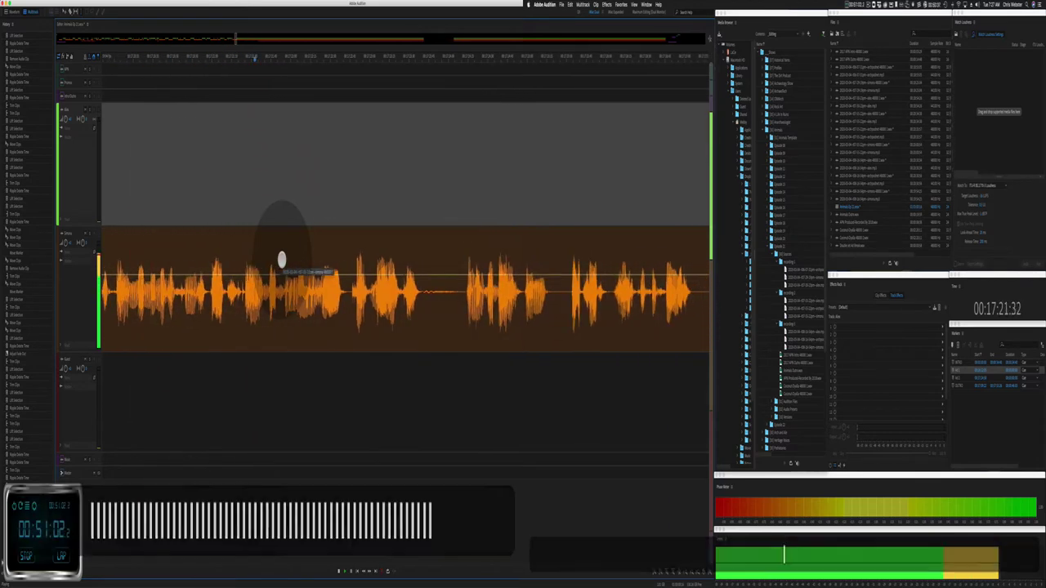
{"action": "key", "text": "shift+space"}
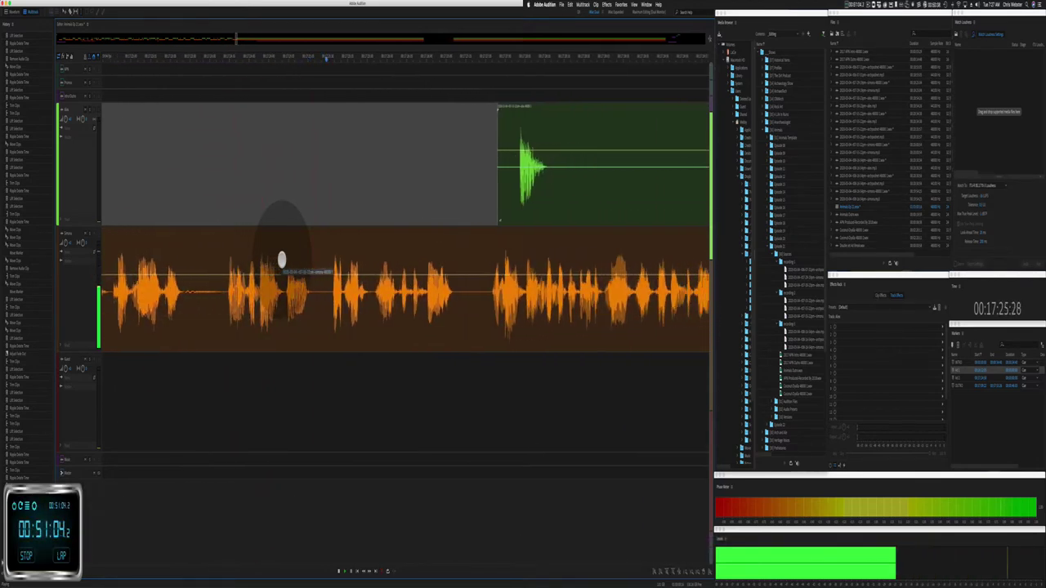
{"action": "key", "text": "space"}
{"action": "key", "text": "space"}
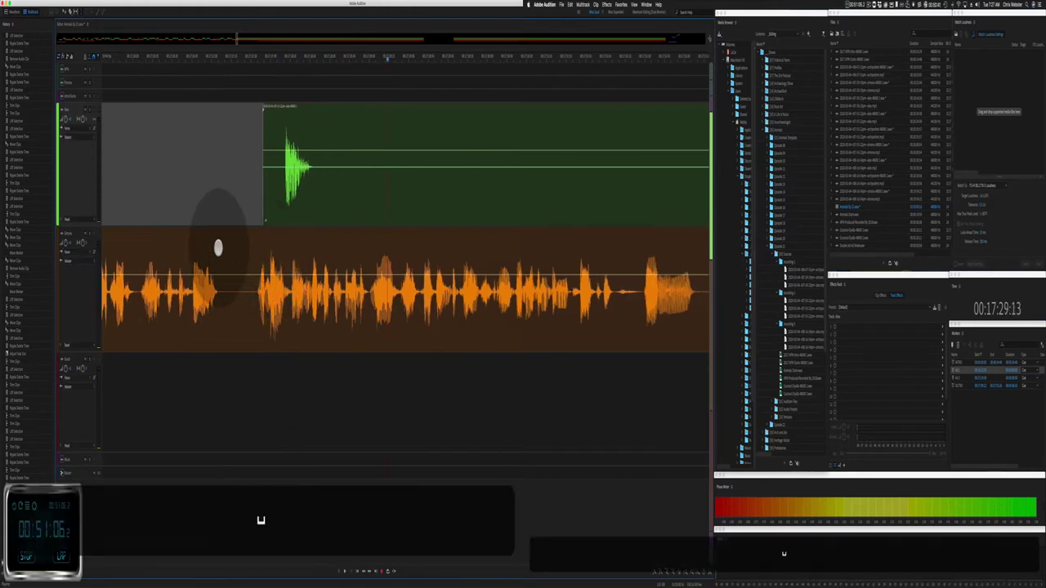
{"action": "left_click", "coordinate": [187, 189]}
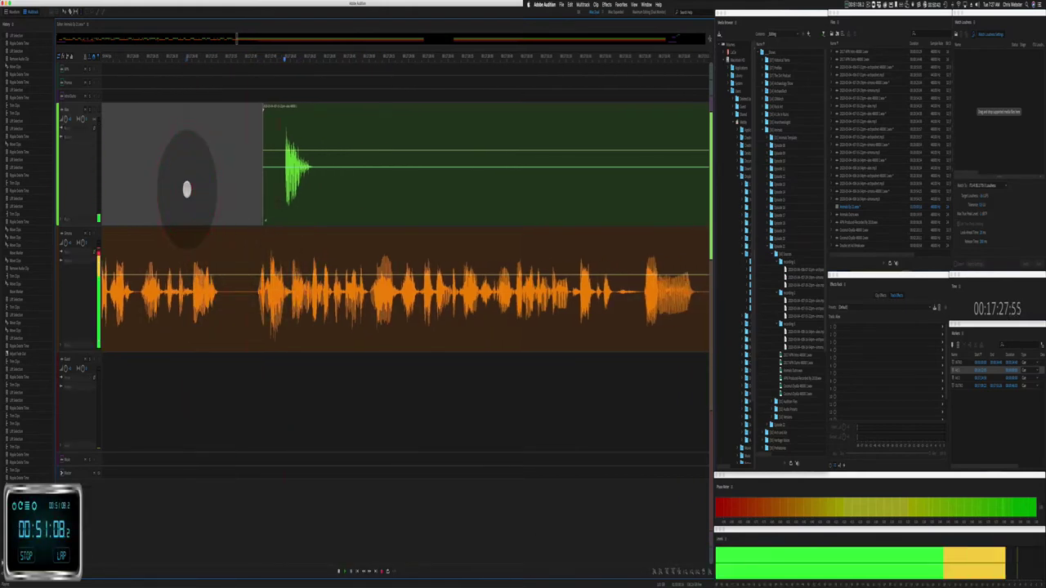
Step: Clear the silent green stretch that follows the brief green sound
{"action": "left_click_drag", "start_coordinate": [341, 187], "coordinate": [631, 169]}
{"action": "key", "text": "BackSpace"}
{"action": "left_click", "coordinate": [583, 174]}
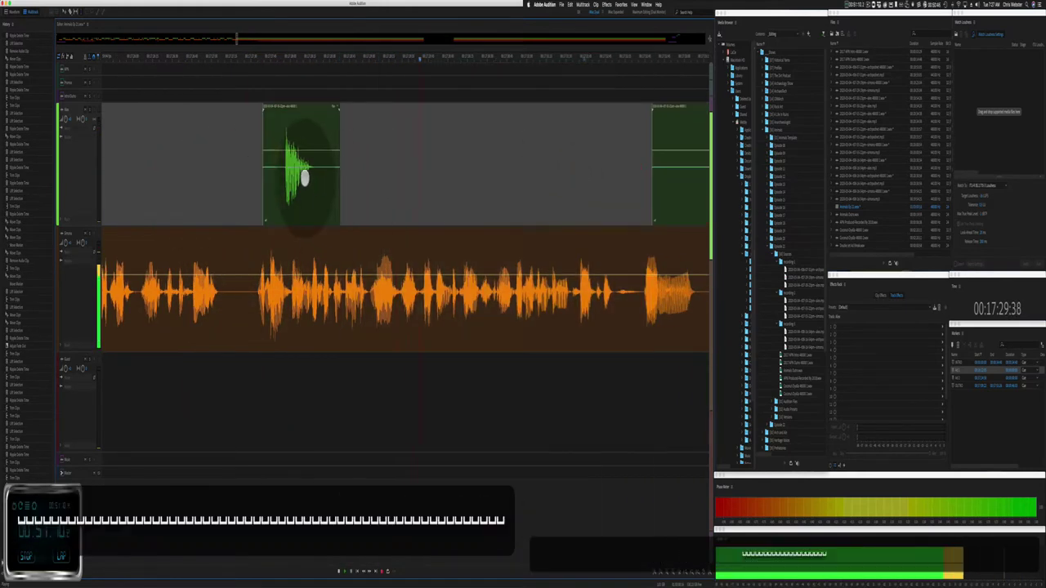
Step: Move the brief green clip earlier into the pause between orange phrases and clear the remaining green silence before the next green speech
{"action": "left_click_drag", "start_coordinate": [292, 101], "coordinate": [230, 126]}
{"action": "key", "text": "space"}
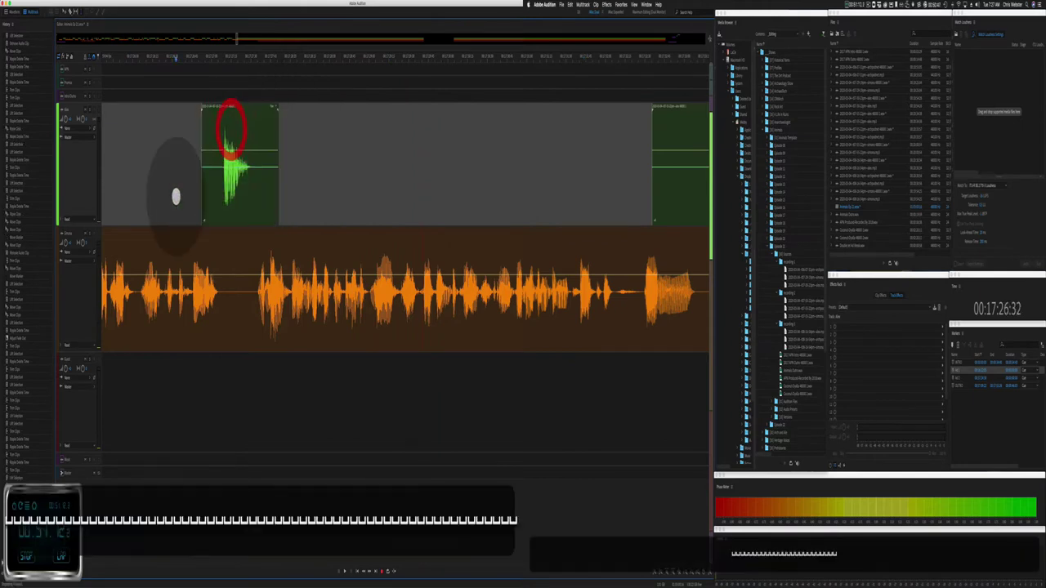
{"action": "left_click", "coordinate": [175, 199]}
{"action": "left_click_drag", "start_coordinate": [330, 160], "coordinate": [544, 160]}
{"action": "key", "text": "BackSpace"}
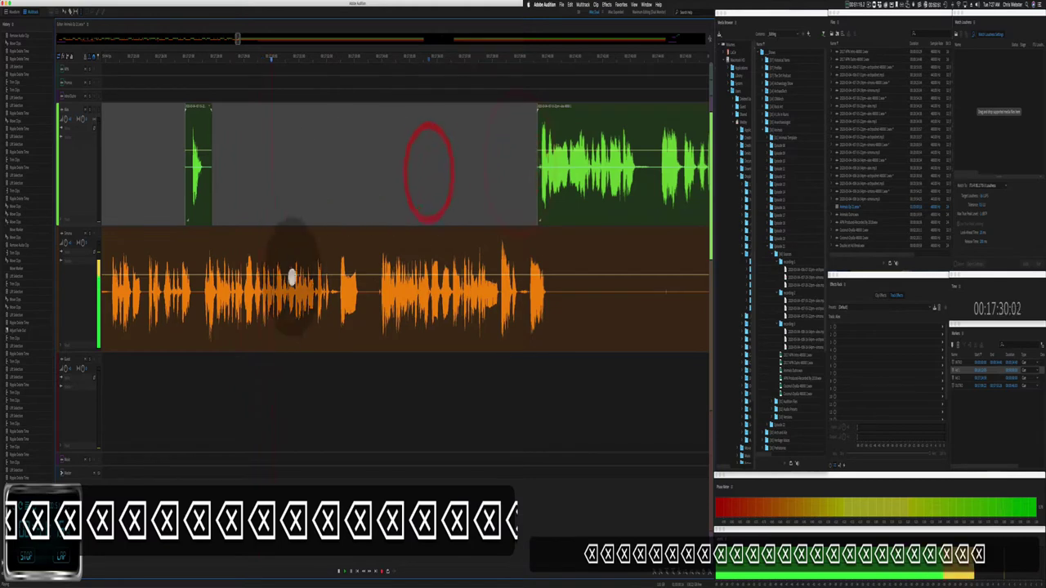
Step: Cut the isolated orange filler with its pause, closing the gap, and clear the orange silence after the last word
{"action": "left_click_drag", "start_coordinate": [339, 301], "coordinate": [373, 307]}
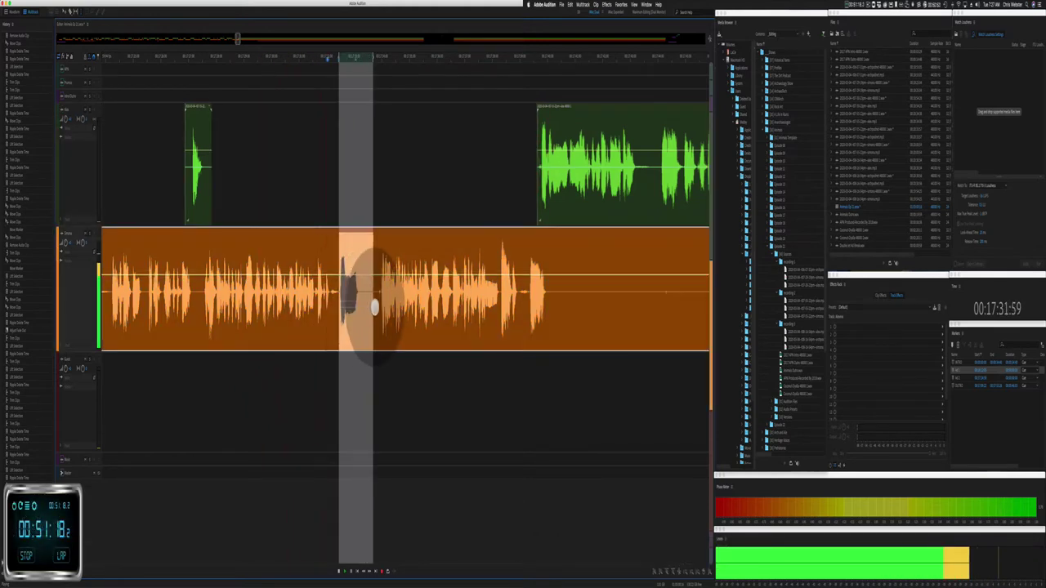
{"action": "key", "text": "shift+super+BackSpace"}
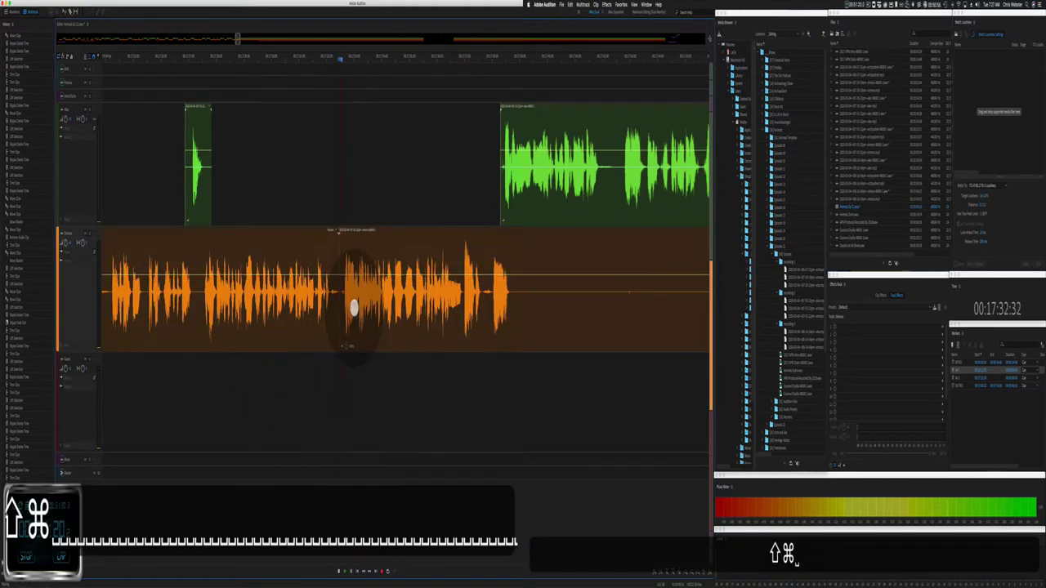
{"action": "scroll", "coordinate": [352, 299], "scroll_direction": "right", "scroll_amount": 5}
{"action": "left_click_drag", "start_coordinate": [308, 304], "coordinate": [632, 272]}
{"action": "key", "text": "BackSpace"}
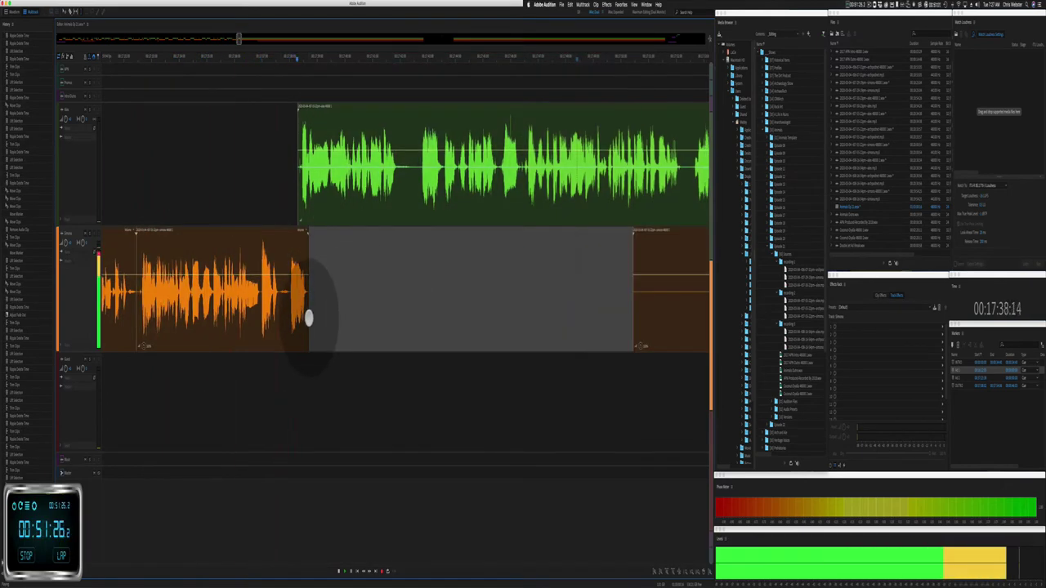
Step: Trim the last orange word off the clip's end and close the small gap before the green speech starts
{"action": "left_click_drag", "start_coordinate": [309, 318], "coordinate": [290, 315]}
{"action": "scroll", "coordinate": [360, 304], "scroll_direction": "right", "scroll_amount": 2}
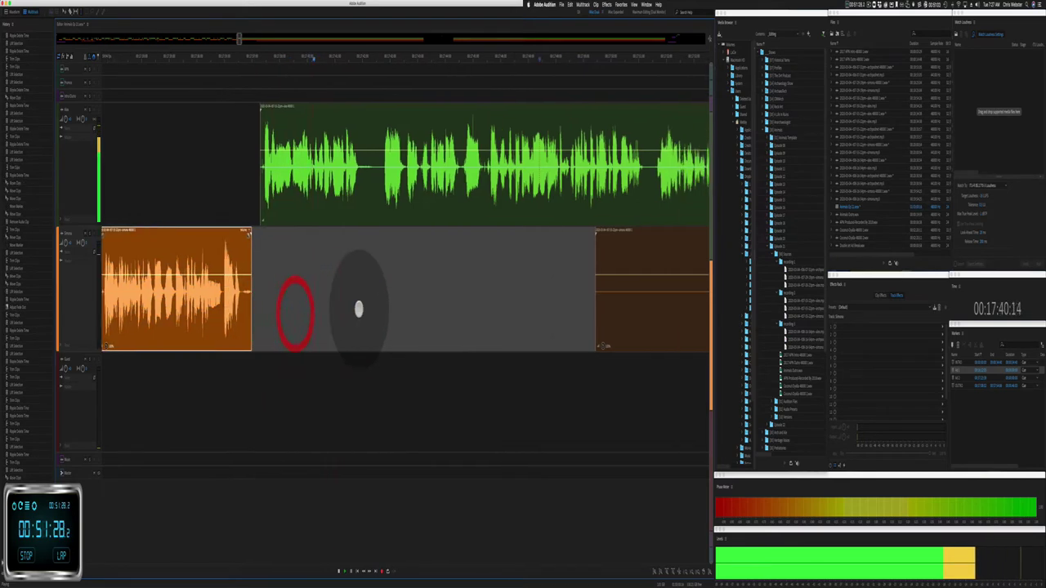
{"action": "key", "text": "space"}
{"action": "left_click", "coordinate": [219, 221]}
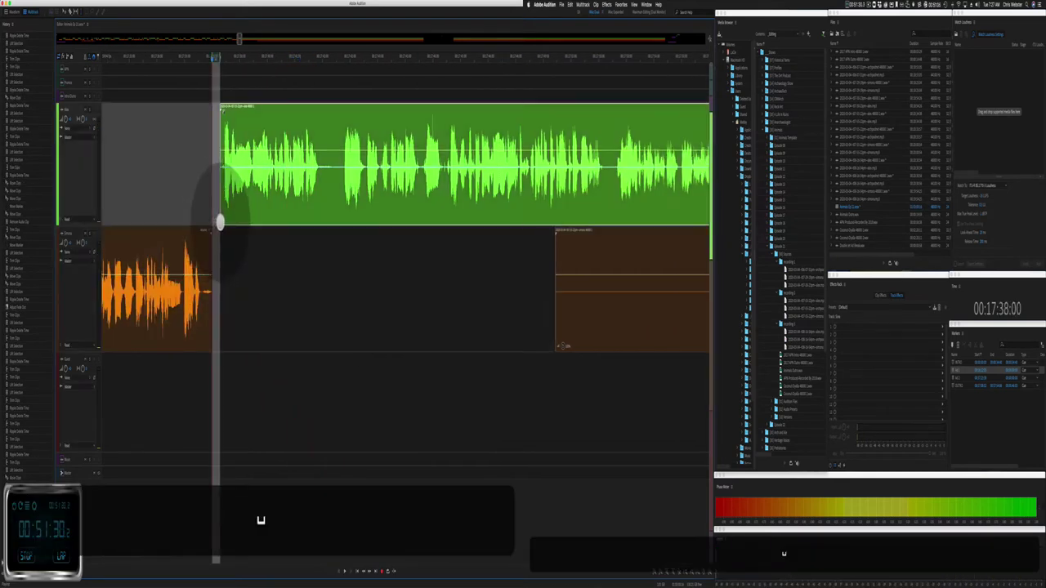
{"action": "key", "text": "super+shift+BackSpace"}
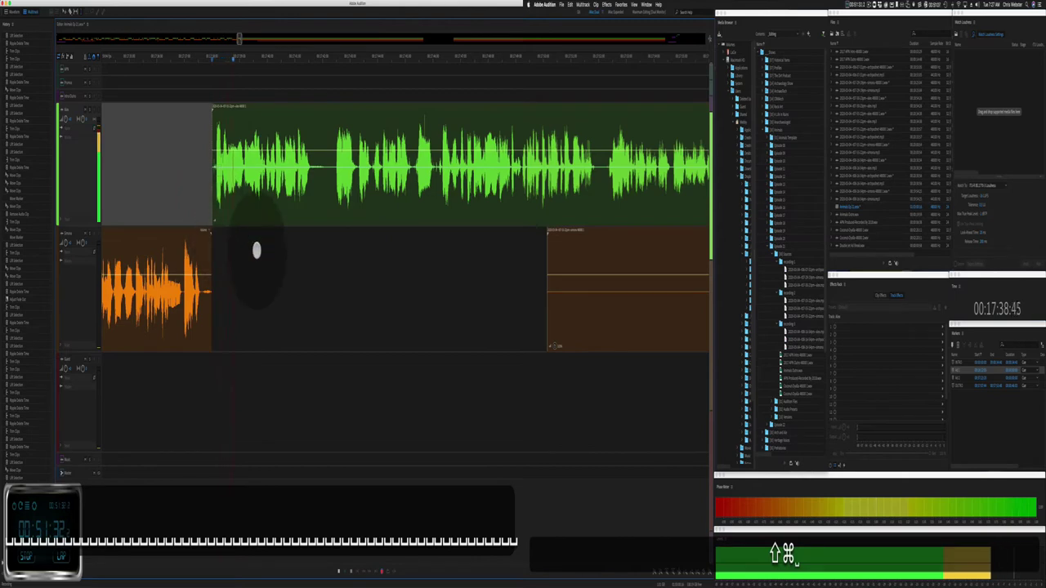
Step: Play back the start of the green speech, cut the short filler between its phrases and close the gap
{"action": "scroll", "coordinate": [257, 250], "scroll_direction": "right", "scroll_amount": 3}
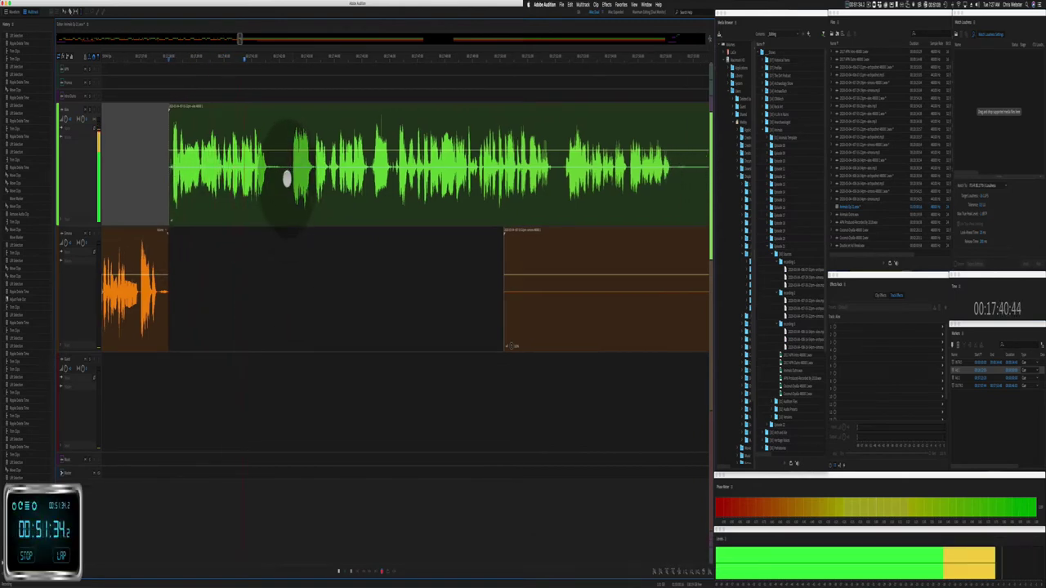
{"action": "key", "text": "space"}
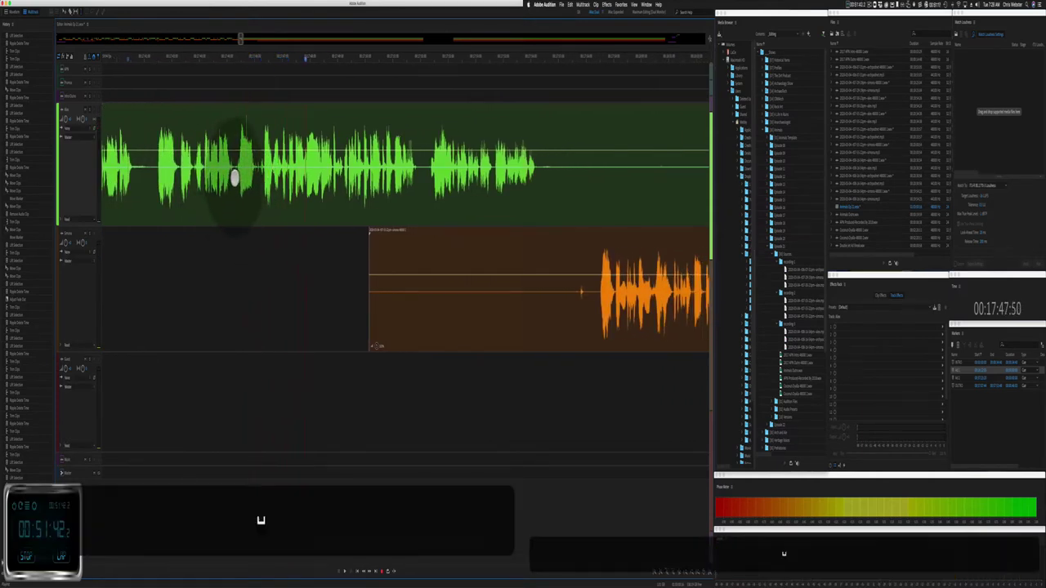
{"action": "left_click_drag", "start_coordinate": [234, 178], "coordinate": [256, 179]}
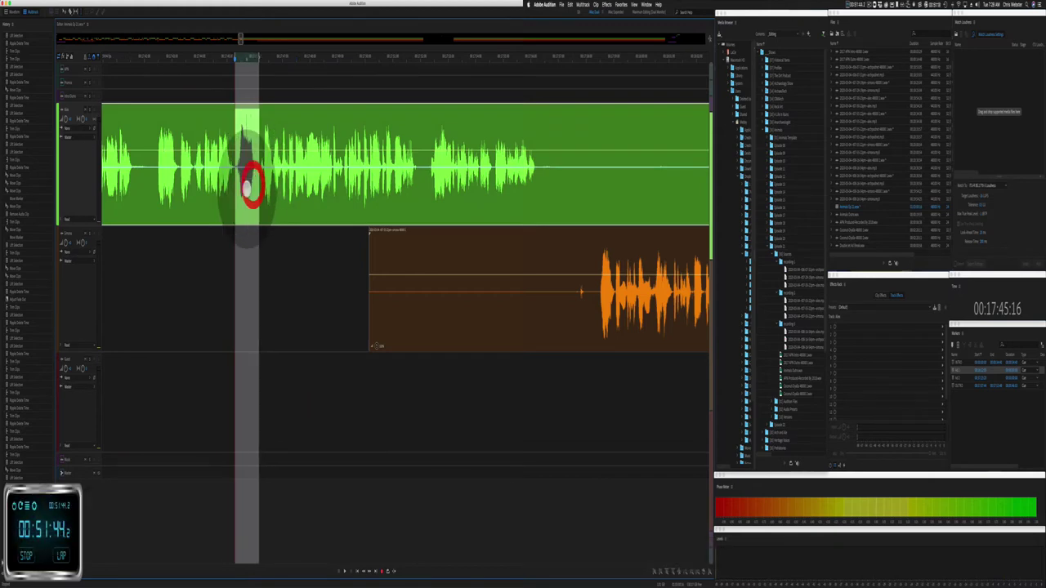
{"action": "key", "text": "shift+super+BackSpace"}
{"action": "key", "text": "shift+super+space"}
Step: Clear the silence before the next orange speech and cut the pause after the green speech, so the orange words follow directly
{"action": "left_click_drag", "start_coordinate": [316, 296], "coordinate": [564, 295]}
{"action": "key", "text": "BackSpace"}
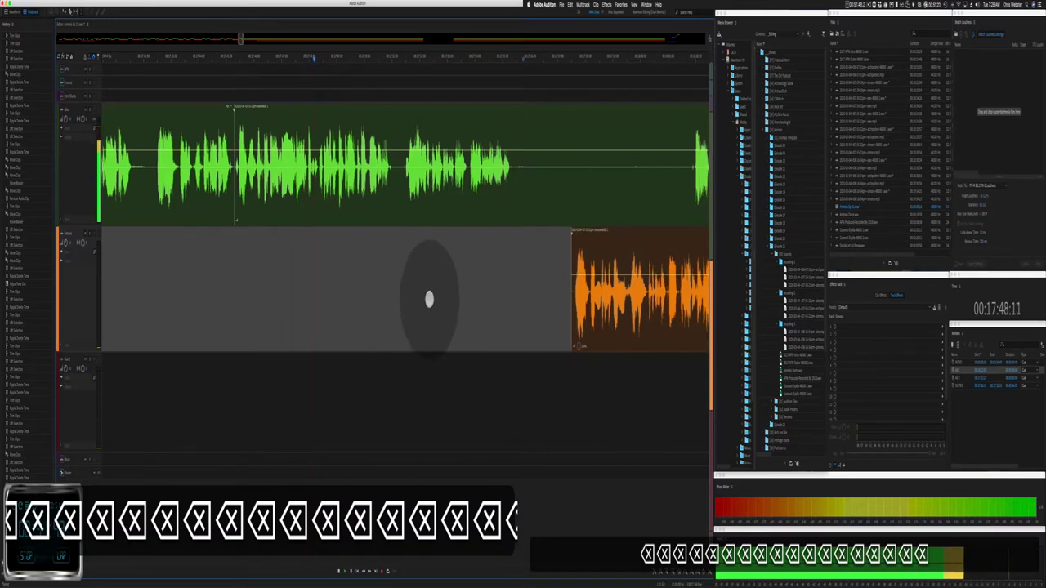
{"action": "left_click_drag", "start_coordinate": [369, 181], "coordinate": [423, 177]}
{"action": "key", "text": "shift+super+BackSpace"}
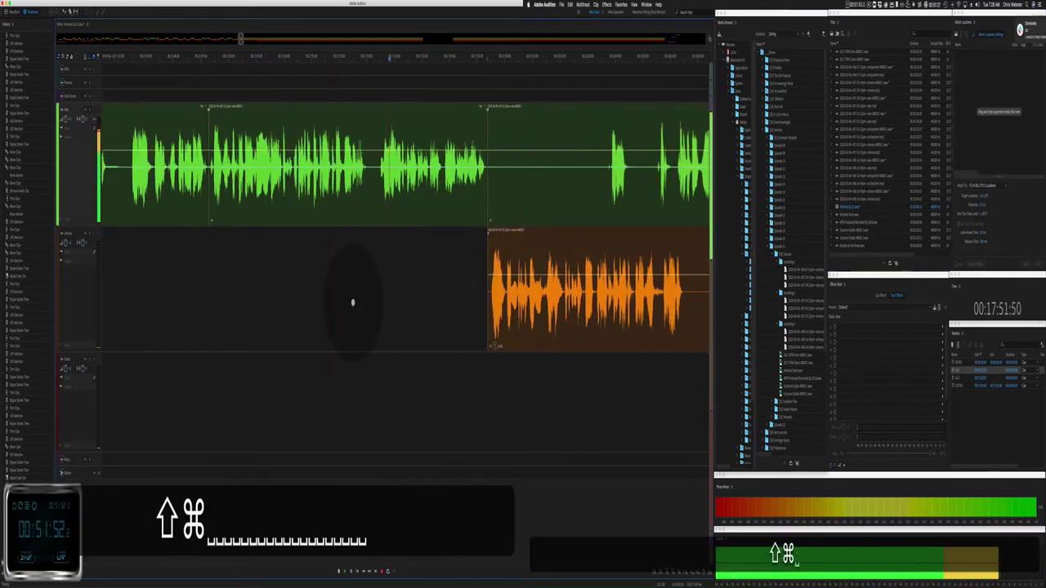
Step: Replay the green speech before the orange clip to locate the words that need cutting
{"action": "left_click", "coordinate": [298, 259]}
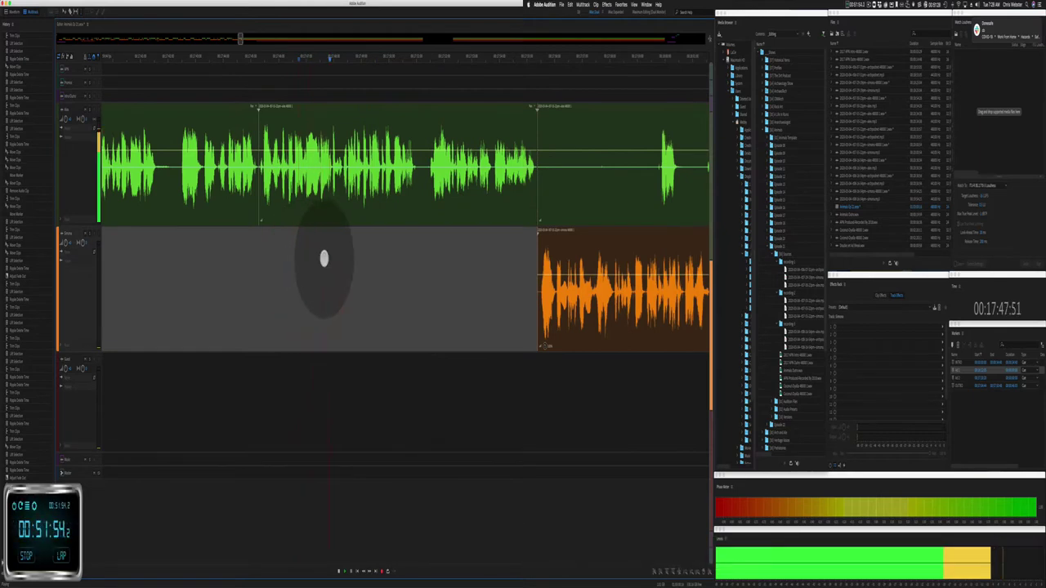
{"action": "left_click", "coordinate": [309, 212]}
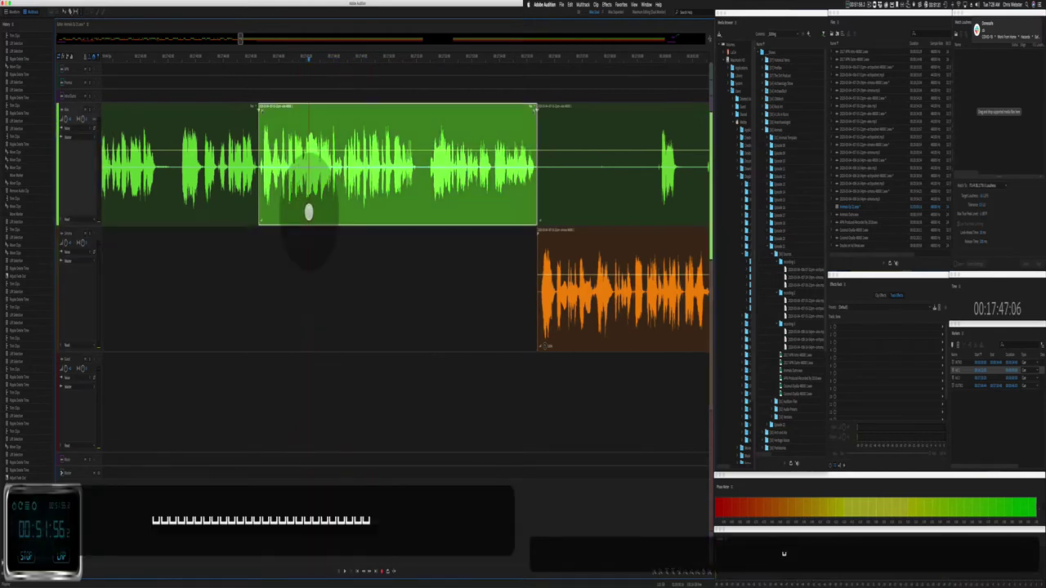
{"action": "key", "text": "super+z"}
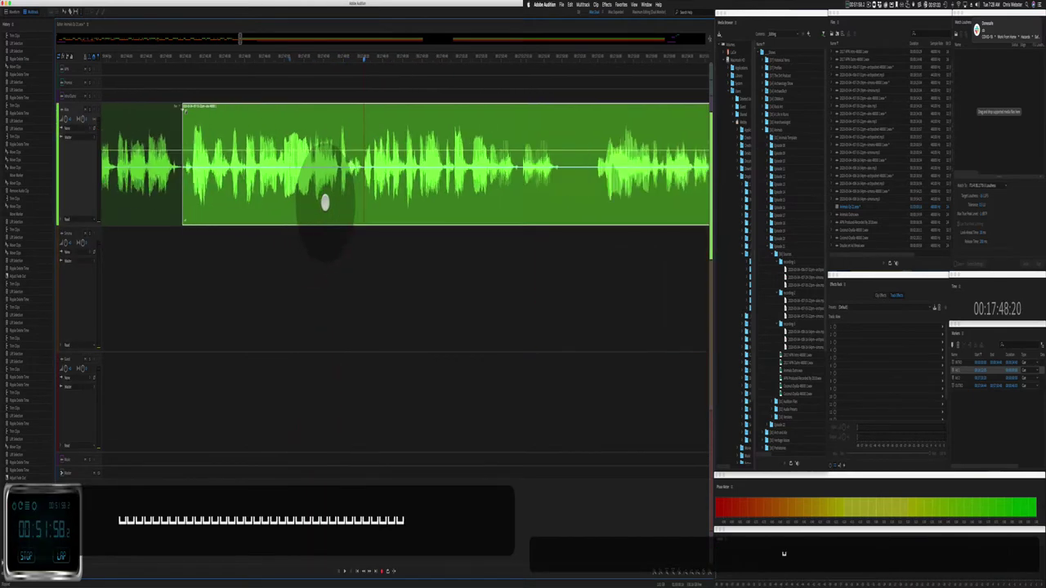
{"action": "key", "text": "super+z"}
{"action": "left_click", "coordinate": [297, 188]}
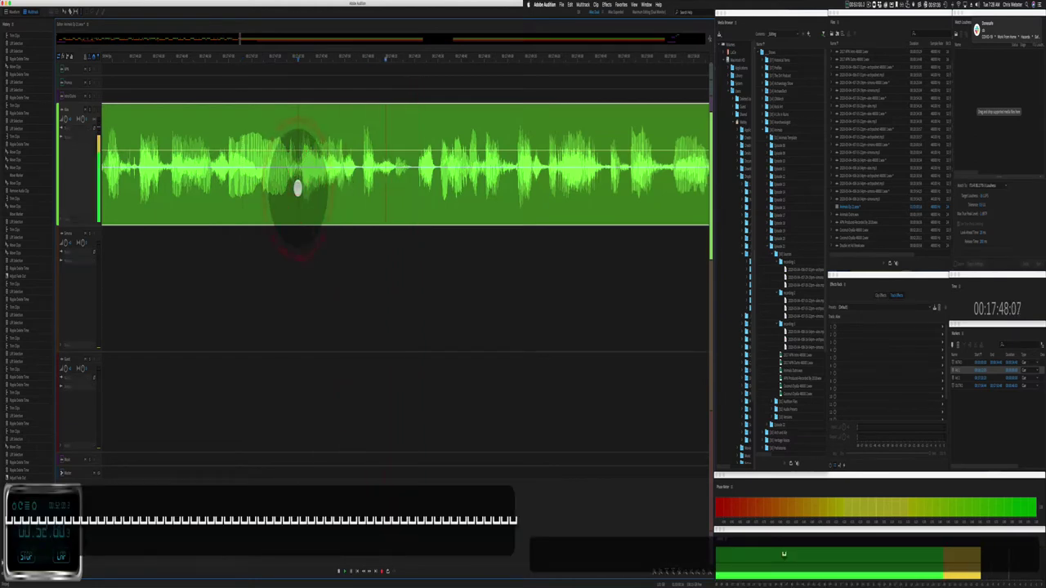
Step: Try to cut the longer stretch of words from the green speech with the gap closed, and undo that cut
{"action": "left_click_drag", "start_coordinate": [298, 188], "coordinate": [467, 169]}
{"action": "key", "text": "super+shift+BackSpace"}
{"action": "key", "text": "space"}
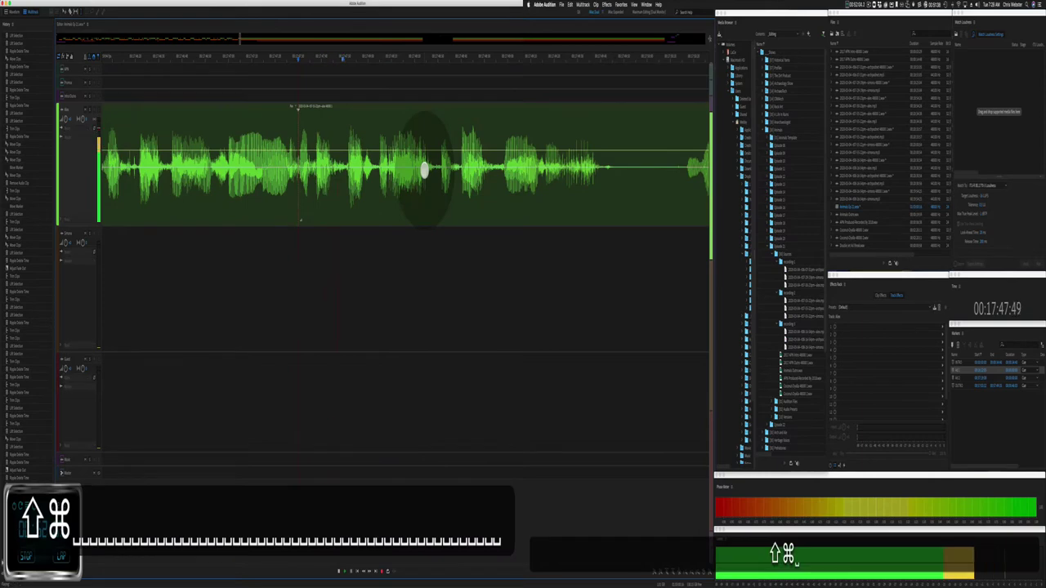
{"action": "key", "text": "super+z"}
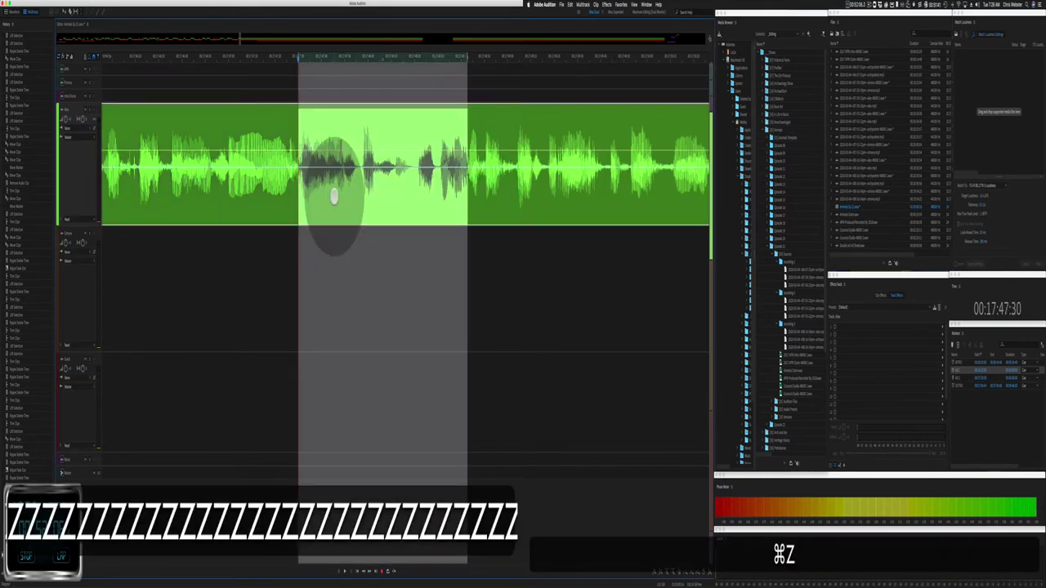
Step: Cut a shorter stretch from the green speech, ending at the brief pause, close the gap and play back the join
{"action": "left_click", "coordinate": [307, 257]}
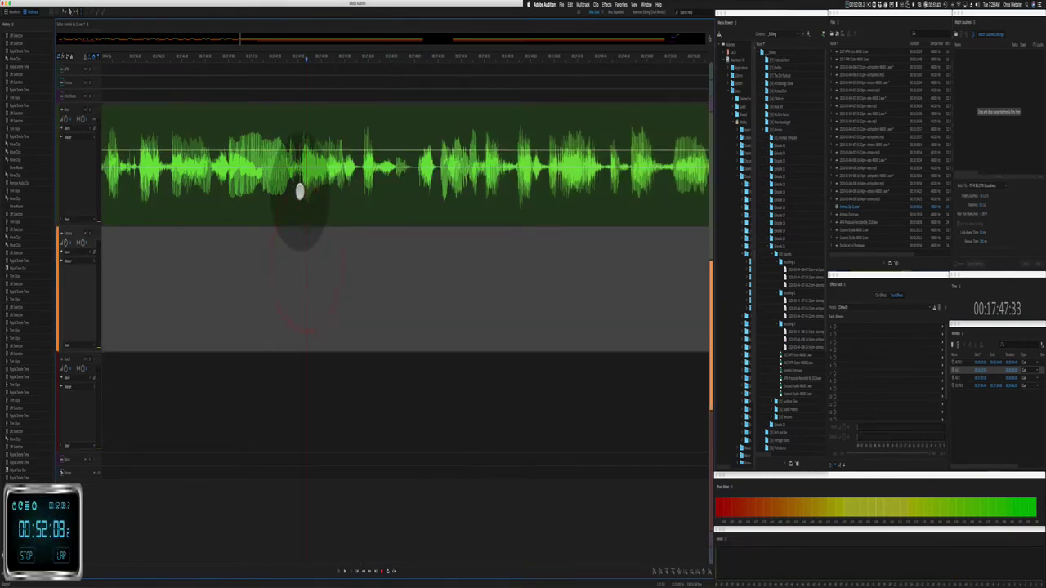
{"action": "left_click_drag", "start_coordinate": [300, 191], "coordinate": [413, 182]}
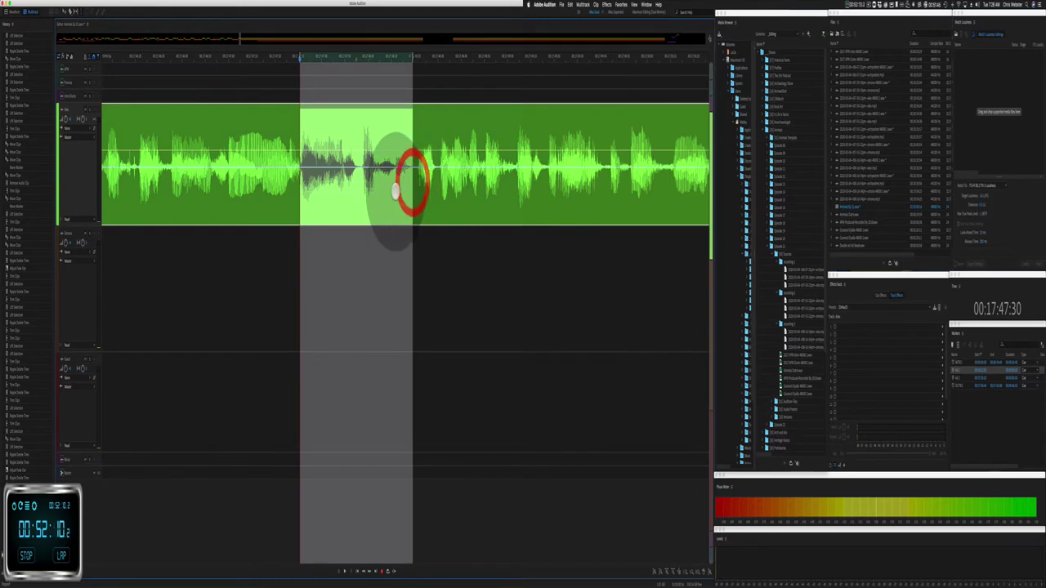
{"action": "key", "text": "super+shift+BackSpace"}
{"action": "key", "text": "space"}
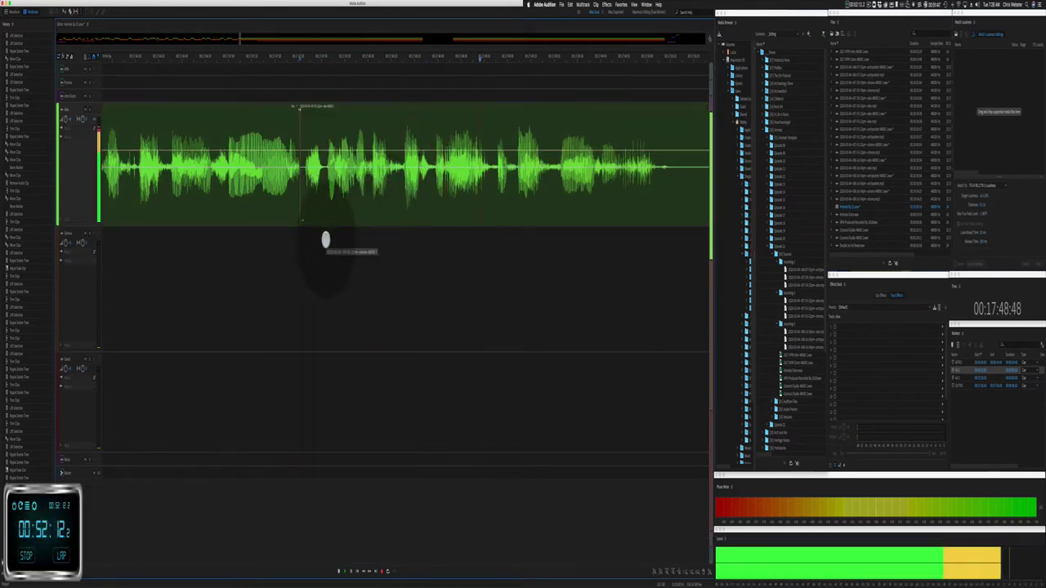
{"action": "left_click", "coordinate": [311, 104]}
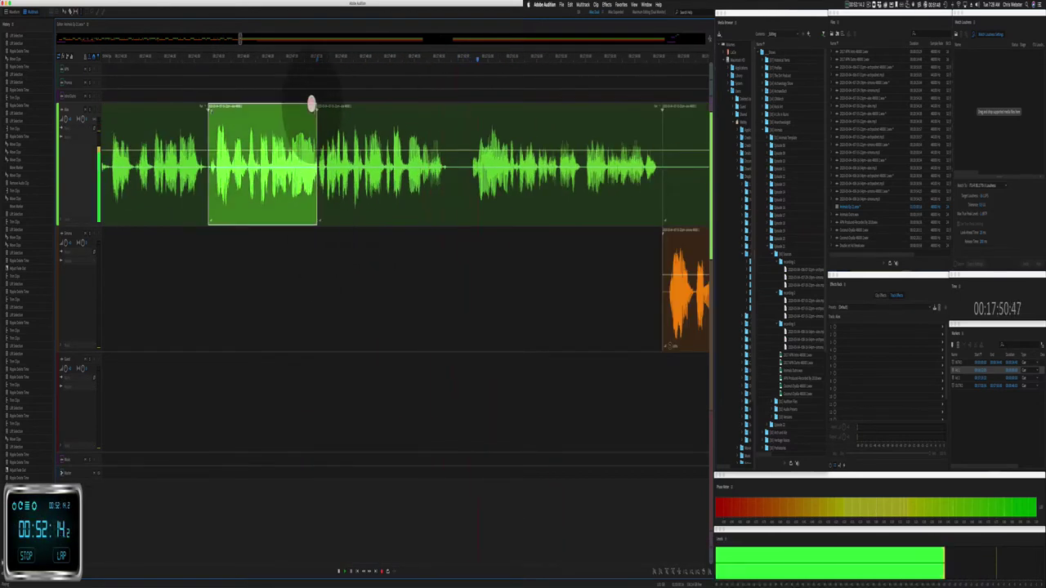
Step: Trim the silent start off the green clip that runs over the orange speech, and collapse the empty track below the orange one
{"action": "scroll", "coordinate": [390, 196], "scroll_direction": "right", "scroll_amount": 10}
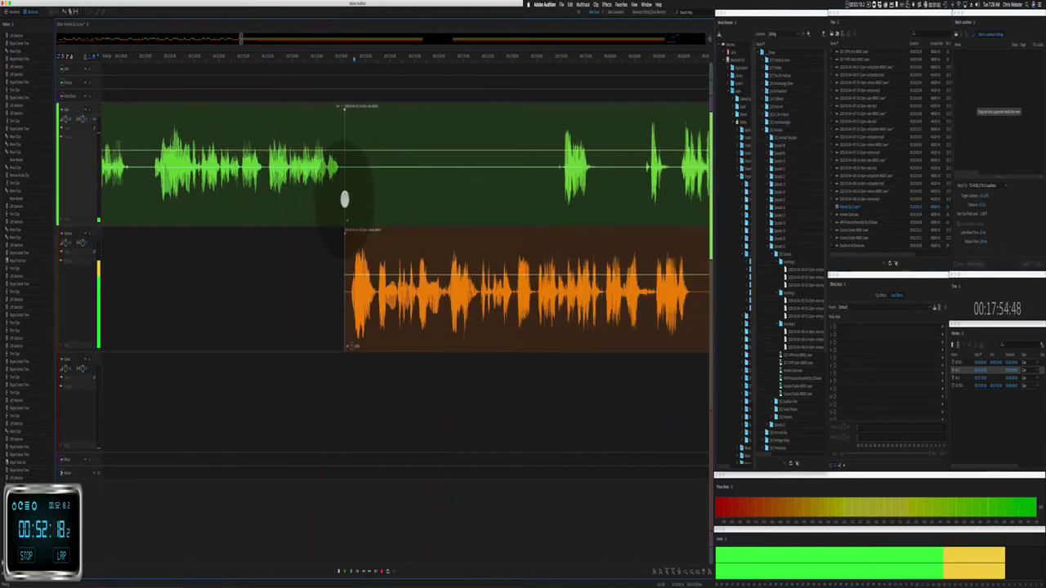
{"action": "mouse_move", "coordinate": [344, 198]}
{"action": "left_mouse_down"}
{"action": "mouse_move", "coordinate": [504, 175]}
{"action": "mouse_move", "coordinate": [346, 188]}
{"action": "left_mouse_up"}
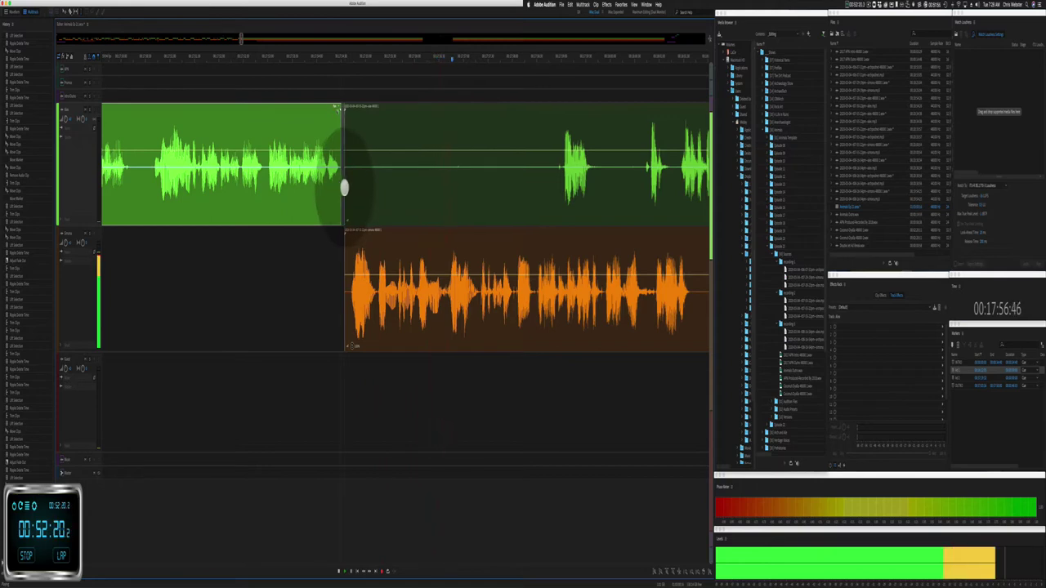
{"action": "key", "text": "space"}
{"action": "scroll", "coordinate": [345, 190], "scroll_direction": "right", "scroll_amount": 5}
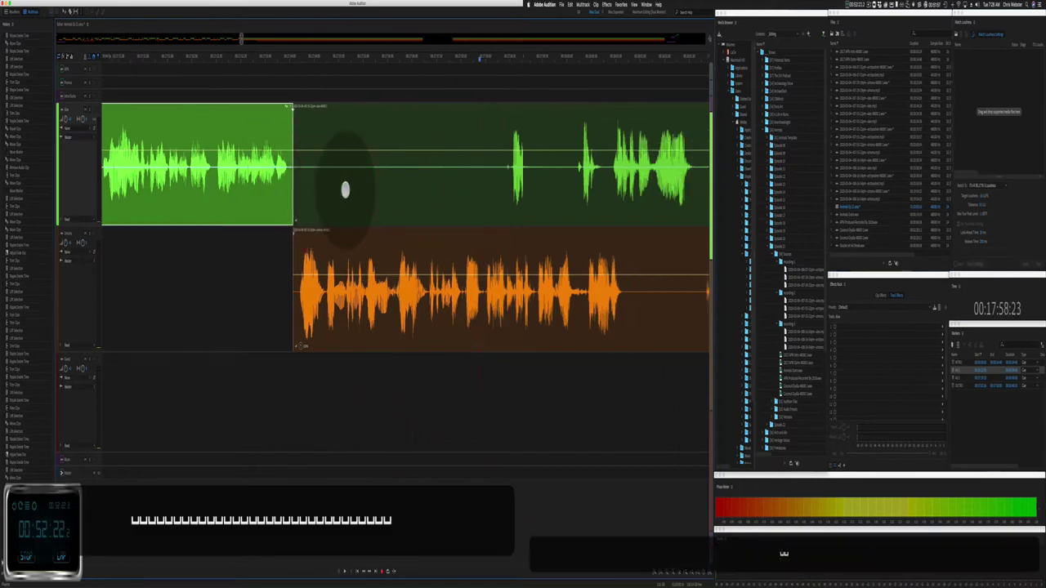
{"action": "left_click_drag", "start_coordinate": [200, 191], "coordinate": [402, 157]}
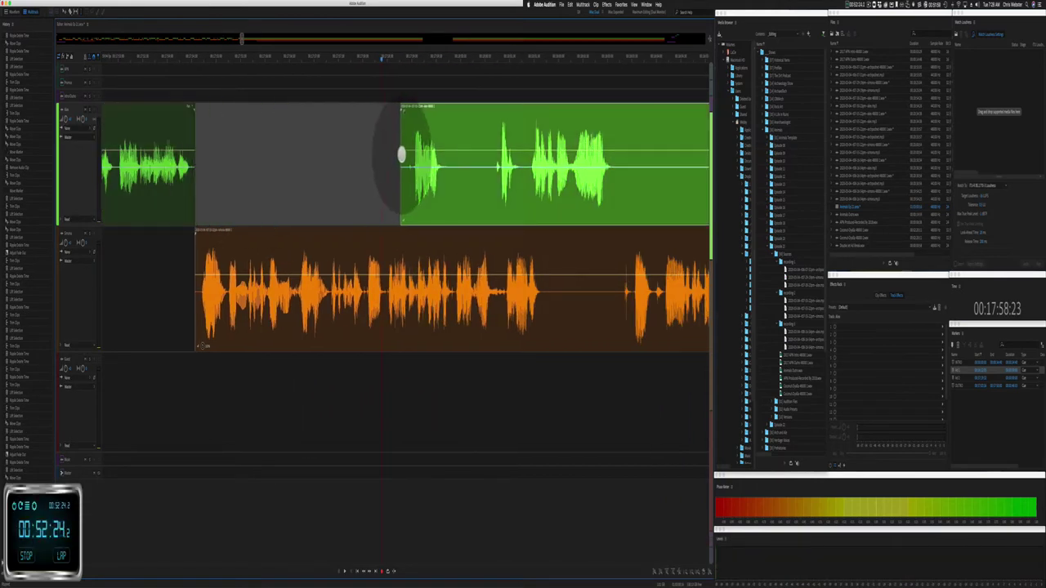
{"action": "left_click", "coordinate": [62, 357]}
{"action": "left_click", "coordinate": [59, 360]}
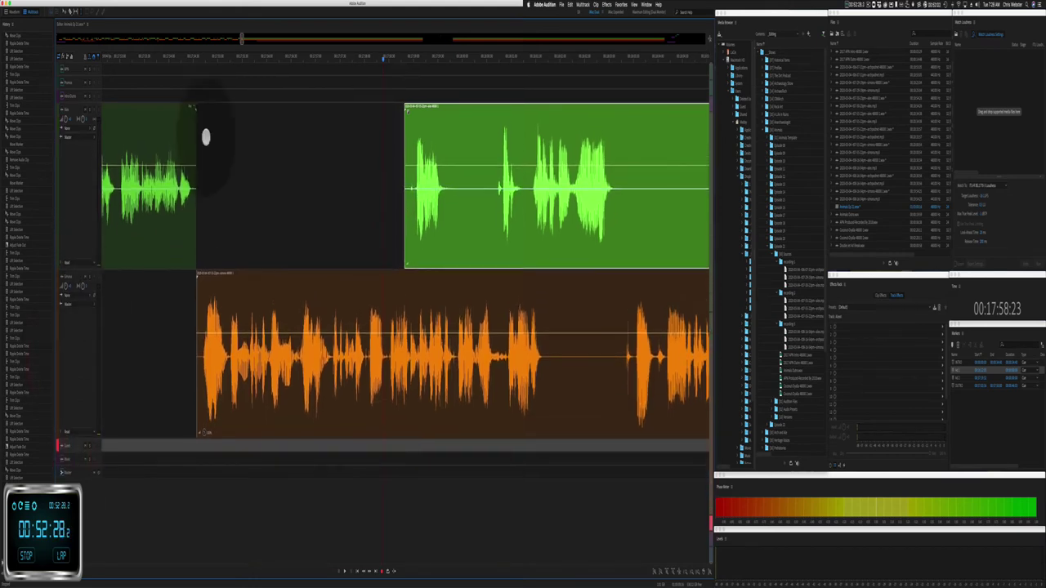
Step: Play back the start of the orange speech, cut the short filler after its first word and close the gap
{"action": "left_click", "coordinate": [234, 161]}
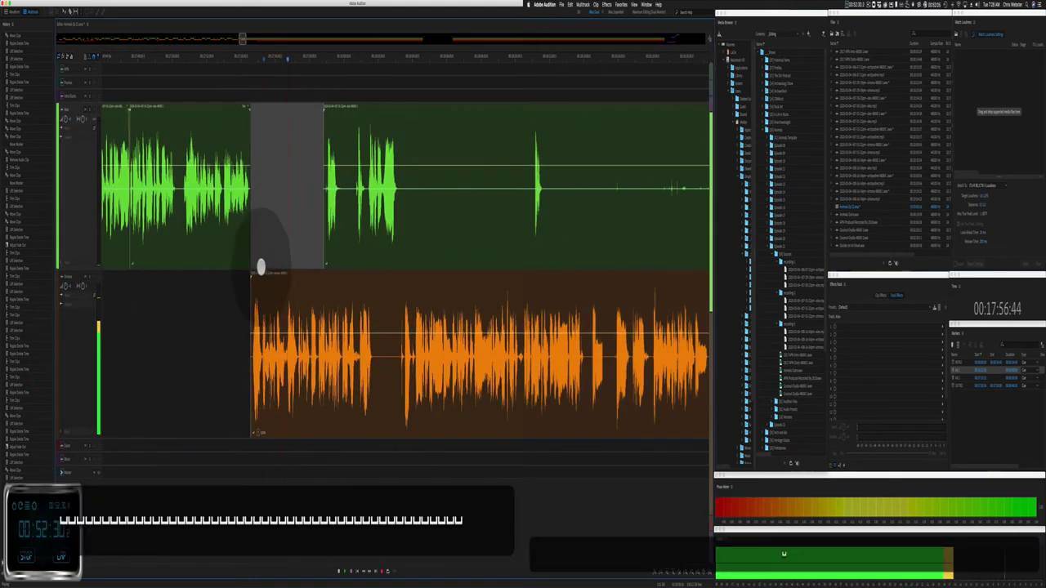
{"action": "left_click", "coordinate": [240, 282]}
{"action": "scroll", "coordinate": [270, 287], "scroll_direction": "up", "scroll_amount": 3}
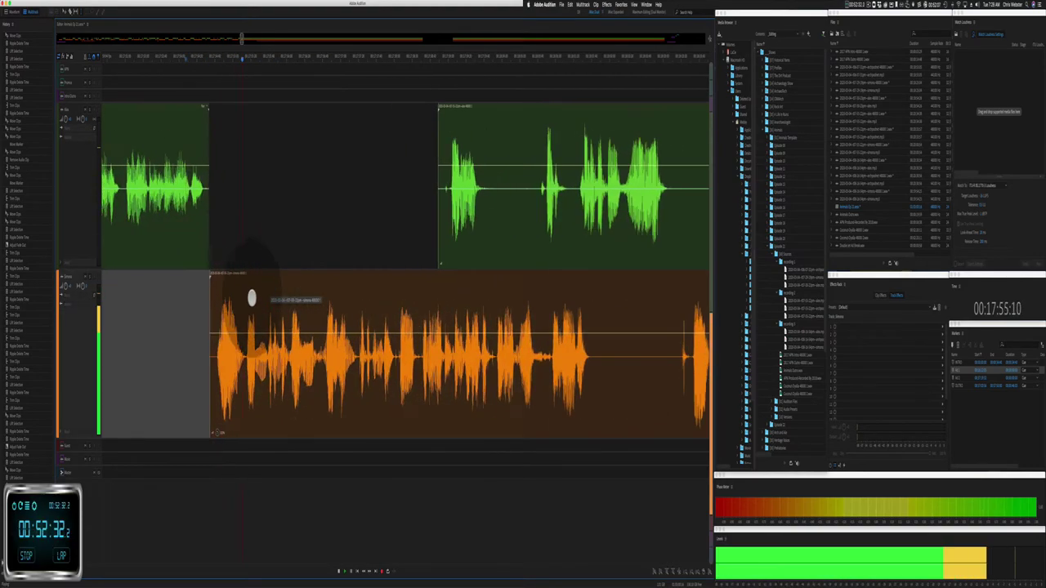
{"action": "scroll", "coordinate": [245, 366], "scroll_direction": "up", "scroll_amount": 4}
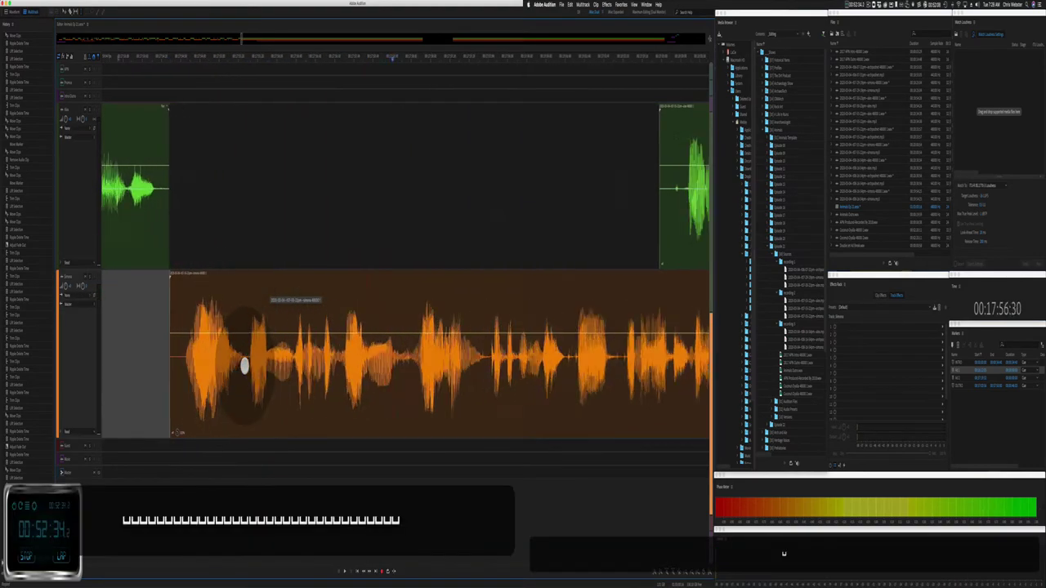
{"action": "key", "text": "space"}
{"action": "left_click_drag", "start_coordinate": [274, 367], "coordinate": [333, 363]}
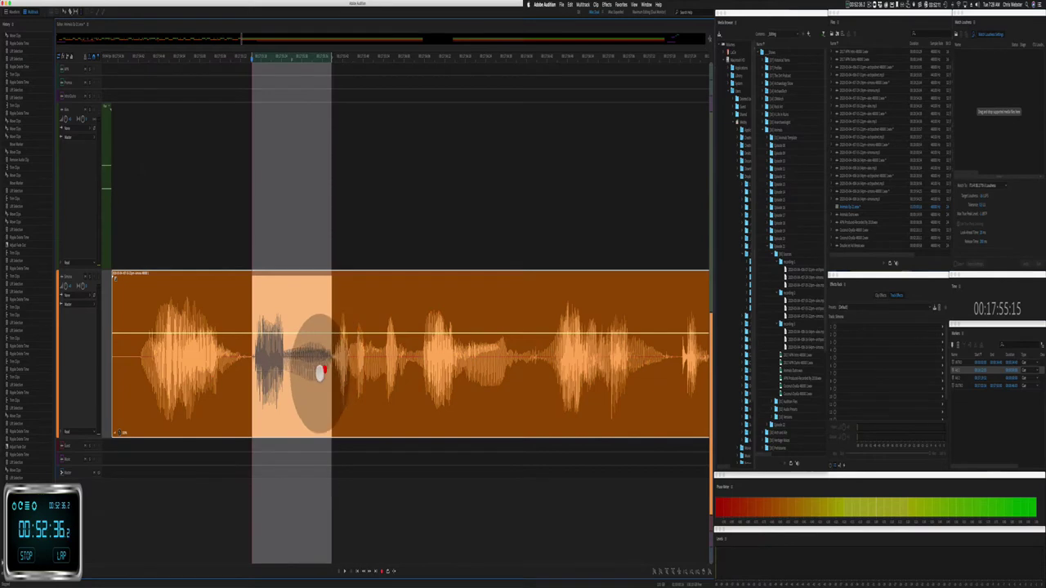
{"action": "key", "text": "shift+super+BackSpace"}
Step: Play on from the orange cut and save the session, including changes to all modified audio files
{"action": "scroll", "coordinate": [319, 376], "scroll_direction": "down", "scroll_amount": 10}
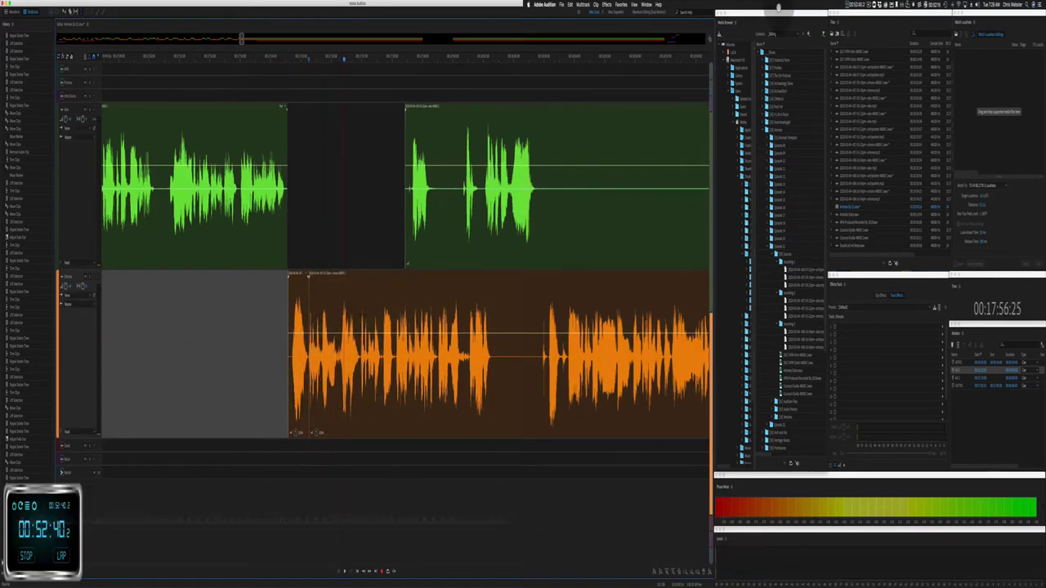
{"action": "left_click", "coordinate": [869, 5]}
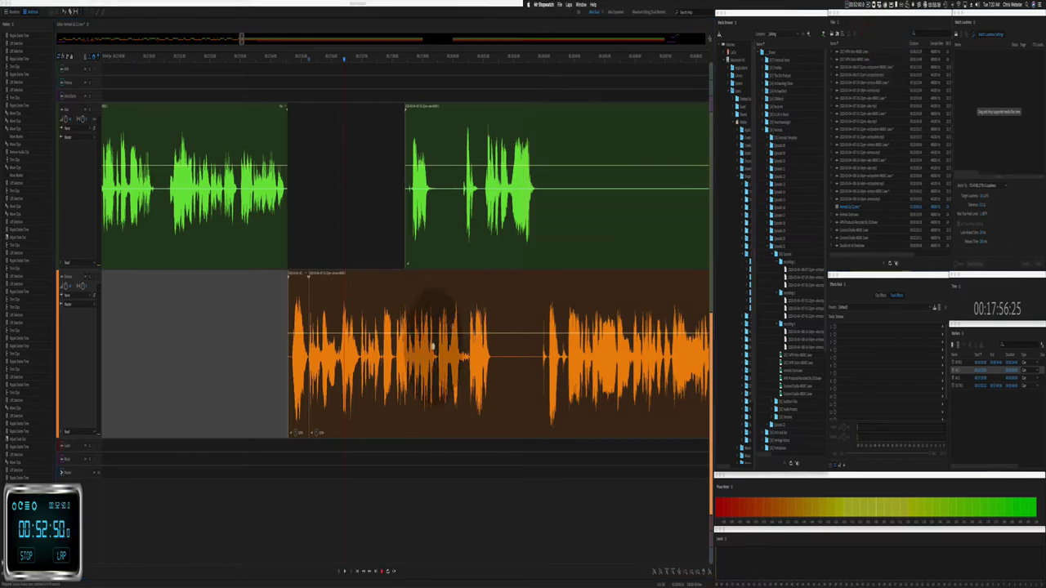
{"action": "key", "text": "space"}
{"action": "double_click", "coordinate": [307, 243]}
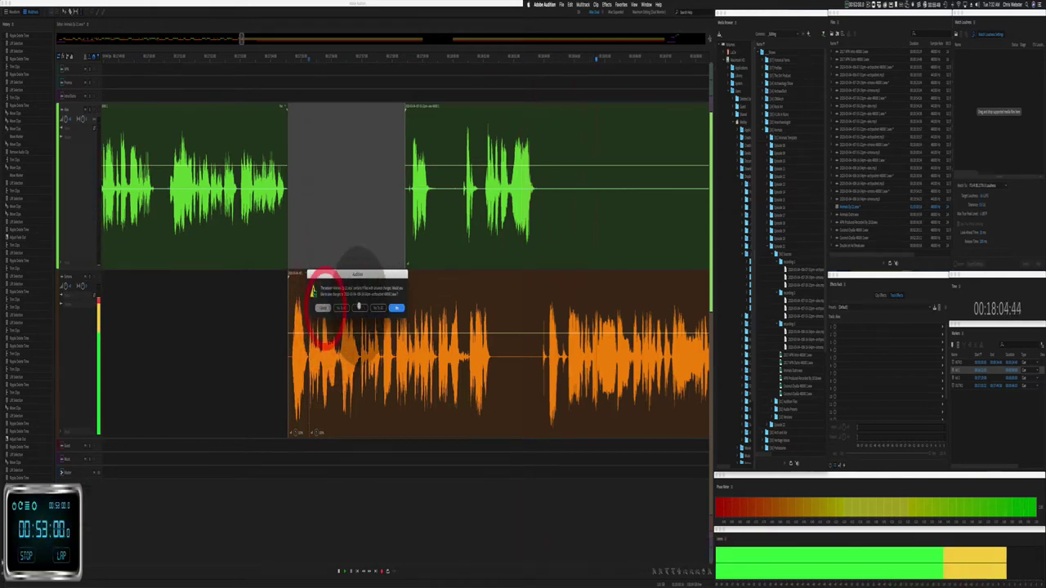
{"action": "left_click", "coordinate": [375, 306]}
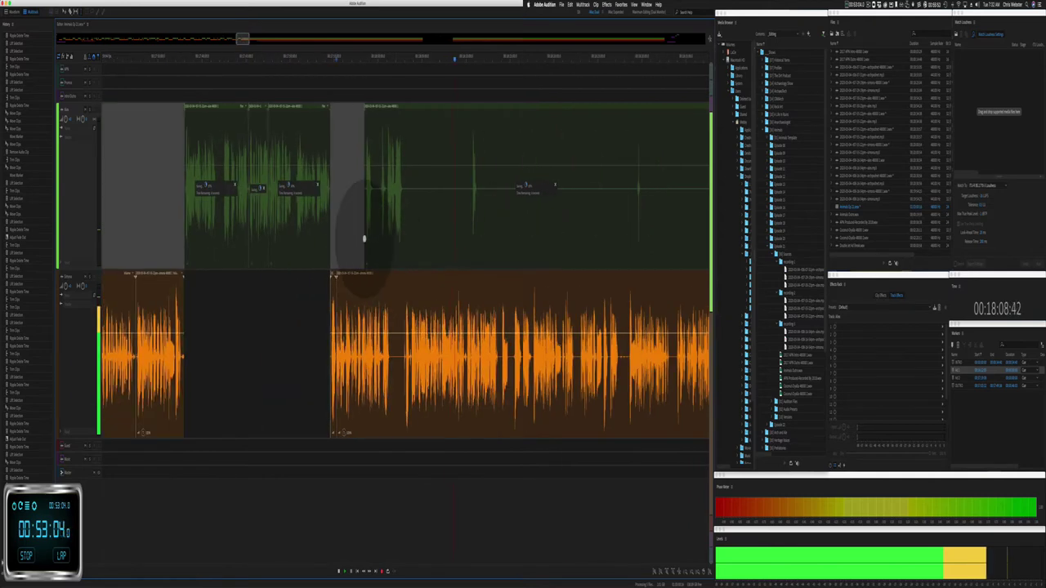
Step: Return the playhead to the start of the orange clip and save the session again with all its changed files
{"action": "left_click", "coordinate": [334, 58]}
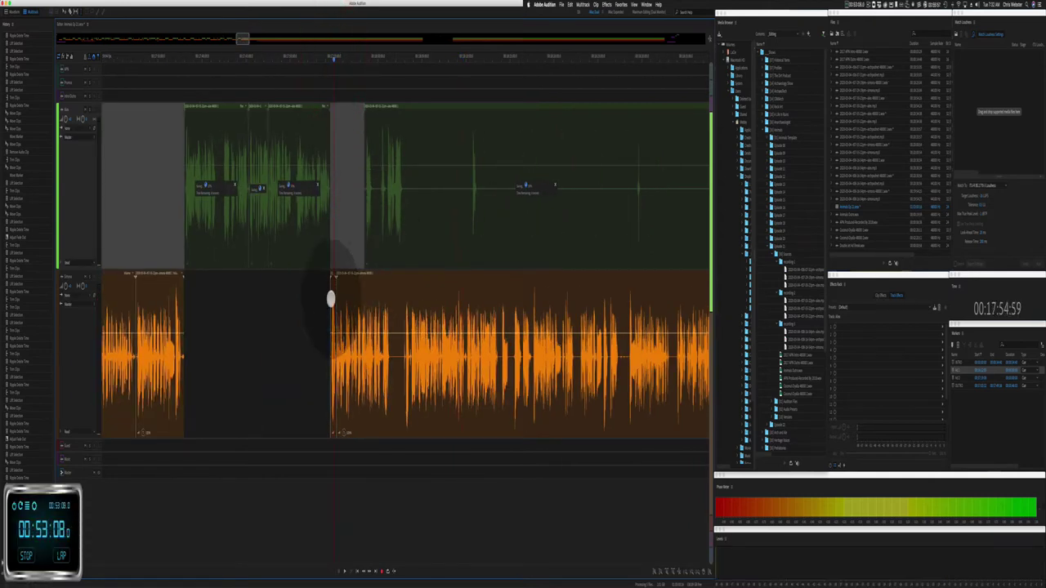
{"action": "key", "text": "super+s"}
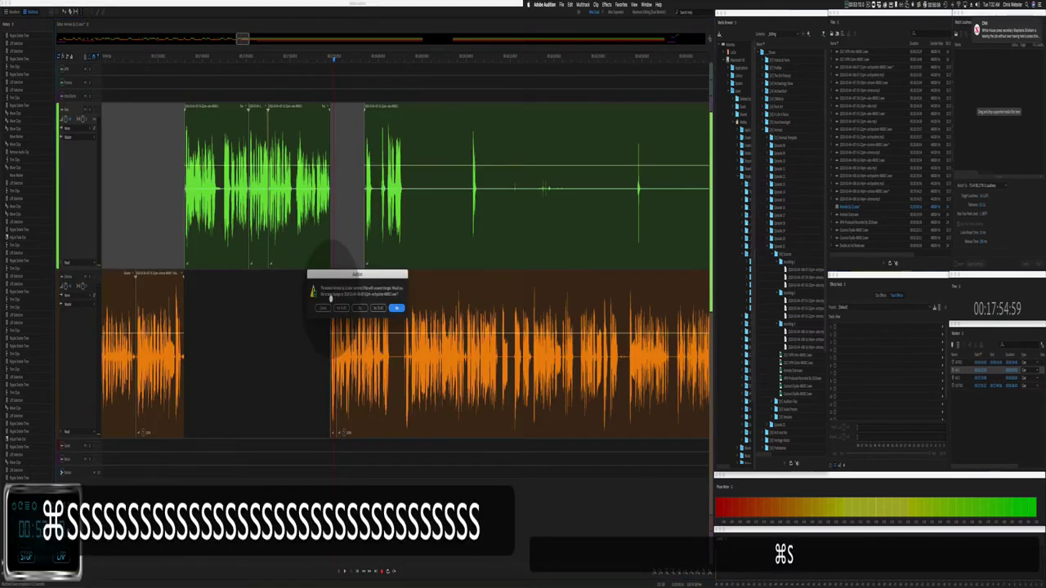
{"action": "left_click", "coordinate": [377, 308]}
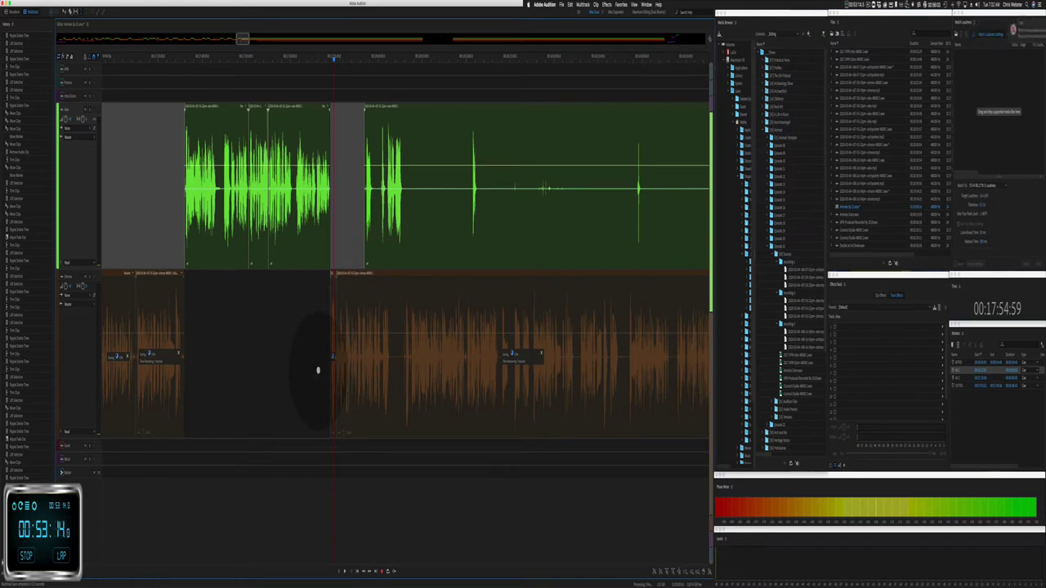
Step: Play from just before the orange clip and clear the green silence between the short phrase and the next isolated green sound
{"action": "left_click", "coordinate": [313, 321]}
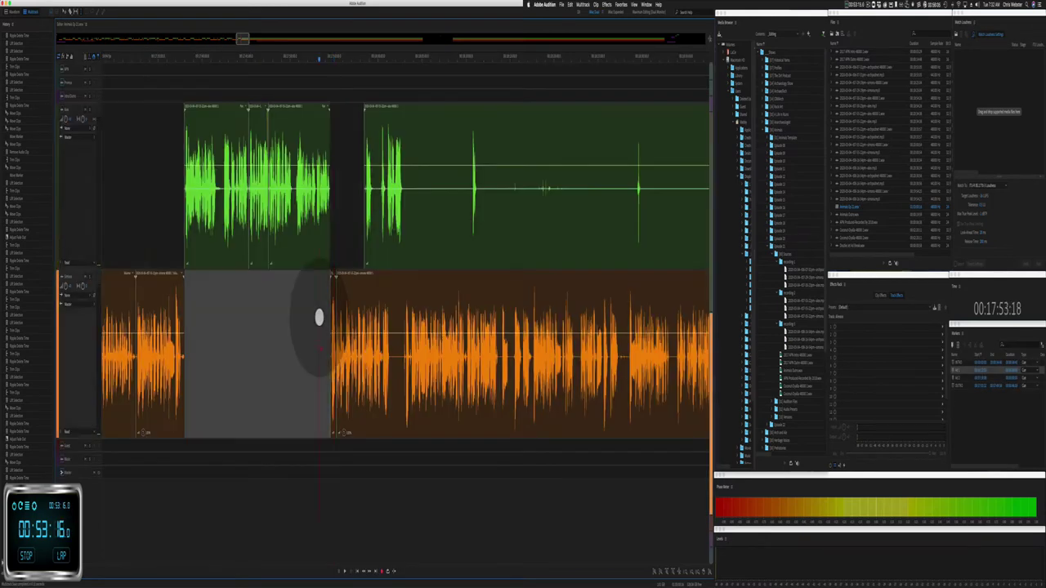
{"action": "key", "text": "space"}
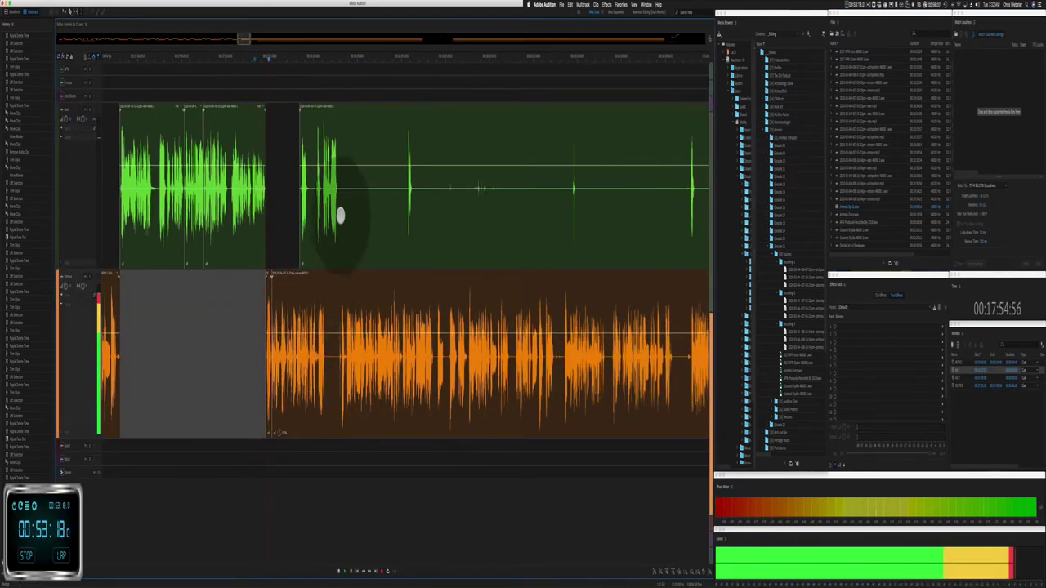
{"action": "left_click_drag", "start_coordinate": [341, 215], "coordinate": [403, 214]}
{"action": "key", "text": "BackSpace"}
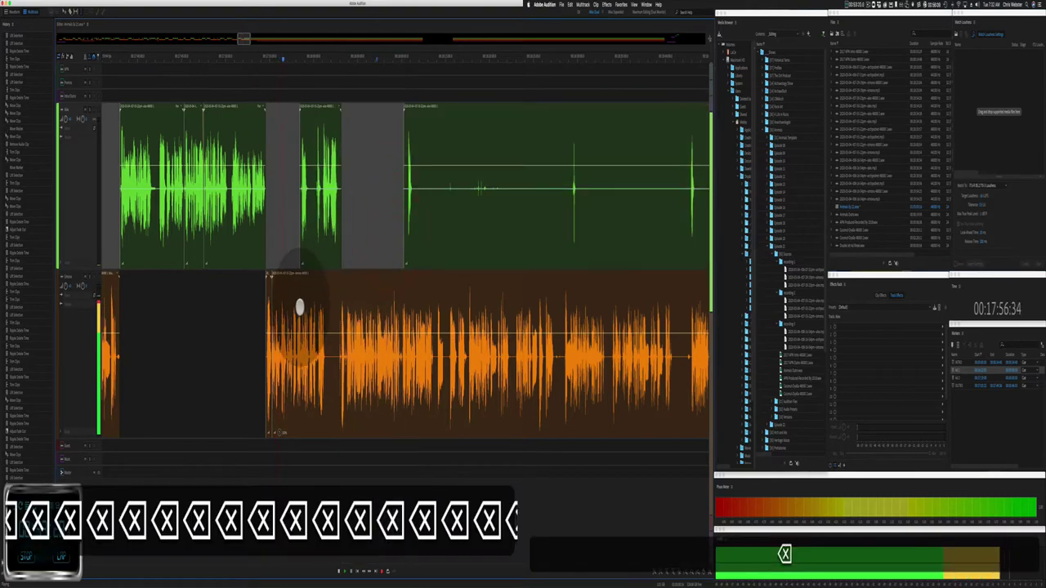
Step: Cut the short filler word in the middle of the first orange phrase and close the gap
{"action": "scroll", "coordinate": [300, 306], "scroll_direction": "down", "scroll_amount": 3}
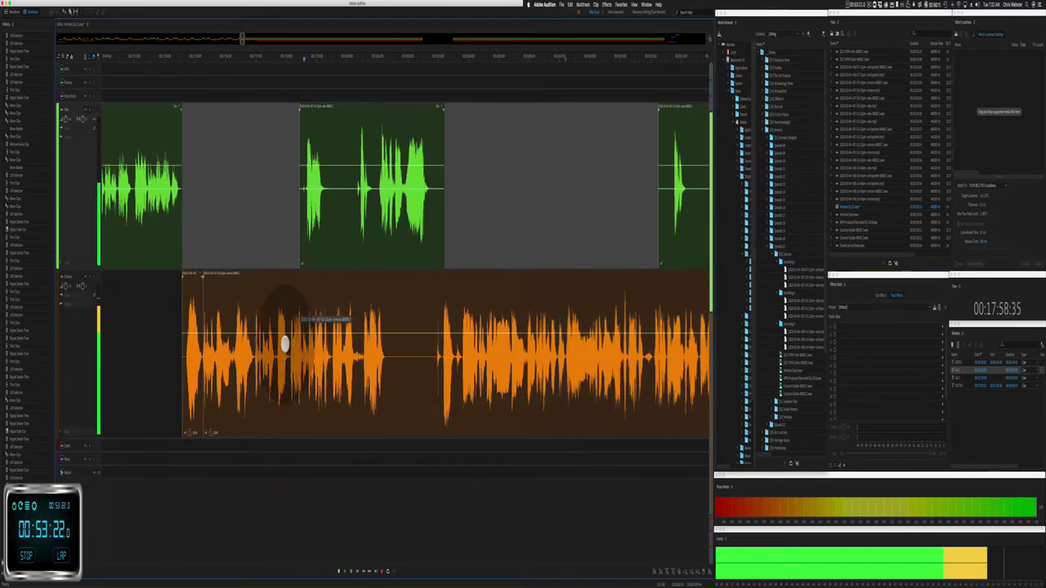
{"action": "key", "text": "="}
{"action": "key", "text": "="}
{"action": "key", "text": "="}
{"action": "key", "text": "="}
{"action": "left_click_drag", "start_coordinate": [259, 363], "coordinate": [296, 352]}
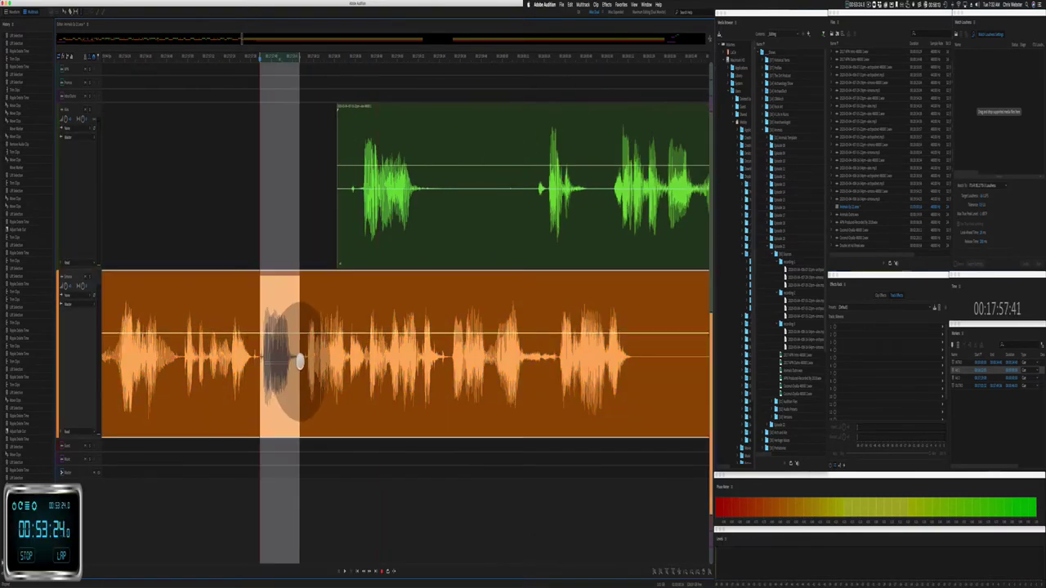
{"action": "key", "text": "shift+super+BackSpace"}
Step: Clear the silence between the first and second orange phrases without closing the gap
{"action": "key", "text": "minus"}
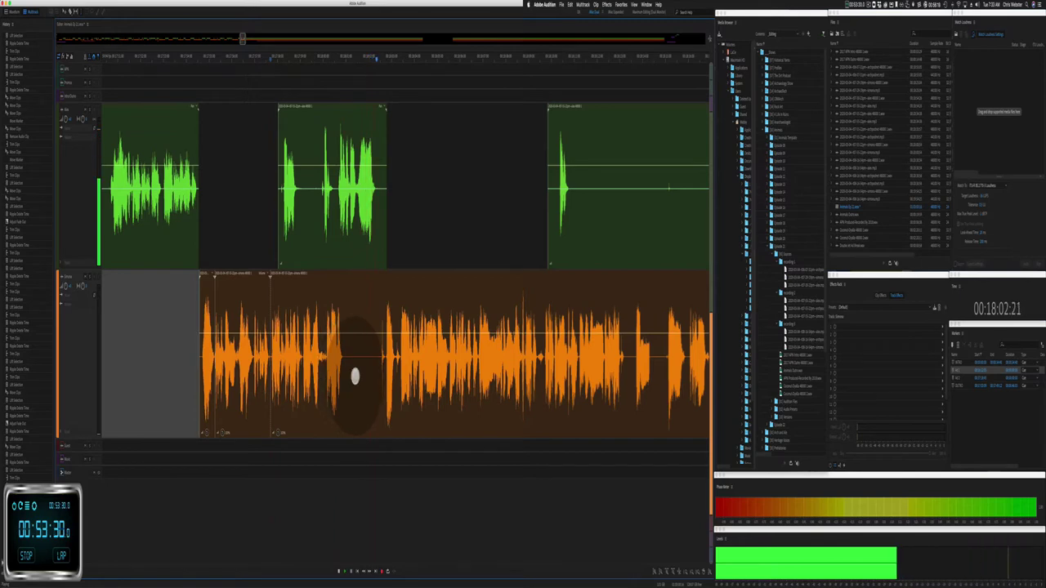
{"action": "left_click_drag", "start_coordinate": [347, 376], "coordinate": [383, 374]}
{"action": "key", "text": "BackSpace"}
Step: Cut the filler sound after the first short word of the second orange phrase, close the gap and fade in the following clip
{"action": "scroll", "coordinate": [367, 381], "scroll_direction": "right", "scroll_amount": 5}
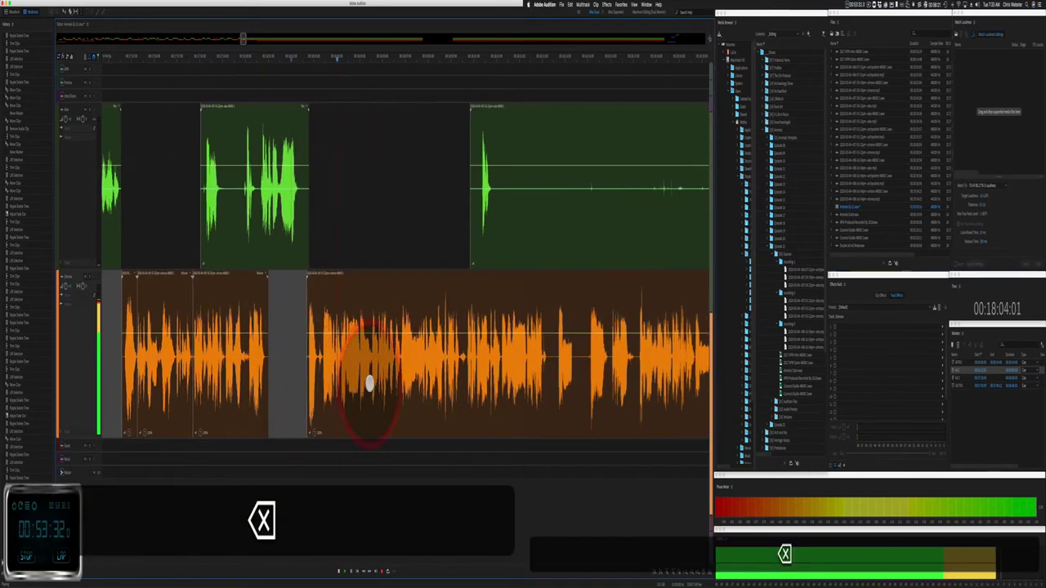
{"action": "scroll", "coordinate": [278, 339], "scroll_direction": "up", "scroll_amount": 5}
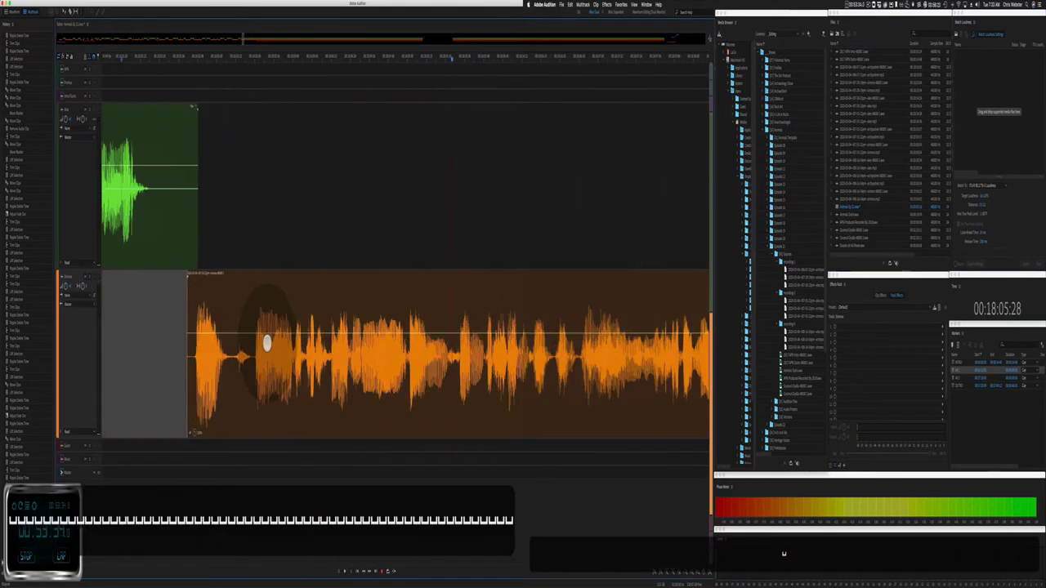
{"action": "left_click", "coordinate": [254, 376]}
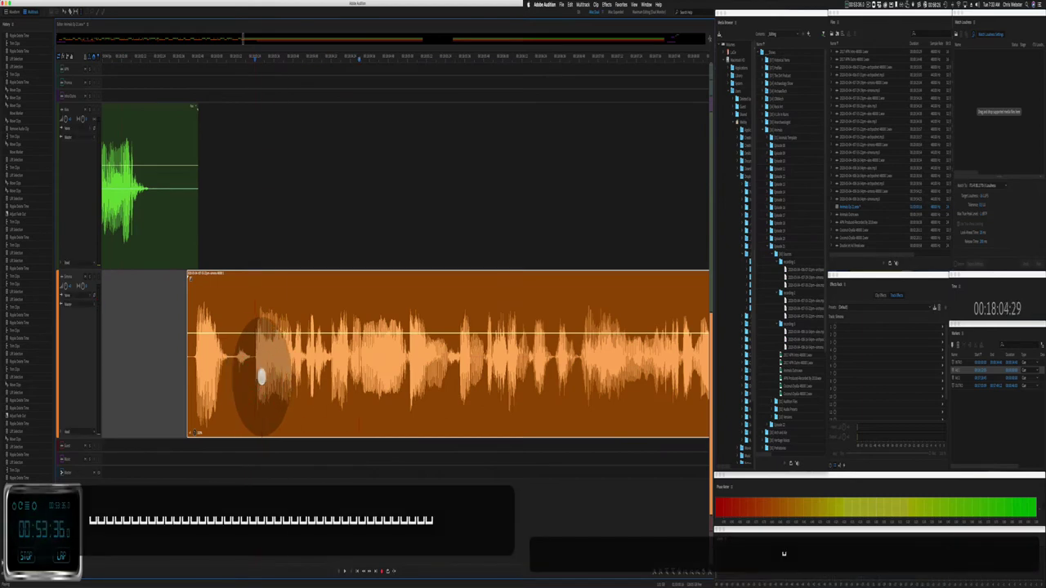
{"action": "left_click_drag", "start_coordinate": [255, 376], "coordinate": [292, 377]}
{"action": "key", "text": "super+shift+BackSpace"}
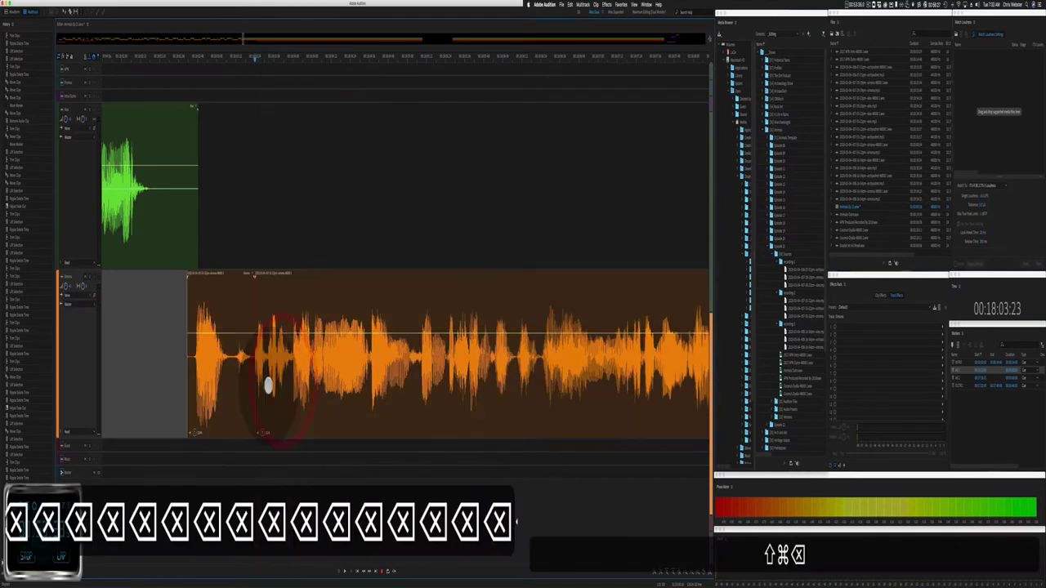
{"action": "key", "text": "space"}
{"action": "left_click", "coordinate": [258, 280]}
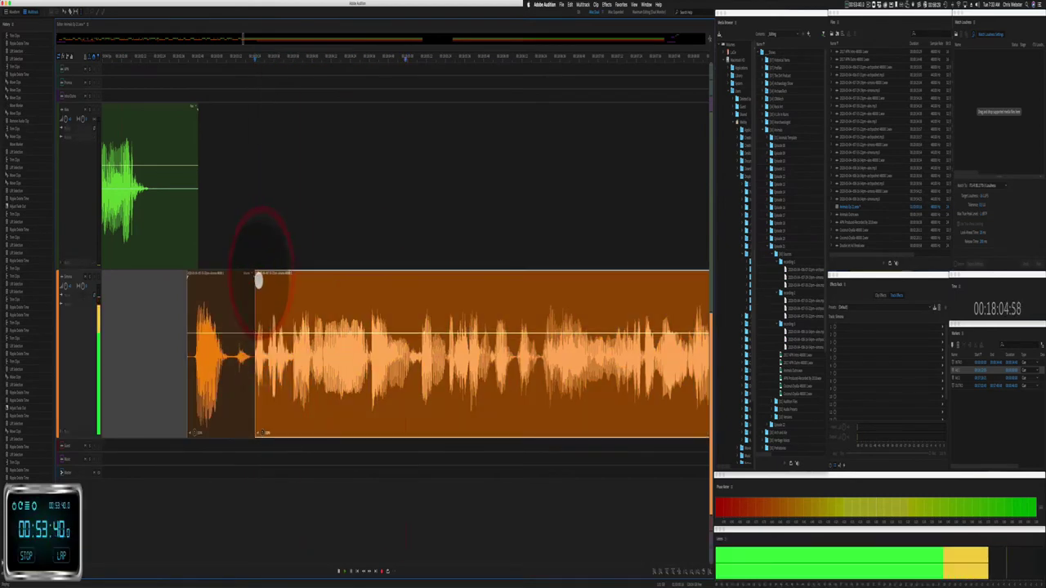
{"action": "left_click", "coordinate": [278, 175]}
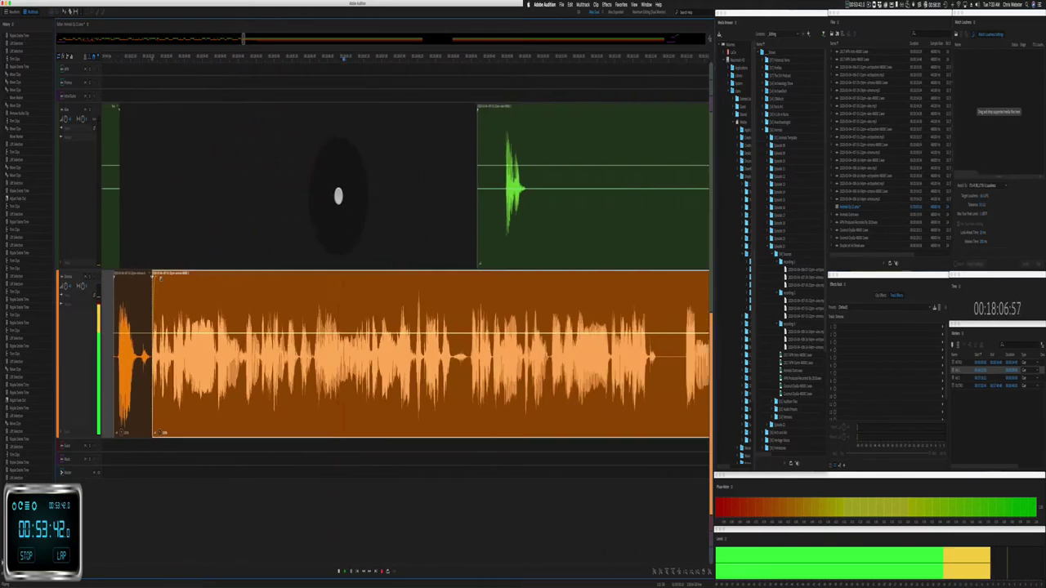
Step: Clear the green silence before and after the next isolated green sound and shift that short clip slightly earlier
{"action": "left_click_drag", "start_coordinate": [282, 242], "coordinate": [630, 214]}
{"action": "key", "text": "Delete"}
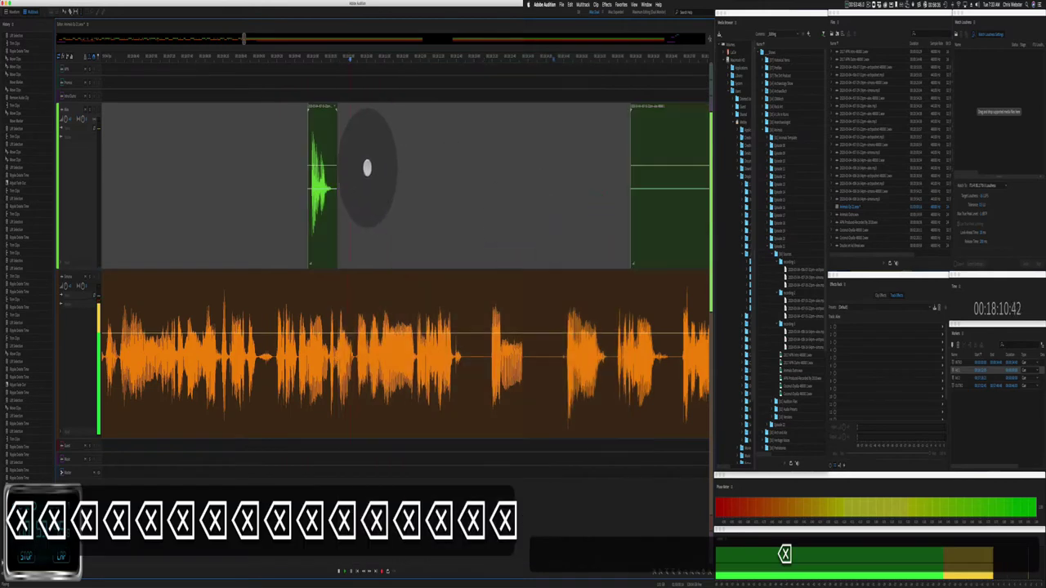
{"action": "left_click_drag", "start_coordinate": [322, 105], "coordinate": [269, 131]}
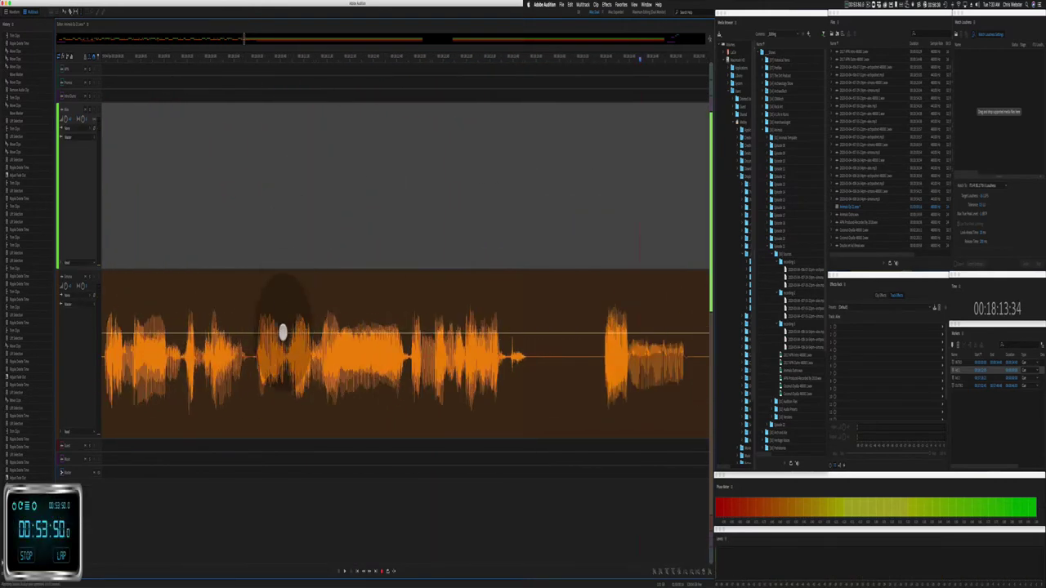
Step: Cut the long sustained filler in the middle of the orange phrase, close the gap and add a short fade-out before the cut
{"action": "left_click", "coordinate": [285, 374]}
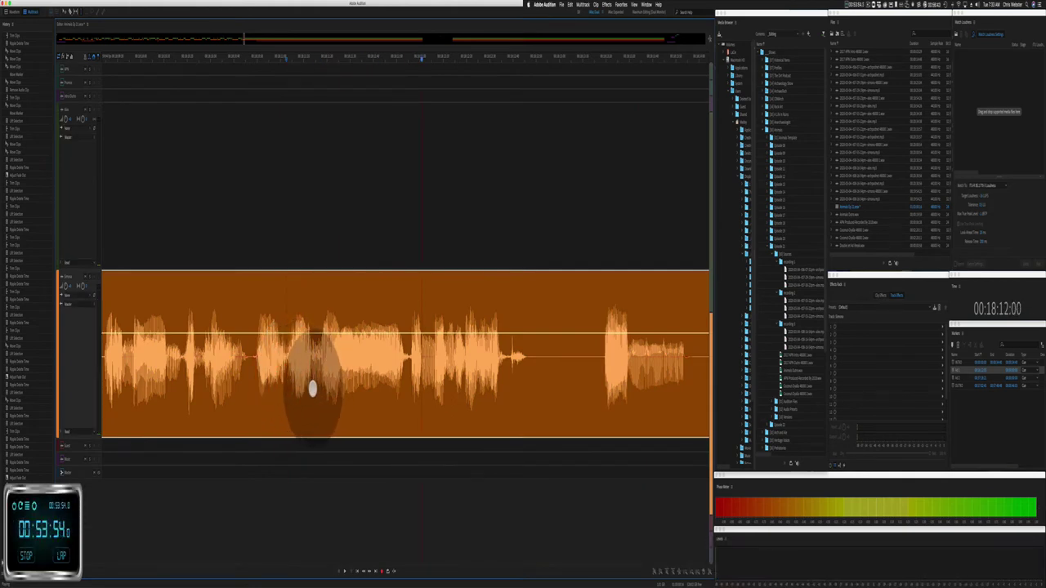
{"action": "left_click_drag", "start_coordinate": [312, 390], "coordinate": [409, 393]}
{"action": "key", "text": "shift+super+BackSpace"}
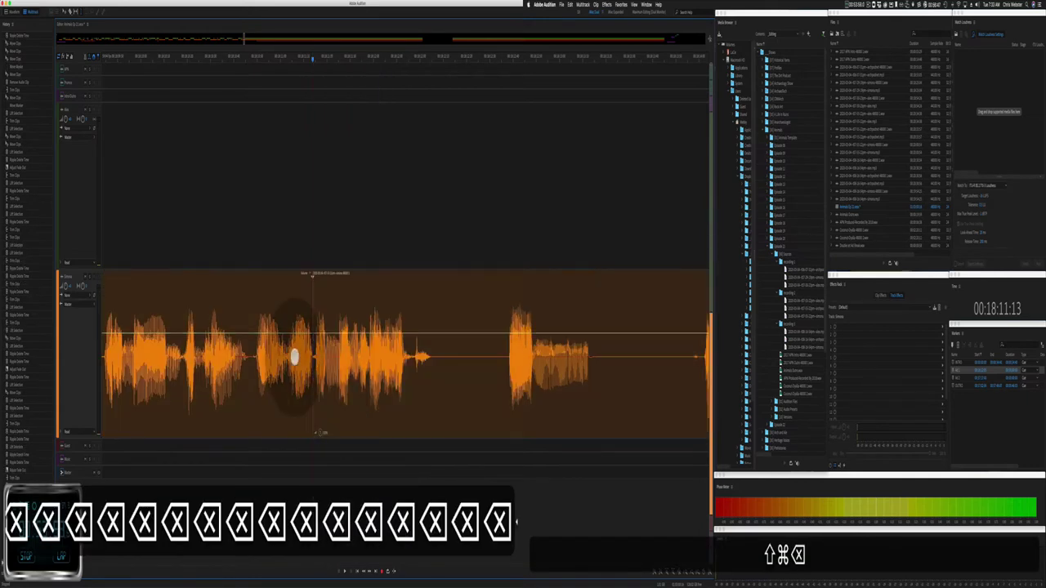
{"action": "left_click", "coordinate": [292, 283]}
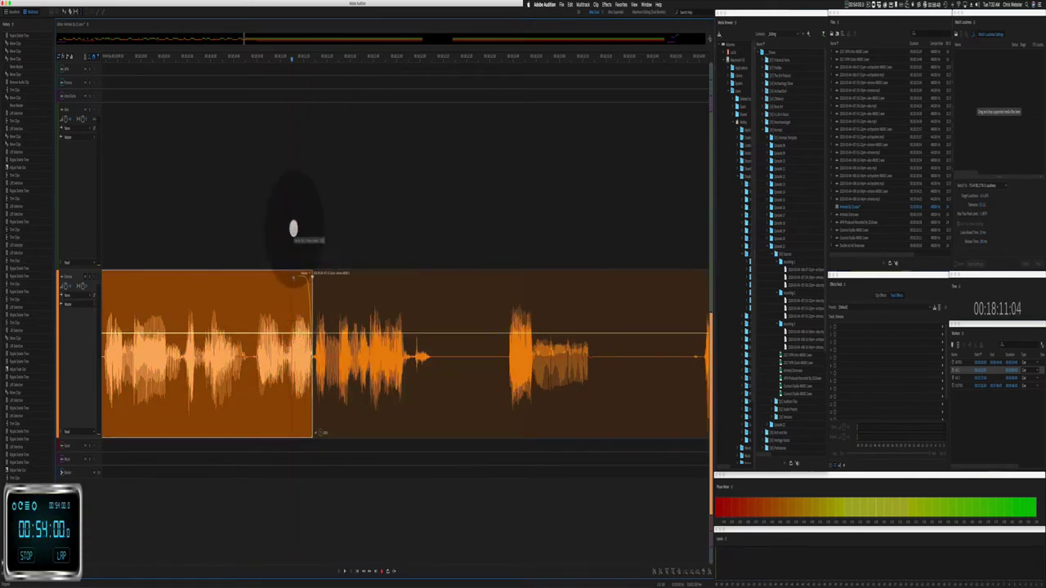
{"action": "left_click", "coordinate": [292, 220]}
{"action": "key", "text": "space"}
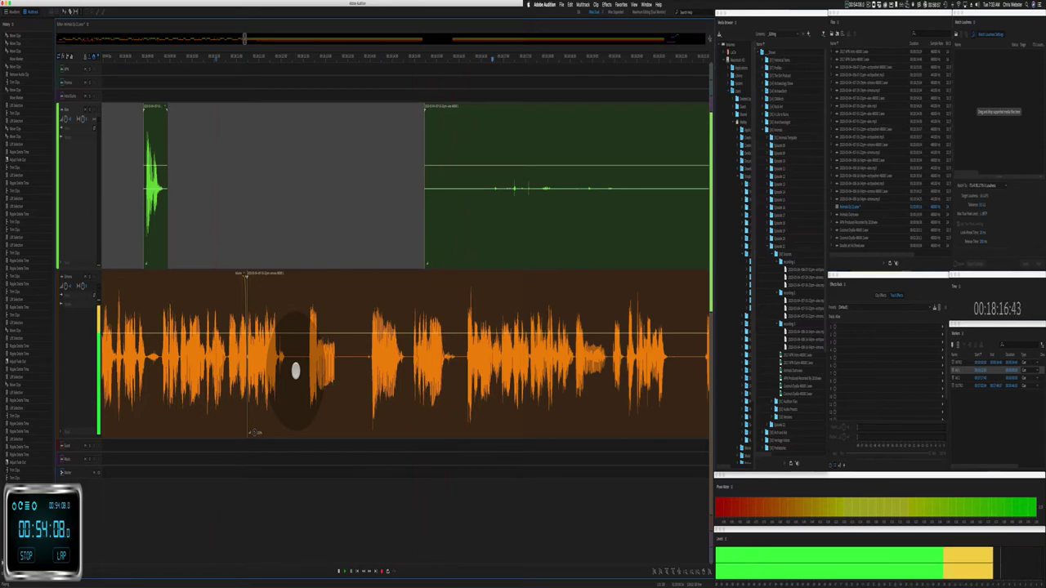
Step: Cut the two isolated short words and the pauses around them from the orange track, close the gap and resume playback
{"action": "left_click_drag", "start_coordinate": [295, 371], "coordinate": [410, 366]}
{"action": "key", "text": "shift+super+BackSpace"}
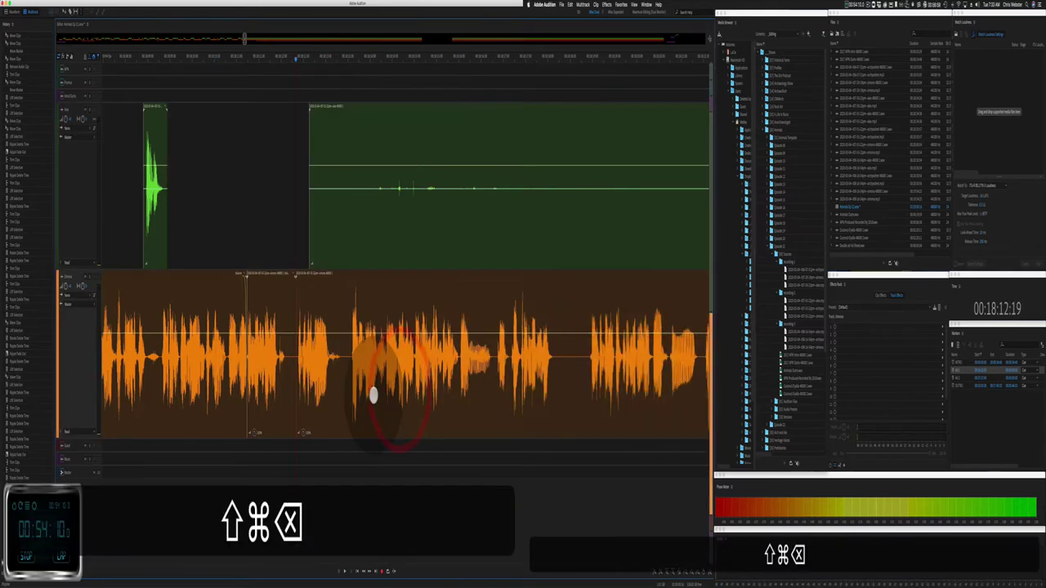
{"action": "key", "text": "space"}
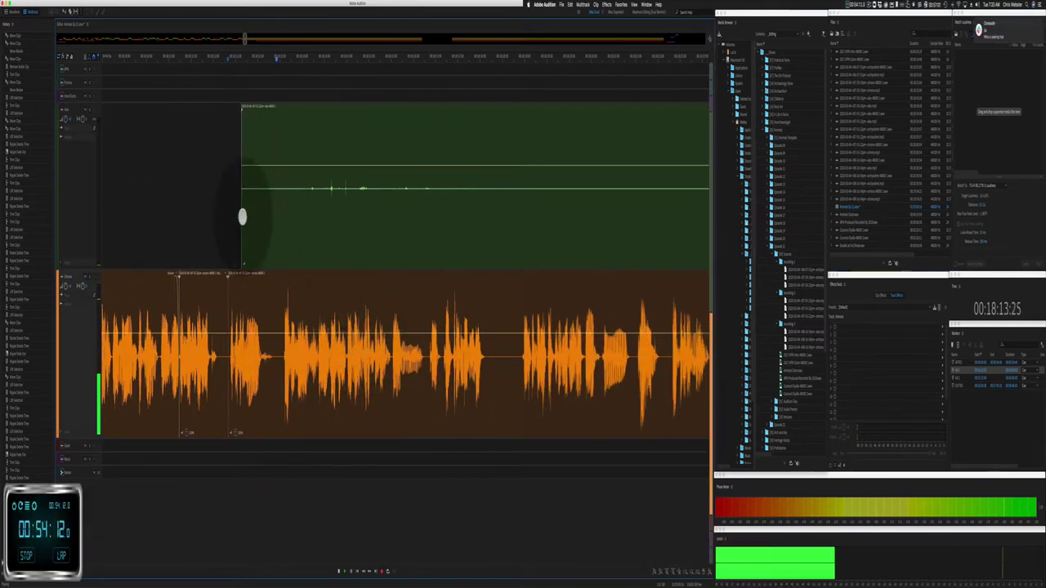
Step: Clear the stretch of faint background noise at the start of the next green clip and continue playback
{"action": "left_click_drag", "start_coordinate": [232, 217], "coordinate": [629, 192]}
{"action": "key", "text": "BackSpace"}
{"action": "left_click", "coordinate": [393, 183]}
{"action": "key", "text": "space"}
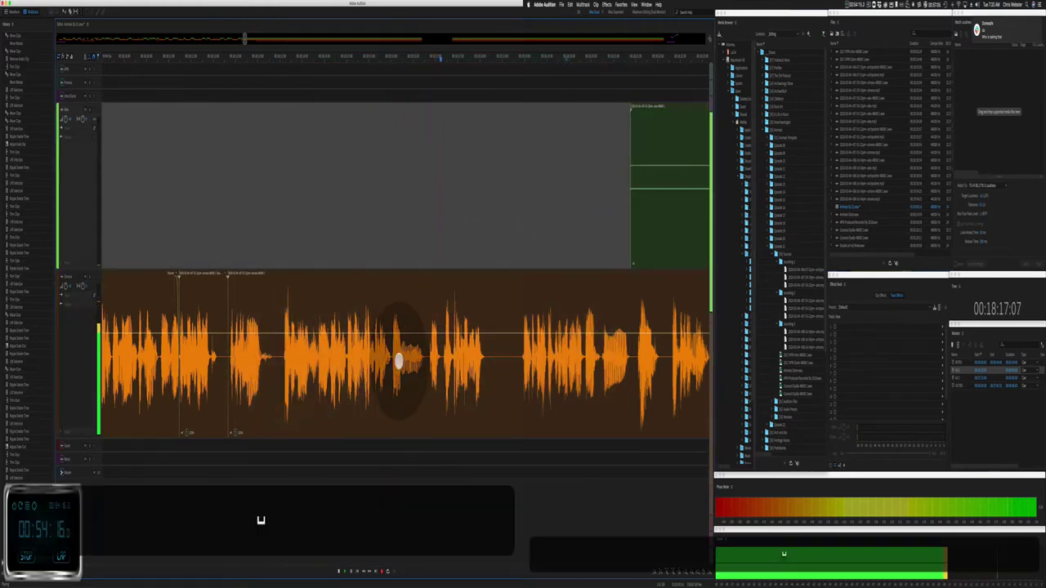
Step: Cut the tapering filler word in the middle of the orange speech, close the gap and play on
{"action": "left_click_drag", "start_coordinate": [391, 363], "coordinate": [427, 372]}
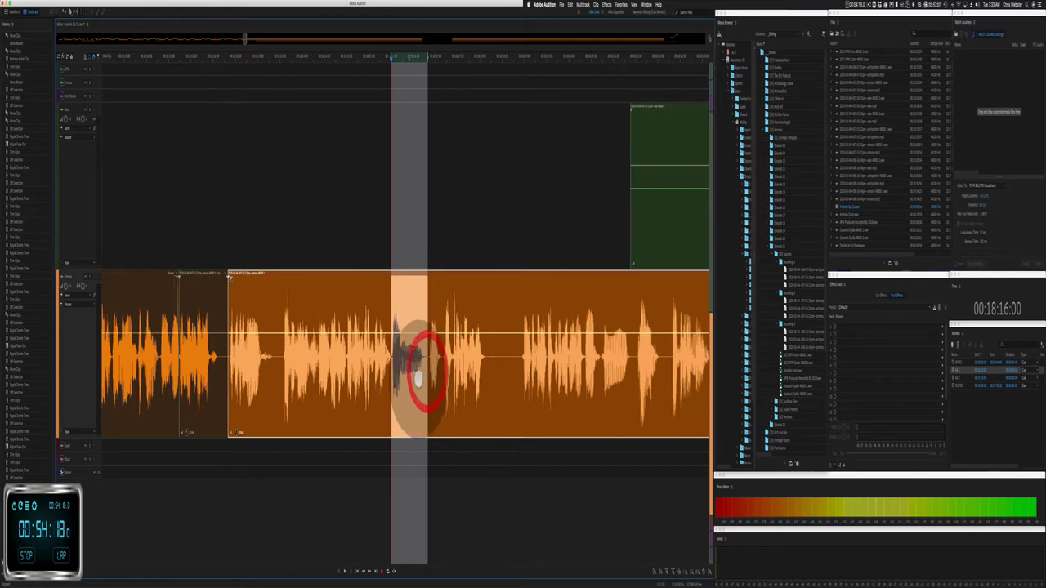
{"action": "key", "text": "super+shift+BackSpace"}
{"action": "key", "text": "space"}
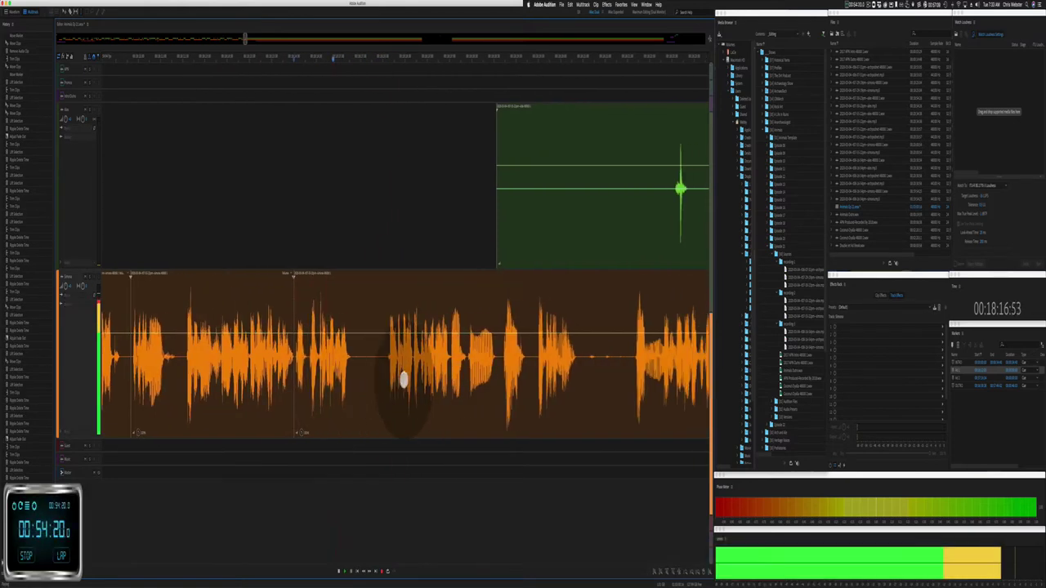
Step: Shorten the silent pause after the short orange phrase by ripple-deleting most of it, then resume playback
{"action": "left_click_drag", "start_coordinate": [362, 373], "coordinate": [388, 375]}
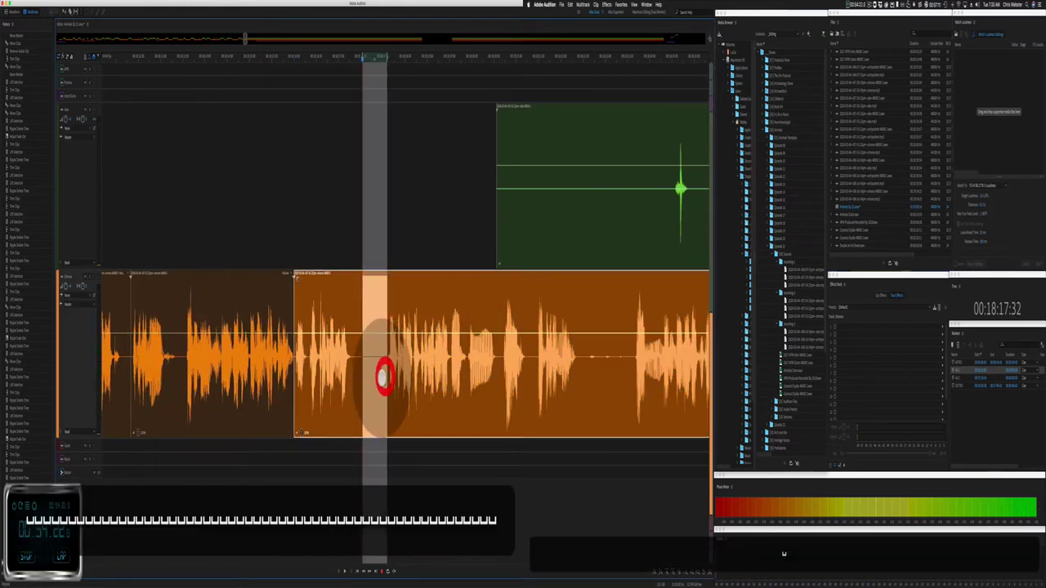
{"action": "key", "text": "super+shift+BackSpace"}
{"action": "key", "text": "space"}
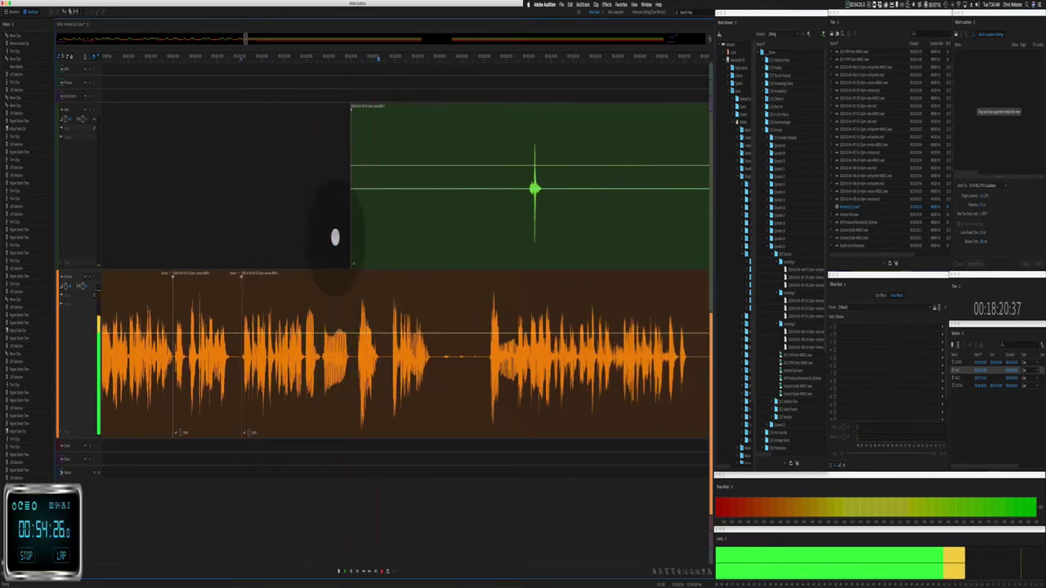
Step: Stop playback and clear the green silence leading up to the isolated spike
{"action": "key", "text": "space"}
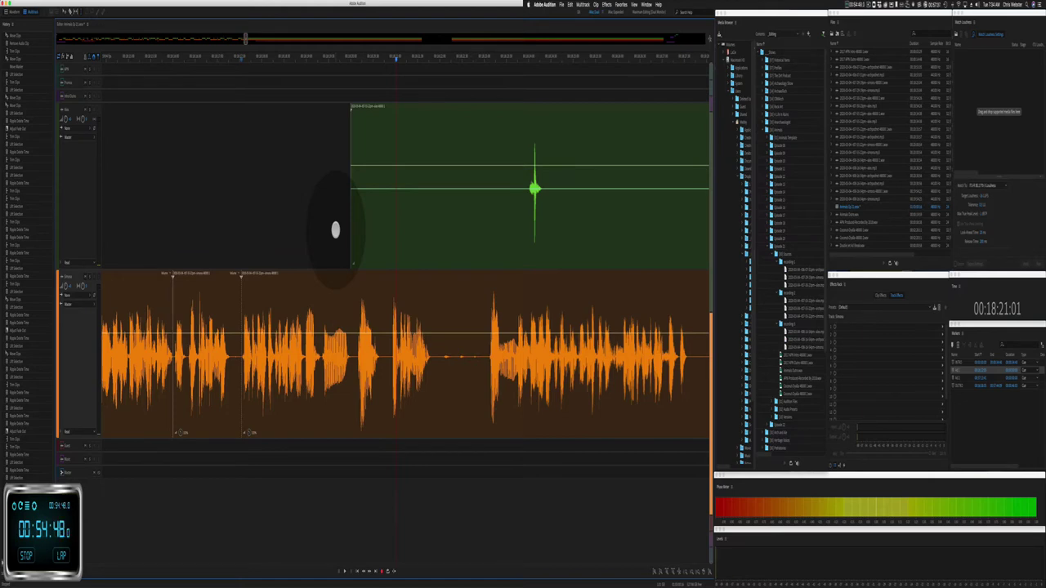
{"action": "left_click", "coordinate": [216, 227]}
{"action": "left_click_drag", "start_coordinate": [334, 229], "coordinate": [527, 217]}
{"action": "key", "text": "BackSpace"}
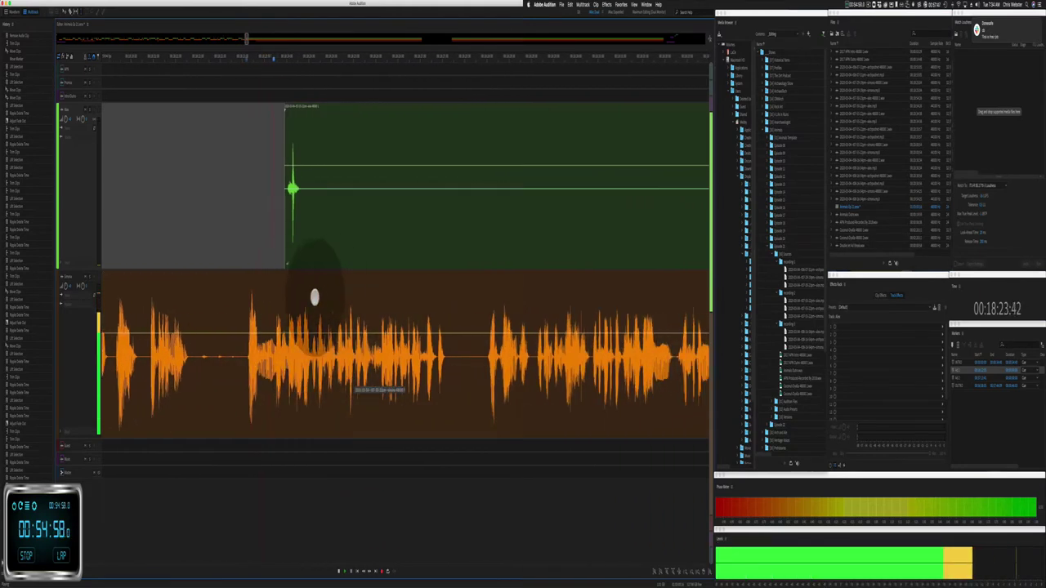
Step: Remove the remaining green clip that begins with the isolated spike without closing the gap
{"action": "key", "text": "space"}
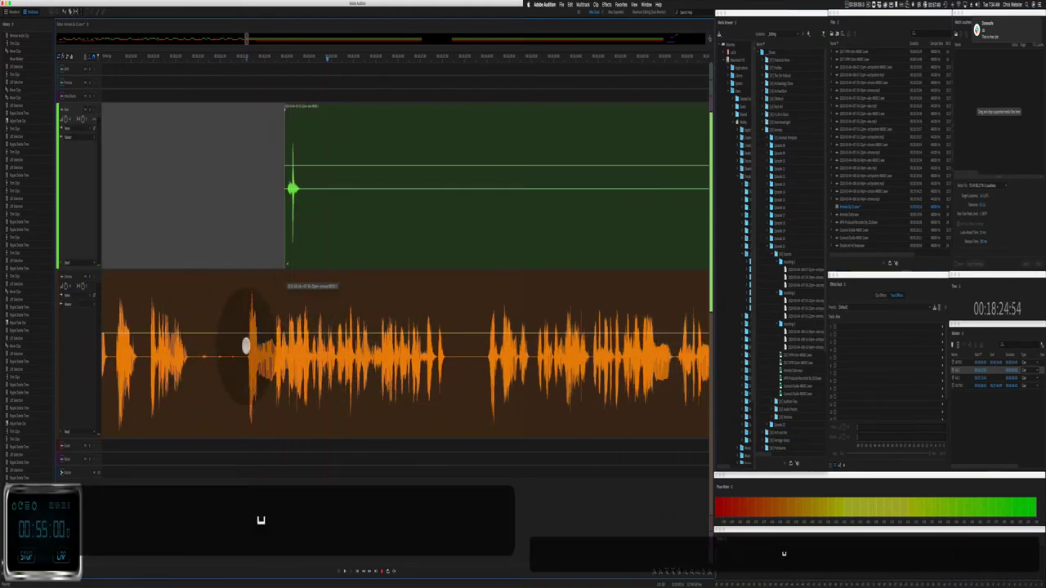
{"action": "left_click_drag", "start_coordinate": [274, 235], "coordinate": [402, 218]}
{"action": "key", "text": "BackSpace"}
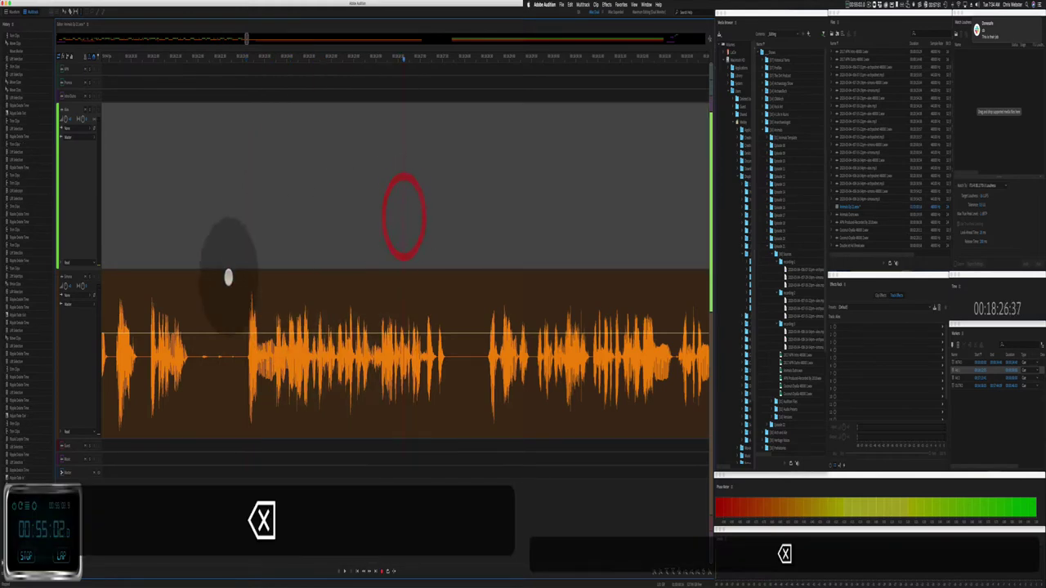
Step: Cut the pause and drawn-out filler before the next orange phrase, close the gap and add a short fade-in after the cut
{"action": "scroll", "coordinate": [269, 370], "scroll_direction": "up", "scroll_amount": 2}
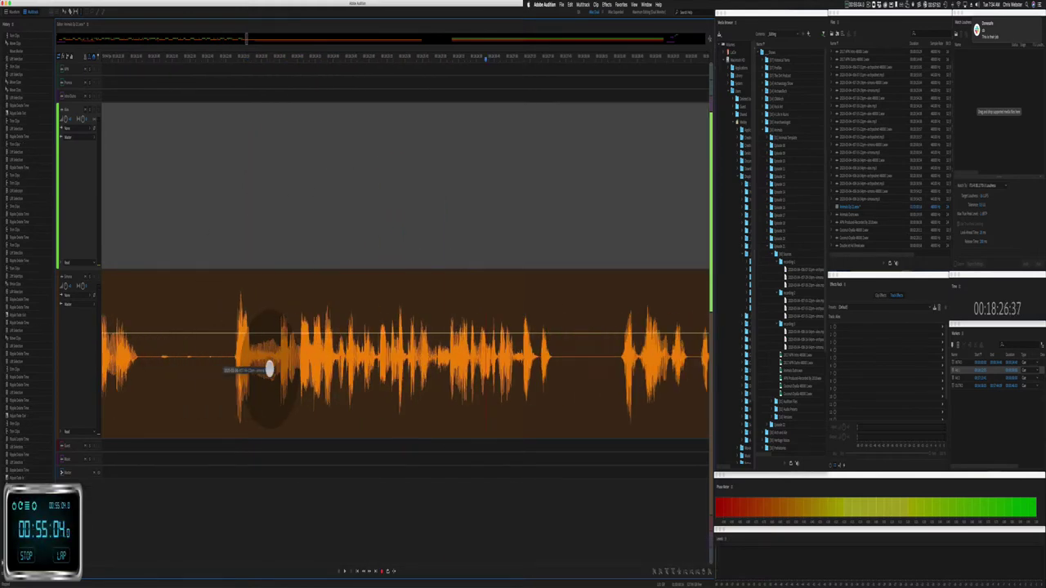
{"action": "left_click_drag", "start_coordinate": [181, 376], "coordinate": [280, 391]}
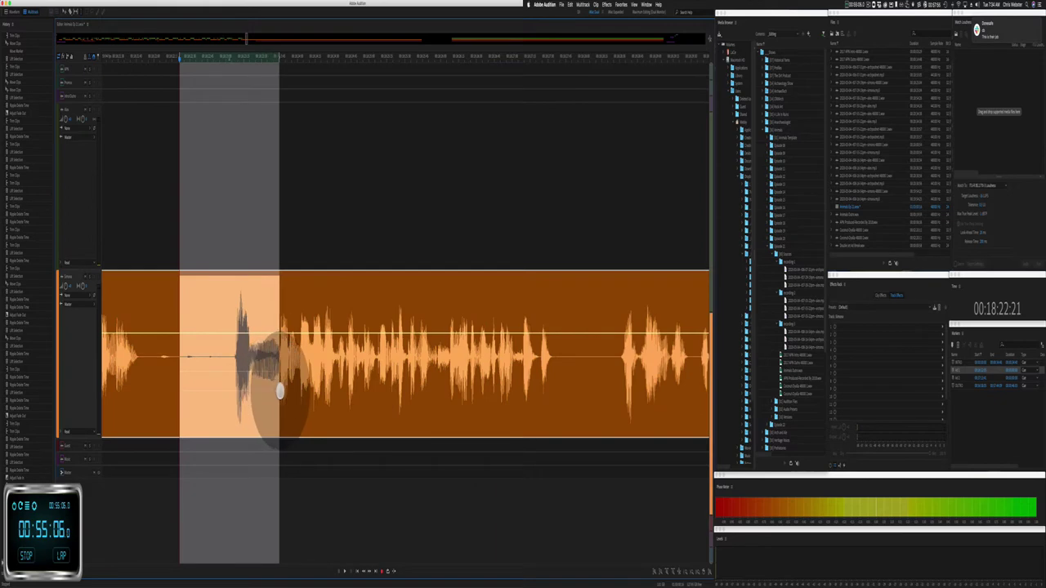
{"action": "key", "text": "shift+super+BackSpace"}
{"action": "key", "text": "shift+super+BackSpace"}
{"action": "key", "text": "shift+super+BackSpace"}
{"action": "key", "text": "shift+super+BackSpace"}
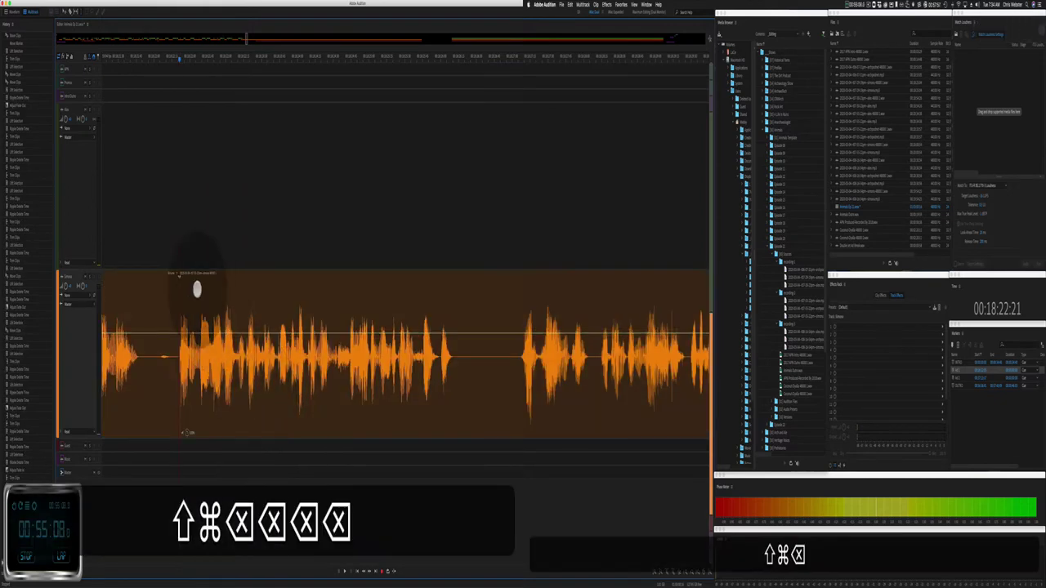
{"action": "left_click", "coordinate": [203, 198]}
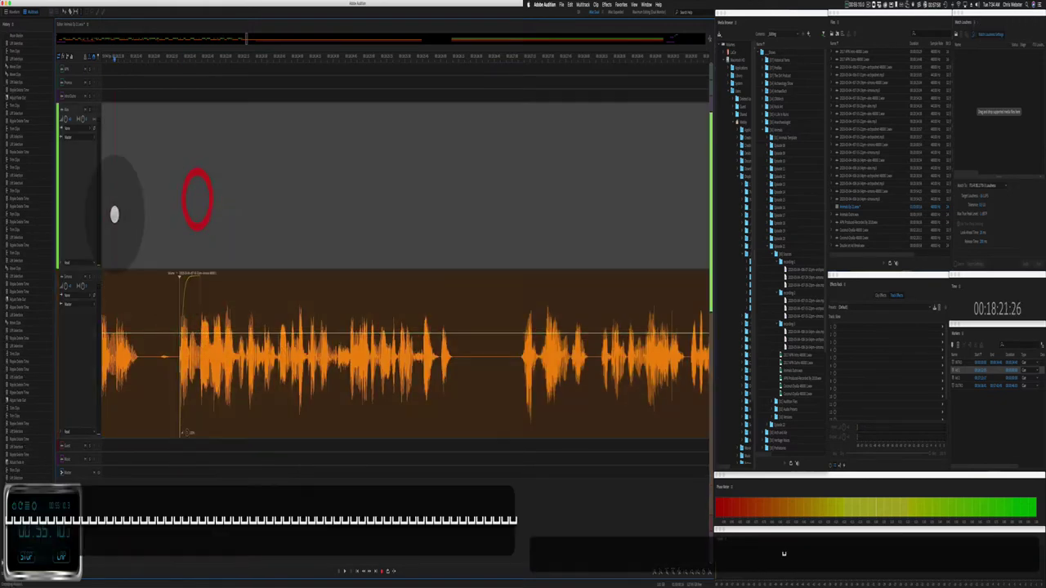
{"action": "left_click", "coordinate": [112, 215]}
Step: Play through the new edit and tighten the next silent pause in the orange track
{"action": "key", "text": "space"}
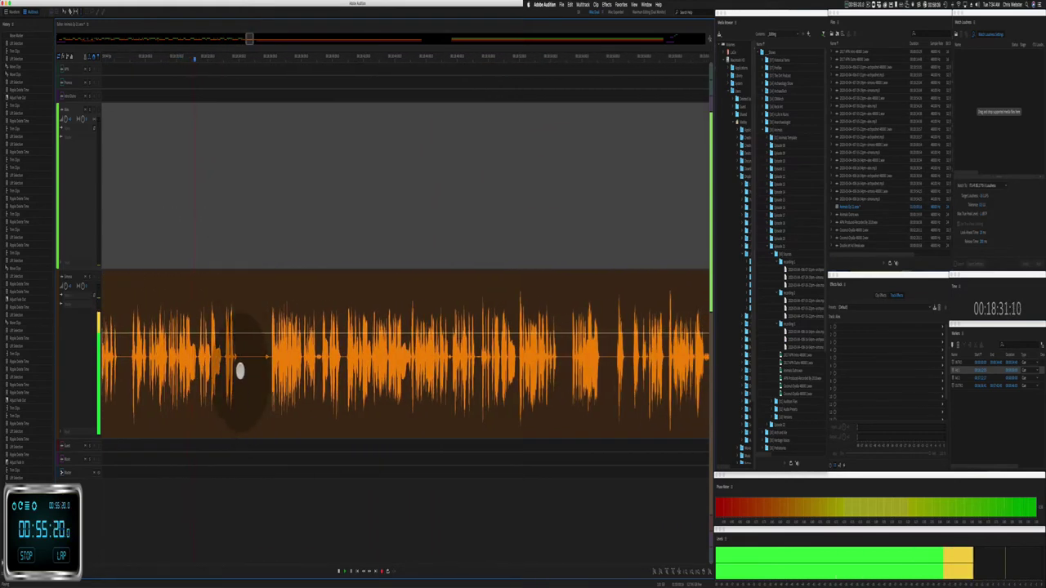
{"action": "left_click_drag", "start_coordinate": [238, 367], "coordinate": [261, 370]}
{"action": "key", "text": "shift+super+BackSpace"}
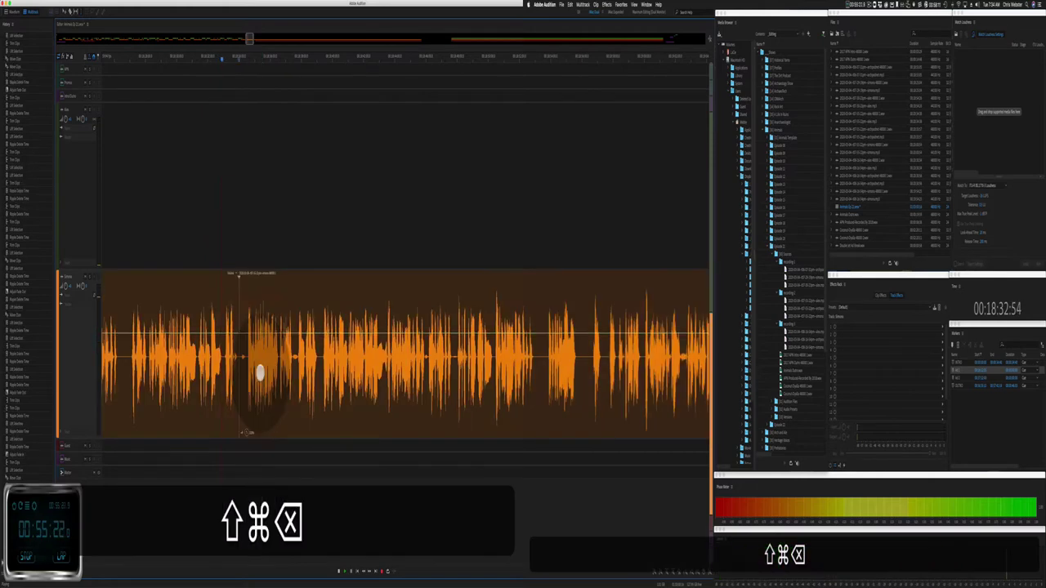
Step: Cut the drawn-out filler before the tightened orange pause, close the gap, add a short fade-out before the cut and play it back
{"action": "scroll", "coordinate": [189, 373], "scroll_direction": "up", "scroll_amount": 3}
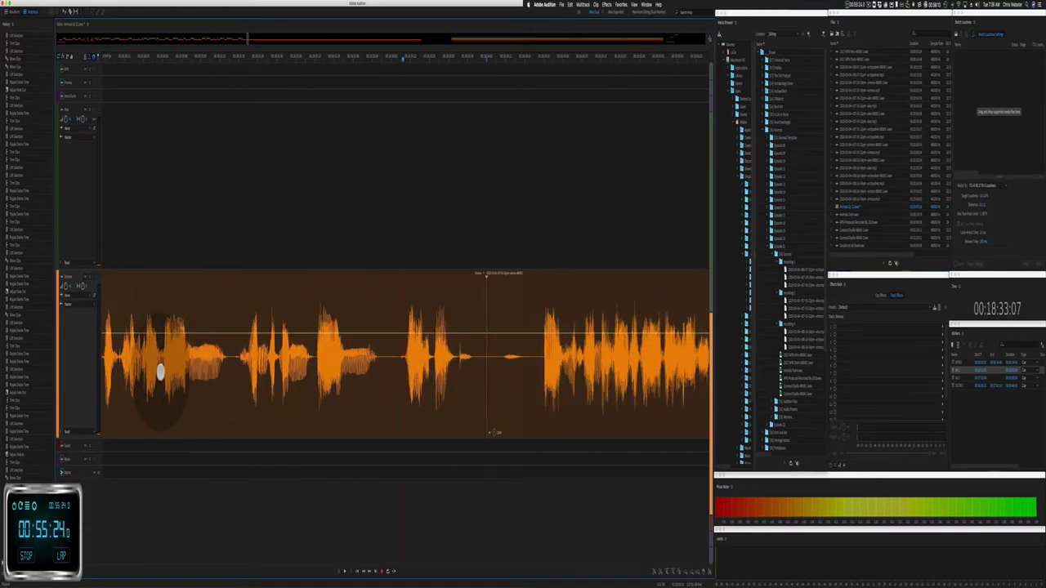
{"action": "left_click_drag", "start_coordinate": [161, 372], "coordinate": [193, 374]}
{"action": "key", "text": "shift+super+BackSpace"}
{"action": "key", "text": "shift+super+BackSpace"}
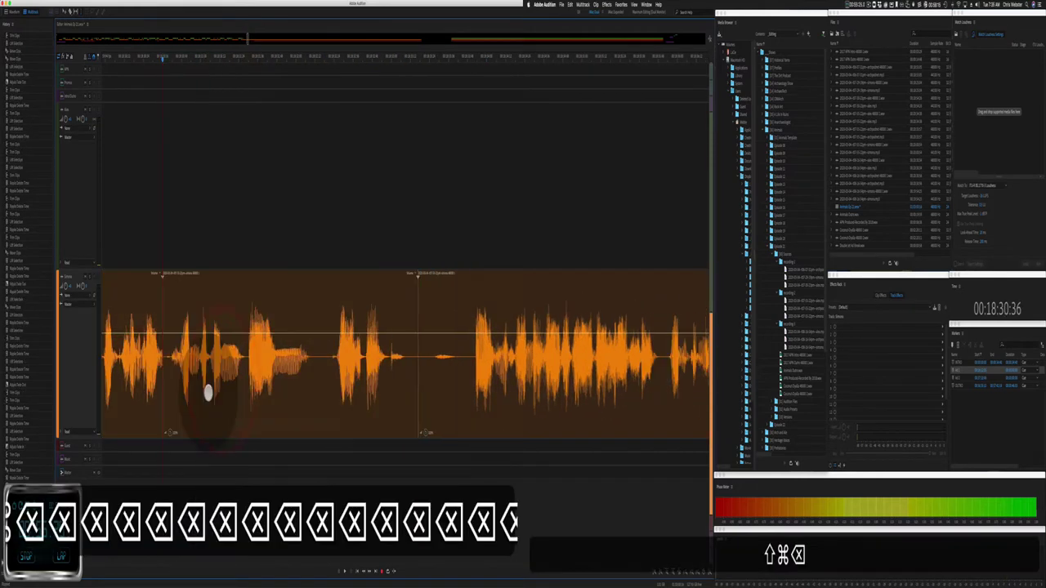
{"action": "left_click_drag", "start_coordinate": [135, 311], "coordinate": [153, 286]}
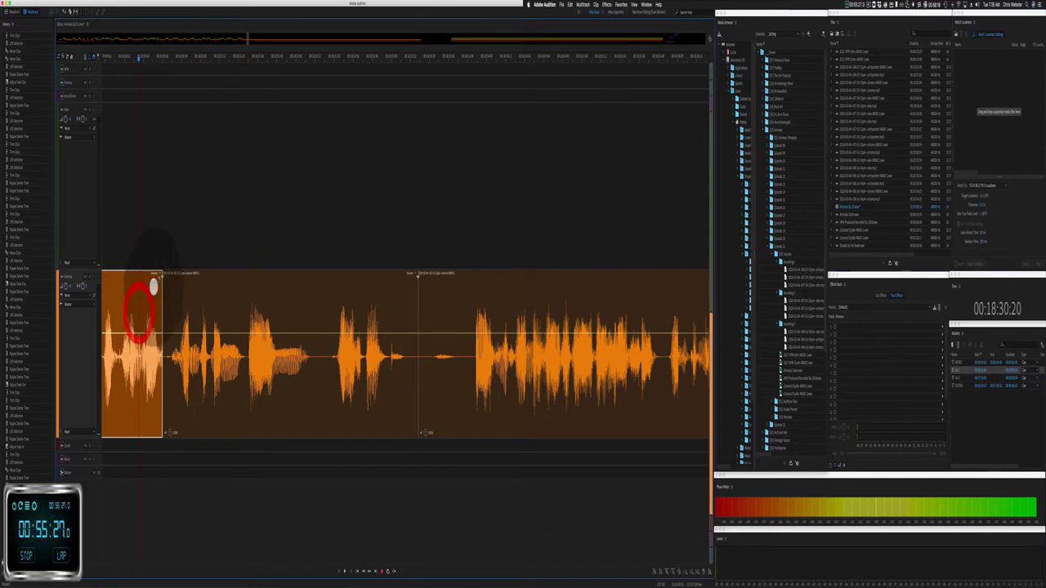
{"action": "left_click", "coordinate": [144, 233]}
{"action": "key", "text": "space"}
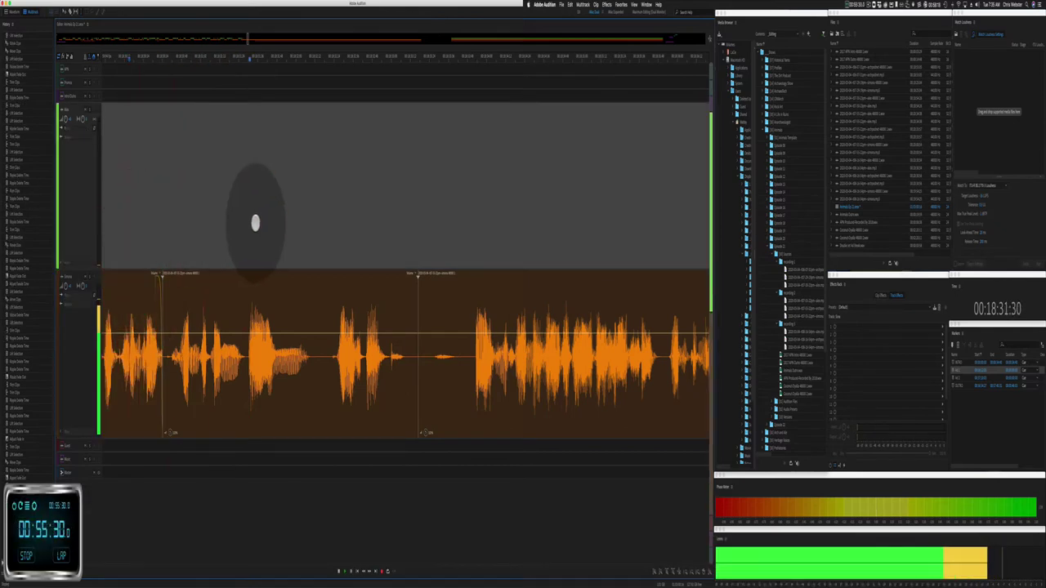
{"action": "scroll", "coordinate": [337, 203], "scroll_direction": "down", "scroll_amount": 3}
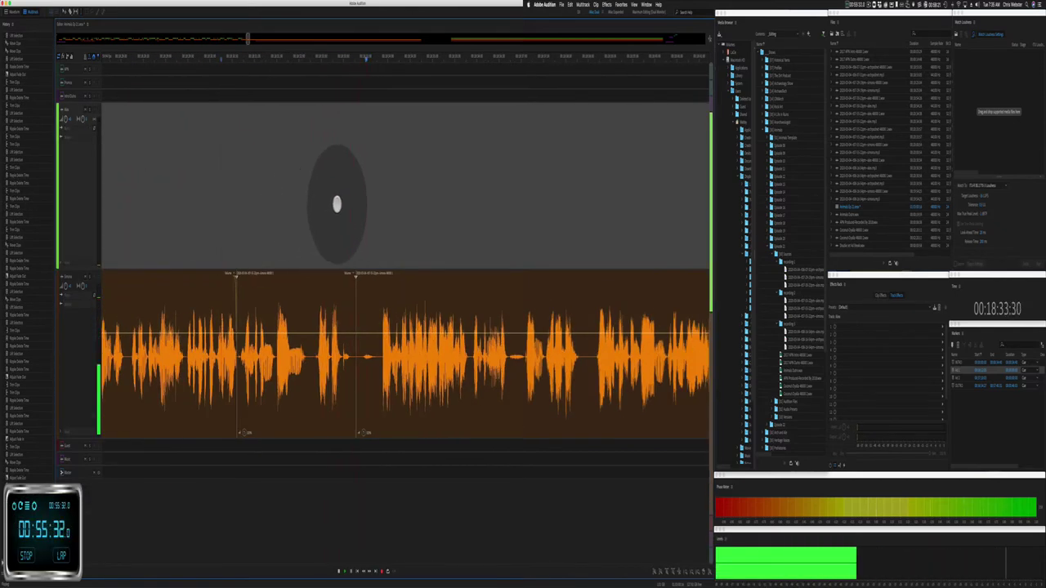
{"action": "scroll", "coordinate": [336, 204], "scroll_direction": "right", "scroll_amount": 5}
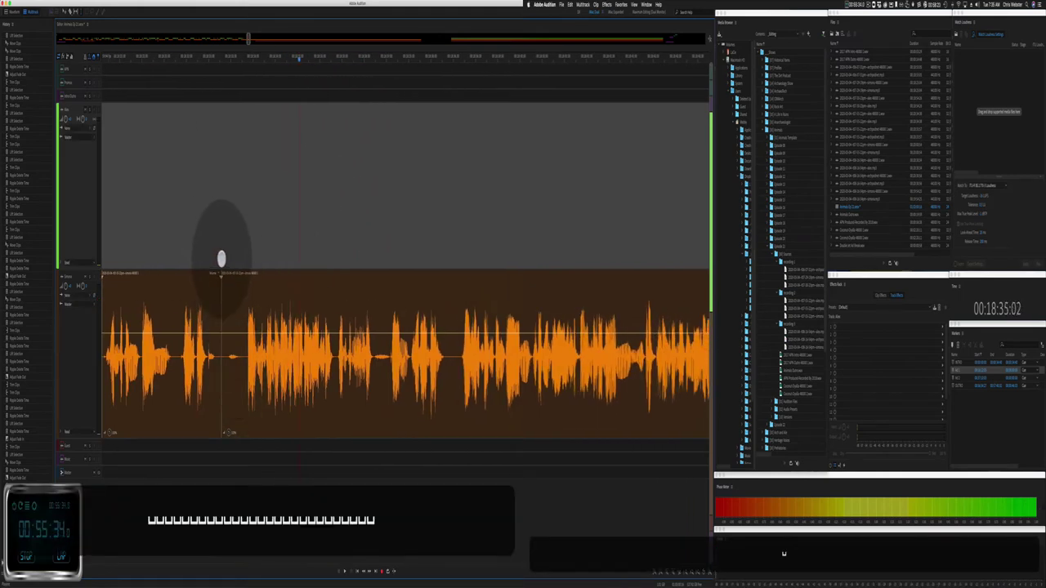
Step: Tighten the silent pause right after the latest orange cut, close the gap and play through the join
{"action": "left_click_drag", "start_coordinate": [220, 259], "coordinate": [236, 262]}
{"action": "key", "text": "shift+super+BackSpace"}
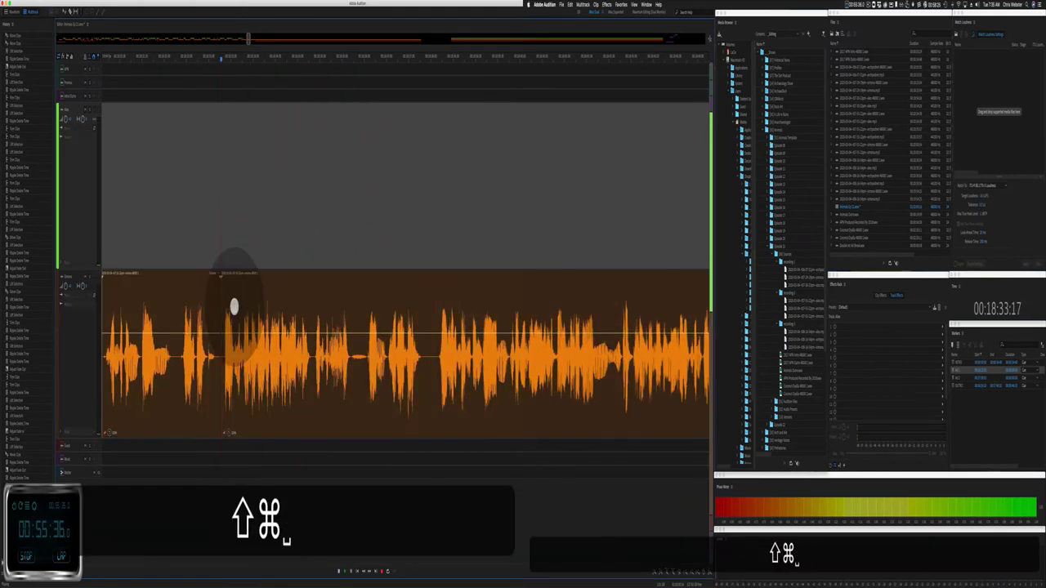
{"action": "scroll", "coordinate": [234, 307], "scroll_direction": "down", "scroll_amount": 2}
{"action": "scroll", "coordinate": [287, 257], "scroll_direction": "right", "scroll_amount": 4}
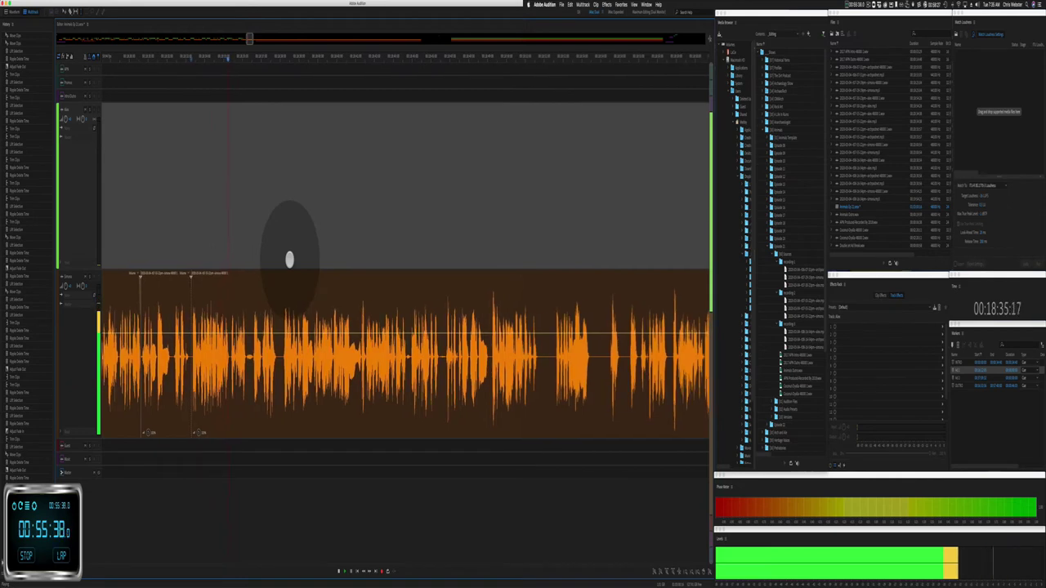
{"action": "scroll", "coordinate": [288, 260], "scroll_direction": "down", "scroll_amount": 5}
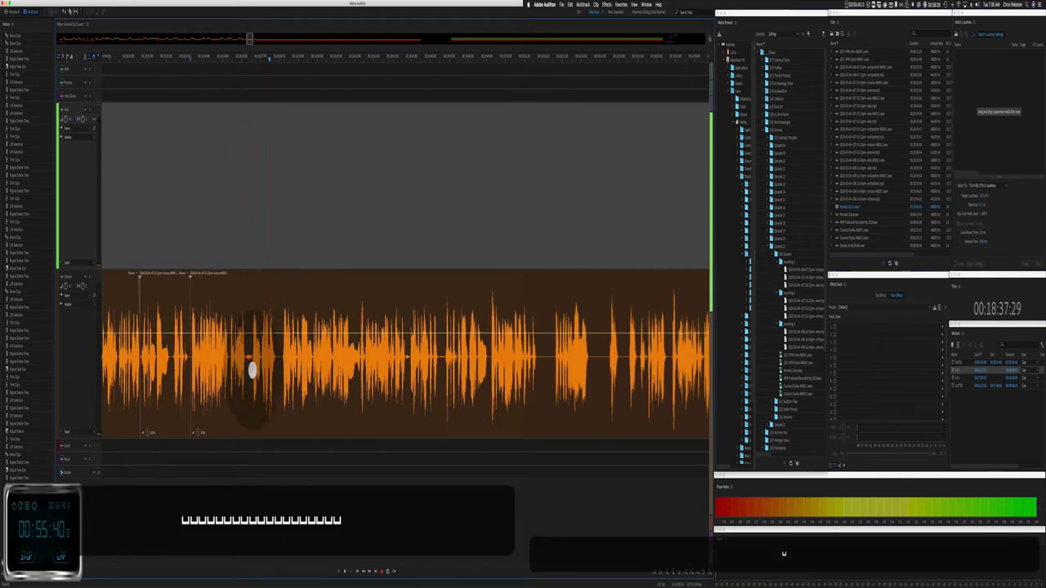
Step: Cut the short filler word between two pauses in the orange track and close the gap
{"action": "scroll", "coordinate": [252, 370], "scroll_direction": "up", "scroll_amount": 3}
{"action": "left_click_drag", "start_coordinate": [252, 368], "coordinate": [301, 372]}
{"action": "left_click", "coordinate": [292, 364]}
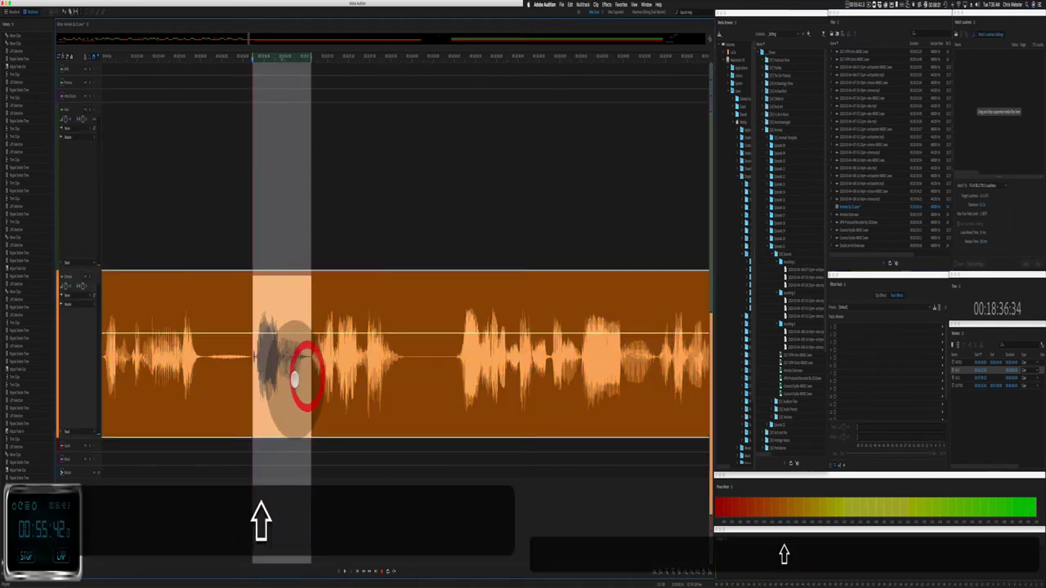
{"action": "scroll", "coordinate": [294, 371], "scroll_direction": "down", "scroll_amount": 5}
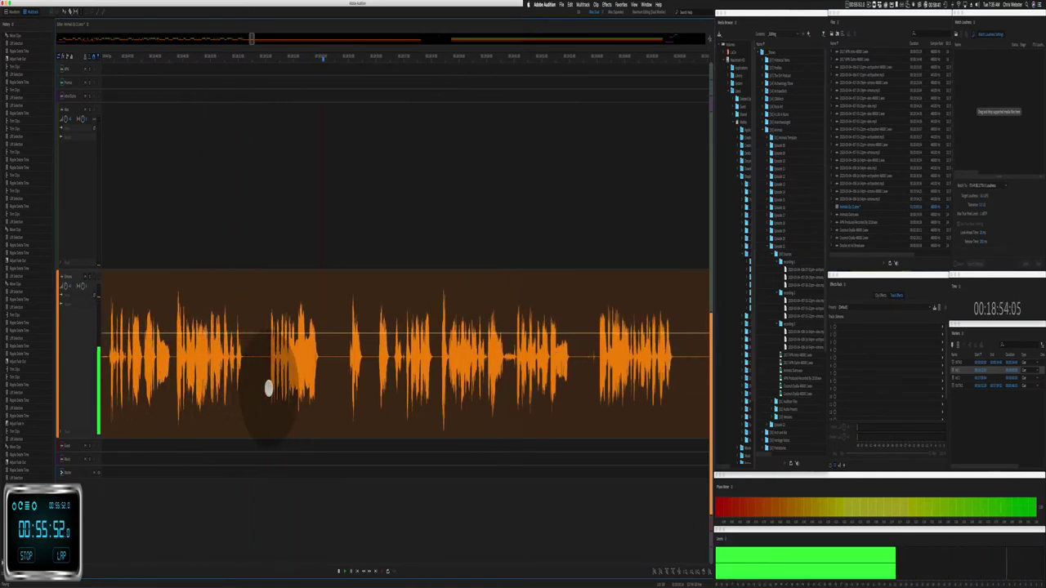
Step: Play on through the orange track and tighten the next two silent pauses, closing each gap
{"action": "key", "text": "j"}
{"action": "key", "text": "space"}
{"action": "left_click", "coordinate": [258, 372]}
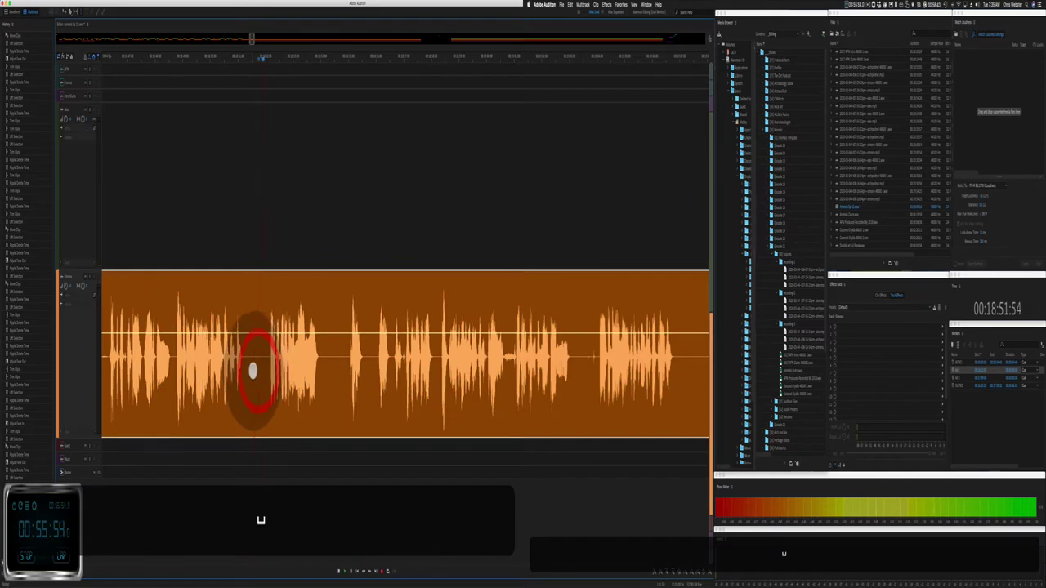
{"action": "left_click", "coordinate": [266, 374]}
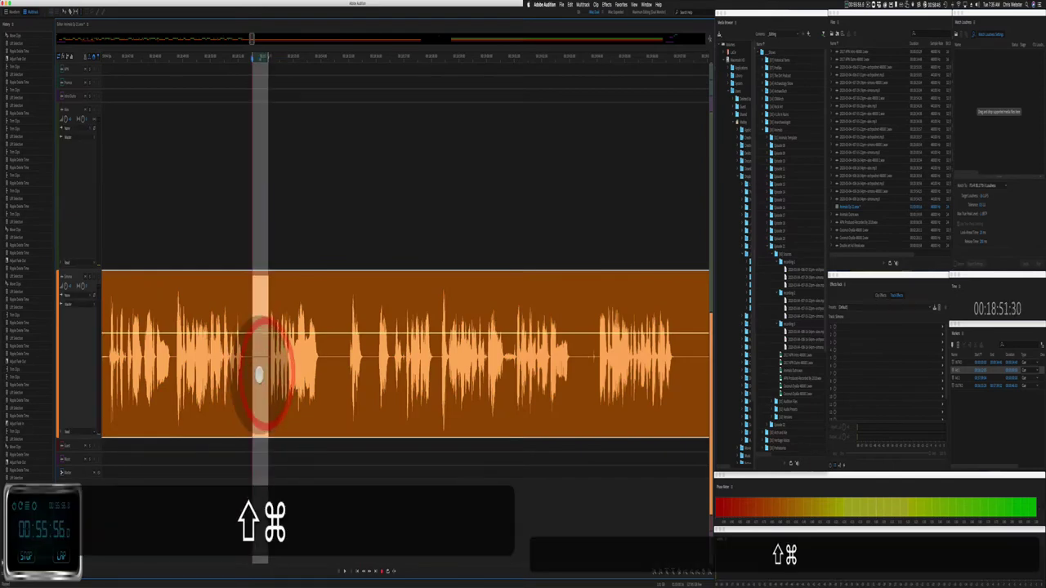
{"action": "key", "text": "shift+super+space"}
{"action": "left_click_drag", "start_coordinate": [312, 375], "coordinate": [331, 372]}
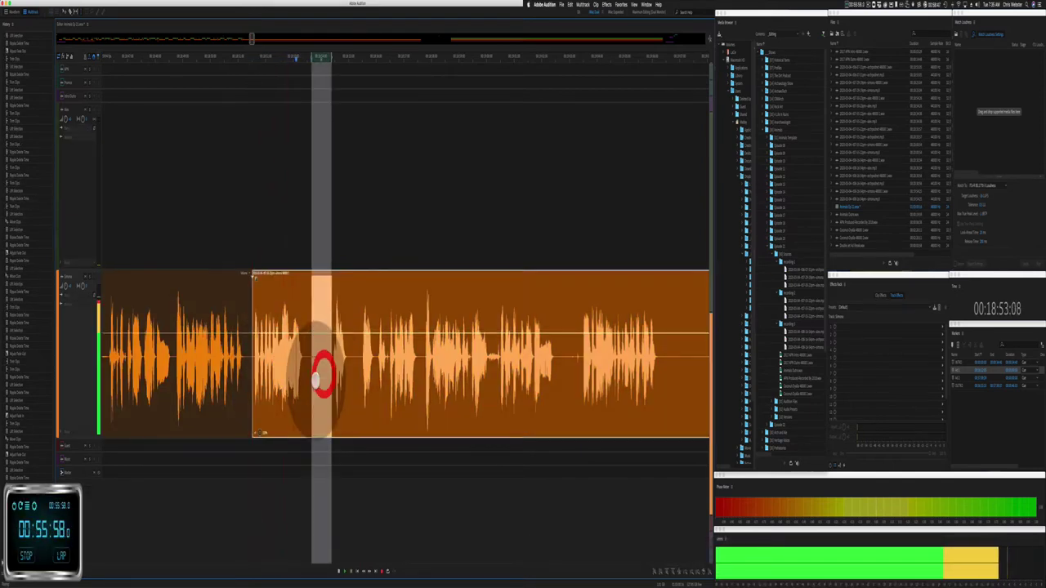
{"action": "key", "text": "shift+super+BackSpace"}
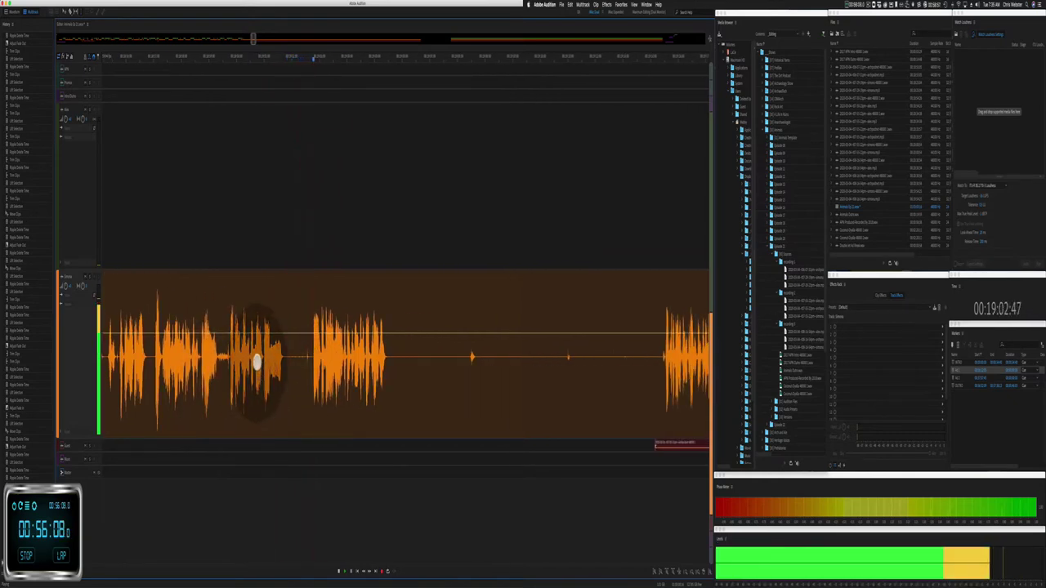
Step: Cut the long stretch before the last orange phrase and the false start after the small spike, closing both gaps
{"action": "left_click_drag", "start_coordinate": [283, 367], "coordinate": [452, 377]}
{"action": "key", "text": "shift+super+BackSpace"}
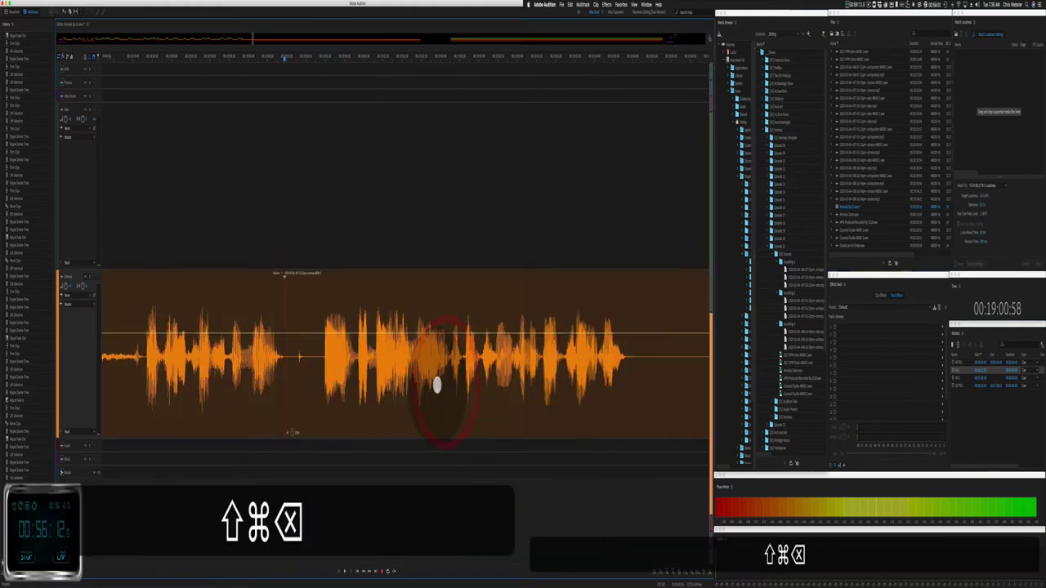
{"action": "left_click_drag", "start_coordinate": [296, 367], "coordinate": [353, 377]}
{"action": "key", "text": "shift+super+BackSpace"}
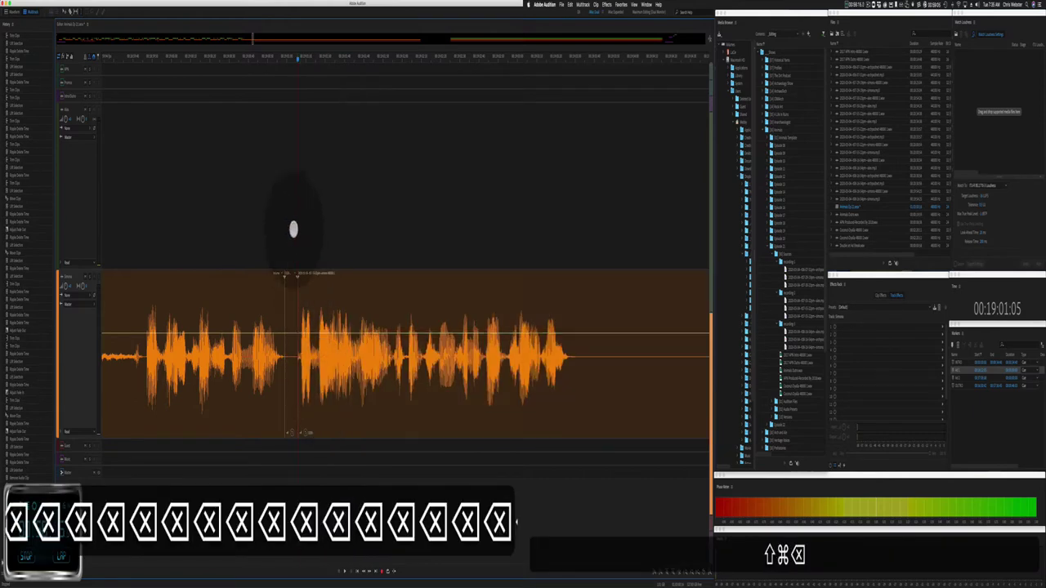
Step: Play back the joined orange cuts and listen on into the long silence that follows
{"action": "left_click", "coordinate": [293, 228]}
{"action": "key", "text": "space"}
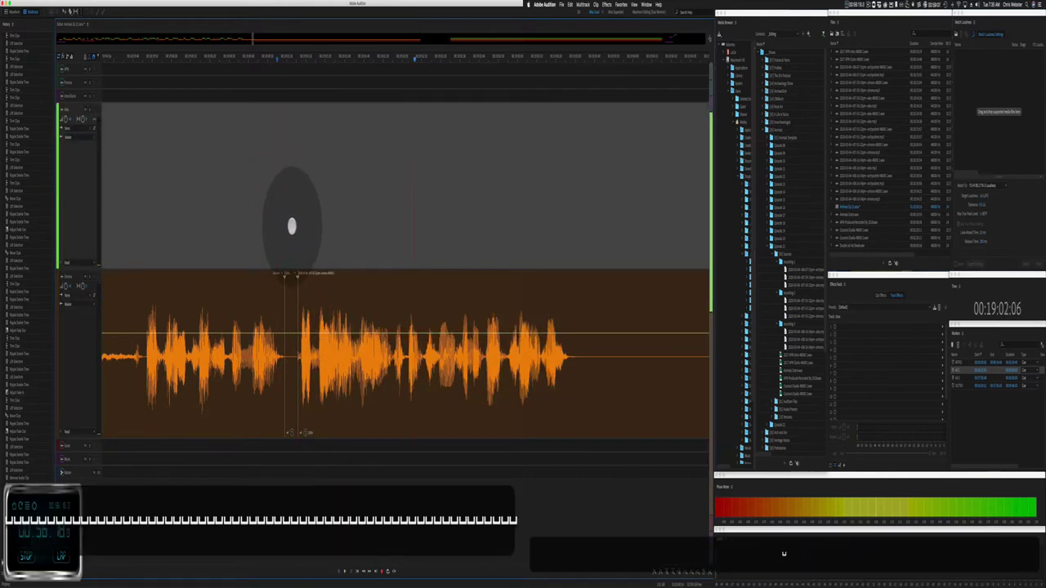
{"action": "left_click", "coordinate": [319, 344]}
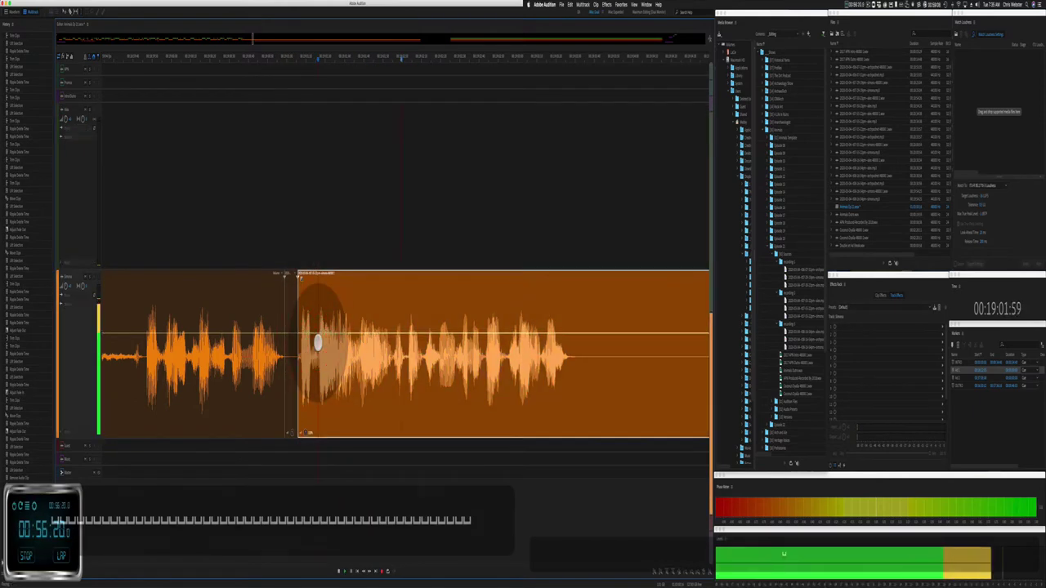
{"action": "key", "text": "space"}
{"action": "scroll", "coordinate": [287, 270], "scroll_direction": "up", "scroll_amount": 2}
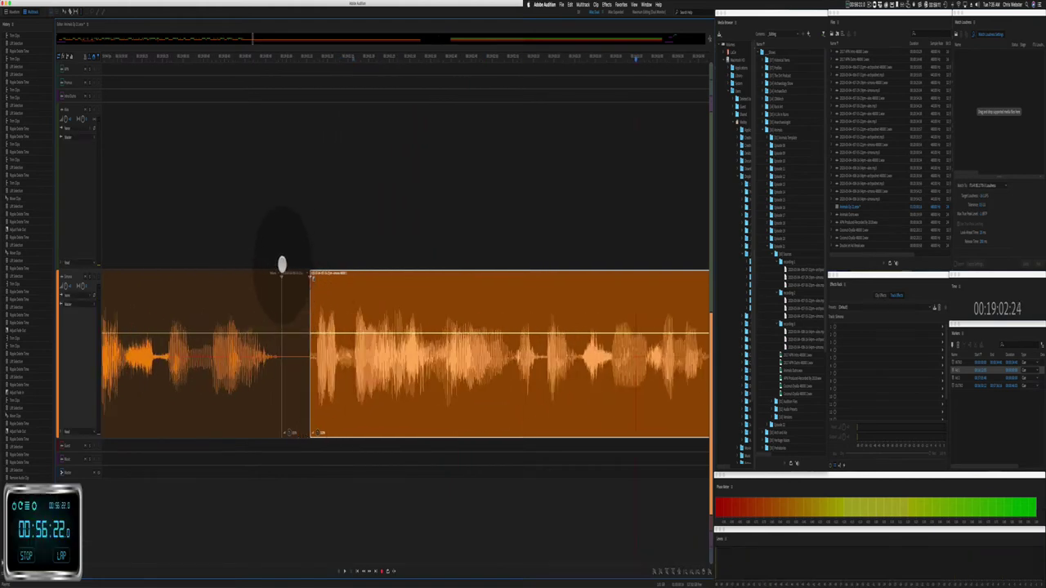
{"action": "left_click", "coordinate": [205, 215]}
{"action": "key", "text": "space"}
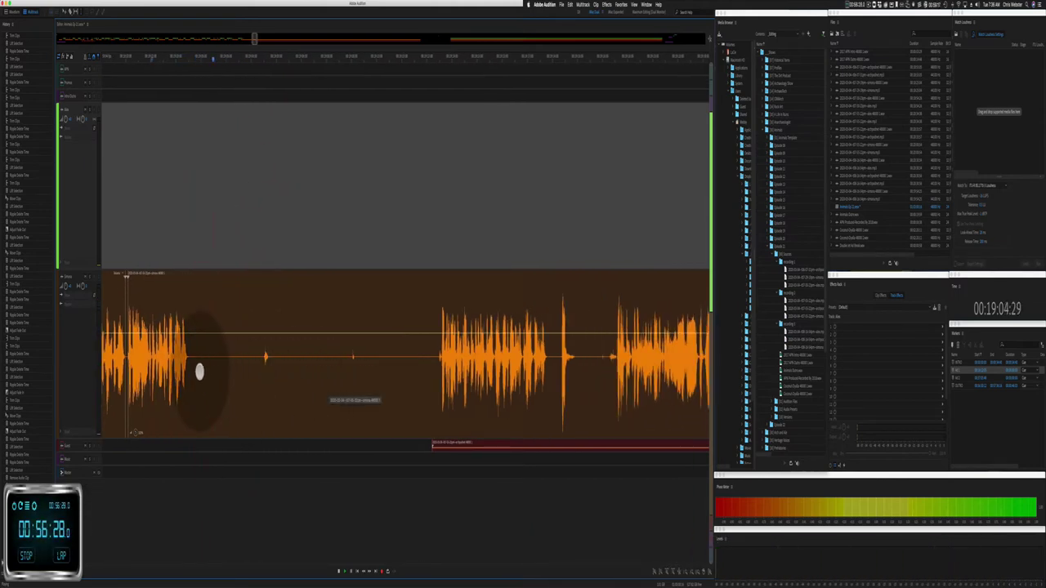
{"action": "key", "text": "space"}
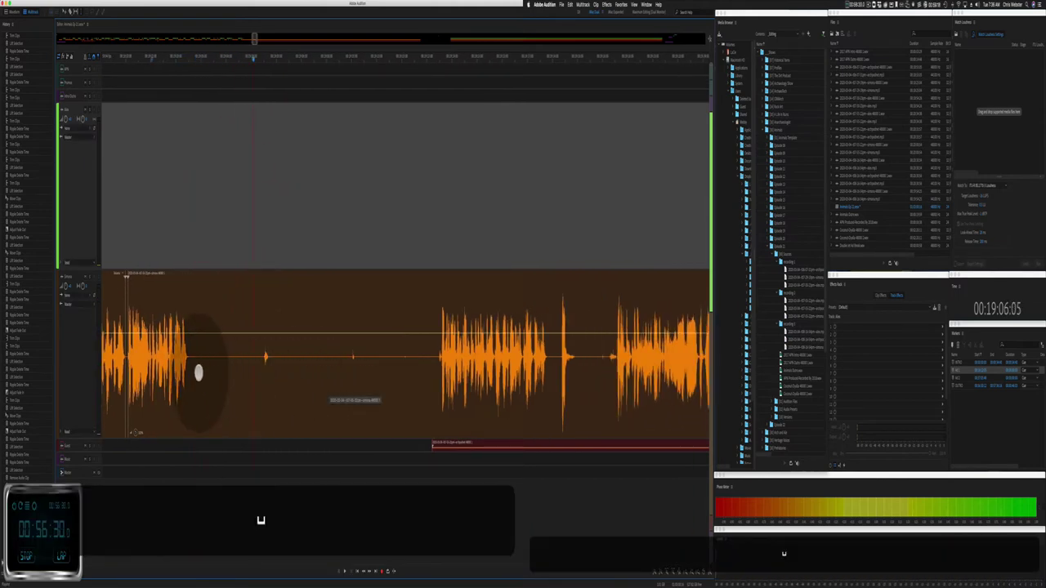
Step: Undo the recent edits back to the point where the green clip starting with the isolated spike still exists
{"action": "key", "text": "super+z"}
{"action": "key", "text": "super+z"}
{"action": "key", "text": "super+z"}
{"action": "key", "text": "super+z"}
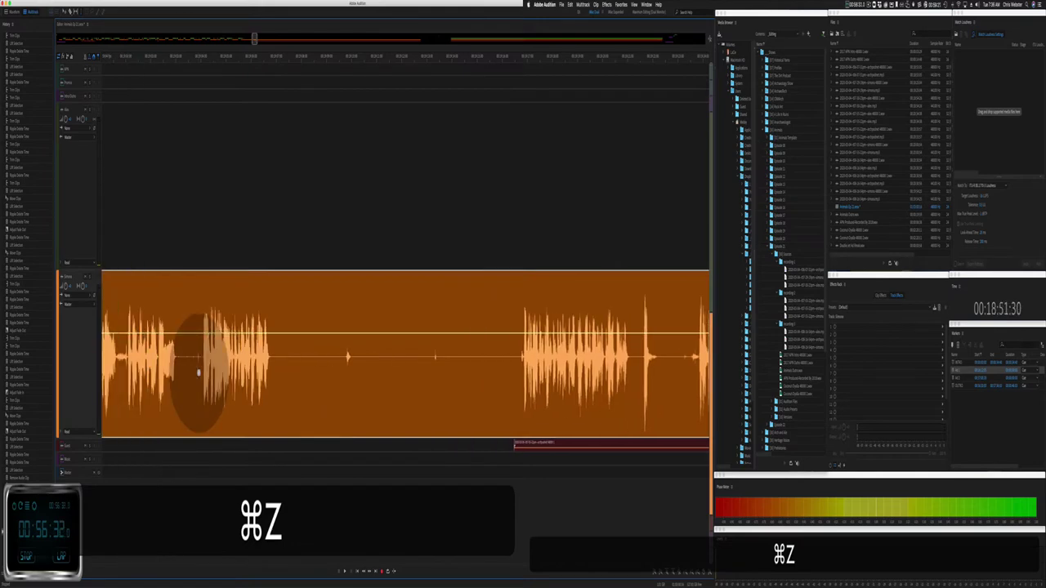
{"action": "key", "text": "super+z"}
{"action": "key", "text": "super+z"}
{"action": "key", "text": "super+z"}
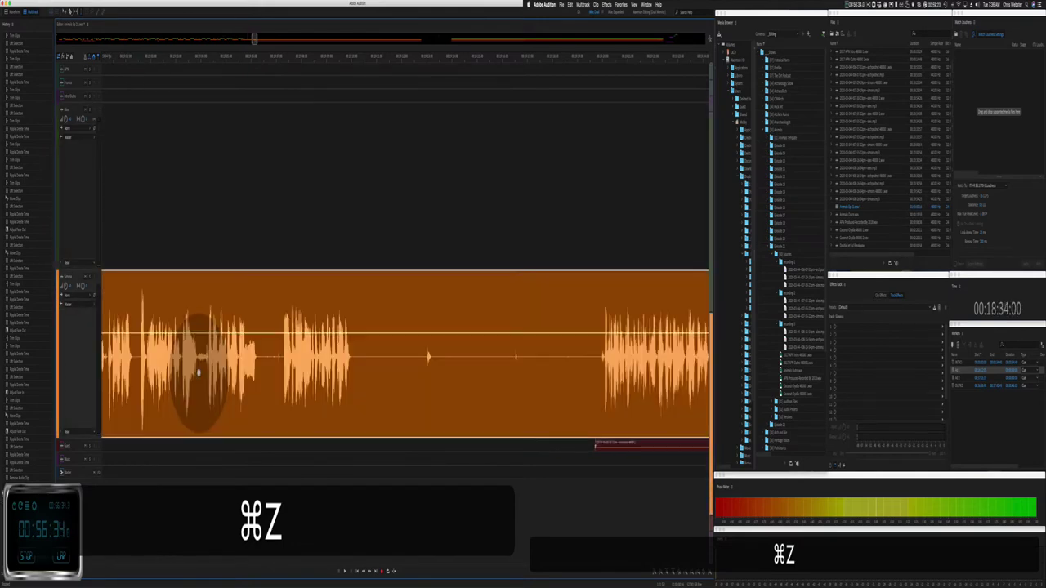
{"action": "key", "text": "super+z"}
{"action": "key", "text": "super+z"}
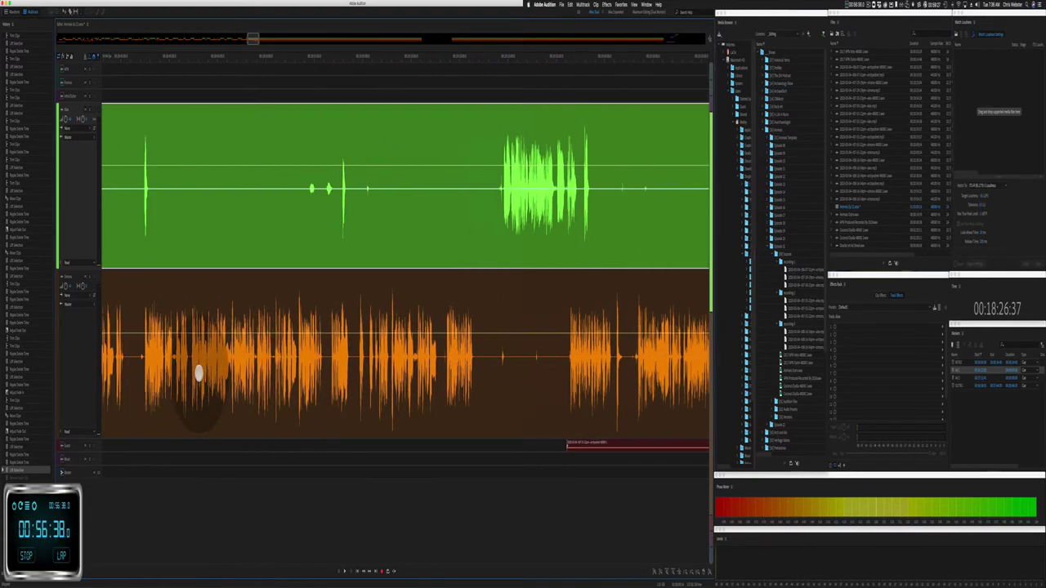
Step: Clear the silence between the first two spikes of the restored green clip without closing the gap
{"action": "scroll", "coordinate": [198, 373], "scroll_direction": "down", "scroll_amount": 5}
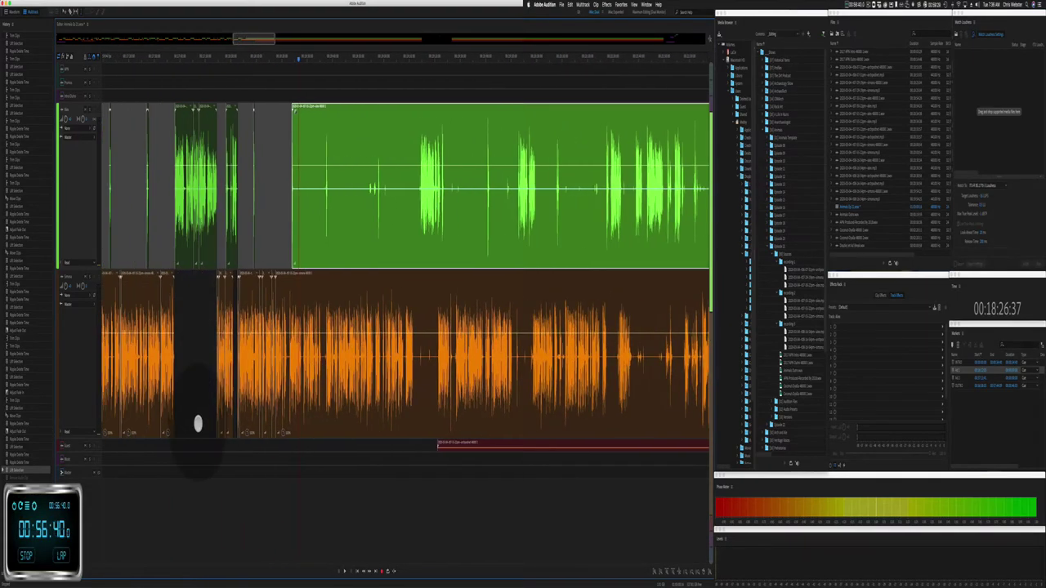
{"action": "scroll", "coordinate": [287, 238], "scroll_direction": "up", "scroll_amount": 5}
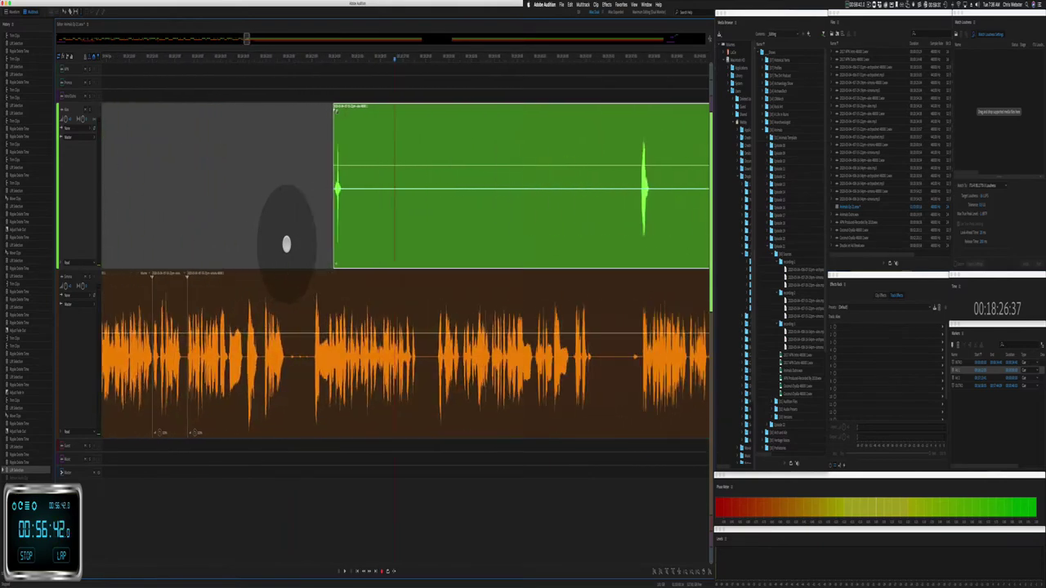
{"action": "left_click", "coordinate": [310, 243]}
{"action": "left_click_drag", "start_coordinate": [346, 234], "coordinate": [635, 200]}
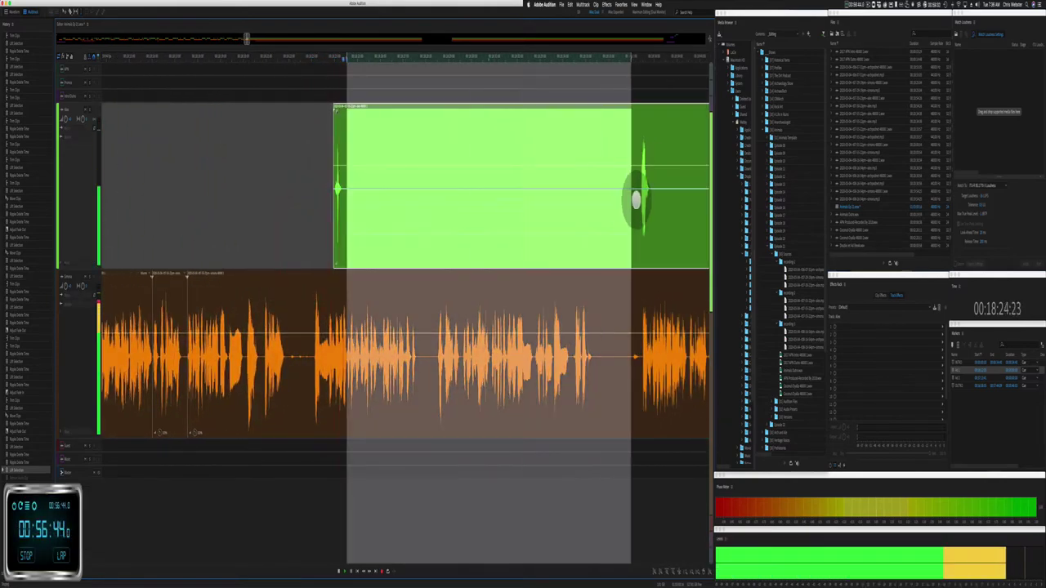
{"action": "key", "text": "BackSpace"}
Step: Cut the drawn-out filler at the start of the orange phrase, close the gap and add a short fade-in after the cut
{"action": "scroll", "coordinate": [327, 359], "scroll_direction": "up", "scroll_amount": 3}
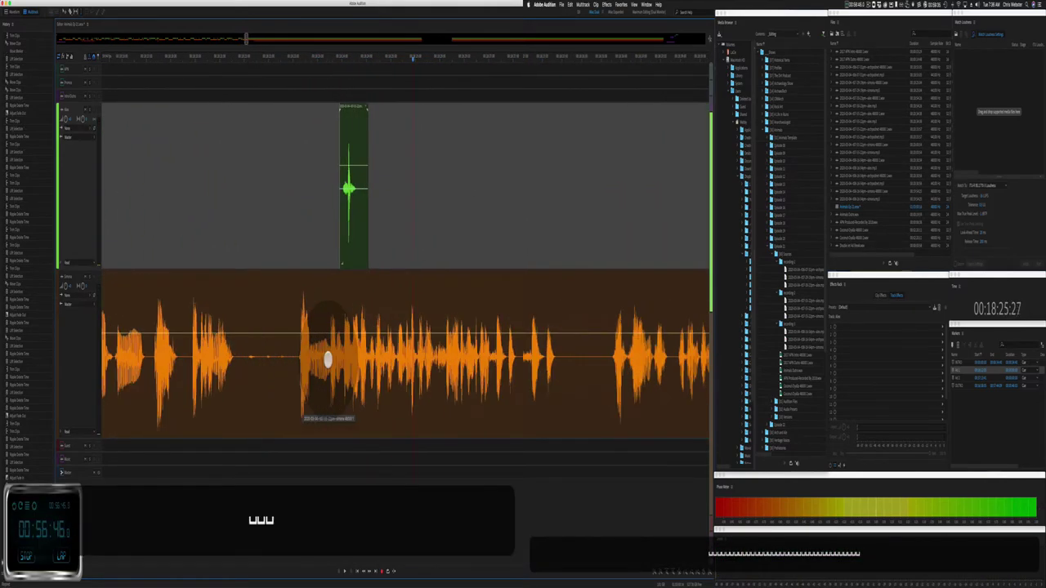
{"action": "scroll", "coordinate": [327, 360], "scroll_direction": "up", "scroll_amount": 3}
{"action": "left_click_drag", "start_coordinate": [203, 377], "coordinate": [330, 374]}
{"action": "key", "text": "super+shift+BackSpace"}
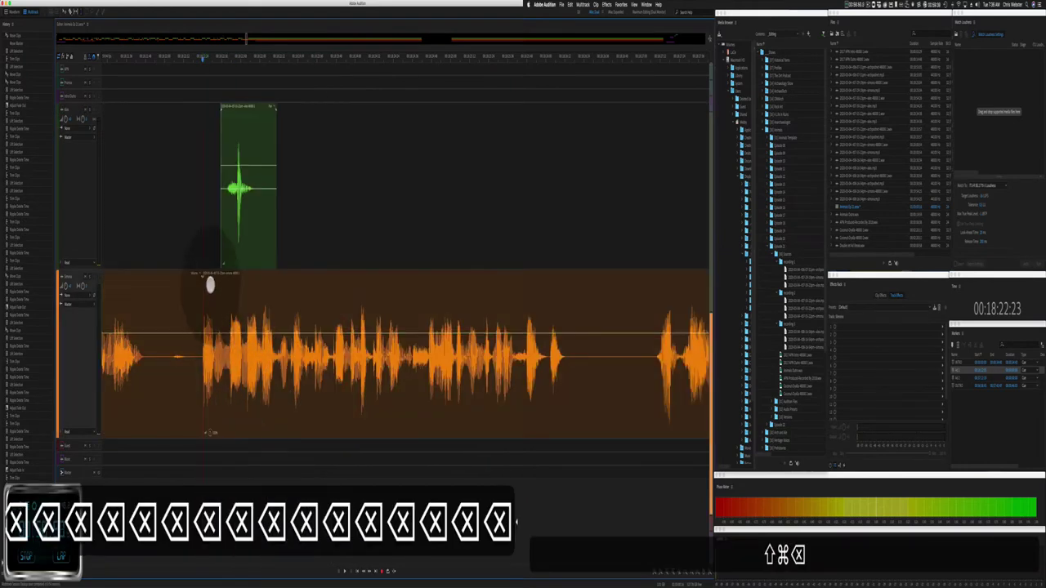
{"action": "left_click", "coordinate": [211, 275]}
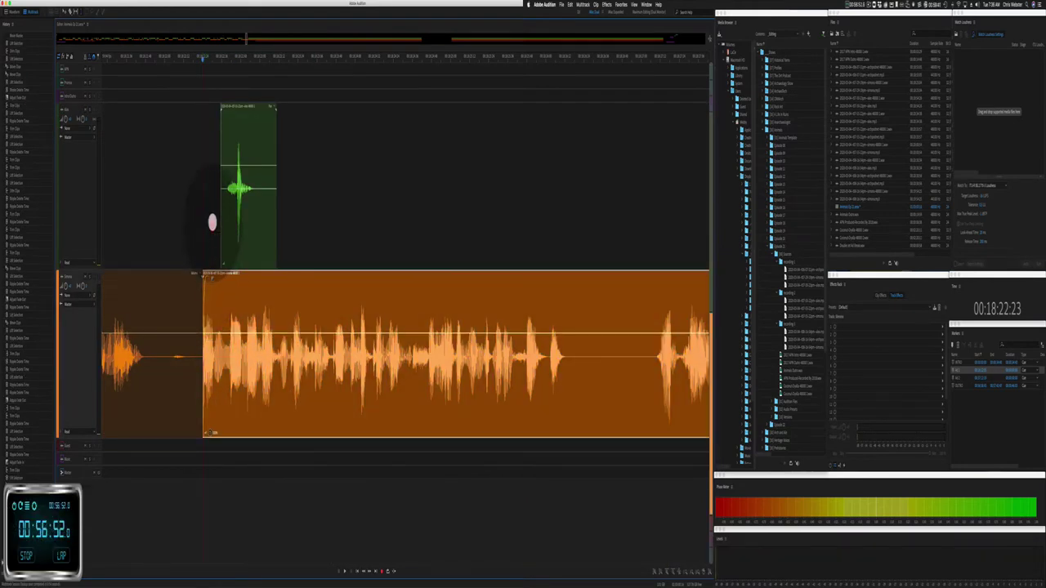
Step: Move the isolated green spike clip earlier into the orange pause before the cut and play back the result
{"action": "left_click", "coordinate": [212, 222]}
{"action": "left_click_drag", "start_coordinate": [246, 107], "coordinate": [164, 140]}
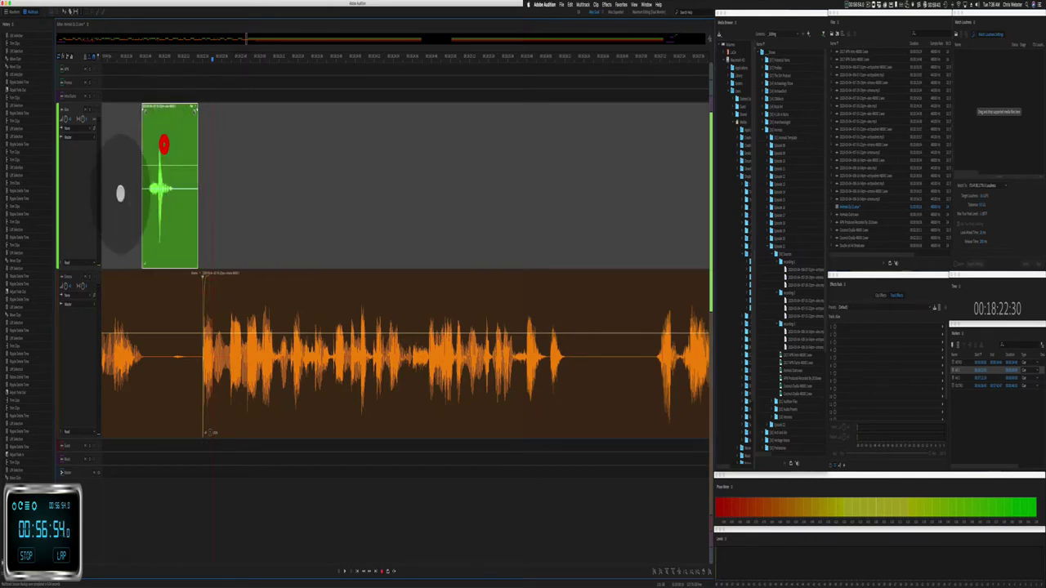
{"action": "left_click", "coordinate": [114, 196]}
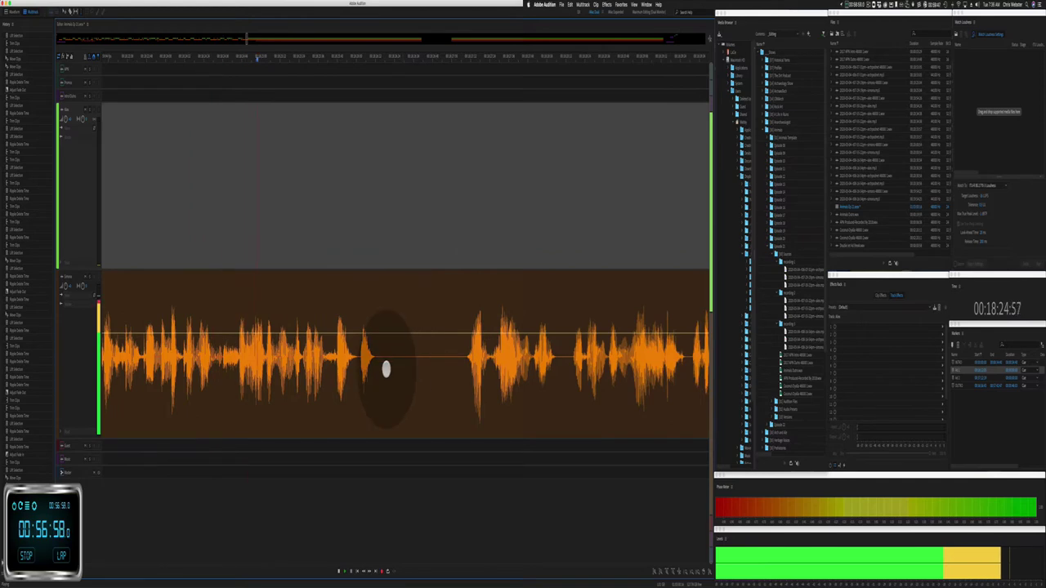
Step: Tighten the next silent pause in the orange track, close the gap and play back the join
{"action": "left_click_drag", "start_coordinate": [386, 370], "coordinate": [460, 363]}
{"action": "key", "text": "shift+super+BackSpace"}
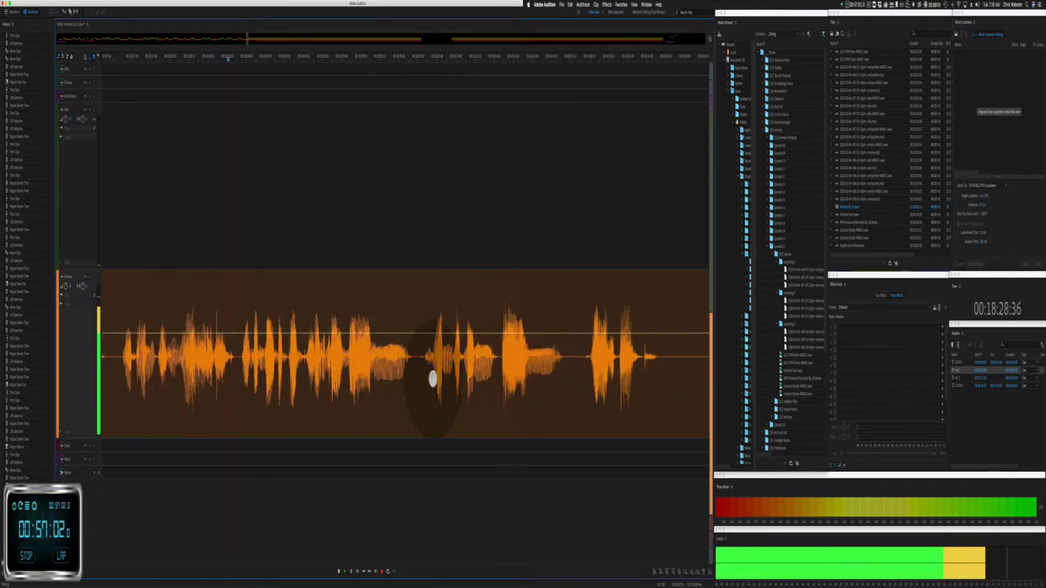
{"action": "key", "text": "space"}
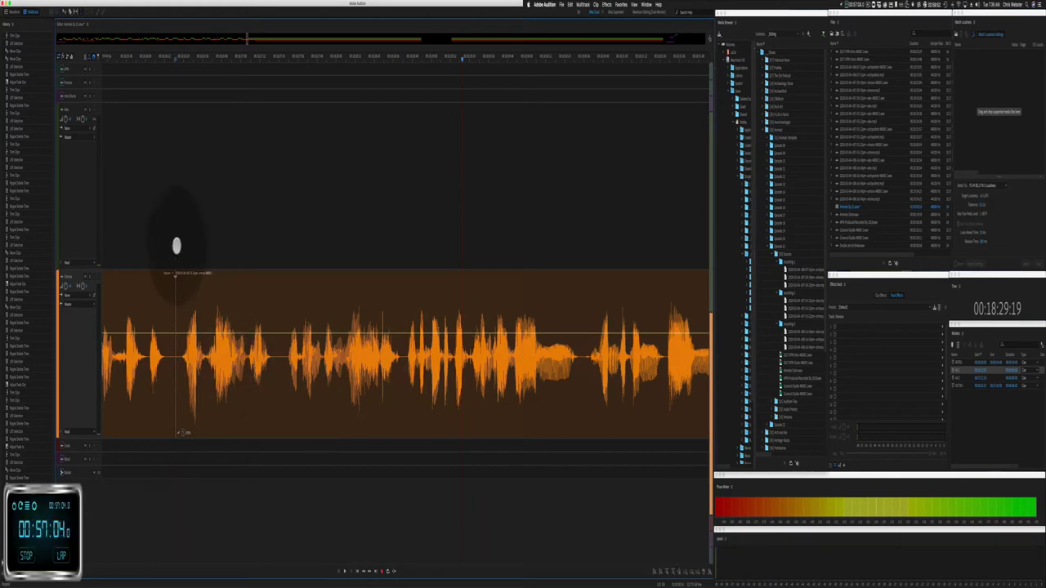
{"action": "left_click", "coordinate": [175, 243]}
{"action": "key", "text": "space"}
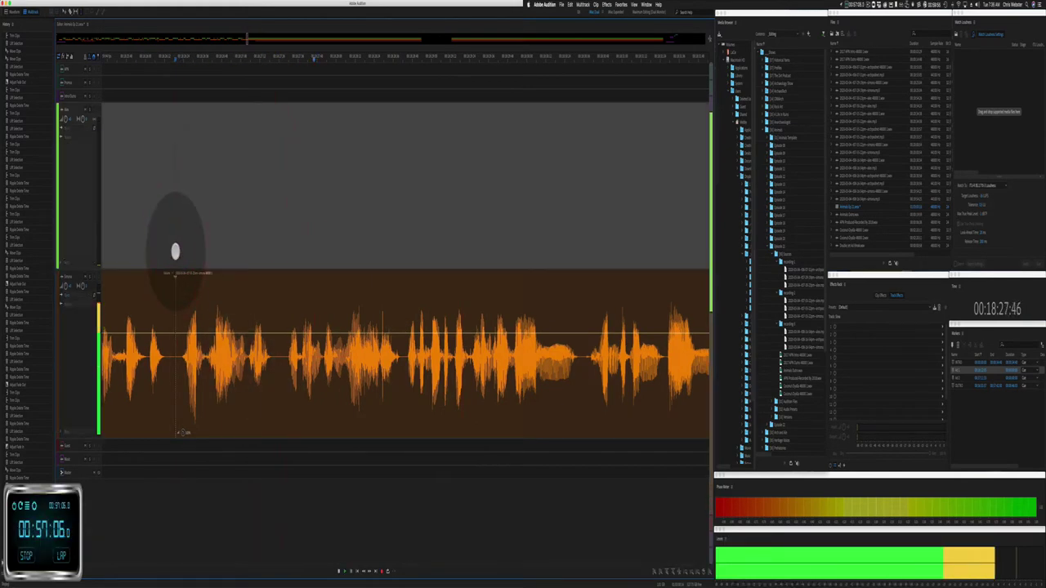
Step: Cut the few words right after the tightened orange pause, close the gap and play the new join
{"action": "key", "text": "space"}
{"action": "left_click_drag", "start_coordinate": [175, 251], "coordinate": [274, 343]}
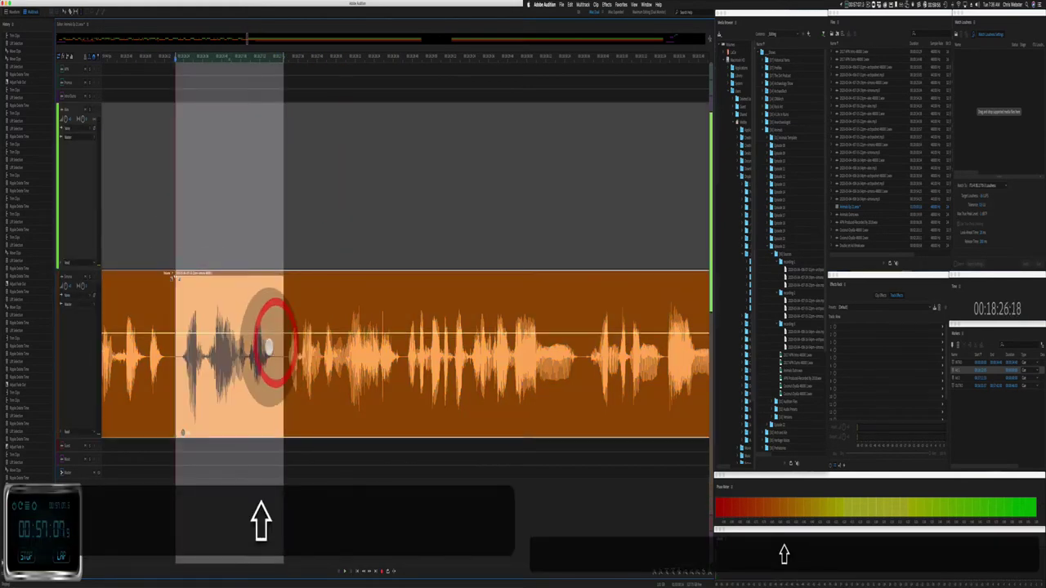
{"action": "left_click", "coordinate": [268, 347]}
{"action": "key", "text": "space"}
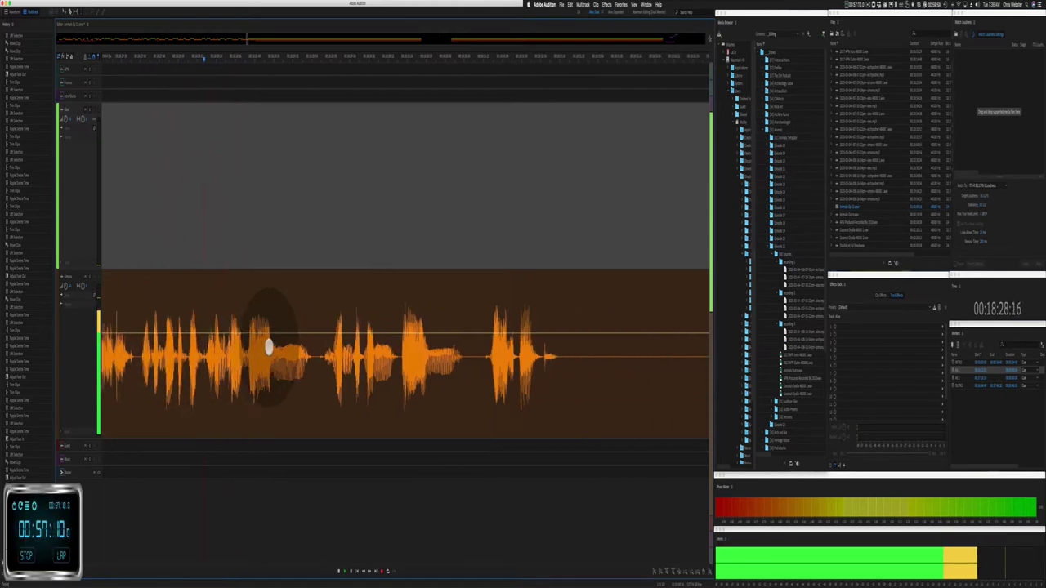
Step: Cut the drawn-out sound in the orange phrase, close the gap, smooth the cut with a short fade-out and play the join
{"action": "key", "text": "space"}
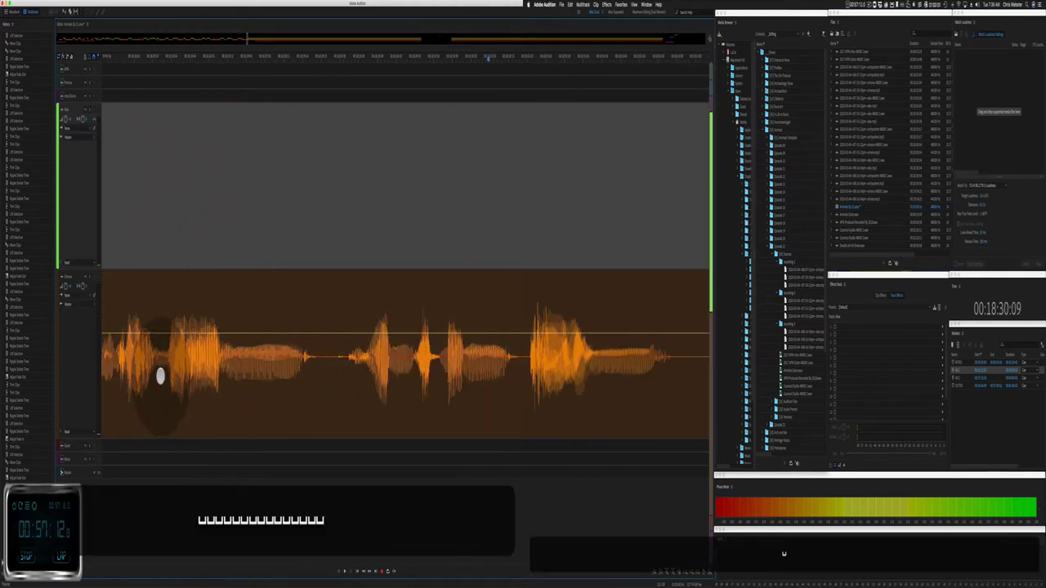
{"action": "left_click_drag", "start_coordinate": [170, 376], "coordinate": [329, 362]}
{"action": "key", "text": "shift+super+BackSpace"}
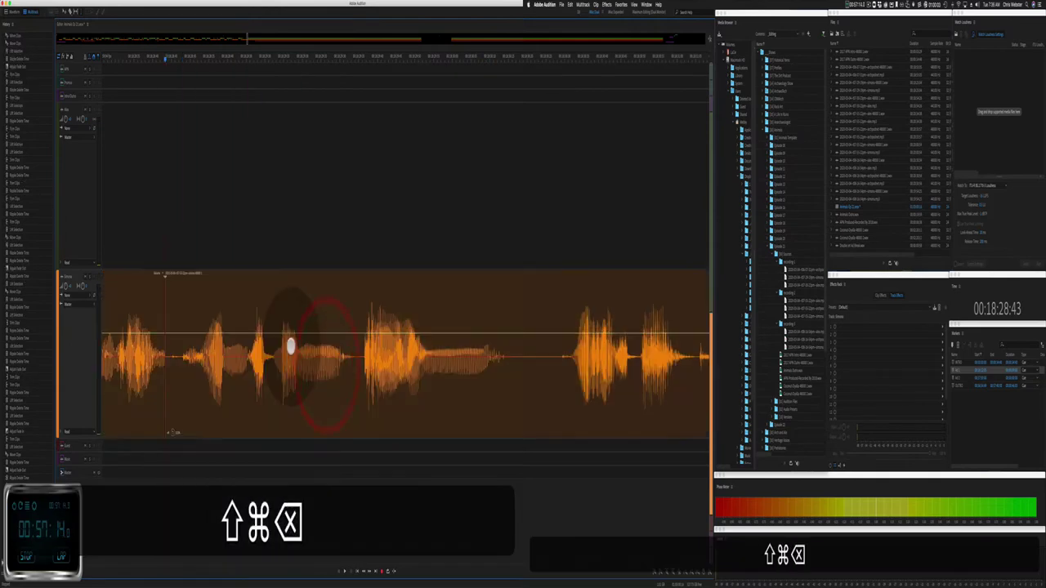
{"action": "left_click_drag", "start_coordinate": [168, 289], "coordinate": [148, 297]}
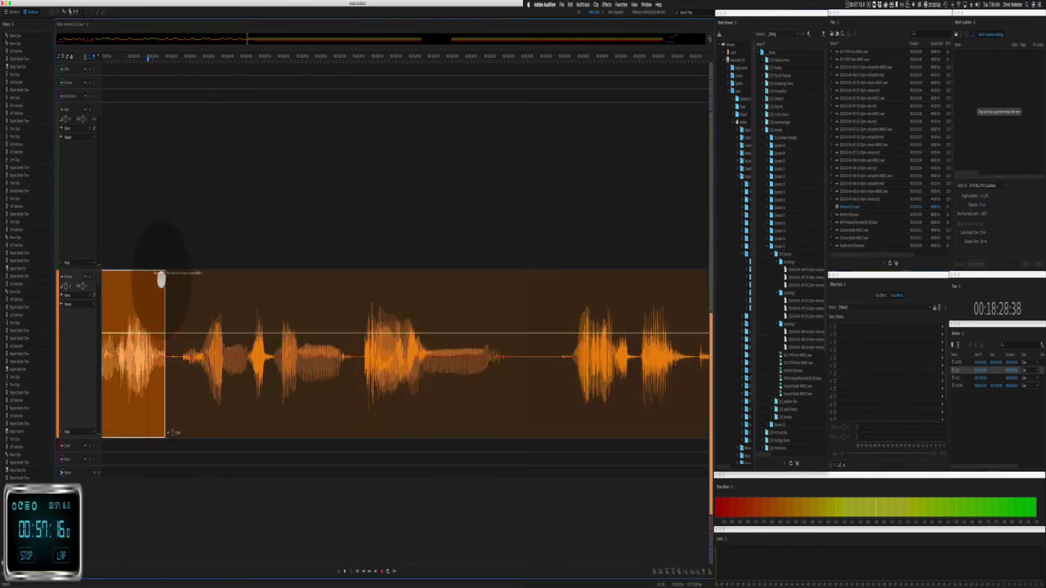
{"action": "left_click", "coordinate": [133, 222]}
{"action": "key", "text": "space"}
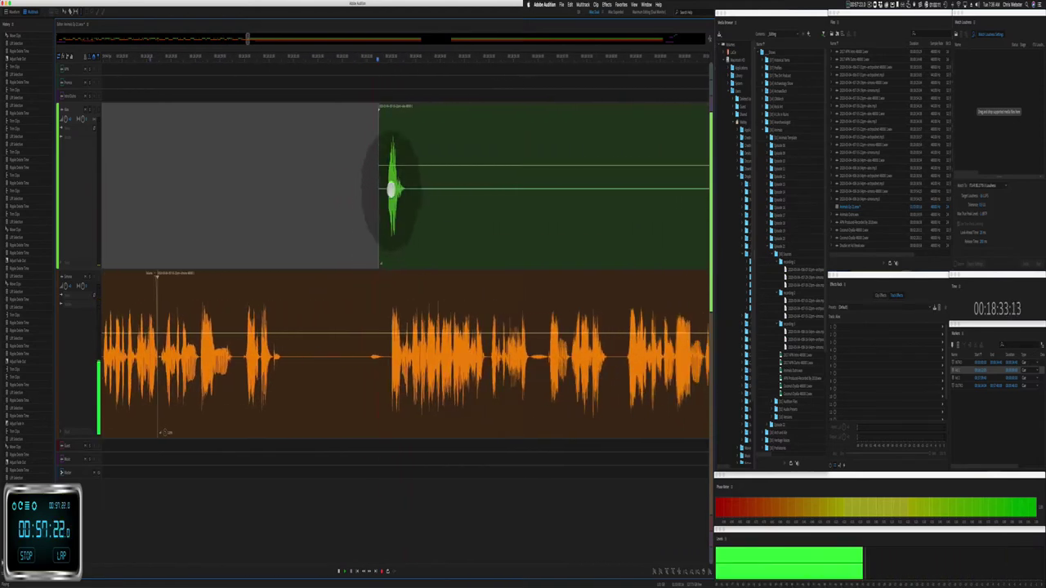
Step: Clear the silence after the green spike and move the isolated spike clip earlier into the orange pause
{"action": "left_click_drag", "start_coordinate": [409, 210], "coordinate": [500, 187]}
{"action": "key", "text": "BackSpace"}
{"action": "key", "text": "BackSpace"}
{"action": "key", "text": "BackSpace"}
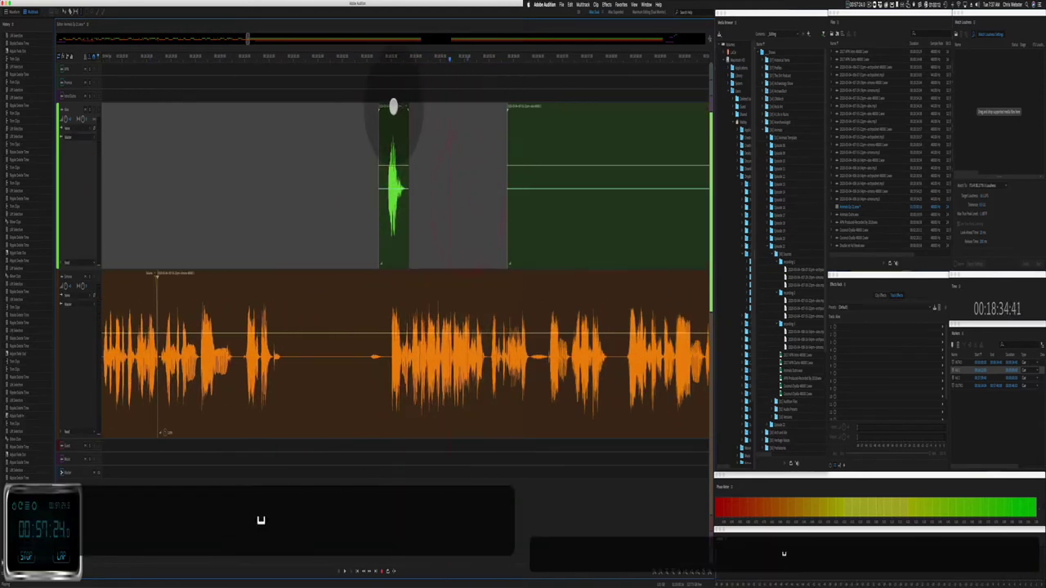
{"action": "left_click_drag", "start_coordinate": [393, 106], "coordinate": [285, 179]}
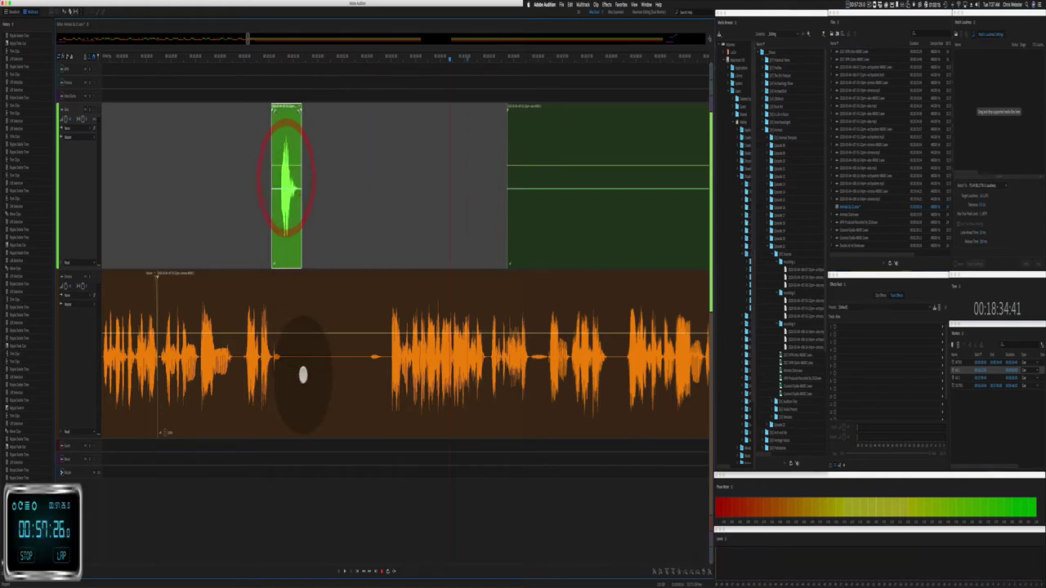
Step: Tighten the orange pause after the moved spike, close the gap and clear the silent green stretch that follows it
{"action": "left_click_drag", "start_coordinate": [302, 374], "coordinate": [378, 368]}
{"action": "key", "text": "shift+super+BackSpace"}
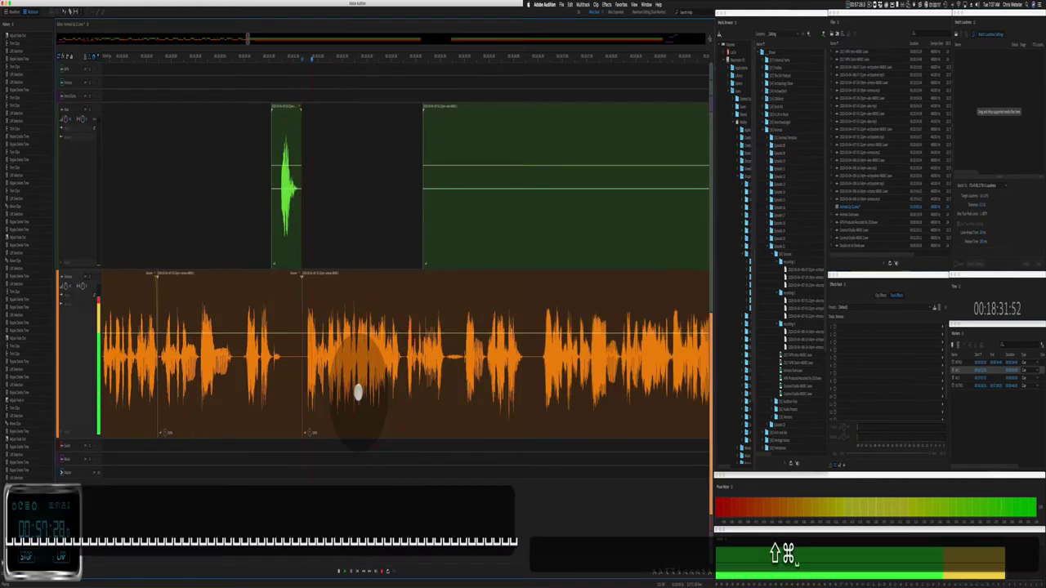
{"action": "scroll", "coordinate": [358, 393], "scroll_direction": "right", "scroll_amount": 5}
{"action": "left_click_drag", "start_coordinate": [247, 236], "coordinate": [672, 180]}
{"action": "key", "text": "BackSpace"}
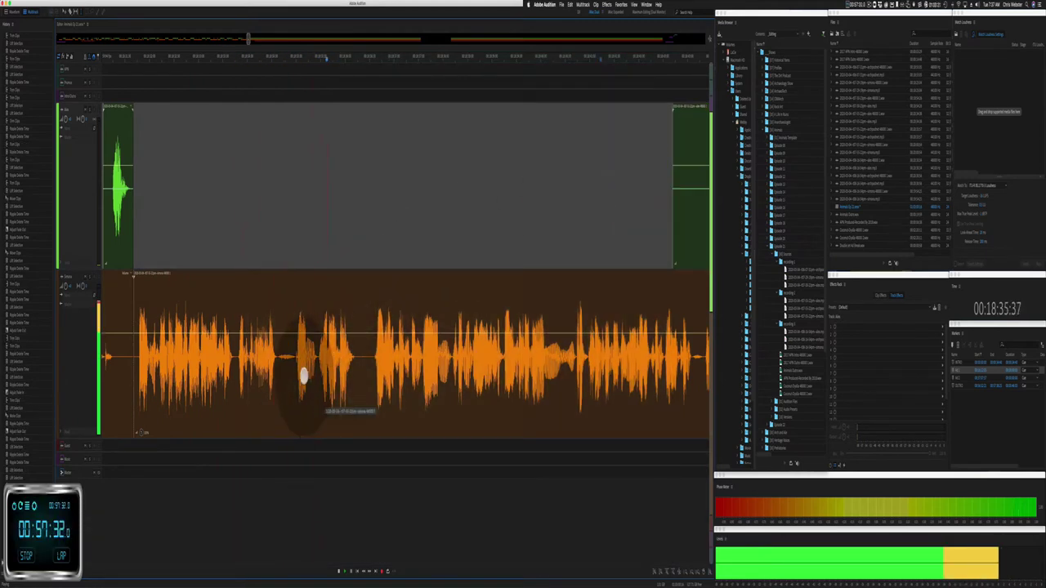
Step: Cut the short filler in the orange phrase, close the gap and clear the silent start of the following green clip
{"action": "left_click_drag", "start_coordinate": [296, 366], "coordinate": [309, 368]}
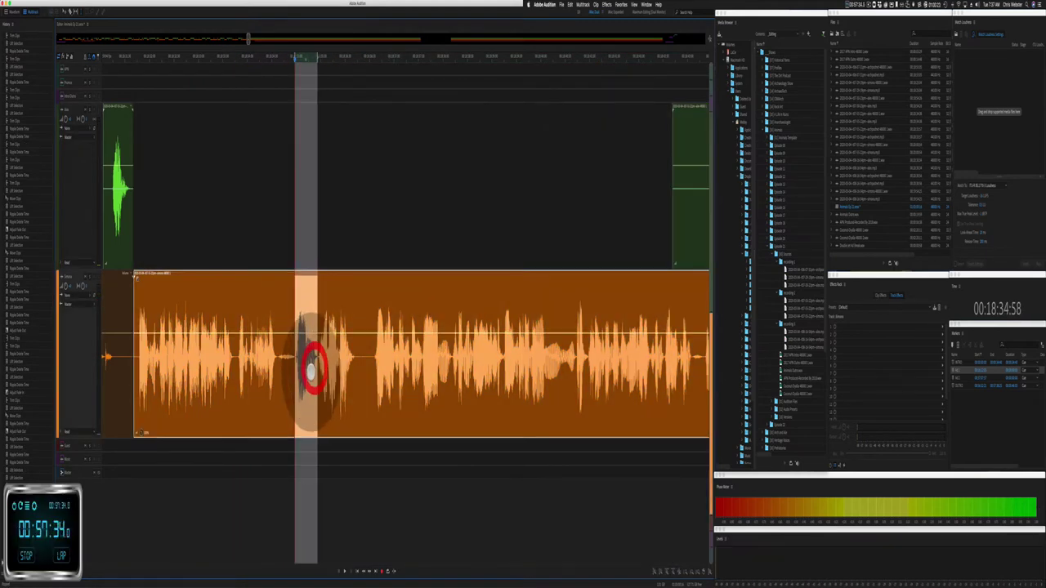
{"action": "key", "text": "shift+super+BackSpace"}
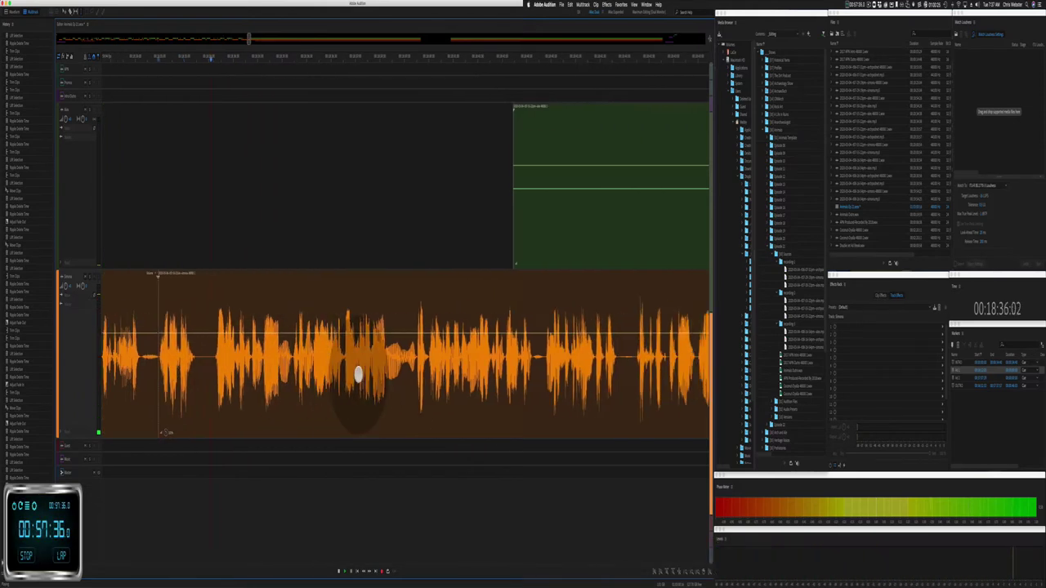
{"action": "left_click_drag", "start_coordinate": [461, 243], "coordinate": [633, 231]}
{"action": "left_click", "coordinate": [700, 222]}
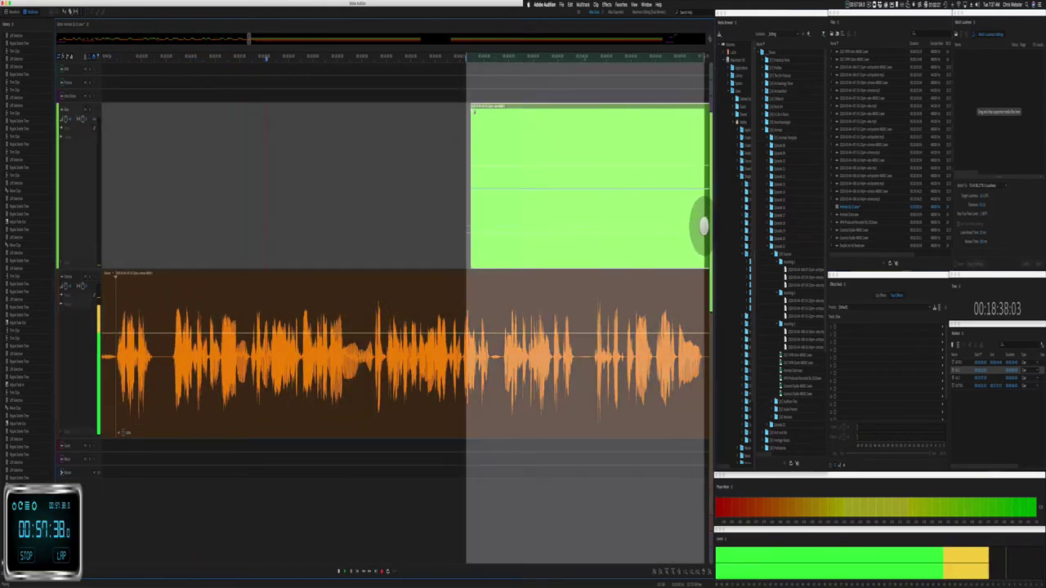
{"action": "key", "text": "BackSpace"}
Step: Cut the next loud filler and its trailing sound from the orange track, close the gap and play the join
{"action": "key", "text": "space"}
{"action": "scroll", "coordinate": [229, 421], "scroll_direction": "up", "scroll_amount": 3}
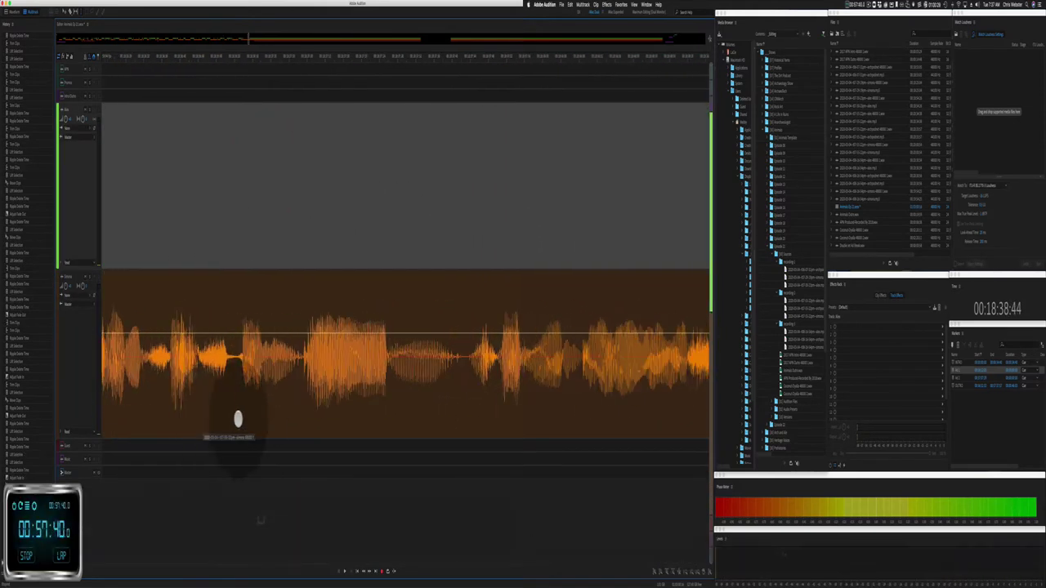
{"action": "left_click", "coordinate": [295, 368]}
{"action": "left_click_drag", "start_coordinate": [299, 362], "coordinate": [467, 361]}
{"action": "key", "text": "BackSpace"}
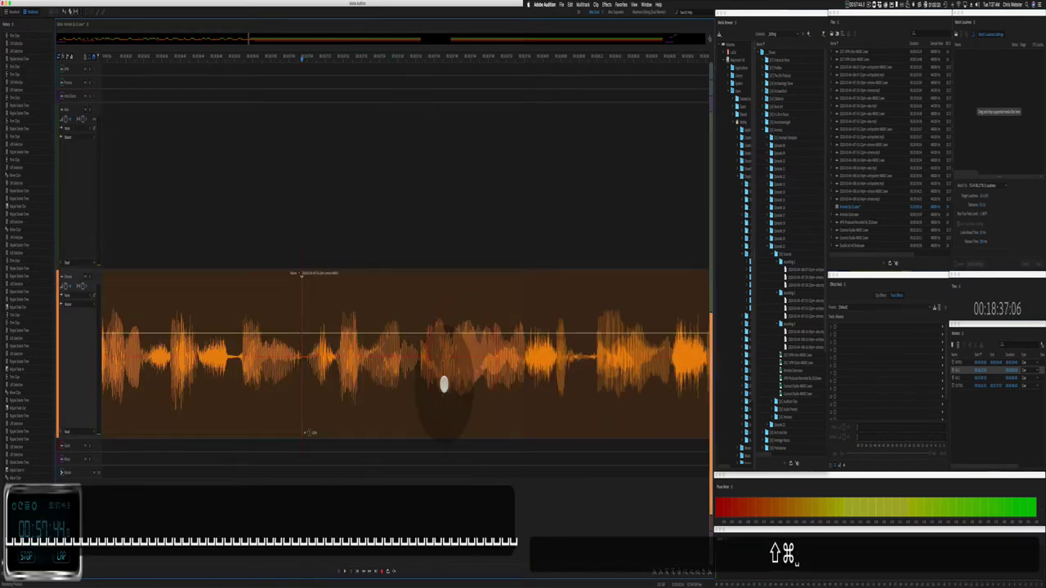
{"action": "key", "text": "space"}
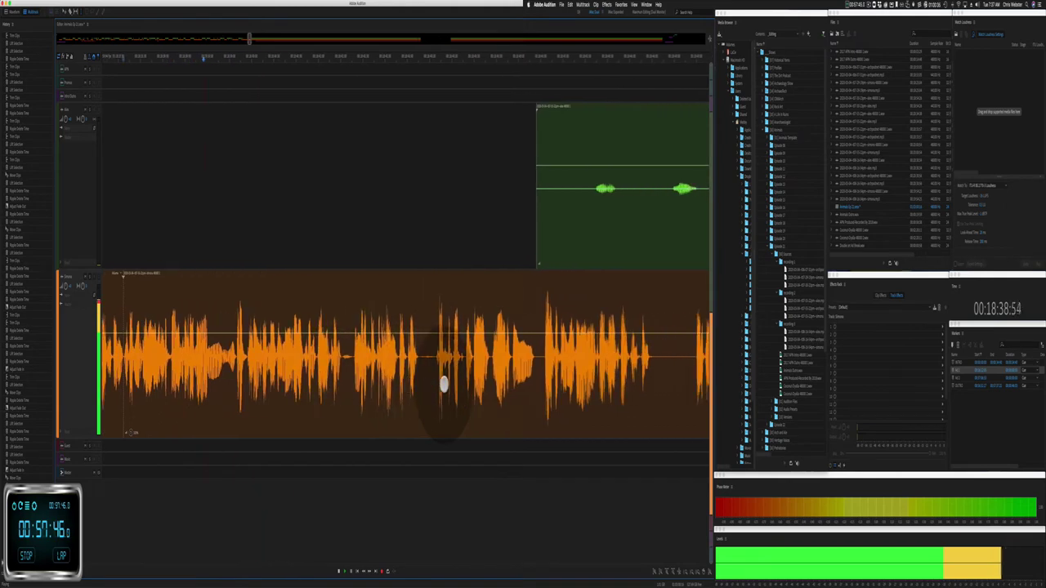
Step: Try to cut the long drawn-out sound from the orange phrase, starting midway through the loud syllable, and close the gap
{"action": "key", "text": "space"}
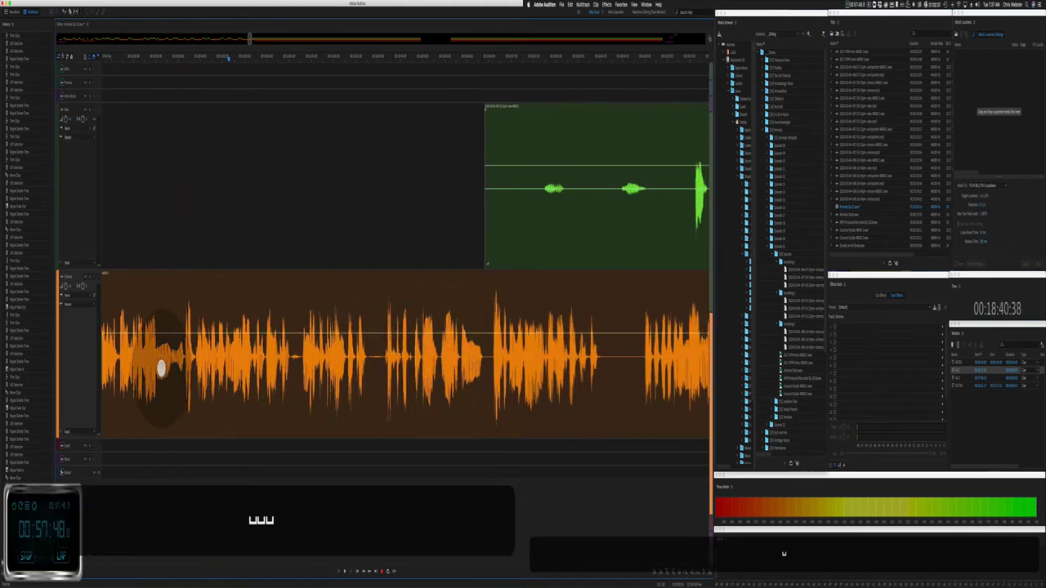
{"action": "left_click", "coordinate": [190, 247]}
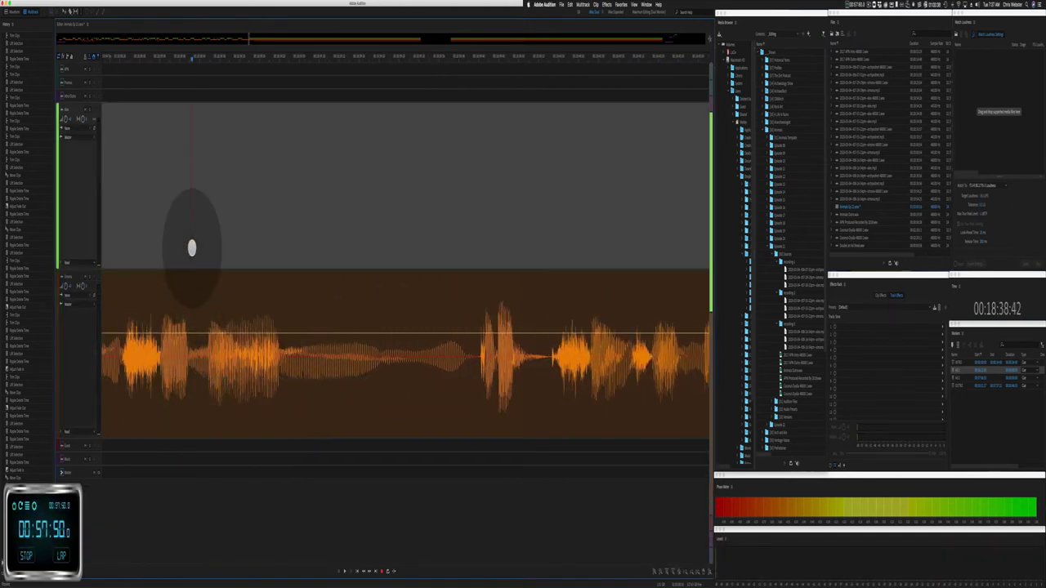
{"action": "key", "text": "space"}
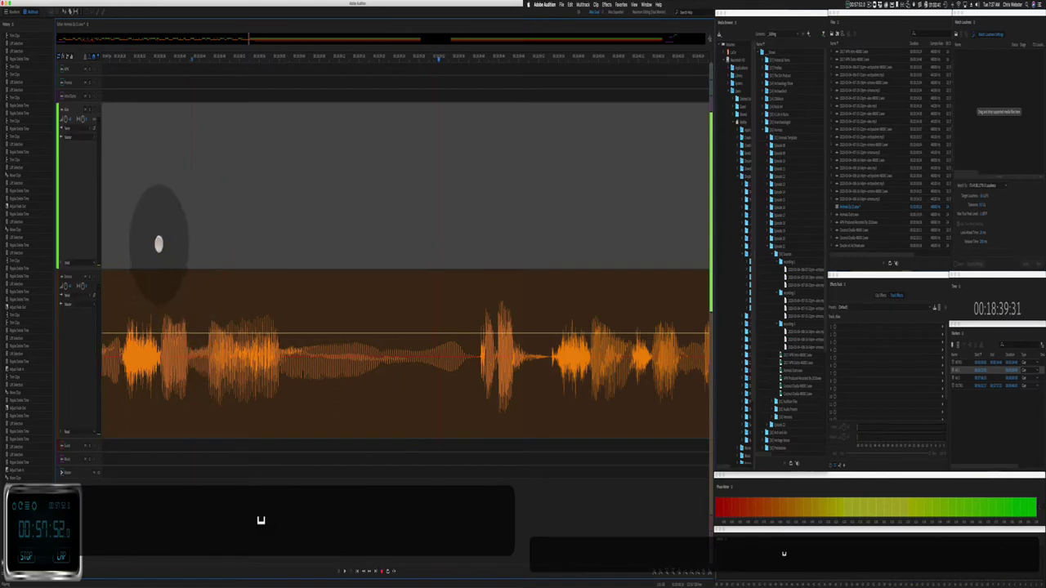
{"action": "left_click", "coordinate": [159, 243]}
{"action": "key", "text": "space"}
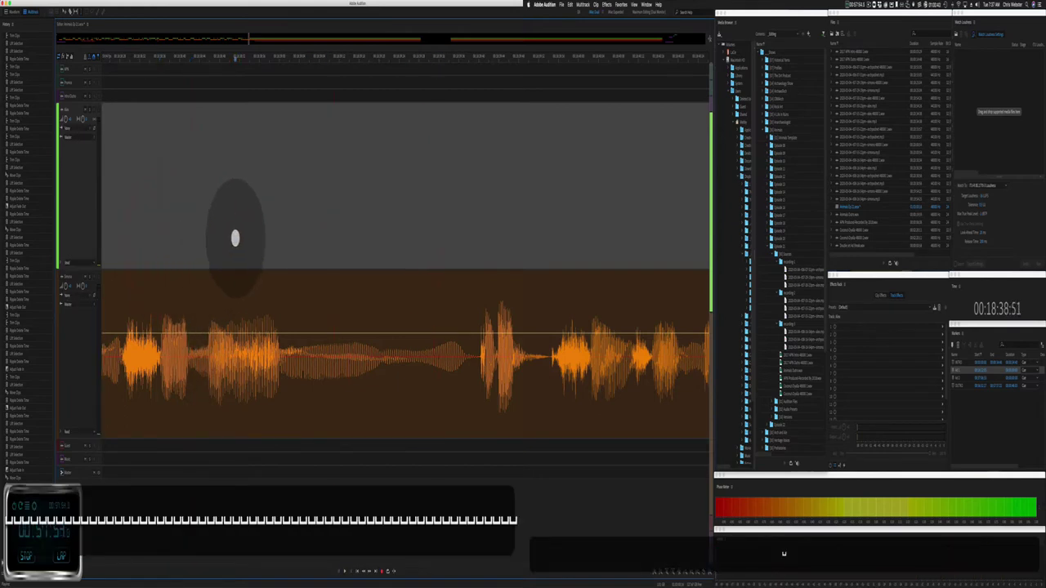
{"action": "left_click", "coordinate": [235, 238]}
{"action": "key", "text": "space"}
{"action": "key", "text": "space"}
{"action": "left_click_drag", "start_coordinate": [234, 236], "coordinate": [469, 305]}
{"action": "key", "text": "shift+super+BackSpace"}
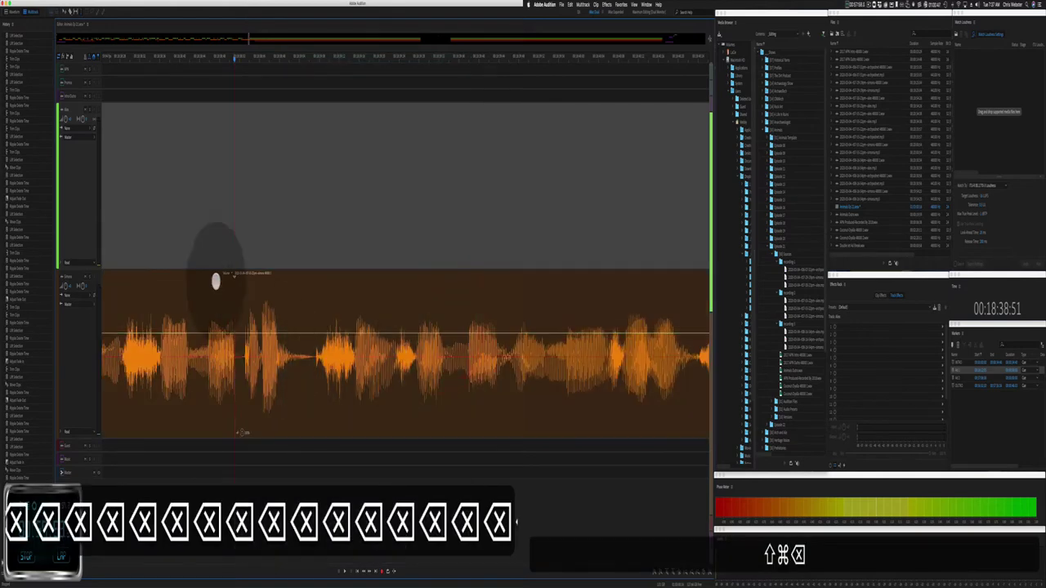
Step: Add a short fade-out to the end of the orange clip before the cut and play back the join
{"action": "left_click", "coordinate": [225, 296]}
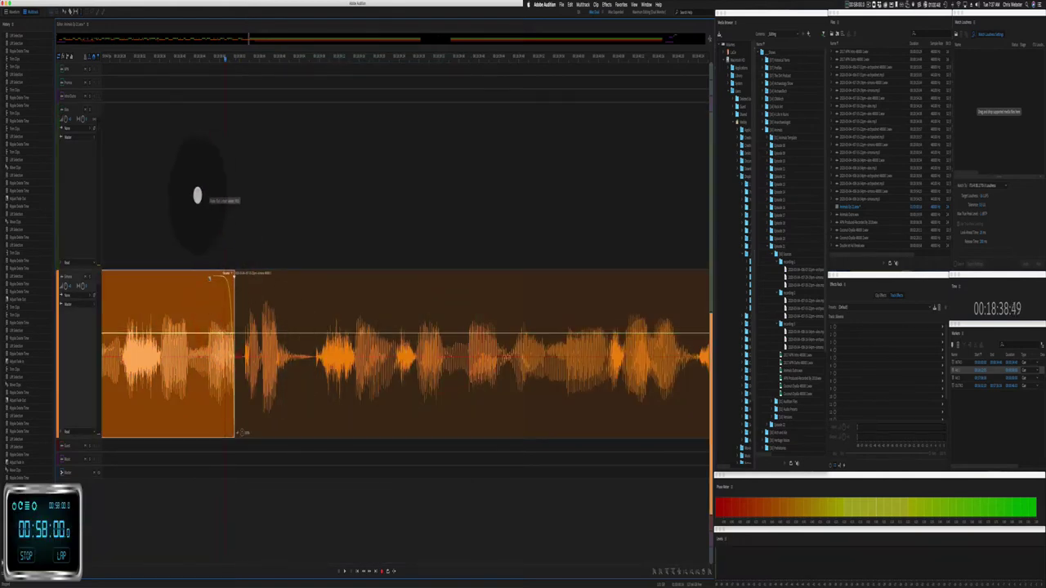
{"action": "left_click", "coordinate": [197, 194]}
{"action": "key", "text": "space"}
{"action": "left_click", "coordinate": [138, 187]}
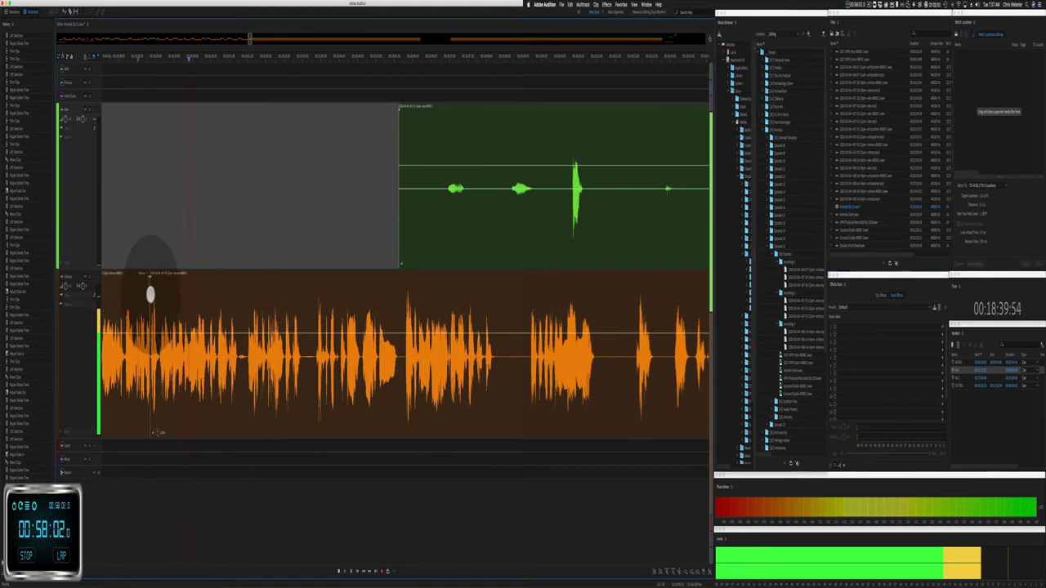
Step: Undo the fade-out and the cut of the long drawn-out orange sound
{"action": "key", "text": "super+z"}
{"action": "key", "text": "super+z"}
{"action": "key", "text": "super+z"}
{"action": "key", "text": "super+z"}
{"action": "key", "text": "super+z"}
{"action": "key", "text": "super+z"}
{"action": "key", "text": "super+z"}
{"action": "key", "text": "super+z"}
{"action": "key", "text": "super+z"}
{"action": "key", "text": "super+z"}
{"action": "key", "text": "super+z"}
{"action": "key", "text": "super+z"}
{"action": "key", "text": "super+z"}
{"action": "key", "text": "super+z"}
{"action": "key", "text": "super+z"}
{"action": "key", "text": "super+z"}
{"action": "key", "text": "super+z"}
{"action": "key", "text": "super+z"}
{"action": "key", "text": "super+z"}
{"action": "key", "text": "super+z"}
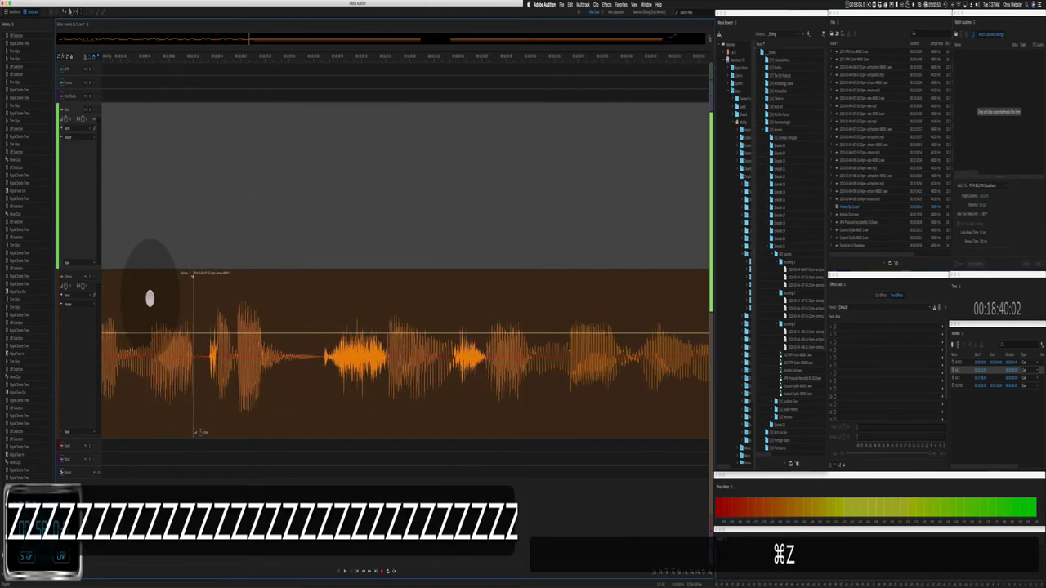
{"action": "key", "text": "super+z"}
{"action": "key", "text": "super+z"}
{"action": "key", "text": "super+z"}
{"action": "key", "text": "super+z"}
{"action": "key", "text": "super+z"}
{"action": "key", "text": "super+z"}
{"action": "key", "text": "super+z"}
{"action": "key", "text": "super+z"}
{"action": "key", "text": "super+z"}
{"action": "key", "text": "super+z"}
{"action": "key", "text": "super+z"}
{"action": "key", "text": "super+z"}
{"action": "key", "text": "super+z"}
{"action": "key", "text": "super+z"}
{"action": "key", "text": "super+z"}
{"action": "key", "text": "super+z"}
{"action": "key", "text": "super+z"}
{"action": "key", "text": "super+z"}
{"action": "key", "text": "super+z"}
{"action": "key", "text": "super+z"}
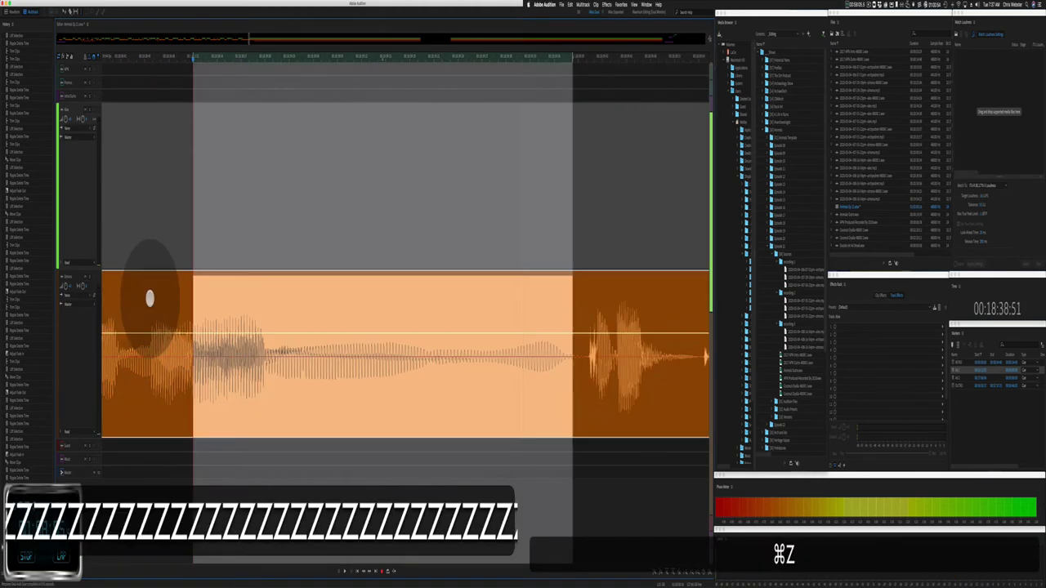
Step: Replay the orange phrase around the long drawn-out sound to find where the filler begins
{"action": "left_click", "coordinate": [172, 235]}
{"action": "key", "text": "space"}
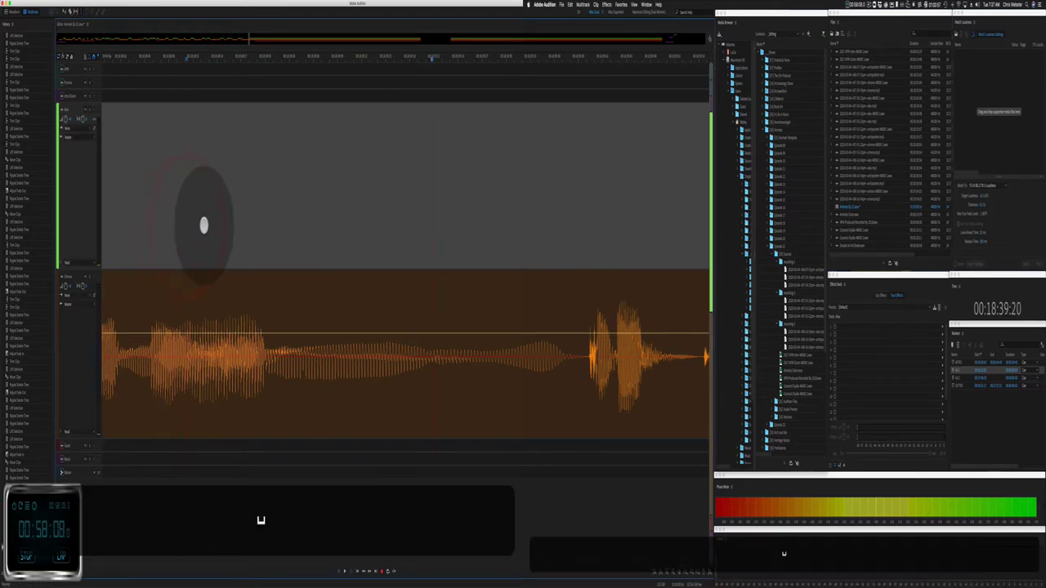
{"action": "key", "text": "space"}
{"action": "key", "text": "space"}
{"action": "key", "text": "space"}
{"action": "key", "text": "space"}
{"action": "key", "text": "space"}
{"action": "key", "text": "space"}
{"action": "key", "text": "space"}
{"action": "key", "text": "space"}
{"action": "key", "text": "space"}
{"action": "key", "text": "space"}
{"action": "key", "text": "space"}
{"action": "key", "text": "space"}
{"action": "key", "text": "space"}
{"action": "key", "text": "space"}
{"action": "key", "text": "space"}
{"action": "key", "text": "space"}
{"action": "key", "text": "space"}
{"action": "key", "text": "space"}
{"action": "key", "text": "space"}
{"action": "key", "text": "space"}
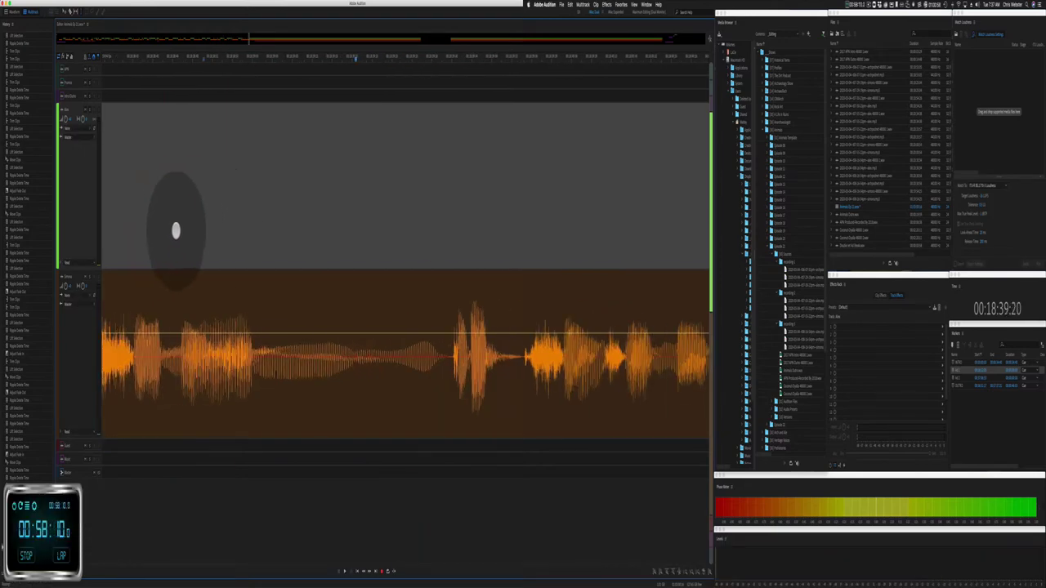
{"action": "left_click", "coordinate": [140, 215]}
{"action": "key", "text": "space"}
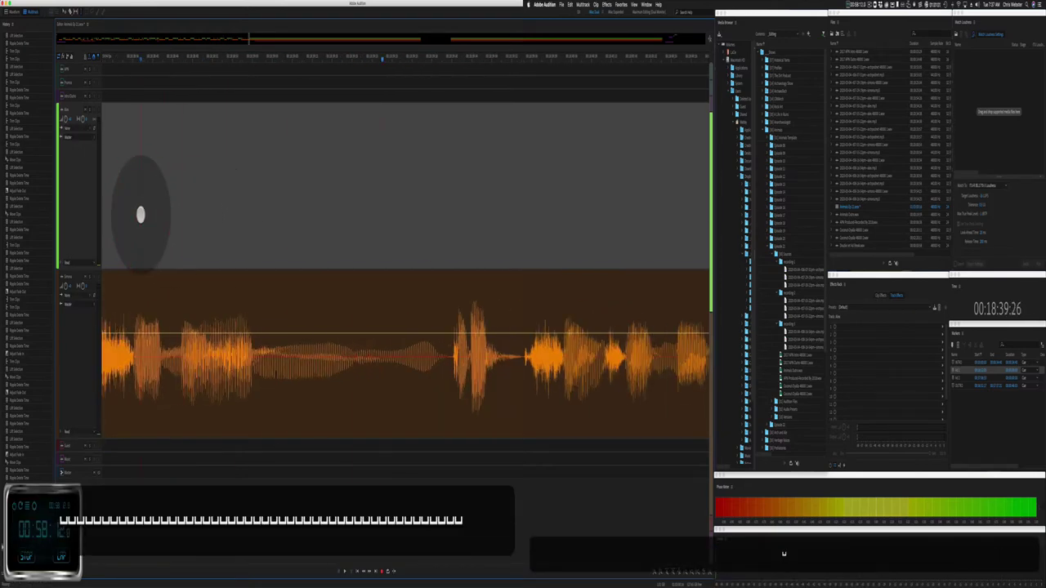
Step: Cut the drawn-out sound from late in the loud syllable up to the next word, close the gap and play the join
{"action": "left_click", "coordinate": [206, 404]}
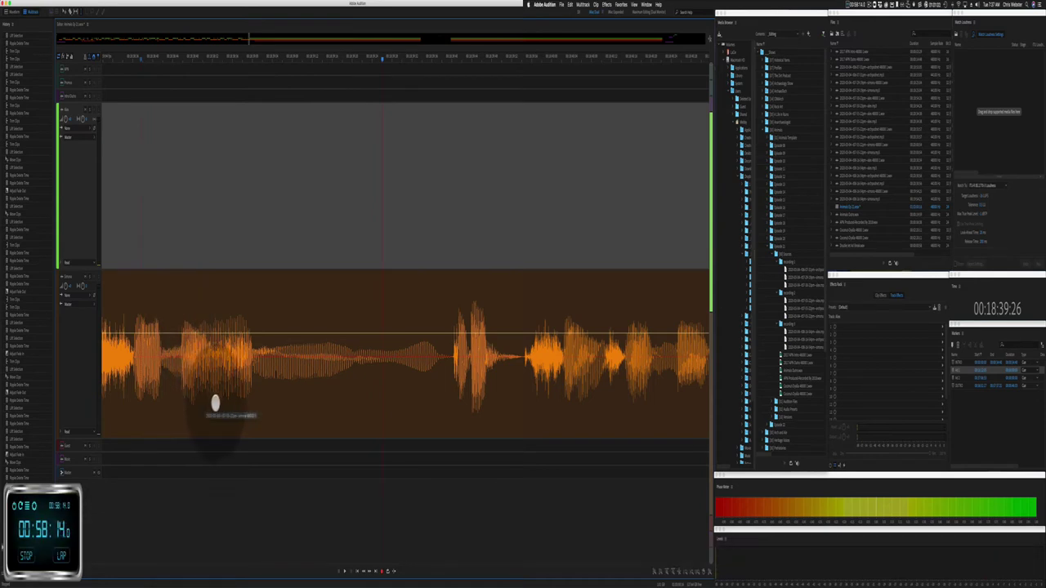
{"action": "left_click", "coordinate": [234, 397]}
{"action": "key", "text": "space"}
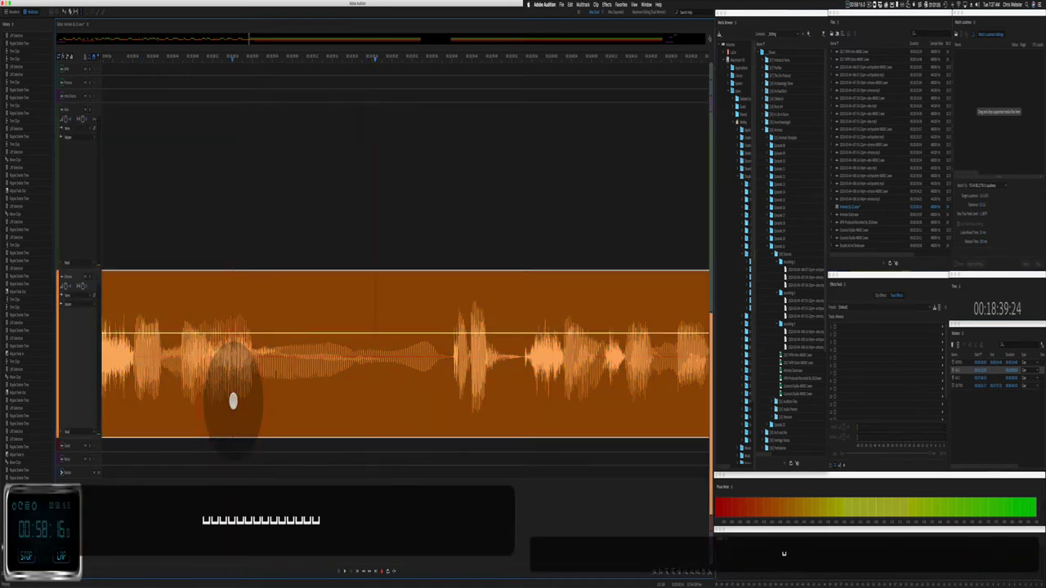
{"action": "left_click_drag", "start_coordinate": [233, 397], "coordinate": [448, 370]}
{"action": "key", "text": "shift+super+BackSpace"}
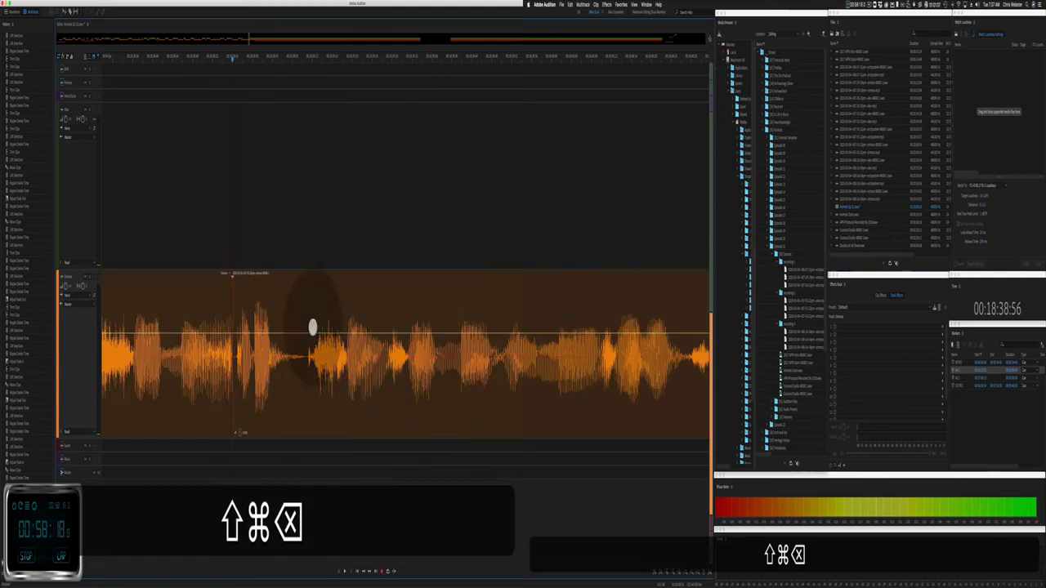
{"action": "left_click", "coordinate": [115, 193]}
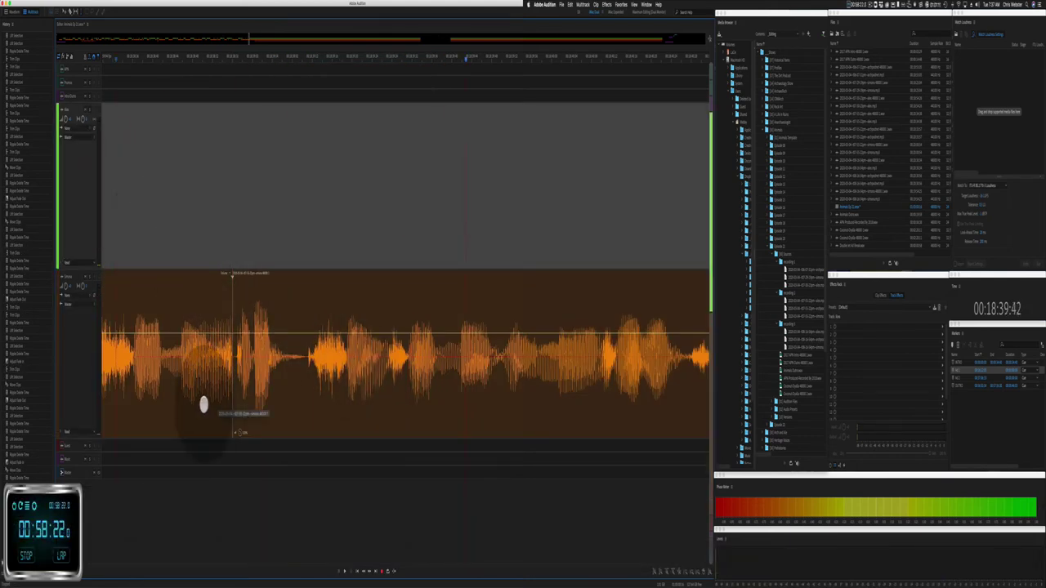
Step: Delete the short stretch of orange sound just before the join, leaving a gap, and play from before it
{"action": "left_click_drag", "start_coordinate": [207, 404], "coordinate": [230, 398]}
{"action": "key", "text": "BackSpace"}
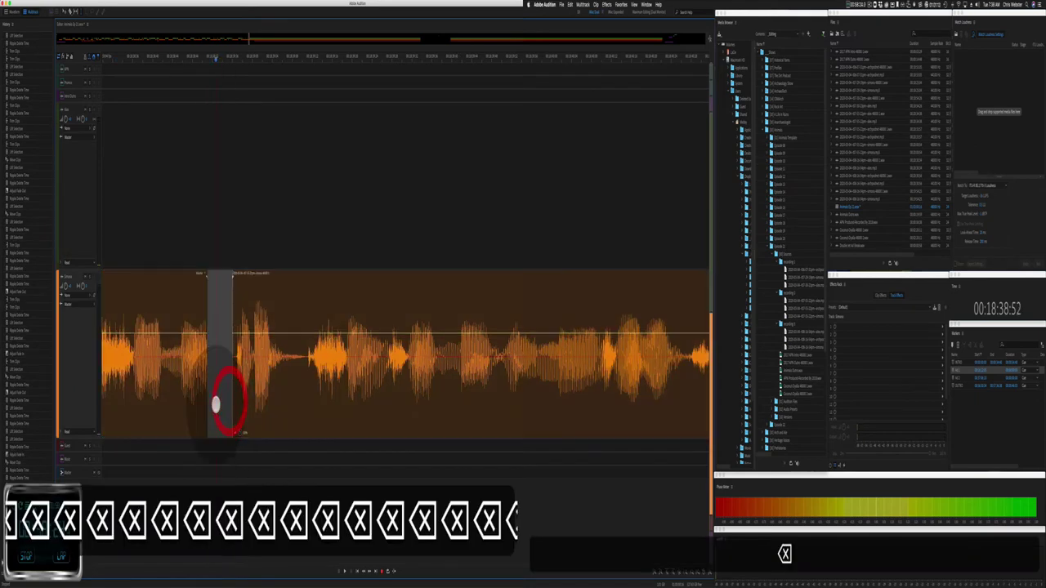
{"action": "left_click", "coordinate": [132, 218]}
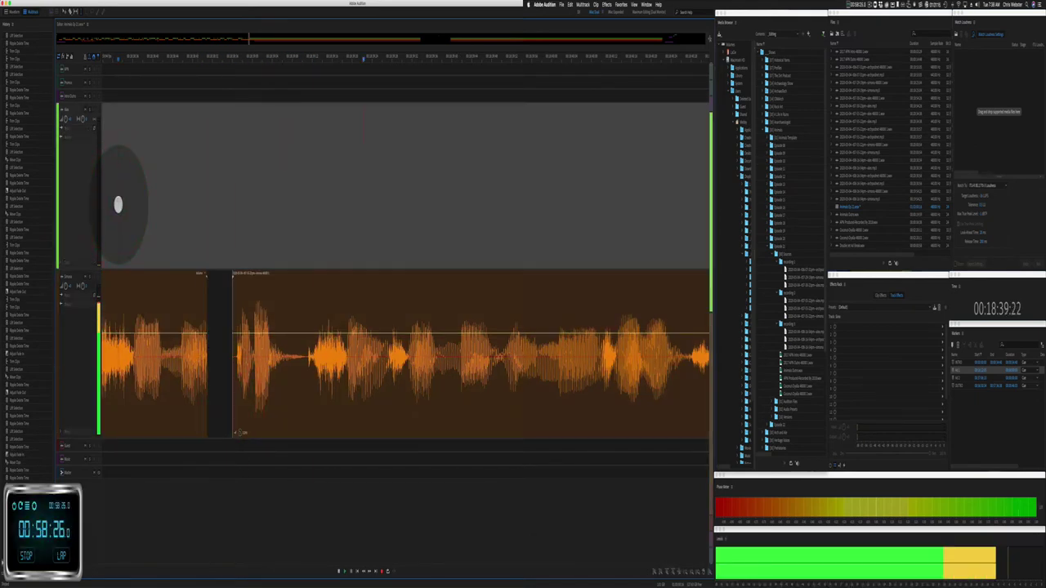
Step: Trim the end of the orange clip before the gap back into the loud syllable and play the new ending
{"action": "left_click_drag", "start_coordinate": [205, 408], "coordinate": [179, 405]}
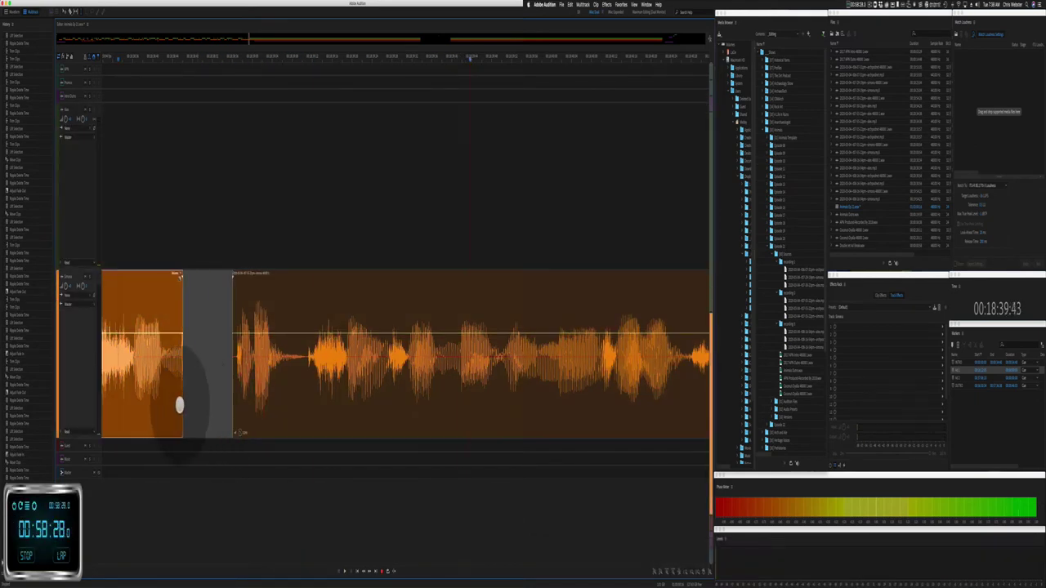
{"action": "left_click", "coordinate": [162, 402]}
{"action": "left_click", "coordinate": [106, 236]}
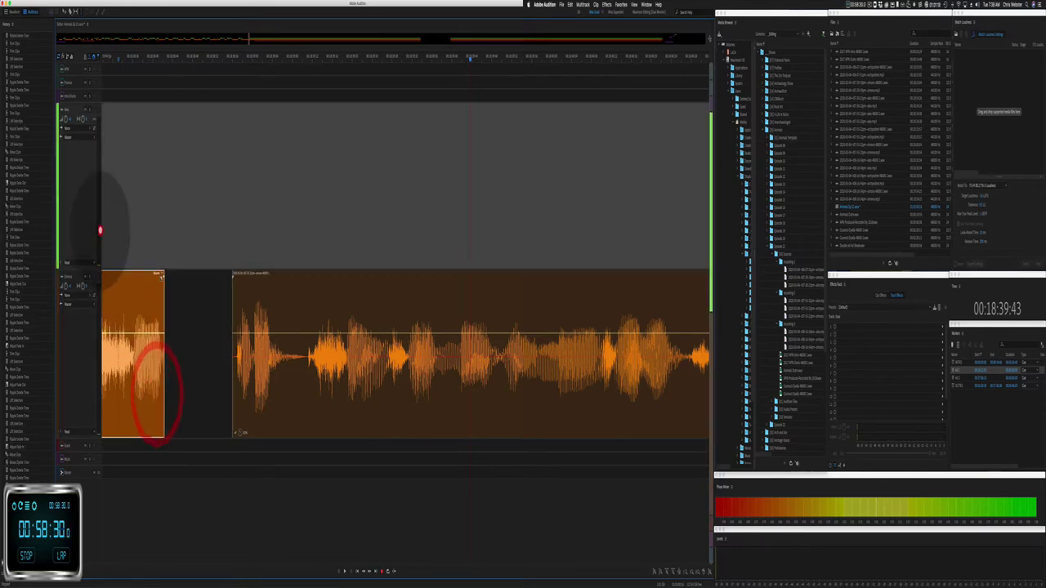
{"action": "key", "text": "space"}
{"action": "key", "text": "space"}
Step: Extend the end of that orange clip slightly past the loud syllable to restore its tail, fine-tuning it by playback
{"action": "left_click", "coordinate": [167, 292]}
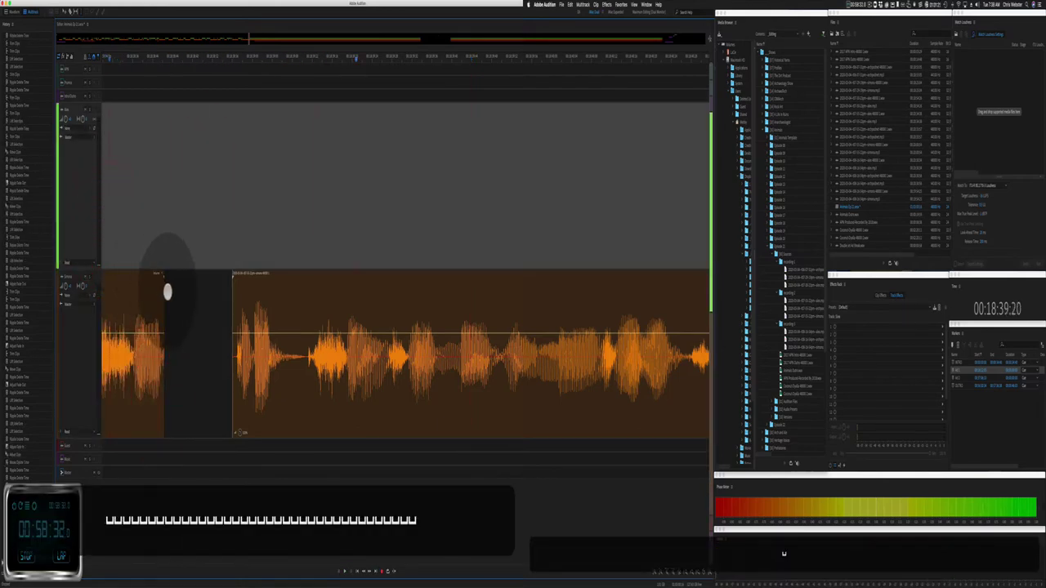
{"action": "left_click_drag", "start_coordinate": [164, 295], "coordinate": [213, 304]}
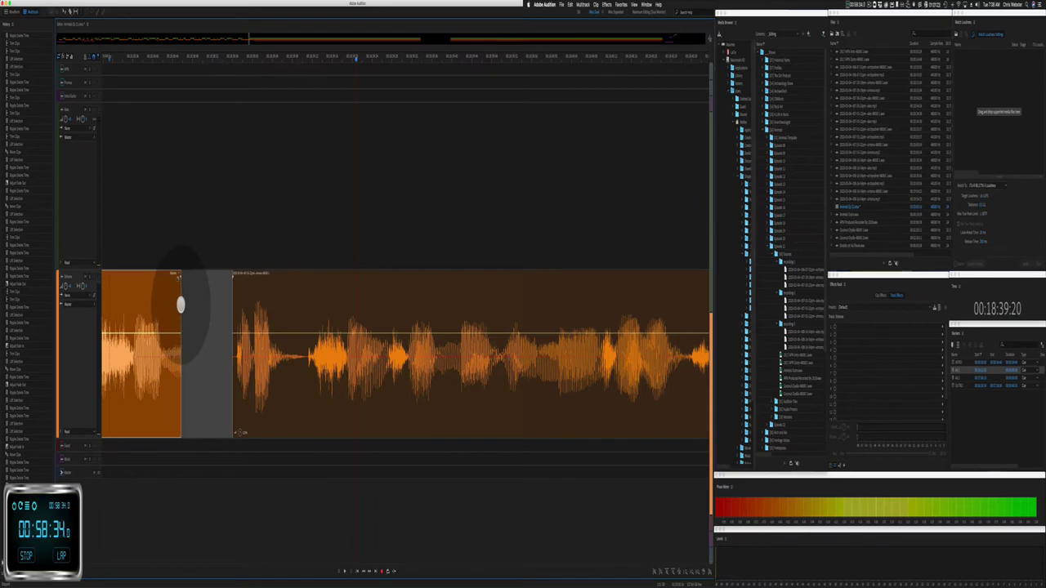
{"action": "left_click", "coordinate": [123, 231]}
{"action": "key", "text": "space"}
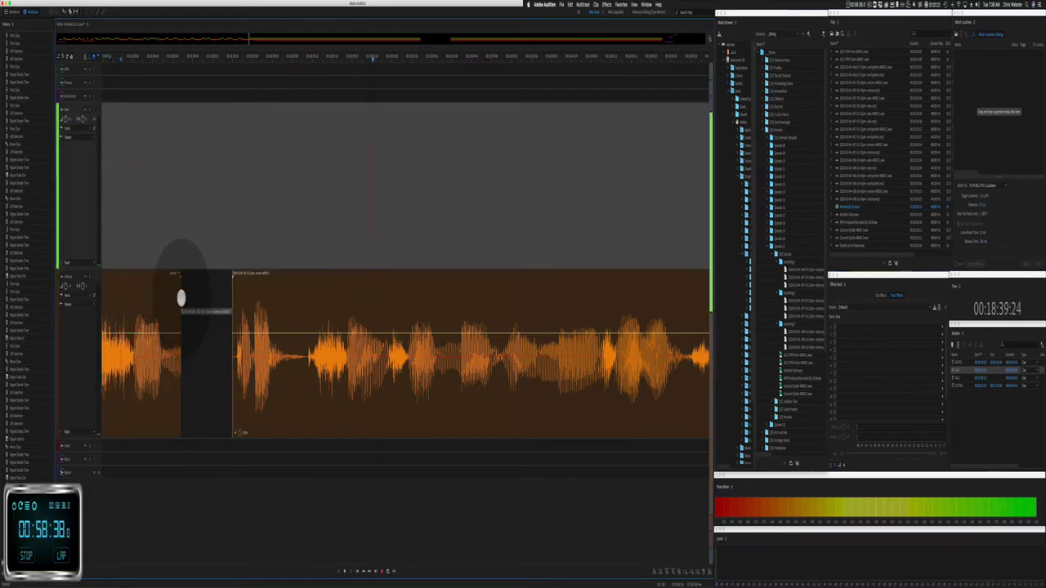
{"action": "left_click_drag", "start_coordinate": [181, 297], "coordinate": [197, 301]}
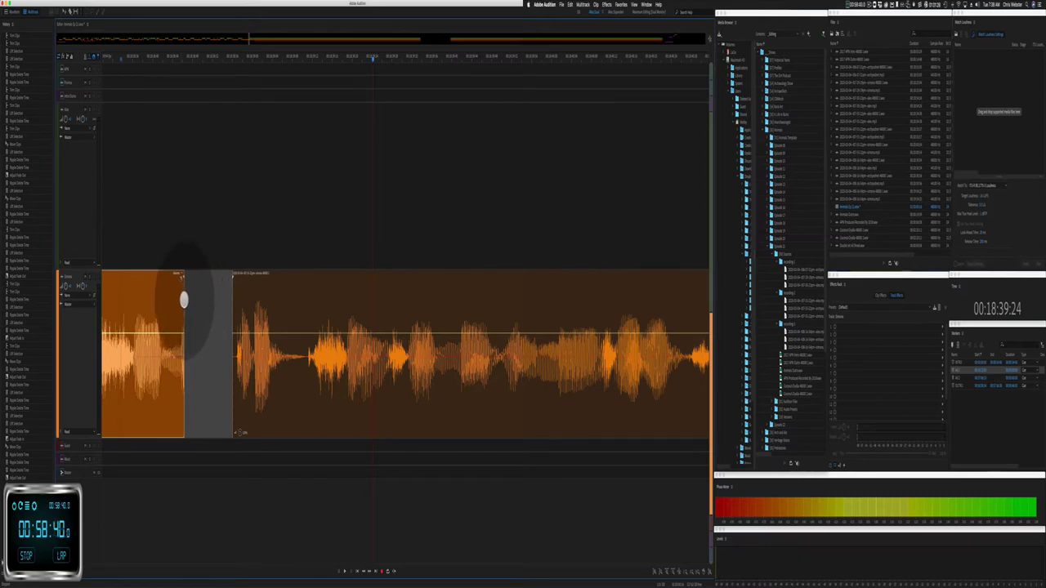
{"action": "left_click", "coordinate": [216, 237]}
{"action": "key", "text": "space"}
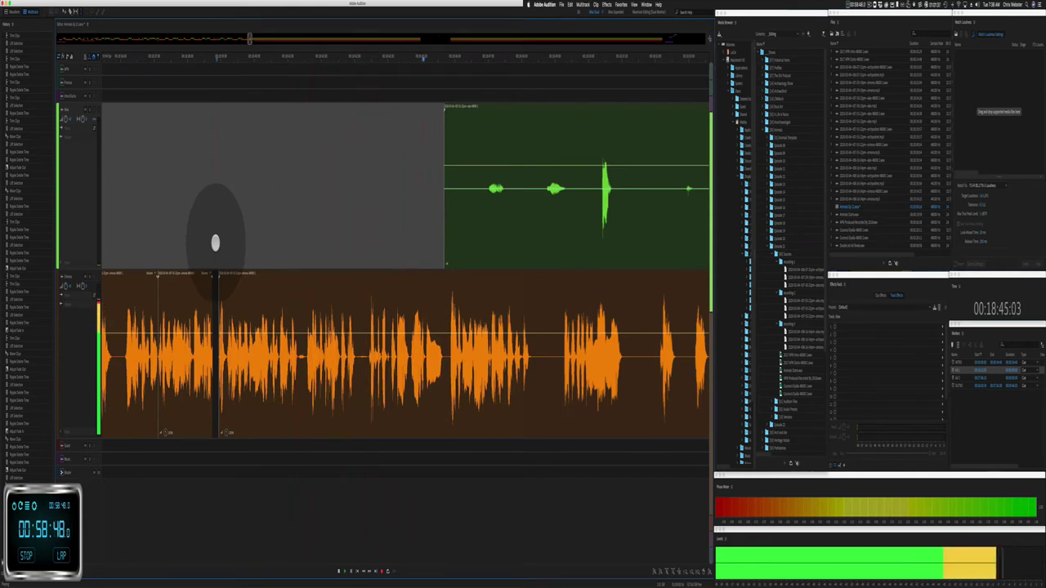
{"action": "key", "text": "space"}
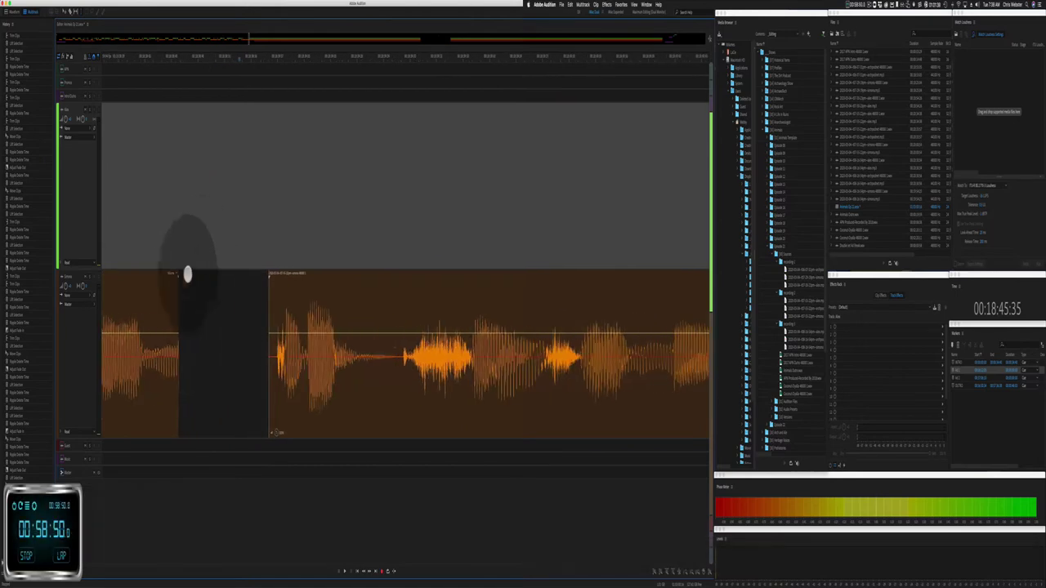
Step: Add a short fade-out to the end of the orange clip, close most of the gap across both tracks and play the join
{"action": "left_click", "coordinate": [170, 294]}
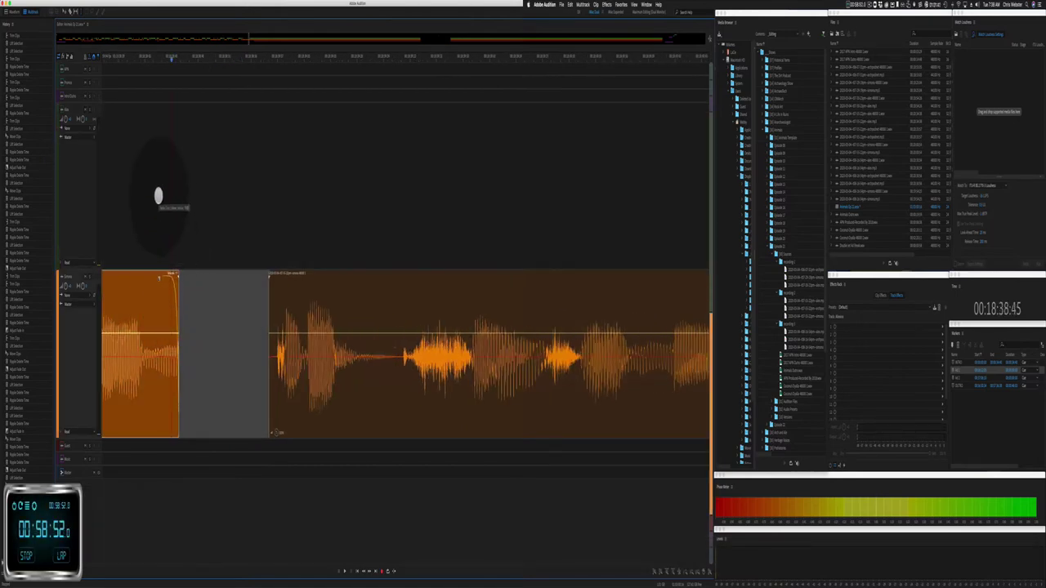
{"action": "left_click_drag", "start_coordinate": [183, 221], "coordinate": [256, 232]}
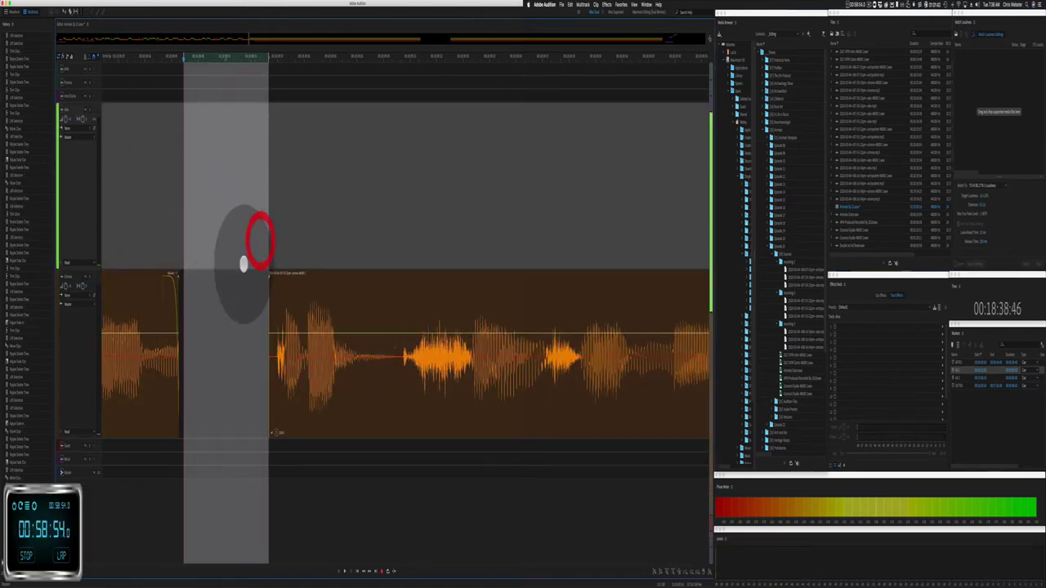
{"action": "key", "text": "shift+super+BackSpace"}
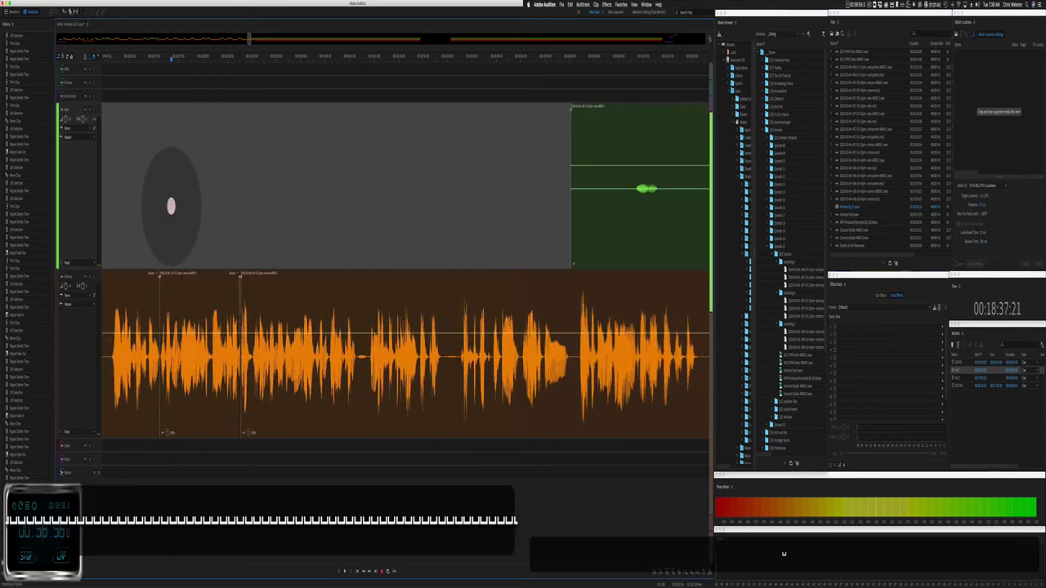
{"action": "left_click", "coordinate": [171, 200]}
{"action": "key", "text": "space"}
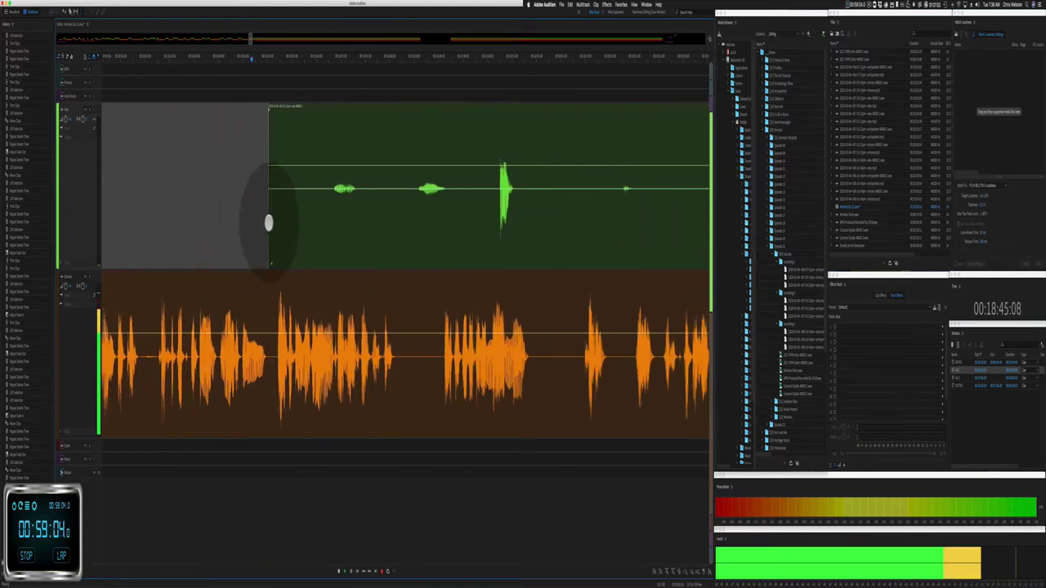
Step: Trim the start of the green clip past its two quiet sounds, up to just before the loud burst
{"action": "left_click_drag", "start_coordinate": [268, 222], "coordinate": [331, 226]}
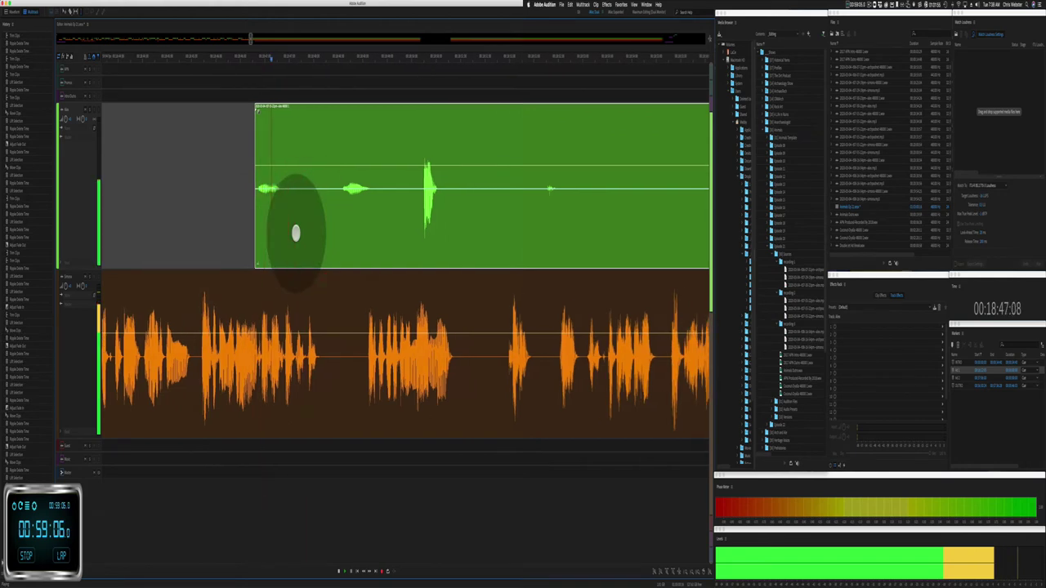
{"action": "left_click_drag", "start_coordinate": [253, 237], "coordinate": [405, 230]}
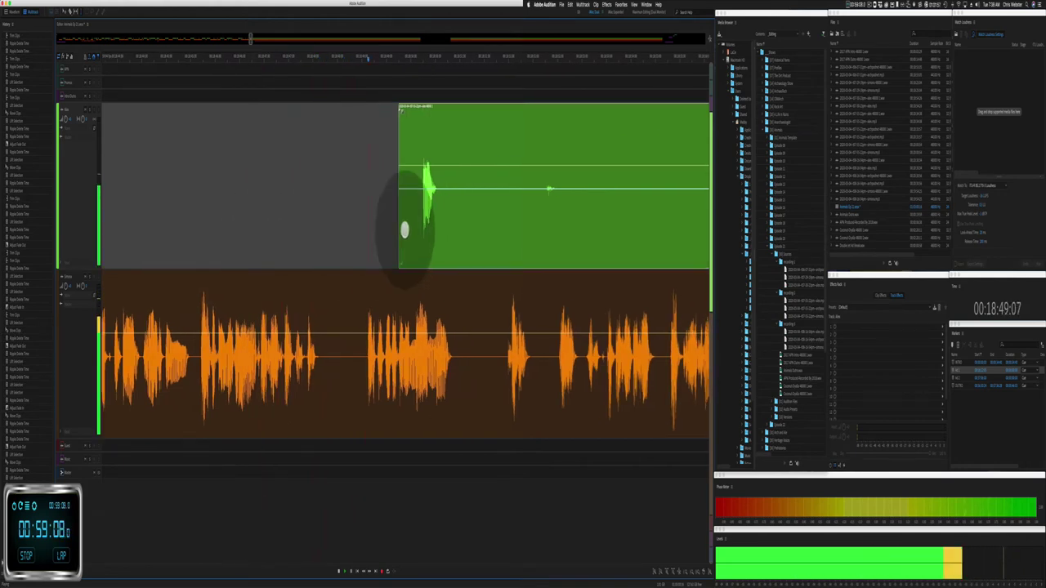
{"action": "key", "text": "space"}
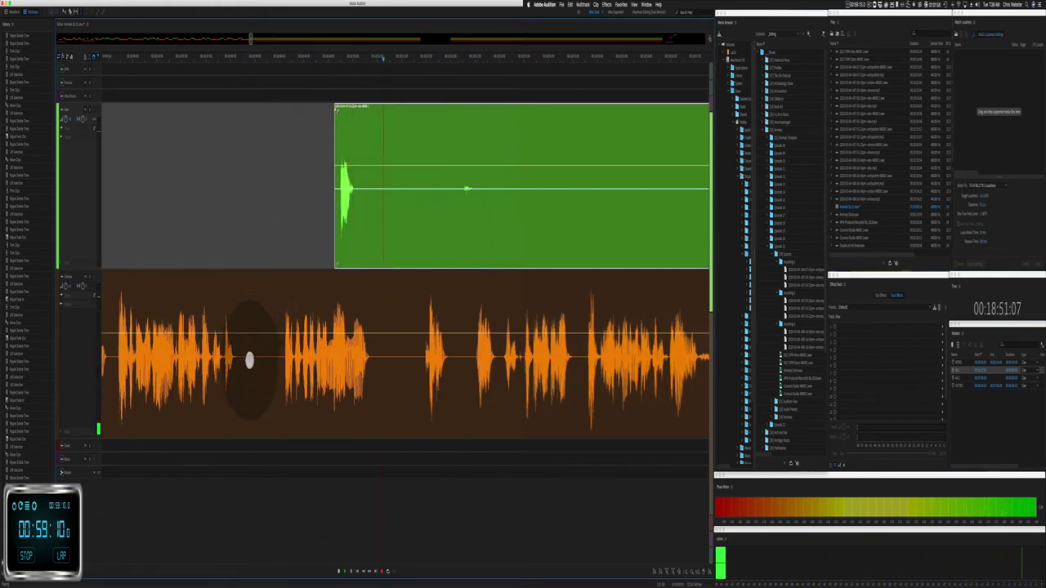
Step: Close the pause in the orange speech across both tracks, and clear the silent green stretch after the loud burst
{"action": "left_click_drag", "start_coordinate": [248, 362], "coordinate": [278, 375]}
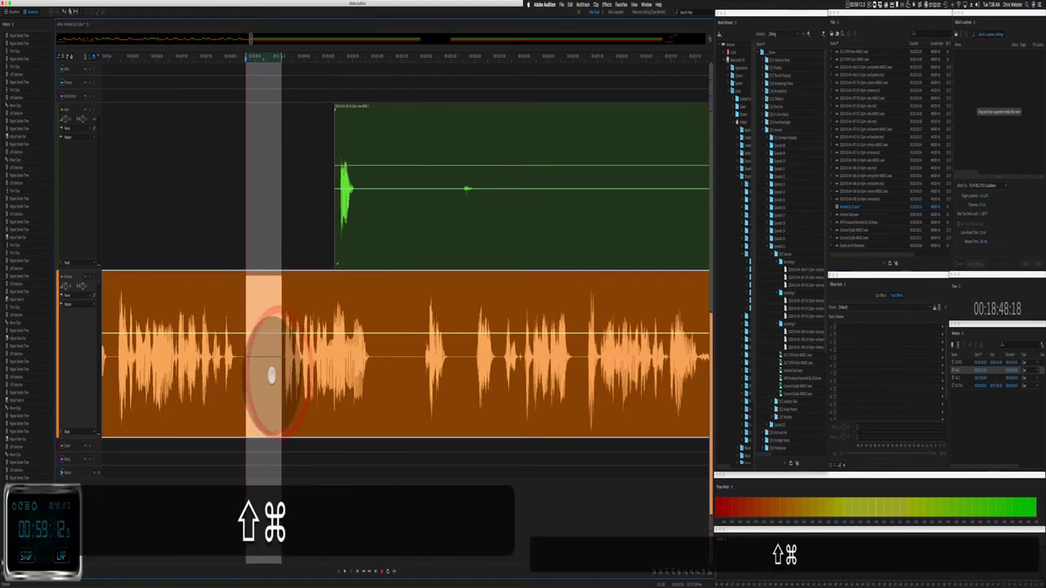
{"action": "key", "text": "shift+super+BackSpace"}
{"action": "left_click_drag", "start_coordinate": [319, 236], "coordinate": [427, 204]}
{"action": "key", "text": "BackSpace"}
{"action": "left_click", "coordinate": [362, 227]}
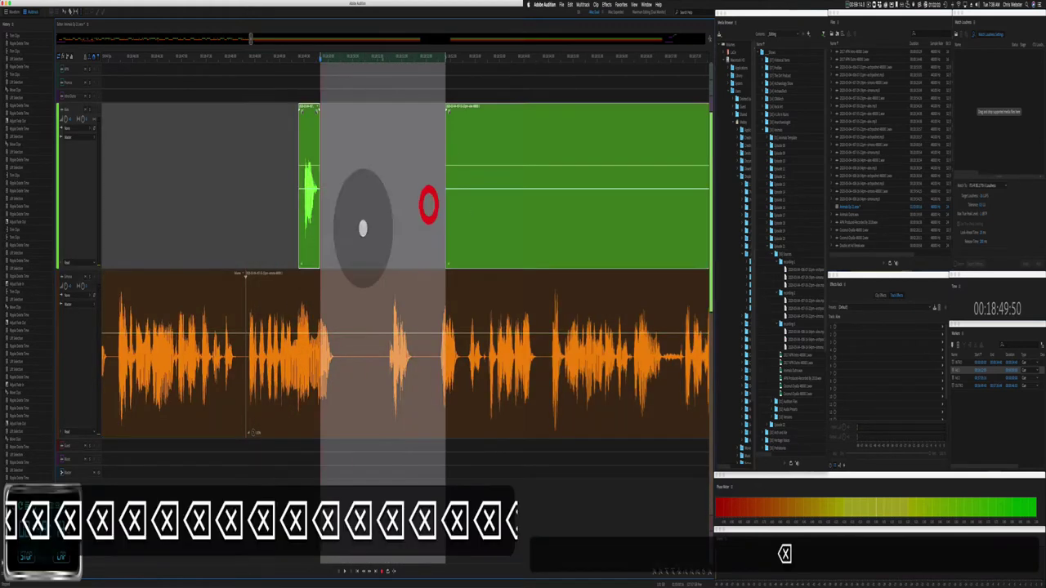
Step: Move the short green burst earlier so it sits over the orange join and play it there
{"action": "left_click", "coordinate": [315, 93]}
{"action": "left_click_drag", "start_coordinate": [309, 104], "coordinate": [241, 138]}
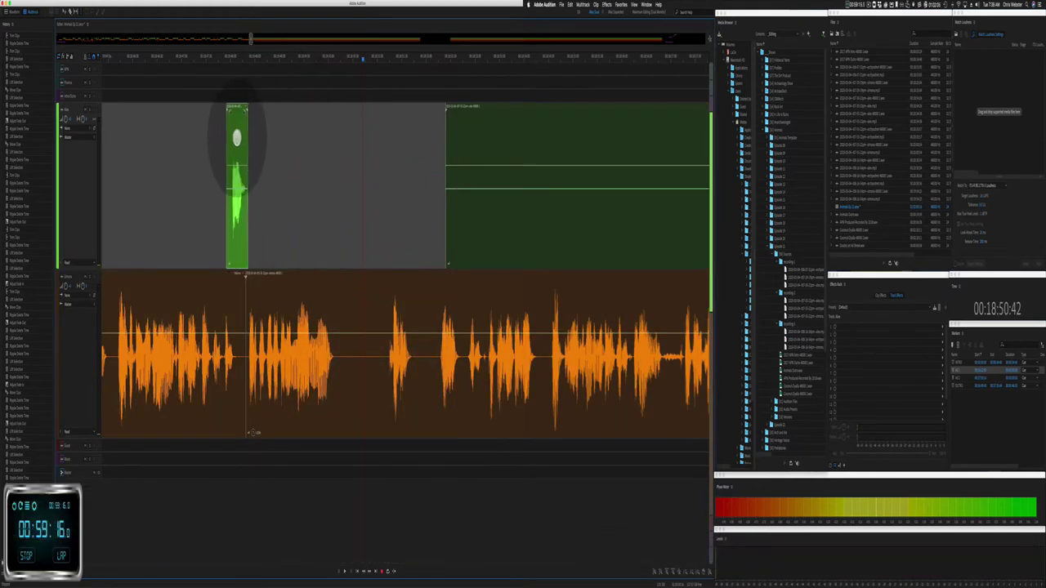
{"action": "left_click", "coordinate": [264, 205]}
{"action": "scroll", "coordinate": [264, 205], "scroll_direction": "up", "scroll_amount": 3}
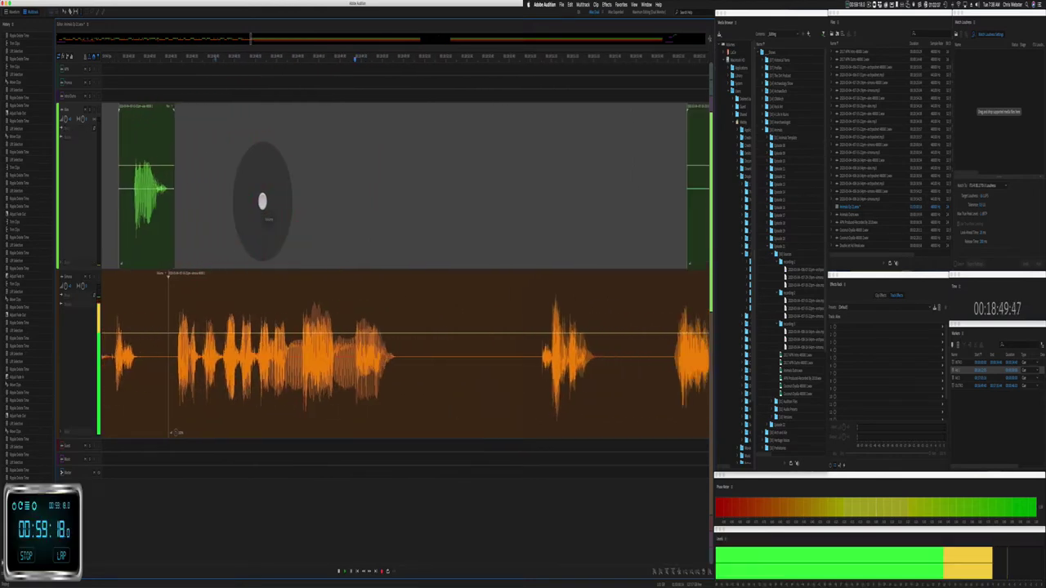
Step: Try to cut the whole orange trailing sound after the loud syllable, shorten the following pause and play the join
{"action": "scroll", "coordinate": [273, 295], "scroll_direction": "up", "scroll_amount": 10}
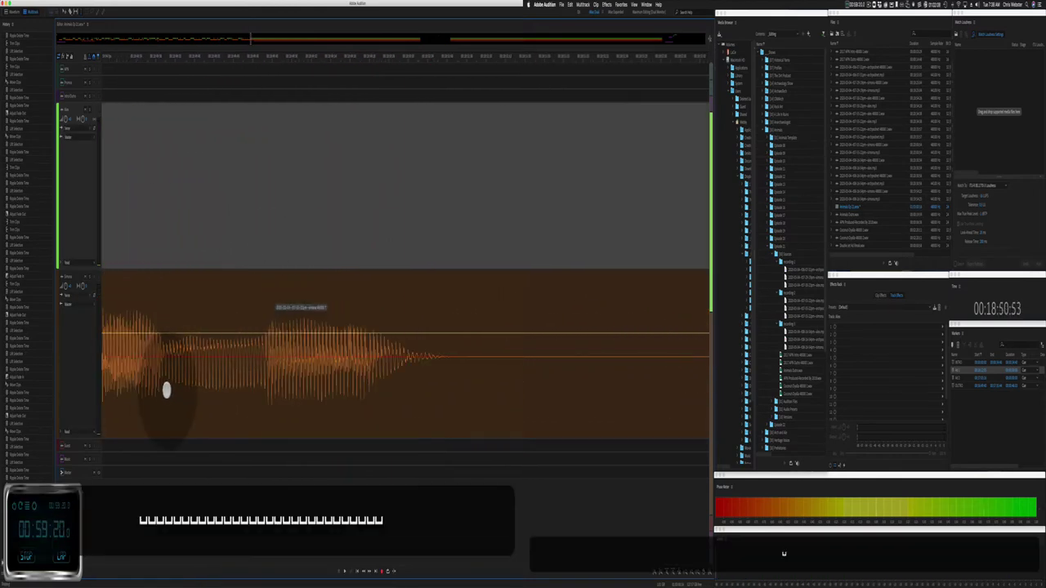
{"action": "left_click_drag", "start_coordinate": [167, 391], "coordinate": [580, 390]}
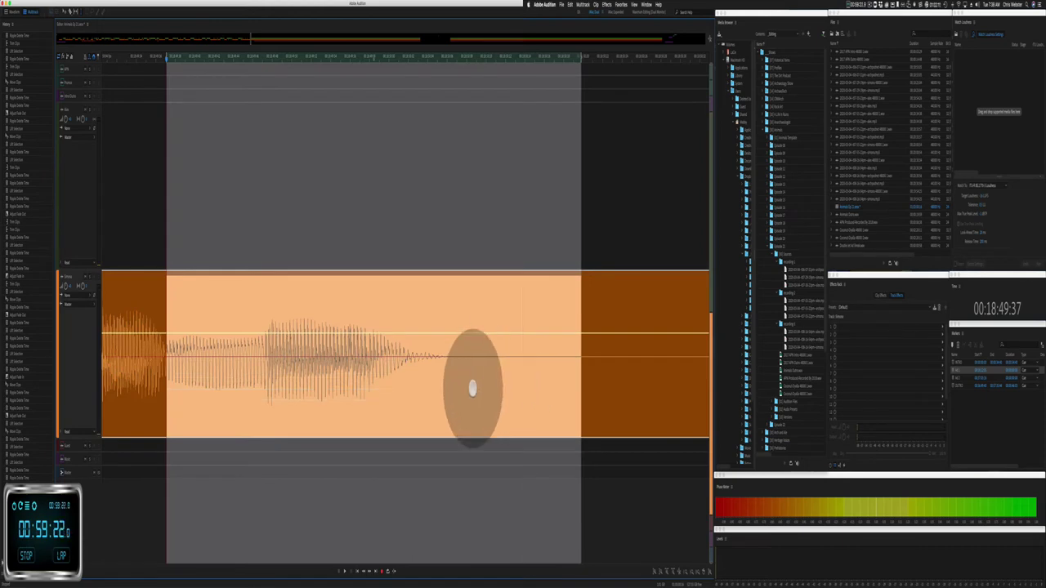
{"action": "key", "text": "super+shift+BackSpace"}
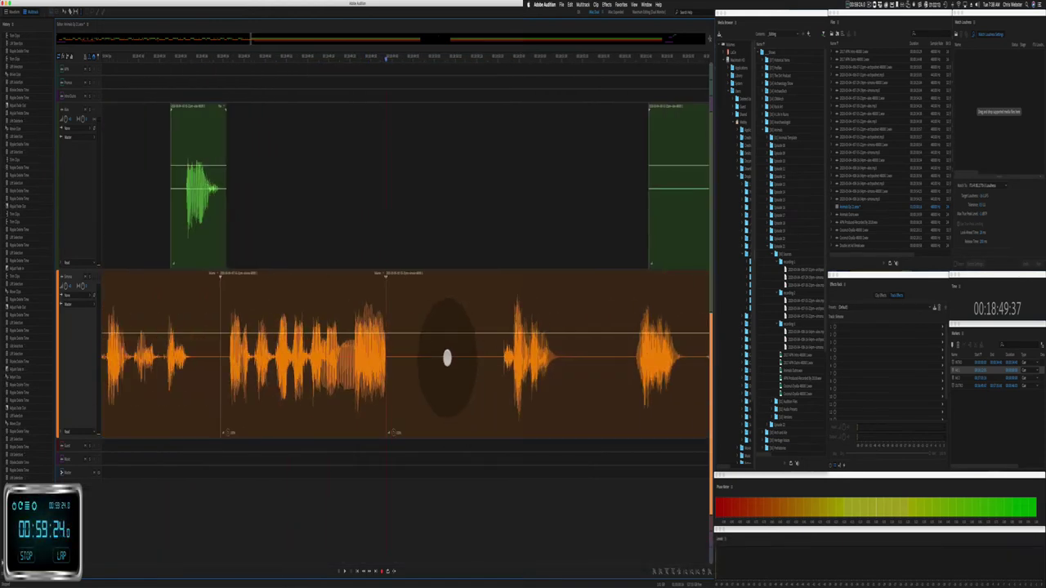
{"action": "left_click_drag", "start_coordinate": [386, 256], "coordinate": [469, 269]}
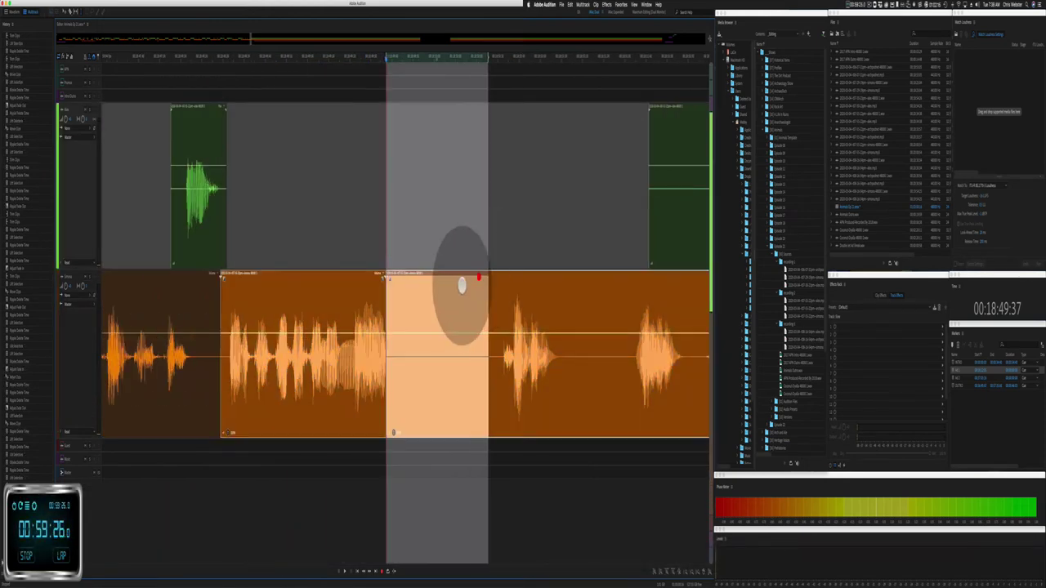
{"action": "key", "text": "super+shift+BackSpace"}
{"action": "left_click", "coordinate": [343, 217]}
{"action": "key", "text": "space"}
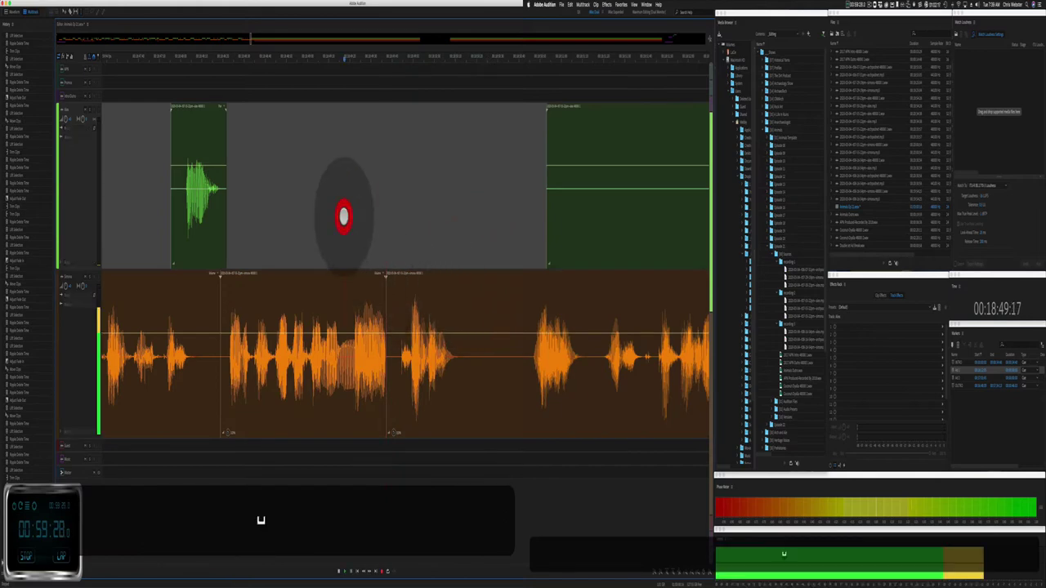
{"action": "left_click", "coordinate": [366, 280]}
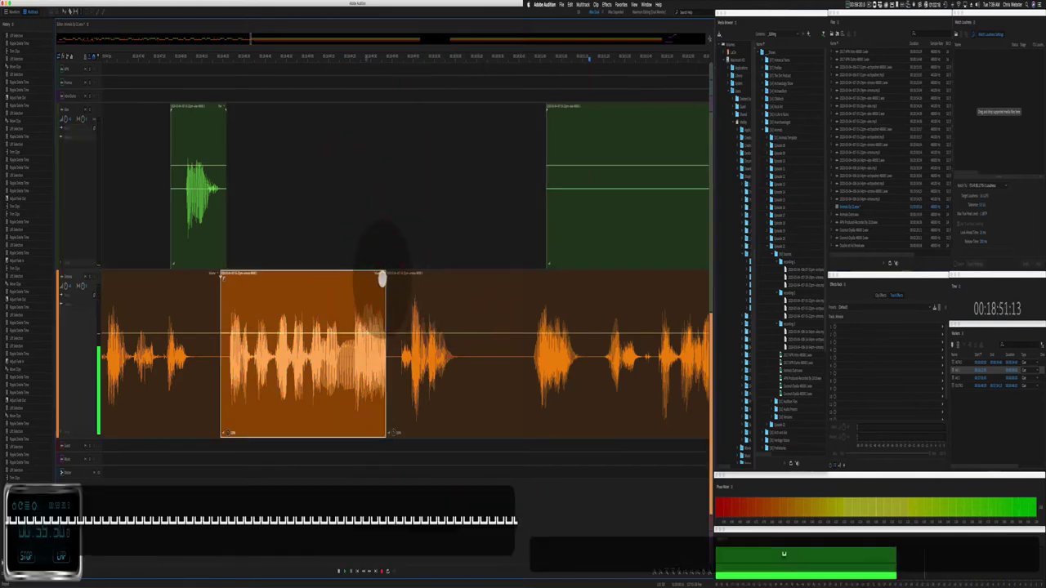
Step: Undo the shortened pause and the cut of the orange trailing sound
{"action": "key", "text": "super+z"}
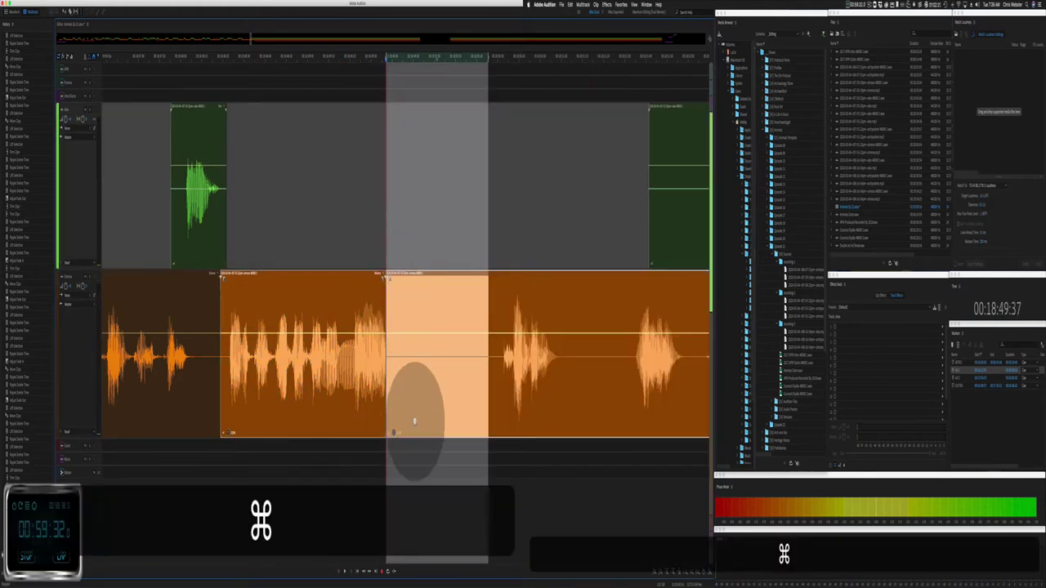
{"action": "key", "text": "super+z"}
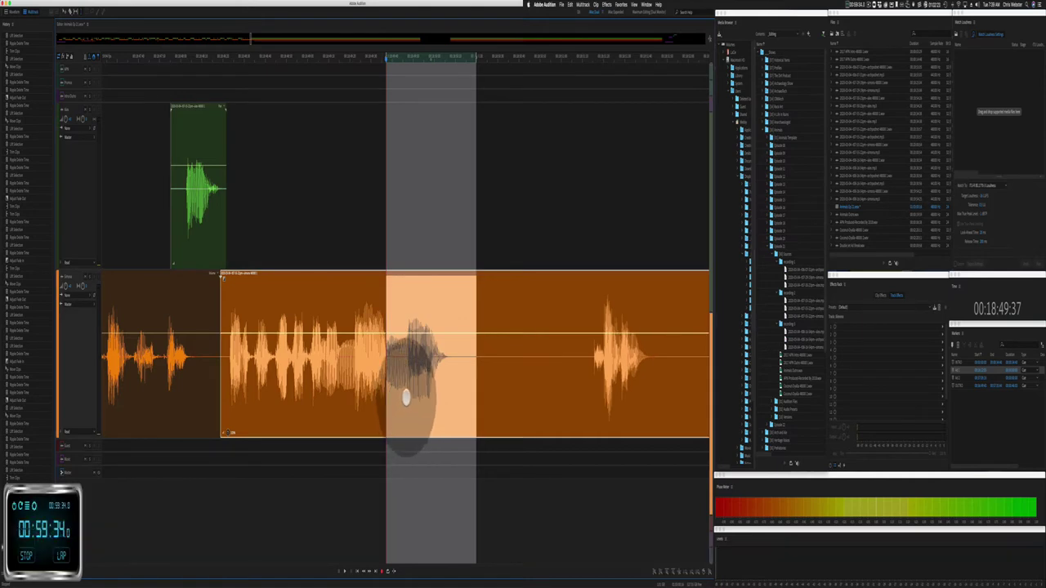
Step: Cut from partway into the orange trailing sound to the next word, close the gap, fade out the cut end and play the join
{"action": "left_click_drag", "start_coordinate": [407, 398], "coordinate": [592, 381]}
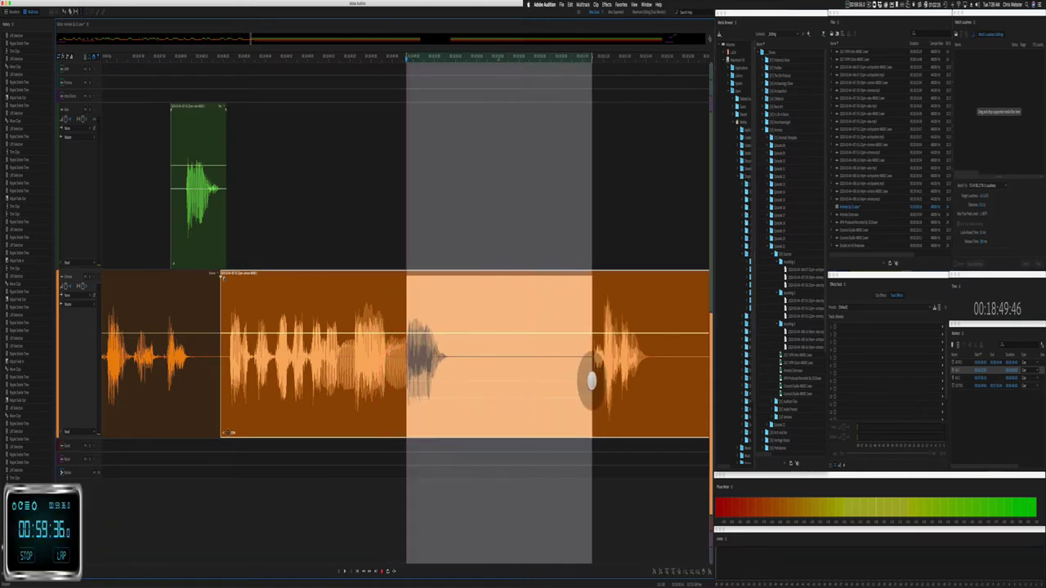
{"action": "key", "text": "shift+super+BackSpace"}
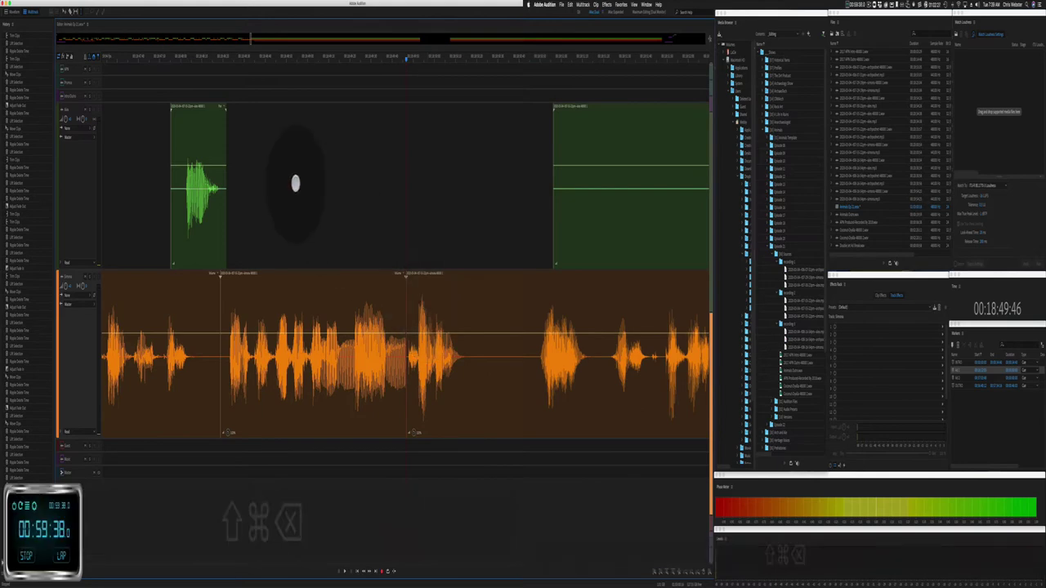
{"action": "left_click", "coordinate": [295, 178]}
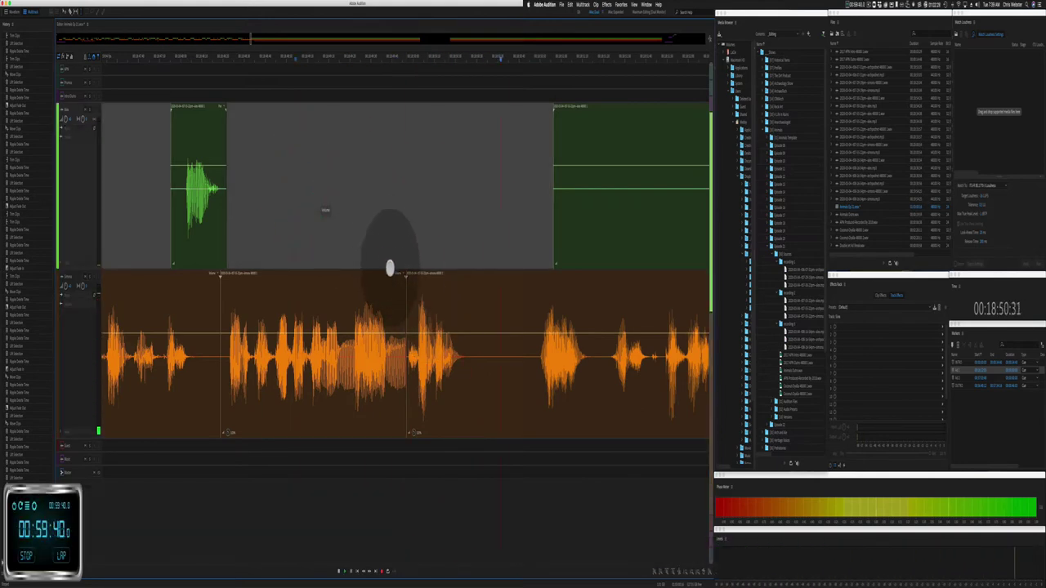
{"action": "left_click", "coordinate": [395, 286]}
{"action": "left_click", "coordinate": [389, 222]}
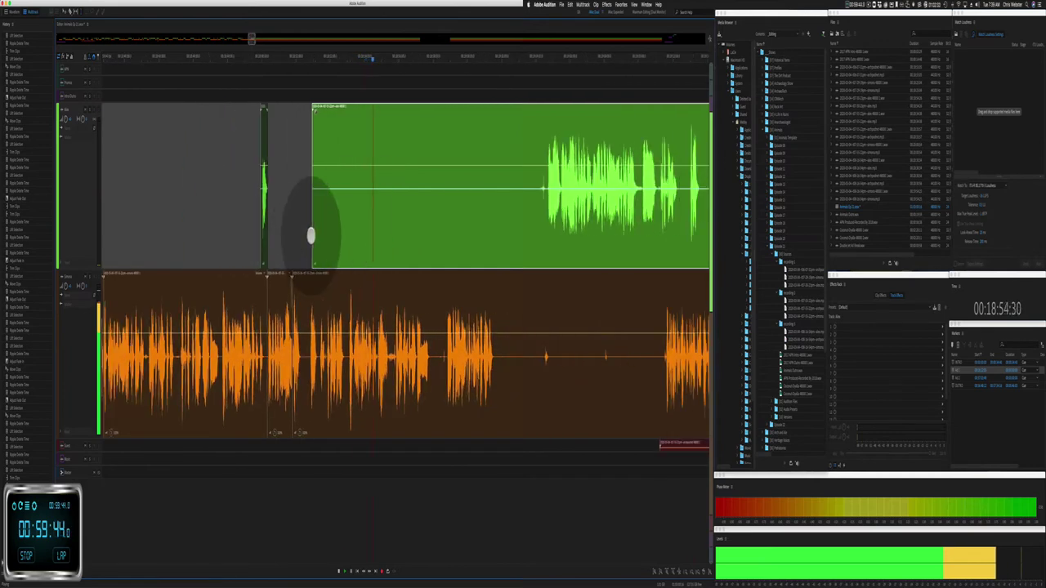
Step: Trim the start of the next green clip to just before its speech begins and stop playback
{"action": "left_click_drag", "start_coordinate": [311, 235], "coordinate": [536, 219]}
{"action": "left_click", "coordinate": [518, 226]}
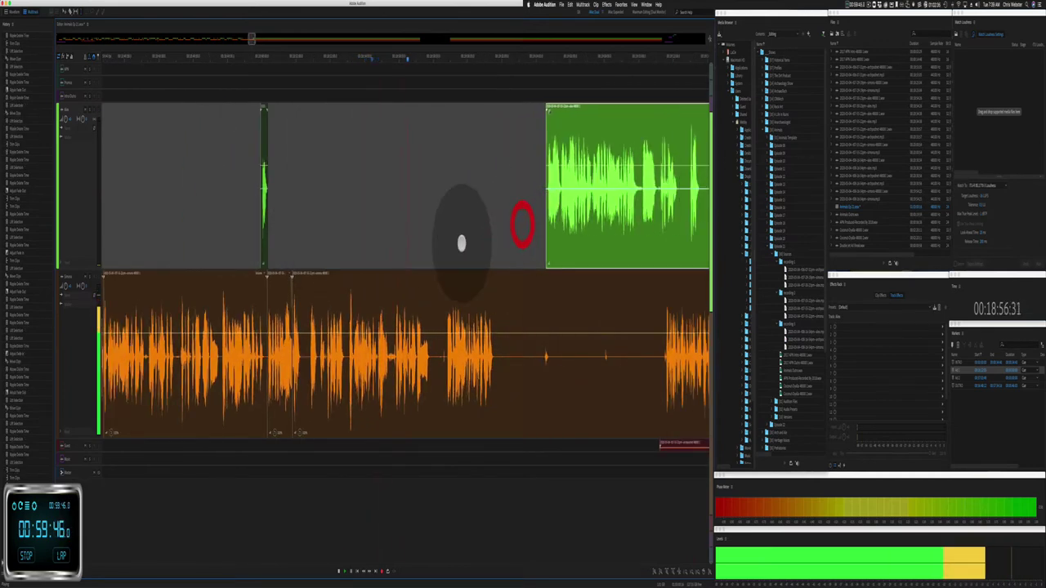
{"action": "key", "text": "space"}
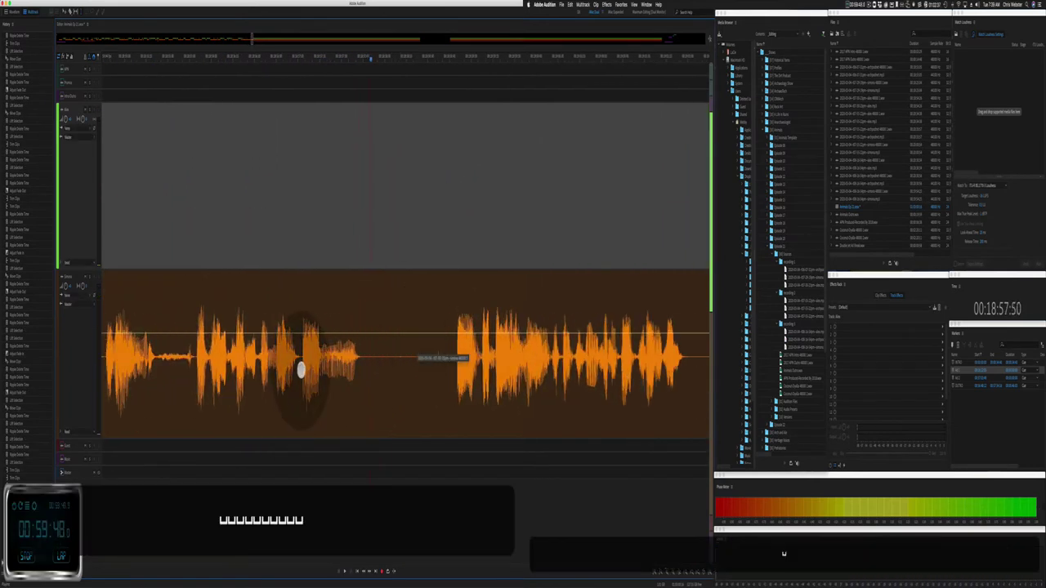
Step: Cut the end of the orange phrase and the pause after it up to the next word, closing the gap
{"action": "left_click_drag", "start_coordinate": [301, 370], "coordinate": [444, 367]}
{"action": "key", "text": "shift+super+BackSpace"}
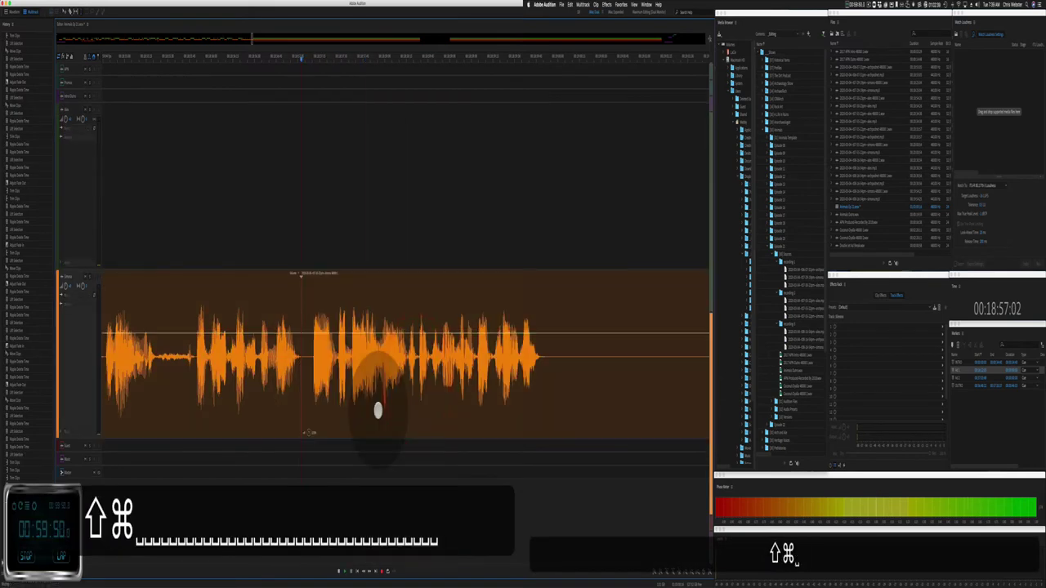
{"action": "scroll", "coordinate": [378, 410], "scroll_direction": "down", "scroll_amount": 5}
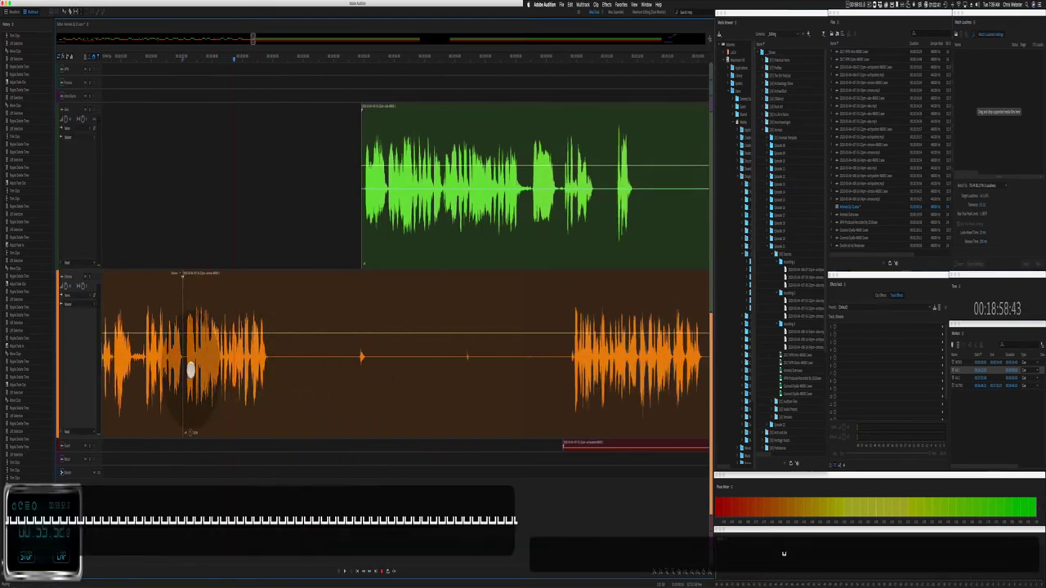
{"action": "scroll", "coordinate": [191, 370], "scroll_direction": "up", "scroll_amount": 5}
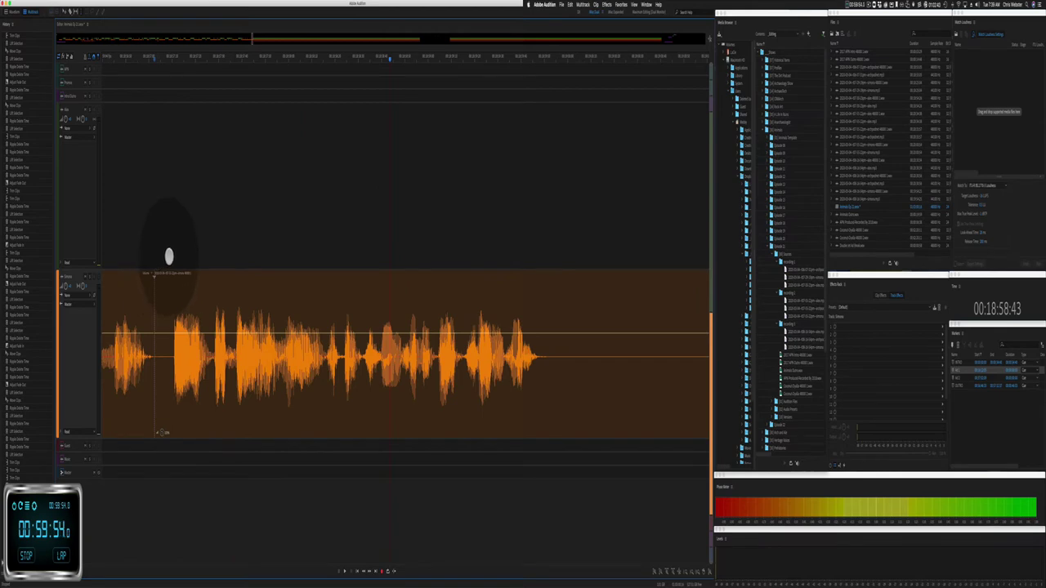
Step: Cut the short opening sound of the next orange phrase, close the gap and play the join
{"action": "left_click_drag", "start_coordinate": [169, 256], "coordinate": [211, 365]}
{"action": "key", "text": "shift+super+BackSpace"}
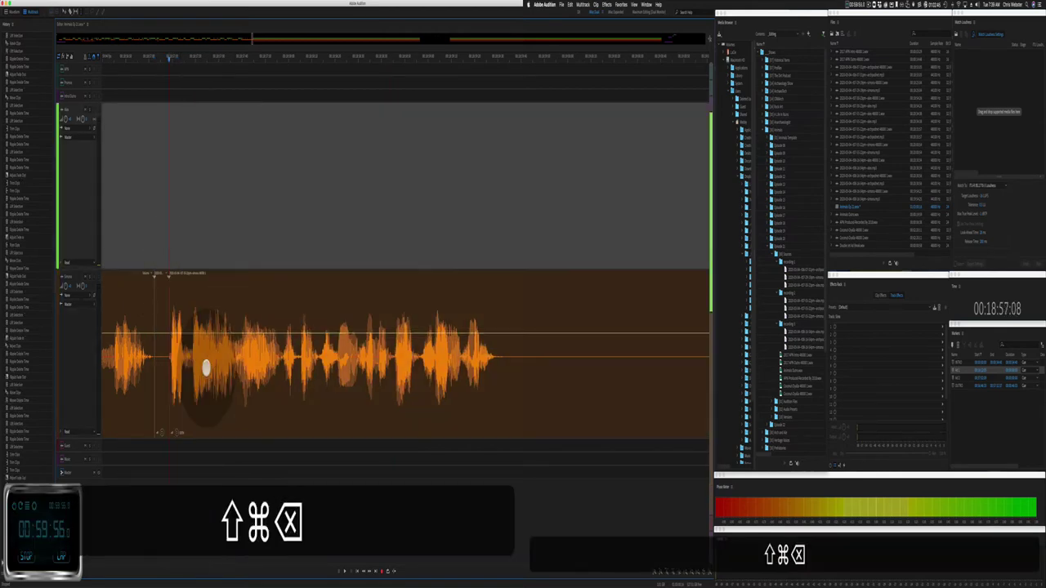
{"action": "key", "text": "space"}
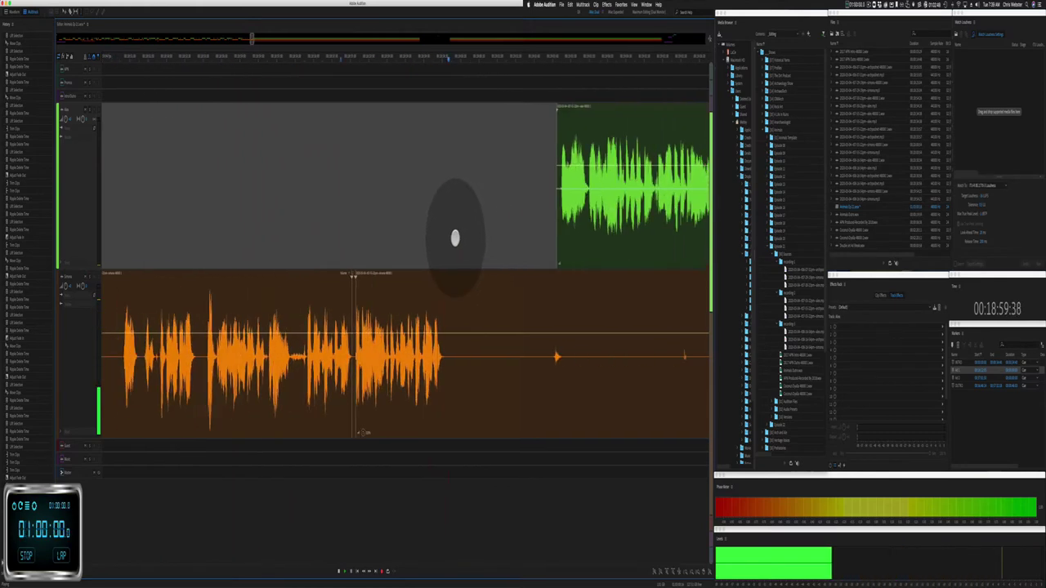
{"action": "key", "text": "space"}
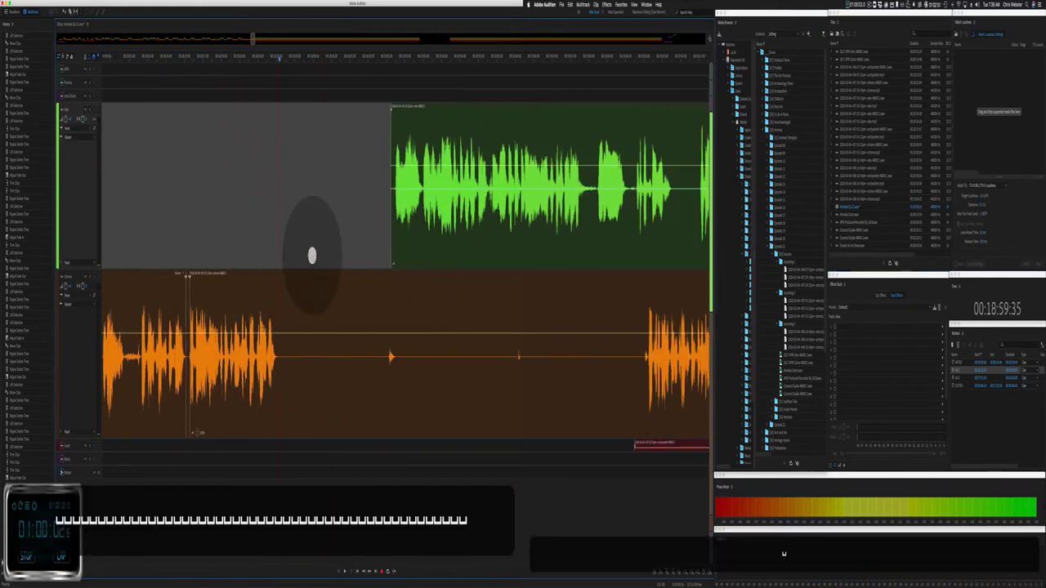
Step: Shorten the silence before the green clip, trim the next orange clip's start to just before its speech and play the result
{"action": "left_click_drag", "start_coordinate": [311, 246], "coordinate": [385, 281]}
{"action": "key", "text": "shift+super+BackSpace"}
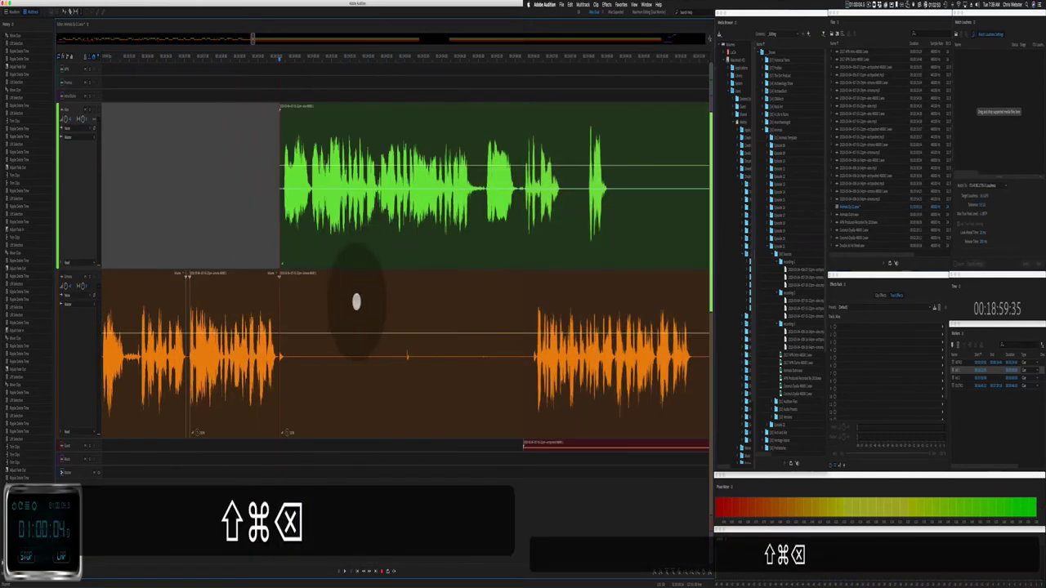
{"action": "left_click_drag", "start_coordinate": [281, 295], "coordinate": [520, 265]}
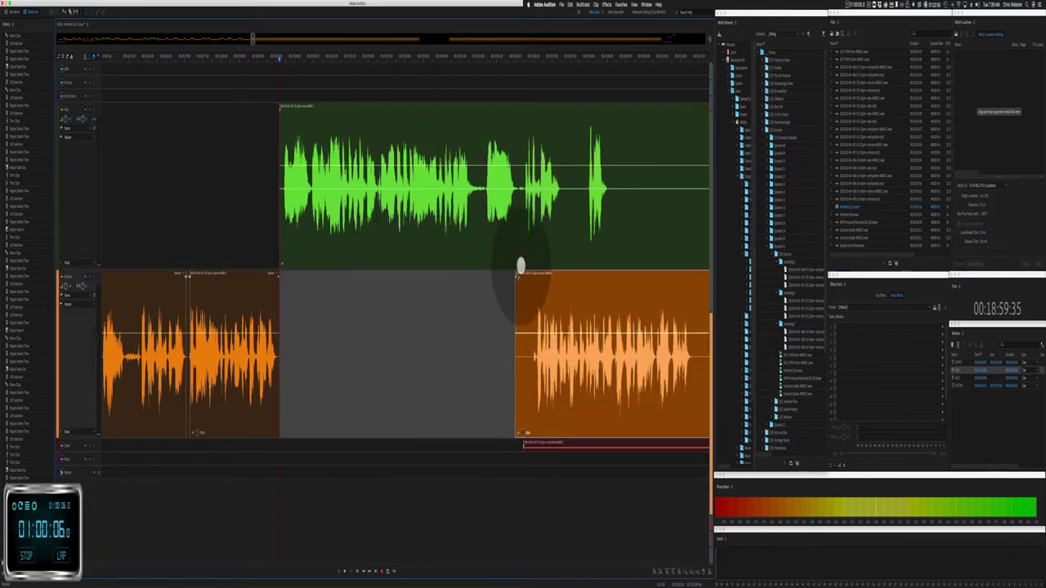
{"action": "double_click", "coordinate": [231, 180]}
{"action": "key", "text": "space"}
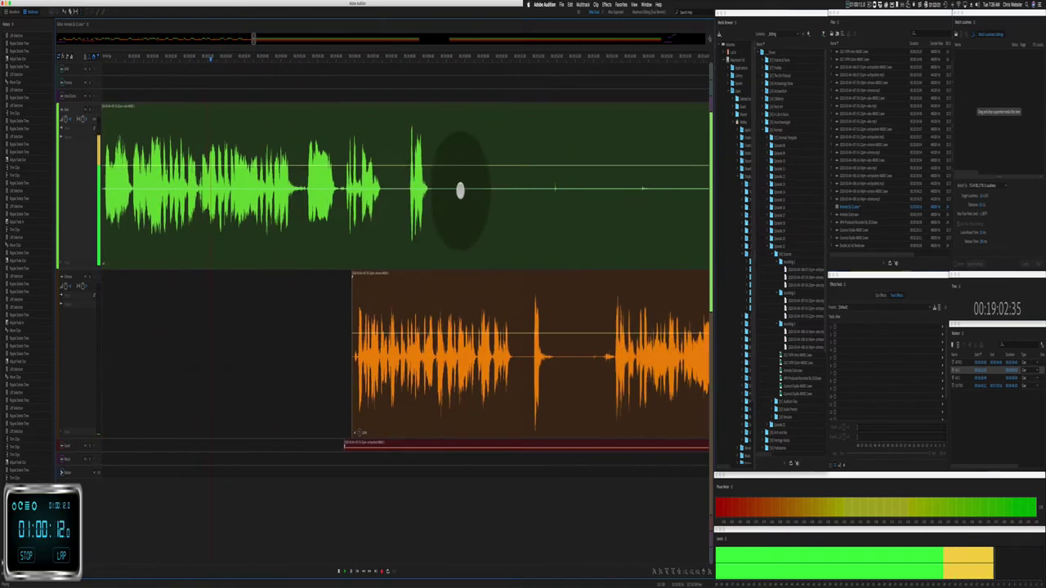
Step: Clear the near-silent stretch after the green speech and trim the clip's end to drop its last isolated burst
{"action": "left_click_drag", "start_coordinate": [432, 224], "coordinate": [678, 234]}
{"action": "key", "text": "BackSpace"}
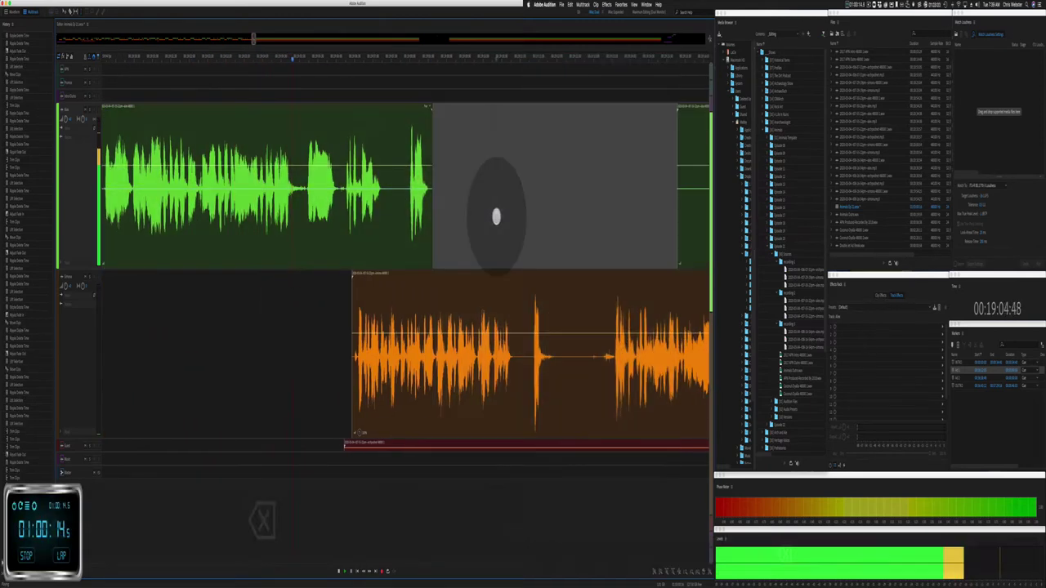
{"action": "left_click", "coordinate": [497, 216]}
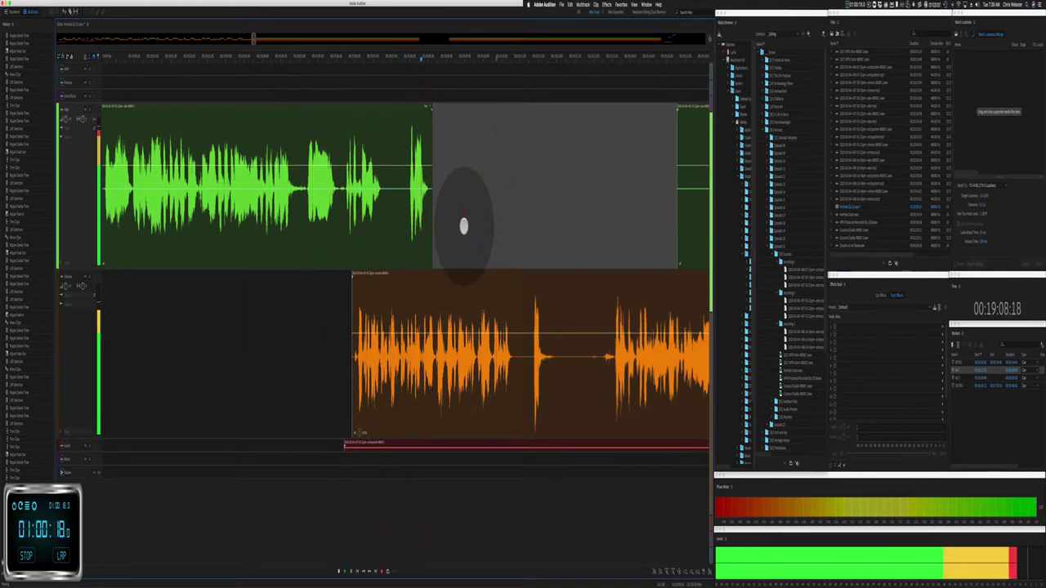
{"action": "left_click_drag", "start_coordinate": [433, 246], "coordinate": [385, 236]}
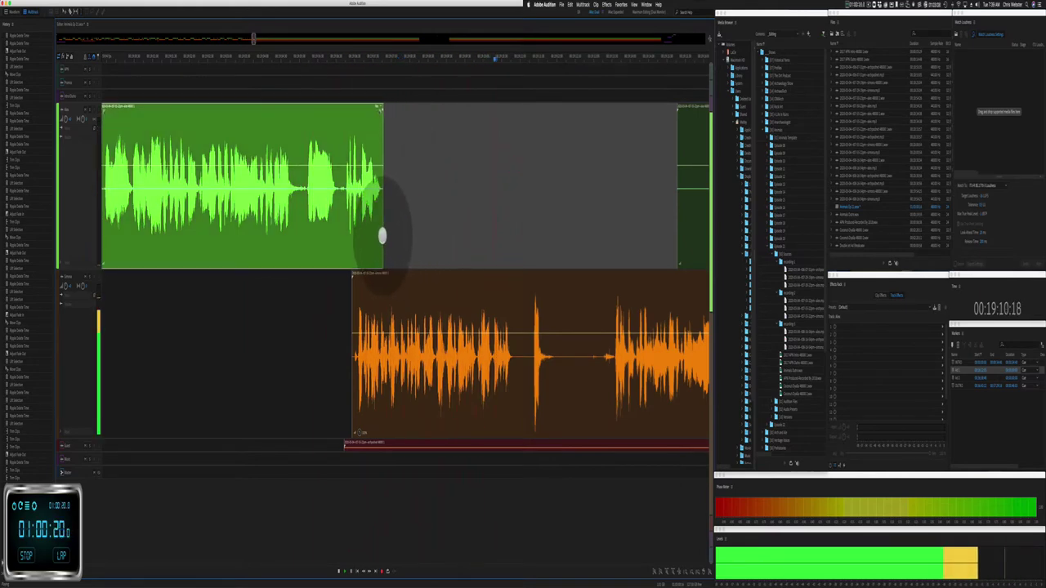
{"action": "key", "text": "space"}
Step: Try to shift the following green and orange clips so the orange speech starts at the green clip's end, and undo the move
{"action": "left_click_drag", "start_coordinate": [574, 226], "coordinate": [708, 321]}
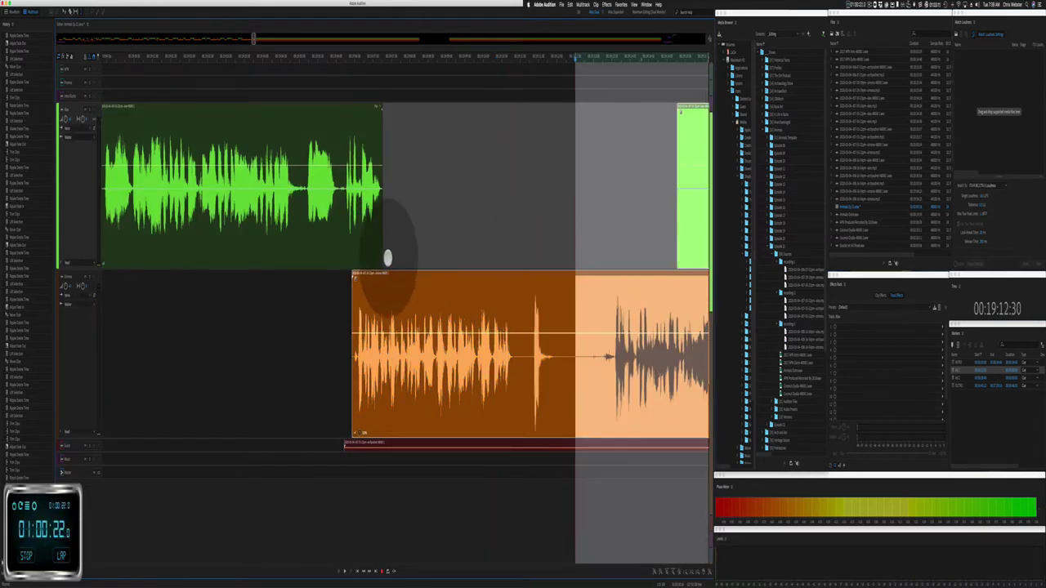
{"action": "left_click_drag", "start_coordinate": [388, 272], "coordinate": [417, 275]}
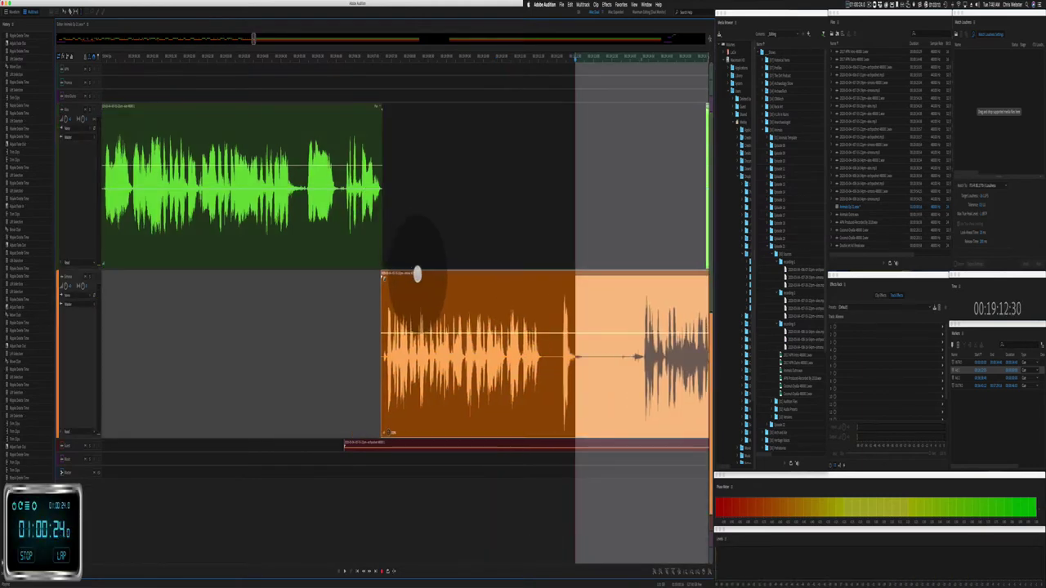
{"action": "key", "text": "super+z"}
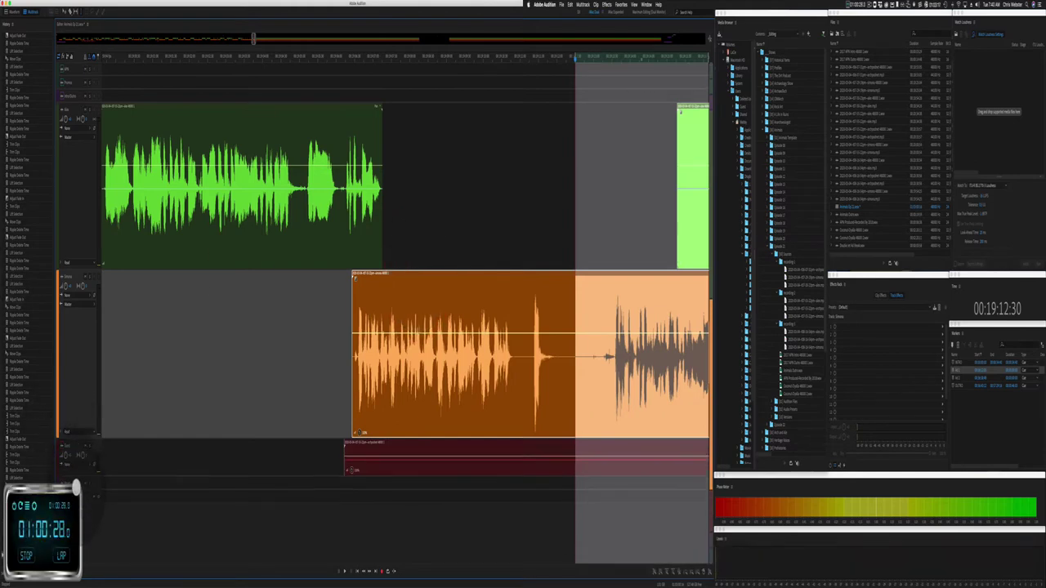
Step: Shift the following green, orange and red clips together so the orange clip starts at the green clip's end, and play the transition
{"action": "left_click_drag", "start_coordinate": [463, 201], "coordinate": [693, 442]}
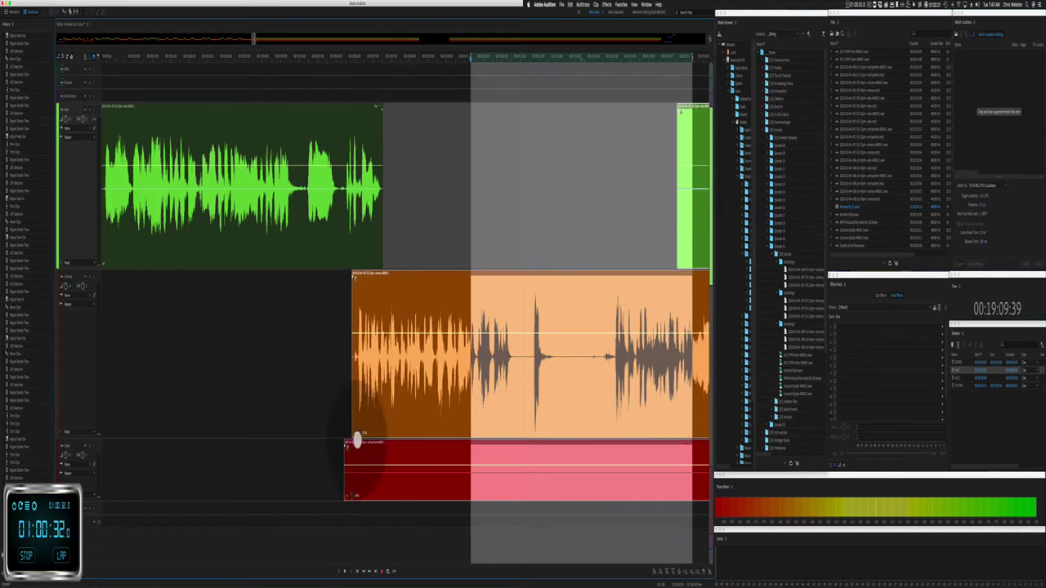
{"action": "left_click_drag", "start_coordinate": [357, 441], "coordinate": [381, 438]}
{"action": "left_click", "coordinate": [346, 403]}
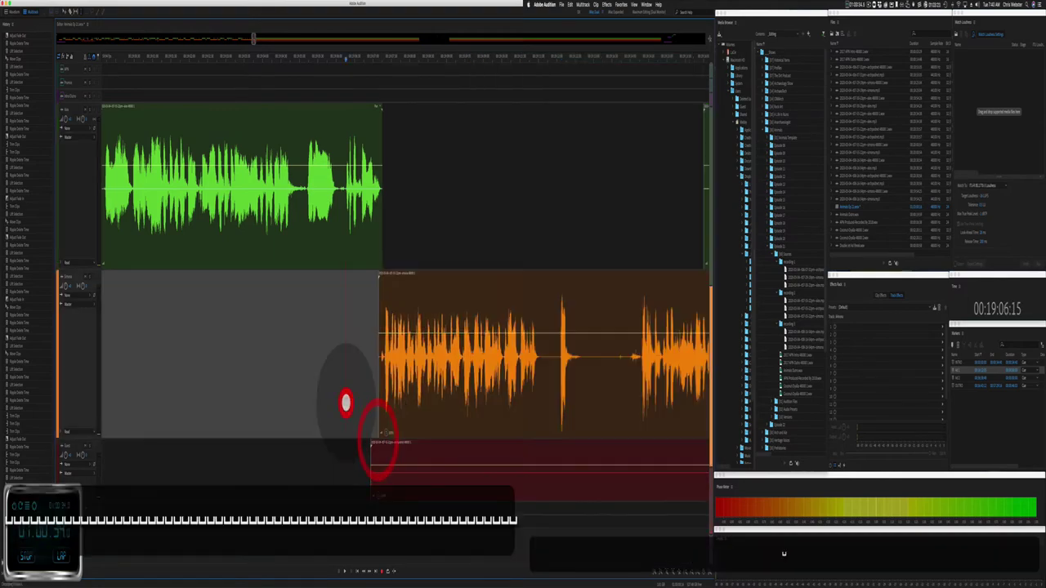
{"action": "key", "text": "space"}
Step: Clear the opening stretch of the red clip beneath the orange speech
{"action": "scroll", "coordinate": [344, 405], "scroll_direction": "down", "scroll_amount": 5}
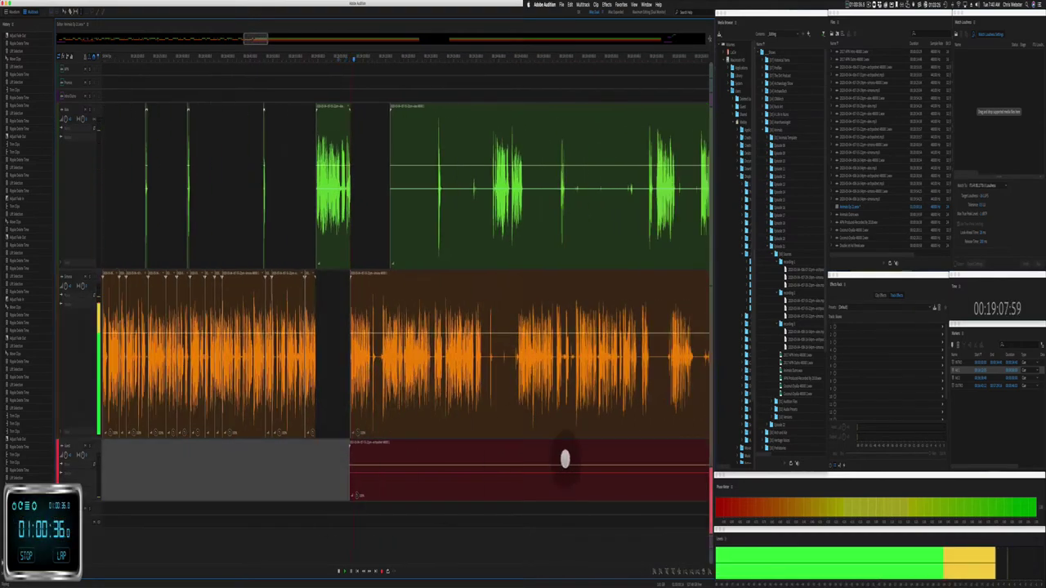
{"action": "left_click", "coordinate": [564, 460]}
{"action": "key", "text": "BackSpace"}
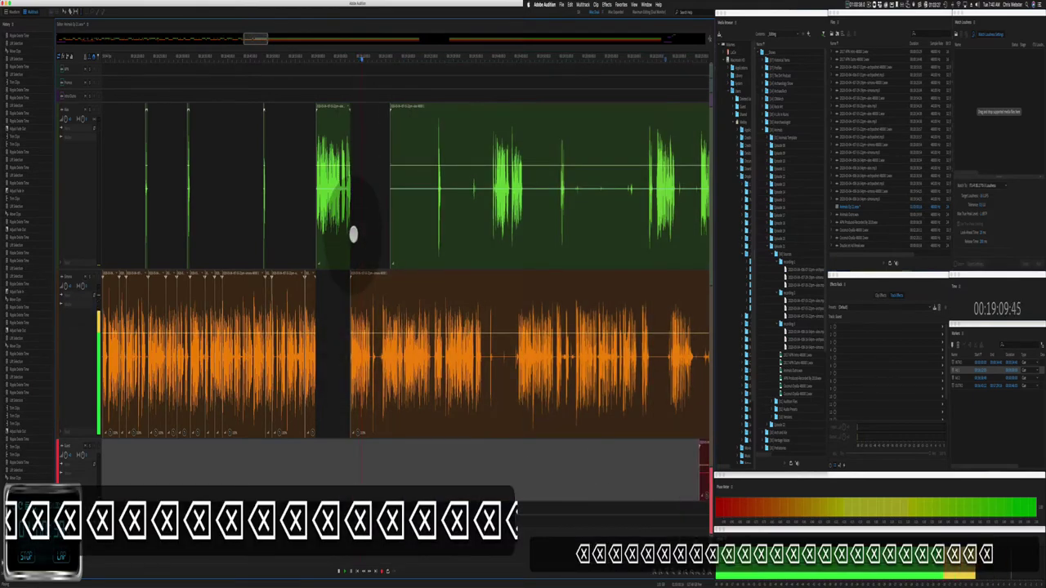
Step: Cut the isolated orange spike and the pause around it before the next phrase, closing the gap
{"action": "scroll", "coordinate": [353, 235], "scroll_direction": "up", "scroll_amount": 8}
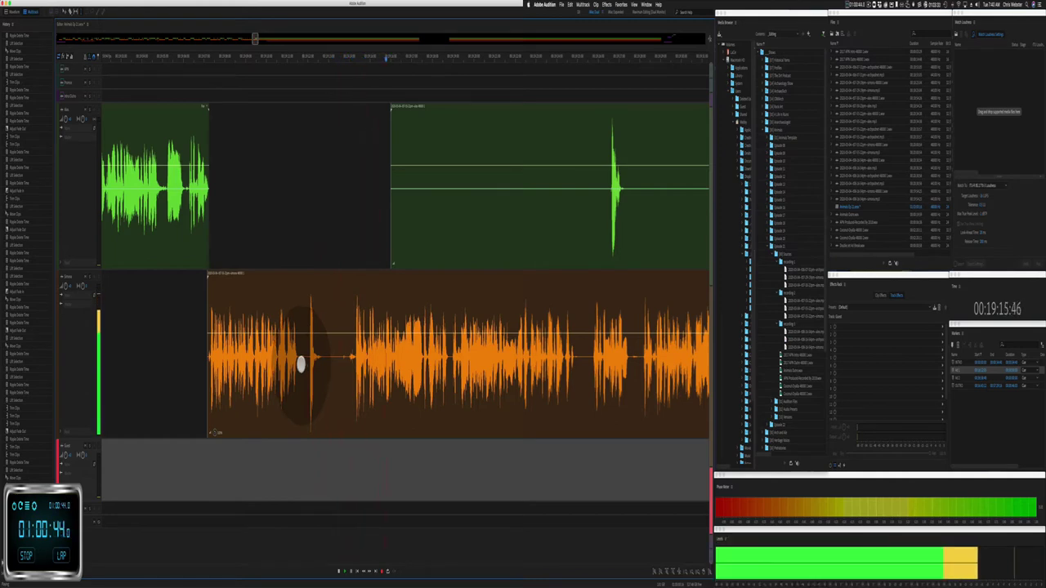
{"action": "left_click_drag", "start_coordinate": [301, 364], "coordinate": [342, 369]}
{"action": "key", "text": "shift+super+BackSpace"}
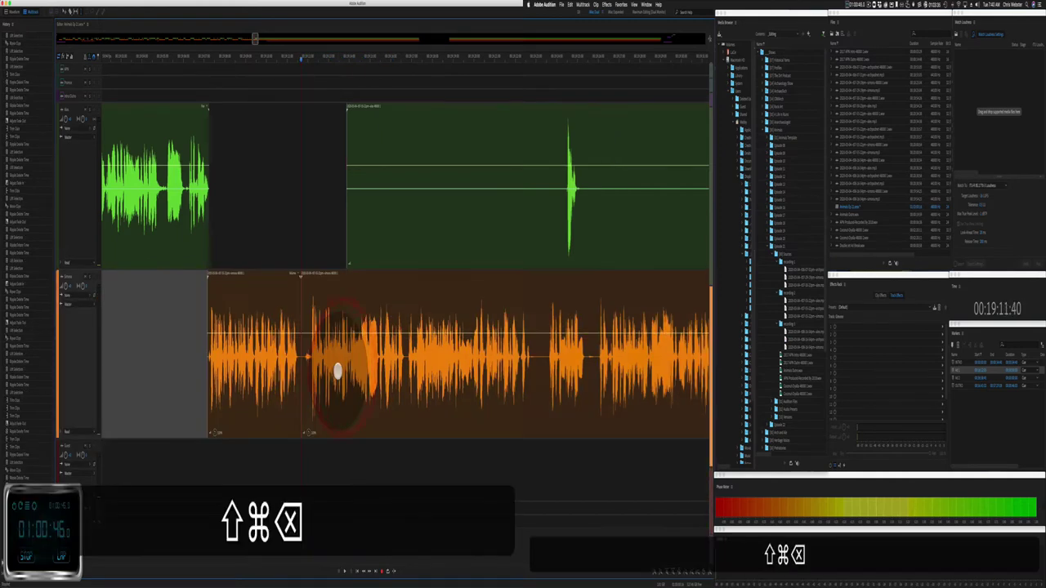
Step: Clear the green silence before and after the isolated short burst, leaving the burst as its own clip
{"action": "left_click_drag", "start_coordinate": [330, 234], "coordinate": [563, 225]}
{"action": "key", "text": "BackSpace"}
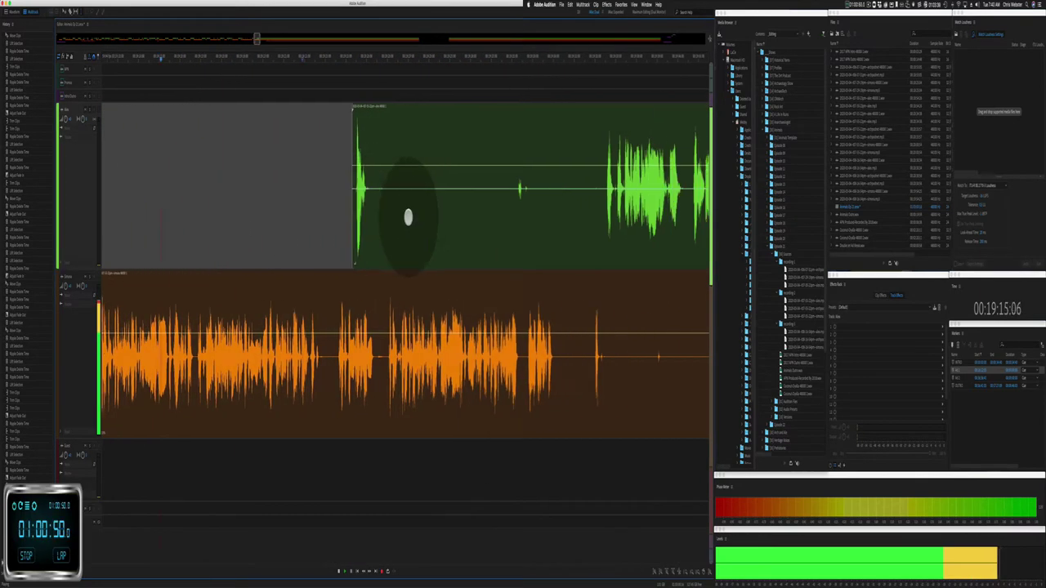
{"action": "left_click_drag", "start_coordinate": [368, 207], "coordinate": [514, 198]}
{"action": "key", "text": "BackSpace"}
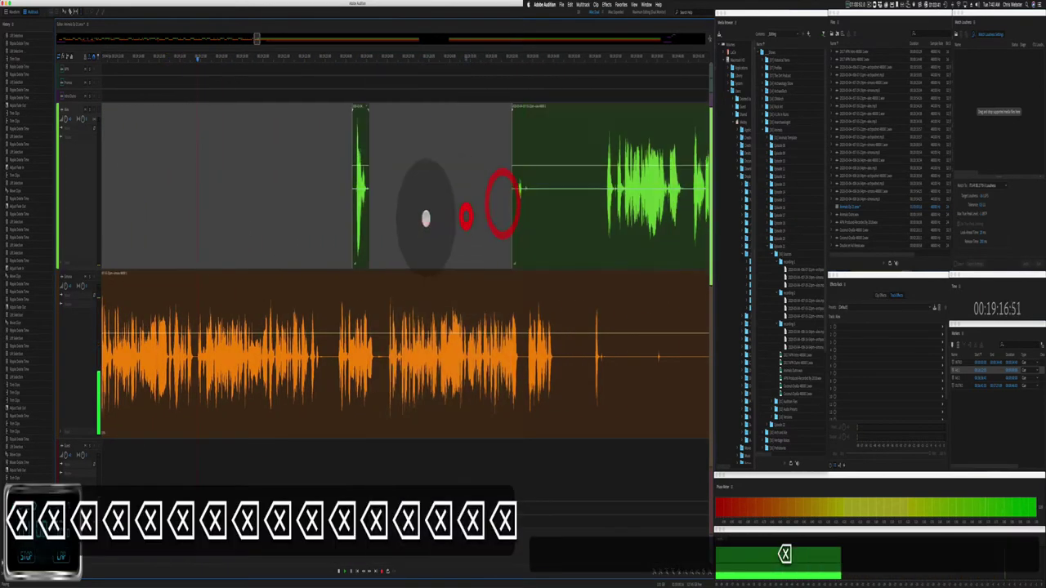
Step: Move the short green burst earlier to the orange pause and cut the next short pause in the orange speech
{"action": "left_click_drag", "start_coordinate": [351, 107], "coordinate": [324, 109]}
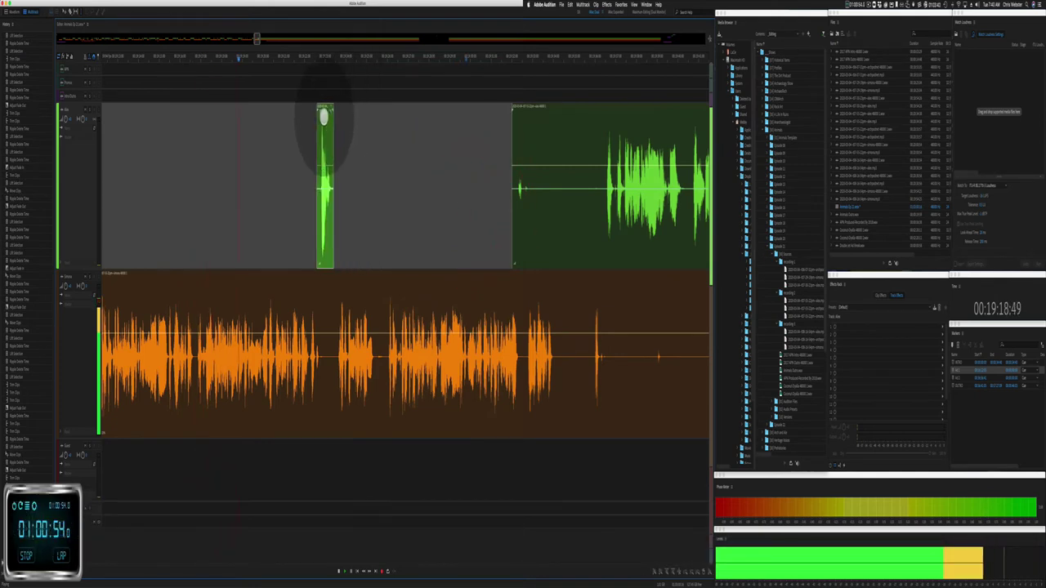
{"action": "left_click", "coordinate": [381, 363]}
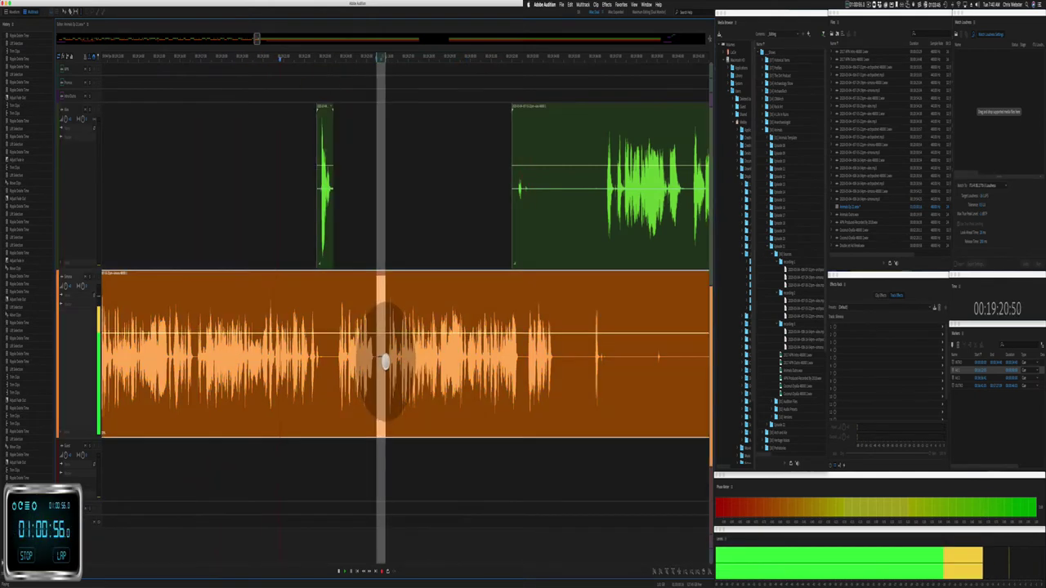
{"action": "key", "text": "shift+super+BackSpace"}
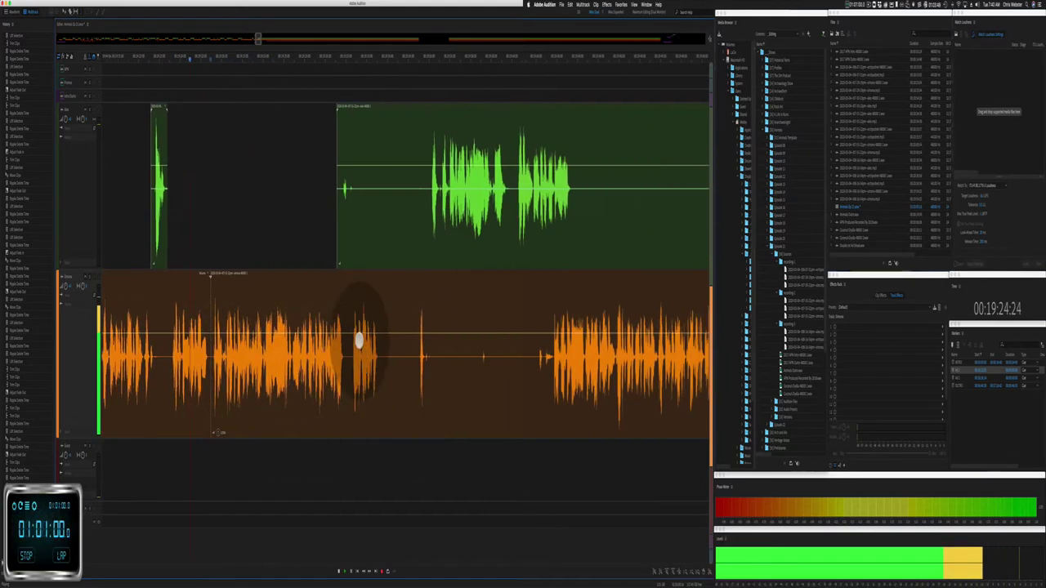
Step: Delete the silent stretch before the first spoken phrase in the green track's long clip, and remove the small leftover noise clip
{"action": "left_click_drag", "start_coordinate": [355, 207], "coordinate": [423, 219]}
{"action": "key", "text": "BackSpace"}
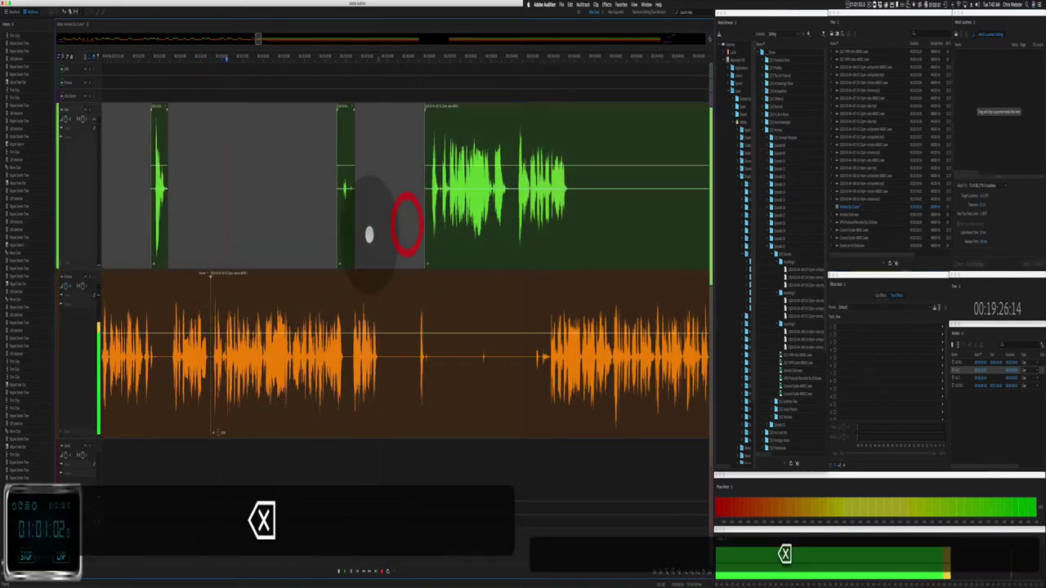
{"action": "key", "text": "i"}
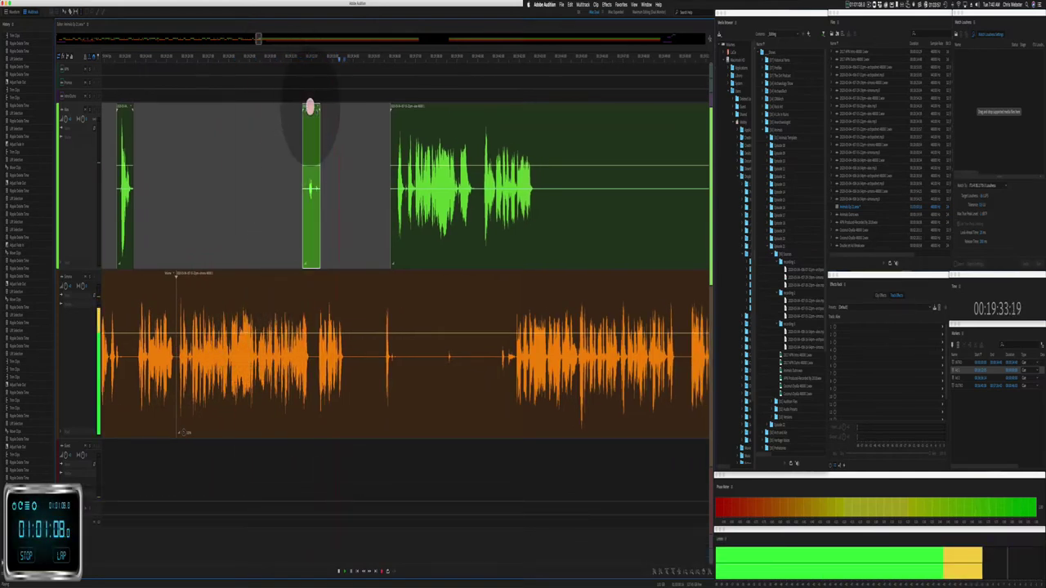
{"action": "left_click", "coordinate": [310, 107]}
{"action": "key", "text": "BackSpace"}
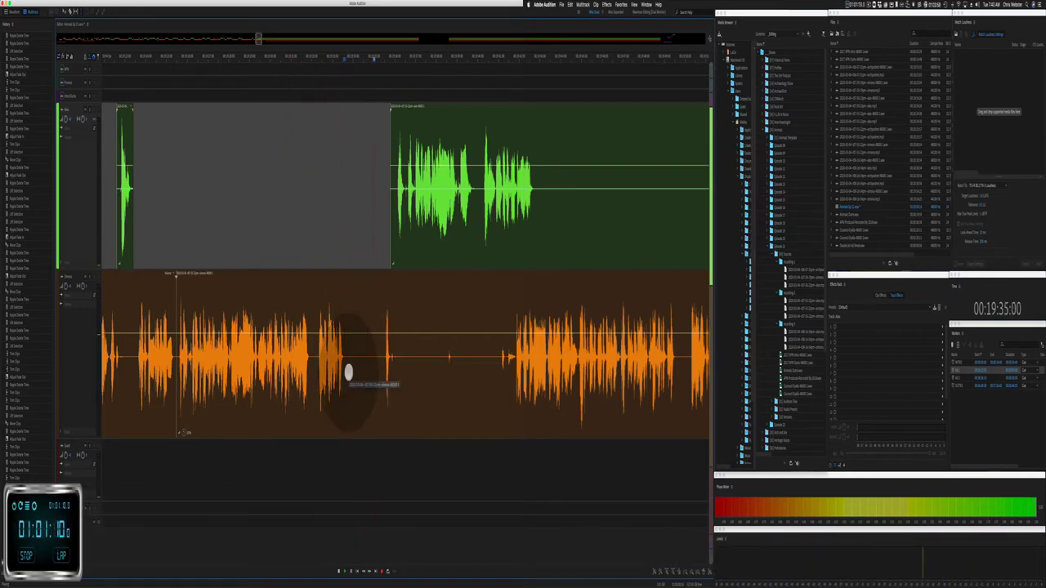
Step: Ripple delete the time range around the loud spike after the orange track's phrase on all tracks, and play across the edit
{"action": "left_click_drag", "start_coordinate": [349, 373], "coordinate": [401, 374]}
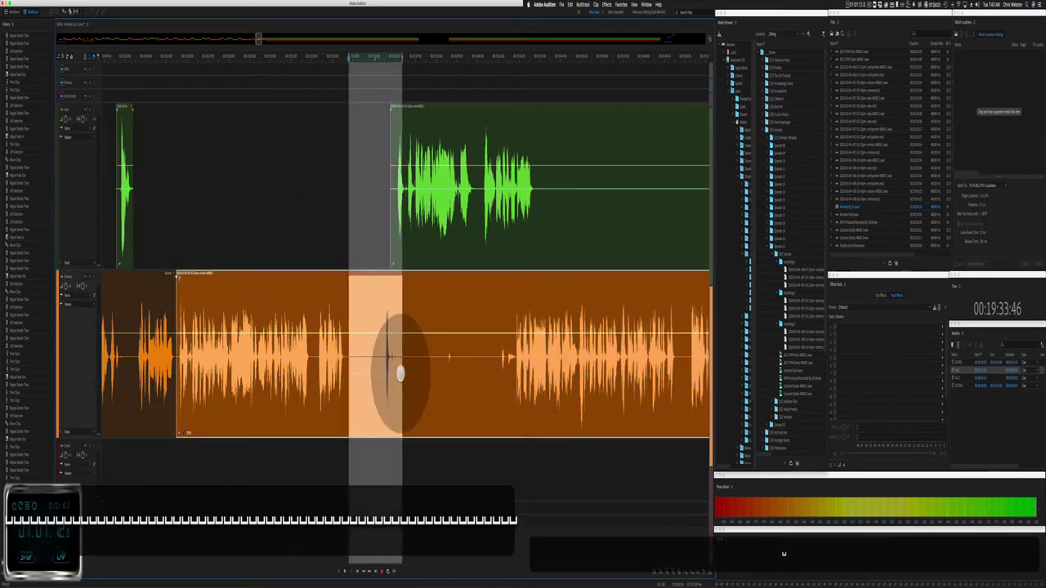
{"action": "key", "text": "shift+super+BackSpace"}
{"action": "key", "text": "space"}
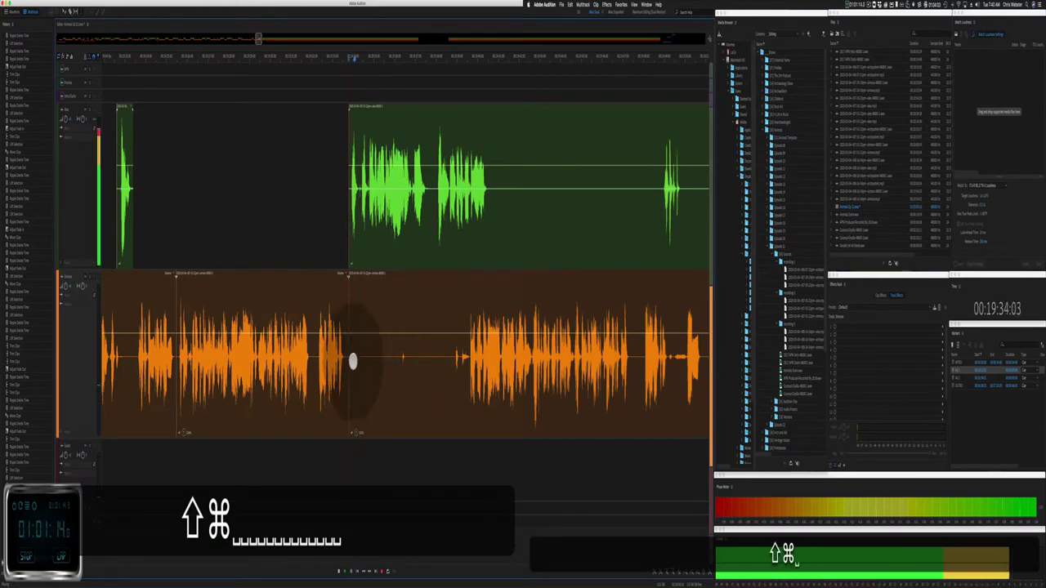
Step: Trim the quiet start off the orange clip after the cut, and delete the long silent stretch following the green track's two phrases
{"action": "left_click_drag", "start_coordinate": [348, 320], "coordinate": [448, 308]}
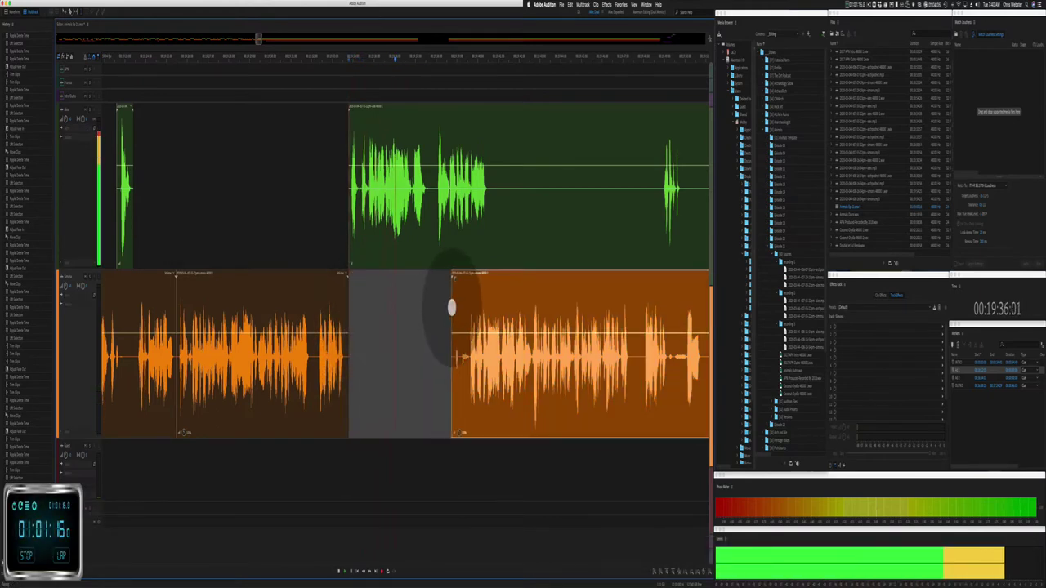
{"action": "scroll", "coordinate": [448, 308], "scroll_direction": "right", "scroll_amount": 3}
{"action": "left_click_drag", "start_coordinate": [367, 217], "coordinate": [539, 218]}
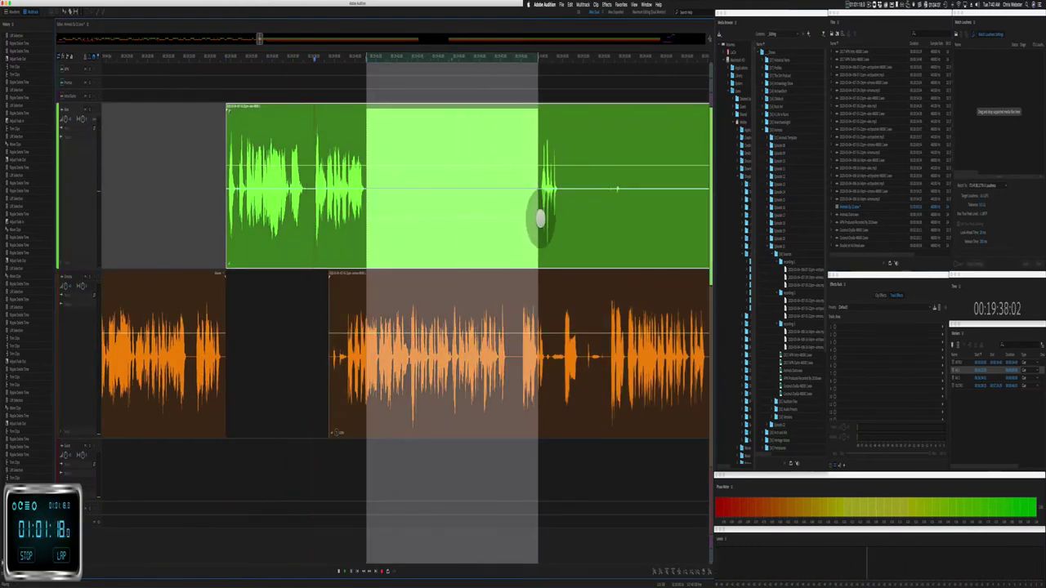
{"action": "key", "text": "BackSpace"}
Step: Trim the orange clip's start to its first word, shift it with all following clips to where the green phrase ends, and play the transition
{"action": "left_click_drag", "start_coordinate": [444, 246], "coordinate": [586, 276]}
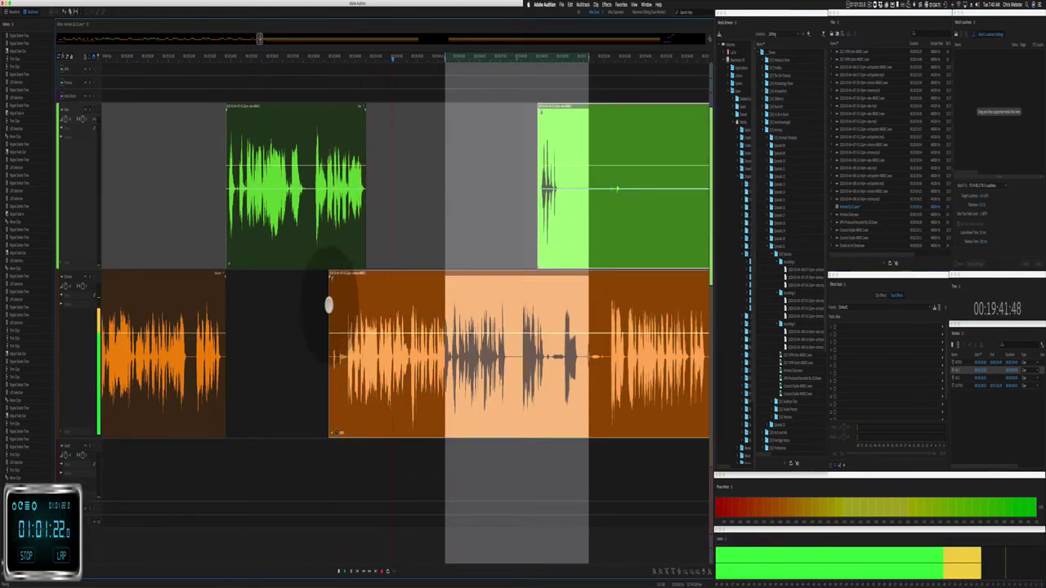
{"action": "left_click_drag", "start_coordinate": [329, 305], "coordinate": [345, 307]}
{"action": "scroll", "coordinate": [346, 315], "scroll_direction": "down", "scroll_amount": 5}
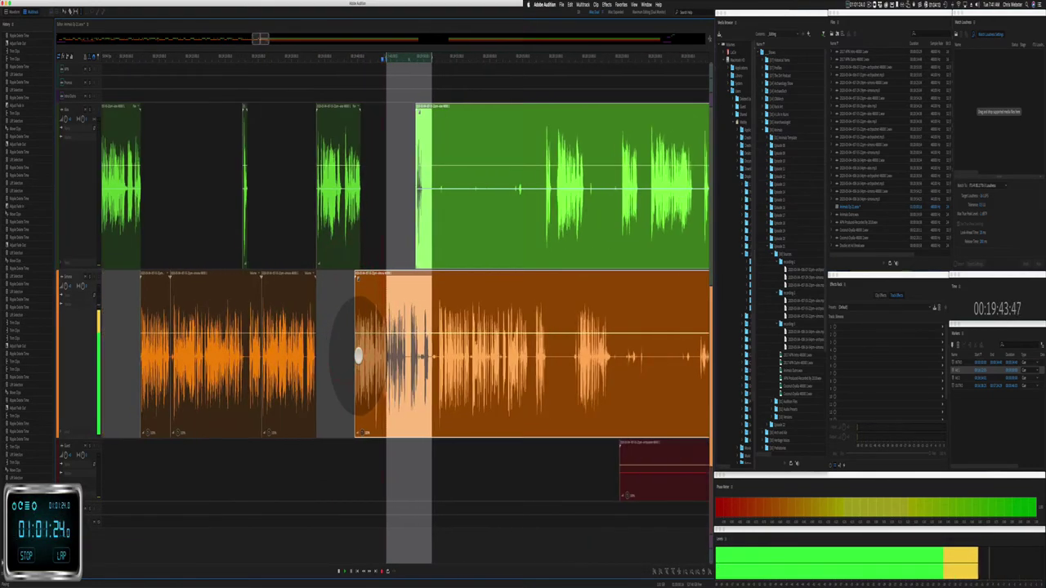
{"action": "left_click_drag", "start_coordinate": [413, 215], "coordinate": [664, 465]}
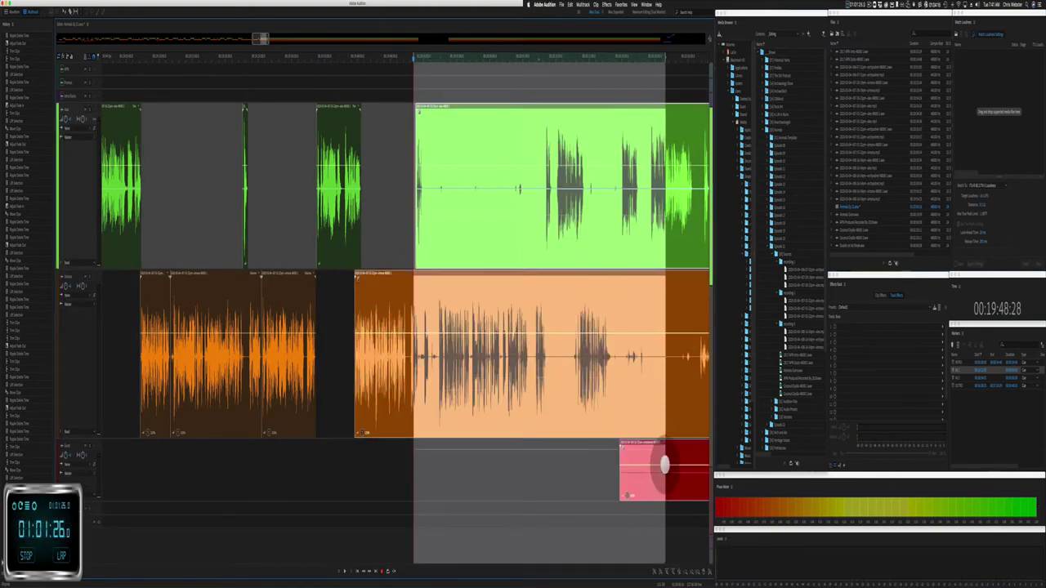
{"action": "scroll", "coordinate": [355, 363], "scroll_direction": "up", "scroll_amount": 7}
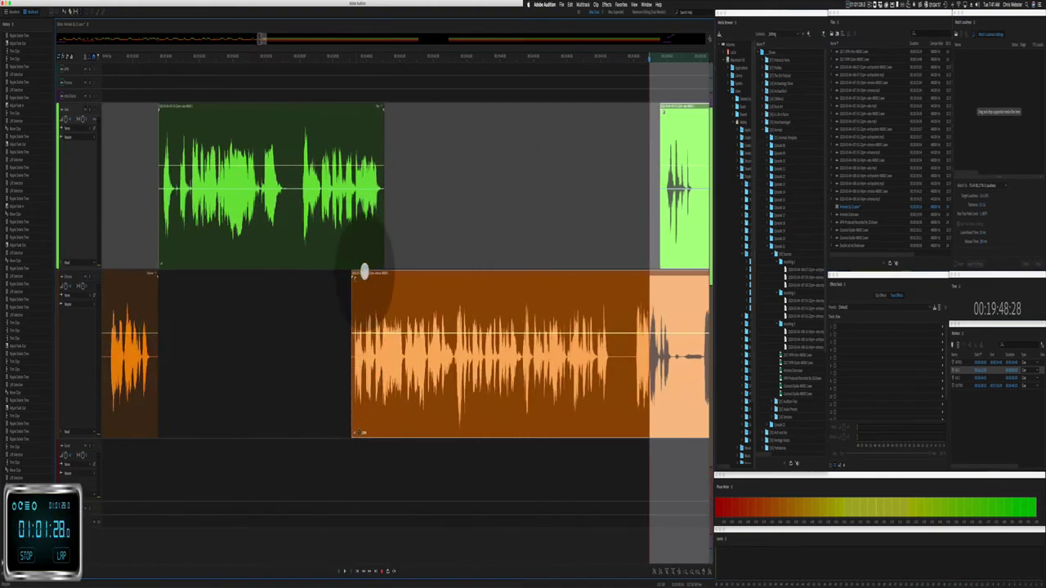
{"action": "left_click_drag", "start_coordinate": [366, 271], "coordinate": [395, 273]}
{"action": "left_click", "coordinate": [362, 292]}
{"action": "key", "text": "space"}
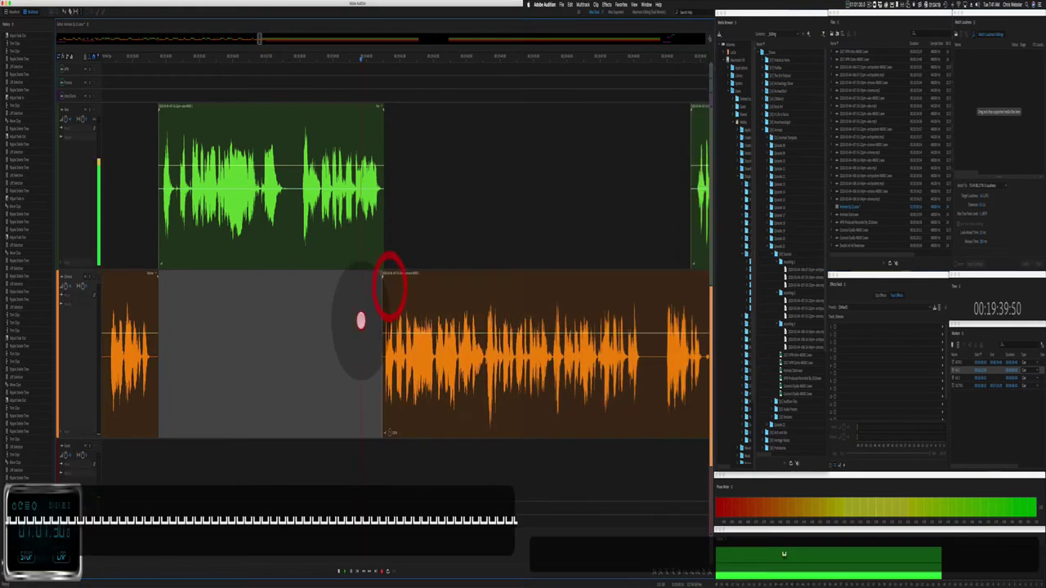
Step: Delete the silent stretch after the short green utterance that follows the two-phrase clip
{"action": "scroll", "coordinate": [361, 320], "scroll_direction": "down", "scroll_amount": 3}
{"action": "scroll", "coordinate": [360, 320], "scroll_direction": "down", "scroll_amount": 2}
{"action": "scroll", "coordinate": [362, 303], "scroll_direction": "right", "scroll_amount": 3}
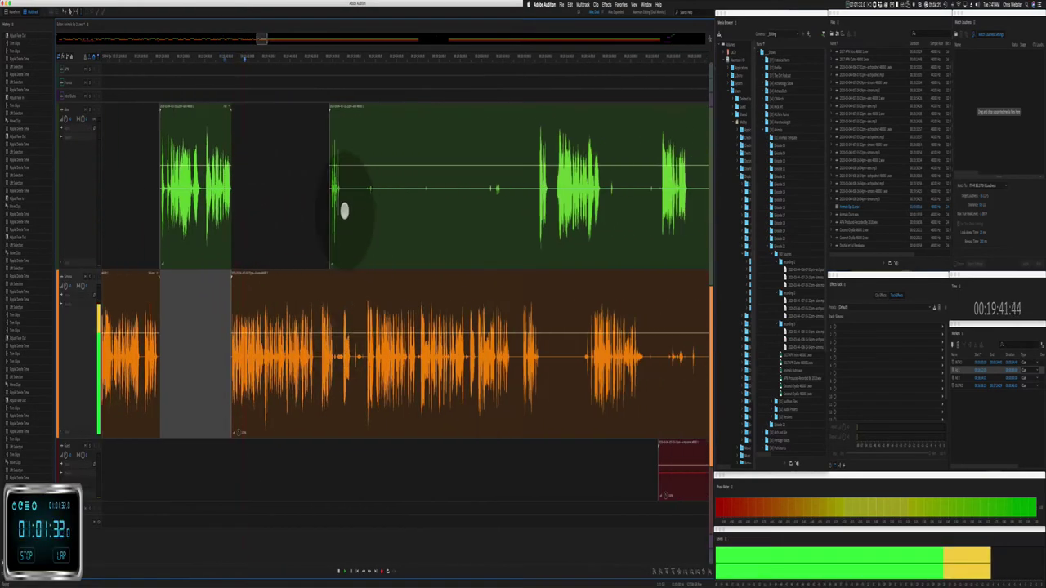
{"action": "left_click_drag", "start_coordinate": [343, 204], "coordinate": [483, 187]}
{"action": "key", "text": "Delete"}
Step: Ripple delete the drawn-out filler sound between words near the start of the orange clip
{"action": "left_click", "coordinate": [242, 350]}
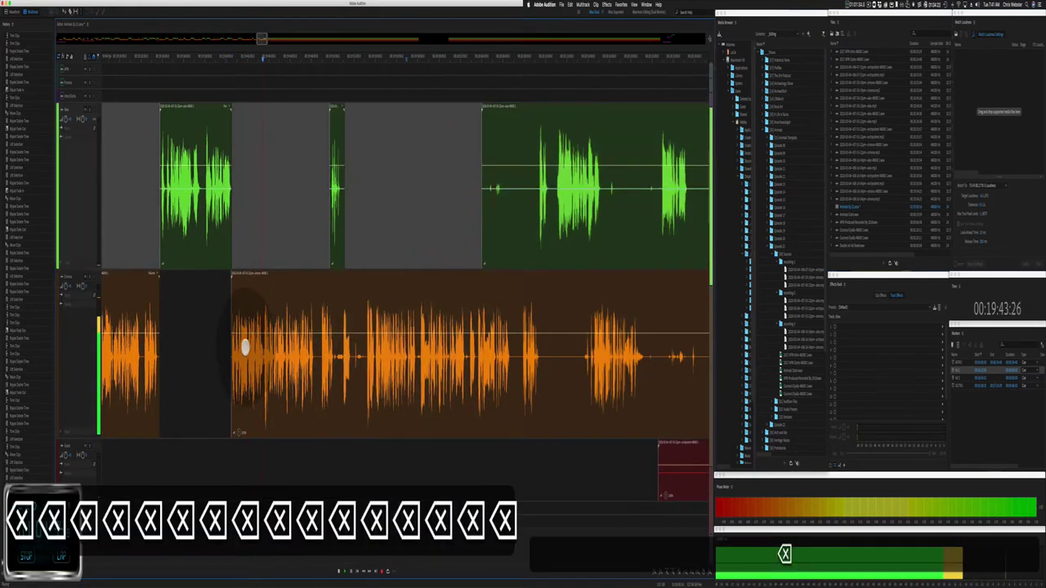
{"action": "scroll", "coordinate": [237, 356], "scroll_direction": "up", "scroll_amount": 4}
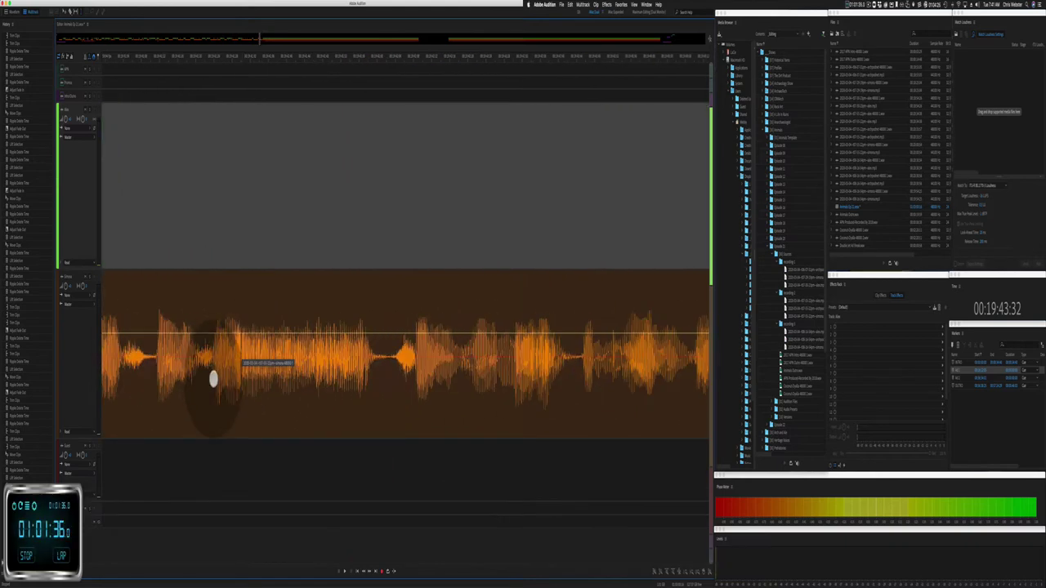
{"action": "left_click", "coordinate": [212, 378]}
{"action": "left_click_drag", "start_coordinate": [213, 375], "coordinate": [377, 326]}
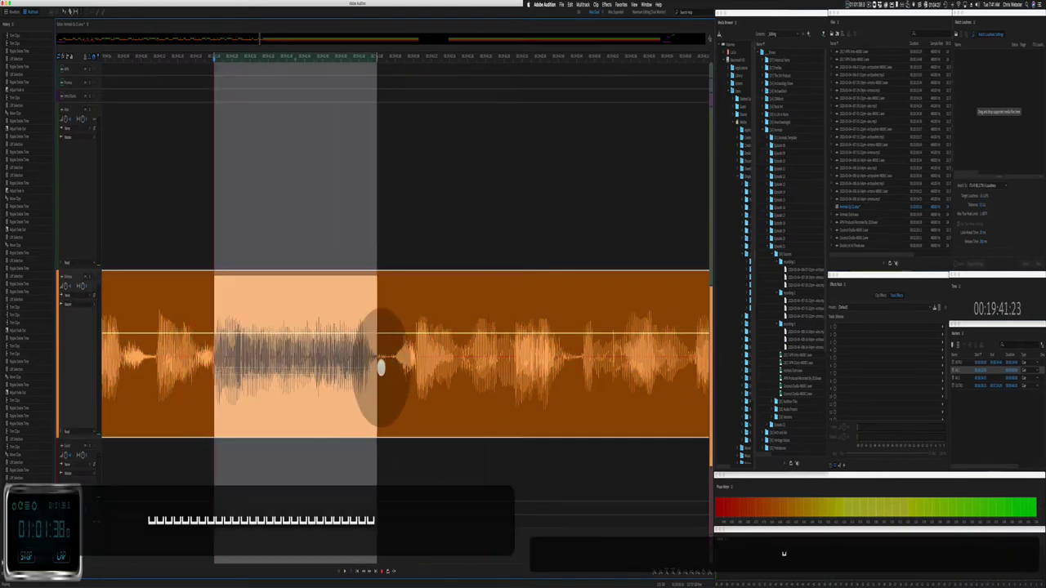
{"action": "key", "text": "super+shift+BackSpace"}
Step: Add a very short fade-out to the end of the orange clip before the cut, and play across the edit
{"action": "left_click", "coordinate": [202, 308]}
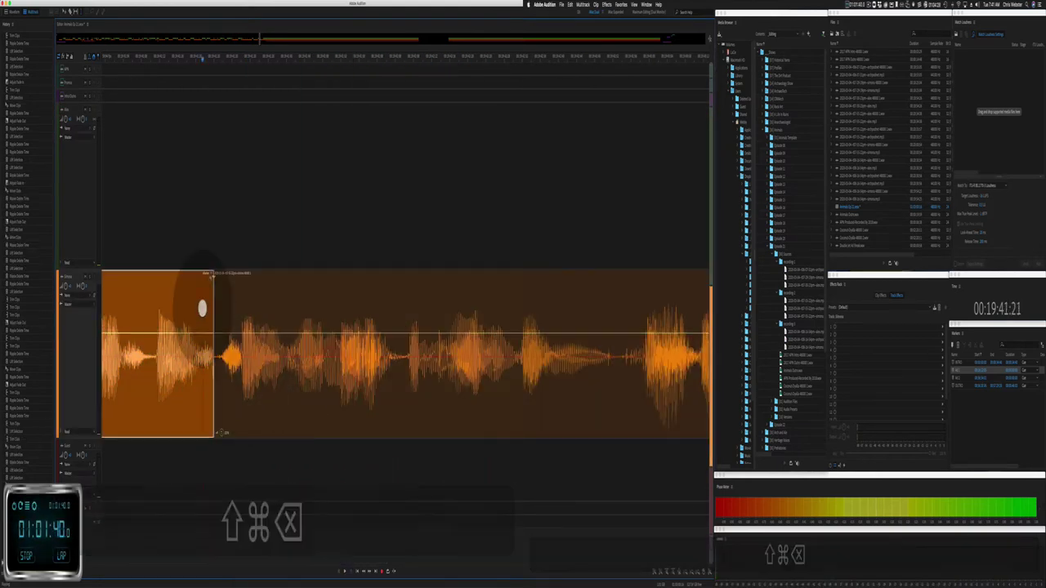
{"action": "left_click", "coordinate": [177, 198]}
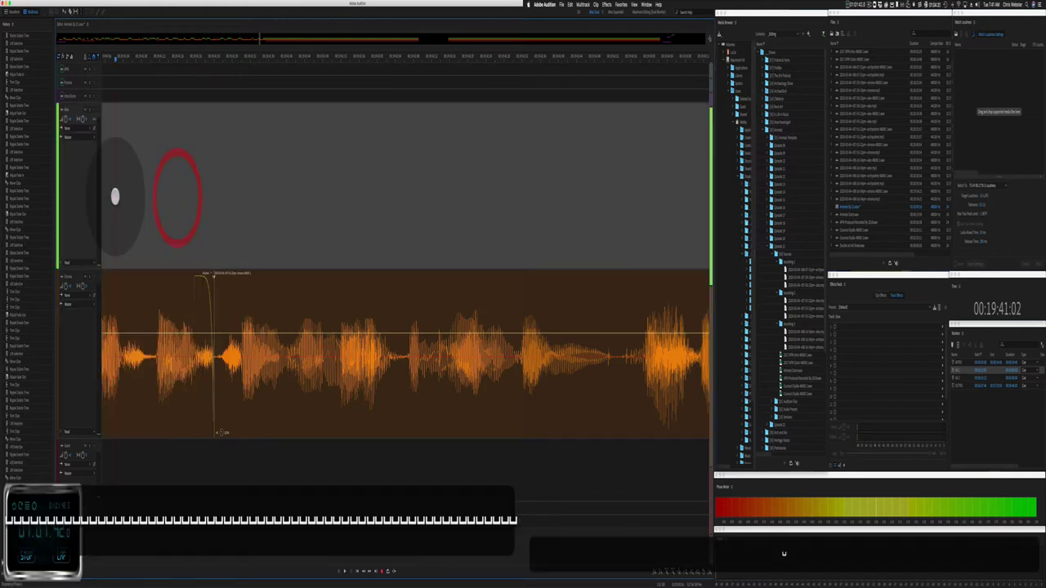
{"action": "left_click", "coordinate": [120, 199]}
{"action": "key", "text": "space"}
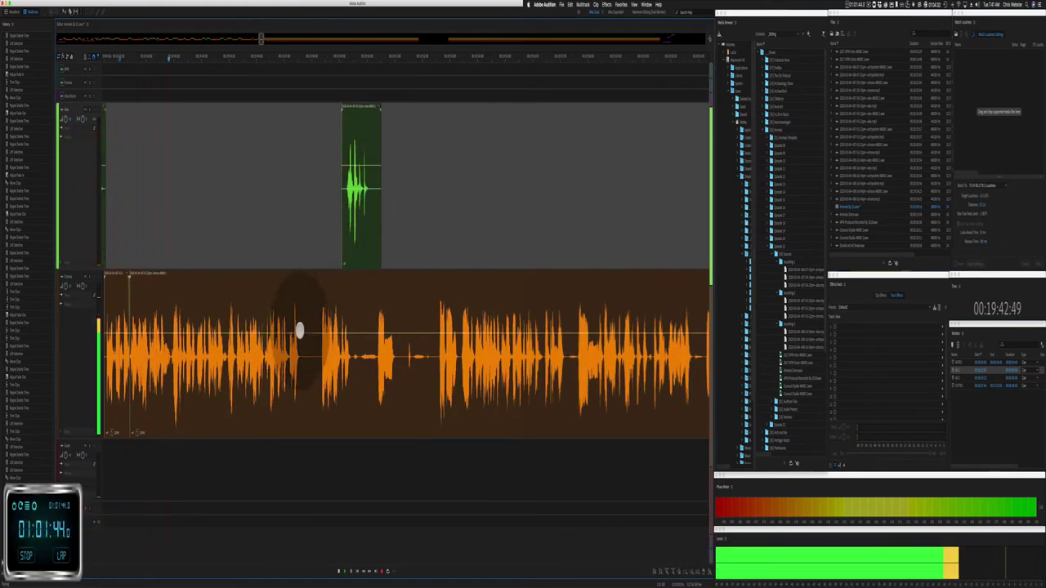
Step: Ripple delete the short pause in the orange speech just before the short green utterance
{"action": "left_click_drag", "start_coordinate": [303, 363], "coordinate": [317, 364]}
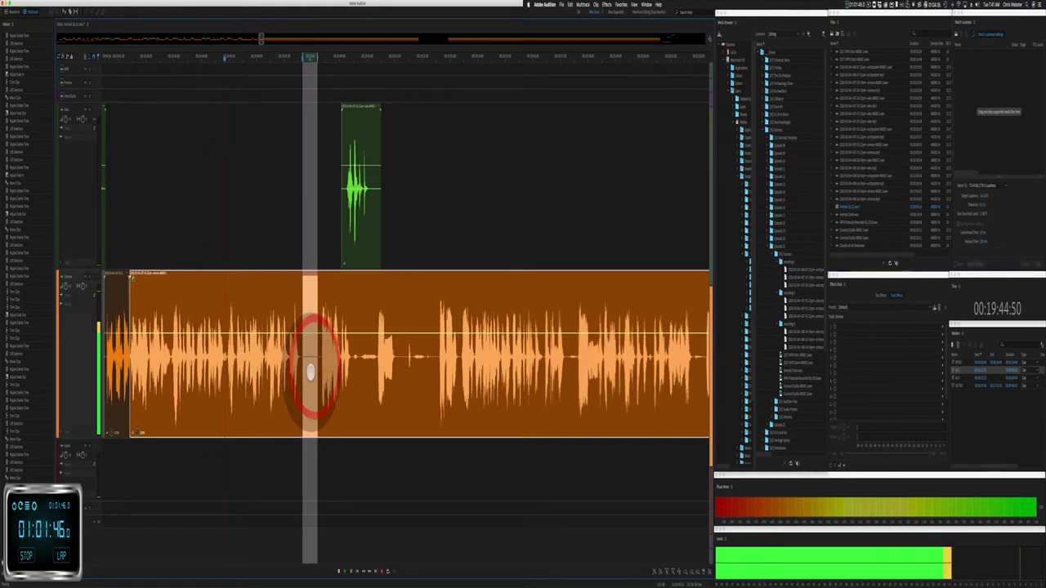
{"action": "key", "text": "shift+super+BackSpace"}
{"action": "key", "text": "shift+super+z"}
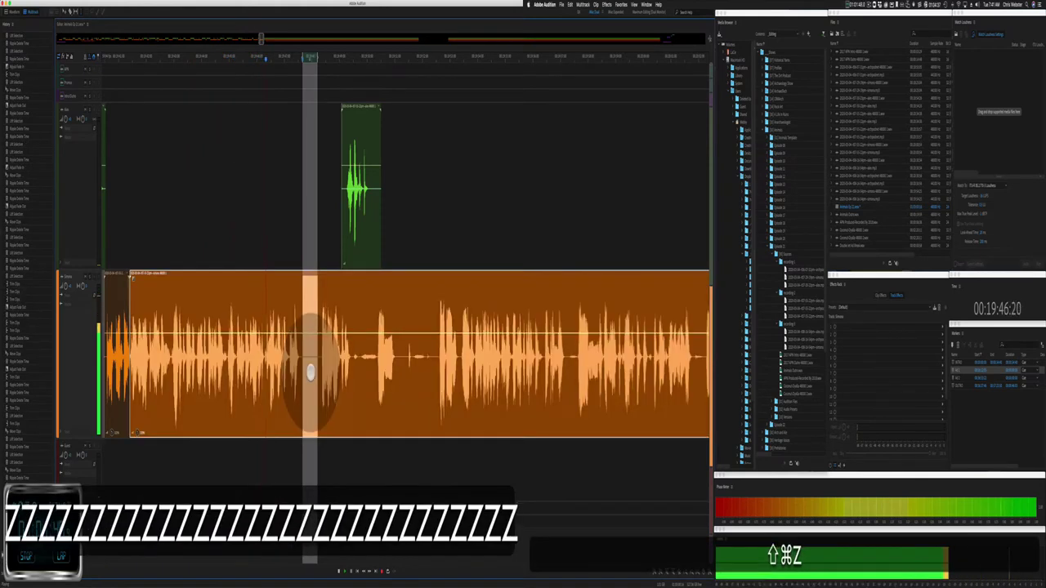
{"action": "key", "text": "shift+super+BackSpace"}
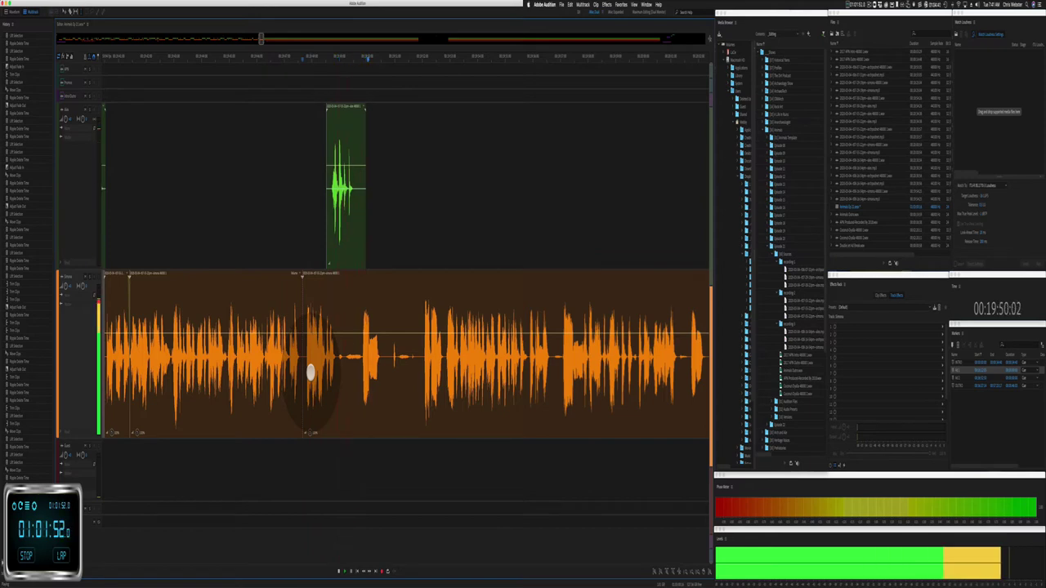
Step: Ripple delete the filler, pause and repeated word in the orange speech after the short green utterance, and resume playback
{"action": "left_click_drag", "start_coordinate": [362, 365], "coordinate": [423, 362]}
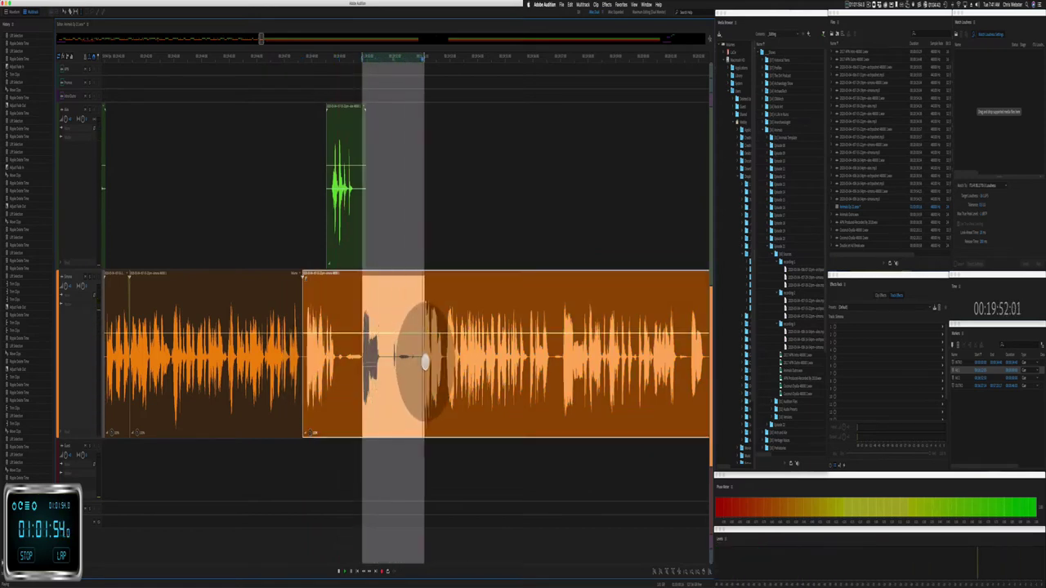
{"action": "key", "text": "space"}
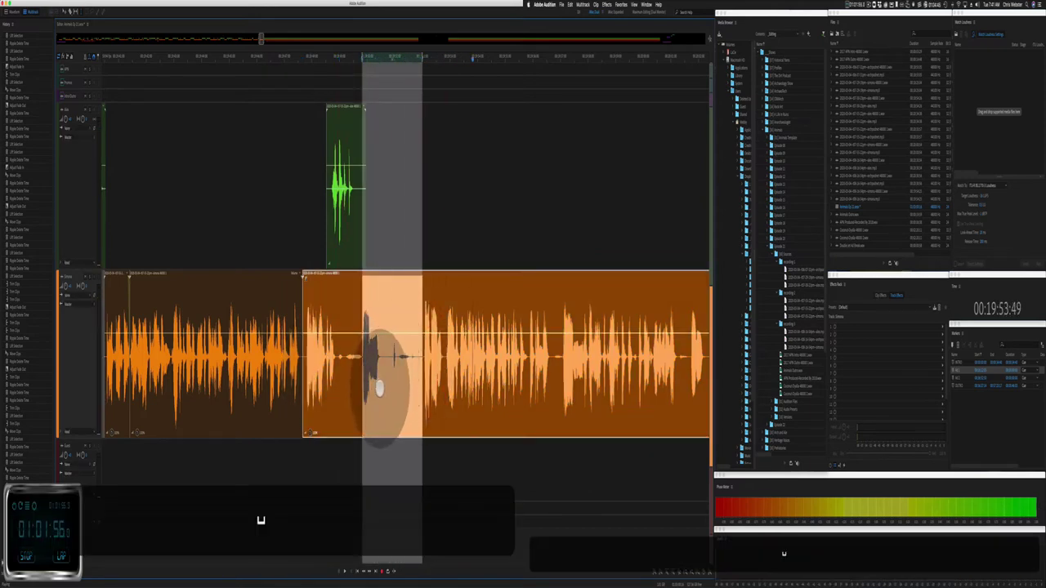
{"action": "left_click", "coordinate": [373, 374]}
{"action": "left_click_drag", "start_coordinate": [362, 362], "coordinate": [439, 372]}
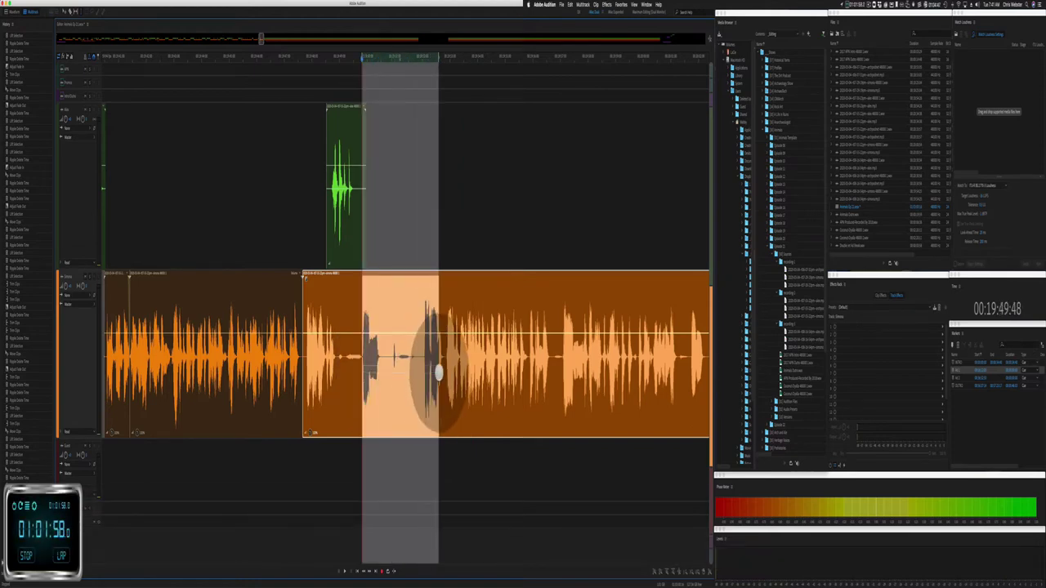
{"action": "key", "text": "space"}
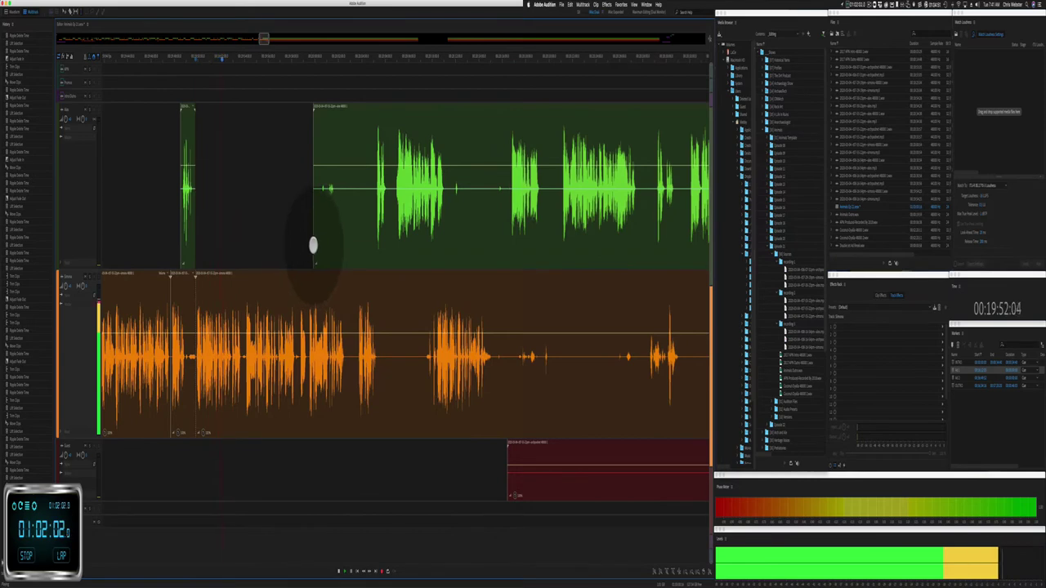
Step: Trim the next green clip's start to its first spoken word, and ripple delete the stumble at the start of the orange clip
{"action": "left_click_drag", "start_coordinate": [313, 245], "coordinate": [367, 244]}
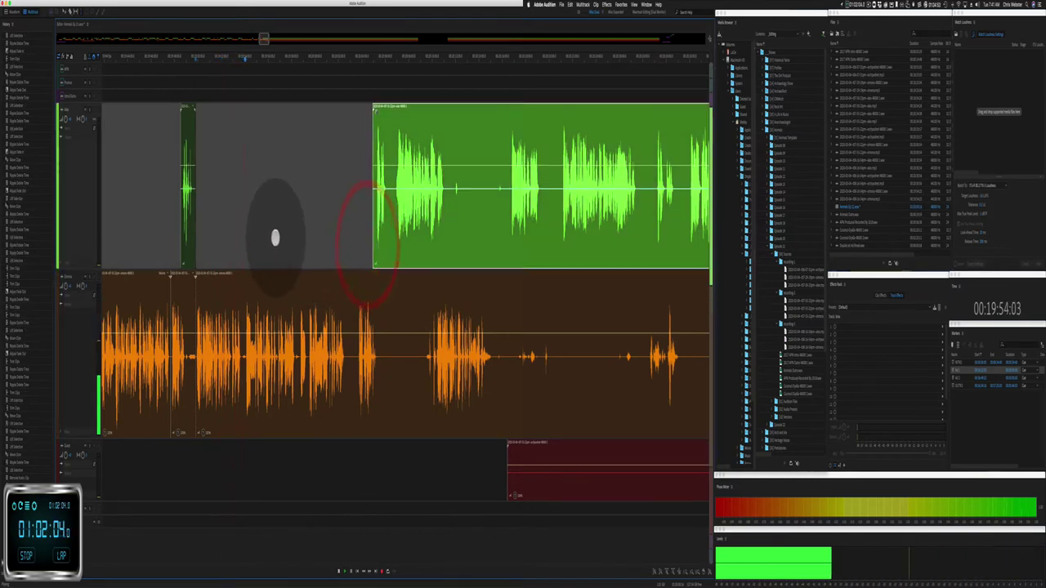
{"action": "mouse_move", "coordinate": [250, 369]}
{"action": "left_mouse_down"}
{"action": "mouse_move", "coordinate": [194, 368]}
{"action": "mouse_move", "coordinate": [257, 362]}
{"action": "mouse_move", "coordinate": [269, 376]}
{"action": "left_mouse_up"}
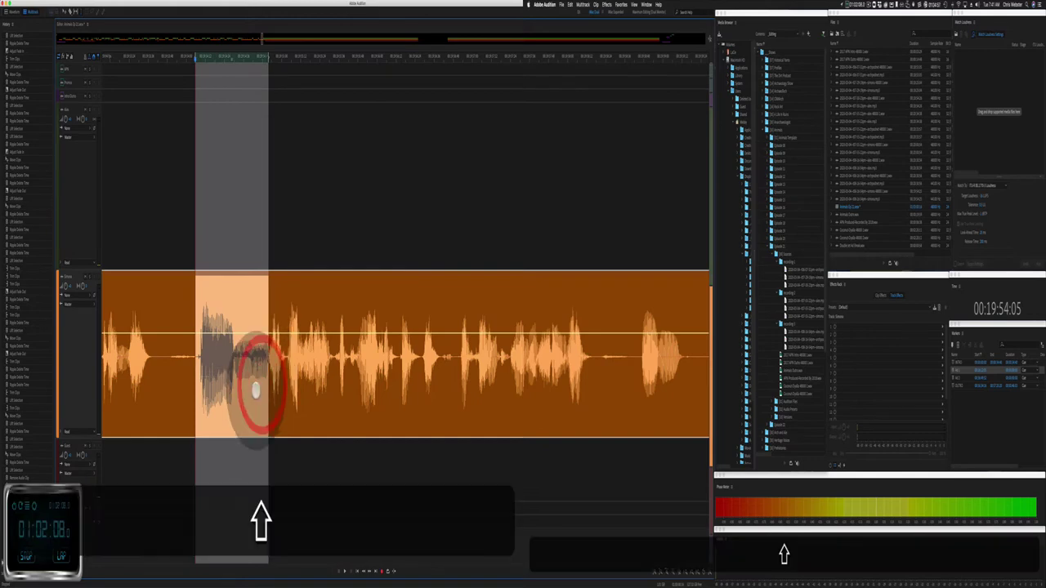
{"action": "key", "text": "shift+super+BackSpace"}
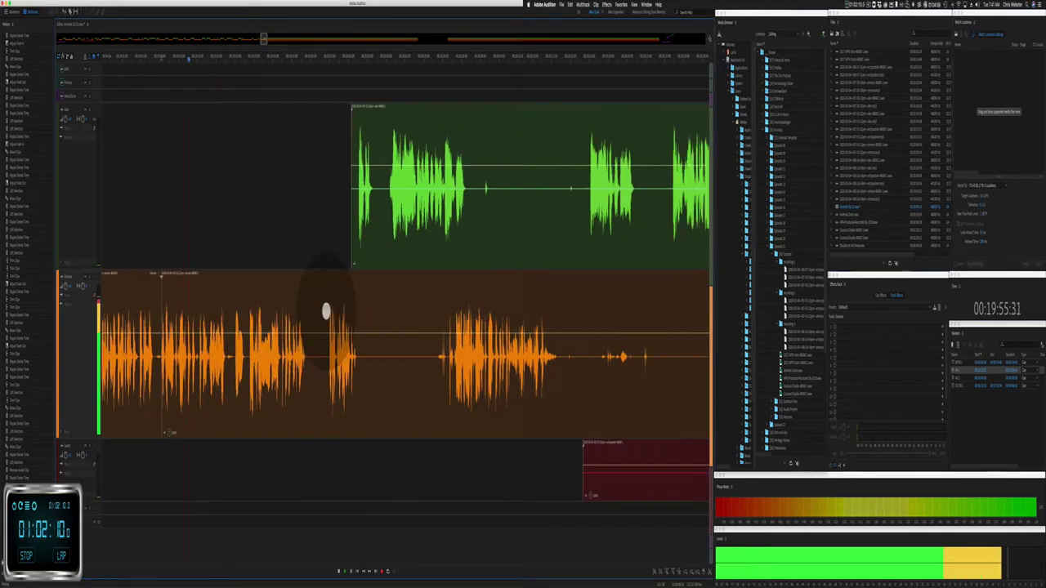
Step: Ripple delete the two short gaps between phrases in the orange speech before the green reply, and play the edited passage
{"action": "left_click_drag", "start_coordinate": [260, 366], "coordinate": [275, 370]}
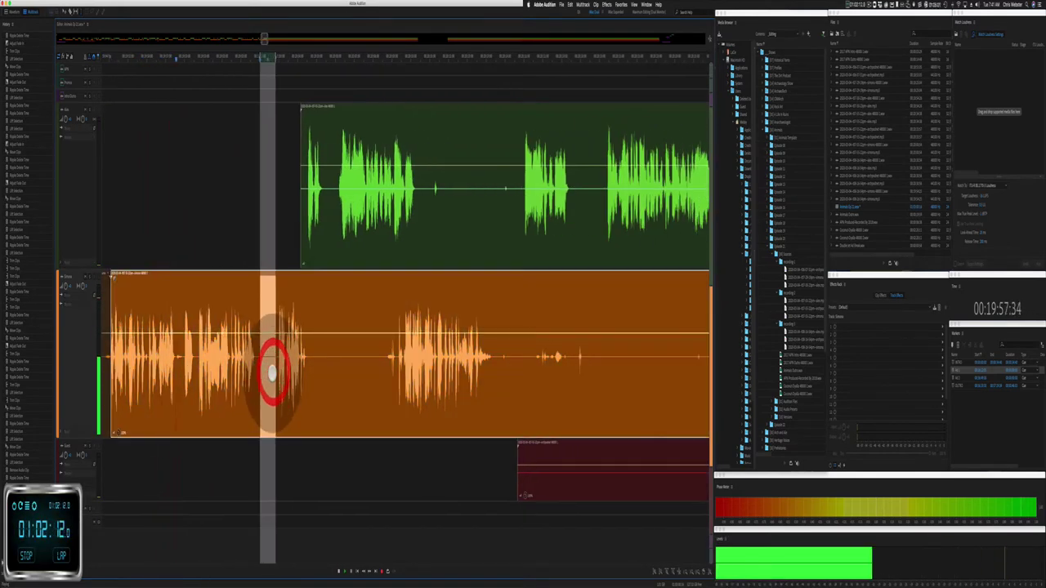
{"action": "key", "text": "shift+super+BackSpace"}
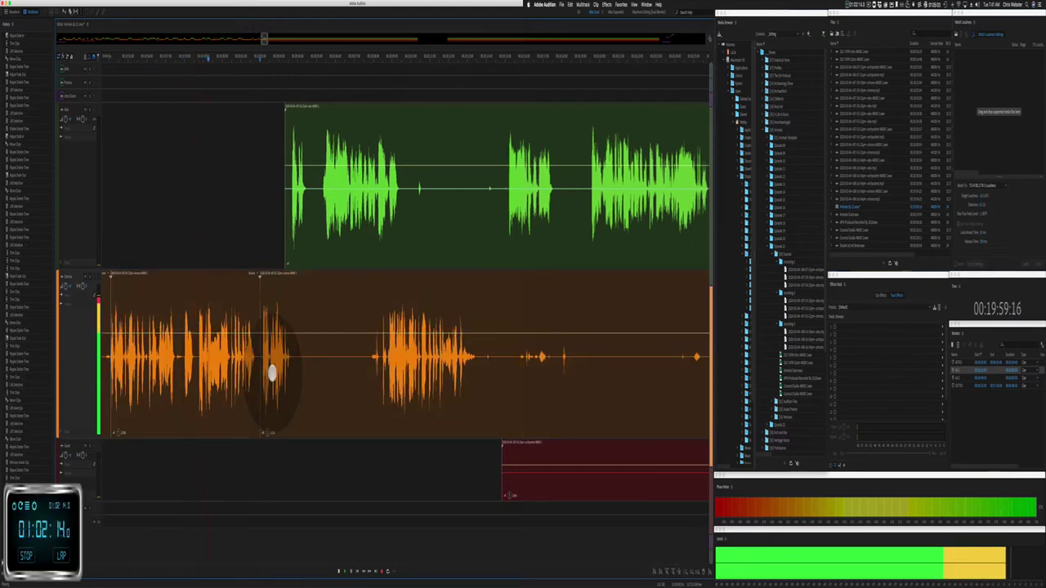
{"action": "key", "text": "space"}
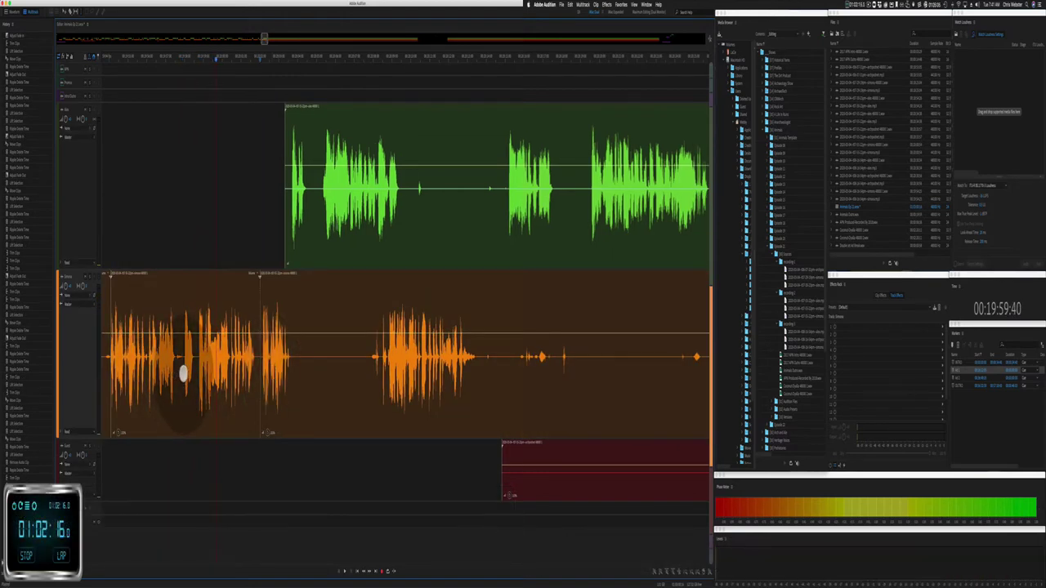
{"action": "left_click_drag", "start_coordinate": [183, 373], "coordinate": [197, 374]}
{"action": "key", "text": "shift+super+BackSpace"}
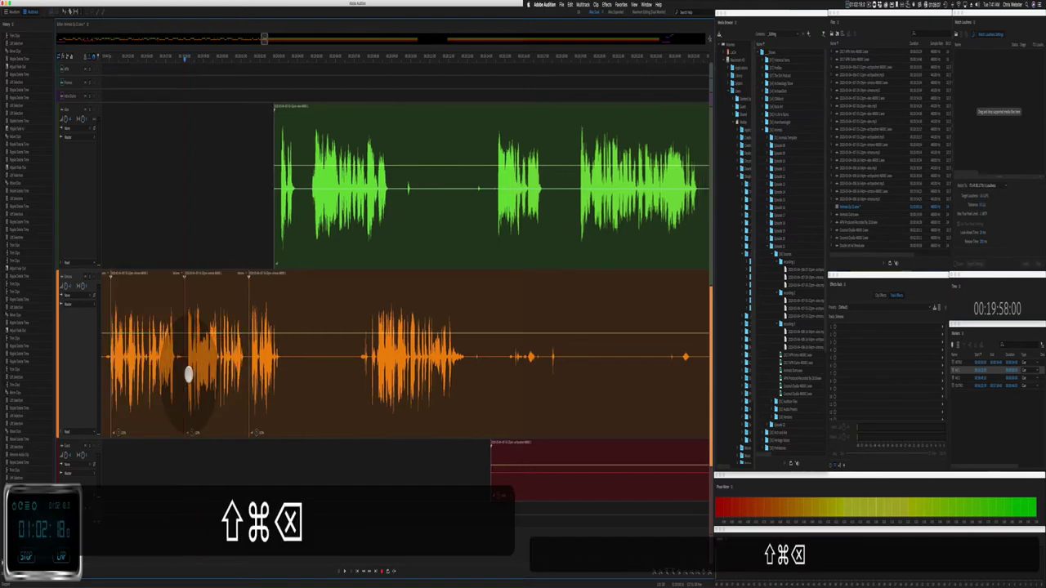
{"action": "key", "text": "shift+super+space"}
Step: Delete the silence in the orange clip beneath the green reply, and ripple delete the short pause after the first green word
{"action": "left_click_drag", "start_coordinate": [345, 377], "coordinate": [355, 376]}
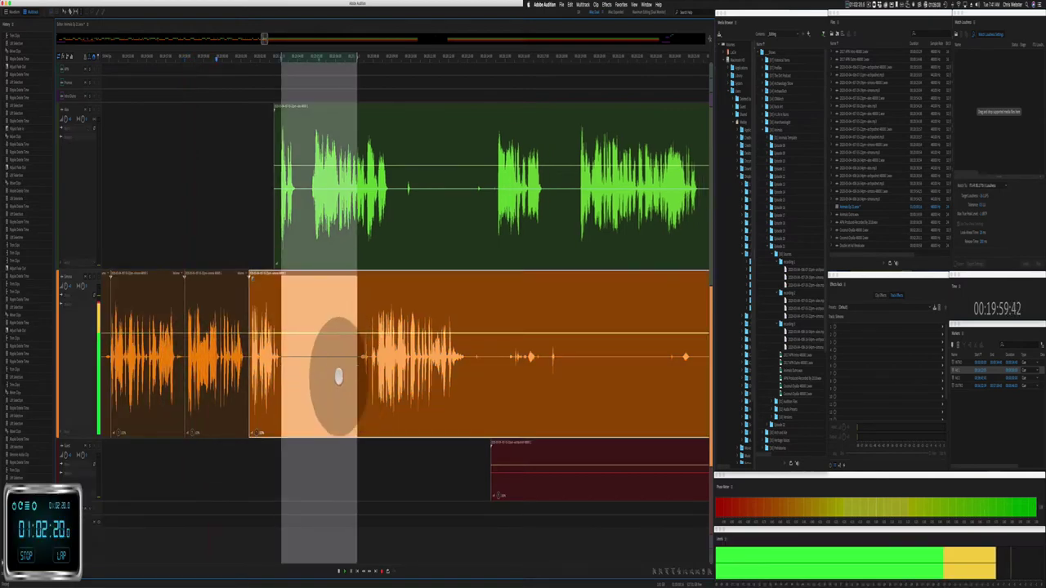
{"action": "key", "text": "BackSpace"}
{"action": "left_click_drag", "start_coordinate": [299, 203], "coordinate": [309, 202]}
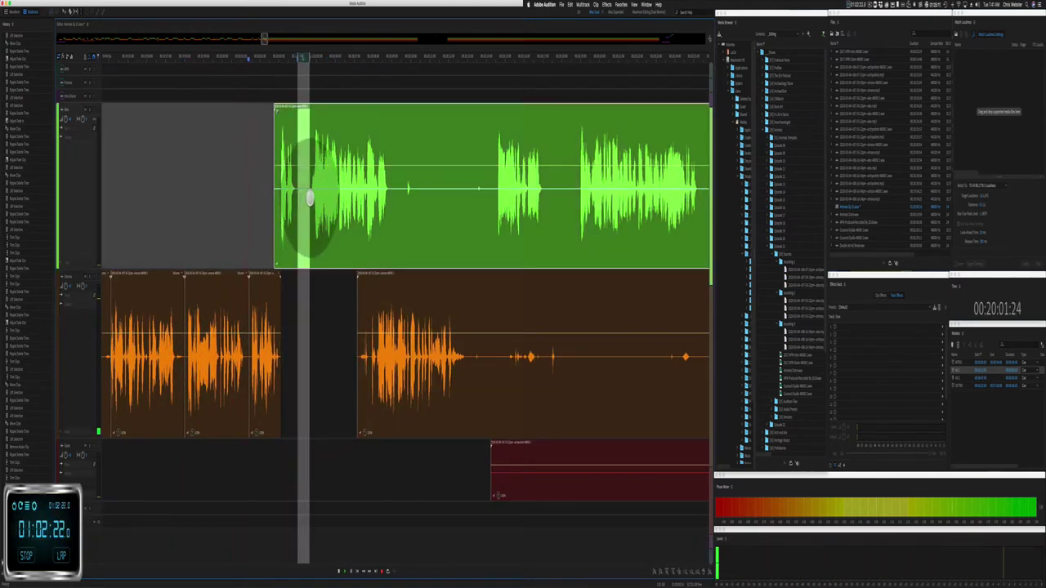
{"action": "key", "text": "shift+super+BackSpace"}
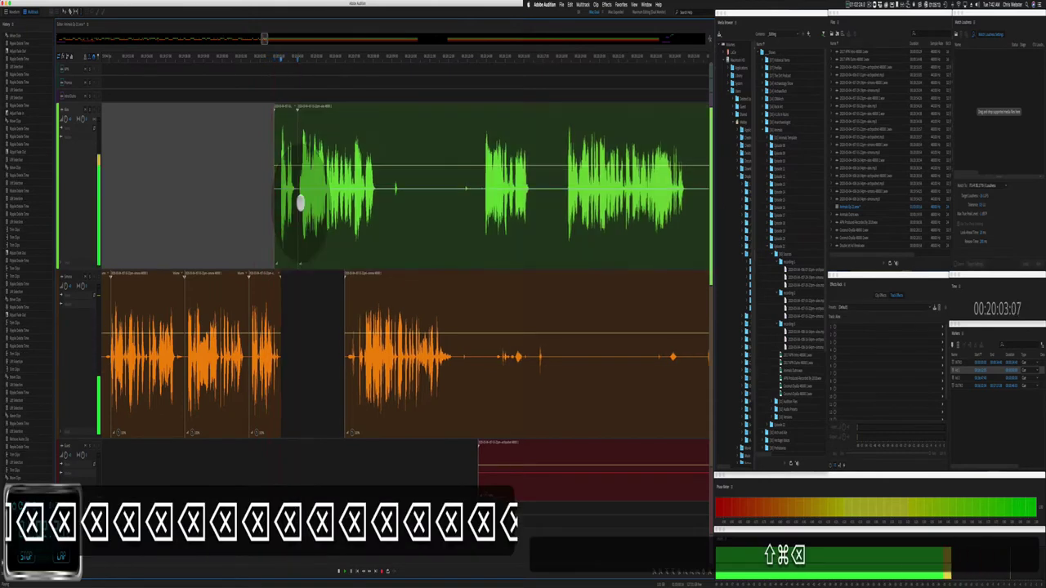
Step: Delete the short green clip holding the first word, and ripple delete the gap it leaves before the next green clip
{"action": "scroll", "coordinate": [294, 211], "scroll_direction": "right", "scroll_amount": 3}
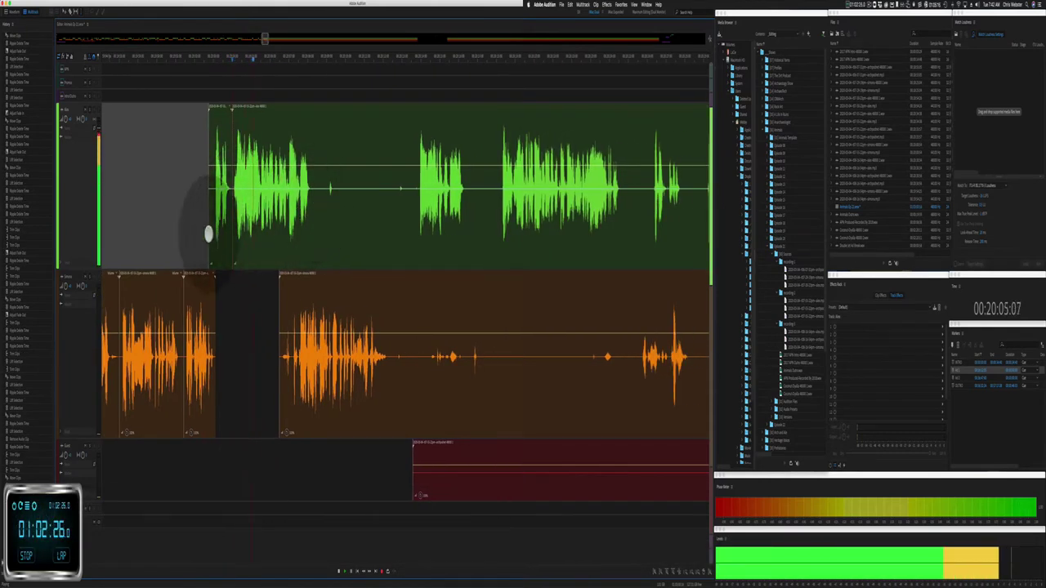
{"action": "key", "text": "BackSpace"}
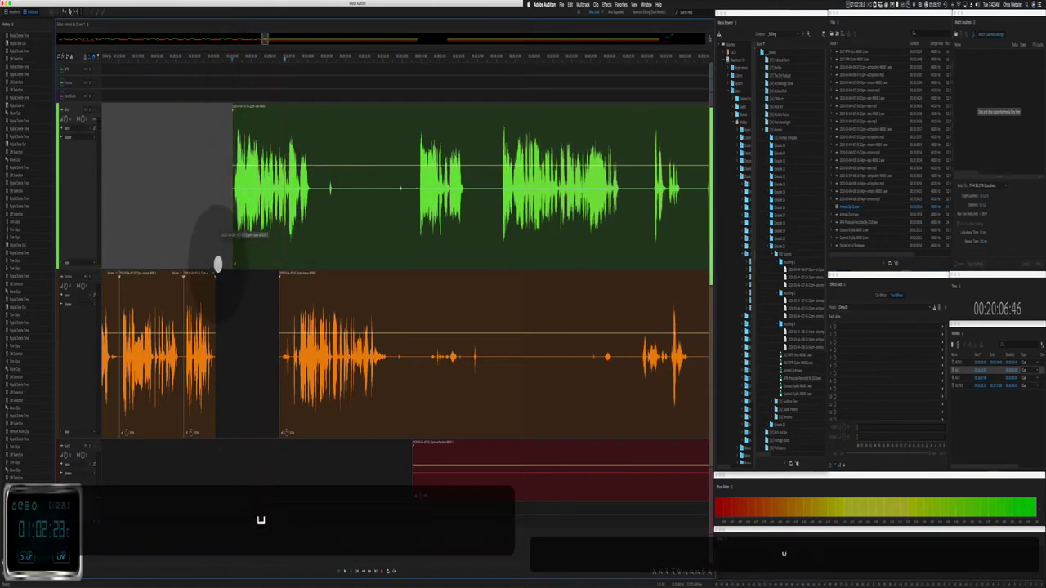
{"action": "left_click_drag", "start_coordinate": [217, 265], "coordinate": [232, 268]}
{"action": "key", "text": "shift+super+BackSpace"}
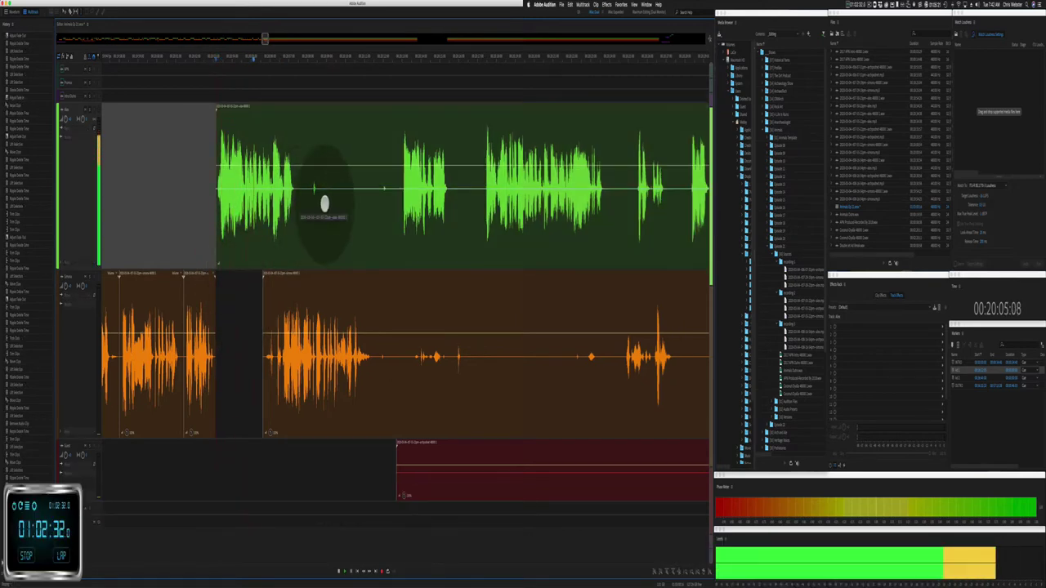
Step: Delete the quiet stretch in the green clip between its first phrase and the next one
{"action": "left_click_drag", "start_coordinate": [324, 204], "coordinate": [395, 204]}
{"action": "key", "text": "BackSpace"}
{"action": "left_click", "coordinate": [387, 205]}
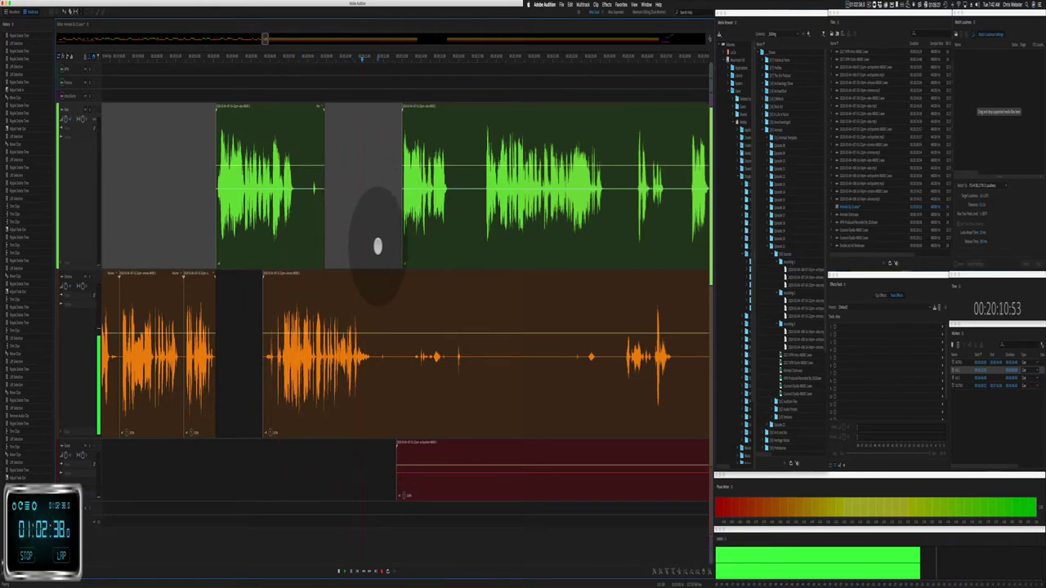
Step: Shift the following clips on all three tracks slightly later, and trim the end of the first green clip to its last word
{"action": "left_click_drag", "start_coordinate": [378, 246], "coordinate": [431, 456]}
{"action": "left_click_drag", "start_coordinate": [314, 273], "coordinate": [316, 274]}
{"action": "left_click", "coordinate": [268, 292]}
{"action": "key", "text": "space"}
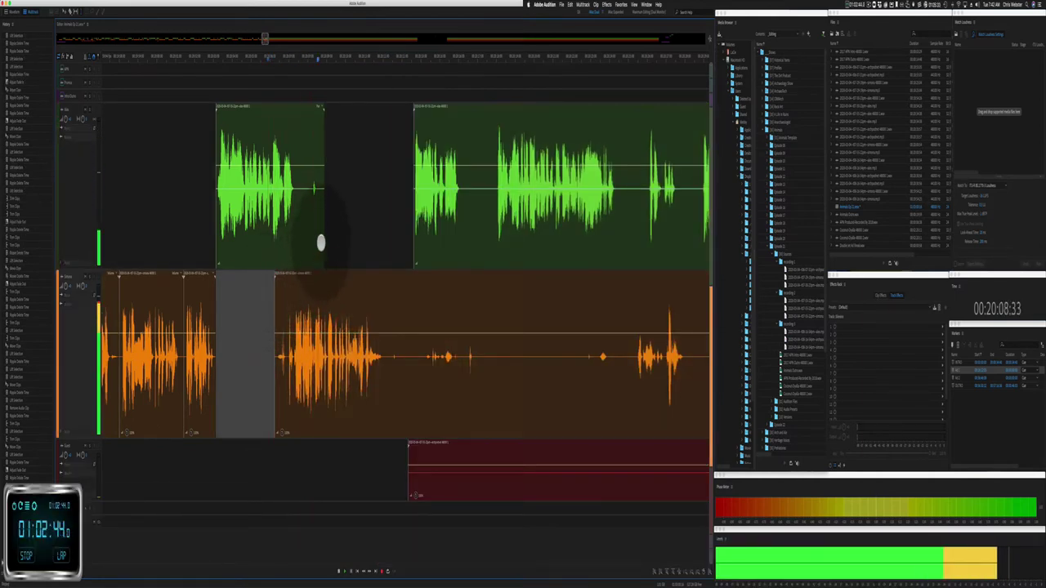
{"action": "left_click_drag", "start_coordinate": [324, 240], "coordinate": [304, 250]}
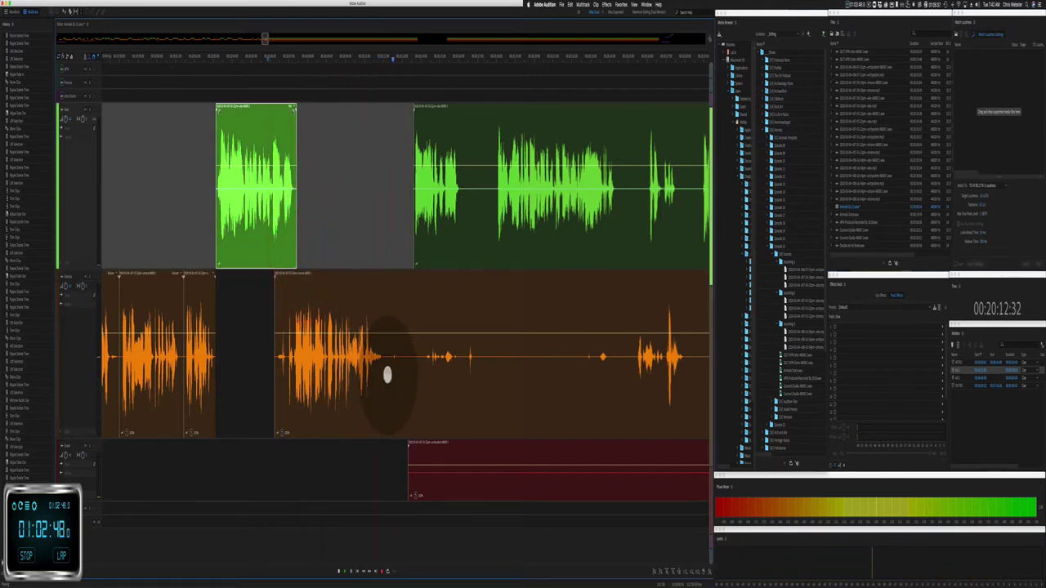
Step: Ripple delete the pause right after the orange phrase that precedes the second green clip, and resume playback
{"action": "left_click_drag", "start_coordinate": [388, 374], "coordinate": [402, 373]}
{"action": "key", "text": "space"}
{"action": "left_click", "coordinate": [399, 369]}
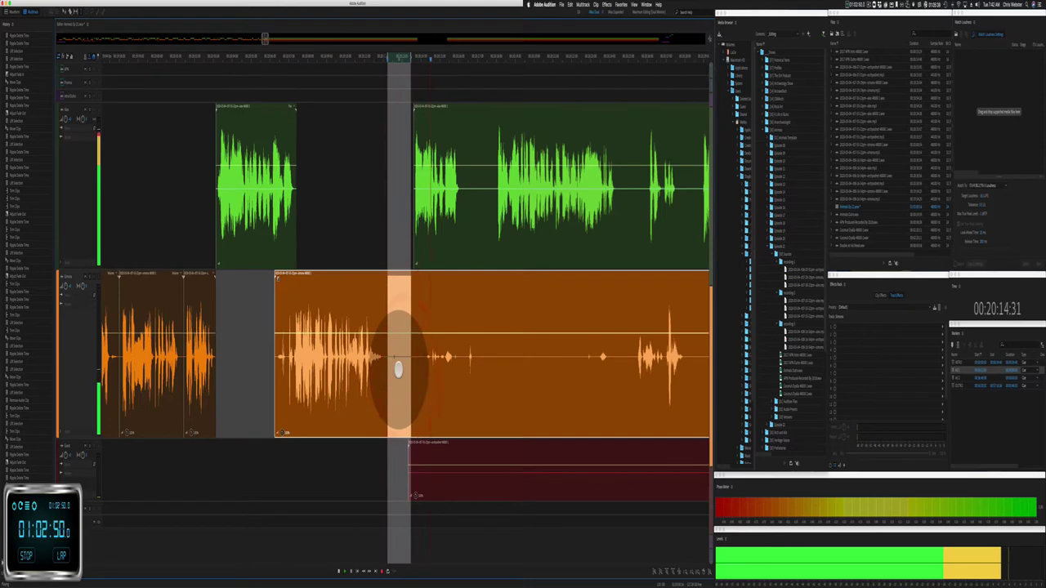
{"action": "key", "text": "space"}
{"action": "key", "text": "shift+super+BackSpace"}
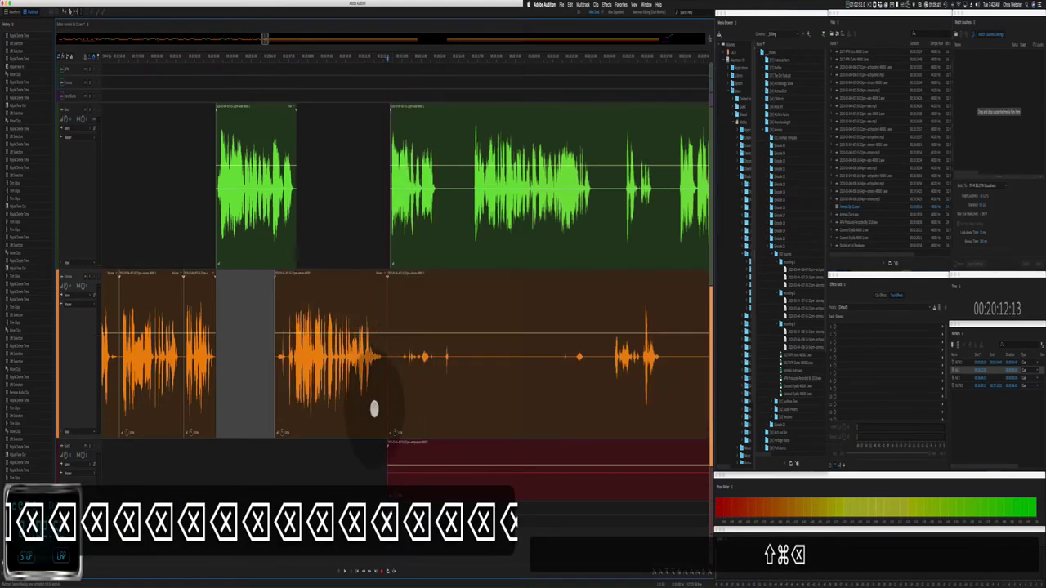
{"action": "key", "text": "space"}
Step: Delete the silent opening stretch of the red clip beneath the two speakers
{"action": "left_click_drag", "start_coordinate": [375, 463], "coordinate": [694, 491]}
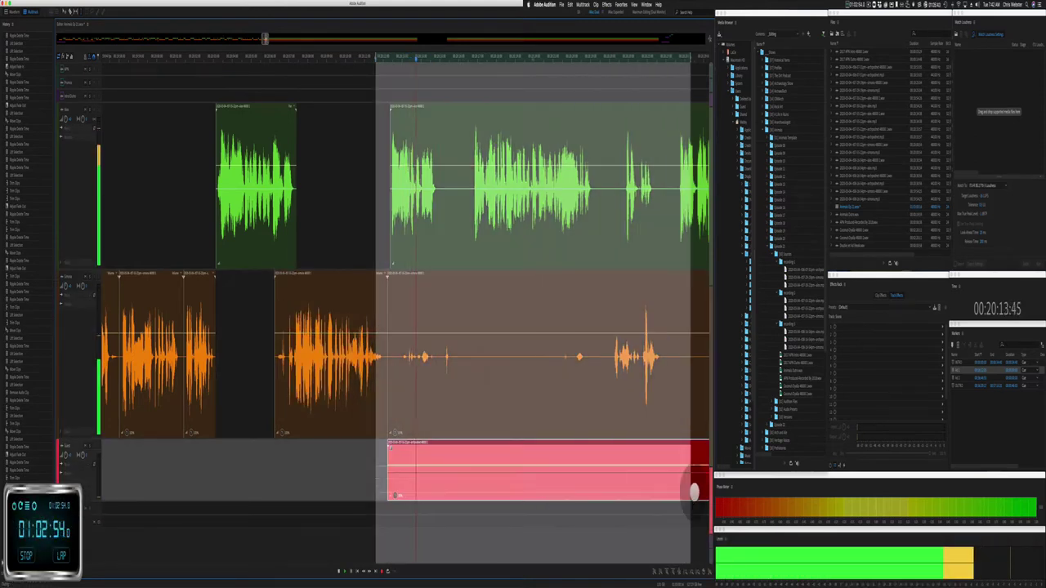
{"action": "key", "text": "BackSpace"}
{"action": "left_click", "coordinate": [425, 380]}
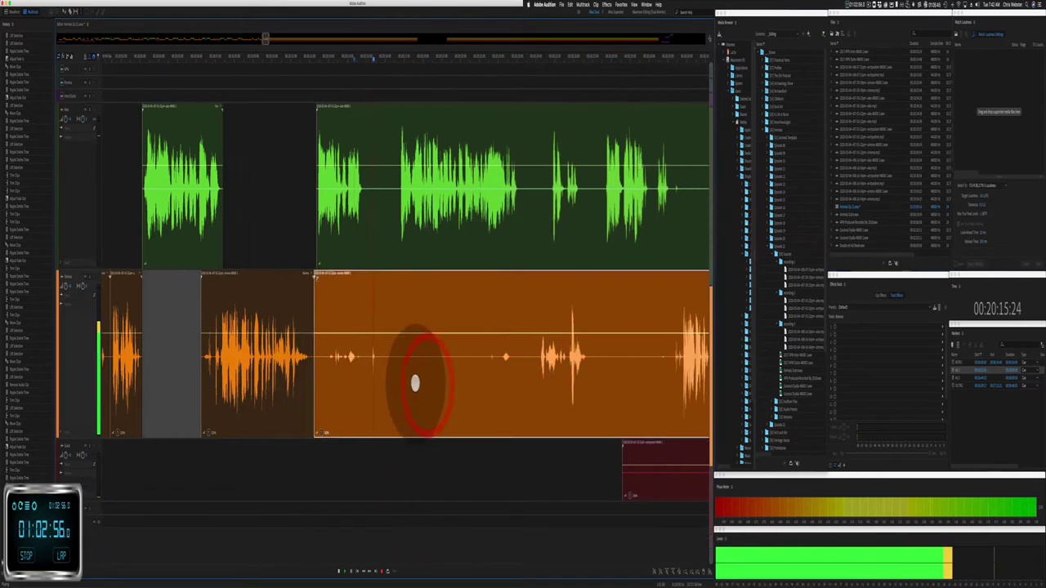
Step: Ripple delete the pause between the two green phrases across both speech tracks, and trim the next orange clip's start to its first sound
{"action": "left_click_drag", "start_coordinate": [364, 237], "coordinate": [401, 330]}
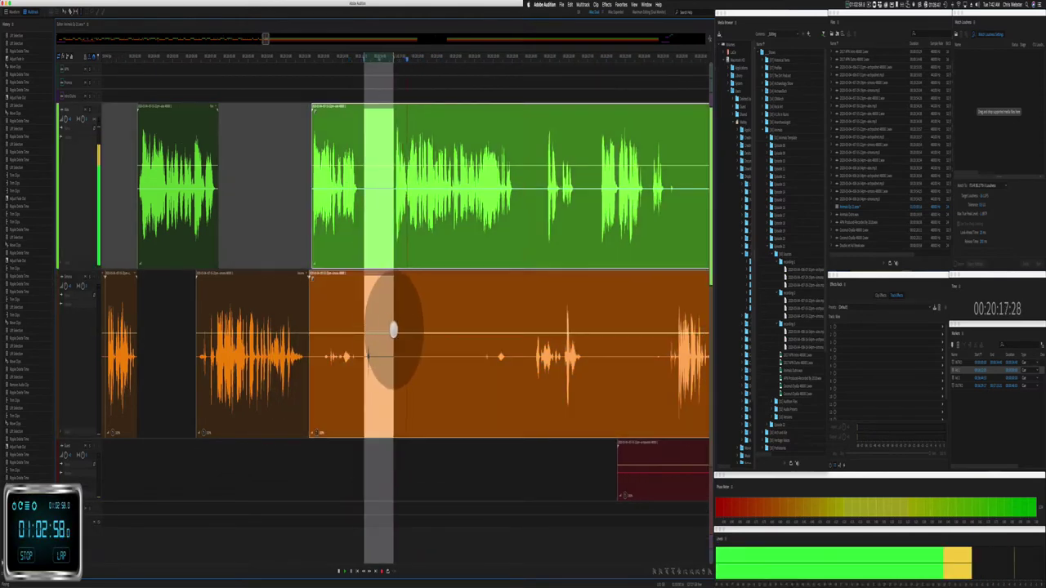
{"action": "left_click", "coordinate": [385, 325]}
{"action": "key", "text": "shift+Delete"}
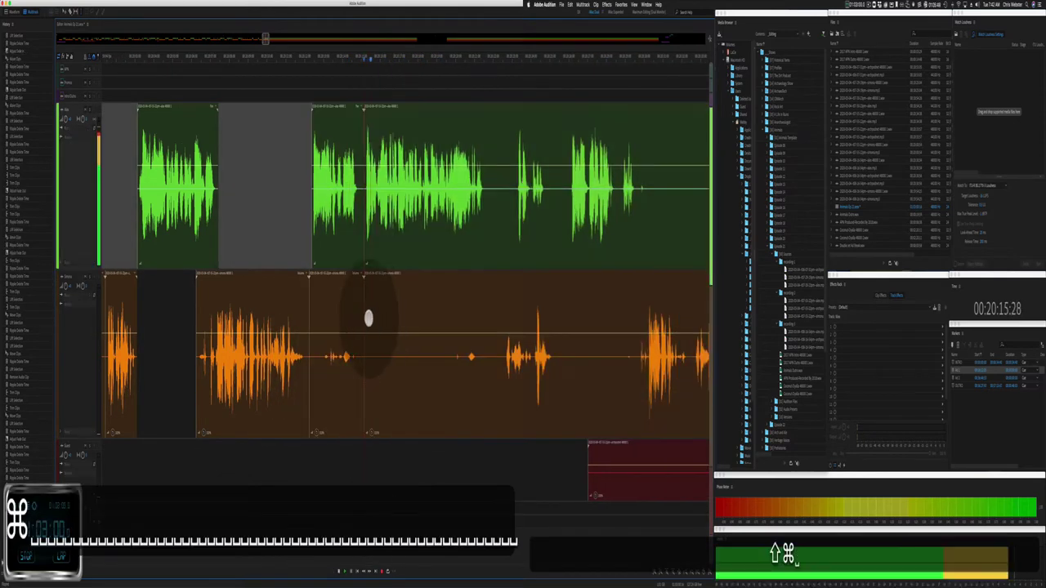
{"action": "left_click_drag", "start_coordinate": [364, 313], "coordinate": [498, 319]}
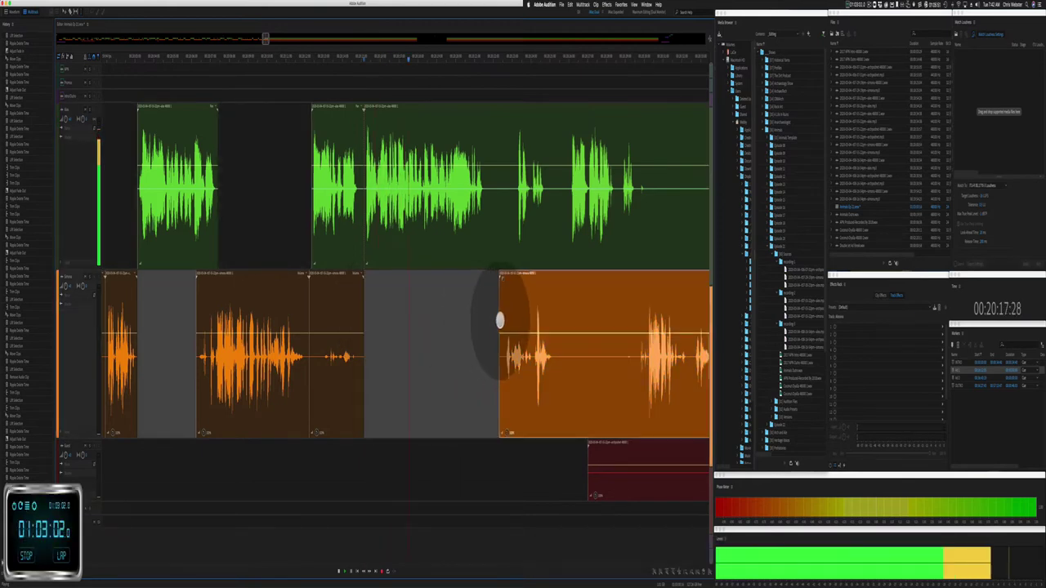
Step: Ripple delete the short pause in the green clip right after its long phrase
{"action": "scroll", "coordinate": [498, 319], "scroll_direction": "right", "scroll_amount": 5}
{"action": "left_click", "coordinate": [303, 236]}
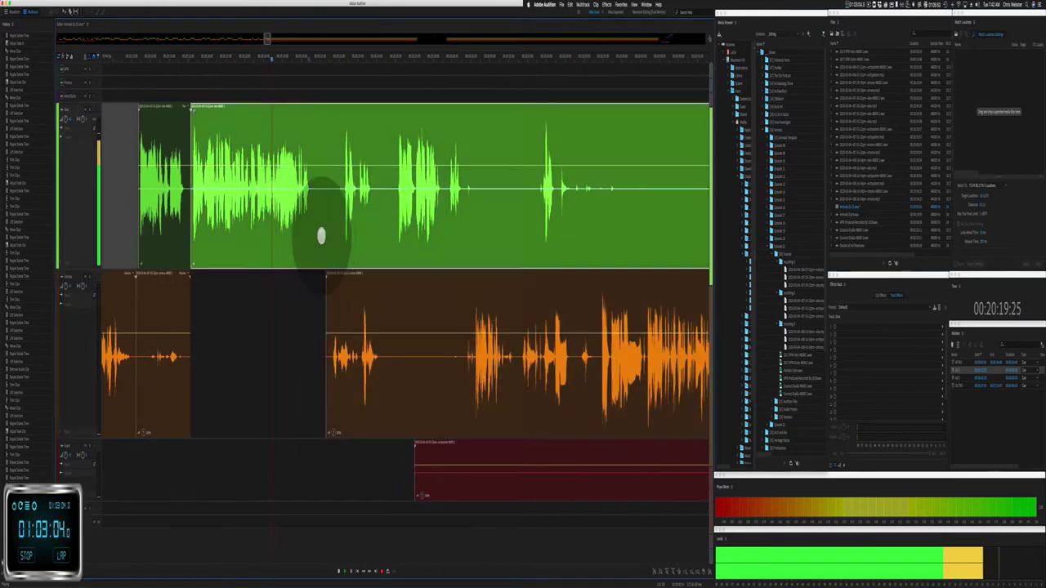
{"action": "key", "text": "BackSpace"}
{"action": "key", "text": "BackSpace"}
{"action": "key", "text": "BackSpace"}
{"action": "key", "text": "BackSpace"}
{"action": "key", "text": "BackSpace"}
{"action": "key", "text": "BackSpace"}
{"action": "key", "text": "BackSpace"}
{"action": "key", "text": "BackSpace"}
{"action": "key", "text": "BackSpace"}
{"action": "key", "text": "BackSpace"}
{"action": "key", "text": "BackSpace"}
{"action": "key", "text": "BackSpace"}
{"action": "key", "text": "BackSpace"}
{"action": "key", "text": "BackSpace"}
{"action": "key", "text": "BackSpace"}
{"action": "key", "text": "BackSpace"}
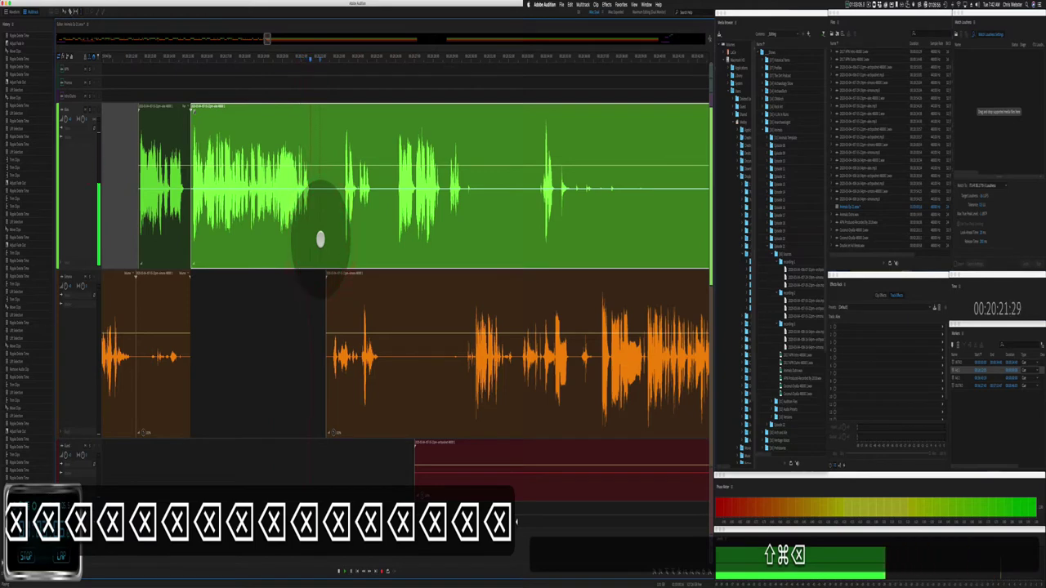
{"action": "left_click_drag", "start_coordinate": [312, 219], "coordinate": [325, 219]}
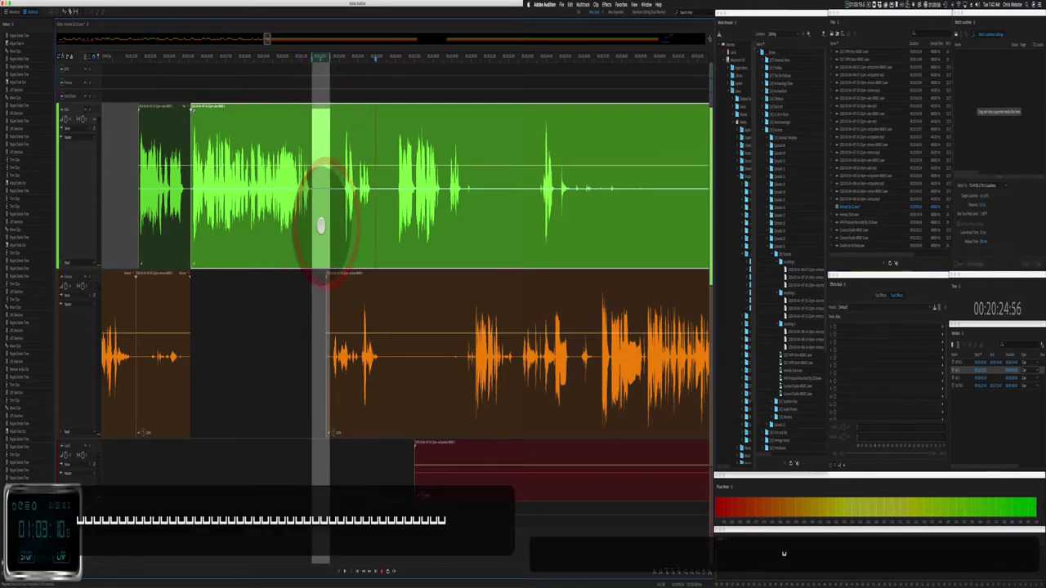
{"action": "key", "text": "shift+super+BackSpace"}
Step: Delete the silence in the orange clip between its quiet reply and next phrase, and the silent opening of the red clip
{"action": "left_click_drag", "start_coordinate": [367, 378], "coordinate": [439, 378]}
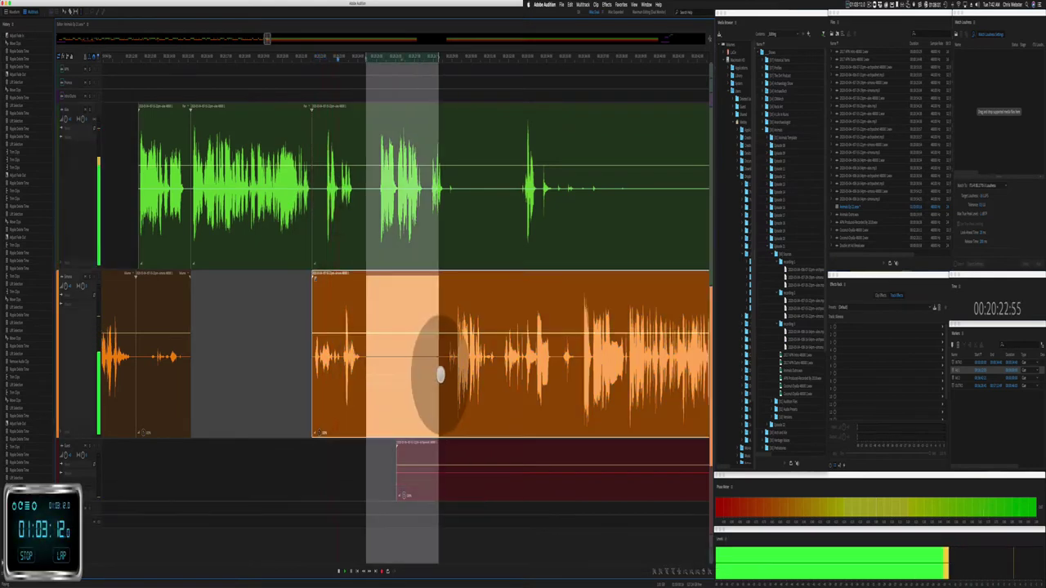
{"action": "key", "text": "BackSpace"}
{"action": "left_click_drag", "start_coordinate": [389, 468], "coordinate": [649, 466]}
{"action": "key", "text": "BackSpace"}
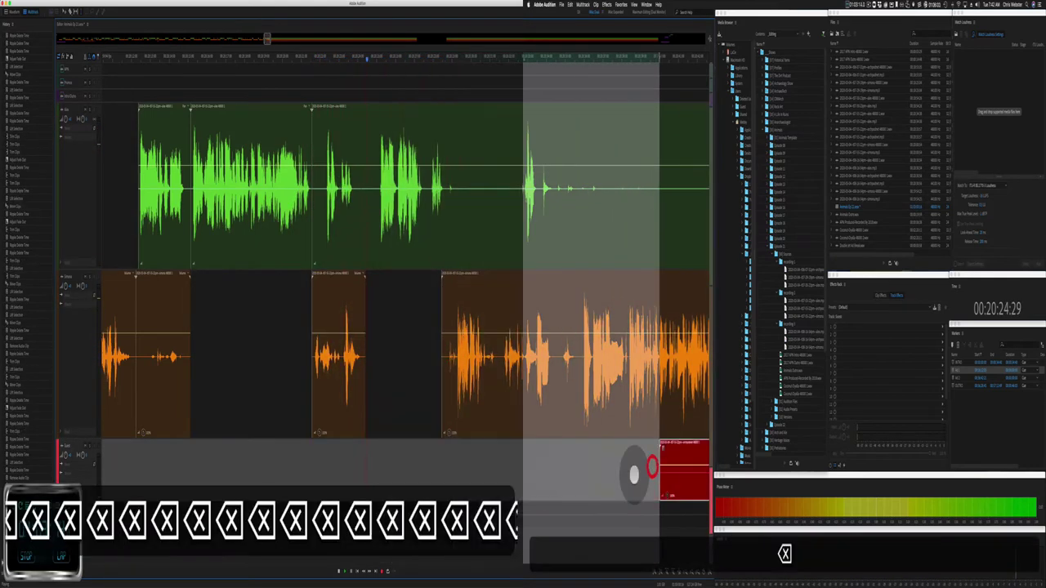
Step: Ripple delete the pause in the green speech where the orange track is empty, and resume playback
{"action": "left_click", "coordinate": [413, 364]}
{"action": "left_click_drag", "start_coordinate": [360, 248], "coordinate": [379, 248]}
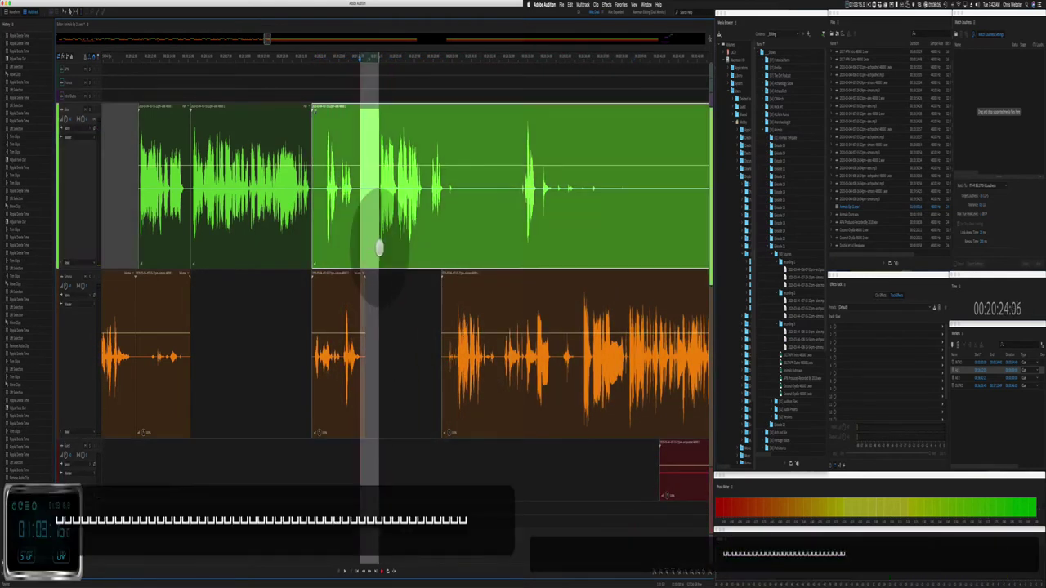
{"action": "key", "text": "super+shift+BackSpace"}
{"action": "key", "text": "space"}
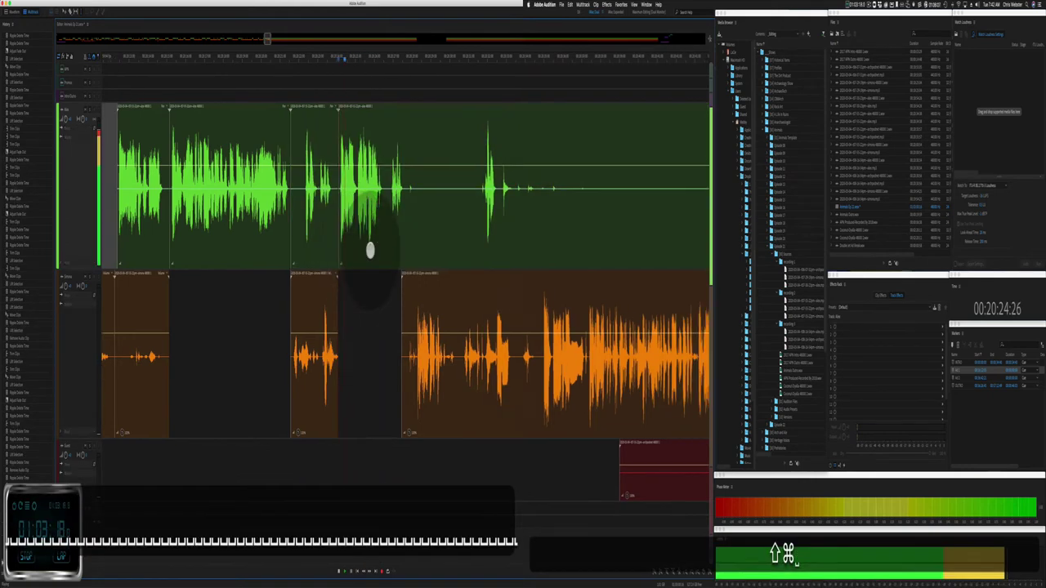
Step: Delete the silent stretches of the green clip before and after its isolated short utterance
{"action": "left_click_drag", "start_coordinate": [319, 200], "coordinate": [391, 203]}
{"action": "key", "text": "BackSpace"}
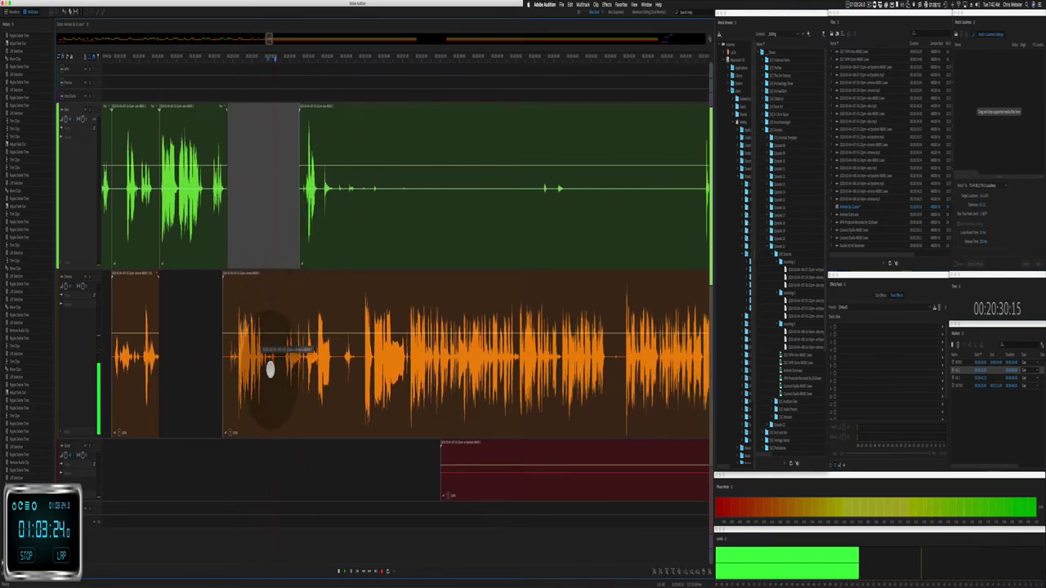
{"action": "left_click_drag", "start_coordinate": [338, 194], "coordinate": [590, 224]}
{"action": "key", "text": "BackSpace"}
{"action": "left_click", "coordinate": [570, 224]}
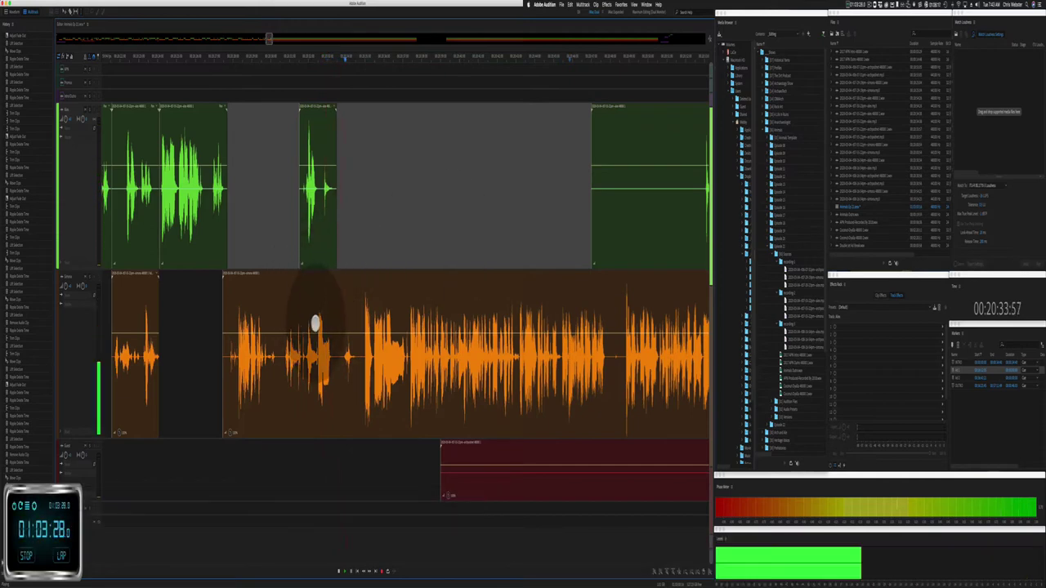
Step: Ripple delete two successive unwanted passages of orange speech directly after the short green utterance
{"action": "scroll", "coordinate": [315, 325], "scroll_direction": "up", "scroll_amount": 3}
{"action": "scroll", "coordinate": [316, 324], "scroll_direction": "up", "scroll_amount": 3}
{"action": "left_click_drag", "start_coordinate": [321, 366], "coordinate": [442, 364]}
{"action": "key", "text": "shift+super+BackSpace"}
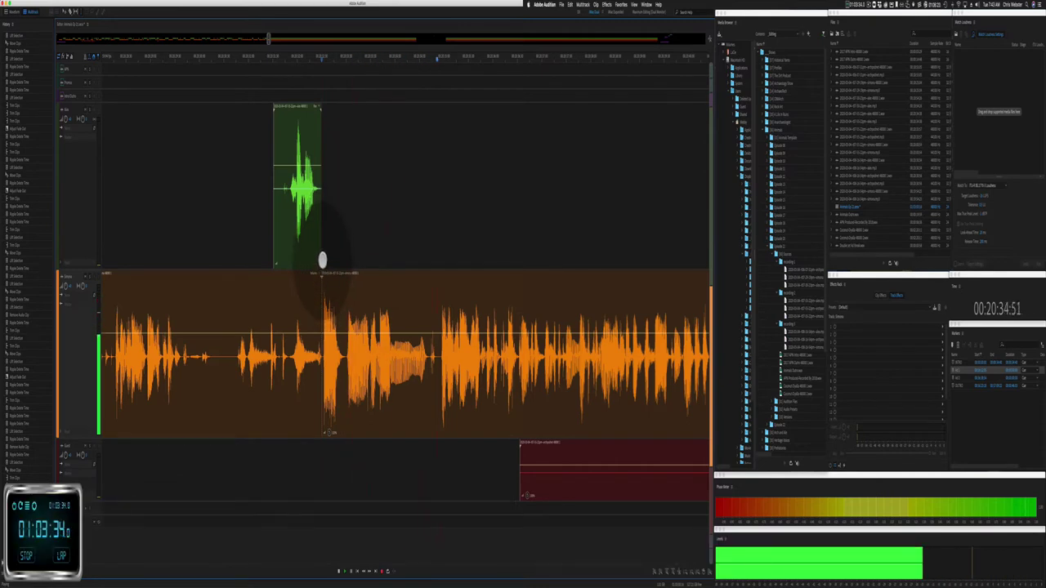
{"action": "left_click_drag", "start_coordinate": [323, 260], "coordinate": [429, 308]}
{"action": "key", "text": "shift+super+BackSpace"}
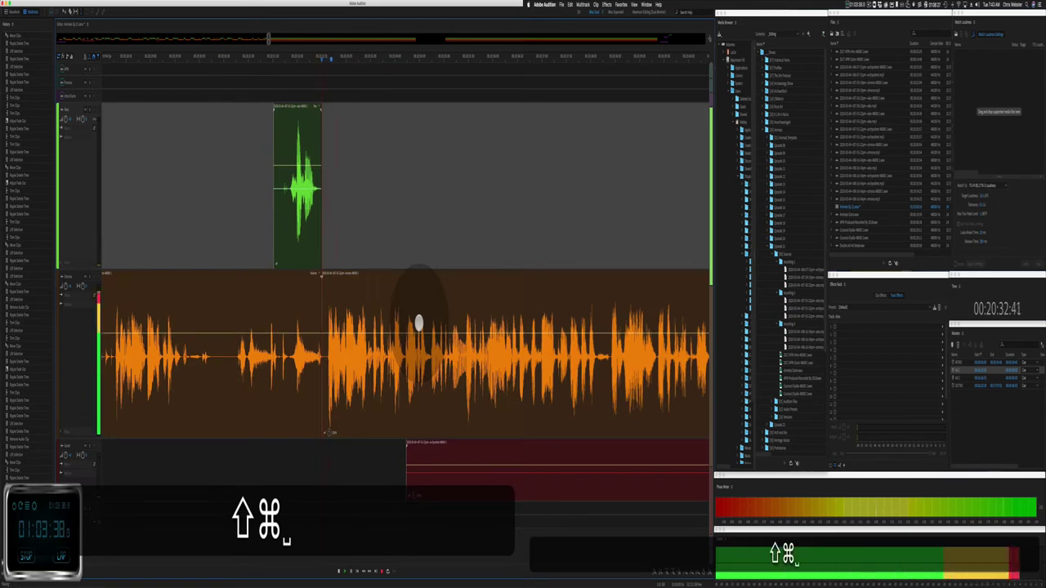
Step: Delete the silent opening of the red clip and the silence in the green clip before its next utterance
{"action": "left_click_drag", "start_coordinate": [174, 455], "coordinate": [683, 472]}
{"action": "key", "text": "BackSpace"}
{"action": "left_click", "coordinate": [416, 489]}
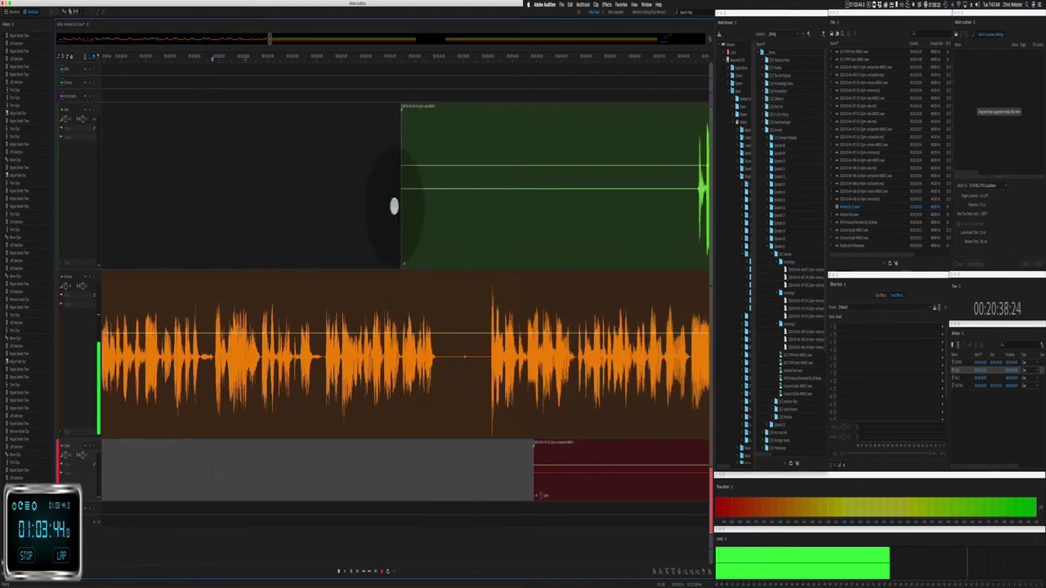
{"action": "left_click_drag", "start_coordinate": [394, 206], "coordinate": [682, 194]}
{"action": "key", "text": "BackSpace"}
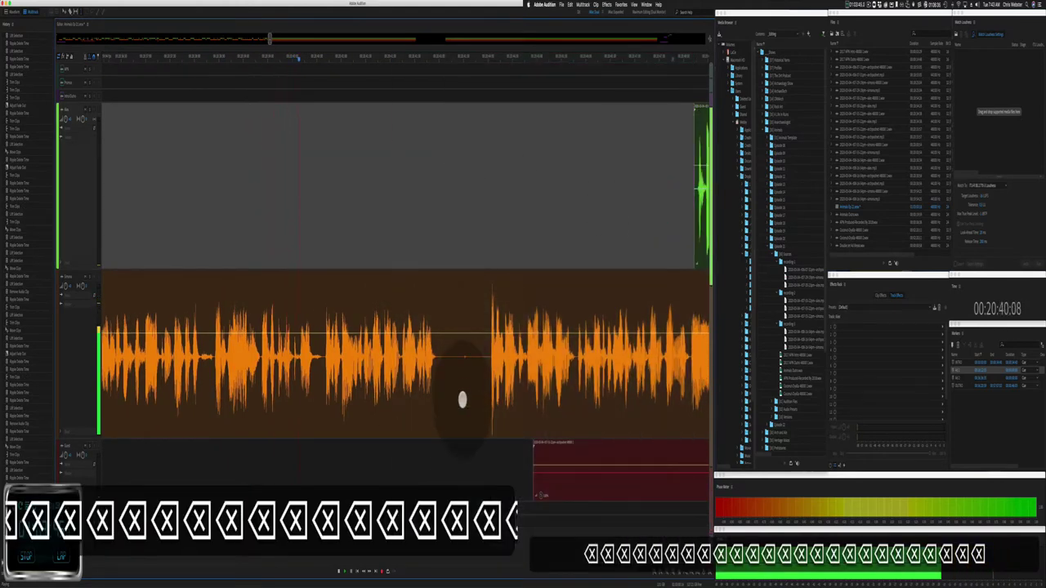
Step: Ripple delete the pause between the two long orange phrases ahead of the green utterance, and resume playback
{"action": "left_click_drag", "start_coordinate": [448, 385], "coordinate": [483, 384]}
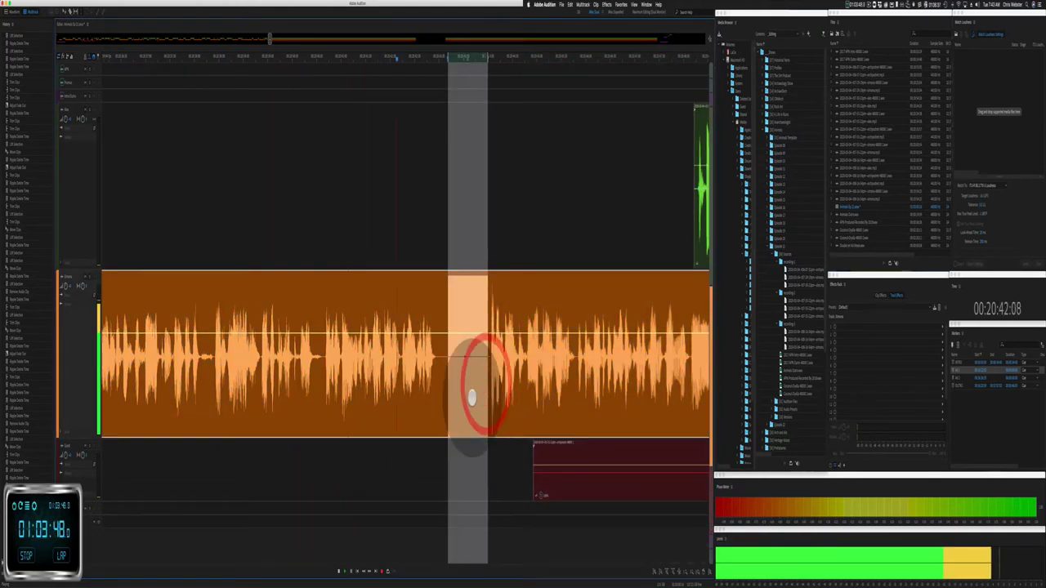
{"action": "key", "text": "BackSpace"}
{"action": "key", "text": "space"}
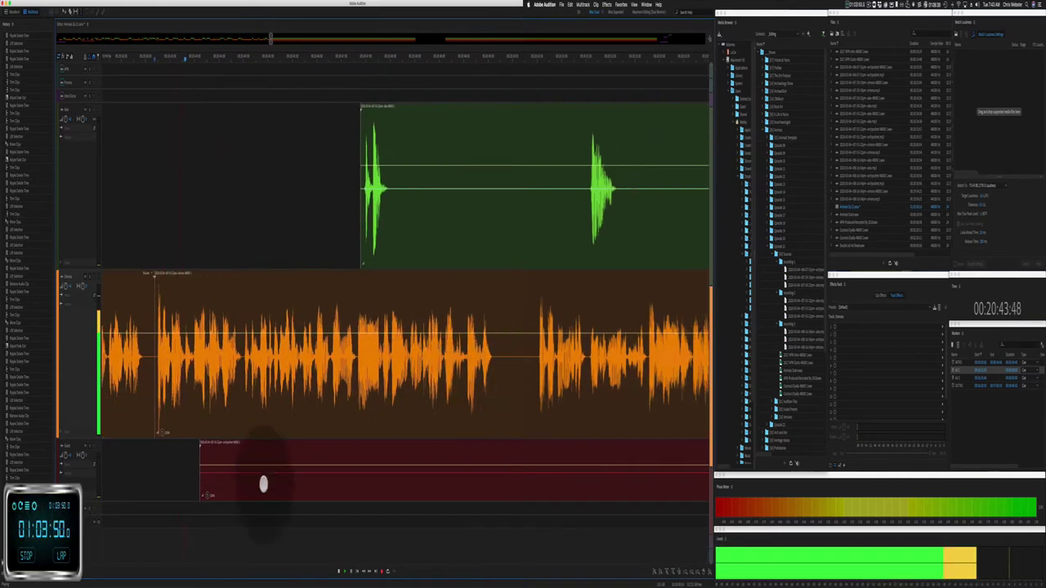
Step: Delete the next silent stretch of the red clip and the silence between the two short green utterances
{"action": "left_click_drag", "start_coordinate": [198, 492], "coordinate": [640, 466]}
{"action": "key", "text": "BackSpace"}
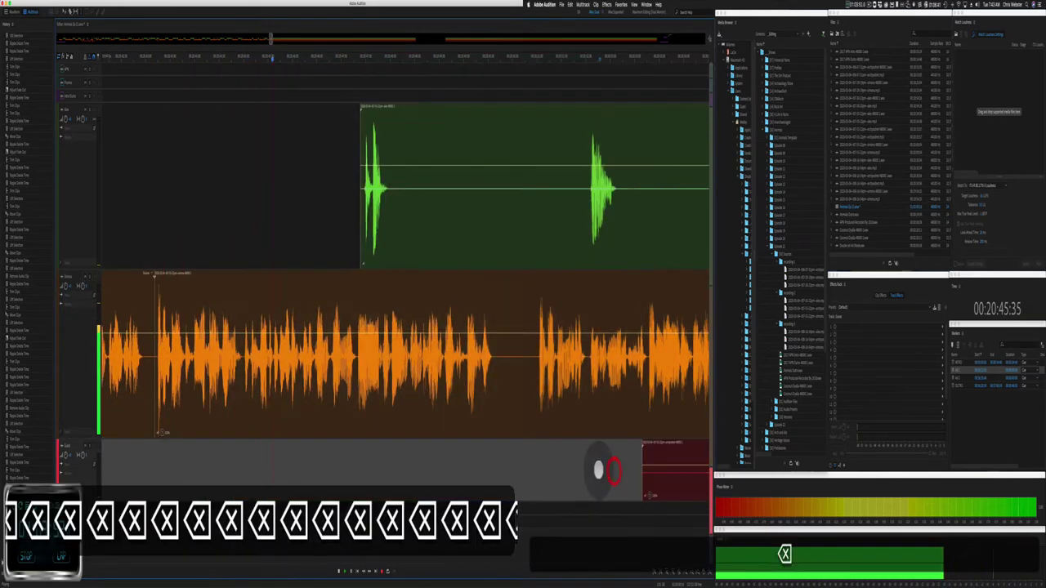
{"action": "left_click_drag", "start_coordinate": [393, 202], "coordinate": [580, 196]}
{"action": "key", "text": "BackSpace"}
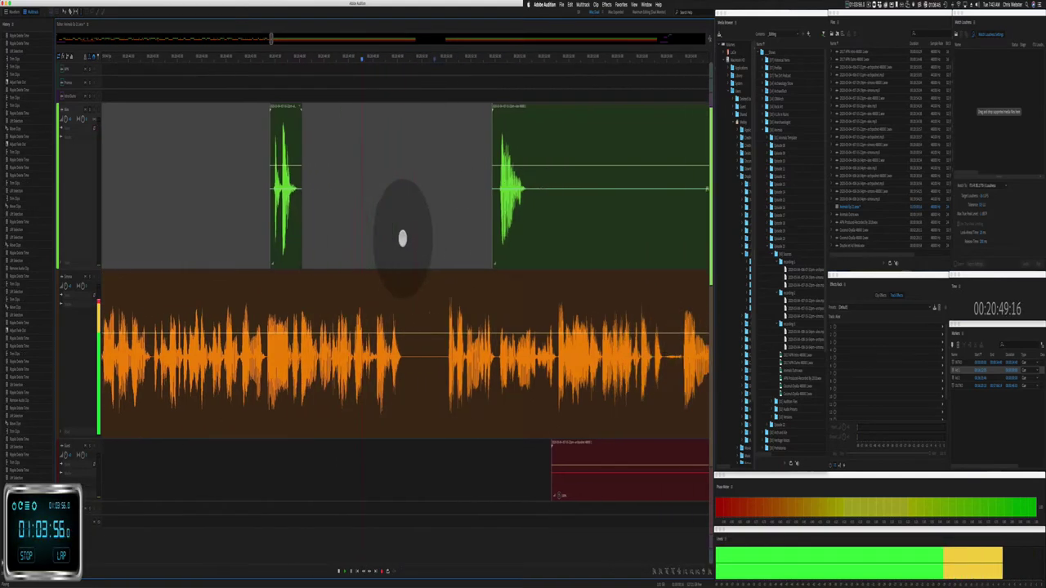
Step: Move the short green utterance earlier, ripple delete the unwanted orange passage directly after it, and replay from just before the cut
{"action": "left_click_drag", "start_coordinate": [243, 122], "coordinate": [207, 121]}
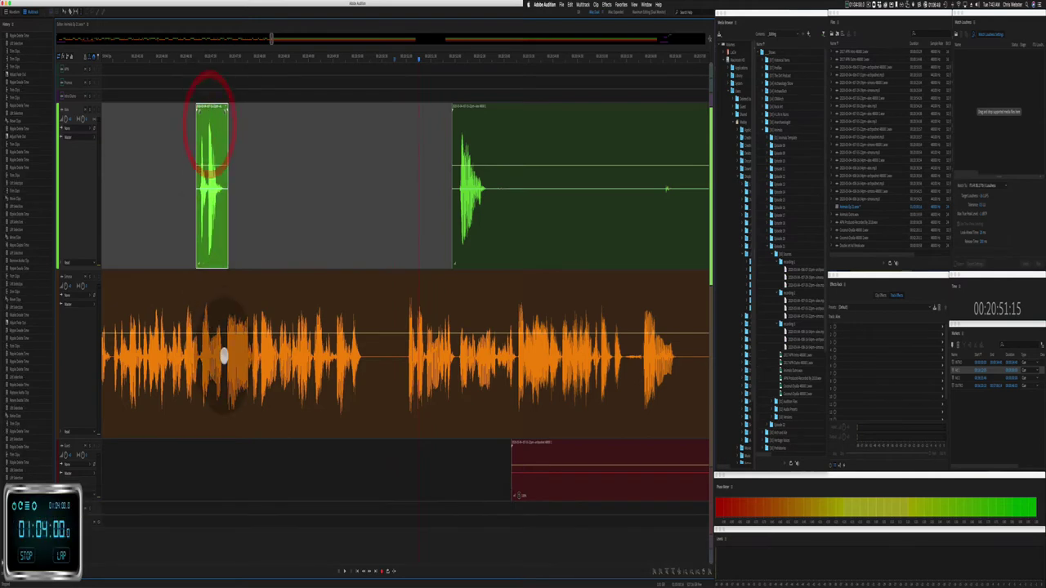
{"action": "left_click_drag", "start_coordinate": [227, 365], "coordinate": [248, 366]}
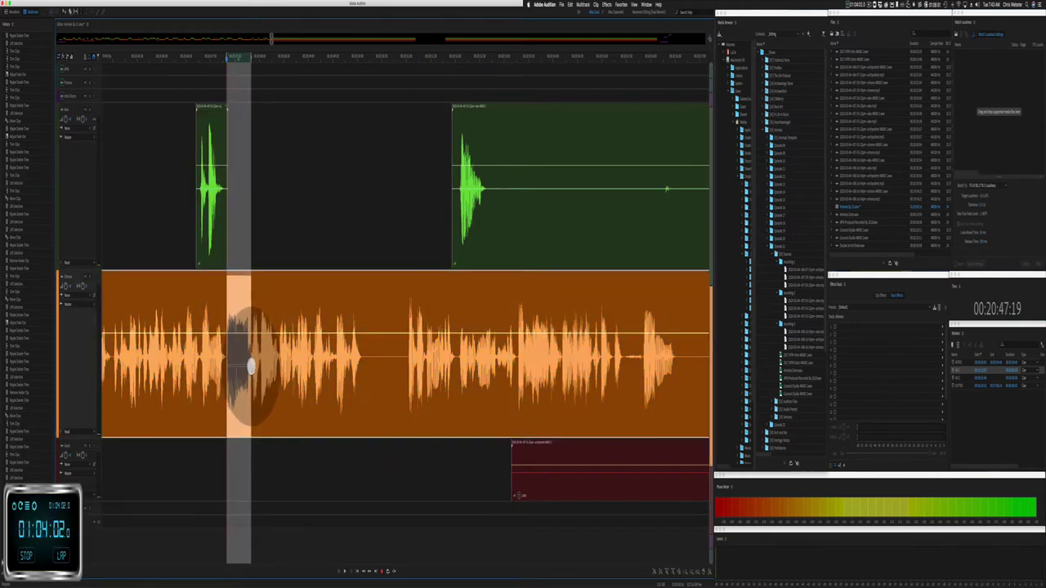
{"action": "key", "text": "super+shift+BackSpace"}
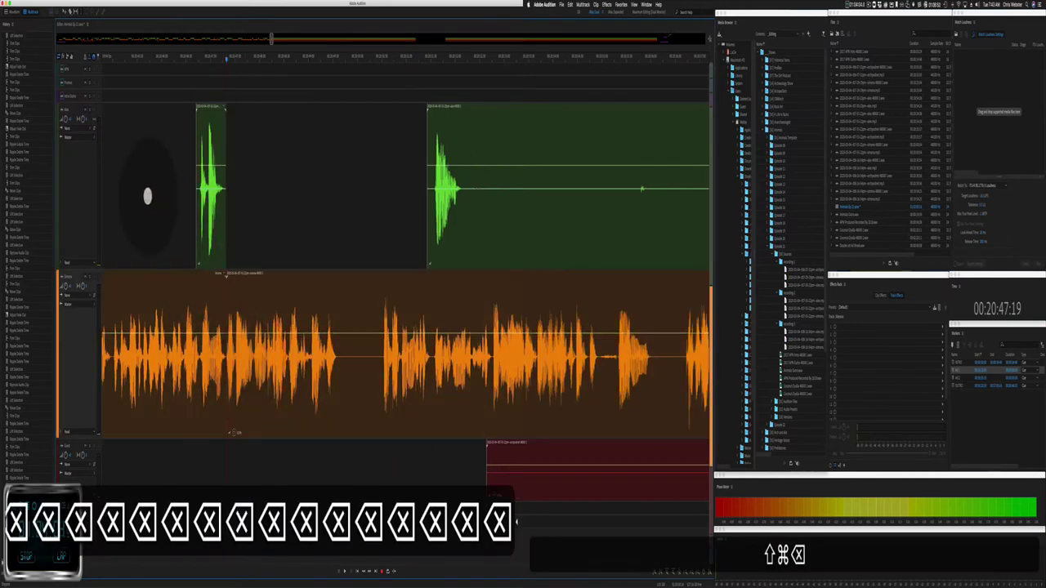
{"action": "left_click", "coordinate": [147, 196]}
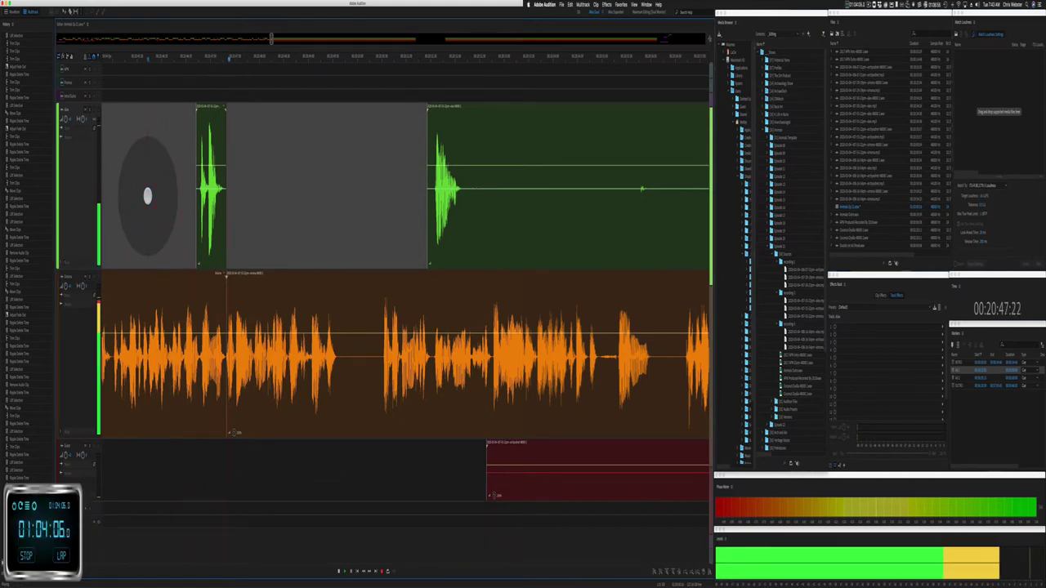
Step: Ripple delete the silent pause between the orange phrases ahead of the next green utterance
{"action": "scroll", "coordinate": [251, 226], "scroll_direction": "right", "scroll_amount": 3}
{"action": "left_click_drag", "start_coordinate": [278, 384], "coordinate": [316, 383]}
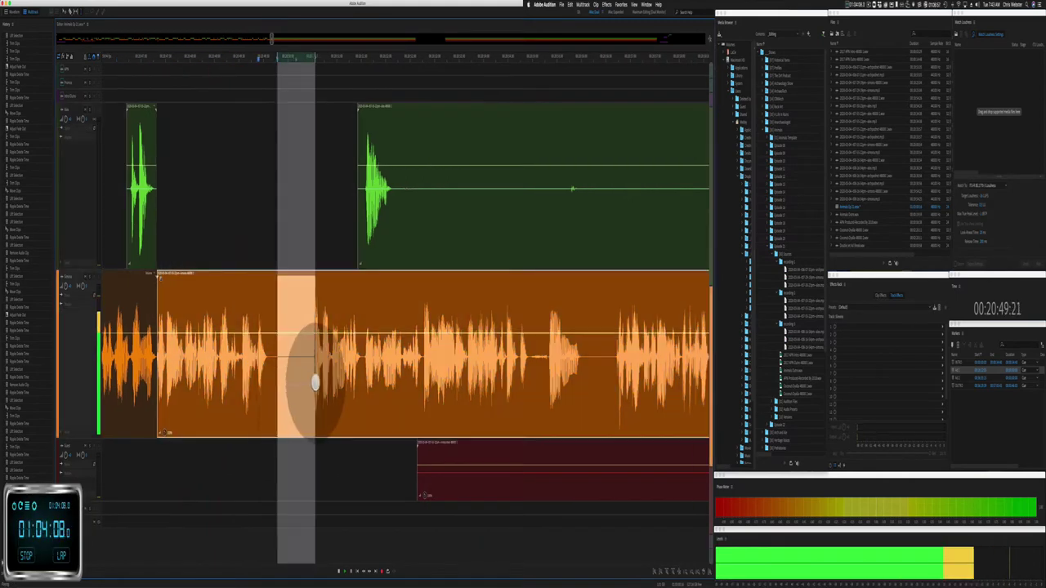
{"action": "key", "text": "super+shift+BackSpace"}
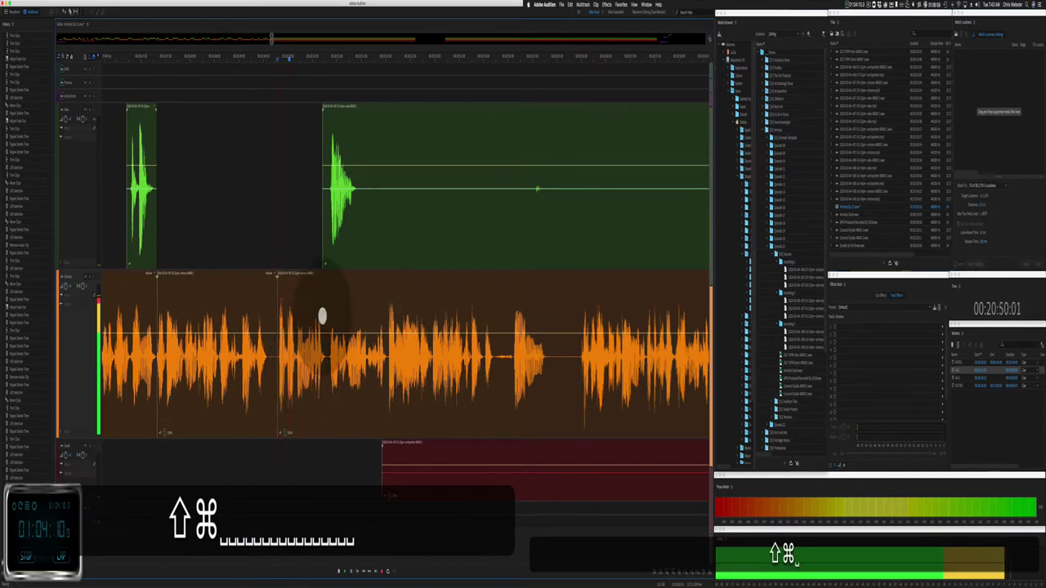
Step: Delete the long silence after the next green utterance, and move that utterance earlier, just before the orange cut
{"action": "left_click_drag", "start_coordinate": [362, 221], "coordinate": [635, 199]}
{"action": "key", "text": "BackSpace"}
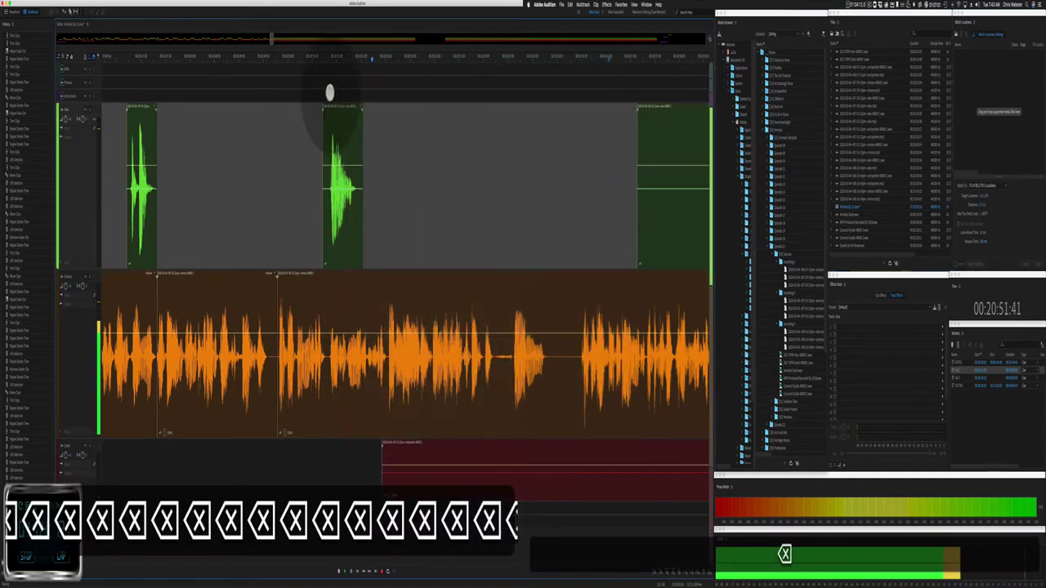
{"action": "left_click_drag", "start_coordinate": [339, 103], "coordinate": [271, 120]}
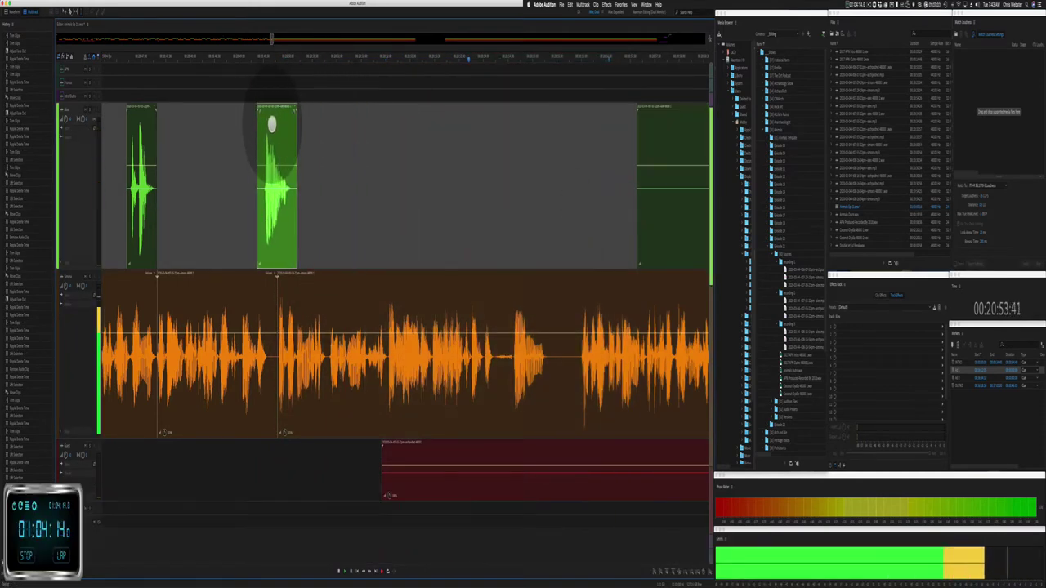
{"action": "left_click", "coordinate": [273, 125]}
Step: Delete the next silent stretch of the red clip, and ripple delete the isolated orange filler together with the pause after it
{"action": "scroll", "coordinate": [347, 186], "scroll_direction": "right", "scroll_amount": 5}
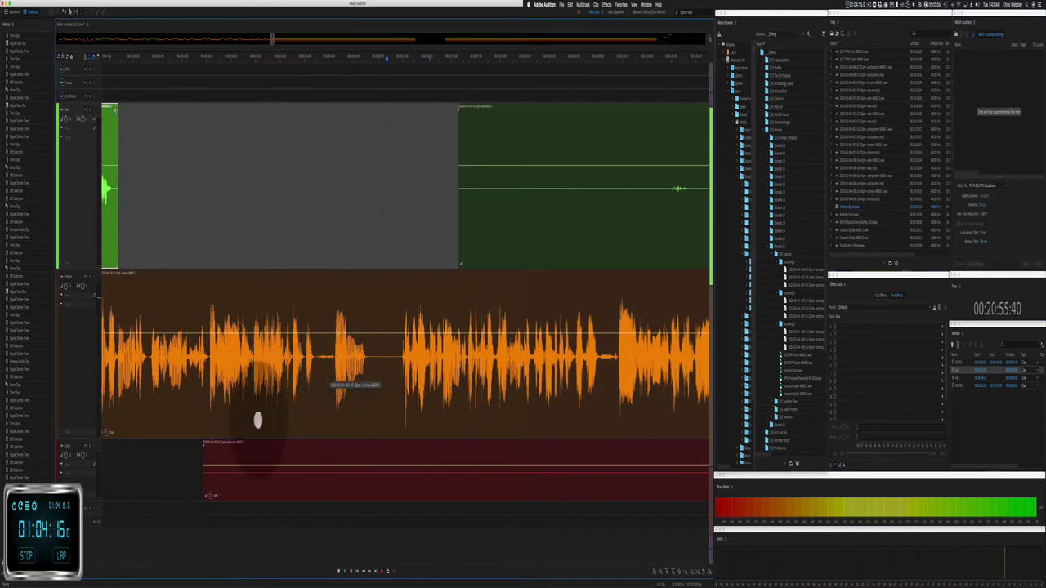
{"action": "left_click_drag", "start_coordinate": [187, 474], "coordinate": [593, 485]}
{"action": "key", "text": "BackSpace"}
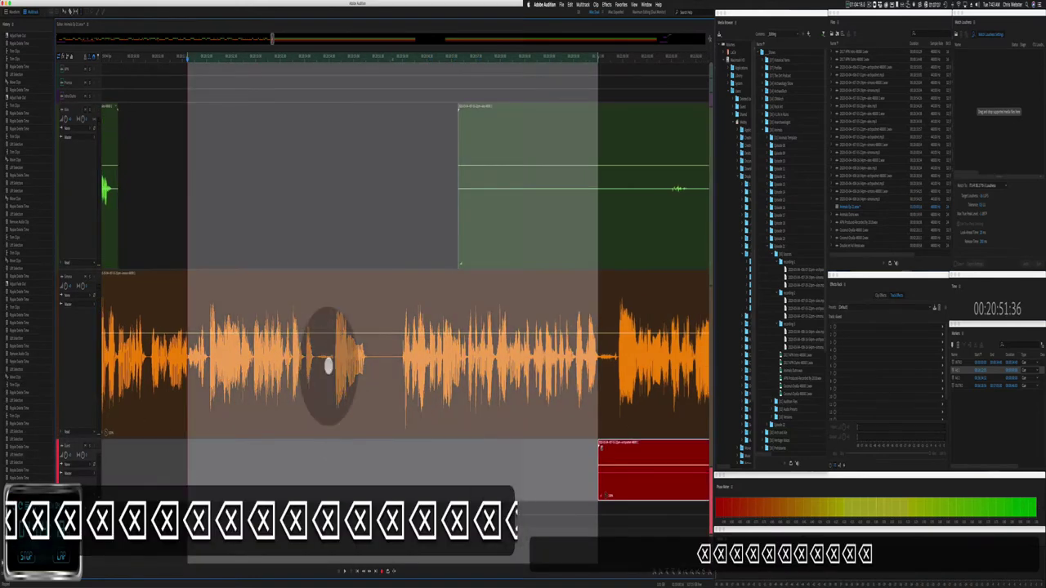
{"action": "left_click_drag", "start_coordinate": [335, 367], "coordinate": [397, 372]}
{"action": "key", "text": "shift+super+BackSpace"}
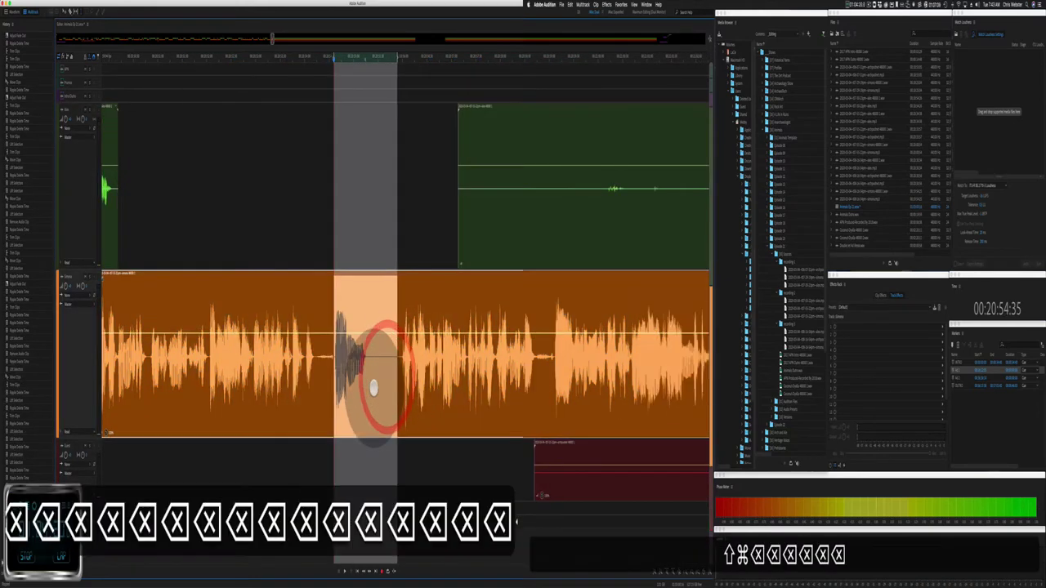
Step: Resume playback, delete the silent opening of the long green clip, and continue listening from further along
{"action": "key", "text": "space"}
{"action": "left_click_drag", "start_coordinate": [386, 187], "coordinate": [690, 199]}
{"action": "key", "text": "BackSpace"}
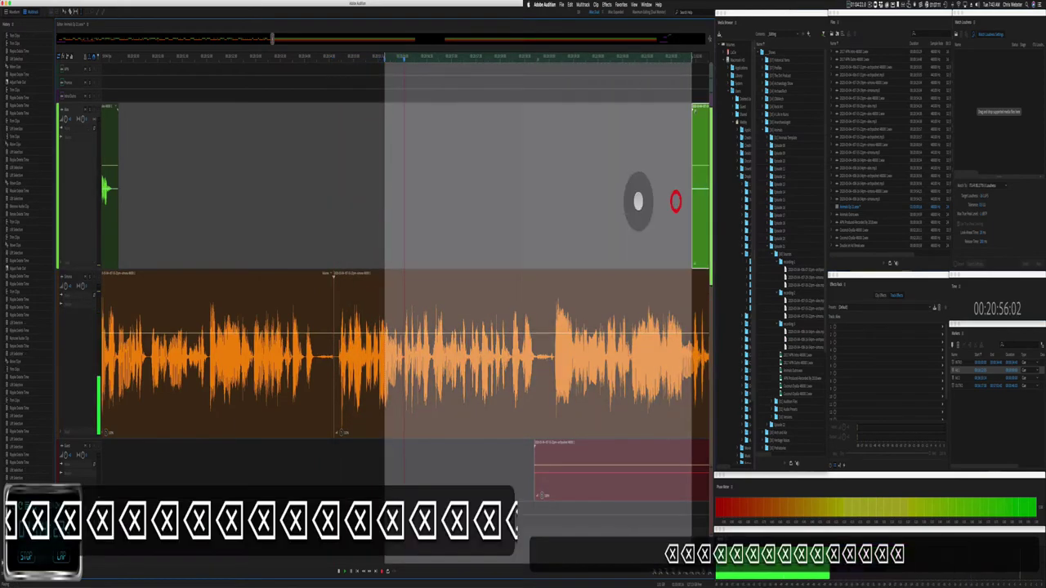
{"action": "scroll", "coordinate": [583, 188], "scroll_direction": "right", "scroll_amount": 5}
{"action": "left_click", "coordinate": [311, 222]}
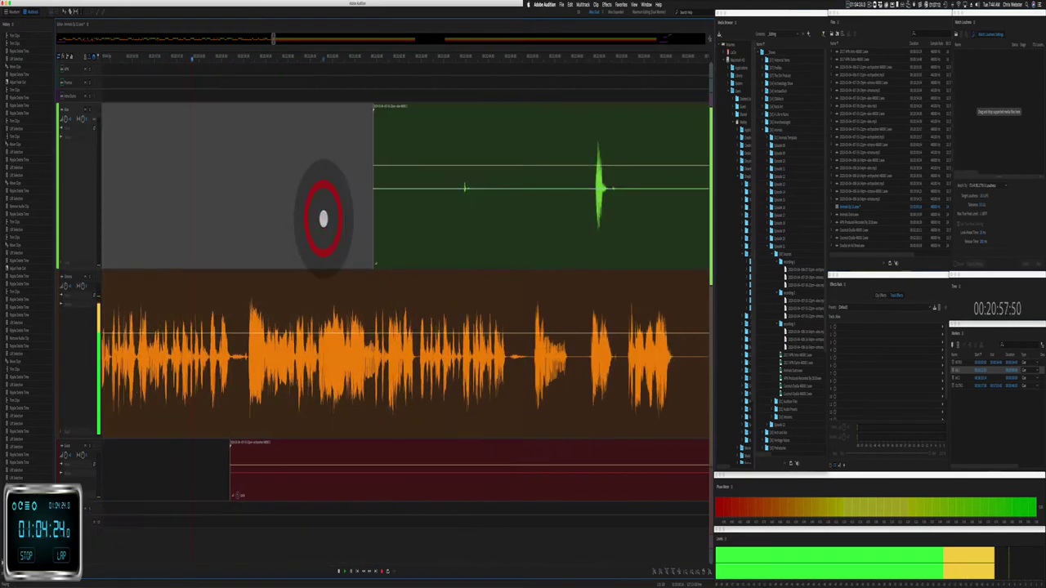
Step: Trim the green clip's start up to its first utterance, and delete the next silent stretch of the red clip
{"action": "scroll", "coordinate": [324, 219], "scroll_direction": "down", "scroll_amount": 3}
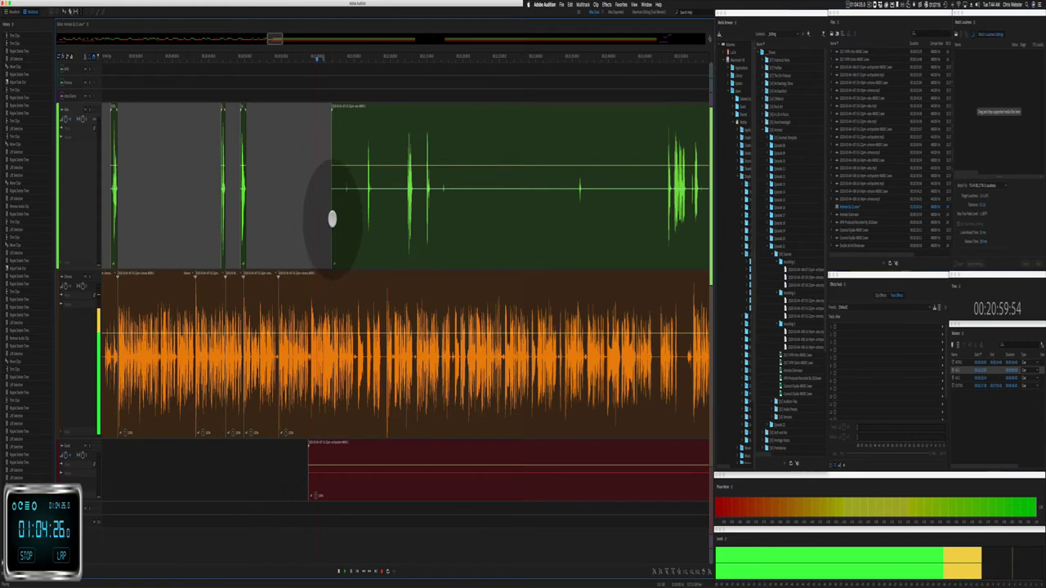
{"action": "left_click_drag", "start_coordinate": [331, 210], "coordinate": [365, 219]}
{"action": "left_click_drag", "start_coordinate": [303, 490], "coordinate": [692, 472]}
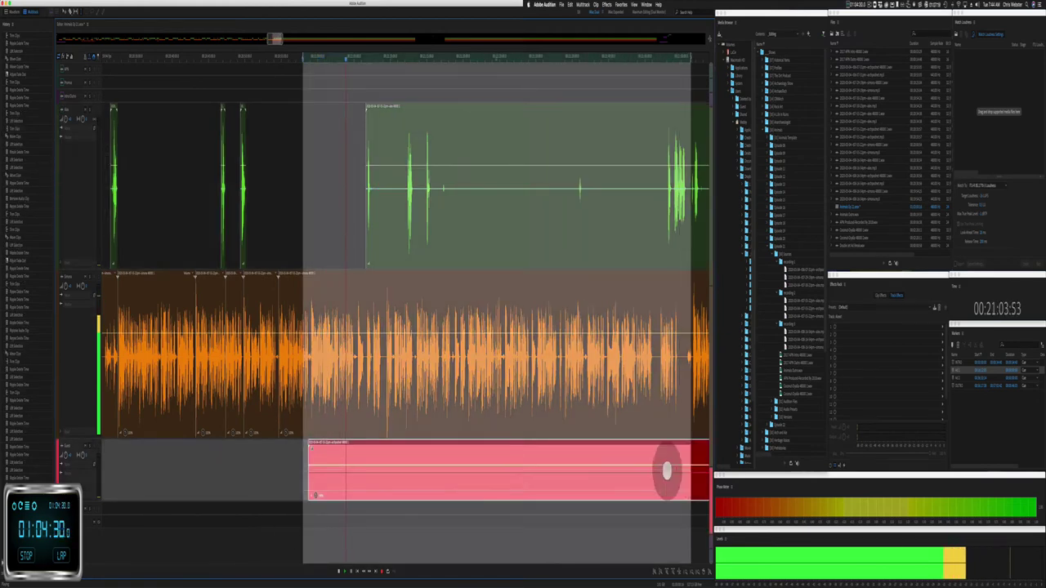
{"action": "key", "text": "BackSpace"}
{"action": "left_click", "coordinate": [426, 449]}
{"action": "scroll", "coordinate": [362, 346], "scroll_direction": "up", "scroll_amount": 5}
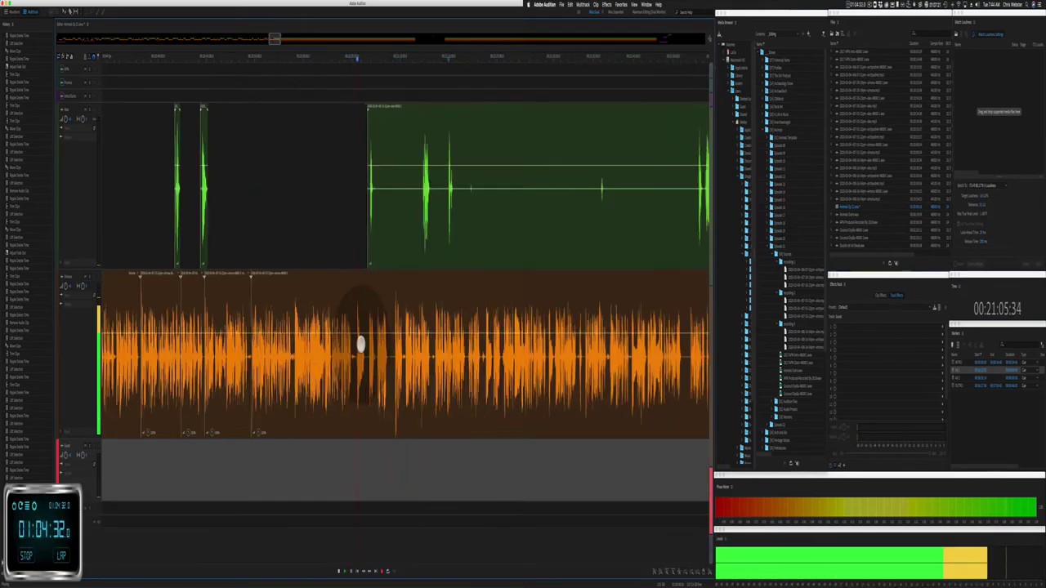
Step: Ripple delete the orange filler located just before the start of the green clip
{"action": "left_click_drag", "start_coordinate": [338, 361], "coordinate": [377, 365]}
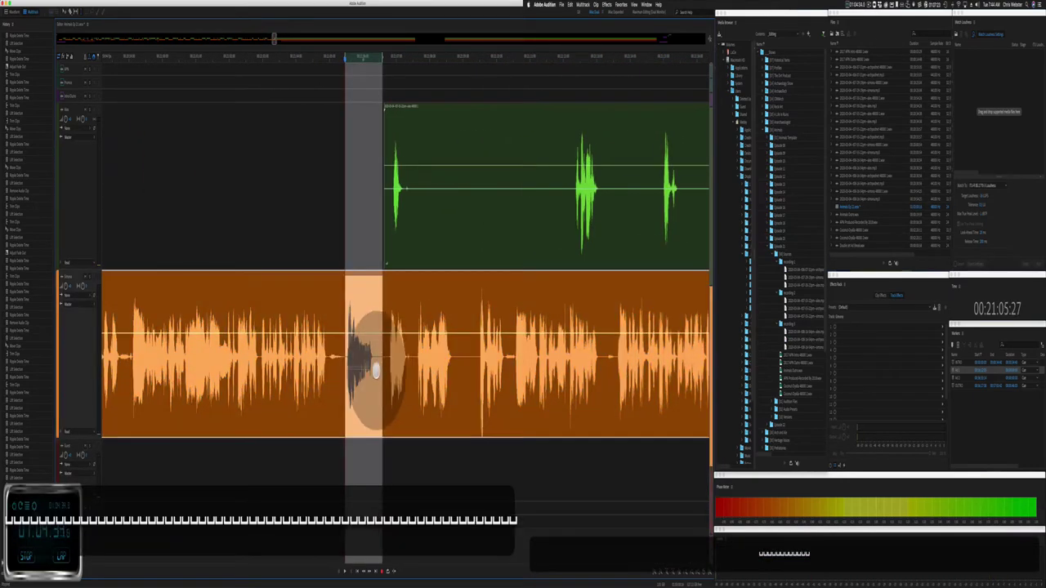
{"action": "key", "text": "shift+super+BackSpace"}
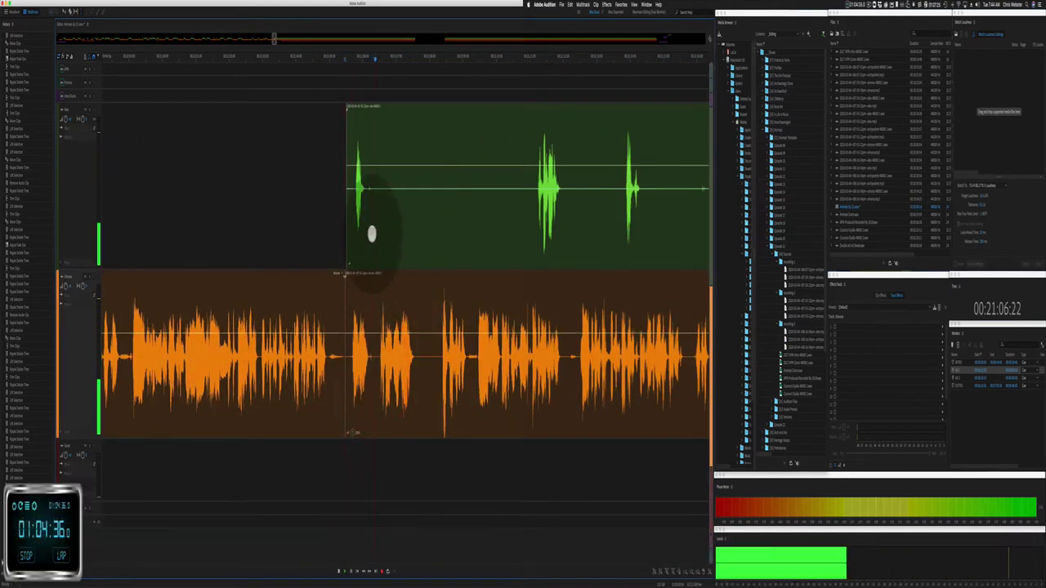
Step: Delete the silence between the first two green utterances, and move the first one slightly earlier
{"action": "left_click_drag", "start_coordinate": [378, 222], "coordinate": [537, 205]}
{"action": "key", "text": "BackSpace"}
{"action": "left_click_drag", "start_coordinate": [357, 106], "coordinate": [343, 117]}
{"action": "scroll", "coordinate": [287, 303], "scroll_direction": "up", "scroll_amount": 4}
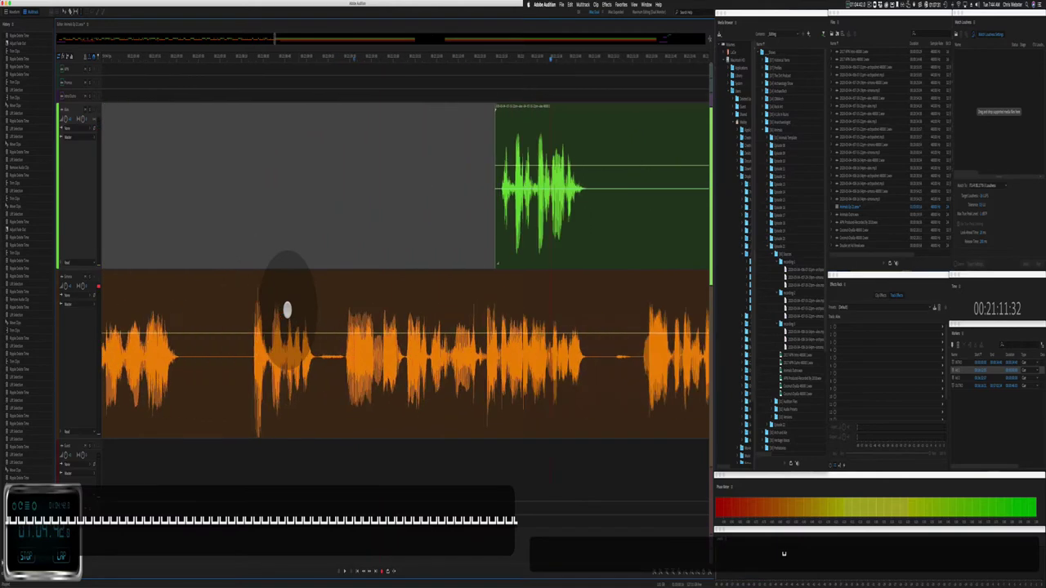
Step: Try to ripple delete the two orange words that follow the breath ahead of the green utterance, and undo the deletion
{"action": "key", "text": "space"}
{"action": "left_click", "coordinate": [270, 354]}
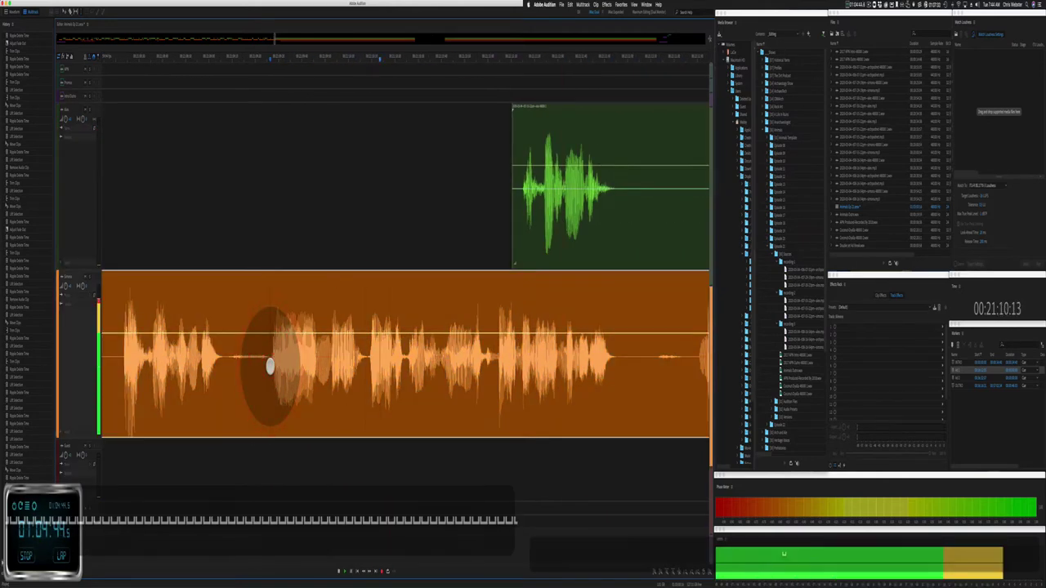
{"action": "left_click_drag", "start_coordinate": [270, 354], "coordinate": [354, 382]}
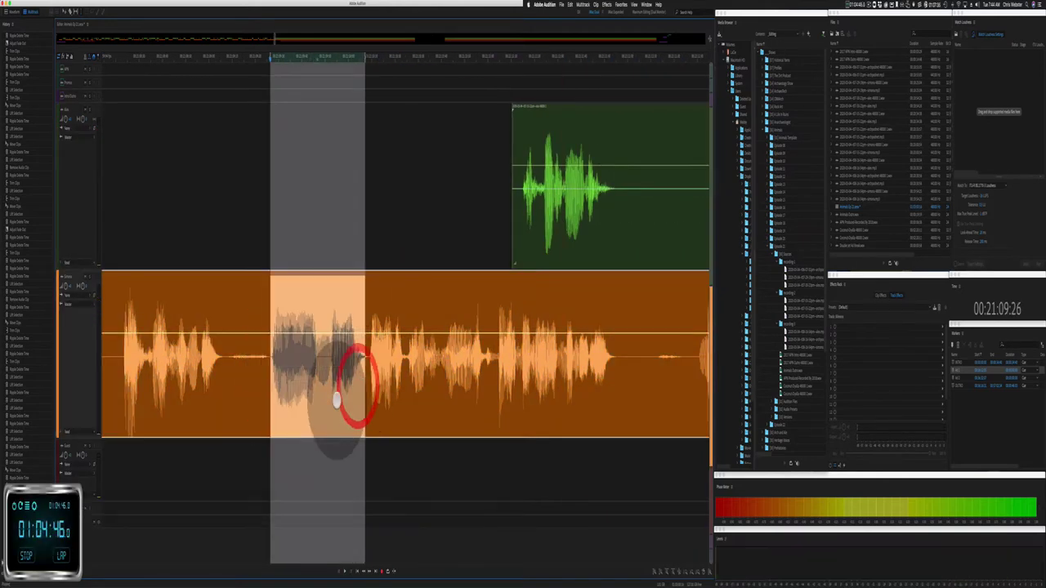
{"action": "key", "text": "super+shift+BackSpace"}
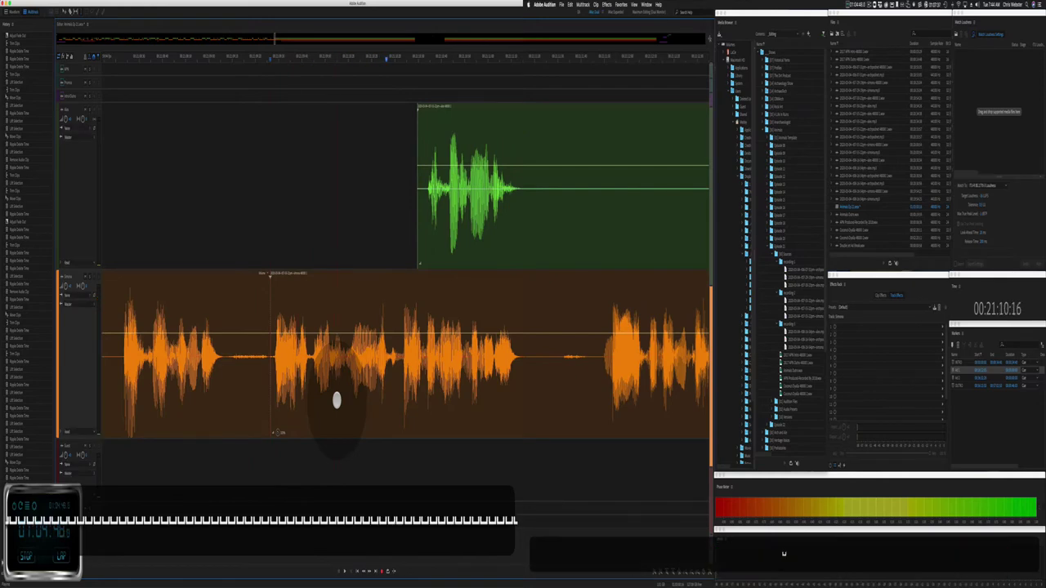
{"action": "key", "text": "super+z"}
Step: Ripple delete a shorter orange passage directly after the breath, ahead of the green utterance, and play back the cut
{"action": "left_click", "coordinate": [306, 385]}
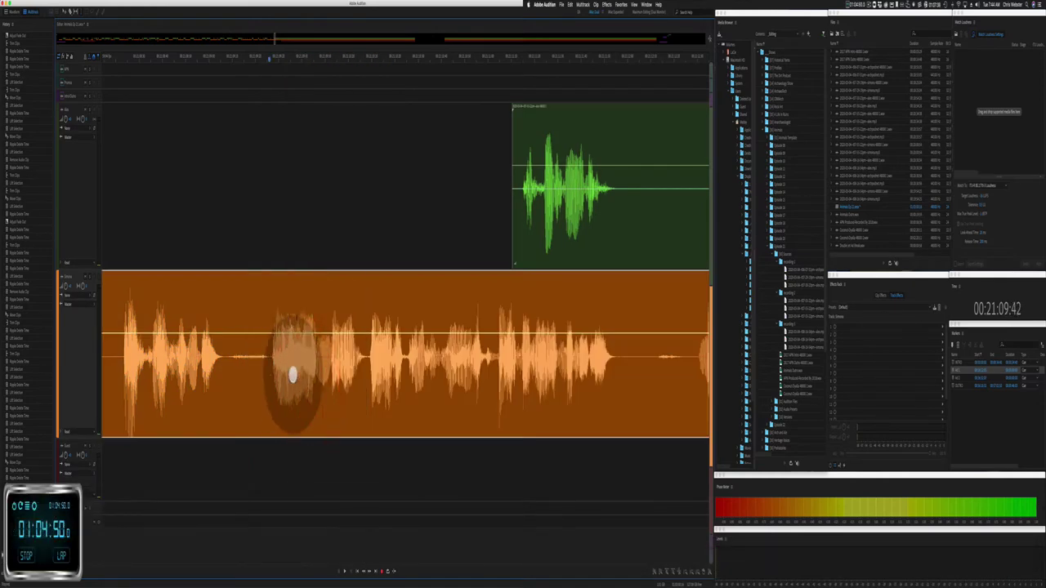
{"action": "left_click_drag", "start_coordinate": [270, 376], "coordinate": [332, 380]}
{"action": "key", "text": "super+shift+BackSpace"}
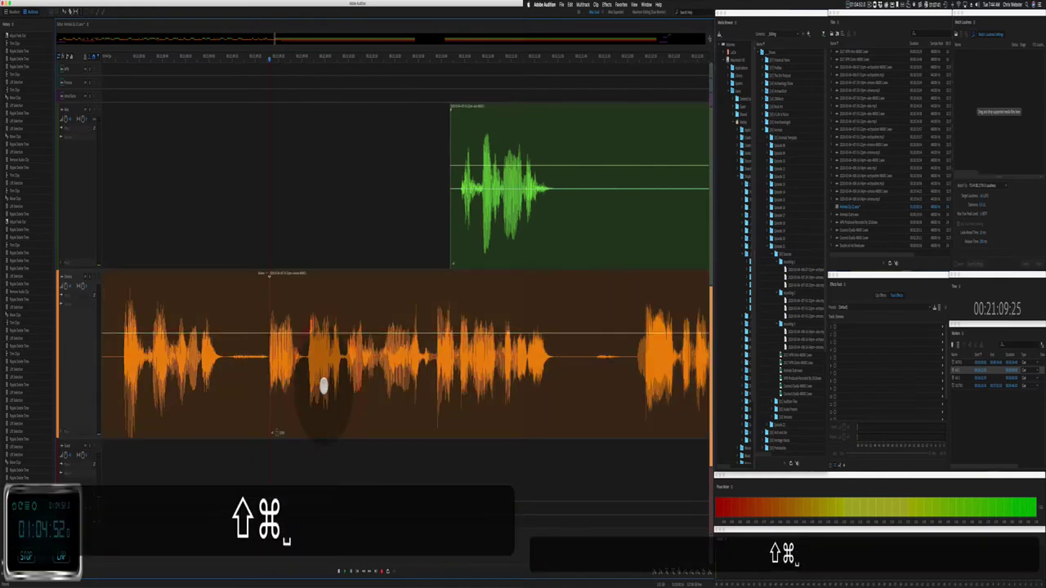
{"action": "key", "text": "space"}
{"action": "left_click", "coordinate": [275, 277]}
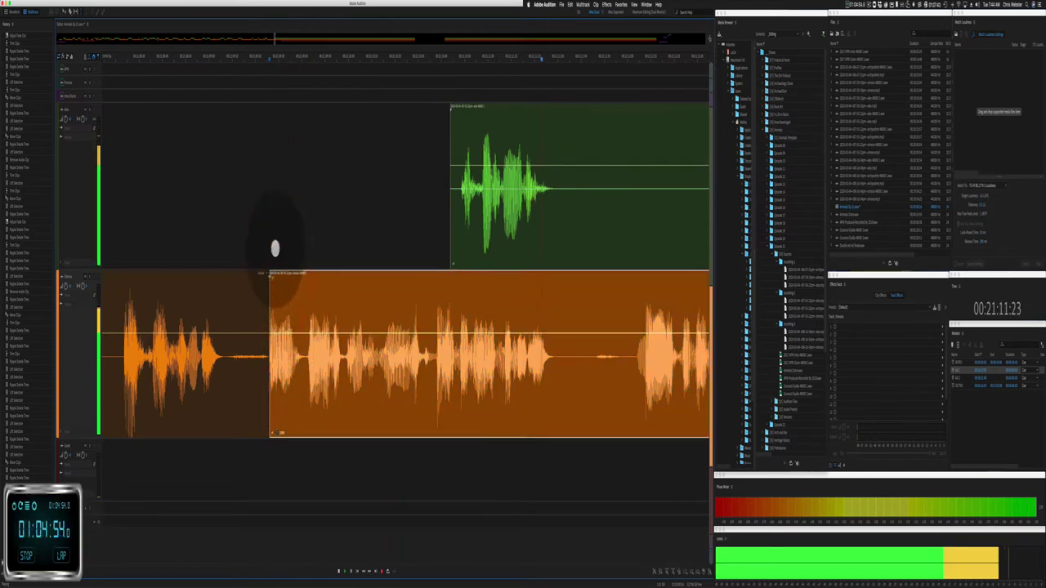
{"action": "left_click", "coordinate": [283, 183]}
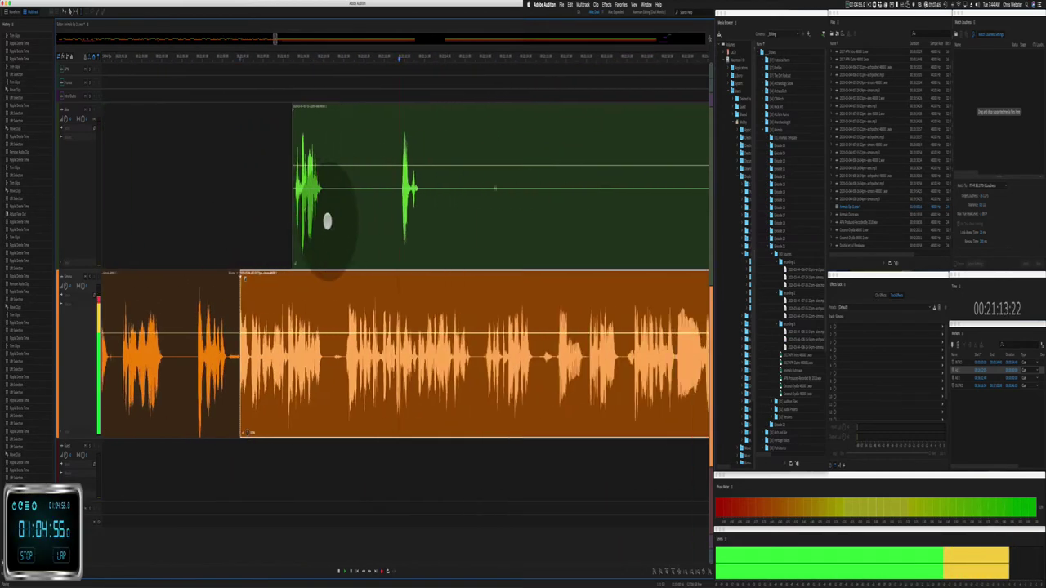
Step: Delete the silences before and after the second short green utterance
{"action": "left_click_drag", "start_coordinate": [327, 221], "coordinate": [678, 192]}
{"action": "key", "text": "BackSpace"}
{"action": "left_click", "coordinate": [374, 205]}
{"action": "key", "text": "BackSpace"}
{"action": "left_click", "coordinate": [512, 168]}
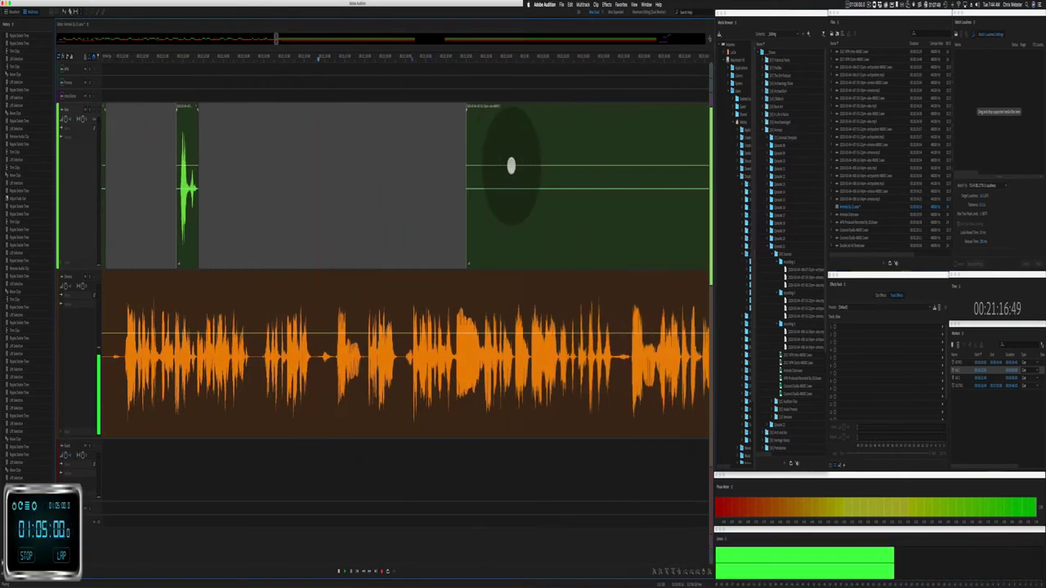
Step: Ripple delete the short unwanted orange passage under the green gap that follows the second short utterance
{"action": "left_click", "coordinate": [242, 355]}
{"action": "left_click_drag", "start_coordinate": [221, 360], "coordinate": [251, 364]}
{"action": "key", "text": "super+shift+BackSpace"}
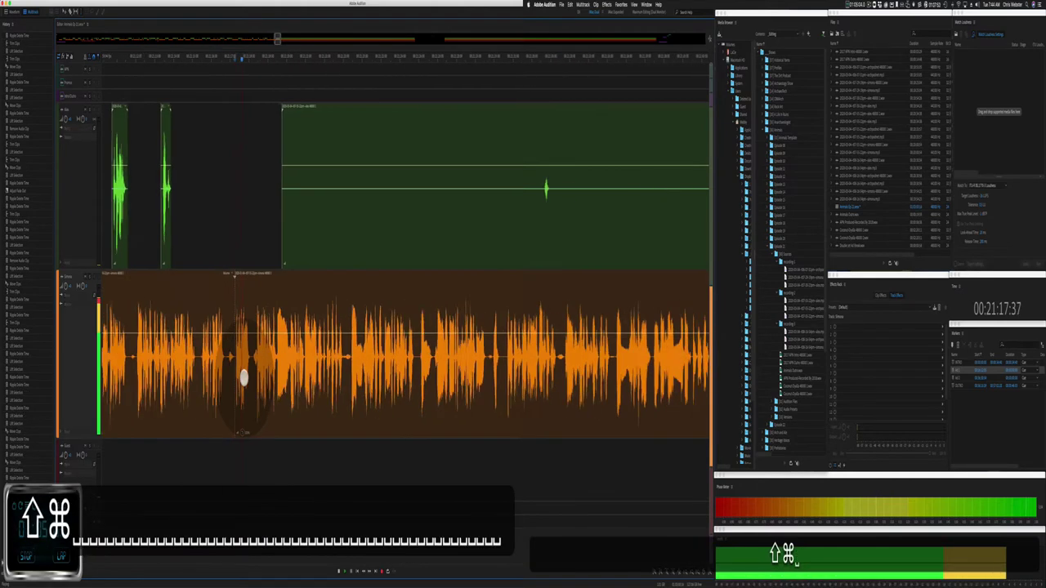
Step: Delete the green silence on both sides of the small isolated utterance, up to the next group of green speech
{"action": "left_click", "coordinate": [263, 238]}
{"action": "left_click_drag", "start_coordinate": [263, 238], "coordinate": [400, 221]}
{"action": "left_click_drag", "start_coordinate": [400, 221], "coordinate": [513, 197]}
{"action": "key", "text": "BackSpace"}
{"action": "key", "text": "BackSpace"}
{"action": "key", "text": "BackSpace"}
{"action": "key", "text": "BackSpace"}
{"action": "key", "text": "BackSpace"}
{"action": "key", "text": "BackSpace"}
{"action": "key", "text": "BackSpace"}
{"action": "key", "text": "BackSpace"}
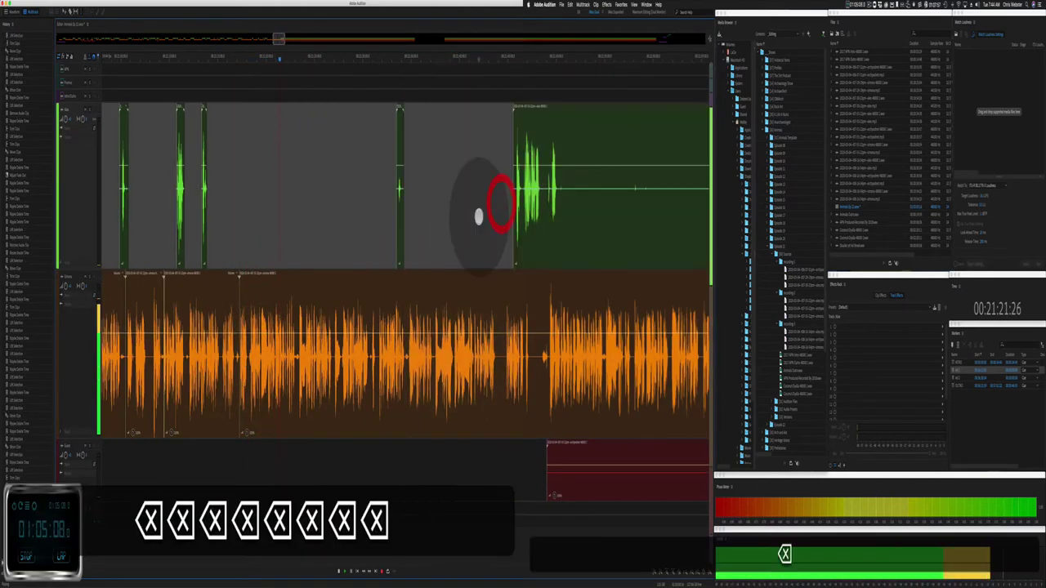
Step: Trim the long silent opening off the red clip up to its first speech, and return to the current edit position
{"action": "scroll", "coordinate": [393, 266], "scroll_direction": "down", "scroll_amount": 3}
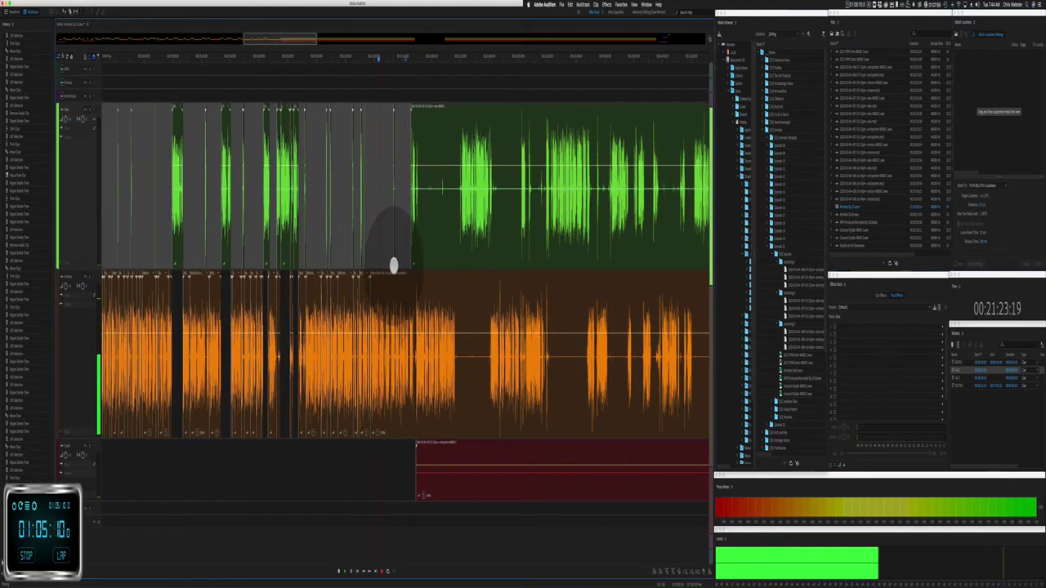
{"action": "scroll", "coordinate": [393, 265], "scroll_direction": "down", "scroll_amount": 5}
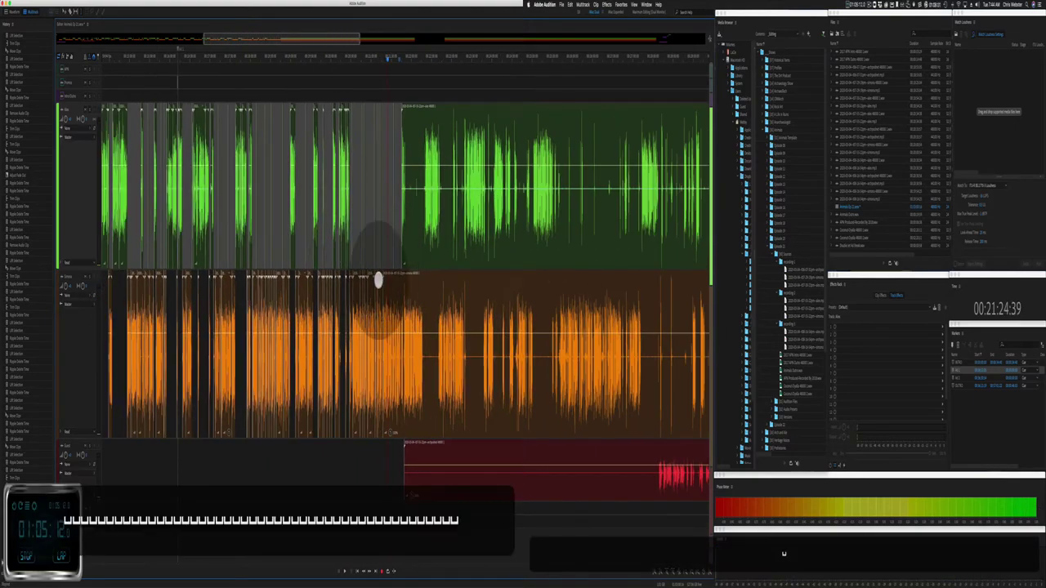
{"action": "scroll", "coordinate": [378, 280], "scroll_direction": "right", "scroll_amount": 3}
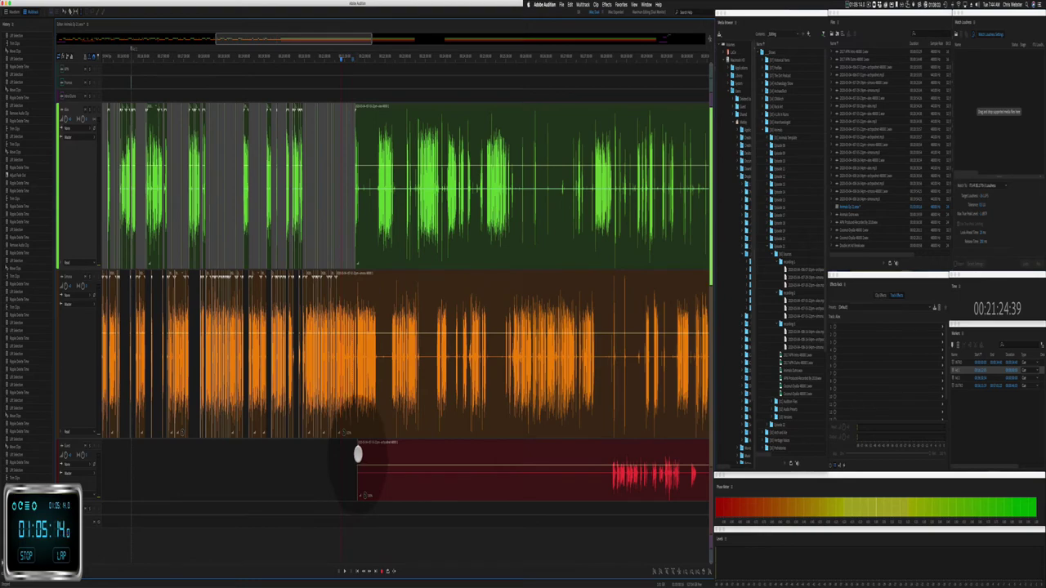
{"action": "left_click_drag", "start_coordinate": [411, 451], "coordinate": [640, 423]}
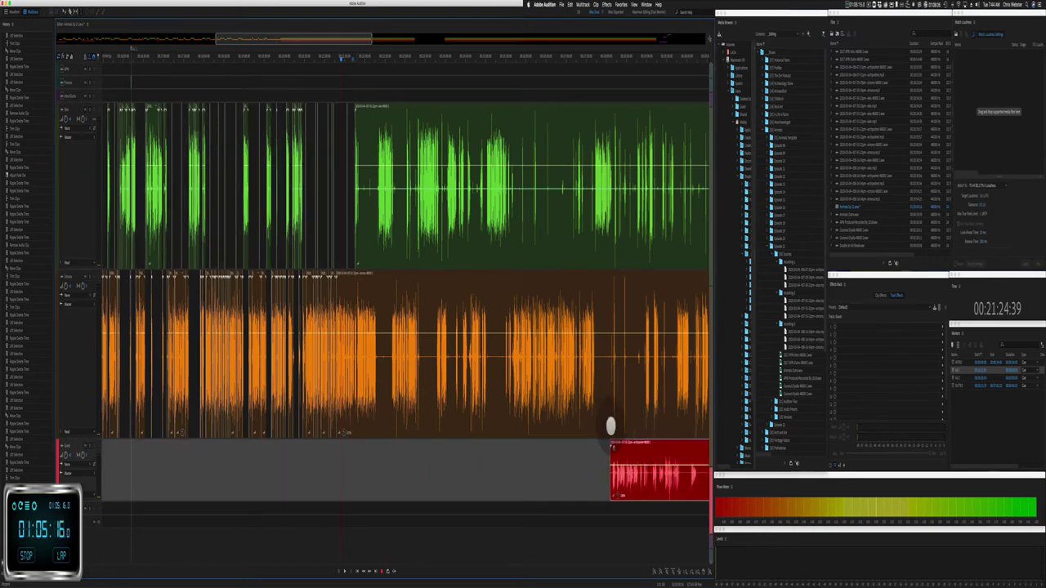
{"action": "scroll", "coordinate": [344, 259], "scroll_direction": "up", "scroll_amount": 12}
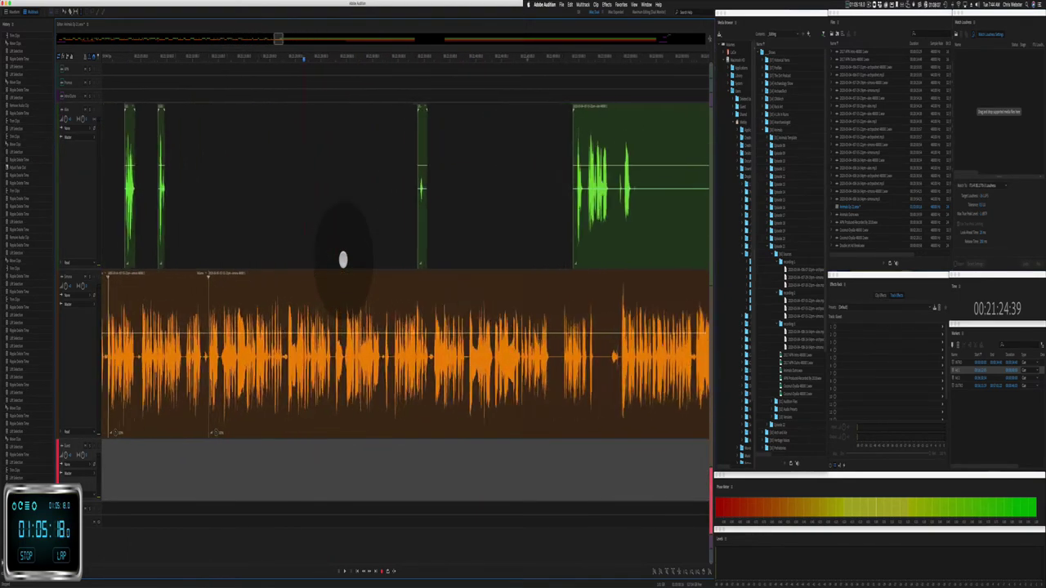
{"action": "scroll", "coordinate": [235, 365], "scroll_direction": "up", "scroll_amount": 4}
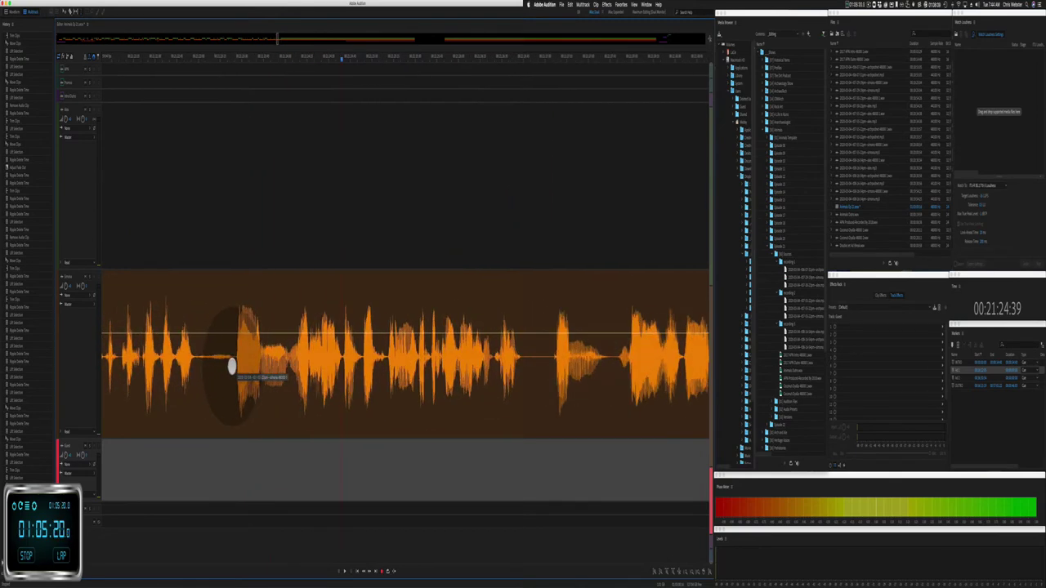
Step: Ripple delete the unwanted orange sound after the pause near 21:23, add a short fade-in at the cut, and play the join
{"action": "left_click_drag", "start_coordinate": [234, 366], "coordinate": [287, 380]}
{"action": "key", "text": "shift+super+BackSpace"}
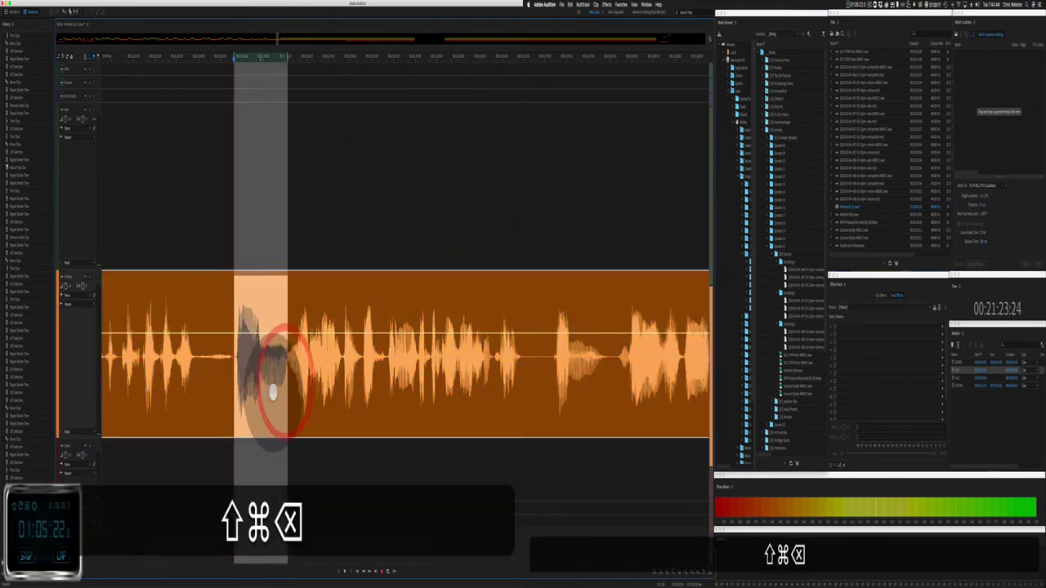
{"action": "left_click", "coordinate": [238, 278]}
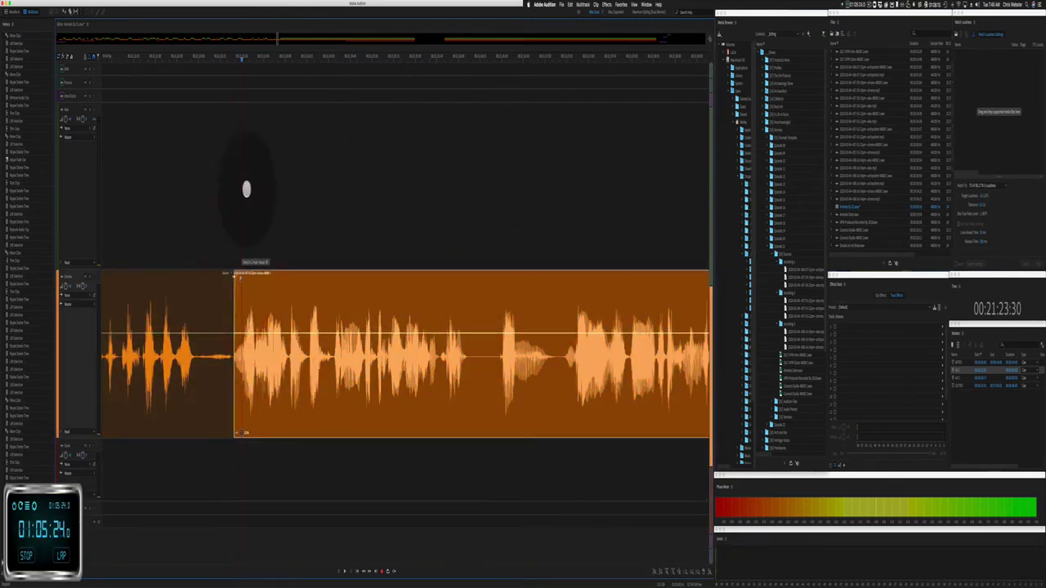
{"action": "left_click", "coordinate": [136, 211]}
{"action": "key", "text": "space"}
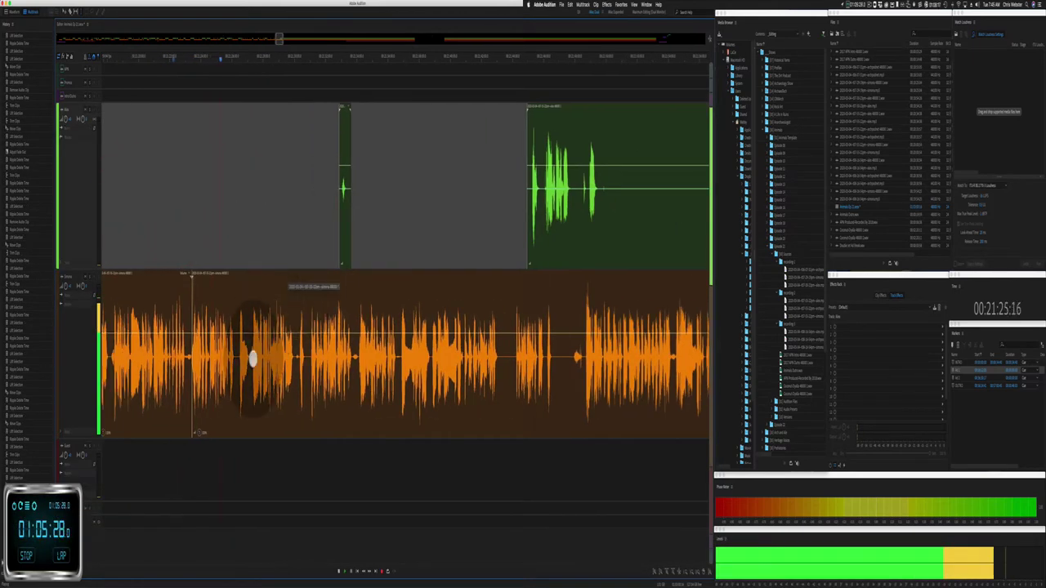
Step: Ripple delete the next unwanted orange passage near 21:26, and play back from the preceding cut to check it
{"action": "left_click_drag", "start_coordinate": [194, 372], "coordinate": [237, 376]}
{"action": "key", "text": "space"}
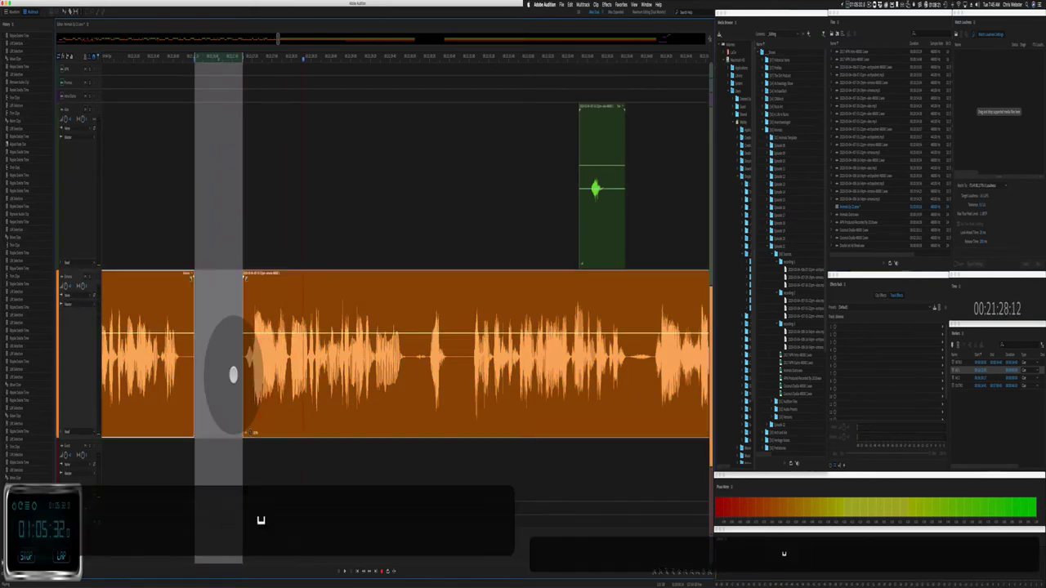
{"action": "key", "text": "super+shift+BackSpace"}
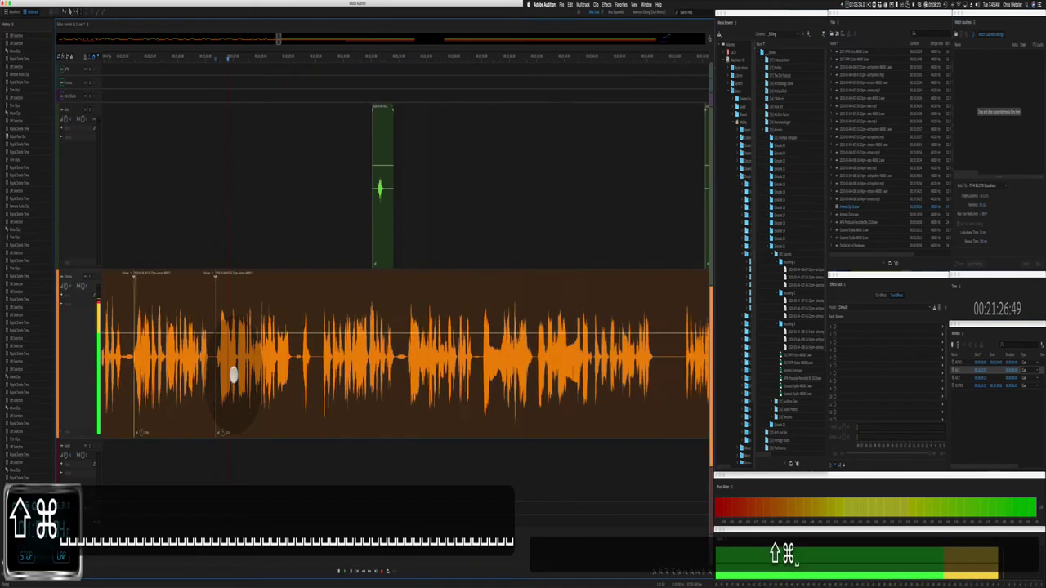
{"action": "left_click", "coordinate": [215, 262]}
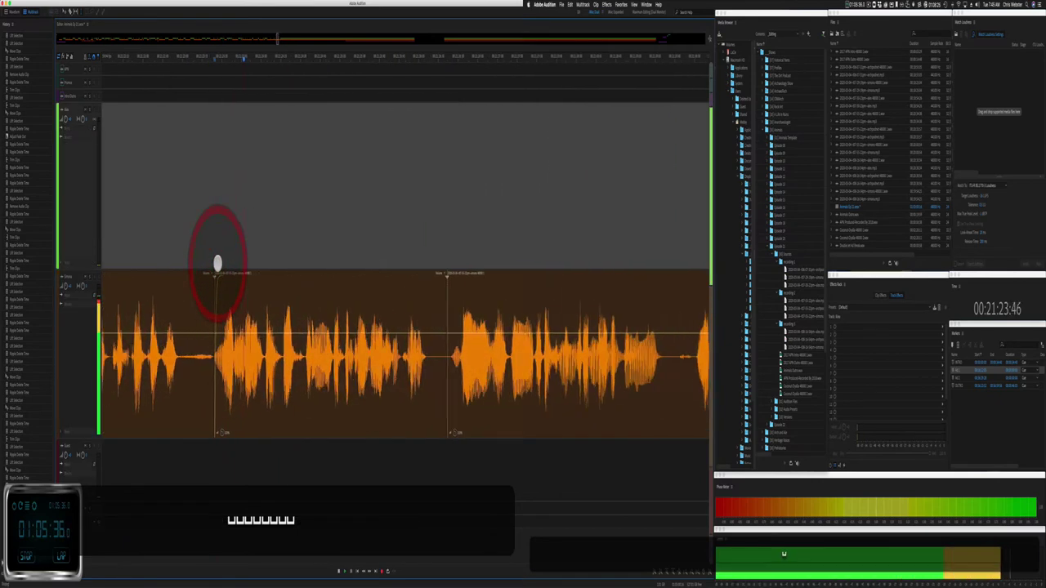
{"action": "key", "text": "space"}
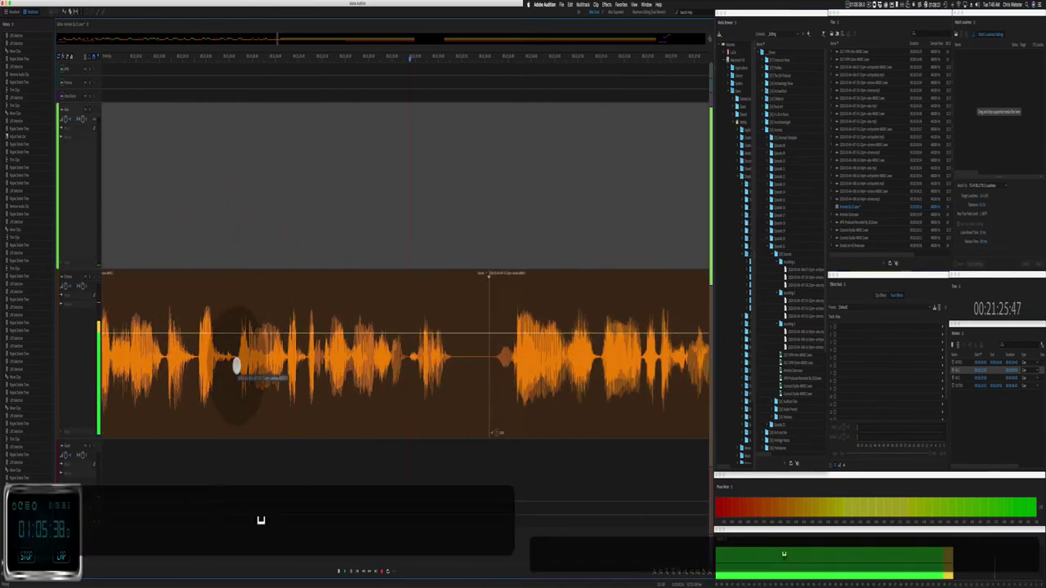
Step: Audition the orange phrase starting at about 21:24:33 and ripple delete that short passage
{"action": "left_click", "coordinate": [236, 366]}
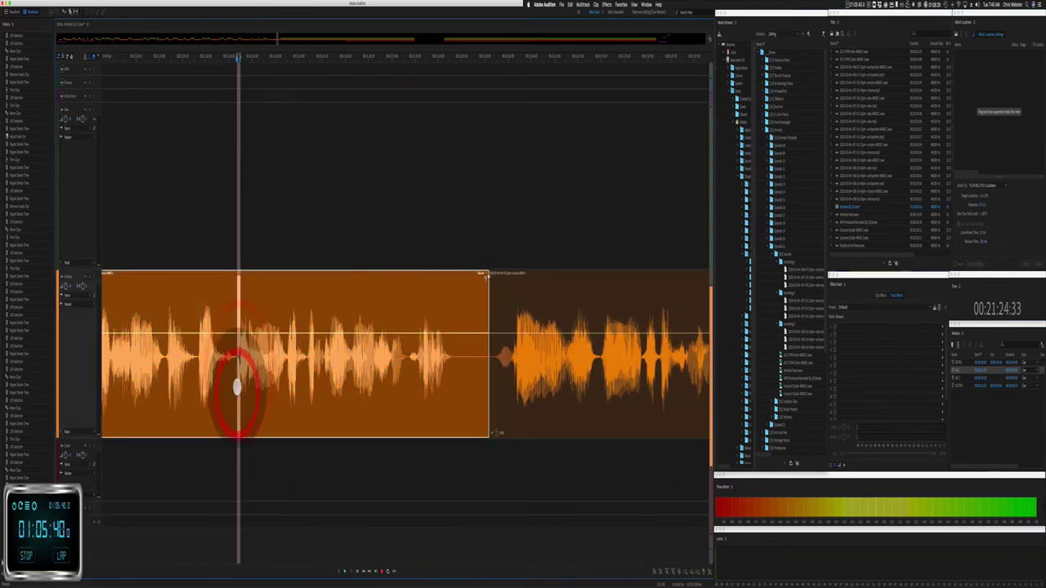
{"action": "key", "text": "space"}
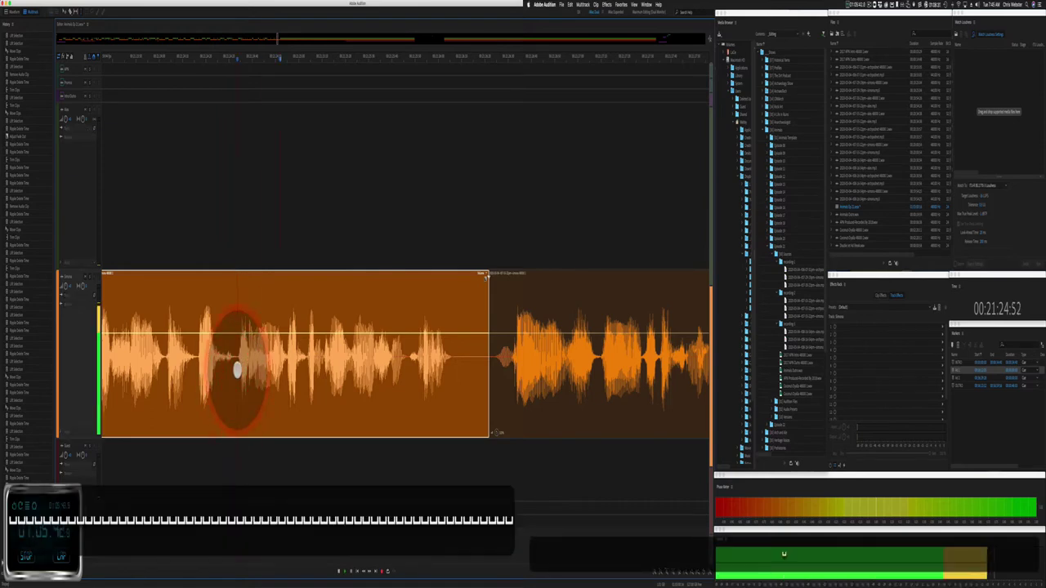
{"action": "left_click_drag", "start_coordinate": [236, 369], "coordinate": [305, 376]}
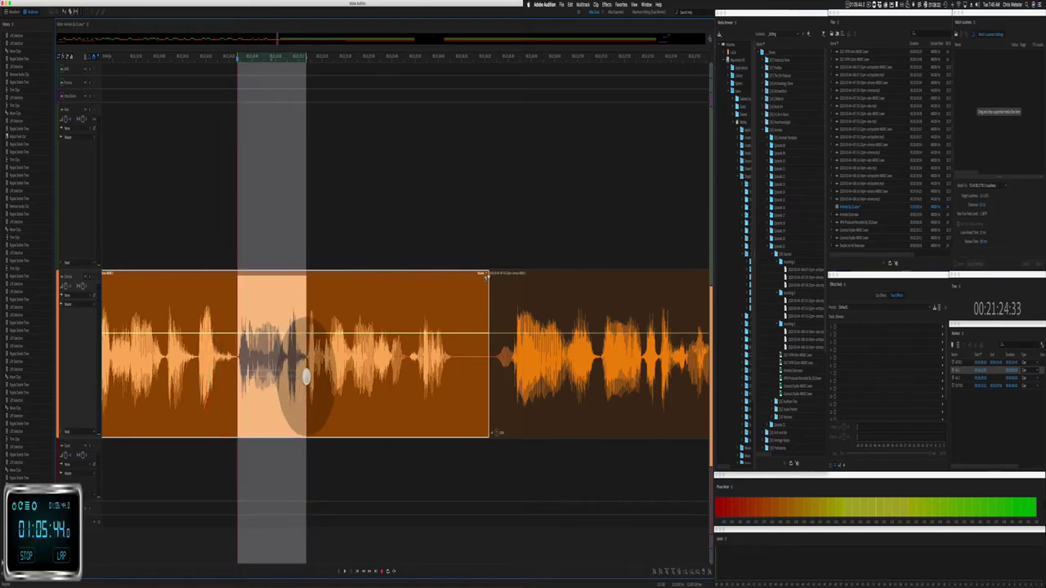
{"action": "key", "text": "super+shift+BackSpace"}
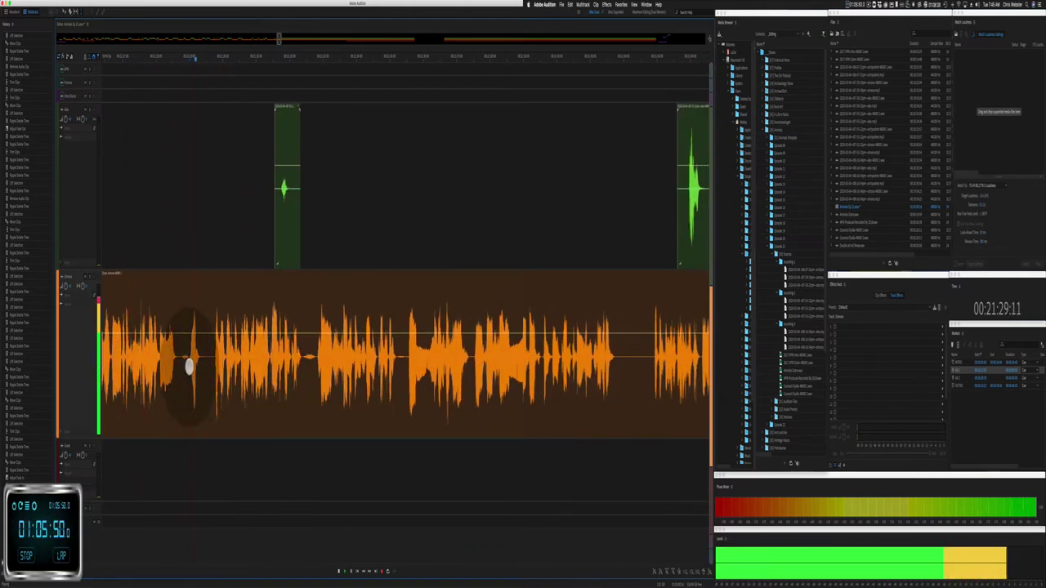
Step: Ripple delete the short isolated orange sound at about 21:29, and remove the small green clip that follows it
{"action": "key", "text": "space"}
{"action": "left_click_drag", "start_coordinate": [189, 367], "coordinate": [202, 368]}
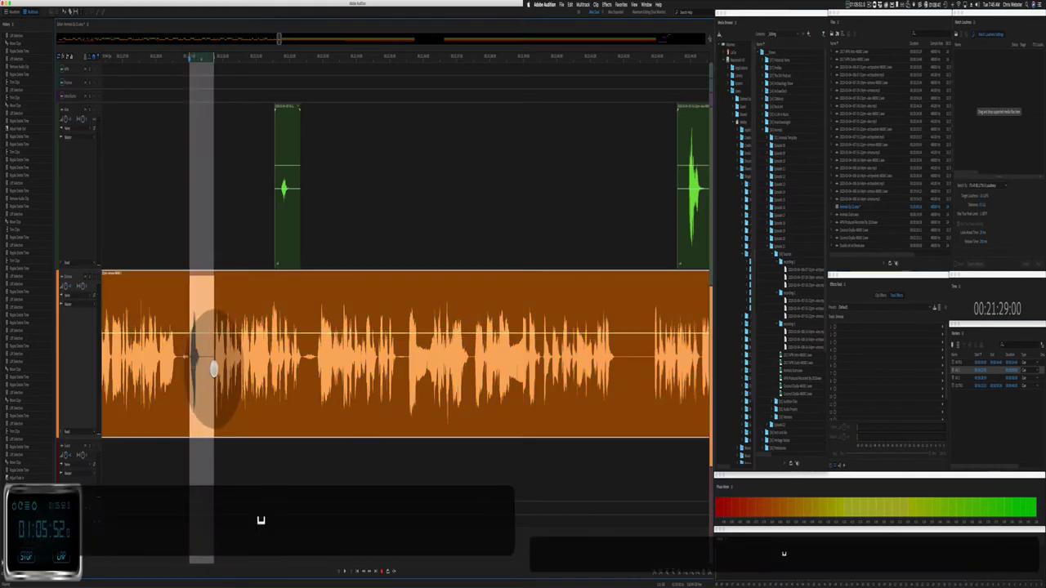
{"action": "key", "text": "super+shift+BackSpace"}
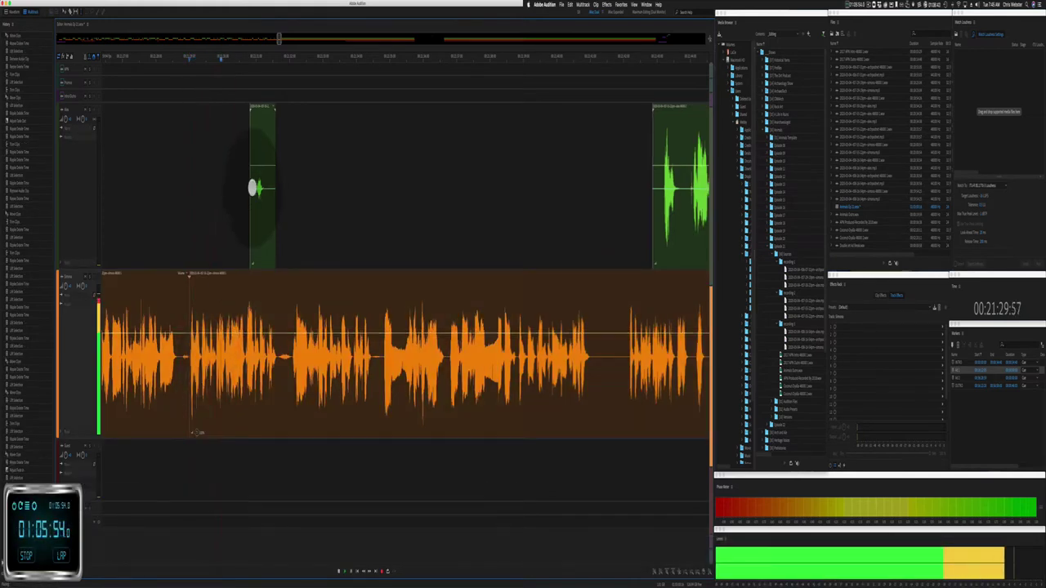
{"action": "left_click", "coordinate": [258, 104]}
{"action": "key", "text": "BackSpace"}
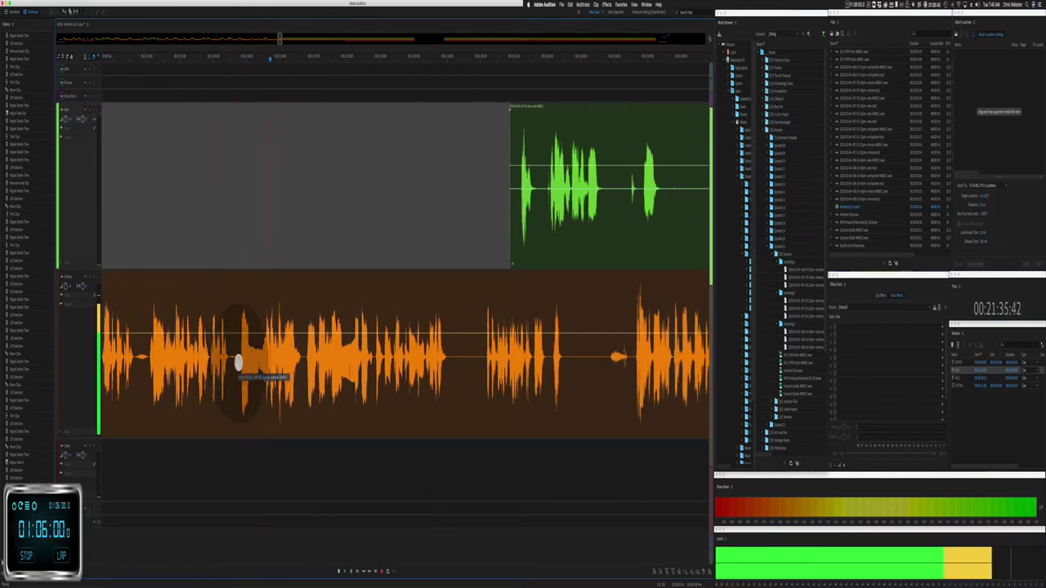
Step: Ripple delete the orange filler starting at about 21:34:45, smooth the cut with a short fade-in, and play the join
{"action": "left_click", "coordinate": [244, 365]}
{"action": "key", "text": "space"}
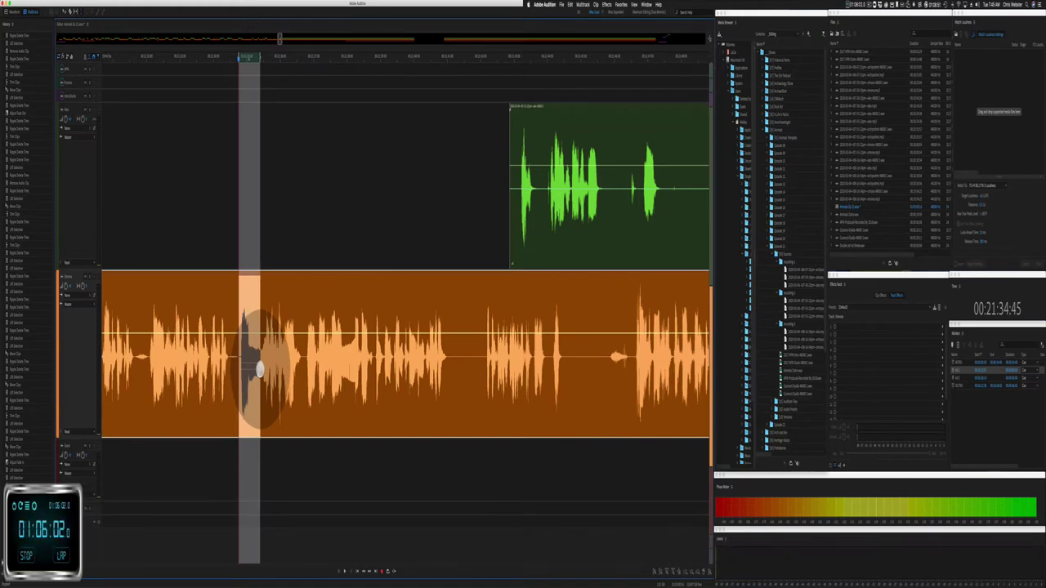
{"action": "key", "text": "shift+super+BackSpace"}
{"action": "left_click", "coordinate": [244, 273]}
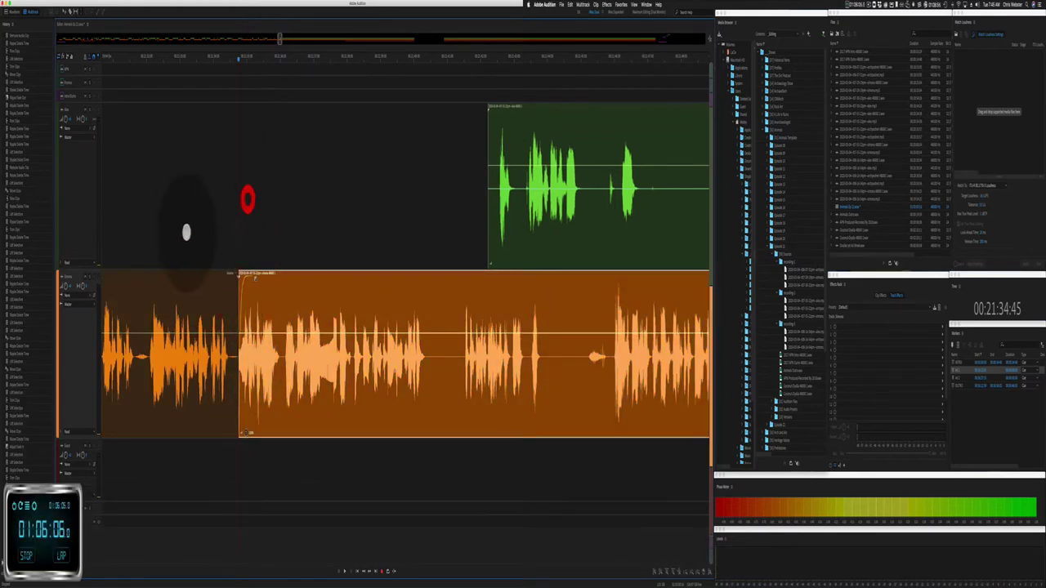
{"action": "left_click", "coordinate": [173, 227]}
{"action": "key", "text": "space"}
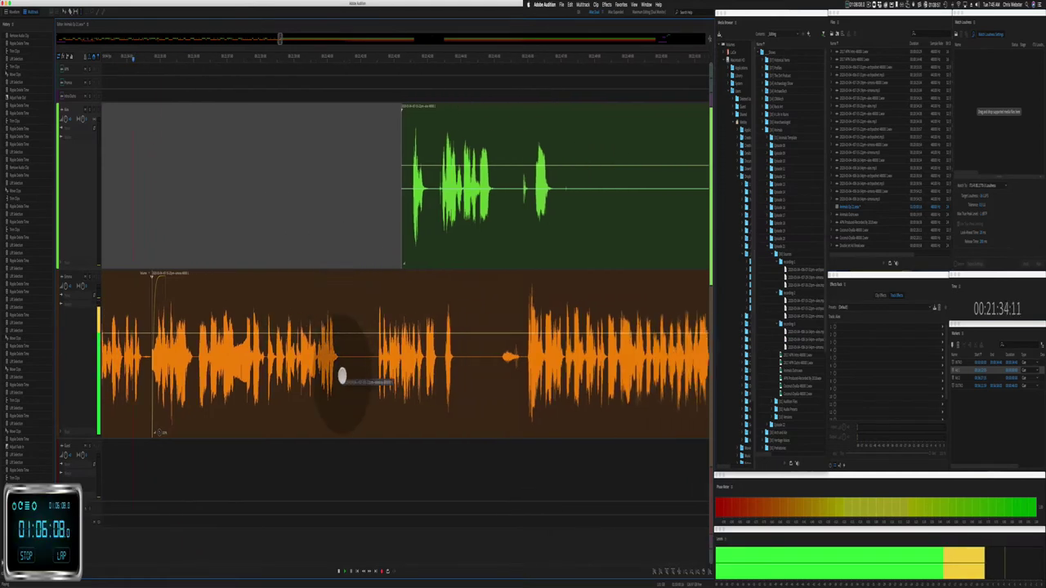
Step: Ripple delete part of the orange pause before the next green speech, and delete the green silence after that speech
{"action": "left_click_drag", "start_coordinate": [342, 376], "coordinate": [366, 374]}
{"action": "key", "text": "shift+BackSpace"}
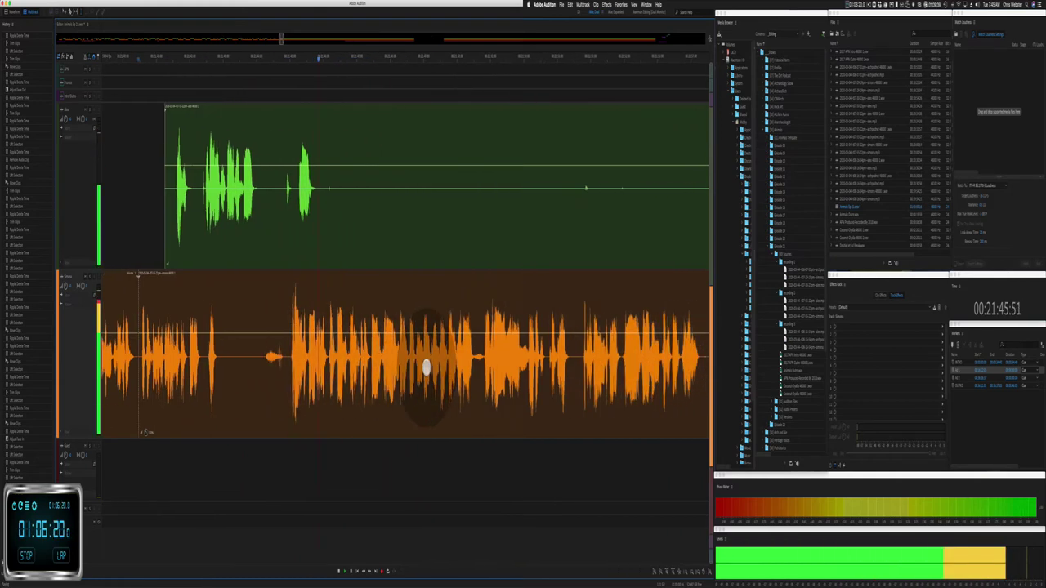
{"action": "left_click_drag", "start_coordinate": [304, 225], "coordinate": [670, 194]}
{"action": "key", "text": "BackSpace"}
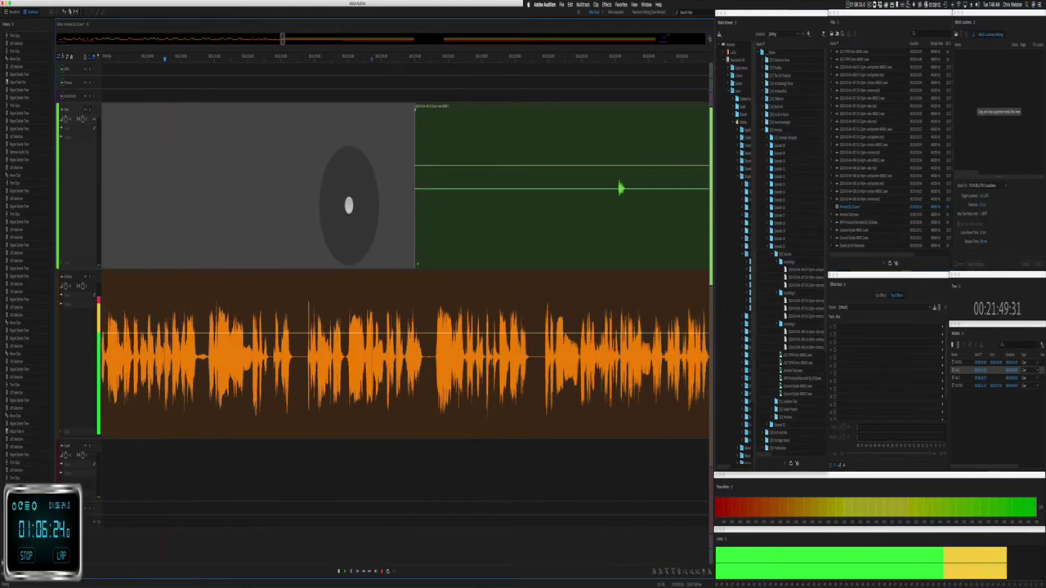
Step: Delete the green silence on both sides of the small isolated utterance, up to the next group of green speech
{"action": "left_click_drag", "start_coordinate": [367, 227], "coordinate": [525, 221]}
{"action": "key", "text": "BackSpace"}
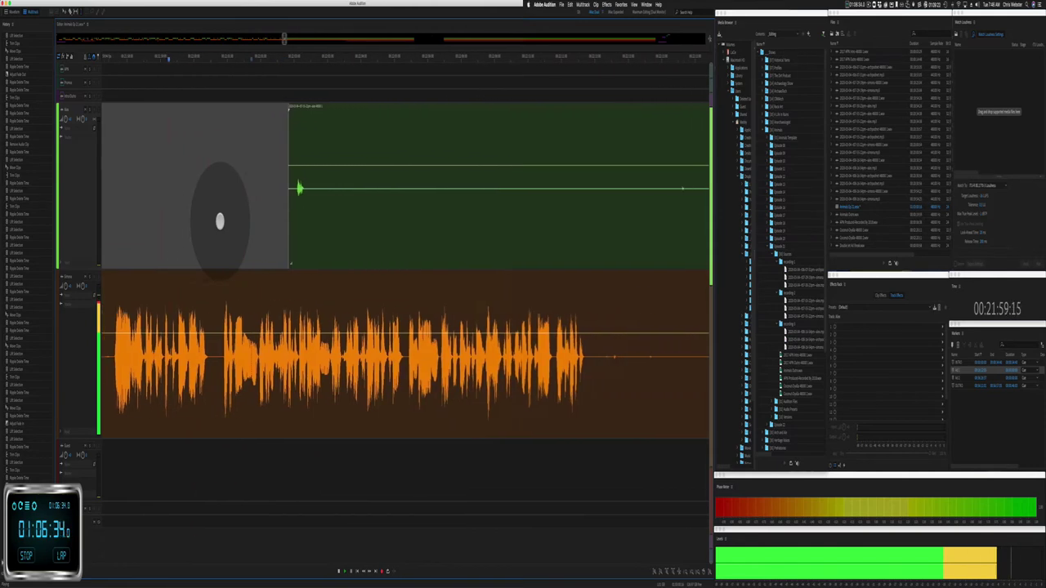
{"action": "left_click_drag", "start_coordinate": [288, 215], "coordinate": [670, 202]}
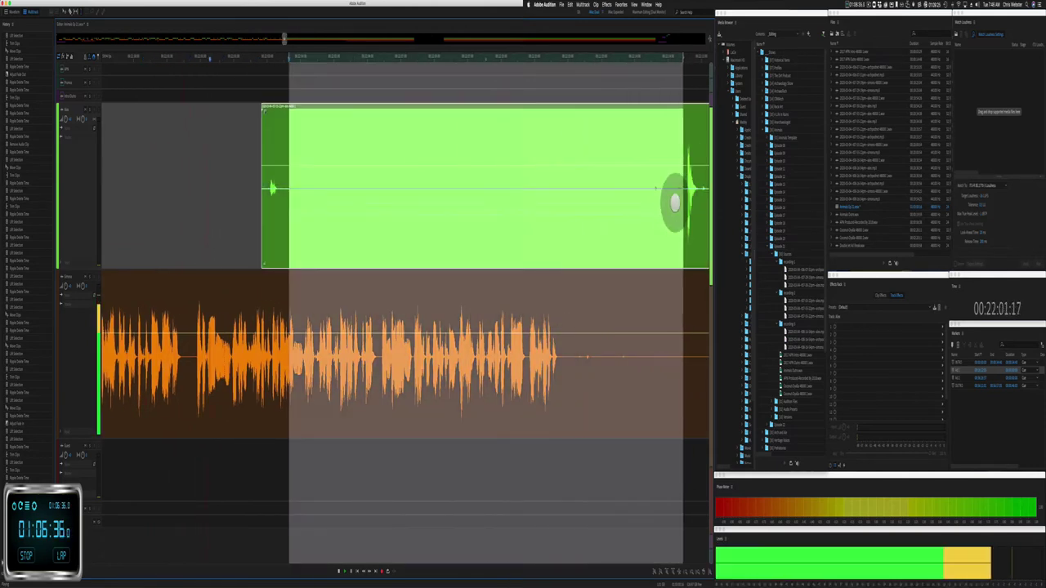
{"action": "key", "text": "BackSpace"}
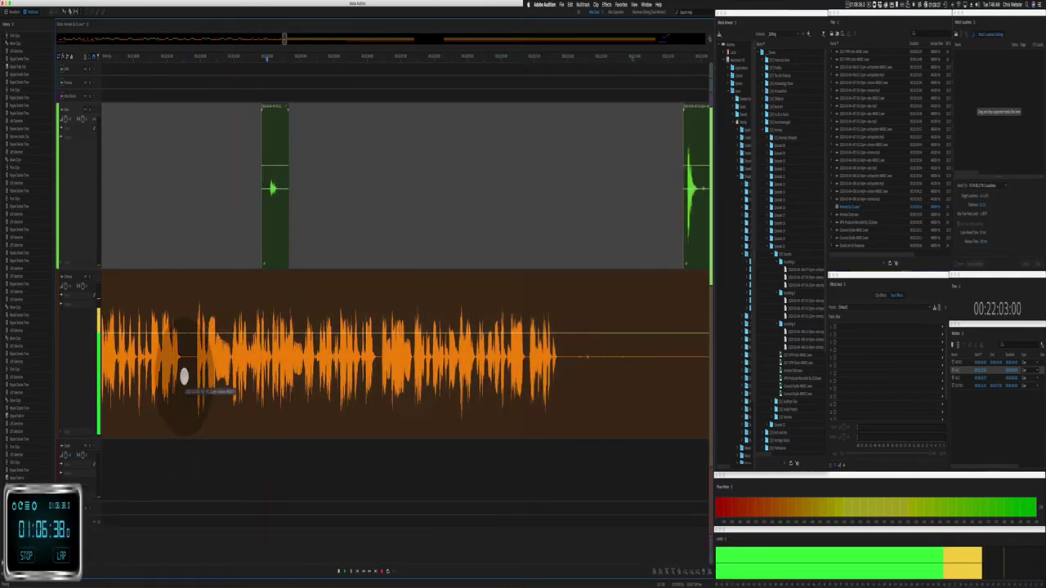
Step: Ripple delete the orange filler after the pause near 22:00:43, and remove the small isolated green clip above it
{"action": "left_click_drag", "start_coordinate": [190, 372], "coordinate": [222, 376]}
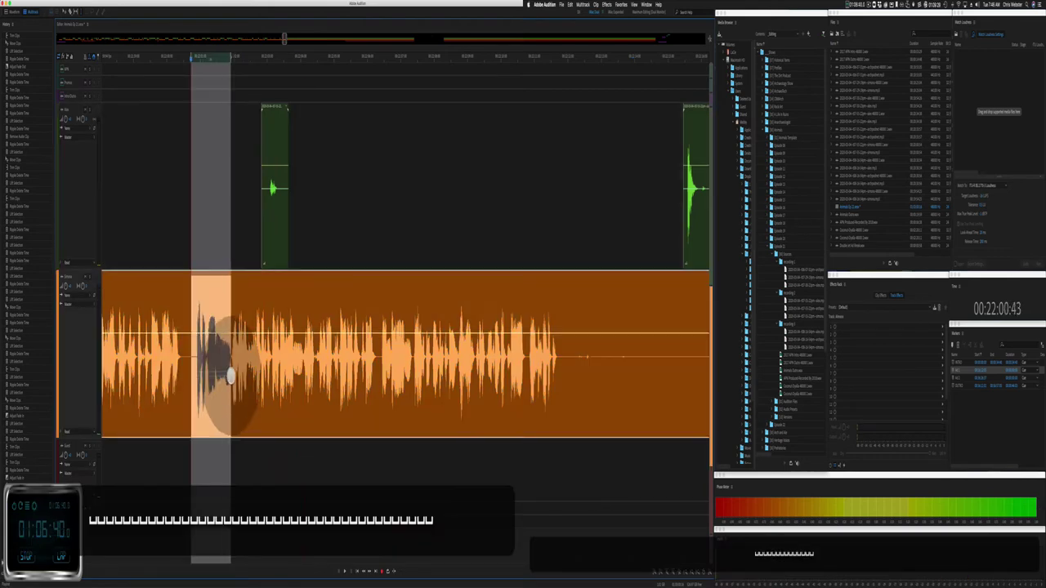
{"action": "key", "text": "shift+super+BackSpace"}
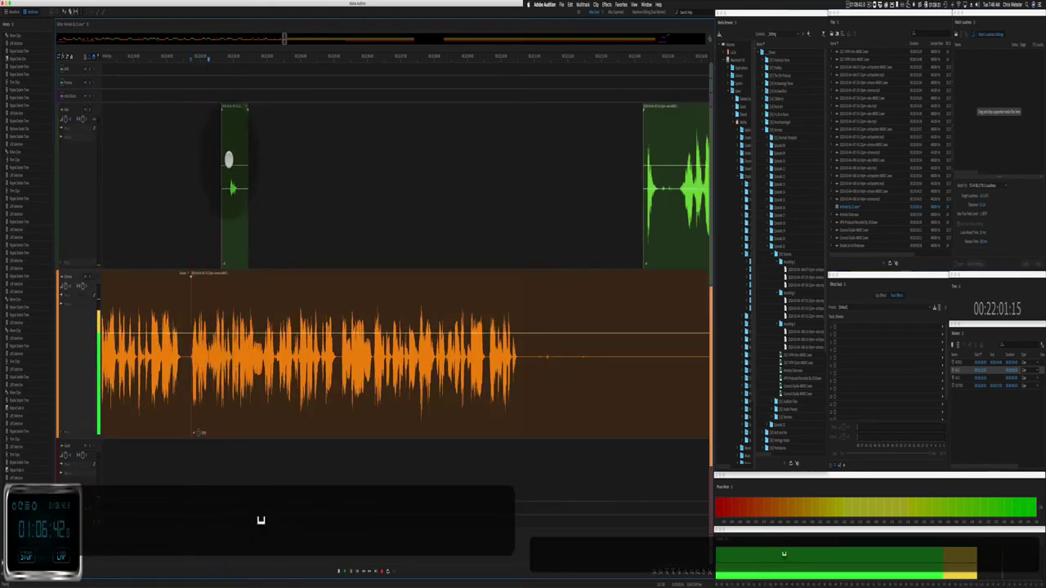
{"action": "left_click", "coordinate": [232, 104]}
{"action": "key", "text": "BackSpace"}
{"action": "key", "text": "BackSpace"}
{"action": "key", "text": "BackSpace"}
{"action": "key", "text": "BackSpace"}
{"action": "key", "text": "BackSpace"}
{"action": "key", "text": "BackSpace"}
{"action": "key", "text": "BackSpace"}
{"action": "key", "text": "BackSpace"}
{"action": "key", "text": "BackSpace"}
{"action": "key", "text": "BackSpace"}
{"action": "key", "text": "BackSpace"}
{"action": "key", "text": "BackSpace"}
{"action": "key", "text": "BackSpace"}
{"action": "key", "text": "BackSpace"}
{"action": "key", "text": "BackSpace"}
{"action": "key", "text": "BackSpace"}
{"action": "key", "text": "BackSpace"}
{"action": "key", "text": "BackSpace"}
{"action": "key", "text": "BackSpace"}
{"action": "key", "text": "BackSpace"}
{"action": "key", "text": "BackSpace"}
{"action": "key", "text": "BackSpace"}
{"action": "key", "text": "BackSpace"}
{"action": "key", "text": "BackSpace"}
{"action": "key", "text": "BackSpace"}
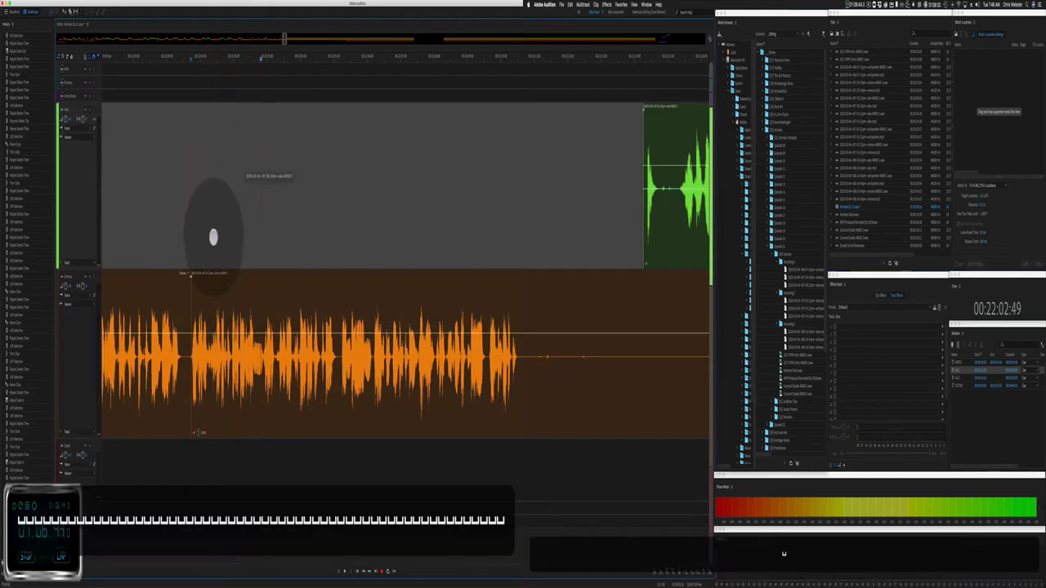
{"action": "key", "text": "BackSpace"}
{"action": "key", "text": "BackSpace"}
{"action": "key", "text": "BackSpace"}
{"action": "key", "text": "BackSpace"}
{"action": "key", "text": "BackSpace"}
{"action": "key", "text": "BackSpace"}
{"action": "key", "text": "BackSpace"}
{"action": "key", "text": "BackSpace"}
{"action": "key", "text": "BackSpace"}
{"action": "key", "text": "BackSpace"}
{"action": "key", "text": "BackSpace"}
{"action": "key", "text": "BackSpace"}
{"action": "key", "text": "BackSpace"}
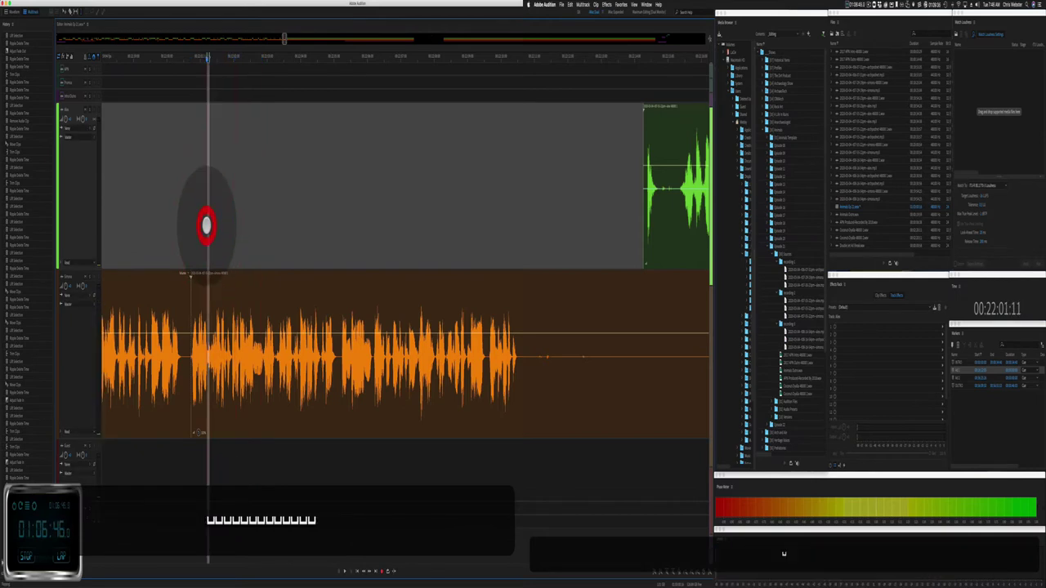
Step: Audition the orange join near 22:01 and ripple delete the unwanted opening of the clip after the cut
{"action": "scroll", "coordinate": [217, 220], "scroll_direction": "up", "scroll_amount": 3}
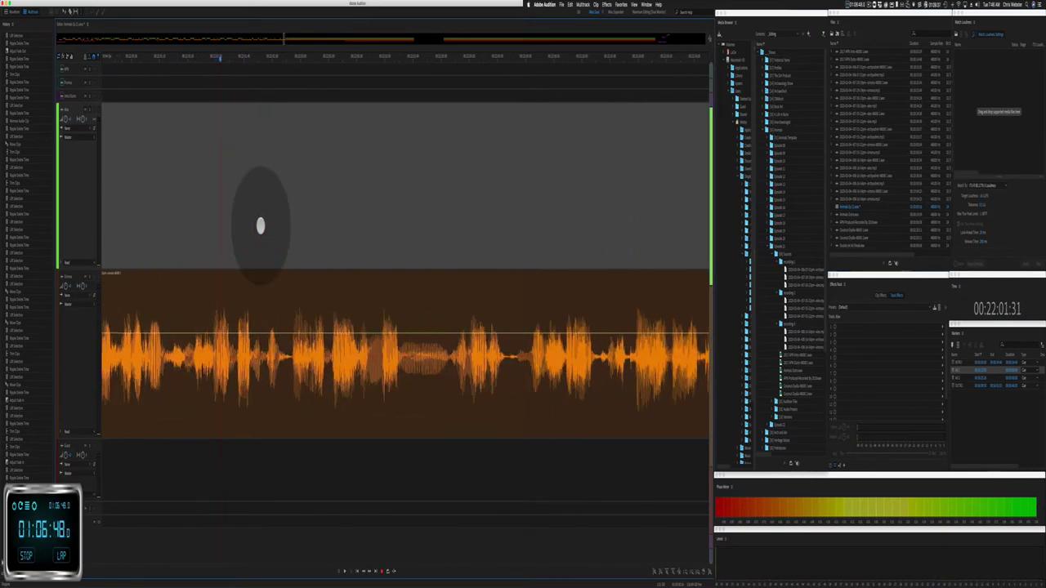
{"action": "left_click", "coordinate": [234, 216]}
{"action": "key", "text": "space"}
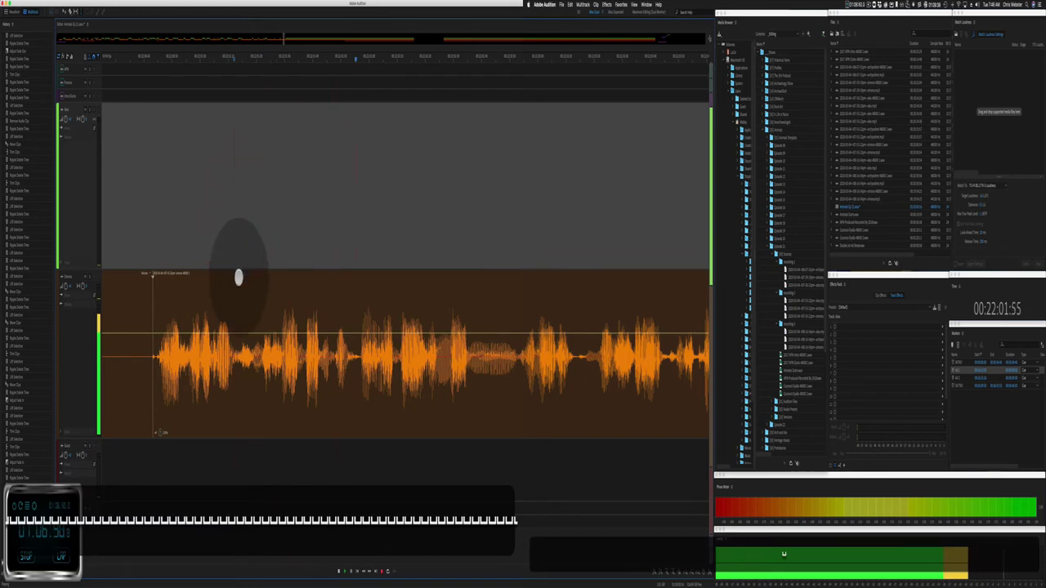
{"action": "key", "text": "space"}
{"action": "left_click", "coordinate": [254, 234]}
{"action": "key", "text": "space"}
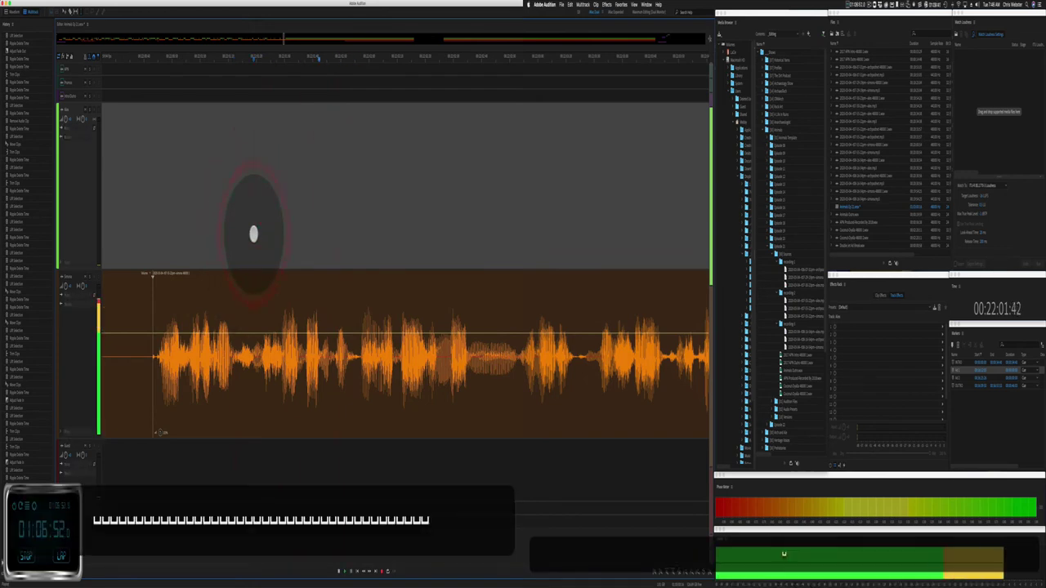
{"action": "key", "text": "space"}
{"action": "left_click_drag", "start_coordinate": [145, 241], "coordinate": [242, 323]}
{"action": "key", "text": "super+shift+BackSpace"}
{"action": "key", "text": "space"}
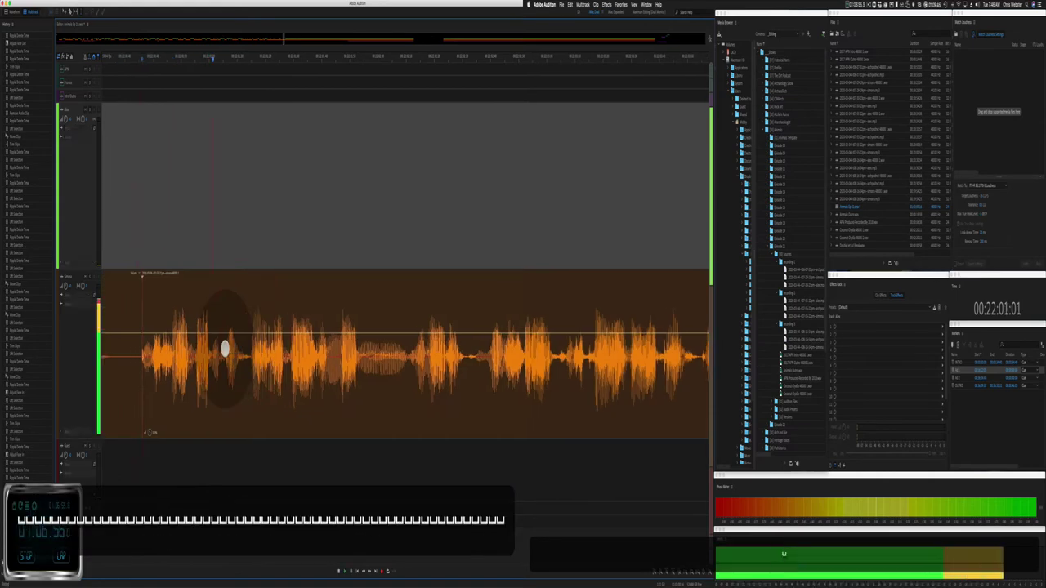
Step: Add a short fade-in to the orange clip after the cut near 22:00:40 and play back the join
{"action": "key", "text": "space"}
{"action": "left_click", "coordinate": [252, 282]}
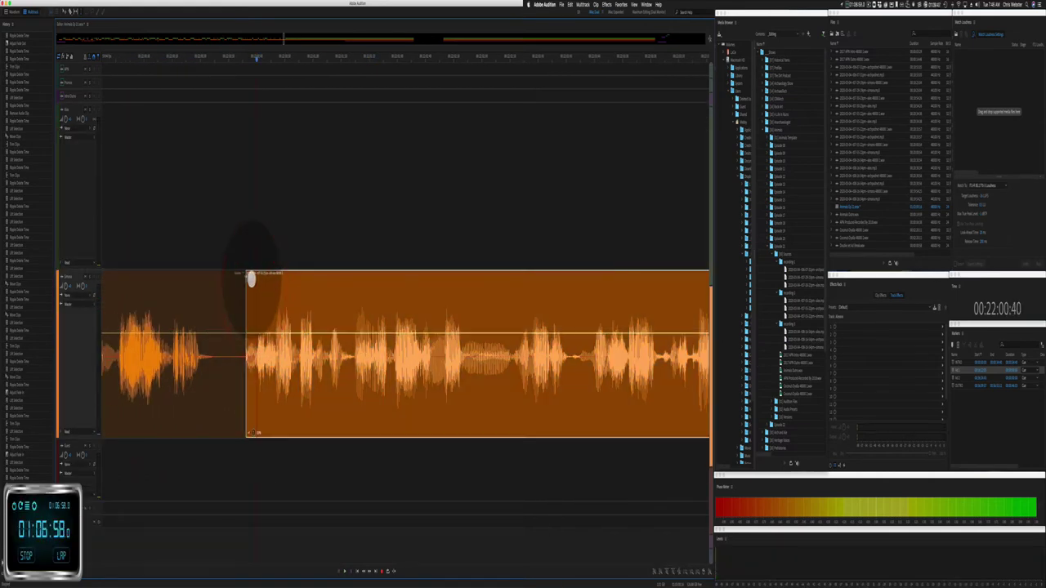
{"action": "left_click", "coordinate": [252, 201]}
{"action": "key", "text": "space"}
{"action": "left_click", "coordinate": [155, 214]}
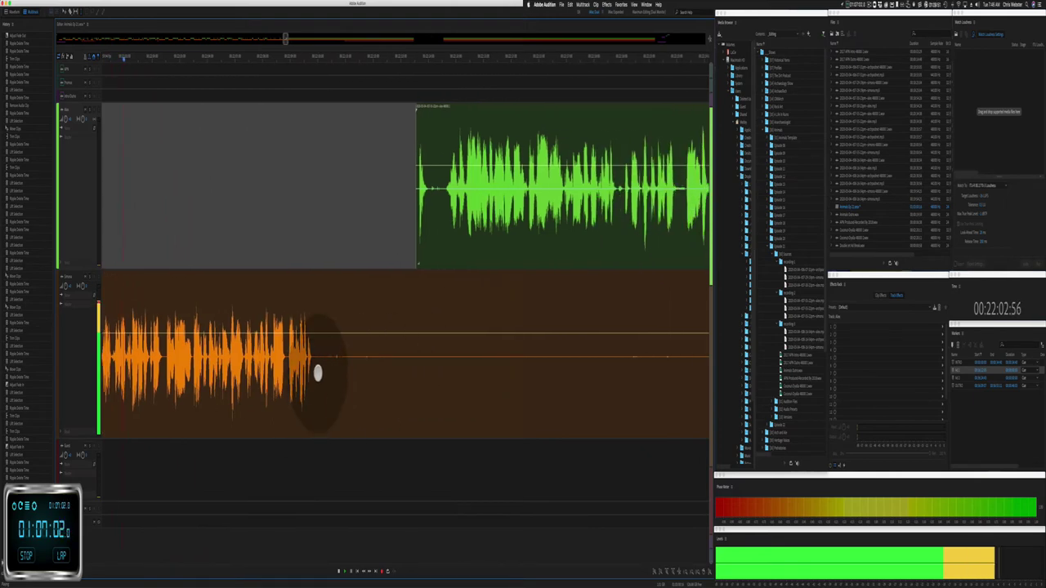
Step: Delete the orange silence between the end of the orange speech and the start of the next green speech
{"action": "left_click_drag", "start_coordinate": [317, 369], "coordinate": [410, 352]}
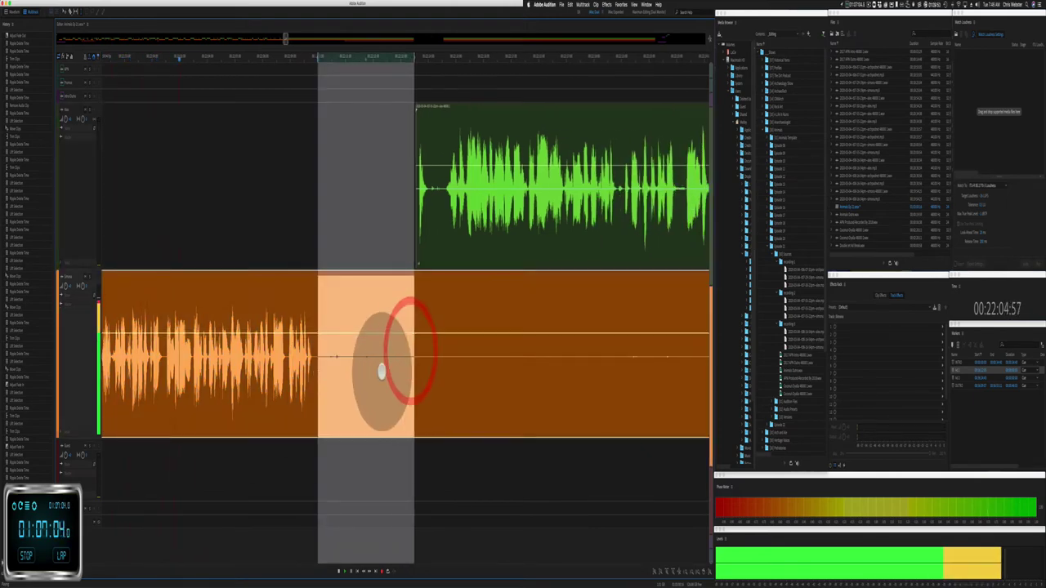
{"action": "key", "text": "BackSpace"}
Step: Audition the end of the orange speech near 22:04 and ripple delete the unwanted words before its last phrase
{"action": "key", "text": "equal"}
{"action": "key", "text": "equal"}
{"action": "key", "text": "equal"}
{"action": "key", "text": "equal"}
{"action": "key", "text": "equal"}
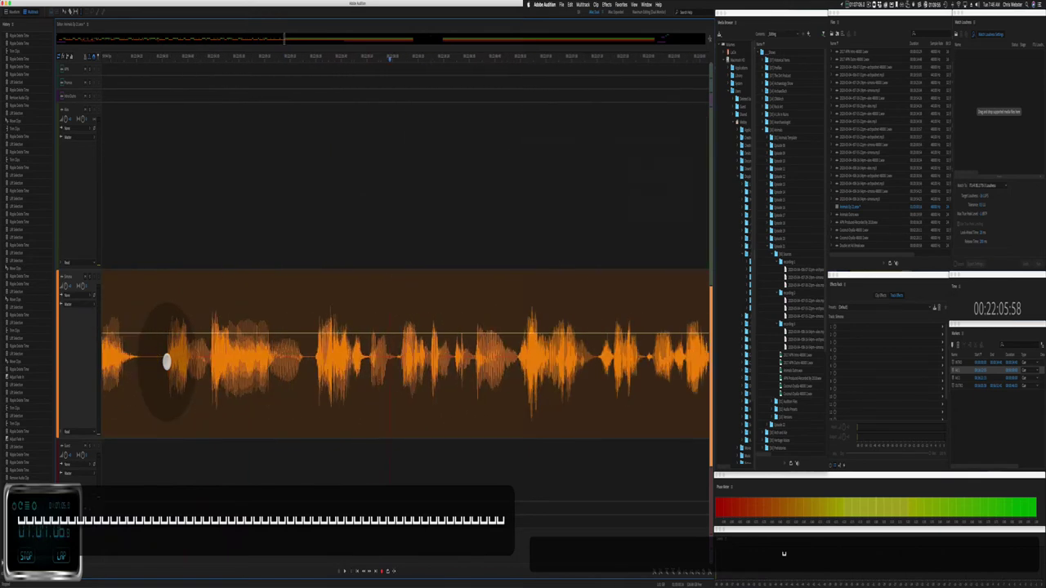
{"action": "left_click", "coordinate": [156, 238]}
{"action": "key", "text": "space"}
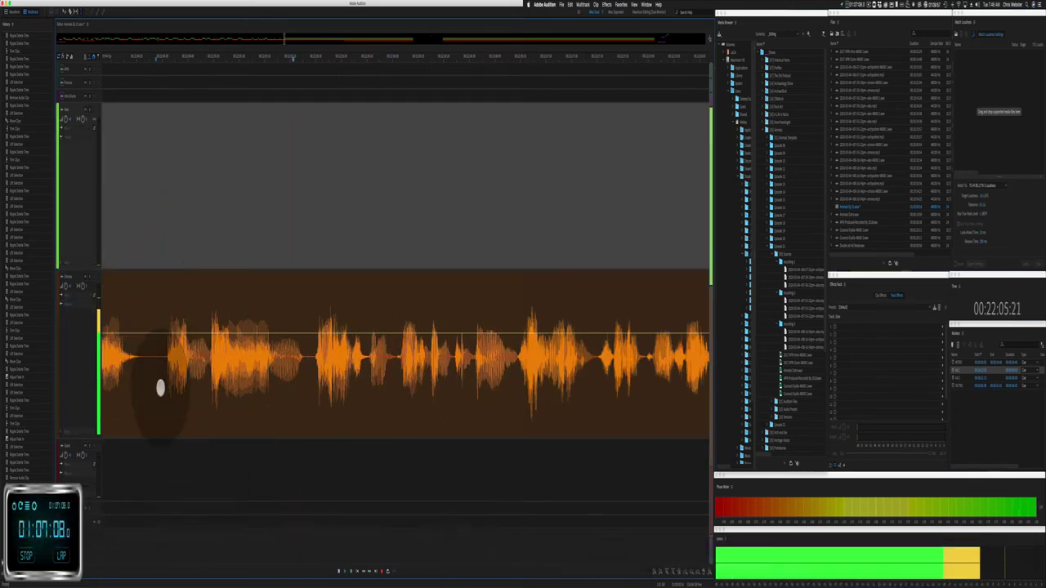
{"action": "left_click_drag", "start_coordinate": [161, 386], "coordinate": [308, 361]}
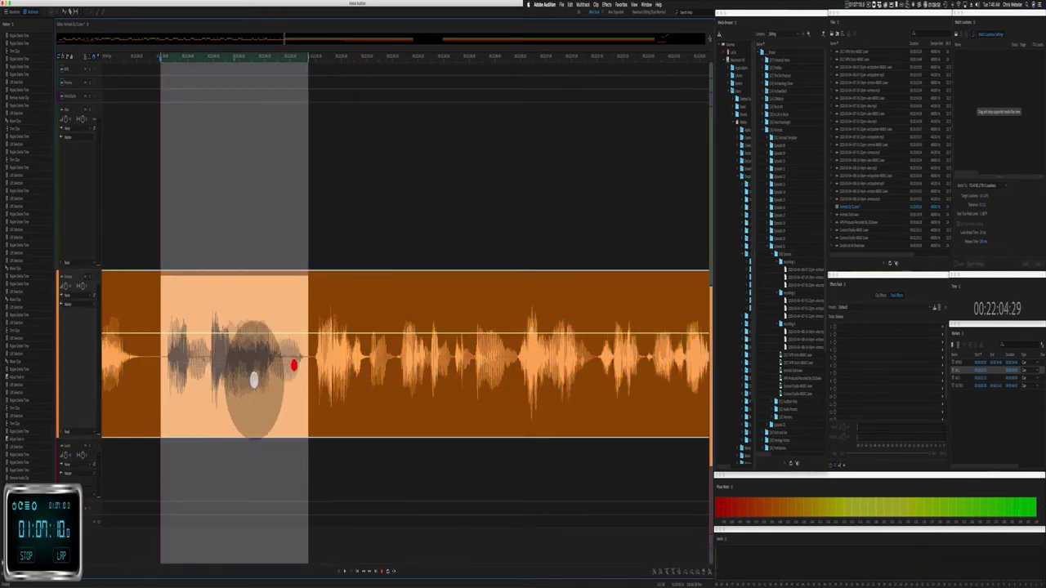
{"action": "key", "text": "super+shift+BackSpace"}
{"action": "key", "text": "minus"}
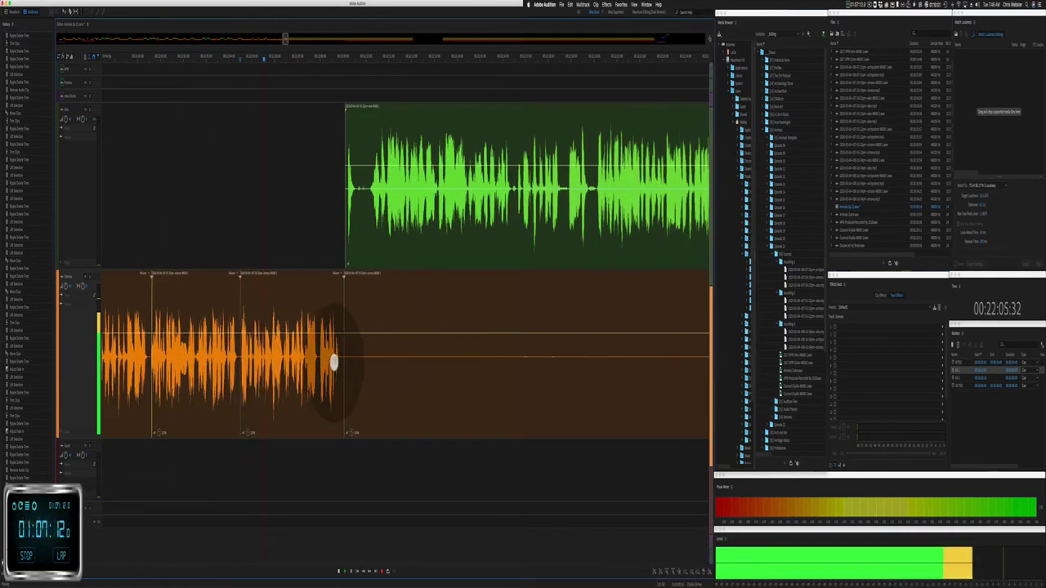
Step: Trim the silent orange clip beneath the green speech so that it starts just before the next orange phrase
{"action": "left_click", "coordinate": [344, 306]}
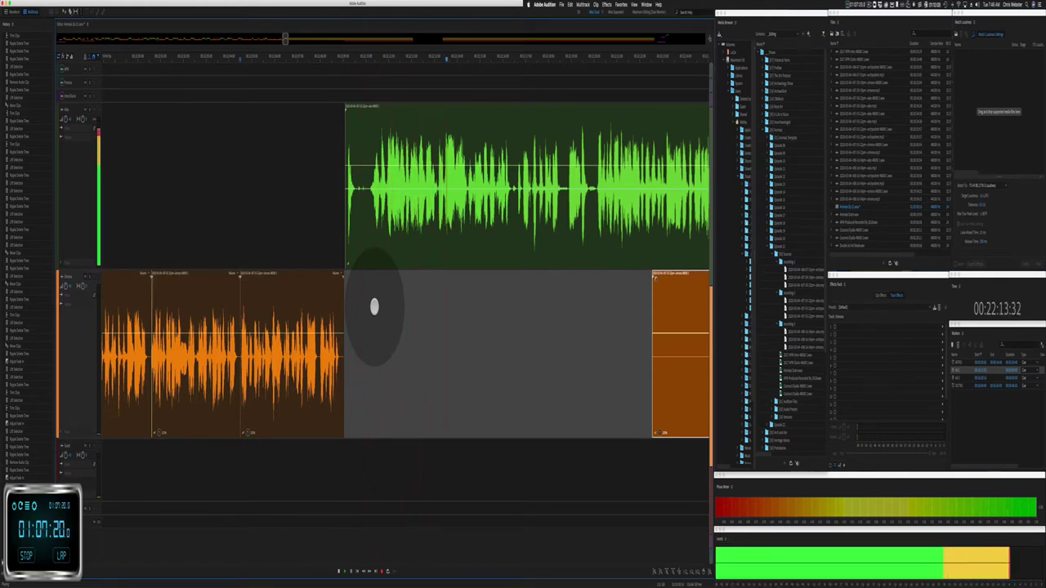
{"action": "scroll", "coordinate": [374, 307], "scroll_direction": "right", "scroll_amount": 5}
{"action": "scroll", "coordinate": [375, 306], "scroll_direction": "right", "scroll_amount": 3}
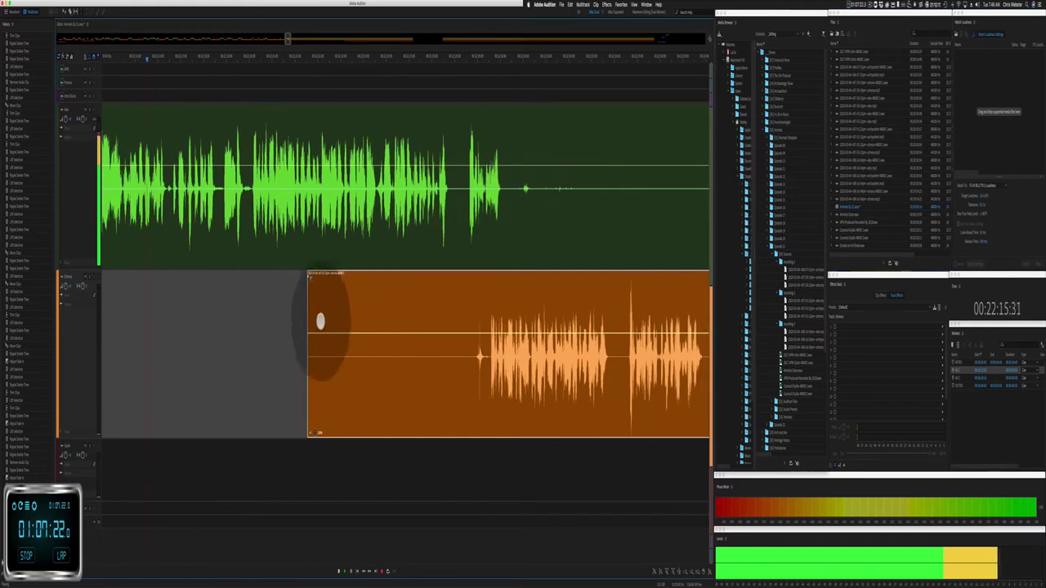
{"action": "left_click_drag", "start_coordinate": [308, 308], "coordinate": [487, 314]}
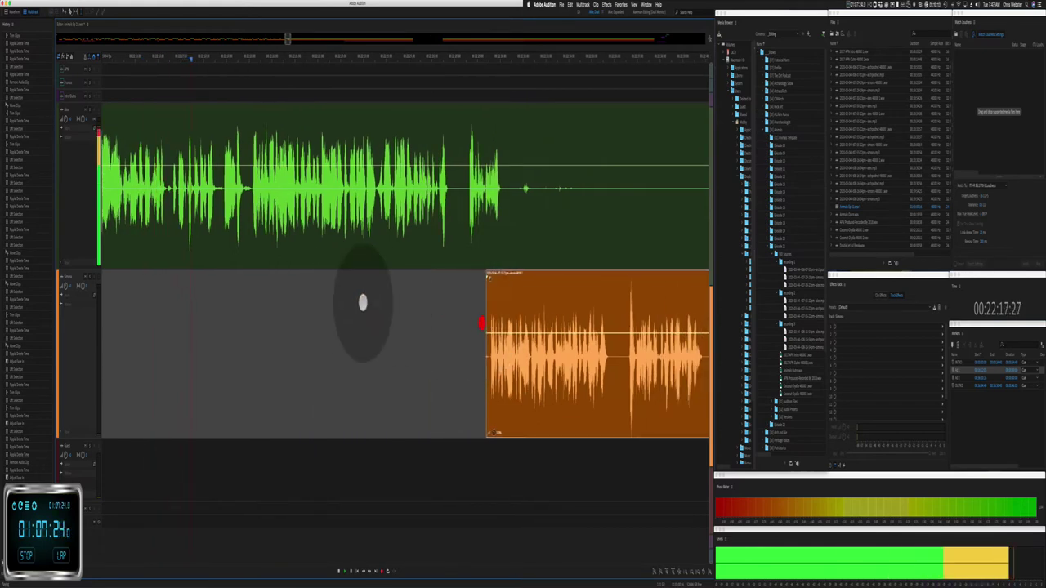
Step: Audition the green speech near 22:19 and ripple delete the short filler together with the pause after it
{"action": "scroll", "coordinate": [362, 301], "scroll_direction": "right", "scroll_amount": 2}
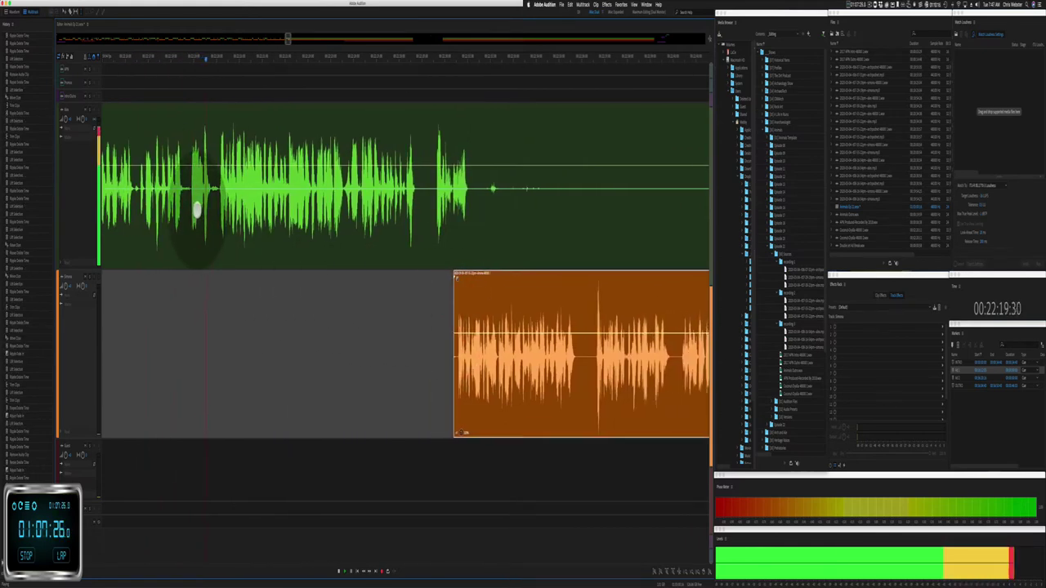
{"action": "scroll", "coordinate": [197, 207], "scroll_direction": "up", "scroll_amount": 1}
{"action": "scroll", "coordinate": [196, 208], "scroll_direction": "up", "scroll_amount": 2}
{"action": "scroll", "coordinate": [167, 197], "scroll_direction": "up", "scroll_amount": 2}
{"action": "left_click", "coordinate": [166, 196]}
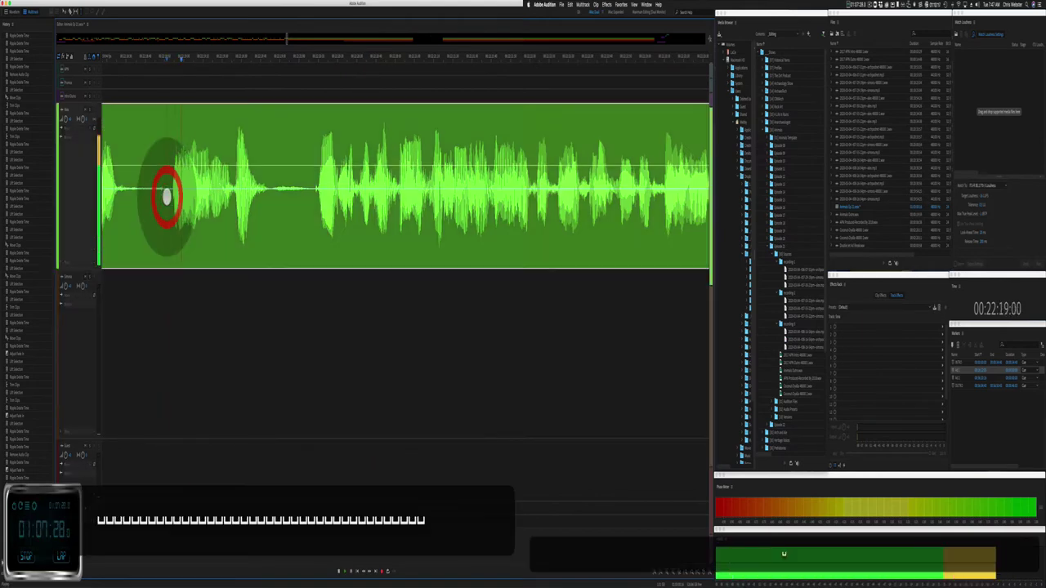
{"action": "left_click_drag", "start_coordinate": [167, 196], "coordinate": [299, 211]}
{"action": "key", "text": "shift+super+BackSpace"}
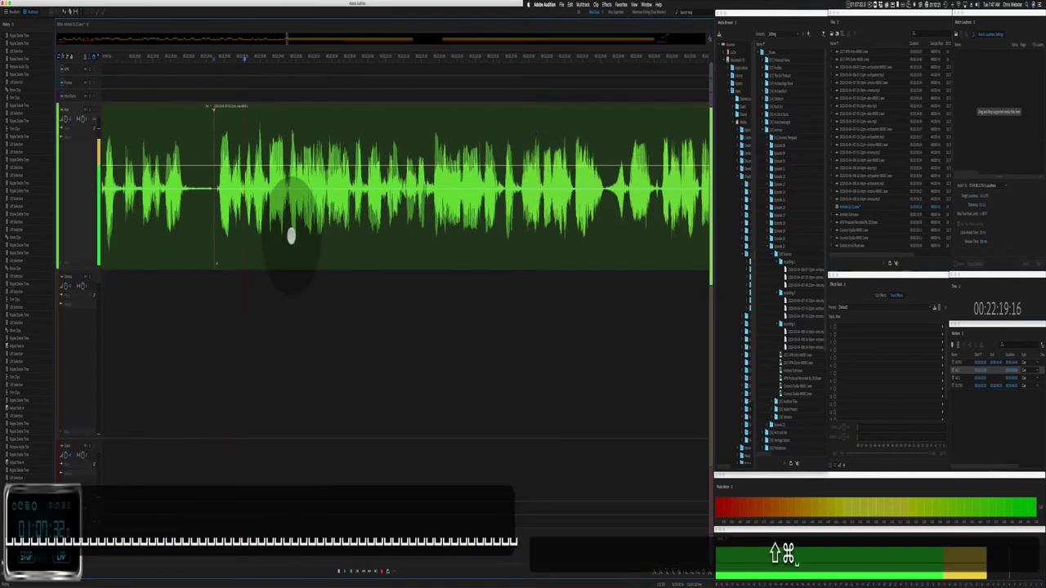
Step: Delete the long silence on the green track between the end of this speech and the next green phrase
{"action": "scroll", "coordinate": [411, 350], "scroll_direction": "down", "scroll_amount": 3}
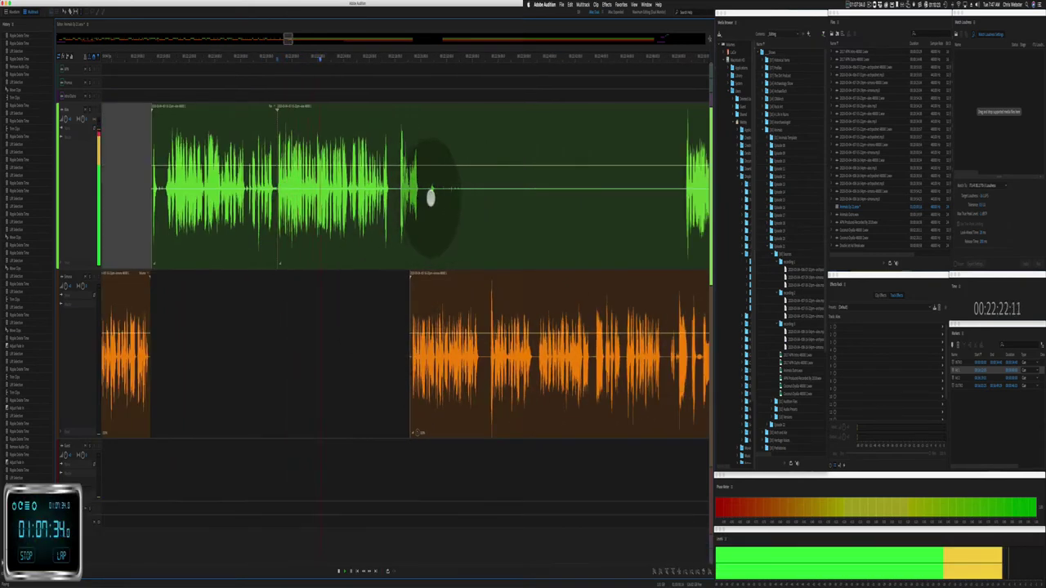
{"action": "left_click_drag", "start_coordinate": [427, 197], "coordinate": [678, 217]}
{"action": "key", "text": "BackSpace"}
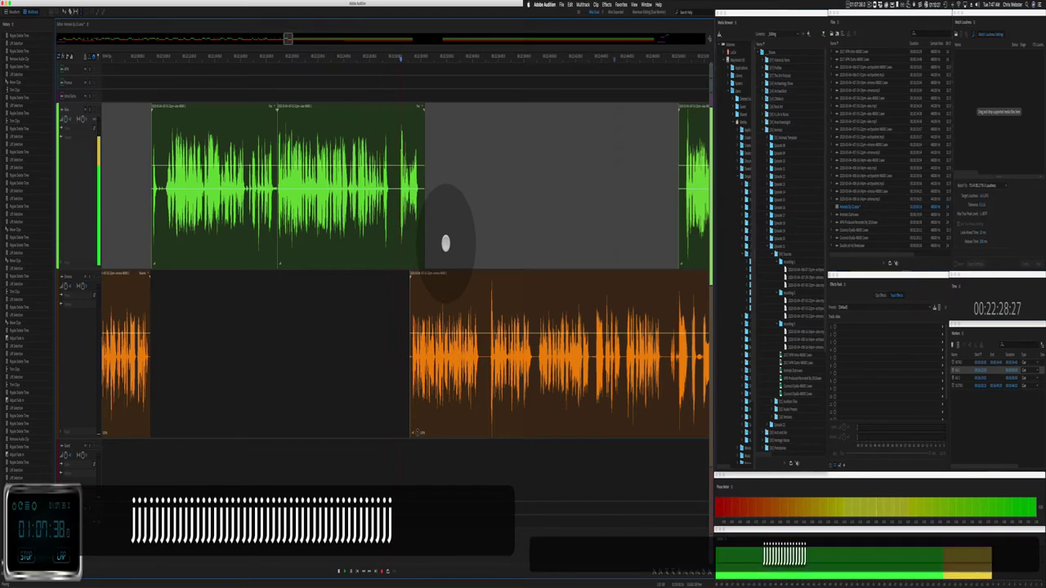
Step: Delete the short pause before the last green phrase near 22:28, move that phrase earlier to close the gap, and audition it
{"action": "double_click", "coordinate": [391, 204]}
{"action": "key", "text": "BackSpace"}
{"action": "key", "text": "BackSpace"}
{"action": "key", "text": "BackSpace"}
{"action": "key", "text": "BackSpace"}
{"action": "key", "text": "BackSpace"}
{"action": "key", "text": "BackSpace"}
{"action": "key", "text": "BackSpace"}
{"action": "key", "text": "BackSpace"}
{"action": "key", "text": "BackSpace"}
{"action": "key", "text": "BackSpace"}
{"action": "key", "text": "BackSpace"}
{"action": "key", "text": "BackSpace"}
{"action": "key", "text": "BackSpace"}
{"action": "key", "text": "BackSpace"}
{"action": "key", "text": "BackSpace"}
{"action": "key", "text": "BackSpace"}
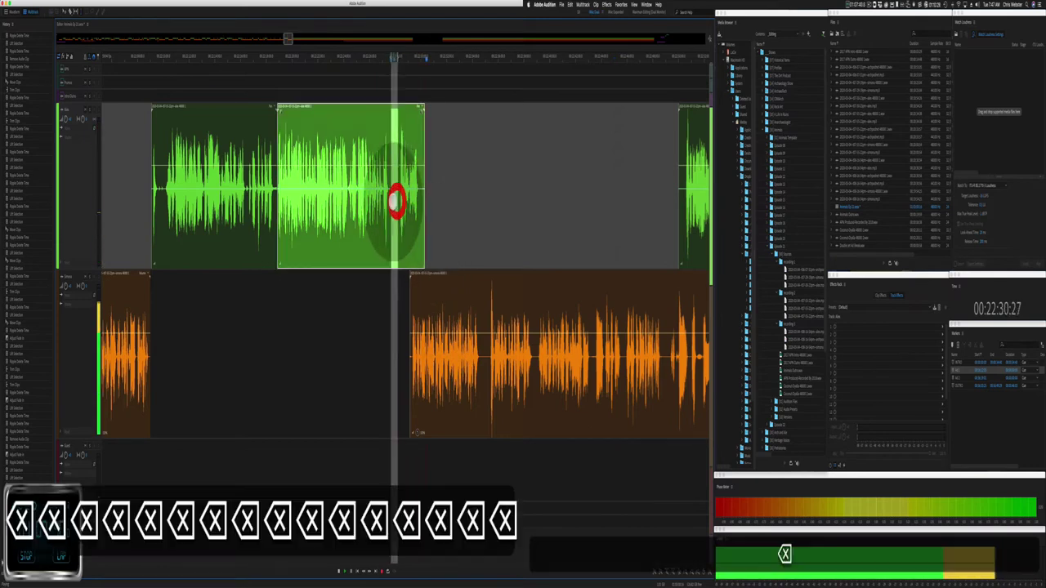
{"action": "left_click", "coordinate": [392, 187]}
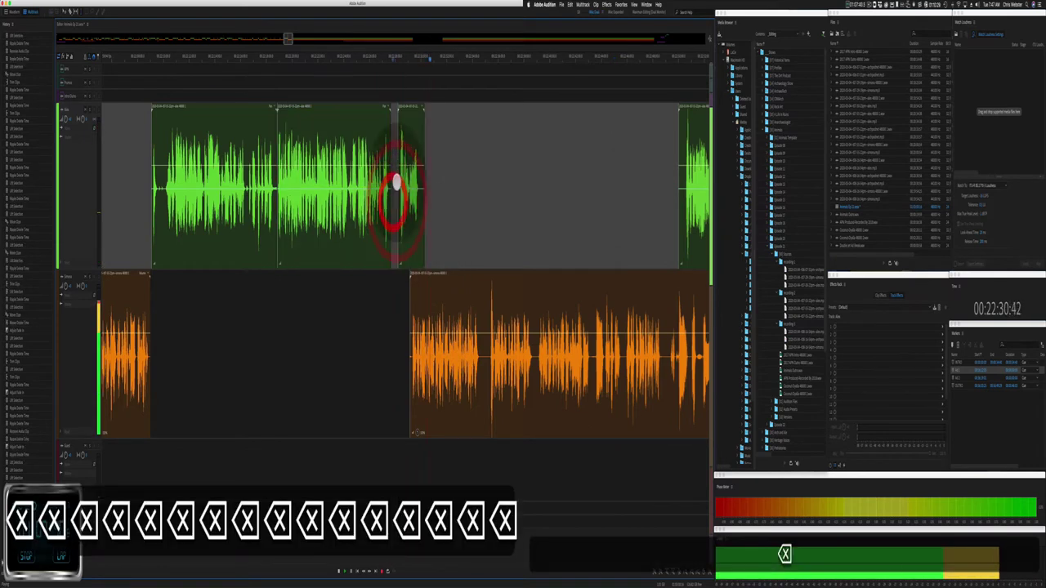
{"action": "left_click", "coordinate": [400, 118]}
{"action": "double_click", "coordinate": [390, 318]}
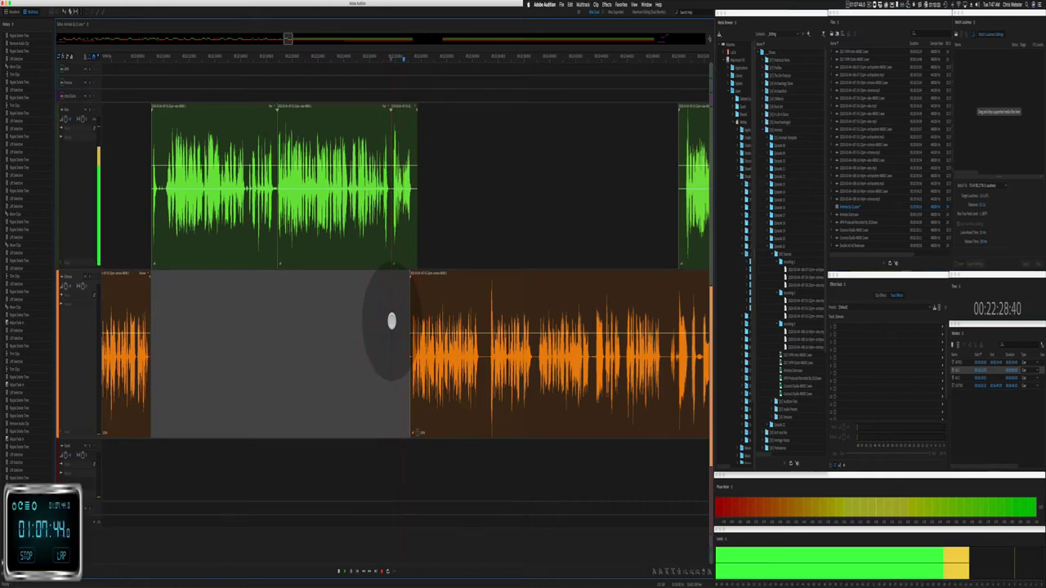
Step: Ripple delete the unwanted section of orange speech just before the tall peak near 22:34
{"action": "scroll", "coordinate": [391, 321], "scroll_direction": "right", "scroll_amount": 10}
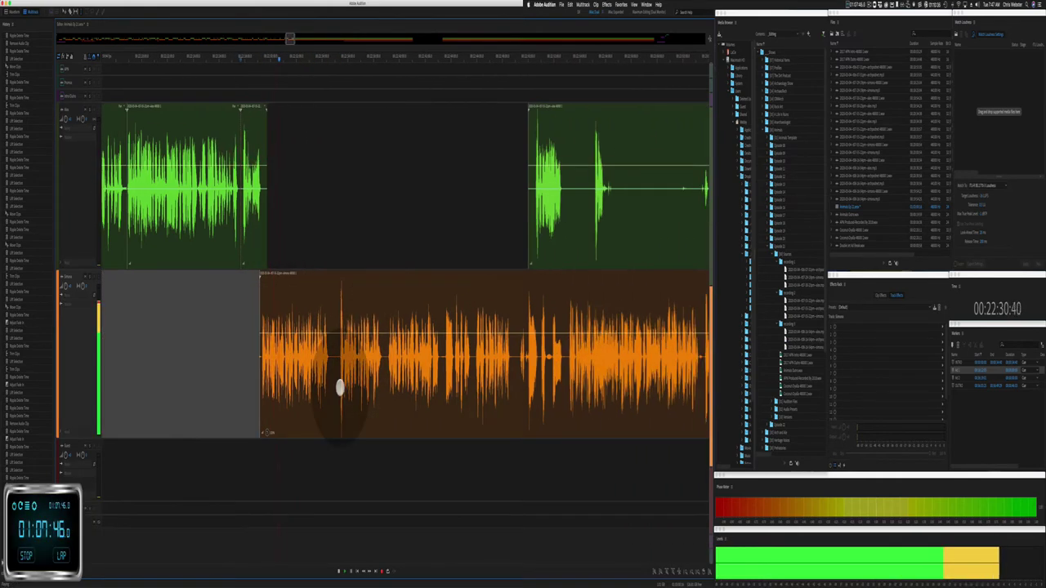
{"action": "left_click_drag", "start_coordinate": [290, 367], "coordinate": [330, 365]}
{"action": "key", "text": "shift+super+BackSpace"}
{"action": "key", "text": "shift+super+BackSpace"}
{"action": "key", "text": "shift+super+BackSpace"}
Step: Ripple delete the short orange filler near 22:42:35, undoing the accidental removal of the neighbouring clips
{"action": "scroll", "coordinate": [311, 340], "scroll_direction": "right", "scroll_amount": 10}
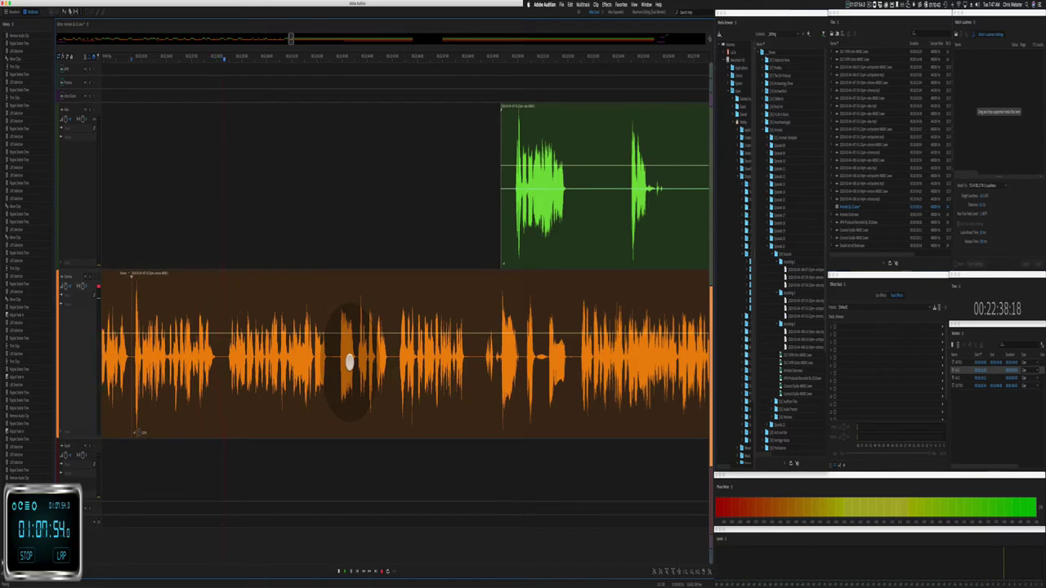
{"action": "key", "text": "i"}
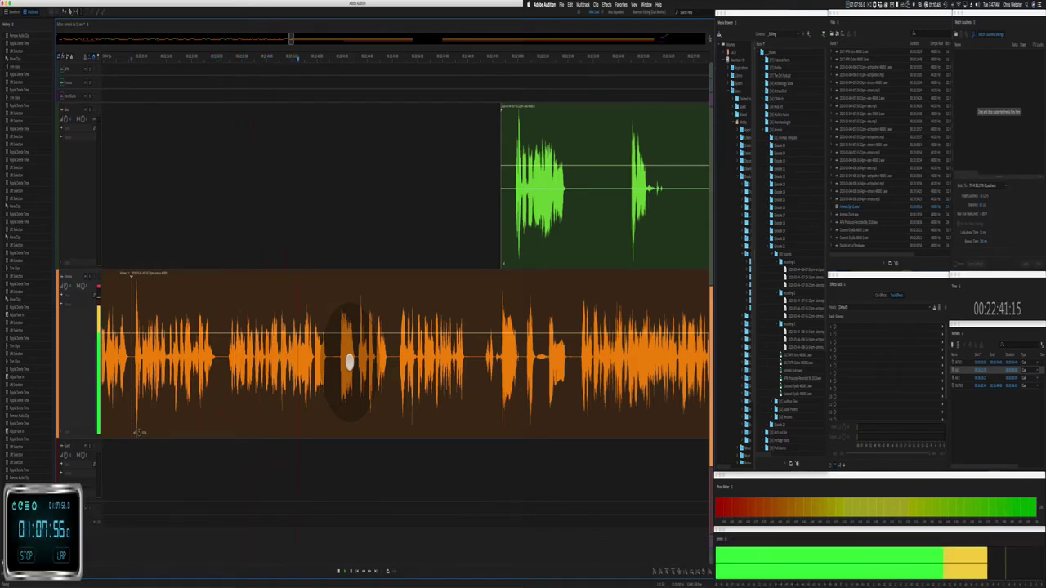
{"action": "key", "text": "j"}
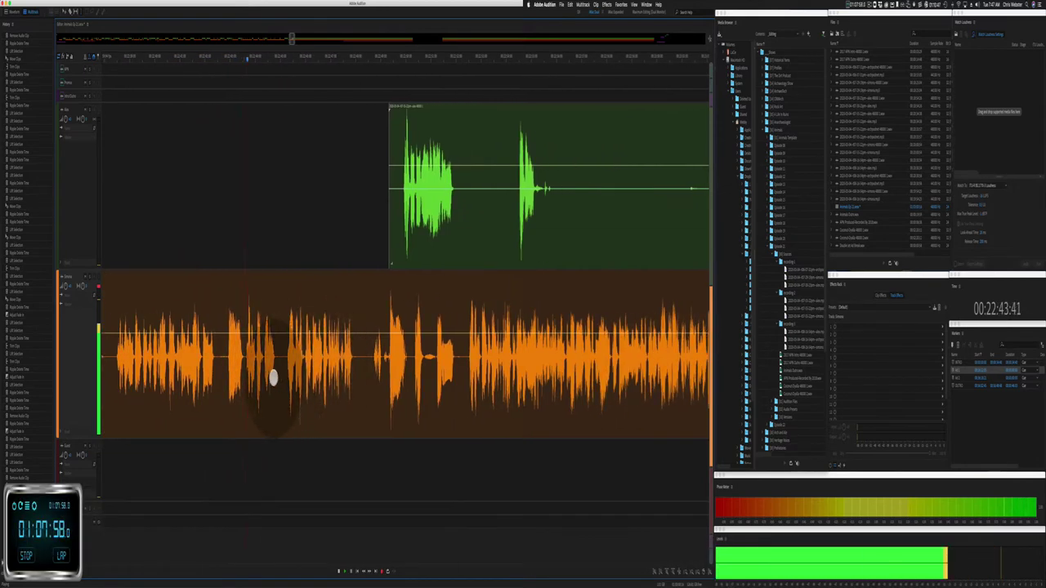
{"action": "key", "text": "shift"}
{"action": "left_click_drag", "start_coordinate": [221, 367], "coordinate": [243, 362]}
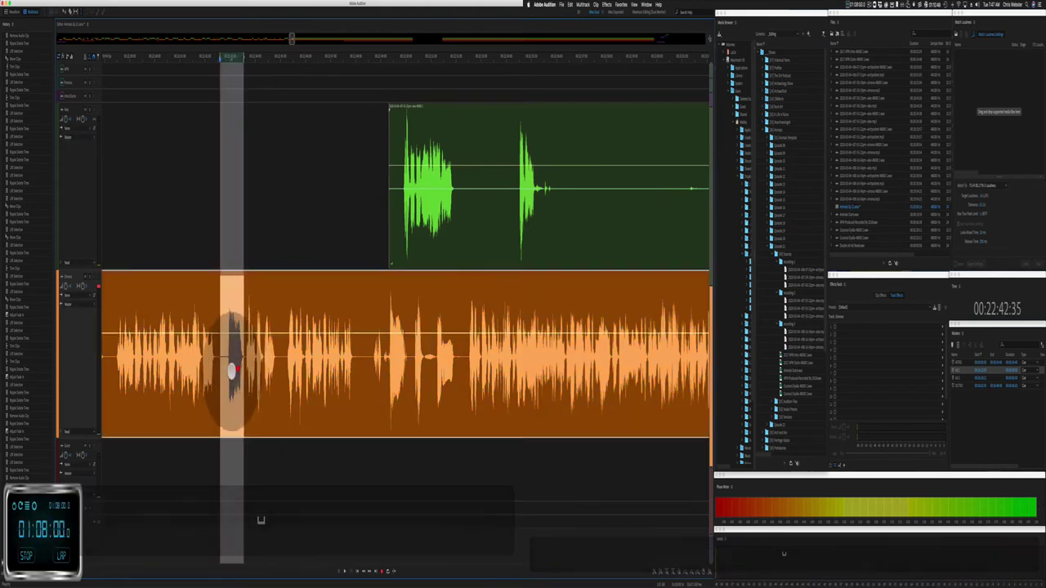
{"action": "key", "text": "shift+super+BackSpace"}
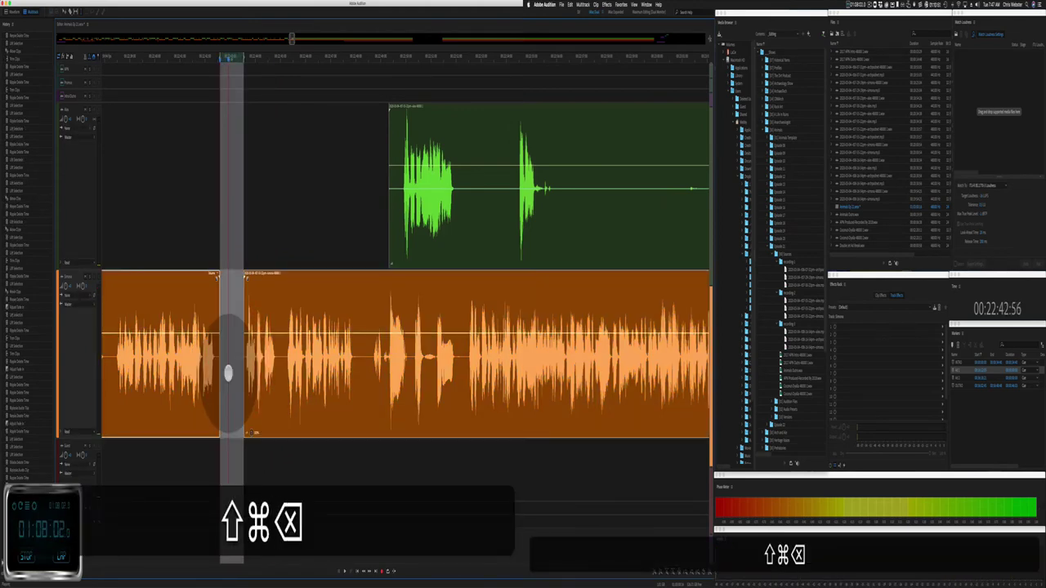
{"action": "key", "text": "BackSpace"}
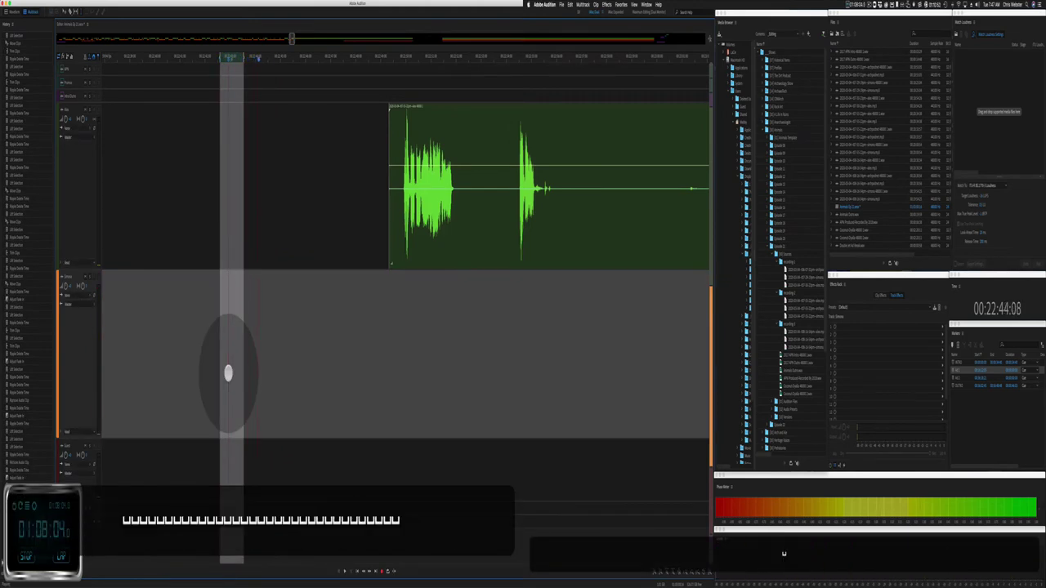
{"action": "key", "text": "shift+super+z"}
{"action": "key", "text": "shift+super+BackSpace"}
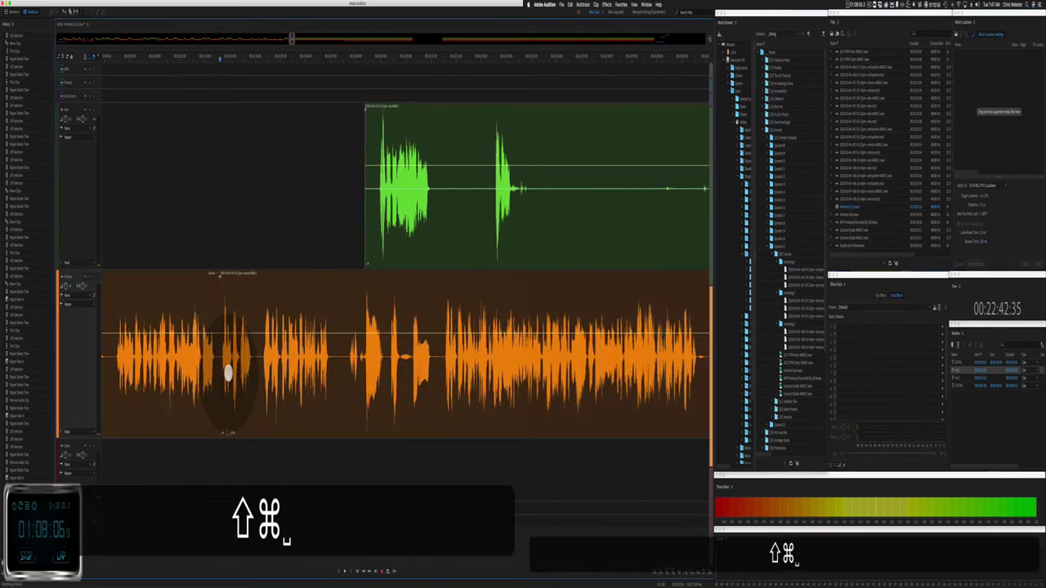
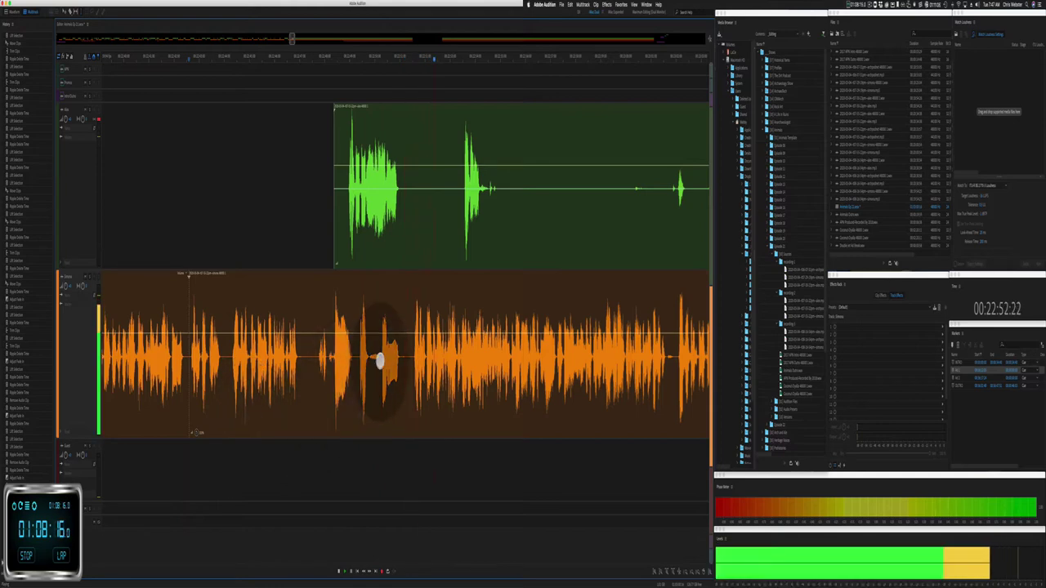
Step: Delete the orange interjection beneath the end of the green phrase, and the green silence before the next short burst
{"action": "left_click_drag", "start_coordinate": [380, 360], "coordinate": [409, 361]}
{"action": "key", "text": "BackSpace"}
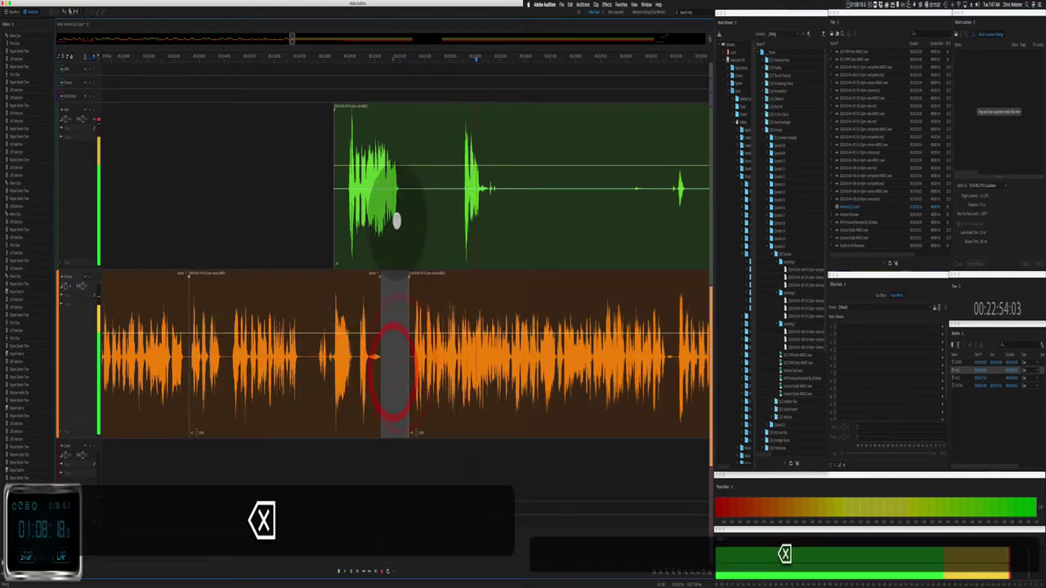
{"action": "left_click", "coordinate": [437, 221]}
{"action": "left_click_drag", "start_coordinate": [437, 220], "coordinate": [460, 219]}
{"action": "key", "text": "BackSpace"}
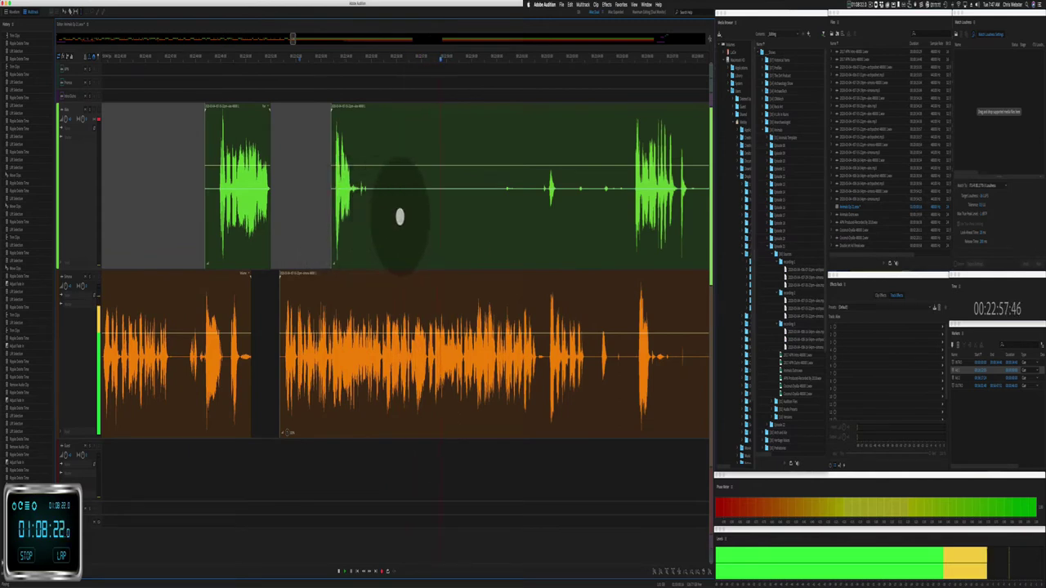
Step: Clear the silences and the small isolated noise on the green track between the short burst and the next green speech
{"action": "left_click_drag", "start_coordinate": [399, 216], "coordinate": [532, 205]}
{"action": "key", "text": "BackSpace"}
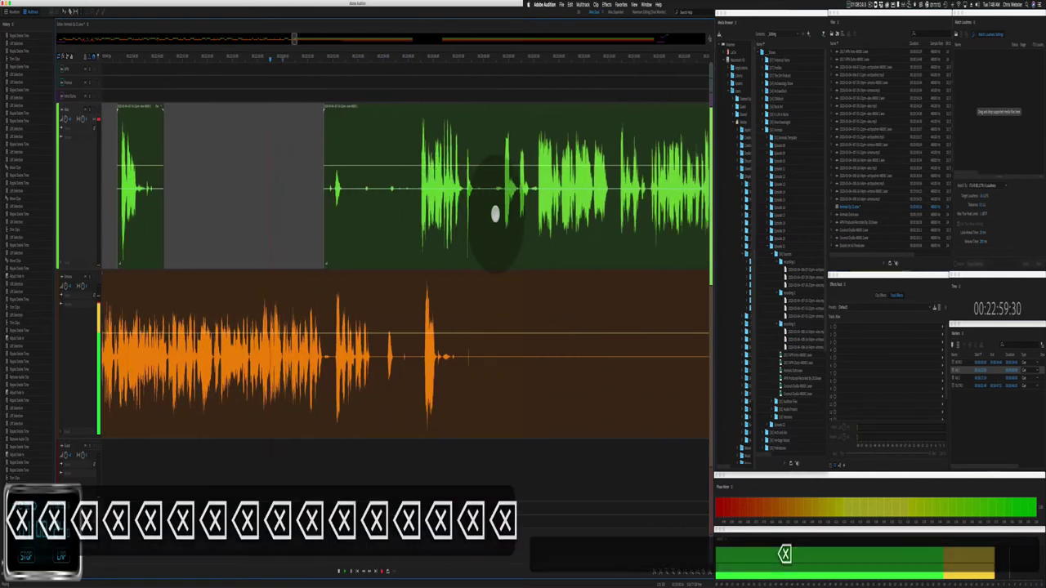
{"action": "left_click_drag", "start_coordinate": [332, 215], "coordinate": [388, 215]}
{"action": "key", "text": "BackSpace"}
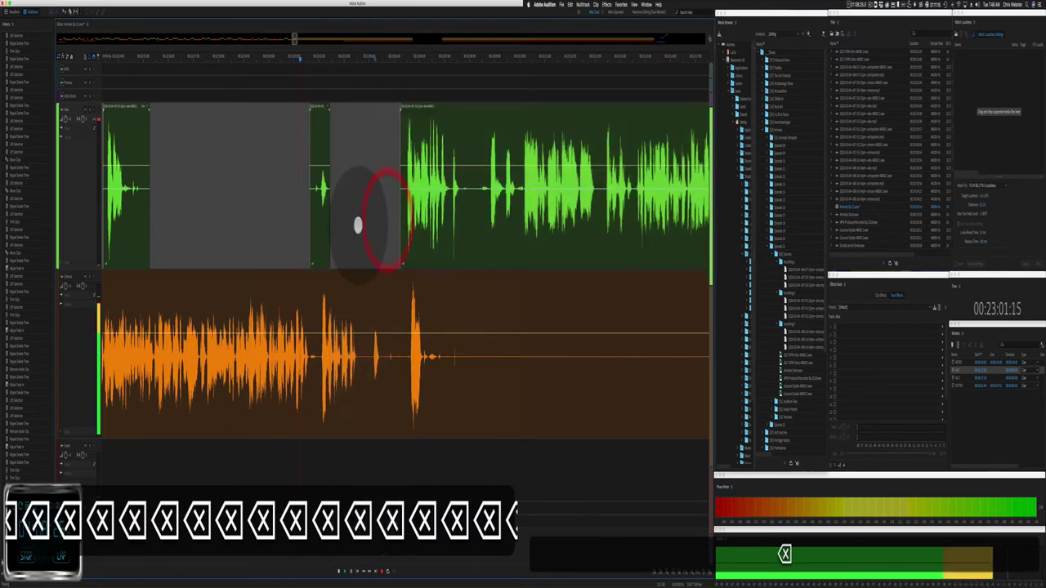
{"action": "left_click", "coordinate": [313, 108]}
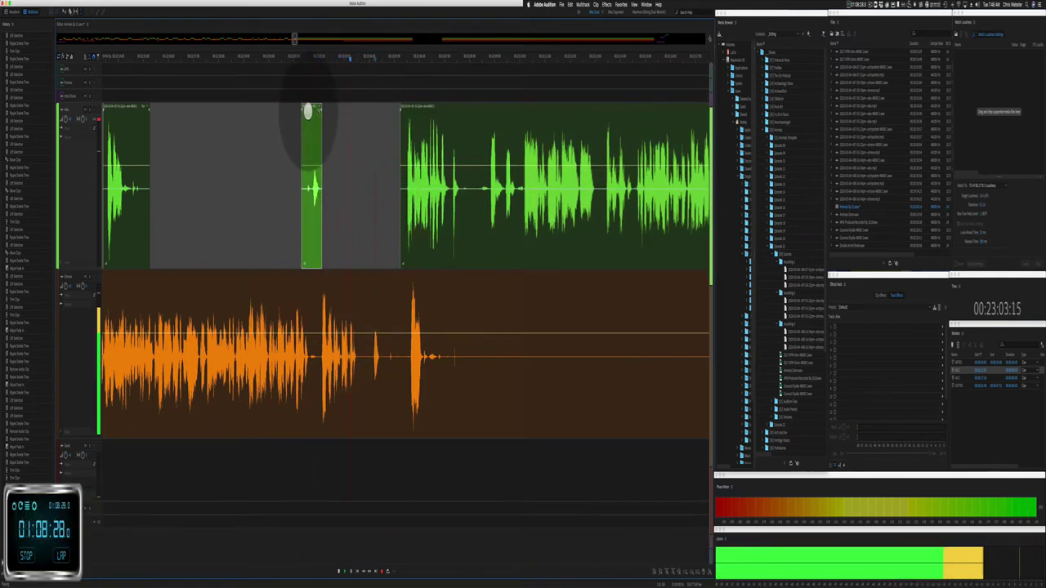
{"action": "key", "text": "BackSpace"}
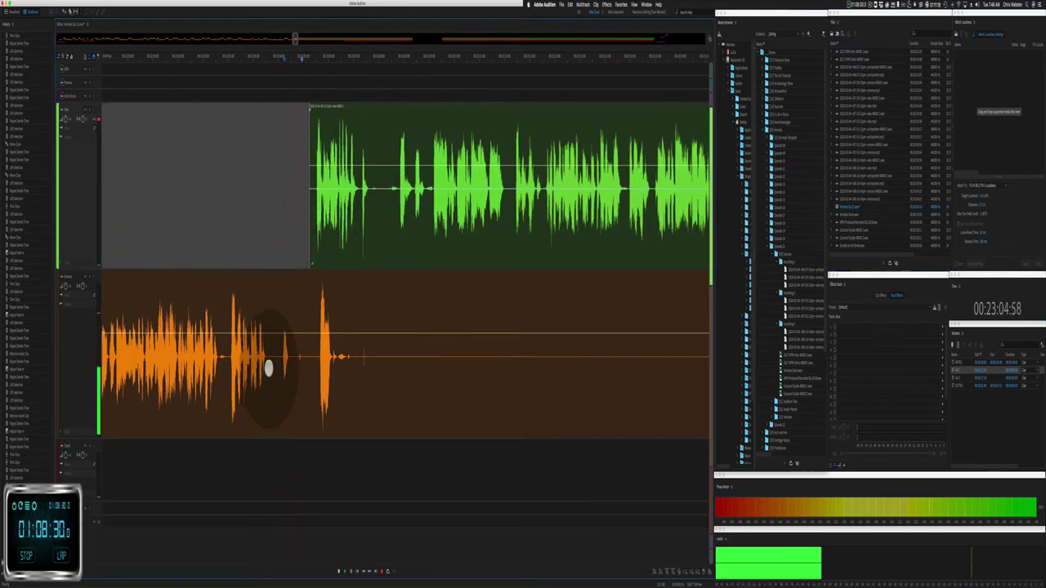
Step: Ripple delete the orange pause near 23:03:36 and trim the following clip's start past its leftover sound beneath the green speech
{"action": "left_click_drag", "start_coordinate": [268, 369], "coordinate": [312, 367]}
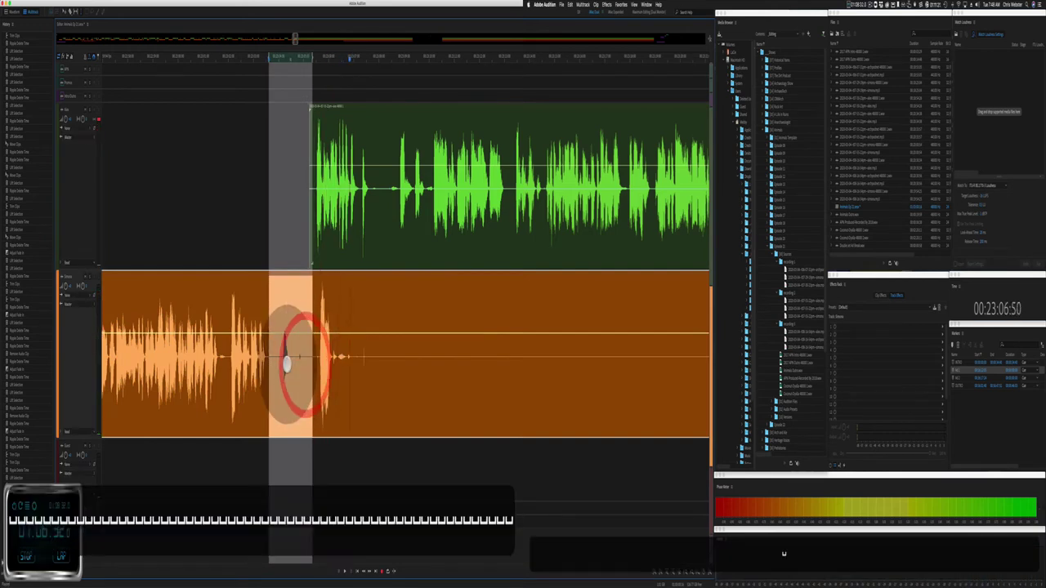
{"action": "key", "text": "BackSpace"}
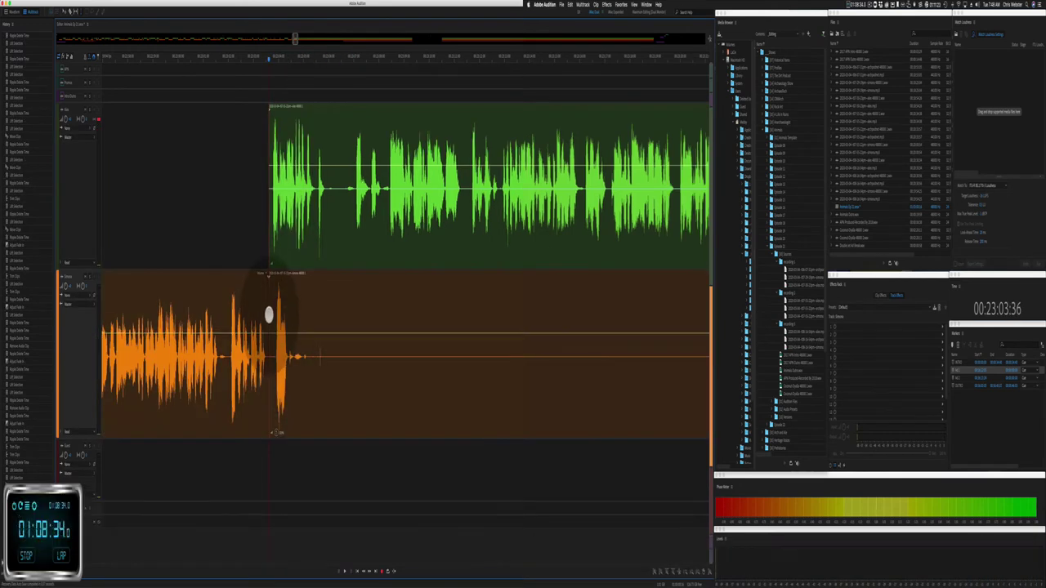
{"action": "left_click_drag", "start_coordinate": [268, 312], "coordinate": [502, 303]}
{"action": "left_click", "coordinate": [210, 218]}
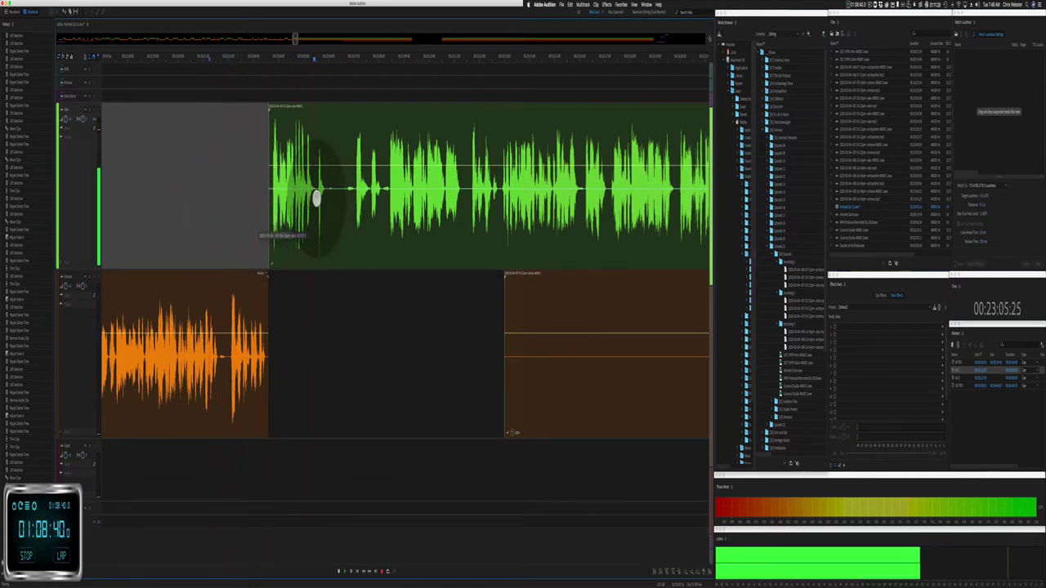
Step: Audition the opening of the green speech and ripple delete the pause near 23:06
{"action": "left_click", "coordinate": [327, 197]}
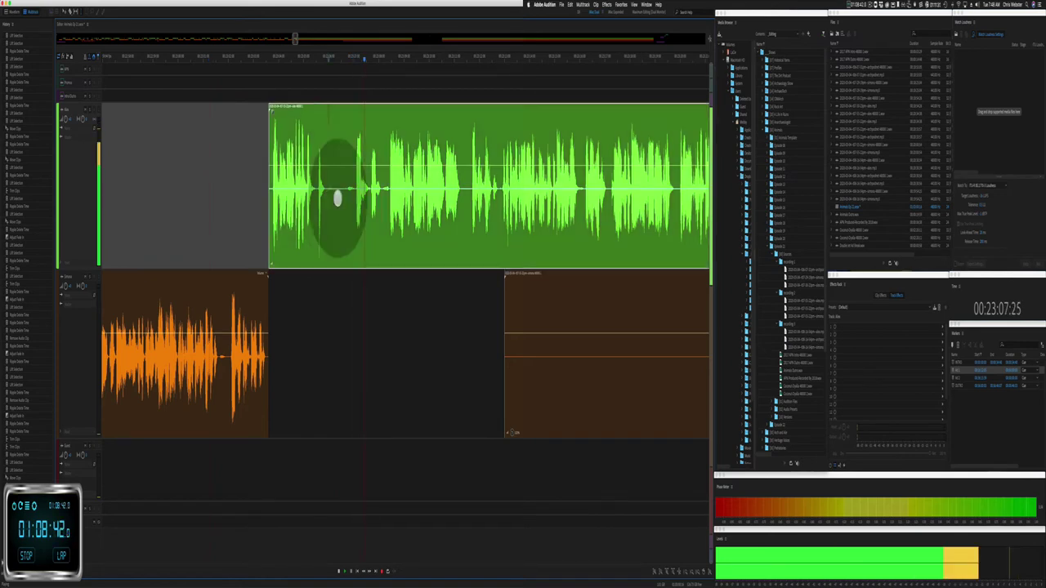
{"action": "left_click_drag", "start_coordinate": [328, 205], "coordinate": [353, 205]}
{"action": "key", "text": "space"}
{"action": "key", "text": "shift+super+BackSpace"}
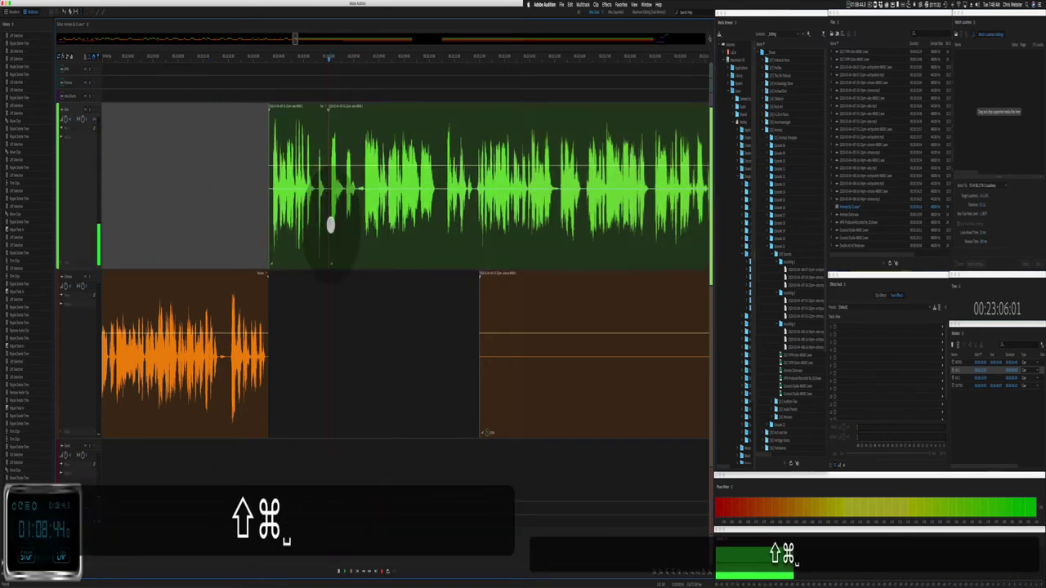
Step: Delete the orange silence beneath the green speech that starts near 23:06
{"action": "scroll", "coordinate": [331, 229], "scroll_direction": "right", "scroll_amount": 5}
{"action": "left_click_drag", "start_coordinate": [307, 331], "coordinate": [619, 362]}
{"action": "key", "text": "BackSpace"}
{"action": "key", "text": "BackSpace"}
{"action": "key", "text": "BackSpace"}
{"action": "key", "text": "BackSpace"}
{"action": "key", "text": "BackSpace"}
{"action": "key", "text": "BackSpace"}
{"action": "key", "text": "BackSpace"}
{"action": "key", "text": "BackSpace"}
{"action": "key", "text": "BackSpace"}
{"action": "key", "text": "BackSpace"}
{"action": "key", "text": "BackSpace"}
{"action": "key", "text": "BackSpace"}
{"action": "key", "text": "BackSpace"}
{"action": "key", "text": "BackSpace"}
{"action": "key", "text": "BackSpace"}
{"action": "key", "text": "BackSpace"}
{"action": "left_click", "coordinate": [340, 306]}
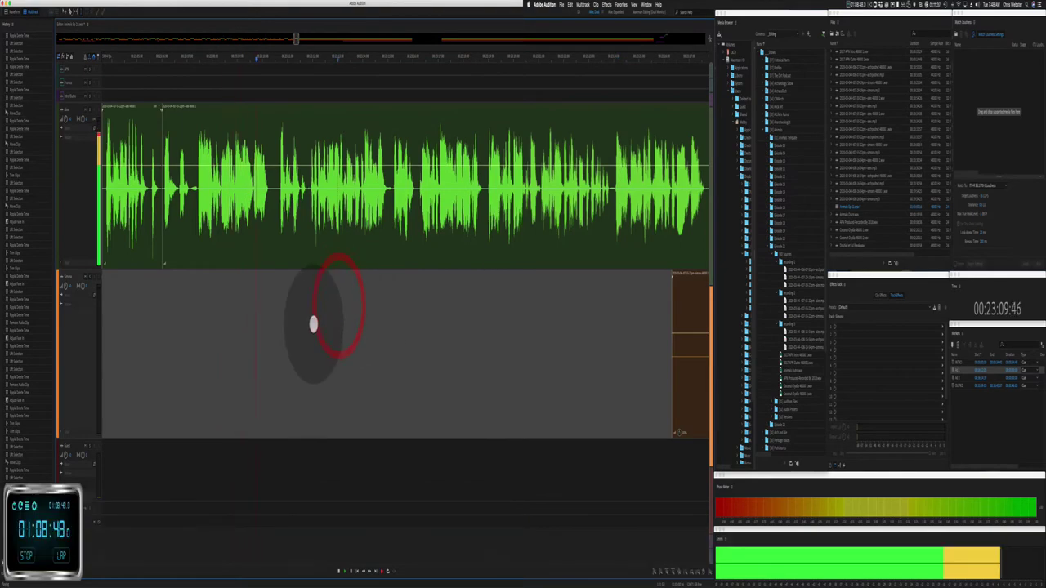
Step: Audition the green speech and ripple delete its unwanted sound and pause near 23:09:37
{"action": "scroll", "coordinate": [253, 229], "scroll_direction": "up", "scroll_amount": 3}
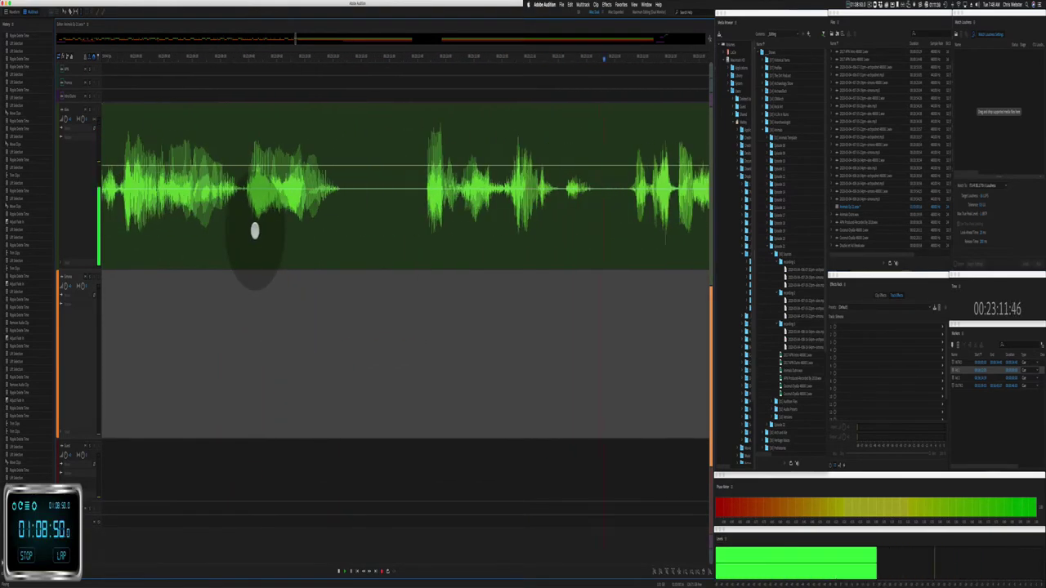
{"action": "key", "text": "space"}
{"action": "scroll", "coordinate": [240, 203], "scroll_direction": "down", "scroll_amount": 3}
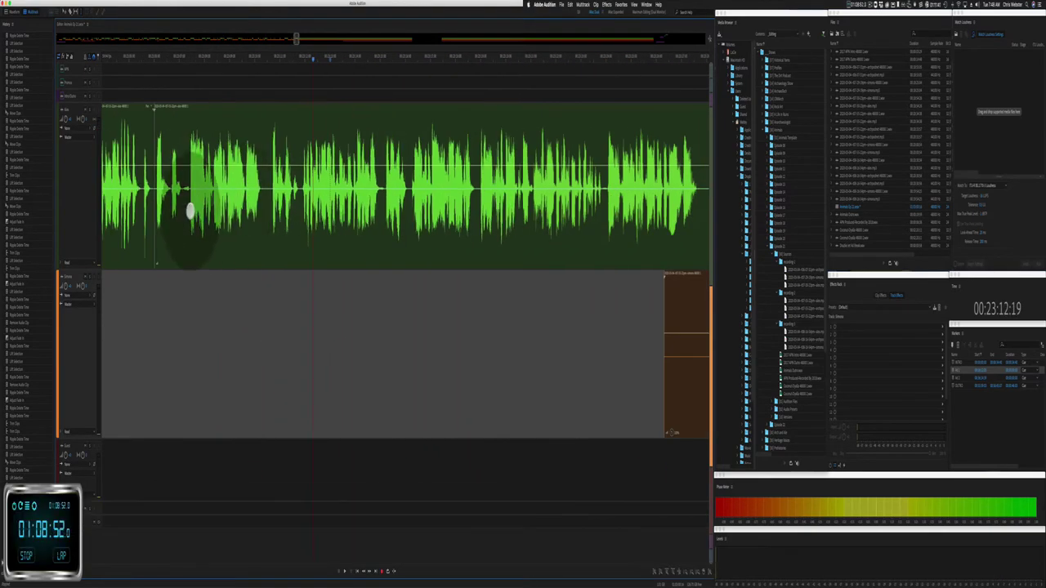
{"action": "left_click", "coordinate": [189, 208]}
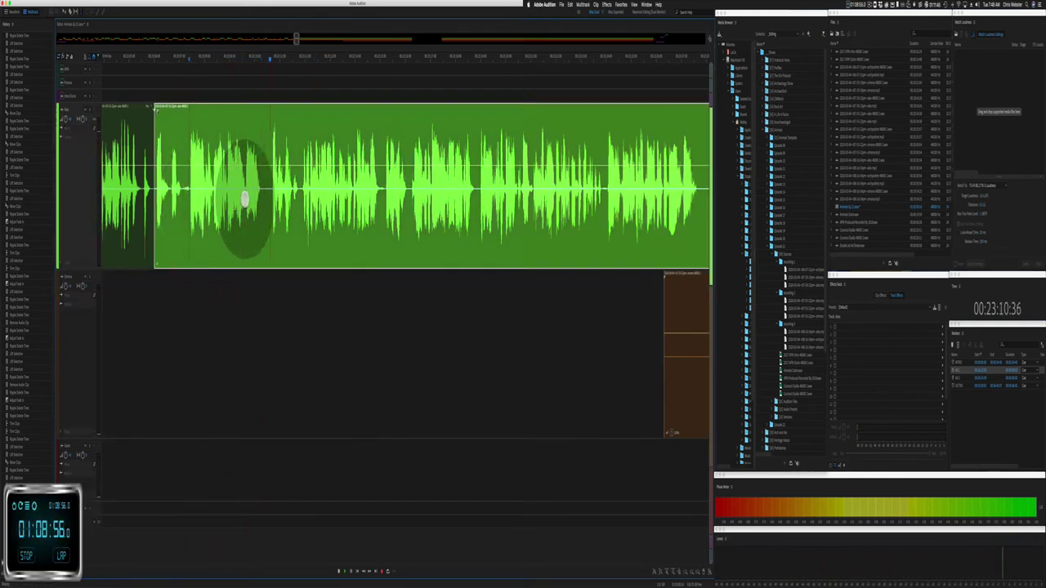
{"action": "left_click_drag", "start_coordinate": [245, 199], "coordinate": [266, 198]}
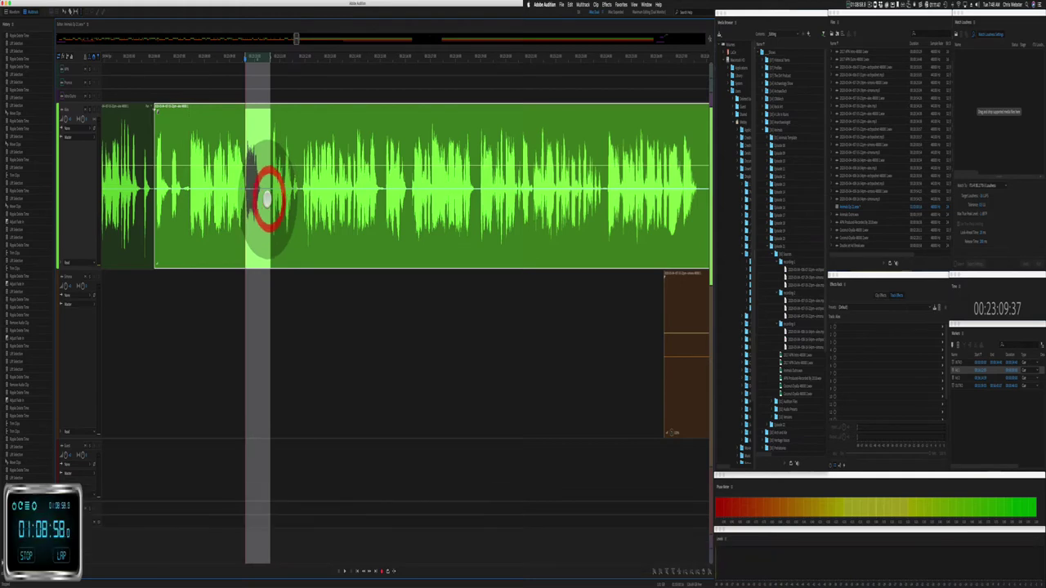
{"action": "key", "text": "shift+super+BackSpace"}
{"action": "key", "text": "space"}
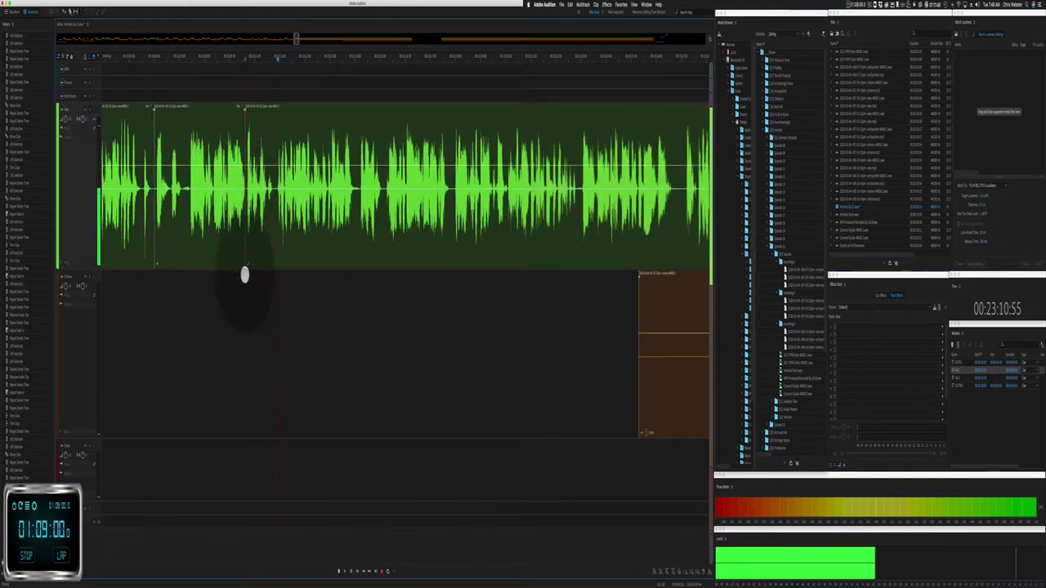
Step: Ripple delete the short green fragment directly after the cut near 23:09:37 and replay the join
{"action": "left_click_drag", "start_coordinate": [244, 274], "coordinate": [264, 229]}
{"action": "left_click", "coordinate": [258, 229]}
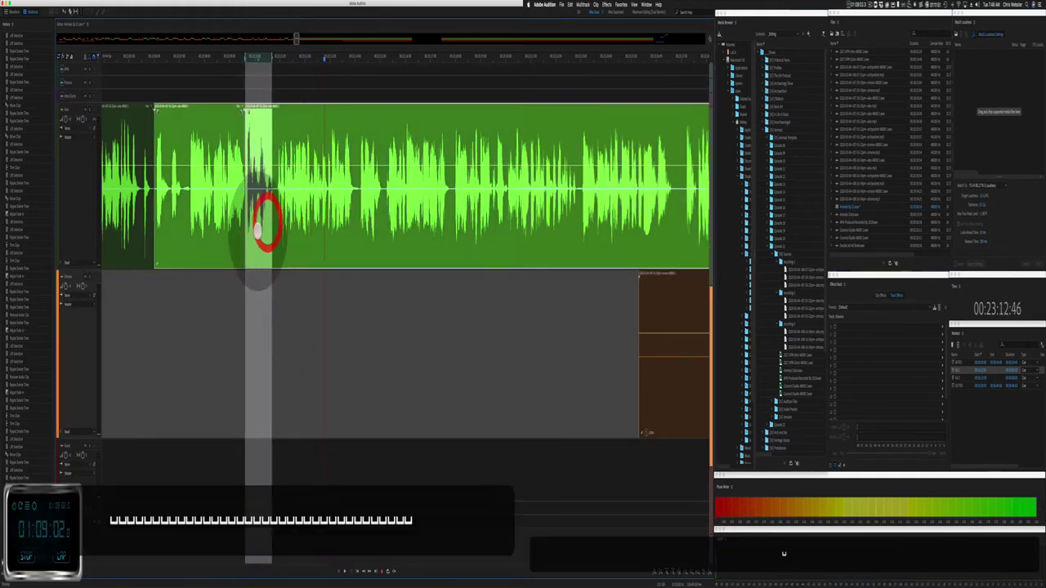
{"action": "key", "text": "shift+super+BackSpace"}
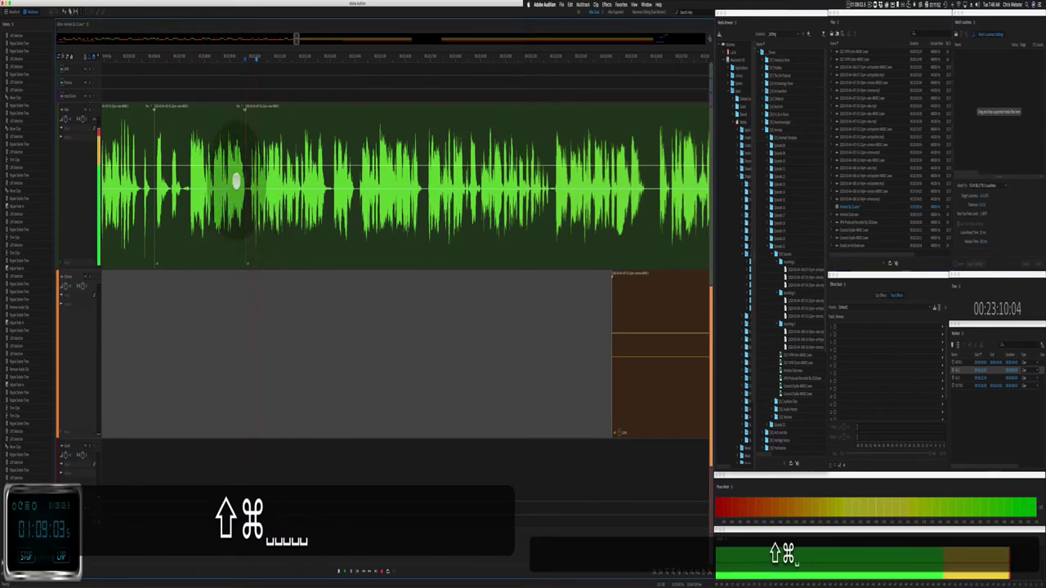
{"action": "left_click", "coordinate": [235, 180]}
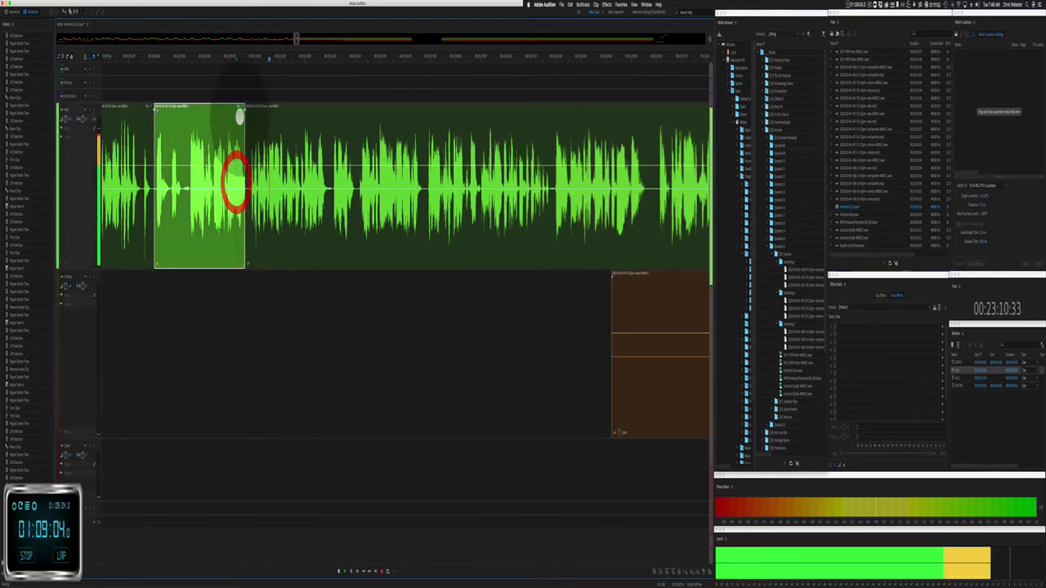
Step: Delete the orange silence leading up to the next orange speech, beneath the continuing green speech
{"action": "scroll", "coordinate": [363, 303], "scroll_direction": "down", "scroll_amount": 3}
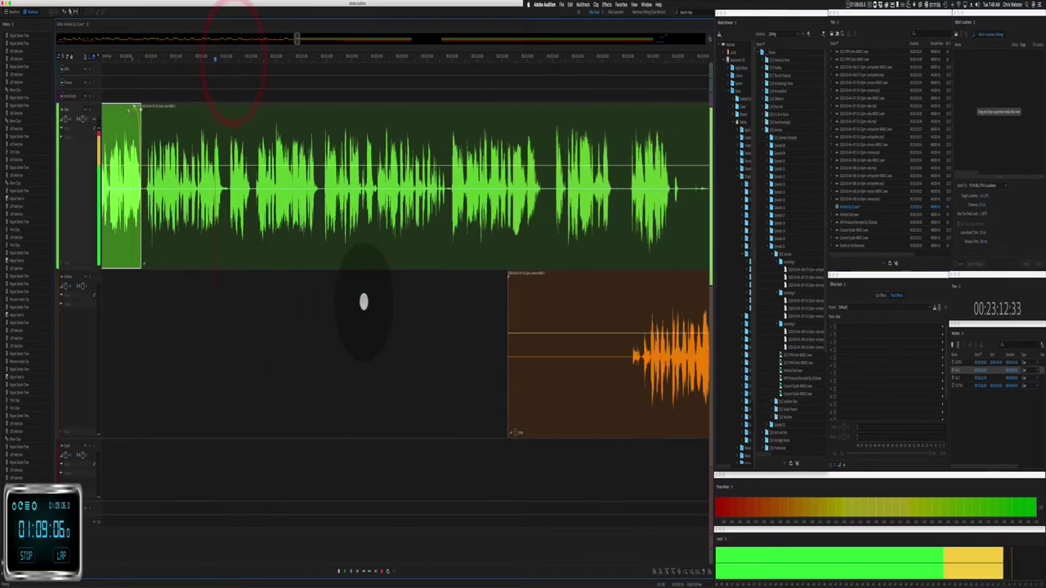
{"action": "left_click_drag", "start_coordinate": [425, 376], "coordinate": [573, 381]}
{"action": "key", "text": "Delete"}
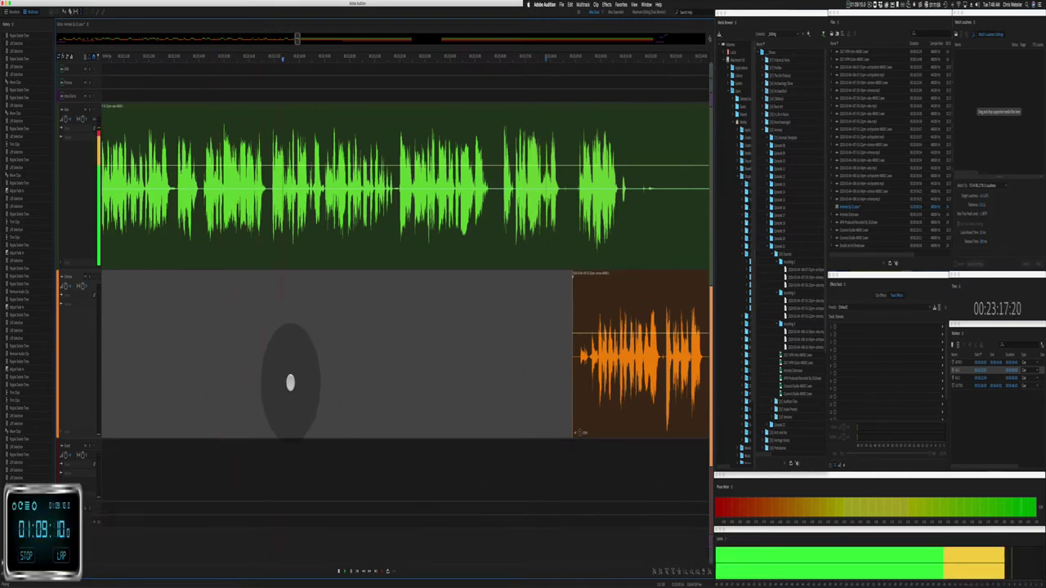
{"action": "scroll", "coordinate": [405, 270], "scroll_direction": "right", "scroll_amount": 5}
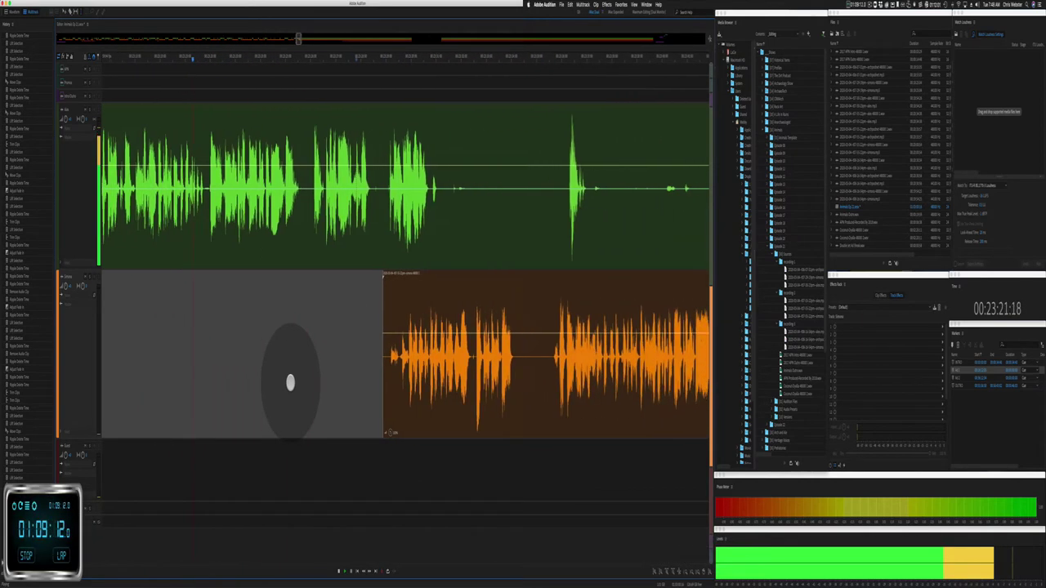
Step: Ripple delete the green word with its pause near 23:24:58, and the short green pause near 23:27:21
{"action": "key", "text": "j"}
{"action": "key", "text": "j"}
{"action": "key", "text": "j"}
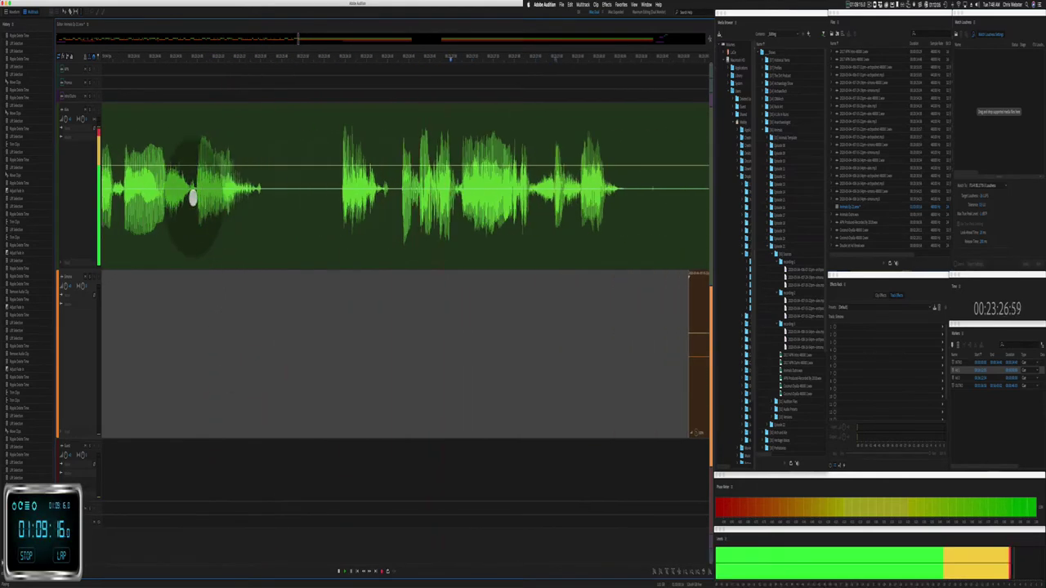
{"action": "key", "text": "space"}
{"action": "left_click_drag", "start_coordinate": [194, 205], "coordinate": [322, 218]}
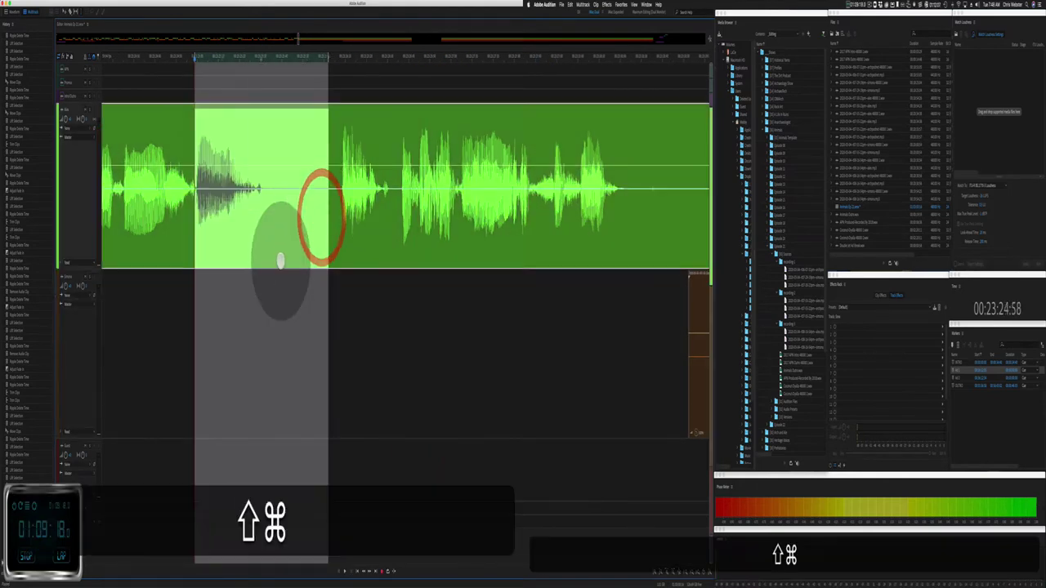
{"action": "key", "text": "shift+super+BackSpace"}
{"action": "left_click", "coordinate": [144, 322]}
{"action": "key", "text": "space"}
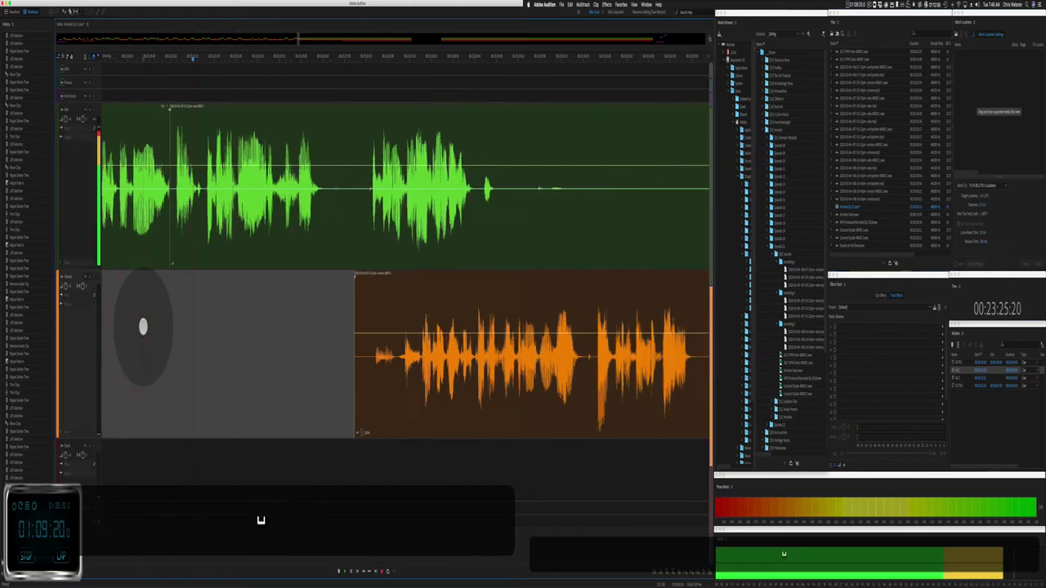
{"action": "left_click", "coordinate": [259, 203]}
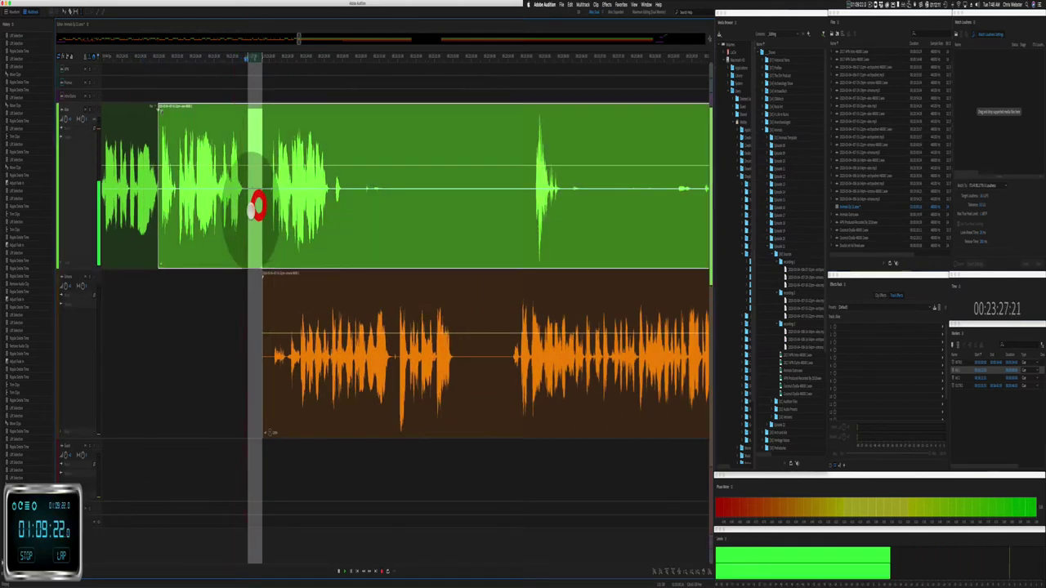
{"action": "key", "text": "shift+super+BackSpace"}
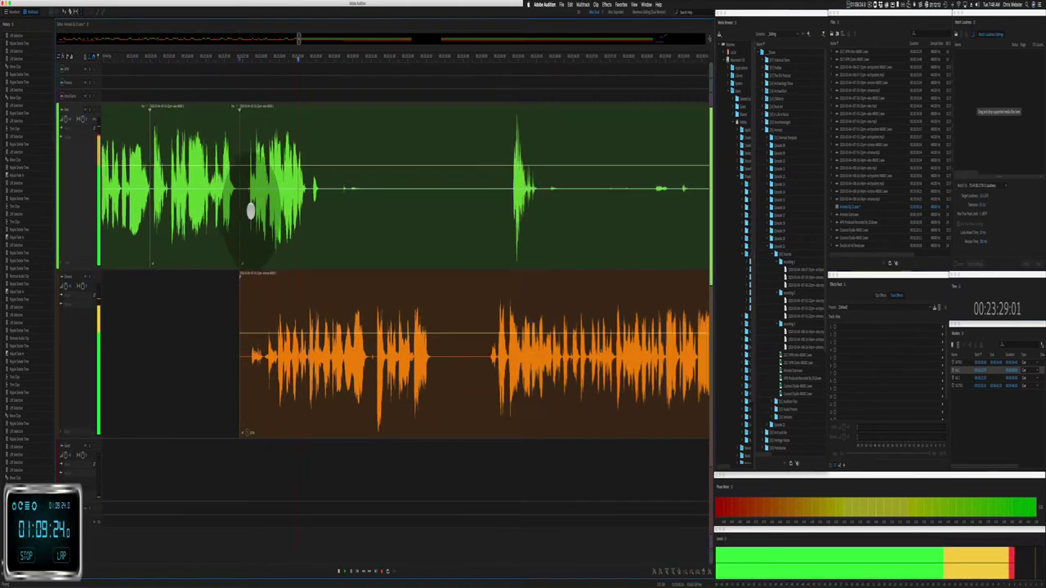
Step: Delete the green silence before the isolated loud burst, and ripple delete the orange pause near 23:32:44
{"action": "left_click_drag", "start_coordinate": [289, 191], "coordinate": [465, 205]}
{"action": "key", "text": "BackSpace"}
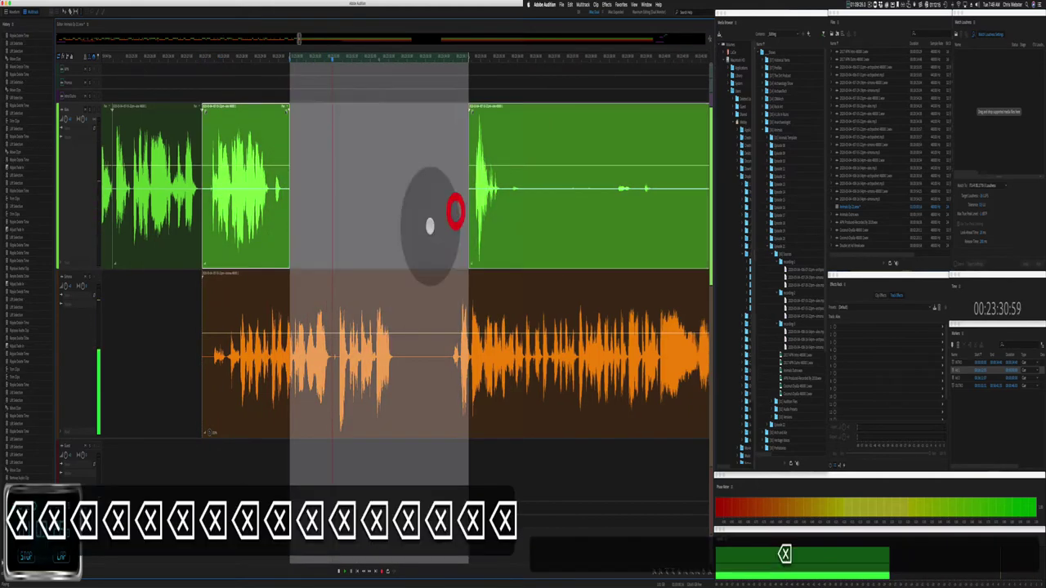
{"action": "left_click_drag", "start_coordinate": [401, 389], "coordinate": [448, 382]}
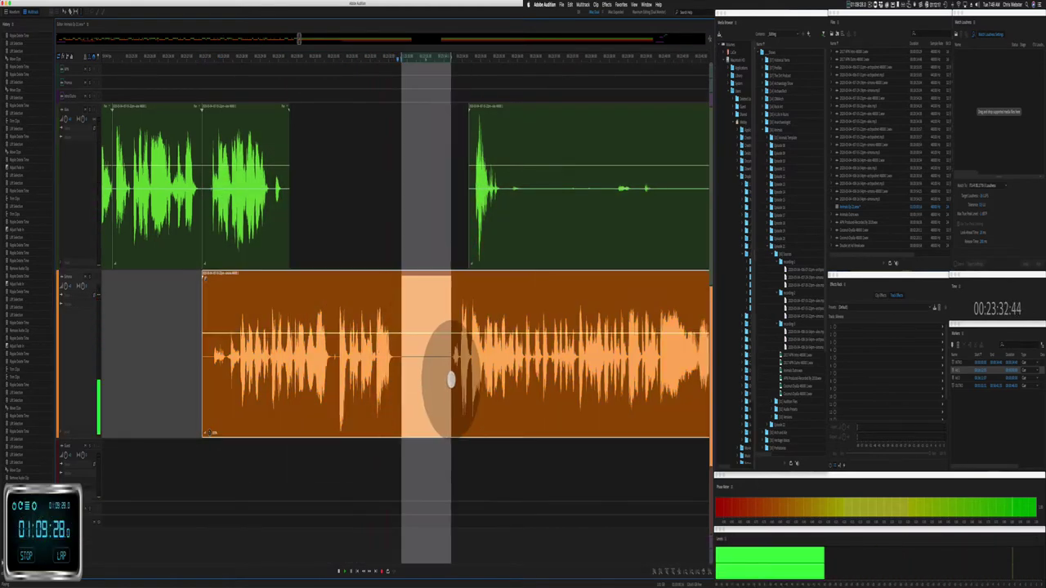
{"action": "key", "text": "shift+super+BackSpace"}
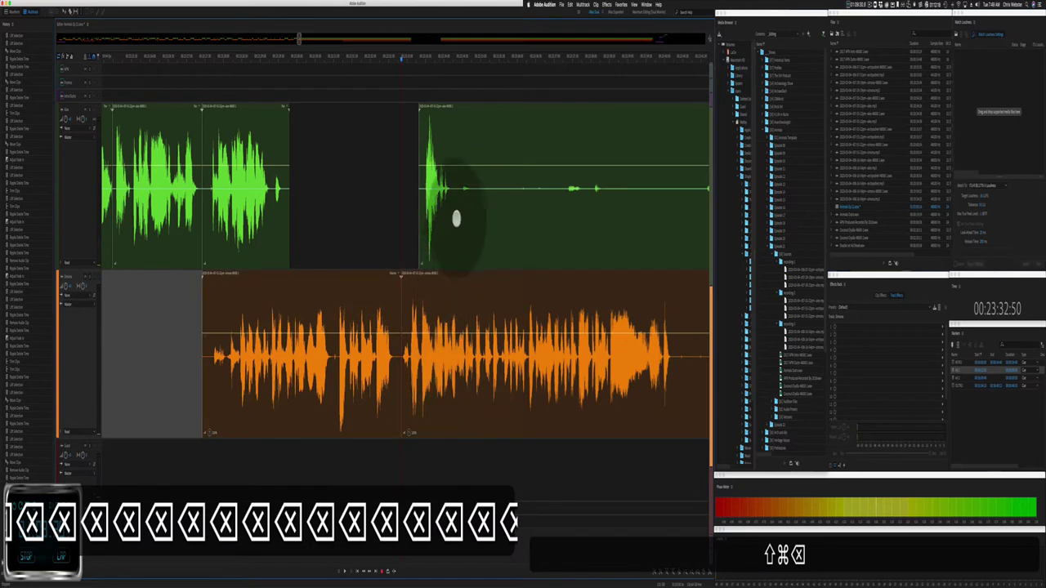
Step: Delete the green silence after the isolated burst, move the burst's clip slightly earlier, and audition the result
{"action": "left_click_drag", "start_coordinate": [456, 219], "coordinate": [510, 208]}
{"action": "key", "text": "BackSpace"}
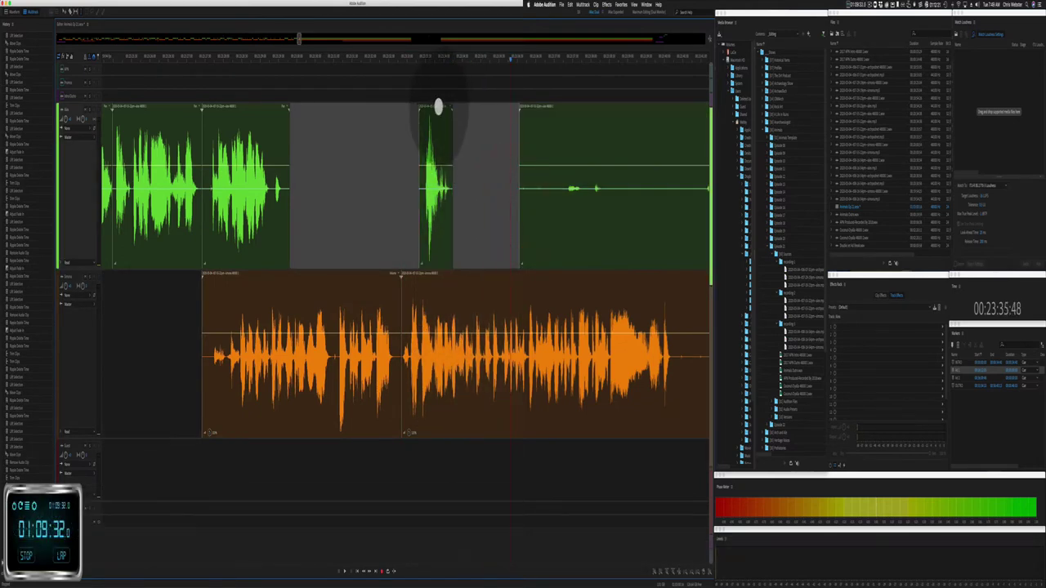
{"action": "left_click_drag", "start_coordinate": [438, 106], "coordinate": [406, 110]}
{"action": "left_click", "coordinate": [358, 169]}
{"action": "key", "text": "space"}
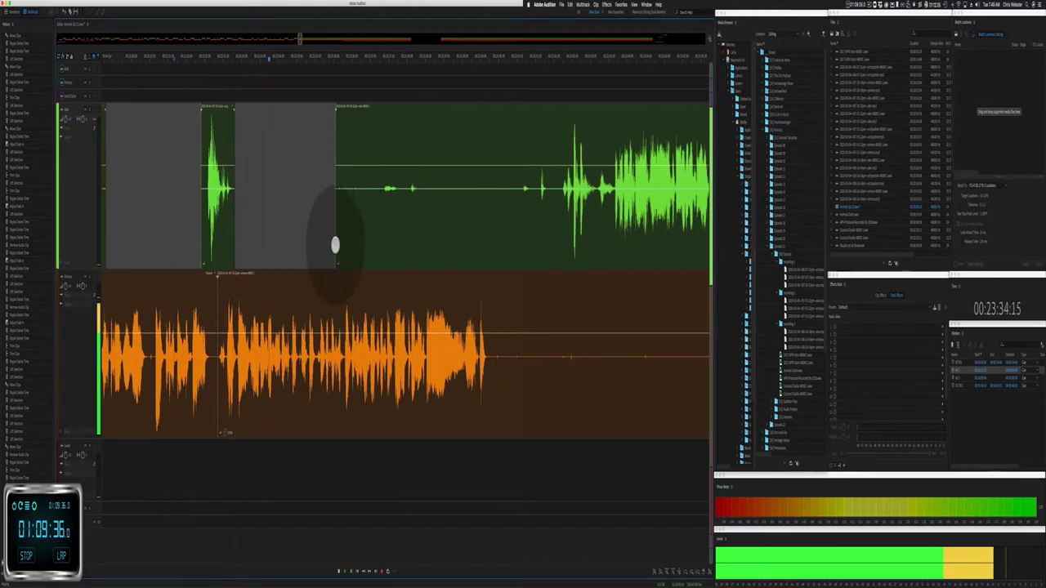
Step: Delete the green silence before the next green speech, and the orange silence after the orange phrase ends
{"action": "left_click_drag", "start_coordinate": [335, 245], "coordinate": [549, 238]}
{"action": "scroll", "coordinate": [462, 233], "scroll_direction": "right", "scroll_amount": 5}
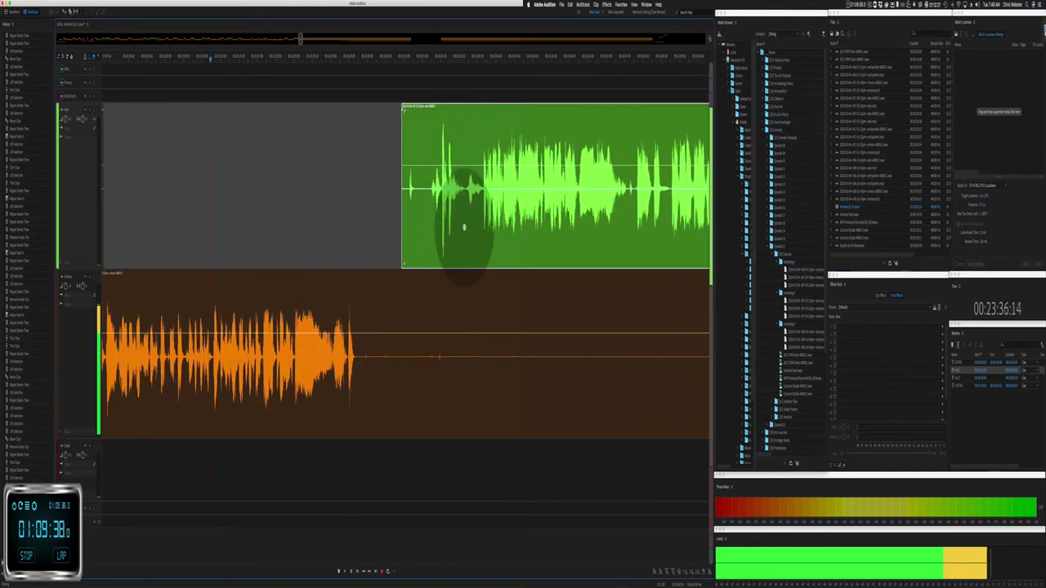
{"action": "left_click_drag", "start_coordinate": [357, 372], "coordinate": [593, 385]}
{"action": "key", "text": "BackSpace"}
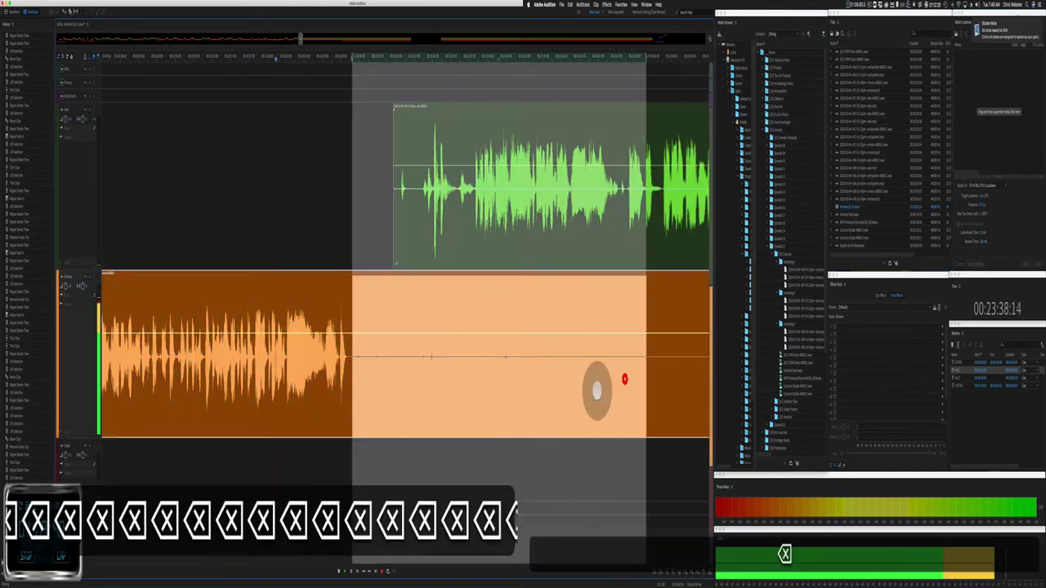
Step: Audition the end of the orange phrase and ripple delete the gap before the green speech near 23:40:18
{"action": "key", "text": "space"}
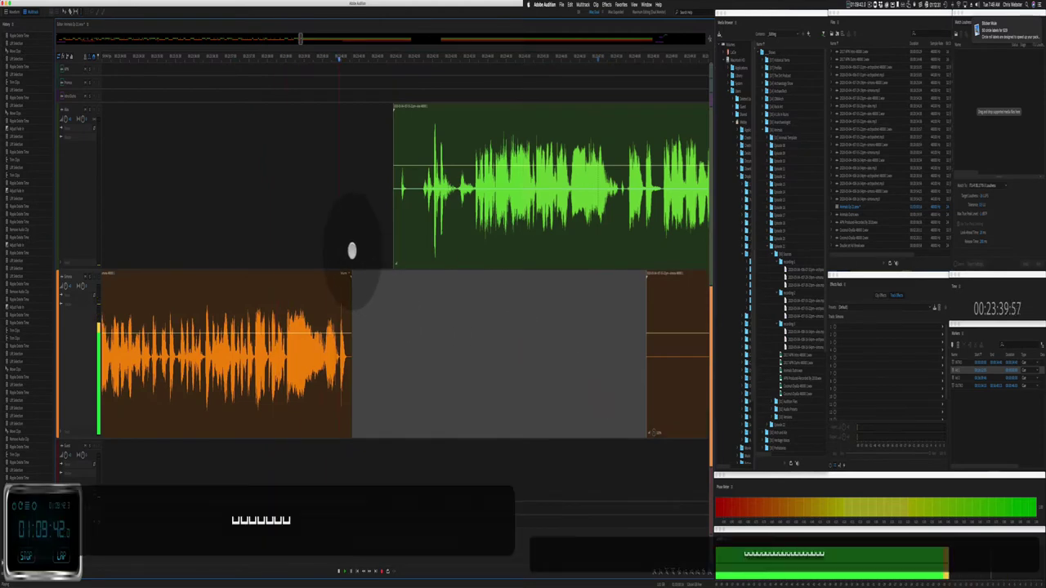
{"action": "left_click_drag", "start_coordinate": [369, 258], "coordinate": [402, 277]}
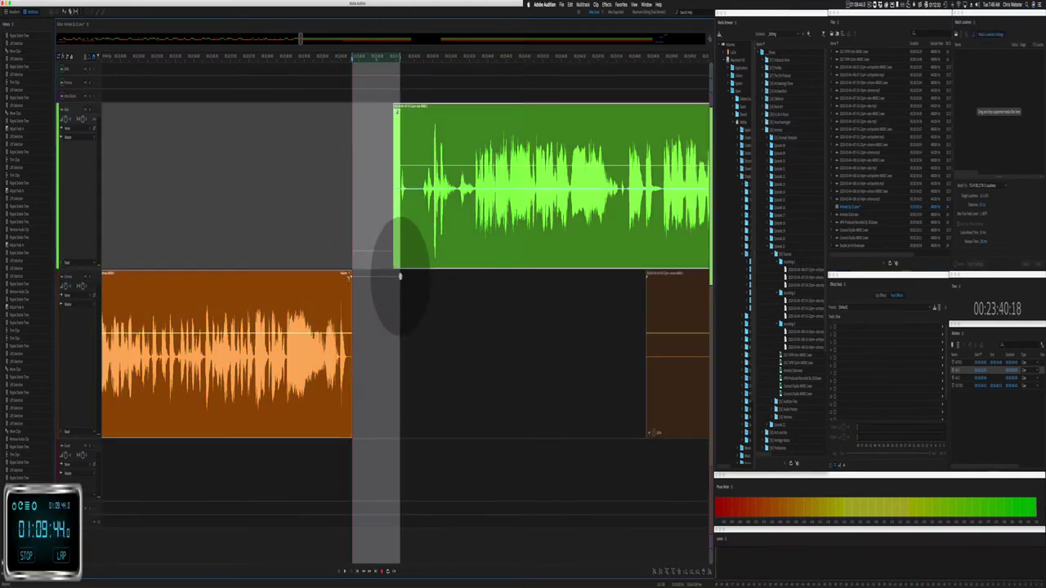
{"action": "key", "text": "shift+super+BackSpace"}
{"action": "key", "text": "shift+super+space"}
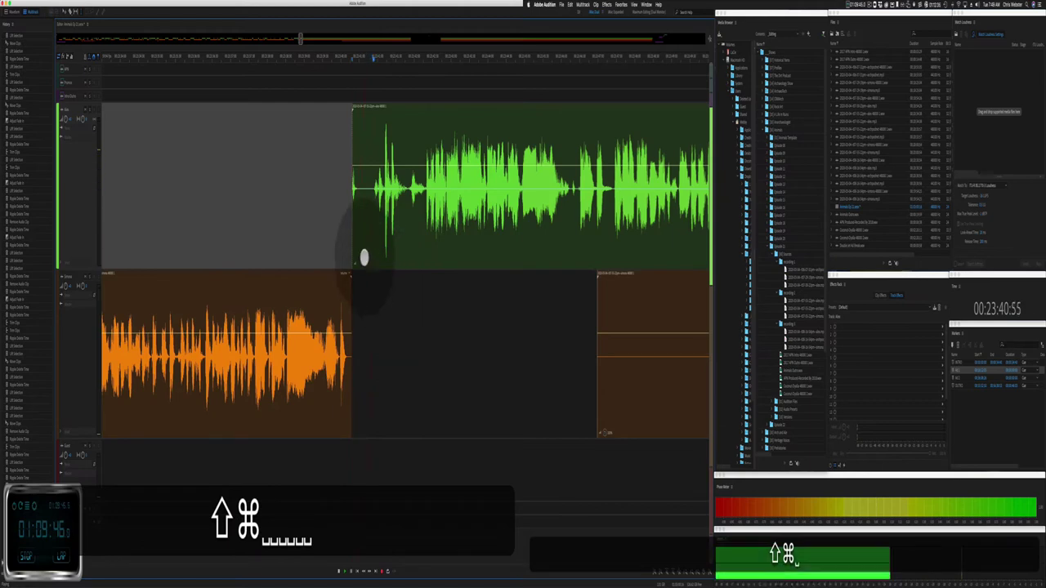
Step: Trim the green clip's start past its small leading noise and ripple delete the gap left before it
{"action": "left_click_drag", "start_coordinate": [352, 249], "coordinate": [368, 240]}
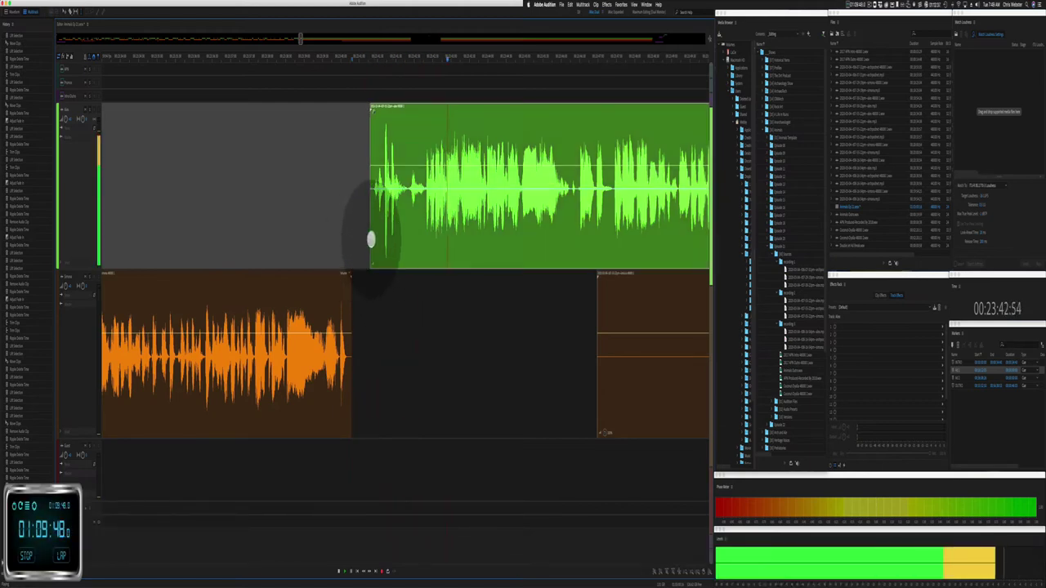
{"action": "key", "text": "space"}
{"action": "left_click", "coordinate": [367, 236]}
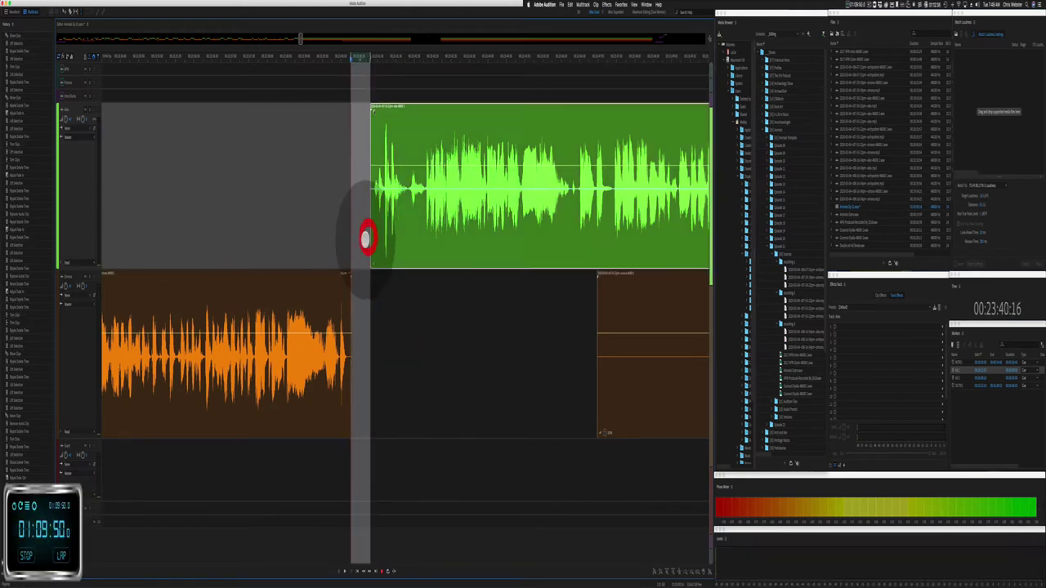
{"action": "key", "text": "shift+super+BackSpace"}
Step: Audition the opening of the green speech and ripple delete its quiet filler near 23:41:20
{"action": "key", "text": "shift+super+space"}
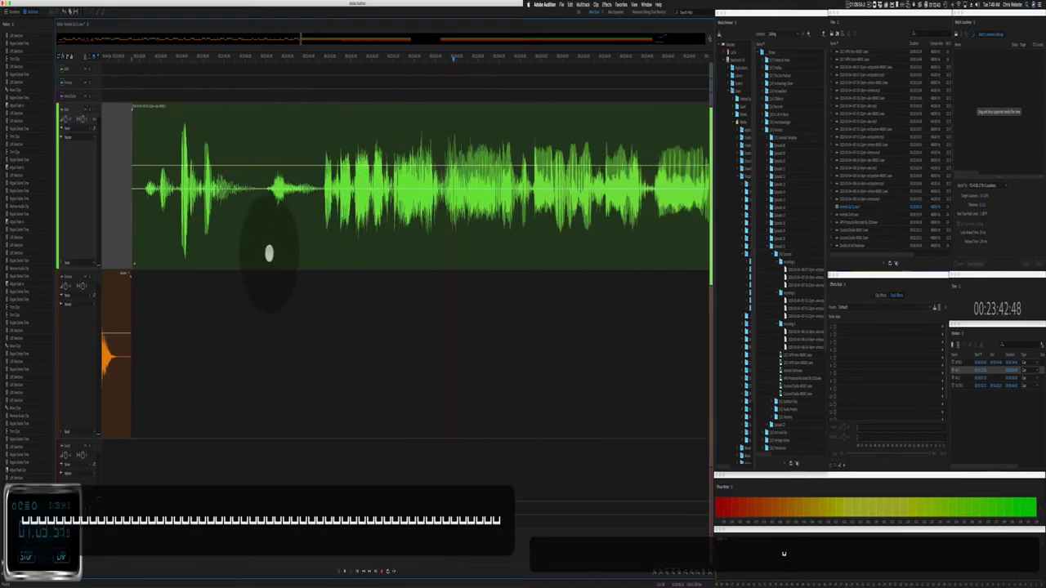
{"action": "left_click_drag", "start_coordinate": [267, 219], "coordinate": [326, 229]}
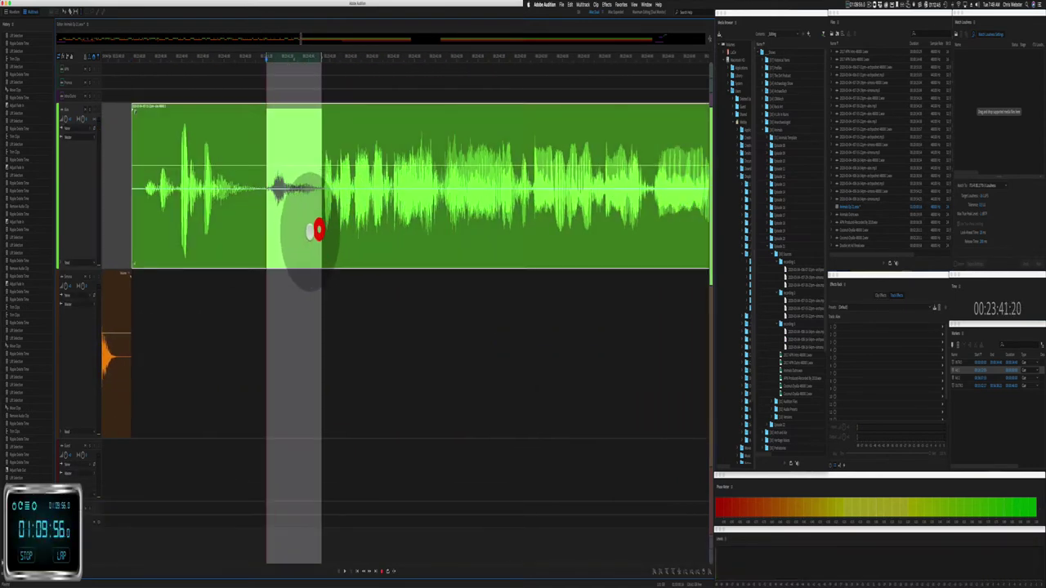
{"action": "key", "text": "shift+super+BackSpace"}
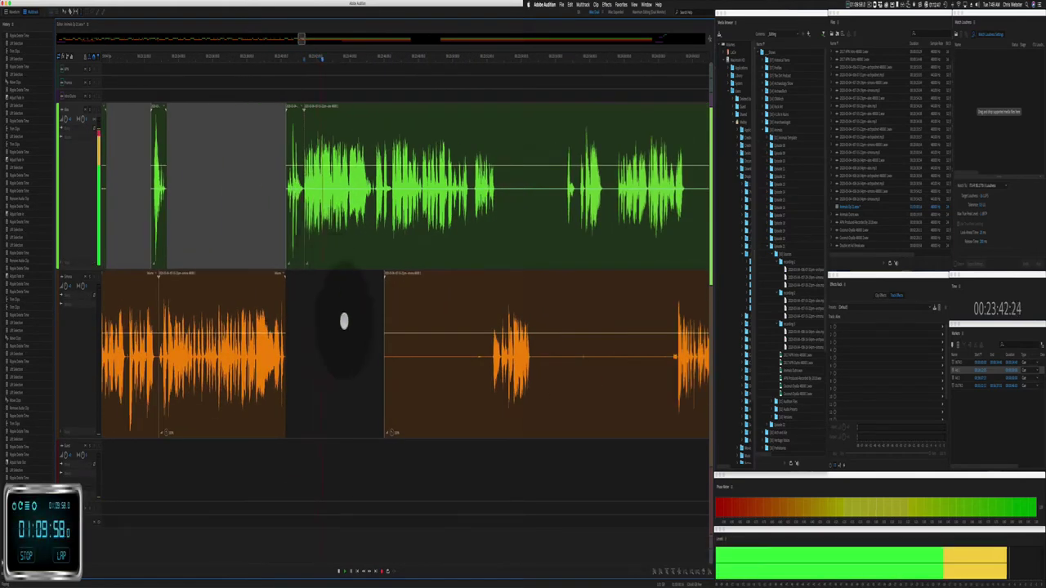
Step: Delete the orange silence before the next short orange phrase, and the green silence above that phrase
{"action": "left_click_drag", "start_coordinate": [357, 368], "coordinate": [485, 380]}
{"action": "key", "text": "BackSpace"}
{"action": "left_click", "coordinate": [445, 403]}
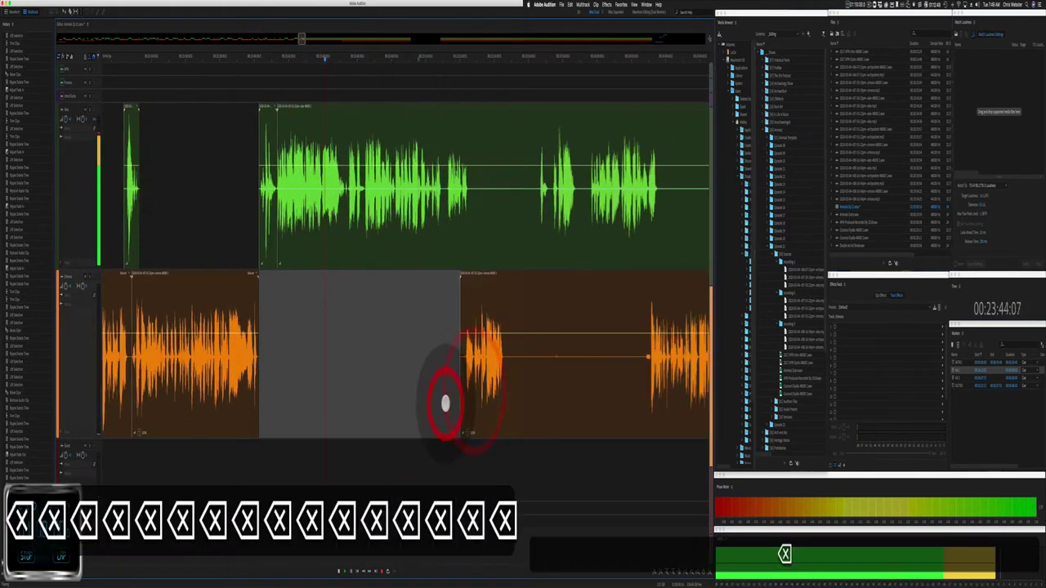
{"action": "left_click_drag", "start_coordinate": [375, 197], "coordinate": [442, 211]}
{"action": "key", "text": "BackSpace"}
Step: Ripple delete the orange pause directly after the short orange phrase, within the gap between the green clips
{"action": "left_click", "coordinate": [420, 307]}
{"action": "left_click_drag", "start_coordinate": [411, 385], "coordinate": [441, 370]}
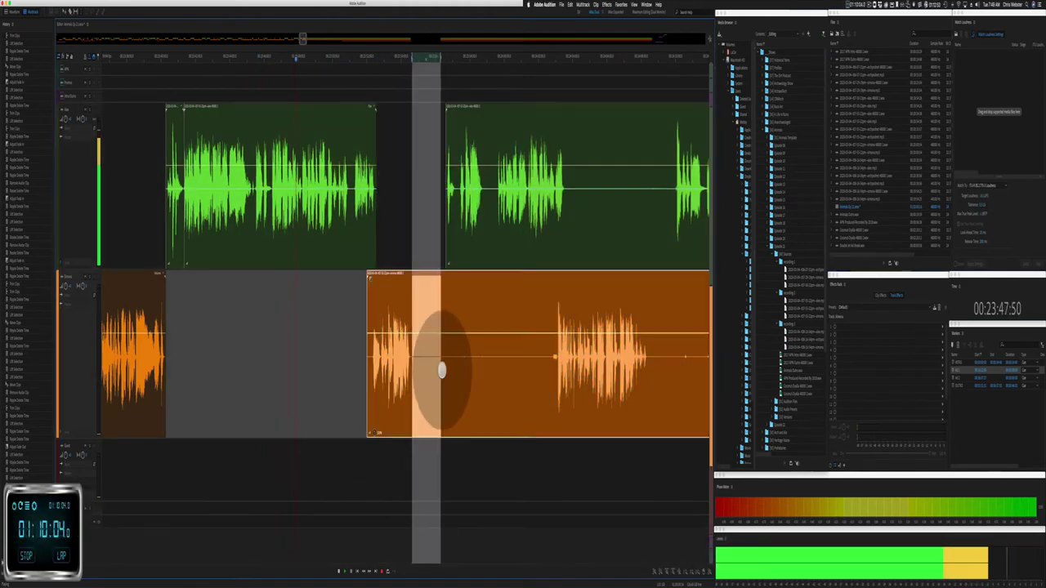
{"action": "key", "text": "BackSpace"}
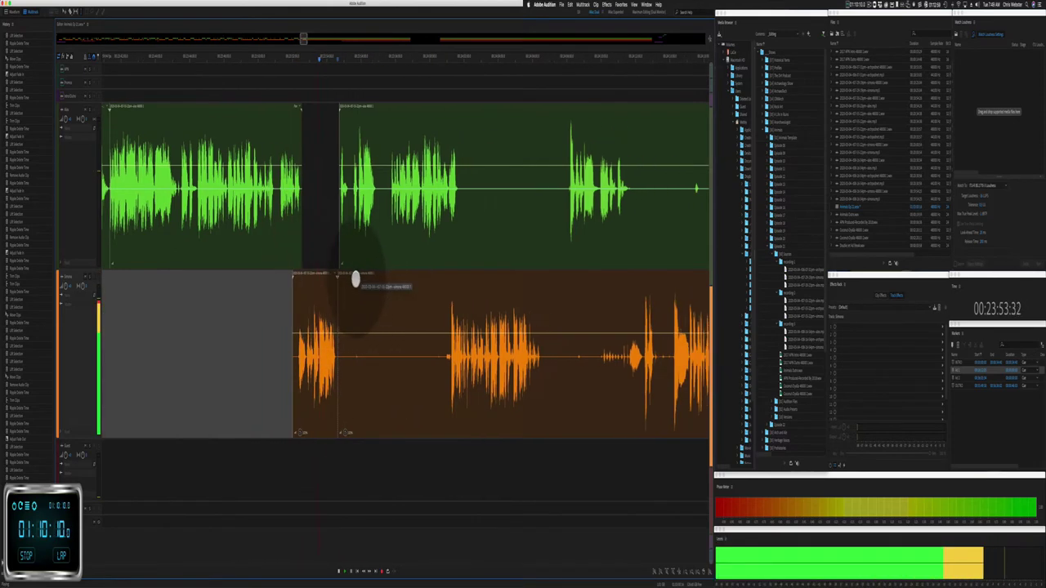
Step: Delete the orange silence after the short orange phrase and the green silence before the next green phrase
{"action": "left_click_drag", "start_coordinate": [337, 301], "coordinate": [444, 305]}
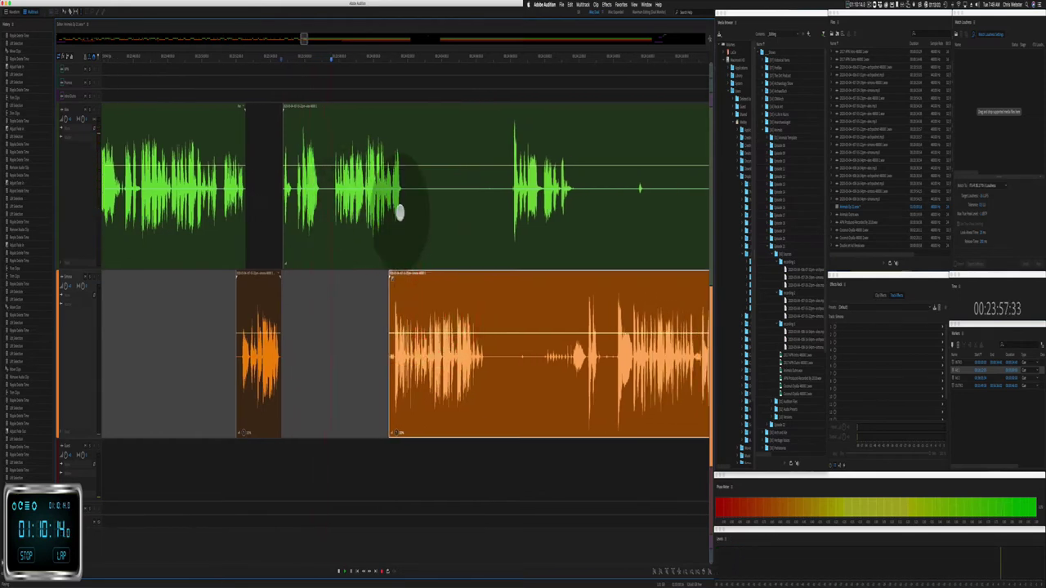
{"action": "left_click_drag", "start_coordinate": [405, 211], "coordinate": [510, 221]}
{"action": "key", "text": "Delete"}
{"action": "left_click", "coordinate": [495, 224]}
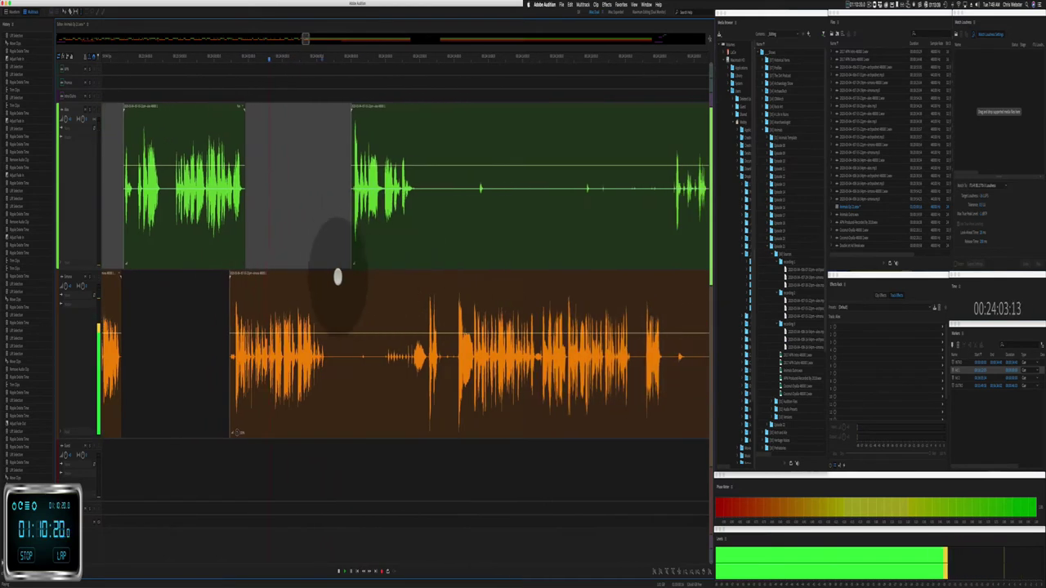
Step: Ripple delete the orange pause between the end of the orange phrase and the start of the next green clip
{"action": "left_click", "coordinate": [353, 261]}
{"action": "left_click", "coordinate": [351, 268]}
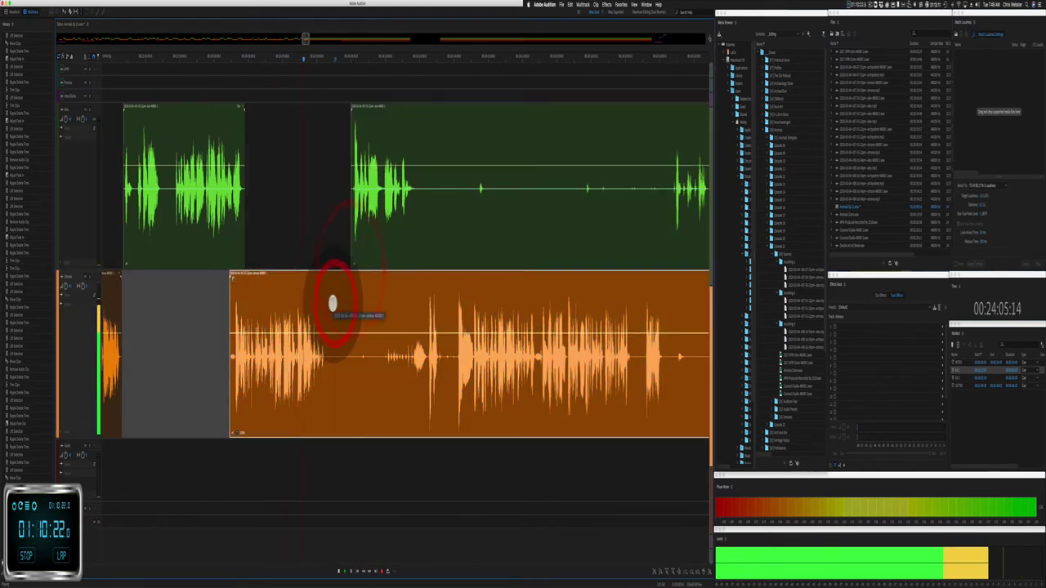
{"action": "left_click_drag", "start_coordinate": [333, 304], "coordinate": [352, 304]}
{"action": "key", "text": "shift+super+BackSpace"}
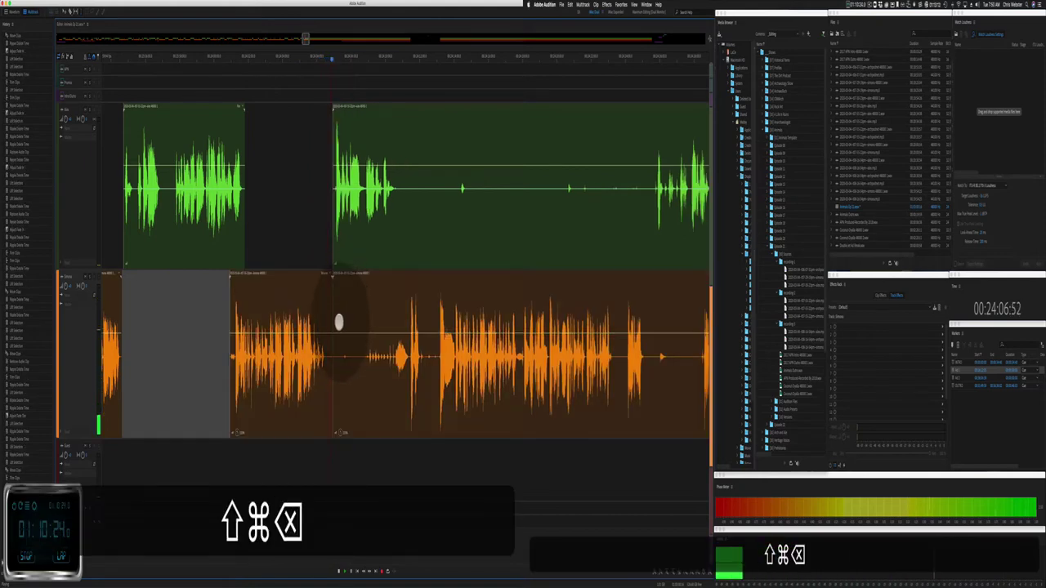
Step: Delete the orange silence beneath the start of the green phrase and the green silence following that phrase
{"action": "left_click_drag", "start_coordinate": [343, 310], "coordinate": [364, 305]}
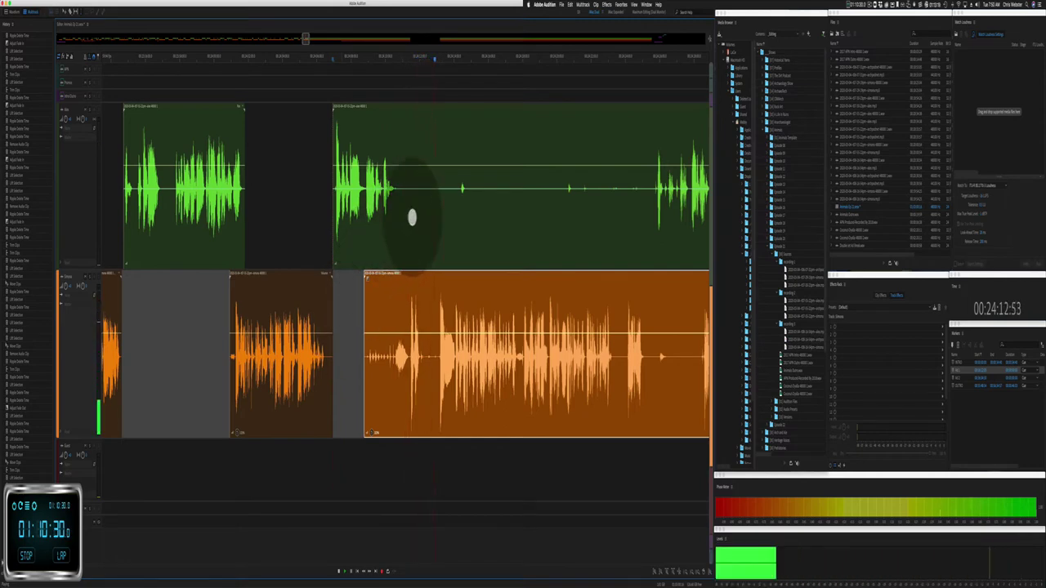
{"action": "left_click_drag", "start_coordinate": [412, 216], "coordinate": [499, 210]}
{"action": "key", "text": "BackSpace"}
Step: Ripple delete the orange pause and filler starting near 24:12:20, just before the continuous orange speech, and resume playback
{"action": "scroll", "coordinate": [437, 253], "scroll_direction": "up", "scroll_amount": 5}
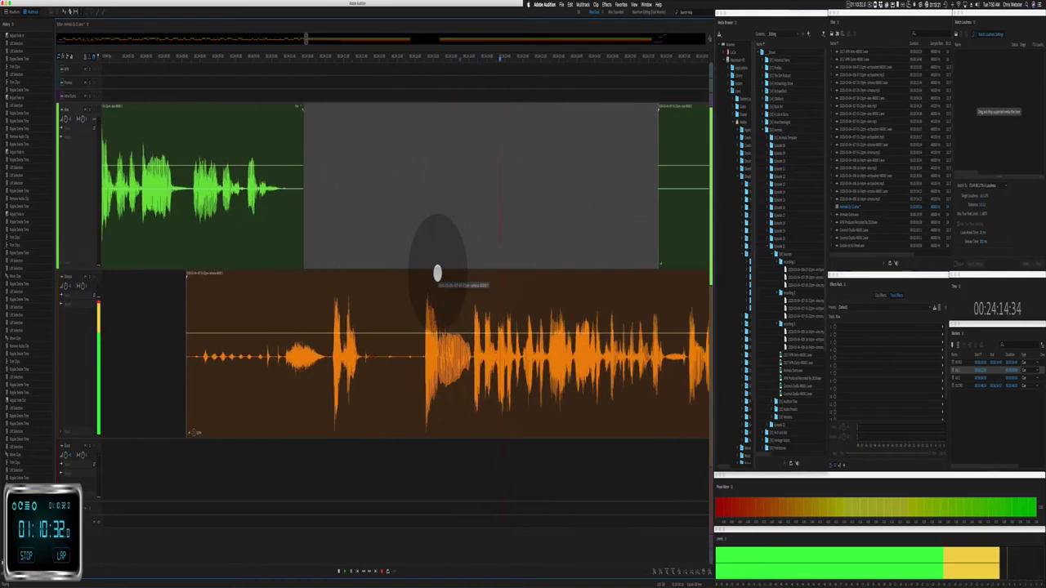
{"action": "scroll", "coordinate": [437, 273], "scroll_direction": "right", "scroll_amount": 2}
{"action": "left_click_drag", "start_coordinate": [311, 367], "coordinate": [402, 376]}
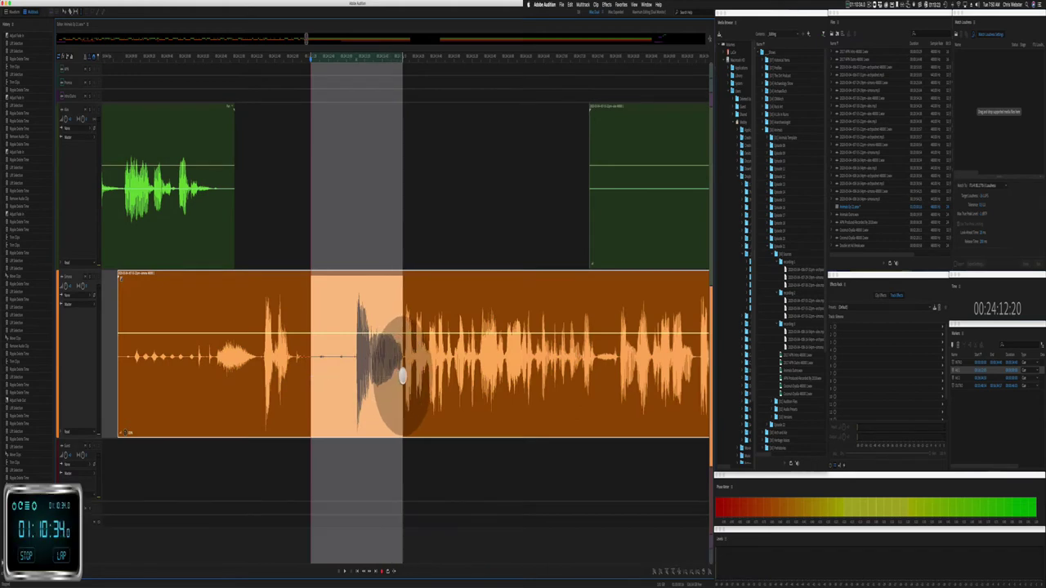
{"action": "key", "text": "super+shift+BackSpace"}
{"action": "key", "text": "space"}
{"action": "scroll", "coordinate": [383, 390], "scroll_direction": "down", "scroll_amount": 3}
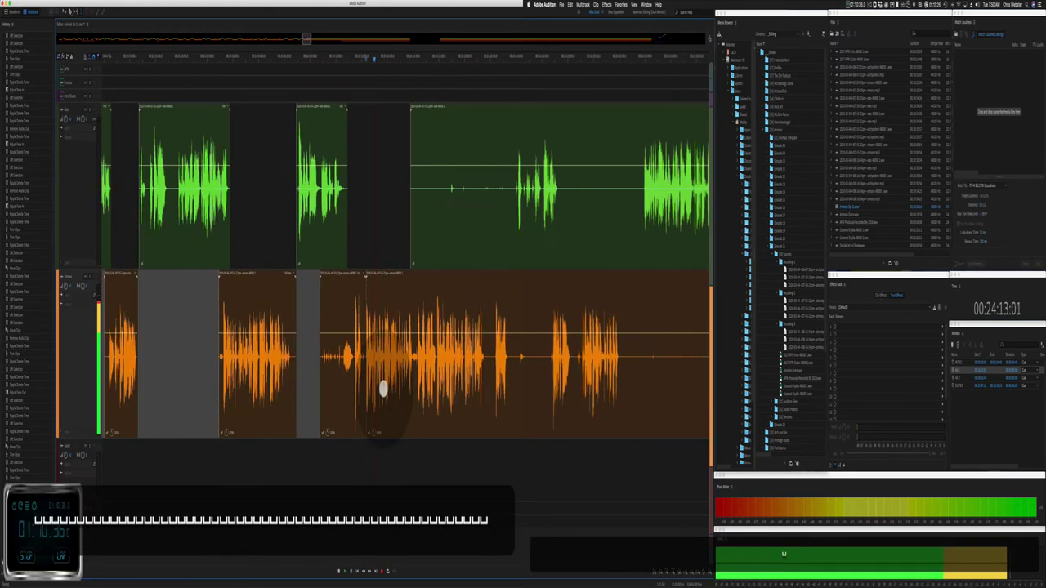
Step: Trim the green clip's start past its faint noises to the next phrase, and ripple delete the short orange section near 24:22
{"action": "scroll", "coordinate": [400, 214], "scroll_direction": "right", "scroll_amount": 3}
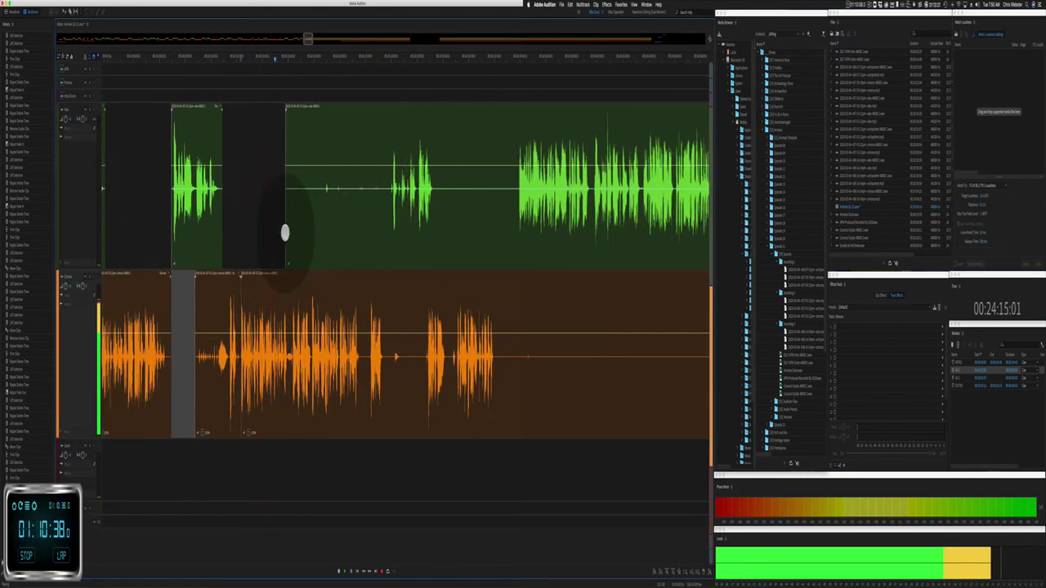
{"action": "left_click_drag", "start_coordinate": [285, 233], "coordinate": [387, 235]}
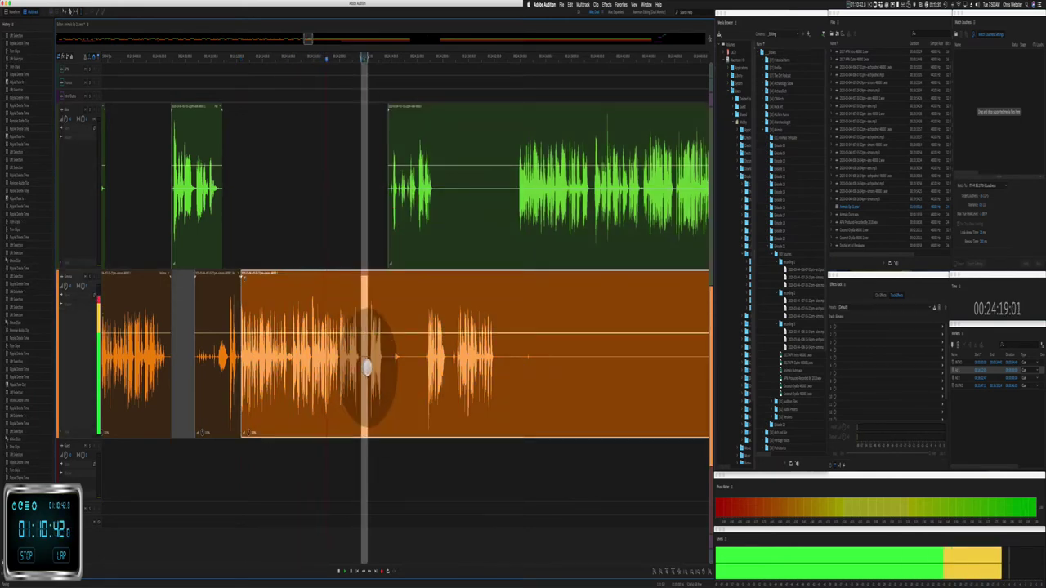
{"action": "key", "text": "shift+super+BackSpace"}
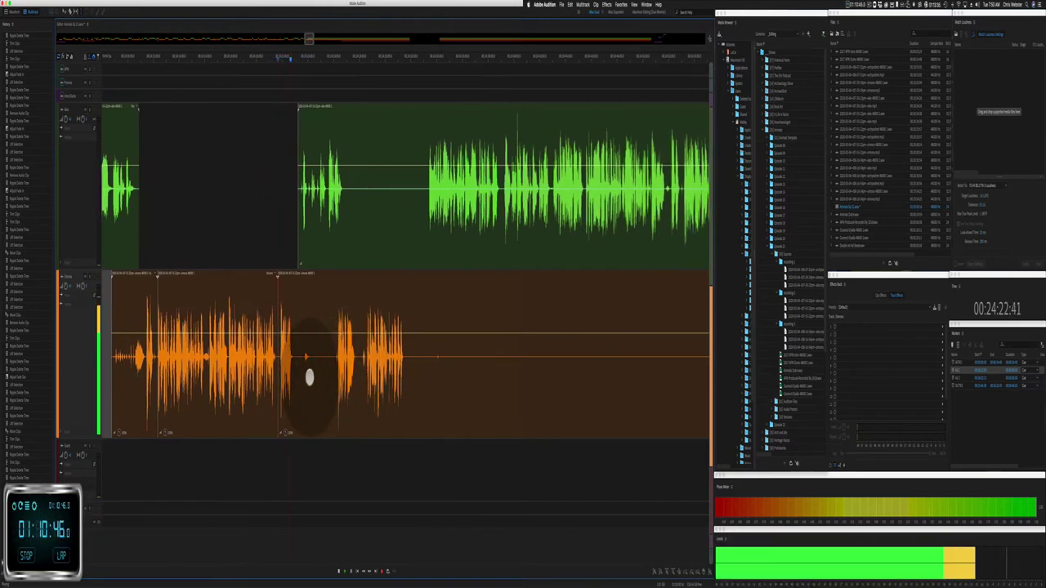
Step: Delete the orange pause beneath the short green phrase and the green silence before the long green speech
{"action": "left_click_drag", "start_coordinate": [293, 382], "coordinate": [332, 367]}
{"action": "key", "text": "BackSpace"}
{"action": "left_click", "coordinate": [316, 374]}
{"action": "left_click_drag", "start_coordinate": [348, 210], "coordinate": [420, 214]}
{"action": "key", "text": "BackSpace"}
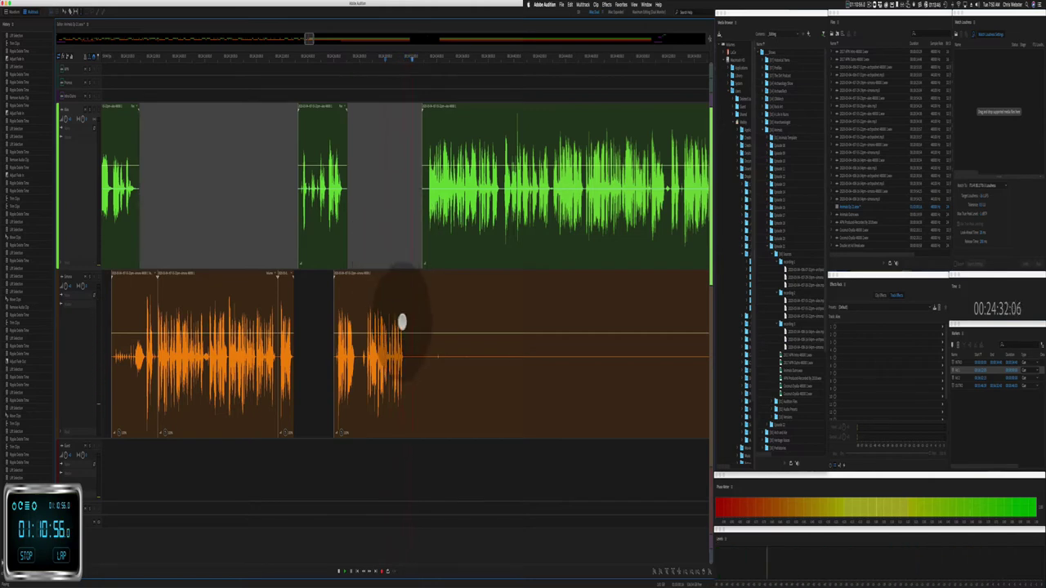
Step: Ripple delete the pause from 24:31:47 between the end of the orange phrase and the start of the long green speech
{"action": "key", "text": "space"}
{"action": "left_click", "coordinate": [413, 365]}
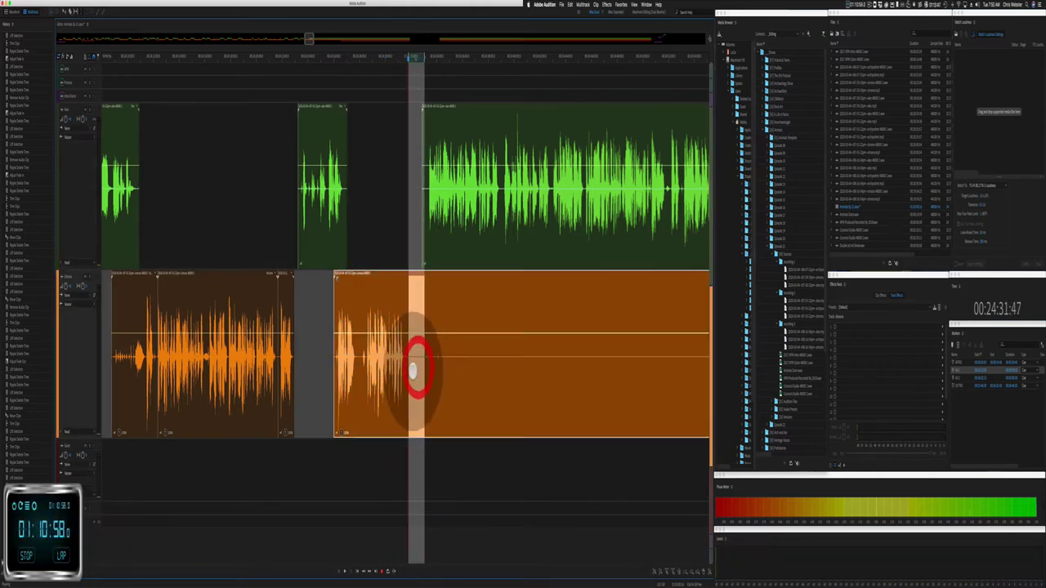
{"action": "key", "text": "shift+super+BackSpace"}
{"action": "key", "text": "space"}
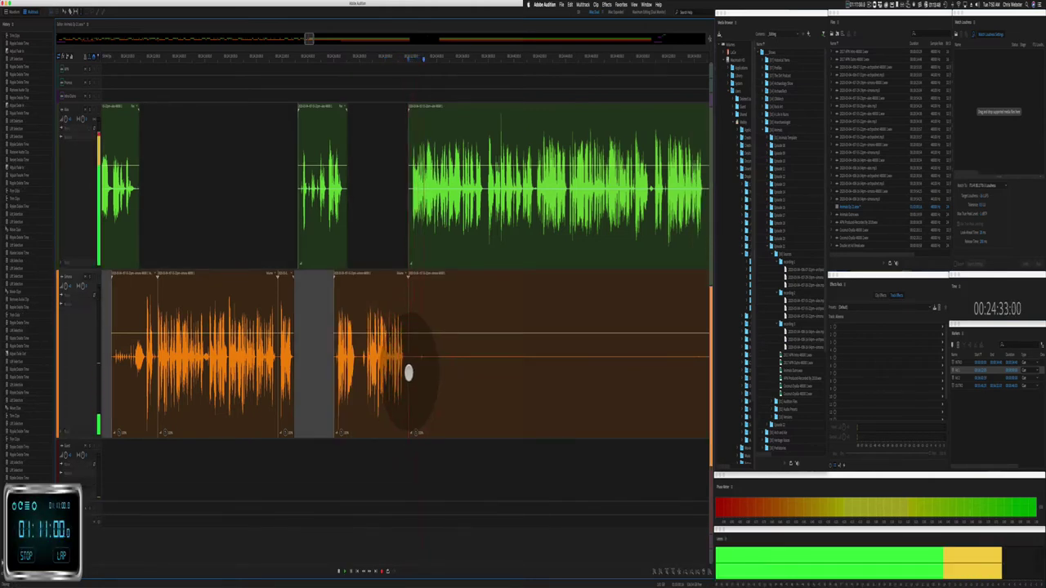
Step: Trim the orange clip's start past the silence under the long green speech, up to the next orange phrase
{"action": "left_click_drag", "start_coordinate": [411, 371], "coordinate": [463, 306]}
{"action": "scroll", "coordinate": [373, 303], "scroll_direction": "left", "scroll_amount": 3}
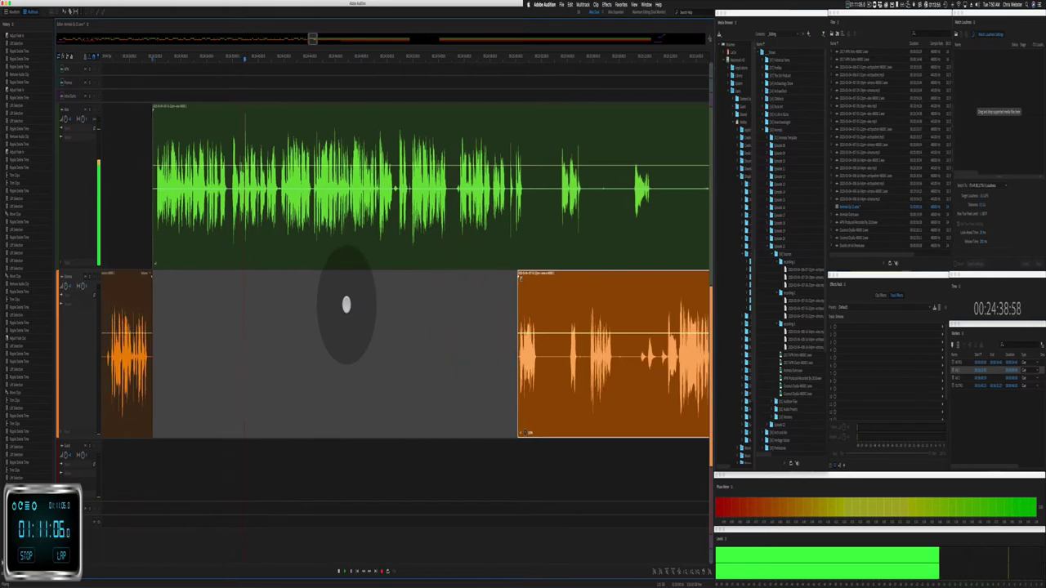
{"action": "scroll", "coordinate": [346, 305], "scroll_direction": "left", "scroll_amount": 1}
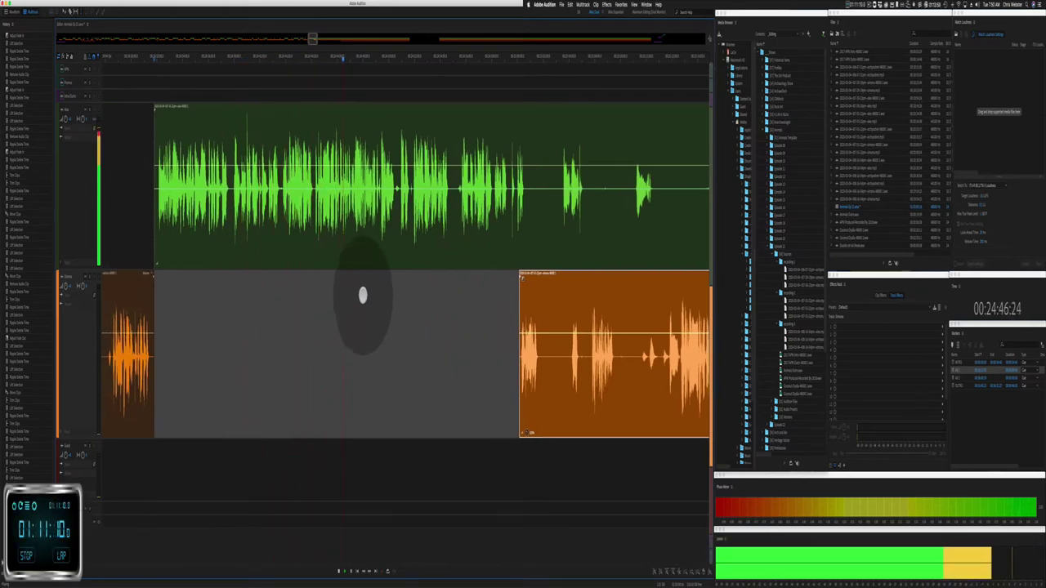
Step: Replay the green speech from near its quiet noise and ripple delete the short words and pause starting at 24:50:55
{"action": "scroll", "coordinate": [363, 295], "scroll_direction": "right", "scroll_amount": 5}
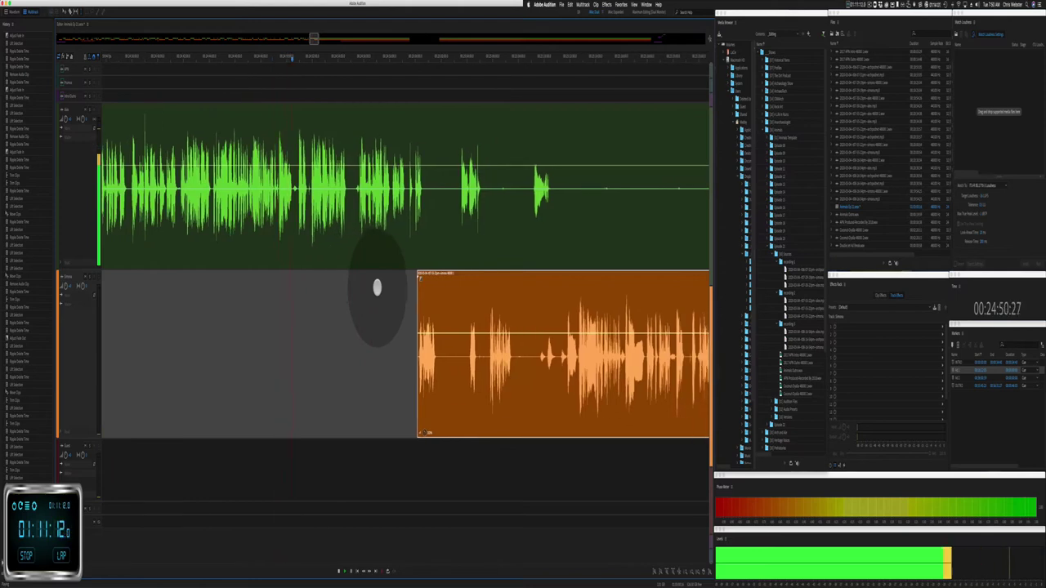
{"action": "key", "text": "space"}
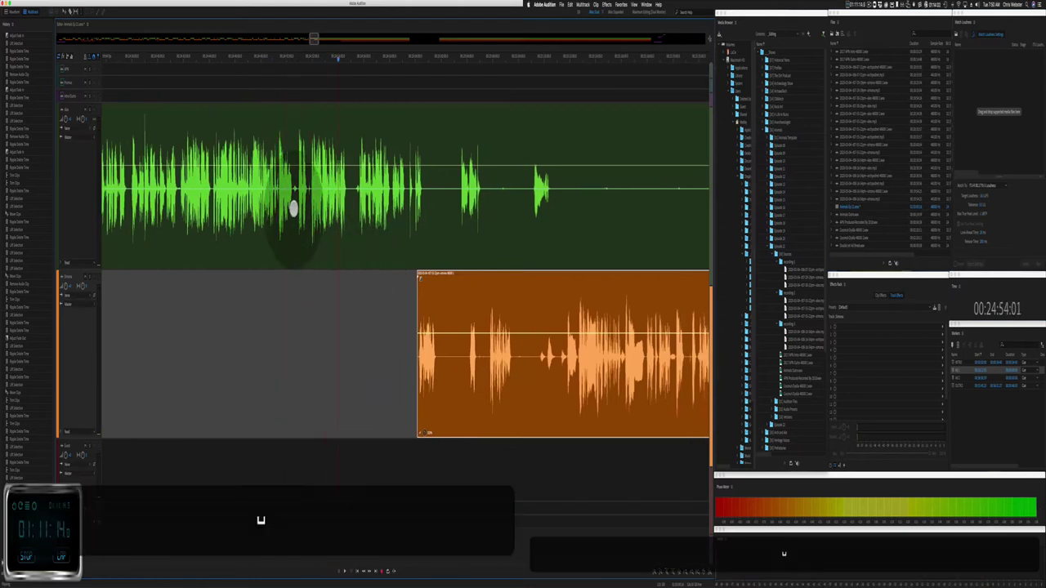
{"action": "left_click", "coordinate": [292, 205]}
{"action": "scroll", "coordinate": [293, 208], "scroll_direction": "up", "scroll_amount": 3}
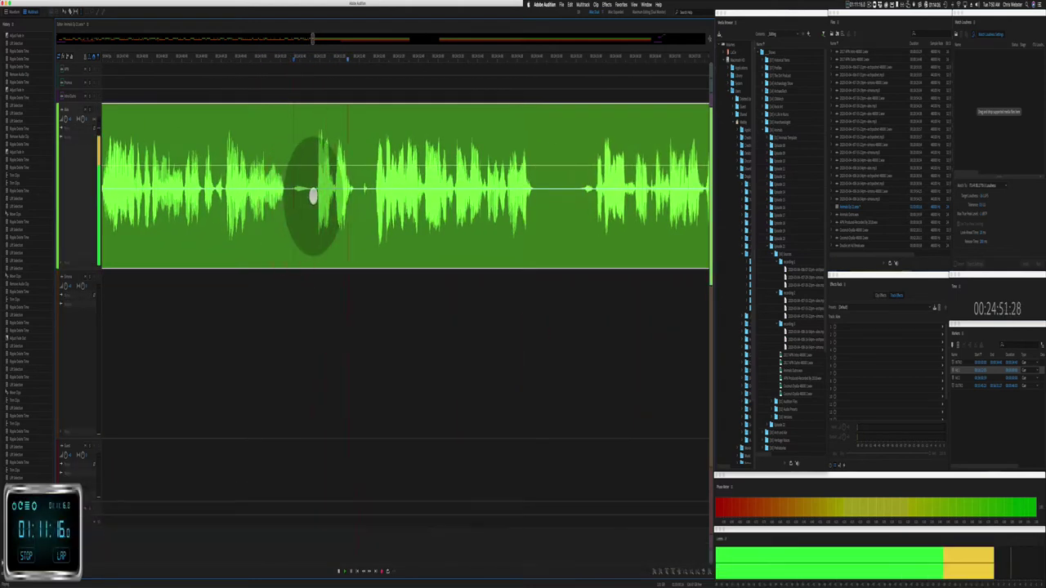
{"action": "scroll", "coordinate": [313, 196], "scroll_direction": "right", "scroll_amount": 5}
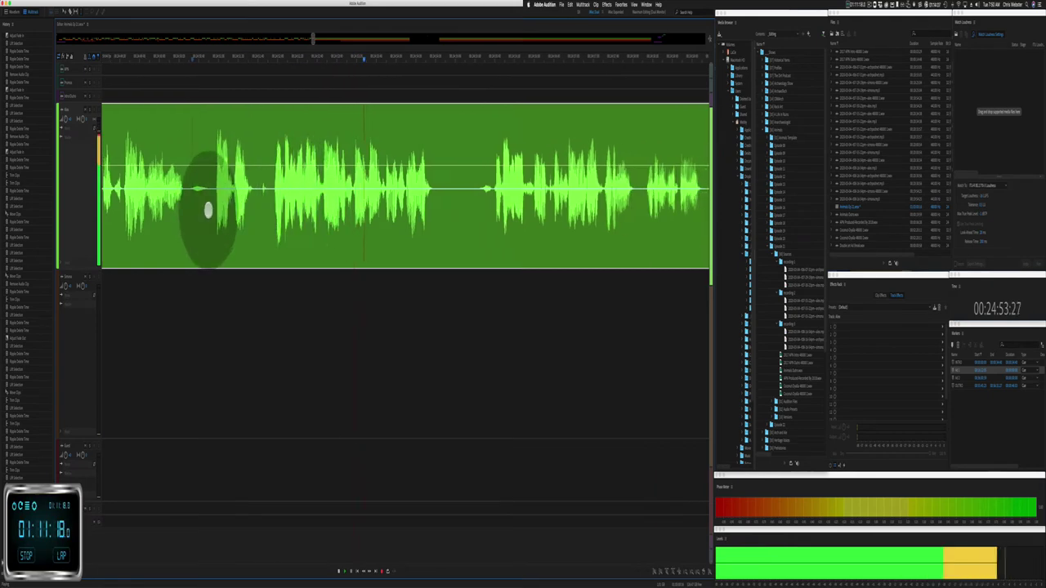
{"action": "left_click_drag", "start_coordinate": [214, 199], "coordinate": [271, 210]}
{"action": "key", "text": "super+shift+BackSpace"}
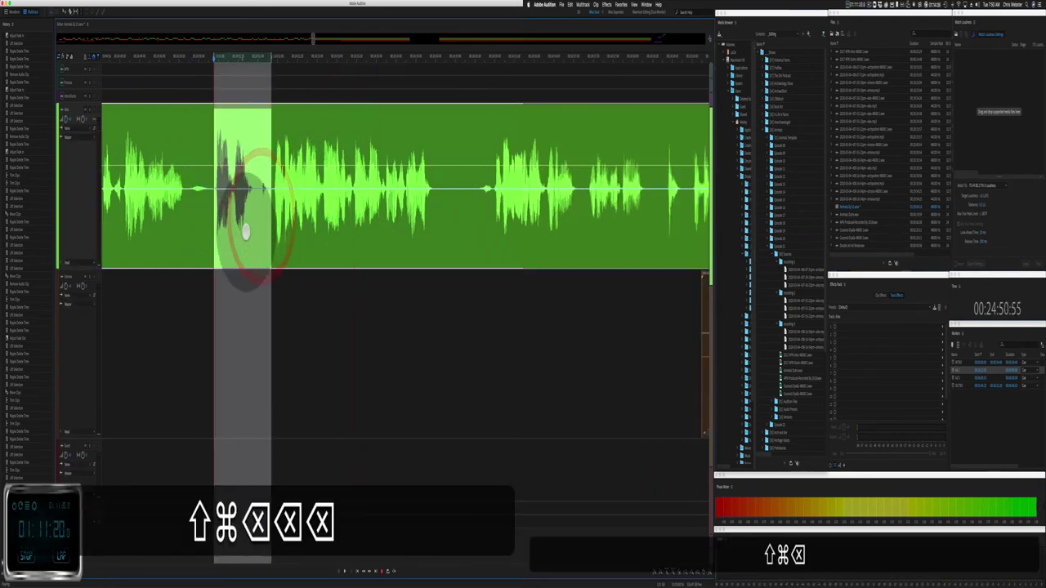
{"action": "key", "text": "super+shift+space"}
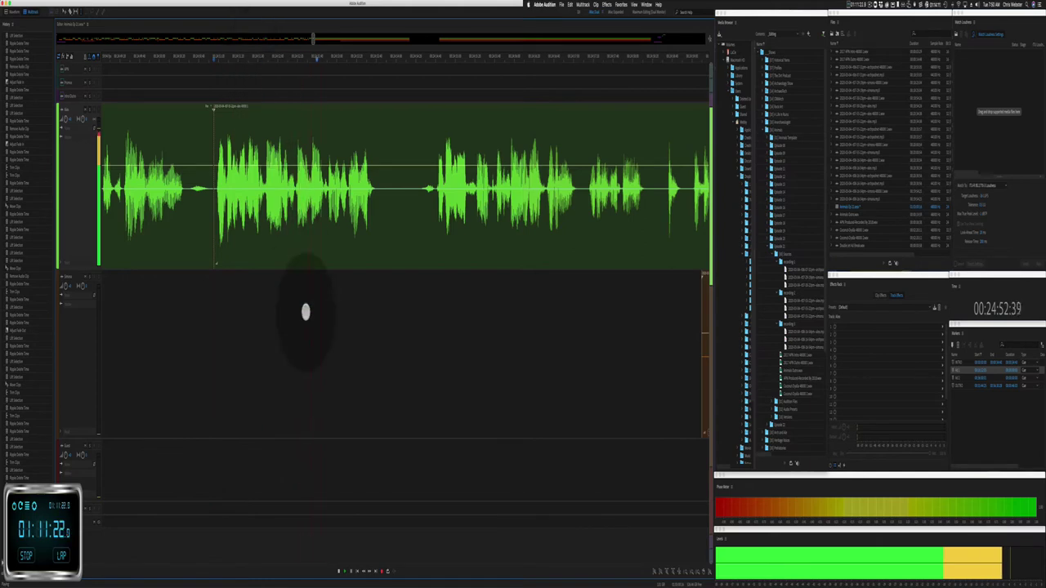
Step: Ripple delete the pause after the first short orange phrase, before the next green phrase
{"action": "scroll", "coordinate": [306, 312], "scroll_direction": "right", "scroll_amount": 10}
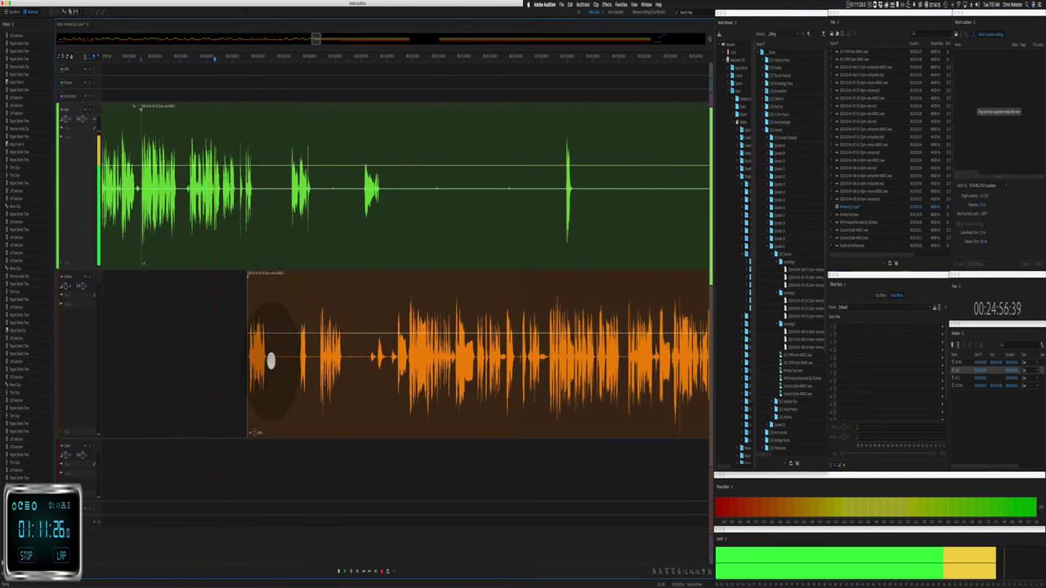
{"action": "left_click_drag", "start_coordinate": [272, 357], "coordinate": [287, 353]}
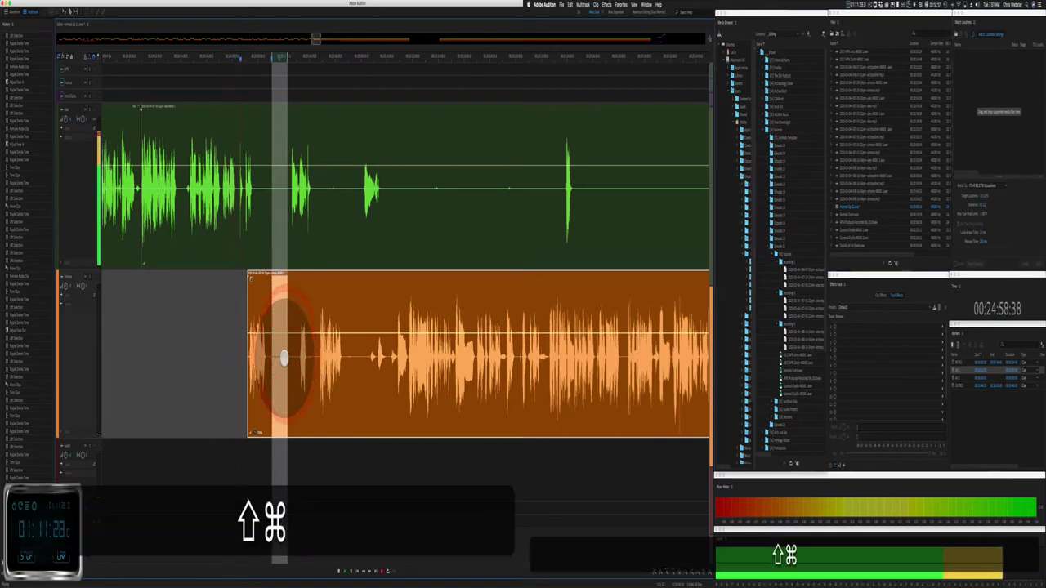
{"action": "key", "text": "shift+super+BackSpace"}
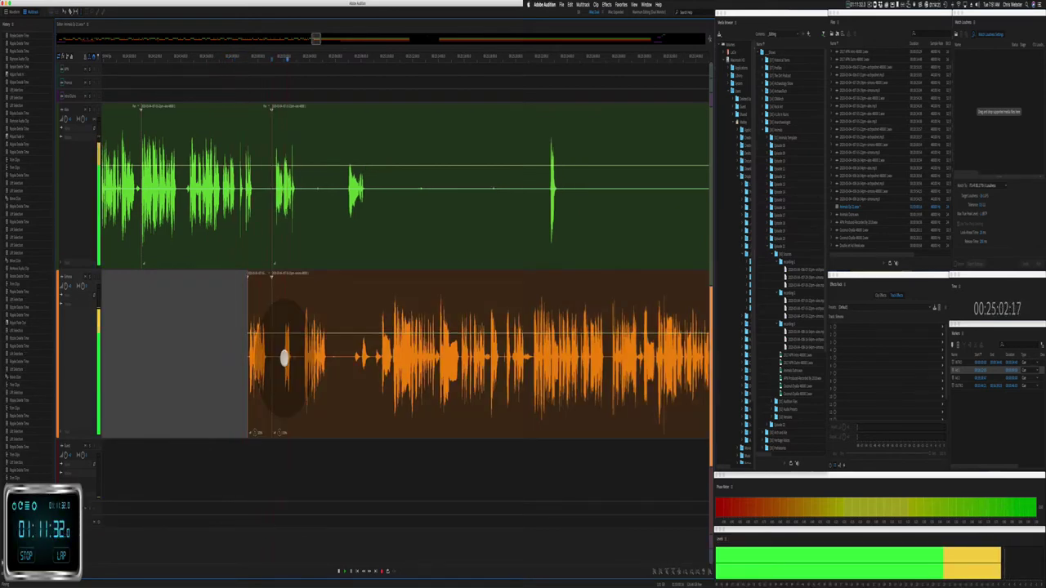
Step: Delete the green silence between the two short green phrases and ripple delete the orange pause beneath it
{"action": "left_click_drag", "start_coordinate": [299, 219], "coordinate": [343, 205]}
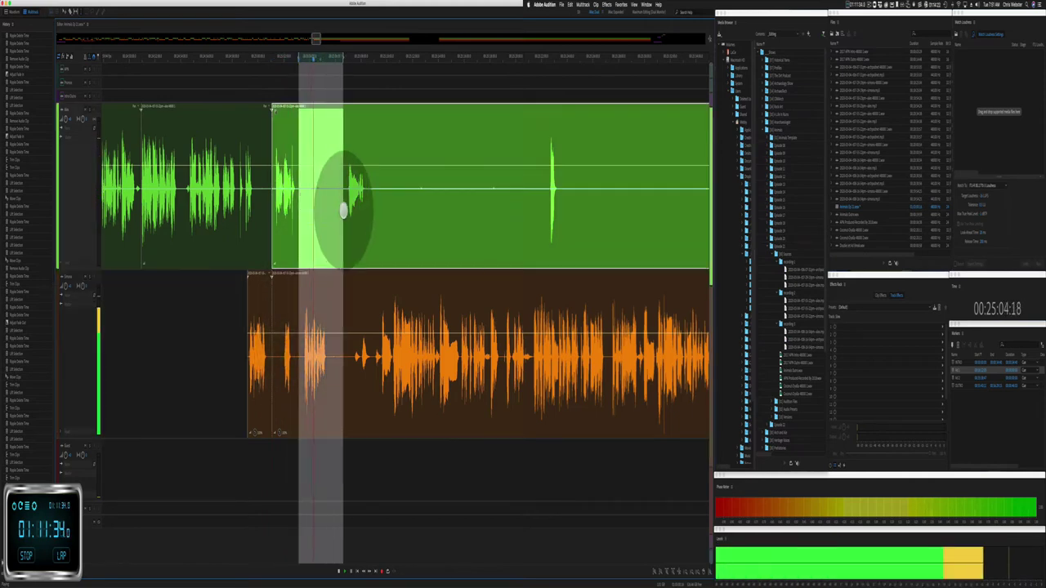
{"action": "key", "text": "BackSpace"}
{"action": "left_click_drag", "start_coordinate": [331, 299], "coordinate": [341, 310]}
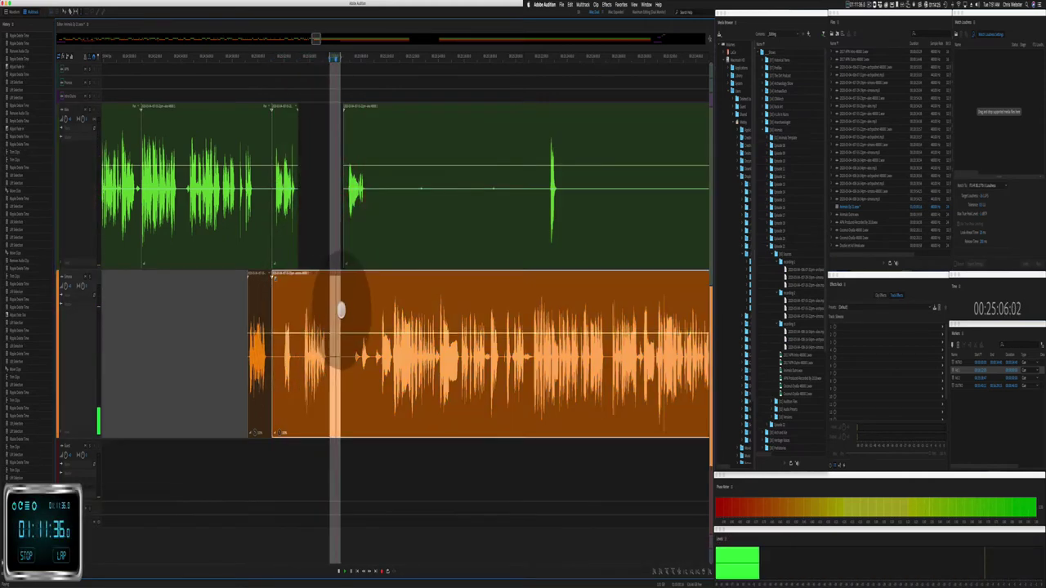
{"action": "key", "text": "shift+super+BackSpace"}
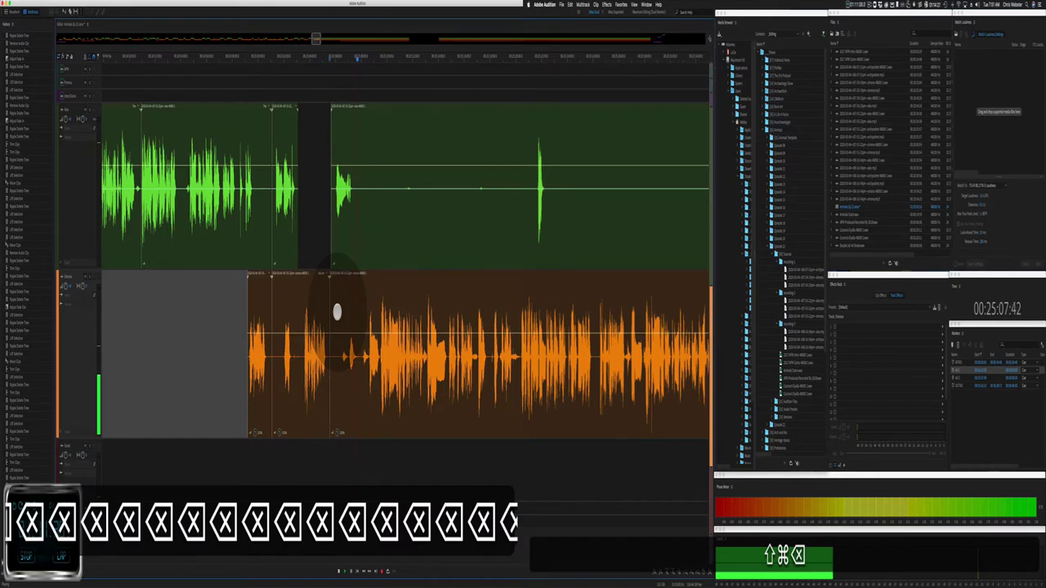
Step: Delete the long green silence between the short green phrase and the single tall green spike
{"action": "left_click_drag", "start_coordinate": [362, 217], "coordinate": [537, 215]}
{"action": "left_click", "coordinate": [538, 214]}
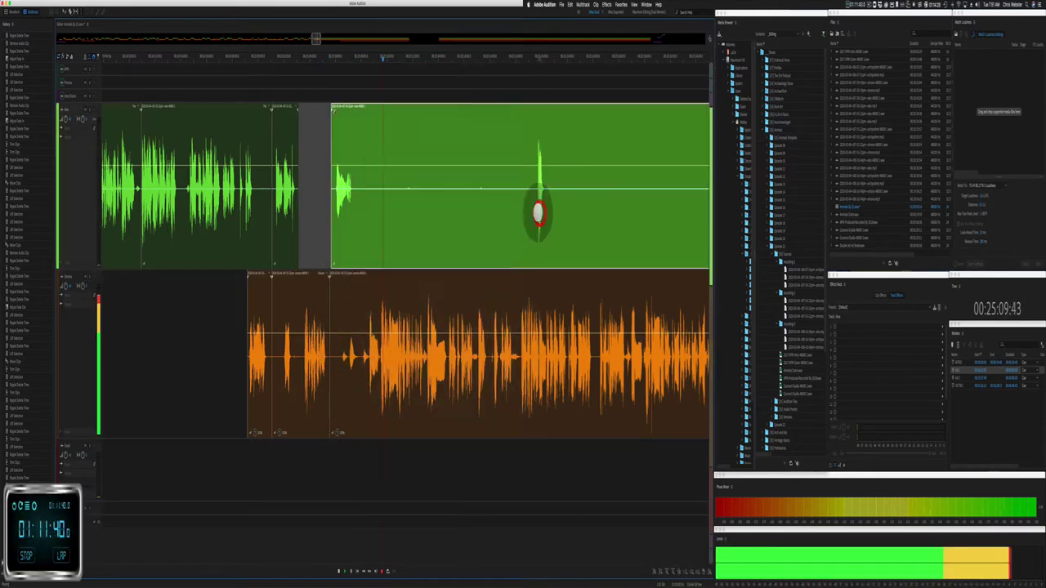
{"action": "left_click", "coordinate": [403, 230]}
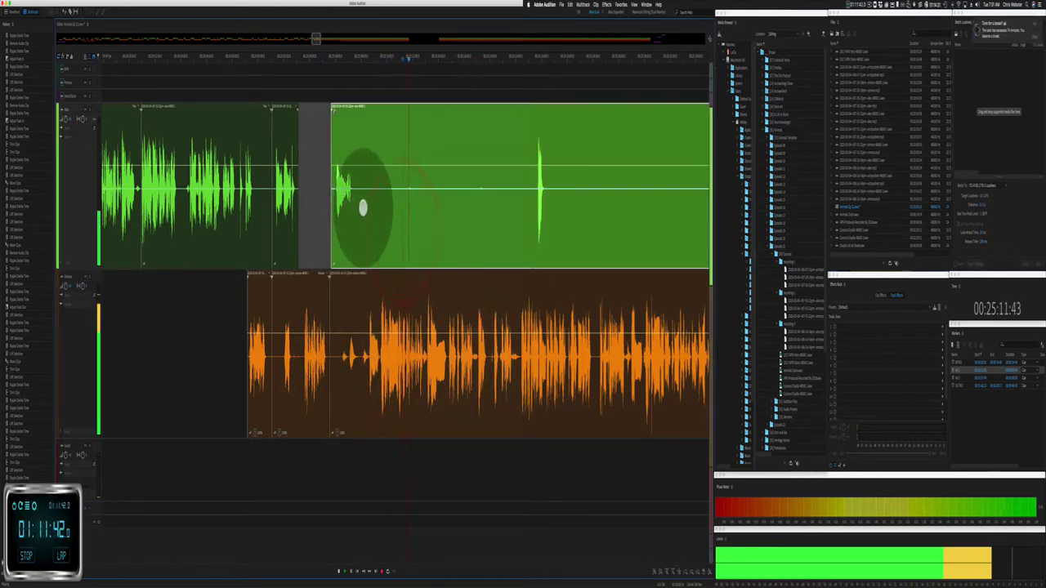
{"action": "left_click_drag", "start_coordinate": [363, 207], "coordinate": [535, 205]}
{"action": "key", "text": "BackSpace"}
{"action": "left_click", "coordinate": [441, 211]}
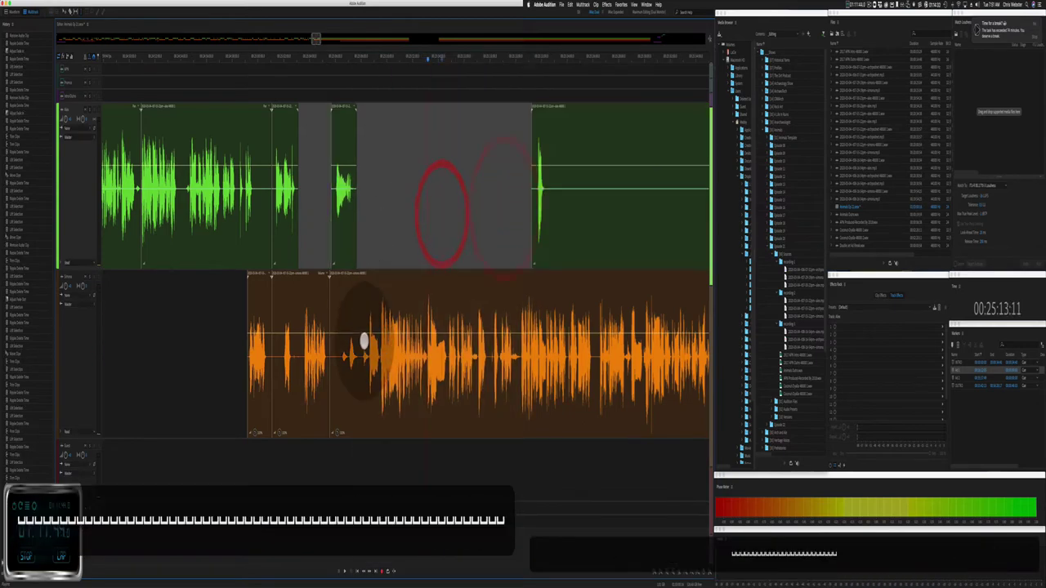
Step: Ripple delete the orange filler starting at 25:08:00, just before the continuous orange speech, and resume playback
{"action": "scroll", "coordinate": [364, 341], "scroll_direction": "up", "scroll_amount": 4}
{"action": "left_click_drag", "start_coordinate": [360, 366], "coordinate": [404, 376]}
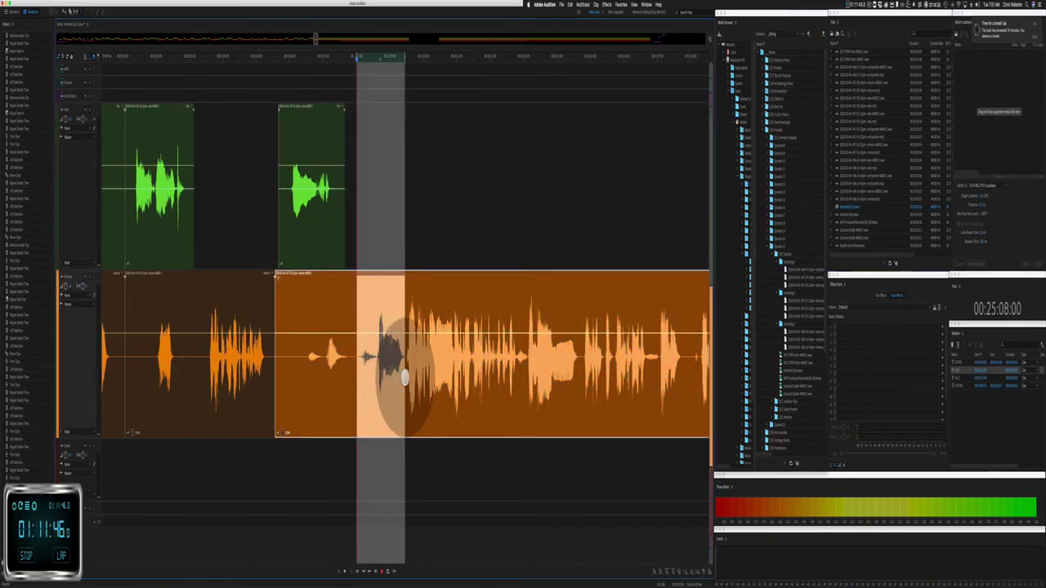
{"action": "key", "text": "shift+BackSpace"}
{"action": "key", "text": "space"}
{"action": "scroll", "coordinate": [377, 402], "scroll_direction": "down", "scroll_amount": 4}
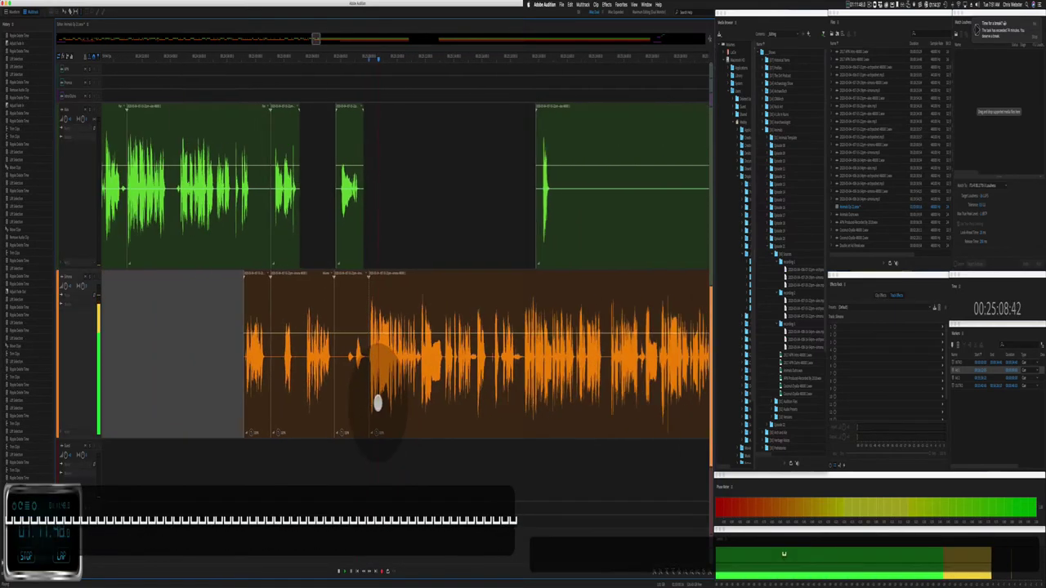
Step: Delete the green silence between the single tall green spike and the next green sounds
{"action": "scroll", "coordinate": [378, 402], "scroll_direction": "right", "scroll_amount": 5}
{"action": "left_click_drag", "start_coordinate": [380, 233], "coordinate": [602, 204]}
{"action": "key", "text": "BackSpace"}
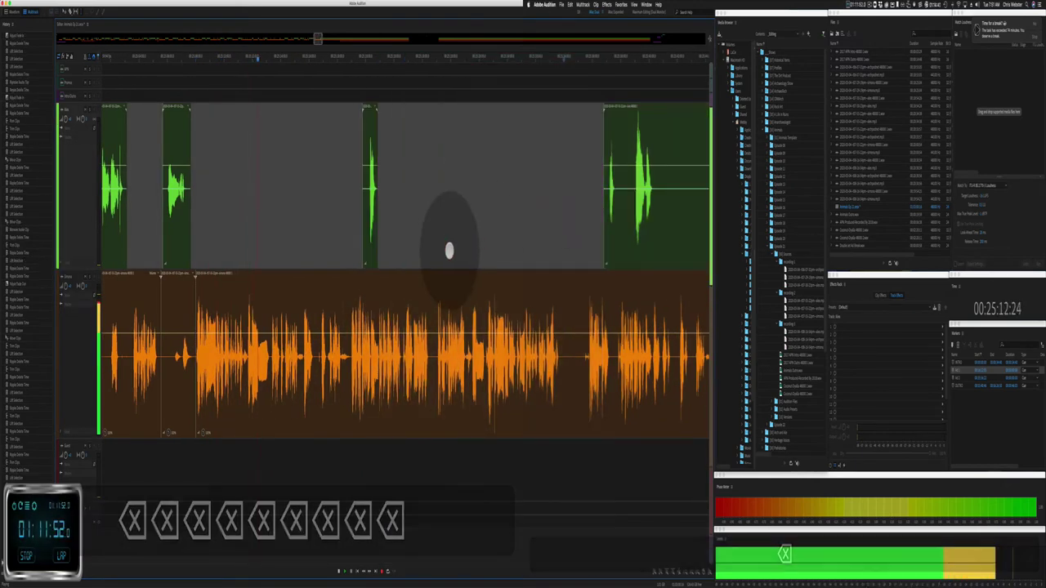
{"action": "scroll", "coordinate": [242, 378], "scroll_direction": "up", "scroll_amount": 10}
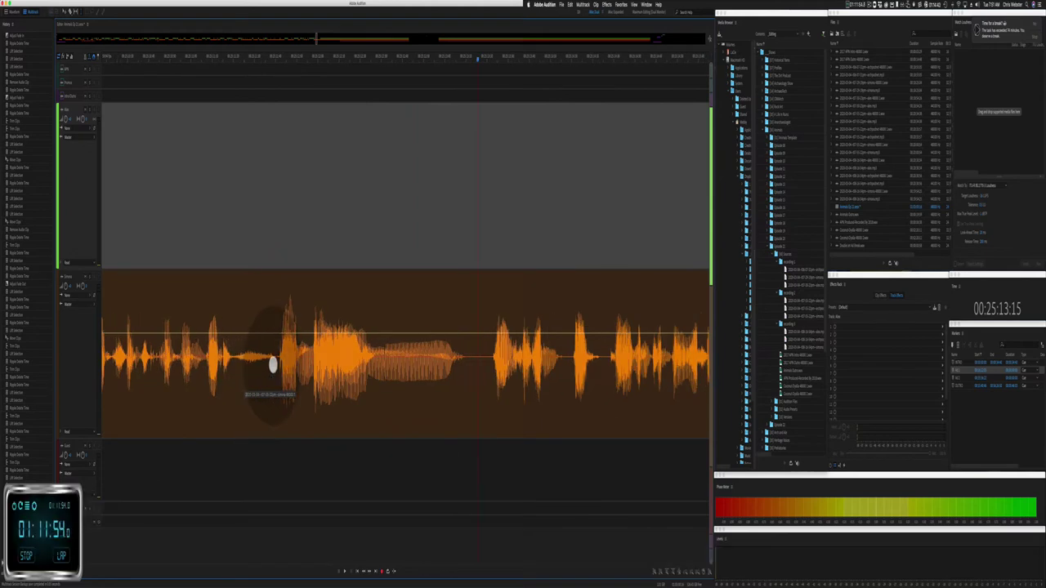
Step: Ripple delete the orange filler with the drawn-out tail starting at 25:11:40, and replay from just before the cut
{"action": "left_click", "coordinate": [278, 368]}
{"action": "scroll", "coordinate": [278, 369], "scroll_direction": "up", "scroll_amount": 3}
{"action": "key", "text": "space"}
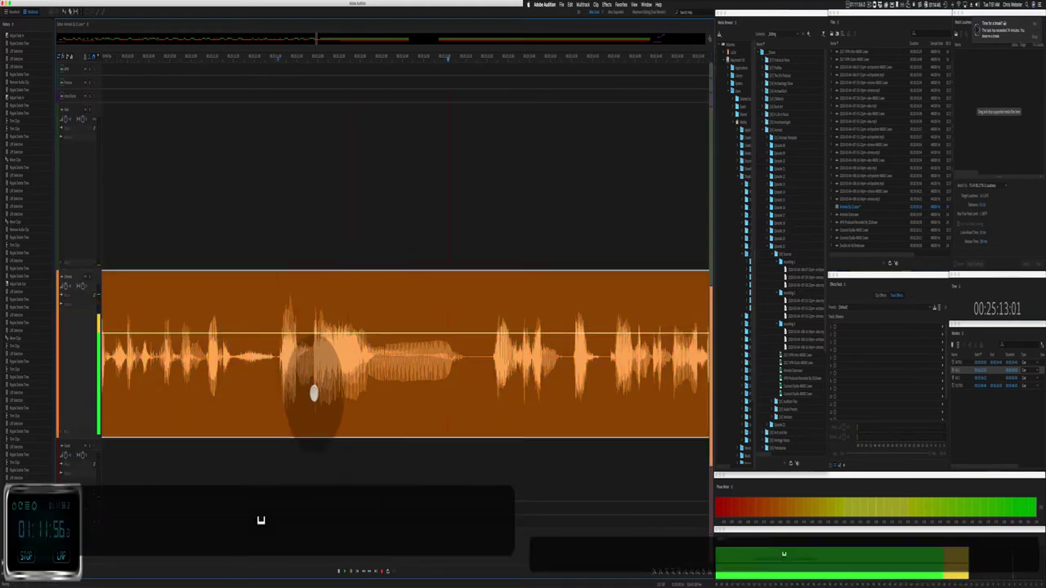
{"action": "left_click", "coordinate": [276, 372]}
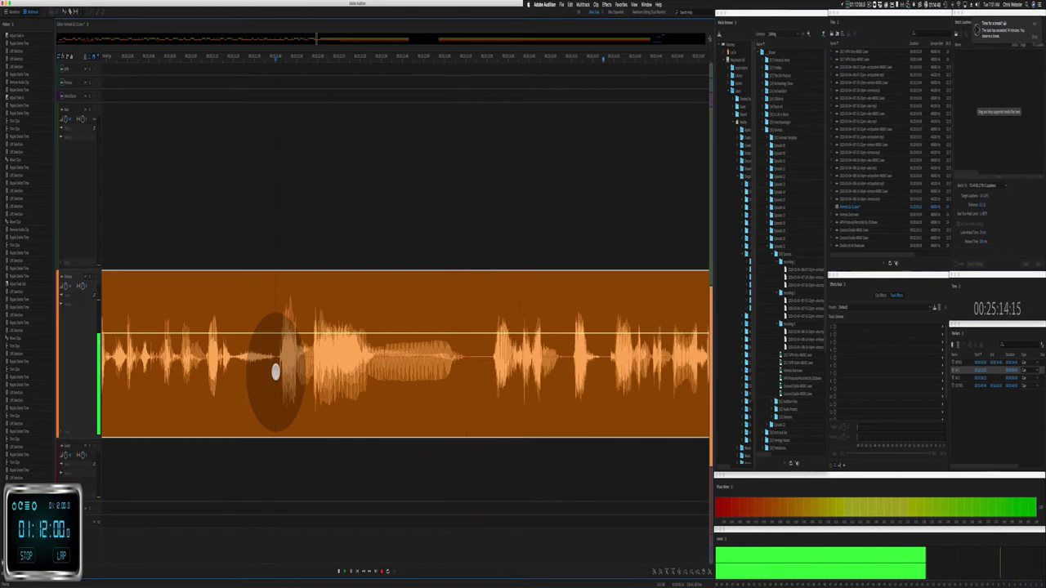
{"action": "left_click_drag", "start_coordinate": [276, 372], "coordinate": [473, 392]}
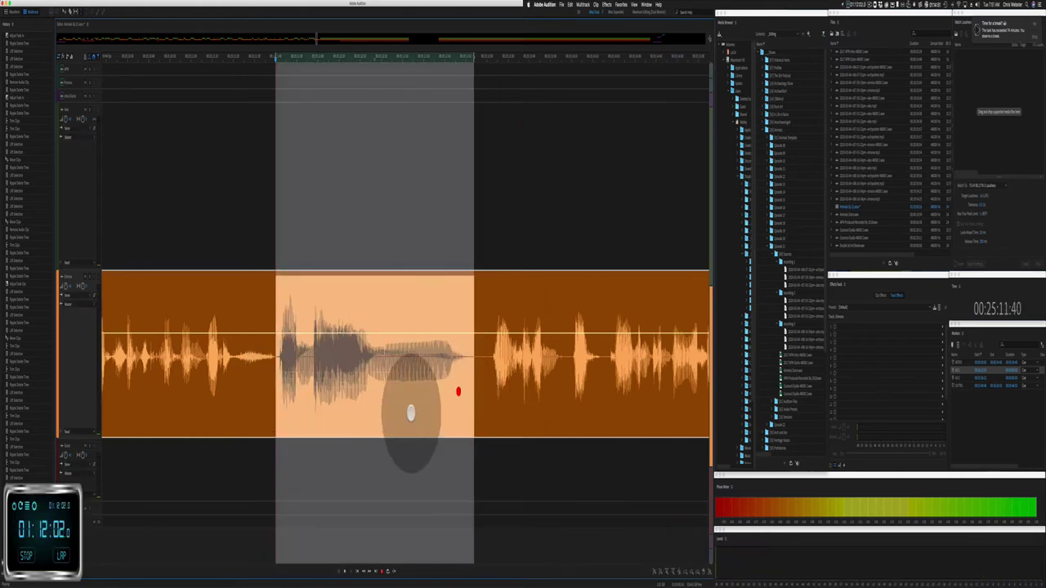
{"action": "key", "text": "shift+super+BackSpace"}
{"action": "left_click", "coordinate": [157, 176]}
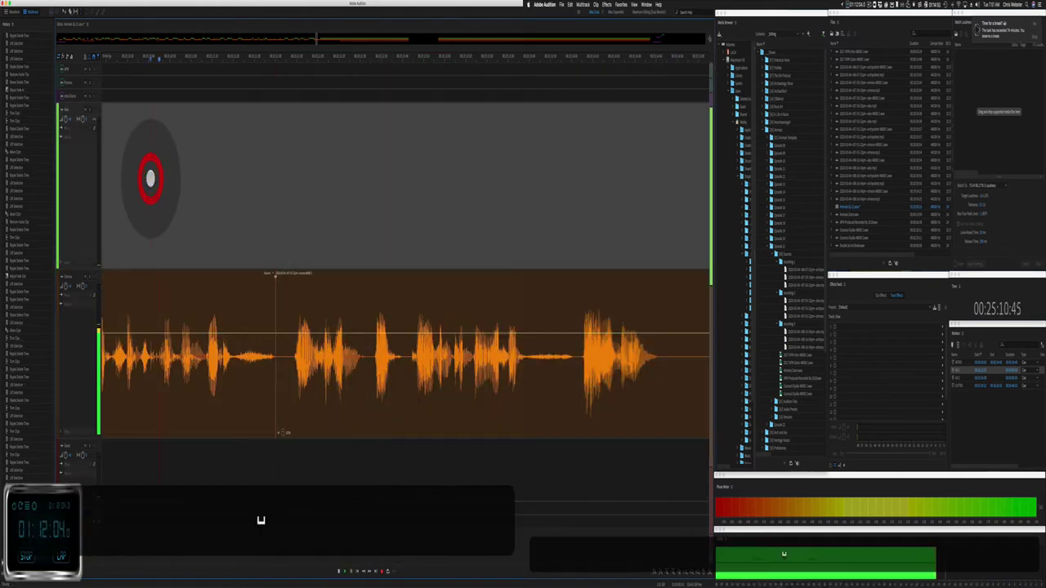
Step: Ripple delete the short orange burst at the start of the clip right after the 25:11:40 cut, and replay the join
{"action": "scroll", "coordinate": [152, 169], "scroll_direction": "down", "scroll_amount": 2}
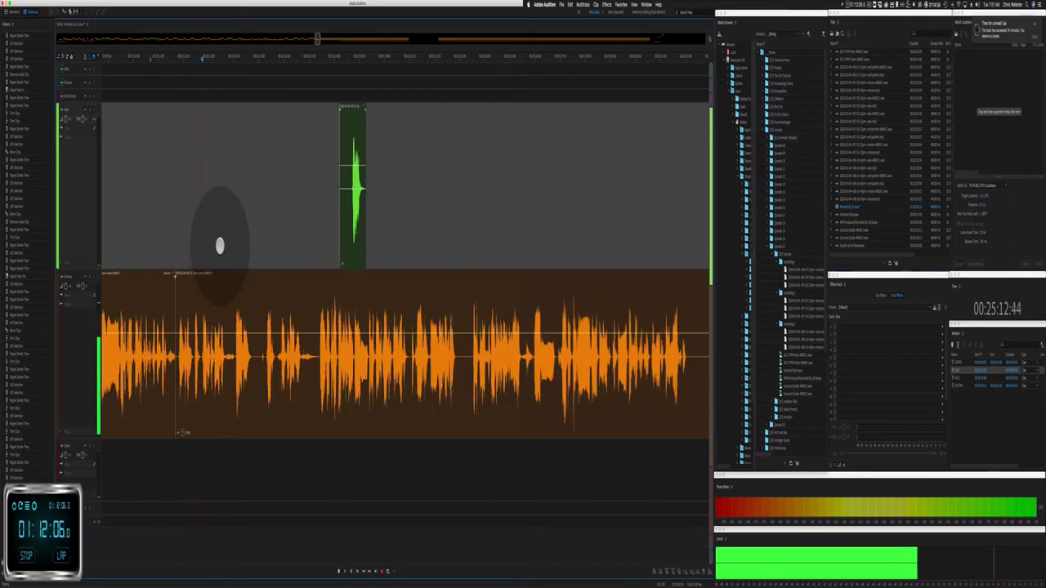
{"action": "scroll", "coordinate": [189, 285], "scroll_direction": "up", "scroll_amount": 2}
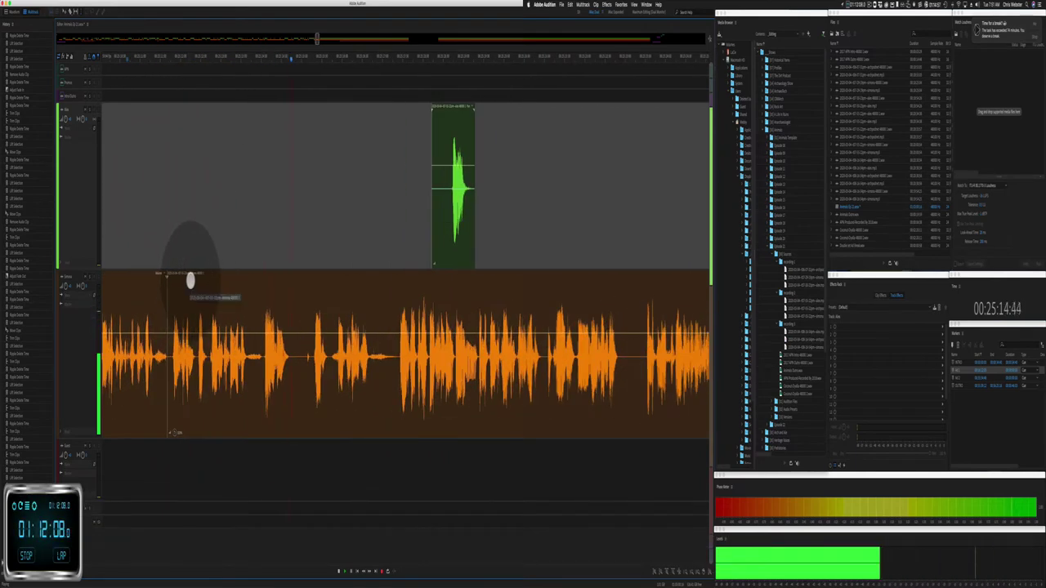
{"action": "key", "text": "space"}
{"action": "left_click", "coordinate": [196, 376]}
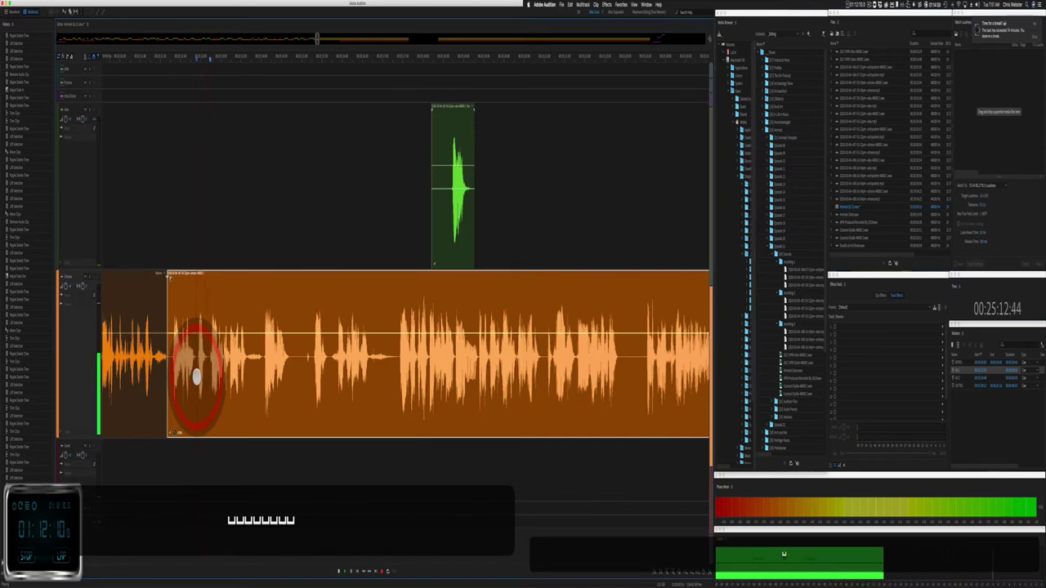
{"action": "key", "text": "space"}
{"action": "left_click_drag", "start_coordinate": [166, 252], "coordinate": [194, 290]}
{"action": "key", "text": "shift+super+BackSpace"}
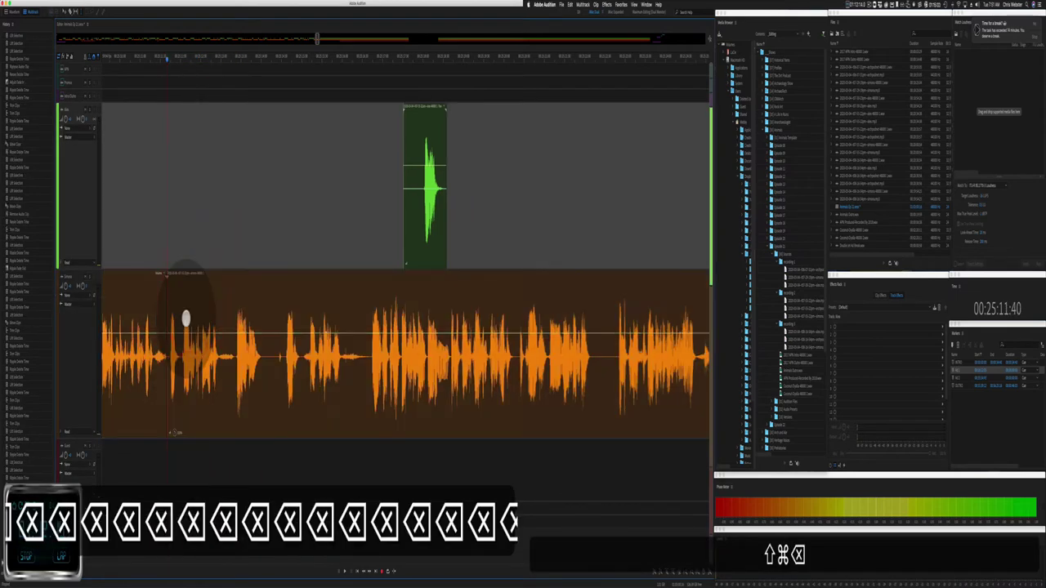
{"action": "left_click", "coordinate": [118, 237]}
{"action": "key", "text": "space"}
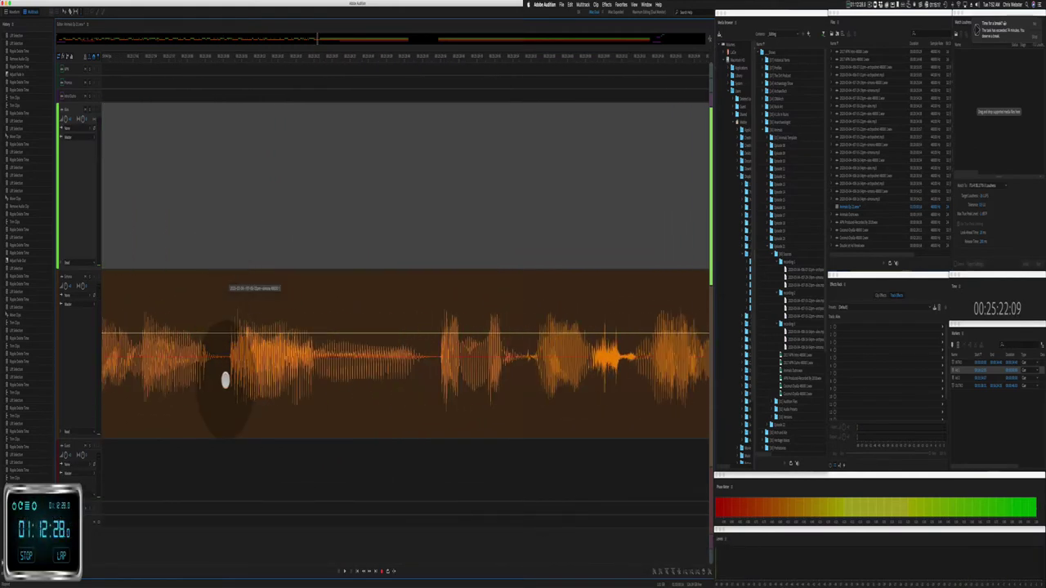
Step: Ripple delete the orange filler with the fading tail starting at 25:18:06
{"action": "left_click", "coordinate": [227, 373]}
{"action": "left_click_drag", "start_coordinate": [227, 378], "coordinate": [429, 369]}
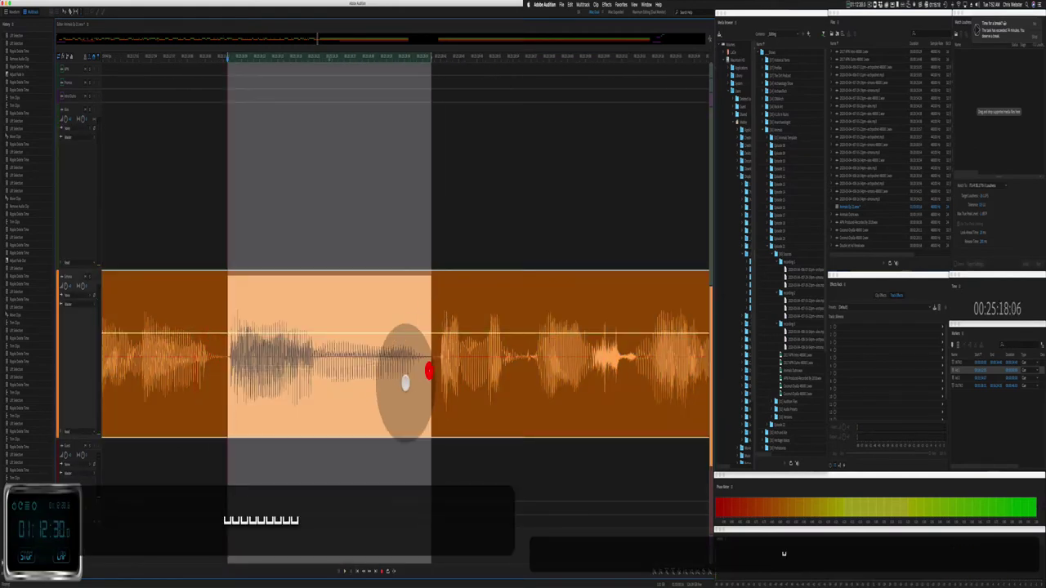
{"action": "key", "text": "shift+super+BackSpace"}
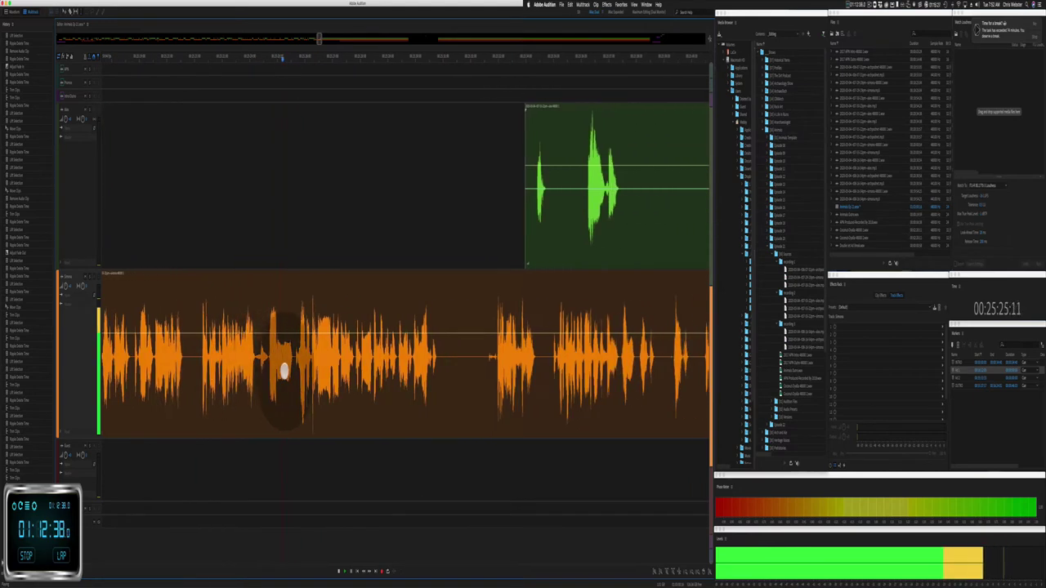
Step: Ripple delete the orange filler starting at 25:24:40 and the silent pause after the orange phrase that follows it
{"action": "key", "text": "space"}
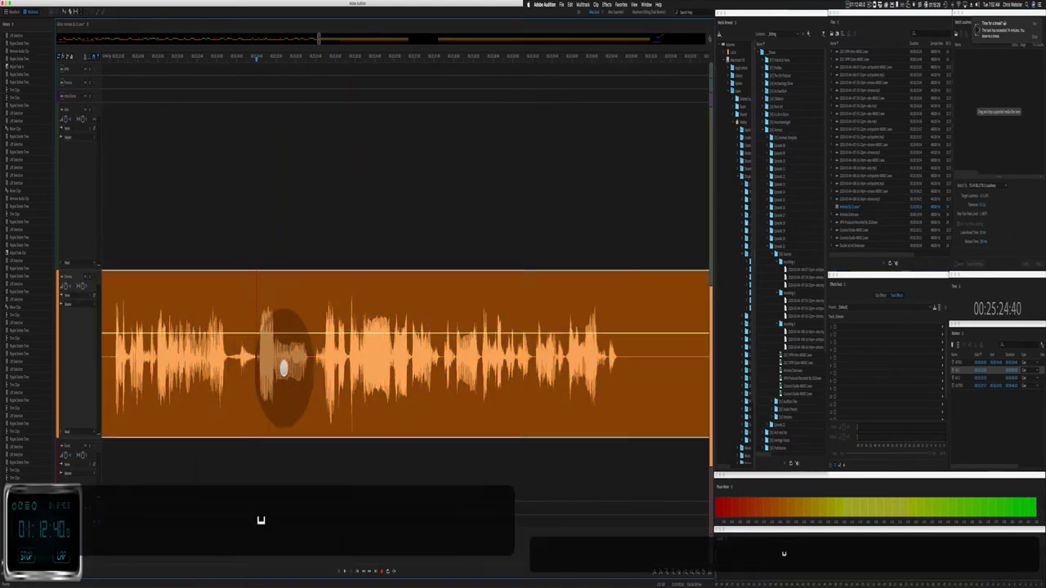
{"action": "left_click_drag", "start_coordinate": [257, 368], "coordinate": [314, 364]}
{"action": "key", "text": "shift+super+BackSpace"}
{"action": "key", "text": "space"}
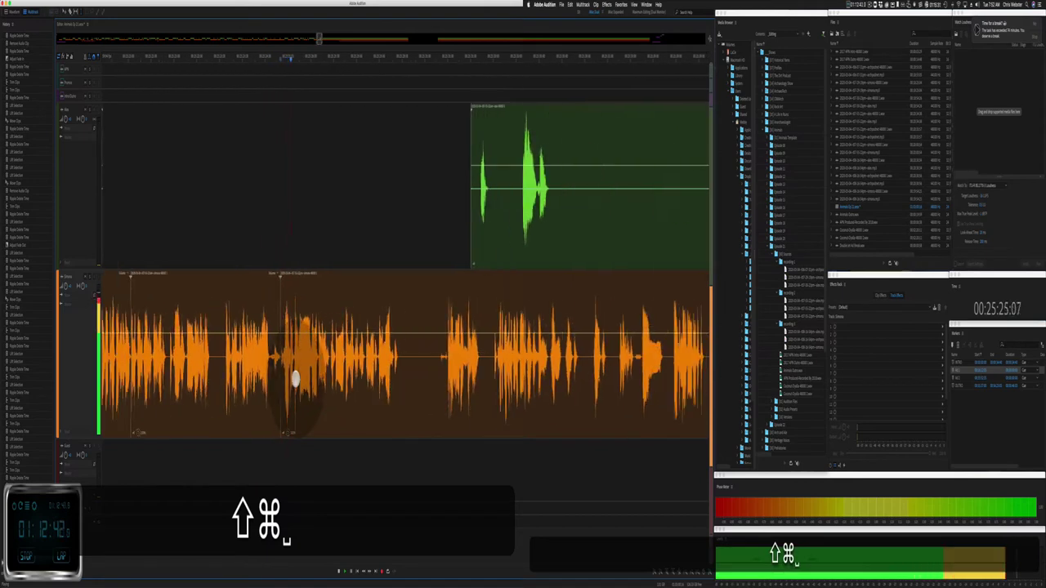
{"action": "left_click_drag", "start_coordinate": [354, 377], "coordinate": [379, 377]}
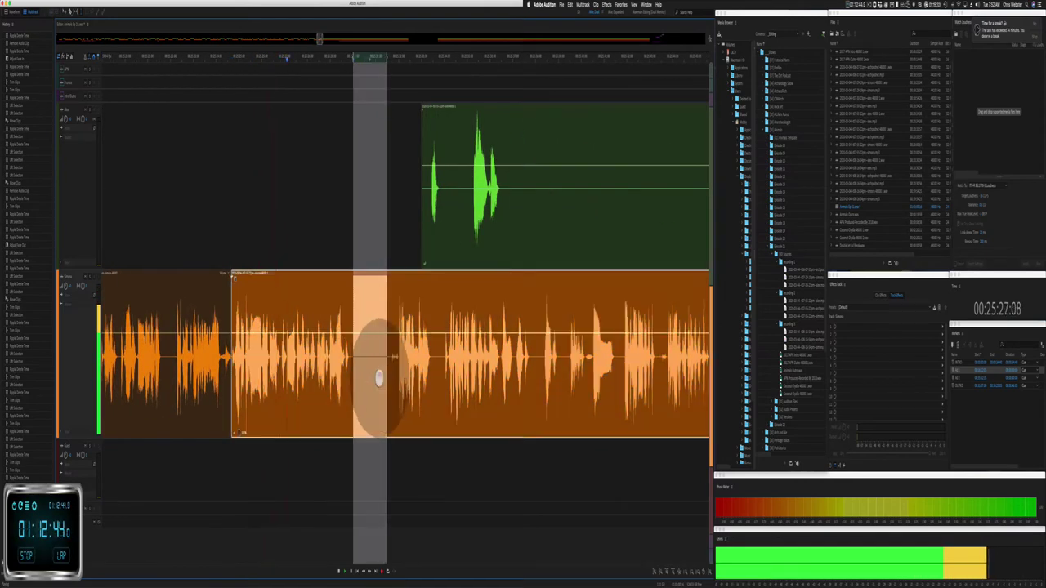
{"action": "key", "text": "shift+super+BackSpace"}
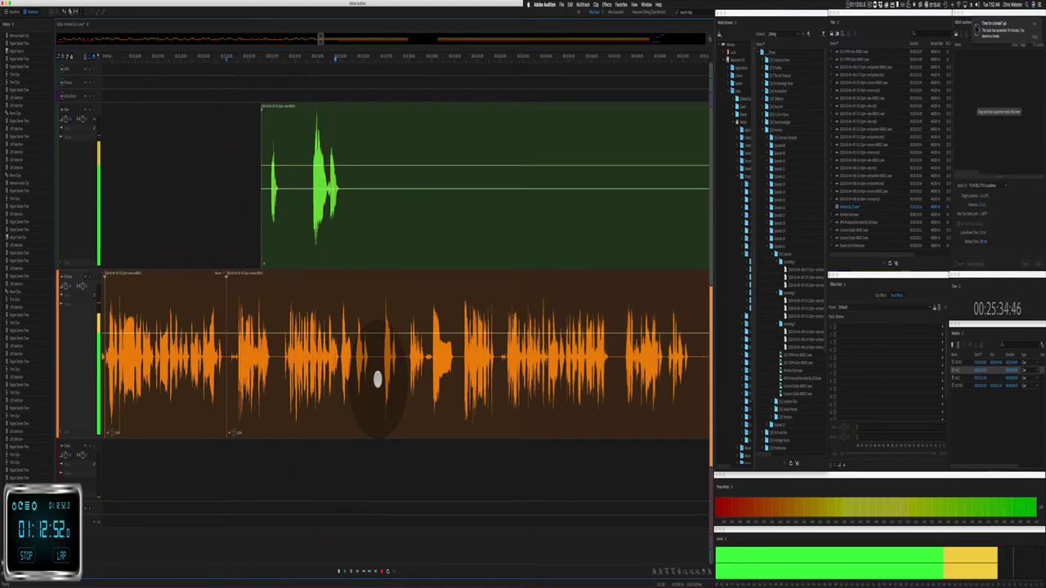
Step: Move the green clip earlier to start at the pause between the orange phrases, and delete the long silence after its opening sounds
{"action": "key", "text": "space"}
{"action": "left_click_drag", "start_coordinate": [292, 106], "coordinate": [249, 121]}
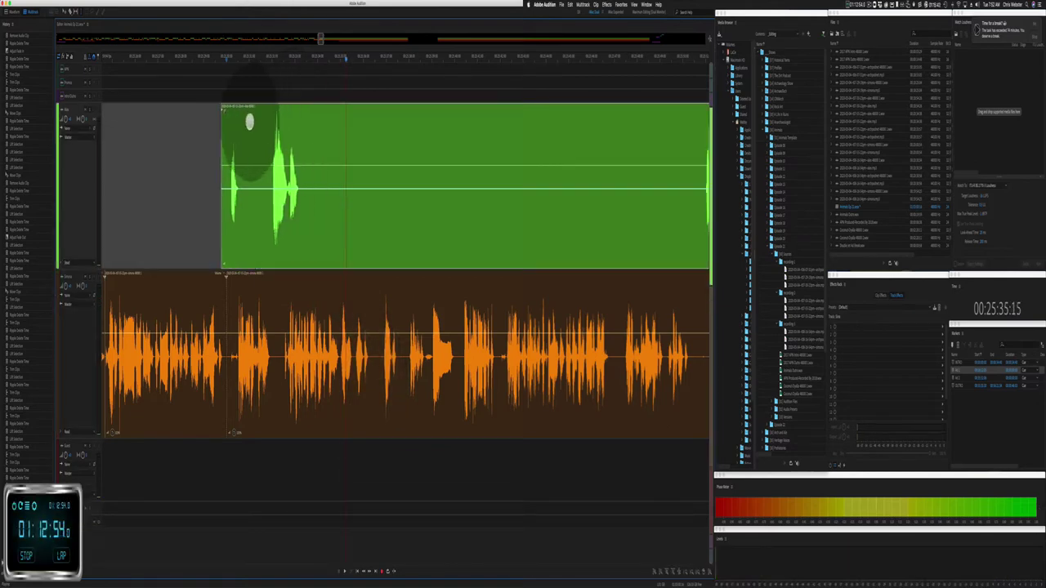
{"action": "left_click", "coordinate": [189, 174]}
{"action": "key", "text": "space"}
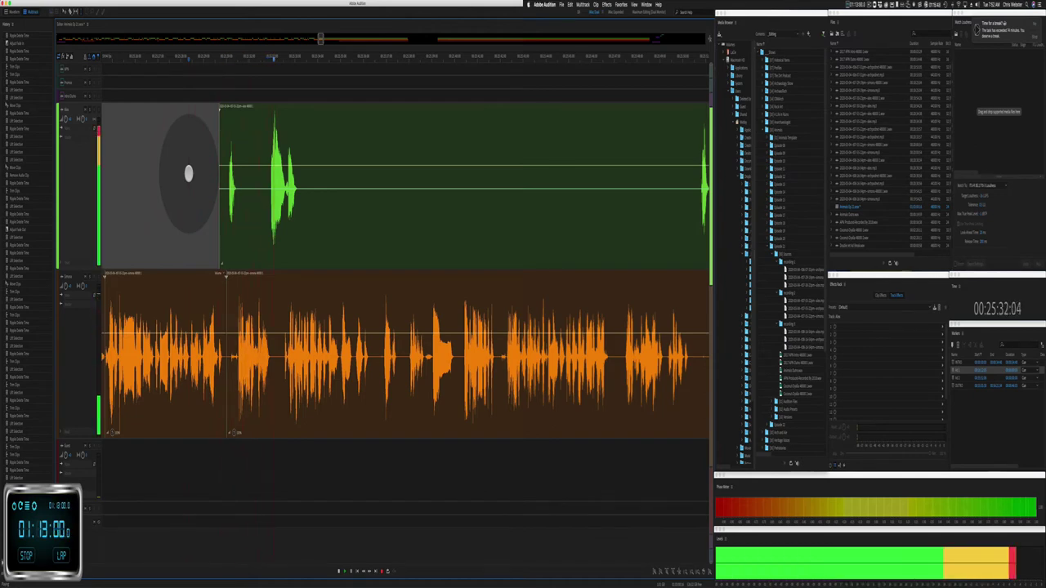
{"action": "left_click_drag", "start_coordinate": [302, 225], "coordinate": [688, 255]}
{"action": "key", "text": "BackSpace"}
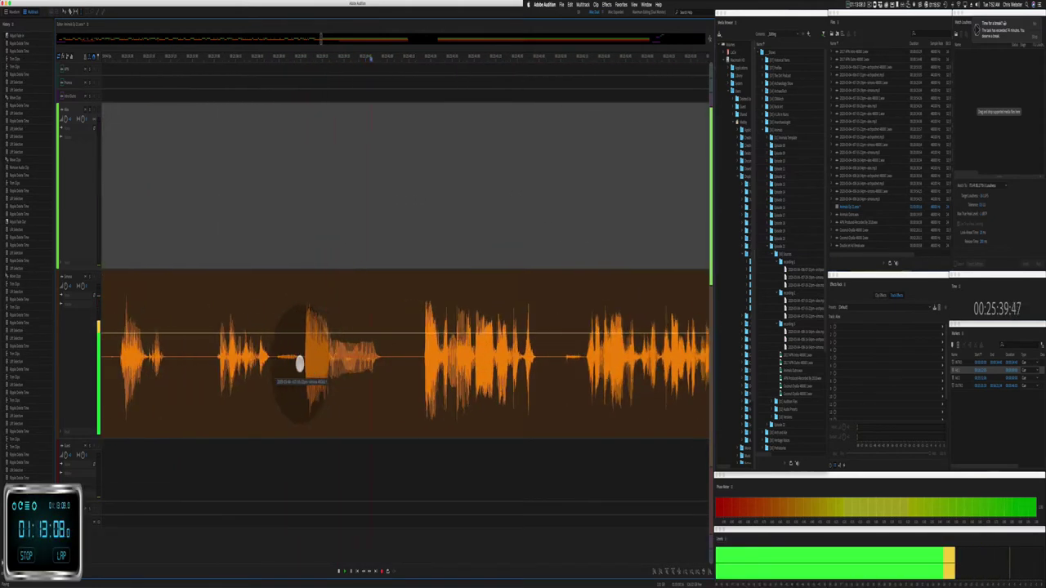
Step: Ripple delete the orange filler and the pause after it, starting at 25:39:00, and resume playback
{"action": "left_click_drag", "start_coordinate": [301, 365], "coordinate": [420, 367]}
{"action": "key", "text": "shift+super+BackSpace"}
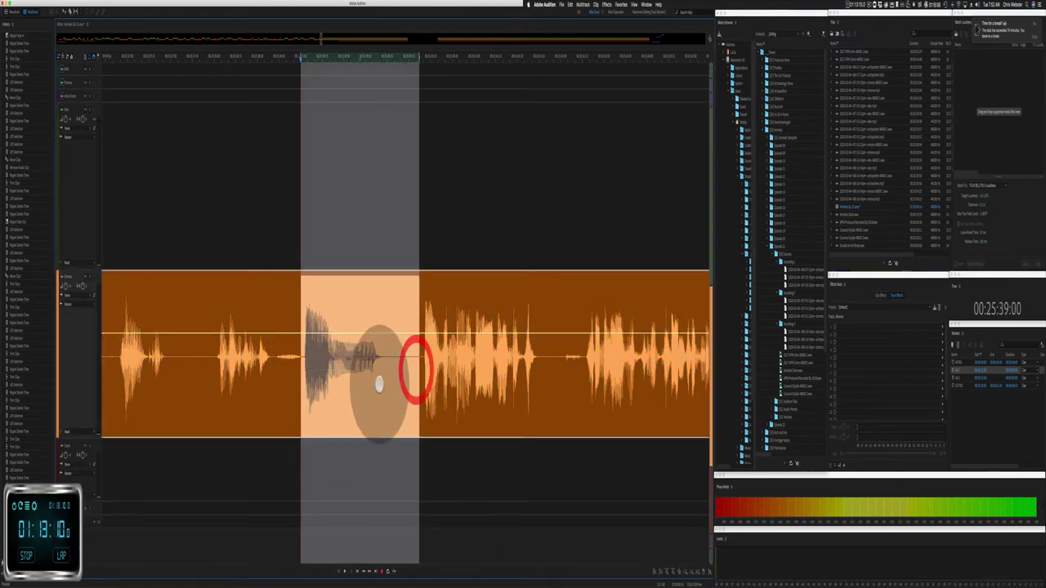
{"action": "key", "text": "space"}
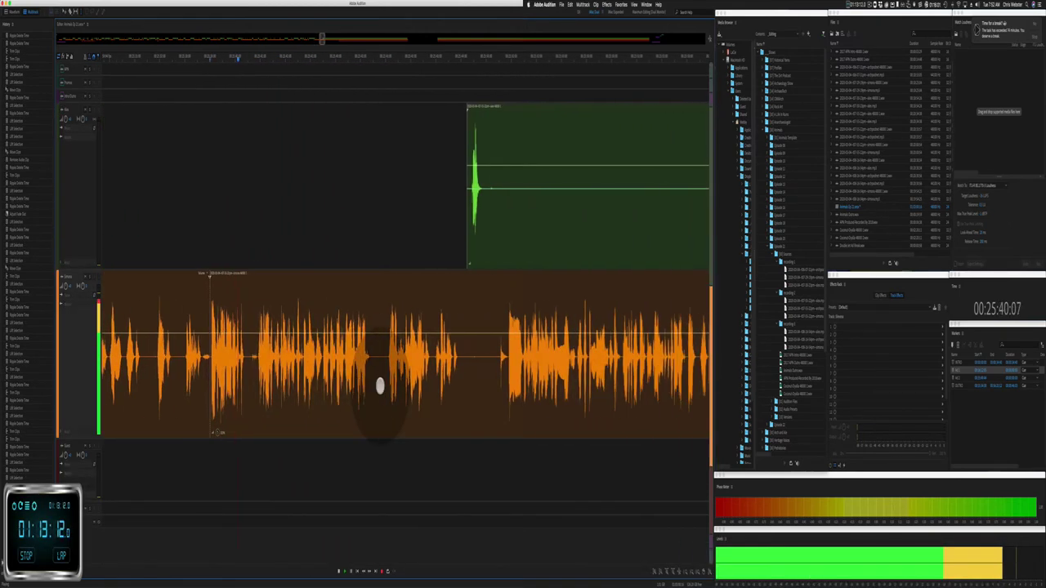
Step: Delete the green silence after the single green spike and ripple delete the orange pause just after that spike
{"action": "left_click_drag", "start_coordinate": [411, 236], "coordinate": [629, 209]}
{"action": "key", "text": "BackSpace"}
{"action": "left_click", "coordinate": [437, 241]}
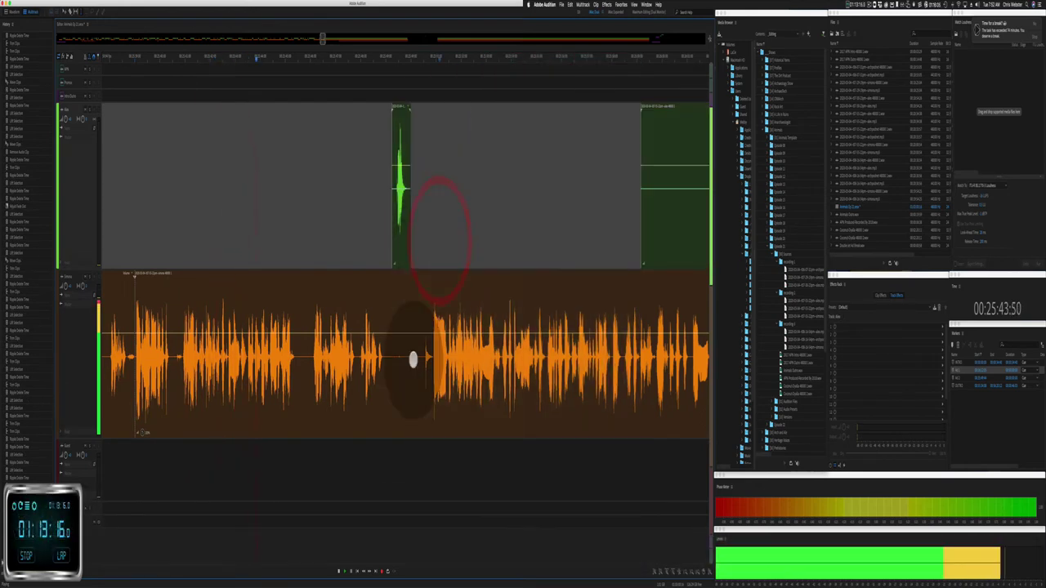
{"action": "left_click_drag", "start_coordinate": [416, 369], "coordinate": [432, 370]}
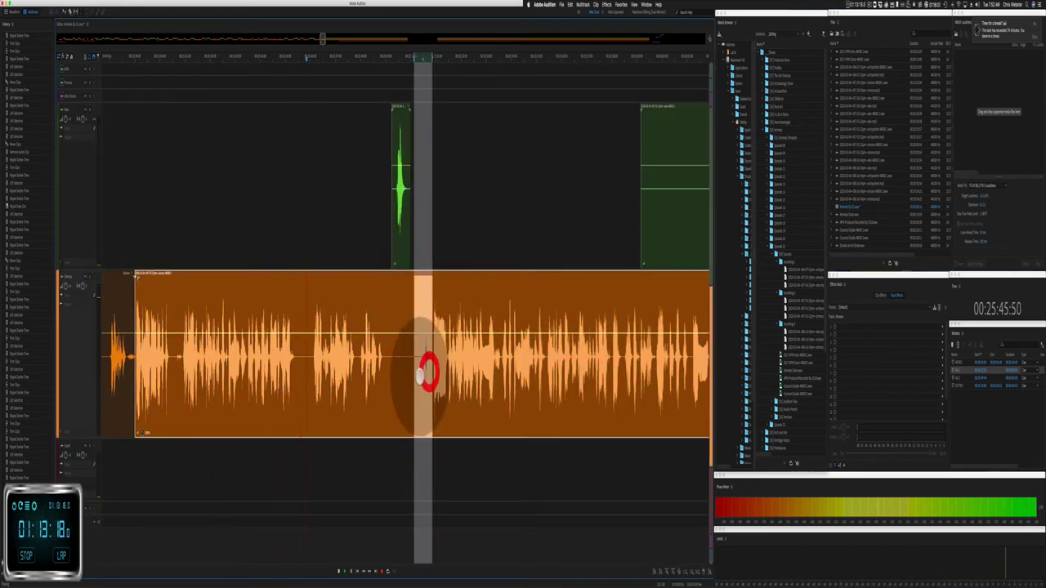
{"action": "key", "text": "BackSpace"}
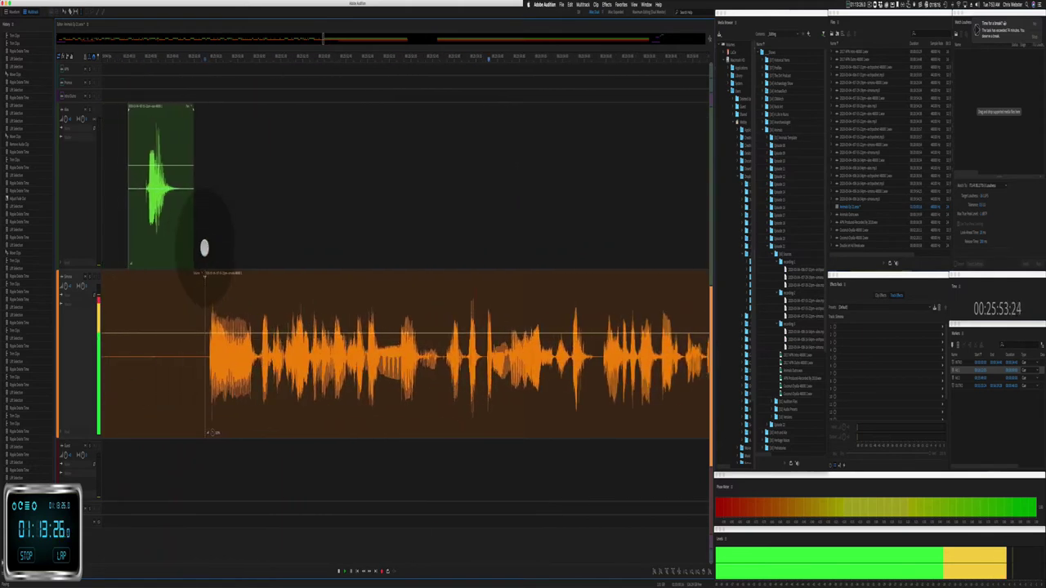
Step: Ripple delete the dense orange filler starting at 25:50:07, at the beginning of the orange clip, and resume playback
{"action": "key", "text": "space"}
{"action": "left_click_drag", "start_coordinate": [205, 247], "coordinate": [256, 331]}
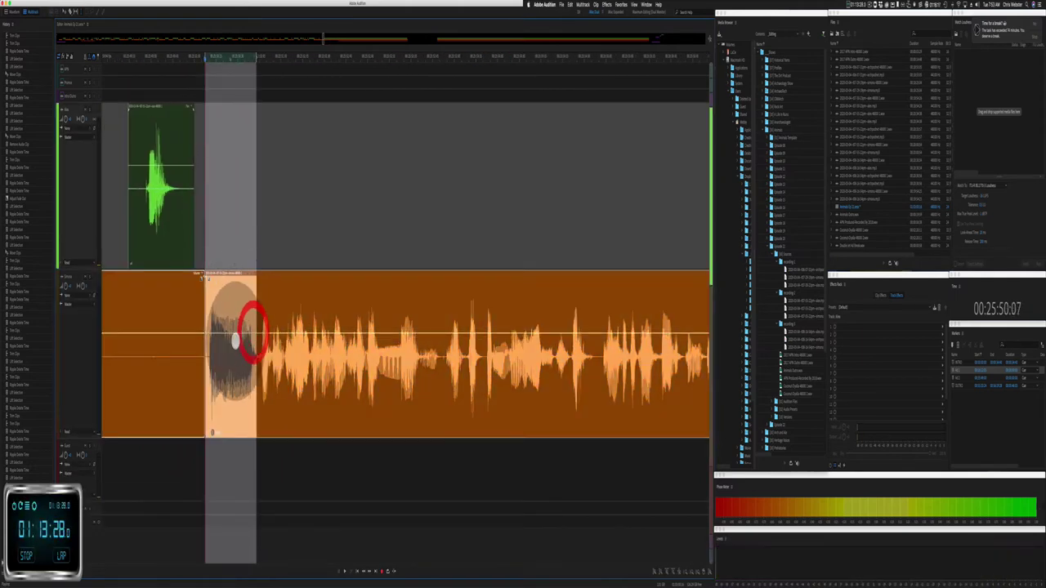
{"action": "key", "text": "shift+super+BackSpace"}
{"action": "key", "text": "space"}
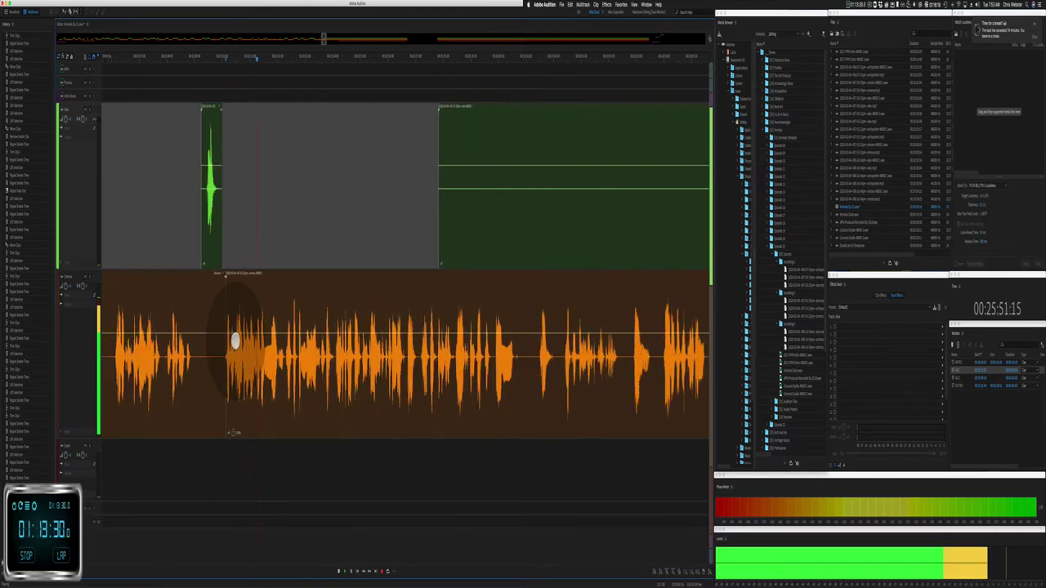
Step: Delete the green silence before the faint green noises, and ripple delete the orange filler and pause after the continuous orange speech
{"action": "left_click_drag", "start_coordinate": [296, 222], "coordinate": [636, 221]}
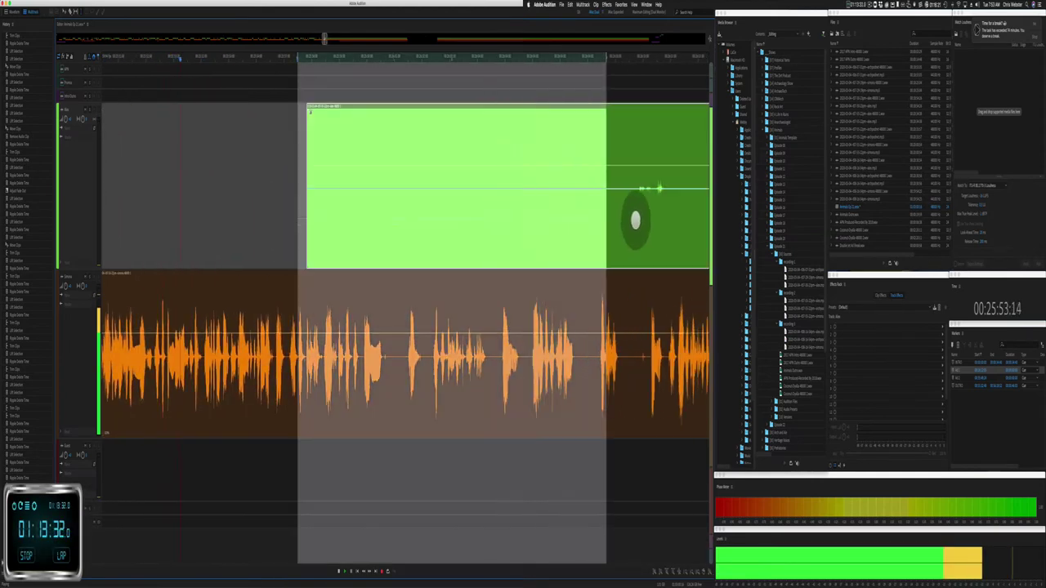
{"action": "key", "text": "BackSpace"}
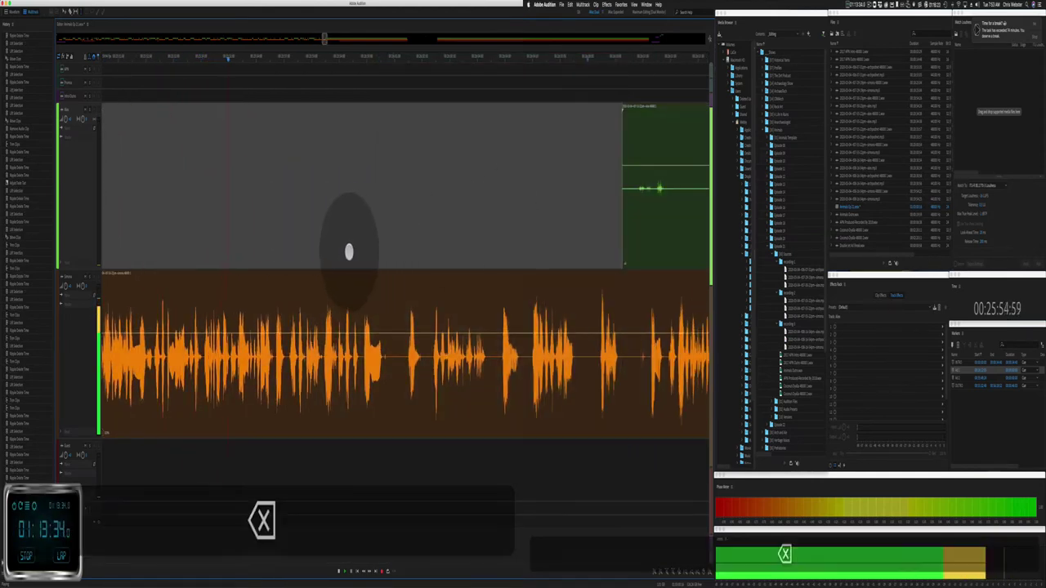
{"action": "left_click_drag", "start_coordinate": [361, 369], "coordinate": [403, 369]}
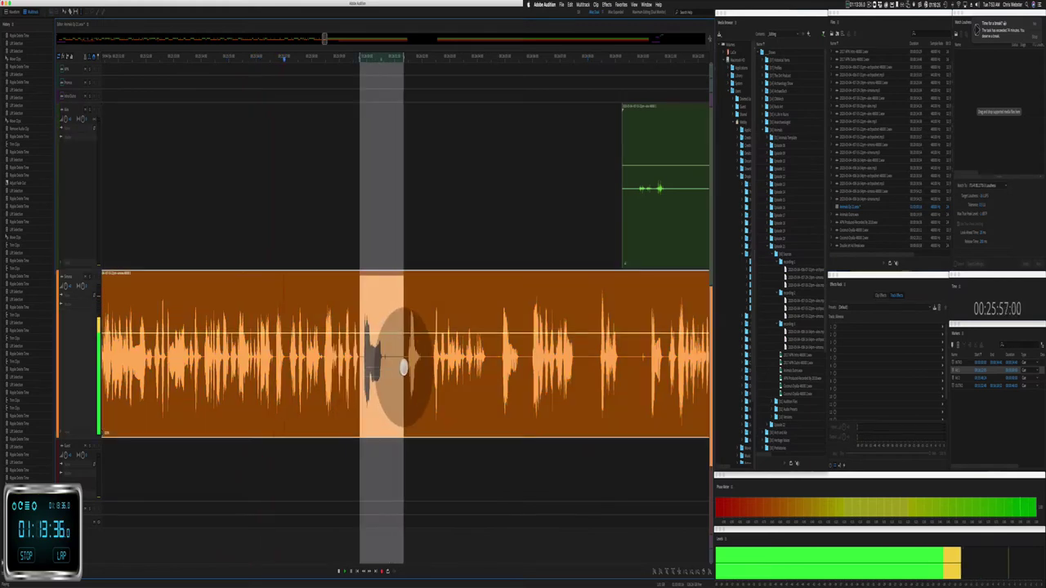
{"action": "key", "text": "BackSpace"}
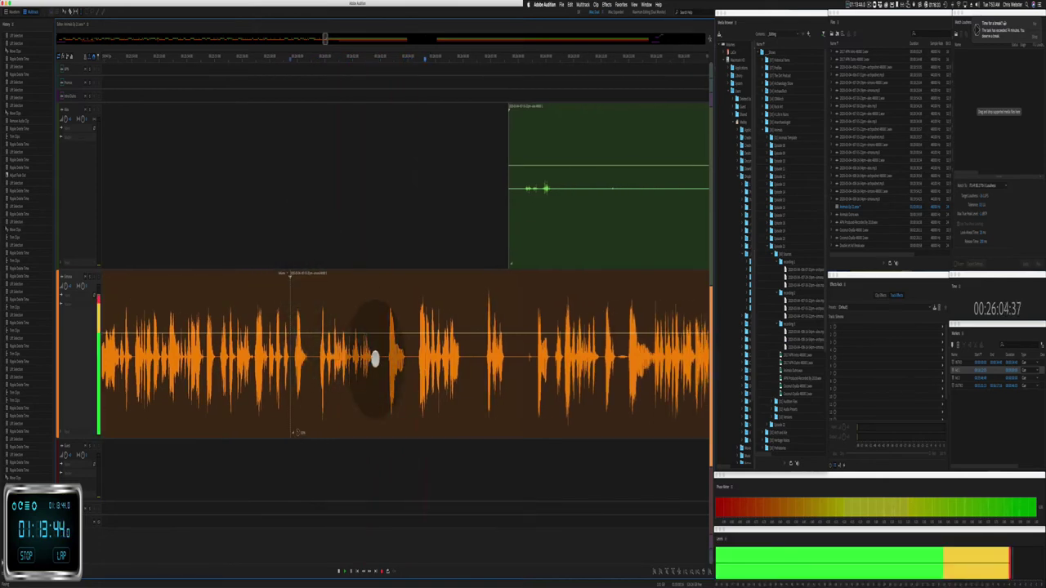
Step: Ripple delete the single orange filler starting at 26:03:00 and resume playback
{"action": "key", "text": "space"}
{"action": "left_click", "coordinate": [383, 401]}
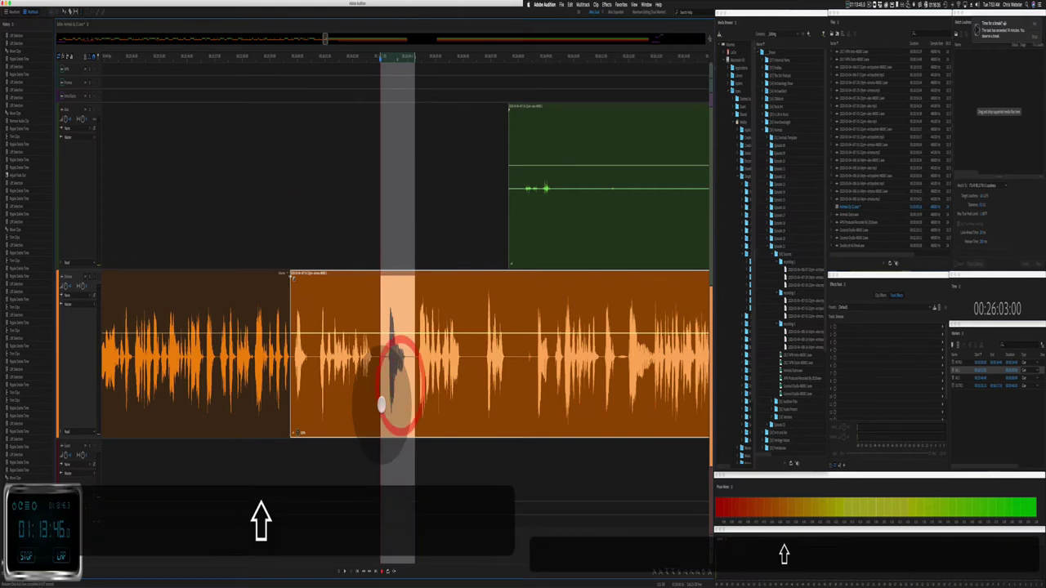
{"action": "key", "text": "shift+super+k"}
{"action": "key", "text": "space"}
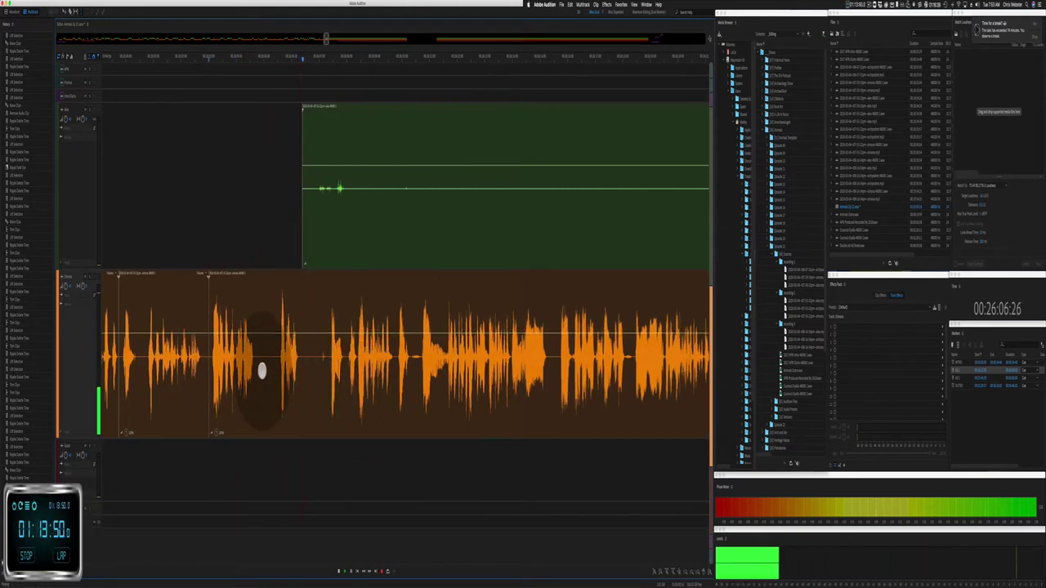
Step: Delete the green section containing the faint noises, and ripple delete the orange pause starting at 26:06:34
{"action": "left_click_drag", "start_coordinate": [291, 221], "coordinate": [603, 215]}
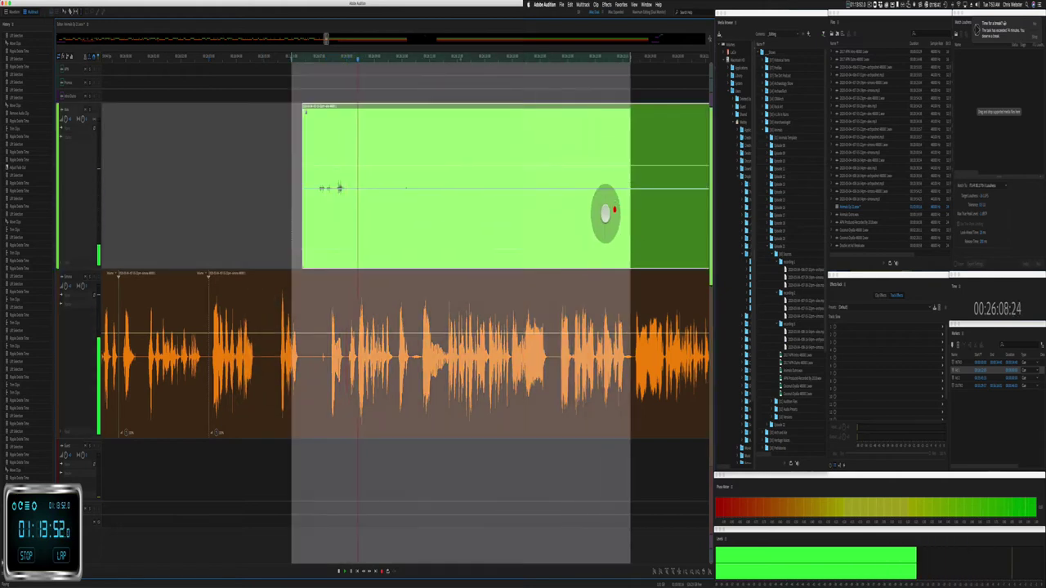
{"action": "key", "text": "Delete"}
{"action": "left_click_drag", "start_coordinate": [307, 376], "coordinate": [331, 378]}
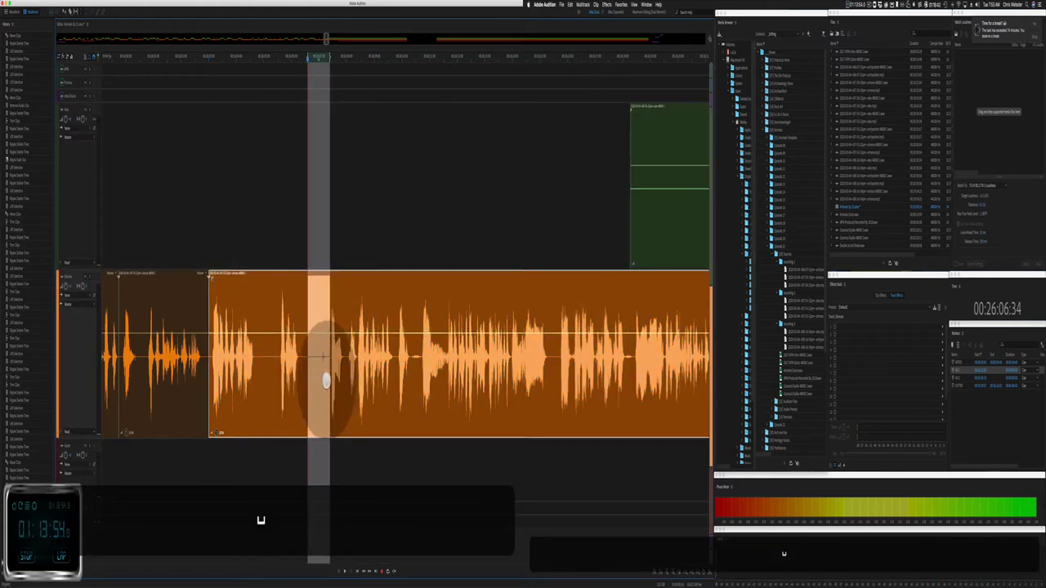
{"action": "left_click", "coordinate": [320, 378]}
{"action": "key", "text": "space"}
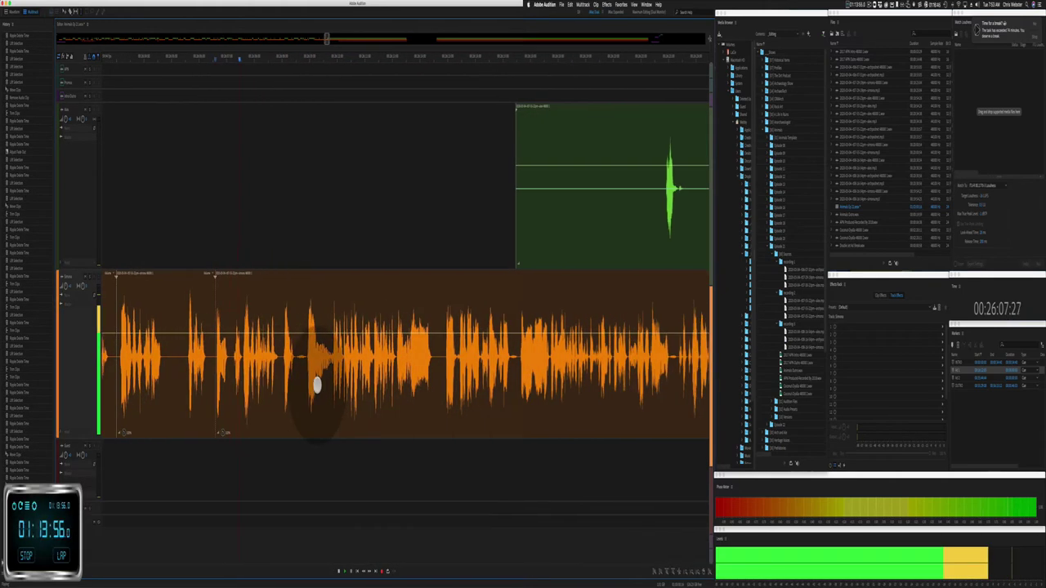
{"action": "scroll", "coordinate": [317, 385], "scroll_direction": "right", "scroll_amount": 5}
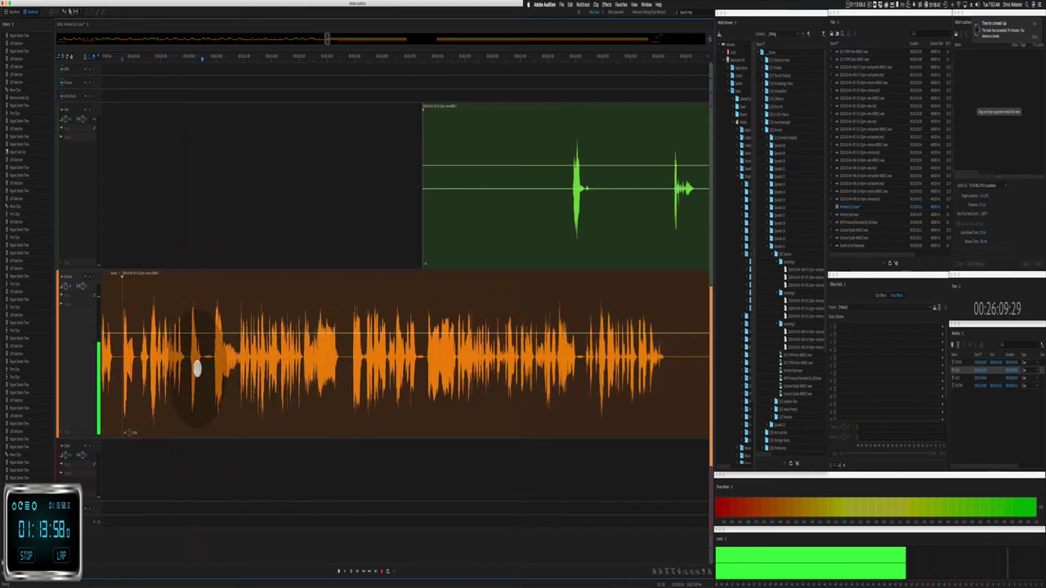
Step: Ripple delete the orange filler starting at 26:09:51, and delete the silence at the start of the green clip before its first burst
{"action": "left_click_drag", "start_coordinate": [213, 363], "coordinate": [234, 366]}
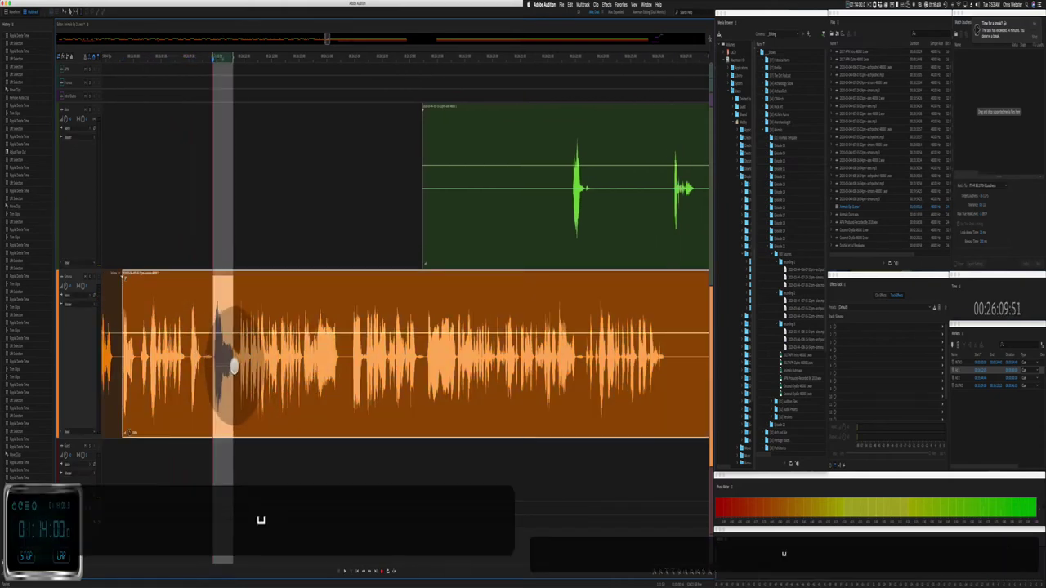
{"action": "left_click", "coordinate": [235, 369]}
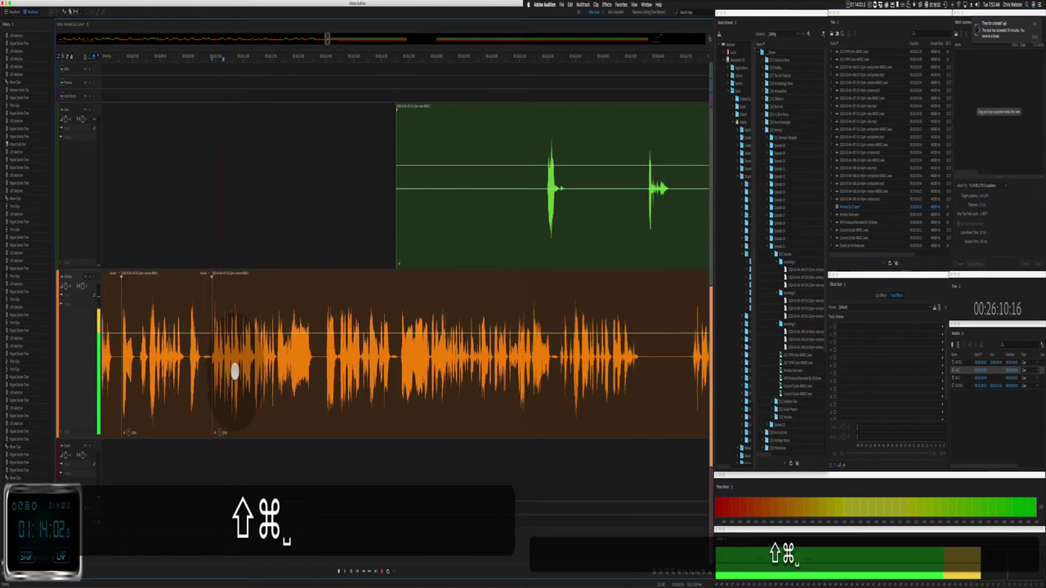
{"action": "left_click_drag", "start_coordinate": [326, 221], "coordinate": [472, 219]}
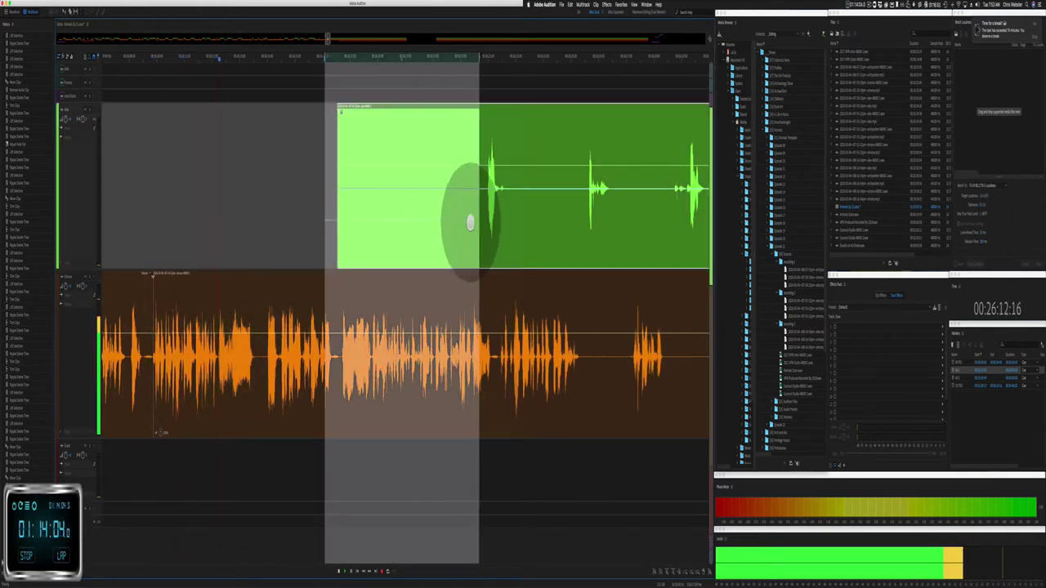
{"action": "key", "text": "BackSpace"}
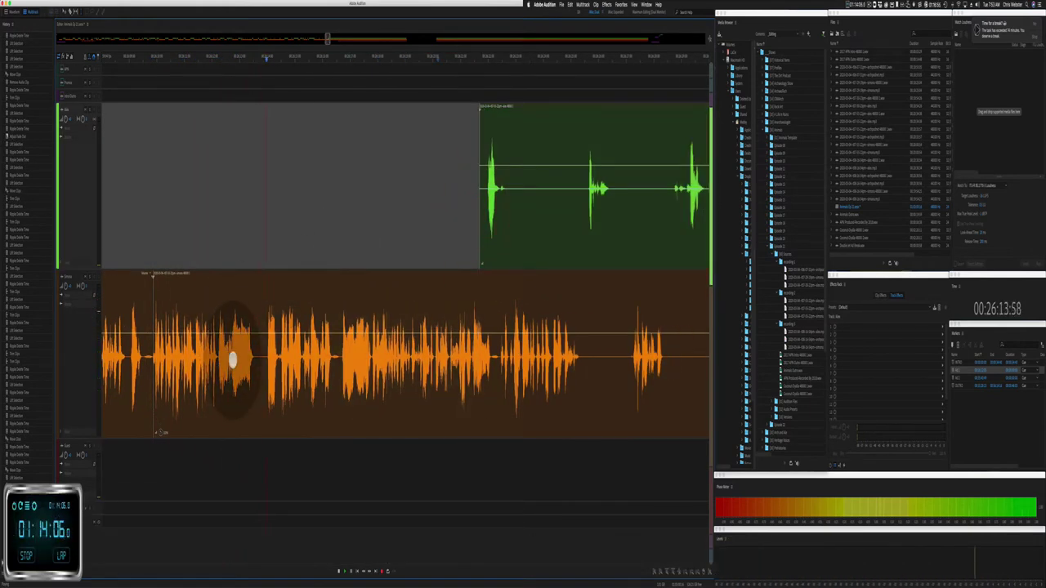
Step: Ripple delete the sustained orange filler and pause starting at 26:12:43, and fade out the orange clip's end before the cut
{"action": "key", "text": "space"}
{"action": "left_click", "coordinate": [232, 378]}
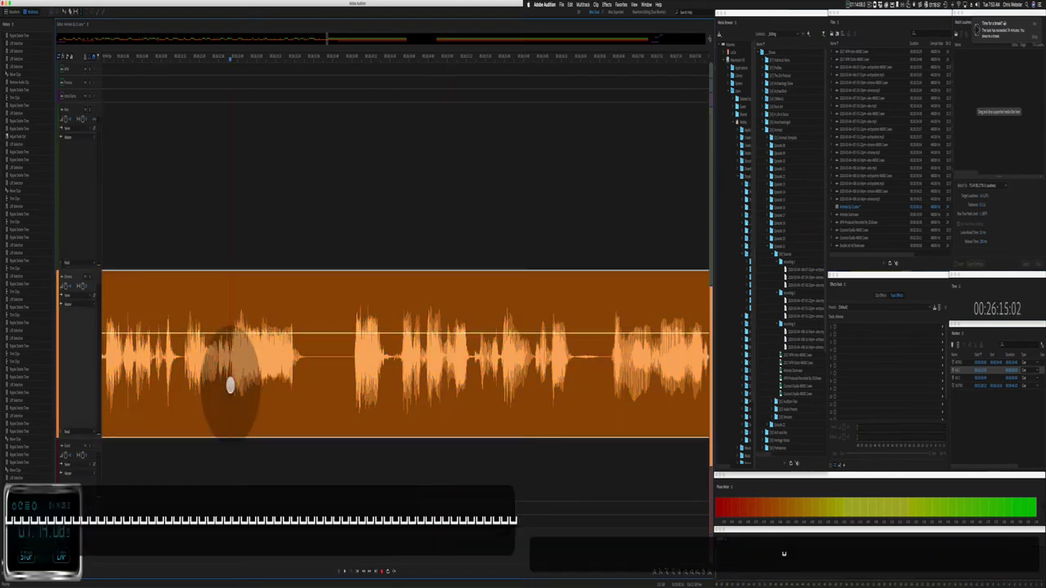
{"action": "left_click_drag", "start_coordinate": [230, 385], "coordinate": [343, 383]}
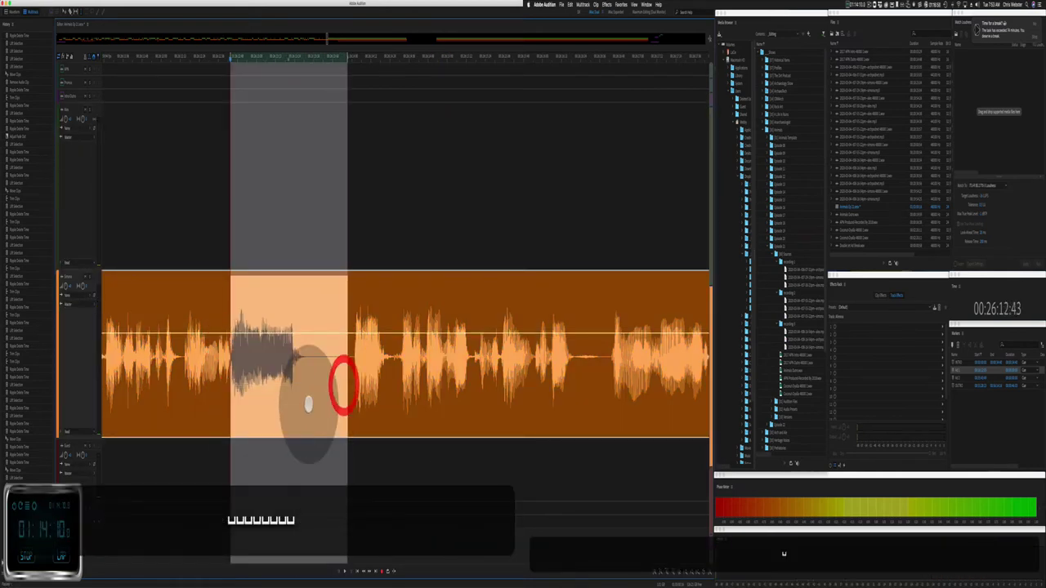
{"action": "key", "text": "shift+super+BackSpace"}
{"action": "left_click", "coordinate": [226, 280]}
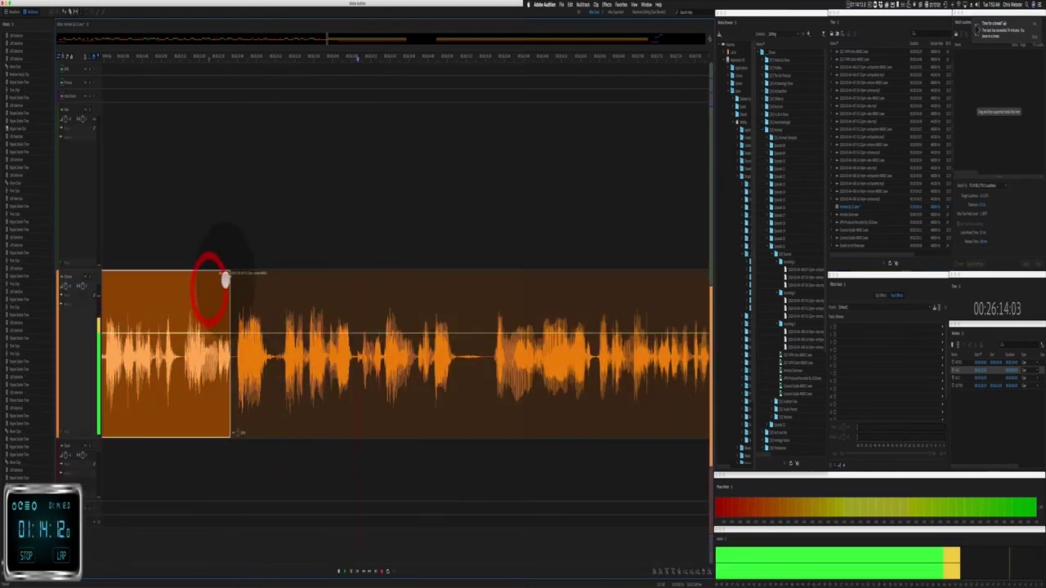
Step: Delete the green silences that follow the first and second short green bursts
{"action": "left_click", "coordinate": [155, 202]}
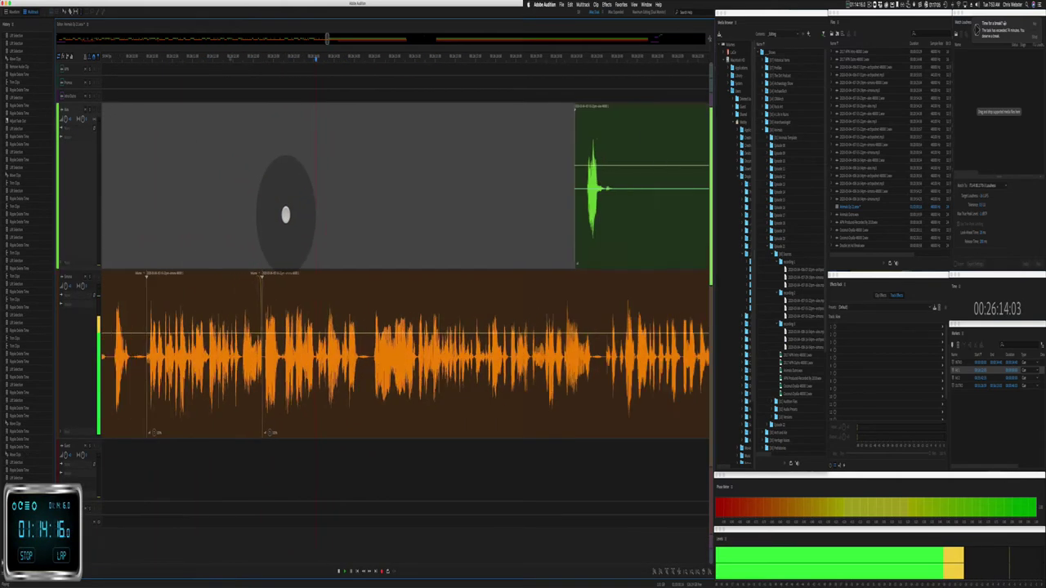
{"action": "left_click_drag", "start_coordinate": [381, 221], "coordinate": [437, 219]}
{"action": "key", "text": "BackSpace"}
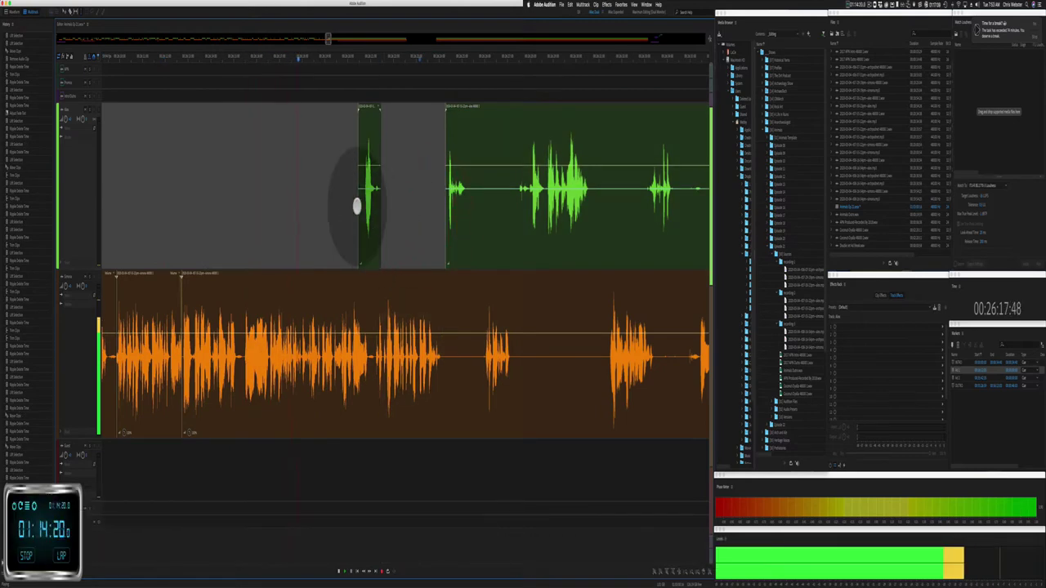
{"action": "left_click_drag", "start_coordinate": [320, 217], "coordinate": [377, 209]}
{"action": "key", "text": "BackSpace"}
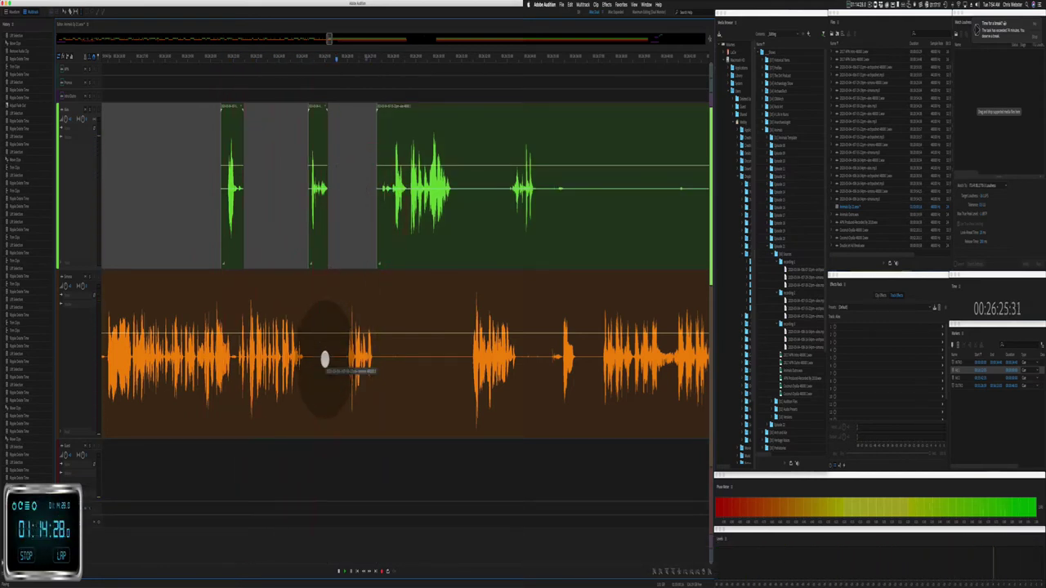
Step: Ripple delete part of the orange pause near 26:25:30 to shorten it, and resume playback
{"action": "key", "text": "space"}
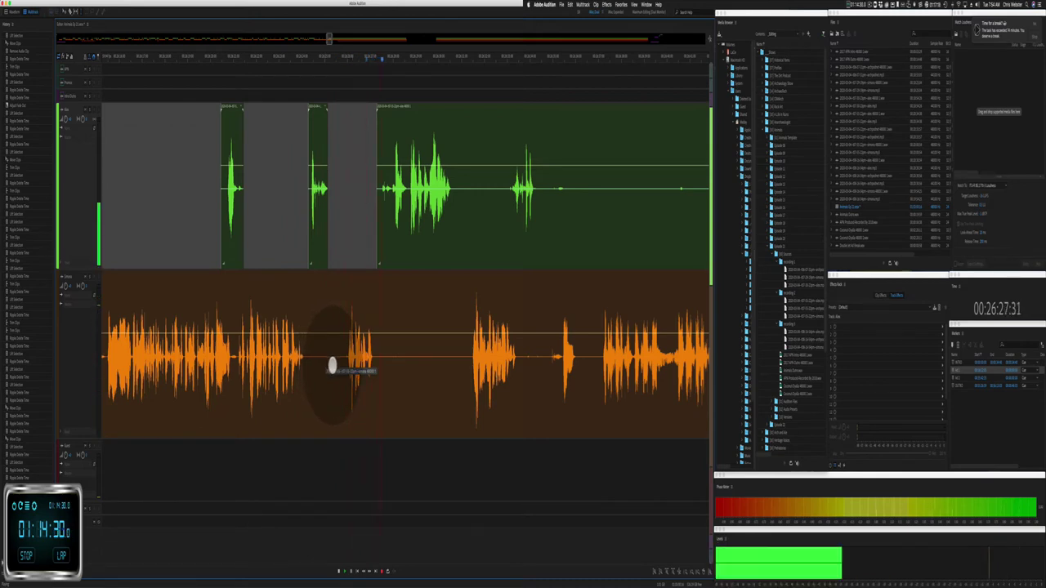
{"action": "left_click", "coordinate": [338, 365]}
{"action": "key", "text": "shift+super+BackSpace"}
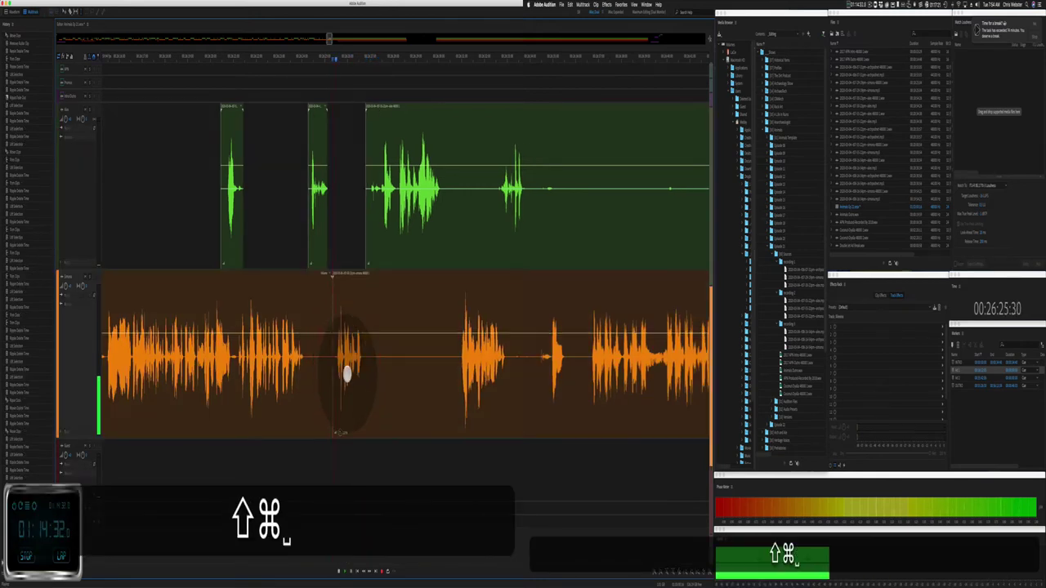
{"action": "key", "text": "space"}
Step: Delete the orange silence under the green speech, and delete the green silence directly after that speech
{"action": "left_click_drag", "start_coordinate": [365, 367], "coordinate": [450, 365]}
{"action": "key", "text": "BackSpace"}
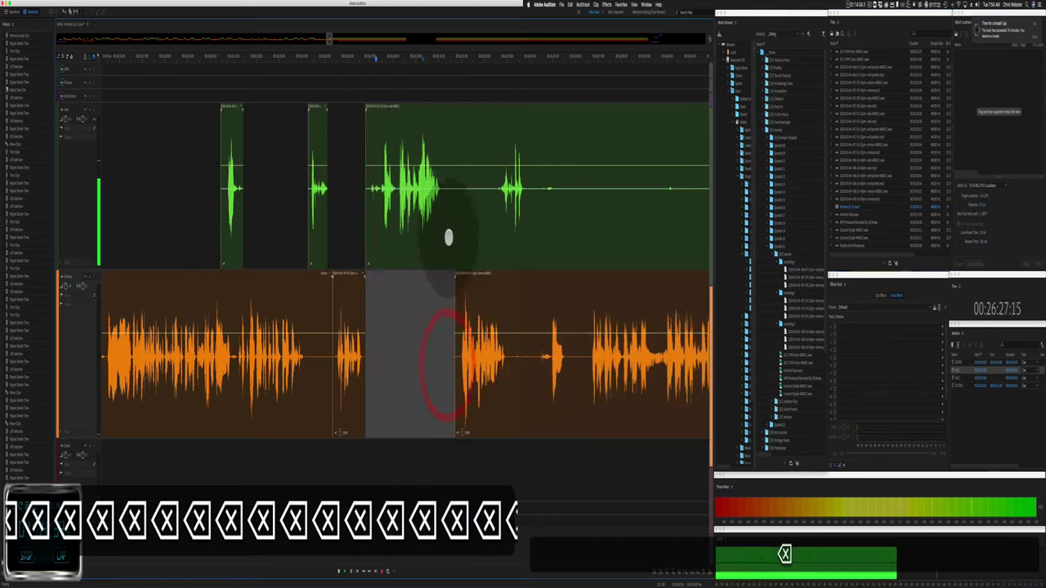
{"action": "left_click_drag", "start_coordinate": [442, 206], "coordinate": [494, 204]}
{"action": "key", "text": "BackSpace"}
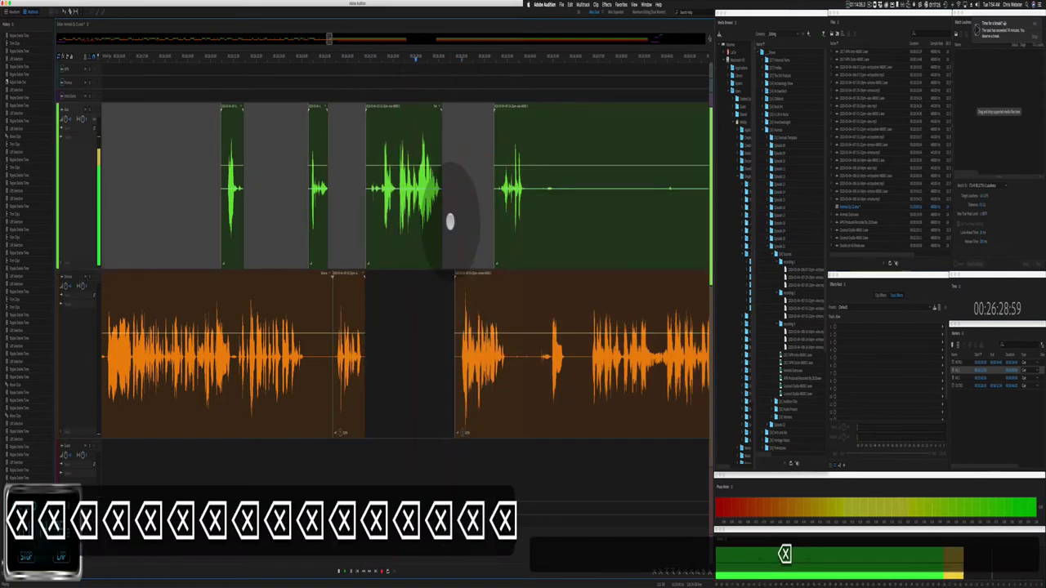
Step: Delete the long green stretch with faint noises that follows the short green phrase
{"action": "scroll", "coordinate": [446, 222], "scroll_direction": "right", "scroll_amount": 5}
{"action": "left_click_drag", "start_coordinate": [395, 215], "coordinate": [633, 219]}
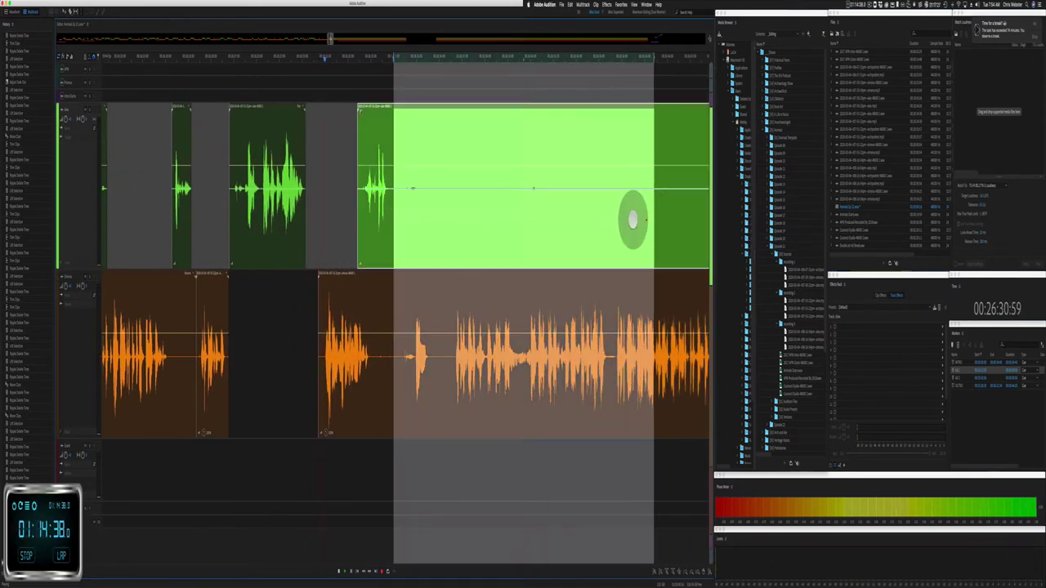
{"action": "key", "text": "BackSpace"}
Step: Ripple delete the isolated orange filler and its surrounding pause starting at 26:33:55, and resume playback
{"action": "scroll", "coordinate": [373, 309], "scroll_direction": "right", "scroll_amount": 1}
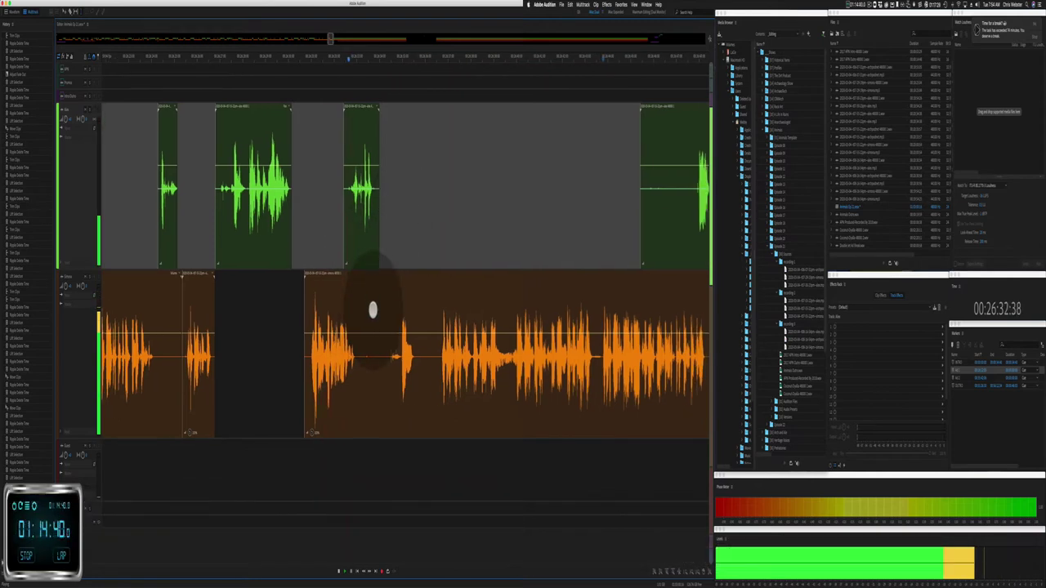
{"action": "scroll", "coordinate": [373, 309], "scroll_direction": "right", "scroll_amount": 1}
{"action": "scroll", "coordinate": [366, 329], "scroll_direction": "right", "scroll_amount": 4}
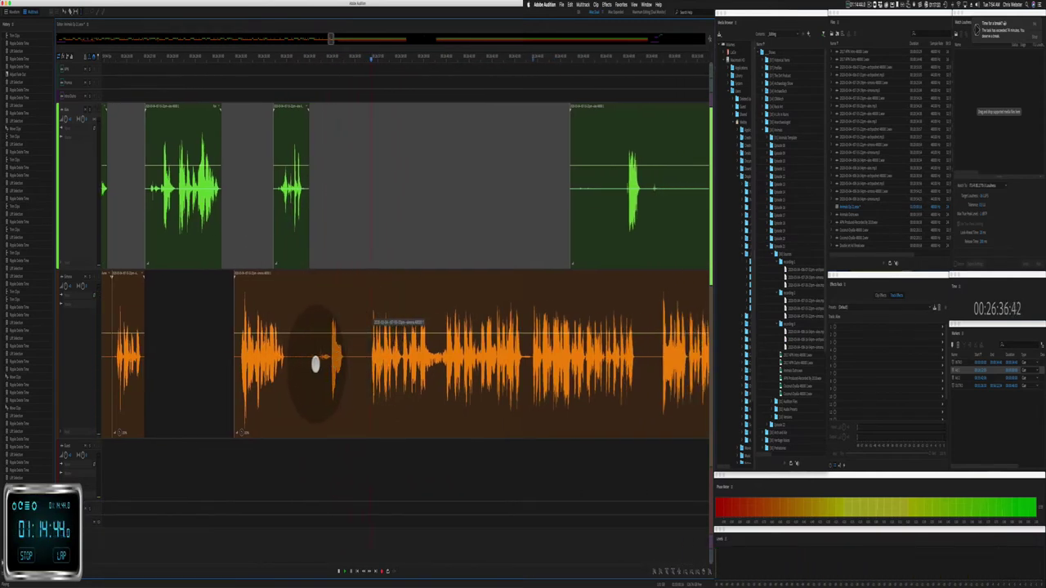
{"action": "key", "text": "space"}
{"action": "key", "text": "space"}
{"action": "left_click_drag", "start_coordinate": [308, 364], "coordinate": [367, 360]}
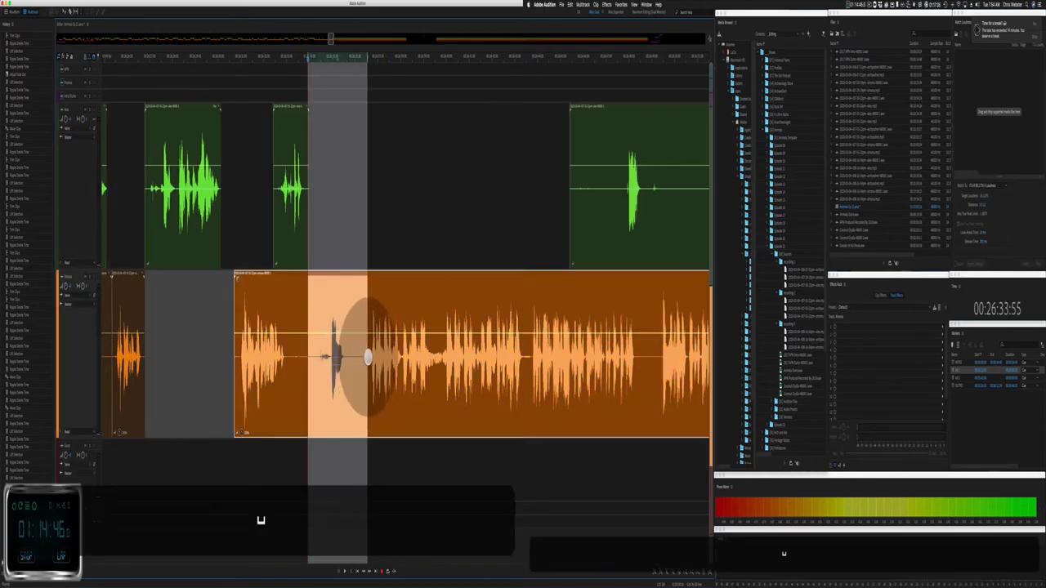
{"action": "key", "text": "shift+super+BackSpace"}
{"action": "key", "text": "space"}
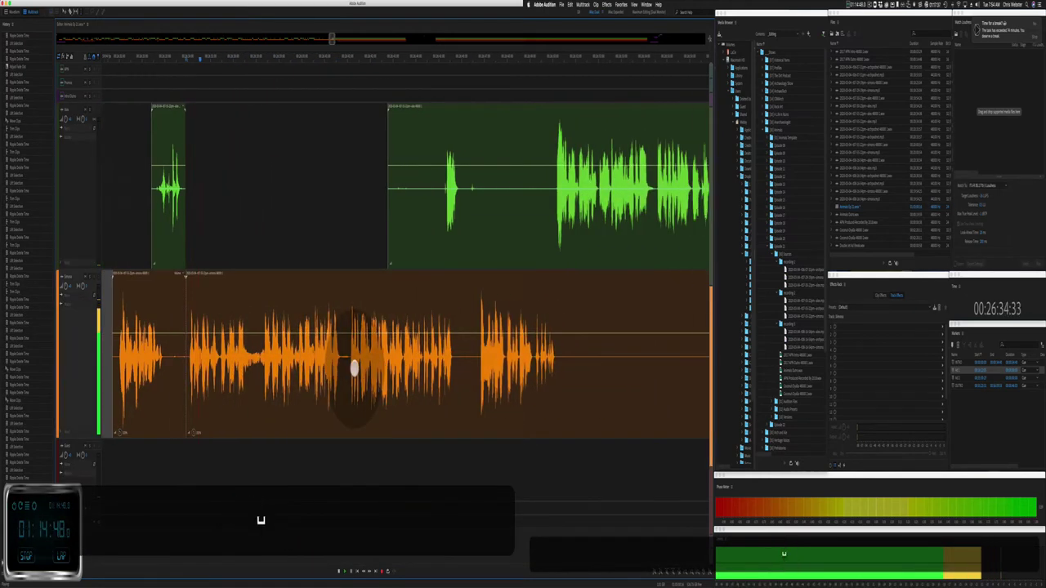
Step: Delete the green silences before and after the single short green burst ahead of the long green speech
{"action": "left_click_drag", "start_coordinate": [315, 229], "coordinate": [474, 205]}
{"action": "key", "text": "BackSpace"}
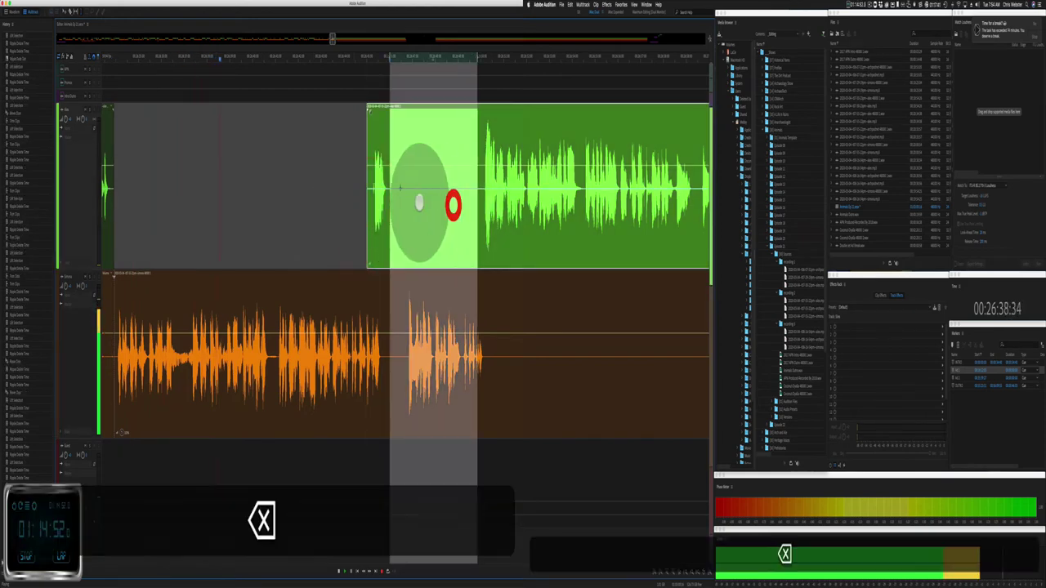
Step: Replay the orange speech around its droning filler, and ripple delete the filler and hum starting at 26:36:16
{"action": "left_click", "coordinate": [158, 238]}
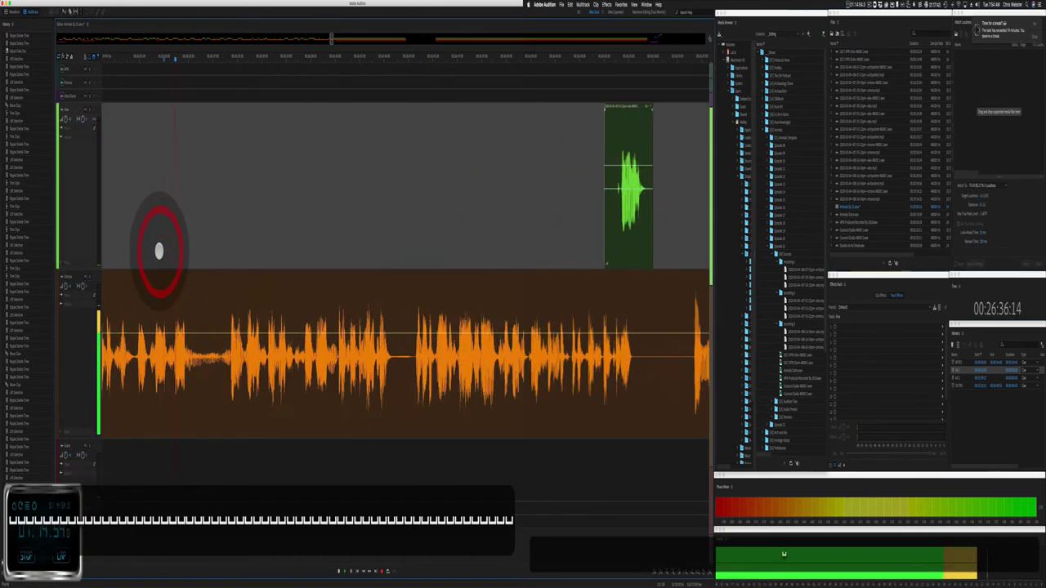
{"action": "left_click", "coordinate": [240, 373]}
{"action": "key", "text": "space"}
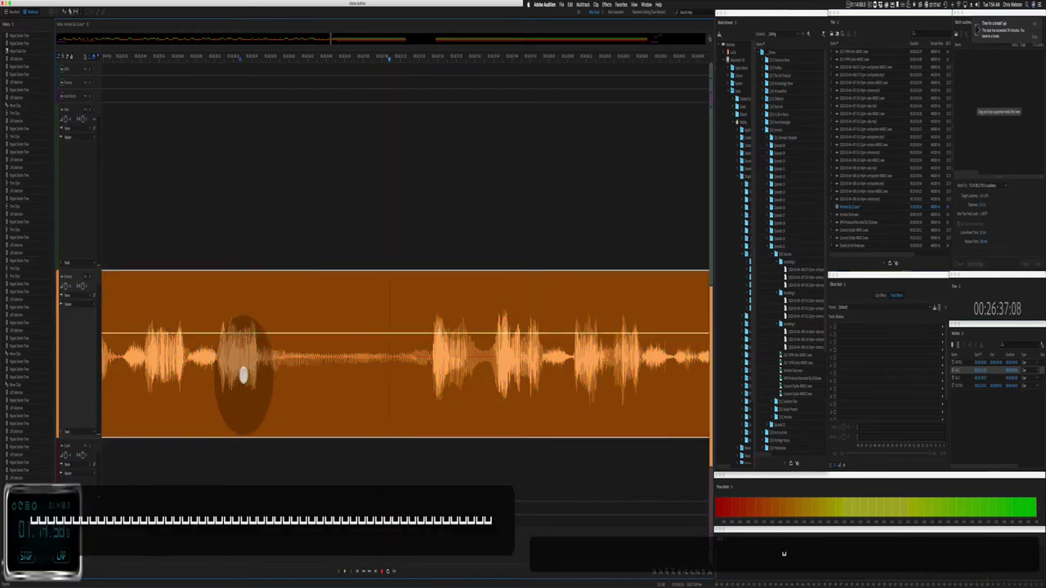
{"action": "left_click", "coordinate": [225, 384]}
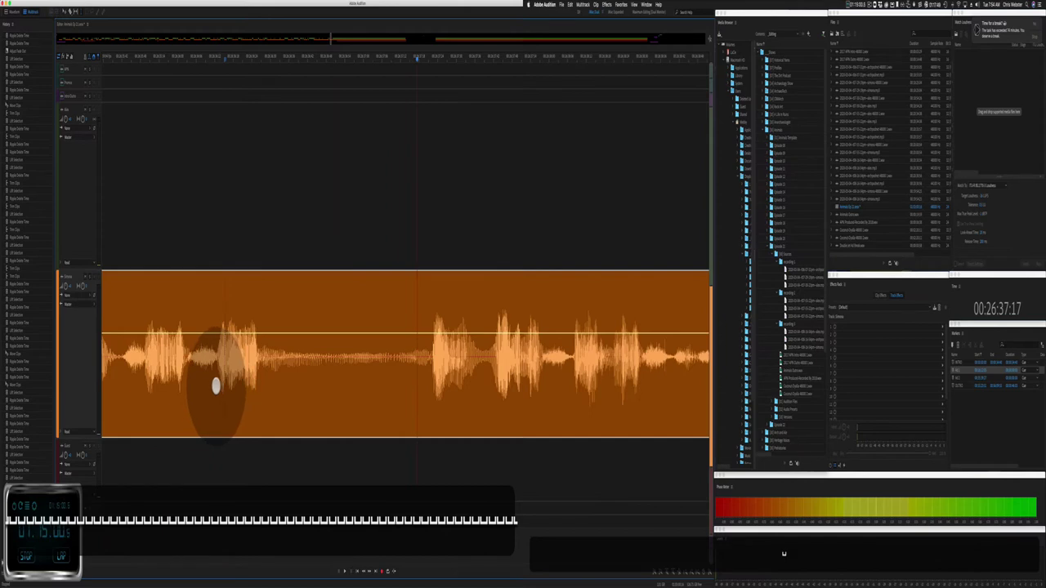
{"action": "left_click", "coordinate": [216, 385]}
{"action": "left_click", "coordinate": [228, 386]}
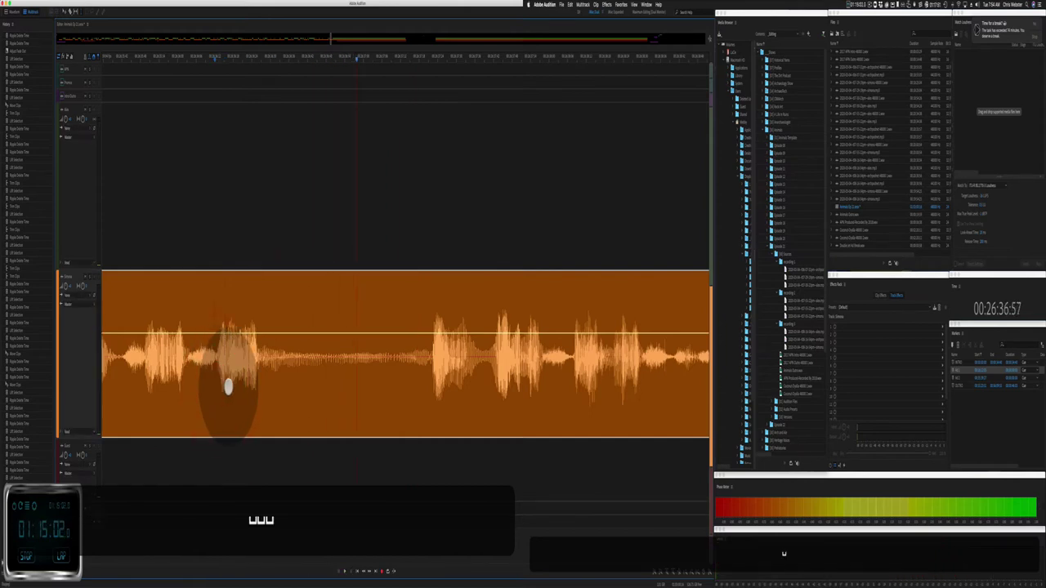
{"action": "left_click_drag", "start_coordinate": [228, 386], "coordinate": [429, 368]}
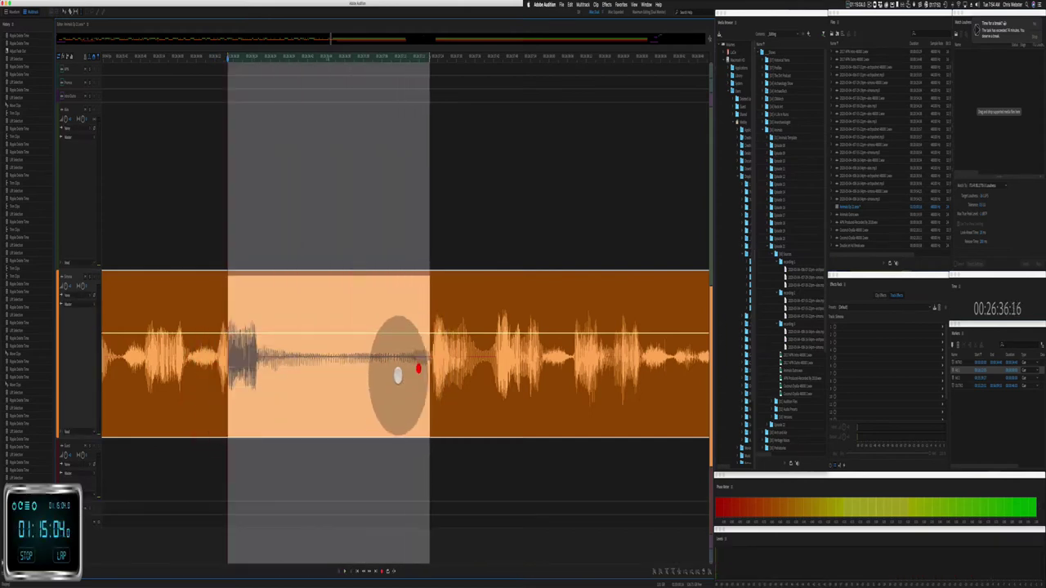
{"action": "key", "text": "shift+BackSpace"}
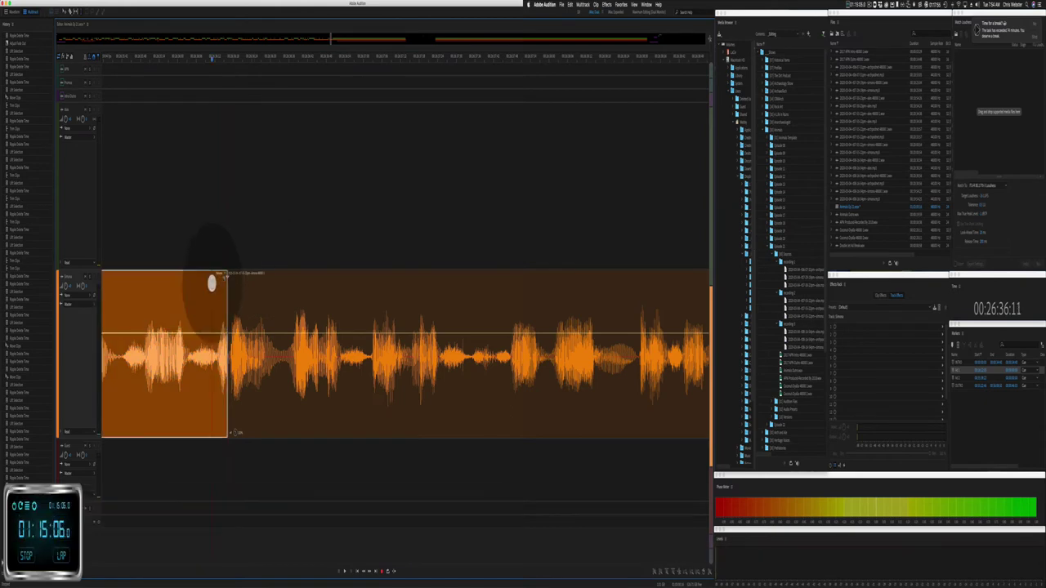
Step: Fade out the orange clip's end before the new cut, and move the short green clip later into the orange pause
{"action": "left_click", "coordinate": [201, 201]}
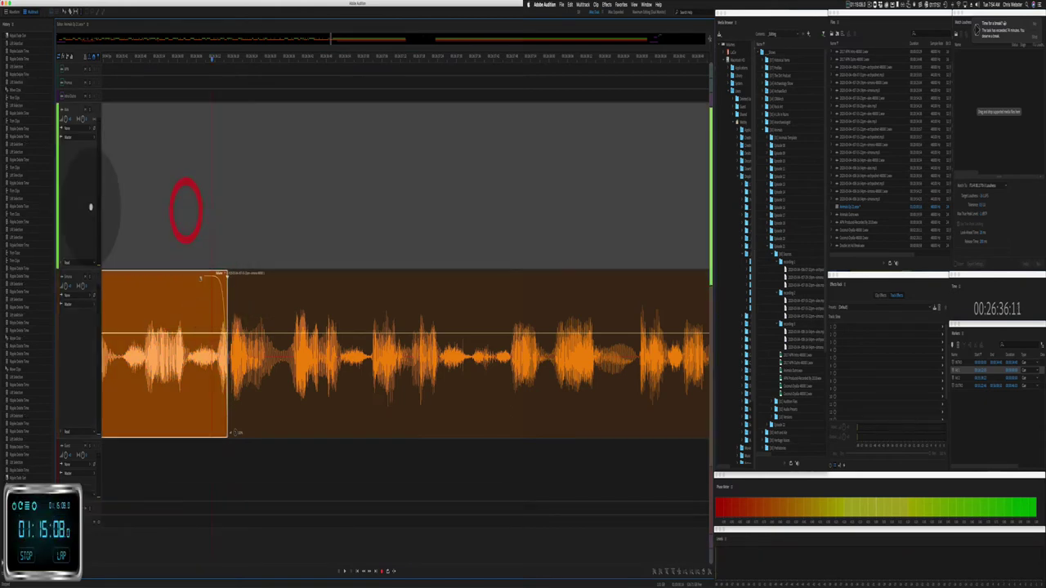
{"action": "key", "text": "space"}
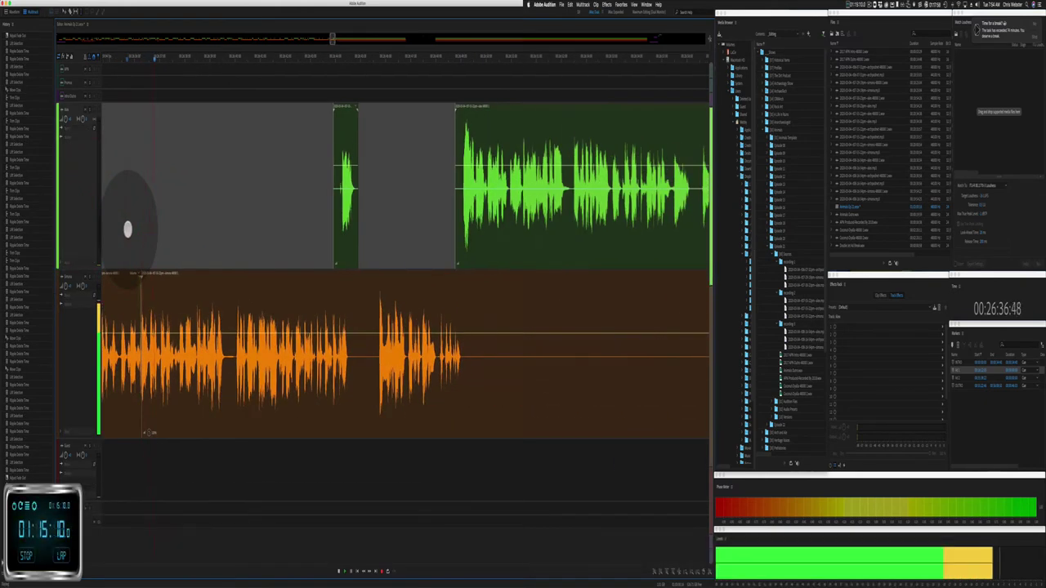
{"action": "left_click", "coordinate": [353, 111]}
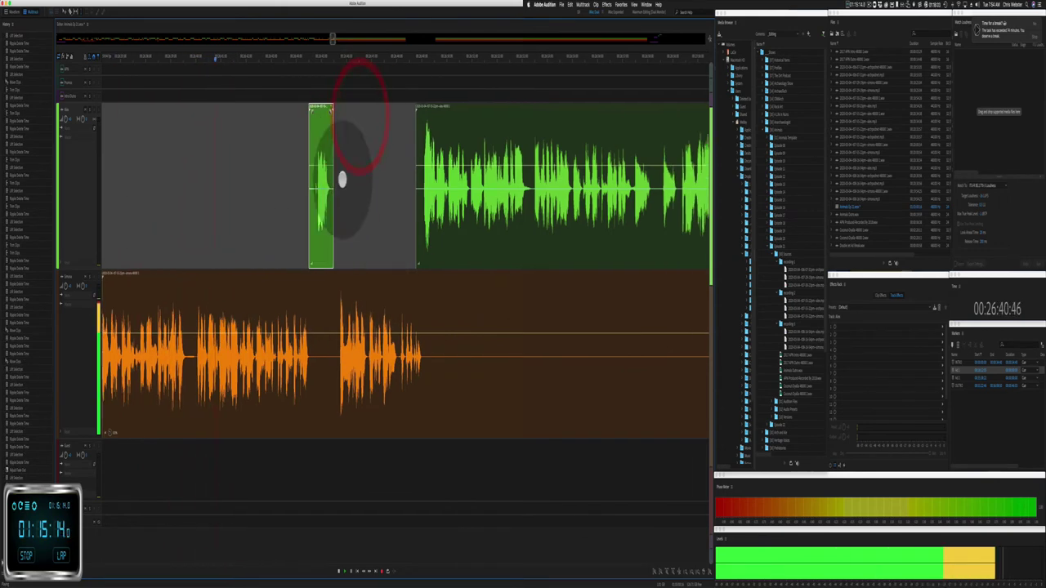
Step: Delete the orange silence running underneath the long green speech after the last orange words
{"action": "left_click_drag", "start_coordinate": [415, 366], "coordinate": [631, 362]}
{"action": "key", "text": "Delete"}
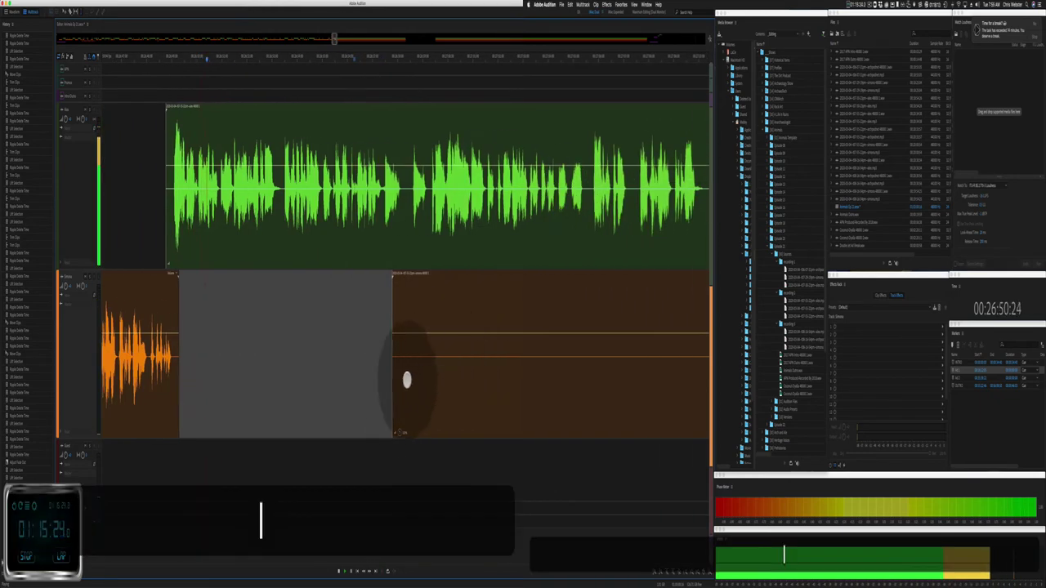
{"action": "left_click_drag", "start_coordinate": [390, 395], "coordinate": [692, 385]}
{"action": "key", "text": "Delete"}
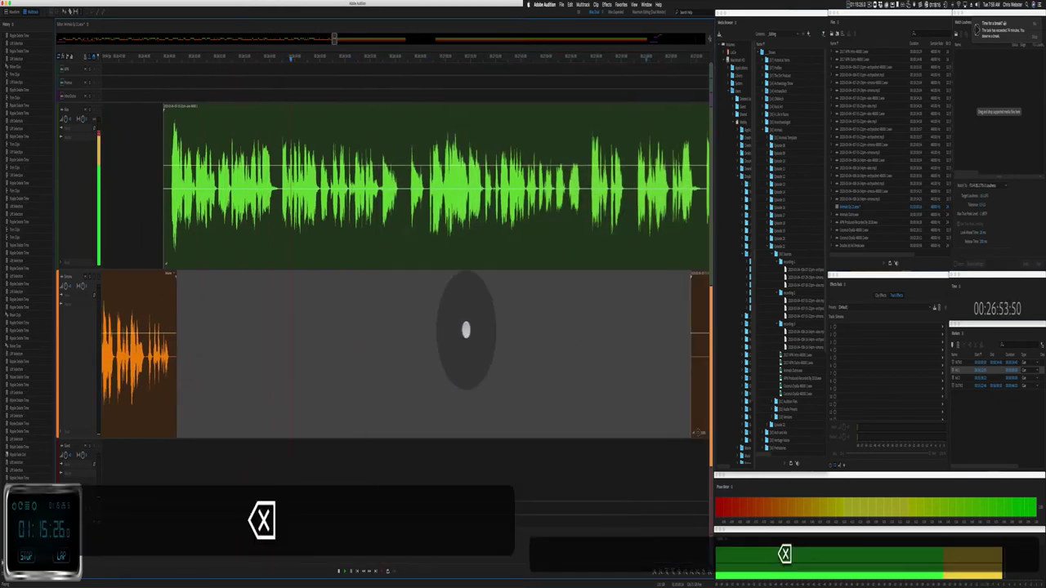
{"action": "key", "text": "Delete"}
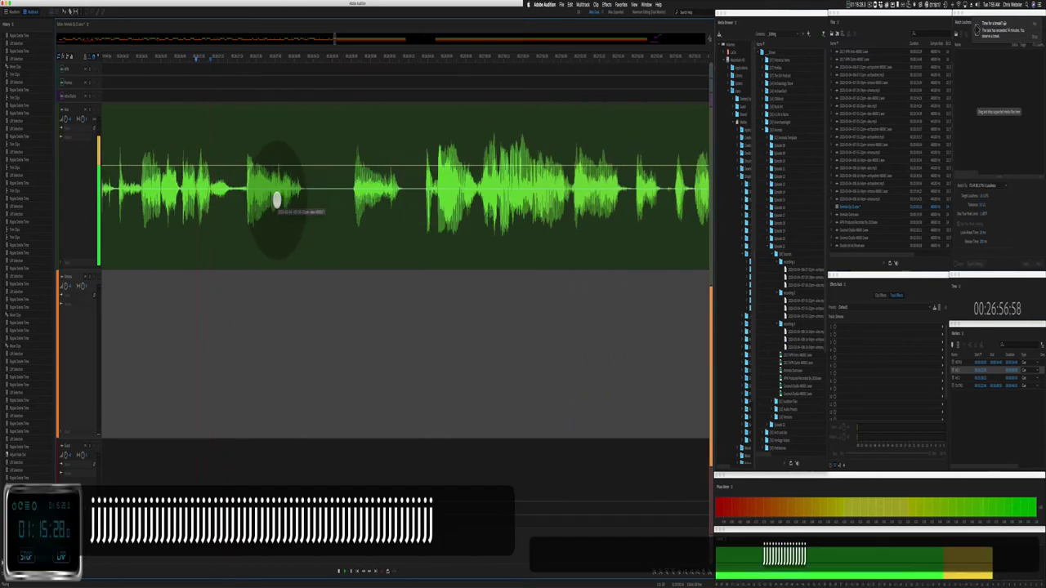
Step: Ripple delete the isolated green filler between two pauses in the long green speech
{"action": "key", "text": "space"}
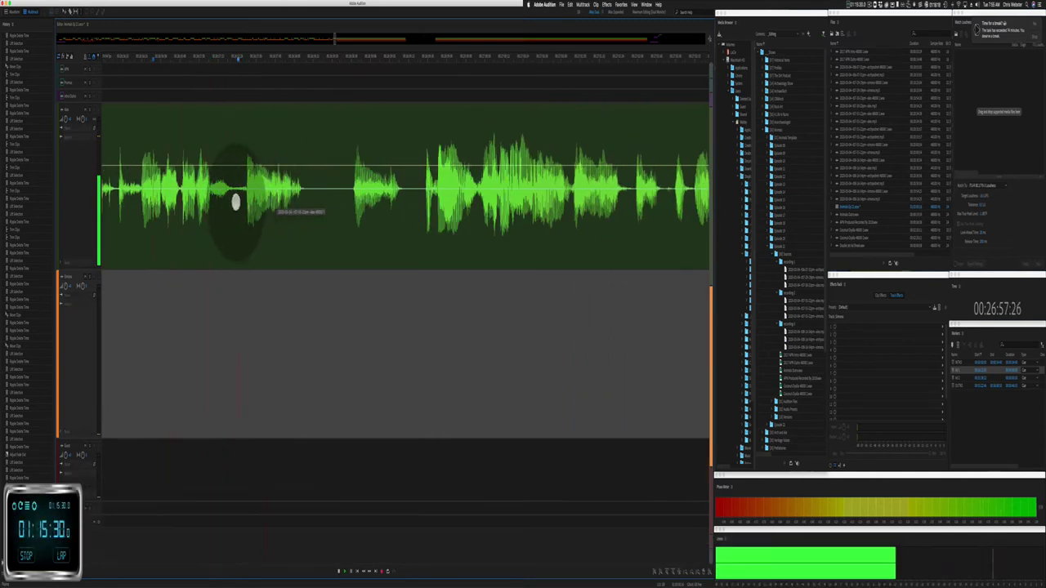
{"action": "key", "text": "space"}
{"action": "left_click_drag", "start_coordinate": [327, 202], "coordinate": [417, 210]}
{"action": "key", "text": "shift+super+Delete"}
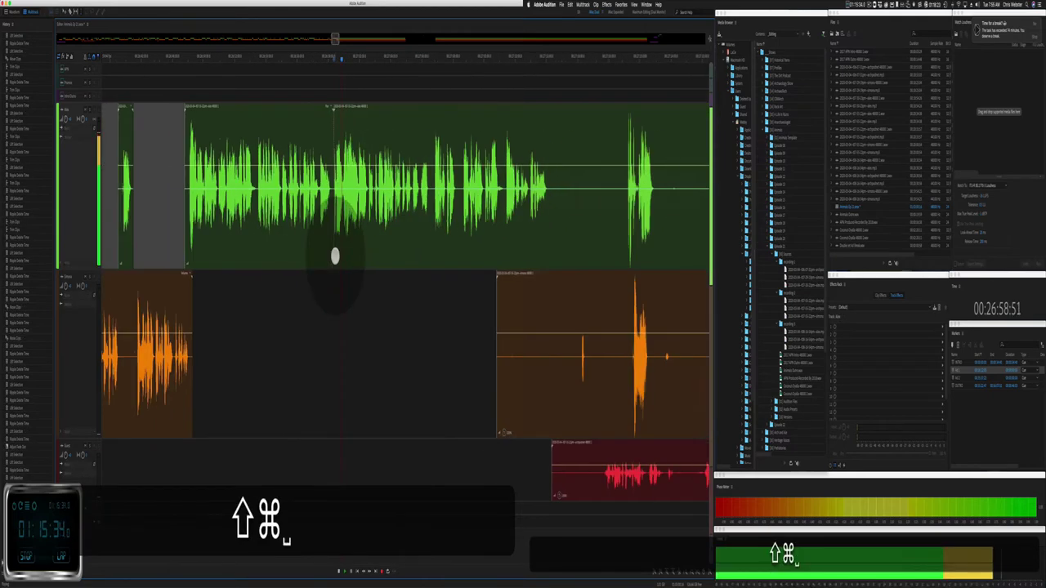
Step: Delete the silence at the start of the second orange clip, and trim the silent start of the red clip
{"action": "left_click_drag", "start_coordinate": [479, 358], "coordinate": [537, 367]}
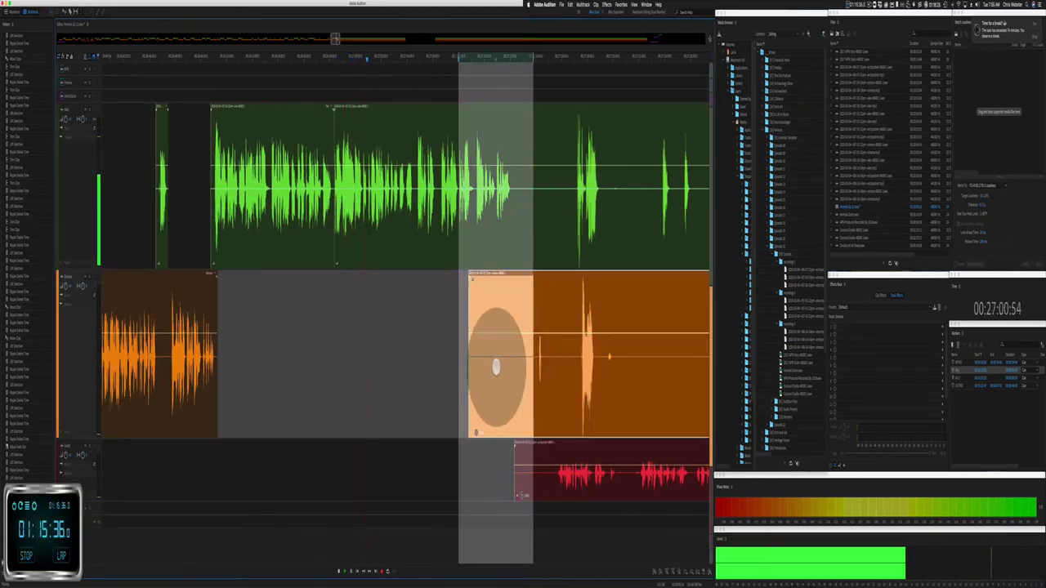
{"action": "key", "text": "Delete"}
{"action": "left_click", "coordinate": [356, 459]}
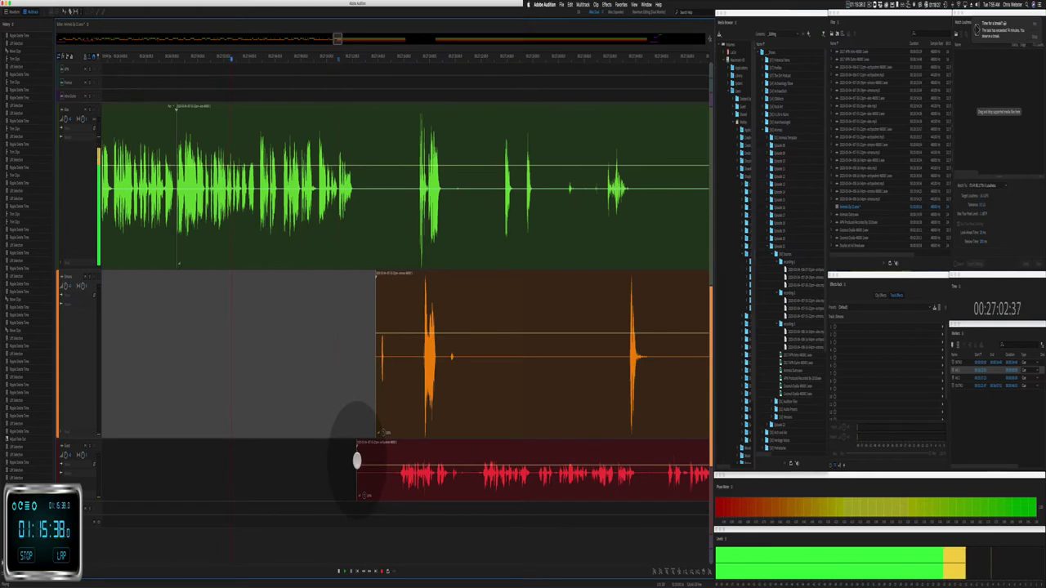
{"action": "left_click_drag", "start_coordinate": [357, 460], "coordinate": [394, 455]}
Step: Ripple delete the short pause after the long green speech, and trim the green clip's silent start up to its next words
{"action": "left_click_drag", "start_coordinate": [355, 204], "coordinate": [378, 220]}
{"action": "key", "text": "shift+super+BackSpace"}
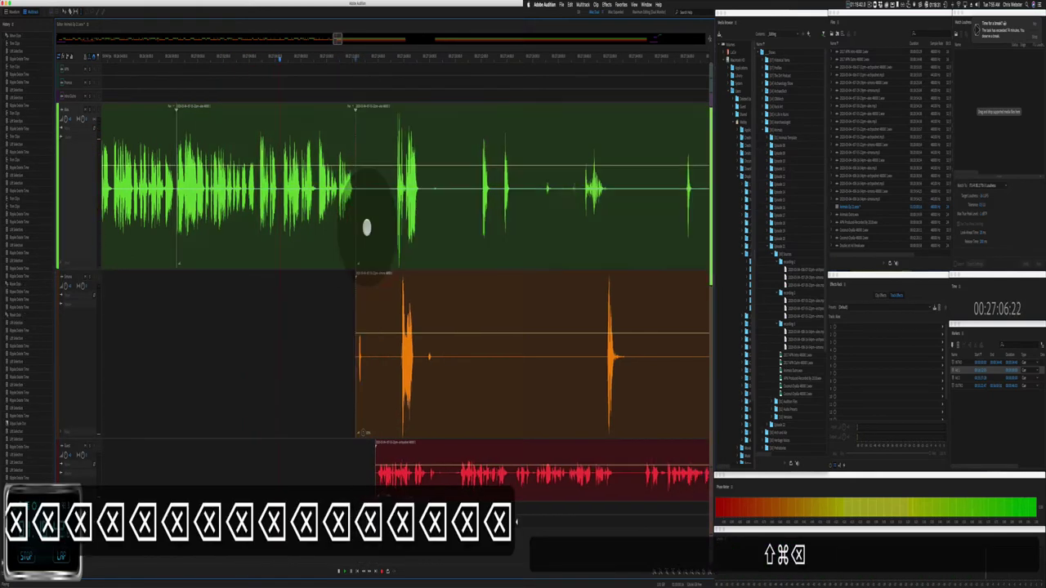
{"action": "left_click_drag", "start_coordinate": [356, 243], "coordinate": [389, 236]}
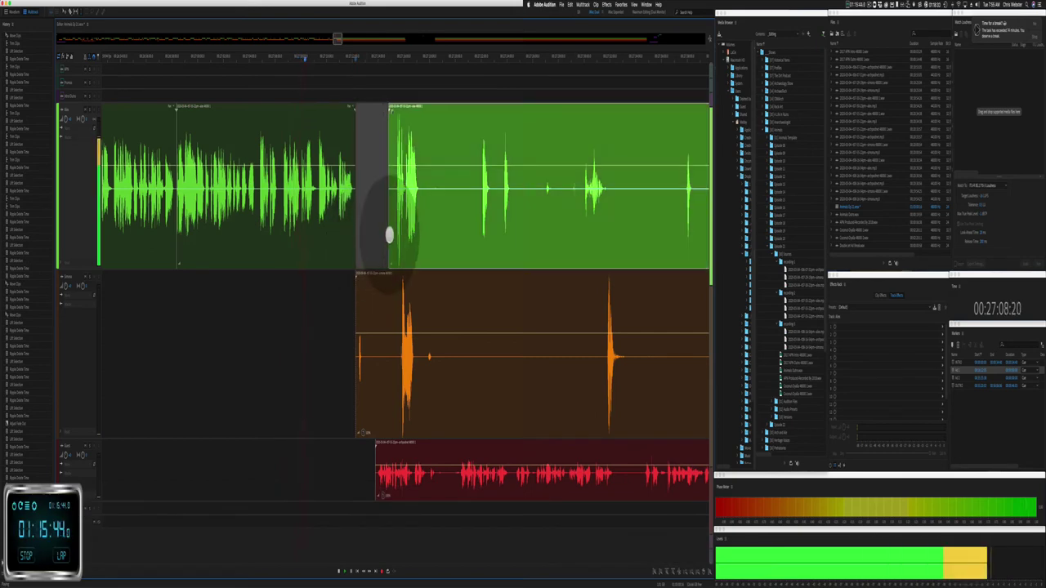
Step: Ripple delete the short pause between the faint orange blip and the loud orange words that follow it
{"action": "left_click_drag", "start_coordinate": [365, 374], "coordinate": [377, 378]}
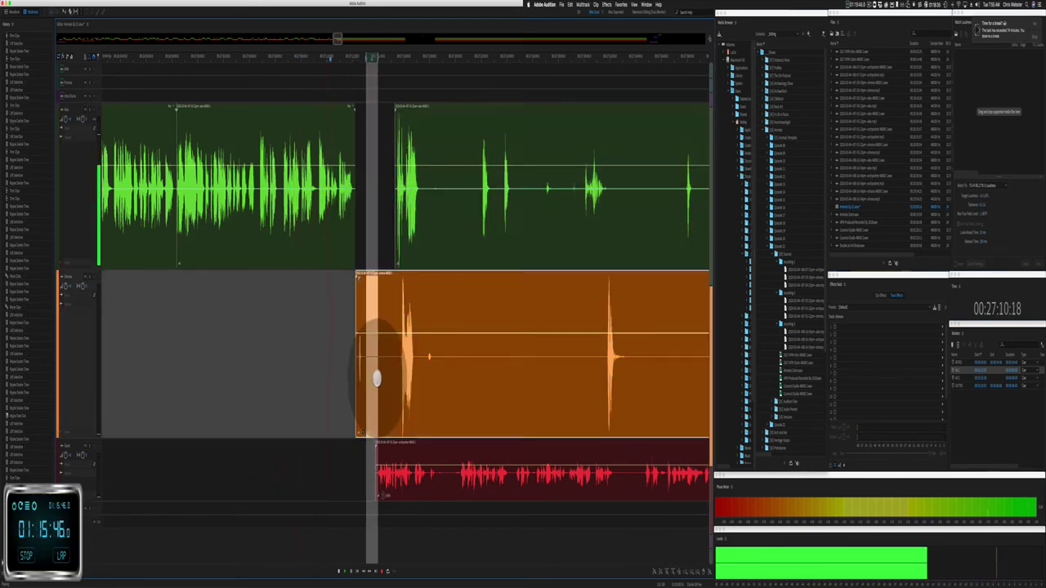
{"action": "key", "text": "BackSpace"}
{"action": "key", "text": "BackSpace"}
{"action": "key", "text": "BackSpace"}
{"action": "key", "text": "BackSpace"}
{"action": "key", "text": "BackSpace"}
{"action": "key", "text": "BackSpace"}
{"action": "key", "text": "BackSpace"}
{"action": "key", "text": "BackSpace"}
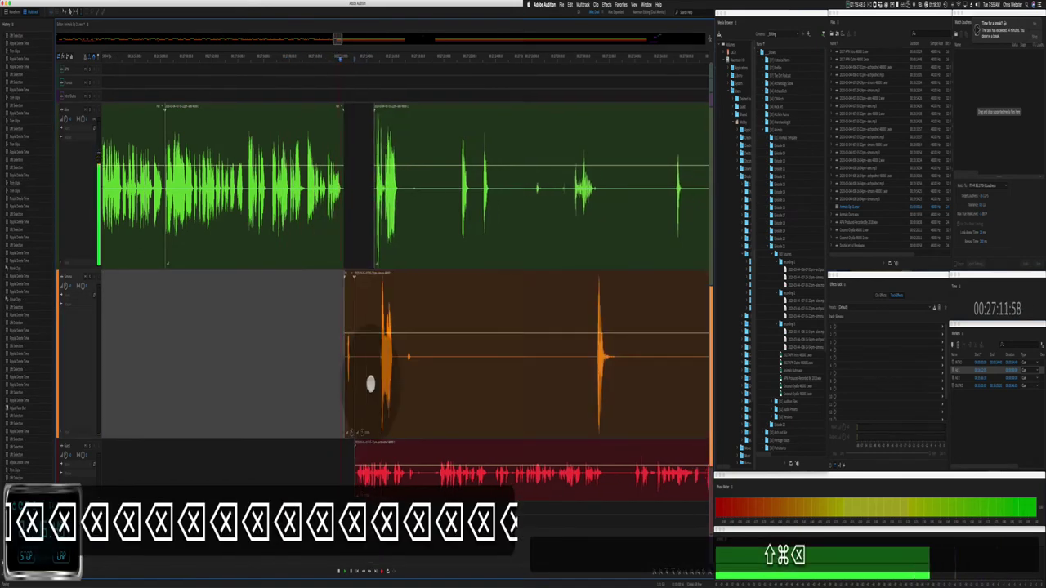
Step: Delete the faint orange blip and the silence around it, up to the start of the loud orange words
{"action": "scroll", "coordinate": [257, 415], "scroll_direction": "up", "scroll_amount": 2}
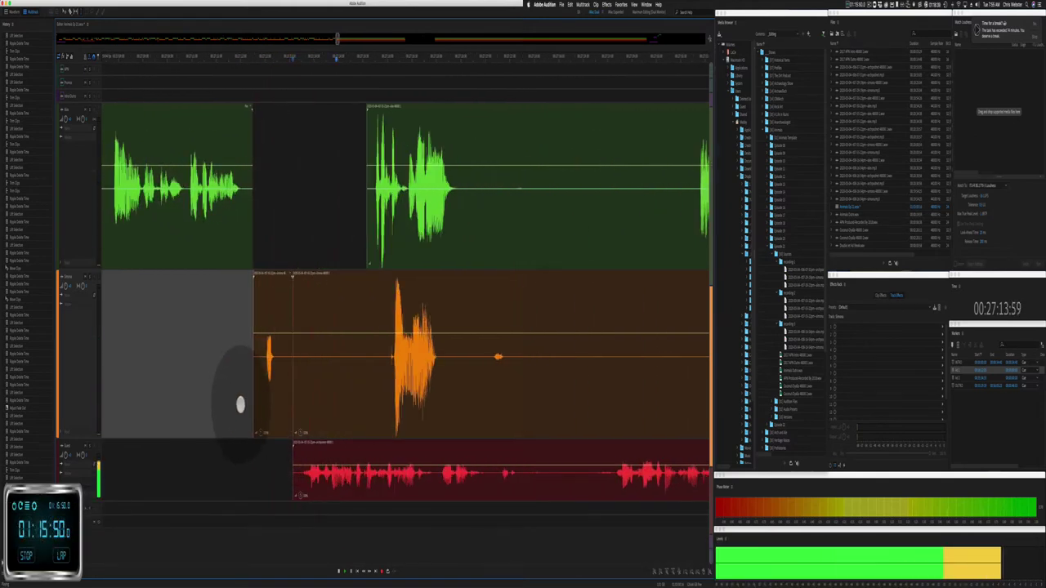
{"action": "left_click_drag", "start_coordinate": [241, 404], "coordinate": [381, 376]}
{"action": "key", "text": "BackSpace"}
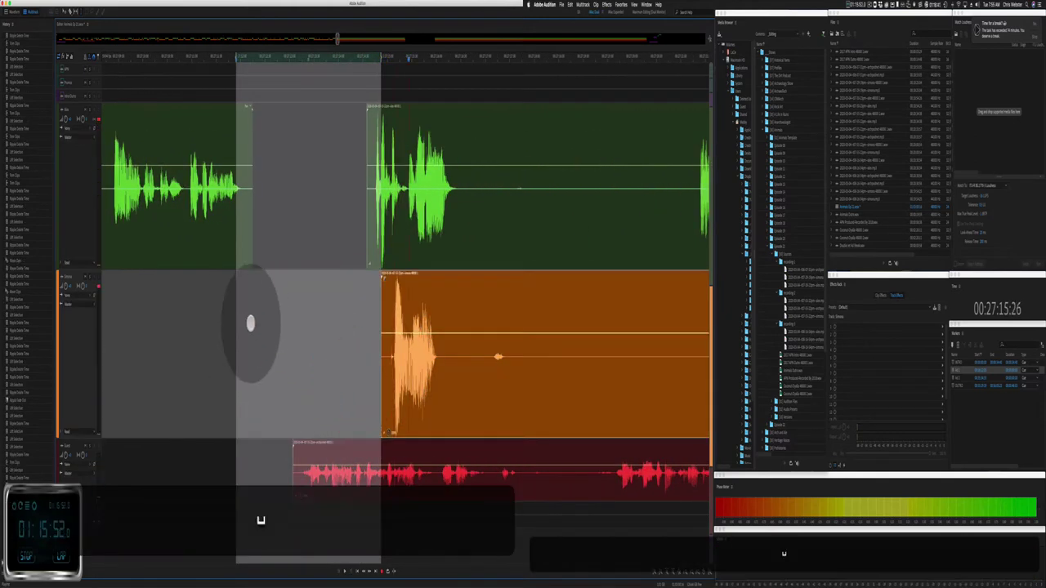
Step: Ripple delete the short stretch of gap between the end of the green speech and the start of the red clip
{"action": "left_click_drag", "start_coordinate": [250, 323], "coordinate": [286, 329]}
{"action": "left_click", "coordinate": [270, 341]}
{"action": "key", "text": "shift+super+BackSpace"}
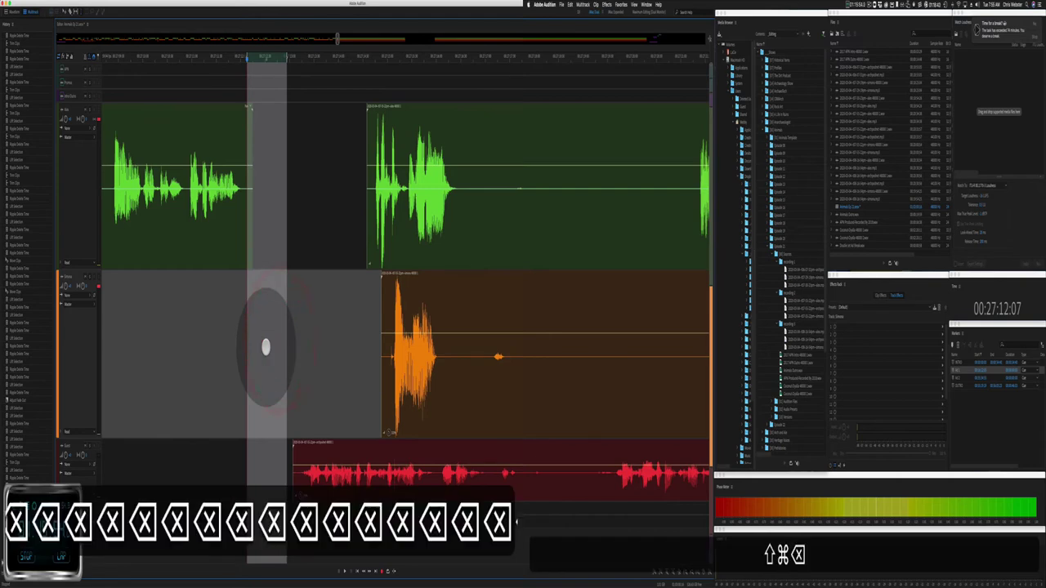
{"action": "scroll", "coordinate": [266, 347], "scroll_direction": "down", "scroll_amount": 2}
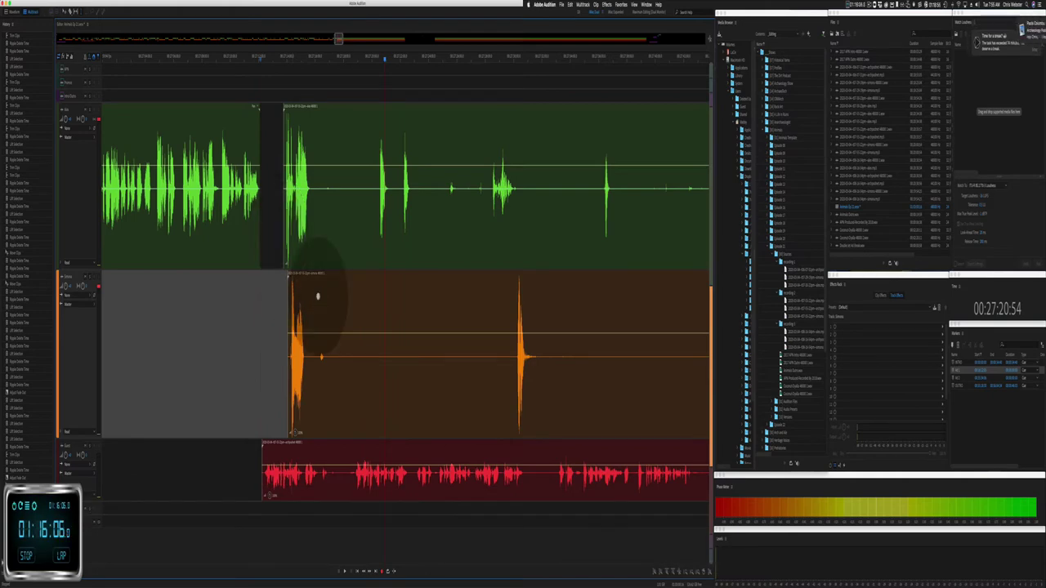
Step: Move the red clip earlier so it overlaps the end of the green speech, and check the timing by playback
{"action": "left_click_drag", "start_coordinate": [361, 442], "coordinate": [331, 458]}
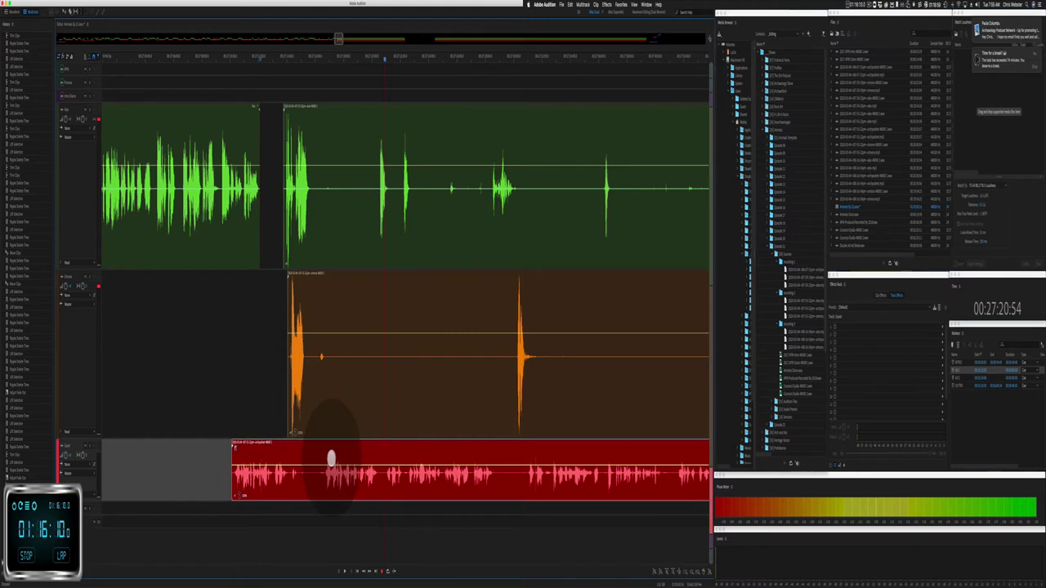
{"action": "left_click", "coordinate": [325, 415]}
{"action": "key", "text": "space"}
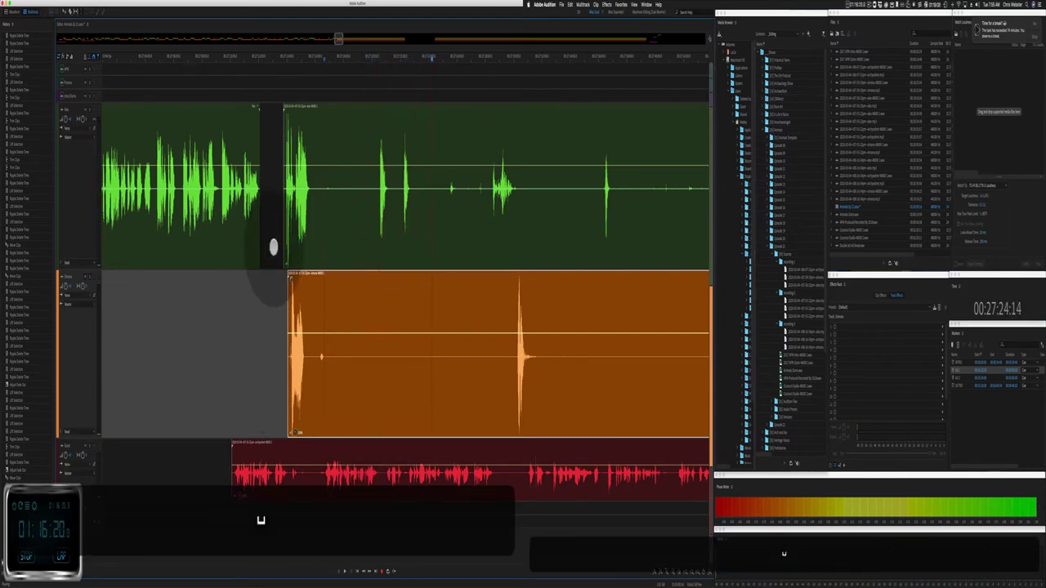
Step: Move the following green, orange and red clips later together to widen the gap after the green speech, and replay the transition
{"action": "left_click_drag", "start_coordinate": [272, 245], "coordinate": [327, 444]}
{"action": "left_click", "coordinate": [236, 411]}
{"action": "left_click", "coordinate": [237, 401]}
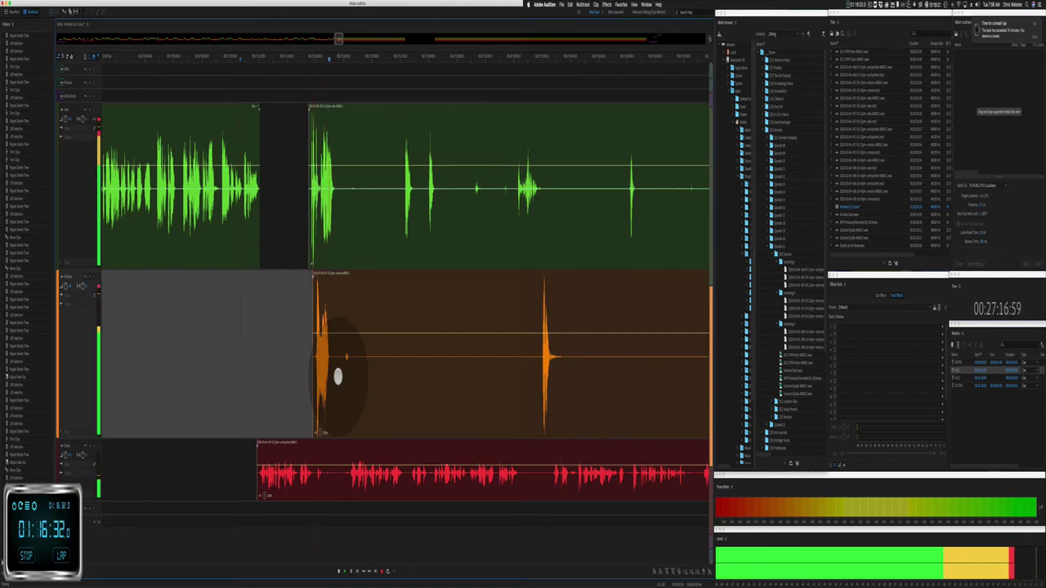
Step: Ripple delete the short pause after the overlapping green and orange words, and trim the silent starts of the next green and orange clips
{"action": "left_click_drag", "start_coordinate": [339, 253], "coordinate": [348, 296]}
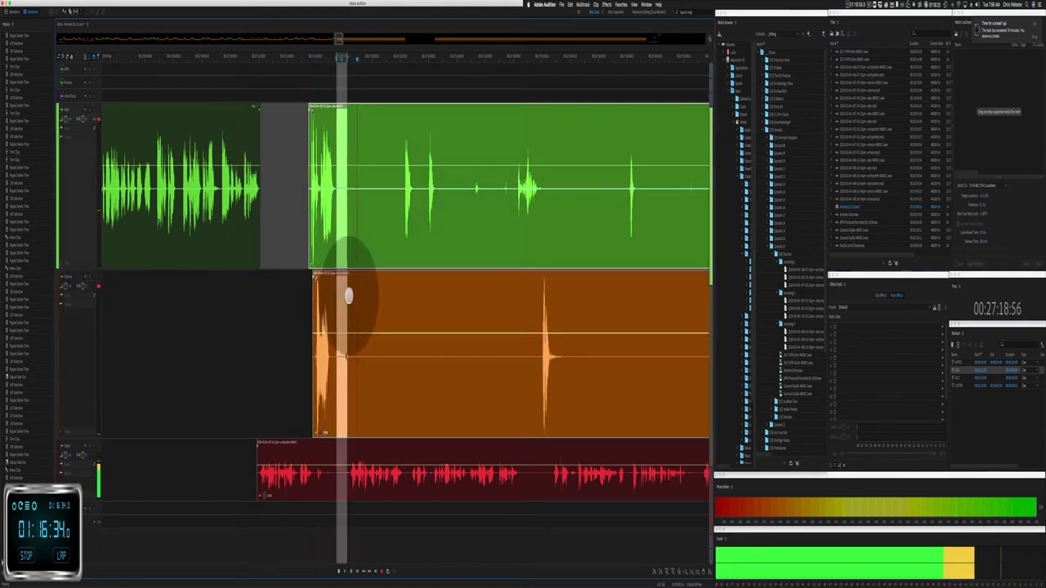
{"action": "key", "text": "space"}
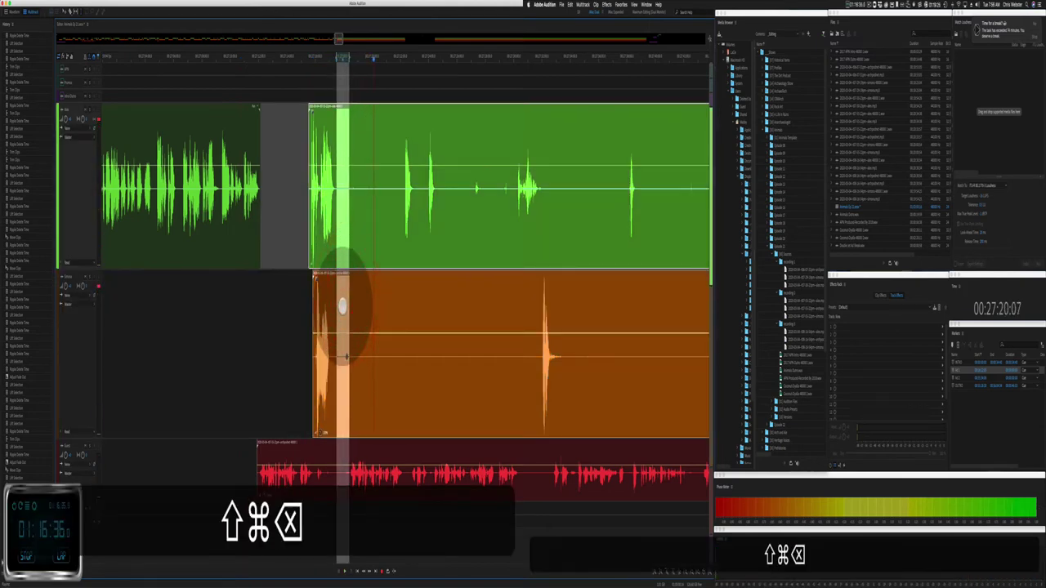
{"action": "left_click_drag", "start_coordinate": [336, 226], "coordinate": [389, 226]}
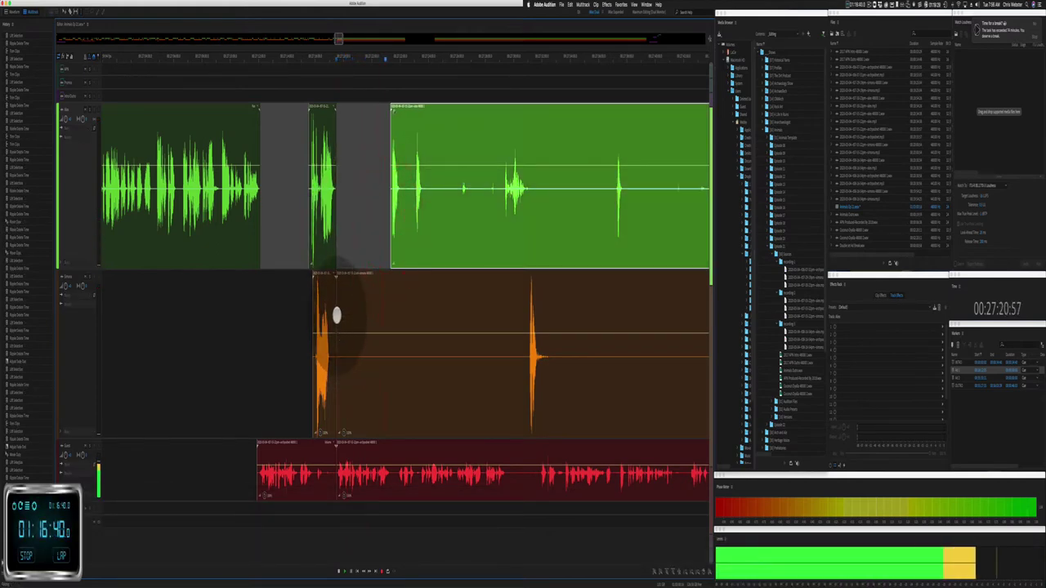
{"action": "left_click_drag", "start_coordinate": [336, 316], "coordinate": [526, 309]}
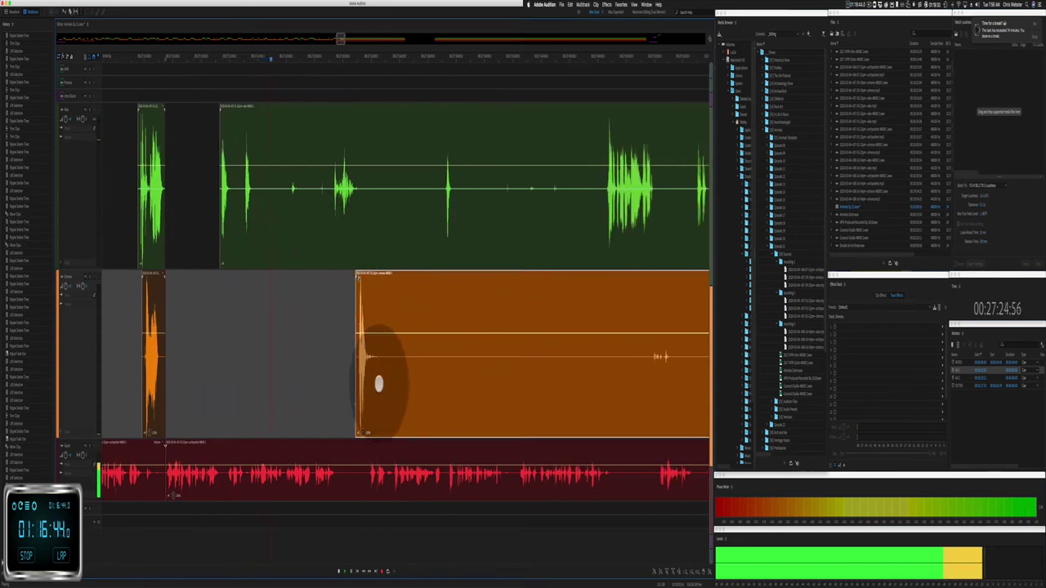
Step: Delete the long orange silence after the short orange burst, and the silences between the isolated green sounds above the red speech
{"action": "left_click_drag", "start_coordinate": [378, 384], "coordinate": [628, 362]}
{"action": "key", "text": "BackSpace"}
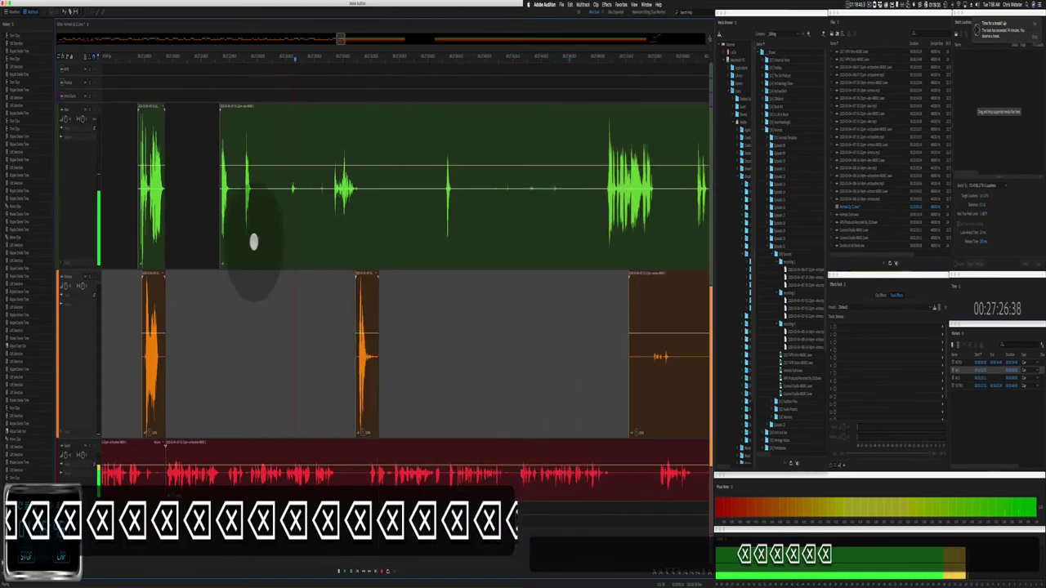
{"action": "left_click_drag", "start_coordinate": [257, 209], "coordinate": [444, 205]}
{"action": "key", "text": "BackSpace"}
{"action": "key", "text": "BackSpace"}
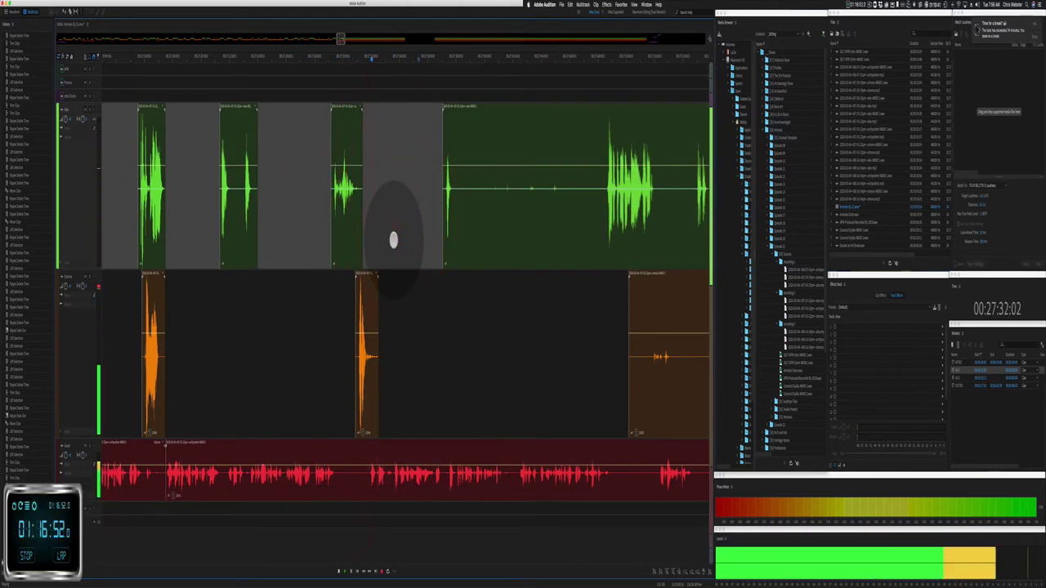
{"action": "left_click_drag", "start_coordinate": [357, 210], "coordinate": [495, 201]}
{"action": "key", "text": "BackSpace"}
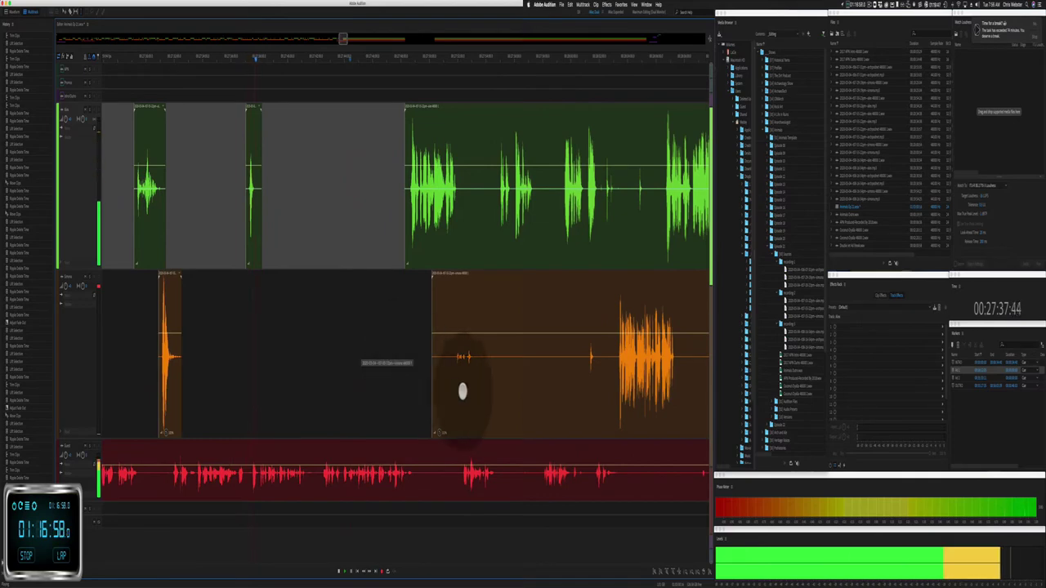
Step: Delete the red pause beneath the renewed green speech, and trim the orange clip's silent start up to its faint noises
{"action": "left_click_drag", "start_coordinate": [418, 483], "coordinate": [459, 483]}
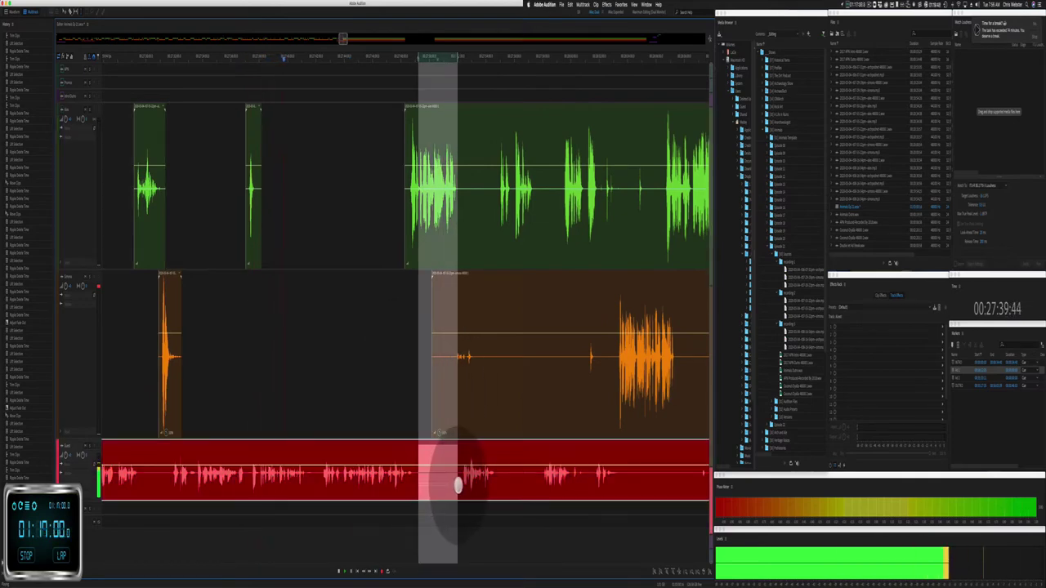
{"action": "key", "text": "BackSpace"}
{"action": "left_click_drag", "start_coordinate": [431, 397], "coordinate": [453, 400]}
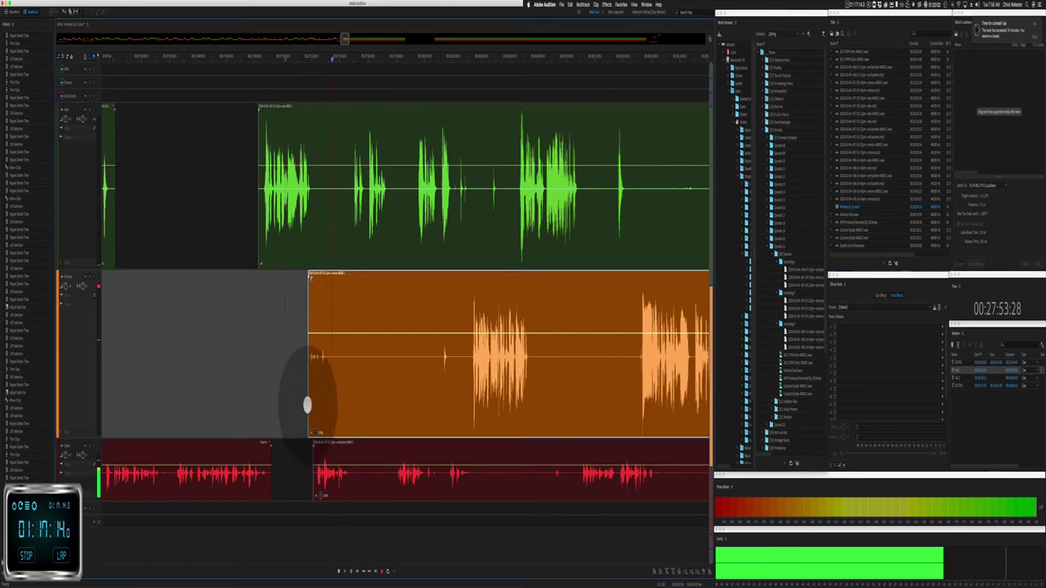
Step: Trim the orange clip's start past its faint noises, and delete the silences between the short red phrases
{"action": "left_click_drag", "start_coordinate": [308, 405], "coordinate": [435, 377]}
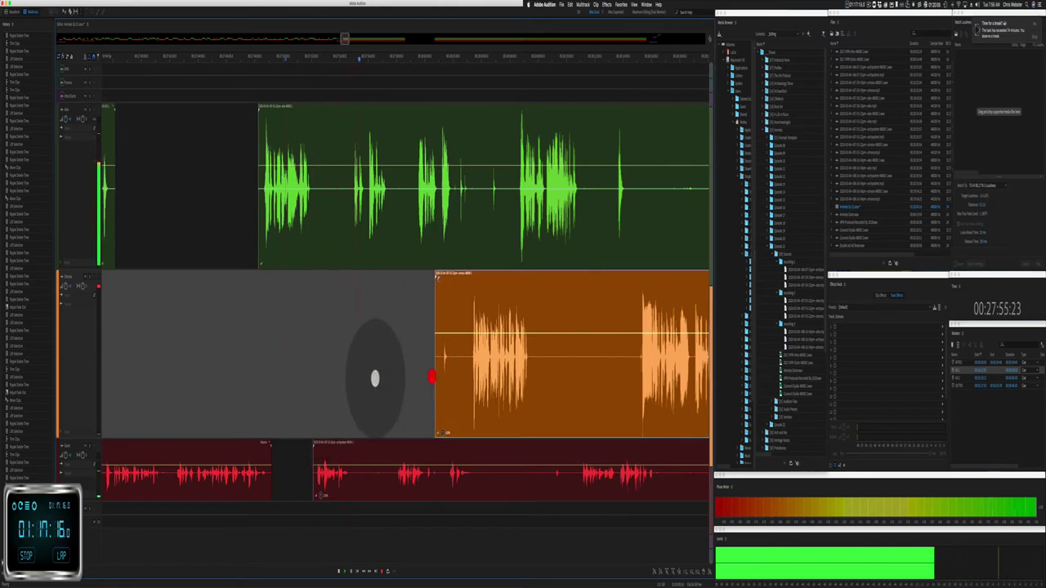
{"action": "left_click_drag", "start_coordinate": [262, 475], "coordinate": [301, 472]}
{"action": "key", "text": "Delete"}
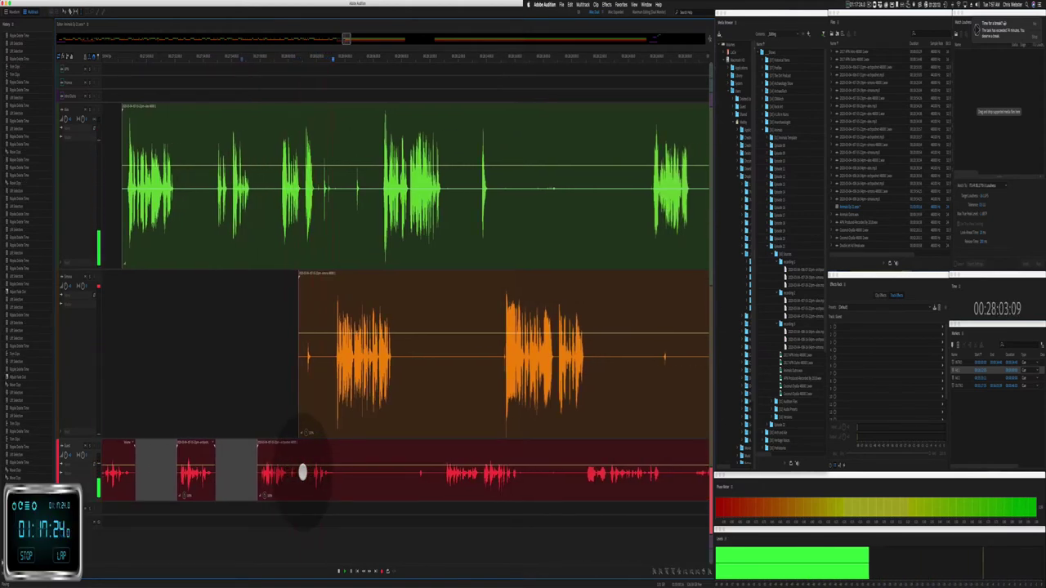
Step: Delete the faint noises in the green pause, and the long red silence running beneath the green and orange speech
{"action": "left_click_drag", "start_coordinate": [322, 213], "coordinate": [374, 206]}
{"action": "key", "text": "BackSpace"}
{"action": "scroll", "coordinate": [327, 286], "scroll_direction": "right", "scroll_amount": 3}
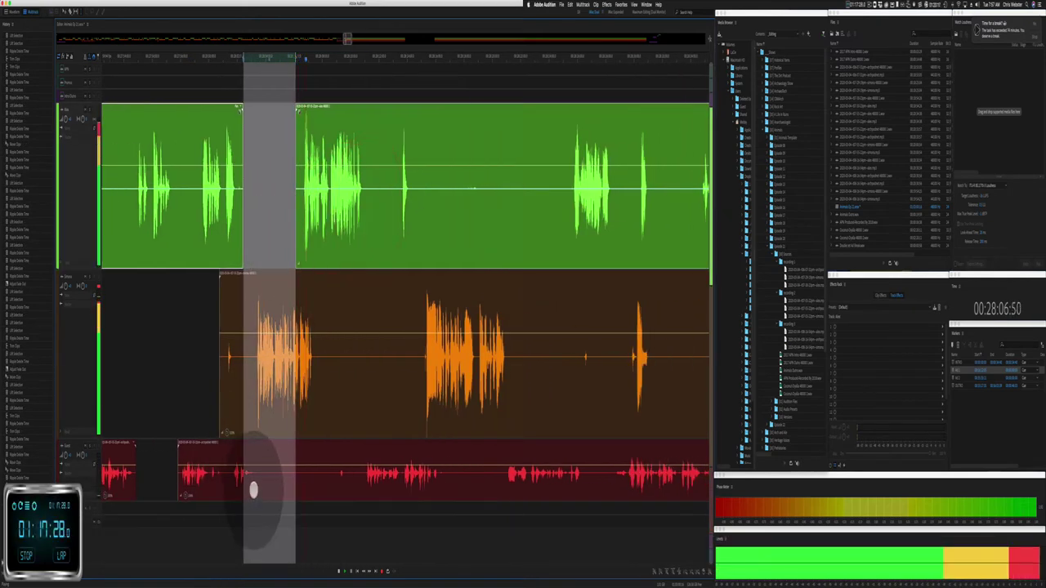
{"action": "left_click_drag", "start_coordinate": [254, 486], "coordinate": [368, 475]}
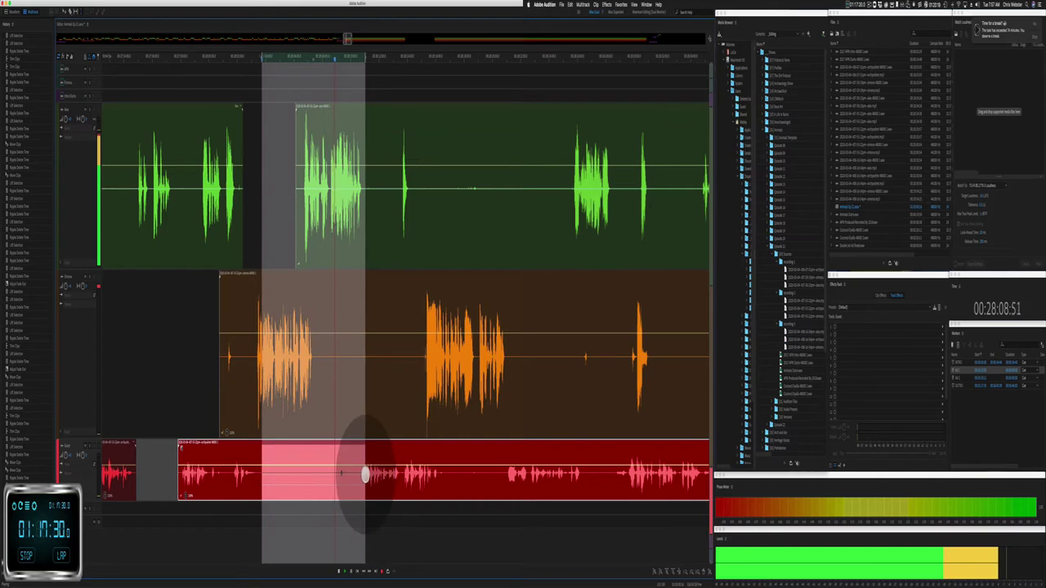
{"action": "key", "text": "BackSpace"}
Step: Delete the orange silence between its two speech passages, and the green pause before the isolated green spike
{"action": "left_click_drag", "start_coordinate": [317, 388], "coordinate": [426, 377]}
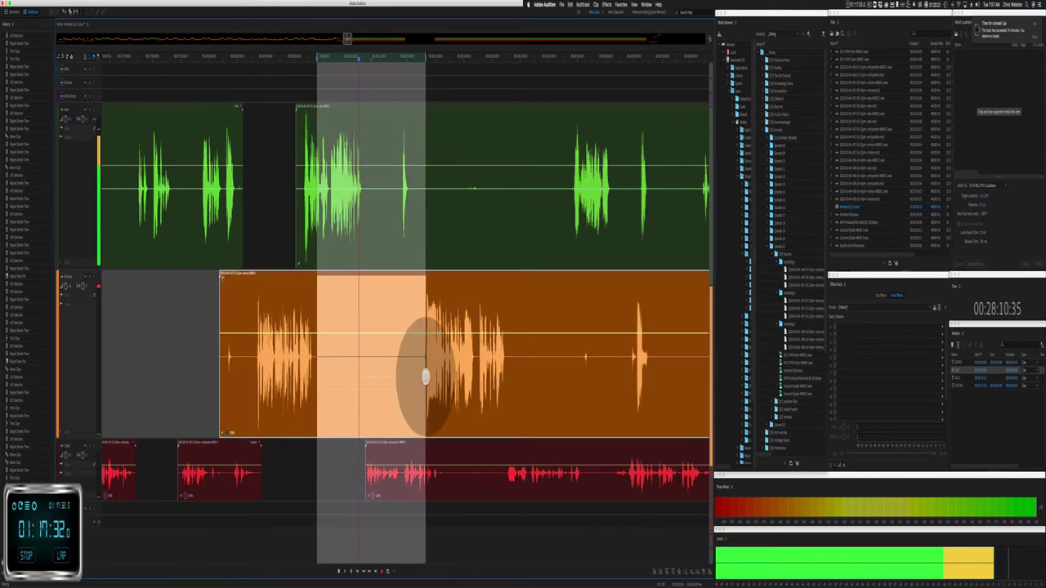
{"action": "key", "text": "BackSpace"}
{"action": "left_click_drag", "start_coordinate": [364, 220], "coordinate": [393, 218]}
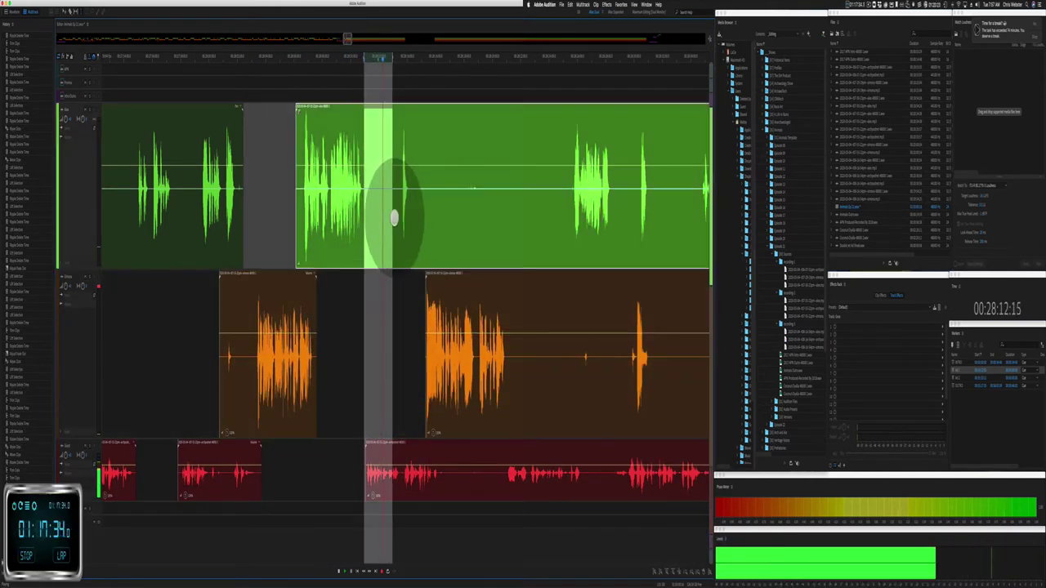
{"action": "key", "text": "BackSpace"}
Step: Delete the long green silence between the isolated green spike and the next green words
{"action": "scroll", "coordinate": [306, 227], "scroll_direction": "right", "scroll_amount": 3}
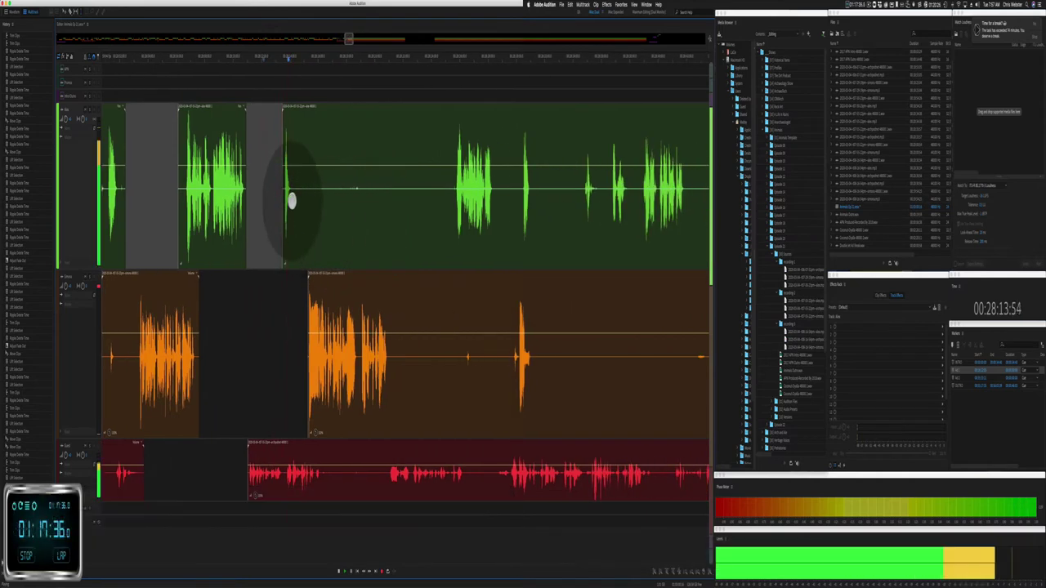
{"action": "left_click_drag", "start_coordinate": [292, 199], "coordinate": [451, 213]}
{"action": "key", "text": "BackSpace"}
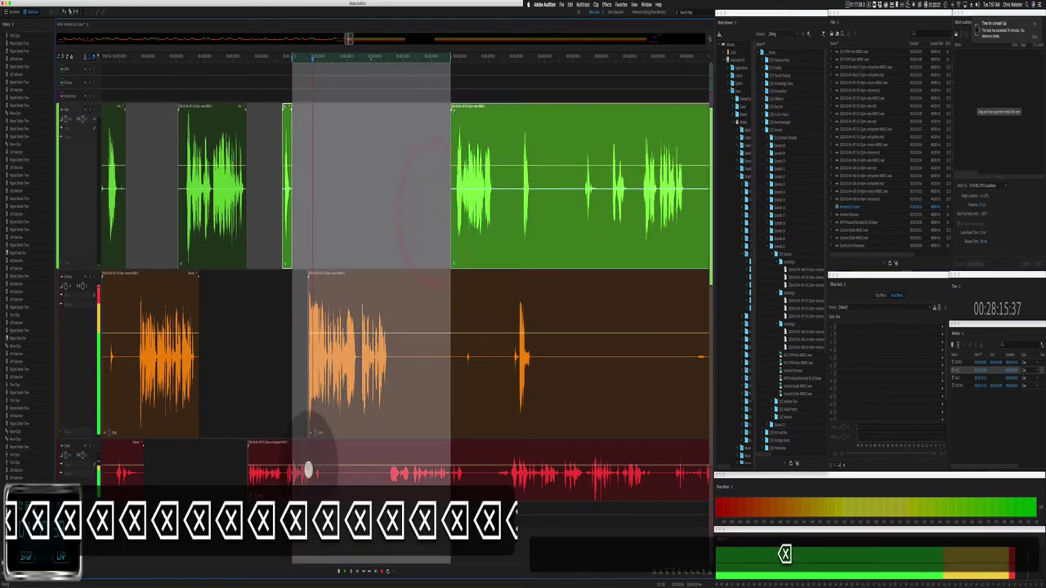
Step: Delete the red pause beneath the orange speech, and the orange silence right after that speech ends
{"action": "left_click_drag", "start_coordinate": [328, 464], "coordinate": [384, 464]}
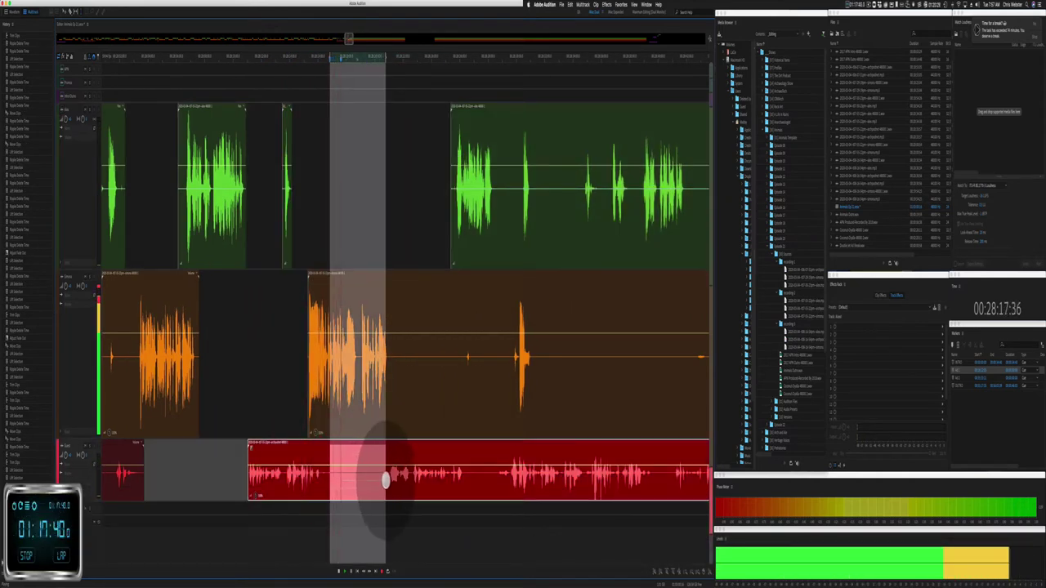
{"action": "key", "text": "BackSpace"}
{"action": "left_click_drag", "start_coordinate": [389, 375], "coordinate": [455, 363]}
{"action": "key", "text": "BackSpace"}
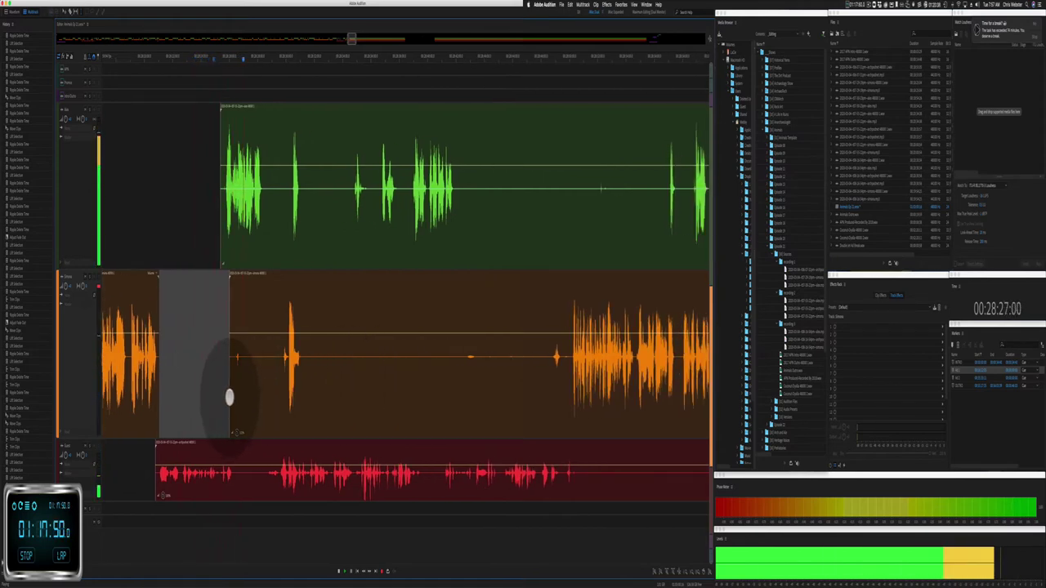
Step: Remove the silence and faint noise on both sides of the short orange burst, up to the next long orange speech
{"action": "left_click_drag", "start_coordinate": [230, 397], "coordinate": [554, 381]}
{"action": "key", "text": "BackSpace"}
{"action": "left_click", "coordinate": [396, 417]}
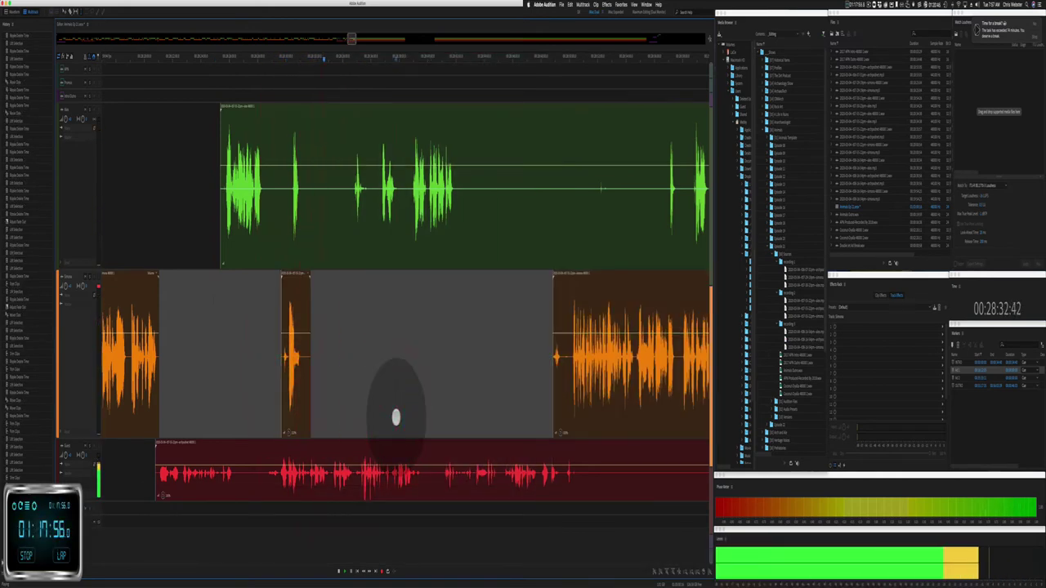
Step: Delete the long green silence above the start of the orange speech, and the long red silence running beneath it
{"action": "scroll", "coordinate": [394, 417], "scroll_direction": "right", "scroll_amount": 5}
{"action": "left_click_drag", "start_coordinate": [327, 204], "coordinate": [531, 200]}
{"action": "key", "text": "BackSpace"}
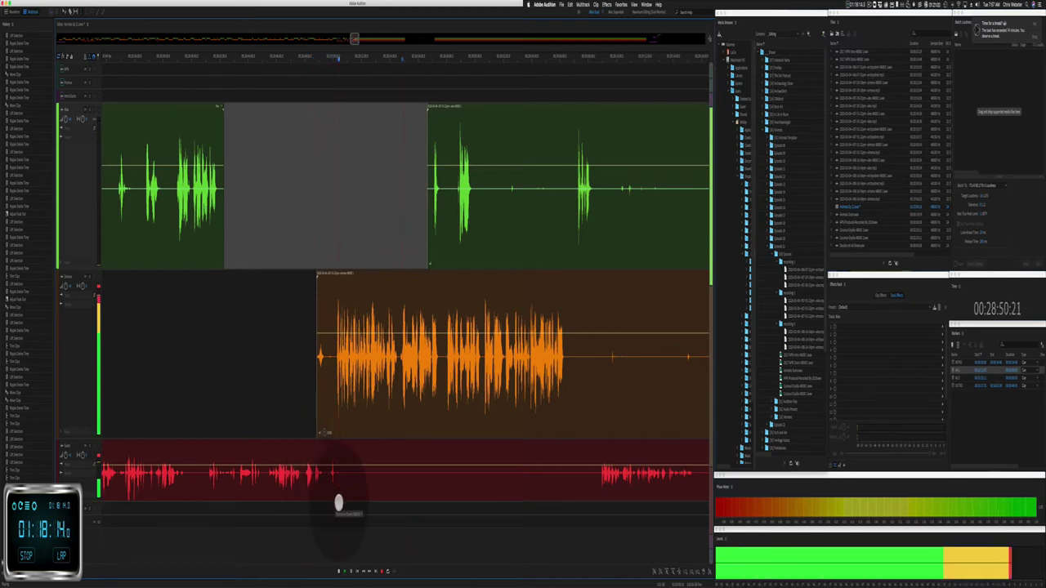
{"action": "left_click_drag", "start_coordinate": [352, 490], "coordinate": [594, 490]}
{"action": "key", "text": "BackSpace"}
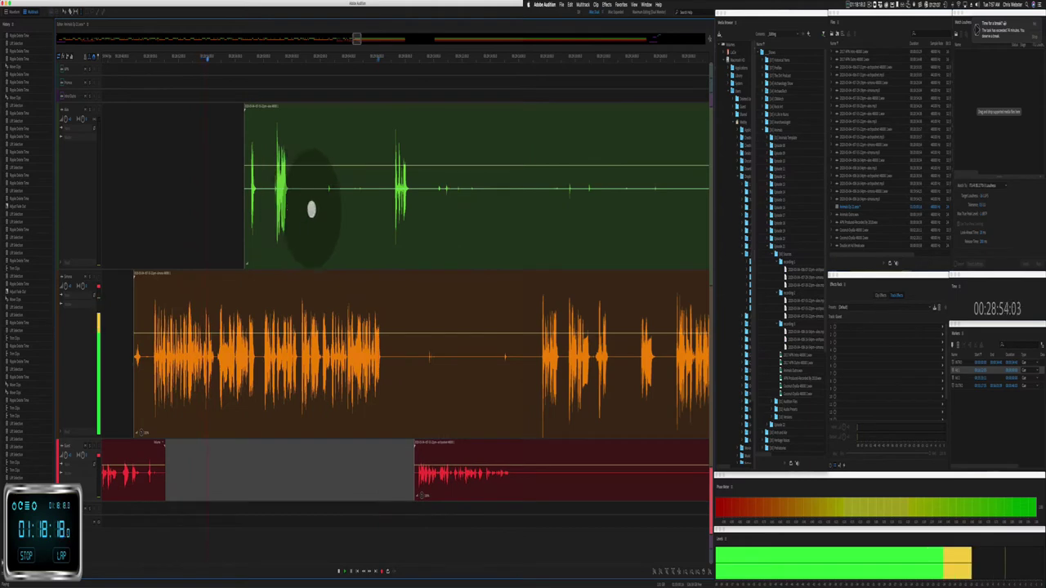
Step: Delete the green silence between the second and third green bursts, and the orange silence after the long orange speech
{"action": "left_click_drag", "start_coordinate": [291, 206], "coordinate": [393, 205]}
{"action": "key", "text": "BackSpace"}
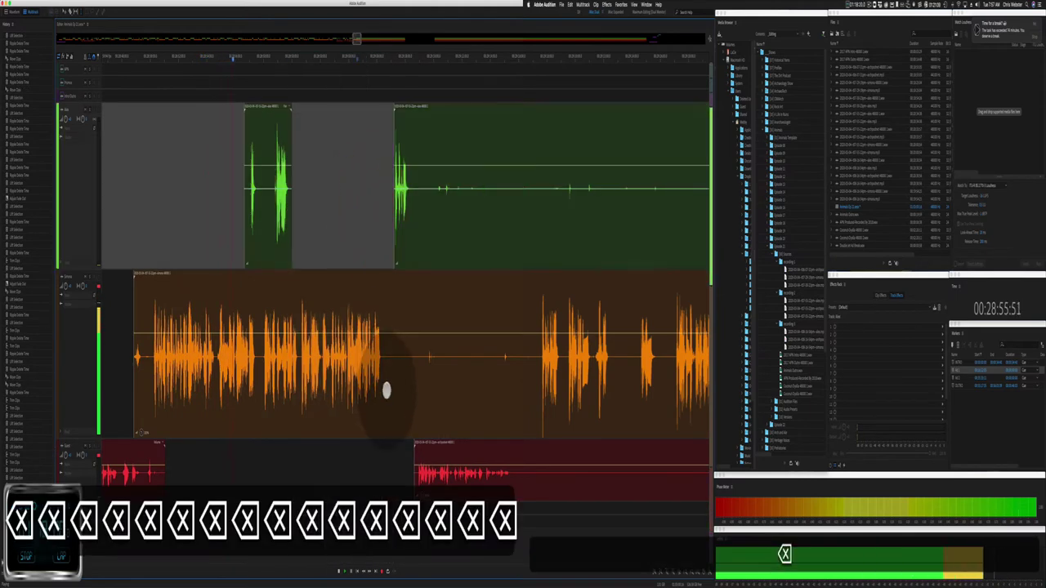
{"action": "left_click_drag", "start_coordinate": [387, 390], "coordinate": [540, 374]}
{"action": "key", "text": "BackSpace"}
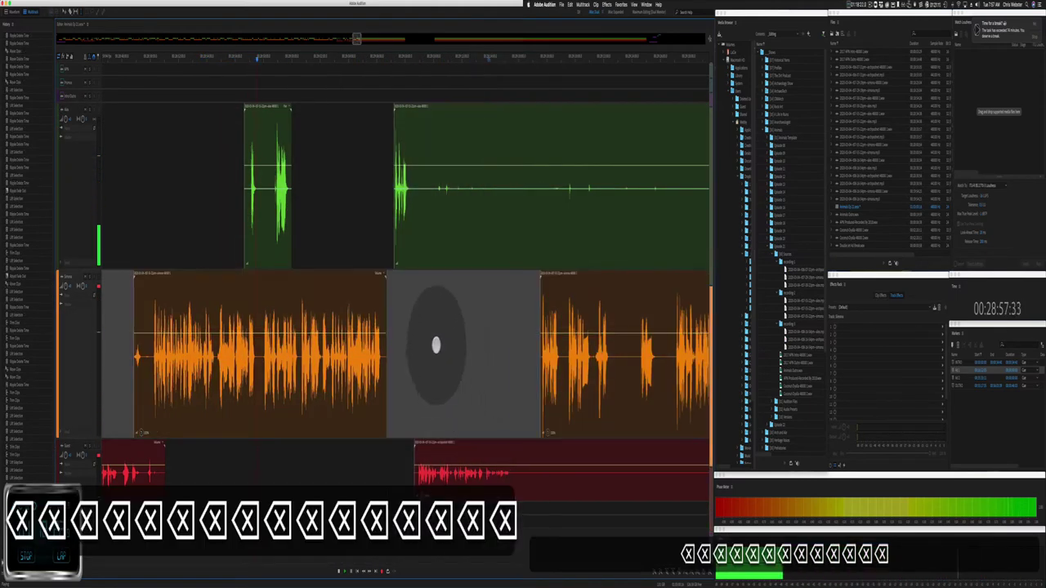
Step: Ripple delete the short gap between the orange speech and the following green words, and delete the long green silence after those words
{"action": "left_click", "coordinate": [384, 256]}
{"action": "left_click", "coordinate": [391, 272]}
{"action": "left_click", "coordinate": [393, 269]}
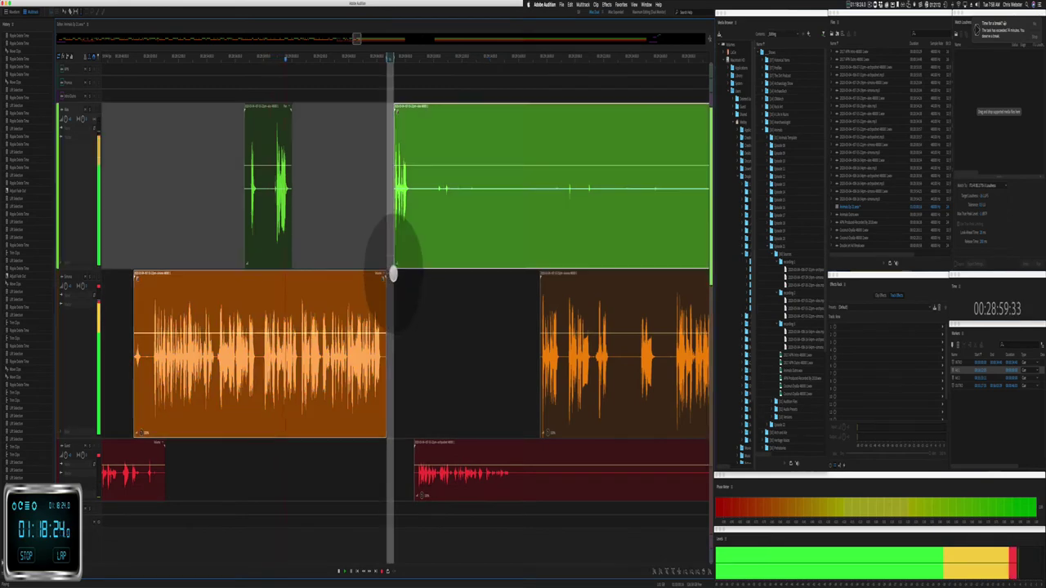
{"action": "key", "text": "shift+super+BackSpace"}
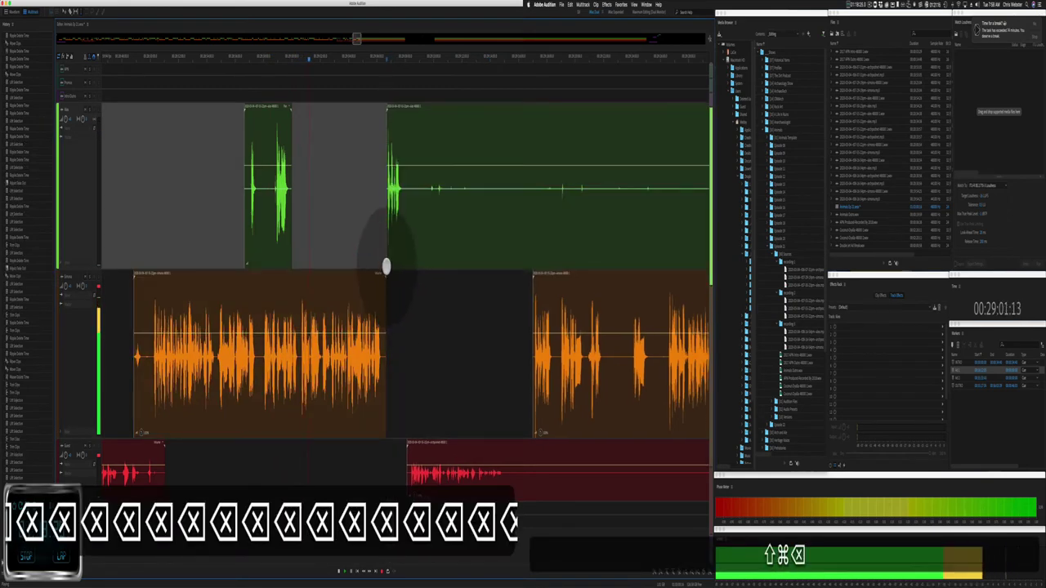
{"action": "left_click_drag", "start_coordinate": [412, 203], "coordinate": [644, 194]}
{"action": "key", "text": "BackSpace"}
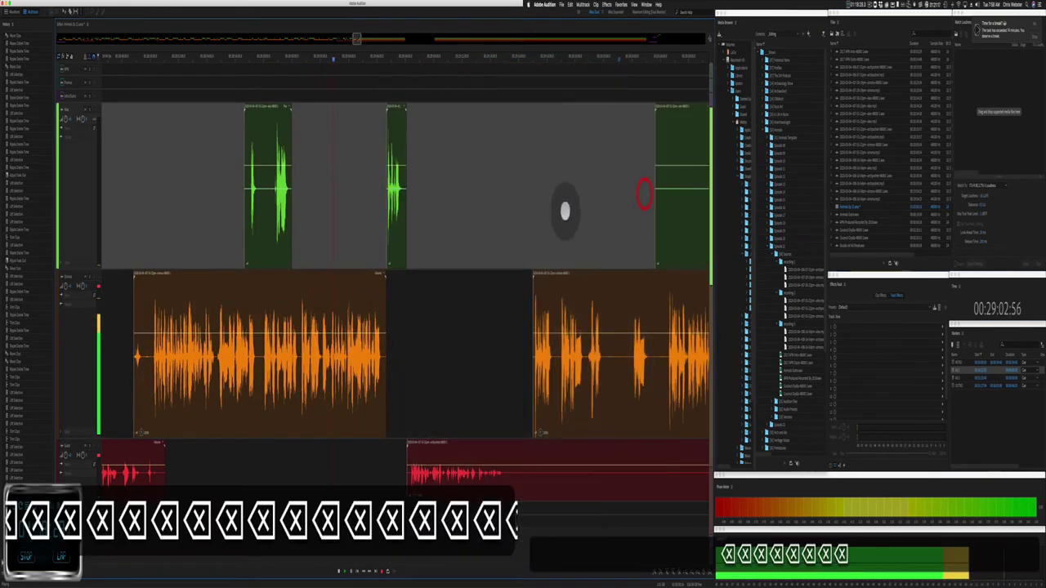
Step: Ripple delete the filler sound mid-way through the orange speech, and shift the short green clip slightly earlier to overlap the speech's end
{"action": "key", "text": "="}
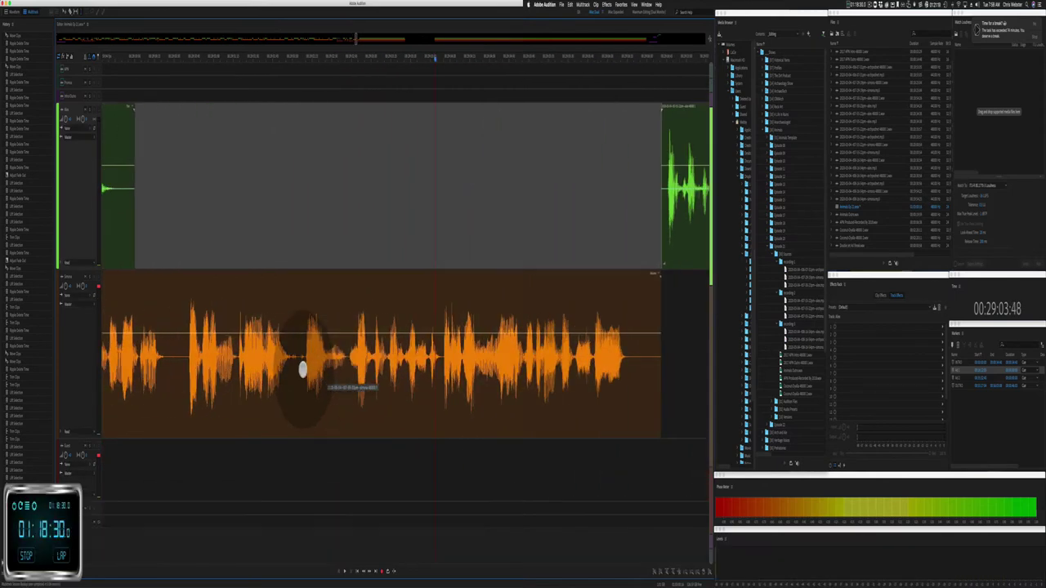
{"action": "left_click_drag", "start_coordinate": [298, 368], "coordinate": [348, 372]}
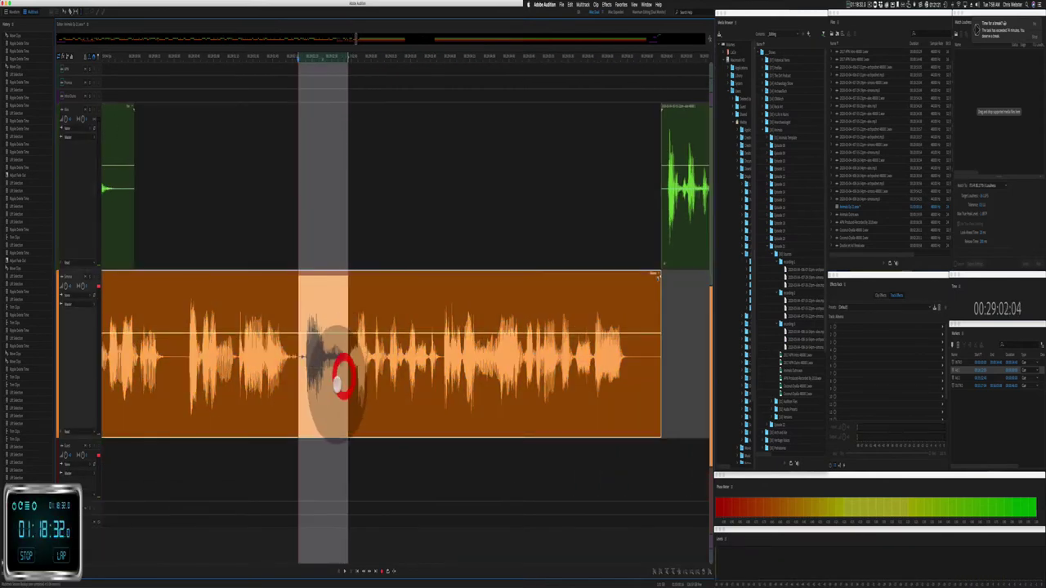
{"action": "key", "text": "shift+super+BackSpace"}
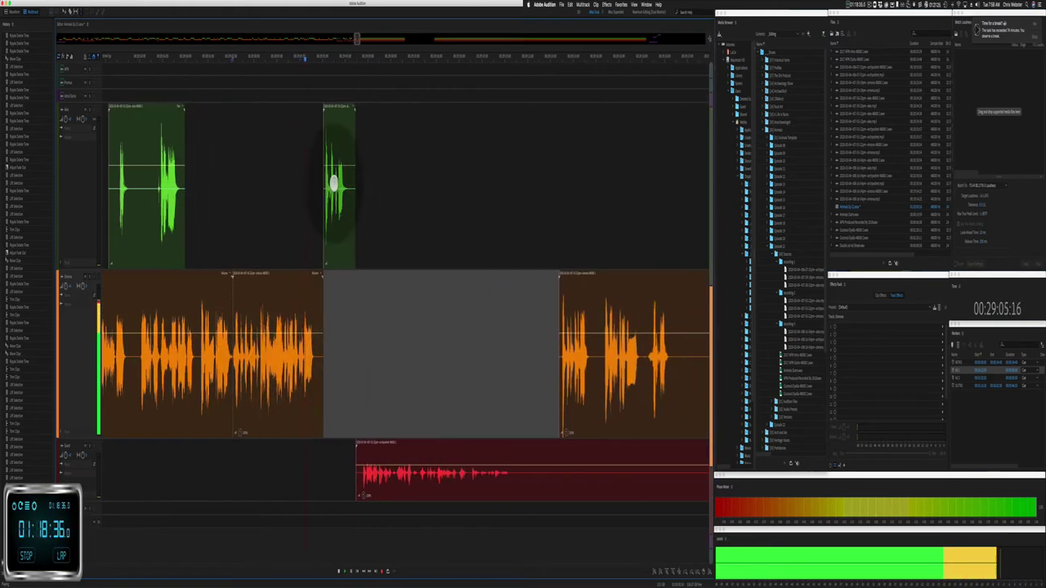
{"action": "left_click", "coordinate": [329, 107]}
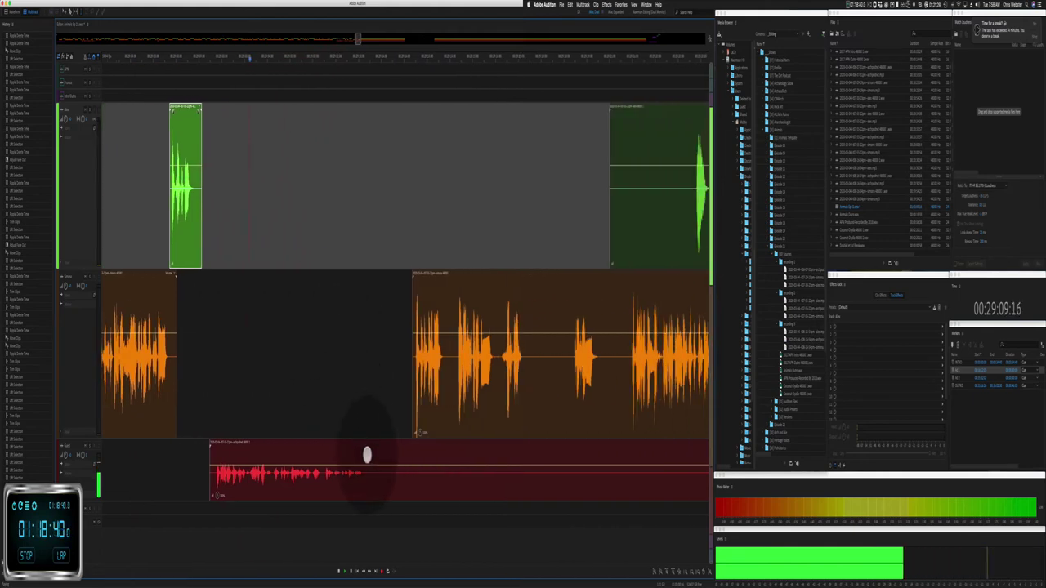
Step: Ripple delete the pause between the red words and the next orange speech, and delete the red silence beneath that speech
{"action": "left_click_drag", "start_coordinate": [371, 429], "coordinate": [412, 433]}
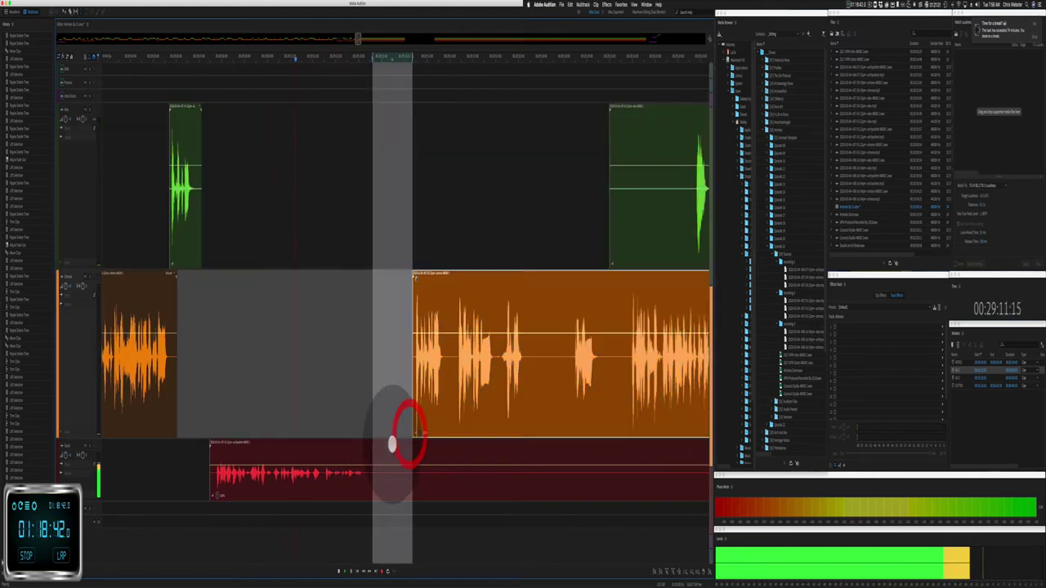
{"action": "key", "text": "super+shift+BackSpace"}
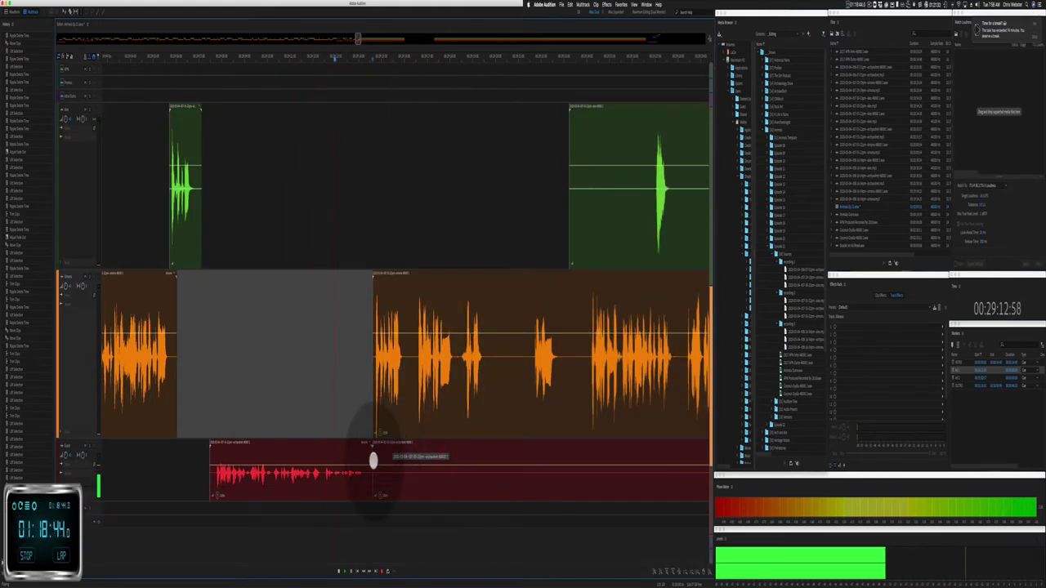
{"action": "left_click_drag", "start_coordinate": [372, 460], "coordinate": [661, 416]}
{"action": "right_click", "coordinate": [435, 473]}
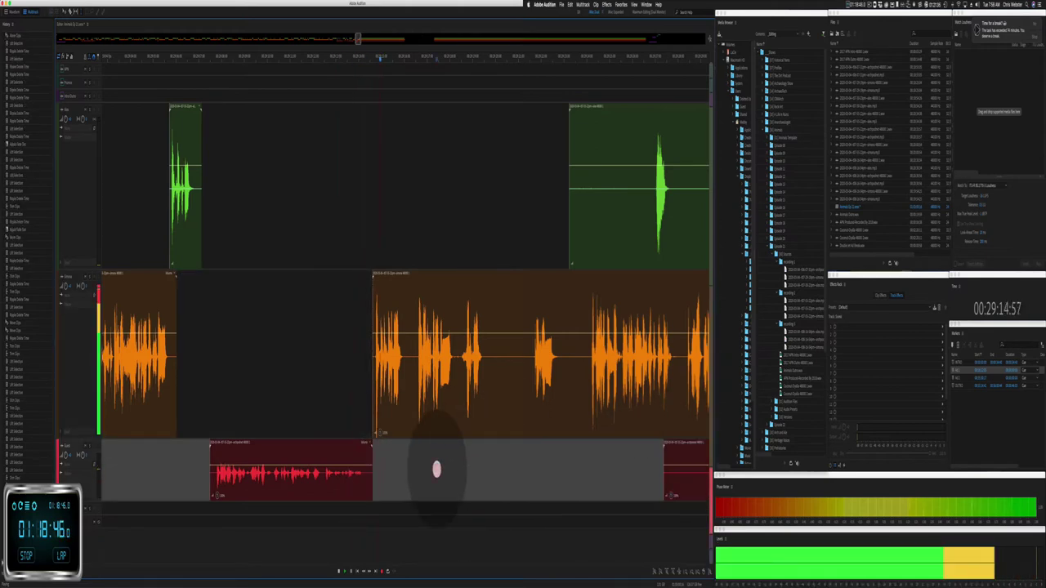
Step: Ripple delete the orange pause before the short fourth burst, and trim the silence ahead of the green spike
{"action": "left_click_drag", "start_coordinate": [325, 368], "coordinate": [371, 370]}
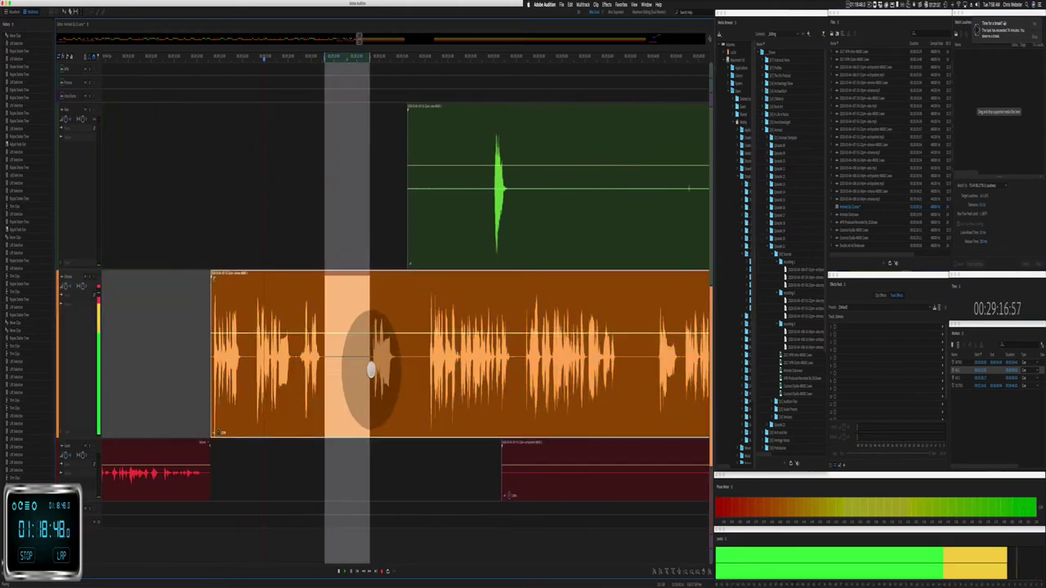
{"action": "key", "text": "super+shift+BackSpace"}
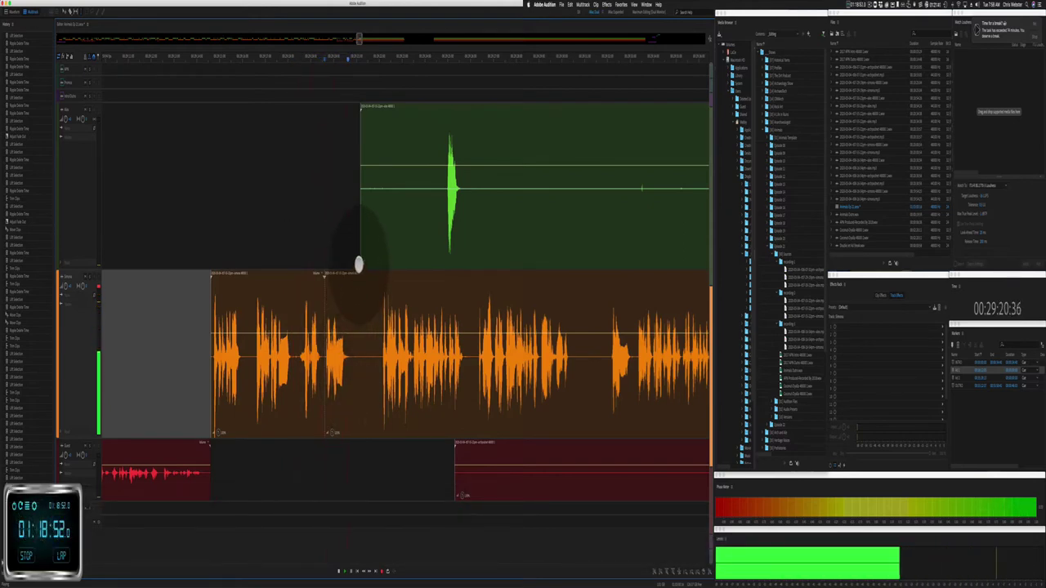
{"action": "left_click_drag", "start_coordinate": [359, 252], "coordinate": [436, 237]}
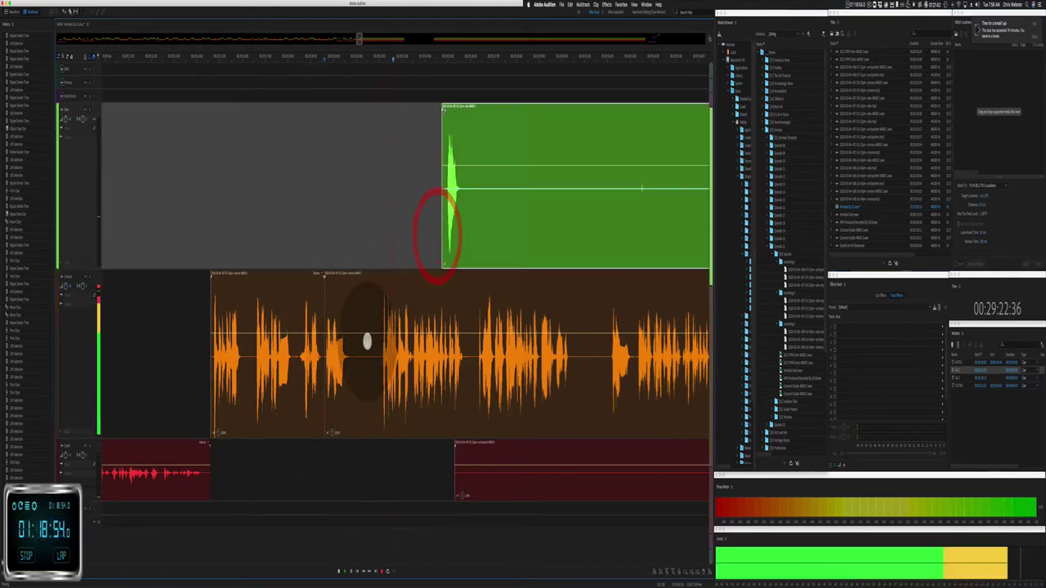
Step: Ripple delete the short orange filler burst right after the cut, together with the pause that follows it
{"action": "key", "text": "space"}
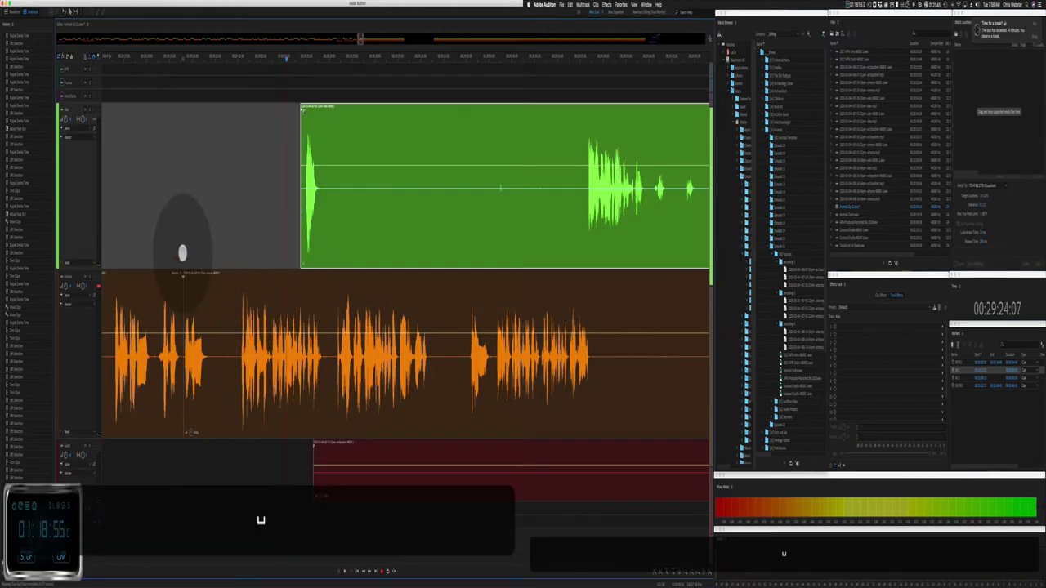
{"action": "left_click", "coordinate": [183, 254]}
{"action": "left_click_drag", "start_coordinate": [213, 274], "coordinate": [232, 288]}
{"action": "key", "text": "shift+super+BackSpace"}
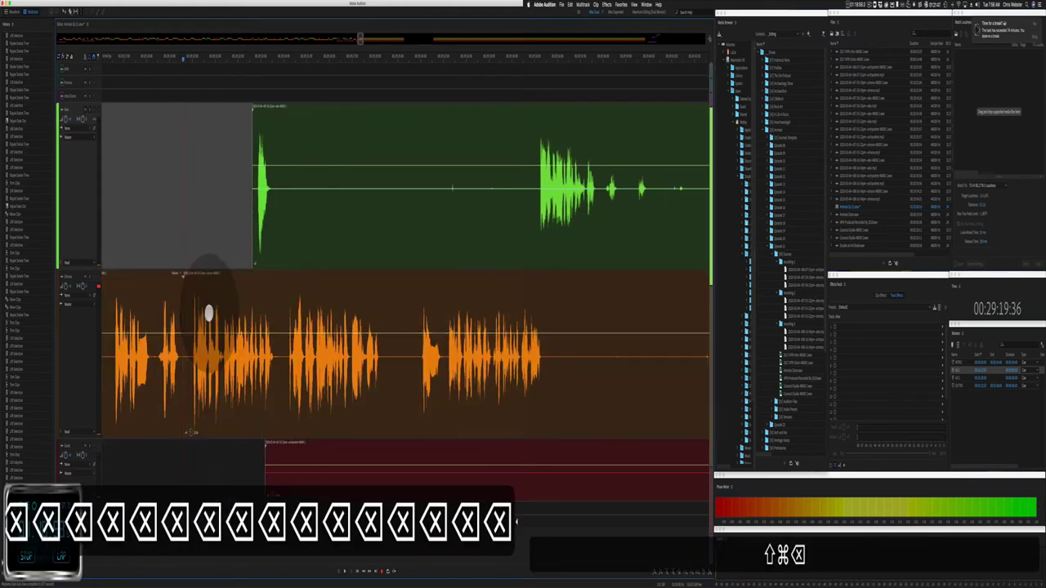
Step: Delete the green silence between the spike and the next green speech, and the red silence beneath the orange speech
{"action": "left_click", "coordinate": [155, 244]}
{"action": "left_click_drag", "start_coordinate": [277, 224], "coordinate": [531, 174]}
{"action": "key", "text": "BackSpace"}
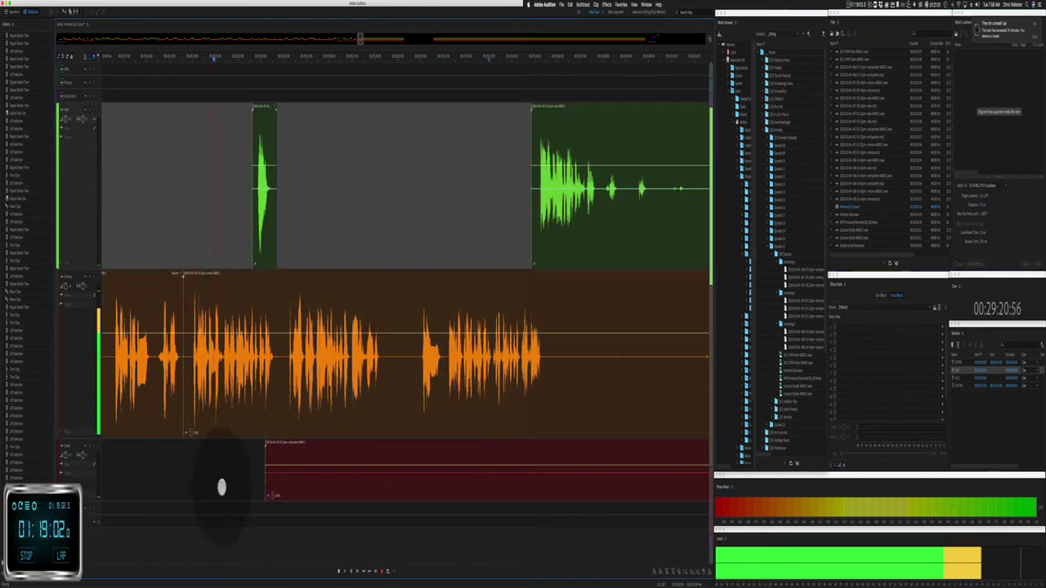
{"action": "left_click_drag", "start_coordinate": [251, 483], "coordinate": [635, 446]}
{"action": "key", "text": "BackSpace"}
Step: Ripple delete the orange pause before the short burst that starts the last phrase of the speech
{"action": "left_click_drag", "start_coordinate": [381, 371], "coordinate": [420, 363]}
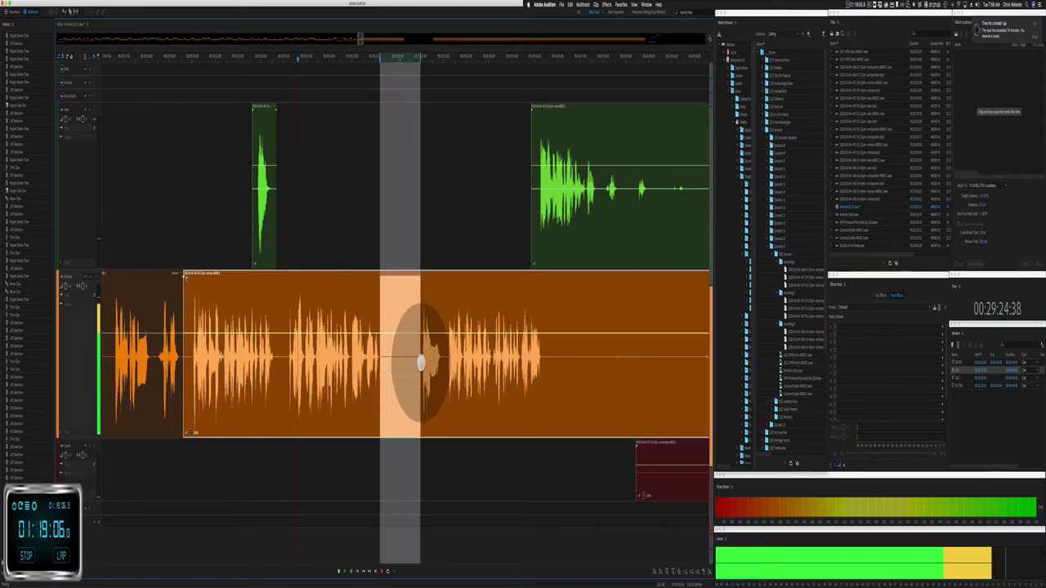
{"action": "key", "text": "BackSpace"}
{"action": "key", "text": "BackSpace"}
{"action": "key", "text": "BackSpace"}
{"action": "key", "text": "BackSpace"}
{"action": "key", "text": "BackSpace"}
{"action": "key", "text": "BackSpace"}
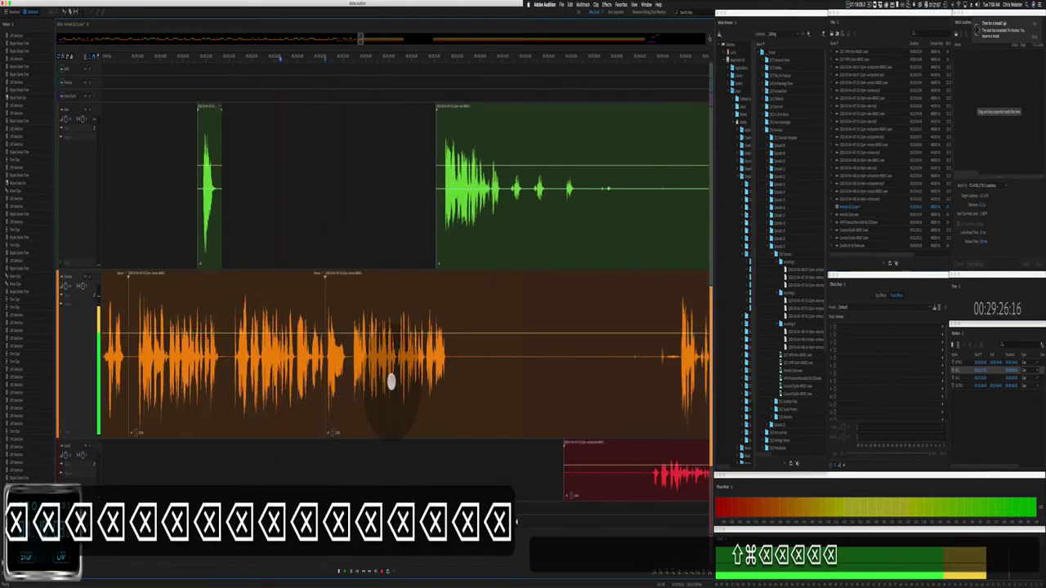
Step: Delete the orange silence after the speech ends, and the red silence leading up to the next red words
{"action": "left_click_drag", "start_coordinate": [290, 378], "coordinate": [460, 420]}
{"action": "left_click", "coordinate": [443, 482]}
{"action": "key", "text": "BackSpace"}
{"action": "key", "text": "BackSpace"}
{"action": "key", "text": "BackSpace"}
{"action": "key", "text": "BackSpace"}
{"action": "key", "text": "BackSpace"}
{"action": "key", "text": "BackSpace"}
{"action": "key", "text": "BackSpace"}
{"action": "key", "text": "BackSpace"}
{"action": "key", "text": "BackSpace"}
{"action": "key", "text": "BackSpace"}
{"action": "key", "text": "BackSpace"}
{"action": "key", "text": "BackSpace"}
{"action": "key", "text": "BackSpace"}
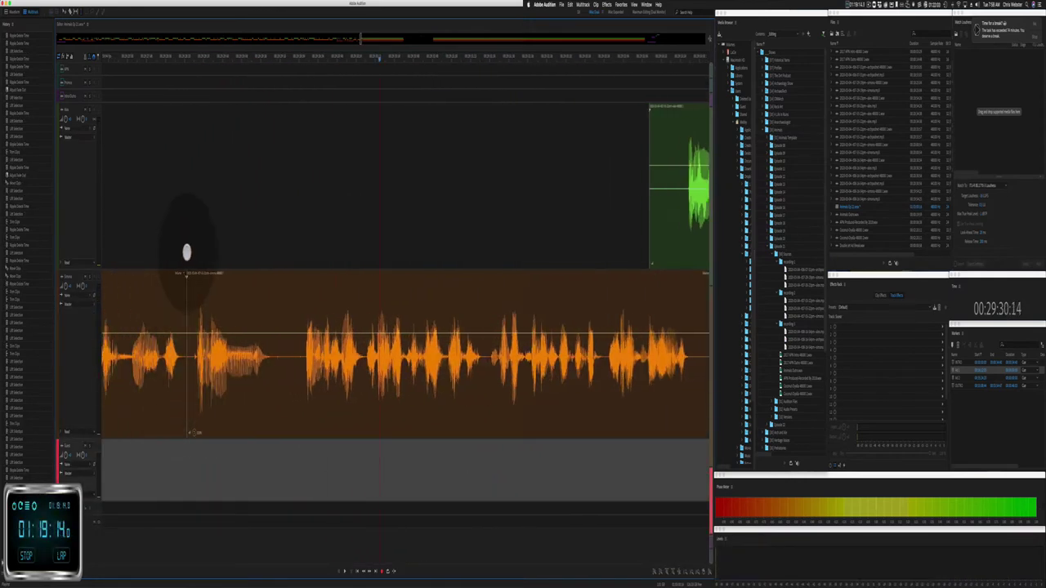
Step: Ripple delete the drawn-out filler and following pause after the orange cut, and play back the join
{"action": "left_click", "coordinate": [186, 252]}
{"action": "key", "text": "space"}
{"action": "key", "text": "space"}
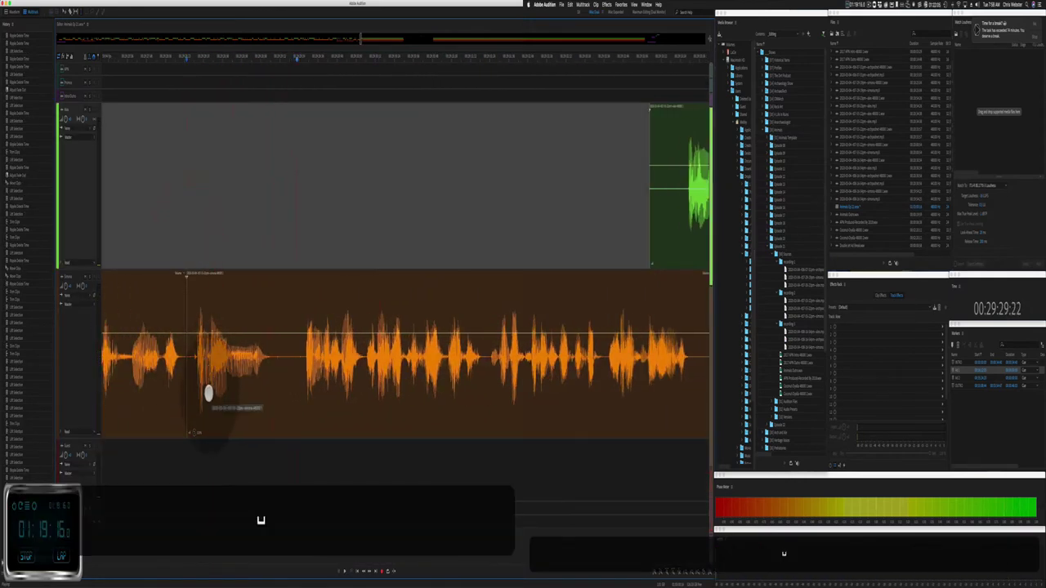
{"action": "left_click_drag", "start_coordinate": [210, 393], "coordinate": [295, 374]}
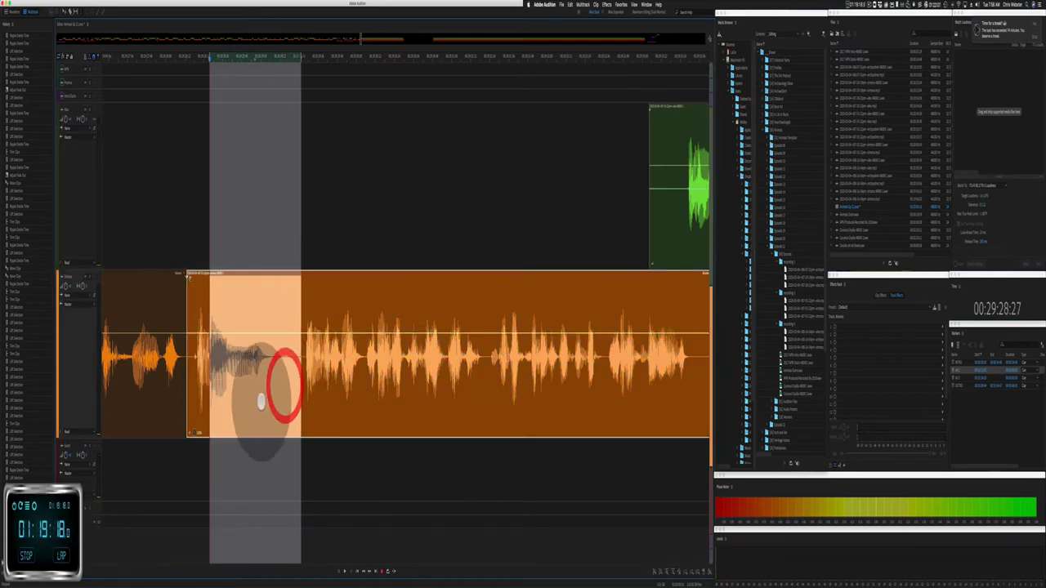
{"action": "key", "text": "shift+super+BackSpace"}
{"action": "left_click", "coordinate": [196, 293]}
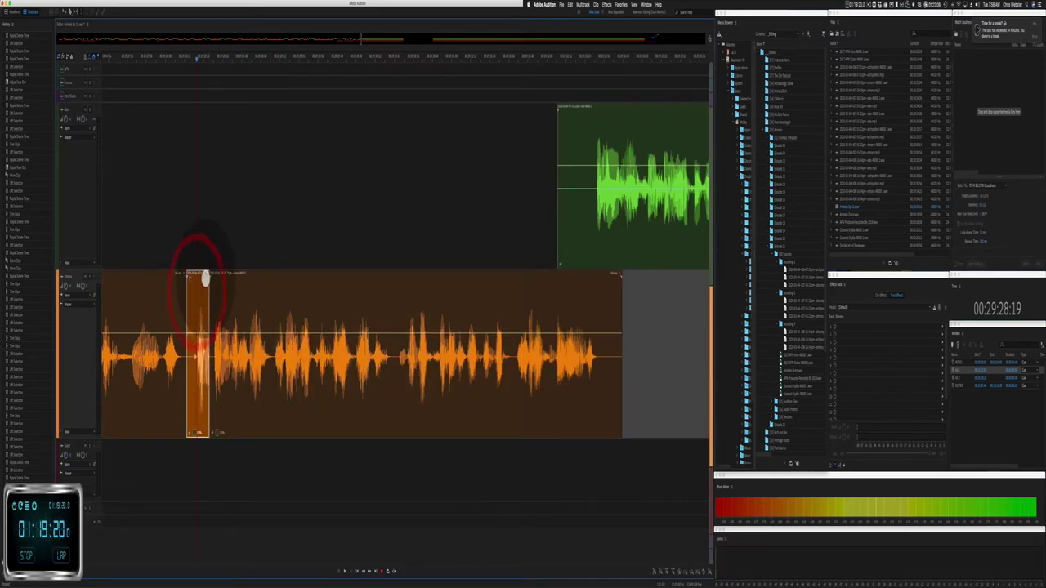
{"action": "left_click", "coordinate": [126, 212]}
{"action": "key", "text": "space"}
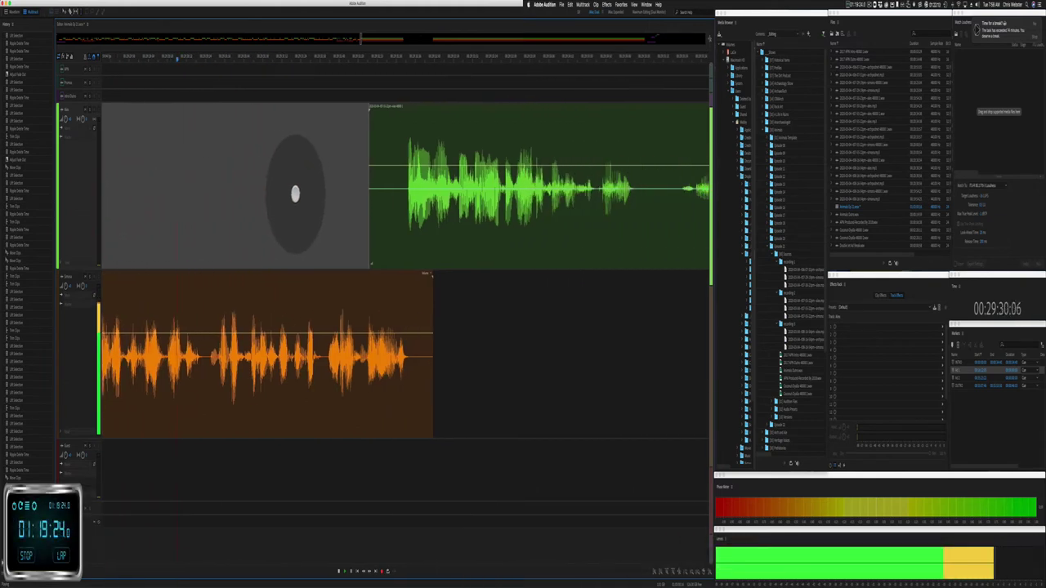
Step: Trim the lead-in silence from the green clip, and delete the silence between its trailing faint words and the next green speech
{"action": "left_click", "coordinate": [370, 237]}
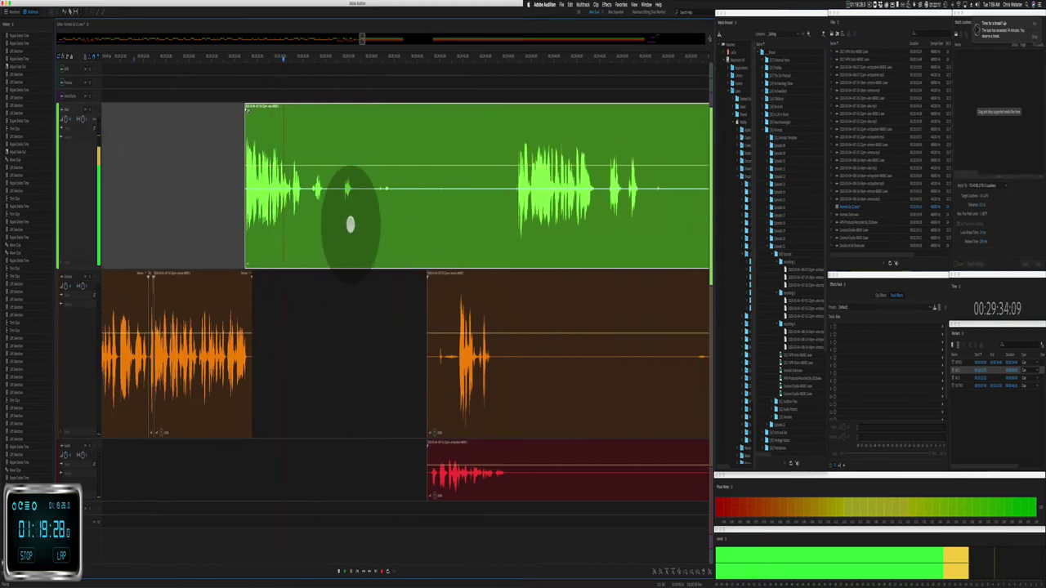
{"action": "left_click_drag", "start_coordinate": [351, 224], "coordinate": [493, 218]}
{"action": "key", "text": "BackSpace"}
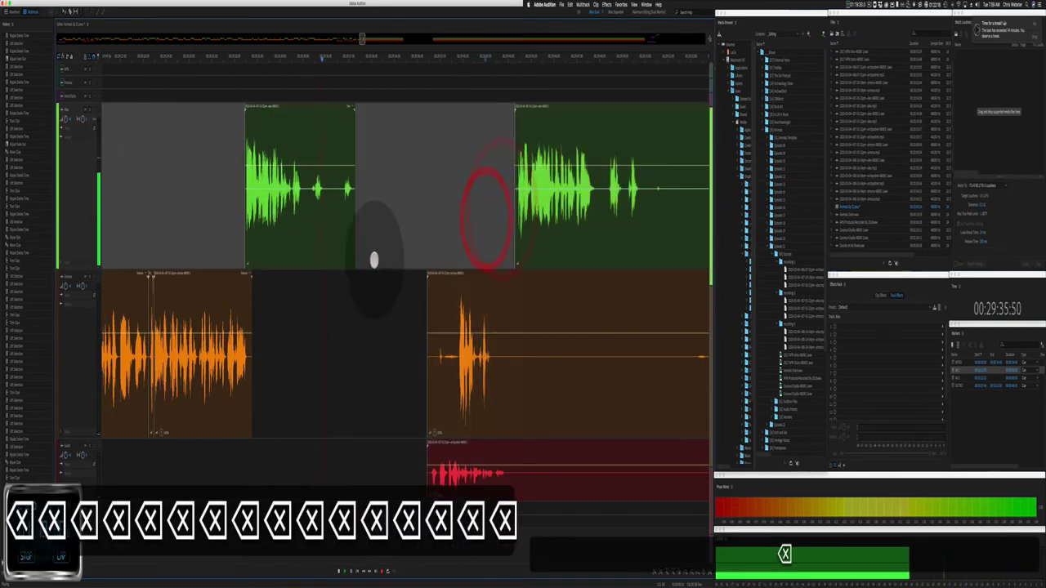
Step: Ripple delete the stretch after the first faint green word, up to the start of the next orange and red clips
{"action": "left_click_drag", "start_coordinate": [326, 206], "coordinate": [425, 236]}
{"action": "key", "text": "shift+super+BackSpace"}
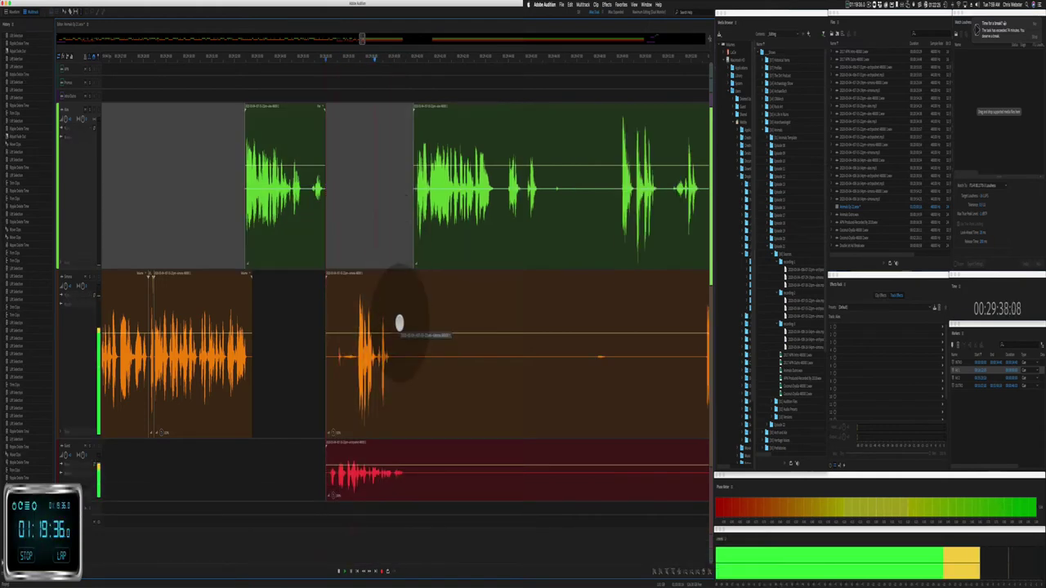
{"action": "key", "text": "space"}
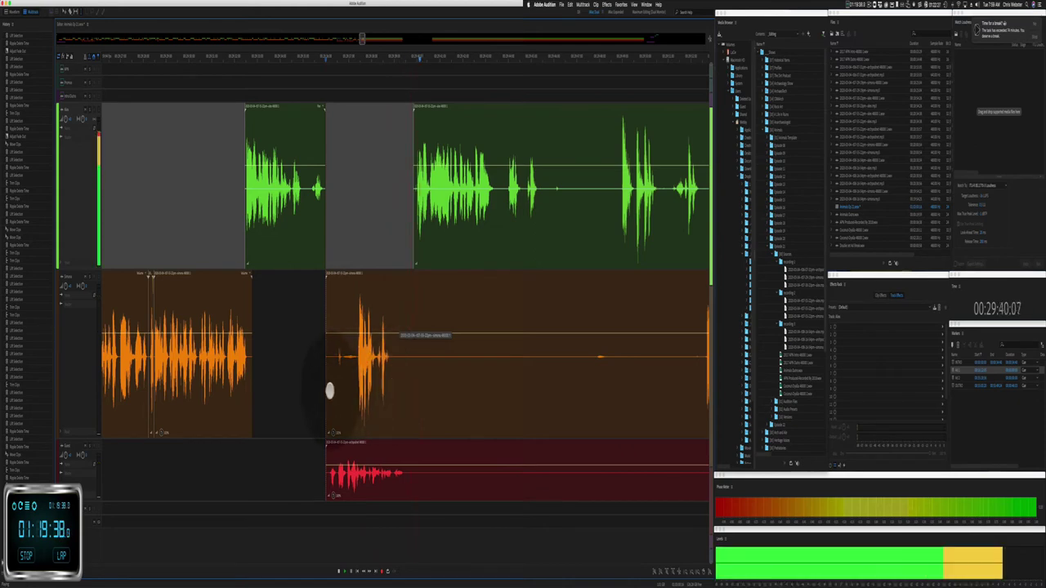
Step: Delete the short orange burst and silence up to the next orange speech, and the red silence after the red words
{"action": "left_click_drag", "start_coordinate": [325, 392], "coordinate": [474, 343]}
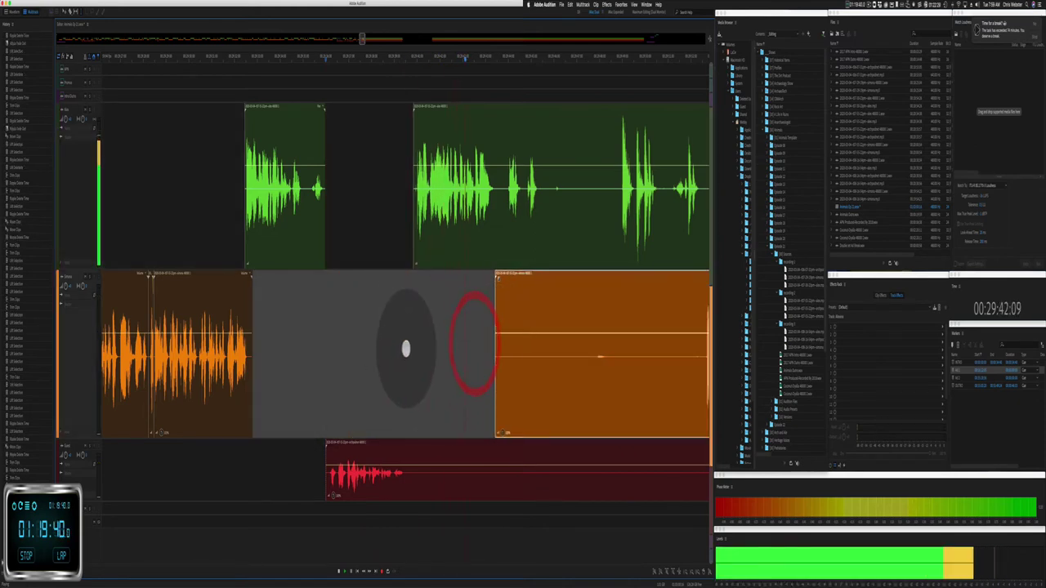
{"action": "scroll", "coordinate": [406, 349], "scroll_direction": "right", "scroll_amount": 3}
{"action": "left_click_drag", "start_coordinate": [323, 481], "coordinate": [609, 368]}
{"action": "key", "text": "BackSpace"}
{"action": "scroll", "coordinate": [457, 390], "scroll_direction": "right", "scroll_amount": 4}
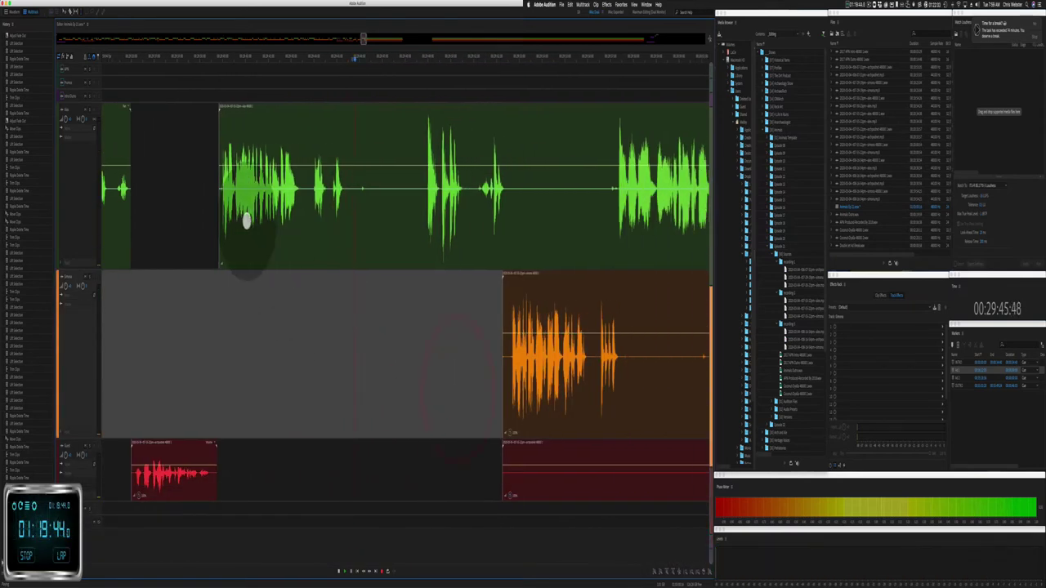
Step: Ripple delete the green pause between the two short words and the next tall green burst
{"action": "left_click_drag", "start_coordinate": [345, 188], "coordinate": [416, 205]}
{"action": "key", "text": "BackSpace"}
{"action": "key", "text": "space"}
{"action": "scroll", "coordinate": [315, 168], "scroll_direction": "right", "scroll_amount": 5}
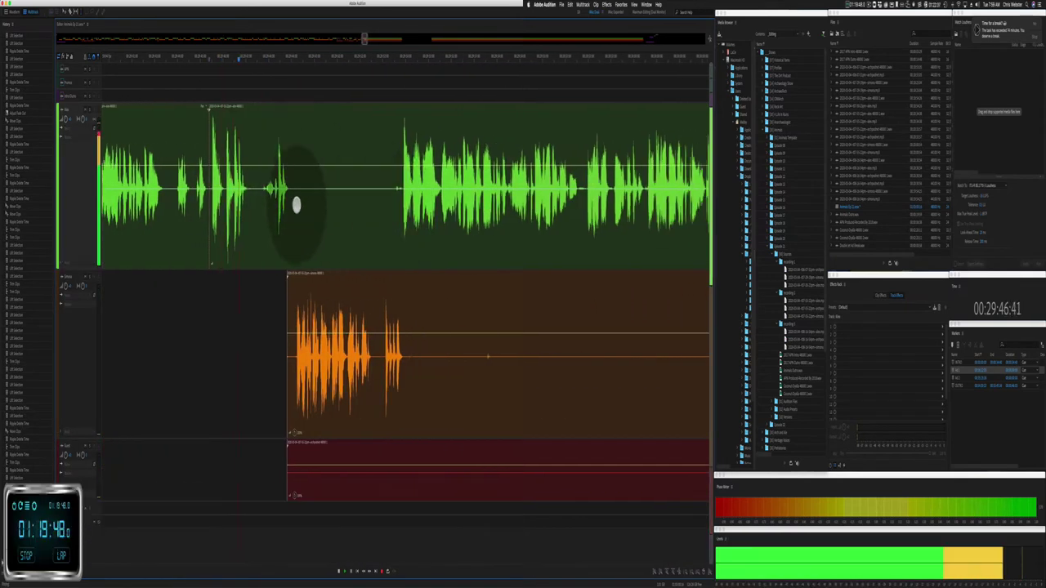
Step: Delete the green silence above the orange speech, and the long red silence running beneath it
{"action": "left_click_drag", "start_coordinate": [297, 204], "coordinate": [392, 220]}
{"action": "key", "text": "Delete"}
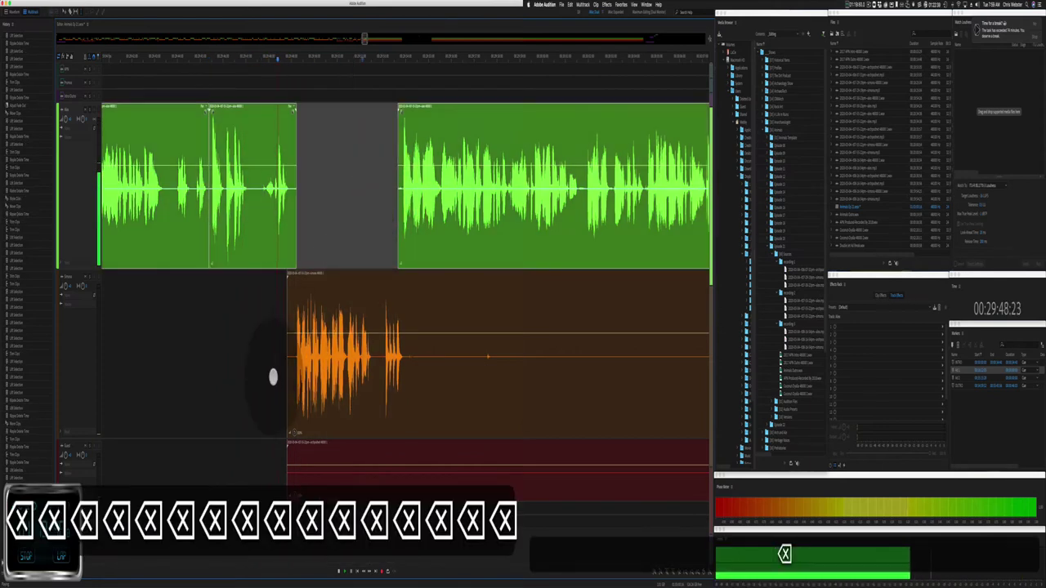
{"action": "left_click_drag", "start_coordinate": [273, 451], "coordinate": [589, 458]}
{"action": "key", "text": "Delete"}
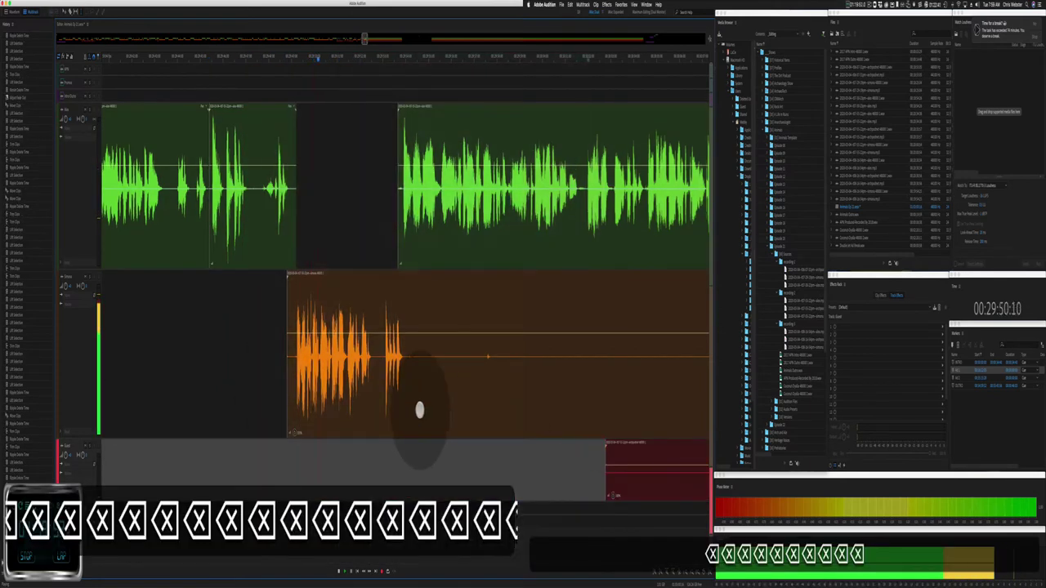
Step: Select the upcoming green, orange and red clips together and move them slightly earlier
{"action": "left_click_drag", "start_coordinate": [381, 237], "coordinate": [630, 470]}
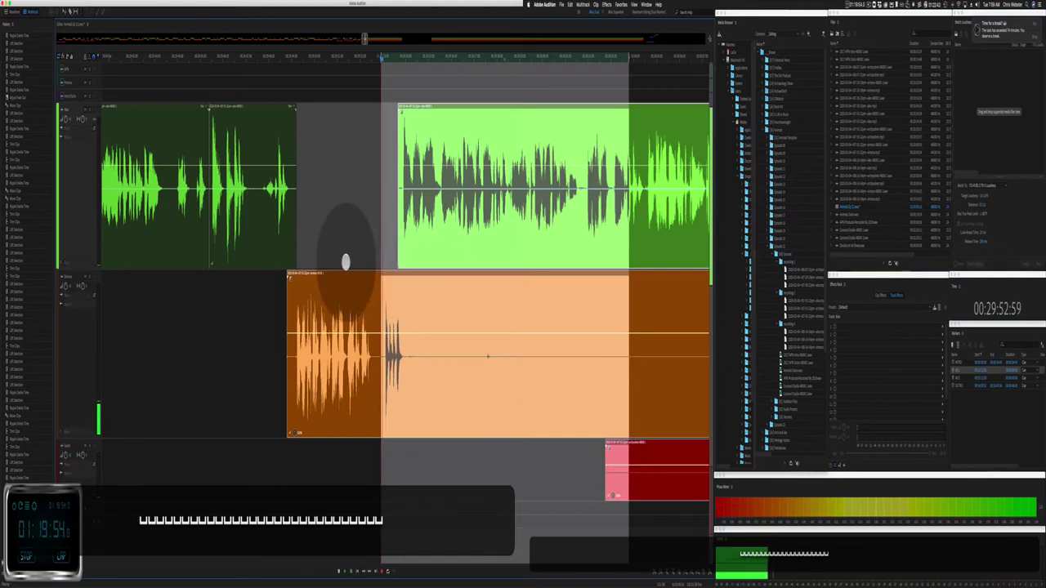
{"action": "left_click_drag", "start_coordinate": [334, 273], "coordinate": [317, 268]}
{"action": "left_click", "coordinate": [308, 230]}
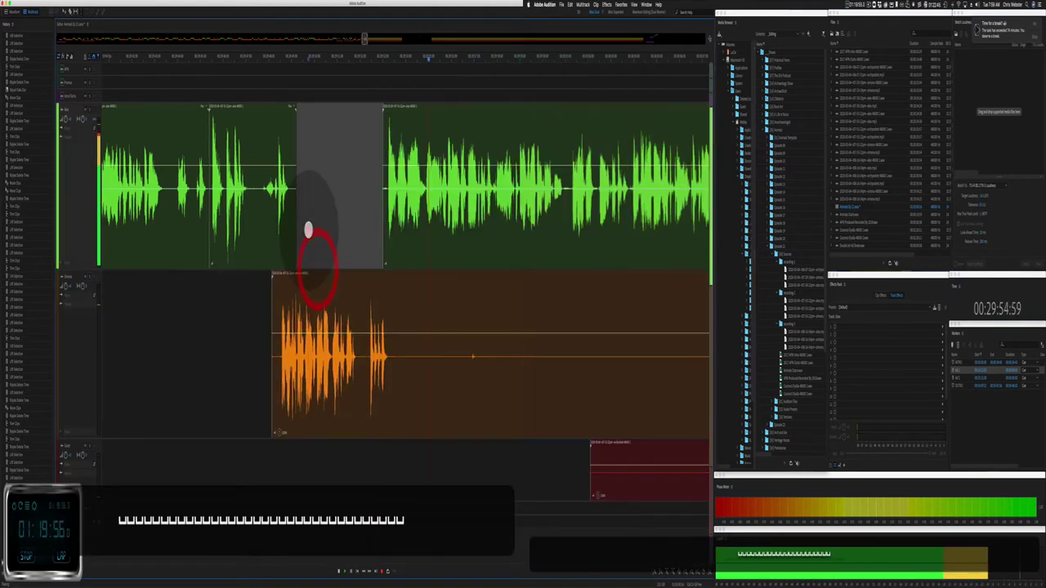
Step: Trim the faint last burst off the short green clip and ripple delete the gap up to the orange speech
{"action": "left_click", "coordinate": [259, 229]}
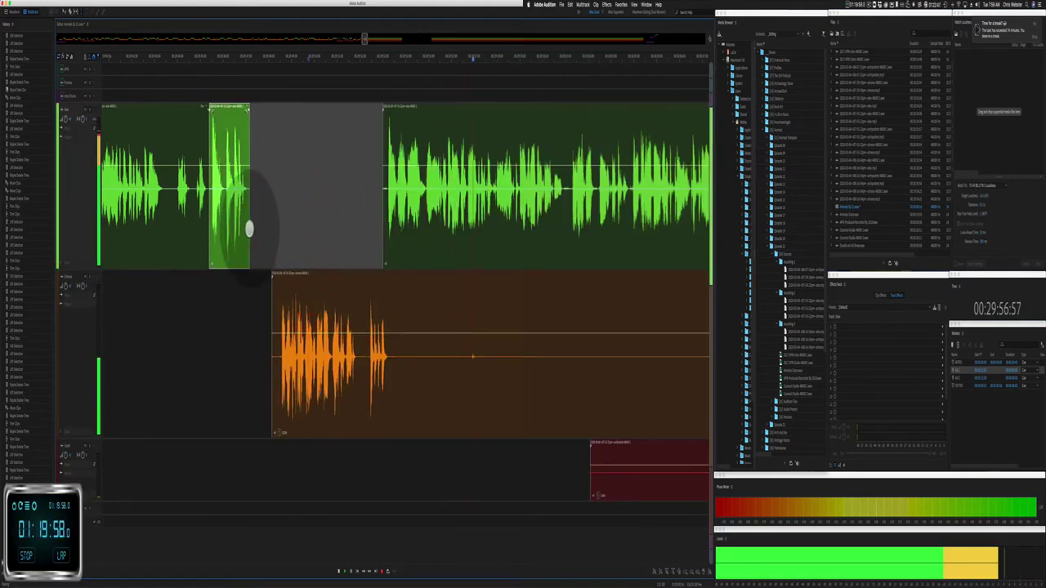
{"action": "left_click", "coordinate": [260, 282]}
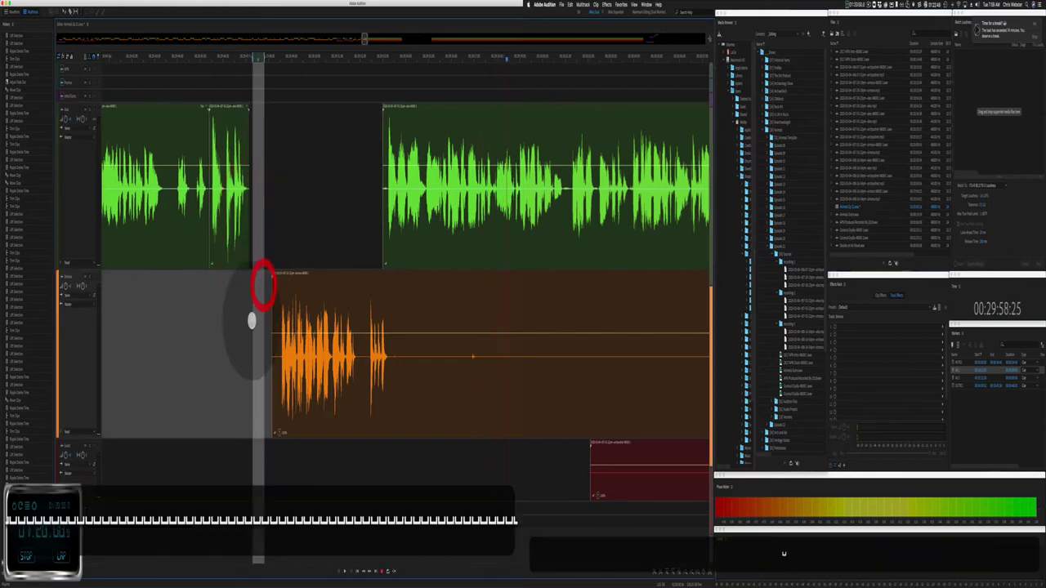
{"action": "left_click", "coordinate": [252, 321]}
{"action": "left_click_drag", "start_coordinate": [251, 288], "coordinate": [277, 295]}
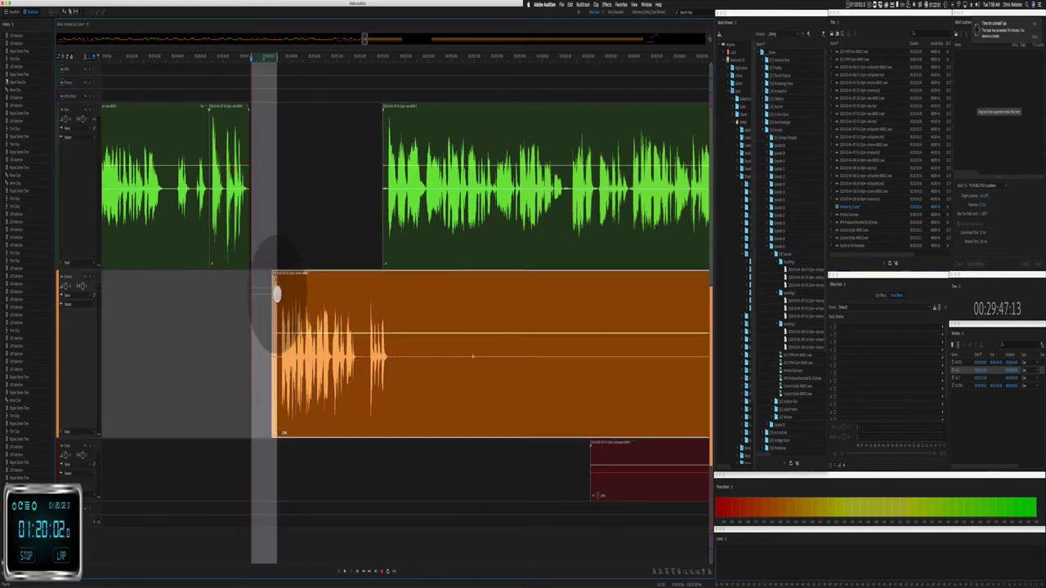
{"action": "key", "text": "shift+super+BackSpace"}
Step: Delete the silence right after the orange words, beneath the long green speech
{"action": "left_click", "coordinate": [224, 311]}
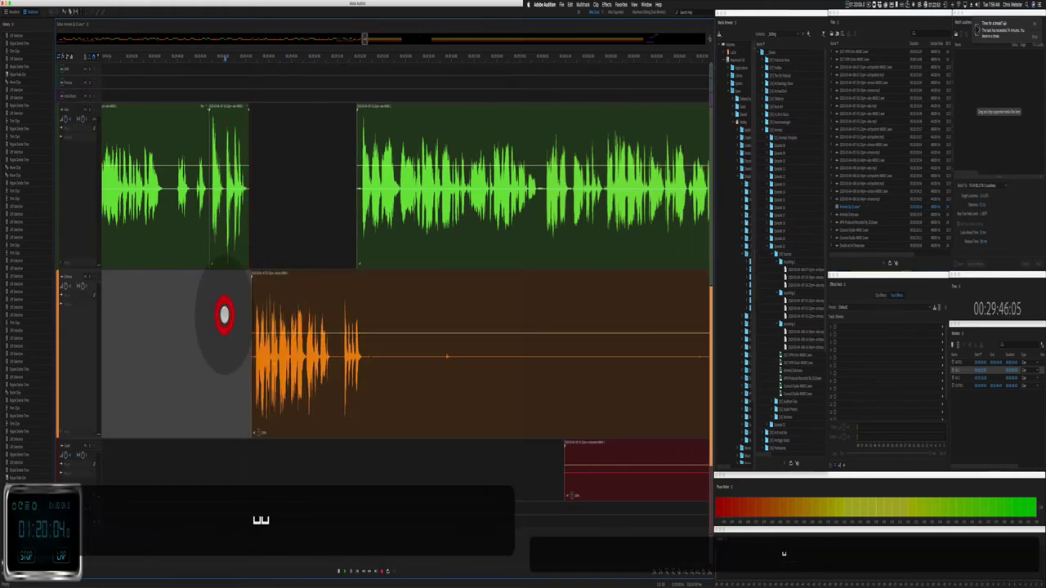
{"action": "left_click_drag", "start_coordinate": [367, 367], "coordinate": [588, 382]}
{"action": "key", "text": "BackSpace"}
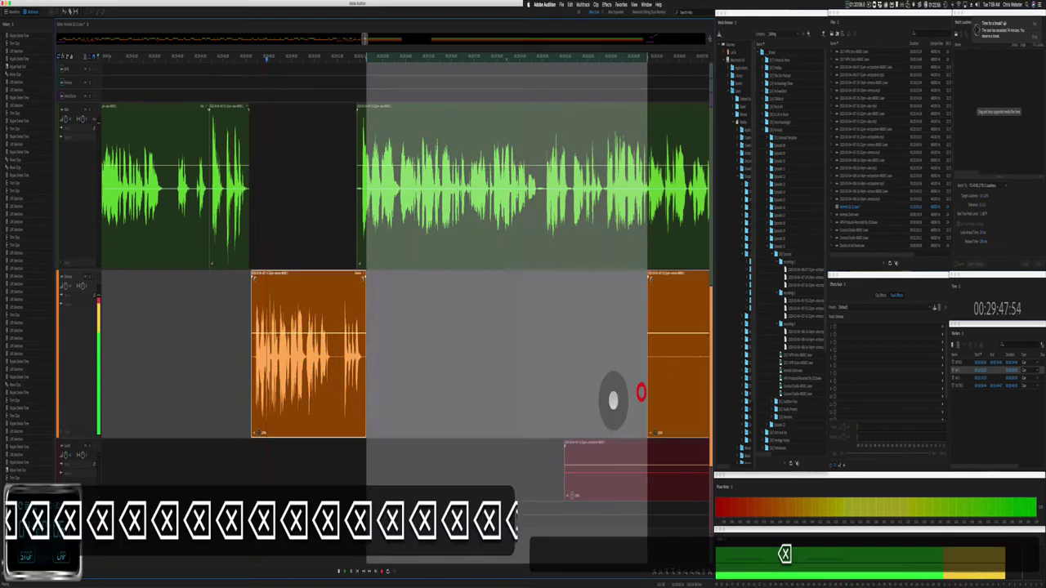
{"action": "left_click", "coordinate": [491, 385]}
Step: Delete the rest of the orange silence and the matching start of the red silence beneath the green speech
{"action": "scroll", "coordinate": [490, 374], "scroll_direction": "right", "scroll_amount": 5}
{"action": "left_click_drag", "start_coordinate": [416, 414], "coordinate": [660, 479]}
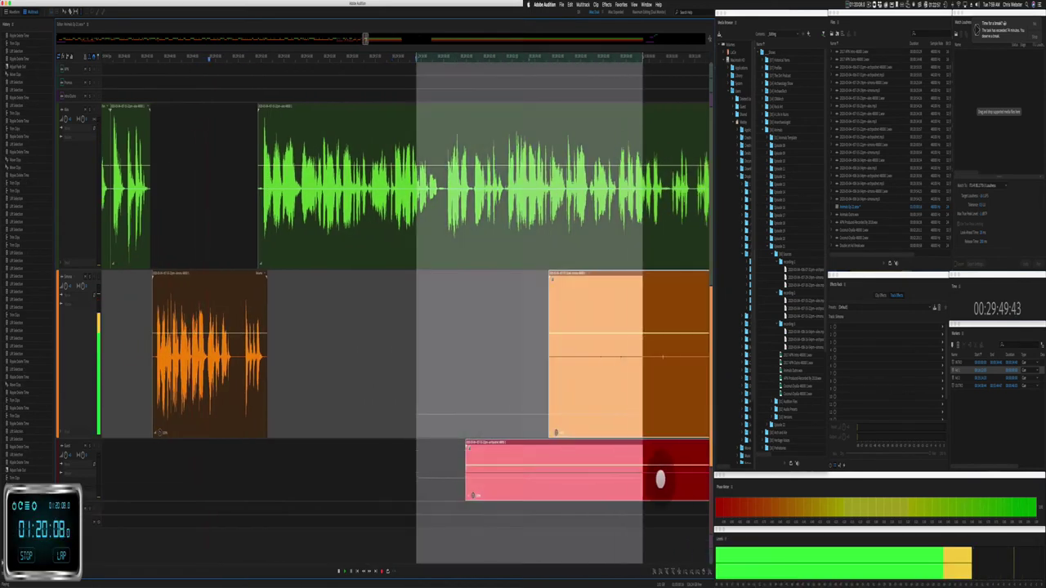
{"action": "key", "text": "BackSpace"}
{"action": "left_click", "coordinate": [344, 355]}
{"action": "left_click", "coordinate": [307, 346]}
{"action": "left_click", "coordinate": [307, 345]}
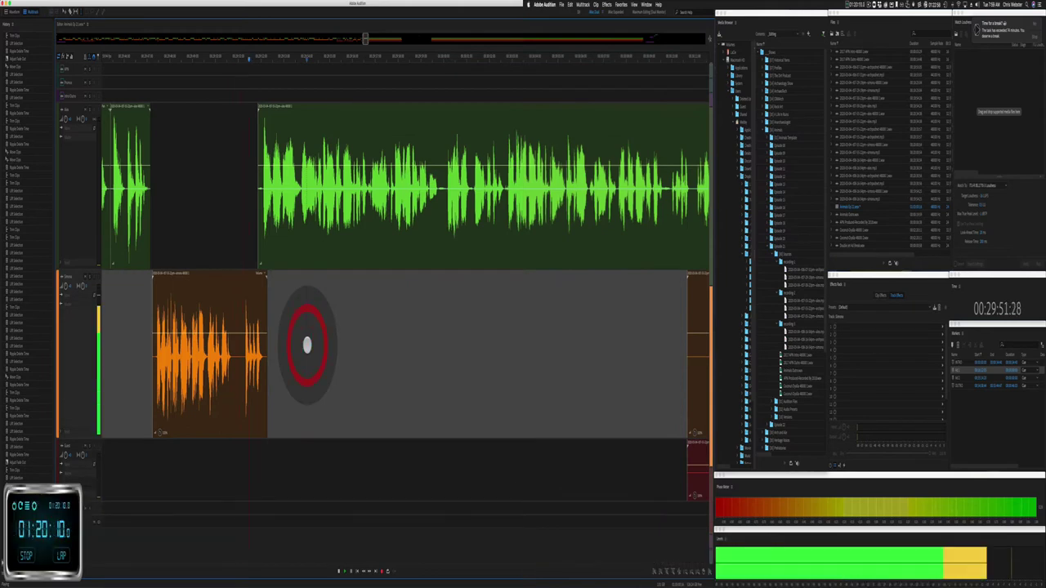
Step: Ripple delete the filler burst following the first phrases of the green speech and replay the cut
{"action": "scroll", "coordinate": [289, 238], "scroll_direction": "up", "scroll_amount": 5}
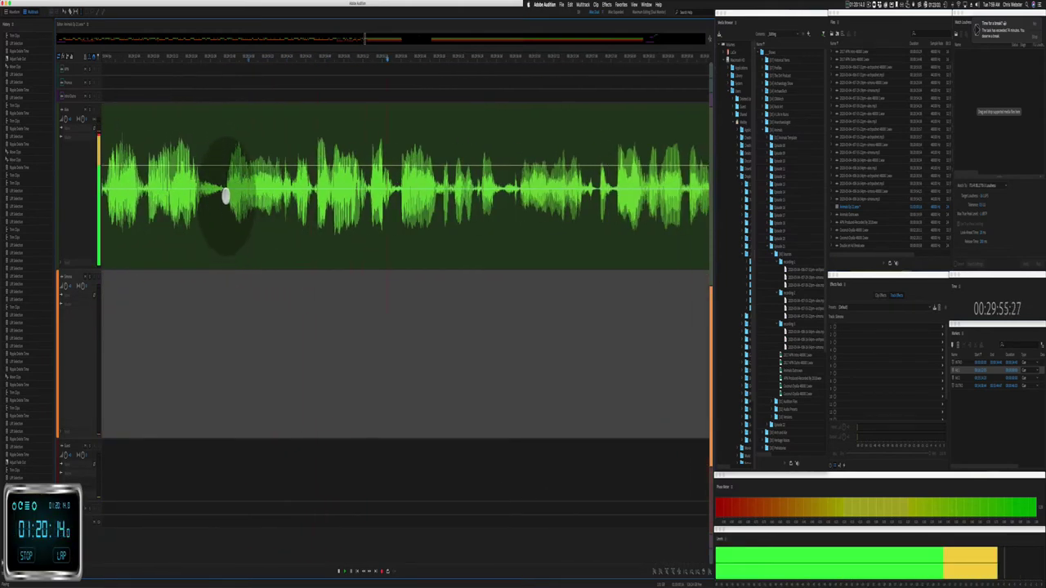
{"action": "left_click_drag", "start_coordinate": [226, 195], "coordinate": [269, 204]}
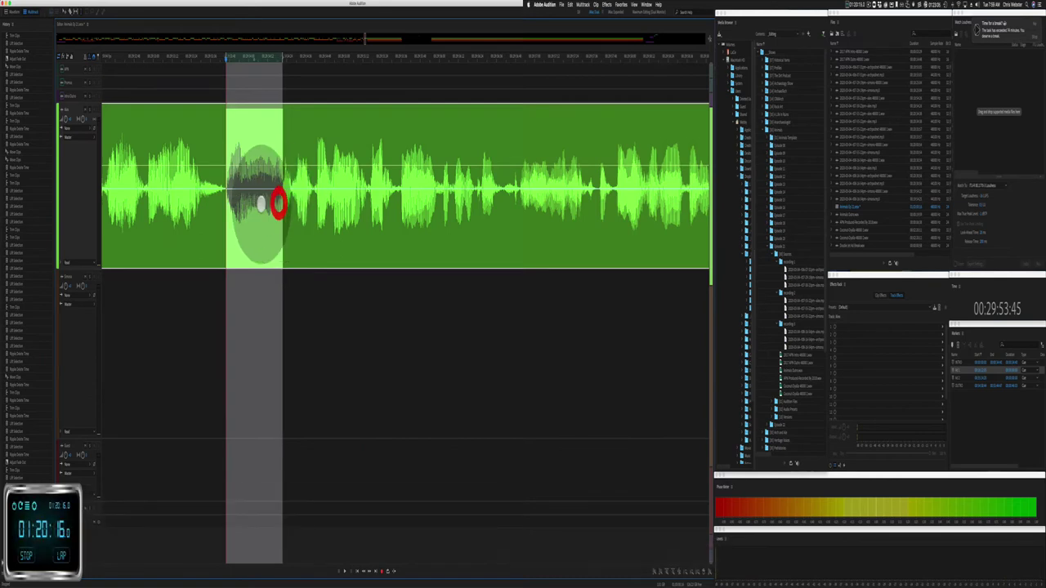
{"action": "key", "text": "shift+super+BackSpace"}
{"action": "key", "text": "shift+super+space"}
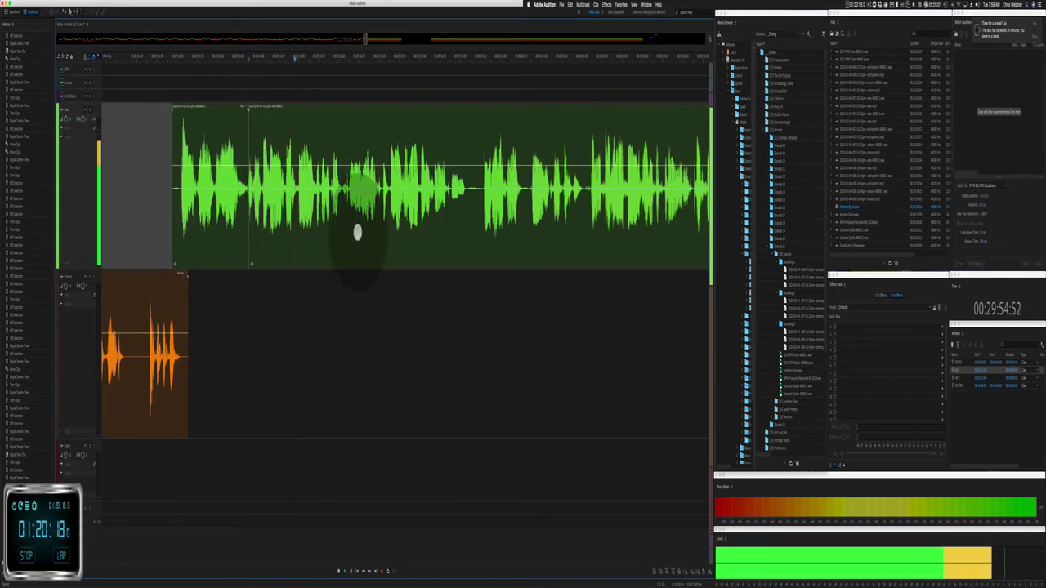
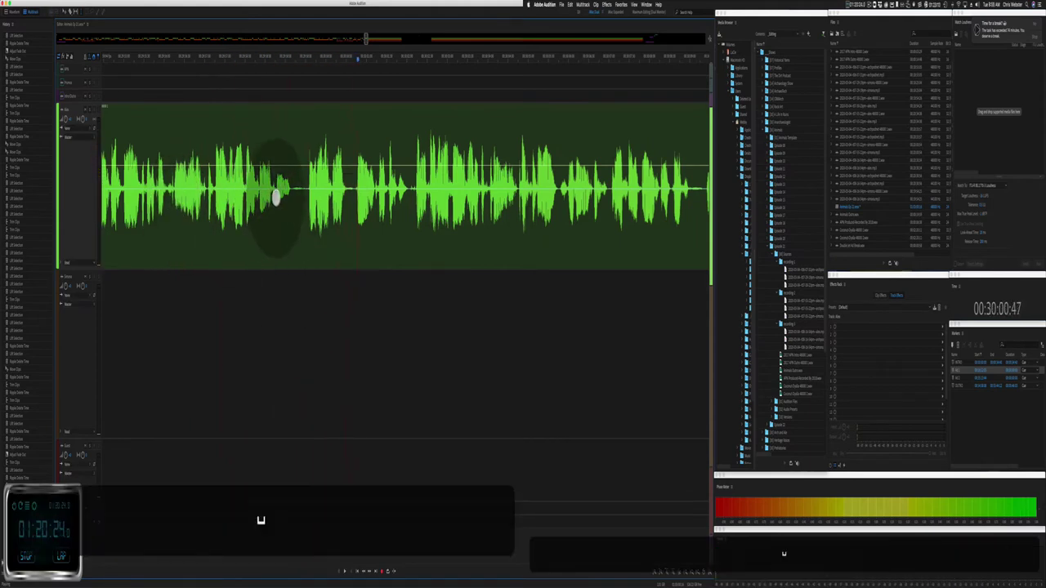
Step: Ripple delete the small trailing green burst just before the pause in the speech and play on from the cut
{"action": "left_click_drag", "start_coordinate": [277, 196], "coordinate": [286, 200]}
{"action": "key", "text": "shift+super+BackSpace"}
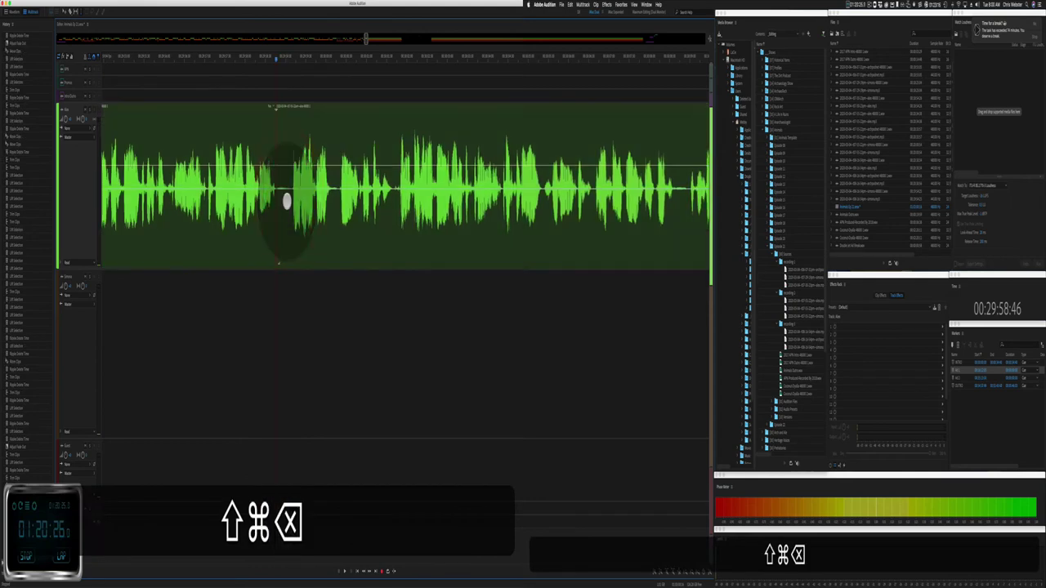
{"action": "key", "text": "space"}
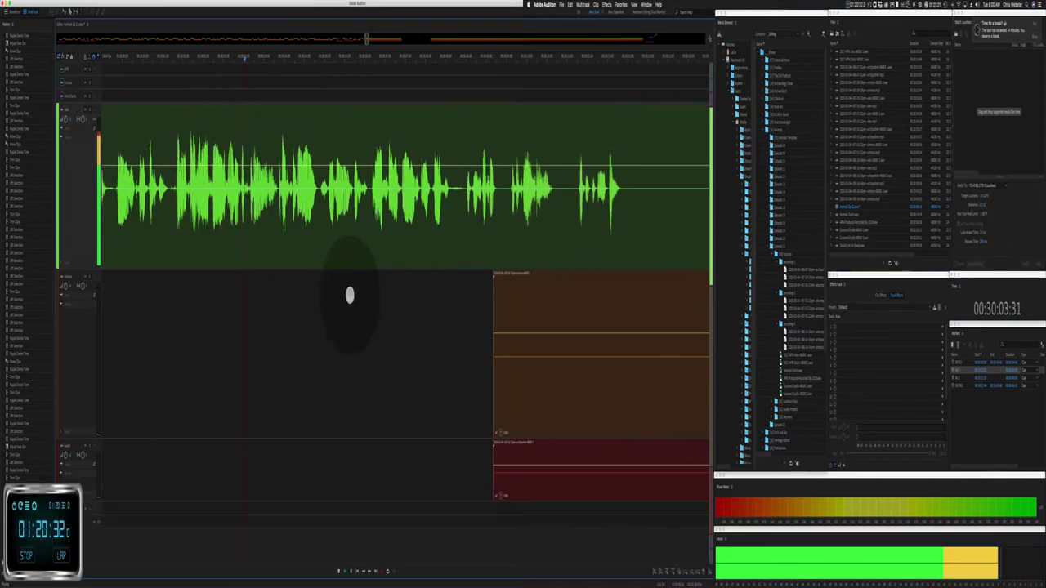
{"action": "key", "text": "j"}
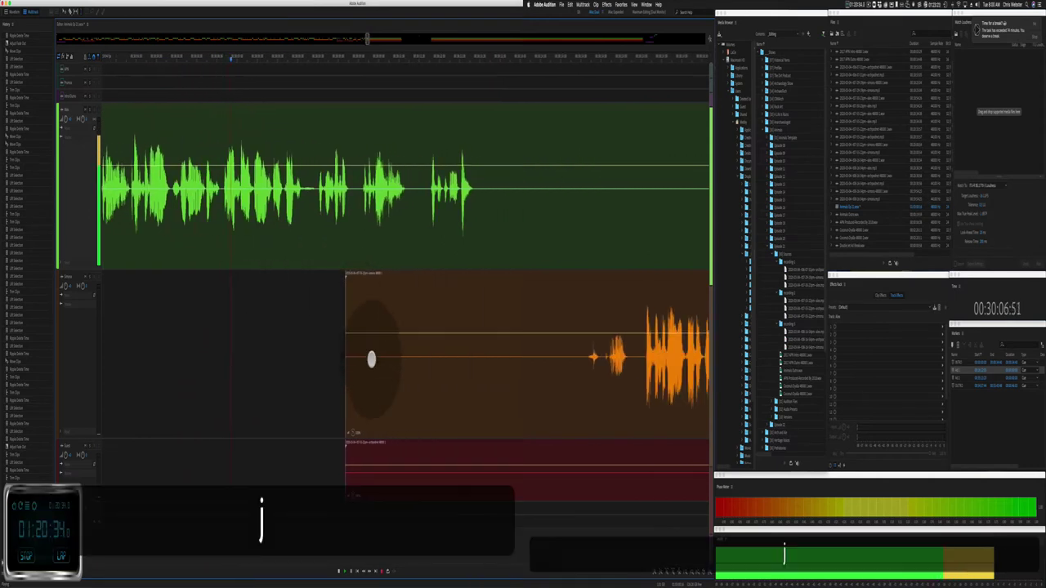
Step: Remove the silent lead-in of the orange and red clips, and ripple delete the pause before the orange speech across all tracks
{"action": "left_click_drag", "start_coordinate": [338, 394], "coordinate": [584, 434]}
{"action": "key", "text": "Delete"}
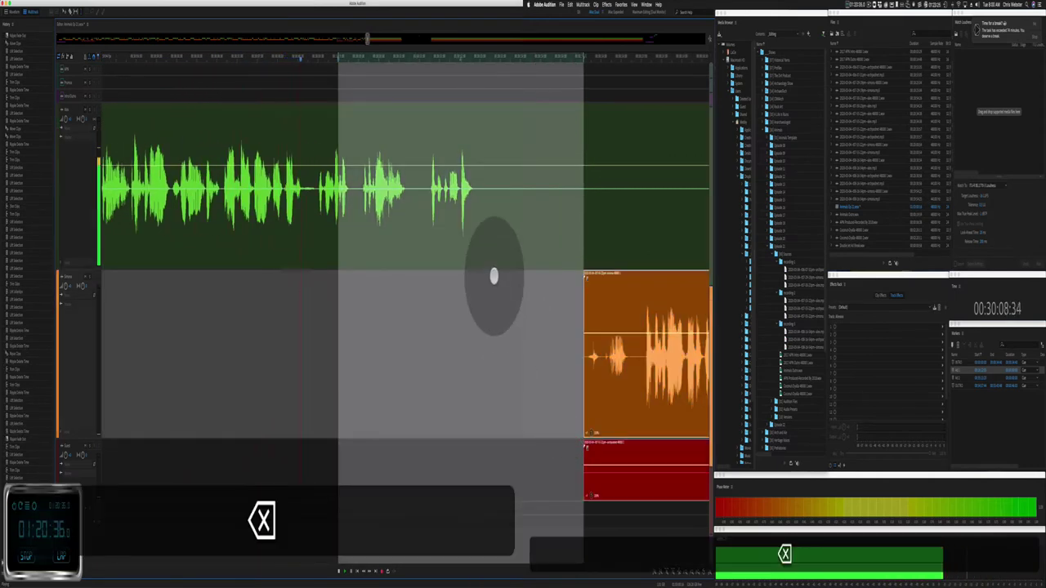
{"action": "scroll", "coordinate": [494, 276], "scroll_direction": "down", "scroll_amount": 3}
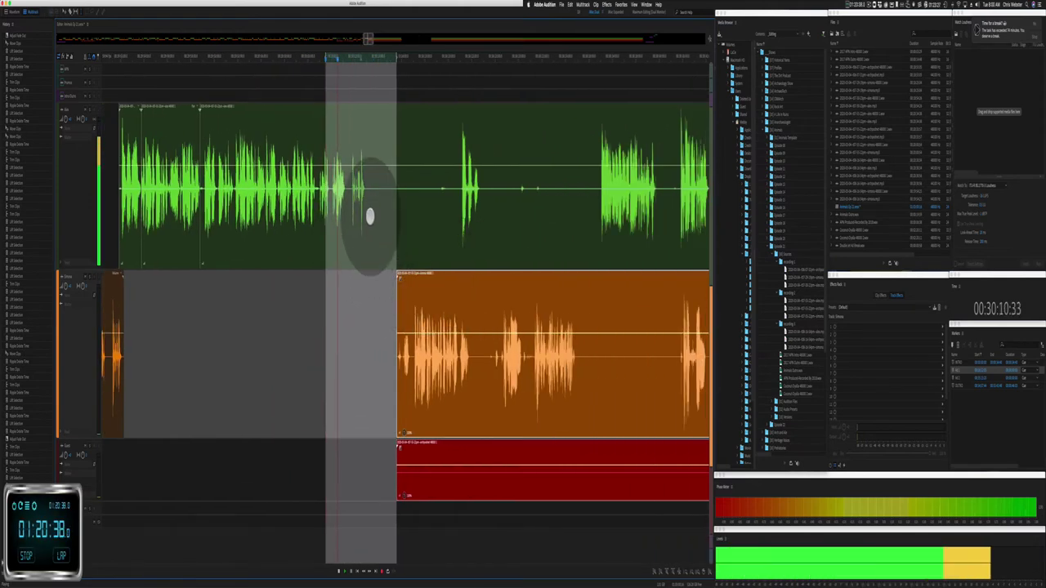
{"action": "left_click_drag", "start_coordinate": [370, 216], "coordinate": [393, 221]}
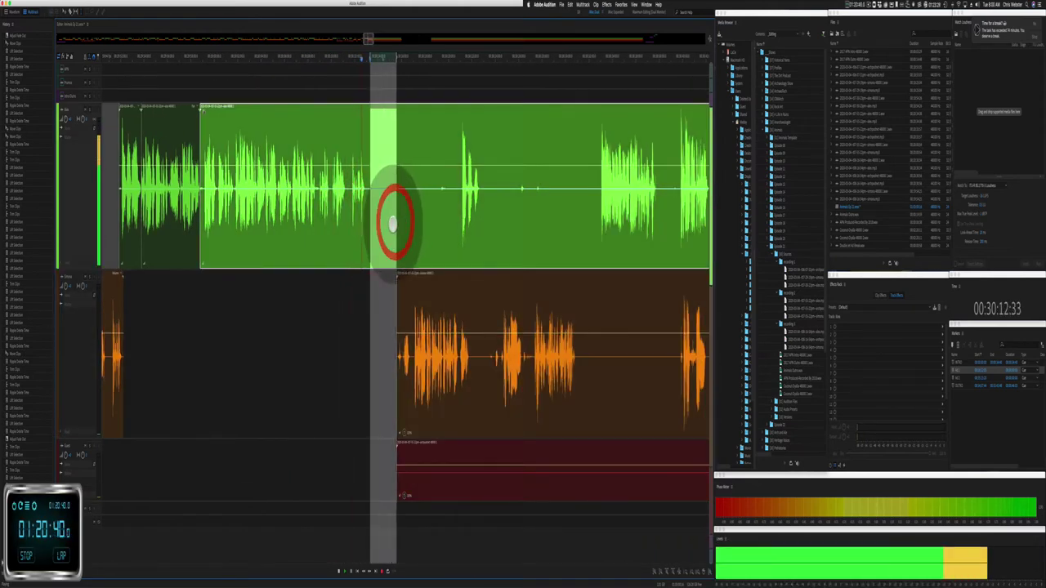
{"action": "key", "text": "shift+super+BackSpace"}
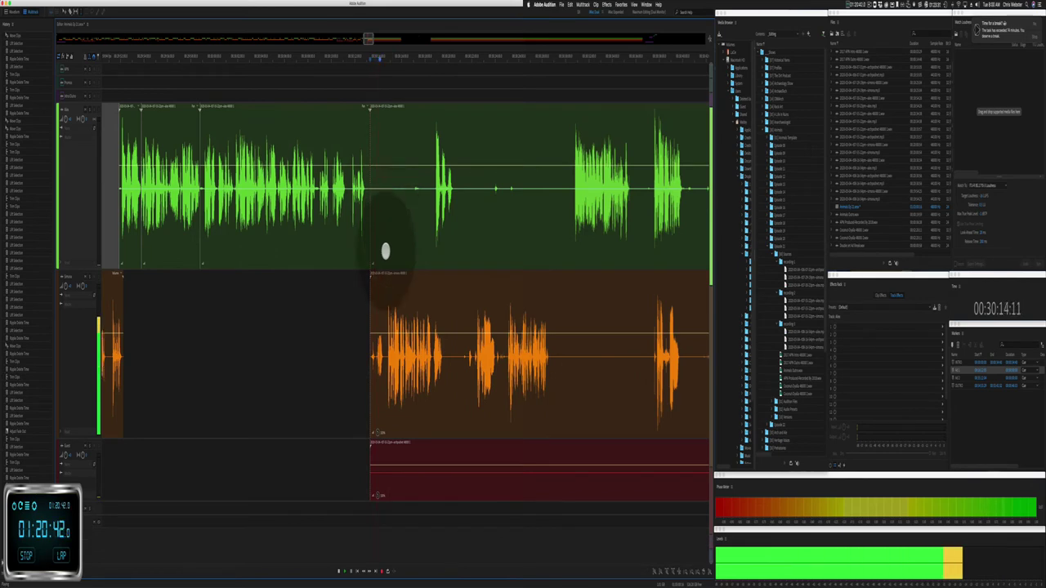
Step: Cut the silent start of the red clip and trim the last green clip's start up to its next spoken words
{"action": "left_click_drag", "start_coordinate": [357, 467], "coordinate": [663, 483]}
{"action": "key", "text": "BackSpace"}
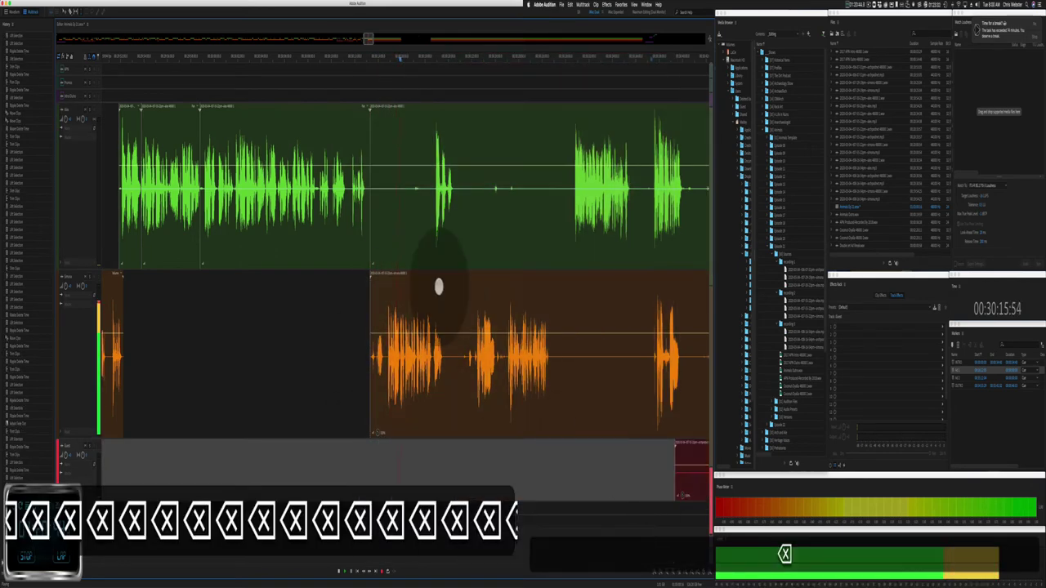
{"action": "left_click_drag", "start_coordinate": [370, 224], "coordinate": [418, 214]}
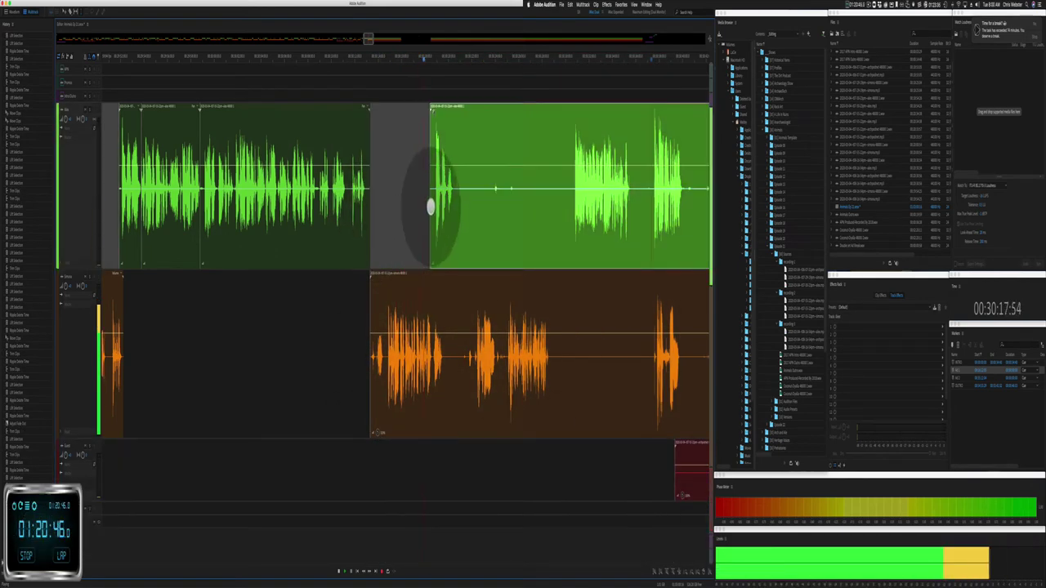
Step: Delete the long, nearly silent red clip at the end of this recording section
{"action": "key", "text": "minus"}
{"action": "key", "text": "minus"}
{"action": "key", "text": "minus"}
{"action": "key", "text": "minus"}
{"action": "key", "text": "minus"}
{"action": "key", "text": "minus"}
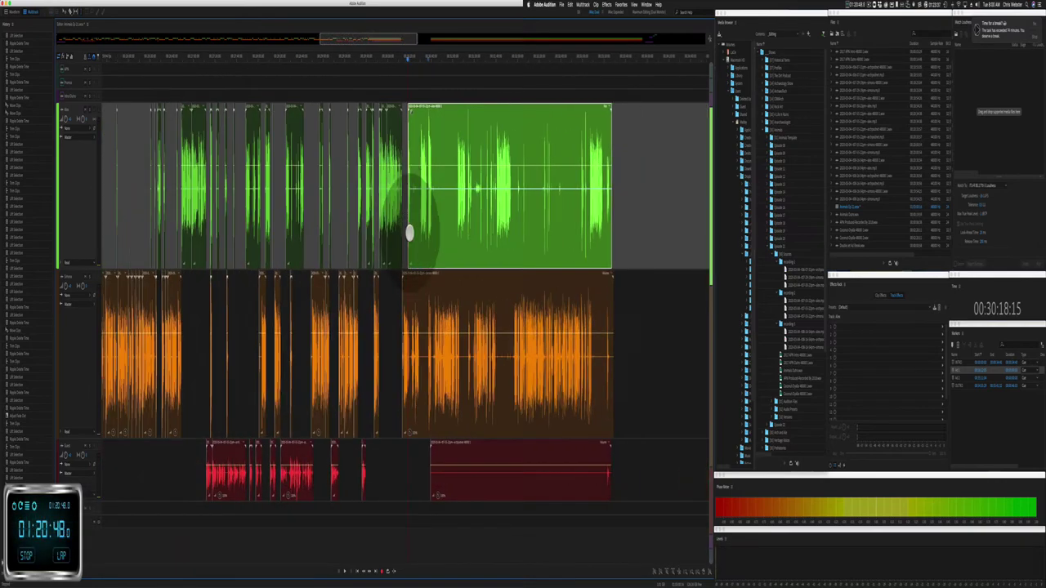
{"action": "left_click", "coordinate": [606, 424]}
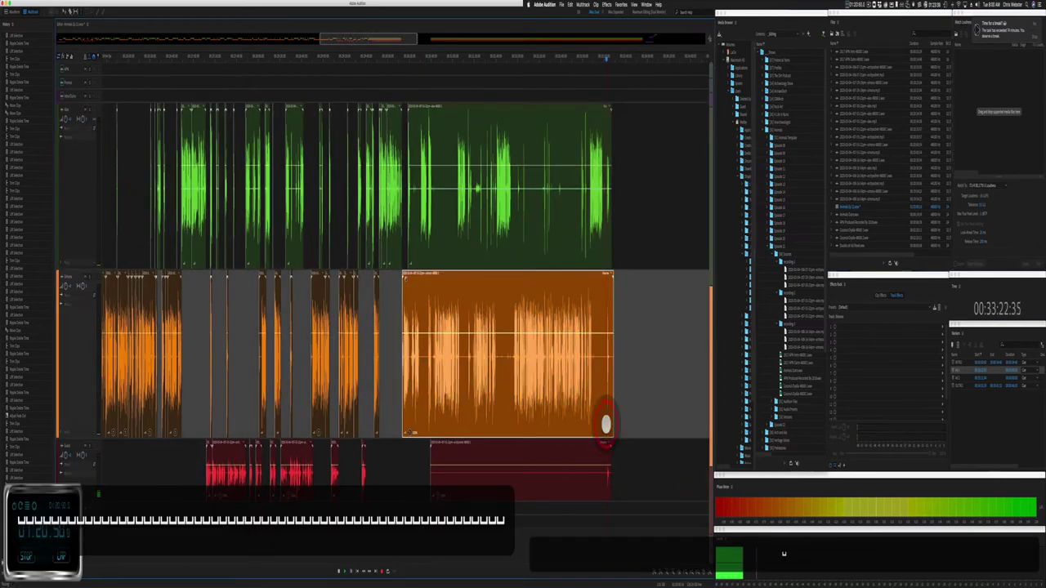
{"action": "left_click", "coordinate": [602, 441]}
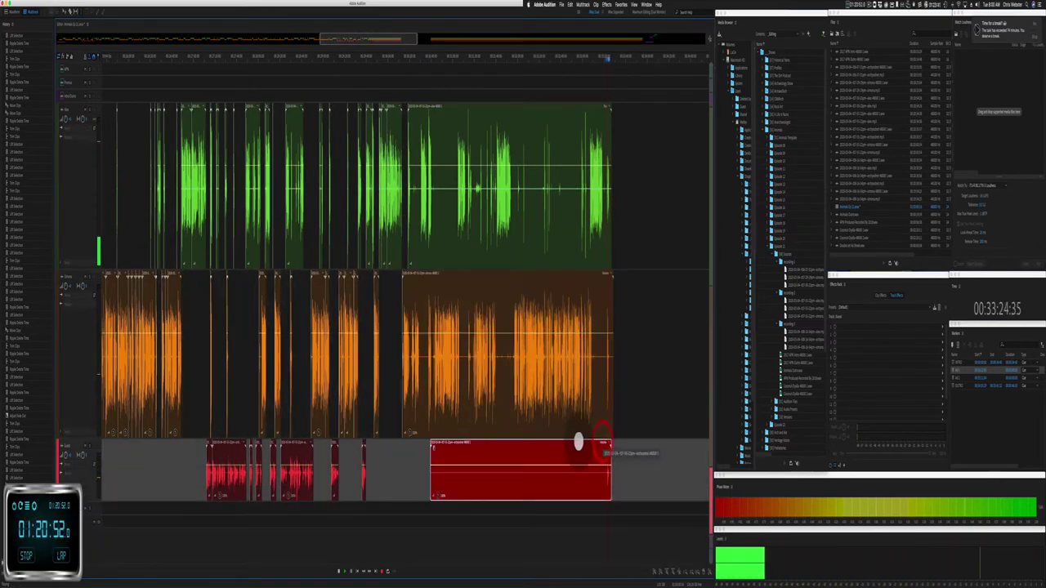
{"action": "key", "text": "BackSpace"}
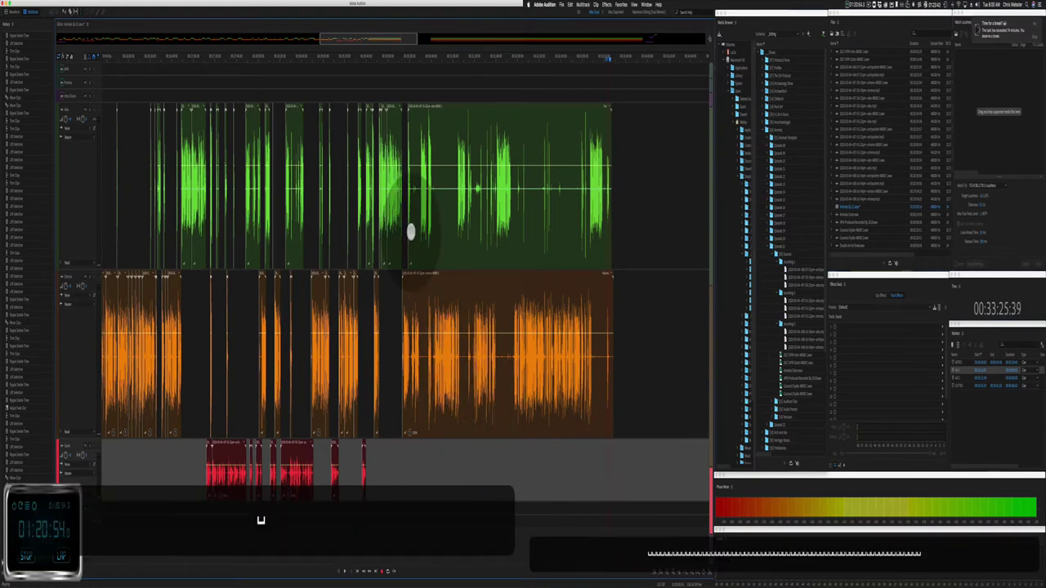
Step: Delete the silence after the short green remark and shift the remark slightly later, behind the first orange sentence
{"action": "scroll", "coordinate": [411, 231], "scroll_direction": "up", "scroll_amount": 2}
{"action": "scroll", "coordinate": [411, 232], "scroll_direction": "up", "scroll_amount": 5}
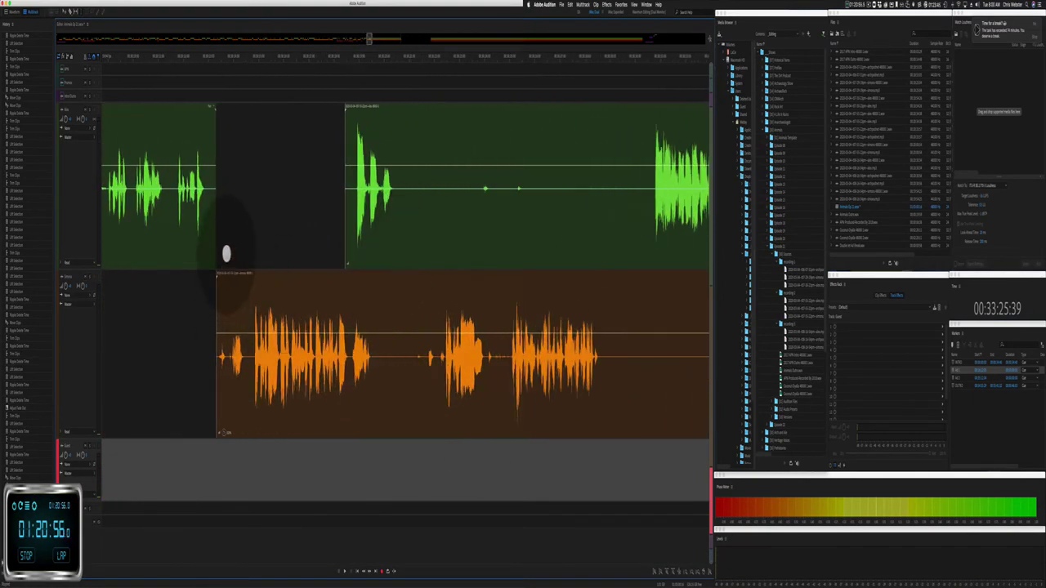
{"action": "left_click", "coordinate": [226, 254]}
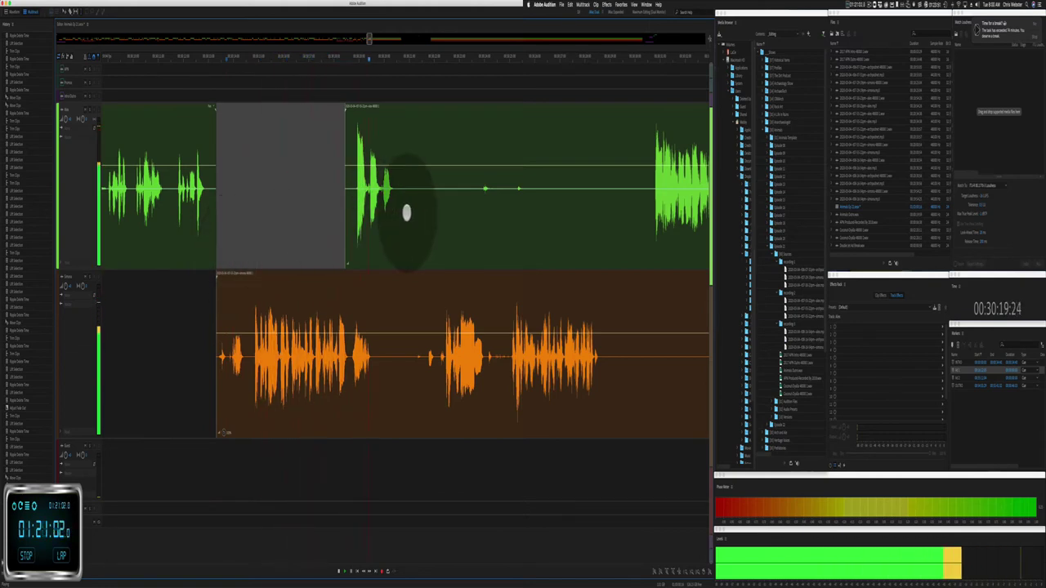
{"action": "left_click_drag", "start_coordinate": [406, 213], "coordinate": [635, 224]}
{"action": "key", "text": "BackSpace"}
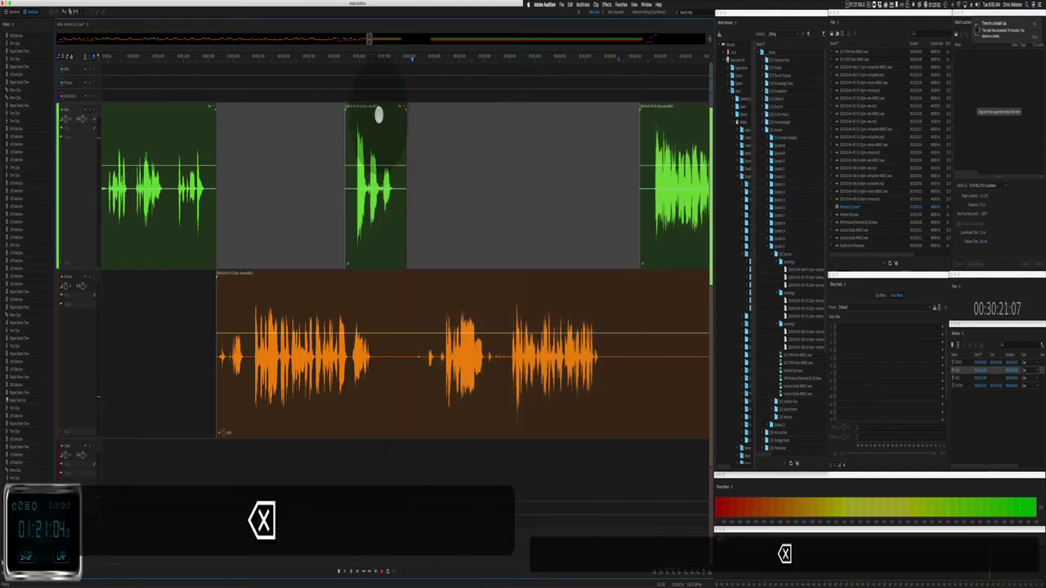
{"action": "left_click_drag", "start_coordinate": [379, 116], "coordinate": [402, 110]}
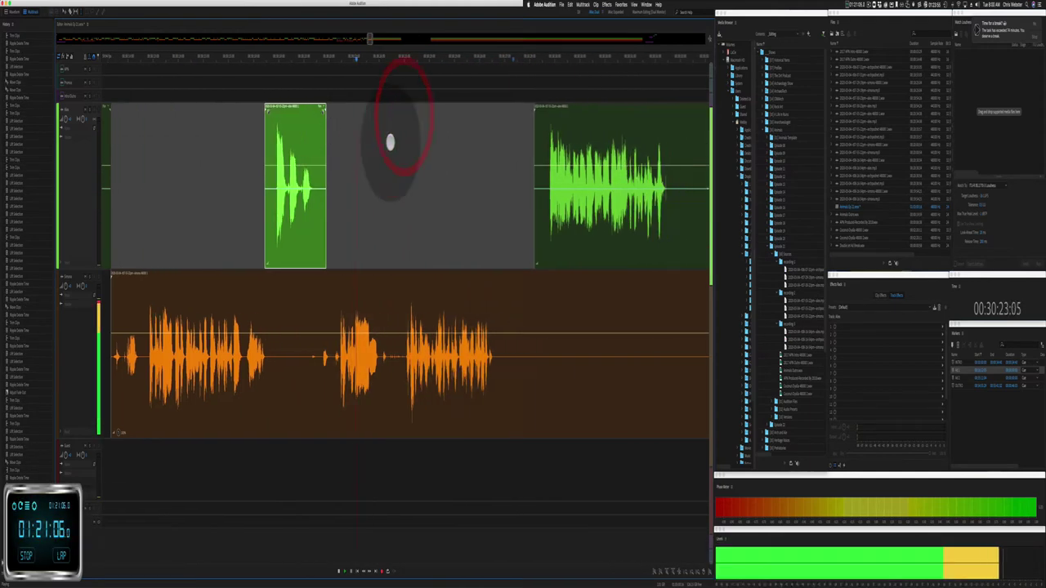
Step: Ripple delete the small noise before the second orange phrase, right after the short green remark, and play the join
{"action": "key", "text": "space"}
{"action": "left_click_drag", "start_coordinate": [318, 368], "coordinate": [333, 360]}
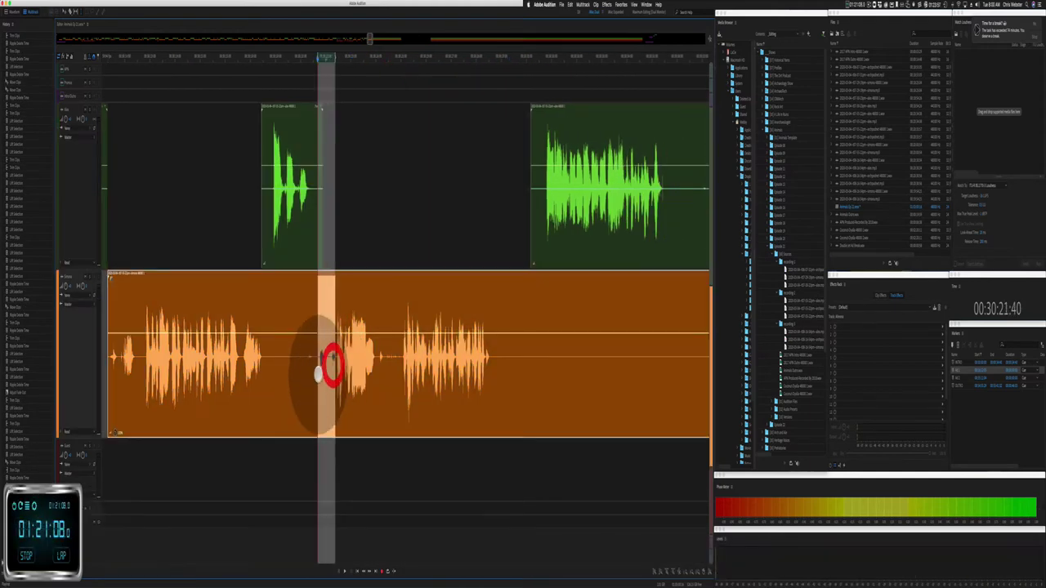
{"action": "key", "text": "shift+super+BackSpace"}
{"action": "key", "text": "space"}
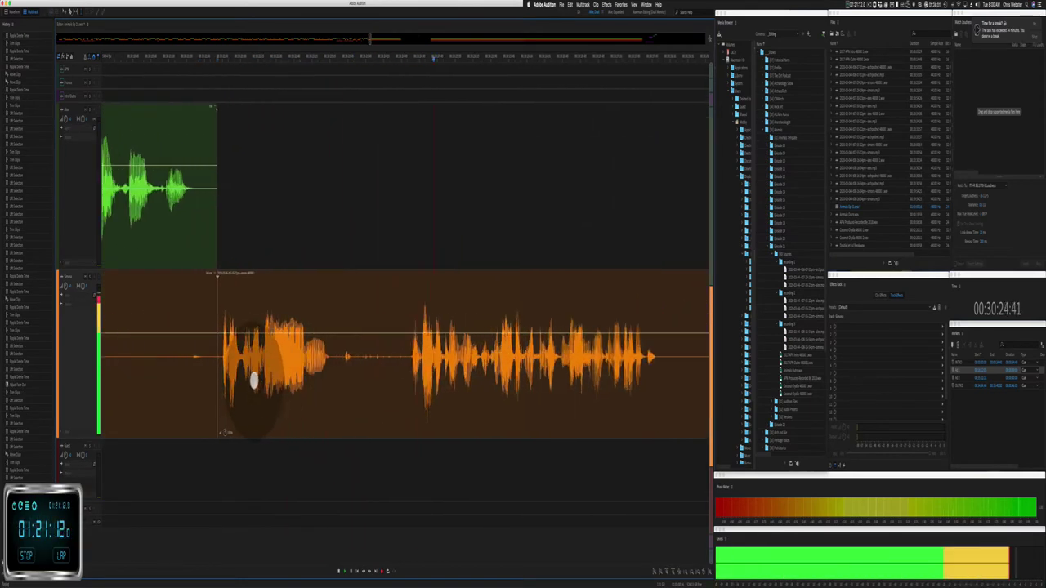
Step: Ripple delete the stretch from mid-phrase to the next orange sentence and play back the edit
{"action": "key", "text": "space"}
{"action": "left_click_drag", "start_coordinate": [263, 377], "coordinate": [401, 385]}
{"action": "key", "text": "shift+super+BackSpace"}
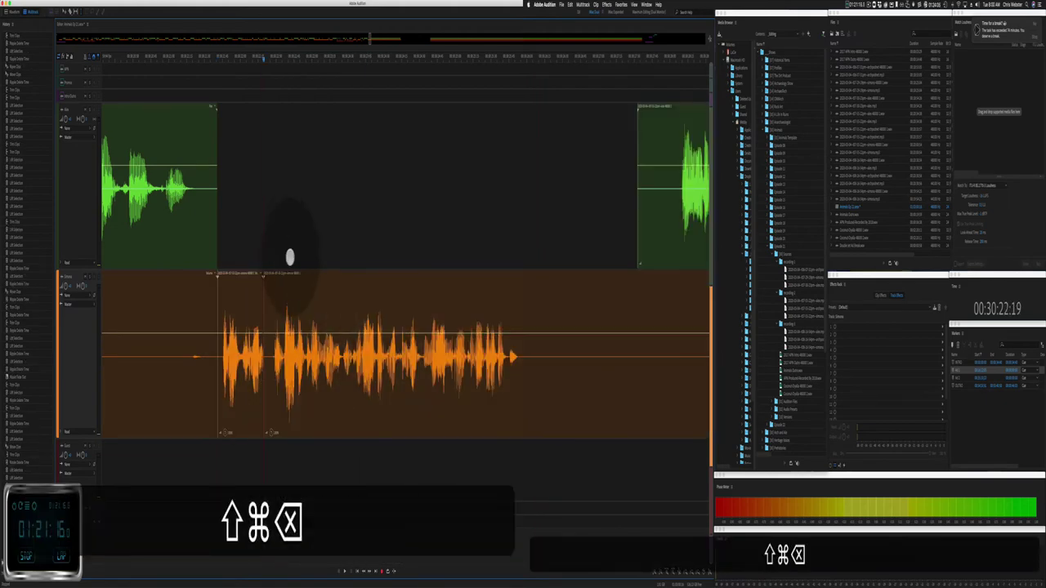
{"action": "double_click", "coordinate": [227, 239]}
{"action": "key", "text": "space"}
{"action": "scroll", "coordinate": [310, 291], "scroll_direction": "up", "scroll_amount": 3}
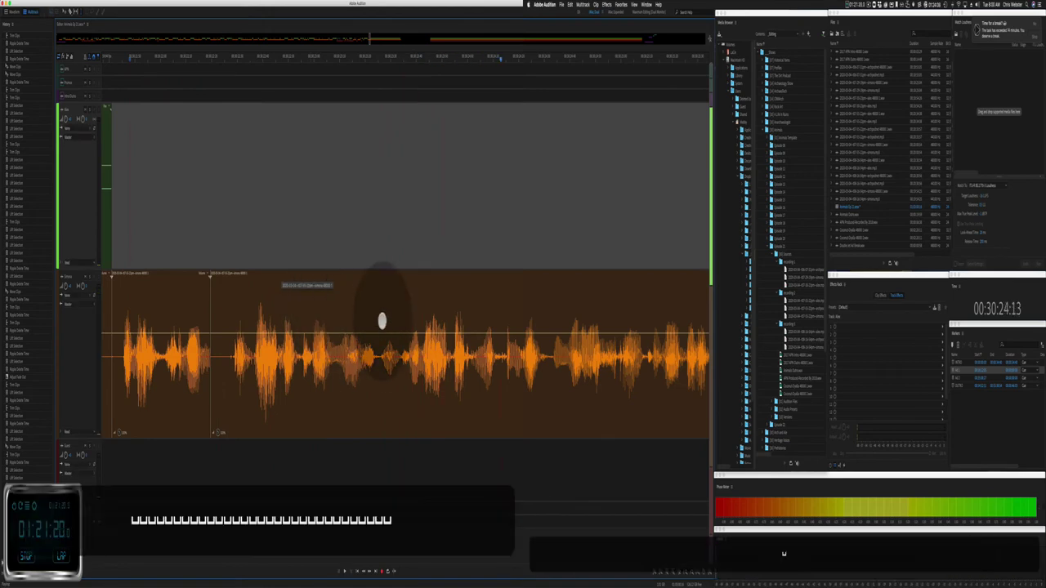
Step: Ripple delete the opening words of the orange sentence after the cut and play back the tightened passage
{"action": "left_click", "coordinate": [380, 309]}
{"action": "key", "text": "space"}
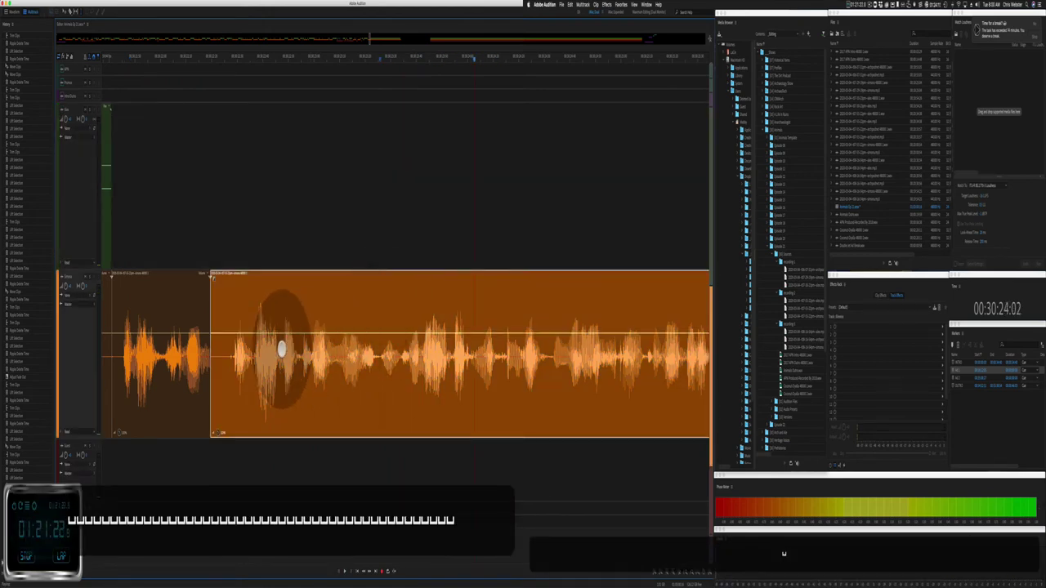
{"action": "left_click_drag", "start_coordinate": [221, 252], "coordinate": [374, 356]}
{"action": "key", "text": "BackSpace"}
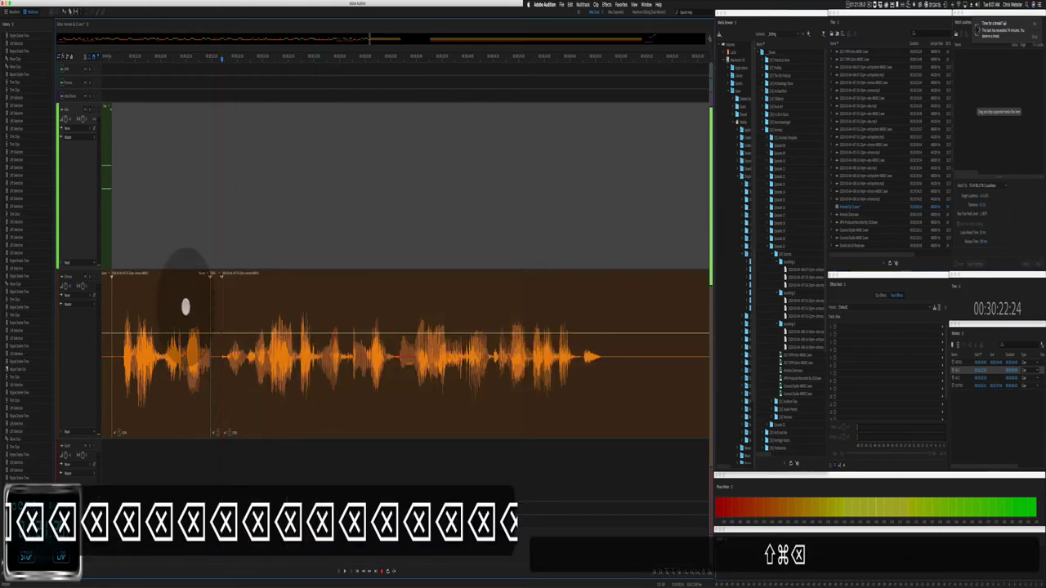
{"action": "left_click", "coordinate": [183, 301]}
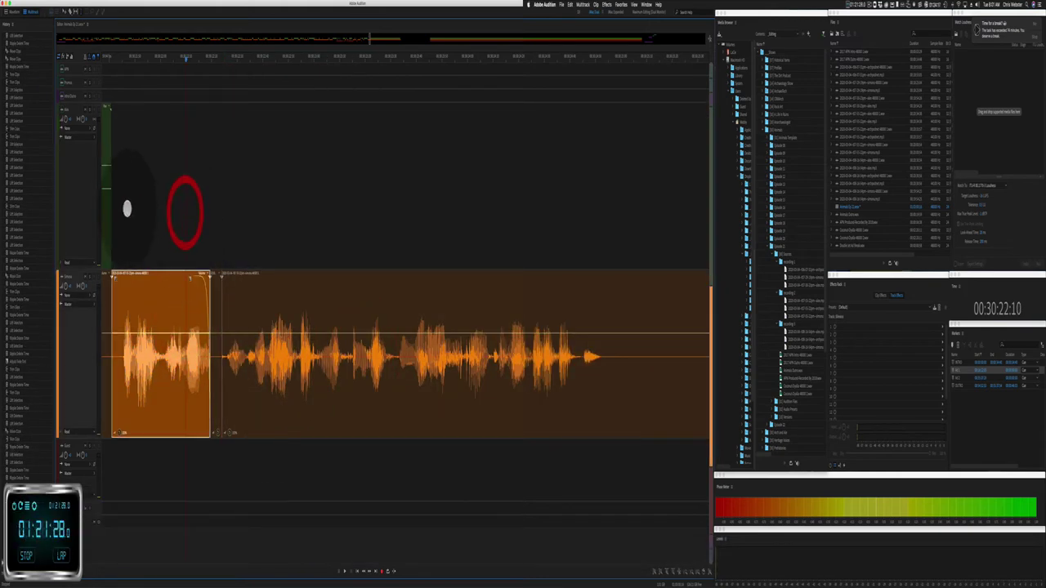
{"action": "key", "text": "space"}
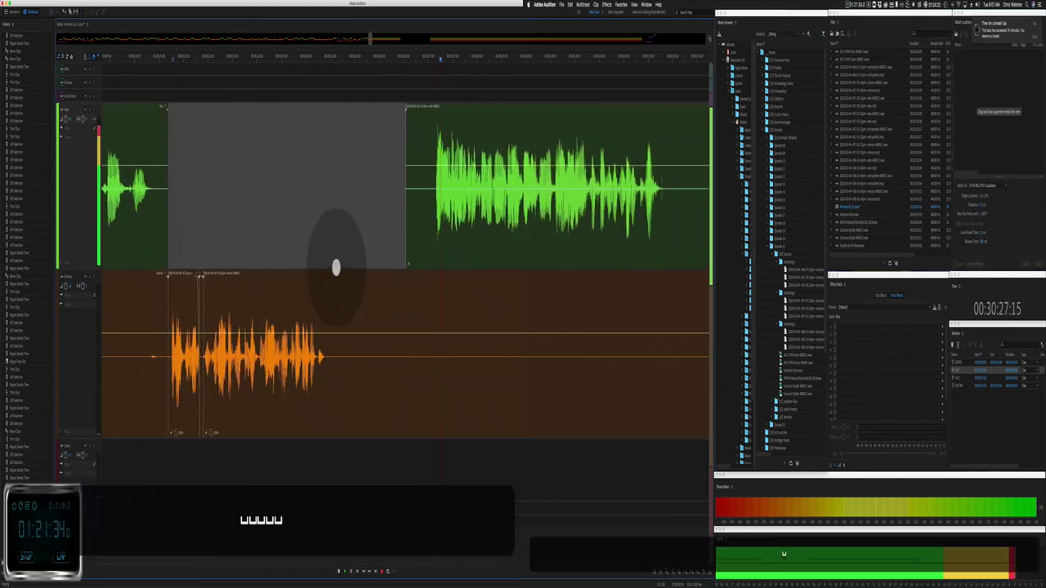
Step: Ripple delete the pause between the end of the orange sentence and the start of the next green speech
{"action": "key", "text": "space"}
{"action": "left_click_drag", "start_coordinate": [327, 250], "coordinate": [422, 291]}
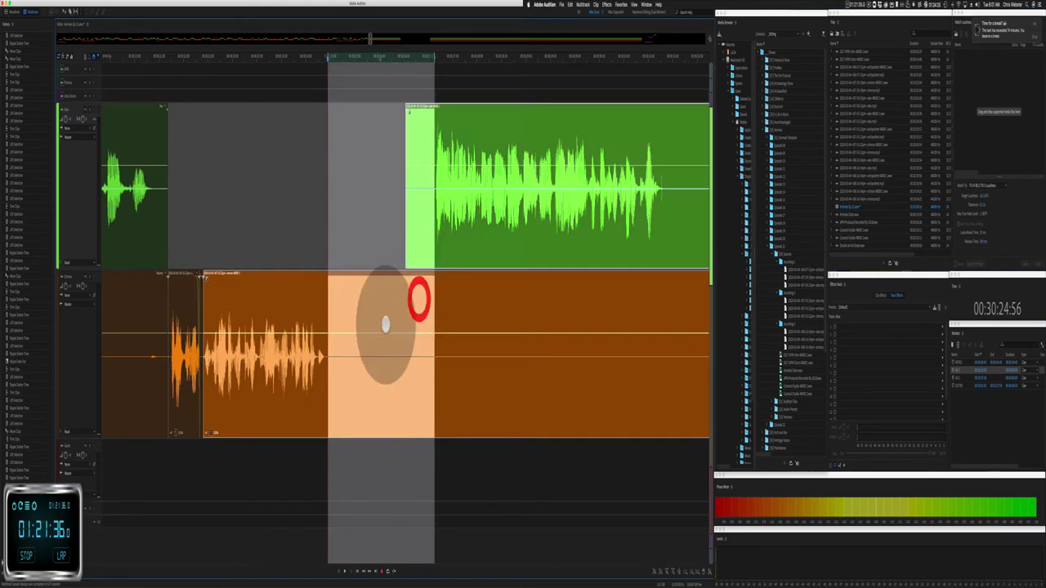
{"action": "key", "text": "shift+super+BackSpace"}
{"action": "key", "text": "shift+super+space"}
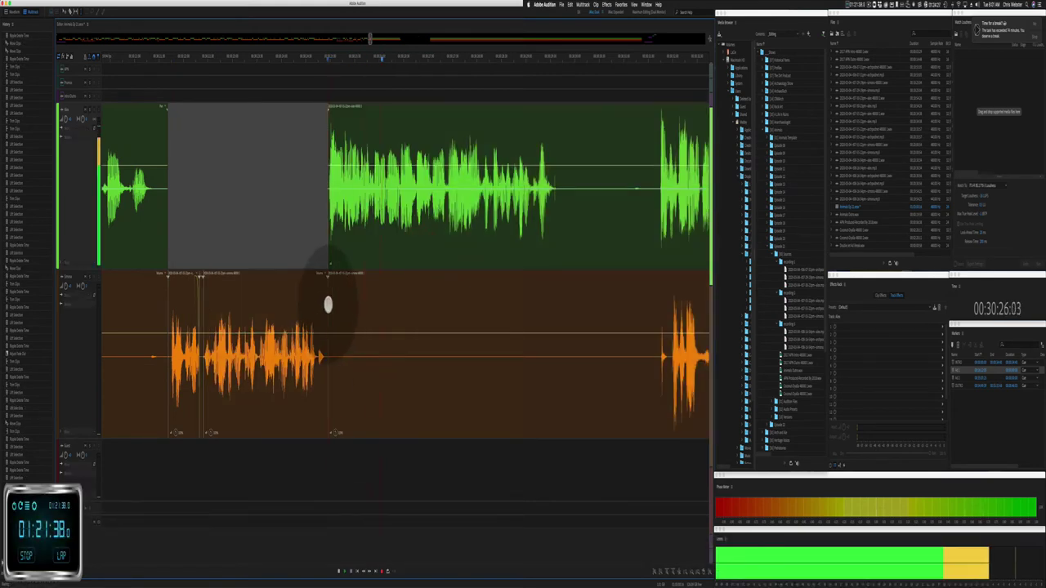
Step: Trim the orange clip's start to its next speech and ripple delete the pause between the two green sentences
{"action": "left_click_drag", "start_coordinate": [329, 304], "coordinate": [662, 292]}
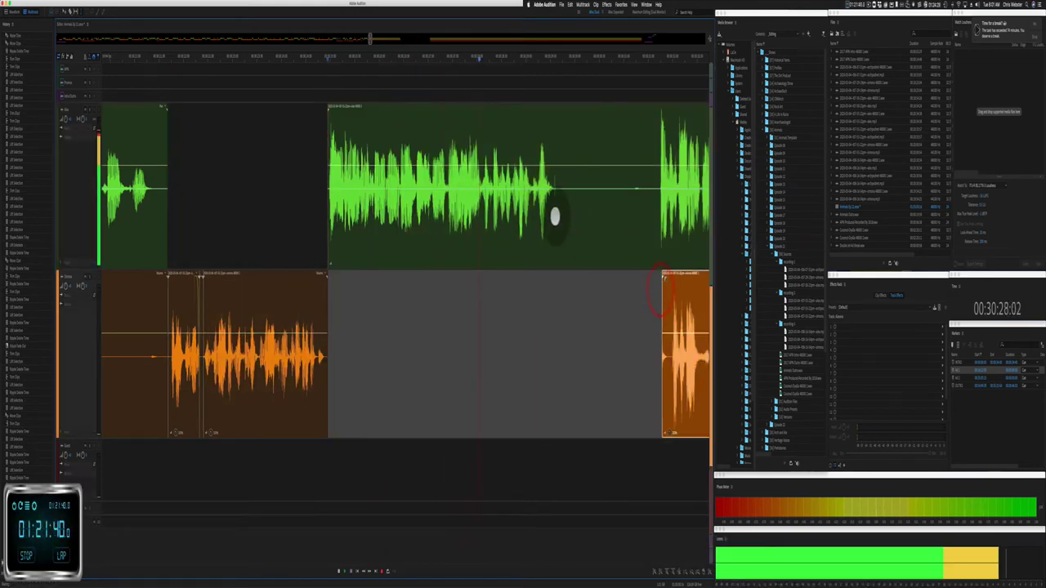
{"action": "scroll", "coordinate": [555, 217], "scroll_direction": "right", "scroll_amount": 6}
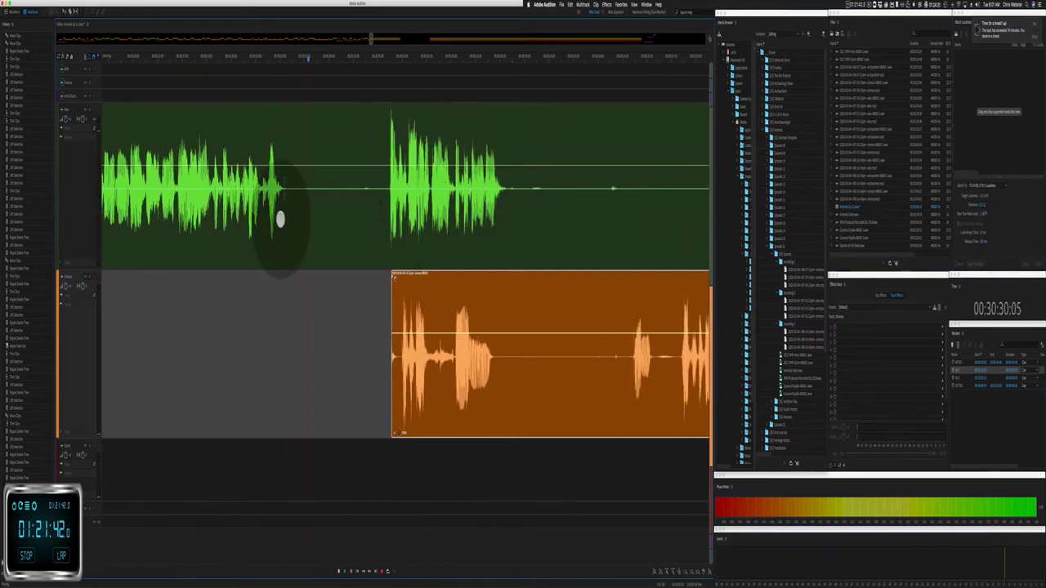
{"action": "left_click_drag", "start_coordinate": [282, 200], "coordinate": [379, 203]}
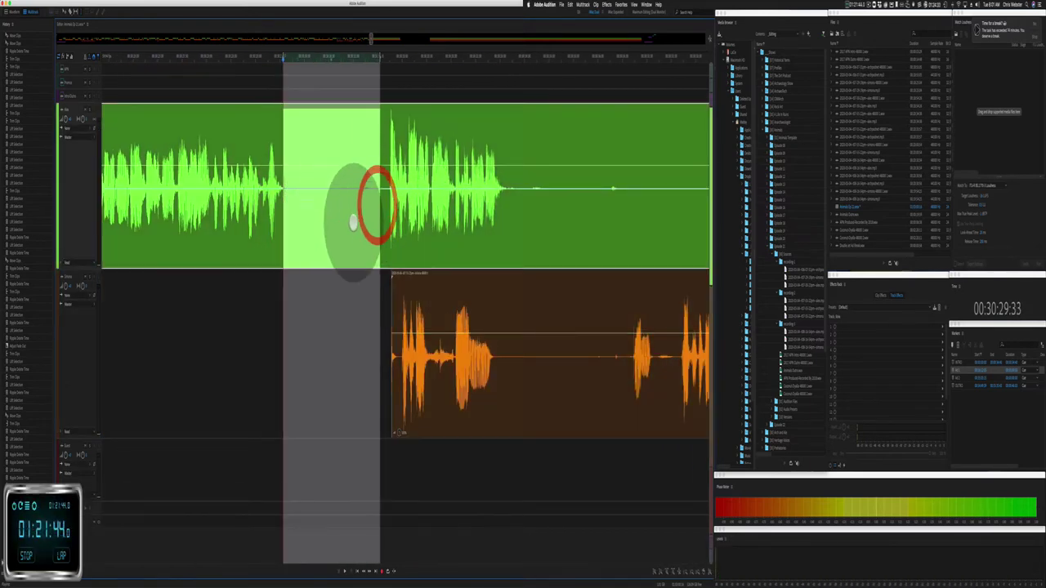
{"action": "key", "text": "shift+super+BackSpace"}
{"action": "key", "text": "space"}
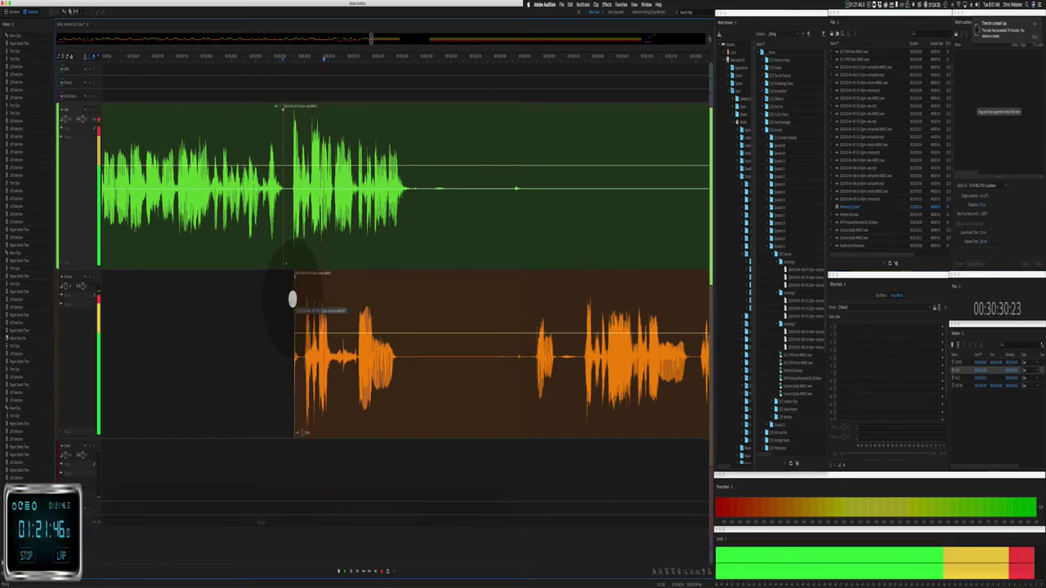
Step: Adjust the orange clip's start, trimming away its first short utterance up to the speech that follows the pause
{"action": "left_click_drag", "start_coordinate": [292, 300], "coordinate": [288, 301]}
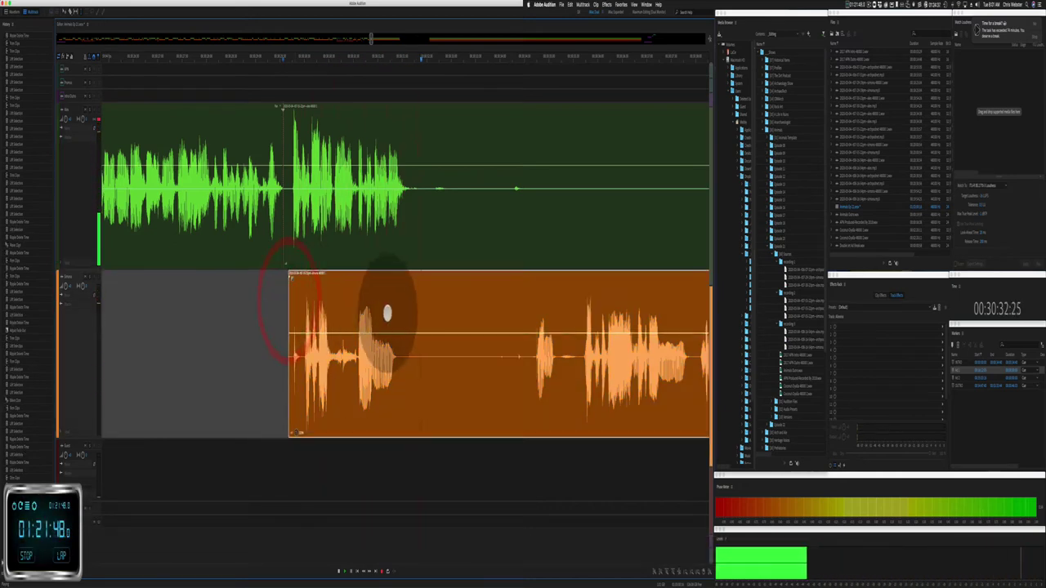
{"action": "key", "text": "space"}
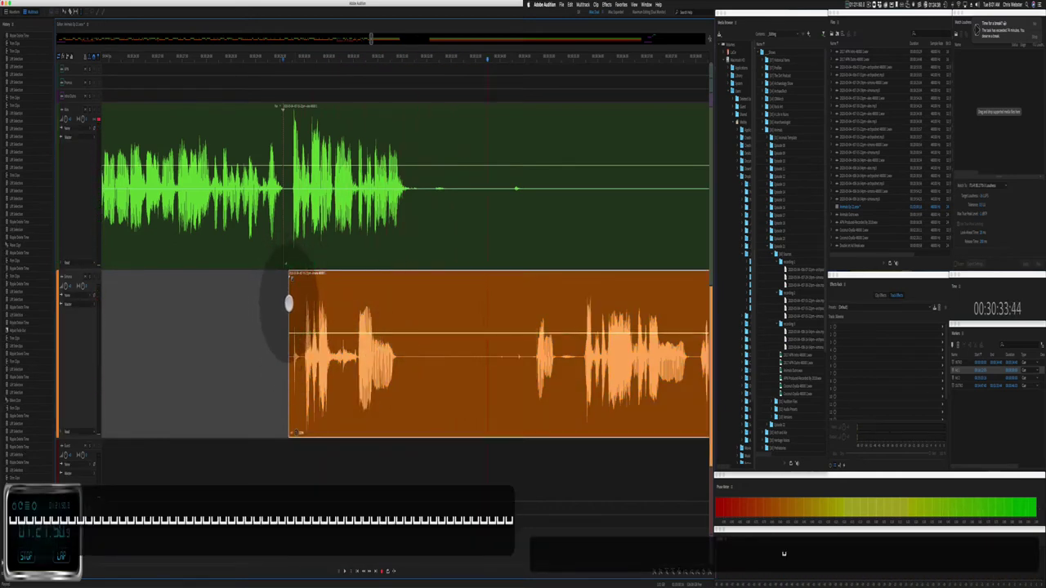
{"action": "left_click_drag", "start_coordinate": [288, 304], "coordinate": [529, 304]}
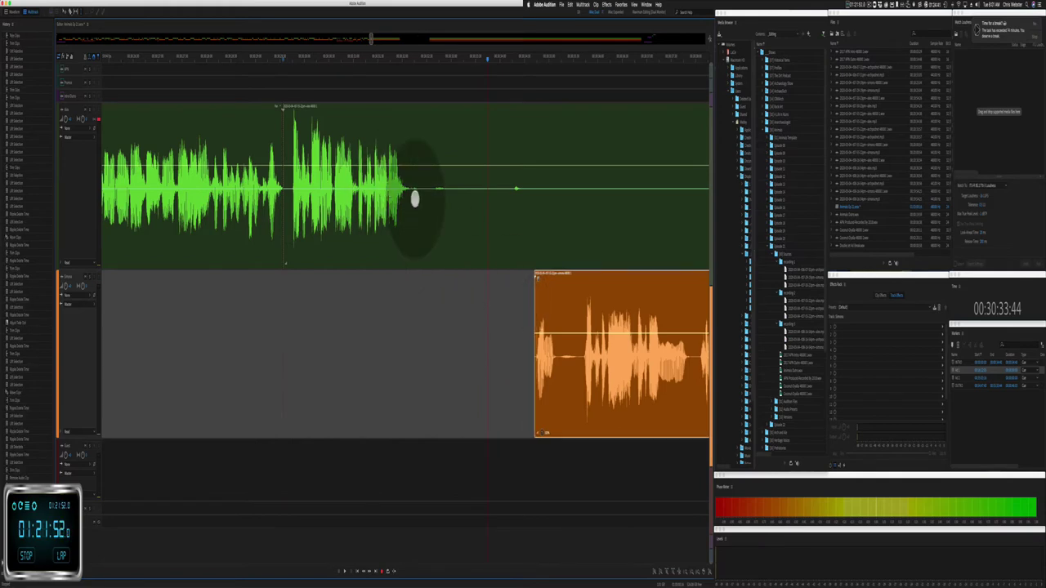
Step: Ripple delete the pause between the end of the green sentence and the orange reply, then play the join
{"action": "scroll", "coordinate": [416, 196], "scroll_direction": "right", "scroll_amount": 5}
{"action": "left_click_drag", "start_coordinate": [247, 206], "coordinate": [364, 224]}
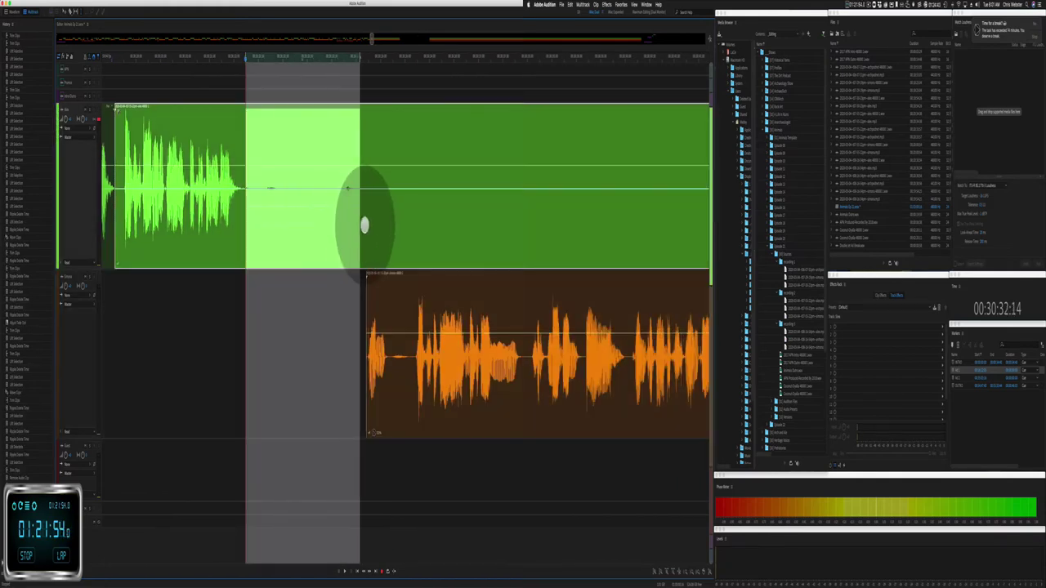
{"action": "key", "text": "ctrl+shift+Delete"}
{"action": "key", "text": "space"}
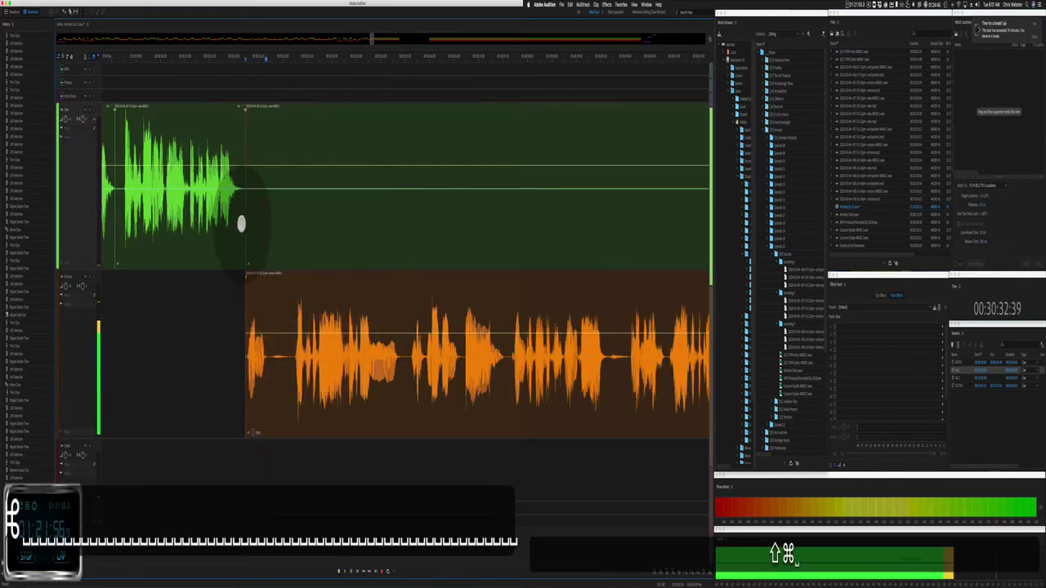
Step: Trim the silent start of the green clip and the first orange sound, and ripple delete the gap before the orange sentence
{"action": "left_click_drag", "start_coordinate": [389, 203], "coordinate": [466, 181]}
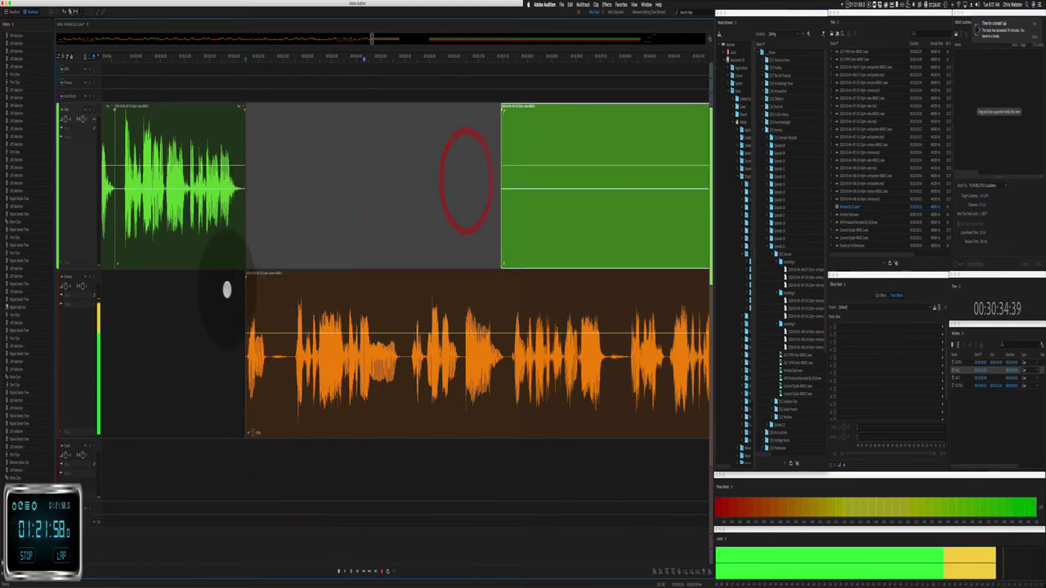
{"action": "left_click_drag", "start_coordinate": [239, 288], "coordinate": [292, 280]}
{"action": "key", "text": "ctrl+shift+Delete"}
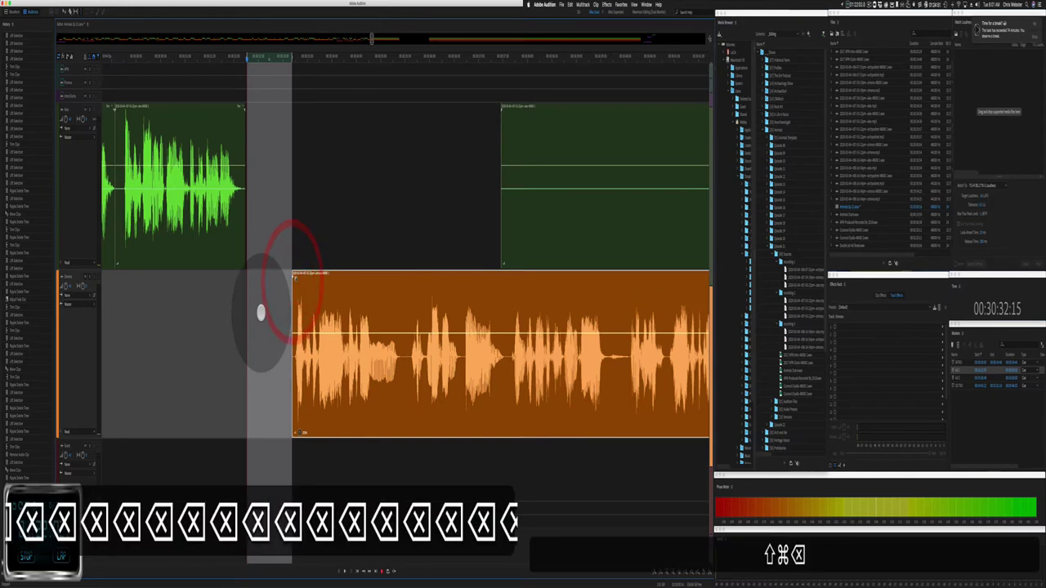
Step: Play the join and delete the silent stretch of the green clip up to its next speech
{"action": "key", "text": "space"}
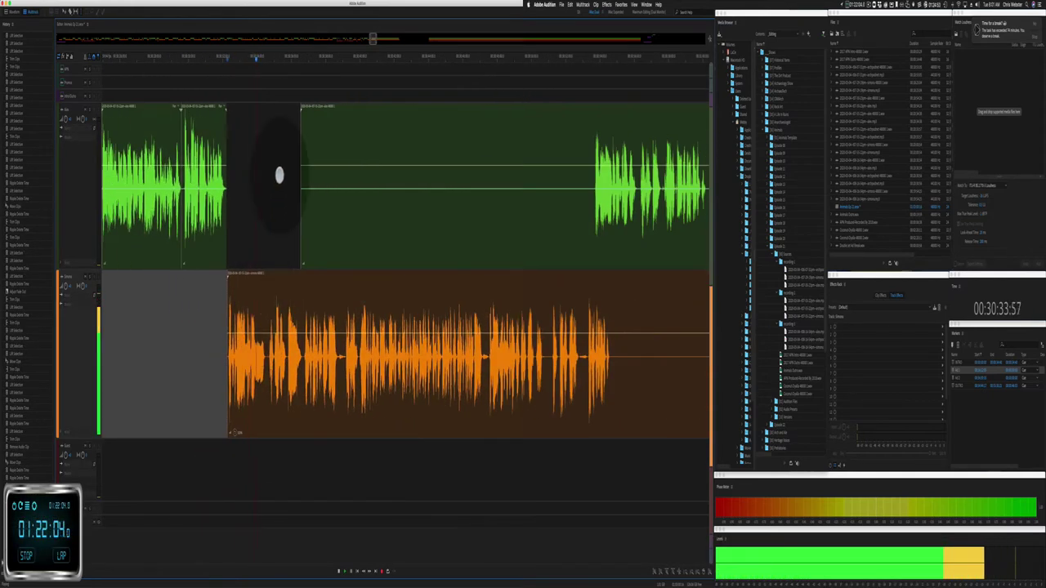
{"action": "left_click_drag", "start_coordinate": [280, 175], "coordinate": [584, 175]}
{"action": "key", "text": "Delete"}
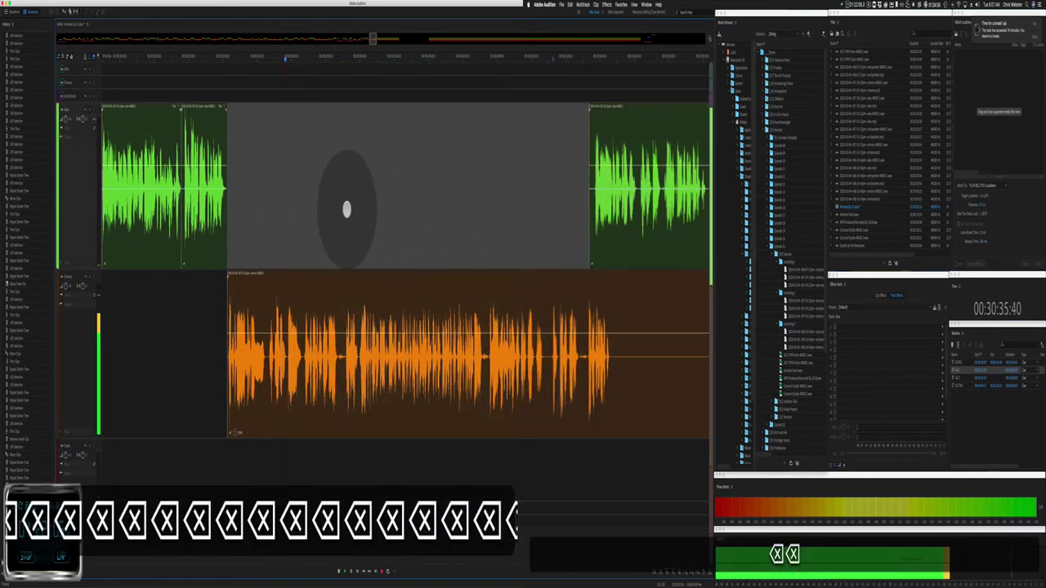
Step: Ripple delete the unwanted word near the beginning of the orange sentence
{"action": "scroll", "coordinate": [280, 408], "scroll_direction": "up", "scroll_amount": 4}
{"action": "left_click_drag", "start_coordinate": [309, 369], "coordinate": [378, 375]}
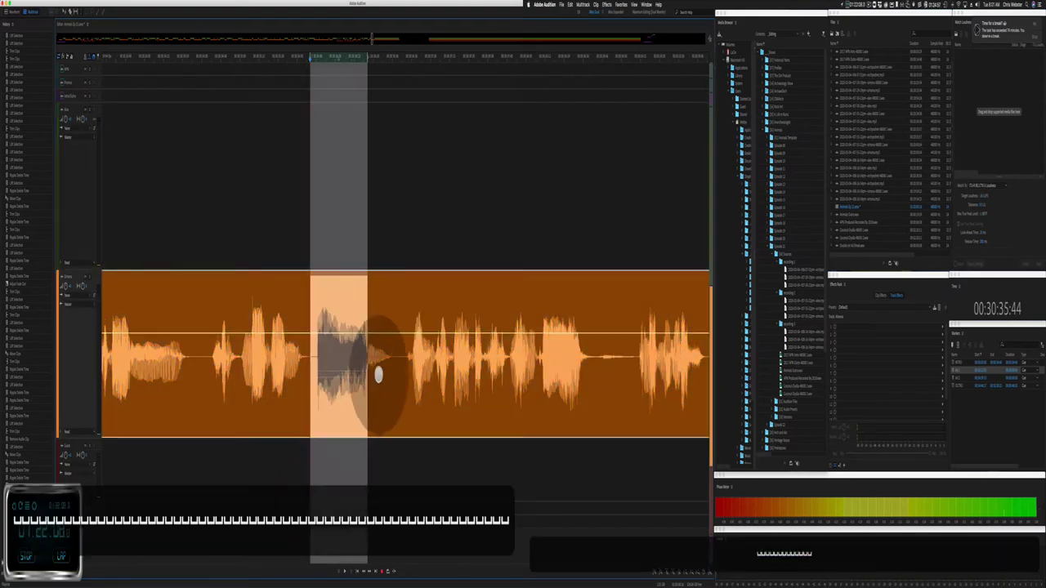
{"action": "left_click", "coordinate": [380, 374], "text": "shift"}
{"action": "scroll", "coordinate": [372, 385], "scroll_direction": "down", "scroll_amount": 5}
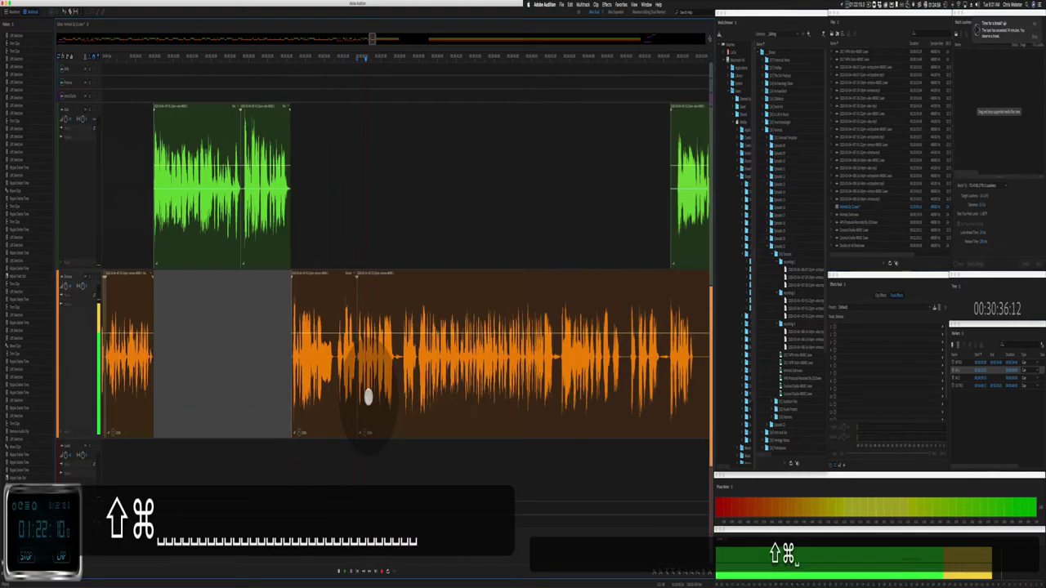
Step: Delete the silent stretch of the orange clip between the end of its long sentence and its next short utterance
{"action": "scroll", "coordinate": [368, 397], "scroll_direction": "down", "scroll_amount": 2}
{"action": "scroll", "coordinate": [367, 394], "scroll_direction": "right", "scroll_amount": 3}
{"action": "left_click_drag", "start_coordinate": [411, 367], "coordinate": [519, 364]}
{"action": "key", "text": "Delete"}
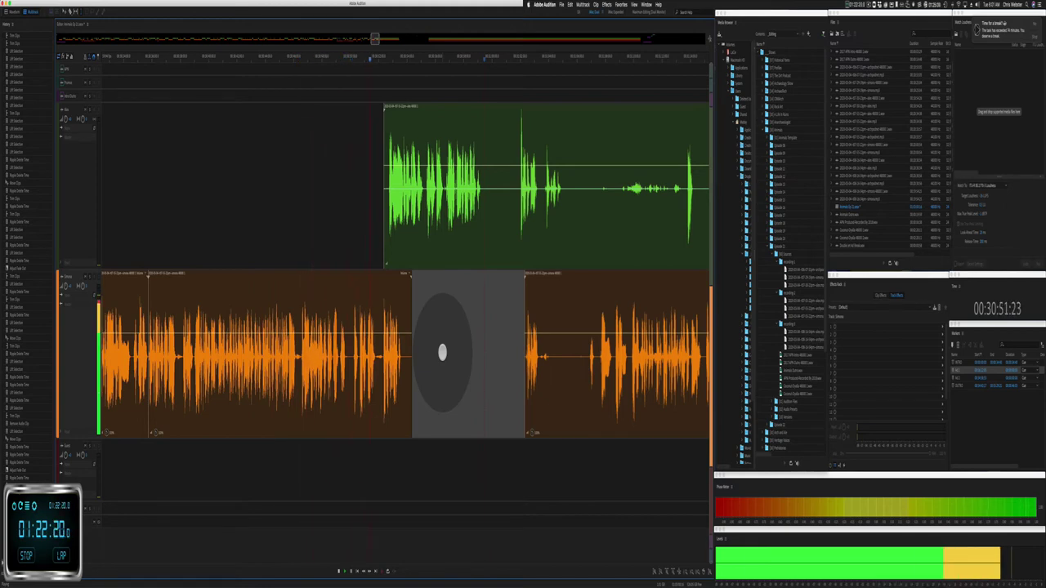
Step: Delete the silence in the green clip between its first sentence and the loud burst that follows
{"action": "key", "text": "j"}
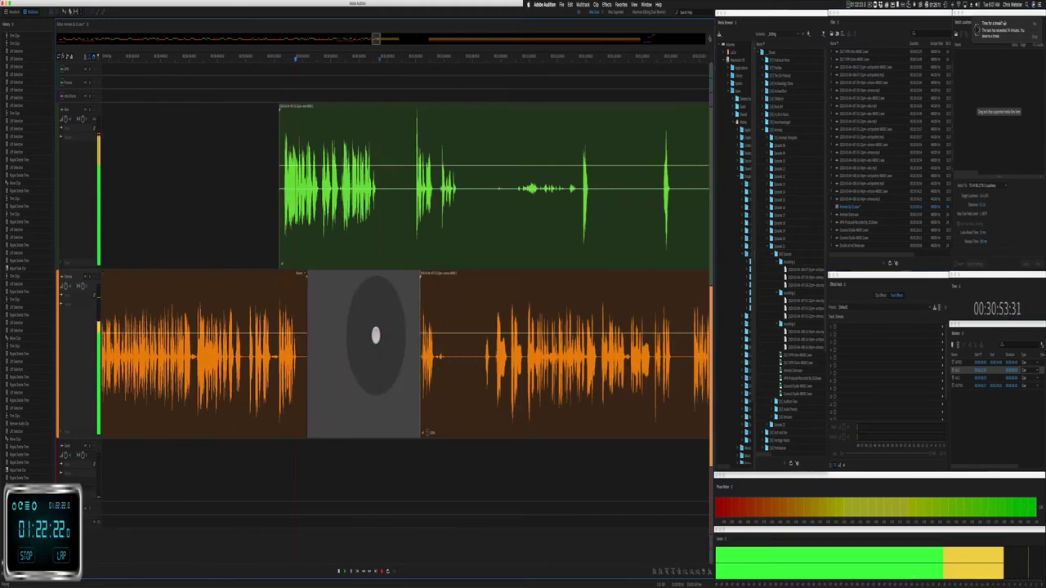
{"action": "left_click", "coordinate": [396, 219]}
{"action": "left_click_drag", "start_coordinate": [379, 214], "coordinate": [409, 210]}
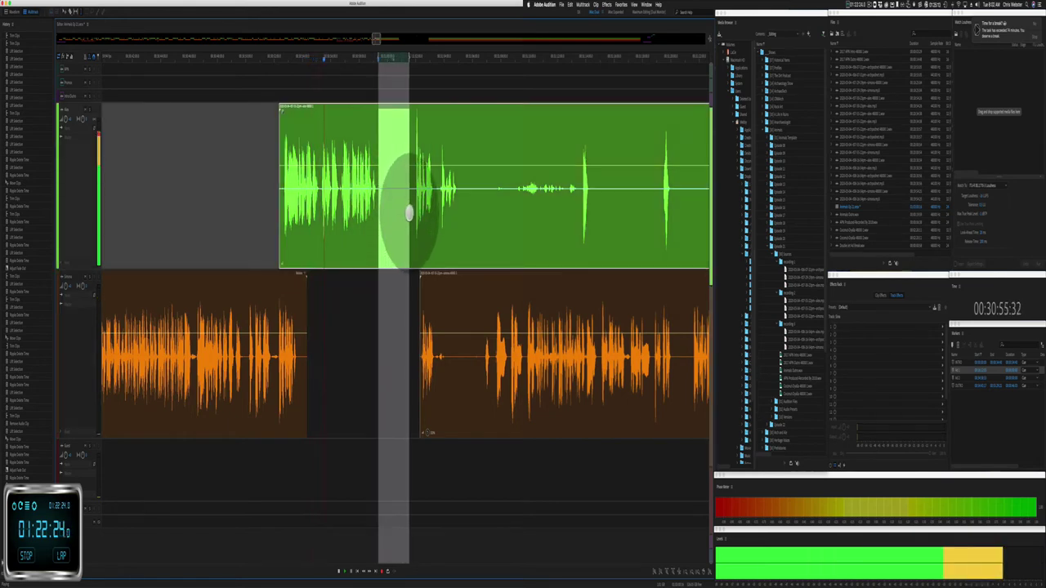
{"action": "key", "text": "BackSpace"}
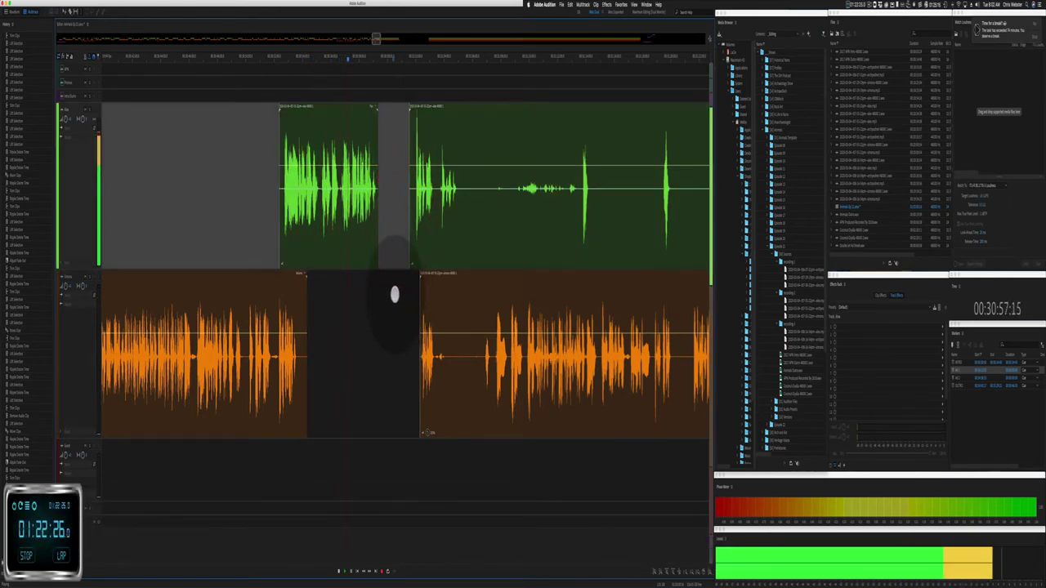
Step: Nudge the first green reply clip later to reduce its overlap with the end of the orange sentence, and replay it
{"action": "left_click_drag", "start_coordinate": [395, 294], "coordinate": [428, 257]}
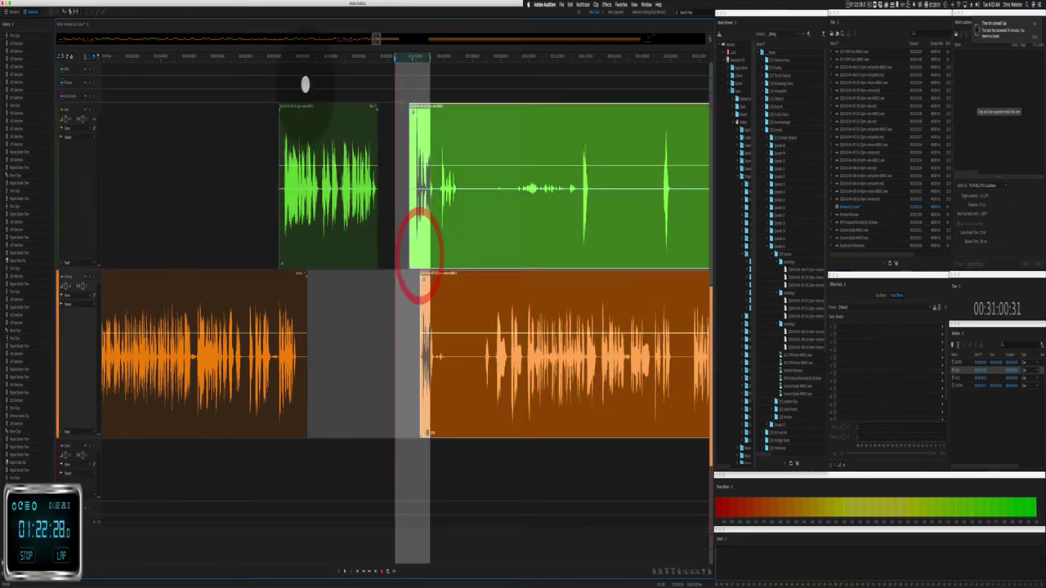
{"action": "left_click", "coordinate": [306, 88]}
{"action": "left_click", "coordinate": [309, 106]}
{"action": "key", "text": "alt+period"}
{"action": "key", "text": "alt+period"}
{"action": "key", "text": "alt+period"}
{"action": "key", "text": "alt+period"}
{"action": "key", "text": "alt+period"}
{"action": "key", "text": "alt+period"}
{"action": "key", "text": "alt+period"}
{"action": "key", "text": "alt+period"}
{"action": "key", "text": "alt+period"}
{"action": "key", "text": "alt+period"}
{"action": "key", "text": "alt+period"}
{"action": "key", "text": "alt+period"}
{"action": "key", "text": "alt+period"}
{"action": "key", "text": "alt+period"}
{"action": "key", "text": "alt+period"}
{"action": "key", "text": "alt+period"}
{"action": "key", "text": "alt+period"}
{"action": "key", "text": "alt+period"}
{"action": "key", "text": "alt+period"}
{"action": "key", "text": "alt+period"}
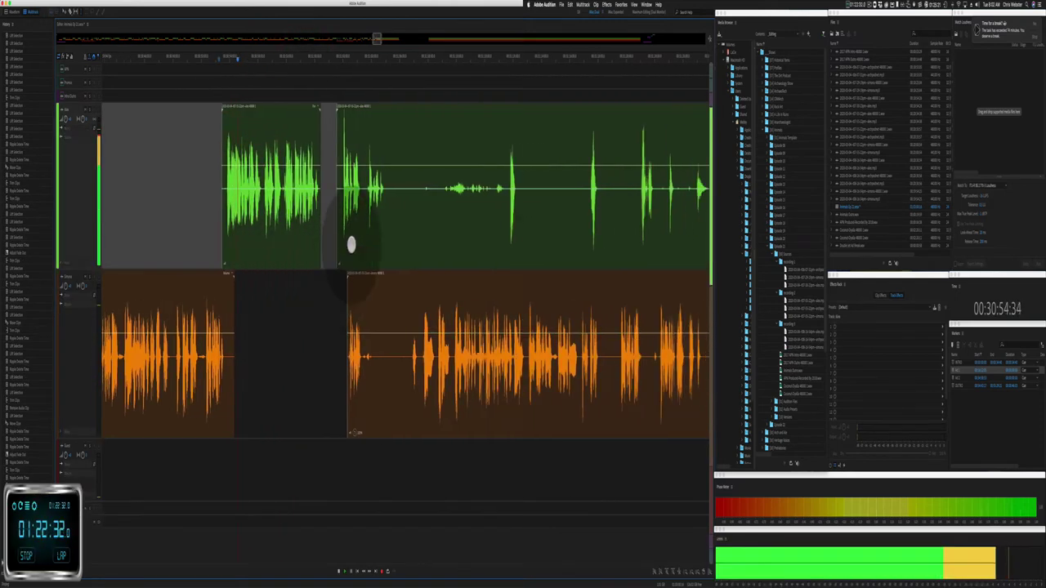
Step: Delete the silence after the short green utterance and move that utterance's clip back against the preceding green sentence
{"action": "left_click_drag", "start_coordinate": [388, 204], "coordinate": [442, 211]}
{"action": "key", "text": "Delete"}
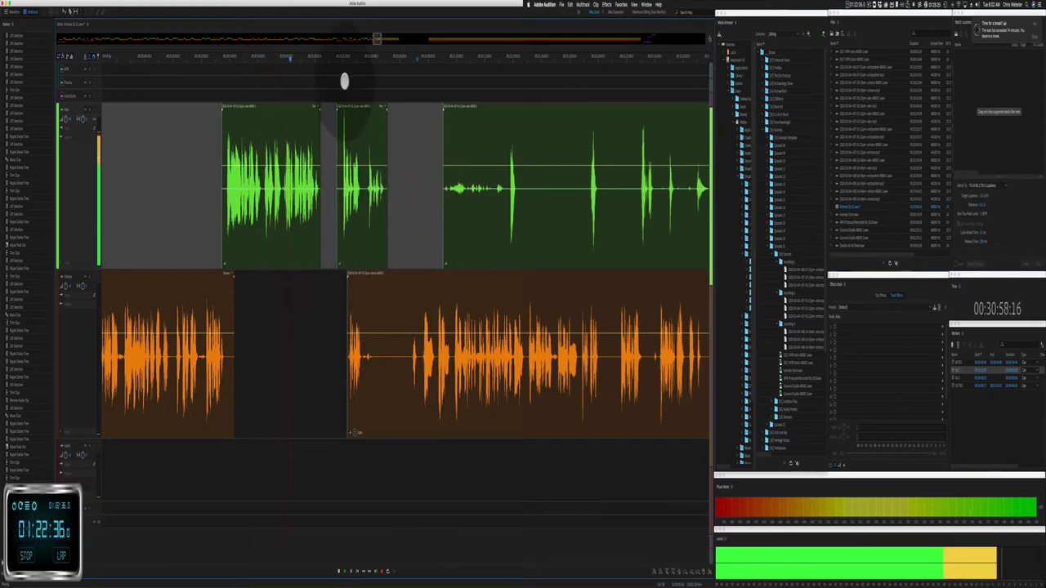
{"action": "left_click_drag", "start_coordinate": [348, 110], "coordinate": [340, 110]}
{"action": "left_click", "coordinate": [338, 128]}
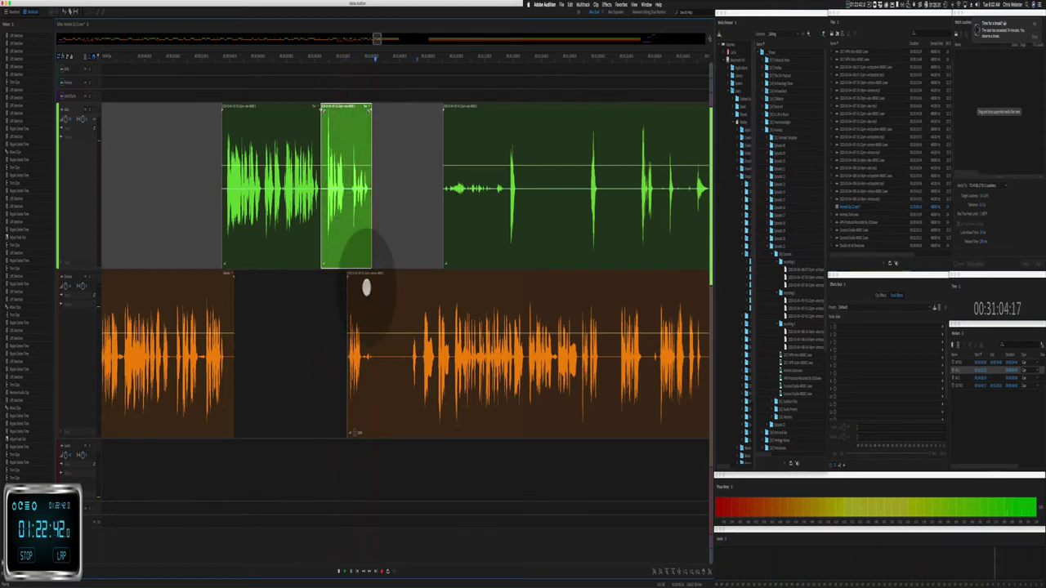
Step: Move the following orange and green clips later so the orange reply starts where the short green clip ends, and play the join
{"action": "left_click_drag", "start_coordinate": [399, 259], "coordinate": [455, 270]}
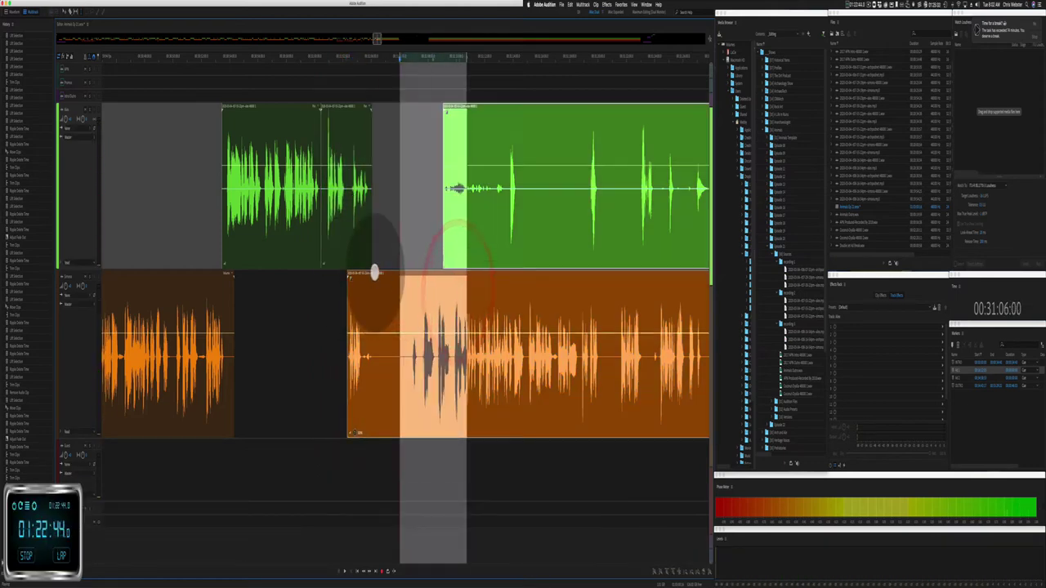
{"action": "left_click_drag", "start_coordinate": [373, 272], "coordinate": [398, 278]}
{"action": "left_click", "coordinate": [396, 278]}
{"action": "left_click", "coordinate": [348, 306]}
{"action": "key", "text": "space"}
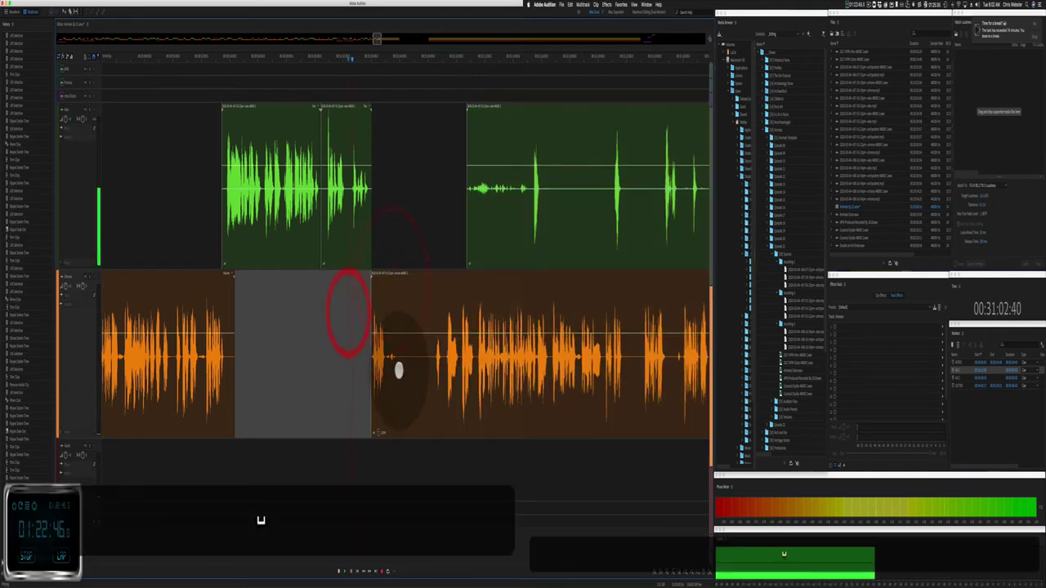
Step: Ripple delete the pause after the orange clip's first short utterance and the opening words of the speech after it
{"action": "left_click_drag", "start_coordinate": [402, 370], "coordinate": [432, 378]}
{"action": "key", "text": "shift+super+BackSpace"}
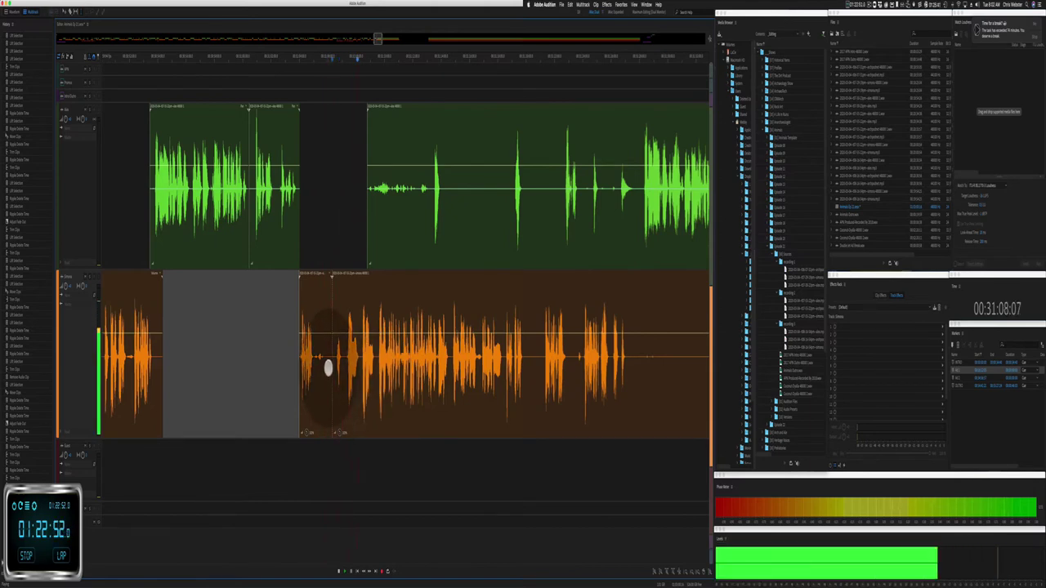
{"action": "left_click_drag", "start_coordinate": [327, 367], "coordinate": [375, 369]}
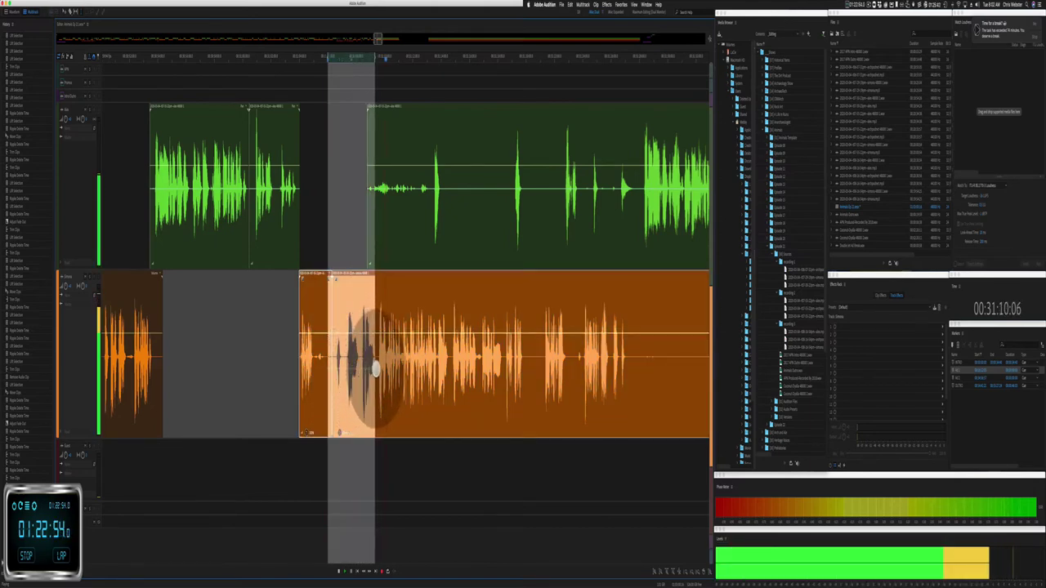
{"action": "key", "text": "shift+super+BackSpace"}
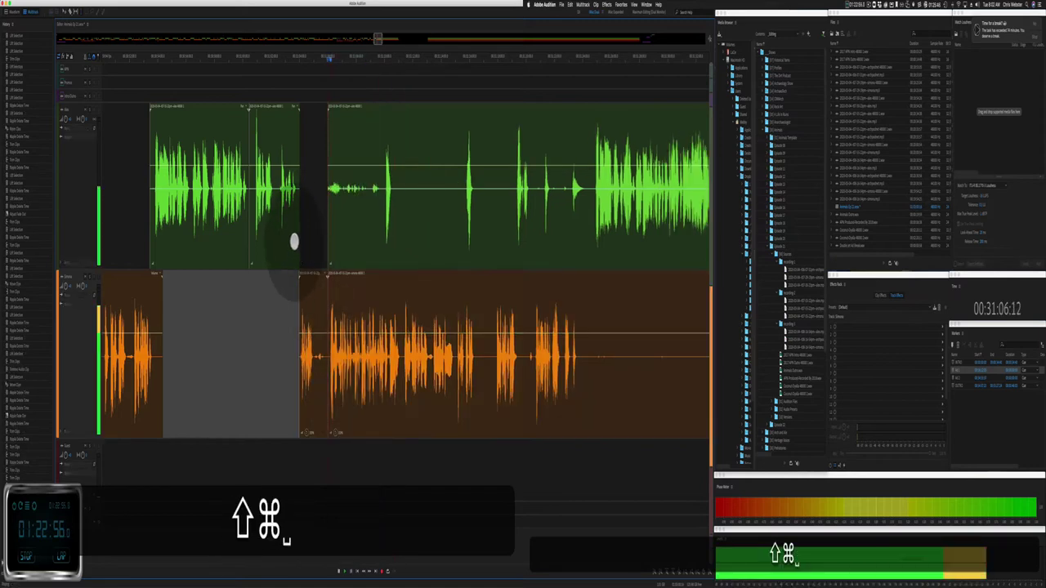
Step: Delete the quiet noise at the start of the next green clip, up to its first loud sound
{"action": "left_click", "coordinate": [373, 234]}
{"action": "key", "text": "BackSpace"}
{"action": "key", "text": "BackSpace"}
{"action": "key", "text": "BackSpace"}
{"action": "key", "text": "BackSpace"}
{"action": "key", "text": "BackSpace"}
{"action": "key", "text": "BackSpace"}
{"action": "key", "text": "BackSpace"}
{"action": "key", "text": "BackSpace"}
{"action": "key", "text": "BackSpace"}
{"action": "key", "text": "BackSpace"}
{"action": "key", "text": "BackSpace"}
{"action": "key", "text": "BackSpace"}
{"action": "key", "text": "BackSpace"}
{"action": "key", "text": "BackSpace"}
{"action": "key", "text": "BackSpace"}
{"action": "key", "text": "BackSpace"}
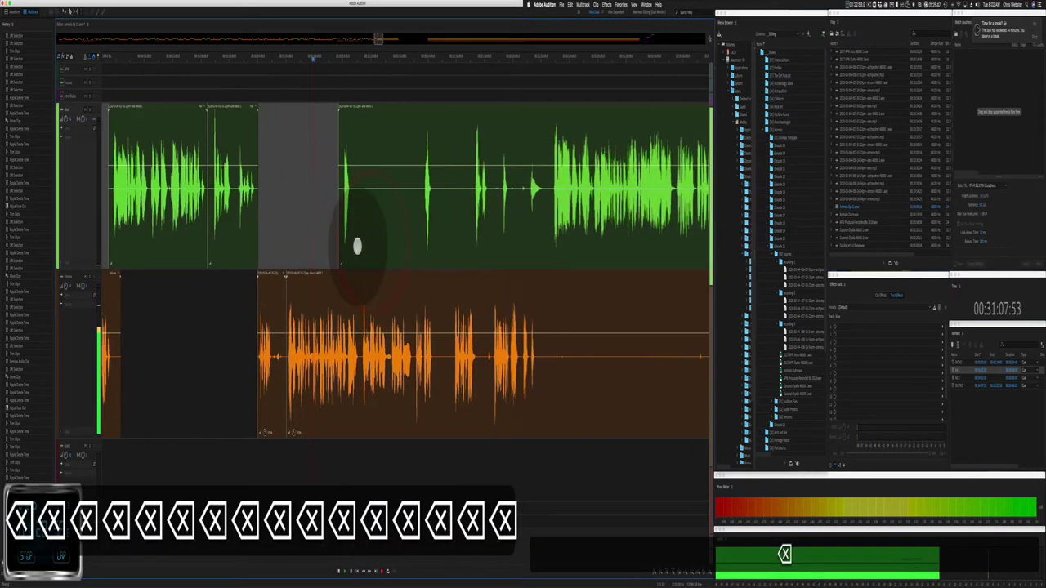
Step: Move the trimmed green clip slightly earlier and replay from the gap just before it
{"action": "left_click", "coordinate": [350, 105]}
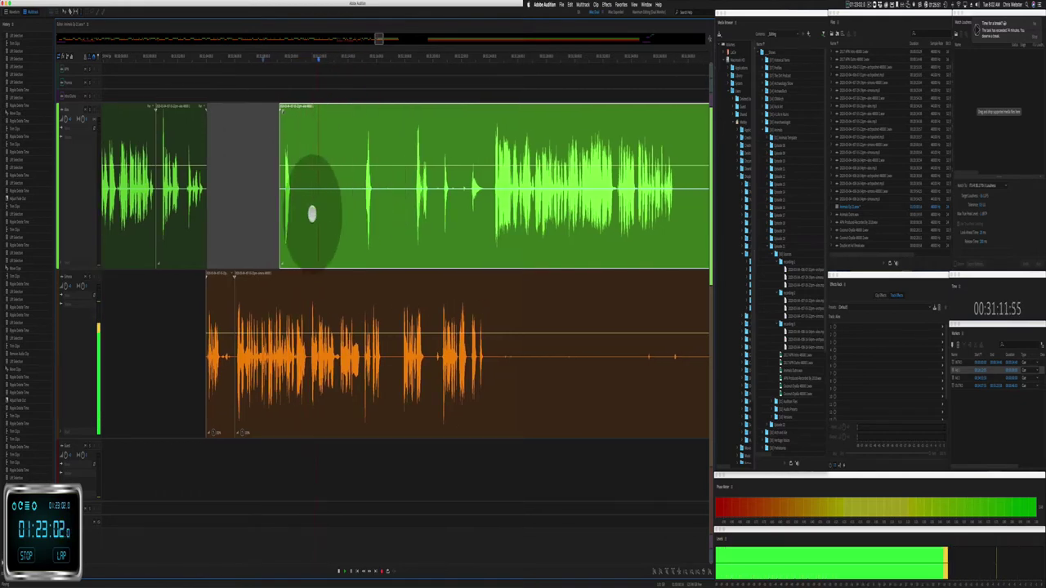
{"action": "key", "text": "space"}
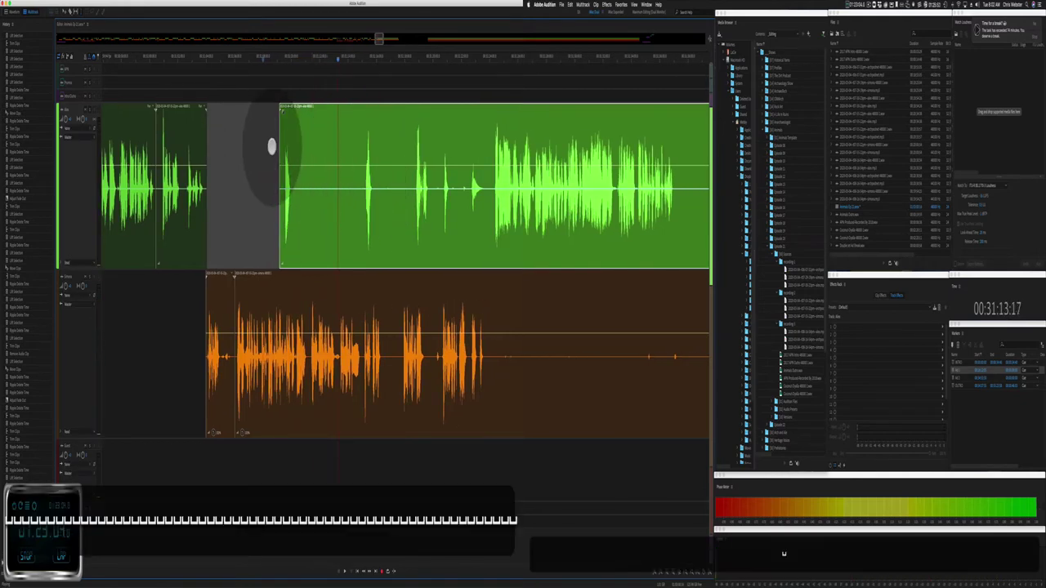
{"action": "left_click", "coordinate": [271, 146]}
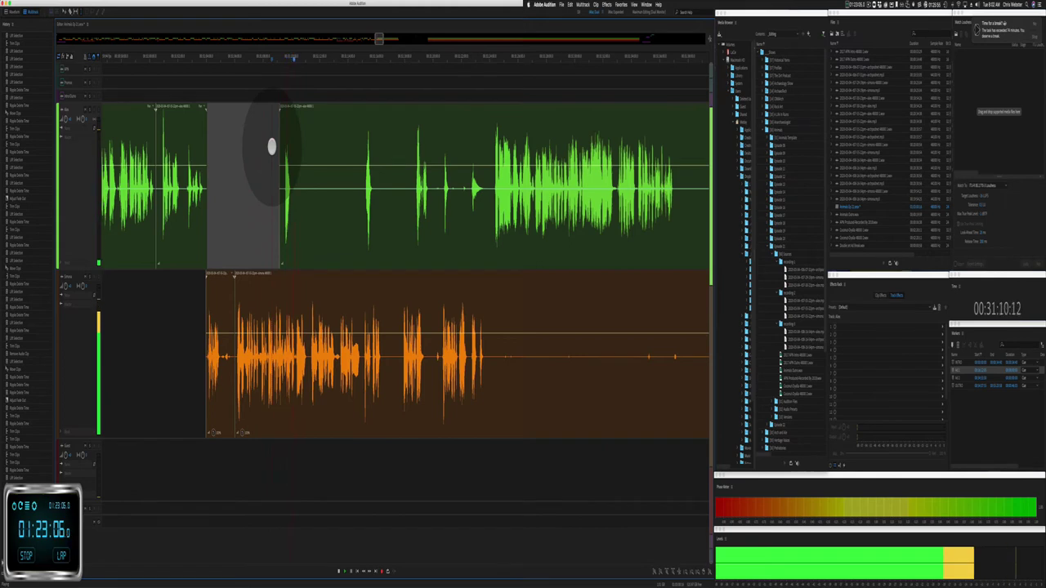
Step: Delete the silent stretches of the green clip before and after its second short sound
{"action": "left_click_drag", "start_coordinate": [295, 204], "coordinate": [412, 208]}
{"action": "key", "text": "Delete"}
{"action": "left_click", "coordinate": [340, 220]}
{"action": "key", "text": "Delete"}
{"action": "scroll", "coordinate": [373, 242], "scroll_direction": "right", "scroll_amount": 3}
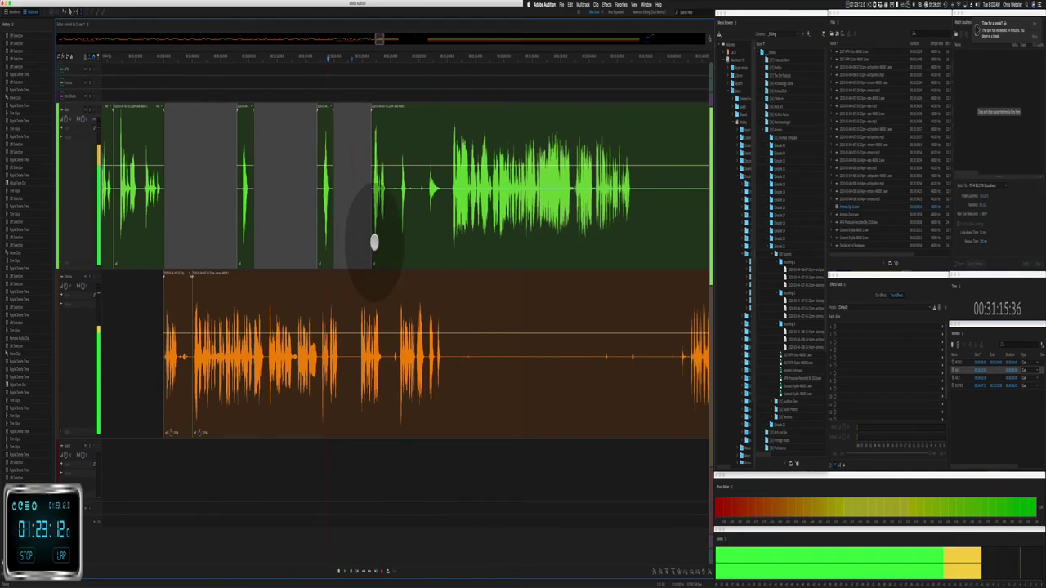
Step: Ripple delete the short pause within the orange sentence and play across the cut
{"action": "left_click_drag", "start_coordinate": [340, 382], "coordinate": [357, 376]}
{"action": "key", "text": "shift+super+BackSpace"}
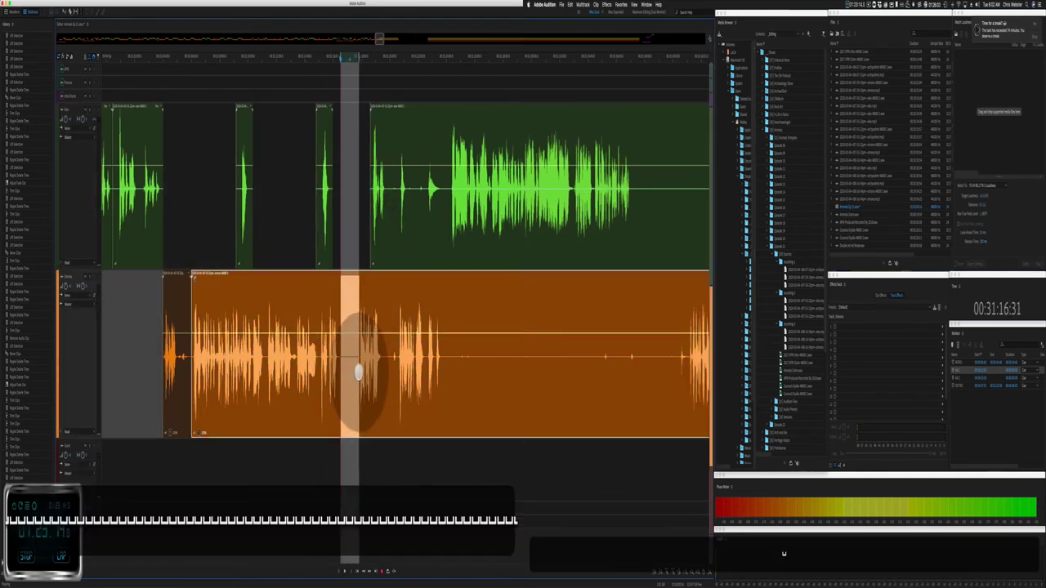
{"action": "left_click", "coordinate": [349, 374]}
{"action": "key", "text": "shift+super+BackSpace"}
{"action": "key", "text": "shift+super+a"}
{"action": "key", "text": "space"}
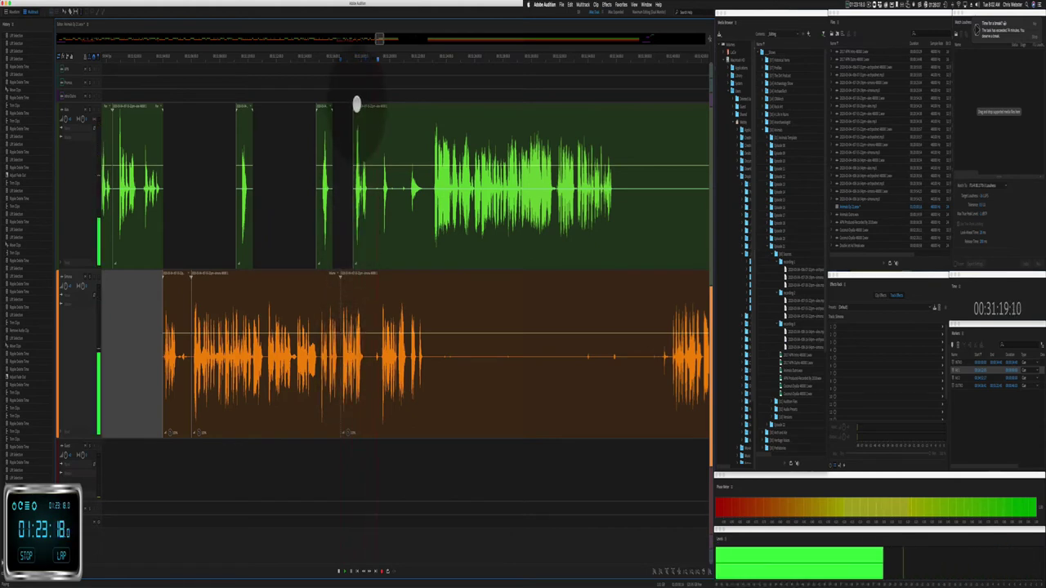
Step: Shift the long green clip slightly later against the orange speech and replay from the gap before it
{"action": "left_click_drag", "start_coordinate": [357, 104], "coordinate": [368, 110]}
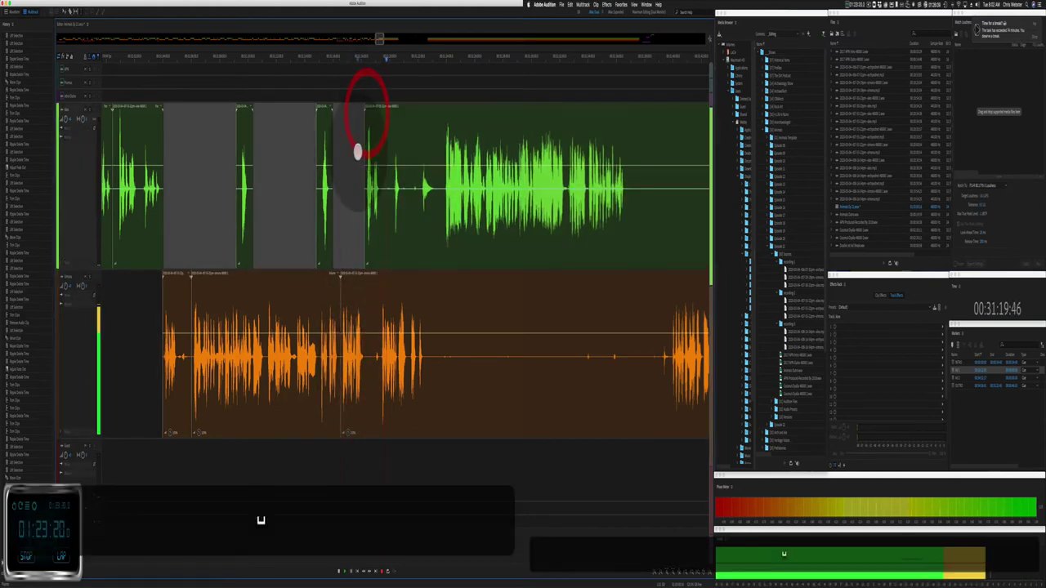
{"action": "left_click", "coordinate": [347, 170]}
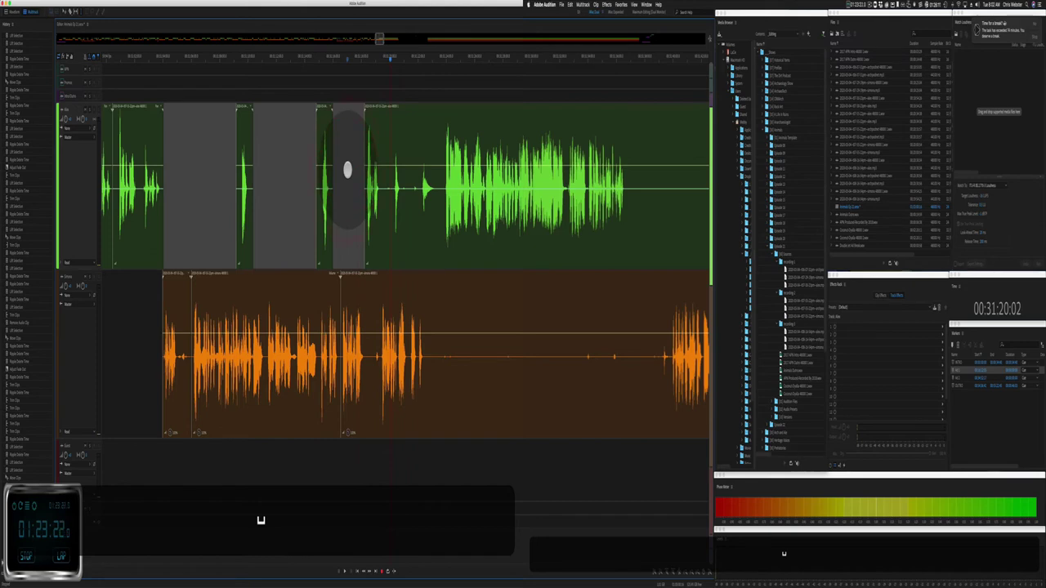
{"action": "left_click", "coordinate": [347, 170]}
{"action": "key", "text": "space"}
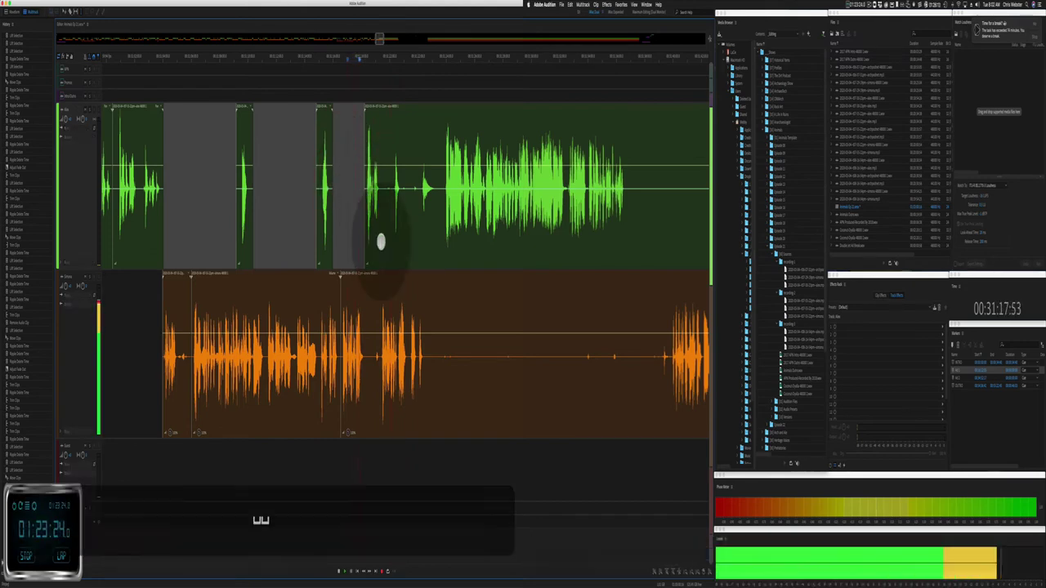
Step: Delete the silent stretch of the orange clip beneath the long green sentence
{"action": "left_click_drag", "start_coordinate": [430, 367], "coordinate": [656, 355]}
{"action": "key", "text": "BackSpace"}
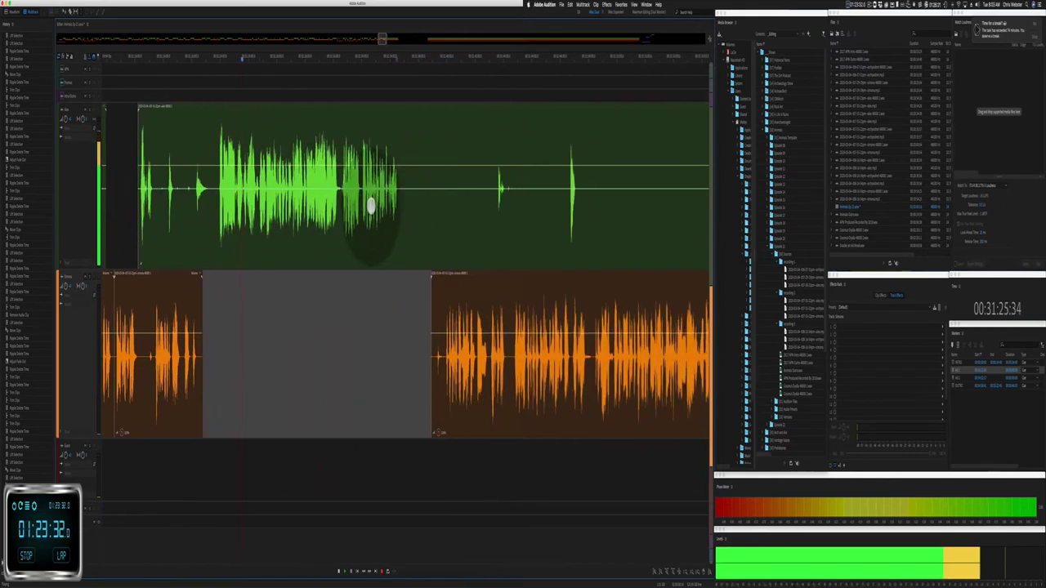
Step: Ripple delete the pause between the long green sentence and the orange reply, and trim the following green clip's silent start
{"action": "left_click_drag", "start_coordinate": [402, 211], "coordinate": [444, 225]}
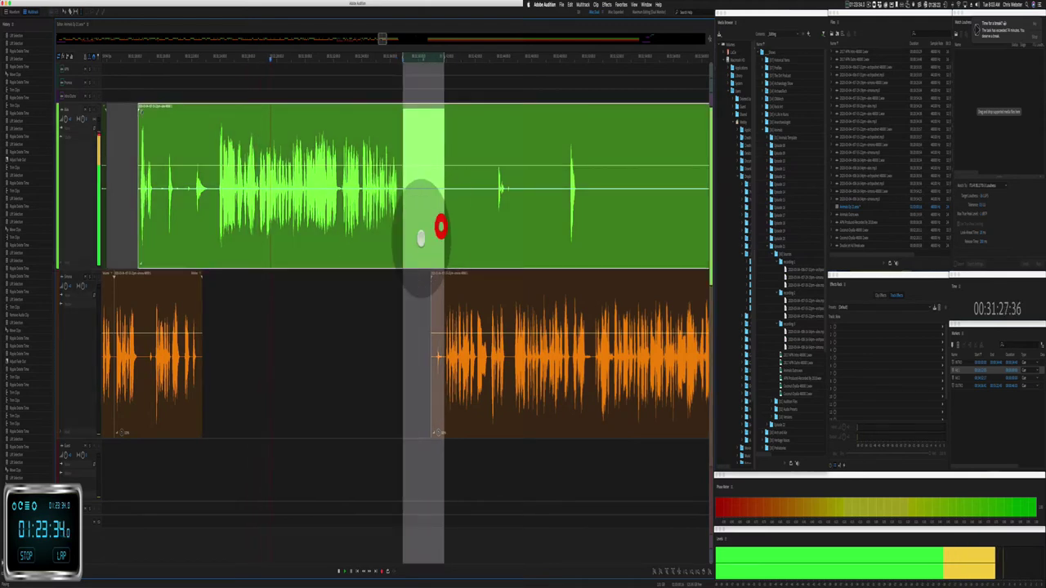
{"action": "key", "text": "shift+super+BackSpace"}
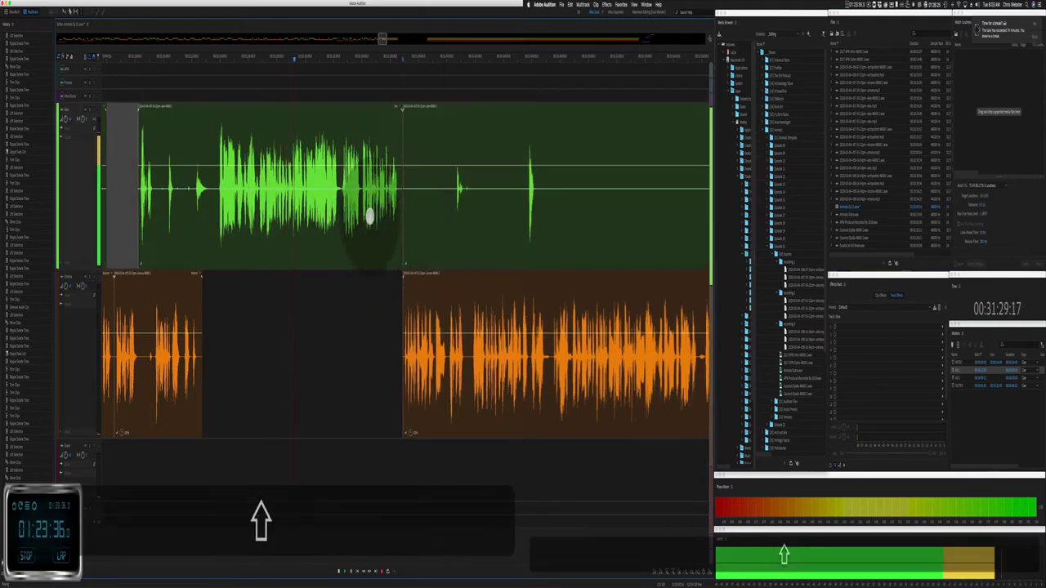
{"action": "left_click_drag", "start_coordinate": [402, 234], "coordinate": [459, 237]}
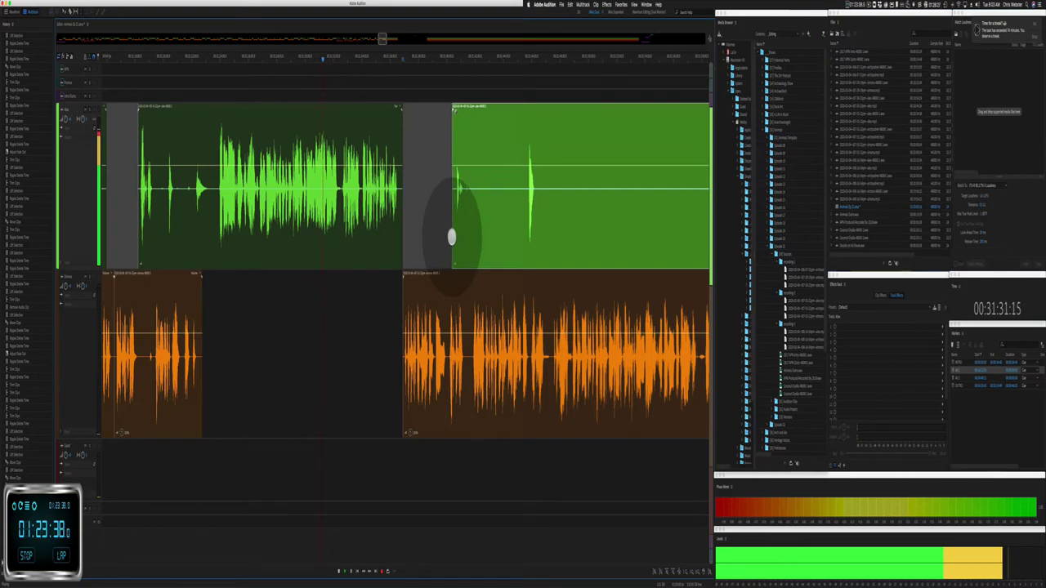
Step: Move the next section's green, orange and red clips back against the end of the preceding clips, and replay the last green-to-orange join
{"action": "scroll", "coordinate": [413, 226], "scroll_direction": "down", "scroll_amount": 5}
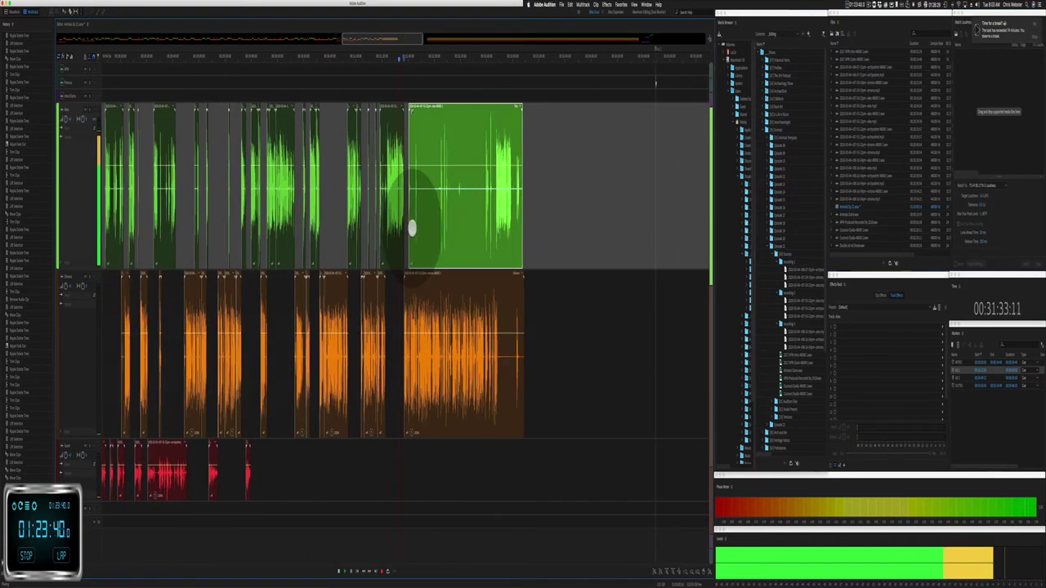
{"action": "scroll", "coordinate": [413, 228], "scroll_direction": "right", "scroll_amount": 3}
{"action": "left_click_drag", "start_coordinate": [502, 81], "coordinate": [656, 377]}
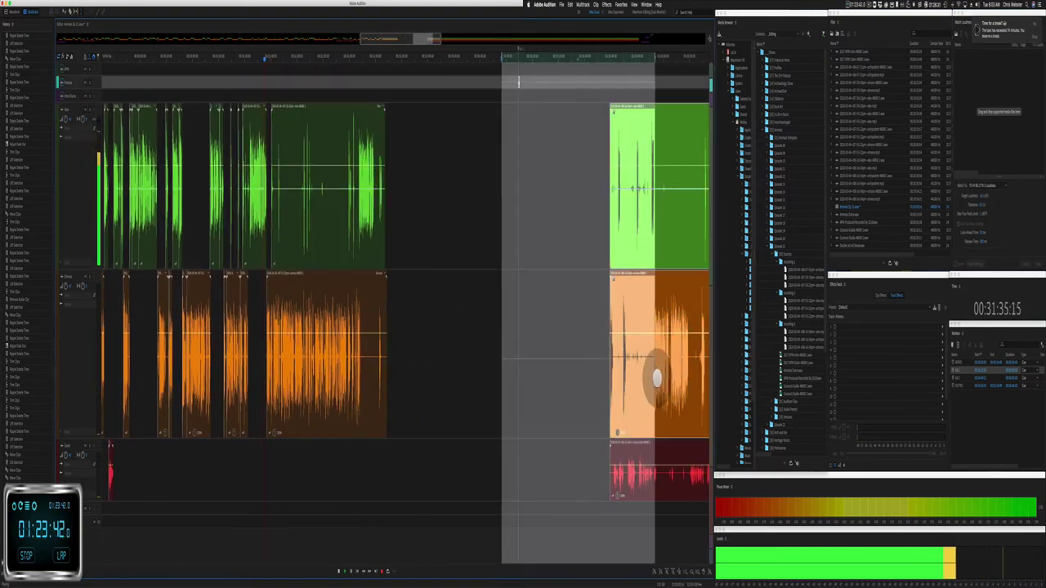
{"action": "left_click_drag", "start_coordinate": [654, 444], "coordinate": [509, 422]}
{"action": "left_click_drag", "start_coordinate": [456, 240], "coordinate": [420, 422]}
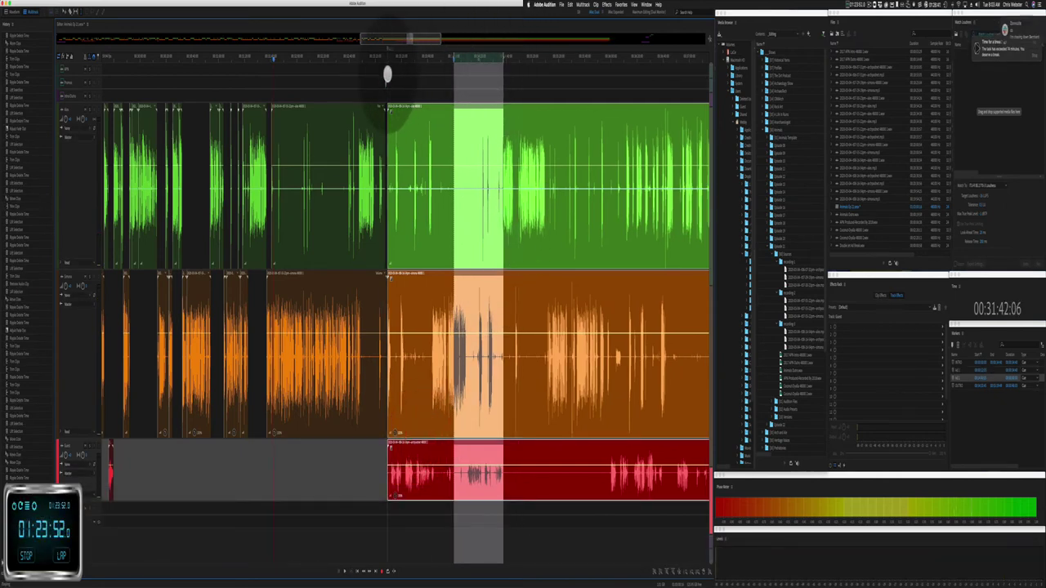
{"action": "left_click", "coordinate": [373, 77]}
{"action": "key", "text": "space"}
{"action": "left_click", "coordinate": [262, 94]}
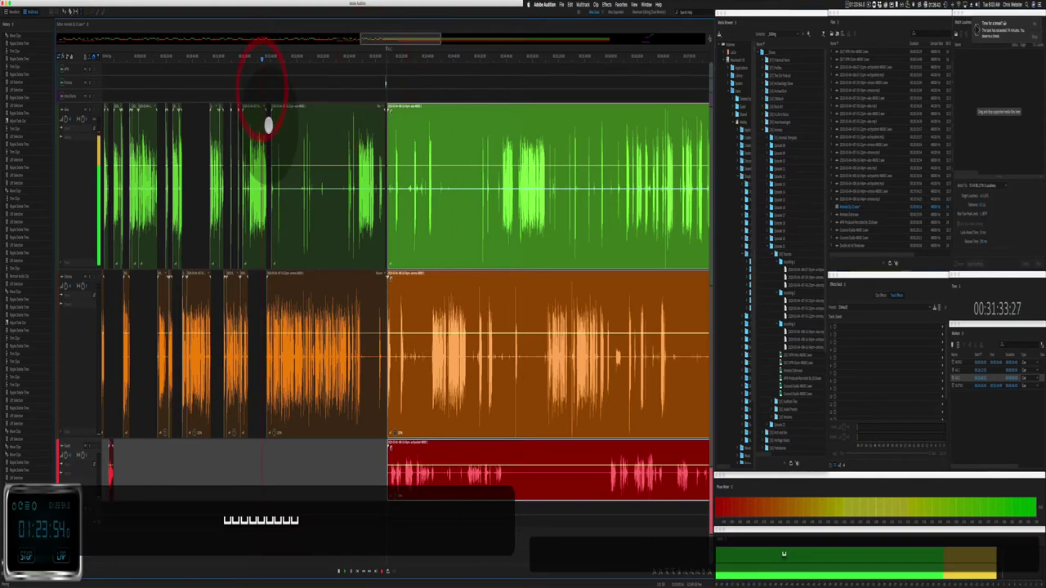
Step: Delete the silent stretch of the green clip after its first small sounds, above the start of the long orange speech
{"action": "scroll", "coordinate": [268, 122], "scroll_direction": "up", "scroll_amount": 4}
{"action": "scroll", "coordinate": [268, 125], "scroll_direction": "up", "scroll_amount": 2}
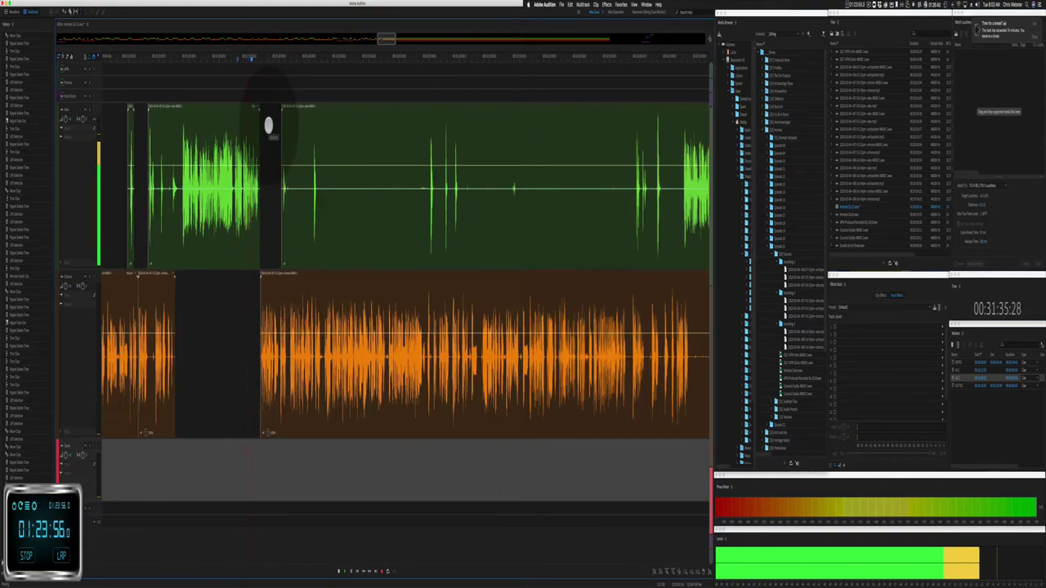
{"action": "scroll", "coordinate": [268, 125], "scroll_direction": "right", "scroll_amount": 2}
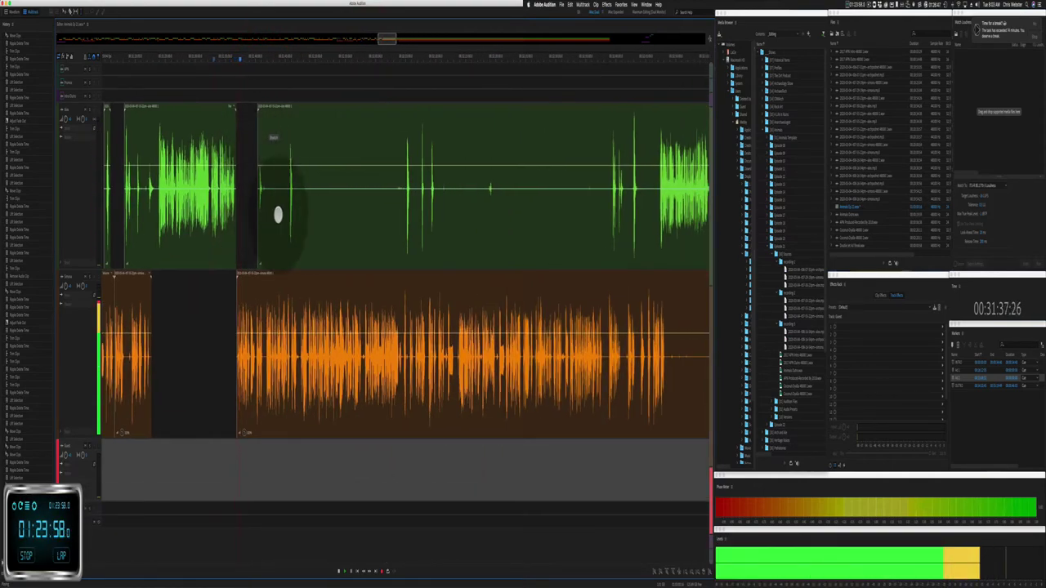
{"action": "left_click_drag", "start_coordinate": [297, 202], "coordinate": [406, 197]}
{"action": "key", "text": "BackSpace"}
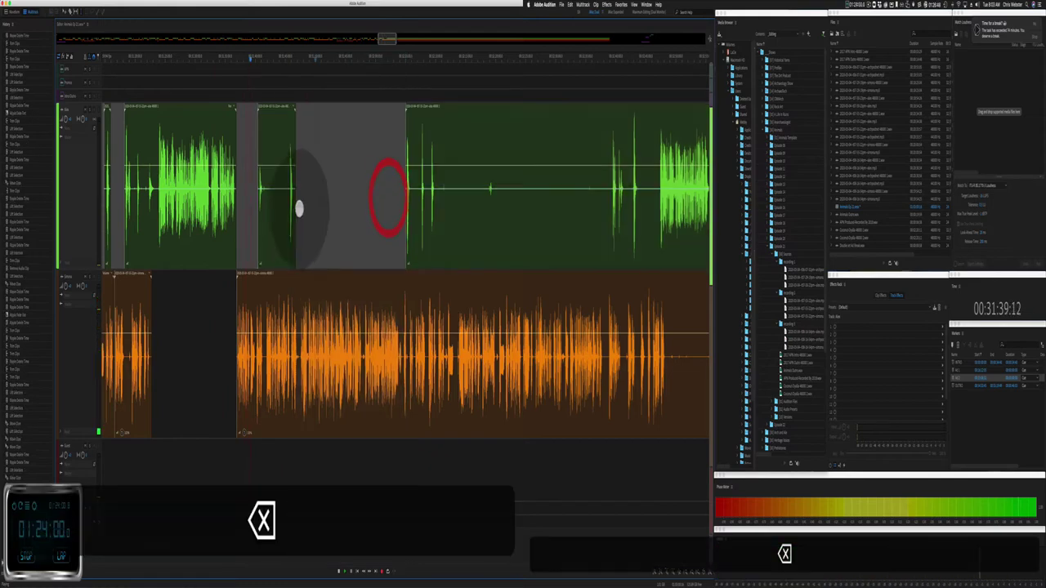
Step: Ripple delete the drawn-out sound in the orange speech at about 00:31:39, just before the short green clip, and resume playback
{"action": "scroll", "coordinate": [258, 321], "scroll_direction": "up", "scroll_amount": 5}
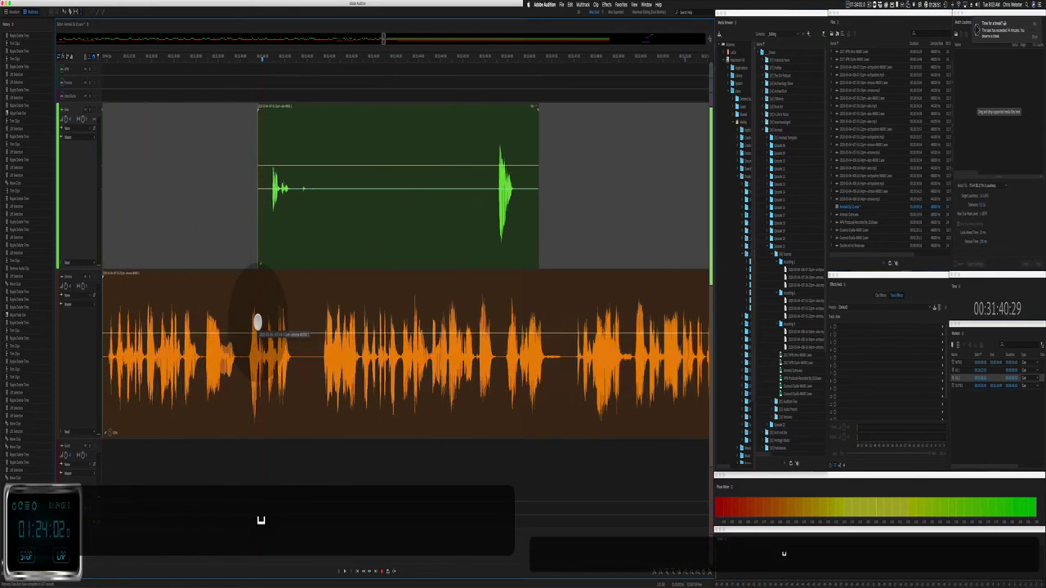
{"action": "left_click_drag", "start_coordinate": [203, 362], "coordinate": [243, 368]}
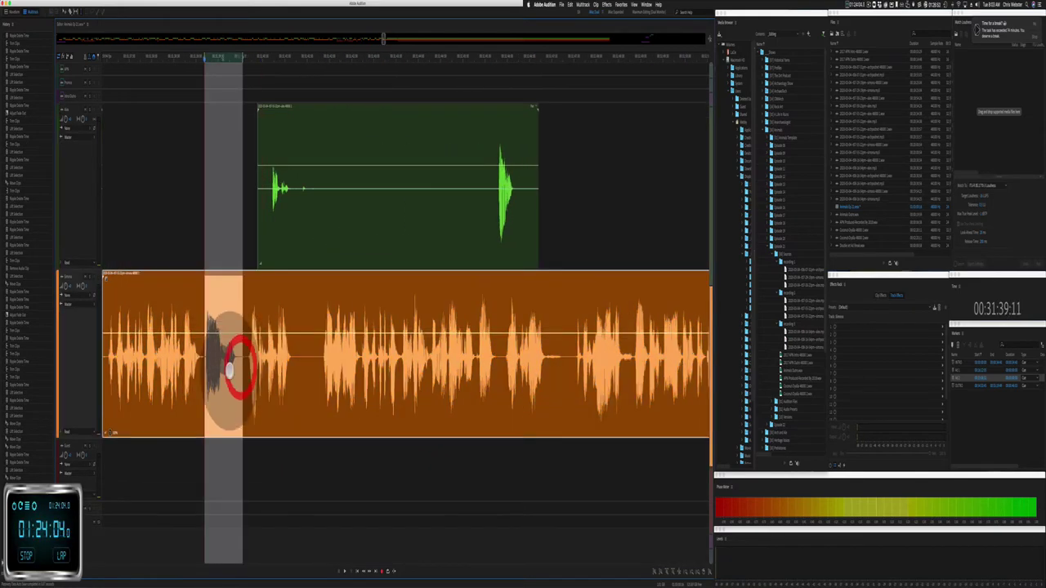
{"action": "key", "text": "shift+super+BackSpace"}
{"action": "key", "text": "shift+super+BackSpace"}
{"action": "key", "text": "shift+super+BackSpace"}
{"action": "key", "text": "shift+super+space"}
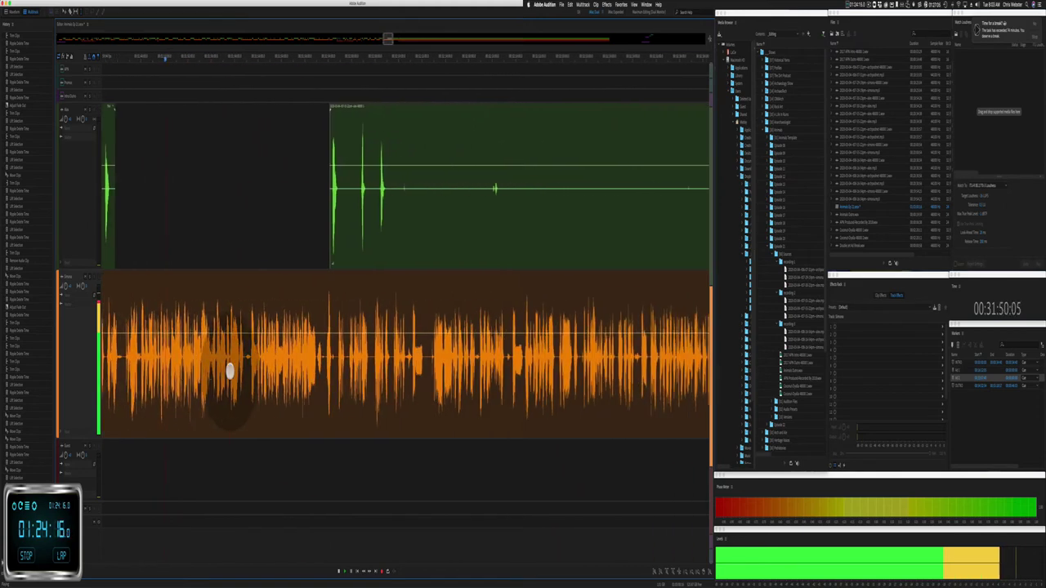
Step: Delete the silent stretch of the green clip following its three short sounds and continue listening to the orange speech
{"action": "left_click_drag", "start_coordinate": [368, 210], "coordinate": [461, 201]}
{"action": "key", "text": "BackSpace"}
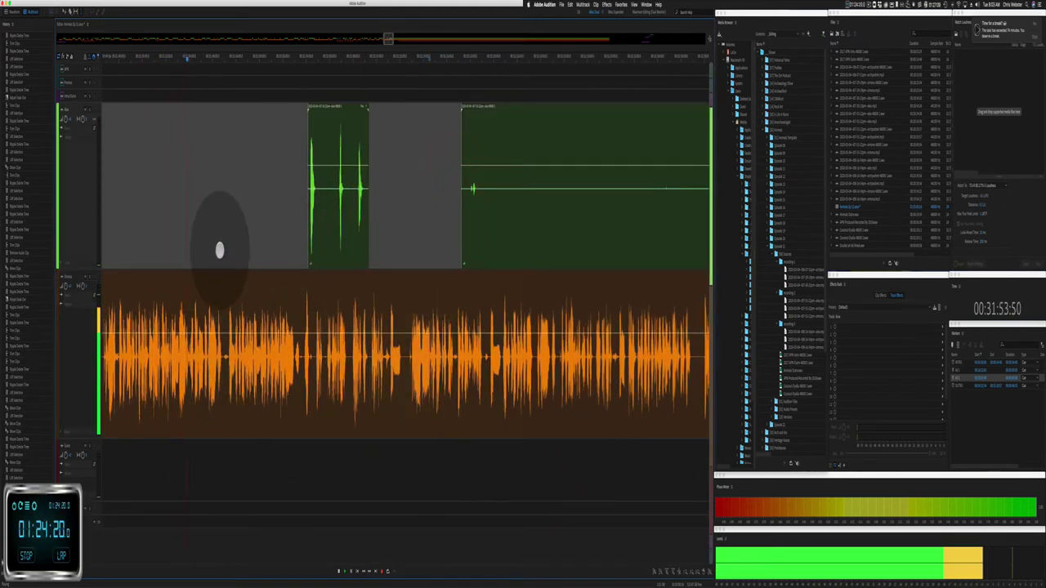
{"action": "key", "text": "i"}
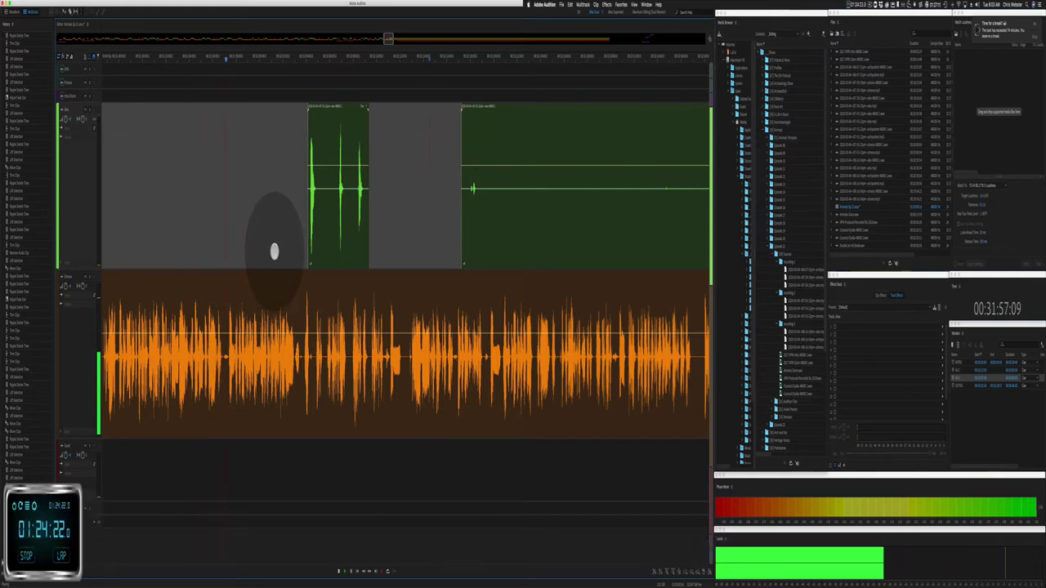
{"action": "key", "text": "BackSpace"}
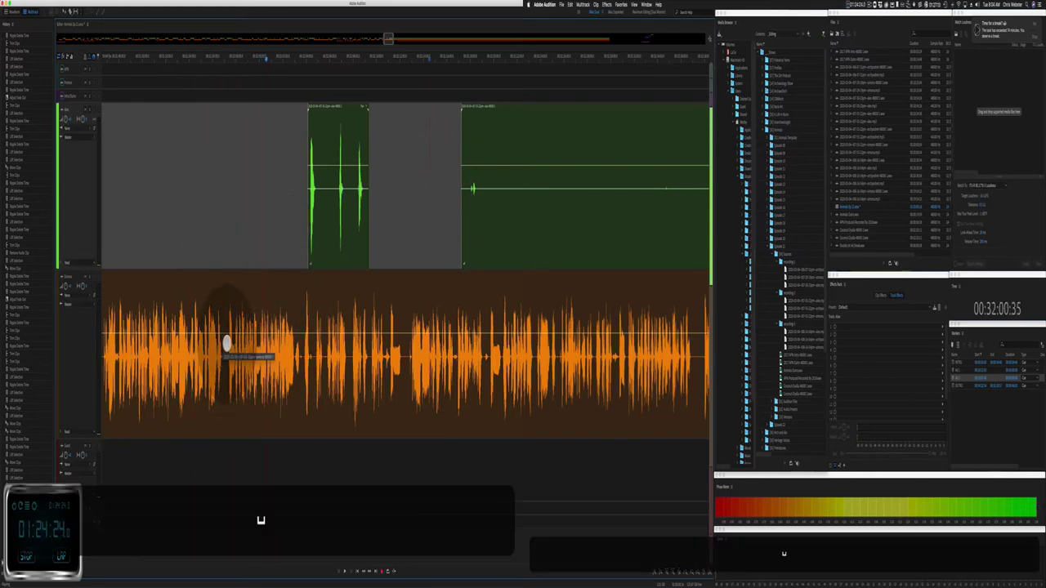
Step: Ripple delete the unwanted sound in the orange speech at about 00:31:57
{"action": "left_click_drag", "start_coordinate": [237, 375], "coordinate": [275, 377]}
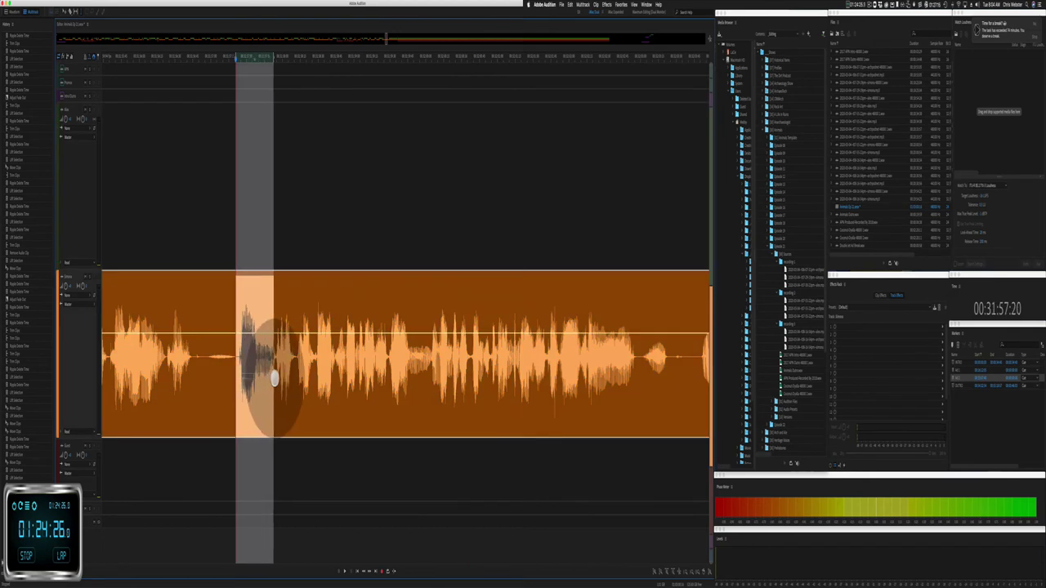
{"action": "key", "text": "shift+super+BackSpace"}
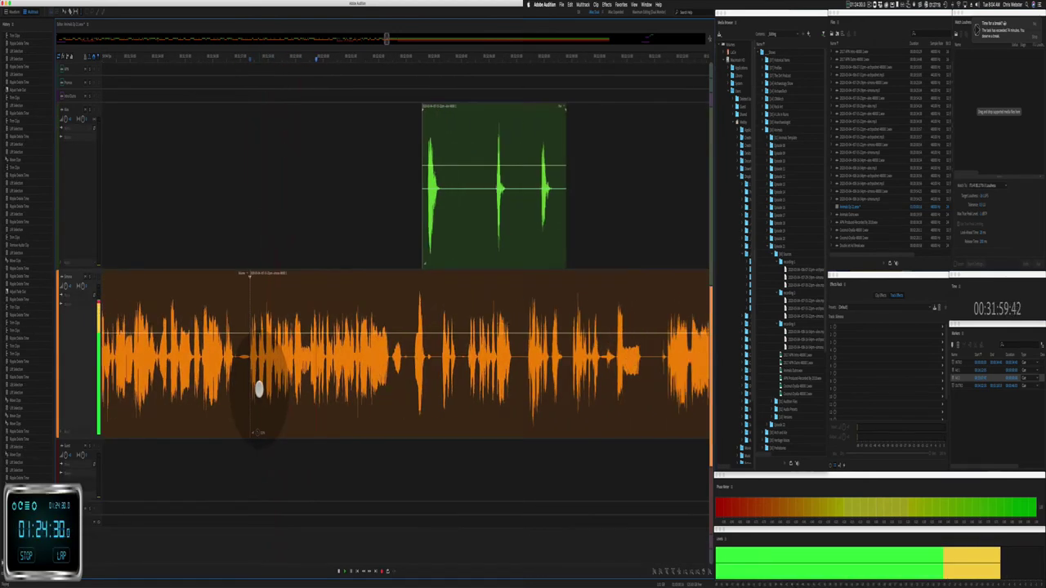
{"action": "key", "text": "super+z"}
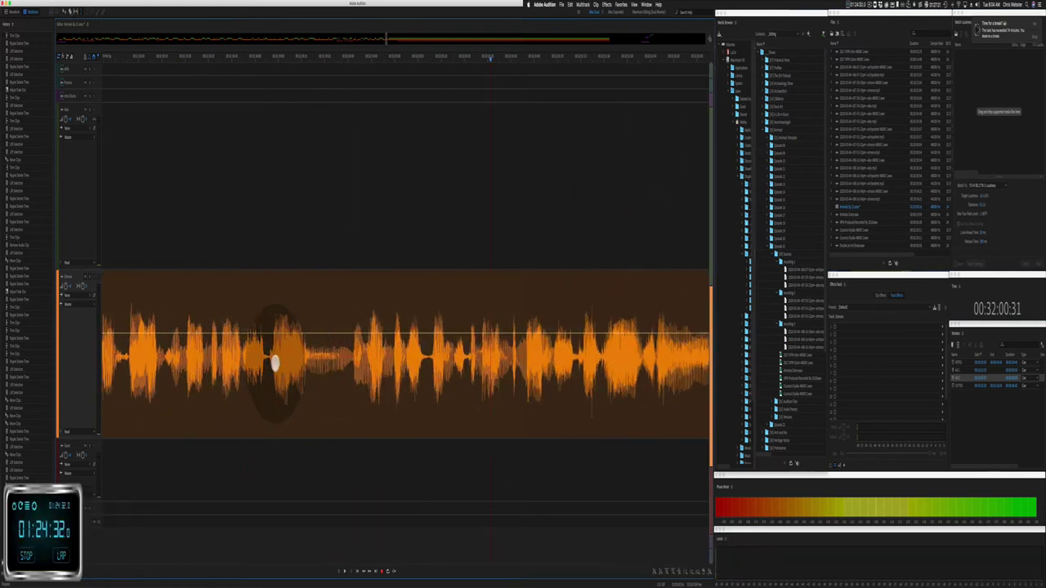
Step: Replay the orange speech from several points to locate the unwanted phrase starting at about 00:31:58, and ripple delete it
{"action": "left_click", "coordinate": [124, 233]}
{"action": "left_click", "coordinate": [123, 240]}
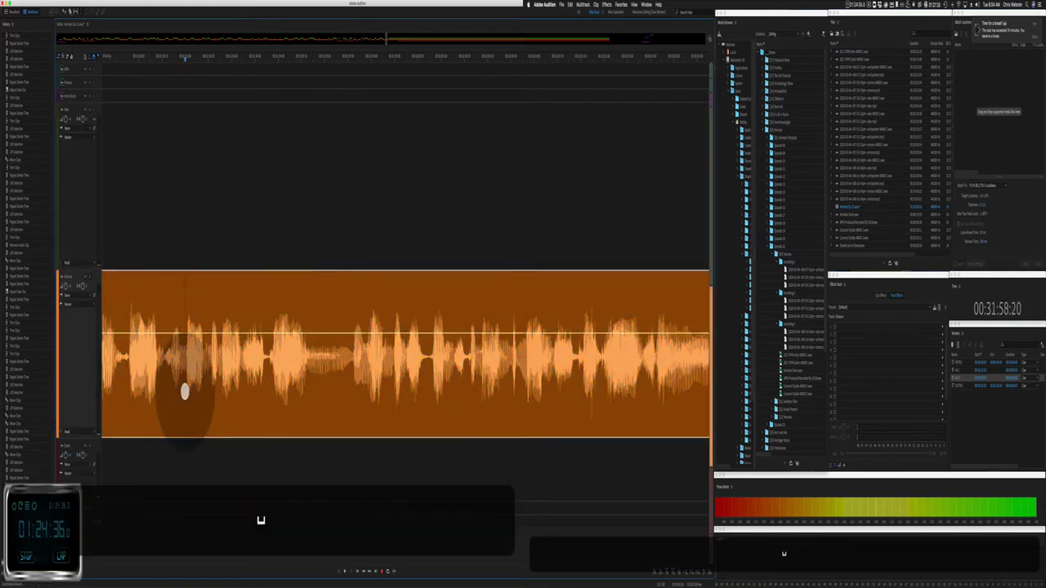
{"action": "left_click", "coordinate": [185, 392]}
{"action": "key", "text": "space"}
{"action": "left_click", "coordinate": [207, 384]}
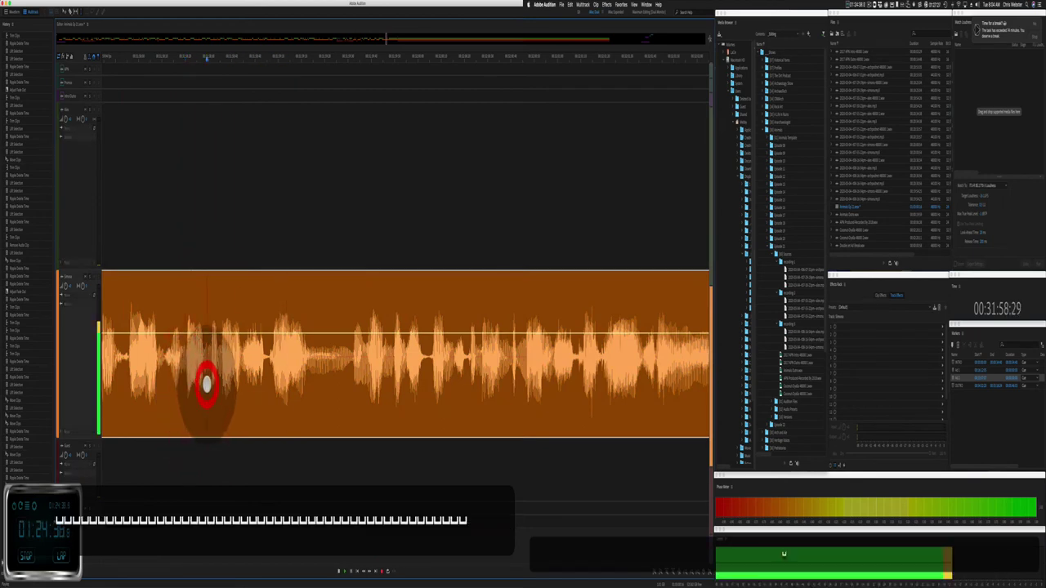
{"action": "left_click", "coordinate": [129, 374]}
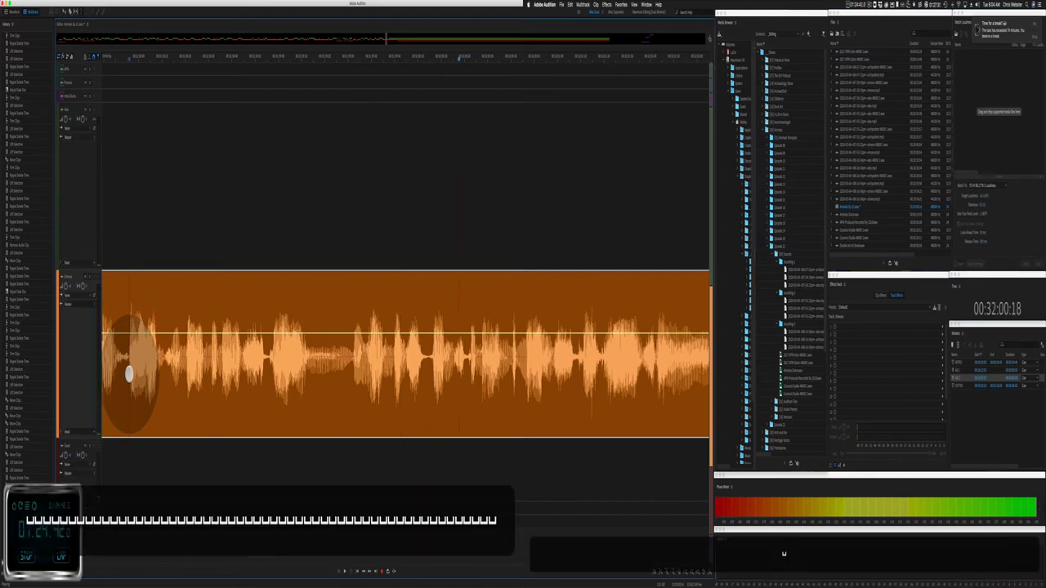
{"action": "left_click", "coordinate": [128, 370]}
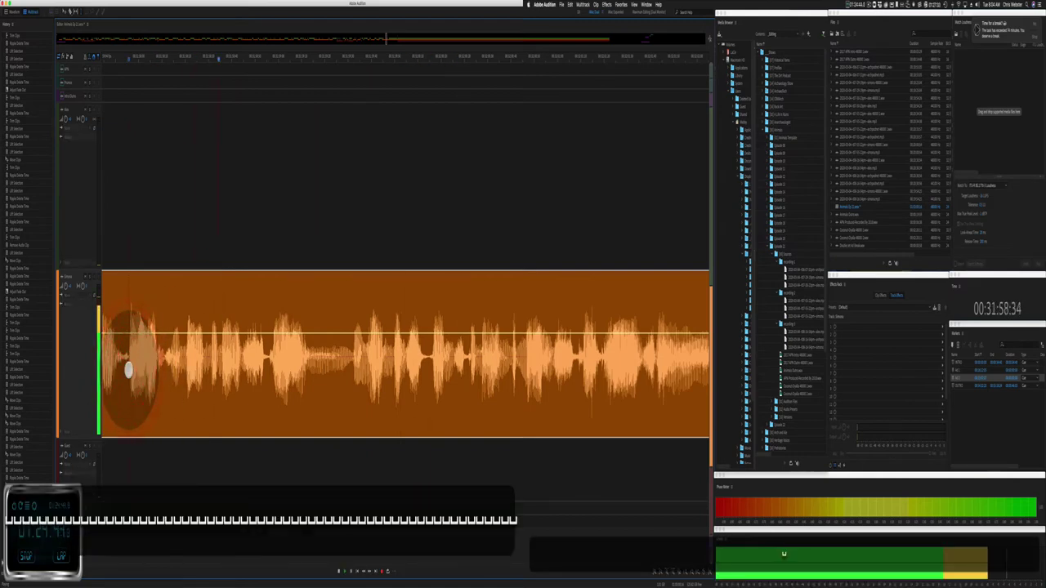
{"action": "left_click", "coordinate": [166, 383]}
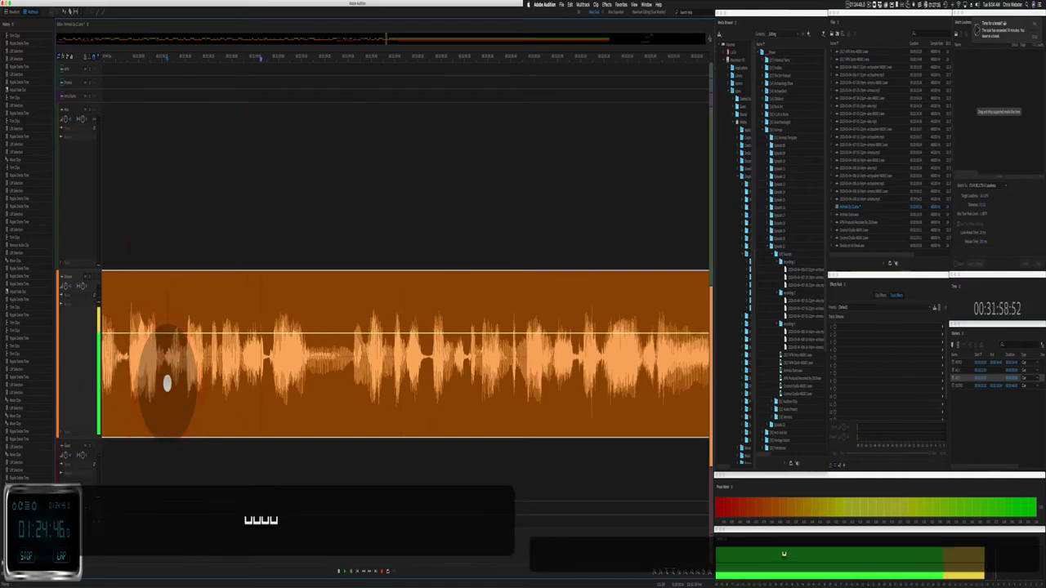
{"action": "key", "text": "space"}
{"action": "left_click", "coordinate": [180, 383]}
{"action": "key", "text": "space"}
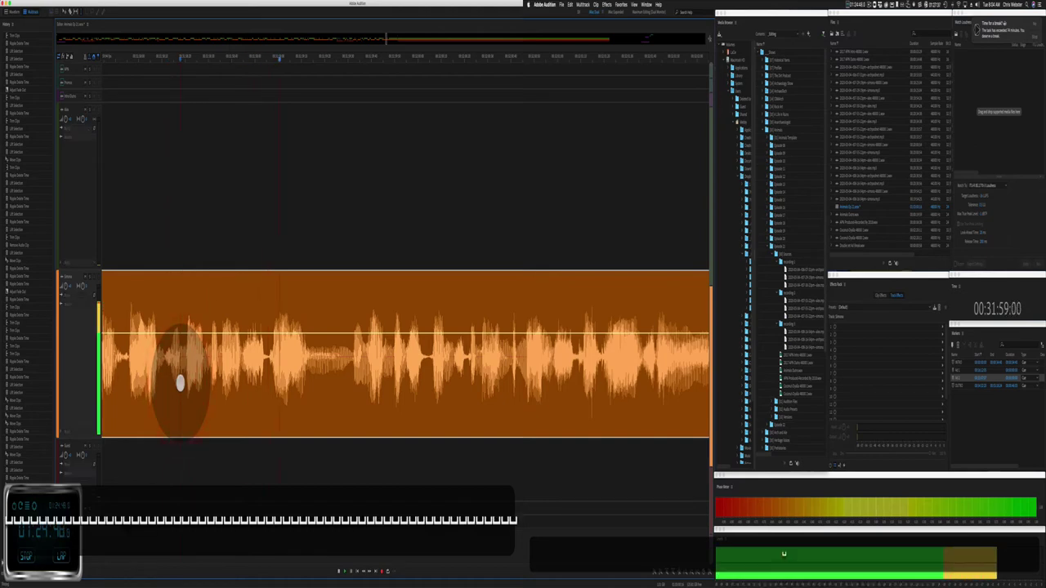
{"action": "left_click_drag", "start_coordinate": [180, 384], "coordinate": [347, 369]}
{"action": "key", "text": "shift+super+BackSpace"}
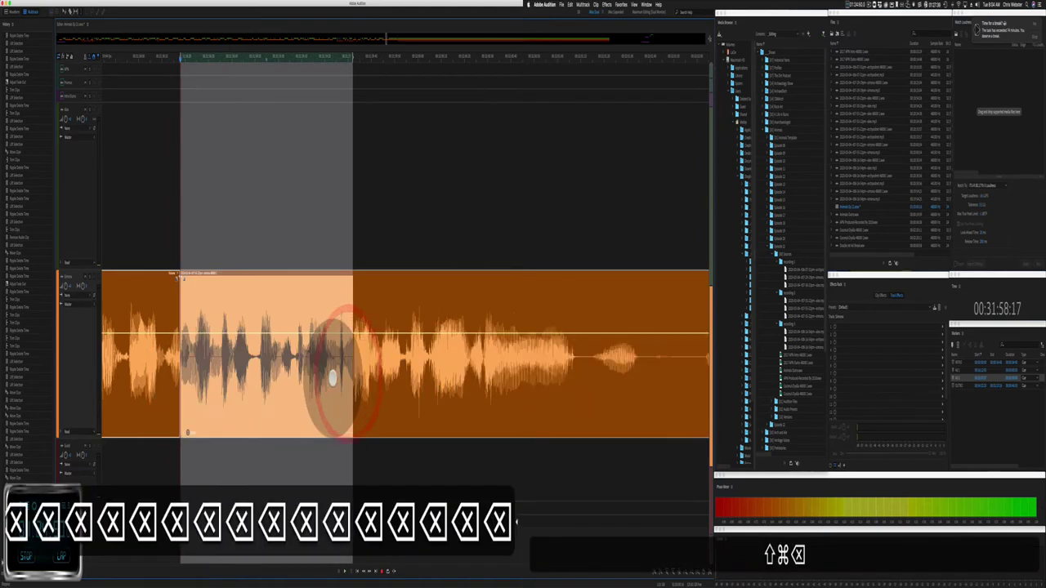
Step: Add short fades to both orange clips at the new join near 00:31:58 and replay the transition
{"action": "left_click", "coordinate": [109, 177]}
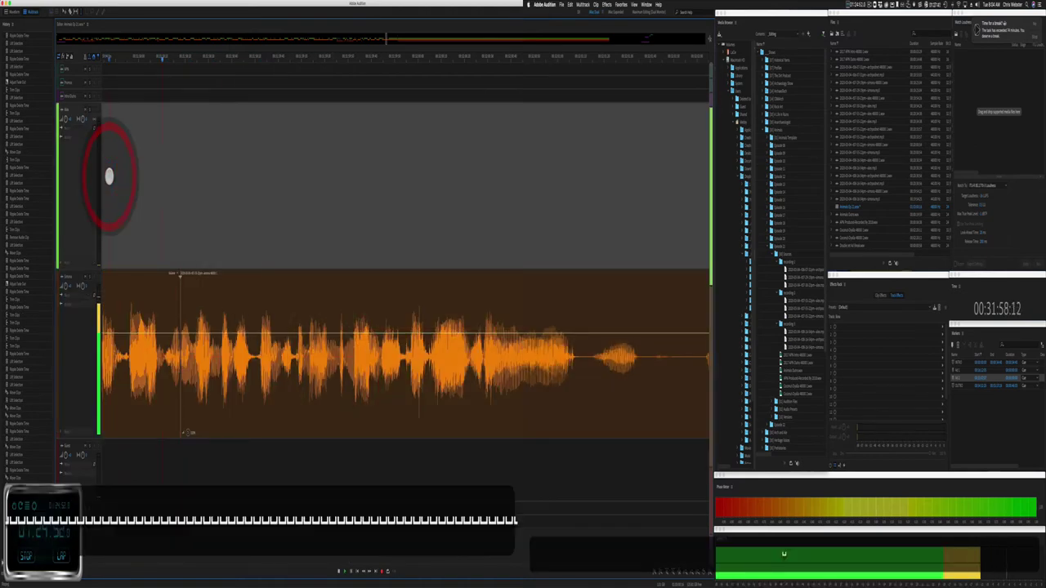
{"action": "left_click", "coordinate": [188, 272]}
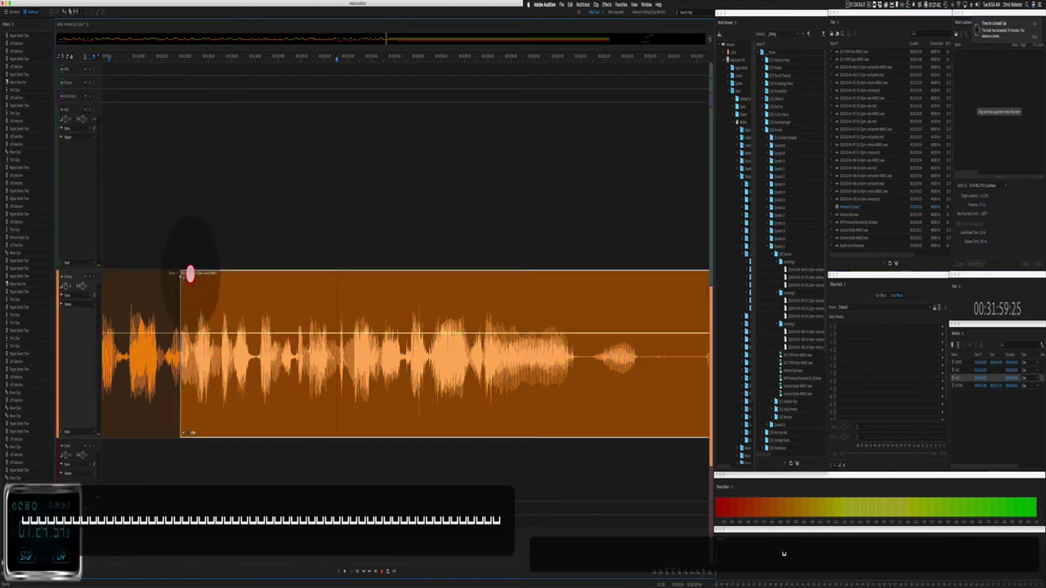
{"action": "left_click", "coordinate": [167, 273]}
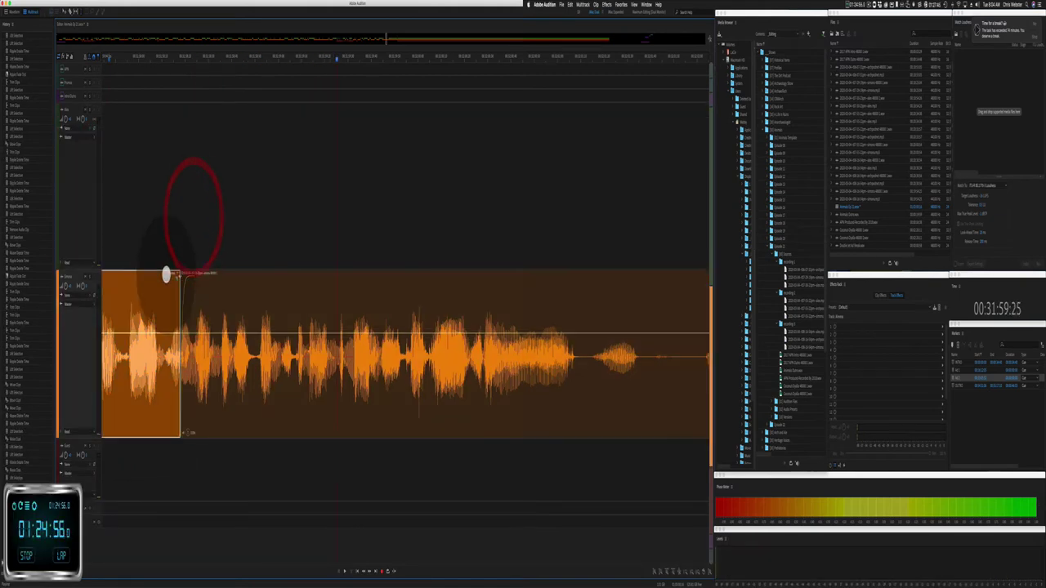
{"action": "left_click", "coordinate": [162, 166]}
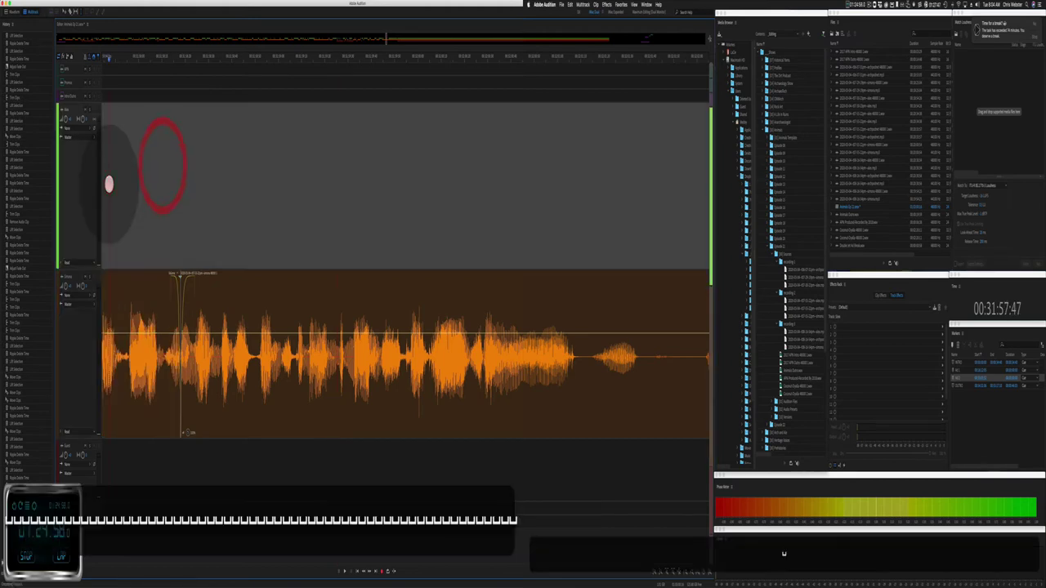
{"action": "left_click", "coordinate": [108, 177]}
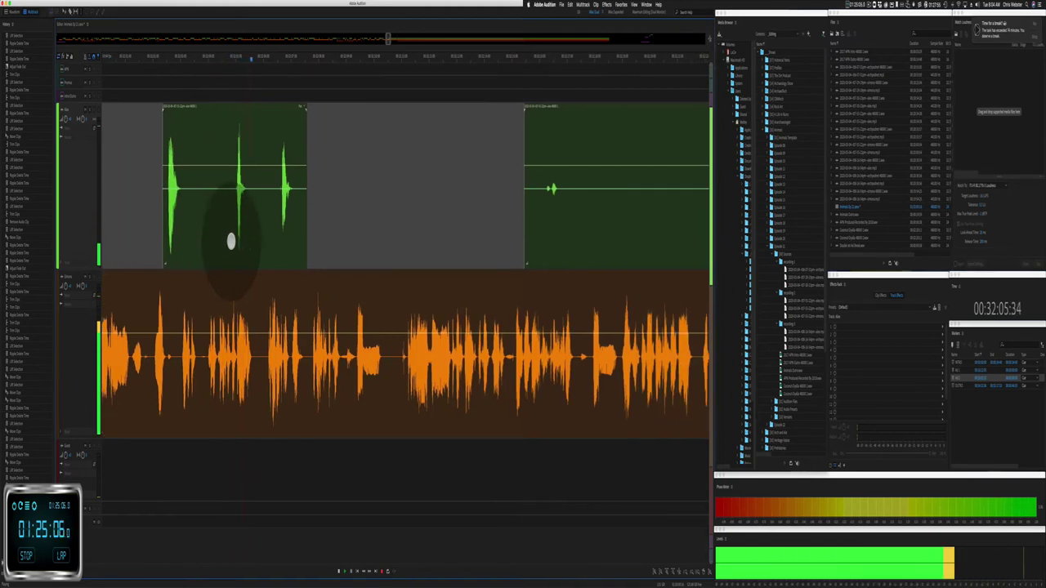
Step: Shift the green clip with three short sounds slightly later, and ripple delete the two drawn-out sounds in the orange speech after it
{"action": "left_click_drag", "start_coordinate": [205, 105], "coordinate": [222, 113]}
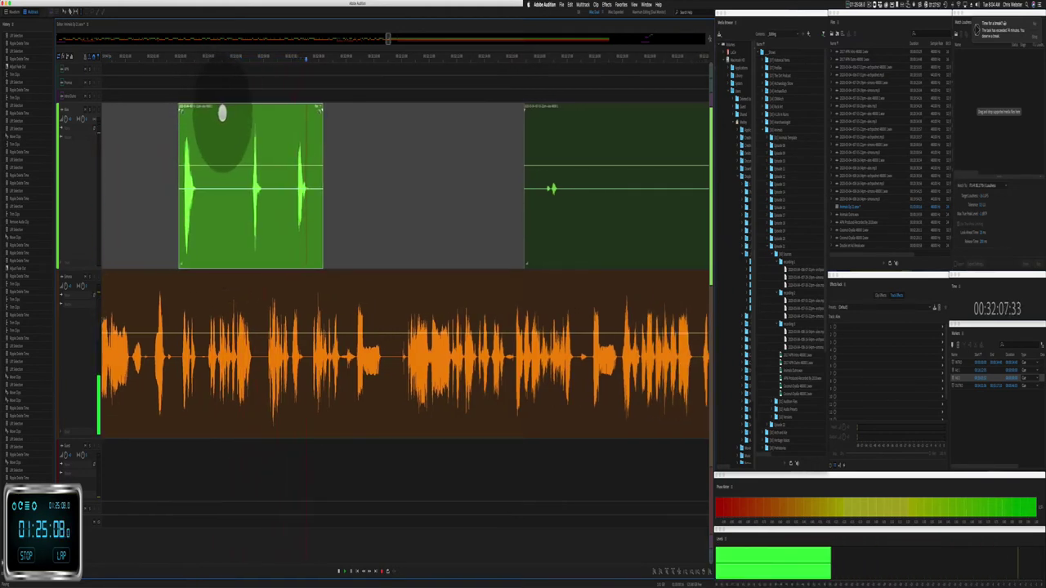
{"action": "left_click", "coordinate": [219, 119]}
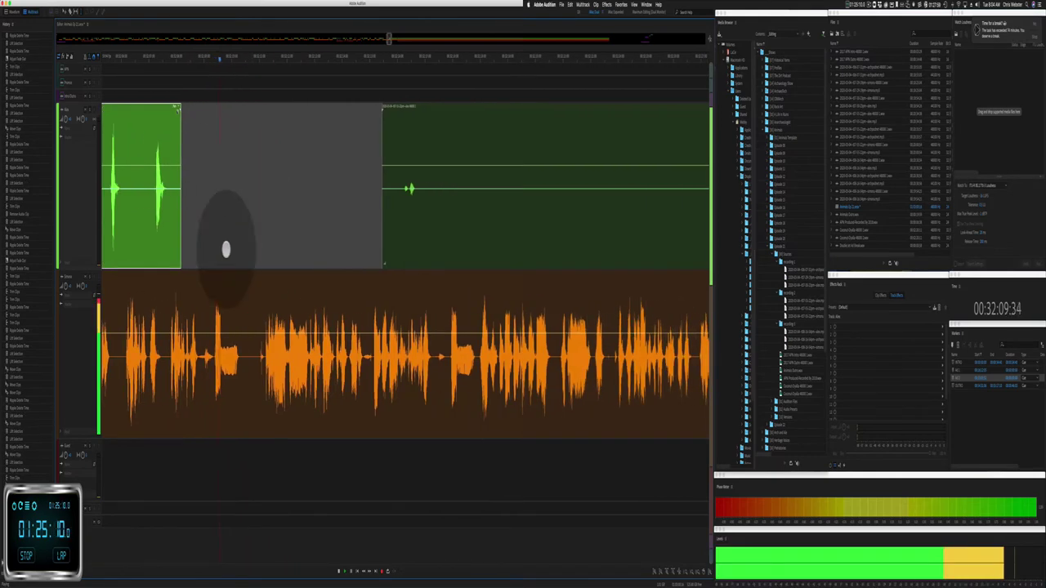
{"action": "left_click_drag", "start_coordinate": [215, 362], "coordinate": [253, 363]}
{"action": "key", "text": "shift+super+BackSpace"}
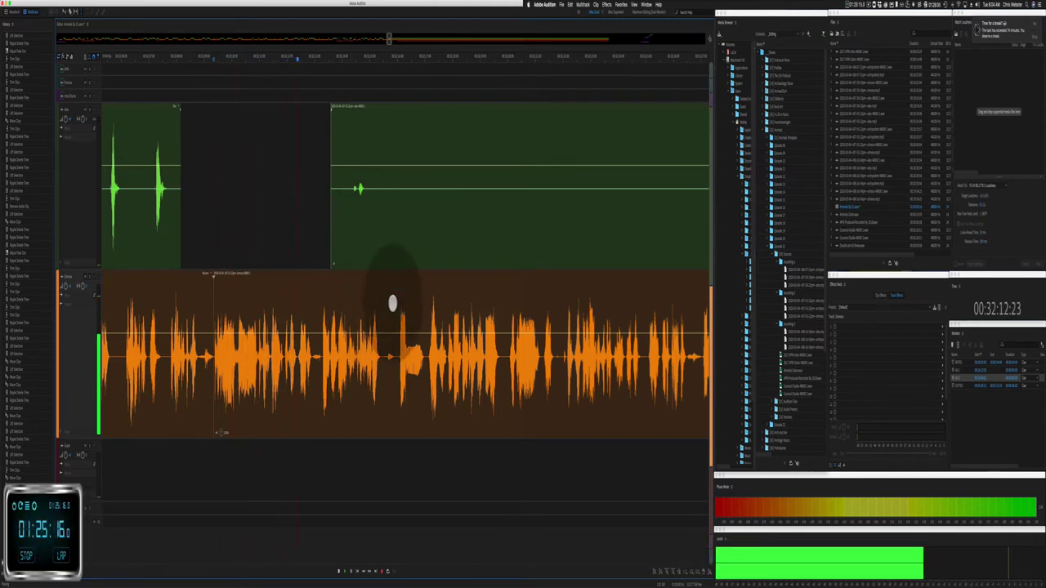
{"action": "left_click_drag", "start_coordinate": [399, 362], "coordinate": [425, 364]}
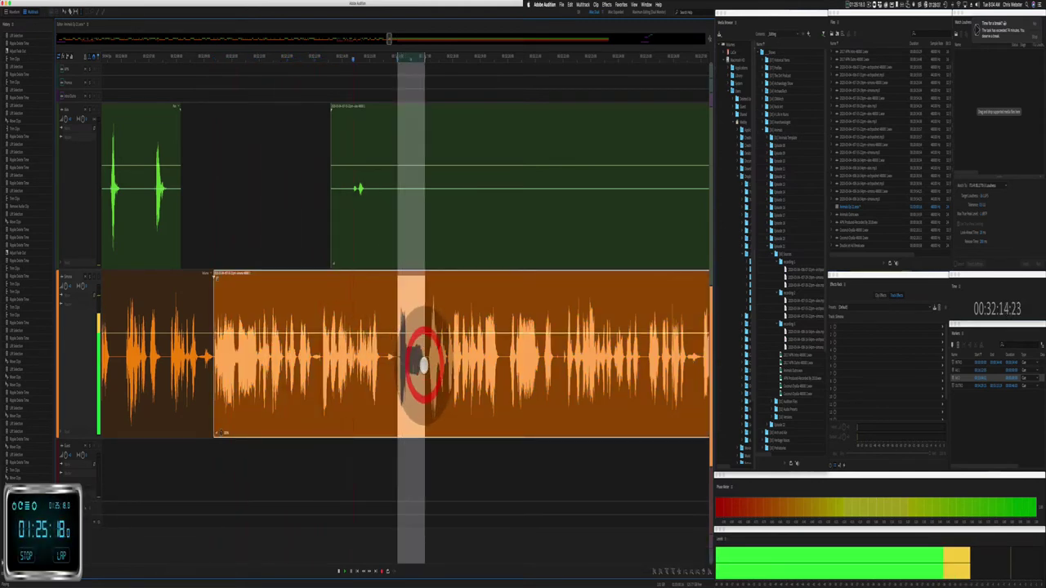
{"action": "key", "text": "shift+super+BackSpace"}
Step: Delete the long silent start of the next green clip up to just before its first audible sounds
{"action": "left_click_drag", "start_coordinate": [303, 226], "coordinate": [623, 190]}
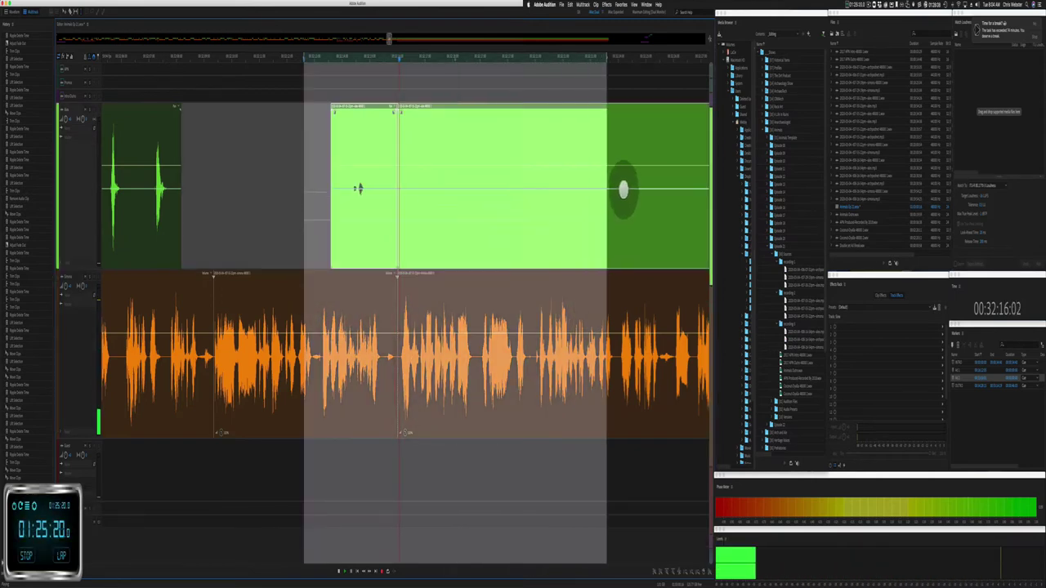
{"action": "key", "text": "BackSpace"}
{"action": "left_click", "coordinate": [434, 140]}
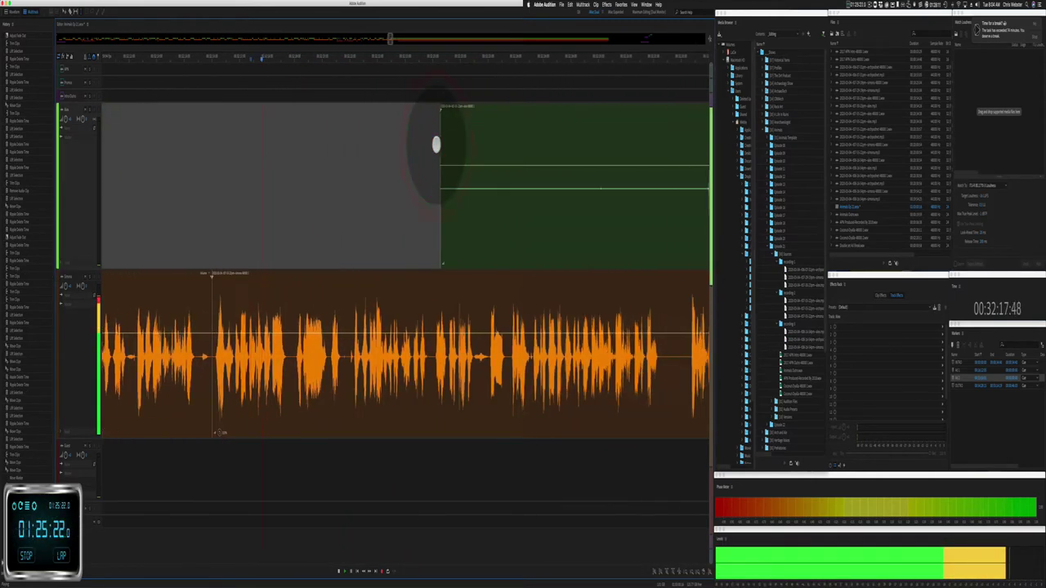
{"action": "scroll", "coordinate": [436, 145], "scroll_direction": "right", "scroll_amount": 3}
{"action": "left_click_drag", "start_coordinate": [329, 204], "coordinate": [606, 203]}
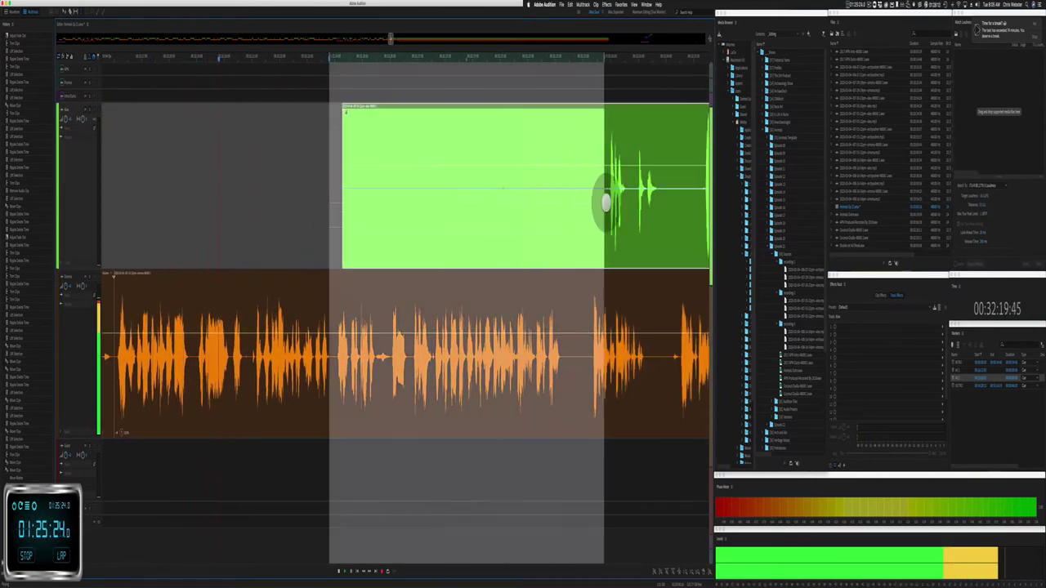
{"action": "key", "text": "BackSpace"}
Step: Ripple delete the unwanted words in the orange speech at about 00:32:19 and replay from the cut
{"action": "left_click", "coordinate": [190, 381]}
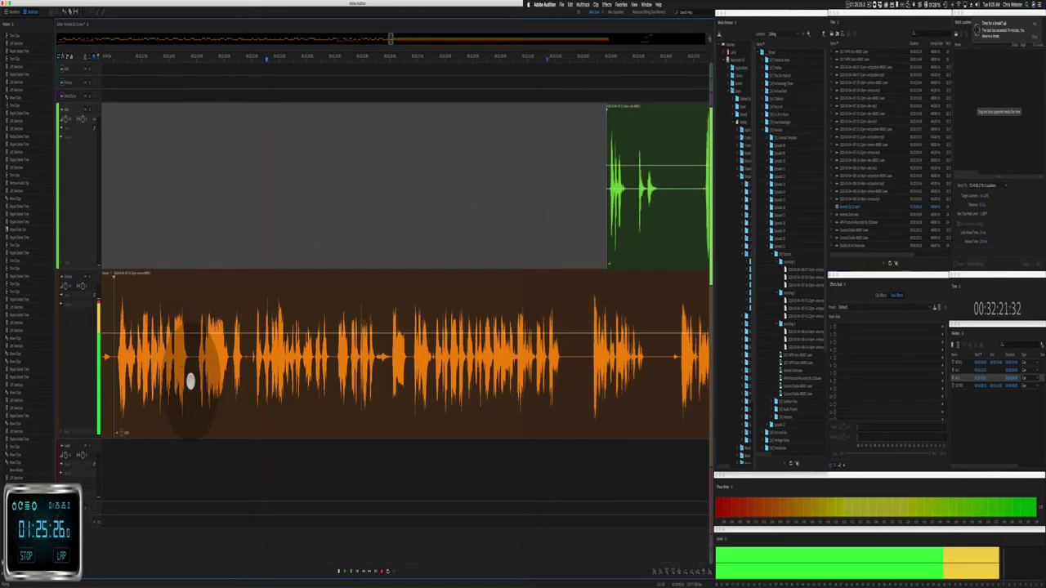
{"action": "key", "text": "BackSpace"}
{"action": "left_click", "coordinate": [195, 369]}
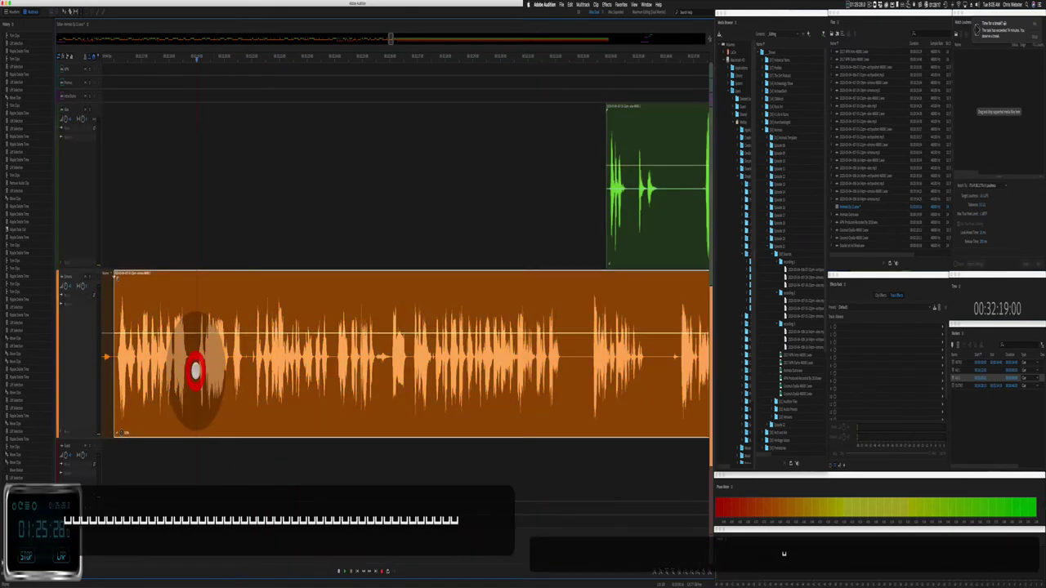
{"action": "left_click_drag", "start_coordinate": [197, 376], "coordinate": [254, 379]}
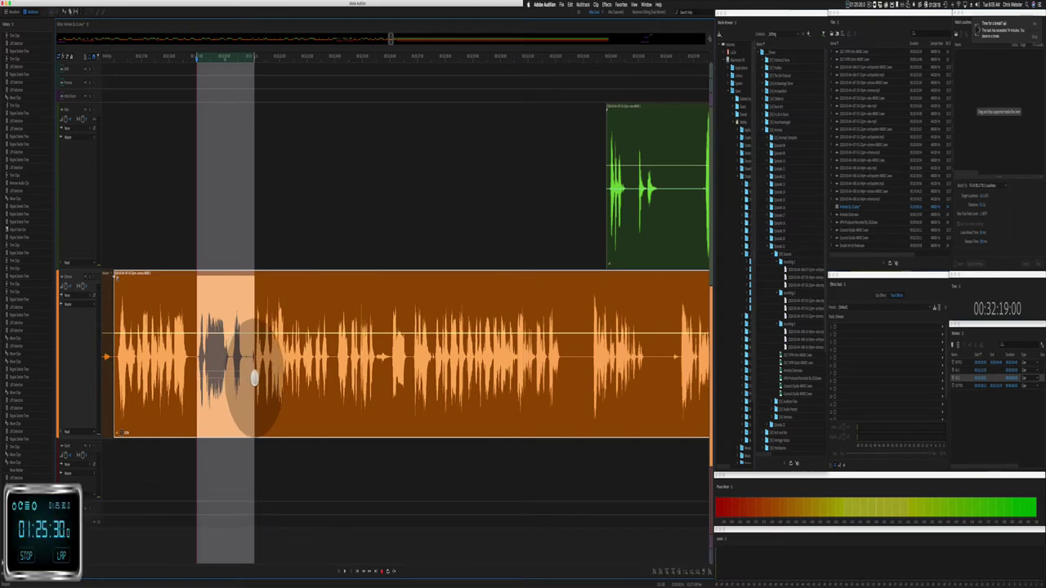
{"action": "key", "text": "shift+BackSpace"}
{"action": "key", "text": "space"}
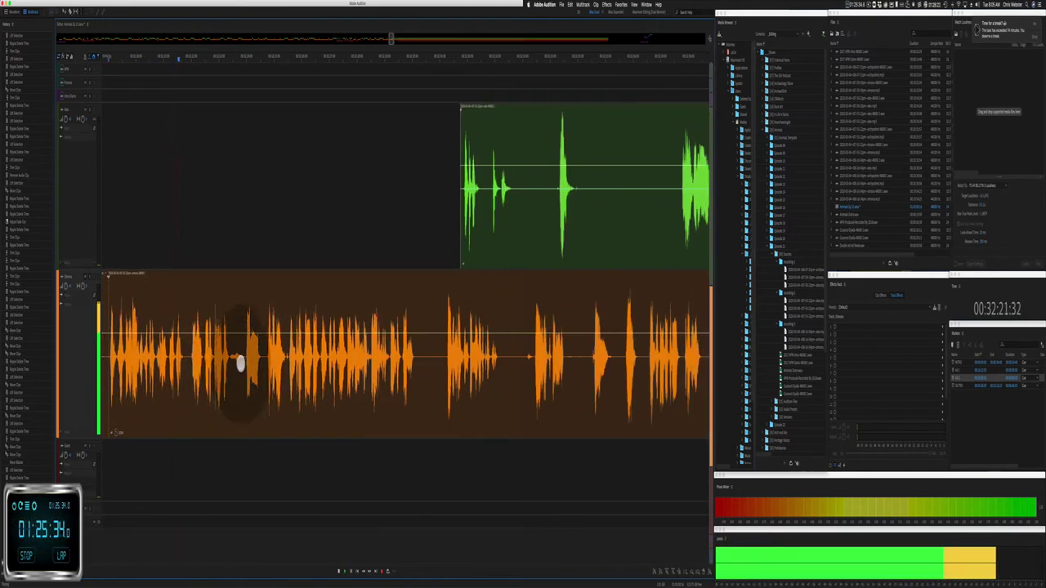
Step: Ripple delete the unwanted word in the orange speech at about 00:32:24, replay the join, and ripple delete the next pause
{"action": "left_click_drag", "start_coordinate": [246, 362], "coordinate": [263, 362]}
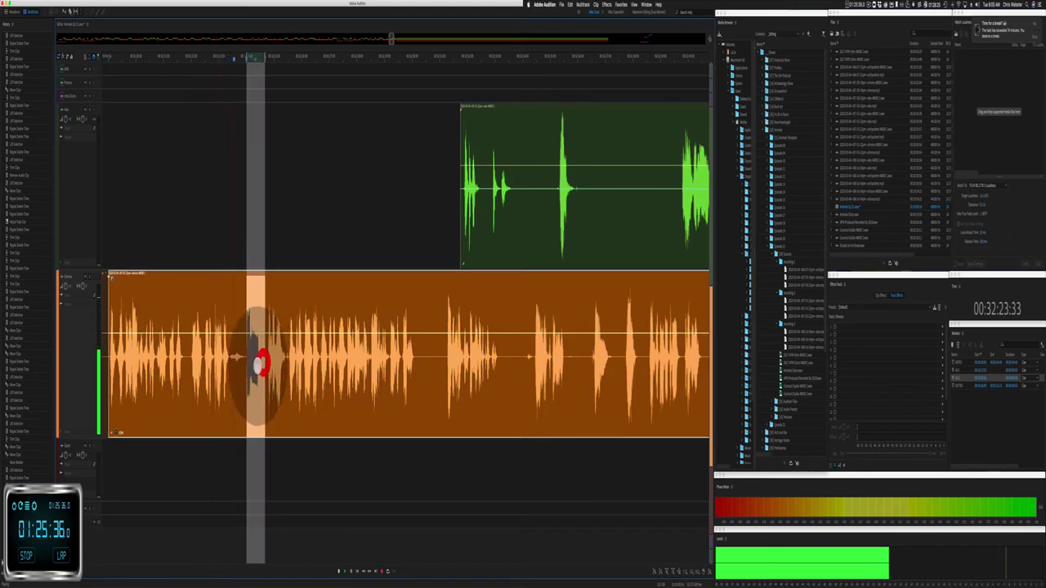
{"action": "key", "text": "shift+BackSpace"}
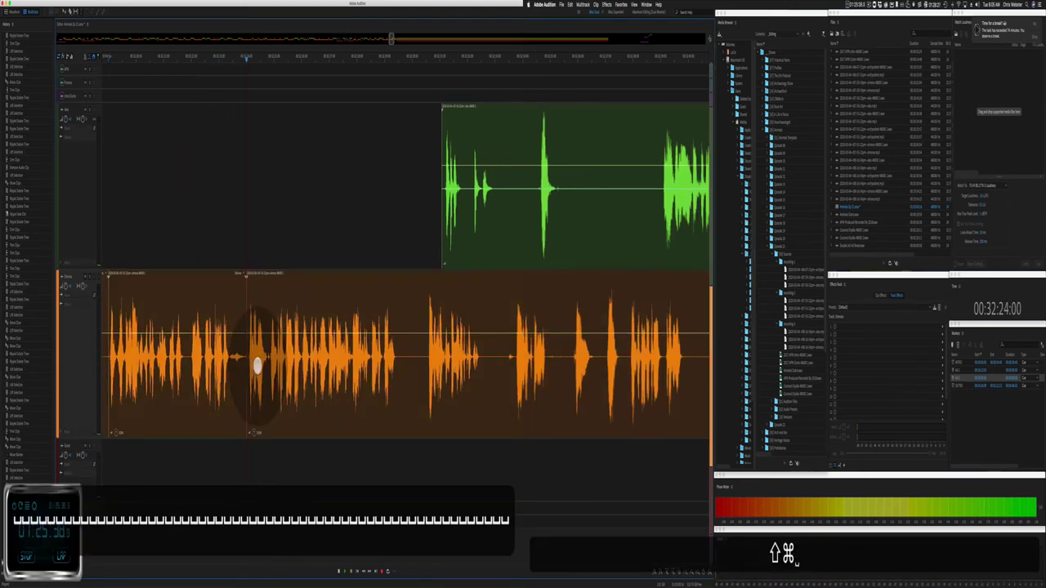
{"action": "key", "text": "space"}
{"action": "left_click_drag", "start_coordinate": [350, 374], "coordinate": [375, 373]}
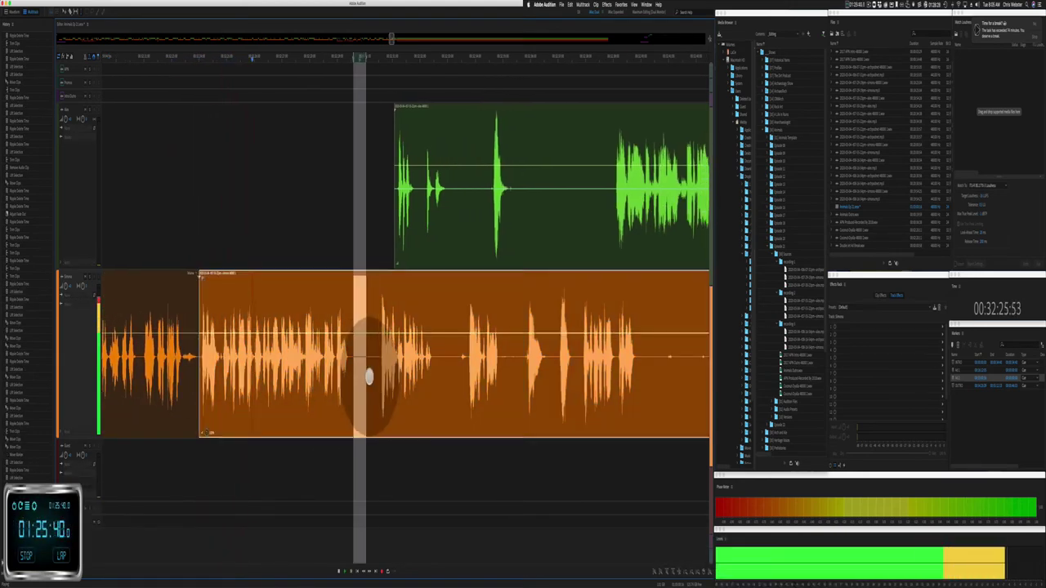
{"action": "key", "text": "shift+super+BackSpace"}
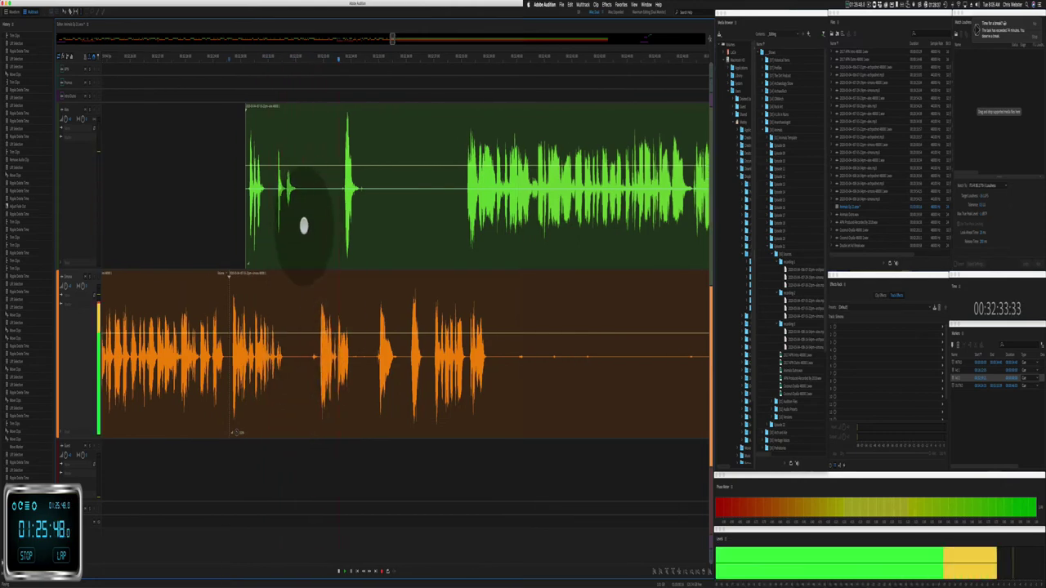
Step: Delete the silence before the green clip's long speech, and ripple delete the isolated orange sound at about 00:32:34
{"action": "left_click_drag", "start_coordinate": [317, 206], "coordinate": [413, 206]}
{"action": "key", "text": "BackSpace"}
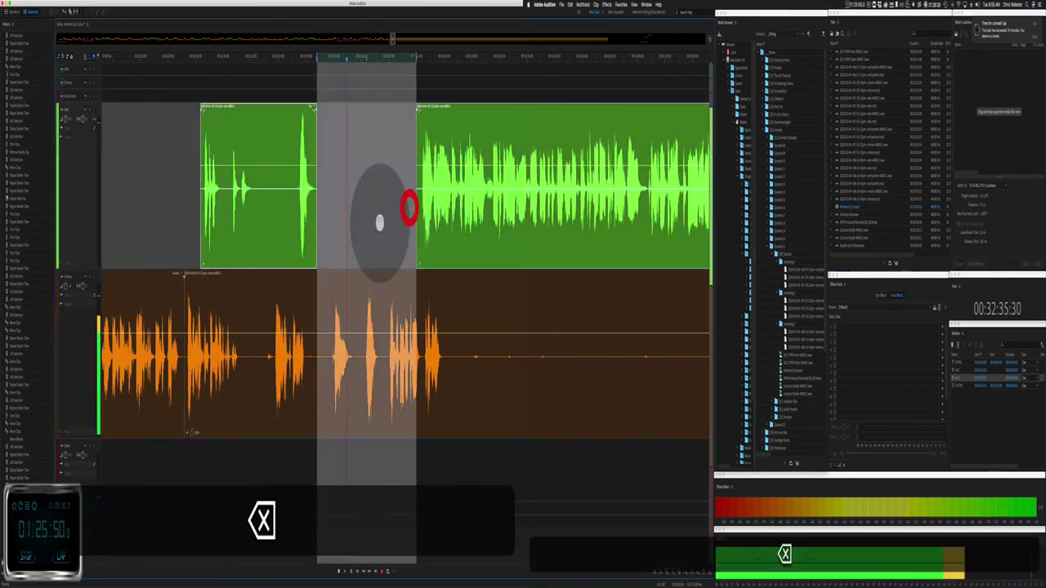
{"action": "left_click_drag", "start_coordinate": [322, 367], "coordinate": [362, 362]}
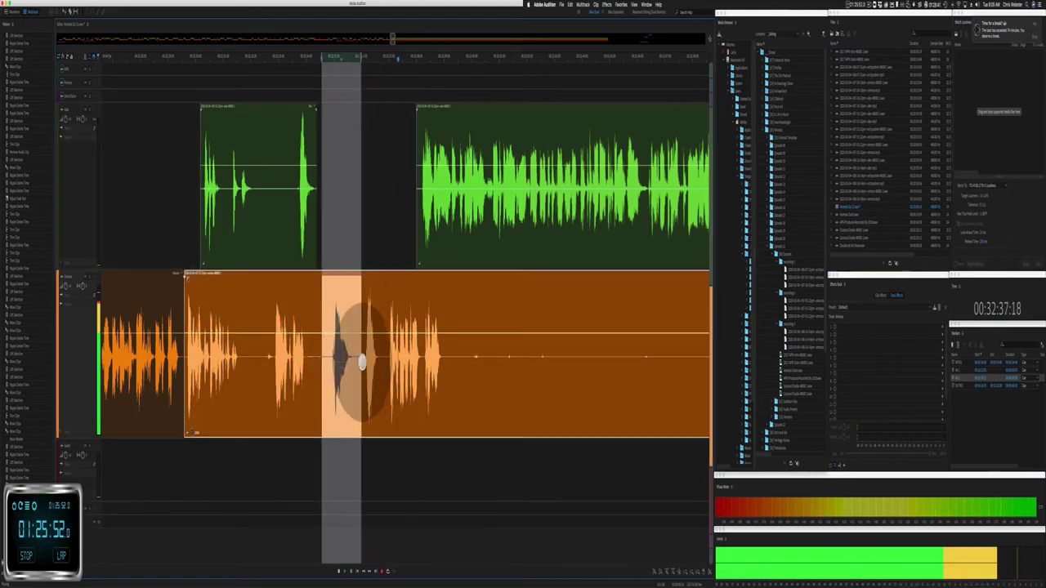
{"action": "key", "text": "super+shift+BackSpace"}
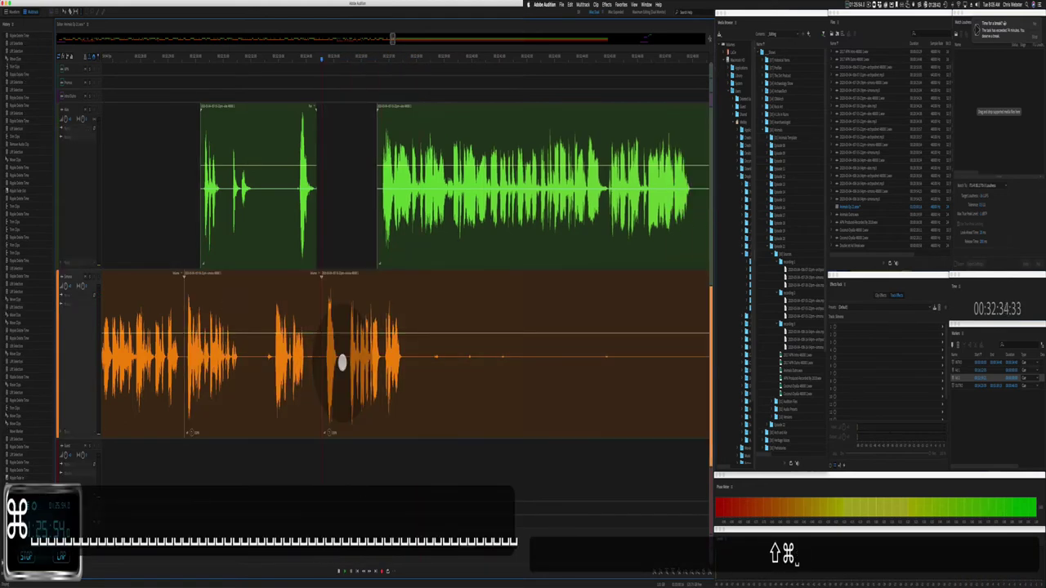
Step: Delete a stretch of silence after the orange speech, and shift the following green and orange clips slightly later
{"action": "key", "text": "BackSpace"}
{"action": "left_click_drag", "start_coordinate": [411, 374], "coordinate": [572, 359]}
{"action": "left_click", "coordinate": [385, 108]}
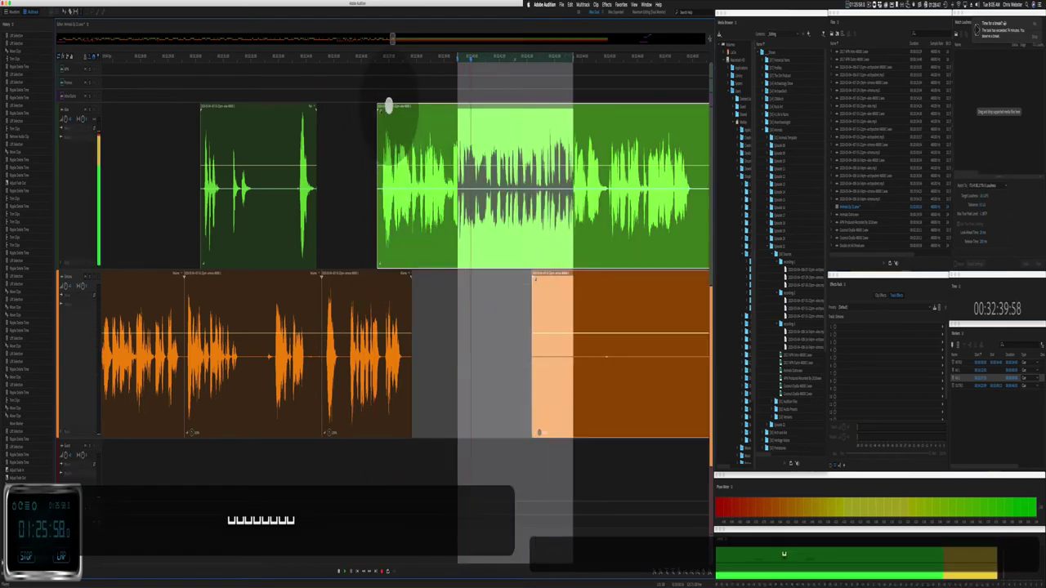
{"action": "left_click_drag", "start_coordinate": [388, 108], "coordinate": [415, 109]}
{"action": "left_click", "coordinate": [378, 158]}
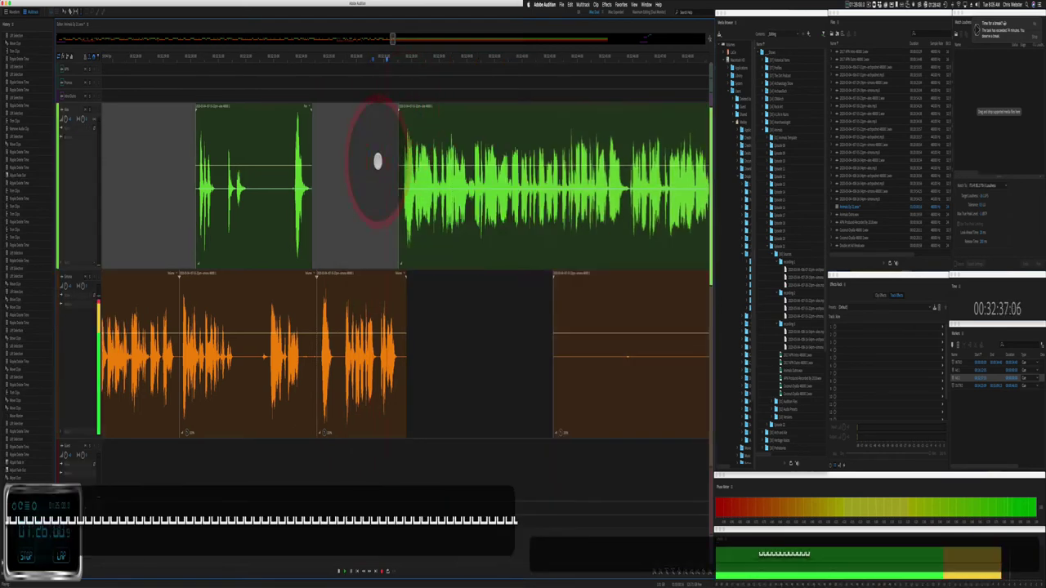
Step: Delete the rest of the orange silence up to its next sounds, and the silent stretch after the green speech
{"action": "scroll", "coordinate": [377, 161], "scroll_direction": "right", "scroll_amount": 3}
{"action": "scroll", "coordinate": [378, 161], "scroll_direction": "right", "scroll_amount": 2}
{"action": "left_click_drag", "start_coordinate": [414, 355], "coordinate": [694, 343]}
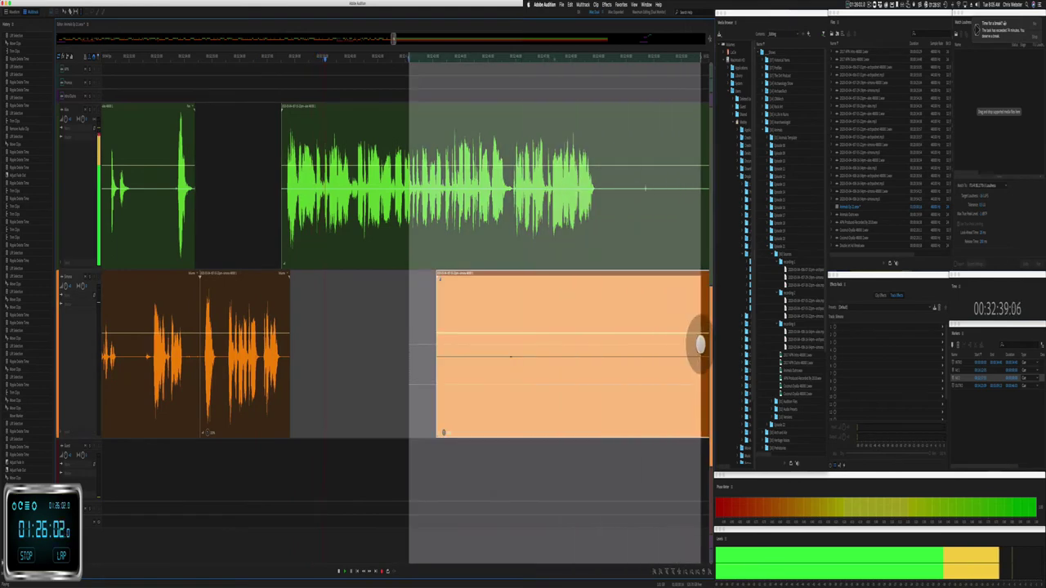
{"action": "key", "text": "BackSpace"}
{"action": "scroll", "coordinate": [532, 327], "scroll_direction": "right", "scroll_amount": 4}
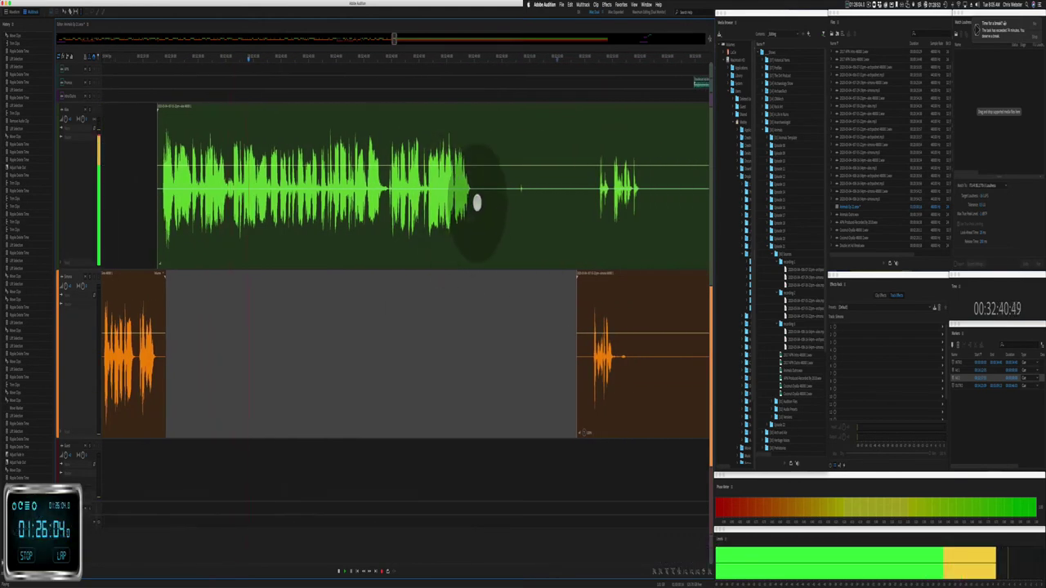
{"action": "left_click_drag", "start_coordinate": [478, 196], "coordinate": [583, 253]}
{"action": "key", "text": "BackSpace"}
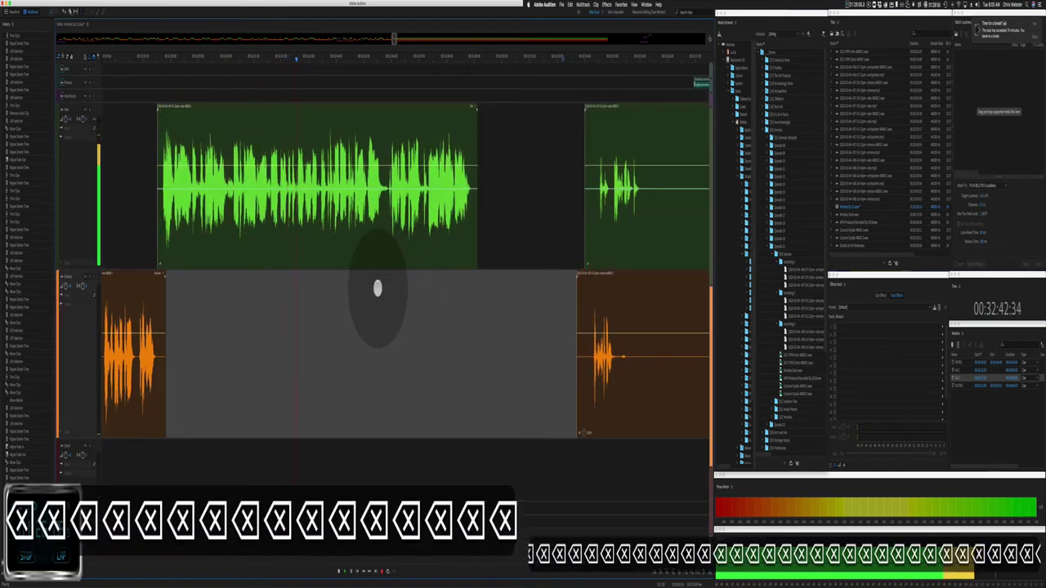
Step: Move the short orange reply earlier to the end of the green speech and trim off its long silent ending
{"action": "scroll", "coordinate": [377, 288], "scroll_direction": "right", "scroll_amount": 2}
{"action": "scroll", "coordinate": [377, 288], "scroll_direction": "right", "scroll_amount": 3}
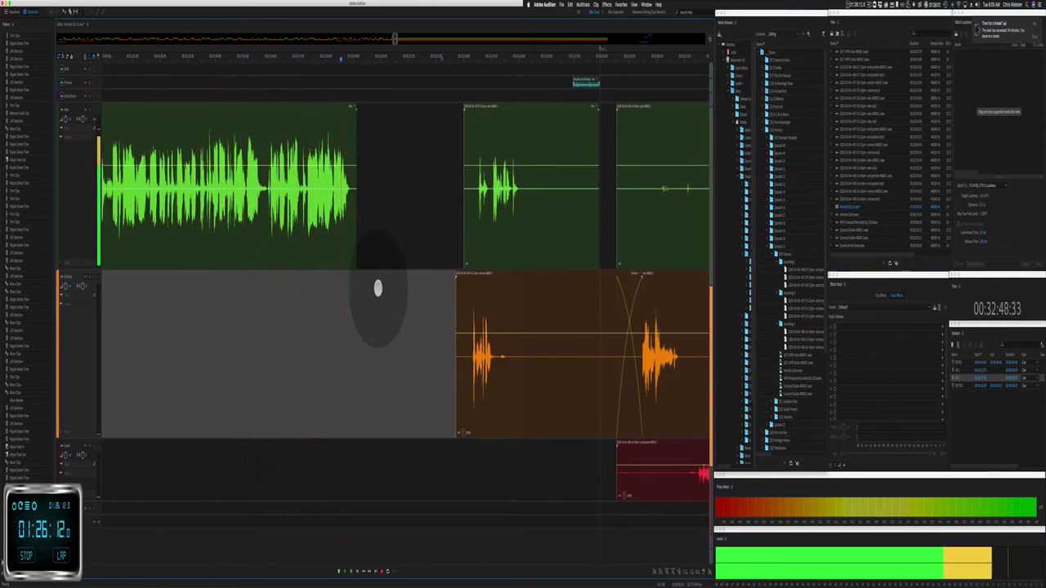
{"action": "left_click", "coordinate": [459, 82]}
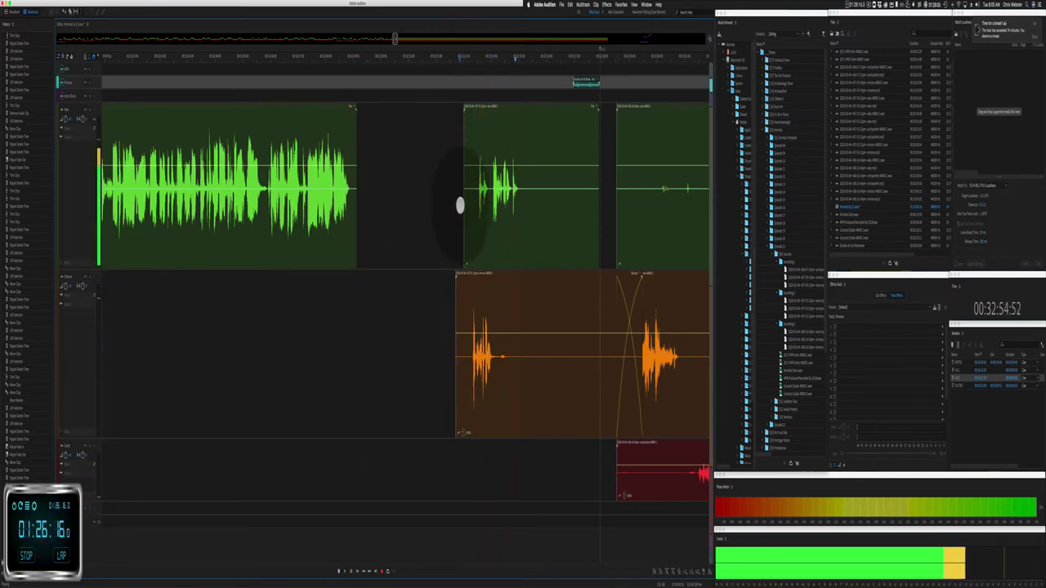
{"action": "key", "text": "space"}
{"action": "left_click_drag", "start_coordinate": [481, 272], "coordinate": [353, 305]}
{"action": "left_click", "coordinate": [353, 294]}
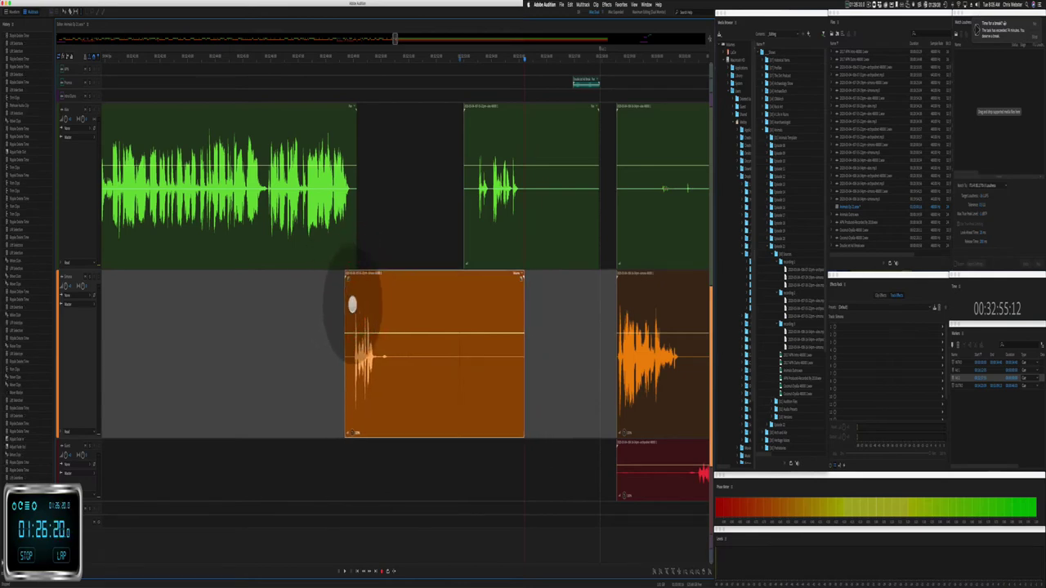
{"action": "left_click", "coordinate": [366, 309]}
{"action": "scroll", "coordinate": [455, 338], "scroll_direction": "right", "scroll_amount": 5}
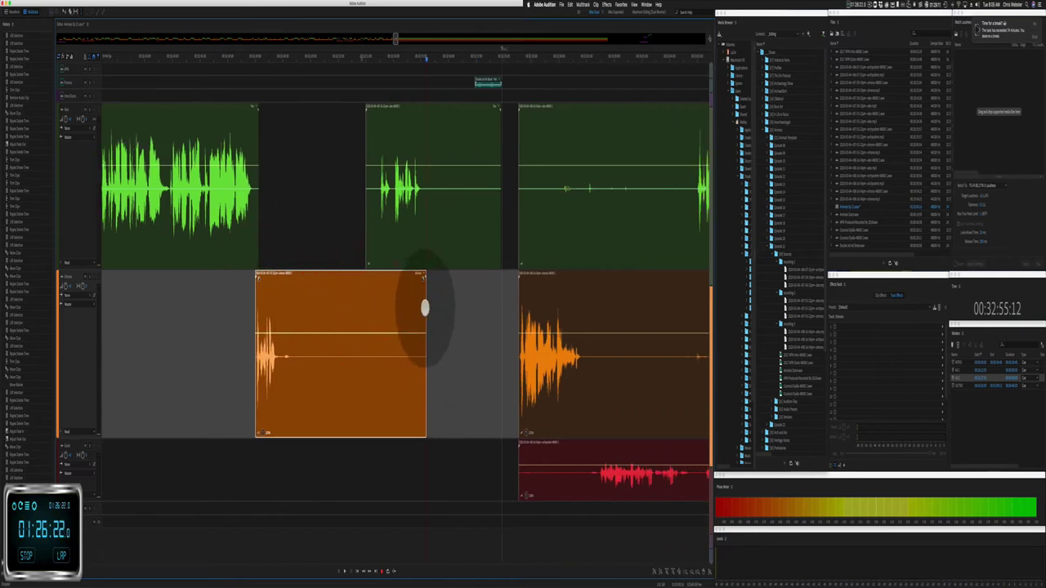
{"action": "left_click_drag", "start_coordinate": [425, 309], "coordinate": [293, 330]}
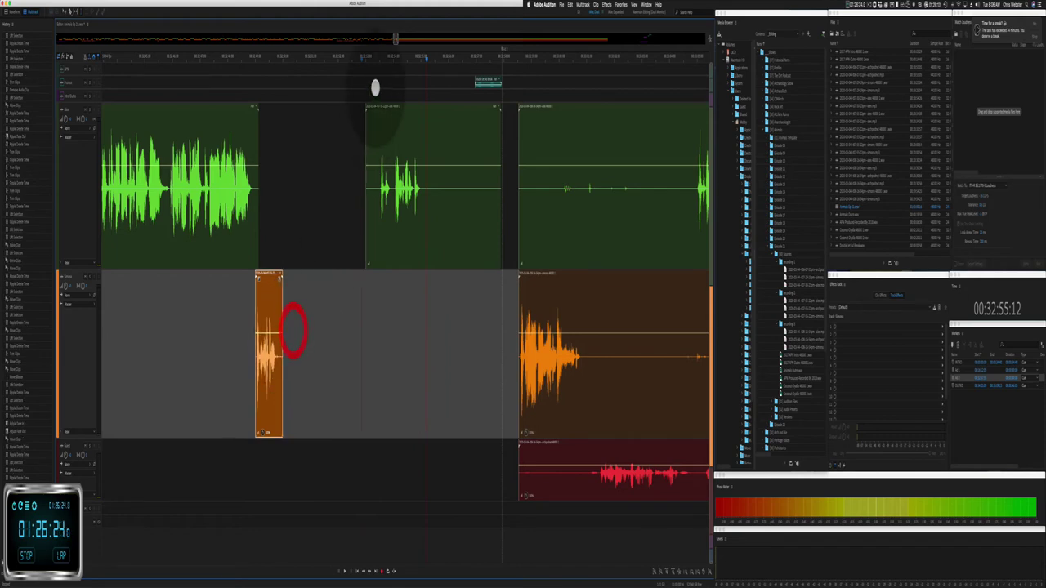
Step: Move the short green reply earlier, right behind the orange reply, and trim the silence from its start and end
{"action": "left_click_drag", "start_coordinate": [377, 107], "coordinate": [276, 155]}
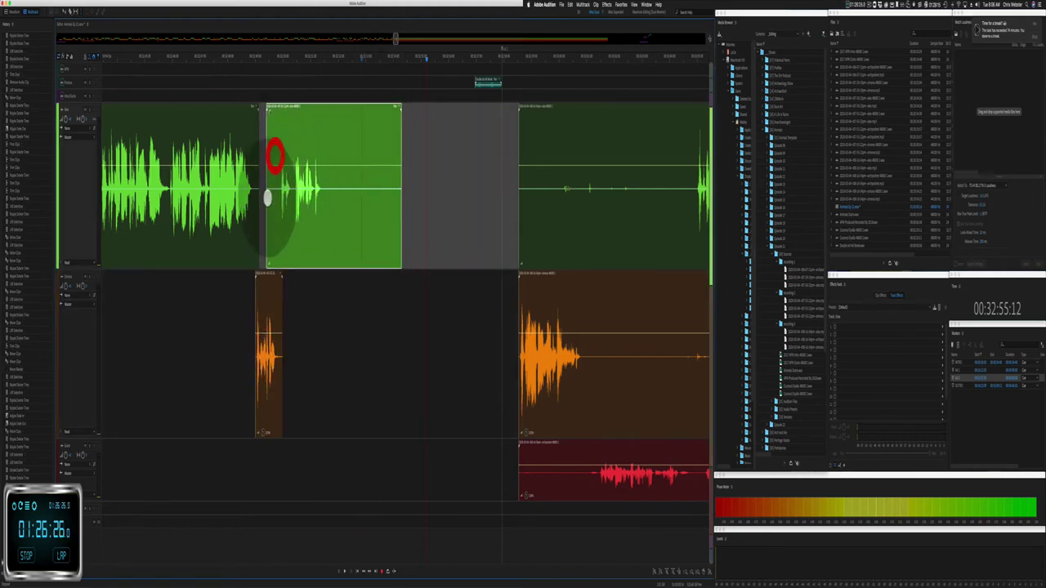
{"action": "left_click_drag", "start_coordinate": [266, 204], "coordinate": [278, 204]}
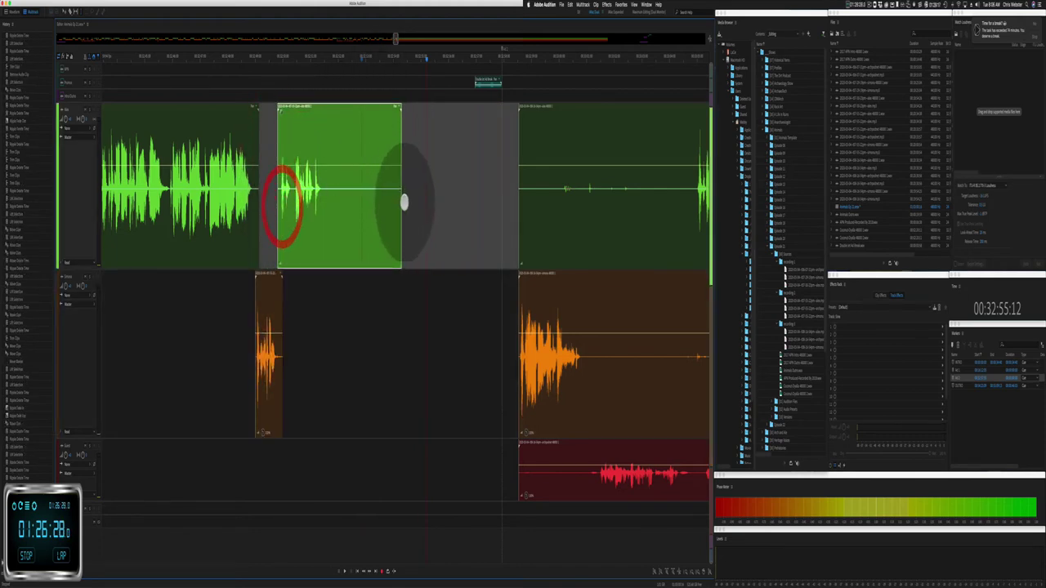
{"action": "left_click_drag", "start_coordinate": [401, 209], "coordinate": [349, 207]}
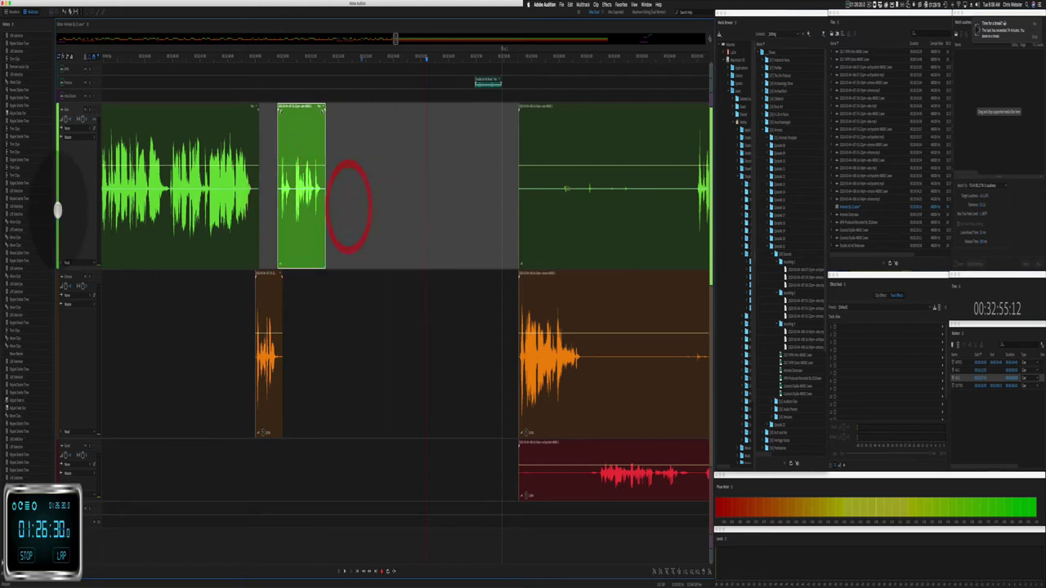
Step: Enlarge the teal clip's track and move that clip earlier to the end of the short green reply
{"action": "scroll", "coordinate": [71, 212], "scroll_direction": "down", "scroll_amount": 2}
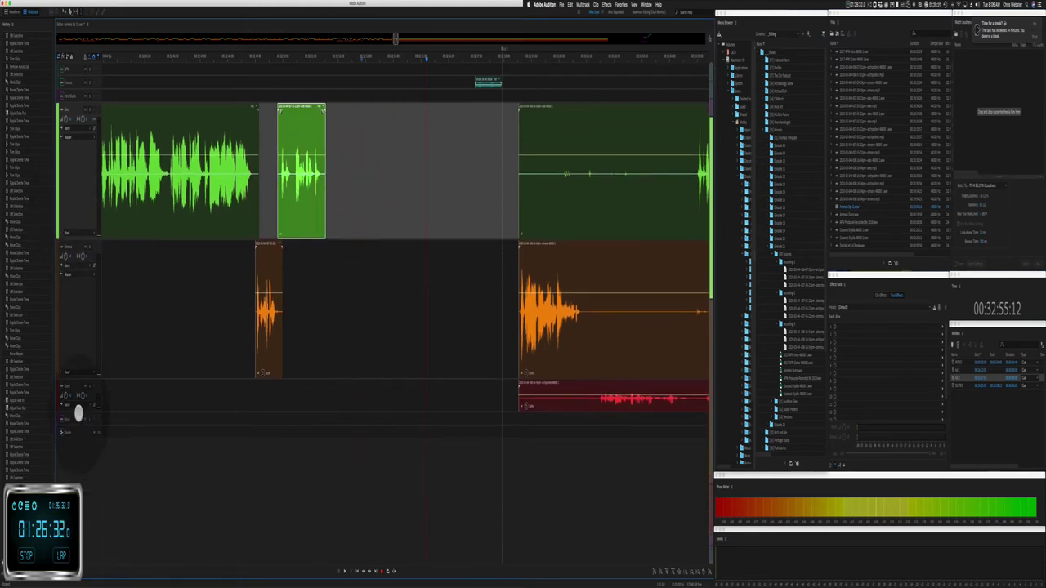
{"action": "left_click_drag", "start_coordinate": [79, 86], "coordinate": [103, 127]}
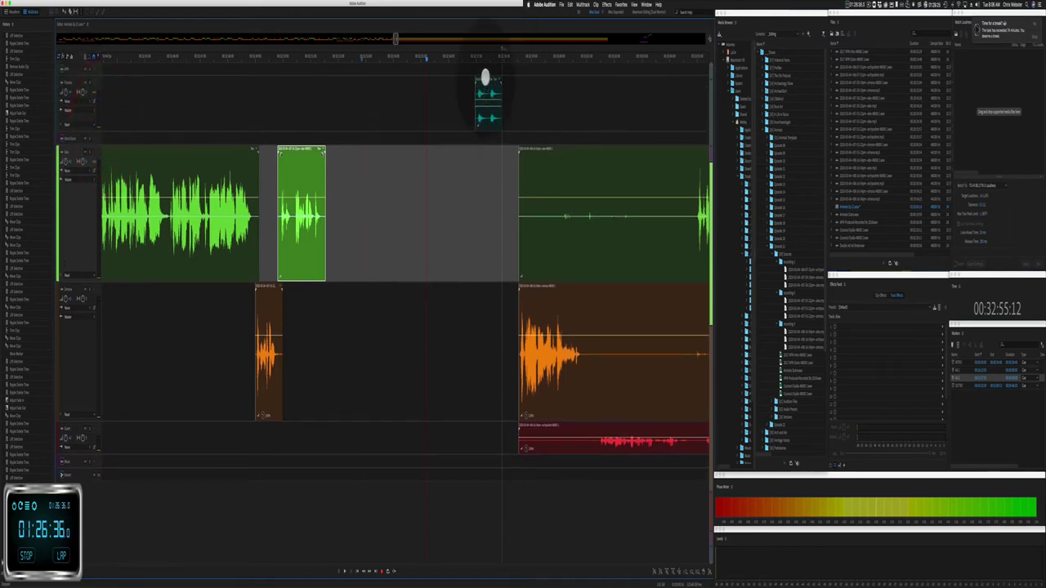
{"action": "left_click_drag", "start_coordinate": [486, 78], "coordinate": [354, 118]}
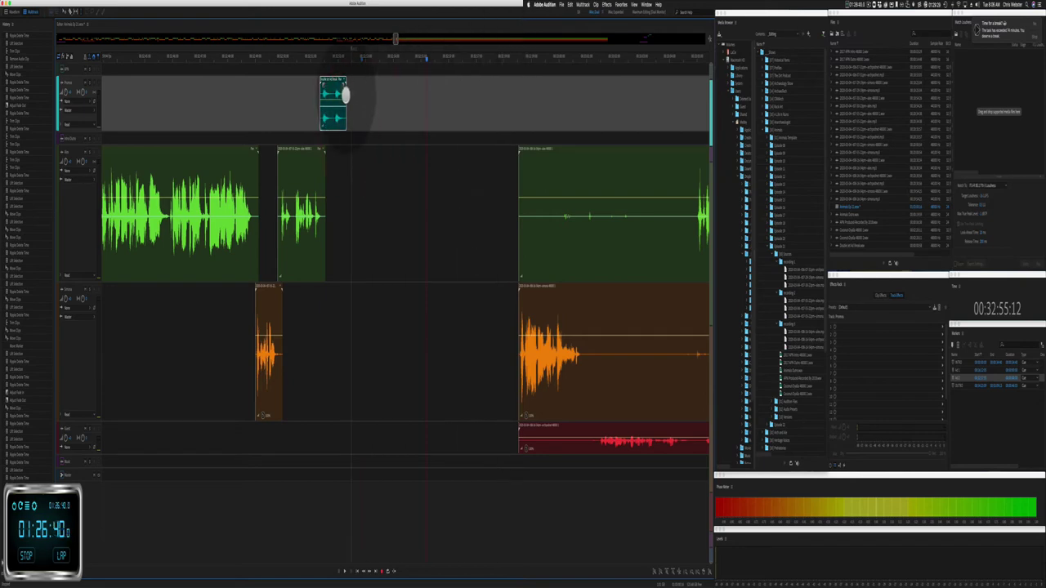
Step: Select the next section's green, orange and red clips and move them together earlier, close to the teal clip
{"action": "left_click_drag", "start_coordinate": [485, 270], "coordinate": [525, 442]}
{"action": "left_click_drag", "start_coordinate": [558, 283], "coordinate": [373, 285]}
{"action": "scroll", "coordinate": [373, 285], "scroll_direction": "up", "scroll_amount": 3}
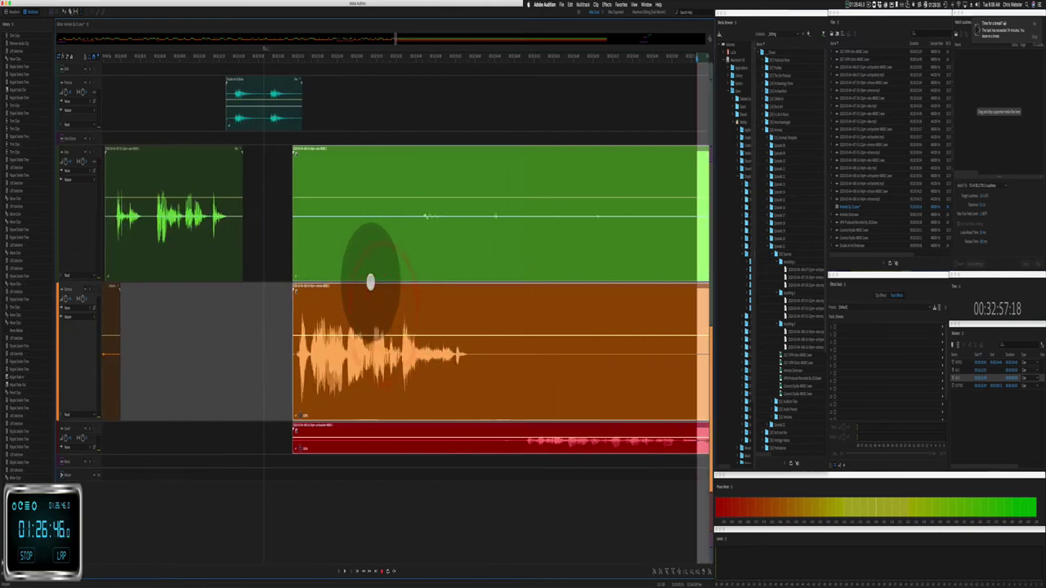
Step: Delete the first part of the silent starts of the green and red clips after the teal clip
{"action": "left_click_drag", "start_coordinate": [275, 204], "coordinate": [444, 207]}
{"action": "key", "text": "BackSpace"}
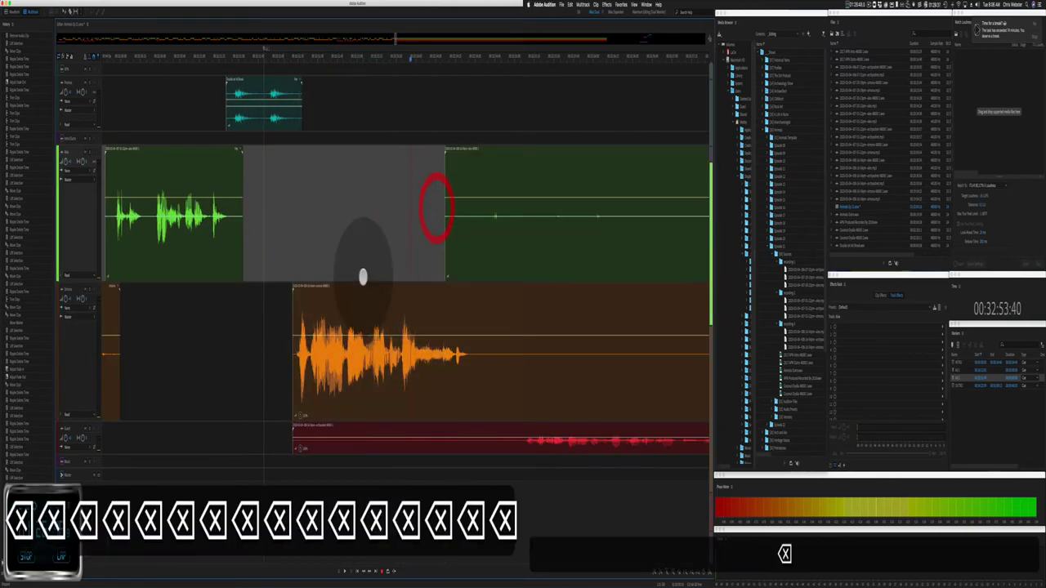
{"action": "left_click_drag", "start_coordinate": [283, 444], "coordinate": [421, 431]}
{"action": "key", "text": "BackSpace"}
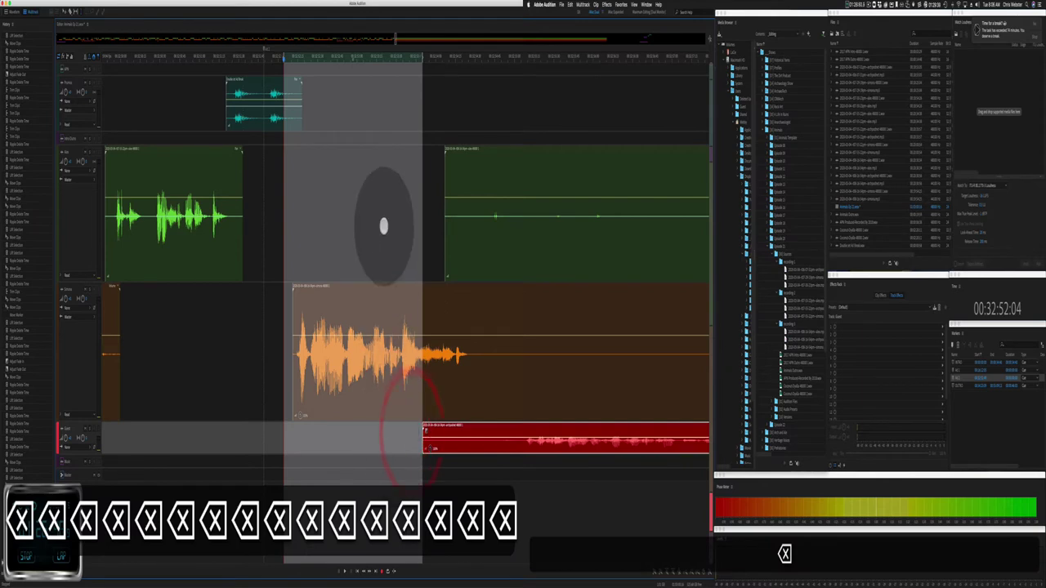
{"action": "left_click_drag", "start_coordinate": [384, 226], "coordinate": [460, 425]}
{"action": "scroll", "coordinate": [298, 226], "scroll_direction": "up", "scroll_amount": 1}
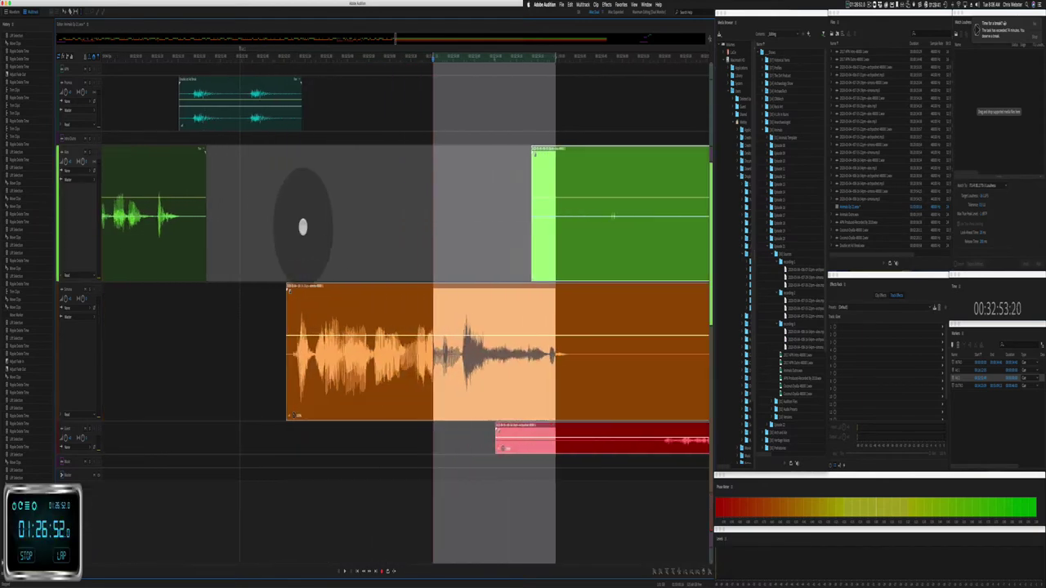
{"action": "scroll", "coordinate": [264, 234], "scroll_direction": "down", "scroll_amount": 3}
Step: Play the transition around the teal clip and delete the green clip's remaining silence up to its first sounds
{"action": "left_click", "coordinate": [210, 89]}
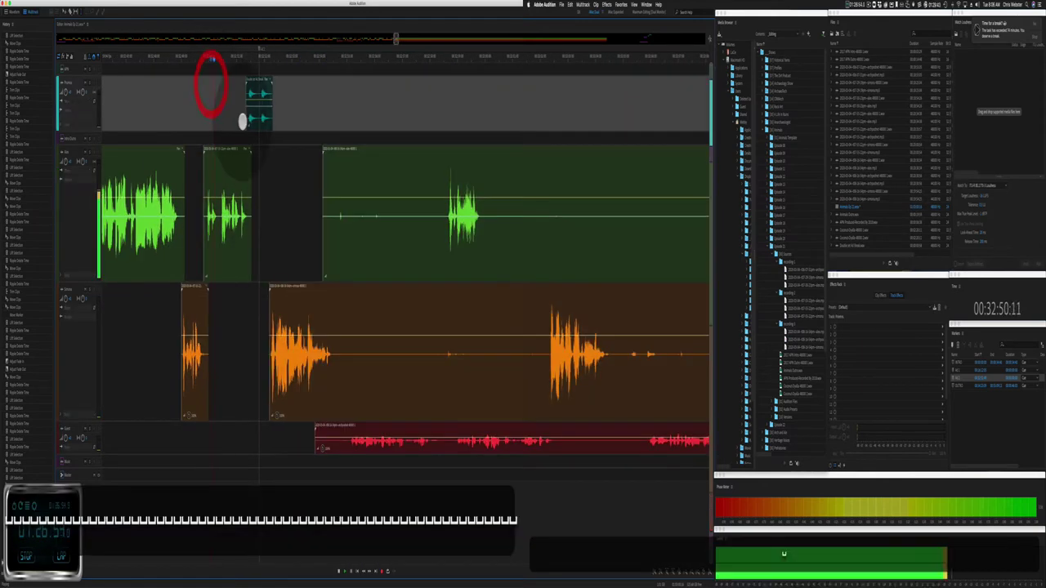
{"action": "left_click_drag", "start_coordinate": [301, 227], "coordinate": [444, 238]}
{"action": "key", "text": "BackSpace"}
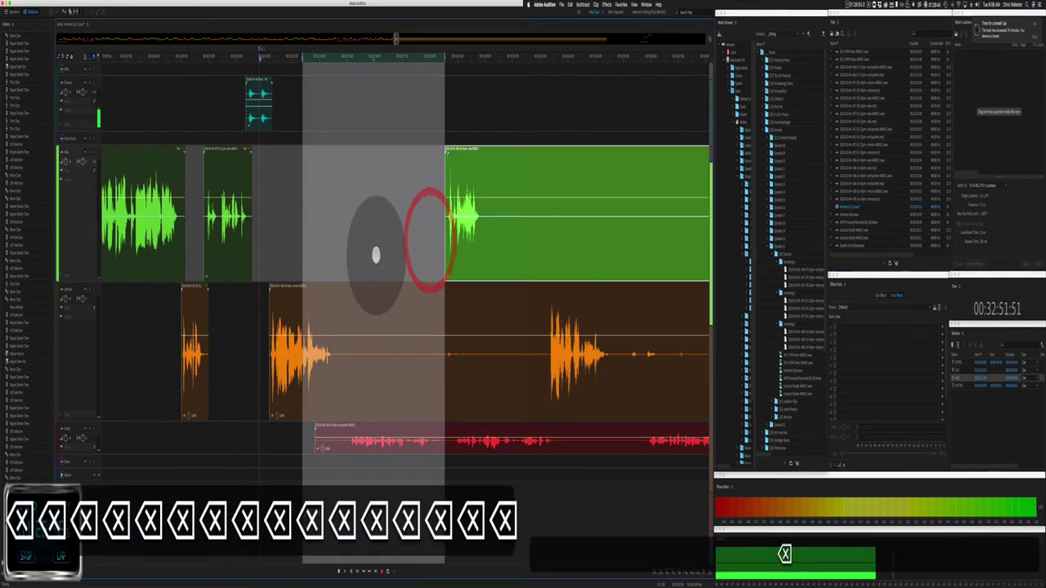
{"action": "left_click", "coordinate": [367, 252]}
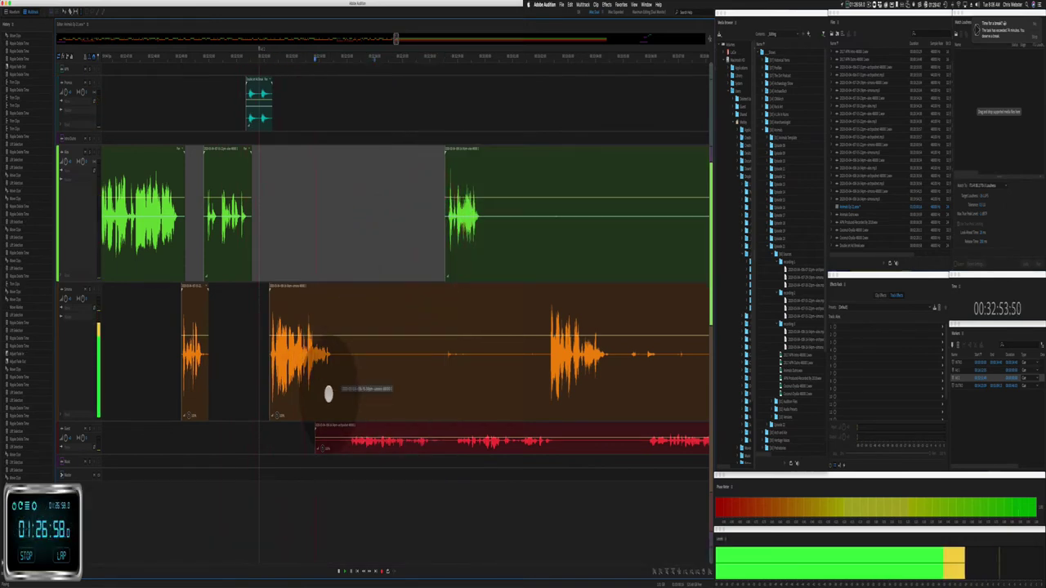
Step: Trim the first burst of speech off the orange clip after the teal clip, and enlarge the red track
{"action": "left_click_drag", "start_coordinate": [268, 299], "coordinate": [330, 309]}
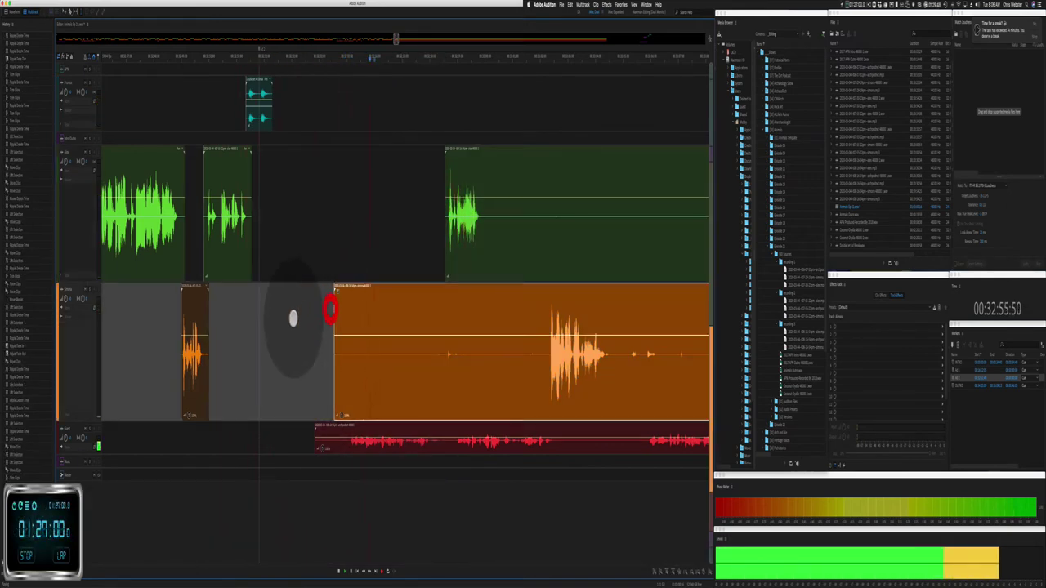
{"action": "left_click_drag", "start_coordinate": [82, 456], "coordinate": [100, 502]}
{"action": "scroll", "coordinate": [315, 364], "scroll_direction": "down", "scroll_amount": 3}
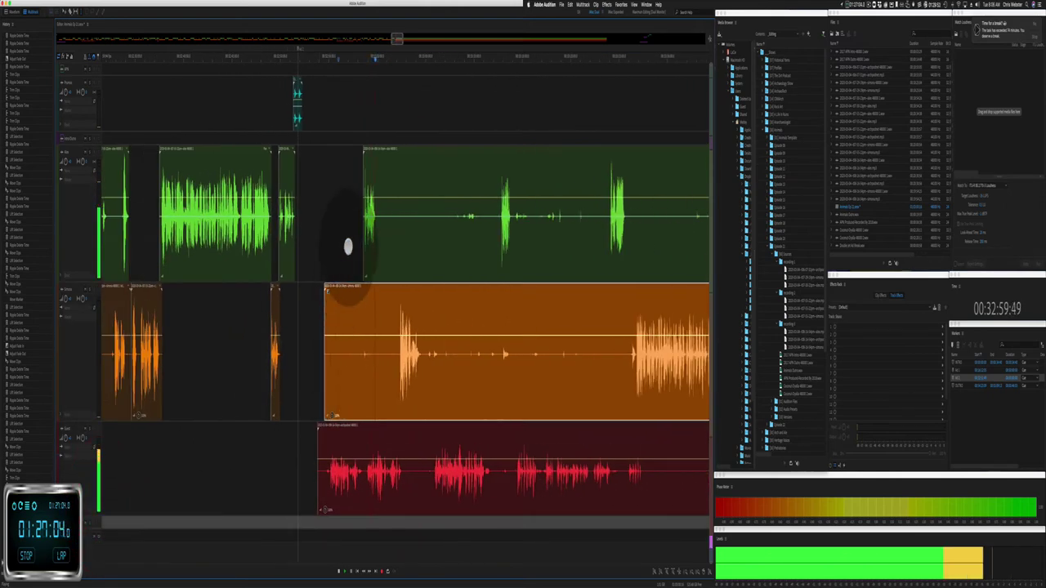
{"action": "left_click", "coordinate": [397, 59]}
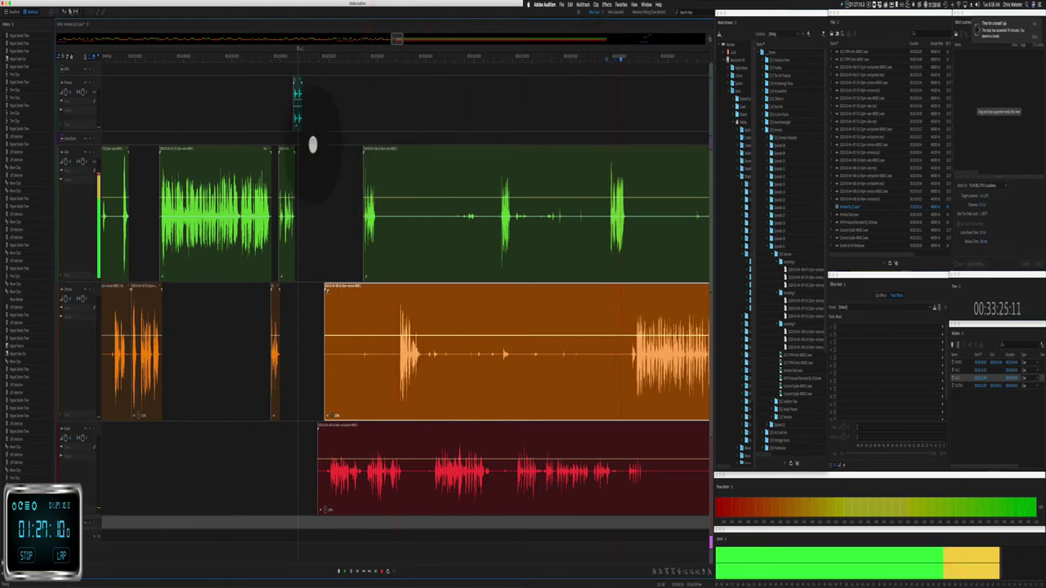
Step: Delete the opening of the green, orange and red clips together, up to just before the continuous orange speech
{"action": "left_click_drag", "start_coordinate": [311, 115], "coordinate": [605, 449]}
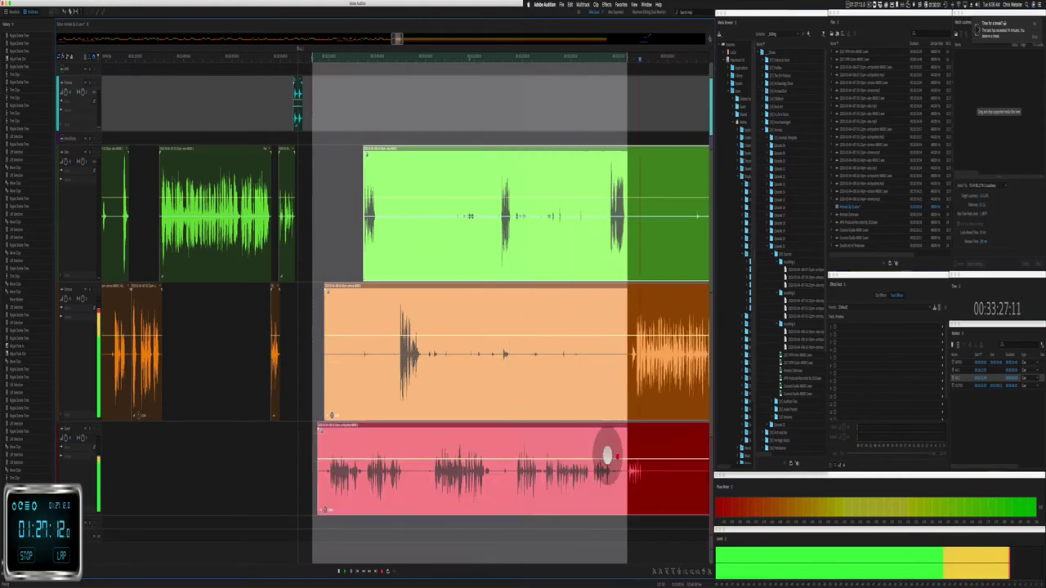
{"action": "key", "text": "BackSpace"}
{"action": "scroll", "coordinate": [584, 360], "scroll_direction": "down", "scroll_amount": 8}
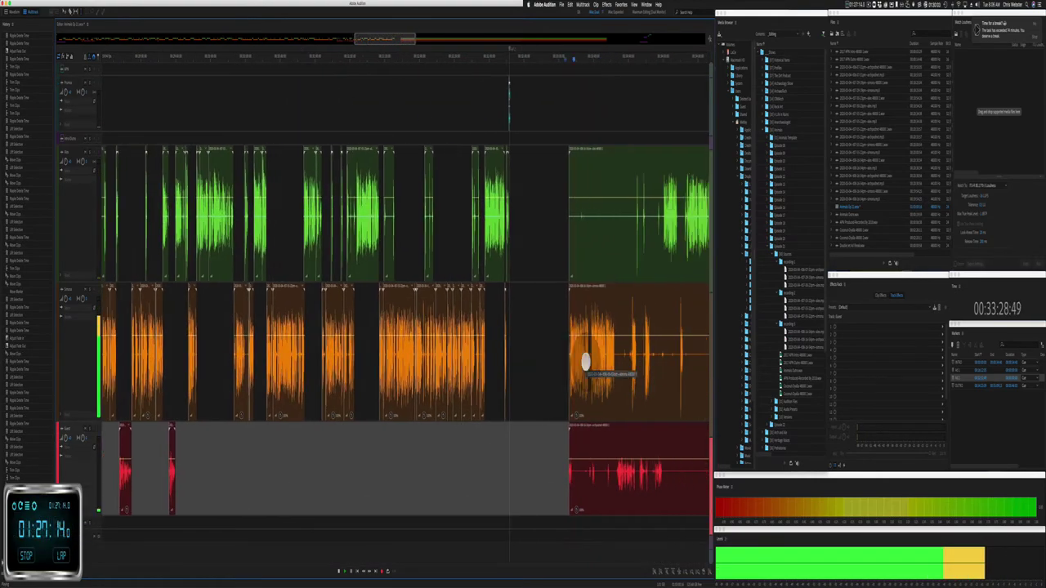
Step: Delete the opening of the green, orange and red clips up to the first green speech, trimming orange and red slightly further
{"action": "scroll", "coordinate": [586, 360], "scroll_direction": "right", "scroll_amount": 3}
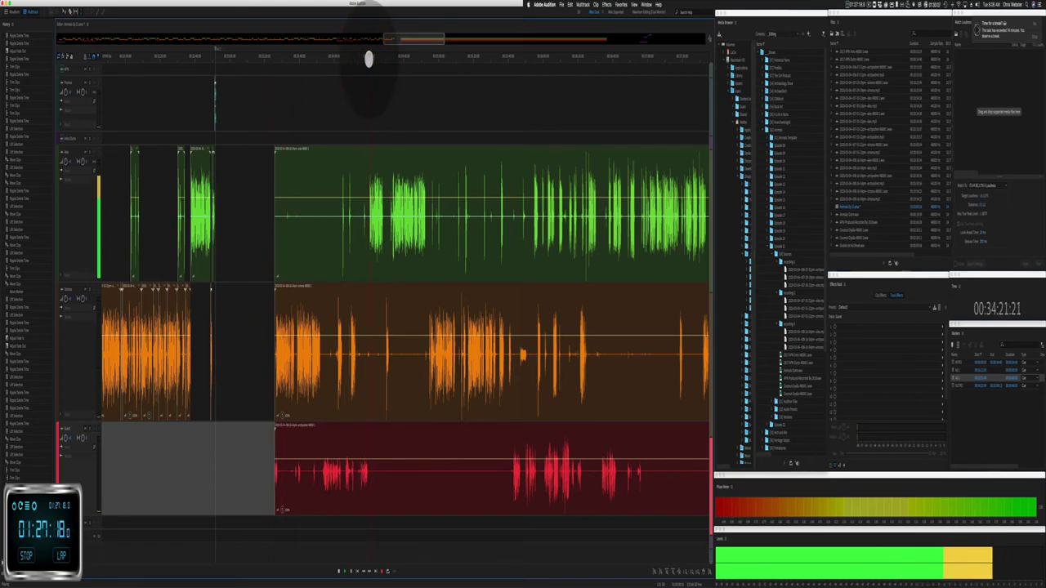
{"action": "left_click_drag", "start_coordinate": [262, 258], "coordinate": [364, 441]}
{"action": "key", "text": "BackSpace"}
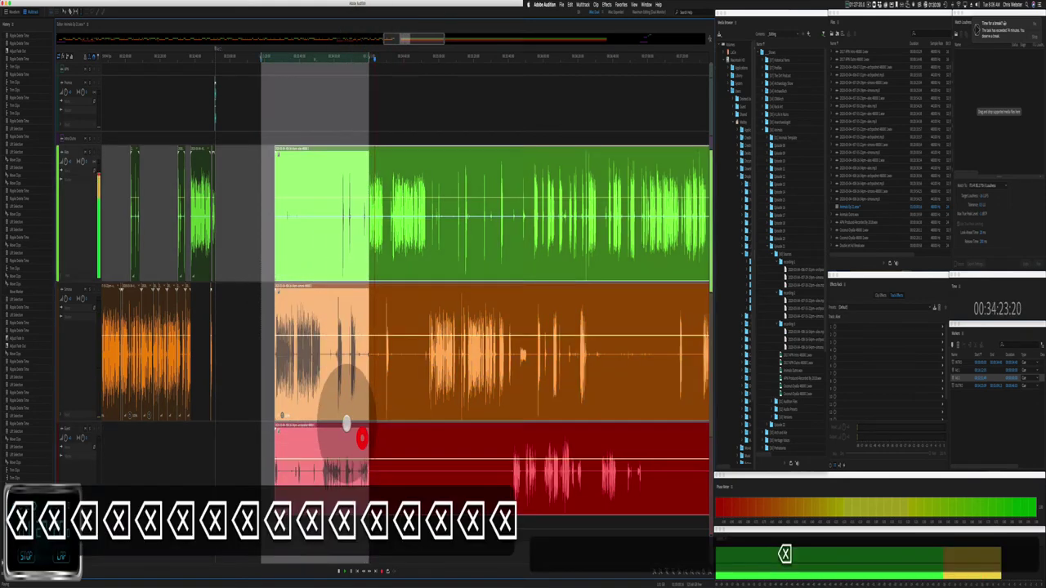
{"action": "left_click", "coordinate": [354, 406]}
{"action": "left_click_drag", "start_coordinate": [354, 406], "coordinate": [378, 442]}
{"action": "left_click", "coordinate": [372, 444]}
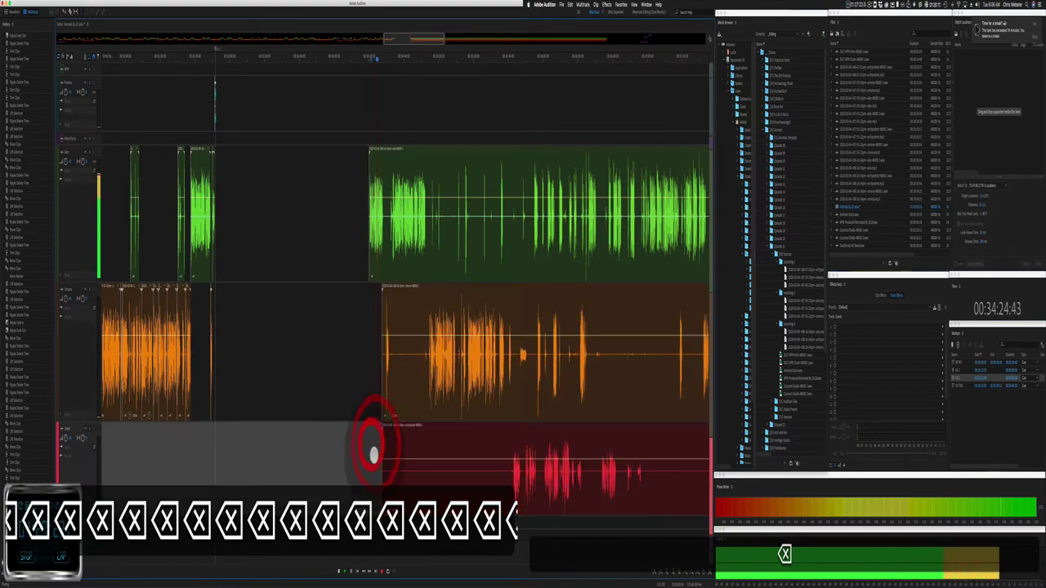
Step: Move the trimmed green, orange and red clips back to the end of the transition sound and play the join
{"action": "left_click", "coordinate": [401, 234]}
{"action": "left_click_drag", "start_coordinate": [387, 148], "coordinate": [231, 152]}
{"action": "scroll", "coordinate": [215, 193], "scroll_direction": "up", "scroll_amount": 3}
{"action": "left_click", "coordinate": [187, 180]}
{"action": "scroll", "coordinate": [192, 188], "scroll_direction": "down", "scroll_amount": 4}
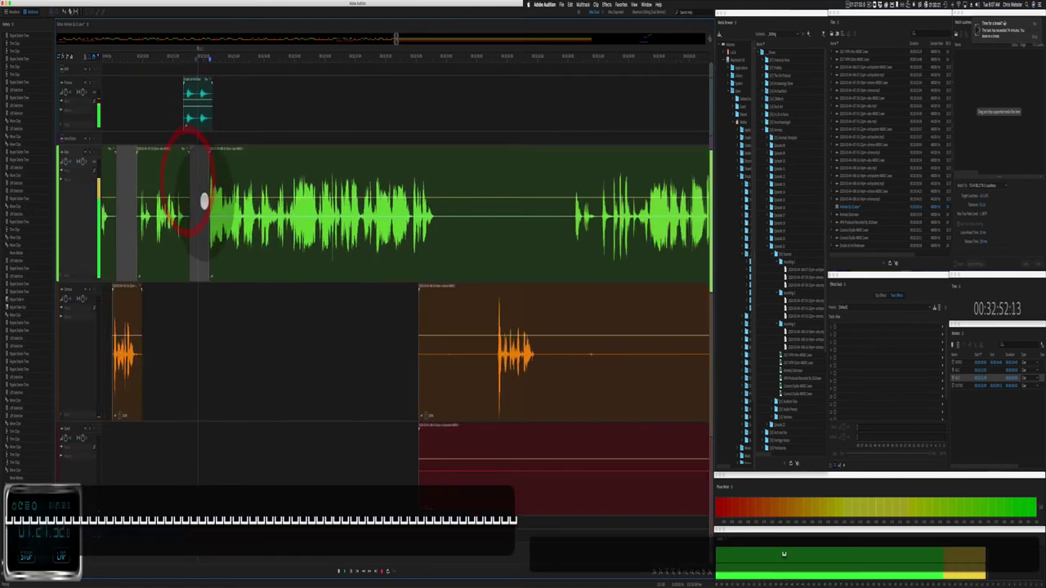
Step: Trim the silent starts off the orange and red clips, and ripple-delete the green pause before the short orange remark
{"action": "left_click_drag", "start_coordinate": [317, 416], "coordinate": [364, 460]}
{"action": "key", "text": "BackSpace"}
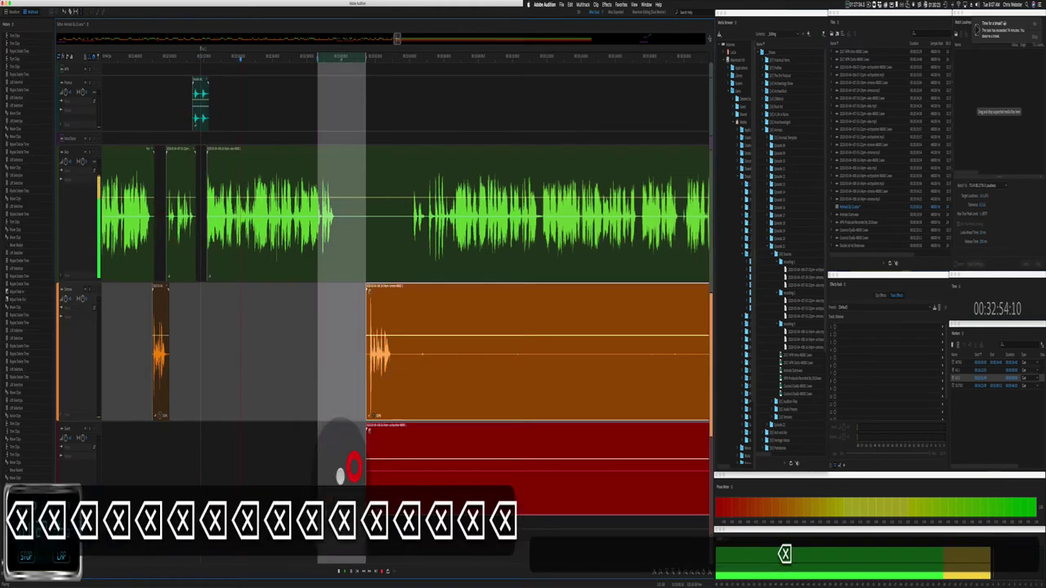
{"action": "left_click_drag", "start_coordinate": [341, 239], "coordinate": [367, 249]}
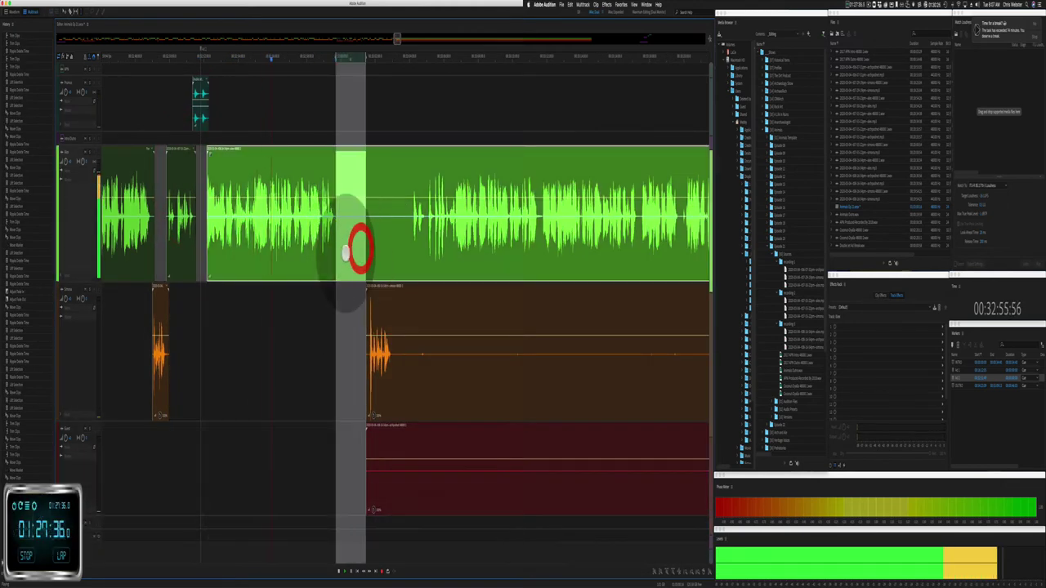
{"action": "key", "text": "shift+super+BackSpace"}
{"action": "left_click_drag", "start_coordinate": [325, 485], "coordinate": [646, 461]}
{"action": "key", "text": "BackSpace"}
Step: Ripple-delete the pause after the short orange remark, and delete the orange silence up to just before its continuous speech
{"action": "left_click", "coordinate": [393, 374]}
{"action": "left_click_drag", "start_coordinate": [363, 367], "coordinate": [376, 356]}
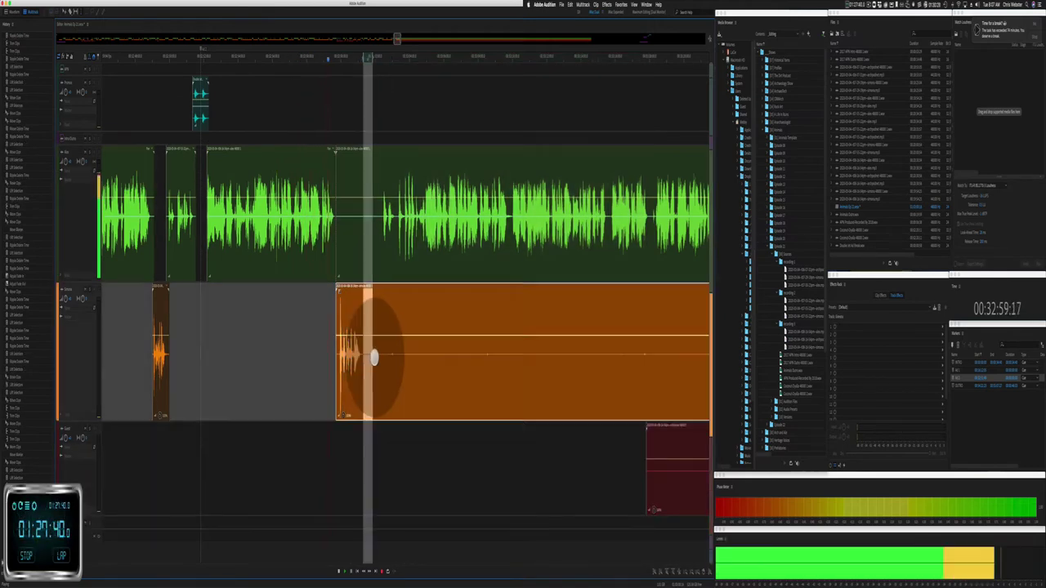
{"action": "left_click", "coordinate": [376, 356]}
{"action": "key", "text": "shift+super+BackSpace"}
{"action": "left_click", "coordinate": [366, 366]}
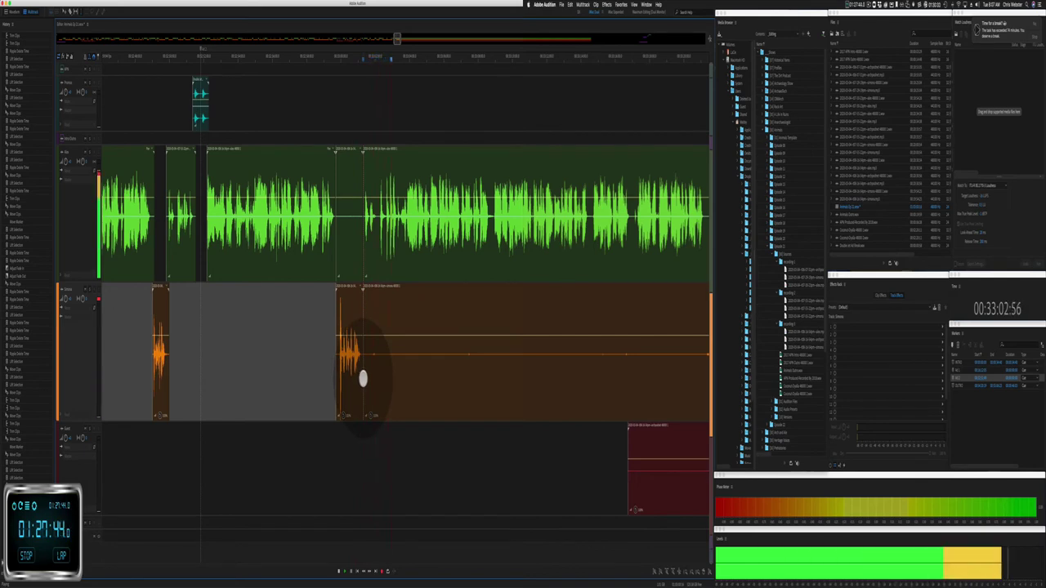
{"action": "left_click_drag", "start_coordinate": [363, 377], "coordinate": [570, 355]}
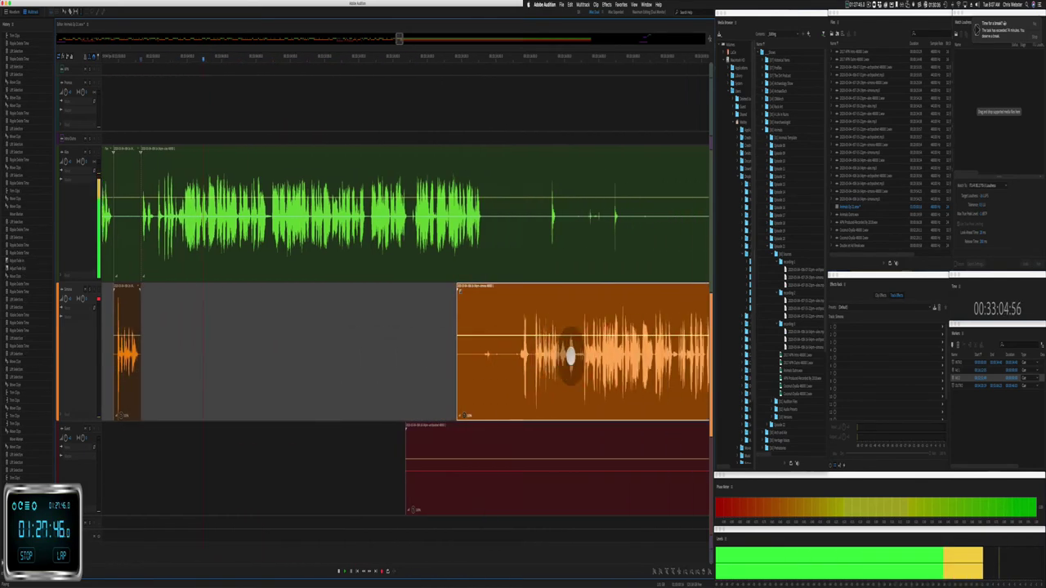
Step: Ripple-delete the unwanted word near the start of the green speech that follows the short orange remark, and play on
{"action": "left_click", "coordinate": [155, 224]}
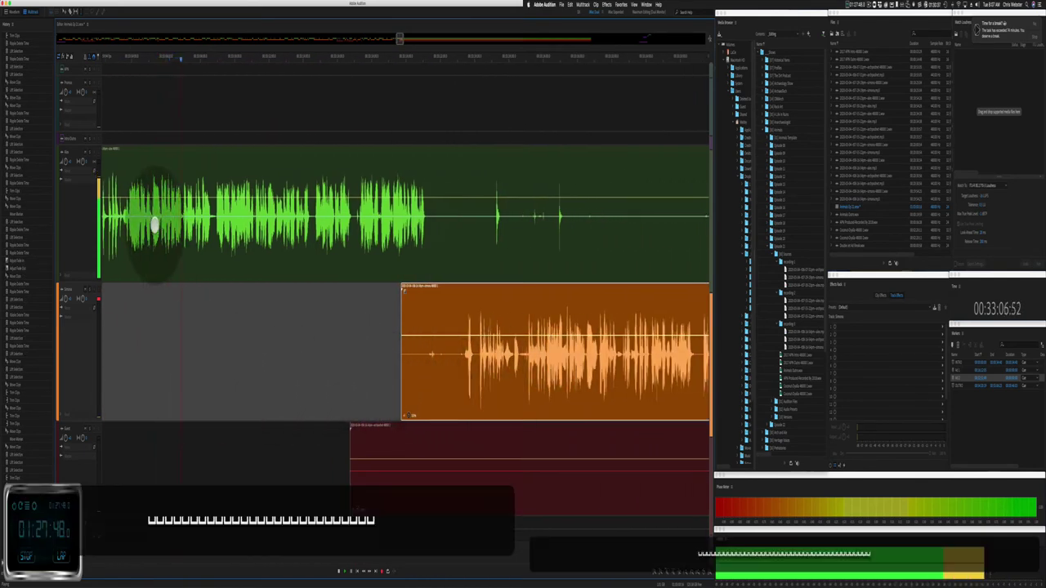
{"action": "key", "text": "equal"}
{"action": "key", "text": "equal"}
{"action": "key", "text": "equal"}
{"action": "left_click", "coordinate": [133, 226]}
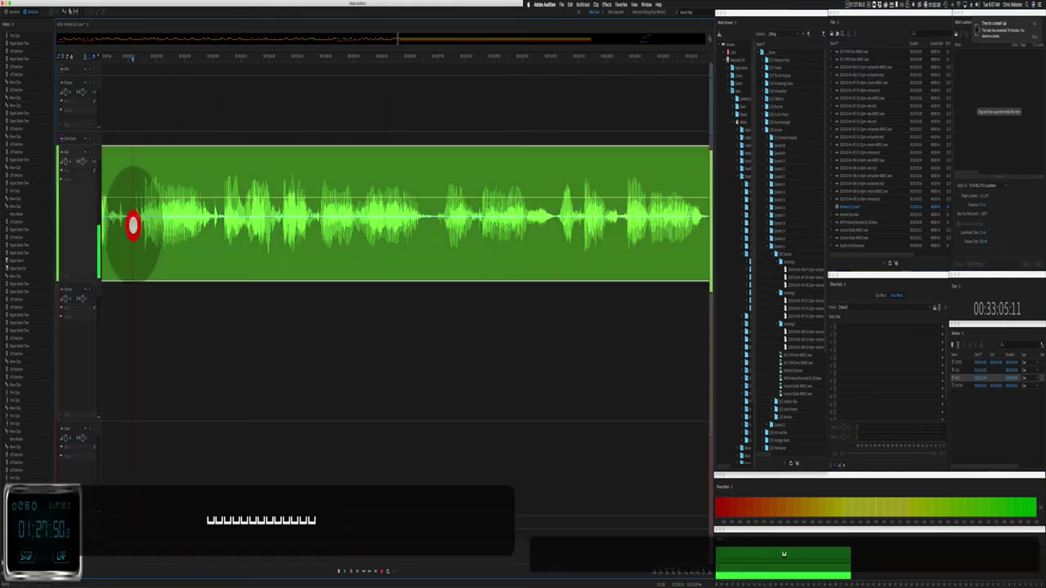
{"action": "left_click_drag", "start_coordinate": [133, 226], "coordinate": [213, 242]}
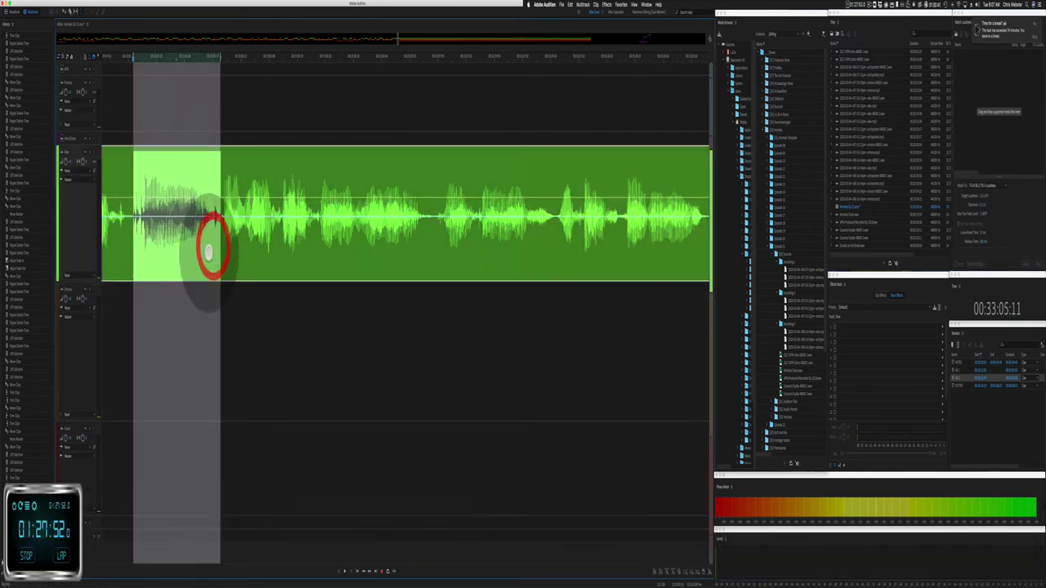
{"action": "key", "text": "shift+super+BackSpace"}
{"action": "key", "text": "minus"}
{"action": "key", "text": "minus"}
{"action": "key", "text": "minus"}
{"action": "key", "text": "minus"}
{"action": "key", "text": "minus"}
{"action": "key", "text": "minus"}
{"action": "key", "text": "space"}
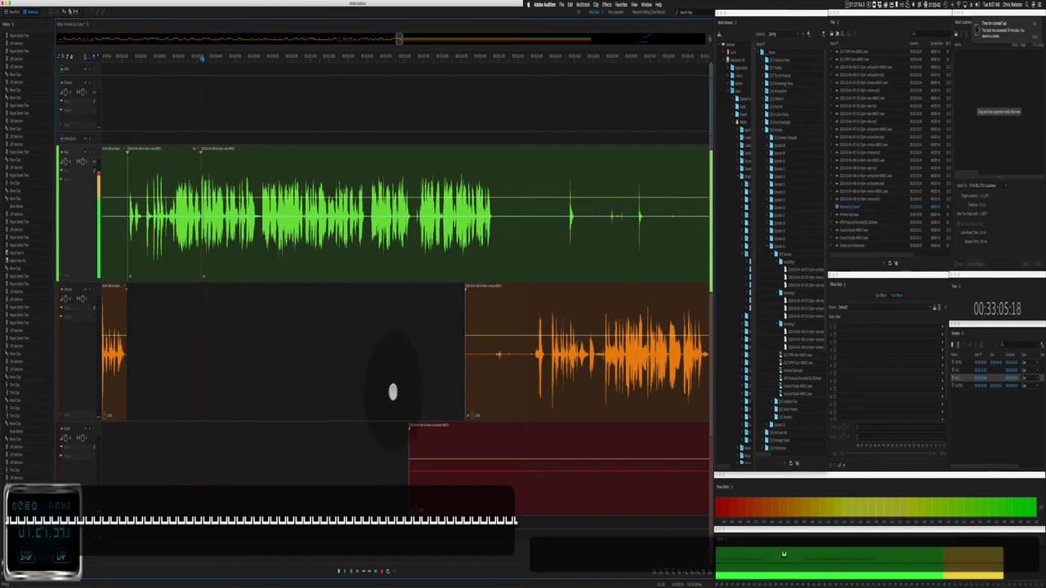
Step: Trim the silence before the continuous orange speech off the orange and red clips, and ripple-delete the pause ending the green speech
{"action": "scroll", "coordinate": [393, 390], "scroll_direction": "right", "scroll_amount": 3}
{"action": "left_click_drag", "start_coordinate": [285, 404], "coordinate": [428, 466]}
{"action": "key", "text": "BackSpace"}
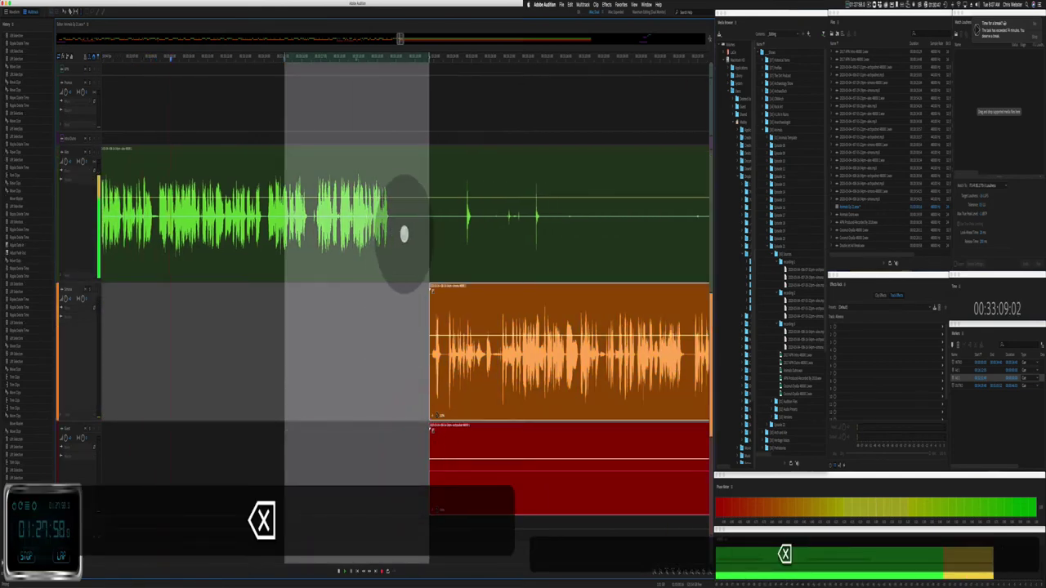
{"action": "left_click_drag", "start_coordinate": [397, 235], "coordinate": [427, 234]}
{"action": "key", "text": "super+shift+BackSpace"}
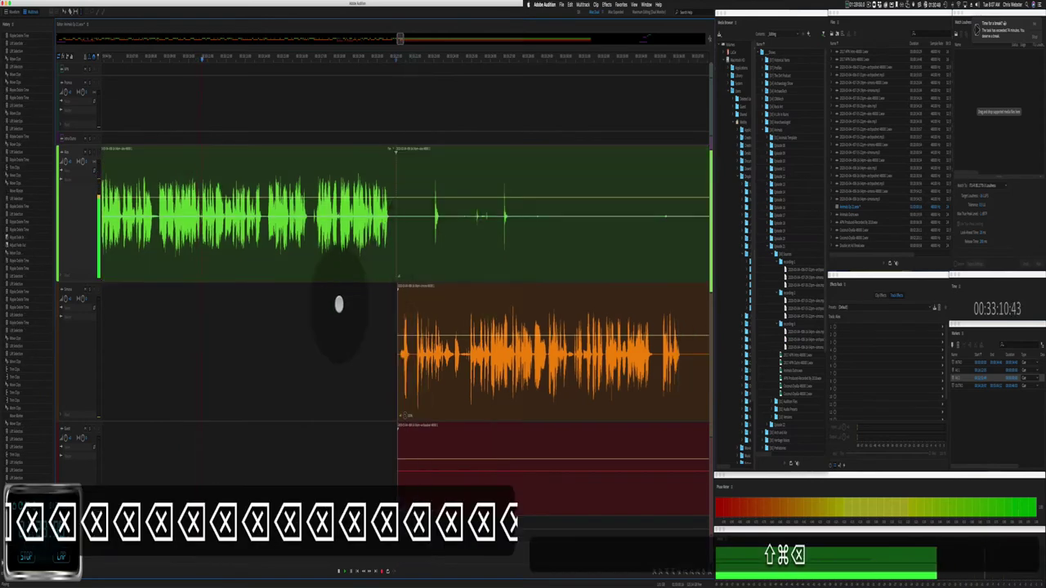
Step: Play the middle of the green speech and ripple-delete the unwanted sound within it
{"action": "scroll", "coordinate": [140, 229], "scroll_direction": "up", "scroll_amount": 5}
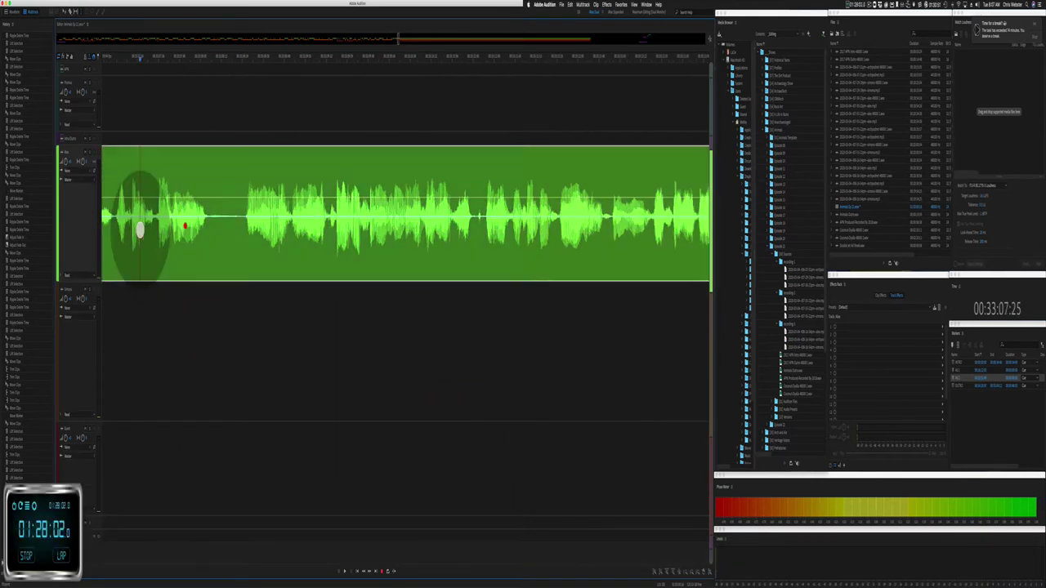
{"action": "left_click", "coordinate": [140, 229]}
{"action": "key", "text": "space"}
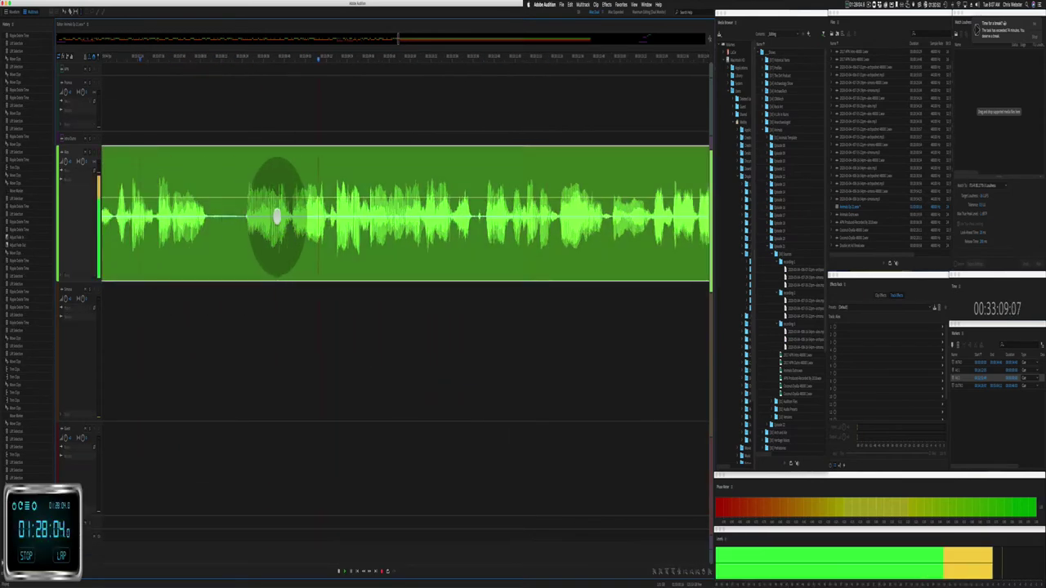
{"action": "left_click_drag", "start_coordinate": [292, 226], "coordinate": [327, 232]}
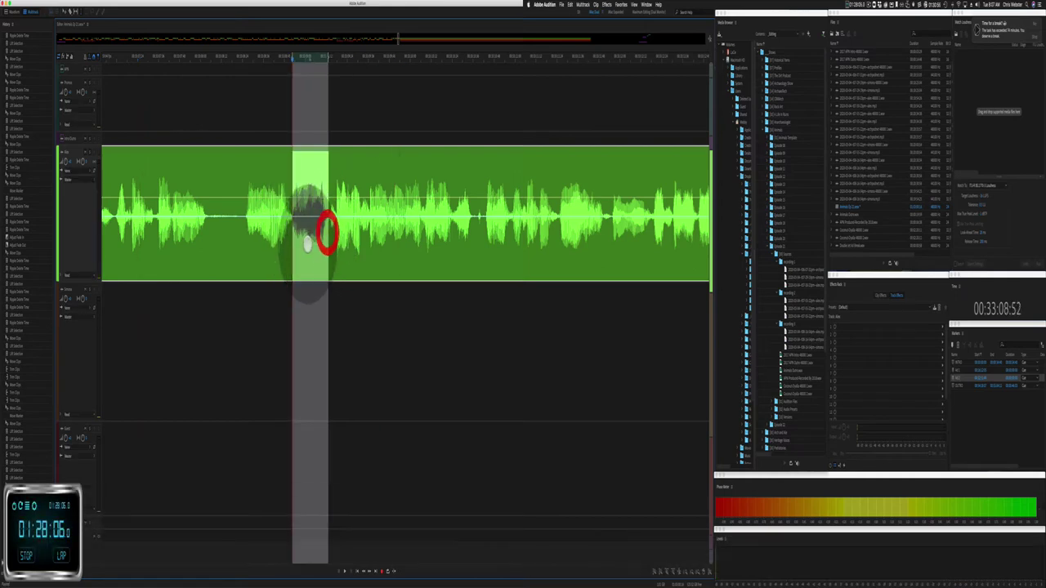
{"action": "key", "text": "shift+super+BackSpace"}
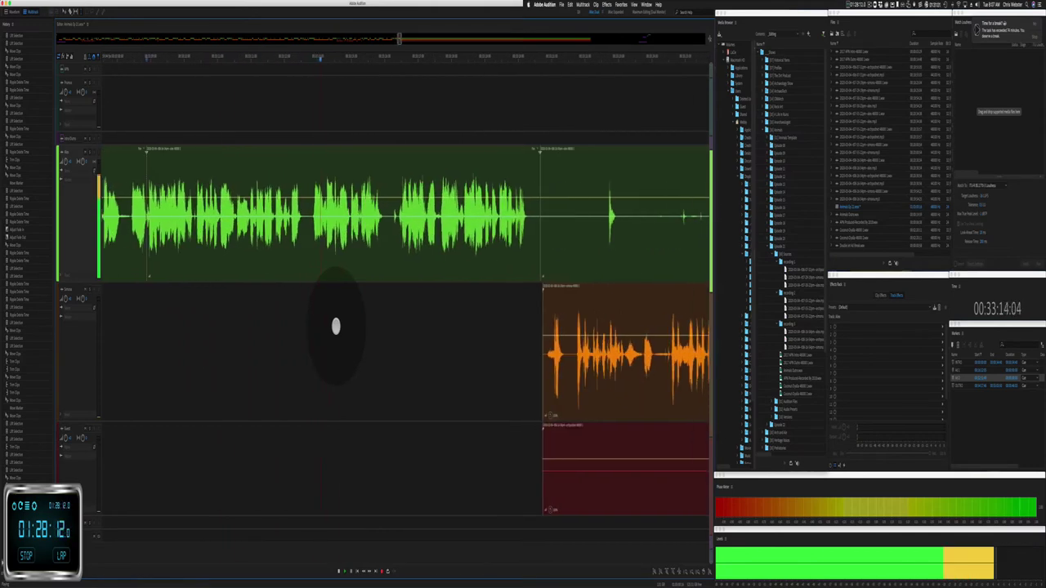
Step: Ripple-delete the unwanted word that opens the next green phrase
{"action": "key", "text": "space"}
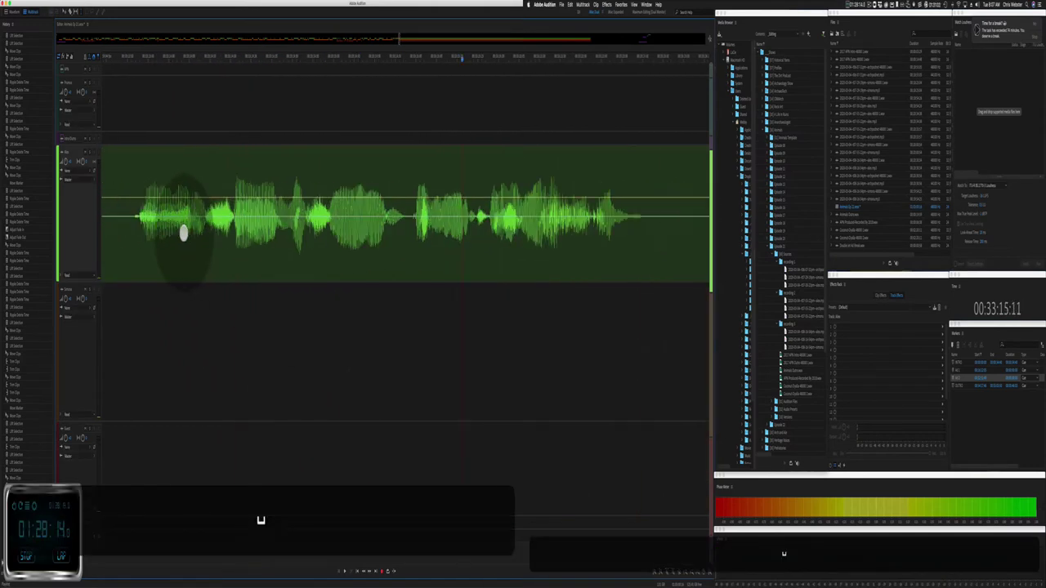
{"action": "left_click_drag", "start_coordinate": [120, 235], "coordinate": [210, 245]}
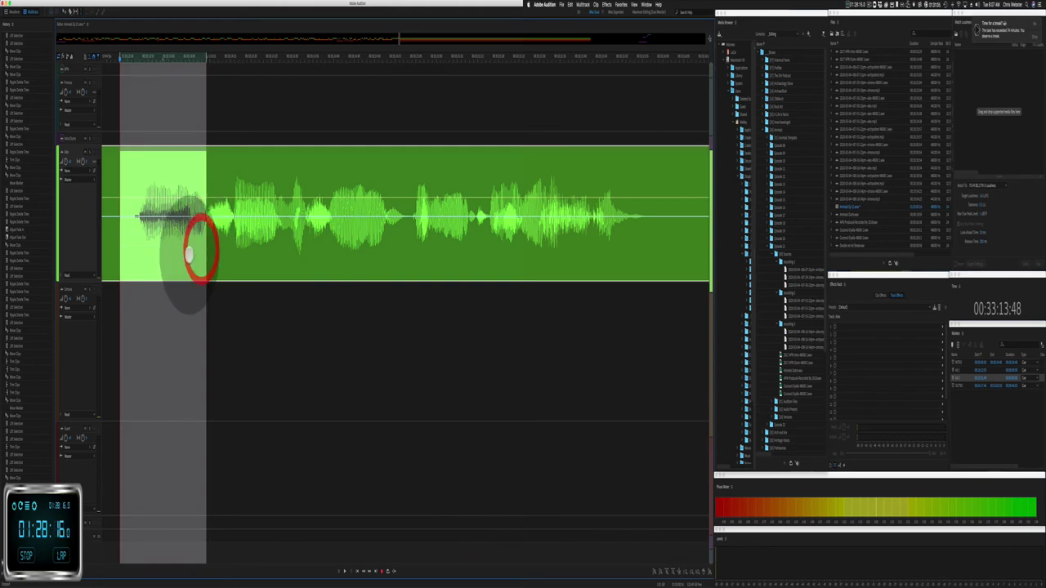
{"action": "key", "text": "shift+super+space"}
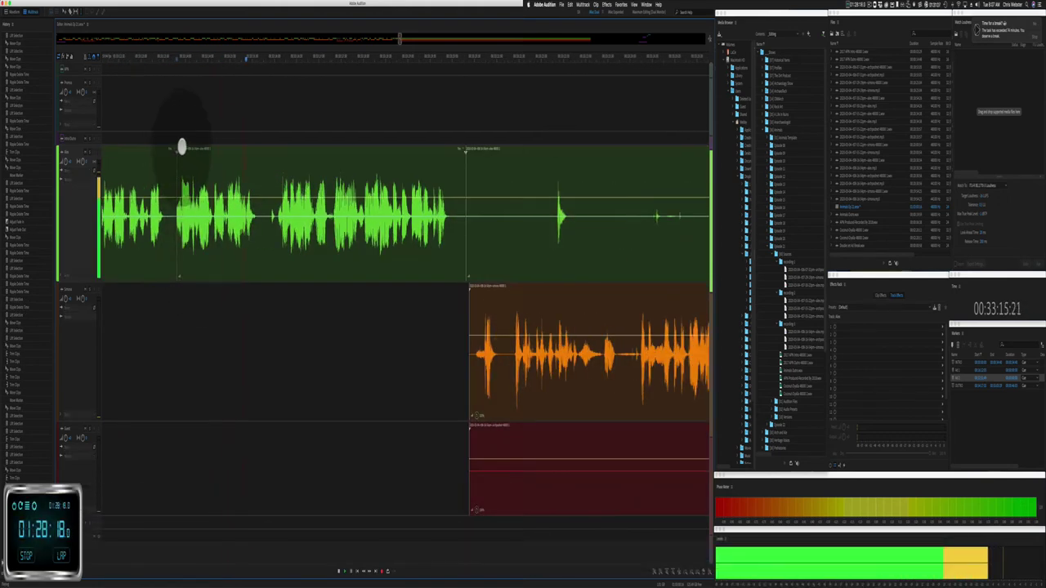
Step: Tighten the handover from green to orange by ripple-deleting the remaining pause before the orange speech
{"action": "left_click", "coordinate": [182, 148]}
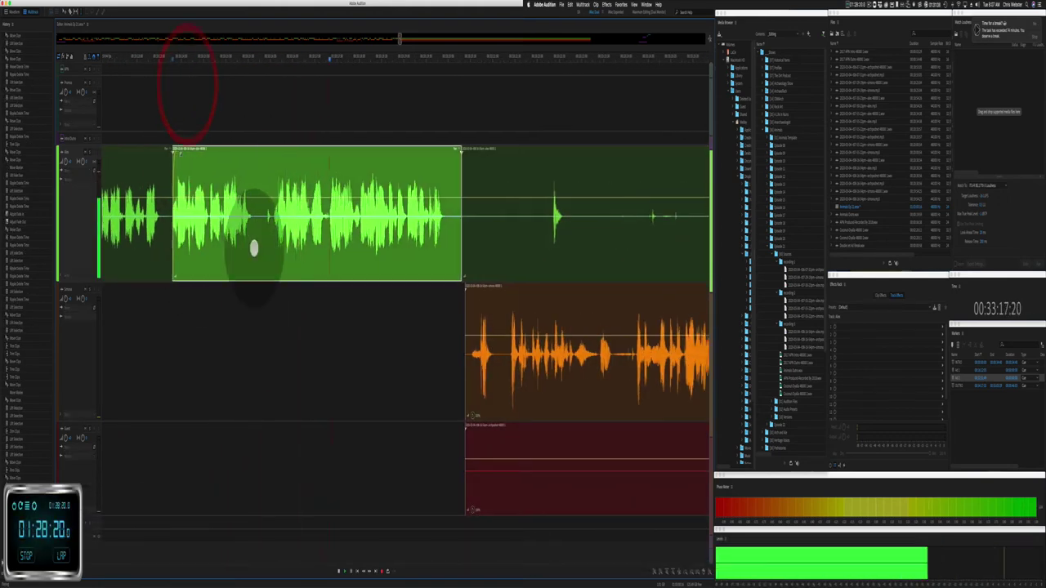
{"action": "left_click_drag", "start_coordinate": [315, 247], "coordinate": [329, 258]}
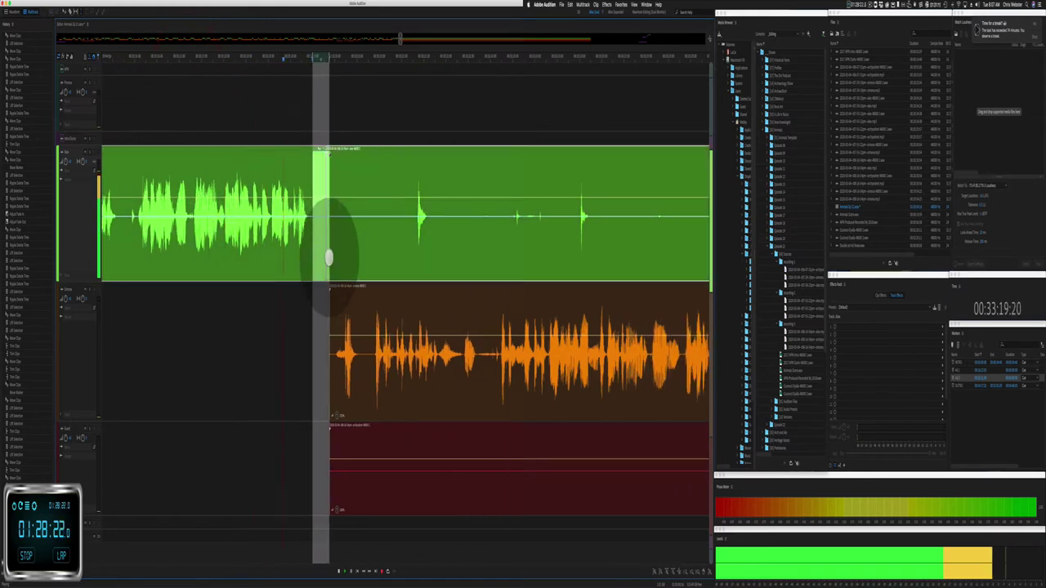
{"action": "key", "text": "super+shift+BackSpace"}
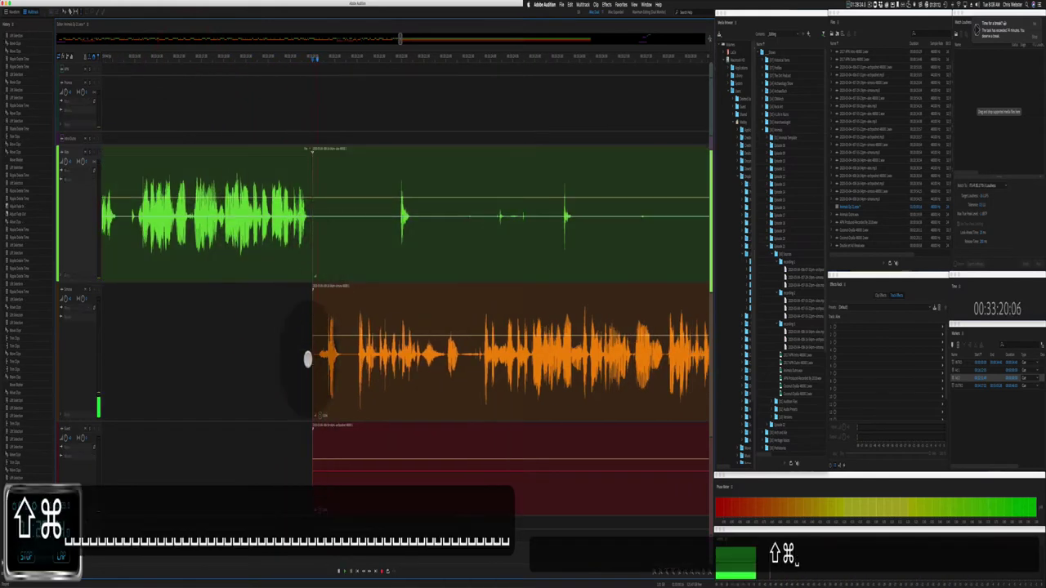
Step: Delete the opening silence of the red and green clips that run alongside the start of the orange speech
{"action": "left_click_drag", "start_coordinate": [304, 461], "coordinate": [467, 443]}
{"action": "left_click", "coordinate": [314, 251]}
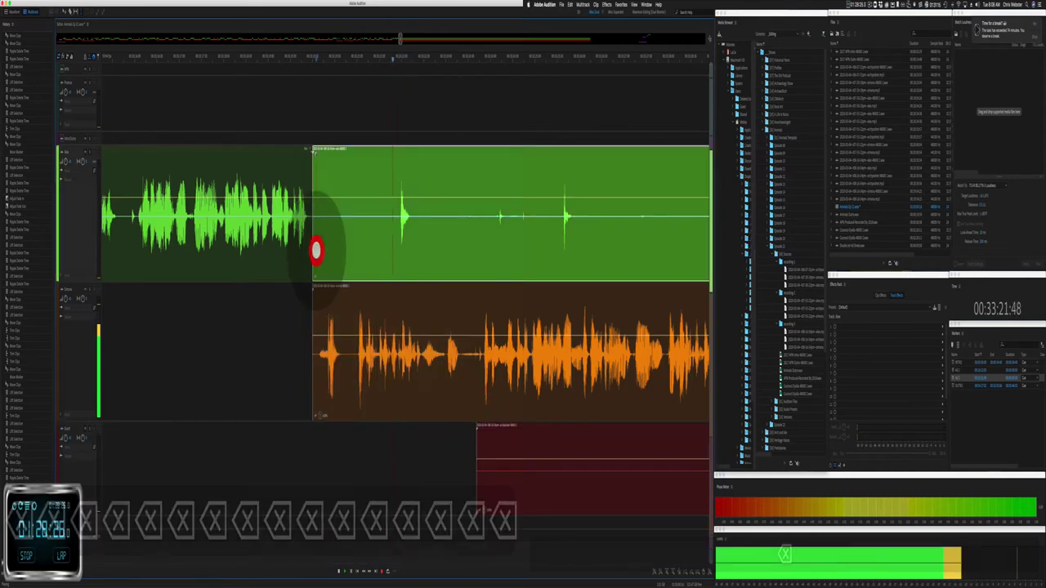
{"action": "left_click_drag", "start_coordinate": [313, 252], "coordinate": [380, 240]}
Step: Play the orange speech and ripple-delete the drawn-out sound and pause between its first two phrases
{"action": "scroll", "coordinate": [381, 240], "scroll_direction": "right", "scroll_amount": 5}
{"action": "key", "text": "space"}
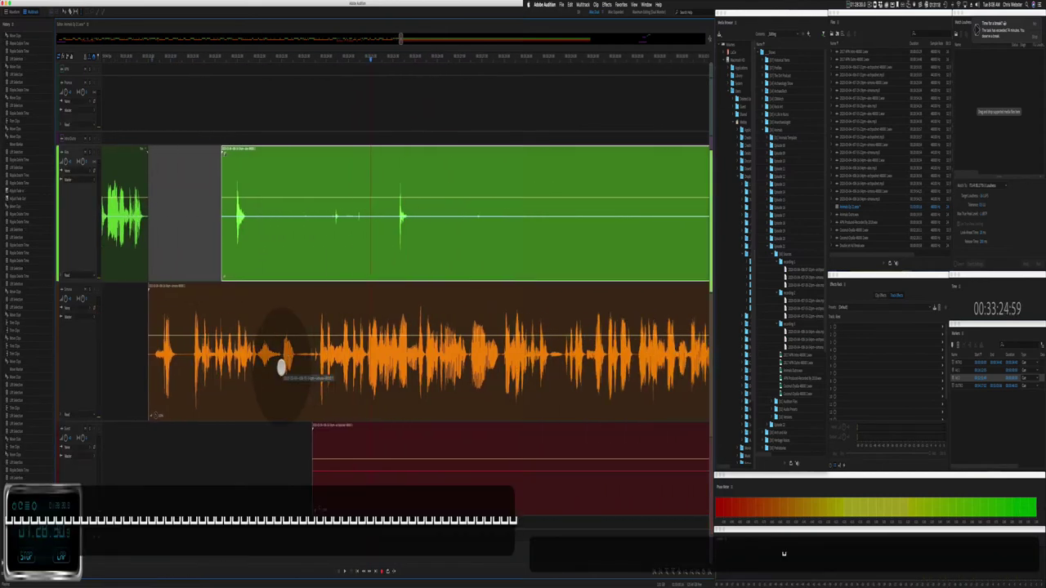
{"action": "left_click", "coordinate": [287, 364]}
{"action": "key", "text": "super+shift+BackSpace"}
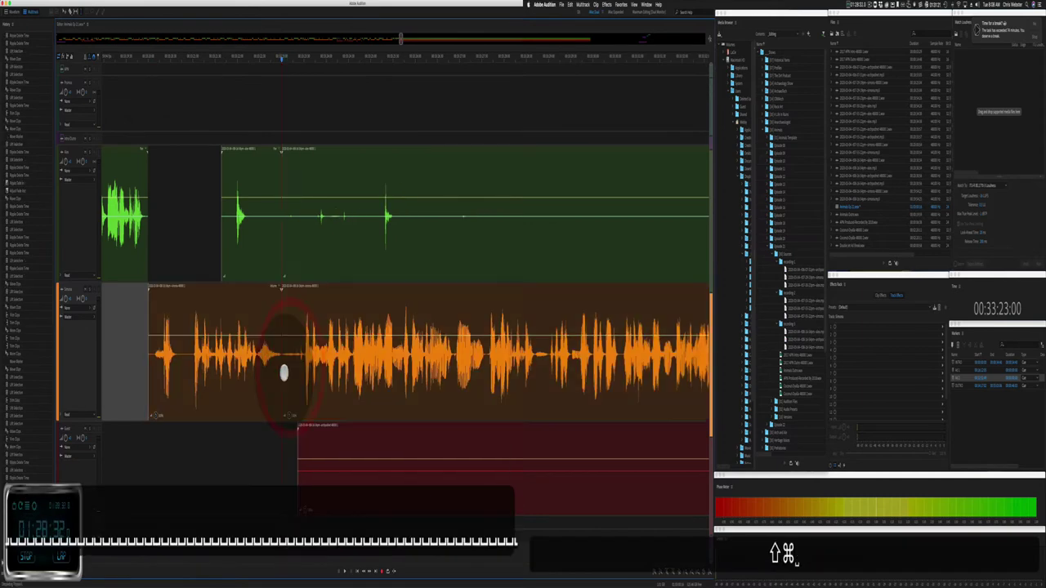
{"action": "left_click", "coordinate": [230, 440]}
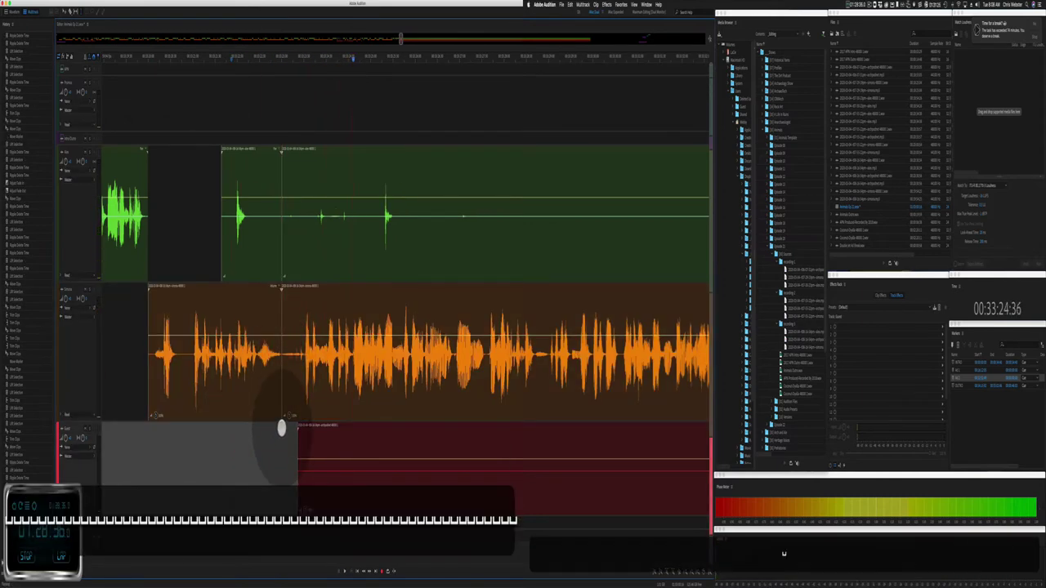
{"action": "left_click_drag", "start_coordinate": [282, 429], "coordinate": [303, 424]}
{"action": "left_click", "coordinate": [292, 433], "text": "shift"}
{"action": "key", "text": "super+shift+a"}
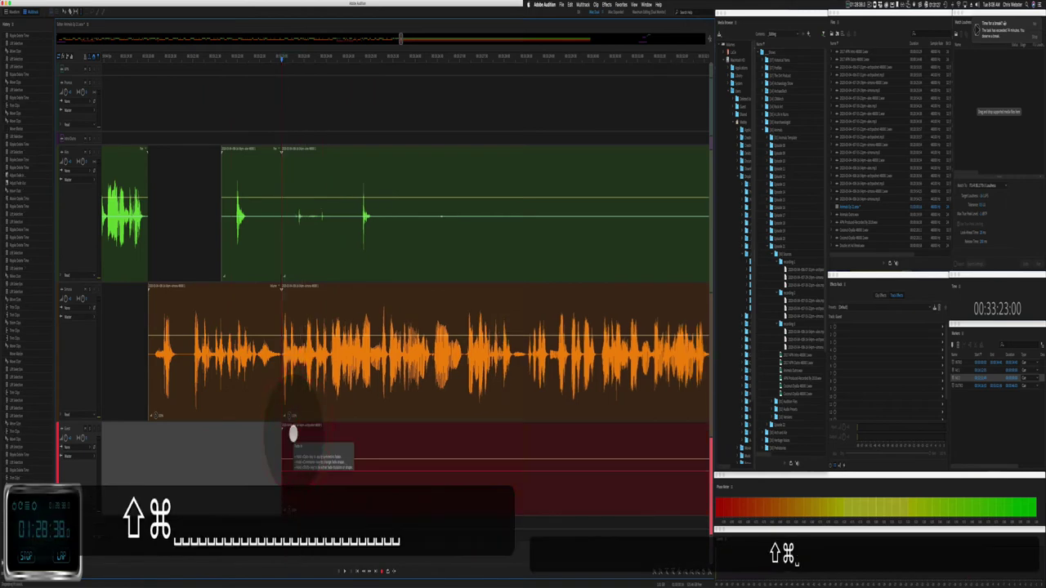
Step: Delete the green track's noises and silence above the orange speech, up to the end of that speech
{"action": "key", "text": "space"}
{"action": "left_click_drag", "start_coordinate": [257, 255], "coordinate": [361, 238]}
{"action": "key", "text": "BackSpace"}
{"action": "key", "text": "BackSpace"}
{"action": "key", "text": "BackSpace"}
{"action": "key", "text": "BackSpace"}
{"action": "key", "text": "BackSpace"}
{"action": "key", "text": "BackSpace"}
{"action": "key", "text": "BackSpace"}
{"action": "key", "text": "BackSpace"}
{"action": "key", "text": "BackSpace"}
{"action": "key", "text": "BackSpace"}
{"action": "key", "text": "BackSpace"}
{"action": "key", "text": "BackSpace"}
{"action": "key", "text": "BackSpace"}
{"action": "key", "text": "BackSpace"}
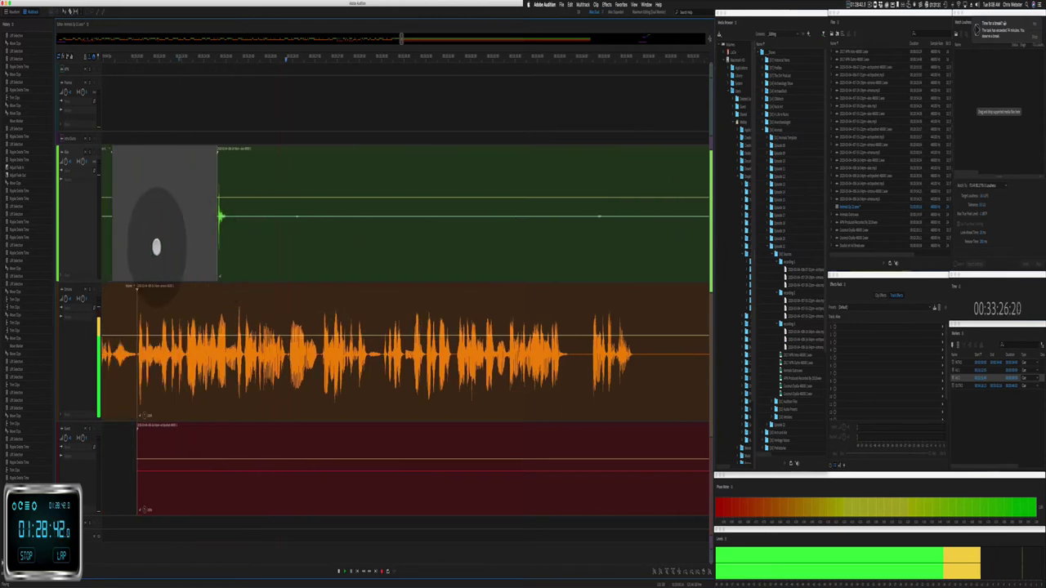
{"action": "left_click_drag", "start_coordinate": [434, 245], "coordinate": [618, 245]}
{"action": "key", "text": "BackSpace"}
{"action": "key", "text": "BackSpace"}
{"action": "key", "text": "BackSpace"}
{"action": "key", "text": "space"}
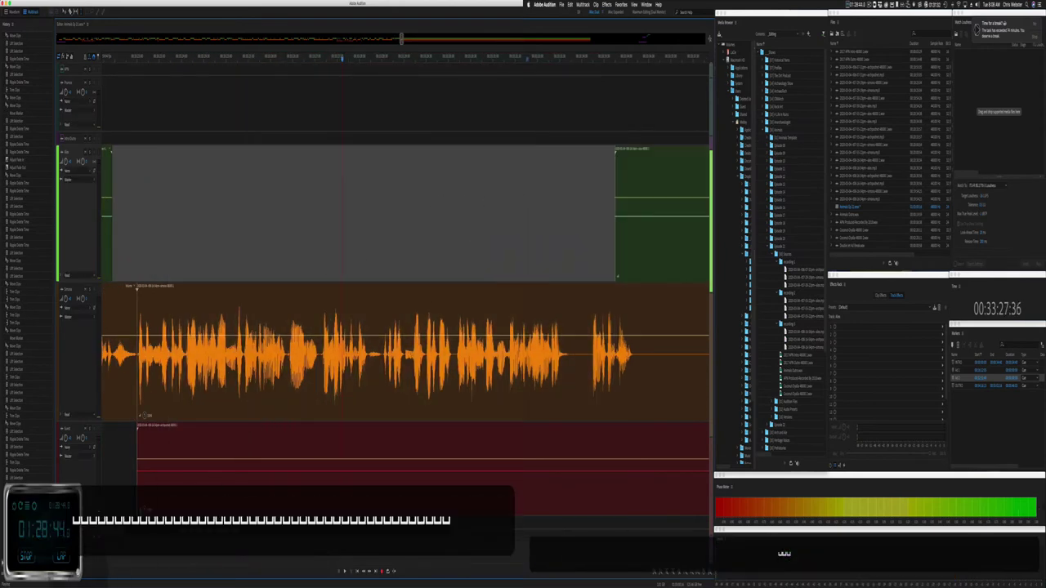
Step: Delete the silent start of the red clip beneath the orange speech
{"action": "left_click_drag", "start_coordinate": [126, 474], "coordinate": [465, 467]}
{"action": "key", "text": "BackSpace"}
{"action": "key", "text": "BackSpace"}
{"action": "key", "text": "BackSpace"}
{"action": "key", "text": "BackSpace"}
{"action": "key", "text": "BackSpace"}
{"action": "key", "text": "BackSpace"}
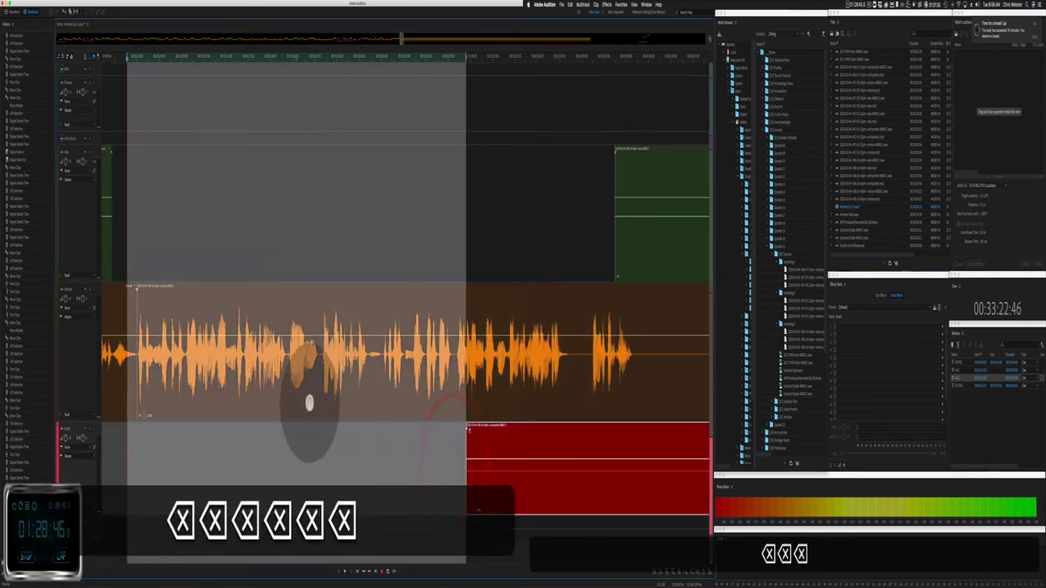
Step: Ripple-delete the isolated unwanted word and following pause in the middle of the orange speech, and play the cut
{"action": "left_click", "coordinate": [299, 381]}
{"action": "scroll", "coordinate": [293, 374], "scroll_direction": "up", "scroll_amount": 3}
{"action": "left_click_drag", "start_coordinate": [275, 358], "coordinate": [366, 362]}
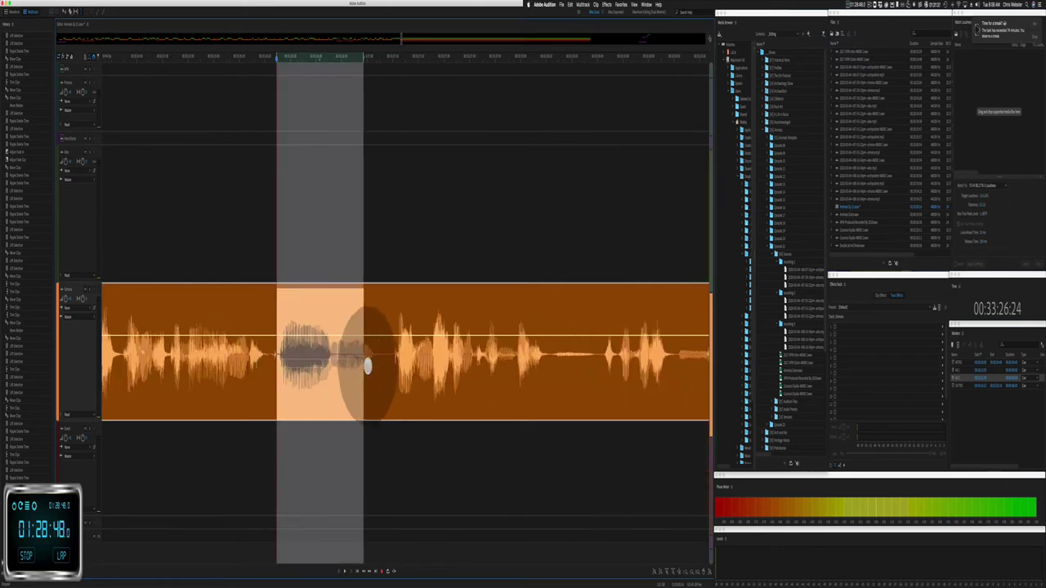
{"action": "key", "text": "BackSpace"}
{"action": "key", "text": "BackSpace"}
{"action": "key", "text": "BackSpace"}
{"action": "key", "text": "BackSpace"}
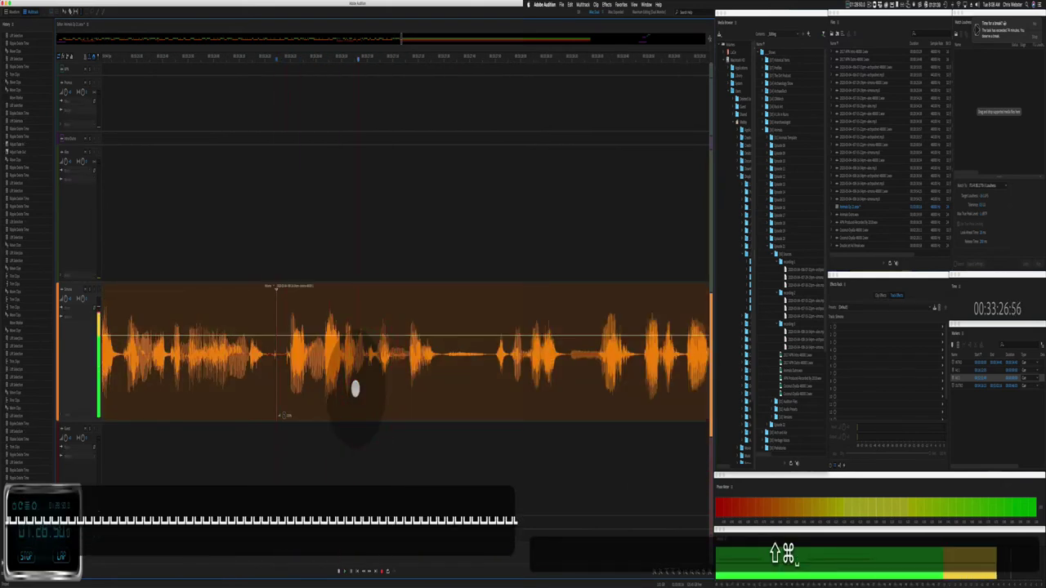
Step: Trim the silent start of the red clip beneath the orange speech, up to just before its first phrase
{"action": "scroll", "coordinate": [356, 389], "scroll_direction": "down", "scroll_amount": 4}
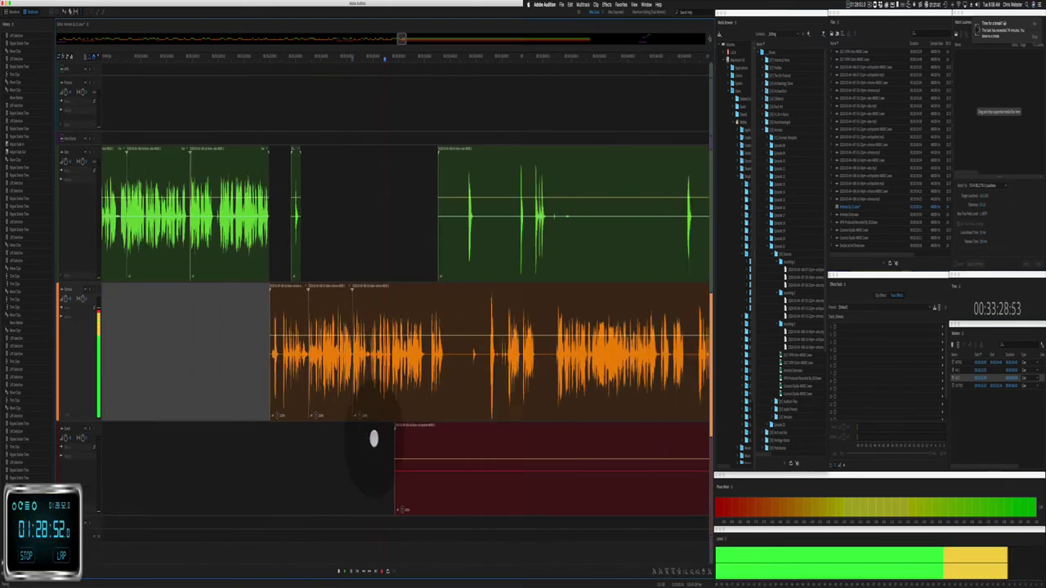
{"action": "scroll", "coordinate": [369, 434], "scroll_direction": "down", "scroll_amount": 3}
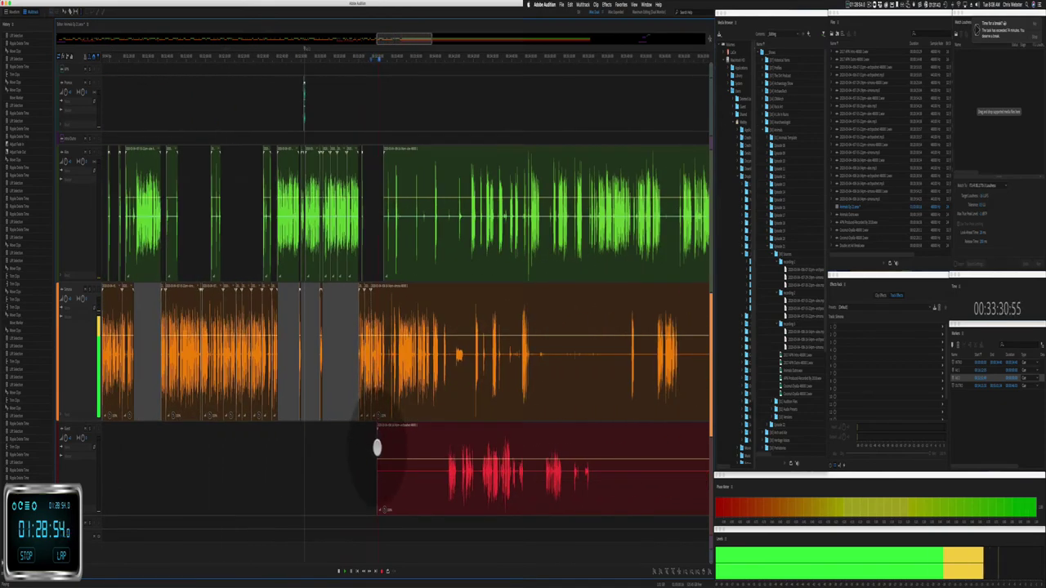
{"action": "left_click_drag", "start_coordinate": [376, 447], "coordinate": [446, 447]}
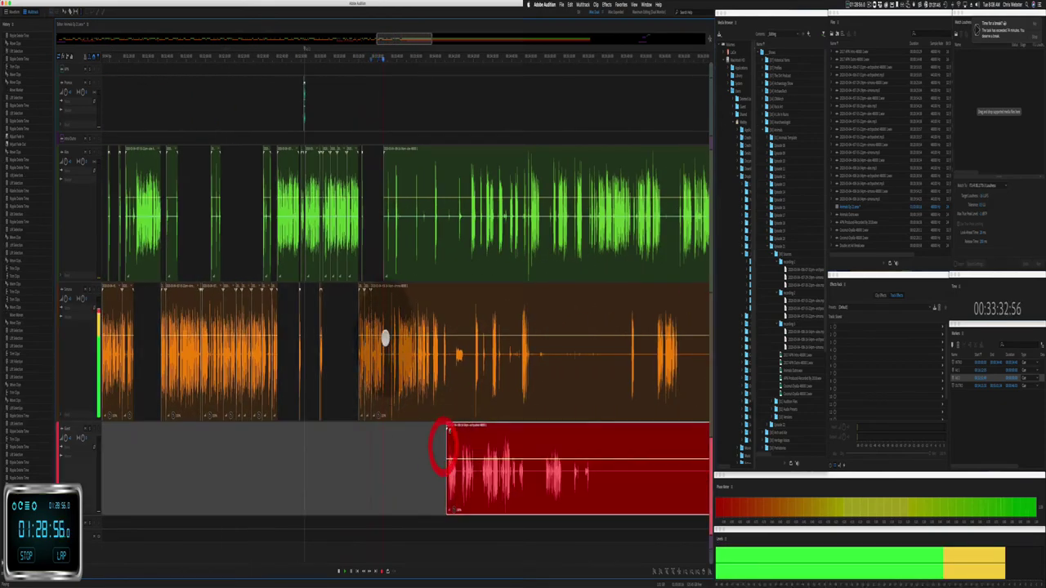
Step: Trim the green clip's silent start above the orange speech and delete the silences between its first isolated sounds
{"action": "scroll", "coordinate": [378, 318], "scroll_direction": "up", "scroll_amount": 4}
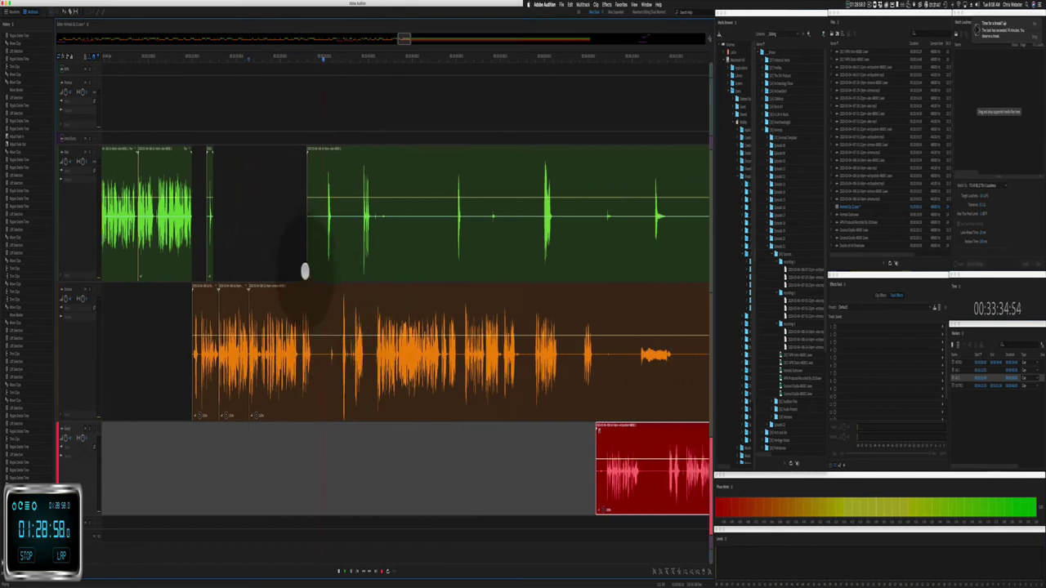
{"action": "left_click_drag", "start_coordinate": [305, 264], "coordinate": [323, 261]}
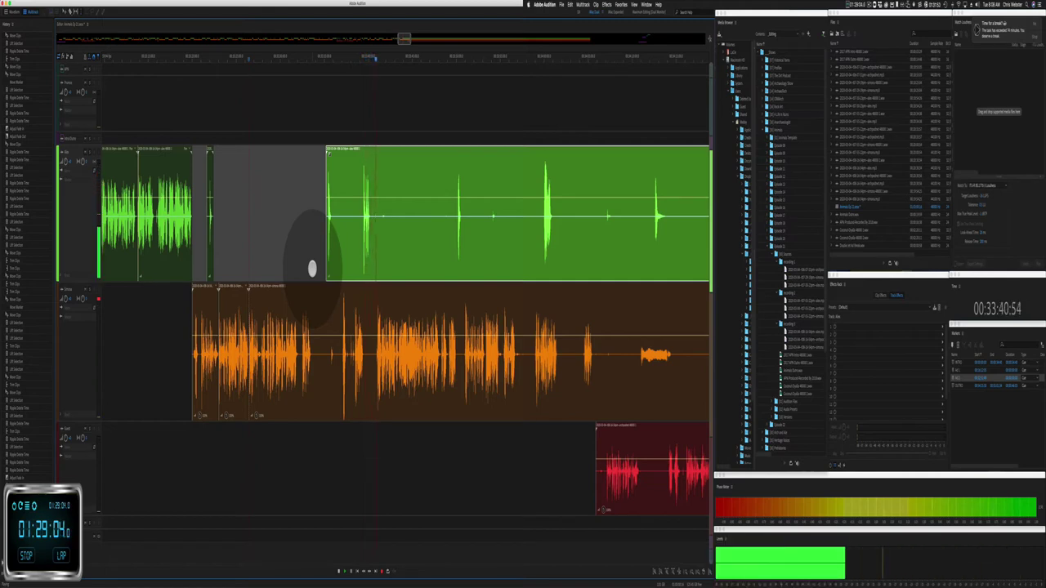
{"action": "scroll", "coordinate": [311, 268], "scroll_direction": "right", "scroll_amount": 3}
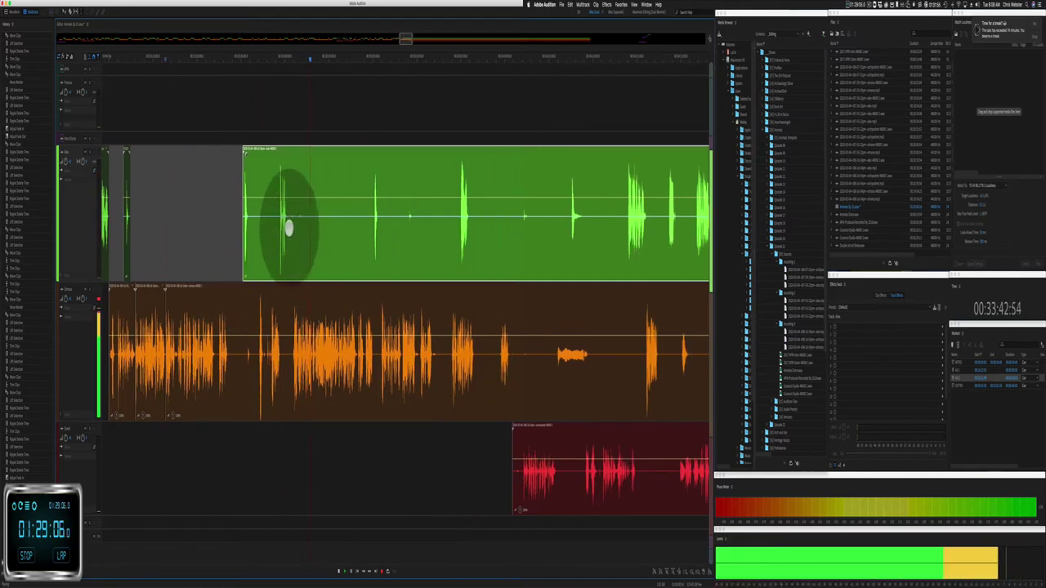
{"action": "left_click_drag", "start_coordinate": [289, 228], "coordinate": [451, 234]}
{"action": "key", "text": "BackSpace"}
{"action": "key", "text": "BackSpace"}
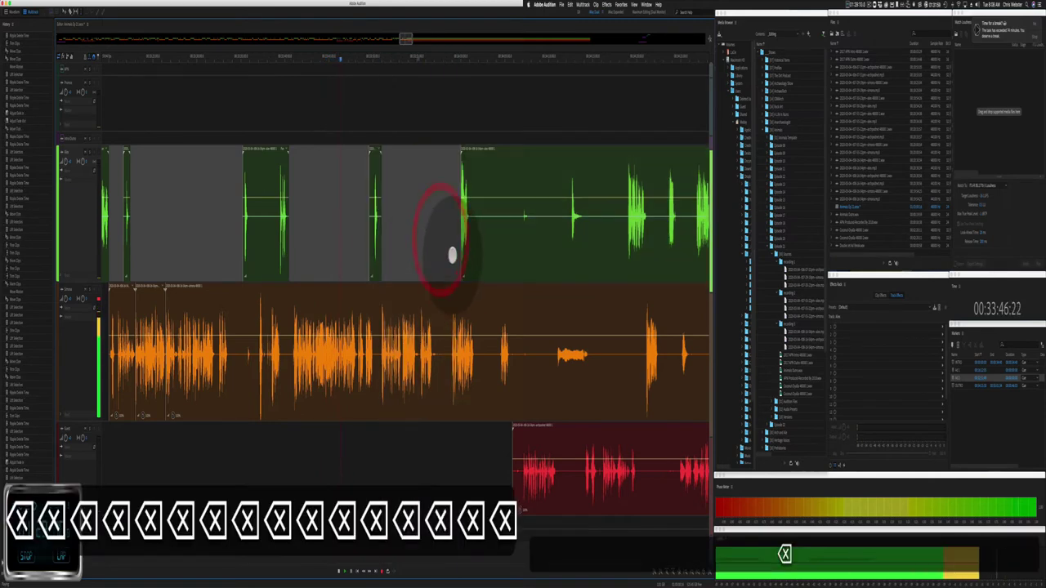
{"action": "left_click", "coordinate": [463, 260]}
{"action": "left_click", "coordinate": [455, 260]}
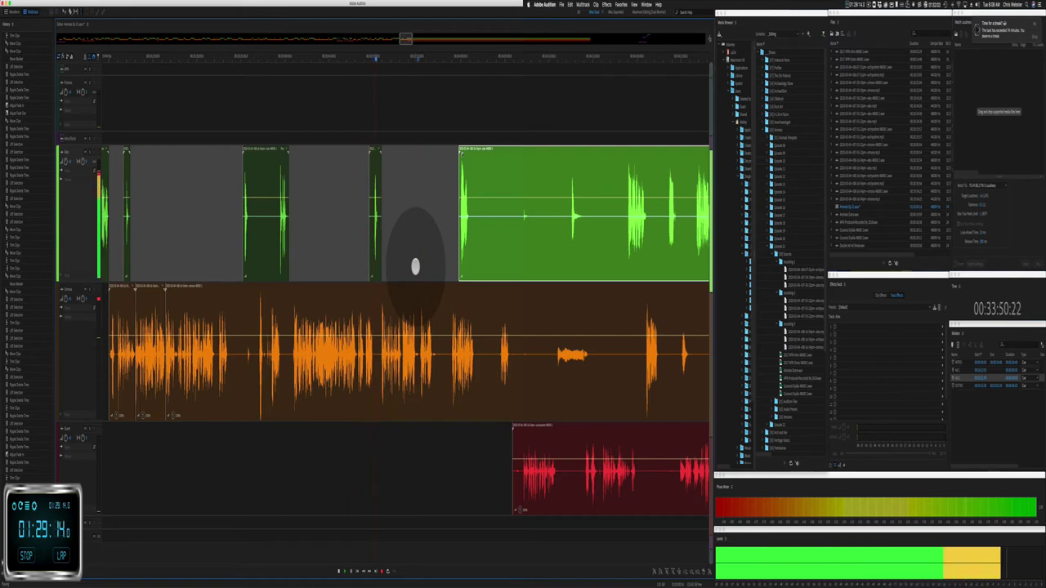
{"action": "scroll", "coordinate": [416, 267], "scroll_direction": "right", "scroll_amount": 5}
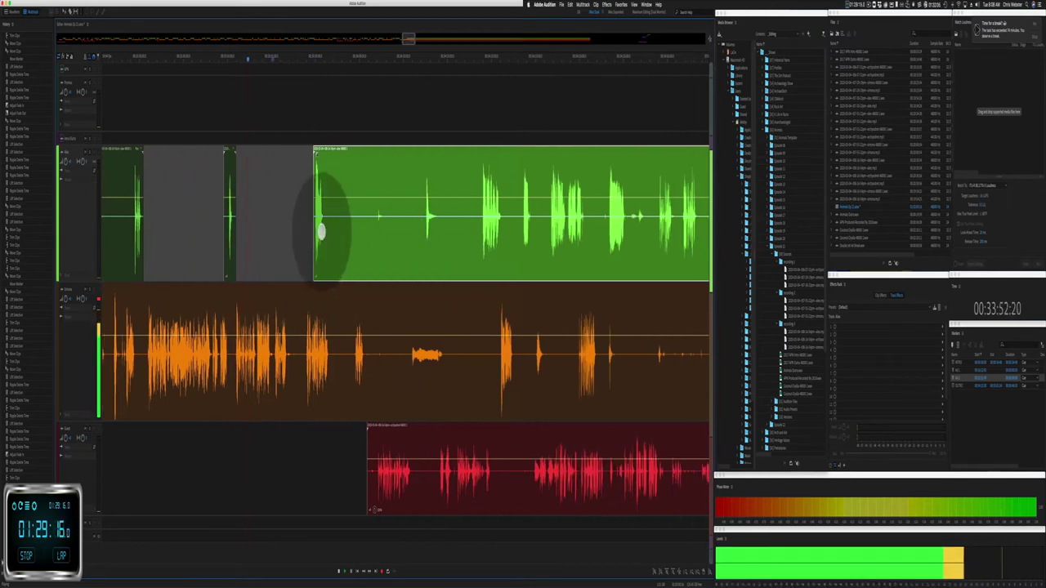
{"action": "left_click_drag", "start_coordinate": [327, 232], "coordinate": [416, 221]}
{"action": "key", "text": "BackSpace"}
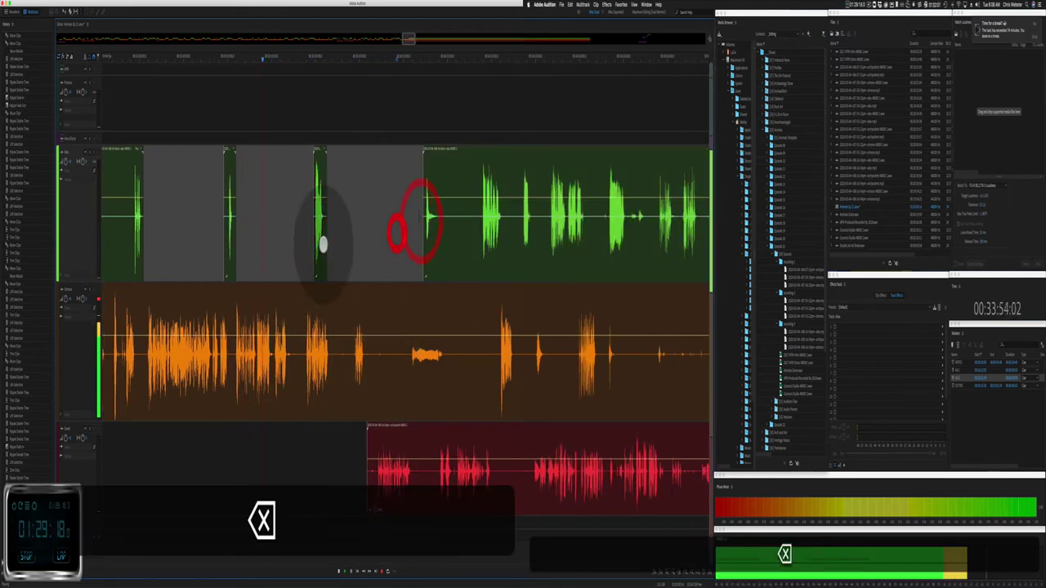
Step: Ripple-delete the pause before the orange speech's closing phrase, and delete the short green sound above that phrase
{"action": "left_click_drag", "start_coordinate": [292, 360], "coordinate": [303, 362]}
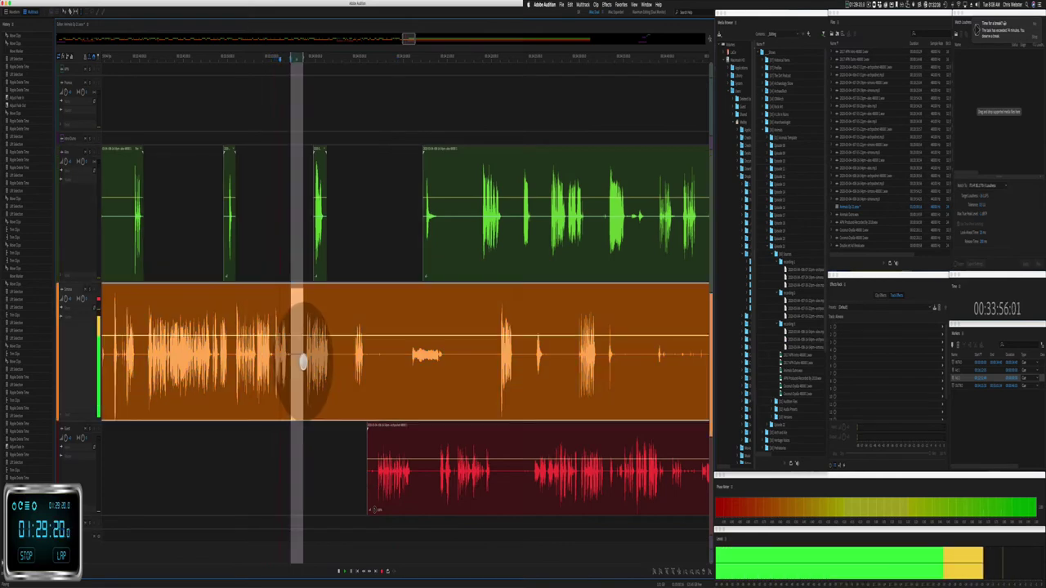
{"action": "key", "text": "shift+super+BackSpace"}
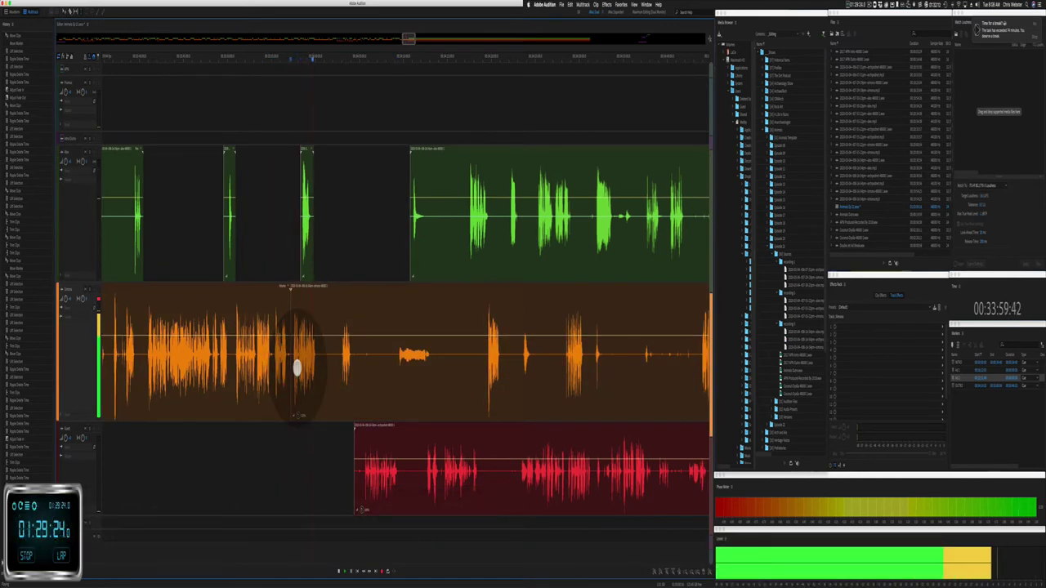
{"action": "left_click", "coordinate": [307, 148]}
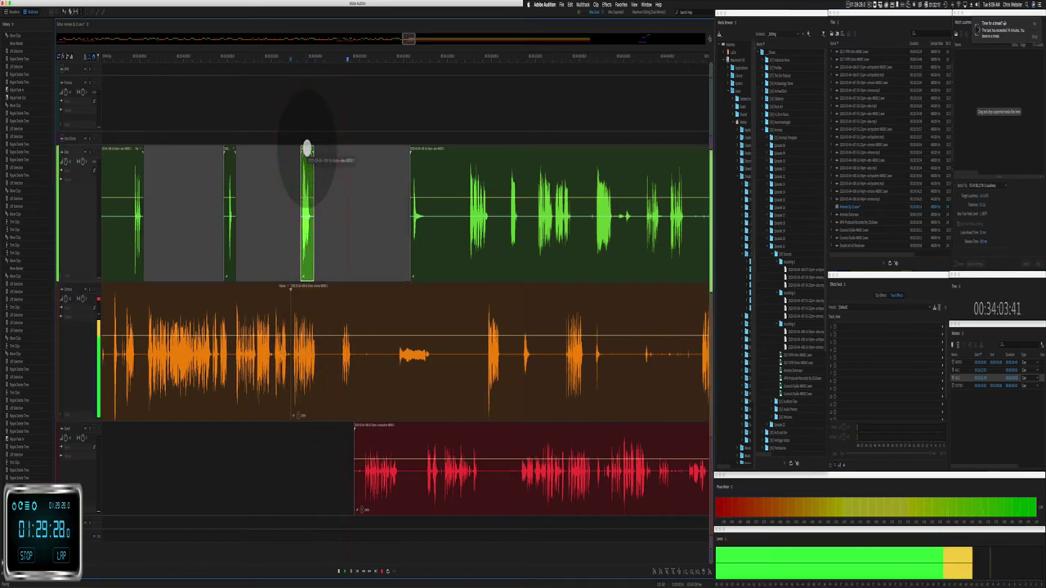
{"action": "key", "text": "BackSpace"}
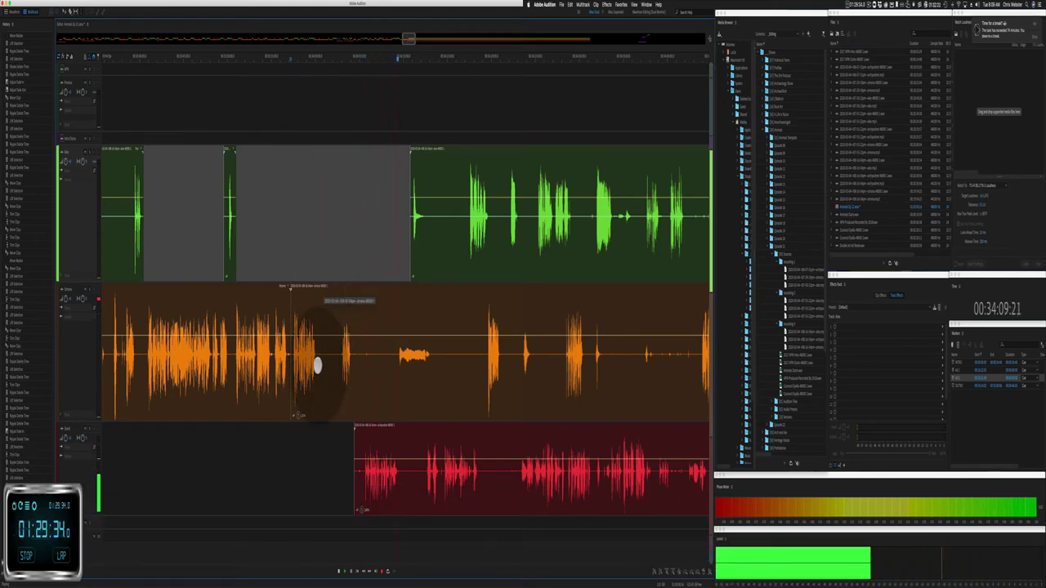
Step: Ripple-delete the pauses before and after the short last orange word, so the red reply follows closely
{"action": "left_click_drag", "start_coordinate": [317, 365], "coordinate": [345, 365]}
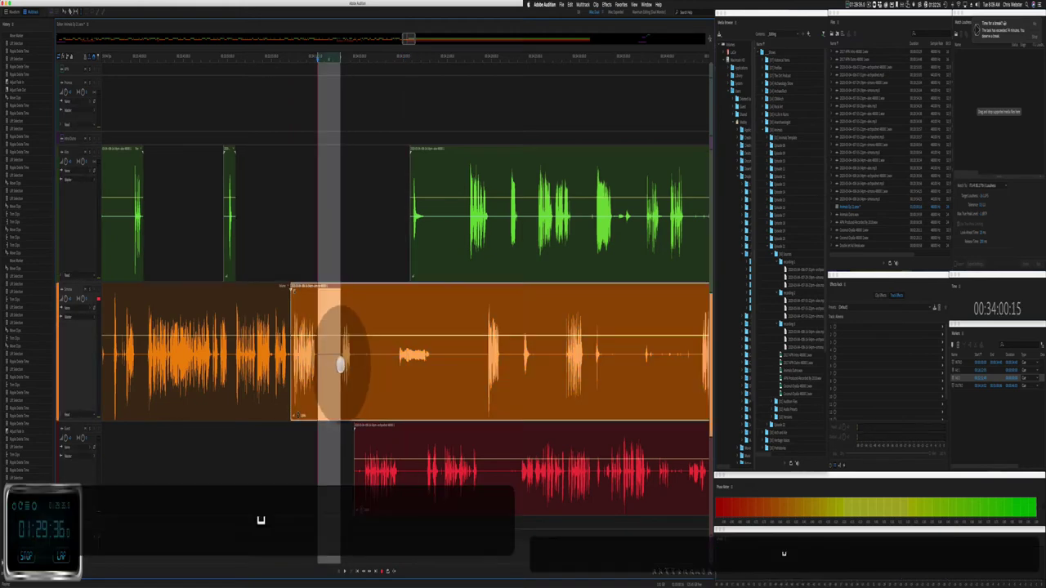
{"action": "key", "text": "shift+super+BackSpace"}
{"action": "key", "text": "shift+super+space"}
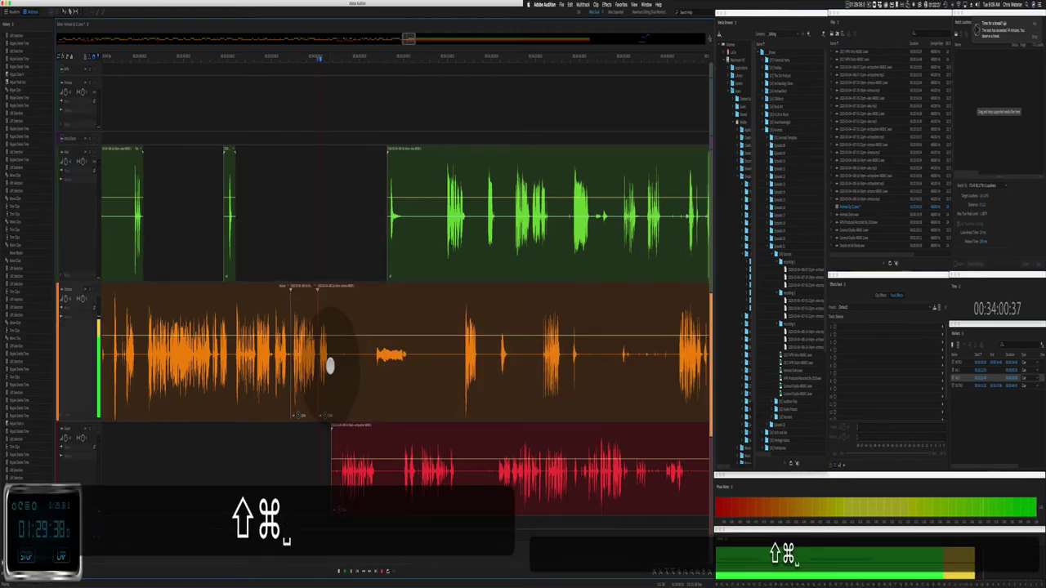
{"action": "left_click", "coordinate": [334, 366]}
{"action": "left_click", "coordinate": [337, 363]}
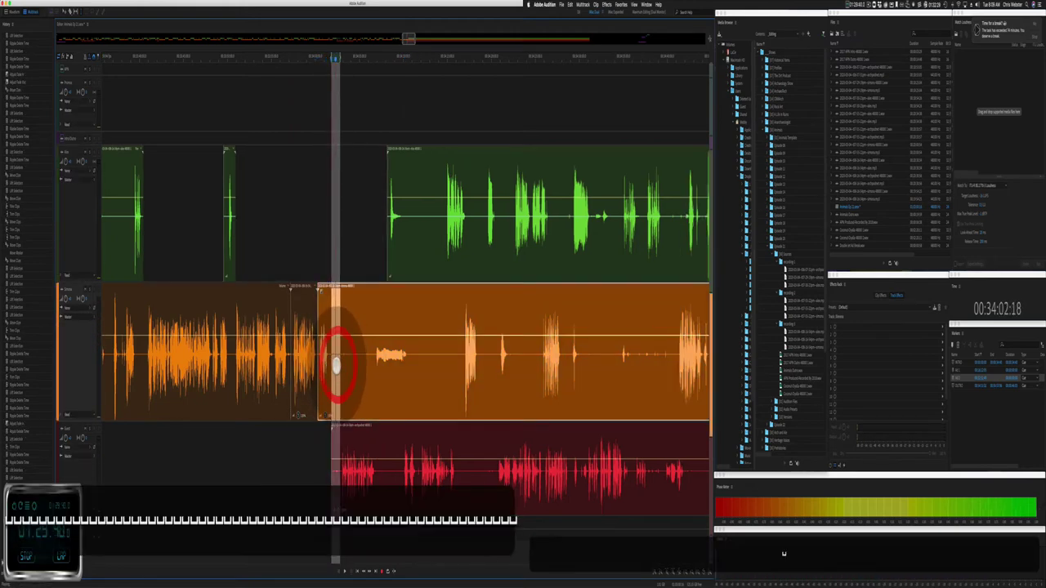
{"action": "key", "text": "shift+super+BackSpace"}
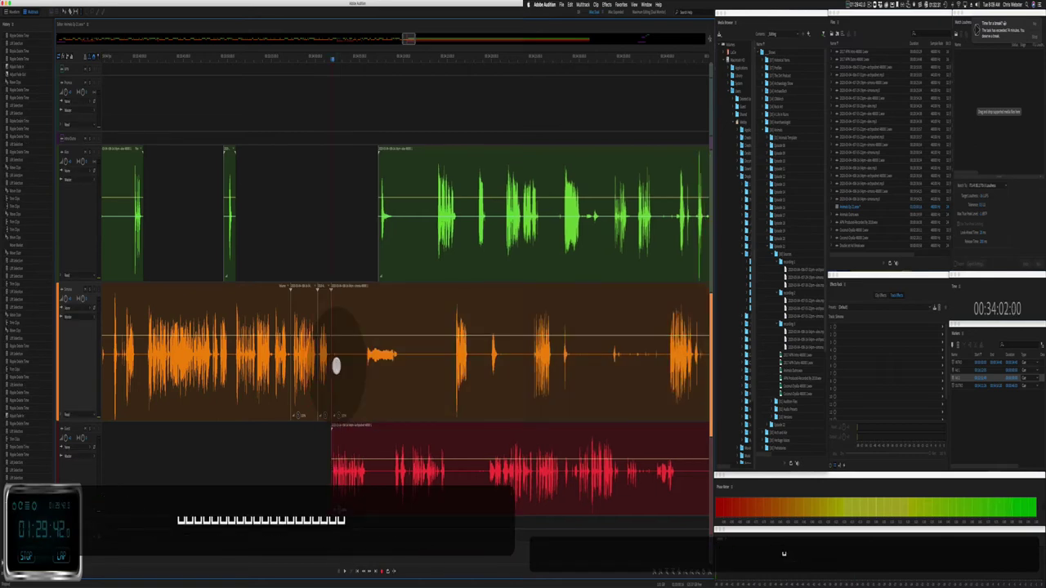
Step: Save the session and stop the stopwatch
{"action": "key", "text": "super+s"}
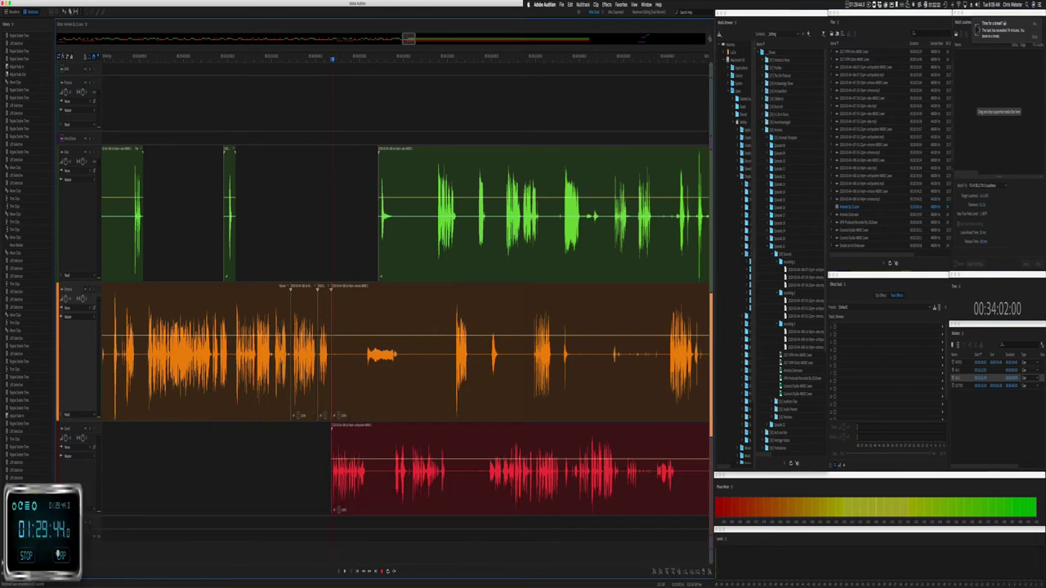
{"action": "left_click", "coordinate": [33, 555]}
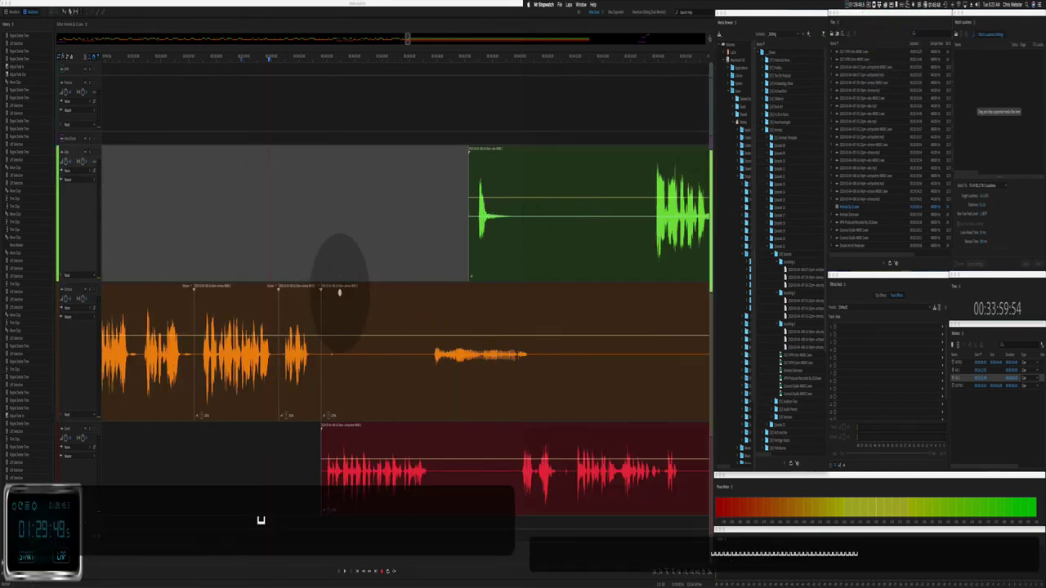
Step: Play the handover from the end of the orange speech to the start of the red reply
{"action": "left_click", "coordinate": [264, 227]}
{"action": "key", "text": "space"}
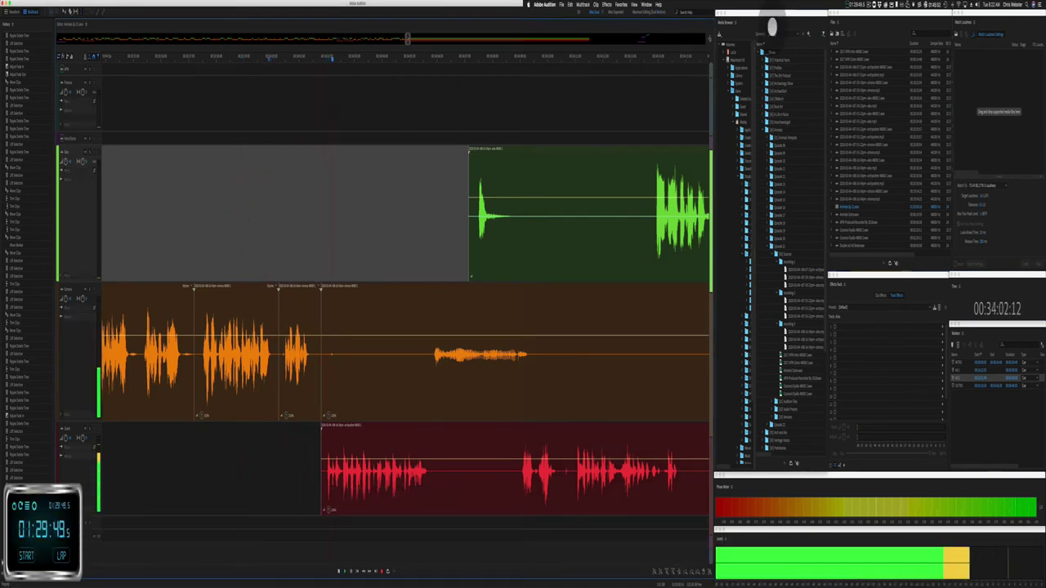
{"action": "left_click", "coordinate": [868, 5]}
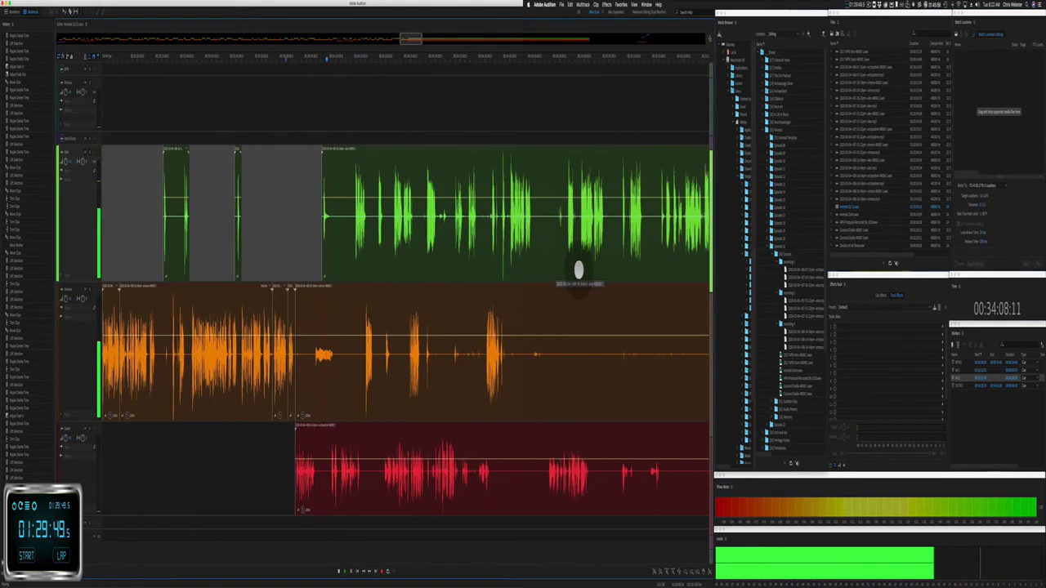
Step: Delete the silent stretches in the green, orange and red tracks after the isolated green sound, trimming the orange clip's start to its next sound
{"action": "scroll", "coordinate": [357, 374], "scroll_direction": "up", "scroll_amount": 5}
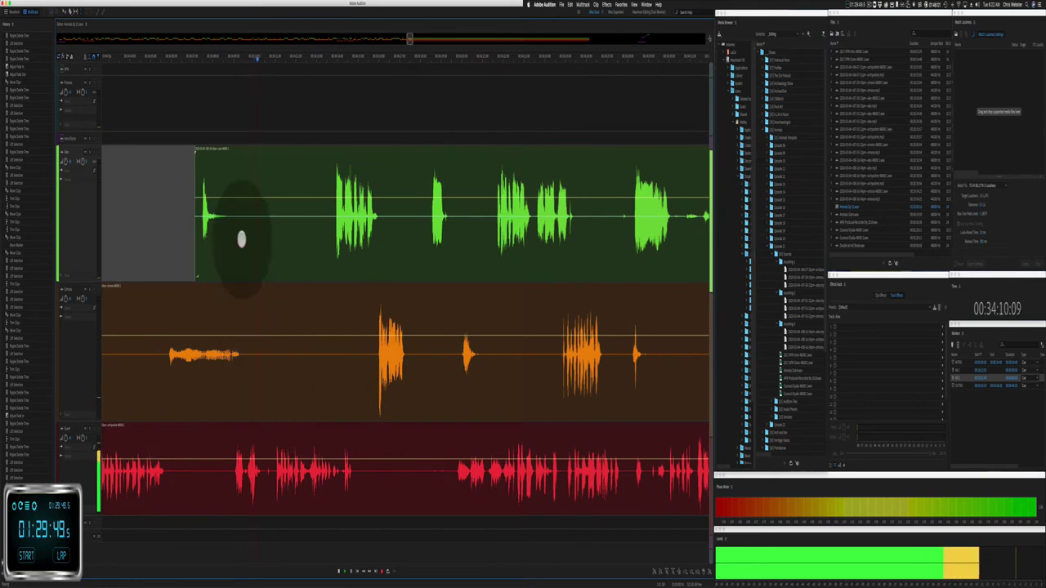
{"action": "left_click_drag", "start_coordinate": [254, 252], "coordinate": [319, 304]}
{"action": "key", "text": "BackSpace"}
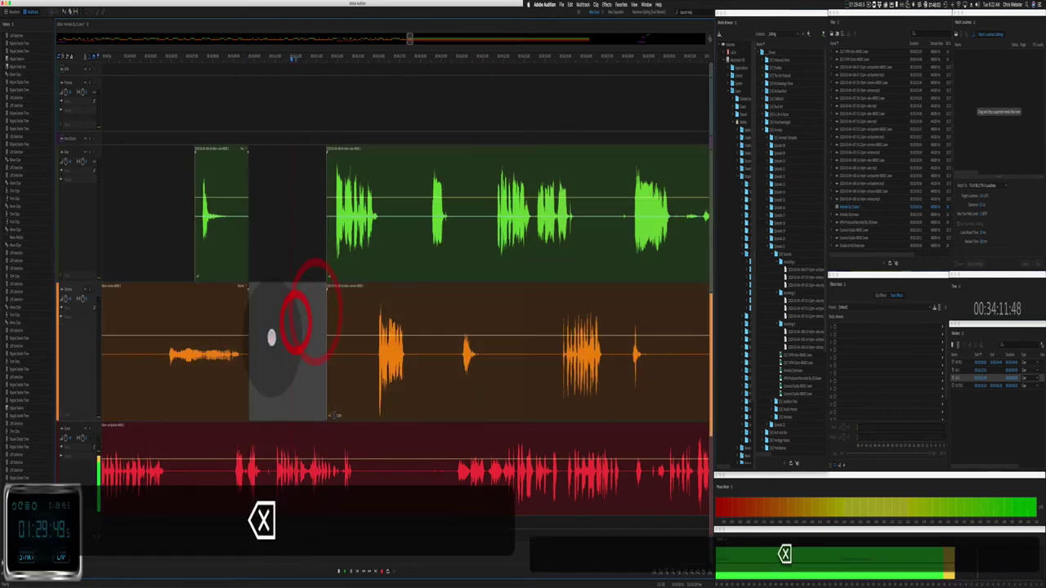
{"action": "left_click_drag", "start_coordinate": [266, 376], "coordinate": [310, 385]}
{"action": "left_click_drag", "start_coordinate": [298, 486], "coordinate": [392, 486]}
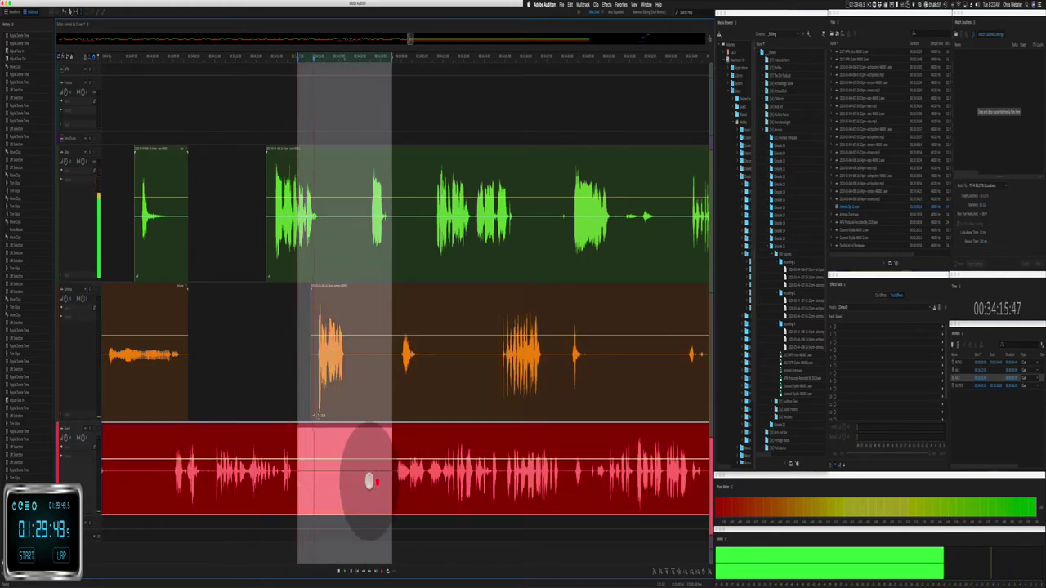
{"action": "key", "text": "BackSpace"}
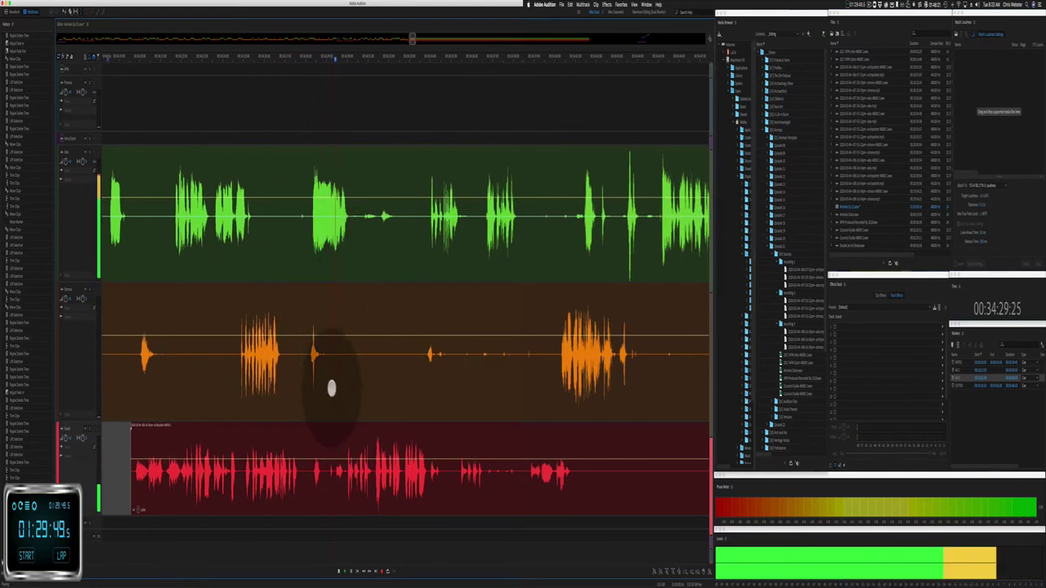
Step: Delete the orange track's silences before and after its small isolated sound, up to the next orange speech burst
{"action": "left_click_drag", "start_coordinate": [331, 388], "coordinate": [420, 373]}
{"action": "key", "text": "BackSpace"}
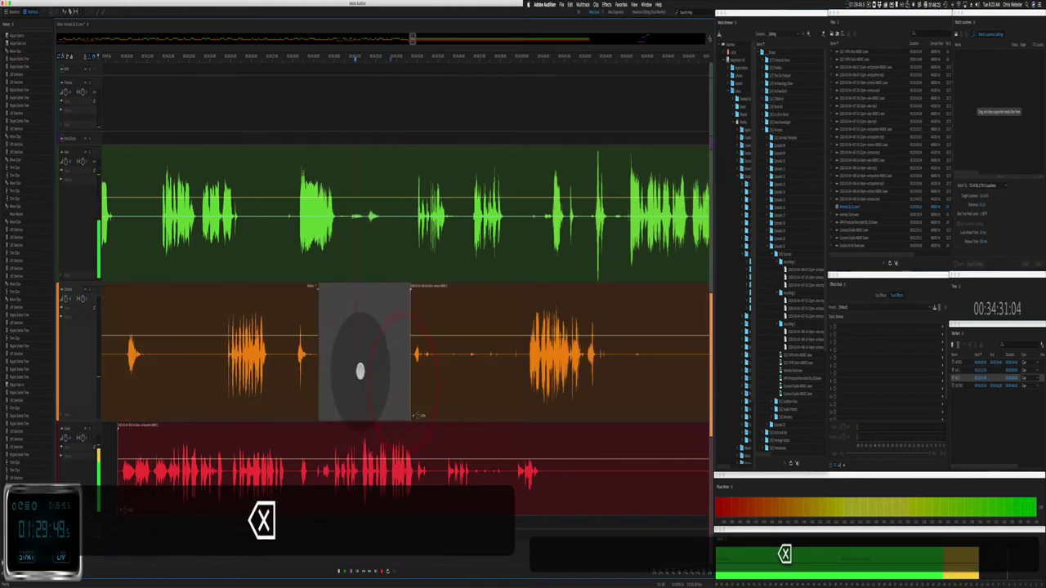
{"action": "left_click_drag", "start_coordinate": [319, 373], "coordinate": [428, 374]}
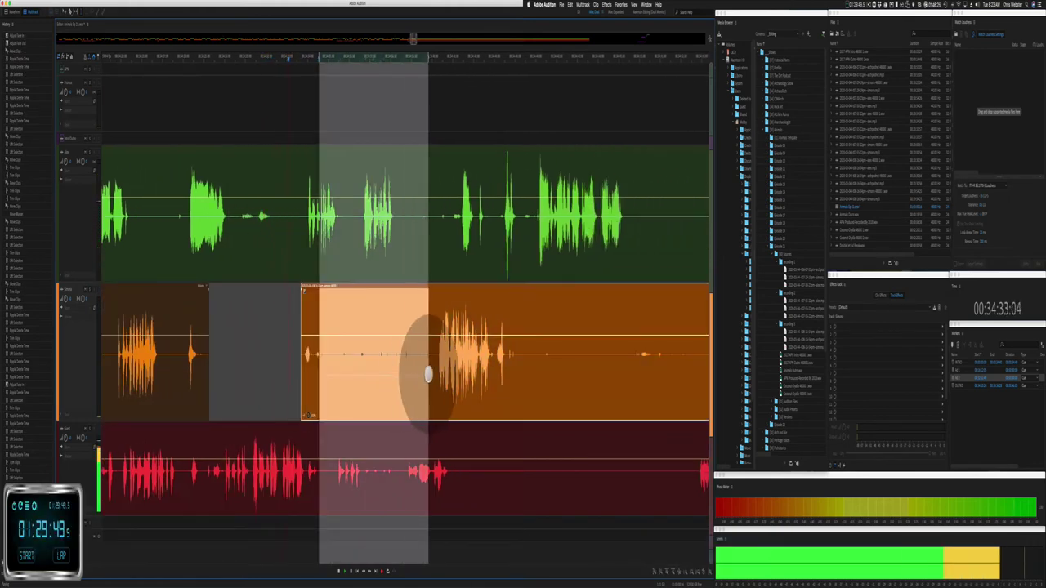
{"action": "key", "text": "BackSpace"}
Step: Delete the long silence between the red track's two phrases and the silence following the orange speech burst
{"action": "left_click_drag", "start_coordinate": [466, 491], "coordinate": [691, 495]}
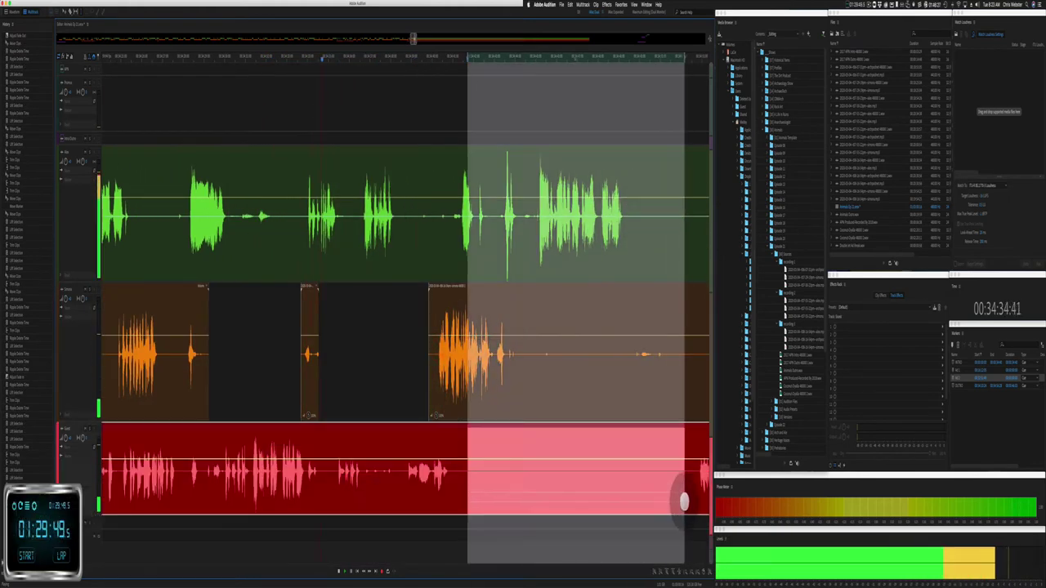
{"action": "key", "text": "BackSpace"}
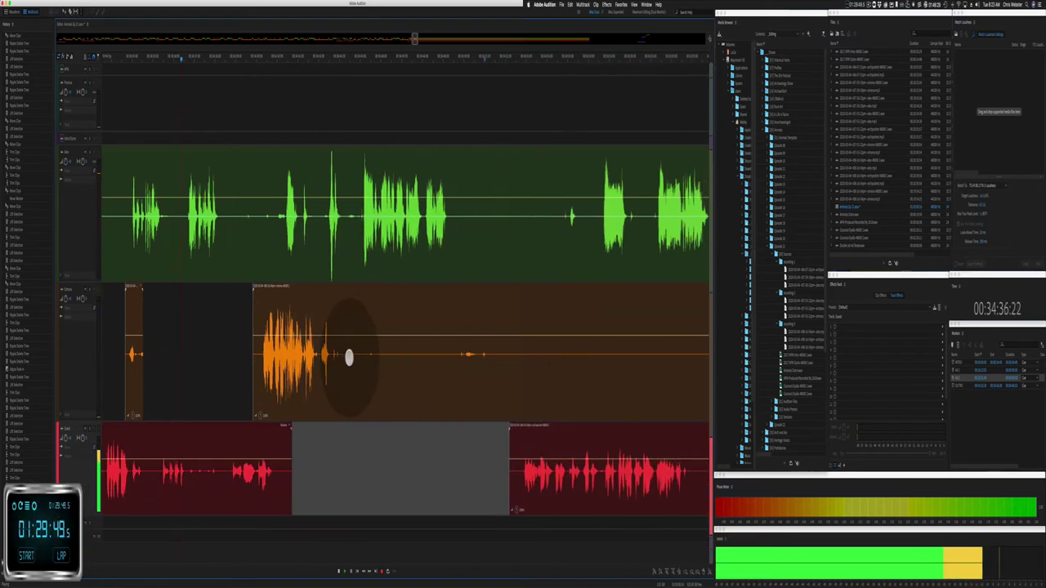
{"action": "left_click_drag", "start_coordinate": [348, 360], "coordinate": [611, 388]}
{"action": "key", "text": "BackSpace"}
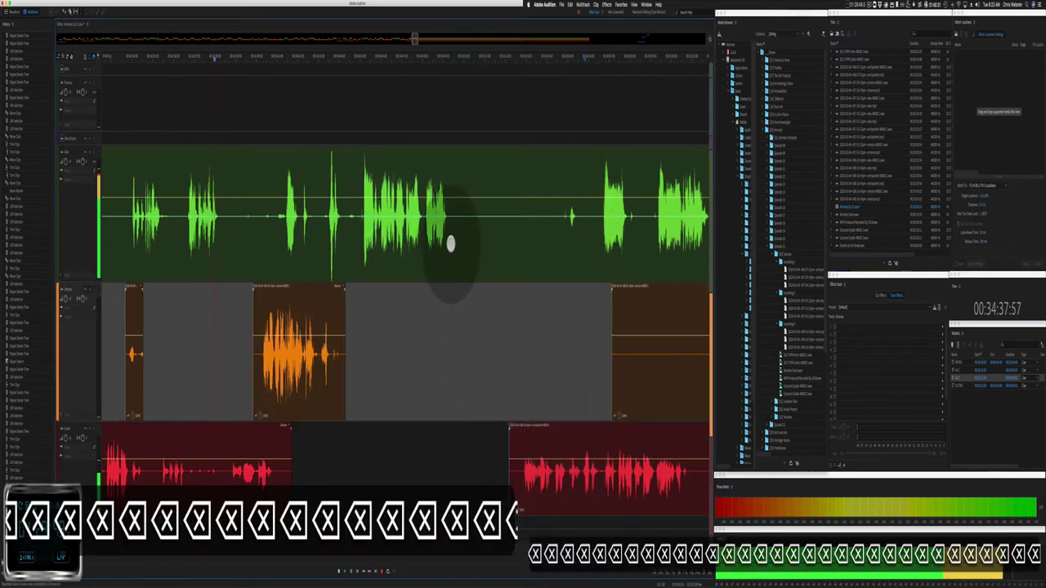
Step: Ripple-delete the pause between the green speech and the red reply, and trim the following green clip's start to its next sound
{"action": "left_click_drag", "start_coordinate": [453, 246], "coordinate": [503, 290]}
{"action": "left_click", "coordinate": [403, 339]}
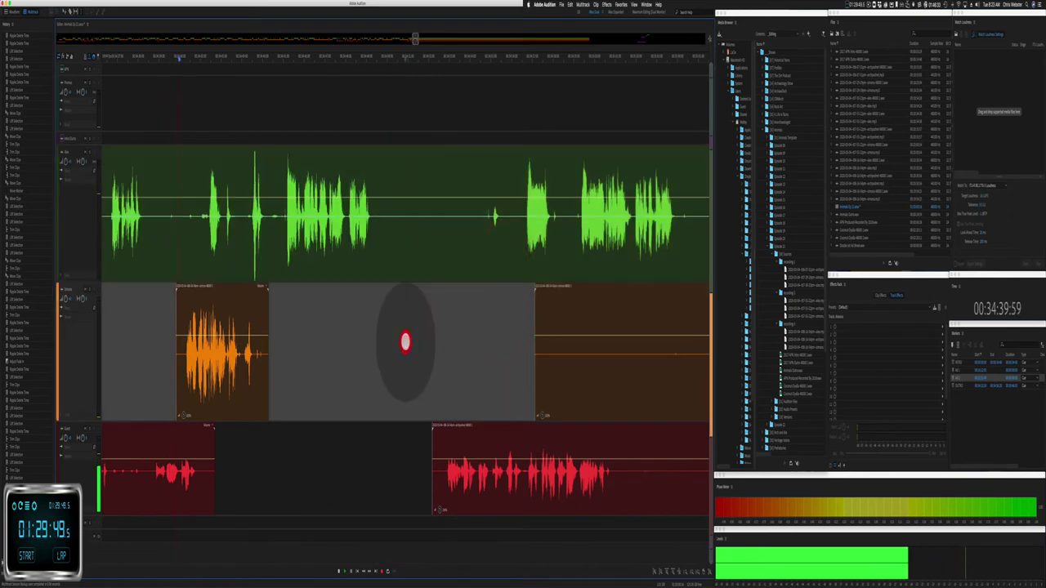
{"action": "left_click_drag", "start_coordinate": [376, 240], "coordinate": [441, 300]}
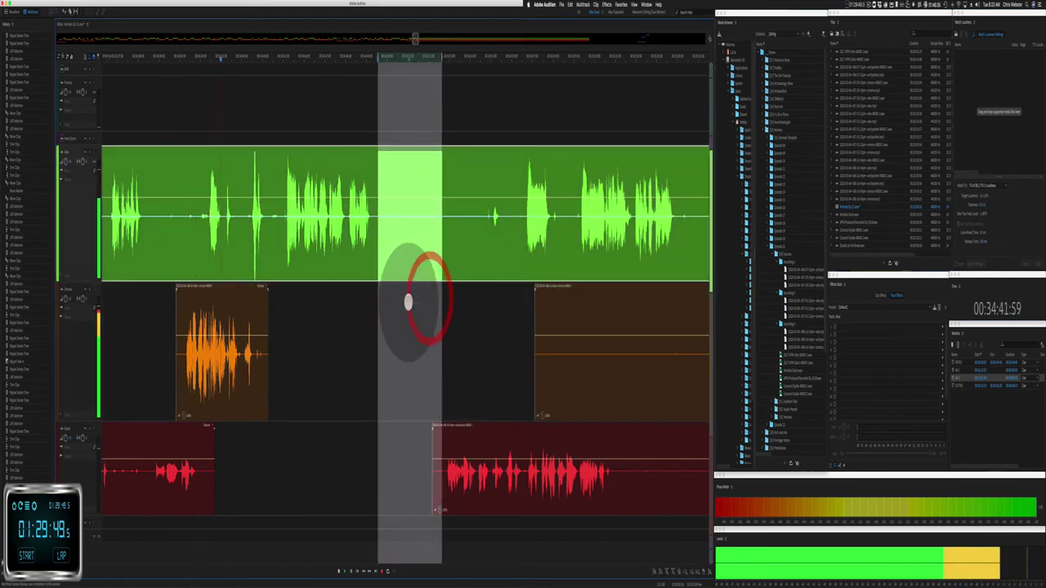
{"action": "key", "text": "shift+super+BackSpace"}
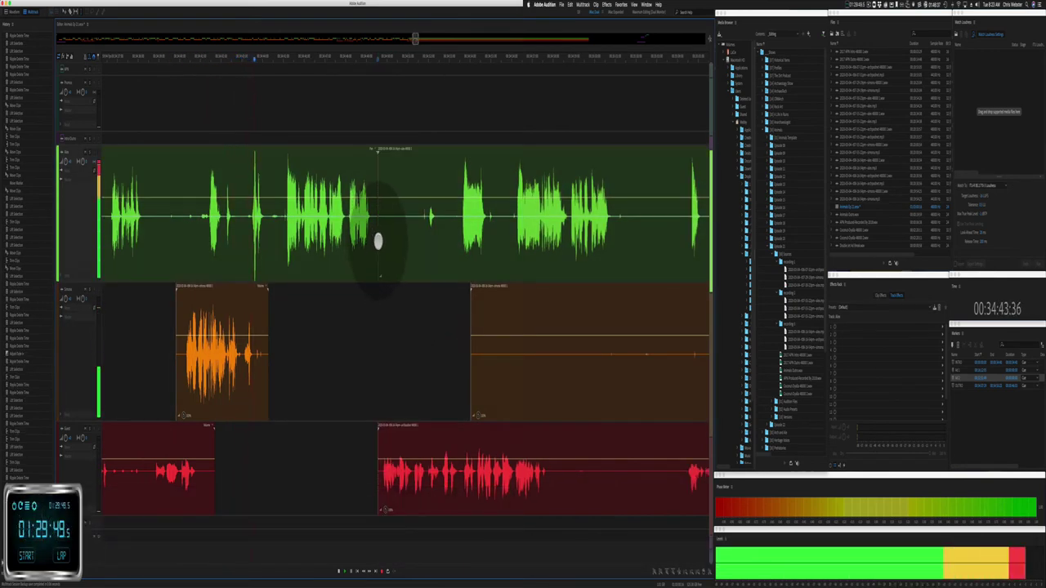
{"action": "left_click_drag", "start_coordinate": [376, 237], "coordinate": [426, 248]}
{"action": "left_click", "coordinate": [397, 258]}
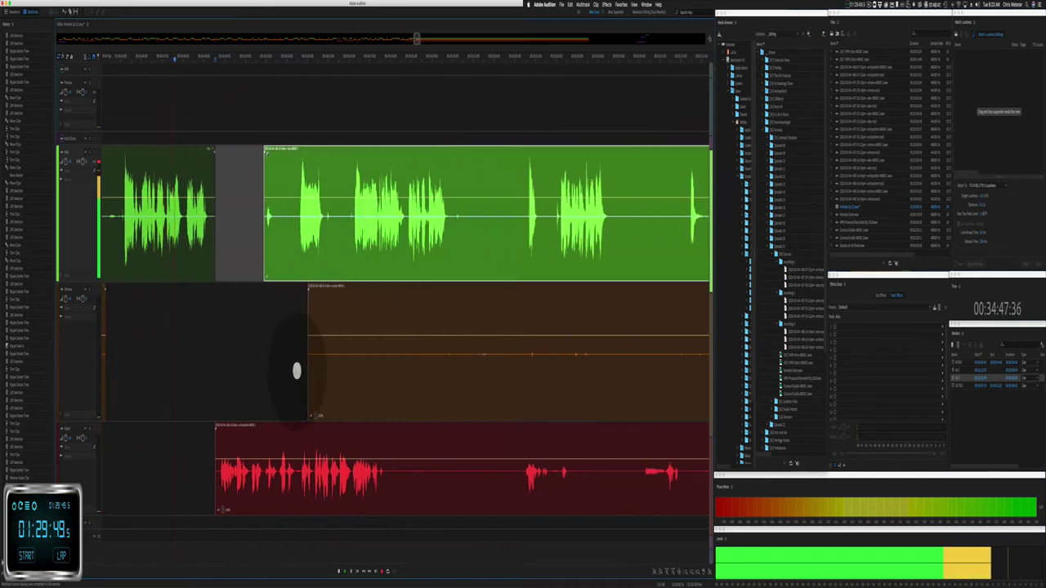
Step: Trim the orange clip's start past its leading silence and delete the silence between the red track's long phrase and its next small sounds
{"action": "left_click_drag", "start_coordinate": [307, 369], "coordinate": [649, 402]}
{"action": "left_click", "coordinate": [438, 357]}
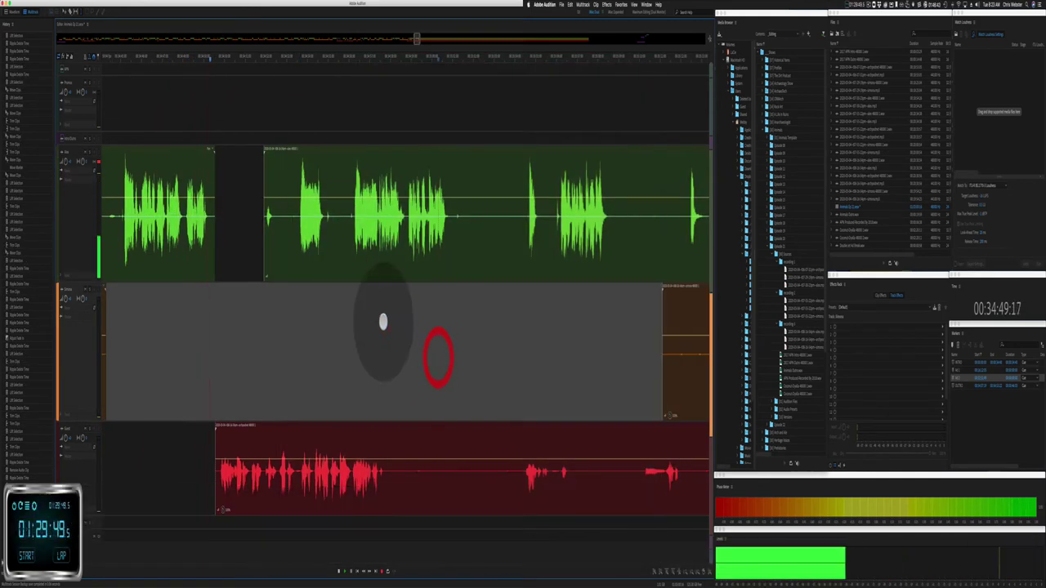
{"action": "key", "text": "space"}
{"action": "left_click_drag", "start_coordinate": [397, 491], "coordinate": [527, 483]}
{"action": "key", "text": "BackSpace"}
{"action": "left_click", "coordinate": [496, 468]}
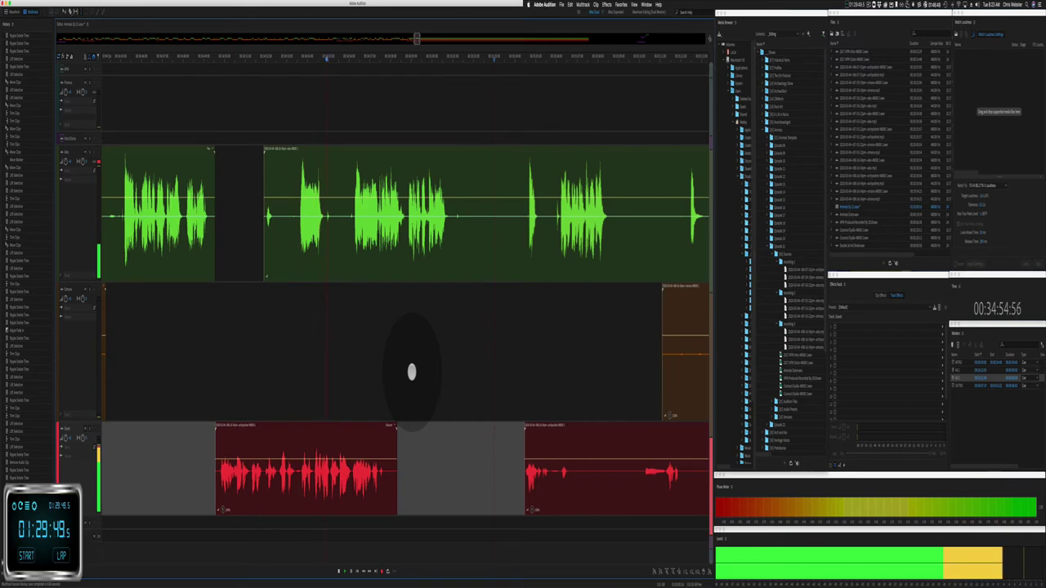
Step: Delete the short green burst and its surrounding silence that overlap the red speech, up to the next green phrase
{"action": "left_click_drag", "start_coordinate": [277, 230], "coordinate": [348, 234]}
{"action": "key", "text": "BackSpace"}
{"action": "key", "text": "BackSpace"}
{"action": "key", "text": "BackSpace"}
{"action": "key", "text": "BackSpace"}
{"action": "key", "text": "BackSpace"}
{"action": "key", "text": "BackSpace"}
{"action": "key", "text": "BackSpace"}
{"action": "key", "text": "BackSpace"}
{"action": "key", "text": "BackSpace"}
{"action": "key", "text": "BackSpace"}
{"action": "key", "text": "BackSpace"}
{"action": "key", "text": "BackSpace"}
{"action": "key", "text": "BackSpace"}
{"action": "key", "text": "BackSpace"}
{"action": "left_click", "coordinate": [331, 245]}
{"action": "scroll", "coordinate": [318, 245], "scroll_direction": "right", "scroll_amount": 2}
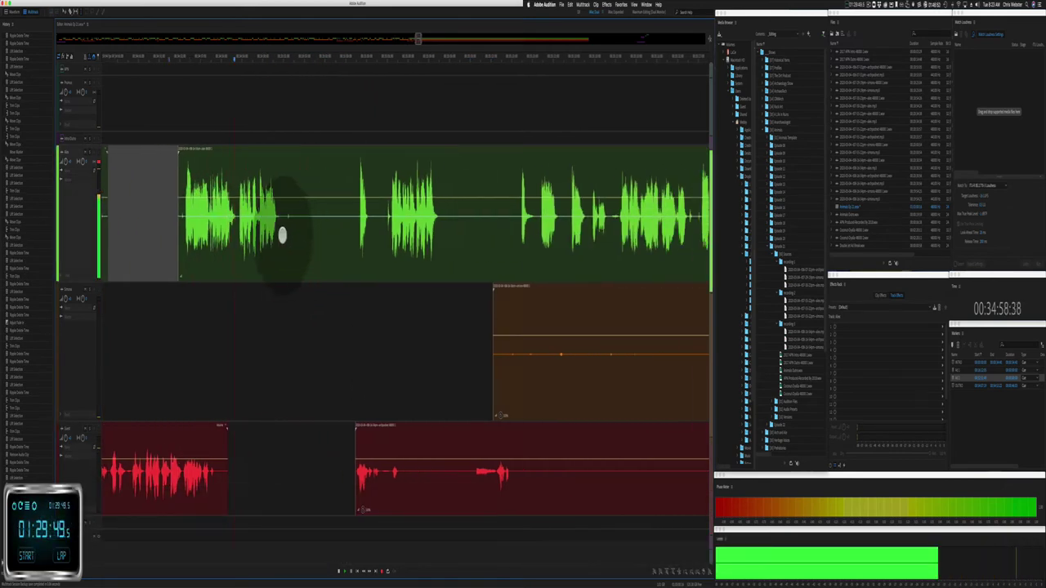
Step: Clear the green silence after the phrase and ripple-delete that pause across all tracks
{"action": "left_click_drag", "start_coordinate": [286, 237], "coordinate": [353, 235]}
{"action": "key", "text": "BackSpace"}
{"action": "key", "text": "BackSpace"}
{"action": "key", "text": "BackSpace"}
{"action": "key", "text": "BackSpace"}
{"action": "key", "text": "BackSpace"}
{"action": "key", "text": "BackSpace"}
{"action": "key", "text": "BackSpace"}
{"action": "key", "text": "BackSpace"}
{"action": "key", "text": "BackSpace"}
{"action": "key", "text": "BackSpace"}
{"action": "key", "text": "BackSpace"}
{"action": "key", "text": "BackSpace"}
{"action": "key", "text": "BackSpace"}
{"action": "key", "text": "BackSpace"}
{"action": "key", "text": "BackSpace"}
{"action": "key", "text": "BackSpace"}
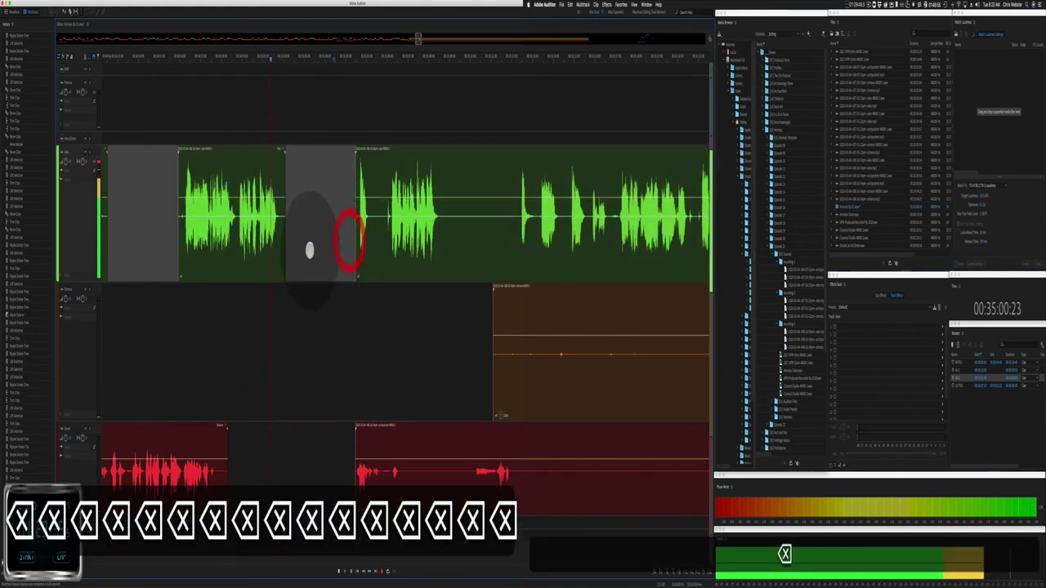
{"action": "left_click_drag", "start_coordinate": [286, 266], "coordinate": [348, 299]}
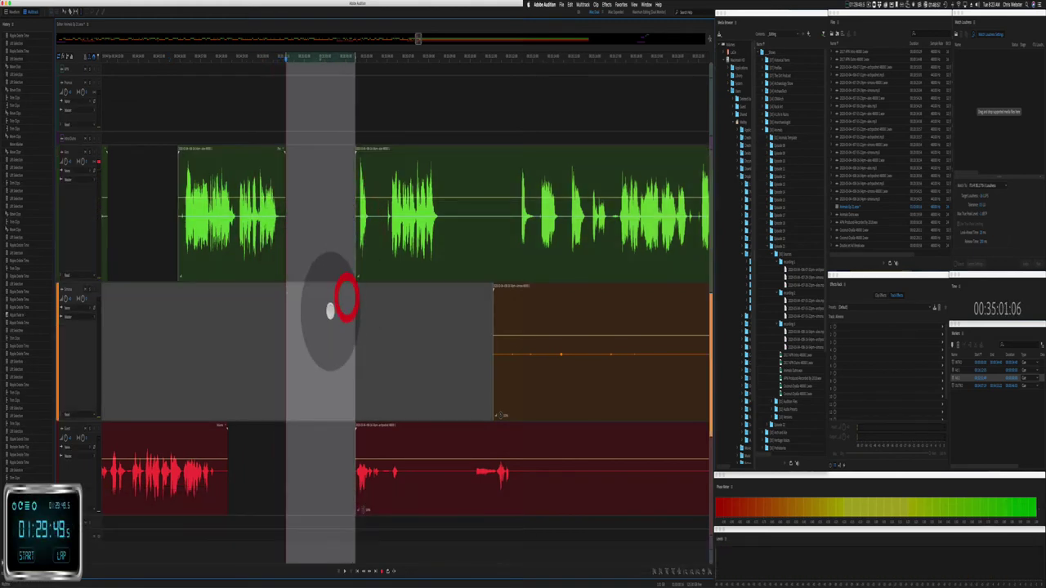
{"action": "key", "text": "shift+super+BackSpace"}
Step: Delete the green silence after the following phrase and the red silence between its two small sounds
{"action": "left_click_drag", "start_coordinate": [377, 252], "coordinate": [437, 313]}
{"action": "key", "text": "BackSpace"}
{"action": "scroll", "coordinate": [278, 430], "scroll_direction": "right", "scroll_amount": 2}
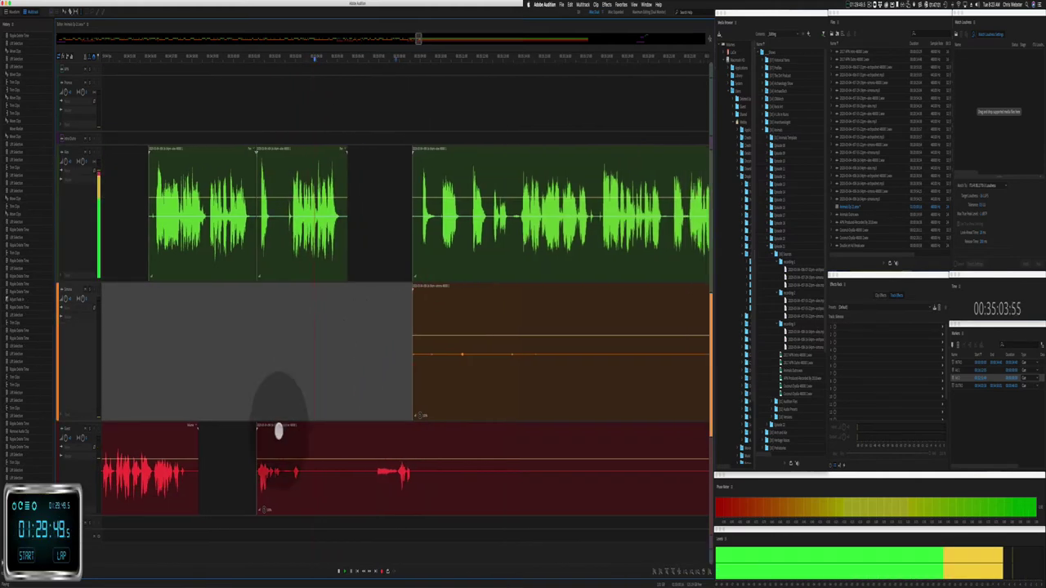
{"action": "left_click_drag", "start_coordinate": [292, 478], "coordinate": [376, 467]}
{"action": "key", "text": "BackSpace"}
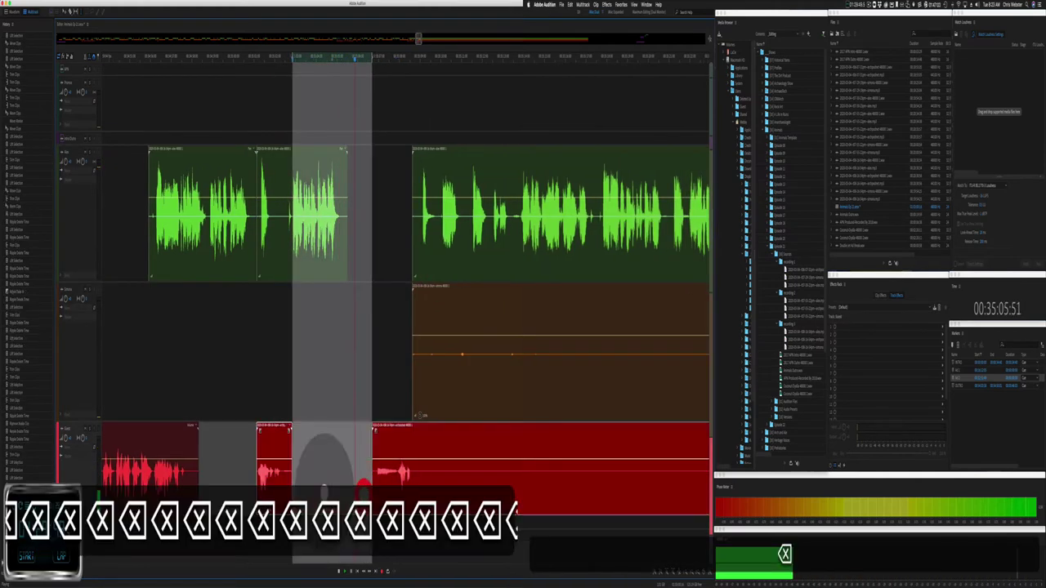
Step: Ripple-delete the pause between the end of the green phrase and the second small red sound
{"action": "left_click", "coordinate": [327, 335]}
{"action": "left_click_drag", "start_coordinate": [348, 310], "coordinate": [377, 338]}
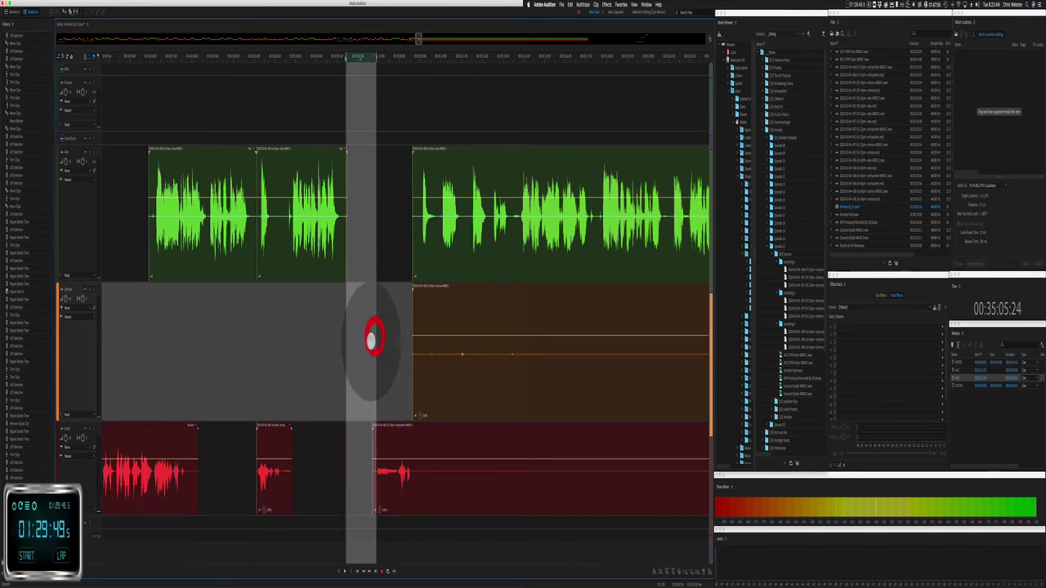
{"action": "key", "text": "shift+super+BackSpace"}
Step: Trim the orange clip's start further and delete the long silence after the second small red sound
{"action": "key", "text": "super+z"}
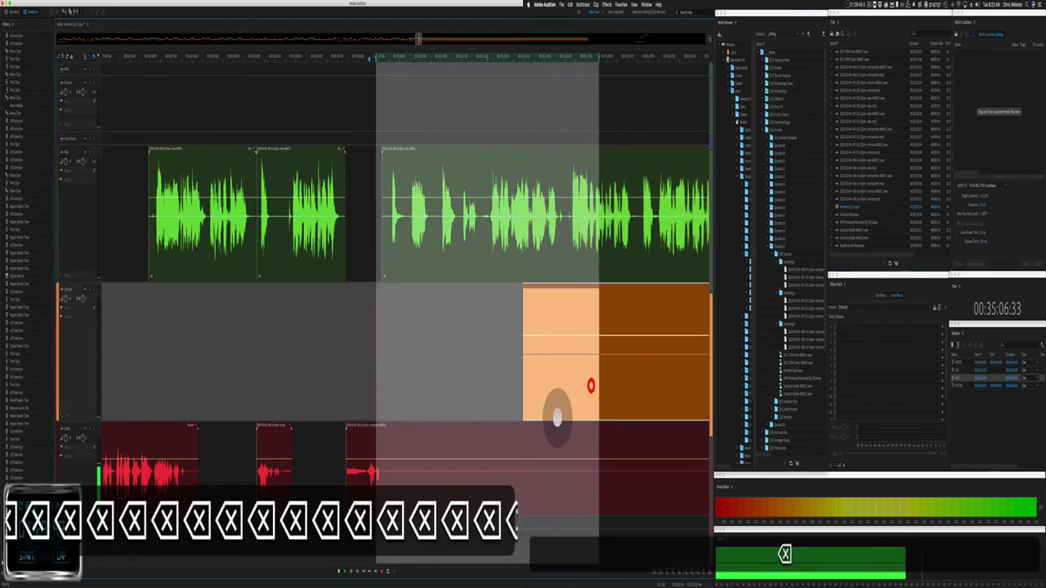
{"action": "left_click", "coordinate": [415, 467]}
{"action": "left_click_drag", "start_coordinate": [389, 404], "coordinate": [667, 446]}
{"action": "key", "text": "BackSpace"}
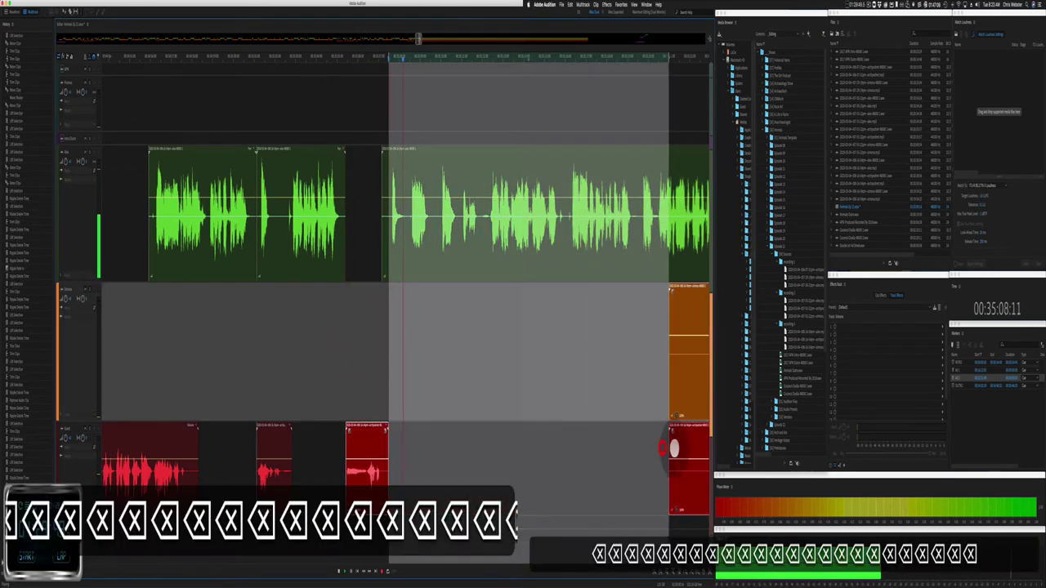
Step: Delete the next stretch of silence at the start of the remaining red clip
{"action": "left_click", "coordinate": [490, 339]}
{"action": "scroll", "coordinate": [488, 347], "scroll_direction": "down", "scroll_amount": 6}
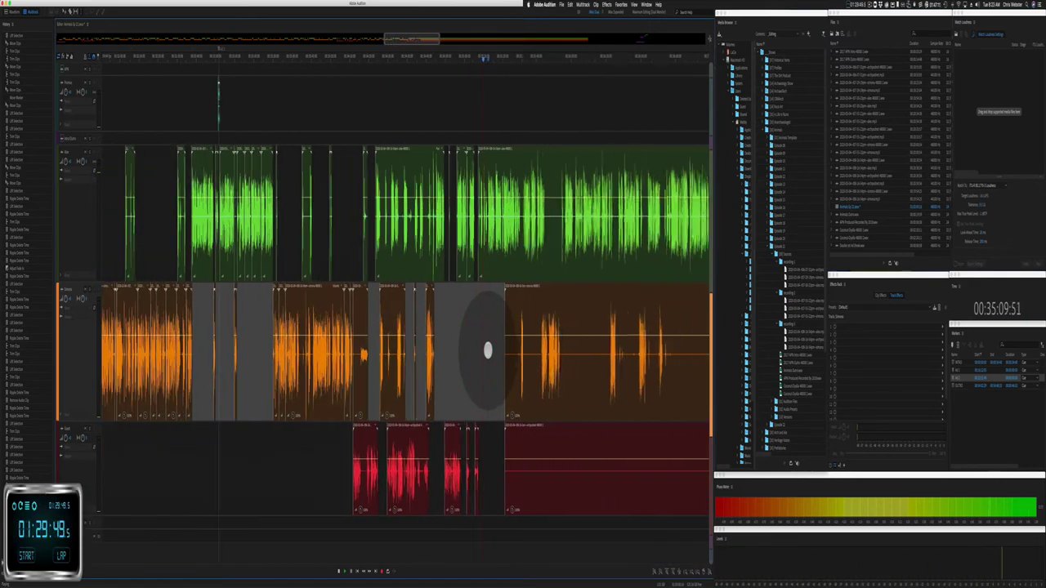
{"action": "scroll", "coordinate": [488, 352], "scroll_direction": "right", "scroll_amount": 5}
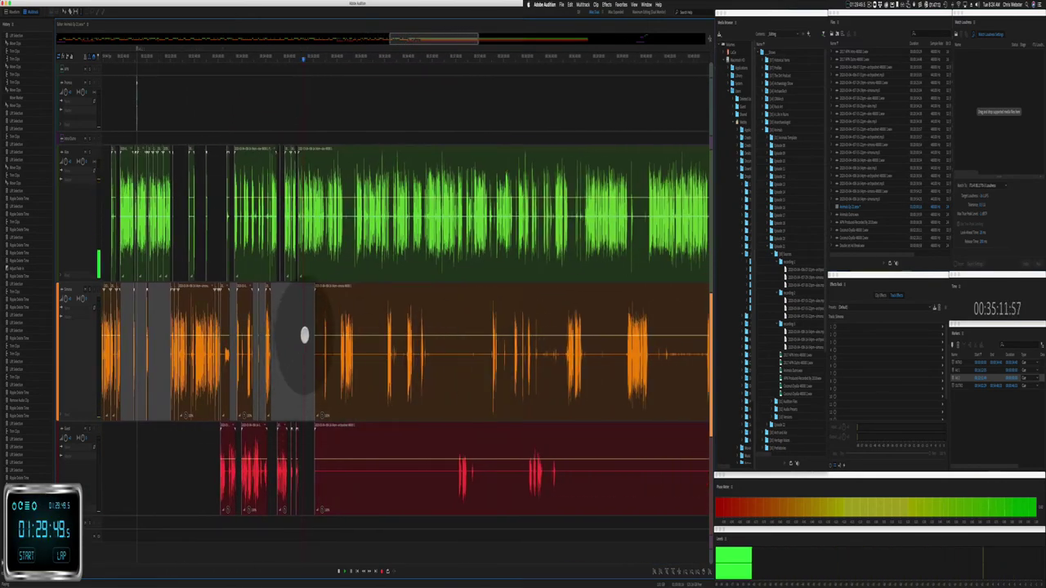
{"action": "scroll", "coordinate": [303, 335], "scroll_direction": "up", "scroll_amount": 8}
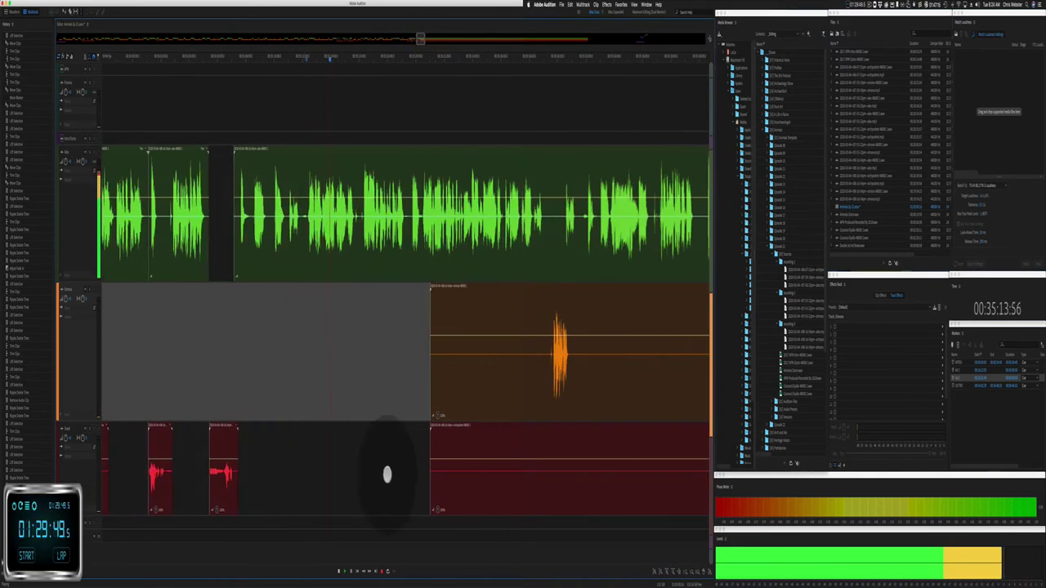
{"action": "left_click_drag", "start_coordinate": [388, 474], "coordinate": [678, 479]}
{"action": "key", "text": "BackSpace"}
Step: Trim the orange clip's start to its first burst and delete the silence between that burst and the next orange speech
{"action": "scroll", "coordinate": [342, 364], "scroll_direction": "right", "scroll_amount": 4}
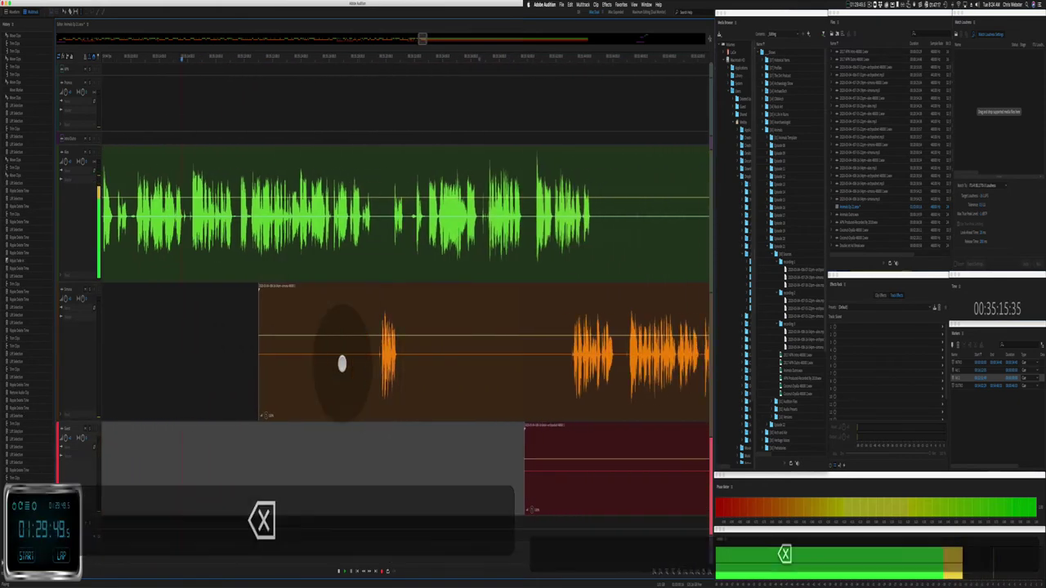
{"action": "left_click_drag", "start_coordinate": [256, 393], "coordinate": [345, 398]}
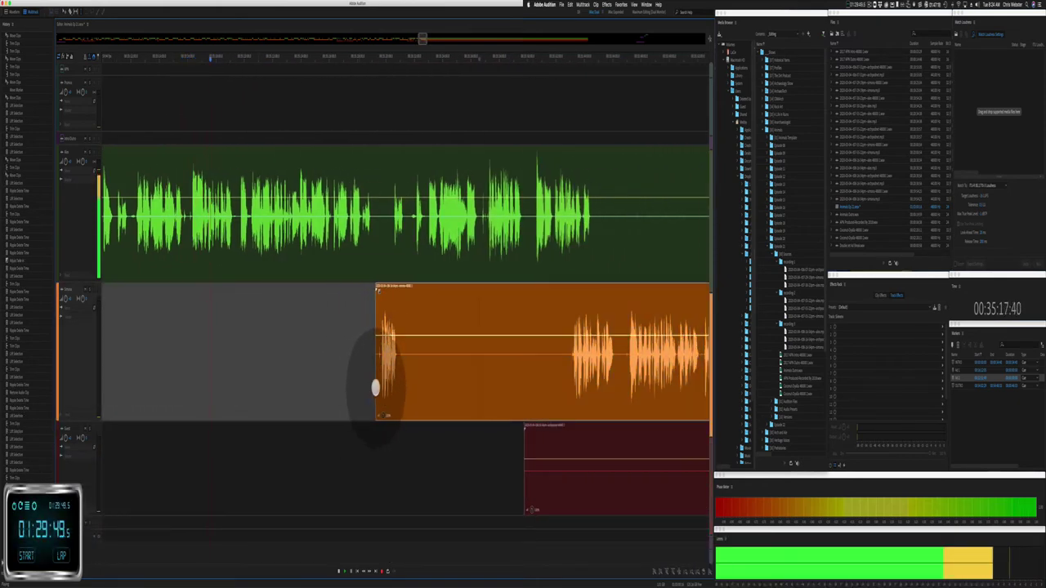
{"action": "left_click_drag", "start_coordinate": [398, 376], "coordinate": [569, 382]}
{"action": "key", "text": "BackSpace"}
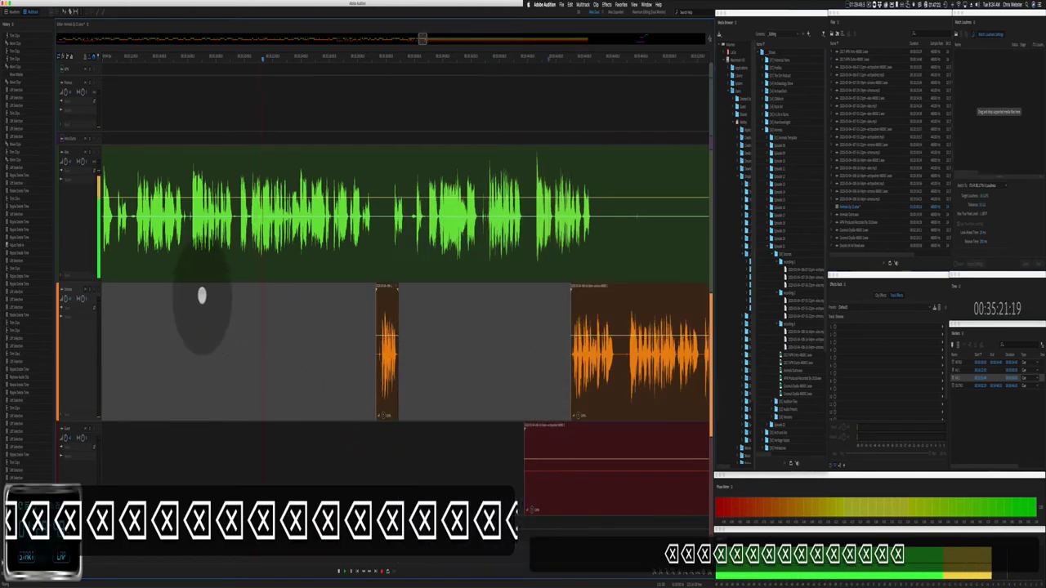
Step: Delete the silence at the red clip's start and the green track's silence during the orange reply
{"action": "scroll", "coordinate": [233, 244], "scroll_direction": "up", "scroll_amount": 3}
{"action": "left_click", "coordinate": [252, 233]}
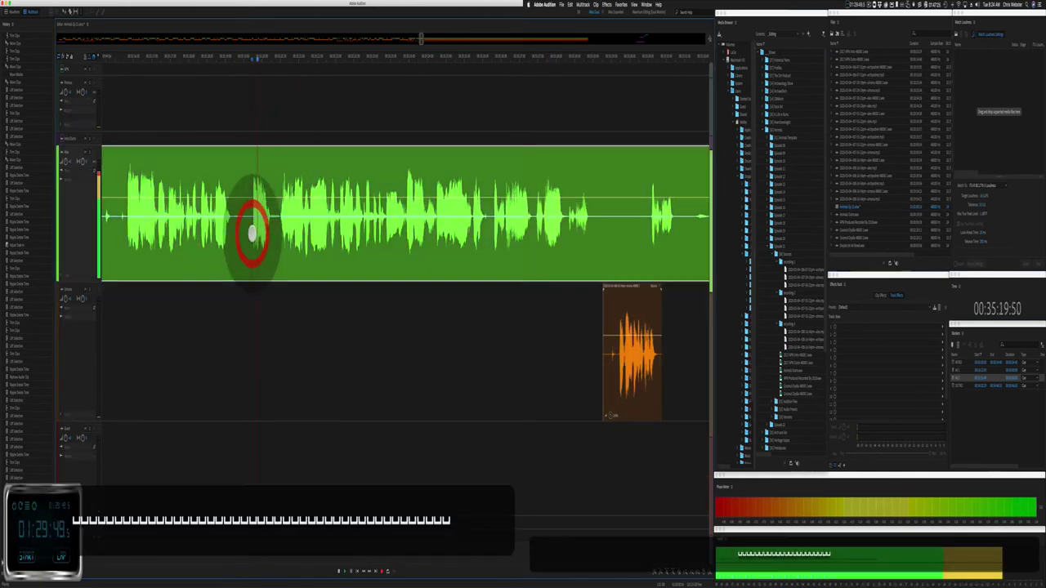
{"action": "scroll", "coordinate": [205, 243], "scroll_direction": "down", "scroll_amount": 5}
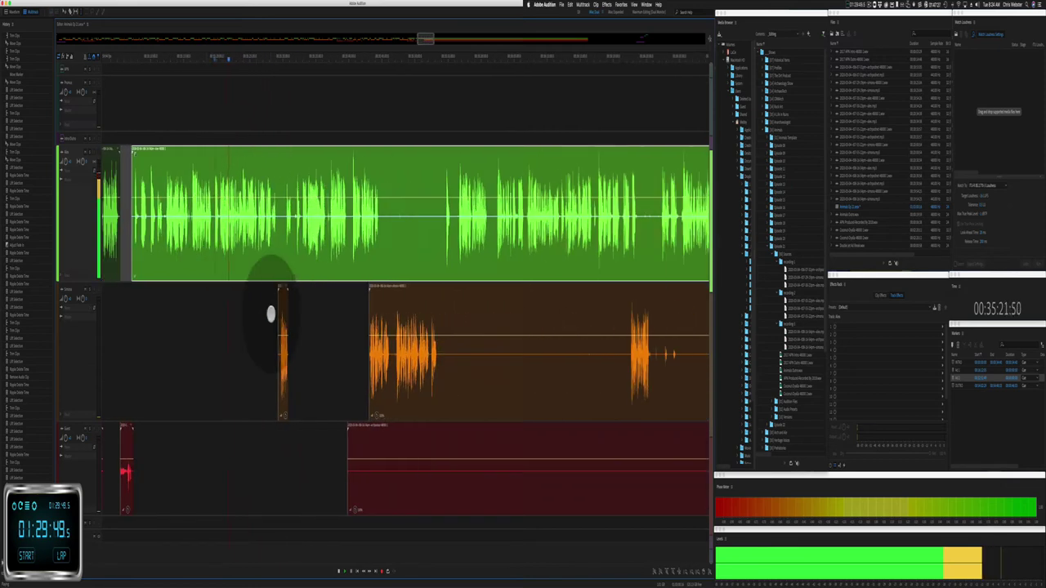
{"action": "left_click_drag", "start_coordinate": [239, 480], "coordinate": [643, 495]}
{"action": "key", "text": "BackSpace"}
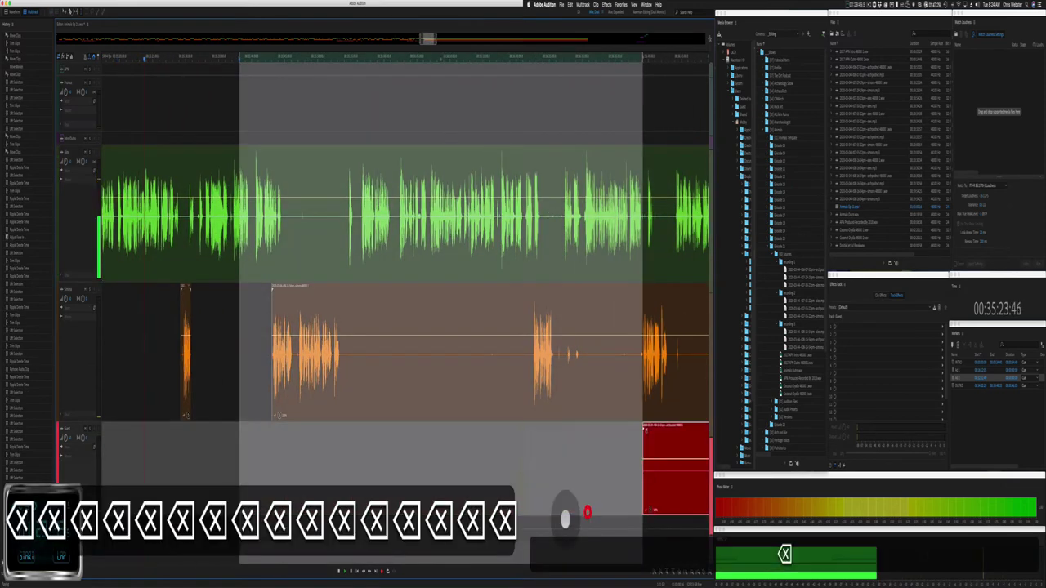
{"action": "left_click_drag", "start_coordinate": [282, 230], "coordinate": [346, 227]}
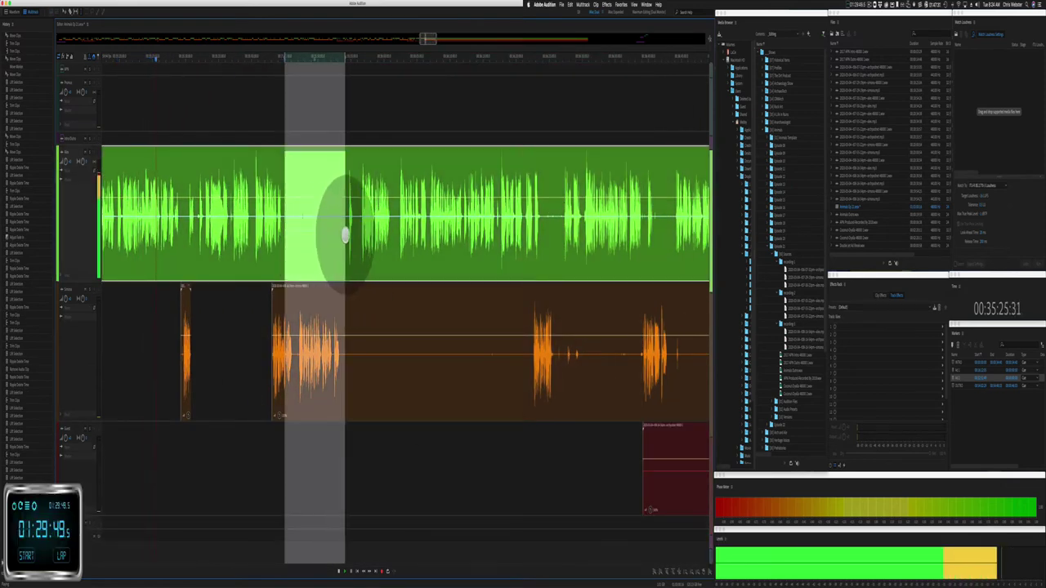
{"action": "key", "text": "BackSpace"}
Step: Delete the silence after the orange reply and move the reply clip slightly later, near the end of the green speech
{"action": "left_click_drag", "start_coordinate": [340, 367], "coordinate": [530, 382]}
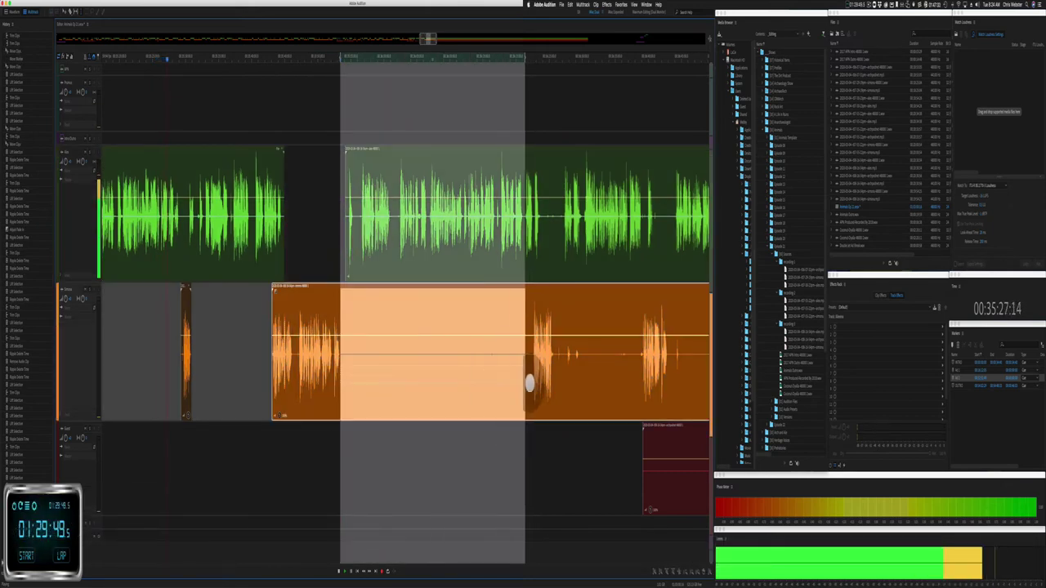
{"action": "key", "text": "BackSpace"}
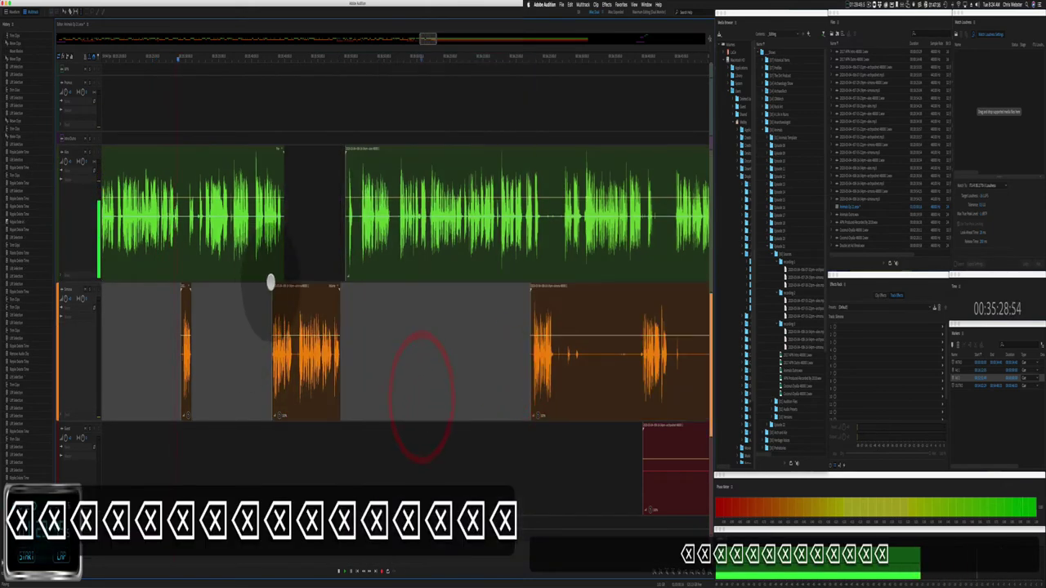
{"action": "left_click_drag", "start_coordinate": [284, 285], "coordinate": [293, 288]}
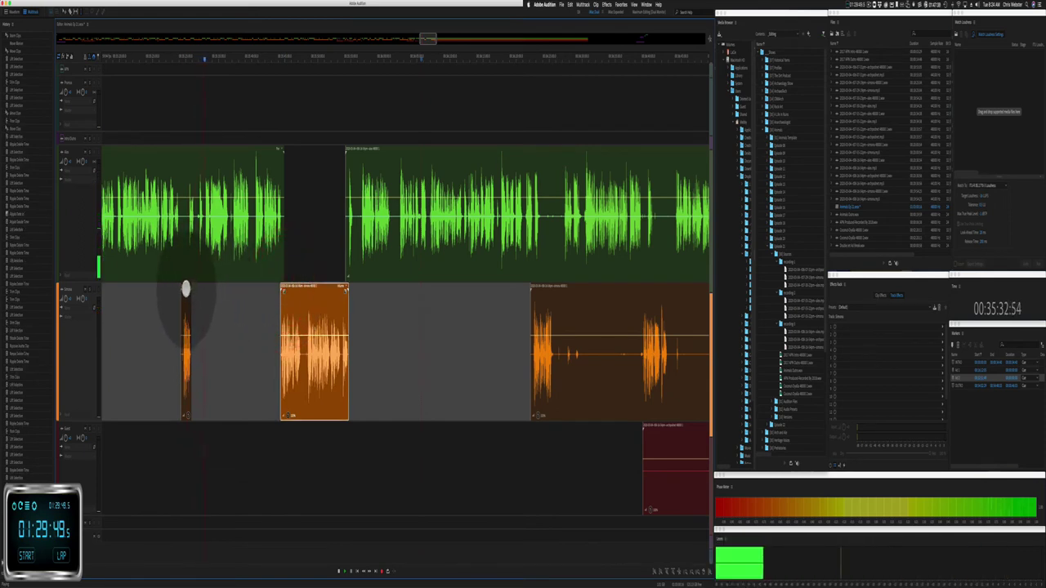
{"action": "scroll", "coordinate": [188, 238], "scroll_direction": "up", "scroll_amount": 3}
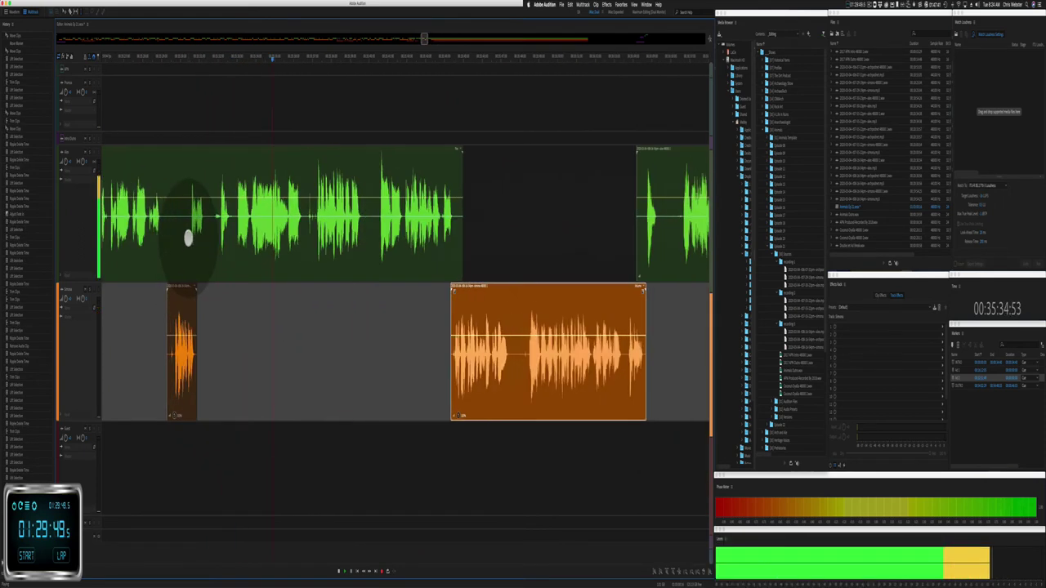
{"action": "key", "text": "super+z"}
{"action": "left_click_drag", "start_coordinate": [190, 235], "coordinate": [211, 243]}
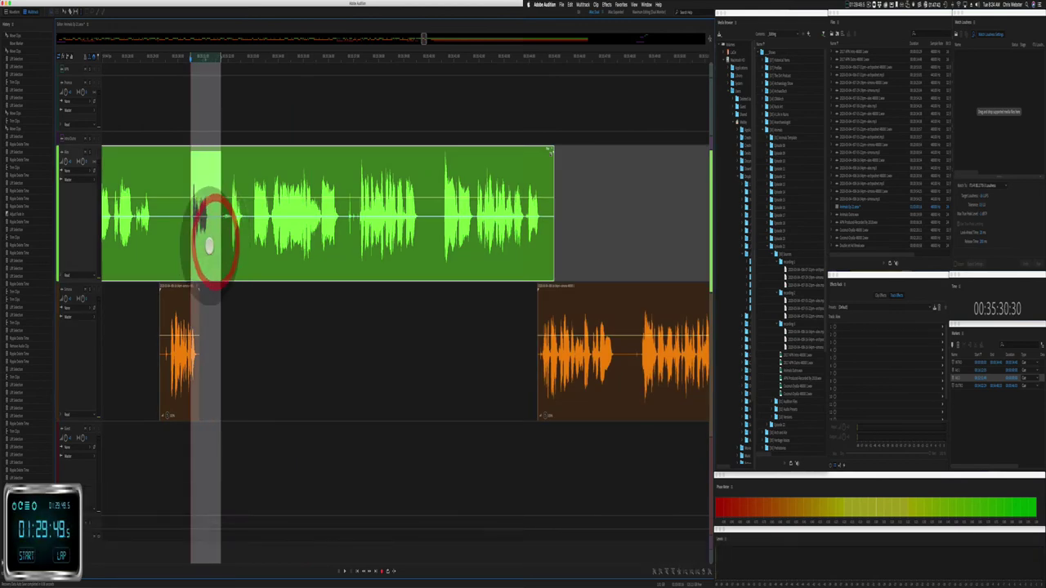
{"action": "key", "text": "BackSpace"}
{"action": "key", "text": "super+z"}
{"action": "key", "text": "super+BackSpace"}
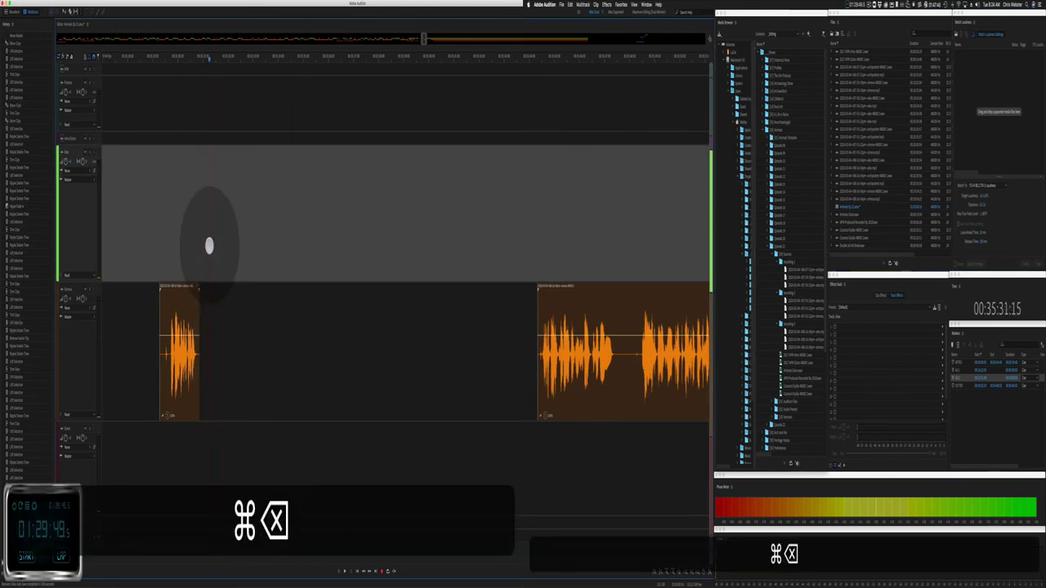
{"action": "key", "text": "super+z"}
{"action": "key", "text": "super+z"}
{"action": "key", "text": "super+z"}
{"action": "key", "text": "super+z"}
{"action": "key", "text": "super+z"}
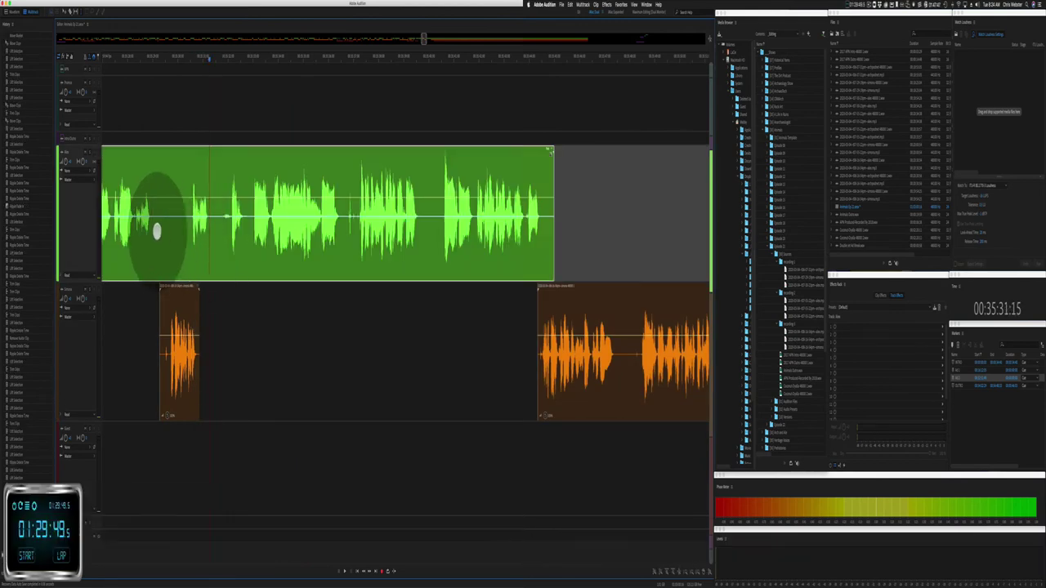
{"action": "left_click_drag", "start_coordinate": [157, 228], "coordinate": [200, 232]}
{"action": "left_click", "coordinate": [203, 231]}
{"action": "key", "text": "BackSpace"}
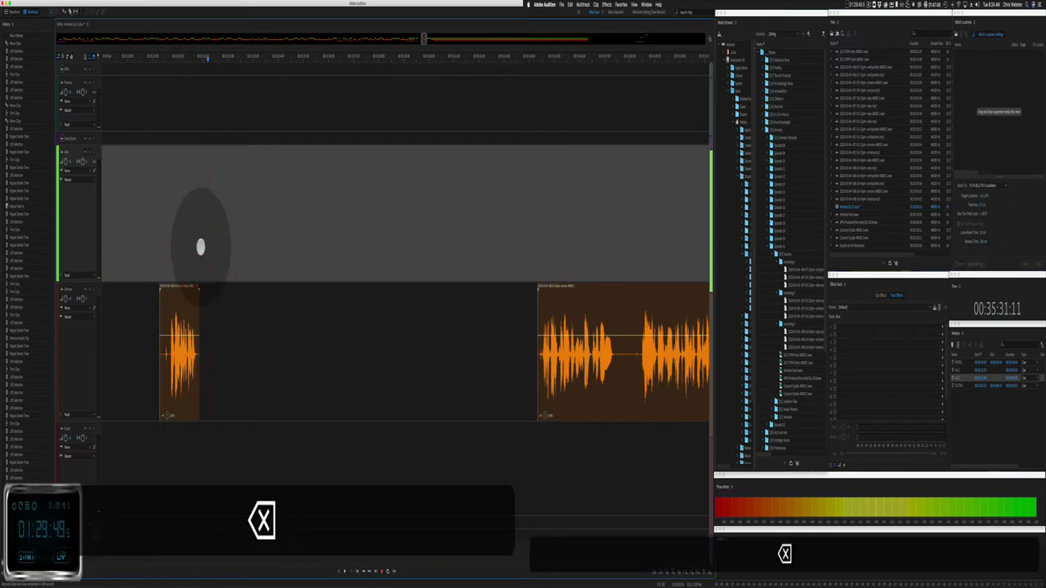
{"action": "key", "text": "super+z"}
Step: Delete the short green word overlapping the isolated orange burst and ripple-delete the last part of the resulting gap
{"action": "left_click_drag", "start_coordinate": [160, 228], "coordinate": [219, 261]}
{"action": "key", "text": "BackSpace"}
{"action": "left_click", "coordinate": [190, 234]}
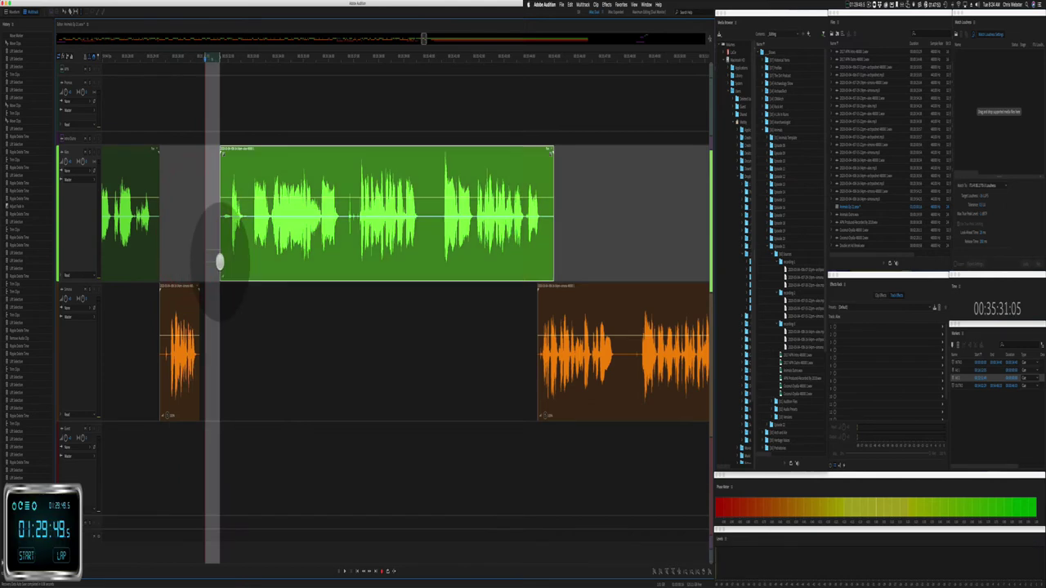
{"action": "key", "text": "shift+super+BackSpace"}
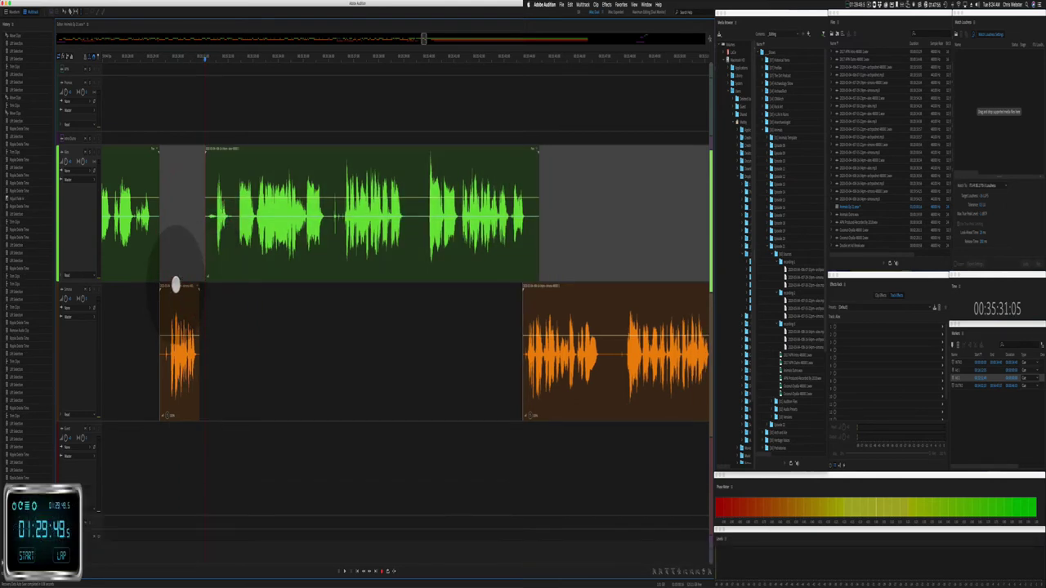
Step: Move the isolated orange burst slightly earlier and ripple-delete the leftover gap before the following green speech
{"action": "left_click_drag", "start_coordinate": [173, 286], "coordinate": [206, 270]}
{"action": "key", "text": "shift+super+BackSpace"}
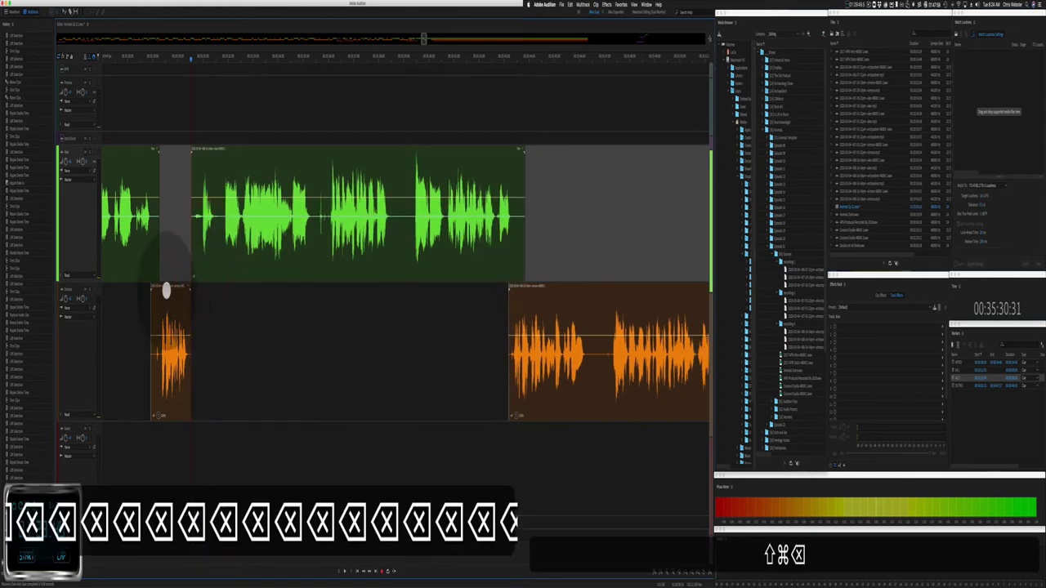
{"action": "left_click", "coordinate": [117, 299]}
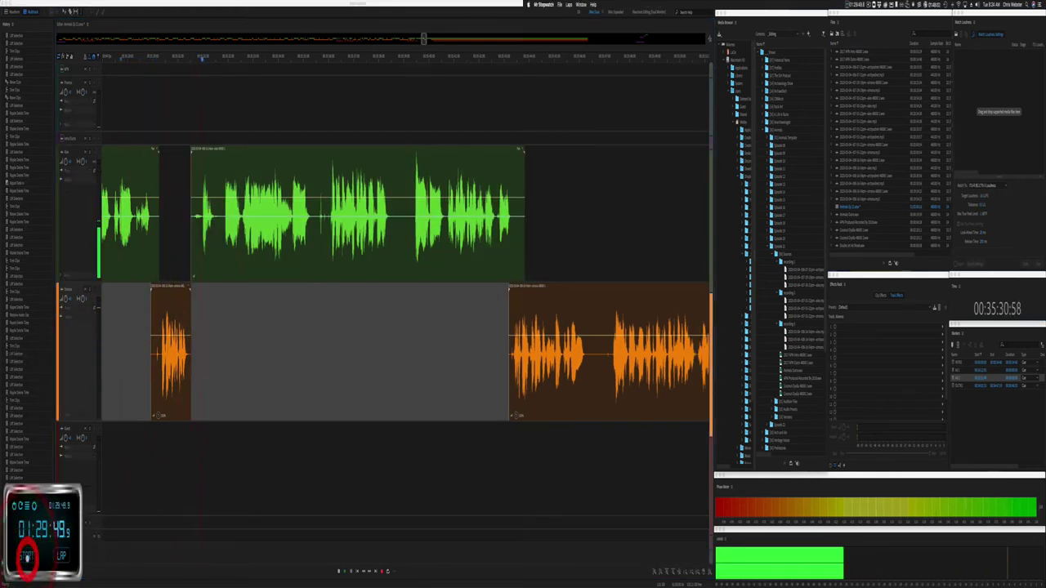
Step: Ripple-delete the second short word in the green clip that follows the isolated orange burst
{"action": "left_click", "coordinate": [273, 404]}
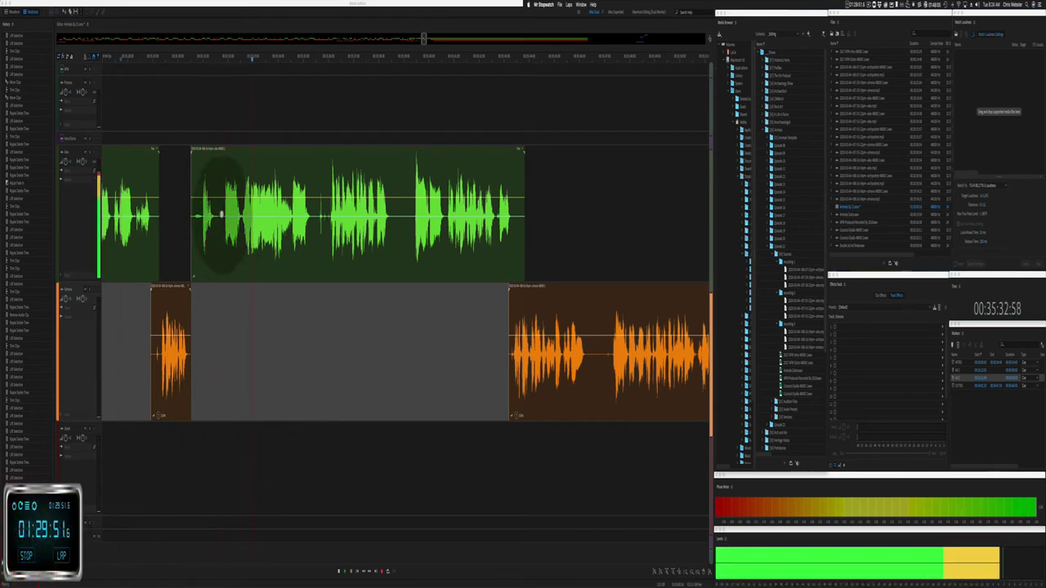
{"action": "left_click_drag", "start_coordinate": [226, 229], "coordinate": [239, 233]}
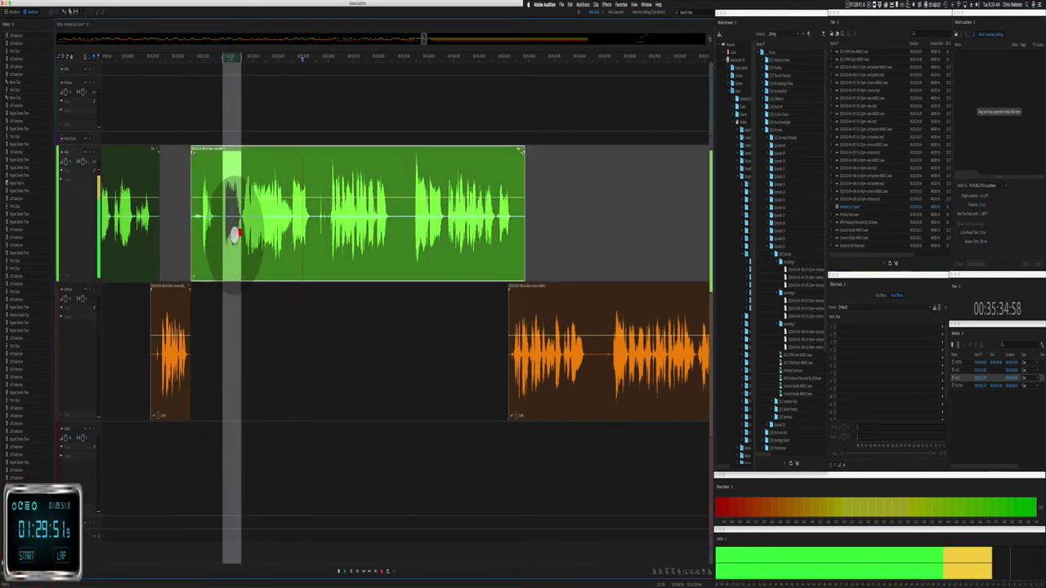
{"action": "key", "text": "super+shift+BackSpace"}
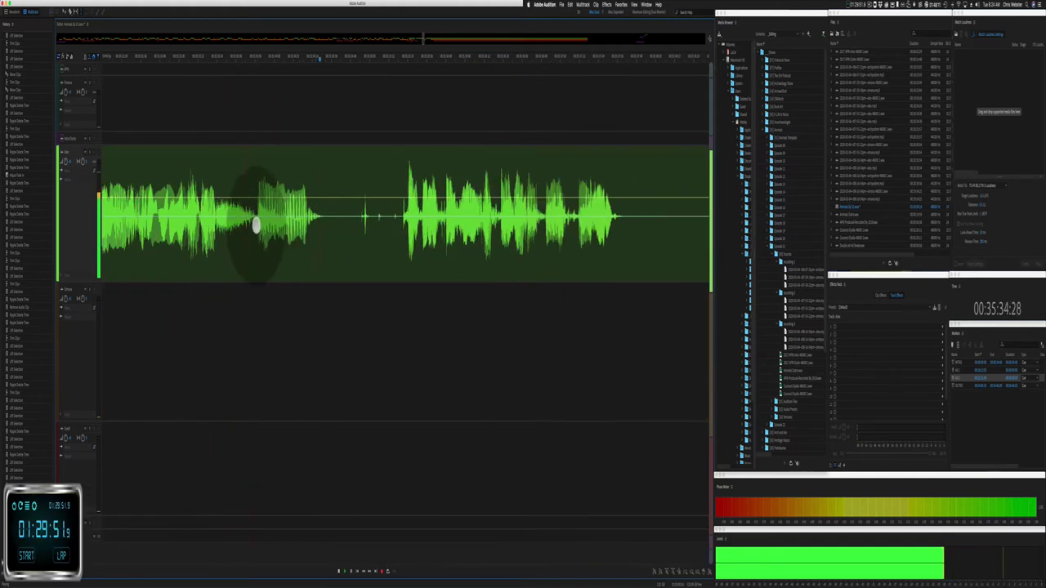
Step: Ripple-delete the unwanted word with its trailing clicks in the green speech, and the pause in the middle of the following green clip
{"action": "left_click_drag", "start_coordinate": [256, 225], "coordinate": [397, 234]}
{"action": "key", "text": "super+shift+BackSpace"}
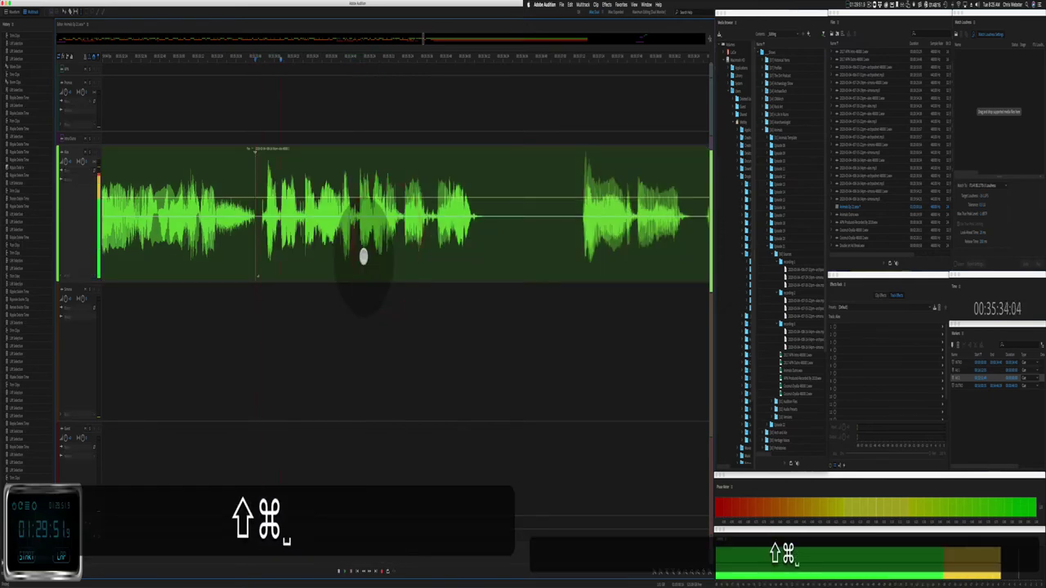
{"action": "left_click_drag", "start_coordinate": [416, 226], "coordinate": [440, 227]}
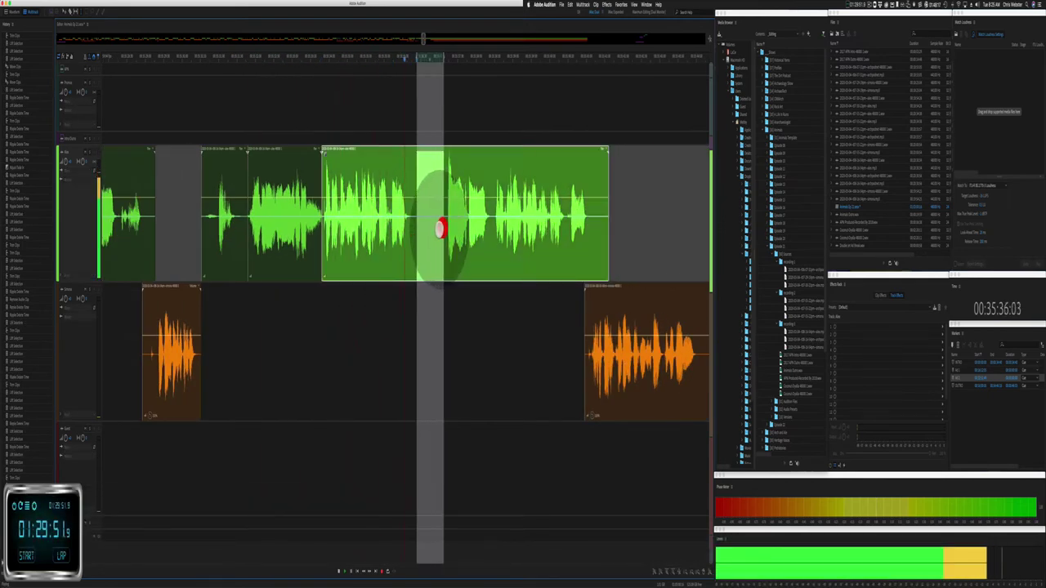
{"action": "key", "text": "super+shift+BackSpace"}
{"action": "key", "text": "super+shift+BackSpace"}
{"action": "key", "text": "super+shift+BackSpace"}
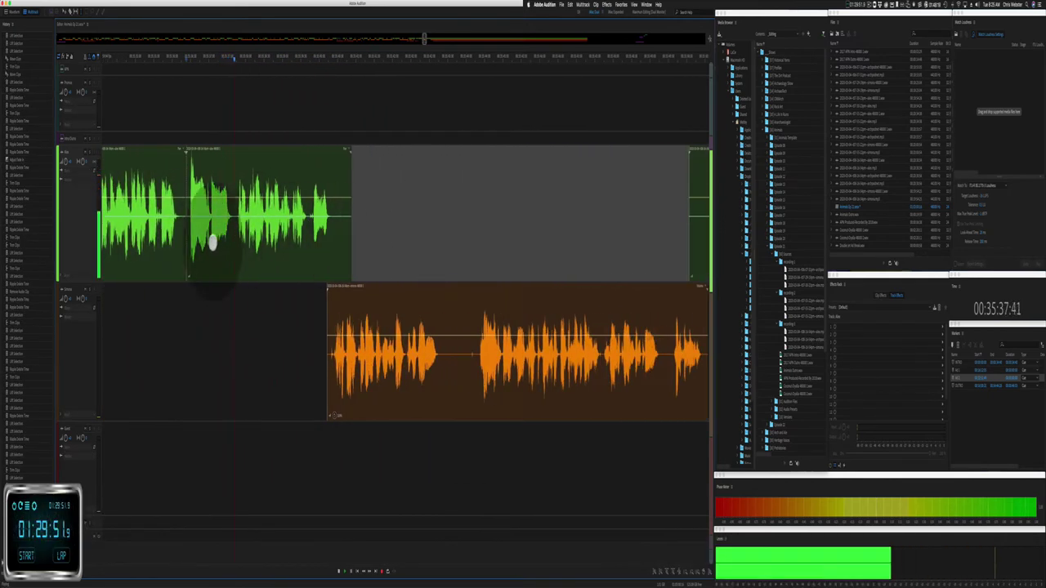
Step: Ripple-delete the first word after the new cut in the green clip that precedes the orange reply
{"action": "left_click", "coordinate": [182, 261]}
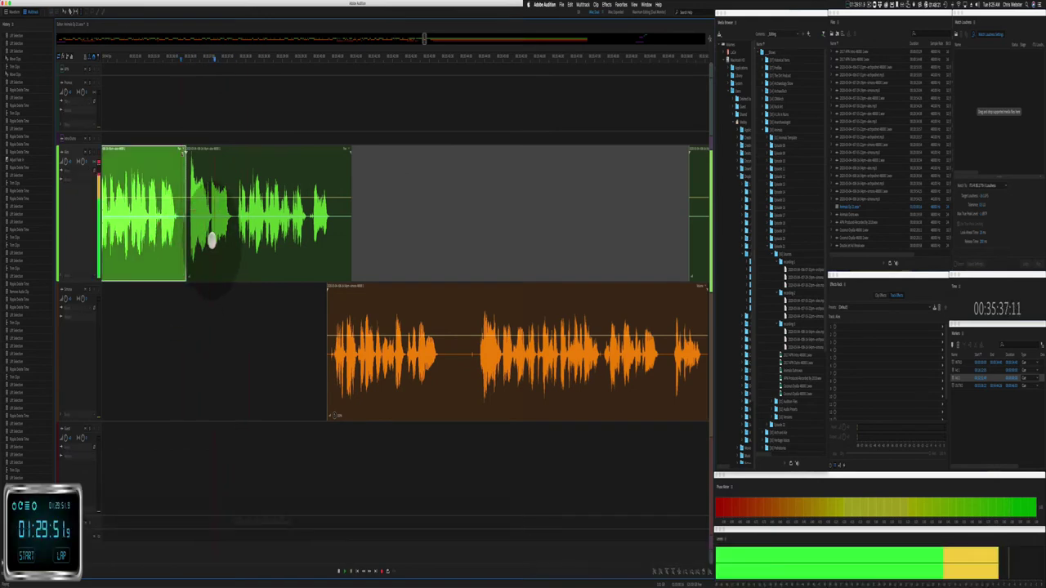
{"action": "key", "text": "super+z"}
{"action": "left_click_drag", "start_coordinate": [181, 287], "coordinate": [234, 304]}
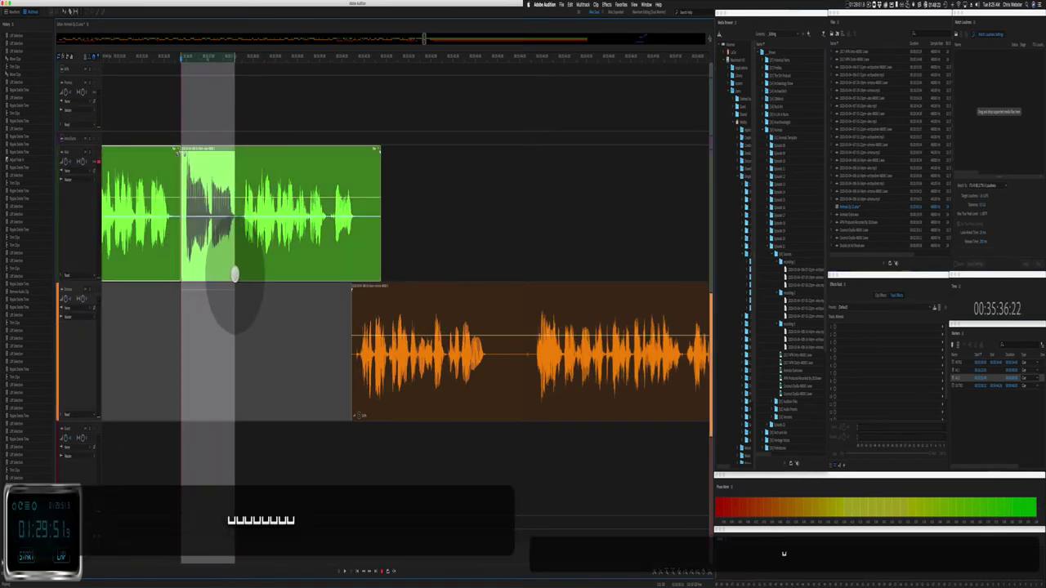
{"action": "key", "text": "shift+super+BackSpace"}
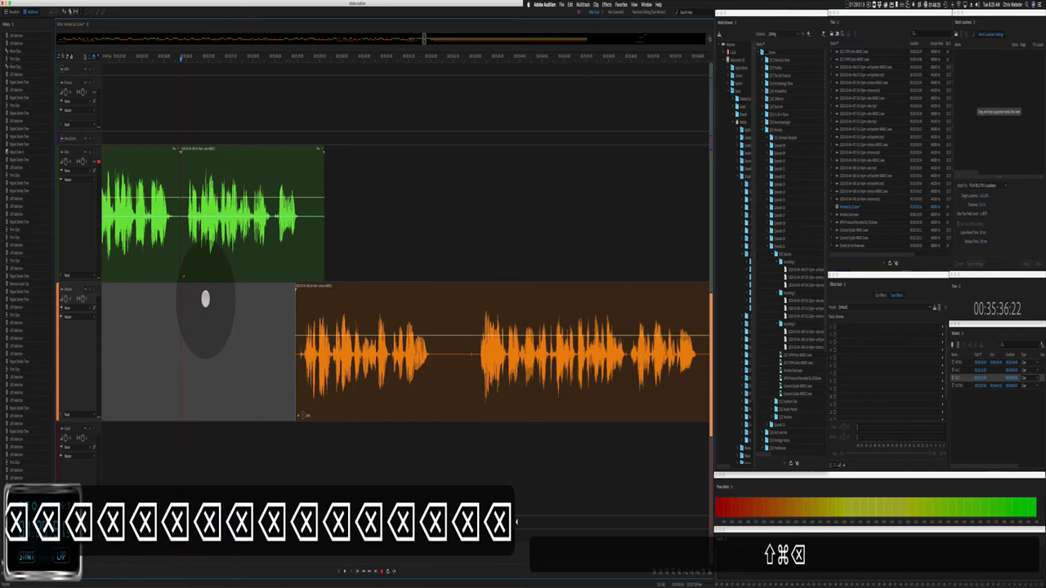
Step: Play back the green cut and ripple-delete the pause after the first phrase of the orange reply
{"action": "left_click", "coordinate": [156, 324]}
{"action": "key", "text": "space"}
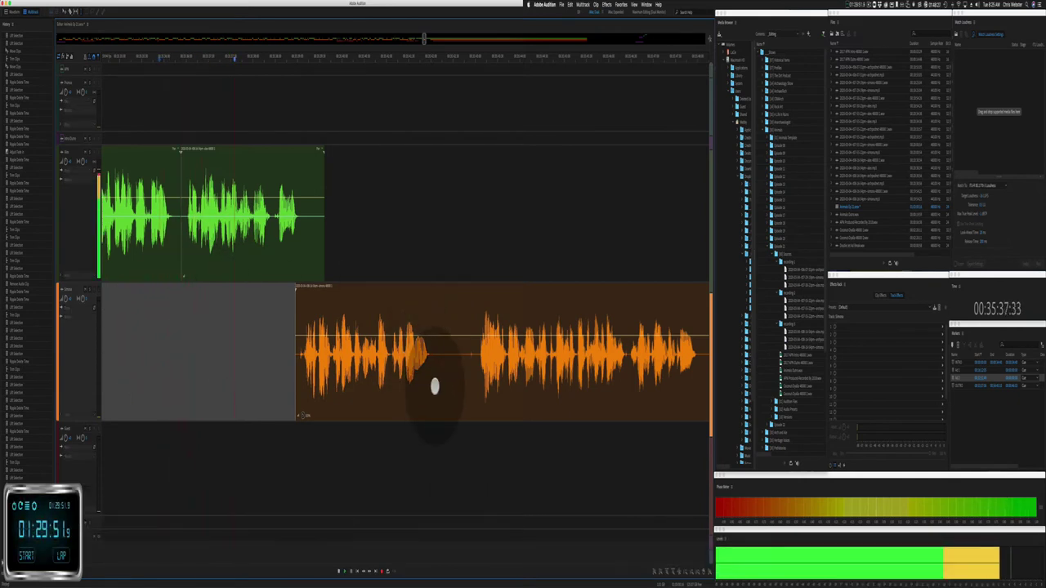
{"action": "left_click_drag", "start_coordinate": [435, 386], "coordinate": [475, 384]}
{"action": "key", "text": "shift+super+BackSpace"}
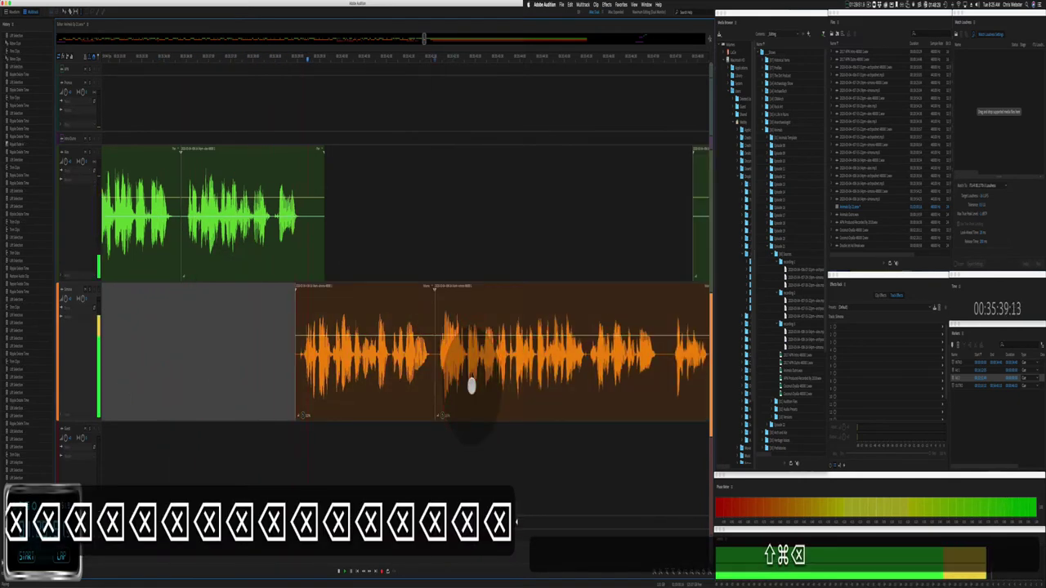
Step: Trim the last word off the green clip's end and ripple-delete the gap before the orange reply
{"action": "left_click_drag", "start_coordinate": [320, 261], "coordinate": [276, 250]}
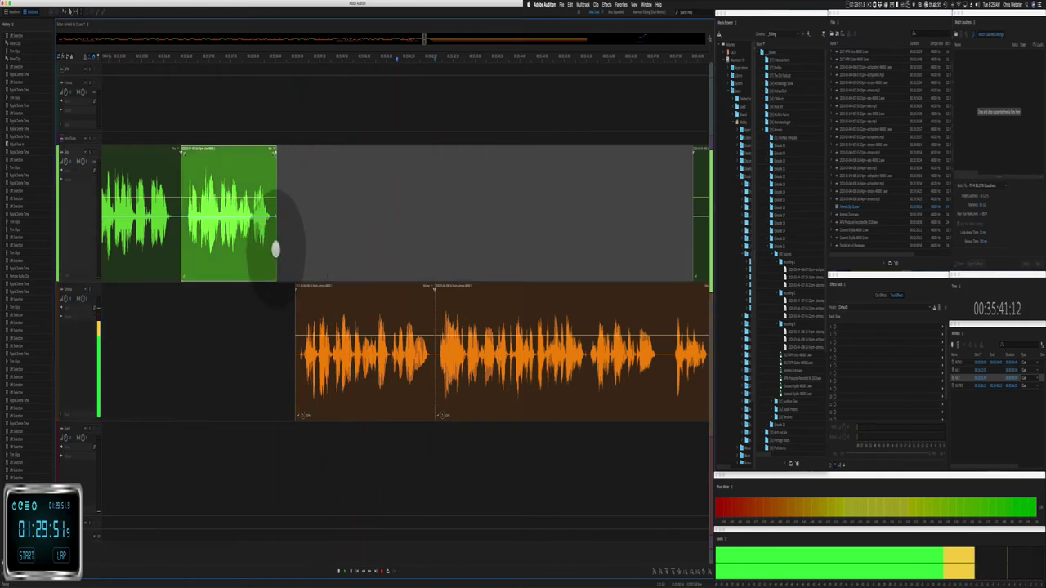
{"action": "left_click_drag", "start_coordinate": [273, 296], "coordinate": [295, 300]}
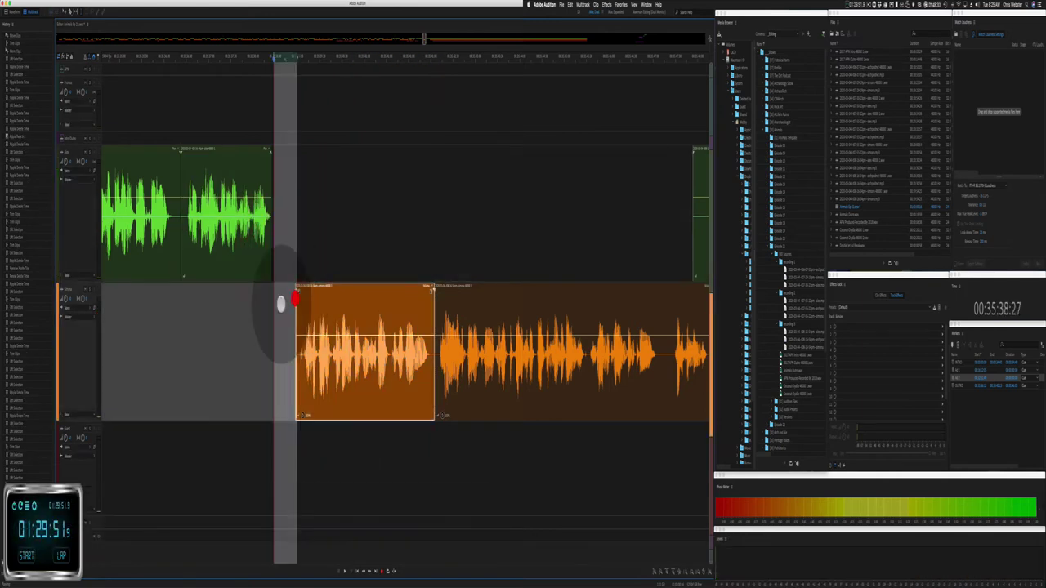
{"action": "key", "text": "shift+super+BackSpace"}
{"action": "key", "text": "space"}
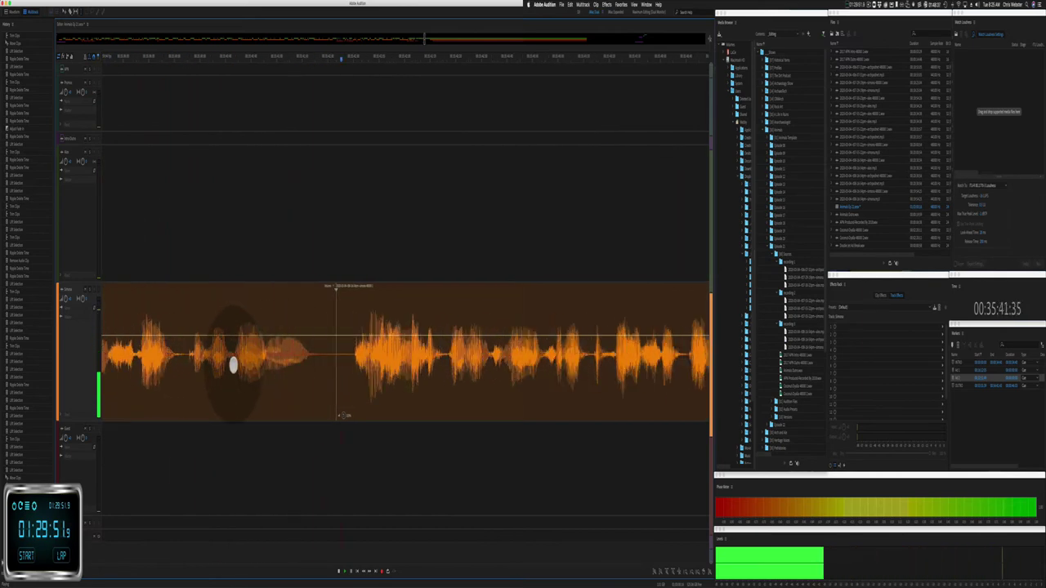
Step: Ripple-delete the drawn-out last word and pause just before the cut in the orange reply
{"action": "left_click_drag", "start_coordinate": [233, 365], "coordinate": [339, 362]}
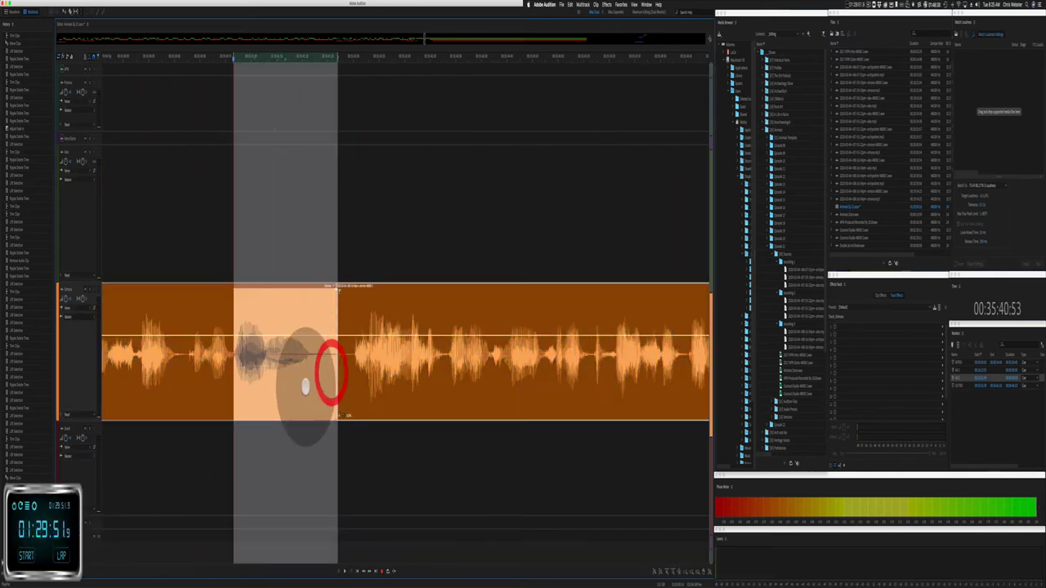
{"action": "key", "text": "shift+super+BackSpace"}
{"action": "scroll", "coordinate": [305, 387], "scroll_direction": "down", "scroll_amount": 5}
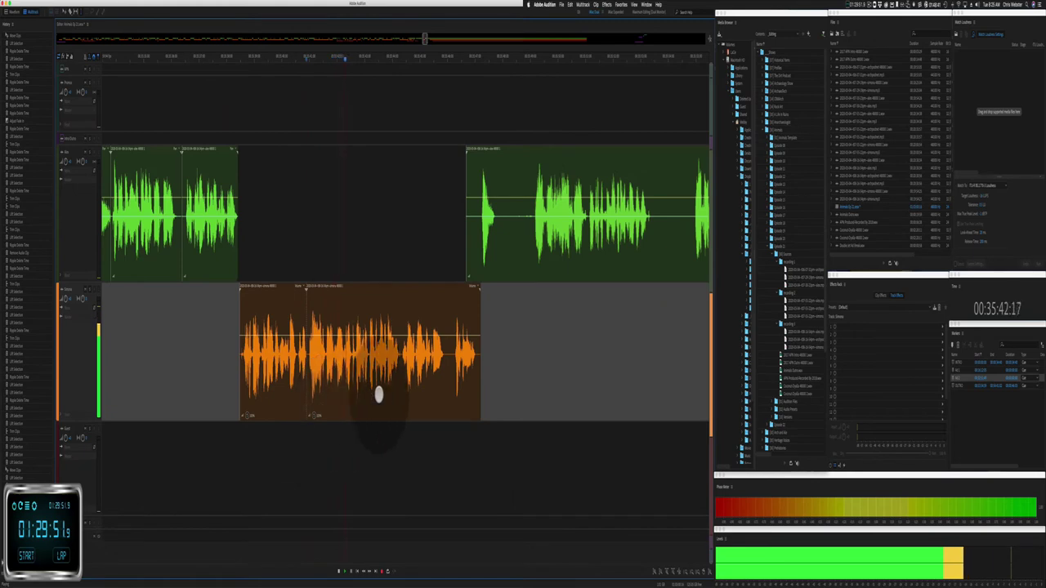
Step: Ripple-delete the silence after the short green burst following the orange reply, and the next long pause in that green speech
{"action": "left_click_drag", "start_coordinate": [369, 235], "coordinate": [397, 248]}
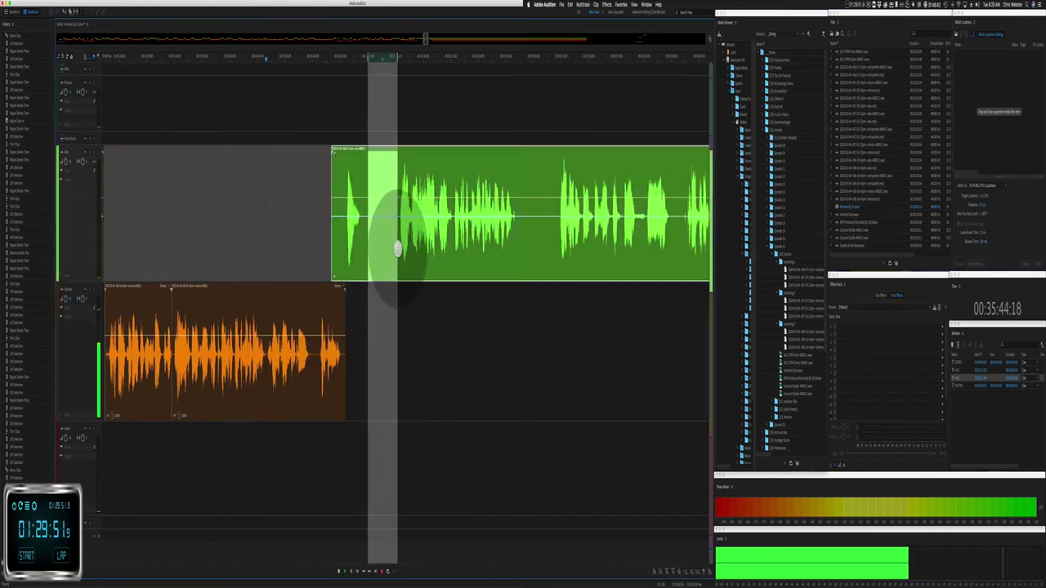
{"action": "key", "text": "shift+super+BackSpace"}
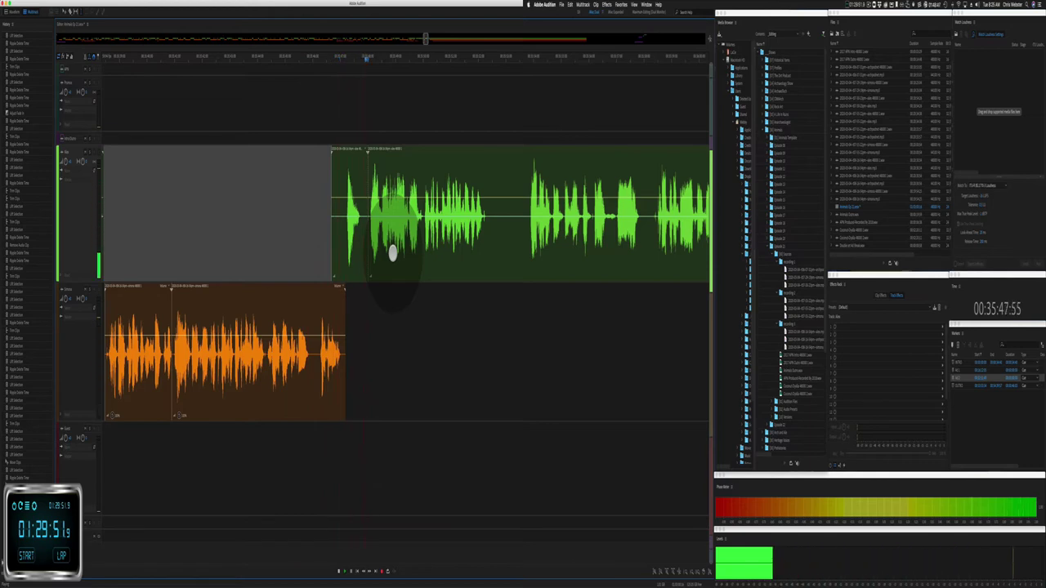
{"action": "scroll", "coordinate": [393, 237], "scroll_direction": "right", "scroll_amount": 5}
{"action": "left_click_drag", "start_coordinate": [352, 227], "coordinate": [378, 227]}
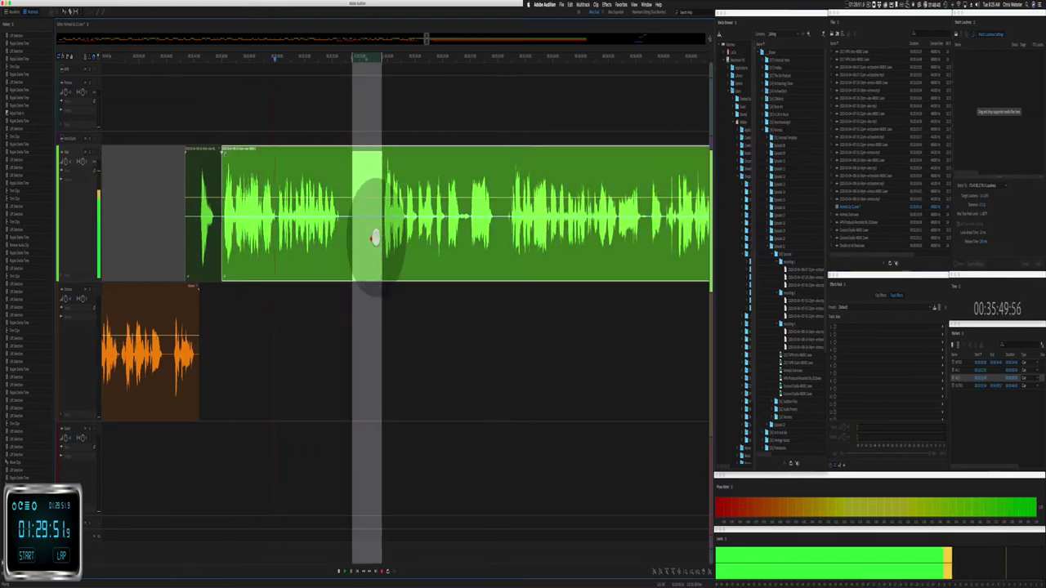
{"action": "key", "text": "shift+super+BackSpace"}
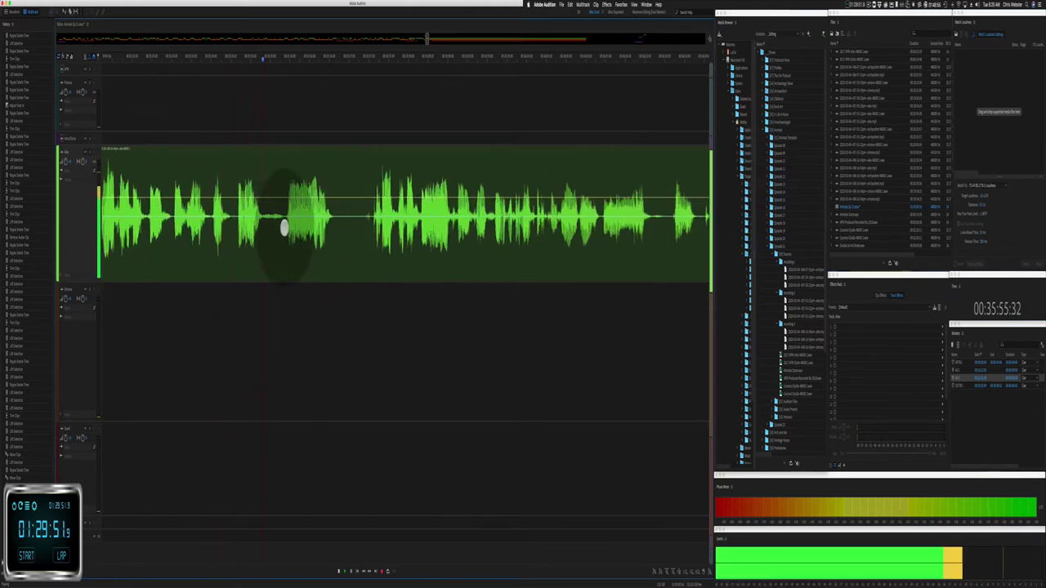
Step: Ripple-delete the filler word and its pause in the green speech, and delete the silent stretch between the orange clip's first two bursts
{"action": "left_click_drag", "start_coordinate": [284, 227], "coordinate": [356, 234]}
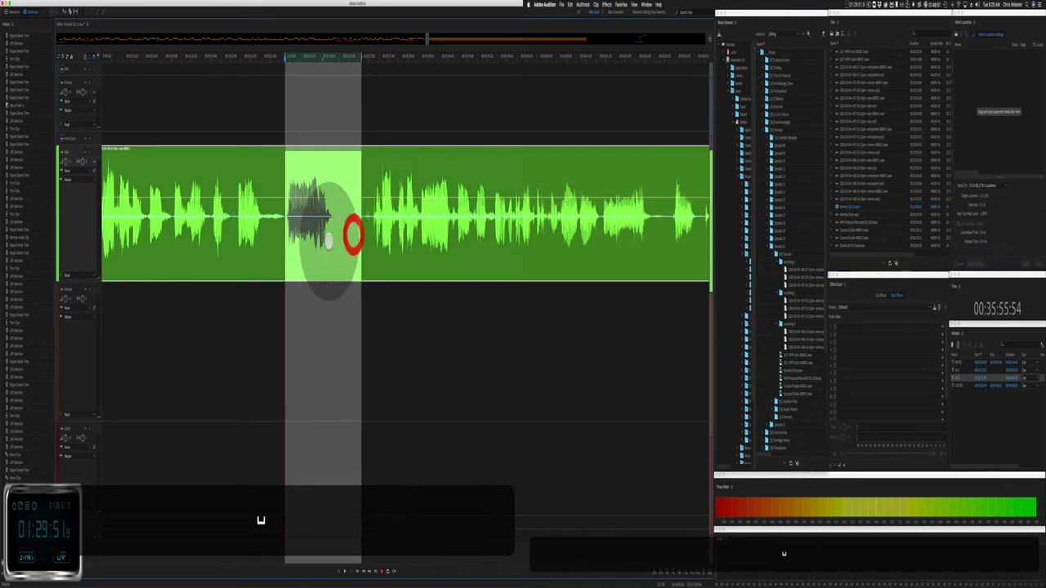
{"action": "key", "text": "shift+super+BackSpace"}
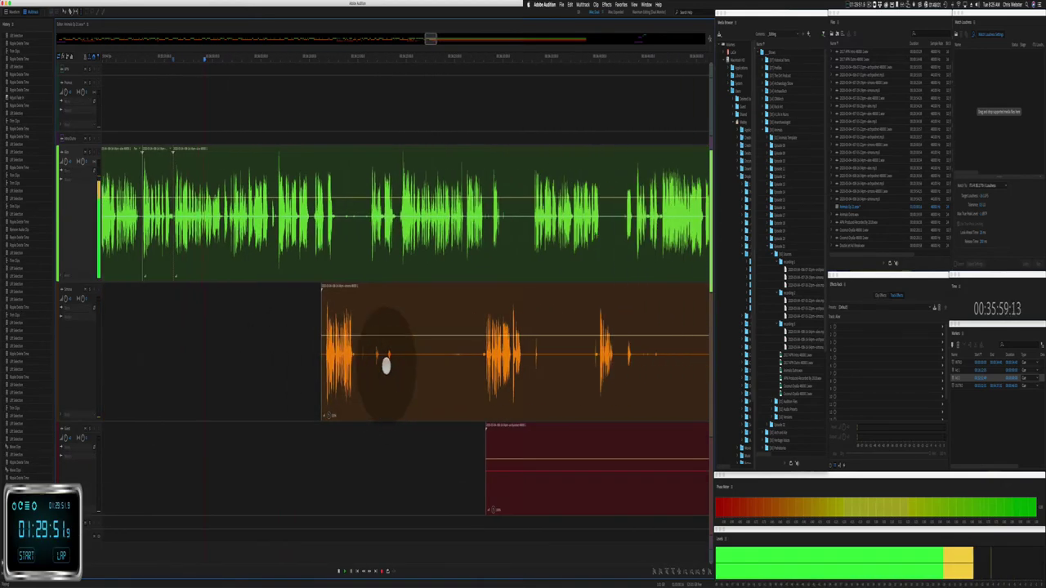
{"action": "left_click_drag", "start_coordinate": [397, 372], "coordinate": [479, 378]}
{"action": "key", "text": "BackSpace"}
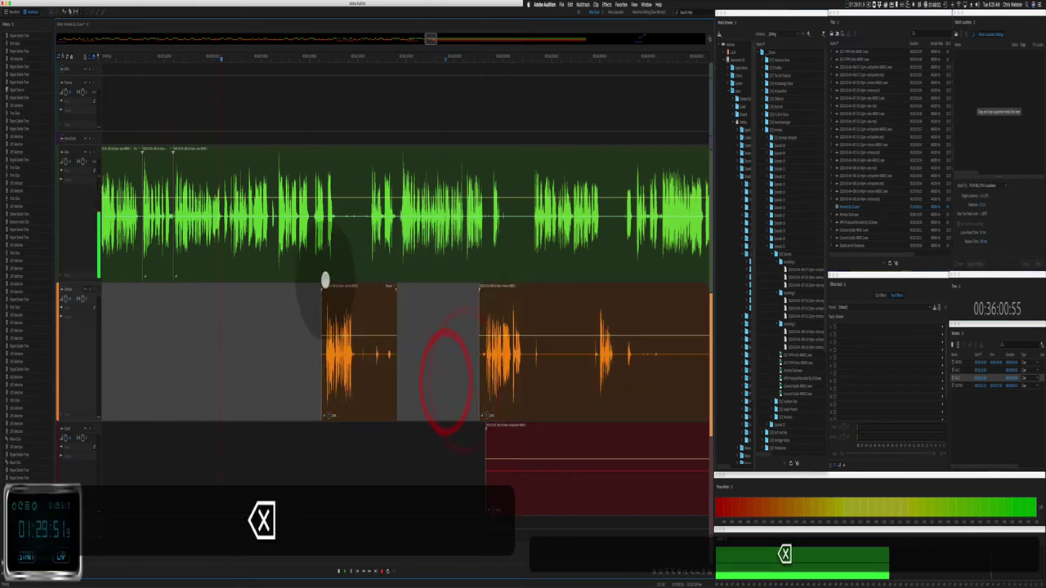
Step: Ripple-delete two short unwanted words in the green speech ahead of the second orange clip
{"action": "scroll", "coordinate": [213, 231], "scroll_direction": "up", "scroll_amount": 10}
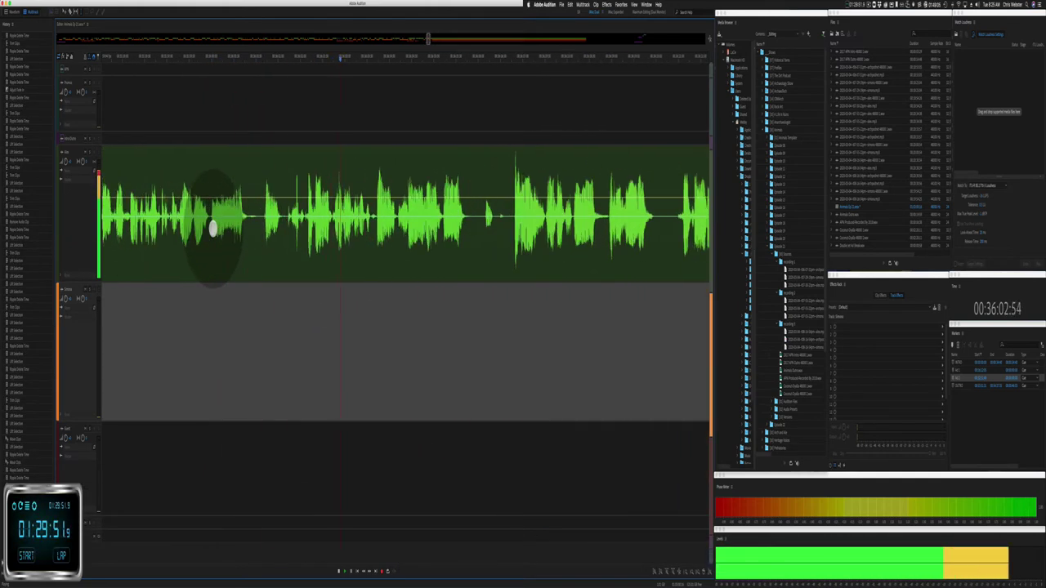
{"action": "left_click_drag", "start_coordinate": [257, 229], "coordinate": [285, 237]}
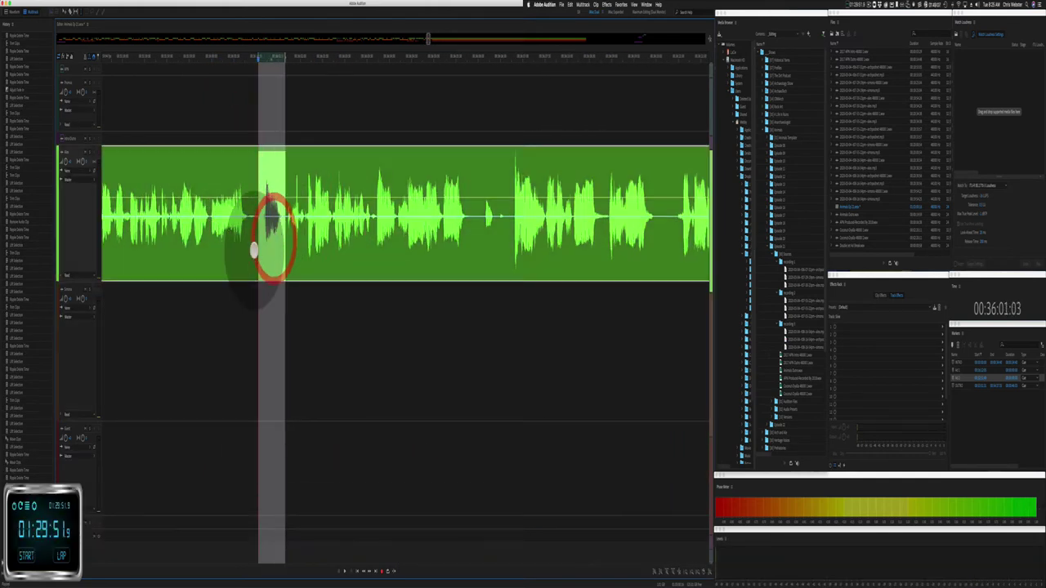
{"action": "key", "text": "BackSpace"}
{"action": "left_click", "coordinate": [164, 259]}
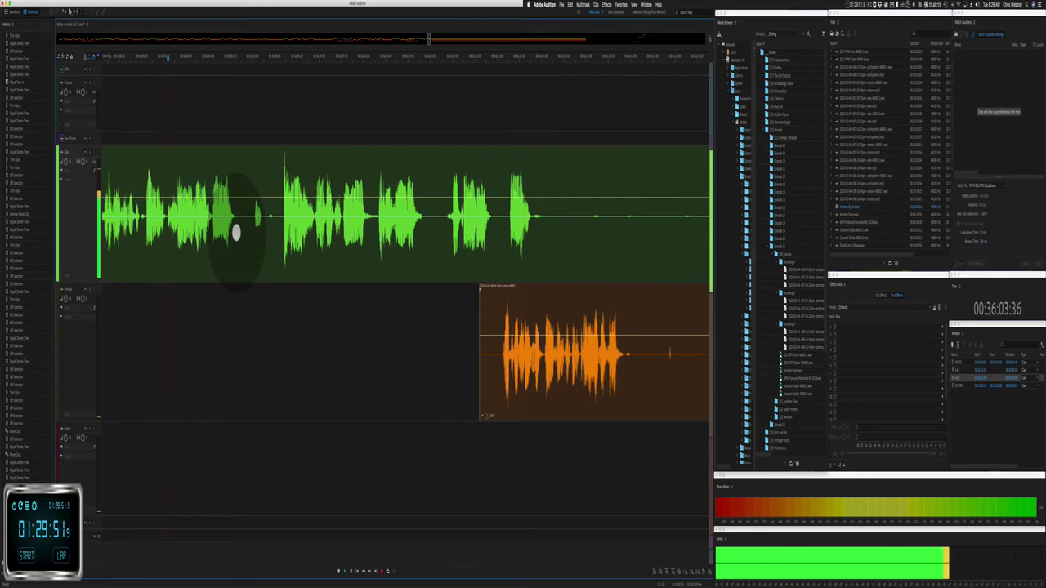
{"action": "key", "text": "space"}
{"action": "left_click_drag", "start_coordinate": [145, 228], "coordinate": [162, 230]}
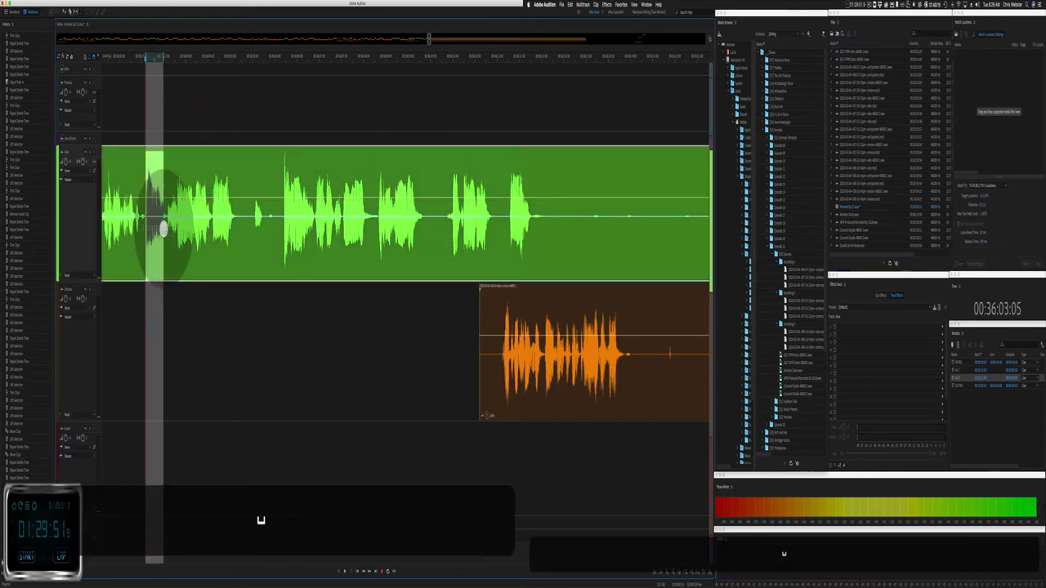
{"action": "key", "text": "super+shift+BackSpace"}
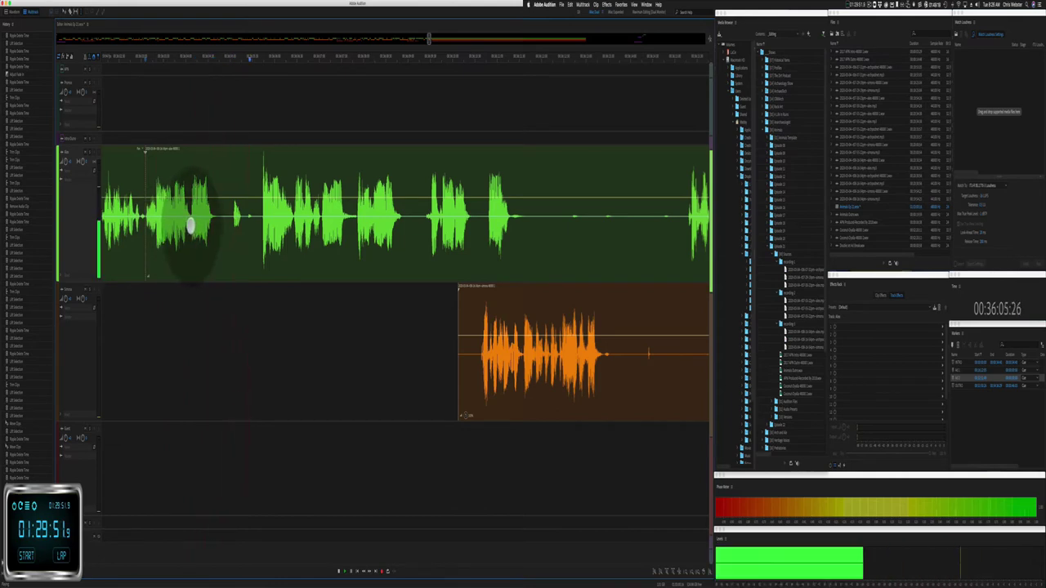
Step: Ripple-delete the word, the small noise and the pause before the loud green phrase that precedes the orange clip
{"action": "key", "text": "space"}
{"action": "left_click", "coordinate": [219, 232]}
{"action": "left_click_drag", "start_coordinate": [192, 229], "coordinate": [257, 229]}
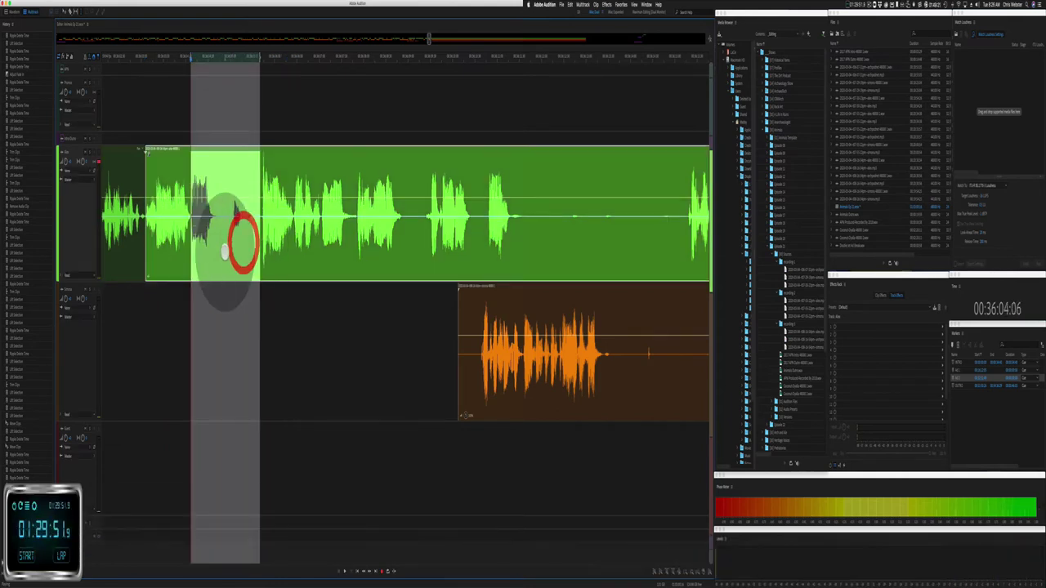
{"action": "key", "text": "super+shift+BackSpace"}
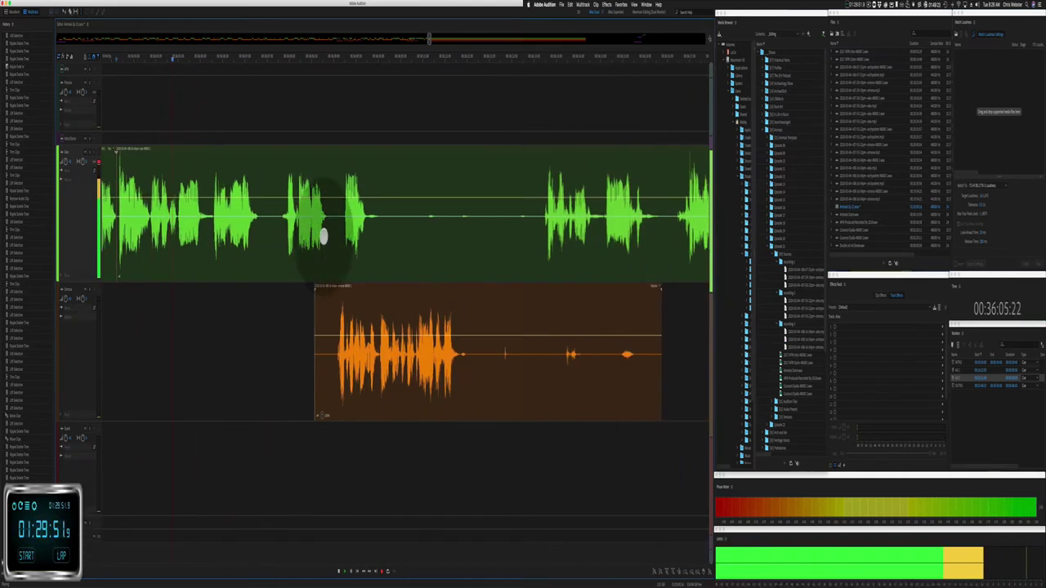
Step: Delete the near-silent green section overlapping the orange reply and collapse the empty track above the green one
{"action": "left_click_drag", "start_coordinate": [381, 237], "coordinate": [542, 257]}
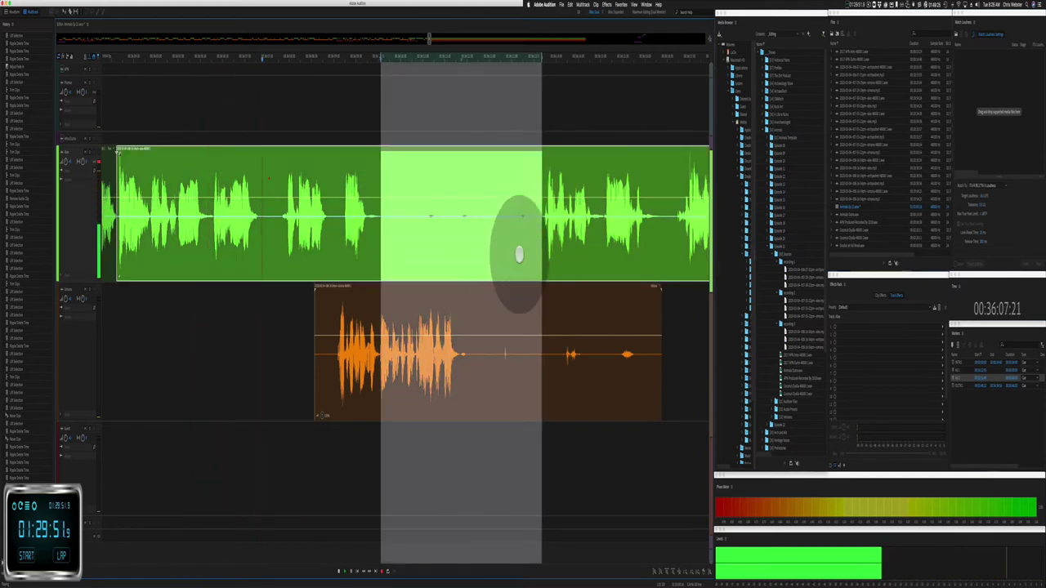
{"action": "key", "text": "BackSpace"}
{"action": "left_click", "coordinate": [256, 96]}
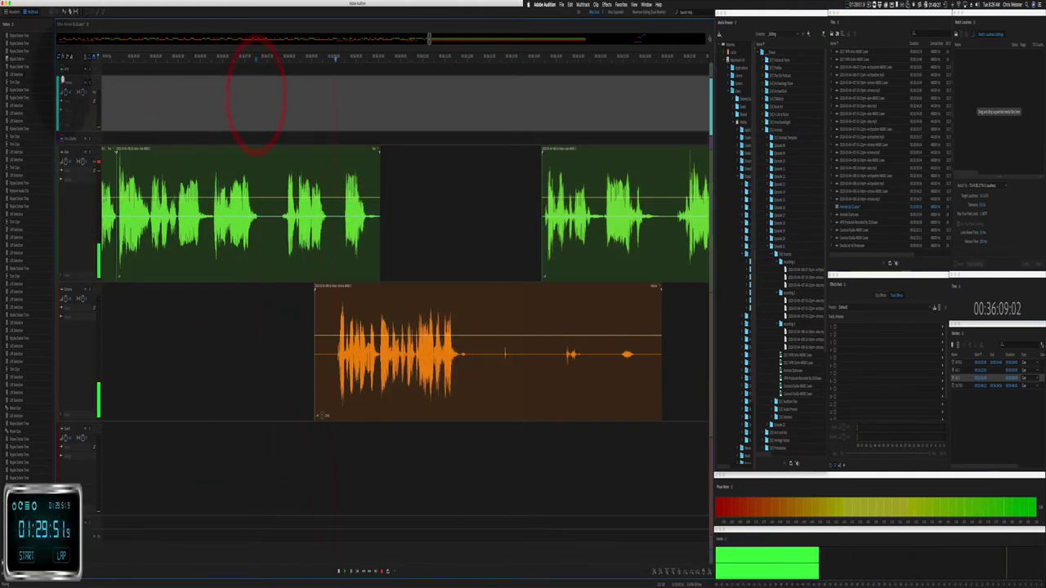
{"action": "left_click", "coordinate": [59, 82]}
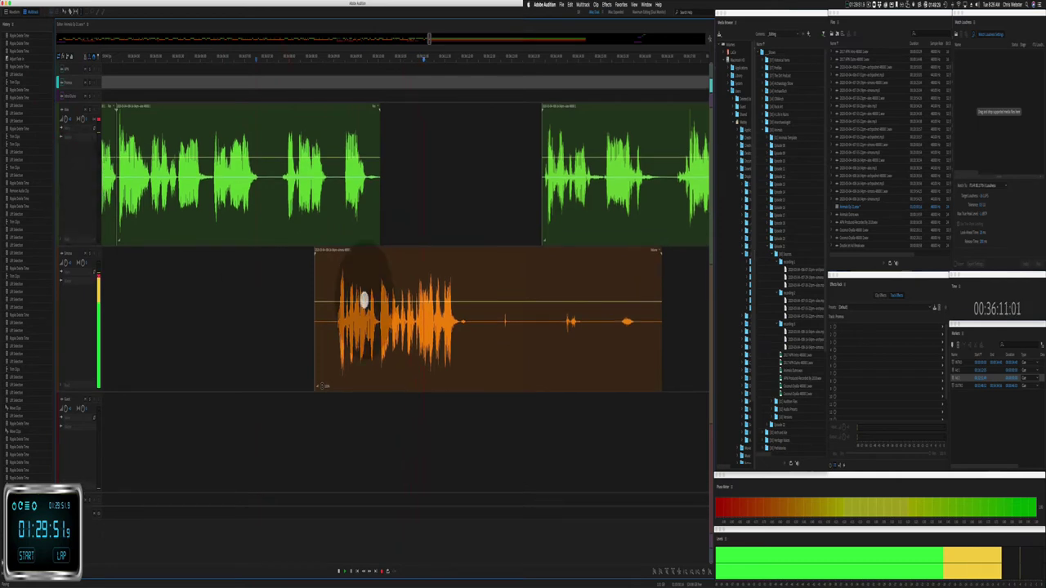
Step: Ripple-delete the pause with a click after the orange reply and delete the leftover orange clip containing only faint noises
{"action": "scroll", "coordinate": [363, 300], "scroll_direction": "right", "scroll_amount": 5}
{"action": "scroll", "coordinate": [364, 300], "scroll_direction": "right", "scroll_amount": 3}
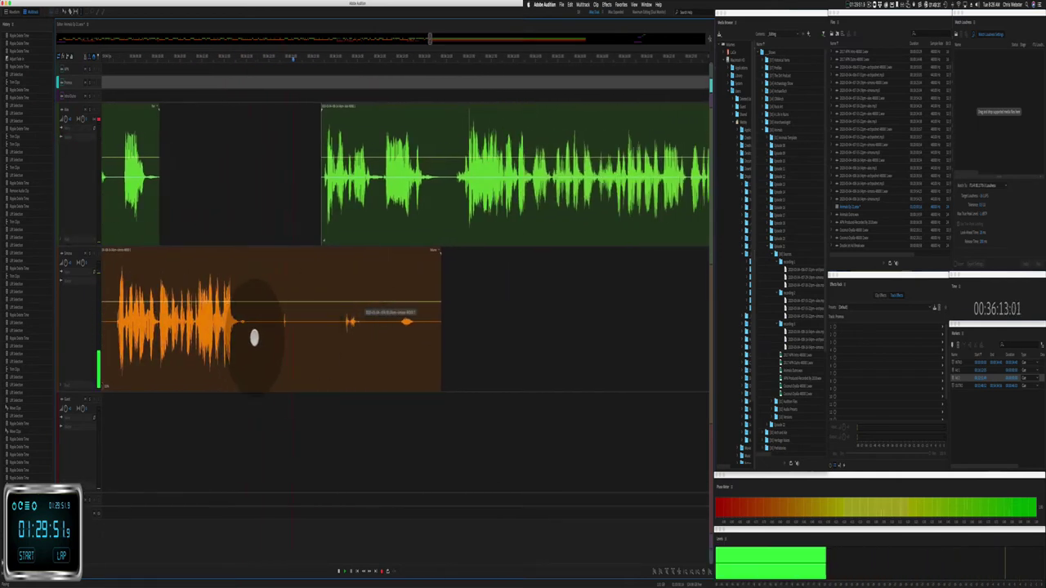
{"action": "left_click_drag", "start_coordinate": [269, 338], "coordinate": [304, 339]}
{"action": "key", "text": "shift+super+BackSpace"}
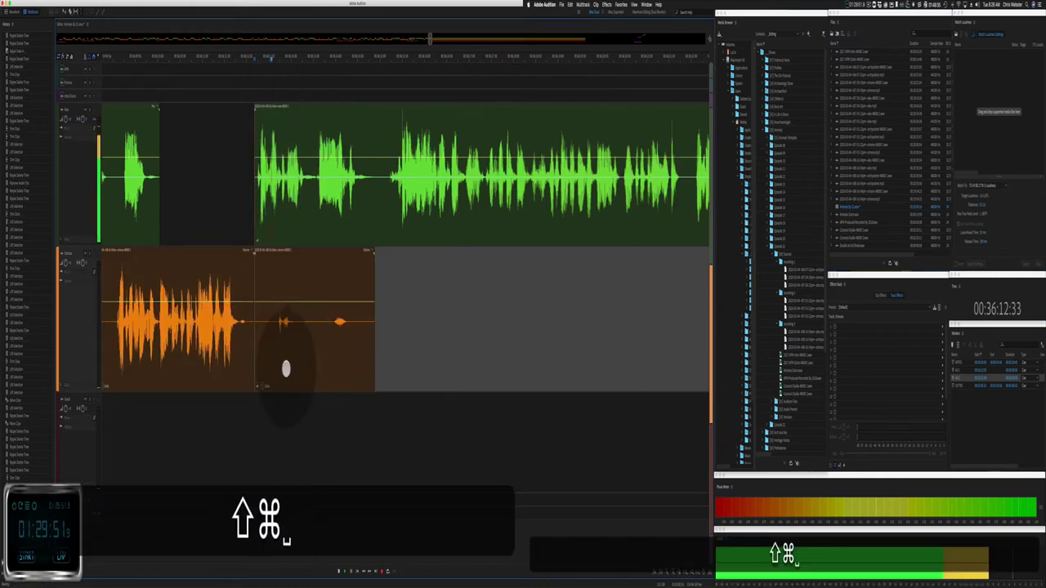
{"action": "left_click", "coordinate": [284, 252]}
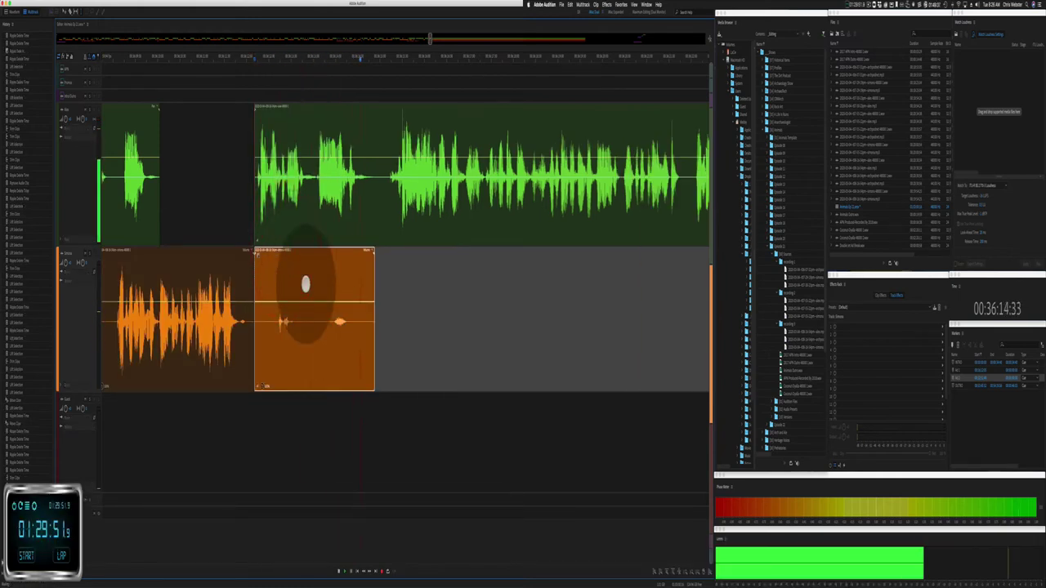
{"action": "key", "text": "BackSpace"}
Step: Ripple-delete the word and the following pause near the start of the green clip after the orange reply
{"action": "left_click", "coordinate": [335, 190]}
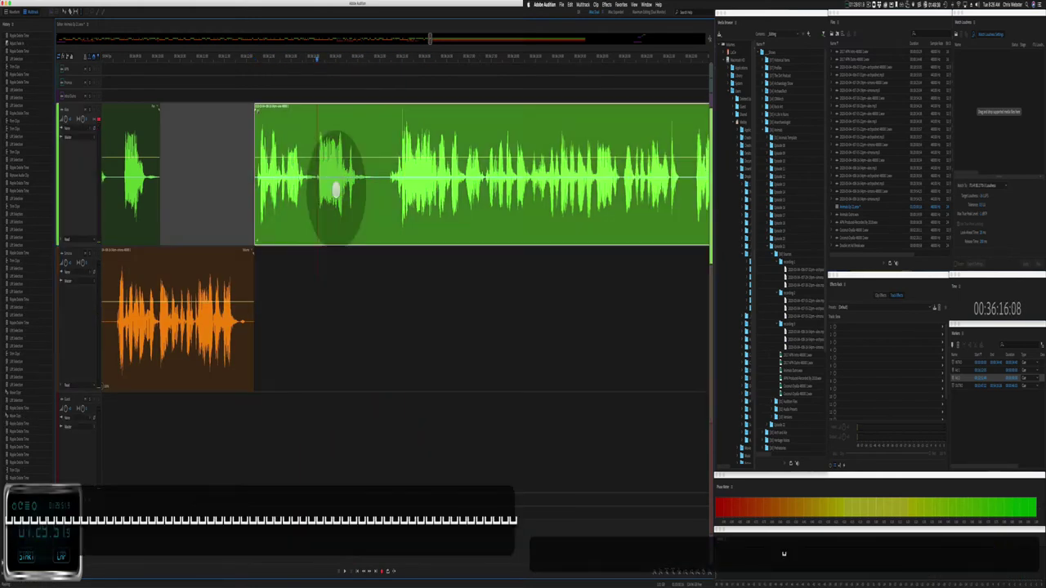
{"action": "left_click_drag", "start_coordinate": [335, 190], "coordinate": [374, 205]}
{"action": "key", "text": "shift+super+BackSpace"}
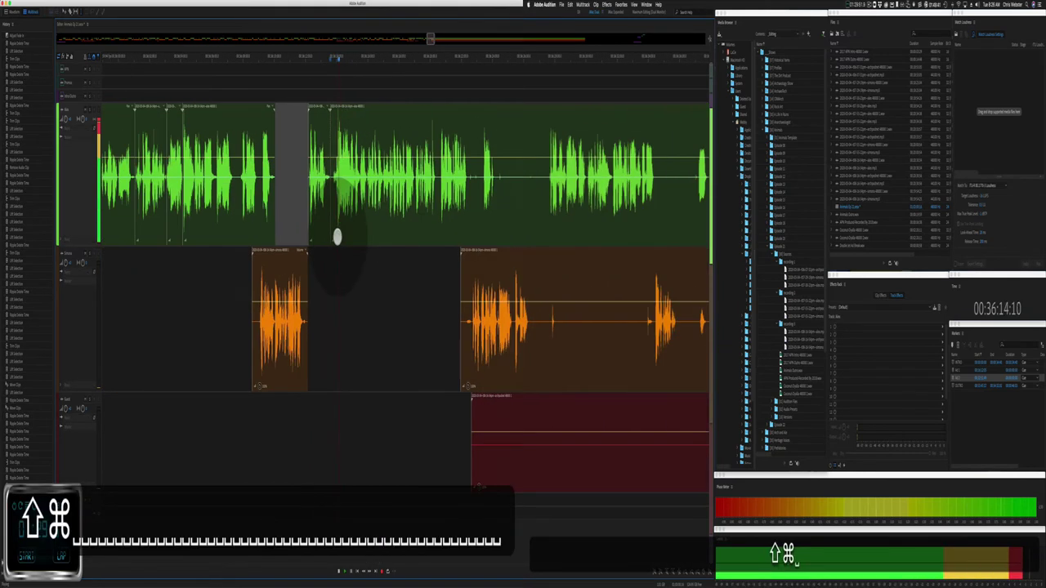
Step: Delete the silent opening of the red clip so it starts well after the second orange reply
{"action": "scroll", "coordinate": [377, 377], "scroll_direction": "right", "scroll_amount": 5}
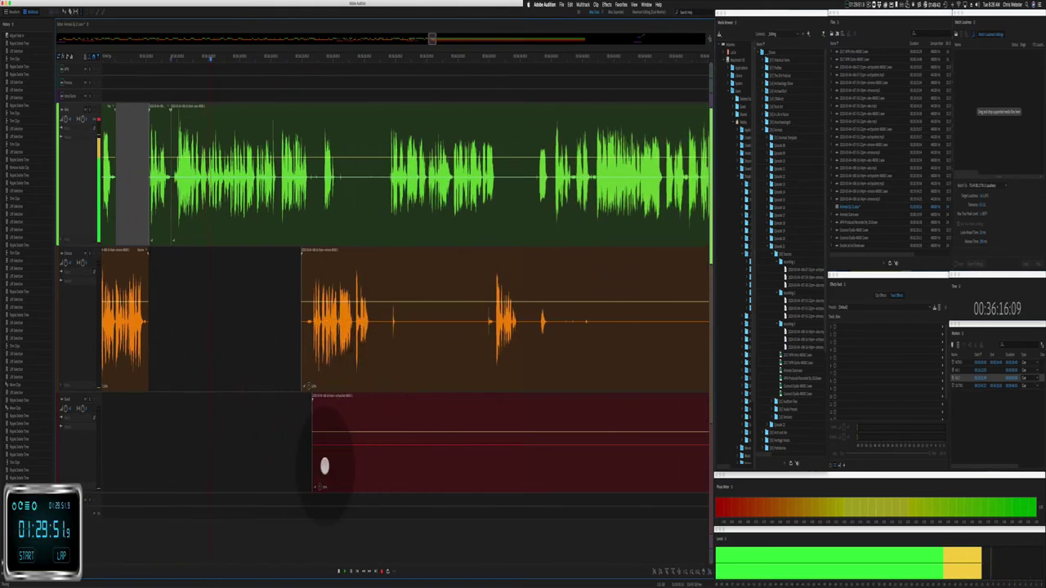
{"action": "left_click_drag", "start_coordinate": [304, 467], "coordinate": [572, 476]}
{"action": "key", "text": "BackSpace"}
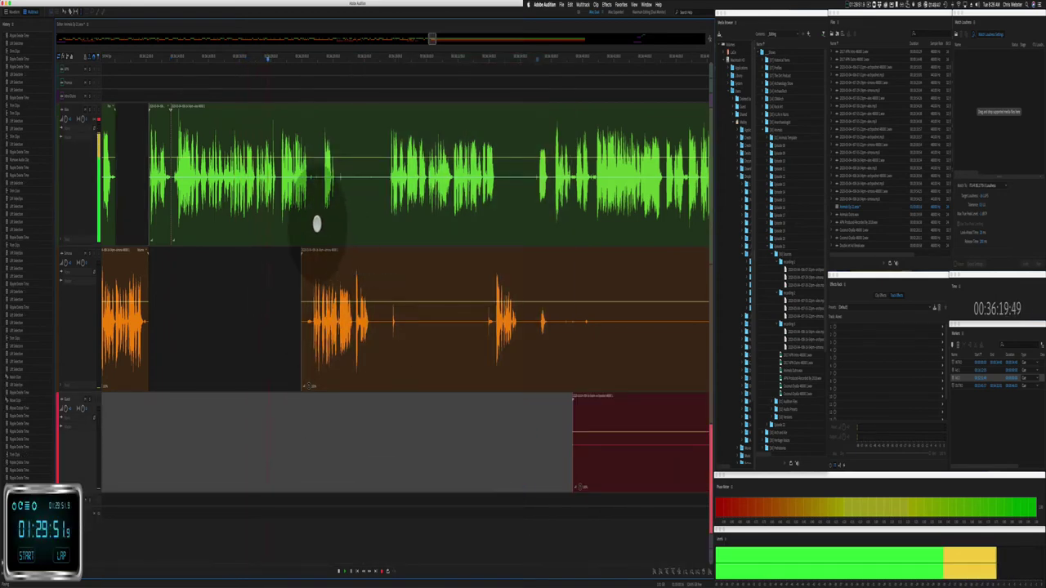
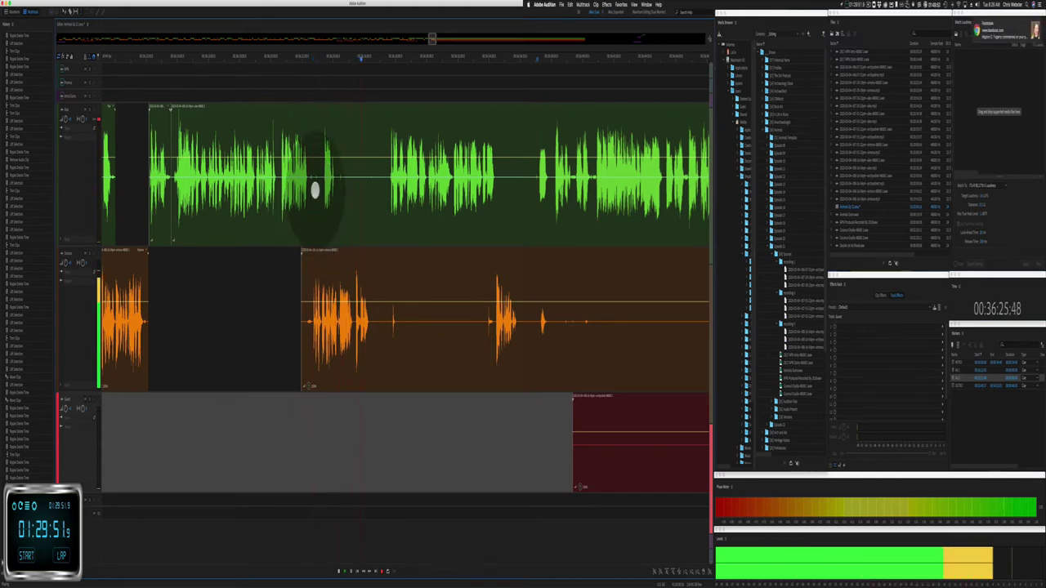
Step: Delete the short green interjection overlapping the orange reply and ripple-delete the pause right after that reply
{"action": "left_click_drag", "start_coordinate": [315, 190], "coordinate": [383, 189]}
{"action": "key", "text": "BackSpace"}
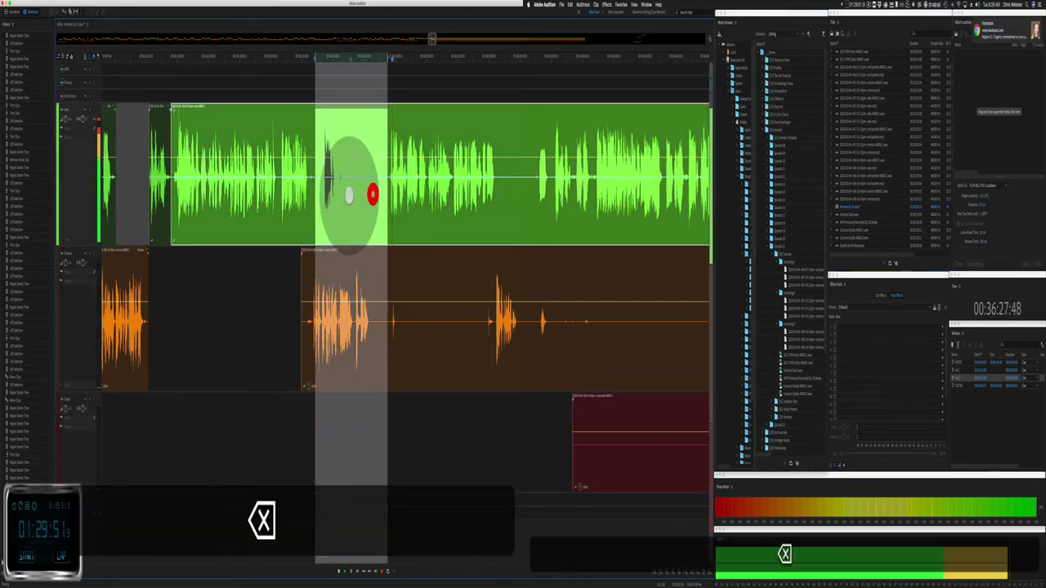
{"action": "left_click_drag", "start_coordinate": [367, 335], "coordinate": [381, 335]}
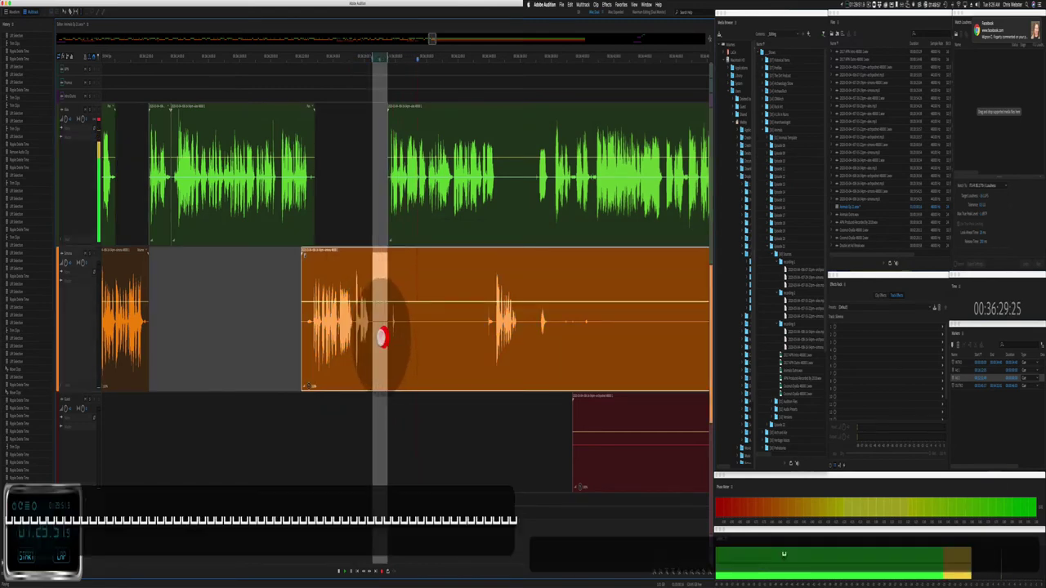
{"action": "key", "text": "super+shift+BackSpace"}
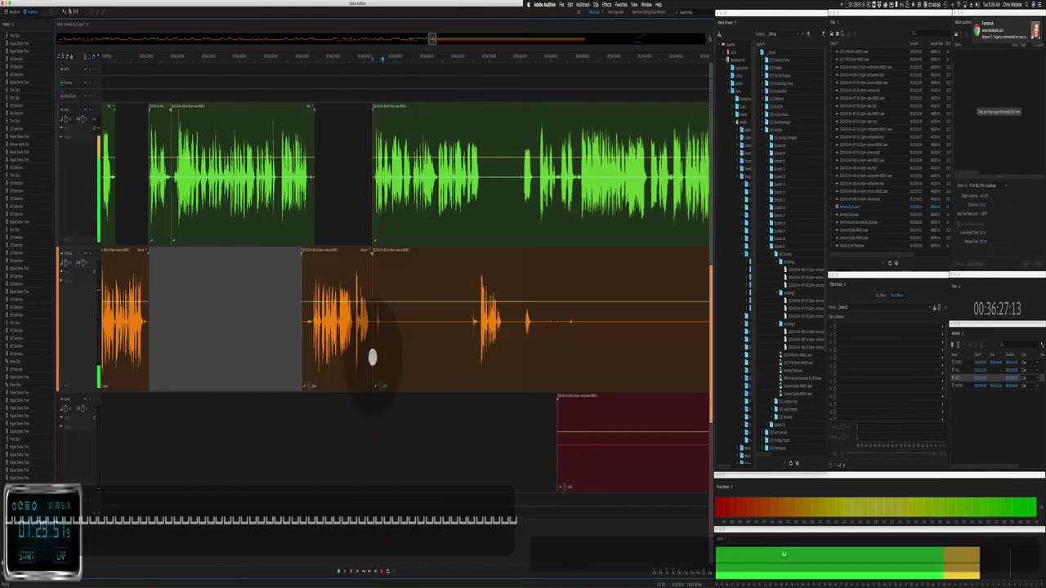
Step: Delete the quiet stretch before the next orange word and the silent green section overlapping that word
{"action": "left_click_drag", "start_coordinate": [372, 348], "coordinate": [463, 344]}
{"action": "scroll", "coordinate": [370, 201], "scroll_direction": "right", "scroll_amount": 3}
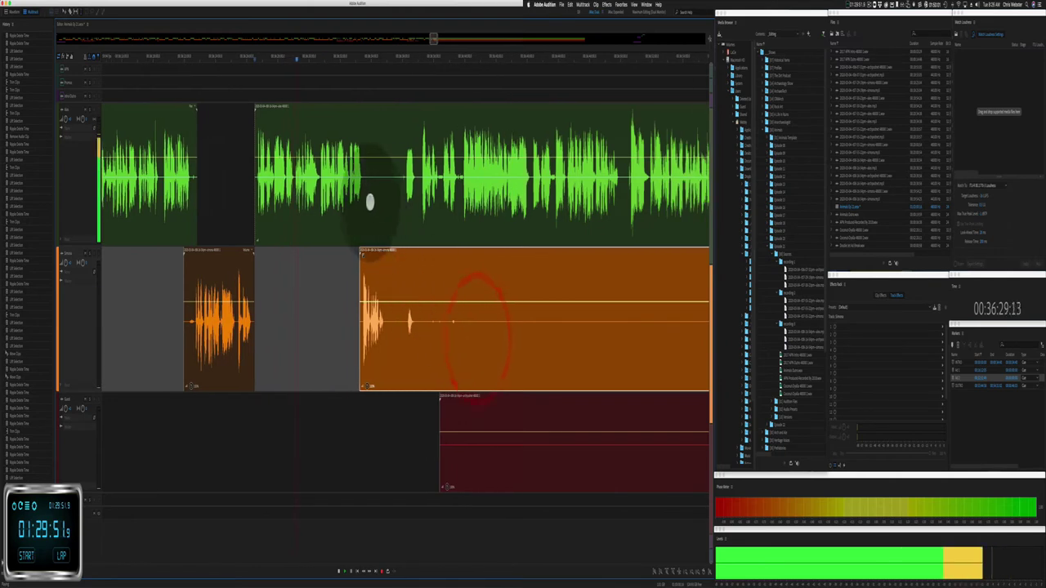
{"action": "left_click_drag", "start_coordinate": [362, 196], "coordinate": [405, 188]}
{"action": "key", "text": "Delete"}
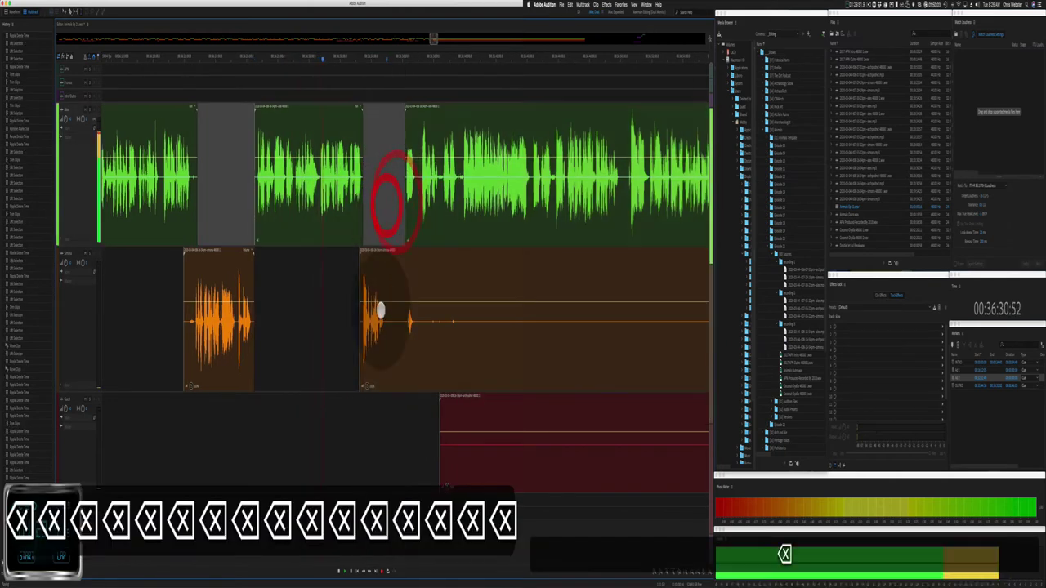
Step: Ripple-delete the short pause after the orange word and delete the silent orange stretch following its faint trailing sound
{"action": "left_click_drag", "start_coordinate": [388, 334], "coordinate": [657, 444]}
{"action": "key", "text": "super+shift+BackSpace"}
{"action": "key", "text": "BackSpace"}
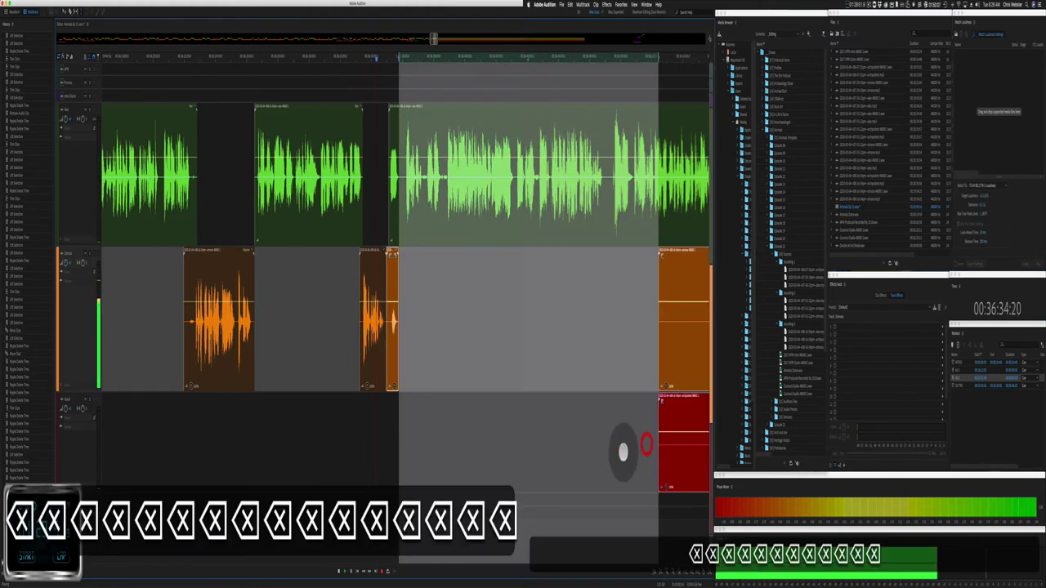
{"action": "left_click", "coordinate": [448, 339]}
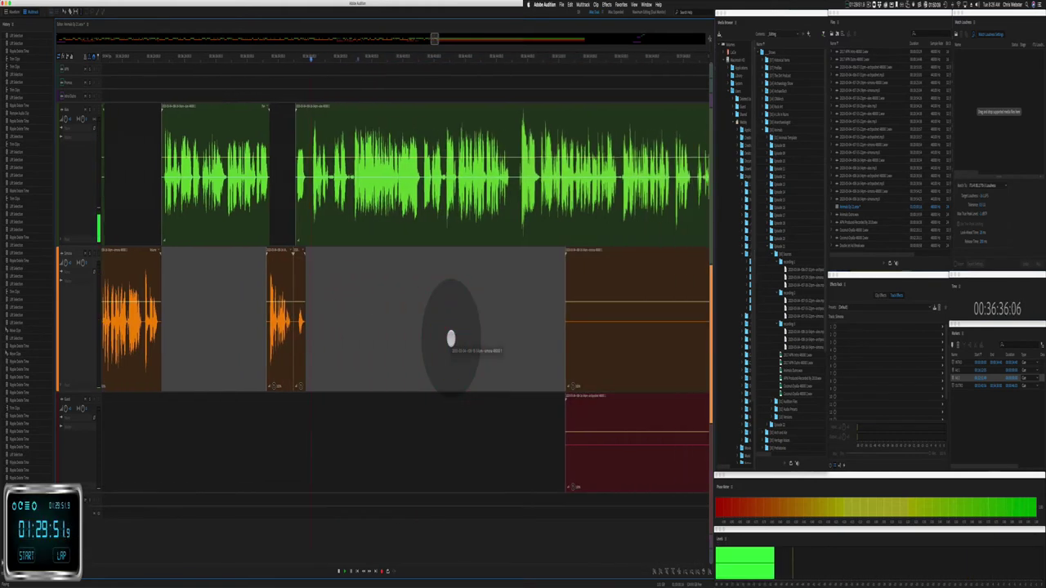
Step: Delete the silent openings of the orange and red clips up to where the red speech begins
{"action": "left_click_drag", "start_coordinate": [415, 433], "coordinate": [615, 437]}
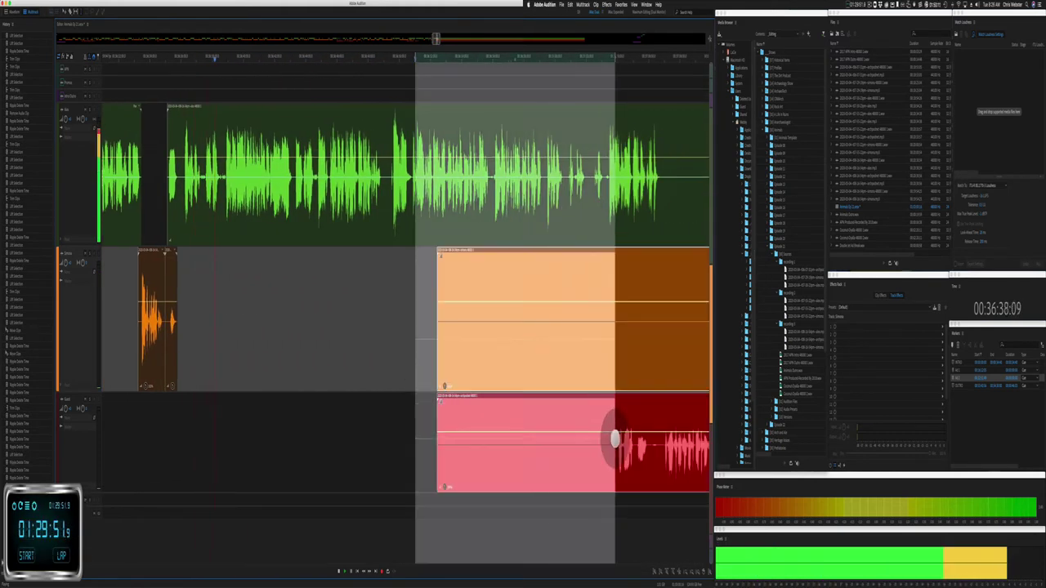
{"action": "key", "text": "BackSpace"}
{"action": "scroll", "coordinate": [205, 203], "scroll_direction": "up", "scroll_amount": 3}
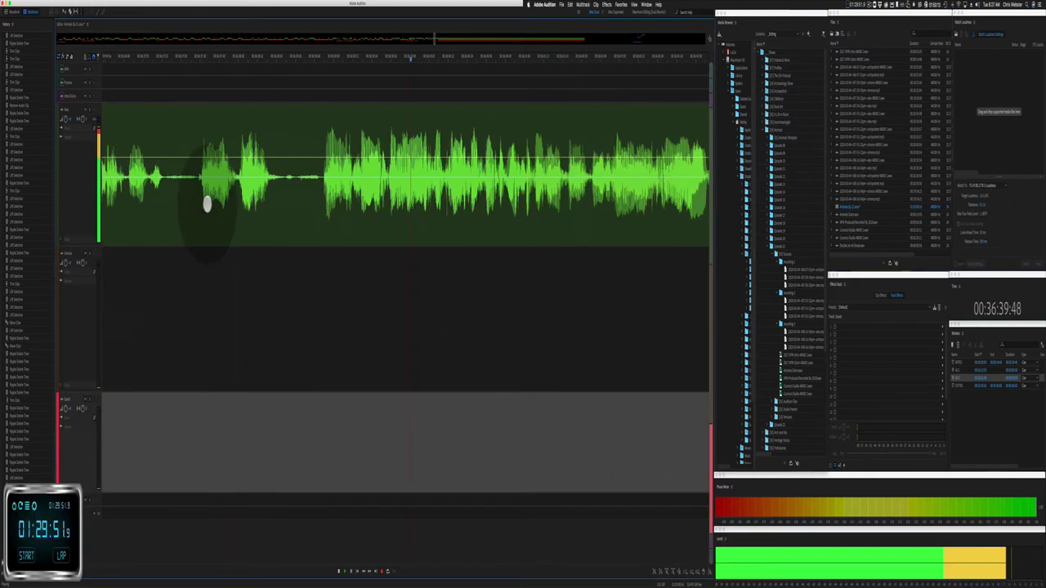
Step: Ripple-delete the two green words and the pause before the long loud phrase following the orange reply
{"action": "key", "text": "space"}
{"action": "left_click_drag", "start_coordinate": [193, 180], "coordinate": [369, 205]}
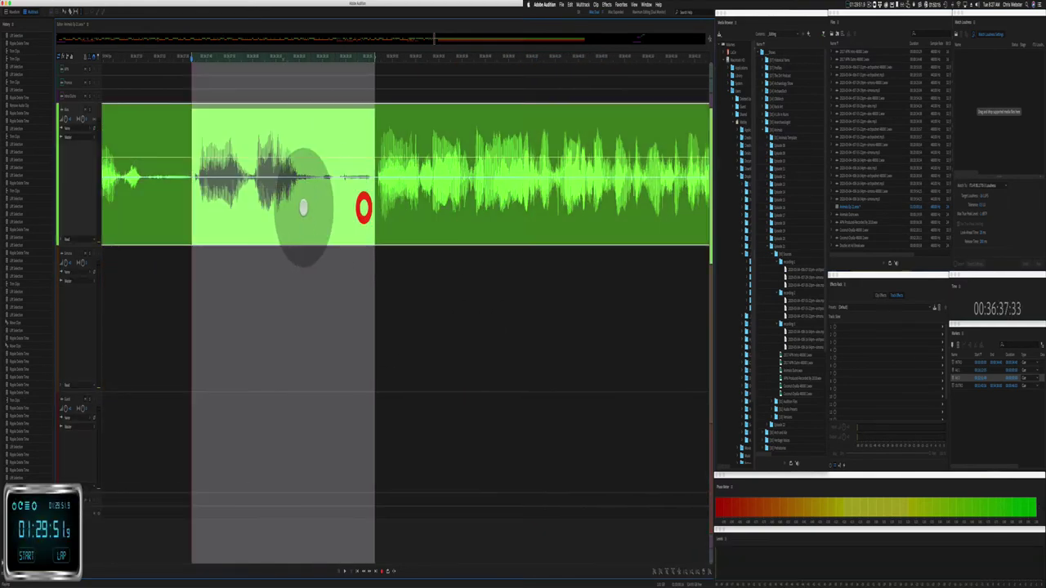
{"action": "key", "text": "shift+super+BackSpace"}
{"action": "scroll", "coordinate": [305, 211], "scroll_direction": "down", "scroll_amount": 3}
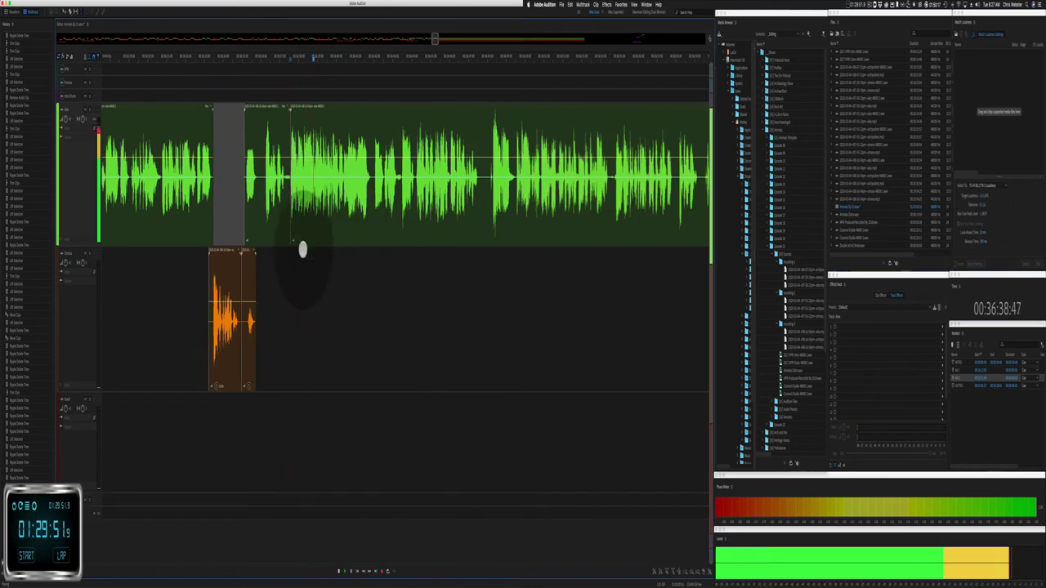
Step: Ripple-delete the opening words of the green phrase right after the new cut
{"action": "scroll", "coordinate": [290, 194], "scroll_direction": "up", "scroll_amount": 3}
{"action": "scroll", "coordinate": [290, 194], "scroll_direction": "up", "scroll_amount": 2}
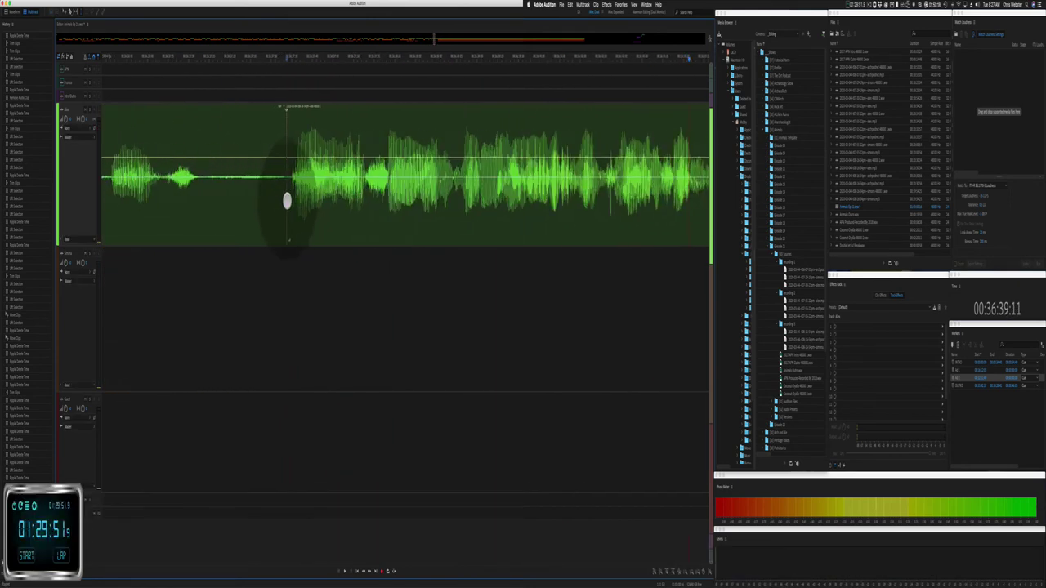
{"action": "left_click", "coordinate": [286, 259]}
{"action": "key", "text": "space"}
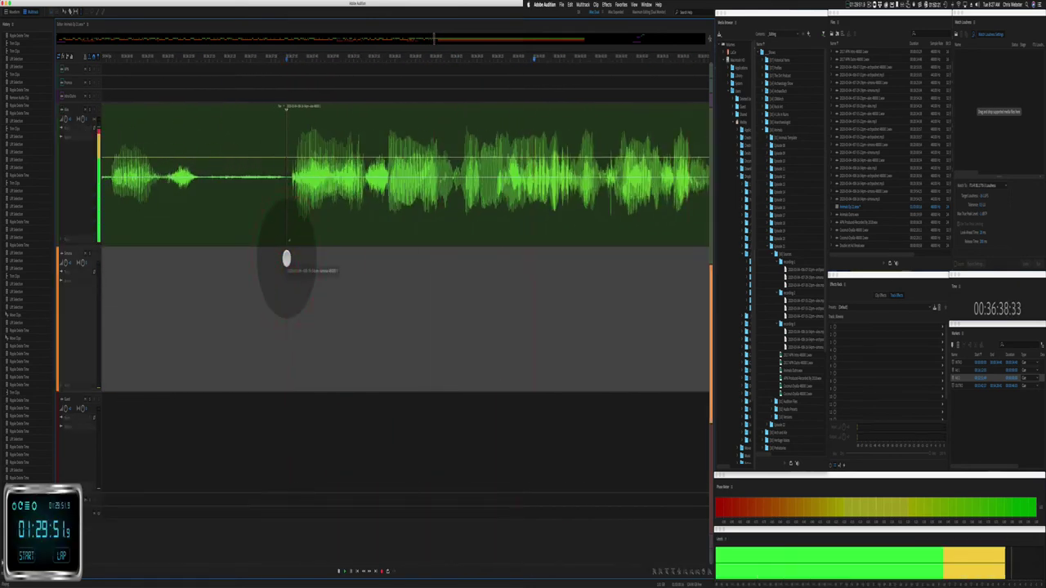
{"action": "left_click_drag", "start_coordinate": [286, 259], "coordinate": [601, 249]}
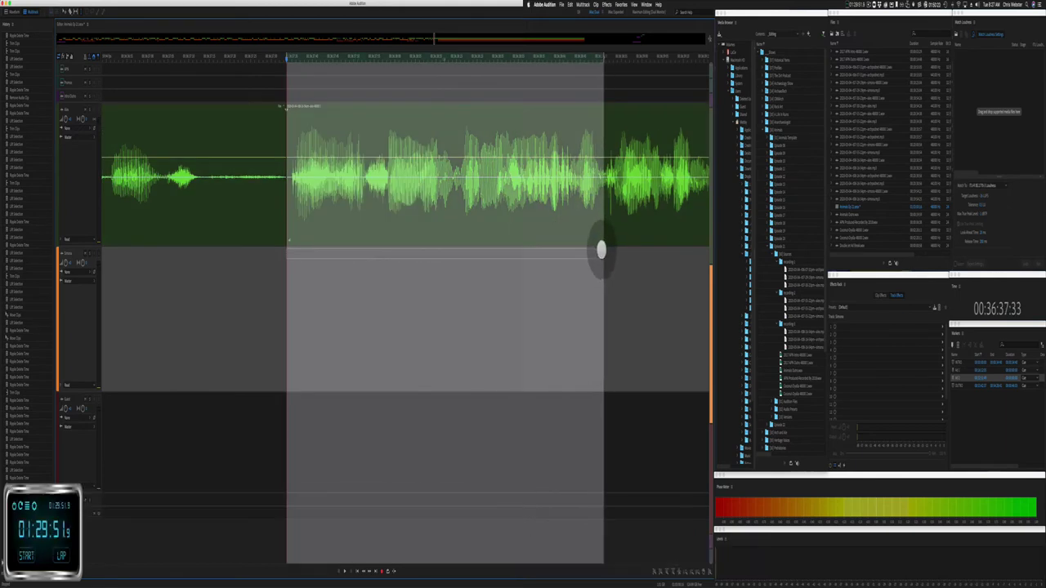
{"action": "key", "text": "shift+super+BackSpace"}
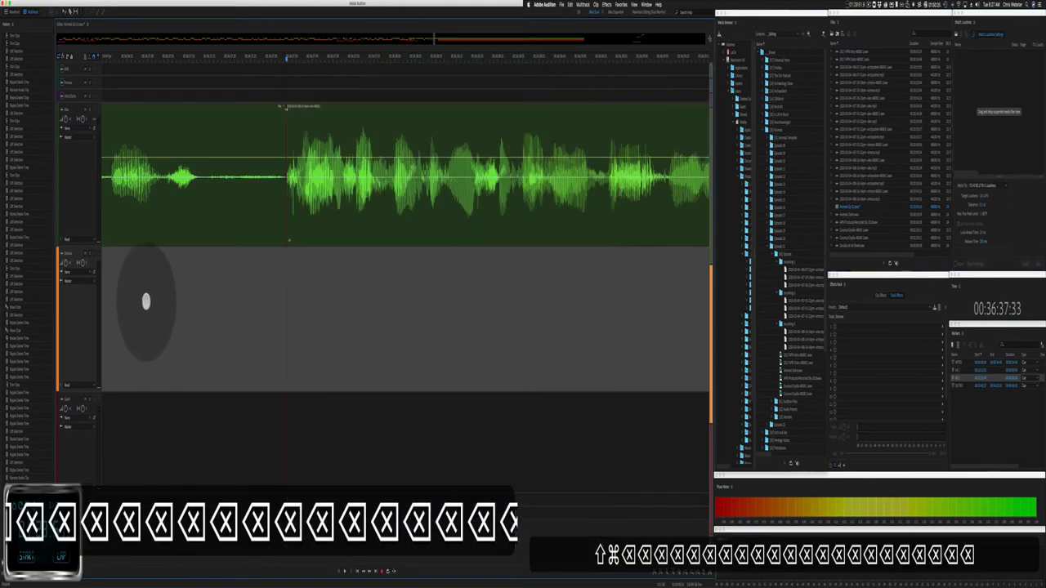
Step: Play back the tightened green phrase and delete the short leftover orange clip after the orange reply
{"action": "left_click", "coordinate": [148, 301]}
{"action": "key", "text": "space"}
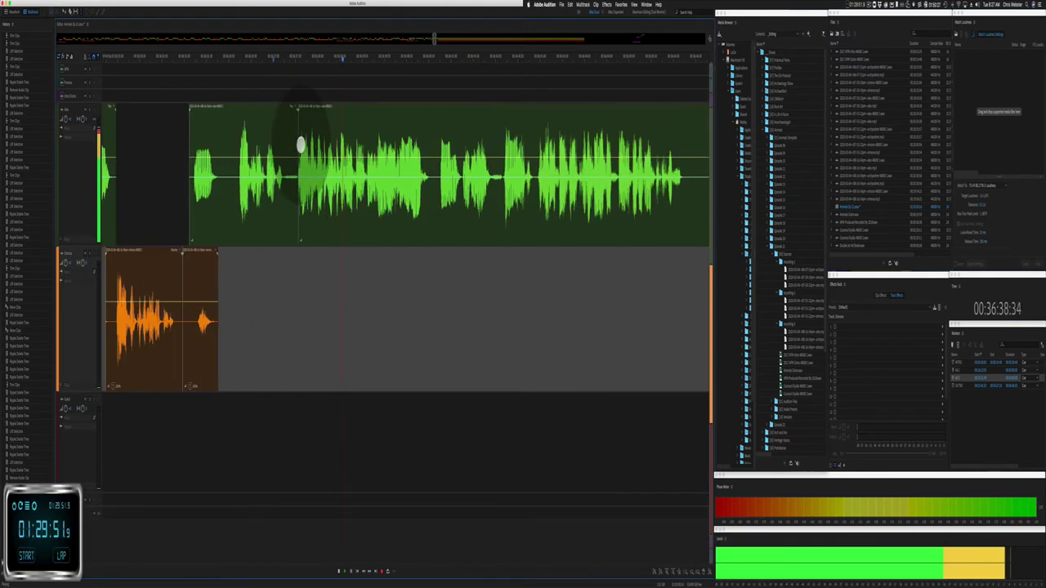
{"action": "key", "text": "shift"}
{"action": "left_click", "coordinate": [327, 264]}
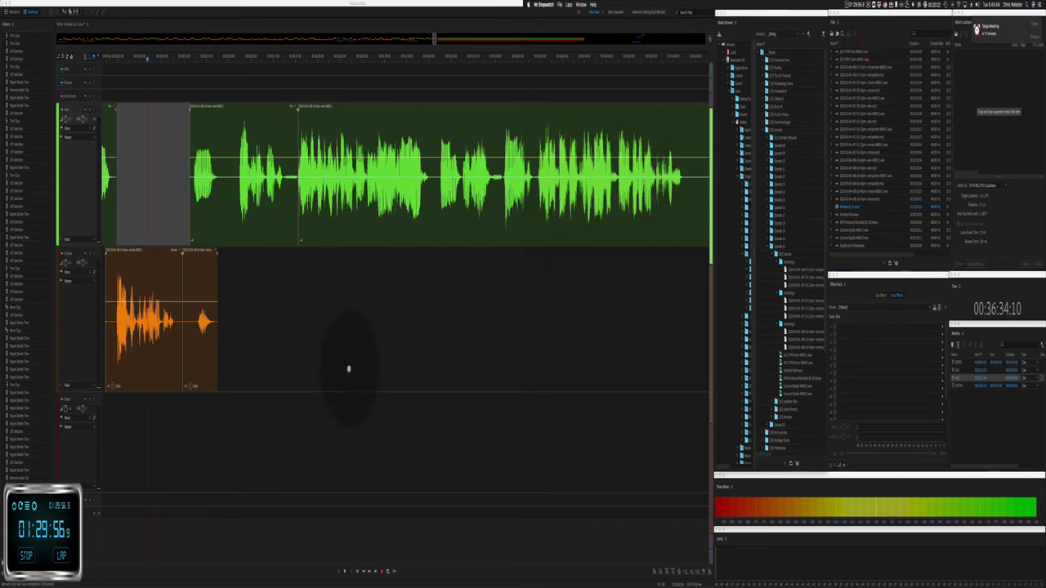
{"action": "key", "text": "space"}
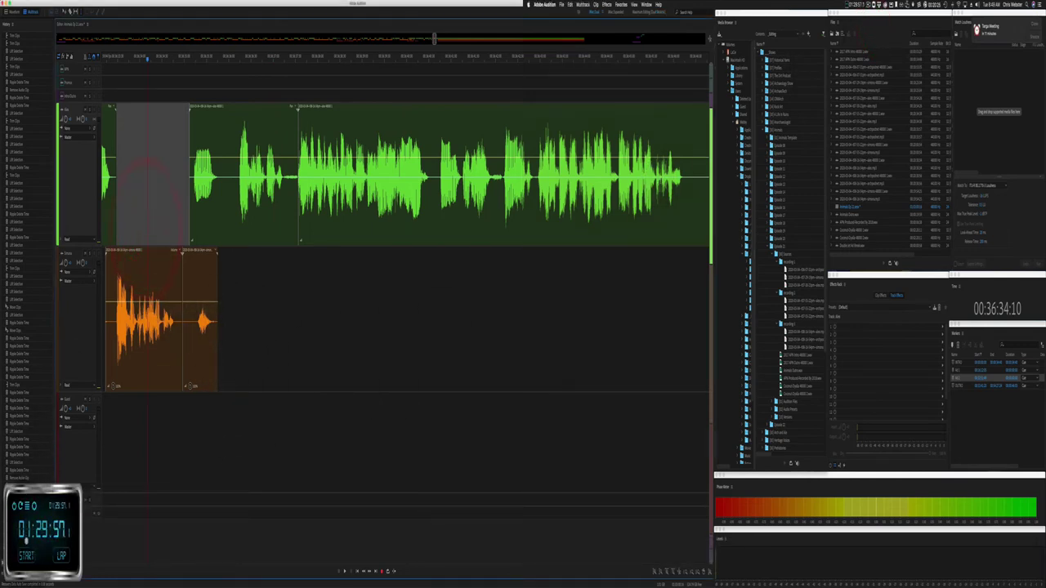
{"action": "left_click", "coordinate": [156, 159]}
{"action": "key", "text": "space"}
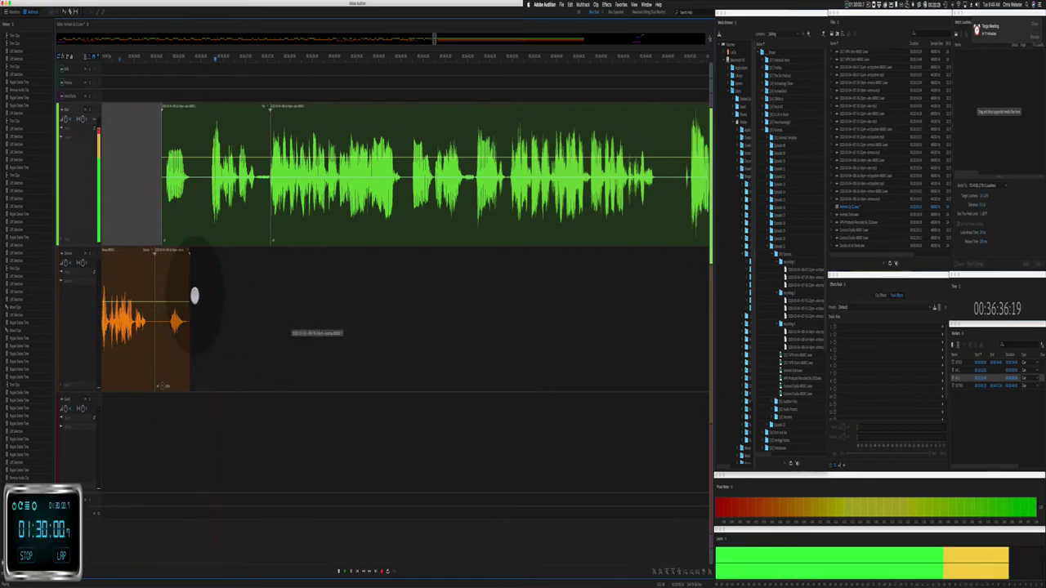
{"action": "left_click", "coordinate": [167, 255]}
{"action": "key", "text": "Delete"}
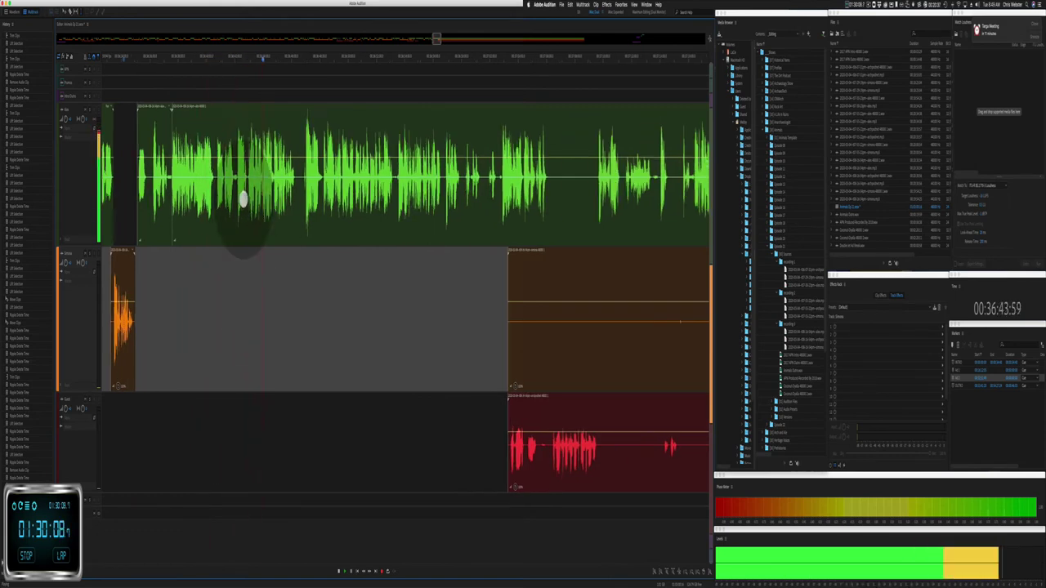
Step: Ripple-delete the unwanted word in the green clip just before the phrase that follows the pause
{"action": "key", "text": "space"}
{"action": "left_click_drag", "start_coordinate": [194, 181], "coordinate": [273, 192]}
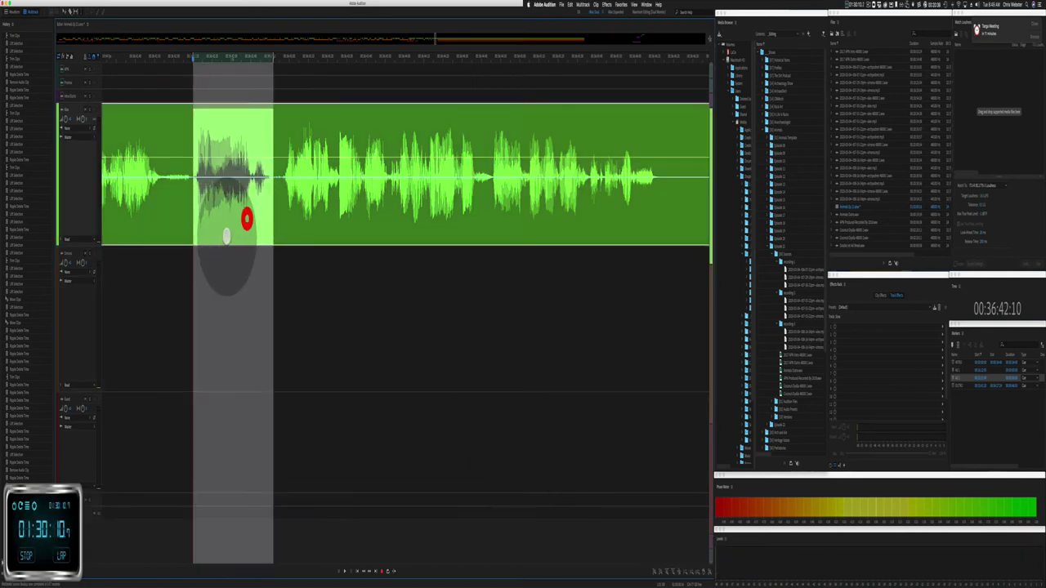
{"action": "key", "text": "shift+super+BackSpace"}
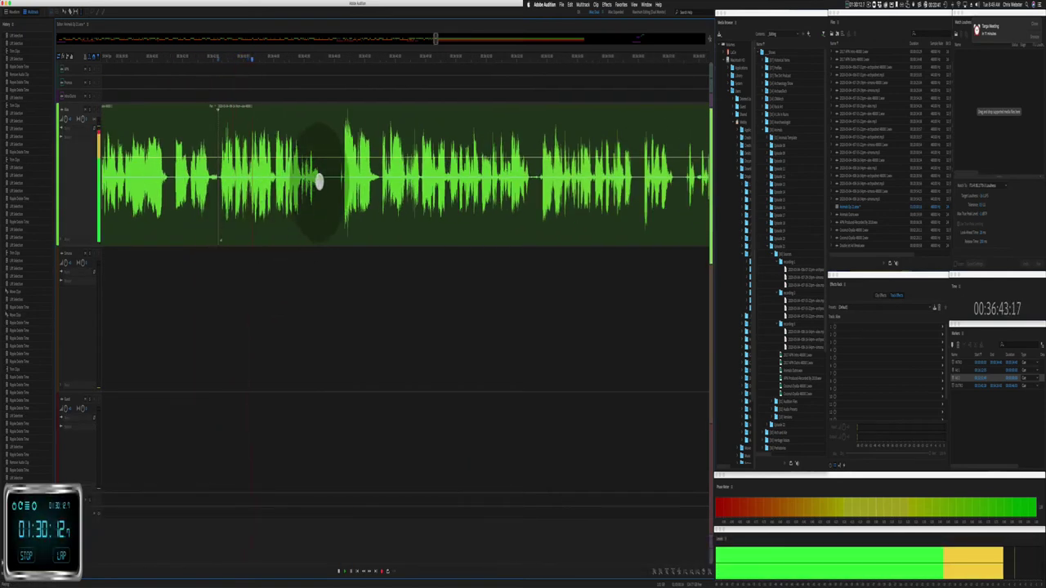
Step: Ripple-delete part of the pause before the next loud green phrase
{"action": "left_click", "coordinate": [325, 188]}
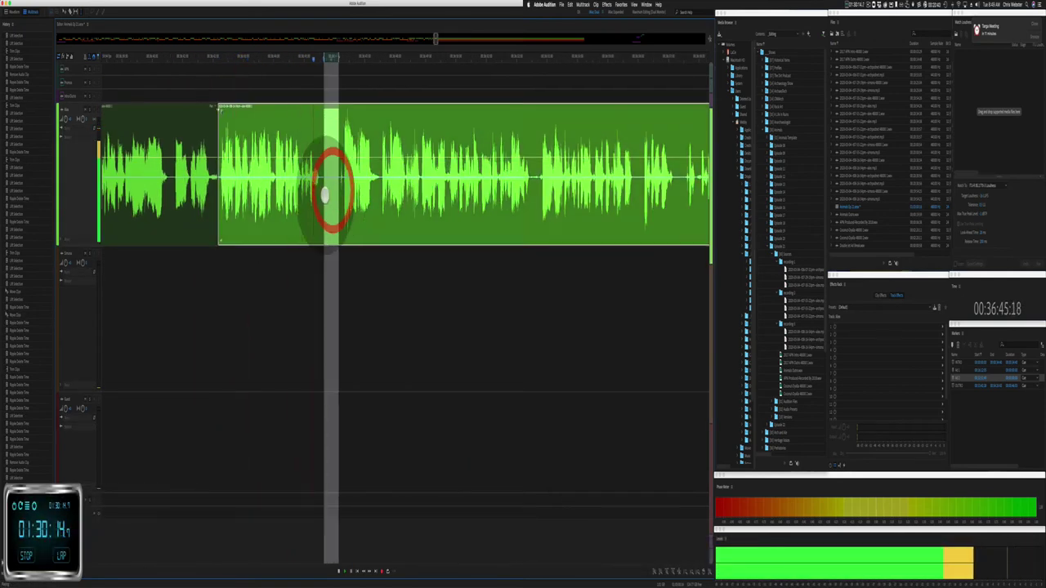
{"action": "key", "text": "BackSpace"}
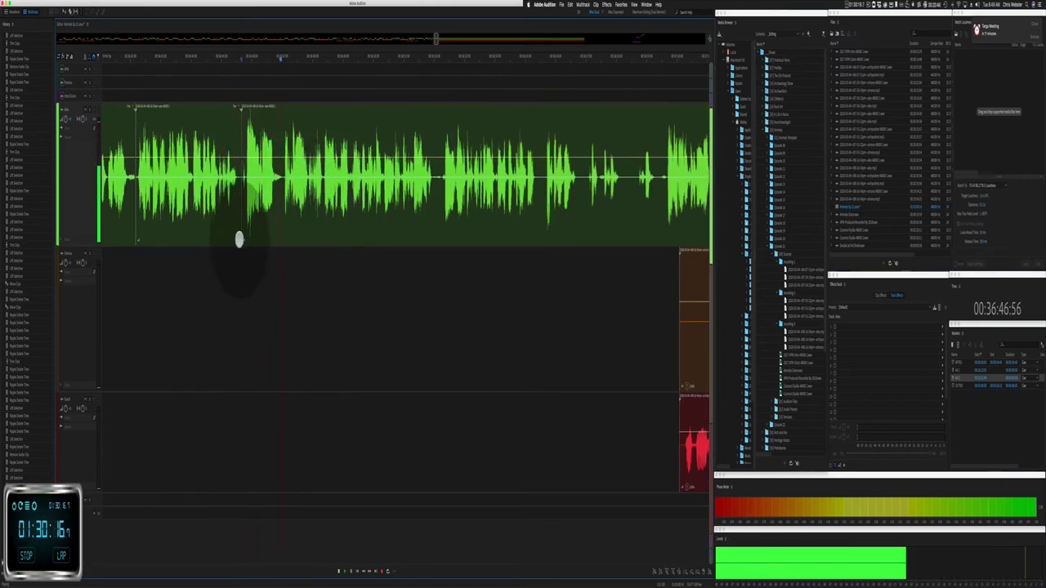
{"action": "key", "text": "BackSpace"}
Step: Ripple-delete the drawn-out word and its trailing pause near the start of the last green clip
{"action": "left_click", "coordinate": [256, 195]}
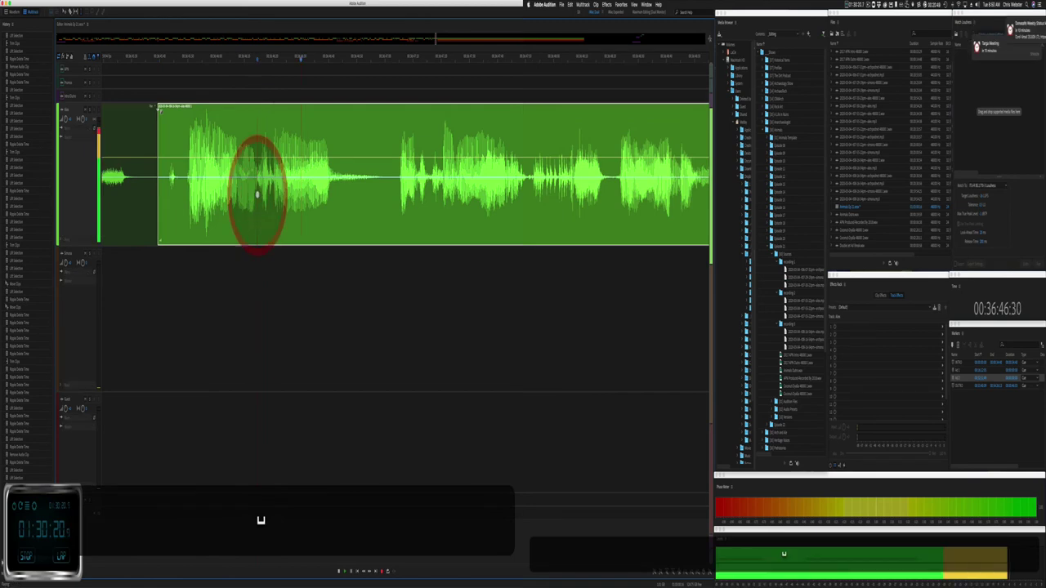
{"action": "left_click_drag", "start_coordinate": [272, 193], "coordinate": [369, 187]}
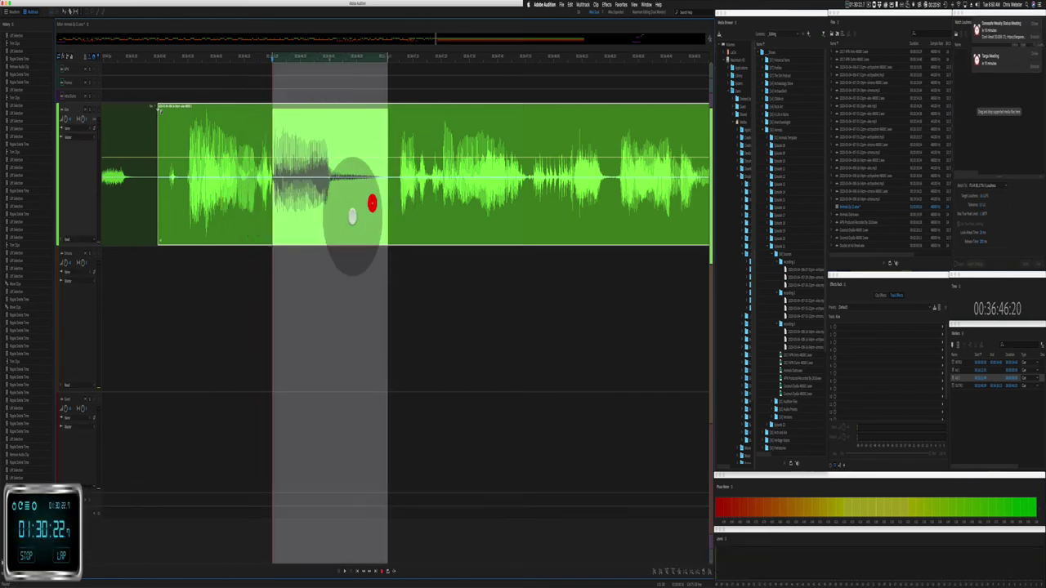
{"action": "key", "text": "super+shift+BackSpace"}
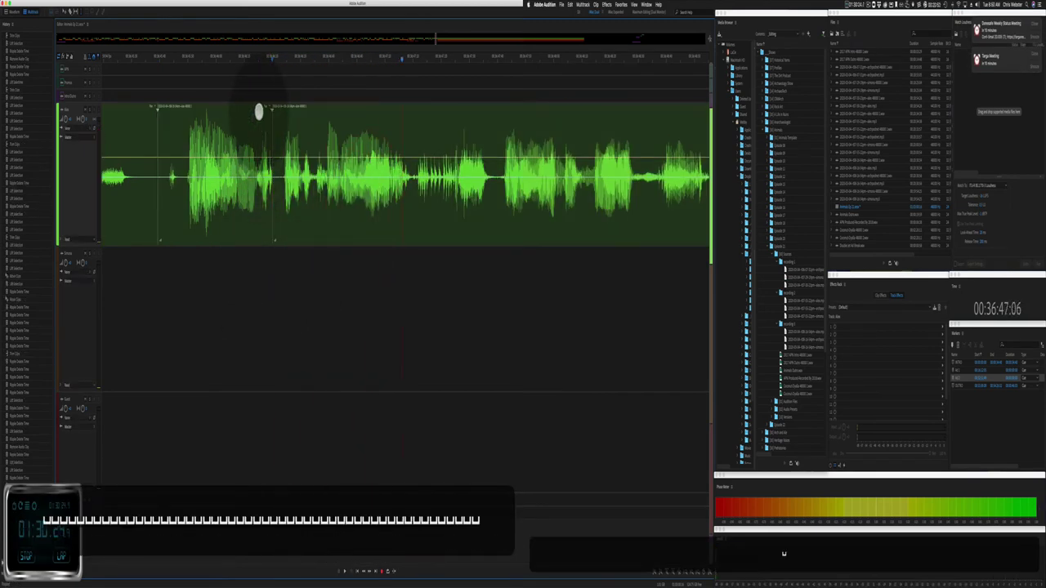
Step: Listen through the green speech leading up to the start of the orange and red clips
{"action": "left_click", "coordinate": [210, 284]}
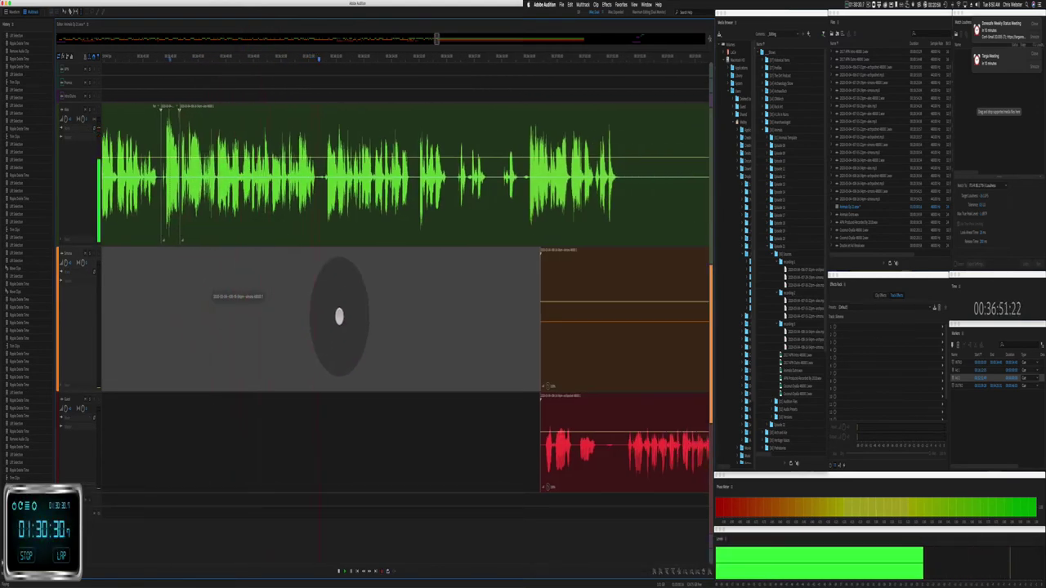
{"action": "key", "text": "j"}
{"action": "key", "text": "j"}
{"action": "key", "text": "j"}
{"action": "key", "text": "j"}
{"action": "key", "text": "j"}
{"action": "key", "text": "j"}
{"action": "key", "text": "j"}
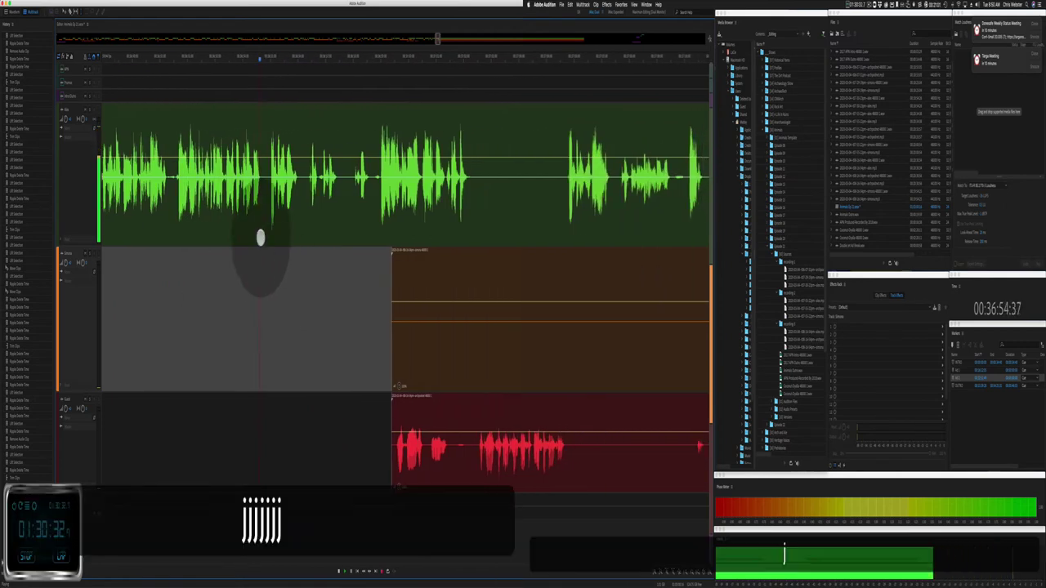
{"action": "left_click", "coordinate": [246, 201]}
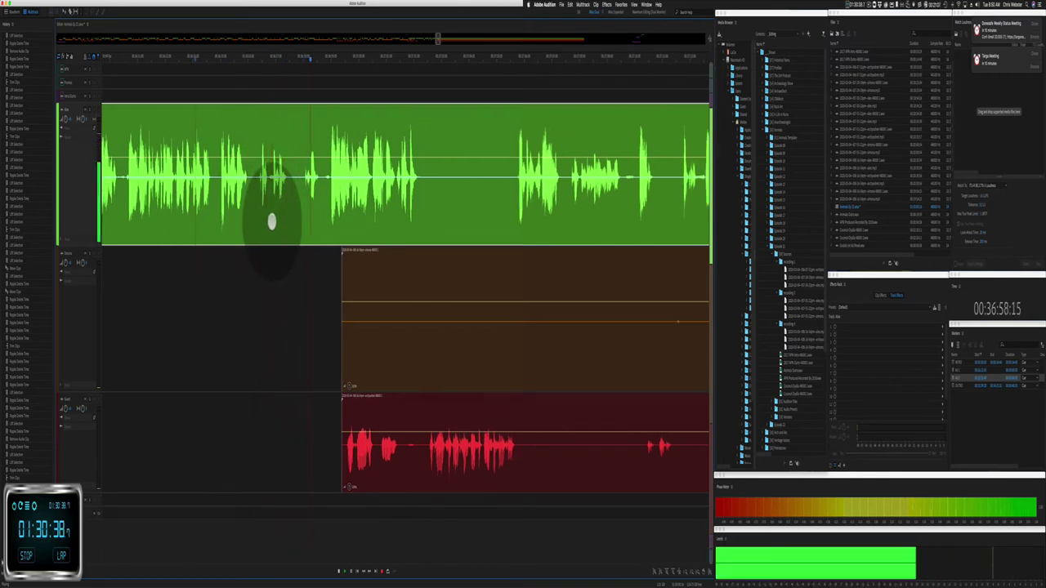
Step: Delete the silent opening of the orange clip above the red speech
{"action": "left_click_drag", "start_coordinate": [324, 355], "coordinate": [539, 378]}
{"action": "key", "text": "BackSpace"}
{"action": "left_click", "coordinate": [430, 333]}
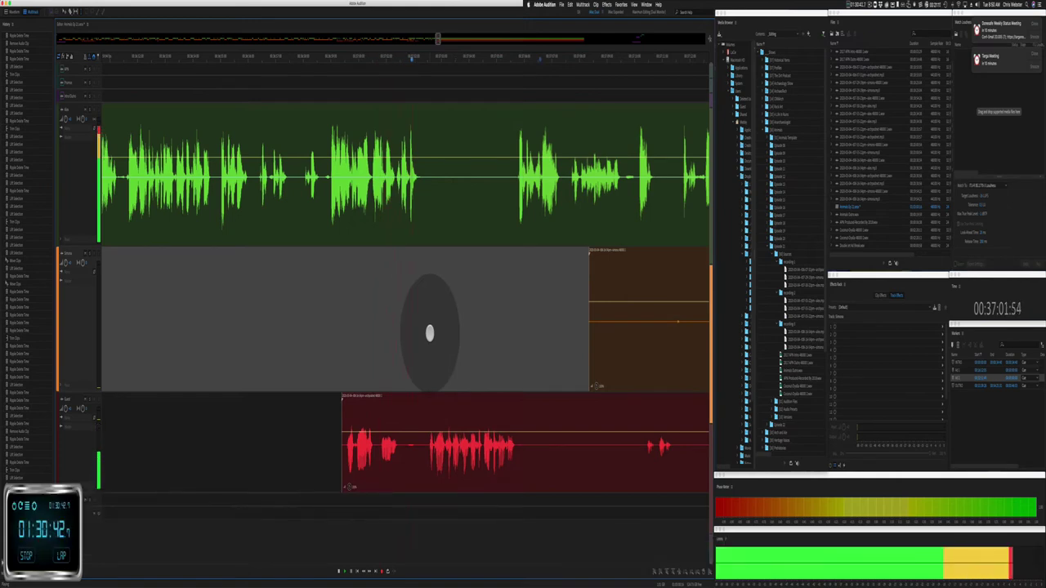
Step: Delete the first two red bursts under the green speech, and the silent gap in the green clip above the following red phrase
{"action": "left_click_drag", "start_coordinate": [278, 449], "coordinate": [362, 444]}
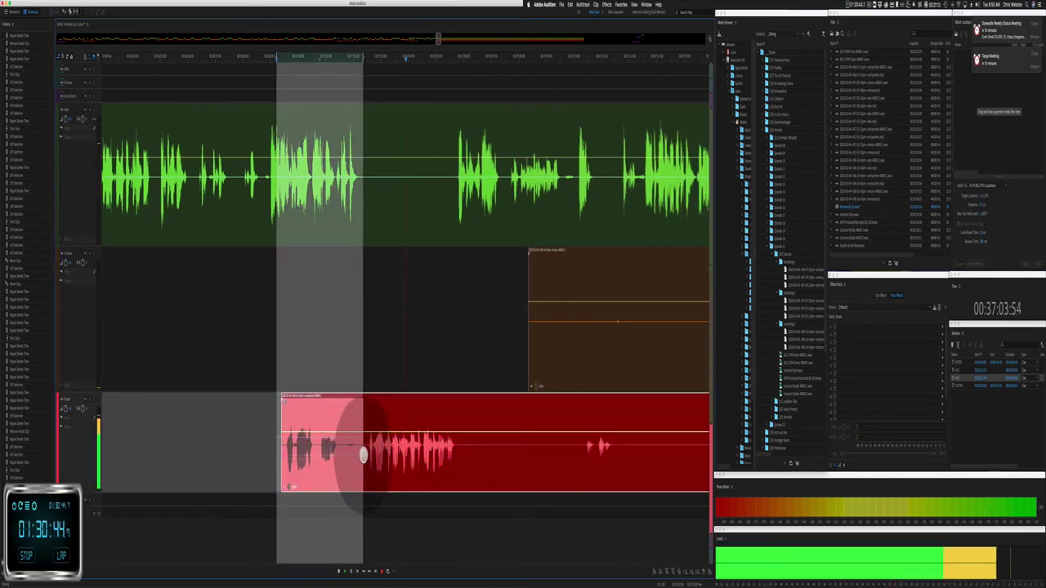
{"action": "key", "text": "BackSpace"}
{"action": "left_click_drag", "start_coordinate": [366, 193], "coordinate": [451, 201]}
{"action": "key", "text": "BackSpace"}
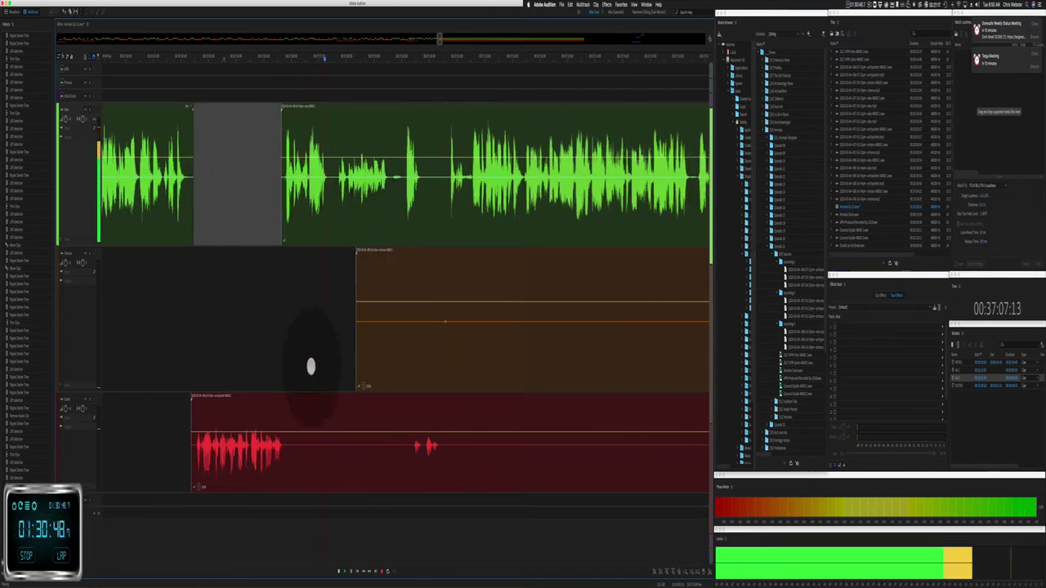
Step: Delete the silence after the red phrase on the orange and red tracks, plus the following silent opening of the orange clip
{"action": "left_click_drag", "start_coordinate": [282, 371], "coordinate": [413, 437]}
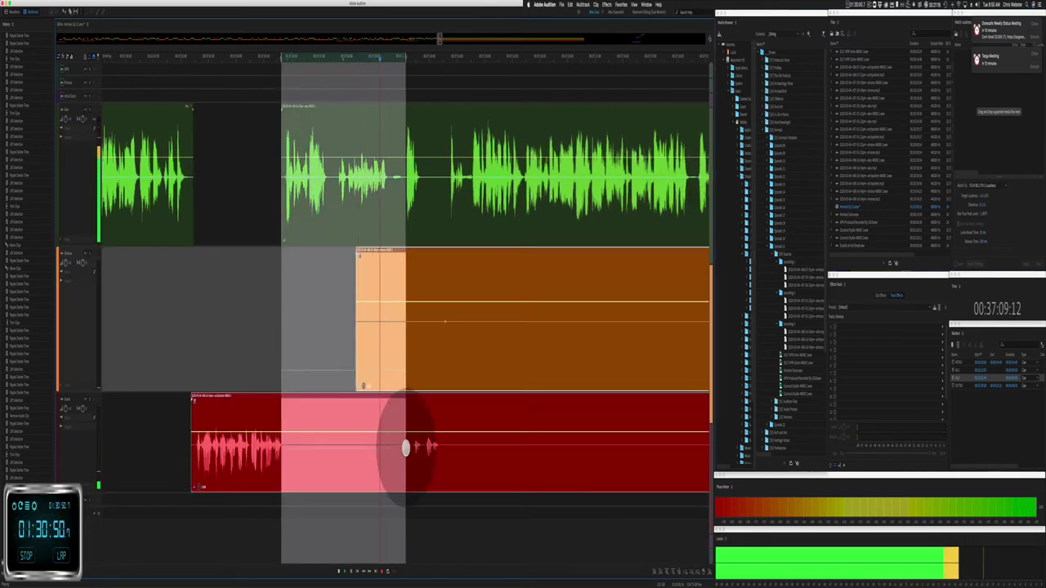
{"action": "key", "text": "BackSpace"}
{"action": "left_click", "coordinate": [367, 310]}
{"action": "left_click_drag", "start_coordinate": [385, 319], "coordinate": [603, 350]}
{"action": "key", "text": "BackSpace"}
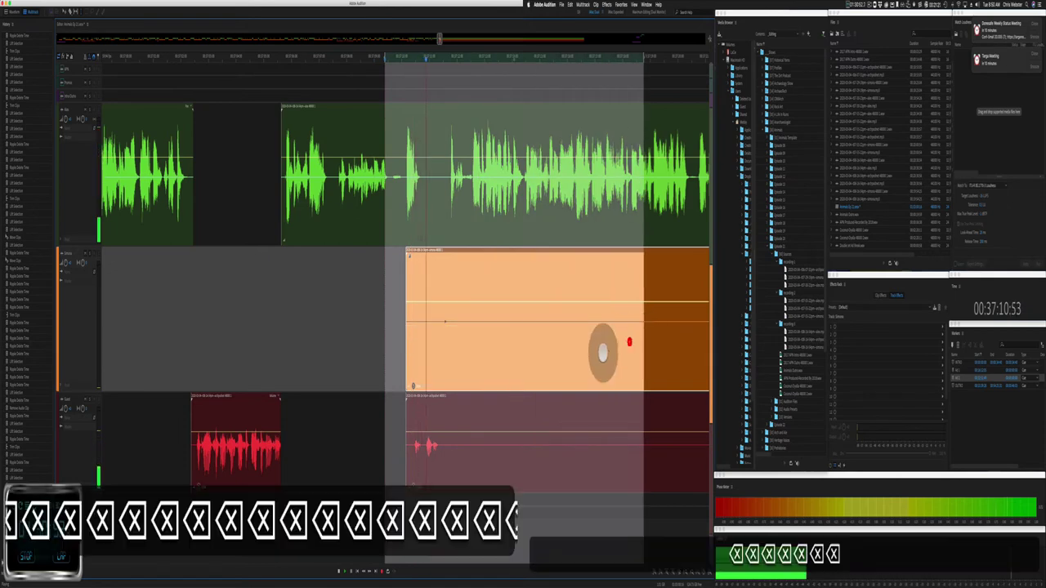
Step: Delete the short green burst overlapping the small red sounds, and the silence in the orange and red clips under the long green passage
{"action": "left_click_drag", "start_coordinate": [403, 192], "coordinate": [444, 192]}
{"action": "key", "text": "BackSpace"}
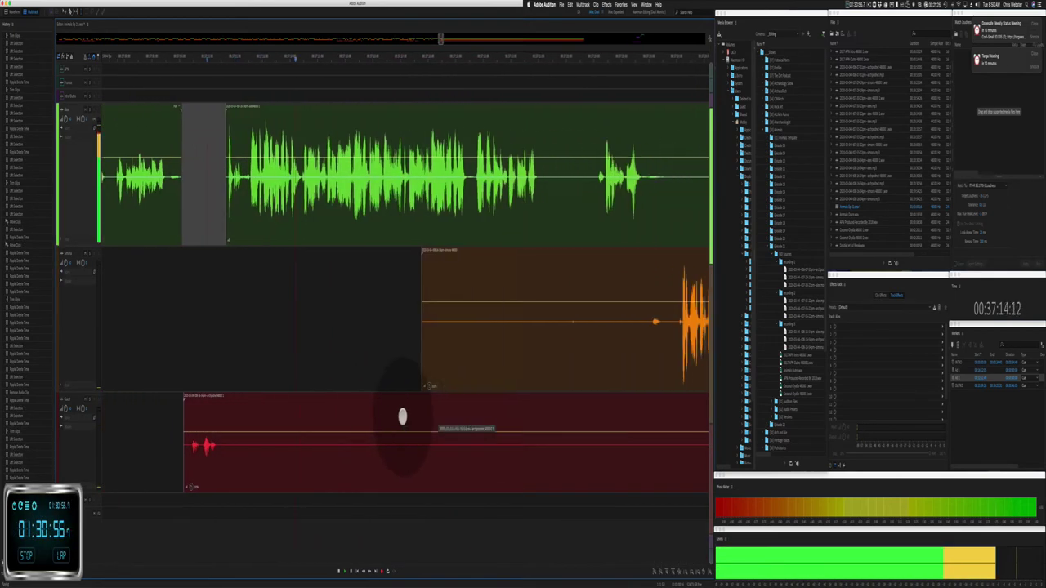
{"action": "left_click_drag", "start_coordinate": [233, 364], "coordinate": [644, 431]}
{"action": "key", "text": "BackSpace"}
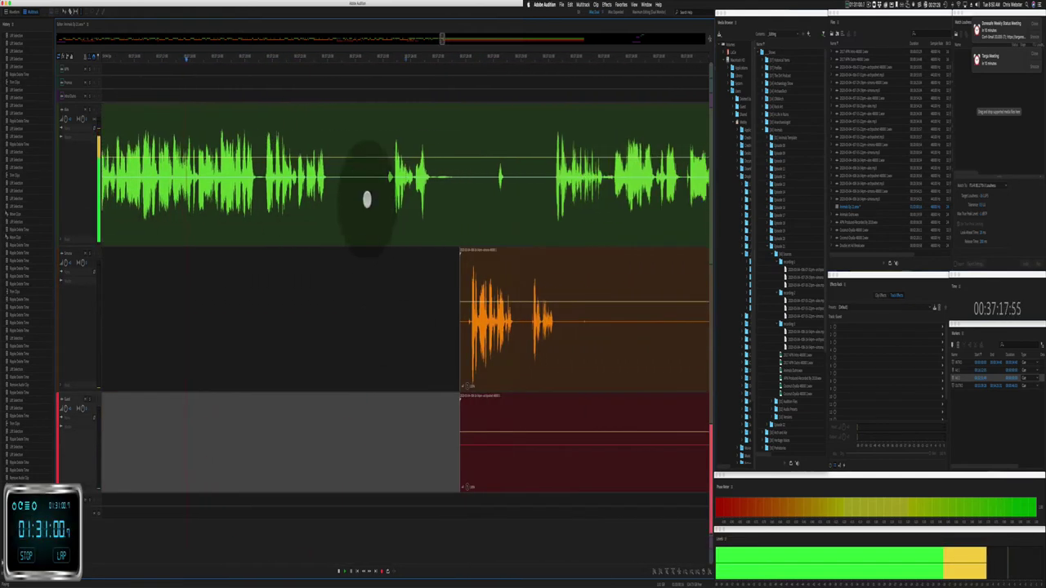
{"action": "key", "text": "BackSpace"}
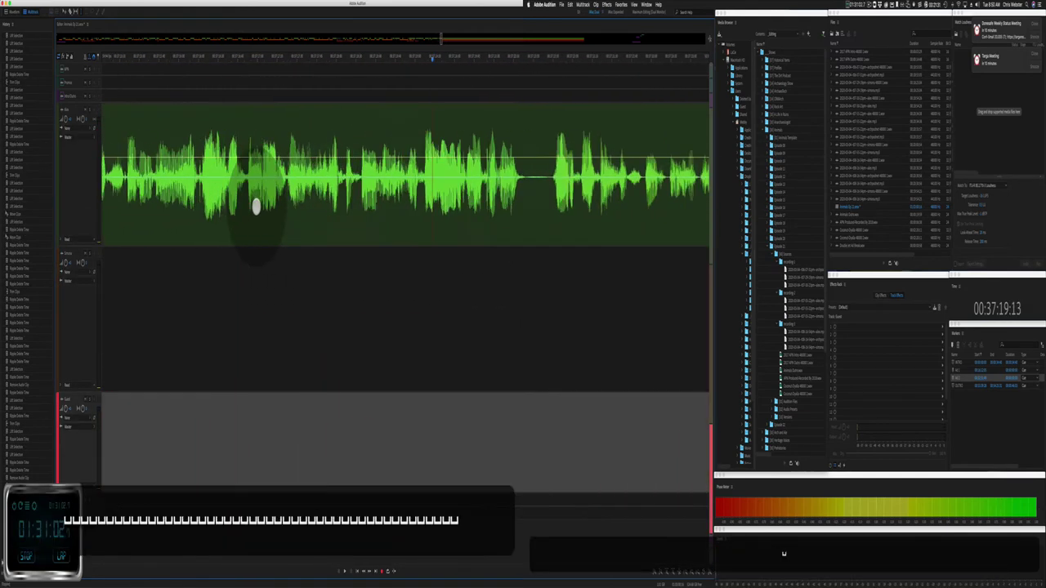
Step: Find the unwanted phrase in the continuous green speech by ear and ripple-delete it across the tracks
{"action": "left_click", "coordinate": [235, 189]}
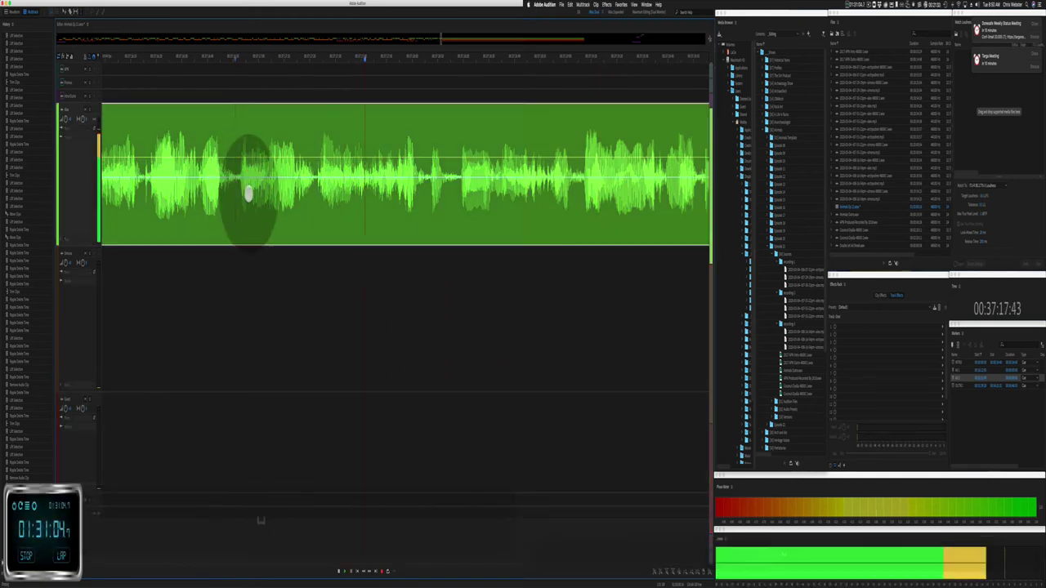
{"action": "left_click", "coordinate": [315, 186]}
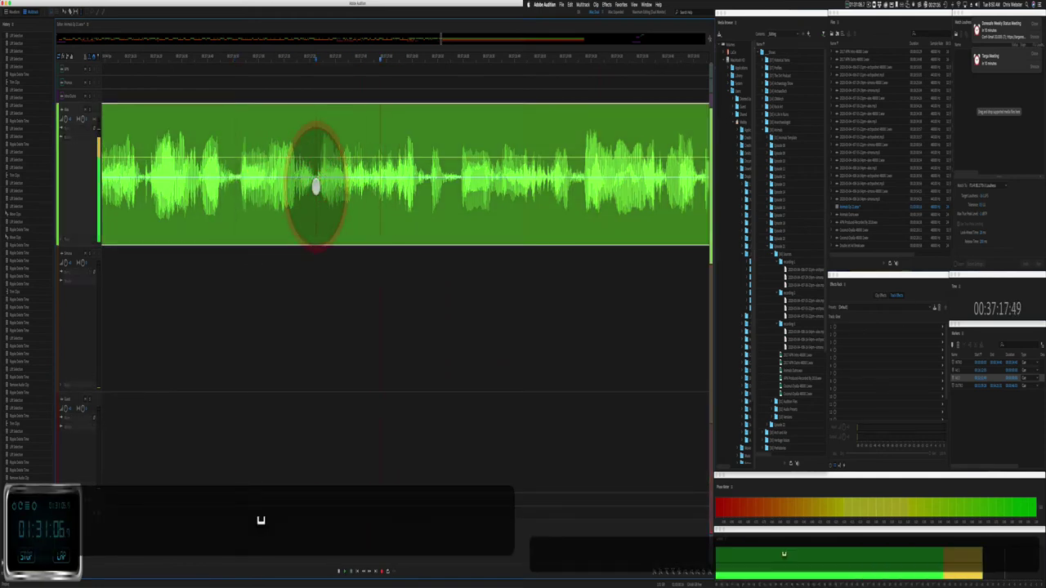
{"action": "left_click_drag", "start_coordinate": [315, 186], "coordinate": [397, 199]}
{"action": "left_click", "coordinate": [394, 198], "text": "shift"}
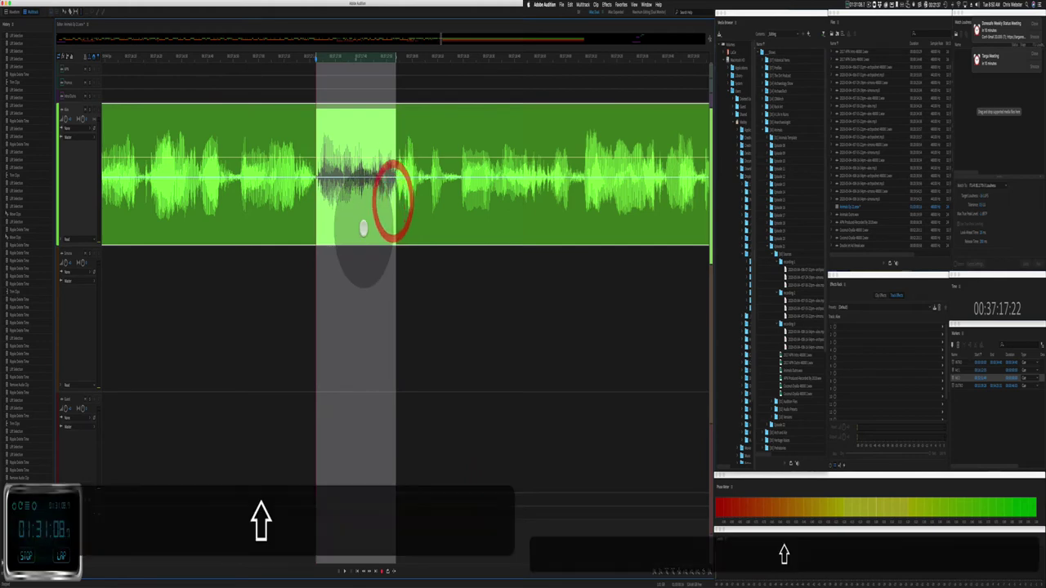
{"action": "key", "text": "shift+super+BackSpace"}
{"action": "left_click", "coordinate": [322, 141]}
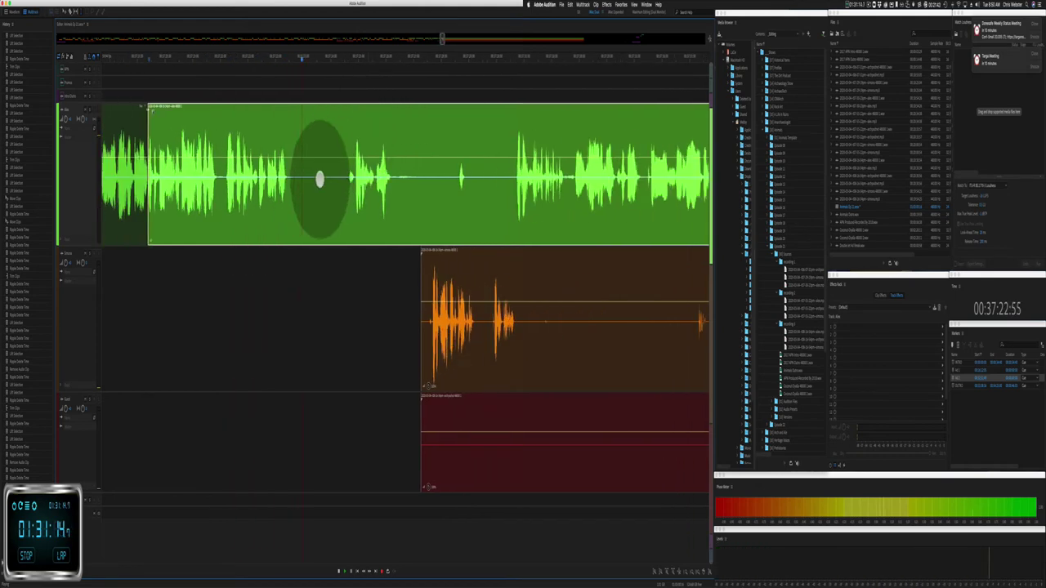
Step: Ripple-delete the pauses before and after the short green phrase that precedes the orange reply
{"action": "left_click_drag", "start_coordinate": [292, 197], "coordinate": [345, 190]}
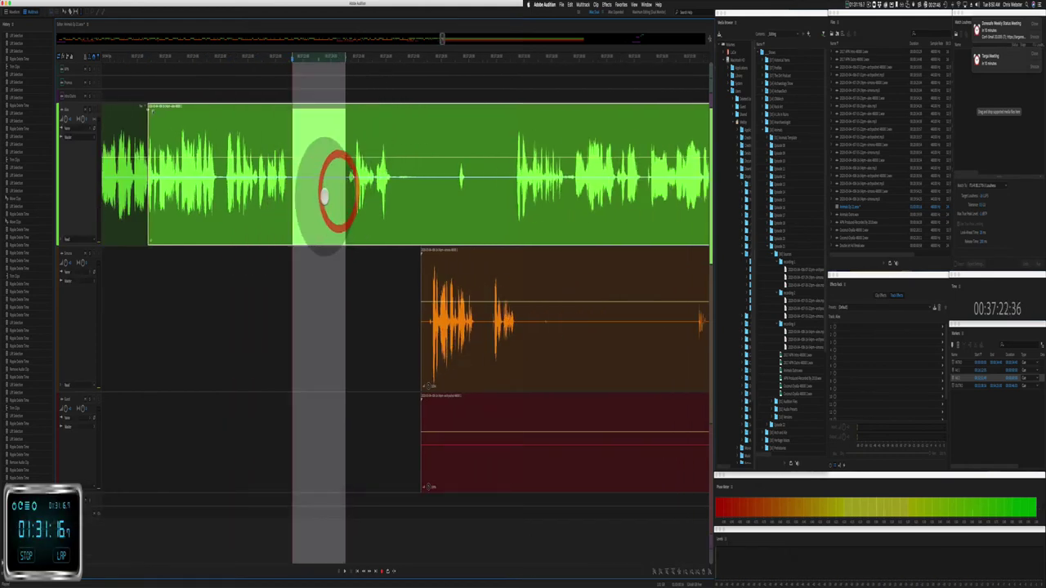
{"action": "key", "text": "shift+super+BackSpace"}
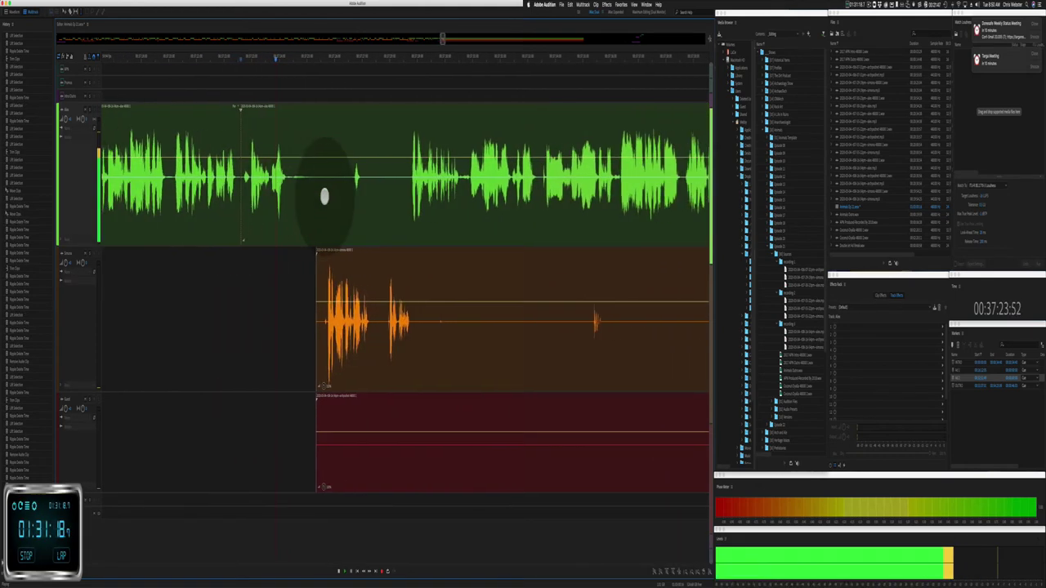
{"action": "left_click_drag", "start_coordinate": [287, 188], "coordinate": [307, 194]}
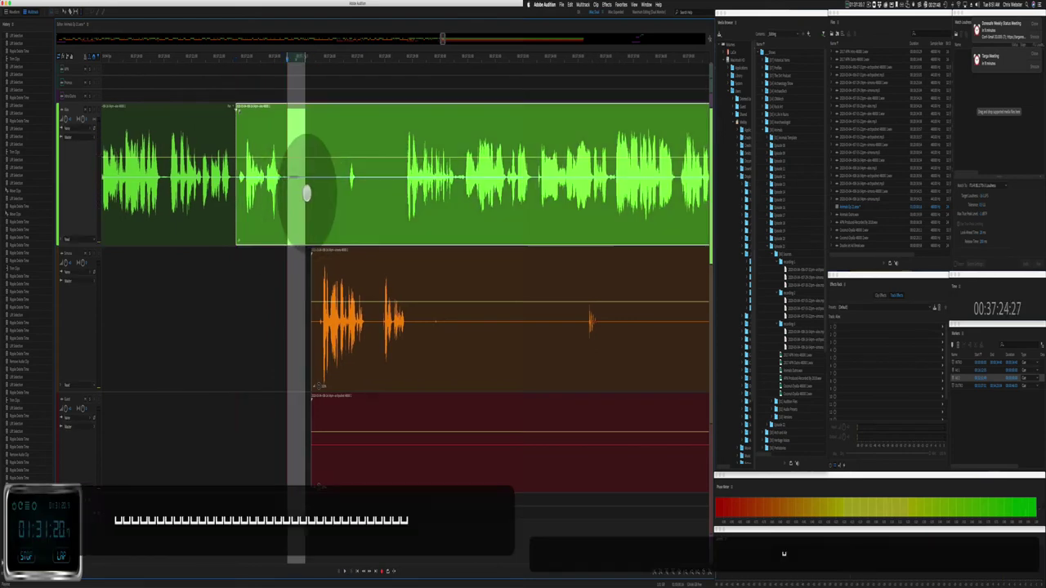
{"action": "key", "text": "shift+super+BackSpace"}
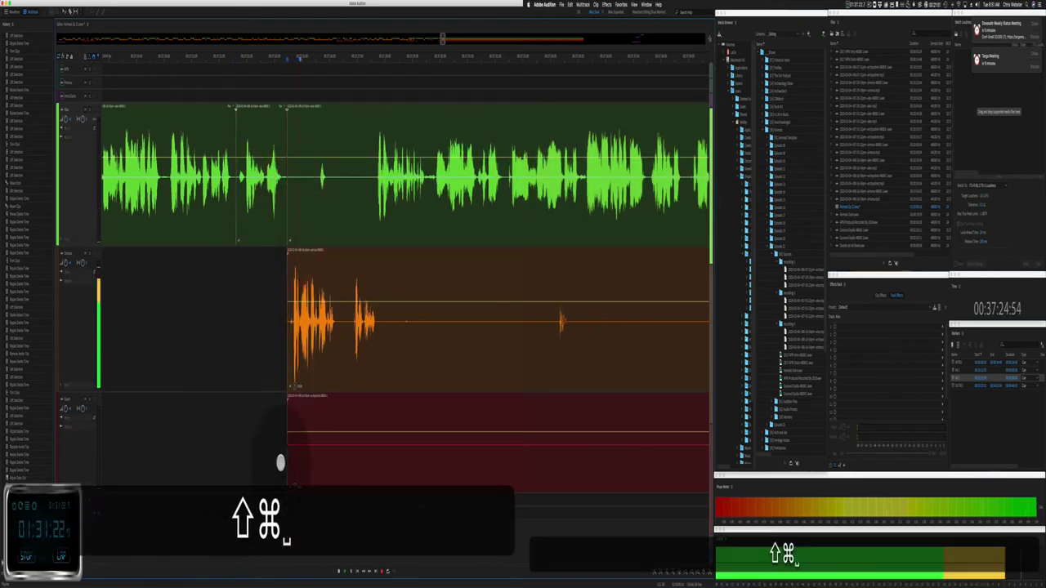
Step: Delete the silent opening of the red clip and the silence between the orange reply and the small orange burst
{"action": "left_click_drag", "start_coordinate": [280, 460], "coordinate": [619, 444]}
{"action": "key", "text": "BackSpace"}
{"action": "left_click", "coordinate": [414, 369]}
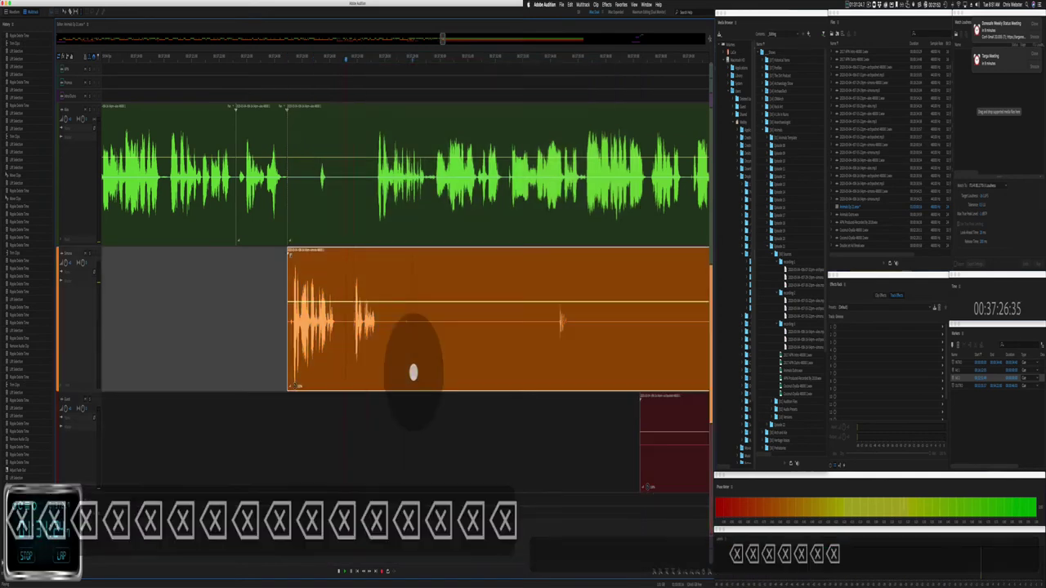
{"action": "left_click_drag", "start_coordinate": [381, 339], "coordinate": [561, 340]}
{"action": "key", "text": "BackSpace"}
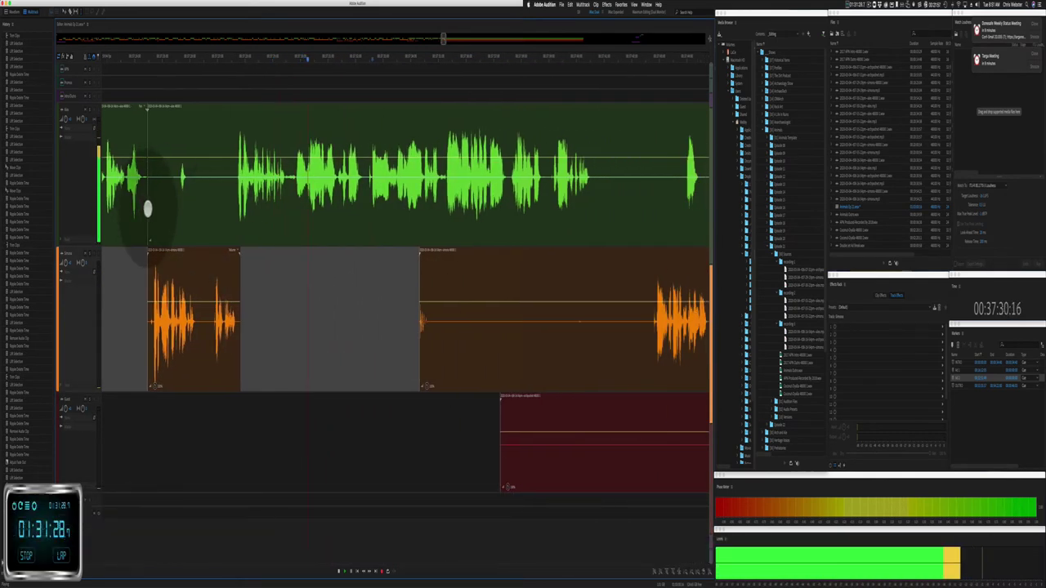
Step: Trim the green clip's start past the isolated burst under the orange reply, and delete the opening of the orange and red clips before the next orange phrase
{"action": "left_click", "coordinate": [147, 208]}
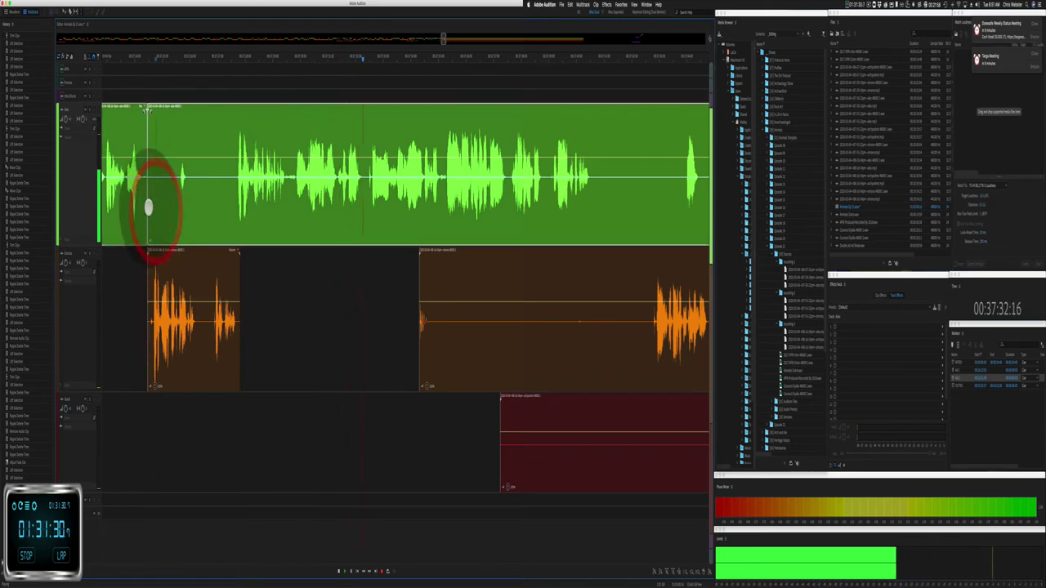
{"action": "left_click_drag", "start_coordinate": [147, 208], "coordinate": [236, 204]}
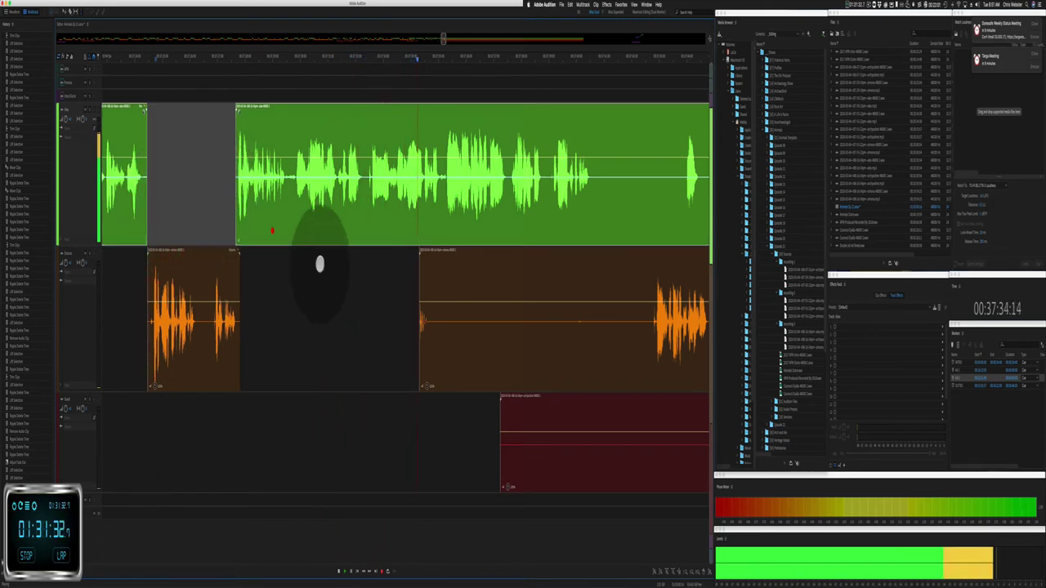
{"action": "left_click_drag", "start_coordinate": [208, 362], "coordinate": [487, 475]}
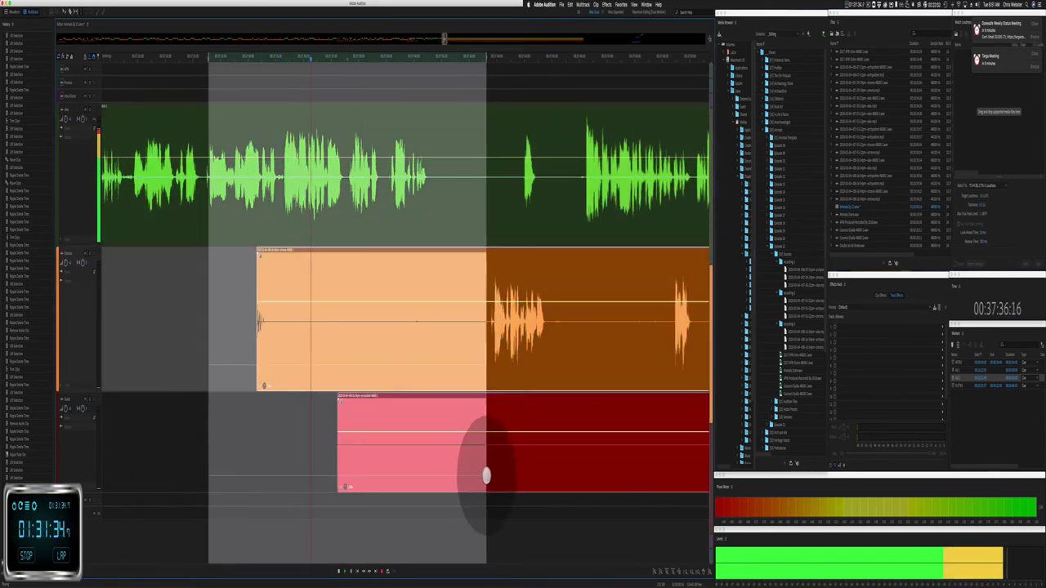
{"action": "key", "text": "BackSpace"}
Step: Ripple-delete the green pause before the orange phrase, and delete the silence in the red clip up to its first speech
{"action": "left_click_drag", "start_coordinate": [429, 214], "coordinate": [487, 215]}
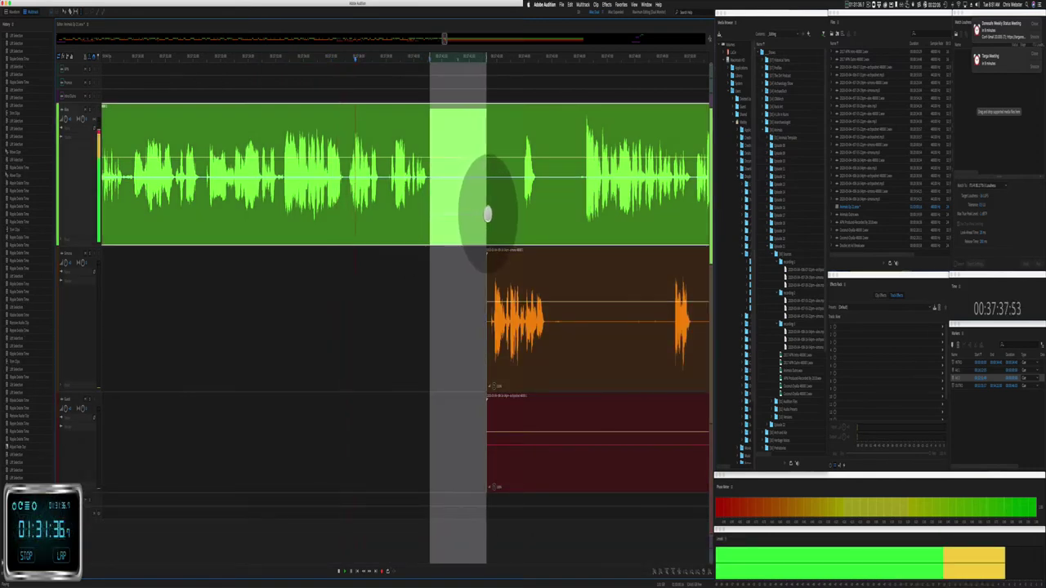
{"action": "key", "text": "shift+super+BackSpace"}
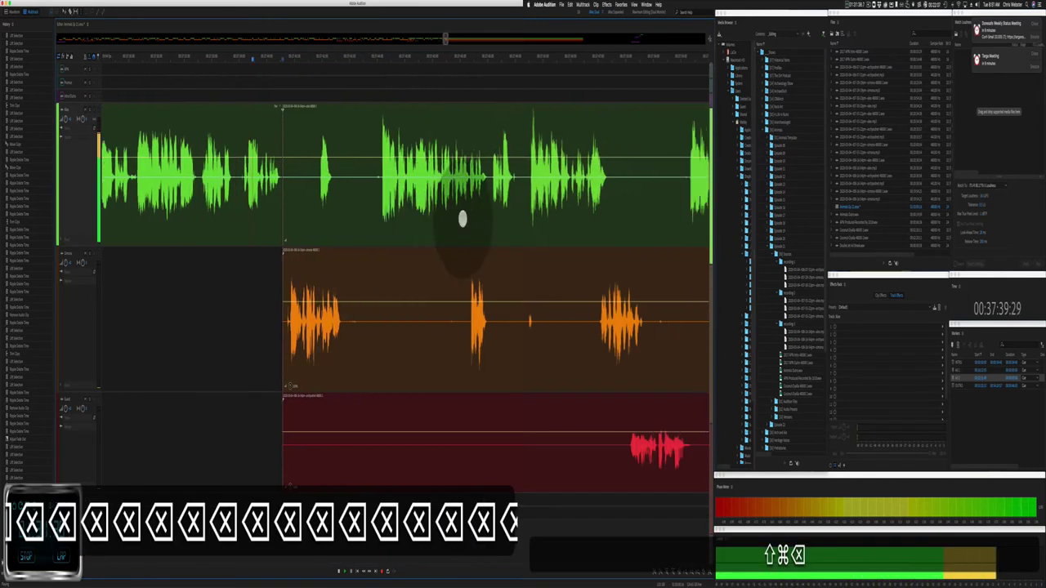
{"action": "left_click_drag", "start_coordinate": [189, 460], "coordinate": [554, 460]}
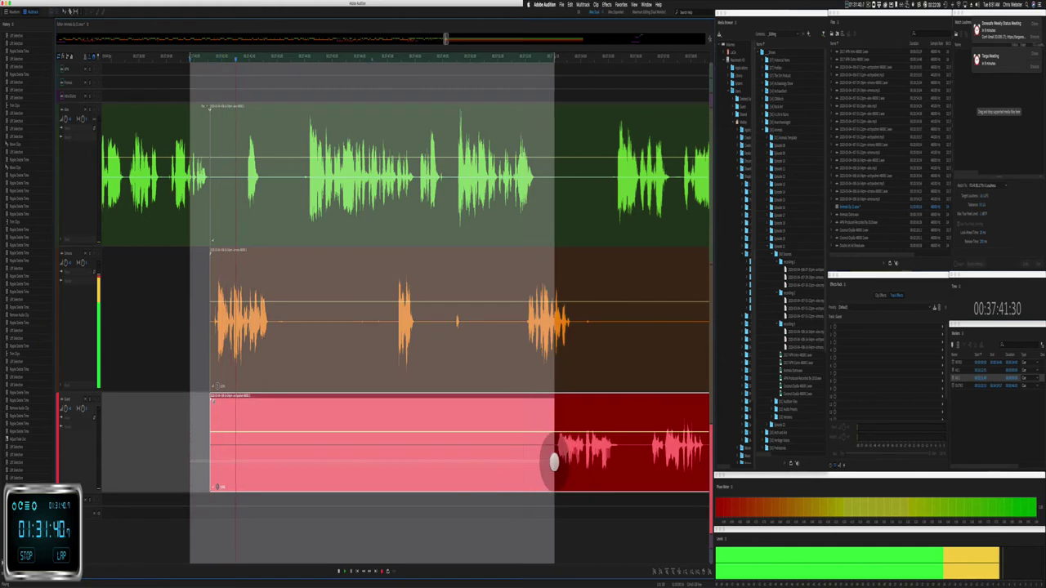
{"action": "key", "text": "BackSpace"}
{"action": "left_click", "coordinate": [496, 443]}
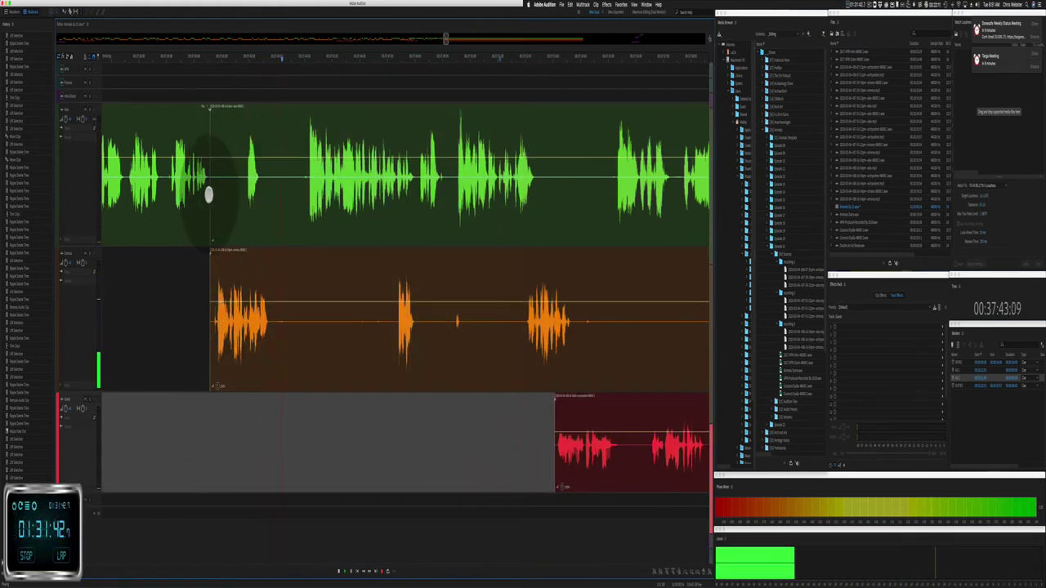
Step: Trim the green clip's start past the isolated burst to the loud phrase, and delete the orange silence between the two orange phrases
{"action": "left_click_drag", "start_coordinate": [210, 198], "coordinate": [305, 180]}
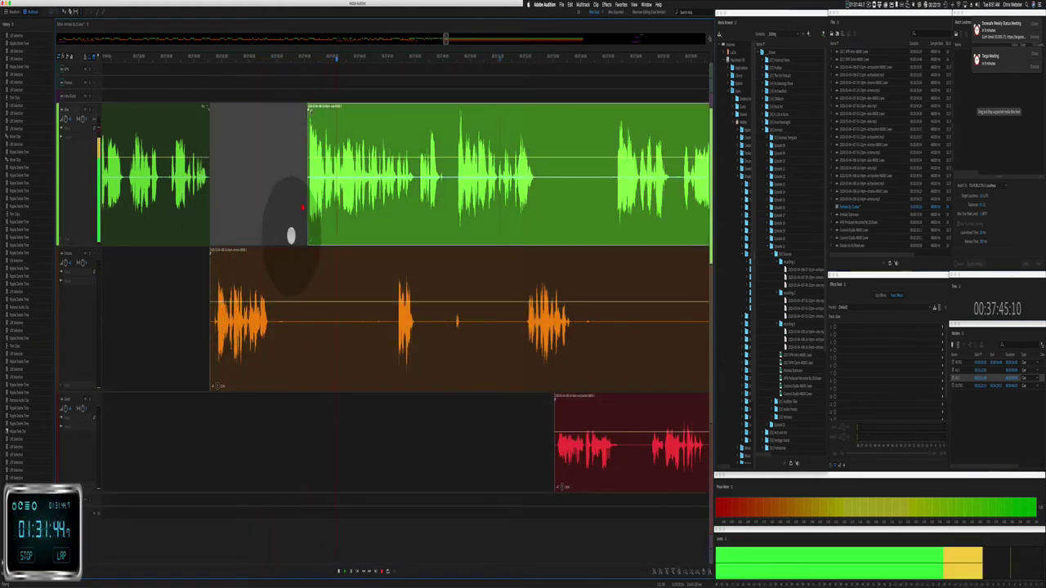
{"action": "left_click_drag", "start_coordinate": [267, 332], "coordinate": [355, 345]}
{"action": "key", "text": "shift+BackSpace"}
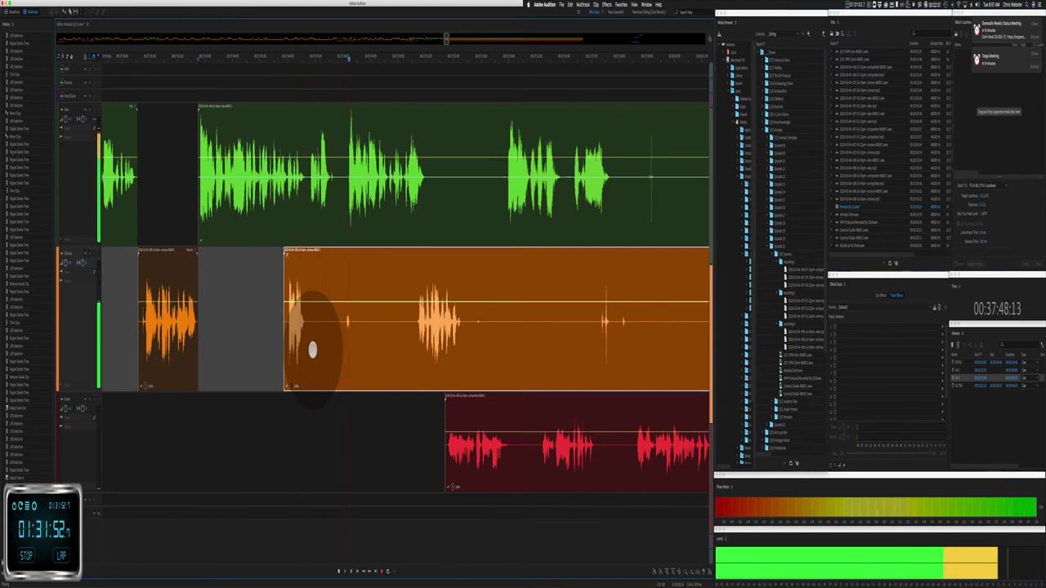
Step: Delete the orange stretch with the faint blip before the next orange phrase, and the green silence between the two loud green phrases
{"action": "left_click_drag", "start_coordinate": [352, 353], "coordinate": [416, 350]}
{"action": "key", "text": "BackSpace"}
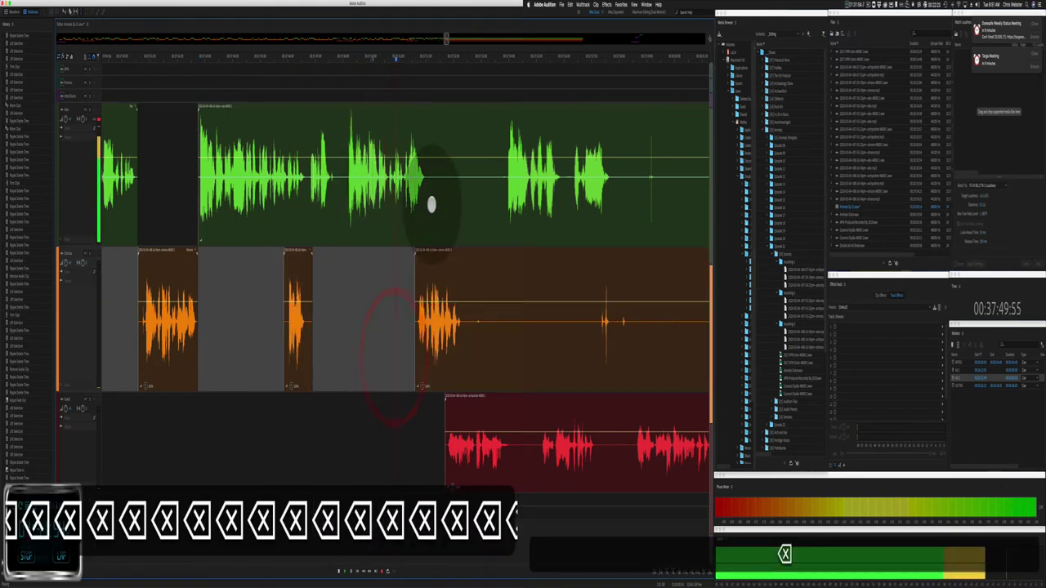
{"action": "left_click_drag", "start_coordinate": [428, 204], "coordinate": [488, 202]}
{"action": "key", "text": "BackSpace"}
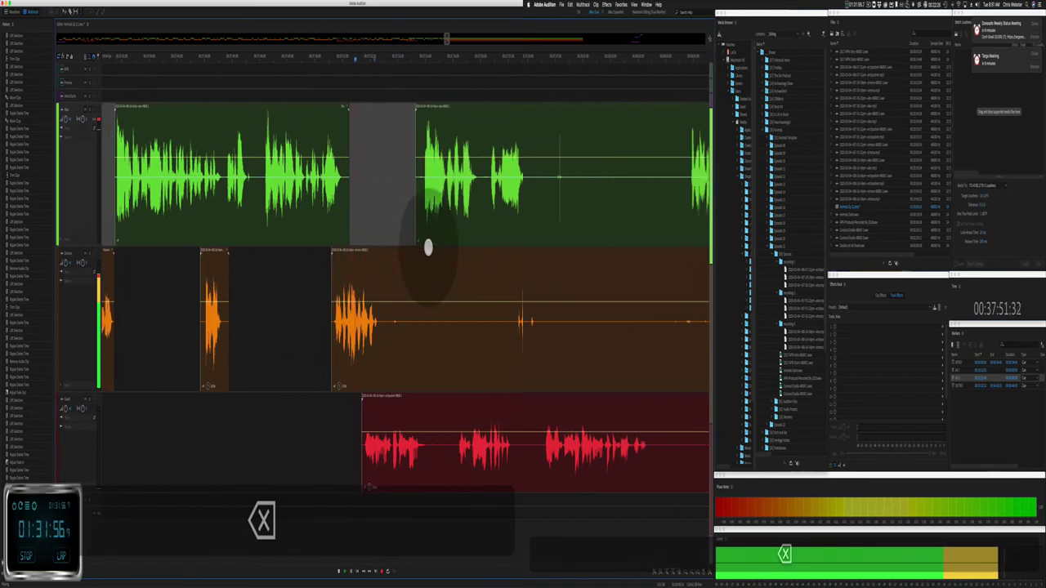
Step: Delete the silent stretch of the orange clip following its phrase, beneath the two short green phrases
{"action": "left_click_drag", "start_coordinate": [310, 343], "coordinate": [416, 350]}
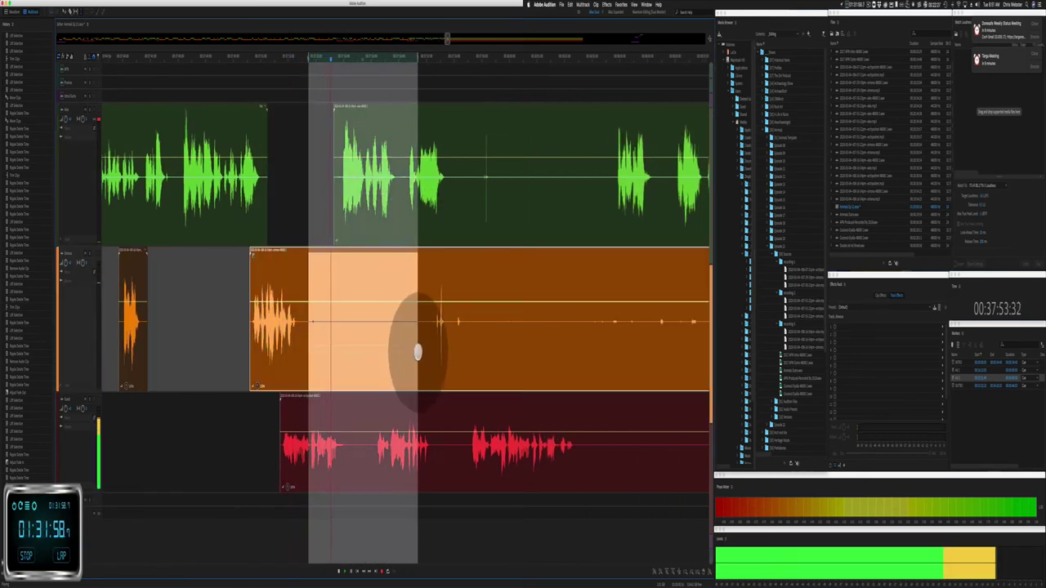
{"action": "key", "text": "BackSpace"}
{"action": "left_click", "coordinate": [347, 360]}
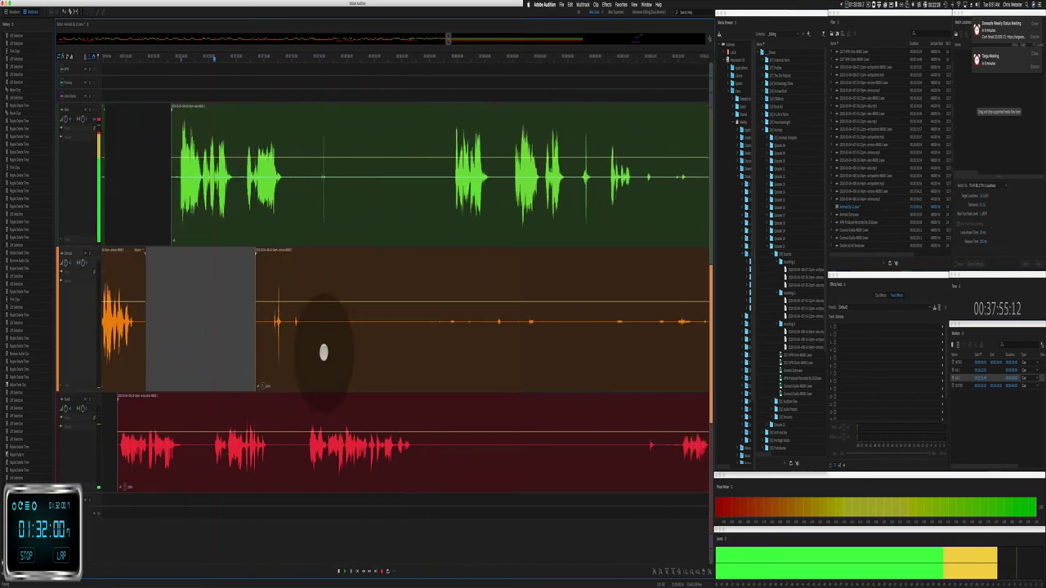
Step: Delete the noise and silence on the green and orange tracks before the next green phrase, plus the leftover orange clip containing only noise
{"action": "left_click_drag", "start_coordinate": [311, 205], "coordinate": [446, 327]}
{"action": "key", "text": "BackSpace"}
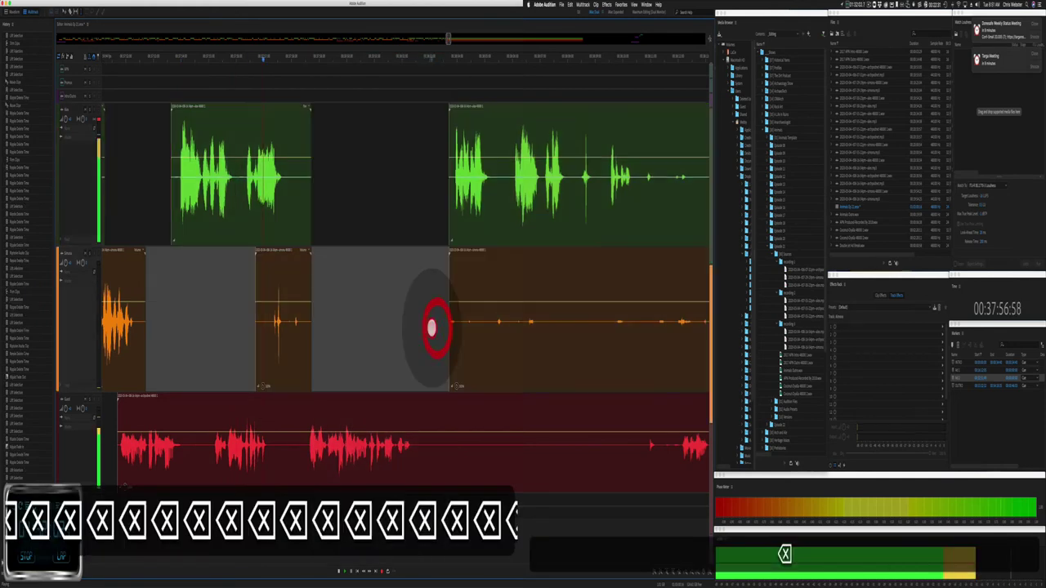
{"action": "left_click", "coordinate": [278, 252]}
{"action": "key", "text": "BackSpace"}
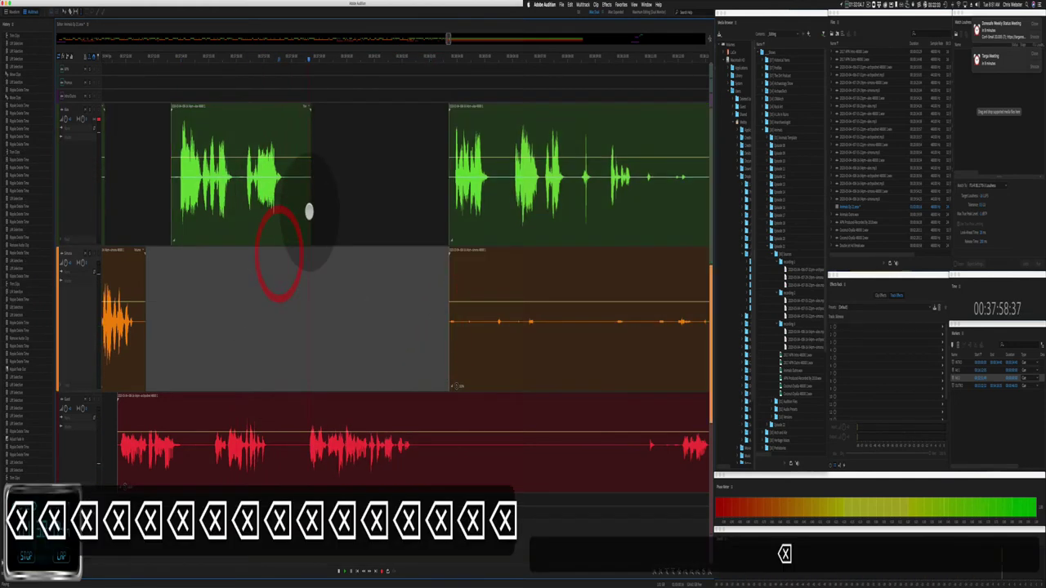
Step: Trim the green clip's end close to its last phrase, and delete the orange and red stretch between the two red speech passages
{"action": "left_click_drag", "start_coordinate": [312, 213], "coordinate": [281, 211]}
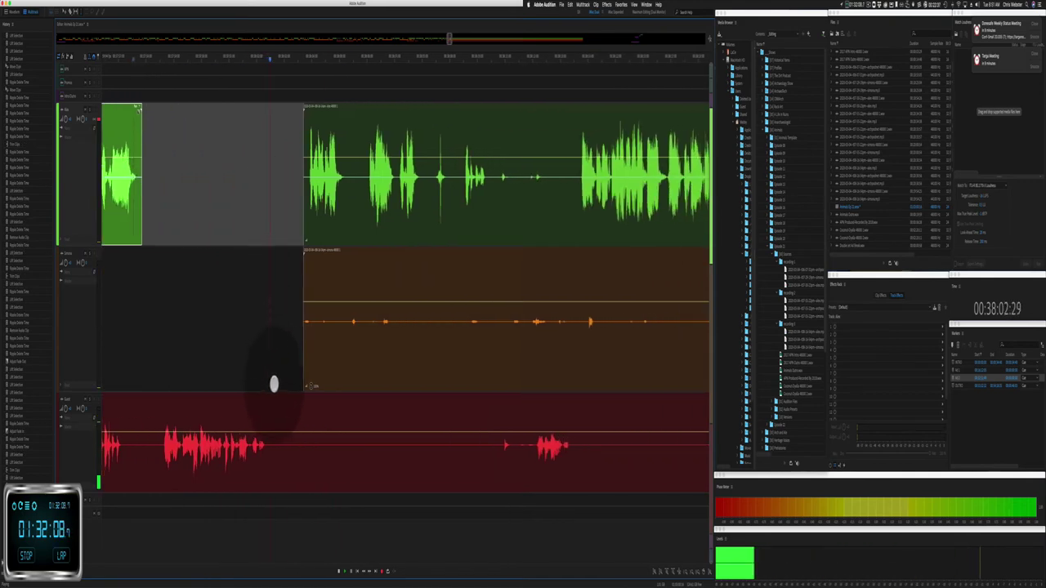
{"action": "left_click_drag", "start_coordinate": [273, 381], "coordinate": [483, 479]}
{"action": "key", "text": "BackSpace"}
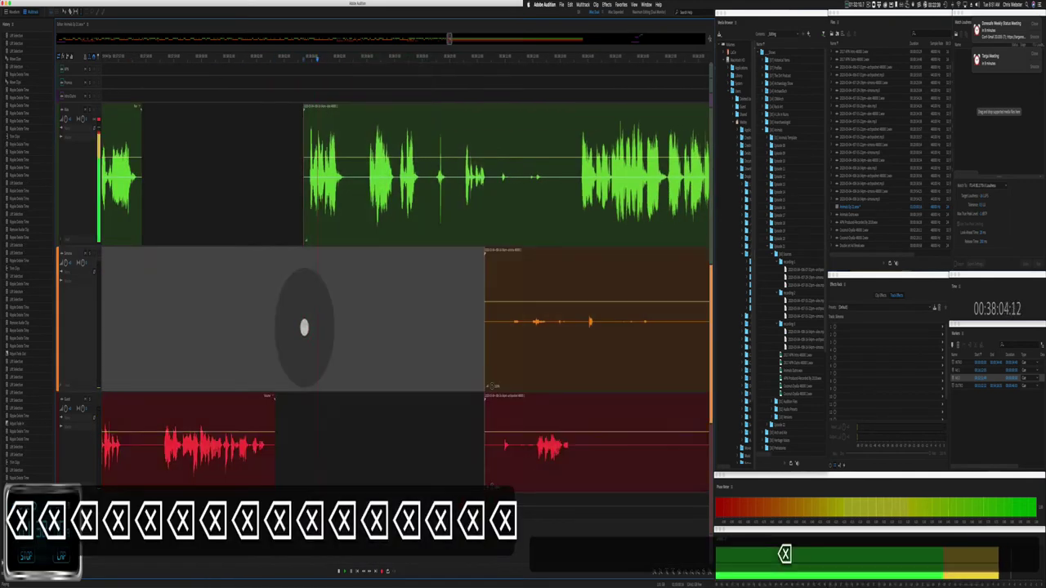
Step: Ripple-delete the short gap across all tracks between the end of the red speech clip and the start of the next green clip
{"action": "left_click", "coordinate": [281, 353]}
{"action": "key", "text": "BackSpace"}
{"action": "key", "text": "BackSpace"}
{"action": "key", "text": "BackSpace"}
{"action": "key", "text": "BackSpace"}
{"action": "key", "text": "BackSpace"}
{"action": "key", "text": "BackSpace"}
{"action": "key", "text": "BackSpace"}
{"action": "key", "text": "BackSpace"}
{"action": "key", "text": "BackSpace"}
{"action": "key", "text": "BackSpace"}
{"action": "key", "text": "BackSpace"}
{"action": "key", "text": "BackSpace"}
{"action": "key", "text": "BackSpace"}
{"action": "key", "text": "BackSpace"}
{"action": "key", "text": "BackSpace"}
{"action": "key", "text": "BackSpace"}
{"action": "left_click_drag", "start_coordinate": [280, 353], "coordinate": [297, 367]}
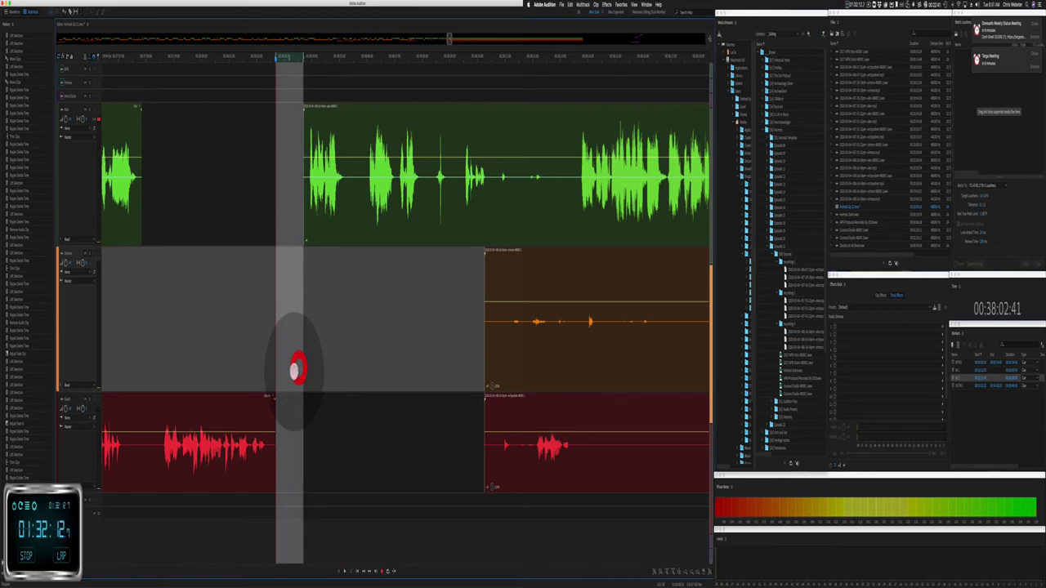
{"action": "key", "text": "shift+super+BackSpace"}
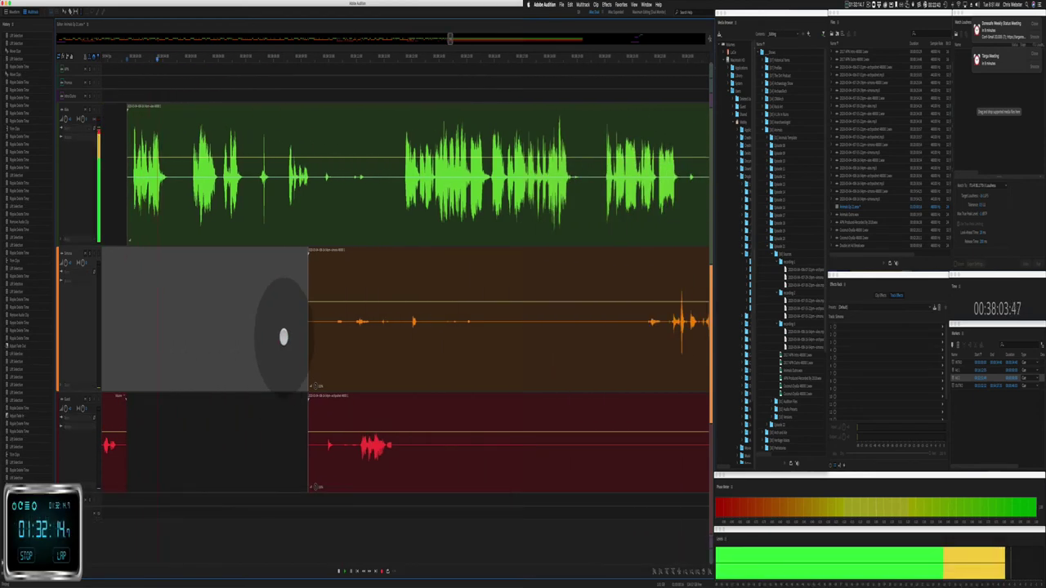
Step: Trim the red clip's start up to its short phrase and delete the silent red stretch following that phrase
{"action": "left_click_drag", "start_coordinate": [308, 428], "coordinate": [322, 428]}
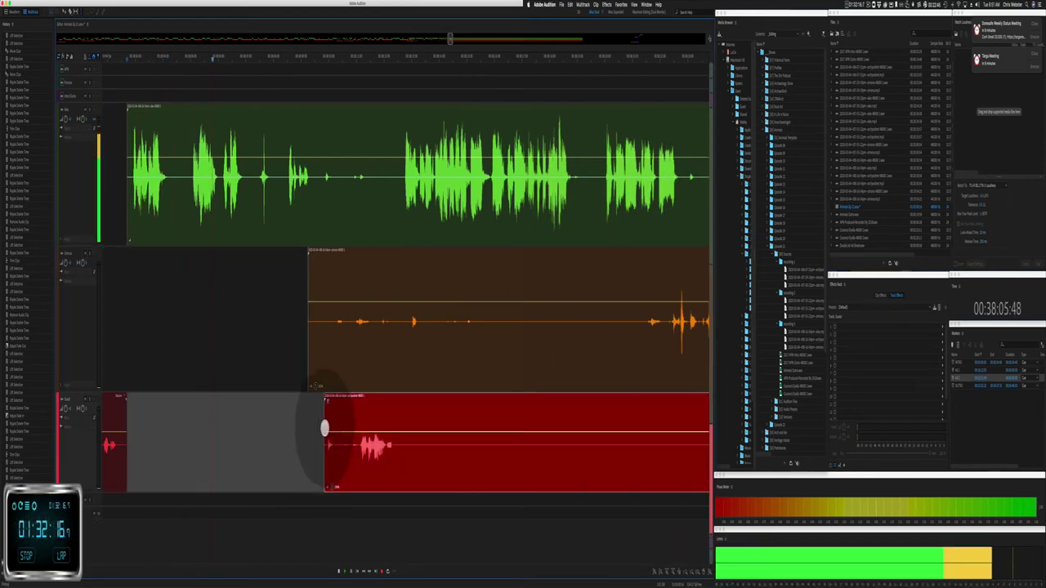
{"action": "left_click_drag", "start_coordinate": [420, 483], "coordinate": [584, 499]}
{"action": "key", "text": "BackSpace"}
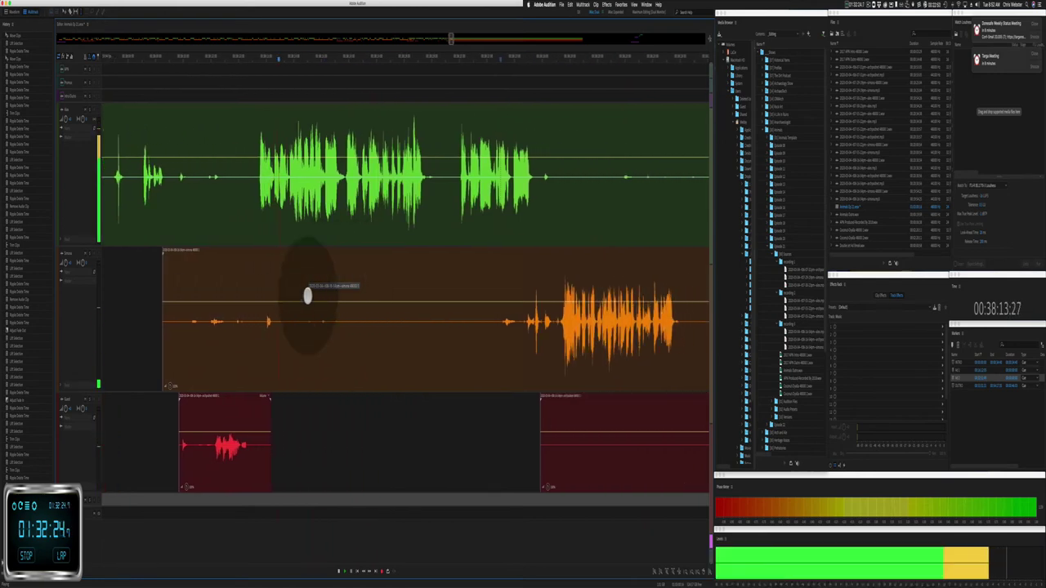
Step: Delete the orange stretch from its faint noise to its next phrase, and close the pause between the two loud green passages
{"action": "left_click_drag", "start_coordinate": [261, 337], "coordinate": [486, 362]}
{"action": "key", "text": "BackSpace"}
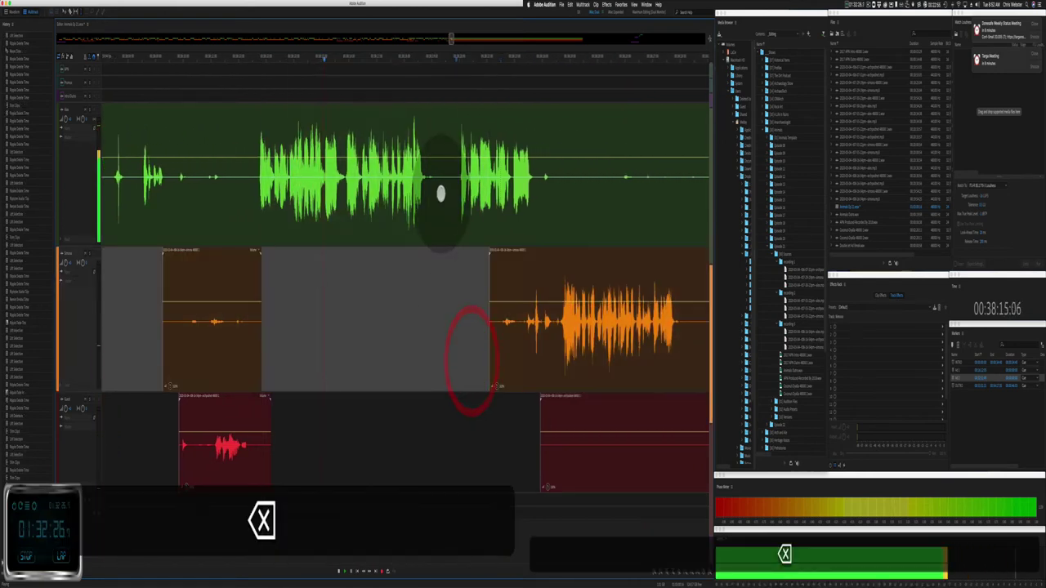
{"action": "left_click_drag", "start_coordinate": [436, 185], "coordinate": [460, 186]}
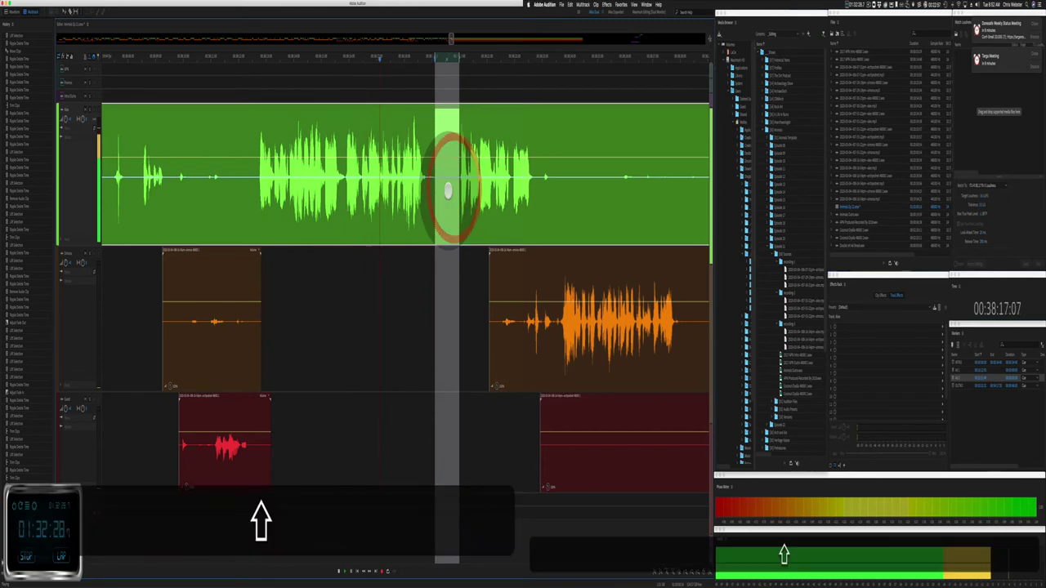
{"action": "key", "text": "shift+BackSpace"}
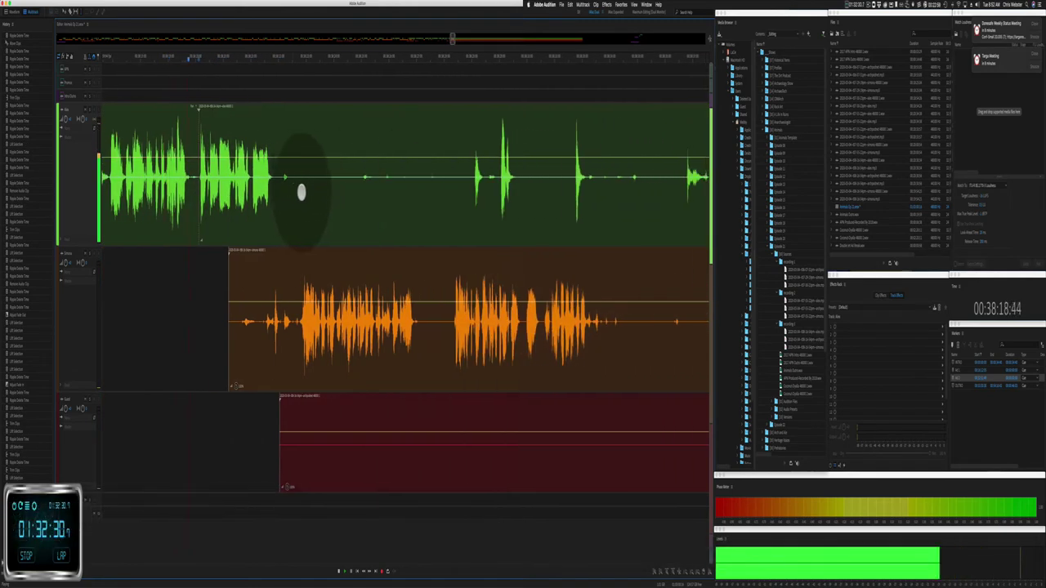
Step: Delete the quiet green stretch before the next green spikes, the orange clip's quiet lead-in, and the silent red stretch beneath the orange speech
{"action": "left_click_drag", "start_coordinate": [300, 192], "coordinate": [467, 205]}
{"action": "key", "text": "BackSpace"}
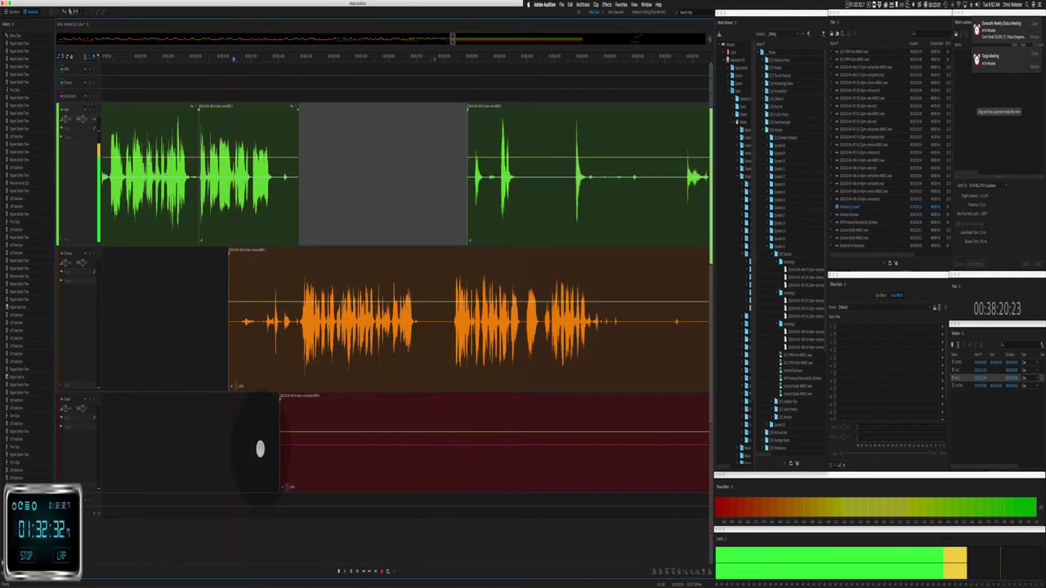
{"action": "left_click_drag", "start_coordinate": [297, 453], "coordinate": [589, 483]}
{"action": "key", "text": "BackSpace"}
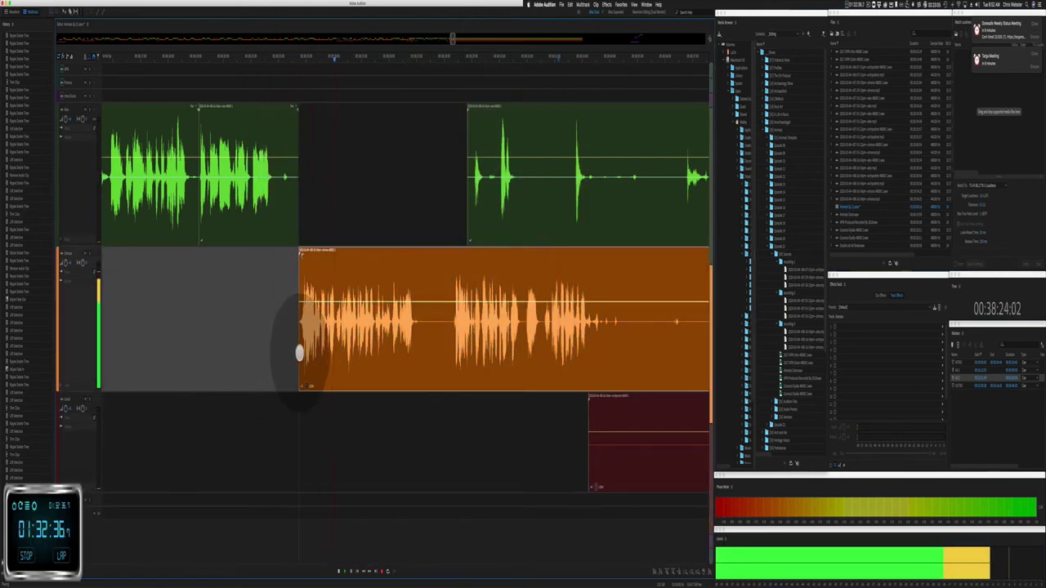
Step: Tighten the pause across all tracks between the green phrase's end and the start of the orange speech
{"action": "left_click_drag", "start_coordinate": [278, 210], "coordinate": [295, 222]}
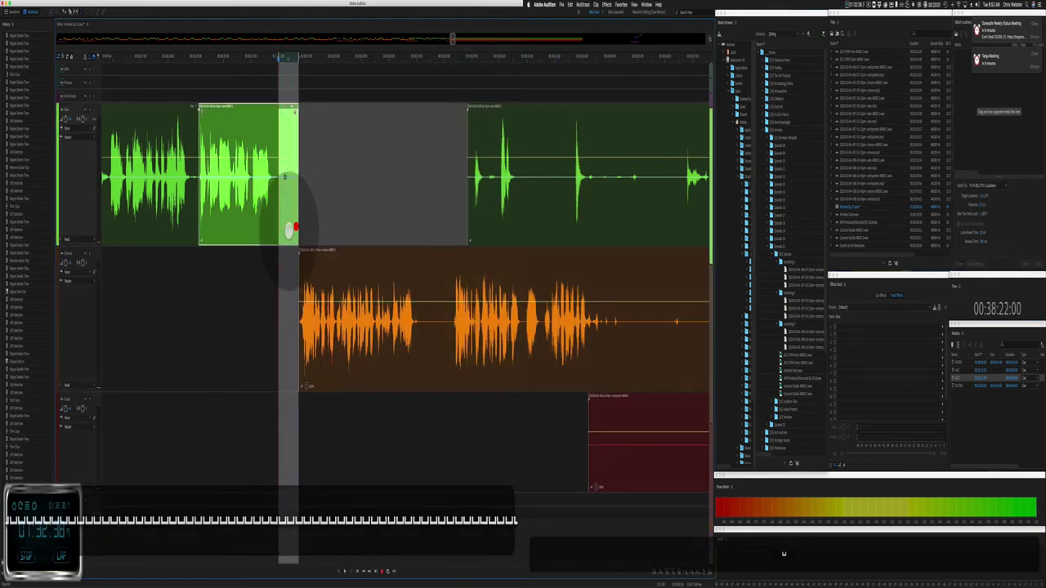
{"action": "left_click", "coordinate": [290, 230]}
{"action": "key", "text": "space"}
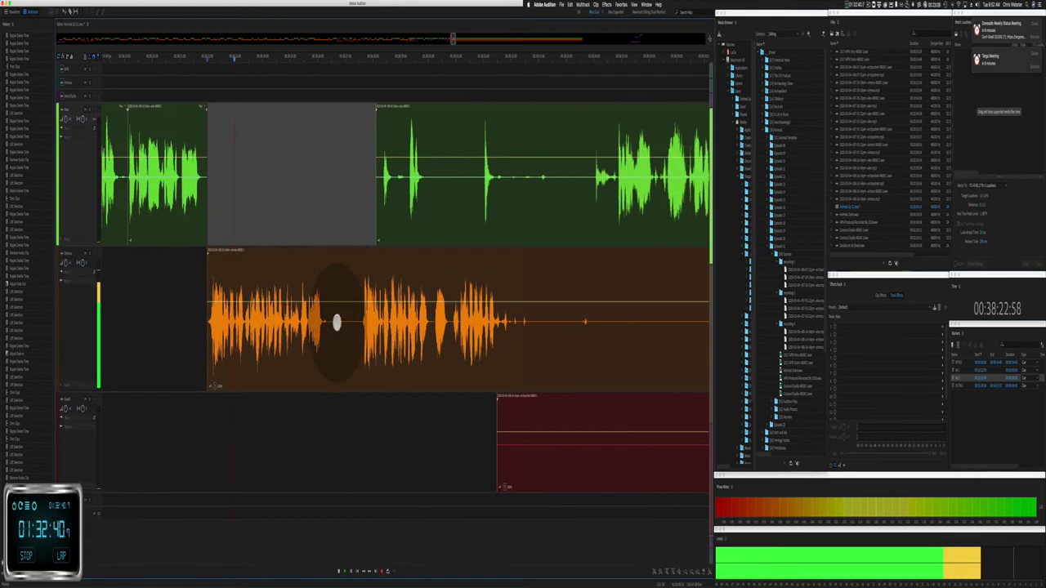
Step: Ripple-delete the pause between the two loud orange phrases across all tracks
{"action": "left_click_drag", "start_coordinate": [333, 338], "coordinate": [358, 334]}
{"action": "key", "text": "BackSpace"}
{"action": "key", "text": "BackSpace"}
{"action": "key", "text": "BackSpace"}
{"action": "key", "text": "BackSpace"}
{"action": "key", "text": "BackSpace"}
{"action": "key", "text": "BackSpace"}
{"action": "key", "text": "BackSpace"}
{"action": "key", "text": "BackSpace"}
{"action": "key", "text": "BackSpace"}
{"action": "key", "text": "BackSpace"}
{"action": "key", "text": "BackSpace"}
{"action": "key", "text": "BackSpace"}
{"action": "key", "text": "BackSpace"}
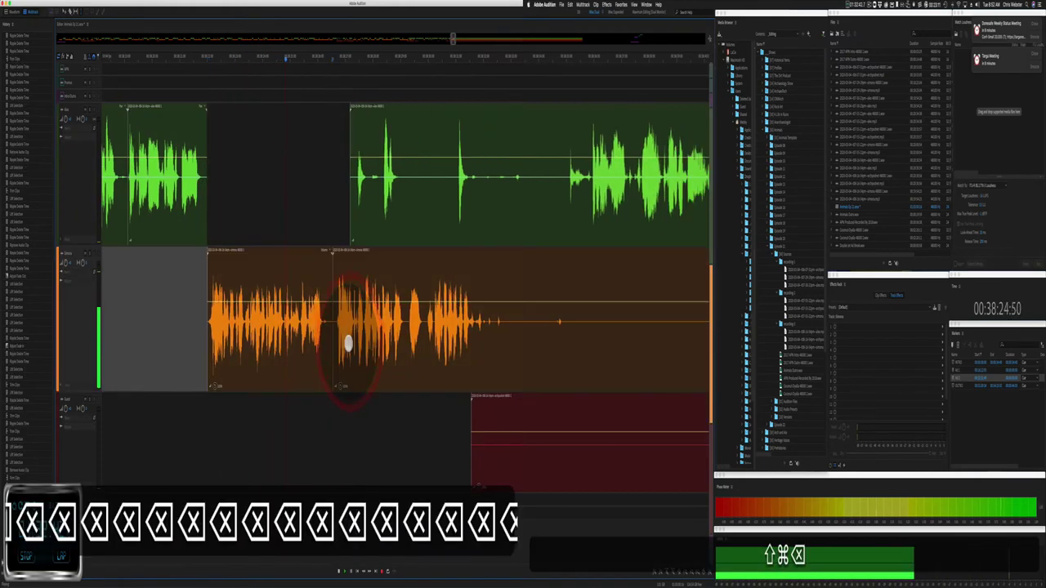
Step: Delete the silent start of the red clip beneath the next green speech passage
{"action": "left_click_drag", "start_coordinate": [250, 425], "coordinate": [624, 437]}
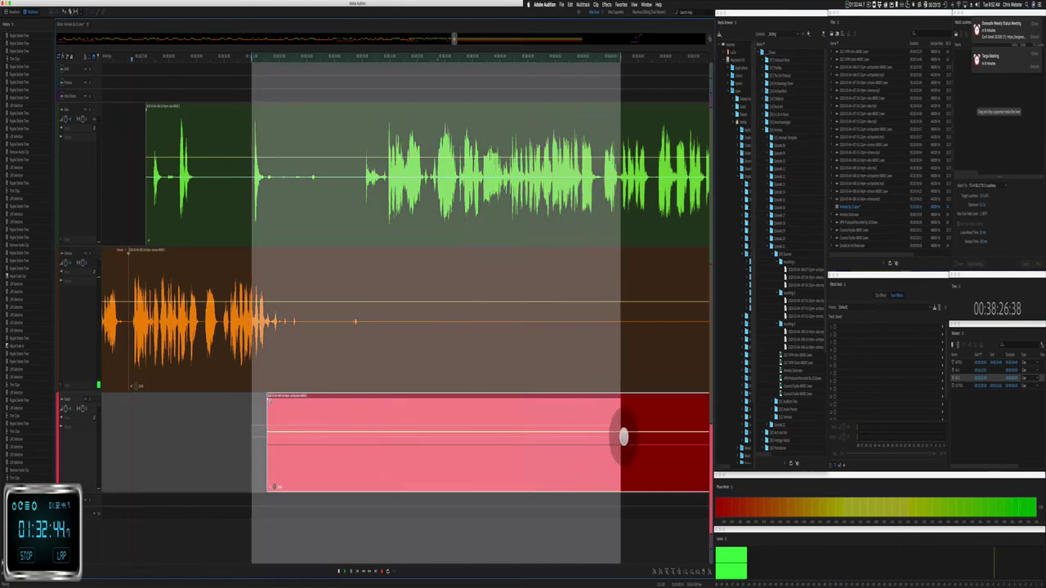
{"action": "key", "text": "BackSpace"}
{"action": "key", "text": "BackSpace"}
{"action": "key", "text": "BackSpace"}
{"action": "left_click", "coordinate": [334, 436]}
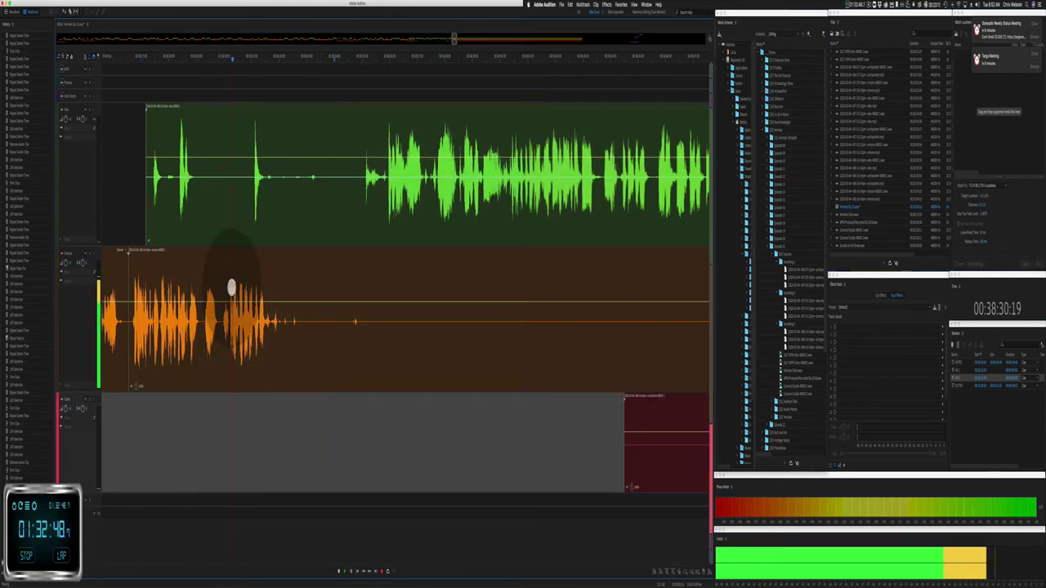
Step: Ripple-delete the pause across all tracks between the end of the orange speech and the start of the next green phrase
{"action": "left_click", "coordinate": [267, 187]}
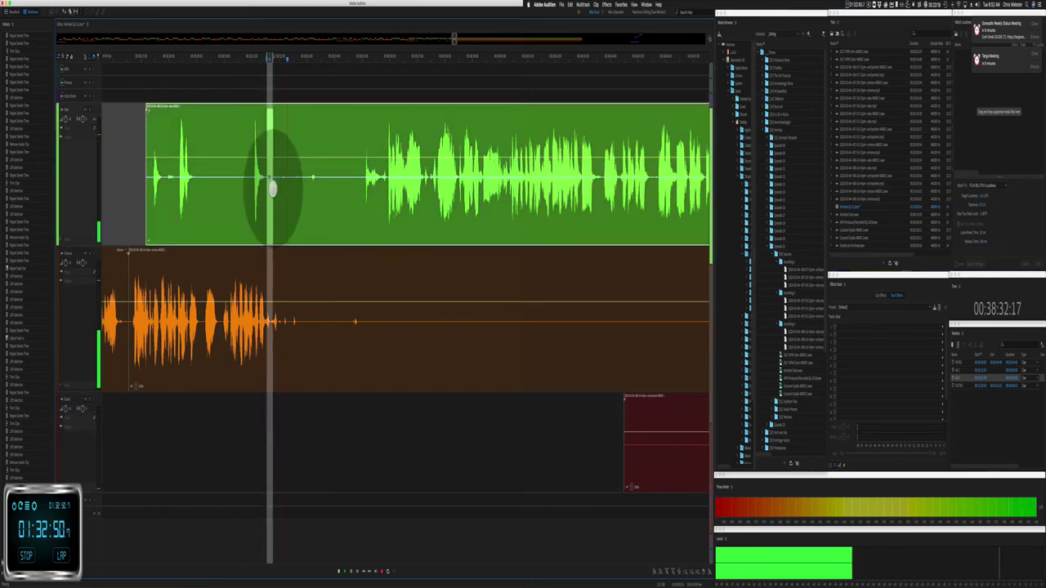
{"action": "left_click", "coordinate": [287, 285]}
{"action": "left_click_drag", "start_coordinate": [278, 211], "coordinate": [362, 254]}
{"action": "key", "text": "shift+super+BackSpace"}
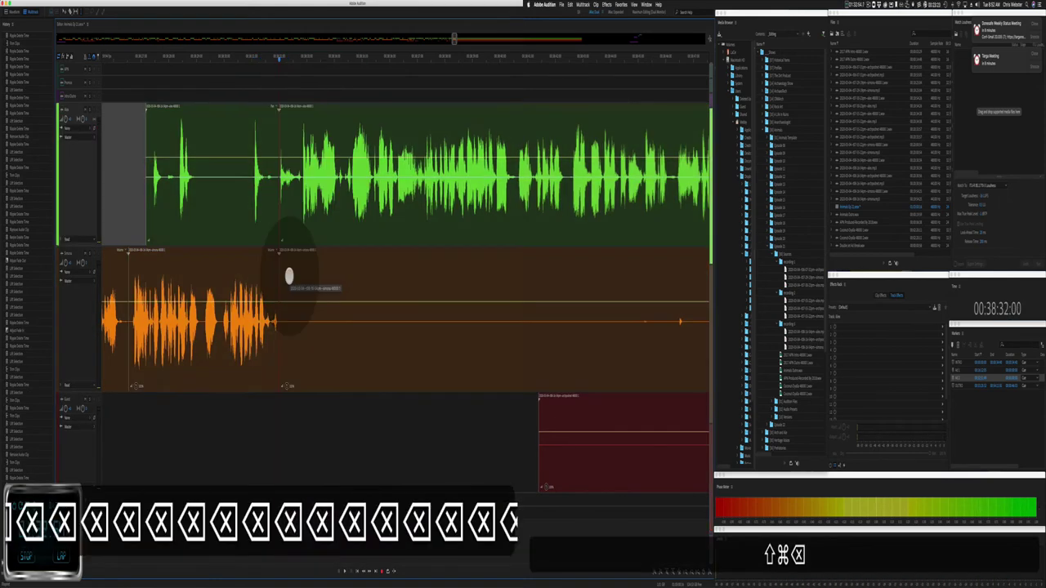
Step: Delete the silent orange stretch beneath the long green speech, from the last cut onward
{"action": "key", "text": "space"}
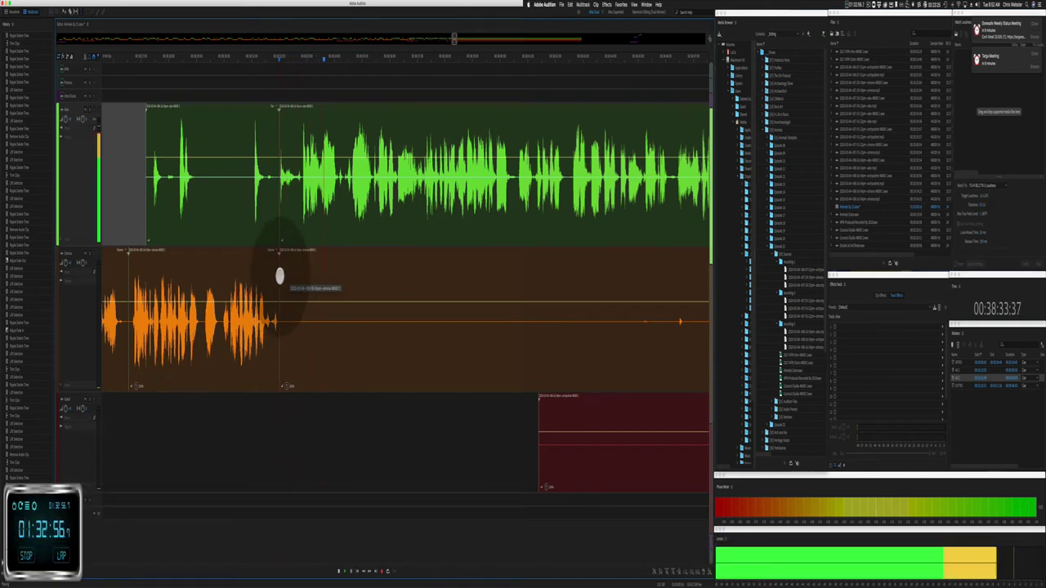
{"action": "left_click_drag", "start_coordinate": [279, 276], "coordinate": [671, 289]}
{"action": "scroll", "coordinate": [355, 280], "scroll_direction": "right", "scroll_amount": 5}
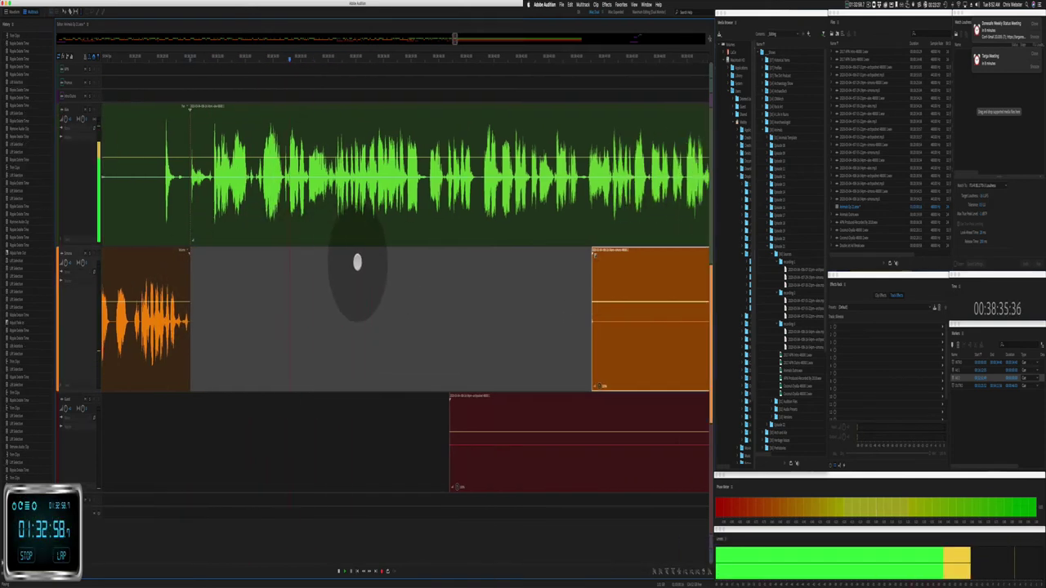
Step: Ripple-delete the unwanted words near the beginning of the long green speech and play back across the cut
{"action": "scroll", "coordinate": [230, 203], "scroll_direction": "left", "scroll_amount": 2}
{"action": "scroll", "coordinate": [234, 198], "scroll_direction": "up", "scroll_amount": 10}
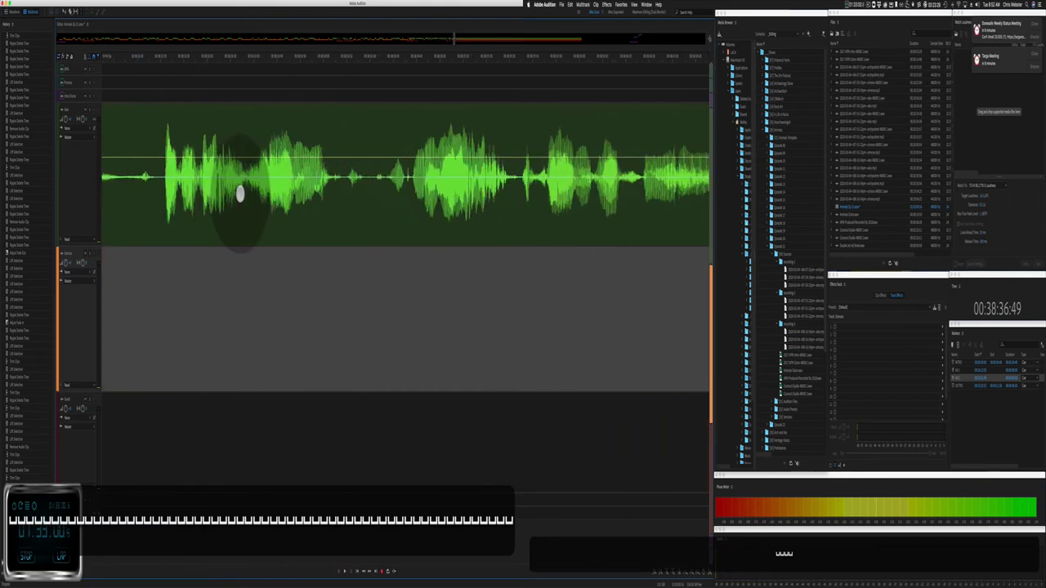
{"action": "left_click", "coordinate": [239, 195]}
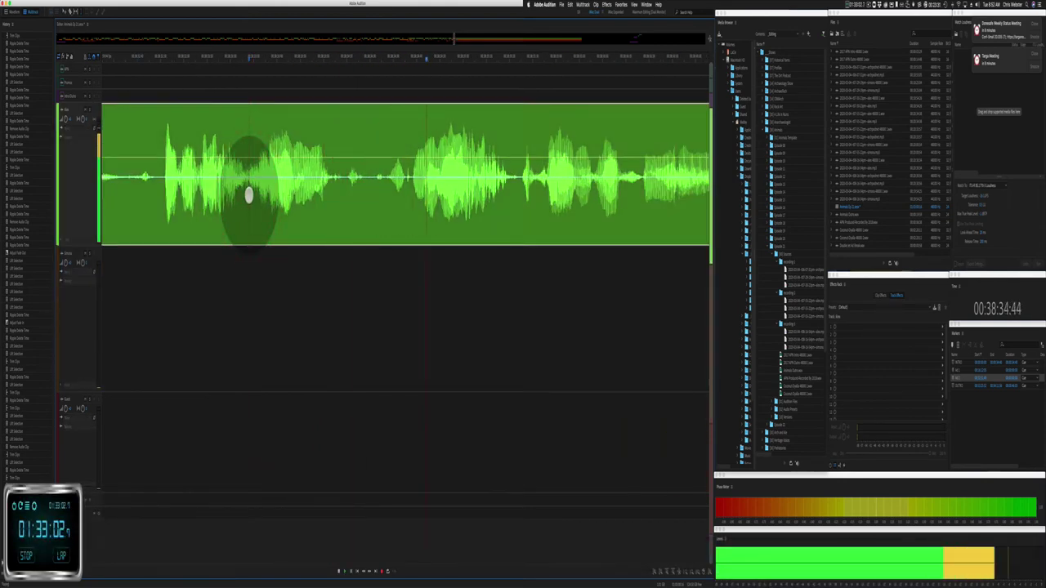
{"action": "key", "text": "space"}
{"action": "left_click_drag", "start_coordinate": [249, 196], "coordinate": [409, 205]}
{"action": "key", "text": "shift+super+BackSpace"}
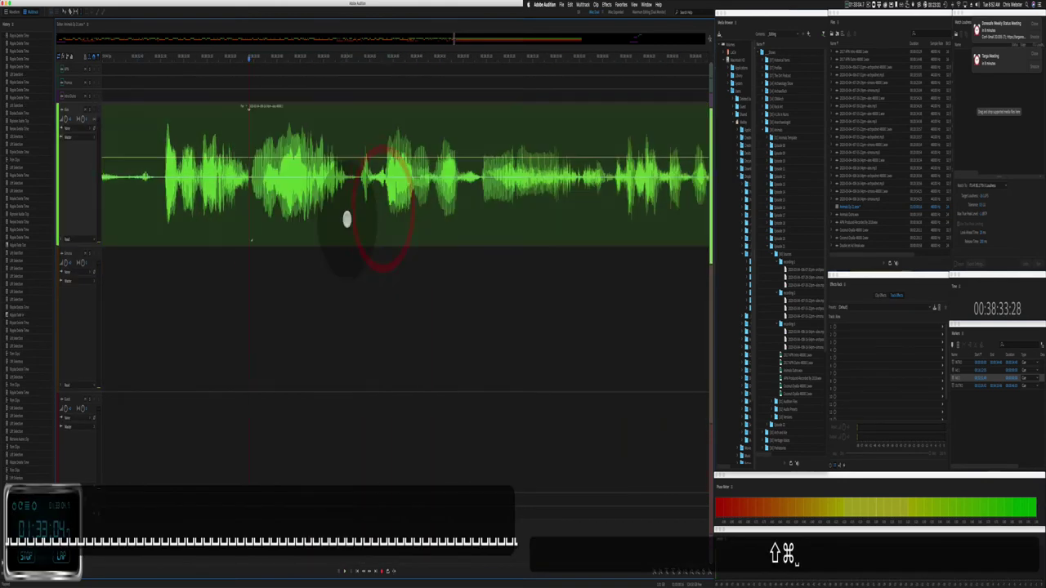
{"action": "left_click", "coordinate": [228, 217]}
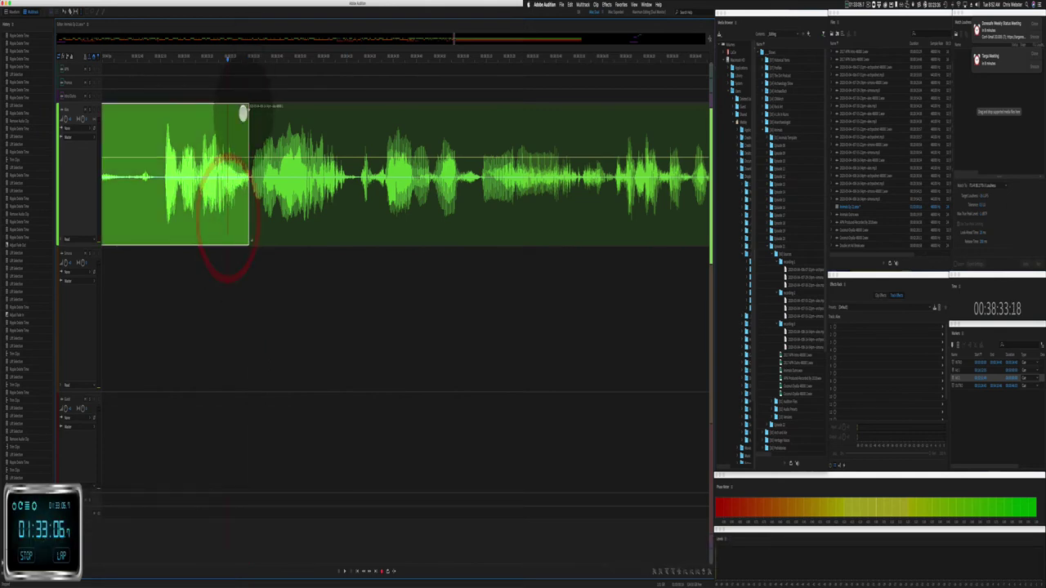
{"action": "left_click", "coordinate": [234, 87]}
{"action": "left_click", "coordinate": [234, 286]}
{"action": "key", "text": "space"}
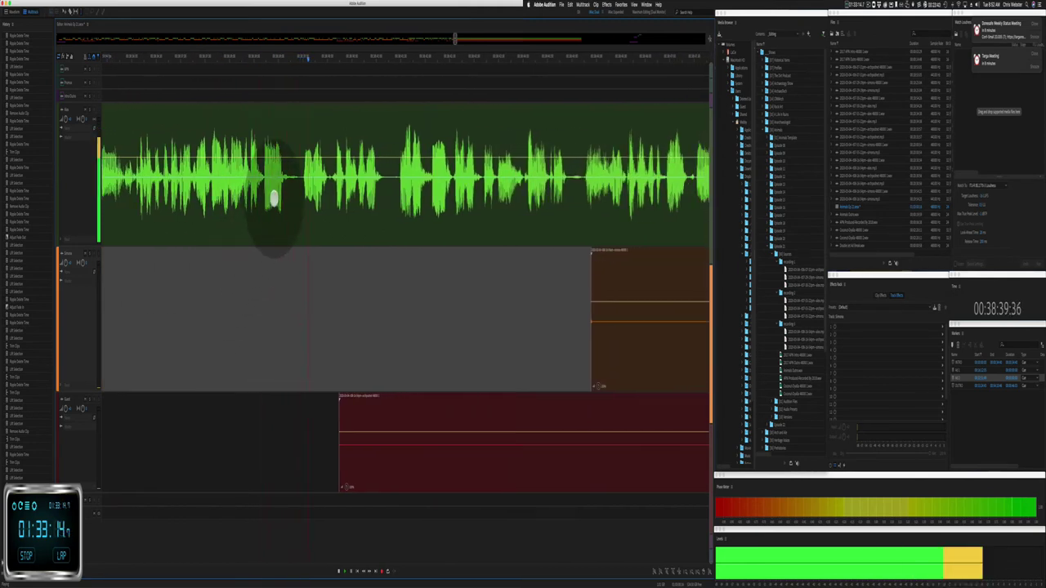
Step: Delete the silent starts of the orange and red clips beneath the continuing green speech
{"action": "left_click_drag", "start_coordinate": [212, 362], "coordinate": [678, 460]}
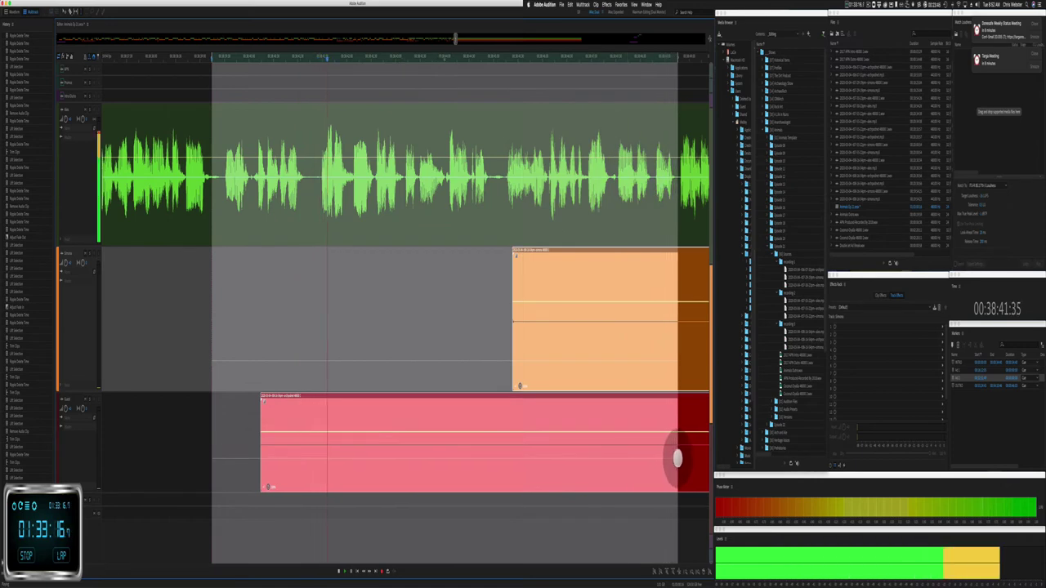
{"action": "key", "text": "BackSpace"}
{"action": "left_click", "coordinate": [420, 401]}
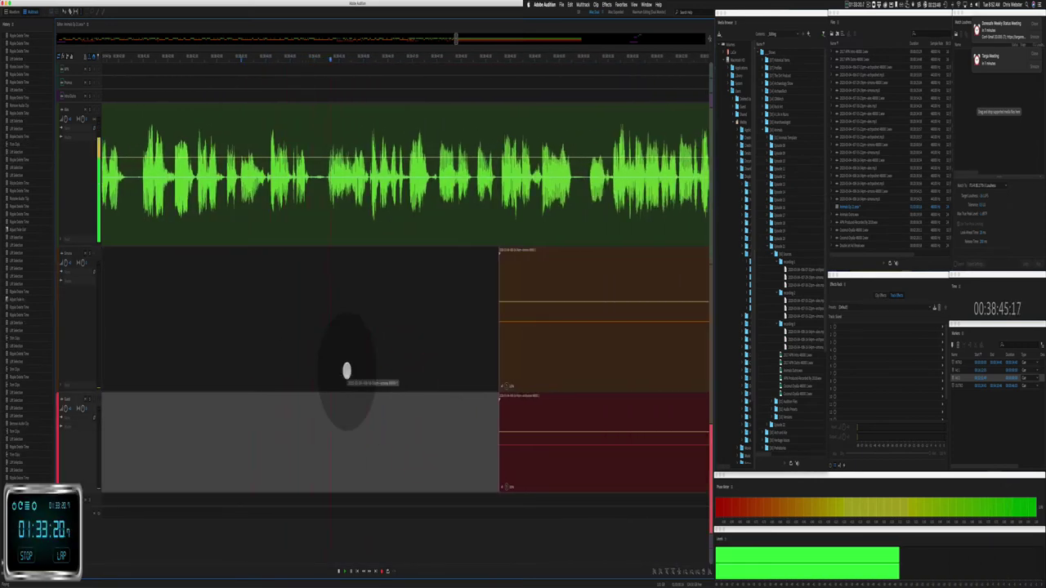
Step: Ripple-delete the unwanted sound after the pause in the green speech and add a short fade-in at the cut
{"action": "key", "text": "space"}
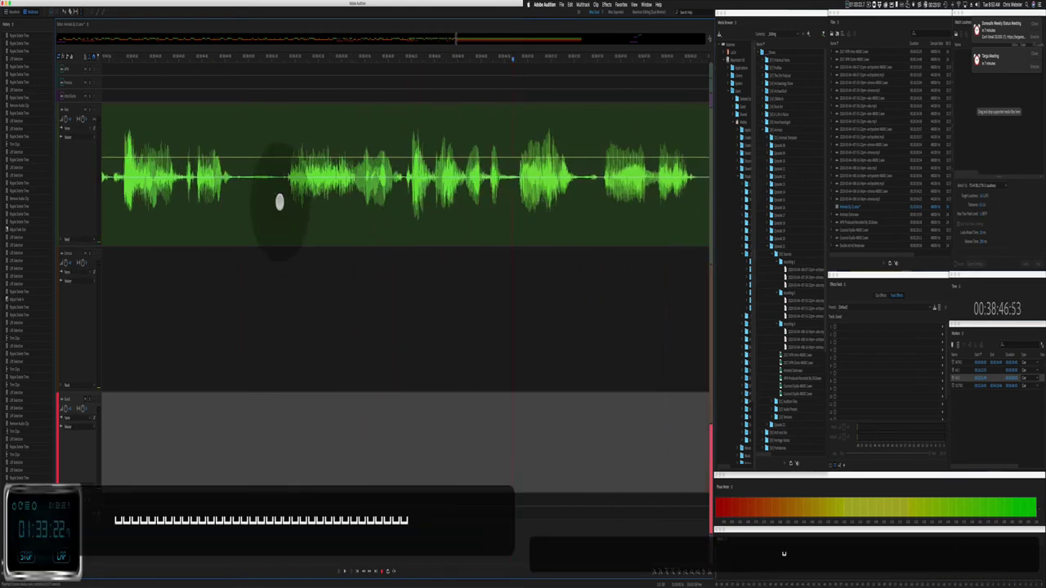
{"action": "left_click_drag", "start_coordinate": [280, 198], "coordinate": [352, 206]}
{"action": "key", "text": "shift+super+BackSpace"}
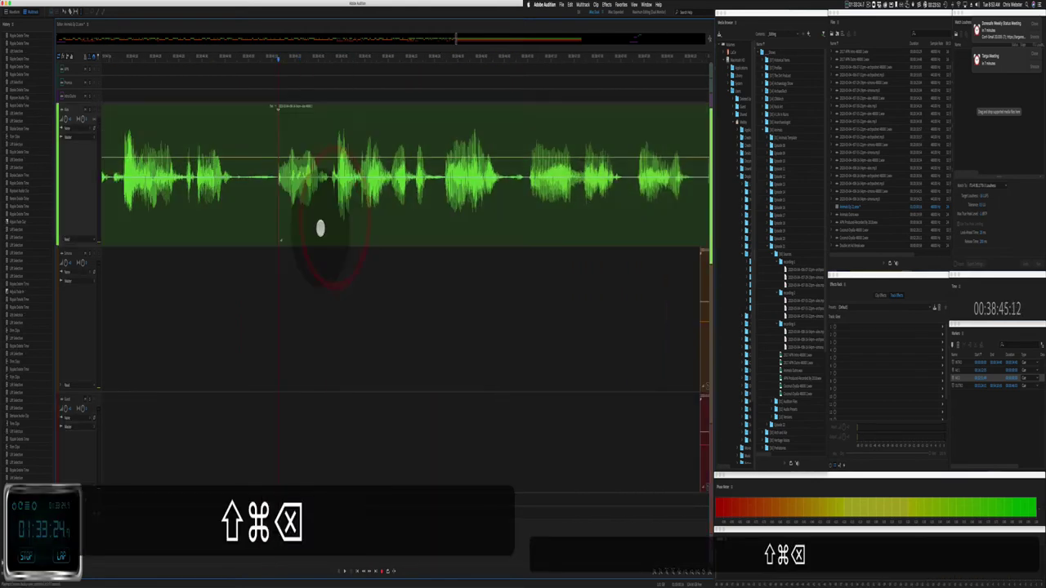
{"action": "left_click", "coordinate": [281, 202]}
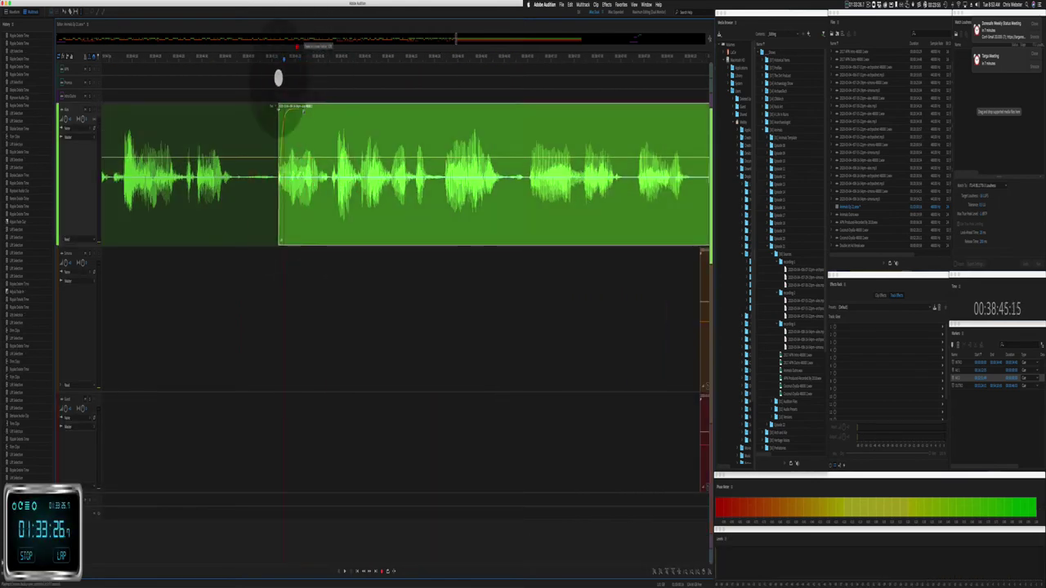
Step: Delete the next silent stretch of the orange and red clips beneath the green speech following the faded cut
{"action": "key", "text": "minus"}
{"action": "key", "text": "minus"}
{"action": "key", "text": "minus"}
{"action": "left_click", "coordinate": [205, 297]}
{"action": "left_click_drag", "start_coordinate": [272, 346], "coordinate": [613, 408]}
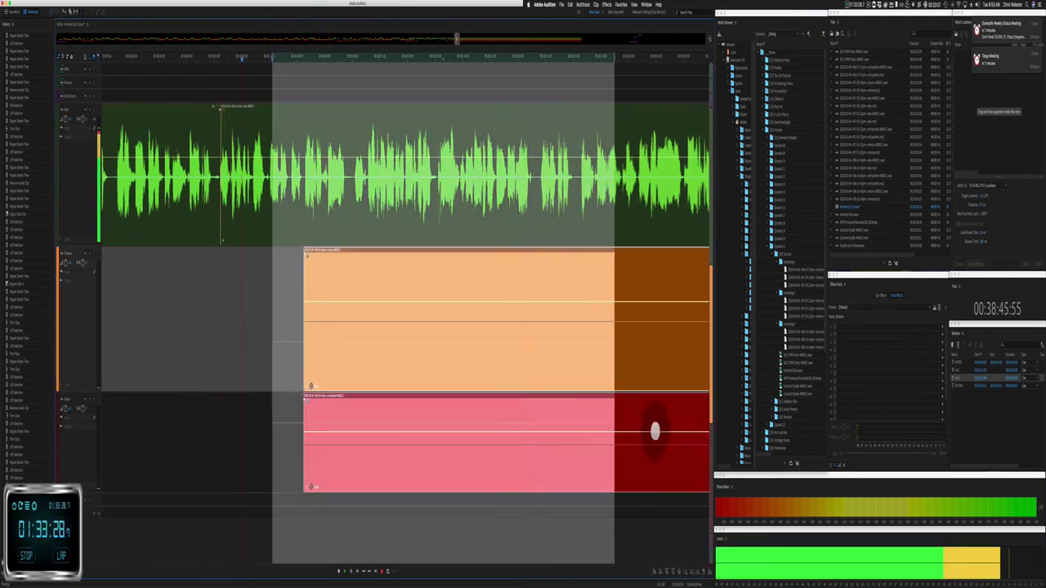
{"action": "key", "text": "BackSpace"}
{"action": "left_click", "coordinate": [360, 317]}
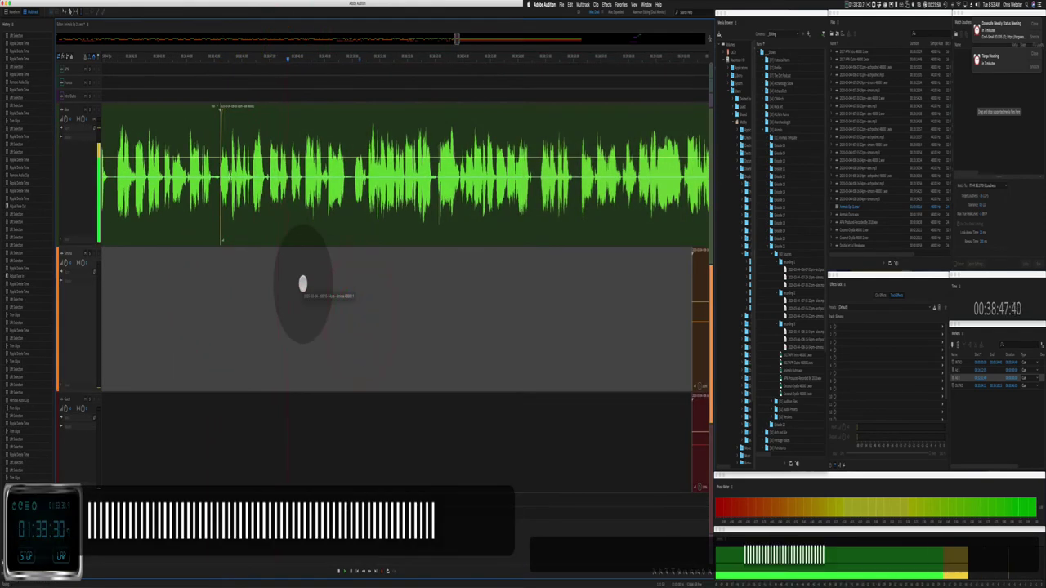
Step: Ripple-delete the unwanted words following the short pause in the green speech
{"action": "key", "text": "equal"}
{"action": "key", "text": "equal"}
{"action": "left_click", "coordinate": [257, 190]}
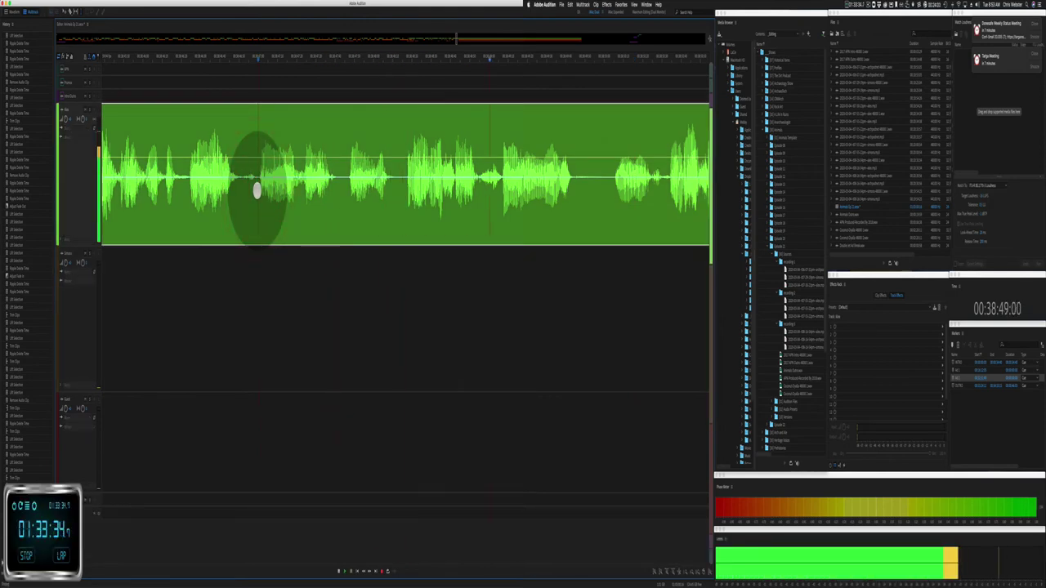
{"action": "left_click_drag", "start_coordinate": [256, 190], "coordinate": [391, 205]}
{"action": "key", "text": "shift+super+BackSpace"}
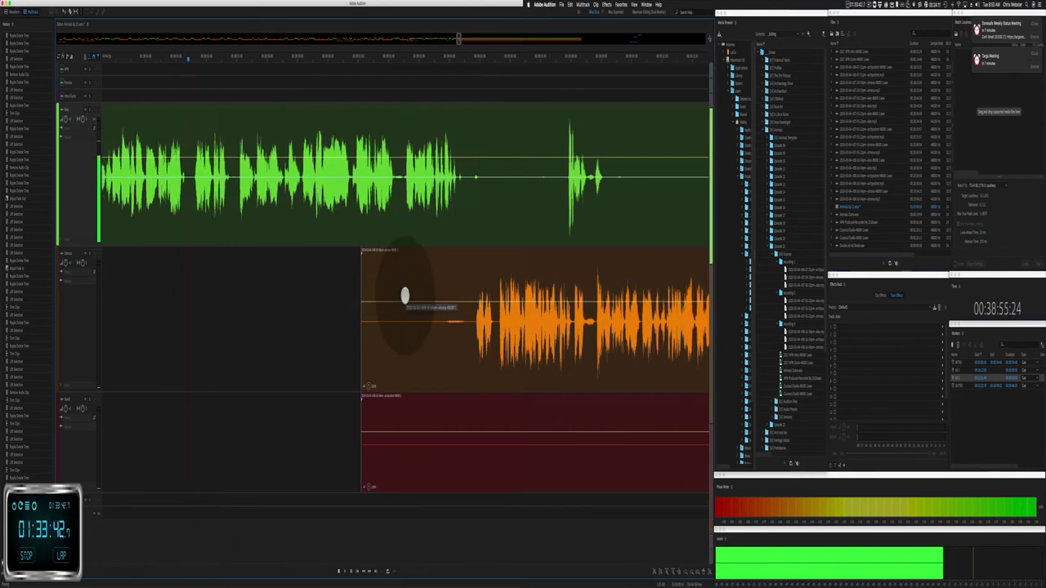
Step: Delete the orange and red lead-in before the next orange phrase, and the quiet green stretch before the following green spike
{"action": "key", "text": "j"}
{"action": "left_click", "coordinate": [311, 357]}
{"action": "left_click_drag", "start_coordinate": [420, 407], "coordinate": [455, 432]}
{"action": "key", "text": "BackSpace"}
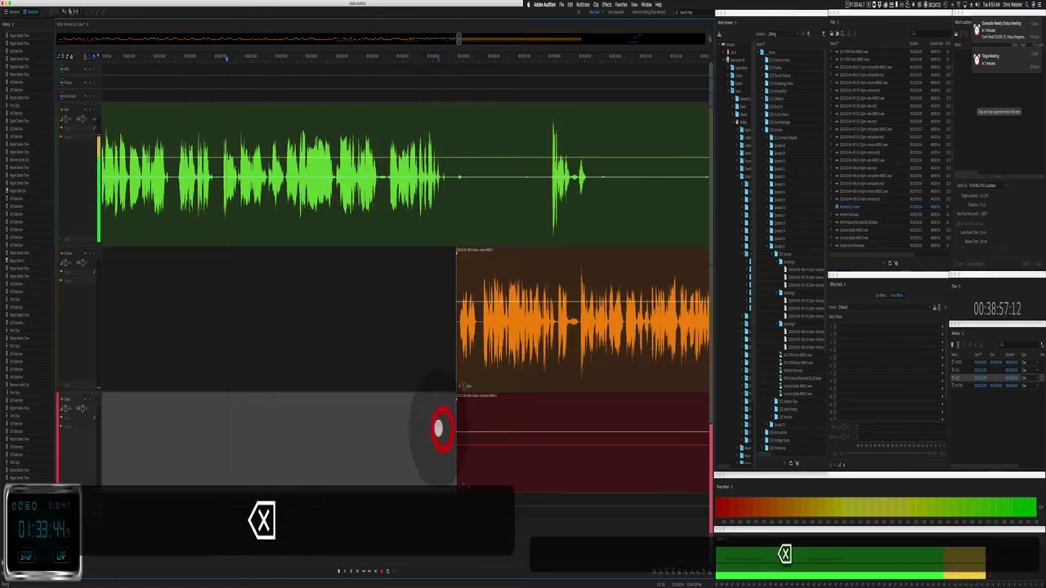
{"action": "left_click_drag", "start_coordinate": [453, 217], "coordinate": [549, 215]}
{"action": "key", "text": "BackSpace"}
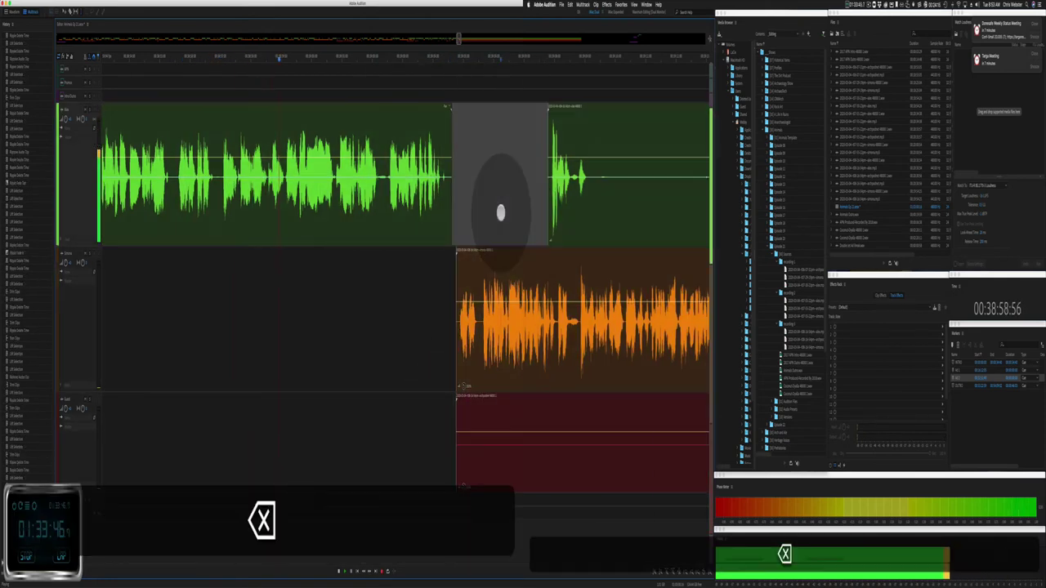
{"action": "scroll", "coordinate": [282, 202], "scroll_direction": "up", "scroll_amount": 3}
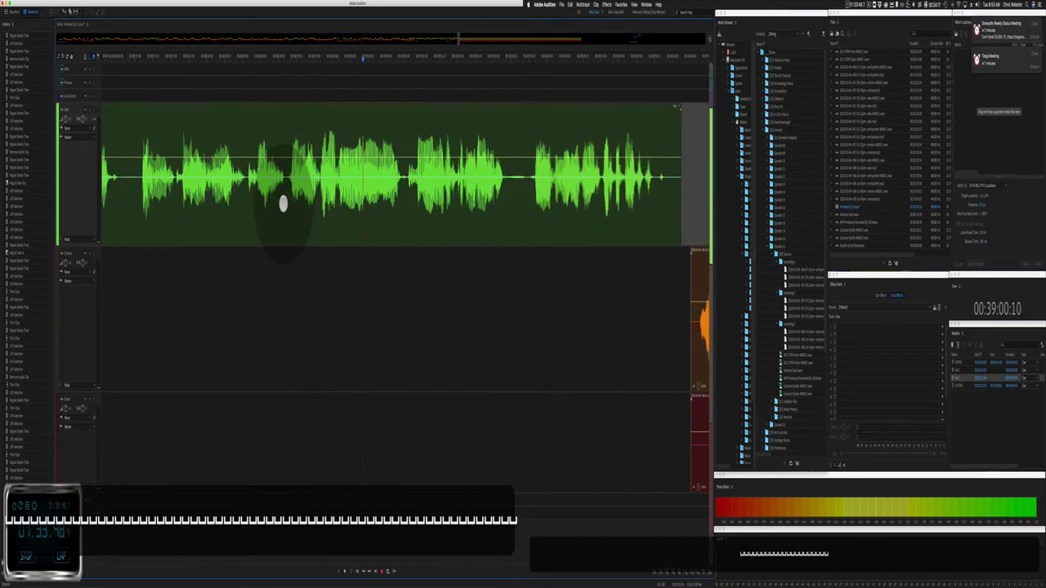
Step: Try to ripple-delete the unwanted words between the second green burst and the long loud phrase, and play back the cut
{"action": "left_click", "coordinate": [210, 205]}
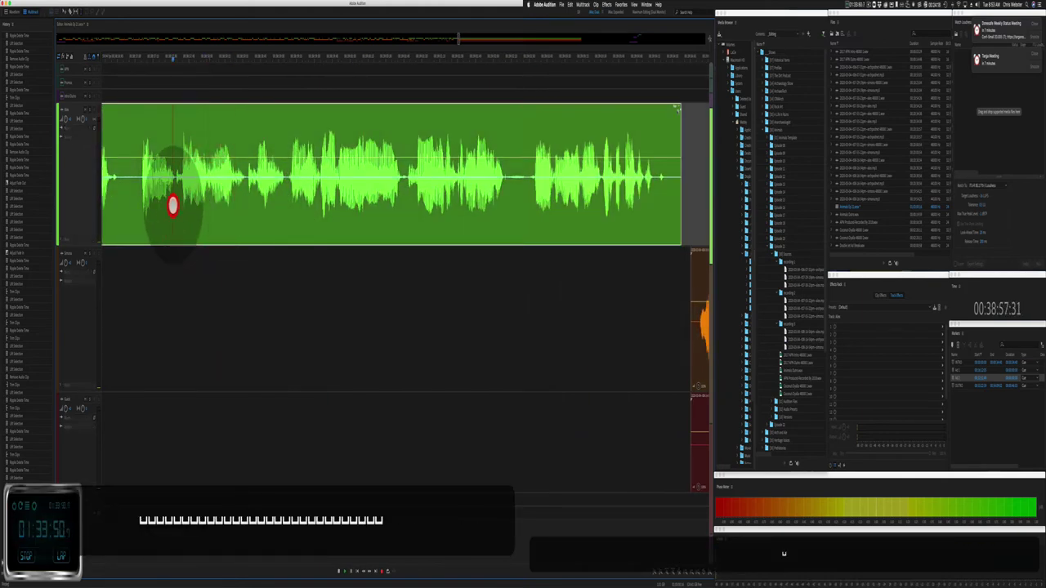
{"action": "key", "text": "space"}
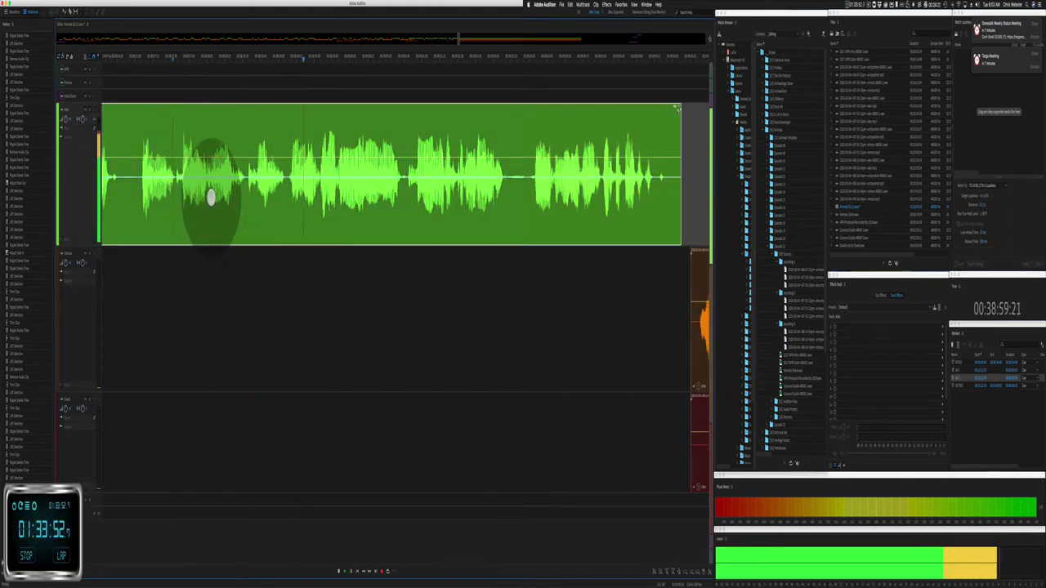
{"action": "left_click_drag", "start_coordinate": [211, 197], "coordinate": [322, 211]}
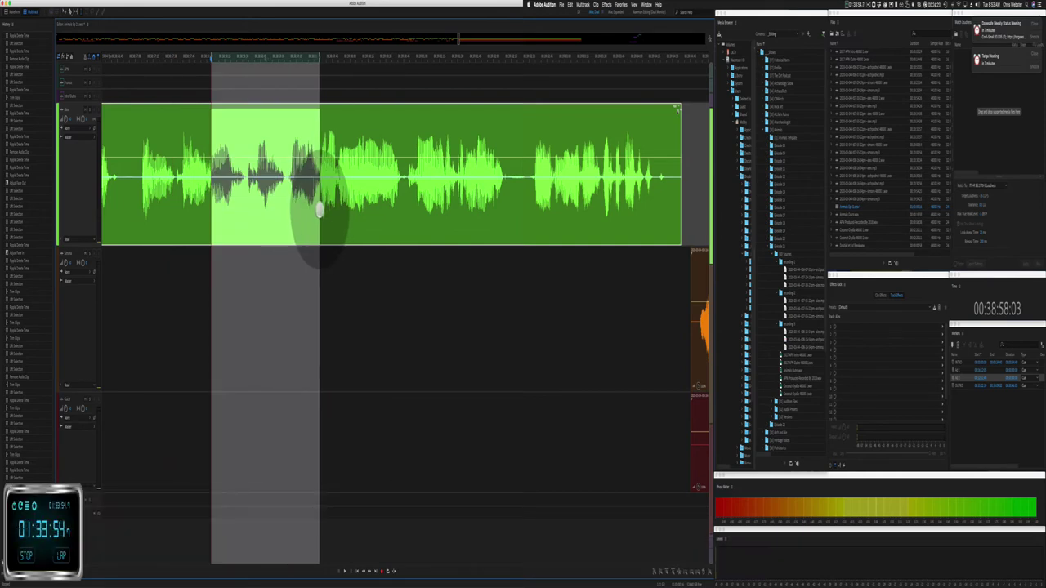
{"action": "key", "text": "shift+super+BackSpace"}
{"action": "left_click", "coordinate": [183, 205]}
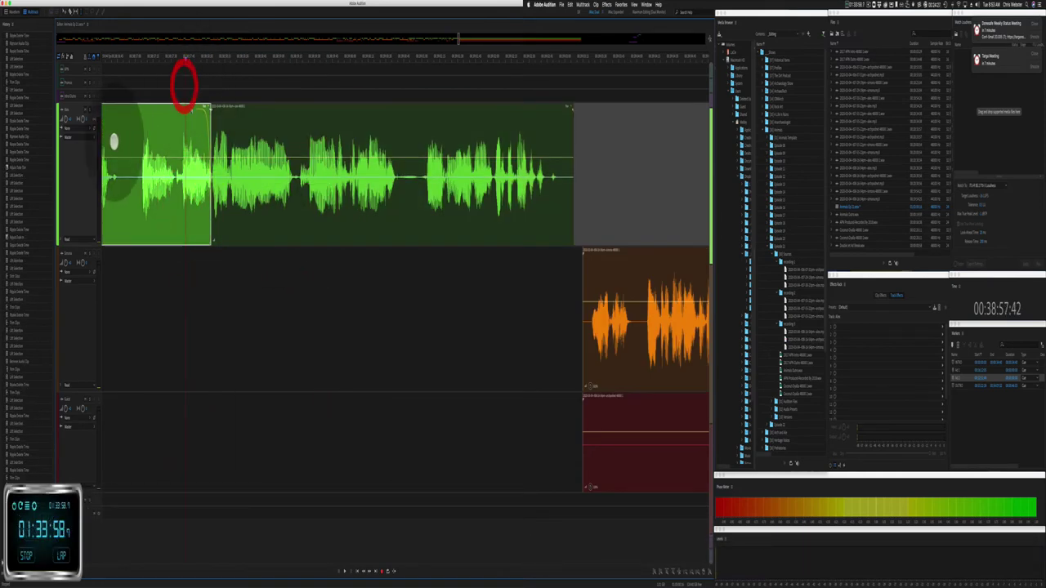
{"action": "left_click", "coordinate": [114, 141]}
{"action": "key", "text": "space"}
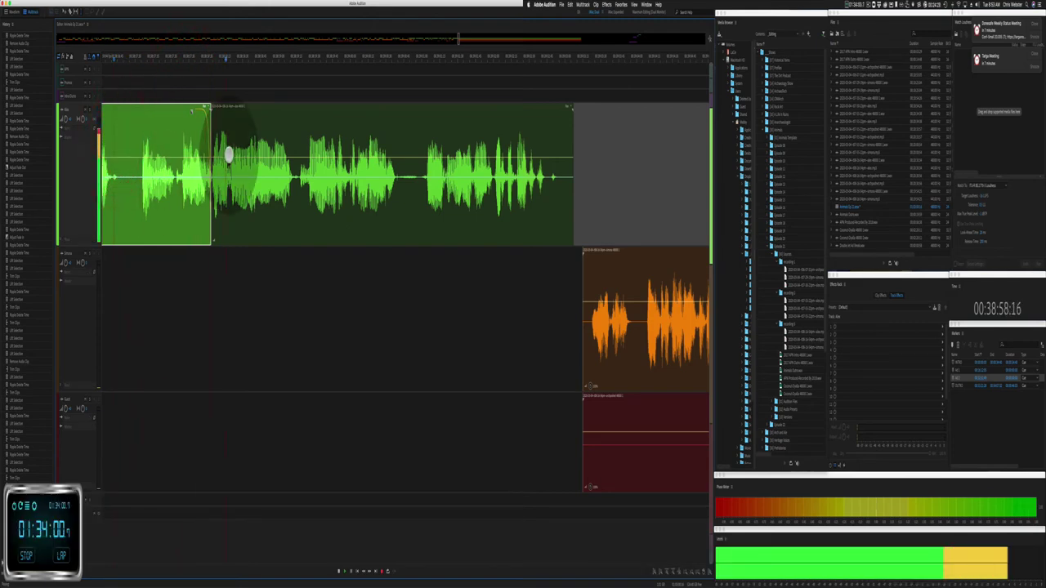
Step: Undo the last ripple deletion in the green speech and restore the removed words
{"action": "key", "text": "super+z"}
{"action": "key", "text": "super+z"}
{"action": "key", "text": "super+z"}
{"action": "key", "text": "super+z"}
{"action": "key", "text": "super+z"}
{"action": "key", "text": "super+z"}
{"action": "key", "text": "super+z"}
{"action": "key", "text": "super+z"}
{"action": "key", "text": "super+z"}
{"action": "key", "text": "super+z"}
{"action": "key", "text": "super+z"}
{"action": "key", "text": "super+z"}
{"action": "key", "text": "super+z"}
{"action": "key", "text": "super+z"}
{"action": "key", "text": "super+z"}
{"action": "key", "text": "super+z"}
{"action": "key", "text": "super+z"}
{"action": "key", "text": "super+z"}
{"action": "key", "text": "super+z"}
{"action": "key", "text": "super+z"}
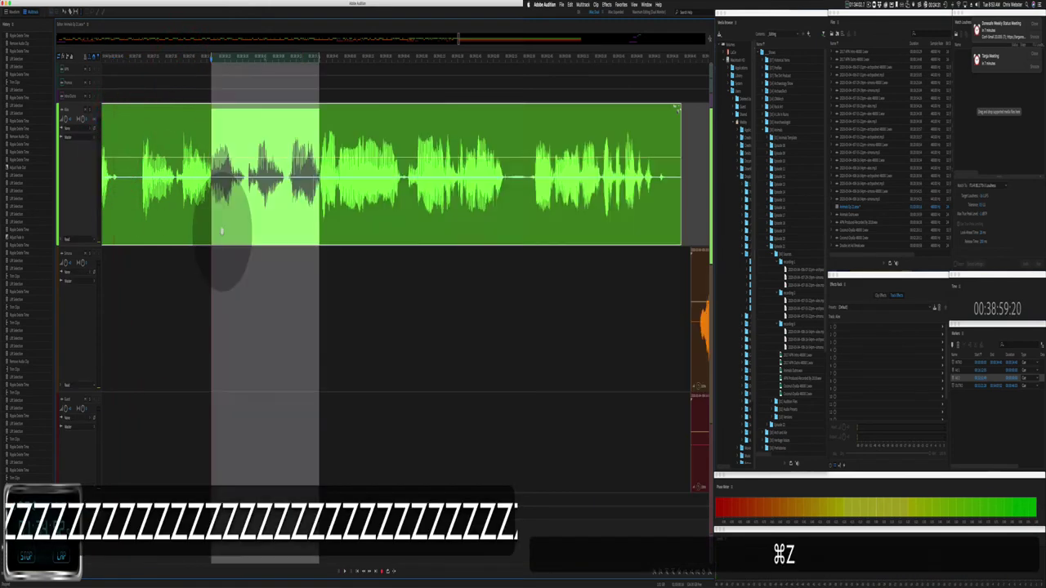
Step: Ripple-delete a slightly shorter span of the unwanted green words, ending inside the burst before the long phrase, and audition the join
{"action": "left_click", "coordinate": [302, 196]}
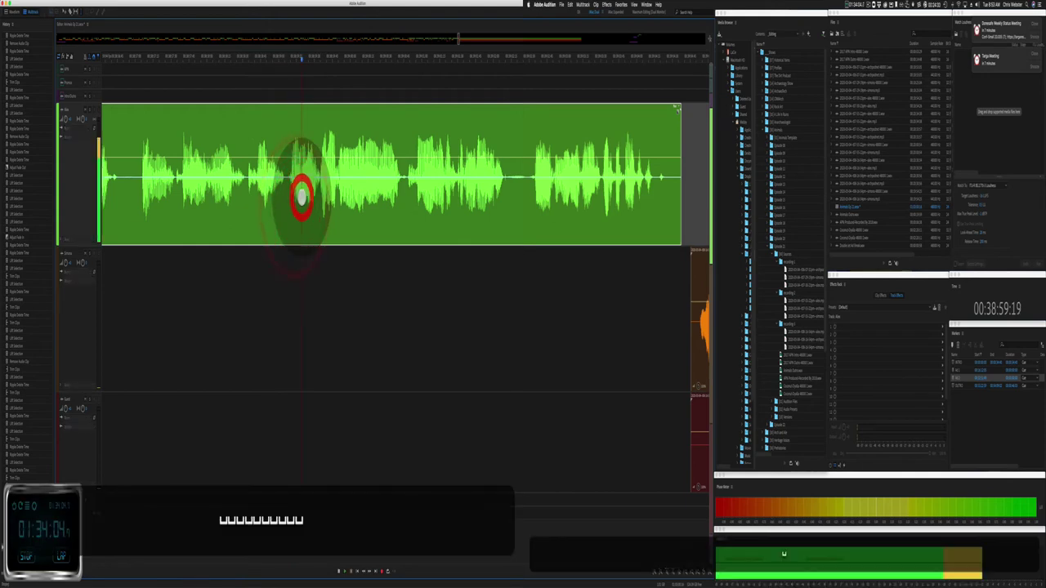
{"action": "left_click", "coordinate": [173, 190]}
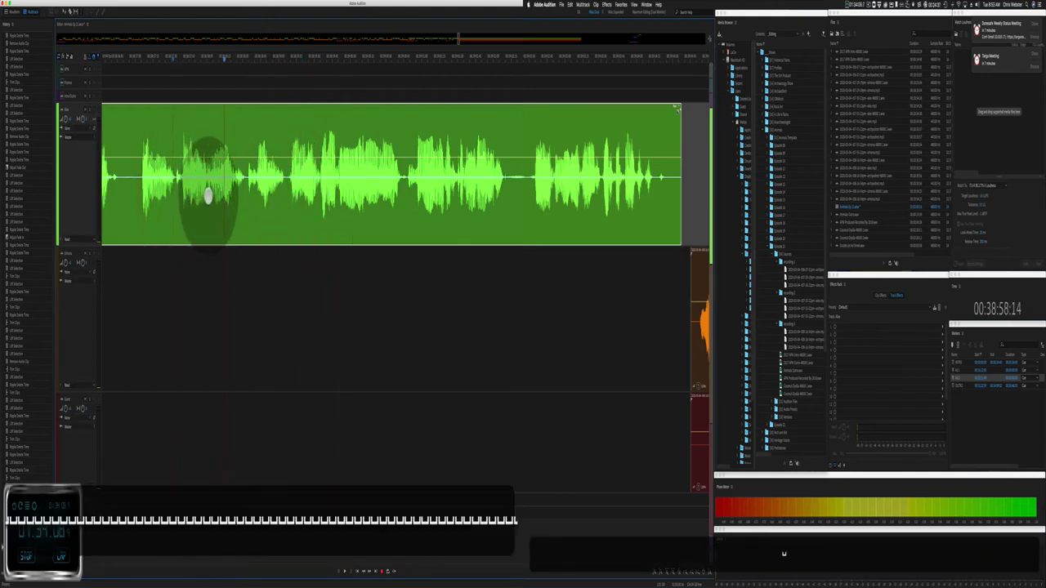
{"action": "left_click_drag", "start_coordinate": [208, 196], "coordinate": [301, 201]}
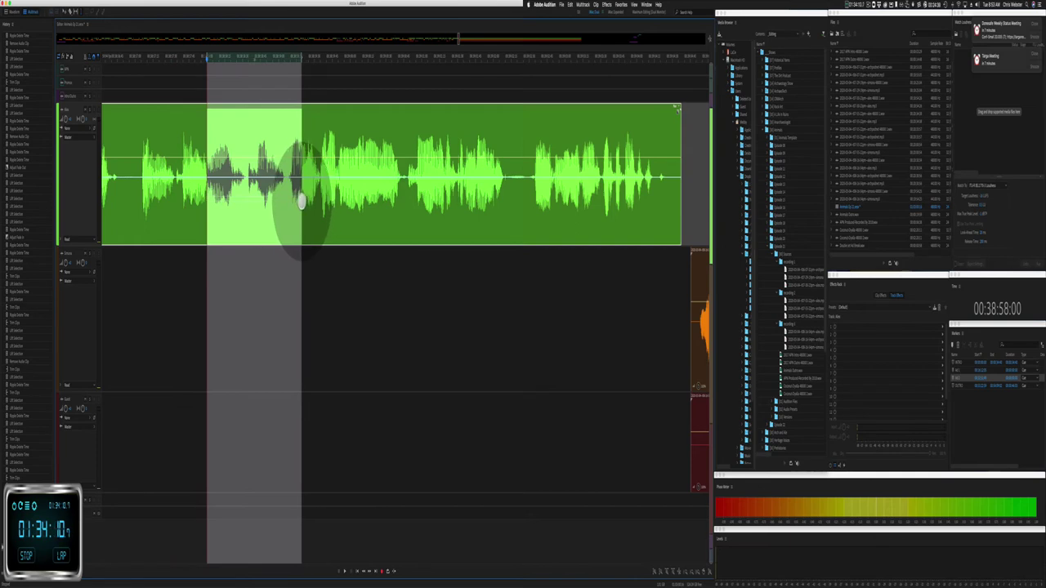
{"action": "key", "text": "shift+super+BackSpace"}
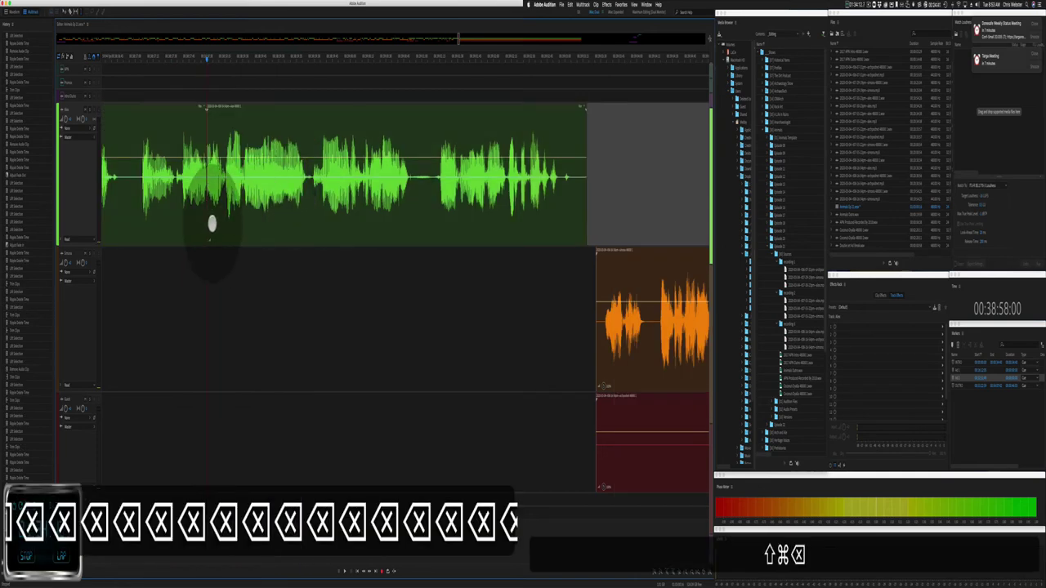
{"action": "key", "text": "space"}
{"action": "key", "text": "space"}
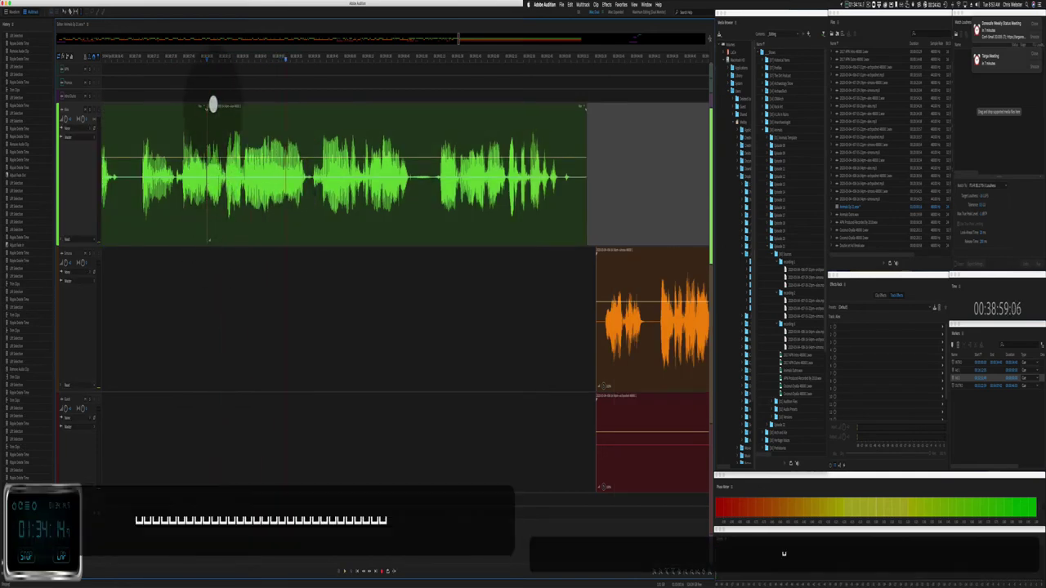
Step: Add a short fade-in to the green clip right after the cut at about 38:59 and play across the edit
{"action": "left_click", "coordinate": [210, 107]}
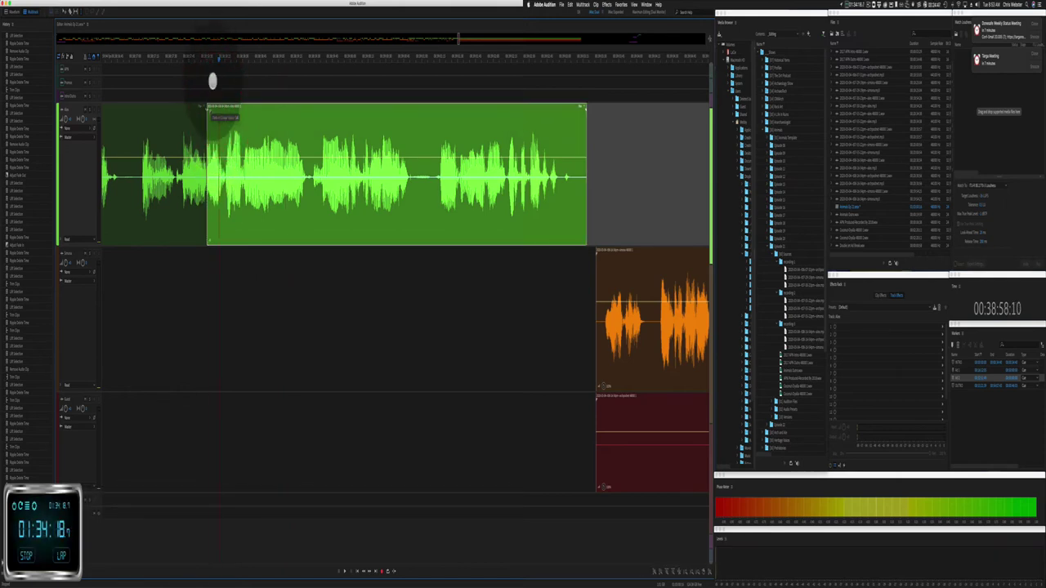
{"action": "left_click", "coordinate": [118, 128]}
{"action": "key", "text": "space"}
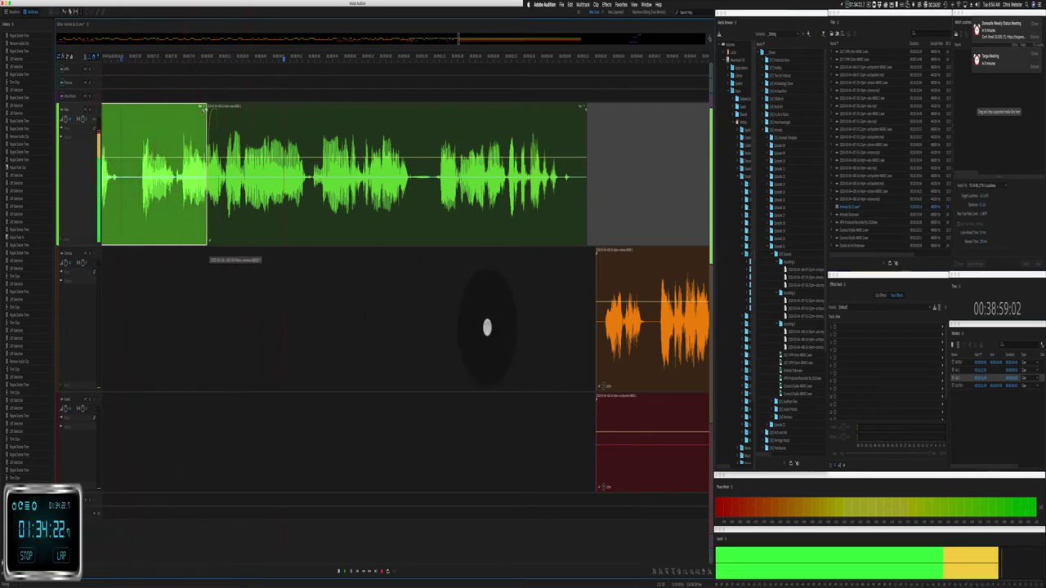
Step: Move the green, orange and red clips that follow the cut slightly later together, and play back the join
{"action": "left_click_drag", "start_coordinate": [468, 101], "coordinate": [614, 397]}
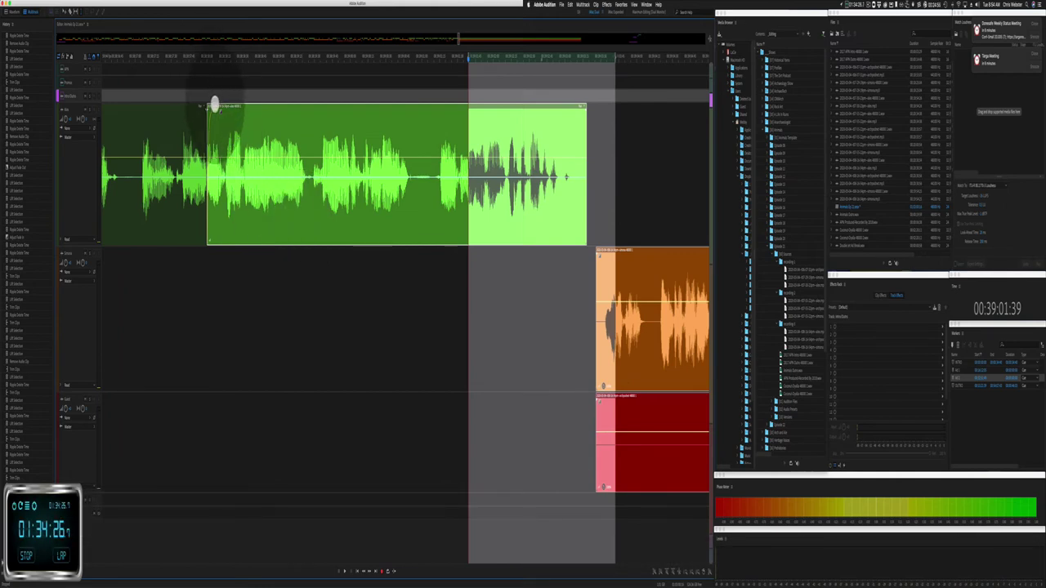
{"action": "left_click_drag", "start_coordinate": [214, 105], "coordinate": [220, 106]}
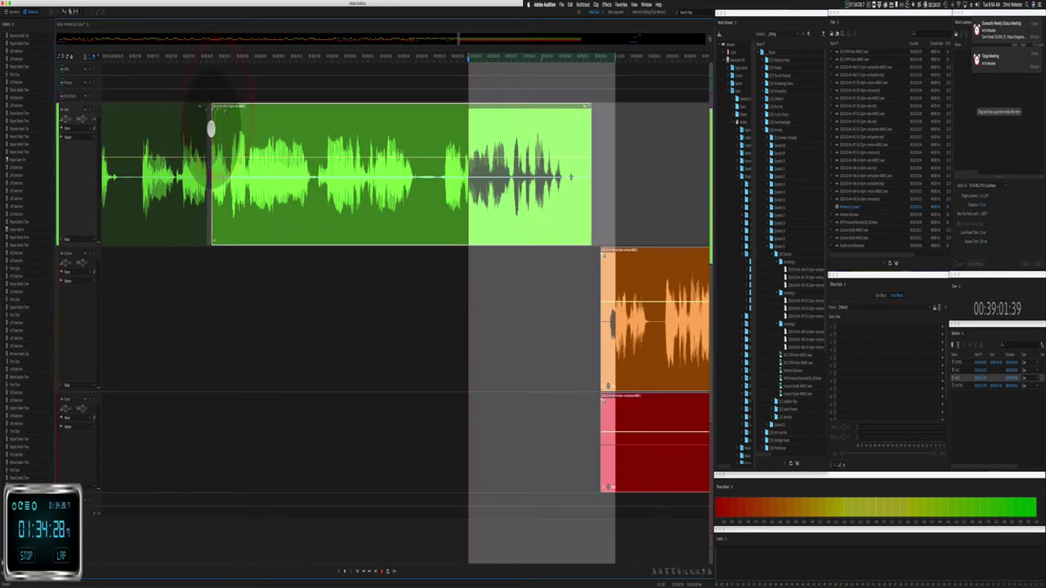
{"action": "left_click", "coordinate": [128, 93]}
{"action": "key", "text": "space"}
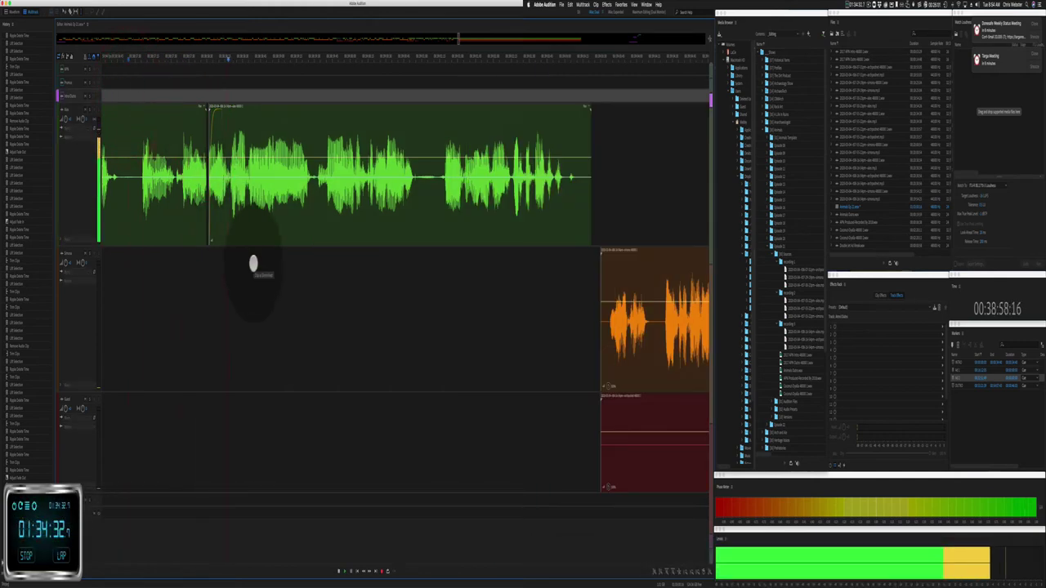
Step: Delete the silent stretches of the red and green tracks that lie beneath the orange speech
{"action": "scroll", "coordinate": [283, 291], "scroll_direction": "right", "scroll_amount": 10}
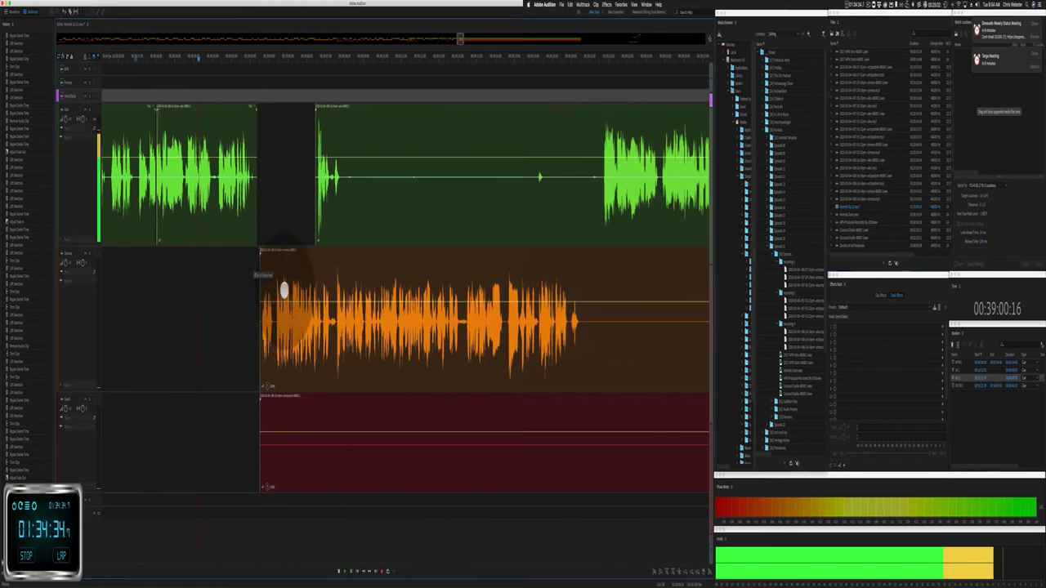
{"action": "left_click_drag", "start_coordinate": [263, 442], "coordinate": [605, 464]}
{"action": "key", "text": "BackSpace"}
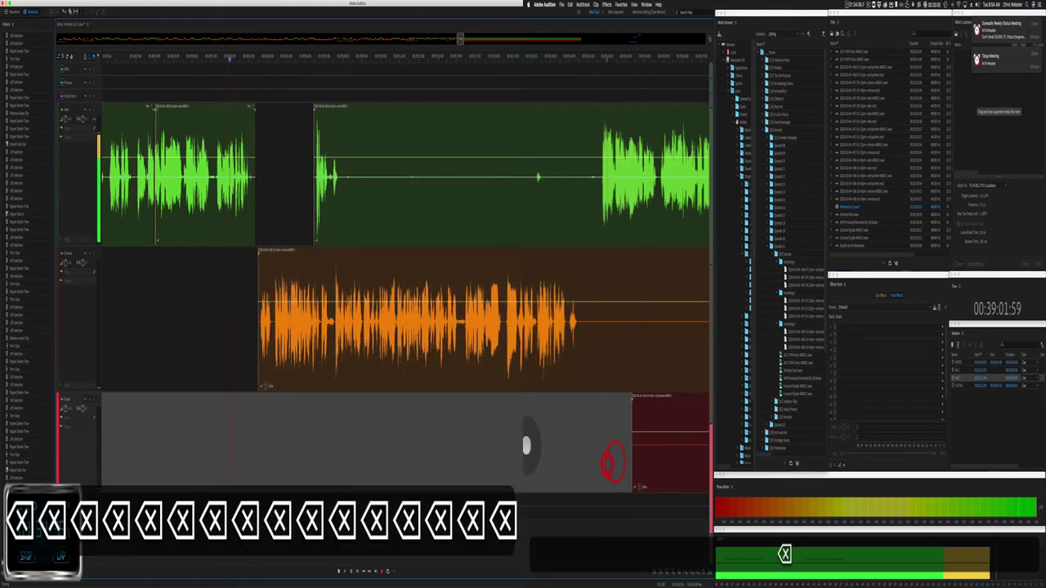
{"action": "left_click_drag", "start_coordinate": [343, 198], "coordinate": [580, 193]}
{"action": "key", "text": "BackSpace"}
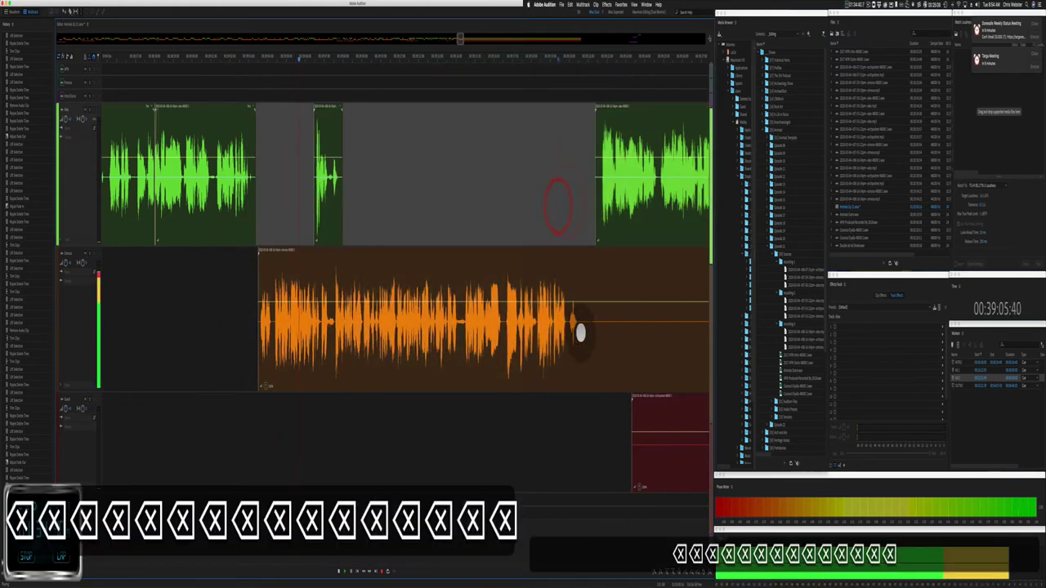
Step: Ripple delete the short pause after the orange speech, and clear the silent orange and red audio beneath the following green speech
{"action": "left_click_drag", "start_coordinate": [580, 332], "coordinate": [597, 329]}
{"action": "key", "text": "shift+super+BackSpace"}
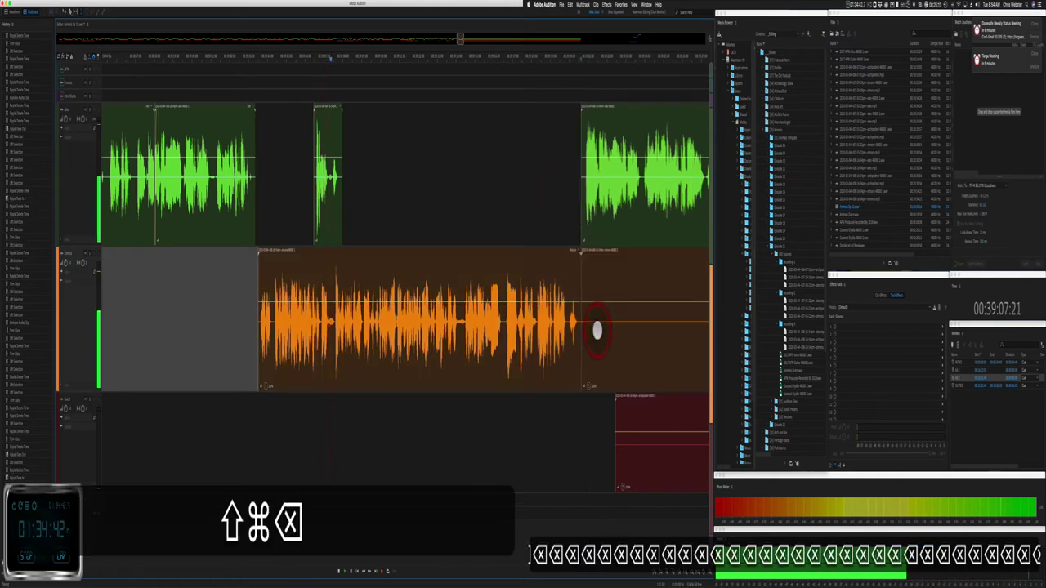
{"action": "scroll", "coordinate": [598, 330], "scroll_direction": "right", "scroll_amount": 5}
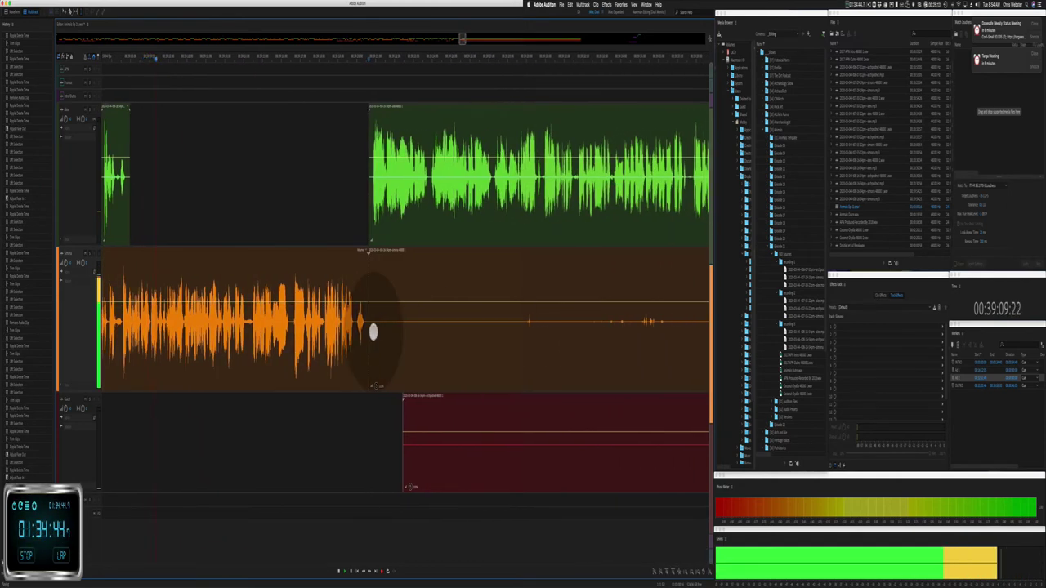
{"action": "left_click_drag", "start_coordinate": [367, 338], "coordinate": [668, 363]}
{"action": "left_click_drag", "start_coordinate": [410, 392], "coordinate": [664, 460]}
{"action": "key", "text": "BackSpace"}
Step: Ripple delete the short segment in the middle of the orange speech at about 39:16 across all tracks and resume playback
{"action": "scroll", "coordinate": [482, 288], "scroll_direction": "down", "scroll_amount": 3}
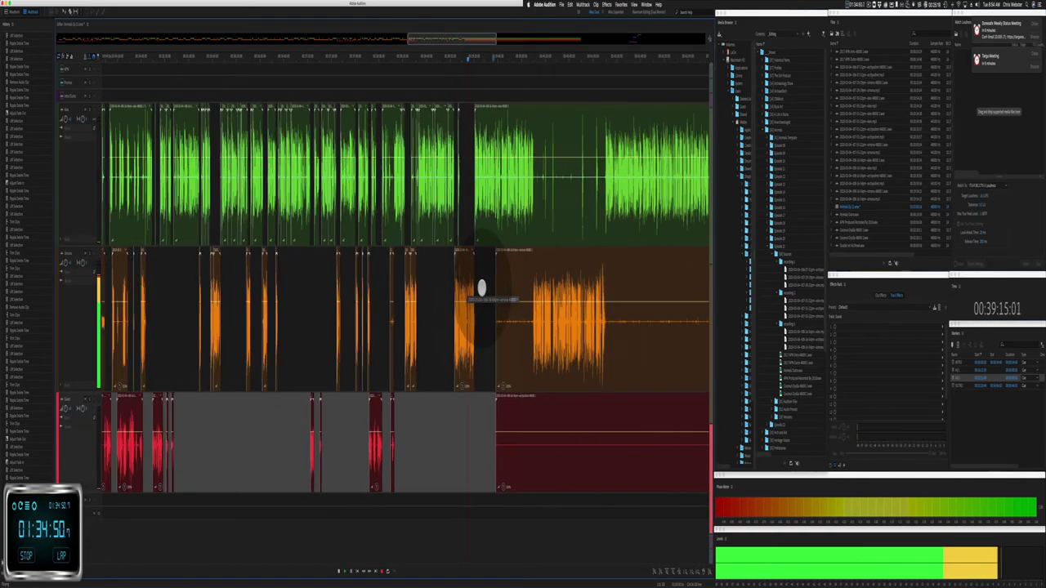
{"action": "scroll", "coordinate": [482, 287], "scroll_direction": "right", "scroll_amount": 3}
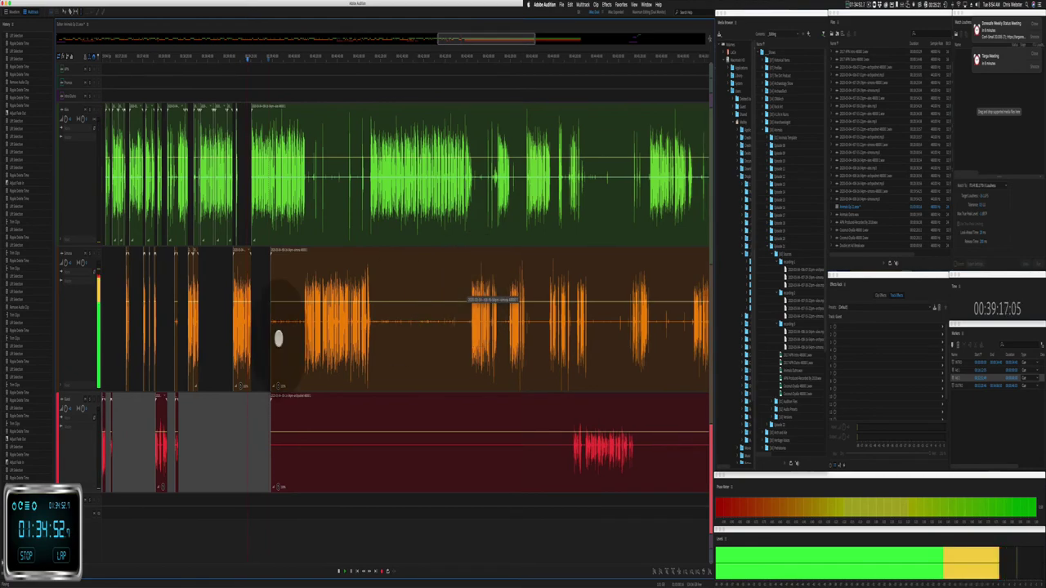
{"action": "key", "text": "equal"}
{"action": "key", "text": "equal"}
{"action": "key", "text": "equal"}
{"action": "key", "text": "equal"}
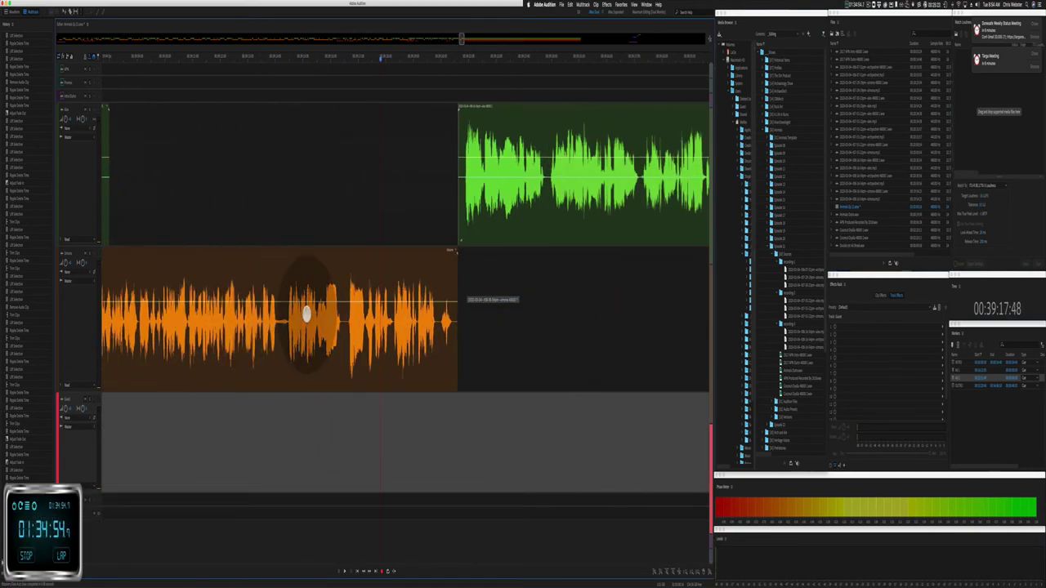
{"action": "left_click", "coordinate": [343, 335]}
{"action": "key", "text": "space"}
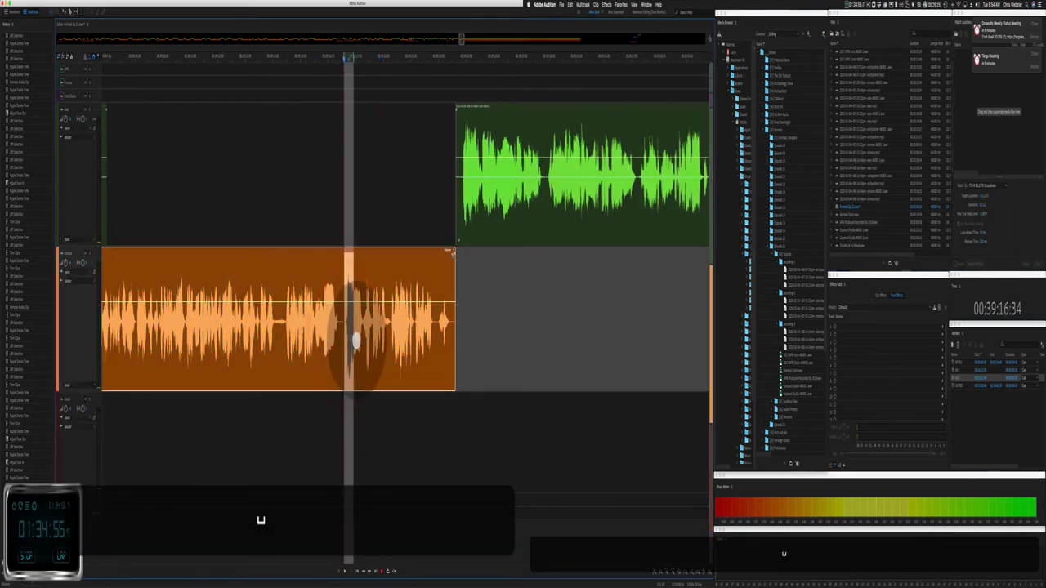
{"action": "key", "text": "shift+super+BackSpace"}
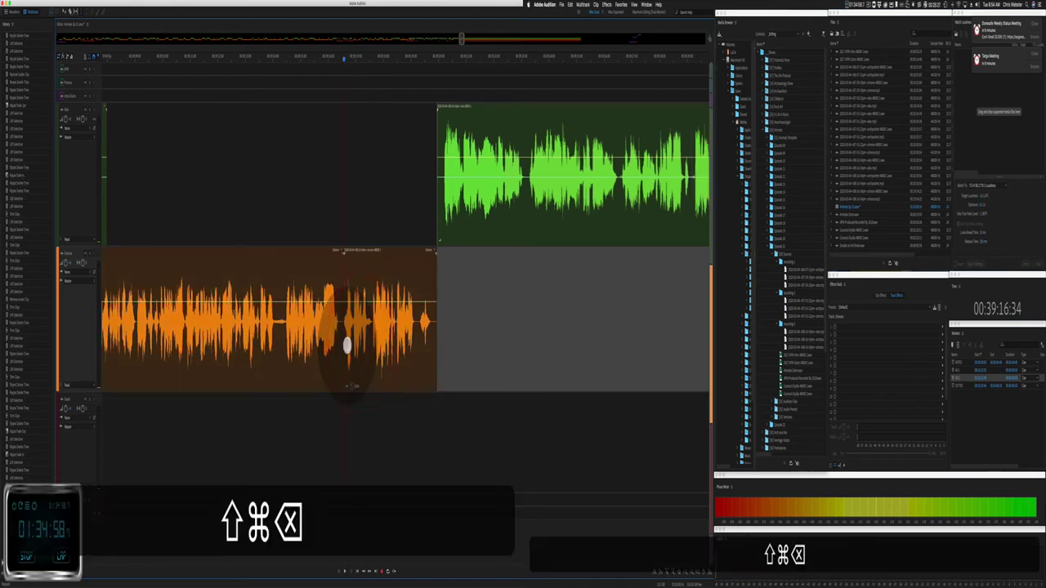
{"action": "key", "text": "space"}
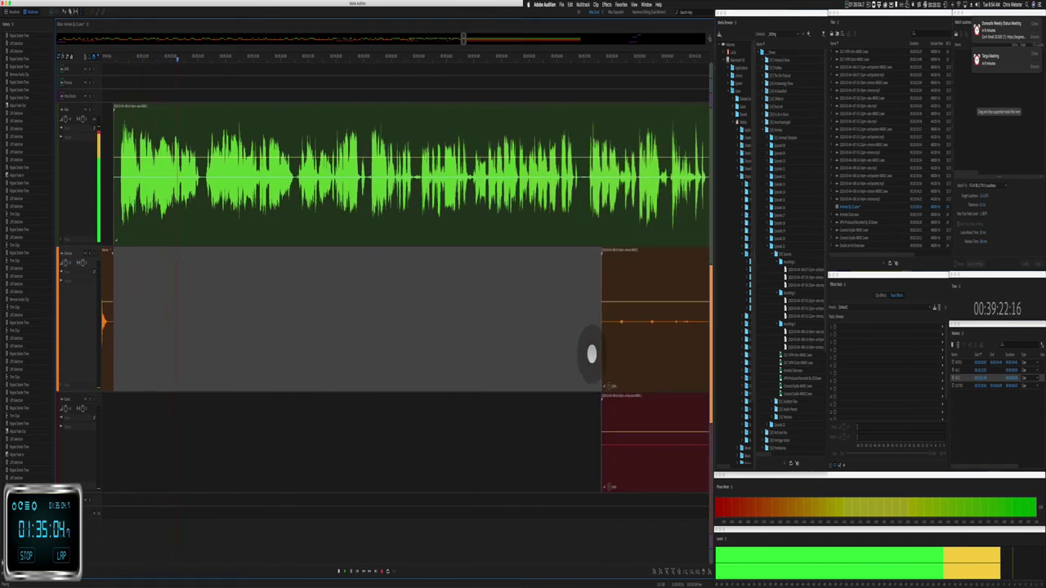
Step: Delete the next silent stretches of the orange and red tracks beneath the continuing green speech
{"action": "left_click_drag", "start_coordinate": [592, 354], "coordinate": [696, 425]}
{"action": "key", "text": "BackSpace"}
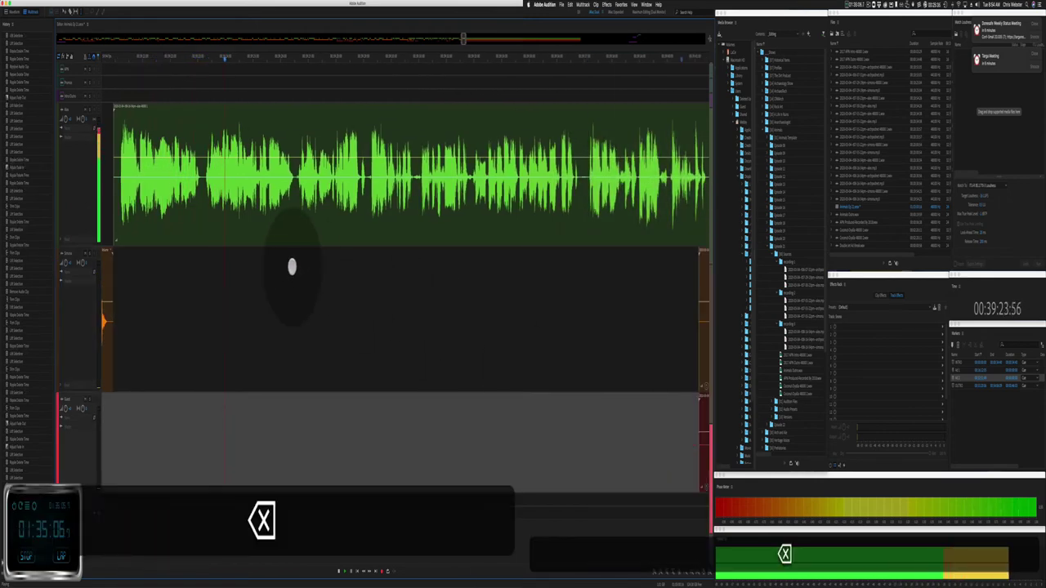
{"action": "key", "text": "i"}
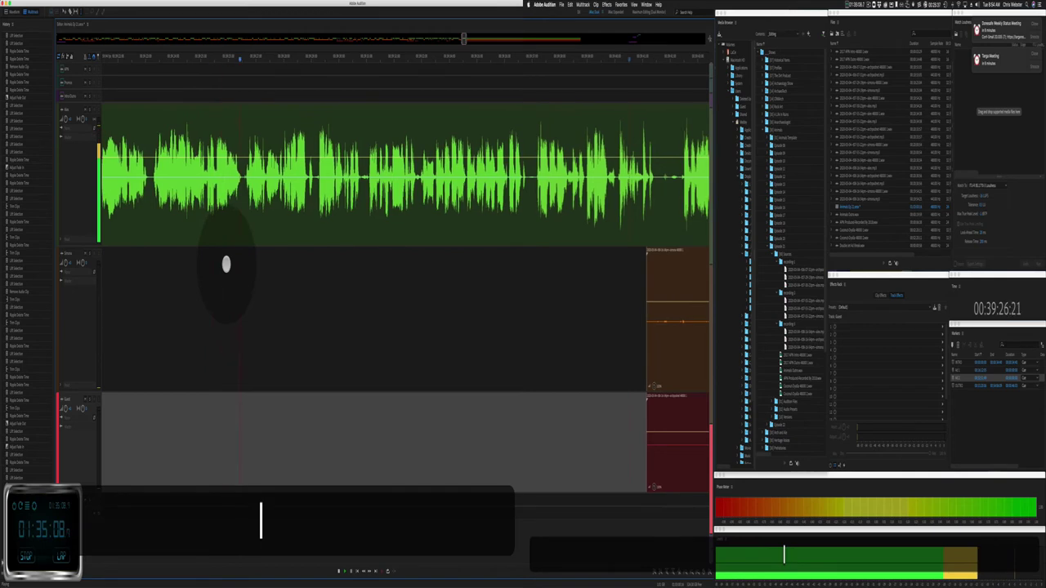
{"action": "key", "text": "i"}
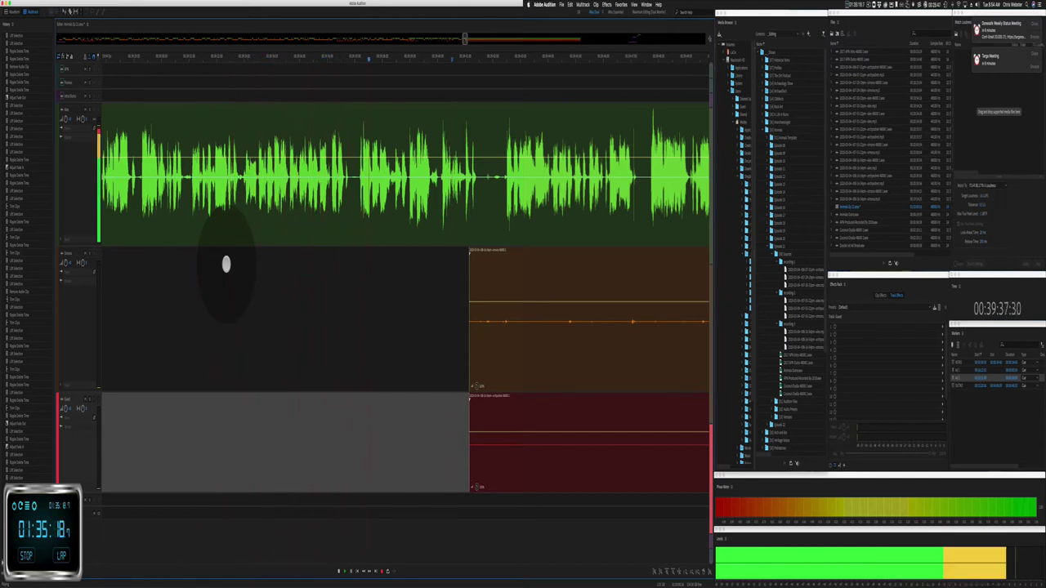
{"action": "left_click_drag", "start_coordinate": [219, 323], "coordinate": [685, 439]}
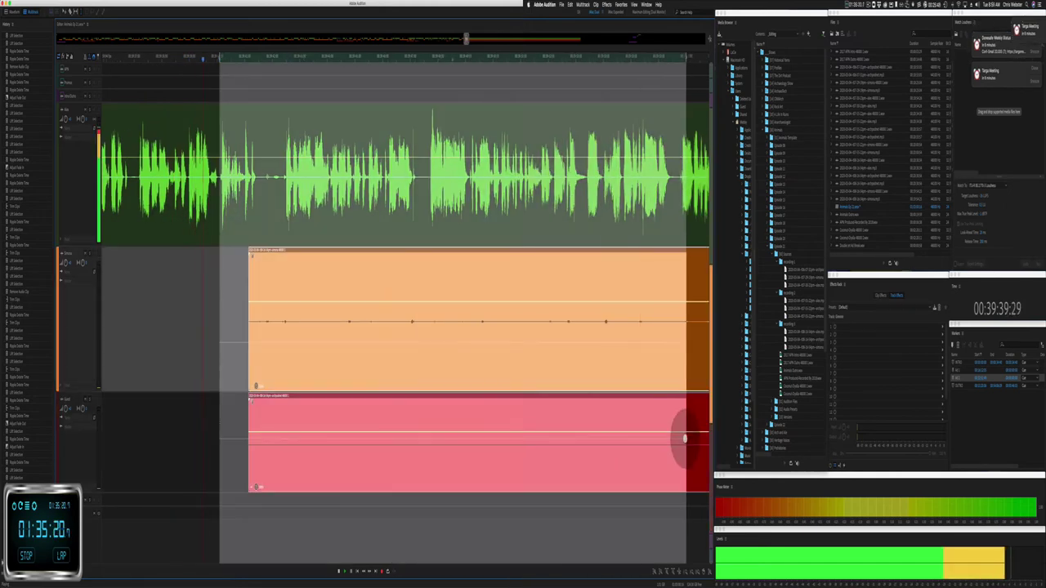
{"action": "key", "text": "BackSpace"}
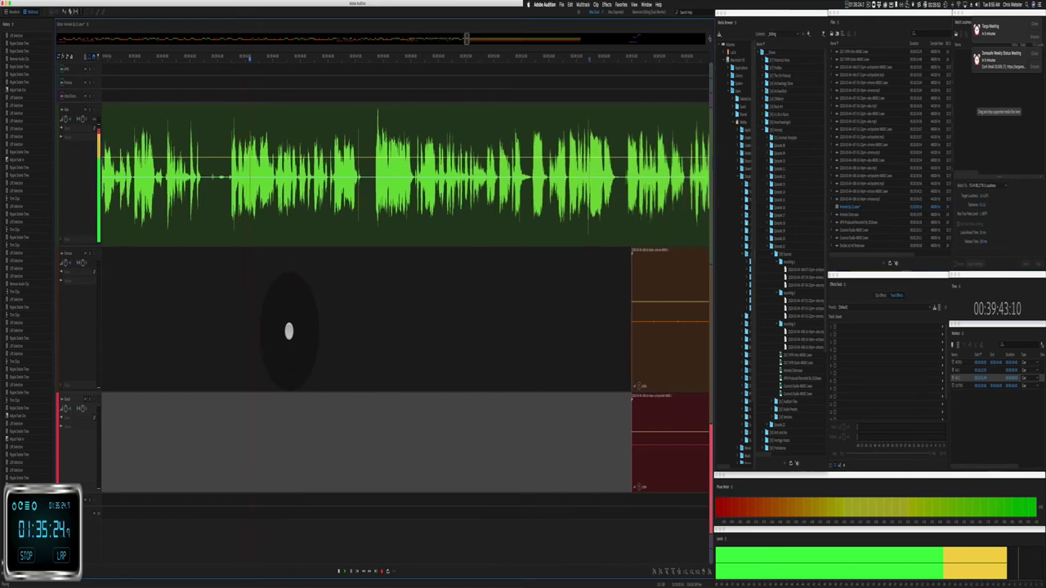
Step: Ripple delete the pause between the two green phrases at about 39:47
{"action": "key", "text": "j"}
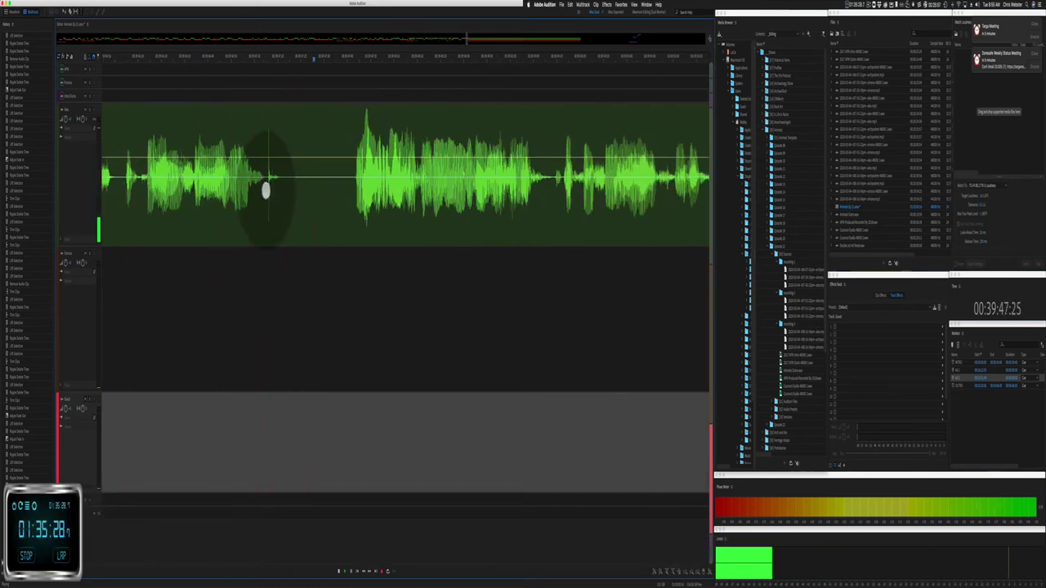
{"action": "left_click_drag", "start_coordinate": [265, 190], "coordinate": [342, 193]}
{"action": "key", "text": "shift+super+BackSpace"}
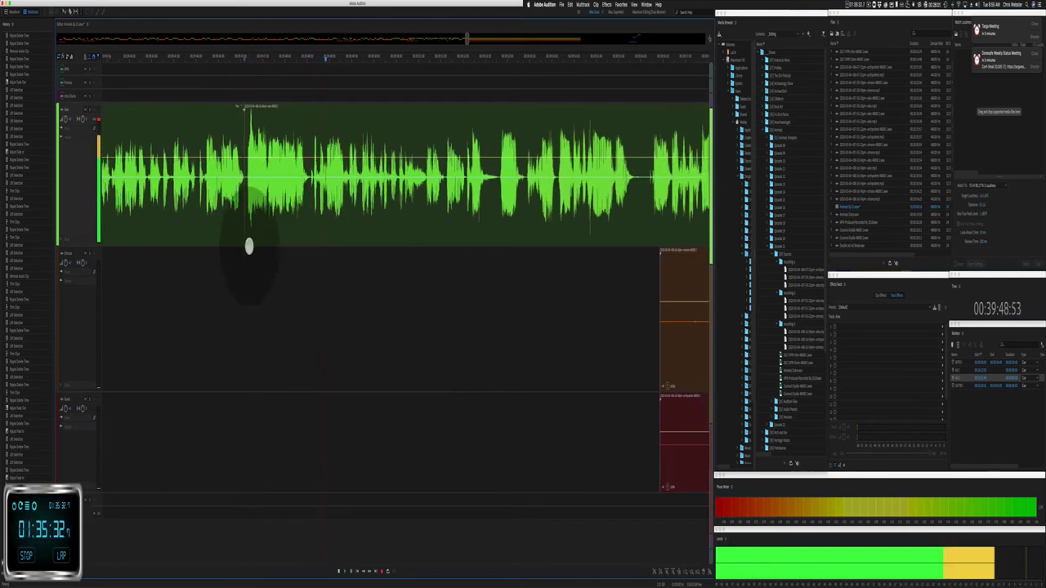
Step: Ripple delete the green words directly before the new cut, from about 39:46 up to the cut, and play back the join
{"action": "left_click", "coordinate": [171, 205]}
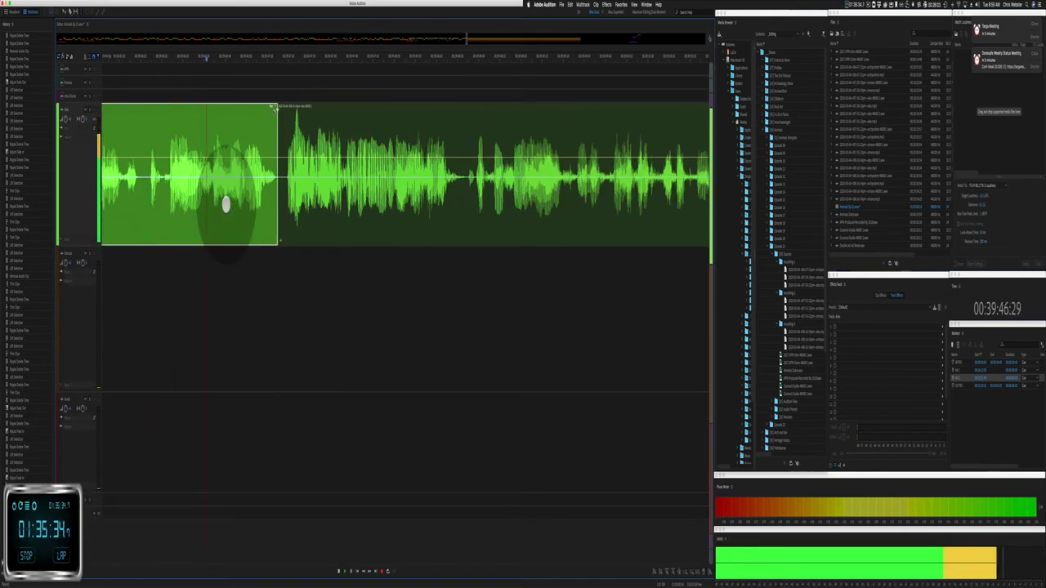
{"action": "key", "text": "space"}
{"action": "left_click_drag", "start_coordinate": [216, 194], "coordinate": [279, 203]}
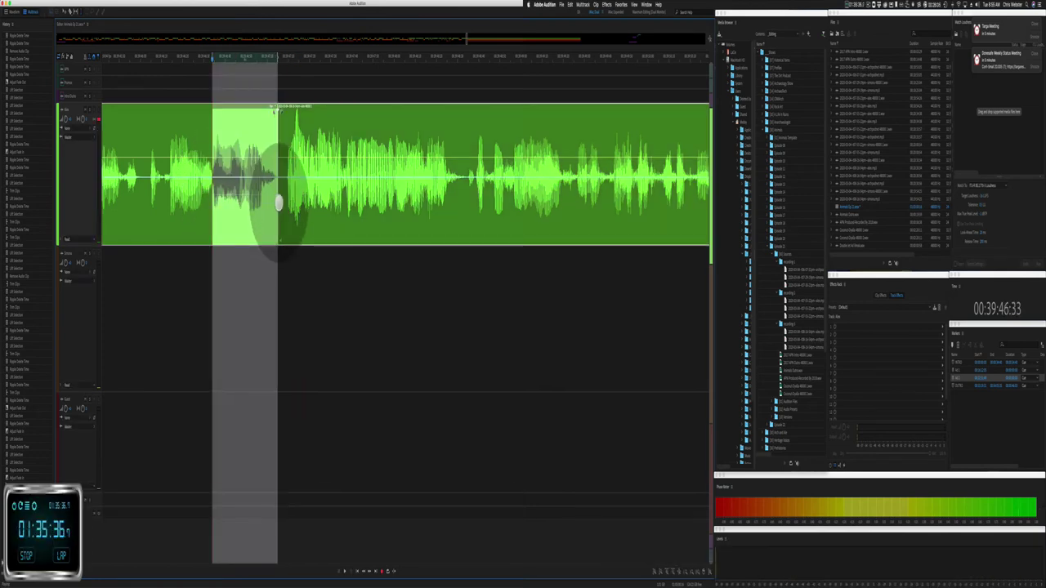
{"action": "key", "text": "Delete"}
{"action": "key", "text": "space"}
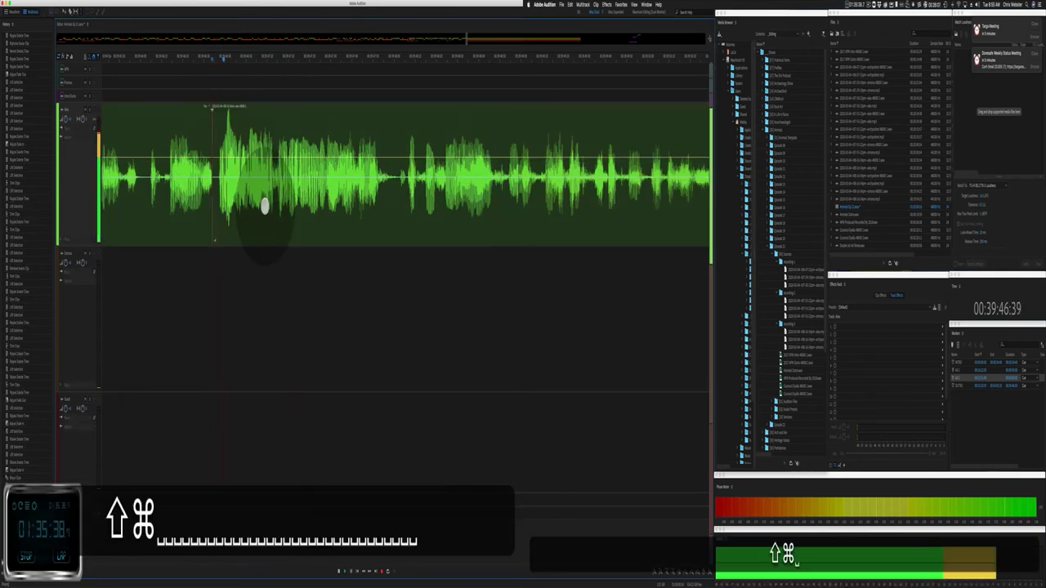
{"action": "left_click", "coordinate": [229, 119]}
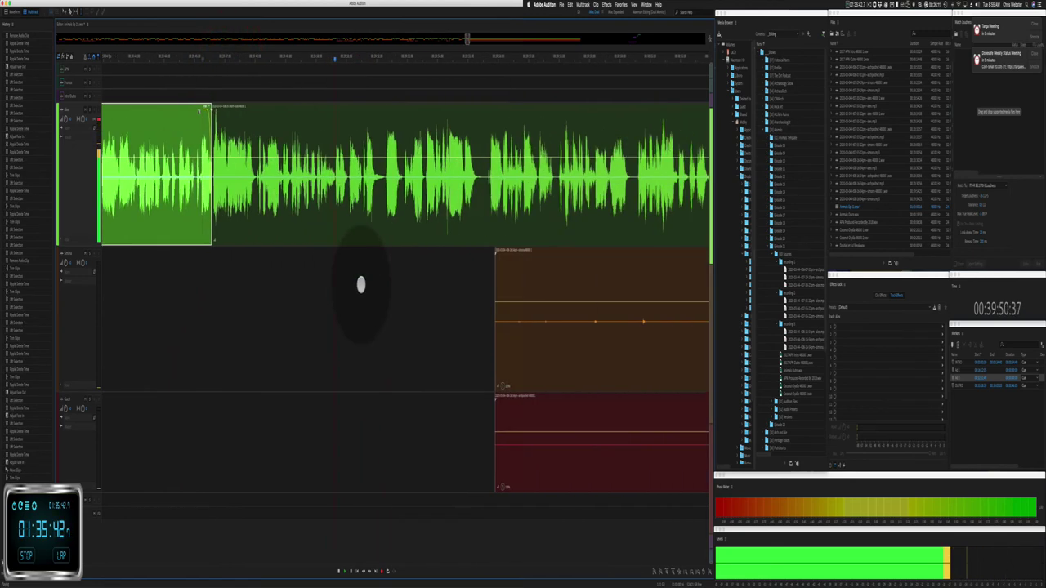
Step: Clear the silent opening part of the orange and red clips beneath the green speech following the 39:46 cut
{"action": "double_click", "coordinate": [360, 295]}
{"action": "left_click", "coordinate": [556, 389]}
{"action": "key", "text": "Delete"}
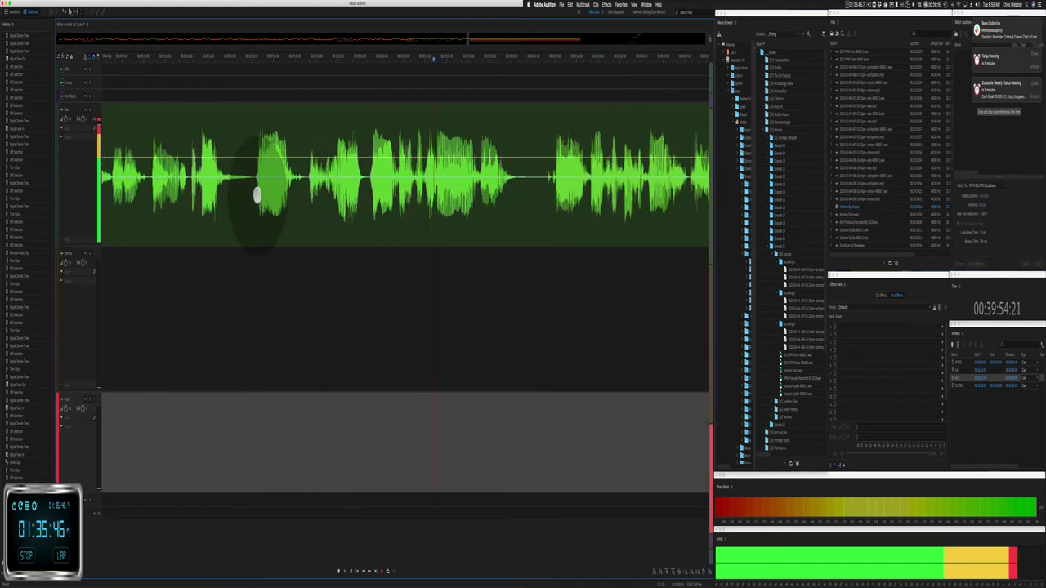
Step: Ripple delete the single short utterance between the green phrases at about 39:52
{"action": "left_click", "coordinate": [254, 188]}
{"action": "left_click", "coordinate": [254, 188]}
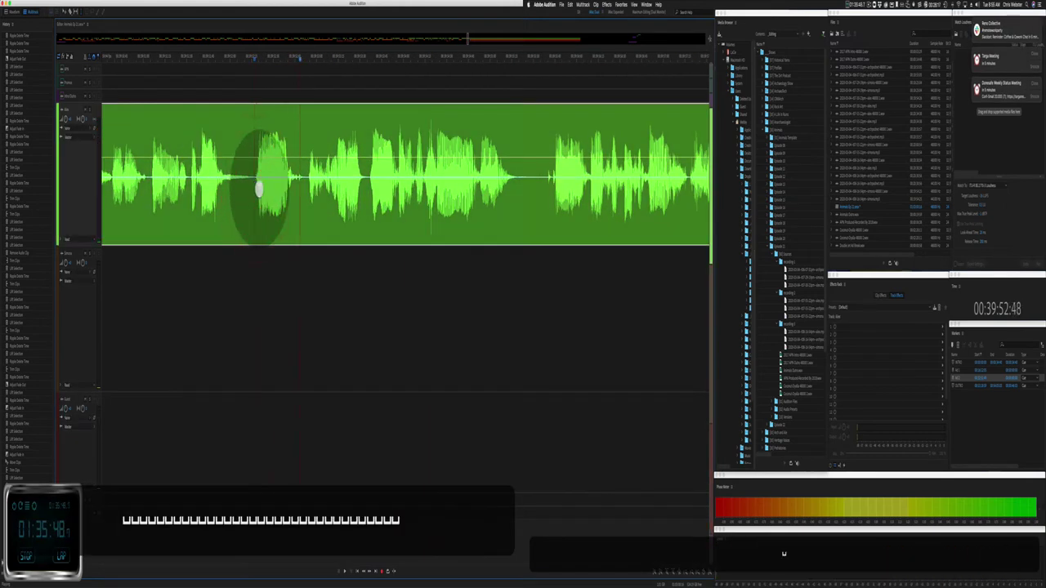
{"action": "left_click_drag", "start_coordinate": [254, 188], "coordinate": [303, 191]}
{"action": "key", "text": "Delete"}
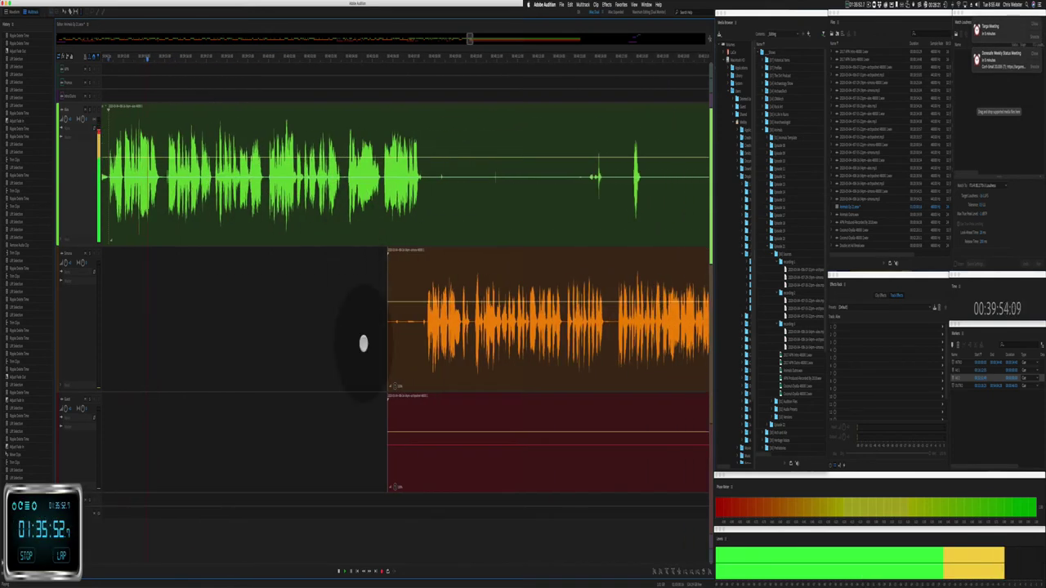
Step: Trim the orange and red clips to where the orange speech begins, and delete the near-silent green stretch after its last phrase
{"action": "left_click_drag", "start_coordinate": [364, 345], "coordinate": [426, 446]}
{"action": "key", "text": "Delete"}
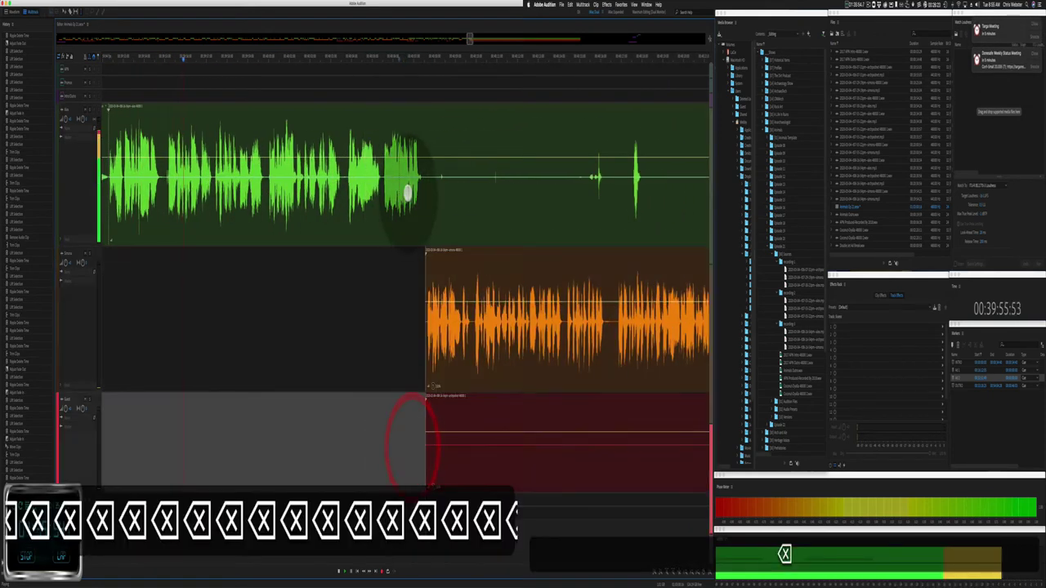
{"action": "left_click_drag", "start_coordinate": [423, 201], "coordinate": [575, 217]}
{"action": "key", "text": "super+z"}
{"action": "key", "text": "super+z"}
{"action": "key", "text": "super+z"}
{"action": "key", "text": "super+z"}
{"action": "key", "text": "super+z"}
{"action": "key", "text": "super+z"}
{"action": "key", "text": "super+z"}
{"action": "key", "text": "super+z"}
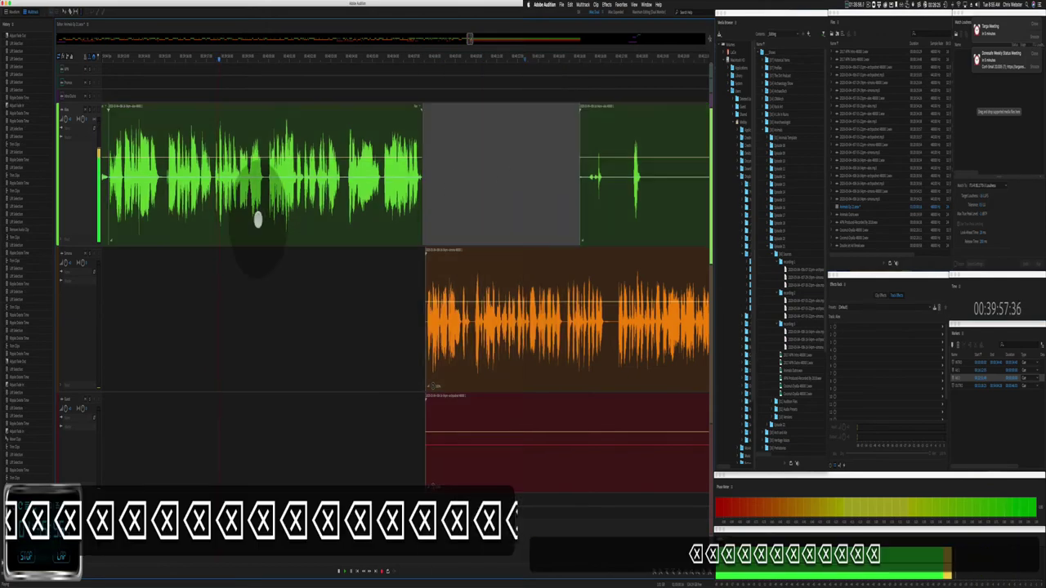
Step: Ripple delete a short section of the green speech at about 39:56
{"action": "left_click_drag", "start_coordinate": [173, 183], "coordinate": [245, 213]}
{"action": "key", "text": "shift+super+z"}
{"action": "key", "text": "shift+super+z"}
{"action": "key", "text": "shift+super+z"}
{"action": "key", "text": "shift+super+z"}
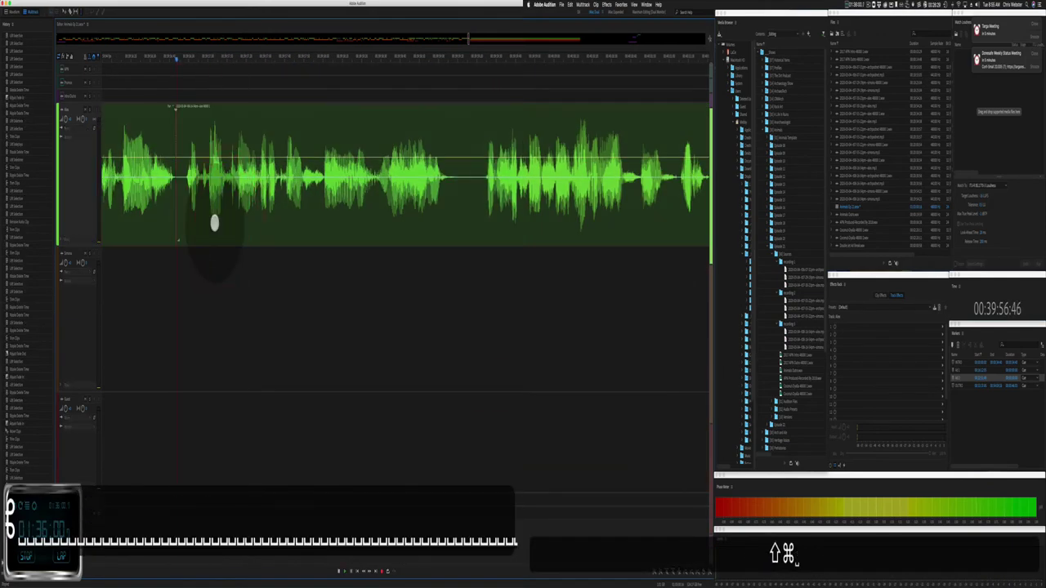
Step: Delete the silent stretch of the red track beneath the start of the orange speech
{"action": "left_click", "coordinate": [553, 462]}
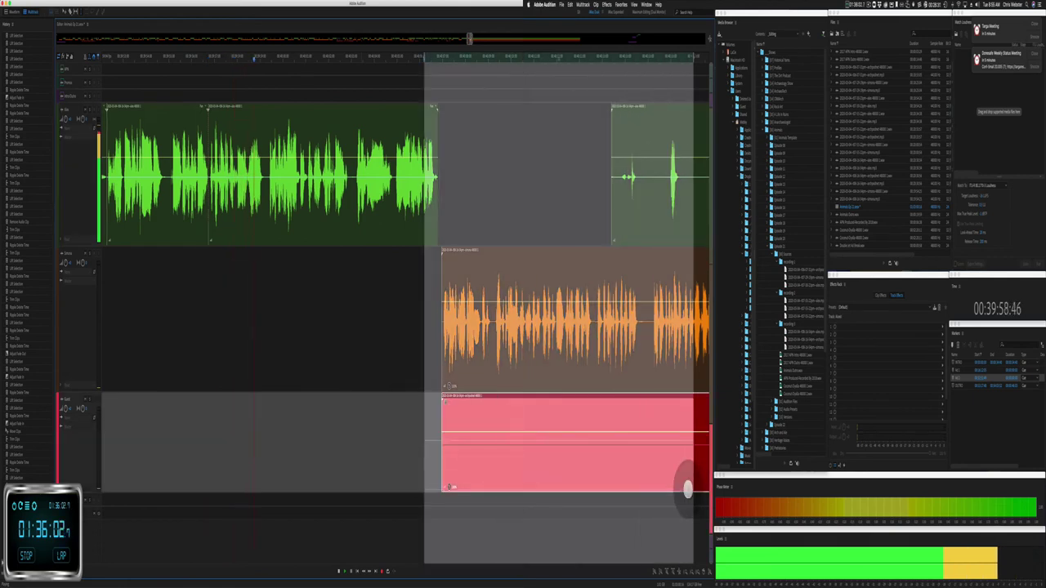
{"action": "key", "text": "BackSpace"}
{"action": "key", "text": "BackSpace"}
{"action": "key", "text": "BackSpace"}
{"action": "key", "text": "BackSpace"}
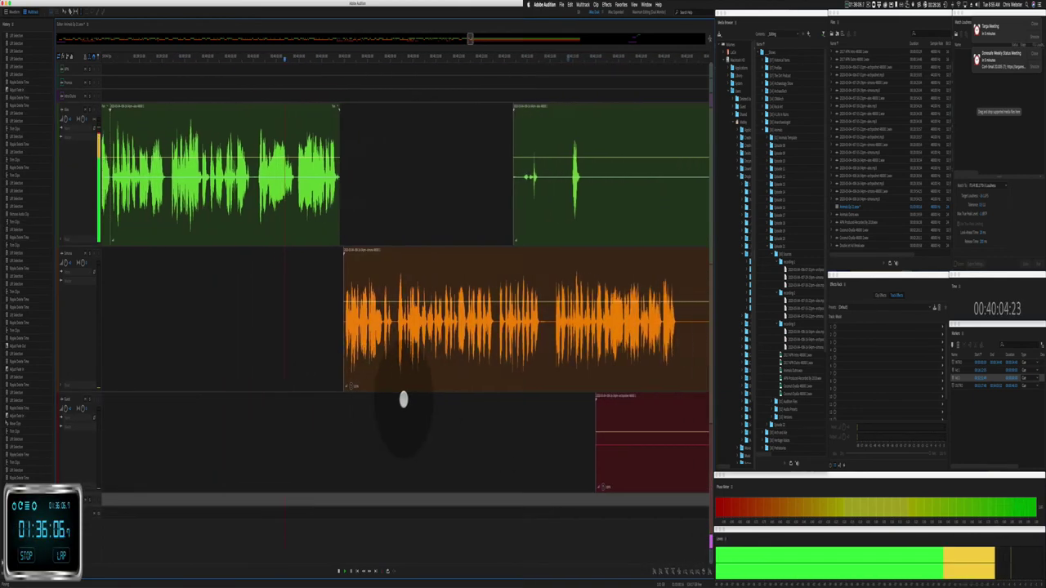
{"action": "key", "text": "BackSpace"}
{"action": "key", "text": "BackSpace"}
{"action": "key", "text": "BackSpace"}
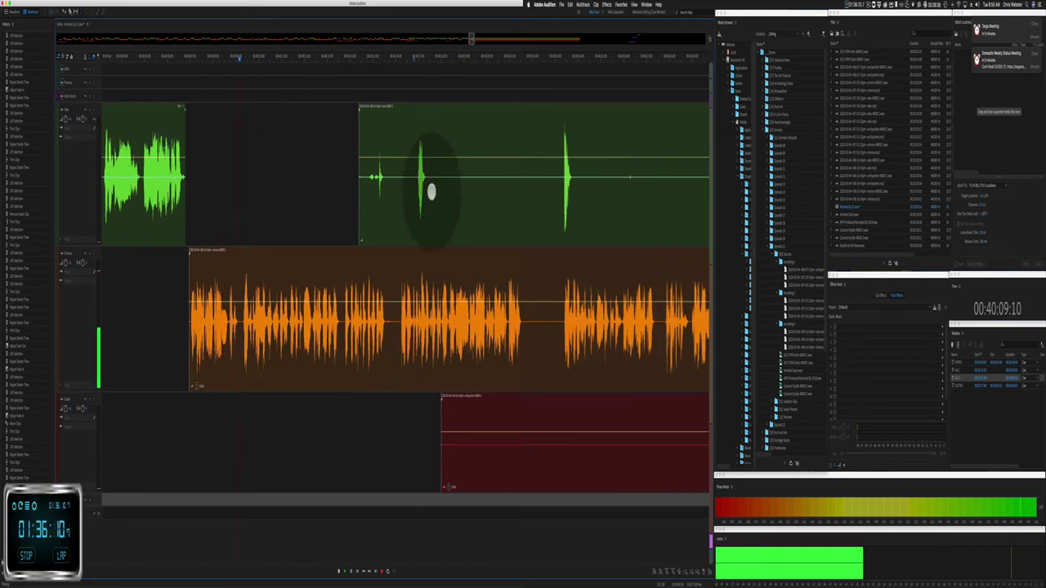
Step: Ripple delete the opening words of the orange clip at about 40:06 and play back the new transition from the green speech
{"action": "key", "text": "space"}
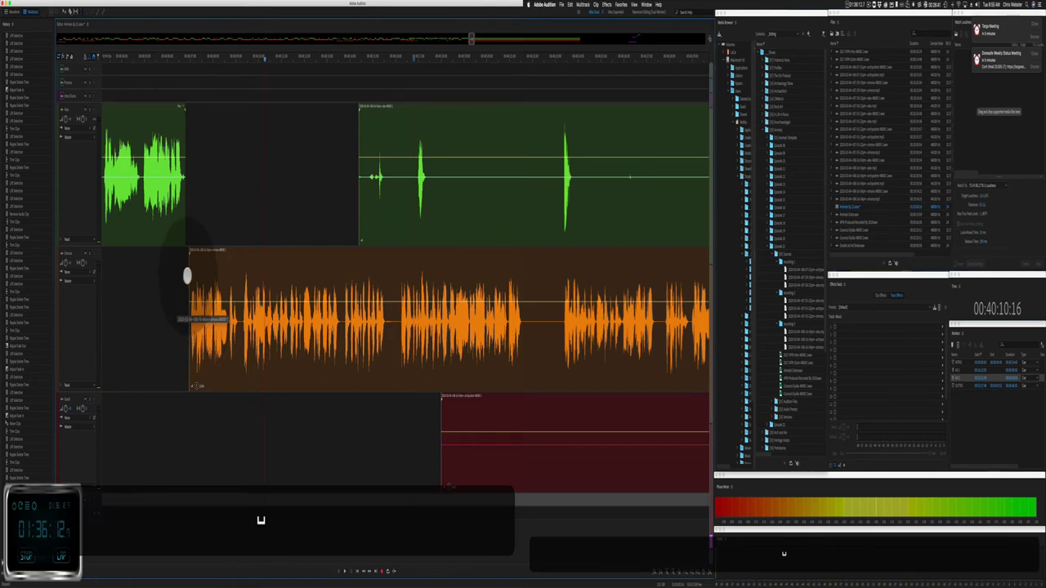
{"action": "double_click", "coordinate": [188, 241]}
{"action": "key", "text": "space"}
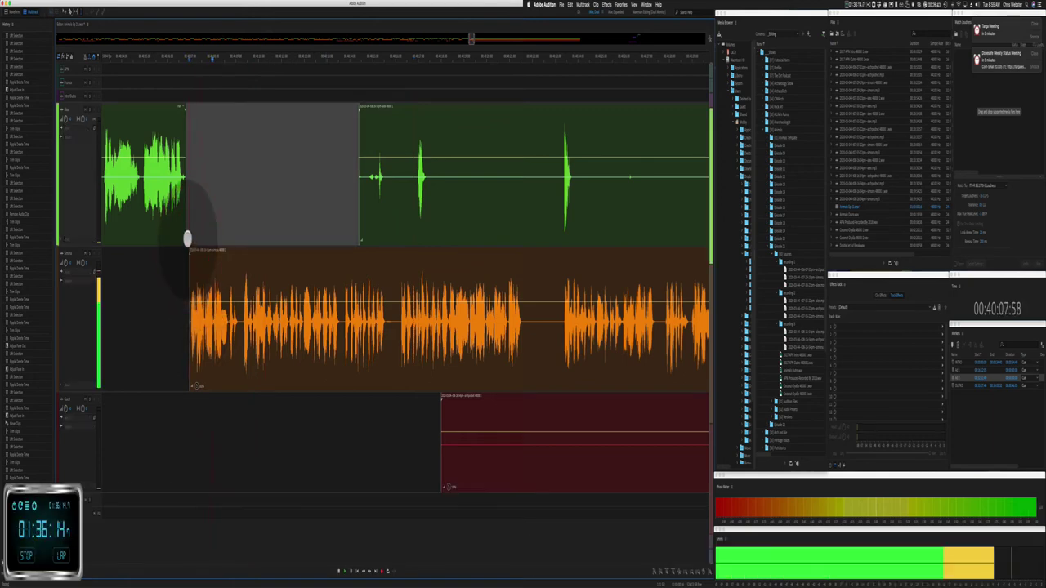
{"action": "key", "text": "space"}
{"action": "left_click_drag", "start_coordinate": [188, 270], "coordinate": [233, 299]}
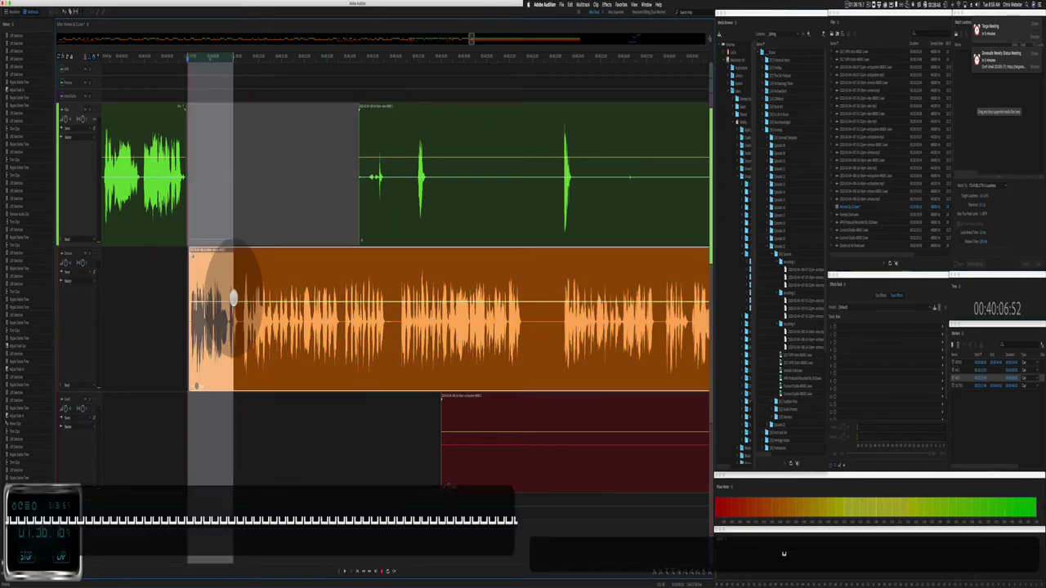
{"action": "key", "text": "shift+super+BackSpace"}
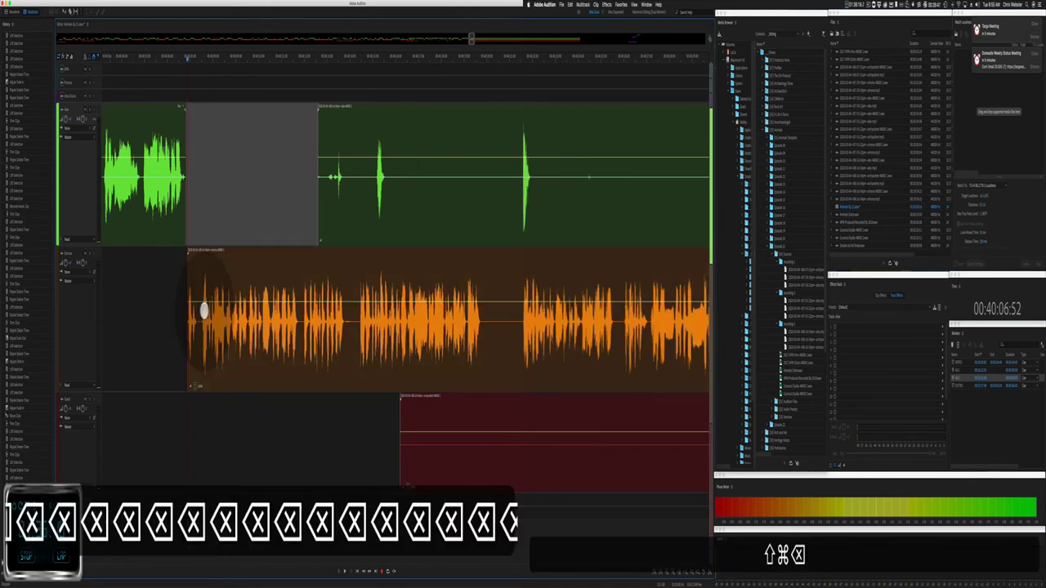
{"action": "key", "text": "space"}
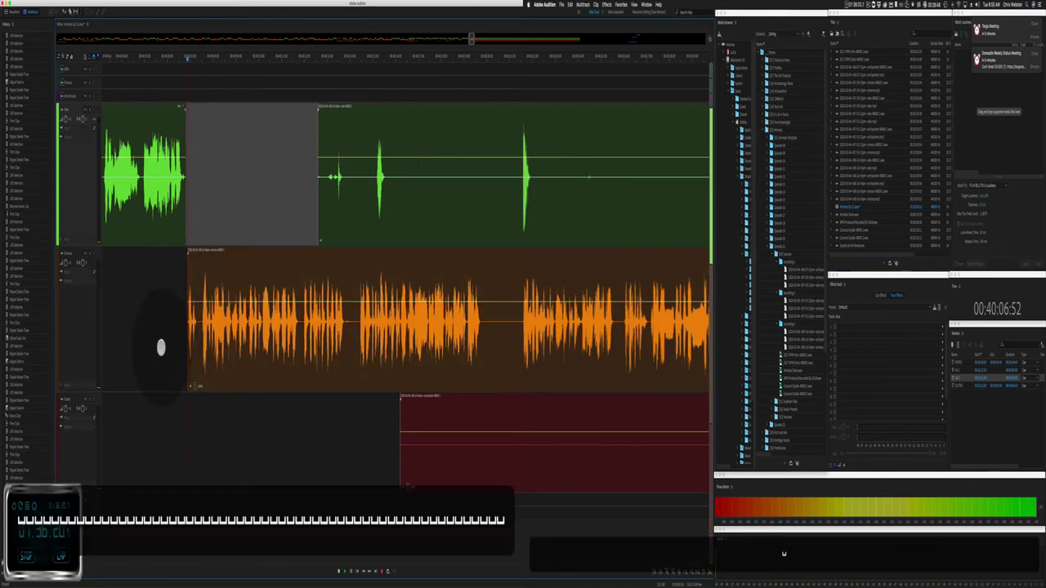
{"action": "key", "text": "space"}
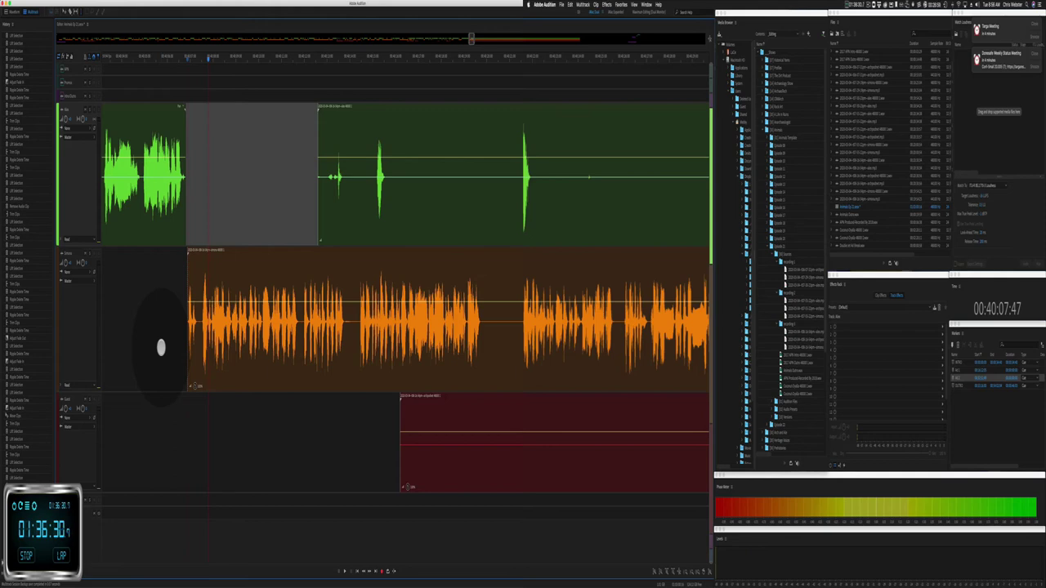
{"action": "key", "text": "space"}
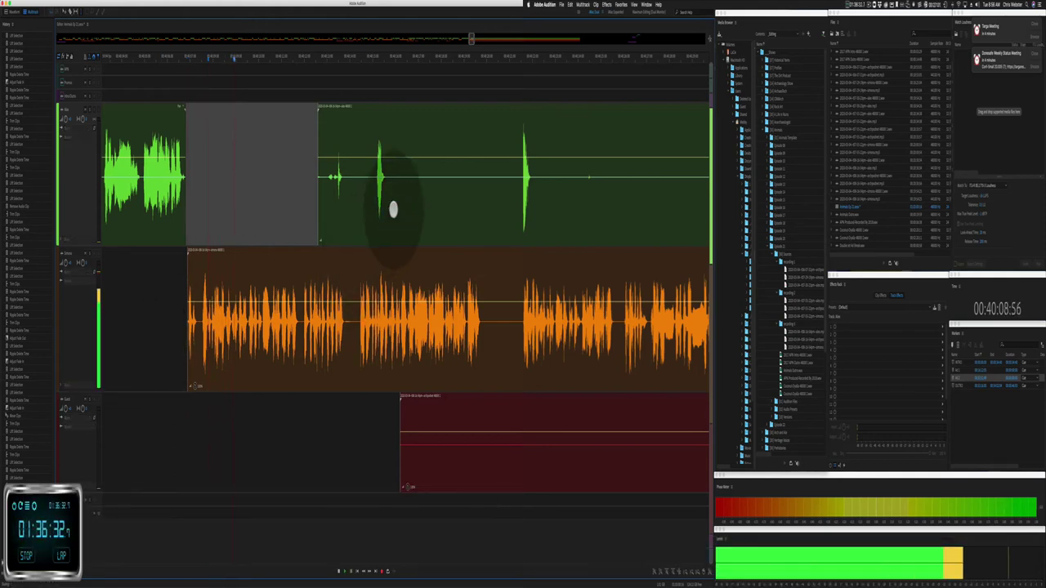
Step: Delete the silence between the two short green utterances and trim the first one's clip start up to the utterance itself
{"action": "left_click_drag", "start_coordinate": [393, 205], "coordinate": [505, 213]}
{"action": "key", "text": "BackSpace"}
{"action": "key", "text": "space"}
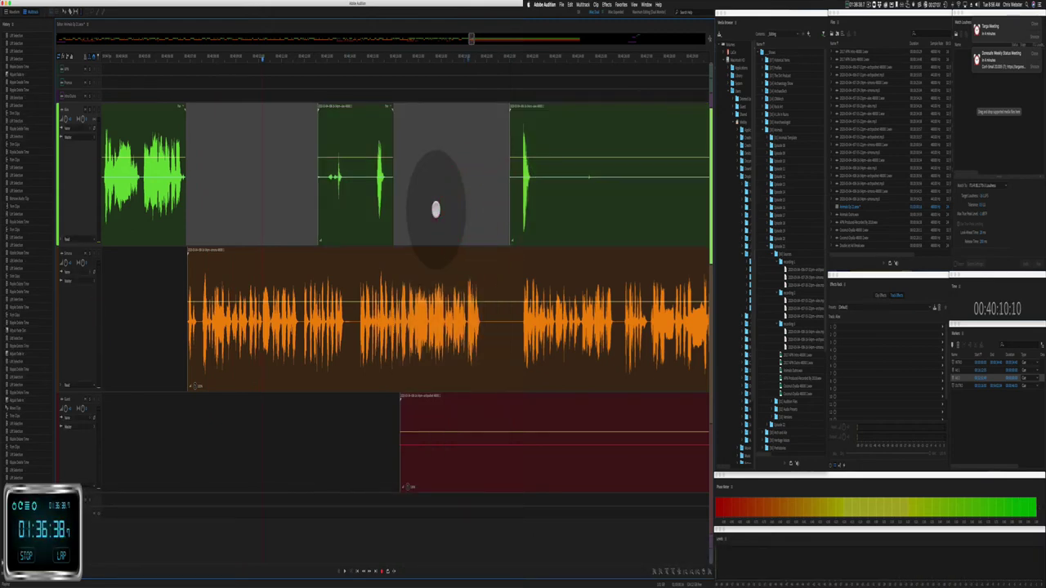
{"action": "key", "text": "space"}
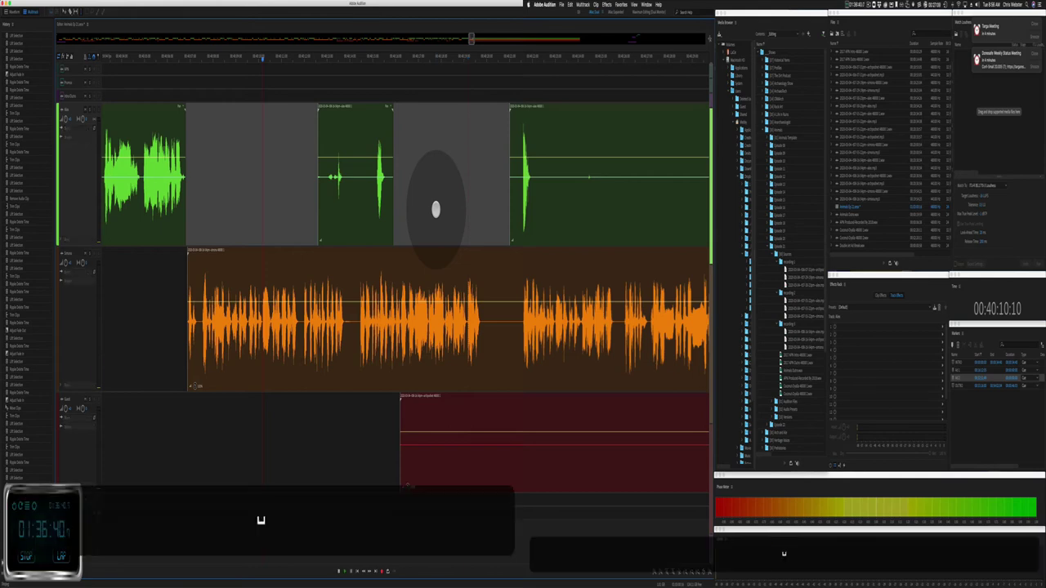
{"action": "key", "text": "space"}
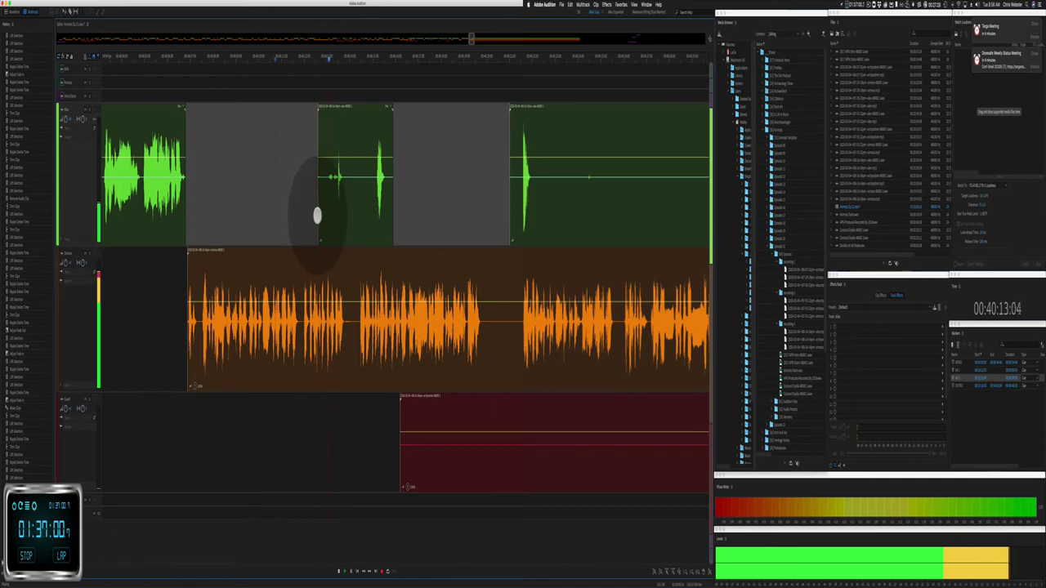
{"action": "left_click_drag", "start_coordinate": [318, 216], "coordinate": [373, 208]}
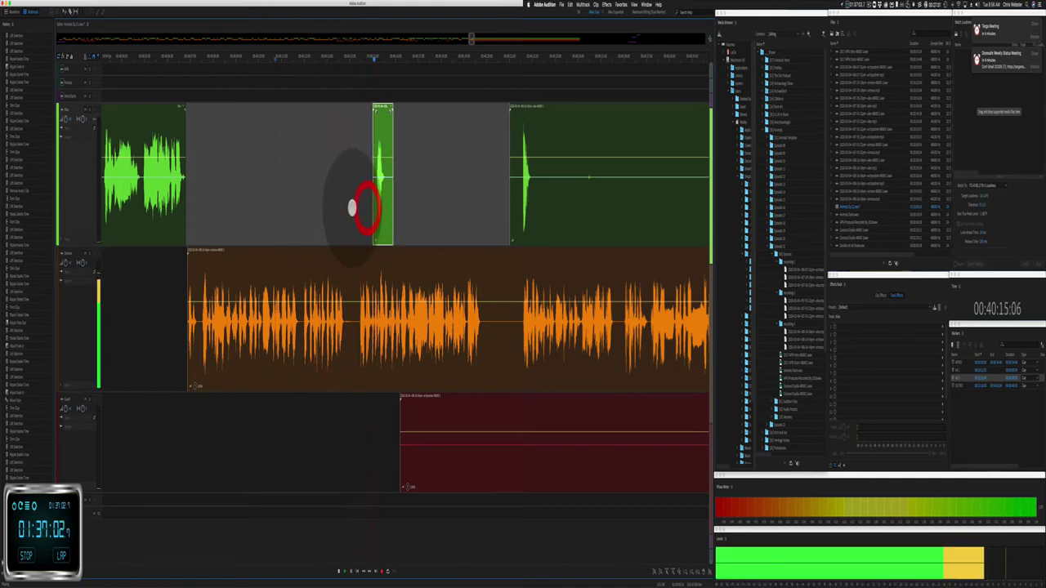
Step: Delete the silent opening stretch of the red clip beneath the continuing orange speech
{"action": "scroll", "coordinate": [352, 207], "scroll_direction": "right", "scroll_amount": 5}
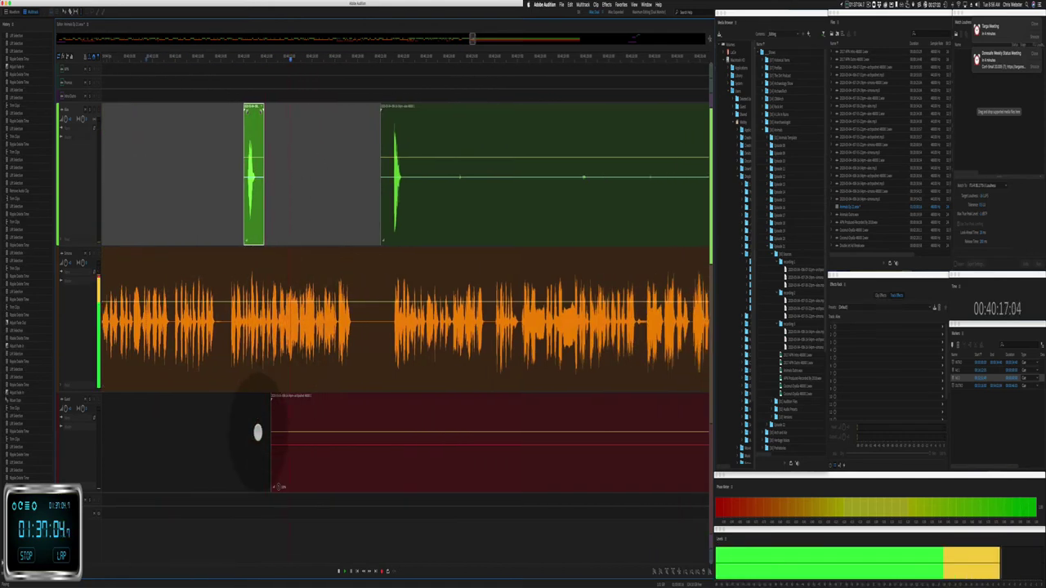
{"action": "left_click_drag", "start_coordinate": [257, 432], "coordinate": [618, 458]}
{"action": "key", "text": "BackSpace"}
Step: Ripple delete the pause in the orange speech at about 40:19
{"action": "left_click", "coordinate": [370, 446]}
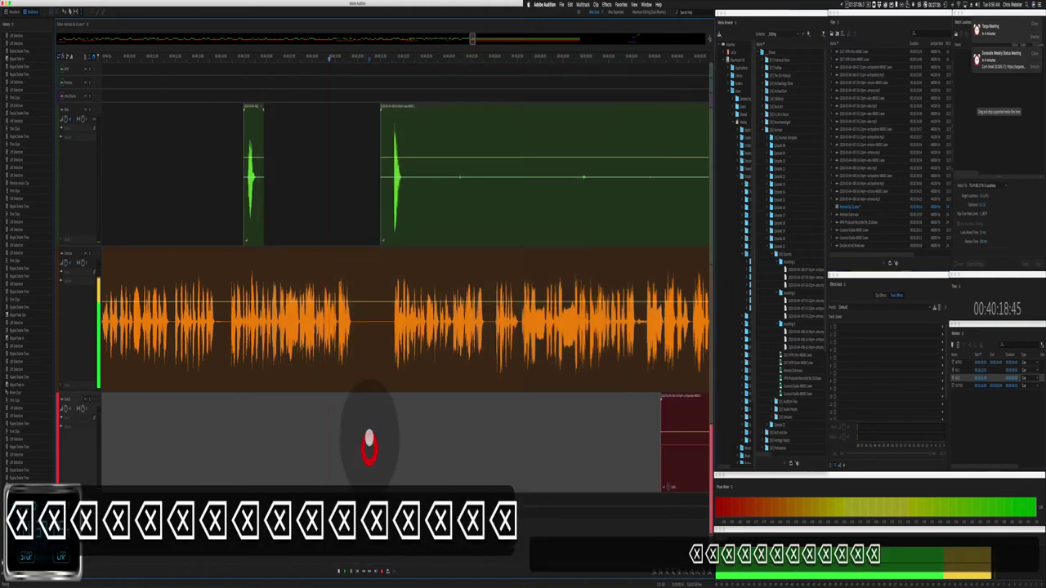
{"action": "left_click_drag", "start_coordinate": [355, 331], "coordinate": [381, 332]}
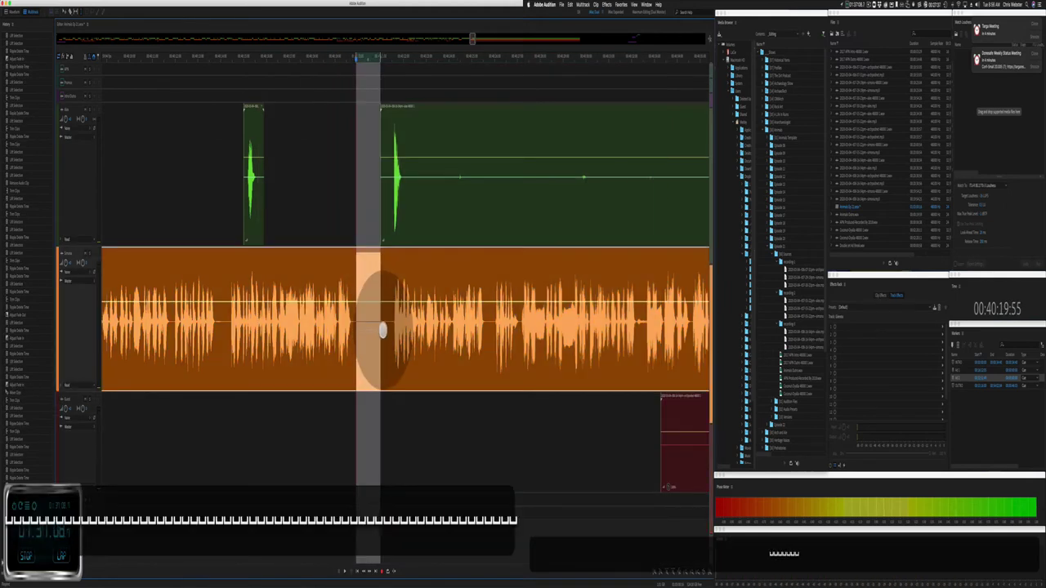
{"action": "key", "text": "shift+super+BackSpace"}
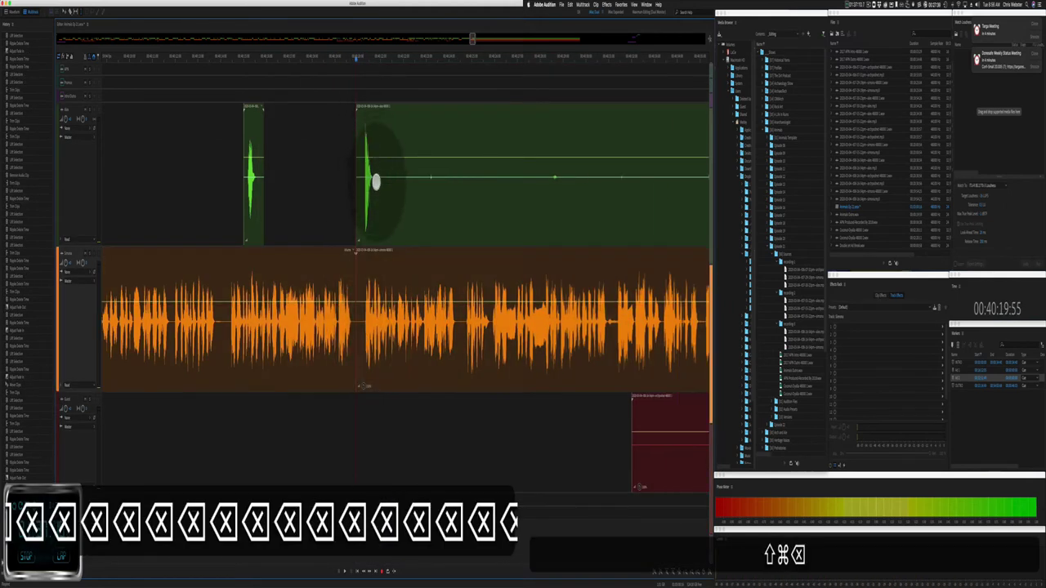
Step: Delete the silence after the green utterance at the 40:19 cut, move that utterance slightly earlier, and play back the cut
{"action": "left_click_drag", "start_coordinate": [372, 180], "coordinate": [485, 156]}
{"action": "key", "text": "BackSpace"}
{"action": "left_click_drag", "start_coordinate": [366, 104], "coordinate": [355, 105]}
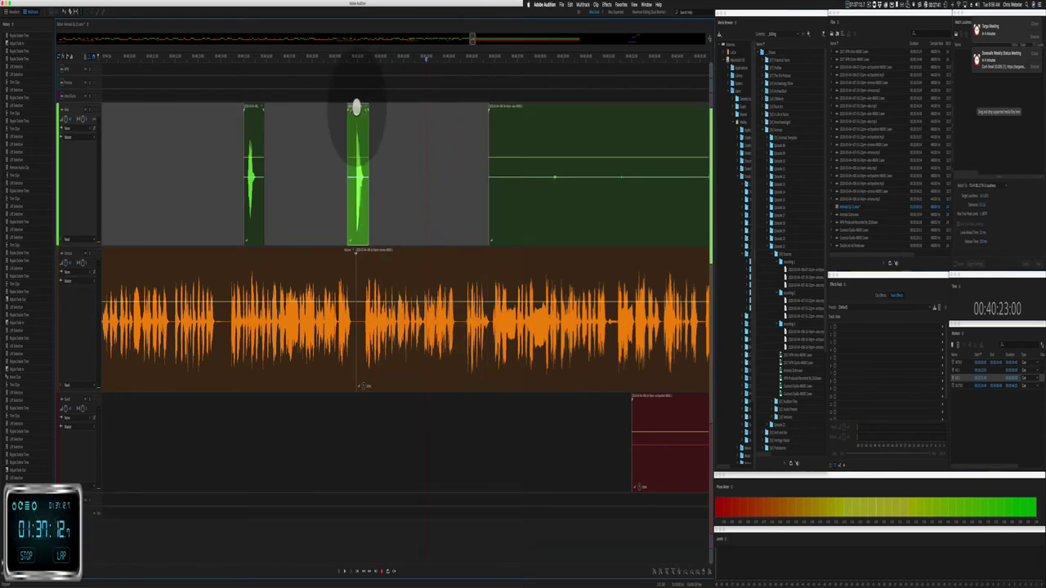
{"action": "left_click", "coordinate": [328, 190]}
{"action": "key", "text": "space"}
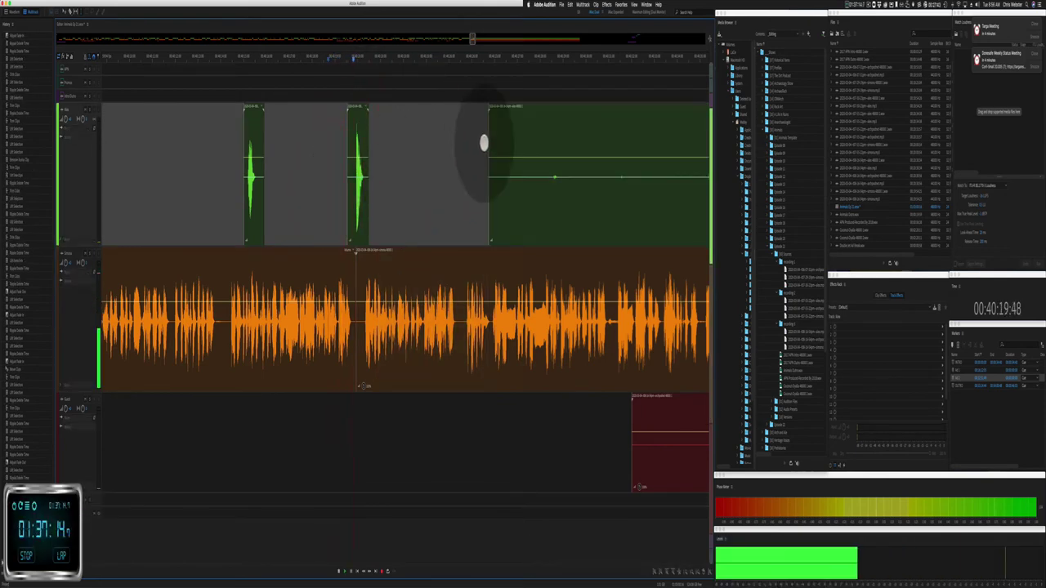
Step: Delete the near-silent stretches of the green and red tracks that run alongside the orange speech after about 40:22
{"action": "scroll", "coordinate": [352, 193], "scroll_direction": "right", "scroll_amount": 5}
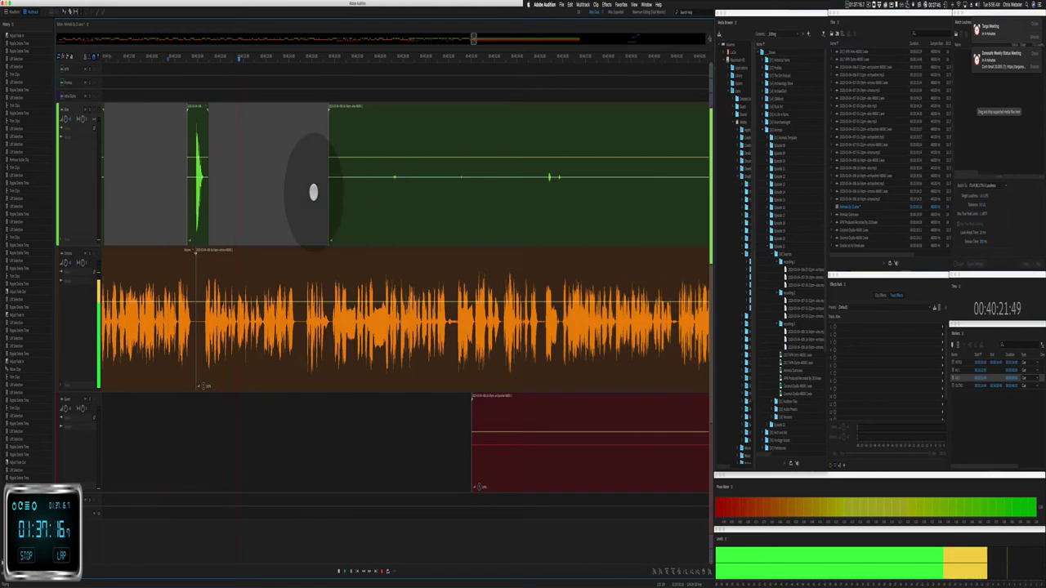
{"action": "left_click_drag", "start_coordinate": [313, 182], "coordinate": [672, 161]}
{"action": "key", "text": "BackSpace"}
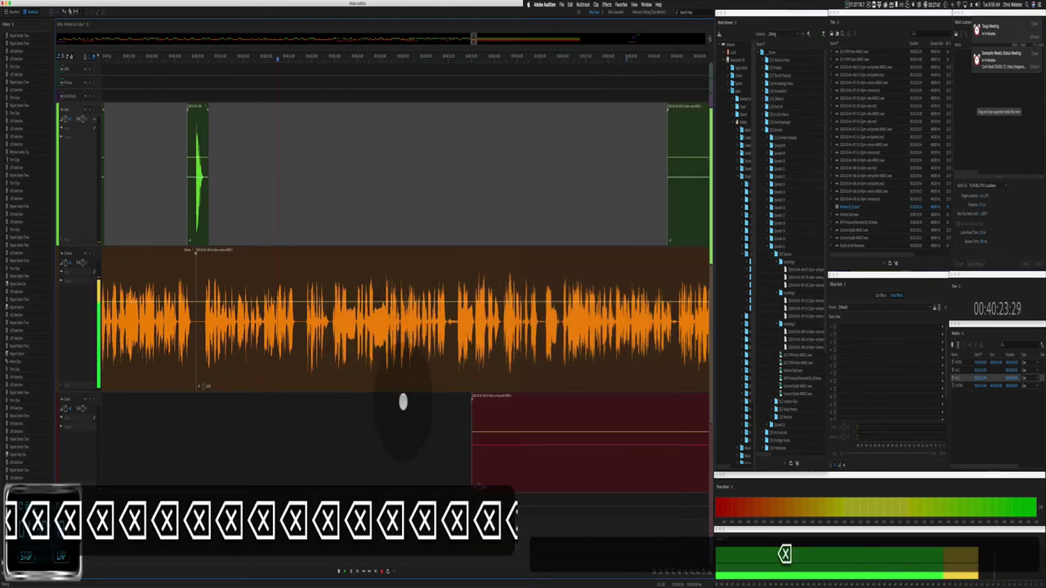
{"action": "left_click_drag", "start_coordinate": [444, 478], "coordinate": [645, 463]}
{"action": "key", "text": "BackSpace"}
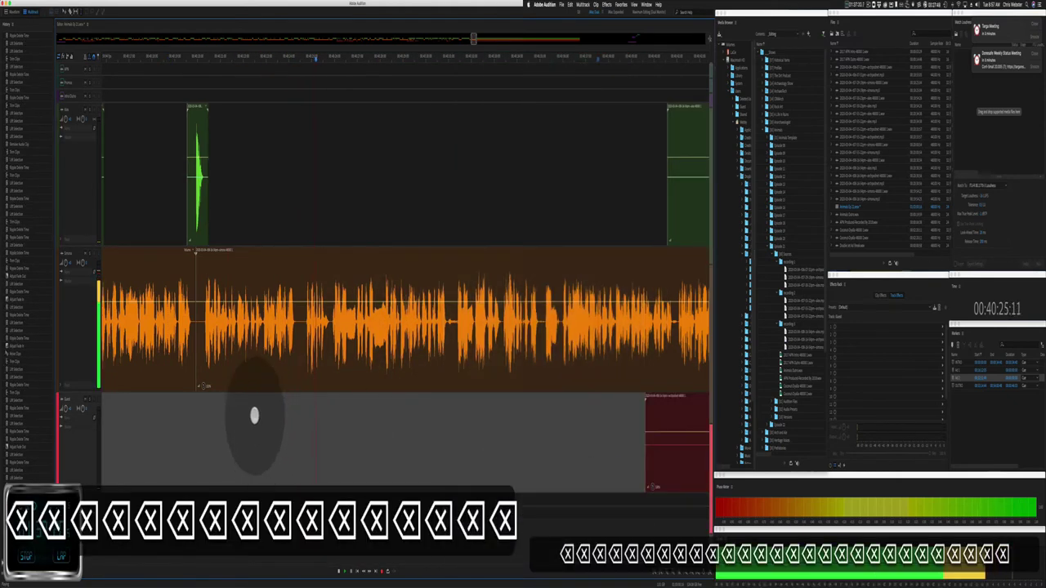
Step: Find the unwanted words in the orange speech at about 40:21 by listening, ripple delete them, and replay the cut
{"action": "left_click", "coordinate": [231, 367]}
{"action": "scroll", "coordinate": [235, 363], "scroll_direction": "up", "scroll_amount": 4}
{"action": "key", "text": "space"}
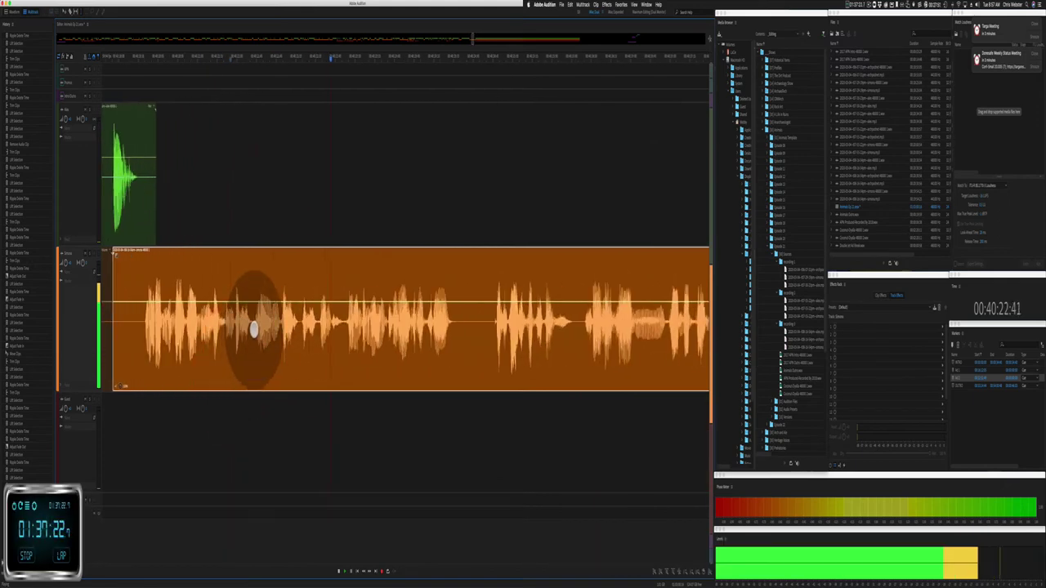
{"action": "key", "text": "space"}
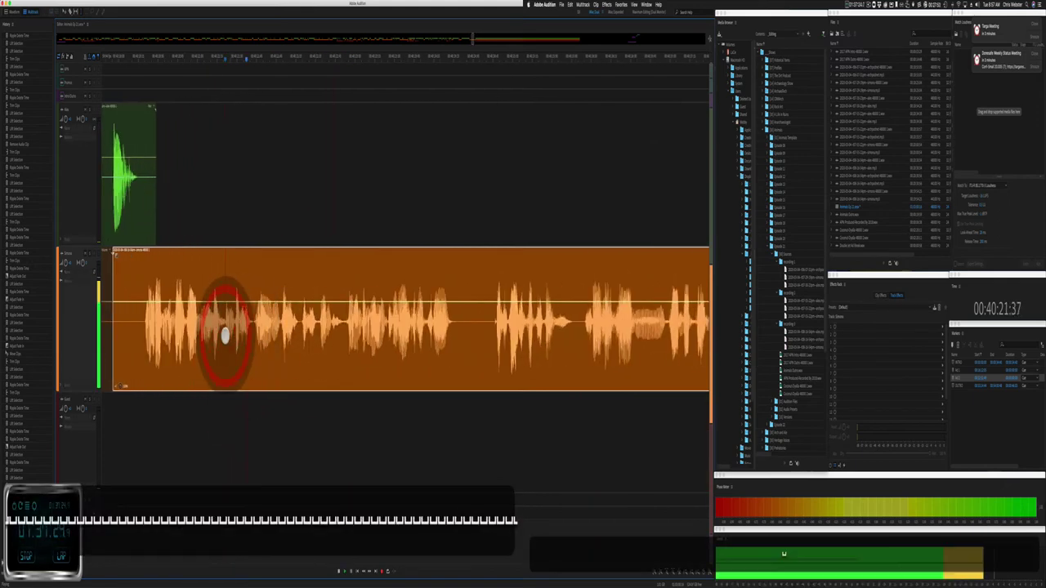
{"action": "key", "text": "space"}
{"action": "key", "text": "space"}
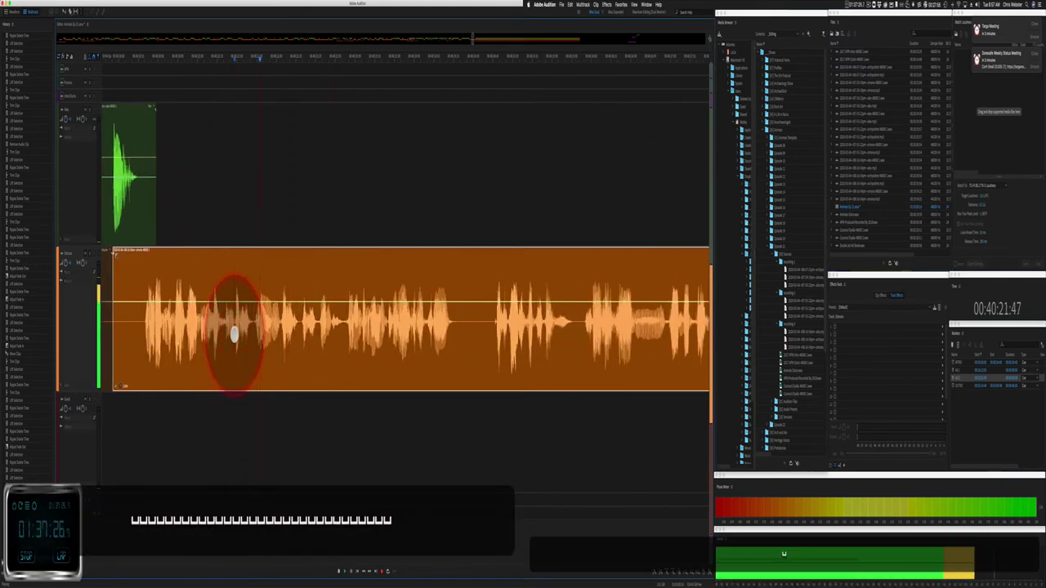
{"action": "left_click_drag", "start_coordinate": [234, 330], "coordinate": [299, 326]}
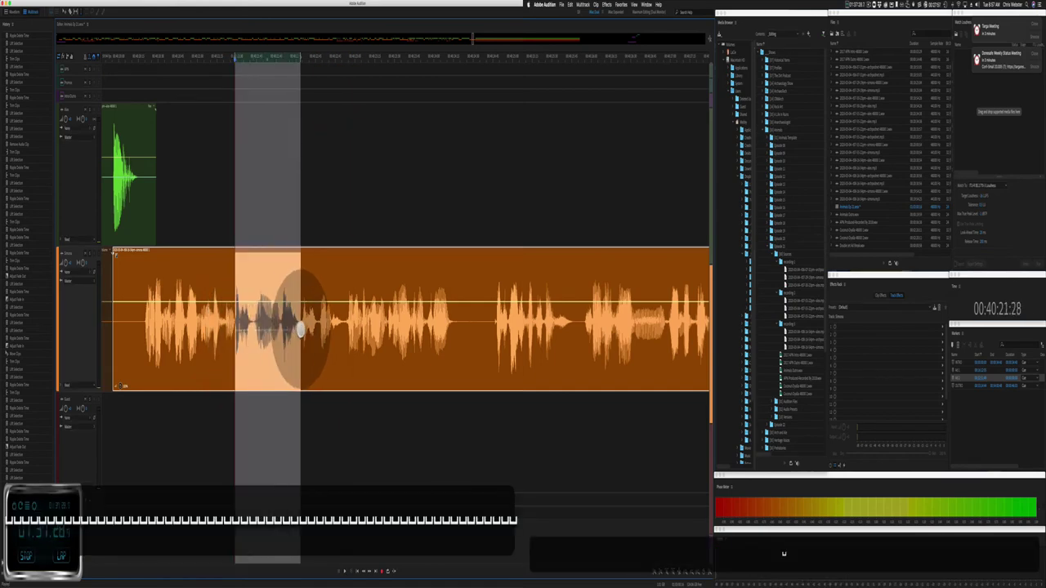
{"action": "key", "text": "shift+super+BackSpace"}
{"action": "key", "text": "space"}
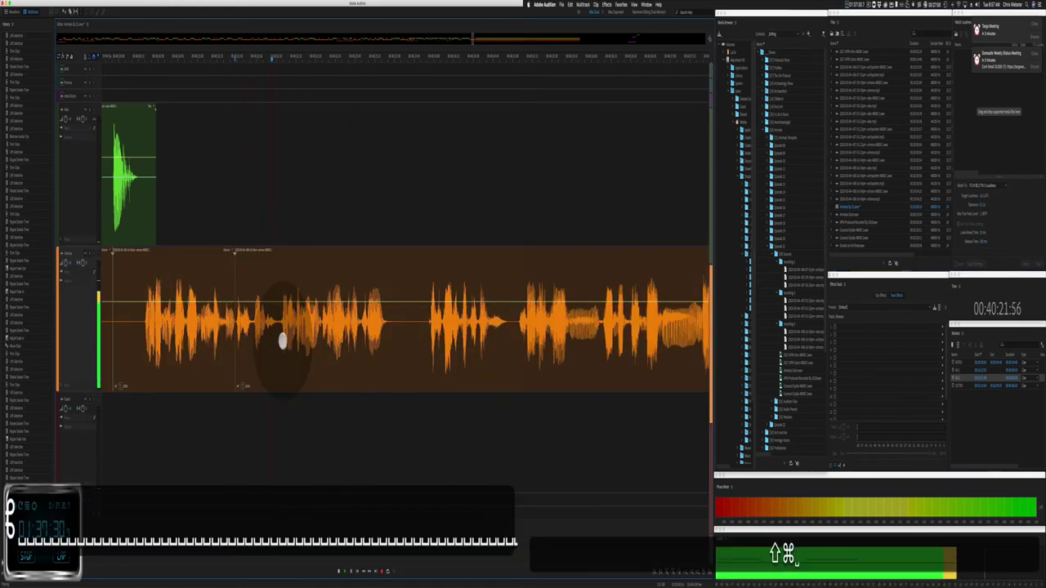
{"action": "left_click", "coordinate": [184, 182]}
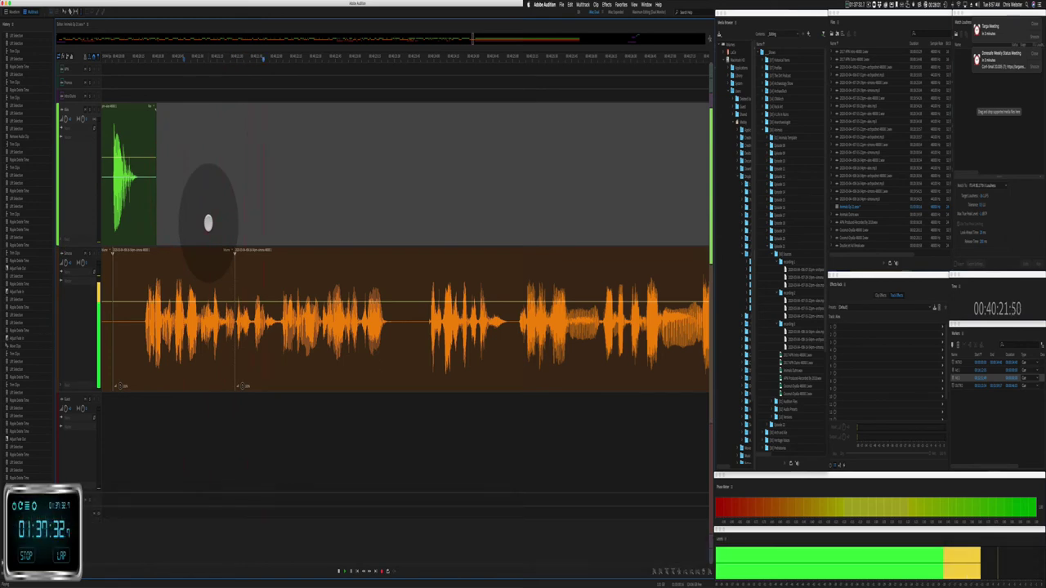
{"action": "key", "text": "shift+super+BackSpace"}
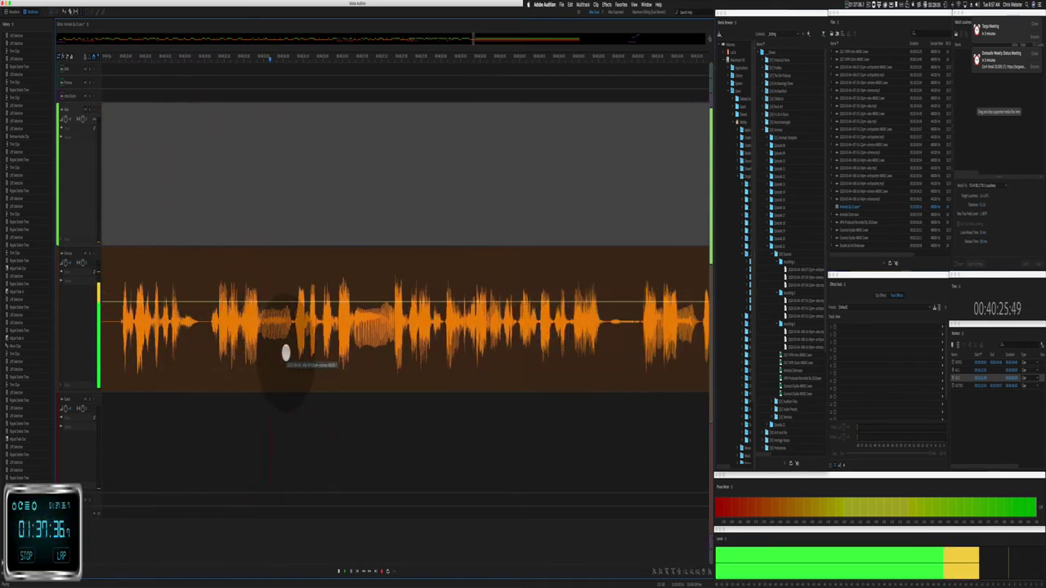
Step: Ripple delete the short drawn-out sound in the orange speech at about 40:25
{"action": "key", "text": "space"}
{"action": "left_click", "coordinate": [202, 342]}
{"action": "left_click_drag", "start_coordinate": [204, 344], "coordinate": [227, 349]}
{"action": "key", "text": "shift+super+BackSpace"}
Step: Ripple delete the orange words directly before the newest cut, starting at 40:25:00, and play back the join
{"action": "left_click", "coordinate": [148, 343]}
{"action": "key", "text": "space"}
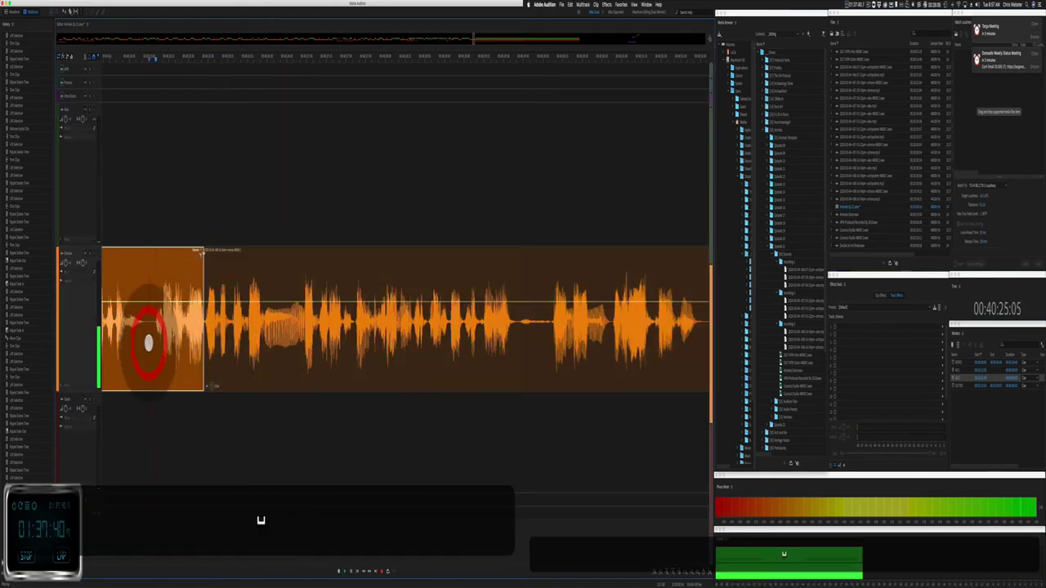
{"action": "key", "text": "space"}
{"action": "left_click_drag", "start_coordinate": [148, 343], "coordinate": [210, 344]}
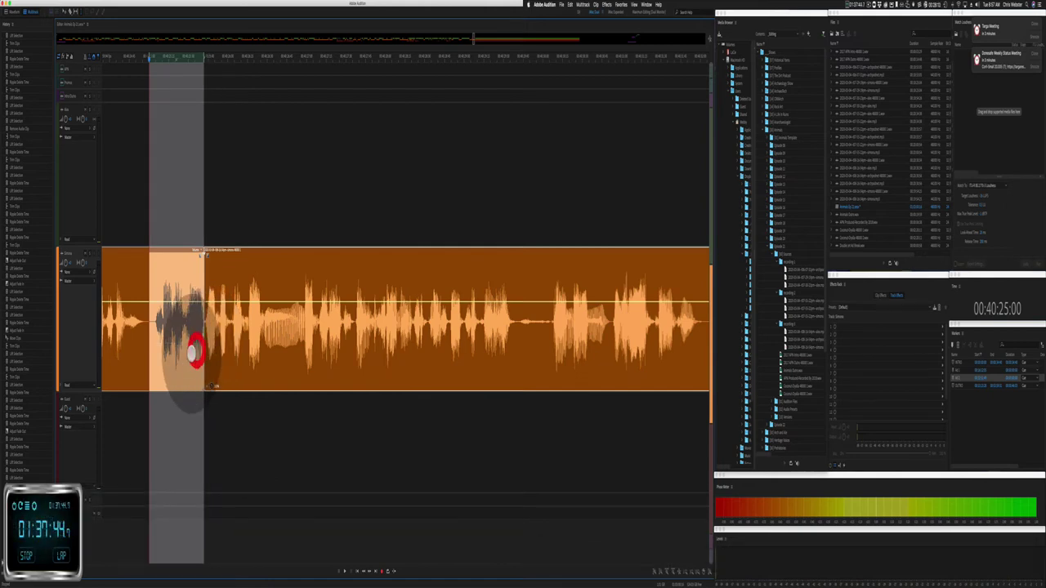
{"action": "key", "text": "super+shift+BackSpace"}
{"action": "key", "text": "space"}
{"action": "key", "text": "space"}
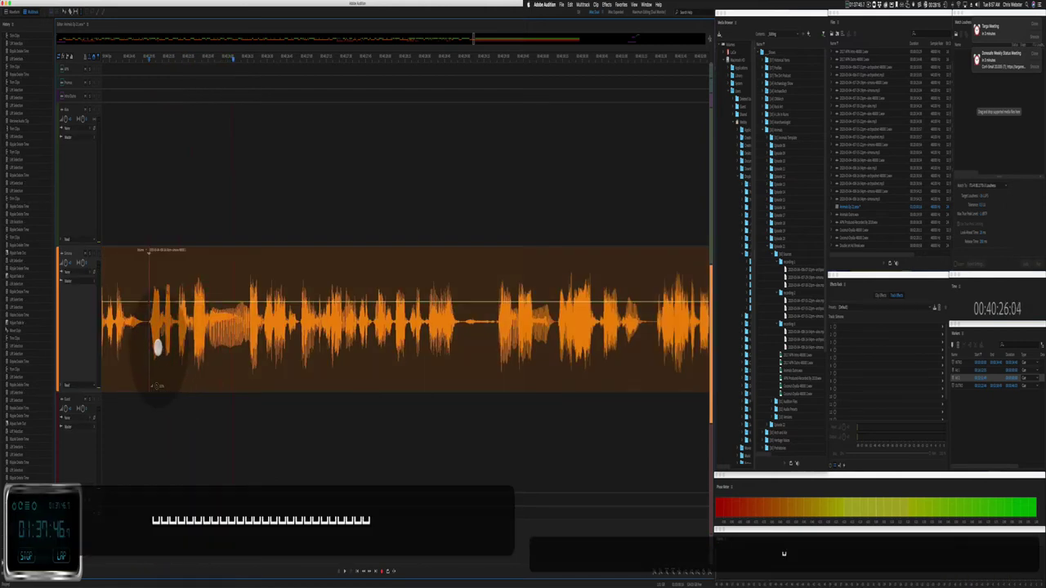
Step: Ripple delete the thin sliver of orange speech right after the cut at 40:25:00 and adjust the following clip's fade-in
{"action": "left_click", "coordinate": [154, 251]}
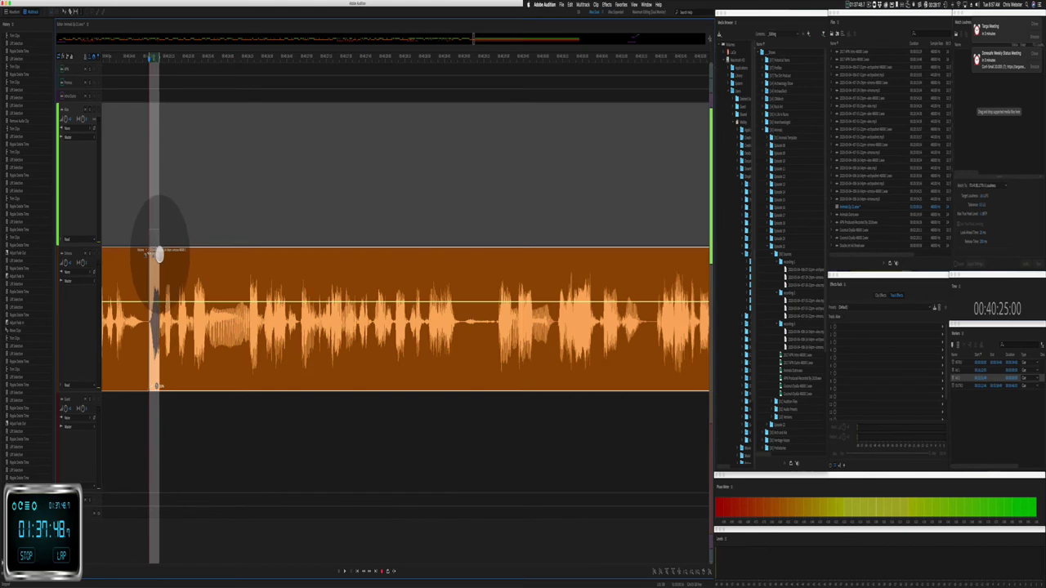
{"action": "key", "text": "super+shift+a"}
{"action": "key", "text": "space"}
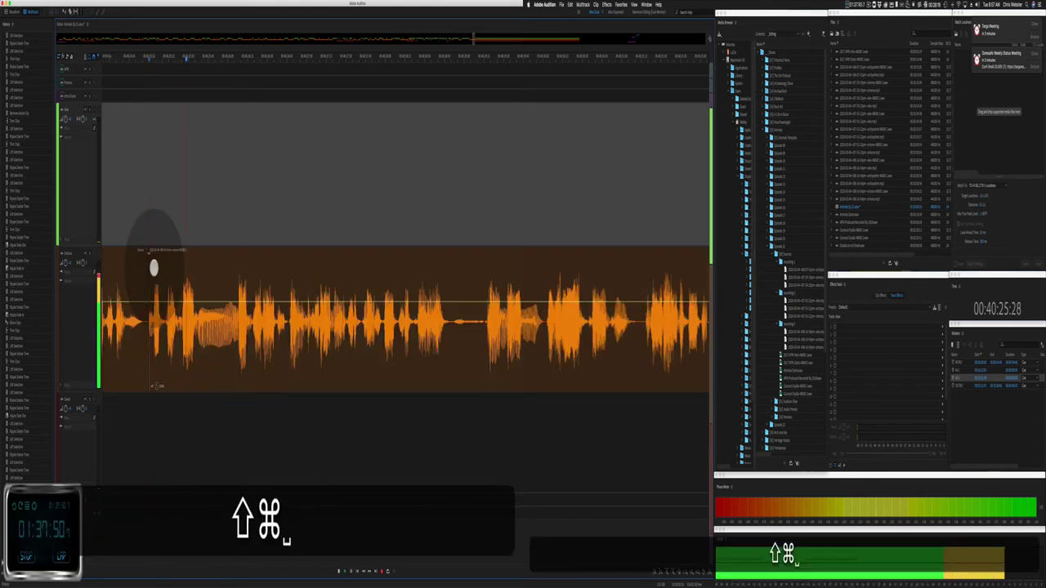
{"action": "left_click", "coordinate": [154, 252]}
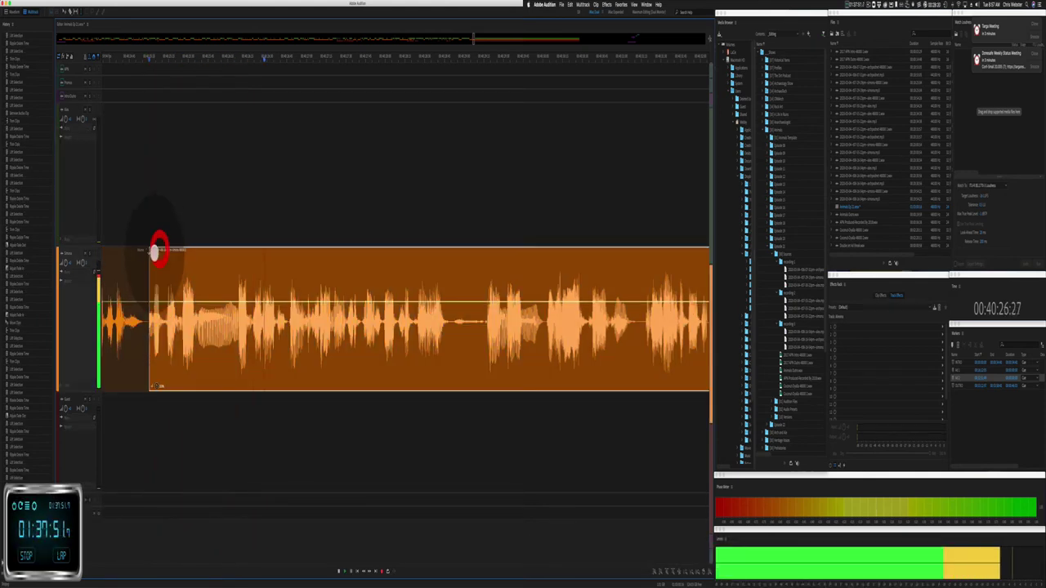
{"action": "left_click", "coordinate": [172, 157]}
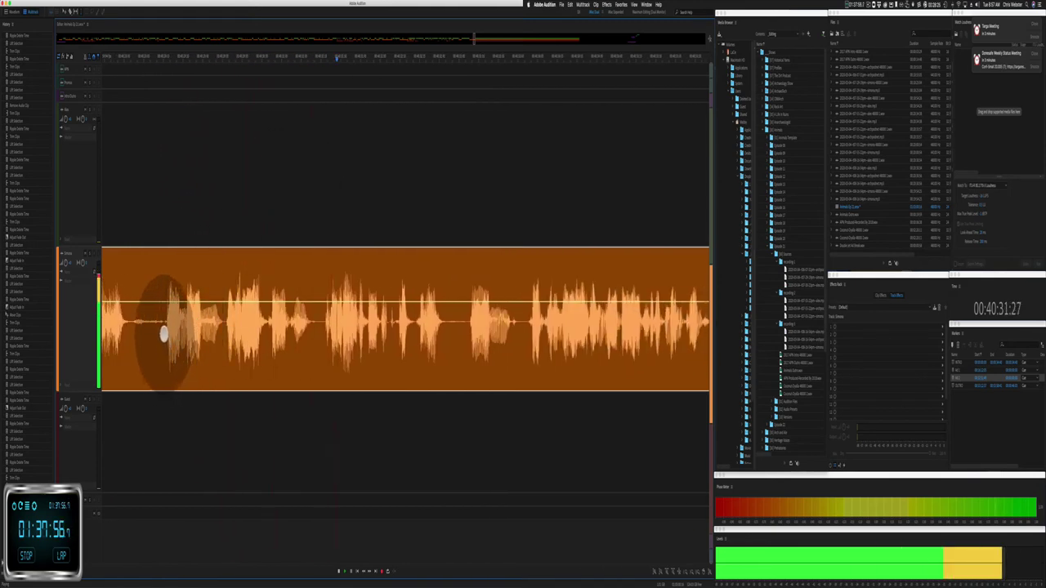
Step: Ripple delete the orange word starting at 40:29:15 and play back the join
{"action": "left_click_drag", "start_coordinate": [163, 333], "coordinate": [229, 336]}
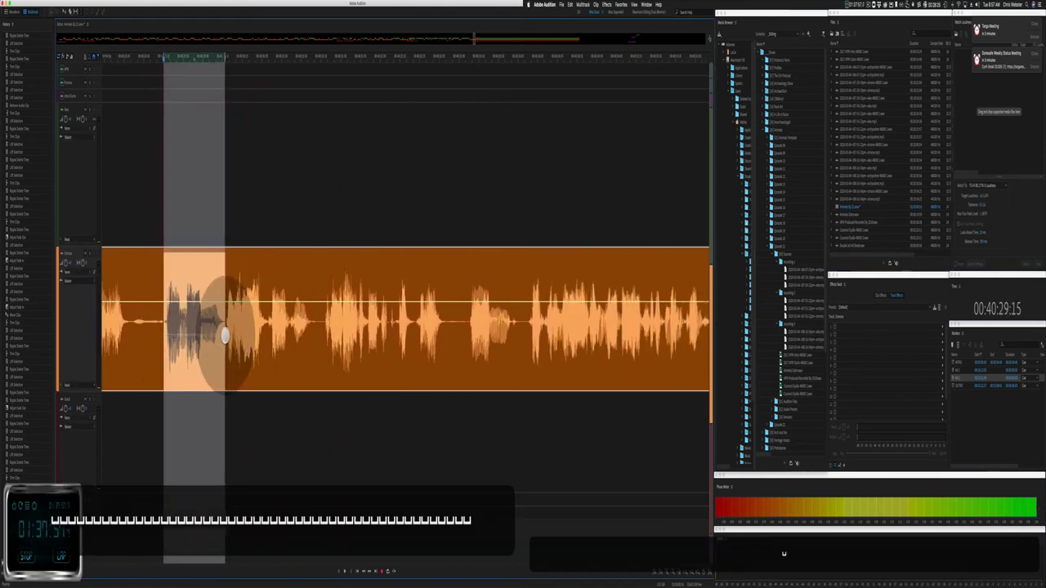
{"action": "left_click", "coordinate": [210, 346]}
{"action": "key", "text": "super+shift+a"}
{"action": "key", "text": "space"}
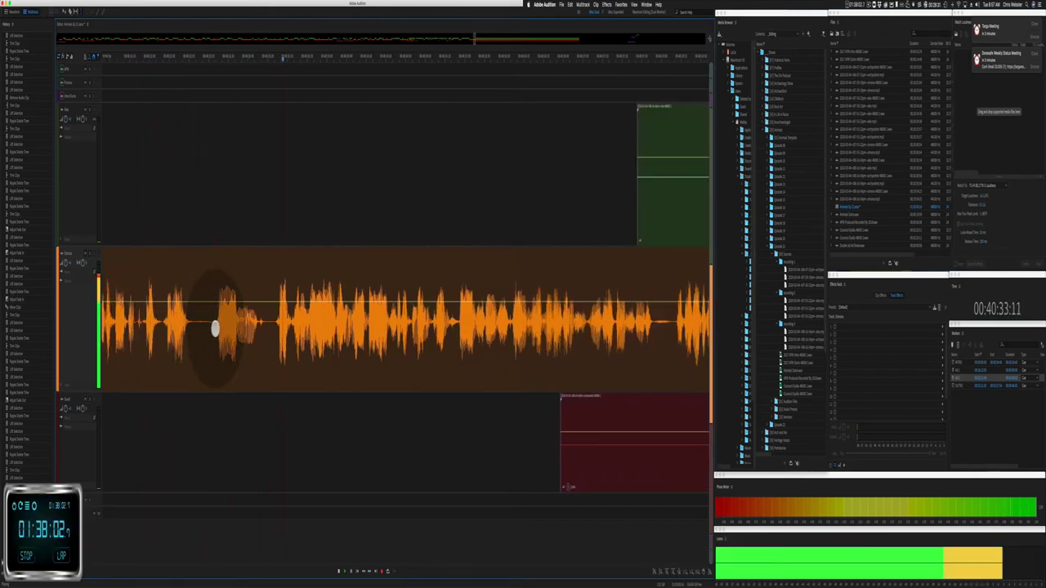
Step: Ripple delete the isolated orange word and its surrounding pause at 40:32:20, and resume playback from the cut
{"action": "left_click_drag", "start_coordinate": [215, 328], "coordinate": [273, 333]}
{"action": "key", "text": "super+shift+BackSpace"}
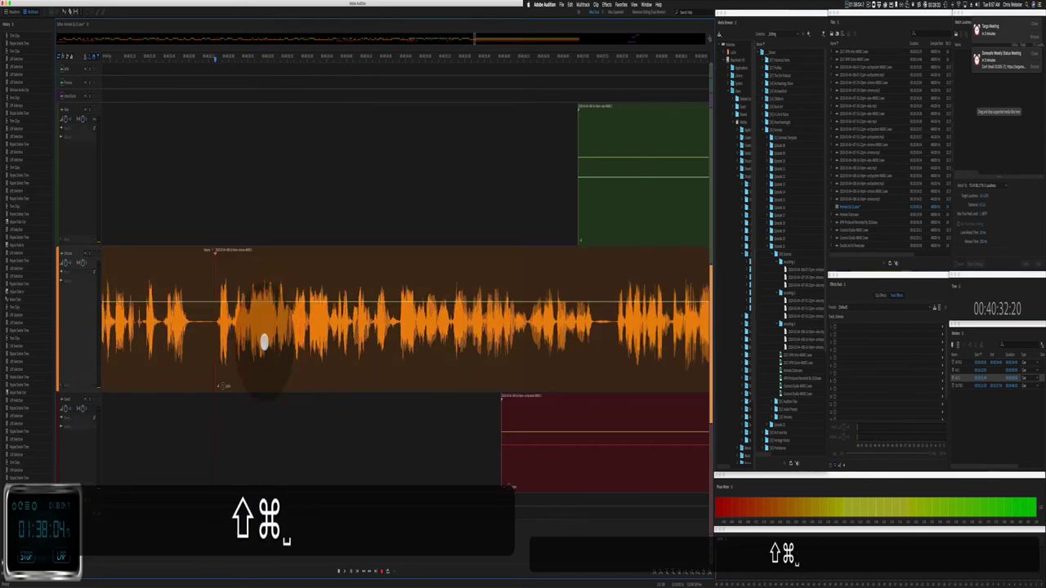
{"action": "key", "text": "space"}
Step: Clear the silent starts of the red and green clips running alongside the orange speech from about 40:34
{"action": "left_click_drag", "start_coordinate": [320, 441], "coordinate": [643, 452]}
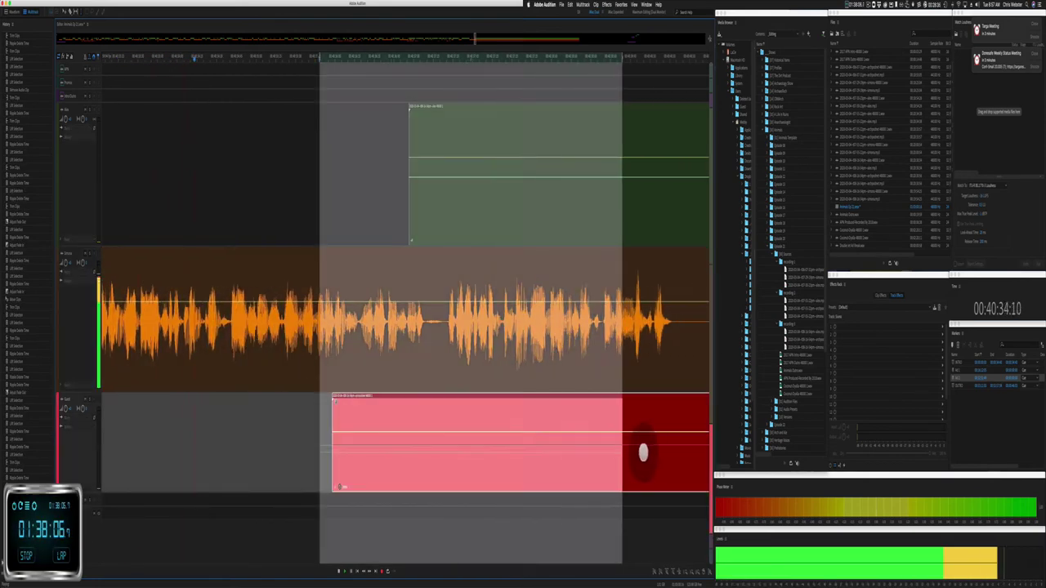
{"action": "key", "text": "BackSpace"}
{"action": "left_click_drag", "start_coordinate": [385, 148], "coordinate": [689, 182]}
{"action": "key", "text": "BackSpace"}
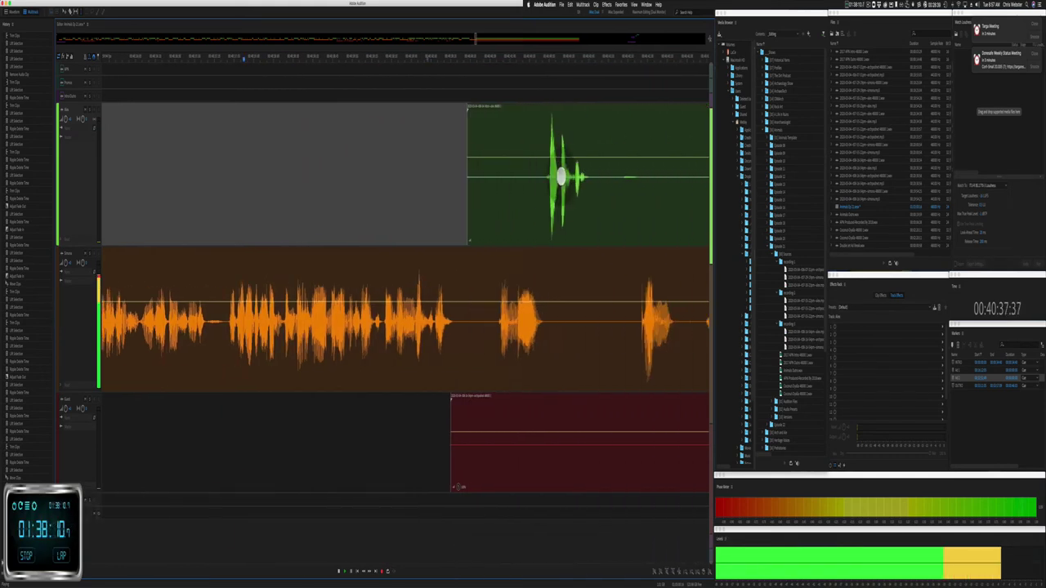
Step: Clear the green silence up to its short burst of sound at about 40:41 and the silent start of the red clip
{"action": "left_click_drag", "start_coordinate": [340, 219], "coordinate": [418, 214]}
{"action": "left_click_drag", "start_coordinate": [314, 443], "coordinate": [626, 467]}
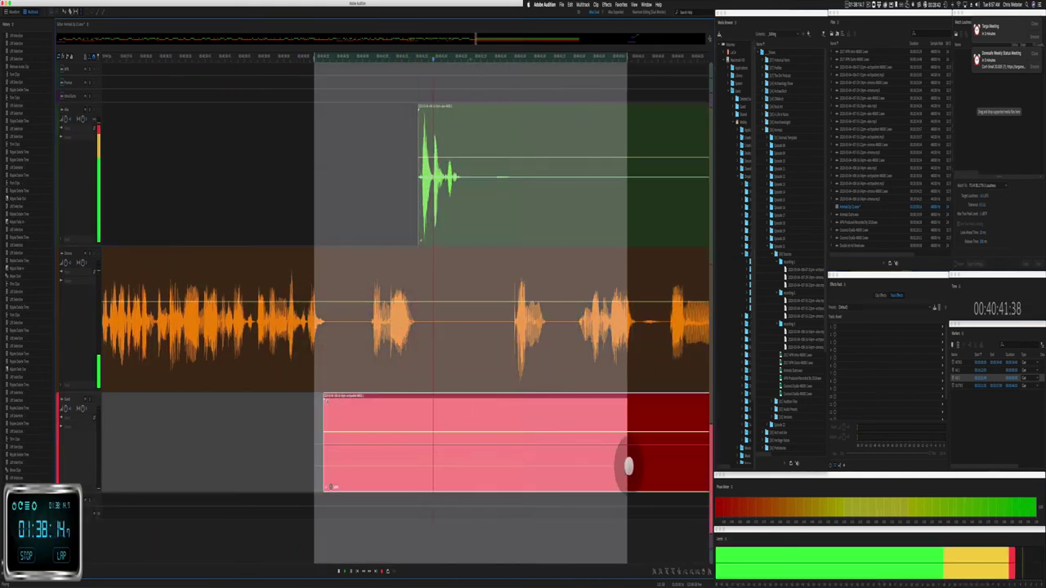
{"action": "key", "text": "BackSpace"}
Step: Ripple delete the orange word just before the green burst, starting at 40:40:20, and play back the cut
{"action": "left_click_drag", "start_coordinate": [330, 342], "coordinate": [415, 346]}
{"action": "key", "text": "shift+BackSpace"}
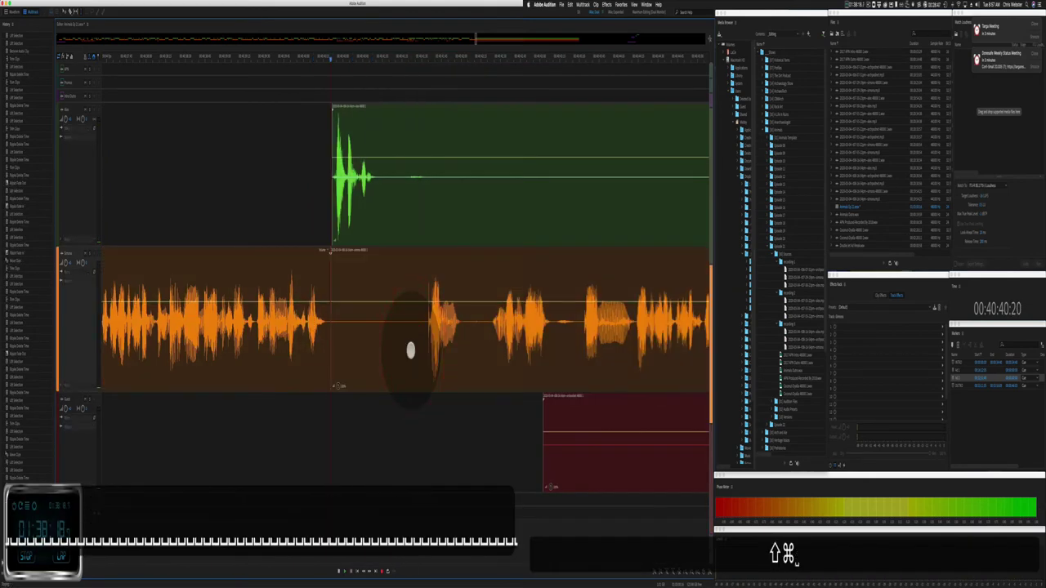
{"action": "key", "text": "space"}
Step: Clear the orange silence beneath the green burst and ripple delete the pause across all tracks at 40:40:56
{"action": "left_click_drag", "start_coordinate": [332, 344], "coordinate": [427, 327]}
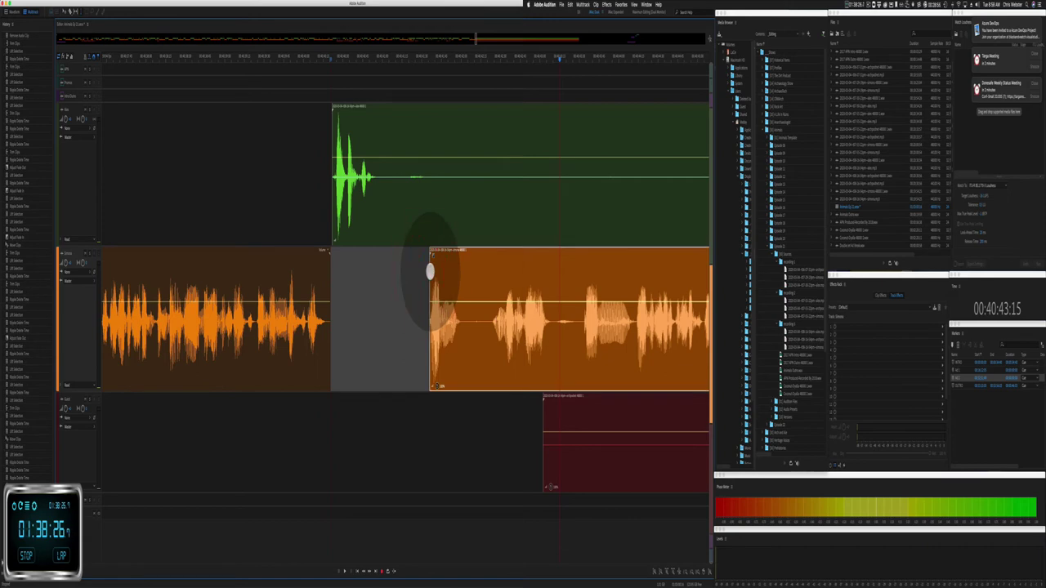
{"action": "left_click_drag", "start_coordinate": [379, 214], "coordinate": [422, 205]}
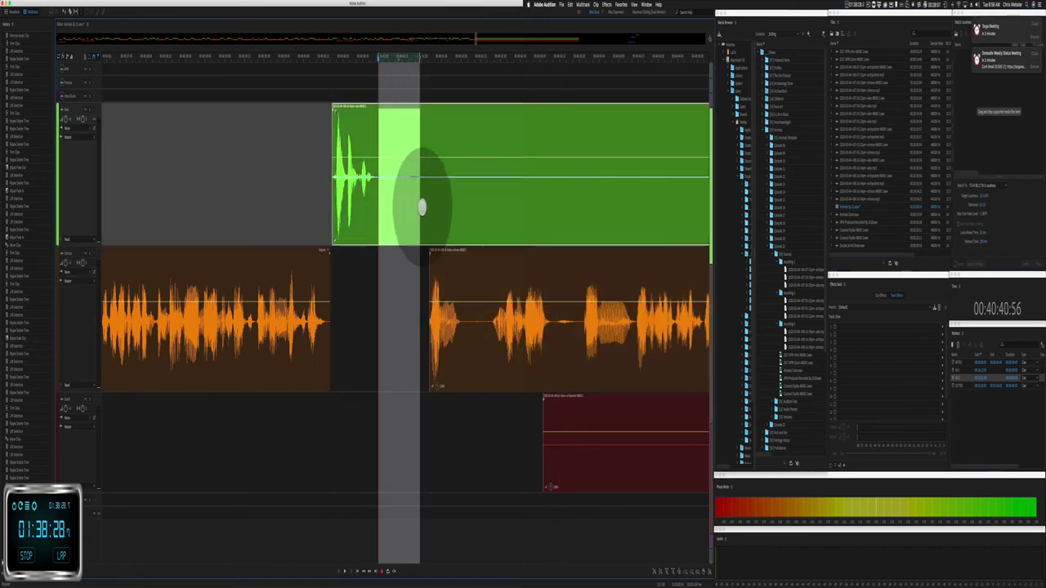
{"action": "key", "text": "super+shift+BackSpace"}
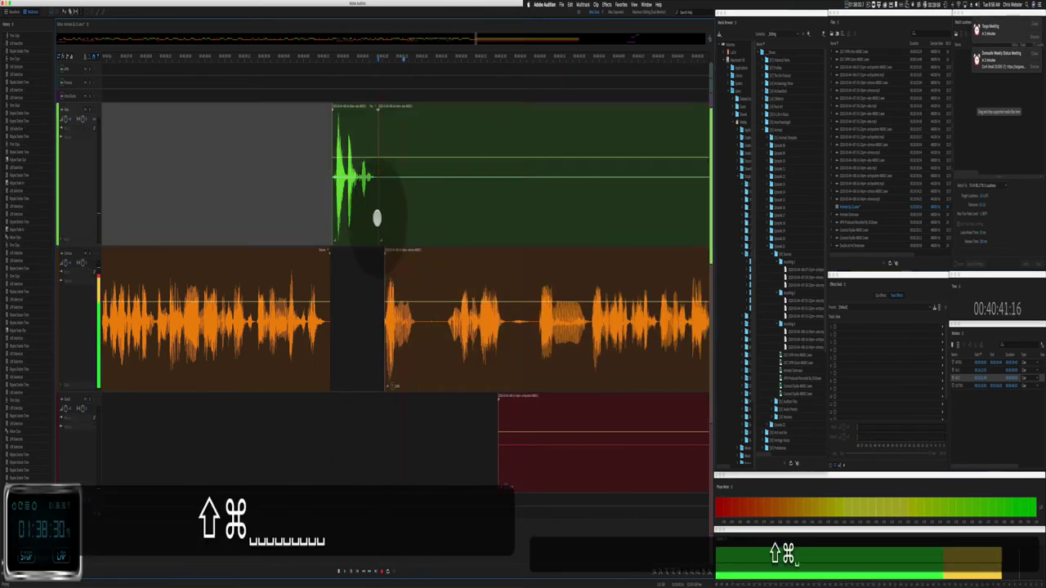
Step: Clear the silent green audio following its short burst and the silent start of the red clip
{"action": "key", "text": "super+shift+BackSpace"}
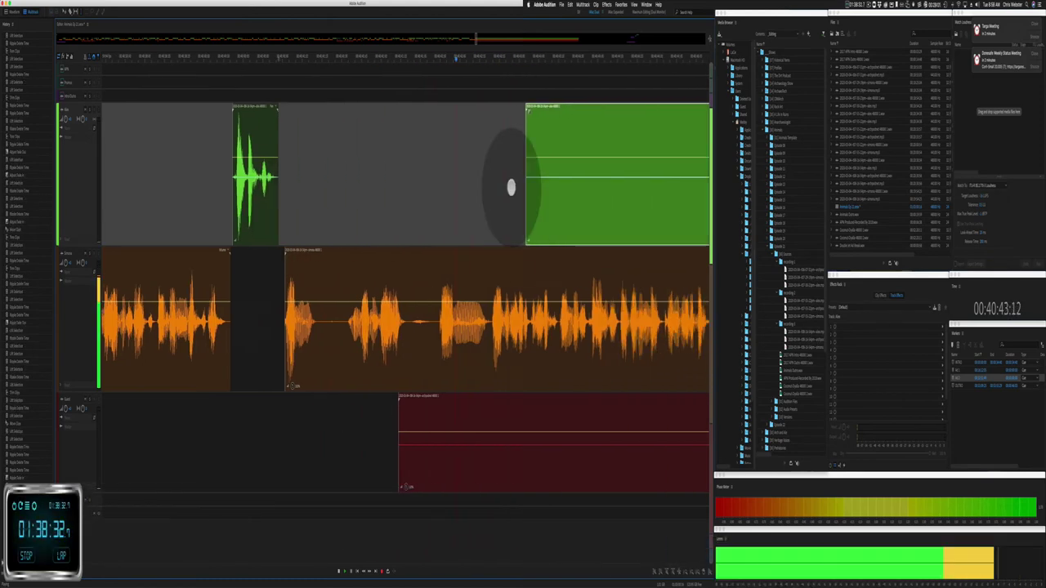
{"action": "left_click_drag", "start_coordinate": [190, 457], "coordinate": [433, 466]}
{"action": "key", "text": "BackSpace"}
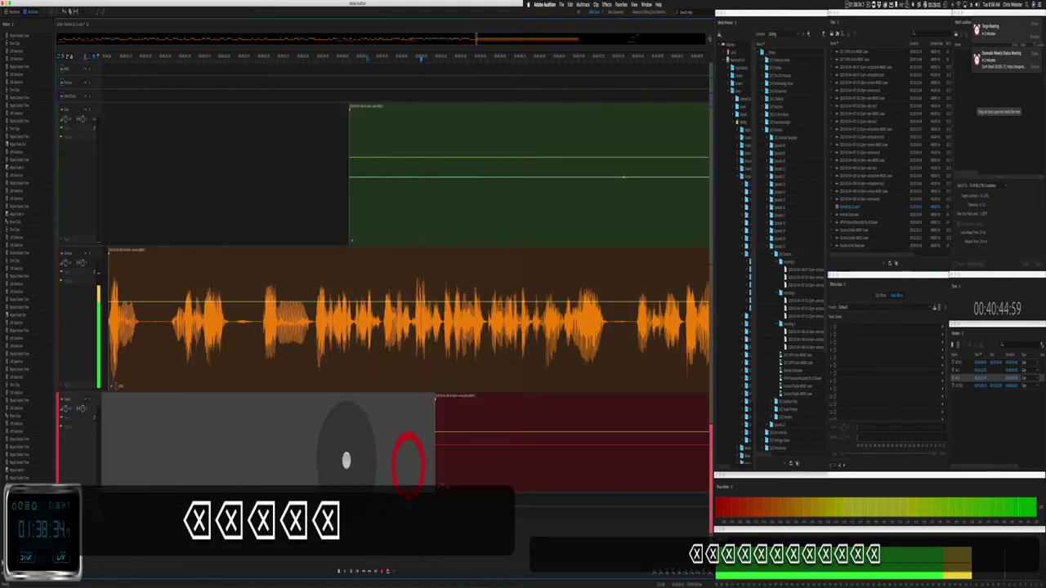
Step: Ripple delete the drawn-out orange sound at 40:42:54 and clear the silent starts of the green and red clips beside the following speech
{"action": "left_click_drag", "start_coordinate": [257, 335], "coordinate": [314, 330]}
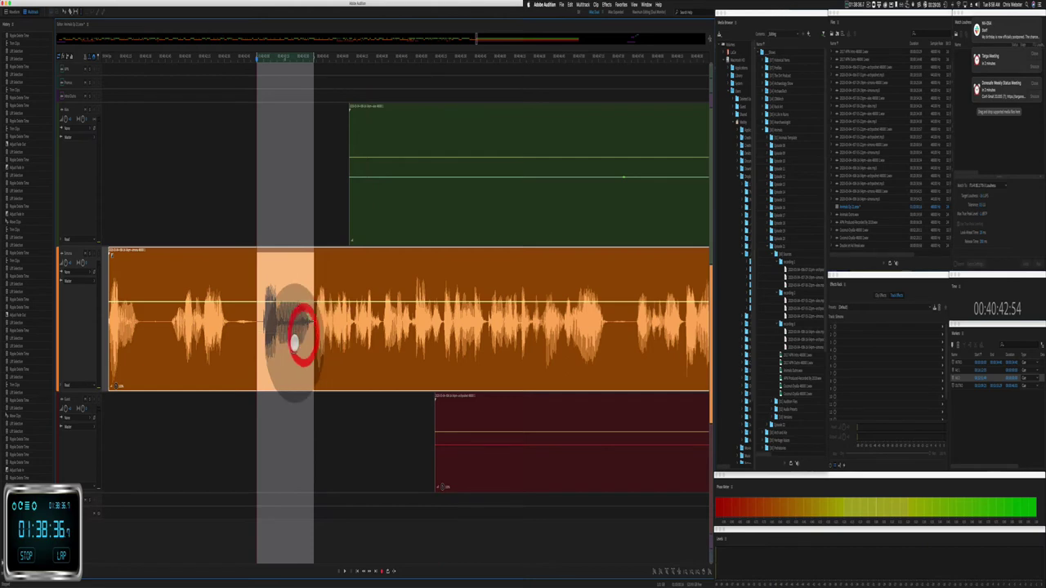
{"action": "key", "text": "super+shift+BackSpace"}
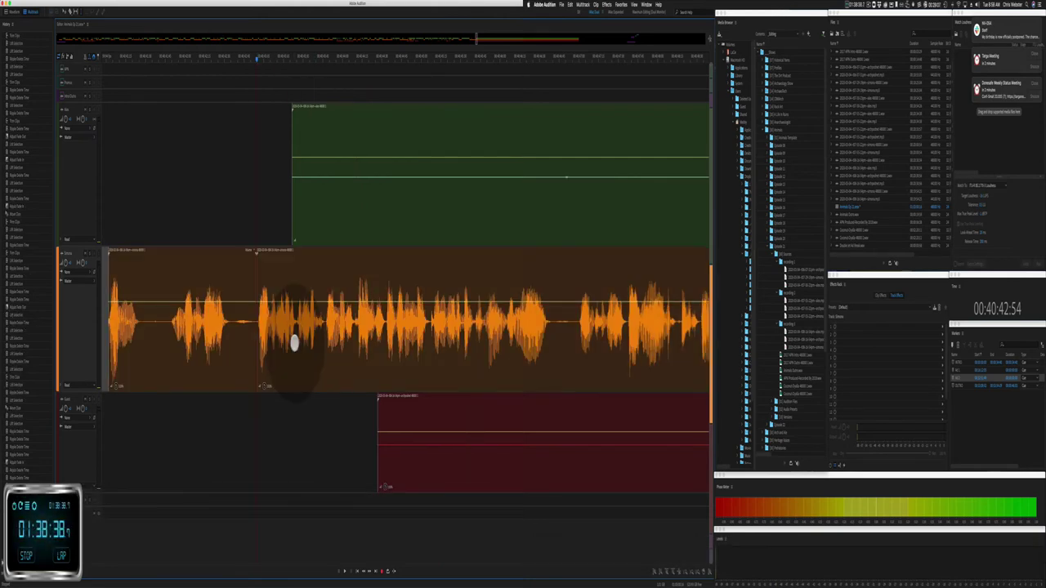
{"action": "left_click_drag", "start_coordinate": [282, 217], "coordinate": [606, 179]}
{"action": "key", "text": "BackSpace"}
{"action": "left_click_drag", "start_coordinate": [350, 439], "coordinate": [682, 466]}
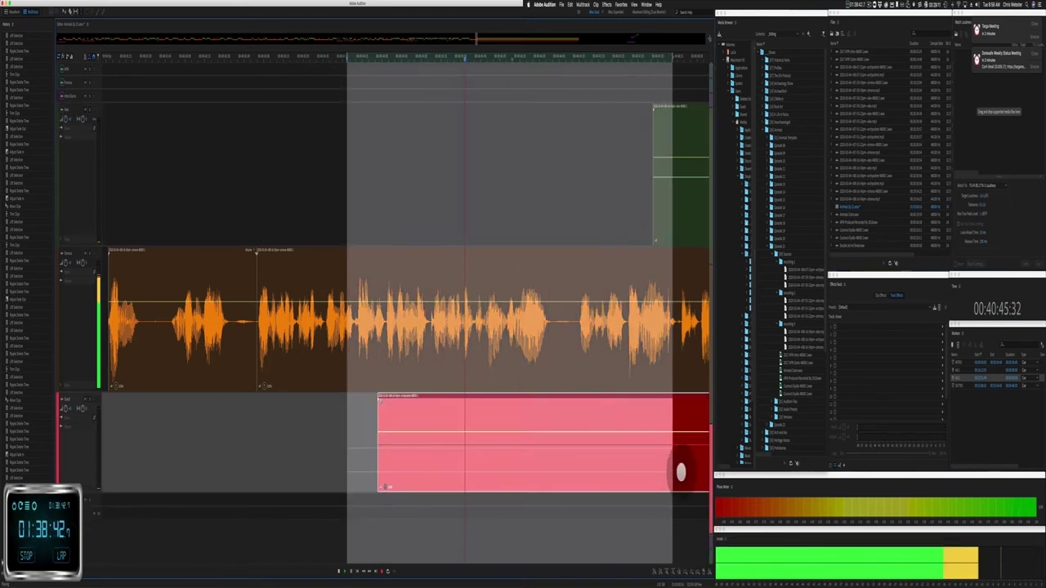
{"action": "key", "text": "BackSpace"}
{"action": "left_click", "coordinate": [647, 465]}
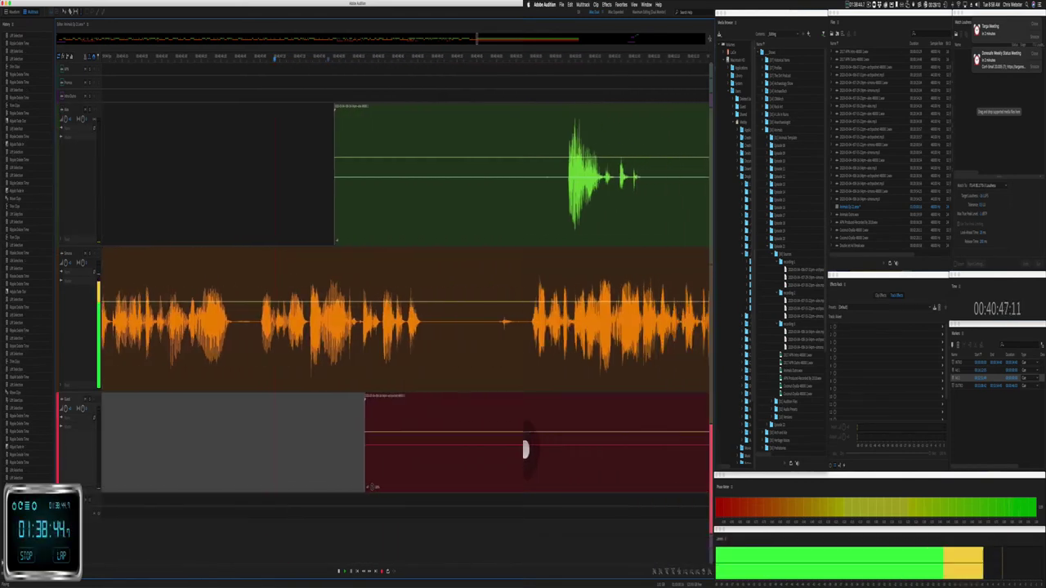
Step: Clear the green silence up to its next burst at about 40:50 and the silent red audio over the same passage
{"action": "left_click_drag", "start_coordinate": [310, 221], "coordinate": [538, 229]}
{"action": "left_click_drag", "start_coordinate": [310, 482], "coordinate": [652, 475]}
{"action": "key", "text": "BackSpace"}
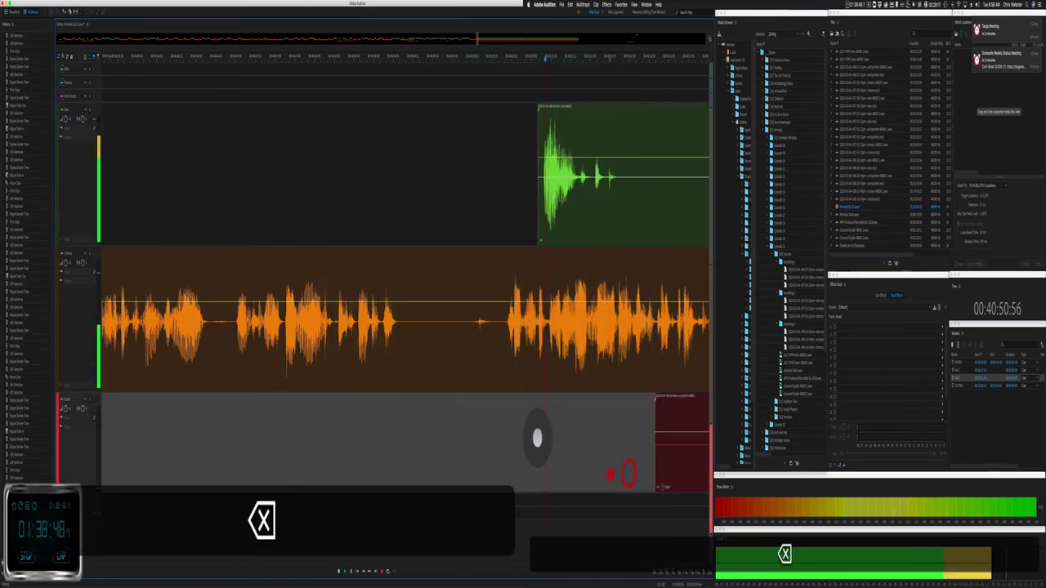
Step: Ripple delete the orange pause at 40:49:12 and clear the green audio following the main burst
{"action": "left_click_drag", "start_coordinate": [275, 335], "coordinate": [362, 327]}
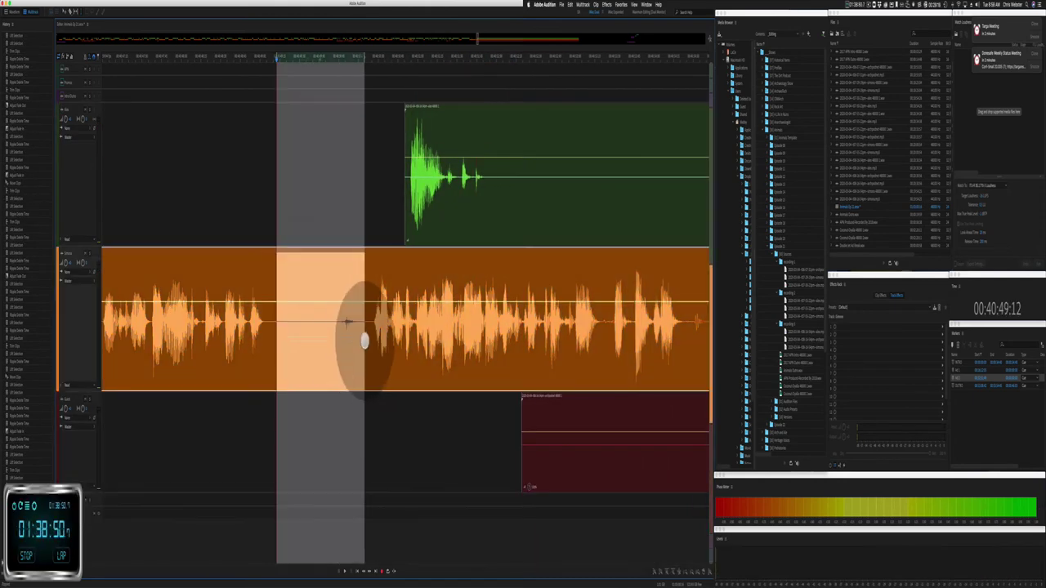
{"action": "key", "text": "shift+super+BackSpace"}
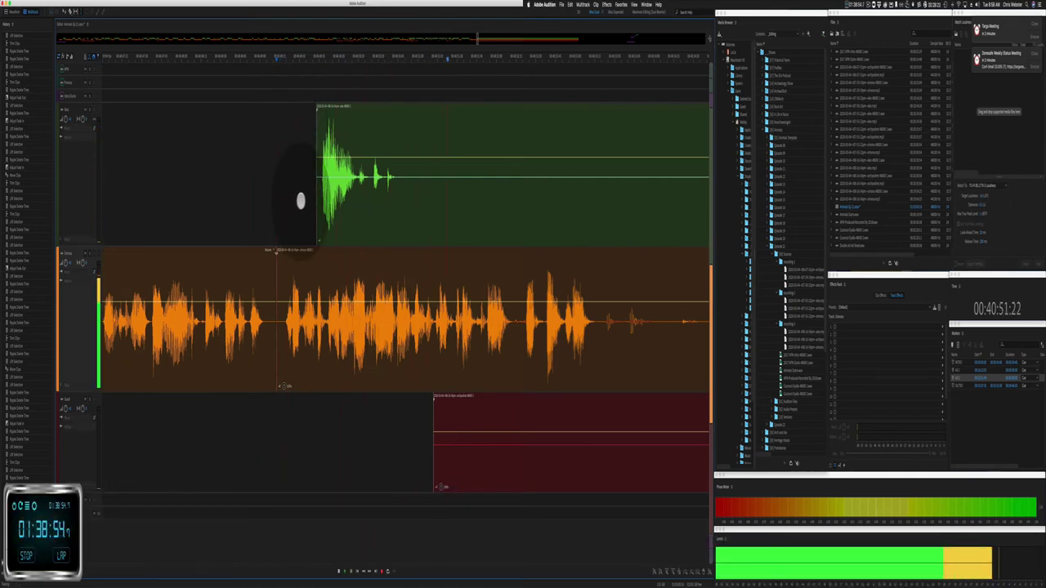
{"action": "left_click_drag", "start_coordinate": [533, 211], "coordinate": [372, 214]}
{"action": "key", "text": "BackSpace"}
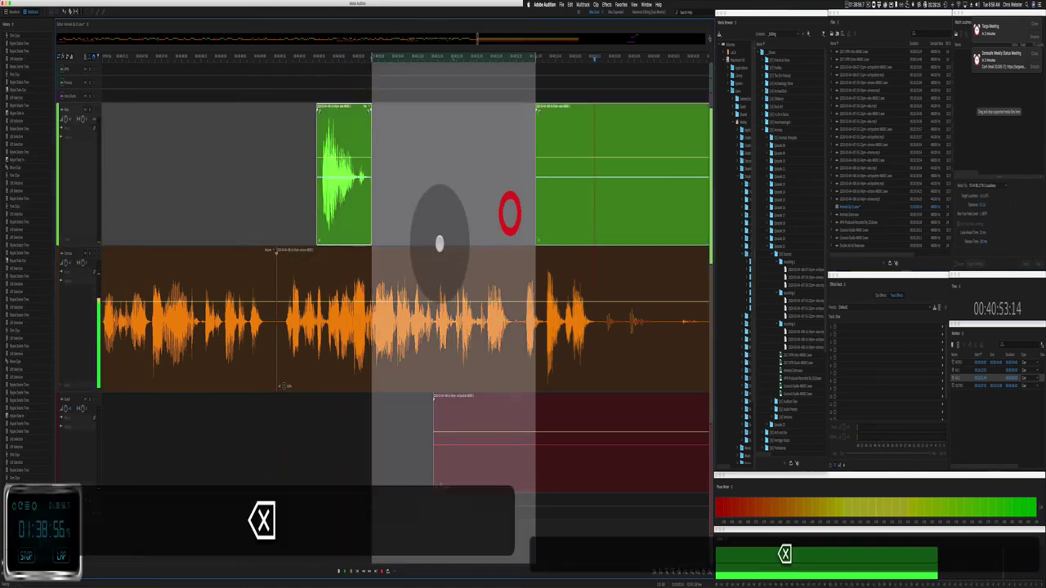
{"action": "key", "text": "space"}
{"action": "left_click_drag", "start_coordinate": [346, 106], "coordinate": [299, 129]}
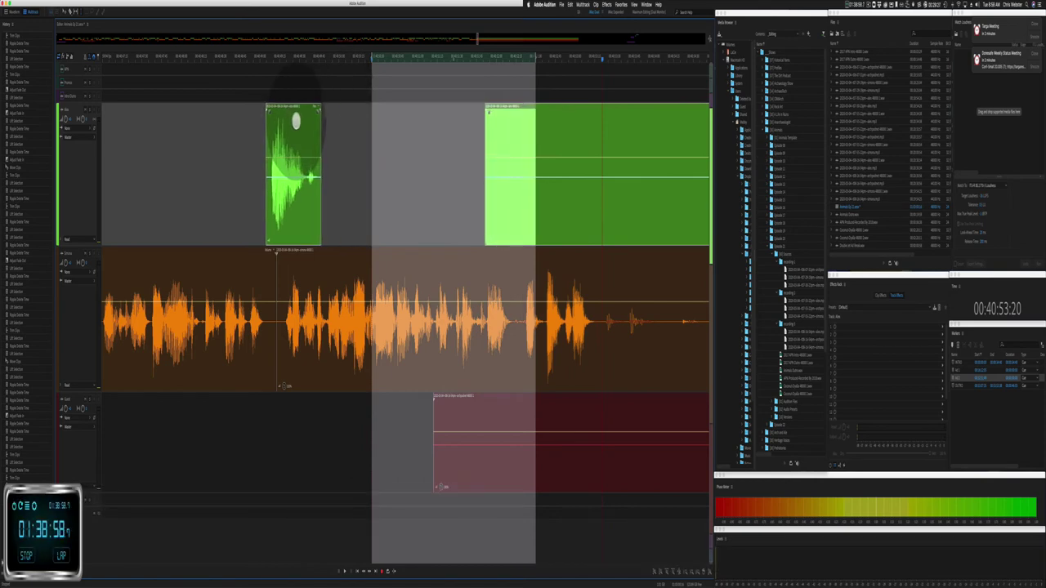
{"action": "key", "text": "super+z"}
Step: Move only the short green burst clip earlier so it starts just before the orange cut at 40:49:12, and play it back
{"action": "left_click", "coordinate": [393, 176]}
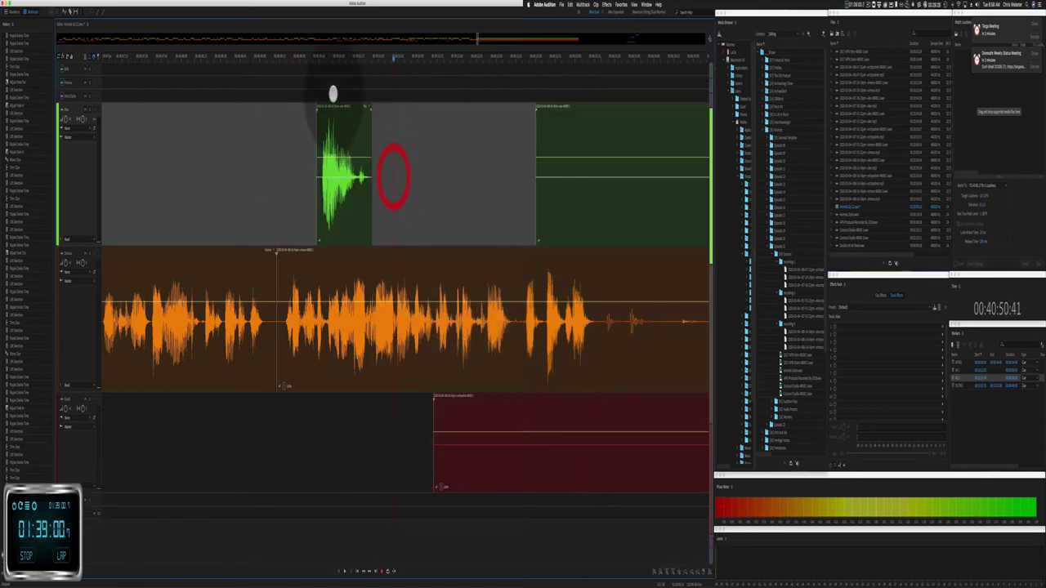
{"action": "left_click_drag", "start_coordinate": [336, 105], "coordinate": [276, 126]}
{"action": "key", "text": "space"}
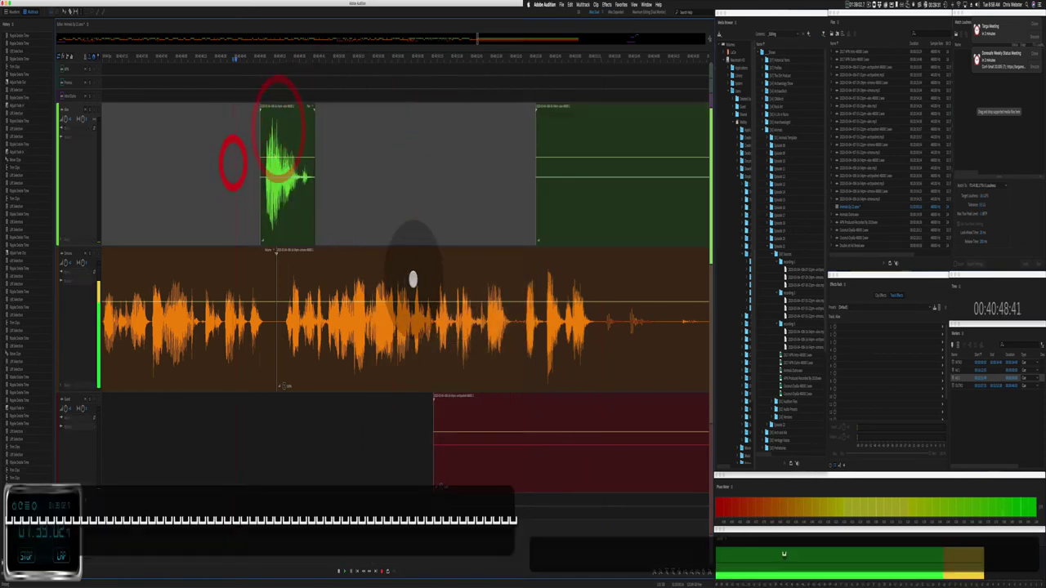
Step: Clear the silent red and green audio alongside the orange speech from about 40:51 onward
{"action": "left_click_drag", "start_coordinate": [296, 454], "coordinate": [684, 420]}
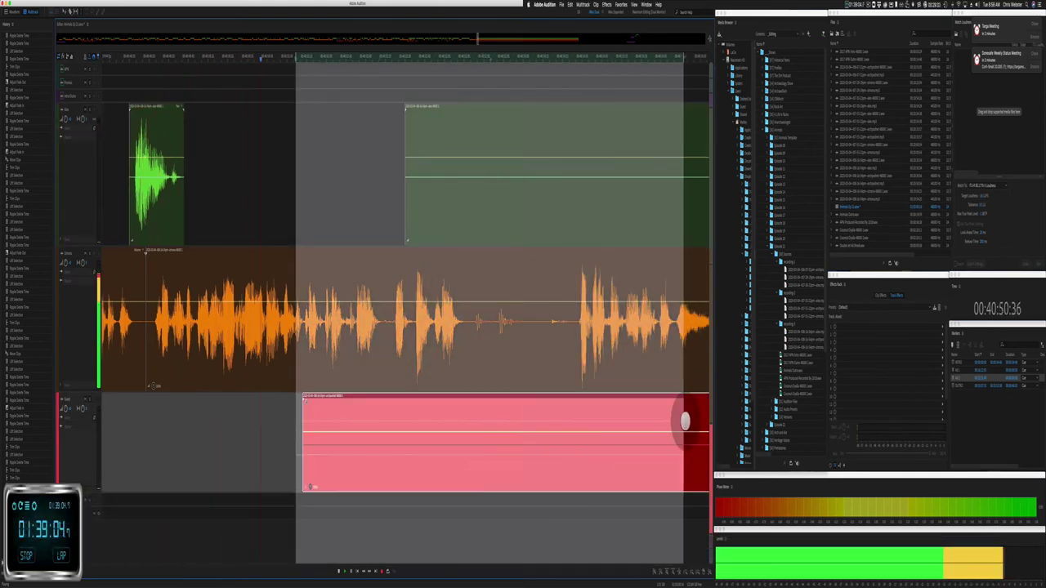
{"action": "key", "text": "BackSpace"}
{"action": "left_click_drag", "start_coordinate": [371, 172], "coordinate": [679, 158]}
{"action": "key", "text": "BackSpace"}
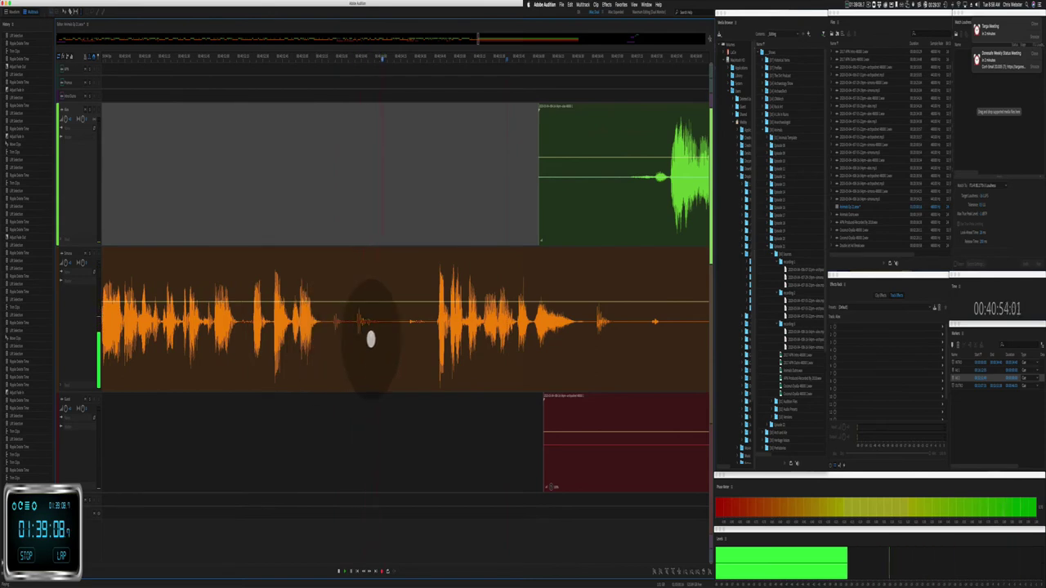
Step: Ripple delete the orange pause with faint noises at about 40:53
{"action": "left_click_drag", "start_coordinate": [328, 331], "coordinate": [433, 335]}
{"action": "key", "text": "shift+super+BackSpace"}
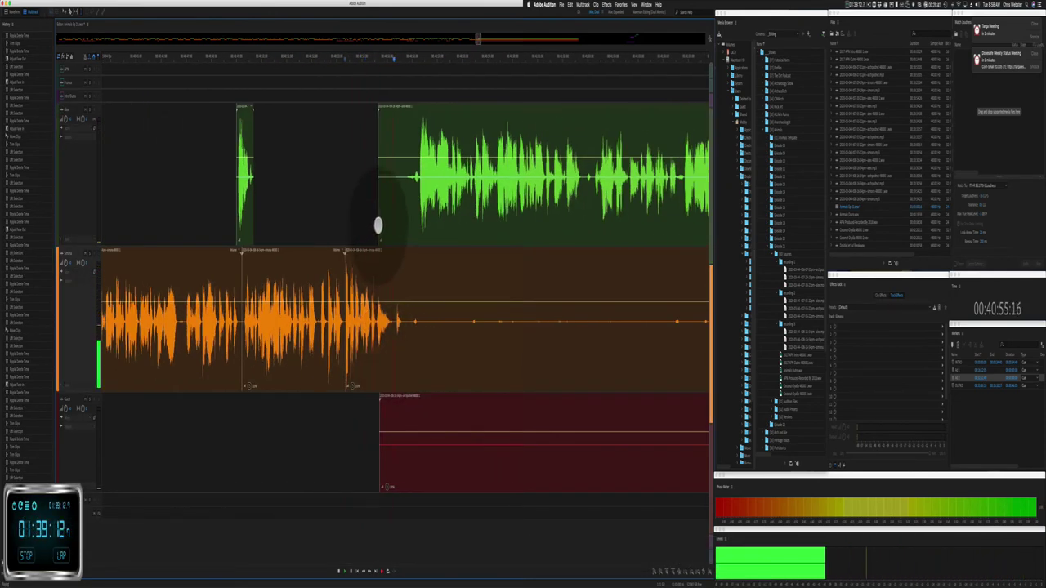
Step: Trim the silent starts of the green and red clips and clear the quiet orange audio right after its speech ends at about 40:55
{"action": "left_click_drag", "start_coordinate": [377, 225], "coordinate": [397, 222]}
{"action": "left_click_drag", "start_coordinate": [381, 397], "coordinate": [512, 444]}
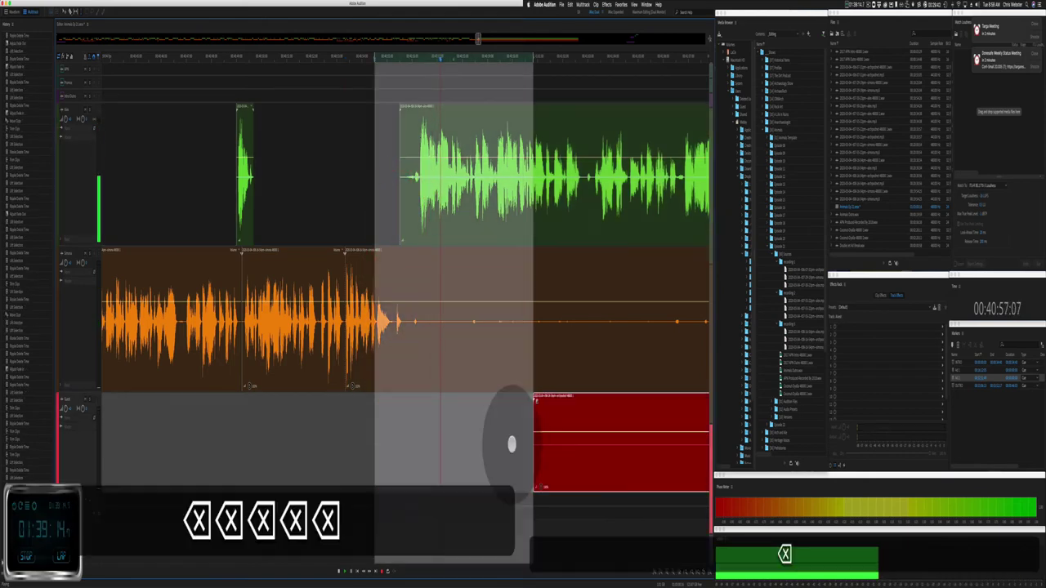
{"action": "left_click", "coordinate": [401, 330]}
{"action": "key", "text": "Delete"}
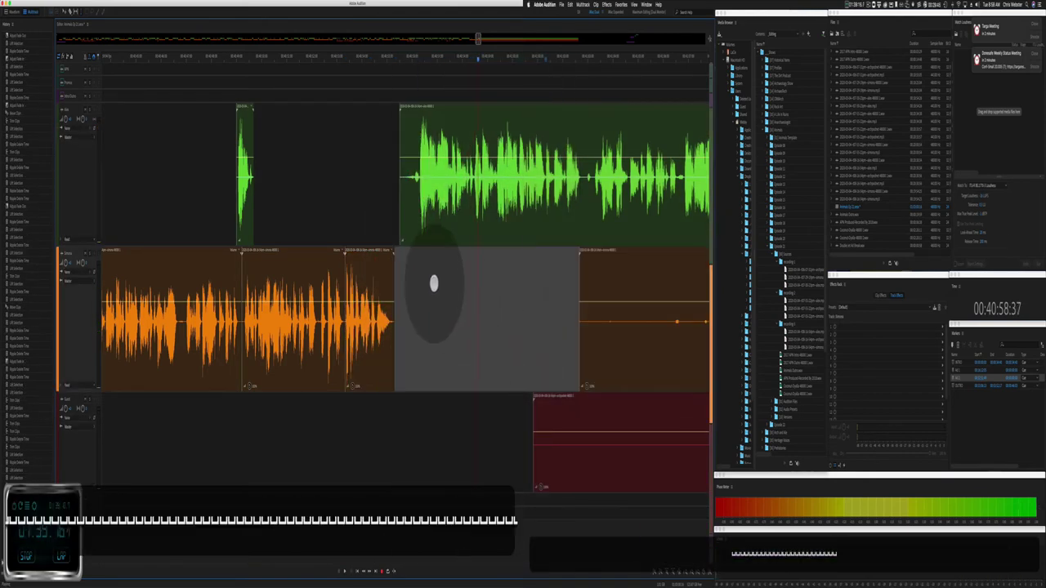
Step: Ripple delete the short silence before the green speech at 40:55:22 and save the session
{"action": "left_click", "coordinate": [407, 234]}
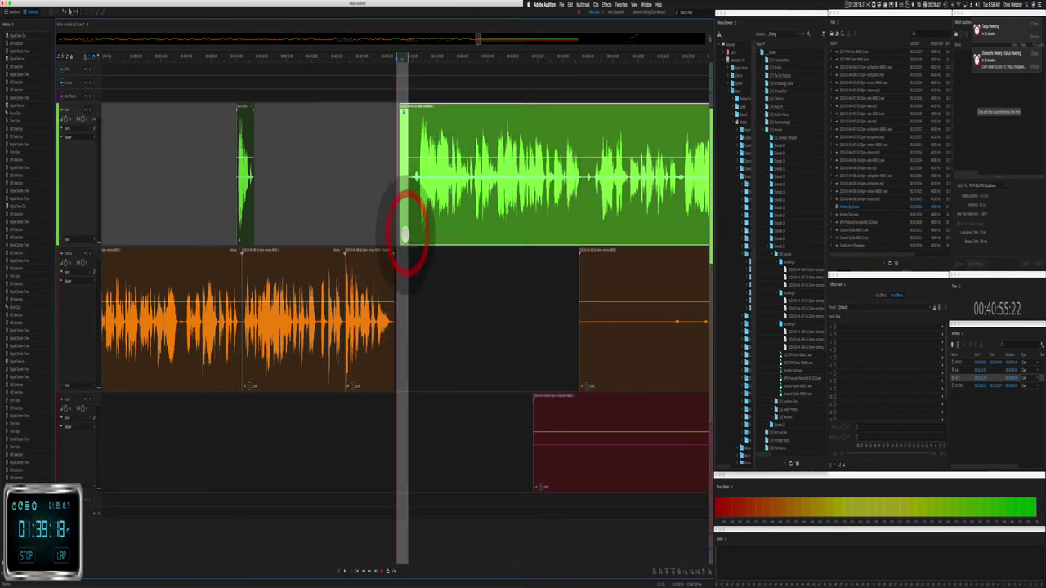
{"action": "key", "text": "shift+super+BackSpace"}
{"action": "key", "text": "super+s"}
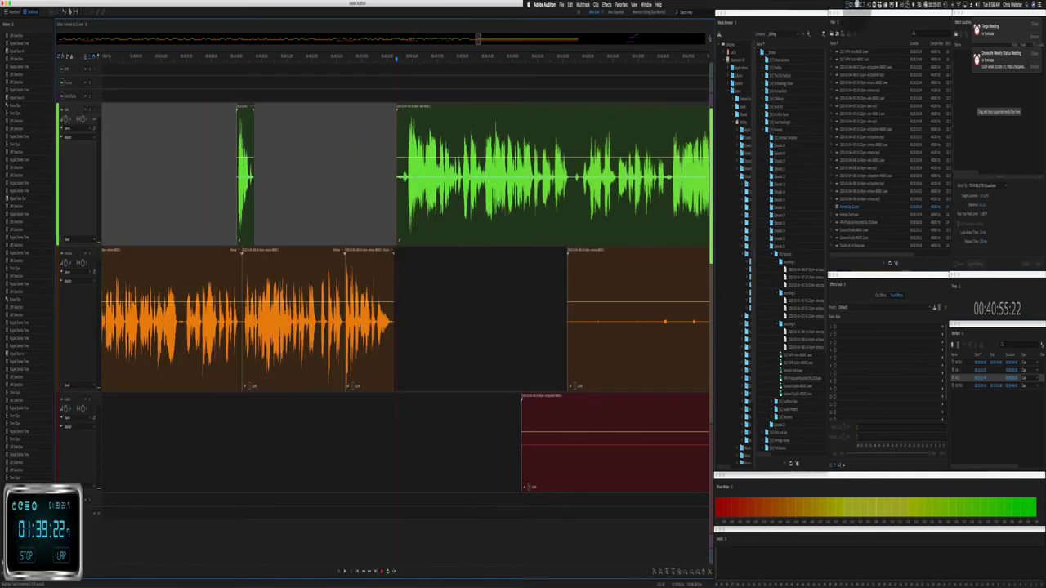
{"action": "left_click", "coordinate": [869, 5]}
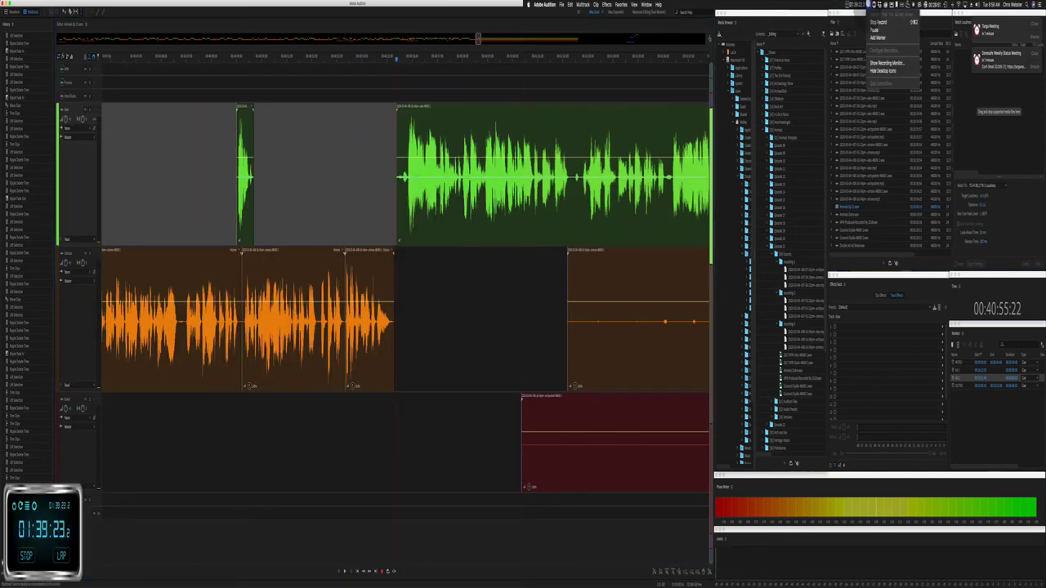
{"action": "left_click", "coordinate": [873, 30]}
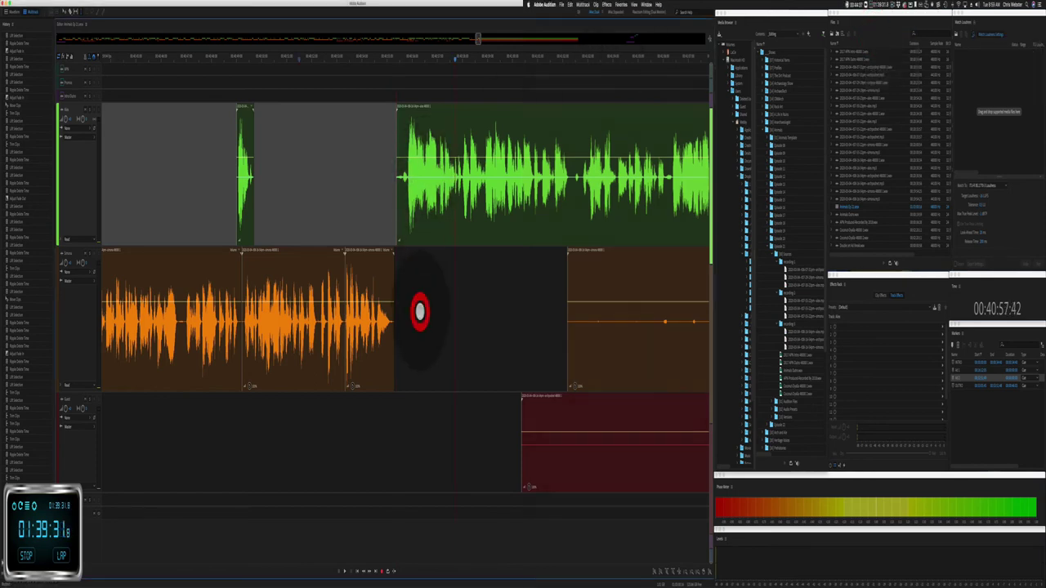
Step: Resume playback and clear the silent orange and red audio beneath the green speech from about 40:58
{"action": "key", "text": "space"}
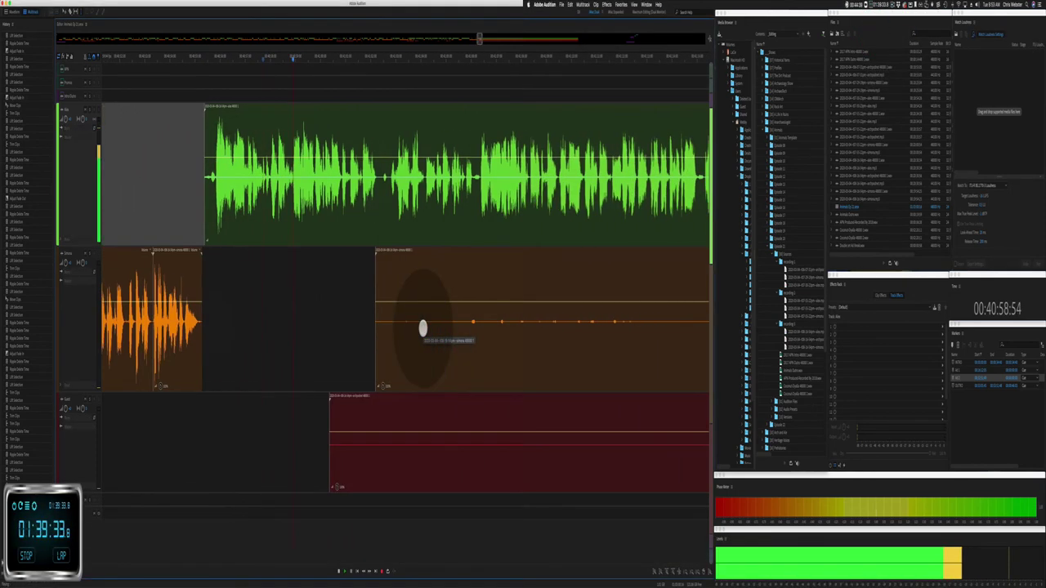
{"action": "left_click_drag", "start_coordinate": [284, 360], "coordinate": [692, 416]}
{"action": "key", "text": "BackSpace"}
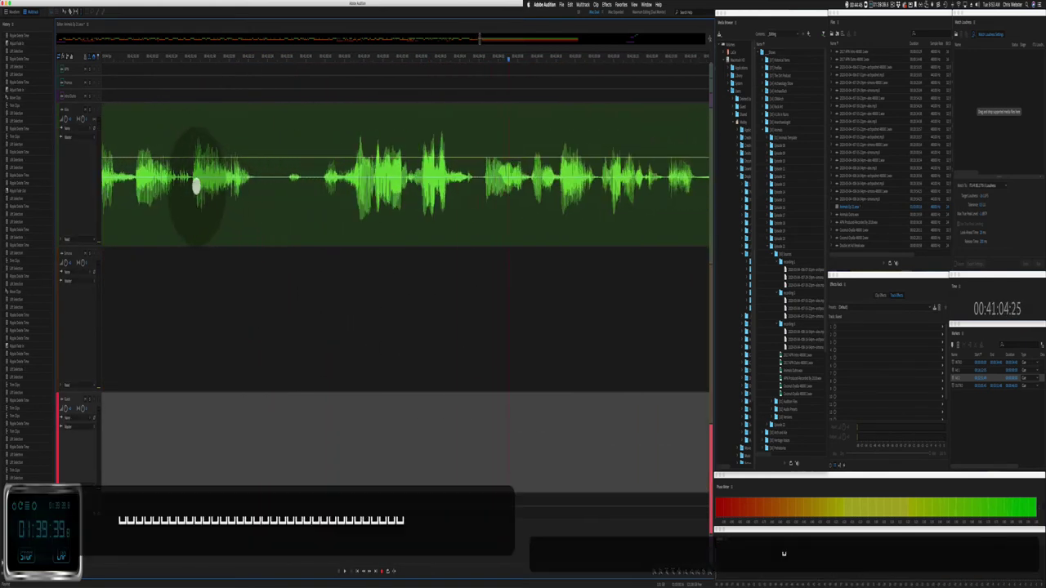
Step: Ripple delete the green speech fragment and following pause starting at 41:03:27
{"action": "left_click", "coordinate": [191, 188]}
{"action": "left_click_drag", "start_coordinate": [190, 188], "coordinate": [325, 192]}
{"action": "key", "text": "space"}
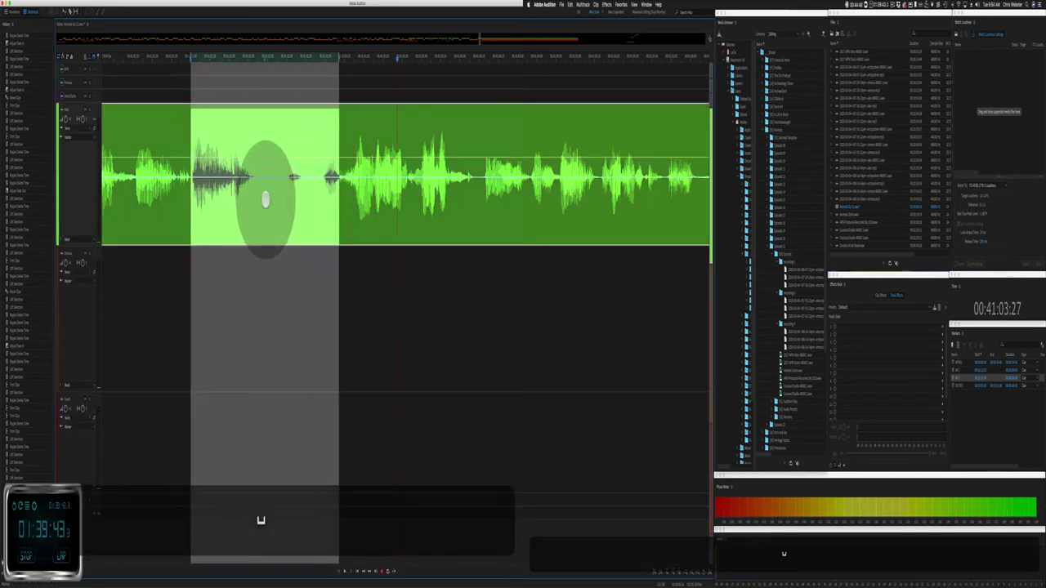
{"action": "key", "text": "shift+super+BackSpace"}
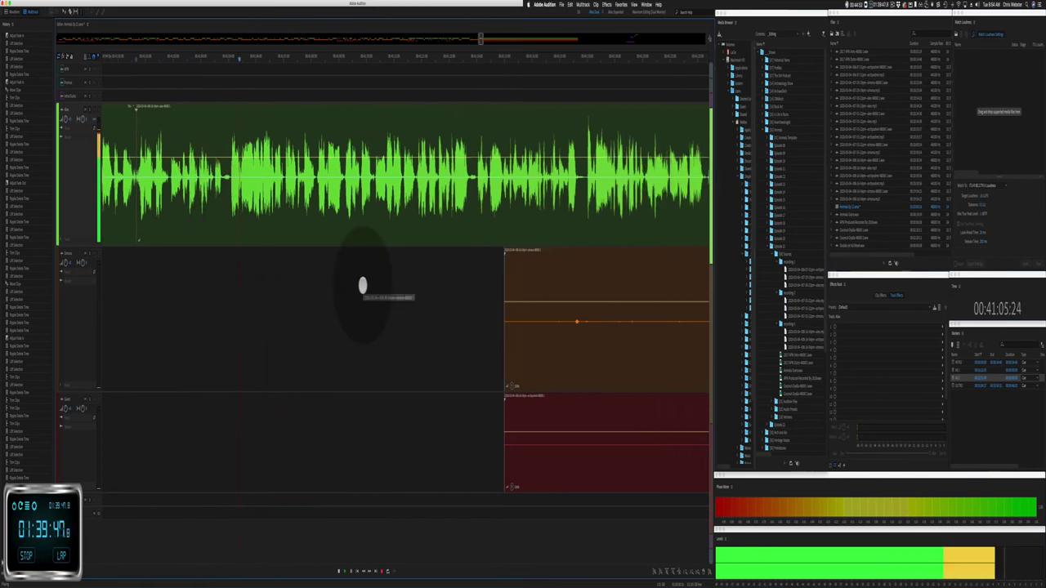
Step: Clear the silent starts of the orange and red clips beneath the green speech, in two passes after 41:07
{"action": "key", "text": "i"}
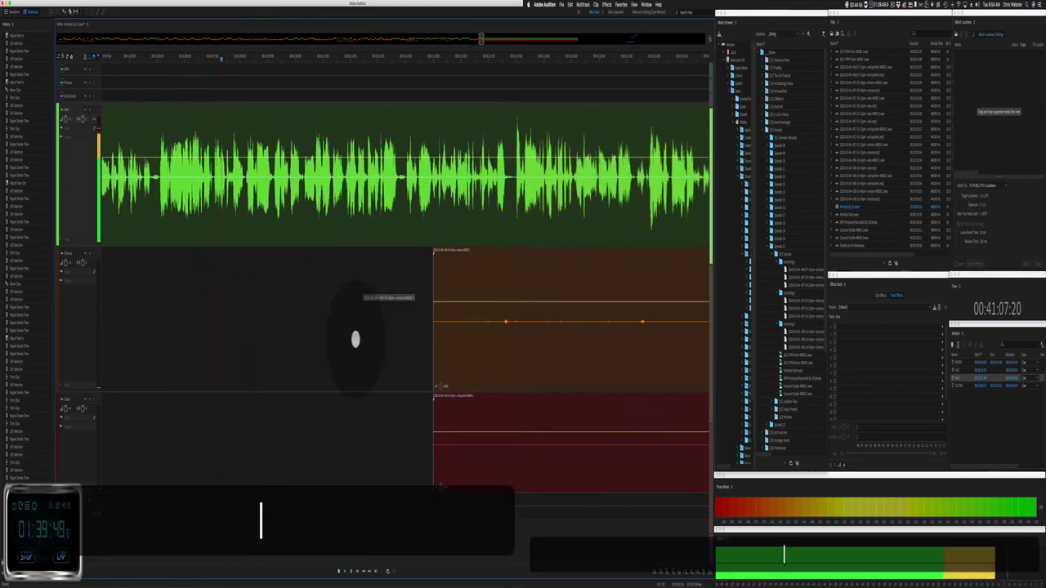
{"action": "left_click_drag", "start_coordinate": [392, 379], "coordinate": [682, 420]}
{"action": "key", "text": "BackSpace"}
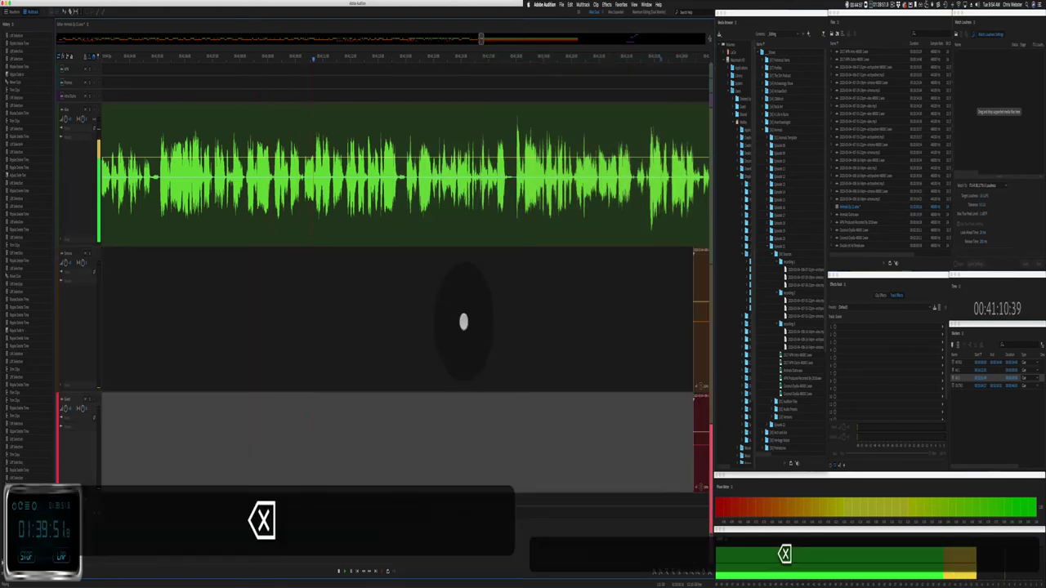
{"action": "left_click", "coordinate": [408, 292]}
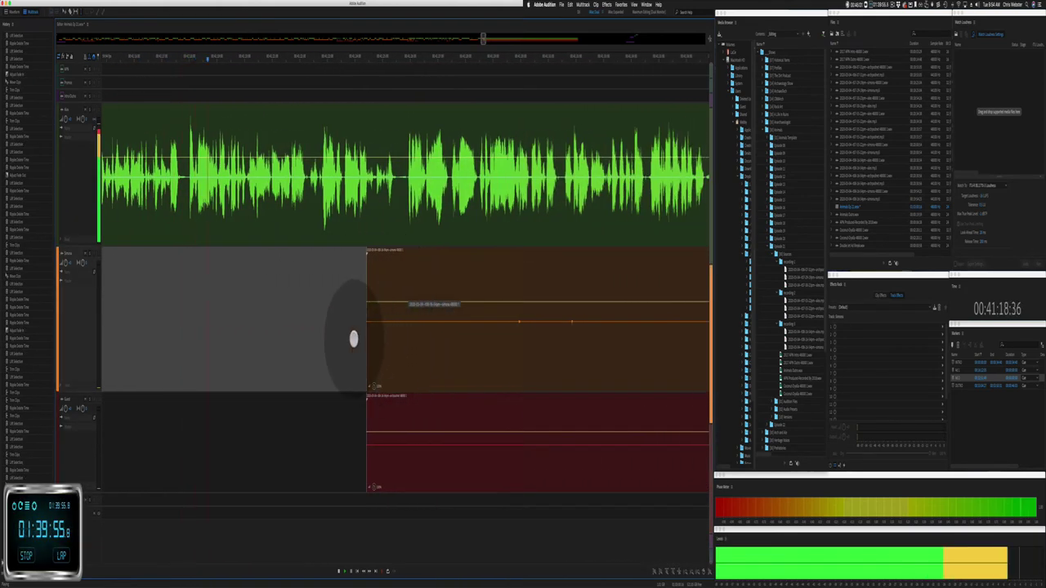
{"action": "left_click_drag", "start_coordinate": [355, 339], "coordinate": [605, 434]}
{"action": "key", "text": "BackSpace"}
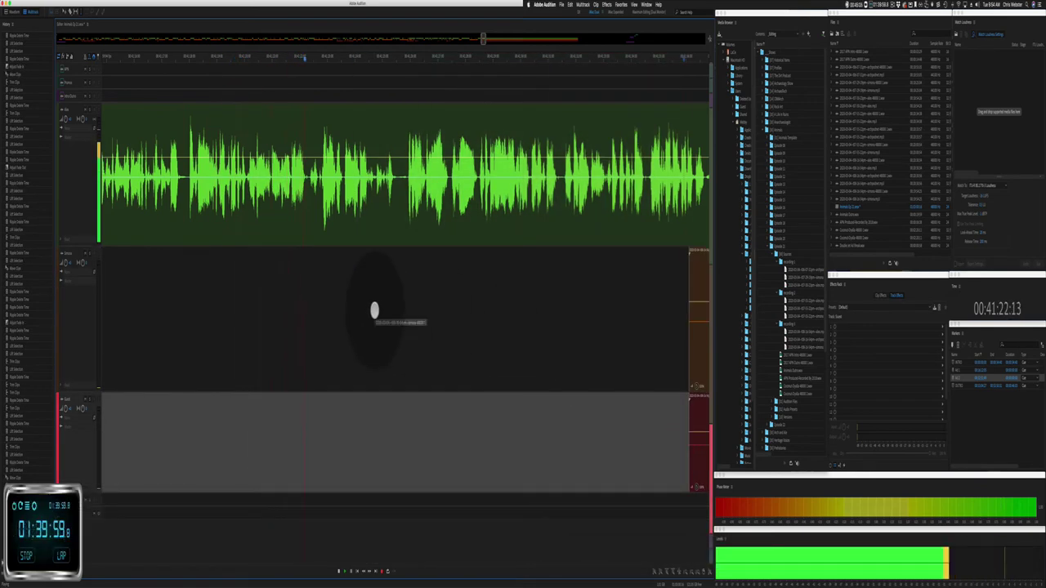
Step: Ripple delete the quiet green words after the short pause at 41:22:19
{"action": "scroll", "coordinate": [305, 198], "scroll_direction": "up", "scroll_amount": 5}
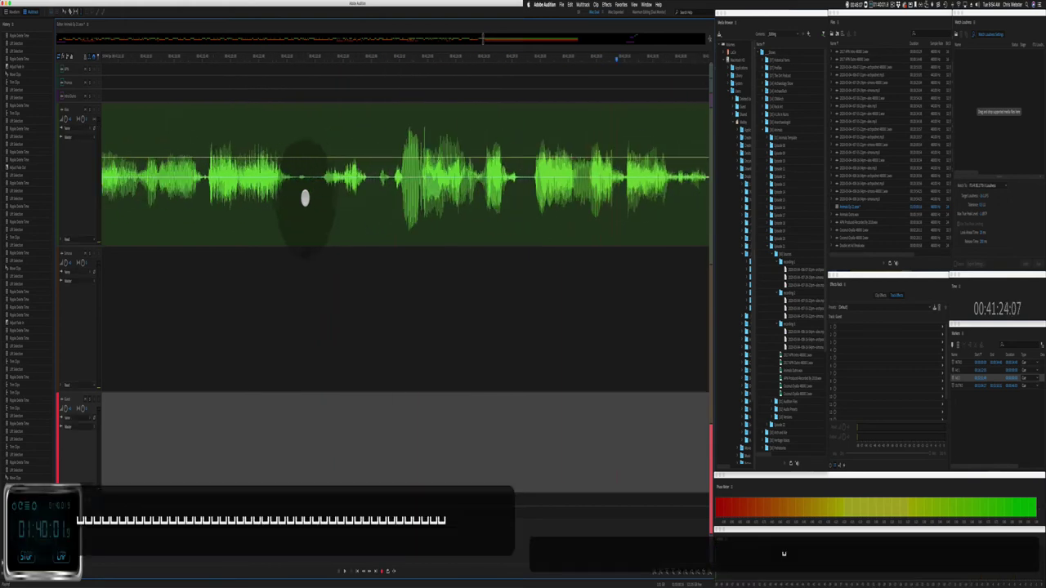
{"action": "left_click_drag", "start_coordinate": [313, 188], "coordinate": [387, 198]}
{"action": "key", "text": "shift+super+BackSpace"}
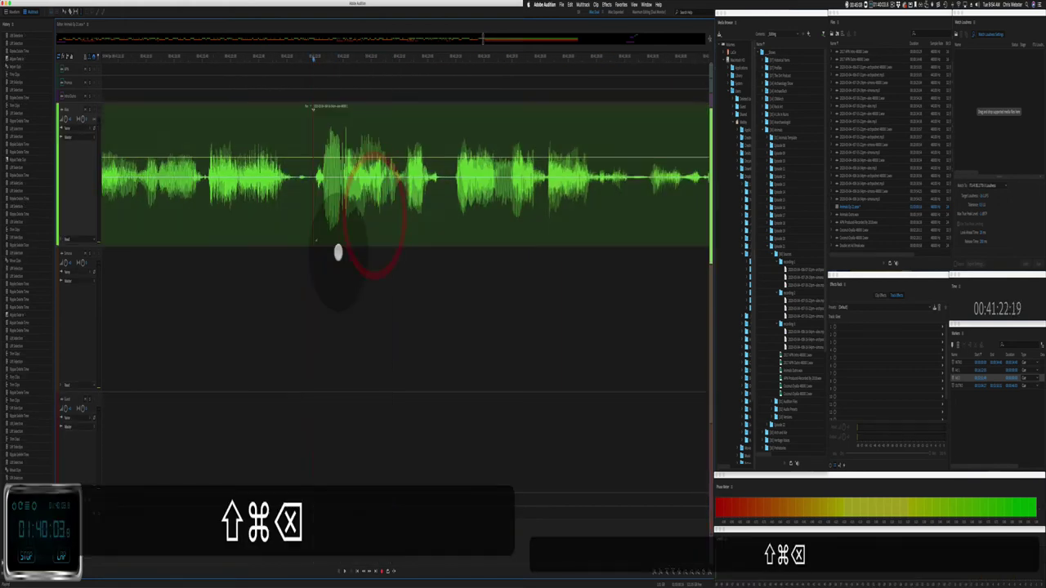
Step: Ripple delete the green phrase from 41:21:41 up to just past the previous cut and save the session
{"action": "left_click", "coordinate": [206, 187]}
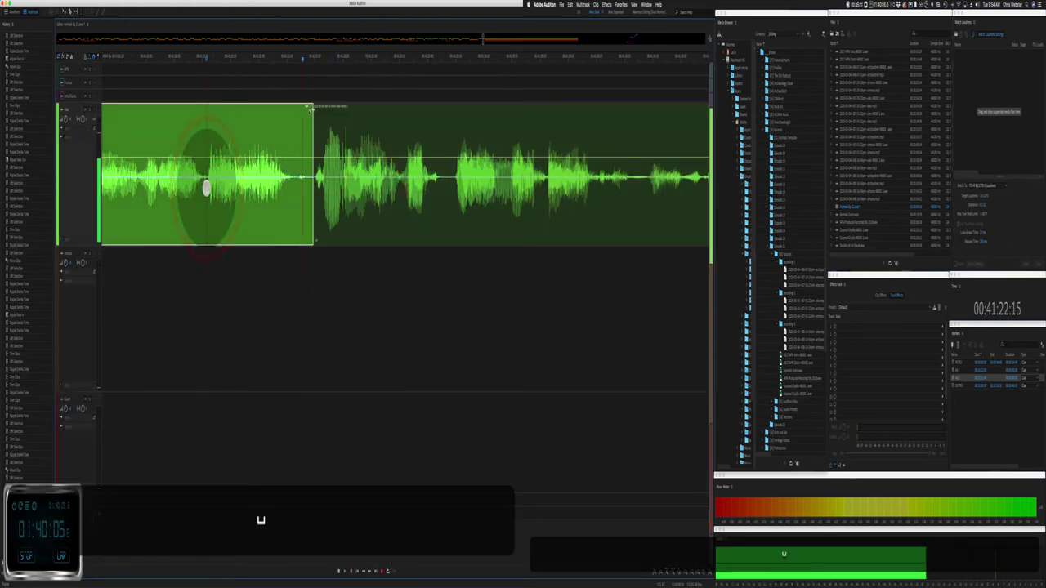
{"action": "left_click_drag", "start_coordinate": [206, 187], "coordinate": [302, 201]}
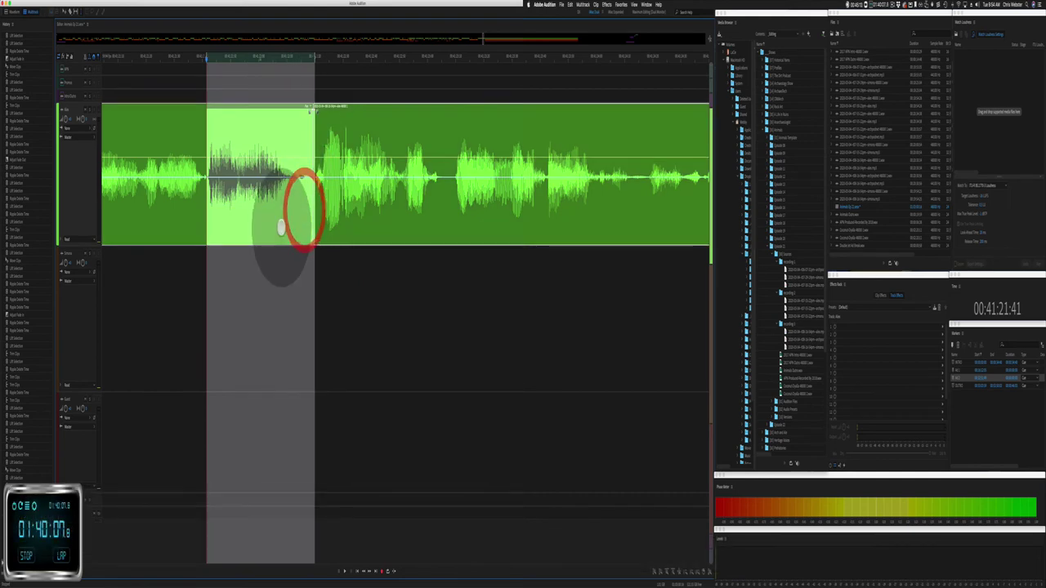
{"action": "key", "text": "shift+super+BackSpace"}
{"action": "left_click", "coordinate": [269, 327]}
{"action": "key", "text": "super+s"}
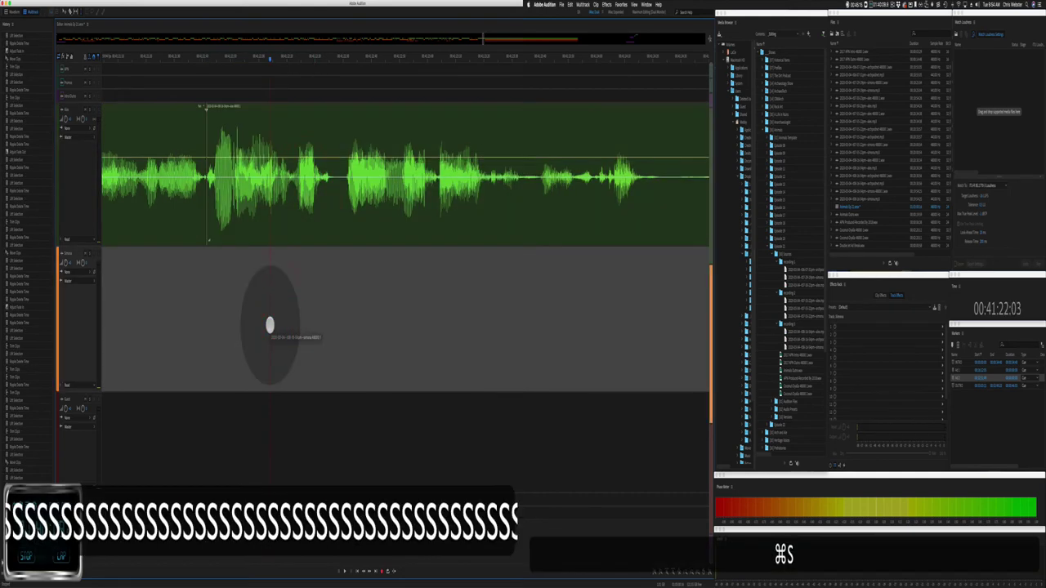
Step: Restart Audition with the session file Animals Ep 21.sesx and decline opening the audio hardware preferences
{"action": "key", "text": "super+q"}
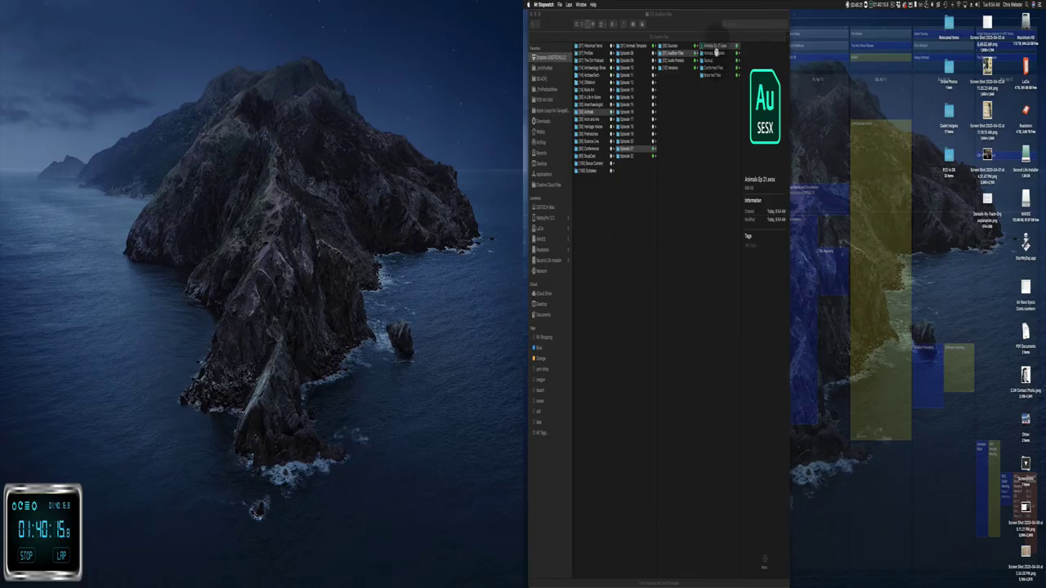
{"action": "left_click", "coordinate": [720, 45]}
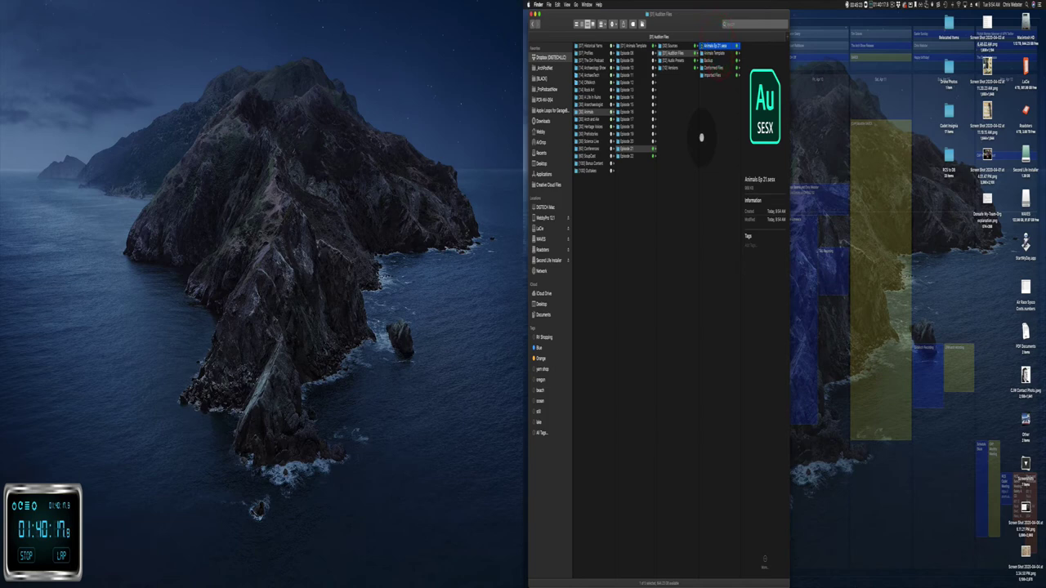
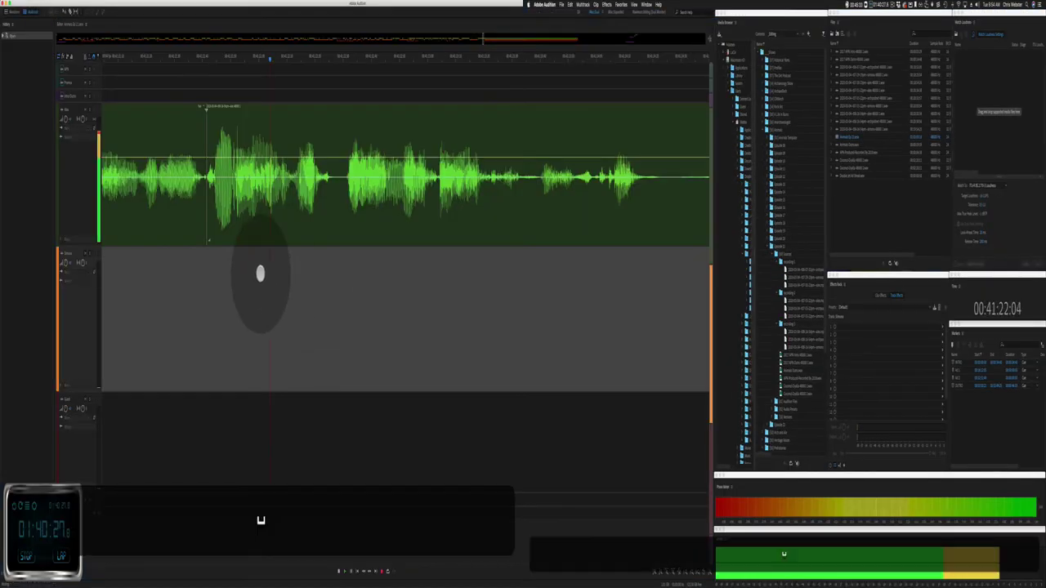
{"action": "left_click", "coordinate": [259, 290]}
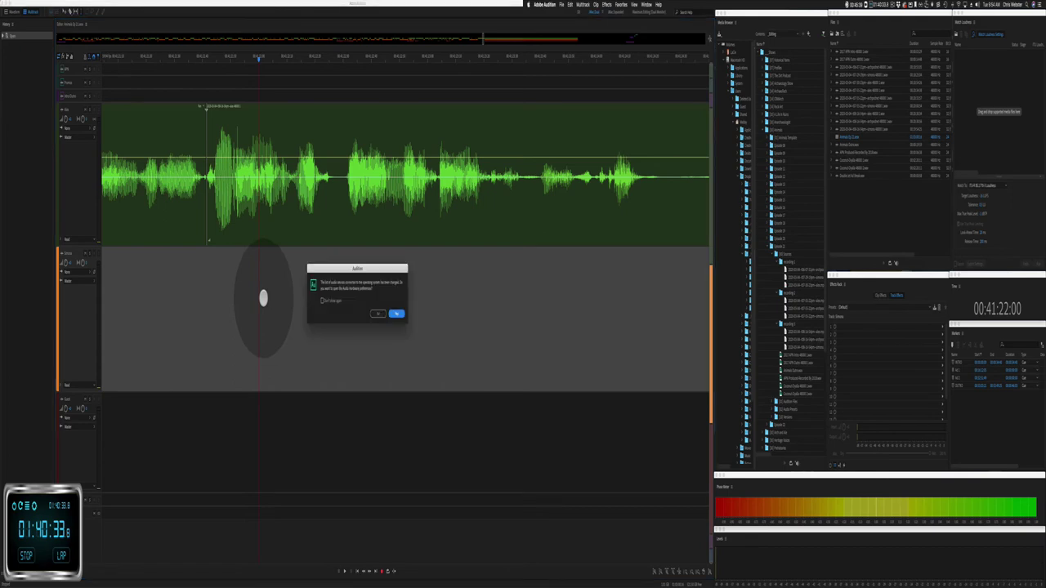
{"action": "left_click", "coordinate": [380, 316]}
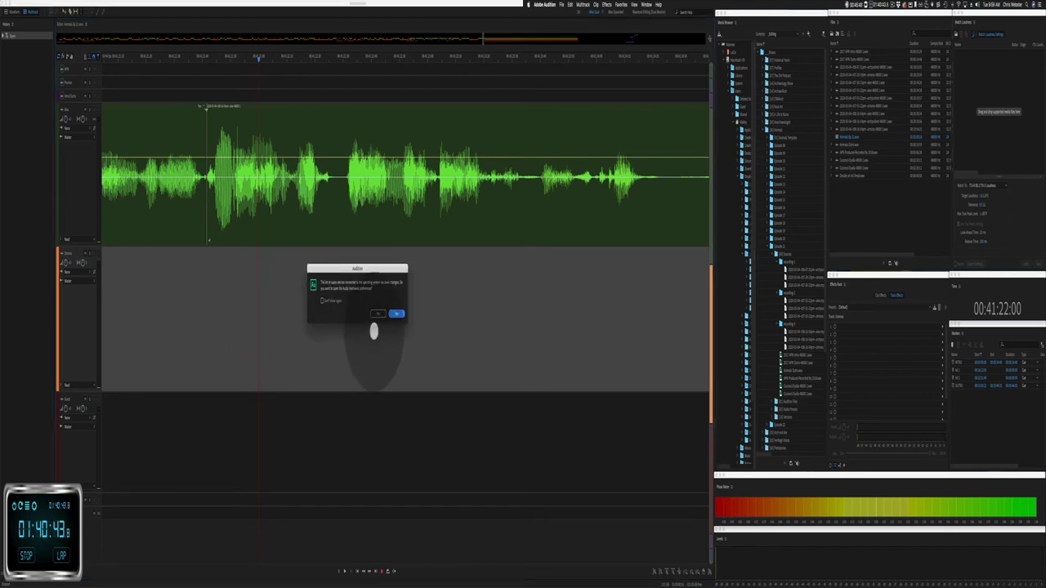
{"action": "left_click", "coordinate": [379, 314]}
{"action": "key", "text": "space"}
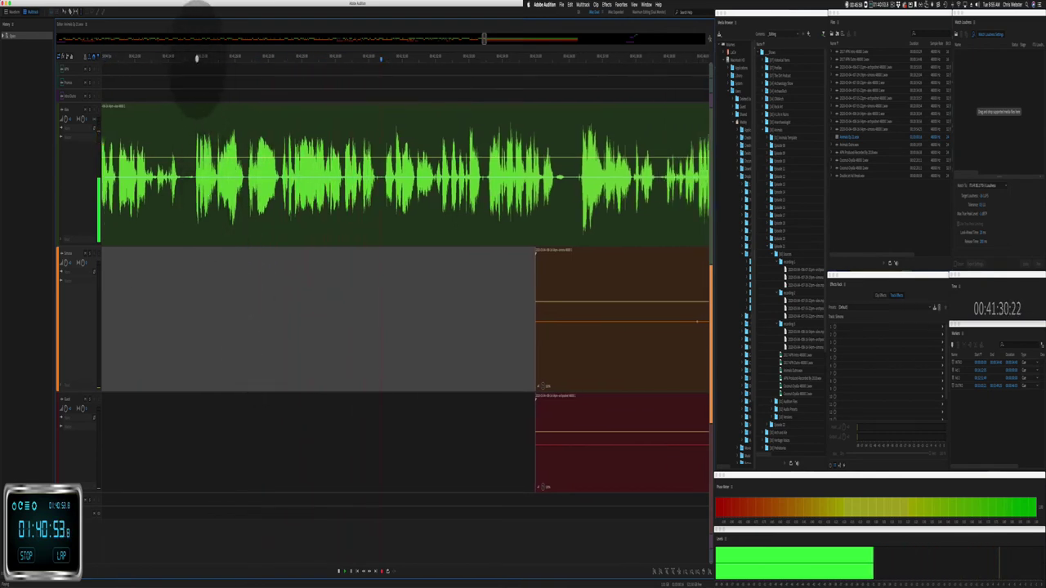
Step: Replay the last green passage and clear the silent starts of the orange and red clips beneath it, in two passes
{"action": "left_click", "coordinate": [199, 58]}
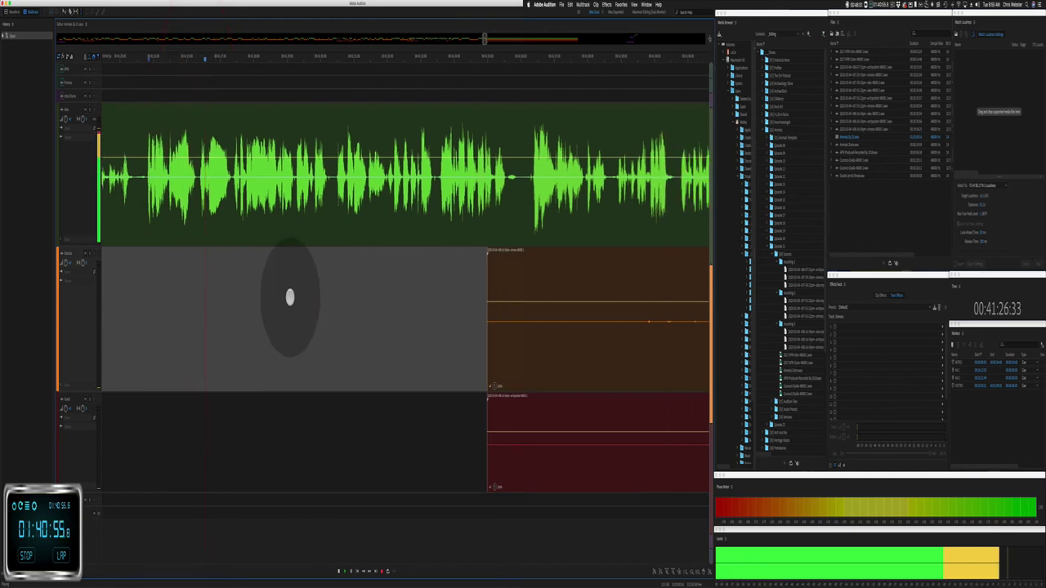
{"action": "left_click_drag", "start_coordinate": [338, 334], "coordinate": [691, 431]}
{"action": "key", "text": "Delete"}
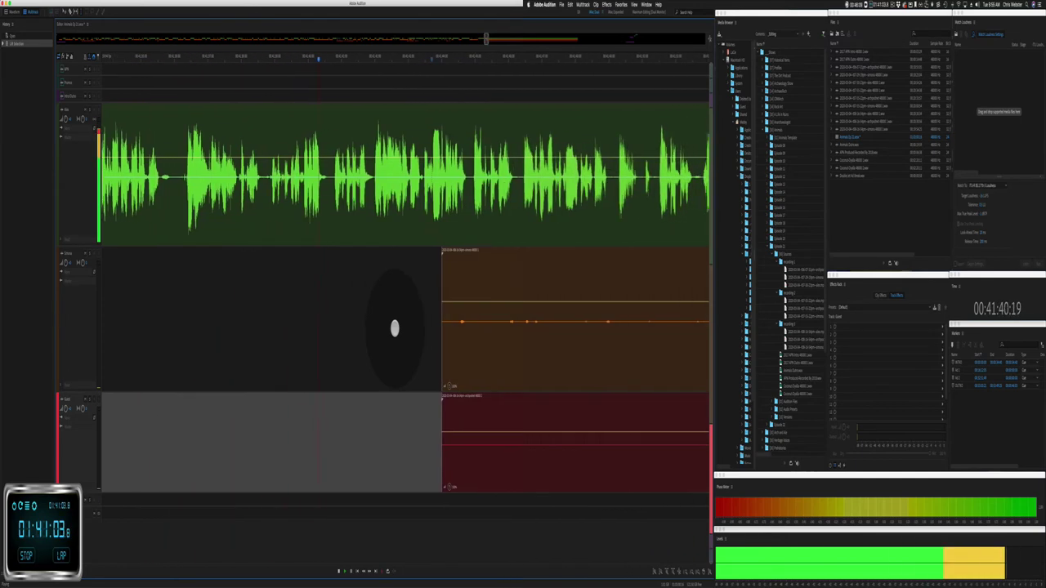
{"action": "key", "text": "j"}
{"action": "left_click_drag", "start_coordinate": [210, 349], "coordinate": [684, 463]}
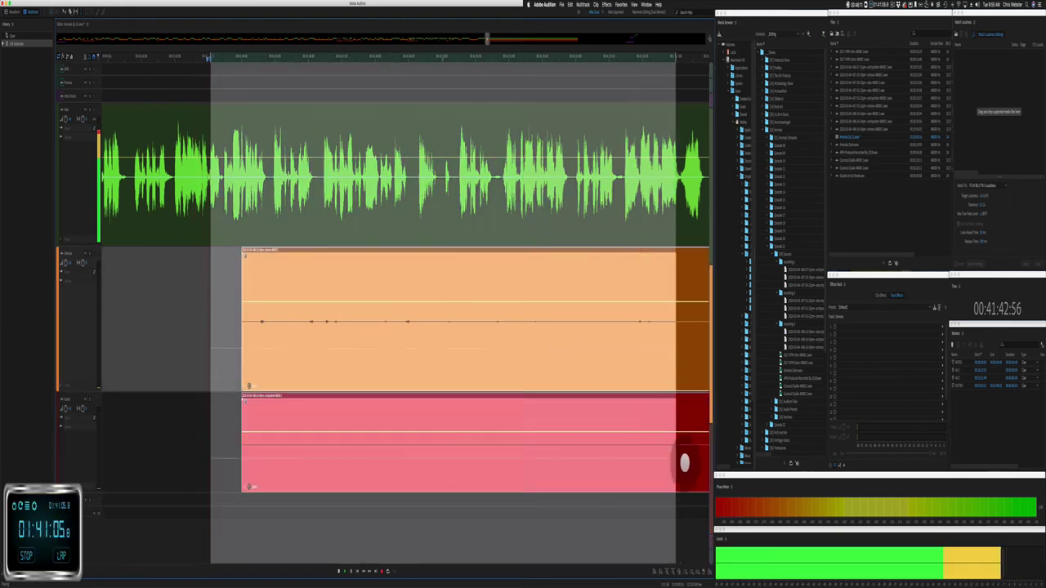
{"action": "key", "text": "BackSpace"}
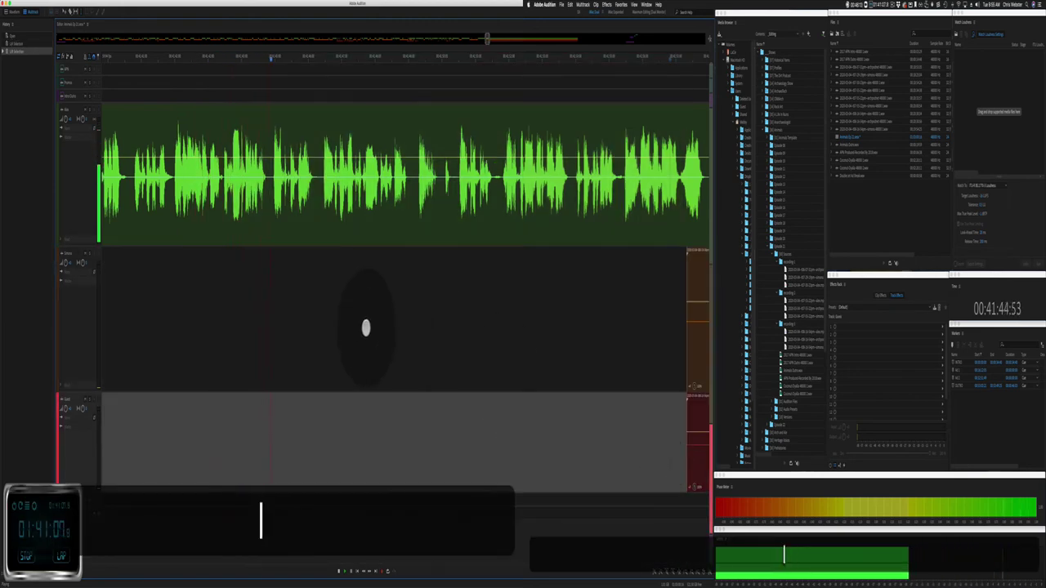
Step: Ripple delete the short green speech fragment starting at 41:49:08
{"action": "scroll", "coordinate": [366, 328], "scroll_direction": "right", "scroll_amount": 6}
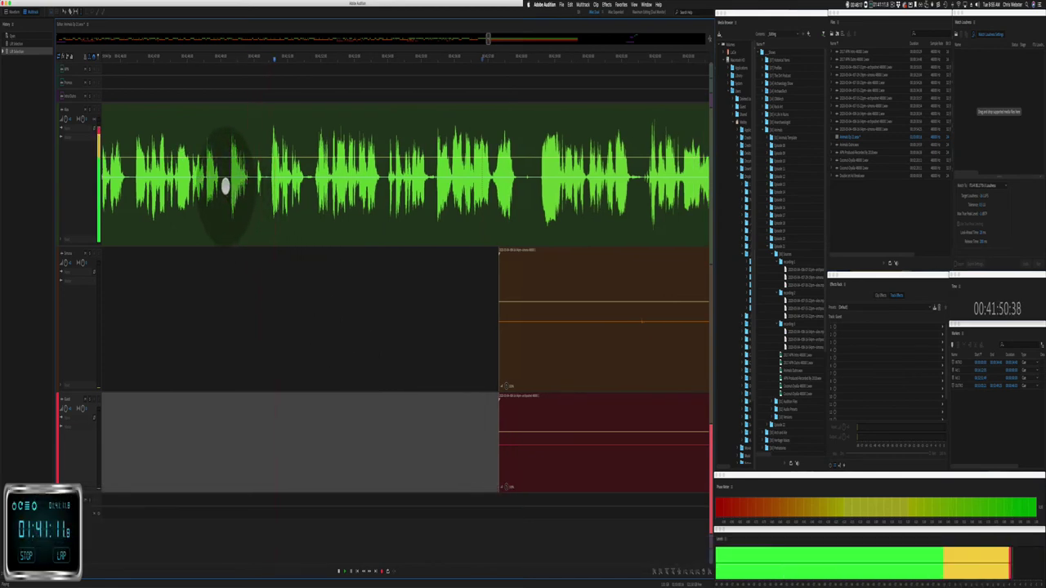
{"action": "left_click_drag", "start_coordinate": [225, 187], "coordinate": [267, 189]}
{"action": "key", "text": "shift+super+BackSpace"}
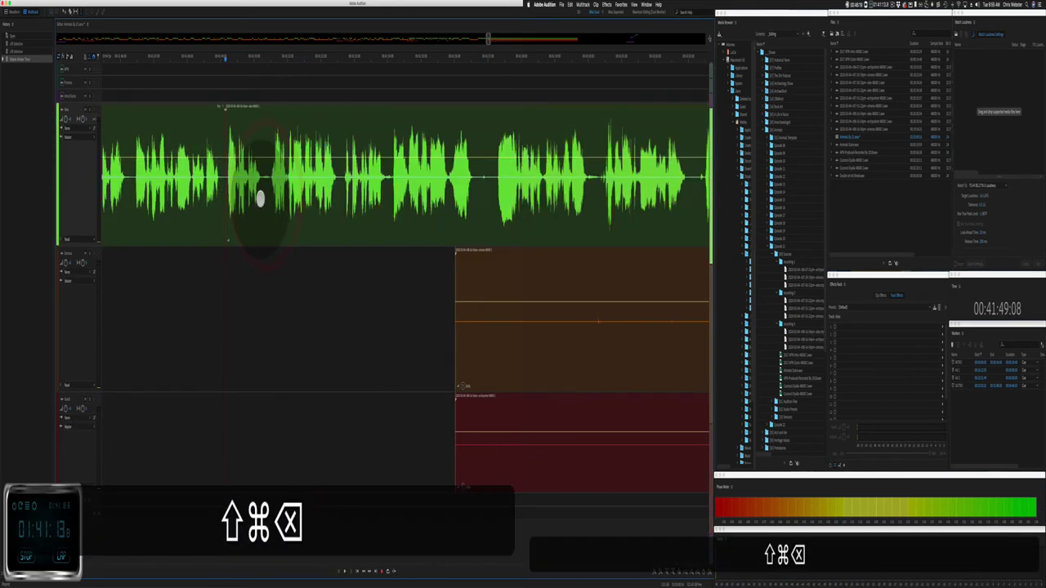
Step: Resume playback and clear the silent start of the orange and red clips beneath the green speech after 41:50
{"action": "scroll", "coordinate": [316, 250], "scroll_direction": "right", "scroll_amount": 5}
{"action": "left_click_drag", "start_coordinate": [333, 351], "coordinate": [603, 395]}
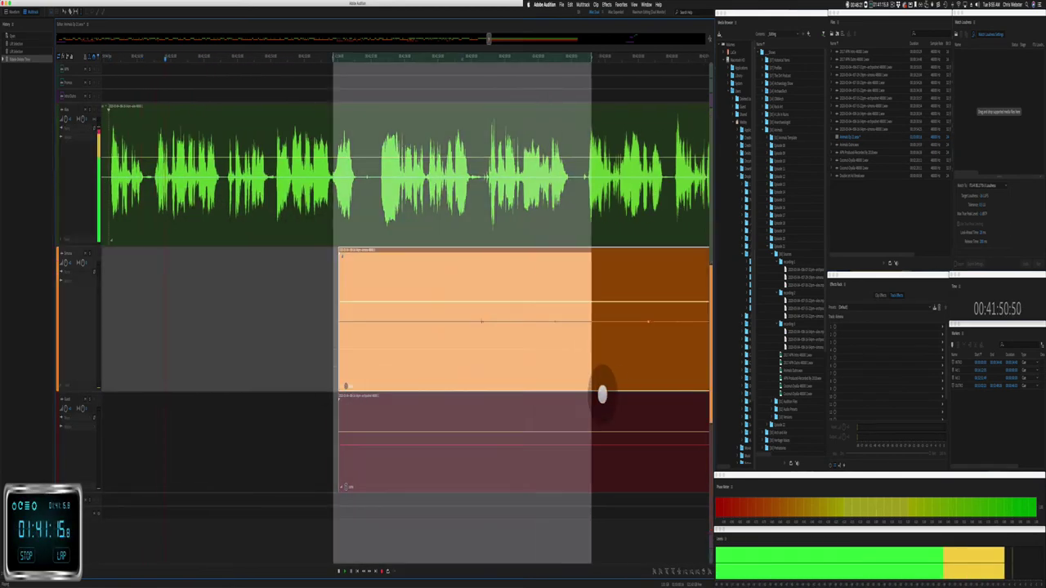
{"action": "left_click", "coordinate": [662, 406]}
{"action": "key", "text": "BackSpace"}
{"action": "key", "text": "BackSpace"}
{"action": "key", "text": "BackSpace"}
{"action": "key", "text": "BackSpace"}
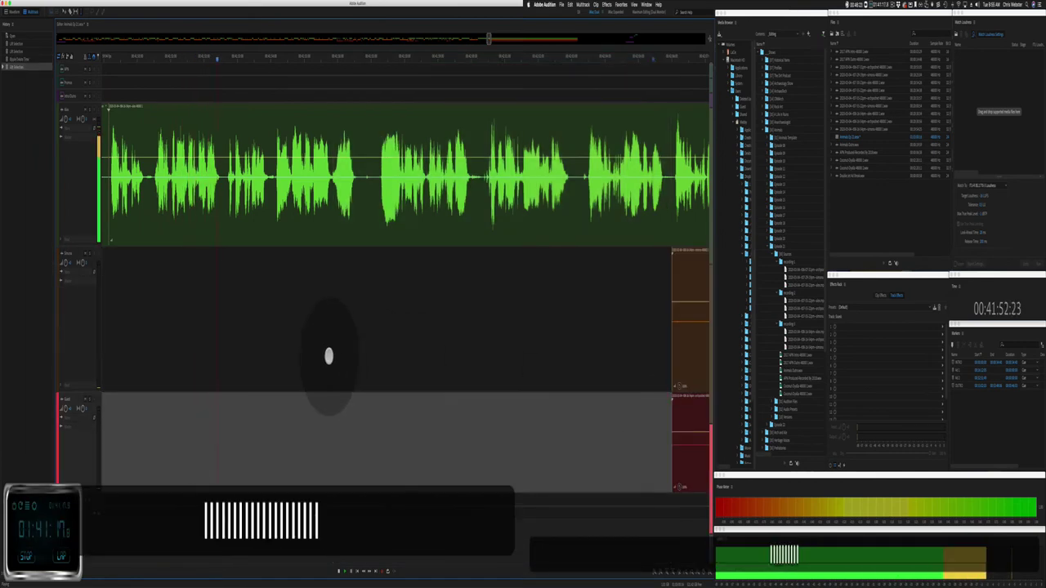
Step: Replay the green speech around 41:52 and ripple delete its words and following gap from 41:51:48
{"action": "scroll", "coordinate": [329, 355], "scroll_direction": "right", "scroll_amount": 5}
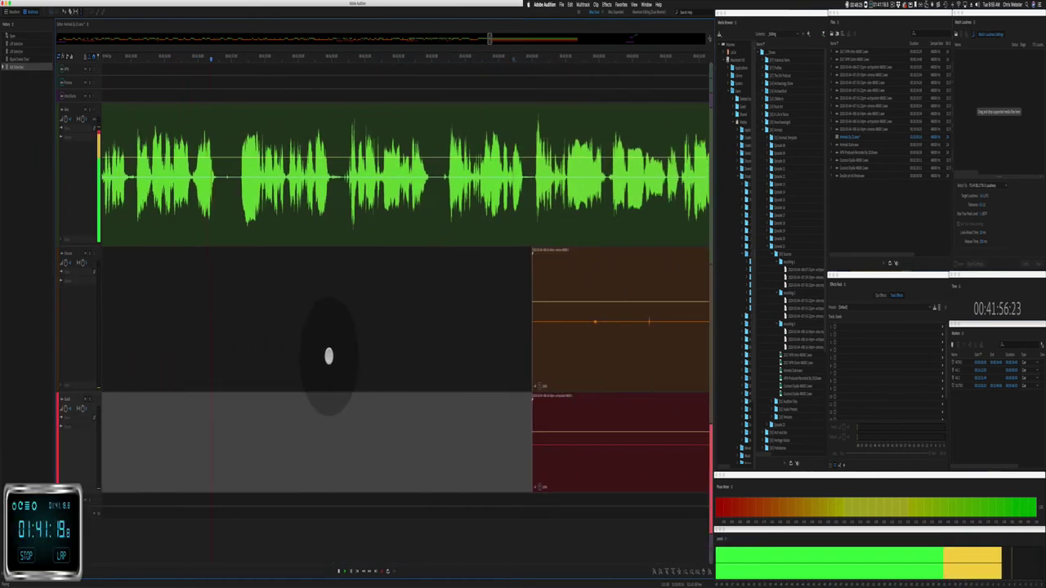
{"action": "scroll", "coordinate": [328, 355], "scroll_direction": "left", "scroll_amount": 5}
{"action": "left_click", "coordinate": [194, 258]}
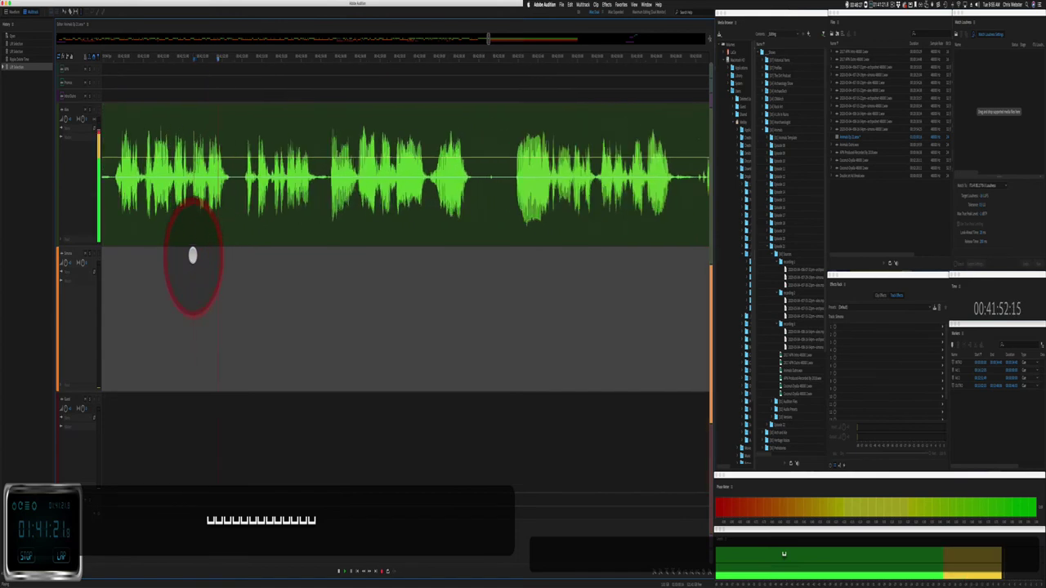
{"action": "key", "text": "space"}
{"action": "left_click", "coordinate": [190, 196]}
{"action": "key", "text": "space"}
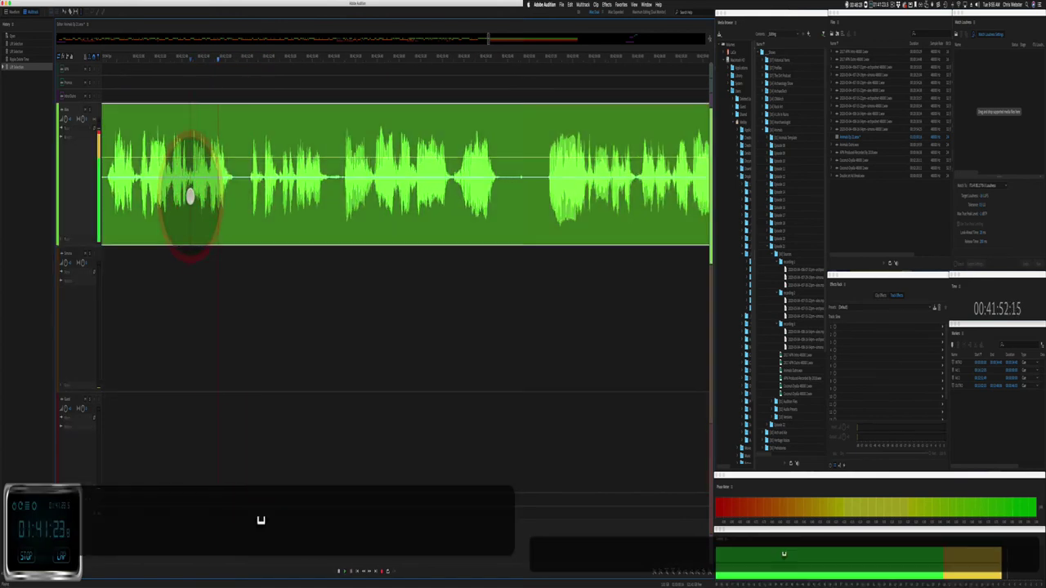
{"action": "left_click_drag", "start_coordinate": [190, 188], "coordinate": [249, 196]}
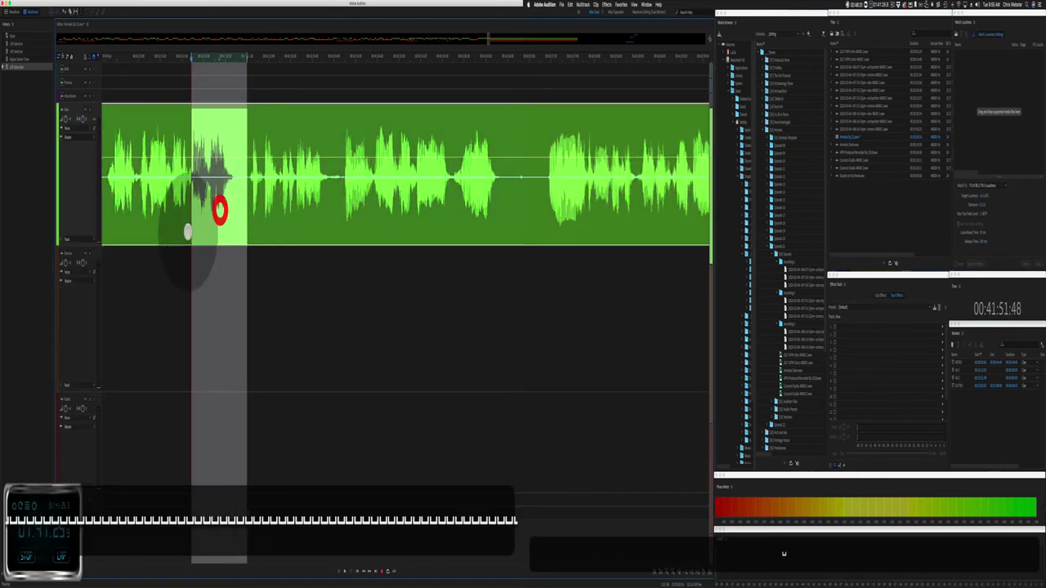
{"action": "key", "text": "BackSpace"}
Step: Fade out the end of the green clip before the new cut and play across it
{"action": "left_click", "coordinate": [164, 233]}
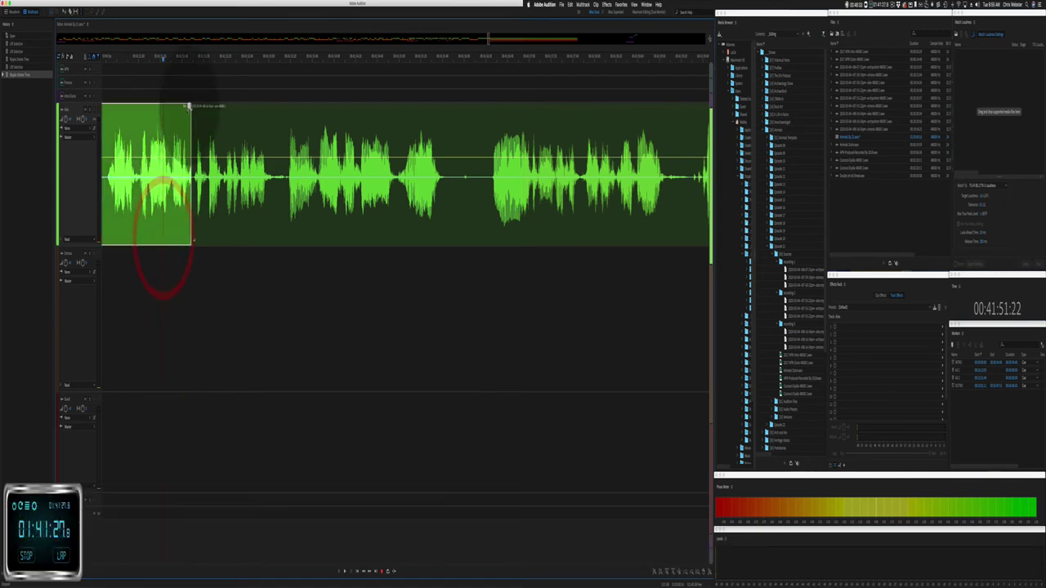
{"action": "left_click", "coordinate": [172, 60]}
{"action": "key", "text": "space"}
{"action": "left_click", "coordinate": [140, 85]}
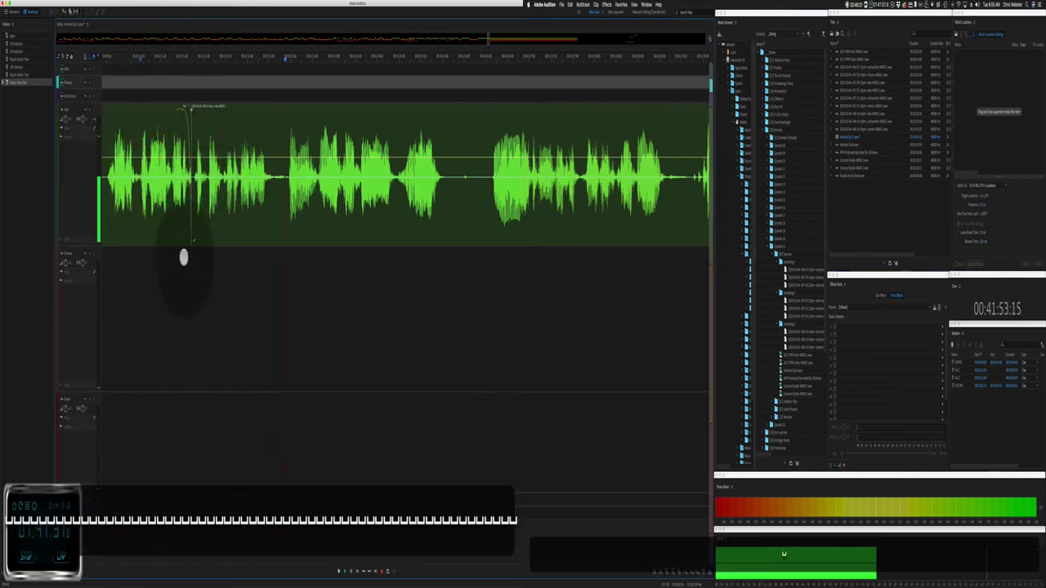
Step: Ripple delete the short sliver after the green fade-out at 41:51:45 and replay the cut
{"action": "key", "text": "space"}
{"action": "left_click_drag", "start_coordinate": [201, 191], "coordinate": [210, 194]}
{"action": "key", "text": "shift+super+BackSpace"}
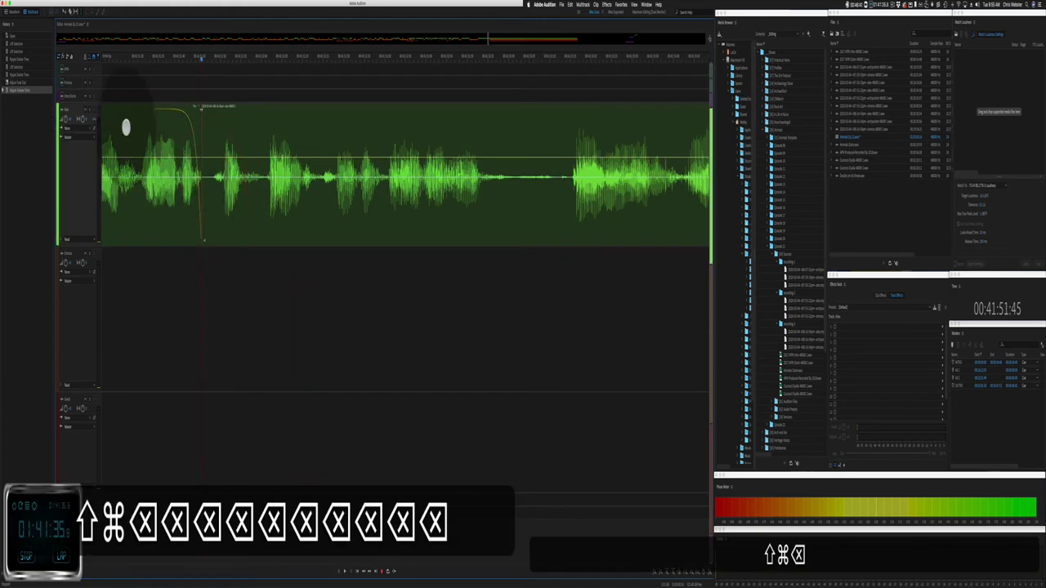
{"action": "left_click", "coordinate": [124, 128]}
{"action": "key", "text": "space"}
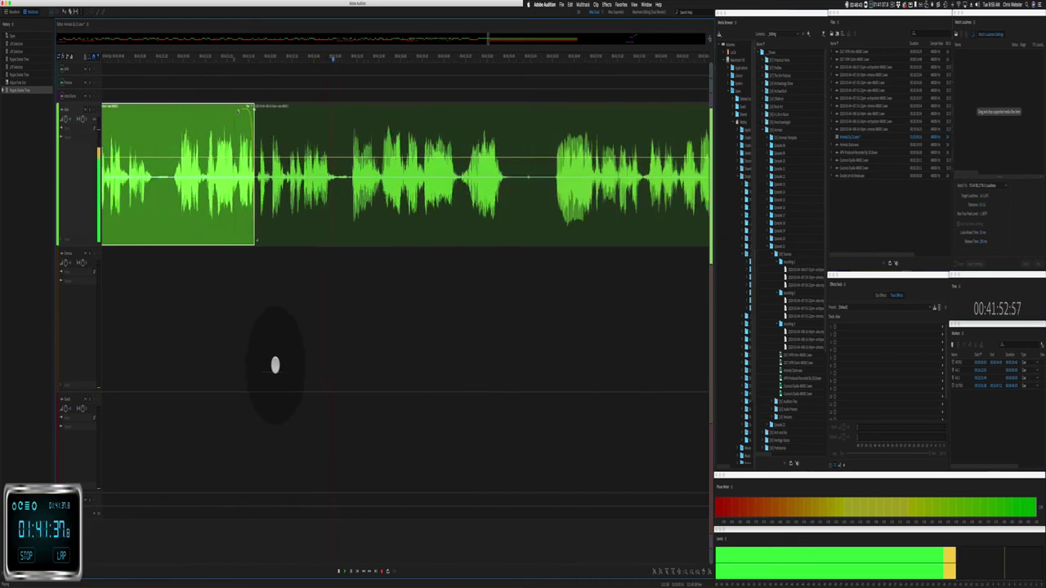
Step: Ripple delete the short burst of green speech starting at 41:53:13 on all tracks
{"action": "key", "text": "space"}
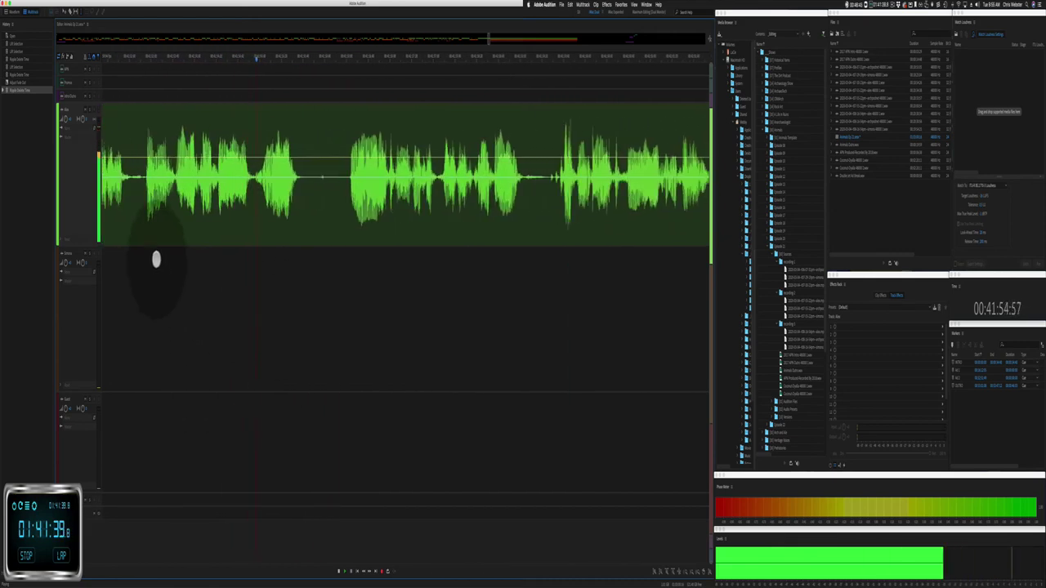
{"action": "left_click_drag", "start_coordinate": [144, 178], "coordinate": [174, 188]}
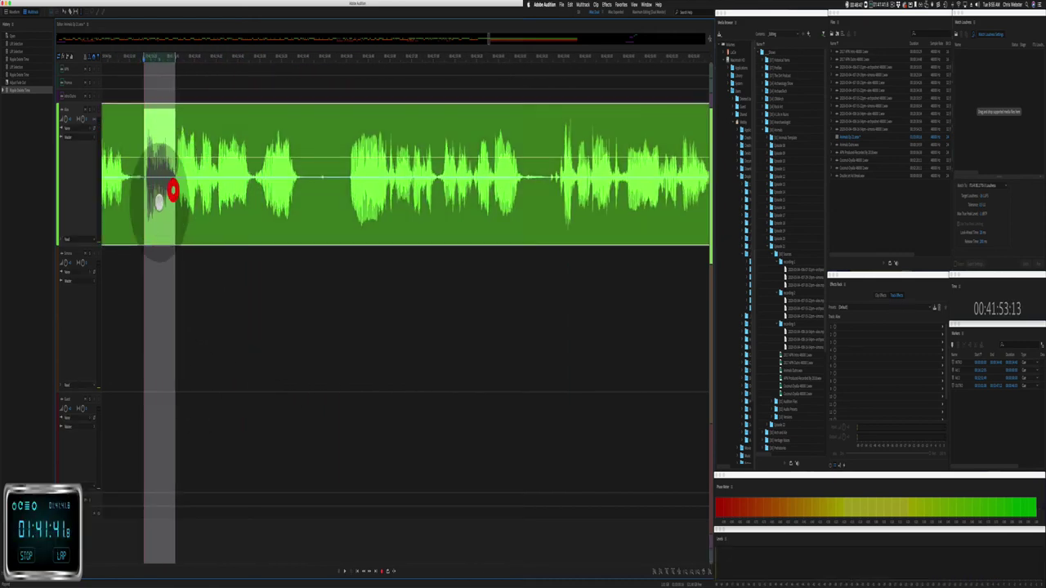
{"action": "key", "text": "shift+super+BackSpace"}
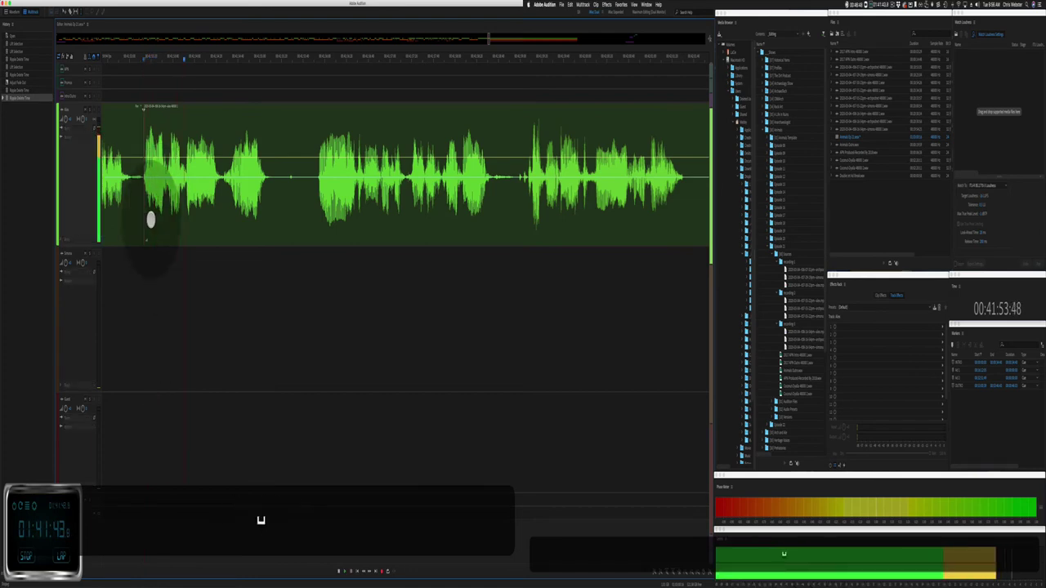
Step: Add a short fade-in to the start of the green clip after the 41:53 cut and replay the transition
{"action": "left_click", "coordinate": [149, 107]}
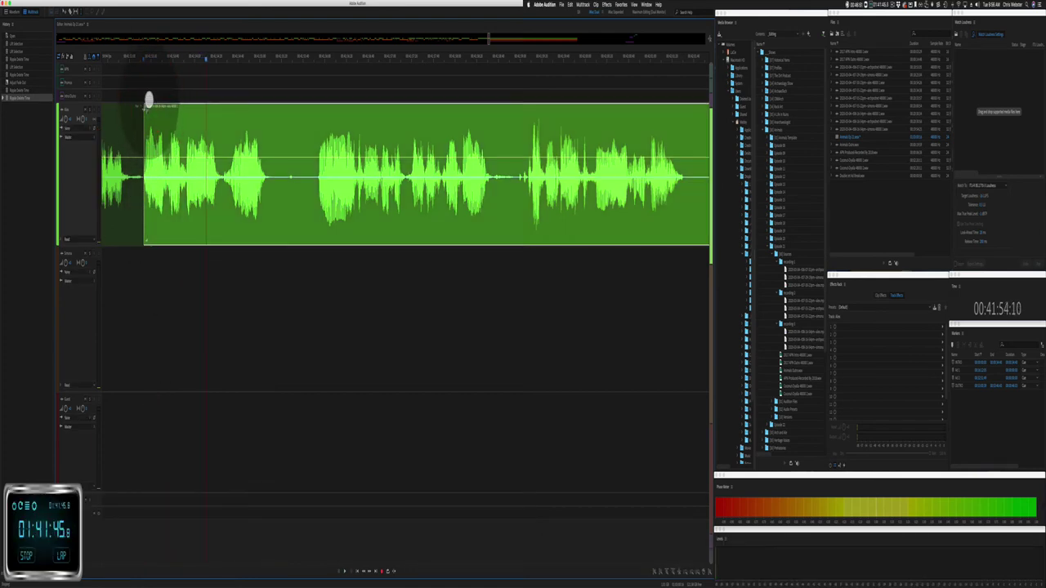
{"action": "left_click", "coordinate": [159, 58]}
{"action": "left_click", "coordinate": [182, 282]}
{"action": "key", "text": "space"}
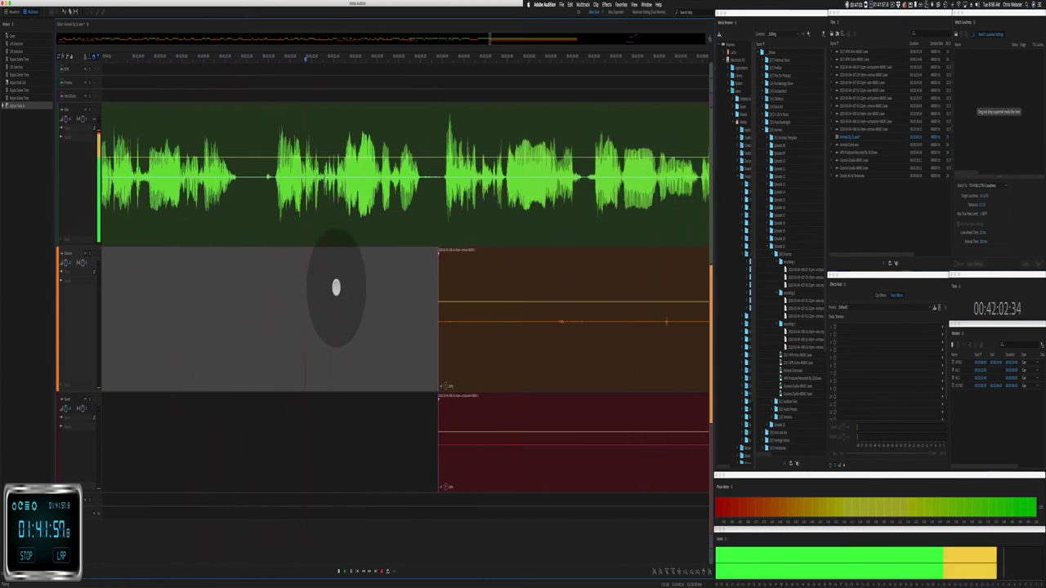
Step: Clear the silent start of the orange and red clips beneath the green speech from about 42:04 and continue playback
{"action": "left_click_drag", "start_coordinate": [333, 289], "coordinate": [659, 416]}
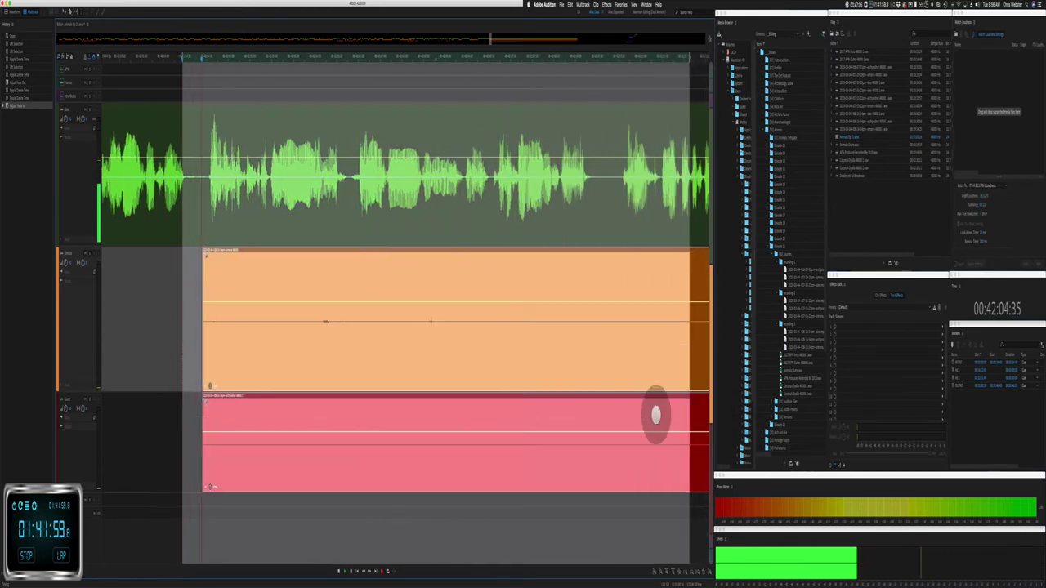
{"action": "key", "text": "BackSpace"}
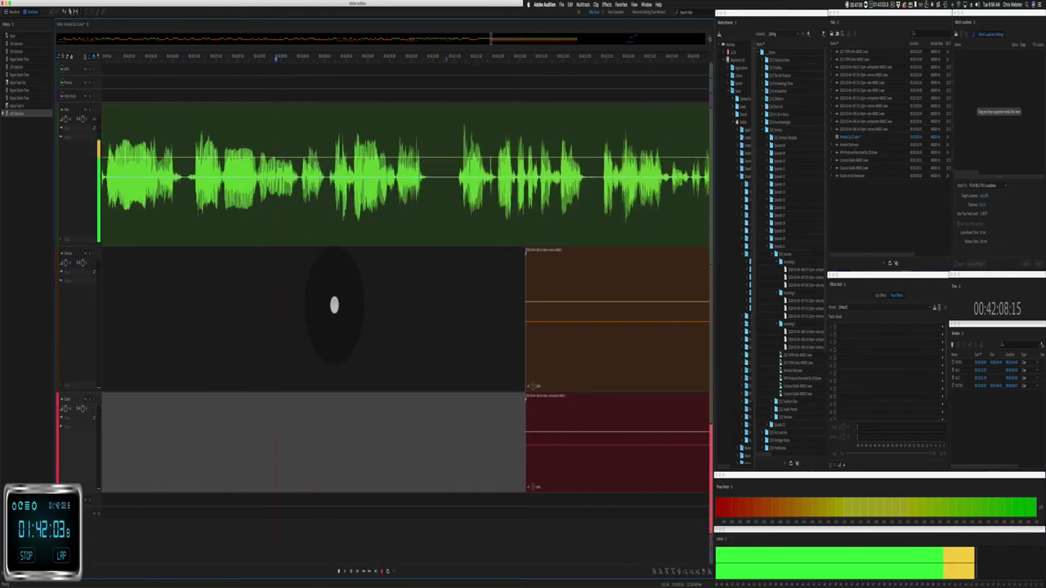
{"action": "key", "text": "space"}
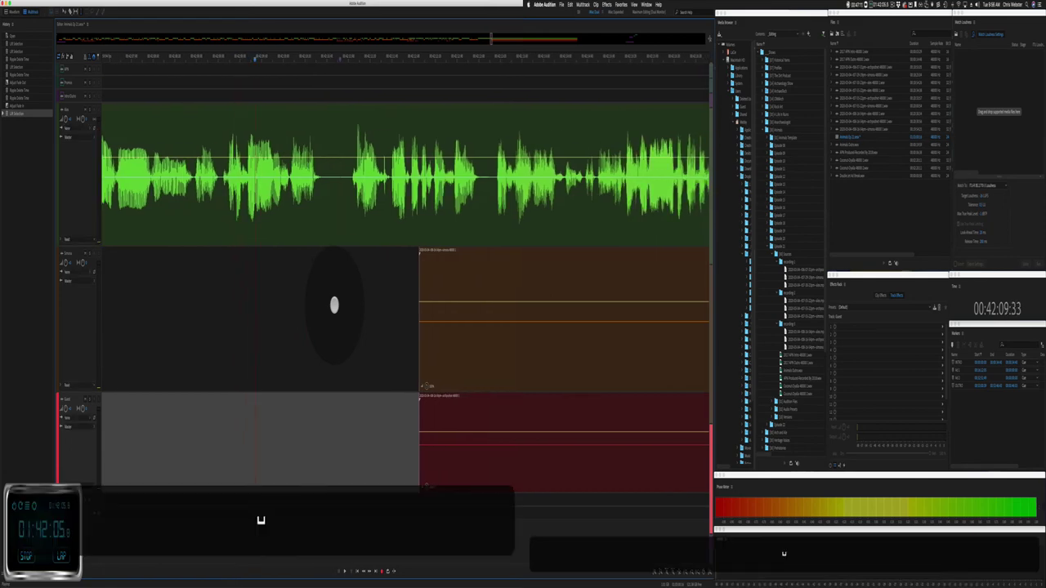
{"action": "key", "text": "space"}
{"action": "key", "text": "space"}
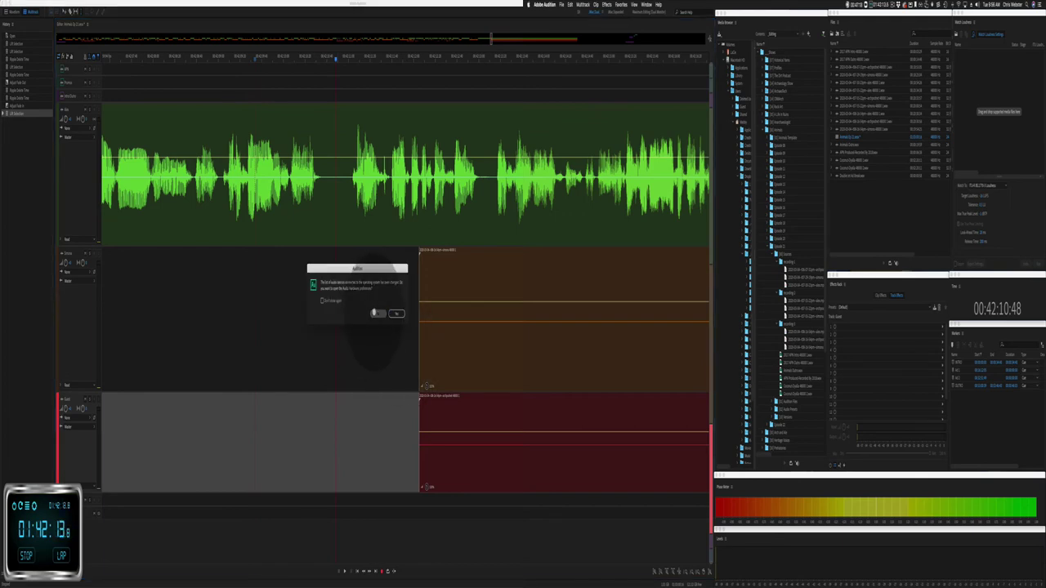
Step: Decline the repeated prompt to open the audio hardware preferences
{"action": "left_click", "coordinate": [374, 313]}
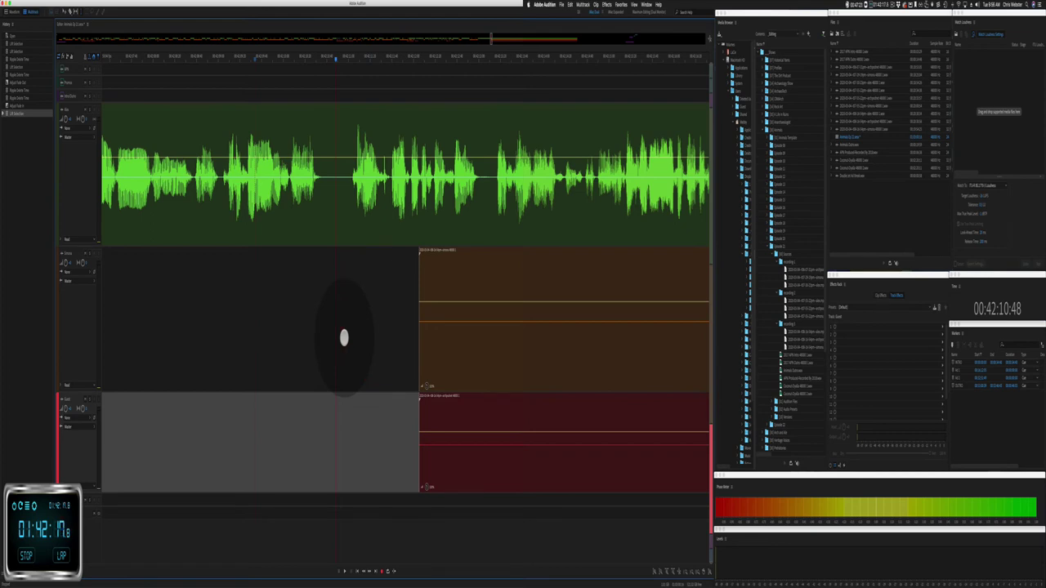
{"action": "scroll", "coordinate": [344, 338], "scroll_direction": "down", "scroll_amount": 10}
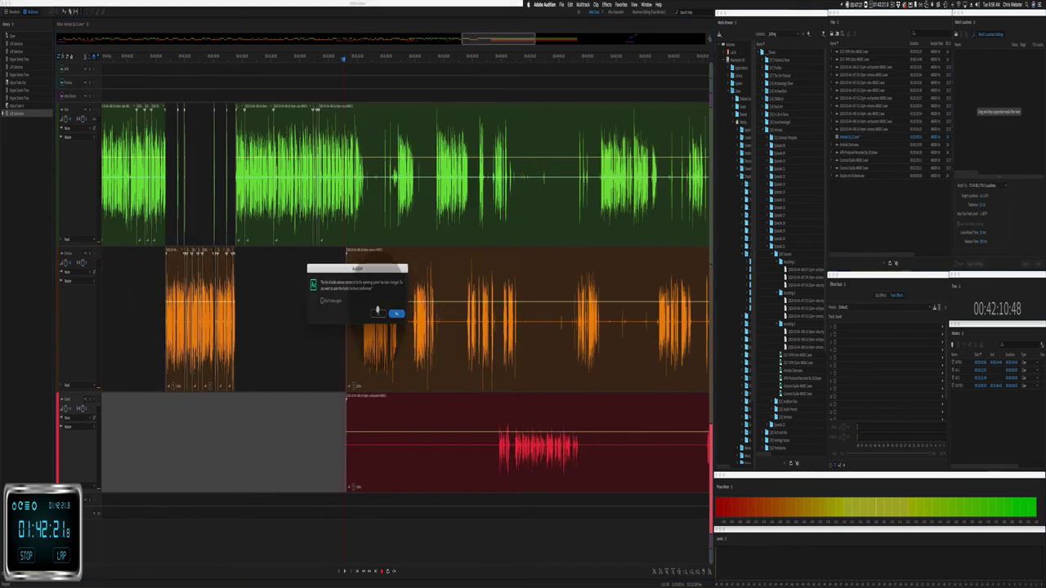
{"action": "left_click", "coordinate": [376, 313]}
Step: Move the closing music and outro clips together earlier to meet the end of the conversation, along with the final marker
{"action": "left_click_drag", "start_coordinate": [491, 40], "coordinate": [607, 59]}
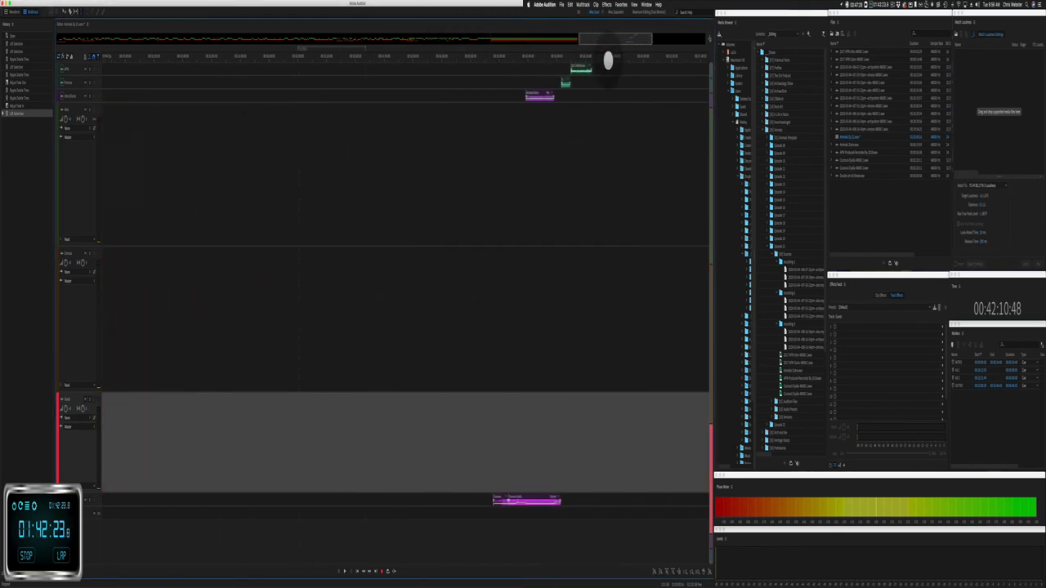
{"action": "left_click_drag", "start_coordinate": [514, 98], "coordinate": [631, 522]}
{"action": "left_click_drag", "start_coordinate": [541, 497], "coordinate": [243, 478]}
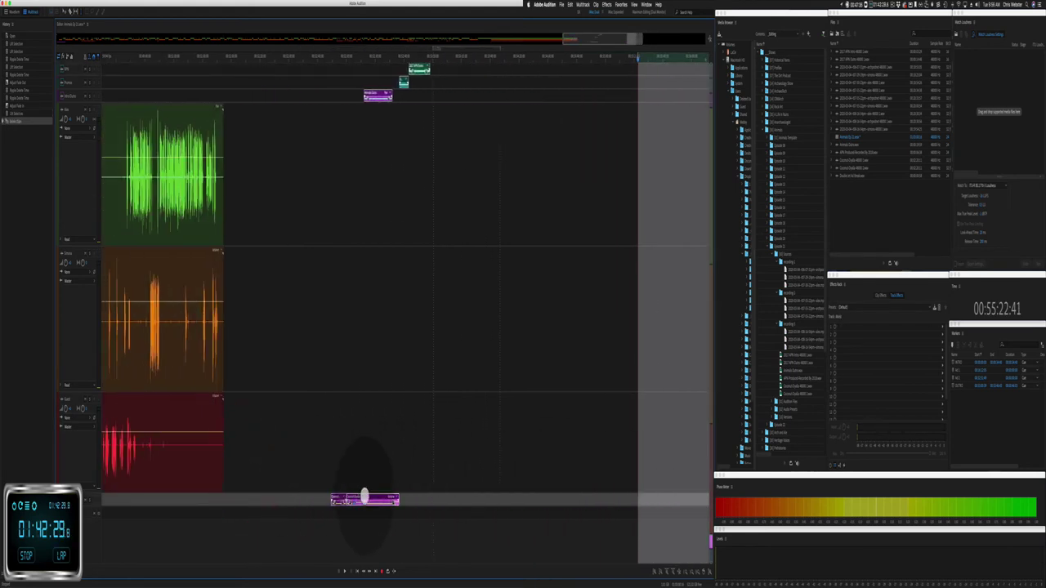
{"action": "left_click_drag", "start_coordinate": [365, 497], "coordinate": [252, 488]}
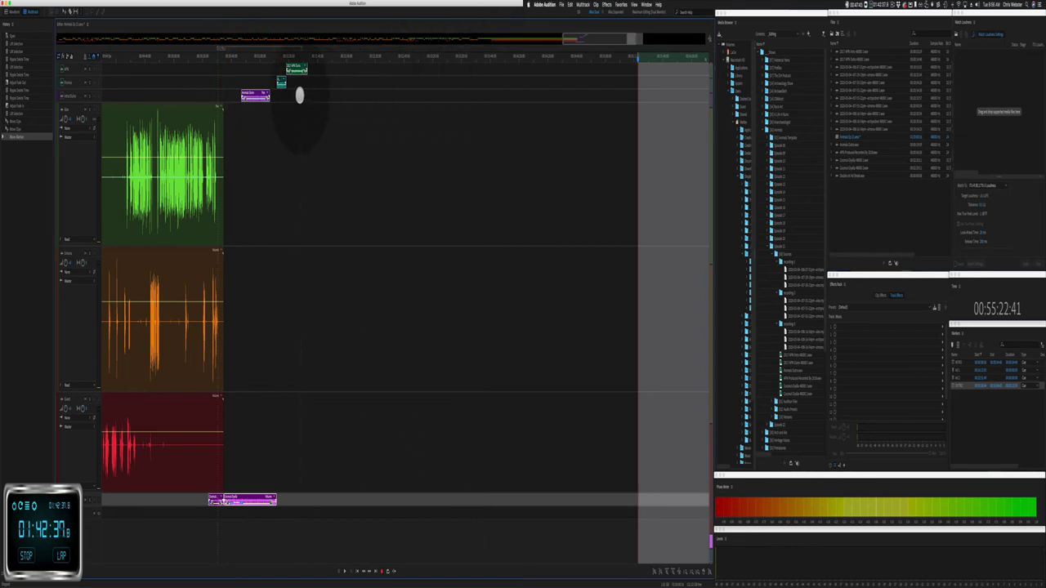
Step: Resume playback near 42:11 and clear the silent start of the orange and red clips up to the orange speech
{"action": "key", "text": "backslash"}
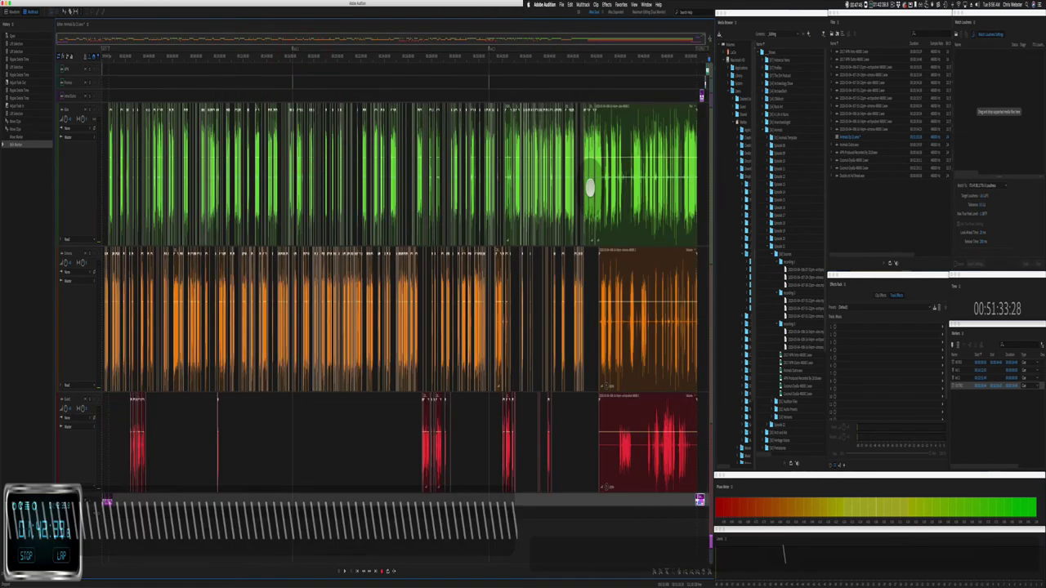
{"action": "scroll", "coordinate": [597, 253], "scroll_direction": "up", "scroll_amount": 10}
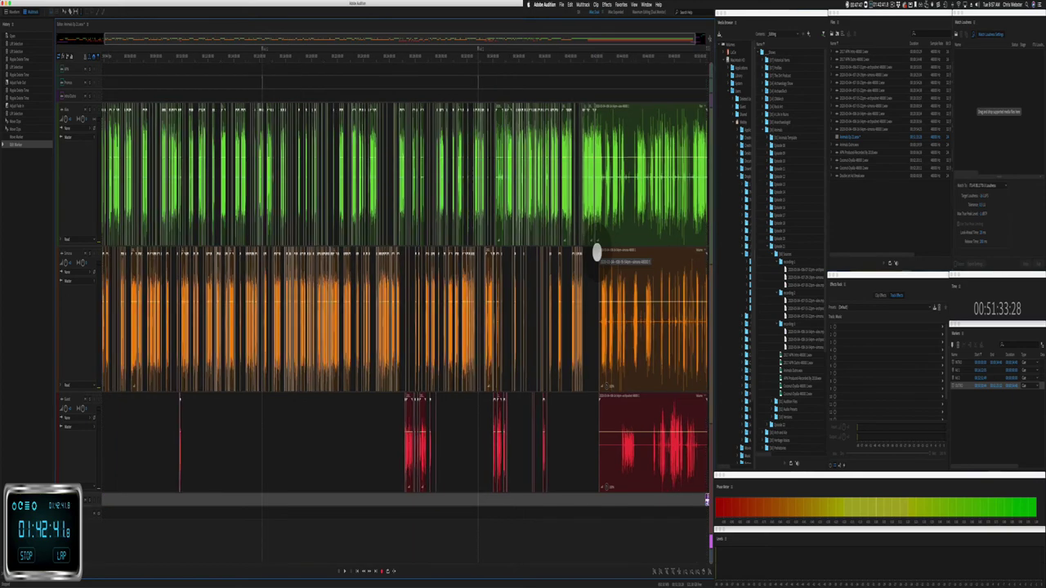
{"action": "scroll", "coordinate": [597, 253], "scroll_direction": "right", "scroll_amount": 5}
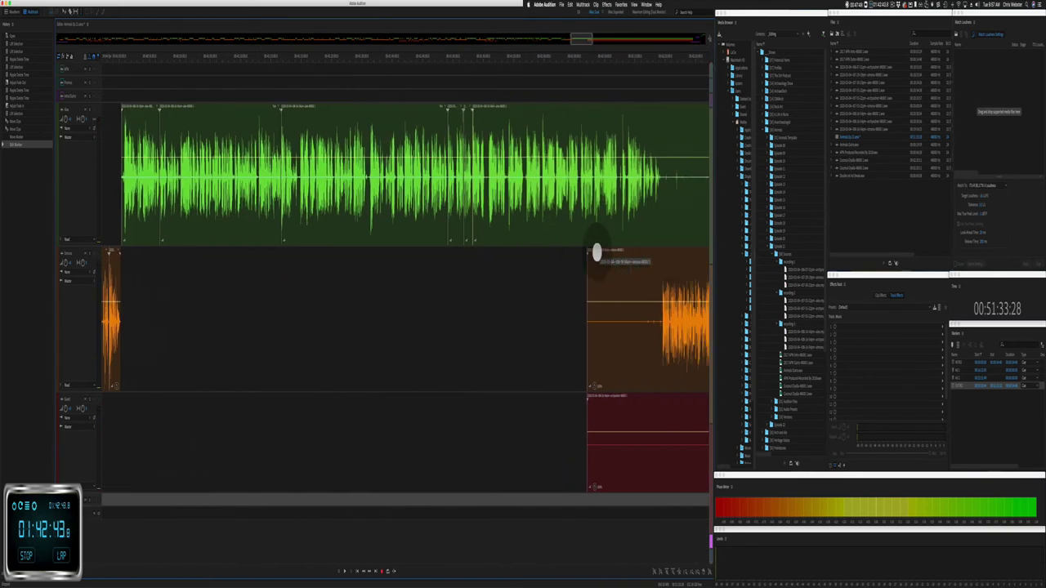
{"action": "left_click", "coordinate": [360, 313]}
{"action": "scroll", "coordinate": [362, 310], "scroll_direction": "right", "scroll_amount": 3}
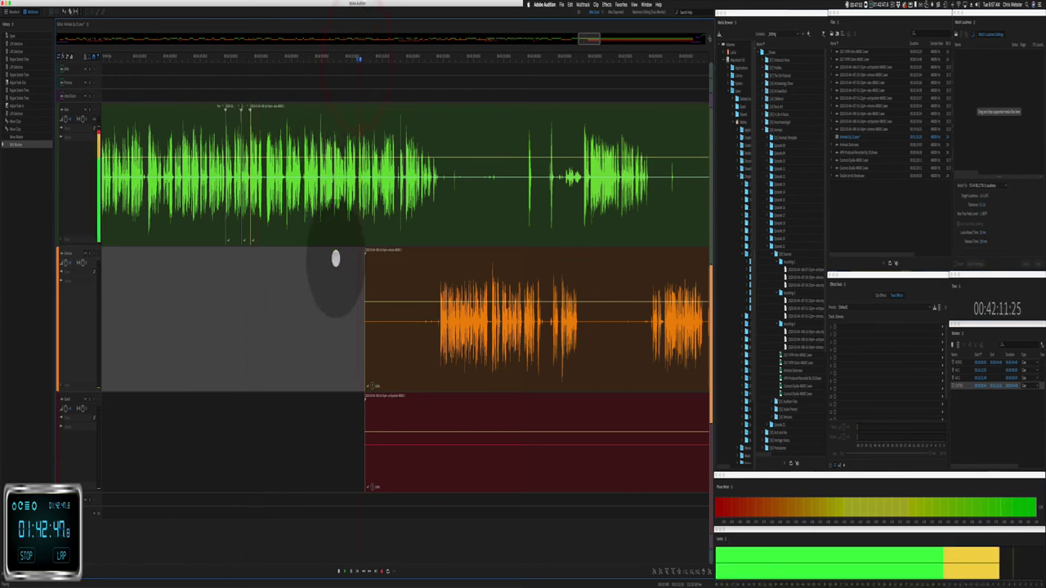
{"action": "scroll", "coordinate": [337, 274], "scroll_direction": "right", "scroll_amount": 3}
{"action": "left_click_drag", "start_coordinate": [234, 368], "coordinate": [328, 441]}
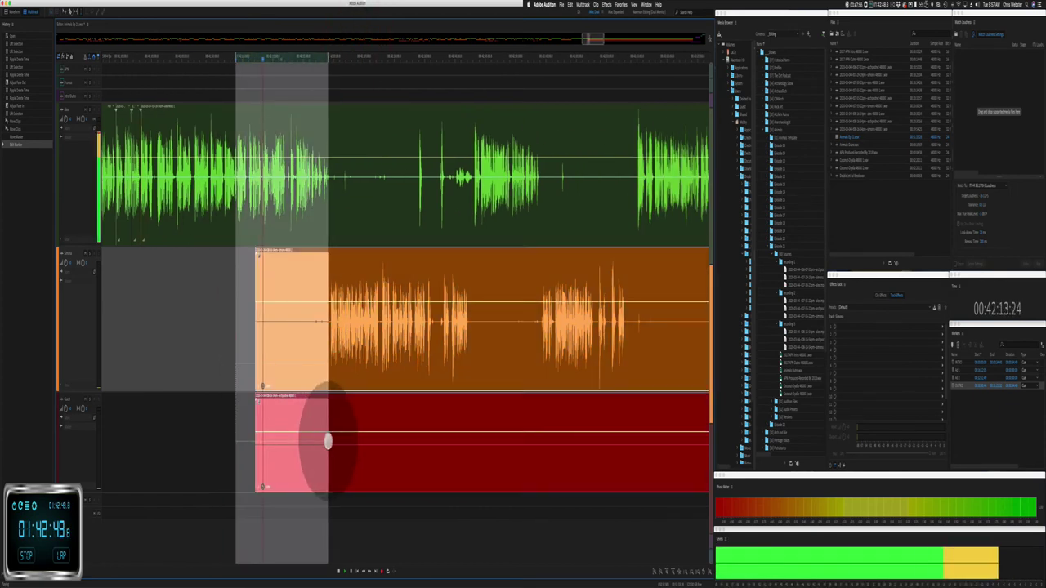
{"action": "key", "text": "BackSpace"}
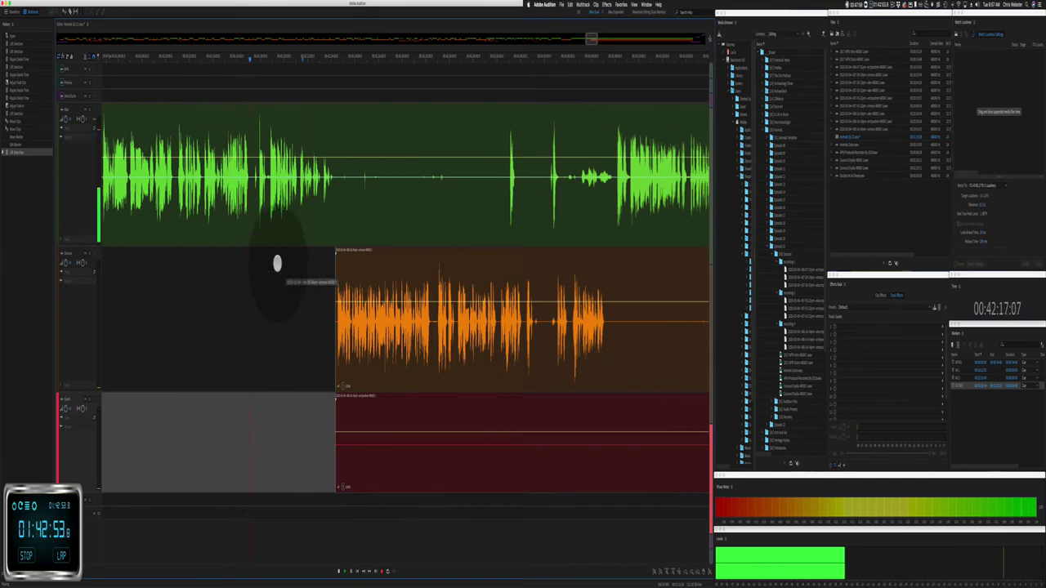
Step: Ripple delete the short sliver at 42:17:17 and the unwanted green word at 42:18:19
{"action": "left_click", "coordinate": [254, 194]}
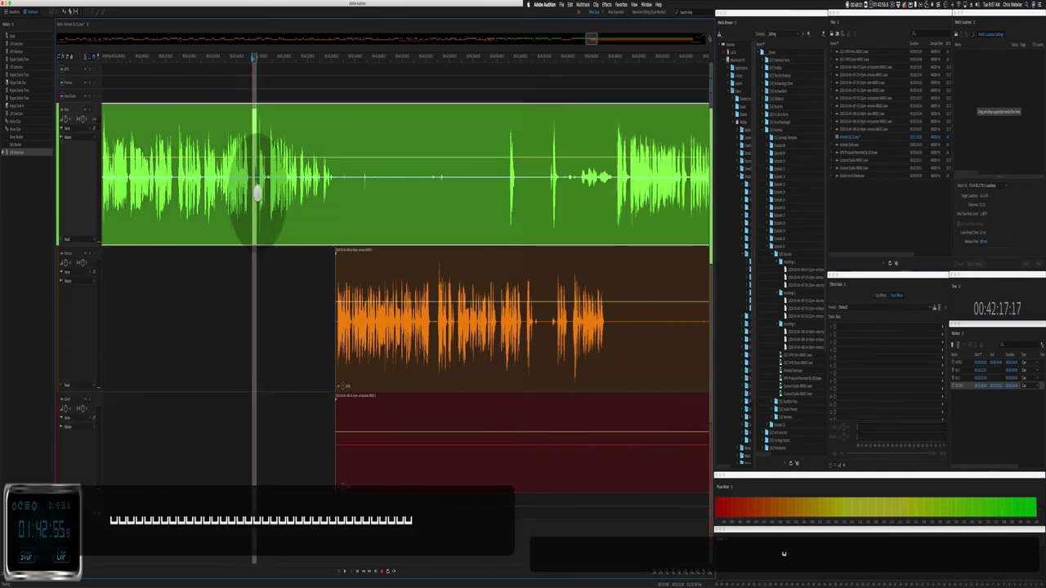
{"action": "key", "text": "shift+super+k"}
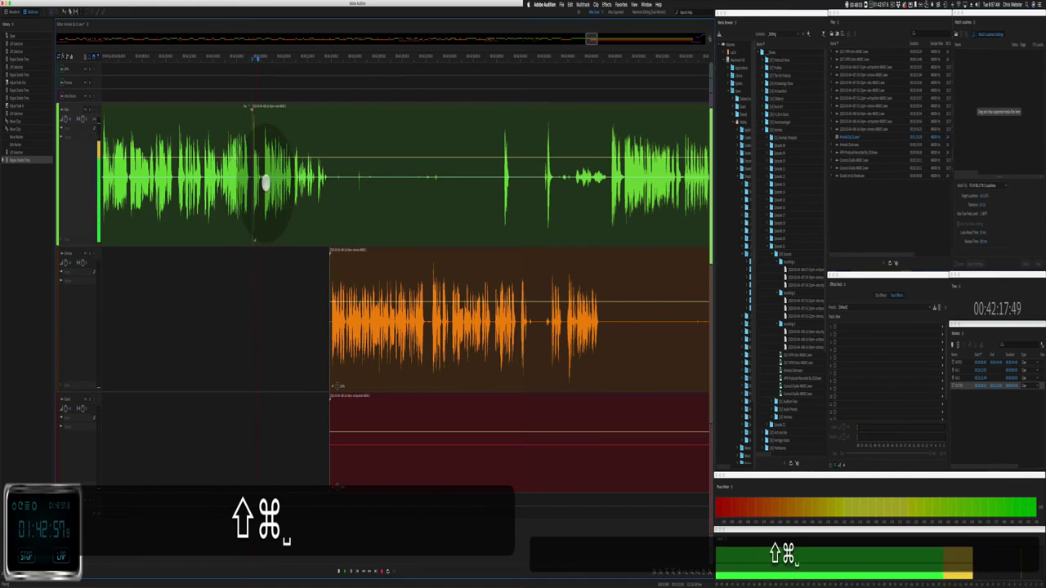
{"action": "scroll", "coordinate": [266, 183], "scroll_direction": "up", "scroll_amount": 3}
{"action": "left_click", "coordinate": [273, 193]}
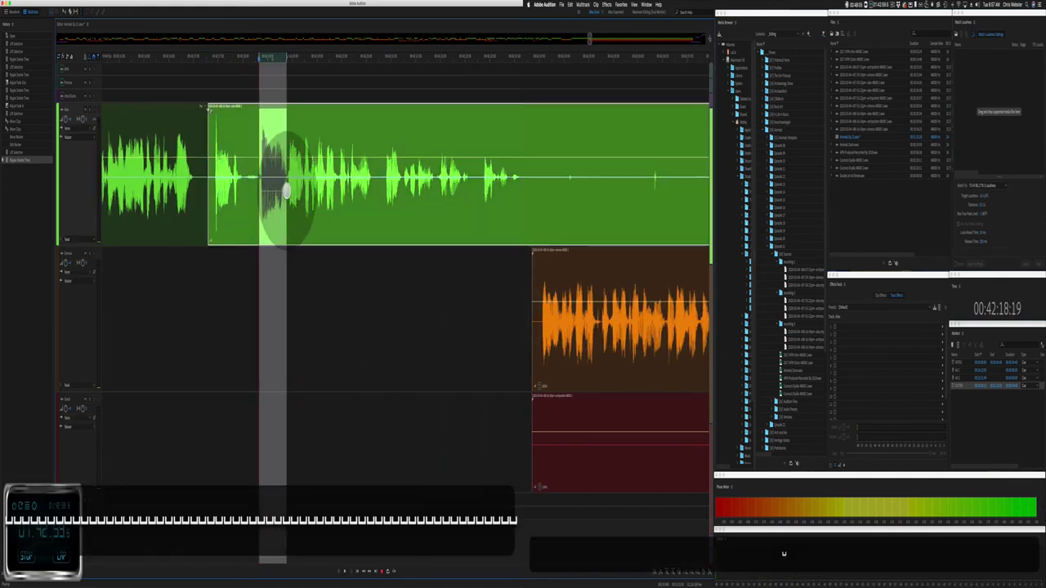
{"action": "key", "text": "shift+super+BackSpace"}
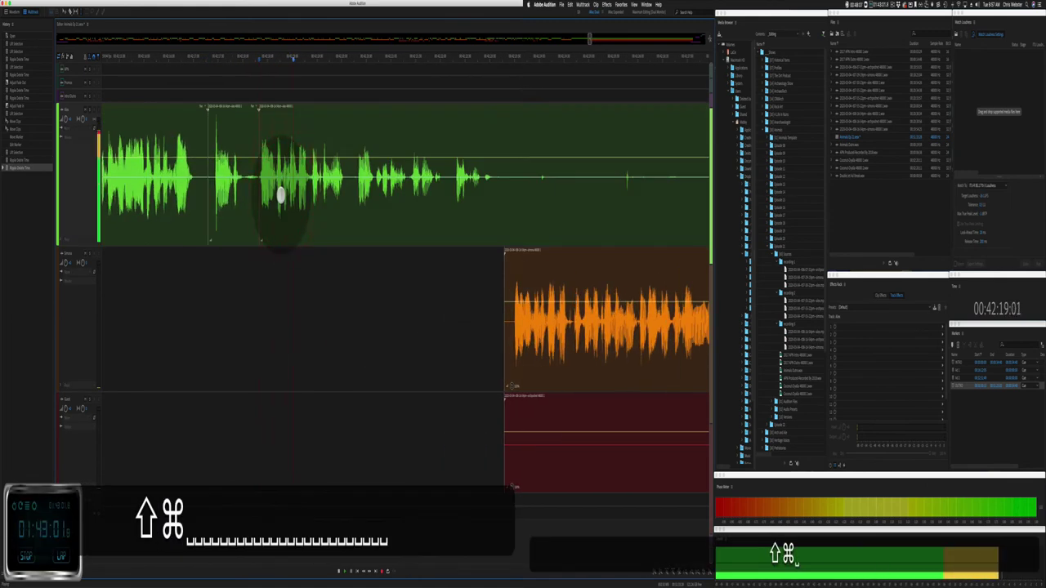
Step: Clear the quiet green audio above the start of the orange speech without closing the gap
{"action": "left_click", "coordinate": [291, 185]}
{"action": "left_click_drag", "start_coordinate": [308, 183], "coordinate": [493, 205]}
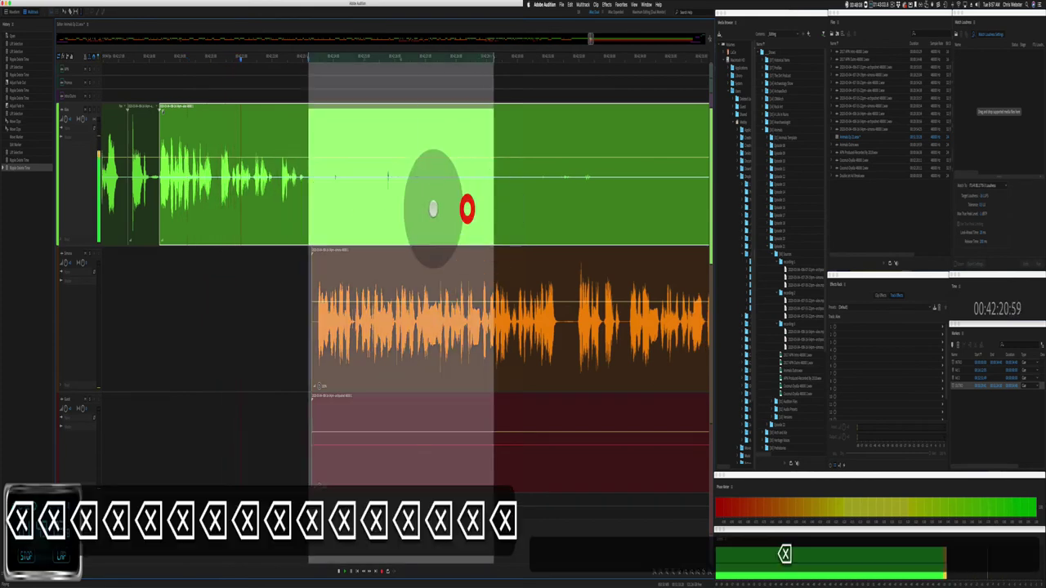
{"action": "key", "text": "Delete"}
Step: Replay the end of the green speech, ripple delete its word and pause from 42:19:36, and play across the cut
{"action": "scroll", "coordinate": [179, 217], "scroll_direction": "left", "scroll_amount": 5}
{"action": "left_click", "coordinate": [181, 215]}
{"action": "scroll", "coordinate": [181, 215], "scroll_direction": "up", "scroll_amount": 1}
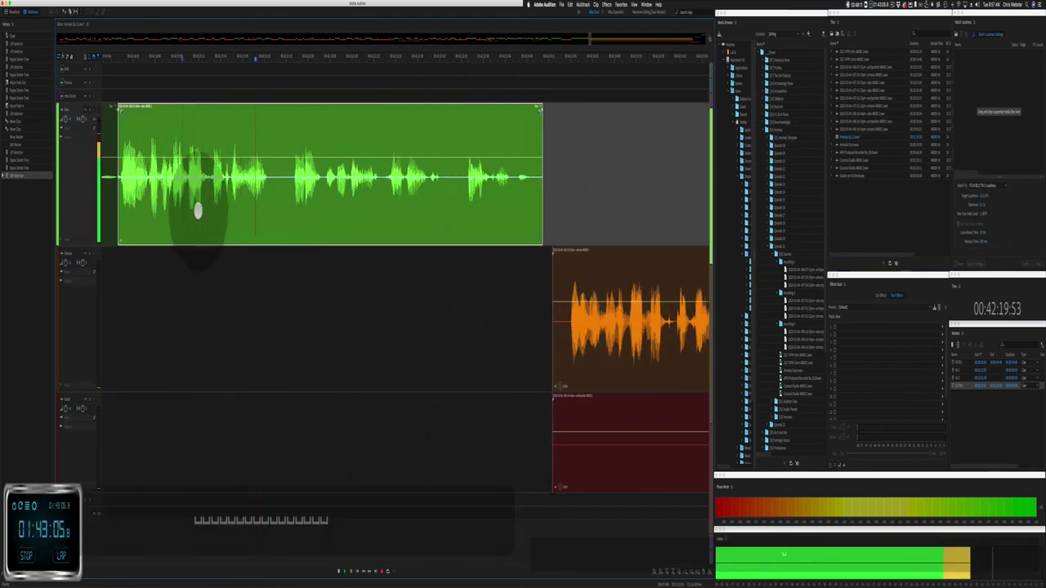
{"action": "left_click_drag", "start_coordinate": [230, 164], "coordinate": [289, 192]}
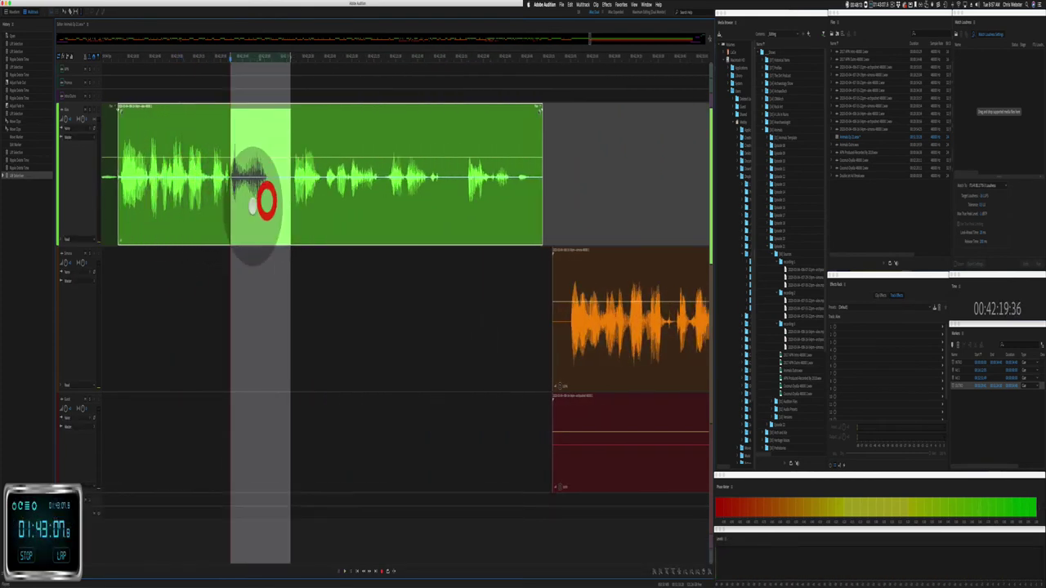
{"action": "key", "text": "shift+super+BackSpace"}
{"action": "left_click", "coordinate": [149, 302]}
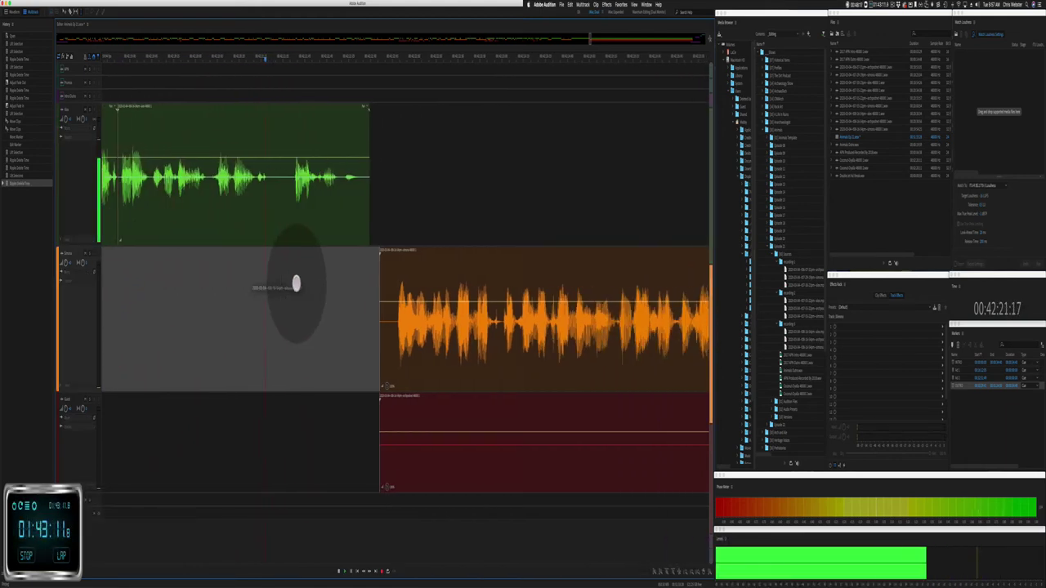
Step: Clear the silent stretches of the red clip beneath the orange speech after 42:21 in two successive passes
{"action": "left_click_drag", "start_coordinate": [245, 444], "coordinate": [661, 460]}
{"action": "key", "text": "BackSpace"}
{"action": "key", "text": "BackSpace"}
{"action": "key", "text": "BackSpace"}
{"action": "key", "text": "BackSpace"}
{"action": "key", "text": "BackSpace"}
{"action": "key", "text": "BackSpace"}
{"action": "key", "text": "BackSpace"}
{"action": "key", "text": "BackSpace"}
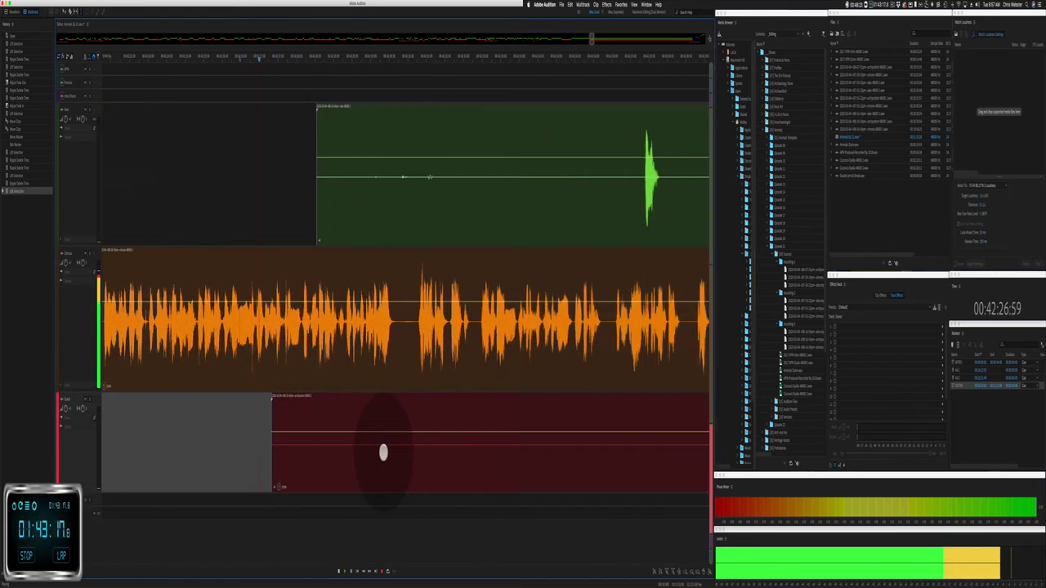
{"action": "left_click_drag", "start_coordinate": [263, 462], "coordinate": [625, 473]}
{"action": "key", "text": "BackSpace"}
{"action": "key", "text": "BackSpace"}
{"action": "key", "text": "BackSpace"}
{"action": "key", "text": "BackSpace"}
{"action": "key", "text": "BackSpace"}
{"action": "key", "text": "BackSpace"}
{"action": "key", "text": "BackSpace"}
{"action": "key", "text": "BackSpace"}
{"action": "key", "text": "BackSpace"}
{"action": "key", "text": "BackSpace"}
{"action": "key", "text": "BackSpace"}
{"action": "key", "text": "BackSpace"}
{"action": "key", "text": "BackSpace"}
{"action": "key", "text": "BackSpace"}
{"action": "key", "text": "BackSpace"}
{"action": "key", "text": "BackSpace"}
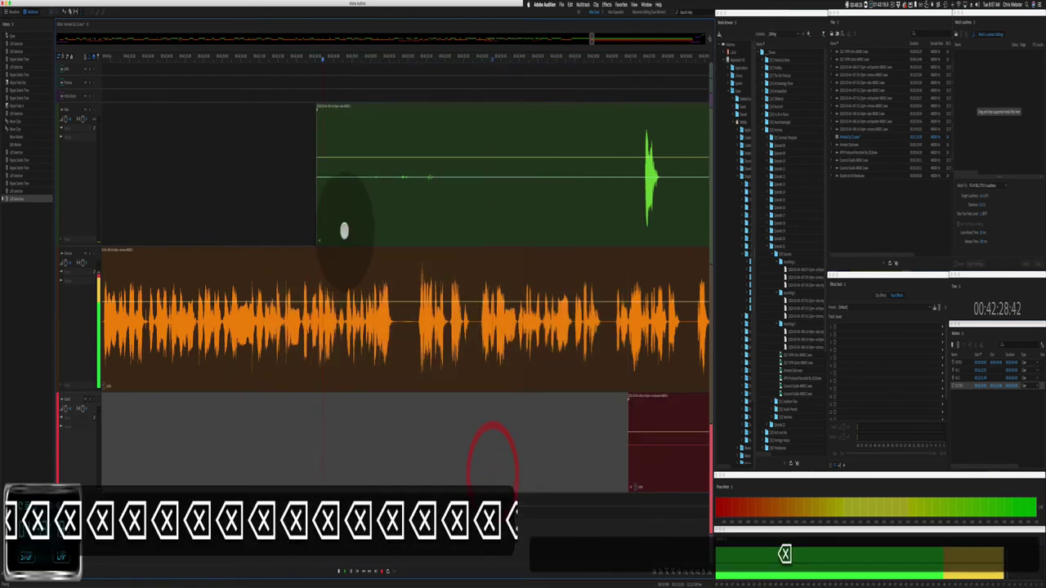
Step: Clear the silence before and after the first short green reaction above the orange speech
{"action": "left_click_drag", "start_coordinate": [294, 210], "coordinate": [641, 204]}
{"action": "key", "text": "BackSpace"}
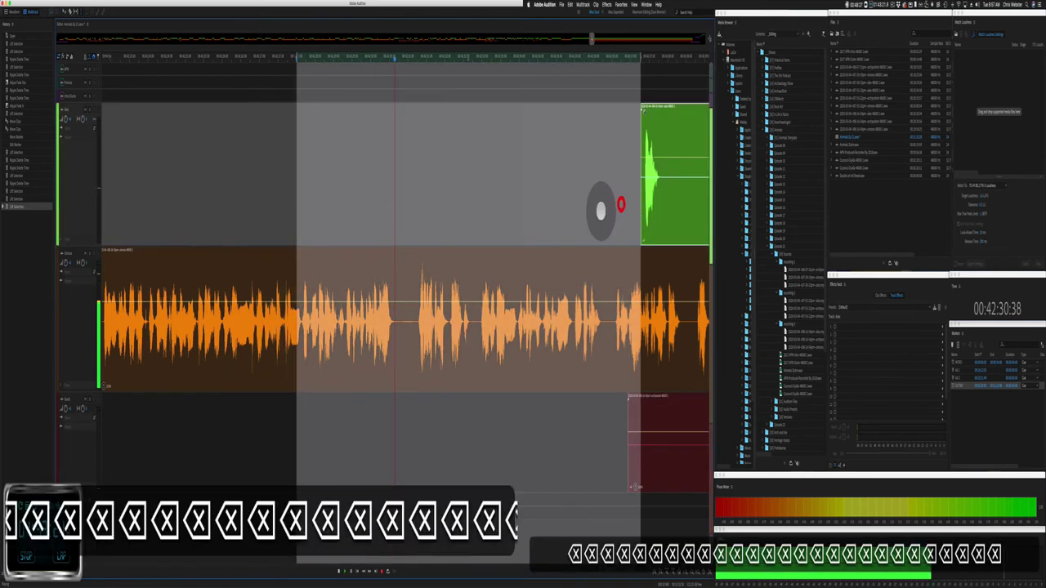
{"action": "left_click", "coordinate": [411, 154]}
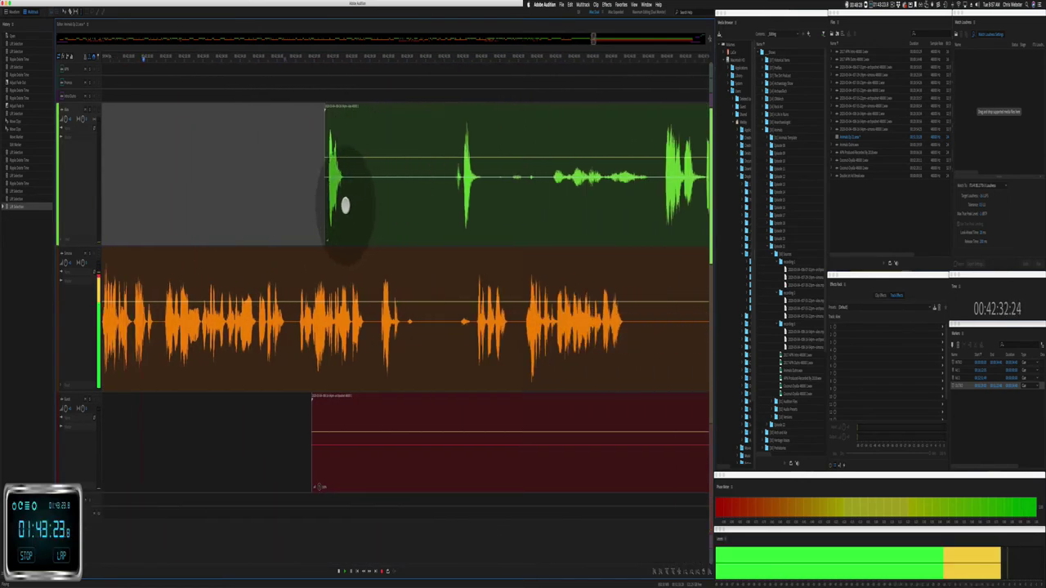
{"action": "left_click_drag", "start_coordinate": [345, 205], "coordinate": [450, 206]}
{"action": "key", "text": "BackSpace"}
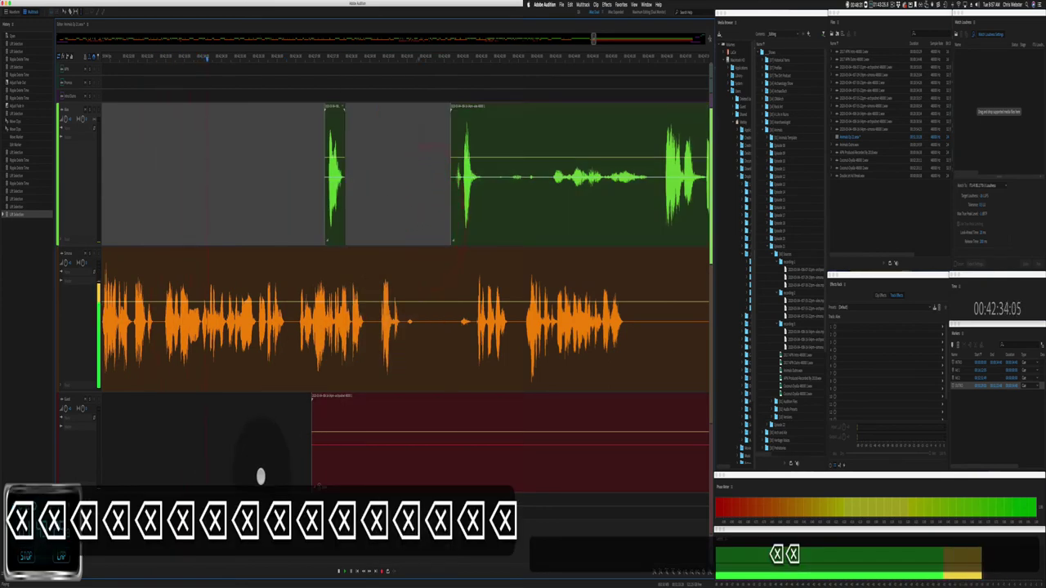
{"action": "key", "text": "BackSpace"}
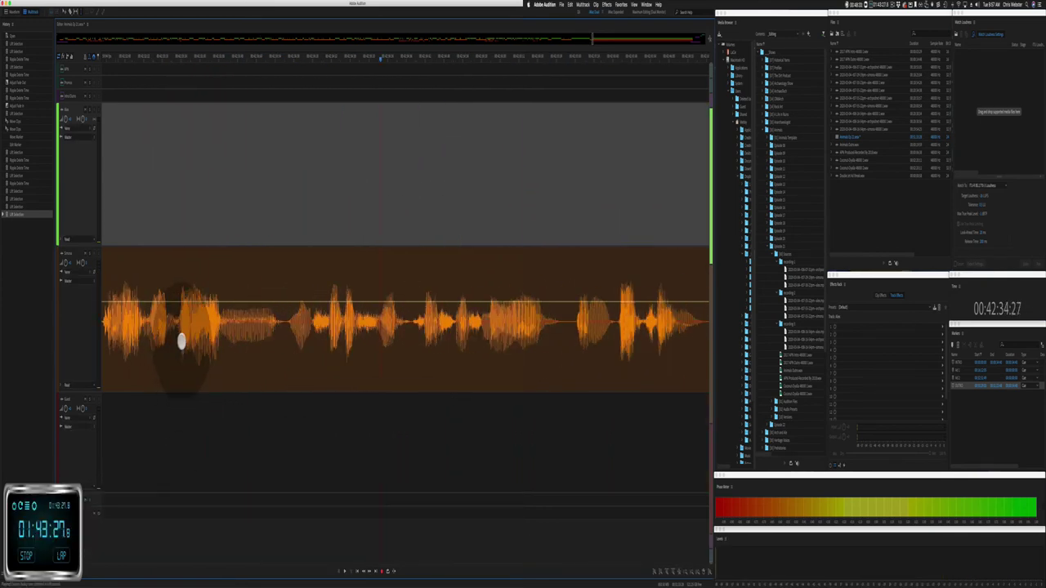
Step: Ripple delete the unwanted orange words around 42:33 and play across the cut
{"action": "left_click_drag", "start_coordinate": [182, 341], "coordinate": [279, 353]}
{"action": "key", "text": "shift+super+BackSpace"}
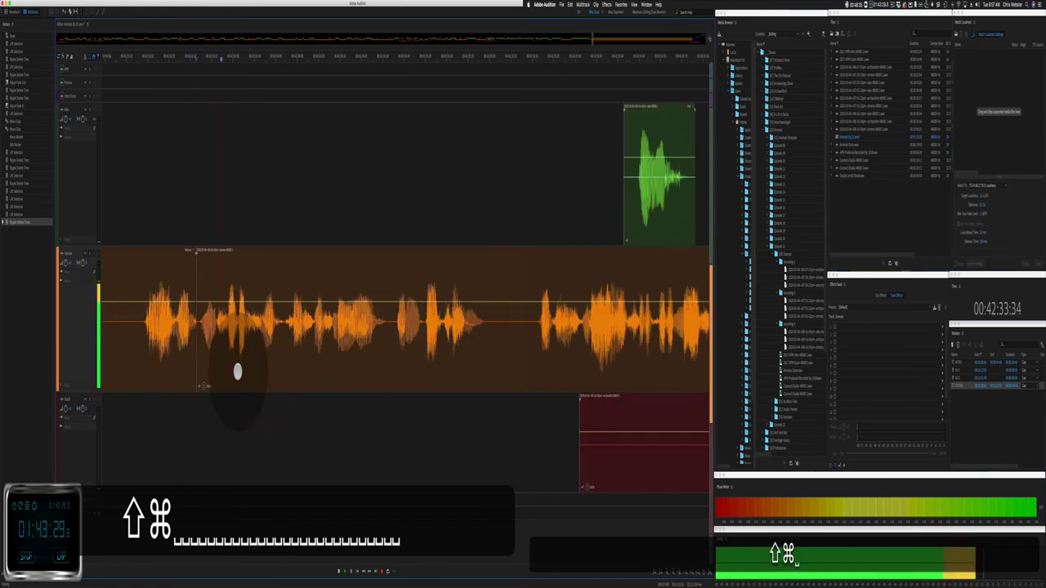
Step: Clear the silent opening stretch of the red clip beneath the orange speech after 42:33
{"action": "left_click_drag", "start_coordinate": [296, 433], "coordinate": [659, 465]}
{"action": "key", "text": "BackSpace"}
{"action": "left_click", "coordinate": [433, 413]}
Step: Ripple delete the pause between the orange phrases around 42:39, just before the green clip
{"action": "scroll", "coordinate": [427, 420], "scroll_direction": "right", "scroll_amount": 5}
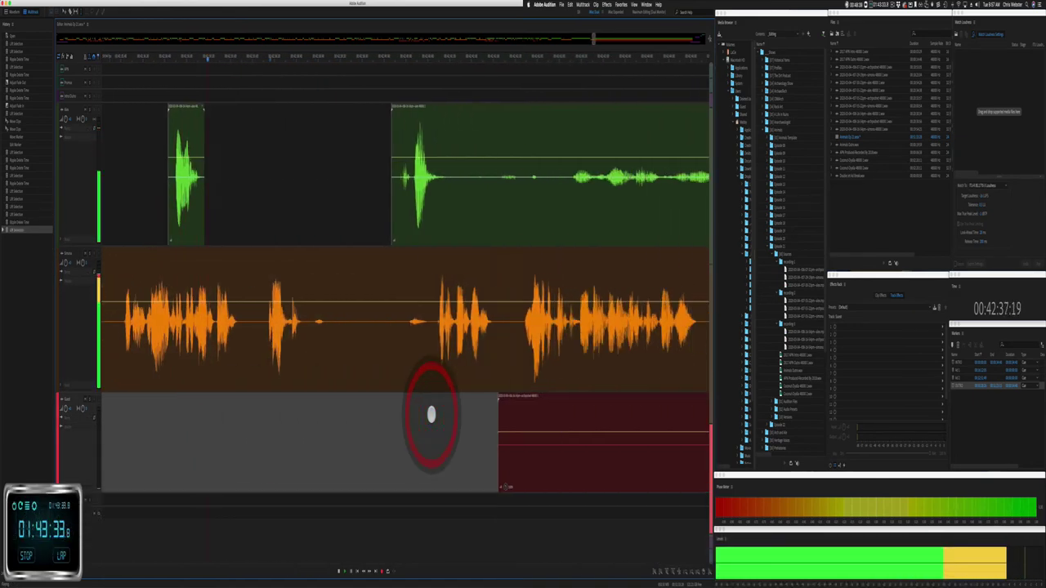
{"action": "left_click_drag", "start_coordinate": [288, 330], "coordinate": [367, 338]}
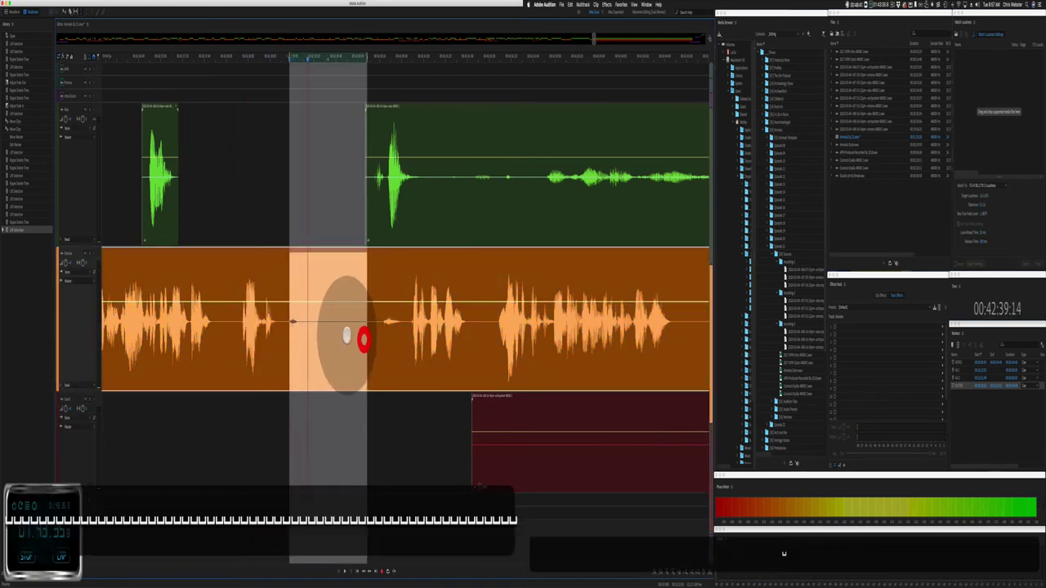
{"action": "key", "text": "super+shift+BackSpace"}
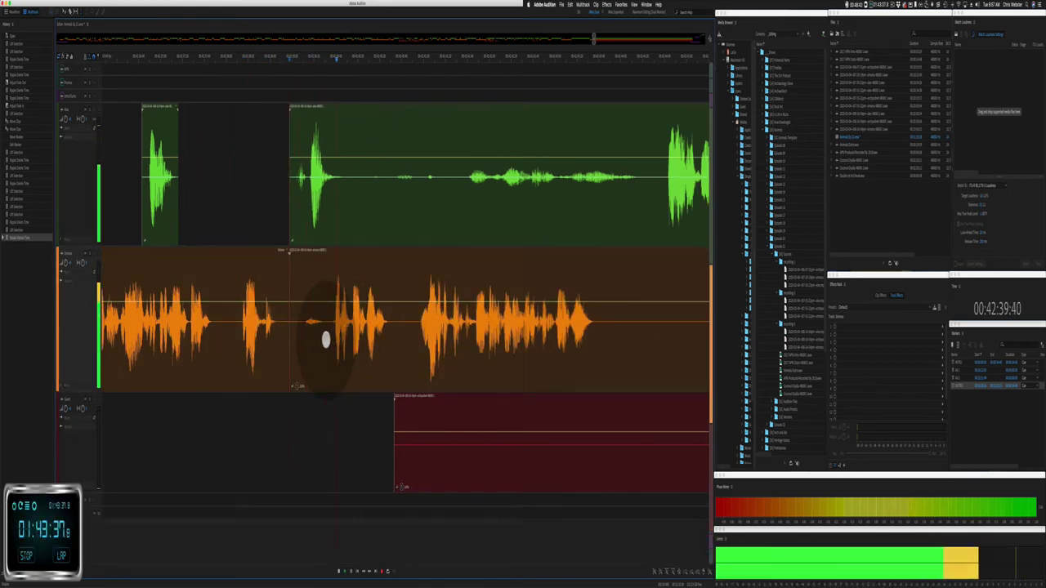
Step: Clear the quiet stretch after the green word near 42:41 and trim the following clip's start to the next loud green speech
{"action": "scroll", "coordinate": [316, 299], "scroll_direction": "right", "scroll_amount": 2}
{"action": "left_click_drag", "start_coordinate": [269, 216], "coordinate": [394, 215]}
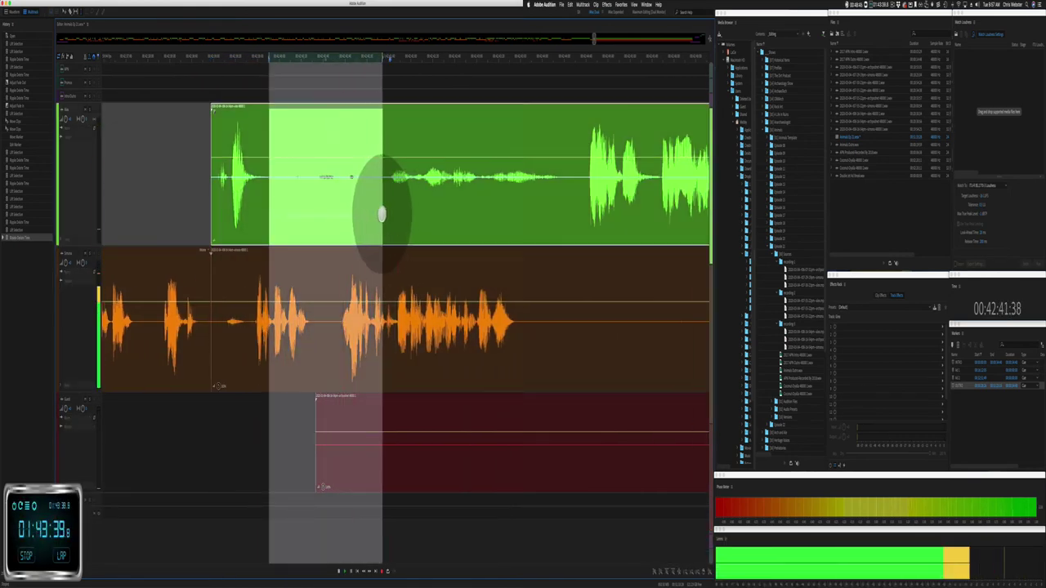
{"action": "key", "text": "super+shift+BackSpace"}
{"action": "scroll", "coordinate": [299, 203], "scroll_direction": "right", "scroll_amount": 2}
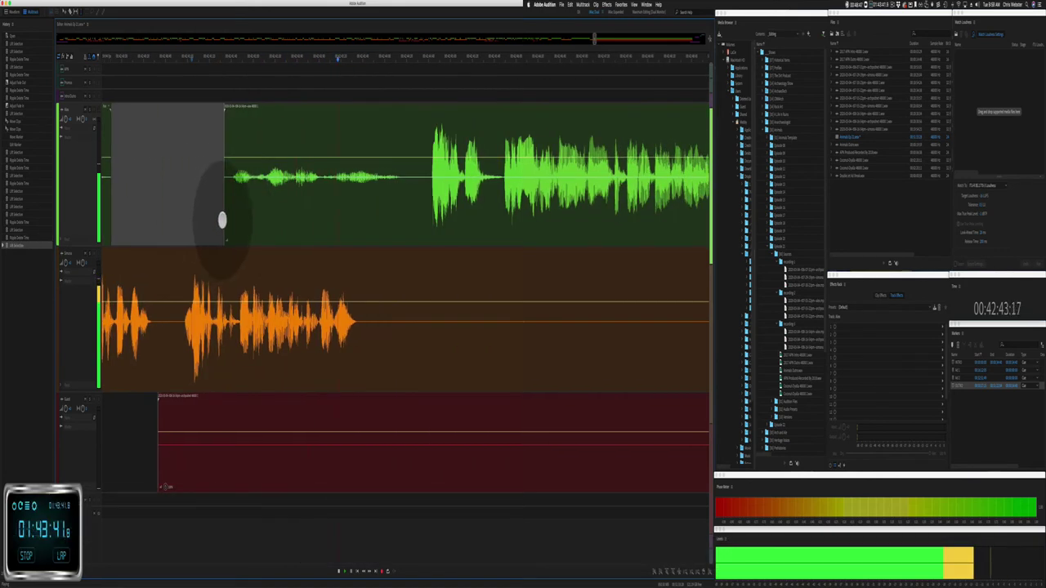
{"action": "left_click_drag", "start_coordinate": [224, 222], "coordinate": [418, 229]}
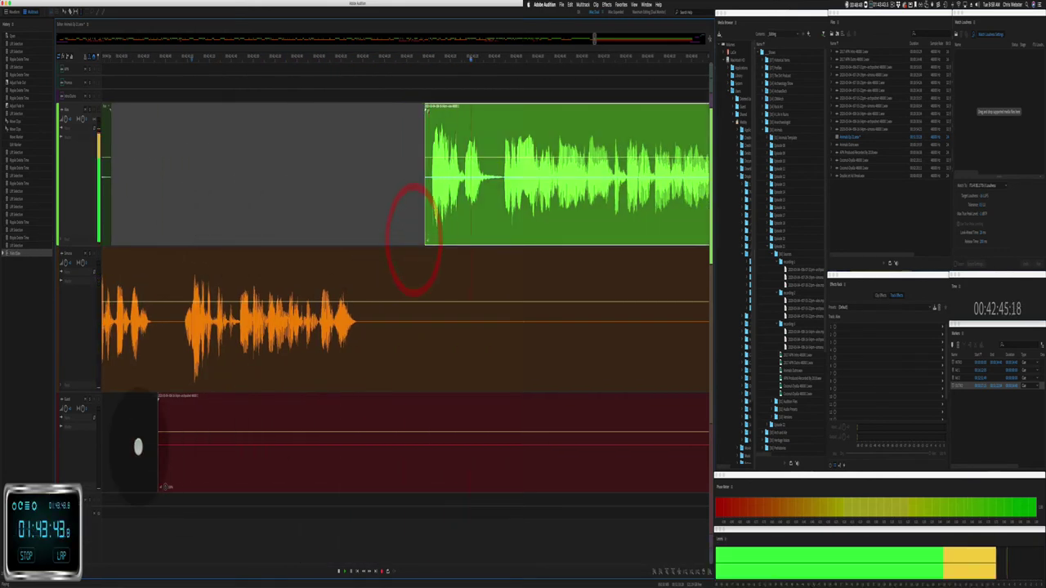
Step: Clear the red clip's silence beneath the orange speech, ripple delete the pause at 42:43:40 before the green reply, and play on
{"action": "left_click_drag", "start_coordinate": [140, 441], "coordinate": [561, 436]}
{"action": "key", "text": "BackSpace"}
{"action": "left_click_drag", "start_coordinate": [363, 339], "coordinate": [501, 303]}
{"action": "key", "text": "BackSpace"}
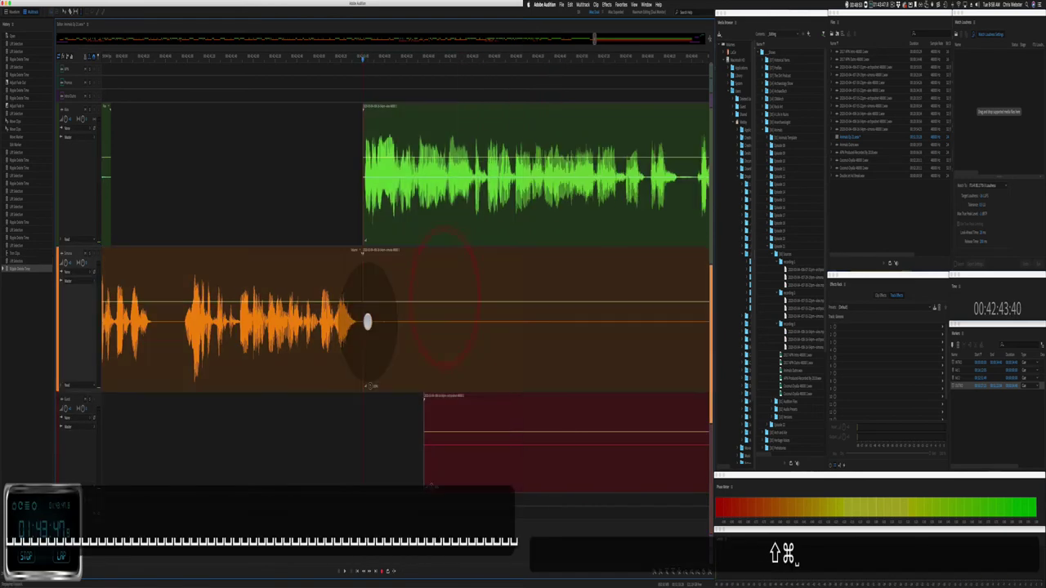
{"action": "key", "text": "space"}
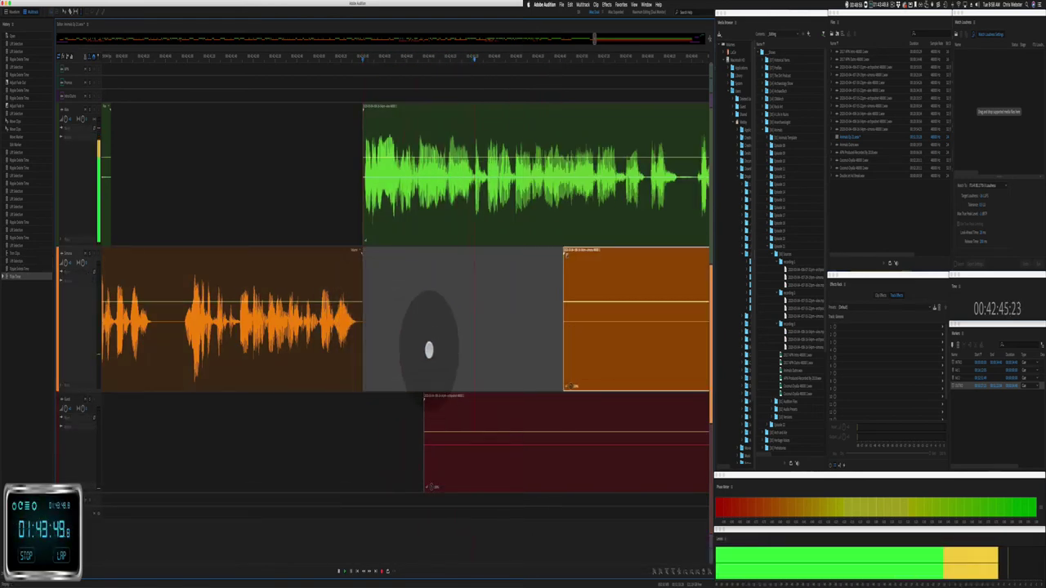
Step: Clear the silent openings of the orange and red clips beneath the green speech after 42:45
{"action": "left_click_drag", "start_coordinate": [432, 351], "coordinate": [619, 444]}
{"action": "key", "text": "BackSpace"}
{"action": "key", "text": "BackSpace"}
{"action": "key", "text": "BackSpace"}
{"action": "key", "text": "BackSpace"}
{"action": "key", "text": "BackSpace"}
{"action": "key", "text": "BackSpace"}
{"action": "key", "text": "BackSpace"}
{"action": "key", "text": "BackSpace"}
{"action": "key", "text": "BackSpace"}
{"action": "key", "text": "BackSpace"}
{"action": "key", "text": "BackSpace"}
{"action": "key", "text": "BackSpace"}
{"action": "key", "text": "BackSpace"}
{"action": "key", "text": "BackSpace"}
{"action": "key", "text": "BackSpace"}
{"action": "key", "text": "BackSpace"}
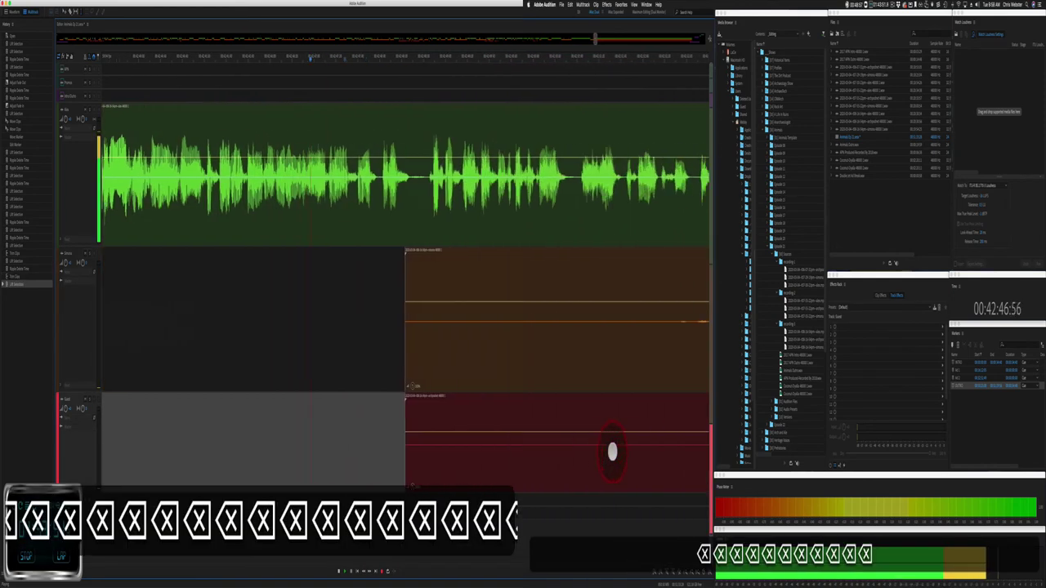
Step: Replay the green speech and ripple delete its unwanted word from 42:46:52
{"action": "key", "text": "space"}
{"action": "key", "text": "space"}
{"action": "key", "text": "space"}
{"action": "key", "text": "space"}
{"action": "key", "text": "space"}
{"action": "key", "text": "space"}
{"action": "key", "text": "space"}
{"action": "key", "text": "space"}
{"action": "key", "text": "space"}
{"action": "key", "text": "space"}
{"action": "key", "text": "space"}
{"action": "key", "text": "space"}
{"action": "key", "text": "space"}
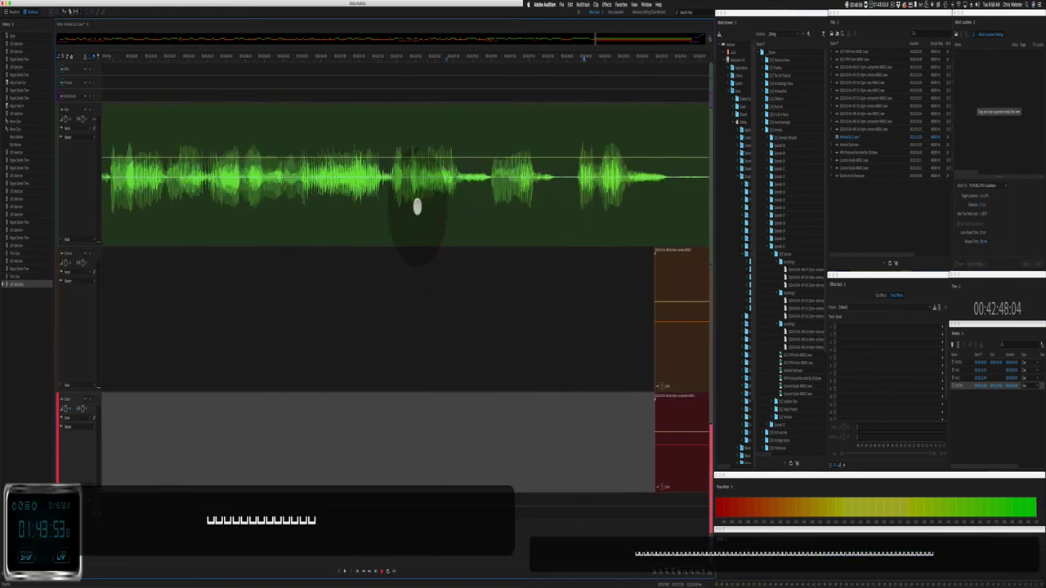
{"action": "left_click", "coordinate": [206, 219]}
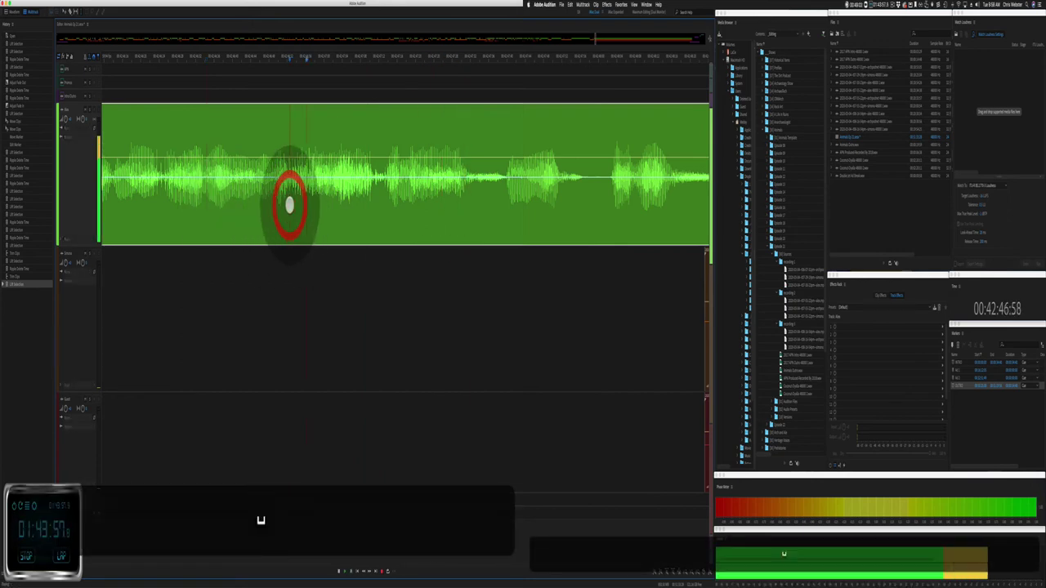
{"action": "left_click_drag", "start_coordinate": [289, 205], "coordinate": [344, 245]}
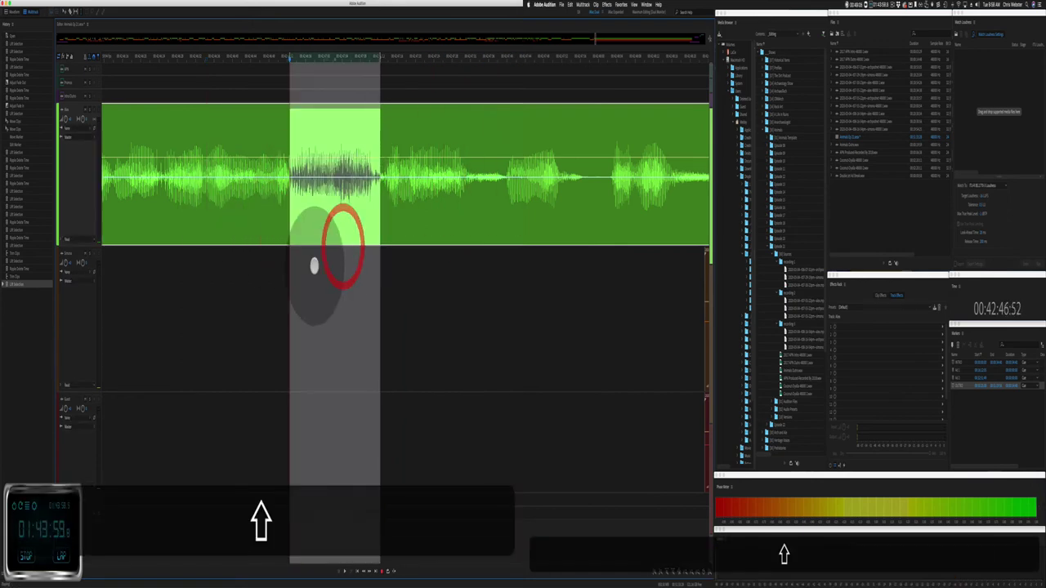
{"action": "key", "text": "shift+super+BackSpace"}
Step: Add a short fade-out to the green clip's end at the new cut and play across it
{"action": "left_click", "coordinate": [251, 227]}
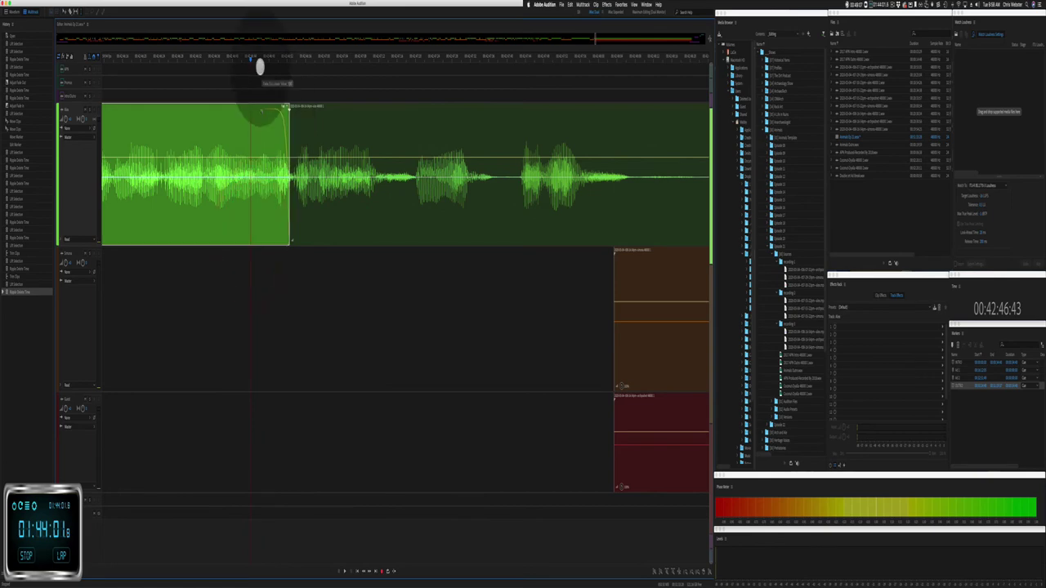
{"action": "key", "text": "shift+super+BackSpace"}
{"action": "left_click", "coordinate": [129, 269]}
{"action": "key", "text": "shift+super+BackSpace"}
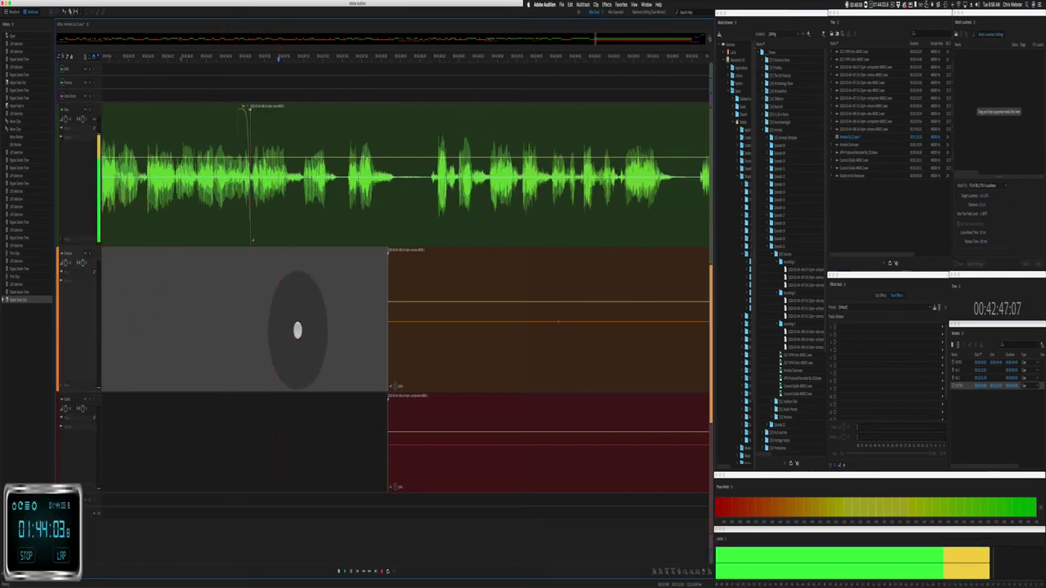
Step: Clear the silence at the start of the orange and red clips up to the orange reply, in successive passes
{"action": "left_click_drag", "start_coordinate": [365, 348], "coordinate": [700, 460]}
{"action": "key", "text": "BackSpace"}
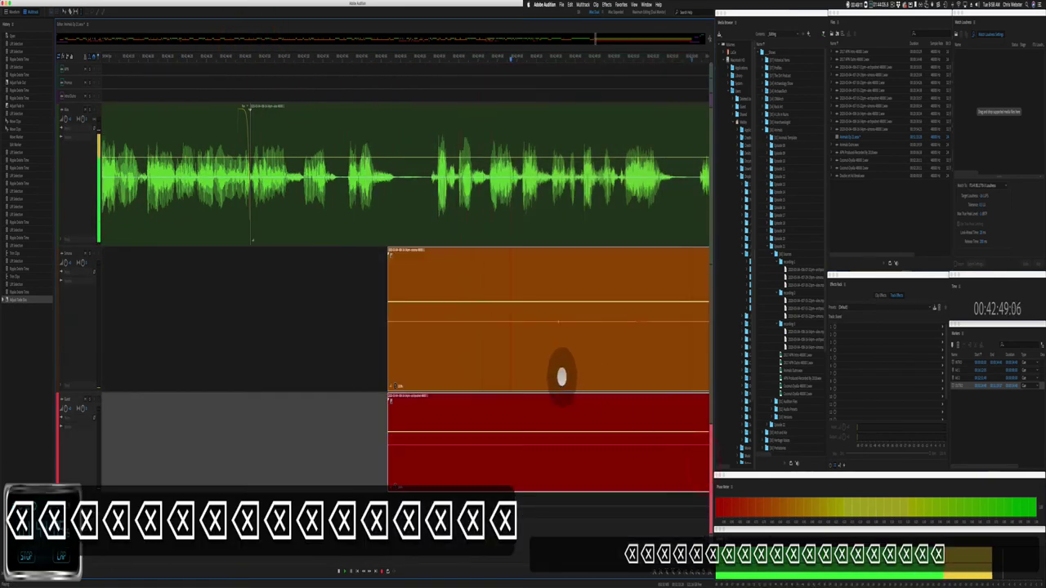
{"action": "left_click_drag", "start_coordinate": [362, 346], "coordinate": [630, 416]}
{"action": "key", "text": "BackSpace"}
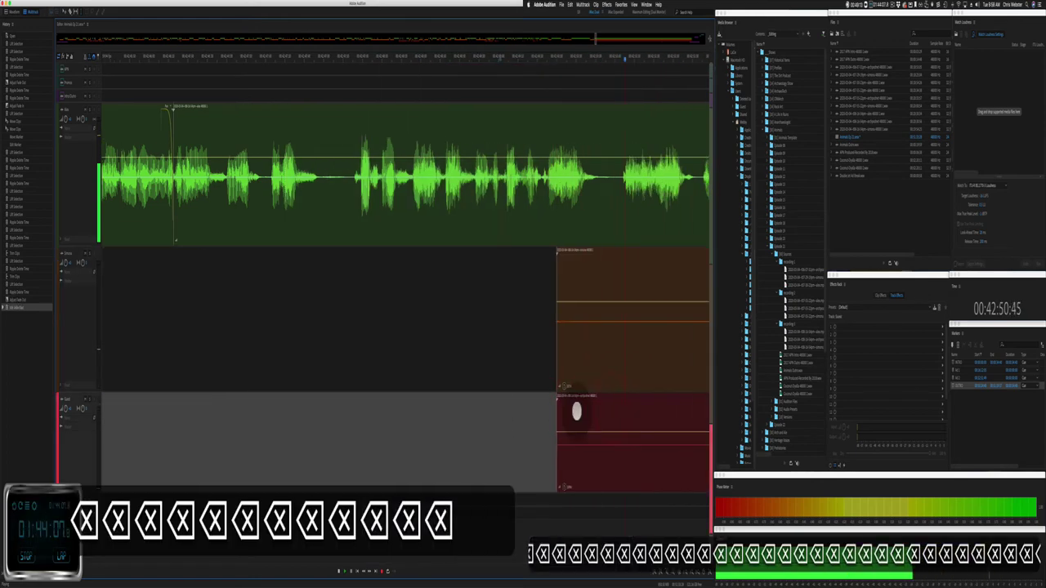
{"action": "left_click", "coordinate": [221, 195]}
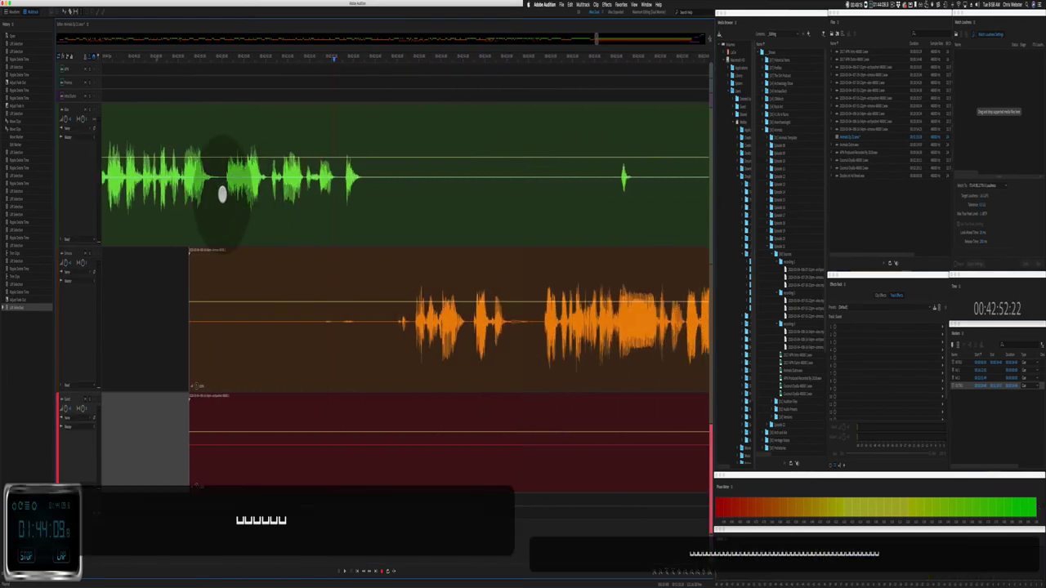
{"action": "left_click_drag", "start_coordinate": [161, 296], "coordinate": [402, 499]}
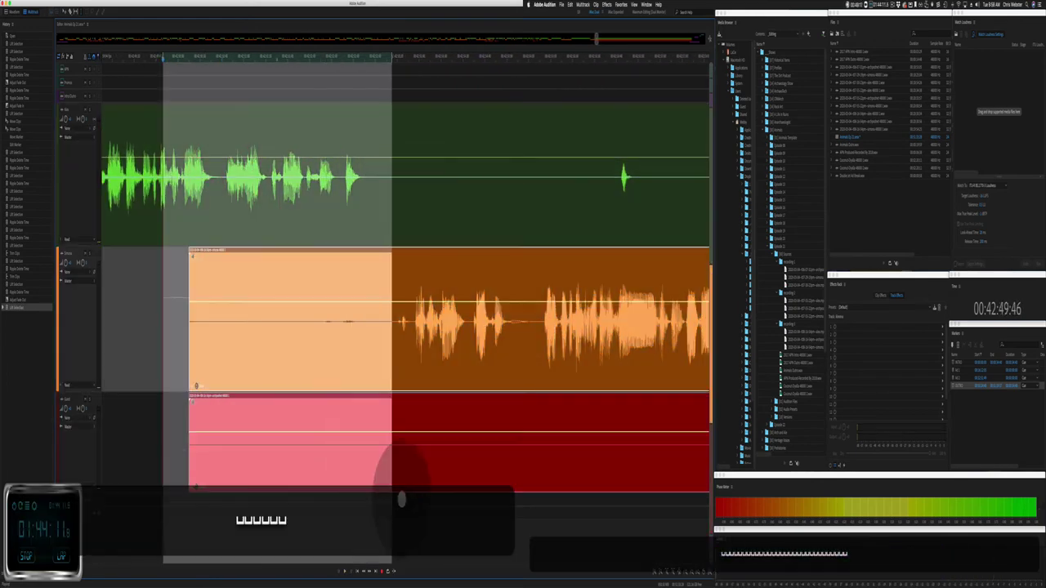
{"action": "key", "text": "BackSpace"}
Step: Ripple delete the unwanted green word from 42:50:38 and the pause before the orange reply around 42:52, then play on
{"action": "left_click", "coordinate": [223, 315]}
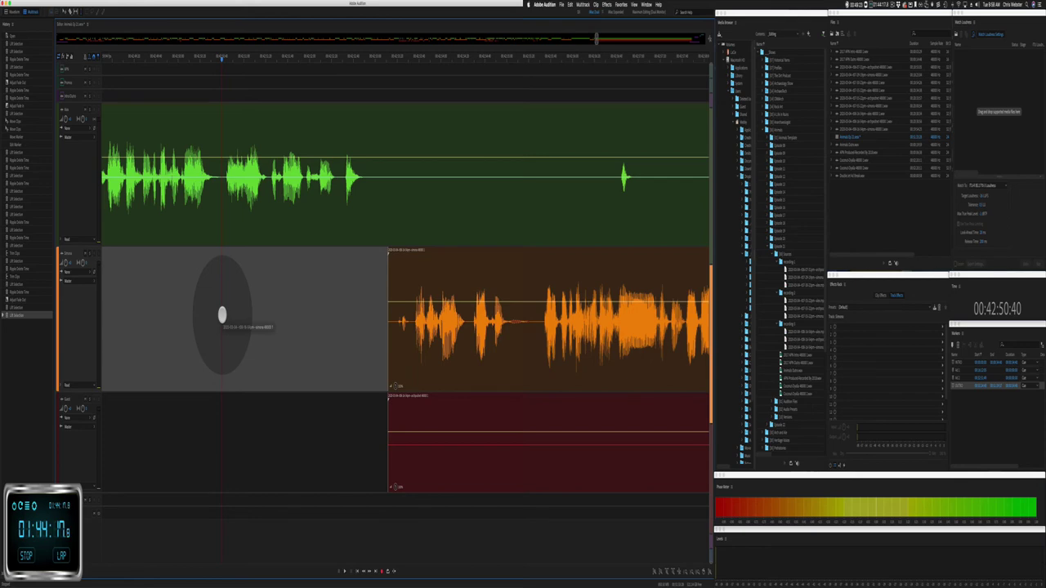
{"action": "left_click_drag", "start_coordinate": [220, 197], "coordinate": [261, 195]}
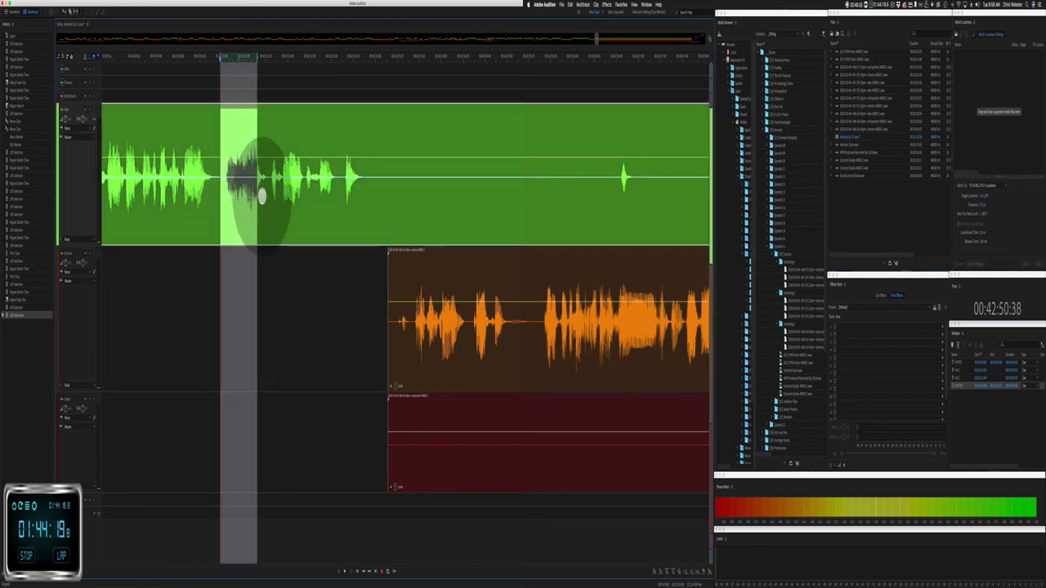
{"action": "key", "text": "shift+super+BackSpace"}
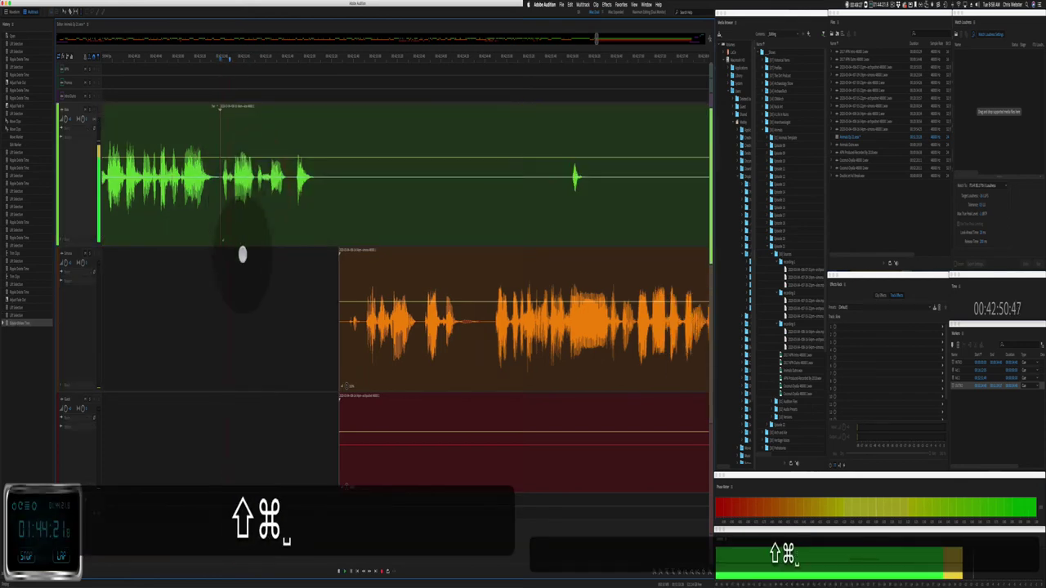
{"action": "left_click_drag", "start_coordinate": [327, 205], "coordinate": [354, 271]}
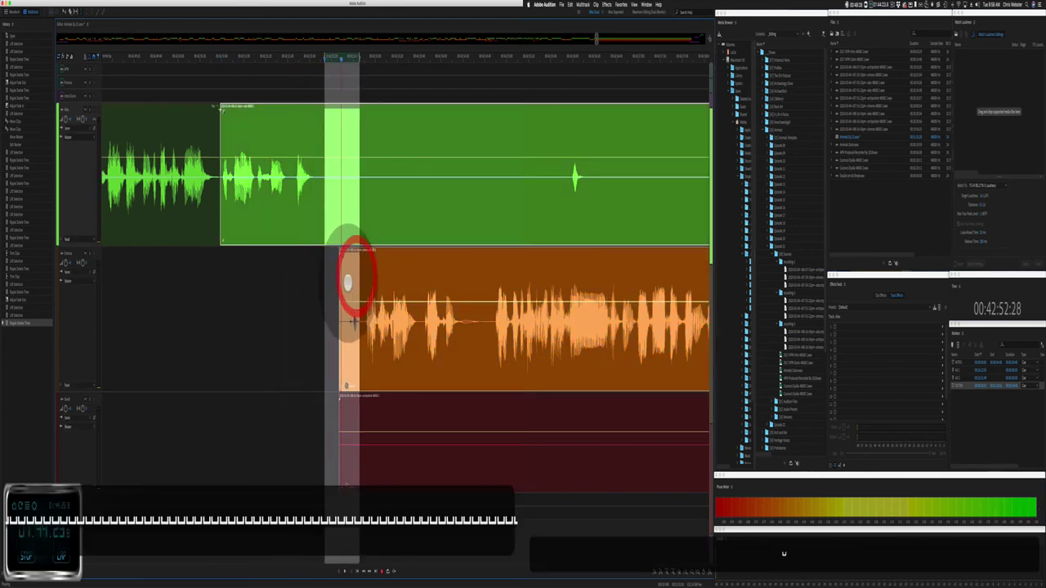
{"action": "key", "text": "shift+super+BackSpace"}
{"action": "key", "text": "space"}
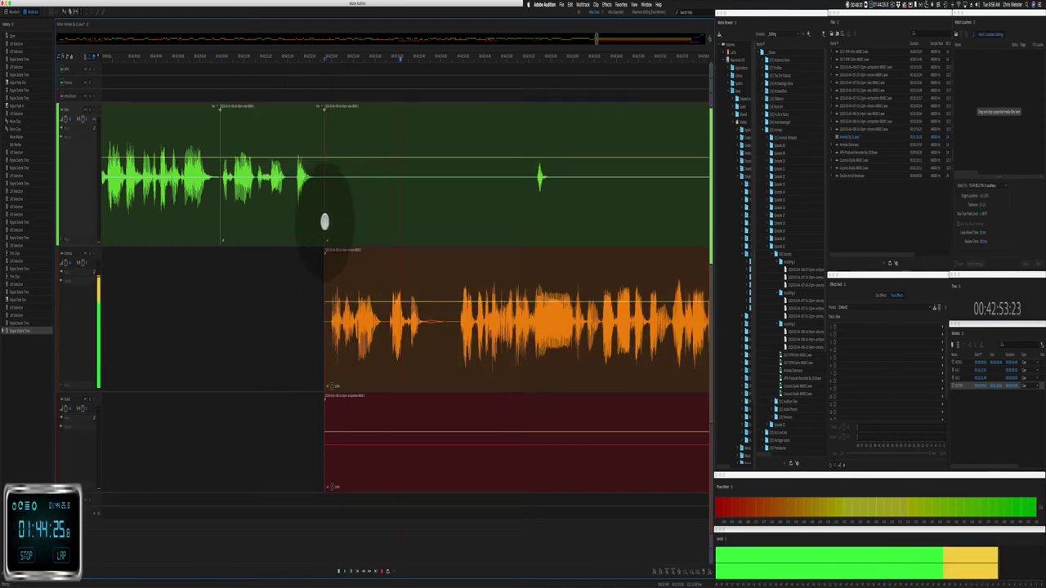
Step: Trim the green clip's start to just before its short reaction and clear the red clip's silence beneath the orange speech
{"action": "left_click_drag", "start_coordinate": [325, 221], "coordinate": [513, 213]}
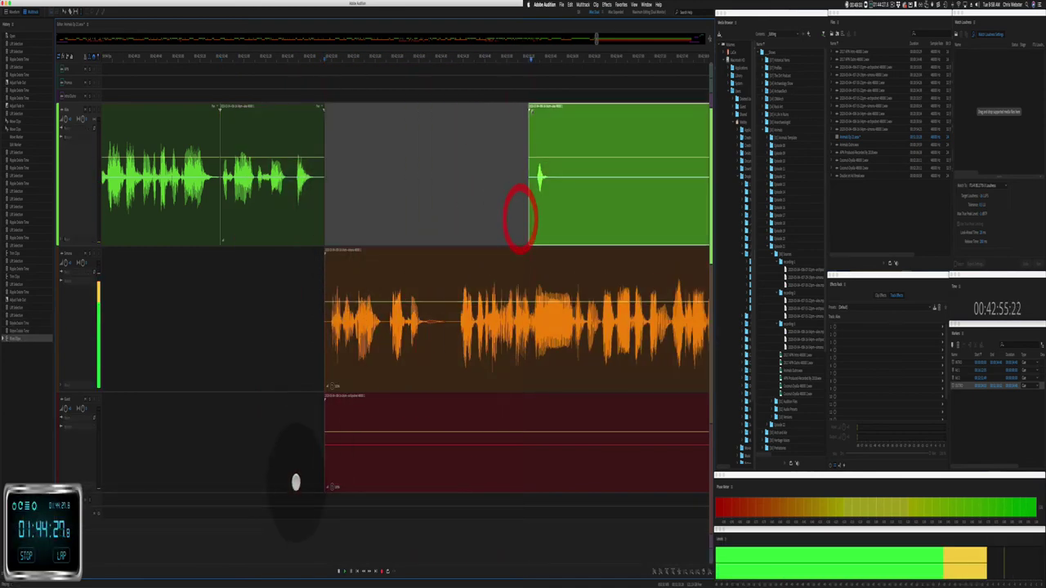
{"action": "left_click_drag", "start_coordinate": [296, 483], "coordinate": [608, 481]}
{"action": "key", "text": "BackSpace"}
{"action": "key", "text": "BackSpace"}
{"action": "key", "text": "BackSpace"}
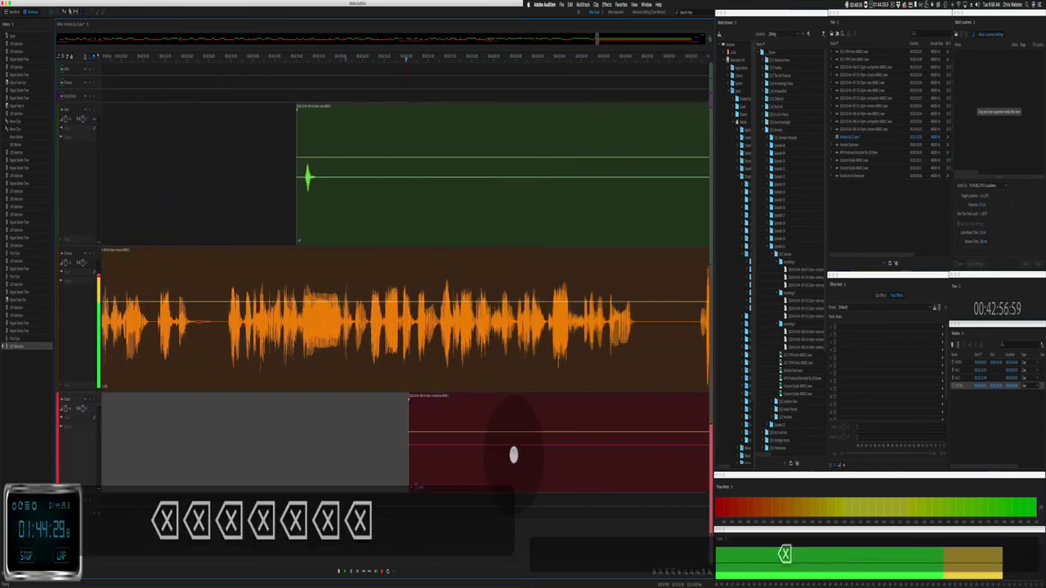
{"action": "left_click_drag", "start_coordinate": [176, 200], "coordinate": [630, 165]}
{"action": "key", "text": "BackSpace"}
{"action": "key", "text": "BackSpace"}
{"action": "key", "text": "BackSpace"}
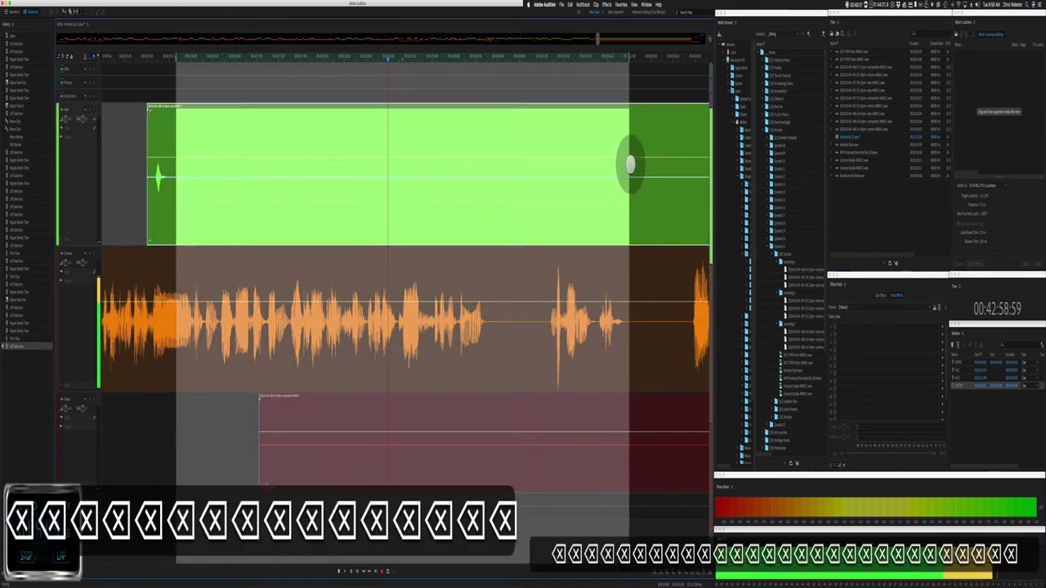
{"action": "left_click", "coordinate": [607, 168]}
{"action": "key", "text": "super+z"}
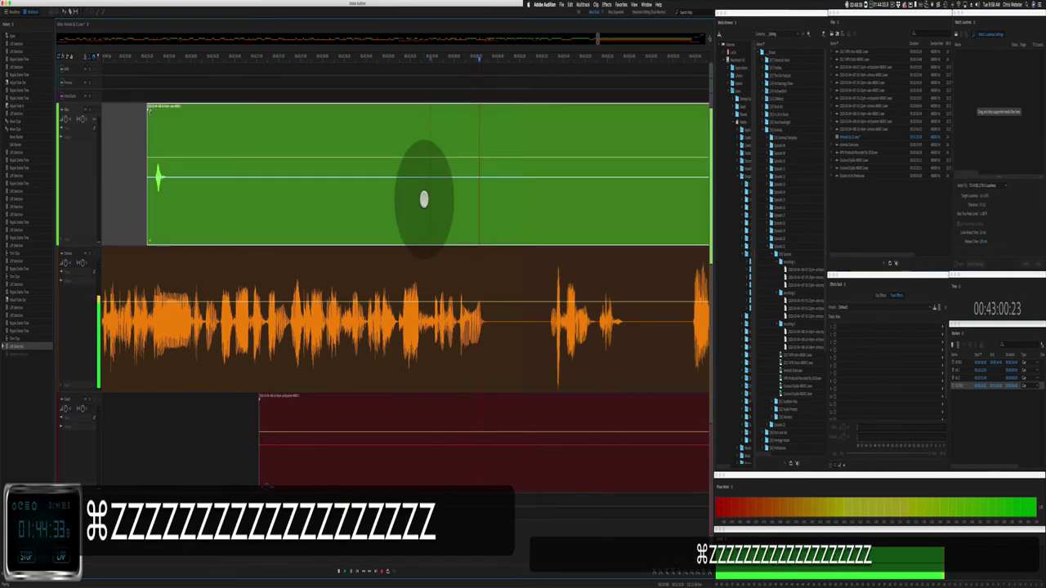
Step: Clear the green silence from 42:55:50 after the short reaction and the red silence from 42:56:34 around the orange speech
{"action": "left_click_drag", "start_coordinate": [181, 201], "coordinate": [626, 184]}
{"action": "key", "text": "BackSpace"}
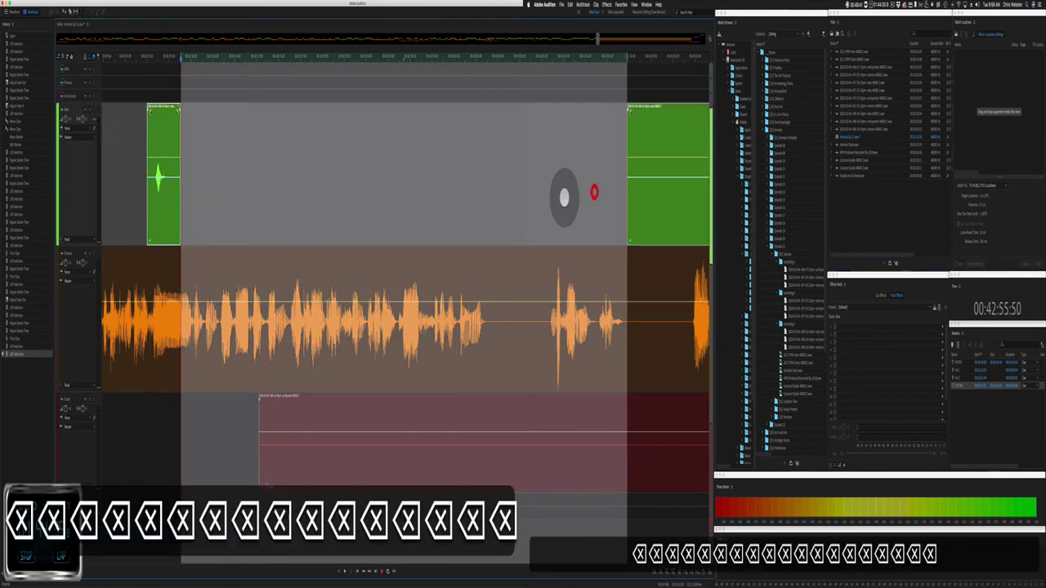
{"action": "left_click_drag", "start_coordinate": [229, 439], "coordinate": [642, 441]}
{"action": "key", "text": "BackSpace"}
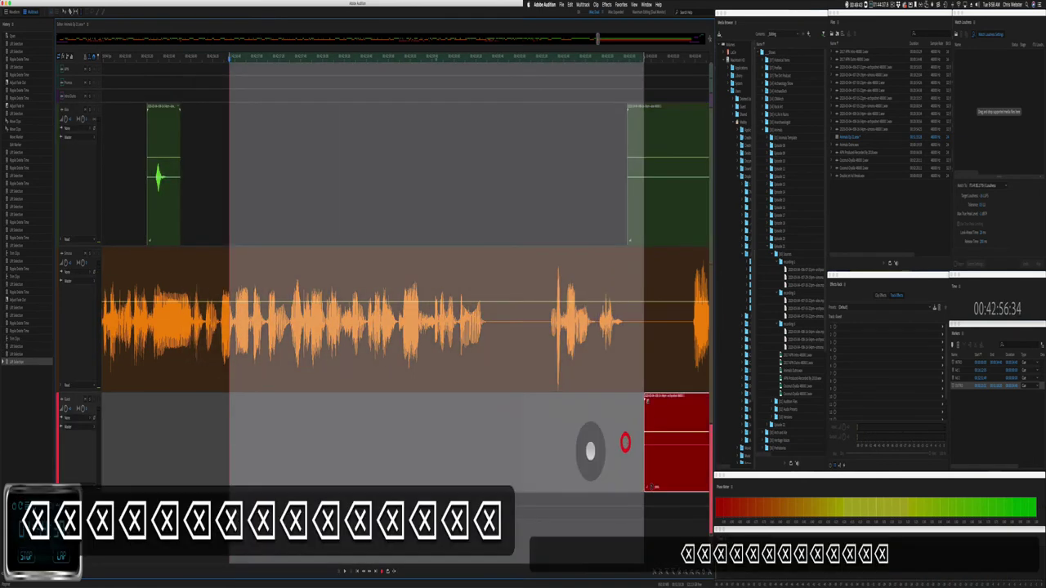
Step: Replay the short green reaction with the orange speech and ripple delete the drawn-out orange word from 42:55:21
{"action": "left_click", "coordinate": [130, 202]}
{"action": "key", "text": "space"}
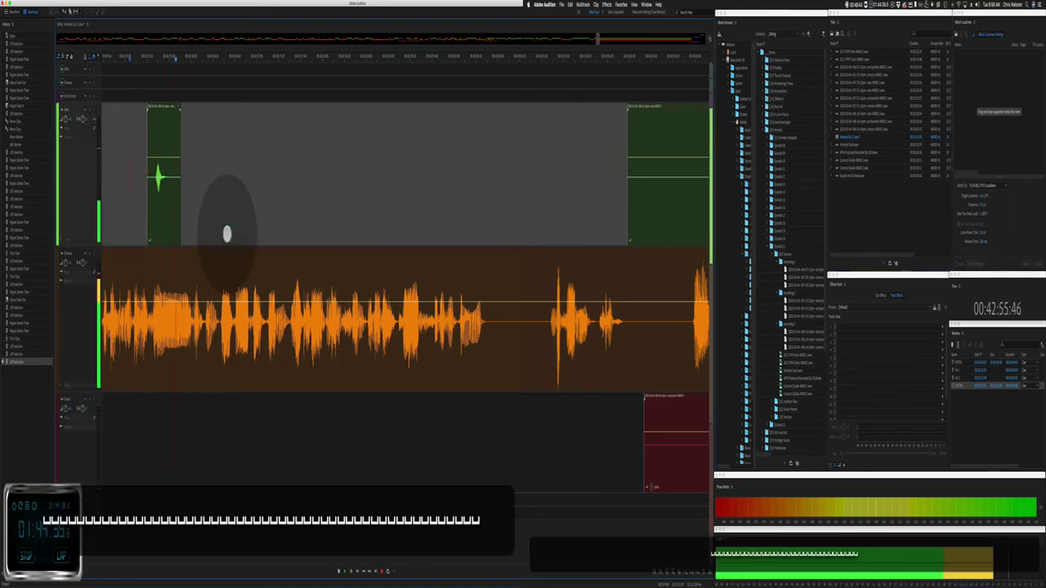
{"action": "key", "text": "space"}
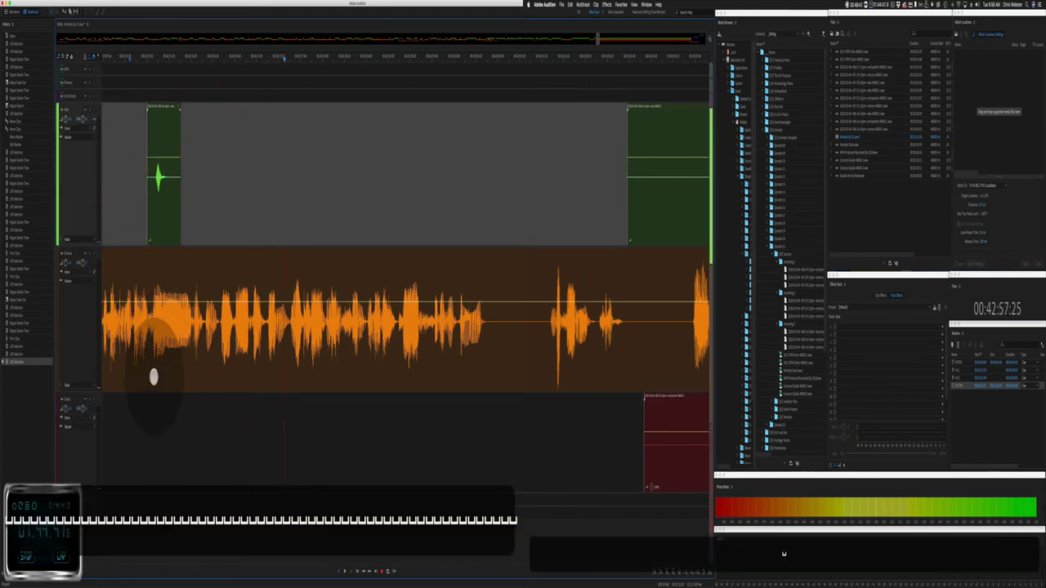
{"action": "key", "text": "="}
{"action": "left_click_drag", "start_coordinate": [146, 347], "coordinate": [225, 349]}
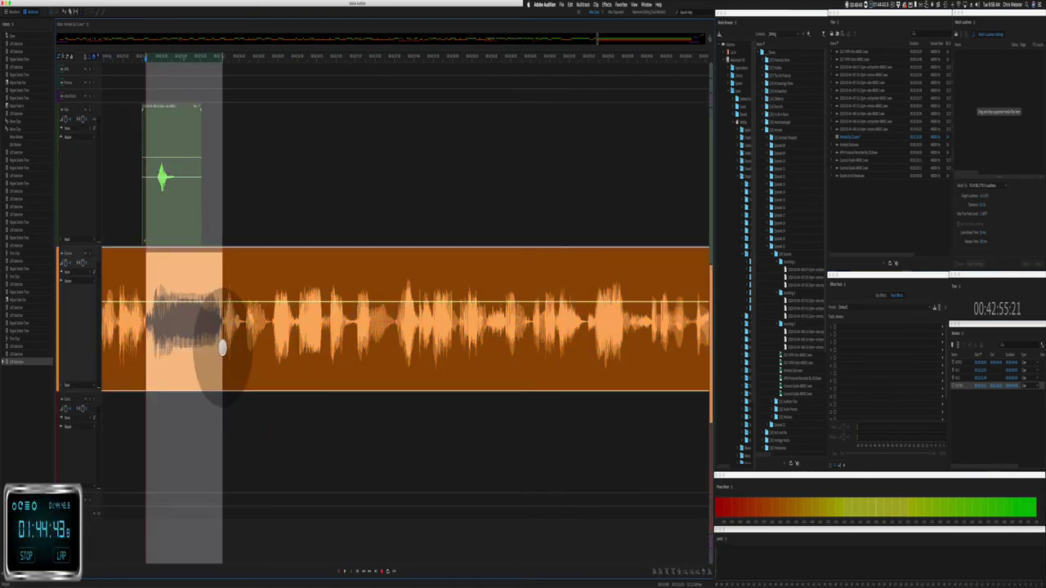
{"action": "key", "text": "shift+super+BackSpace"}
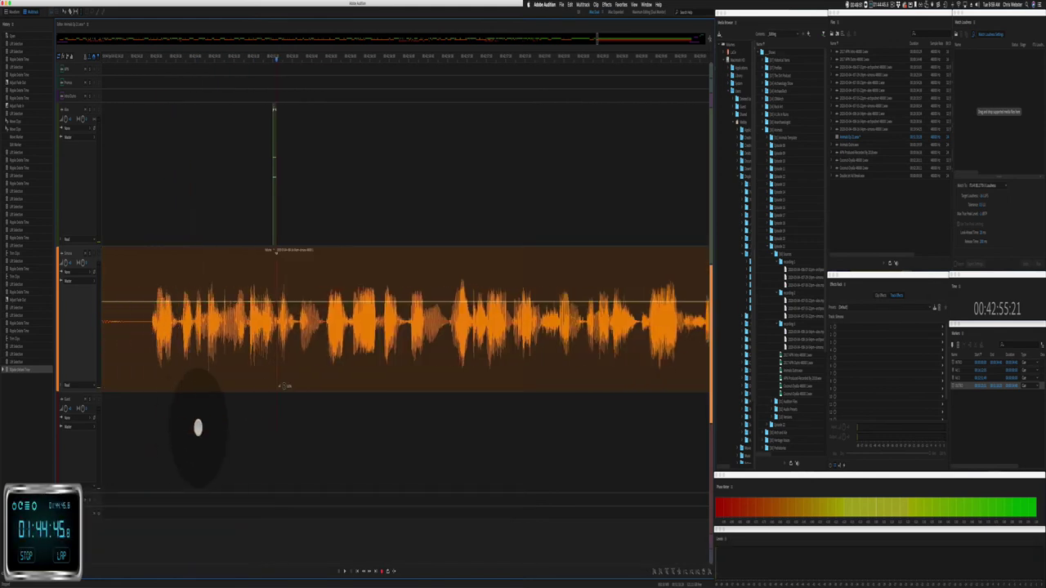
Step: Play across the new cut in the orange speech and return the playhead to just before it at 42:55:20
{"action": "left_click", "coordinate": [175, 427]}
{"action": "key", "text": "space"}
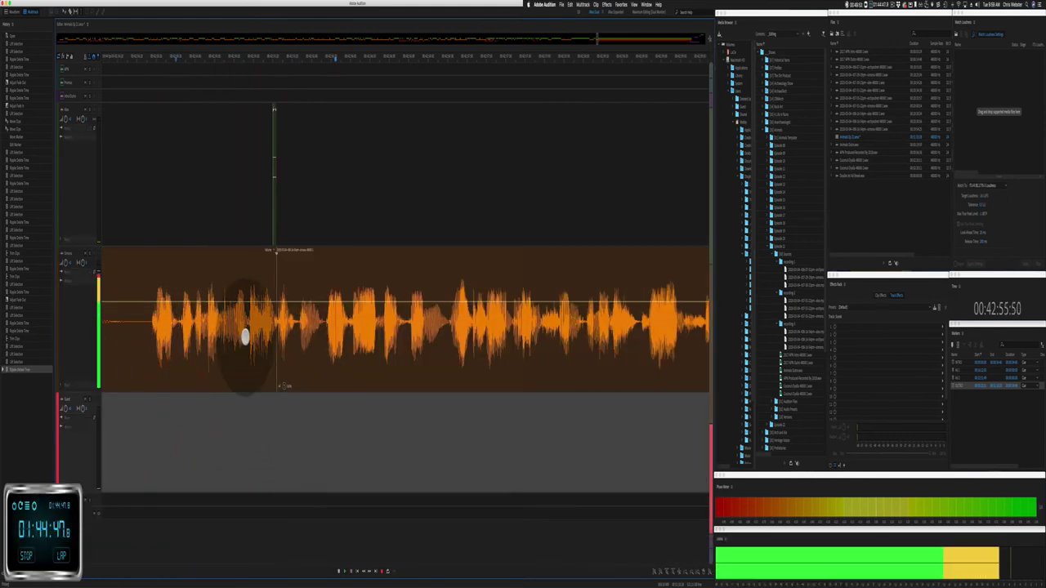
{"action": "left_click_drag", "start_coordinate": [245, 337], "coordinate": [269, 339]}
{"action": "left_click", "coordinate": [273, 440]}
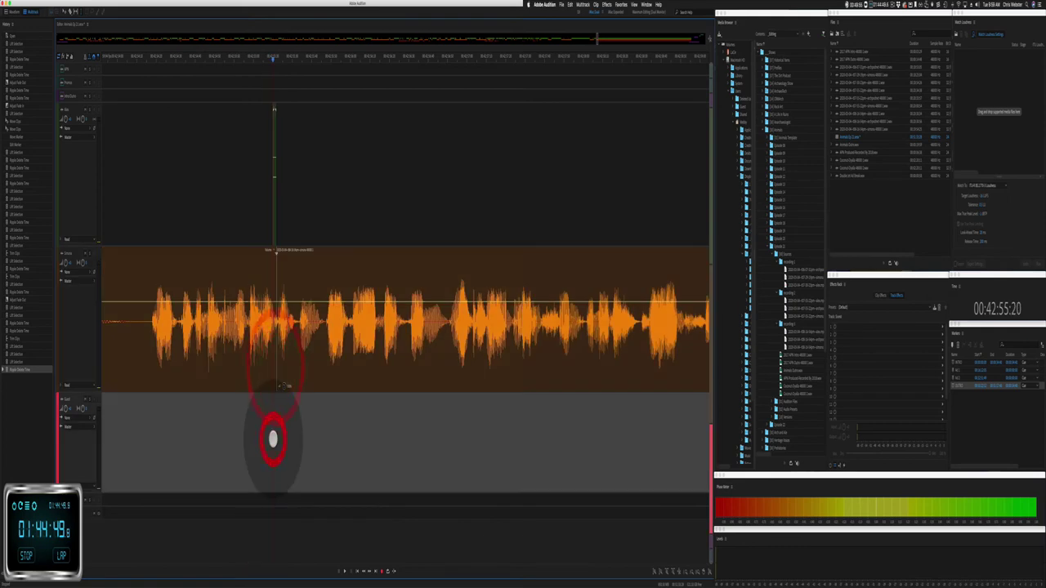
Step: Remove the tiny green clip at 42:55:20 and ripple delete the short orange word from 42:55:21
{"action": "left_click", "coordinate": [280, 106]}
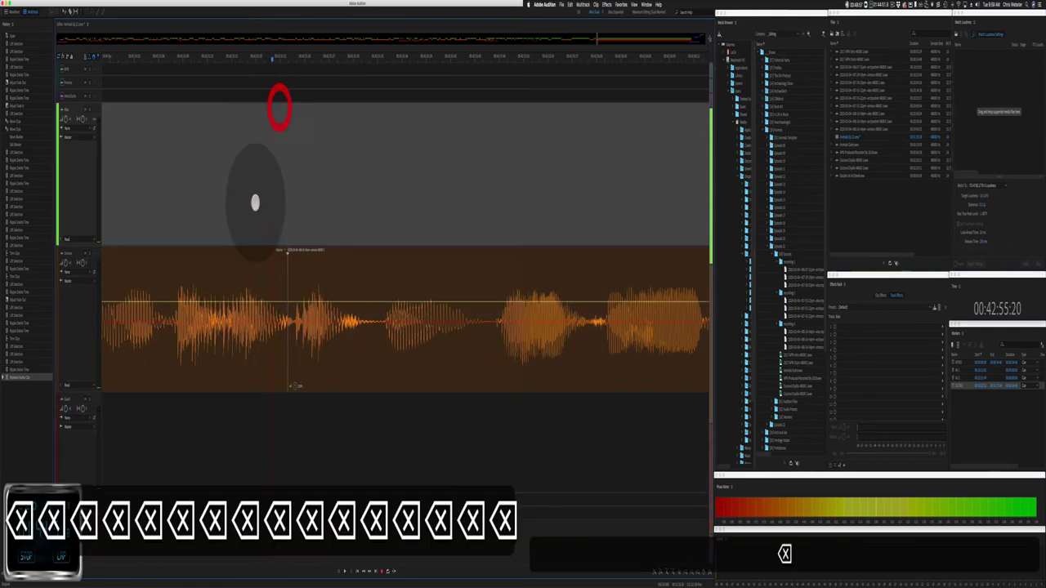
{"action": "left_click", "coordinate": [123, 180]}
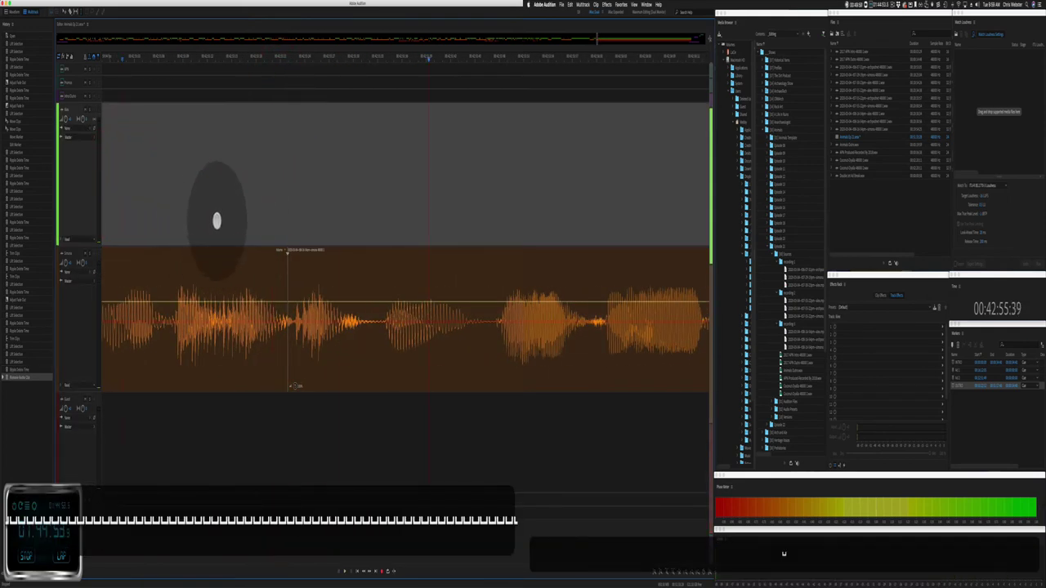
{"action": "left_click_drag", "start_coordinate": [289, 415], "coordinate": [371, 362]}
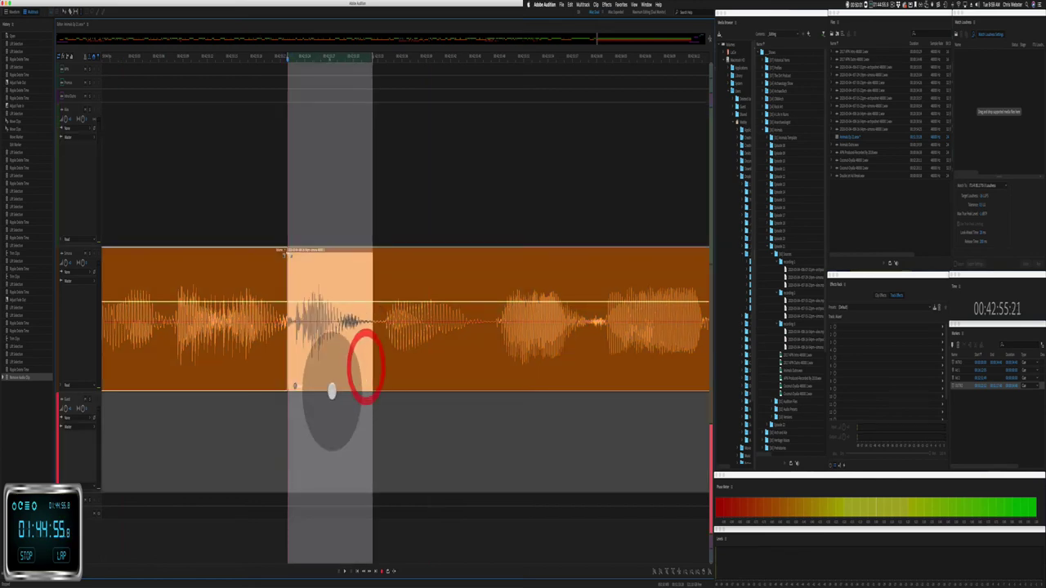
{"action": "key", "text": "shift+super+BackSpace"}
Step: Play across the new orange cut and adjust the fade-out on the end of the orange clip before it
{"action": "left_click", "coordinate": [99, 411]}
{"action": "key", "text": "minus"}
{"action": "key", "text": "minus"}
{"action": "key", "text": "minus"}
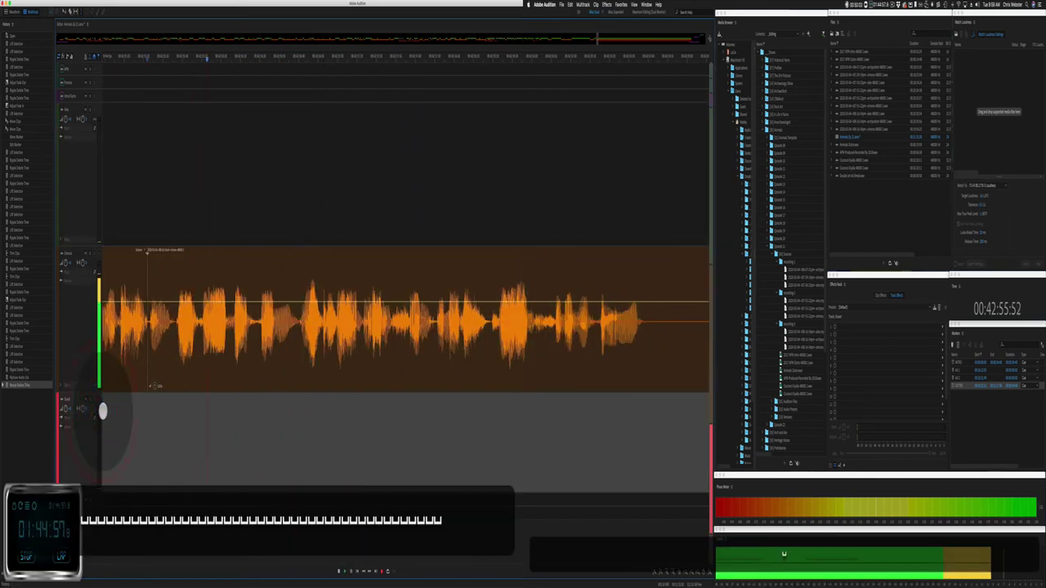
{"action": "key", "text": "space"}
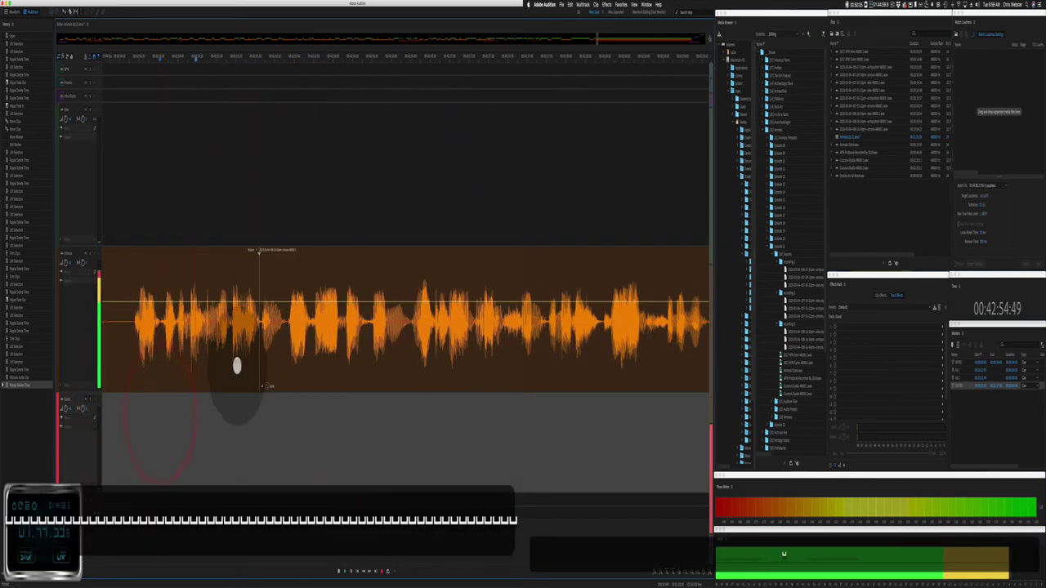
{"action": "left_click", "coordinate": [237, 368]}
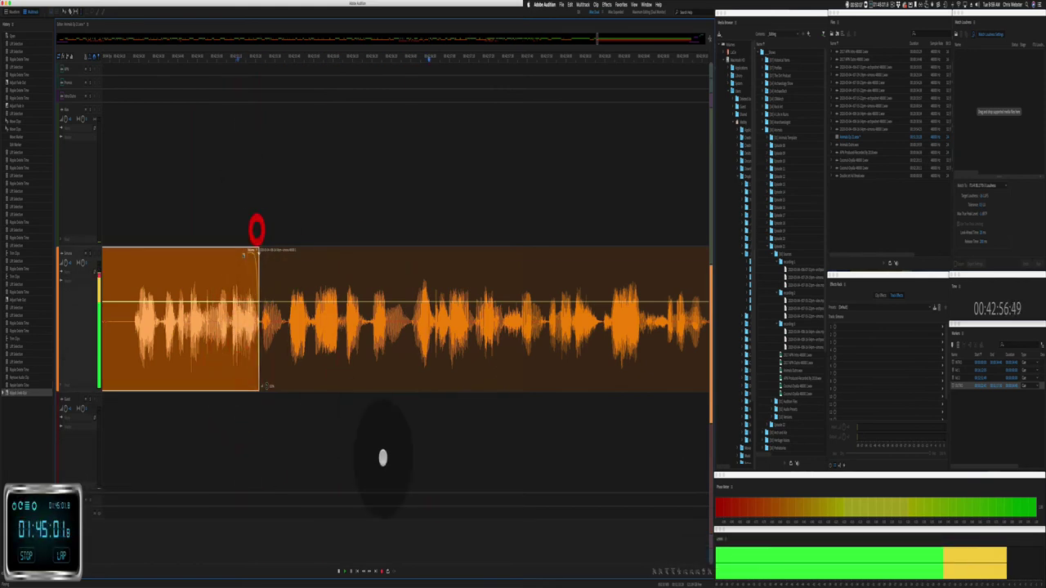
{"action": "scroll", "coordinate": [376, 456], "scroll_direction": "right", "scroll_amount": 6}
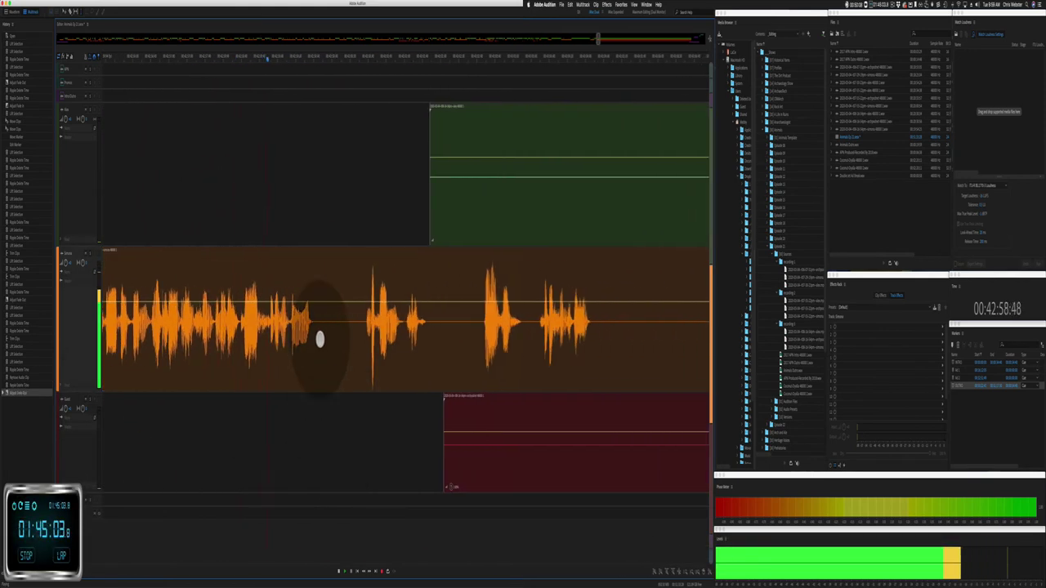
Step: Ripple delete the orange pause just after 42:59:42 and clear the green and red silence alongside the following orange phrases
{"action": "left_click_drag", "start_coordinate": [320, 339], "coordinate": [363, 338]}
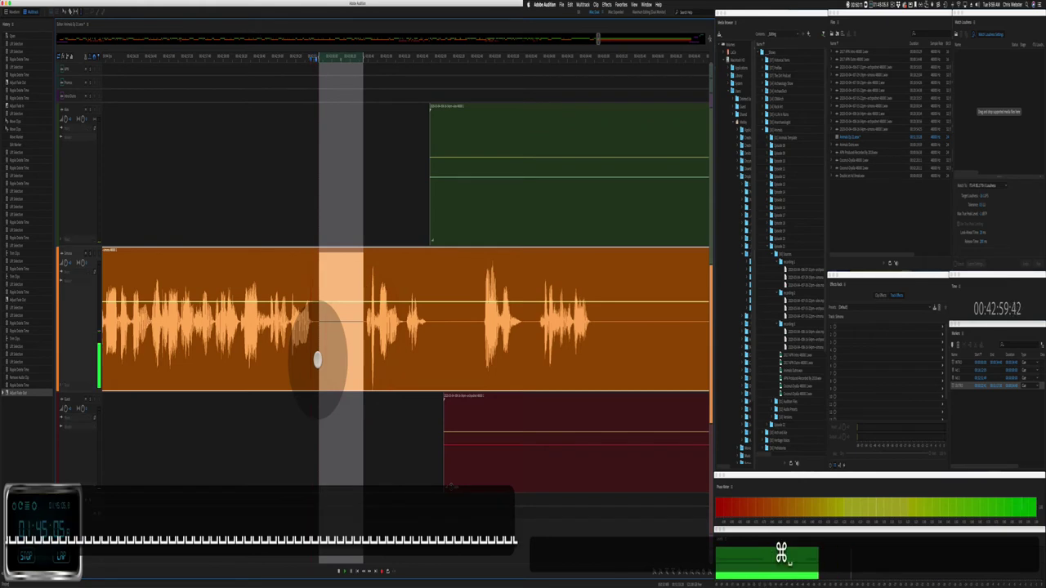
{"action": "key", "text": "shift+super+BackSpace"}
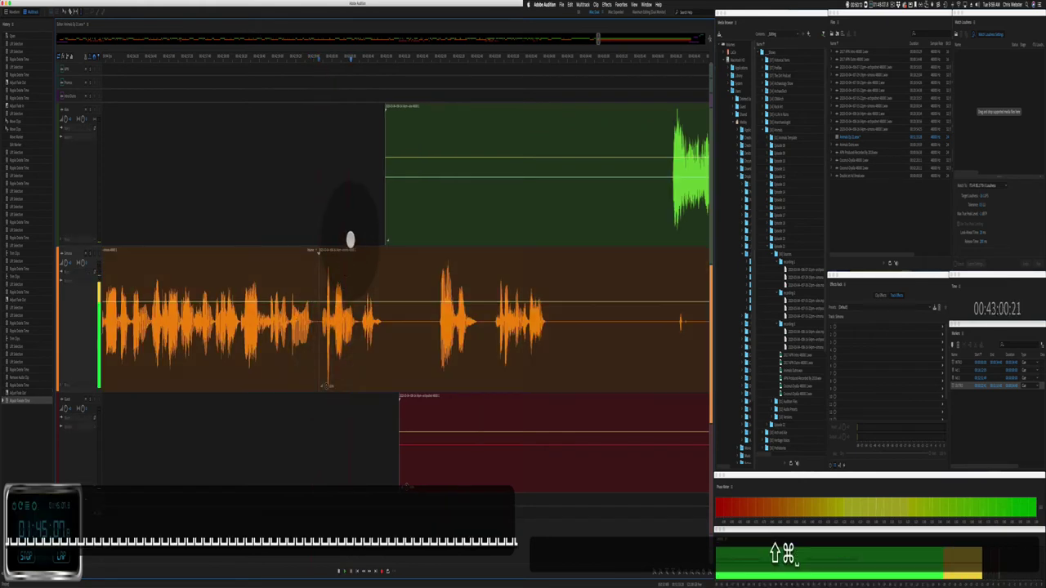
{"action": "left_click_drag", "start_coordinate": [350, 239], "coordinate": [661, 205]}
{"action": "key", "text": "BackSpace"}
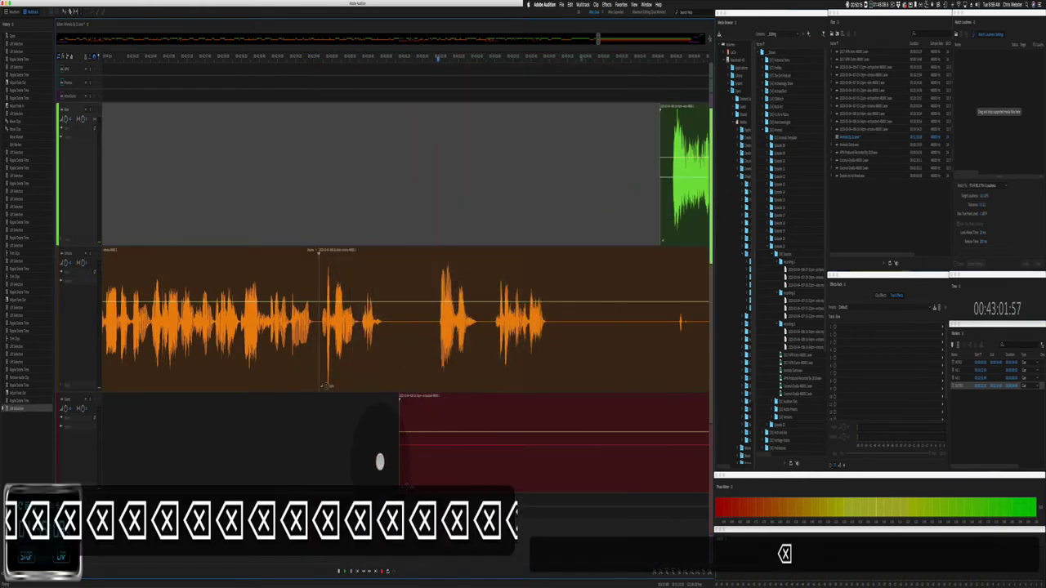
{"action": "left_click_drag", "start_coordinate": [379, 462], "coordinate": [692, 460]}
{"action": "key", "text": "BackSpace"}
{"action": "left_click", "coordinate": [419, 360]}
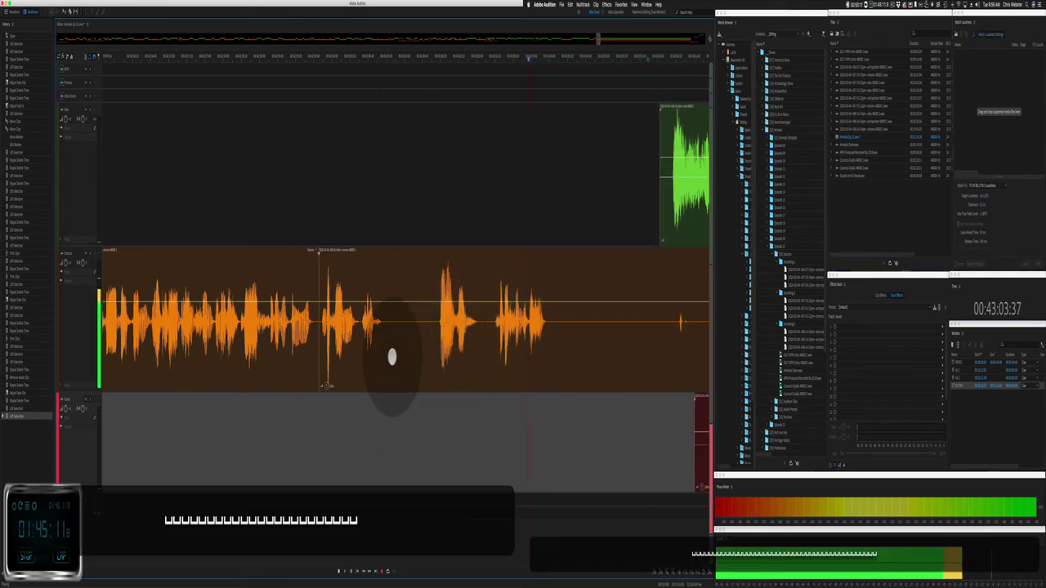
Step: Ripple delete the orange pauses at 43:01:06 and 43:03:14 to bring the green reply directly after the orange speech
{"action": "left_click_drag", "start_coordinate": [392, 357], "coordinate": [435, 353]}
{"action": "key", "text": "shift+super+BackSpace"}
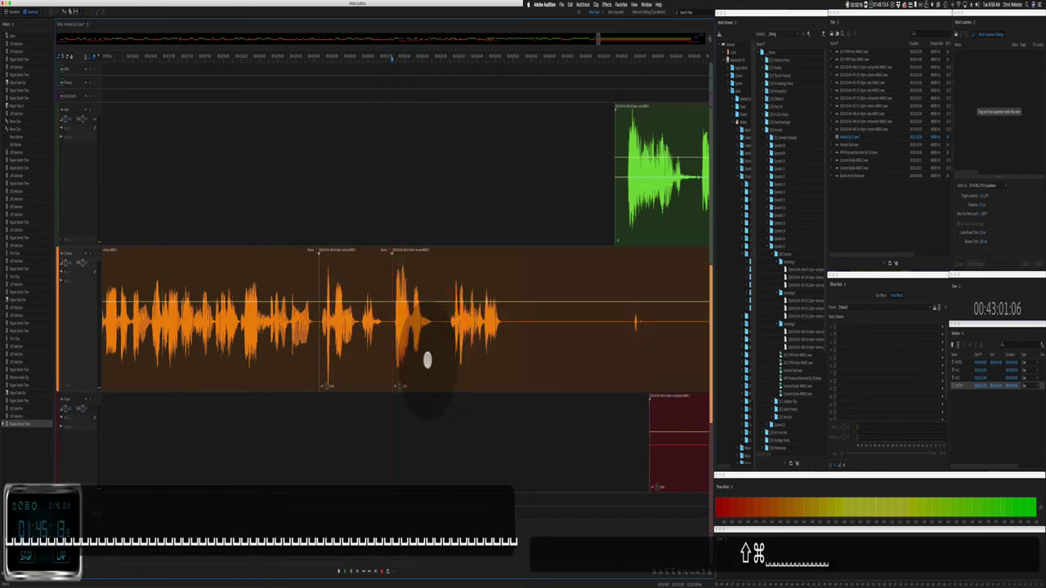
{"action": "left_click_drag", "start_coordinate": [307, 340], "coordinate": [341, 328]}
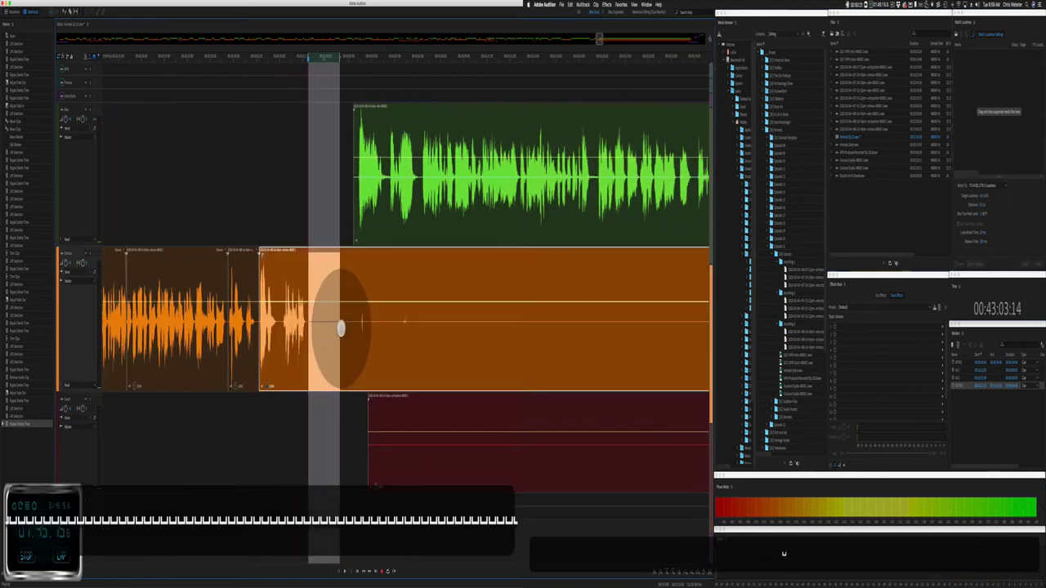
{"action": "key", "text": "shift+super+BackSpace"}
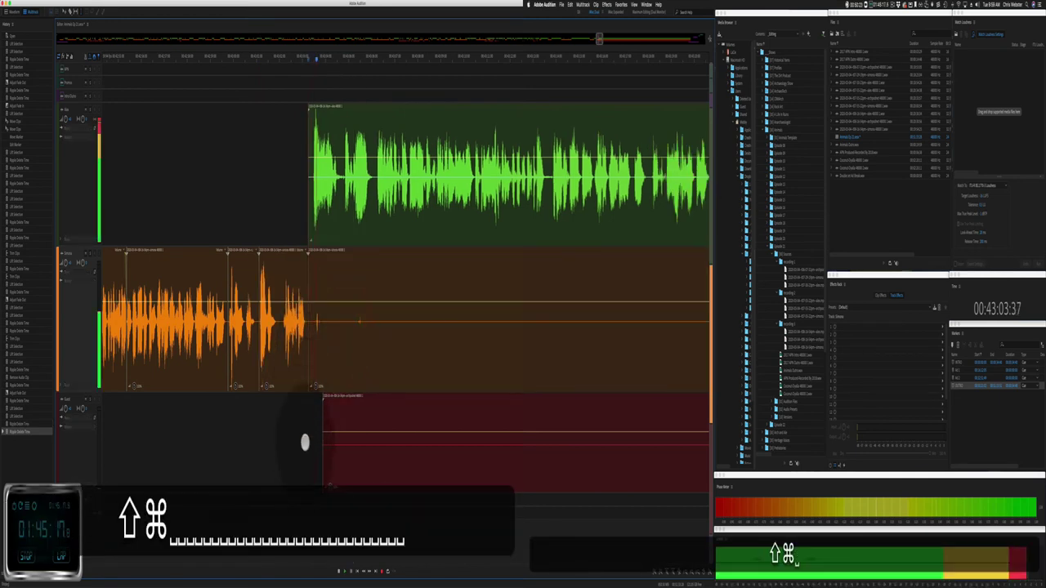
Step: Clear the orange and red silence beneath the opening part of the green reply
{"action": "left_click_drag", "start_coordinate": [308, 370], "coordinate": [473, 366]}
{"action": "left_click_drag", "start_coordinate": [313, 419], "coordinate": [532, 343]}
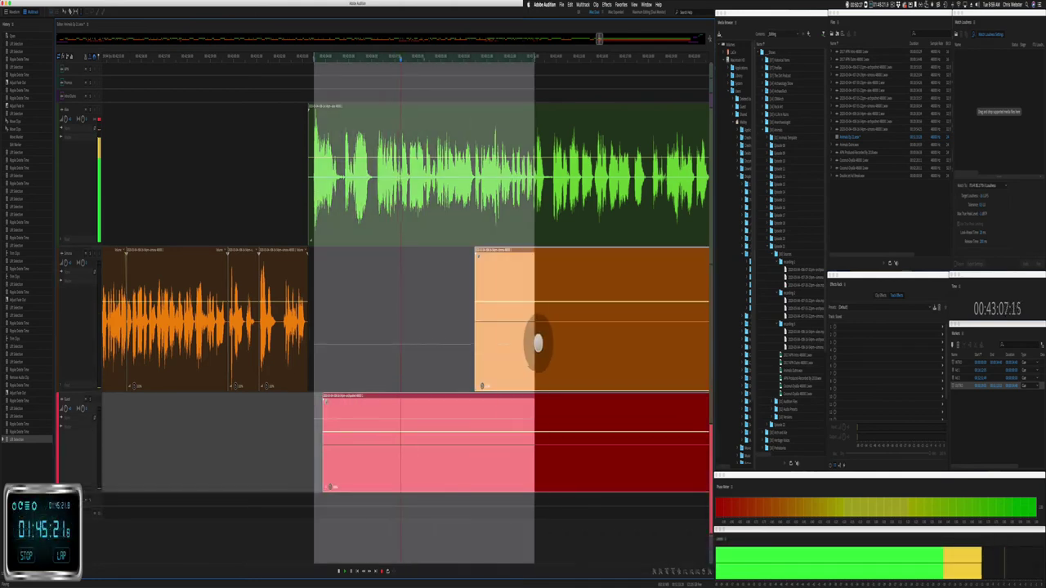
{"action": "key", "text": "BackSpace"}
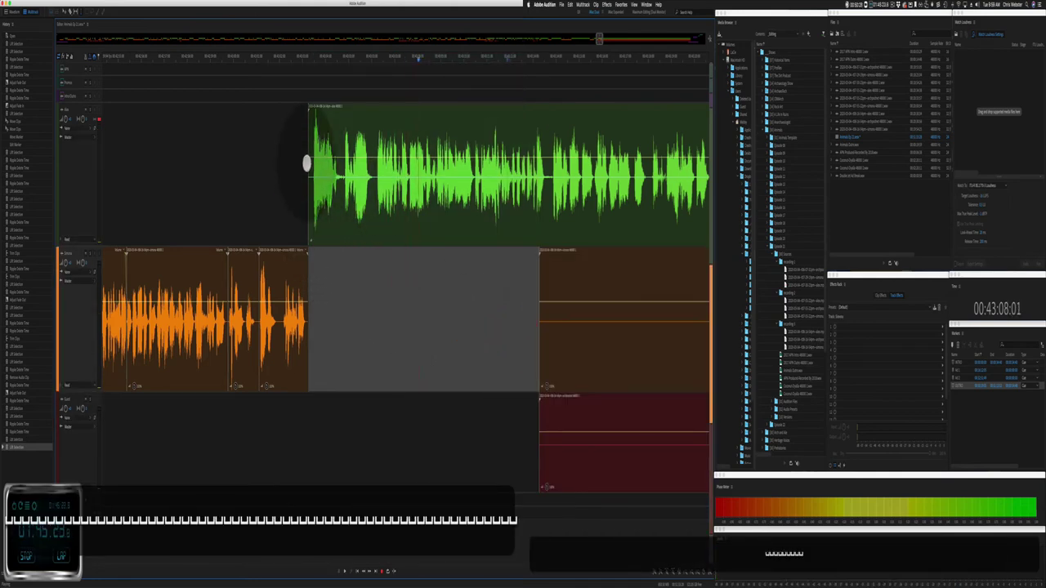
Step: Ripple delete the green reply's opening from 43:03:14 and clear the remaining orange and red silence up to the next orange speech
{"action": "mouse_move", "coordinate": [310, 173]}
{"action": "left_mouse_down"}
{"action": "mouse_move", "coordinate": [362, 175]}
{"action": "mouse_move", "coordinate": [380, 210]}
{"action": "mouse_move", "coordinate": [372, 215]}
{"action": "left_mouse_up"}
{"action": "key", "text": "shift+super+BackSpace"}
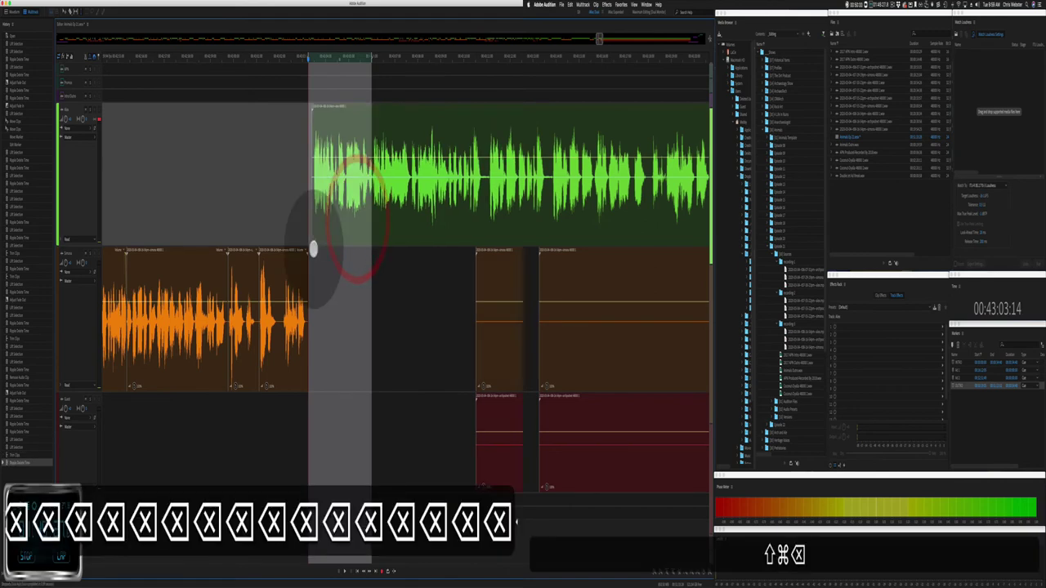
{"action": "left_click", "coordinate": [286, 214]}
{"action": "key", "text": "space"}
{"action": "scroll", "coordinate": [345, 237], "scroll_direction": "down", "scroll_amount": 2}
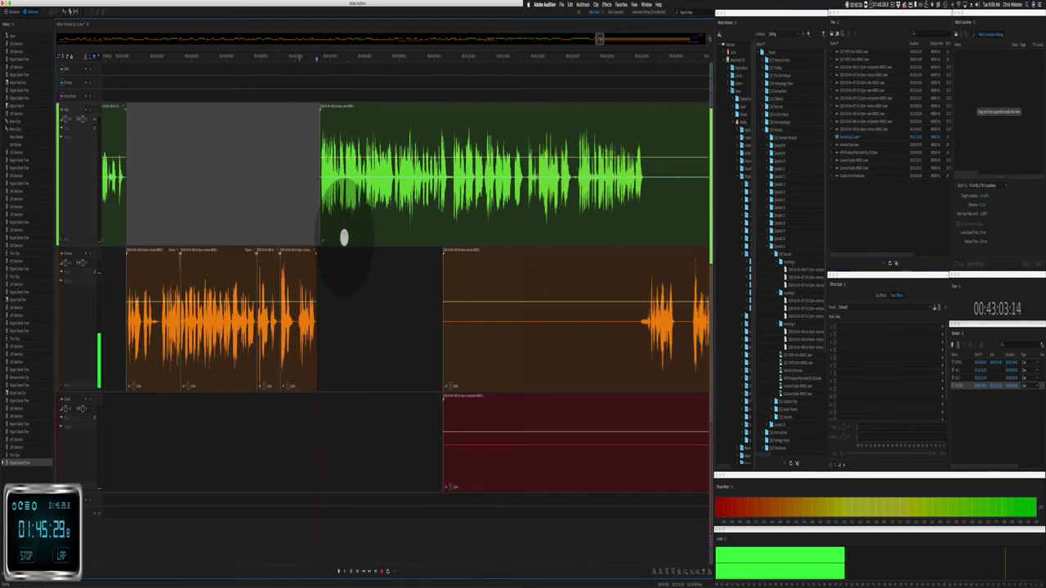
{"action": "left_click_drag", "start_coordinate": [392, 364], "coordinate": [640, 452]}
{"action": "key", "text": "Delete"}
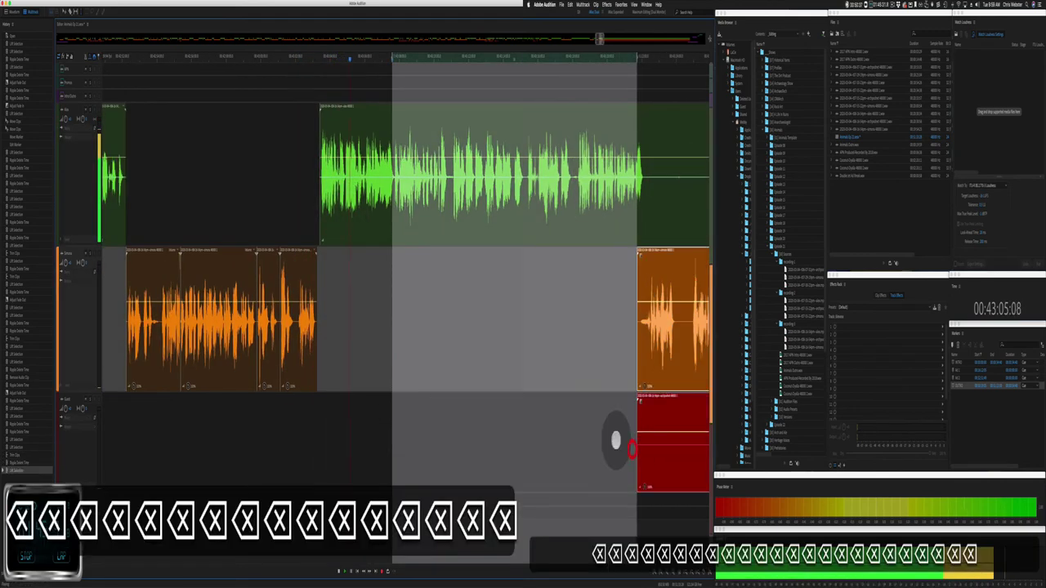
Step: Replay the start of the green reply and trim the green clip's start past its first words
{"action": "scroll", "coordinate": [336, 226], "scroll_direction": "up", "scroll_amount": 5}
{"action": "left_click", "coordinate": [306, 286]}
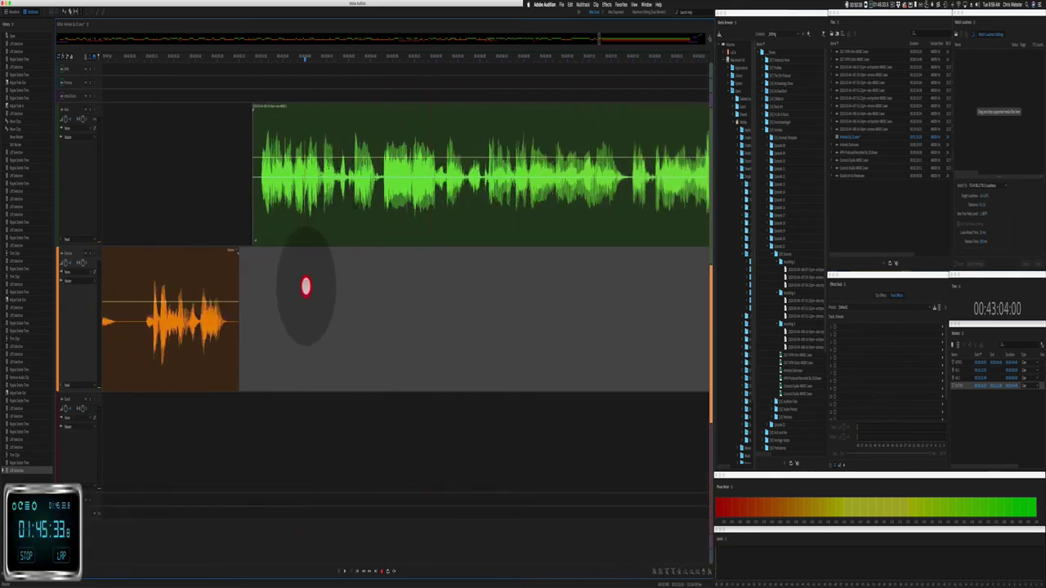
{"action": "left_click", "coordinate": [270, 254]}
{"action": "key", "text": "space"}
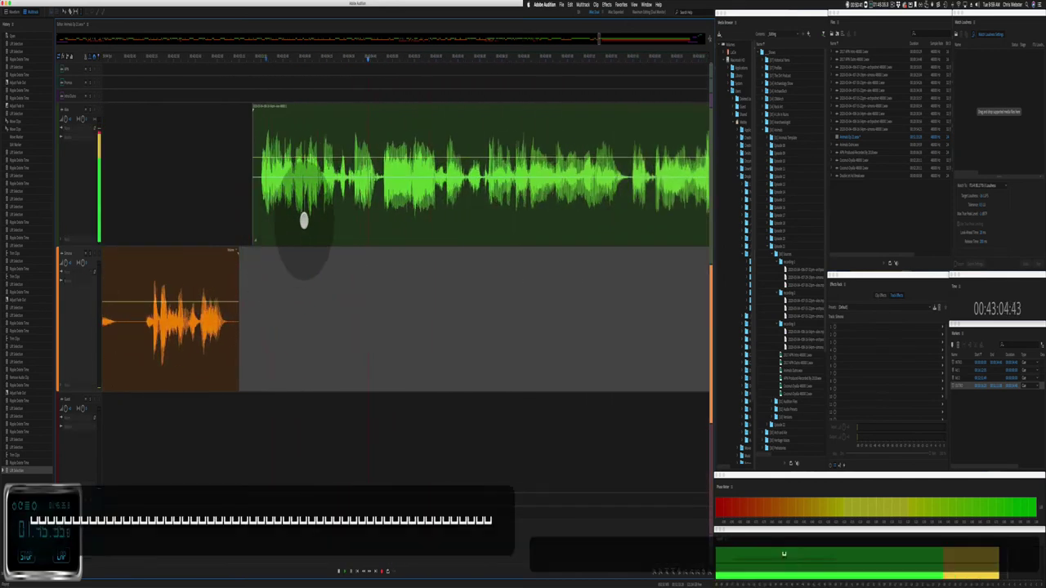
{"action": "key", "text": "space"}
{"action": "left_click_drag", "start_coordinate": [256, 209], "coordinate": [322, 215]}
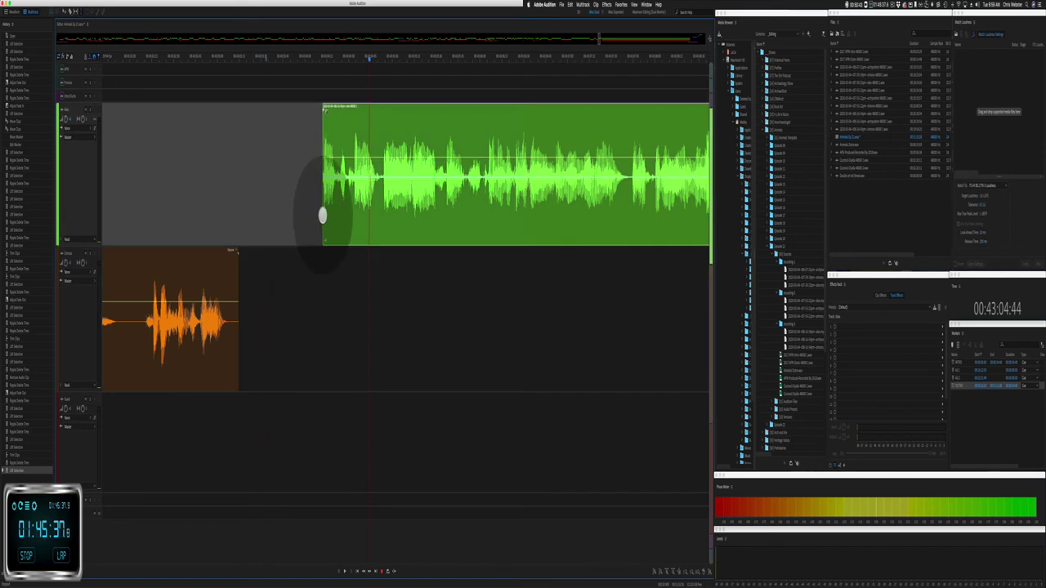
Step: Ripple delete the gap from 43:03:14 before the trimmed green reply and play across the new transition
{"action": "left_click_drag", "start_coordinate": [238, 226], "coordinate": [309, 237]}
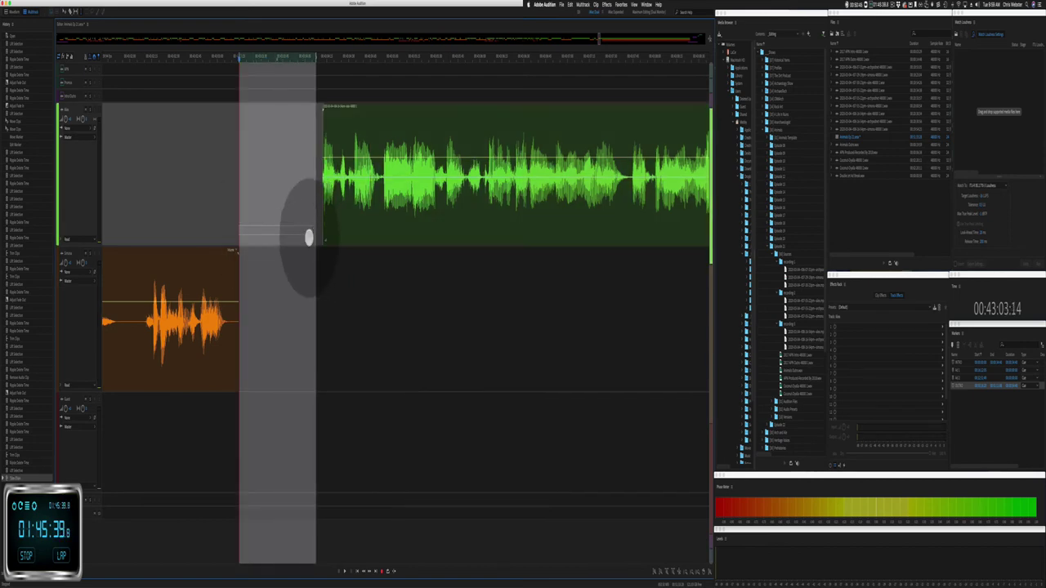
{"action": "key", "text": "shift+super+BackSpace"}
{"action": "left_click", "coordinate": [271, 228]}
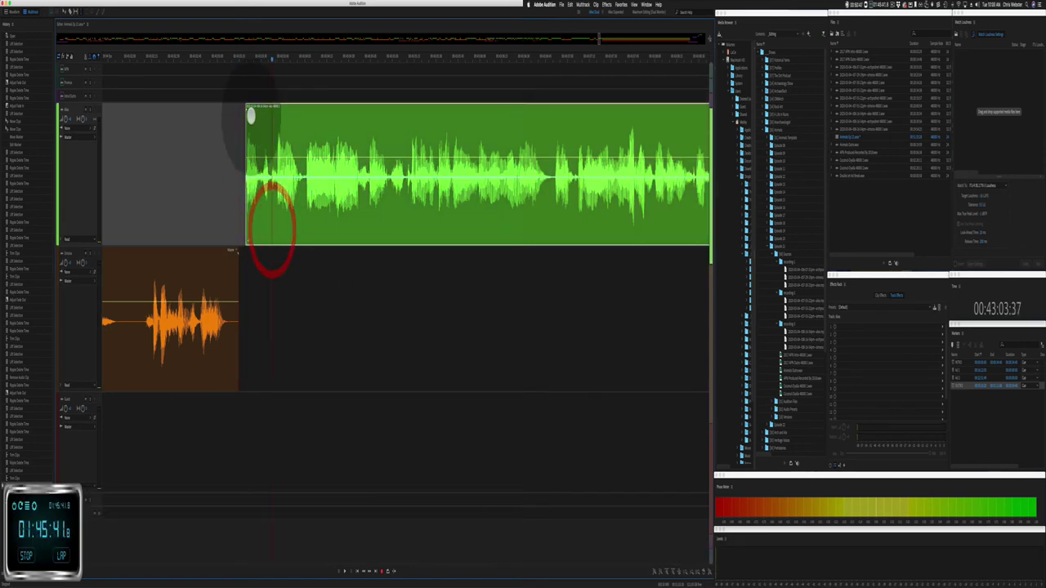
{"action": "left_click", "coordinate": [175, 163]}
{"action": "key", "text": "space"}
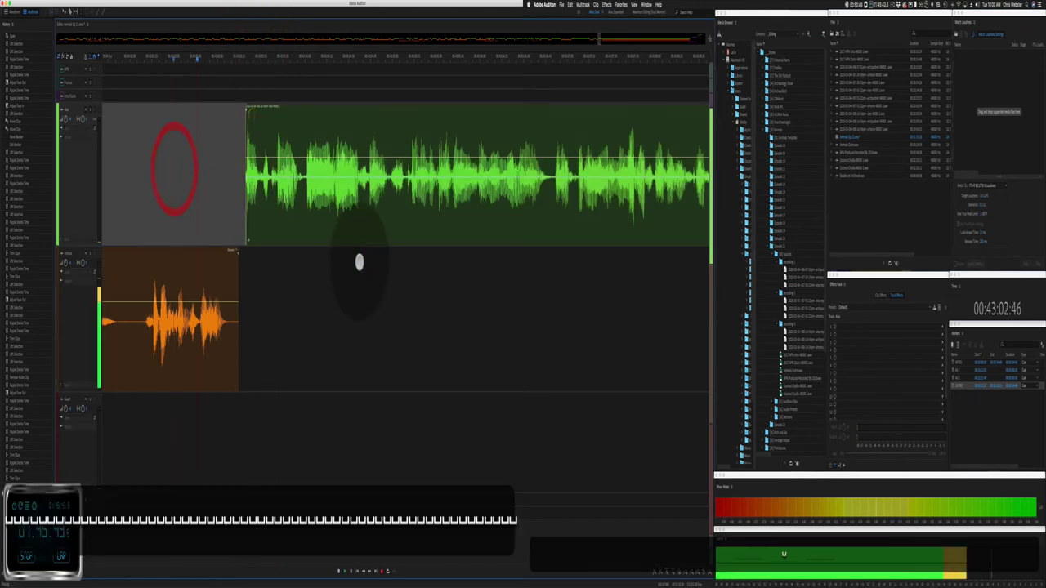
{"action": "key", "text": "super+z"}
{"action": "scroll", "coordinate": [413, 292], "scroll_direction": "right", "scroll_amount": 5}
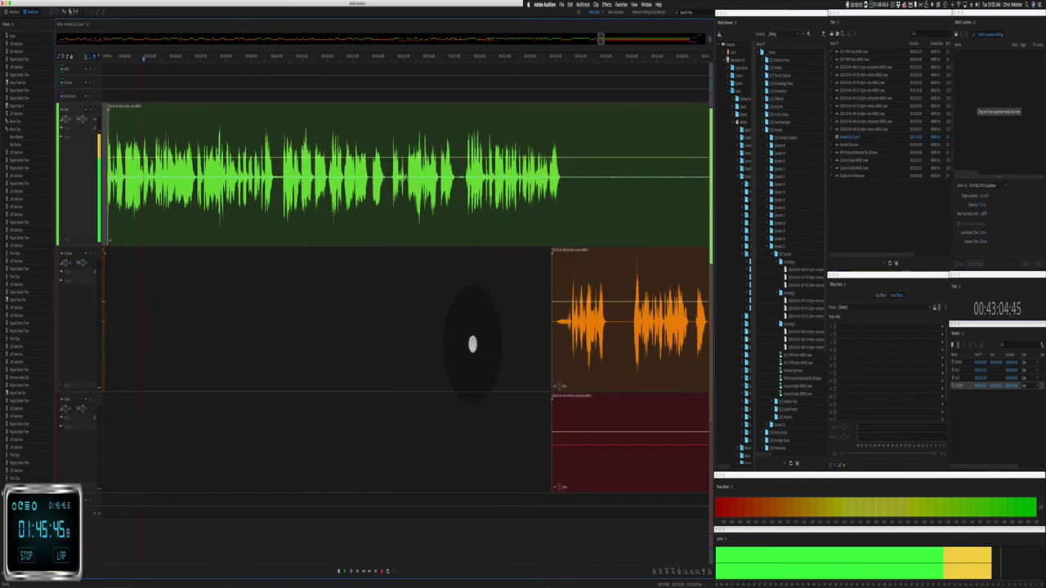
Step: Clear the red silence beneath the next orange speech and the green silence after the reply ends
{"action": "left_click_drag", "start_coordinate": [547, 443], "coordinate": [695, 460]}
{"action": "key", "text": "BackSpace"}
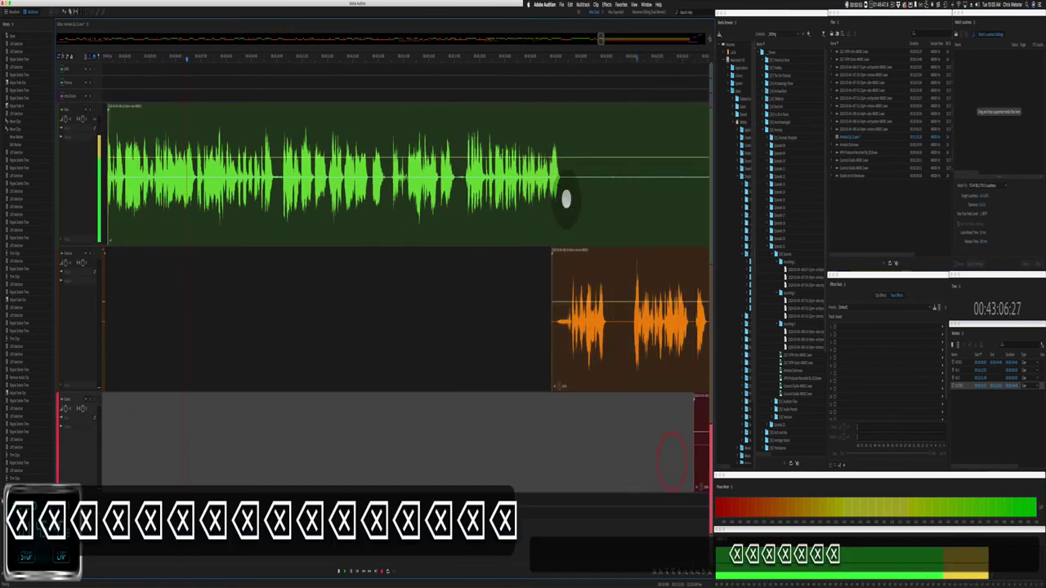
{"action": "left_click_drag", "start_coordinate": [583, 199], "coordinate": [693, 206]}
{"action": "key", "text": "BackSpace"}
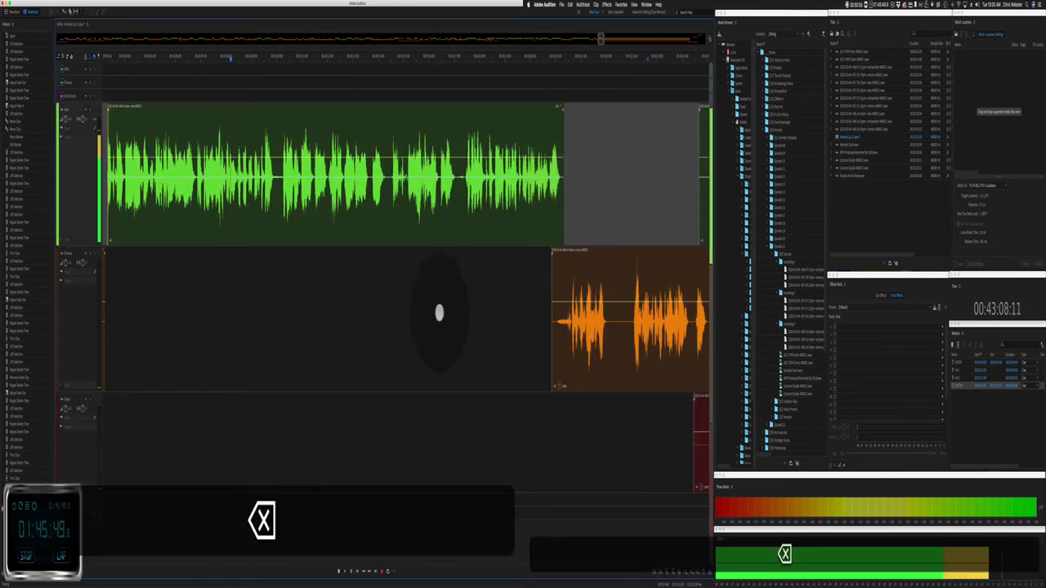
{"action": "scroll", "coordinate": [427, 324], "scroll_direction": "right", "scroll_amount": 4}
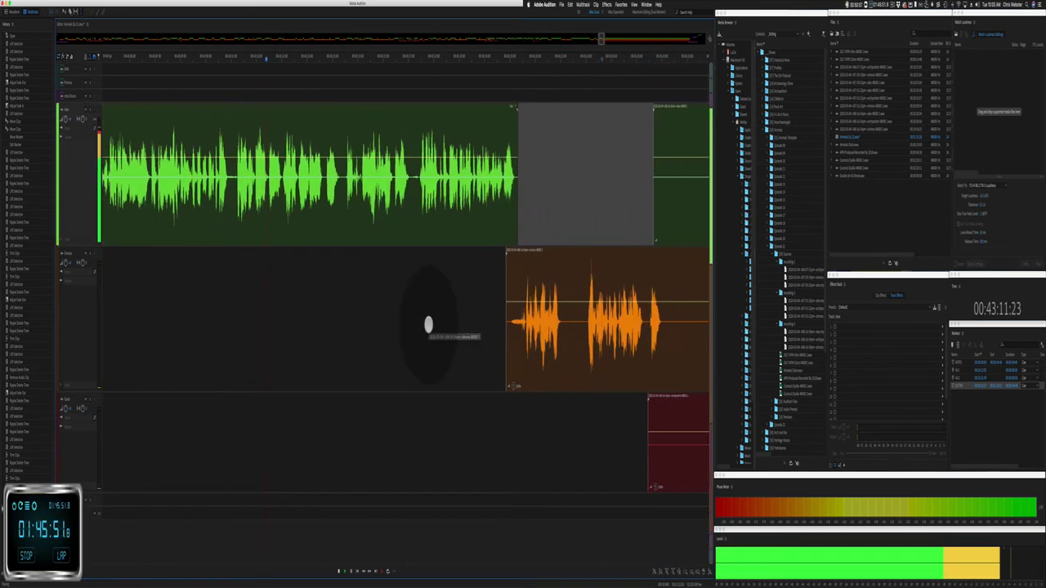
Step: Ripple delete the short unwanted green word from 43:11:28 and play on through the reply
{"action": "left_click", "coordinate": [171, 203]}
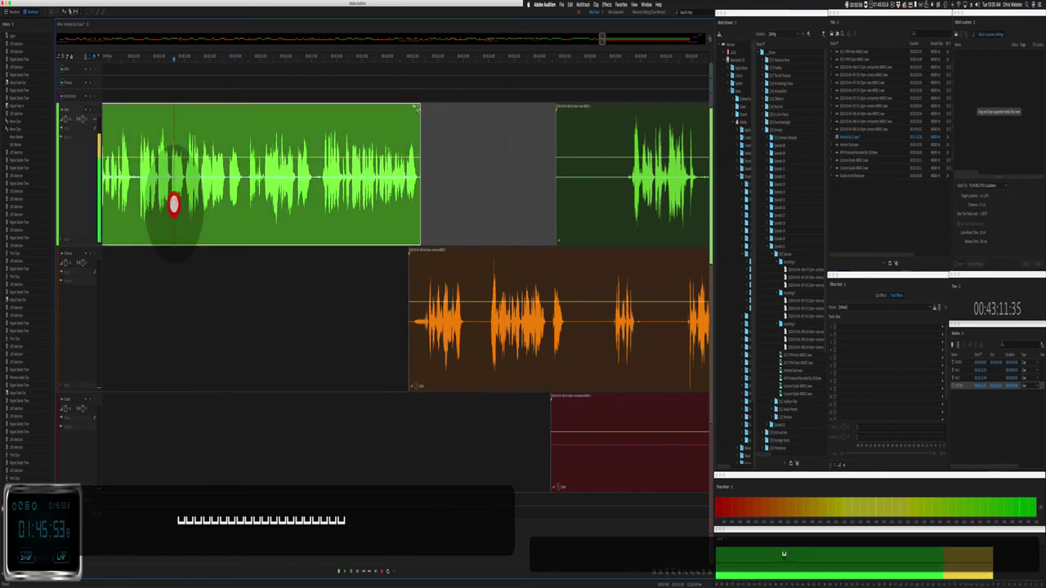
{"action": "left_click_drag", "start_coordinate": [162, 176], "coordinate": [218, 187]}
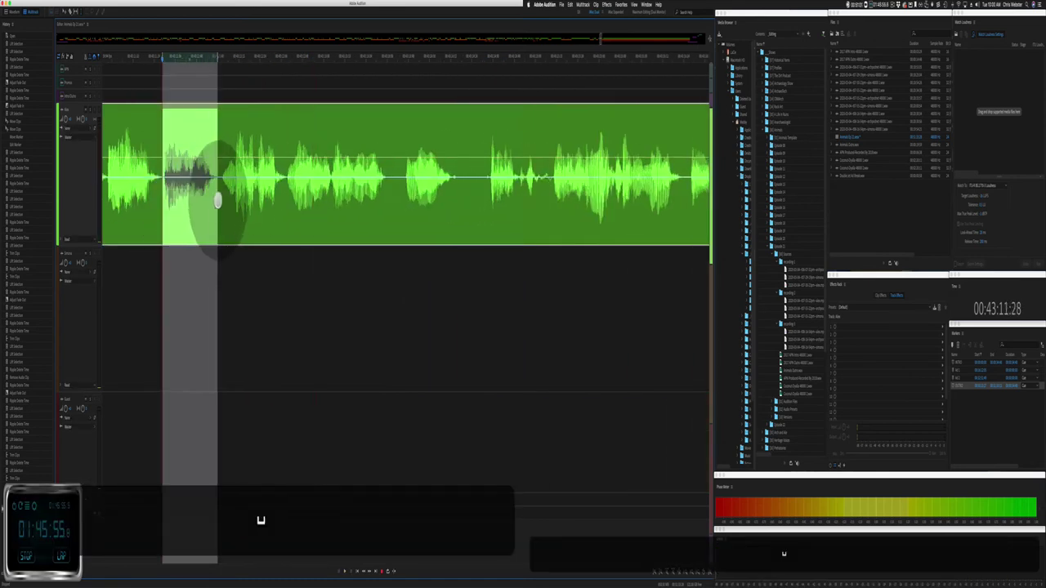
{"action": "key", "text": "shift+super+BackSpace"}
{"action": "key", "text": "shift+super+BackSpace"}
{"action": "key", "text": "shift+super+BackSpace"}
{"action": "key", "text": "shift+super+BackSpace"}
{"action": "key", "text": "shift+super+BackSpace"}
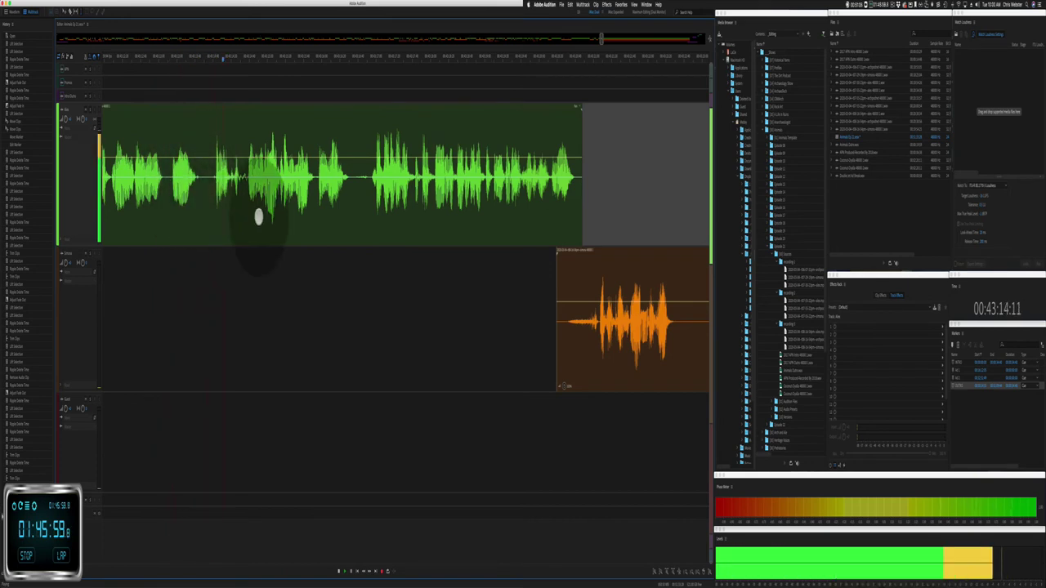
{"action": "key", "text": "shift+super+BackSpace"}
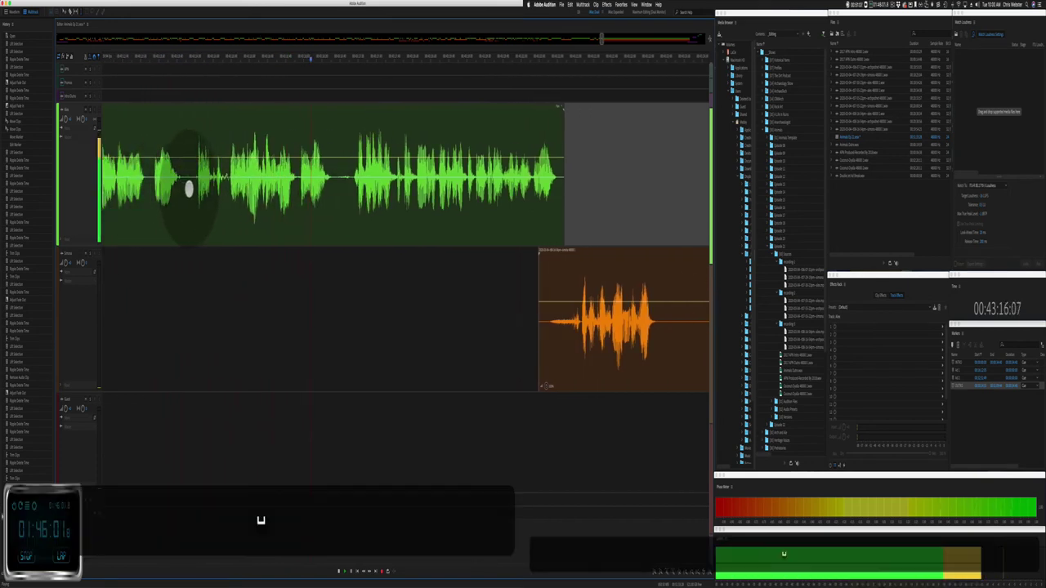
Step: Ripple delete the unwanted green words from 43:13:53 and replay across the new cut
{"action": "left_click_drag", "start_coordinate": [189, 196], "coordinate": [226, 199]}
{"action": "key", "text": "shift+super+BackSpace"}
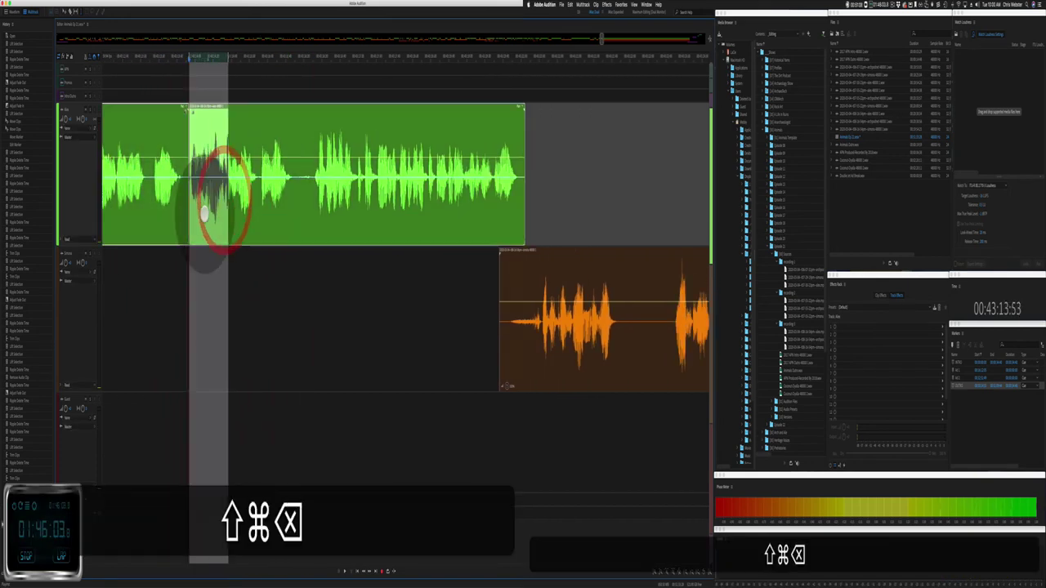
{"action": "left_click", "coordinate": [172, 222]}
{"action": "key", "text": "space"}
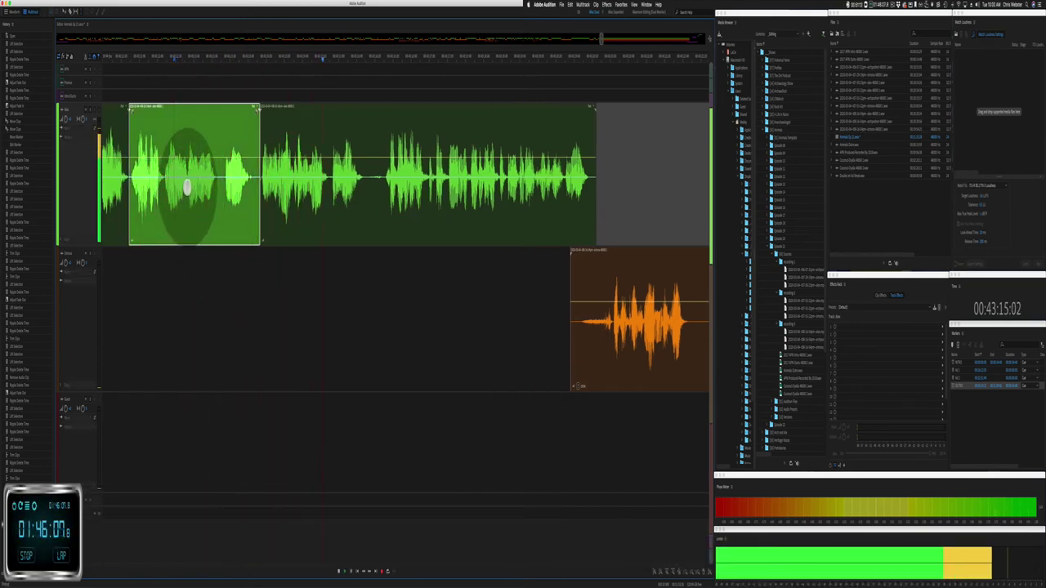
{"action": "left_click_drag", "start_coordinate": [187, 188], "coordinate": [284, 217]}
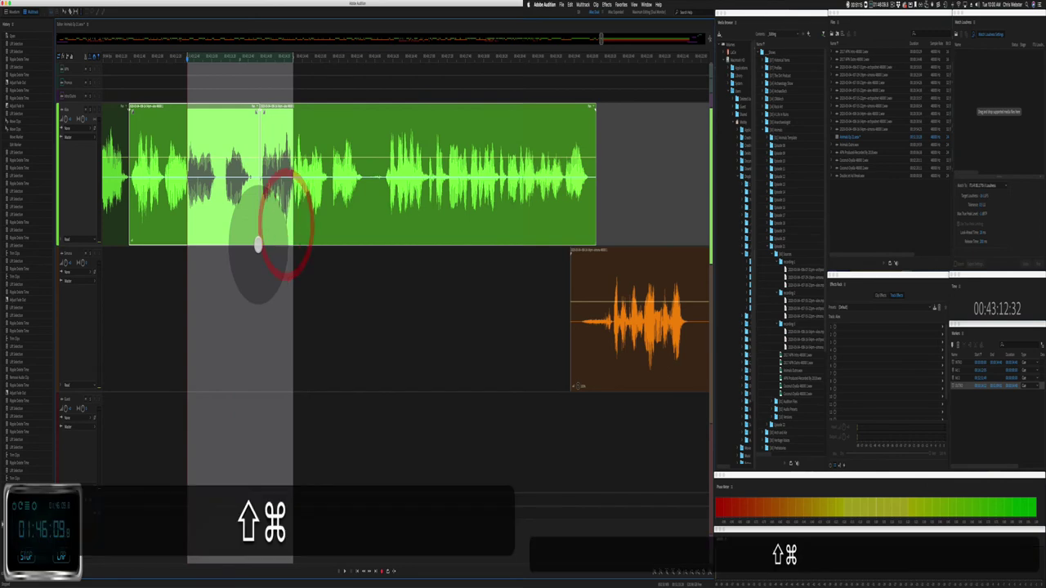
{"action": "key", "text": "shift+super+BackSpace"}
{"action": "key", "text": "super+z"}
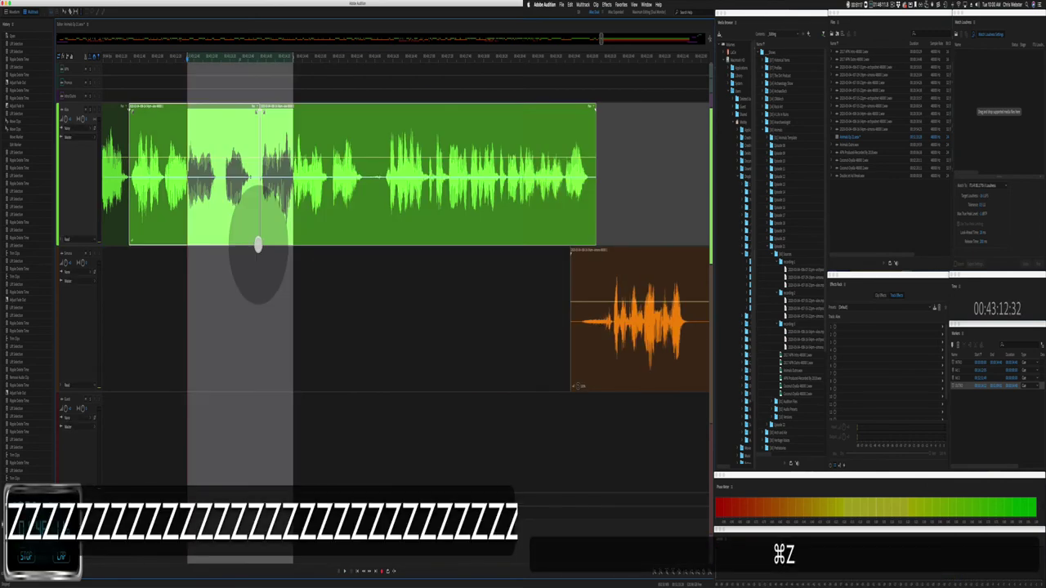
{"action": "left_click", "coordinate": [253, 234]}
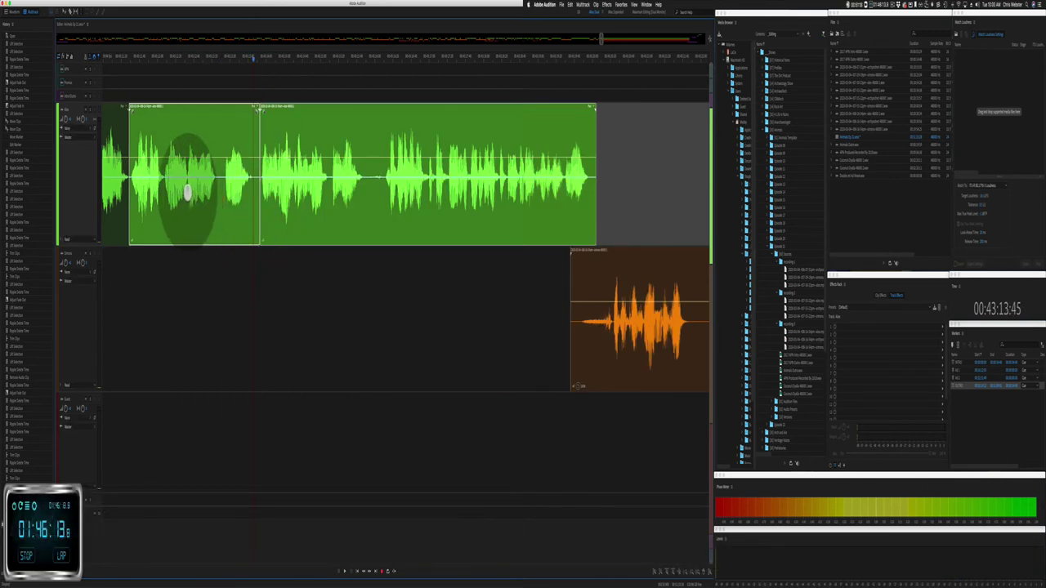
Step: Ripple delete the unwanted green words from 43:12:33 and play across the new cut into the orange speech
{"action": "left_click_drag", "start_coordinate": [187, 192], "coordinate": [277, 199]}
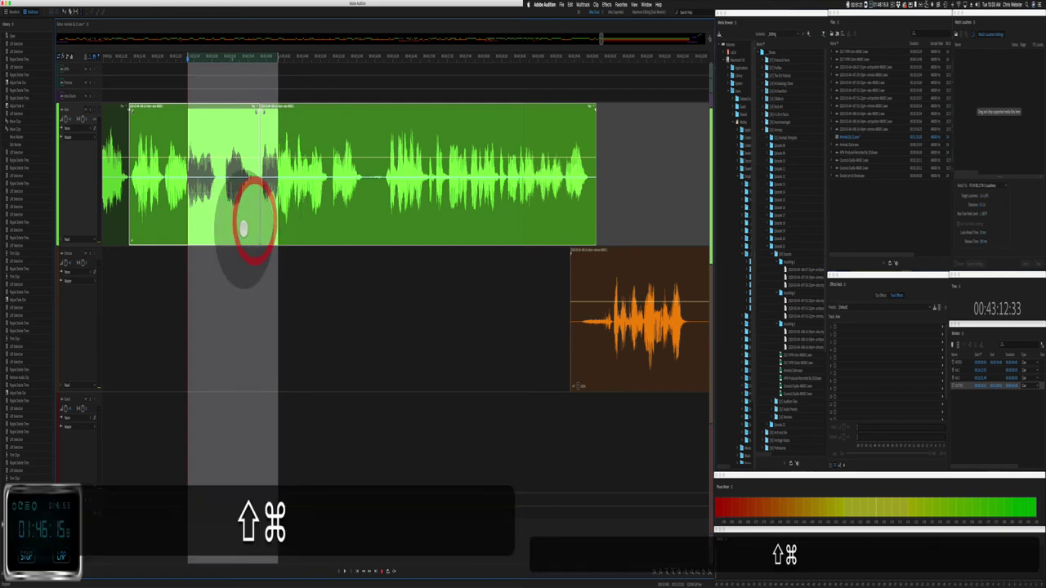
{"action": "key", "text": "super+shift+BackSpace"}
{"action": "left_click", "coordinate": [193, 107]}
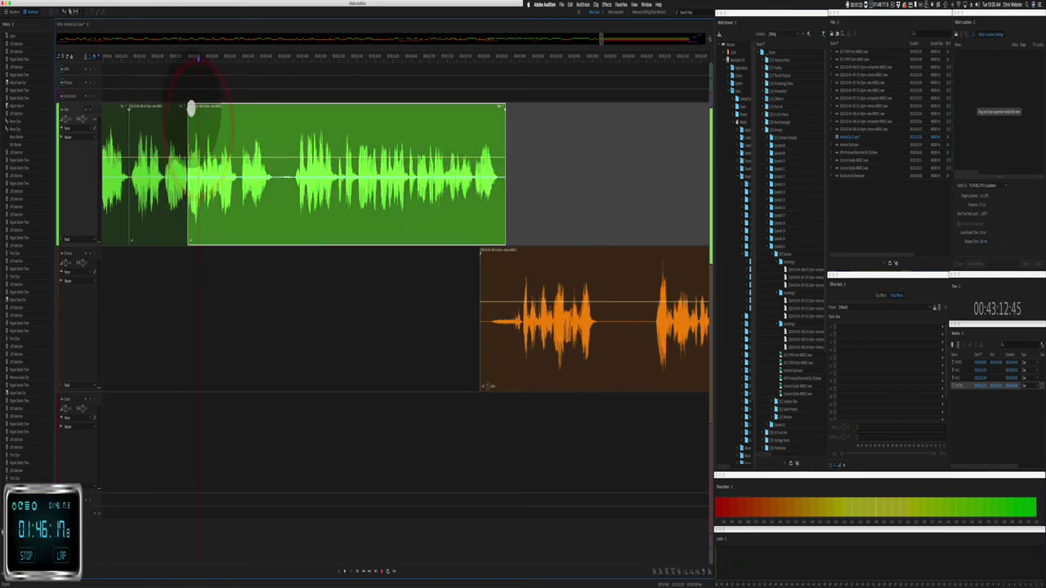
{"action": "left_click", "coordinate": [103, 277]}
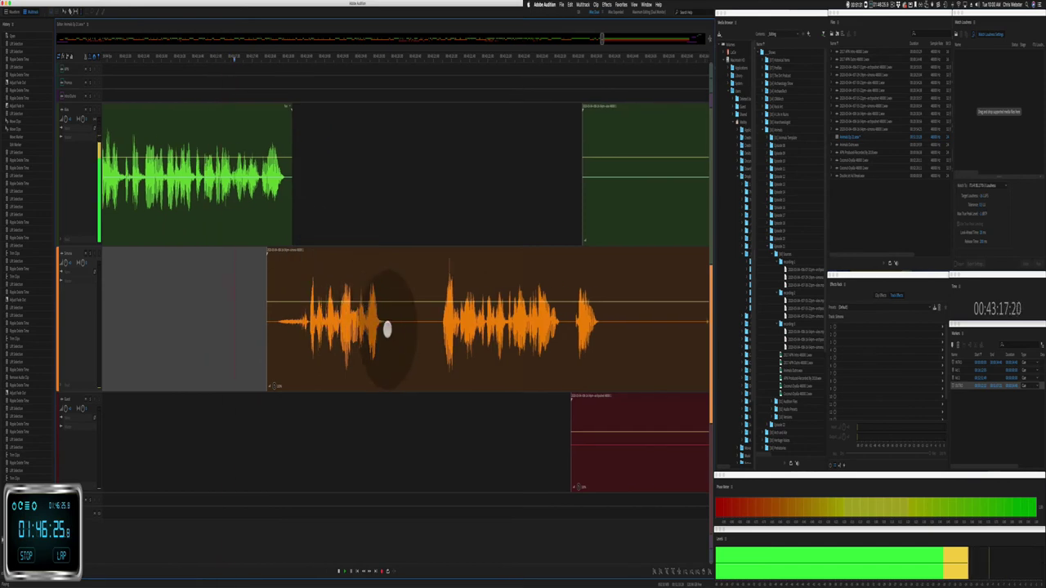
Step: Ripple delete the pause after the first orange phrase and clear the leading silence from the next green and red clips
{"action": "left_click_drag", "start_coordinate": [392, 335], "coordinate": [434, 335]}
{"action": "key", "text": "shift+super+BackSpace"}
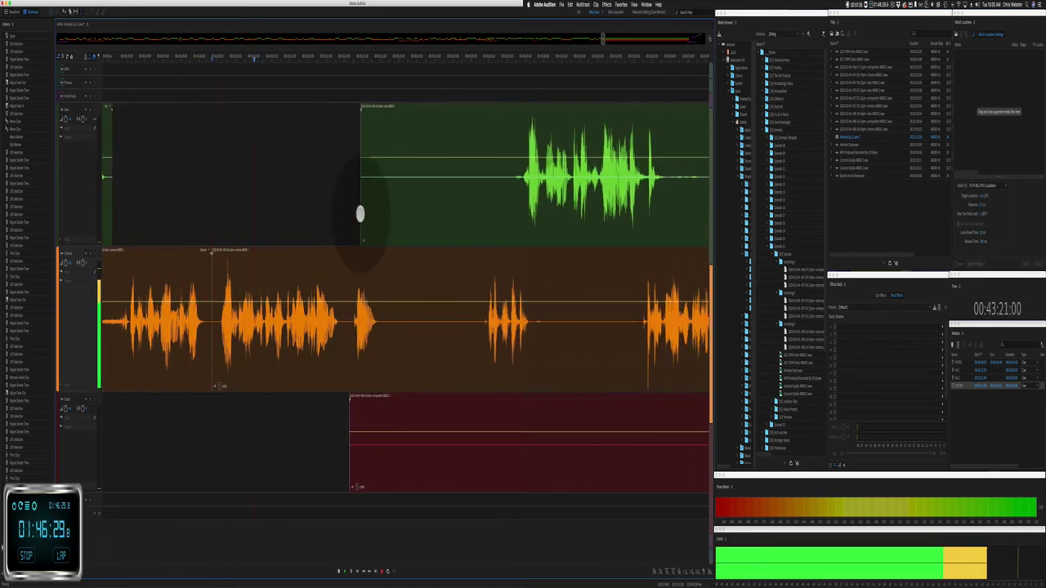
{"action": "left_click", "coordinate": [502, 187]}
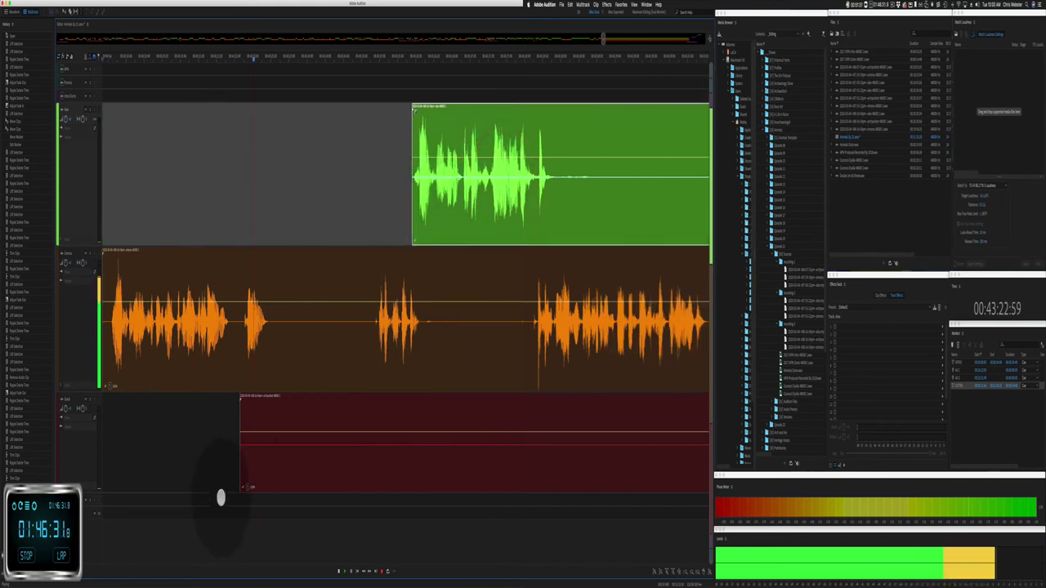
{"action": "left_click_drag", "start_coordinate": [259, 461], "coordinate": [486, 457]}
{"action": "key", "text": "BackSpace"}
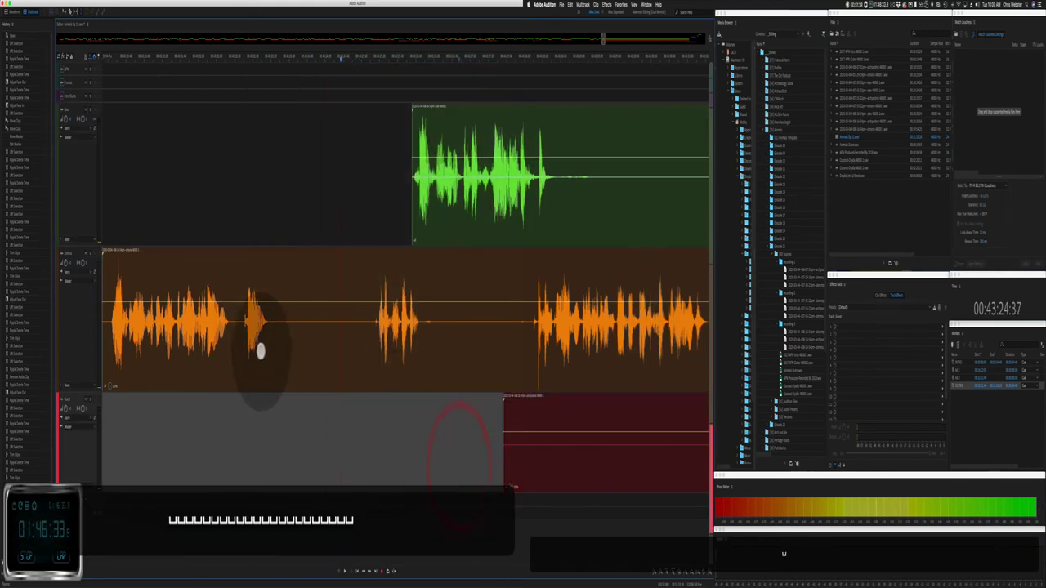
Step: Ripple delete the orange pause from 43:23:34 and play across the new cut
{"action": "left_click_drag", "start_coordinate": [291, 354], "coordinate": [367, 335]}
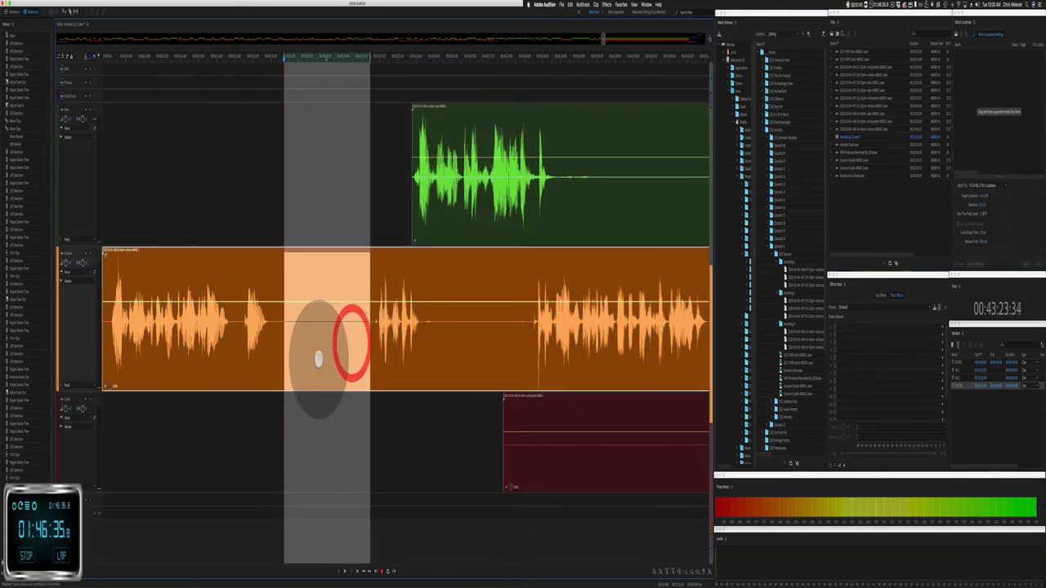
{"action": "key", "text": "shift+super+BackSpace"}
{"action": "key", "text": "space"}
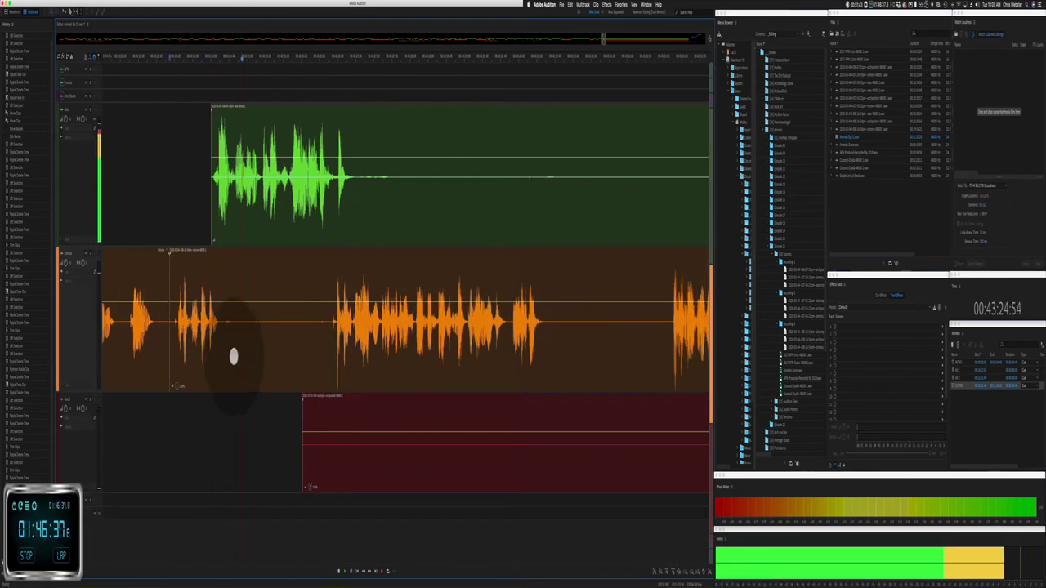
Step: Clear the short orange phrase and red silence around the green speech, and ripple delete the gap from 43:23:34
{"action": "left_click_drag", "start_coordinate": [170, 400], "coordinate": [320, 351]}
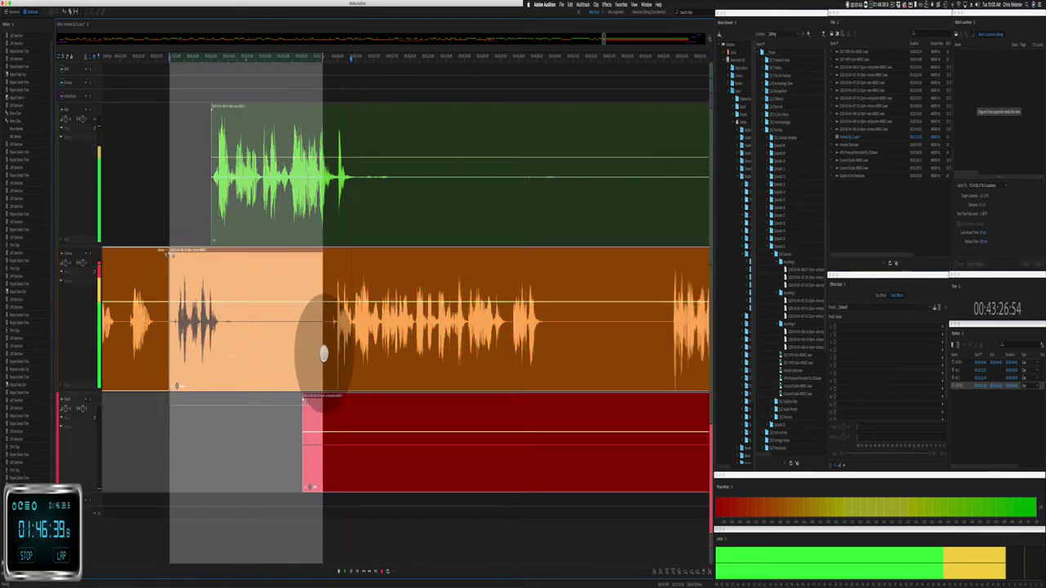
{"action": "key", "text": "BackSpace"}
{"action": "key", "text": "space"}
{"action": "left_click_drag", "start_coordinate": [169, 216], "coordinate": [210, 227]}
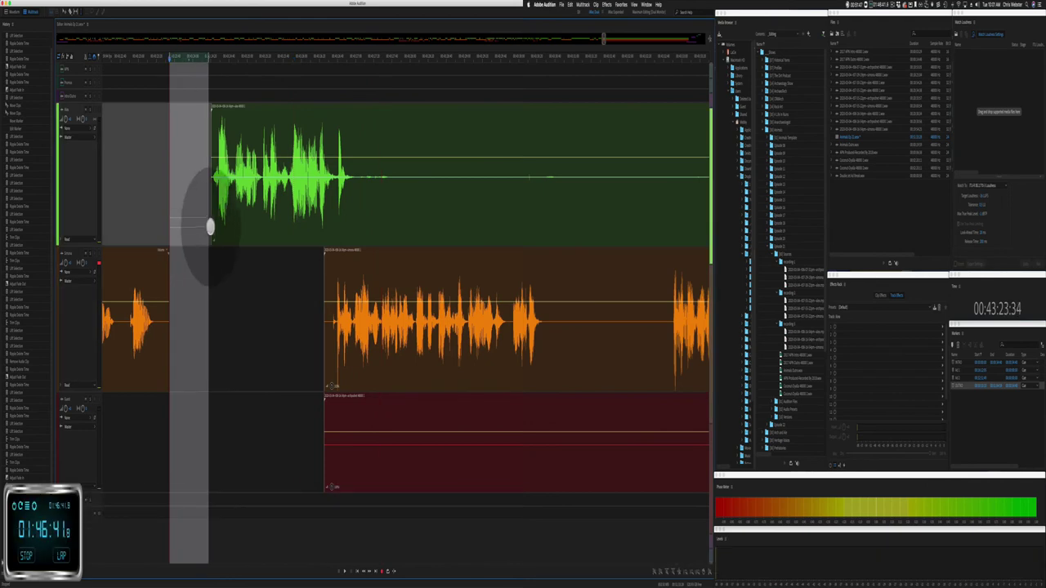
{"action": "key", "text": "shift+super+BackSpace"}
{"action": "key", "text": "space"}
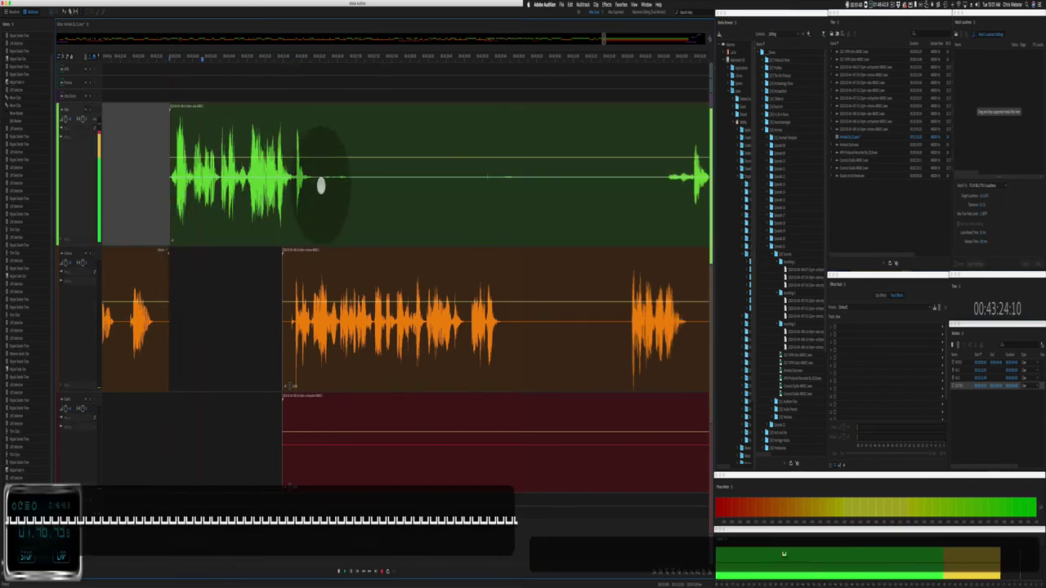
Step: Clear the green silence after the reply and the red silence beneath the following orange speech
{"action": "left_click_drag", "start_coordinate": [318, 175], "coordinate": [654, 188]}
{"action": "key", "text": "BackSpace"}
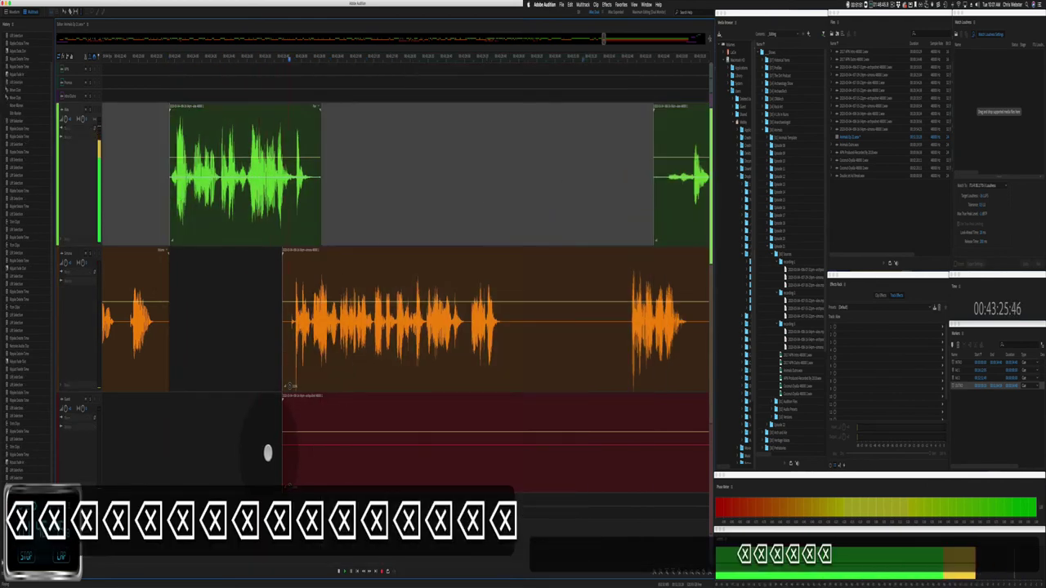
{"action": "left_click_drag", "start_coordinate": [268, 453], "coordinate": [630, 458]}
{"action": "key", "text": "BackSpace"}
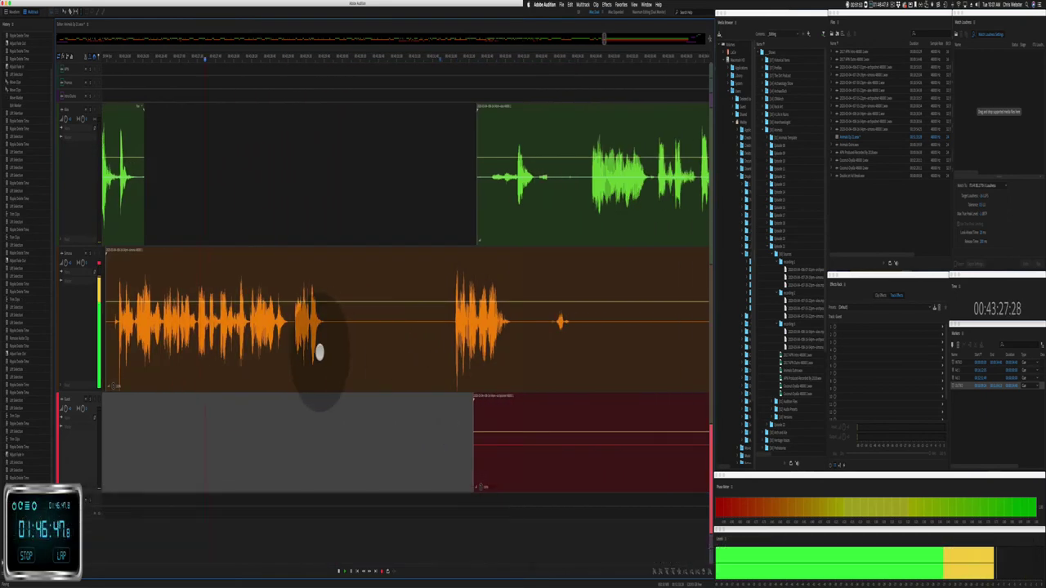
Step: Ripple delete the orange pause before the short closing phrase and clear the red silence up to the first red speech
{"action": "left_click_drag", "start_coordinate": [327, 334], "coordinate": [427, 322]}
{"action": "key", "text": "shift+super+BackSpace"}
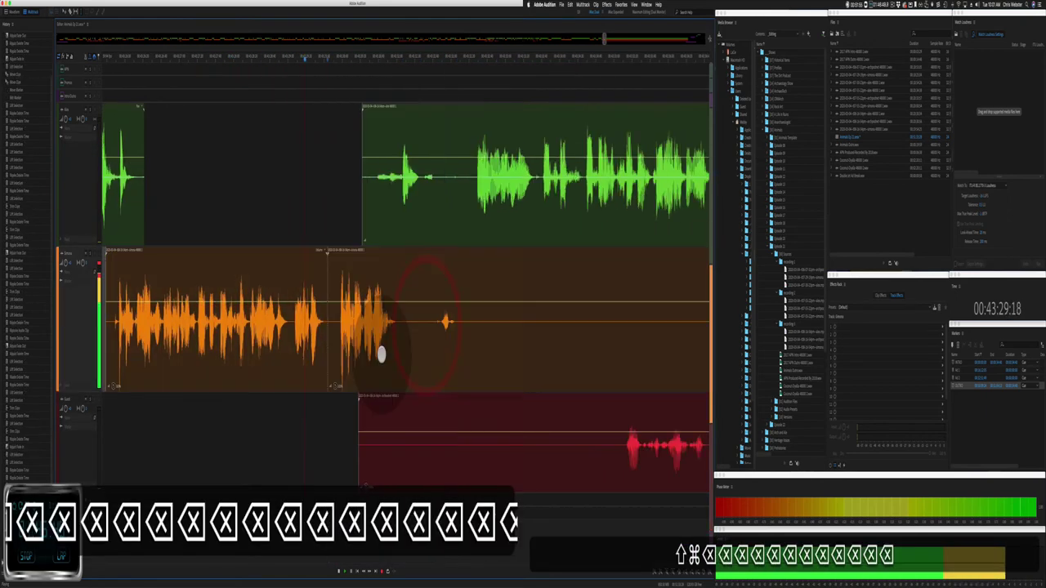
{"action": "left_click_drag", "start_coordinate": [231, 458], "coordinate": [462, 449]}
{"action": "key", "text": "BackSpace"}
Step: Clear the orange silence and stray noise beneath the green reply, and ripple delete the green pause from 43:31:46
{"action": "left_click_drag", "start_coordinate": [256, 326], "coordinate": [443, 320]}
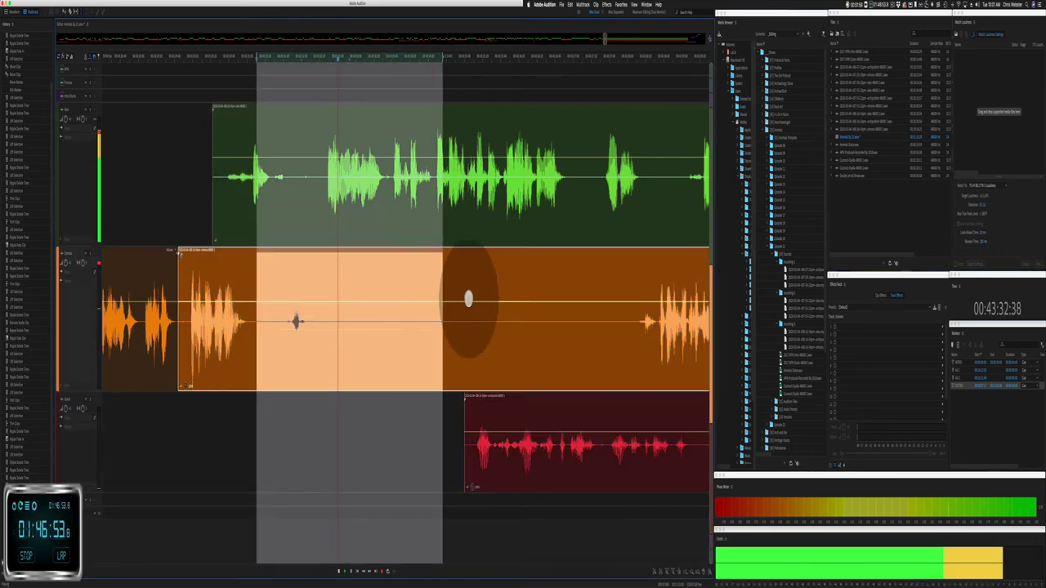
{"action": "key", "text": "BackSpace"}
{"action": "left_click_drag", "start_coordinate": [289, 190], "coordinate": [323, 186]}
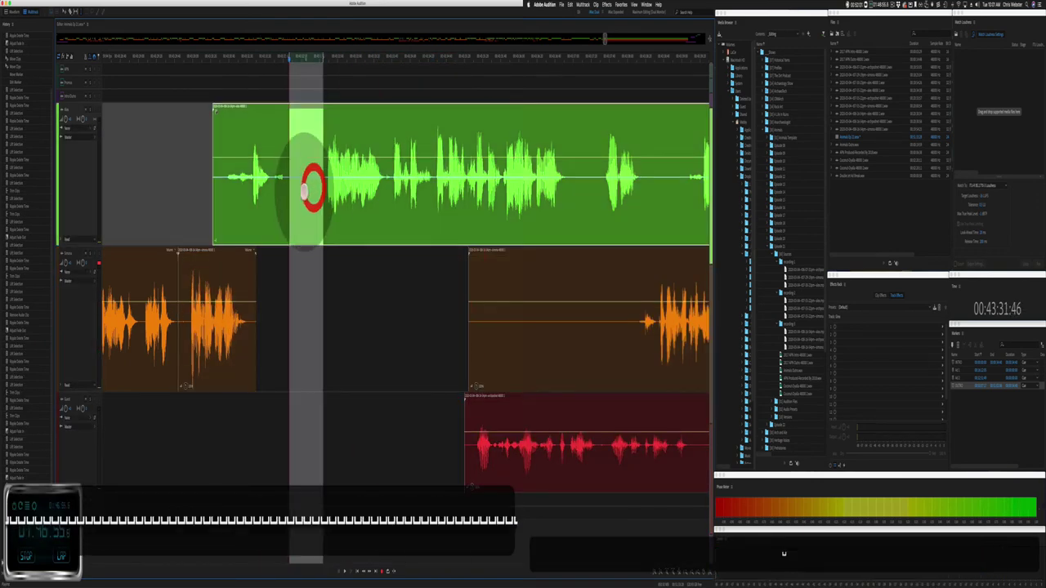
{"action": "key", "text": "BackSpace"}
{"action": "key", "text": "space"}
Step: Clear the remaining orange silence up to the next orange speech and listen on through the overlapping voices
{"action": "left_click_drag", "start_coordinate": [365, 276], "coordinate": [591, 311]}
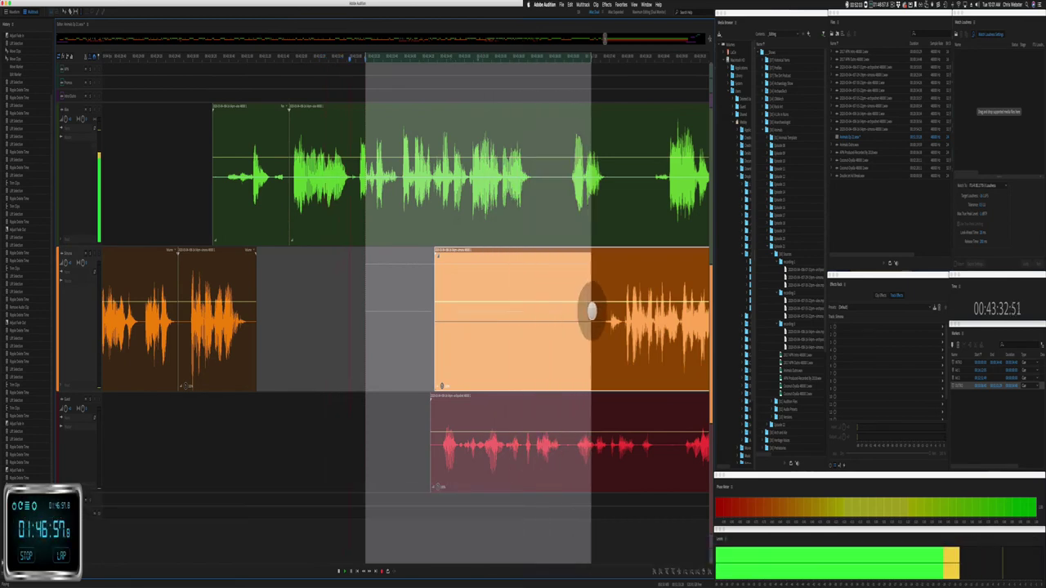
{"action": "key", "text": "BackSpace"}
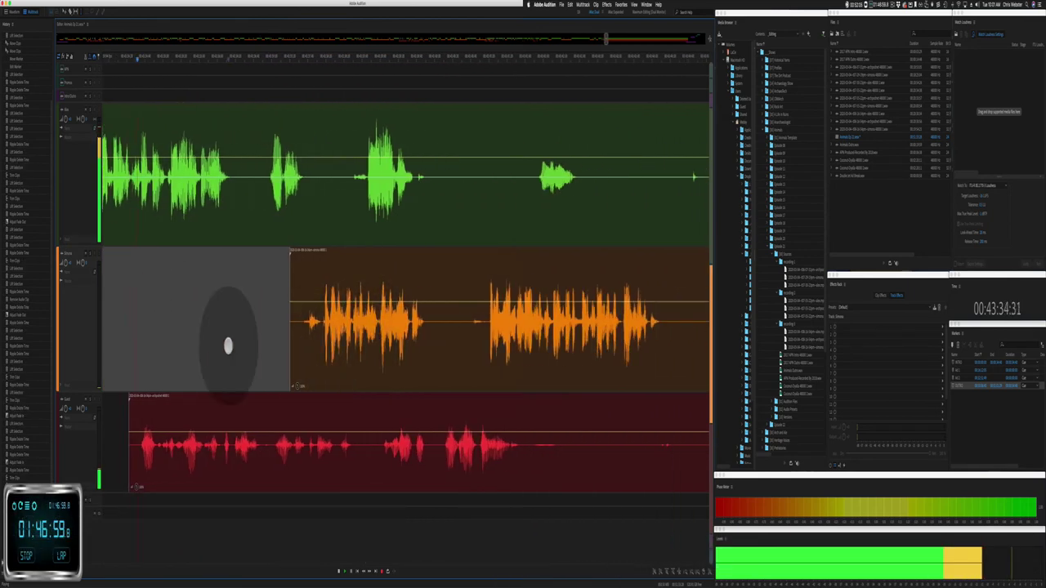
{"action": "scroll", "coordinate": [228, 345], "scroll_direction": "left", "scroll_amount": 5}
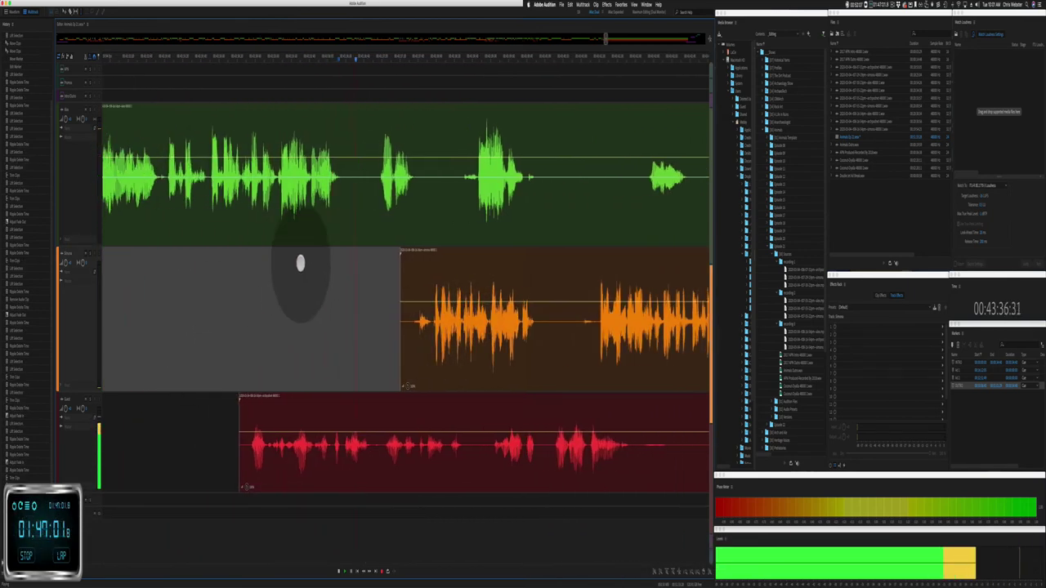
{"action": "scroll", "coordinate": [301, 262], "scroll_direction": "right", "scroll_amount": 5}
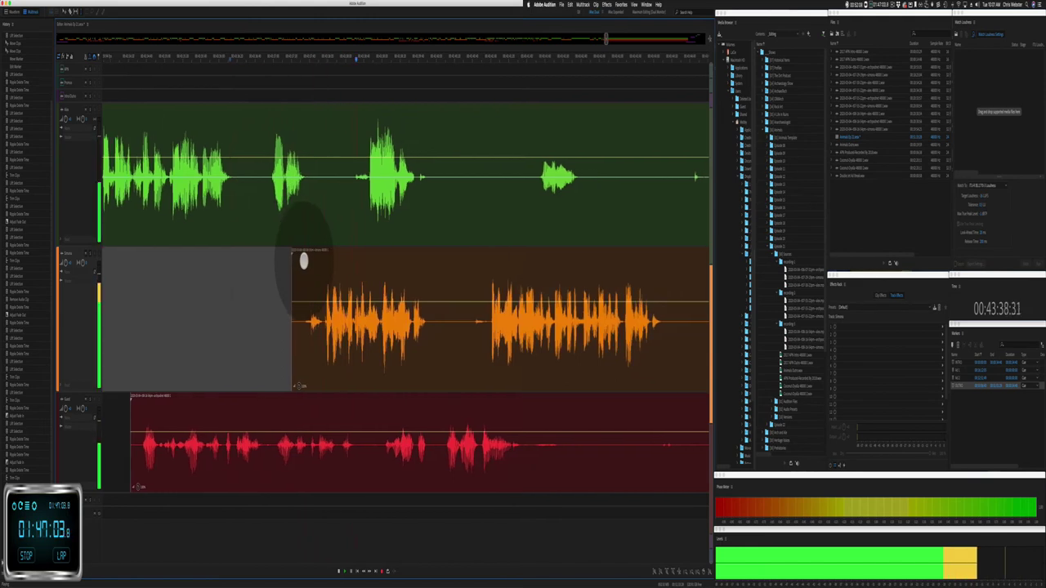
{"action": "scroll", "coordinate": [304, 261], "scroll_direction": "right", "scroll_amount": 8}
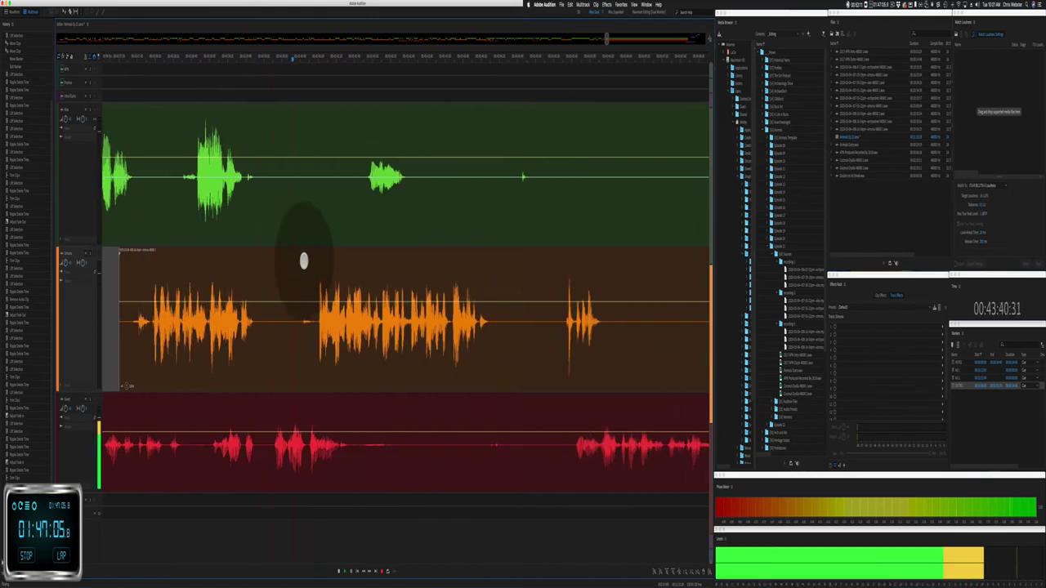
Step: Clear the red audio before and after the short red phrase and shift that phrase slightly earlier
{"action": "left_click_drag", "start_coordinate": [219, 462], "coordinate": [269, 441]}
{"action": "key", "text": "BackSpace"}
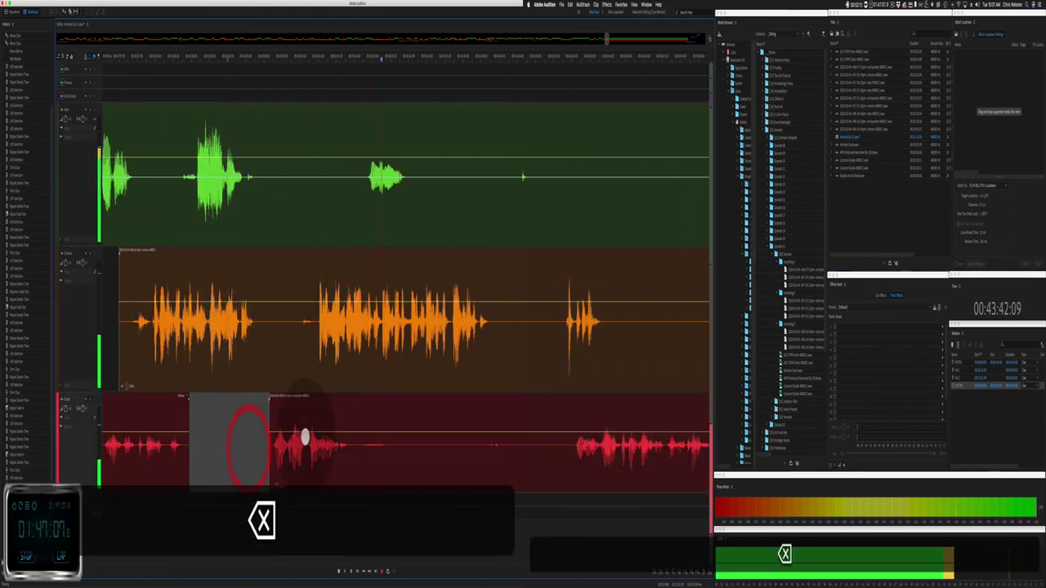
{"action": "left_click_drag", "start_coordinate": [350, 454], "coordinate": [496, 415]}
{"action": "key", "text": "BackSpace"}
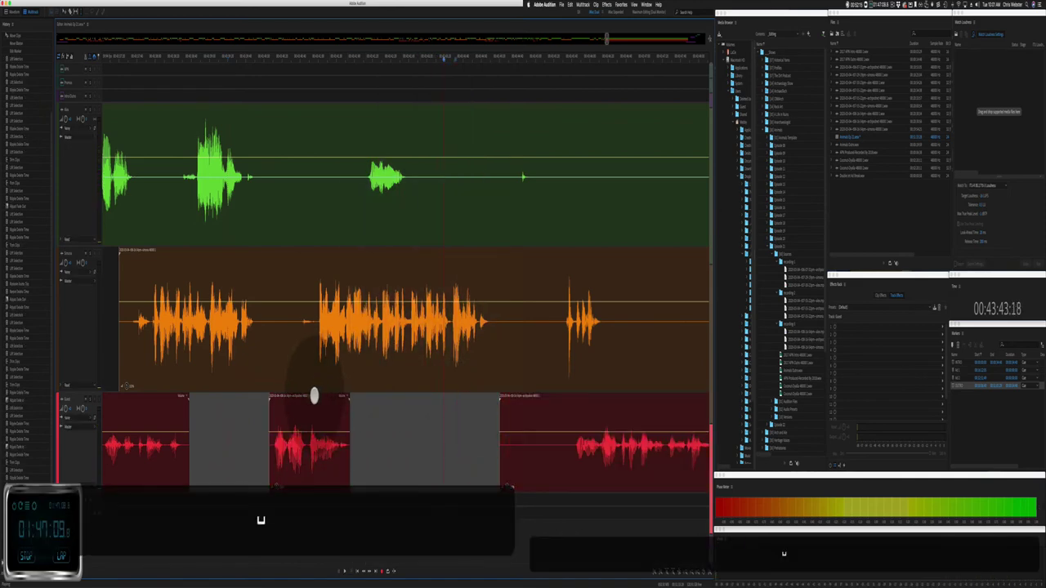
{"action": "left_click", "coordinate": [291, 396]}
Step: Clear the green silence from 43:39:53 up to the short green word, replay, and clear the silence after that word
{"action": "left_click_drag", "start_coordinate": [257, 229], "coordinate": [355, 210]}
{"action": "key", "text": "BackSpace"}
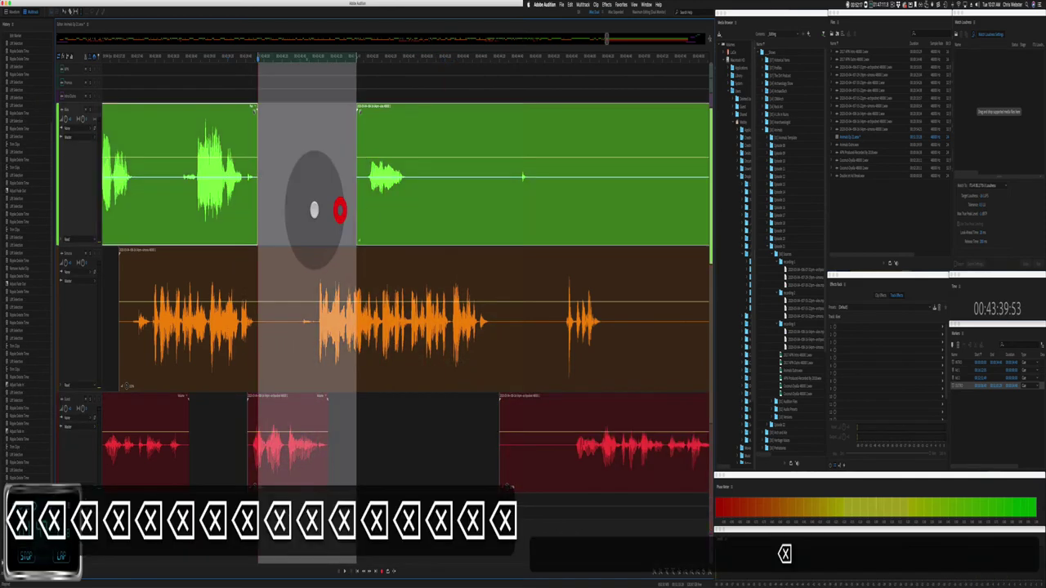
{"action": "left_click", "coordinate": [256, 229]}
{"action": "key", "text": "space"}
{"action": "scroll", "coordinate": [245, 226], "scroll_direction": "right", "scroll_amount": 3}
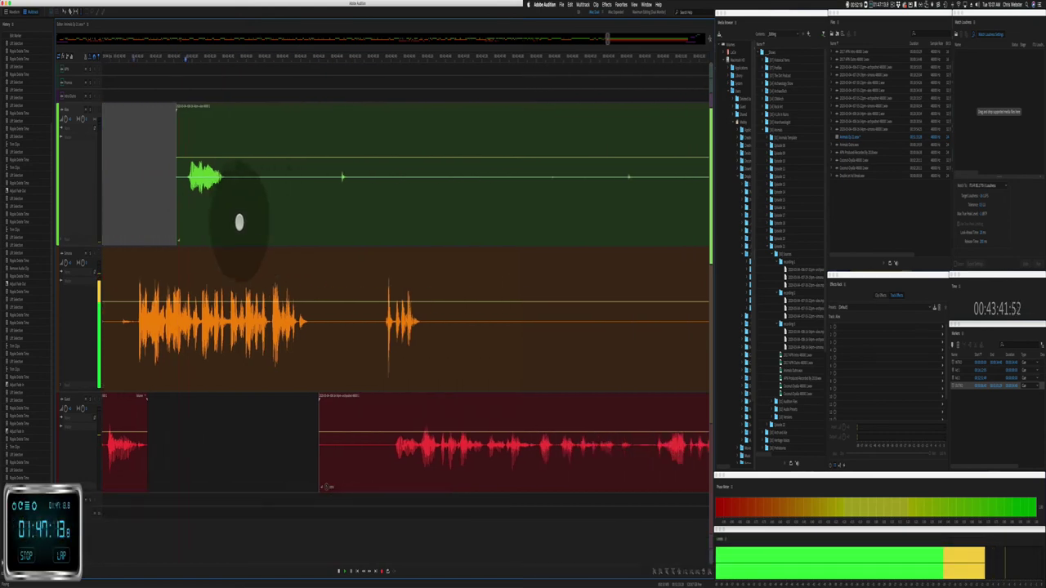
{"action": "left_click_drag", "start_coordinate": [232, 179], "coordinate": [514, 175]}
{"action": "key", "text": "BackSpace"}
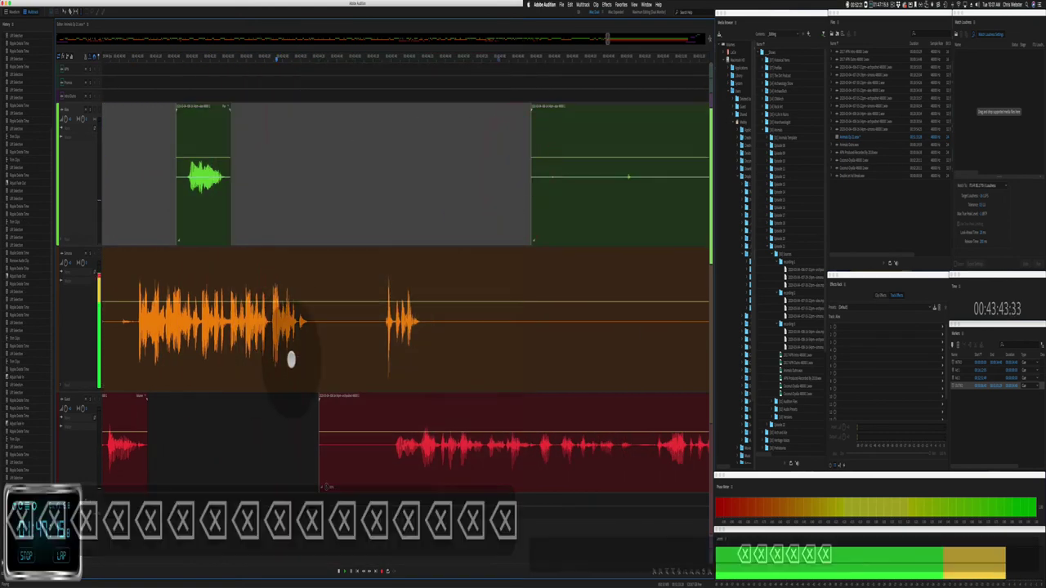
Step: Ripple delete the orange pause from 43:44:15 and clear the short orange words over the start of the red speech
{"action": "left_click_drag", "start_coordinate": [315, 364], "coordinate": [389, 376]}
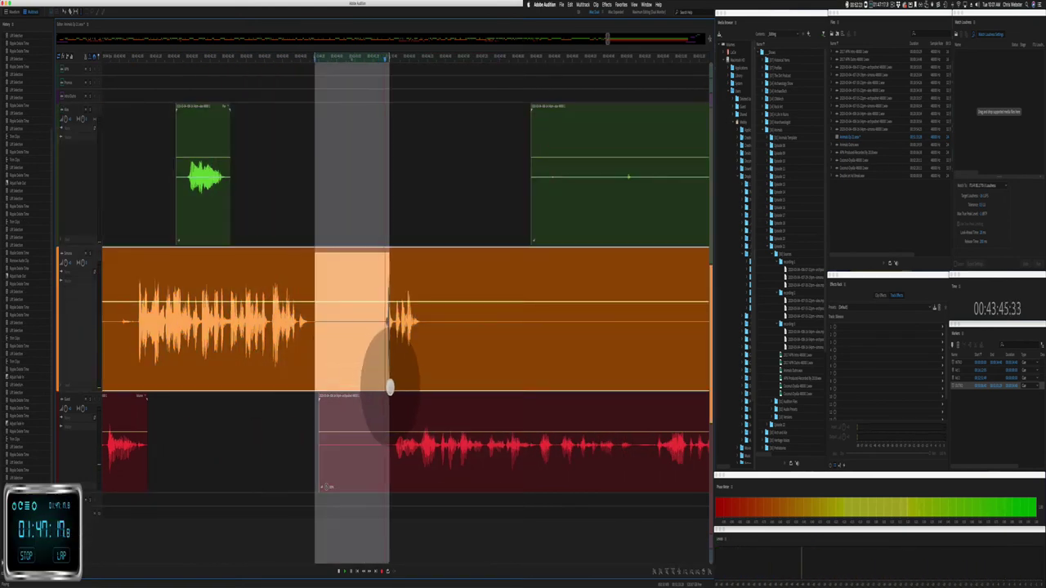
{"action": "key", "text": "shift+super+BackSpace"}
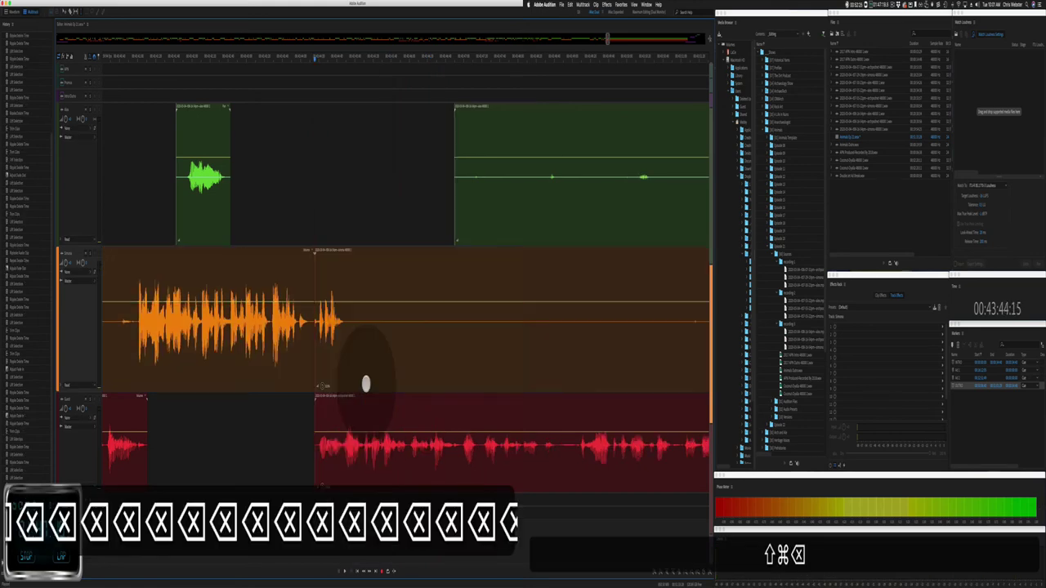
{"action": "left_click_drag", "start_coordinate": [313, 377], "coordinate": [502, 308]}
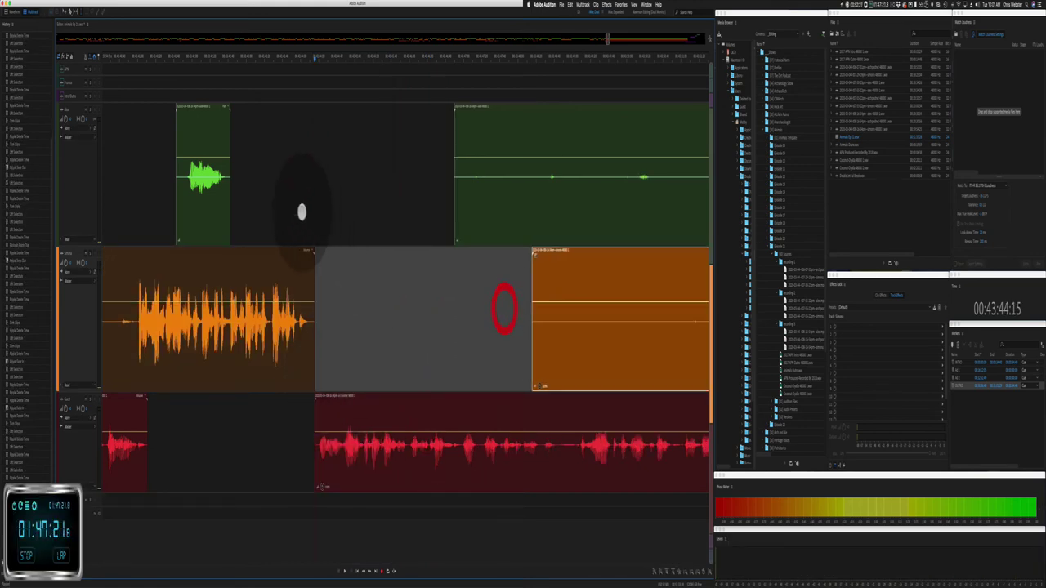
{"action": "left_click", "coordinate": [247, 198]}
Step: Clear the green and orange silence above the start of the long red speech, replaying from about 43:48
{"action": "scroll", "coordinate": [397, 182], "scroll_direction": "right", "scroll_amount": 5}
{"action": "left_click_drag", "start_coordinate": [265, 187], "coordinate": [617, 307]}
{"action": "key", "text": "BackSpace"}
{"action": "left_click", "coordinate": [280, 292]}
{"action": "left_click", "coordinate": [287, 294]}
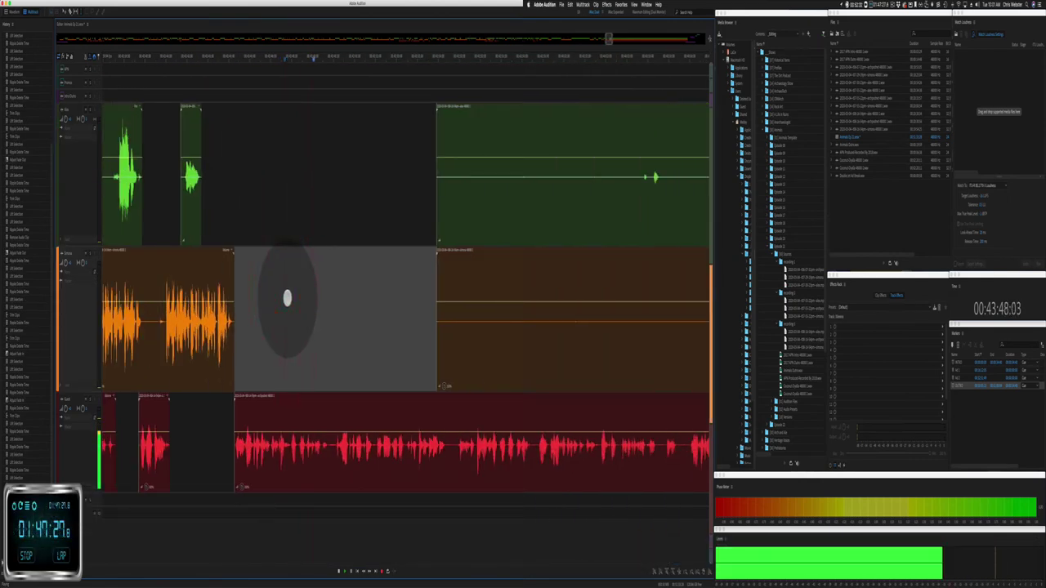
{"action": "scroll", "coordinate": [287, 298], "scroll_direction": "right", "scroll_amount": 4}
{"action": "left_click_drag", "start_coordinate": [290, 213], "coordinate": [467, 297]}
{"action": "key", "text": "BackSpace"}
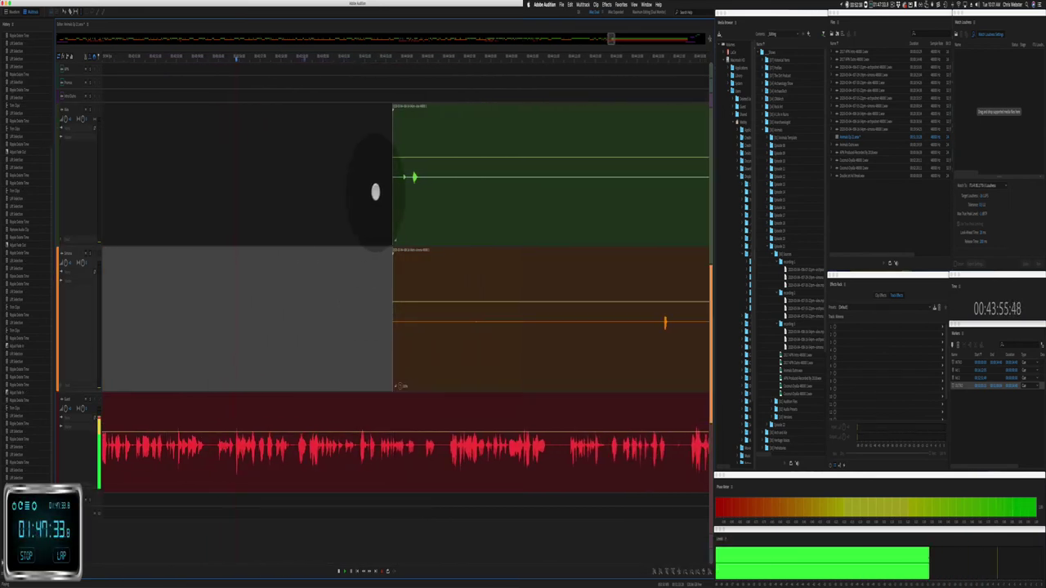
Step: Clear the next stretch of green and orange silence, including its faint noises, while the red voice keeps speaking
{"action": "left_click_drag", "start_coordinate": [375, 191], "coordinate": [681, 329]}
{"action": "left_click", "coordinate": [450, 334]}
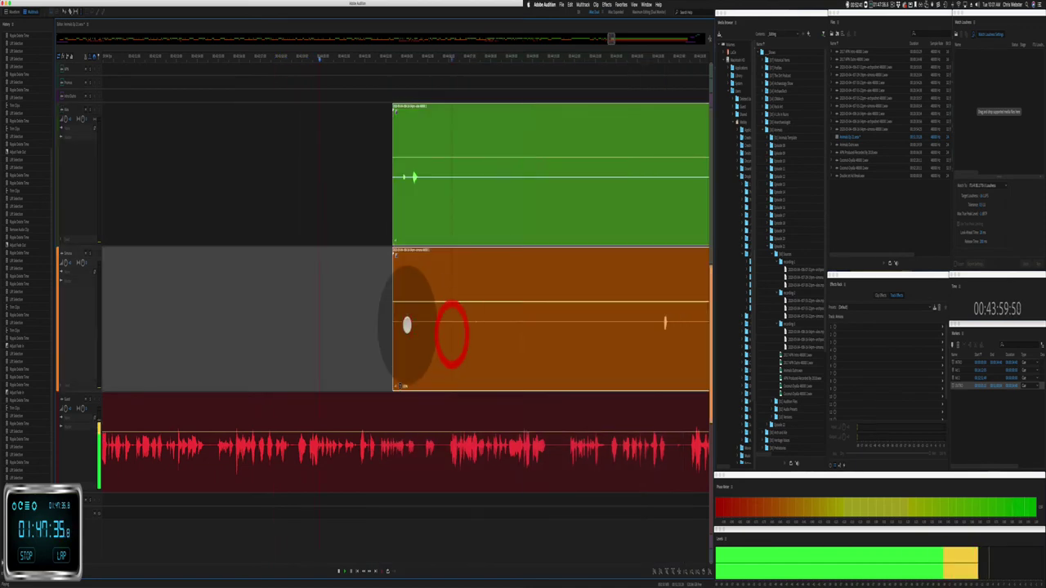
{"action": "key", "text": "space"}
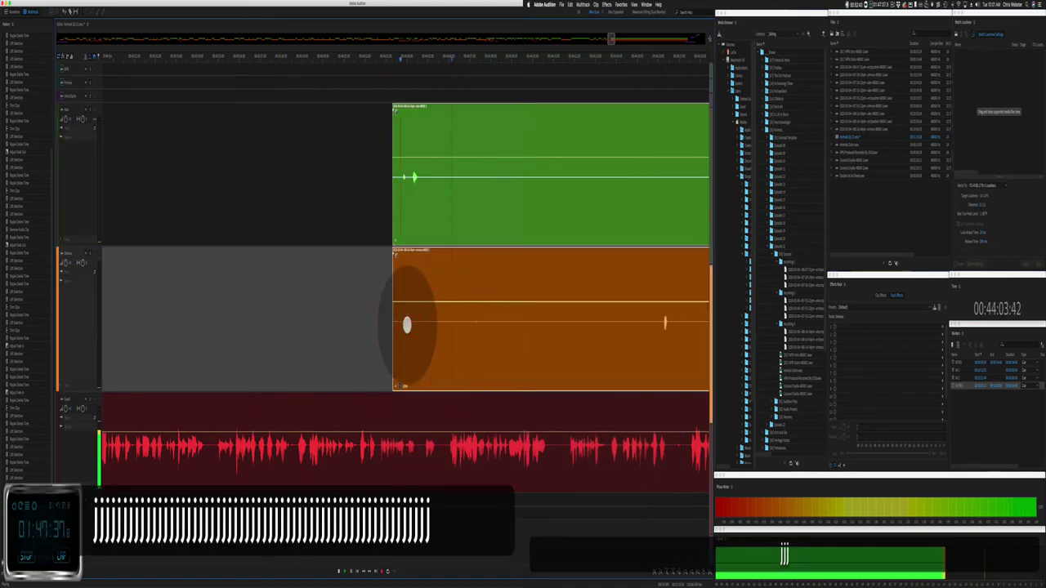
{"action": "left_click_drag", "start_coordinate": [367, 222], "coordinate": [684, 362]}
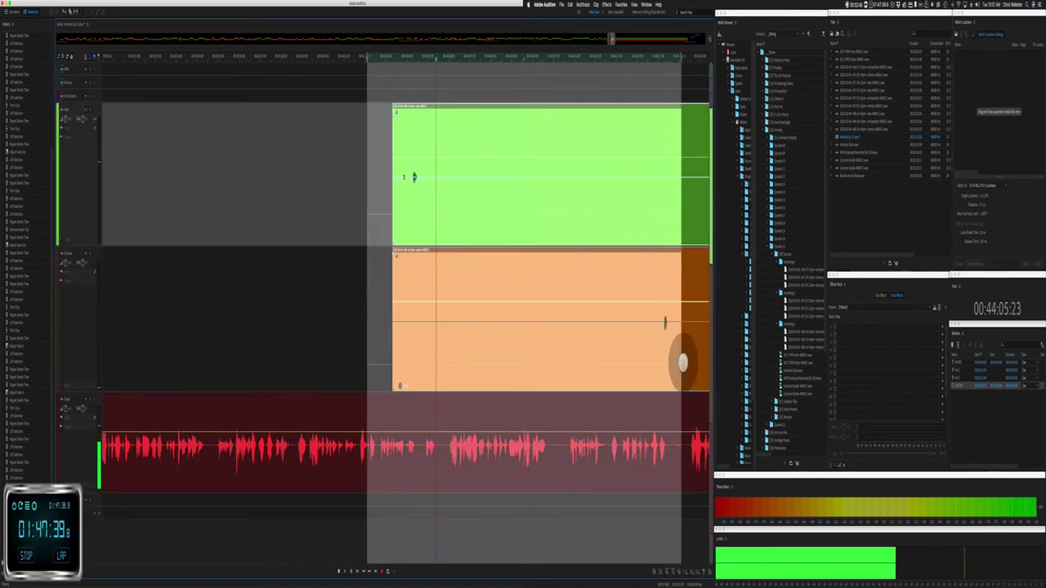
{"action": "key", "text": "BackSpace"}
{"action": "left_click", "coordinate": [650, 361]}
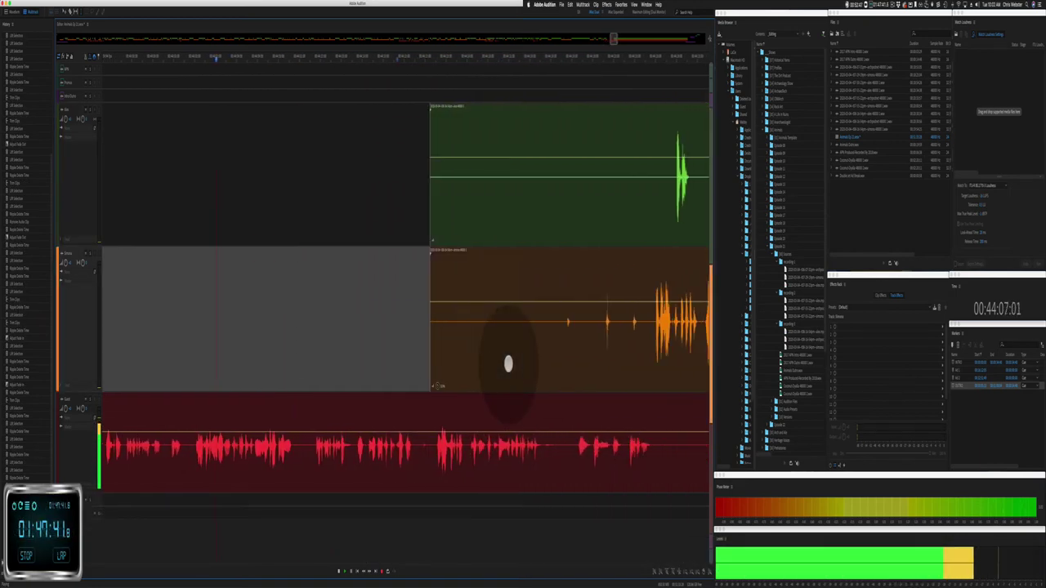
Step: Clear the remaining green and orange audio up to the start of the next orange speech
{"action": "left_click_drag", "start_coordinate": [368, 235], "coordinate": [602, 317]}
{"action": "key", "text": "BackSpace"}
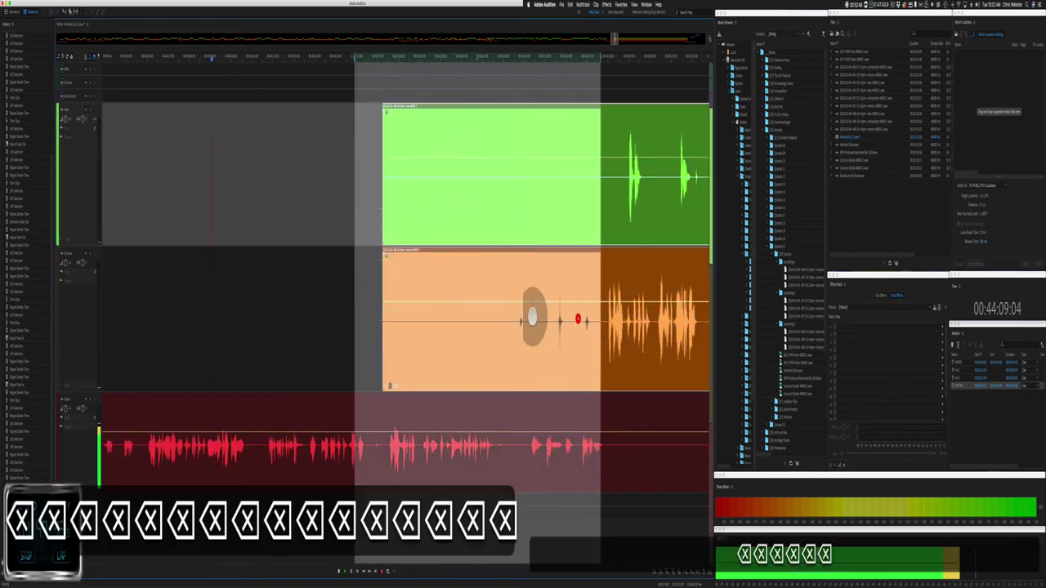
{"action": "left_click", "coordinate": [311, 282]}
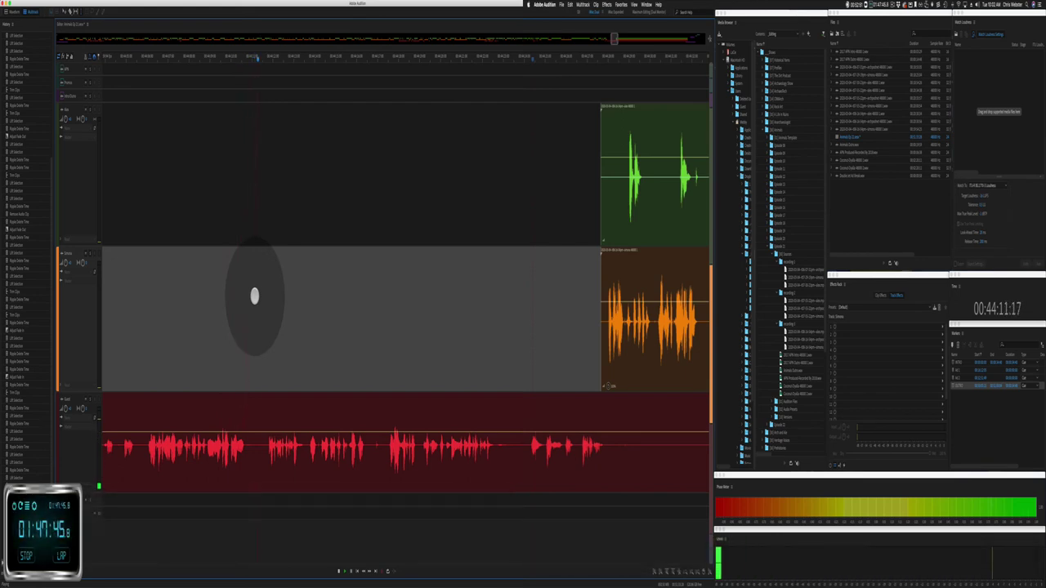
Step: Ripple delete two short pauses in the red speech, the first at about 44:10
{"action": "key", "text": "super+z"}
{"action": "left_click_drag", "start_coordinate": [173, 463], "coordinate": [297, 439]}
{"action": "key", "text": "shift+super+BackSpace"}
{"action": "key", "text": "space"}
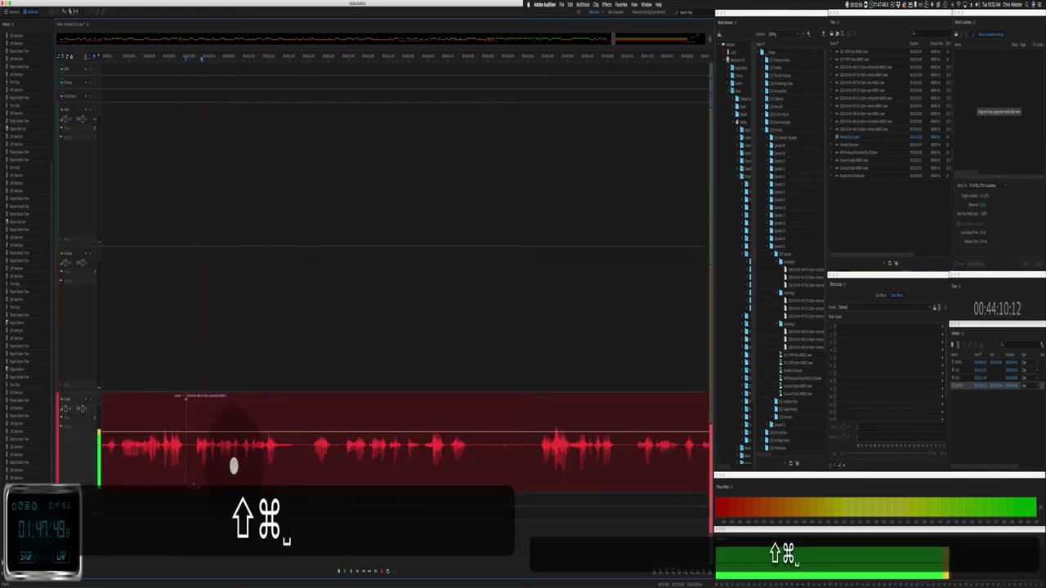
{"action": "left_click", "coordinate": [375, 454]}
{"action": "key", "text": "shift+super+BackSpace"}
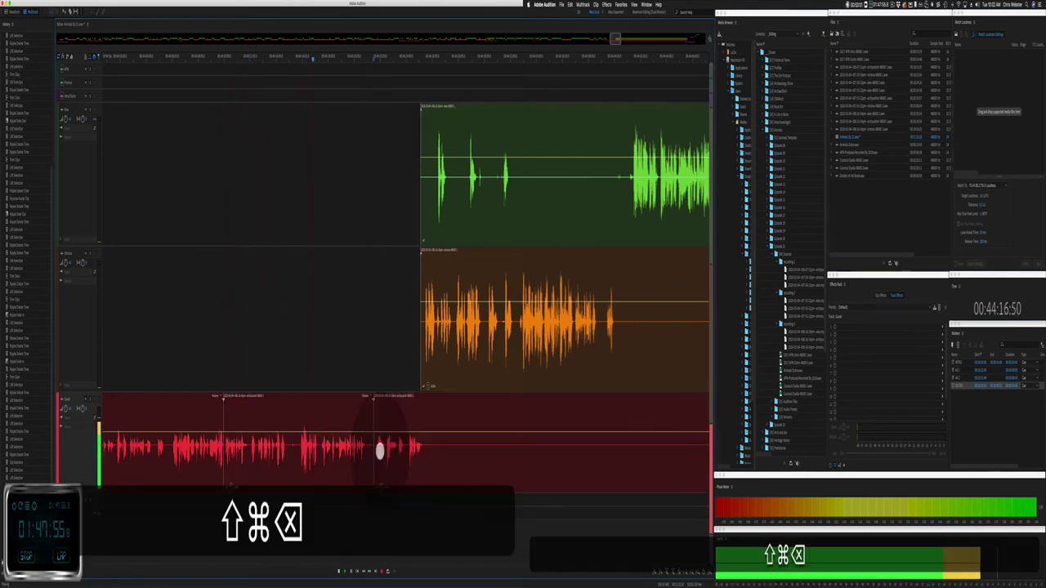
Step: Clear the red silence from the end of the red speech until after the long green speech begins
{"action": "left_click_drag", "start_coordinate": [425, 456], "coordinate": [660, 439]}
{"action": "key", "text": "BackSpace"}
{"action": "key", "text": "BackSpace"}
{"action": "key", "text": "BackSpace"}
{"action": "key", "text": "BackSpace"}
{"action": "key", "text": "BackSpace"}
{"action": "key", "text": "BackSpace"}
{"action": "key", "text": "BackSpace"}
{"action": "key", "text": "BackSpace"}
{"action": "key", "text": "BackSpace"}
{"action": "key", "text": "BackSpace"}
{"action": "key", "text": "BackSpace"}
{"action": "key", "text": "BackSpace"}
{"action": "key", "text": "BackSpace"}
{"action": "key", "text": "BackSpace"}
{"action": "key", "text": "BackSpace"}
{"action": "key", "text": "BackSpace"}
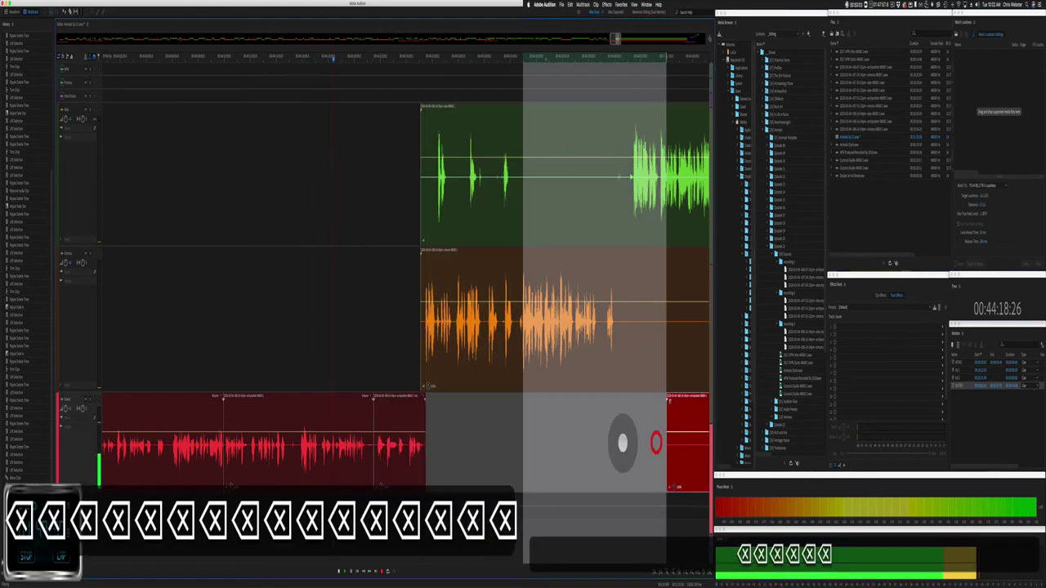
Step: Clear the green silence between the third short green word and the long green speech, and ripple delete the orange pause before that speech
{"action": "left_click_drag", "start_coordinate": [510, 199], "coordinate": [622, 210]}
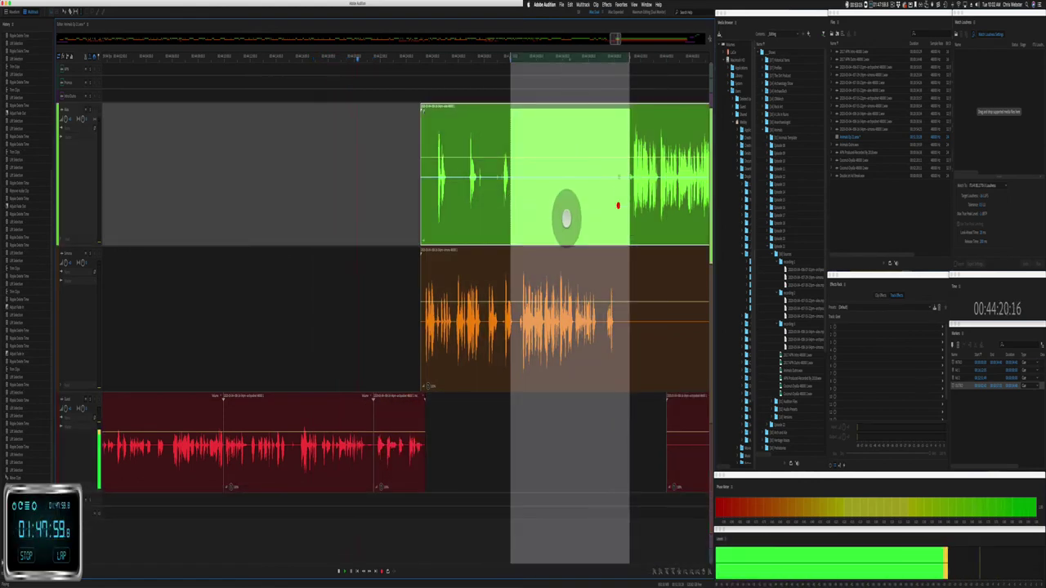
{"action": "key", "text": "BackSpace"}
{"action": "key", "text": "BackSpace"}
{"action": "key", "text": "BackSpace"}
{"action": "key", "text": "BackSpace"}
{"action": "key", "text": "BackSpace"}
{"action": "key", "text": "BackSpace"}
{"action": "key", "text": "BackSpace"}
{"action": "key", "text": "BackSpace"}
{"action": "left_click_drag", "start_coordinate": [613, 324], "coordinate": [623, 325]}
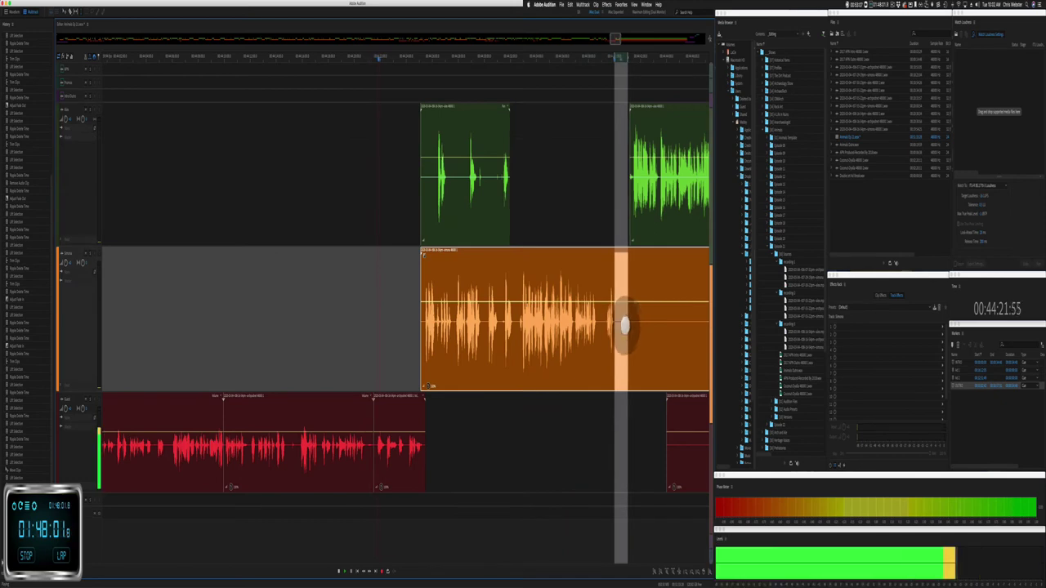
{"action": "key", "text": "shift+super+BackSpace"}
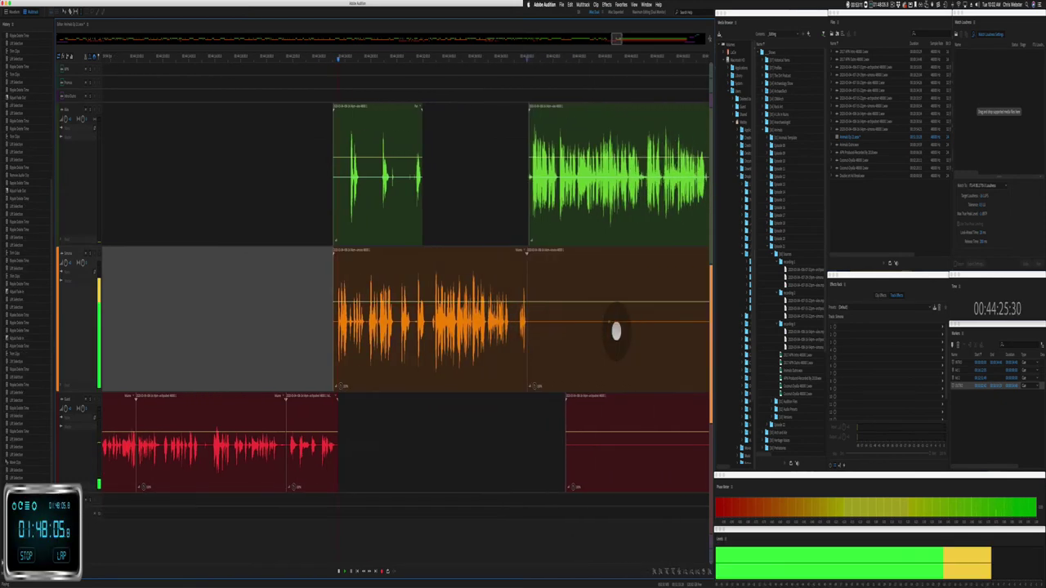
Step: Replay the orange speech and clear the second of the three short green words above it
{"action": "left_click", "coordinate": [452, 266]}
{"action": "left_click", "coordinate": [243, 242]}
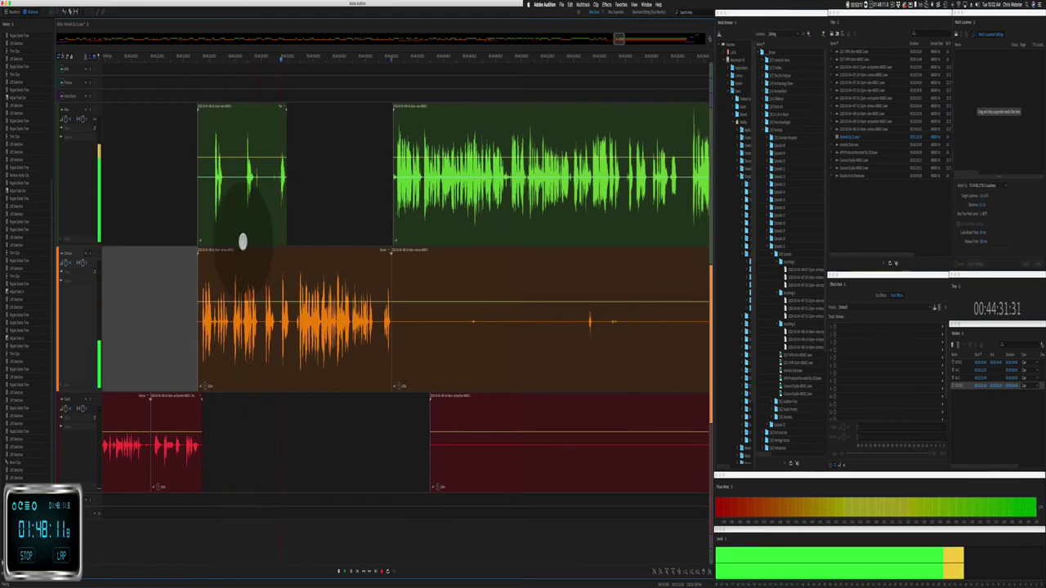
{"action": "left_click_drag", "start_coordinate": [224, 194], "coordinate": [270, 190]}
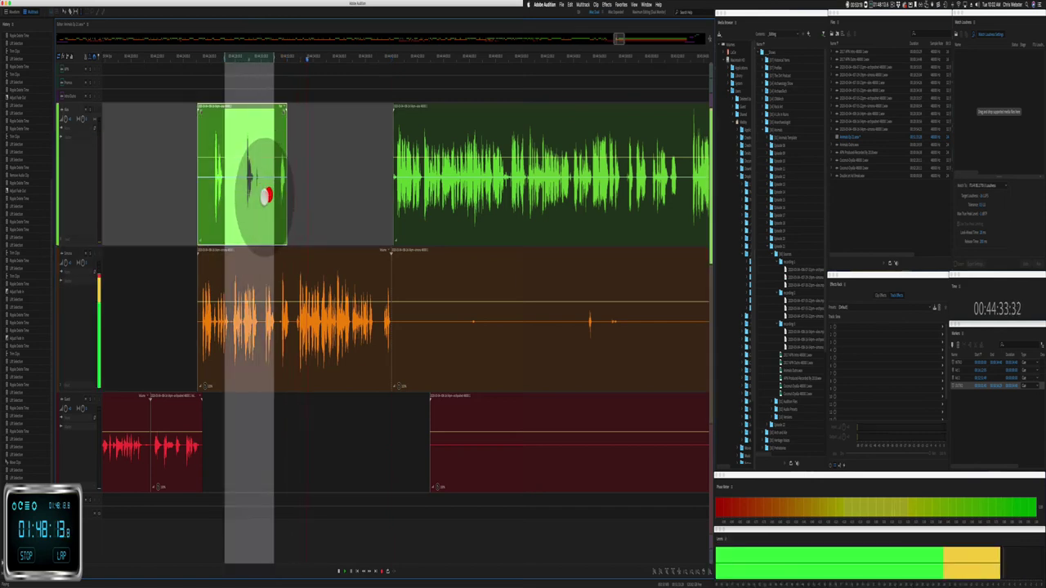
{"action": "key", "text": "BackSpace"}
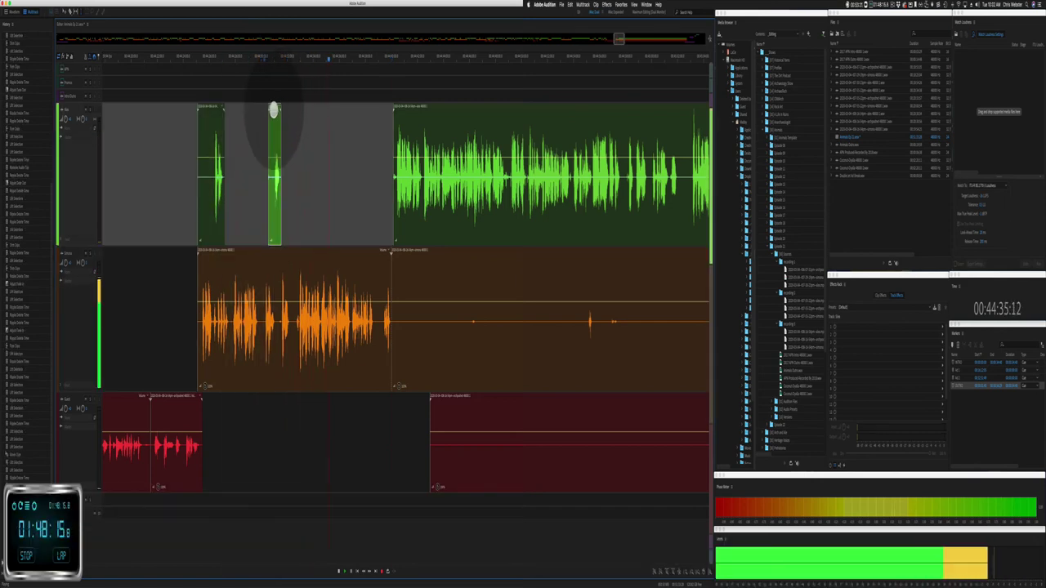
Step: Ripple delete the short unwanted orange sound from 44:31:33 and replay the cut
{"action": "key", "text": "equal"}
{"action": "key", "text": "equal"}
{"action": "key", "text": "equal"}
{"action": "key", "text": "equal"}
{"action": "key", "text": "equal"}
{"action": "key", "text": "equal"}
{"action": "left_click", "coordinate": [327, 330]}
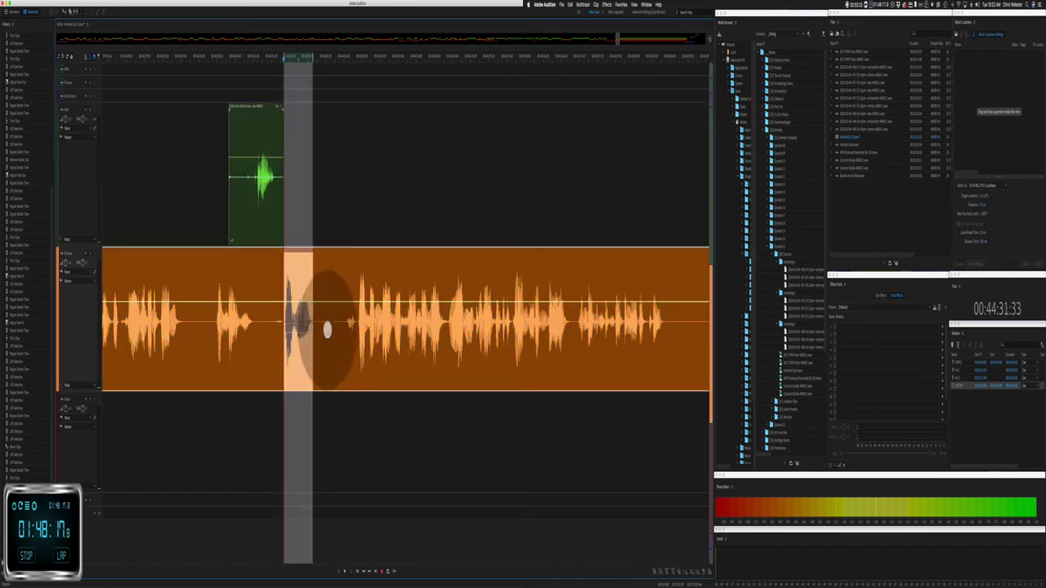
{"action": "key", "text": "minus"}
{"action": "key", "text": "minus"}
{"action": "key", "text": "minus"}
{"action": "key", "text": "minus"}
{"action": "key", "text": "minus"}
{"action": "key", "text": "minus"}
{"action": "key", "text": "minus"}
{"action": "key", "text": "minus"}
{"action": "key", "text": "minus"}
{"action": "key", "text": "minus"}
{"action": "key", "text": "minus"}
{"action": "key", "text": "minus"}
{"action": "key", "text": "minus"}
{"action": "key", "text": "minus"}
{"action": "key", "text": "shift+super+a"}
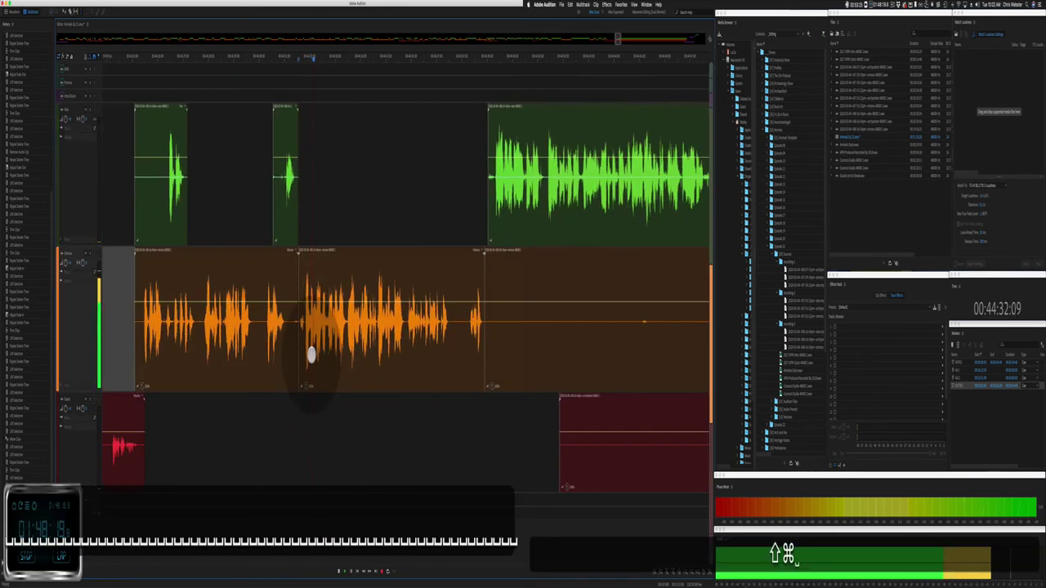
{"action": "scroll", "coordinate": [310, 354], "scroll_direction": "down", "scroll_amount": 5}
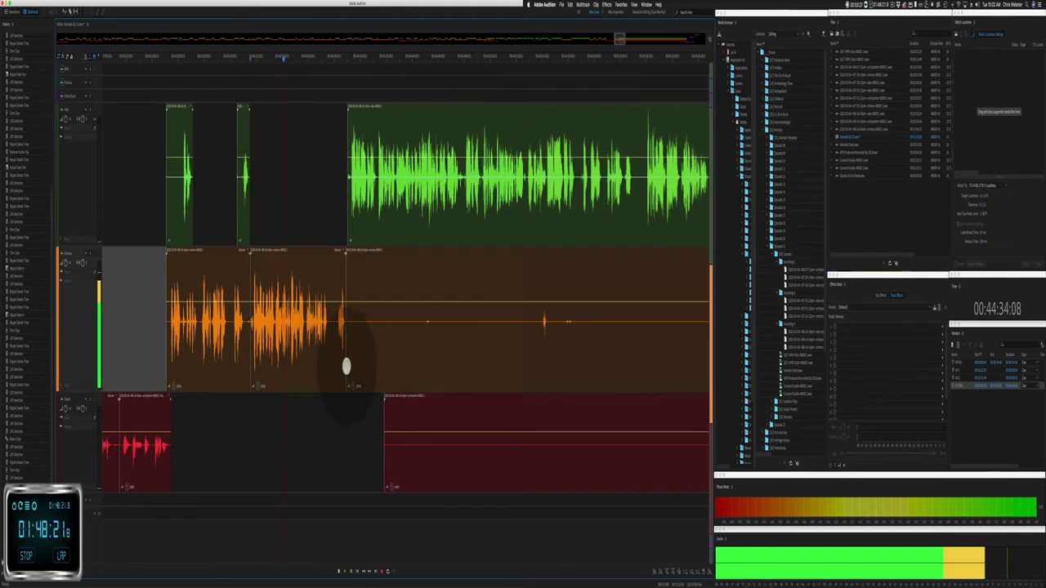
Step: Clear the orange and red silence under the first part of the long green speech
{"action": "left_click_drag", "start_coordinate": [347, 366], "coordinate": [550, 317]}
{"action": "left_click_drag", "start_coordinate": [369, 357], "coordinate": [695, 423]}
{"action": "key", "text": "BackSpace"}
{"action": "left_click", "coordinate": [421, 311]}
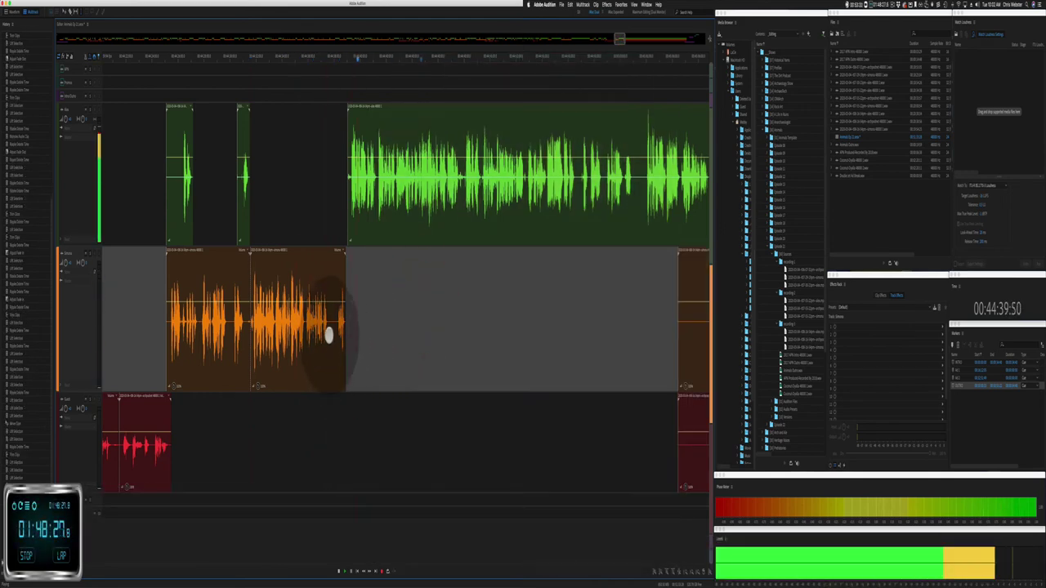
Step: Ripple delete the orange pause just before the last short orange word ahead of the green speech
{"action": "left_click", "coordinate": [331, 333]}
{"action": "key", "text": "BackSpace"}
{"action": "key", "text": "BackSpace"}
{"action": "key", "text": "BackSpace"}
{"action": "key", "text": "BackSpace"}
{"action": "key", "text": "BackSpace"}
{"action": "key", "text": "BackSpace"}
{"action": "key", "text": "BackSpace"}
{"action": "key", "text": "BackSpace"}
{"action": "key", "text": "BackSpace"}
{"action": "key", "text": "BackSpace"}
{"action": "key", "text": "BackSpace"}
{"action": "key", "text": "BackSpace"}
{"action": "key", "text": "BackSpace"}
{"action": "key", "text": "BackSpace"}
{"action": "key", "text": "BackSpace"}
{"action": "key", "text": "BackSpace"}
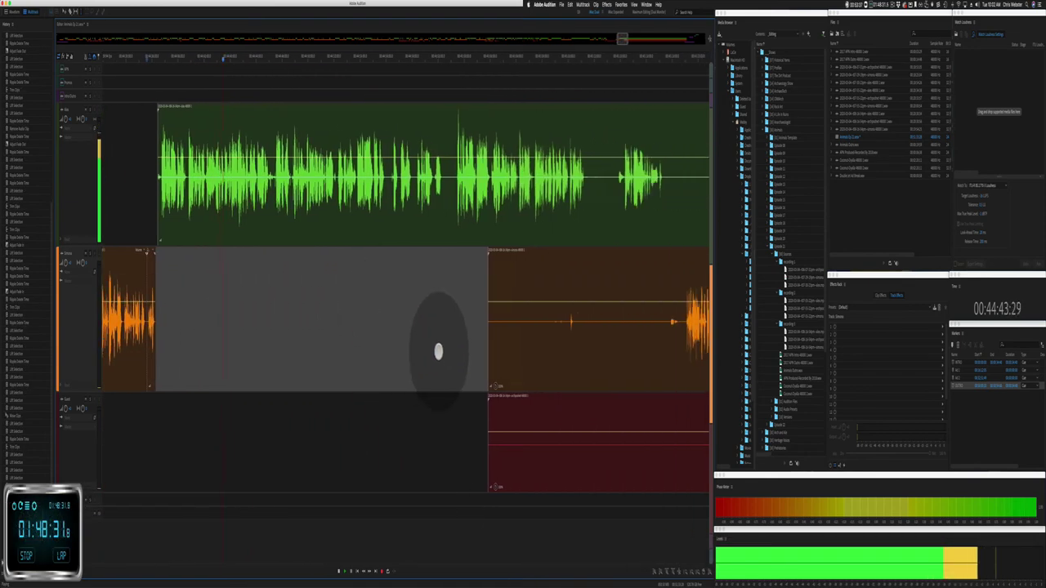
Step: Clear the orange and red audio up to the next orange speech, ripple delete the pause before the closing green phrase, and replay
{"action": "left_click_drag", "start_coordinate": [434, 350], "coordinate": [654, 420]}
{"action": "key", "text": "BackSpace"}
{"action": "left_click_drag", "start_coordinate": [590, 210], "coordinate": [618, 206]}
{"action": "key", "text": "shift+super+BackSpace"}
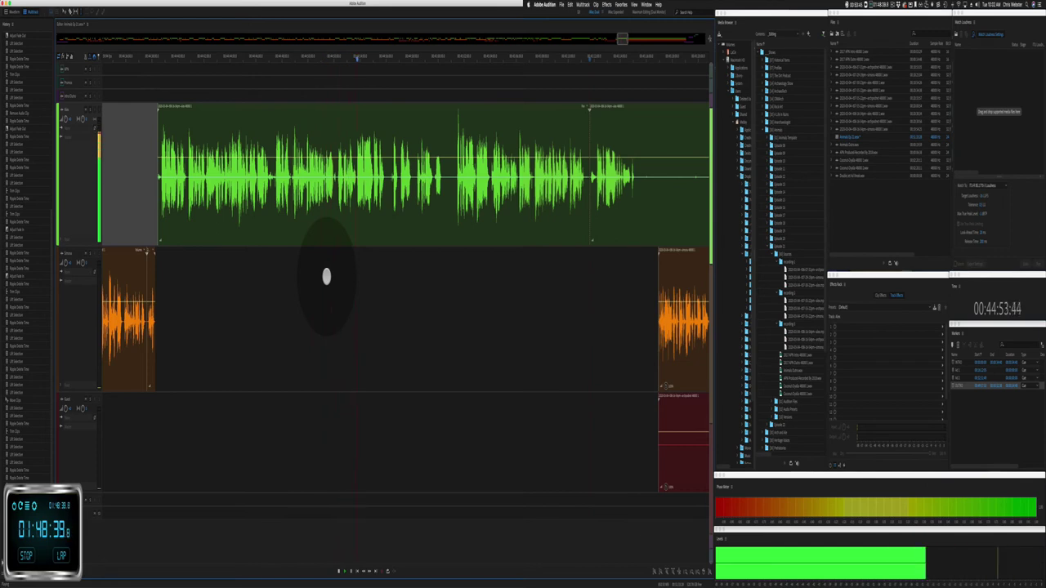
{"action": "key", "text": "j"}
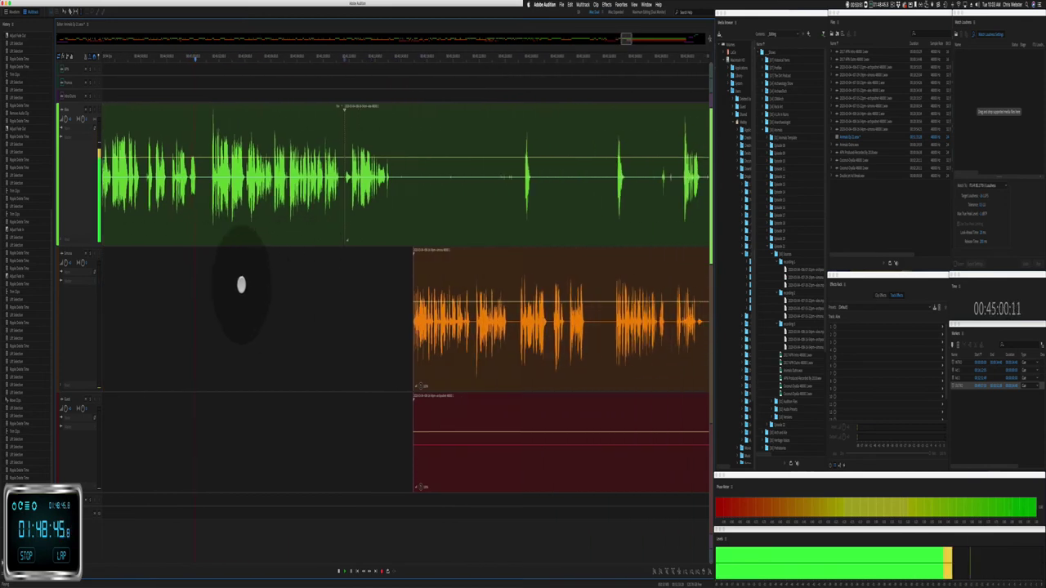
Step: Ripple delete the pause after the closing green phrase and clear the green silence over the following orange speech
{"action": "left_click_drag", "start_coordinate": [334, 194], "coordinate": [350, 199]}
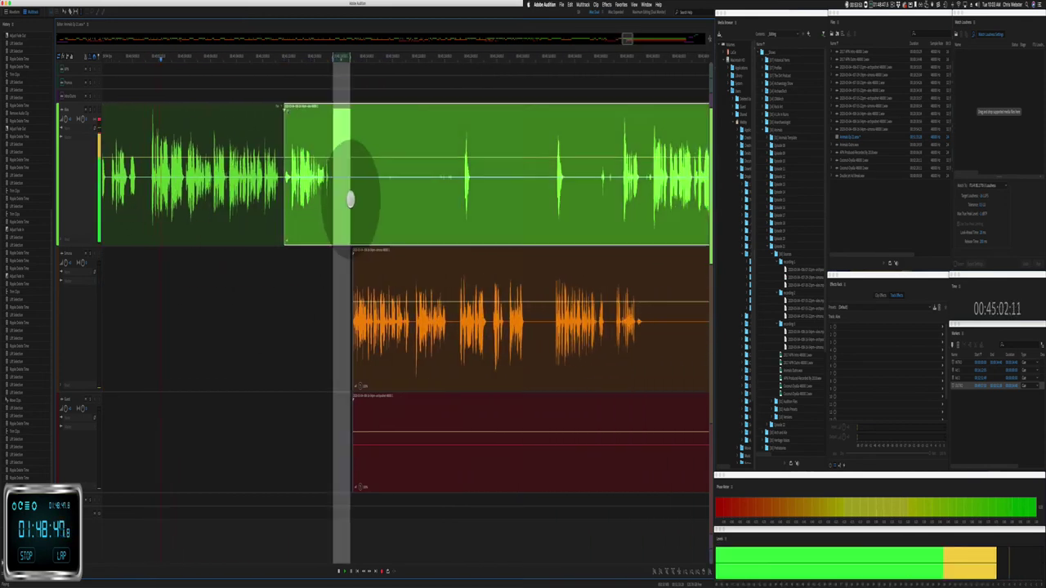
{"action": "key", "text": "shift+super+BackSpace"}
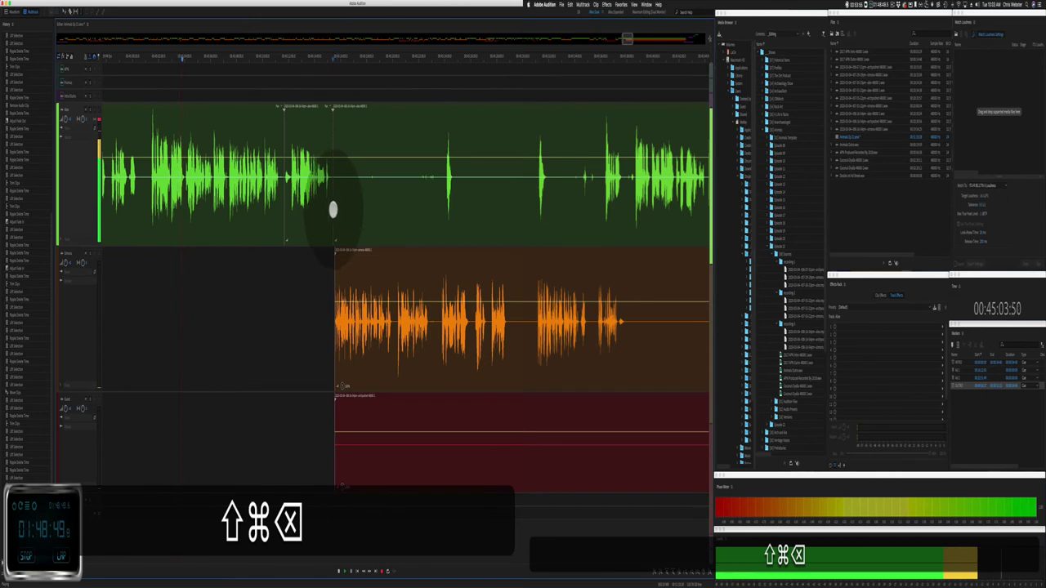
{"action": "left_click_drag", "start_coordinate": [333, 211], "coordinate": [428, 184]}
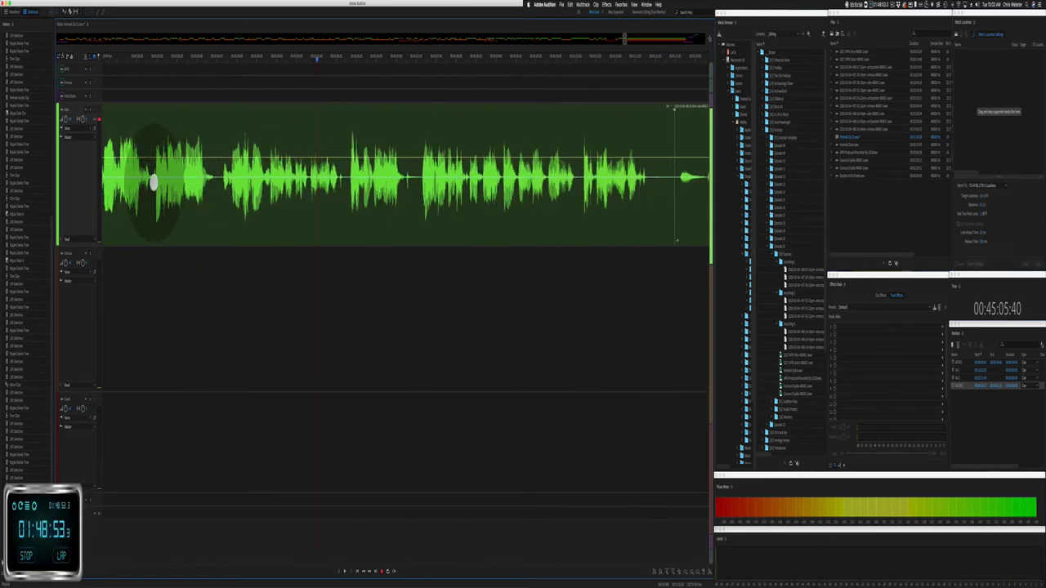
Step: Ripple delete the unwanted part of the green speech at about 45:03 and smooth the cut with a longer fade
{"action": "left_click", "coordinate": [153, 183]}
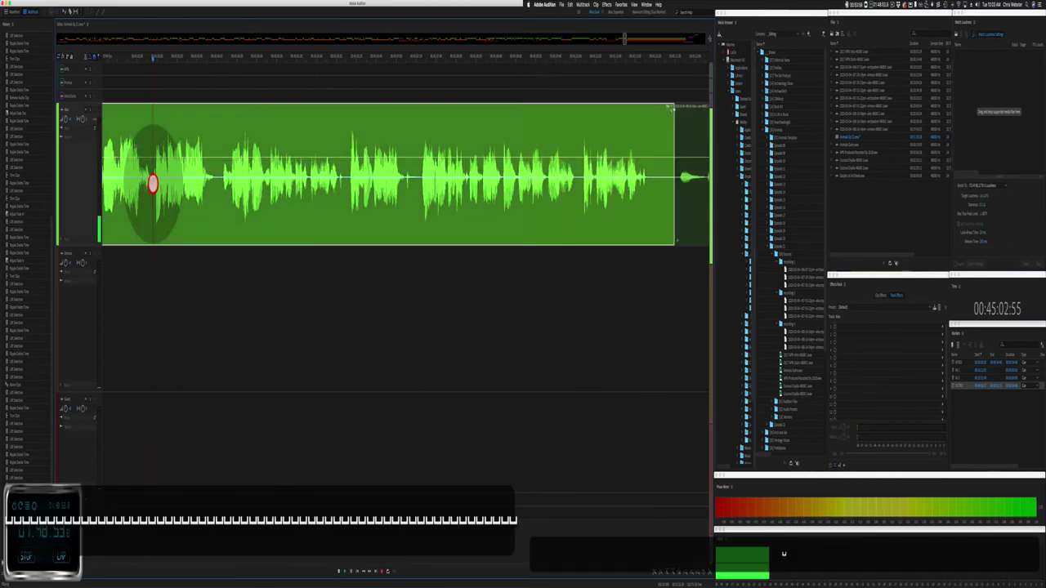
{"action": "left_click_drag", "start_coordinate": [234, 187], "coordinate": [326, 199]}
{"action": "key", "text": "super+shift+BackSpace"}
{"action": "left_click", "coordinate": [197, 235]}
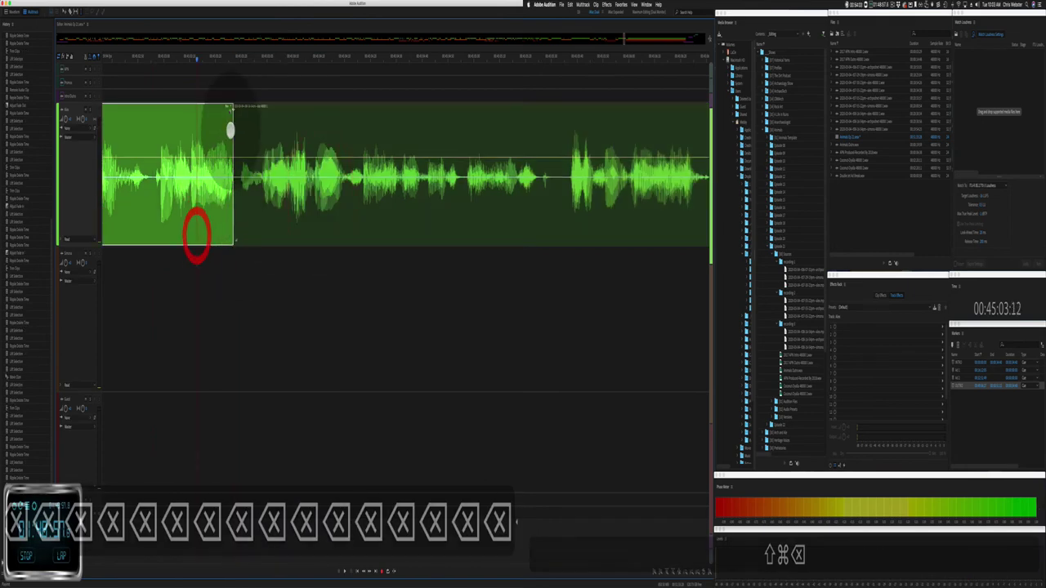
{"action": "key", "text": "super+z"}
{"action": "key", "text": "super+z"}
{"action": "key", "text": "super+z"}
{"action": "key", "text": "super+z"}
{"action": "key", "text": "super+z"}
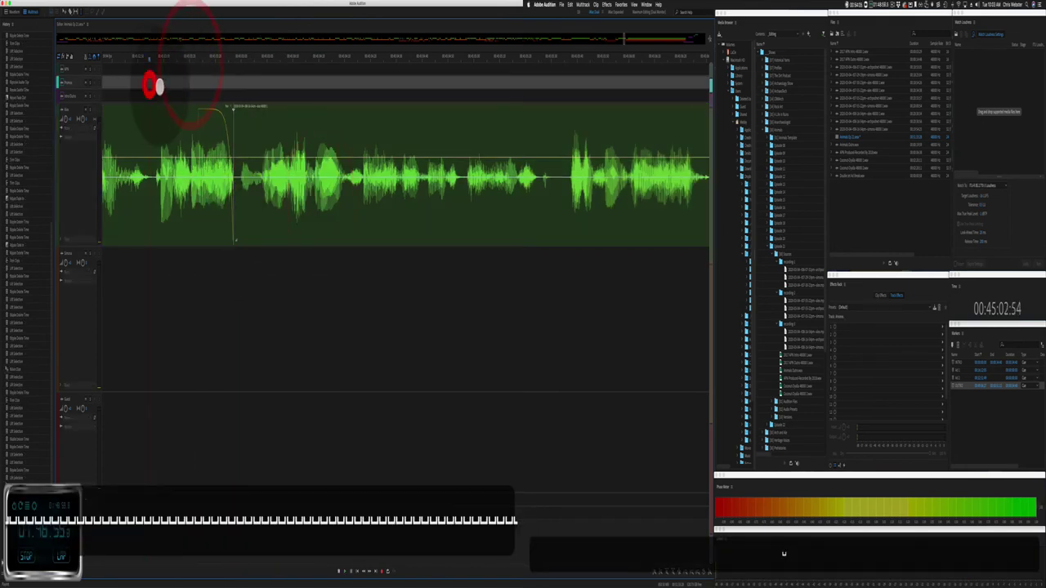
{"action": "key", "text": "super+z"}
{"action": "key", "text": "super+z"}
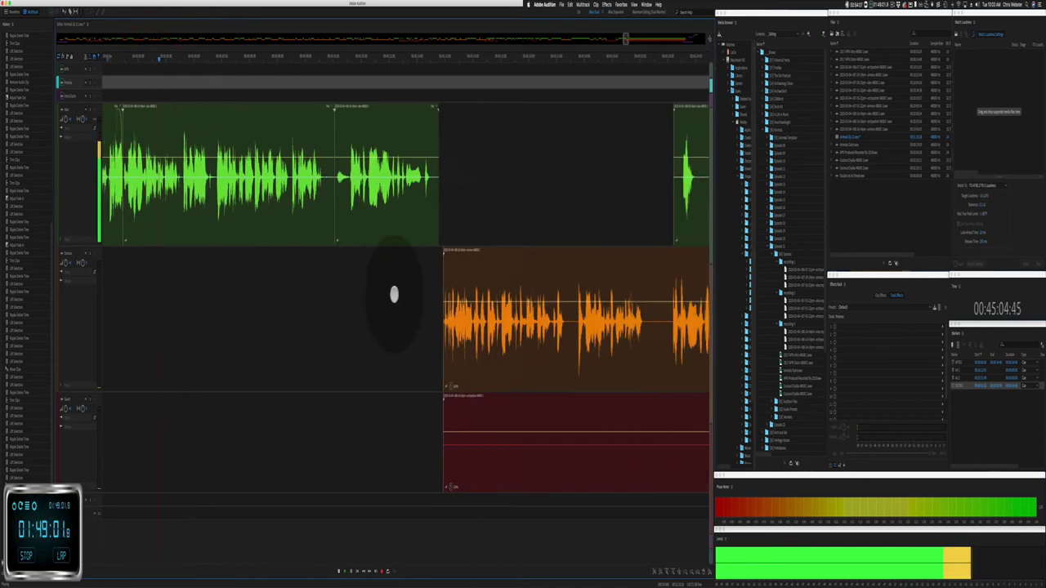
Step: Clear the red silence under the orange speech and trim the preceding green clip's end closer to its last word
{"action": "left_click_drag", "start_coordinate": [366, 437], "coordinate": [689, 428]}
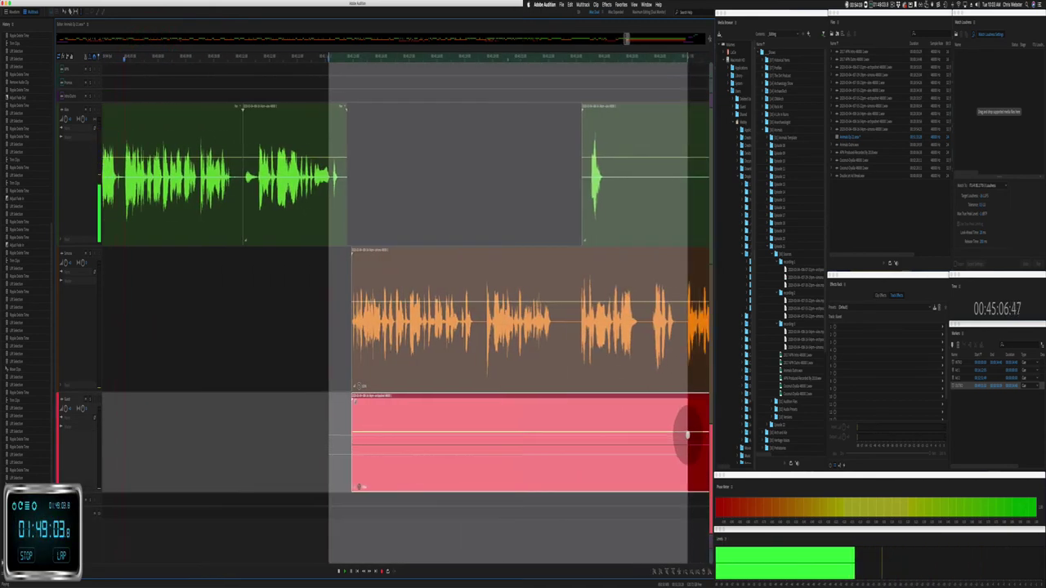
{"action": "key", "text": "BackSpace"}
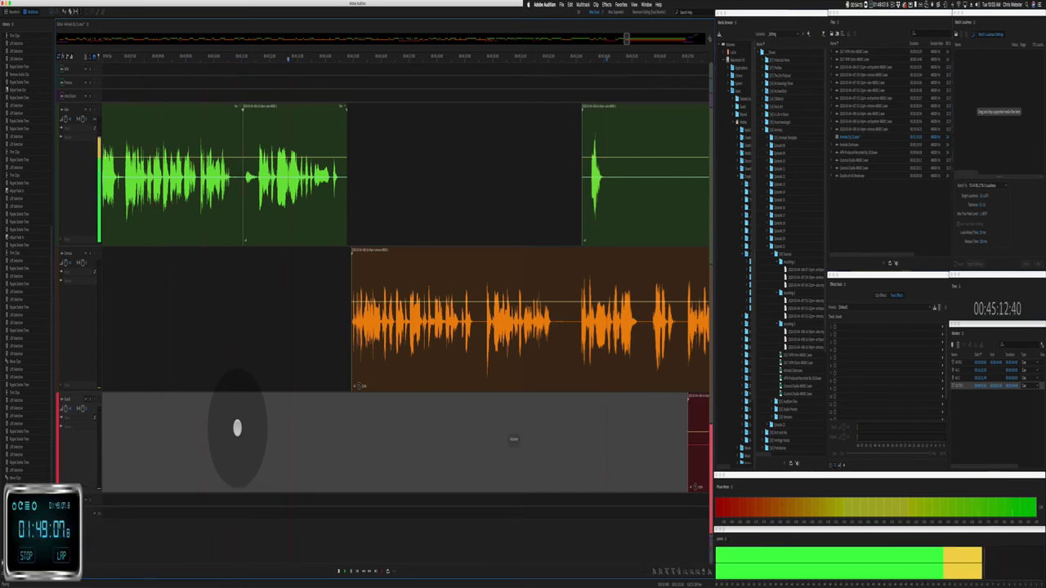
{"action": "scroll", "coordinate": [237, 428], "scroll_direction": "right", "scroll_amount": 10}
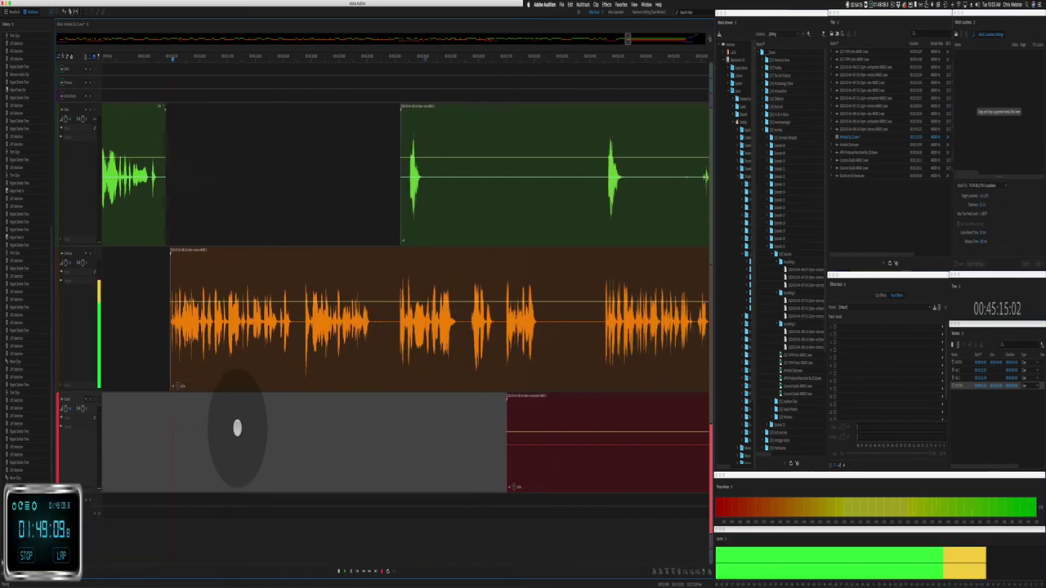
{"action": "left_click", "coordinate": [140, 212]}
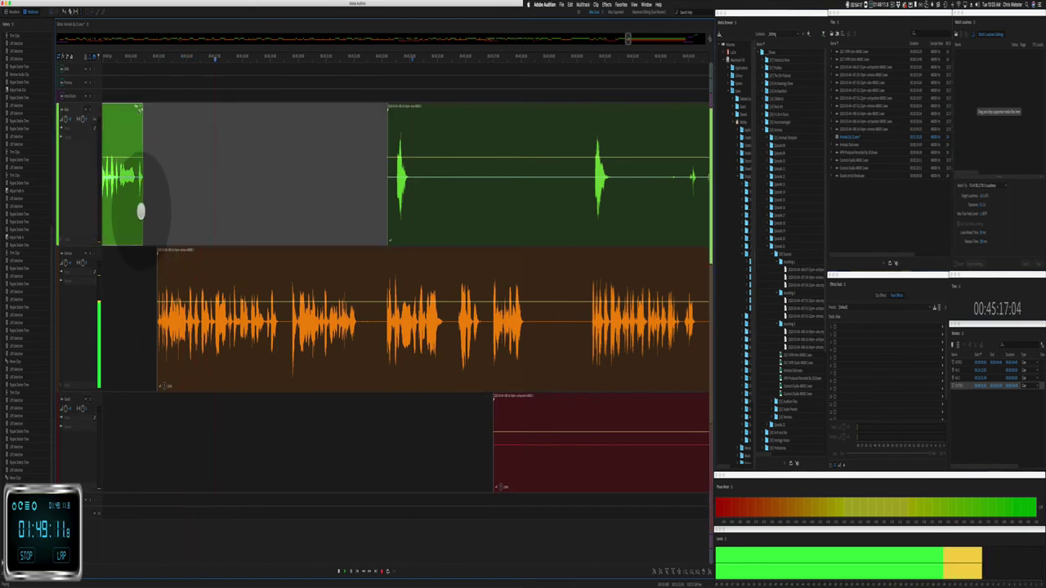
Step: Ripple delete the gap between the end of the green speech and the start of the orange speech, and replay
{"action": "left_click_drag", "start_coordinate": [138, 257], "coordinate": [154, 257]}
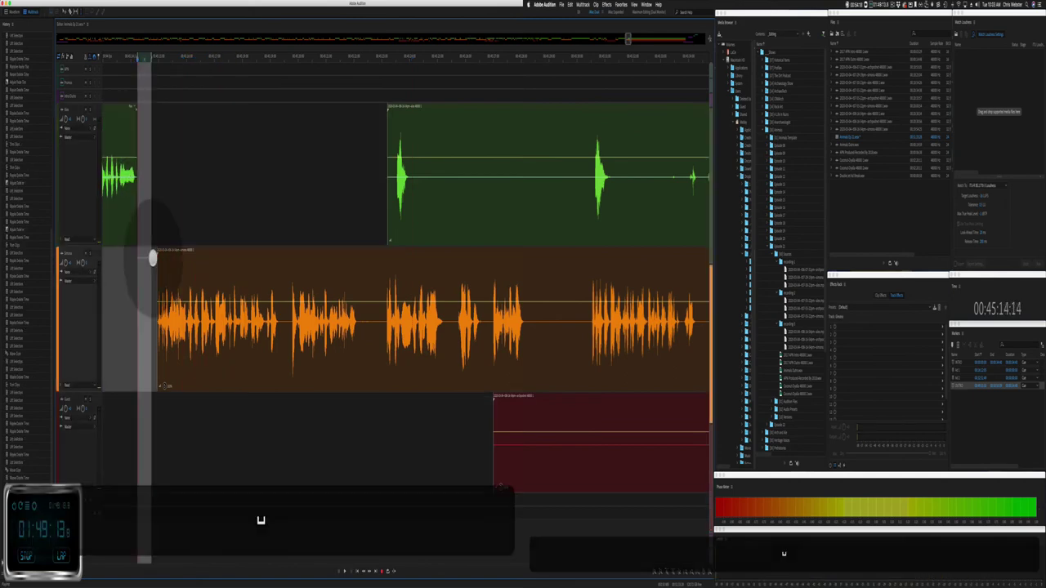
{"action": "key", "text": "alt+BackSpace"}
{"action": "key", "text": "space"}
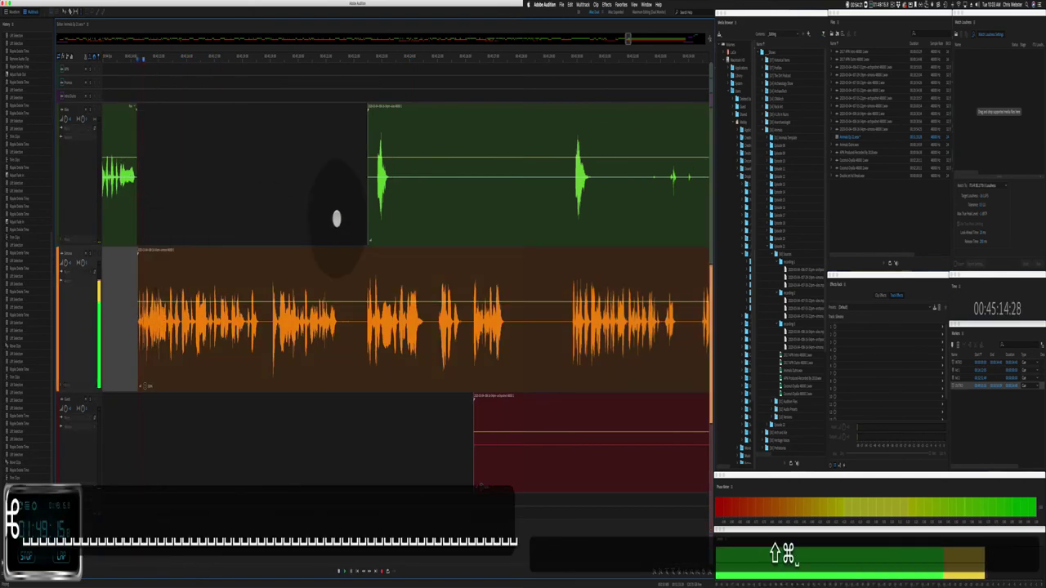
Step: Clear the green silence between the two short interjections and the red silence under the orange speech
{"action": "left_click_drag", "start_coordinate": [398, 199], "coordinate": [565, 172]}
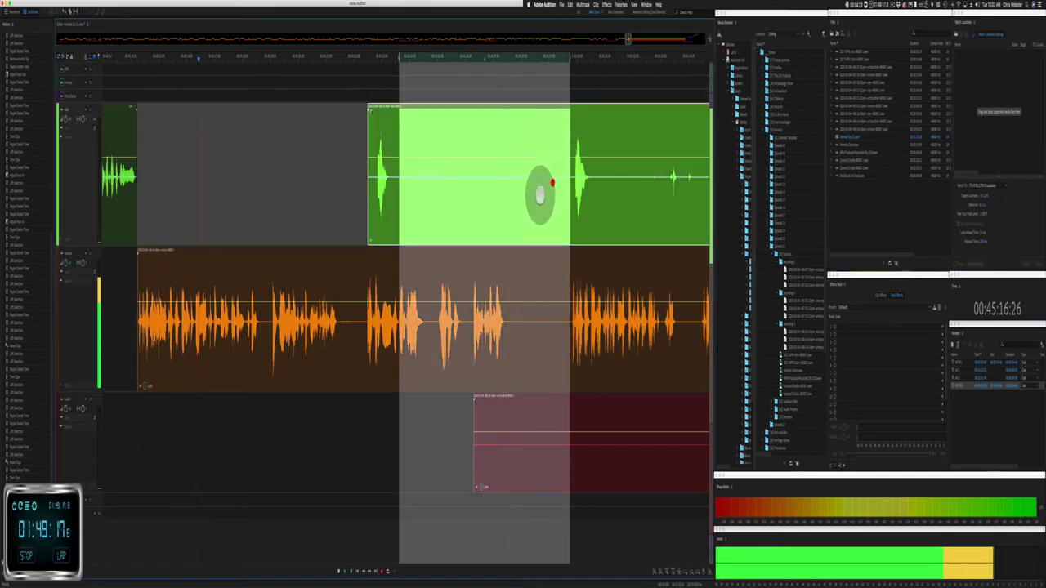
{"action": "key", "text": "alt+BackSpace"}
{"action": "key", "text": "alt+BackSpace"}
{"action": "key", "text": "alt+BackSpace"}
{"action": "left_click_drag", "start_coordinate": [297, 427], "coordinate": [622, 418]}
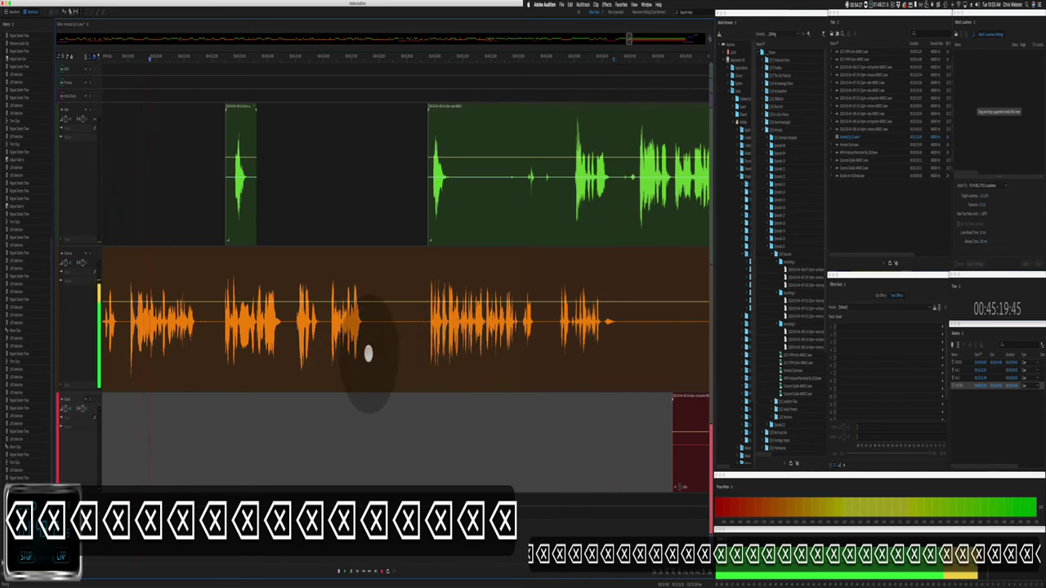
Step: Ripple delete the pause in the orange speech just before the second green interjection and replay
{"action": "left_click_drag", "start_coordinate": [368, 352], "coordinate": [413, 327]}
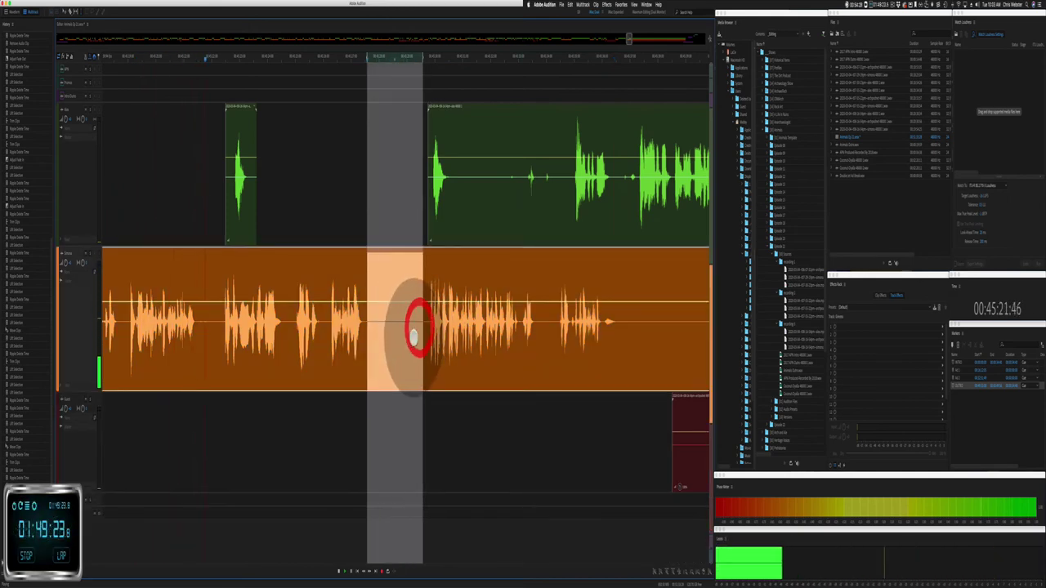
{"action": "key", "text": "shift+super+BackSpace"}
{"action": "key", "text": "space"}
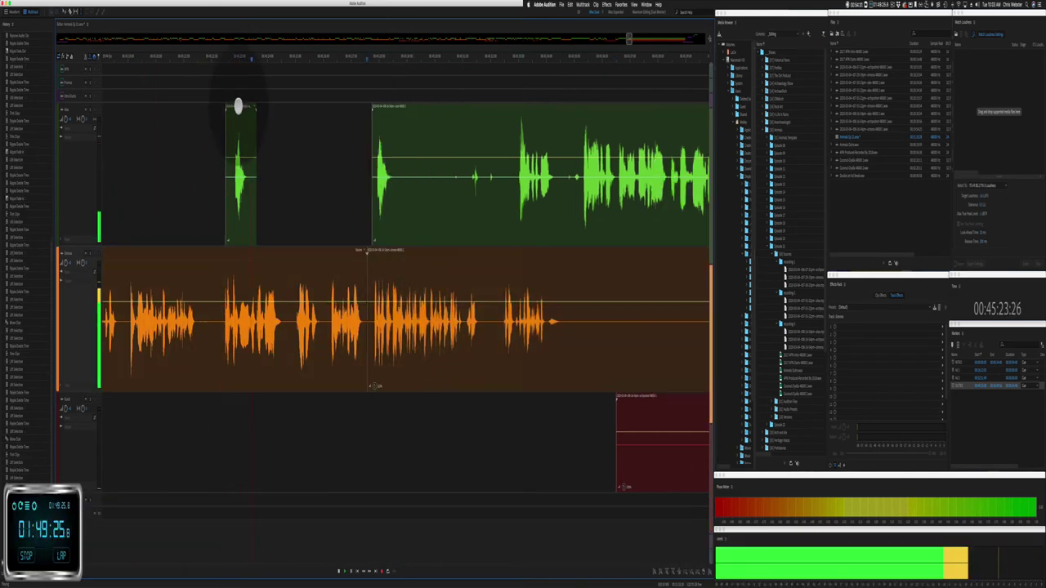
Step: Move both short green interjections slightly earlier and clear the green silence following the second one
{"action": "left_click_drag", "start_coordinate": [238, 107], "coordinate": [215, 117]}
{"action": "left_click", "coordinate": [439, 196]}
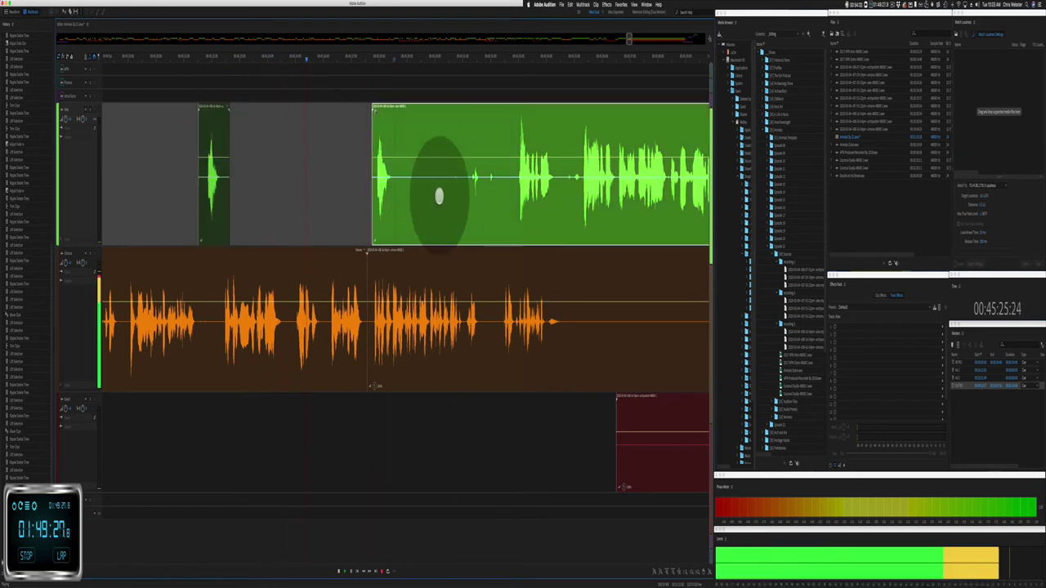
{"action": "left_click_drag", "start_coordinate": [395, 196], "coordinate": [460, 193]}
{"action": "key", "text": "BackSpace"}
{"action": "left_click", "coordinate": [377, 111]}
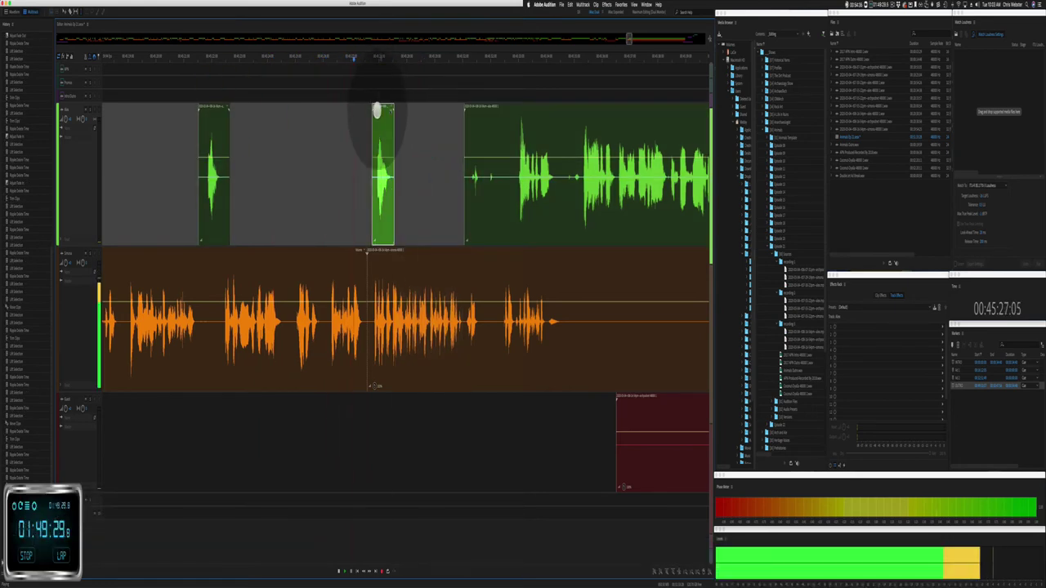
{"action": "left_click_drag", "start_coordinate": [377, 111], "coordinate": [415, 146]}
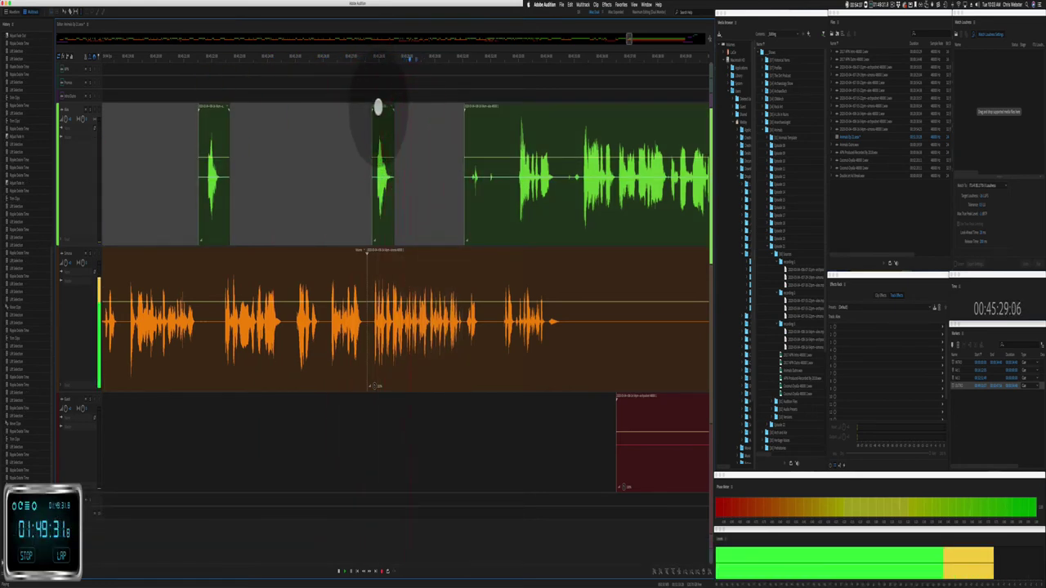
Step: Clear the orange and red silence up to the next short orange phrase and trim the green clip's start to its first word
{"action": "scroll", "coordinate": [373, 117], "scroll_direction": "right", "scroll_amount": 5}
{"action": "left_click_drag", "start_coordinate": [409, 329], "coordinate": [586, 352]}
{"action": "key", "text": "BackSpace"}
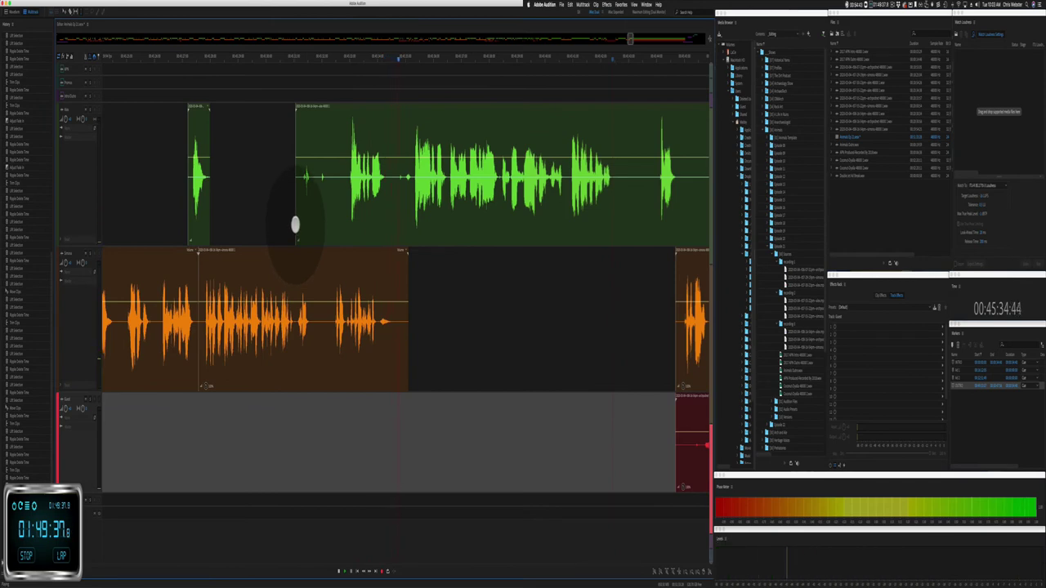
{"action": "left_click_drag", "start_coordinate": [295, 225], "coordinate": [345, 215]}
{"action": "scroll", "coordinate": [346, 222], "scroll_direction": "right", "scroll_amount": 5}
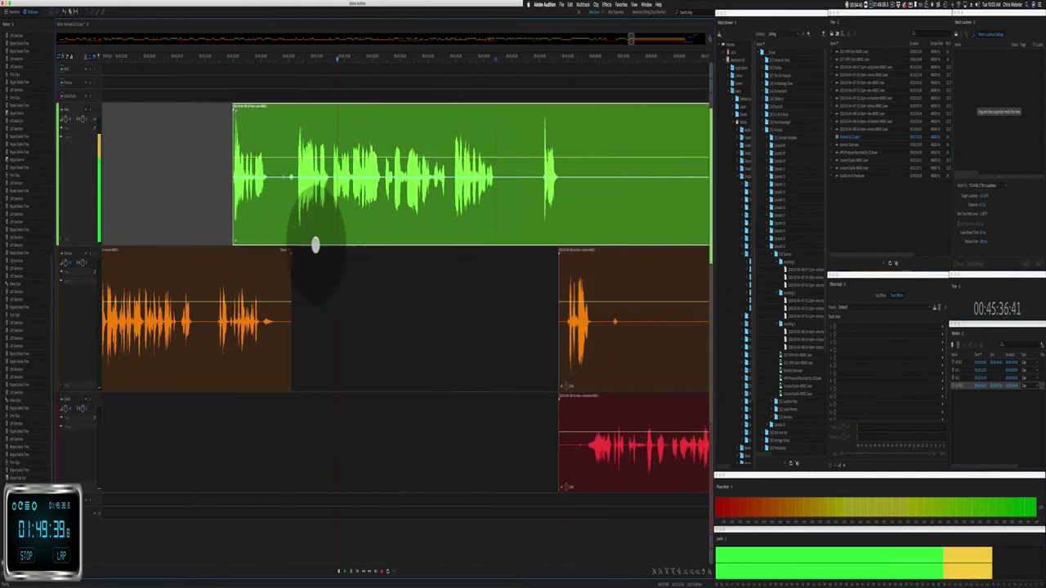
Step: Ripple delete the pause before the short closing green word and clear the green silence up to the next speech
{"action": "scroll", "coordinate": [337, 233], "scroll_direction": "right", "scroll_amount": 9}
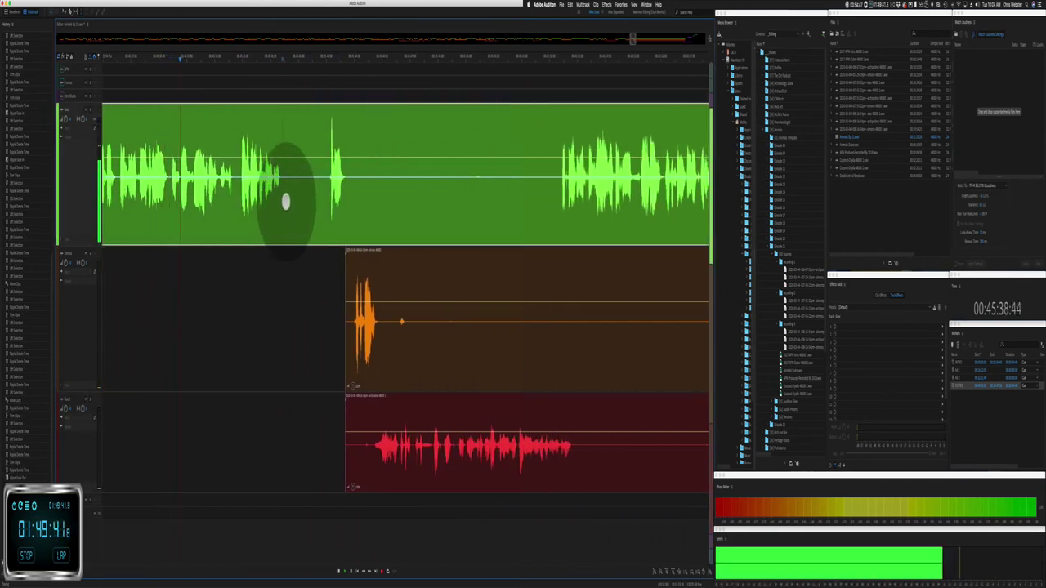
{"action": "left_click_drag", "start_coordinate": [286, 202], "coordinate": [513, 178]}
{"action": "key", "text": "shift+super+BackSpace"}
{"action": "key", "text": "BackSpace"}
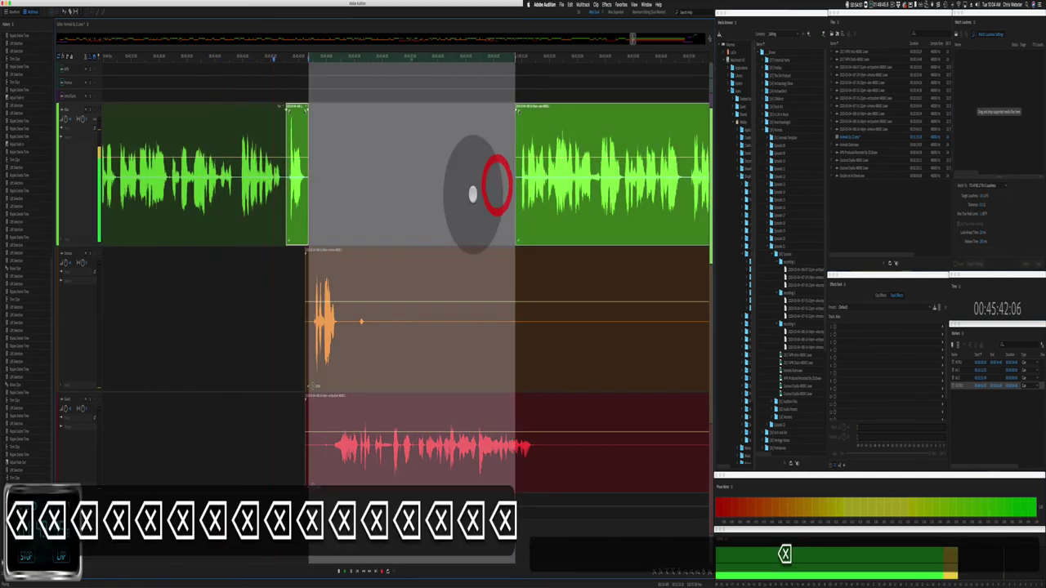
Step: Clear the orange silence after its short phrase and the orange and red silence after the red phrase, under the green speech
{"action": "left_click_drag", "start_coordinate": [343, 336], "coordinate": [670, 327]}
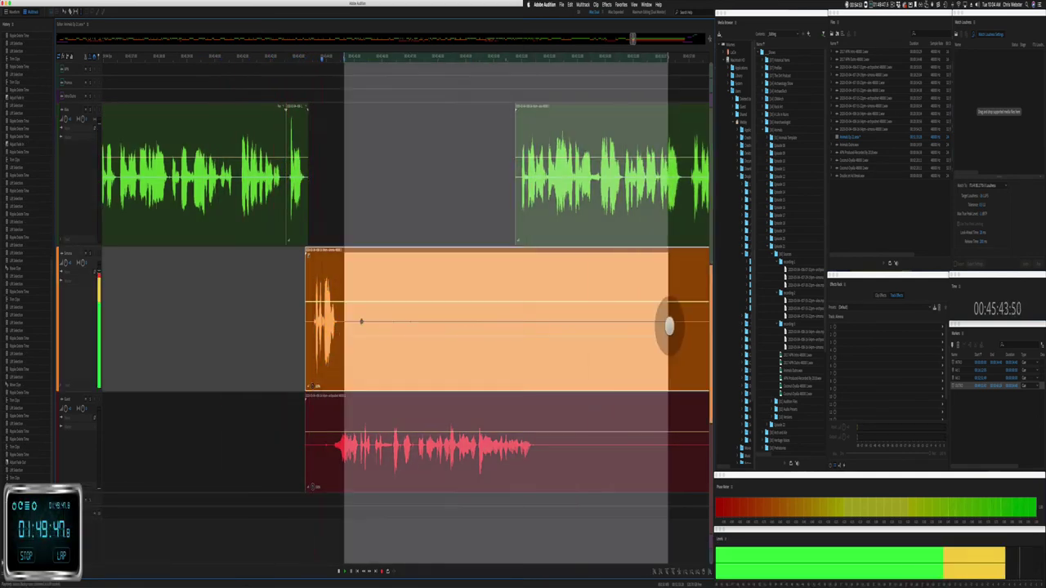
{"action": "key", "text": "BackSpace"}
{"action": "scroll", "coordinate": [397, 316], "scroll_direction": "right", "scroll_amount": 5}
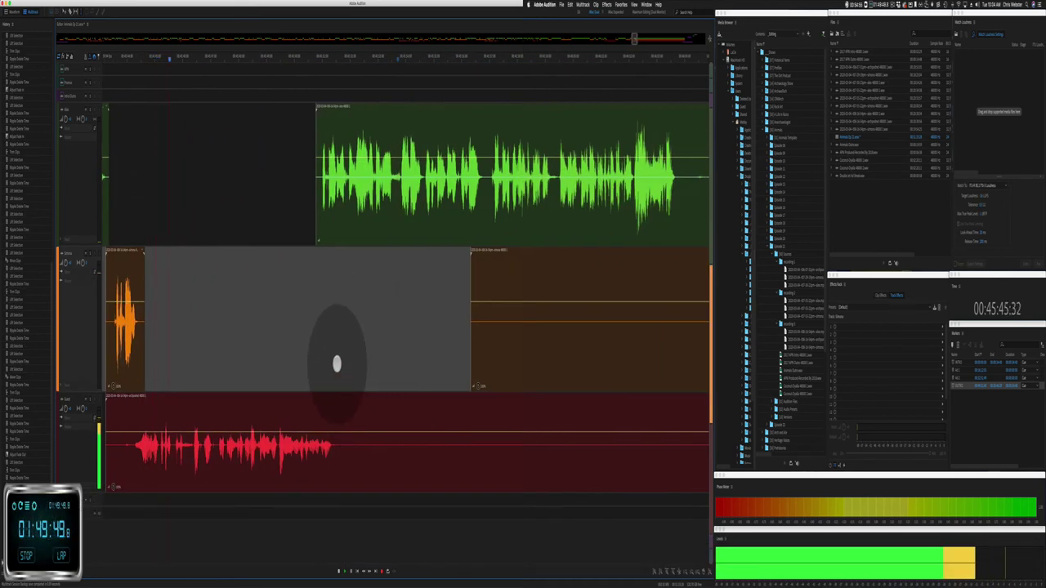
{"action": "left_click_drag", "start_coordinate": [337, 363], "coordinate": [660, 425]}
{"action": "key", "text": "BackSpace"}
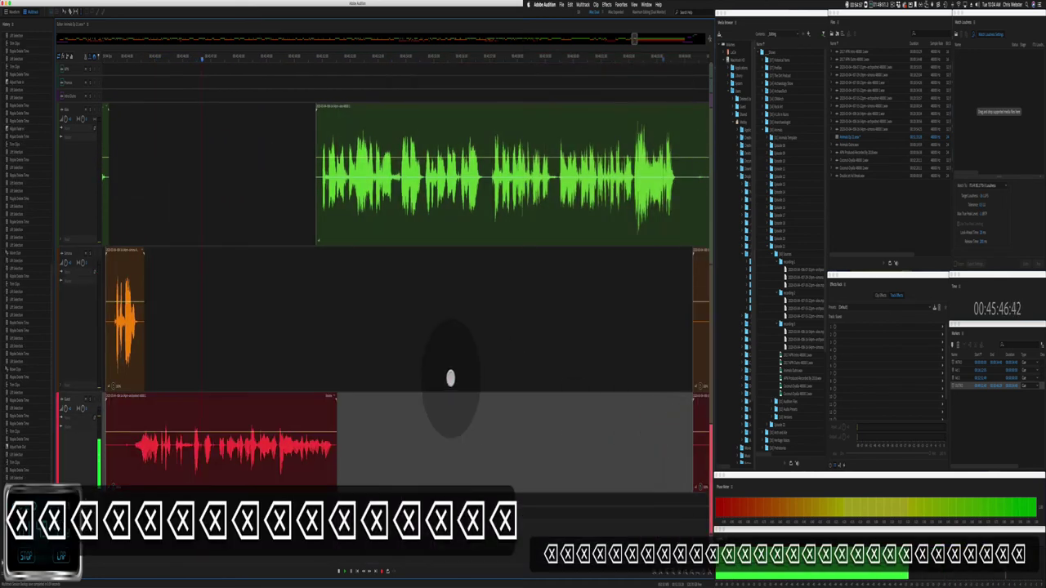
{"action": "left_click", "coordinate": [381, 362]}
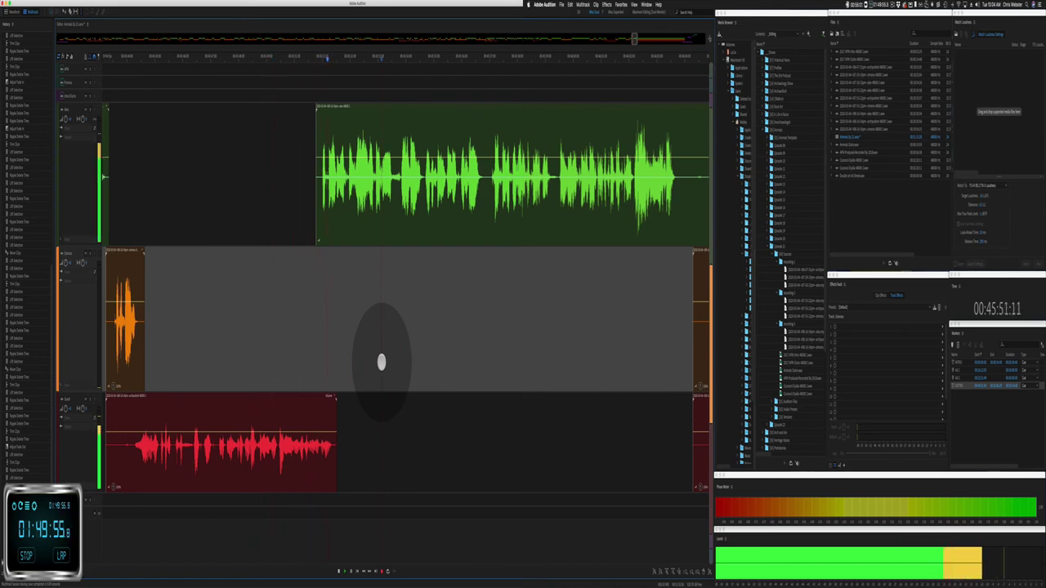
Step: Clear part of the green and orange silence after the long green phrase and ripple delete that gap across all tracks
{"action": "scroll", "coordinate": [381, 362], "scroll_direction": "right", "scroll_amount": 5}
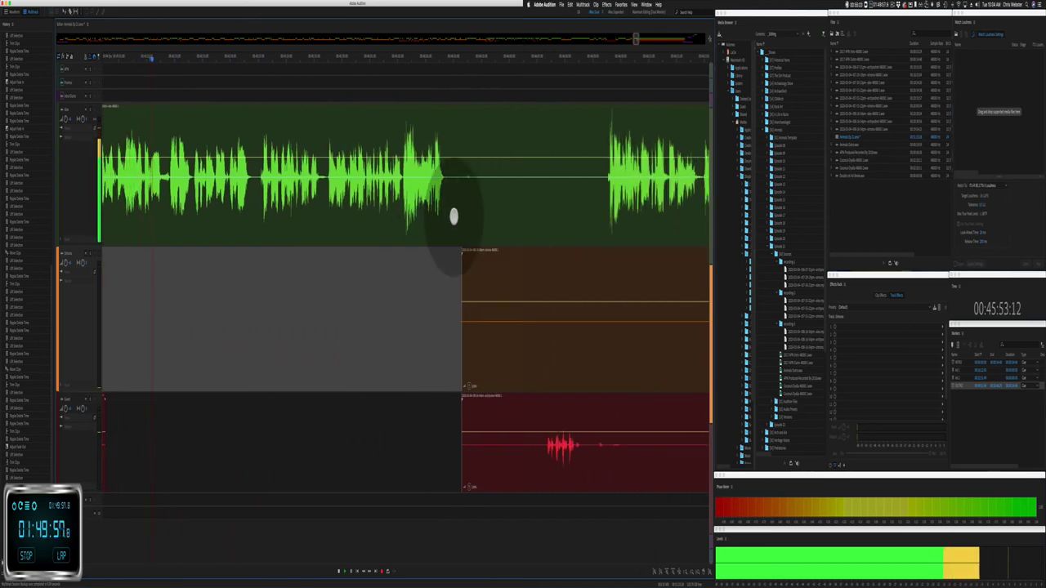
{"action": "left_click_drag", "start_coordinate": [454, 217], "coordinate": [540, 372]}
{"action": "key", "text": "BackSpace"}
{"action": "left_click", "coordinate": [511, 367]}
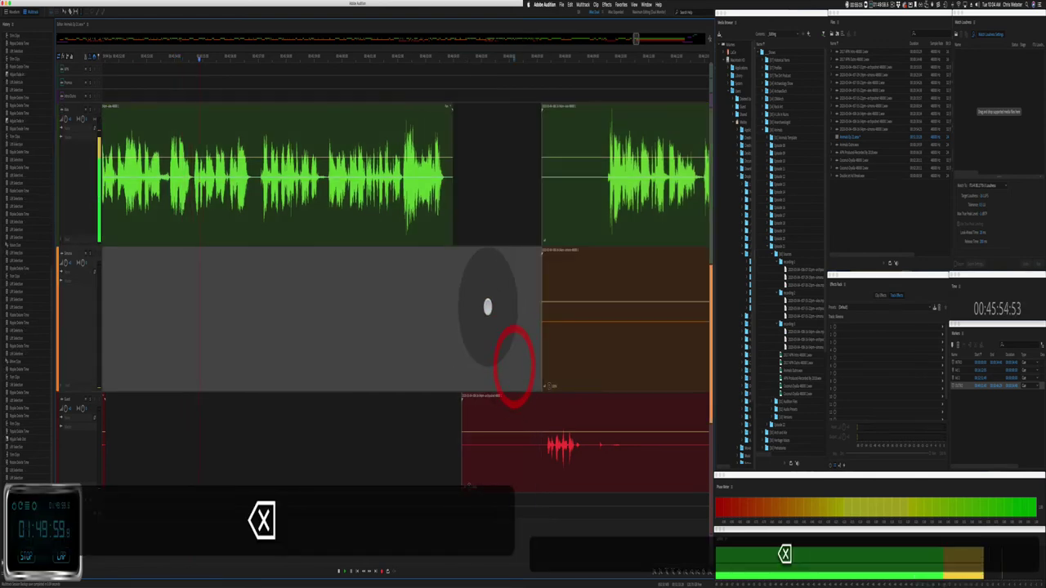
{"action": "left_click_drag", "start_coordinate": [454, 237], "coordinate": [537, 334]}
{"action": "left_click", "coordinate": [507, 362]}
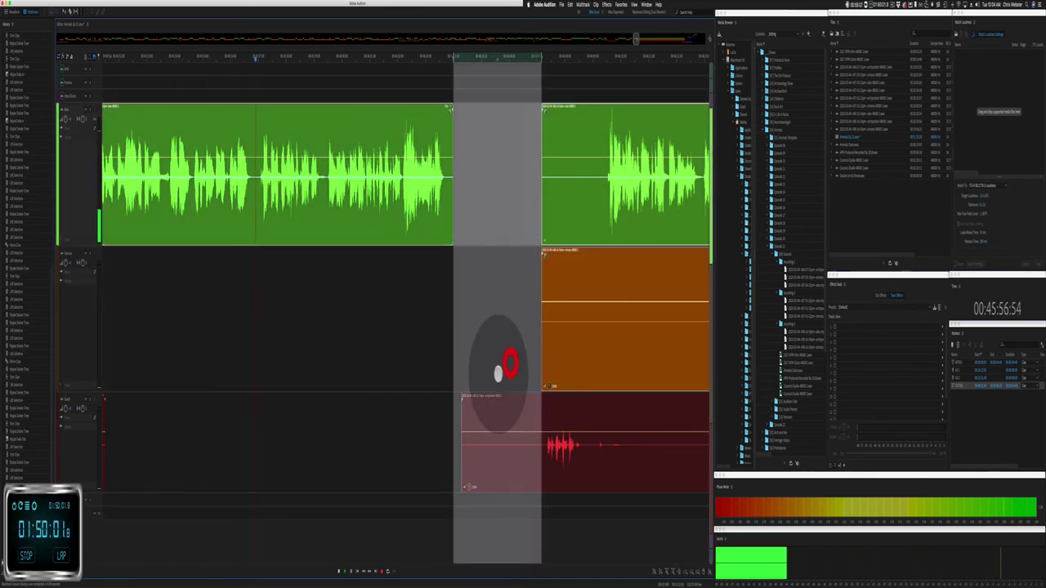
{"action": "key", "text": "shift+super+BackSpace"}
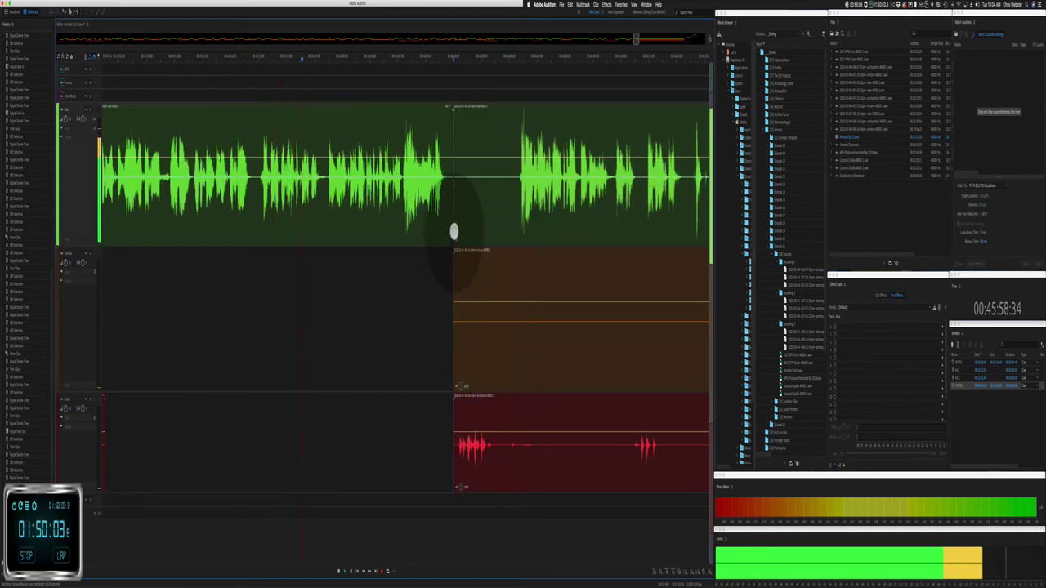
Step: Trim the next green clip's start to its first word and pull the orange clip's start in past the silence
{"action": "left_click_drag", "start_coordinate": [453, 234], "coordinate": [501, 217]}
{"action": "left_click", "coordinate": [506, 221]}
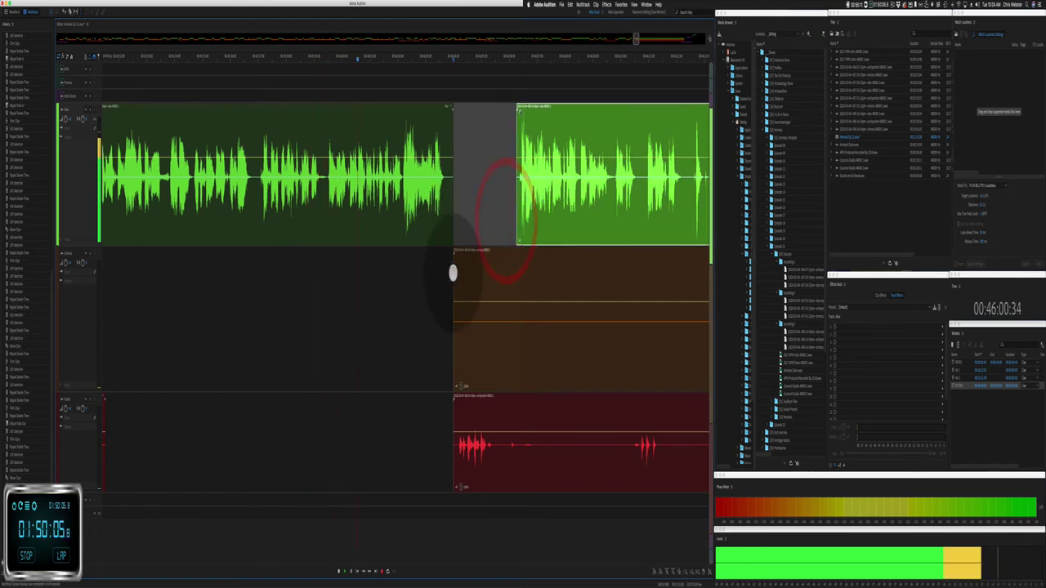
{"action": "left_click_drag", "start_coordinate": [453, 273], "coordinate": [463, 333]}
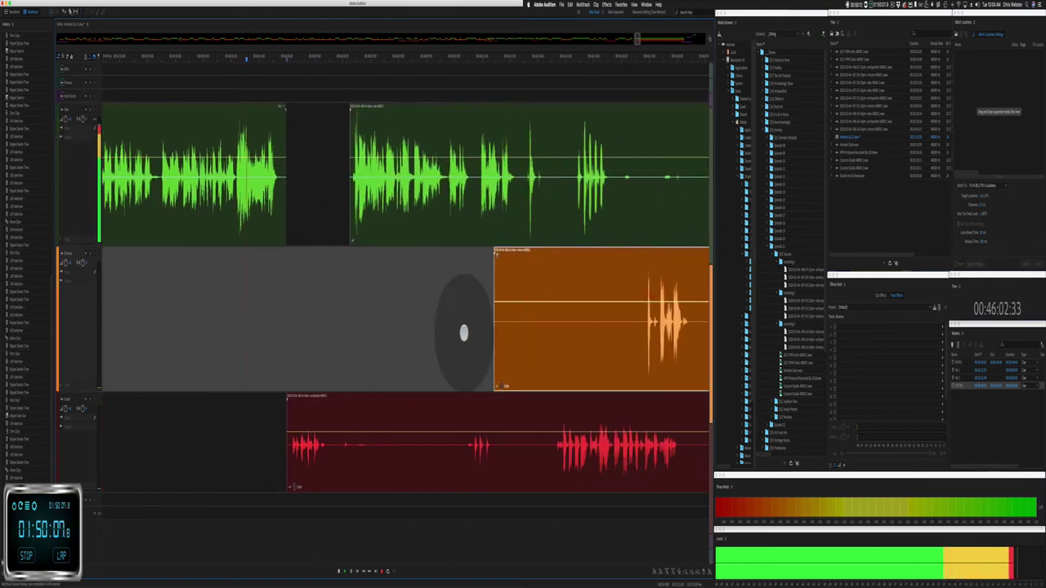
Step: Ripple delete part of the pause after the short red interjection and trim the following red clip's start to the next interjection
{"action": "left_click_drag", "start_coordinate": [329, 455], "coordinate": [346, 450]}
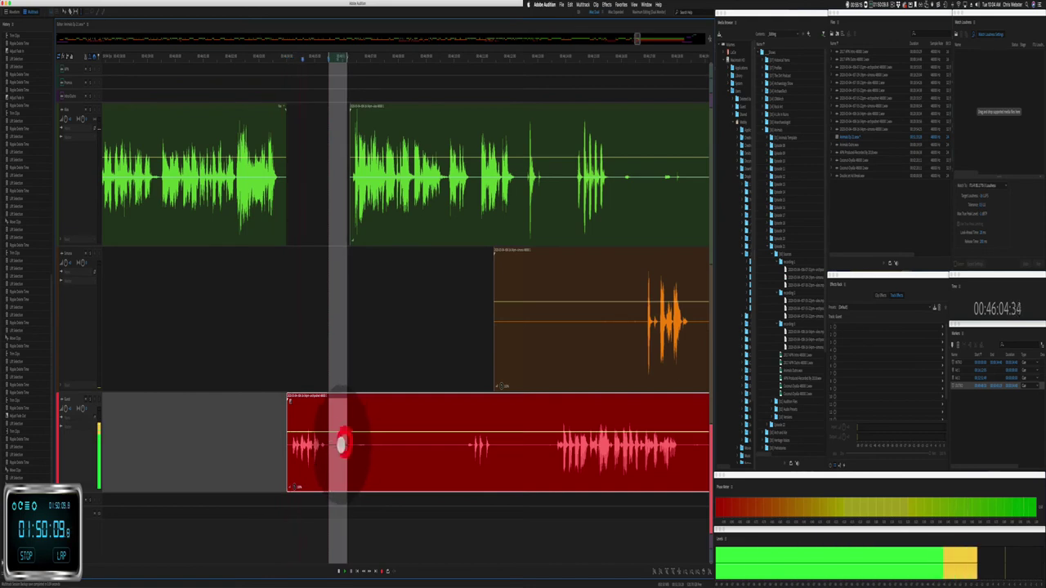
{"action": "key", "text": "super+shift+BackSpace"}
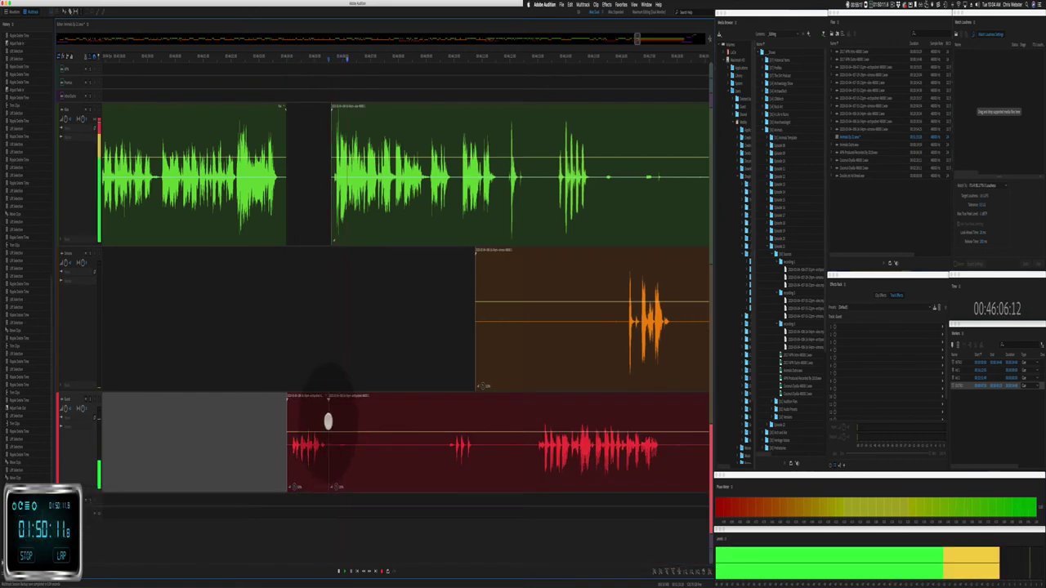
{"action": "left_click_drag", "start_coordinate": [329, 421], "coordinate": [439, 392]}
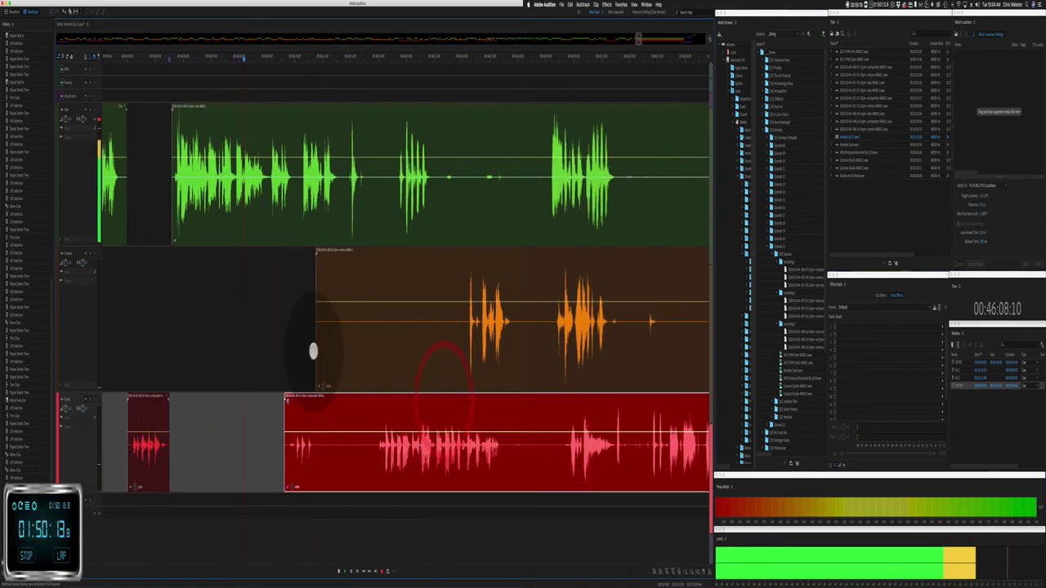
Step: Clear the orange silence before its next speech and the red silence between the second interjection and the following red speech
{"action": "left_click", "coordinate": [384, 339]}
{"action": "left_click_drag", "start_coordinate": [297, 338], "coordinate": [460, 311]}
{"action": "key", "text": "BackSpace"}
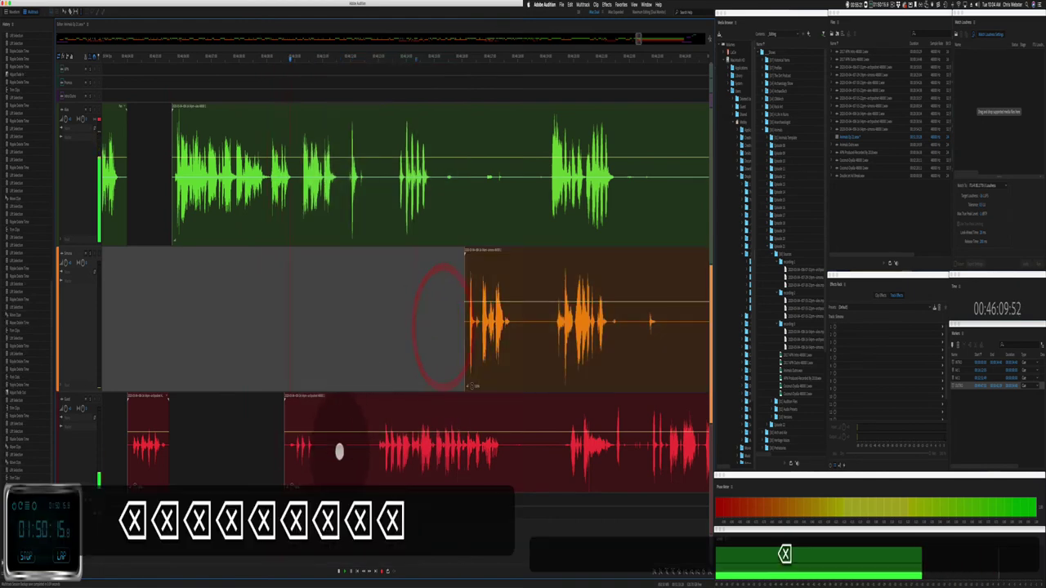
{"action": "left_click", "coordinate": [324, 469]}
{"action": "left_click_drag", "start_coordinate": [325, 470], "coordinate": [372, 456]}
{"action": "key", "text": "BackSpace"}
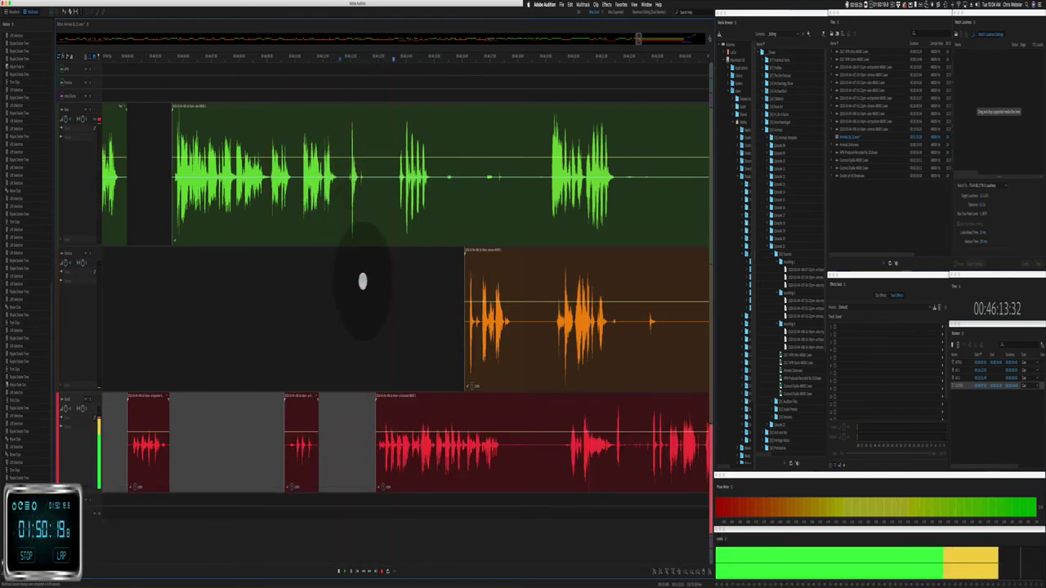
Step: Clear the green silence before its next phrase and ripple delete the shared pause in the orange and red speech at about 46:17
{"action": "left_click", "coordinate": [250, 206]}
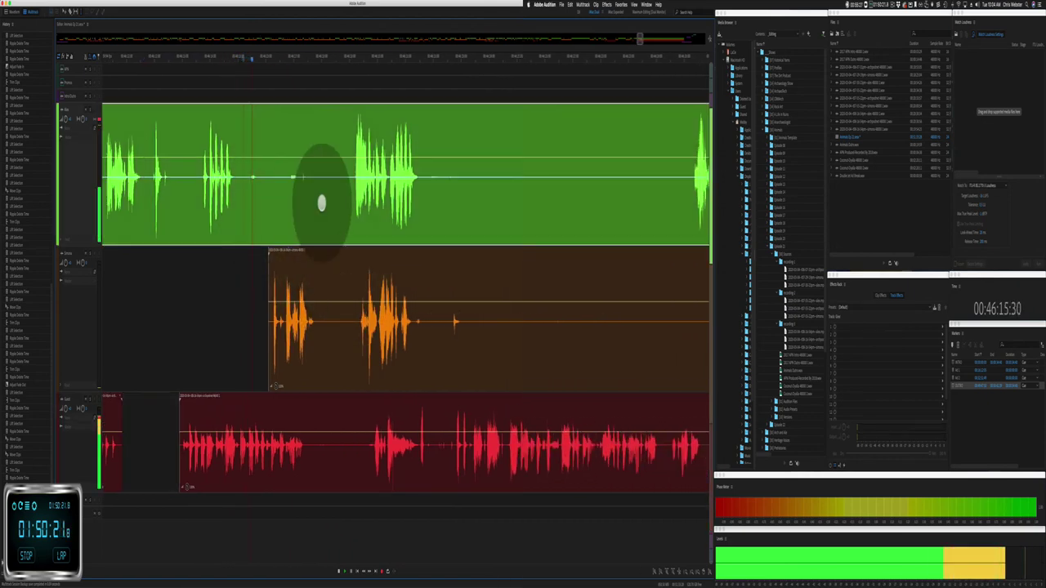
{"action": "left_click_drag", "start_coordinate": [321, 203], "coordinate": [351, 199]}
{"action": "key", "text": "BackSpace"}
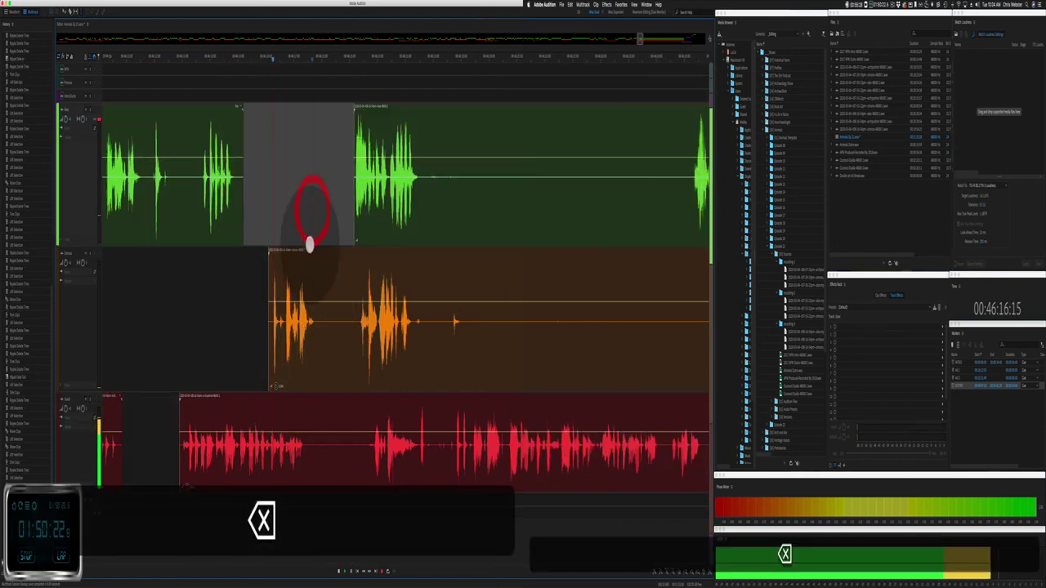
{"action": "left_click", "coordinate": [316, 348]}
{"action": "left_click_drag", "start_coordinate": [318, 364], "coordinate": [352, 394]}
{"action": "key", "text": "shift+super+BackSpace"}
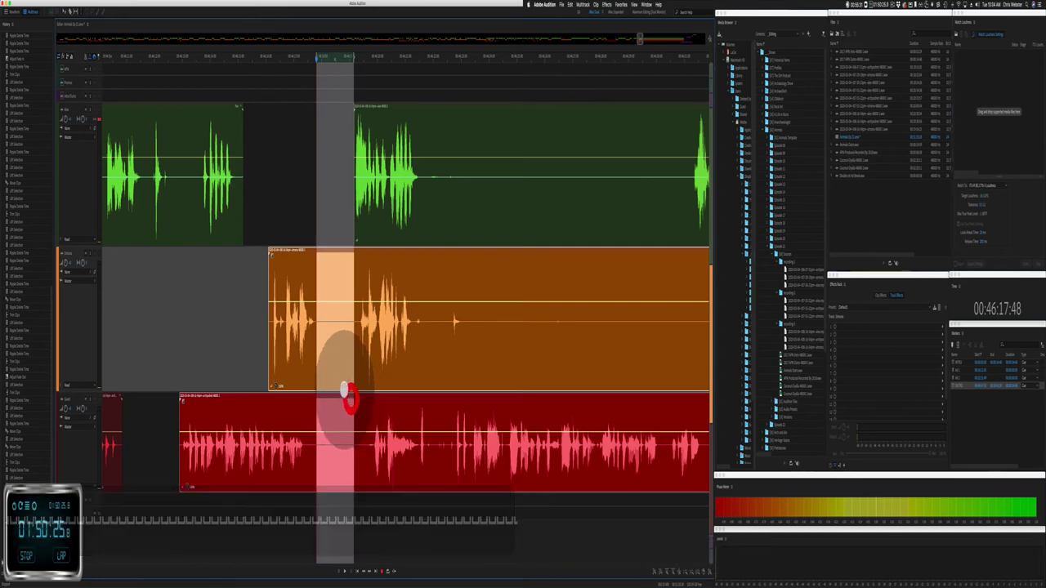
Step: Clear the green silence after its short phrase and the orange silence after the small trailing sound, over the red speech
{"action": "left_click_drag", "start_coordinate": [391, 196], "coordinate": [645, 214]}
{"action": "key", "text": "BackSpace"}
{"action": "left_click_drag", "start_coordinate": [427, 353], "coordinate": [668, 334]}
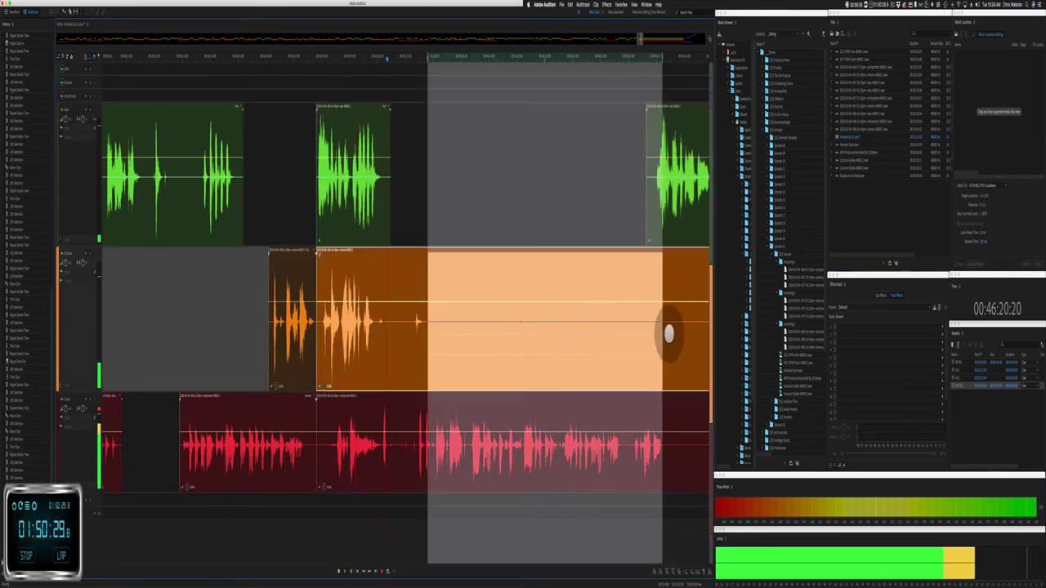
{"action": "key", "text": "BackSpace"}
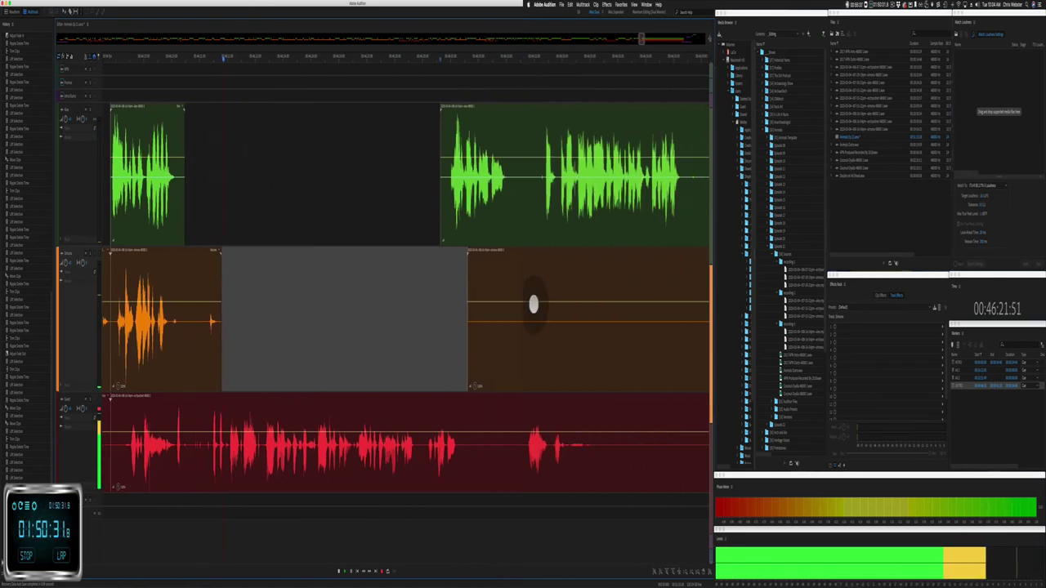
Step: Clear the remaining orange silence under the next green speech and the red pause before the next short red word
{"action": "left_click_drag", "start_coordinate": [430, 327], "coordinate": [696, 311]}
{"action": "key", "text": "BackSpace"}
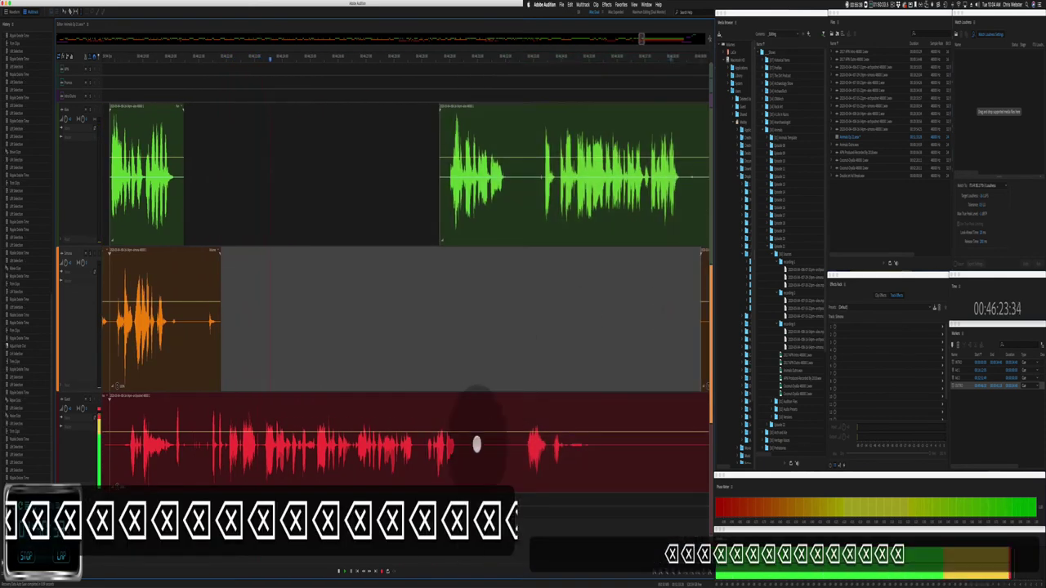
{"action": "left_click_drag", "start_coordinate": [466, 458], "coordinate": [530, 455]}
{"action": "key", "text": "BackSpace"}
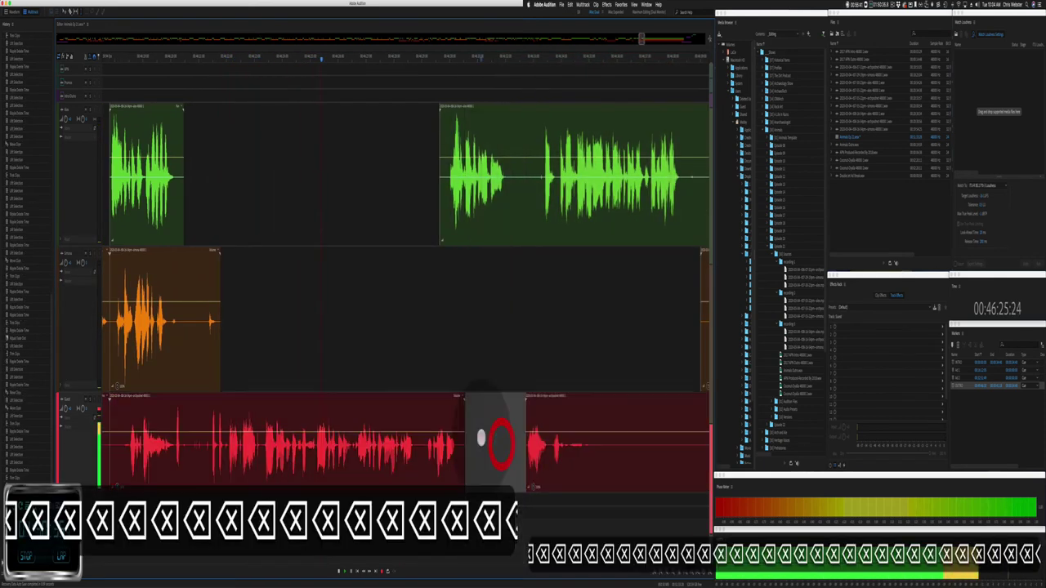
Step: Clear the green pause after its first phrase and the red silence between two short words, including the overlapping orange lead-in
{"action": "left_click_drag", "start_coordinate": [394, 189], "coordinate": [425, 183]}
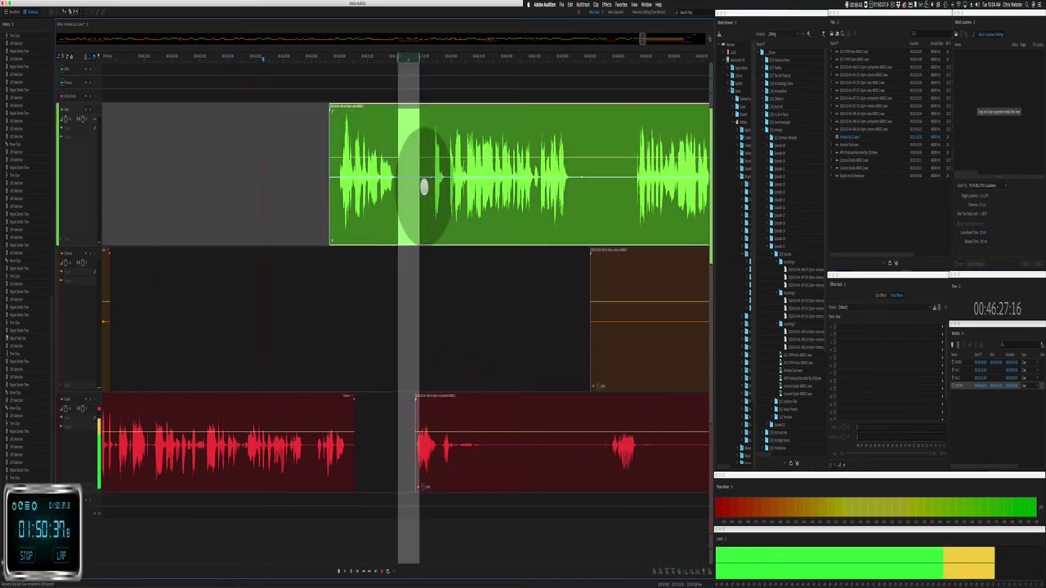
{"action": "key", "text": "BackSpace"}
{"action": "left_click", "coordinate": [341, 107]}
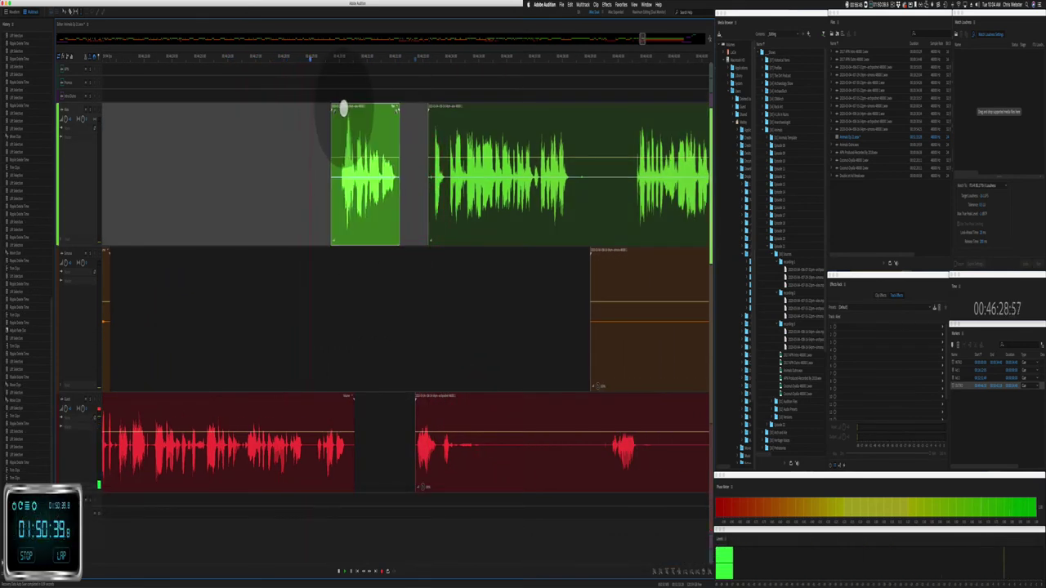
{"action": "left_click", "coordinate": [379, 334]}
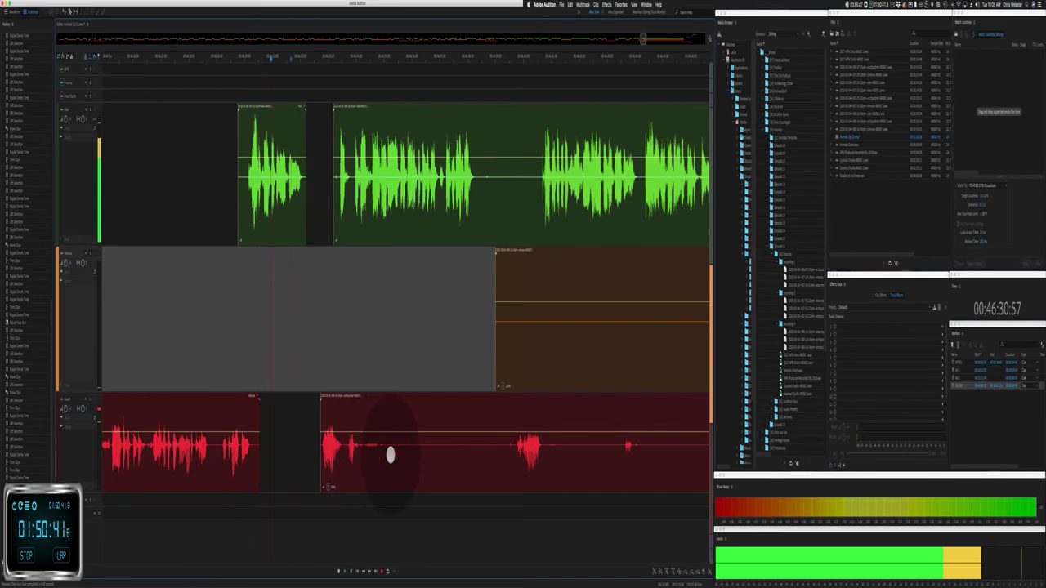
{"action": "left_click_drag", "start_coordinate": [391, 454], "coordinate": [491, 350]}
{"action": "key", "text": "BackSpace"}
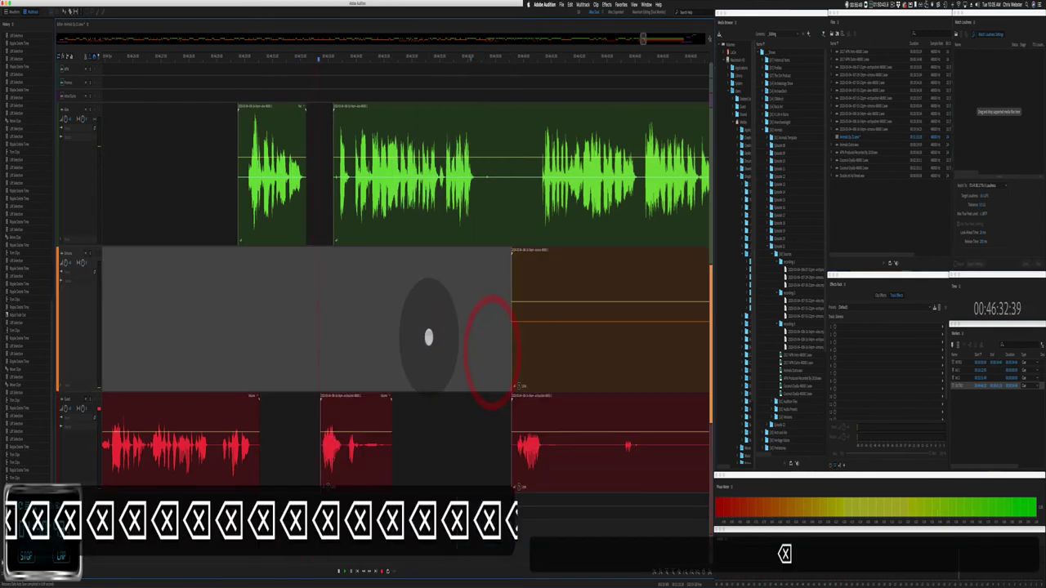
{"action": "scroll", "coordinate": [428, 337], "scroll_direction": "right", "scroll_amount": 5}
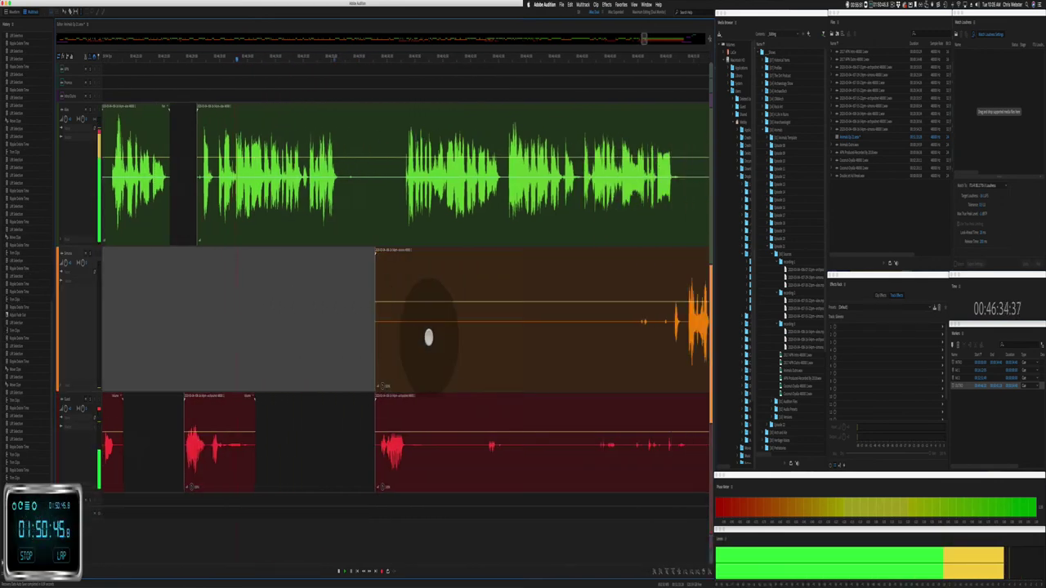
Step: Clear the green pause between its two long phrases with the orange lead-in below, and trim the tail off the short red clip
{"action": "left_click_drag", "start_coordinate": [256, 210], "coordinate": [306, 302]}
{"action": "key", "text": "BackSpace"}
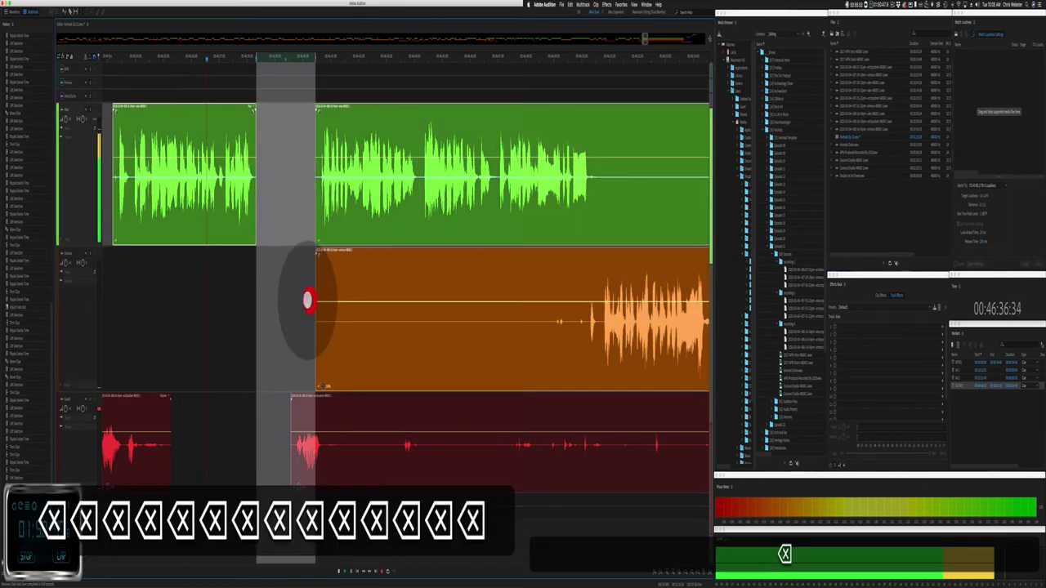
{"action": "left_click_drag", "start_coordinate": [164, 374], "coordinate": [137, 414]}
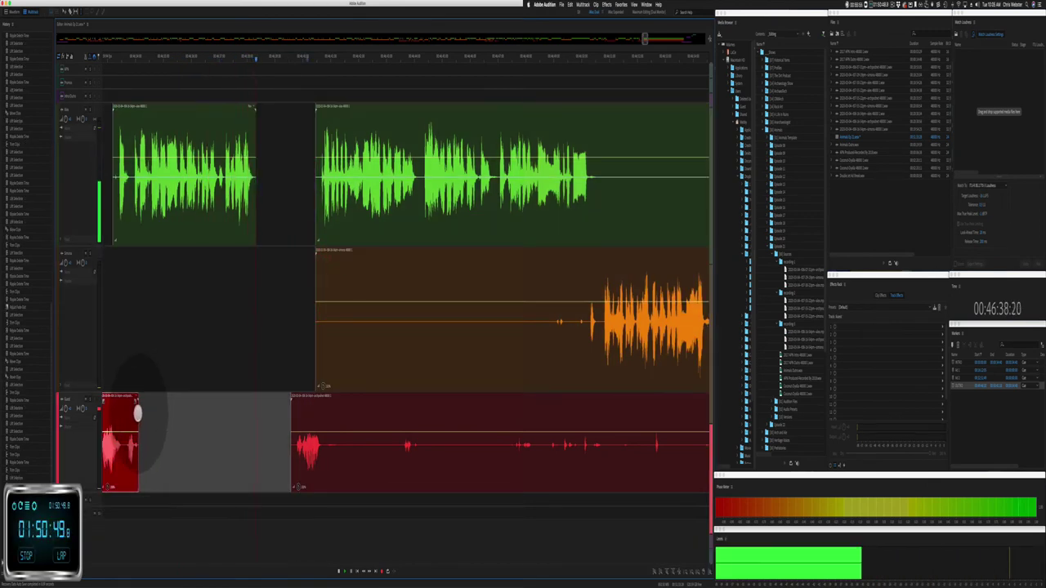
{"action": "left_click_drag", "start_coordinate": [256, 389], "coordinate": [224, 367]}
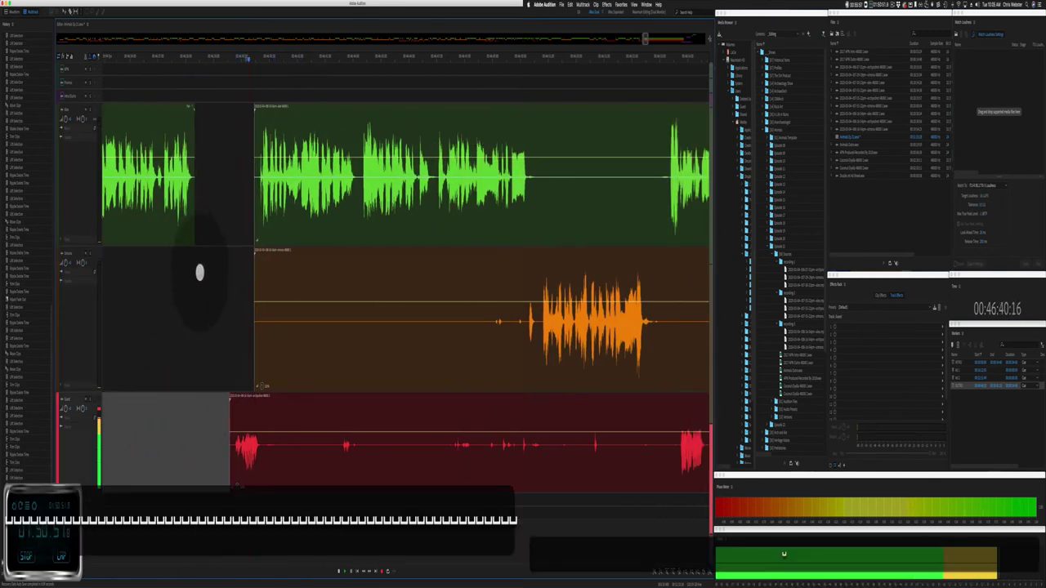
Step: Ripple delete part of the shared pause at about 46:39 and clear the orange silence before its next speech
{"action": "left_click_drag", "start_coordinate": [196, 262], "coordinate": [497, 303]}
{"action": "key", "text": "shift+super+BackSpace"}
{"action": "key", "text": "BackSpace"}
{"action": "left_click", "coordinate": [221, 433]}
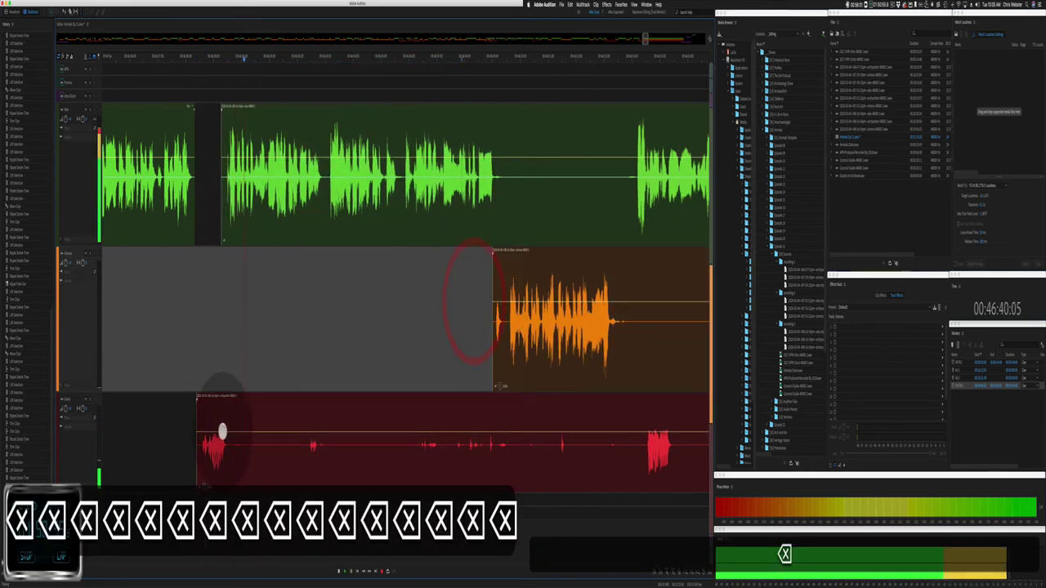
Step: Clear the red silence after its short word and the long quiet red stretch running under the green and orange speech
{"action": "left_click_drag", "start_coordinate": [237, 463], "coordinate": [308, 451]}
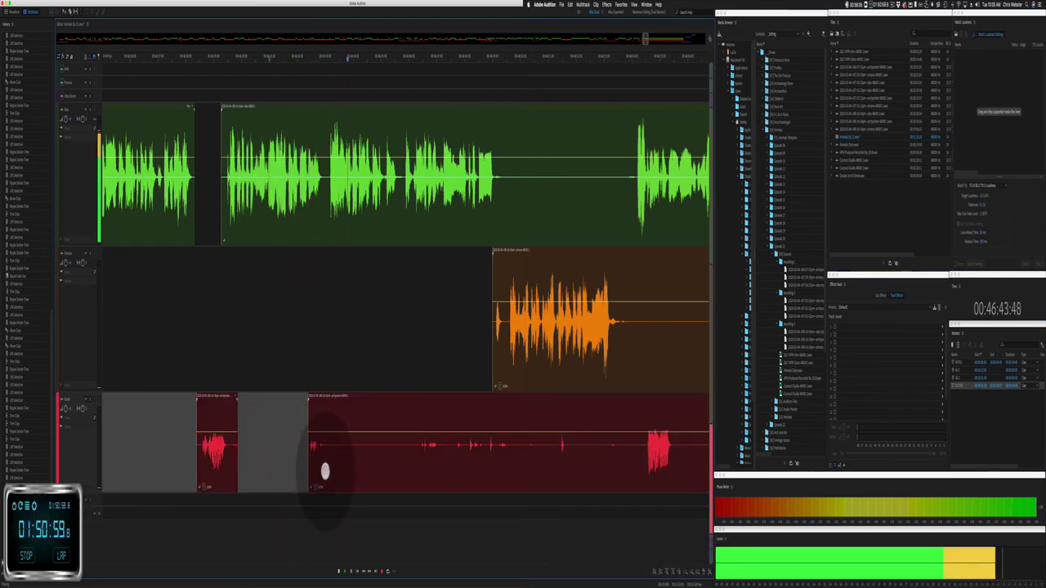
{"action": "scroll", "coordinate": [331, 468], "scroll_direction": "right", "scroll_amount": 3}
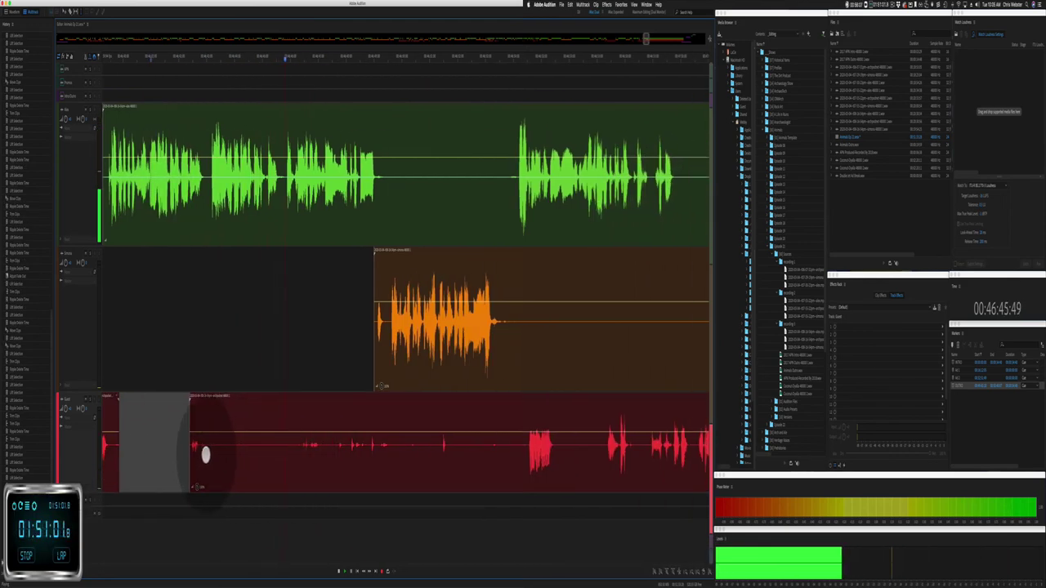
{"action": "left_click_drag", "start_coordinate": [207, 454], "coordinate": [495, 446]}
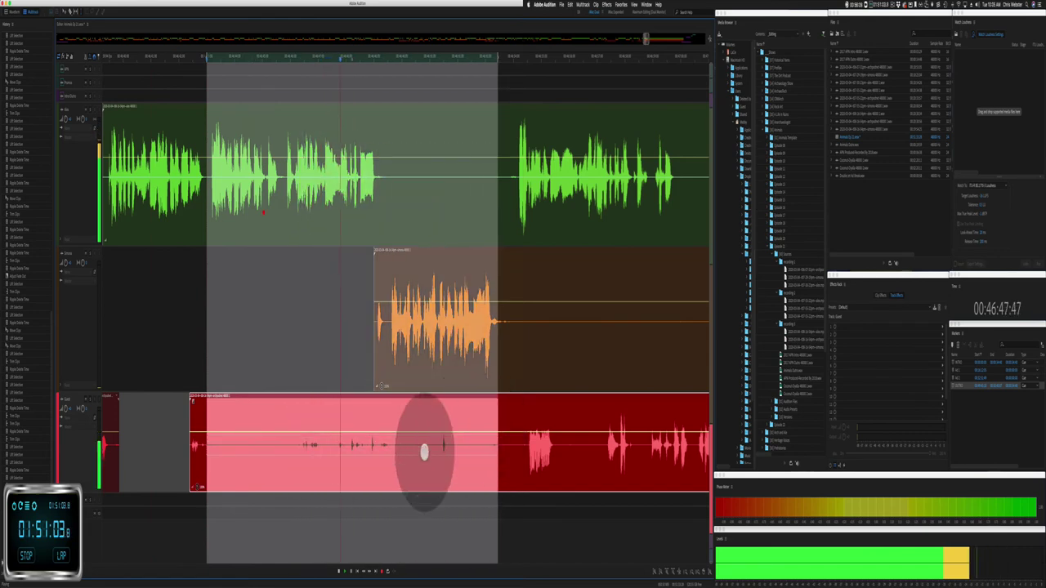
{"action": "key", "text": "BackSpace"}
Step: Clear the green pause during the orange speech and the long orange silence up to its next short interjection
{"action": "scroll", "coordinate": [331, 417], "scroll_direction": "right", "scroll_amount": 3}
{"action": "left_click_drag", "start_coordinate": [264, 215], "coordinate": [391, 208]}
{"action": "key", "text": "BackSpace"}
{"action": "left_click_drag", "start_coordinate": [388, 350], "coordinate": [661, 316]}
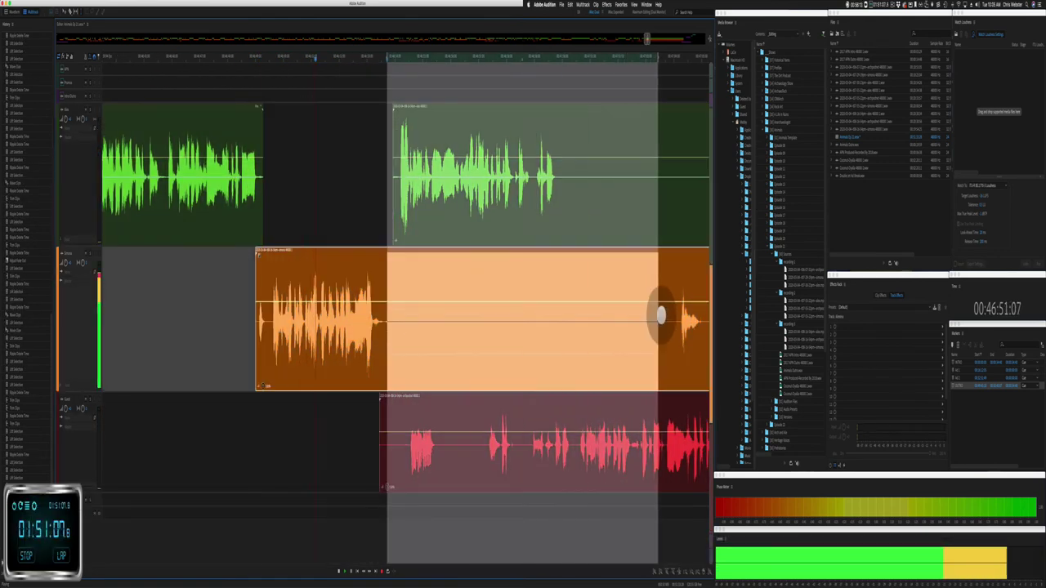
{"action": "key", "text": "BackSpace"}
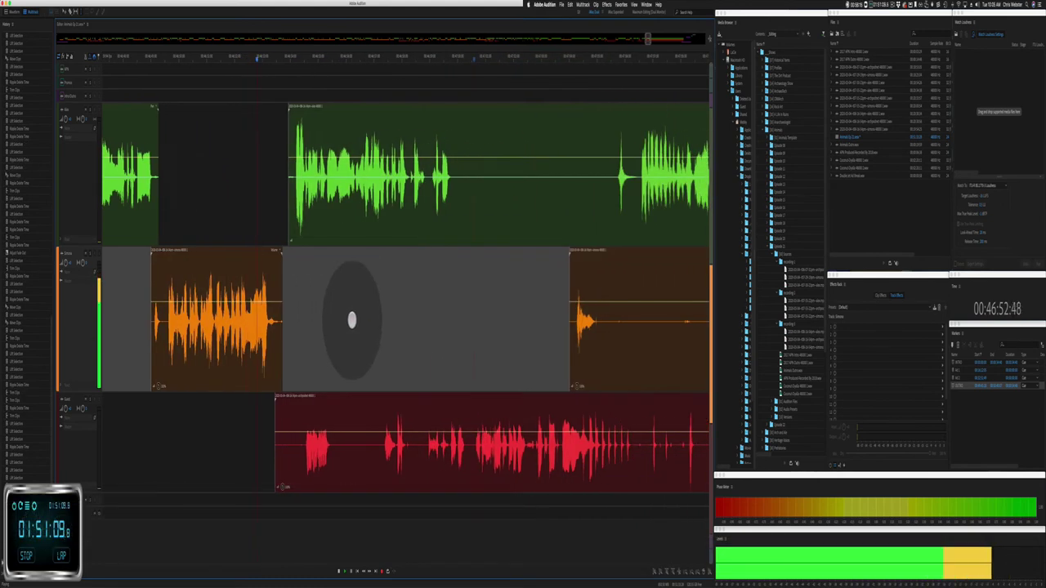
Step: Clear the green pause over the red speech and the orange silence following its short interjection
{"action": "left_click_drag", "start_coordinate": [368, 219], "coordinate": [519, 209]}
{"action": "key", "text": "BackSpace"}
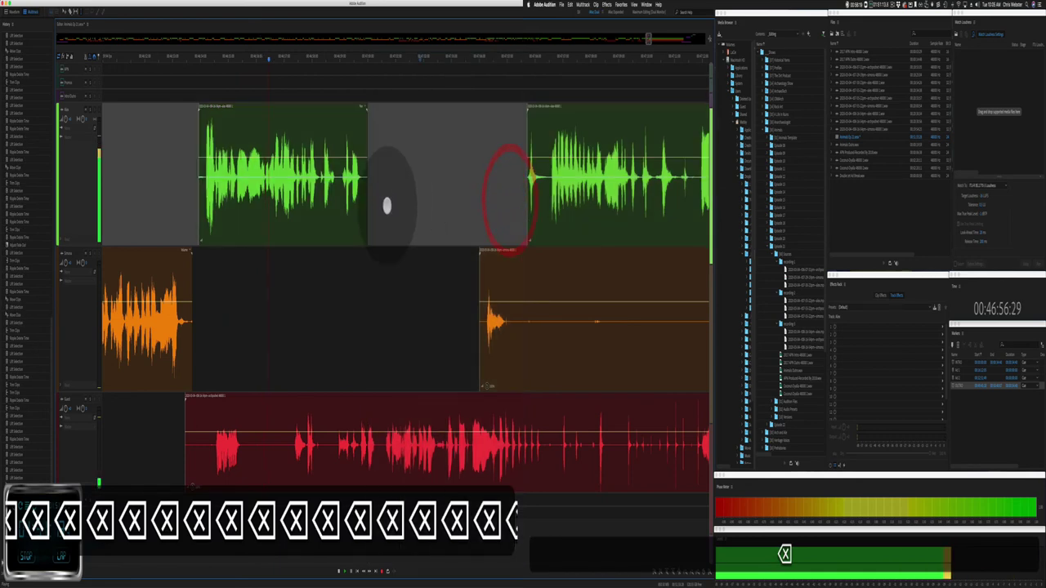
{"action": "left_click_drag", "start_coordinate": [415, 330], "coordinate": [698, 327]}
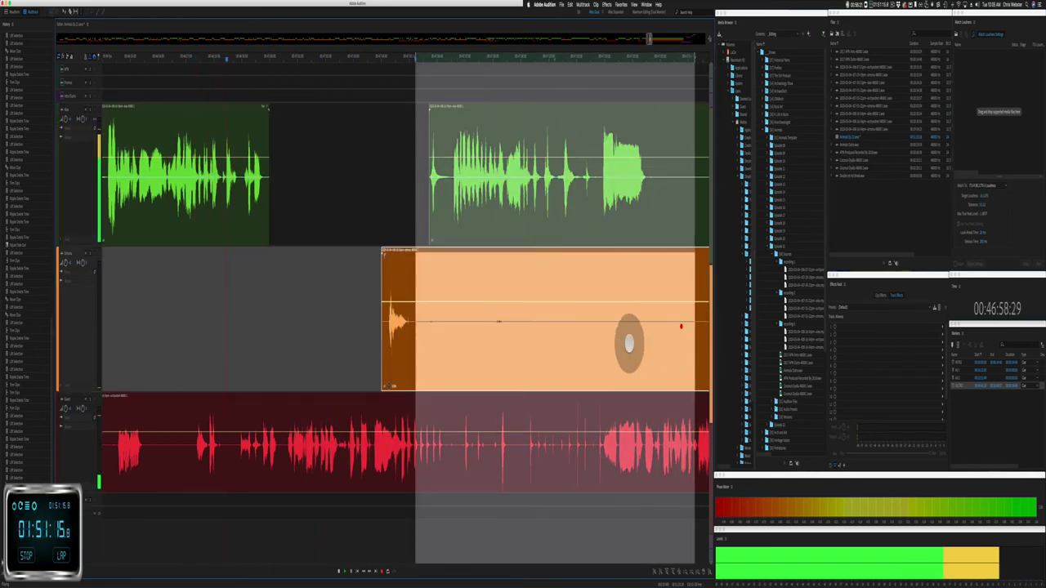
{"action": "key", "text": "BackSpace"}
{"action": "left_click", "coordinate": [364, 231]}
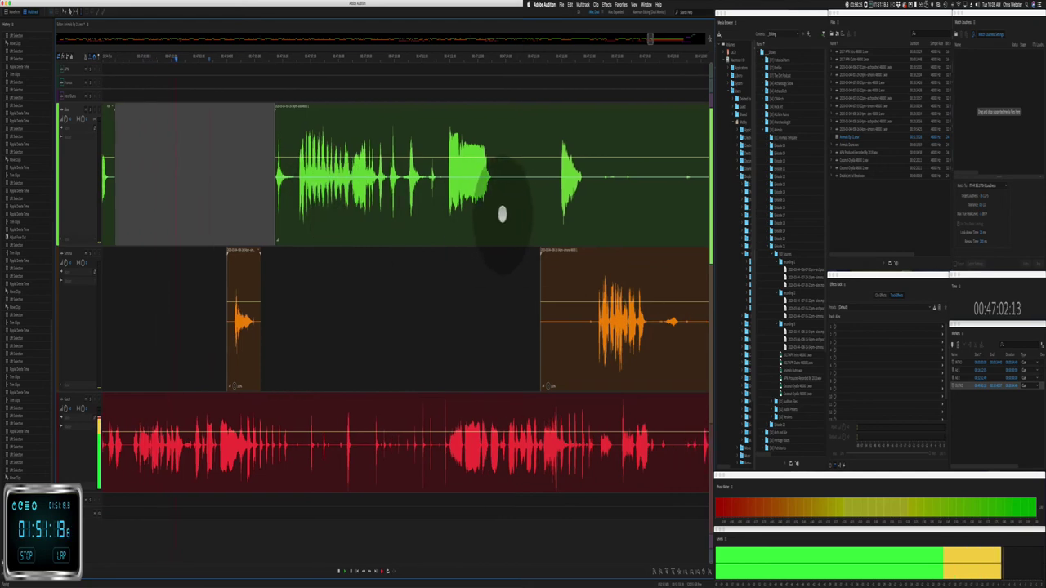
Step: Clear the green pause before its next short word and trim the orange clip's start up to its speech
{"action": "left_click_drag", "start_coordinate": [493, 196], "coordinate": [562, 206]}
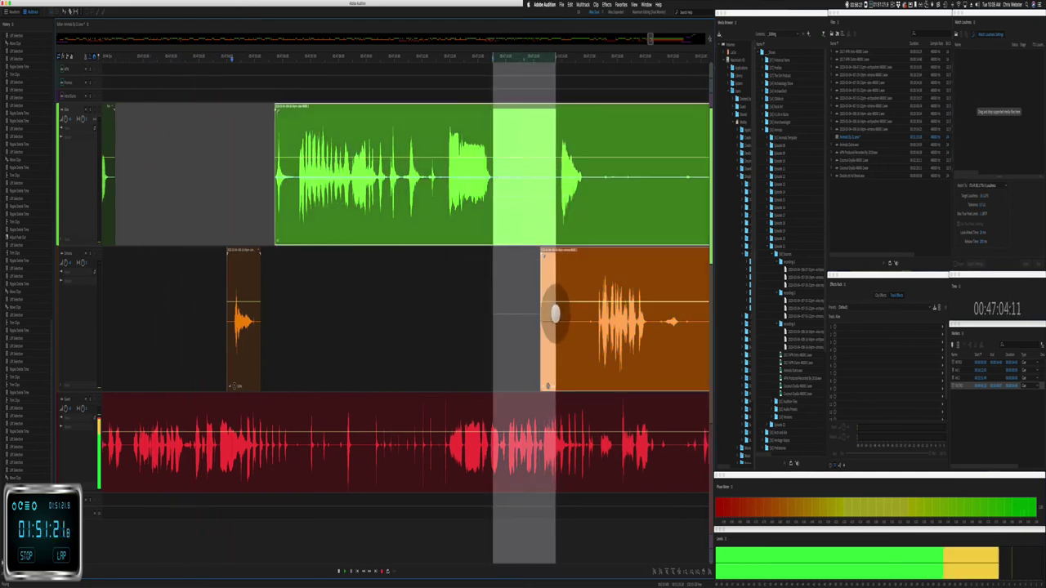
{"action": "key", "text": "BackSpace"}
{"action": "left_click", "coordinate": [547, 313]}
{"action": "left_click_drag", "start_coordinate": [556, 299], "coordinate": [586, 301]}
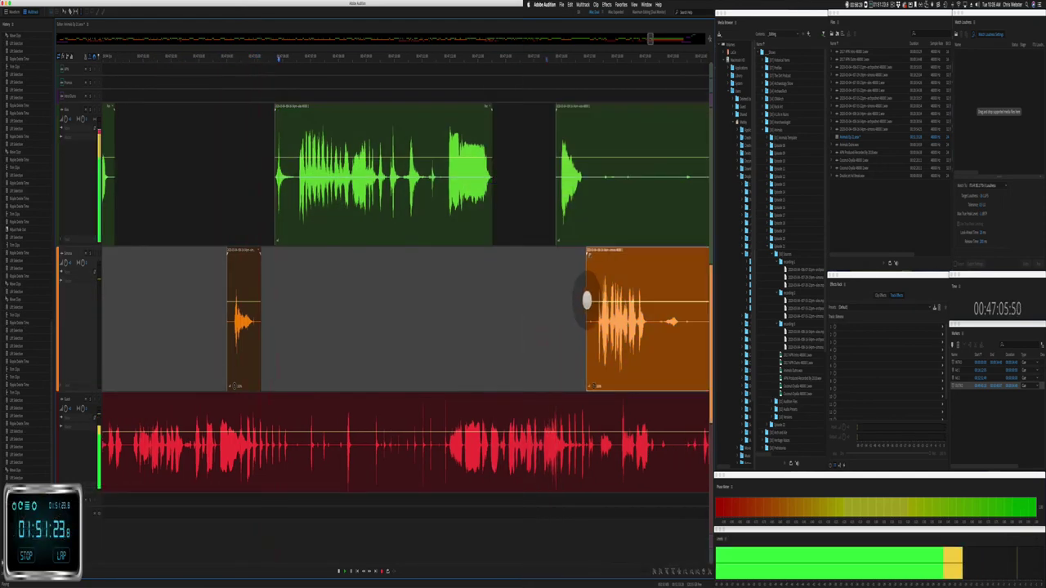
{"action": "scroll", "coordinate": [590, 301], "scroll_direction": "right", "scroll_amount": 8}
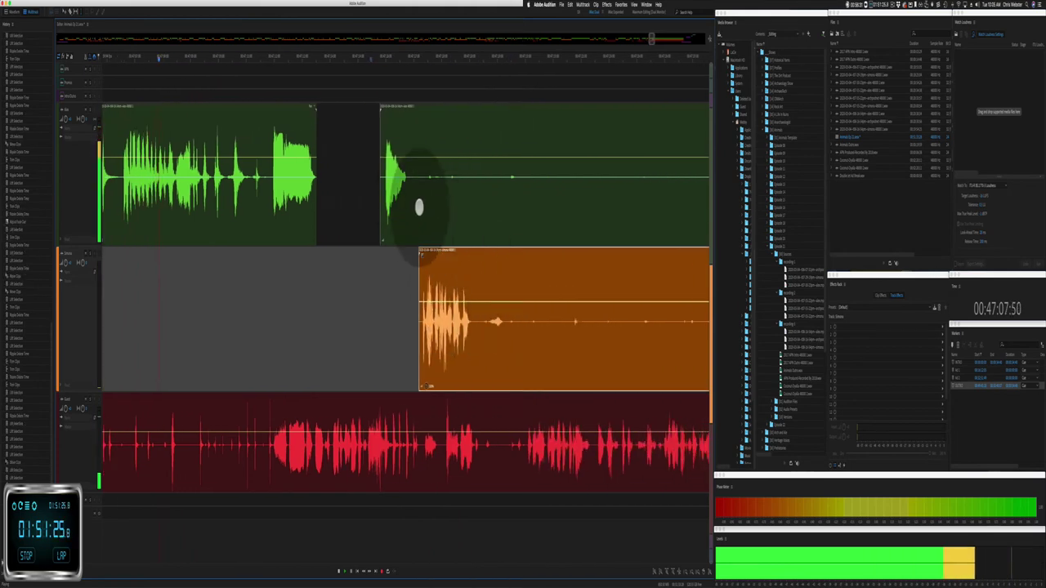
Step: Clear the green silence after its short word and the orange silence between its small trailing sound and next word
{"action": "left_click_drag", "start_coordinate": [411, 196], "coordinate": [691, 178]}
{"action": "key", "text": "BackSpace"}
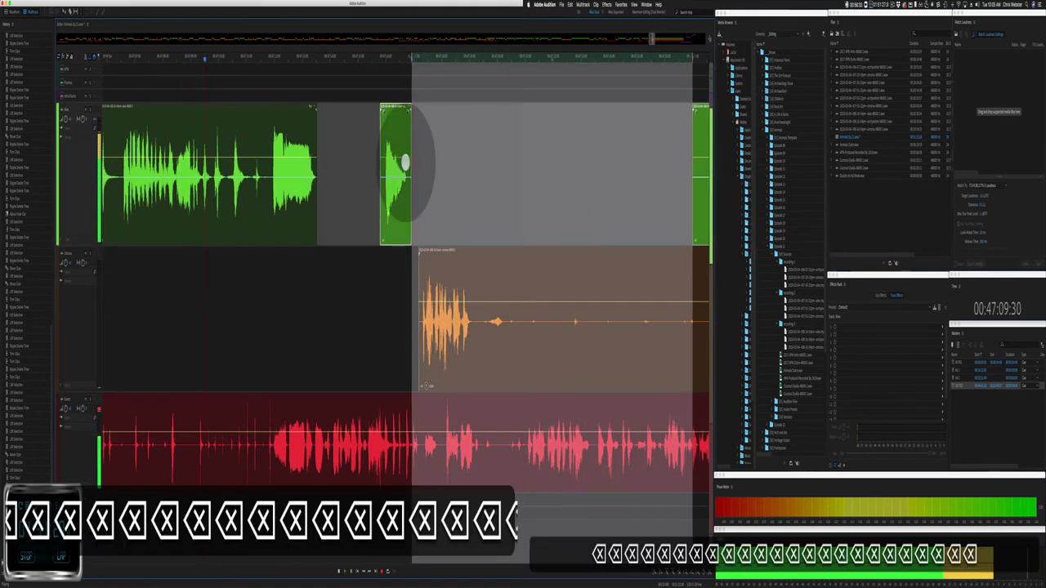
{"action": "scroll", "coordinate": [433, 188], "scroll_direction": "right", "scroll_amount": 4}
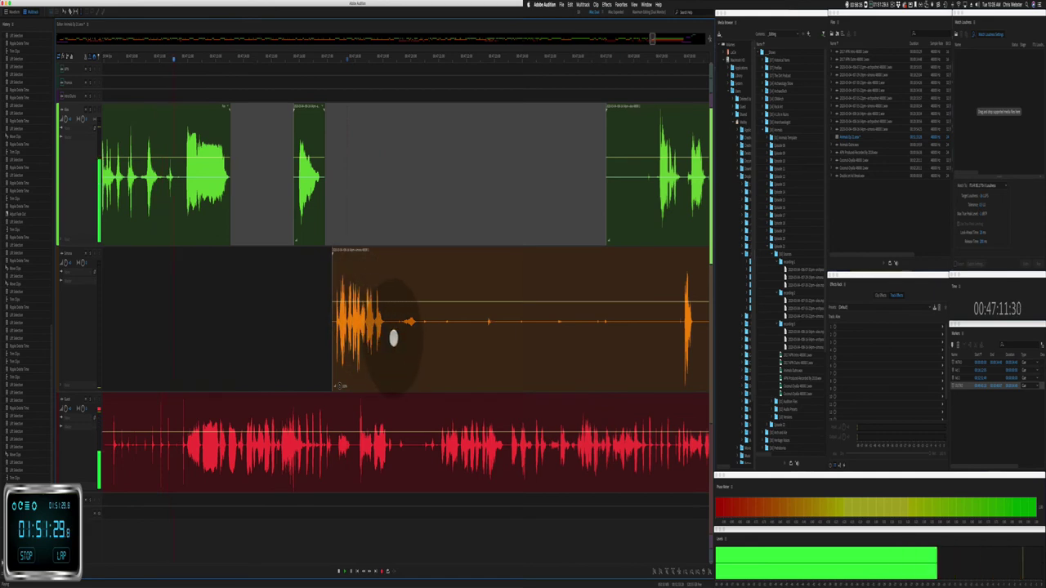
{"action": "left_click", "coordinate": [393, 337]}
{"action": "left_click_drag", "start_coordinate": [427, 347], "coordinate": [682, 351]}
{"action": "key", "text": "BackSpace"}
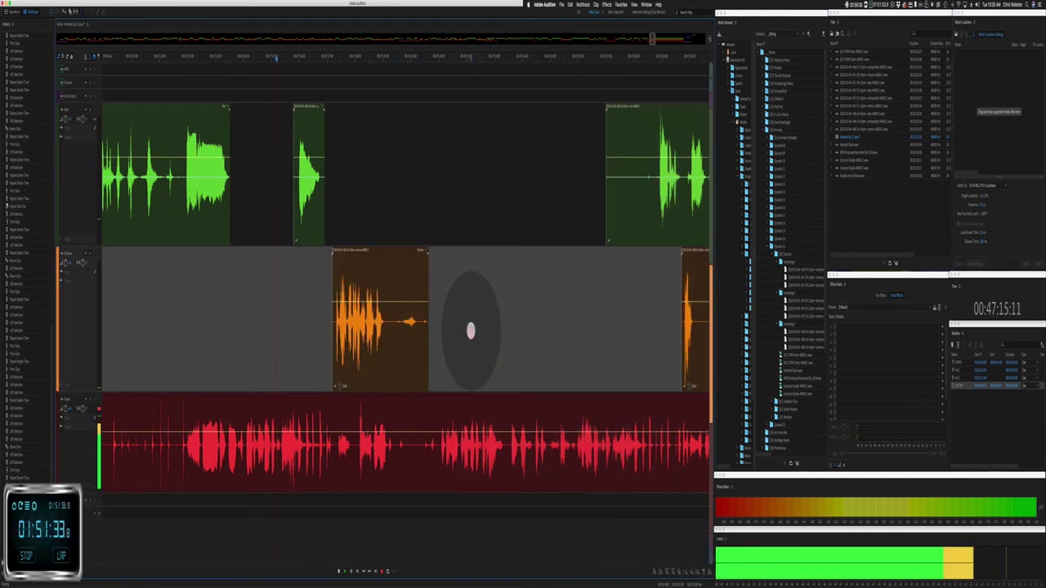
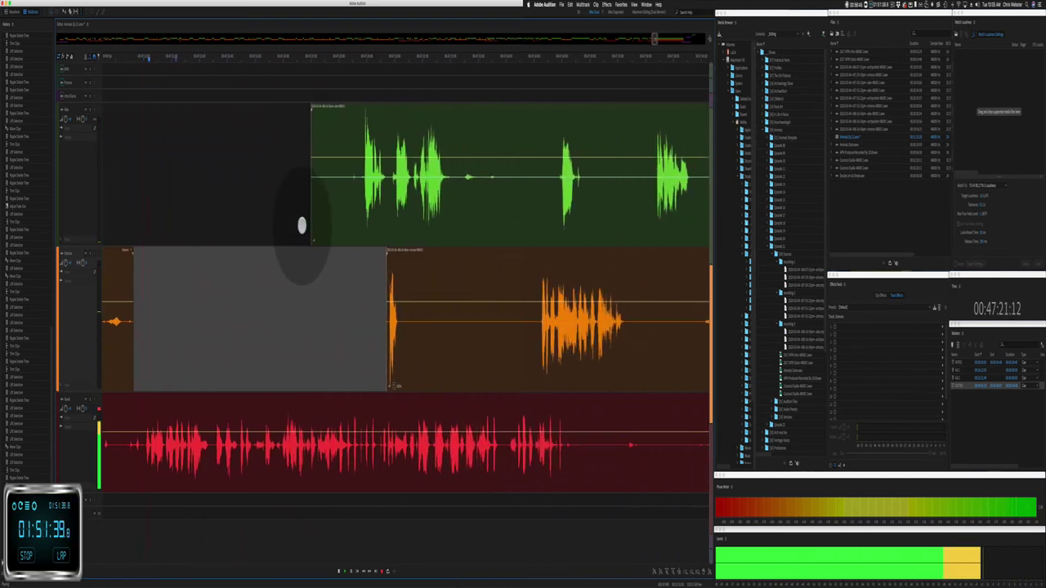
Step: Trim the green clip's start to its speech, then clear the orange pause after its short word and the green pause after its phrase
{"action": "left_click_drag", "start_coordinate": [310, 203], "coordinate": [363, 199]}
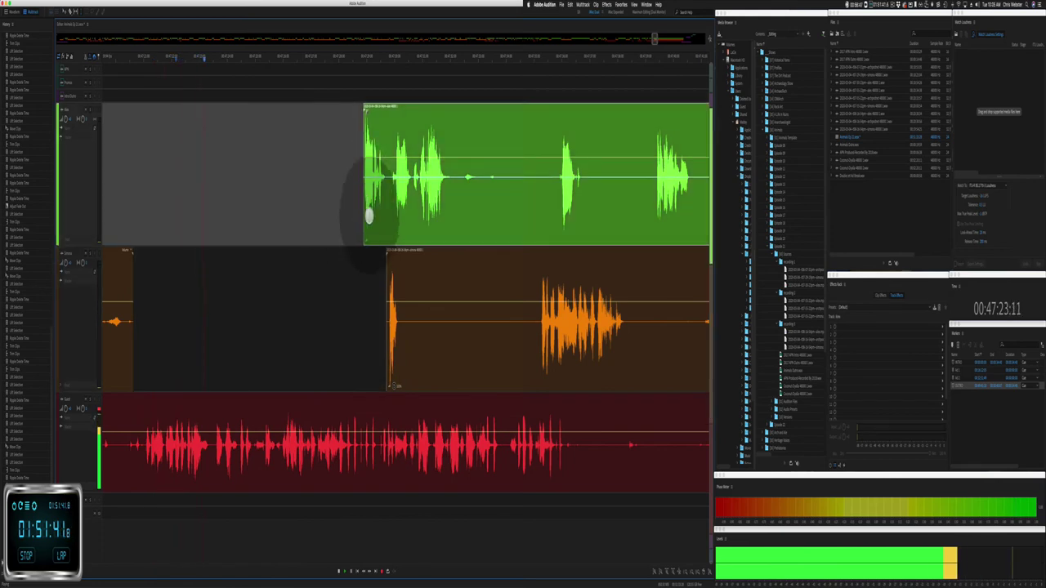
{"action": "left_click_drag", "start_coordinate": [403, 338], "coordinate": [537, 327]}
{"action": "key", "text": "Delete"}
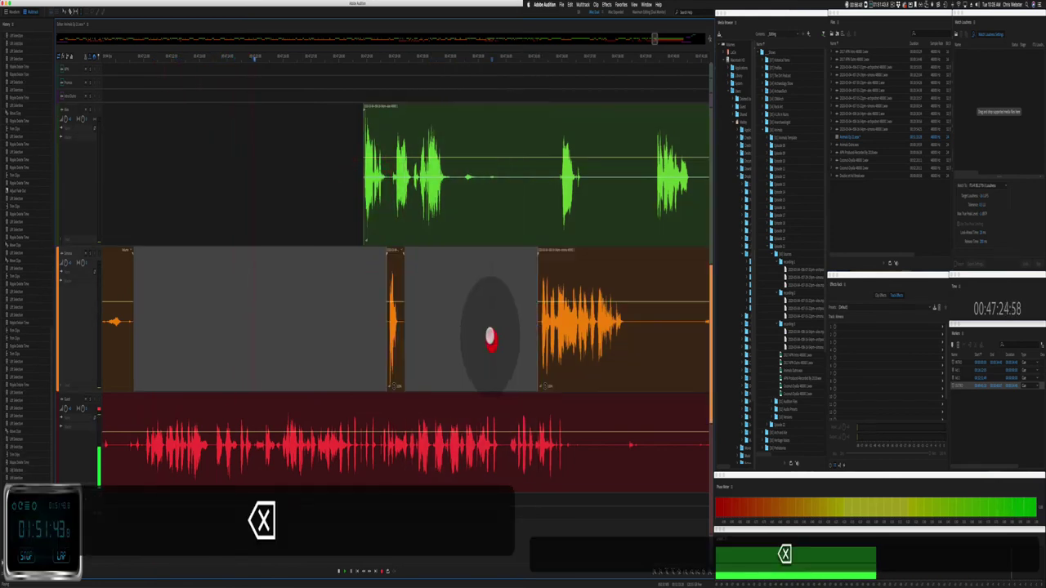
{"action": "left_click_drag", "start_coordinate": [449, 199], "coordinate": [553, 192]}
{"action": "key", "text": "Delete"}
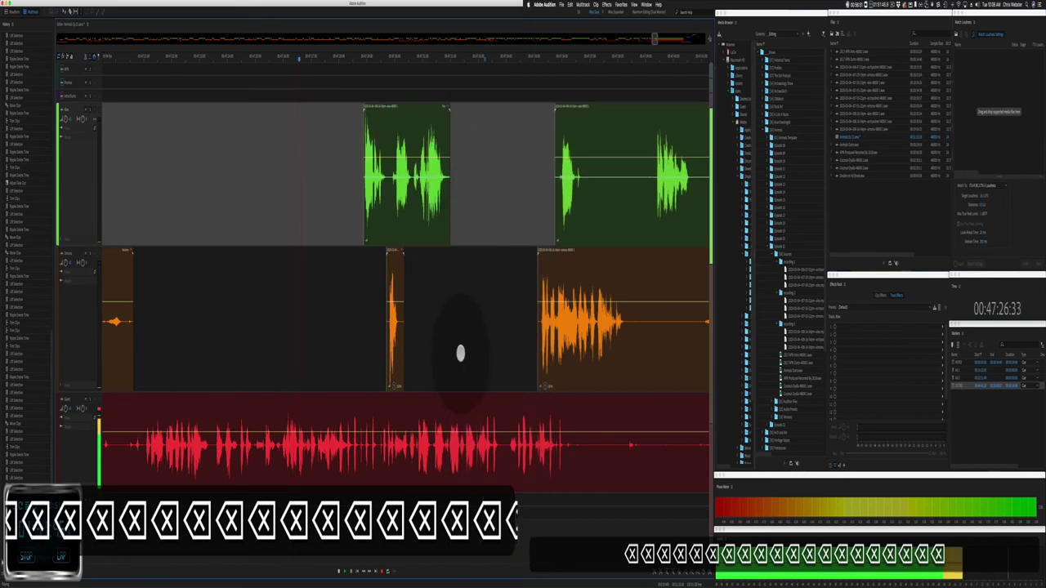
{"action": "left_click", "coordinate": [460, 356]}
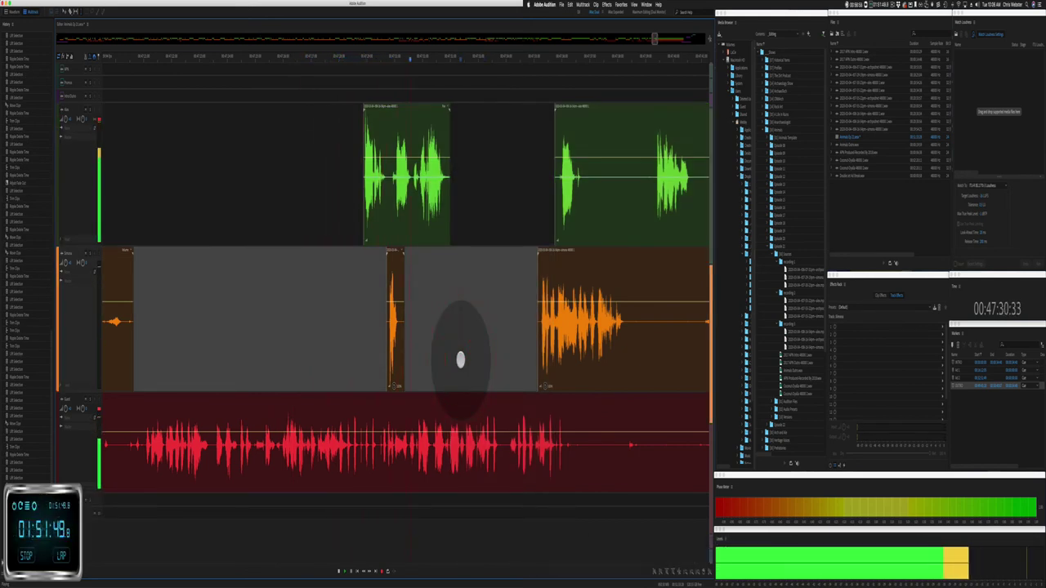
Step: Clear the red pause between its two speech passages and the long orange silence after its phrase
{"action": "scroll", "coordinate": [460, 359], "scroll_direction": "right", "scroll_amount": 5}
{"action": "left_click_drag", "start_coordinate": [328, 470], "coordinate": [450, 442]}
{"action": "key", "text": "Delete"}
{"action": "left_click_drag", "start_coordinate": [382, 361], "coordinate": [660, 344]}
{"action": "key", "text": "Delete"}
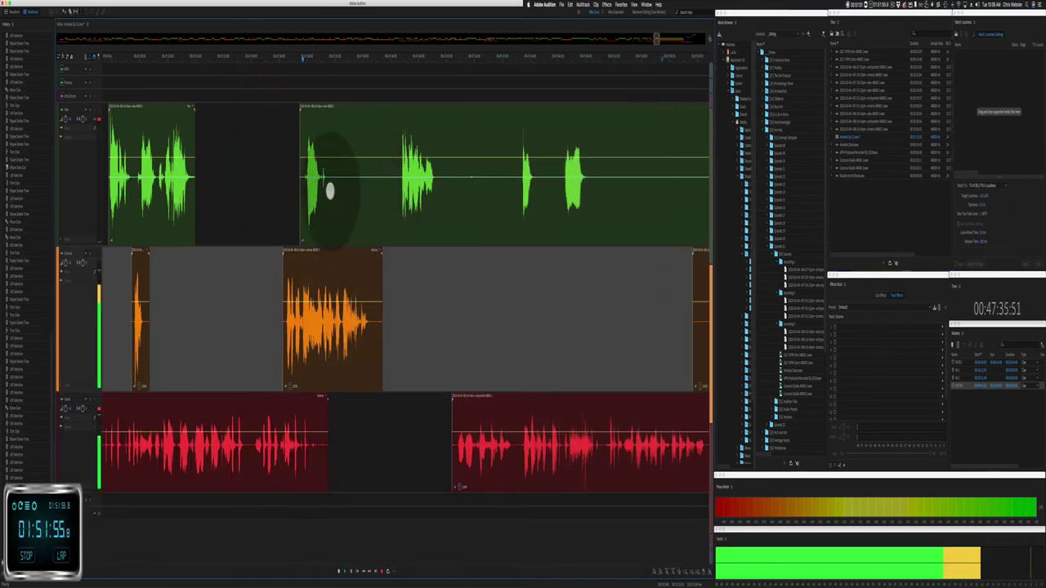
Step: Clear the green pause after its second short phrase and ripple delete the shared pause before that phrase at about 47:38
{"action": "scroll", "coordinate": [331, 191], "scroll_direction": "right", "scroll_amount": 5}
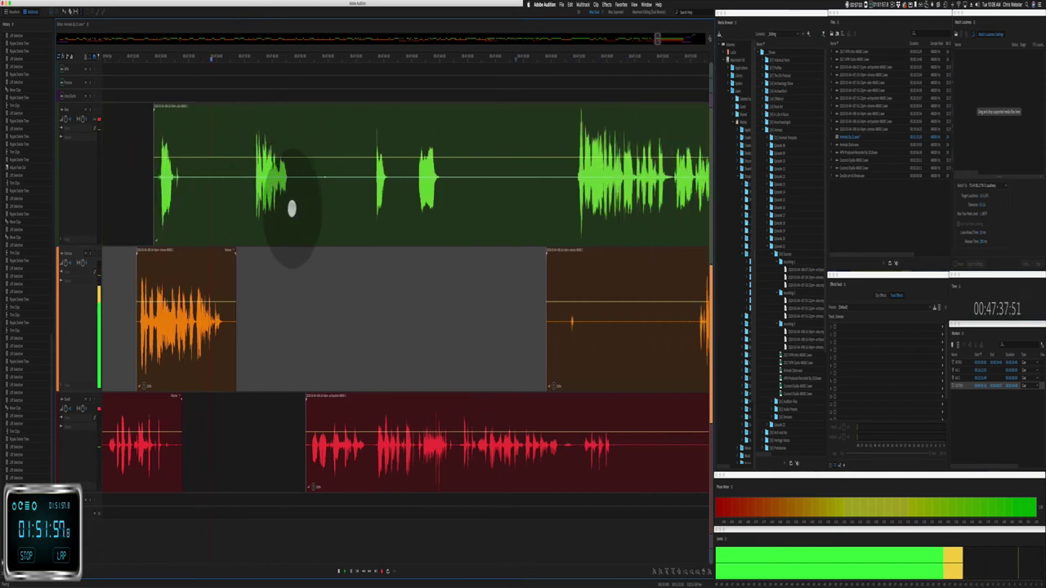
{"action": "left_click_drag", "start_coordinate": [294, 203], "coordinate": [365, 209]}
{"action": "key", "text": "Delete"}
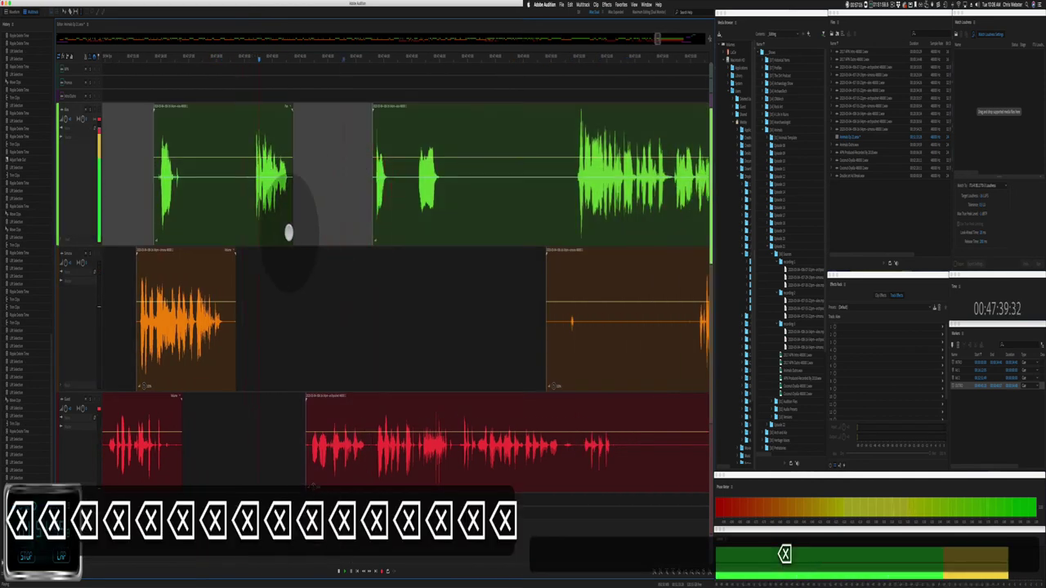
{"action": "key", "text": "space"}
{"action": "left_click_drag", "start_coordinate": [226, 220], "coordinate": [250, 227]}
{"action": "key", "text": "super+shift+BackSpace"}
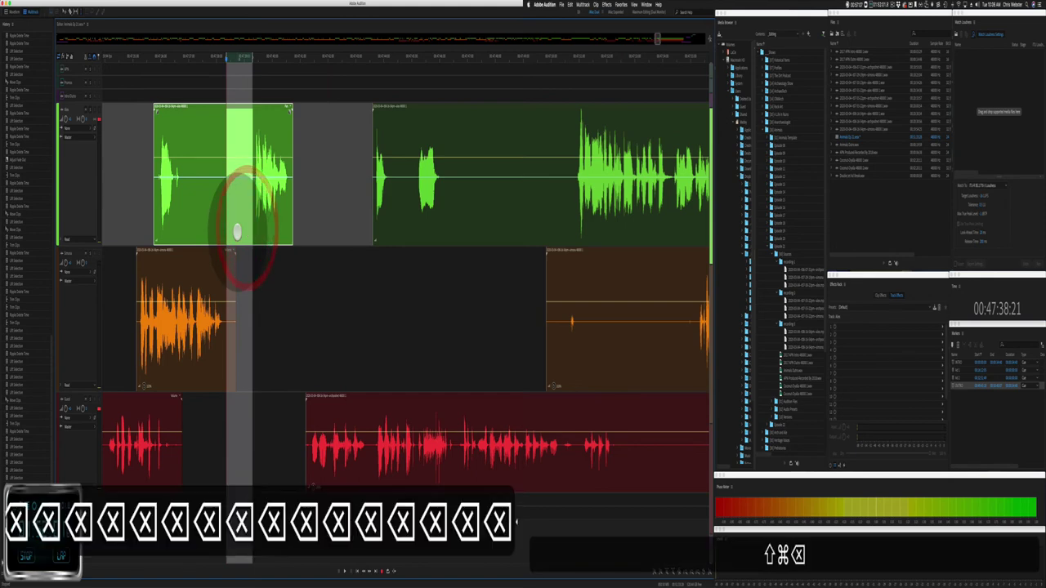
Step: Clear the green silence before its next long phrase together with the orange lead-in before its tiny sound
{"action": "left_click", "coordinate": [447, 211]}
{"action": "left_click_drag", "start_coordinate": [423, 212], "coordinate": [547, 254]}
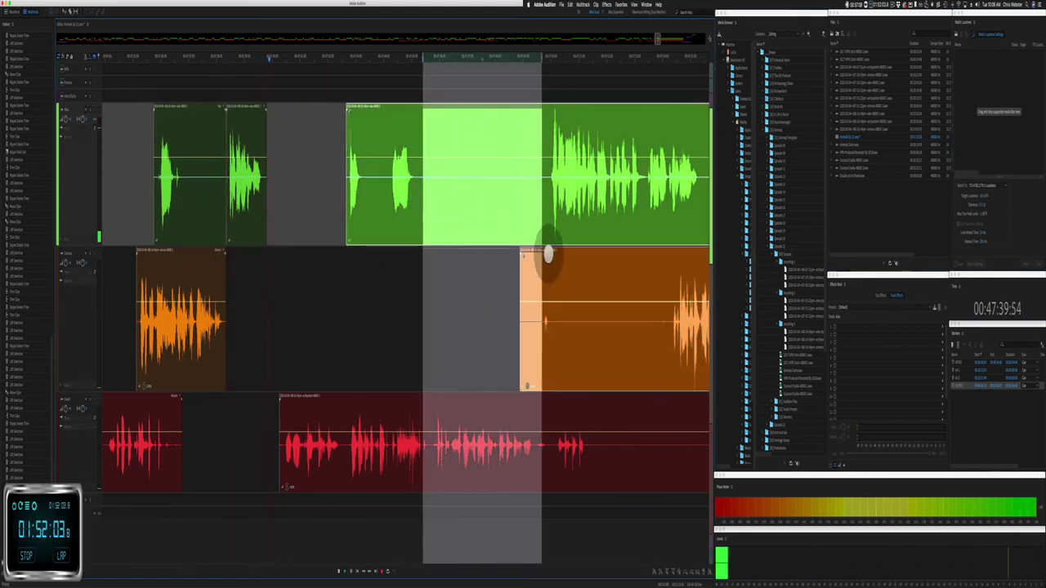
{"action": "key", "text": "super+shift+BackSpace"}
{"action": "left_click", "coordinate": [444, 291]}
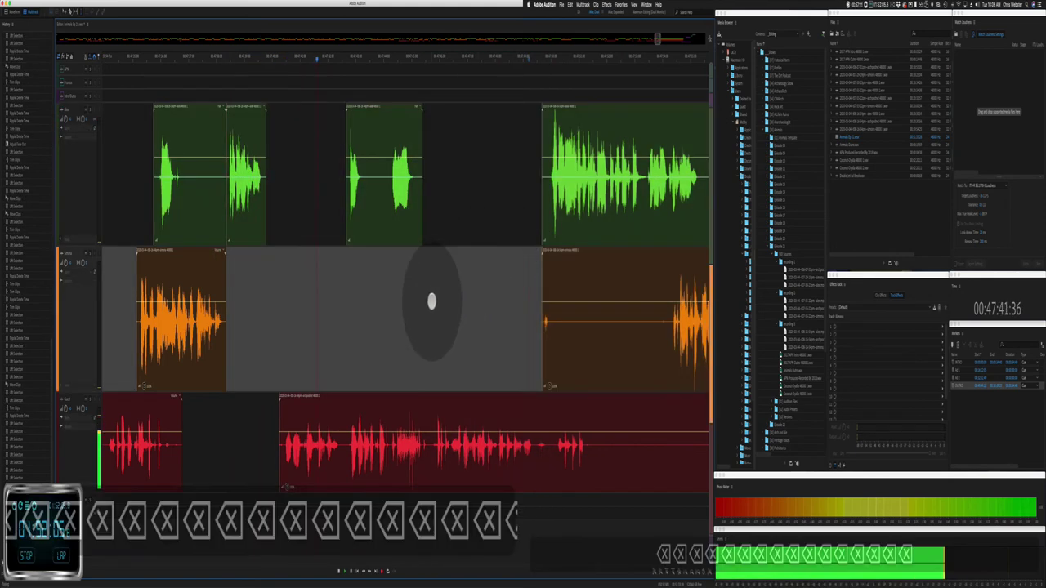
Step: Clear the orange silence between its tiny sound and next long phrase, and the long red silence after its phrase
{"action": "scroll", "coordinate": [434, 298], "scroll_direction": "right", "scroll_amount": 3}
{"action": "scroll", "coordinate": [432, 302], "scroll_direction": "right", "scroll_amount": 3}
{"action": "left_click_drag", "start_coordinate": [322, 350], "coordinate": [442, 331]}
{"action": "key", "text": "BackSpace"}
{"action": "left_click_drag", "start_coordinate": [364, 459], "coordinate": [665, 446]}
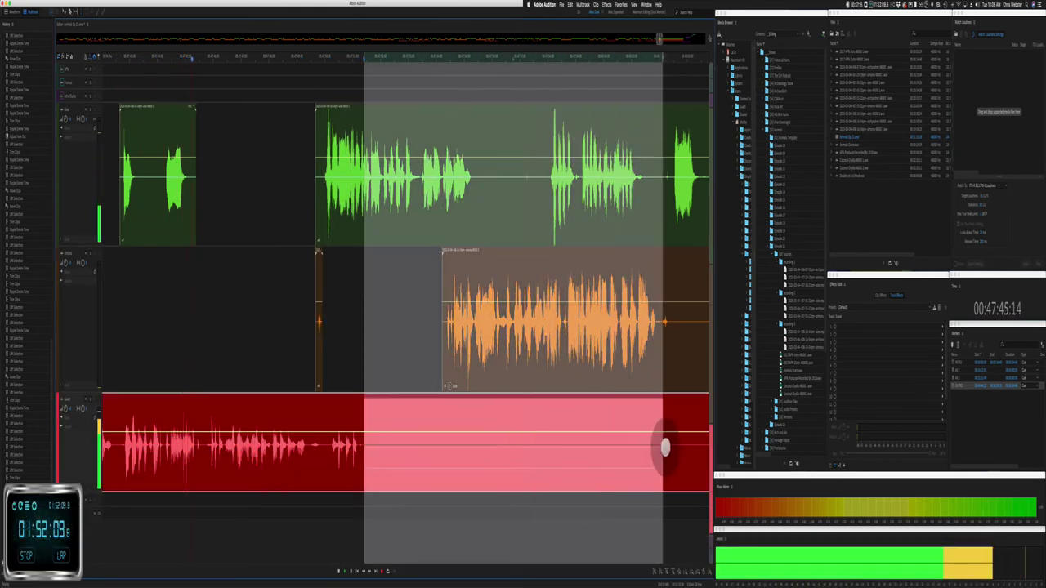
{"action": "key", "text": "BackSpace"}
Step: Delete the tiny isolated orange clip and clear the green pause after its first long phrase
{"action": "left_click", "coordinate": [378, 355]}
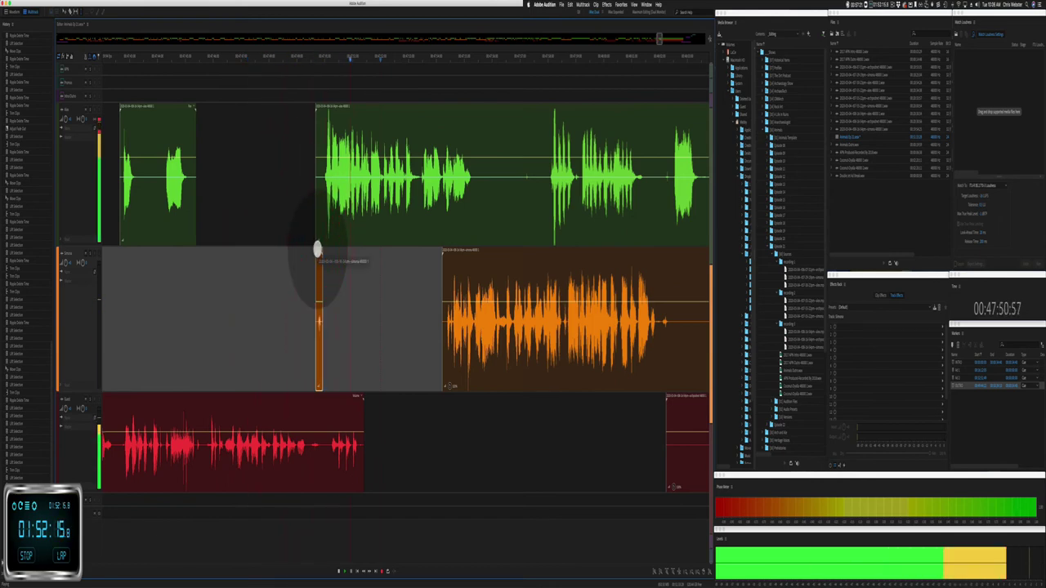
{"action": "key", "text": "BackSpace"}
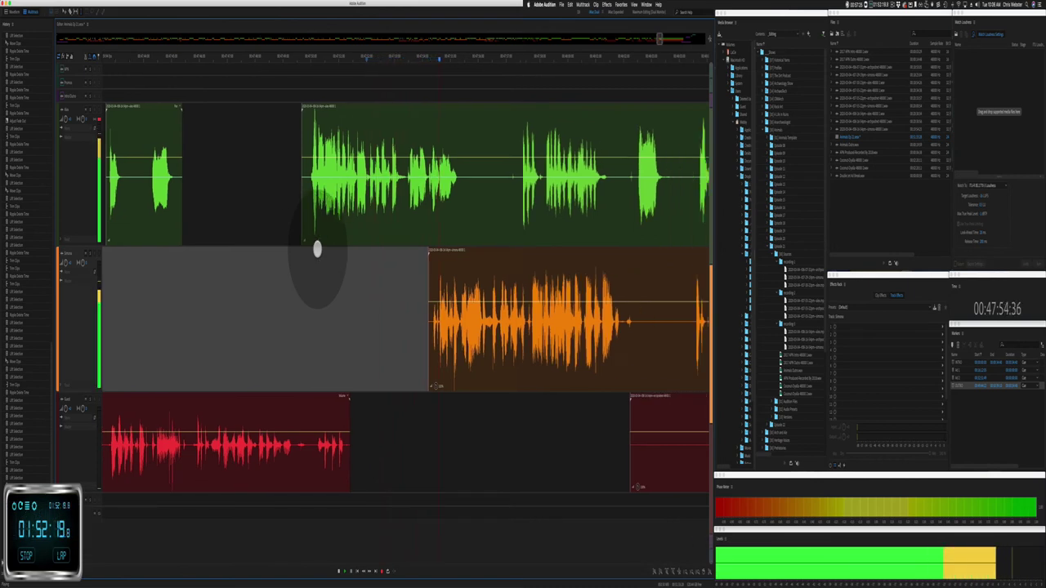
{"action": "left_click_drag", "start_coordinate": [279, 194], "coordinate": [346, 190]}
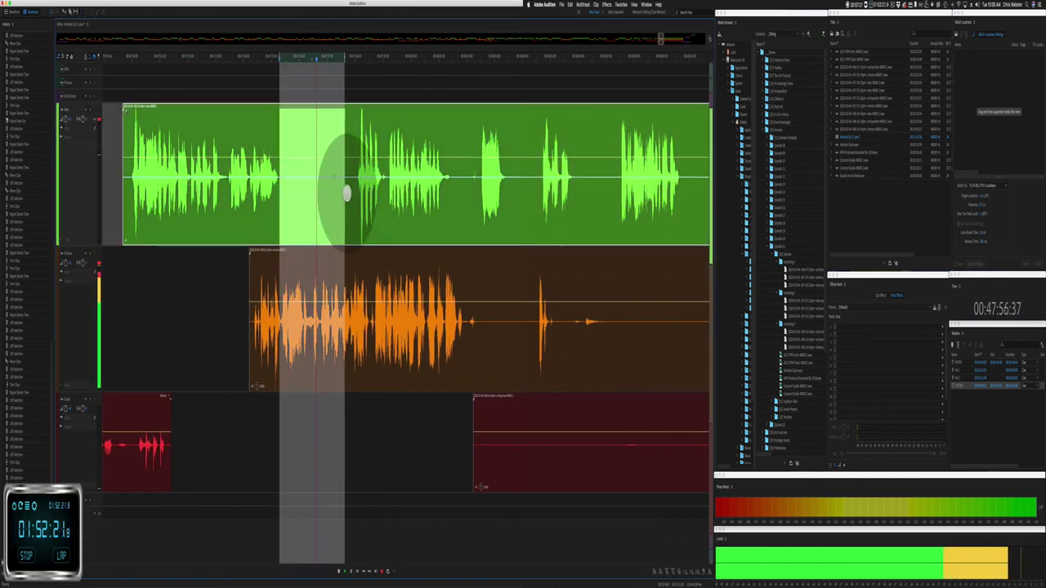
{"action": "key", "text": "BackSpace"}
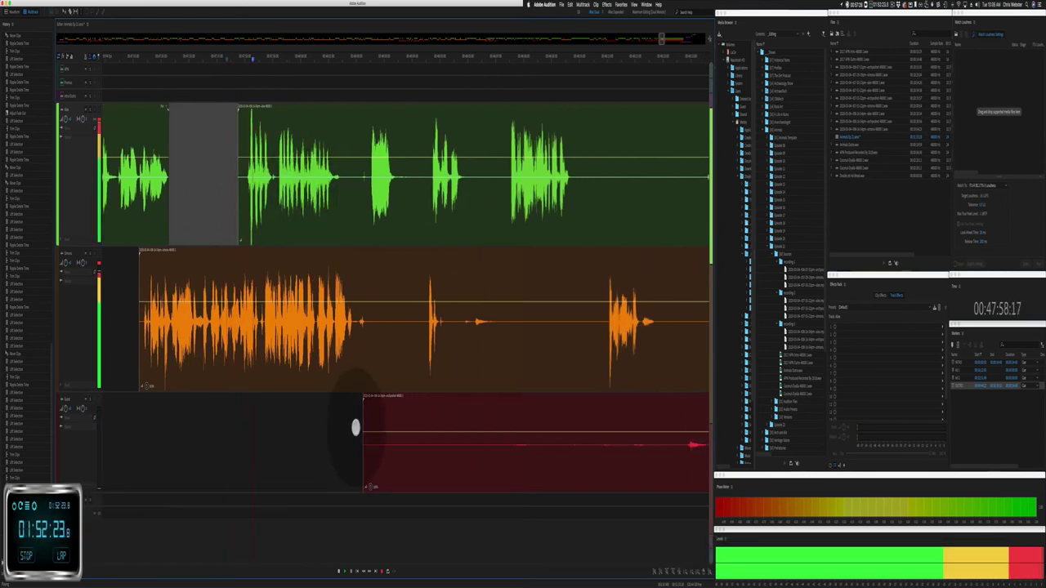
Step: Clear the long red silence before its next quiet sound and the orange pauses before and after its short word
{"action": "left_click_drag", "start_coordinate": [357, 428], "coordinate": [656, 434]}
{"action": "key", "text": "BackSpace"}
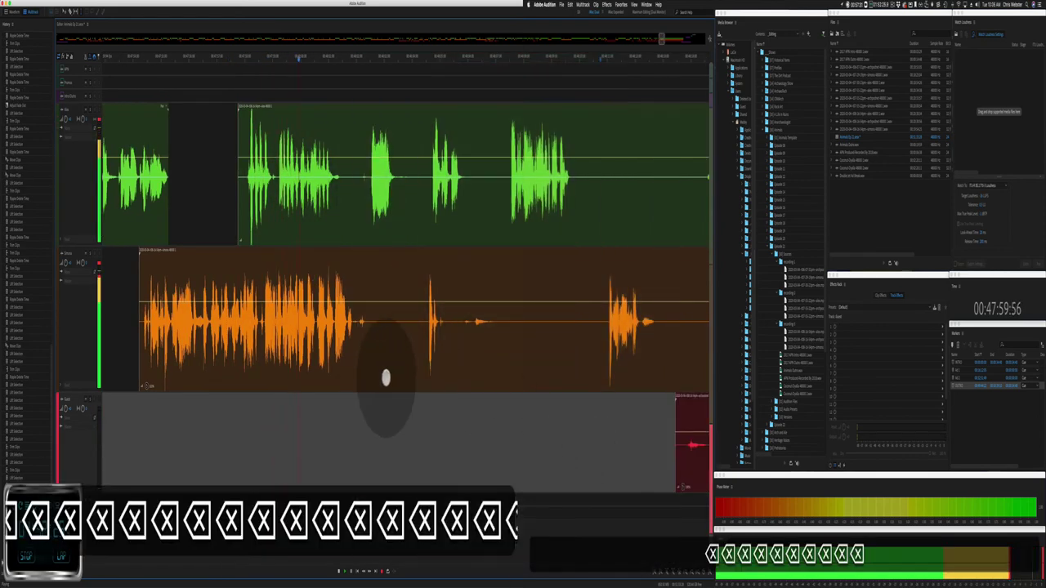
{"action": "left_click_drag", "start_coordinate": [272, 346], "coordinate": [500, 321]}
{"action": "key", "text": "BackSpace"}
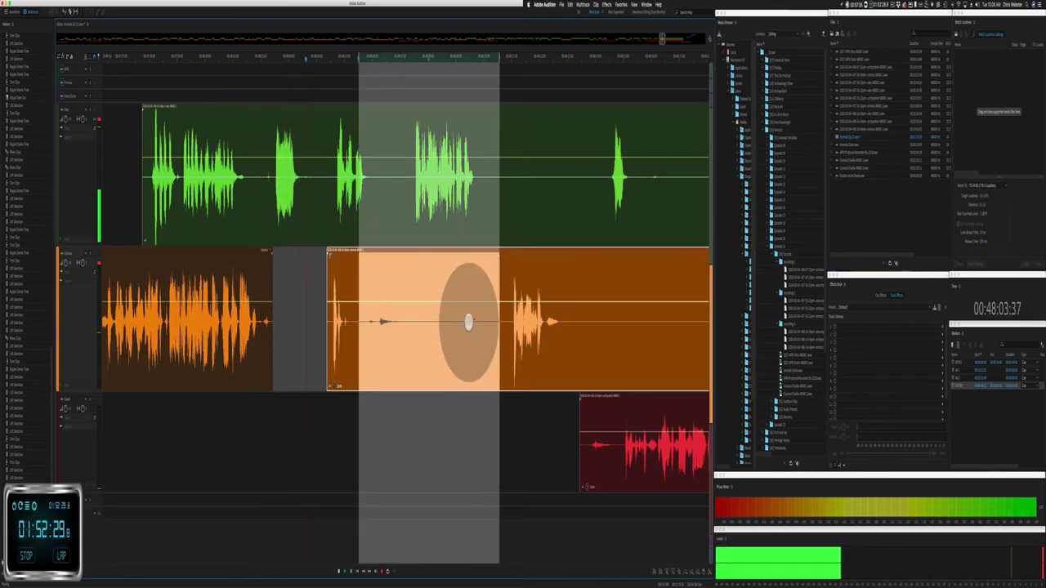
{"action": "key", "text": "BackSpace"}
Step: Ripple delete the shared pauses before and after the green phrase, at about 48:06 and 48:08
{"action": "left_click_drag", "start_coordinate": [373, 206], "coordinate": [412, 208]}
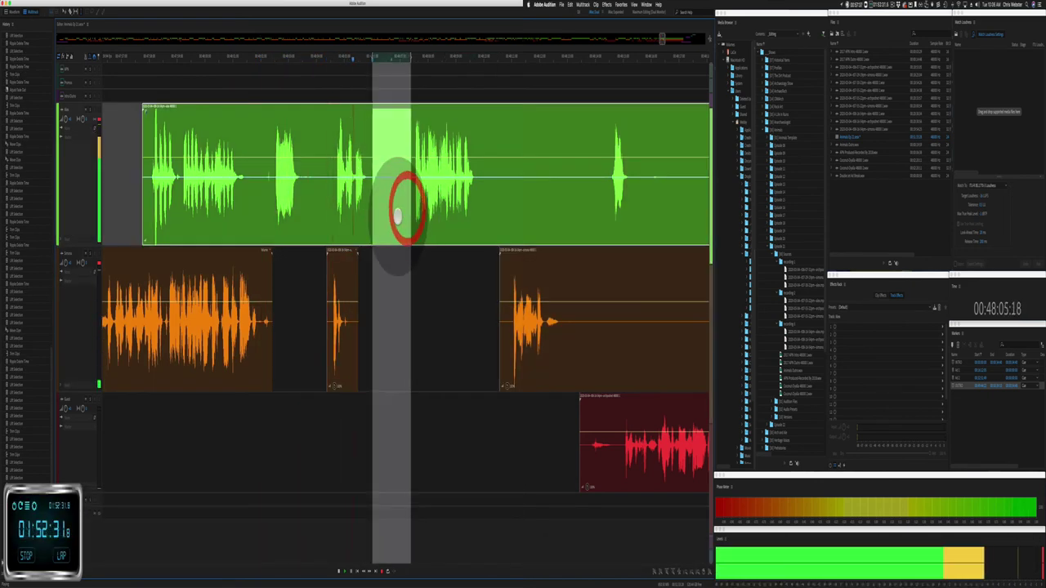
{"action": "key", "text": "BackSpace"}
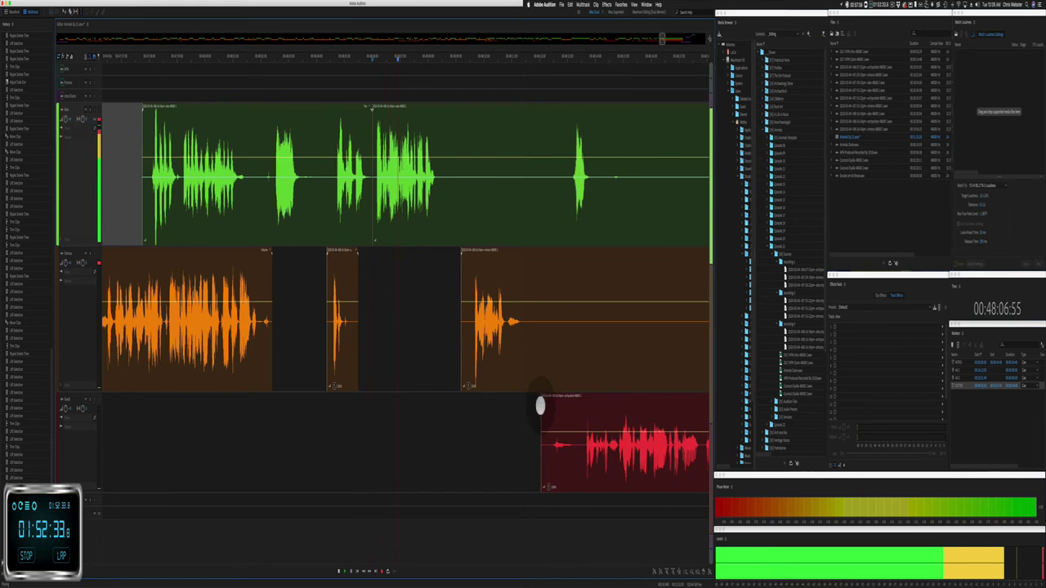
{"action": "left_click_drag", "start_coordinate": [522, 405], "coordinate": [543, 396]}
{"action": "key", "text": "space"}
{"action": "left_click_drag", "start_coordinate": [297, 215], "coordinate": [319, 221]}
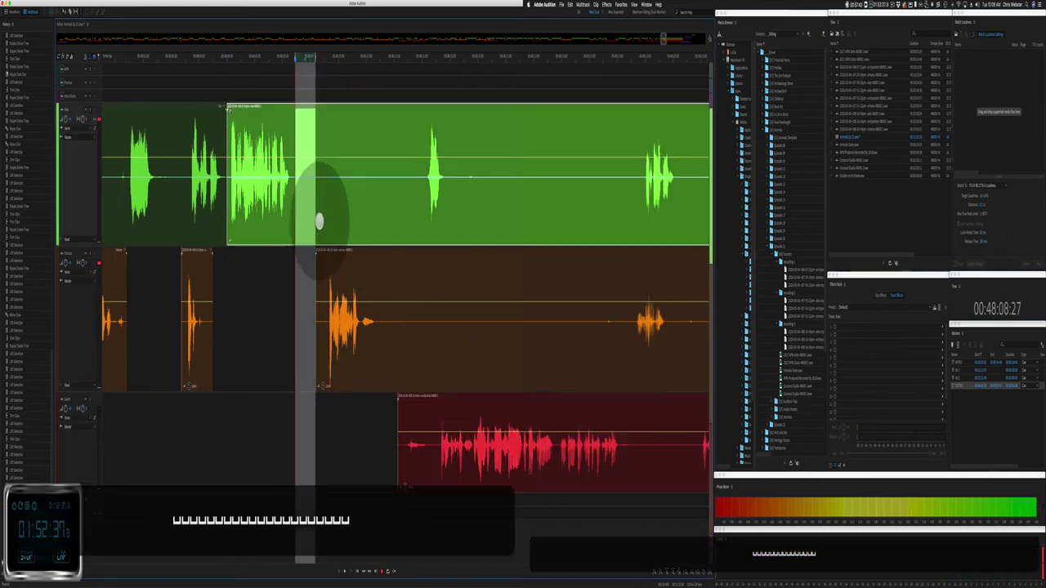
{"action": "key", "text": "shift+BackSpace"}
{"action": "key", "text": "space"}
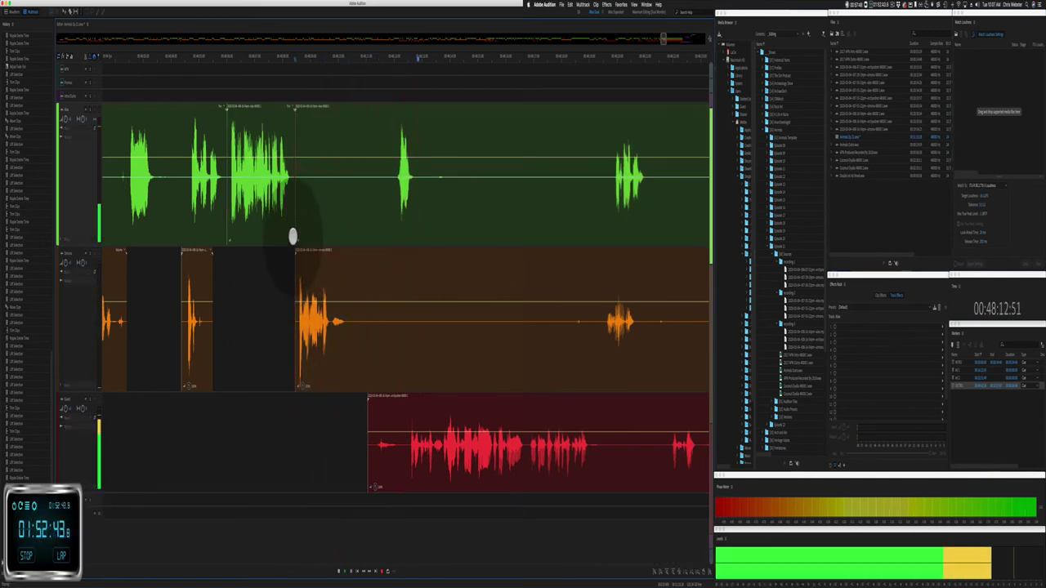
Step: Ripple delete the shared section from about 48:08 to 48:12, and clear the green and orange silences over the following red speech
{"action": "left_click_drag", "start_coordinate": [293, 237], "coordinate": [401, 362]}
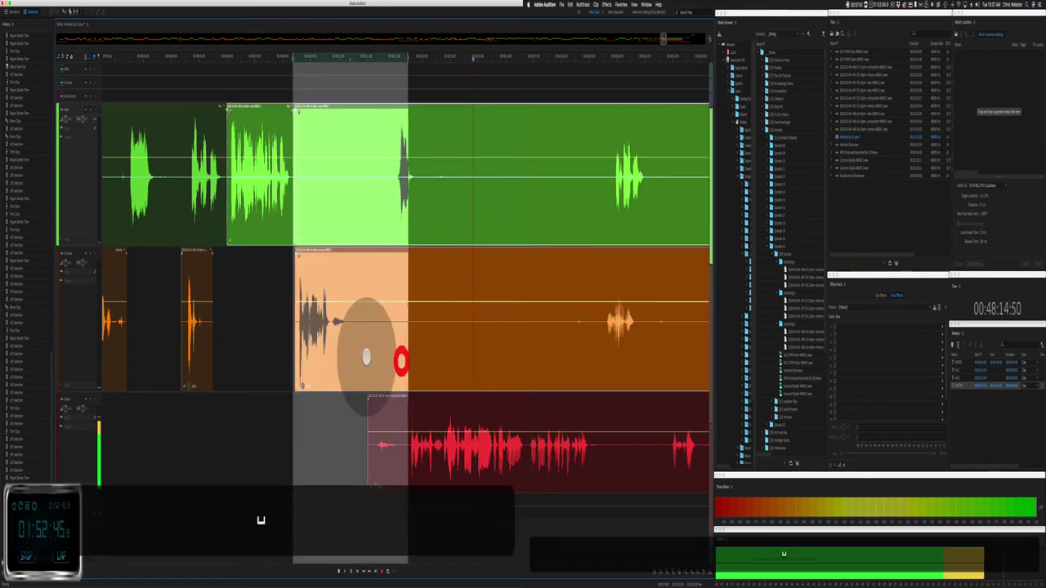
{"action": "key", "text": "shift+super+BackSpace"}
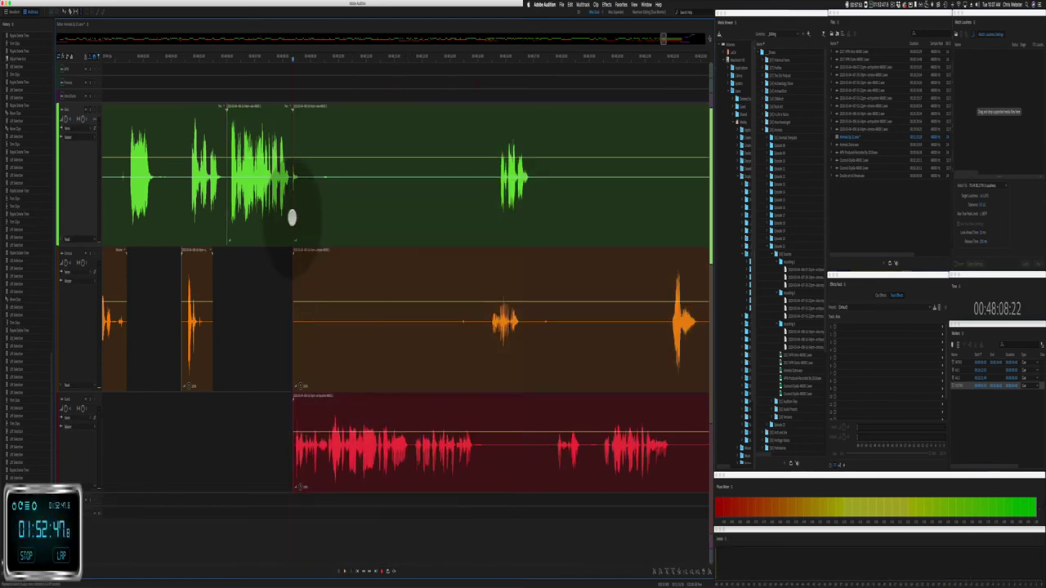
{"action": "left_click_drag", "start_coordinate": [292, 215], "coordinate": [493, 175]}
{"action": "left_click_drag", "start_coordinate": [240, 317], "coordinate": [481, 322]}
{"action": "key", "text": "BackSpace"}
{"action": "left_click", "coordinate": [433, 331]}
{"action": "left_click", "coordinate": [256, 322]}
{"action": "key", "text": "space"}
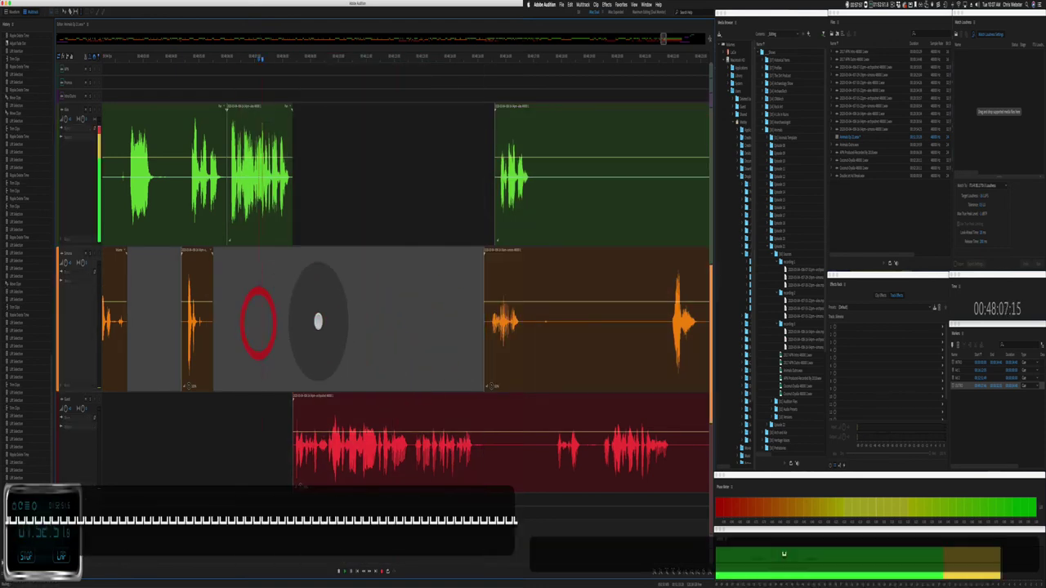
Step: Select the red pause between its opening speech and the next short phrase, beneath the short green and orange sounds
{"action": "scroll", "coordinate": [318, 303], "scroll_direction": "right", "scroll_amount": 5}
{"action": "left_click_drag", "start_coordinate": [344, 457], "coordinate": [401, 444]}
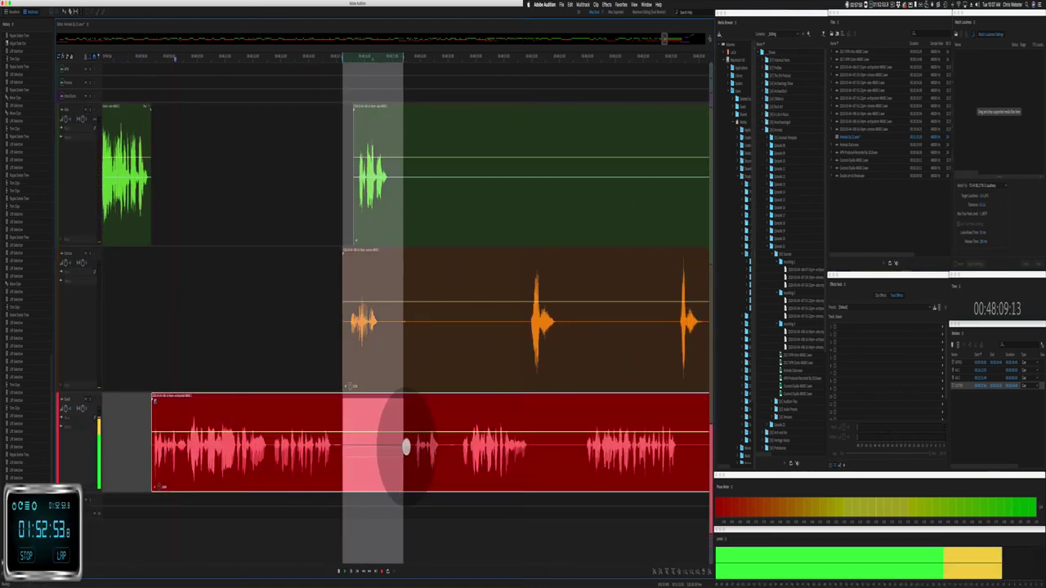
Step: Clear the silent stretches between phrases on the red, orange and green tracks, and ripple-delete the brief pause shared by all three
{"action": "key", "text": "BackSpace"}
{"action": "left_click_drag", "start_coordinate": [379, 332], "coordinate": [529, 315]}
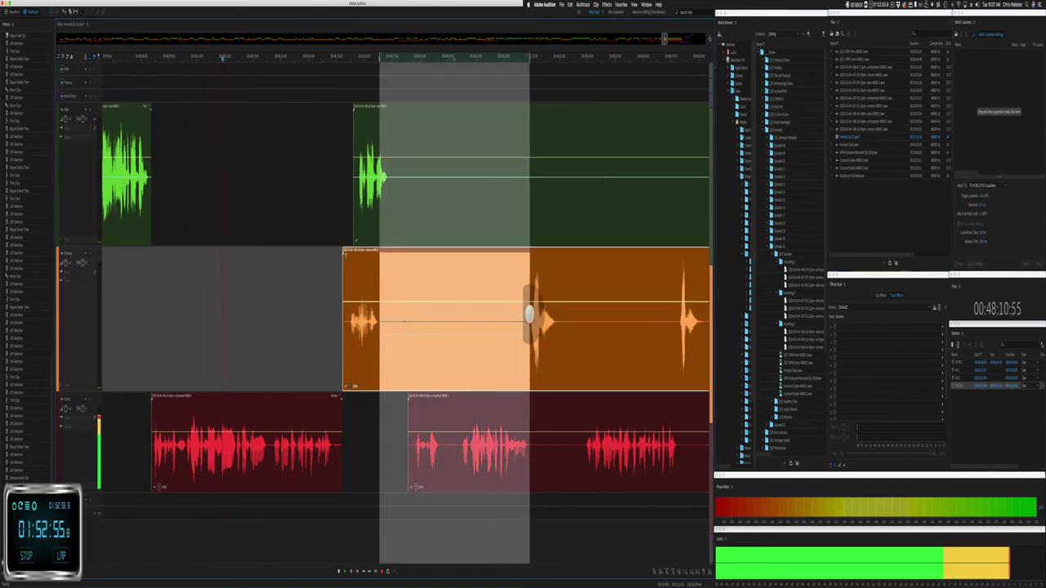
{"action": "key", "text": "BackSpace"}
{"action": "left_click_drag", "start_coordinate": [394, 214], "coordinate": [564, 157]}
{"action": "key", "text": "BackSpace"}
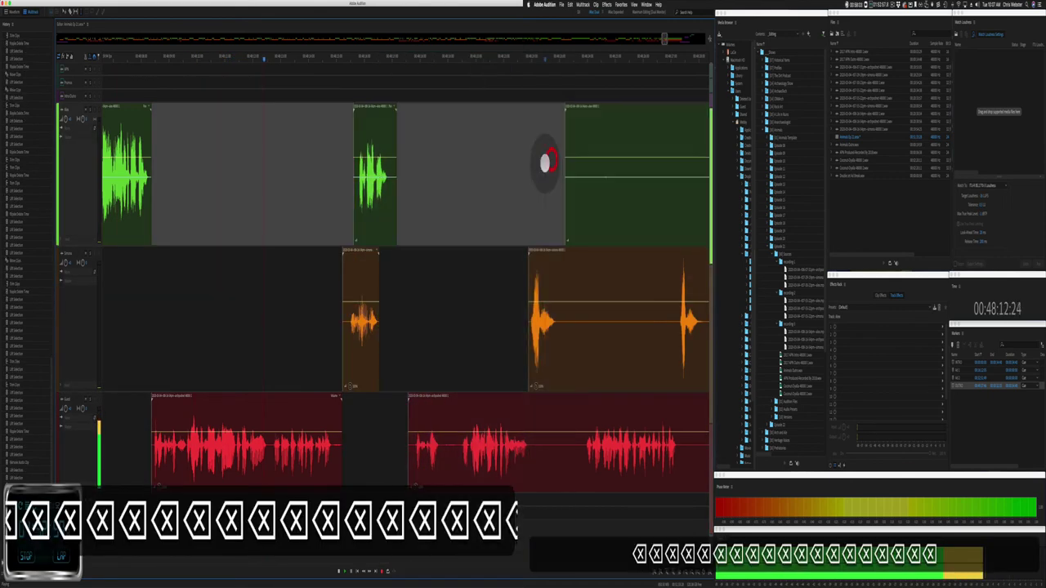
{"action": "left_click_drag", "start_coordinate": [397, 319], "coordinate": [405, 333]}
{"action": "key", "text": "shift+BackSpace"}
Step: Clear the orange silence between the second and third bursts, and the green silence leading up to its next loud phrase
{"action": "scroll", "coordinate": [402, 335], "scroll_direction": "right", "scroll_amount": 5}
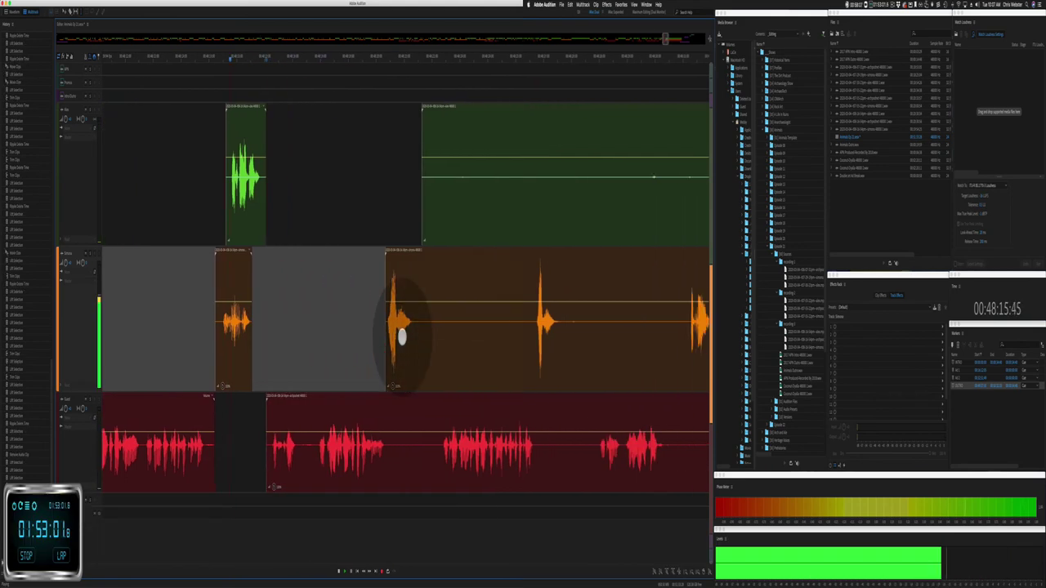
{"action": "scroll", "coordinate": [401, 335], "scroll_direction": "right", "scroll_amount": 4}
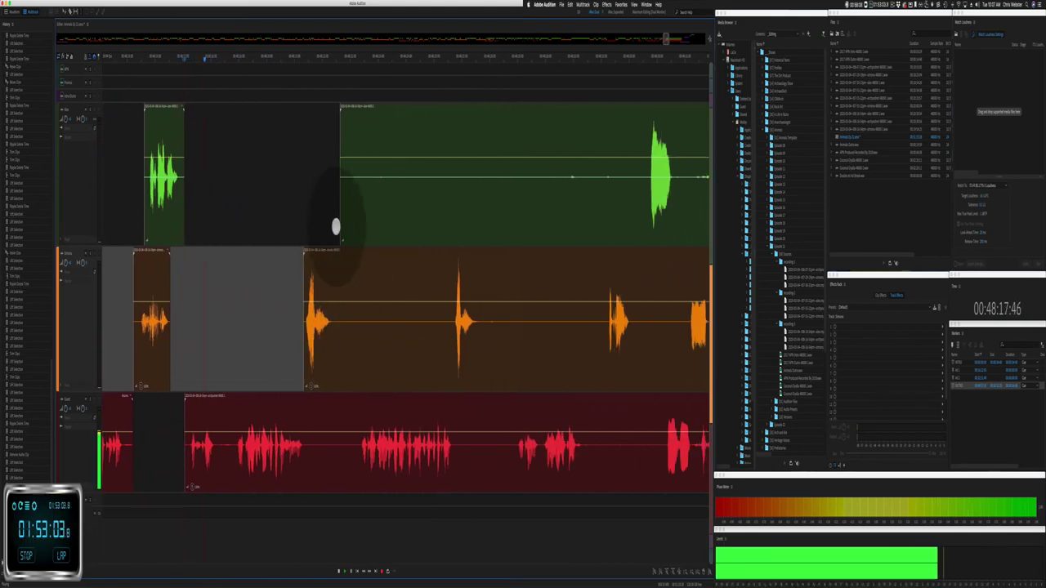
{"action": "left_click_drag", "start_coordinate": [335, 227], "coordinate": [434, 327]}
{"action": "key", "text": "BackSpace"}
{"action": "key", "text": "BackSpace"}
{"action": "key", "text": "BackSpace"}
{"action": "key", "text": "BackSpace"}
{"action": "left_click_drag", "start_coordinate": [443, 129], "coordinate": [640, 190]}
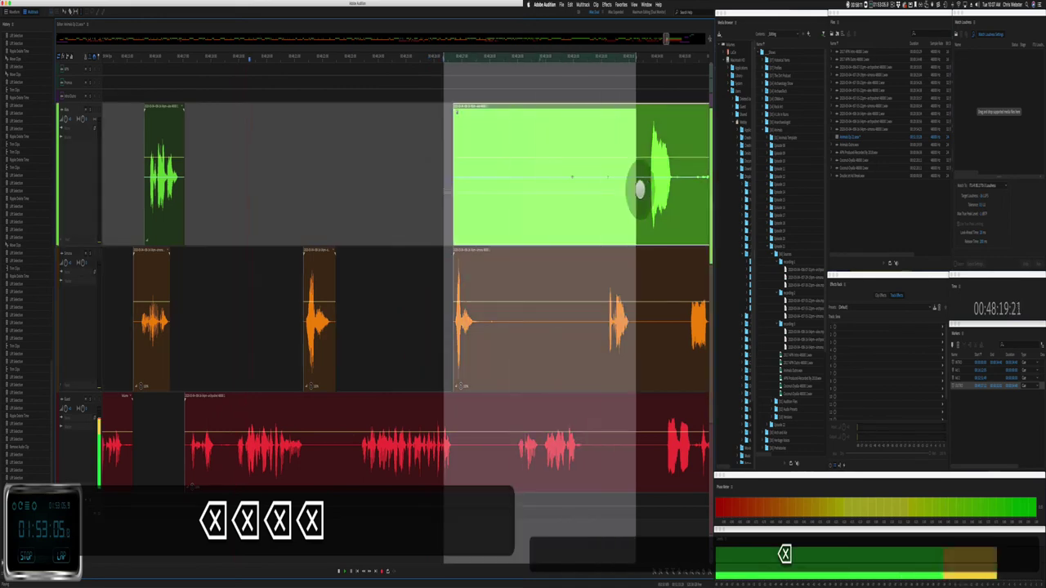
{"action": "key", "text": "BackSpace"}
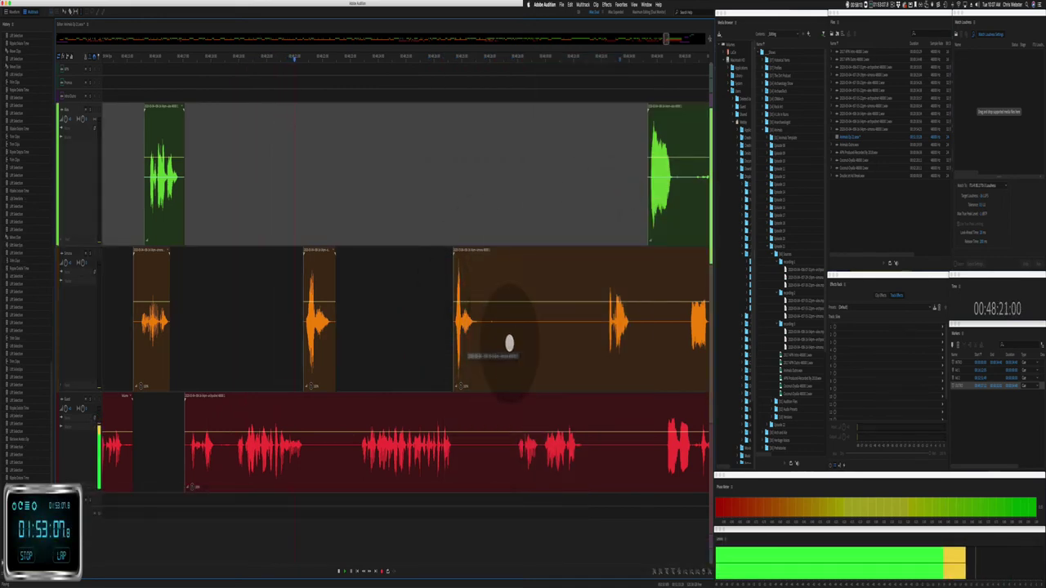
Step: Clear the silence after the third orange burst up to where that speaker's next sound begins
{"action": "left_click_drag", "start_coordinate": [491, 351], "coordinate": [603, 339]}
{"action": "key", "text": "BackSpace"}
{"action": "key", "text": "BackSpace"}
{"action": "key", "text": "BackSpace"}
{"action": "key", "text": "BackSpace"}
{"action": "key", "text": "BackSpace"}
{"action": "key", "text": "BackSpace"}
{"action": "key", "text": "BackSpace"}
{"action": "key", "text": "BackSpace"}
{"action": "key", "text": "BackSpace"}
{"action": "key", "text": "BackSpace"}
{"action": "key", "text": "BackSpace"}
{"action": "key", "text": "BackSpace"}
{"action": "key", "text": "BackSpace"}
{"action": "key", "text": "BackSpace"}
{"action": "key", "text": "BackSpace"}
{"action": "key", "text": "BackSpace"}
{"action": "left_click", "coordinate": [521, 356]}
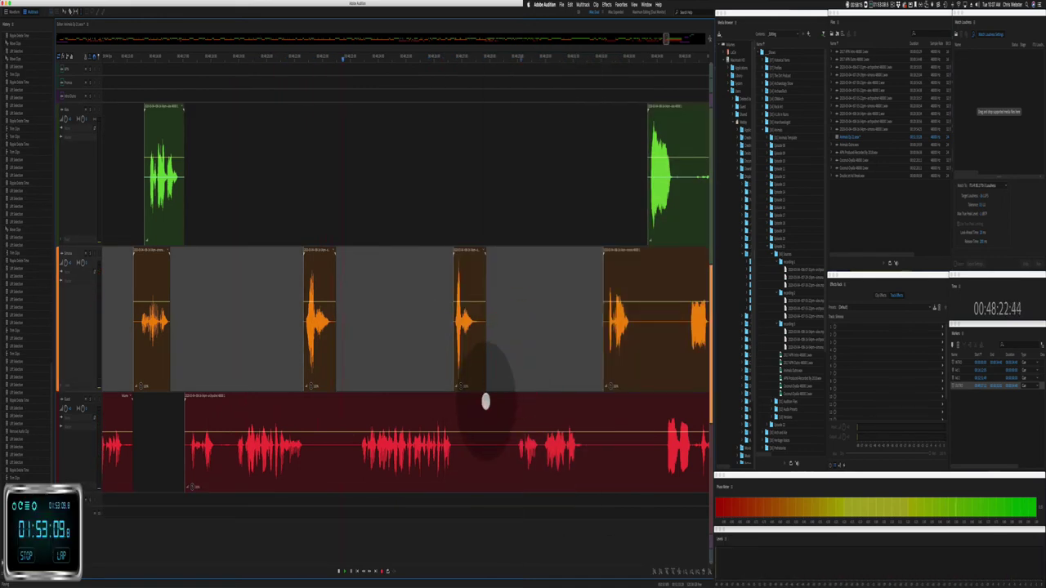
Step: Ripple-delete two short pauses in the red clip, one before and one after its next short phrase, closing the gaps on all tracks
{"action": "left_click_drag", "start_coordinate": [487, 399], "coordinate": [513, 402]}
{"action": "key", "text": "shift+super+BackSpace"}
{"action": "scroll", "coordinate": [488, 418], "scroll_direction": "right", "scroll_amount": 10}
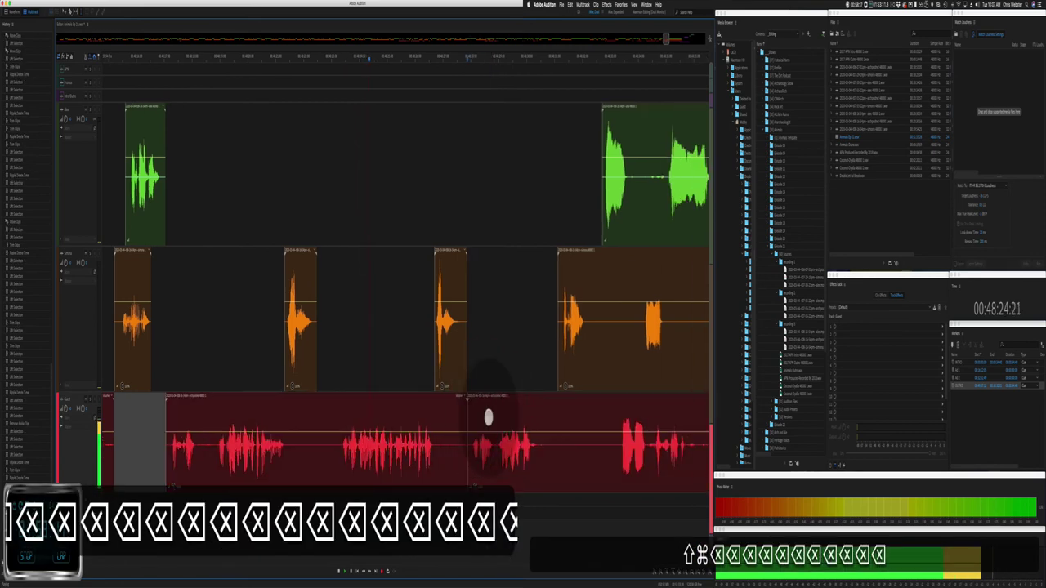
{"action": "left_click_drag", "start_coordinate": [288, 434], "coordinate": [301, 433]}
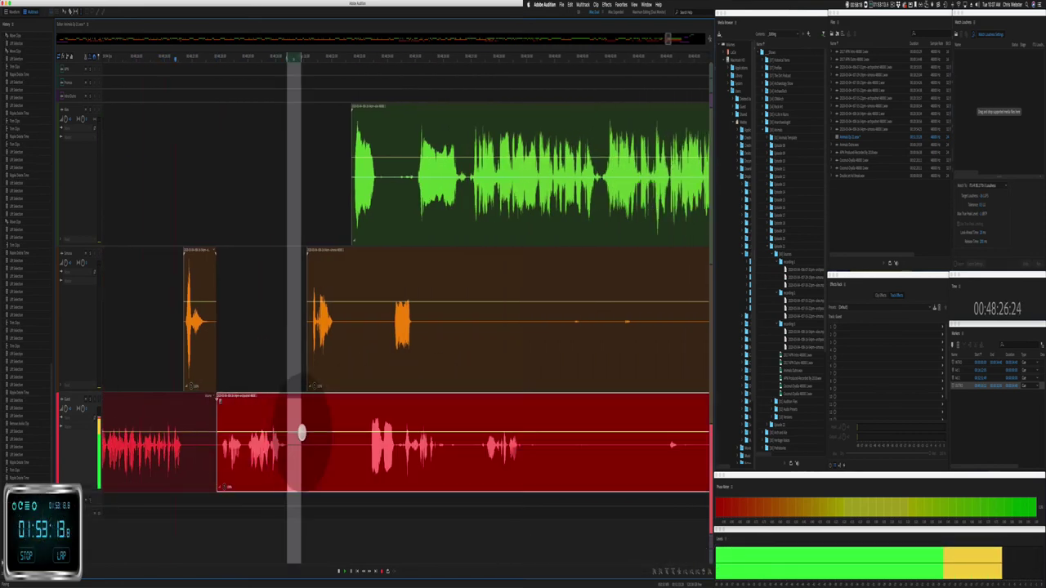
{"action": "key", "text": "shift+super+BackSpace"}
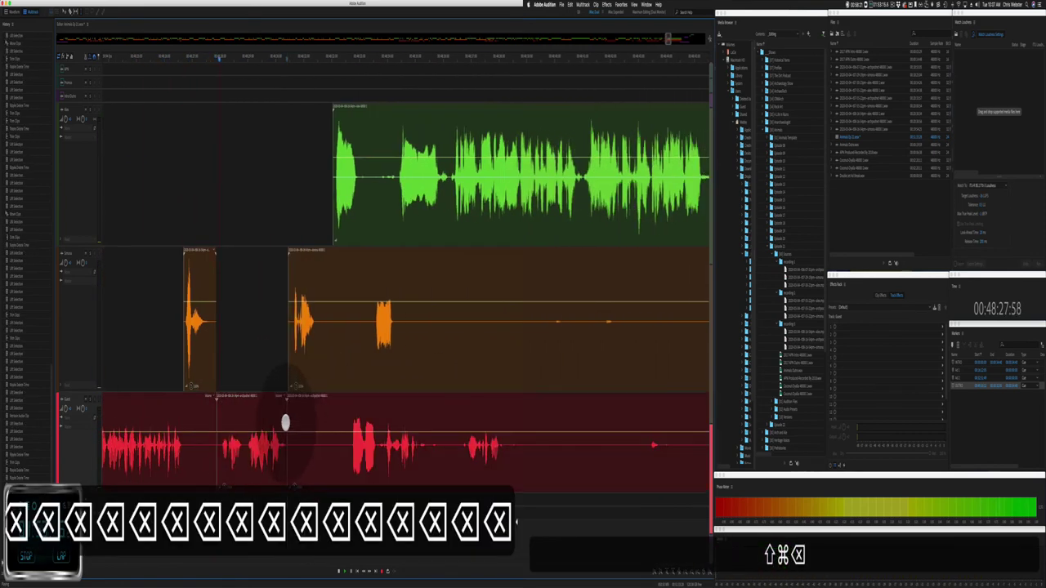
Step: Clear the short silences before the next loud sound on the red and orange tracks and after the first green burst
{"action": "left_click_drag", "start_coordinate": [287, 413], "coordinate": [341, 408]}
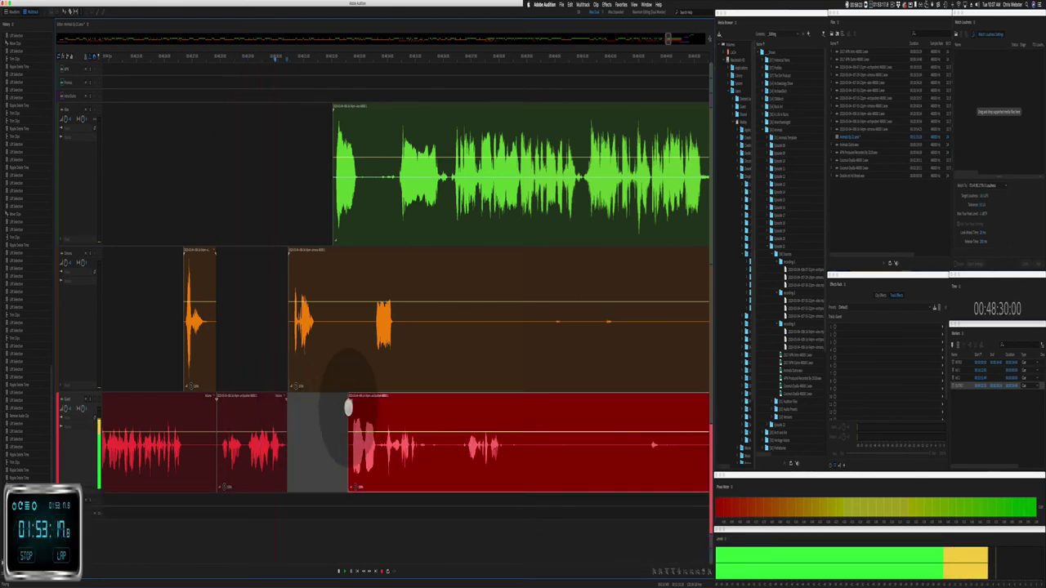
{"action": "left_click_drag", "start_coordinate": [319, 330], "coordinate": [362, 328]}
{"action": "key", "text": "Delete"}
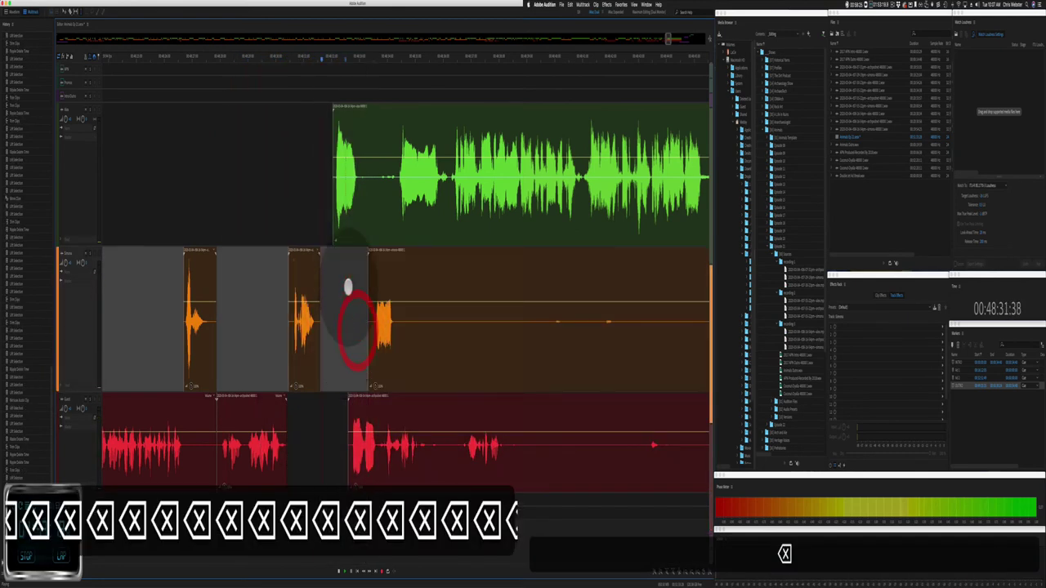
{"action": "left_click_drag", "start_coordinate": [362, 190], "coordinate": [395, 190]}
{"action": "key", "text": "Delete"}
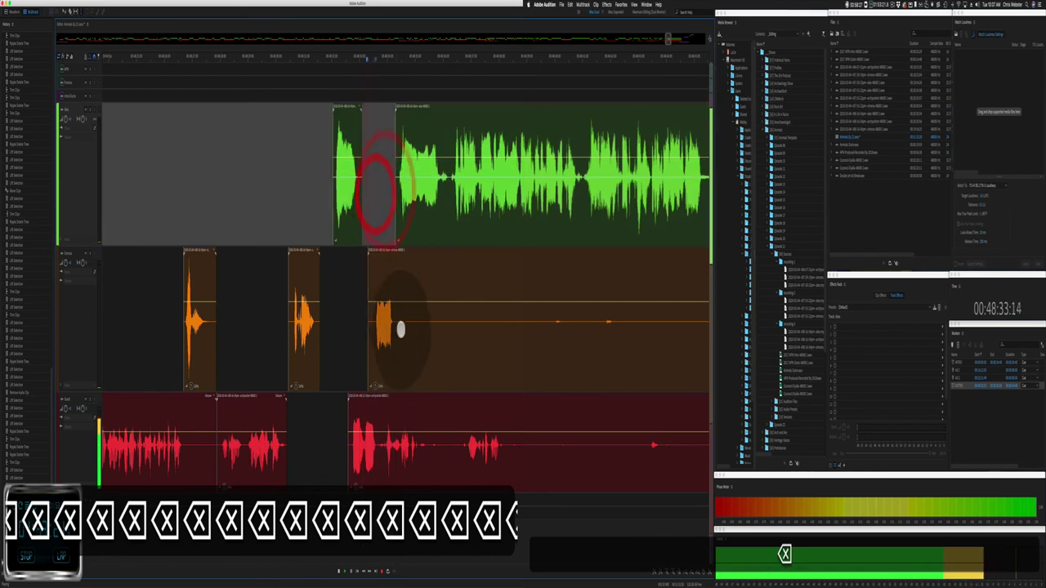
Step: Clear the long orange silence beneath the green speech, and the quiet stretch after the last short red phrase
{"action": "left_click_drag", "start_coordinate": [400, 327], "coordinate": [645, 334]}
{"action": "key", "text": "Delete"}
{"action": "scroll", "coordinate": [509, 343], "scroll_direction": "right", "scroll_amount": 6}
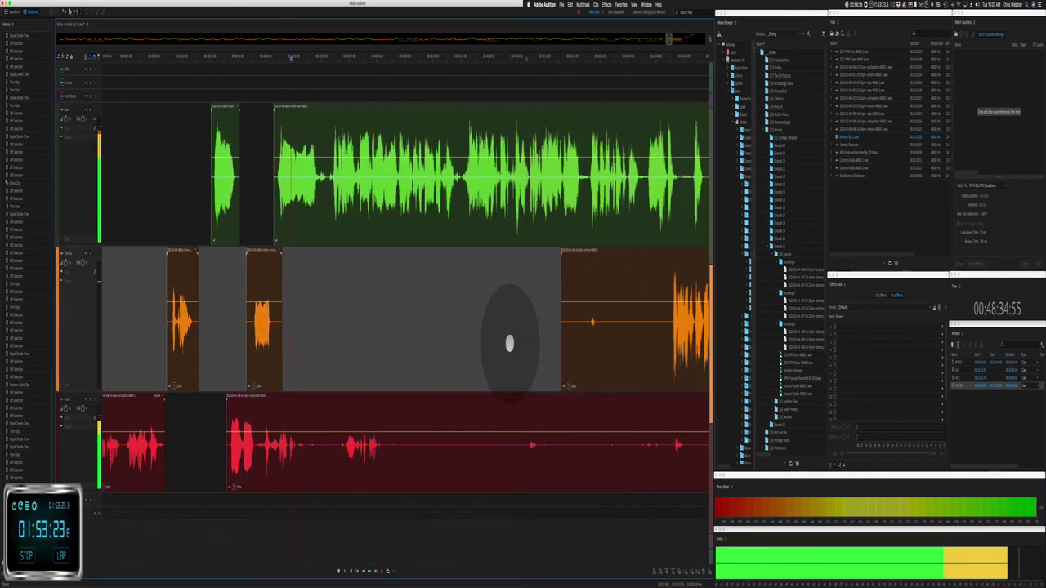
{"action": "left_click", "coordinate": [365, 457]}
{"action": "left_click_drag", "start_coordinate": [372, 458], "coordinate": [495, 458]}
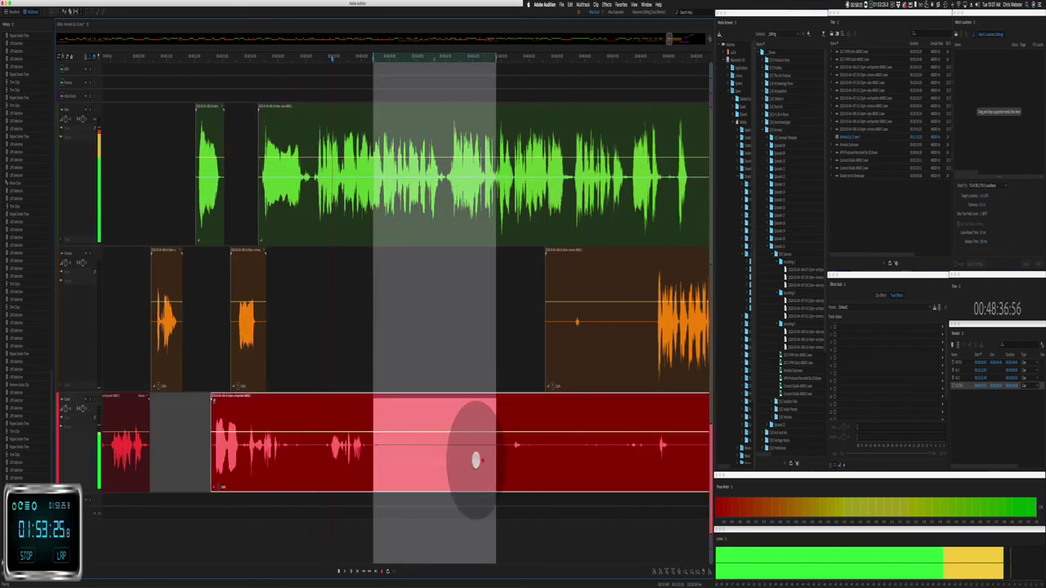
{"action": "key", "text": "Delete"}
{"action": "scroll", "coordinate": [443, 372], "scroll_direction": "right", "scroll_amount": 4}
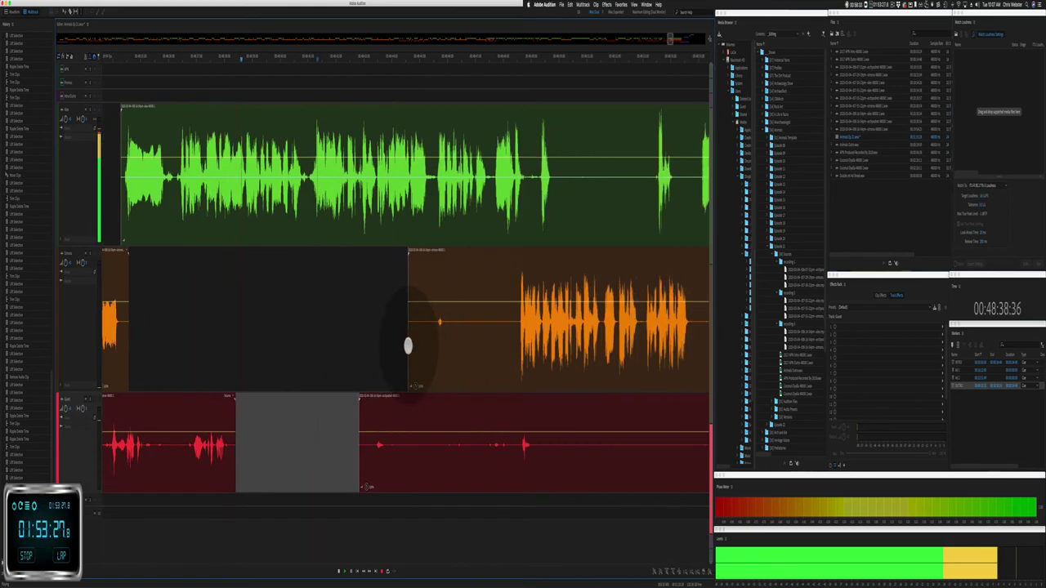
Step: Remove the quiet audio before the orange speech, in the green pause after the long passage, and from the start of the red clip
{"action": "left_click_drag", "start_coordinate": [408, 345], "coordinate": [515, 319]}
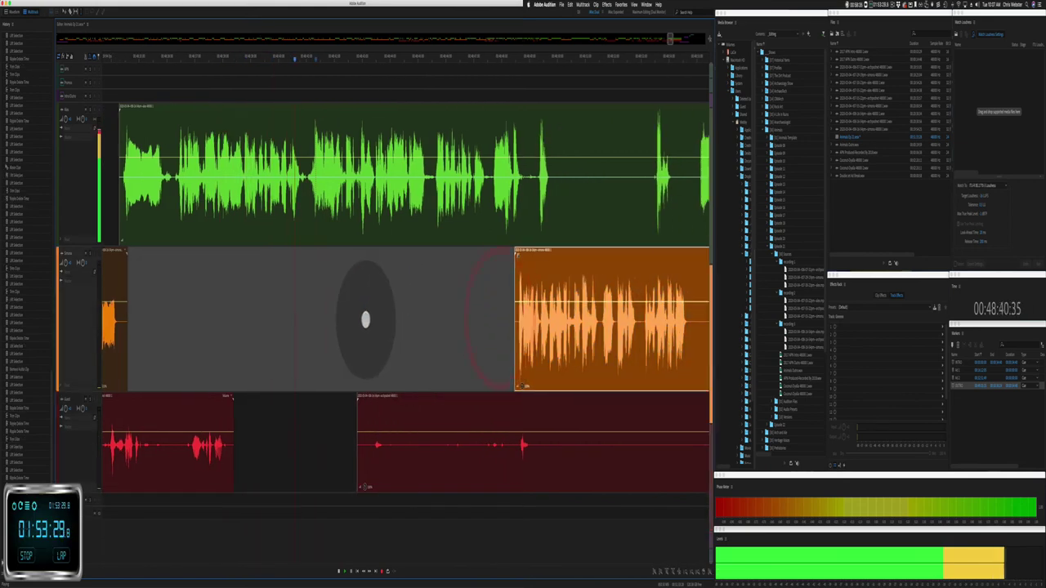
{"action": "scroll", "coordinate": [365, 320], "scroll_direction": "right", "scroll_amount": 6}
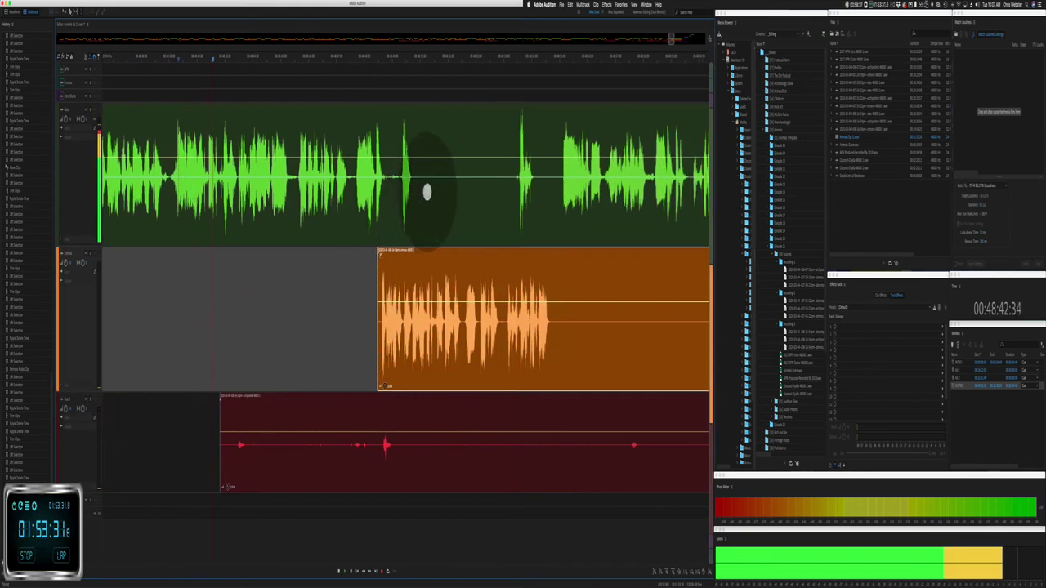
{"action": "left_click_drag", "start_coordinate": [427, 192], "coordinate": [510, 182]}
{"action": "key", "text": "Delete"}
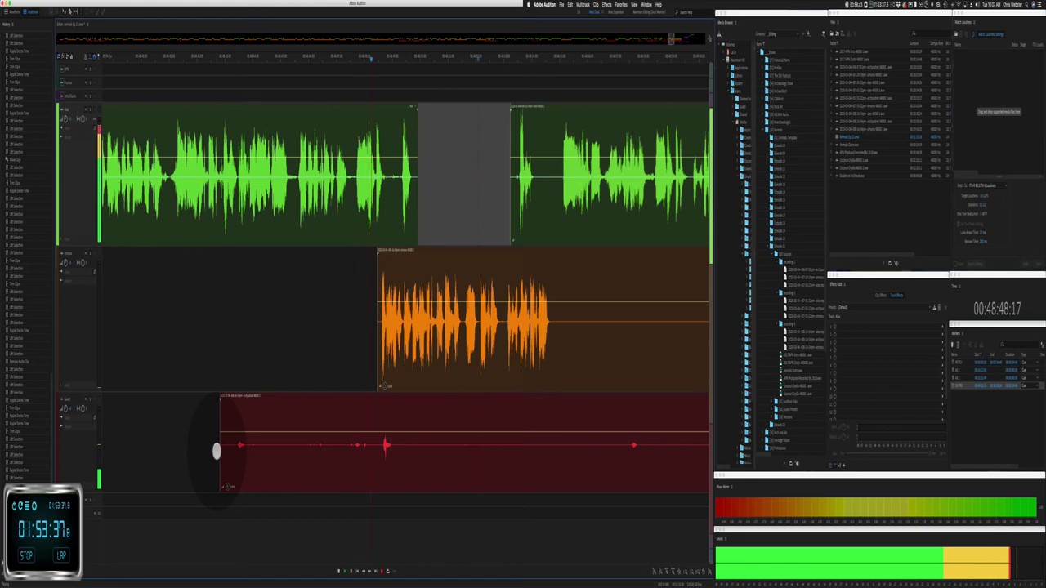
{"action": "left_click_drag", "start_coordinate": [216, 451], "coordinate": [479, 467]}
{"action": "key", "text": "Delete"}
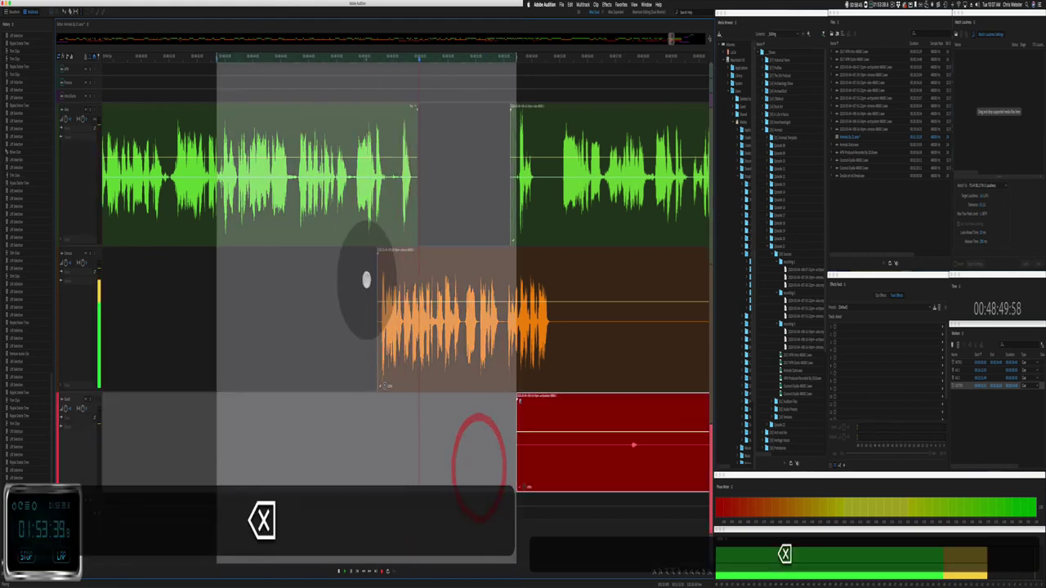
Step: Ripple-delete the green word just before the orange speech starts, and shorten the green fragment after the cut to its first sound
{"action": "left_click_drag", "start_coordinate": [353, 181], "coordinate": [374, 194]}
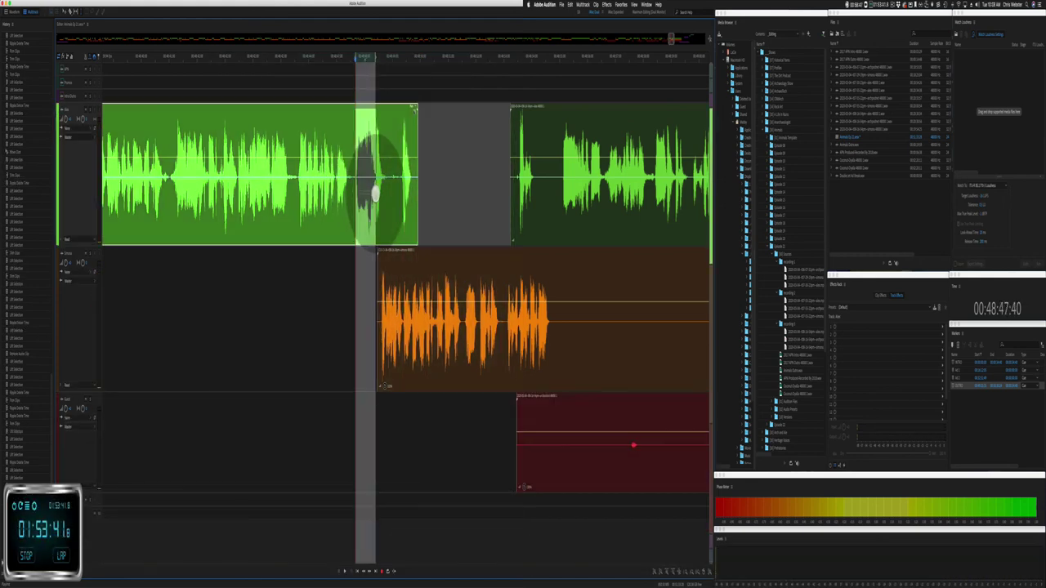
{"action": "key", "text": "super+shift+BackSpace"}
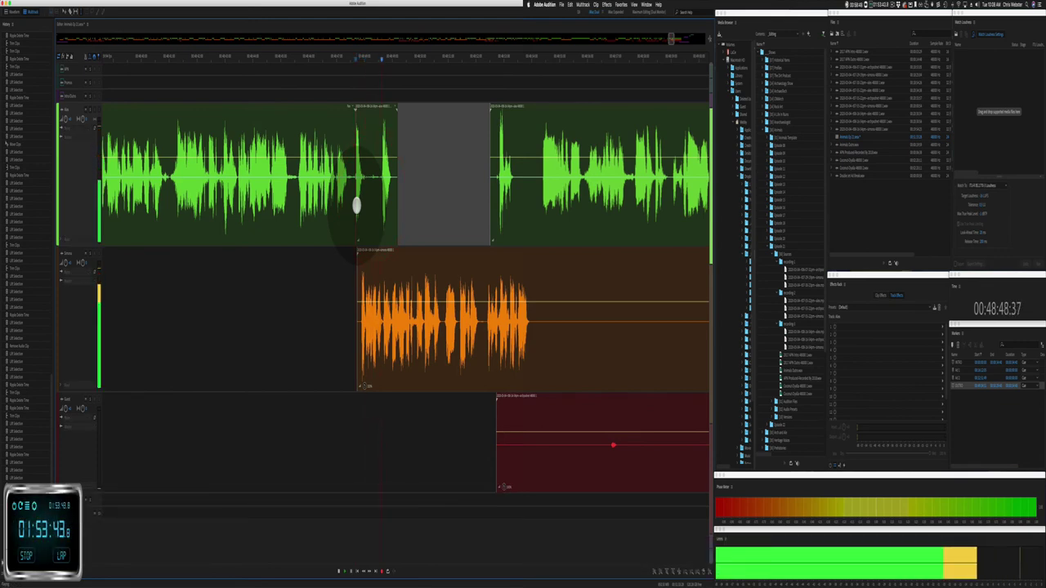
{"action": "key", "text": "super+shift+BackSpace"}
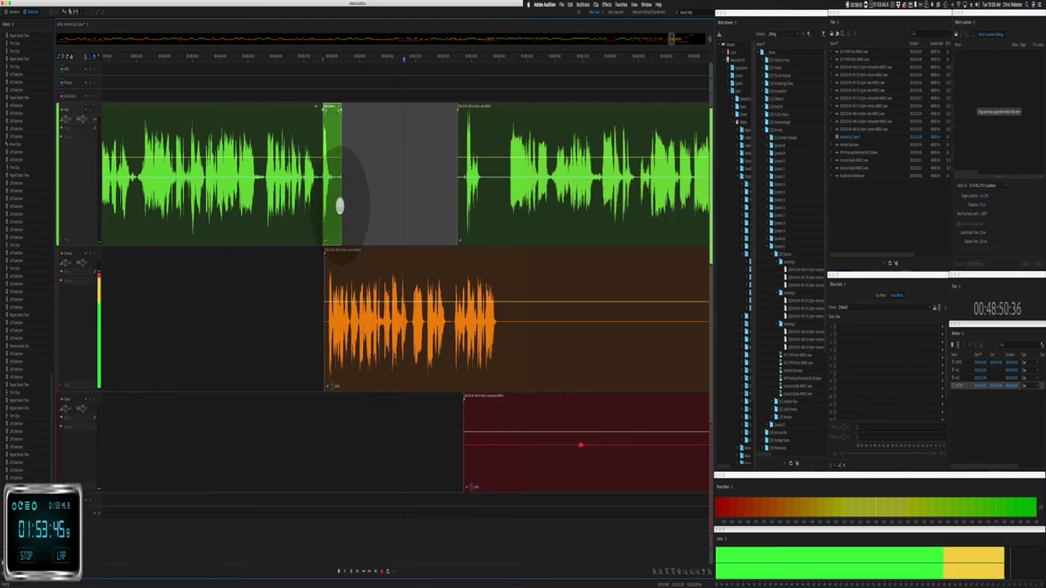
{"action": "left_click", "coordinate": [339, 199]}
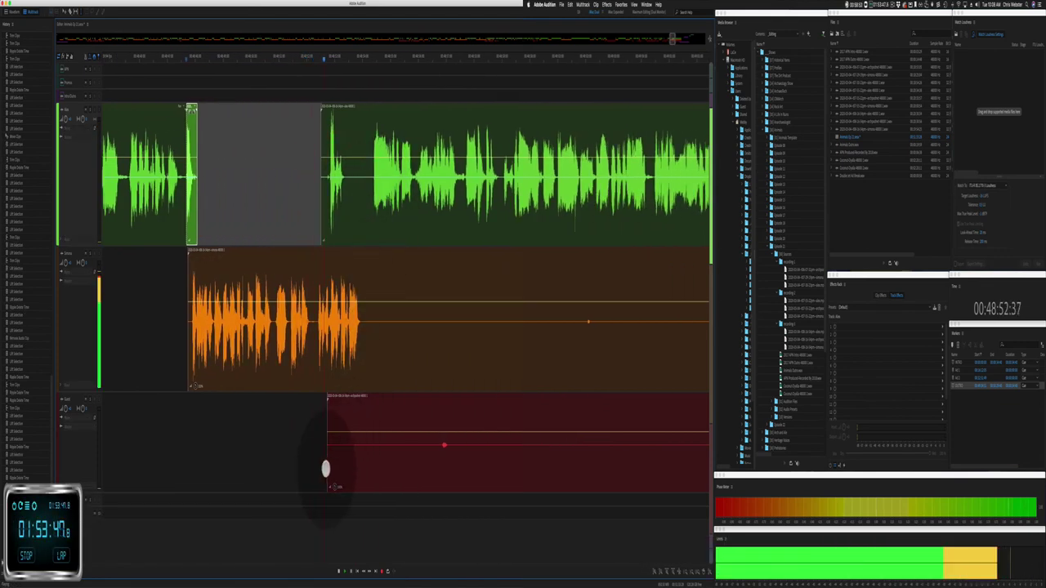
Step: Trim more silence from the start of the red clip, and clear the orange silence following the long speech passage
{"action": "left_click_drag", "start_coordinate": [327, 467], "coordinate": [567, 434]}
{"action": "key", "text": "BackSpace"}
{"action": "left_click_drag", "start_coordinate": [363, 338], "coordinate": [678, 323]}
{"action": "key", "text": "BackSpace"}
{"action": "left_click", "coordinate": [574, 336]}
{"action": "scroll", "coordinate": [568, 335], "scroll_direction": "right", "scroll_amount": 8}
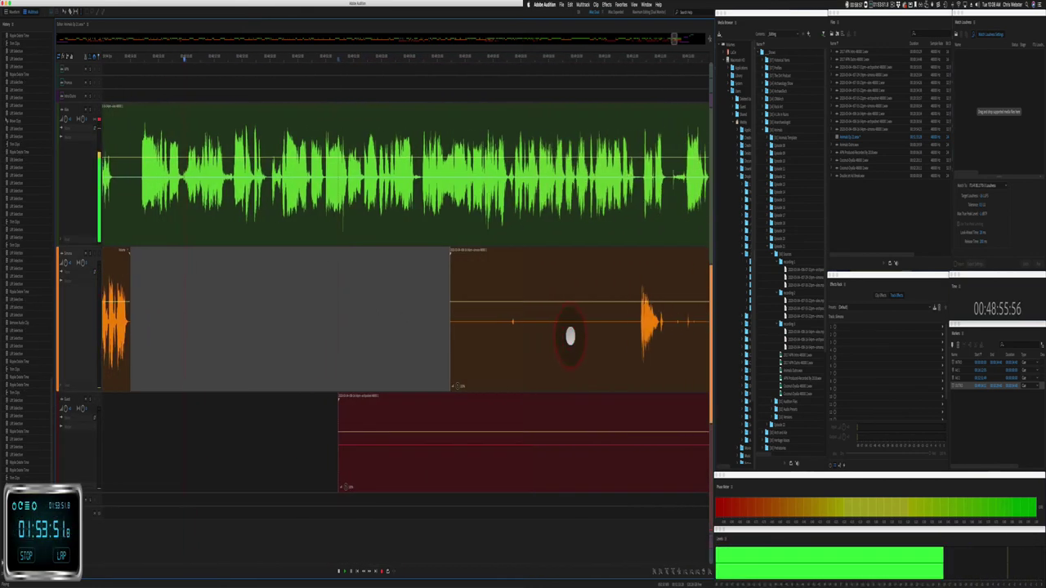
Step: Trim the start of the orange clip up to its next burst, and remove the silent red audio beneath the green speech
{"action": "left_click_drag", "start_coordinate": [292, 364], "coordinate": [601, 465]}
{"action": "key", "text": "BackSpace"}
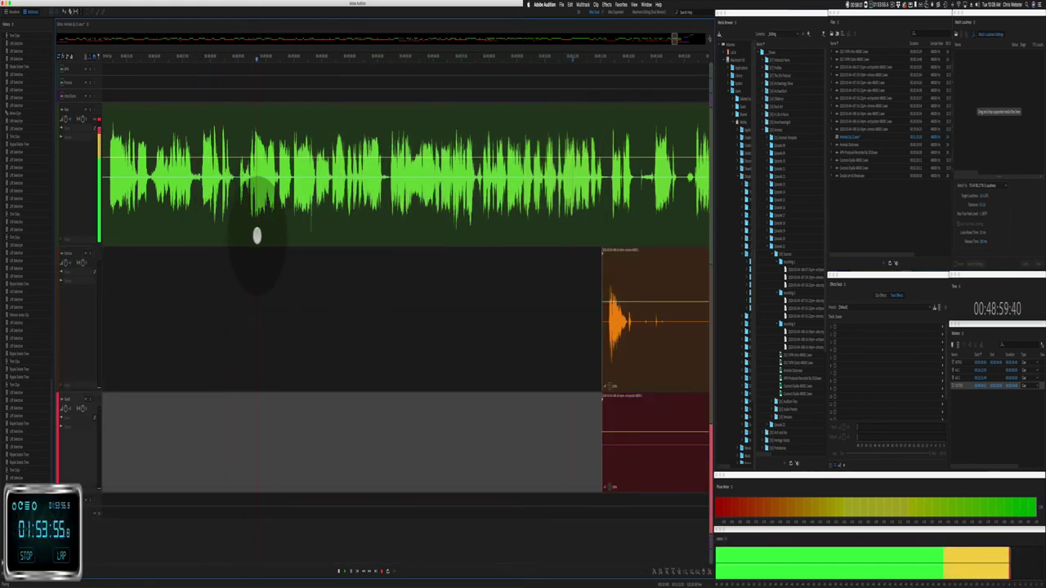
{"action": "scroll", "coordinate": [257, 236], "scroll_direction": "right", "scroll_amount": 5}
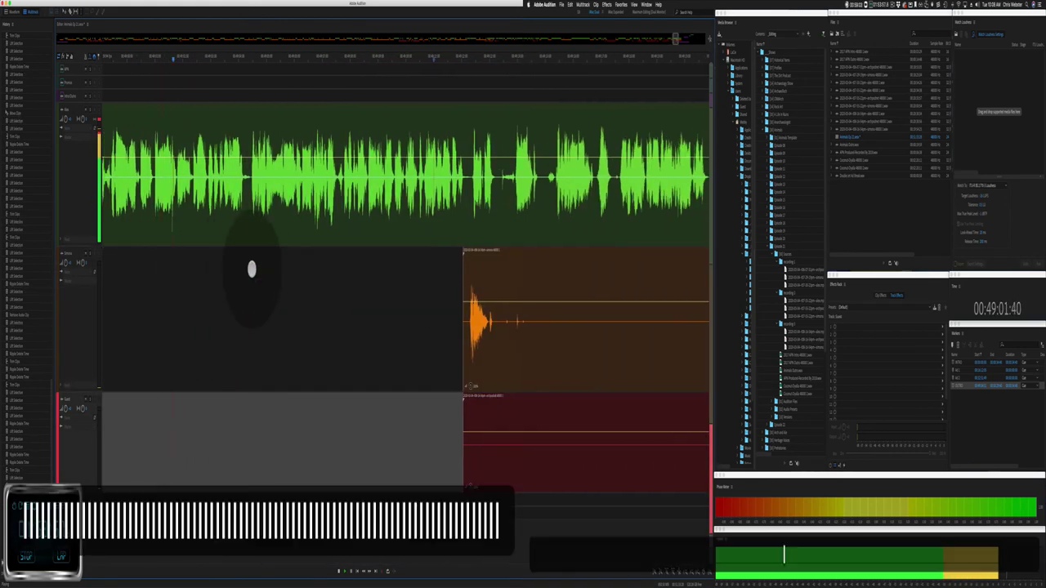
{"action": "scroll", "coordinate": [252, 273], "scroll_direction": "right", "scroll_amount": 5}
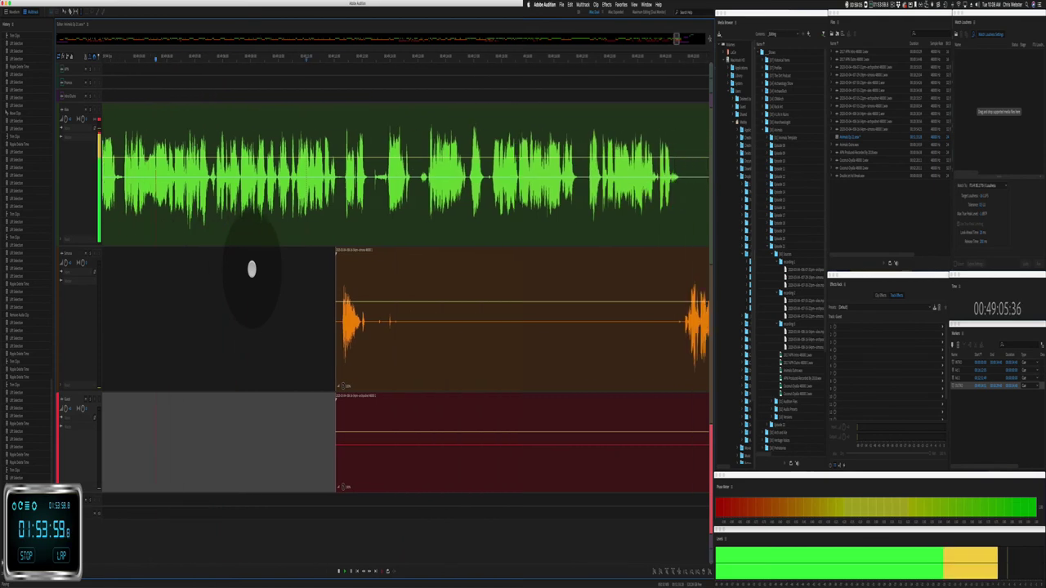
{"action": "left_click_drag", "start_coordinate": [286, 454], "coordinate": [677, 420]}
{"action": "key", "text": "BackSpace"}
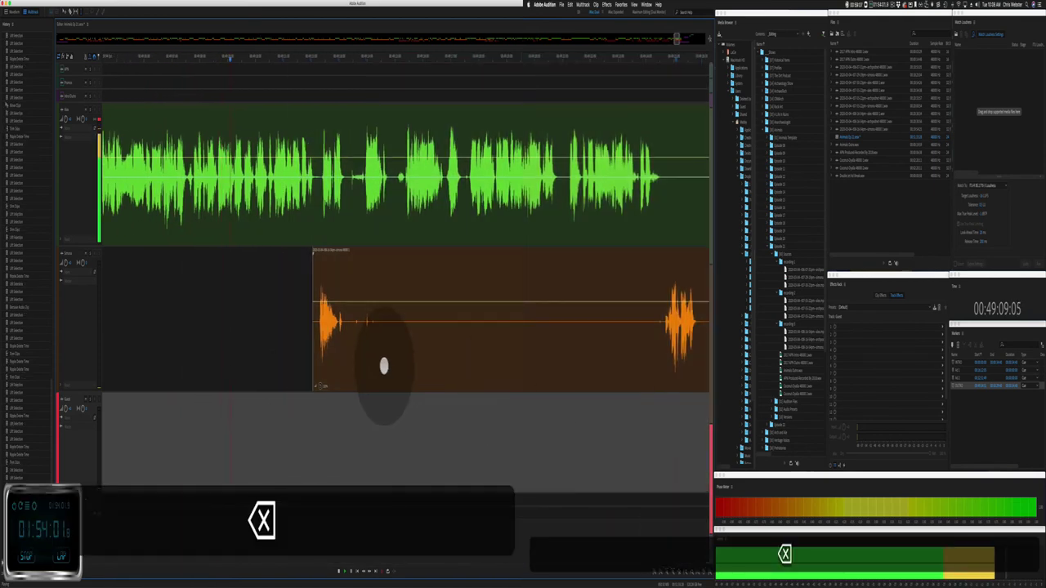
Step: Listen through the passage and clear the orange silence between the short burst and that speaker's next phrase
{"action": "left_click", "coordinate": [148, 262]}
{"action": "key", "text": "space"}
{"action": "key", "text": "space"}
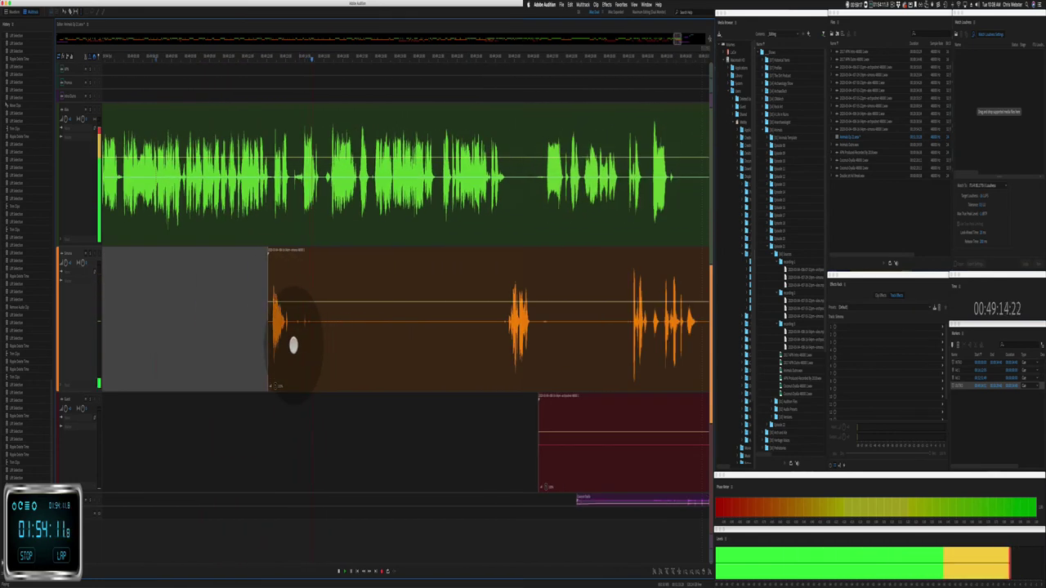
{"action": "left_click", "coordinate": [389, 360]}
{"action": "left_click_drag", "start_coordinate": [294, 367], "coordinate": [498, 367]}
{"action": "key", "text": "BackSpace"}
{"action": "left_click", "coordinate": [460, 367]}
{"action": "left_click", "coordinate": [423, 368]}
{"action": "key", "text": "space"}
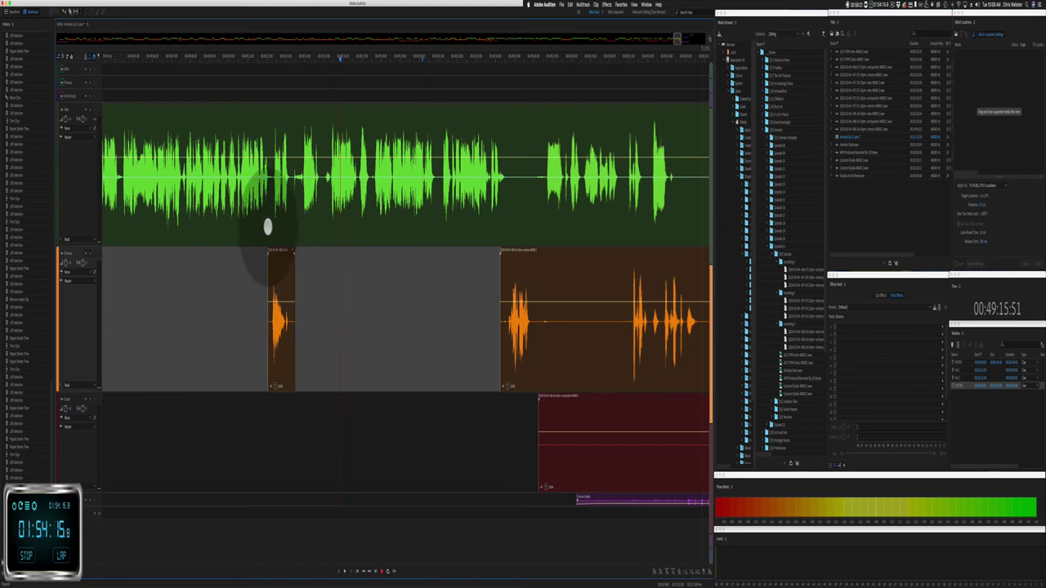
Step: Replay the green speech just after the short orange burst and ripple-delete the isolated word there
{"action": "left_click", "coordinate": [291, 198]}
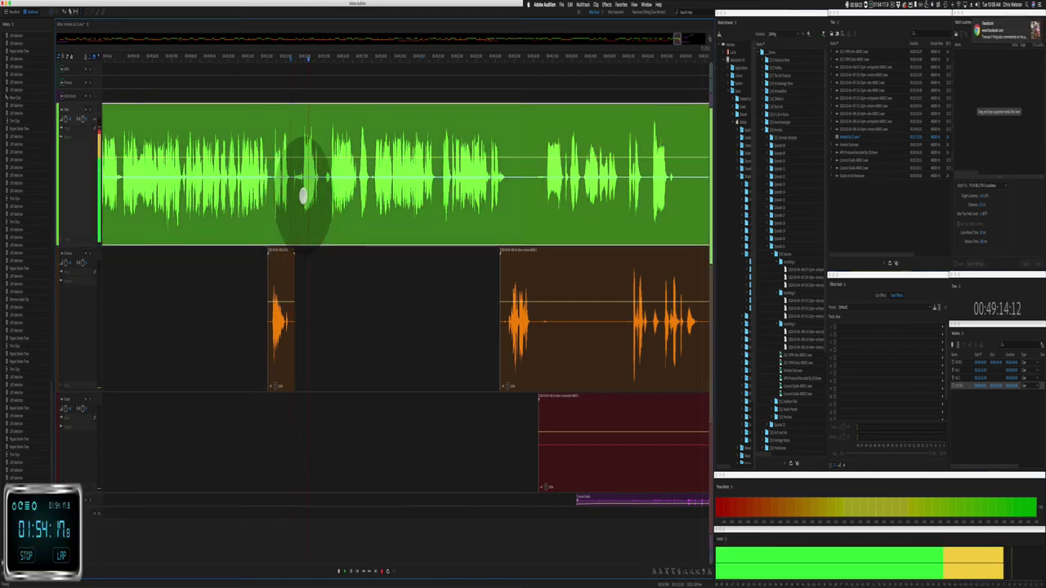
{"action": "key", "text": "equal"}
{"action": "key", "text": "equal"}
{"action": "key", "text": "equal"}
{"action": "left_click_drag", "start_coordinate": [305, 175], "coordinate": [345, 186]}
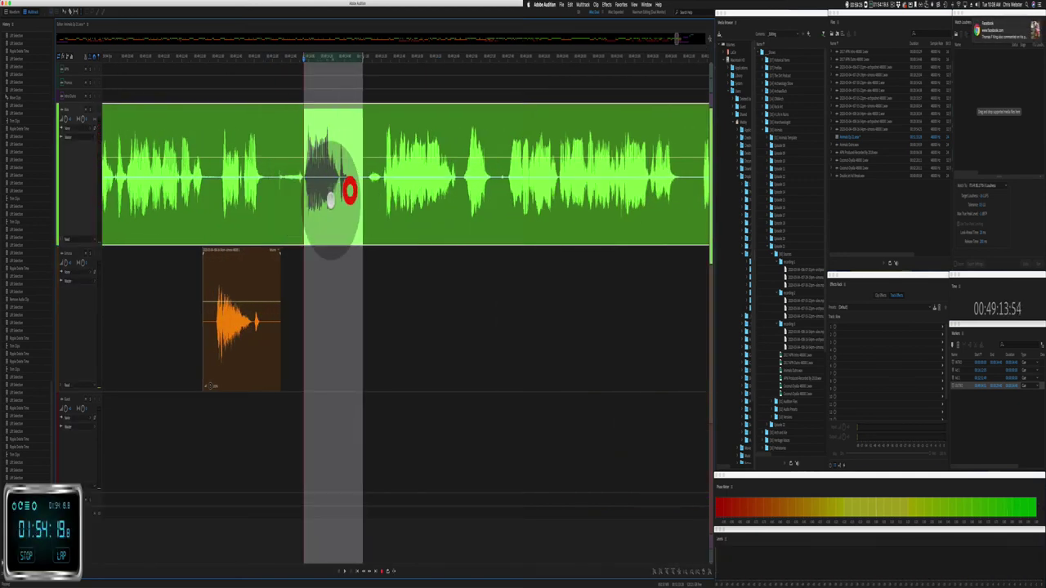
{"action": "key", "text": "shift+super+BackSpace"}
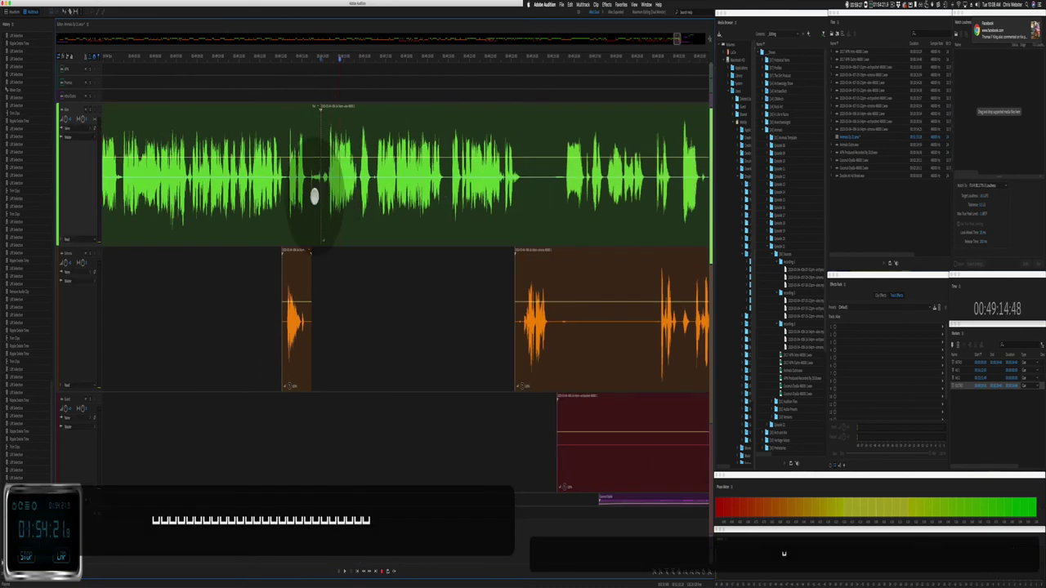
Step: Ripple-delete a further short section of the green track near the new cut
{"action": "scroll", "coordinate": [316, 198], "scroll_direction": "up", "scroll_amount": 5}
{"action": "left_click_drag", "start_coordinate": [351, 269], "coordinate": [381, 203]}
{"action": "key", "text": "shift+super+BackSpace"}
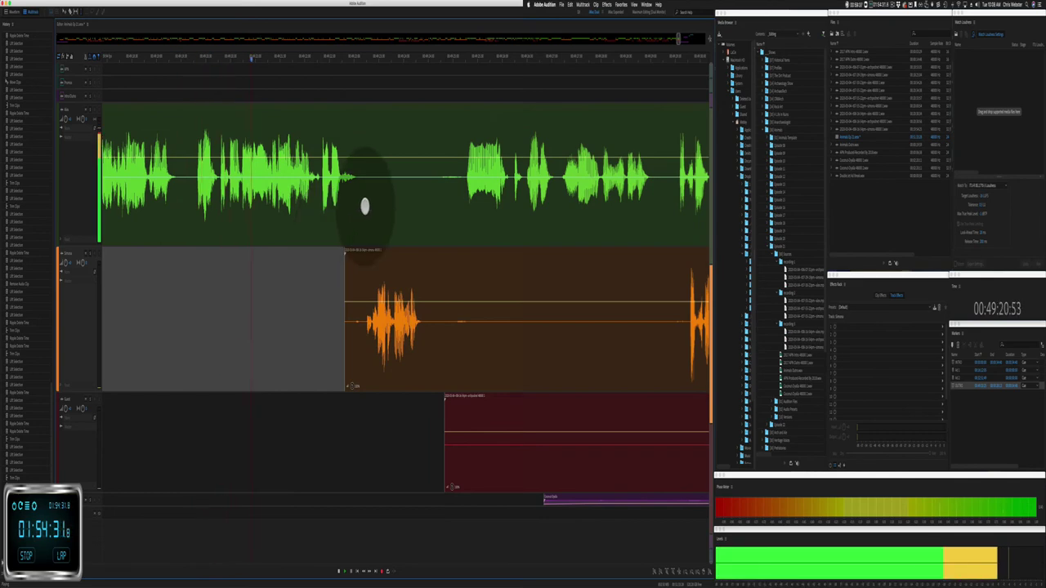
Step: Clear the green, orange and red silences around the short orange burst, and ripple-delete the leftover gap before the next green phrase
{"action": "left_click_drag", "start_coordinate": [364, 203], "coordinate": [462, 217]}
{"action": "key", "text": "BackSpace"}
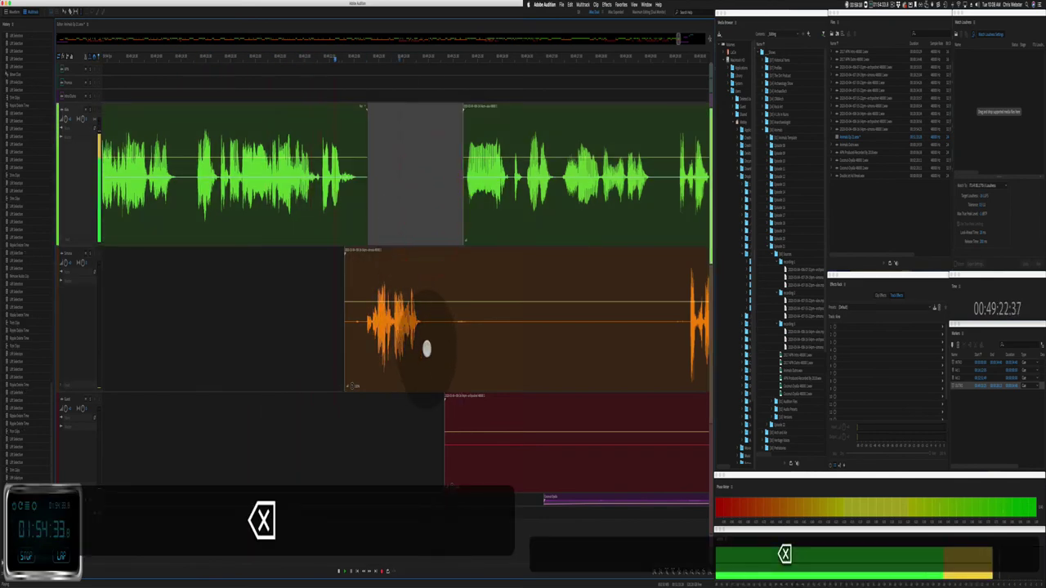
{"action": "left_click_drag", "start_coordinate": [428, 350], "coordinate": [708, 428]}
{"action": "key", "text": "BackSpace"}
{"action": "left_click", "coordinate": [562, 386]}
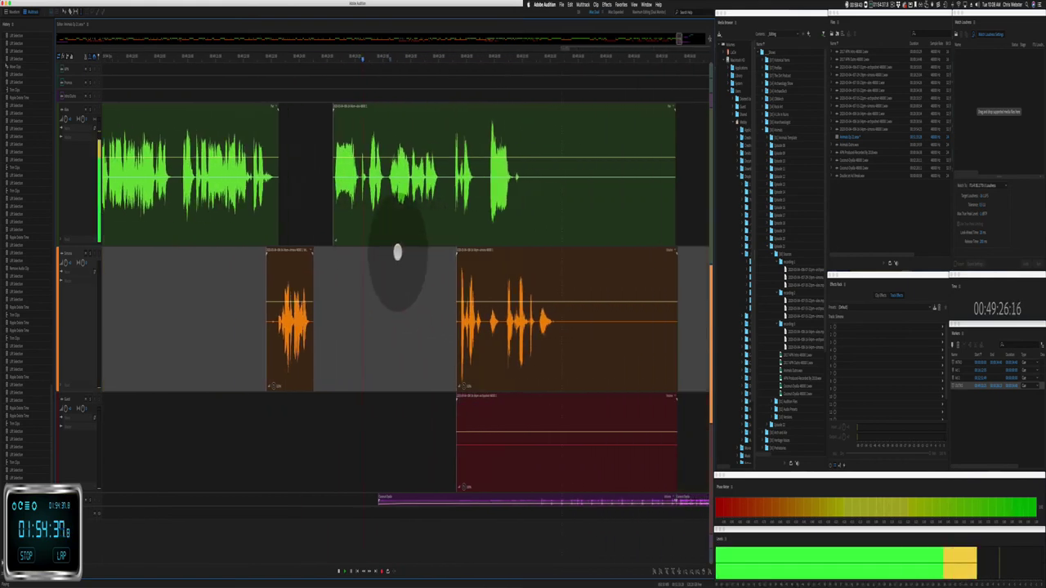
{"action": "left_click_drag", "start_coordinate": [316, 235], "coordinate": [327, 235]}
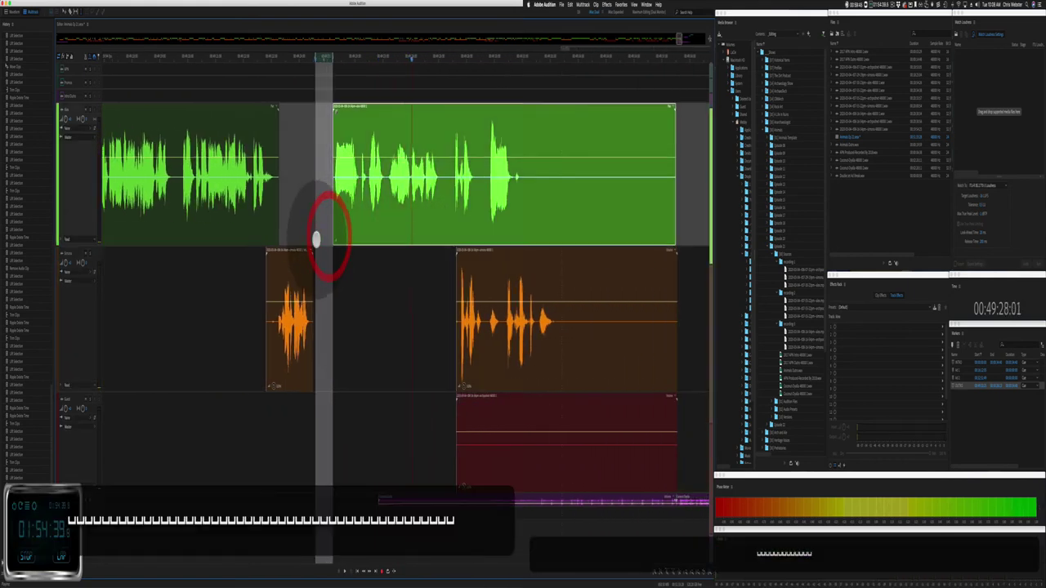
{"action": "key", "text": "shift+super+BackSpace"}
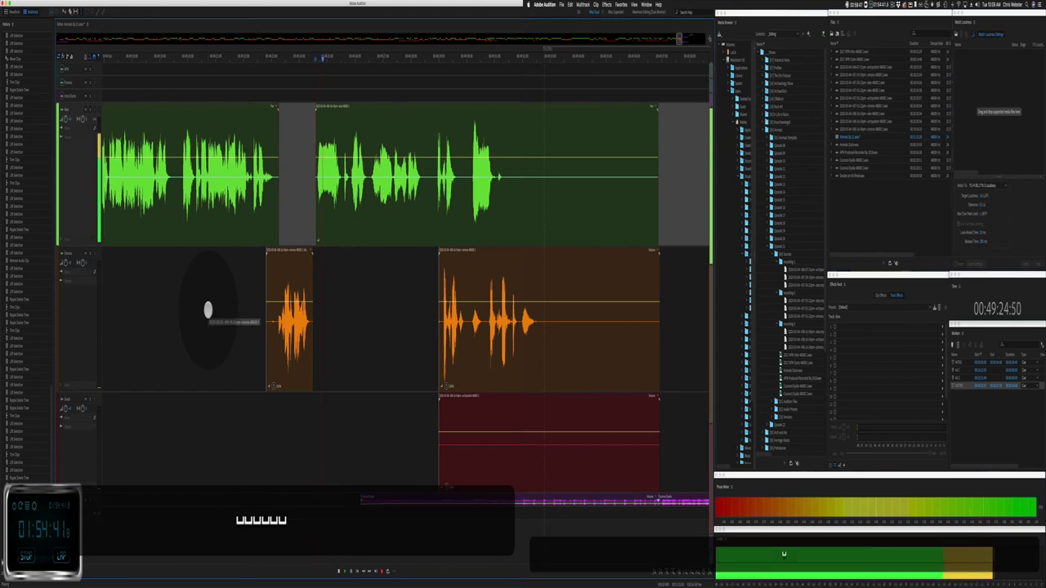
Step: Delete the silent red clip above the music and trim the ends of the last orange and green clips back to their final words
{"action": "scroll", "coordinate": [84, 331], "scroll_direction": "down", "scroll_amount": 3}
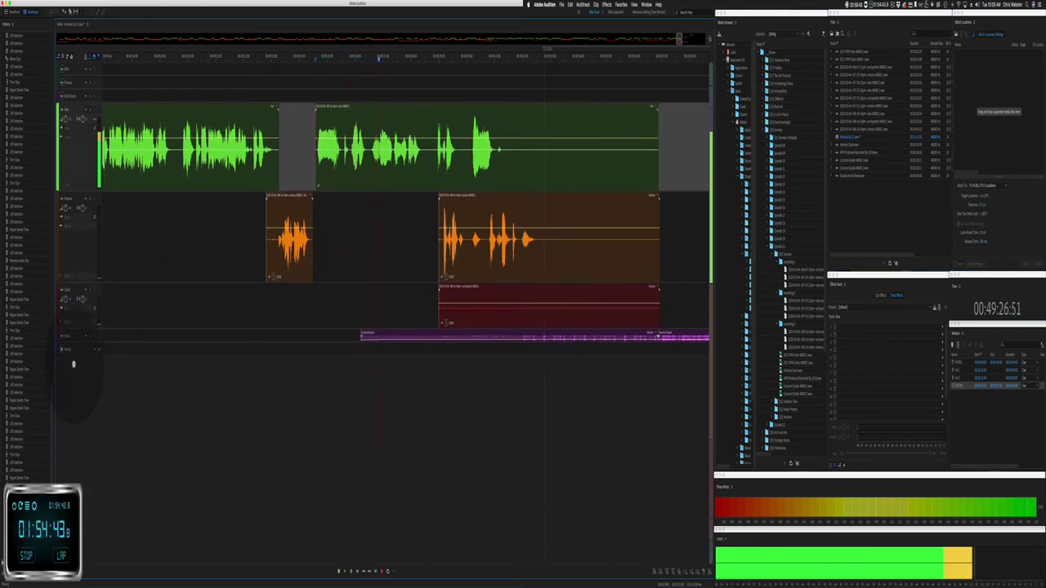
{"action": "left_click_drag", "start_coordinate": [75, 342], "coordinate": [95, 413]}
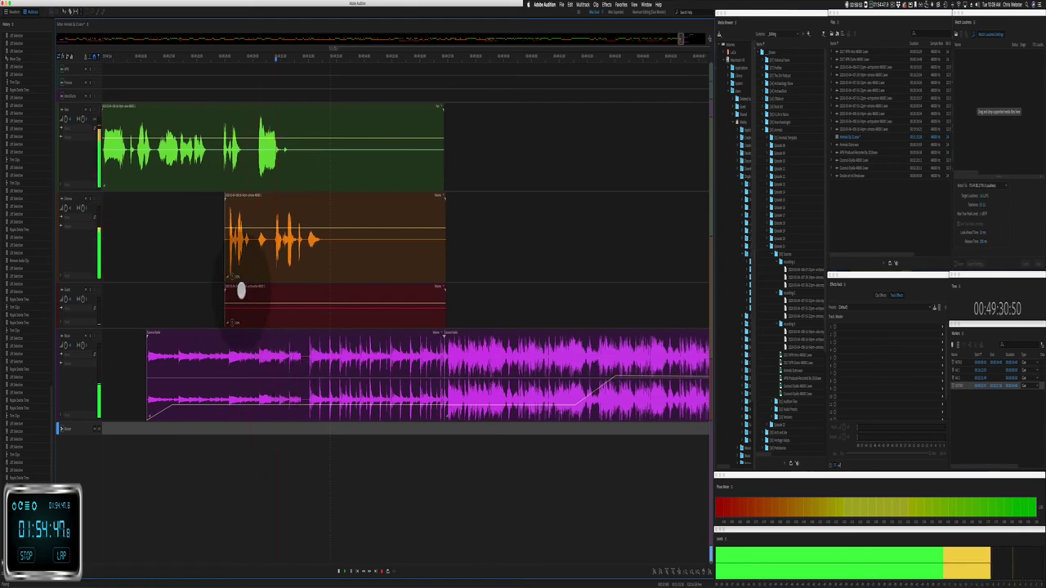
{"action": "left_click", "coordinate": [241, 291]}
{"action": "key", "text": "Delete"}
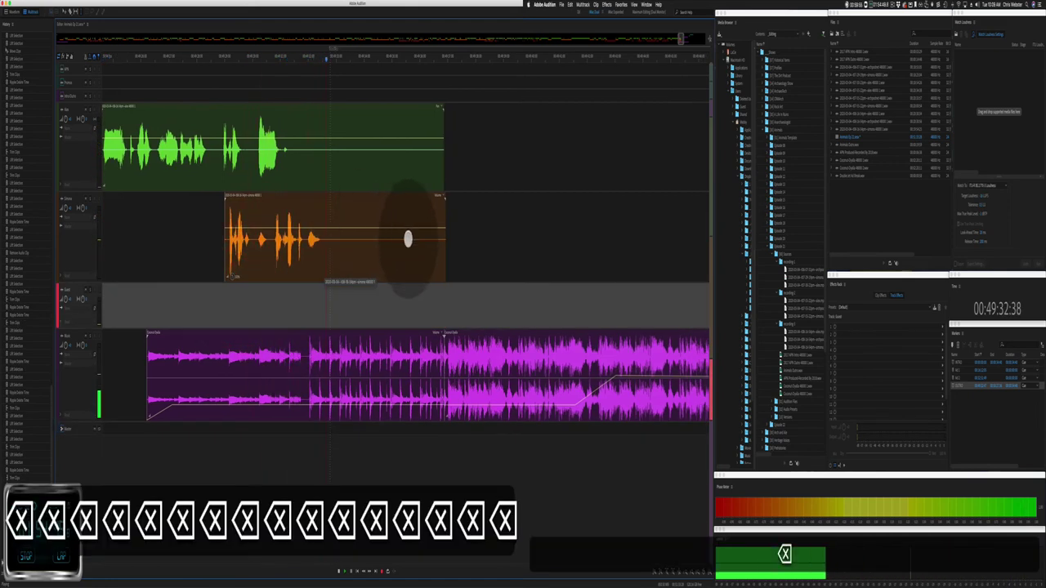
{"action": "left_click_drag", "start_coordinate": [444, 263], "coordinate": [341, 256]}
{"action": "left_click_drag", "start_coordinate": [443, 177], "coordinate": [285, 177]}
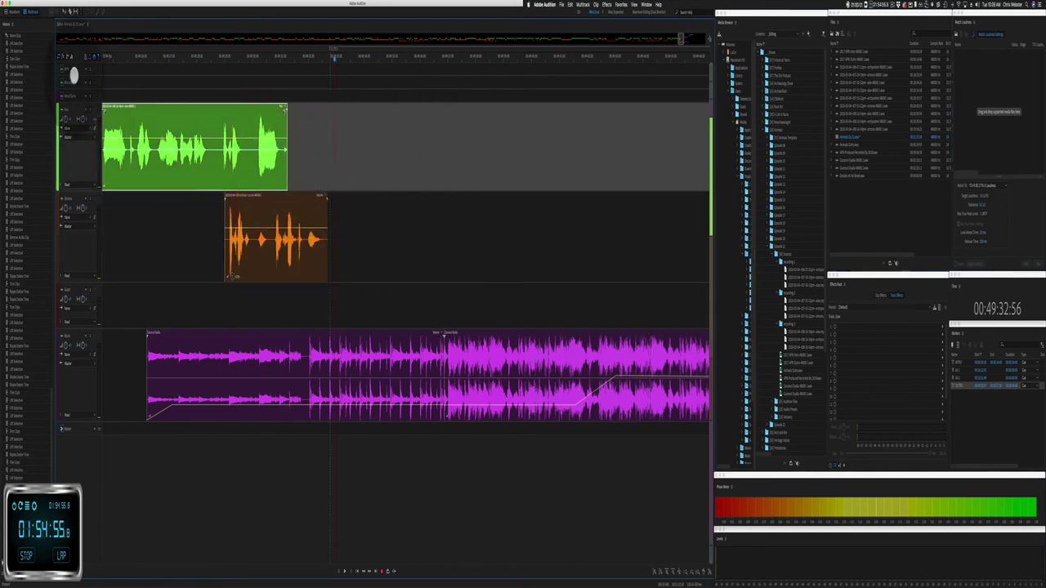
Step: Enlarge the upper tracks and move the Produced Recorded By clip onto the topmost track, directly before the clip already there
{"action": "scroll", "coordinate": [74, 75], "scroll_direction": "up", "scroll_amount": 2}
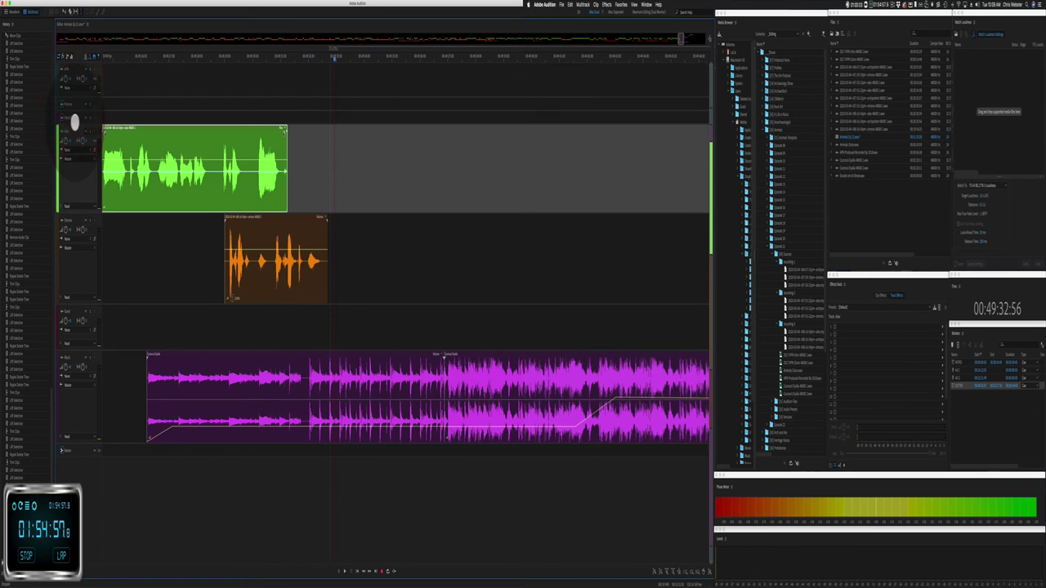
{"action": "scroll", "coordinate": [71, 123], "scroll_direction": "up", "scroll_amount": 4}
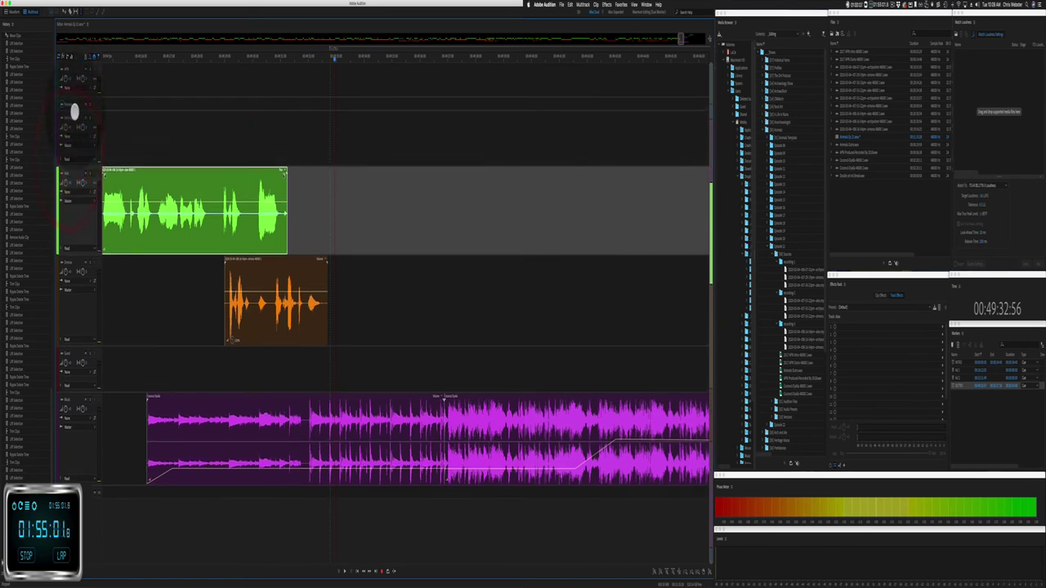
{"action": "scroll", "coordinate": [73, 144], "scroll_direction": "up", "scroll_amount": 4}
{"action": "left_click", "coordinate": [154, 159]}
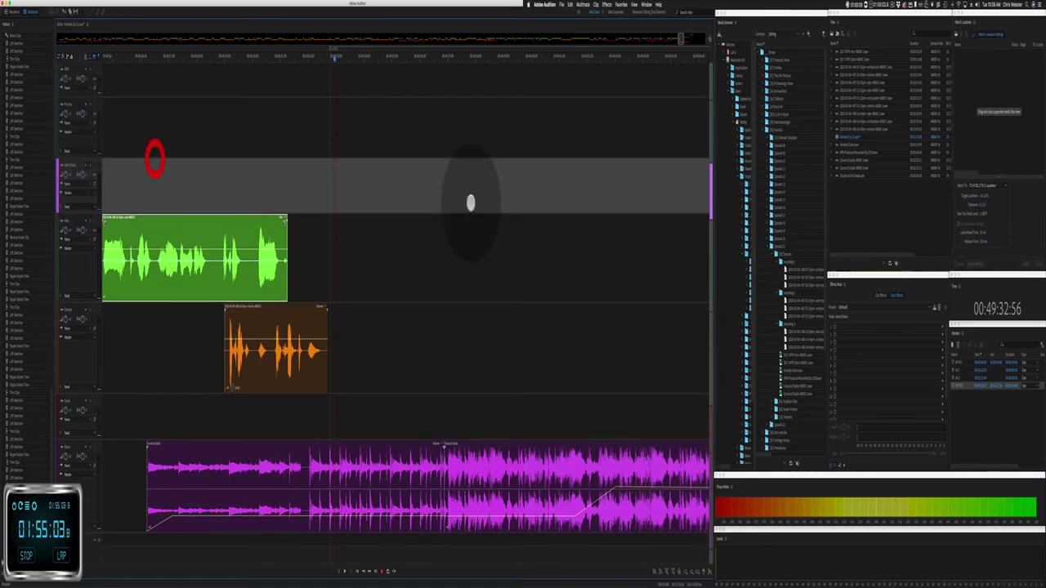
{"action": "scroll", "coordinate": [471, 200], "scroll_direction": "down", "scroll_amount": 2}
{"action": "scroll", "coordinate": [471, 202], "scroll_direction": "right", "scroll_amount": 10}
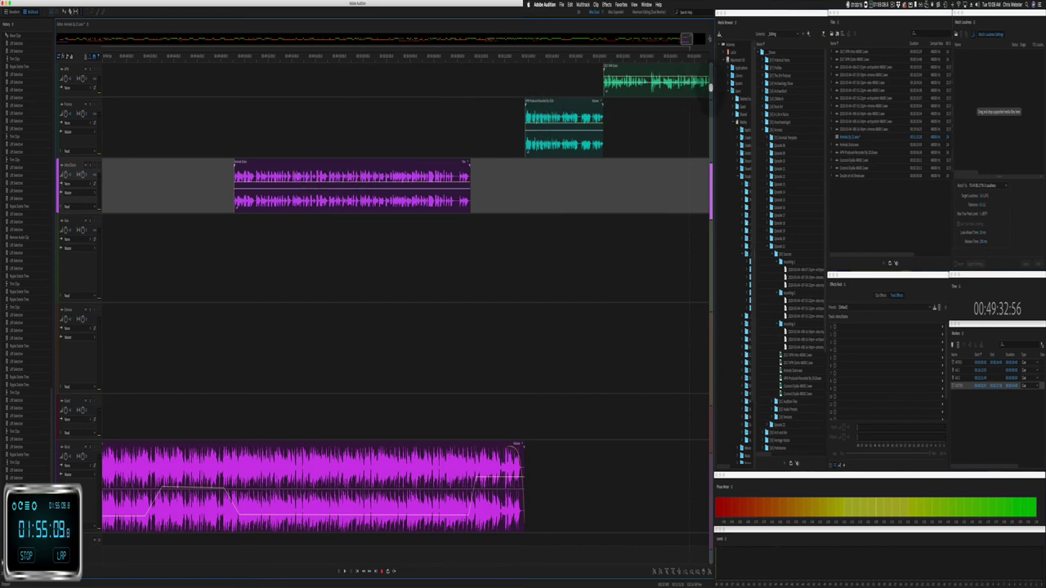
{"action": "left_click_drag", "start_coordinate": [568, 98], "coordinate": [569, 84]}
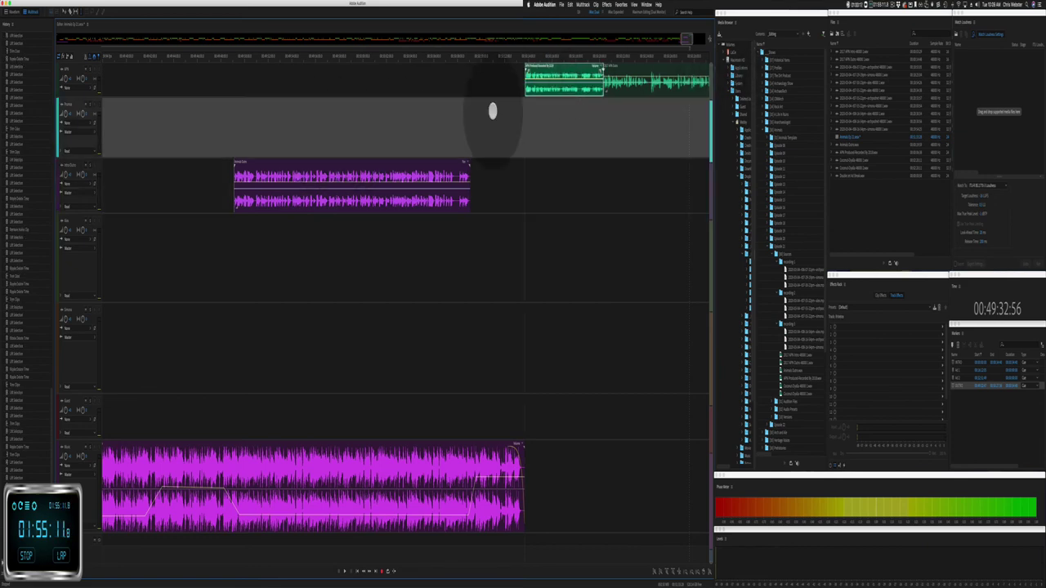
Step: Select all the outro clips together with both music clips and slide them earlier so the music join falls under the closing speech
{"action": "scroll", "coordinate": [385, 123], "scroll_direction": "down", "scroll_amount": 3}
{"action": "left_click_drag", "start_coordinate": [296, 86], "coordinate": [479, 472]}
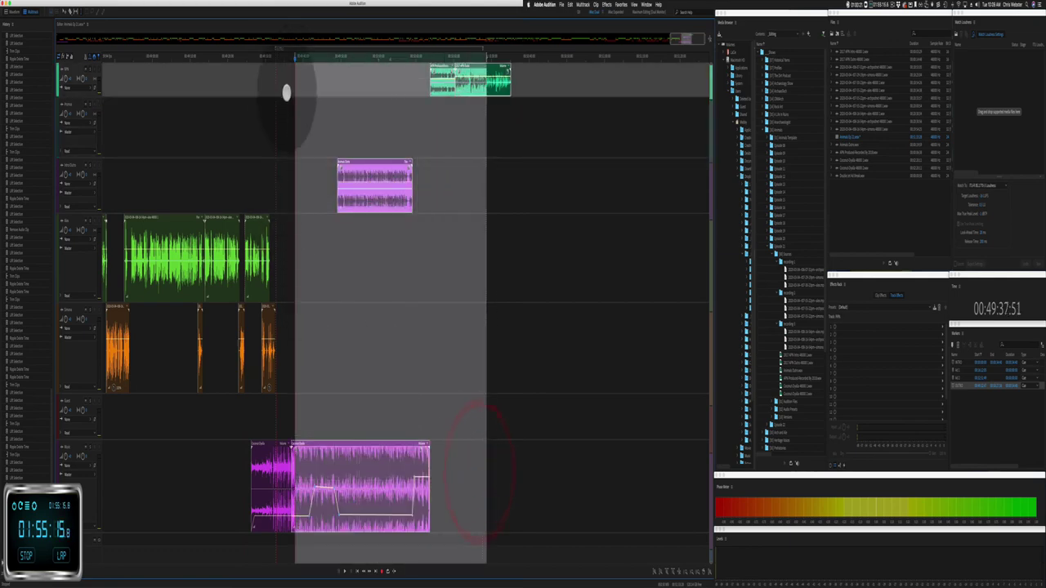
{"action": "left_click_drag", "start_coordinate": [286, 92], "coordinate": [506, 501]}
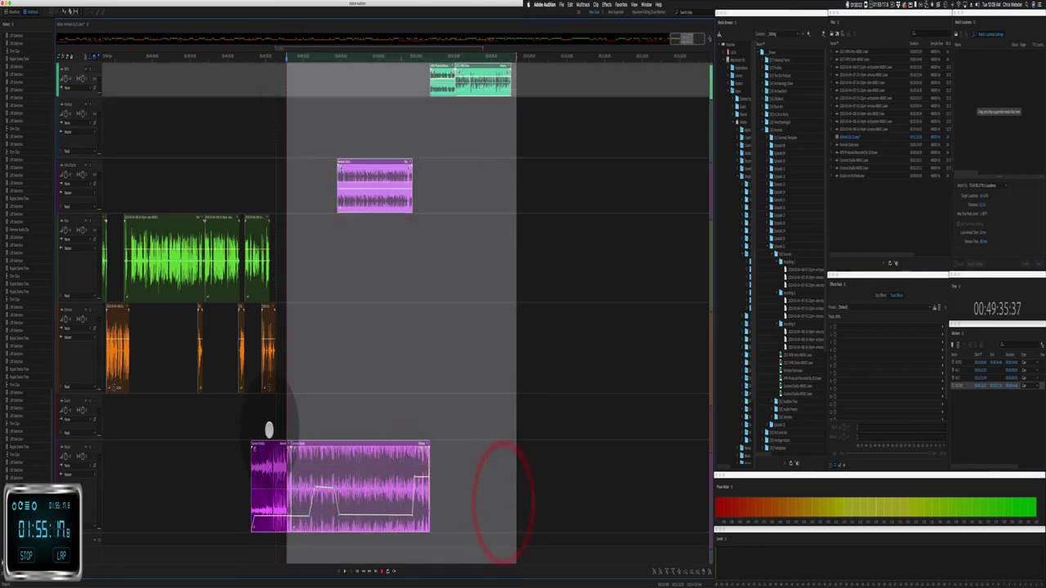
{"action": "scroll", "coordinate": [269, 430], "scroll_direction": "up", "scroll_amount": 5}
{"action": "left_click_drag", "start_coordinate": [354, 444], "coordinate": [162, 463]}
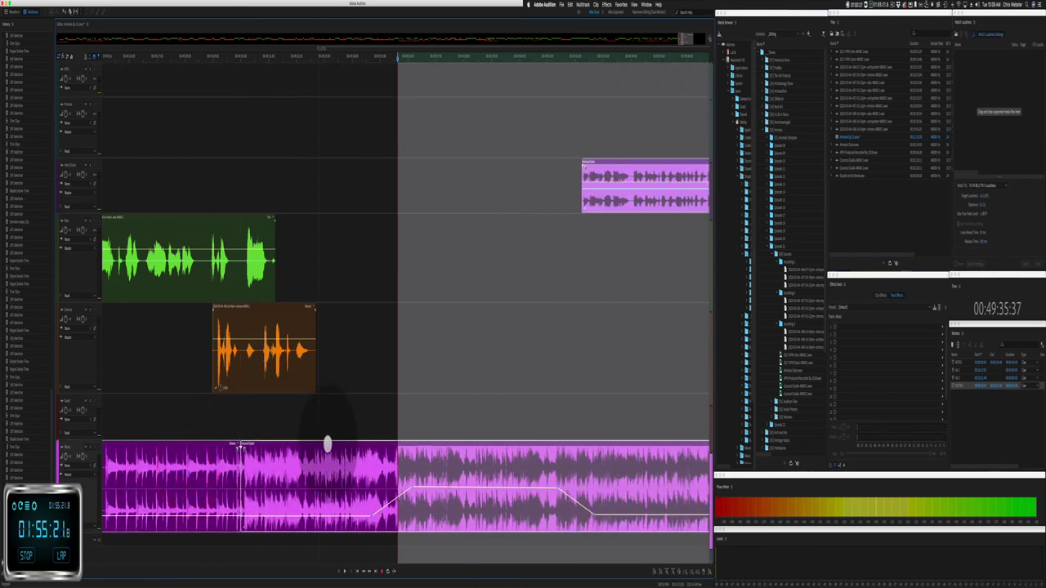
{"action": "left_click_drag", "start_coordinate": [327, 444], "coordinate": [264, 413]}
Step: Play the closing speech and slide only the first music clip earlier, separating it from the main music clip
{"action": "scroll", "coordinate": [264, 413], "scroll_direction": "left", "scroll_amount": 2}
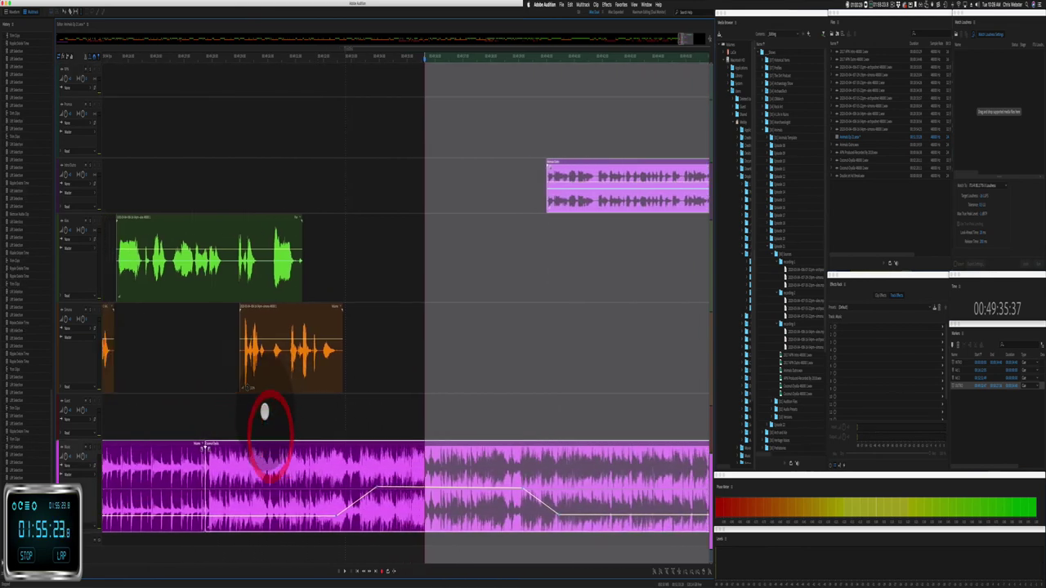
{"action": "scroll", "coordinate": [264, 413], "scroll_direction": "left", "scroll_amount": 4}
{"action": "scroll", "coordinate": [264, 412], "scroll_direction": "left", "scroll_amount": 7}
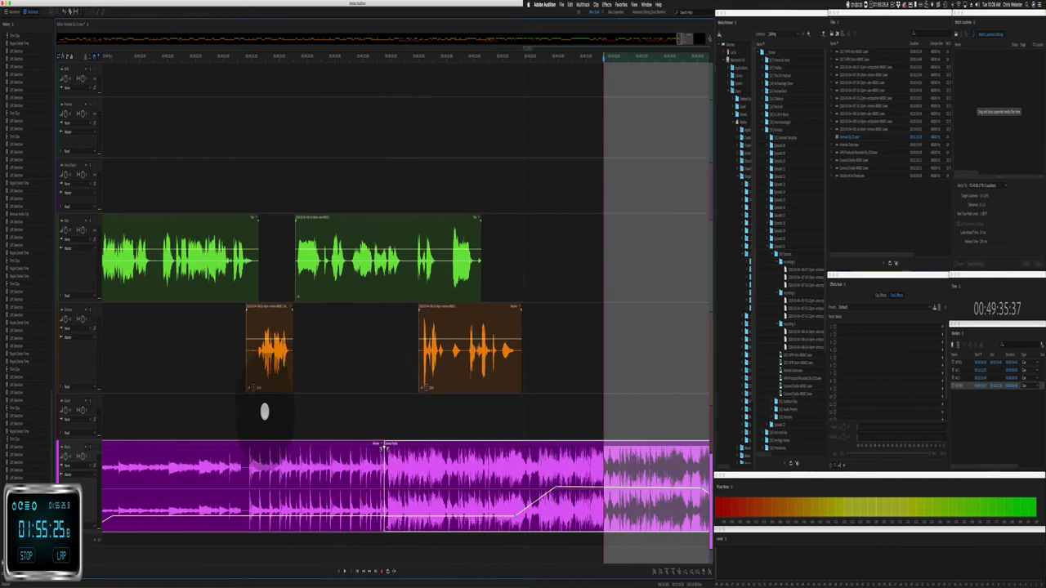
{"action": "left_click", "coordinate": [130, 376]}
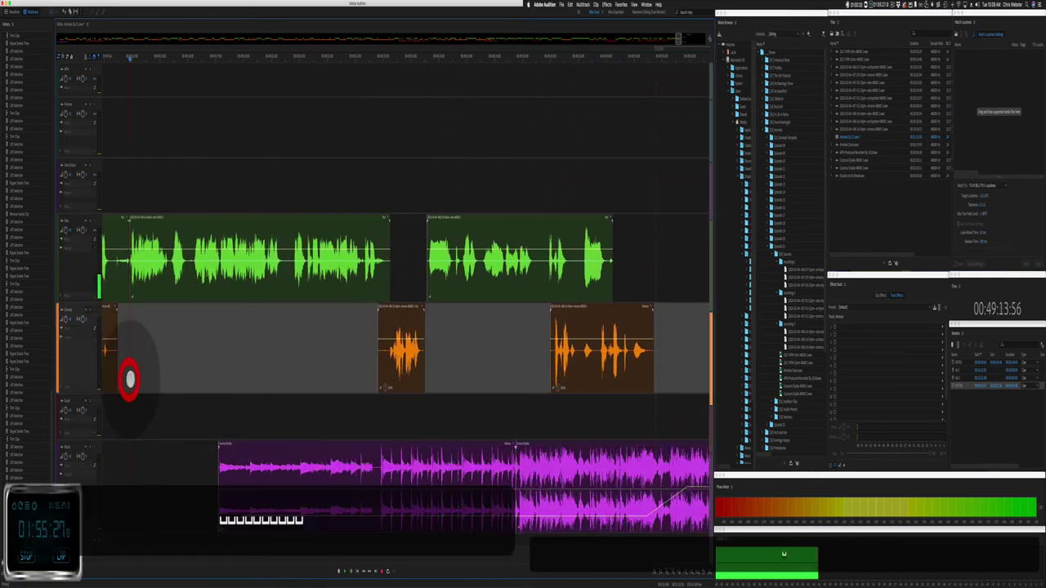
{"action": "scroll", "coordinate": [260, 520], "scroll_direction": "left", "scroll_amount": 3}
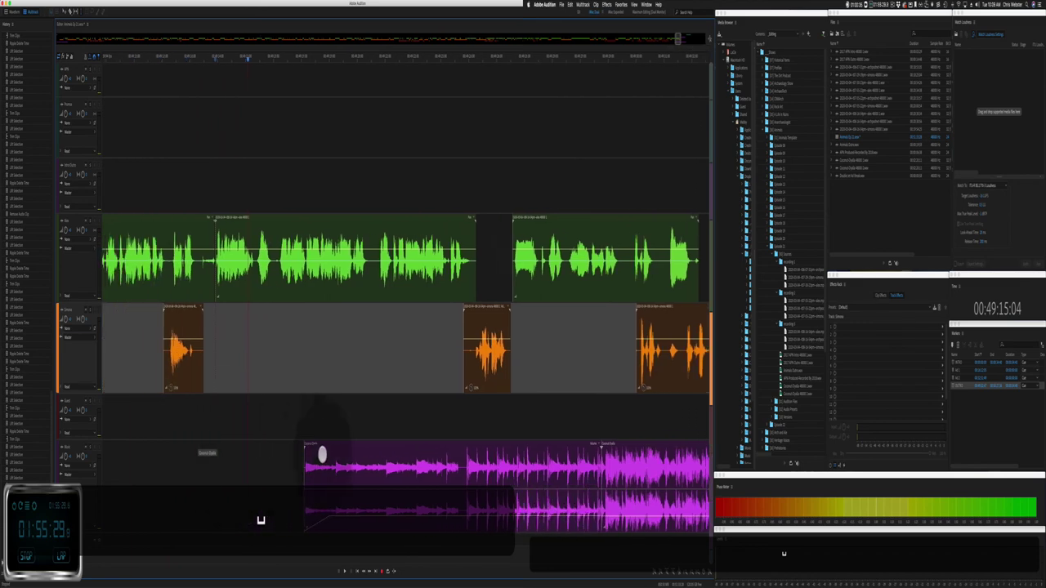
{"action": "left_click", "coordinate": [286, 457]}
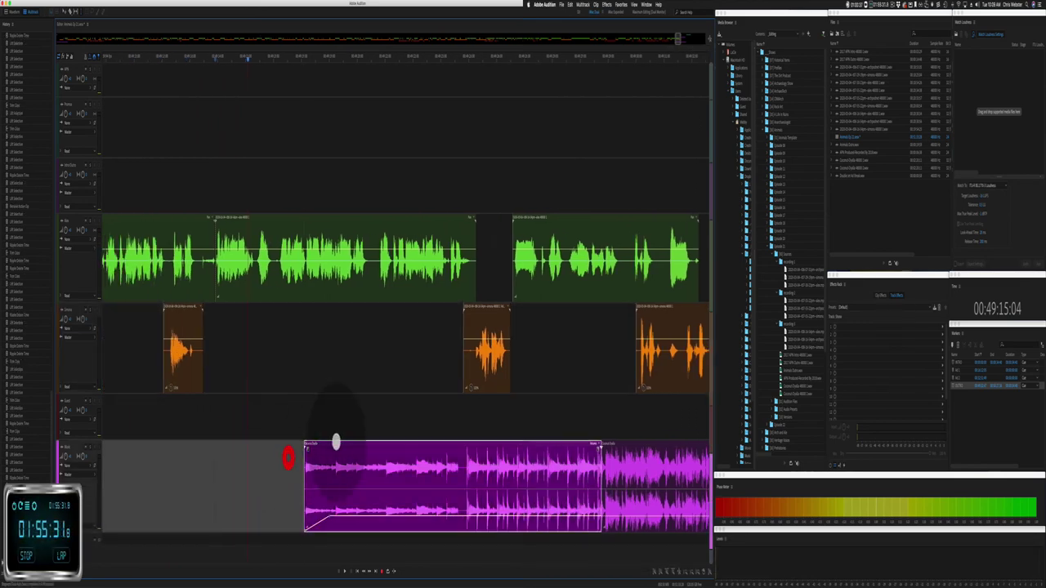
{"action": "left_click_drag", "start_coordinate": [337, 444], "coordinate": [206, 441]}
{"action": "left_click", "coordinate": [154, 420]}
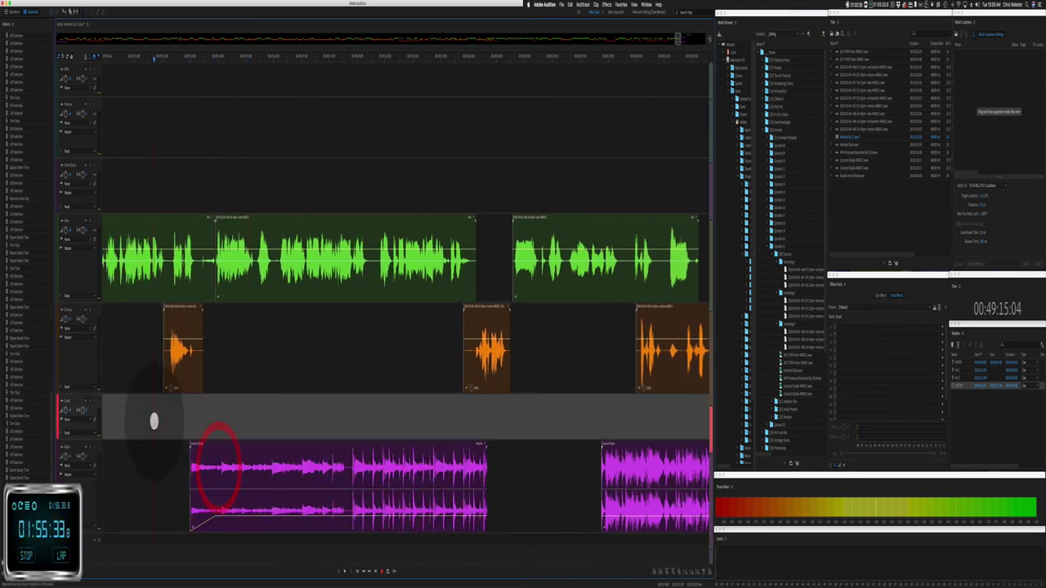
Step: Listen from earlier in the green speech, move the first music clip back to around 00:49:00, and extend its end to the next music clip
{"action": "scroll", "coordinate": [154, 420], "scroll_direction": "left", "scroll_amount": 6}
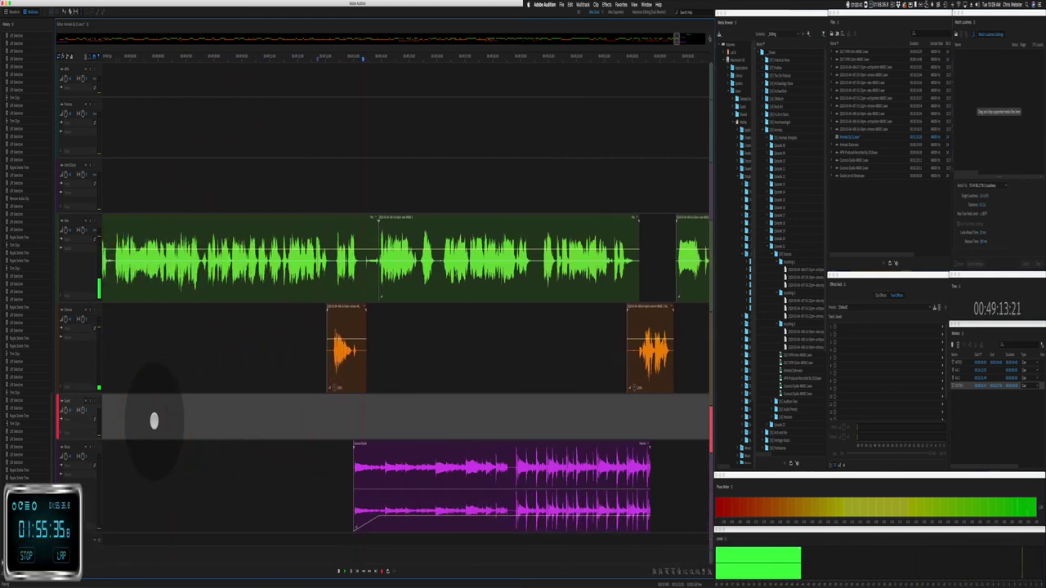
{"action": "scroll", "coordinate": [155, 420], "scroll_direction": "left", "scroll_amount": 10}
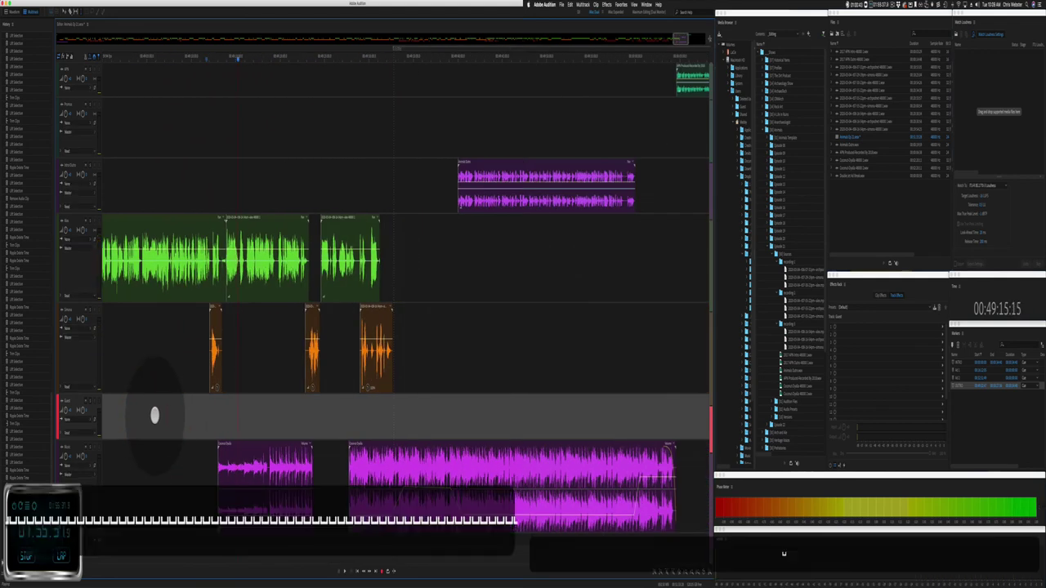
{"action": "left_click", "coordinate": [149, 249]}
{"action": "key", "text": "space"}
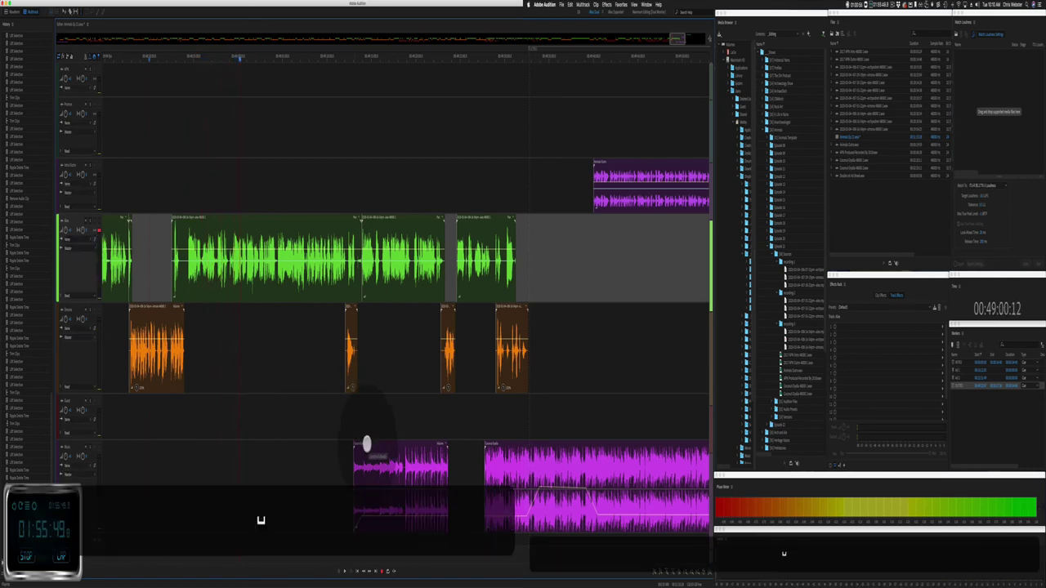
{"action": "left_click_drag", "start_coordinate": [368, 444], "coordinate": [238, 444]}
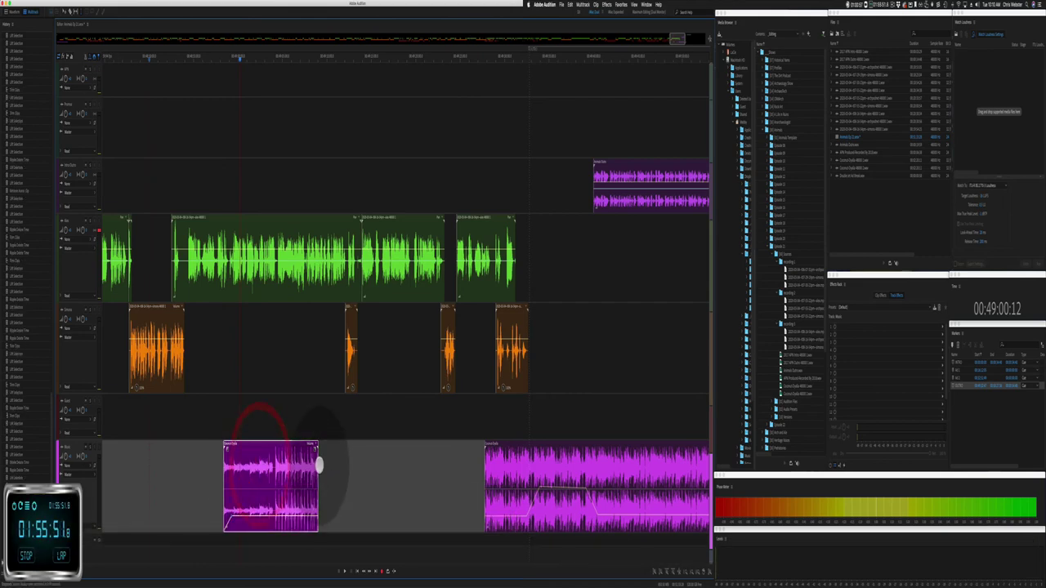
{"action": "left_click_drag", "start_coordinate": [318, 466], "coordinate": [473, 451]}
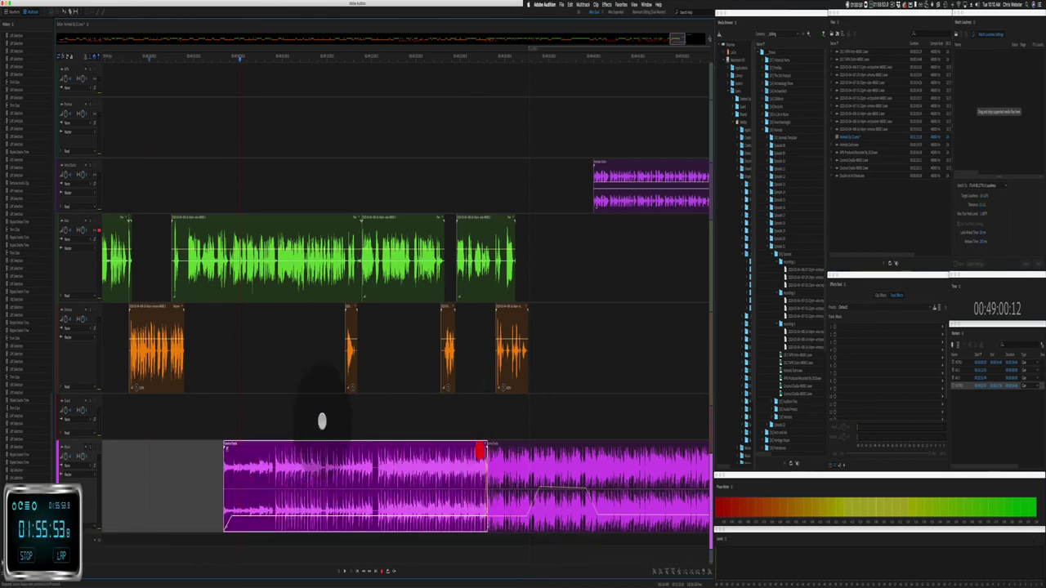
Step: Play back the music entry, shorten the first music clip's end, and extend it again to overlap the next music clip in a crossfade
{"action": "key", "text": "space"}
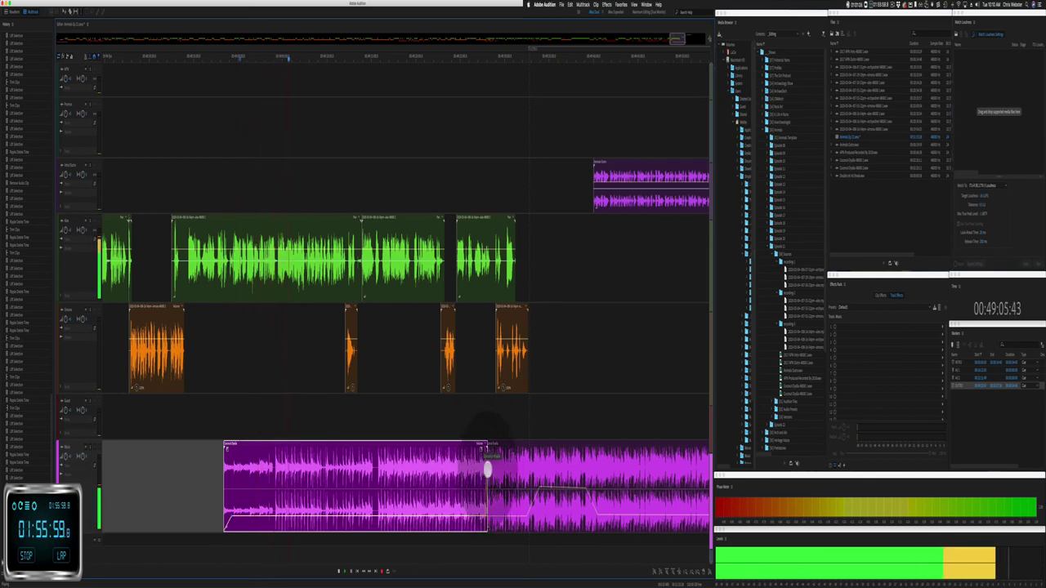
{"action": "left_click_drag", "start_coordinate": [487, 468], "coordinate": [398, 486]}
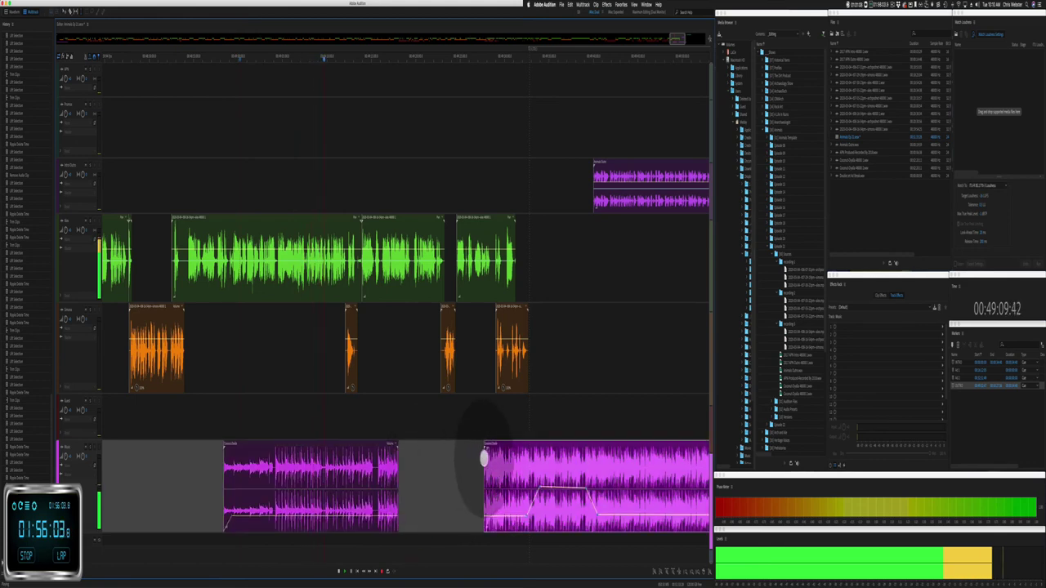
{"action": "left_click", "coordinate": [470, 462]}
{"action": "left_click_drag", "start_coordinate": [398, 473], "coordinate": [494, 454]}
Step: Select the second music clip and shift its volume-rise keyframes slightly earlier, just after the last orange speech
{"action": "scroll", "coordinate": [434, 421], "scroll_direction": "right", "scroll_amount": 5}
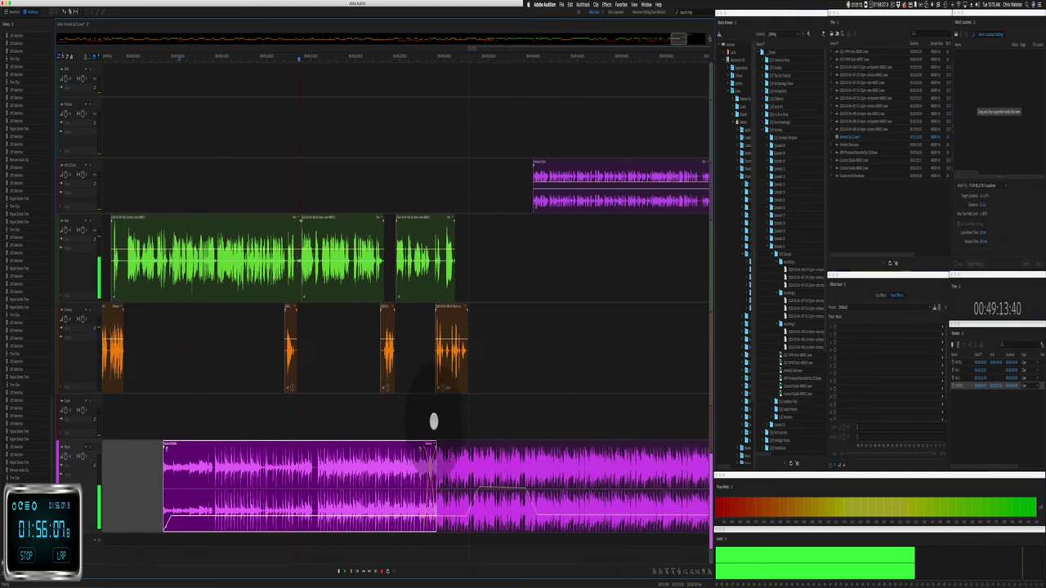
{"action": "scroll", "coordinate": [434, 421], "scroll_direction": "right", "scroll_amount": 5}
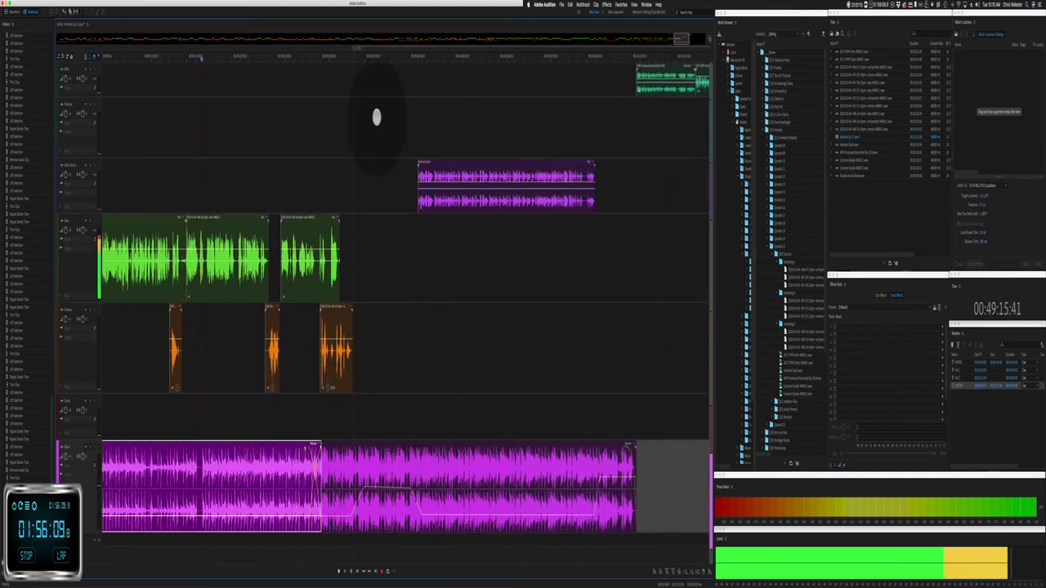
{"action": "left_click", "coordinate": [416, 73]}
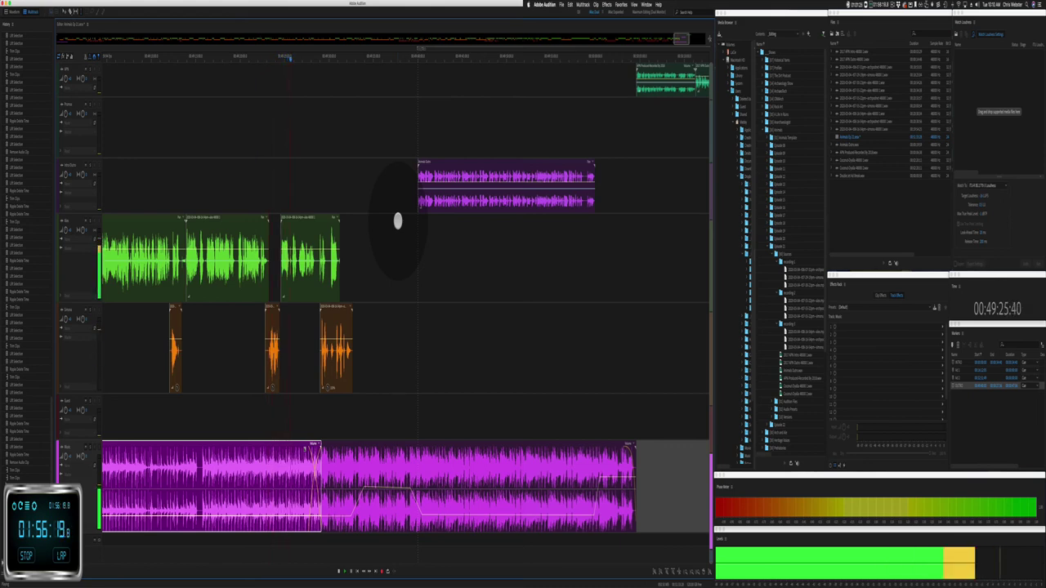
{"action": "left_click", "coordinate": [355, 437]}
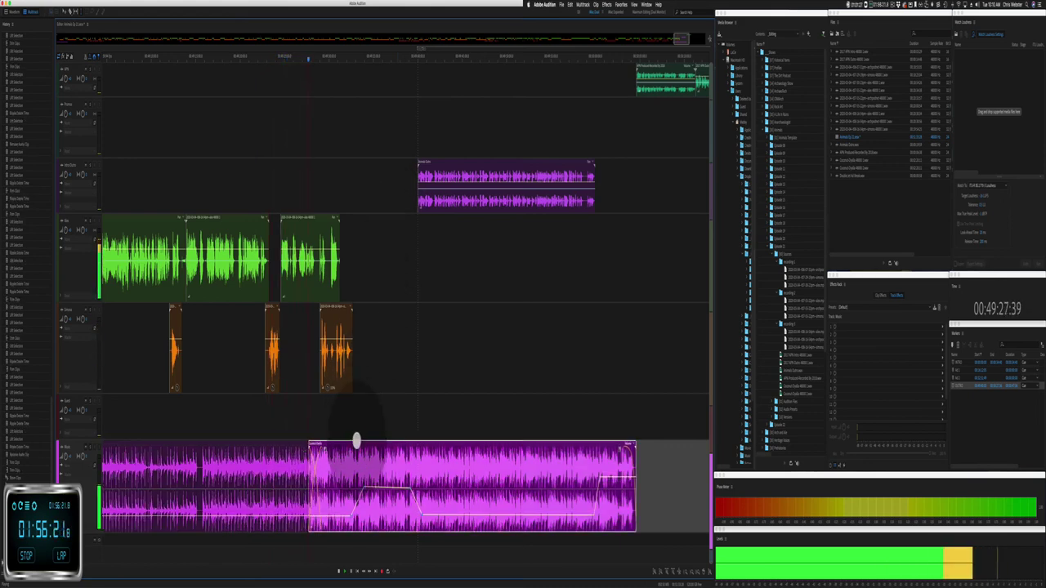
{"action": "left_click_drag", "start_coordinate": [352, 522], "coordinate": [350, 516]}
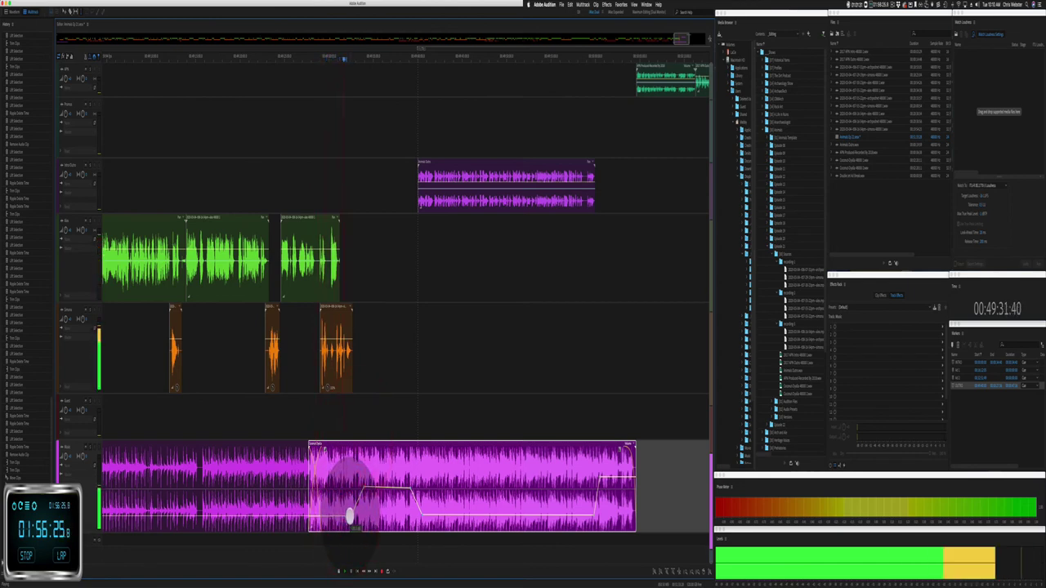
{"action": "left_click_drag", "start_coordinate": [349, 516], "coordinate": [364, 485]}
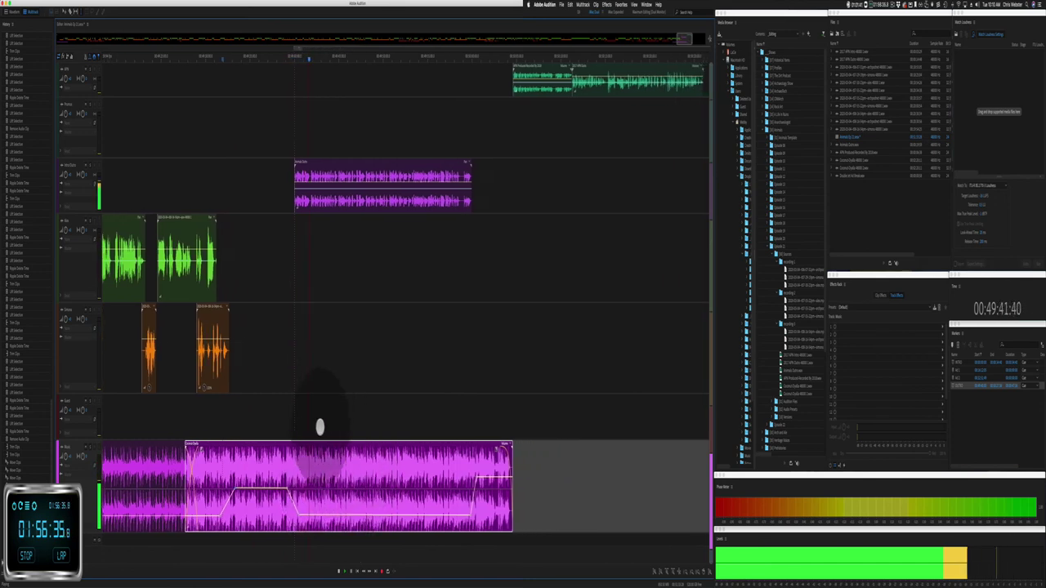
Step: Listen to the closing music beneath the purple outro clip, checking the second music clip's volume dip, rise and final fade
{"action": "left_click", "coordinate": [307, 445]}
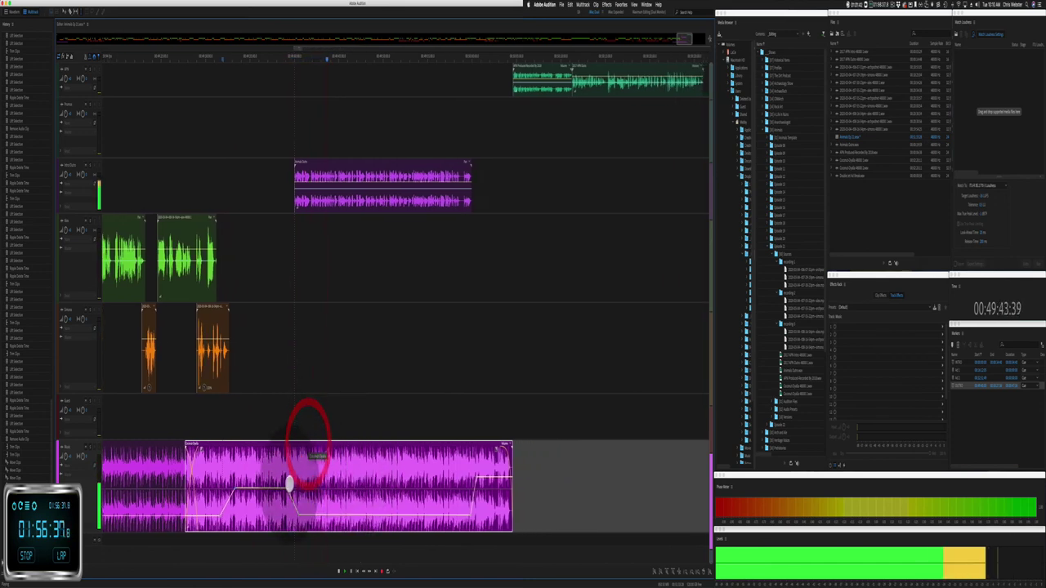
{"action": "left_click", "coordinate": [287, 483]}
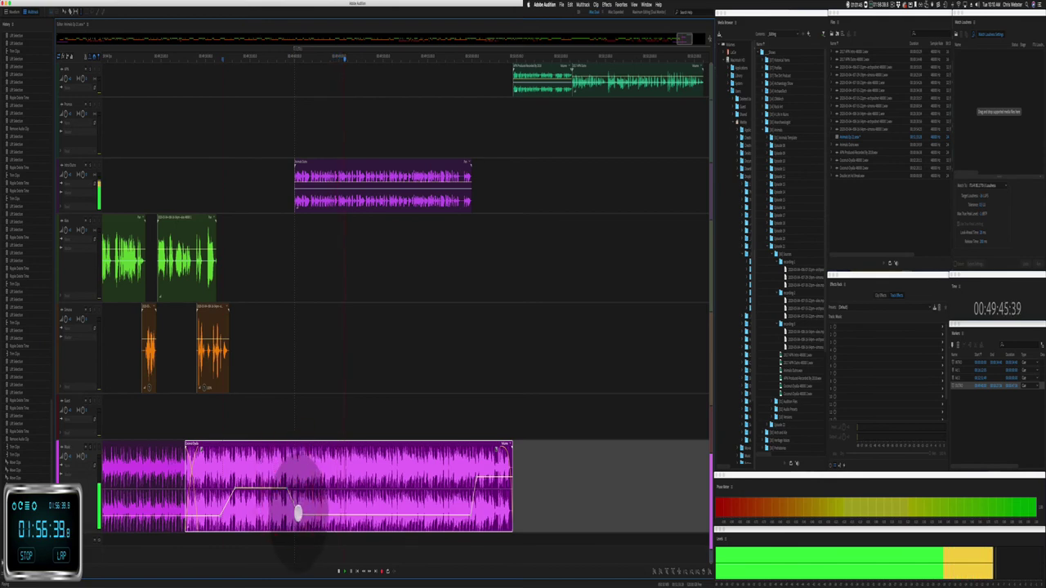
{"action": "left_click", "coordinate": [292, 497], "text": "super"}
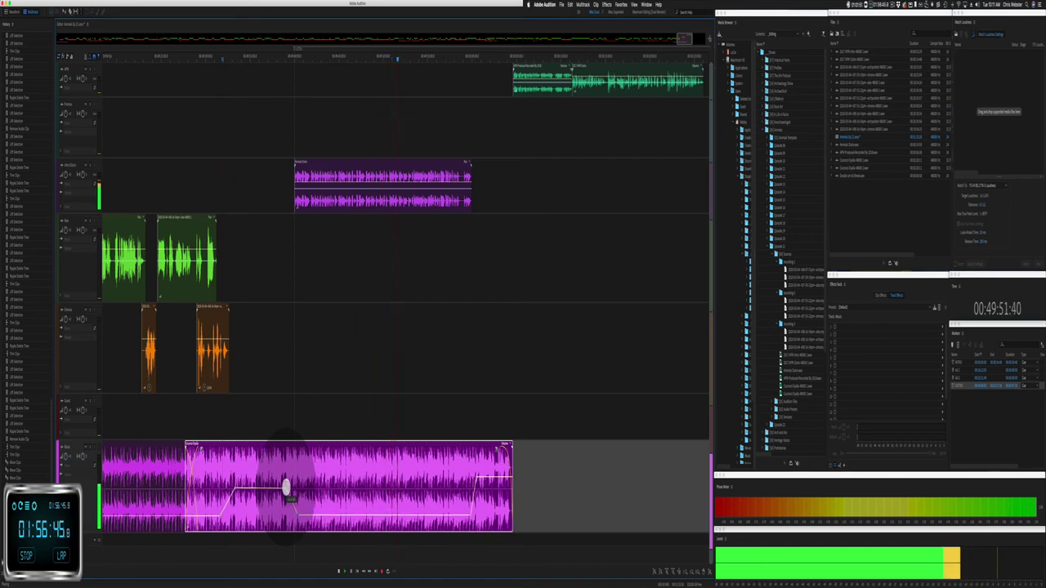
{"action": "left_click", "coordinate": [335, 371]}
{"action": "scroll", "coordinate": [345, 349], "scroll_direction": "right", "scroll_amount": 5}
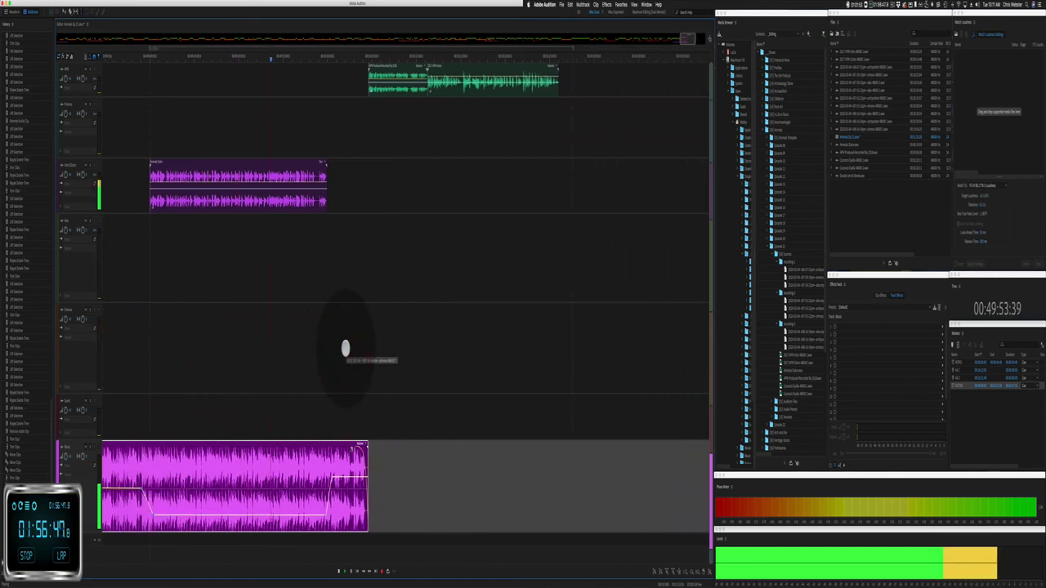
{"action": "scroll", "coordinate": [345, 349], "scroll_direction": "right", "scroll_amount": 1}
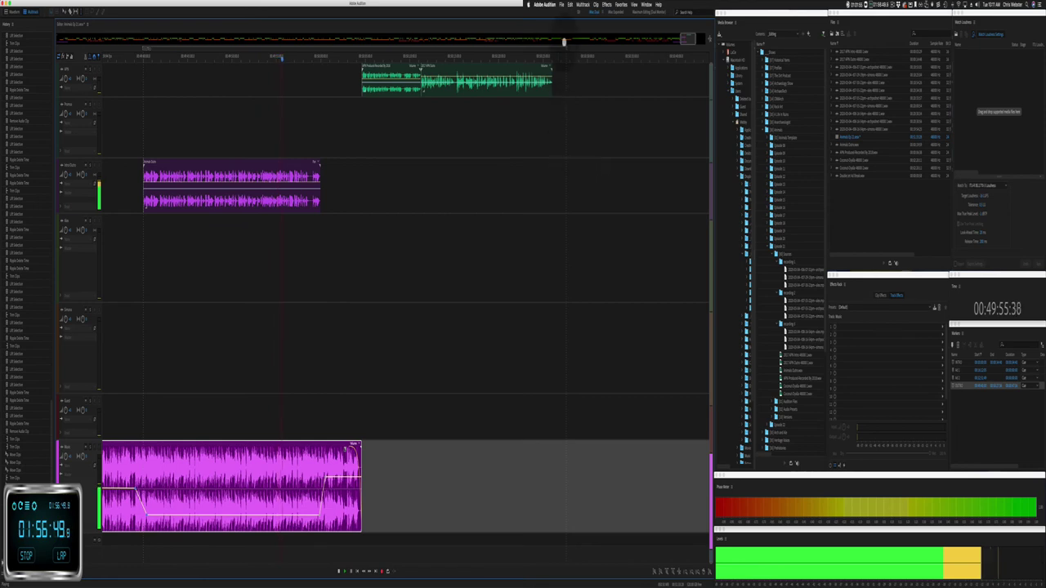
{"action": "left_click", "coordinate": [402, 209]}
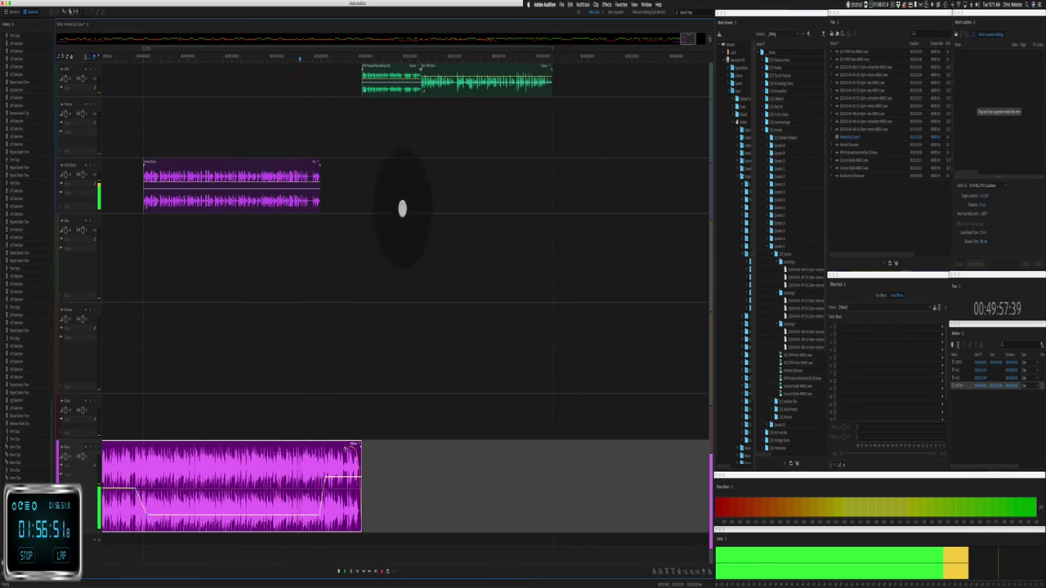
{"action": "scroll", "coordinate": [371, 212], "scroll_direction": "up", "scroll_amount": 3}
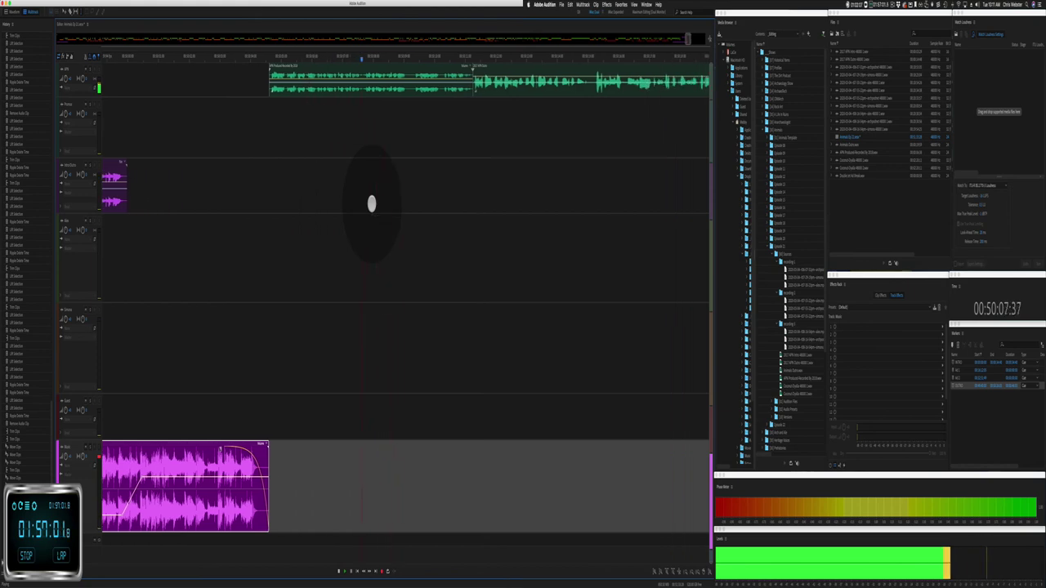
Step: Move the two green closing clips slightly earlier to overlap the end of the music fade-out, and listen through to the session's end
{"action": "left_click", "coordinate": [459, 109]}
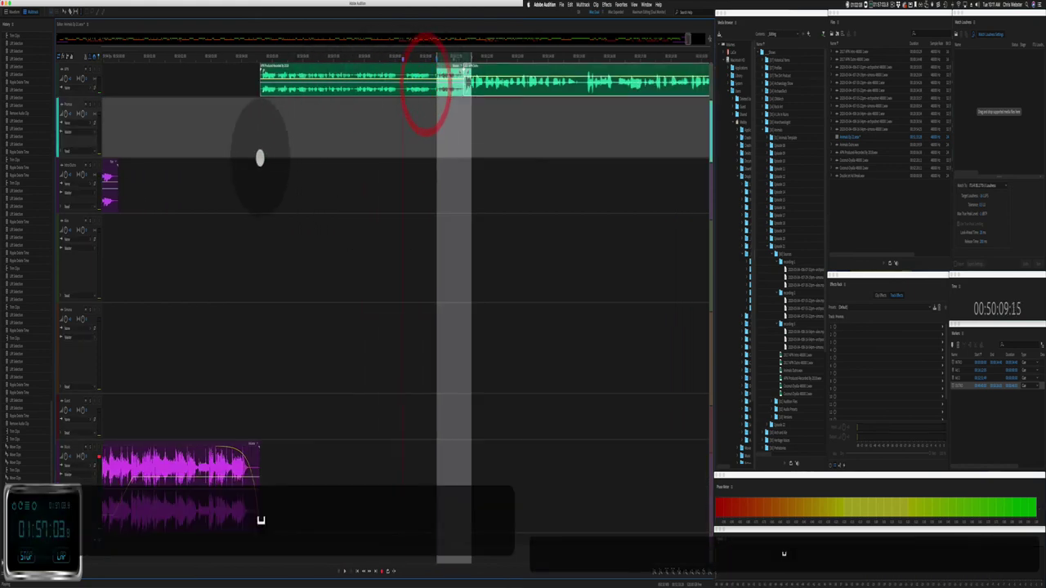
{"action": "scroll", "coordinate": [257, 159], "scroll_direction": "up", "scroll_amount": 3}
{"action": "left_click_drag", "start_coordinate": [274, 67], "coordinate": [215, 107]}
{"action": "scroll", "coordinate": [225, 147], "scroll_direction": "down", "scroll_amount": 3}
{"action": "left_click", "coordinate": [172, 147]}
{"action": "key", "text": "space"}
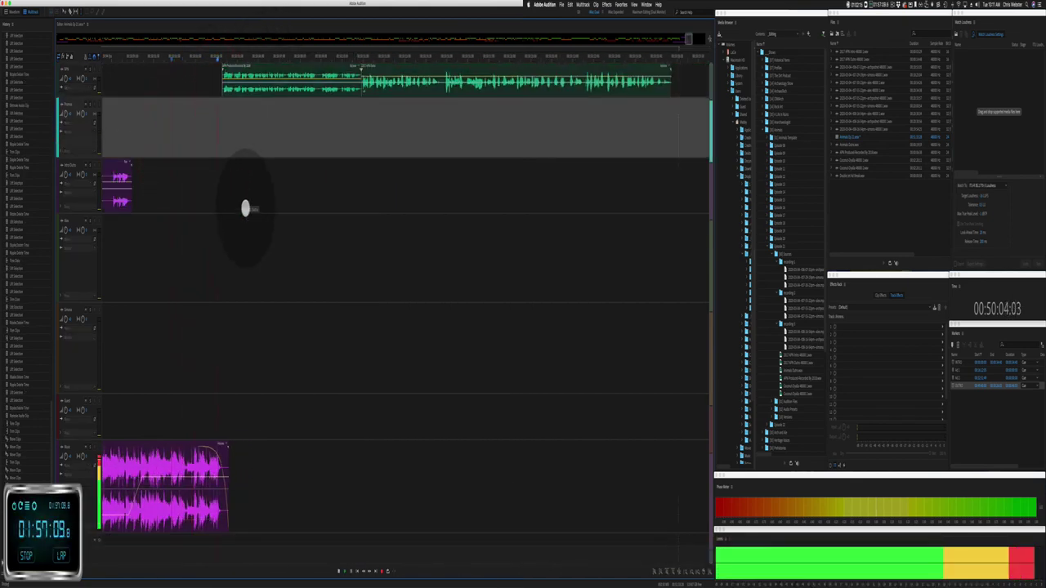
{"action": "key", "text": "XF86AudioLowerVolume"}
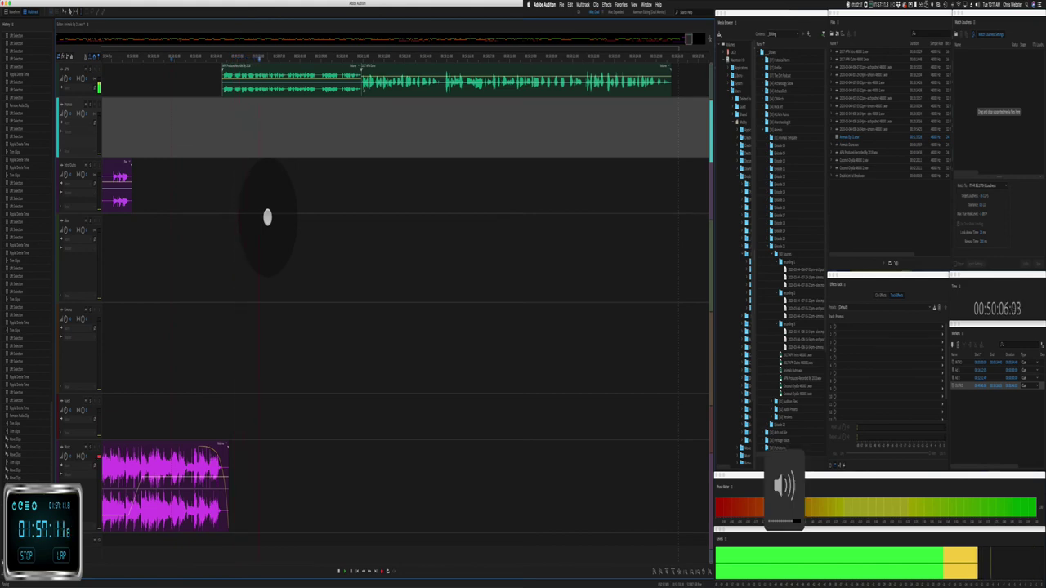
{"action": "scroll", "coordinate": [358, 249], "scroll_direction": "right", "scroll_amount": 5}
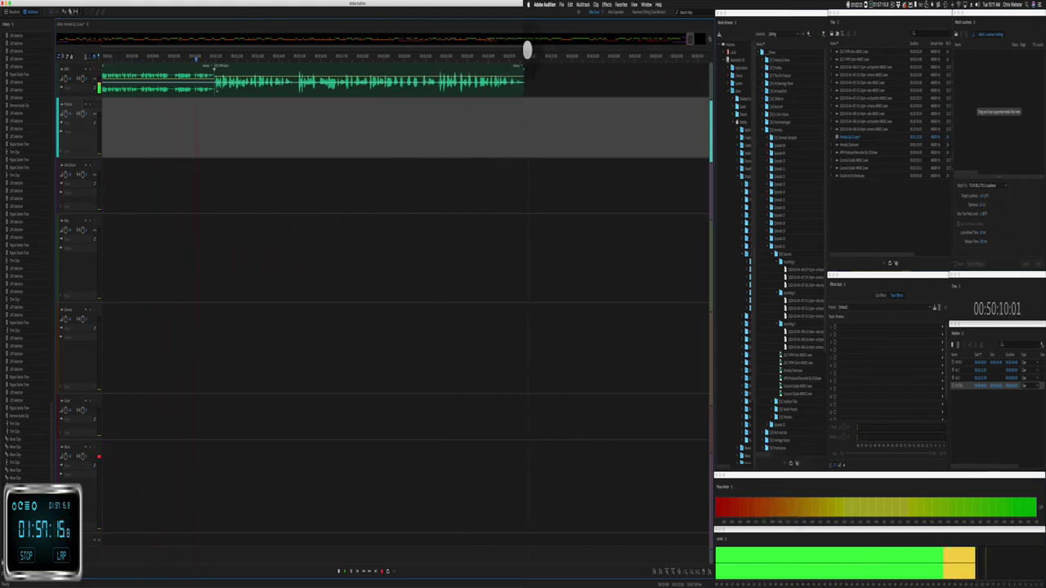
{"action": "scroll", "coordinate": [573, 180], "scroll_direction": "right", "scroll_amount": 5}
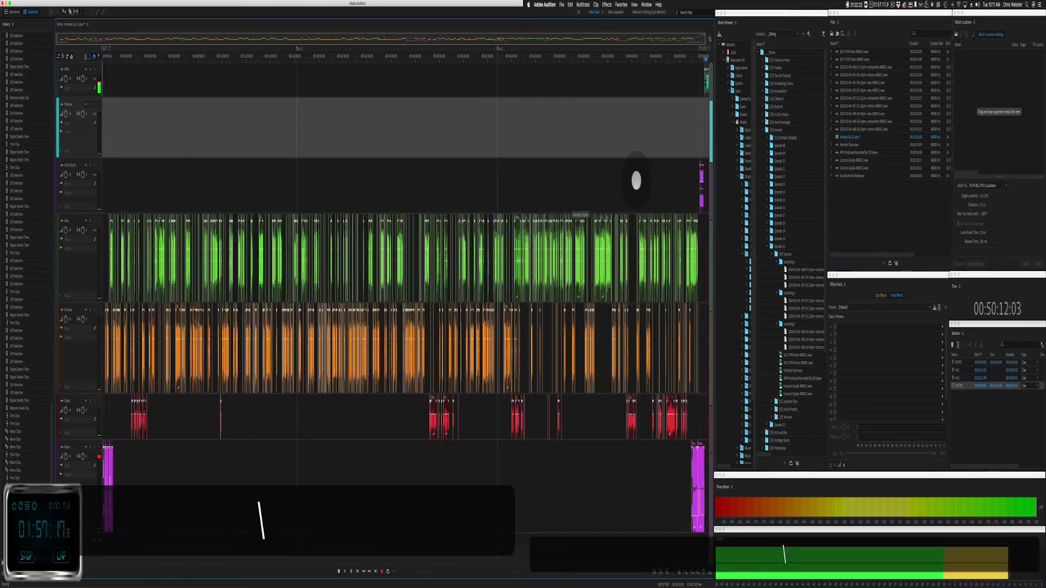
{"action": "scroll", "coordinate": [699, 132], "scroll_direction": "up", "scroll_amount": 5}
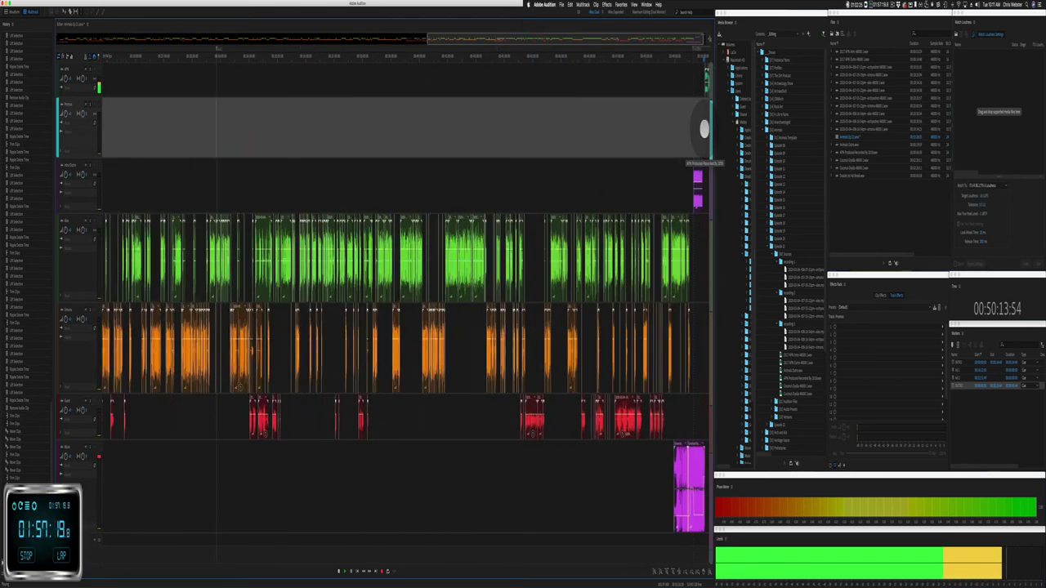
{"action": "scroll", "coordinate": [703, 130], "scroll_direction": "up", "scroll_amount": 3}
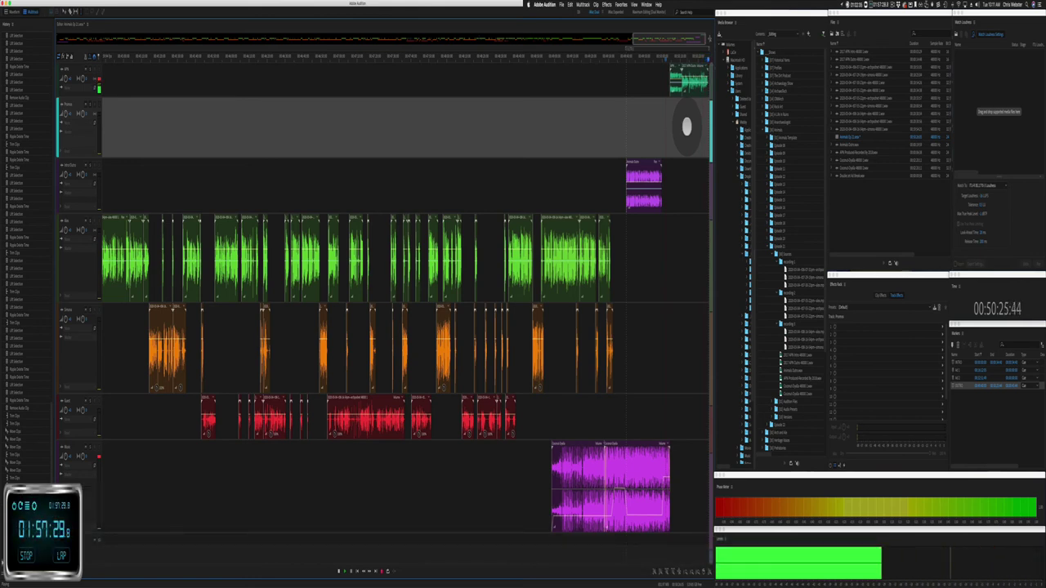
{"action": "key", "text": "space"}
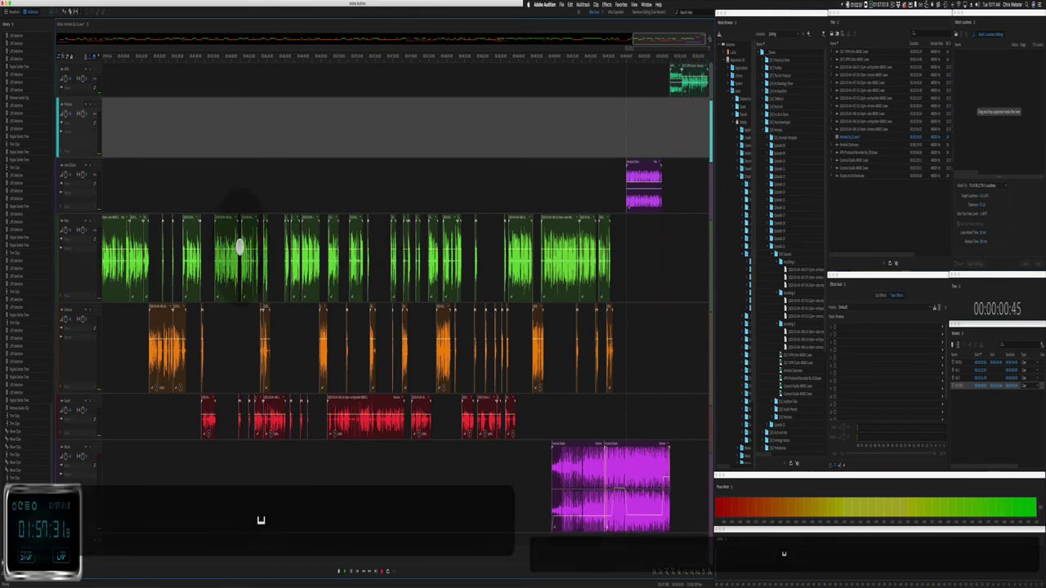
Step: Play the episode's opening speech and music entry, and look over the edited tracks from the beginning through to the outro
{"action": "key", "text": "space"}
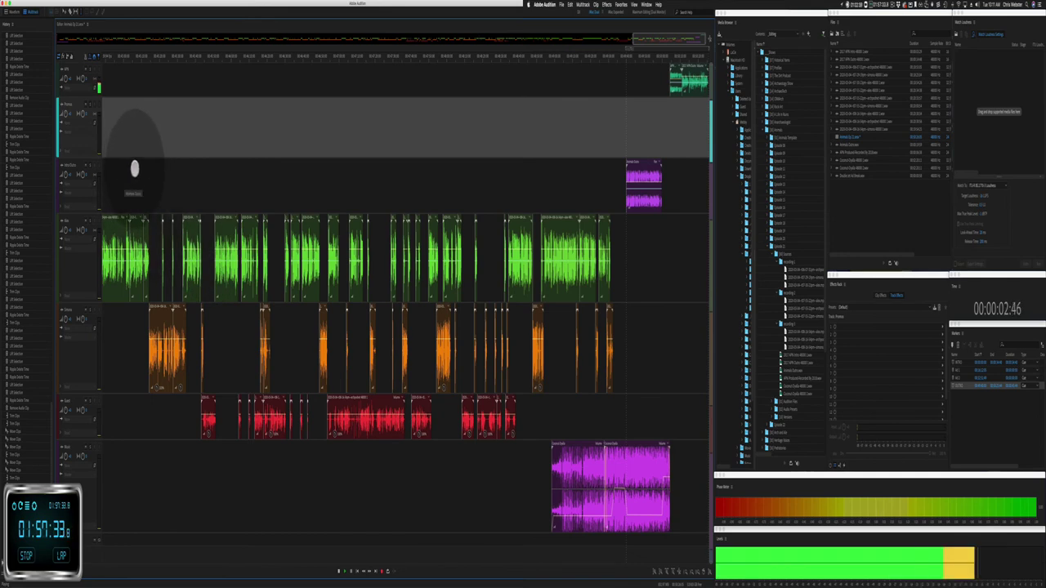
{"action": "scroll", "coordinate": [135, 169], "scroll_direction": "down", "scroll_amount": 3}
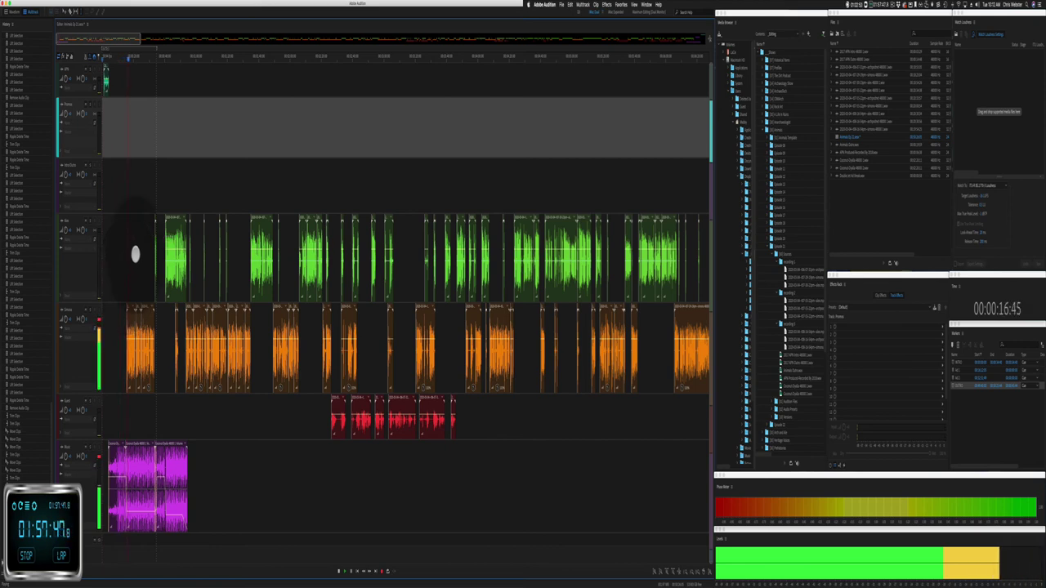
{"action": "left_click", "coordinate": [151, 62]}
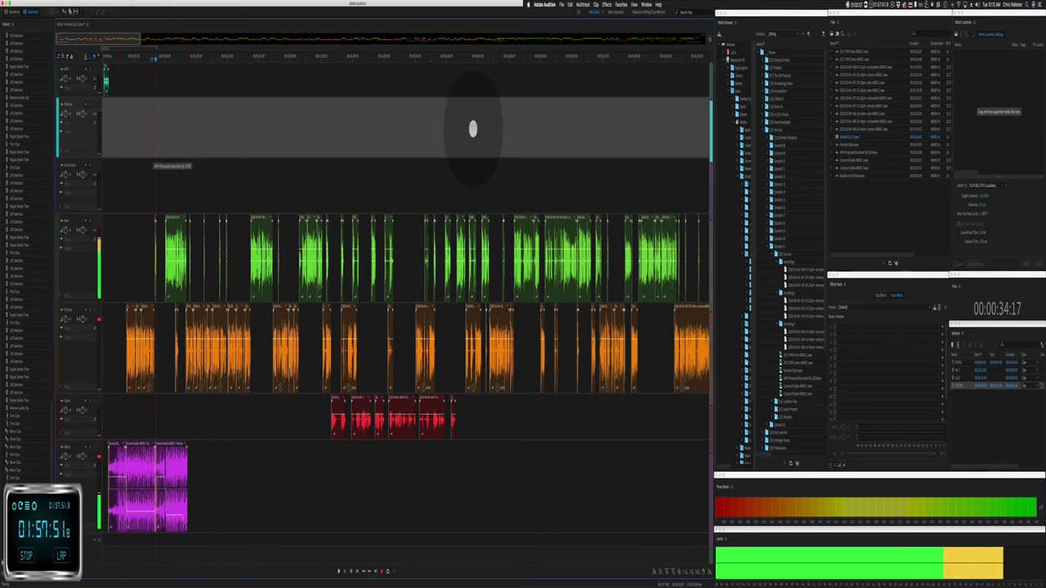
{"action": "key", "text": "space"}
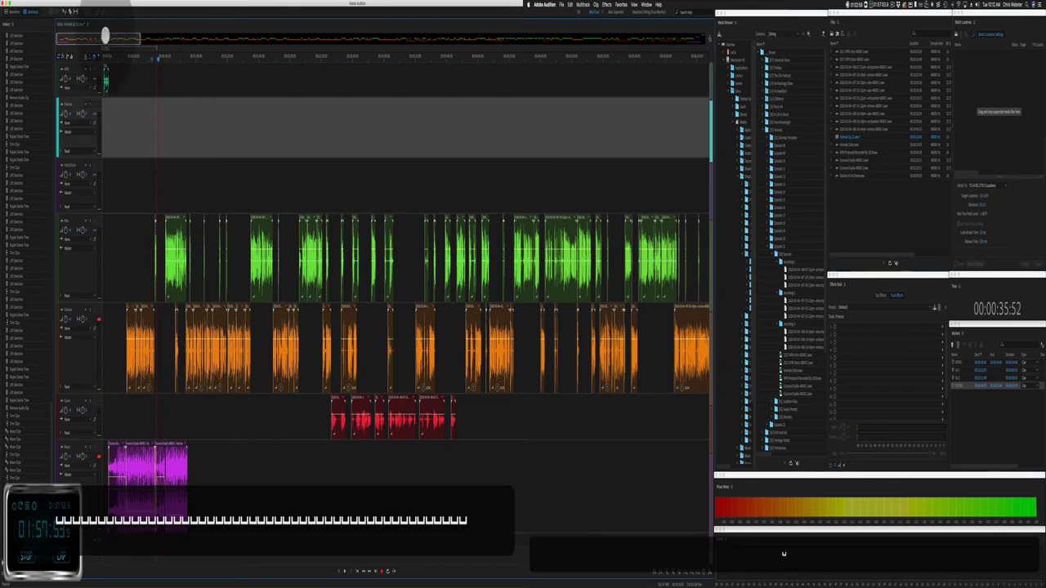
{"action": "left_click_drag", "start_coordinate": [106, 37], "coordinate": [201, 36]}
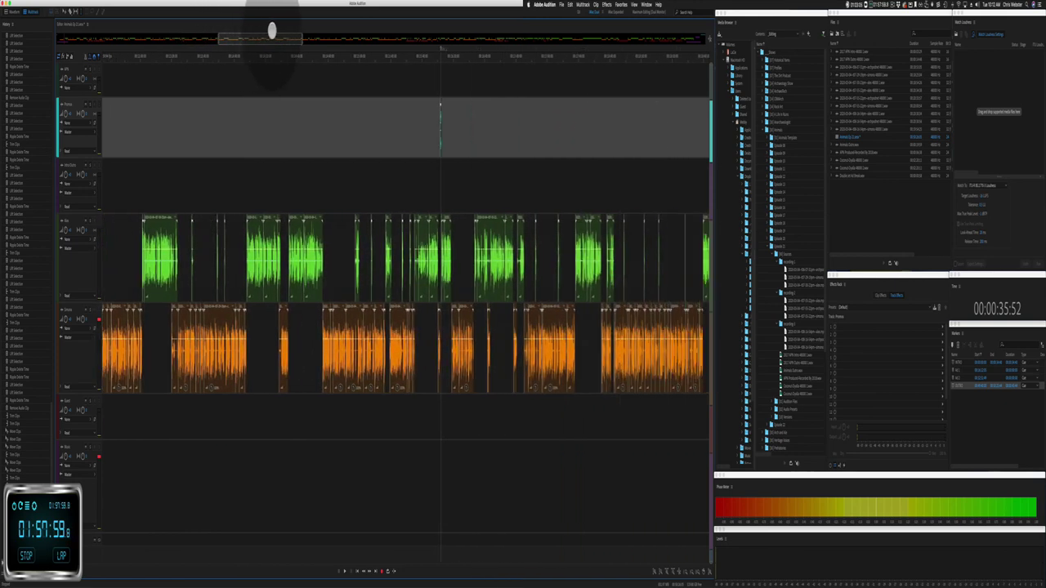
{"action": "left_click_drag", "start_coordinate": [288, 30], "coordinate": [290, 34]}
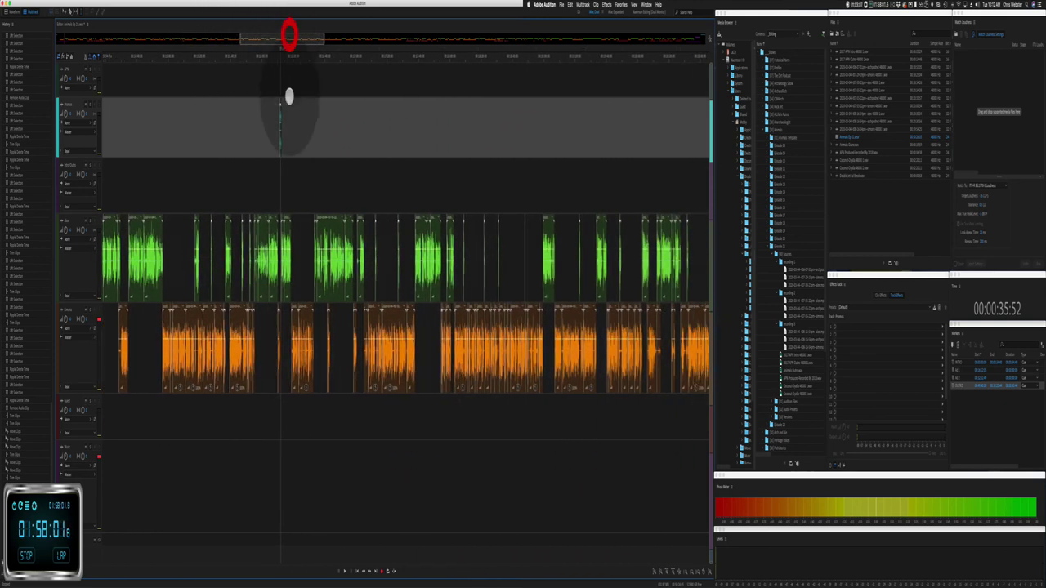
{"action": "scroll", "coordinate": [277, 102], "scroll_direction": "up", "scroll_amount": 3}
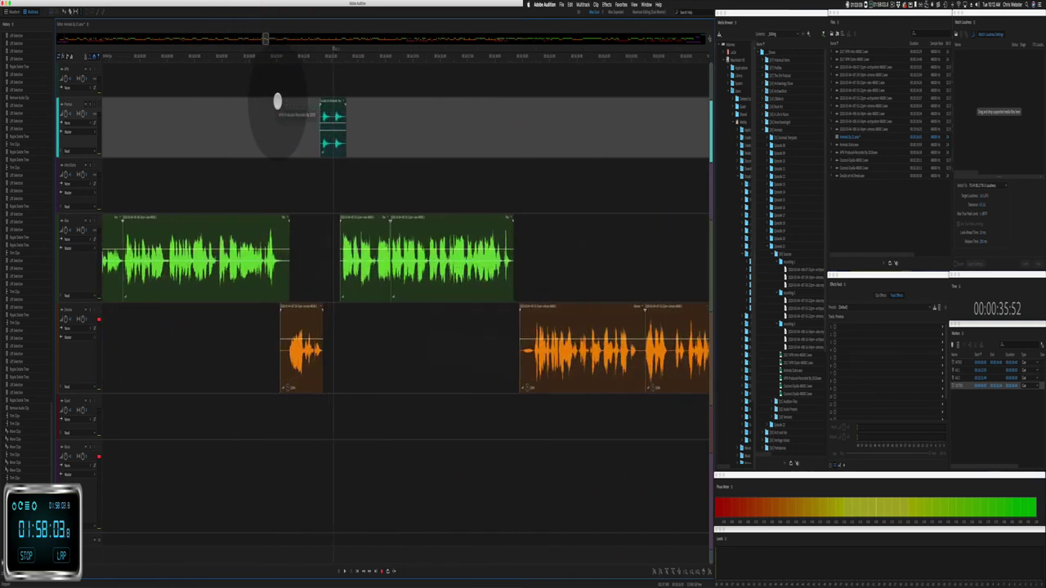
{"action": "scroll", "coordinate": [277, 102], "scroll_direction": "down", "scroll_amount": 3}
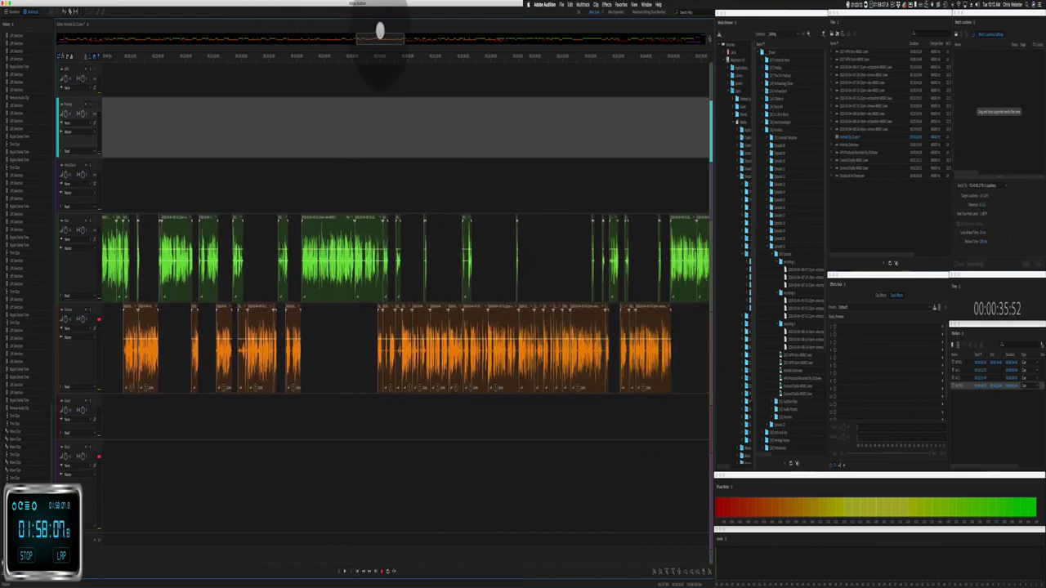
{"action": "left_click_drag", "start_coordinate": [379, 31], "coordinate": [669, 33]}
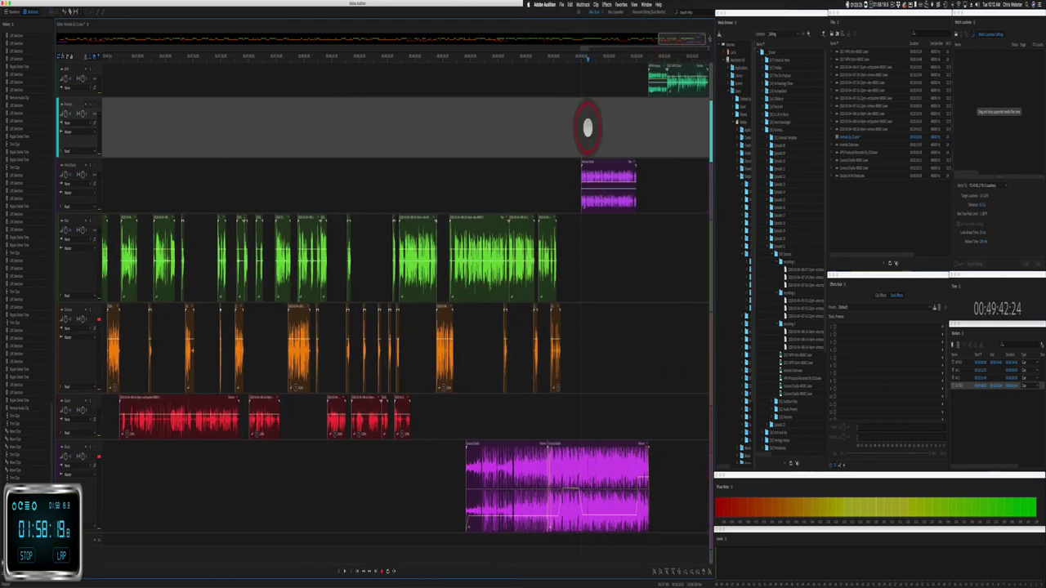
Step: Save the session and set up a multitrack mixdown export of the entire session
{"action": "key", "text": "super+s"}
{"action": "left_click", "coordinate": [561, 4]}
{"action": "mouse_move", "coordinate": [576, 150]}
{"action": "mouse_move", "coordinate": [663, 184]}
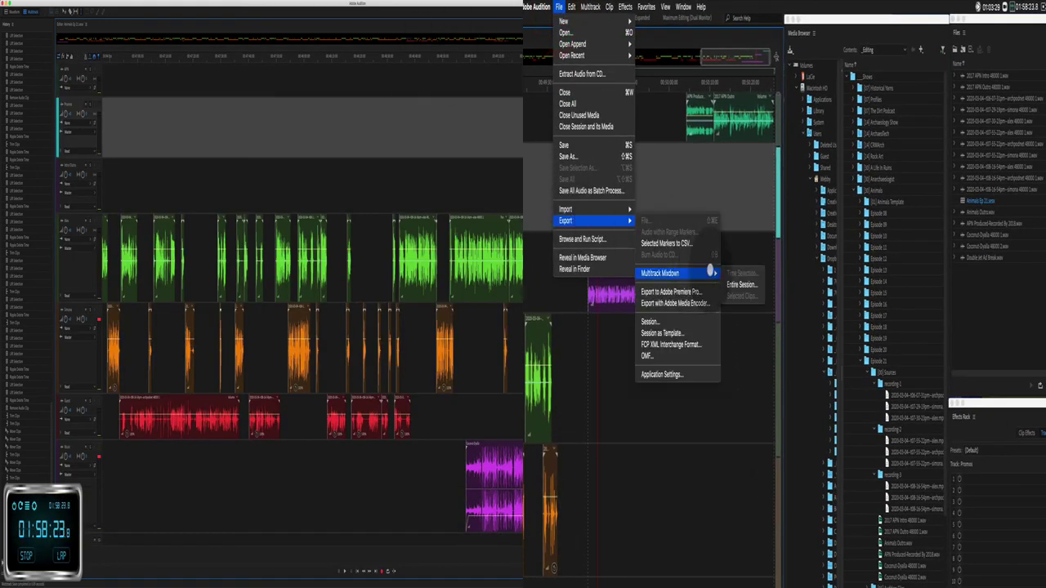
{"action": "left_click", "coordinate": [740, 284]}
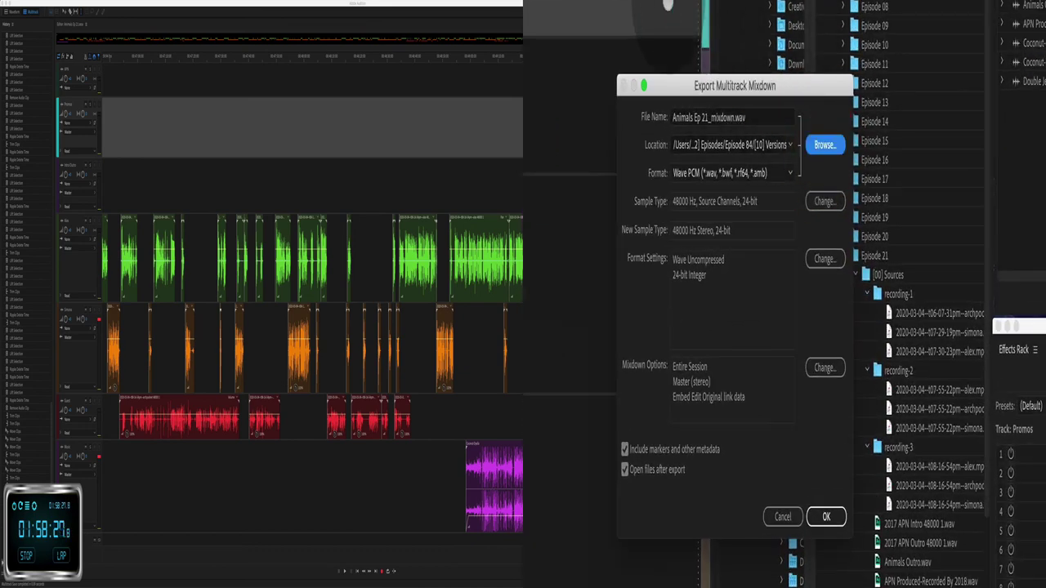
Step: Set the mixdown's export location to the [10] Versions folder of Episode 21 in _Editing, __Shows, [30] Animals
{"action": "left_click", "coordinate": [825, 145]}
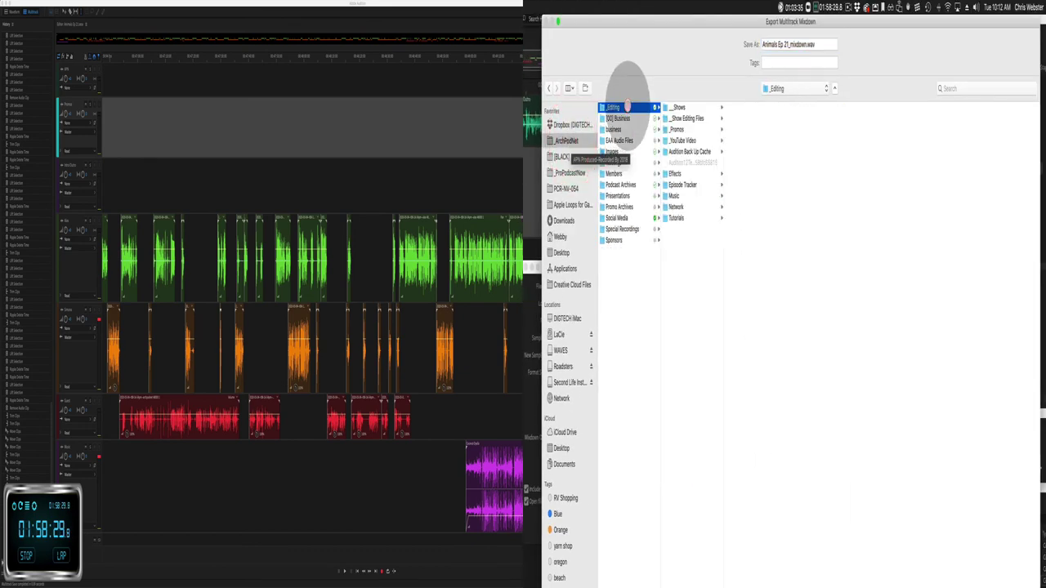
{"action": "left_click", "coordinate": [682, 108]}
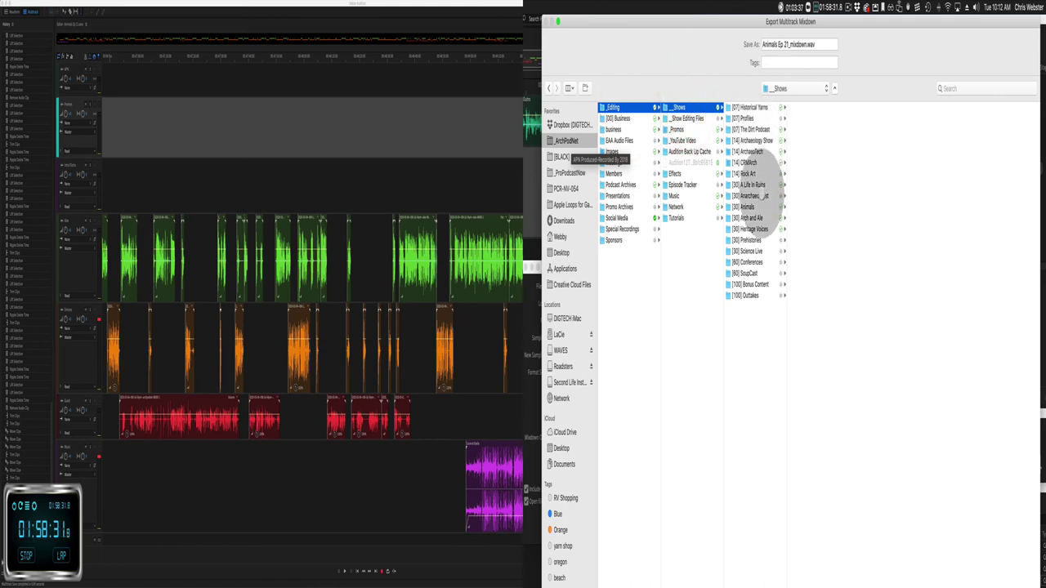
{"action": "left_click", "coordinate": [750, 207]}
{"action": "left_click", "coordinate": [810, 262]}
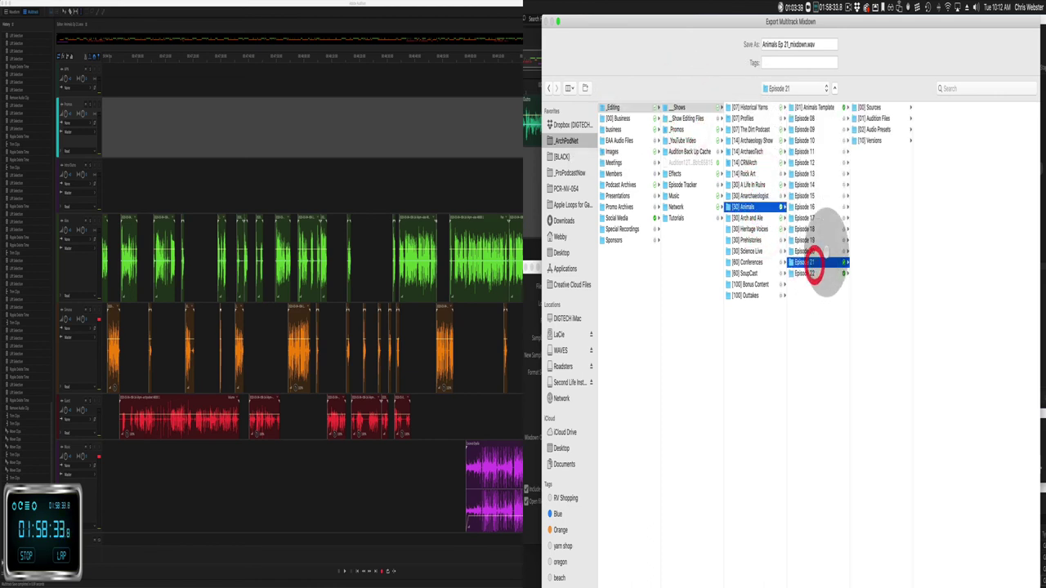
{"action": "left_click", "coordinate": [871, 141]}
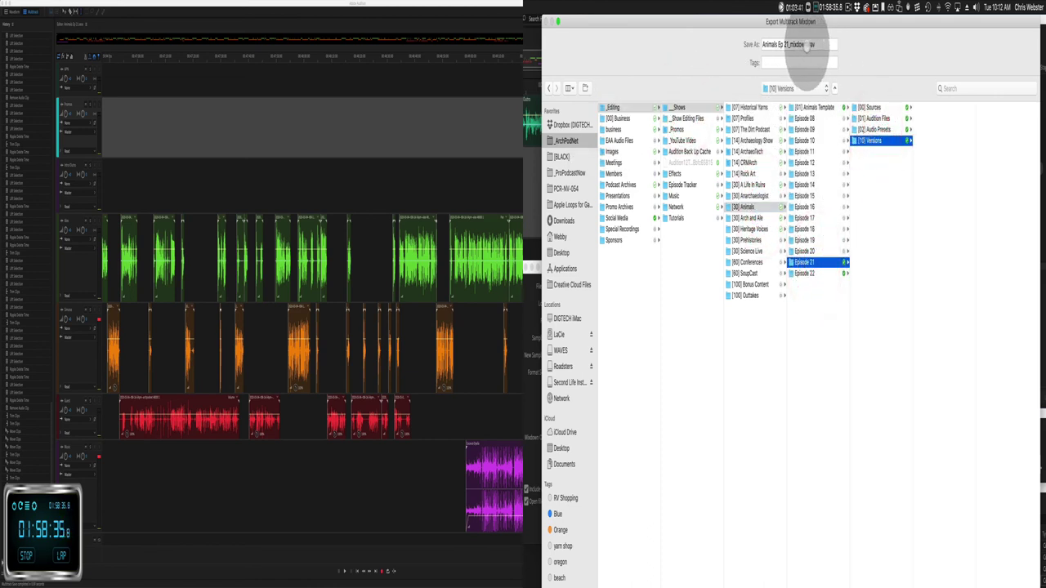
Step: Name the mixdown file "Animals Ep 21_mixdown MASTER.wav" and export it as Wave PCM
{"action": "left_click", "coordinate": [811, 44]}
{"action": "type", "text": "M"}
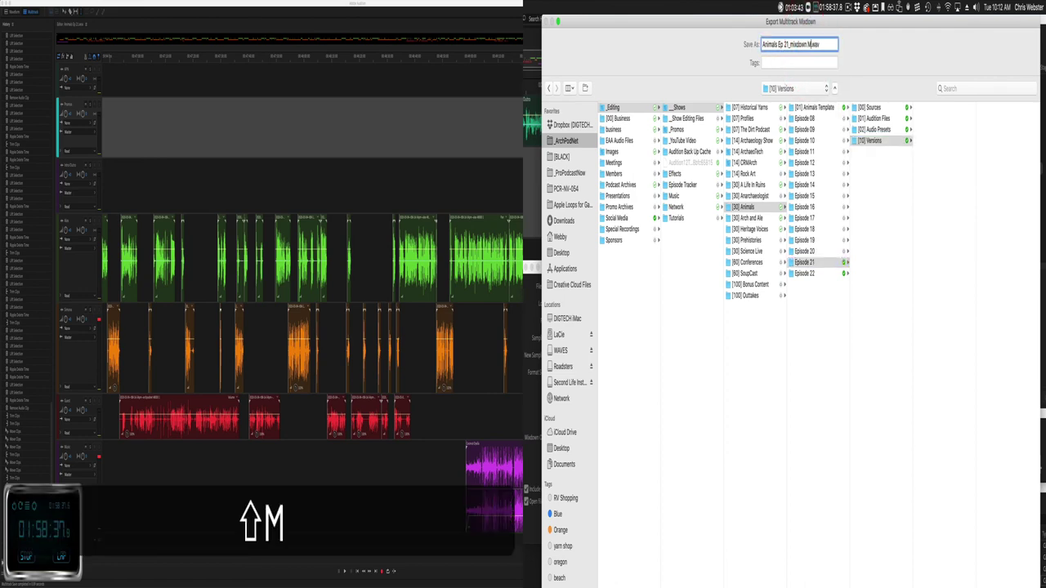
{"action": "type", "text": "ASTER"}
{"action": "key", "text": "Return"}
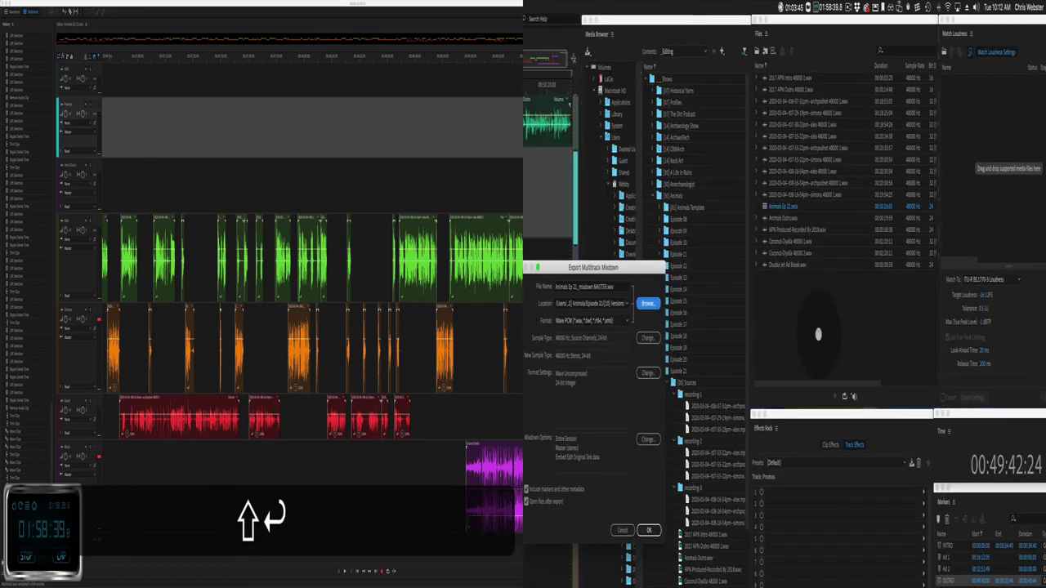
{"action": "key", "text": "Return"}
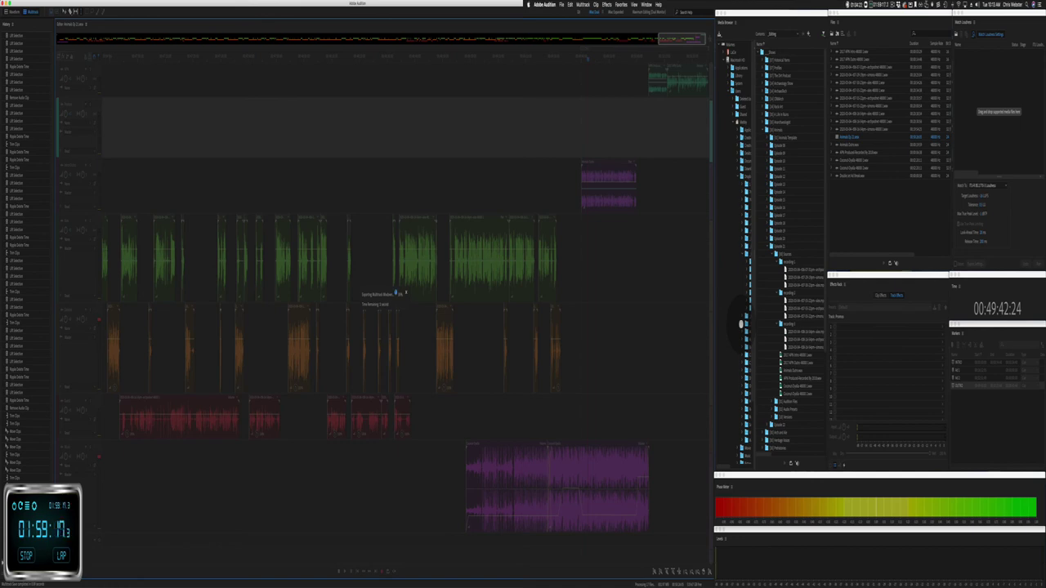
Step: Quit Audition and, from Finder, open the exported MASTER mixdown in Episode 21's [10] Versions folder
{"action": "key", "text": "super+q"}
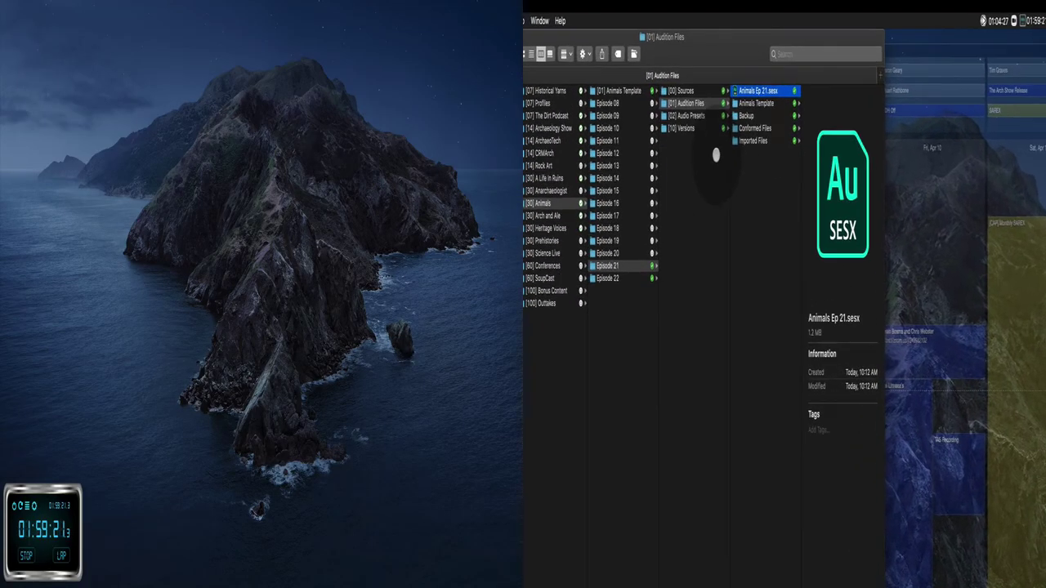
{"action": "left_click", "coordinate": [705, 137]}
{"action": "left_click", "coordinate": [764, 111]}
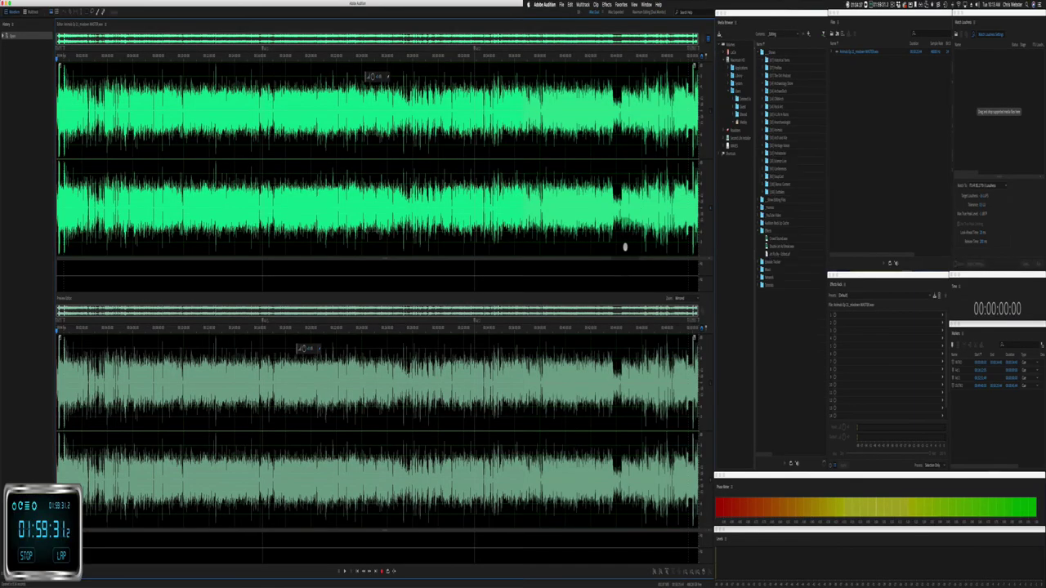
Step: Preview the Mastering effect with its existing custom settings and apply it to the MASTER mixdown
{"action": "left_click", "coordinate": [606, 4]}
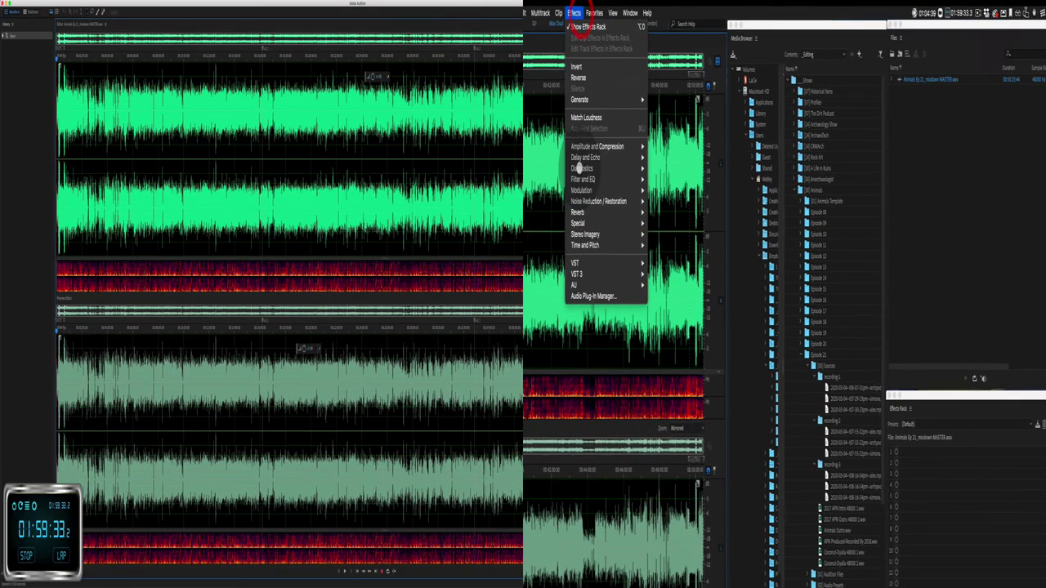
{"action": "mouse_move", "coordinate": [609, 155]}
{"action": "left_click", "coordinate": [659, 296]}
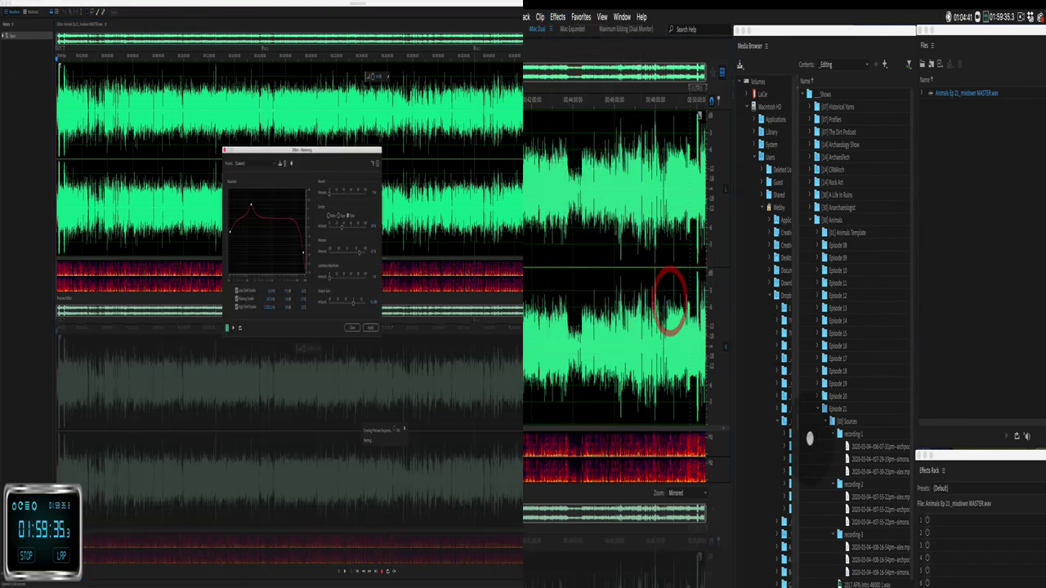
{"action": "key", "text": "space"}
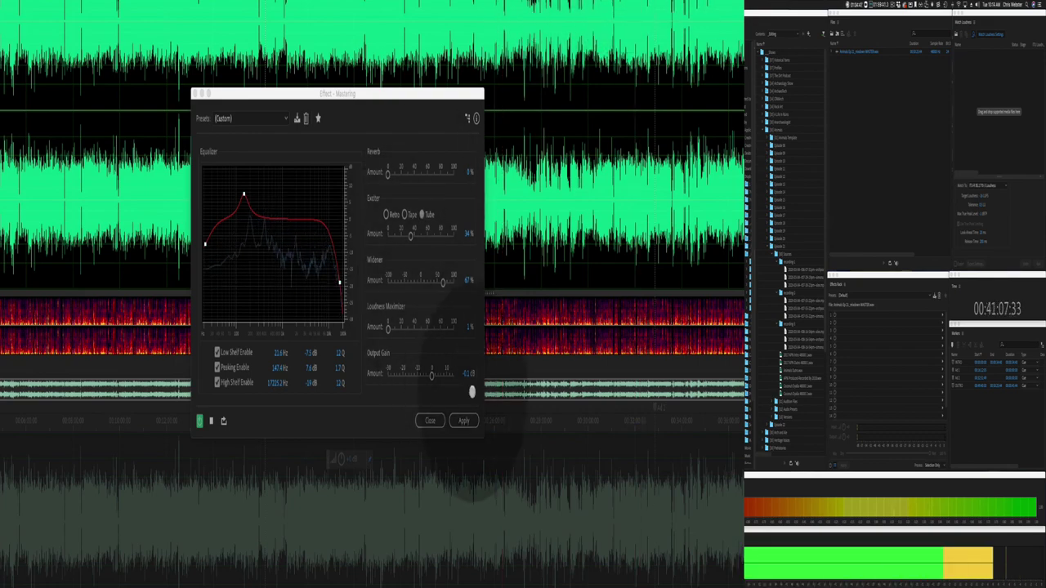
{"action": "left_click", "coordinate": [463, 421]}
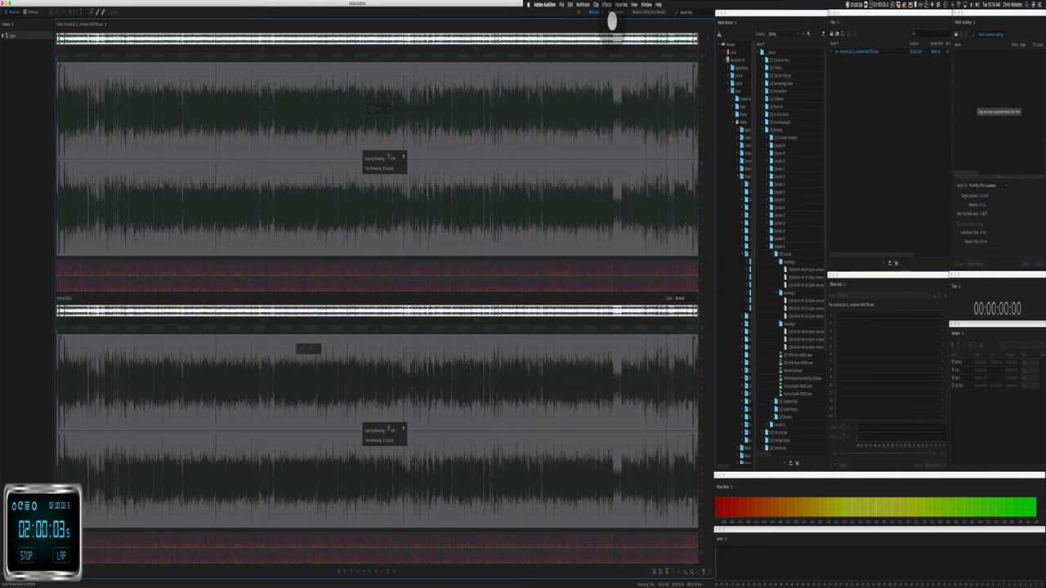
{"action": "left_click", "coordinate": [866, 78]}
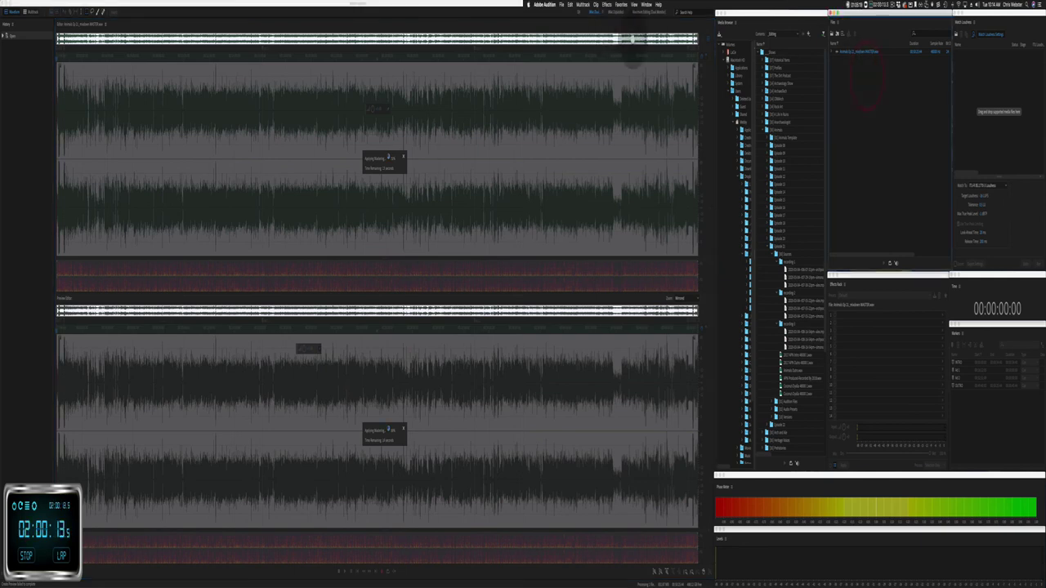
Step: Apply the Single-band Compressor with its existing custom settings to the mixdown, and decline opening the audio hardware preferences
{"action": "left_click", "coordinate": [606, 4]}
{"action": "mouse_move", "coordinate": [627, 98]}
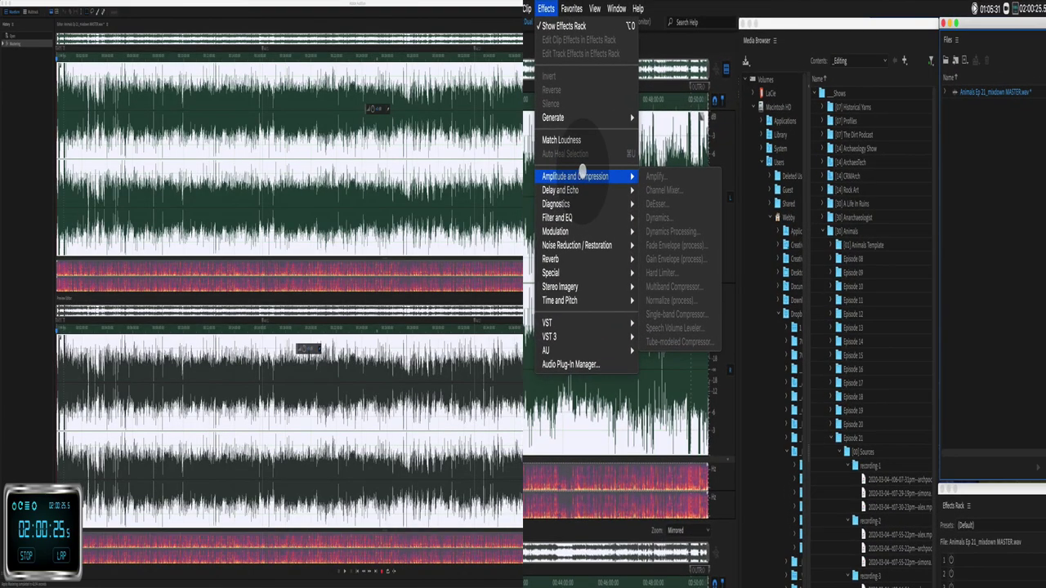
{"action": "mouse_move", "coordinate": [622, 176]}
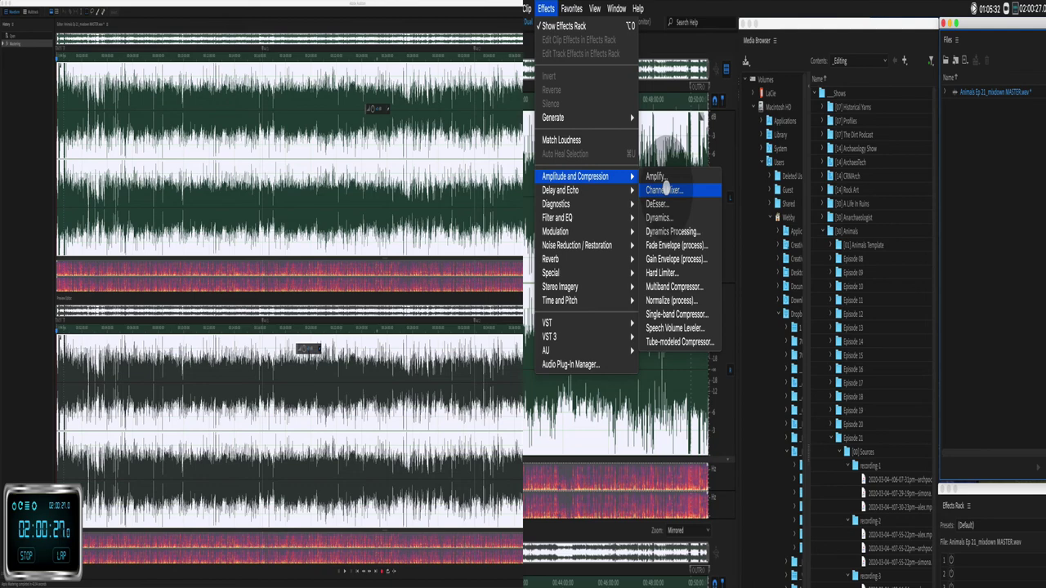
{"action": "left_click", "coordinate": [670, 313]}
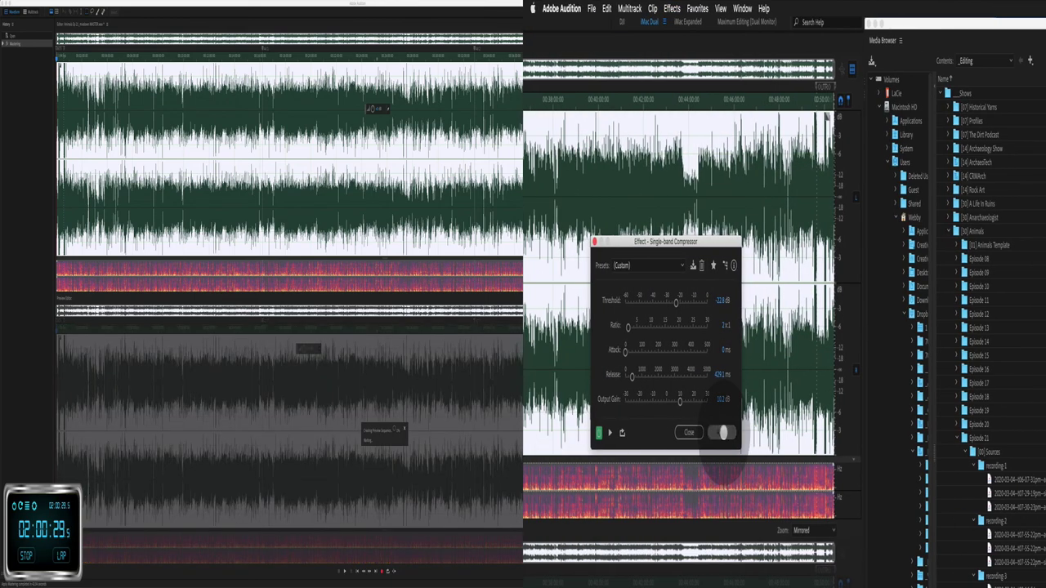
{"action": "left_click", "coordinate": [596, 433]}
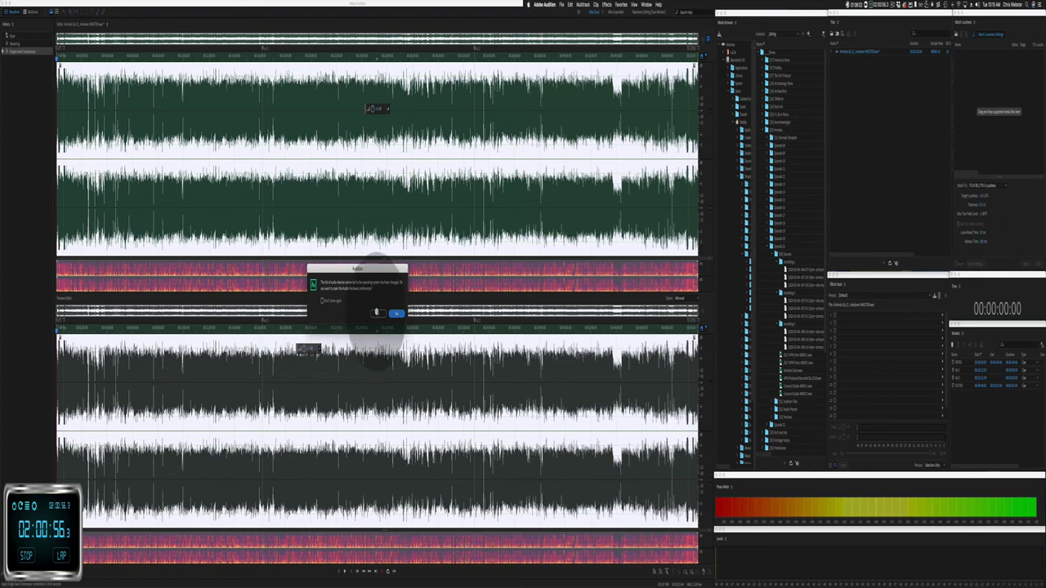
{"action": "left_click", "coordinate": [376, 313]}
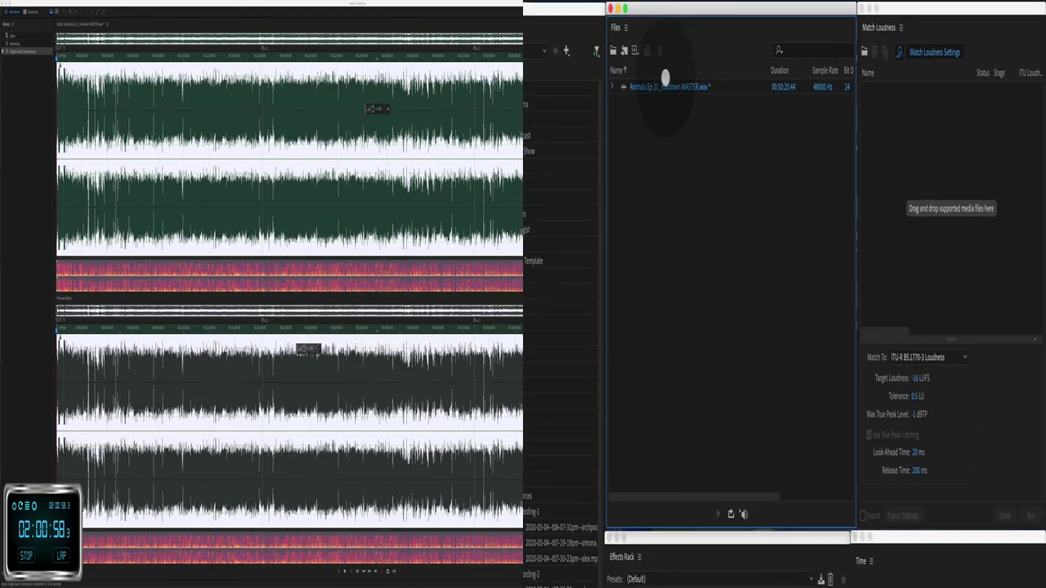
Step: Add the MASTER mixdown to Match Loudness and run it to ITU-R BS.1770-3 Loudness at -16 LUFS
{"action": "left_click_drag", "start_coordinate": [689, 92], "coordinate": [912, 217]}
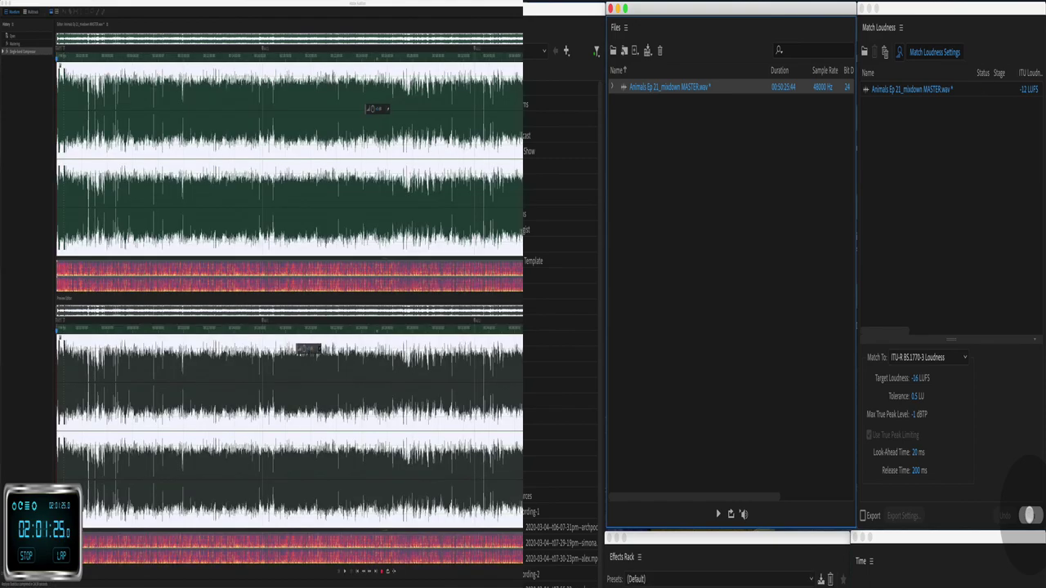
{"action": "left_click", "coordinate": [1028, 515]}
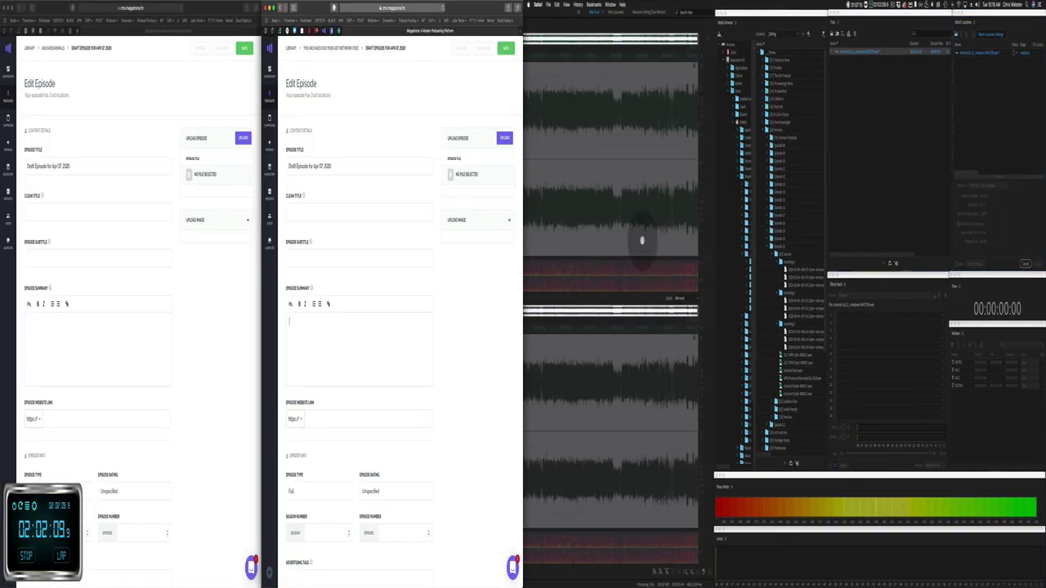
{"action": "left_click", "coordinate": [642, 241]}
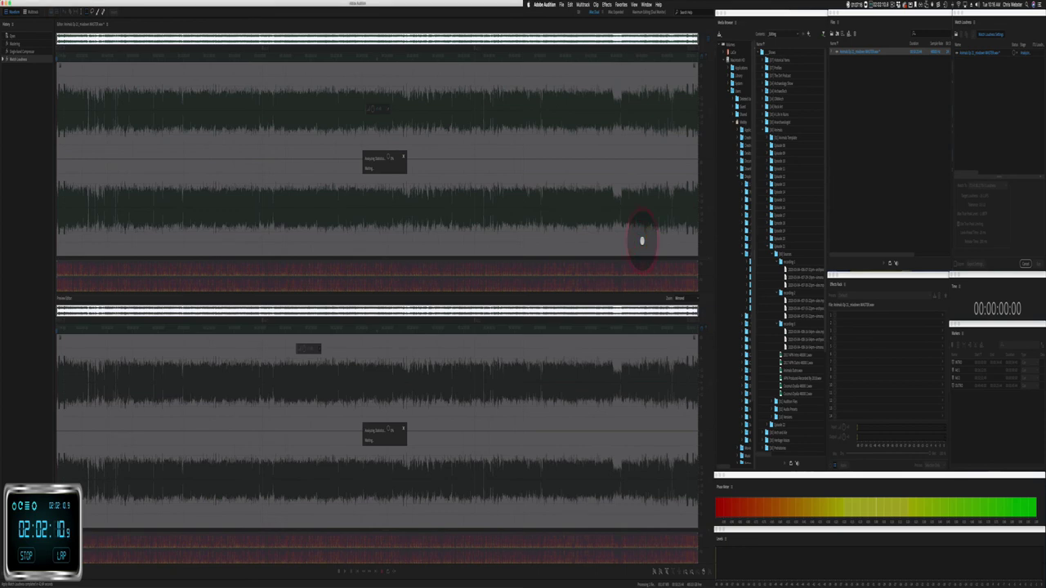
Step: Switch to Google Chrome and open the bookmarked APN website in two side-by-side windows
{"action": "key", "text": "super+Tab"}
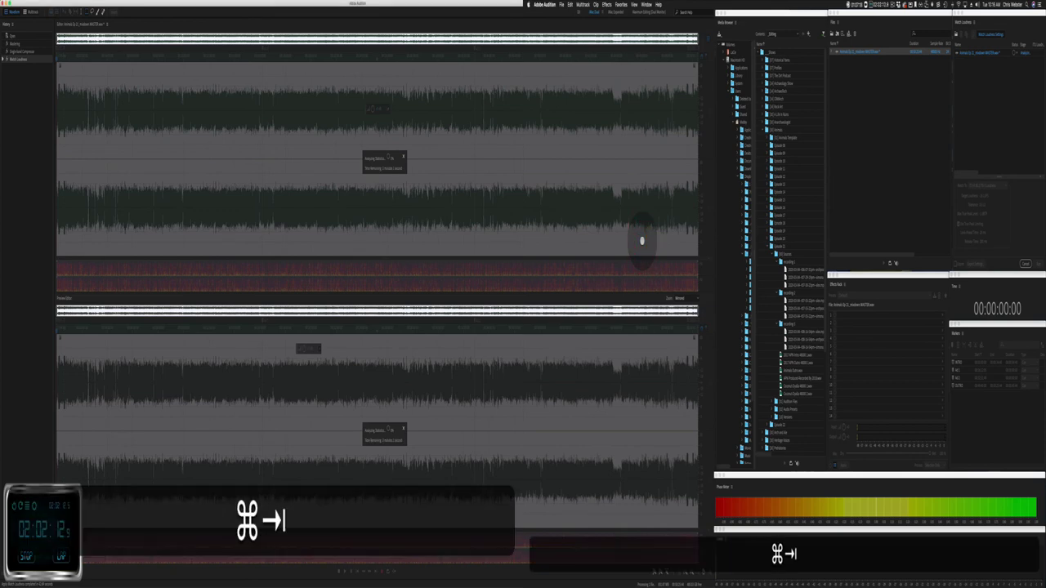
{"action": "key", "text": "super+space"}
{"action": "type", "text": "chrome"}
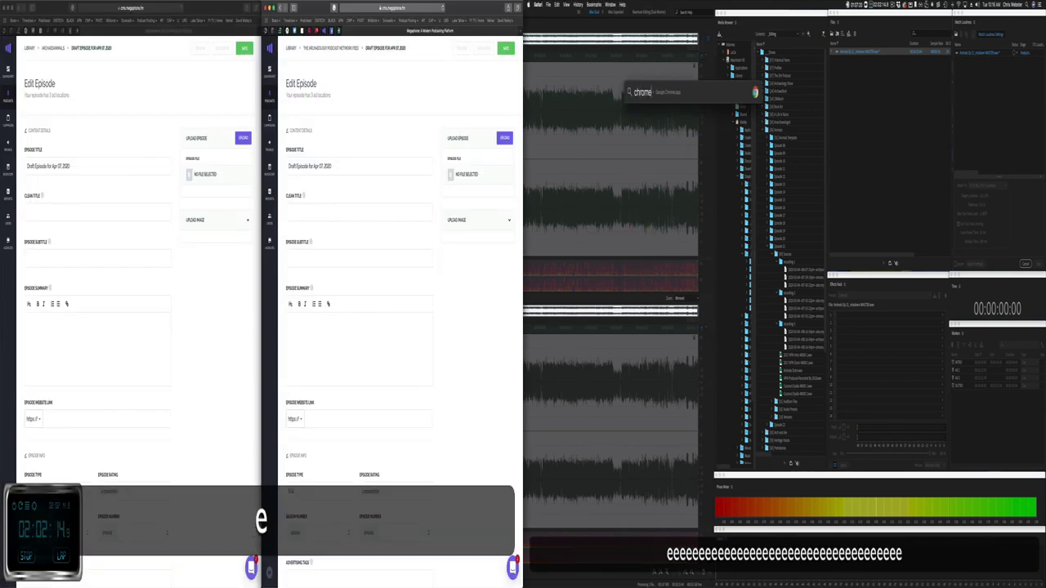
{"action": "key", "text": "Return"}
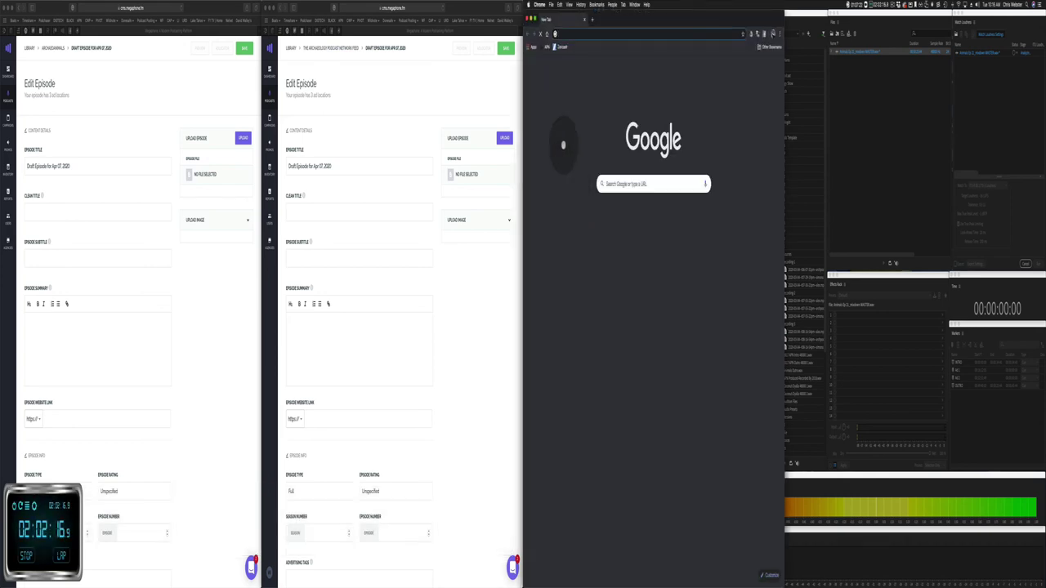
{"action": "left_click", "coordinate": [546, 47]}
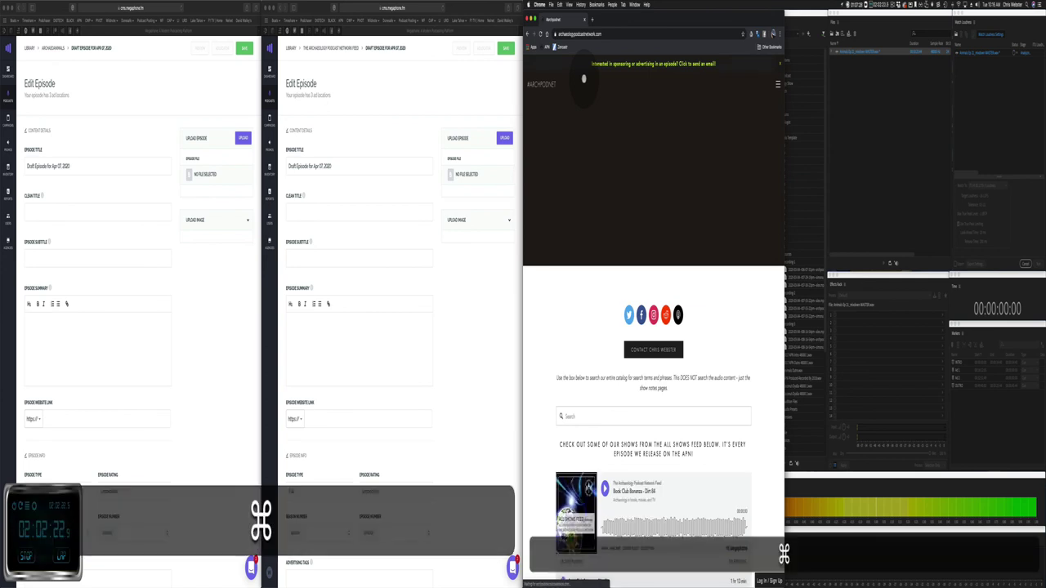
{"action": "key", "text": "super+n"}
{"action": "key", "text": "super+alt+Right"}
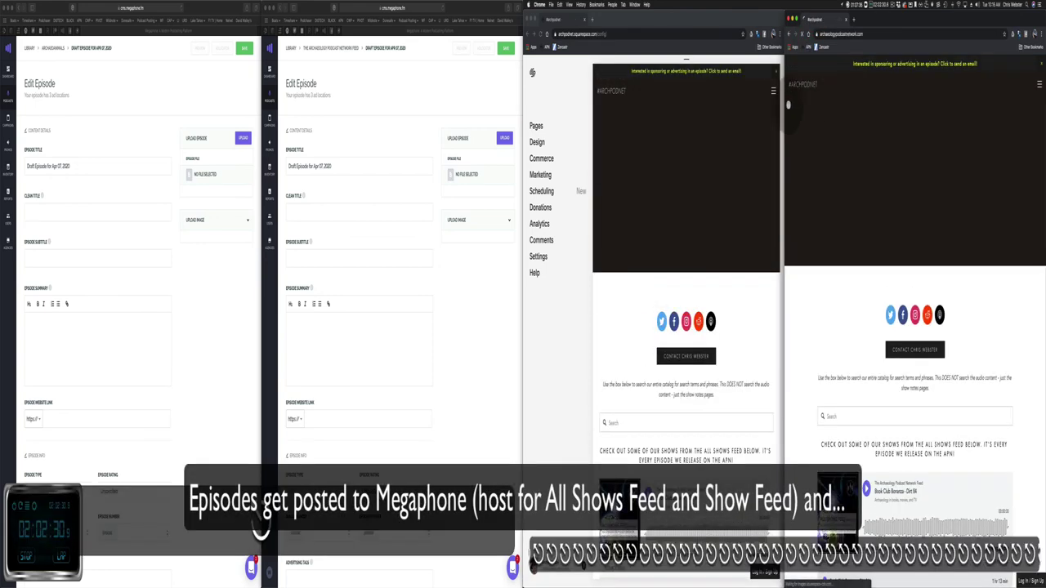
Step: In the site's page list, open Early Downloads in one window and the ArchaeoAnimals podcast page in the other
{"action": "left_click", "coordinate": [555, 99]}
{"action": "left_click", "coordinate": [535, 125]}
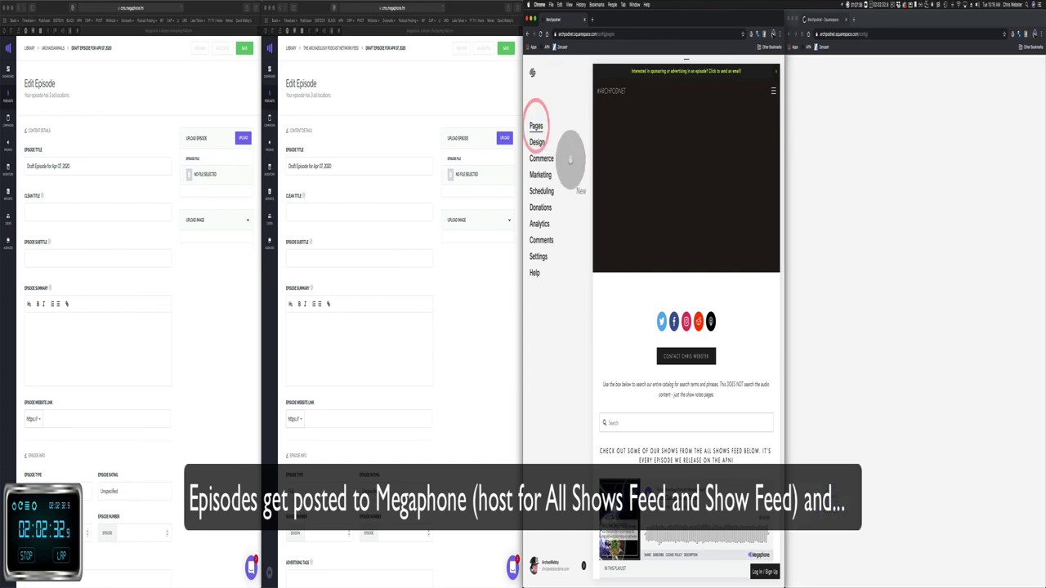
{"action": "left_click", "coordinate": [549, 197]}
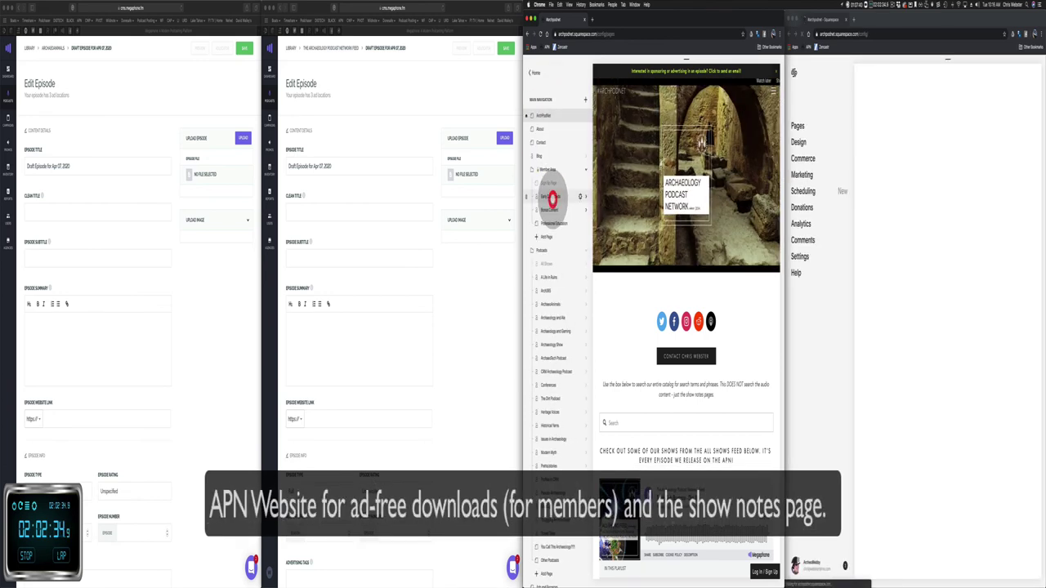
{"action": "left_click", "coordinate": [797, 126]}
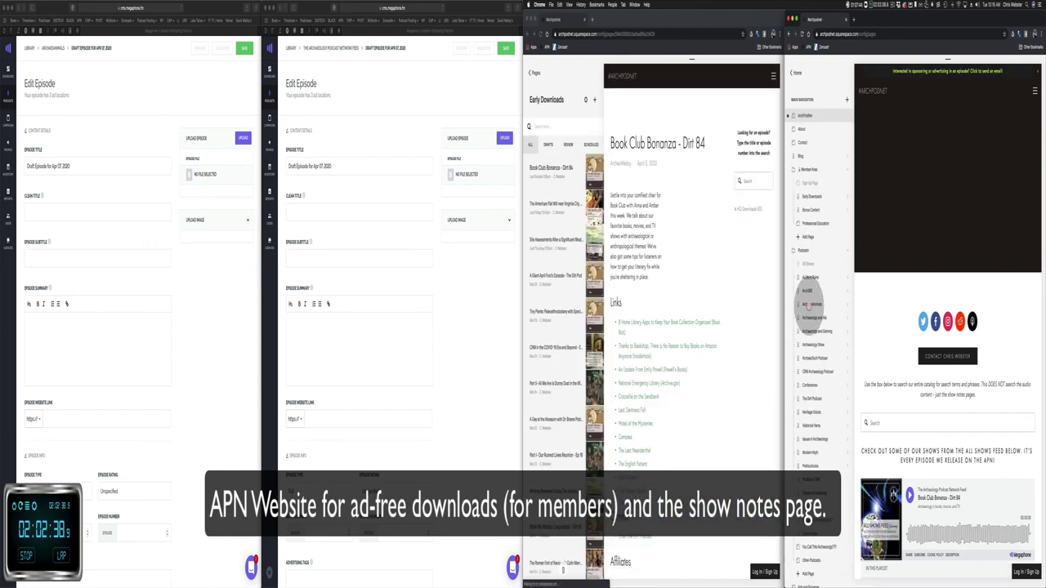
{"action": "left_click", "coordinate": [809, 304]}
Step: Check the Early Downloads drafts for an Animals template, find "Birds of a Feather... - Animals 20" among all posts and duplicate it
{"action": "left_click", "coordinate": [550, 141]}
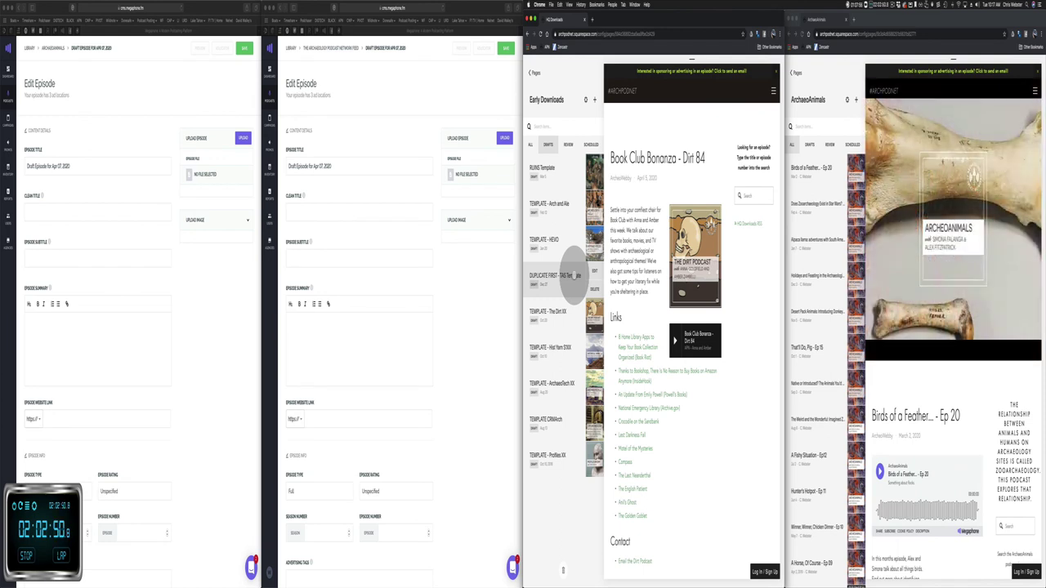
{"action": "left_click", "coordinate": [531, 144]}
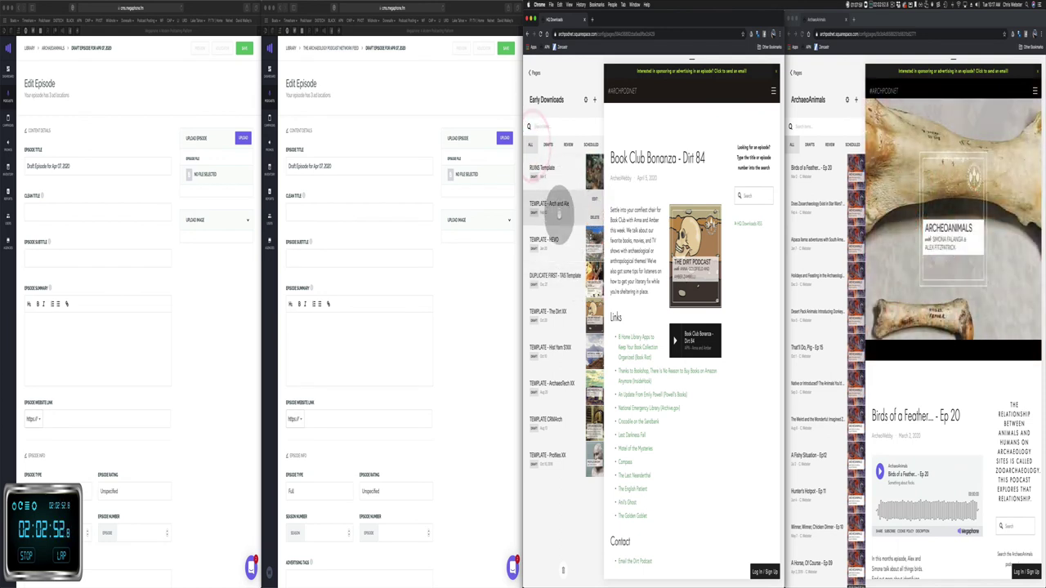
{"action": "scroll", "coordinate": [565, 331], "scroll_direction": "down", "scroll_amount": 5}
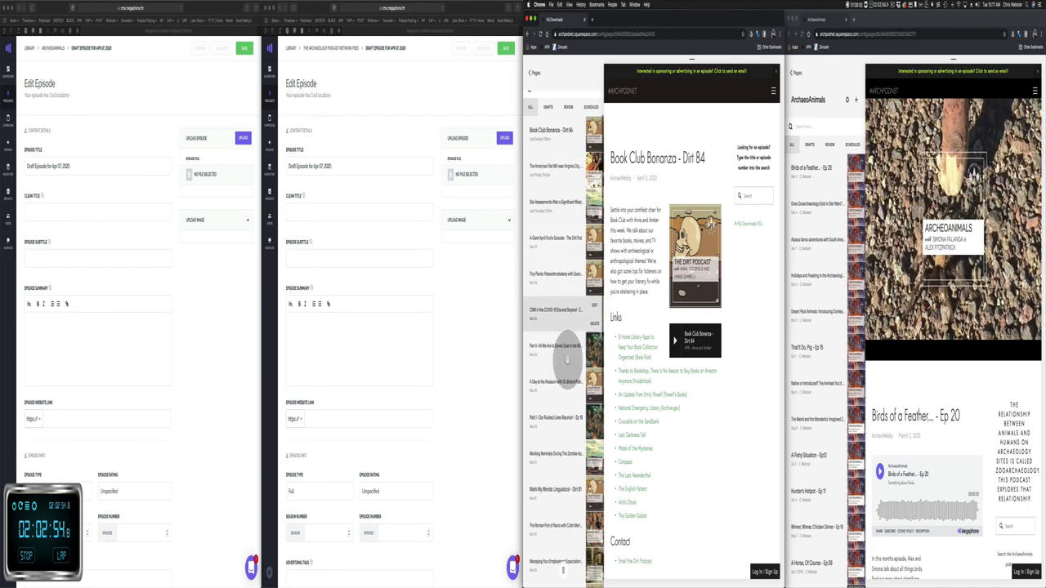
{"action": "scroll", "coordinate": [568, 353], "scroll_direction": "down", "scroll_amount": 4}
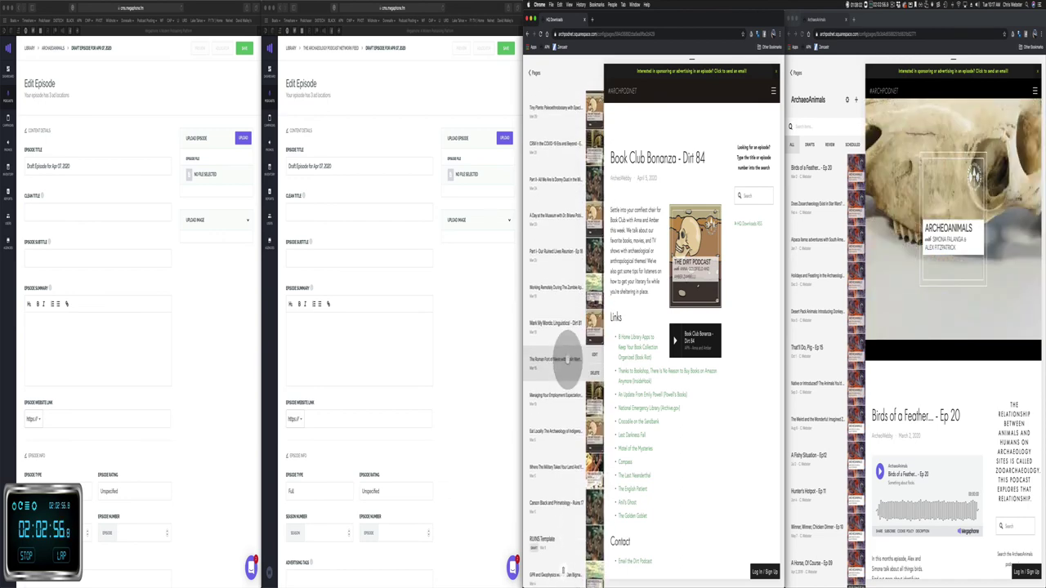
{"action": "scroll", "coordinate": [567, 359], "scroll_direction": "down", "scroll_amount": 4}
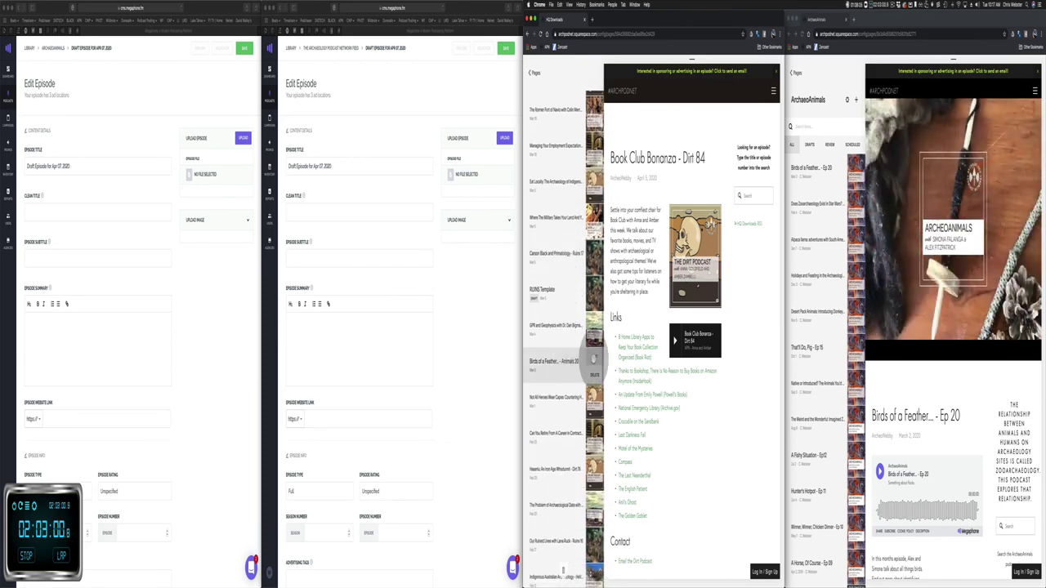
{"action": "double_click", "coordinate": [561, 362]}
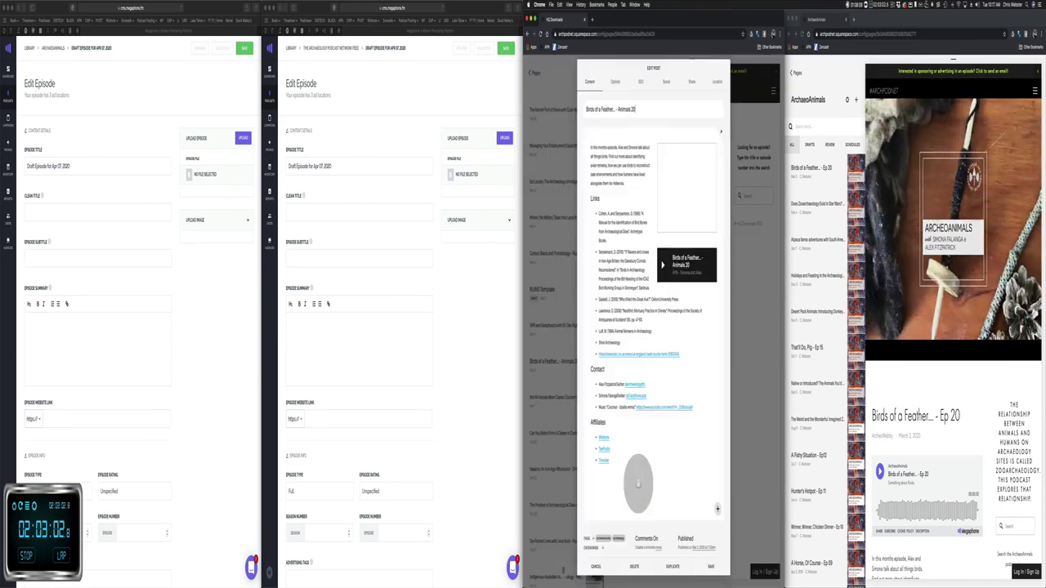
{"action": "left_click", "coordinate": [672, 566]}
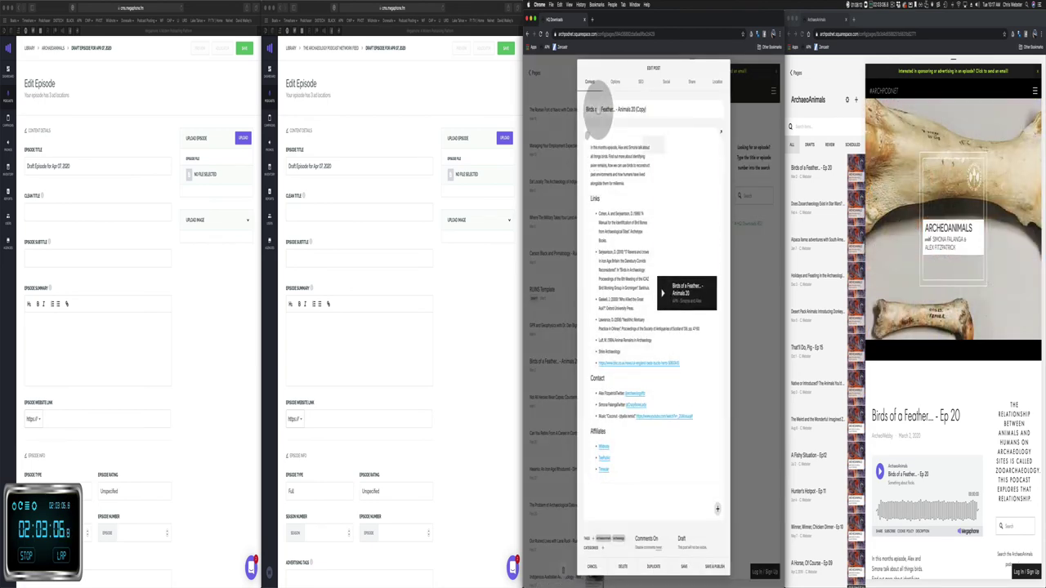
Step: Retitle the duplicated post "Animals - TEMPLATE"
{"action": "left_click", "coordinate": [598, 109]}
{"action": "type", "text": "Anima"}
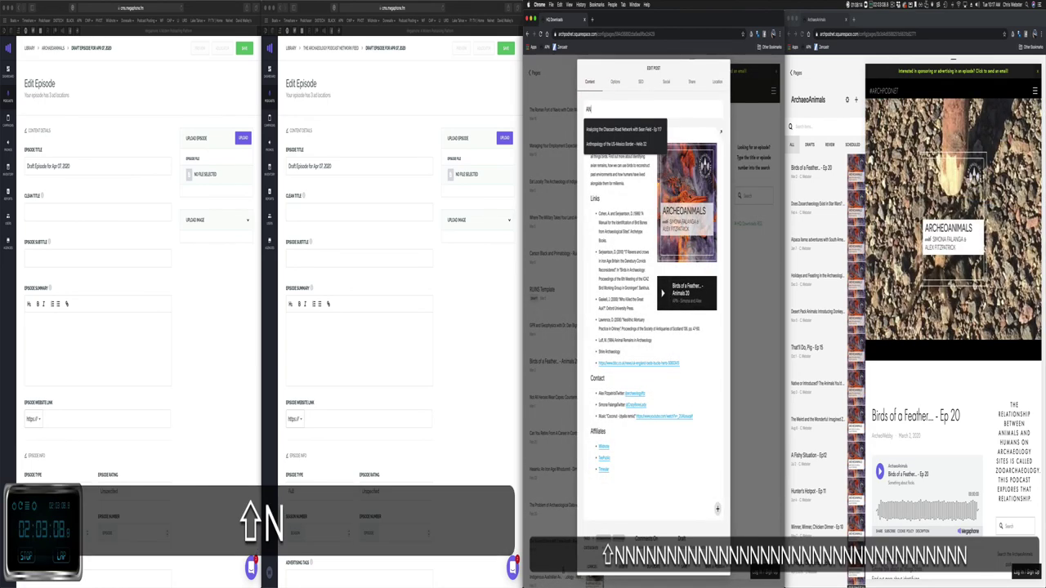
{"action": "type", "text": "ls - TEMPLATE"}
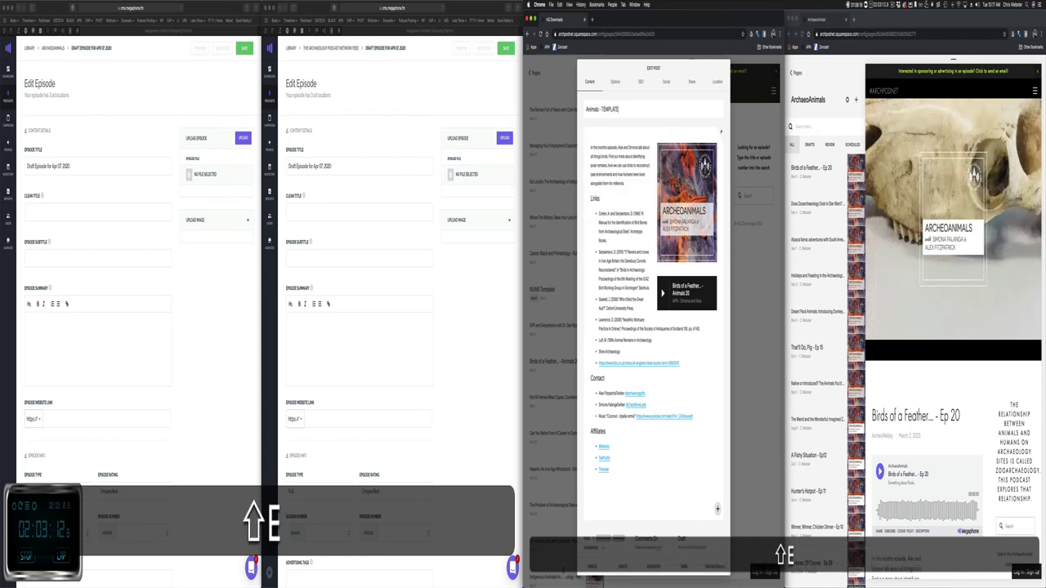
Step: Replace the template post's entire body text with "Copy from Show Page"
{"action": "left_click", "coordinate": [609, 173]}
{"action": "key", "text": "super+a"}
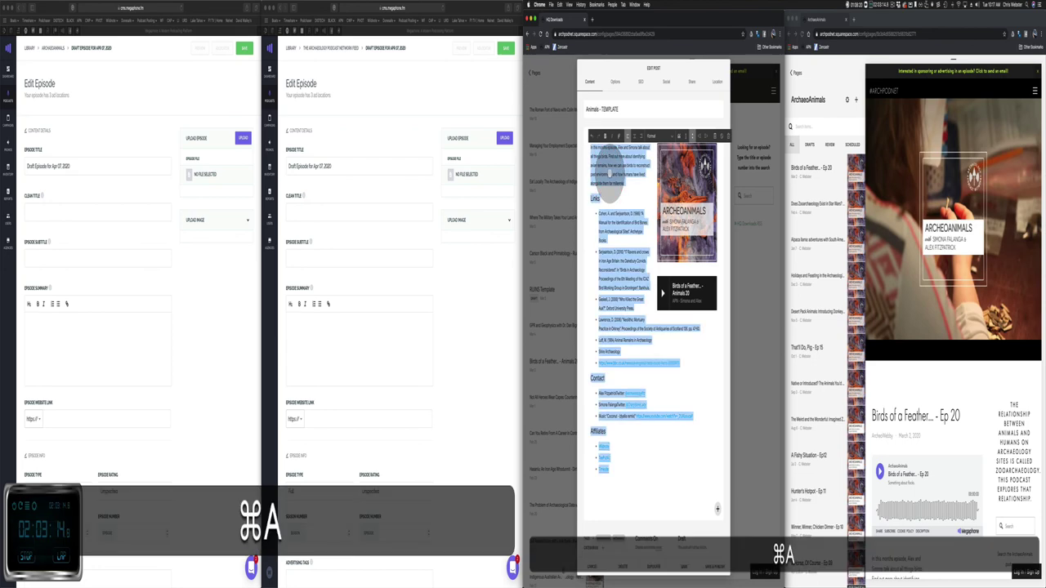
{"action": "key", "text": "super+BackSpace"}
{"action": "type", "text": "Op"}
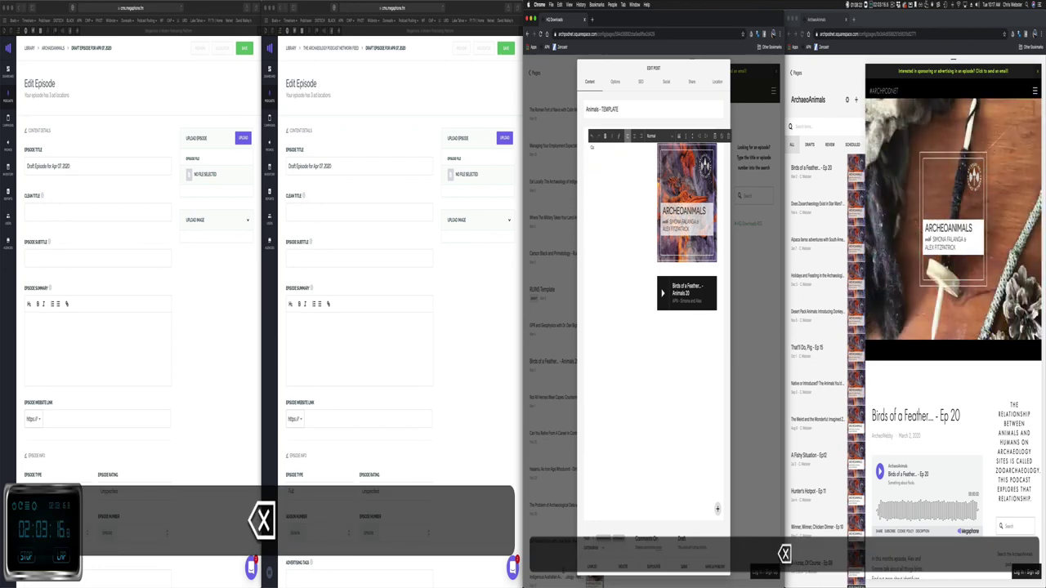
{"action": "type", "text": "p"}
{"action": "type", "text": " Page"}
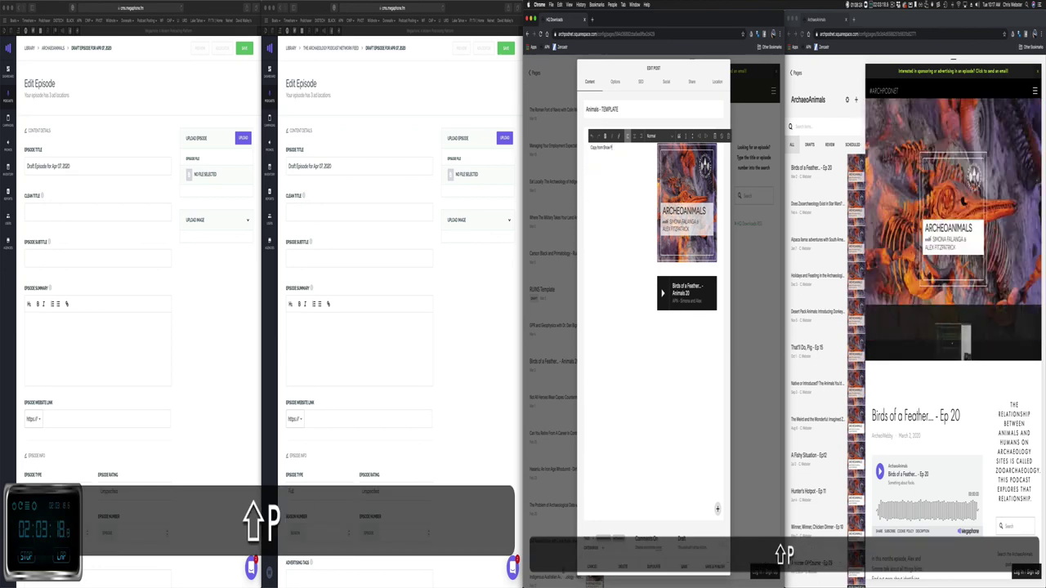
Step: Remove the attached episode file and its title from the template post's audio block, check its podcasting fields, and apply the changes
{"action": "left_click", "coordinate": [682, 293]}
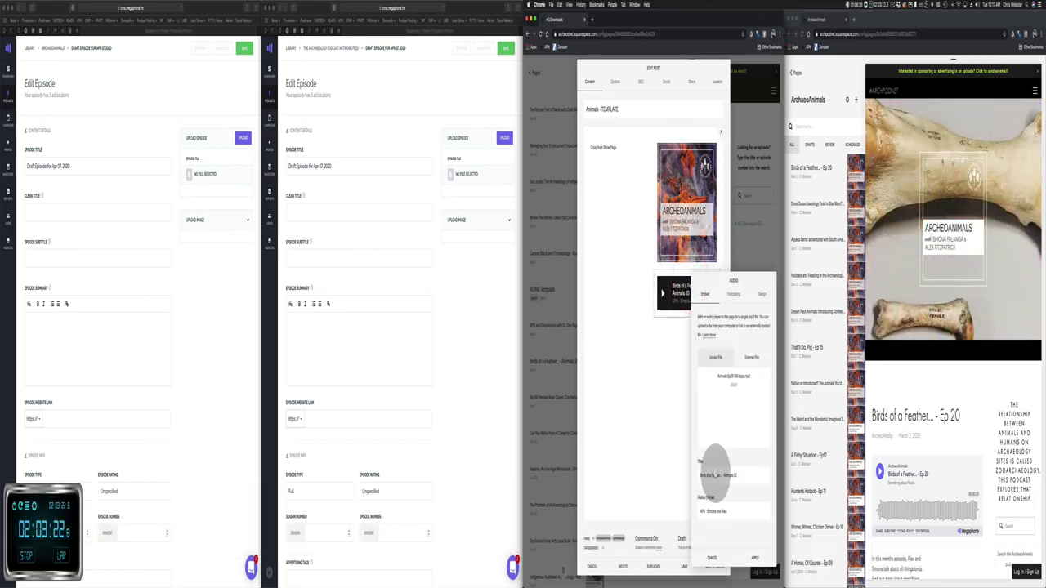
{"action": "left_click", "coordinate": [765, 373]}
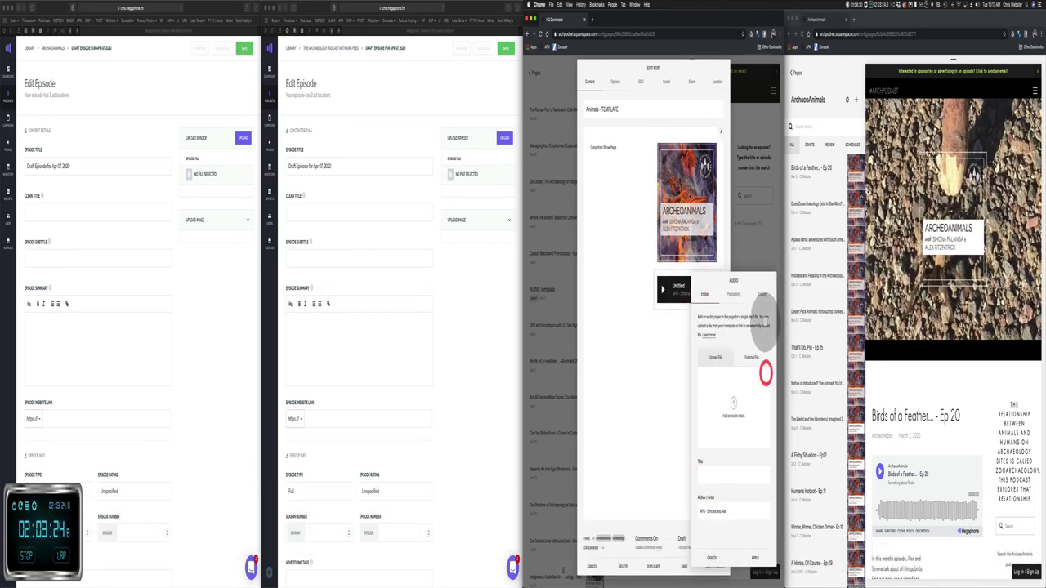
{"action": "left_click", "coordinate": [705, 296]}
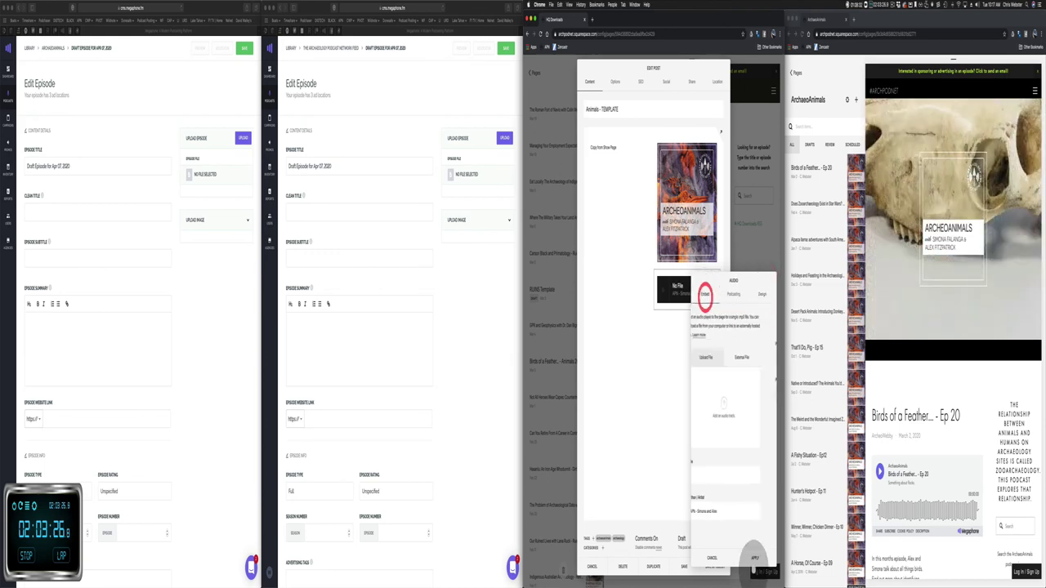
{"action": "left_click", "coordinate": [734, 292]}
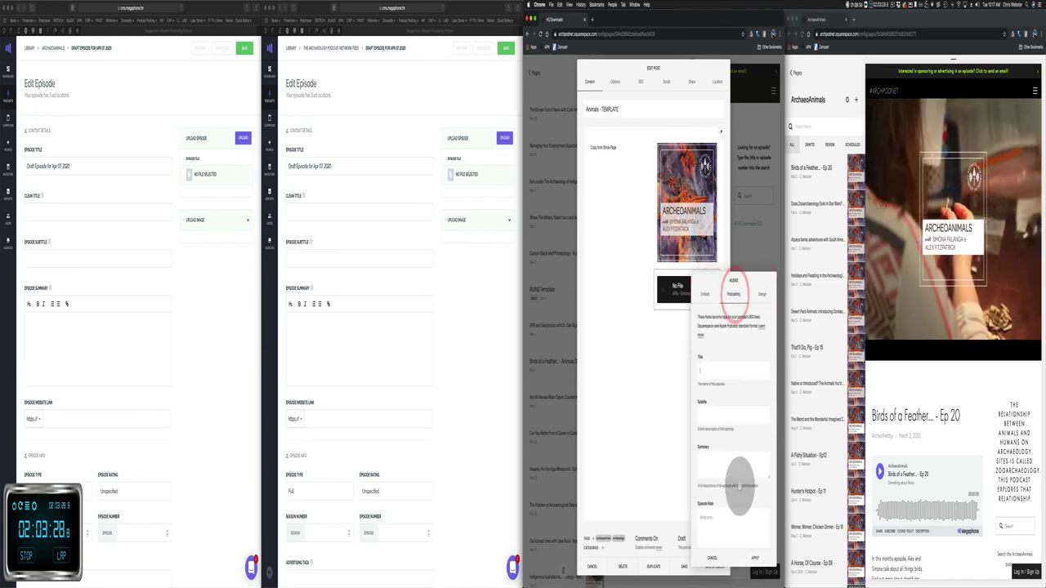
{"action": "left_click", "coordinate": [753, 559]}
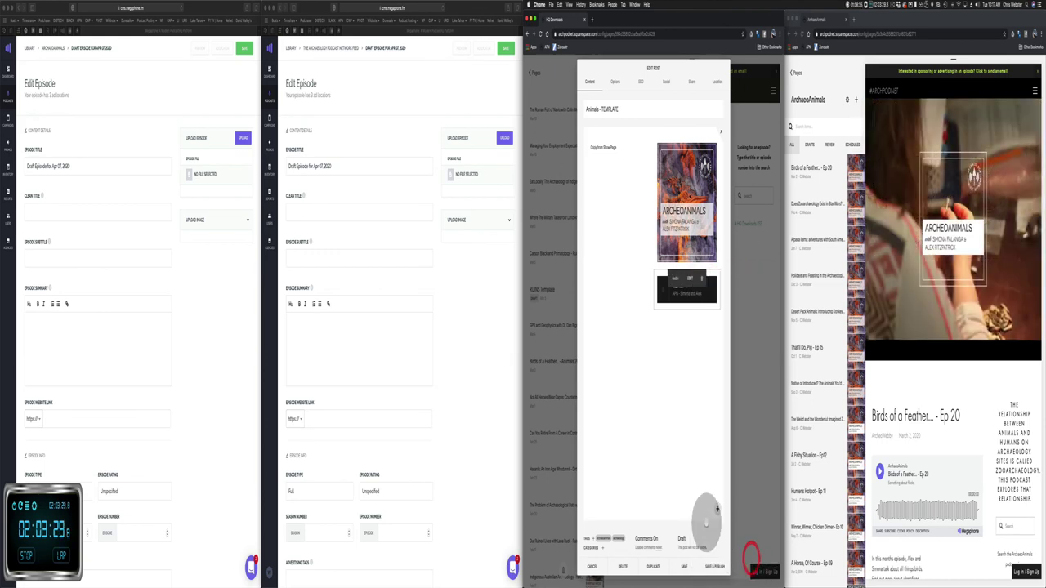
Step: Clear the template post's URL in its options and return to the post content
{"action": "left_click", "coordinate": [615, 83]}
{"action": "left_click", "coordinate": [670, 115]}
{"action": "key", "text": "BackSpace"}
{"action": "key", "text": "BackSpace"}
{"action": "key", "text": "BackSpace"}
{"action": "key", "text": "BackSpace"}
{"action": "key", "text": "BackSpace"}
{"action": "key", "text": "BackSpace"}
{"action": "key", "text": "BackSpace"}
{"action": "key", "text": "BackSpace"}
{"action": "key", "text": "BackSpace"}
{"action": "key", "text": "BackSpace"}
{"action": "key", "text": "BackSpace"}
{"action": "key", "text": "BackSpace"}
{"action": "key", "text": "BackSpace"}
{"action": "key", "text": "BackSpace"}
{"action": "key", "text": "BackSpace"}
{"action": "key", "text": "BackSpace"}
{"action": "key", "text": "BackSpace"}
{"action": "key", "text": "BackSpace"}
{"action": "key", "text": "BackSpace"}
{"action": "key", "text": "BackSpace"}
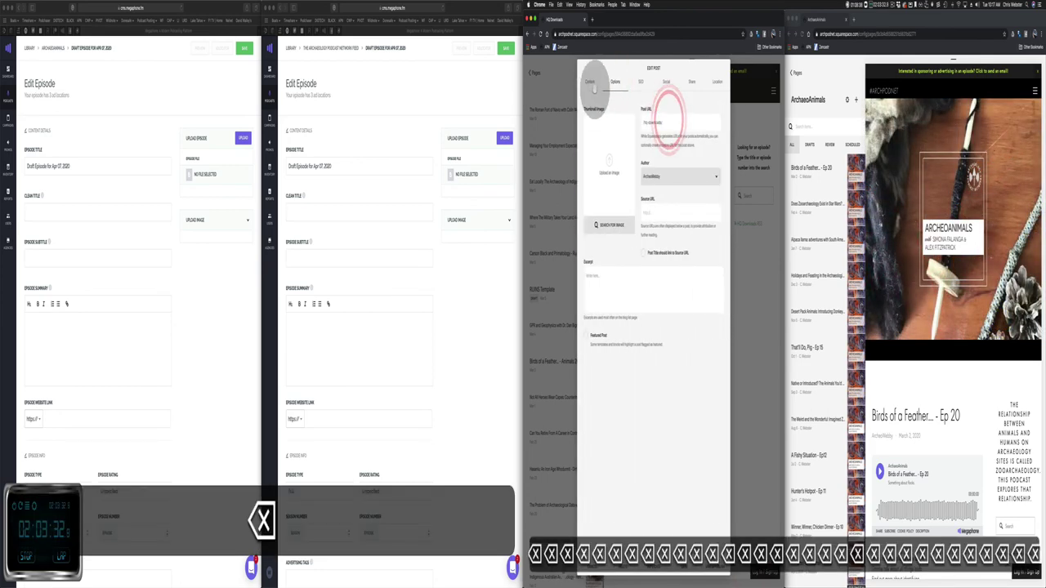
{"action": "left_click", "coordinate": [590, 82]}
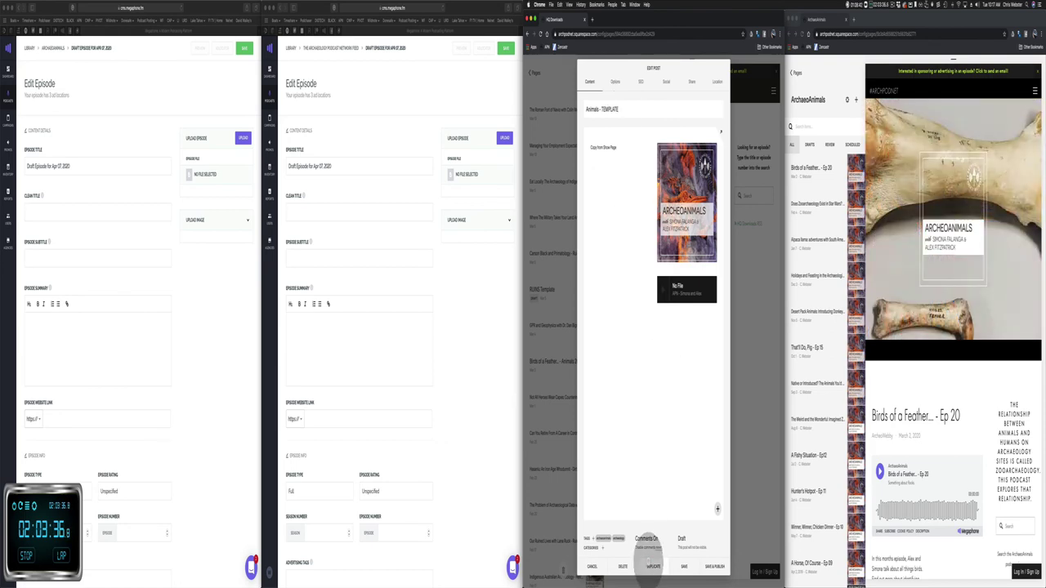
Step: Duplicate the "Animals - TEMPLATE" post, and open the draft "TEMPLATE - Ep XX" for editing on the ArchaeoAnimals page
{"action": "left_click", "coordinate": [654, 566]}
{"action": "left_click", "coordinate": [678, 437]}
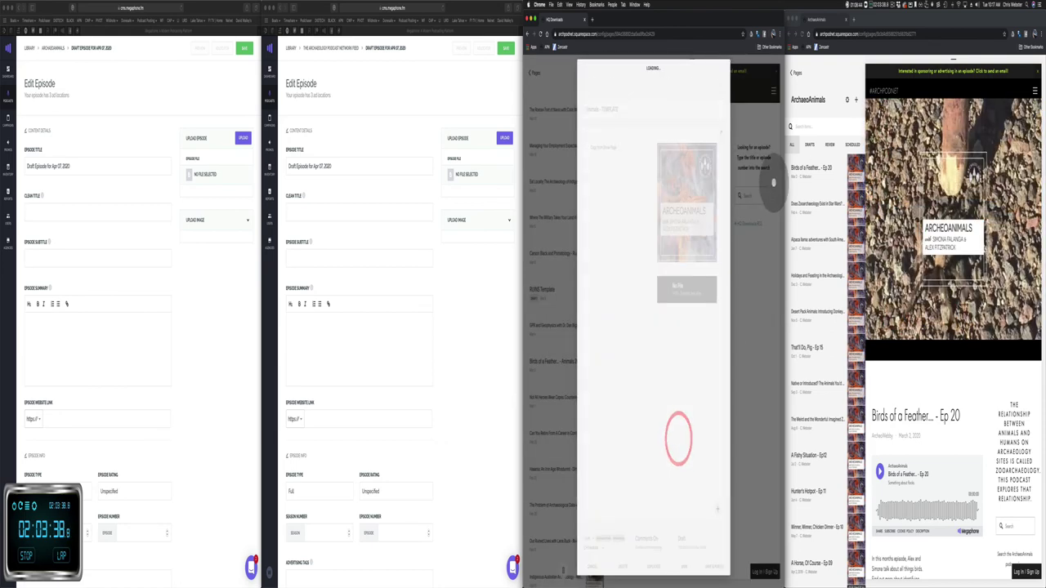
{"action": "left_click", "coordinate": [809, 144]}
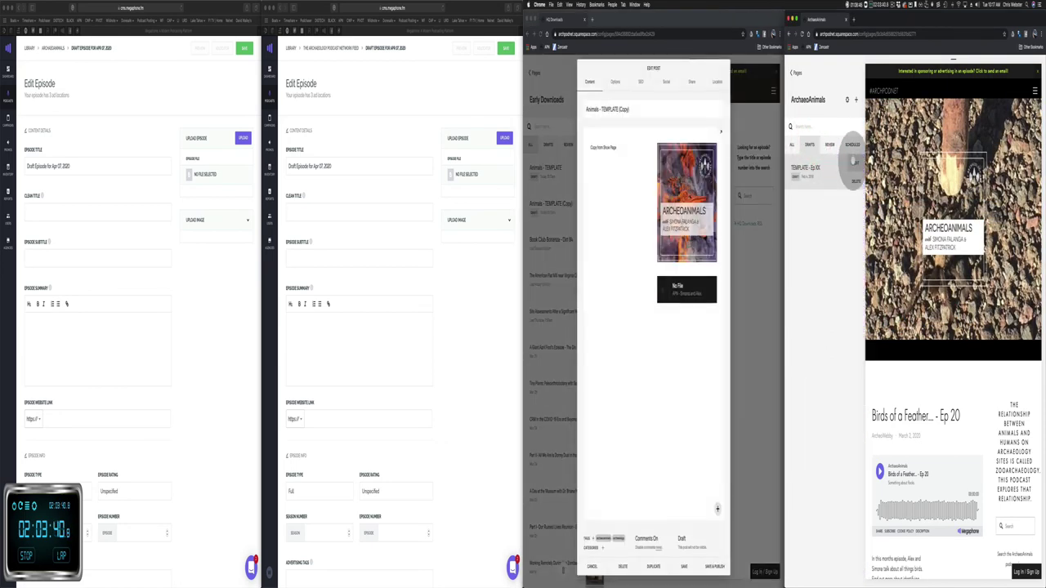
{"action": "left_click", "coordinate": [853, 160]}
Step: Switch to Audition, start exporting the Episode 21 master as MP3, and choose the episode's Versions folder as save location
{"action": "key", "text": "ctrl+Up"}
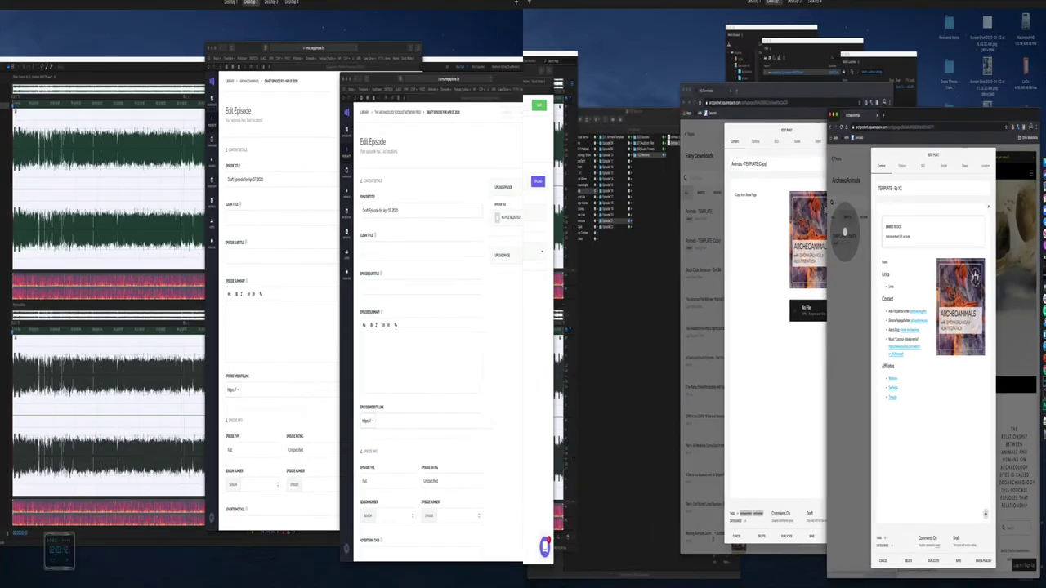
{"action": "left_click", "coordinate": [631, 260]}
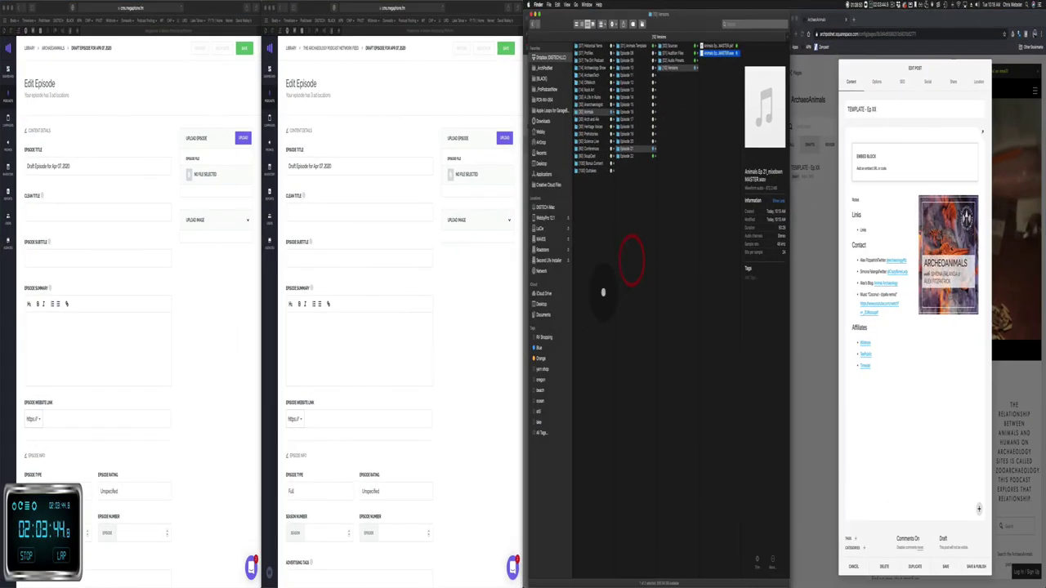
{"action": "key", "text": "super+Tab"}
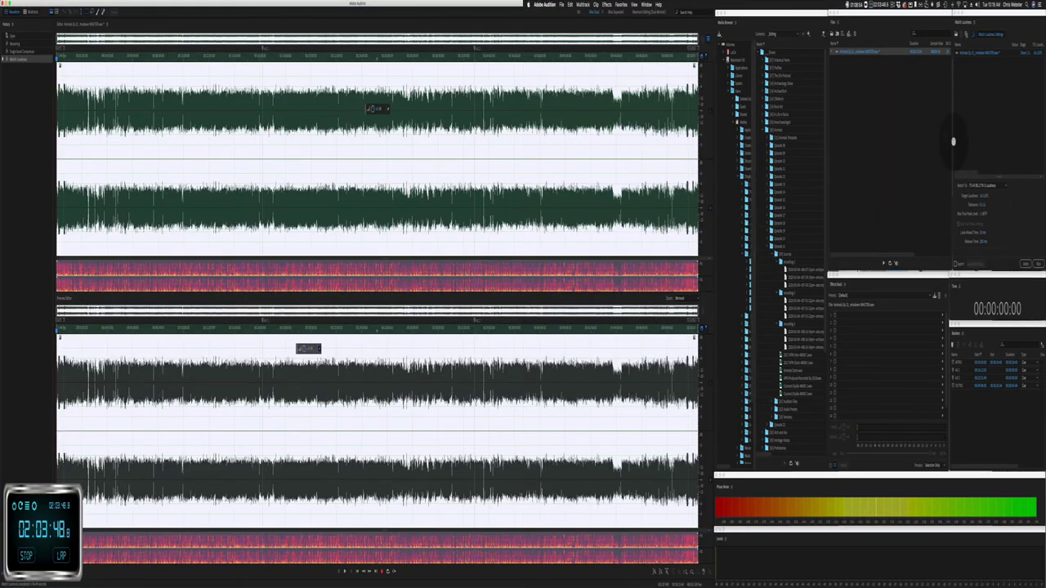
{"action": "left_click", "coordinate": [996, 104]}
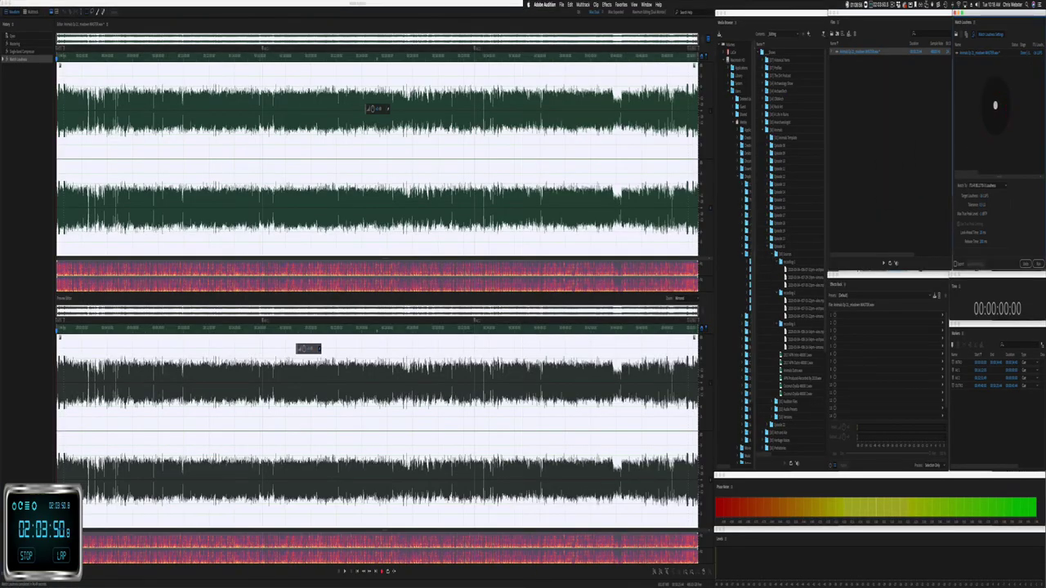
{"action": "key", "text": "shift+super+e"}
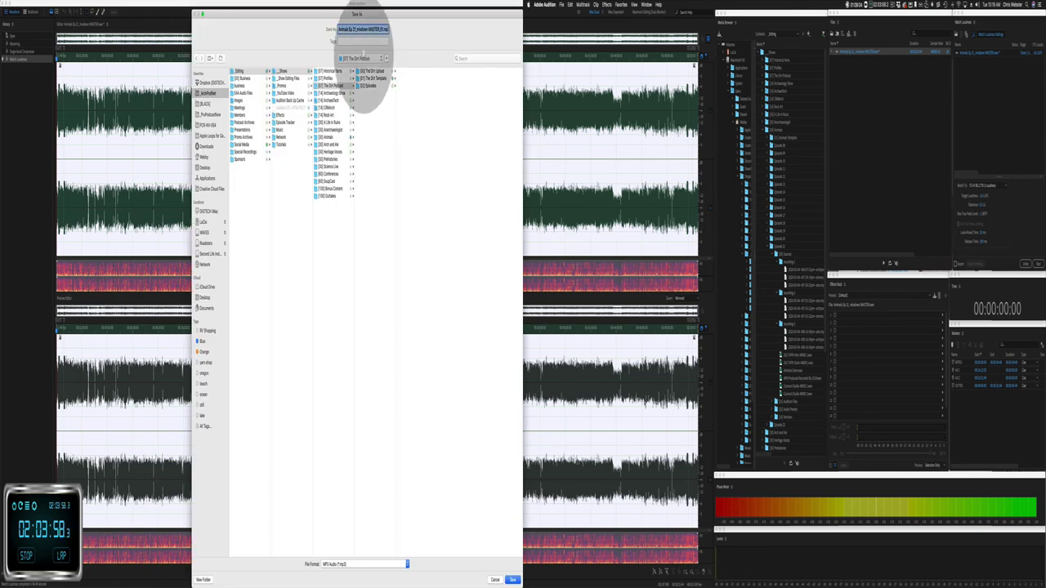
{"action": "left_click", "coordinate": [362, 60]}
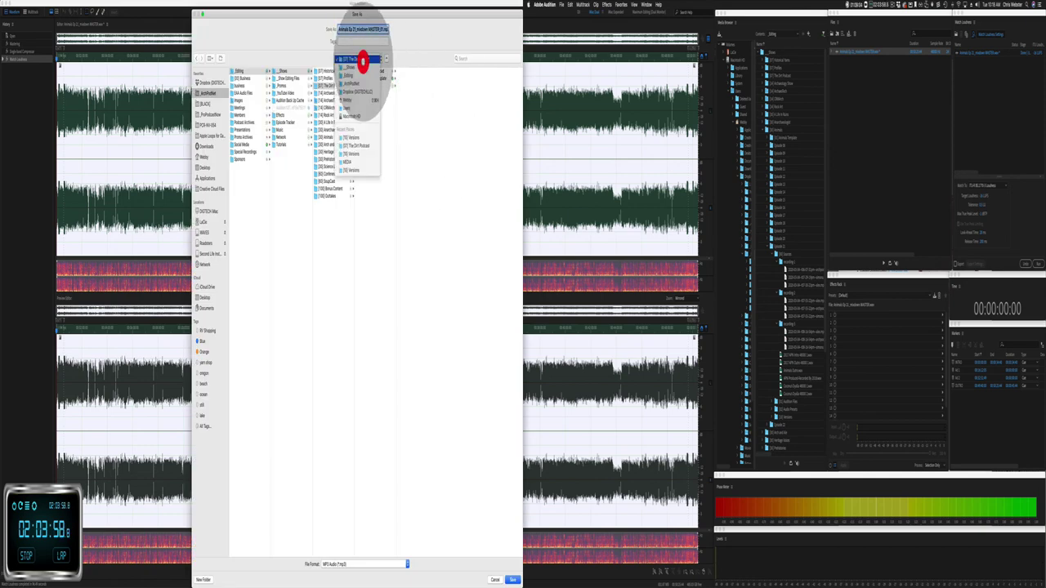
{"action": "left_click", "coordinate": [351, 134]}
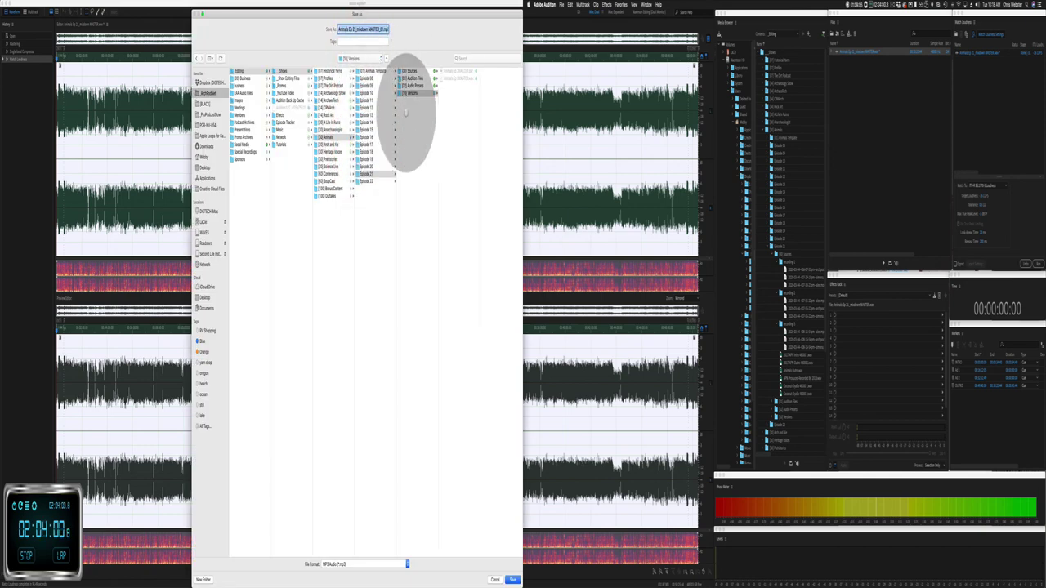
Step: Name the export "Animals Ep 21-128 kbps.mp3" and export the file
{"action": "left_click", "coordinate": [381, 29]}
{"action": "key", "text": "BackSpace"}
{"action": "key", "text": "BackSpace"}
{"action": "key", "text": "BackSpace"}
{"action": "key", "text": "BackSpace"}
{"action": "key", "text": "BackSpace"}
{"action": "key", "text": "BackSpace"}
{"action": "key", "text": "BackSpace"}
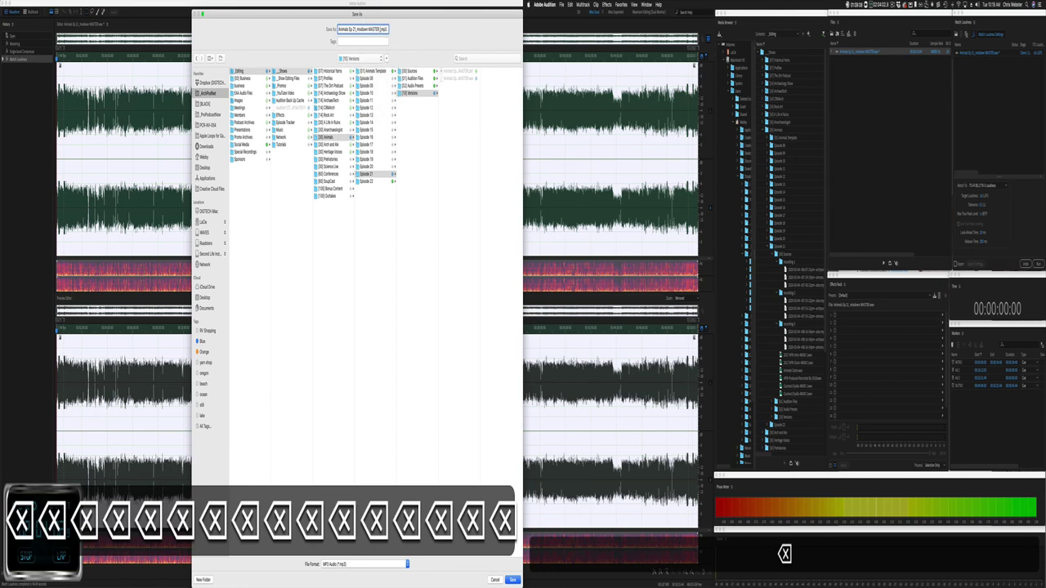
{"action": "type", "text": "222"}
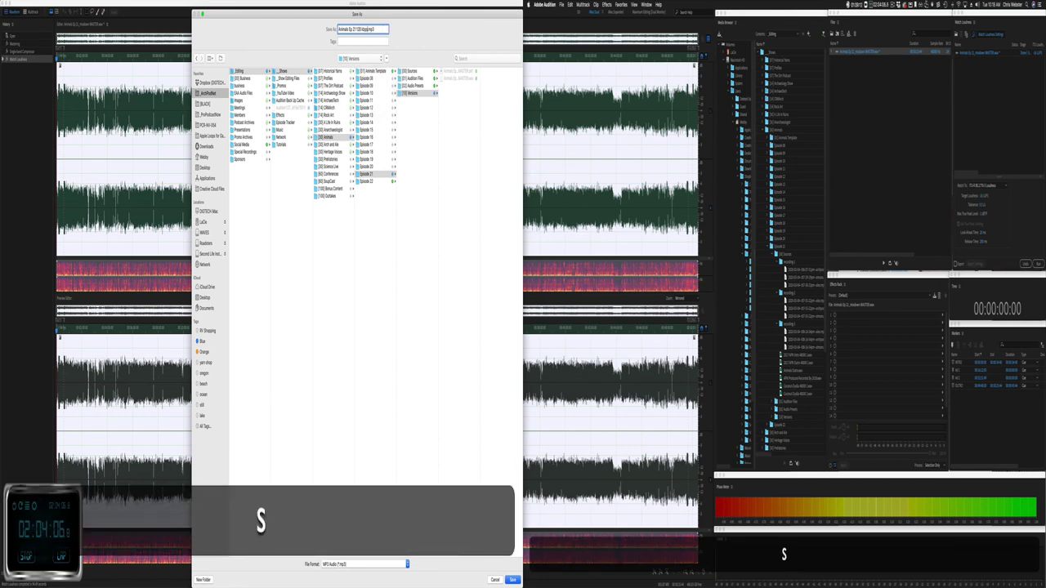
{"action": "left_click", "coordinate": [513, 579]}
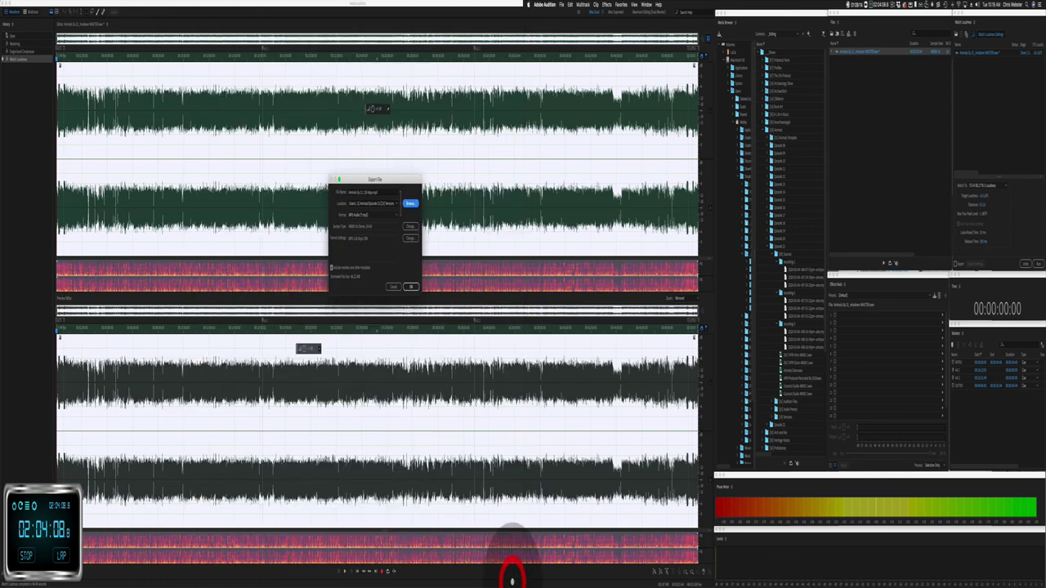
{"action": "left_click", "coordinate": [410, 287]}
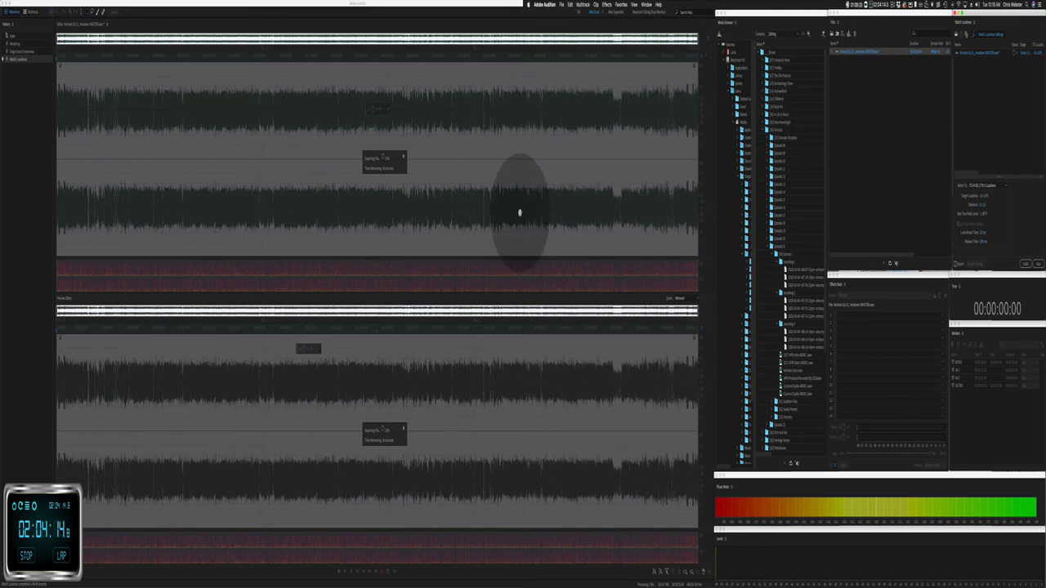
Step: Switch to Chrome to duplicate the ArchaeoAnimals post "TEMPLATE - Ep XX", and bring up Trello
{"action": "key", "text": "super+Tab"}
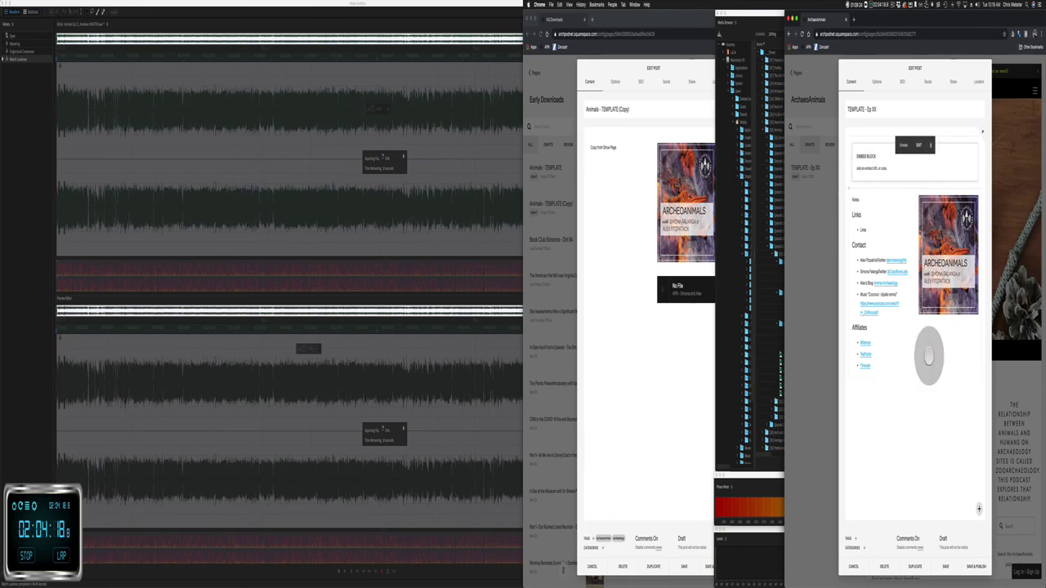
{"action": "left_click", "coordinate": [915, 566]}
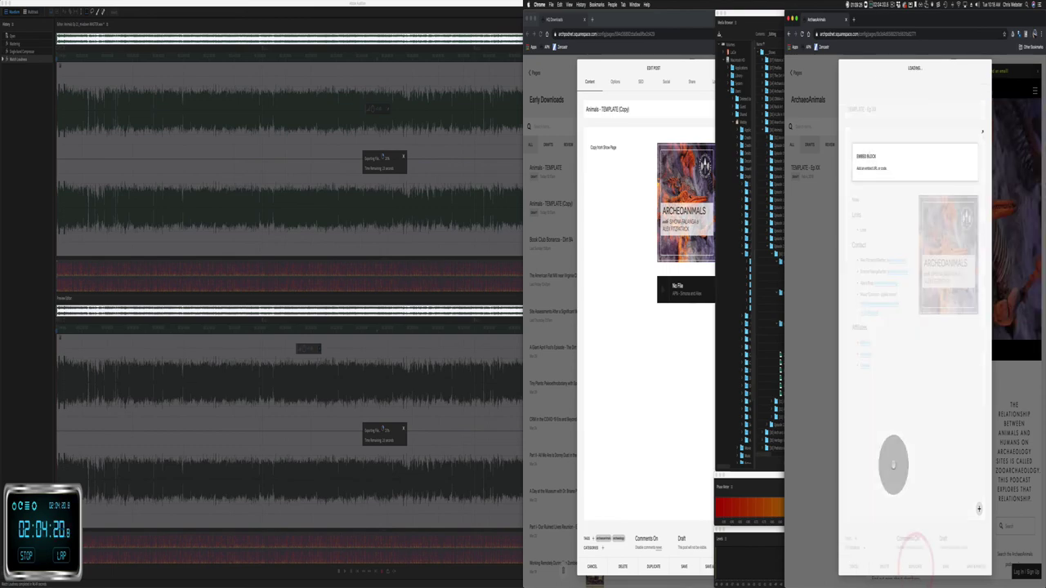
{"action": "key", "text": "super+space"}
{"action": "type", "text": "trell"}
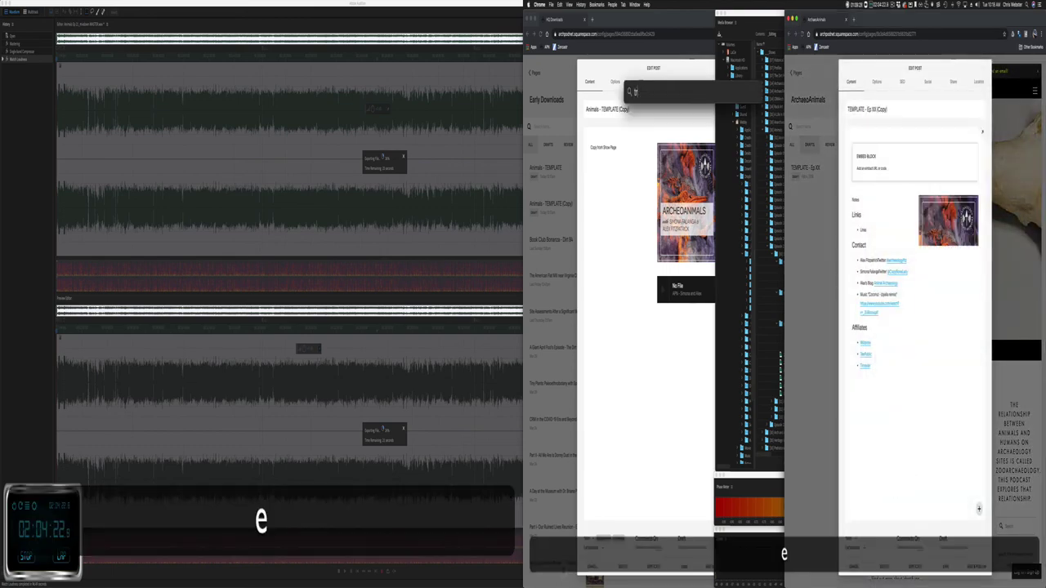
{"action": "key", "text": "Return"}
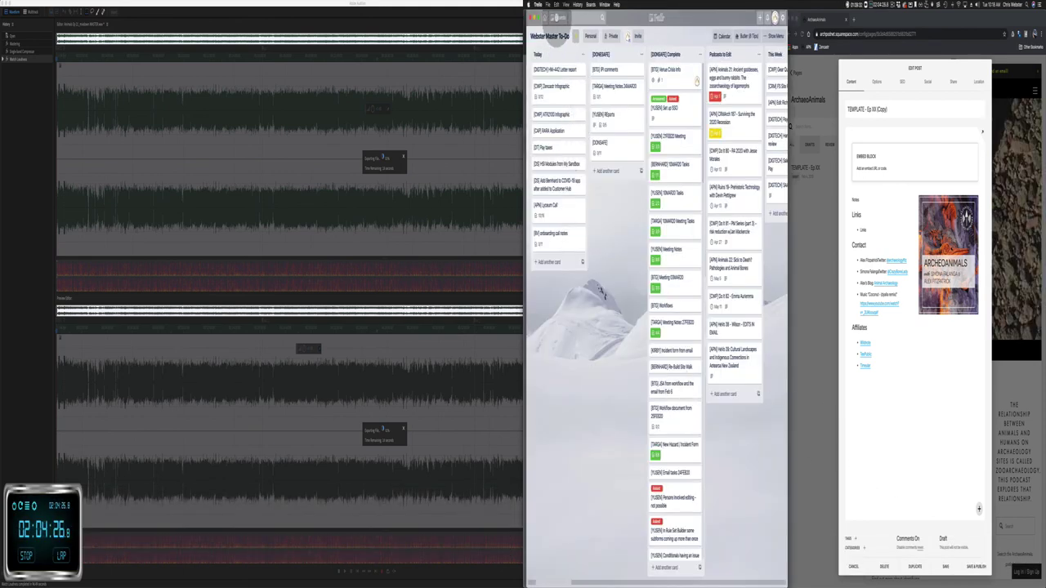
Step: Open the Episode 21 card on the "[30] ArchaeoAnimals" board
{"action": "left_click", "coordinate": [556, 17]}
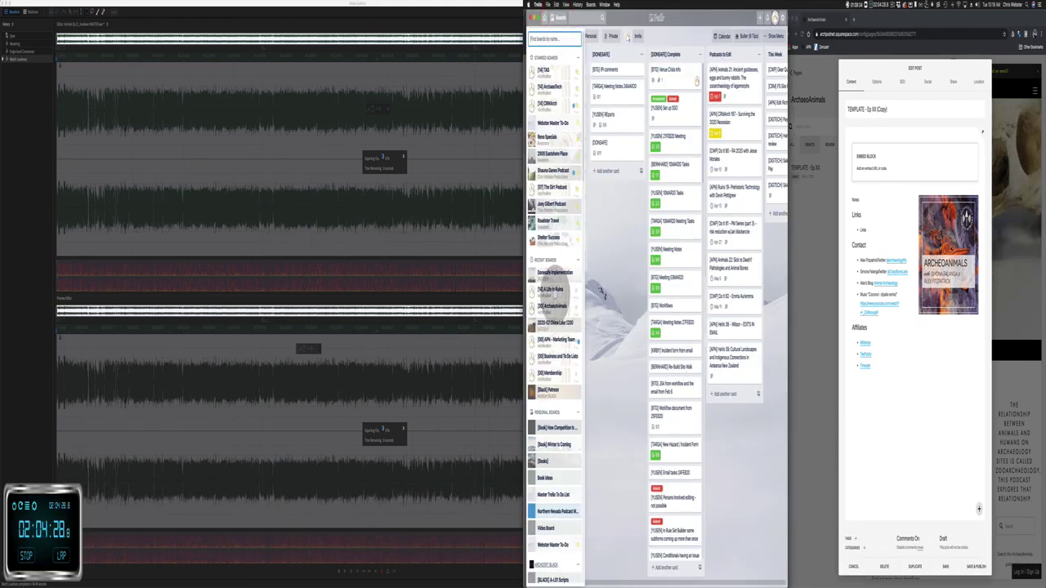
{"action": "left_click", "coordinate": [552, 307]}
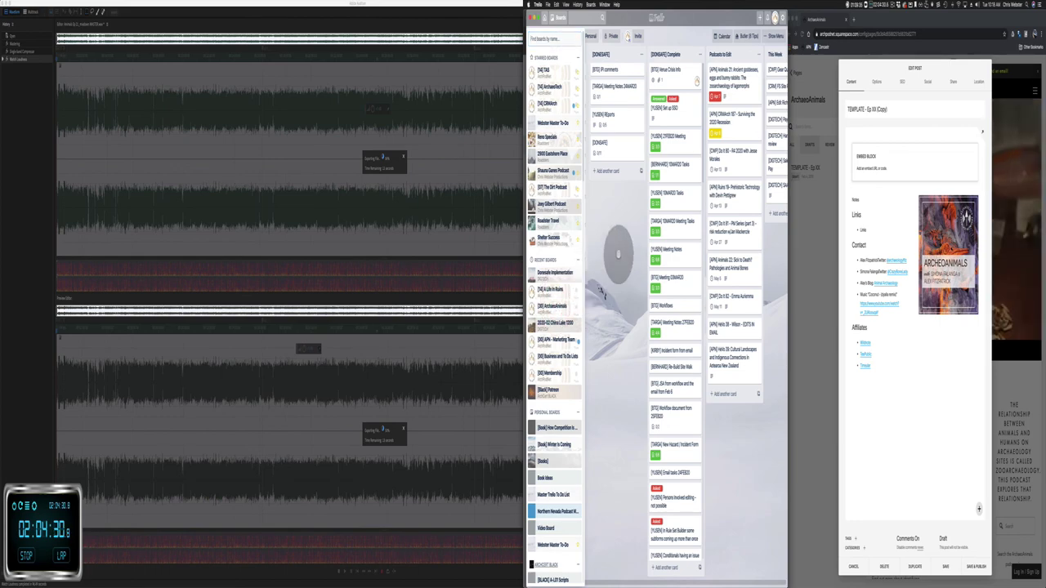
{"action": "key", "text": "alt+super+Left"}
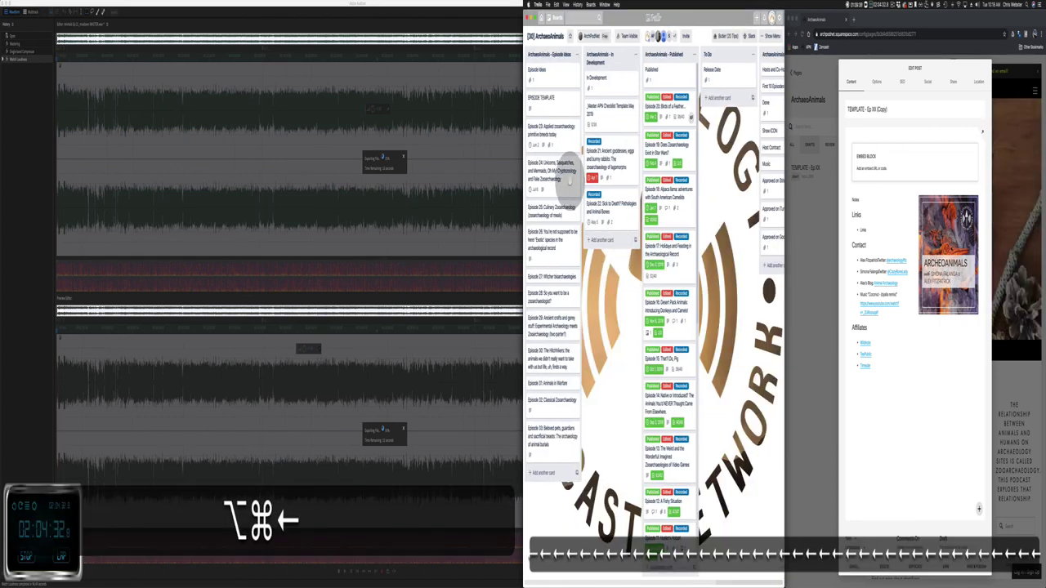
{"action": "left_click", "coordinate": [611, 164]}
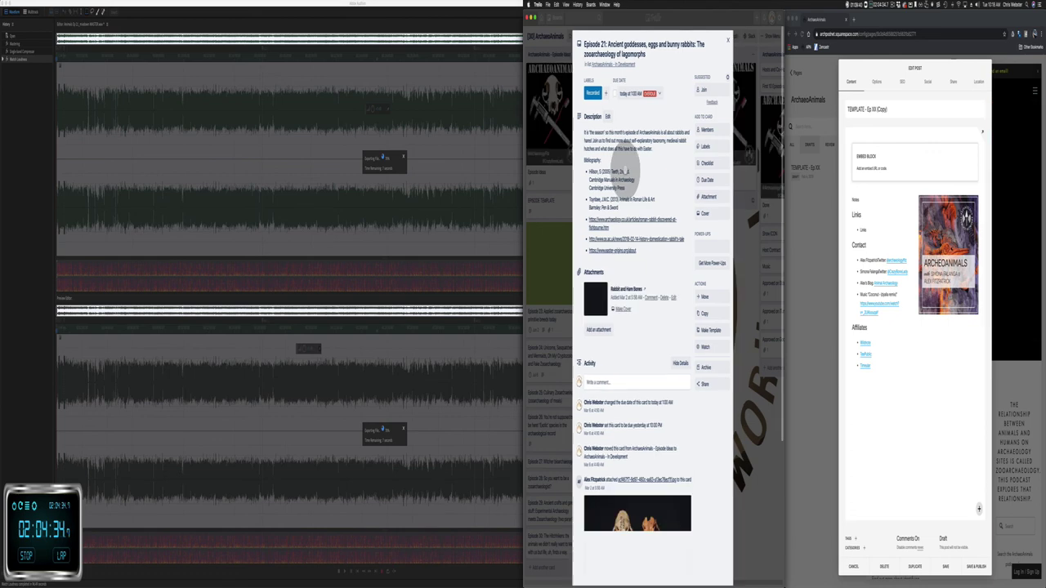
Step: Replace the duplicated post's title with the card's episode title, without its "Episode 21:" prefix, followed by "- Ep 21"
{"action": "left_click_drag", "start_coordinate": [609, 45], "coordinate": [649, 61]}
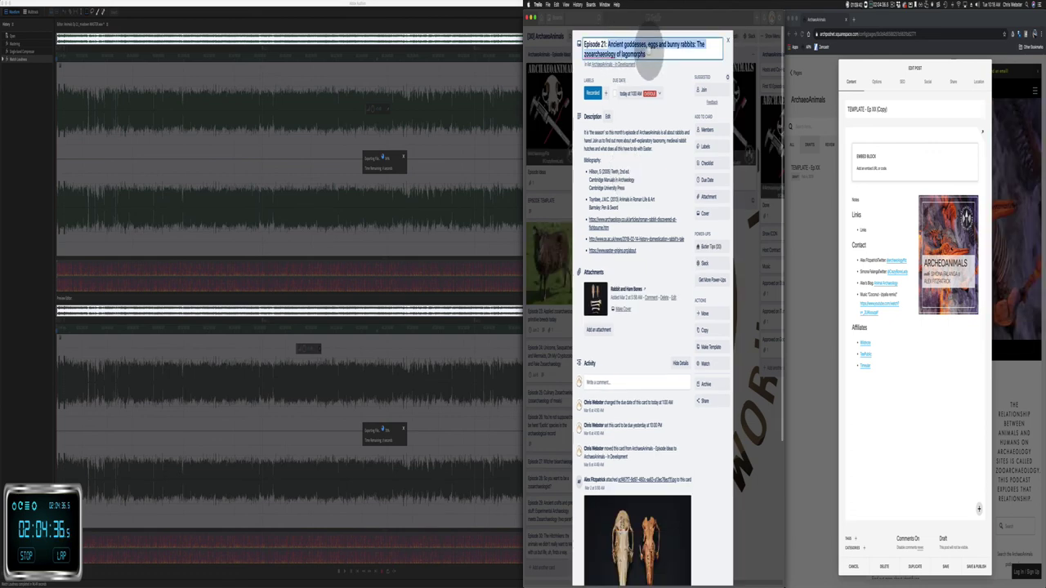
{"action": "key", "text": "super+c"}
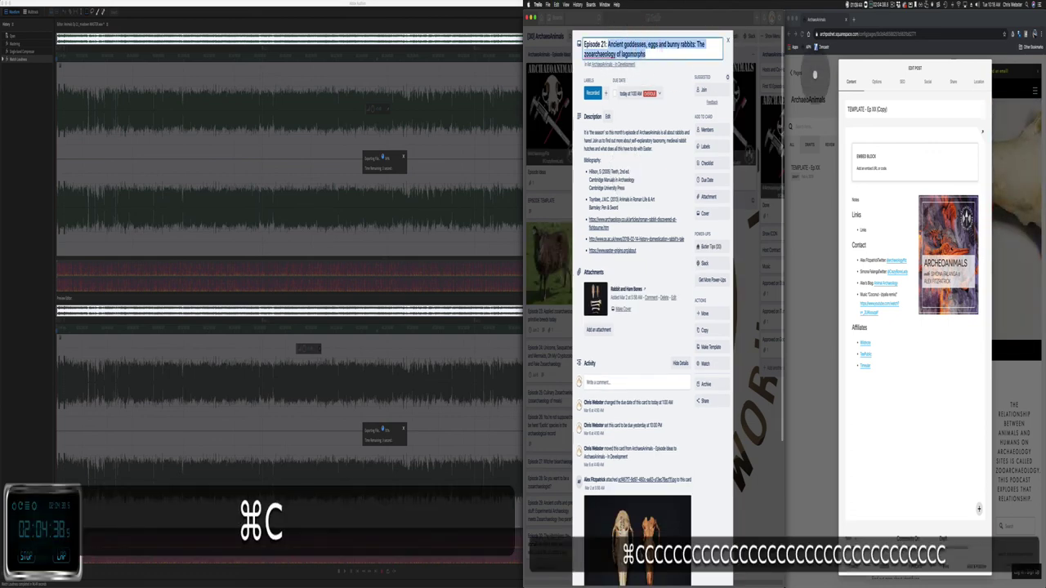
{"action": "left_click", "coordinate": [855, 108]}
{"action": "key", "text": "super+a"}
{"action": "key", "text": "super+v"}
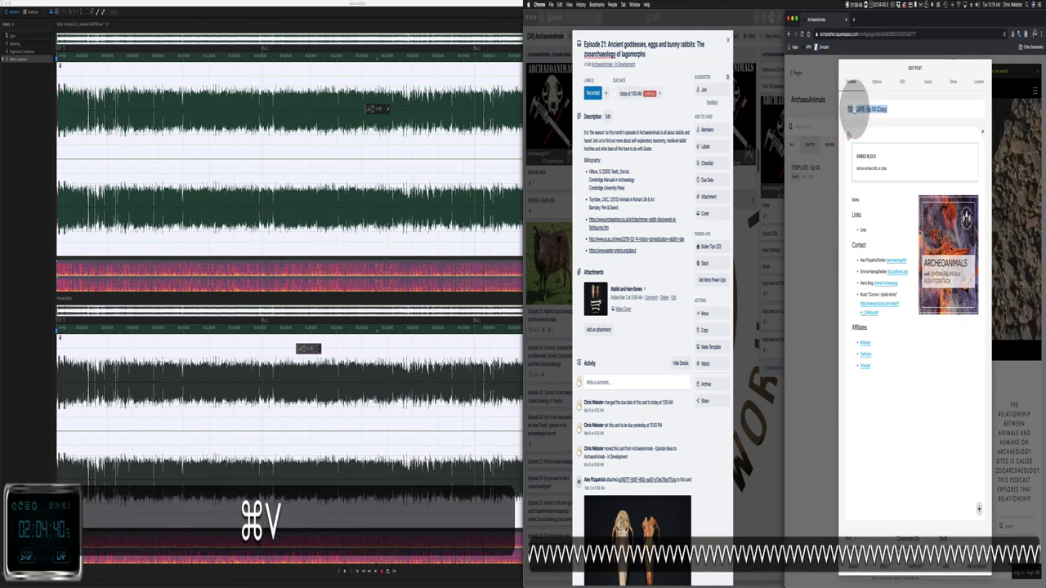
{"action": "type", "text": "- Ep 21"}
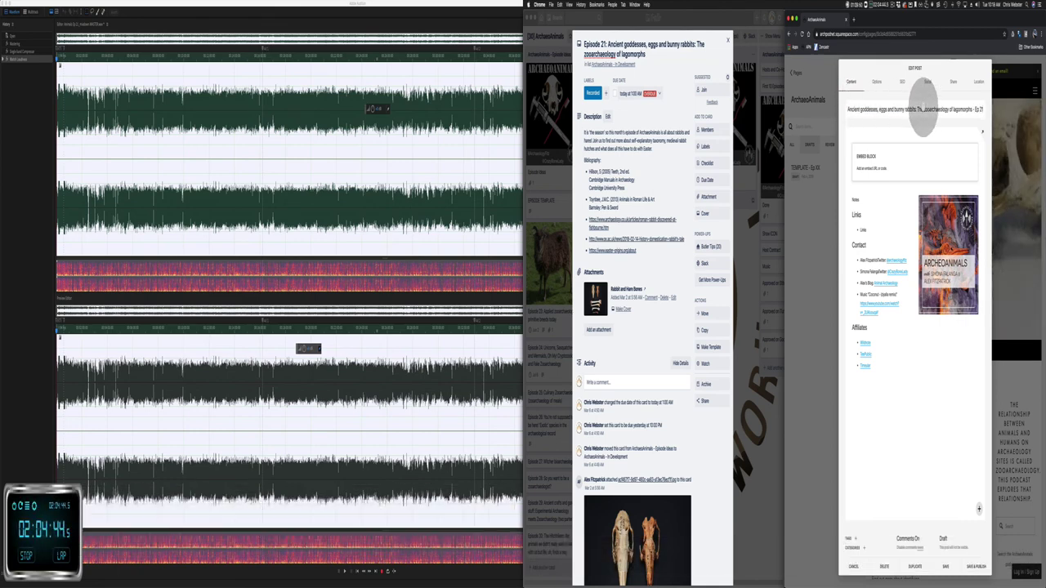
Step: Capitalise "Zooarchaeology" and "Lagomorphs" in the post title
{"action": "left_click", "coordinate": [924, 111]}
{"action": "key", "text": "shift+BackSpace"}
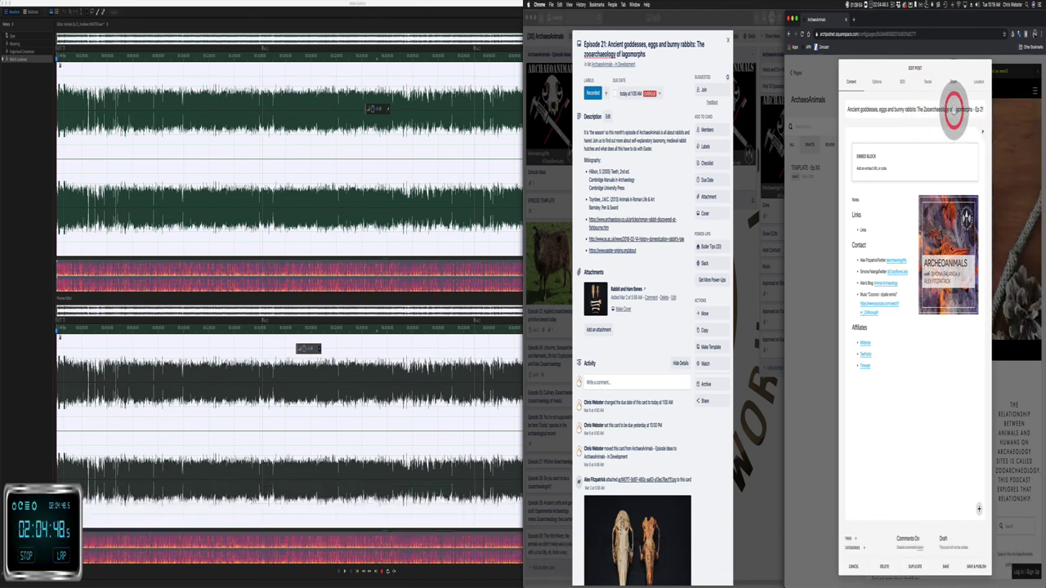
{"action": "key", "text": "Right"}
{"action": "key", "text": "Right"}
{"action": "key", "text": "Right"}
{"action": "key", "text": "Right"}
{"action": "key", "text": "Right"}
{"action": "key", "text": "Right"}
{"action": "key", "text": "Right"}
{"action": "key", "text": "Right"}
{"action": "key", "text": "Right"}
{"action": "key", "text": "Right"}
{"action": "key", "text": "Right"}
{"action": "key", "text": "Right"}
{"action": "key", "text": "Right"}
{"action": "key", "text": "Right"}
{"action": "key", "text": "Right"}
{"action": "key", "text": "Right"}
{"action": "key", "text": "Right"}
{"action": "key", "text": "Right"}
{"action": "key", "text": "shift+BackSpace"}
{"action": "type", "text": "L"}
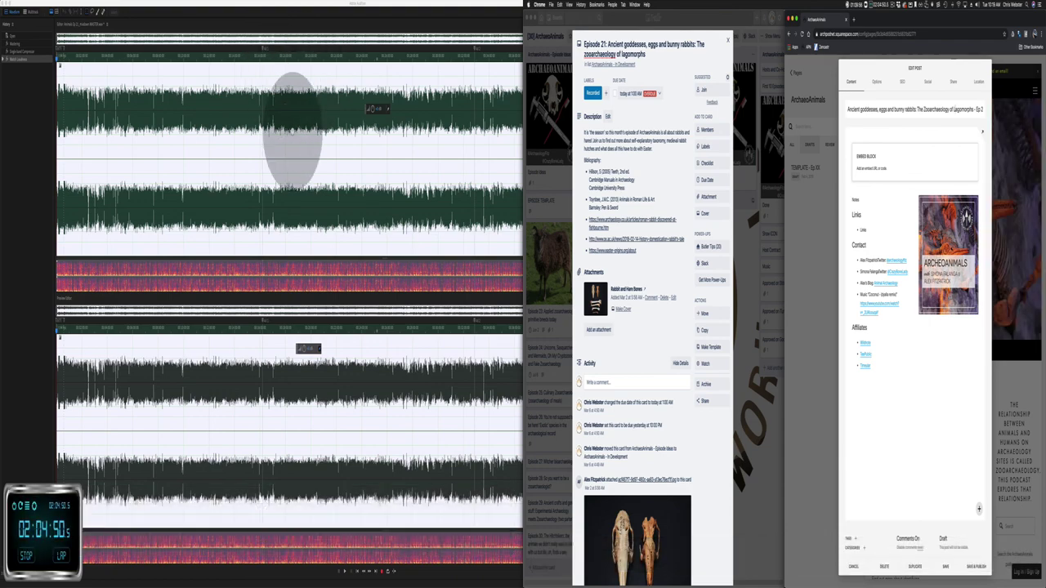
Step: Quit Adobe Audition and save the changes to the mastered episode file
{"action": "left_click", "coordinate": [291, 129]}
{"action": "key", "text": "super+q"}
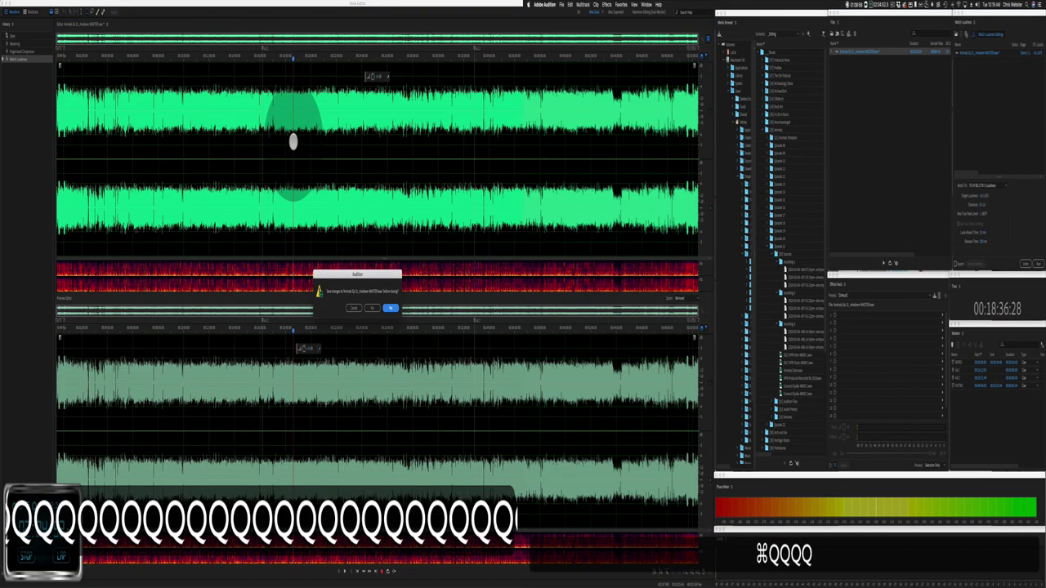
{"action": "left_click", "coordinate": [384, 307]}
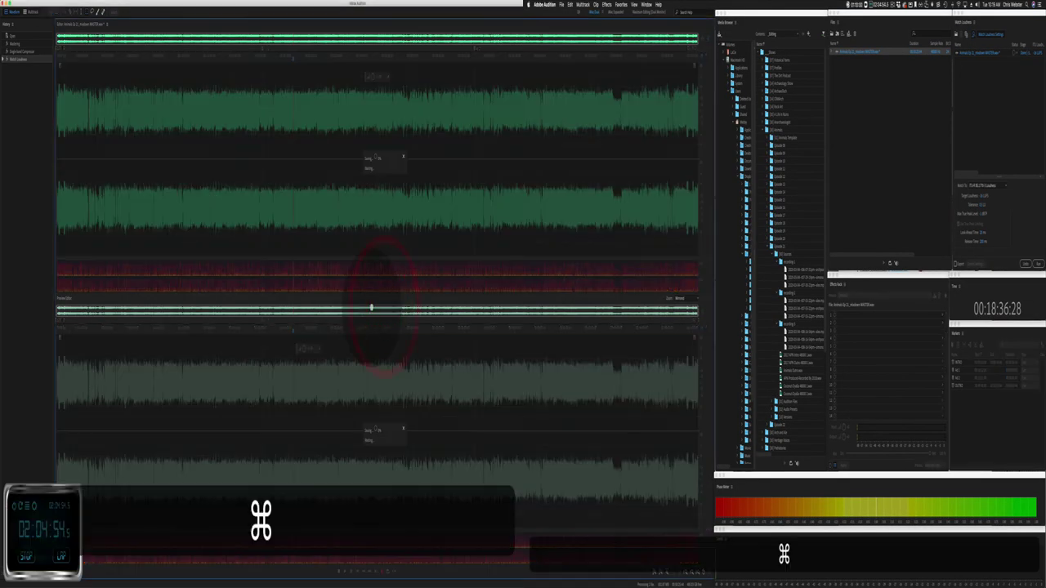
Step: Switch to Safari and upload the Episode 21 MP3 to both draft episodes, ArchaeoAnimals and The Archaeology Podcast Network Feed
{"action": "key", "text": "super+Tab"}
{"action": "key", "text": "super+Tab"}
{"action": "key", "text": "super+Tab"}
{"action": "key", "text": "super+Tab"}
{"action": "key", "text": "super+Tab"}
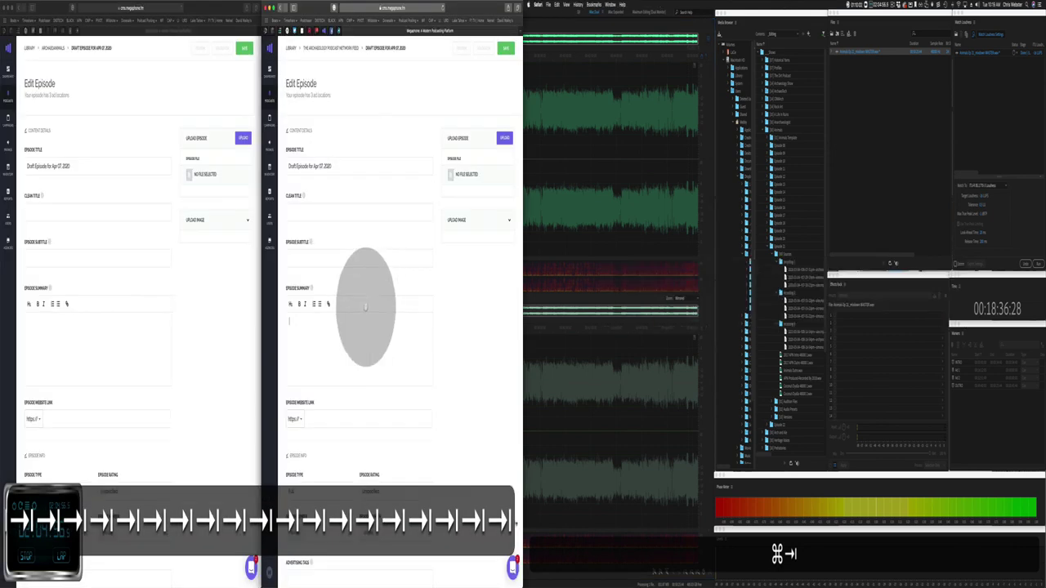
{"action": "left_click", "coordinate": [189, 174]}
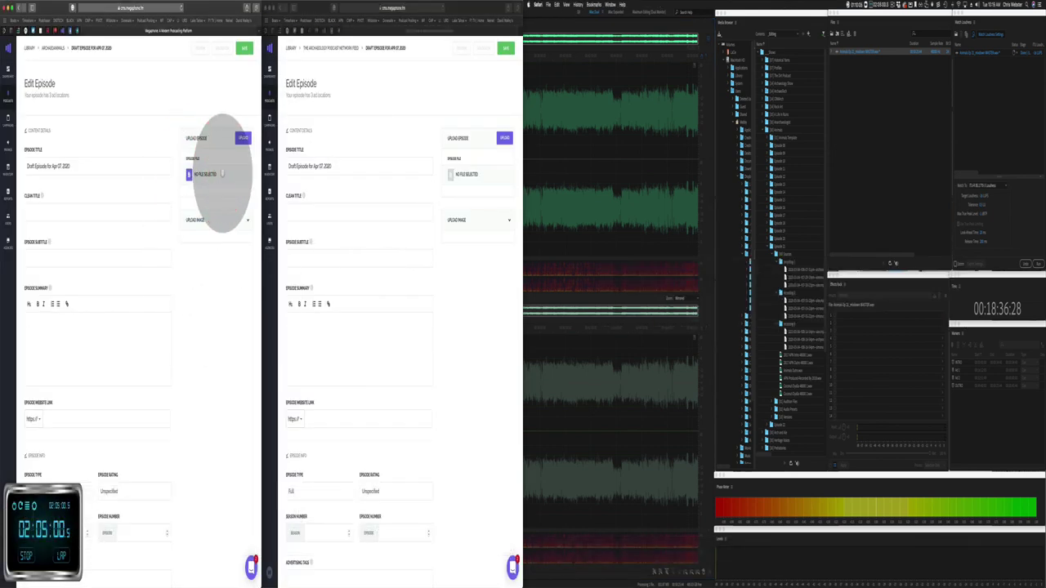
{"action": "left_click", "coordinate": [222, 174]}
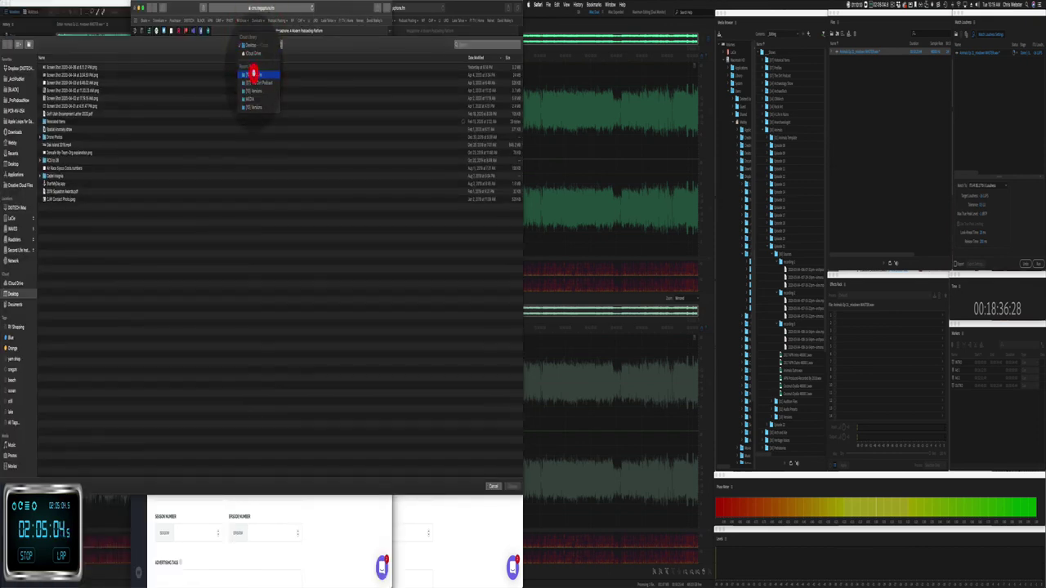
{"action": "left_click", "coordinate": [254, 73]}
{"action": "double_click", "coordinate": [71, 70]}
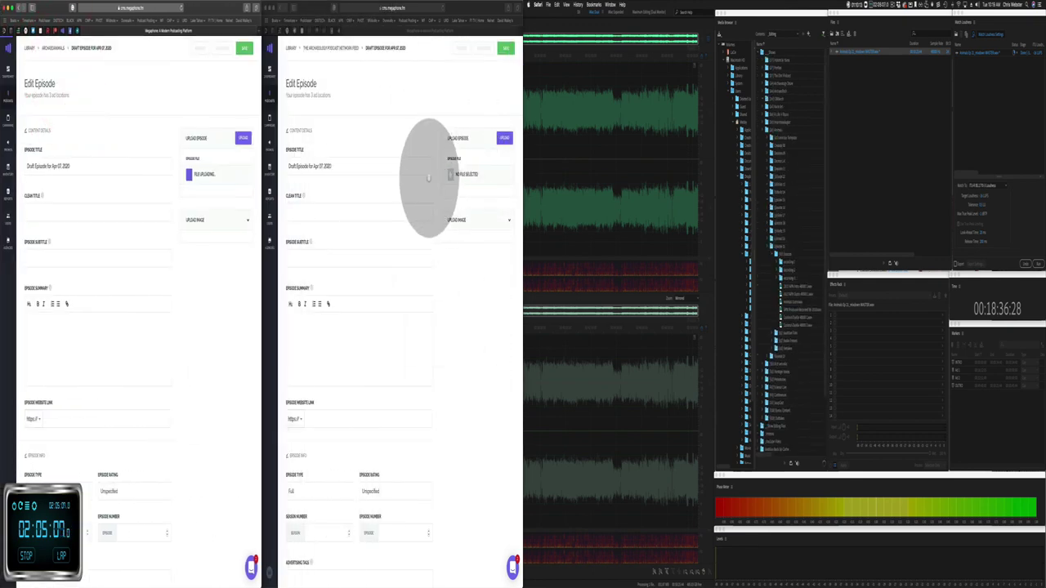
{"action": "left_click", "coordinate": [446, 173]}
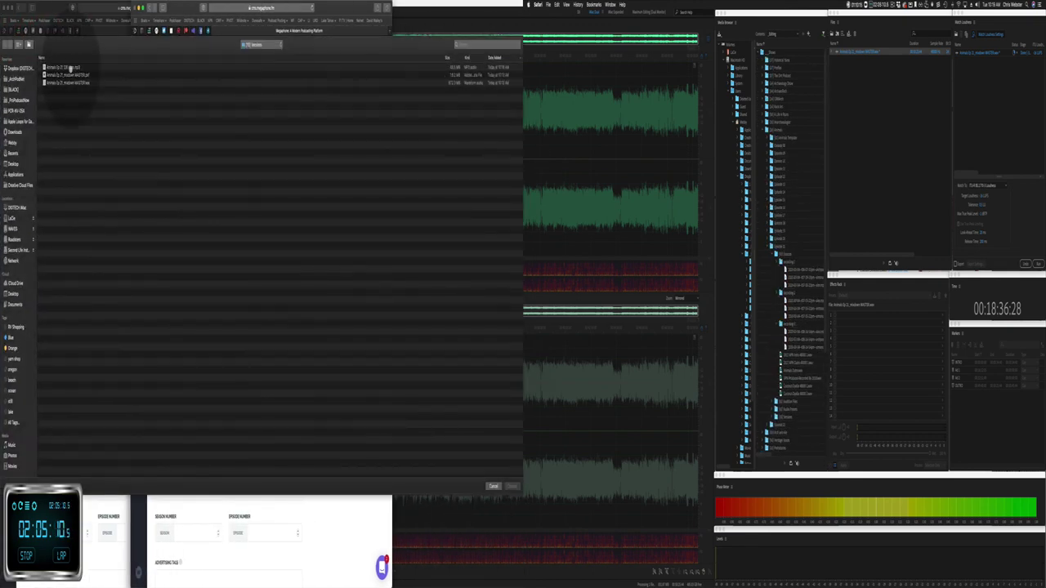
{"action": "double_click", "coordinate": [70, 69]}
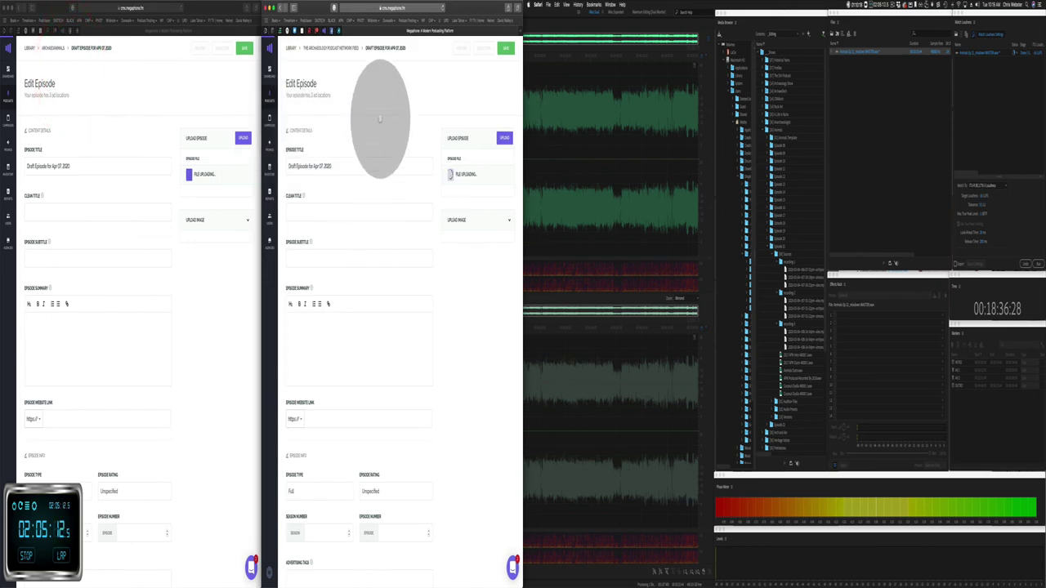
Step: Switch to Chrome and upload the Episode 21 MP3 to the audio block of the "Animals - TEMPLATE (Copy)" post
{"action": "key", "text": "super+Tab"}
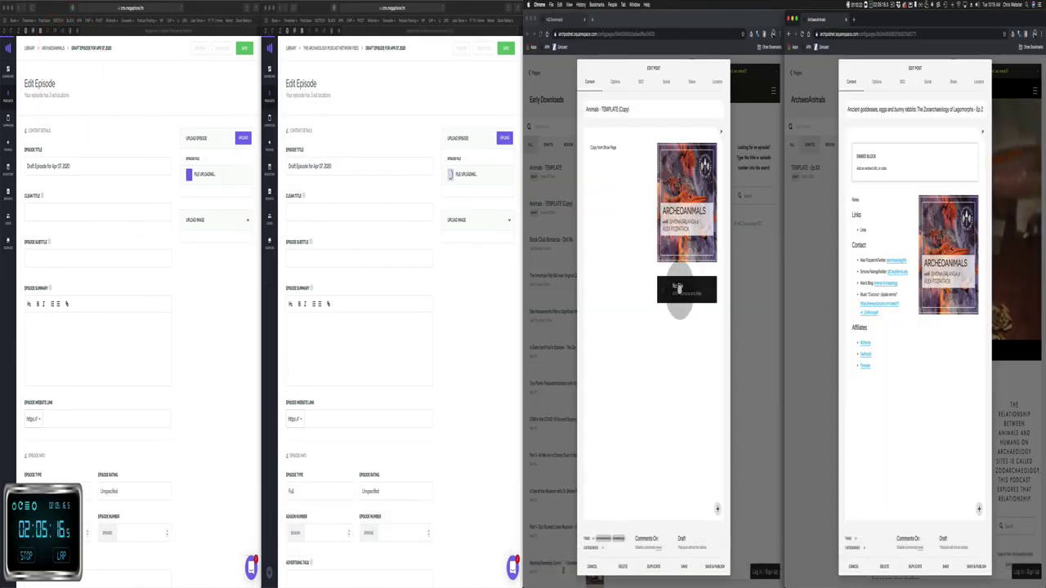
{"action": "left_click", "coordinate": [685, 288]}
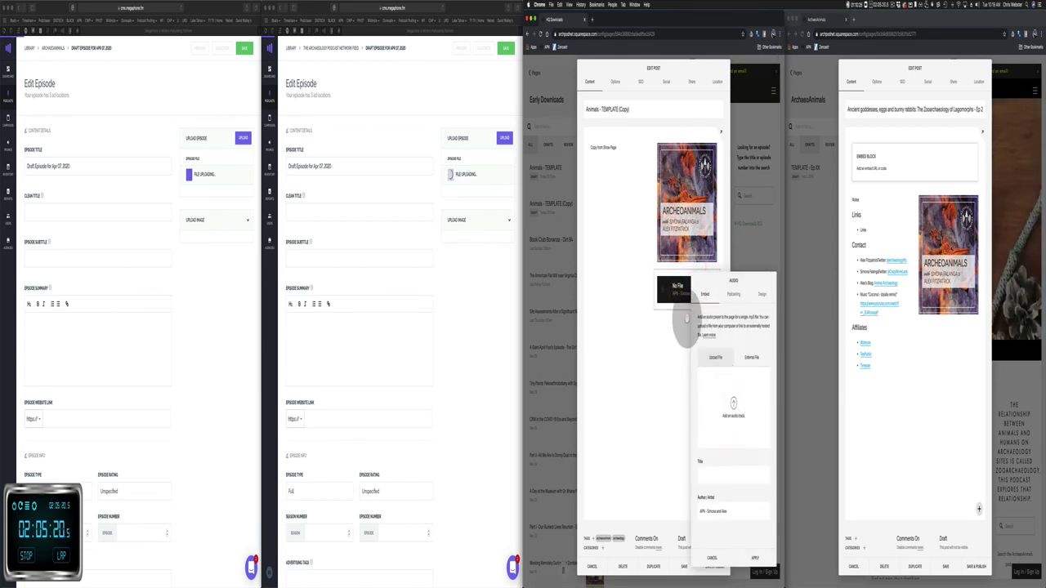
{"action": "left_click", "coordinate": [710, 386]}
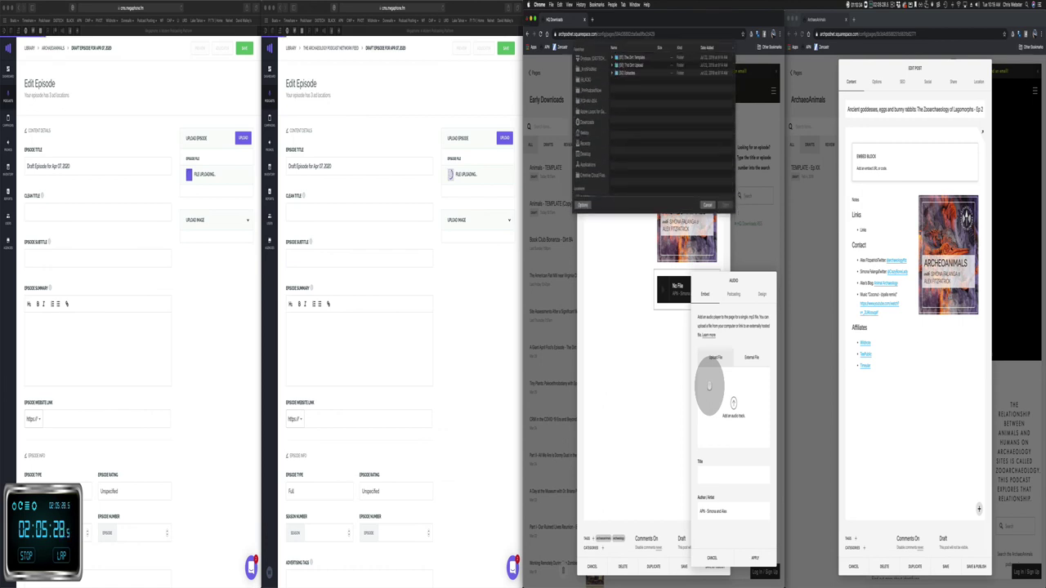
{"action": "left_click", "coordinate": [656, 49]}
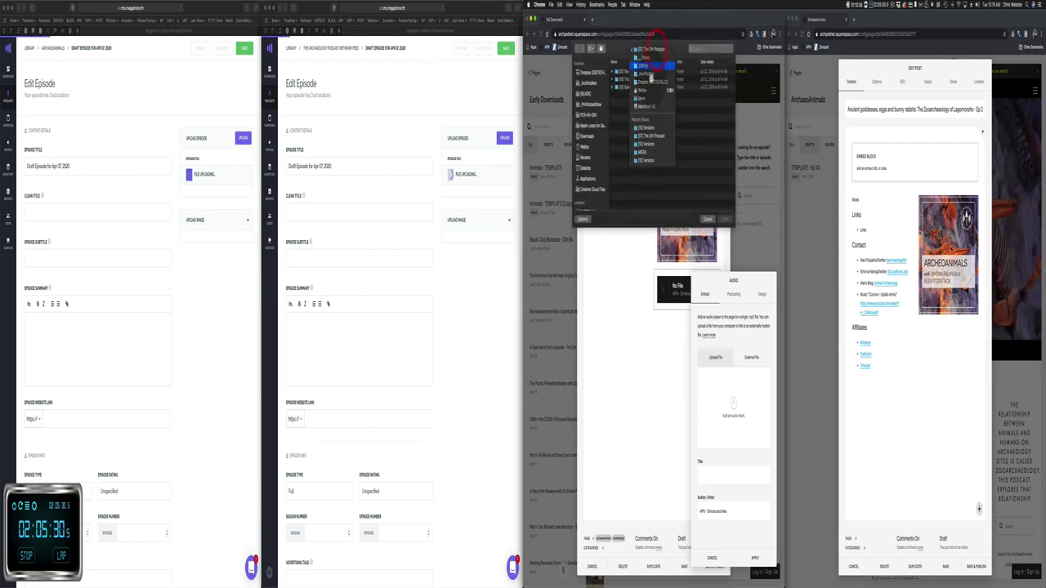
{"action": "left_click", "coordinate": [647, 128]}
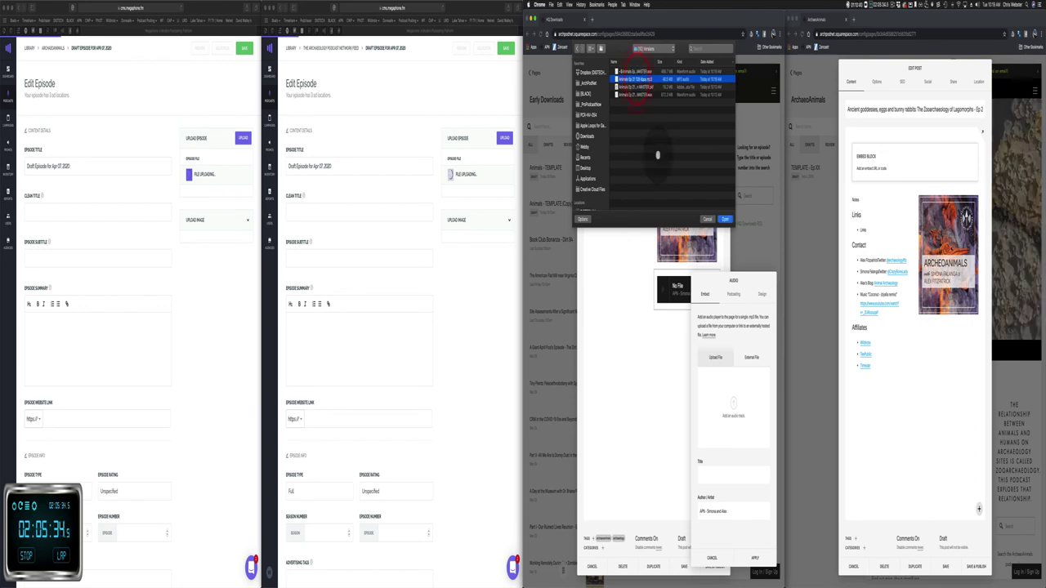
{"action": "key", "text": "Return"}
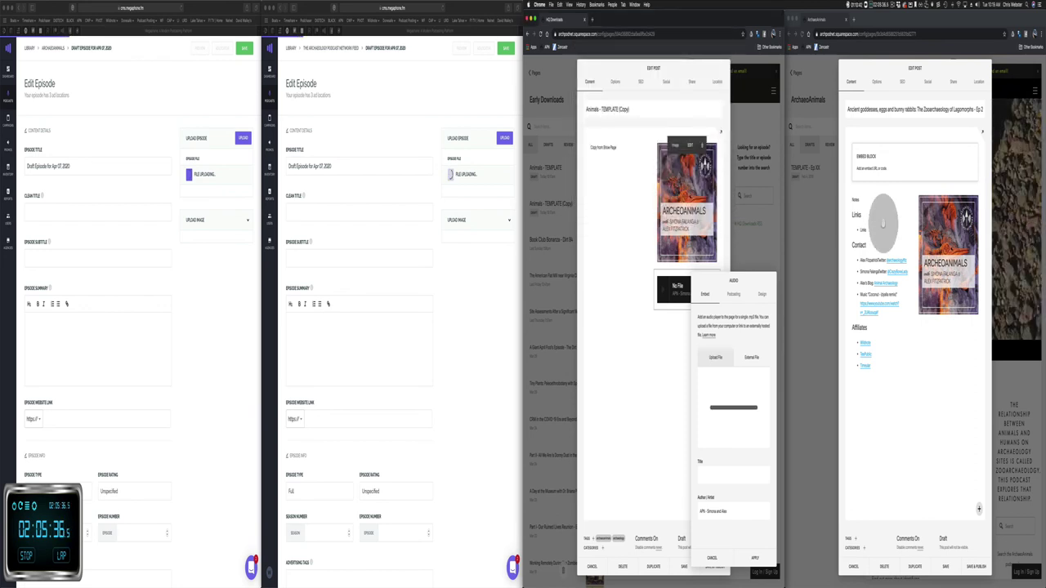
Step: Copy the opening paragraph of the Trello card's description over the "Notes" placeholder in the ArchaeoAnimals post
{"action": "key", "text": "super+Tab"}
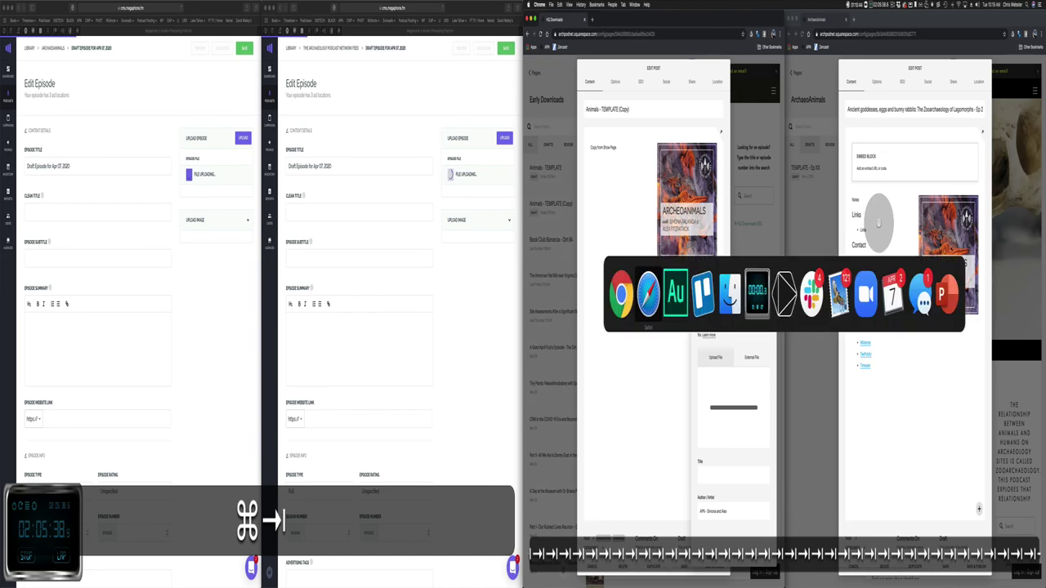
{"action": "key", "text": "super+Tab"}
{"action": "key", "text": "super+Tab"}
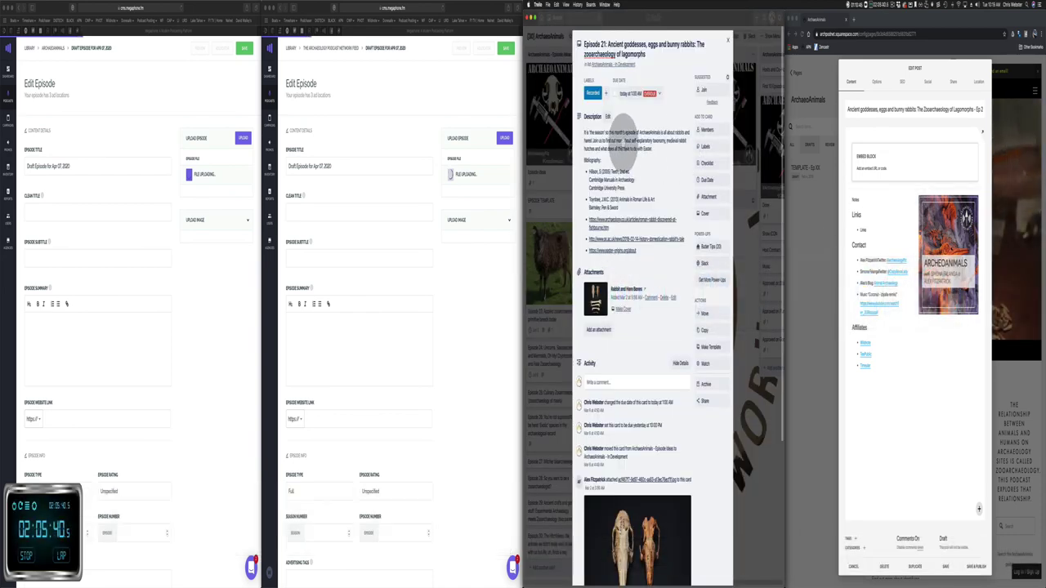
{"action": "left_click", "coordinate": [621, 135]}
{"action": "triple_click", "coordinate": [586, 136]}
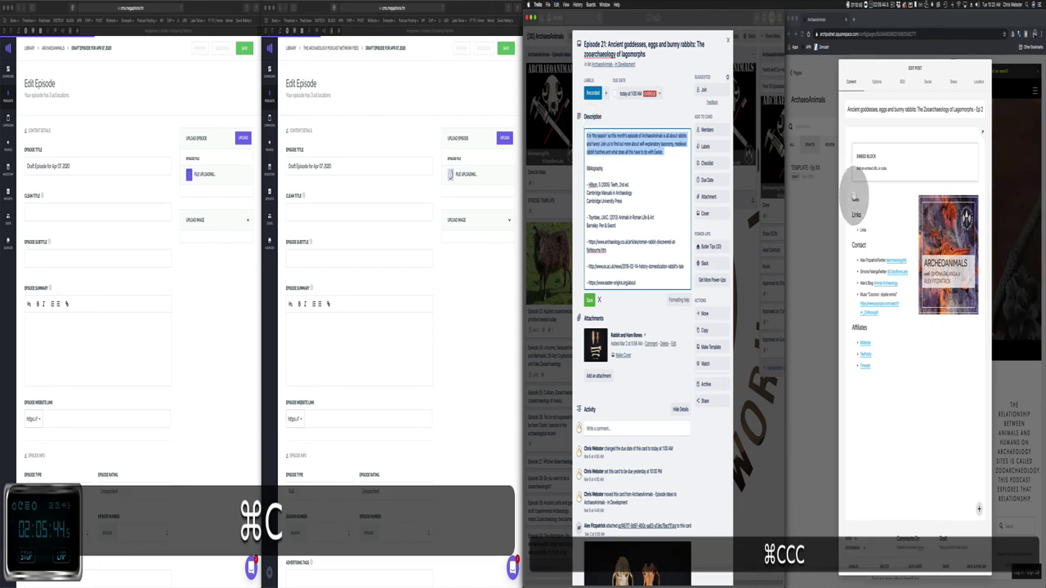
{"action": "left_click", "coordinate": [797, 203]}
{"action": "key", "text": "super+v"}
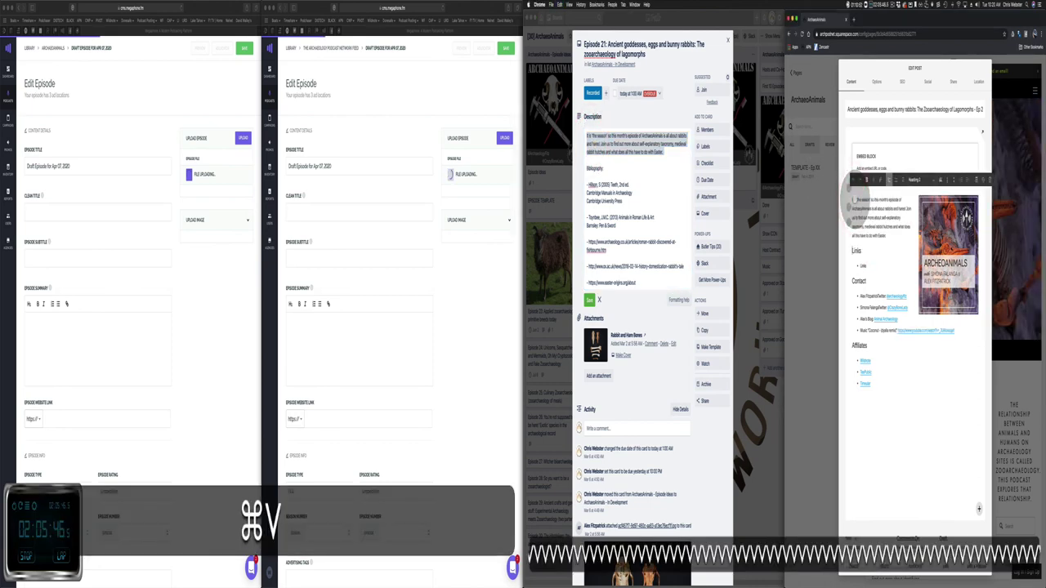
Step: Replace the "Links" heading in the ArchaeoAnimals post with "Bibliography"
{"action": "left_click", "coordinate": [609, 174]}
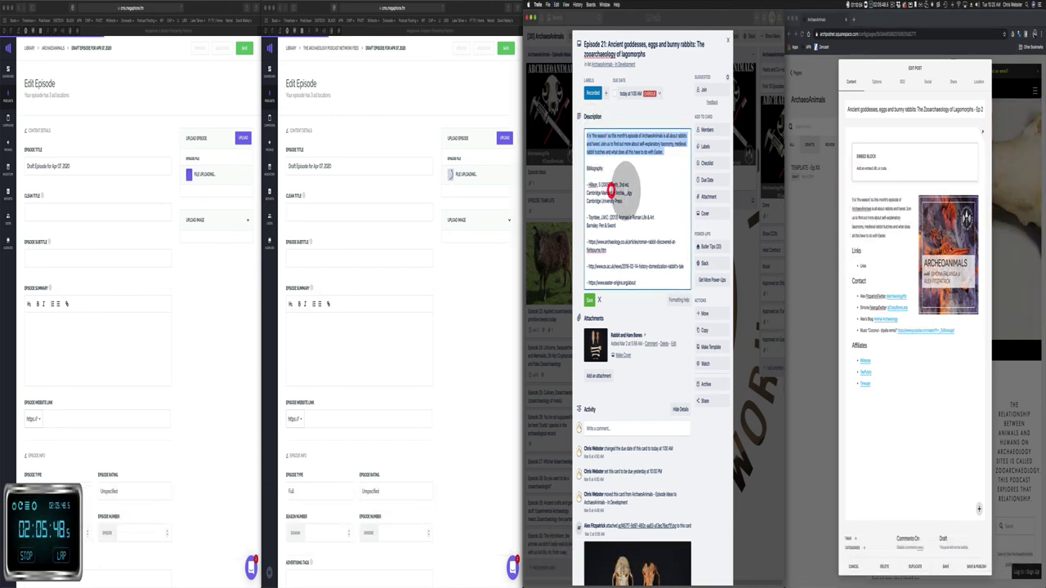
{"action": "left_click", "coordinate": [857, 249]}
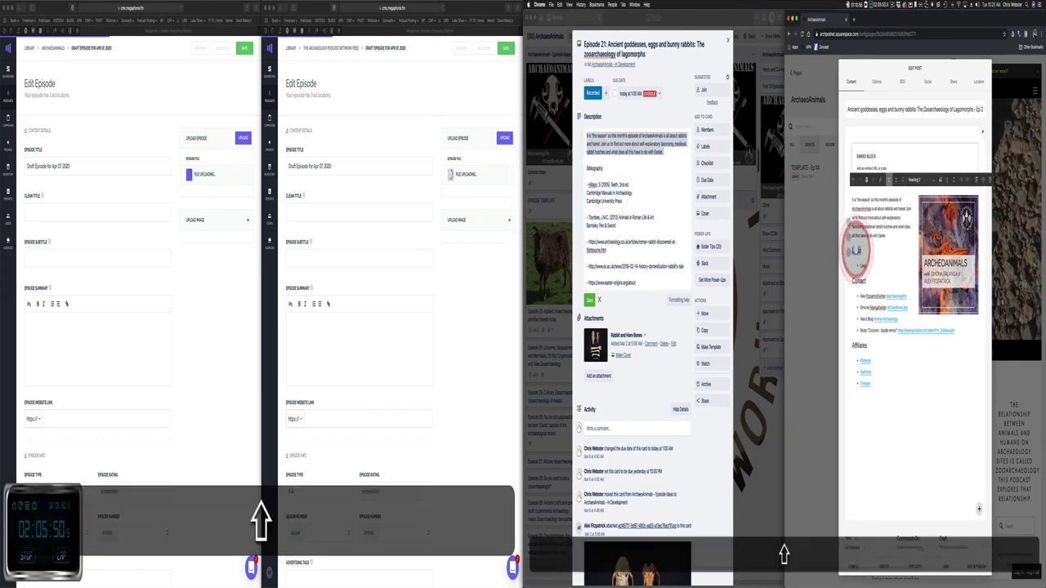
{"action": "type", "text": "Bibliography"}
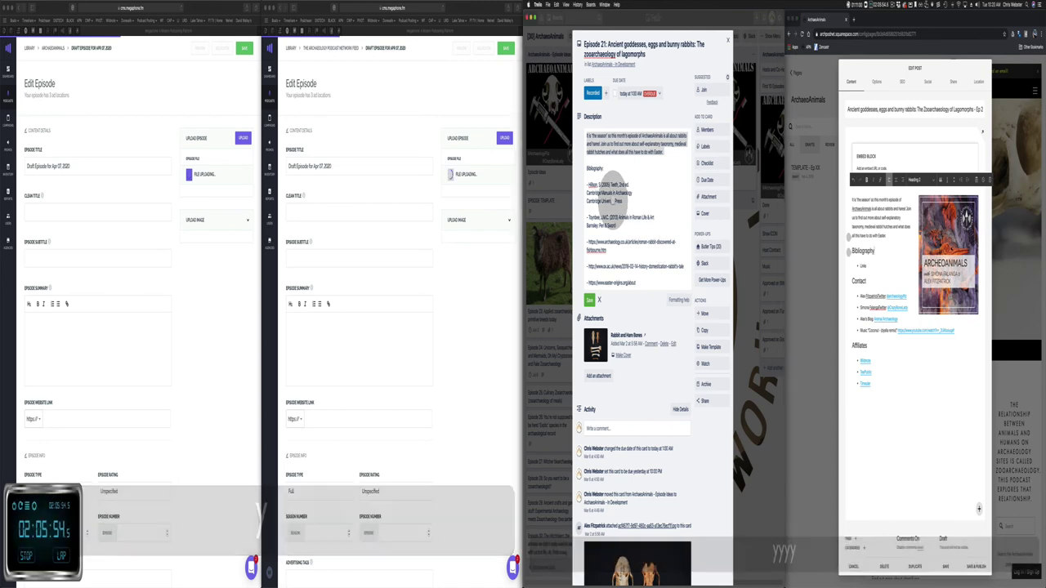
Step: Copy the card's "Teeth, 2nd ed." reference into the first bibliography bullet, joining its separate lines into a single entry
{"action": "left_click", "coordinate": [619, 197]}
{"action": "left_click_drag", "start_coordinate": [636, 200], "coordinate": [598, 188]}
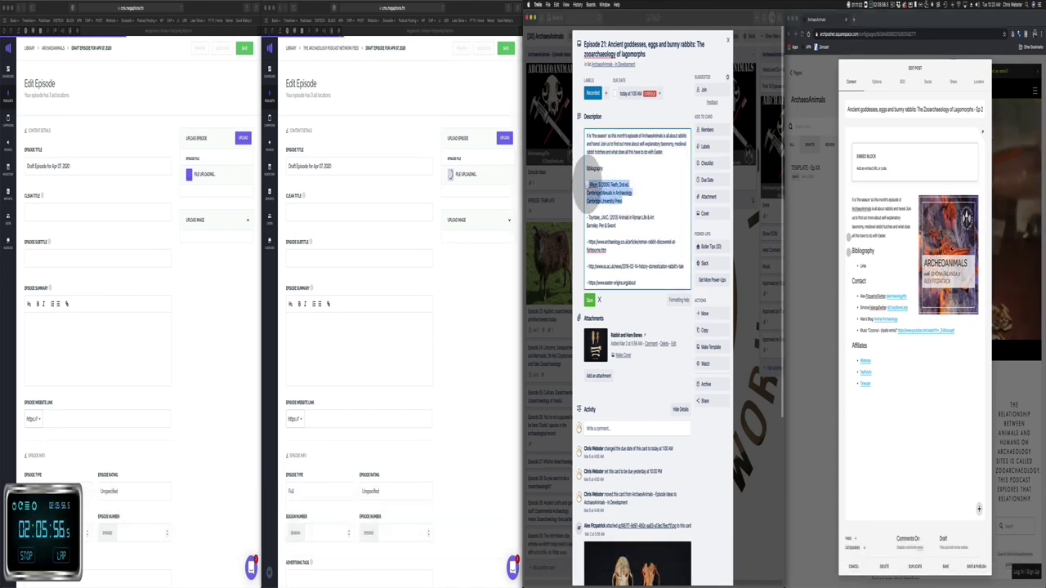
{"action": "key", "text": "super+c"}
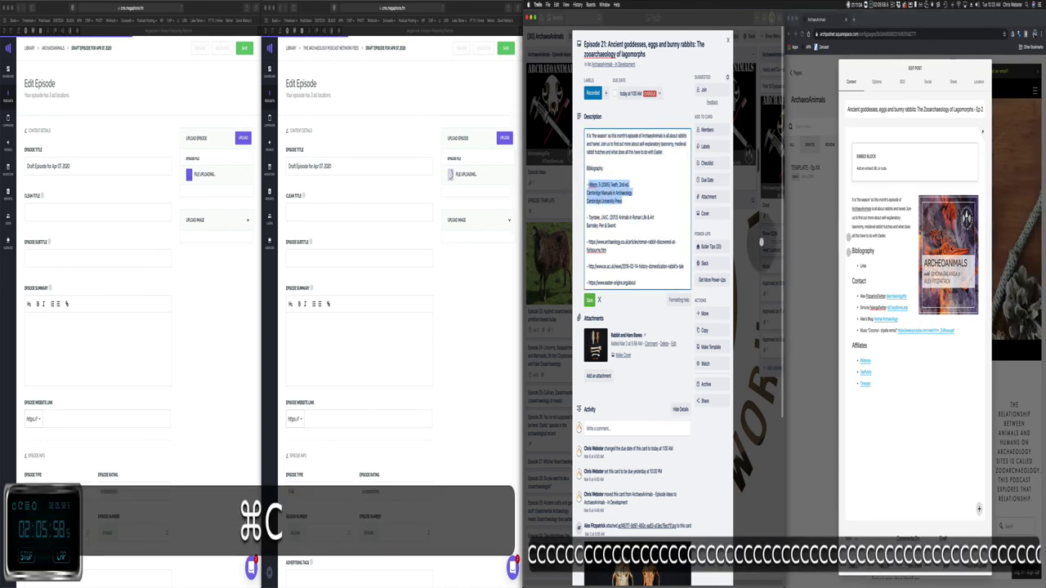
{"action": "left_click", "coordinate": [863, 266]}
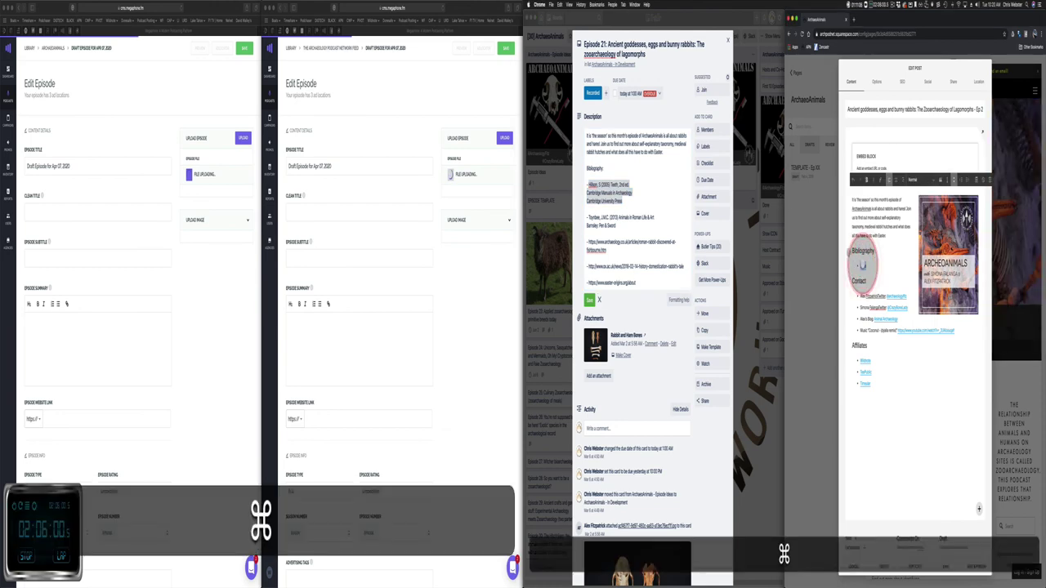
{"action": "key", "text": "super+v"}
{"action": "key", "text": "BackSpace"}
{"action": "key", "text": "BackSpace"}
{"action": "key", "text": "BackSpace"}
{"action": "key", "text": "BackSpace"}
{"action": "key", "text": "BackSpace"}
{"action": "key", "text": "BackSpace"}
{"action": "key", "text": "BackSpace"}
{"action": "key", "text": "BackSpace"}
{"action": "key", "text": "BackSpace"}
{"action": "key", "text": "BackSpace"}
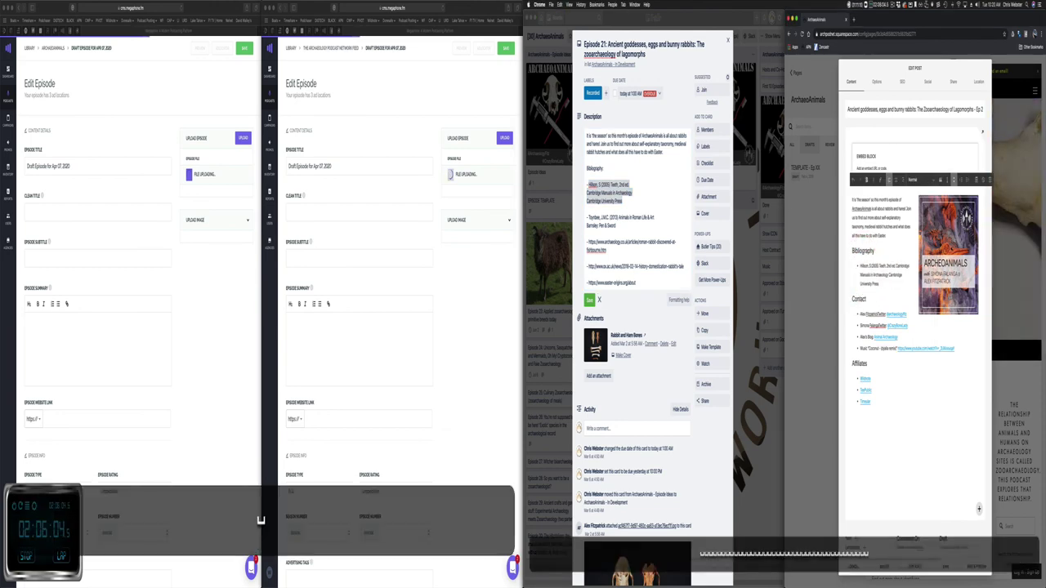
{"action": "key", "text": "BackSpace"}
{"action": "key", "text": "BackSpace"}
{"action": "key", "text": "BackSpace"}
{"action": "key", "text": "BackSpace"}
{"action": "key", "text": "BackSpace"}
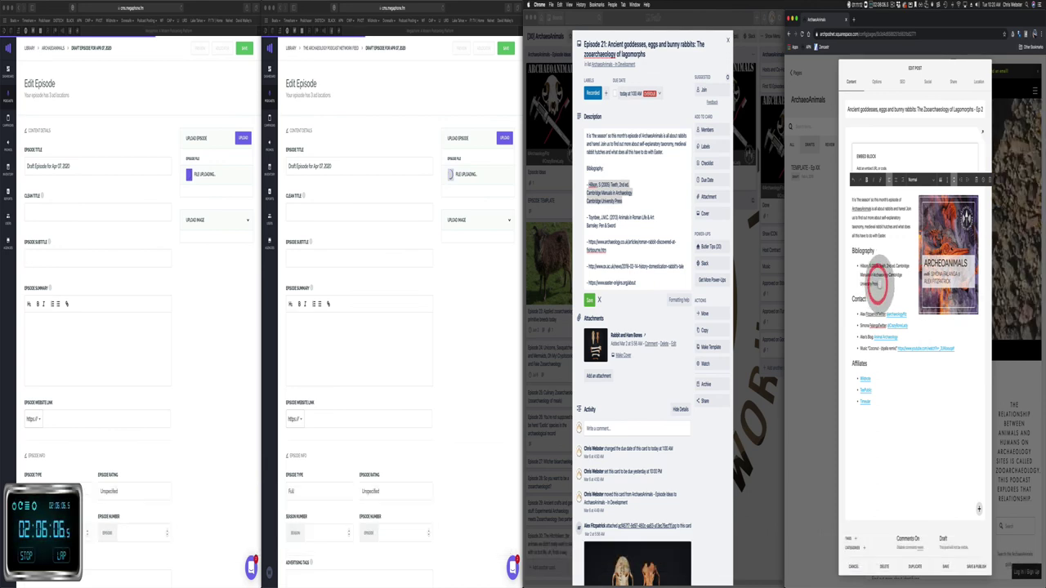
Step: Add the card's "Animals in Roman Life & Art" reference as a second bibliography bullet, joined into a single entry
{"action": "key", "text": "Return"}
{"action": "left_click", "coordinate": [620, 221]}
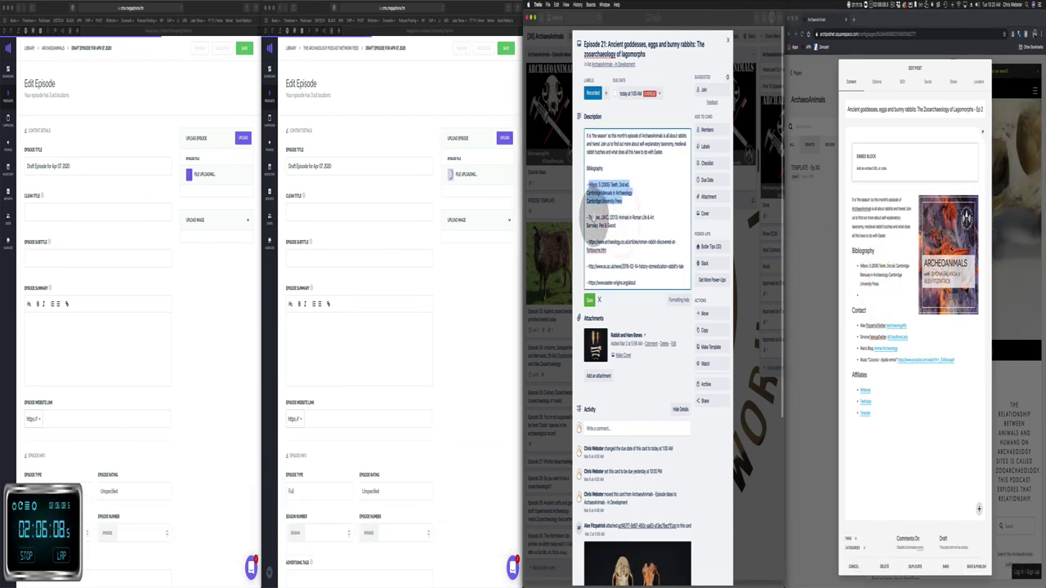
{"action": "left_click_drag", "start_coordinate": [589, 216], "coordinate": [615, 224]}
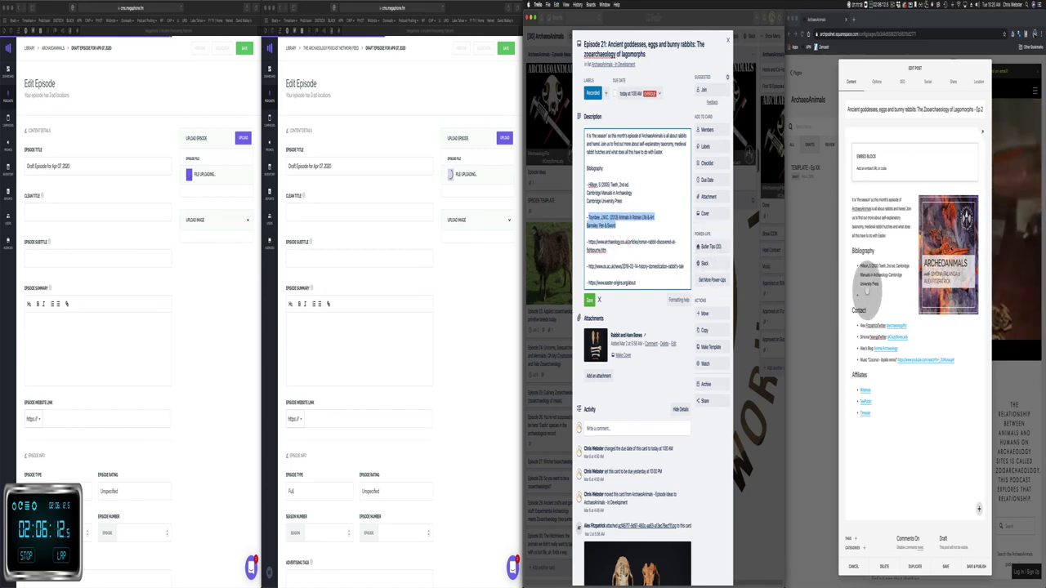
{"action": "left_click", "coordinate": [866, 287]}
{"action": "key", "text": "super+v"}
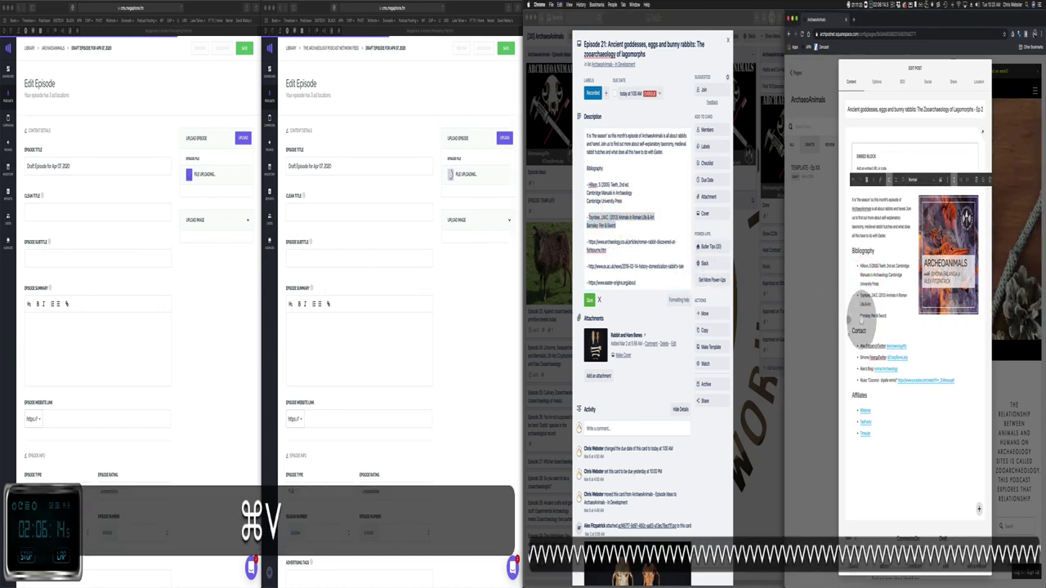
{"action": "key", "text": "BackSpace"}
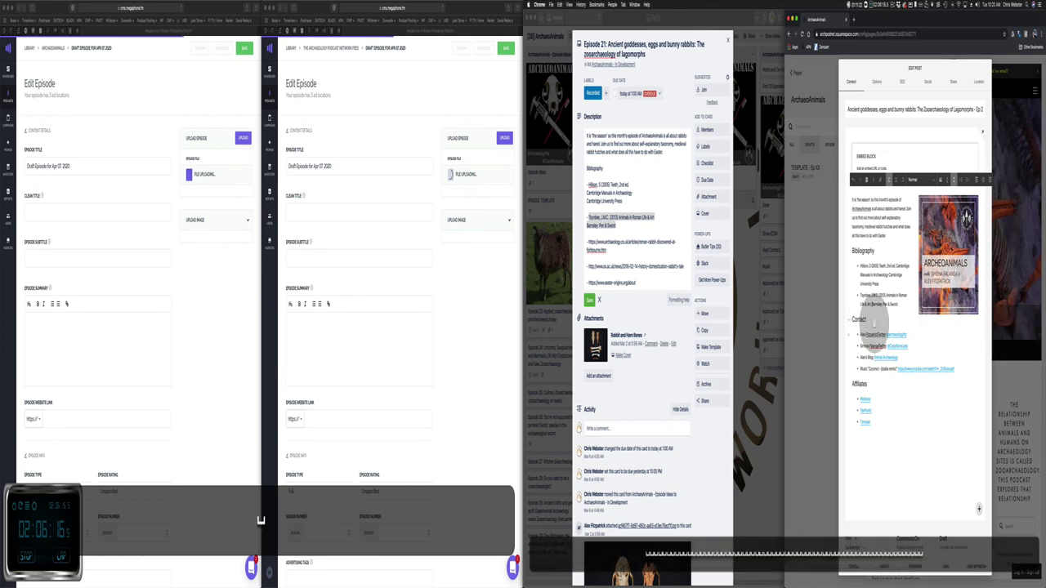
Step: Copy the card's archaeology.co.uk article address about the Roman rabbit into a third bibliography bullet
{"action": "key", "text": "Return"}
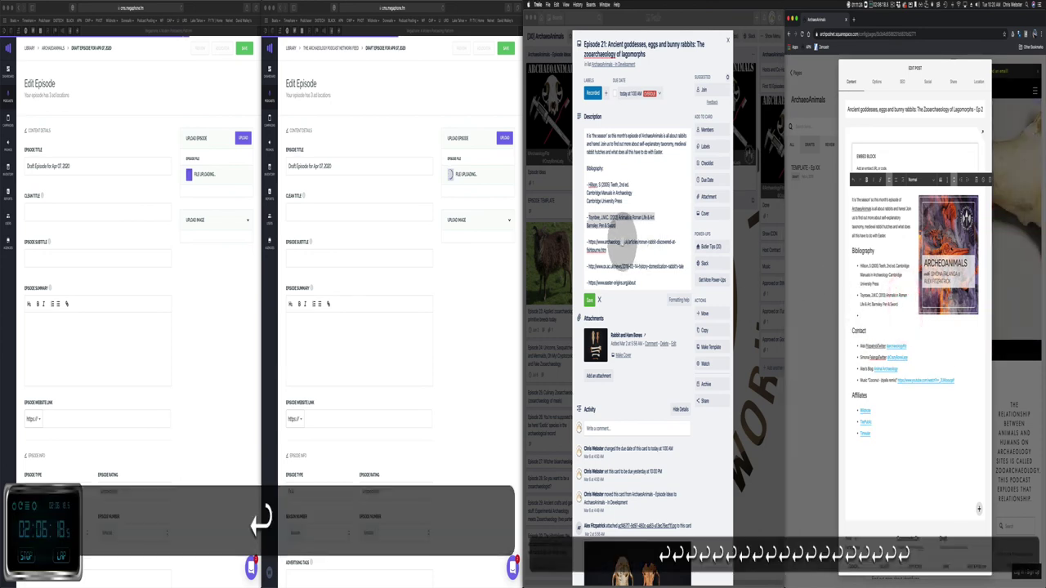
{"action": "left_click", "coordinate": [621, 245]}
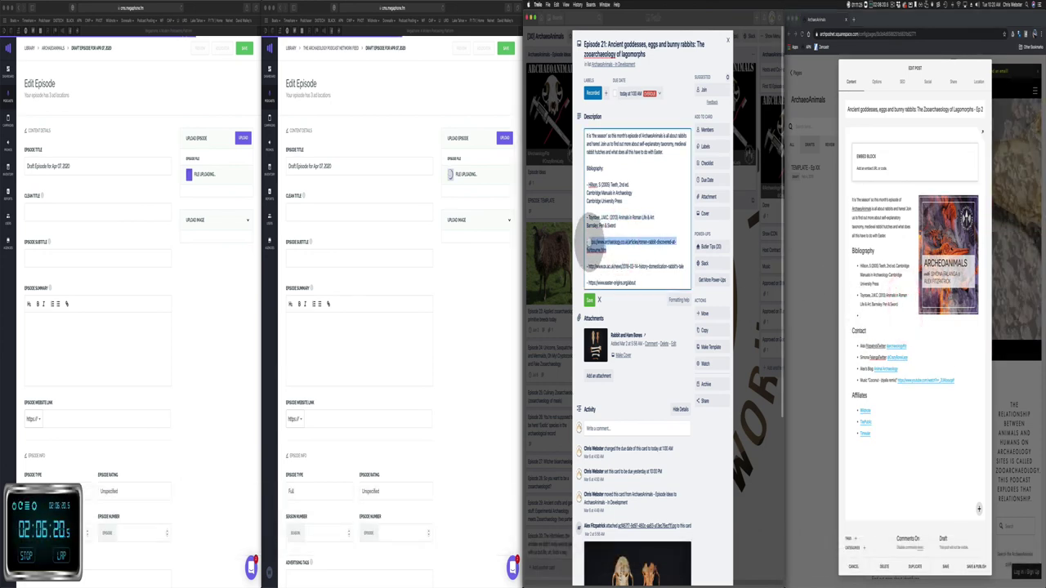
{"action": "key", "text": "super+c"}
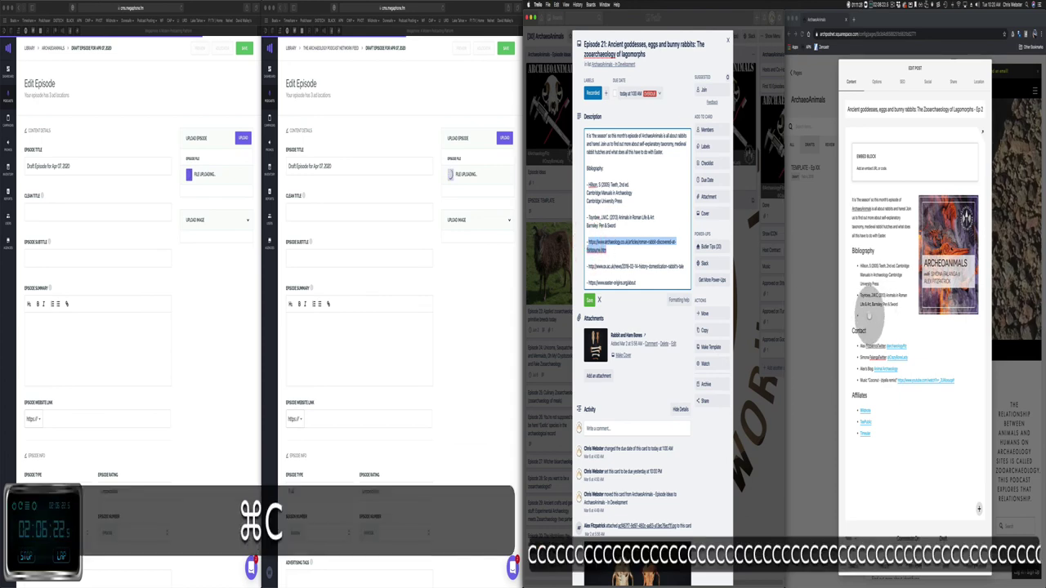
{"action": "left_click", "coordinate": [863, 316]}
{"action": "key", "text": "super+v"}
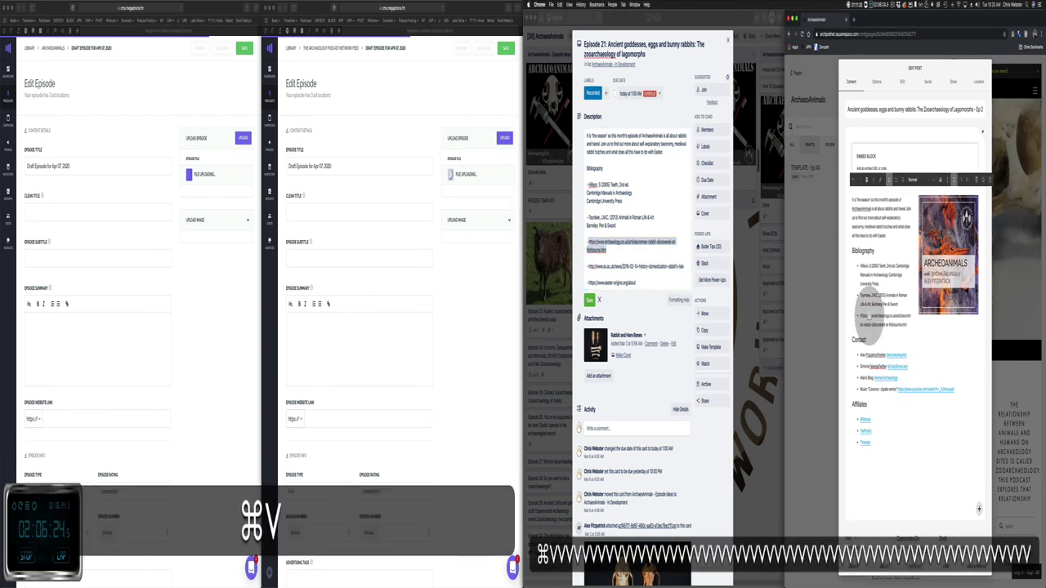
Step: Hyperlink the archaeology.co.uk bullet to its own web address, set to open in a new window
{"action": "left_click_drag", "start_coordinate": [859, 316], "coordinate": [907, 325]}
{"action": "left_click", "coordinate": [879, 180]}
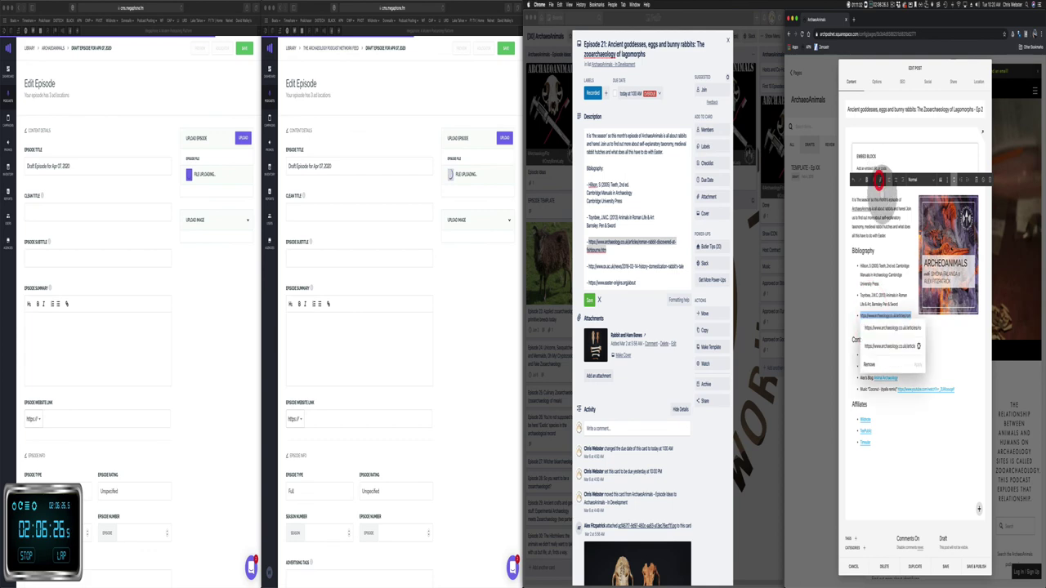
{"action": "left_click", "coordinate": [923, 347]}
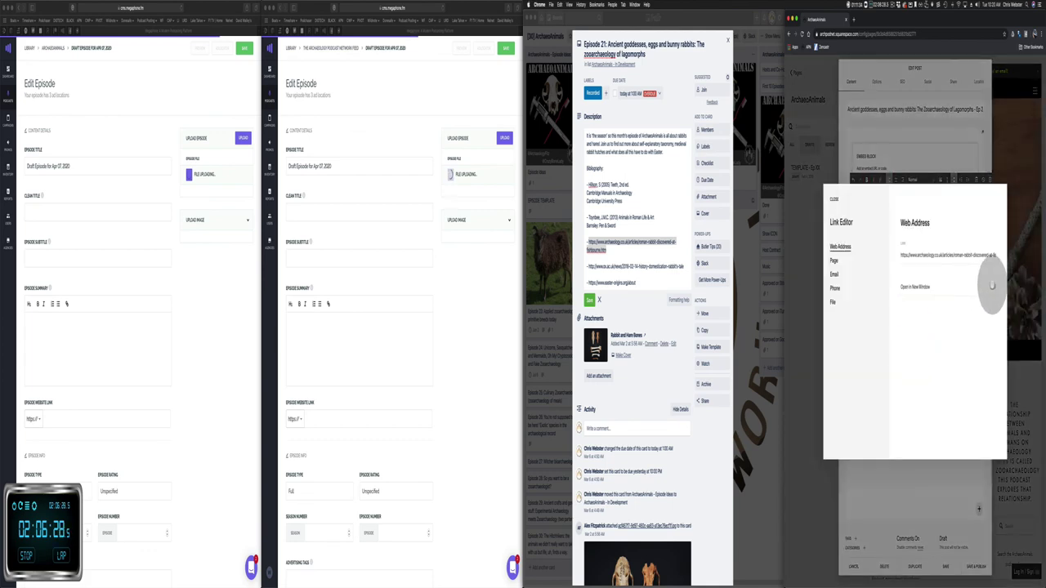
{"action": "left_click", "coordinate": [832, 199]}
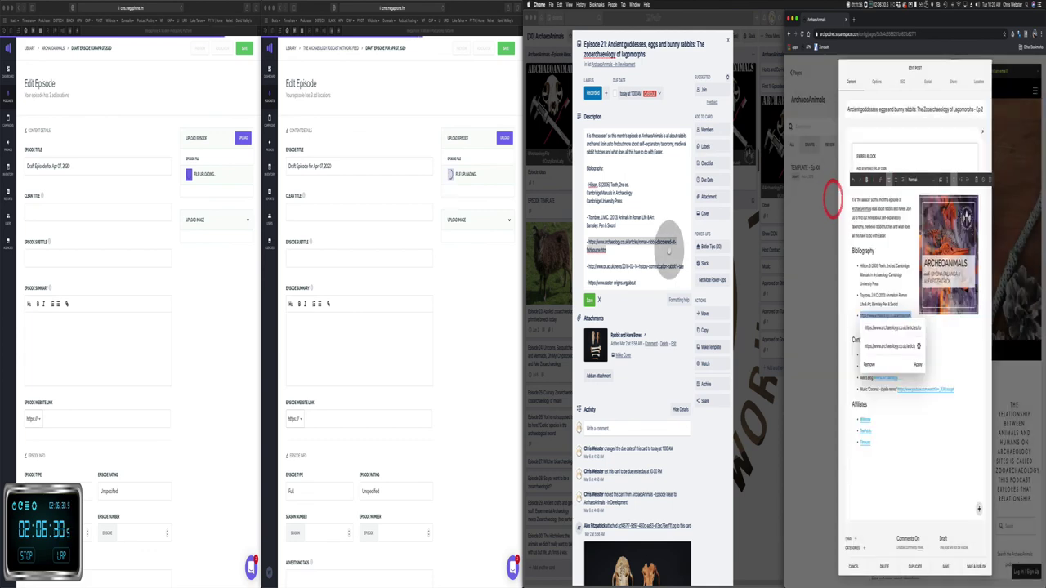
Step: Apply the archaeology.co.uk link and add the card's ox.ac.uk rabbit domestication address as a fourth bullet, removing the extra blank bullets
{"action": "triple_click", "coordinate": [640, 267]}
{"action": "left_click", "coordinate": [592, 258]}
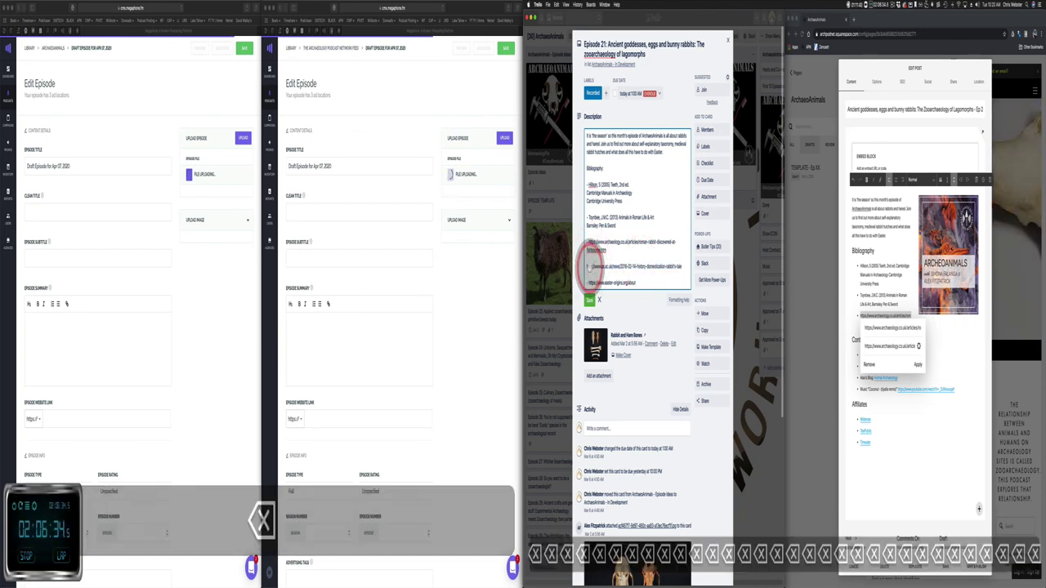
{"action": "key", "text": "super+a"}
{"action": "triple_click", "coordinate": [590, 266]}
{"action": "key", "text": "super+c"}
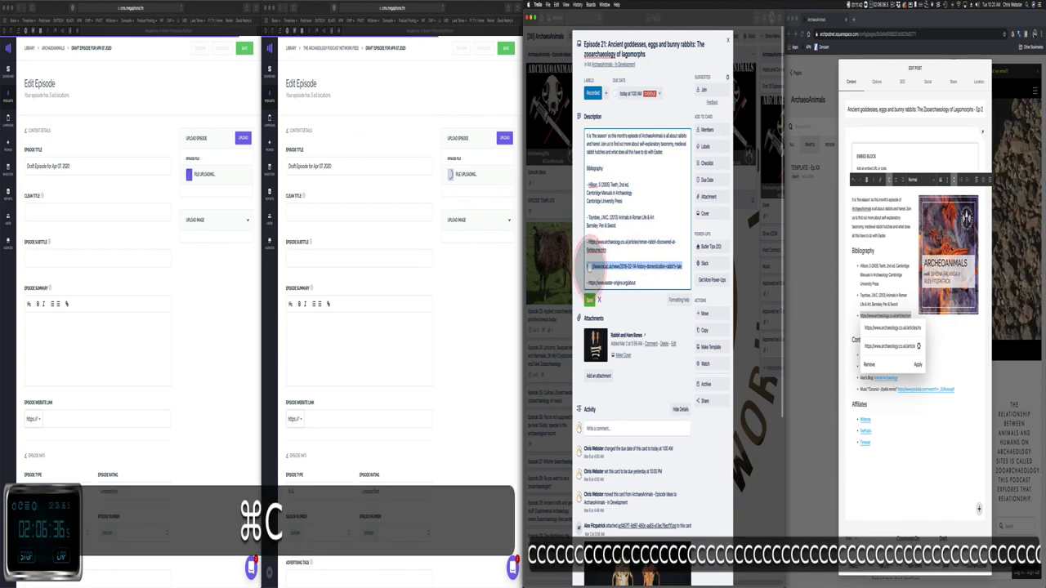
{"action": "left_click", "coordinate": [918, 363]}
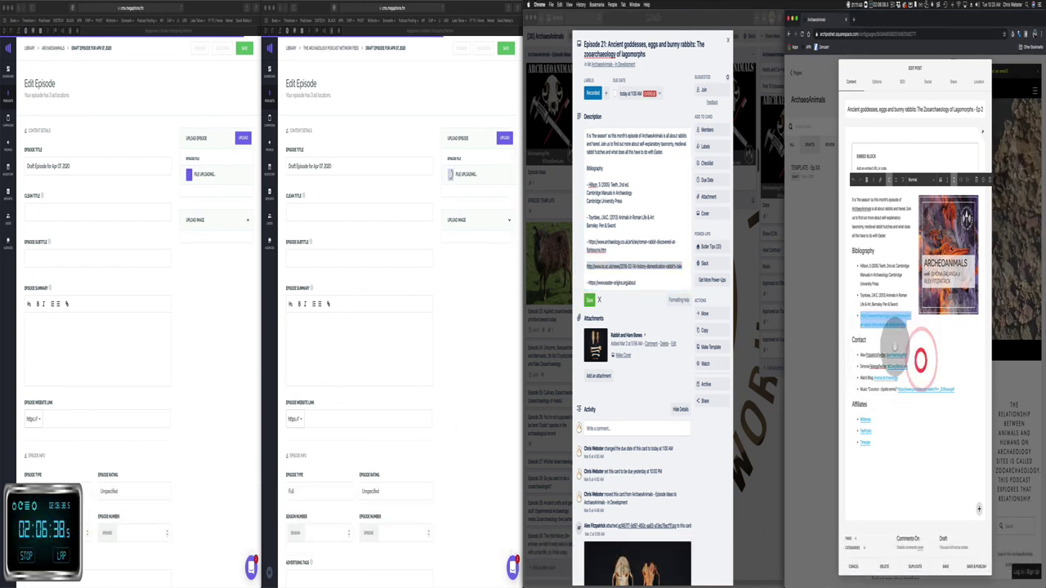
{"action": "key", "text": "Return"}
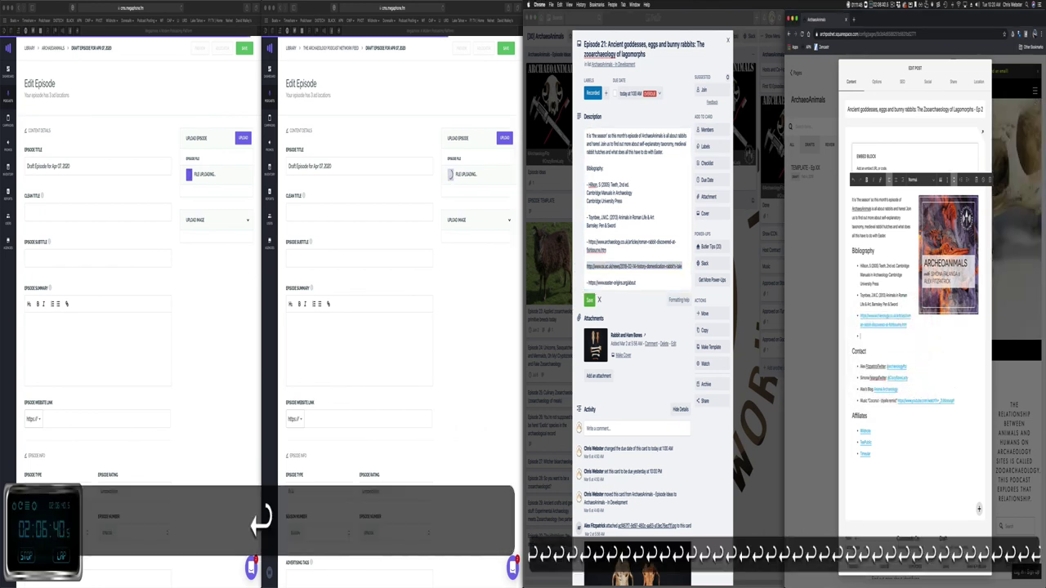
{"action": "key", "text": "super+v"}
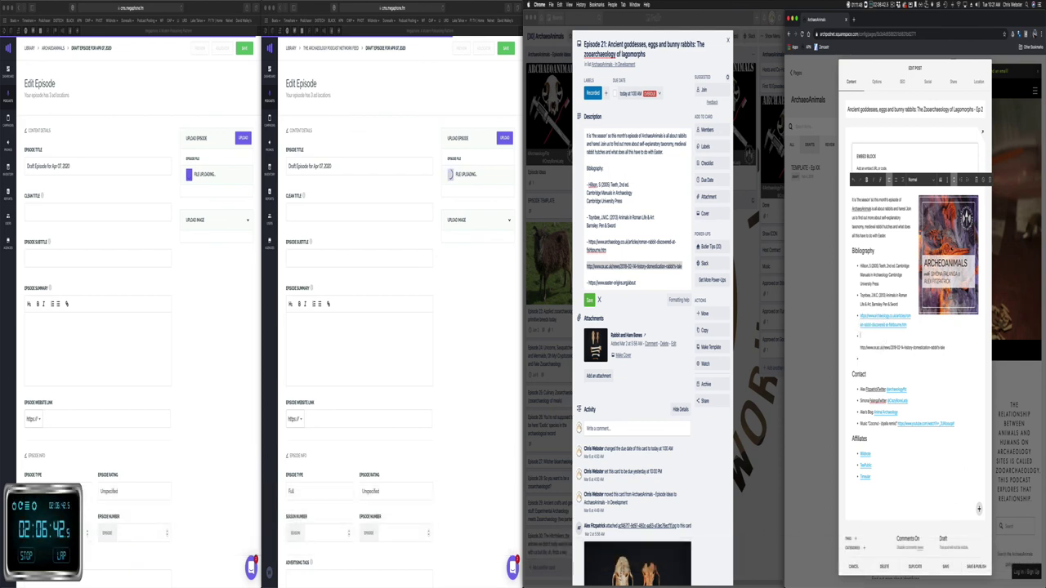
{"action": "key", "text": "BackSpace"}
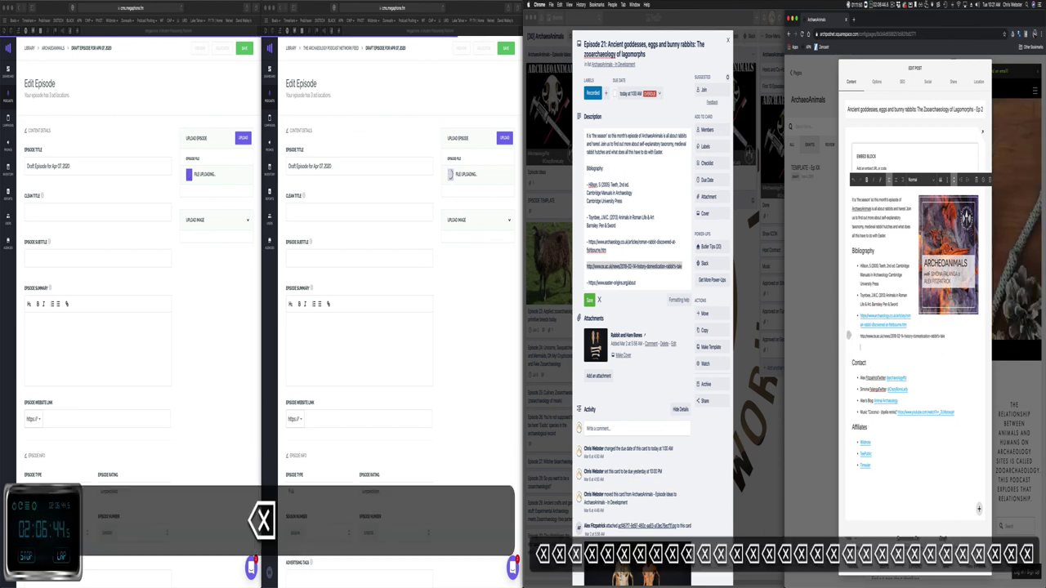
{"action": "key", "text": "BackSpace"}
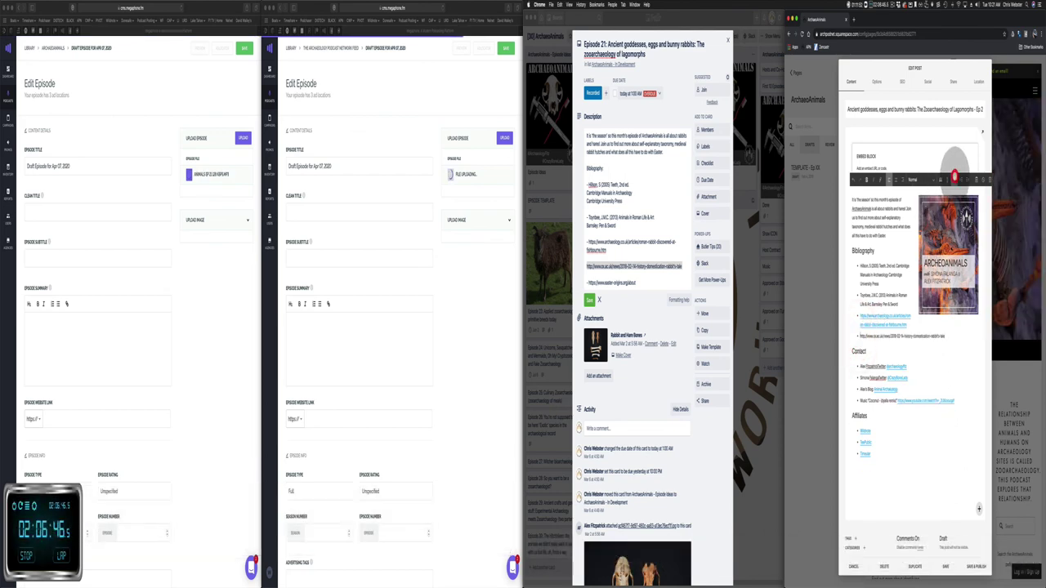
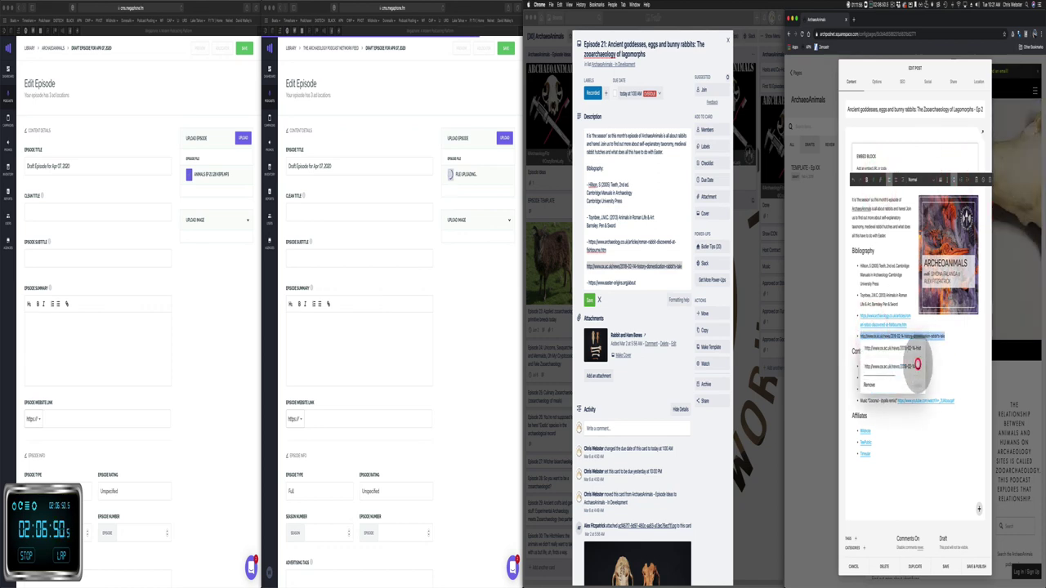
Step: Set the ox.ac.uk bullet's link to open in a new window and save the link
{"action": "left_click", "coordinate": [917, 364]}
{"action": "left_click", "coordinate": [992, 286]}
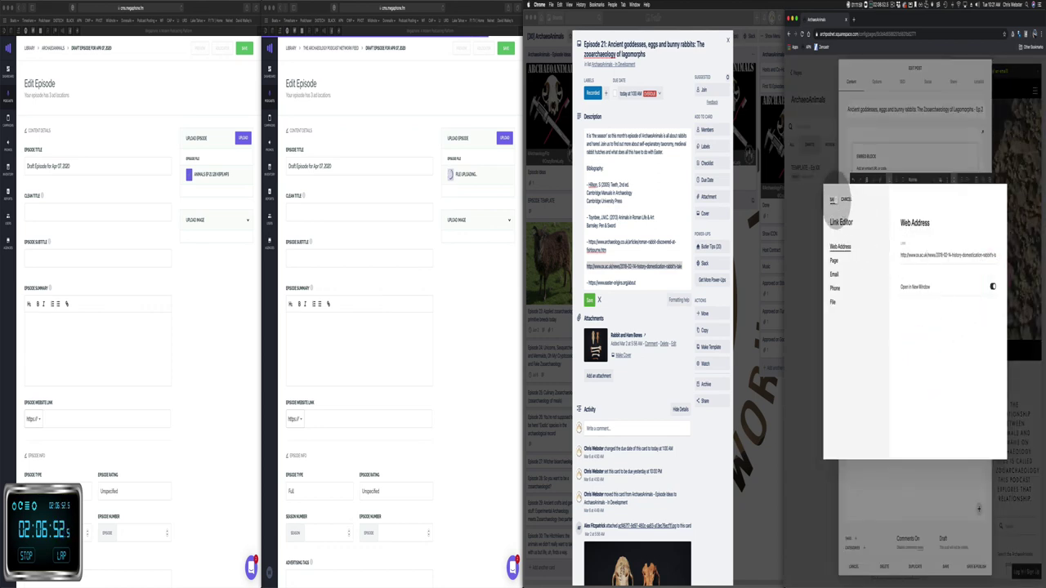
{"action": "left_click", "coordinate": [834, 199]}
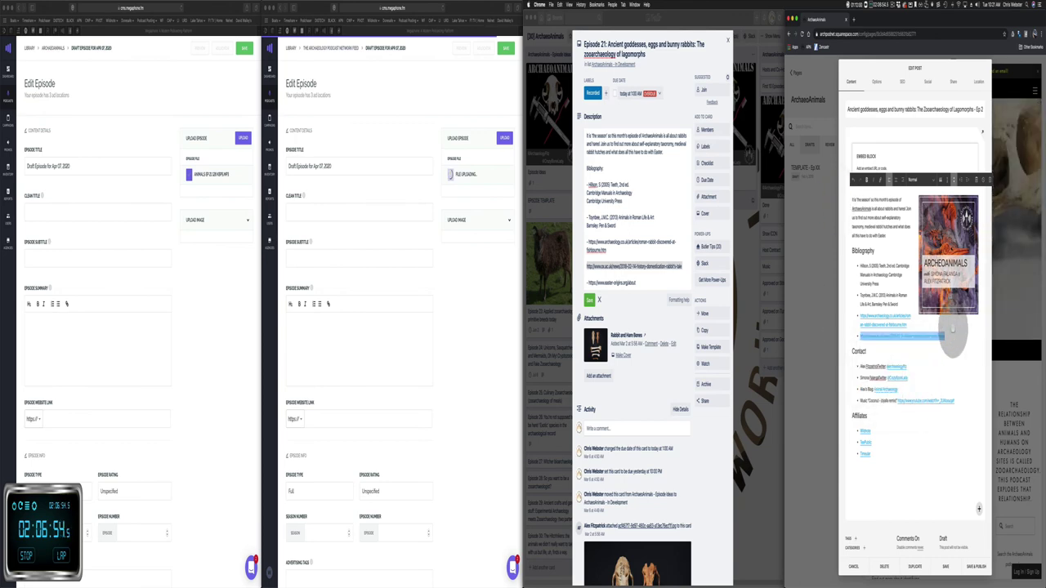
Step: Copy the card's easter-origins.org/about address into a fifth bibliography bullet
{"action": "key", "text": "Return"}
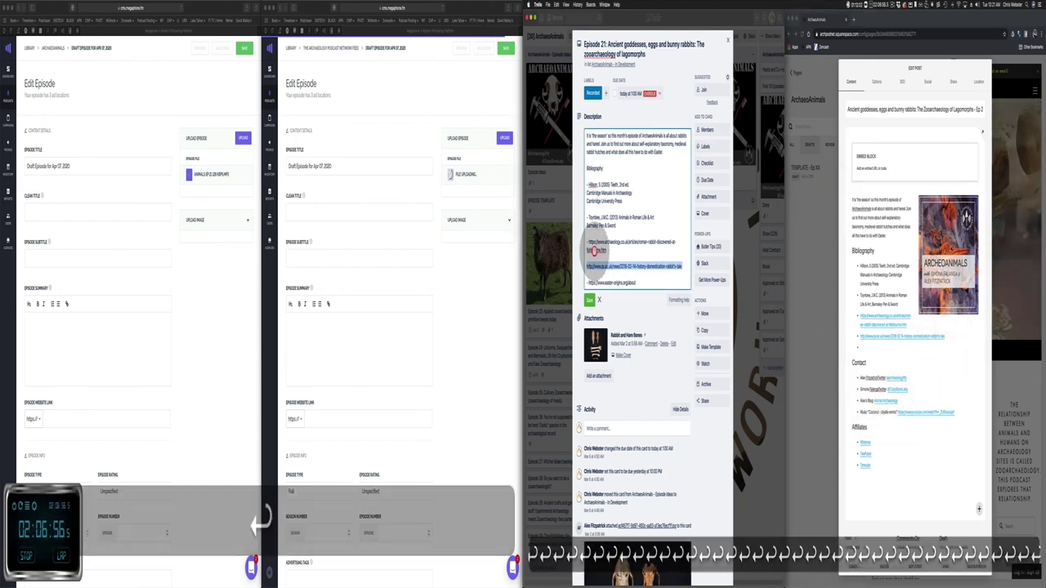
{"action": "left_click", "coordinate": [593, 263]}
{"action": "left_click_drag", "start_coordinate": [589, 283], "coordinate": [636, 282]}
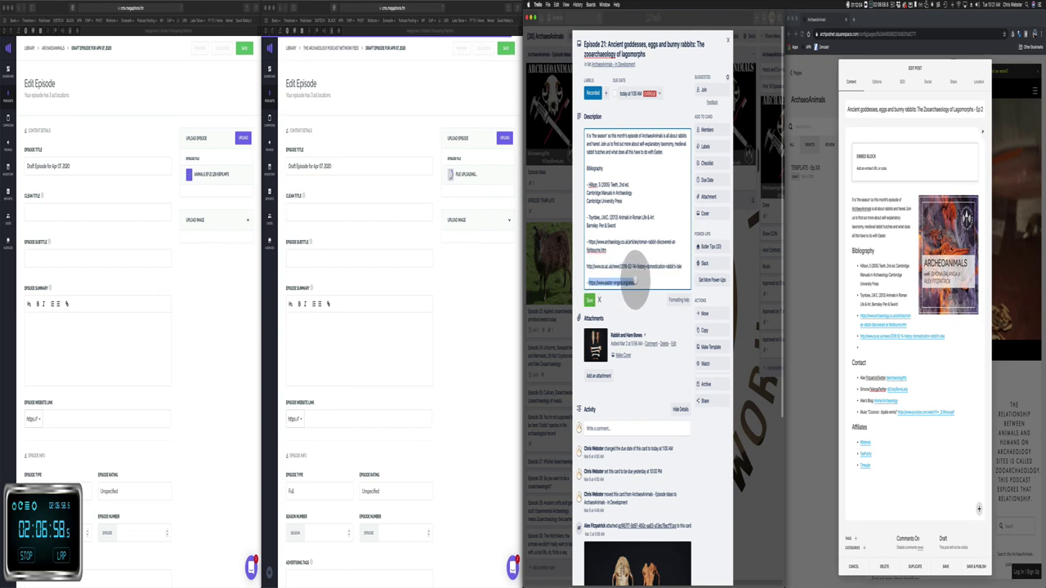
{"action": "key", "text": "super+c"}
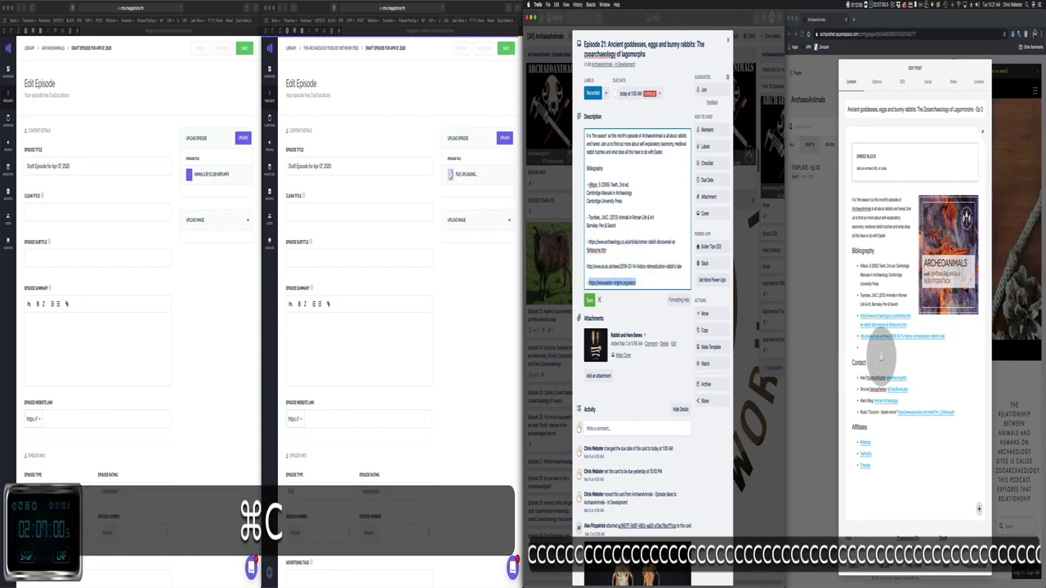
{"action": "left_click", "coordinate": [886, 347]}
{"action": "key", "text": "super+v"}
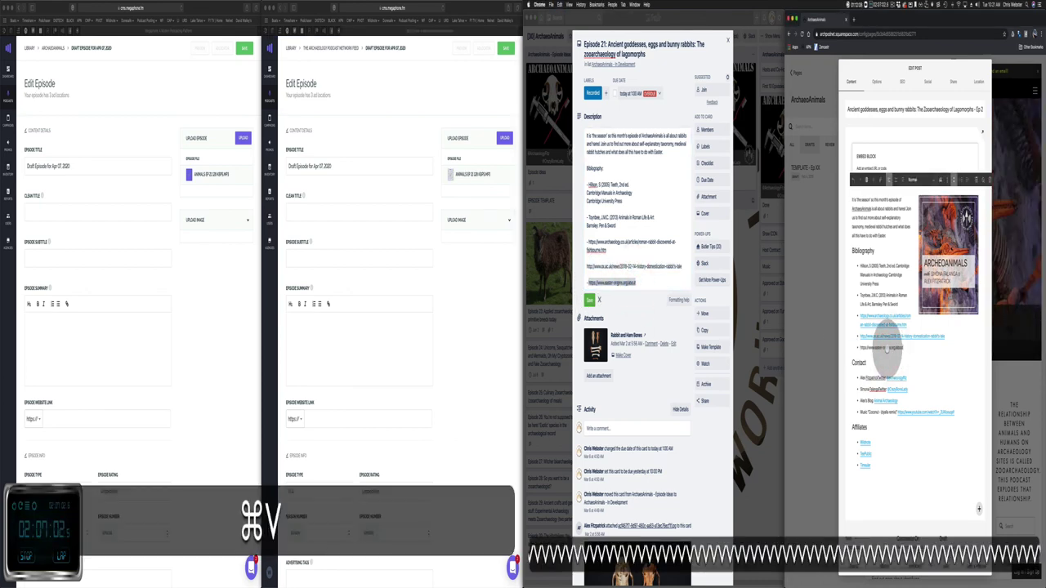
Step: Hyperlink the easter-origins.org/about bullet to its own address, set to open in a new window
{"action": "left_click", "coordinate": [879, 349]}
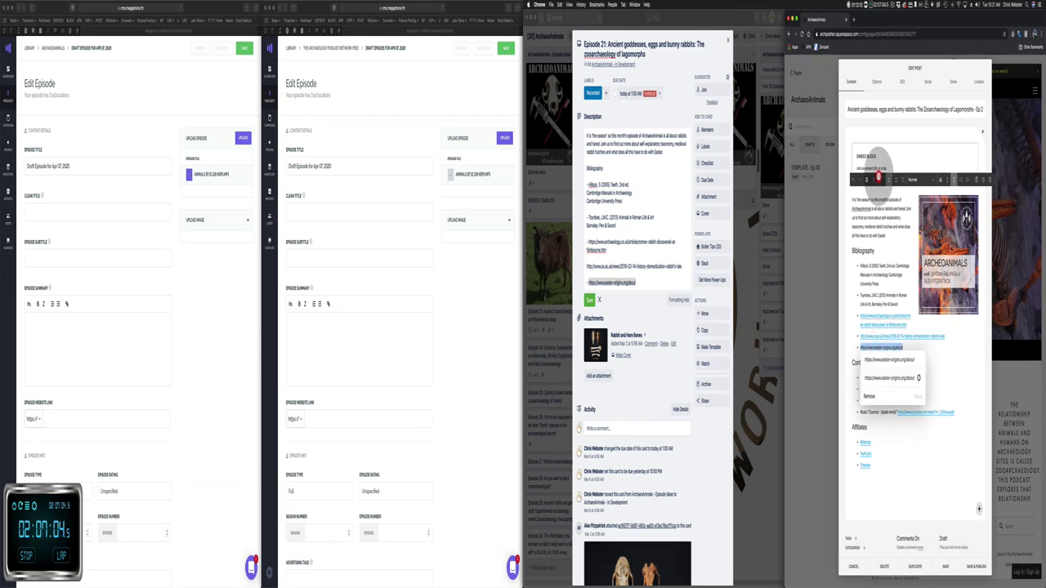
{"action": "left_click", "coordinate": [919, 379]}
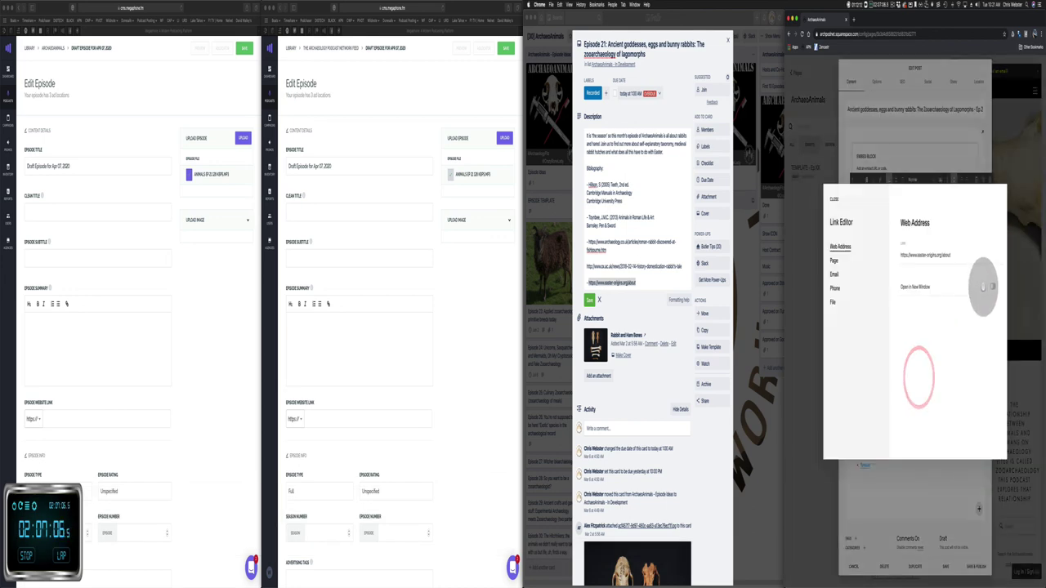
{"action": "left_click", "coordinate": [992, 286]}
{"action": "left_click", "coordinate": [832, 199]}
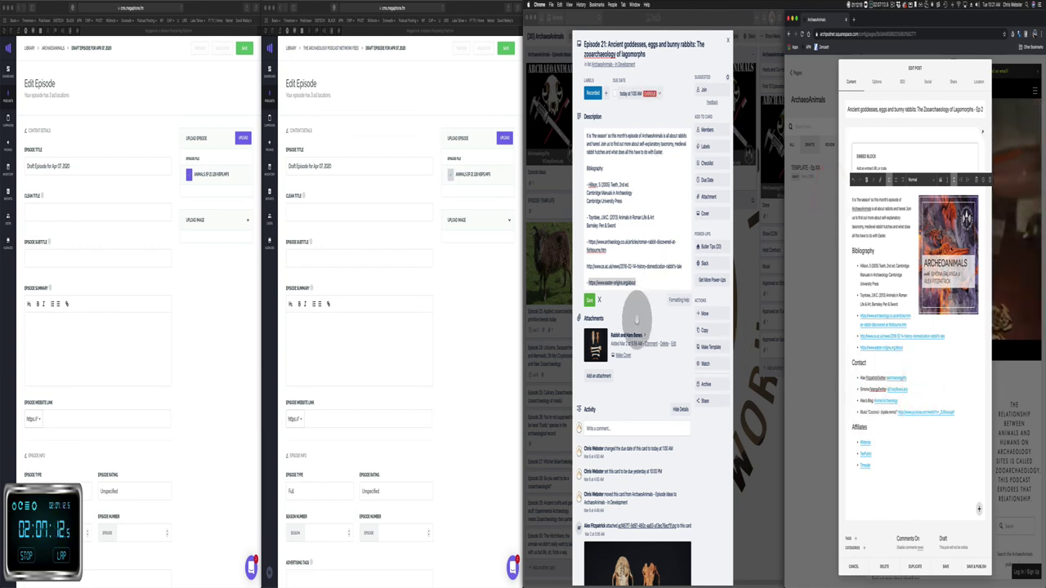
Step: Switch to Megaphone, set the ArchaeoAnimals draft episode to be scheduled, and save it
{"action": "key", "text": "ctrl+Up"}
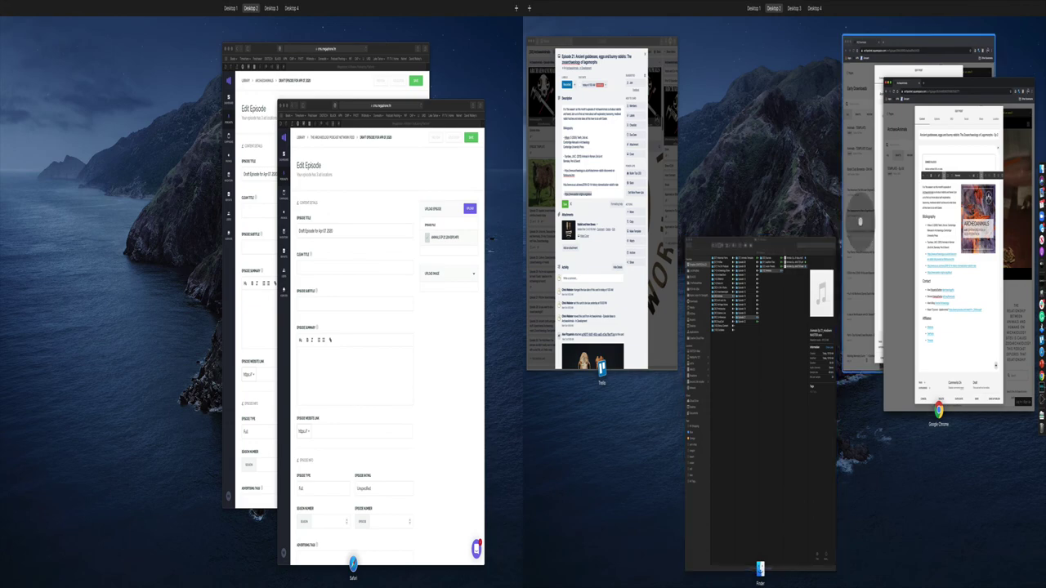
{"action": "key", "text": "ctrl+Up"}
{"action": "left_click", "coordinate": [485, 272]}
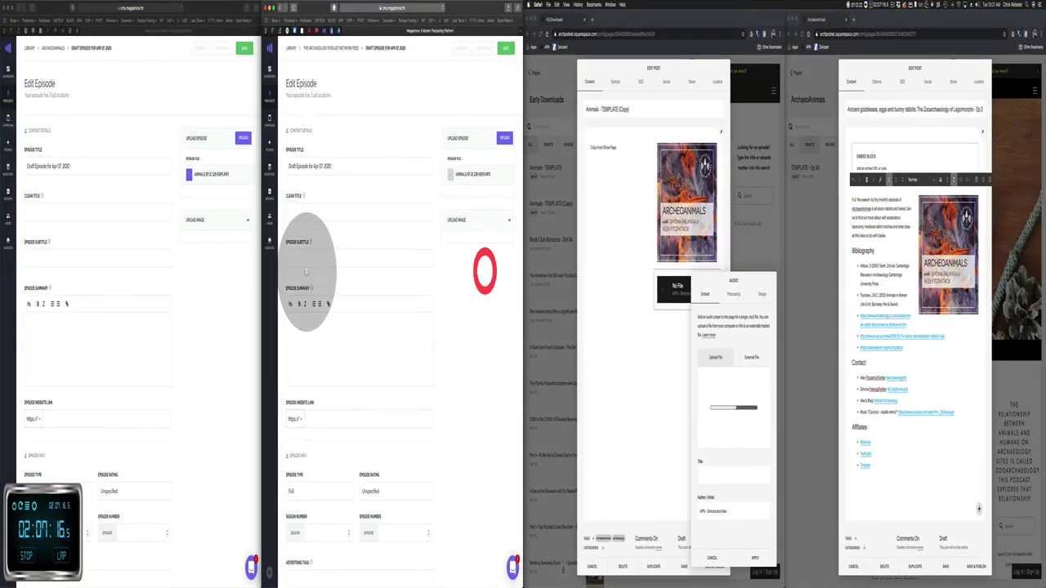
{"action": "left_click", "coordinate": [222, 292]}
{"action": "scroll", "coordinate": [187, 316], "scroll_direction": "down", "scroll_amount": 5}
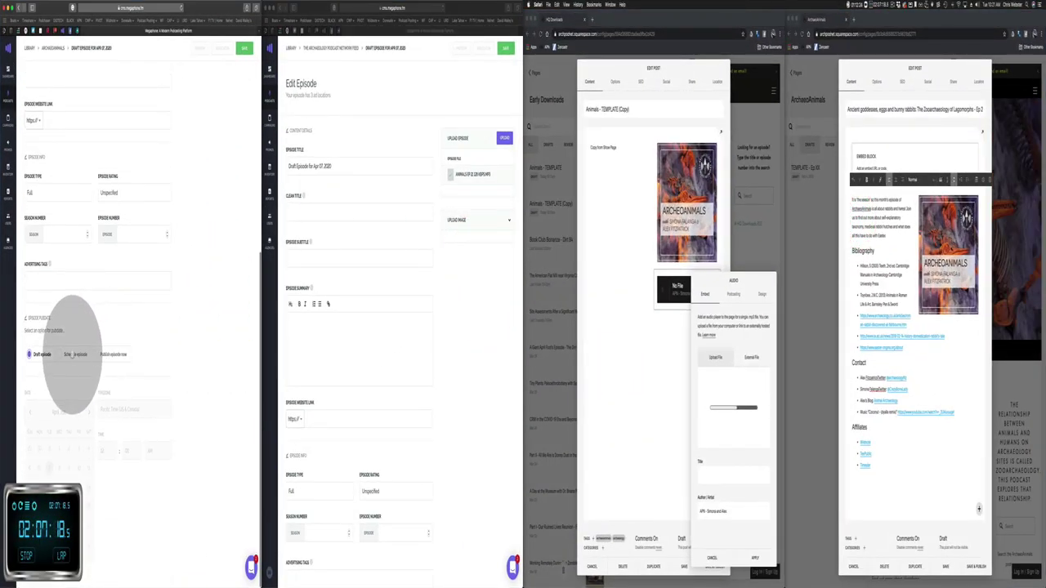
{"action": "left_click", "coordinate": [66, 354]}
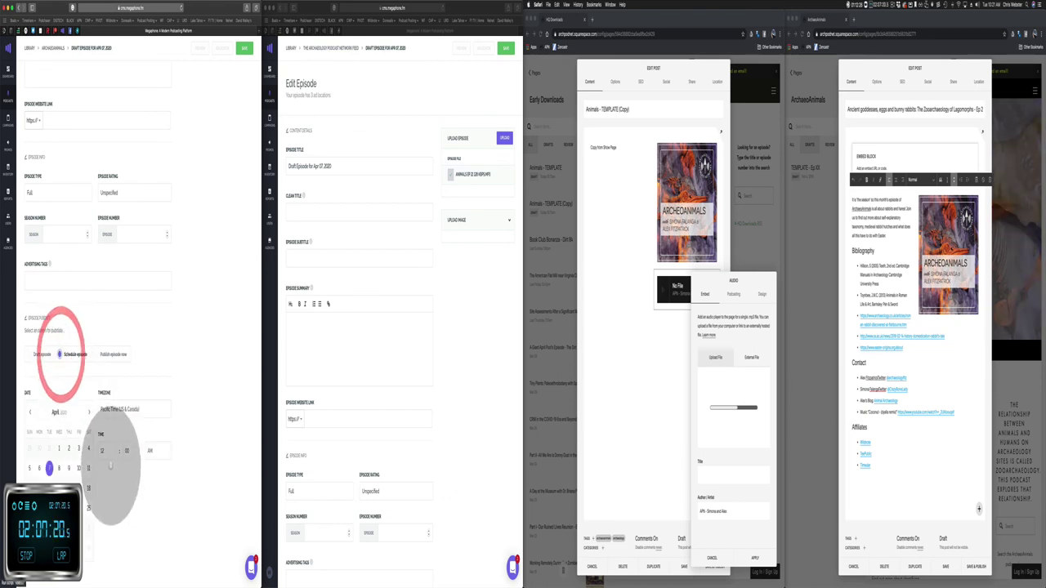
{"action": "scroll", "coordinate": [114, 450], "scroll_direction": "up", "scroll_amount": 6}
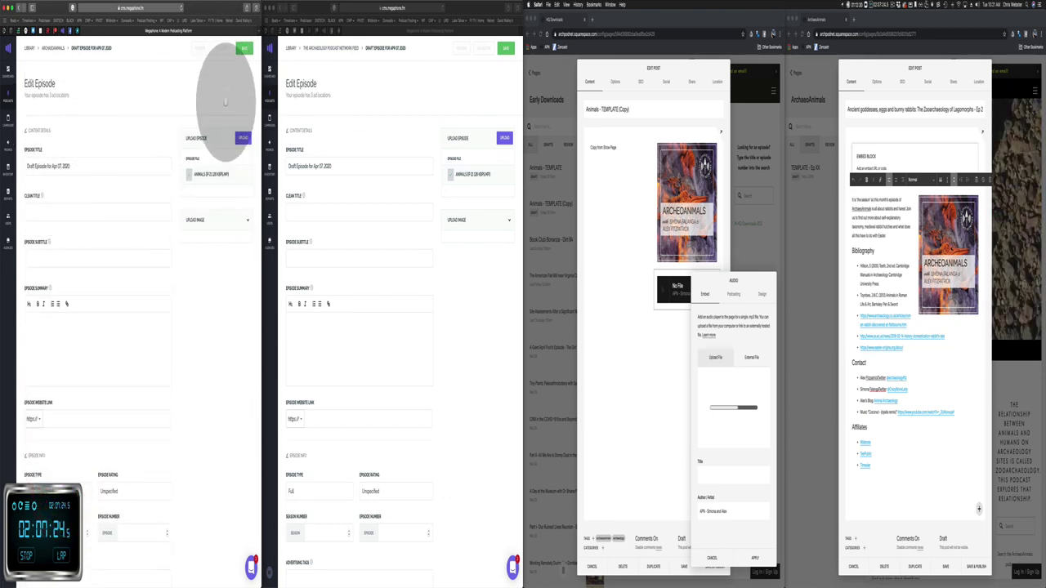
{"action": "left_click", "coordinate": [242, 49]}
Step: Set the draft episode in The Archaeology Podcast Network Feed to be scheduled and save it
{"action": "left_click", "coordinate": [458, 94]}
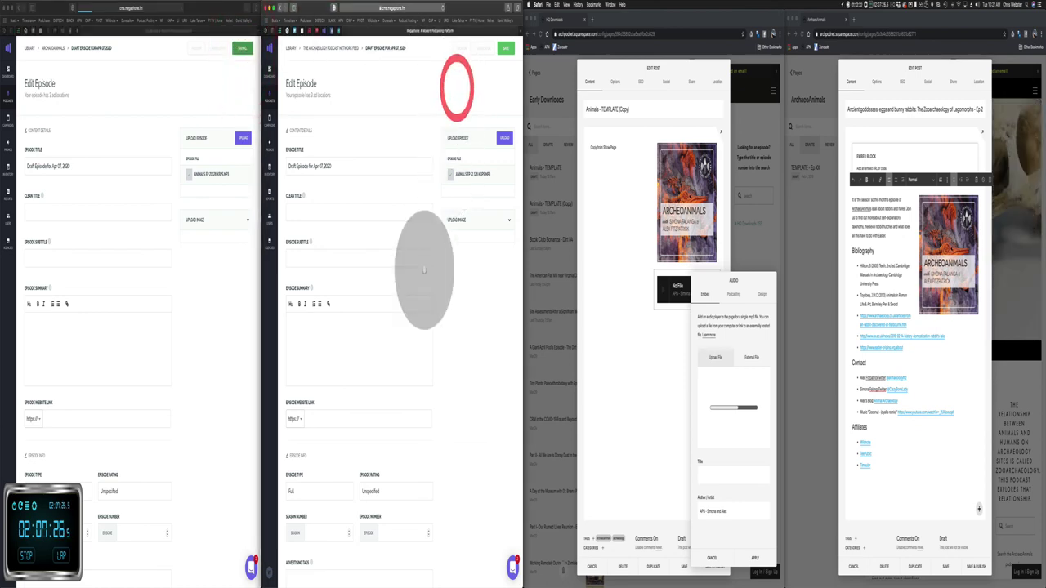
{"action": "scroll", "coordinate": [417, 310], "scroll_direction": "down", "scroll_amount": 5}
{"action": "scroll", "coordinate": [384, 433], "scroll_direction": "down", "scroll_amount": 2}
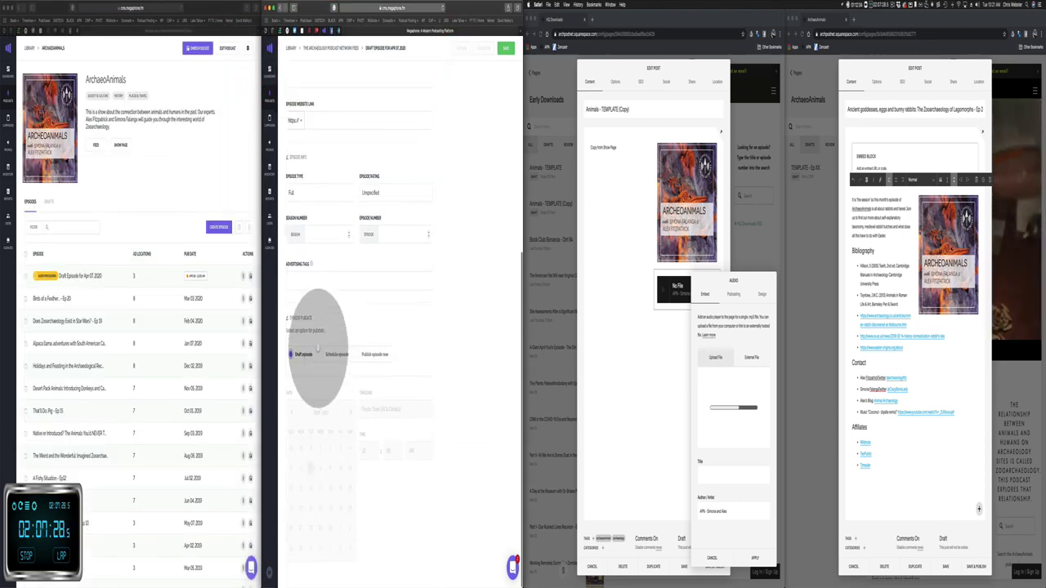
{"action": "left_click", "coordinate": [319, 337]}
{"action": "scroll", "coordinate": [448, 290], "scroll_direction": "up", "scroll_amount": 8}
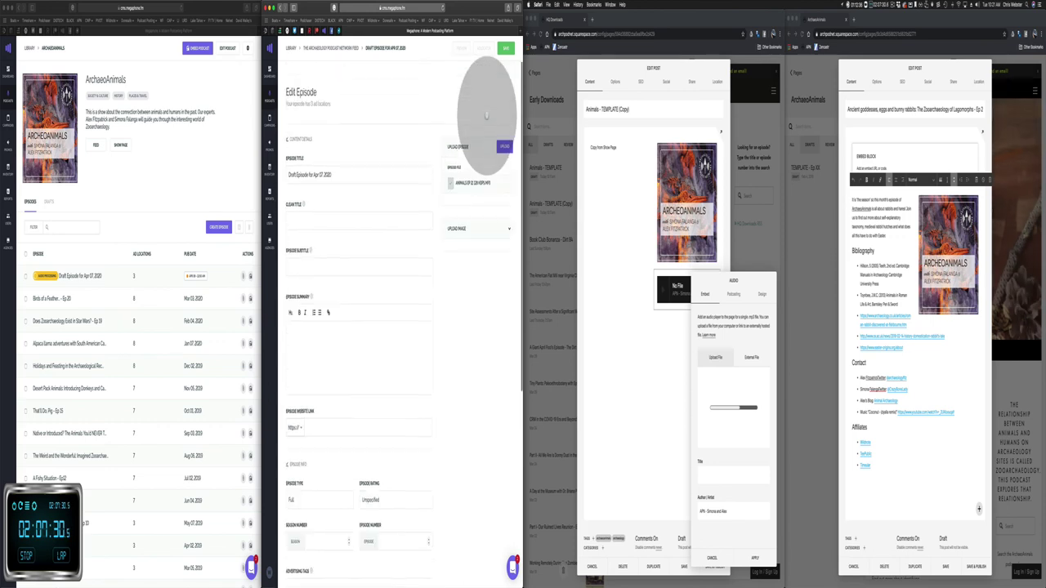
{"action": "left_click", "coordinate": [505, 48]}
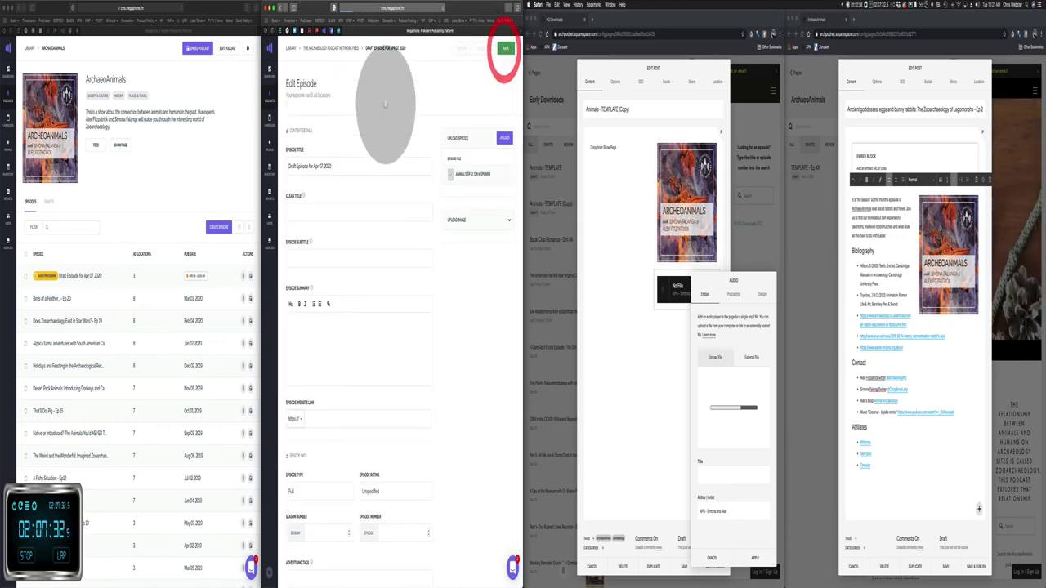
Step: Copy the light-theme embeddable player code for the ArchaeoAnimals draft episode
{"action": "left_click", "coordinate": [248, 278]}
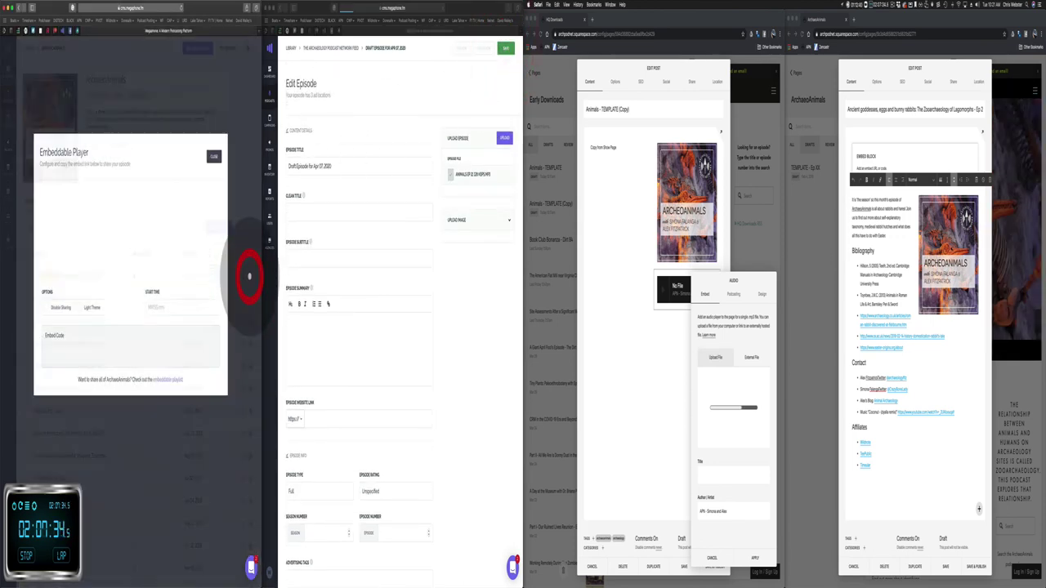
{"action": "left_click", "coordinate": [79, 356]}
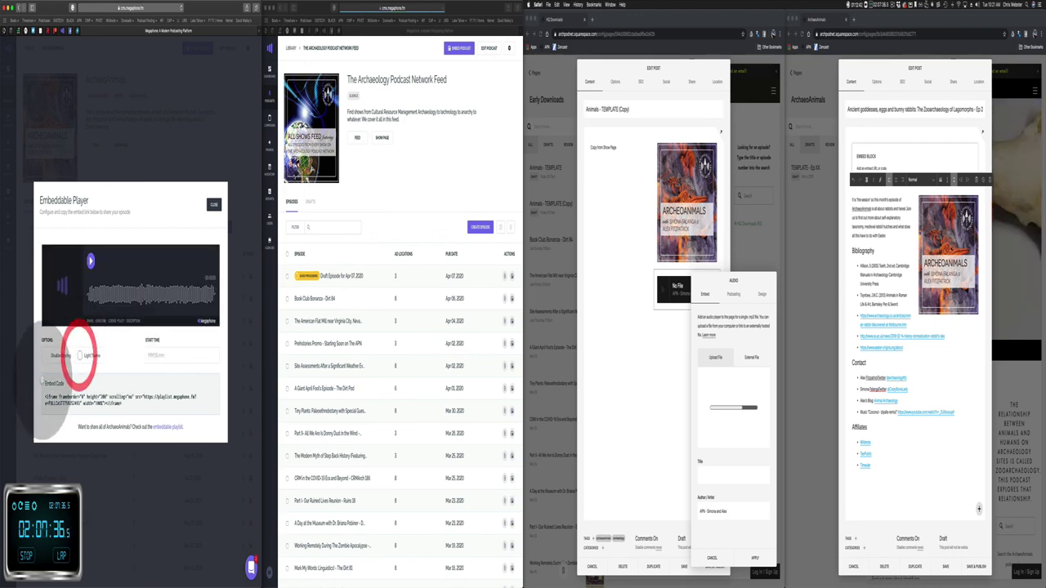
{"action": "left_click", "coordinate": [58, 401]}
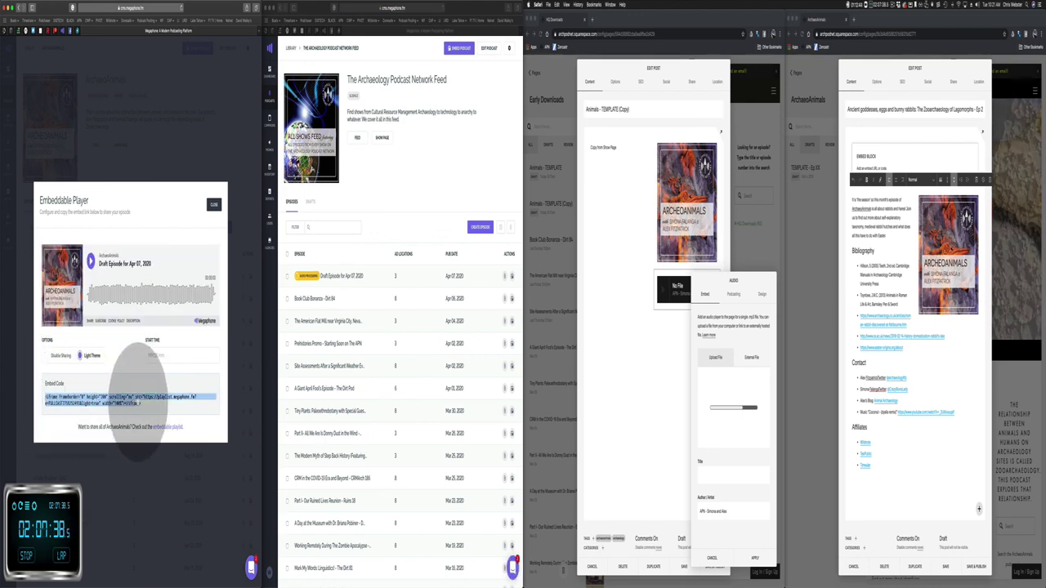
{"action": "left_click", "coordinate": [139, 400]}
{"action": "key", "text": "super+c"}
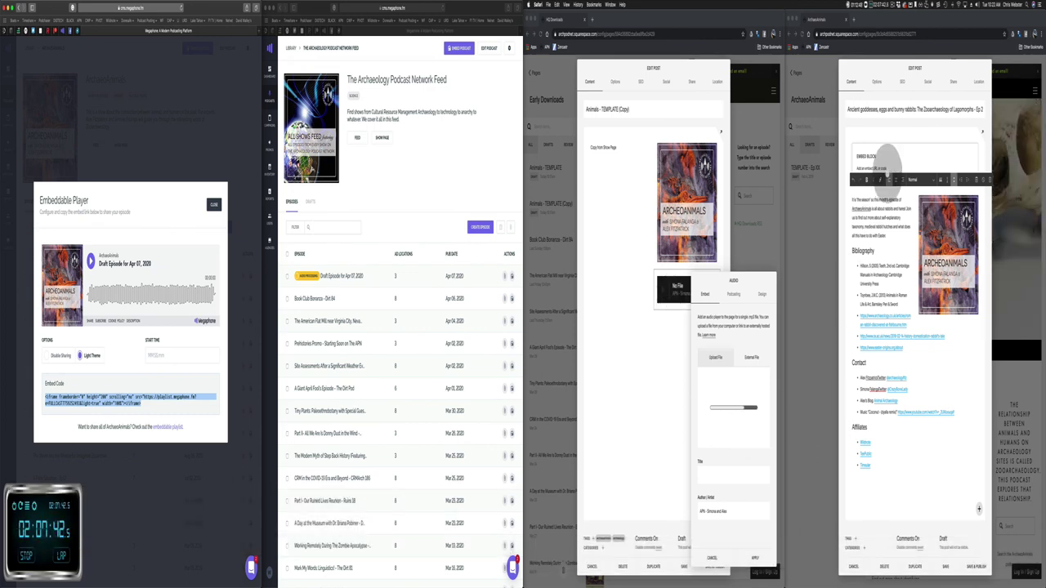
Step: Switch to the ArchaeoAnimals website post and set its embed block to the copied player code
{"action": "left_click", "coordinate": [891, 159]}
{"action": "left_click", "coordinate": [921, 139]}
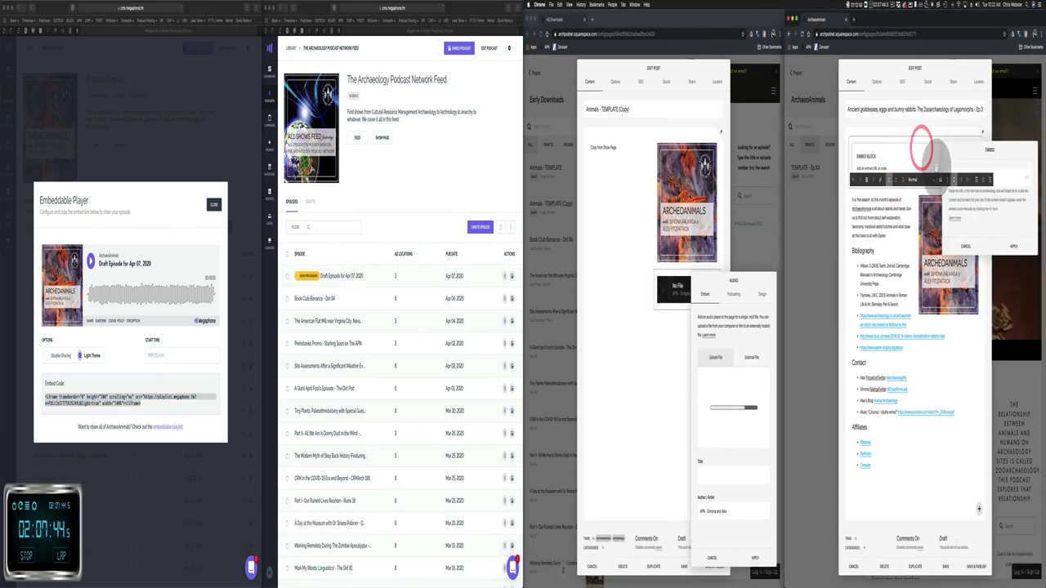
{"action": "left_click", "coordinate": [1026, 176]}
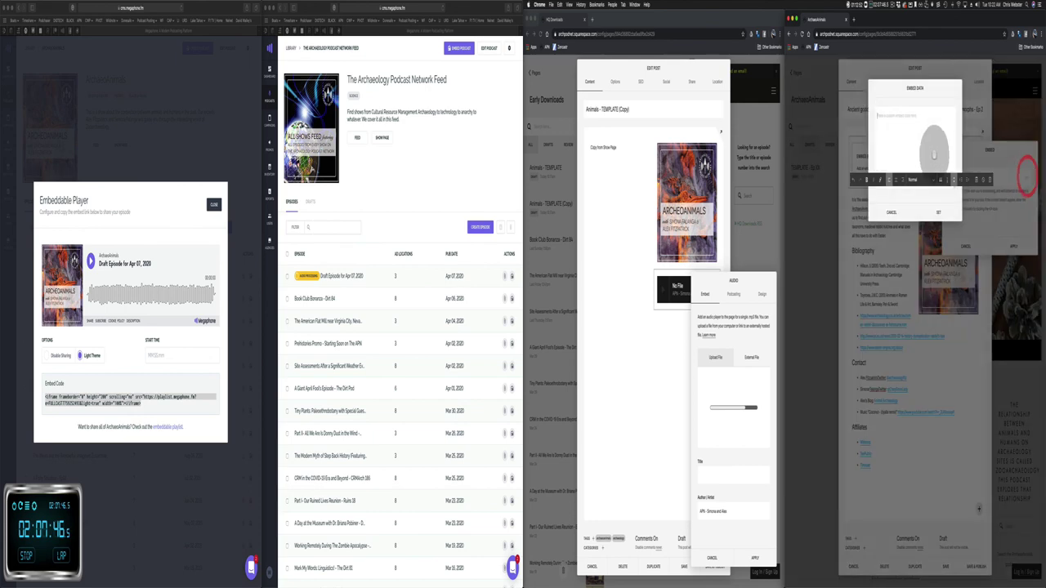
{"action": "key", "text": "super+v"}
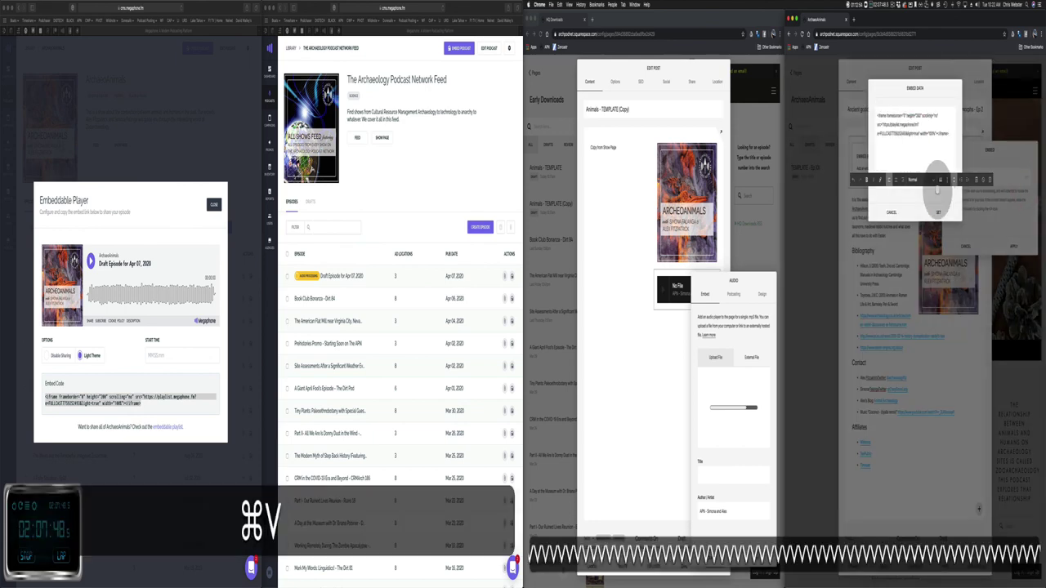
{"action": "left_click", "coordinate": [940, 211]}
{"action": "left_click", "coordinate": [1007, 243]}
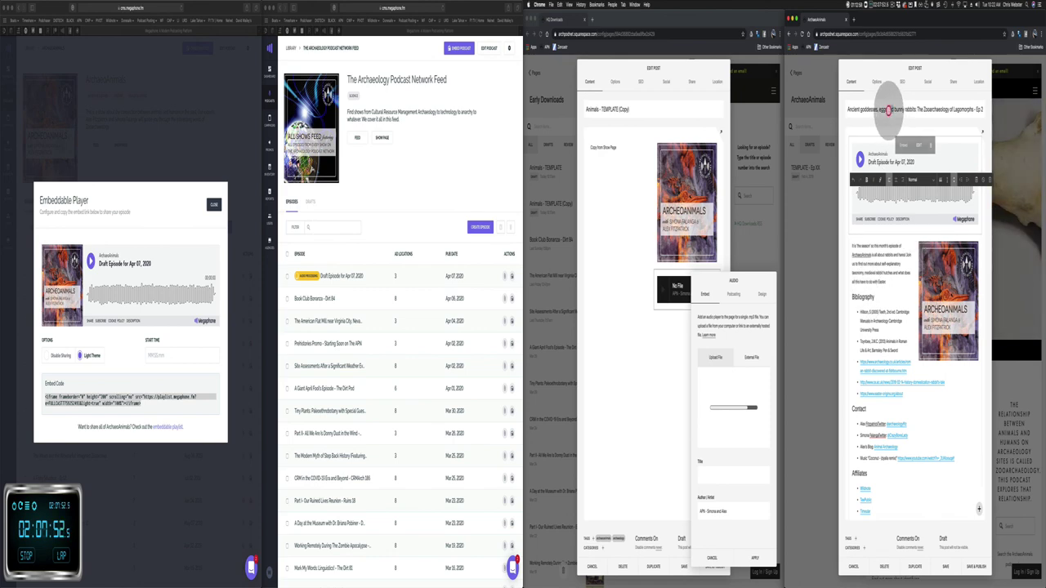
Step: Copy the post title and shorten the post URL to the animals path with the episode number
{"action": "key", "text": "super+c"}
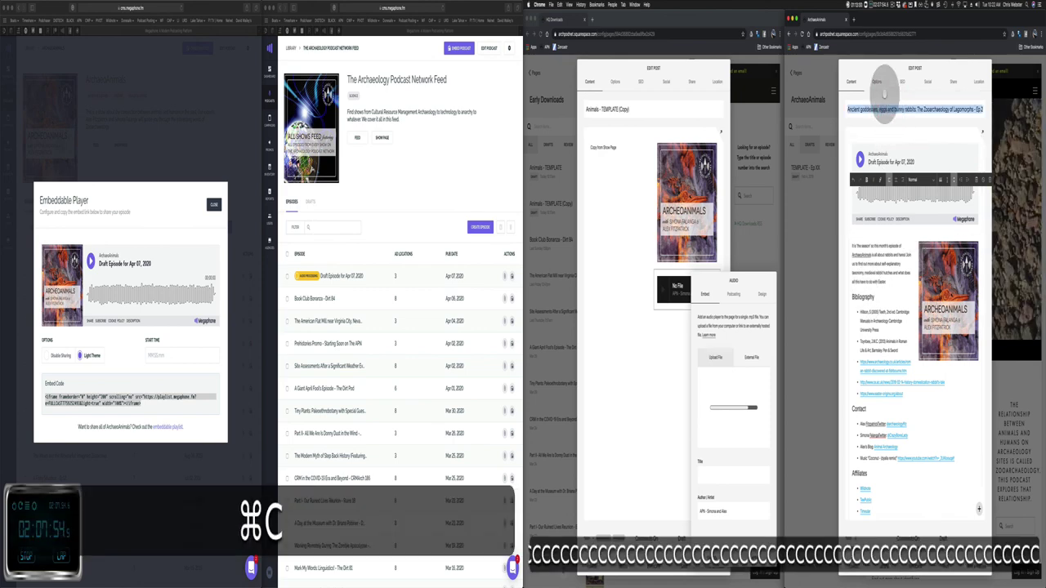
{"action": "left_click", "coordinate": [876, 81]}
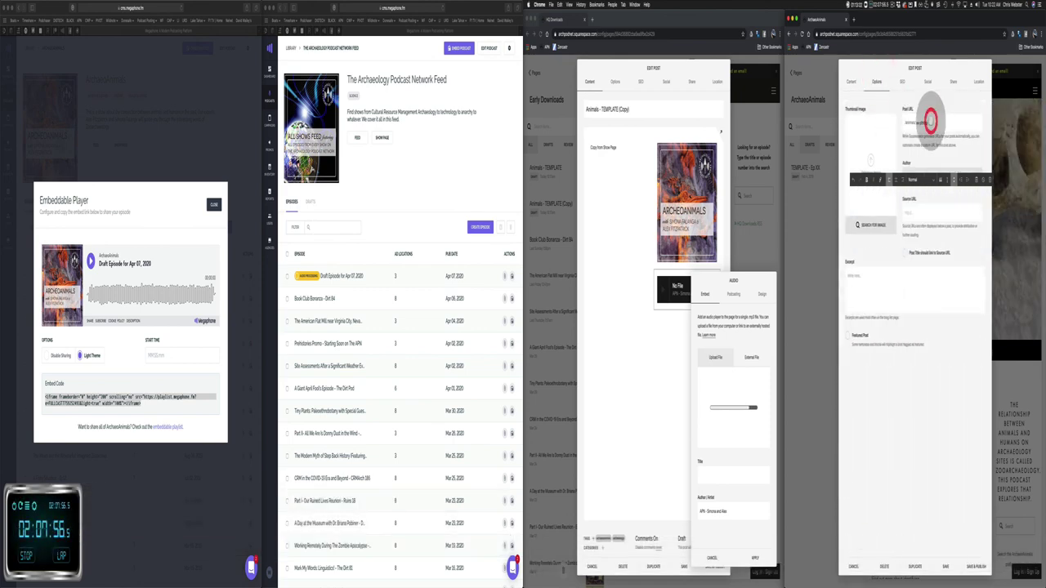
{"action": "key", "text": "super+a"}
{"action": "key", "text": "BackSpace"}
{"action": "key", "text": "BackSpace"}
{"action": "key", "text": "BackSpace"}
{"action": "key", "text": "BackSpace"}
{"action": "key", "text": "BackSpace"}
{"action": "key", "text": "BackSpace"}
{"action": "key", "text": "BackSpace"}
{"action": "key", "text": "BackSpace"}
{"action": "key", "text": "BackSpace"}
{"action": "key", "text": "BackSpace"}
{"action": "key", "text": "BackSpace"}
{"action": "key", "text": "BackSpace"}
{"action": "key", "text": "BackSpace"}
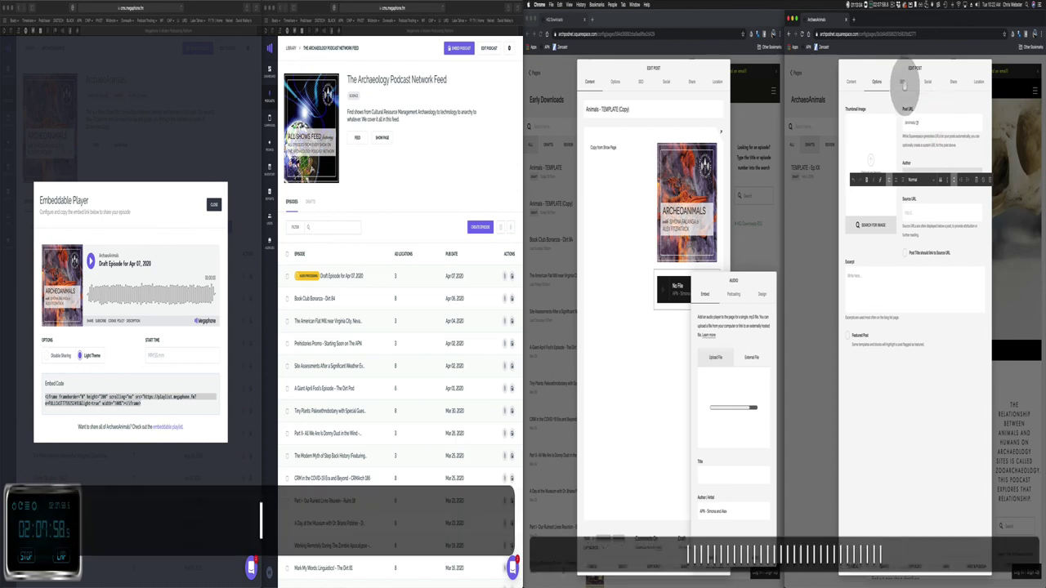
Step: Fill the SEO title with the copied post title and the SEO description with the post's introductory paragraph
{"action": "left_click", "coordinate": [903, 82]}
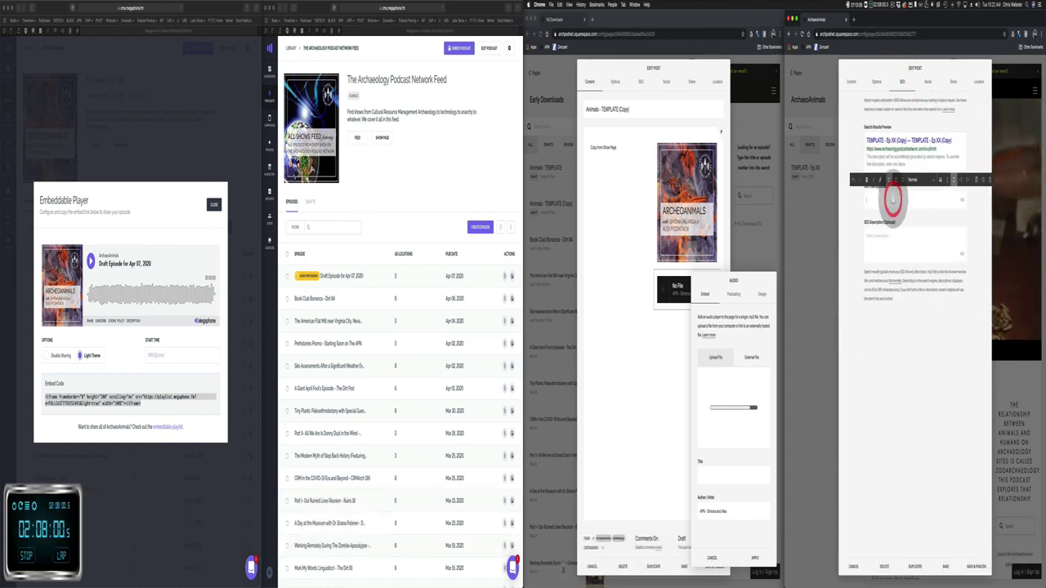
{"action": "key", "text": "super+v"}
{"action": "left_click", "coordinate": [852, 83]}
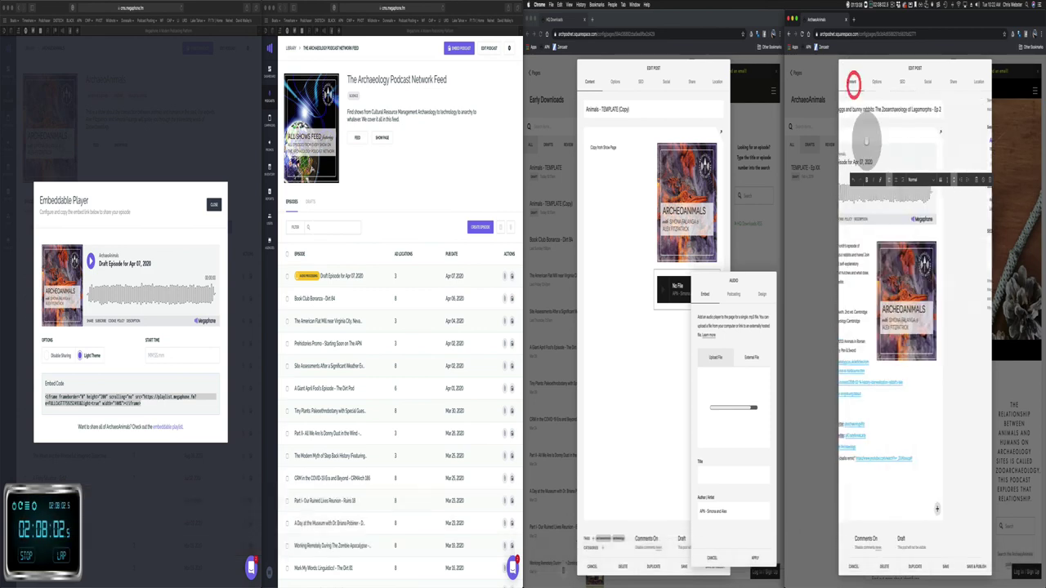
{"action": "triple_click", "coordinate": [891, 246]}
{"action": "key", "text": "super+c"}
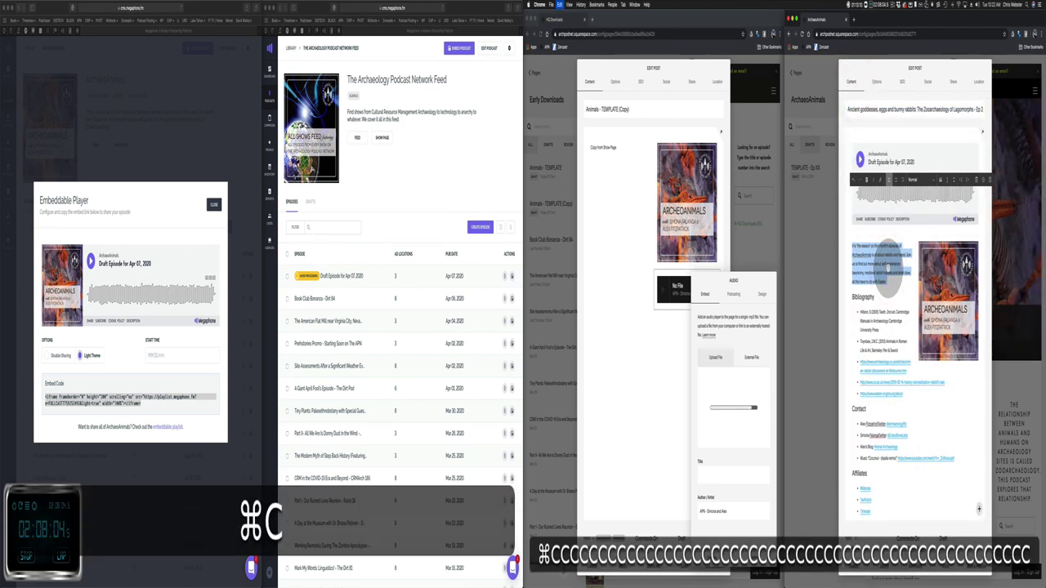
{"action": "left_click", "coordinate": [889, 229]}
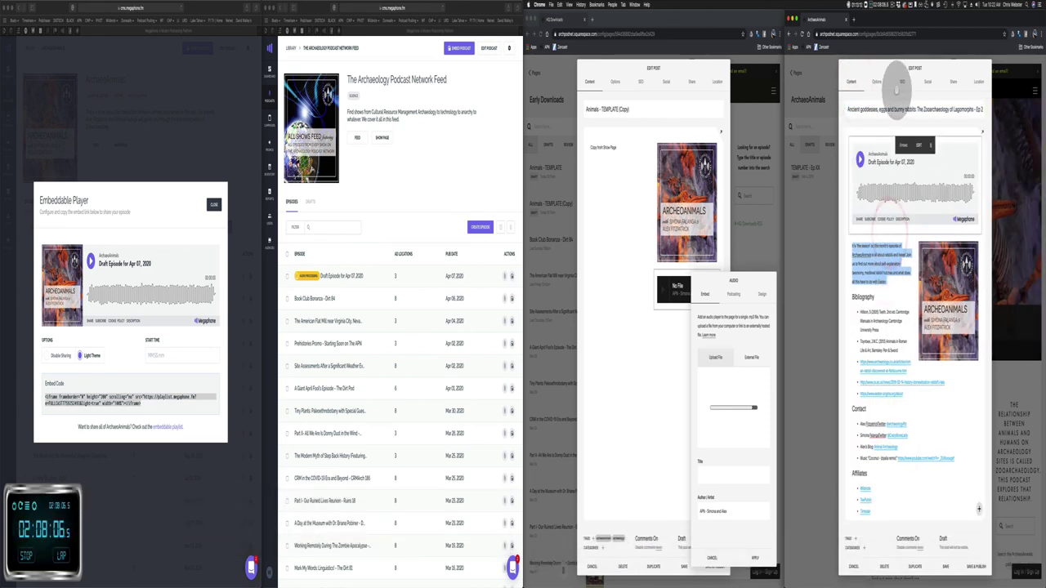
{"action": "left_click", "coordinate": [901, 77]}
{"action": "left_click", "coordinate": [873, 251]}
{"action": "key", "text": "super+v"}
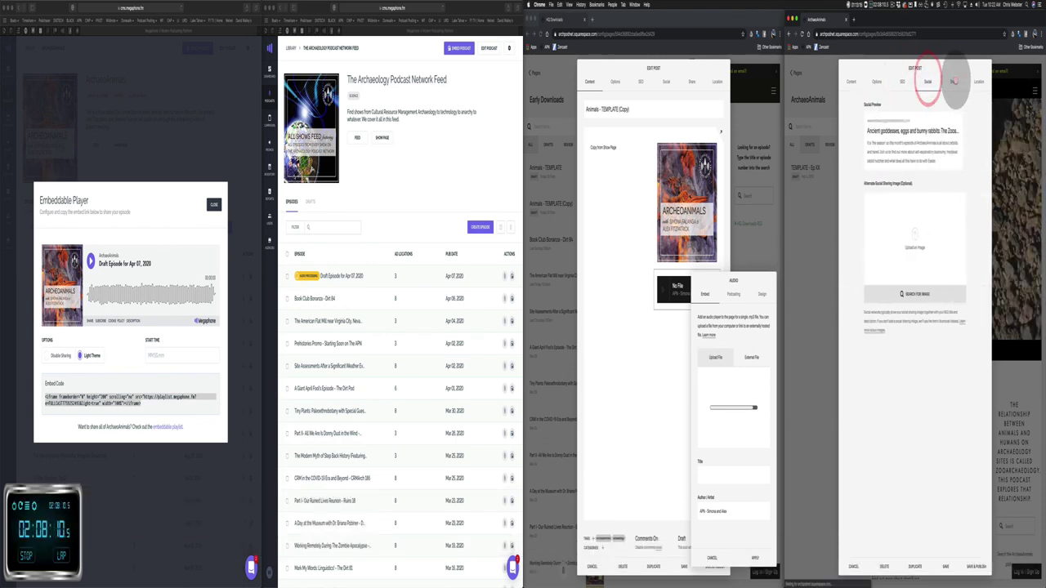
{"action": "left_click", "coordinate": [954, 82]}
Step: Add the episode's topic tags to the ArchaeoAnimals post, including one for lagomorphs
{"action": "left_click", "coordinate": [851, 82]}
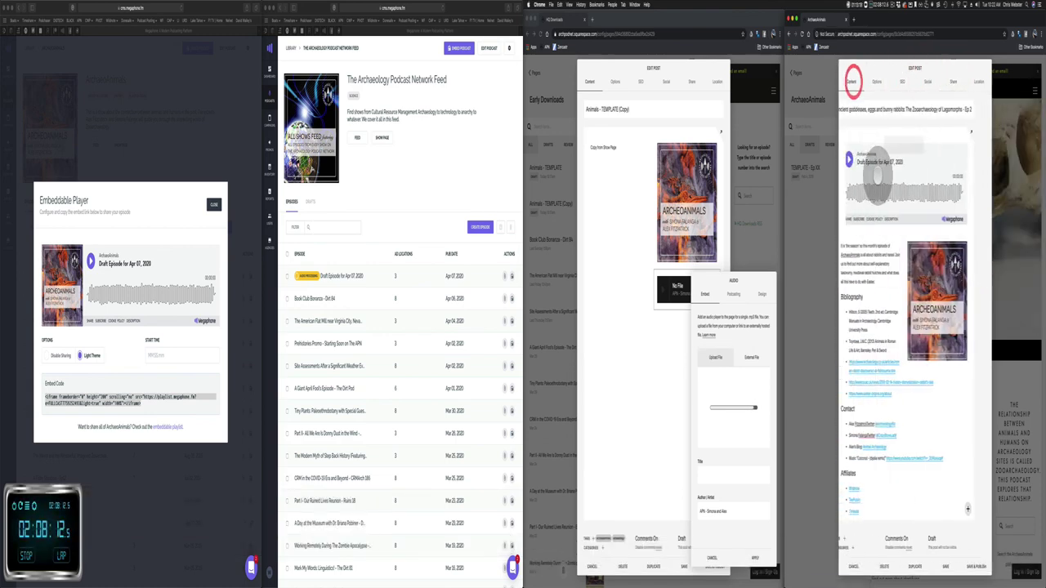
{"action": "left_click", "coordinate": [855, 540]}
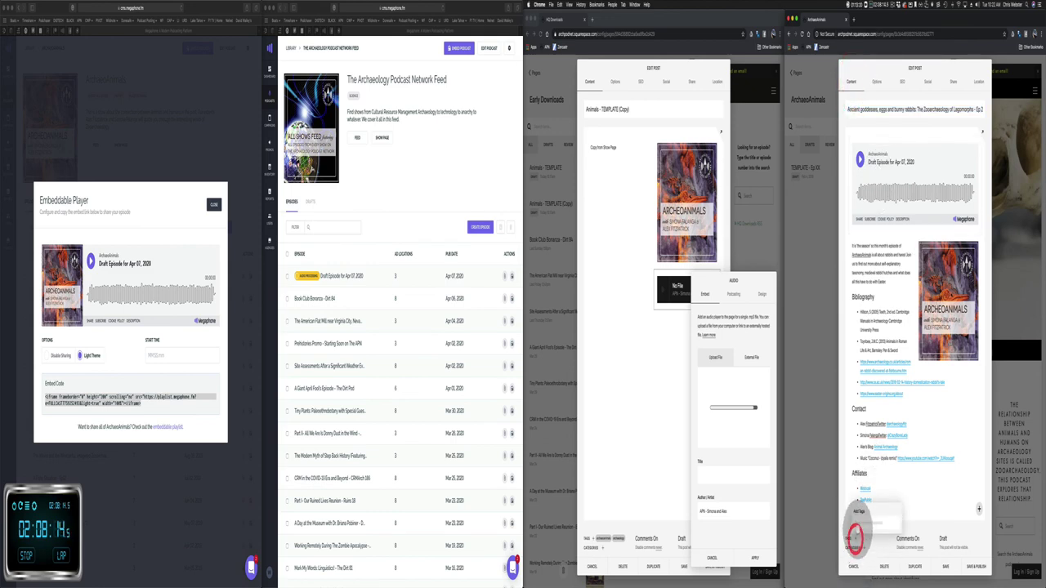
{"action": "type", "text": "ascience,"}
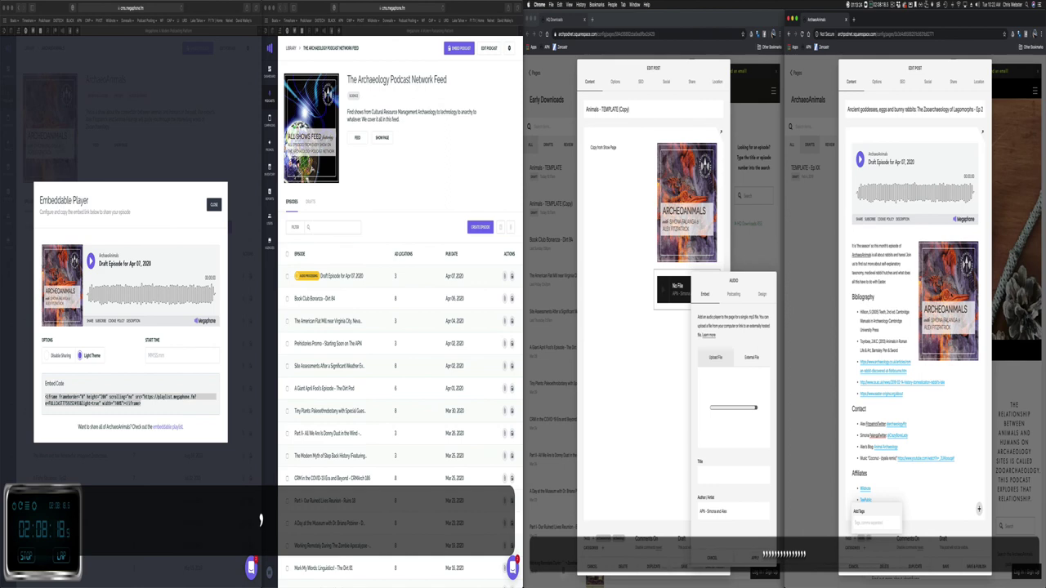
{"action": "type", "text": "lagomo"}
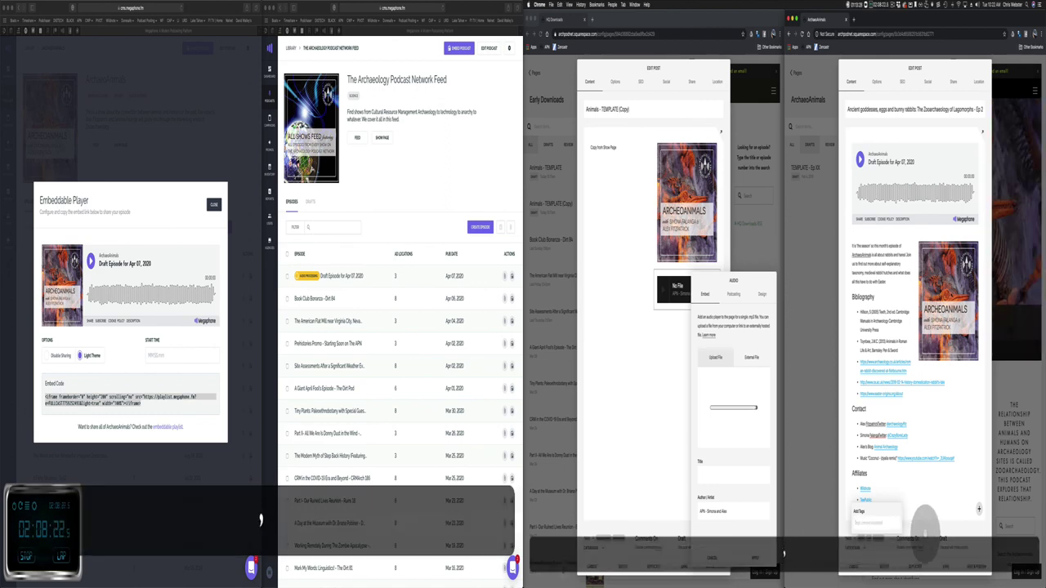
Step: Set the post's status to Published, dated April 7, 2020 at 1:00 AM
{"action": "left_click", "coordinate": [946, 538]}
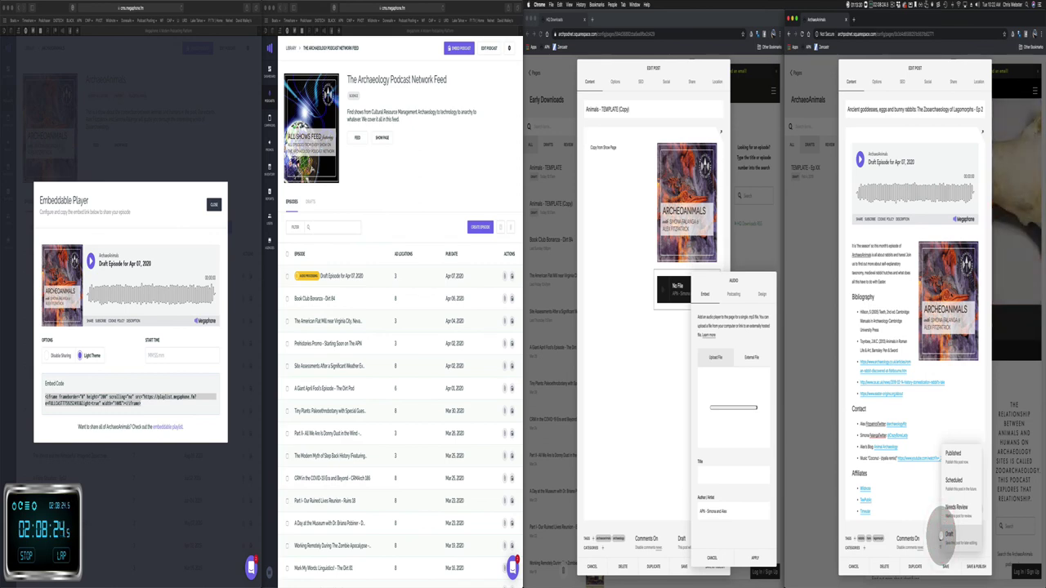
{"action": "left_click", "coordinate": [952, 478]}
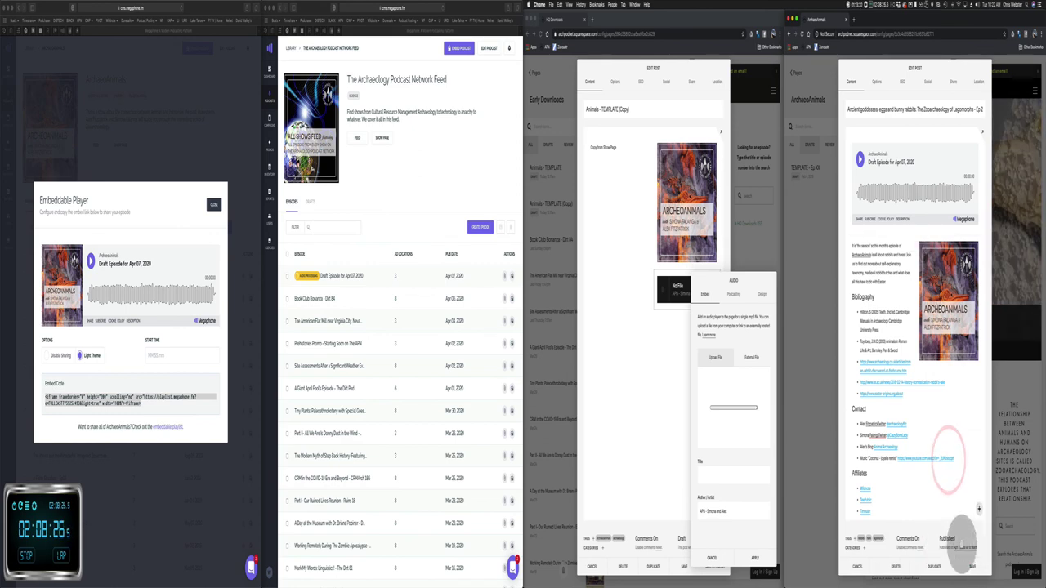
{"action": "left_click", "coordinate": [962, 544]}
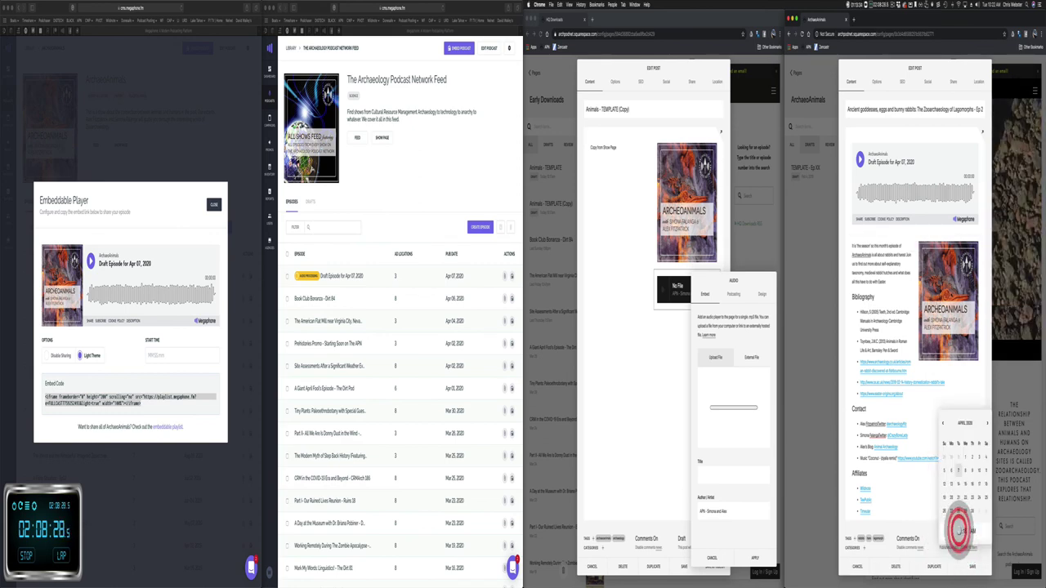
{"action": "key", "text": "Tab"}
{"action": "key", "text": "Tab"}
{"action": "key", "text": "Tab"}
{"action": "key", "text": "Tab"}
{"action": "key", "text": "Tab"}
{"action": "key", "text": "Tab"}
{"action": "key", "text": "Tab"}
{"action": "key", "text": "Tab"}
{"action": "key", "text": "Tab"}
{"action": "key", "text": "Tab"}
{"action": "key", "text": "Tab"}
{"action": "key", "text": "Tab"}
{"action": "key", "text": "Tab"}
{"action": "key", "text": "Tab"}
{"action": "key", "text": "Tab"}
{"action": "key", "text": "Tab"}
{"action": "key", "text": "Tab"}
{"action": "key", "text": "Tab"}
{"action": "key", "text": "Tab"}
{"action": "key", "text": "Tab"}
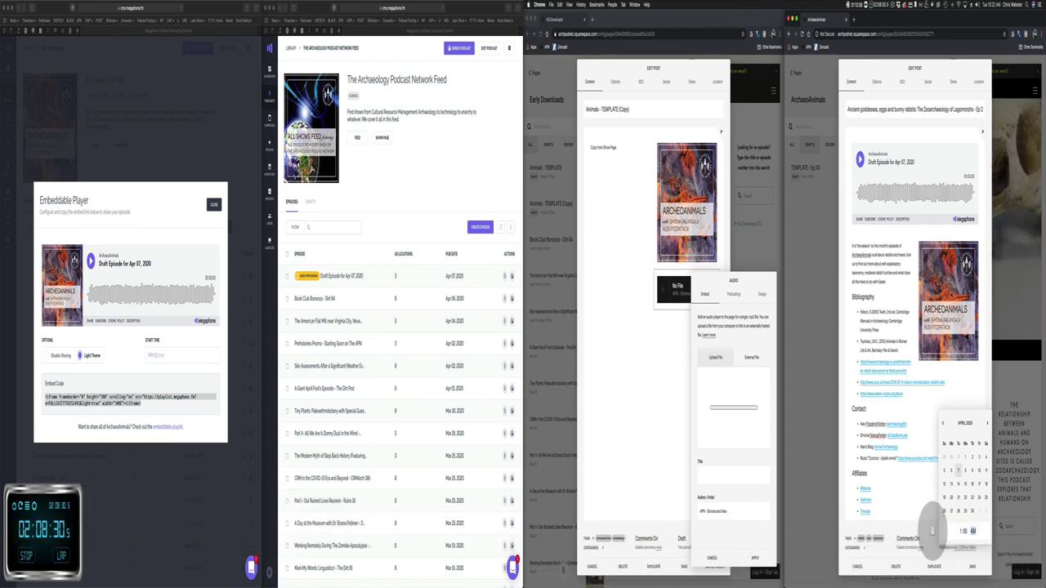
{"action": "left_click", "coordinate": [935, 529]}
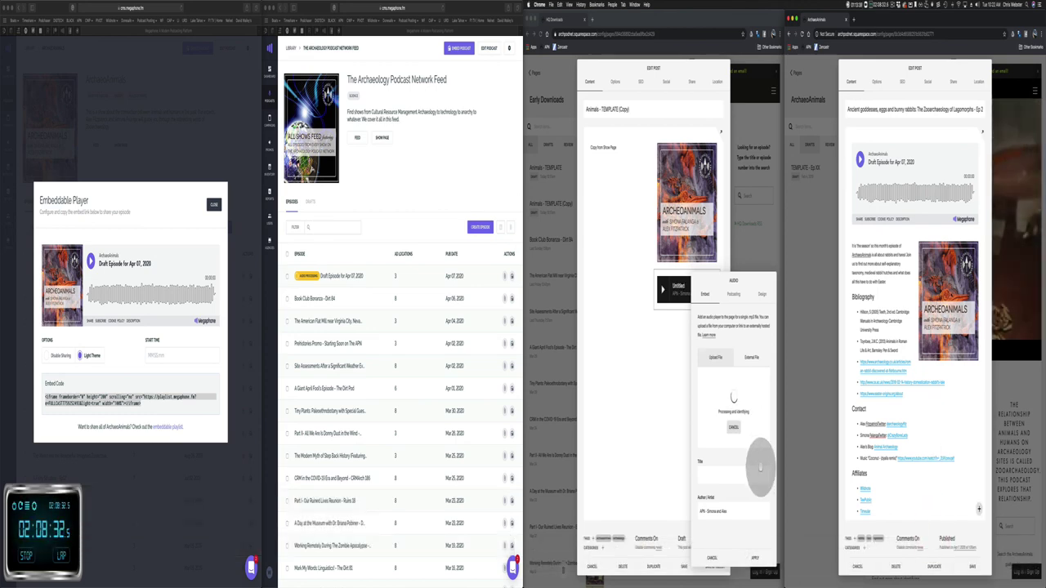
Step: Switch to Megaphone, open the April 7 draft episode for editing in both feeds, and check the ArchaeoAnimals schedule
{"action": "left_click", "coordinate": [374, 284]}
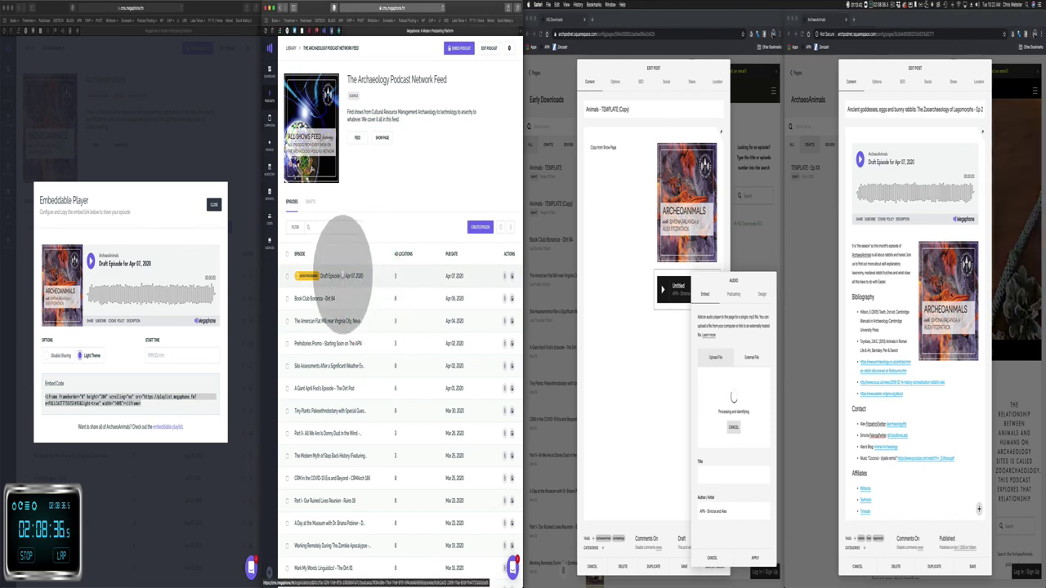
{"action": "left_click", "coordinate": [337, 270]}
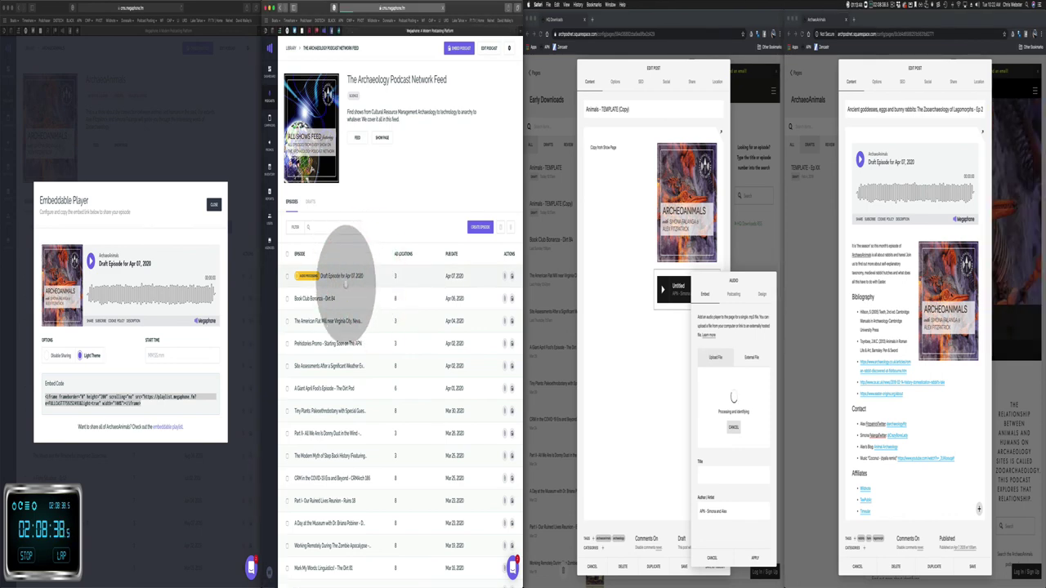
{"action": "left_click", "coordinate": [212, 204]}
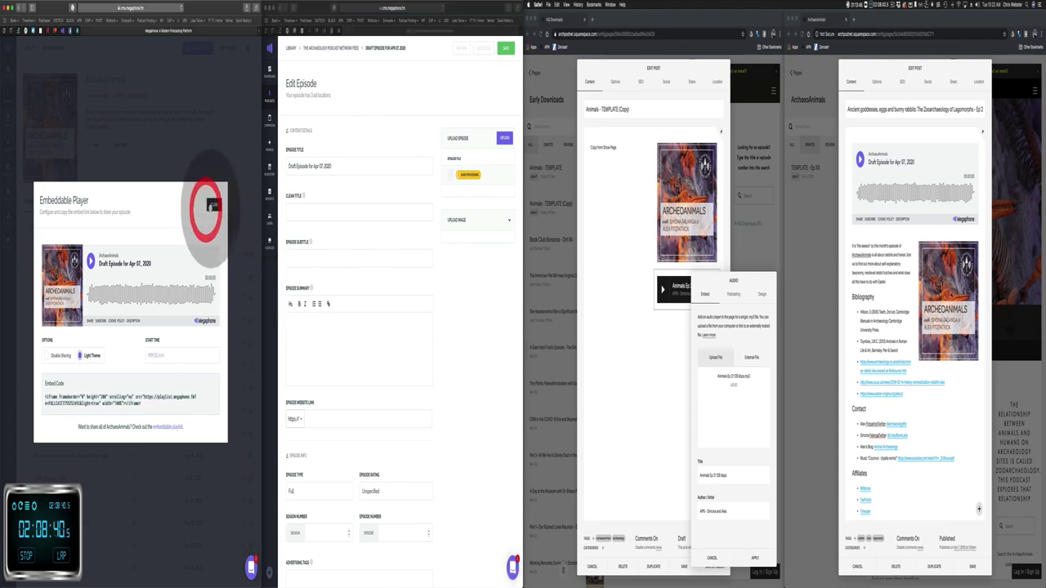
{"action": "left_click", "coordinate": [81, 276]}
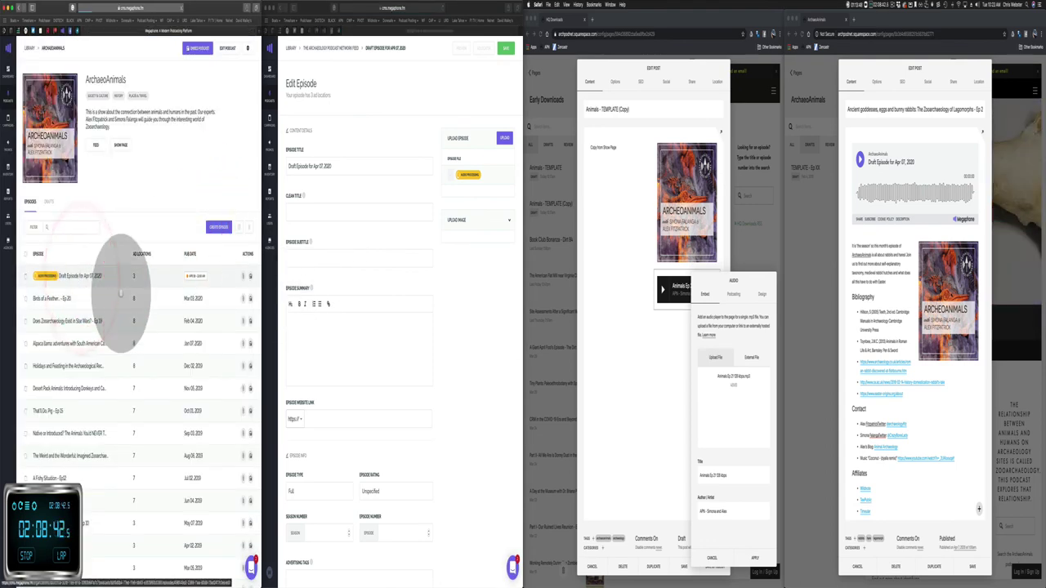
{"action": "scroll", "coordinate": [147, 419], "scroll_direction": "down", "scroll_amount": 5}
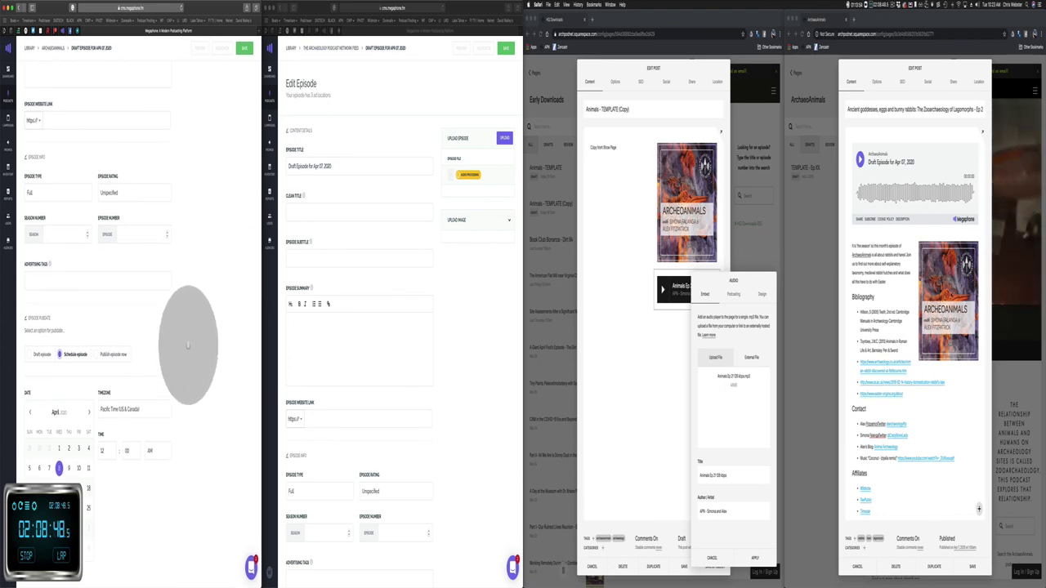
{"action": "scroll", "coordinate": [188, 345], "scroll_direction": "up", "scroll_amount": 5}
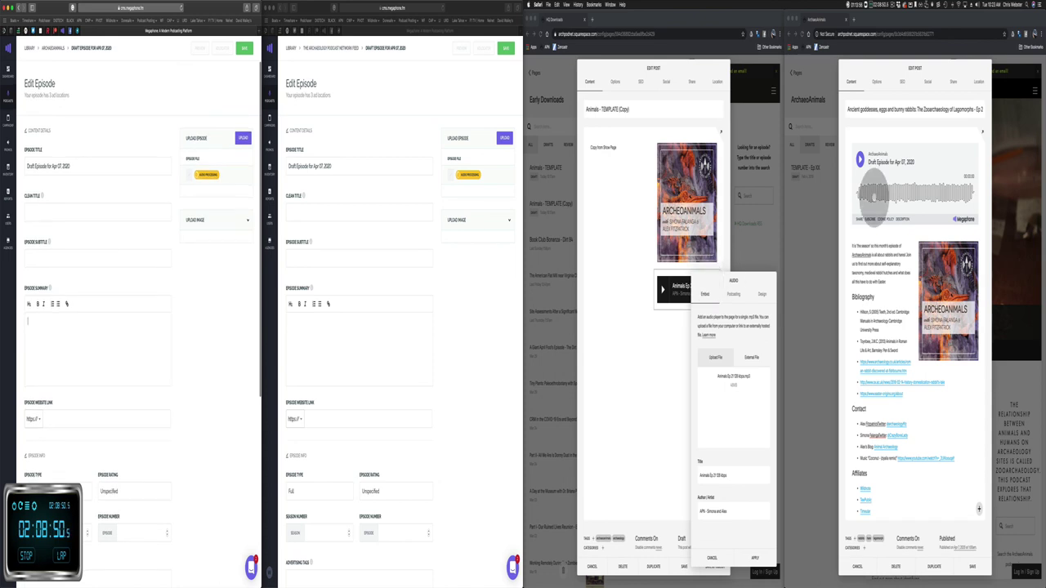
Step: Title the Early Downloads audio with the copied ArchaeoAnimals post title, changing its ending to "Animals 21"
{"action": "left_click", "coordinate": [900, 108]}
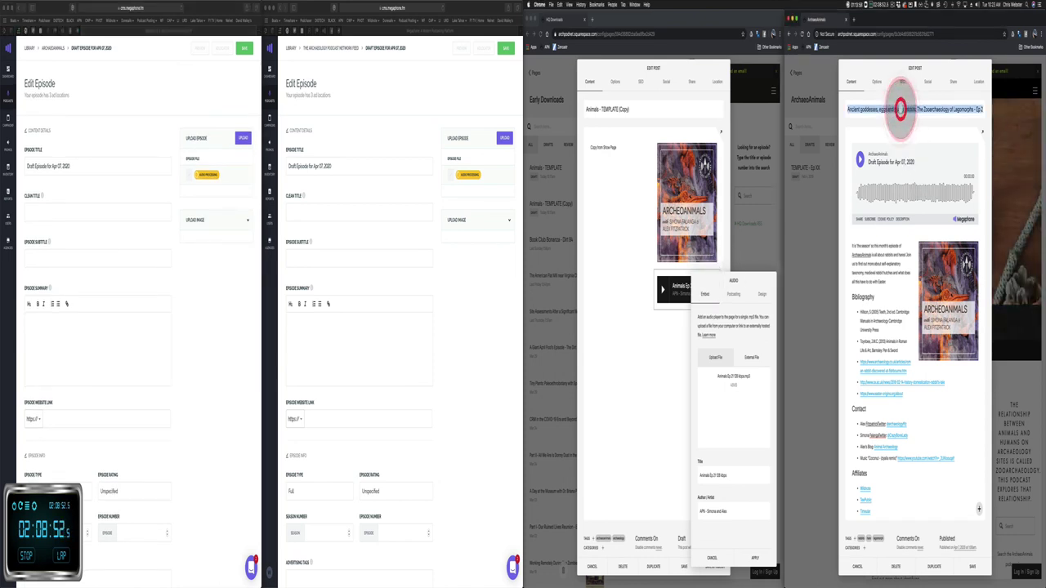
{"action": "key", "text": "super+c"}
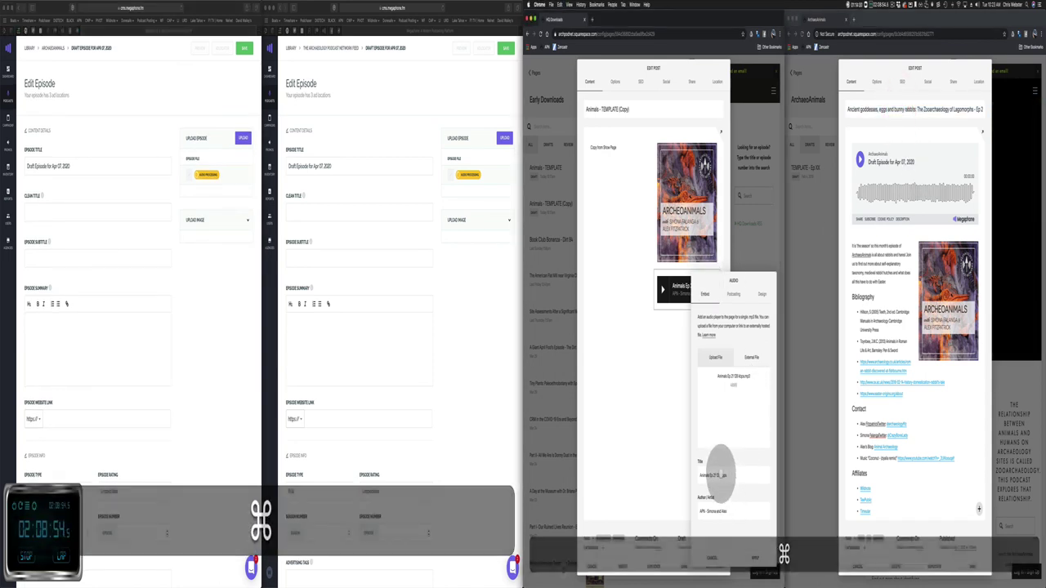
{"action": "left_click", "coordinate": [717, 474]}
{"action": "key", "text": "super+v"}
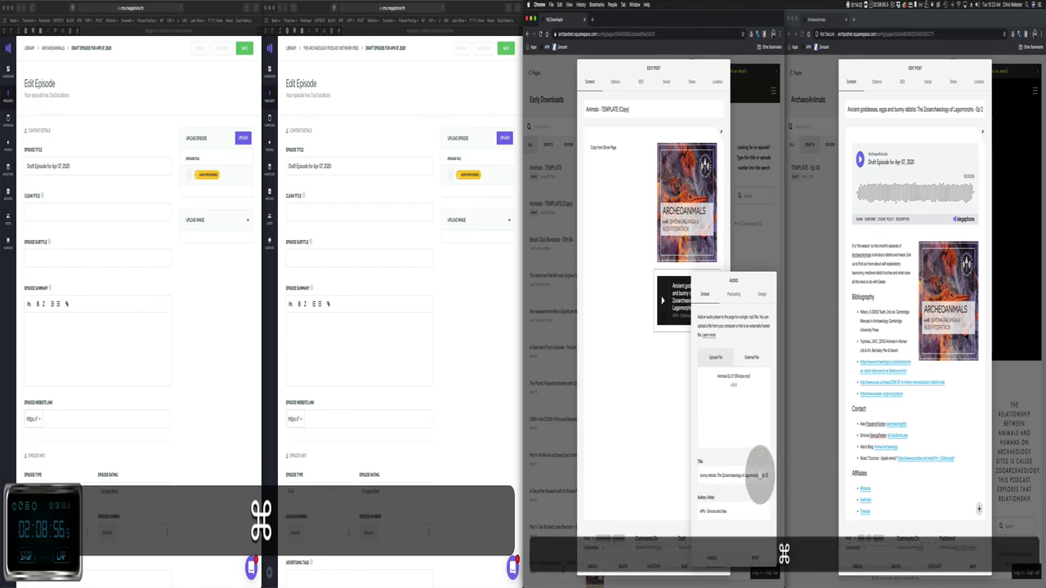
{"action": "type", "text": "Animals"}
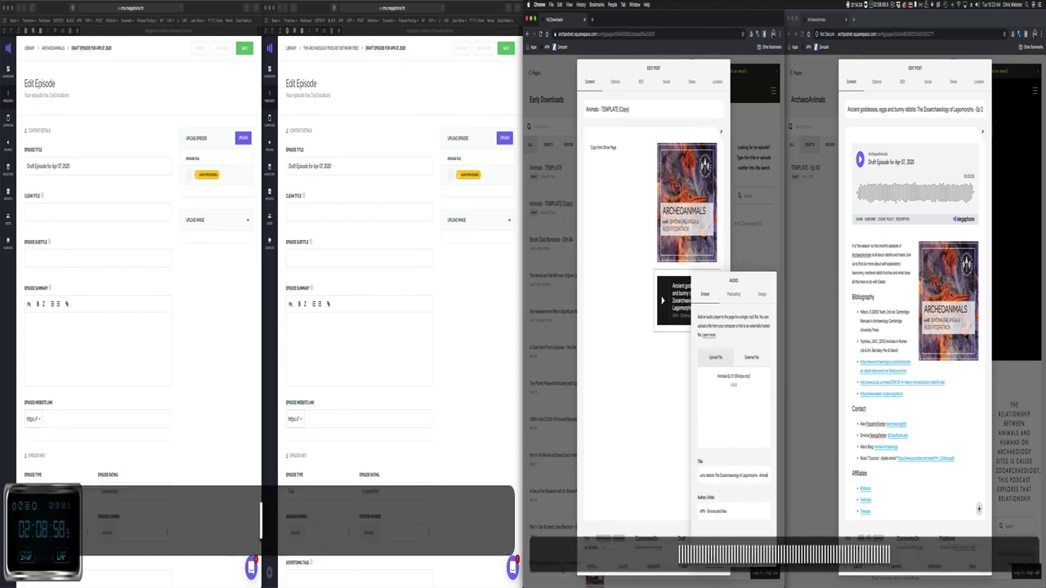
Step: Enable the download link for the audio player and apply the audio settings
{"action": "left_click", "coordinate": [761, 294]}
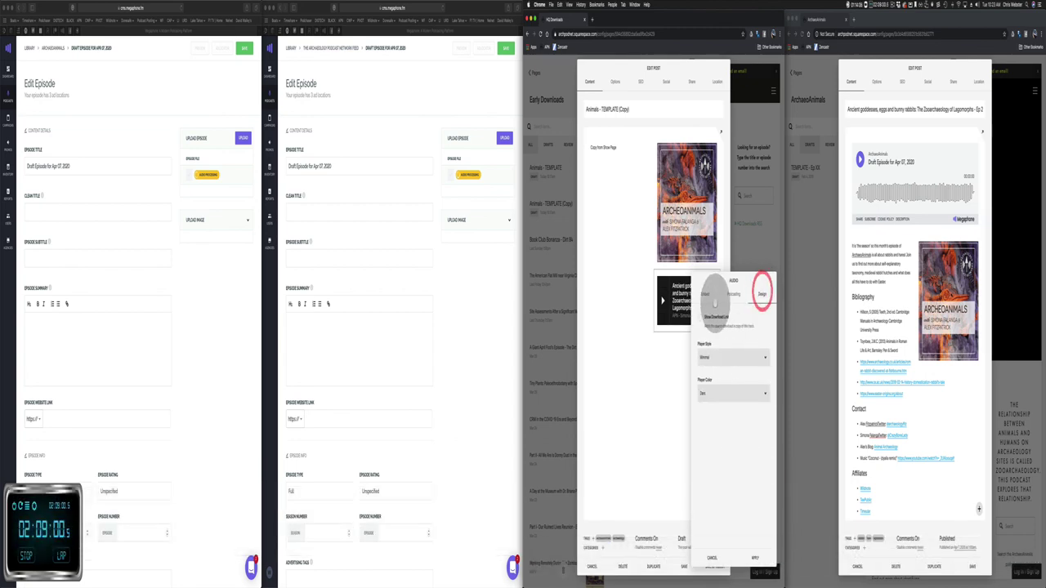
{"action": "left_click", "coordinate": [701, 317]}
{"action": "left_click", "coordinate": [754, 559]}
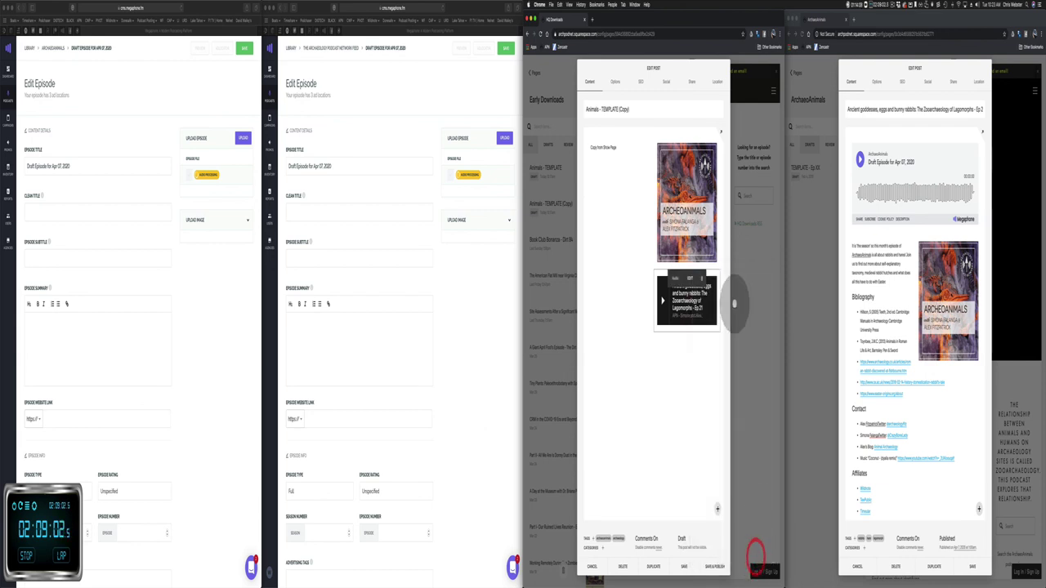
Step: Try to replace the Early Downloads post's template title with the title copied from the ArchaeoAnimals post
{"action": "left_click", "coordinate": [605, 108]}
{"action": "key", "text": "super+a"}
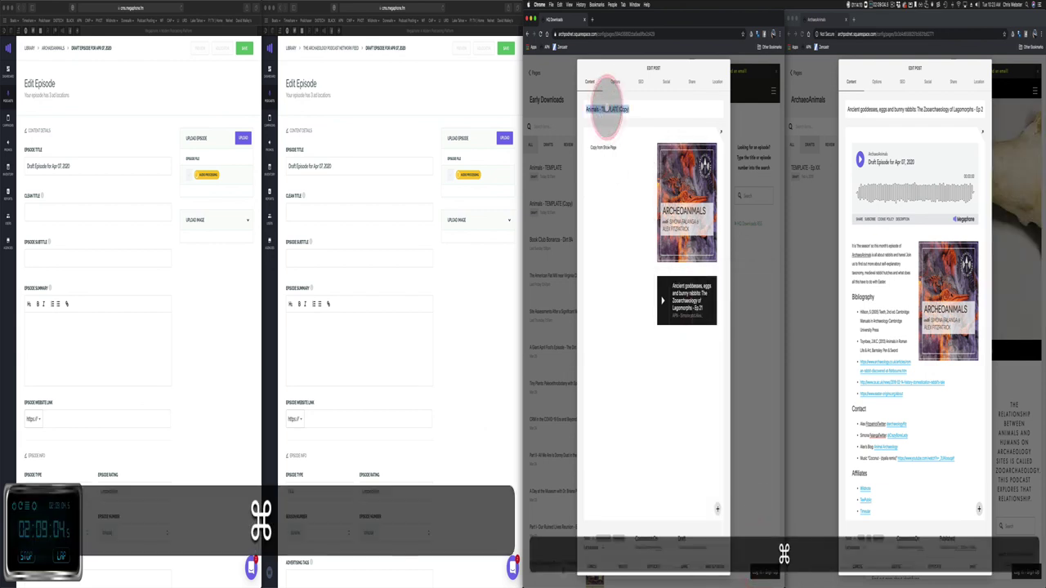
{"action": "key", "text": "super+v"}
{"action": "left_click", "coordinate": [648, 108]}
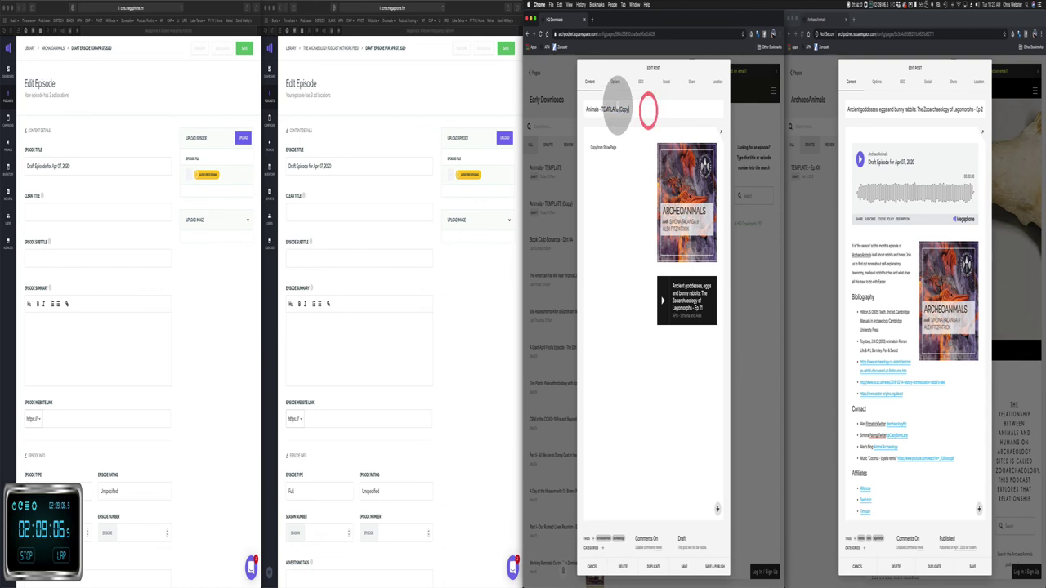
{"action": "key", "text": "super+v"}
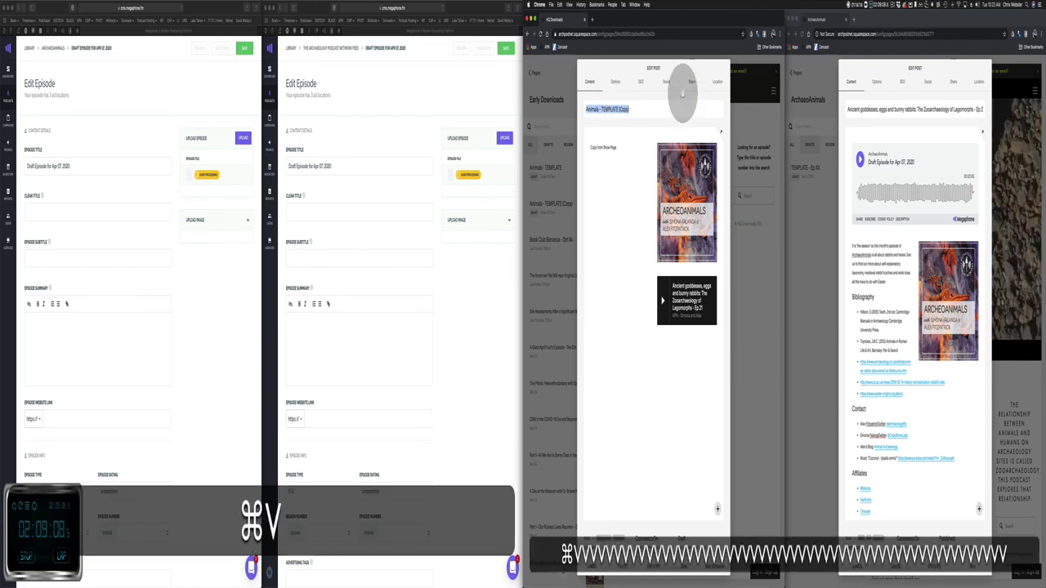
{"action": "left_click", "coordinate": [852, 105]}
{"action": "key", "text": "super+a"}
{"action": "key", "text": "super+c"}
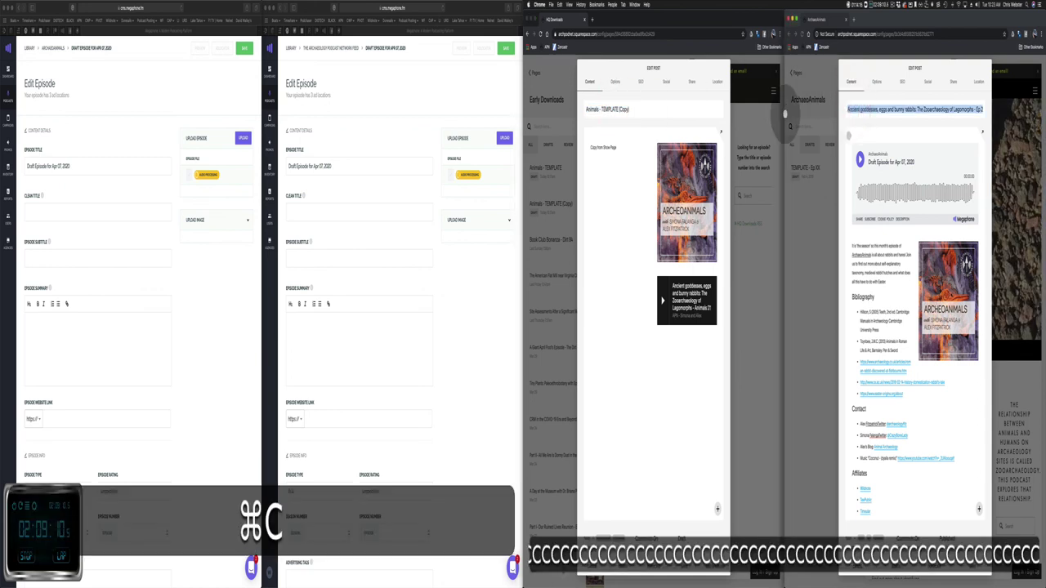
{"action": "left_click", "coordinate": [619, 110]}
{"action": "key", "text": "super+a"}
{"action": "key", "text": "super+v"}
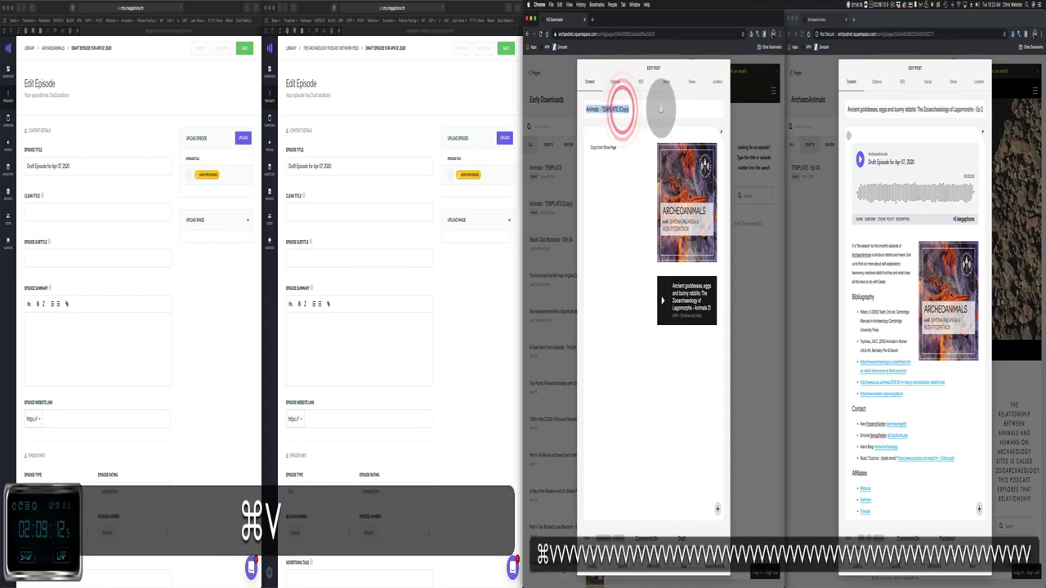
{"action": "key", "text": "super+v"}
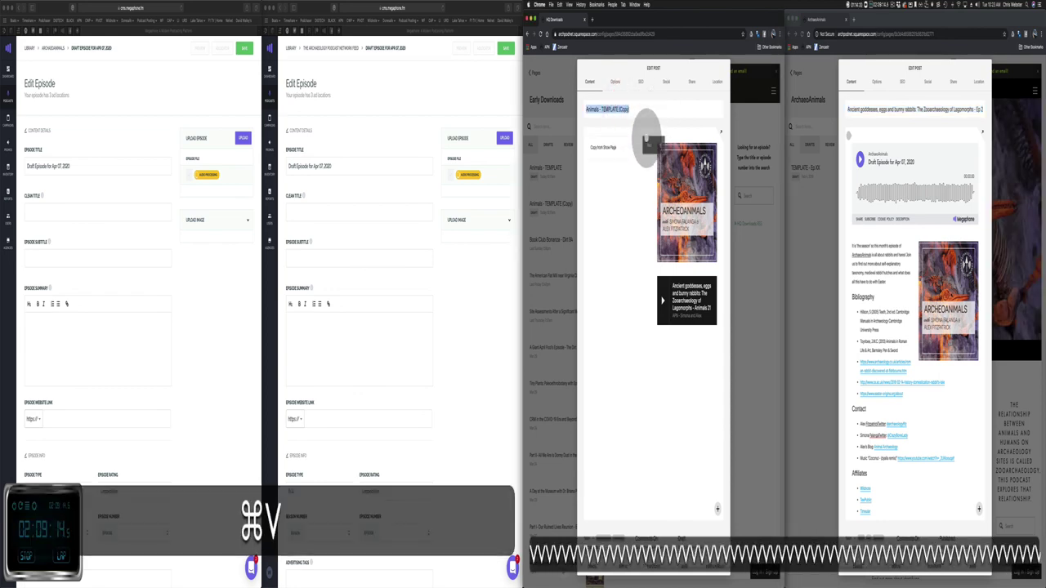
{"action": "left_click", "coordinate": [867, 112]}
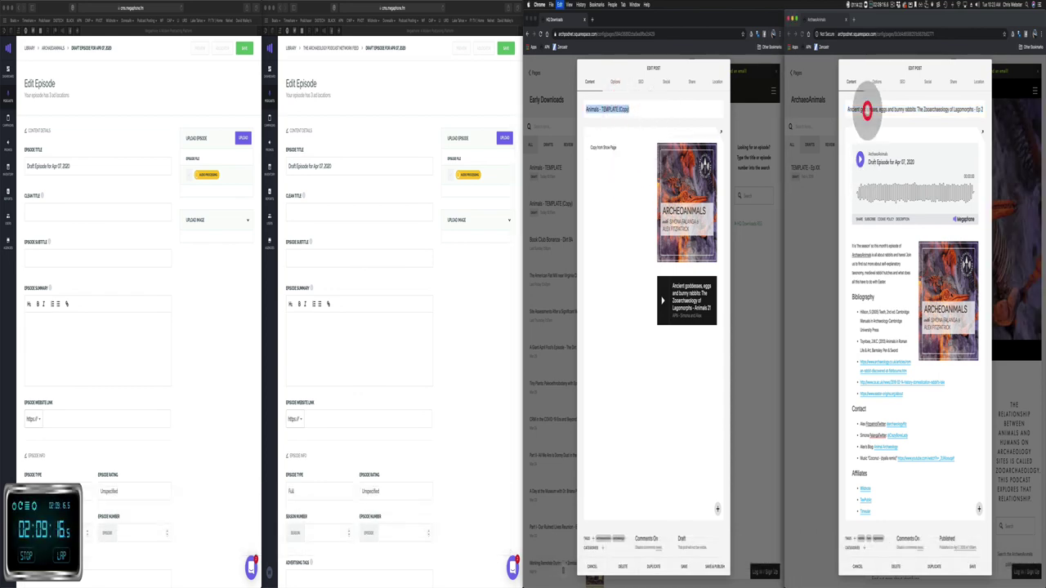
{"action": "key", "text": "super+a"}
{"action": "key", "text": "super+c"}
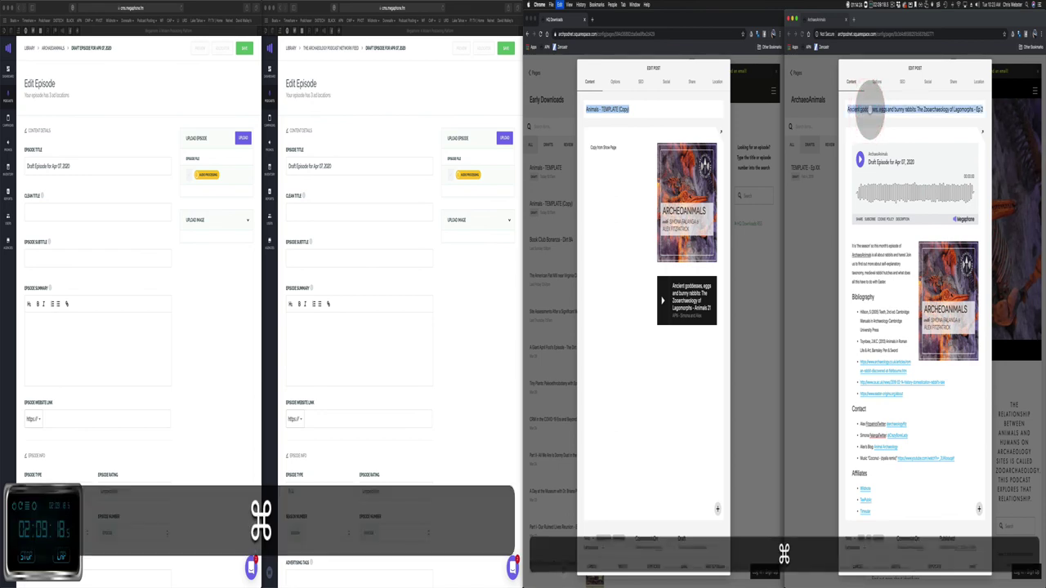
{"action": "left_click", "coordinate": [635, 111]}
{"action": "left_click", "coordinate": [633, 110]}
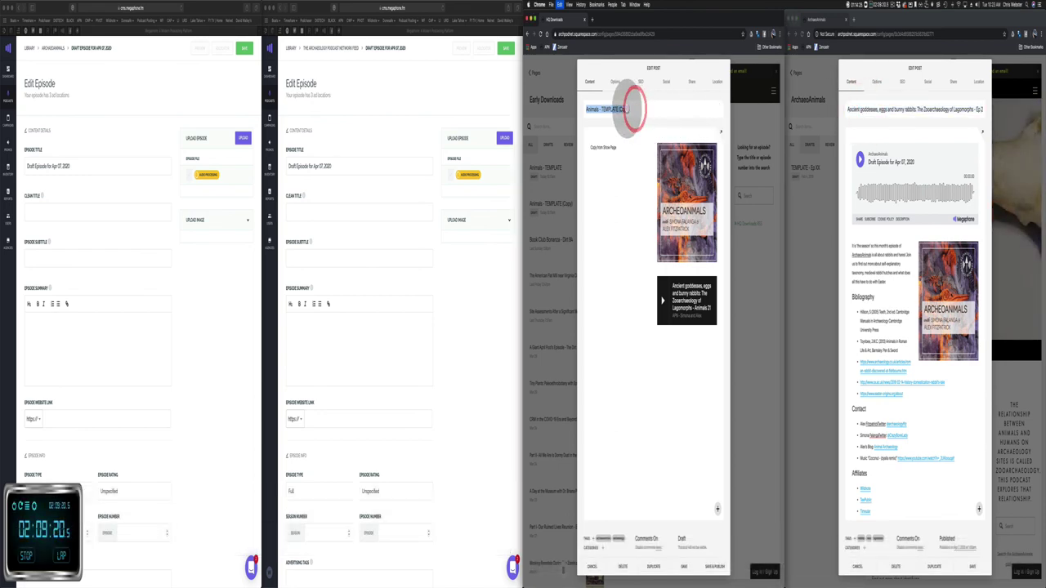
{"action": "key", "text": "super+v"}
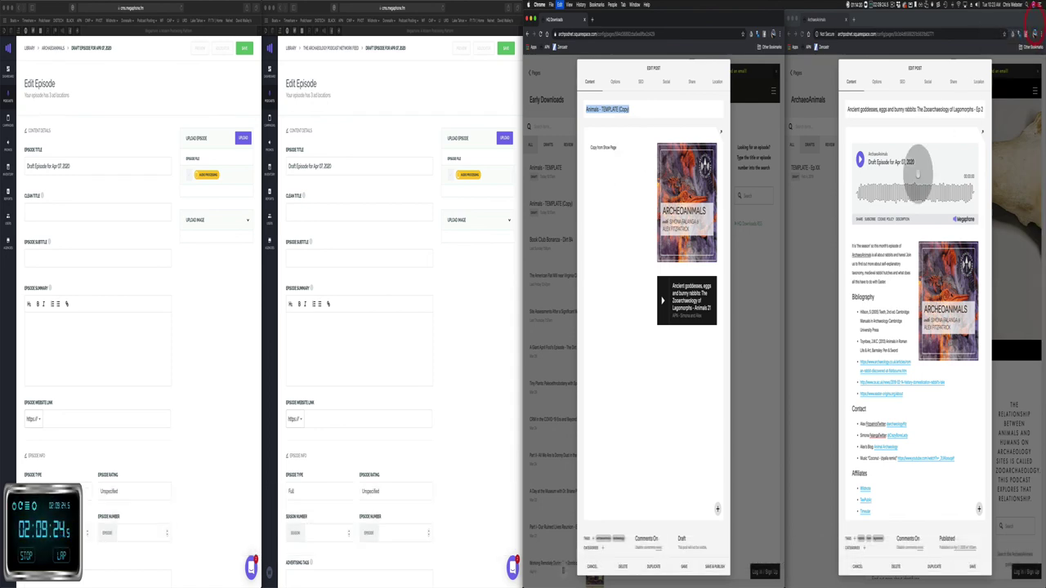
Step: Try to copy the ArchaeoAnimals show notes into the placeholder body text of the Early Downloads post
{"action": "left_click", "coordinate": [885, 247]}
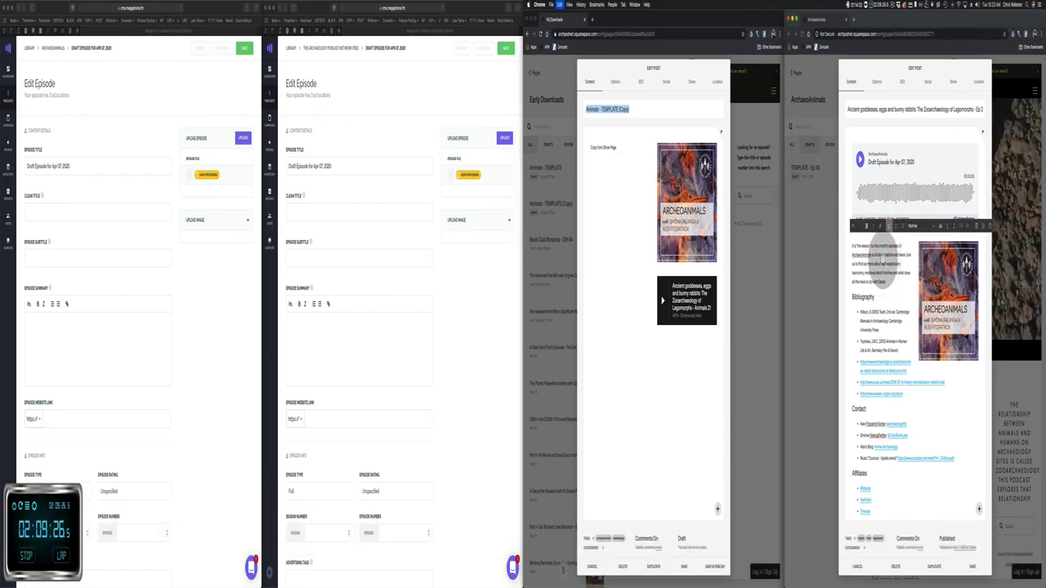
{"action": "key", "text": "super+a"}
{"action": "key", "text": "super+c"}
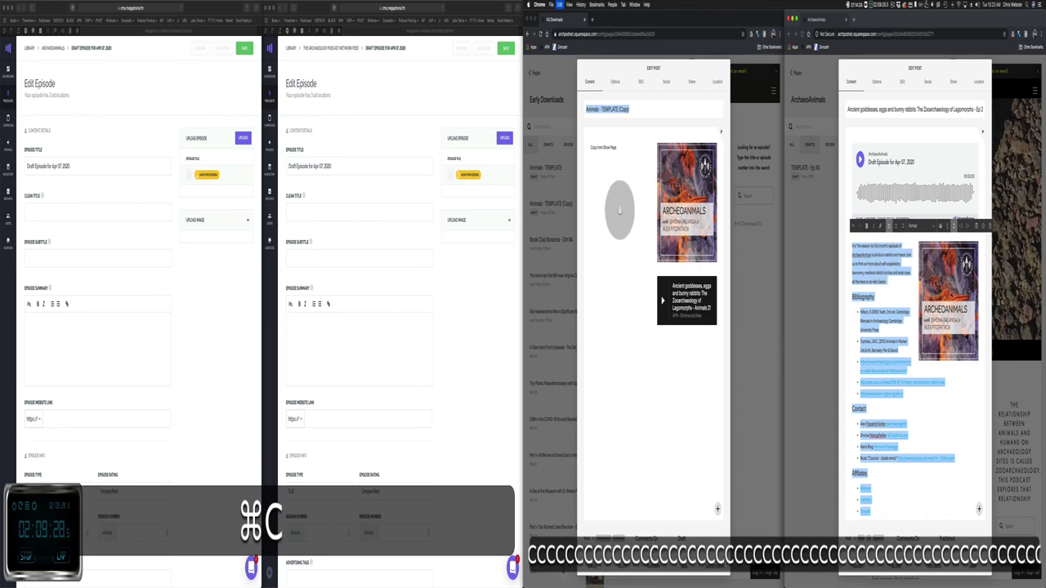
{"action": "left_click", "coordinate": [618, 206]}
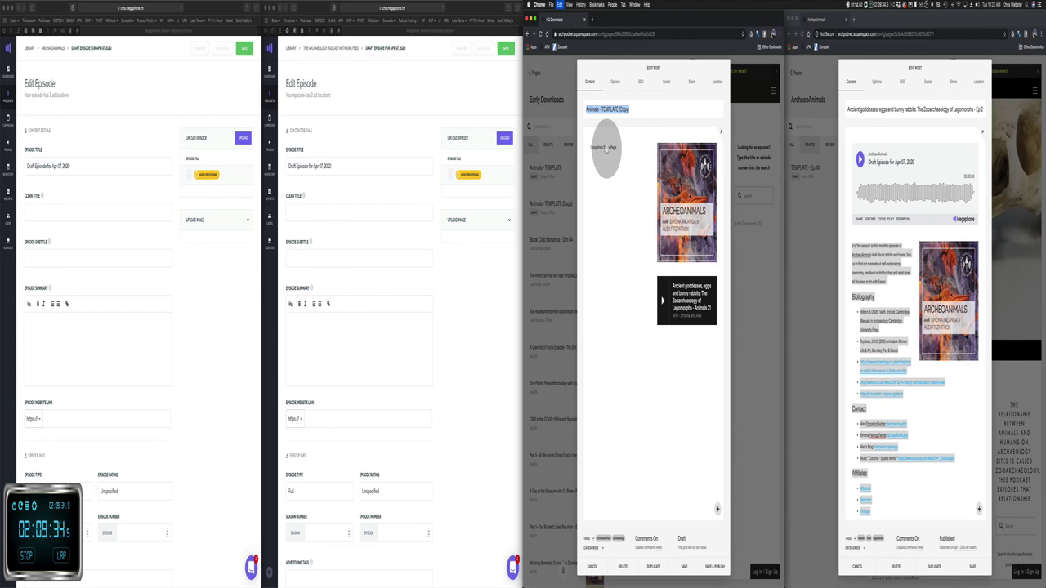
{"action": "left_click", "coordinate": [606, 147]}
{"action": "key", "text": "super+v"}
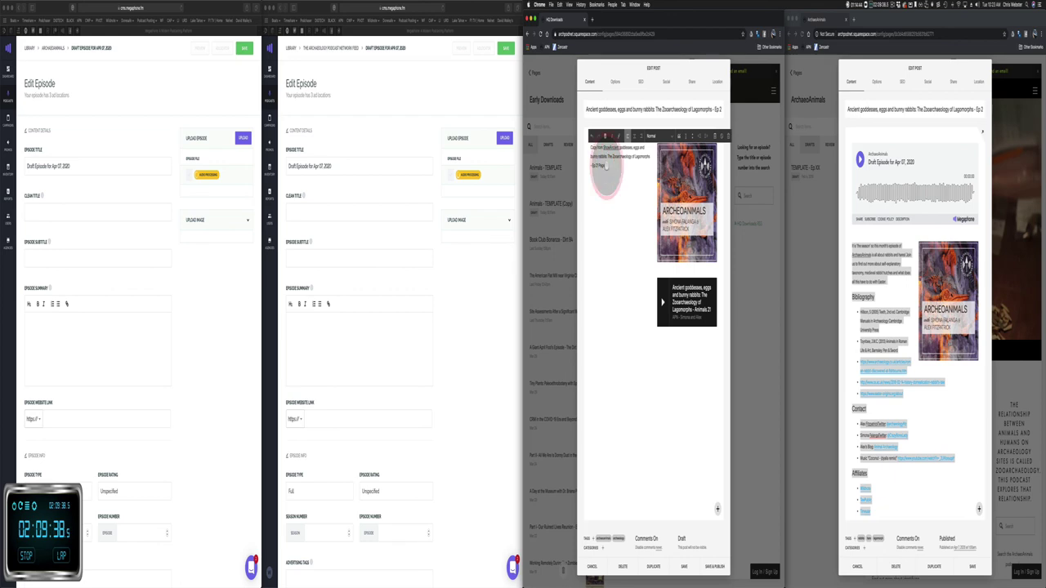
Step: Clear the body text and the title of the Early Downloads post
{"action": "key", "text": "super+a"}
{"action": "key", "text": "super+BackSpace"}
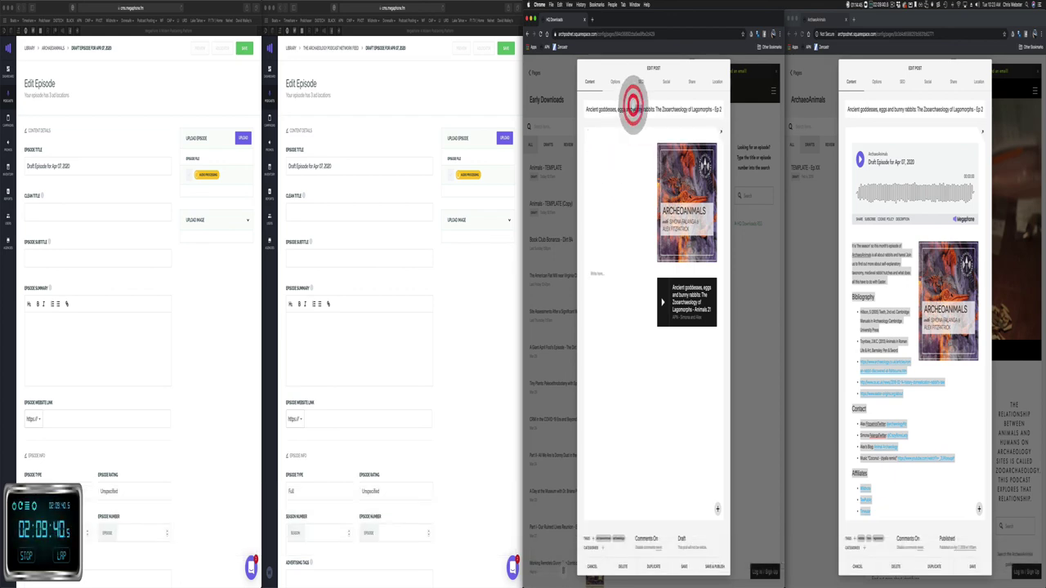
{"action": "key", "text": "super+a"}
{"action": "key", "text": "super+BackSpace"}
Step: Copy the ArchaeoAnimals post title into the empty title of the Early Downloads post
{"action": "left_click", "coordinate": [854, 109]}
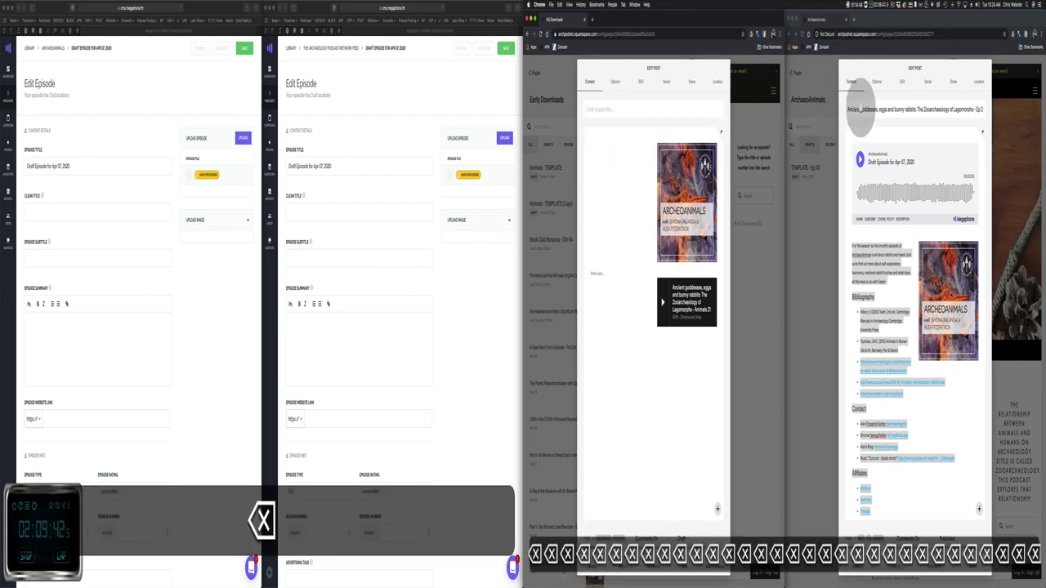
{"action": "triple_click", "coordinate": [860, 108]}
{"action": "key", "text": "super+c"}
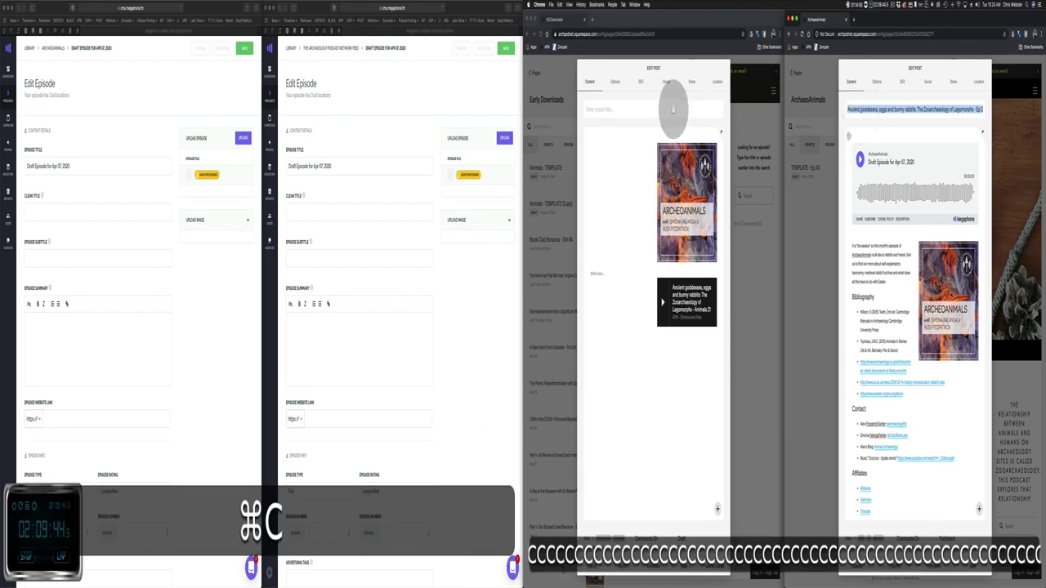
{"action": "left_click", "coordinate": [640, 108]}
{"action": "key", "text": "super+v"}
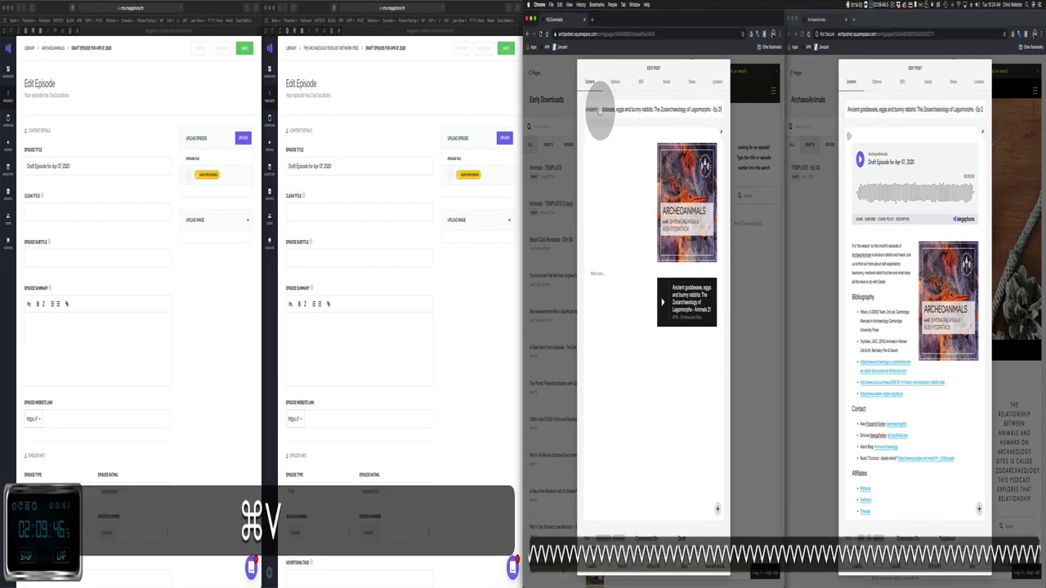
Step: Copy the full ArchaeoAnimals show notes, from the introduction through the affiliates list, into the Early Downloads post body
{"action": "left_click", "coordinate": [872, 263]}
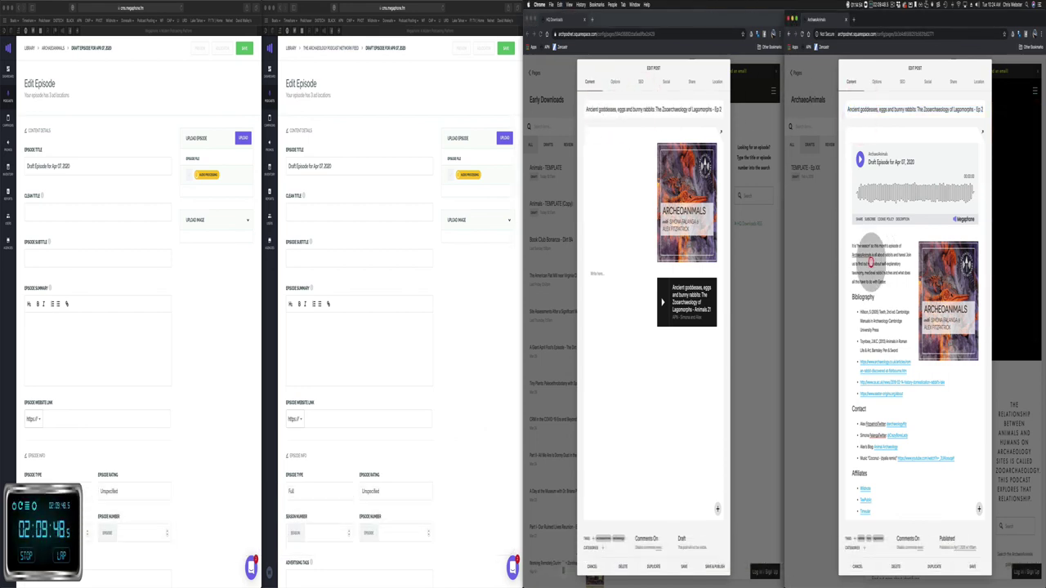
{"action": "left_click", "coordinate": [865, 269]}
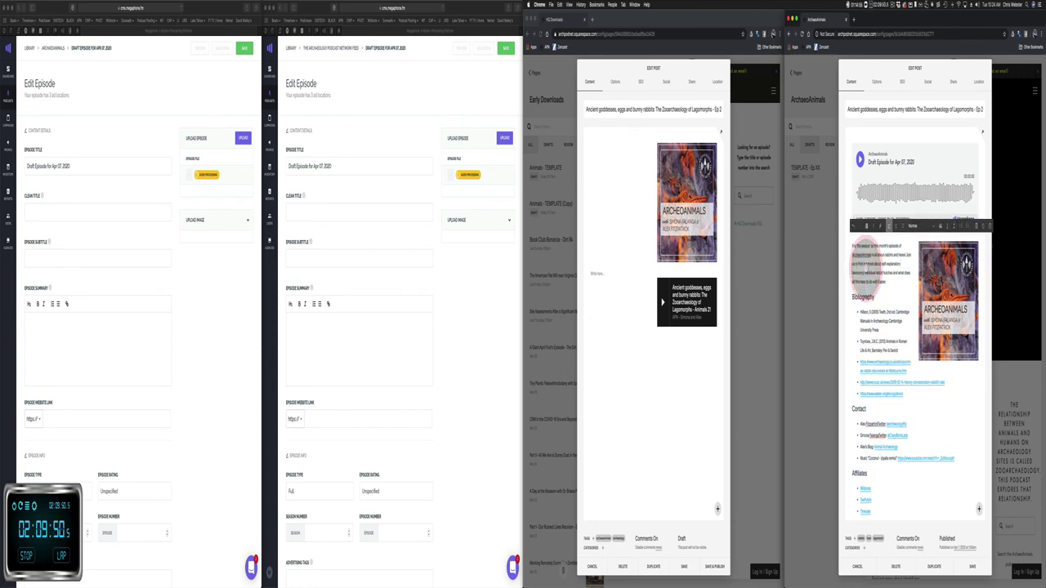
{"action": "key", "text": "super+a"}
{"action": "key", "text": "super+c"}
{"action": "left_click", "coordinate": [588, 189]}
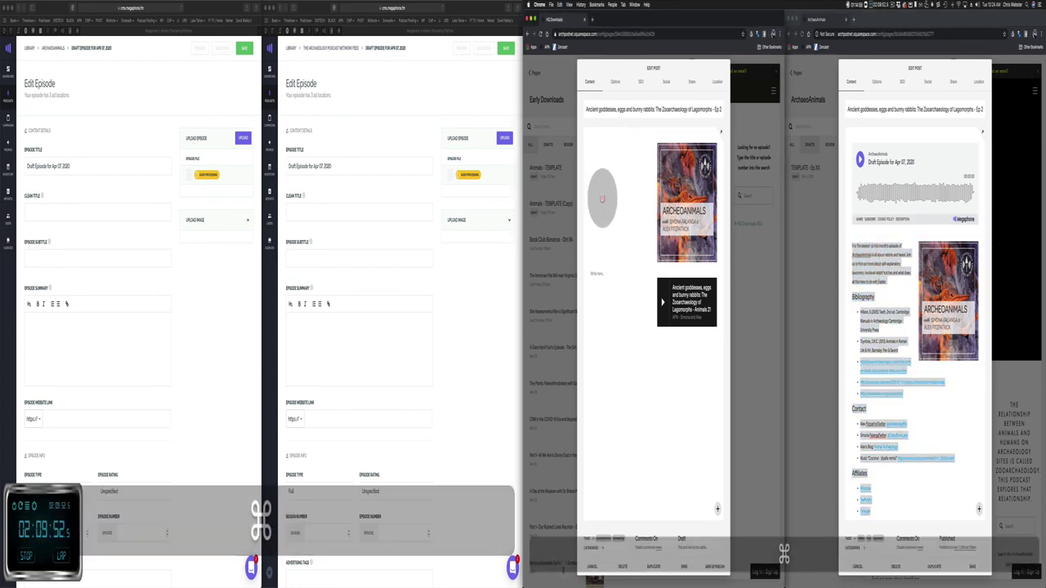
{"action": "left_click", "coordinate": [608, 196]}
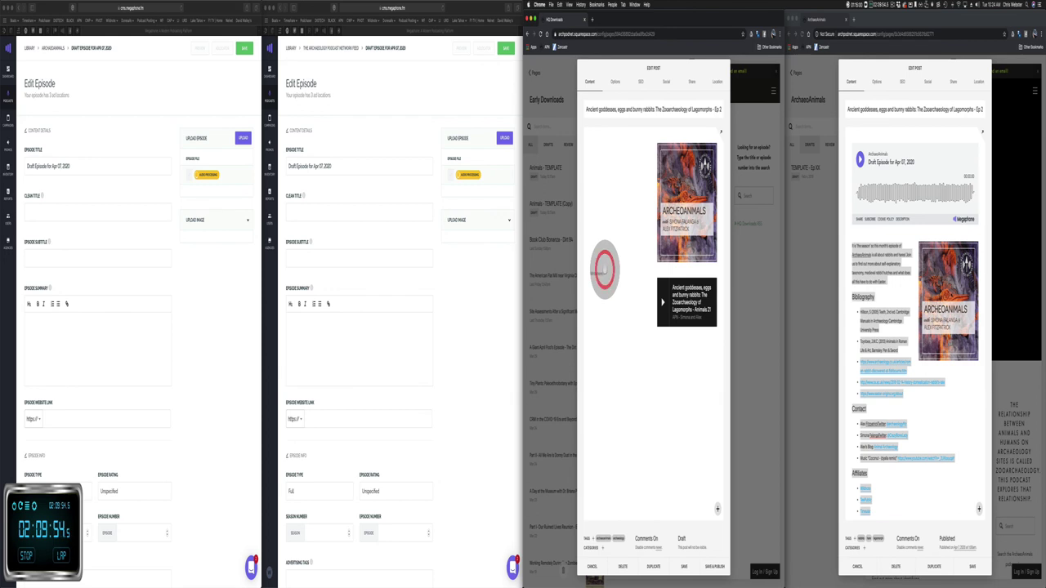
{"action": "left_click", "coordinate": [602, 274]}
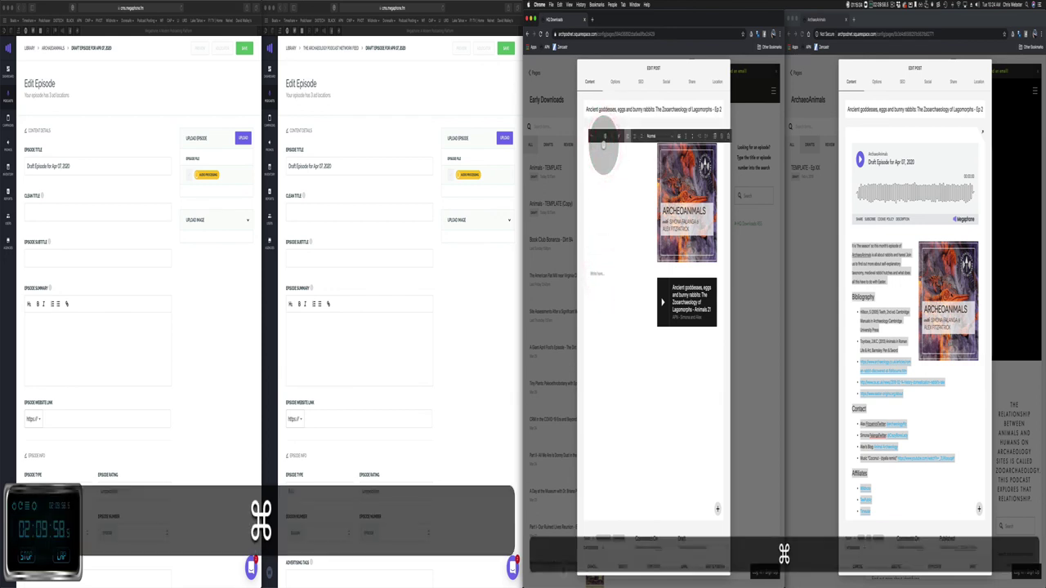
{"action": "key", "text": "super+v"}
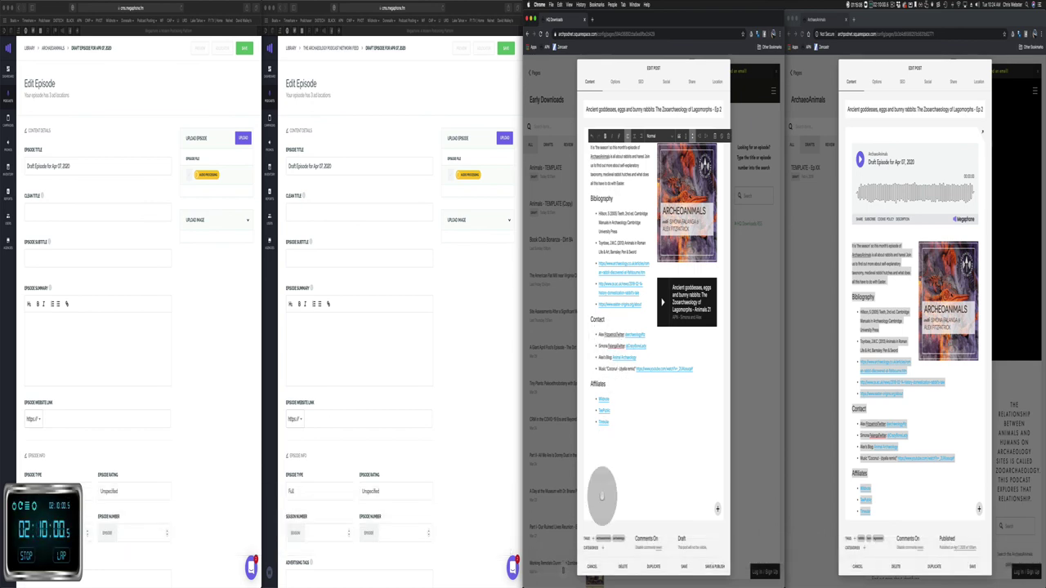
Step: Remove the old episode-specific ending after the "animals" prefix in the Early Downloads post URL
{"action": "left_click", "coordinate": [614, 82]}
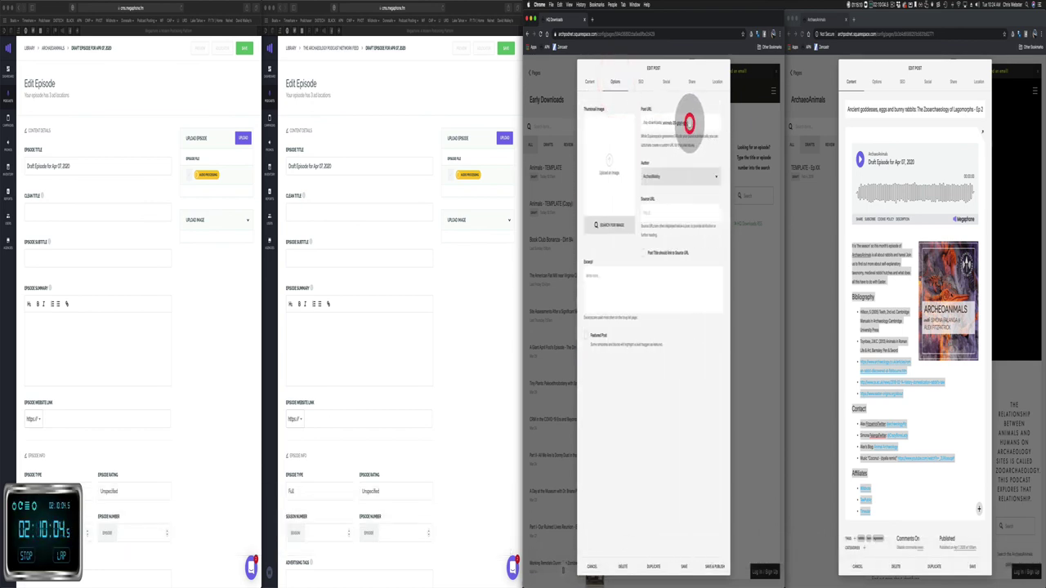
{"action": "key", "text": "BackSpace"}
{"action": "key", "text": "BackSpace"}
{"action": "key", "text": "BackSpace"}
{"action": "key", "text": "BackSpace"}
{"action": "key", "text": "BackSpace"}
{"action": "key", "text": "BackSpace"}
{"action": "key", "text": "BackSpace"}
{"action": "key", "text": "BackSpace"}
{"action": "key", "text": "BackSpace"}
{"action": "key", "text": "BackSpace"}
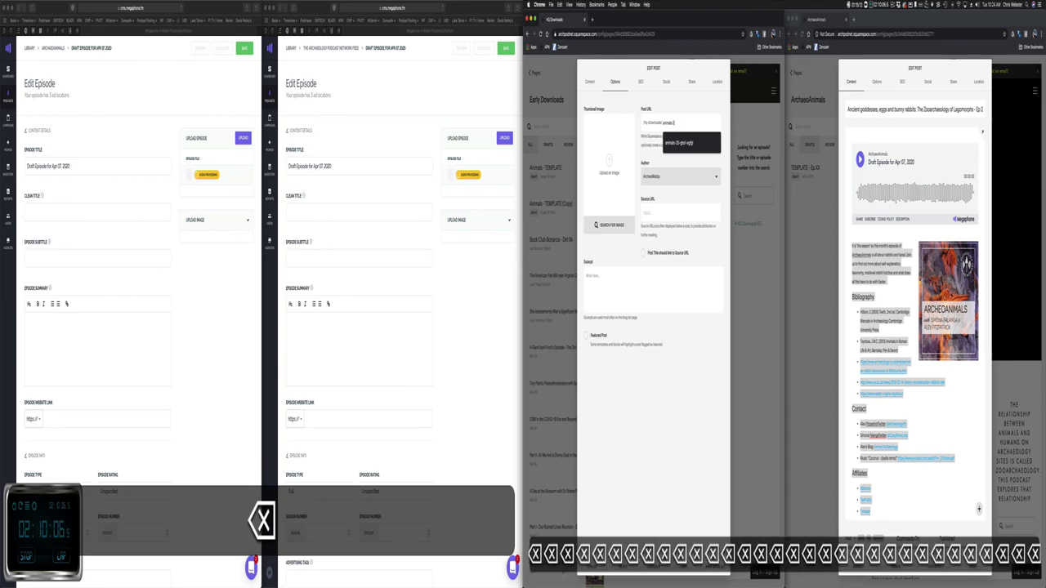
{"action": "key", "text": "BackSpace"}
{"action": "key", "text": "BackSpace"}
{"action": "key", "text": "BackSpace"}
Step: Replace "Ep" with "Animals" before the episode number in the Early Downloads post title, and save and publish the post
{"action": "left_click", "coordinate": [590, 82]}
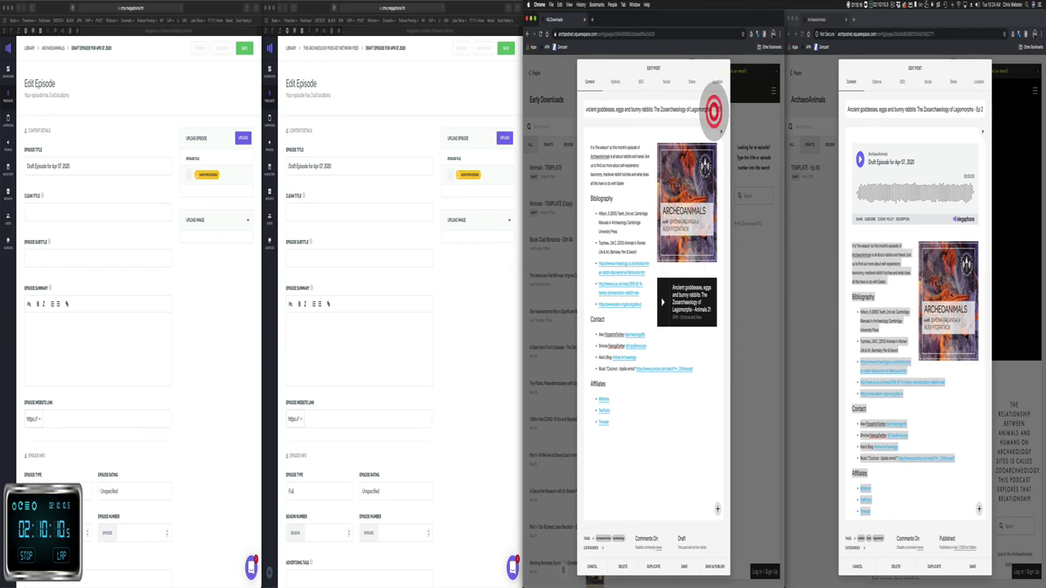
{"action": "type", "text": "s"}
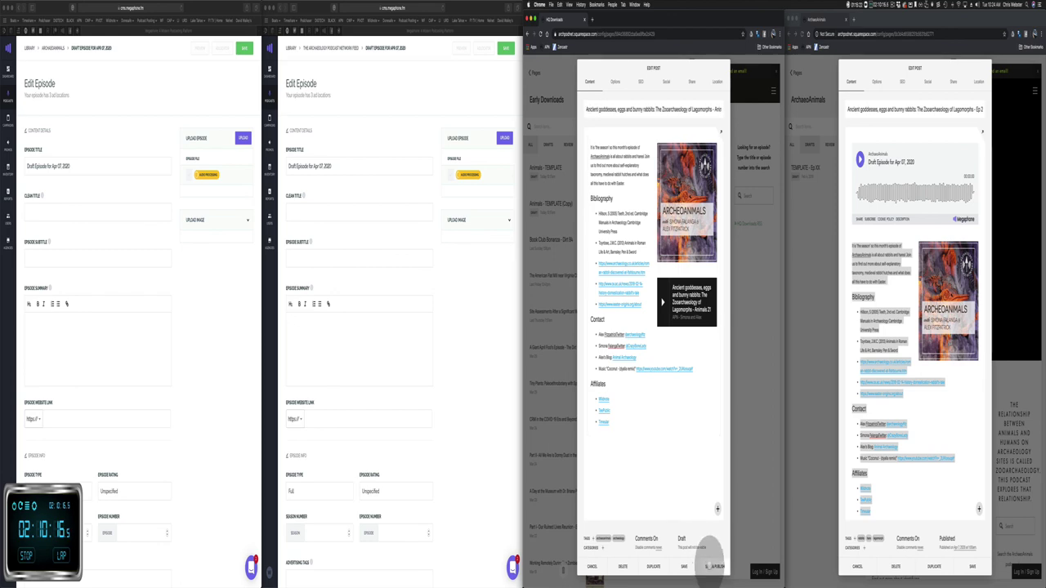
{"action": "left_click", "coordinate": [711, 563]}
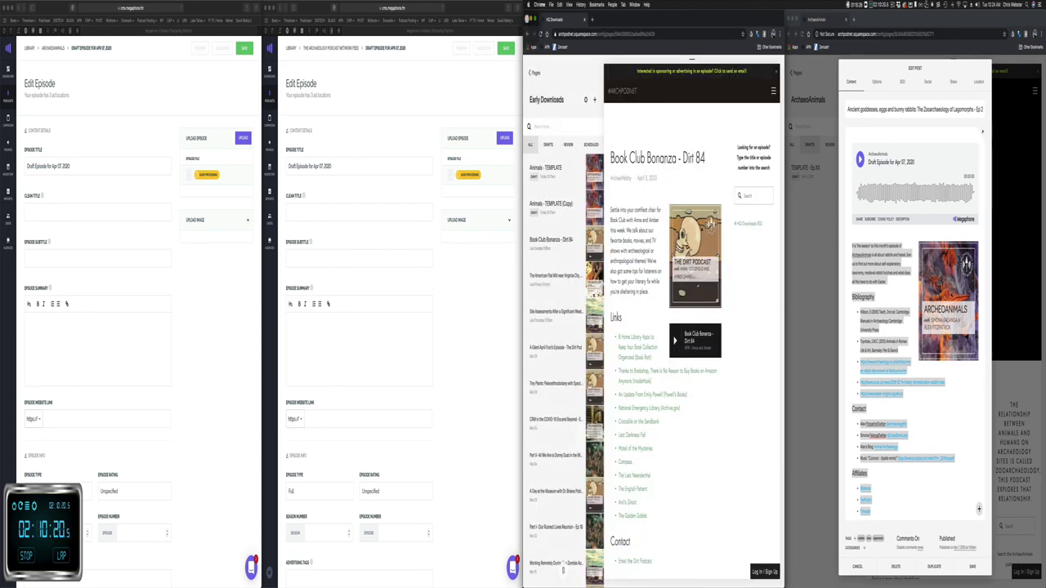
Step: Close the Early Downloads window and replace the ArchaeoAnimals feed episode's draft title in Megaphone with the website post's title
{"action": "key", "text": "super+w"}
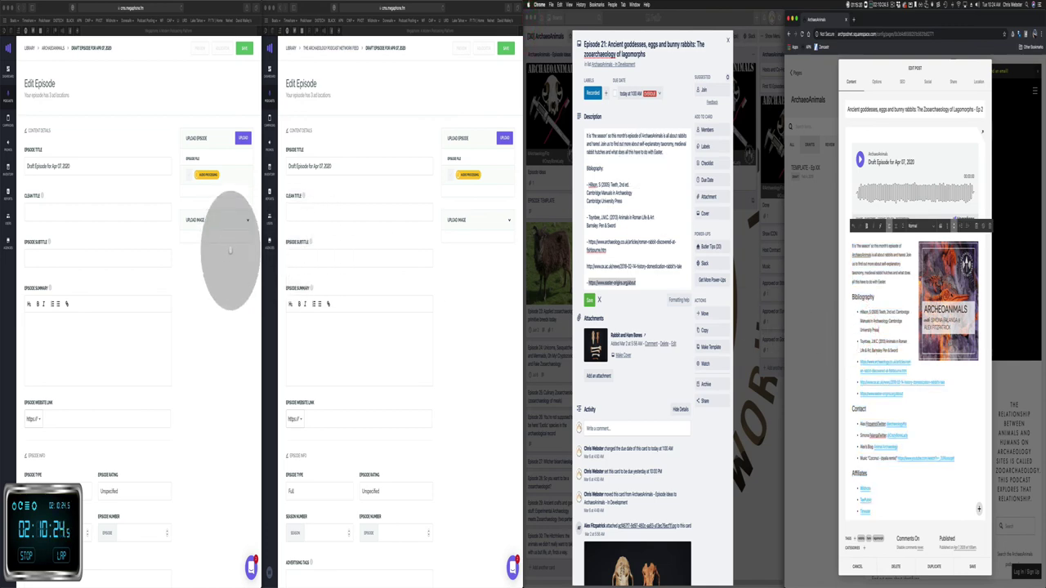
{"action": "left_click", "coordinate": [216, 264]}
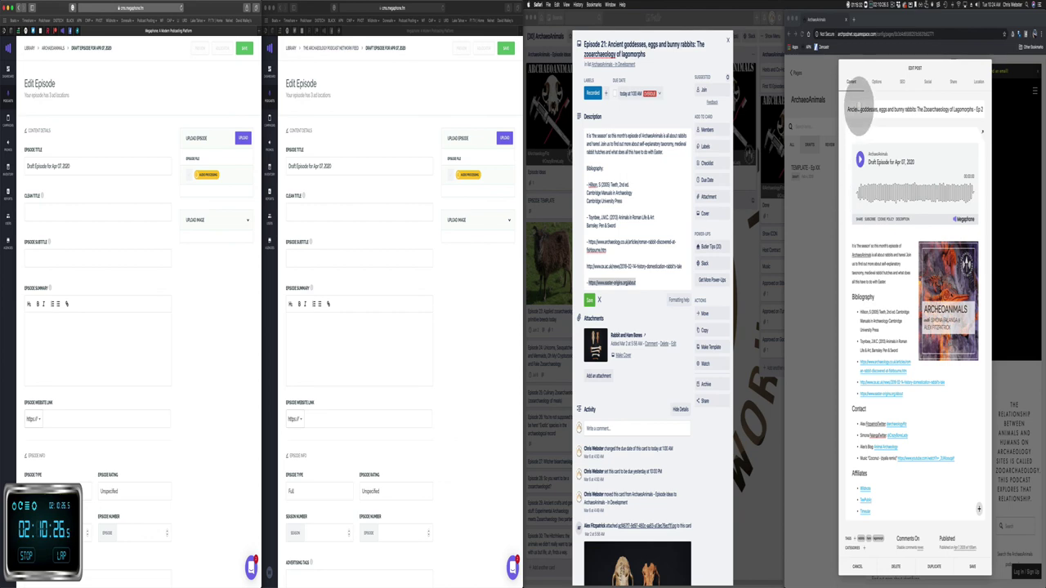
{"action": "triple_click", "coordinate": [858, 108]}
{"action": "key", "text": "super+c"}
{"action": "key", "text": "super+c"}
{"action": "key", "text": "super+c"}
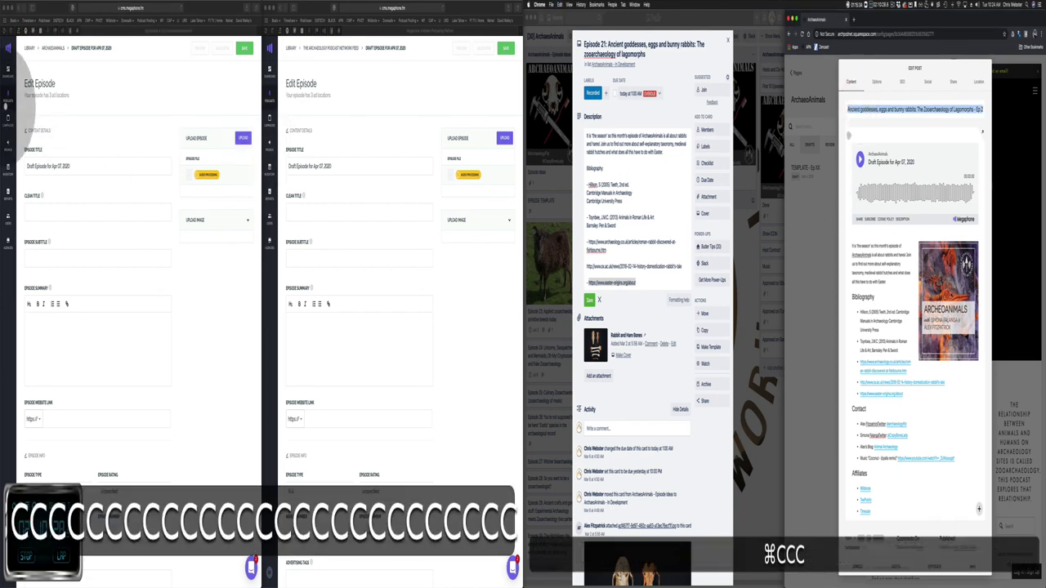
{"action": "triple_click", "coordinate": [39, 166]}
{"action": "key", "text": "super+v"}
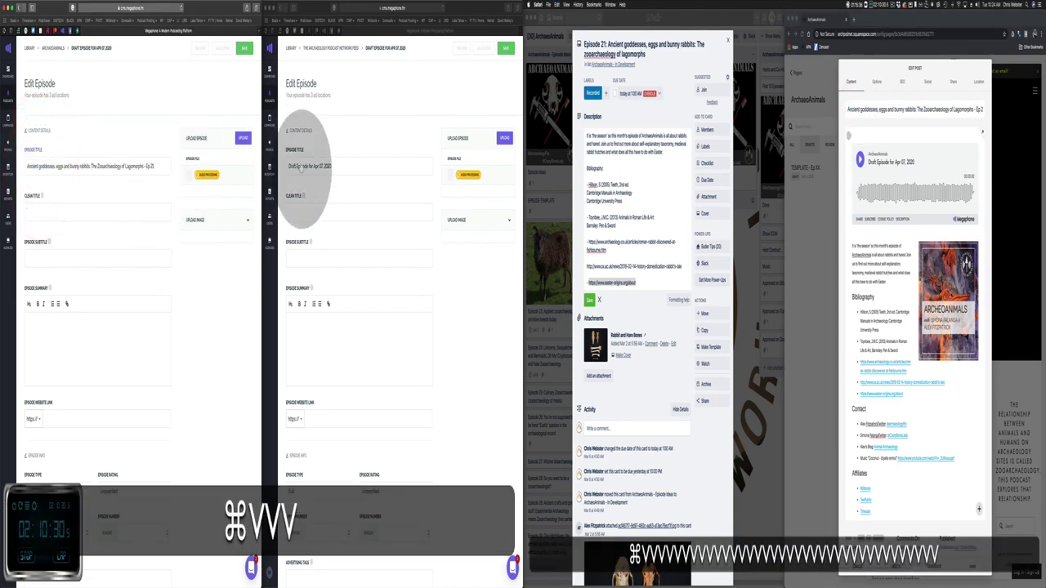
Step: Paste the post title as the network feed's episode title and change "Ep" to "Animals" before the number 21
{"action": "triple_click", "coordinate": [313, 166]}
{"action": "key", "text": "super+v"}
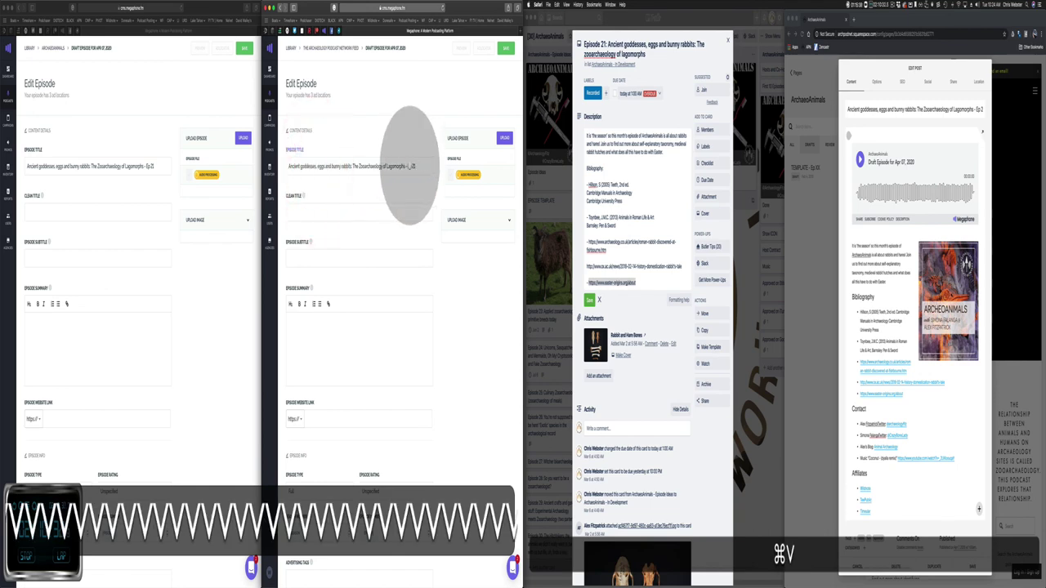
{"action": "left_click", "coordinate": [402, 164]}
{"action": "type", "text": "Animals"}
Step: Copy the episode title without its "Animals 21" suffix into the clean title of both the network feed and ArchaeoAnimals episodes
{"action": "key", "text": "Left"}
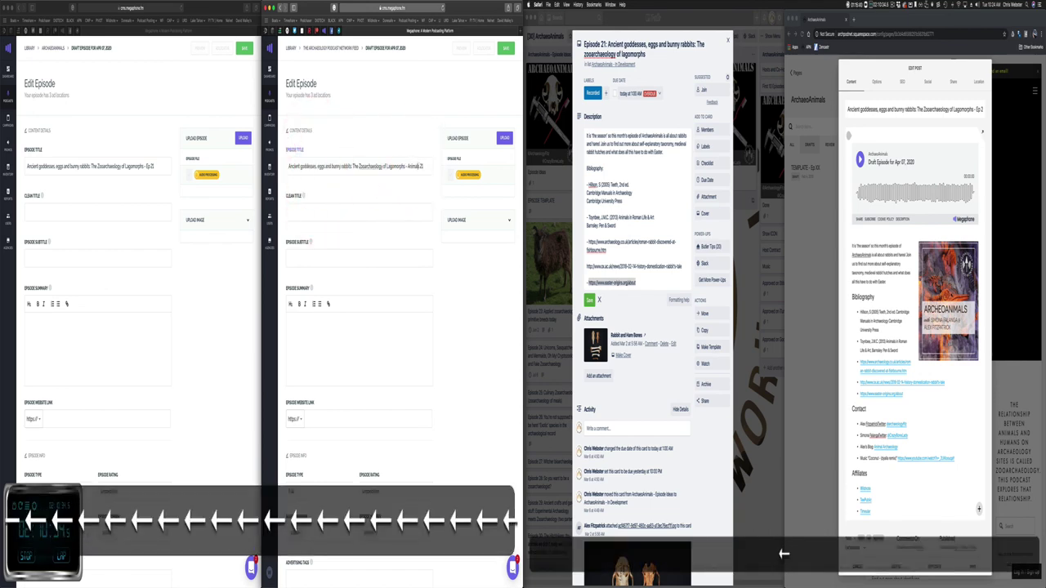
{"action": "key", "text": "Left"}
{"action": "key", "text": "Left"}
{"action": "key", "text": "Left"}
{"action": "key", "text": "Left"}
{"action": "key", "text": "Left"}
{"action": "key", "text": "Left"}
{"action": "key", "text": "Left"}
{"action": "key", "text": "Left"}
{"action": "key", "text": "Left"}
{"action": "key", "text": "Left"}
{"action": "key", "text": "Left"}
{"action": "key", "text": "Left"}
{"action": "key", "text": "Left"}
{"action": "key", "text": "Left"}
{"action": "key", "text": "Left"}
{"action": "key", "text": "Left"}
{"action": "key", "text": "Left"}
{"action": "key", "text": "Left"}
{"action": "key", "text": "Right"}
{"action": "key", "text": "Right"}
{"action": "key", "text": "Right"}
{"action": "key", "text": "Right"}
{"action": "key", "text": "Right"}
{"action": "key", "text": "Right"}
{"action": "key", "text": "Right"}
{"action": "key", "text": "Right"}
{"action": "key", "text": "Right"}
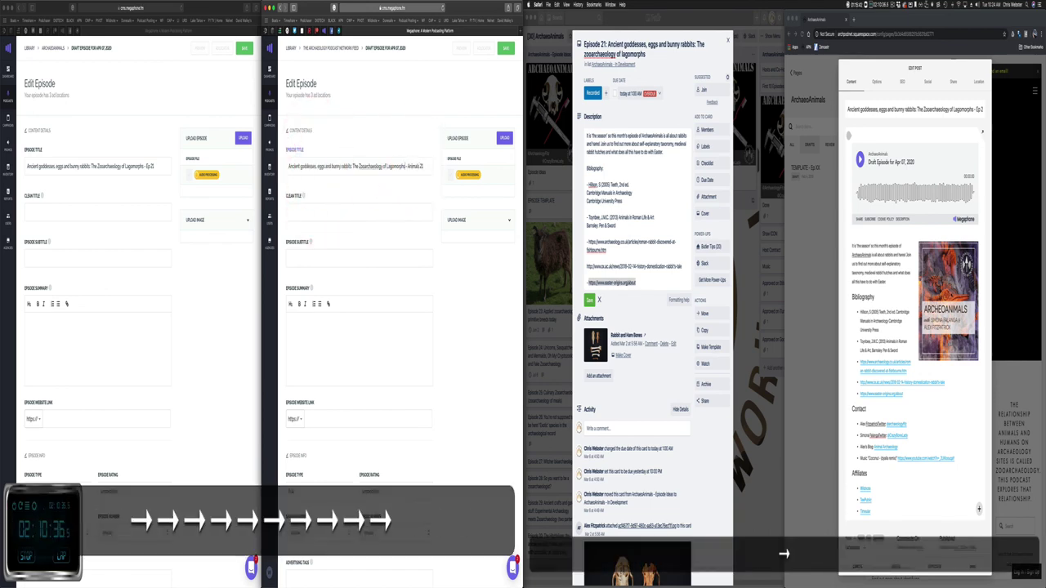
{"action": "key", "text": "shift+super+Left"}
{"action": "key", "text": "super+x"}
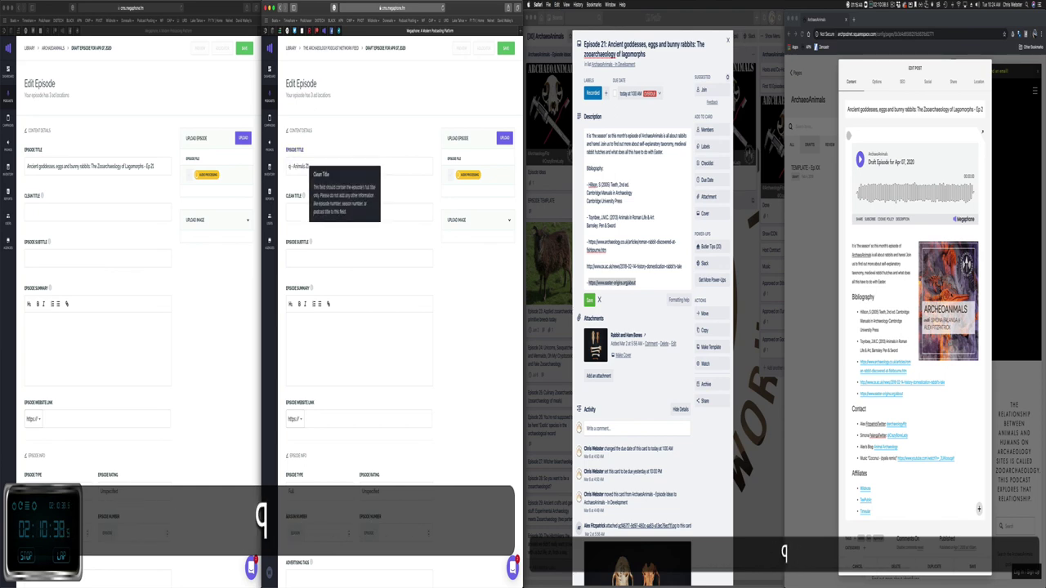
{"action": "key", "text": "super+z"}
{"action": "left_click", "coordinate": [310, 213]}
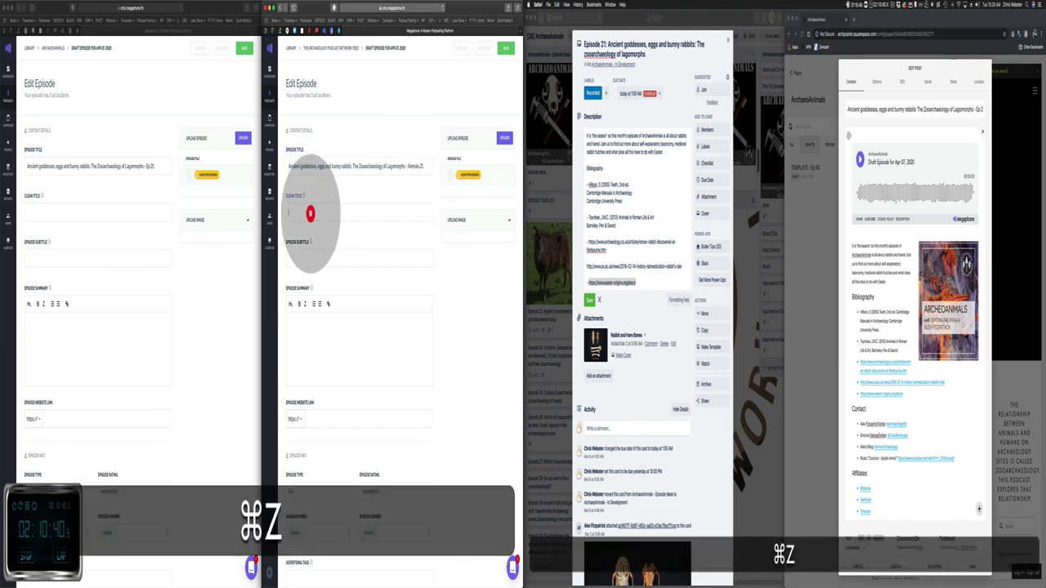
{"action": "key", "text": "super+v"}
{"action": "left_click", "coordinate": [96, 211]}
{"action": "key", "text": "super+v"}
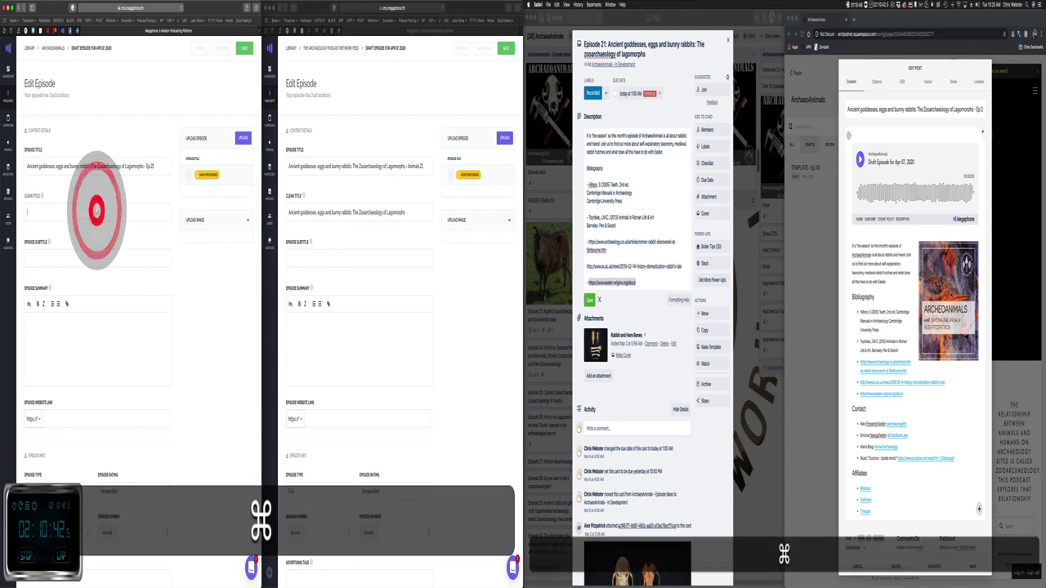
Step: Copy the full show notes from the ArchaeoAnimals website post into the episode summary of both Megaphone episodes
{"action": "left_click", "coordinate": [857, 263]}
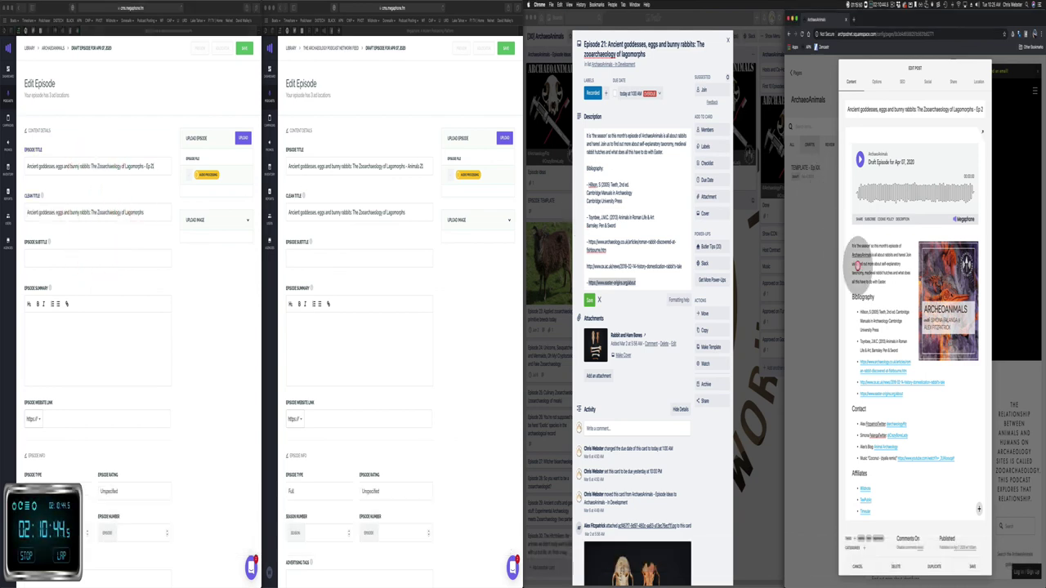
{"action": "key", "text": "super+a"}
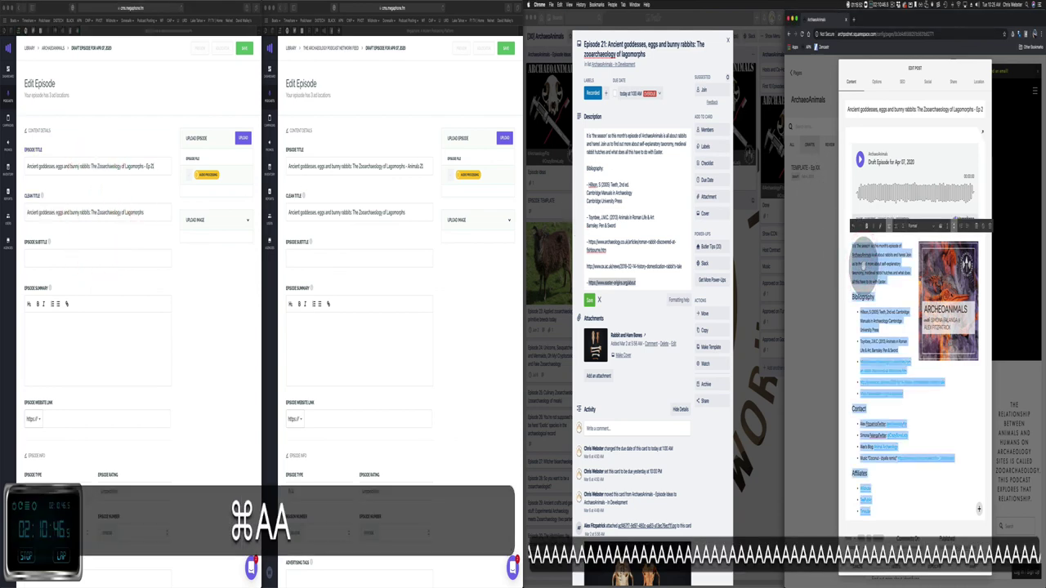
{"action": "key", "text": "super+c"}
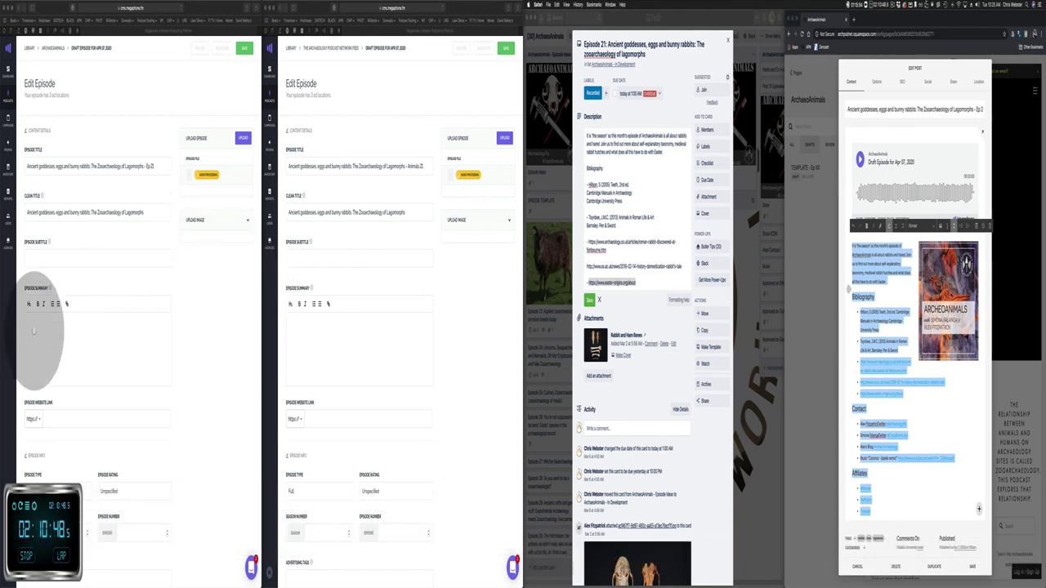
{"action": "left_click", "coordinate": [34, 323]}
{"action": "key", "text": "super+v"}
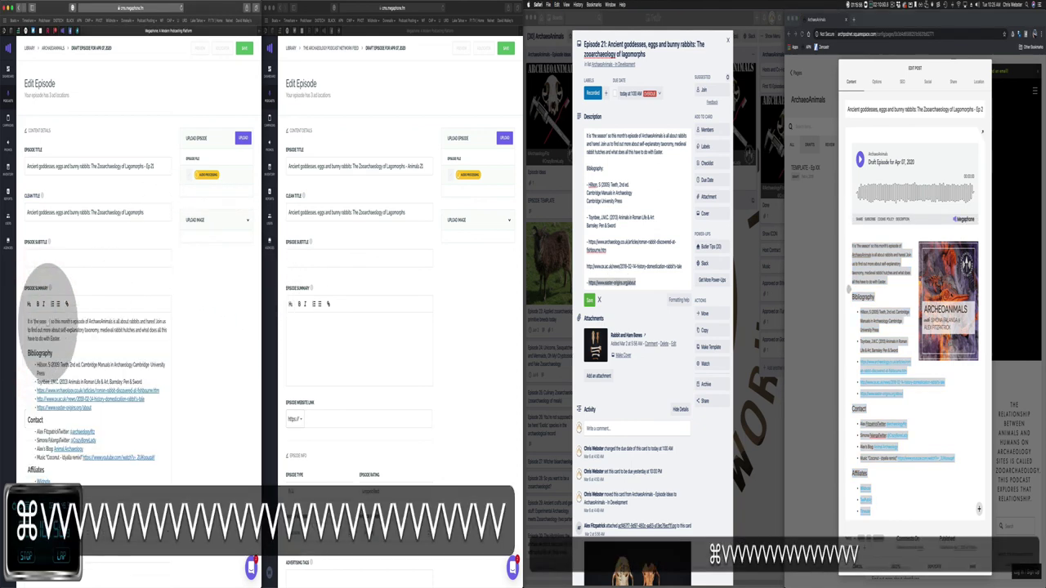
{"action": "left_click", "coordinate": [295, 323]}
{"action": "key", "text": "super+v"}
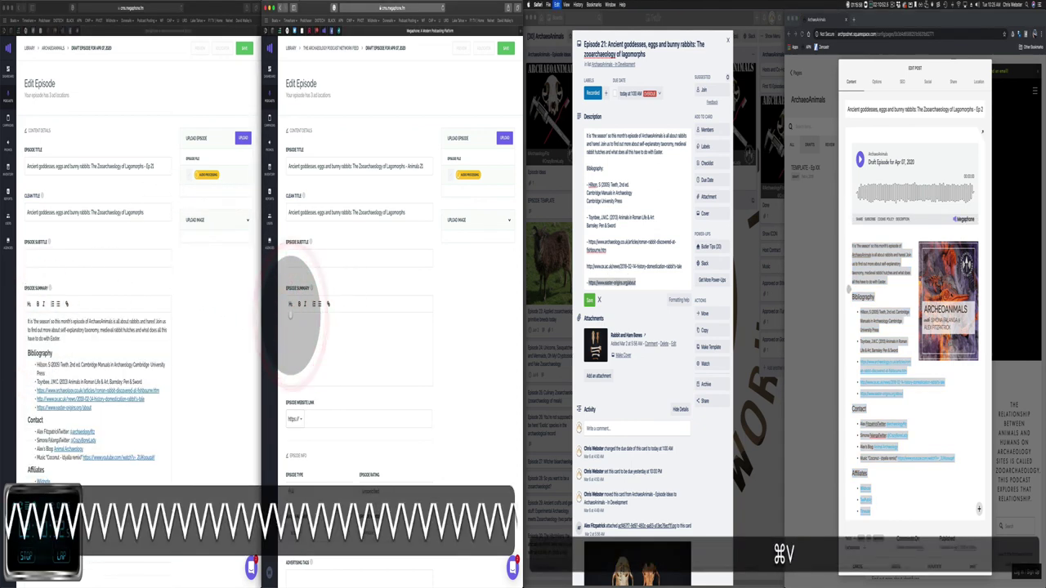
Step: Enter "Their more than just Easter!" as the ArchaeoAnimals episode subtitle and copy it to the network feed episode
{"action": "left_click", "coordinate": [34, 258]}
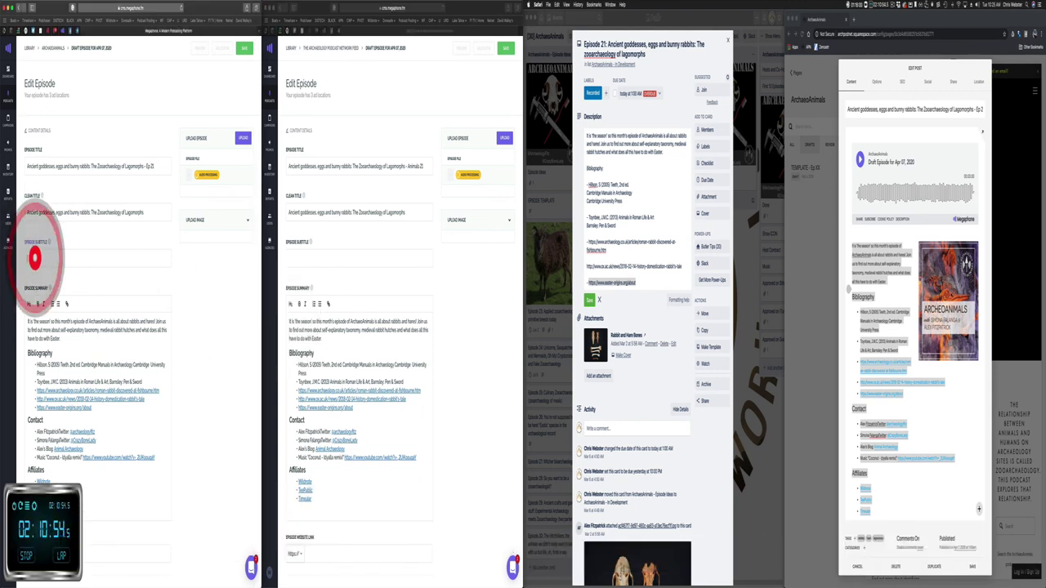
{"action": "type", "text": "T"}
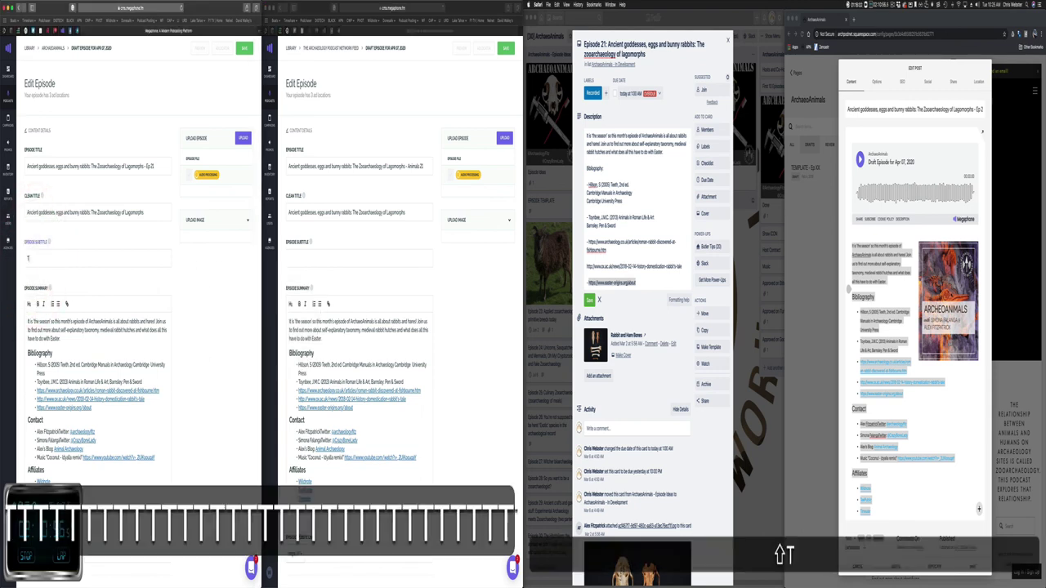
{"action": "type", "text": "heir more than just Easter"}
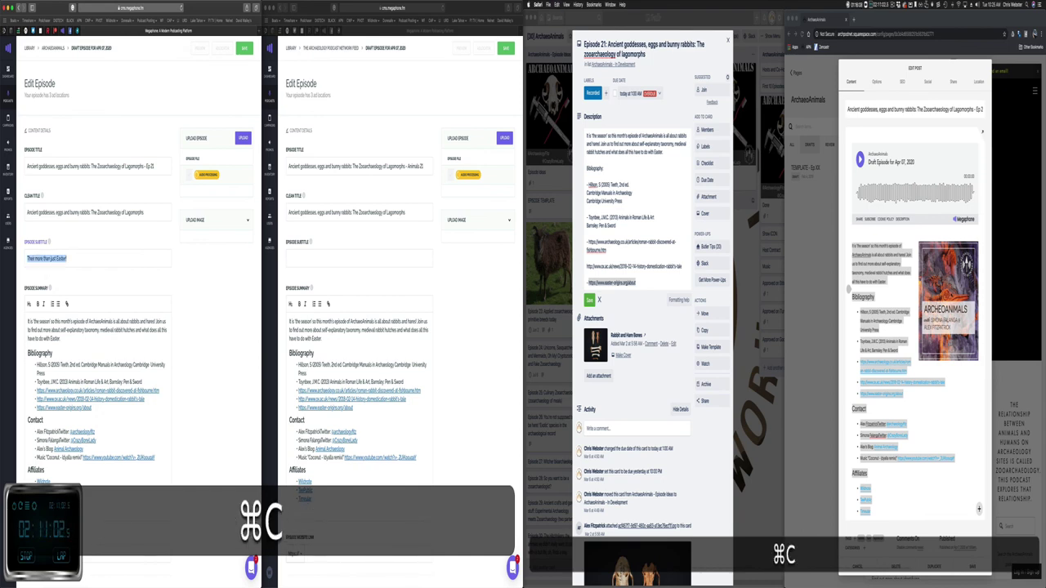
{"action": "left_click", "coordinate": [297, 260]}
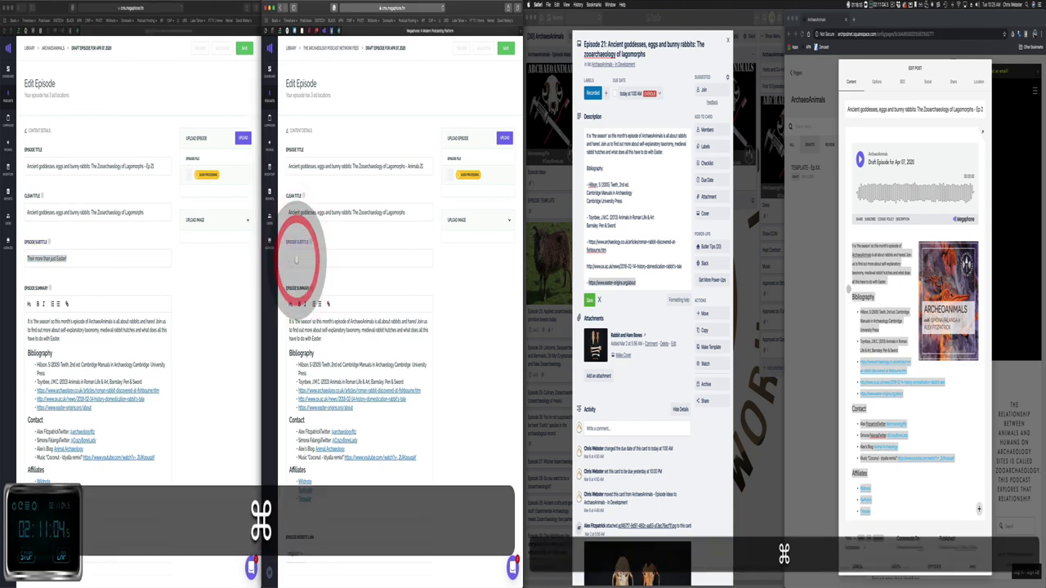
{"action": "key", "text": "super+v"}
Step: Set the ArchaeoAnimals feed episode's rating to Clean and its episode number to 21
{"action": "scroll", "coordinate": [187, 303], "scroll_direction": "down", "scroll_amount": 1}
{"action": "left_click", "coordinate": [186, 303]}
{"action": "scroll", "coordinate": [106, 270], "scroll_direction": "down", "scroll_amount": 5}
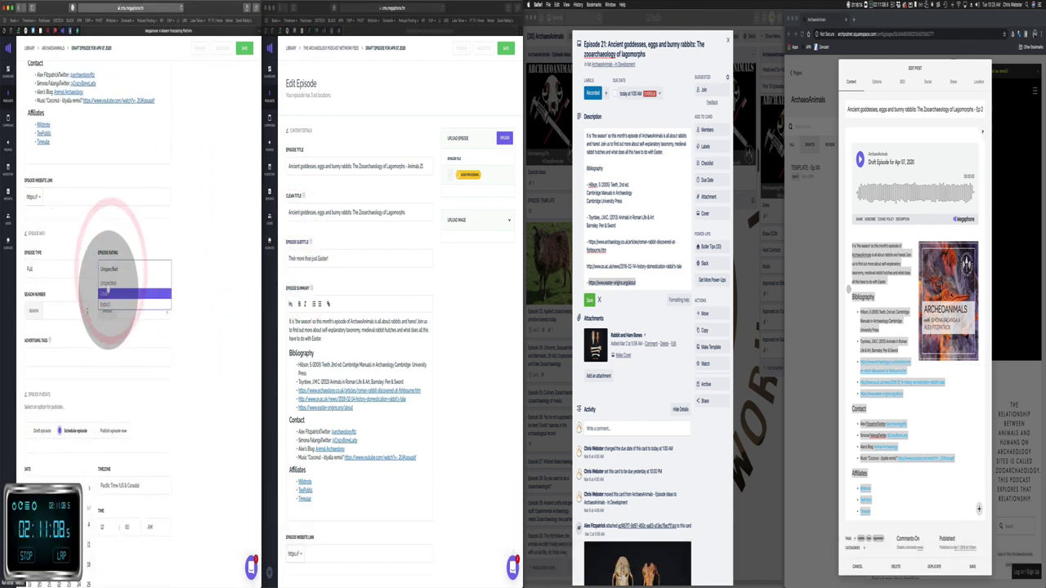
{"action": "left_click", "coordinate": [110, 283]}
{"action": "type", "text": "21"}
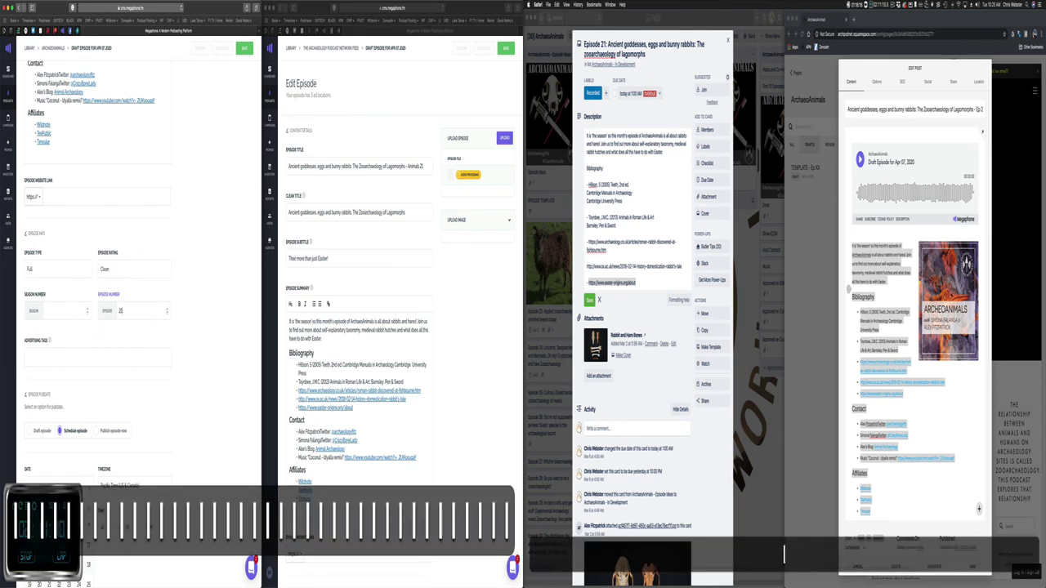
Step: Give the network feed episode the Clean rating and episode number 21
{"action": "left_click", "coordinate": [164, 339]}
{"action": "scroll", "coordinate": [340, 257], "scroll_direction": "down", "scroll_amount": 7}
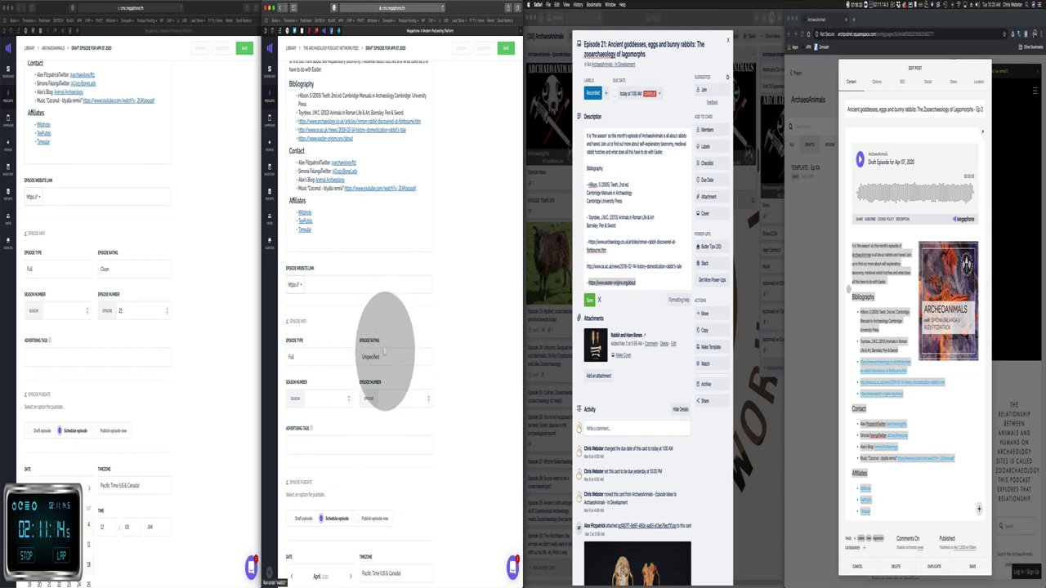
{"action": "left_click", "coordinate": [372, 356]}
{"action": "left_click", "coordinate": [374, 380]}
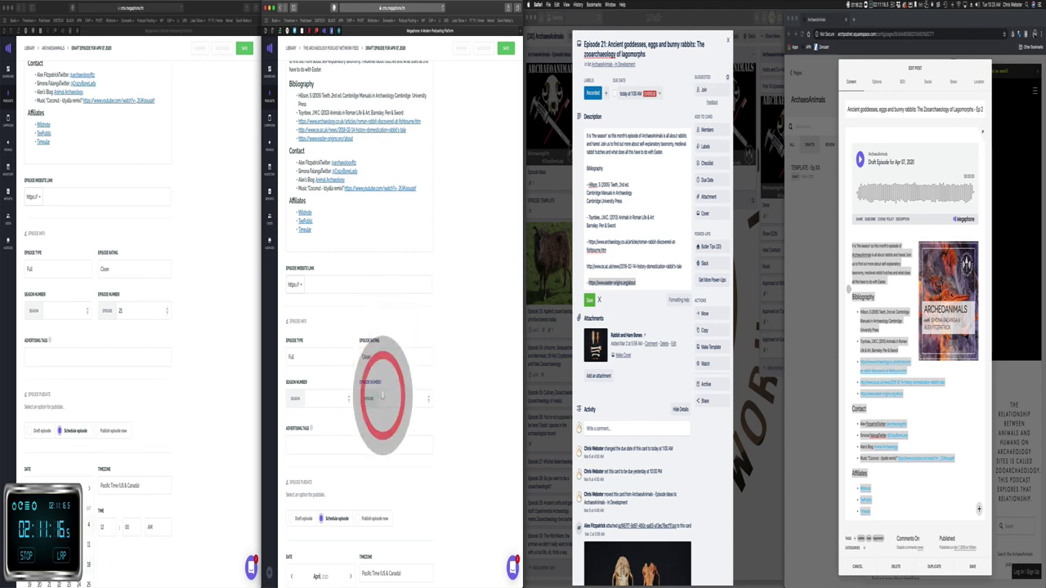
{"action": "type", "text": "21"}
{"action": "left_click", "coordinate": [70, 197]}
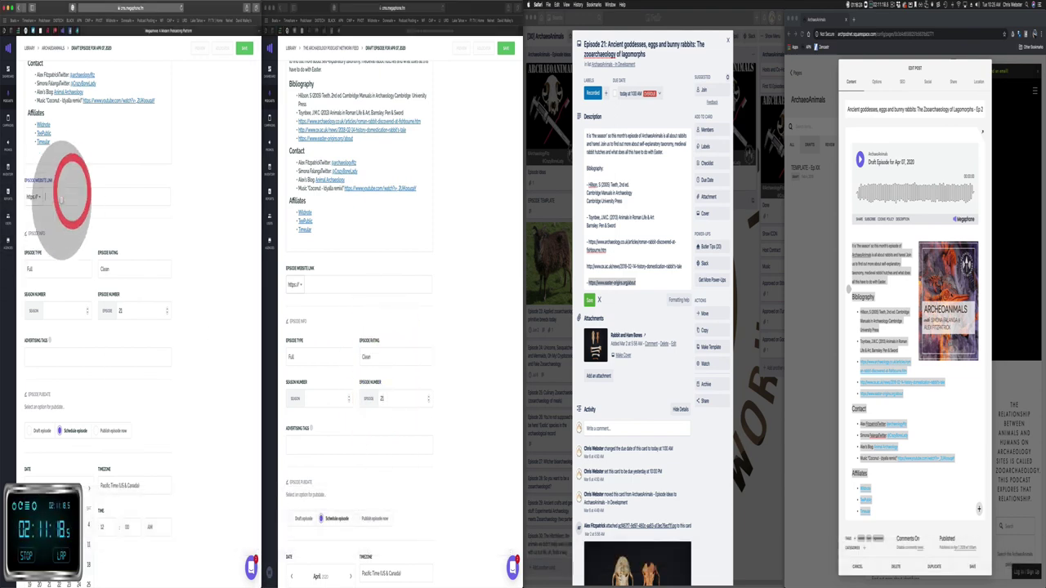
{"action": "type", "text": "www.archpodnet"}
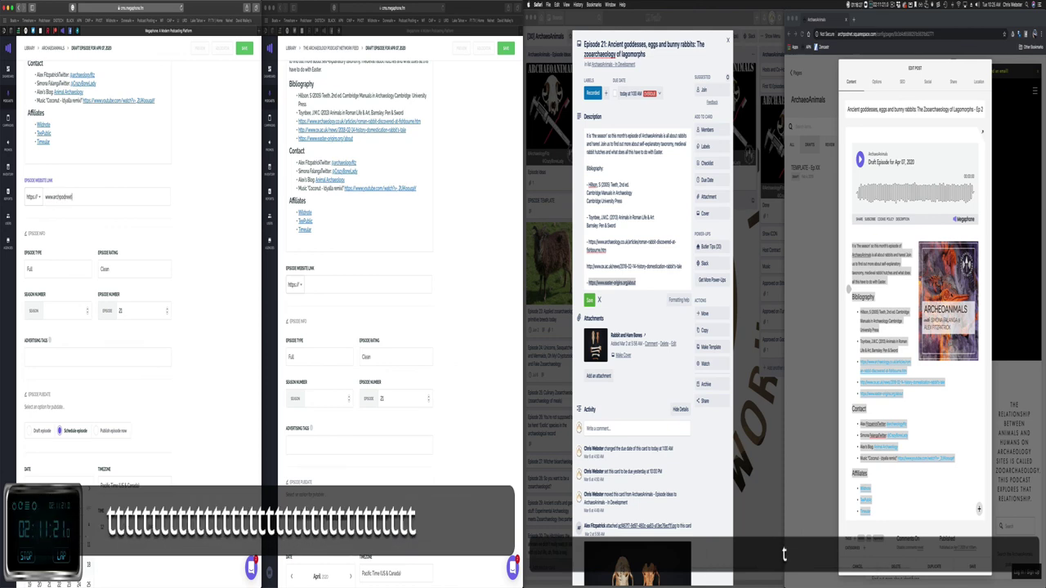
{"action": "key", "text": "BackSpace"}
{"action": "type", "text": "t.com/animals/21"}
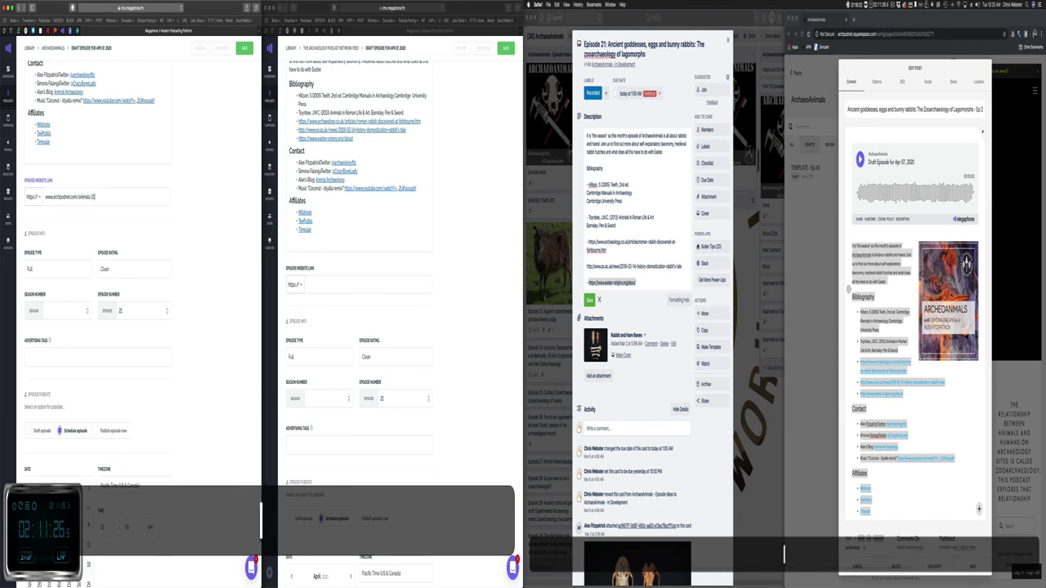
{"action": "key", "text": "super+c"}
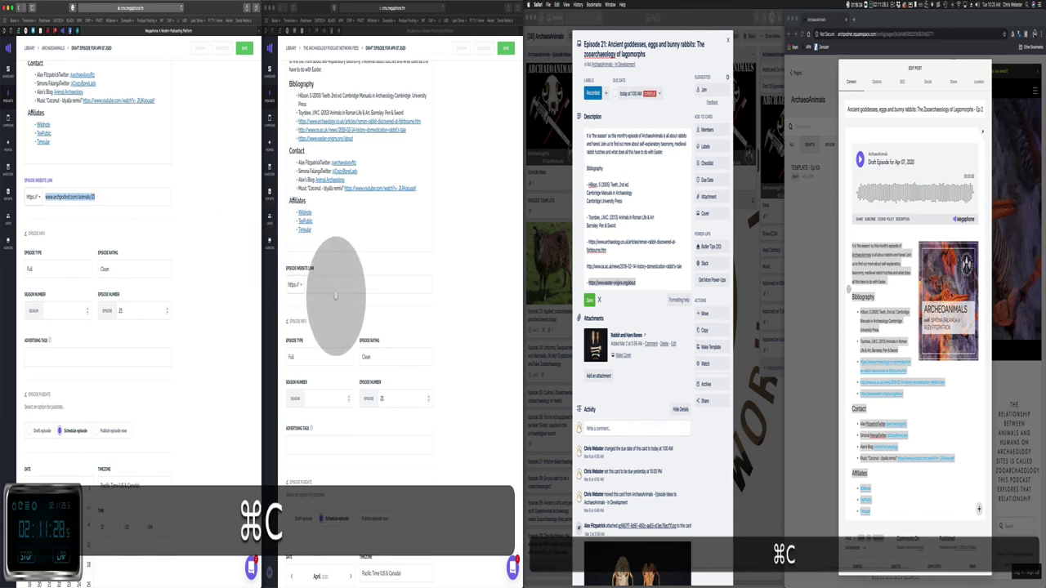
{"action": "left_click", "coordinate": [325, 286]}
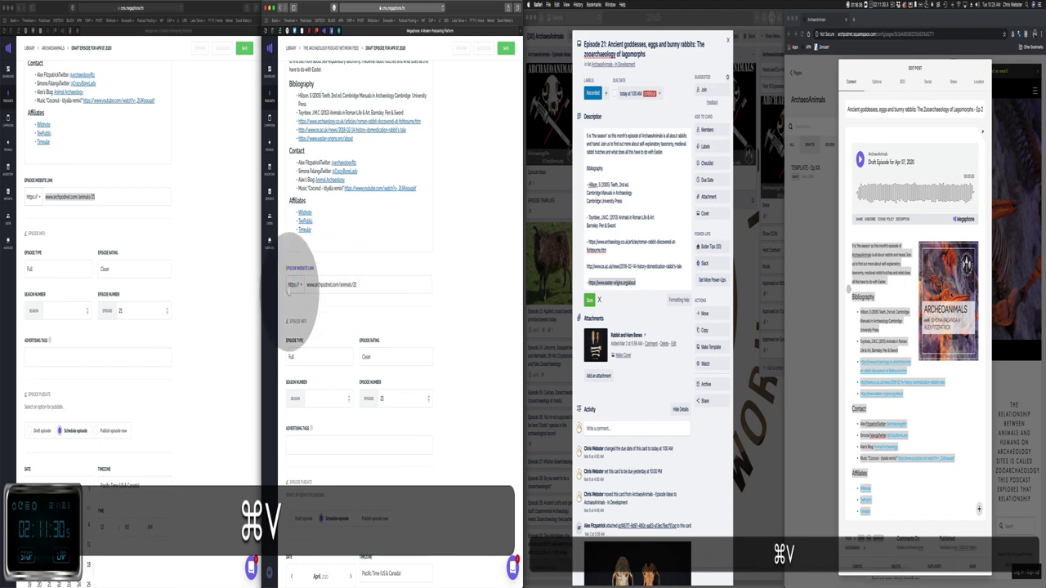
Step: Check the entries in both Megaphone episodes, and save the network feed and ArchaeoAnimals feed episodes
{"action": "left_click", "coordinate": [265, 331]}
{"action": "scroll", "coordinate": [233, 357], "scroll_direction": "down", "scroll_amount": 2}
{"action": "scroll", "coordinate": [213, 359], "scroll_direction": "up", "scroll_amount": 1}
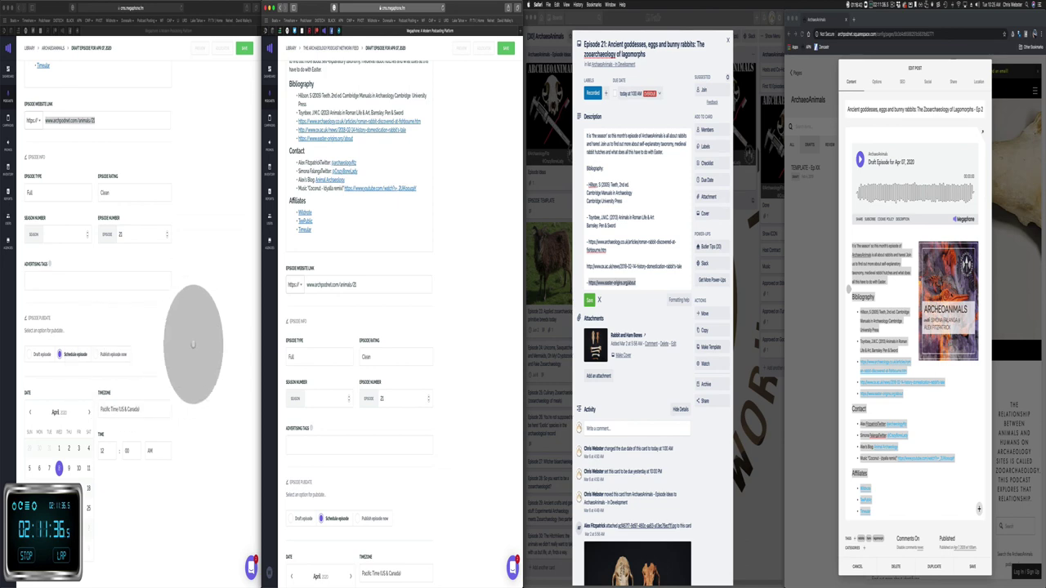
{"action": "scroll", "coordinate": [408, 384], "scroll_direction": "up", "scroll_amount": 8}
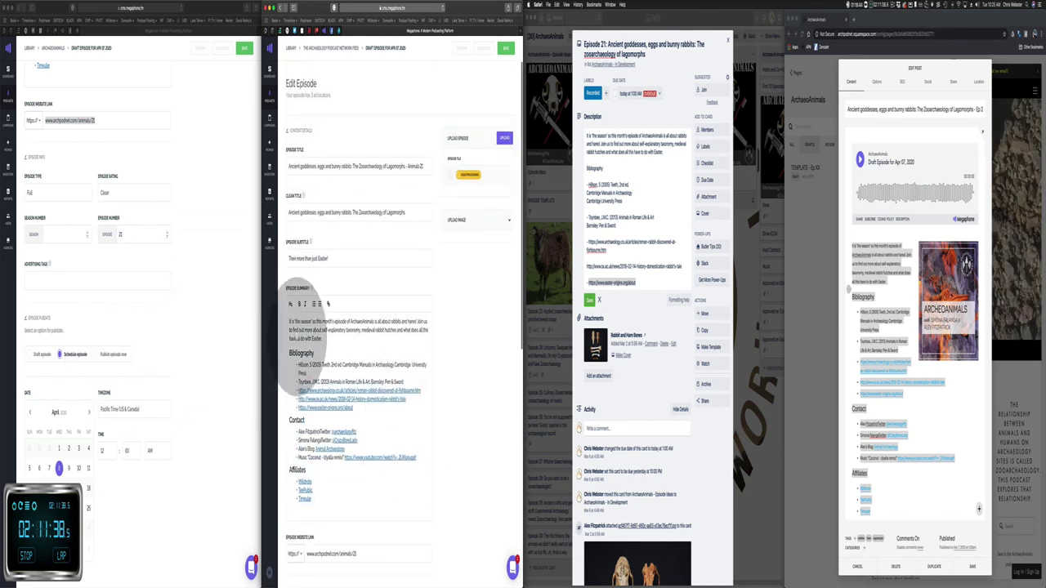
{"action": "scroll", "coordinate": [226, 296], "scroll_direction": "up", "scroll_amount": 8}
{"action": "left_click", "coordinate": [214, 296]}
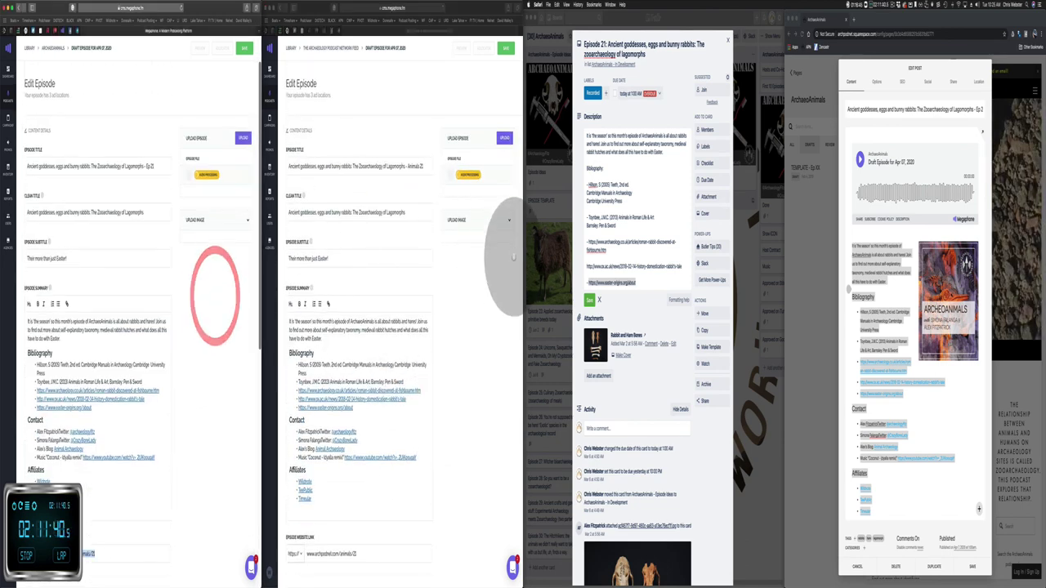
{"action": "left_click", "coordinate": [504, 260]}
{"action": "left_click", "coordinate": [506, 48]}
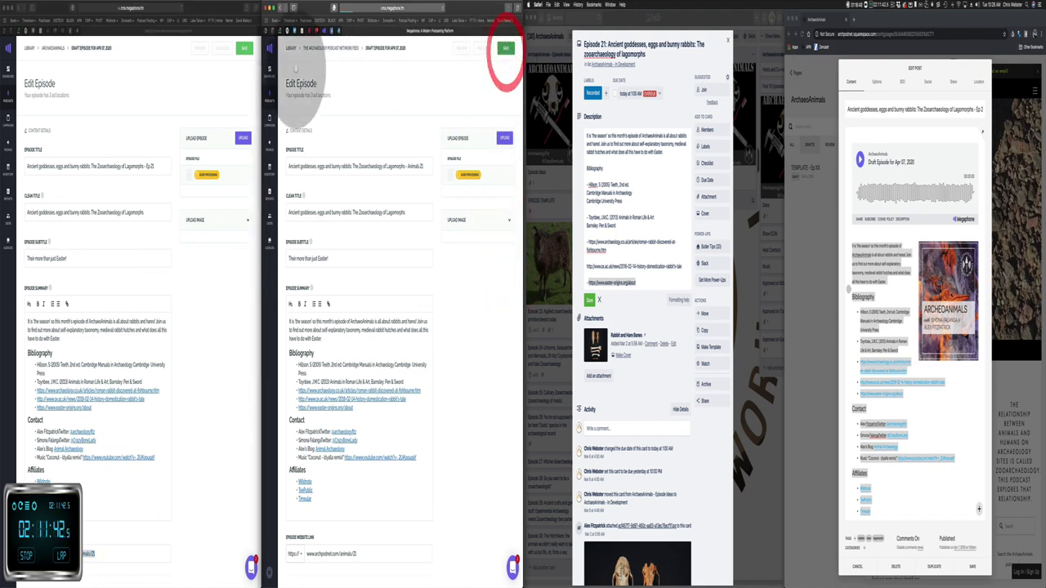
{"action": "left_click", "coordinate": [250, 84]}
{"action": "left_click", "coordinate": [244, 47]}
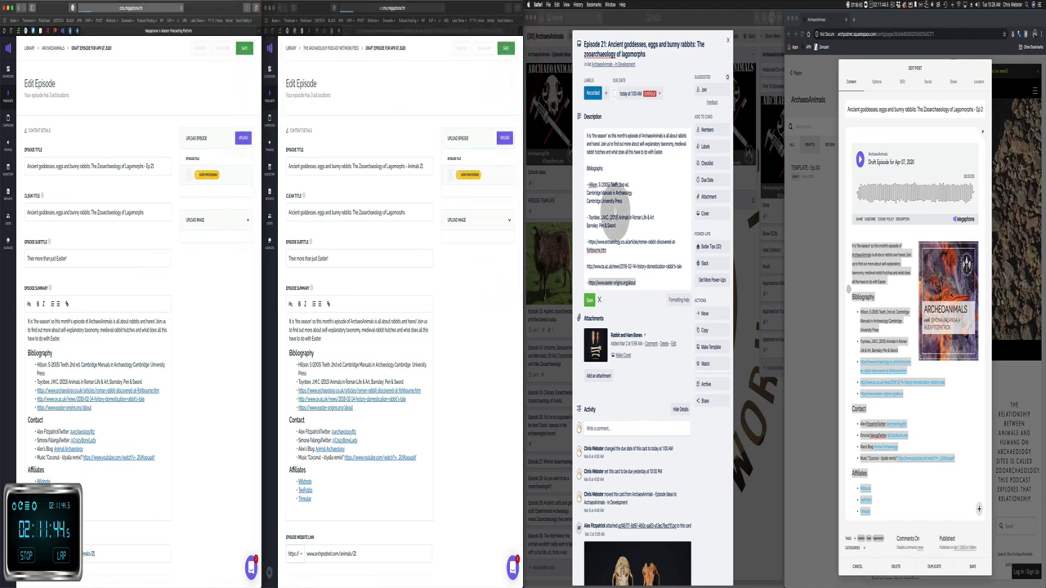
Step: Insert an image block between the Bibliography and Contact sections of the website post
{"action": "left_click", "coordinate": [845, 338]}
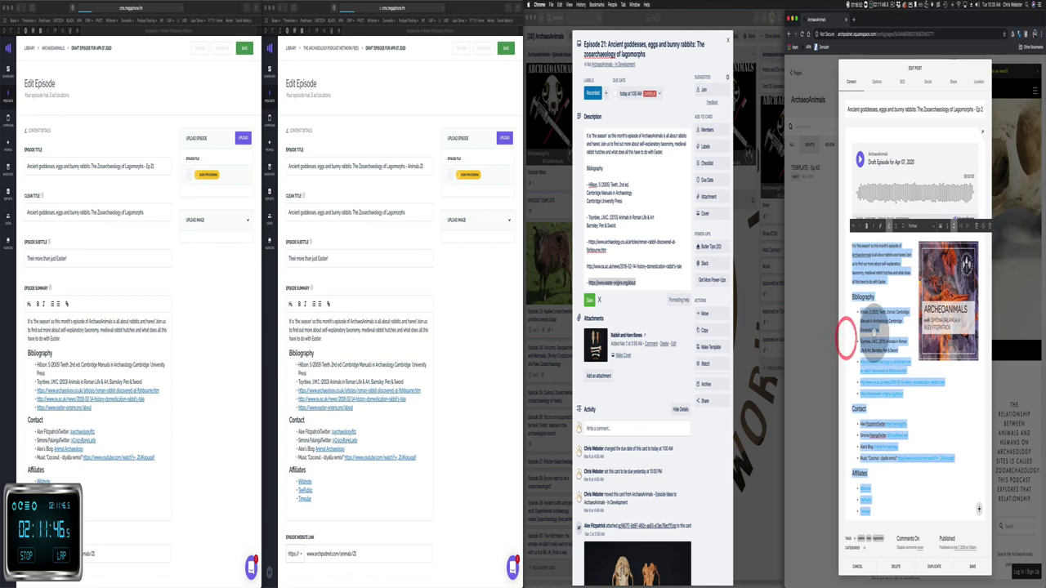
{"action": "key", "text": "ctrl+a"}
{"action": "left_click", "coordinate": [875, 328]}
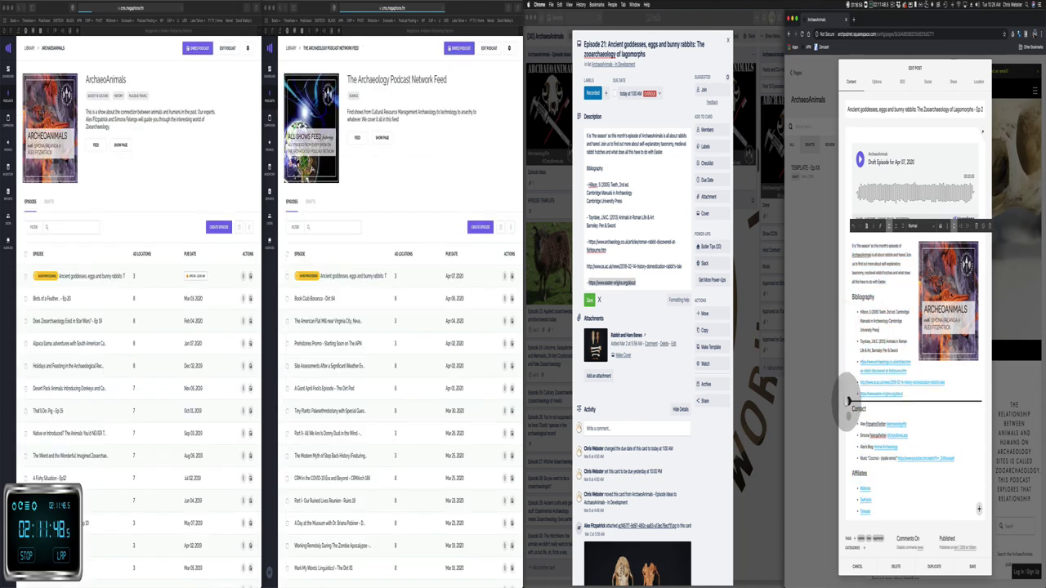
{"action": "left_click", "coordinate": [847, 401]}
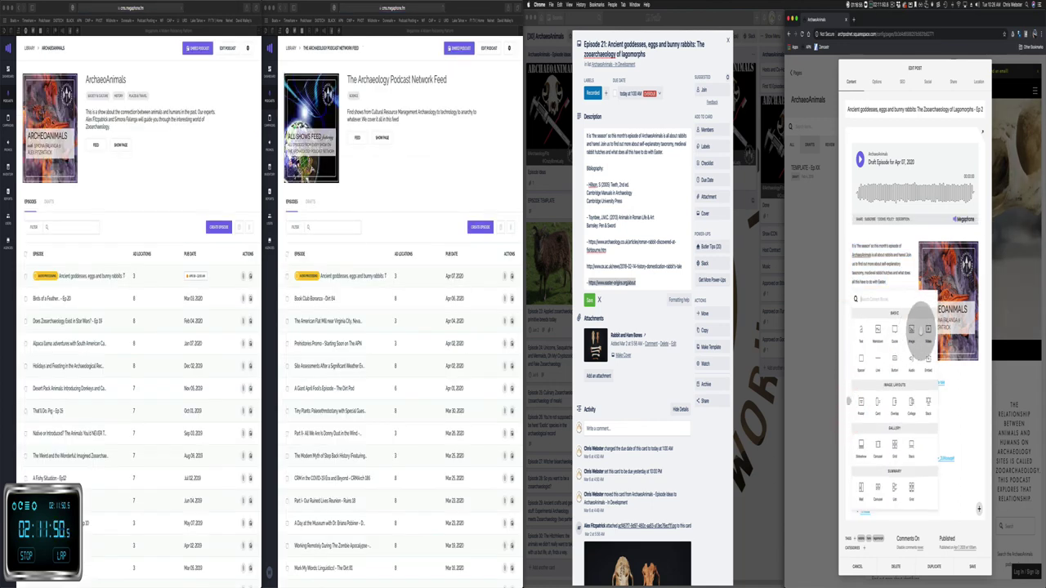
{"action": "left_click", "coordinate": [912, 329]}
Step: Save the "Rabbit and Hare Bones" attachment from the Trello card to Downloads, and return to the card
{"action": "left_click", "coordinate": [642, 376]}
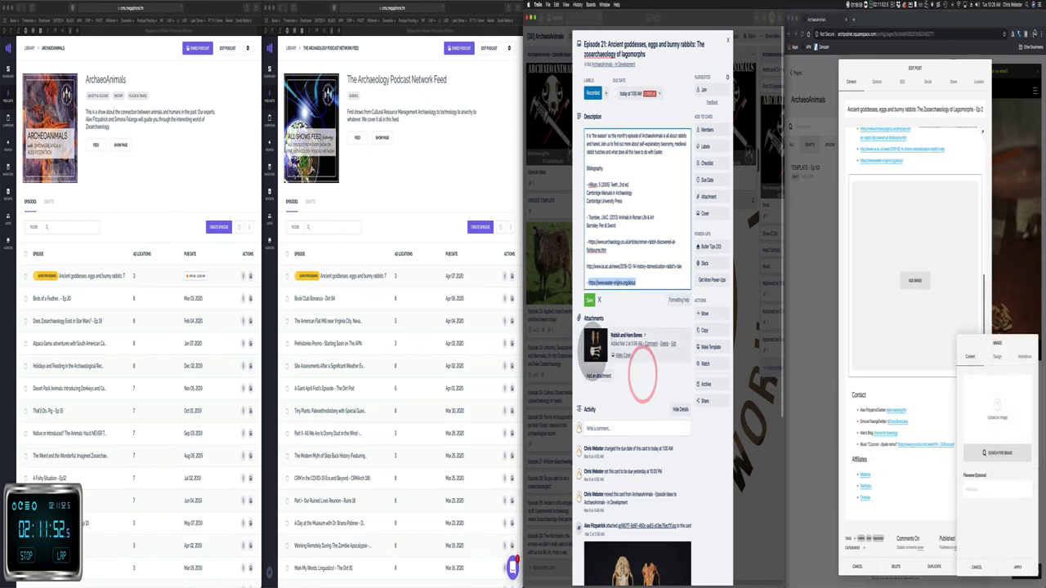
{"action": "left_click", "coordinate": [596, 348]}
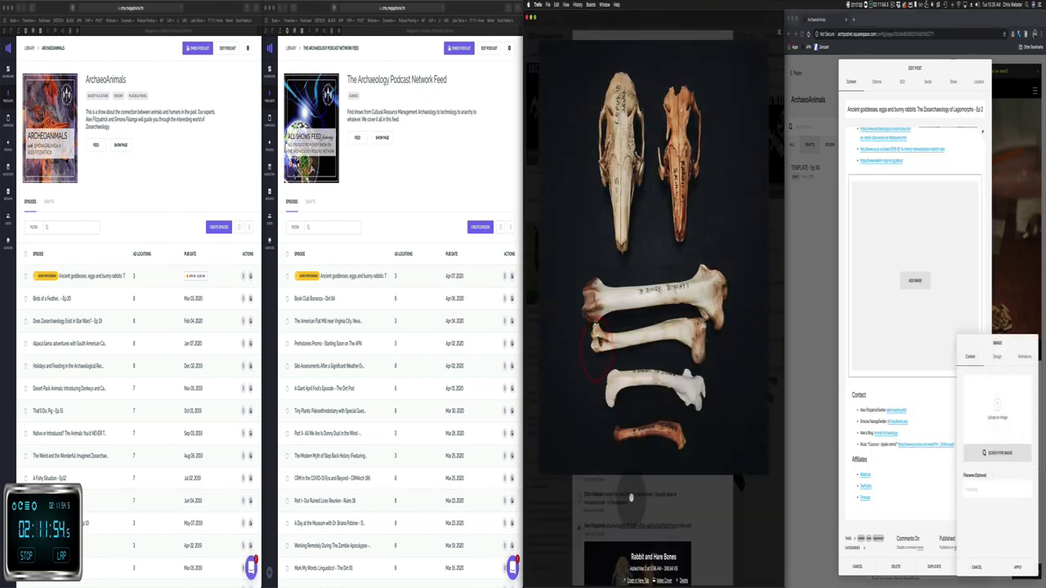
{"action": "left_click", "coordinate": [635, 580]}
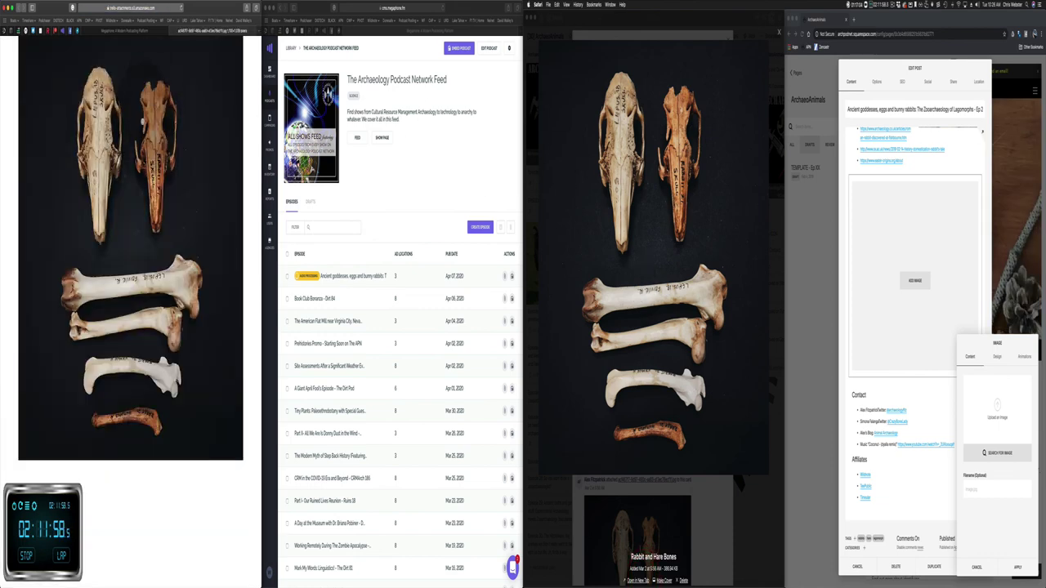
{"action": "right_click", "coordinate": [143, 121]}
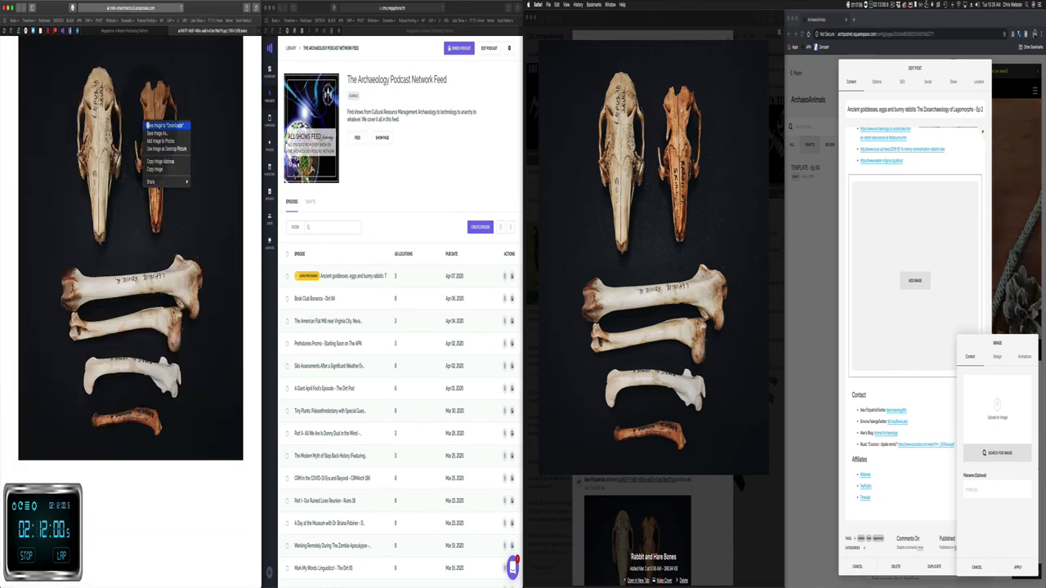
{"action": "left_click", "coordinate": [155, 128]}
{"action": "left_click", "coordinate": [170, 31]}
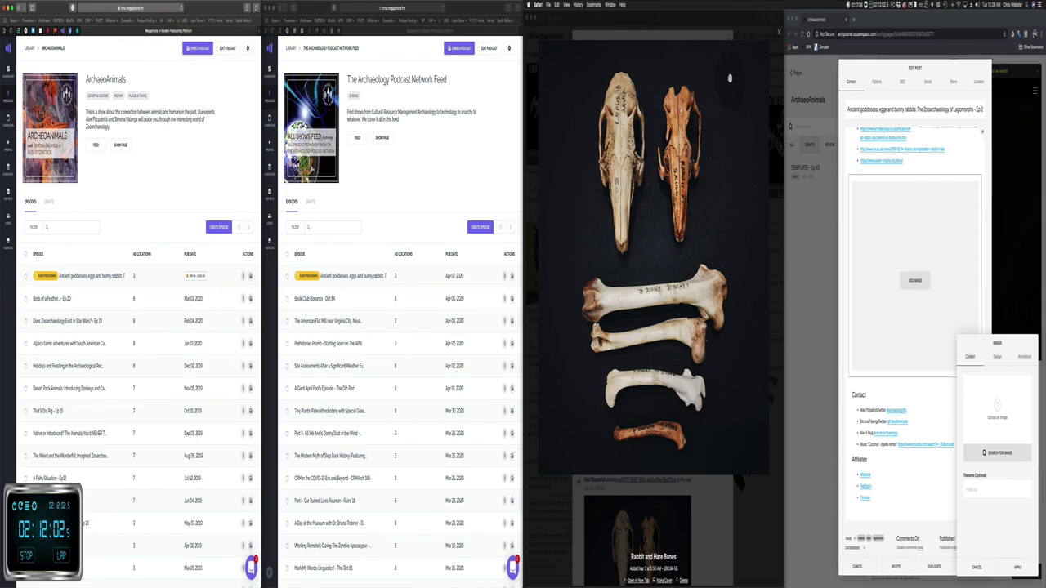
{"action": "left_click", "coordinate": [779, 34]}
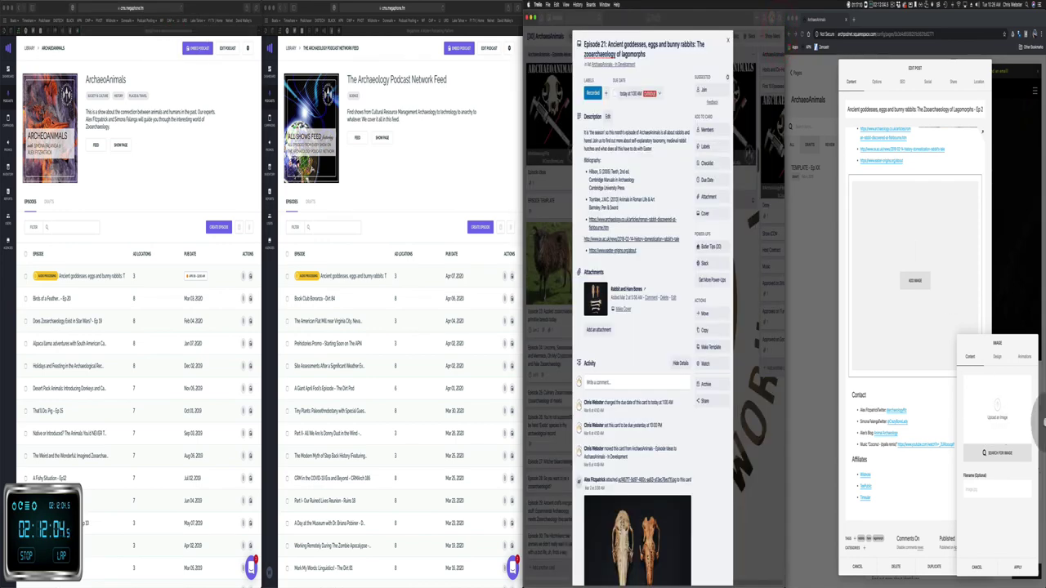
Step: Upload the downloaded bones picture into the post's image block, choose an animation for it, and apply the settings
{"action": "left_click", "coordinate": [1031, 402]}
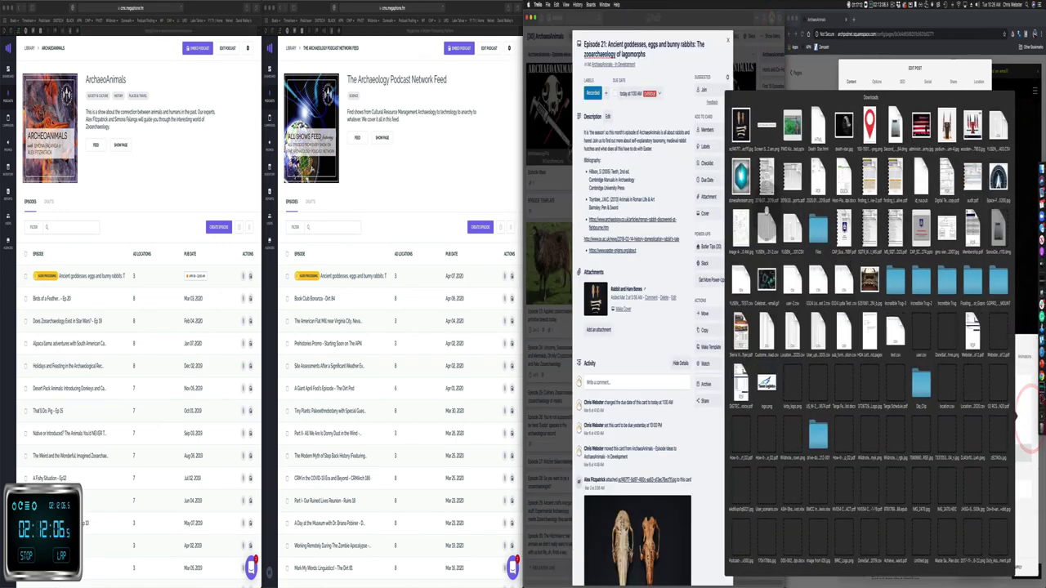
{"action": "left_click_drag", "start_coordinate": [741, 125], "coordinate": [1018, 362]}
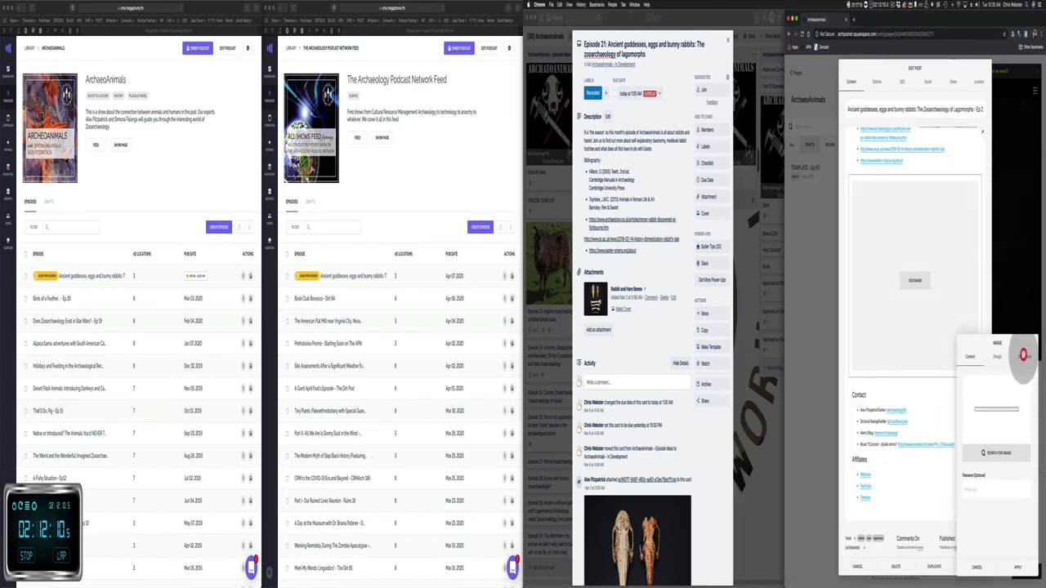
{"action": "left_click", "coordinate": [1023, 356]}
{"action": "left_click", "coordinate": [981, 382]}
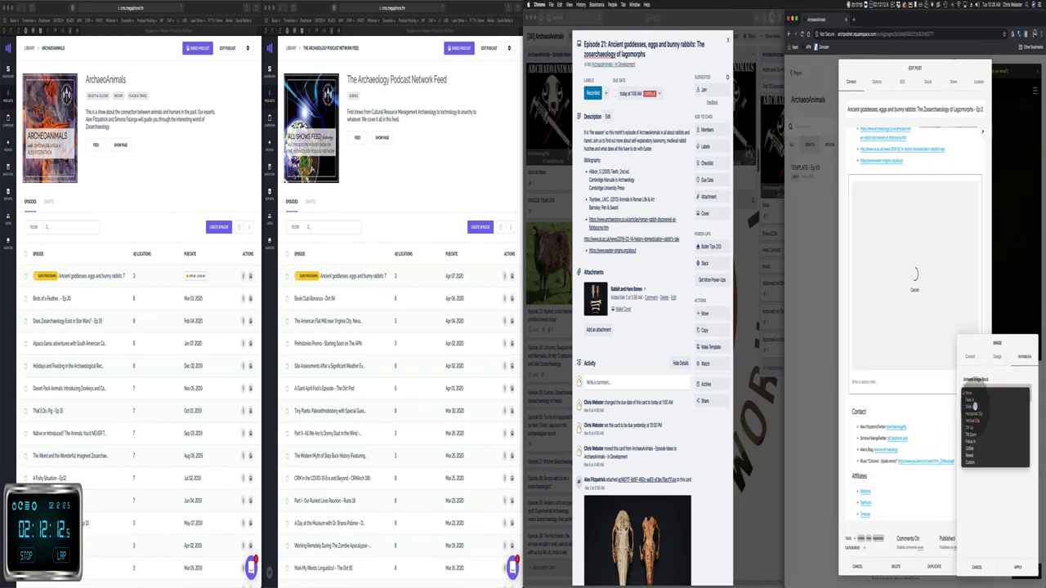
{"action": "left_click", "coordinate": [975, 406]}
{"action": "left_click", "coordinate": [970, 357]}
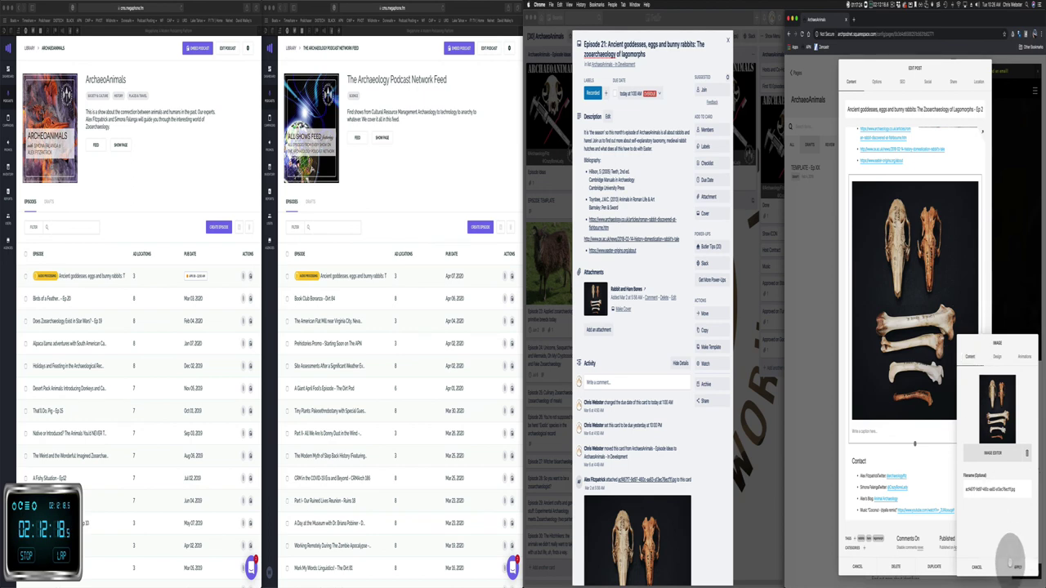
{"action": "left_click", "coordinate": [1018, 568]}
Step: Caption the image "Rabbit and Hare Bones" and check the post's options
{"action": "key", "text": "shift+r"}
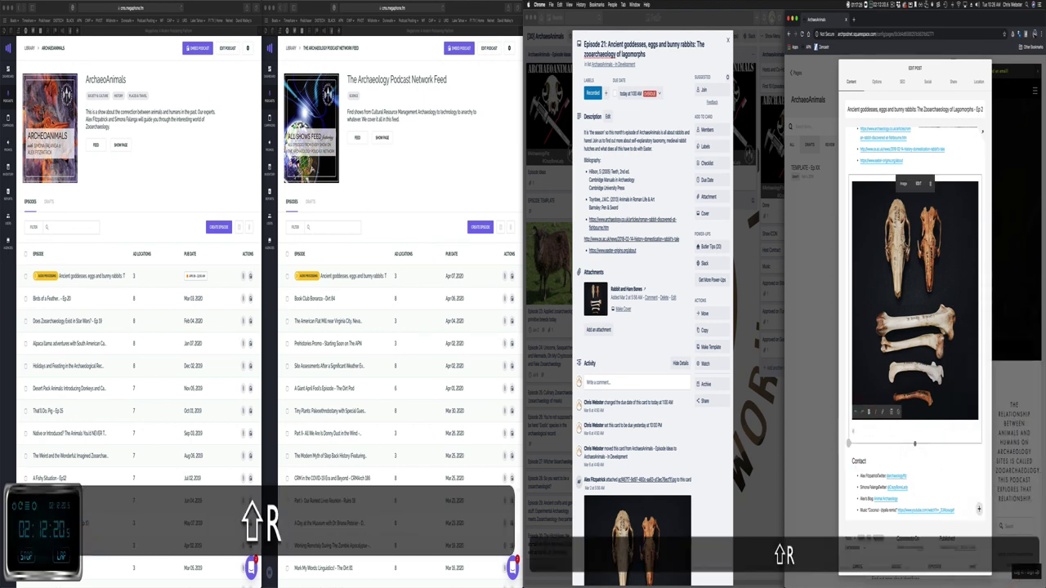
{"action": "type", "text": "abbit and Hare Bones"}
{"action": "left_click", "coordinate": [873, 124]}
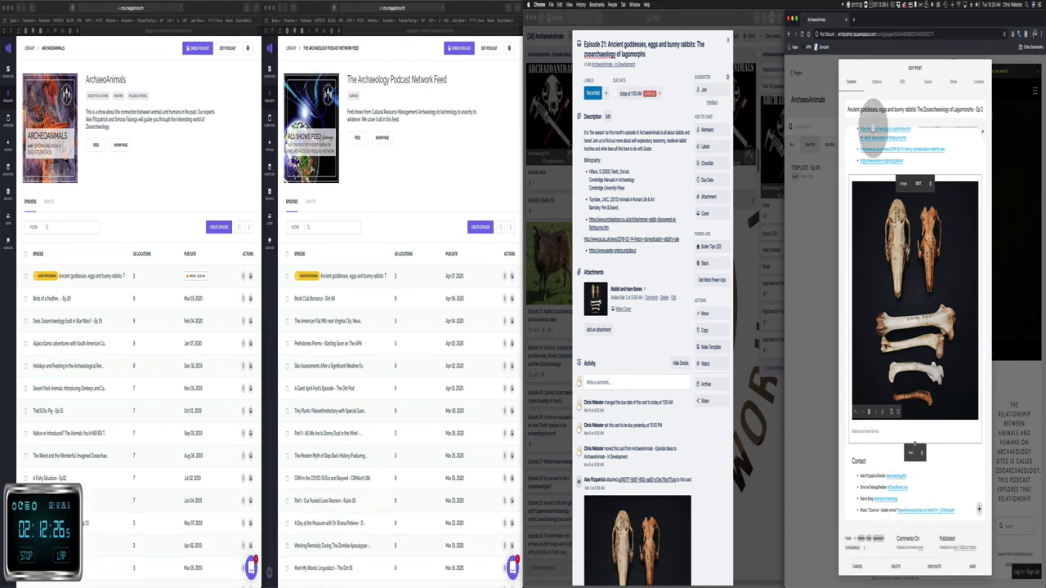
{"action": "left_click", "coordinate": [875, 82]}
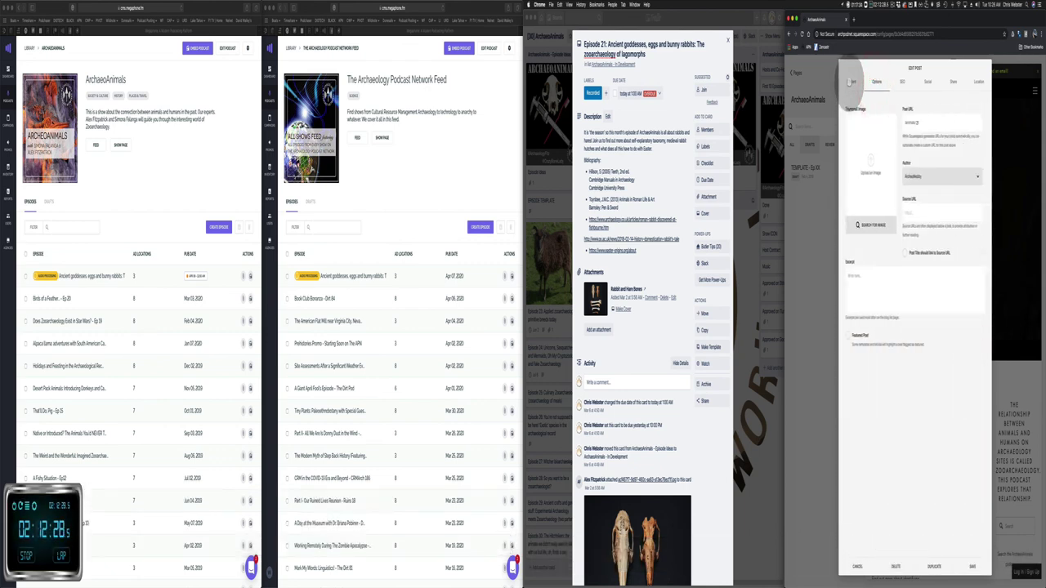
{"action": "left_click", "coordinate": [852, 82]}
Step: Add the Edited label to the Episode 21 card in Trello
{"action": "left_click", "coordinate": [664, 110]}
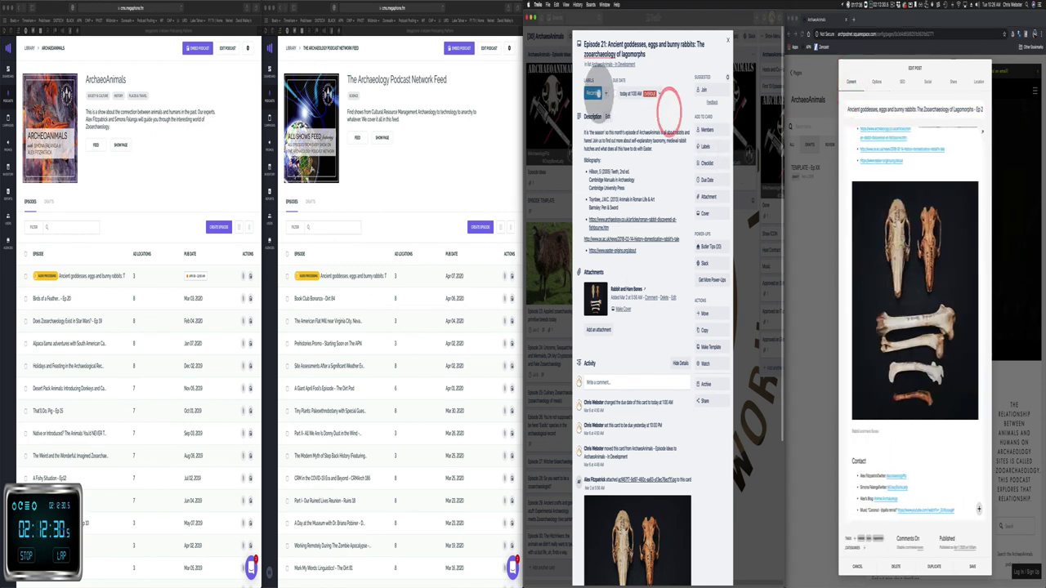
{"action": "left_click", "coordinate": [603, 93]}
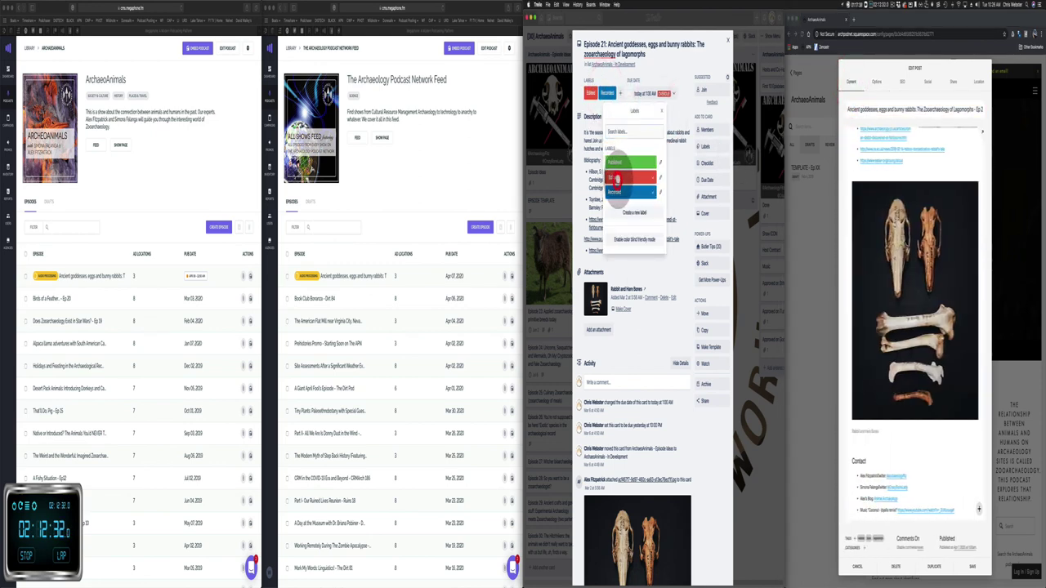
{"action": "left_click", "coordinate": [663, 92]}
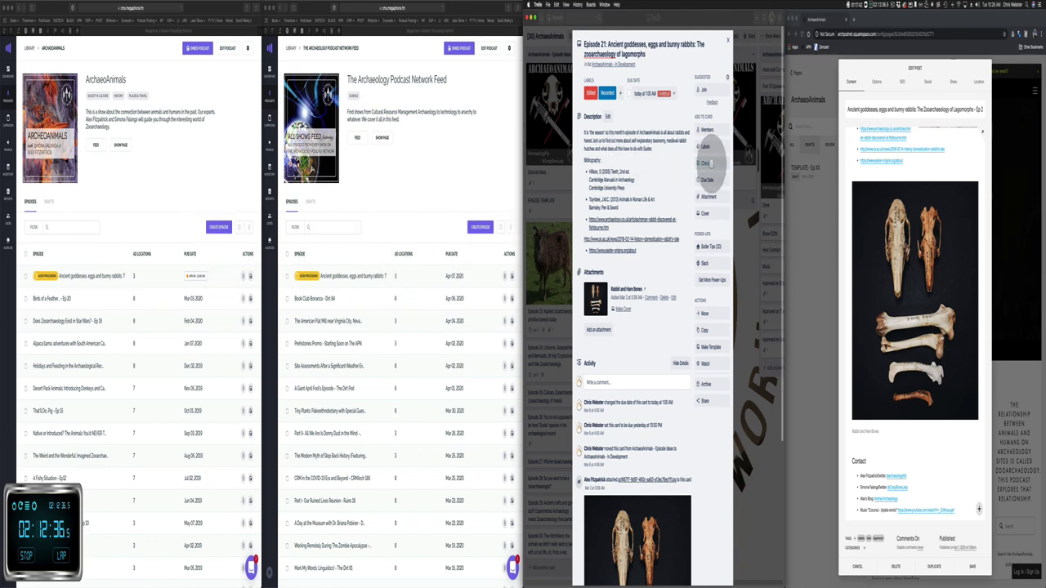
Step: Add the "APN Editing and Posting Check list" to the Episode 21 card by copying its items from the existing checklist
{"action": "left_click", "coordinate": [708, 163]}
{"action": "left_click", "coordinate": [715, 242]}
{"action": "left_click", "coordinate": [717, 246]}
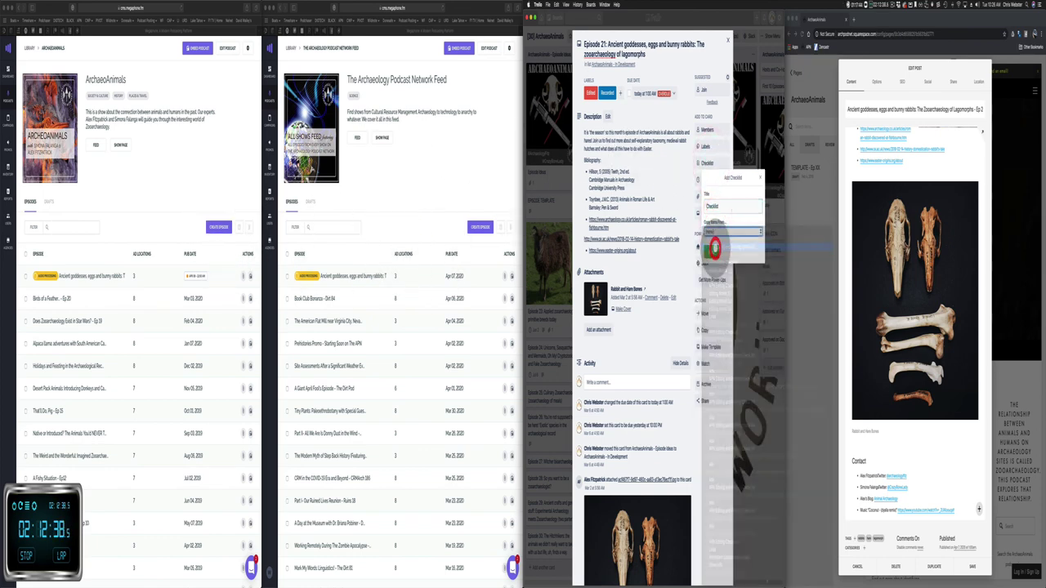
{"action": "left_click", "coordinate": [706, 242]}
Step: Mark the checklist items from "Create Folder" through "Apply additional transformations" as complete
{"action": "scroll", "coordinate": [594, 344], "scroll_direction": "down", "scroll_amount": 5}
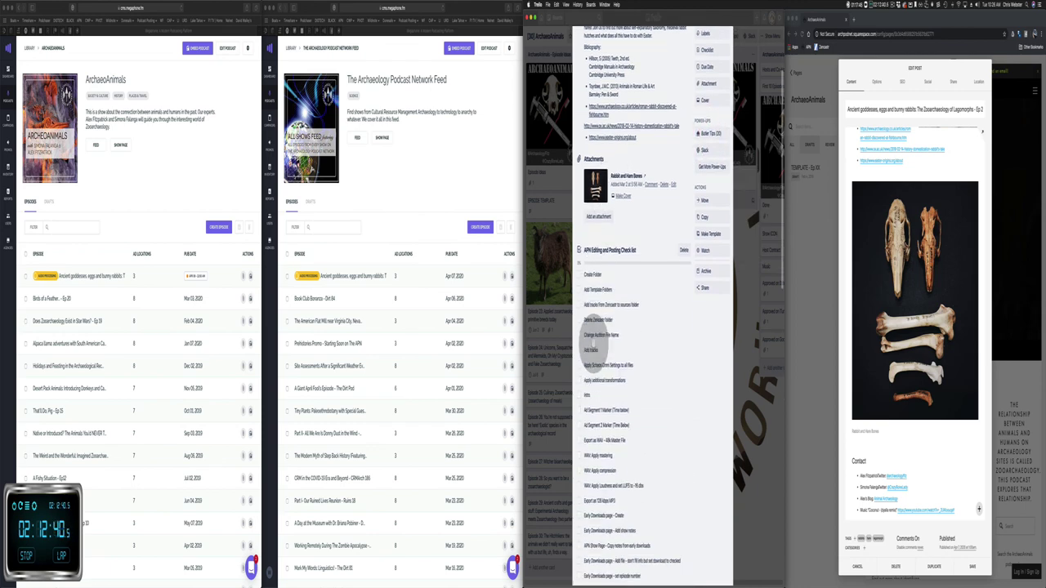
{"action": "left_click", "coordinate": [579, 201]}
{"action": "left_click", "coordinate": [579, 215]}
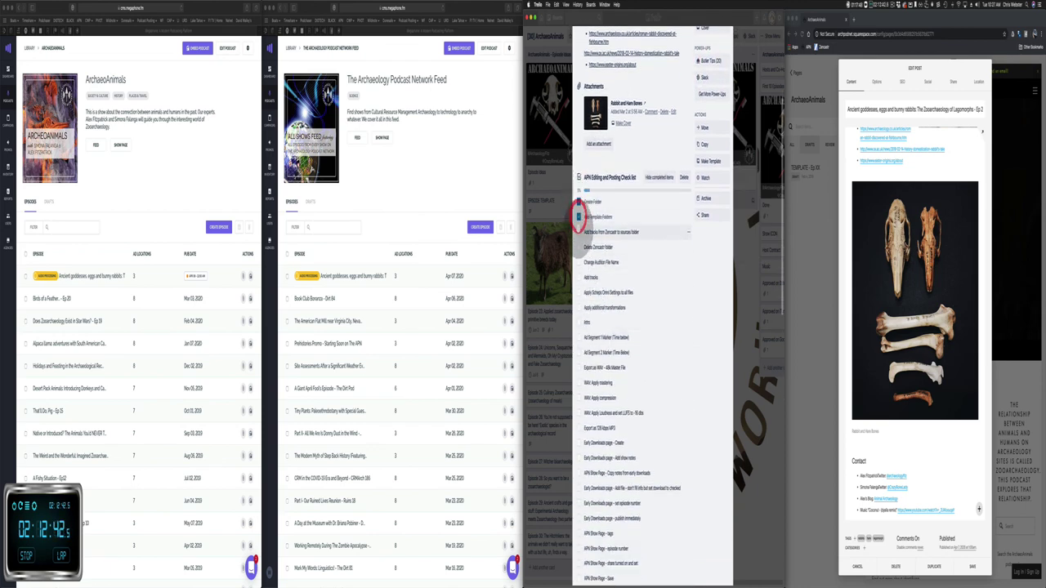
{"action": "left_click", "coordinate": [578, 246]}
{"action": "left_click", "coordinate": [577, 261]}
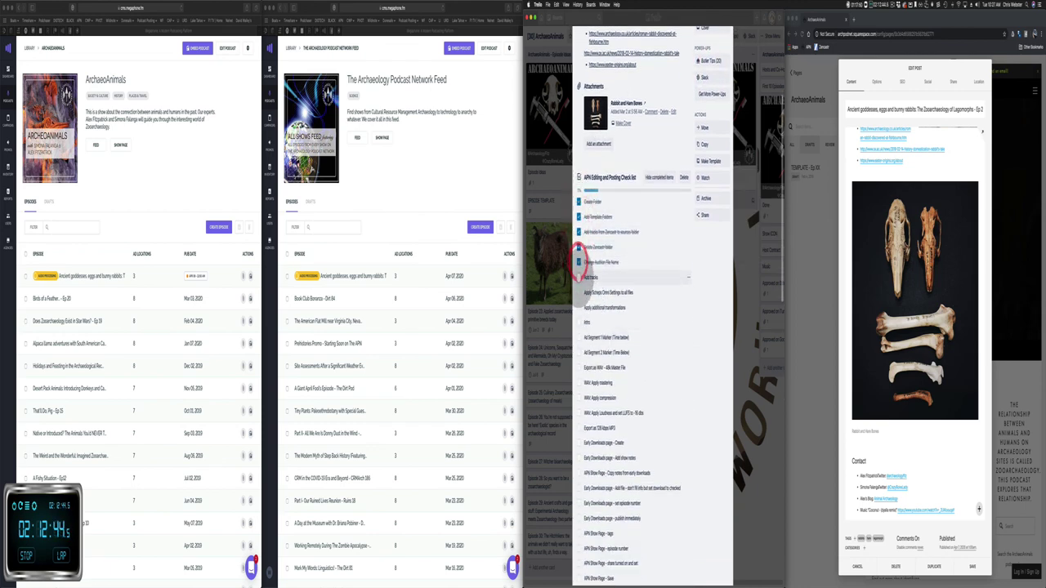
{"action": "left_click", "coordinate": [578, 292]}
{"action": "left_click", "coordinate": [579, 307]}
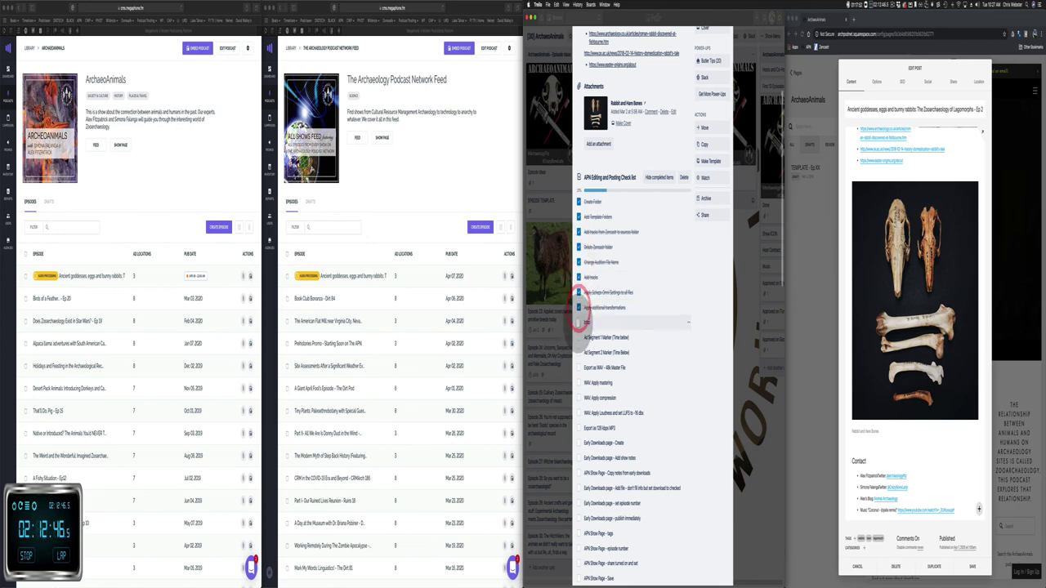
Step: Mark the checklist items from "Intro" through "Export as 128 kbps MP3" as complete
{"action": "left_click", "coordinate": [578, 322]}
{"action": "left_click", "coordinate": [579, 337]}
{"action": "left_click", "coordinate": [578, 353]}
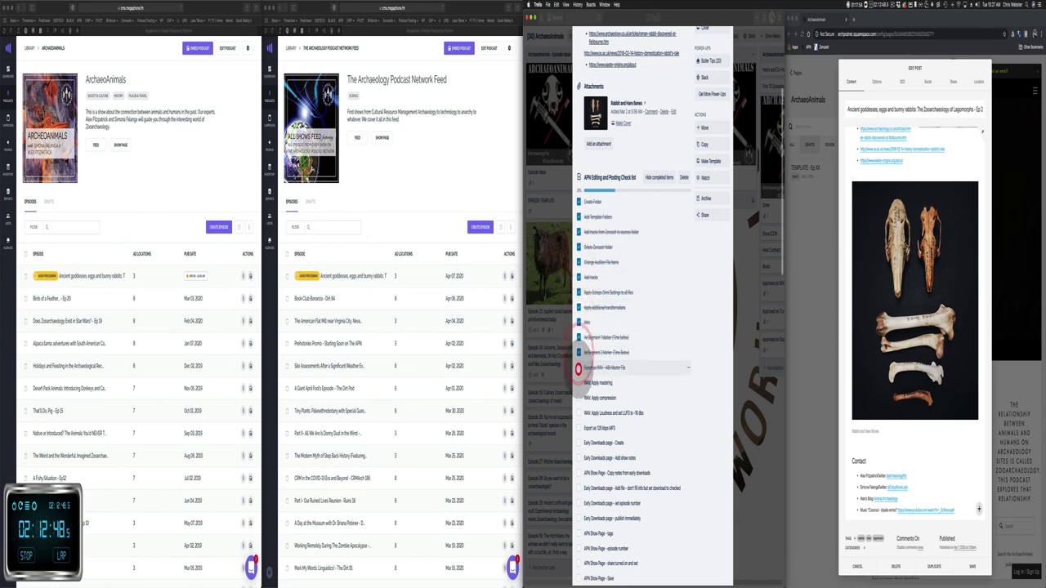
{"action": "left_click", "coordinate": [579, 368]}
{"action": "left_click", "coordinate": [578, 382]}
{"action": "left_click", "coordinate": [578, 398]}
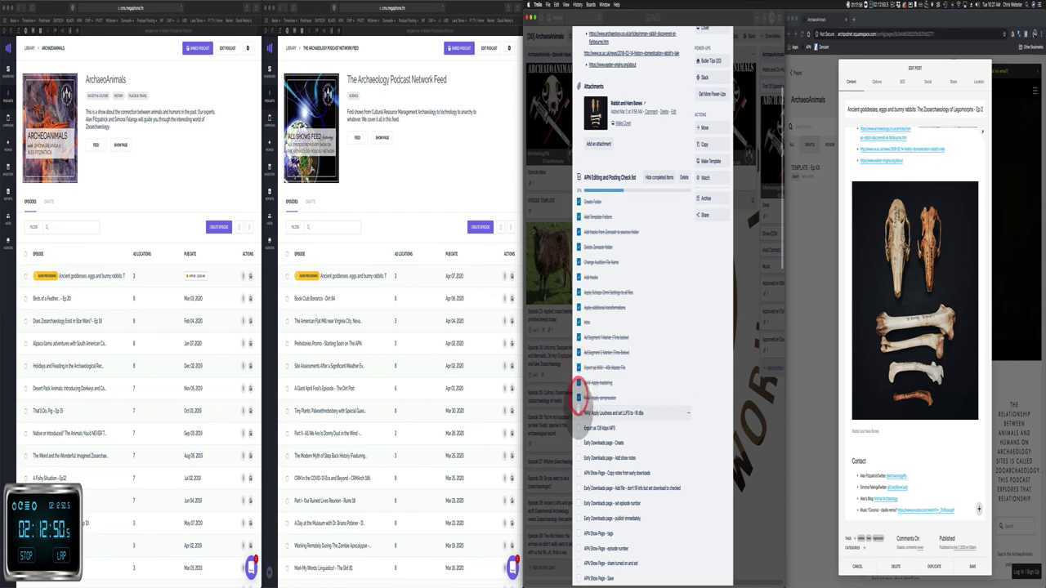
{"action": "left_click", "coordinate": [579, 428]}
Step: Mark the checklist items from "Early Downloads page - Create" through "Early Downloads page - publish immediately" as complete
{"action": "left_click", "coordinate": [578, 443]}
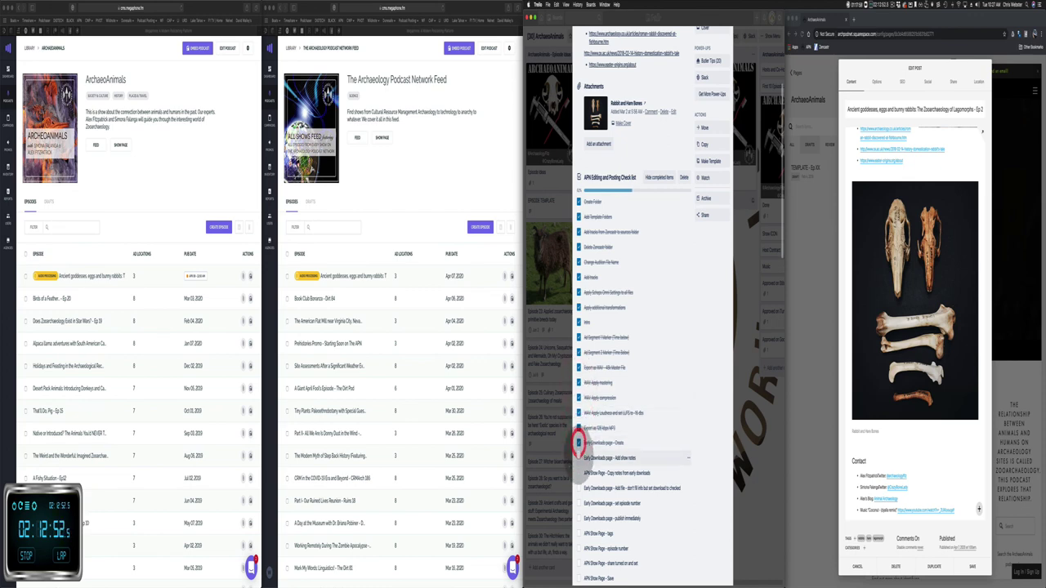
{"action": "left_click", "coordinate": [578, 474]}
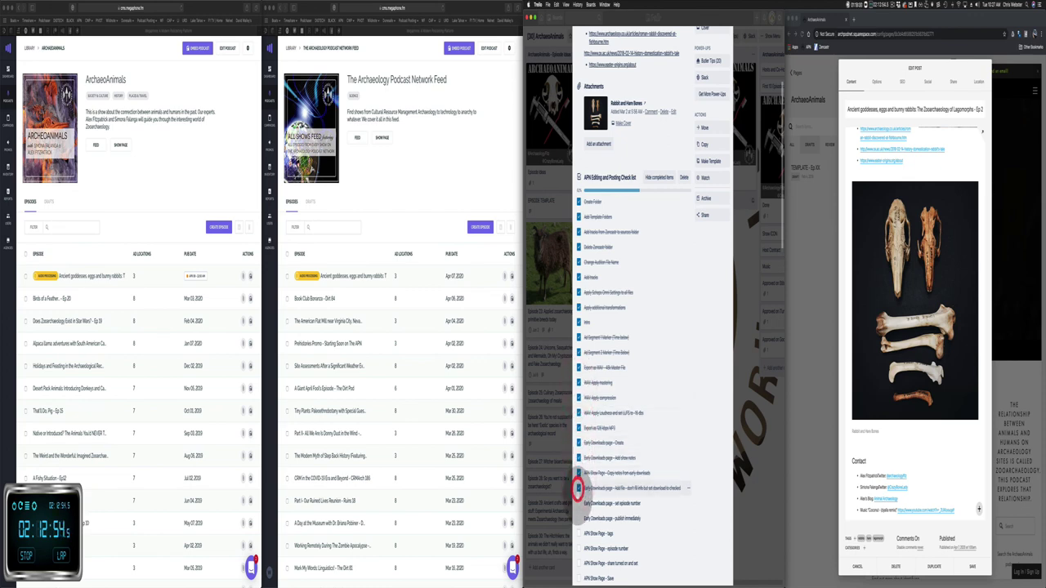
{"action": "left_click", "coordinate": [579, 503]}
{"action": "scroll", "coordinate": [578, 474], "scroll_direction": "down", "scroll_amount": 4}
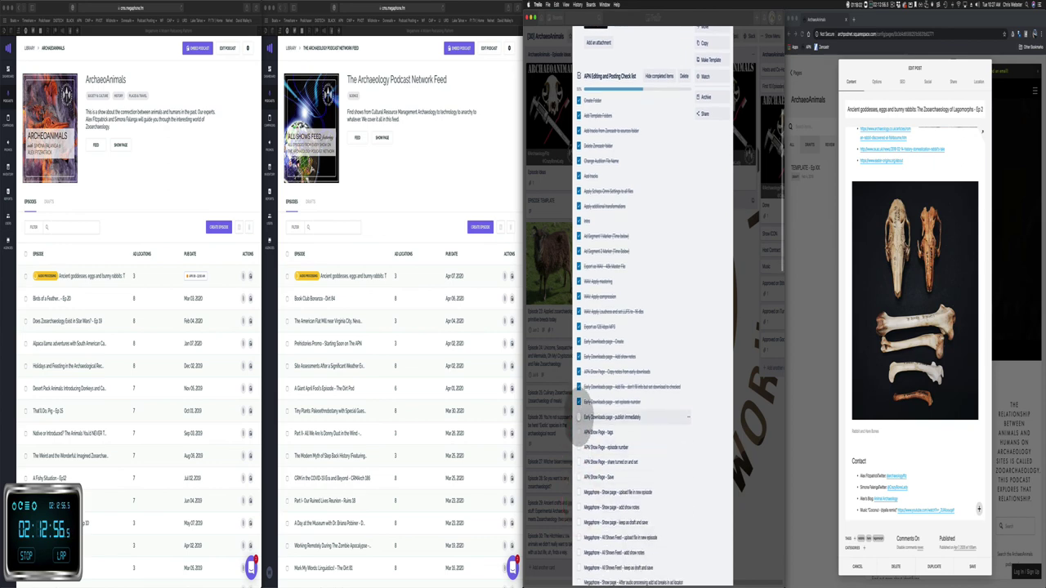
{"action": "left_click", "coordinate": [578, 417]}
Step: Mark the APN Show Page items for tags, episode number, sharing and saving as complete, and review the remaining Megaphone items
{"action": "left_click", "coordinate": [579, 447]}
{"action": "left_click", "coordinate": [579, 462]}
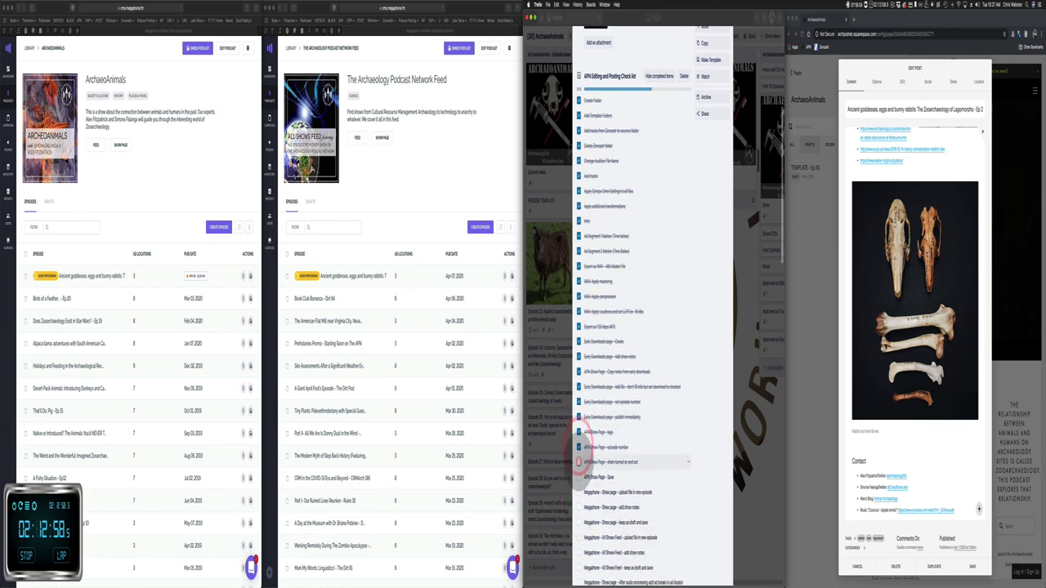
{"action": "left_click", "coordinate": [579, 477]}
{"action": "scroll", "coordinate": [578, 474], "scroll_direction": "down", "scroll_amount": 3}
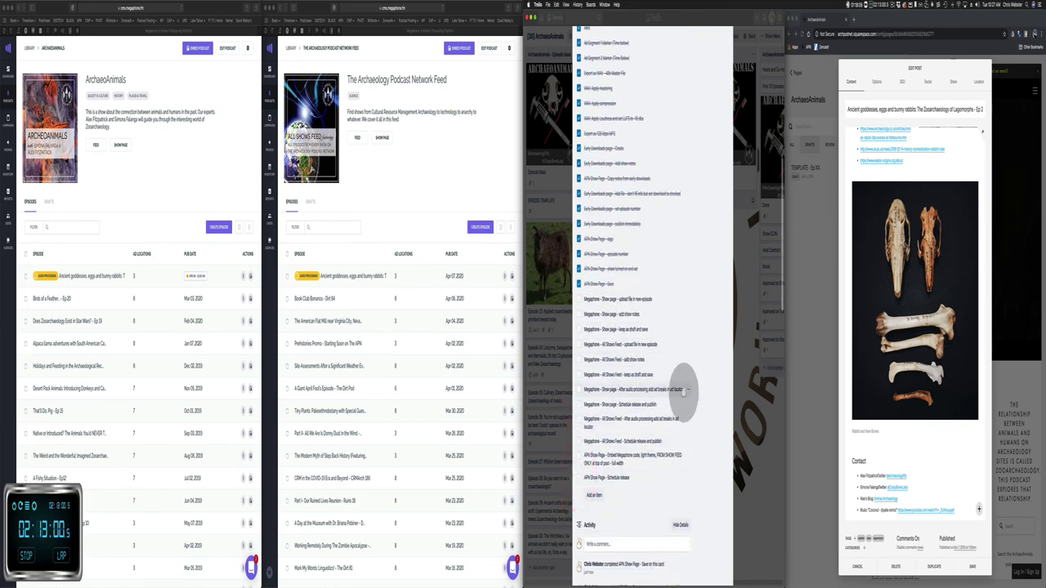
Step: Switch to Adobe Audition to look at the Episode 21 master file and its markers, and return to the Trello card
{"action": "scroll", "coordinate": [686, 264], "scroll_direction": "up", "scroll_amount": 10}
{"action": "key", "text": "ctrl+Up"}
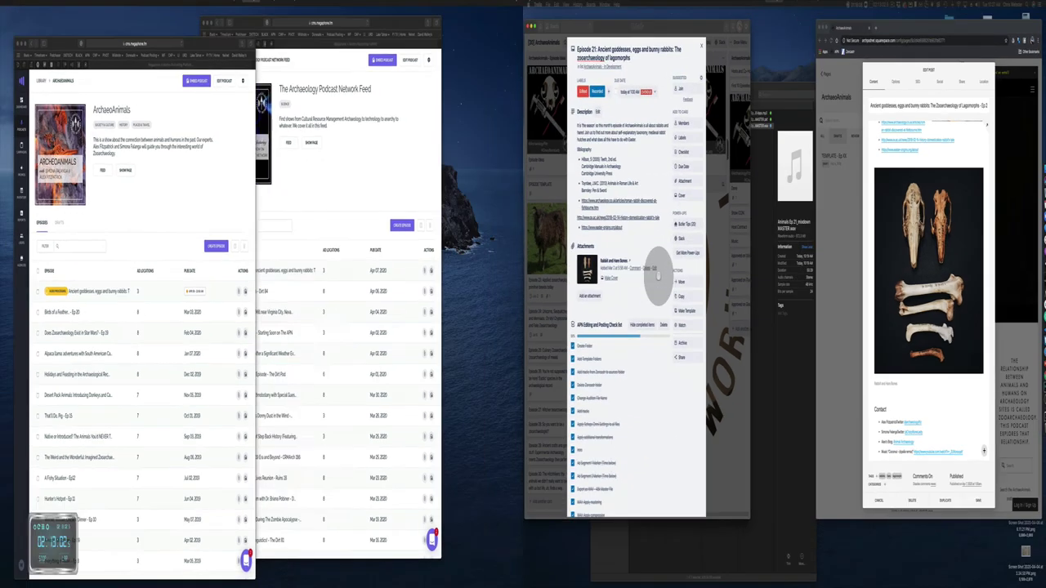
{"action": "left_click", "coordinate": [756, 384]}
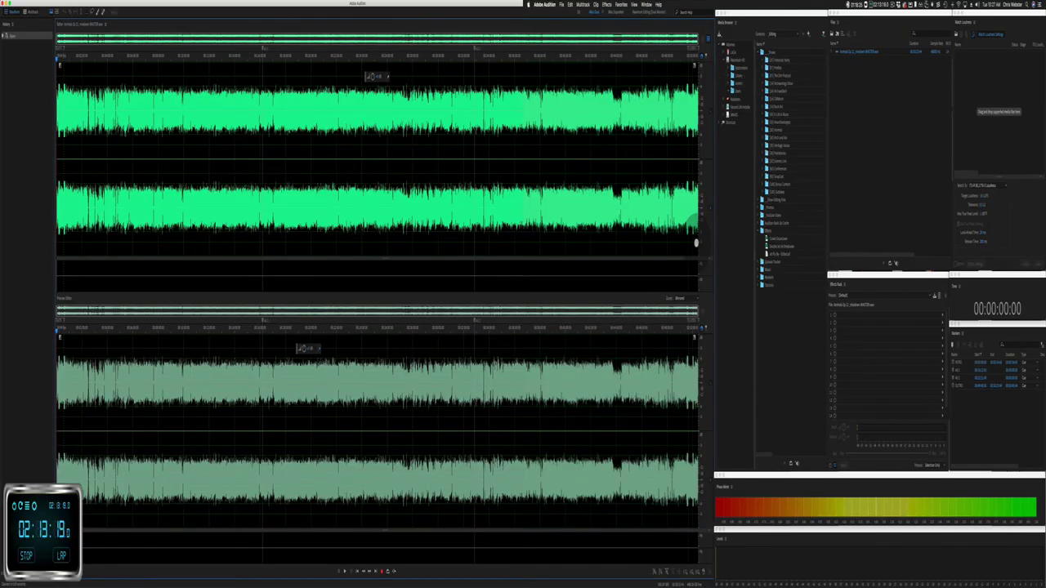
{"action": "key", "text": "ctrl+Up"}
{"action": "left_click", "coordinate": [653, 256]}
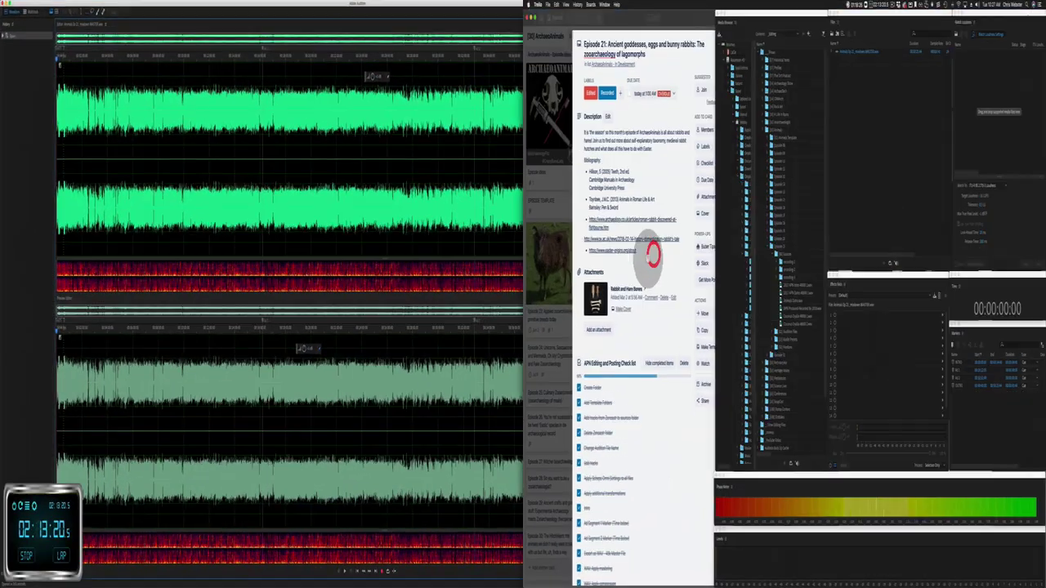
Step: Add an "Ads" checklist to the Episode 21 Trello card with the items 16:12:35 and 32:51:49
{"action": "left_click", "coordinate": [710, 164]}
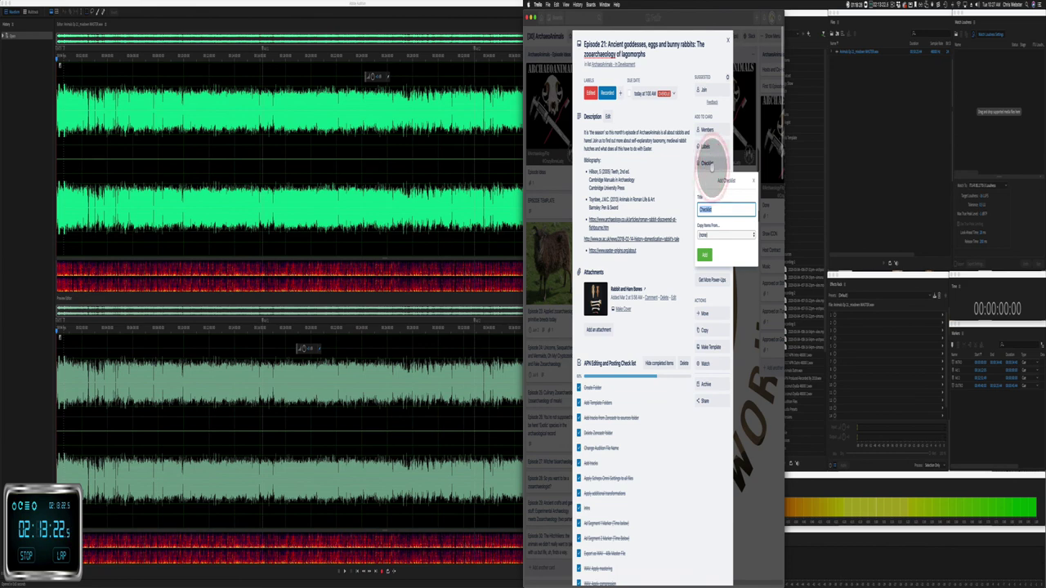
{"action": "type", "text": "Ads"}
{"action": "key", "text": "Return"}
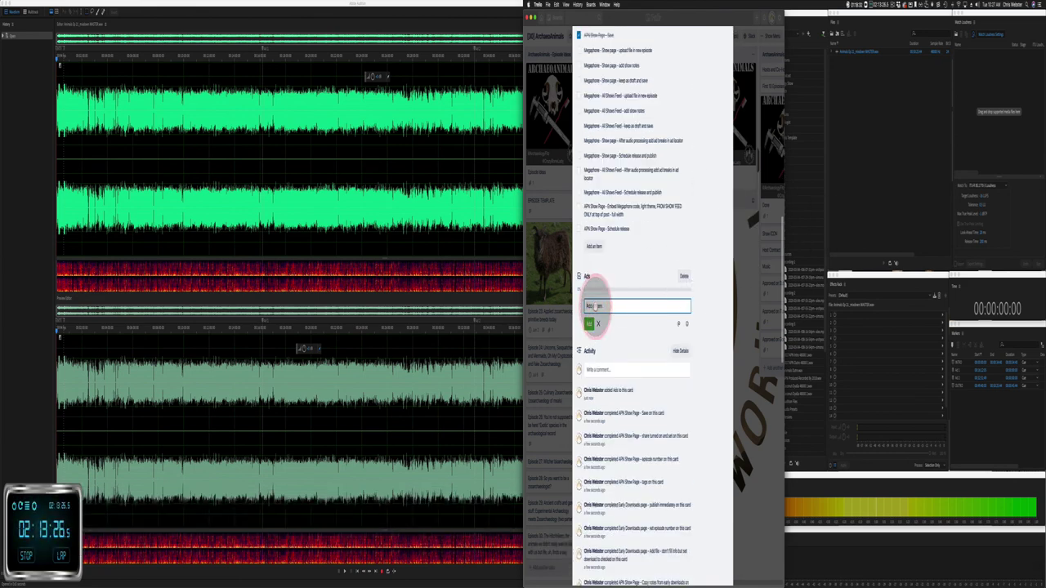
{"action": "type", "text": "16:12"}
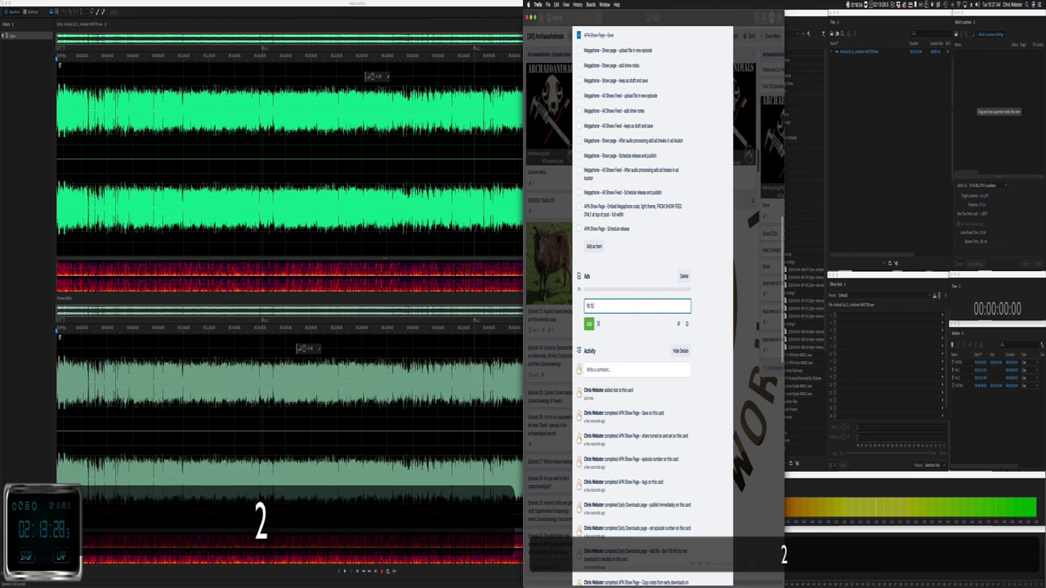
{"action": "type", "text": ":35"}
{"action": "key", "text": "Return"}
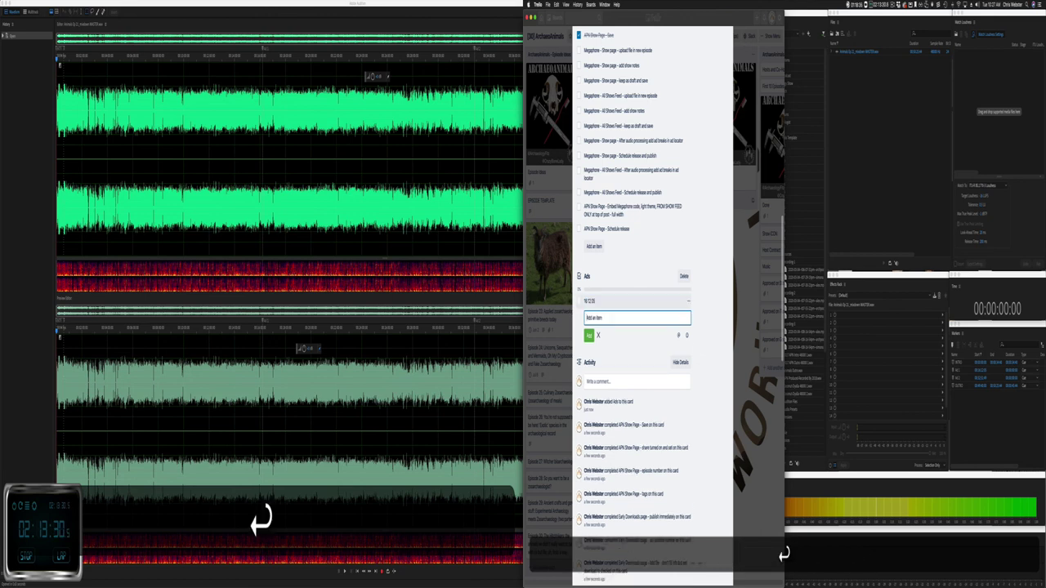
{"action": "type", "text": "12:01:49"}
{"action": "key", "text": "Return"}
{"action": "scroll", "coordinate": [696, 269], "scroll_direction": "up", "scroll_amount": 10}
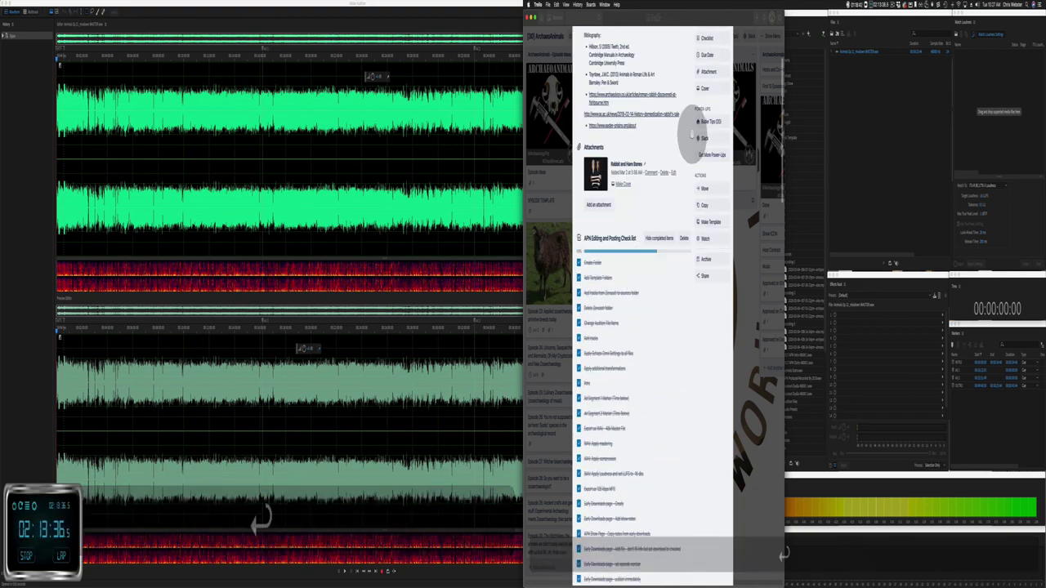
Step: Quit Adobe Audition and open the ad locations of the Episode 21 entry in Megaphone's ArchaeoAnimals feed
{"action": "left_click", "coordinate": [438, 184]}
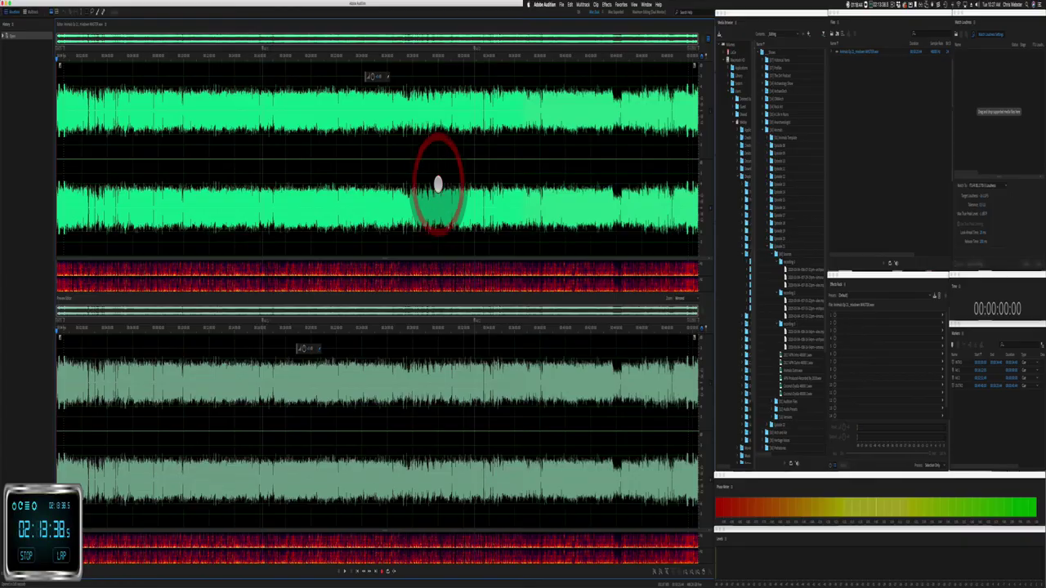
{"action": "key", "text": "super+q"}
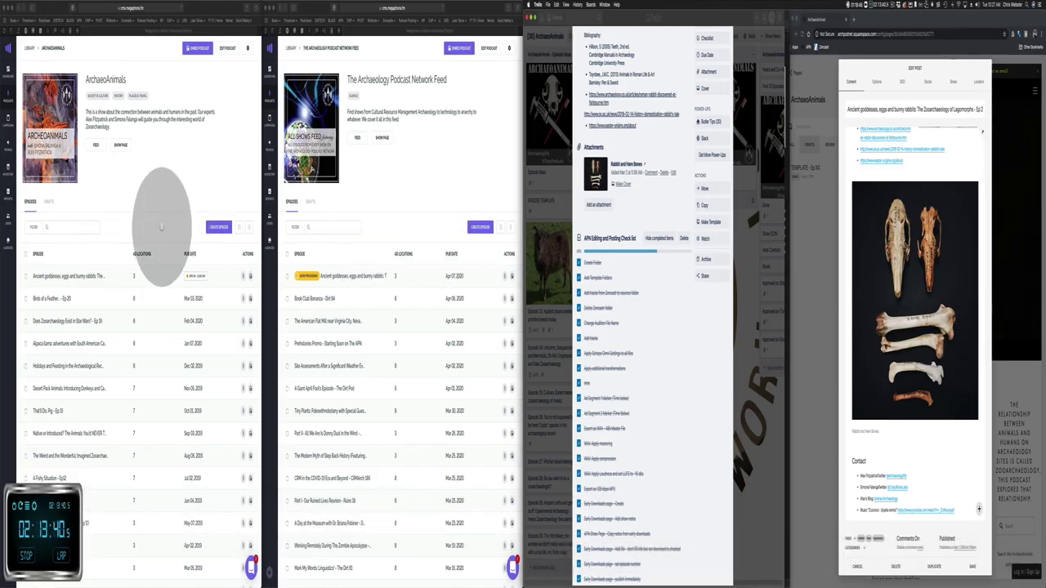
{"action": "left_click", "coordinate": [85, 273]}
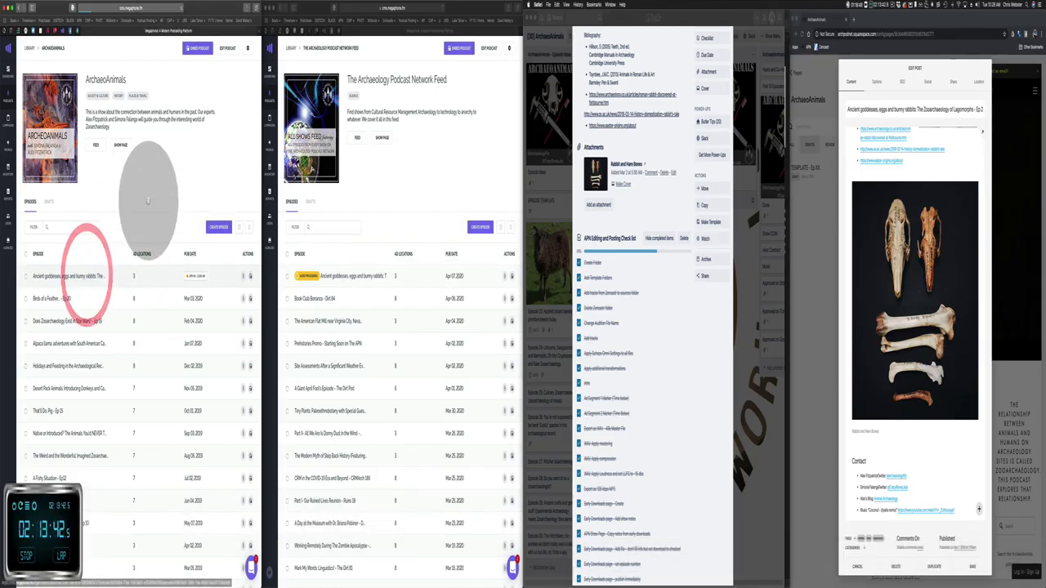
{"action": "left_click_drag", "start_coordinate": [261, 183], "coordinate": [504, 163]}
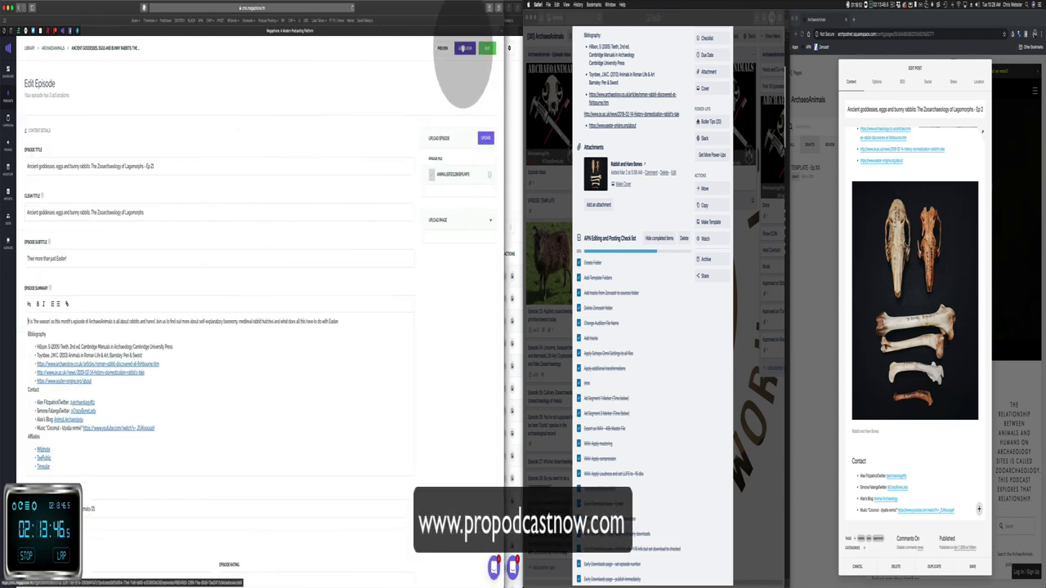
{"action": "left_click", "coordinate": [464, 48]}
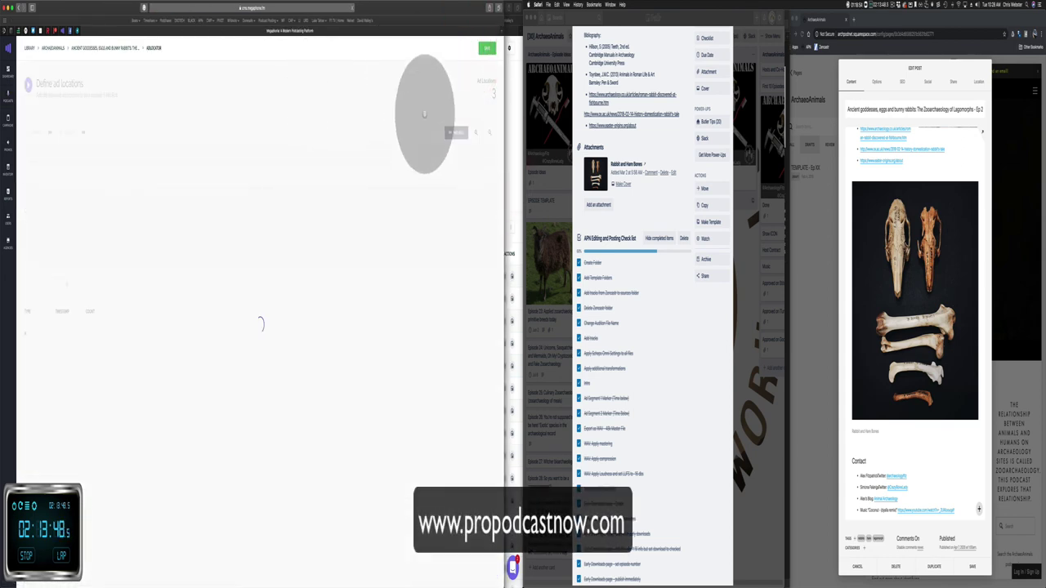
{"action": "left_click", "coordinate": [474, 131]}
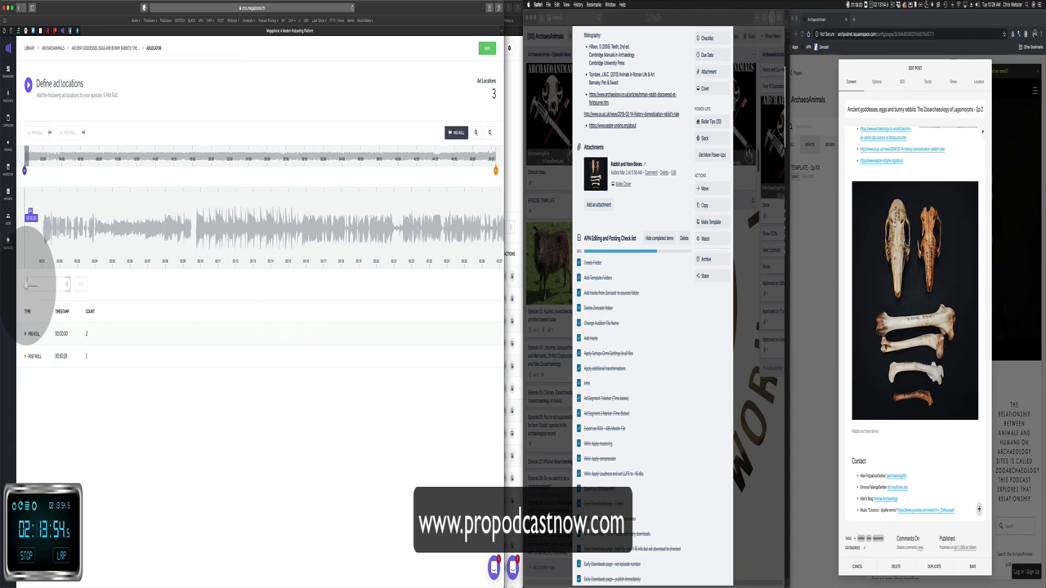
Step: Add mid-roll ad locations at 00:16:12 and 00:32:51, using the times from the card's "Ads" checklist
{"action": "scroll", "coordinate": [649, 444], "scroll_direction": "down", "scroll_amount": 10}
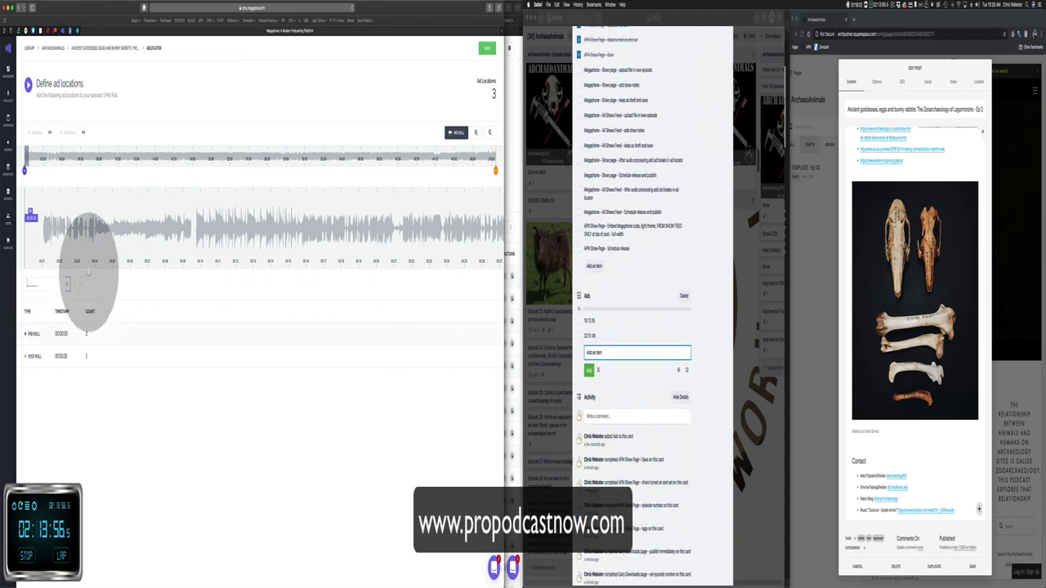
{"action": "type", "text": "666666666666"}
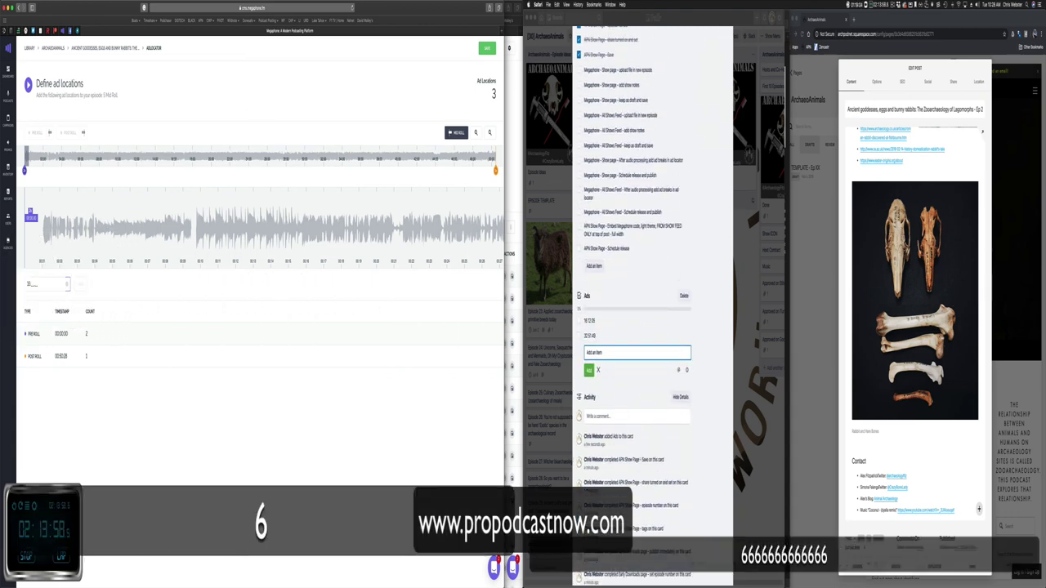
{"action": "type", "text": "0"}
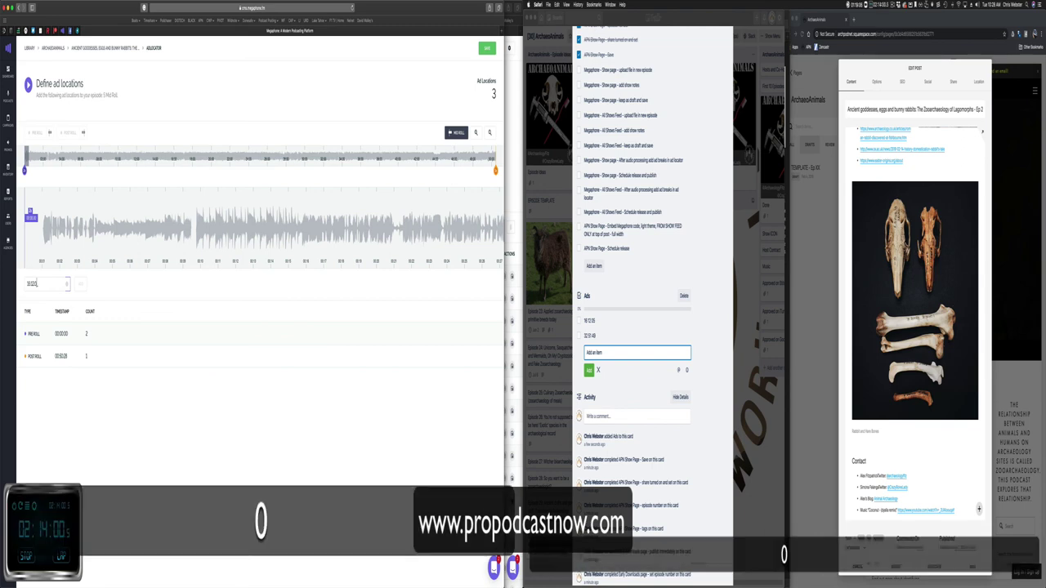
{"action": "type", "text": "3"}
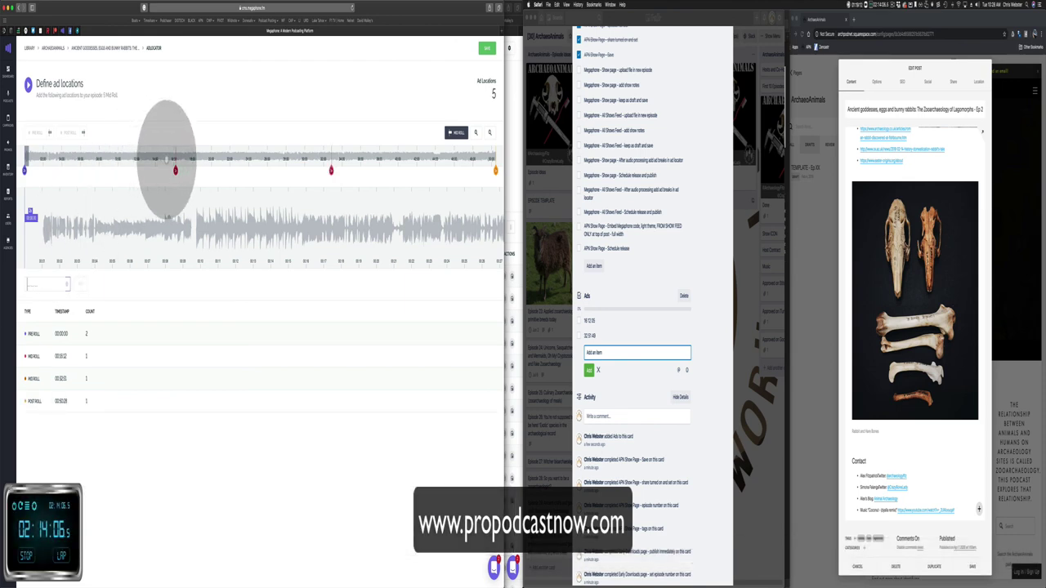
Step: Shift both mid-roll markers slightly later in the waveform, increase the mid-roll ad counts, and save the ad locations
{"action": "left_click", "coordinate": [174, 155]}
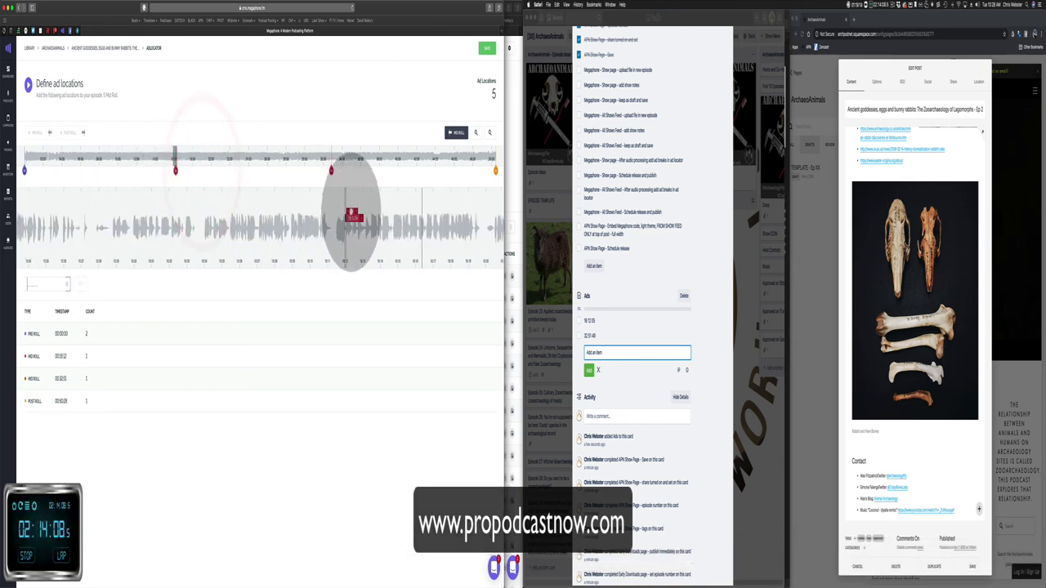
{"action": "left_click_drag", "start_coordinate": [353, 215], "coordinate": [366, 216]}
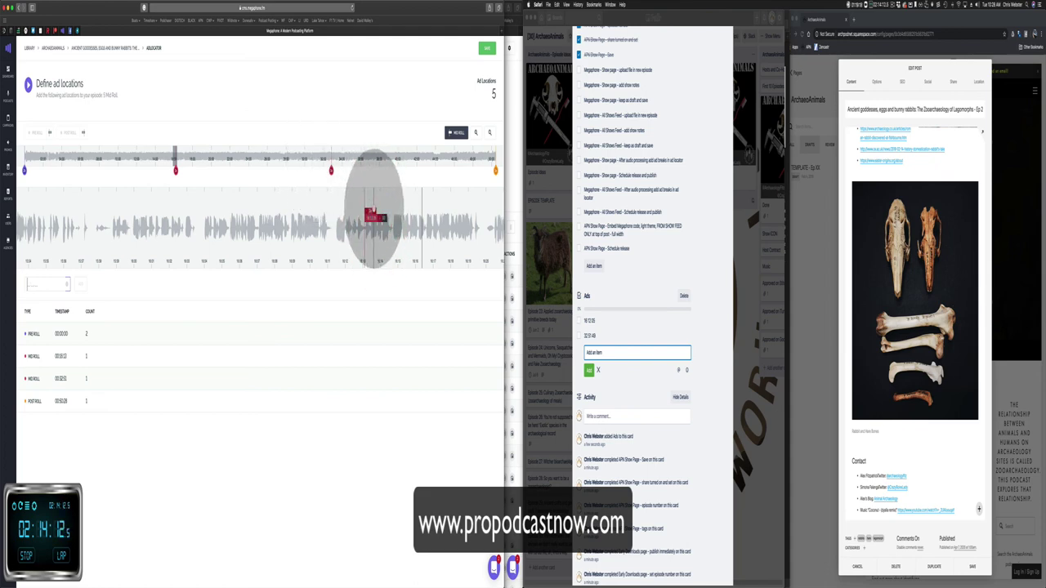
{"action": "left_click", "coordinate": [374, 214]}
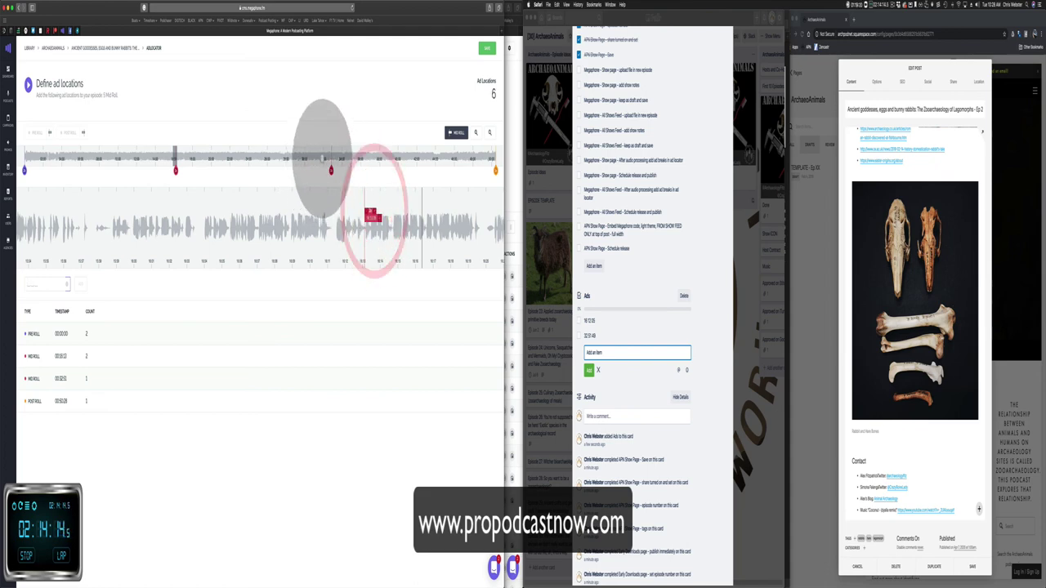
{"action": "left_click", "coordinate": [331, 170]}
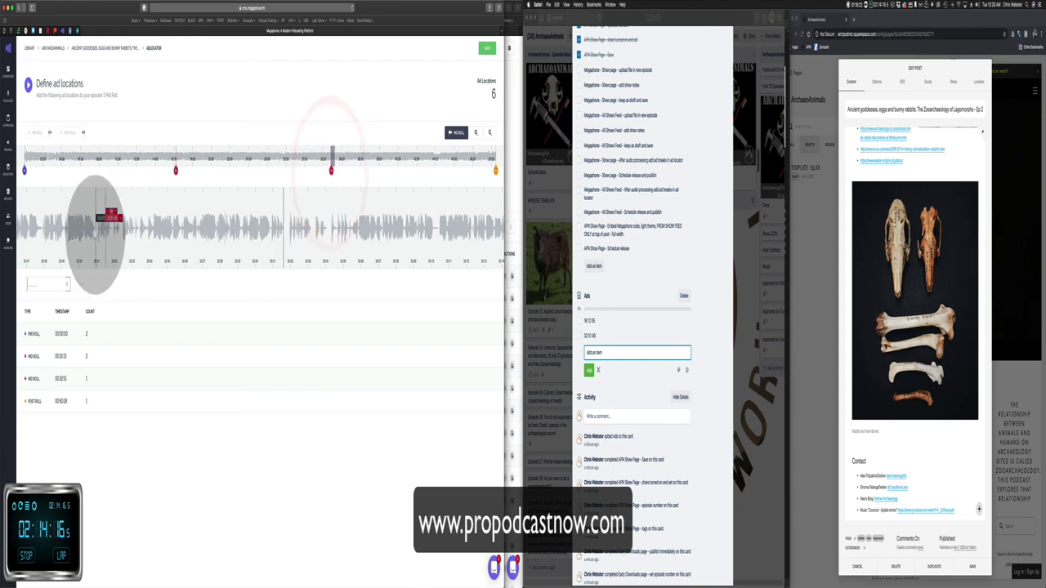
{"action": "left_click_drag", "start_coordinate": [112, 215], "coordinate": [155, 215]}
{"action": "left_click", "coordinate": [487, 48]}
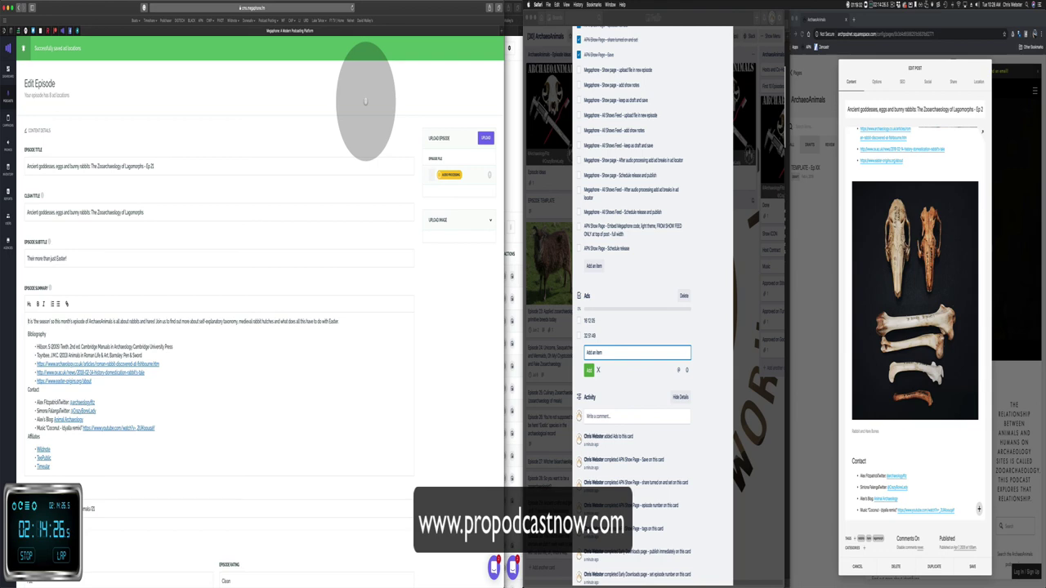
Step: Change the ArchaeoAnimals episode from scheduled to "Publish episode now" and save it
{"action": "scroll", "coordinate": [315, 416], "scroll_direction": "down", "scroll_amount": 8}
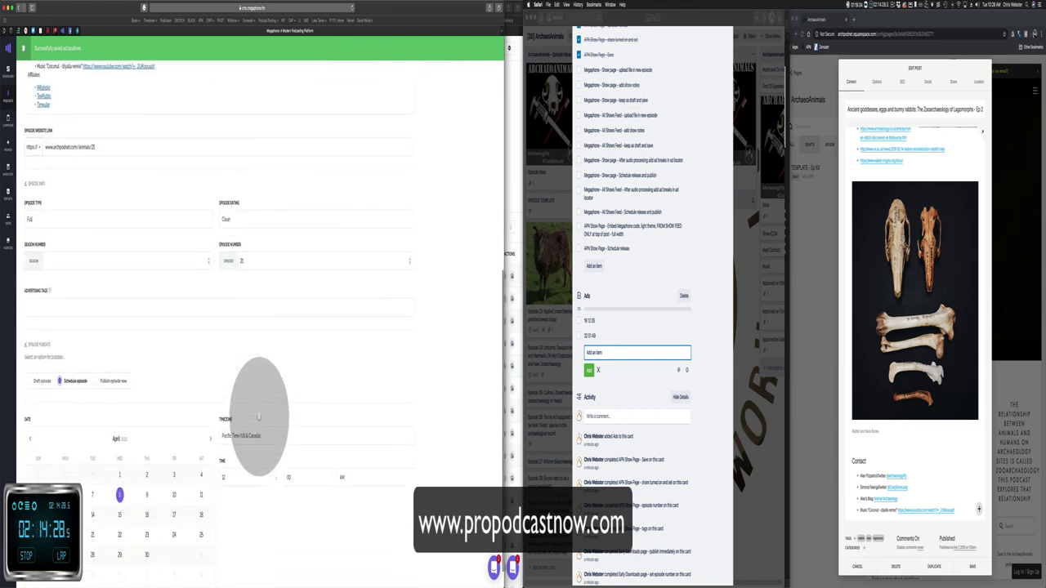
{"action": "left_click", "coordinate": [95, 354]}
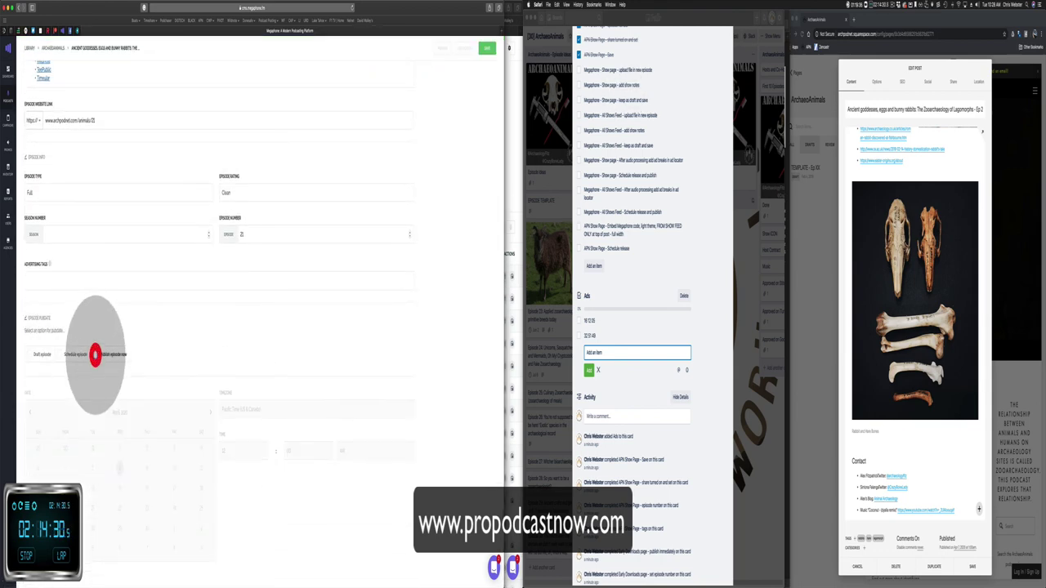
{"action": "scroll", "coordinate": [180, 327], "scroll_direction": "up", "scroll_amount": 3}
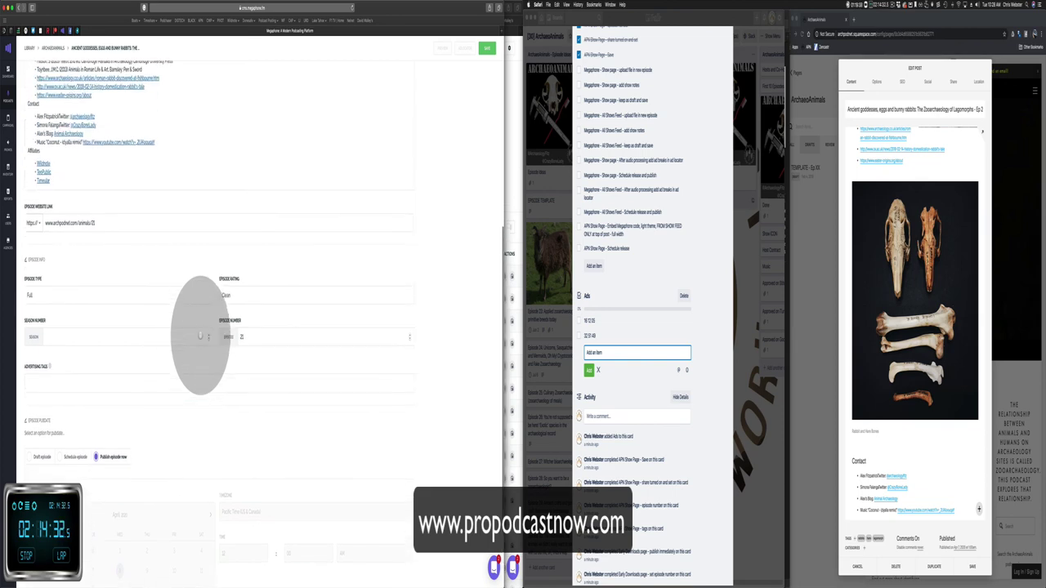
{"action": "scroll", "coordinate": [200, 336], "scroll_direction": "up", "scroll_amount": 8}
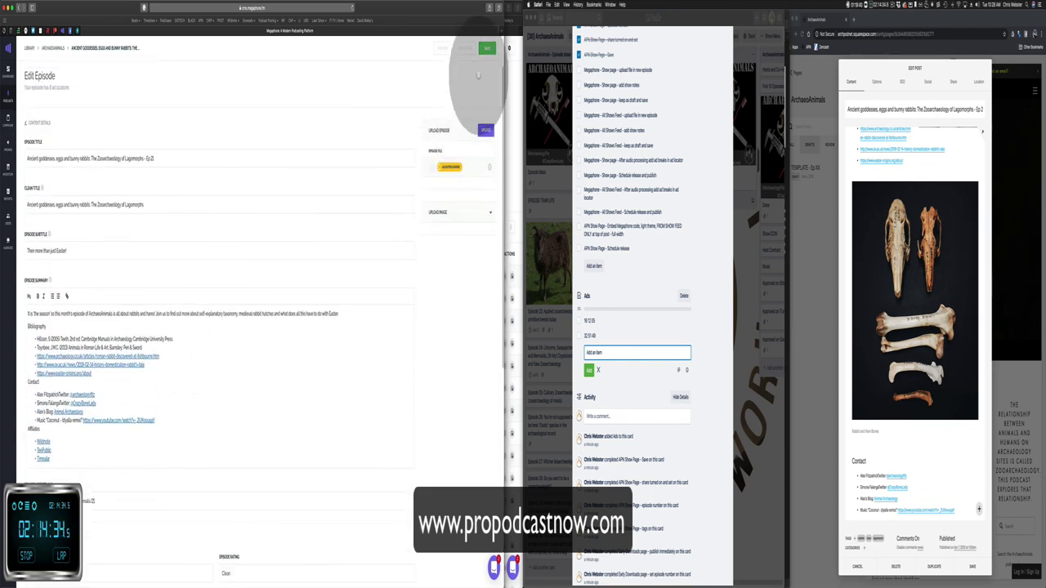
{"action": "left_click", "coordinate": [487, 49]}
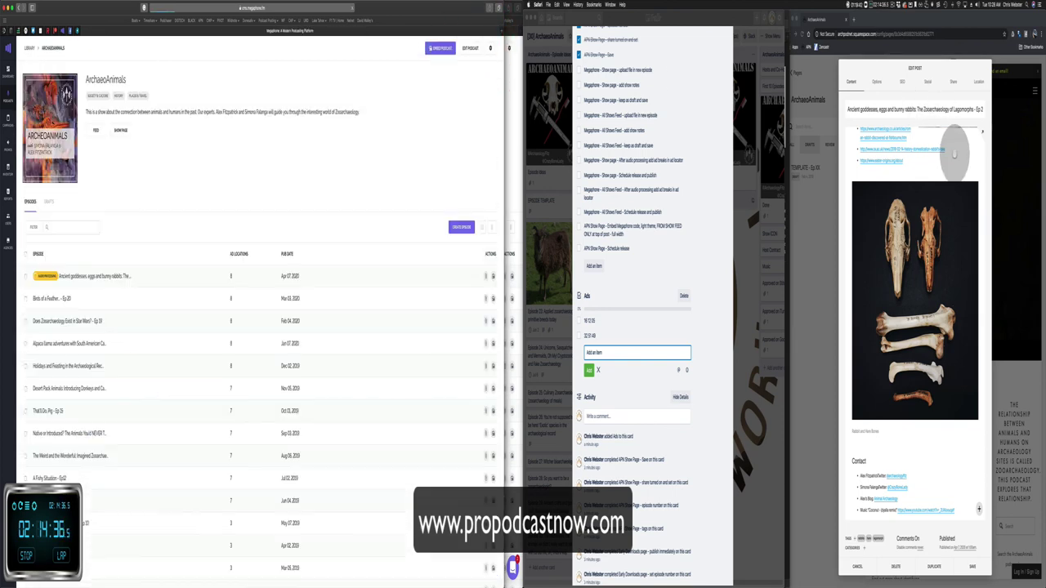
Step: Check the embedded Megaphone player at the start of the Episode 21 website post
{"action": "scroll", "coordinate": [955, 154], "scroll_direction": "up", "scroll_amount": 5}
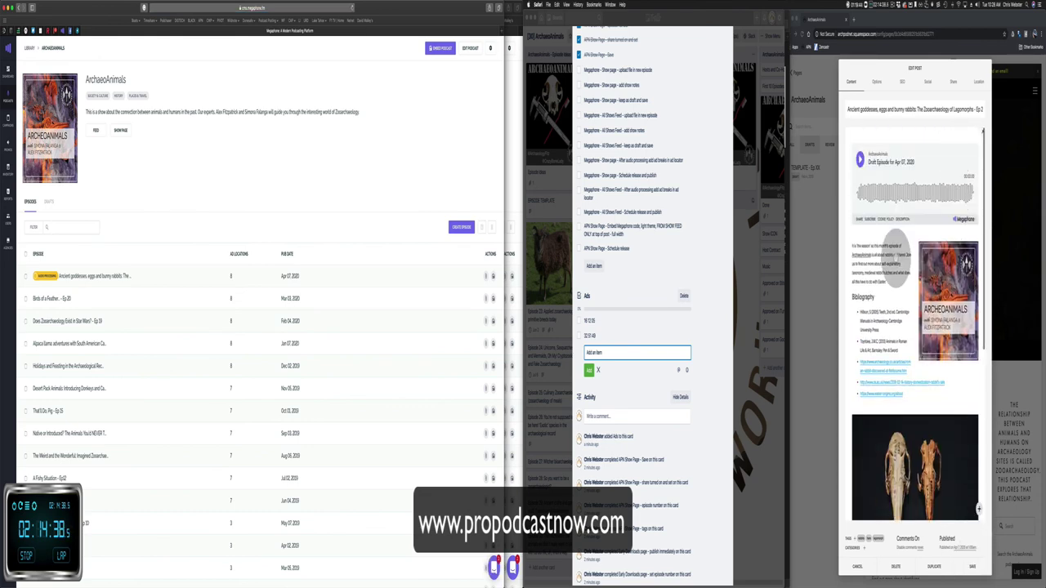